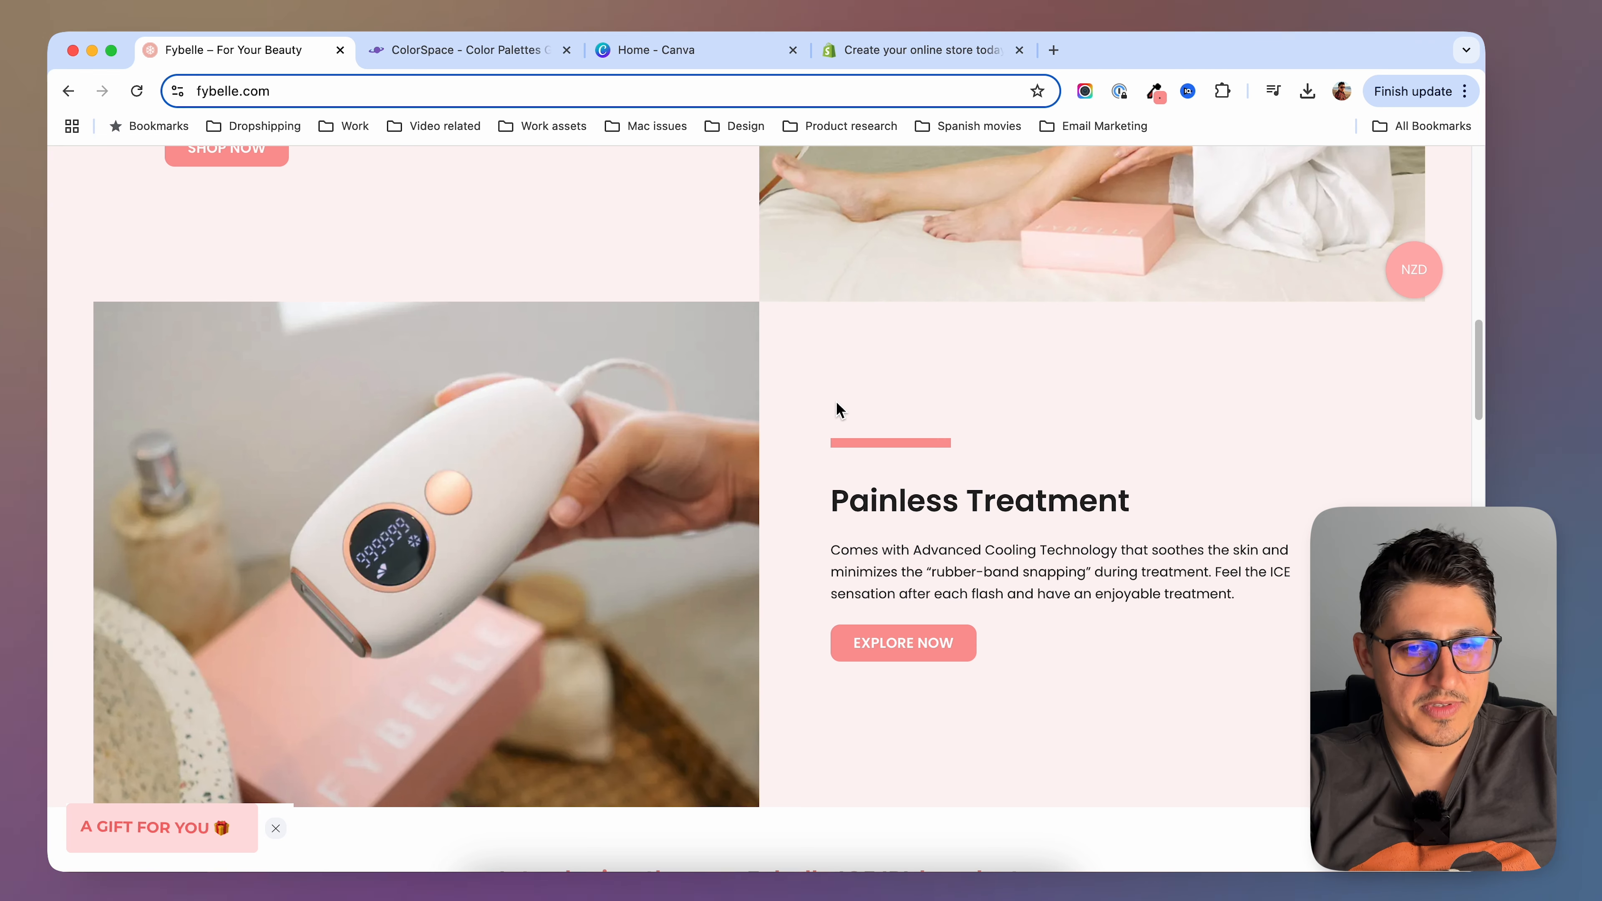
Open the Online Store themes page in the Shopify admin and review the current Dawn theme and the popular free themes
left_click(902, 49)
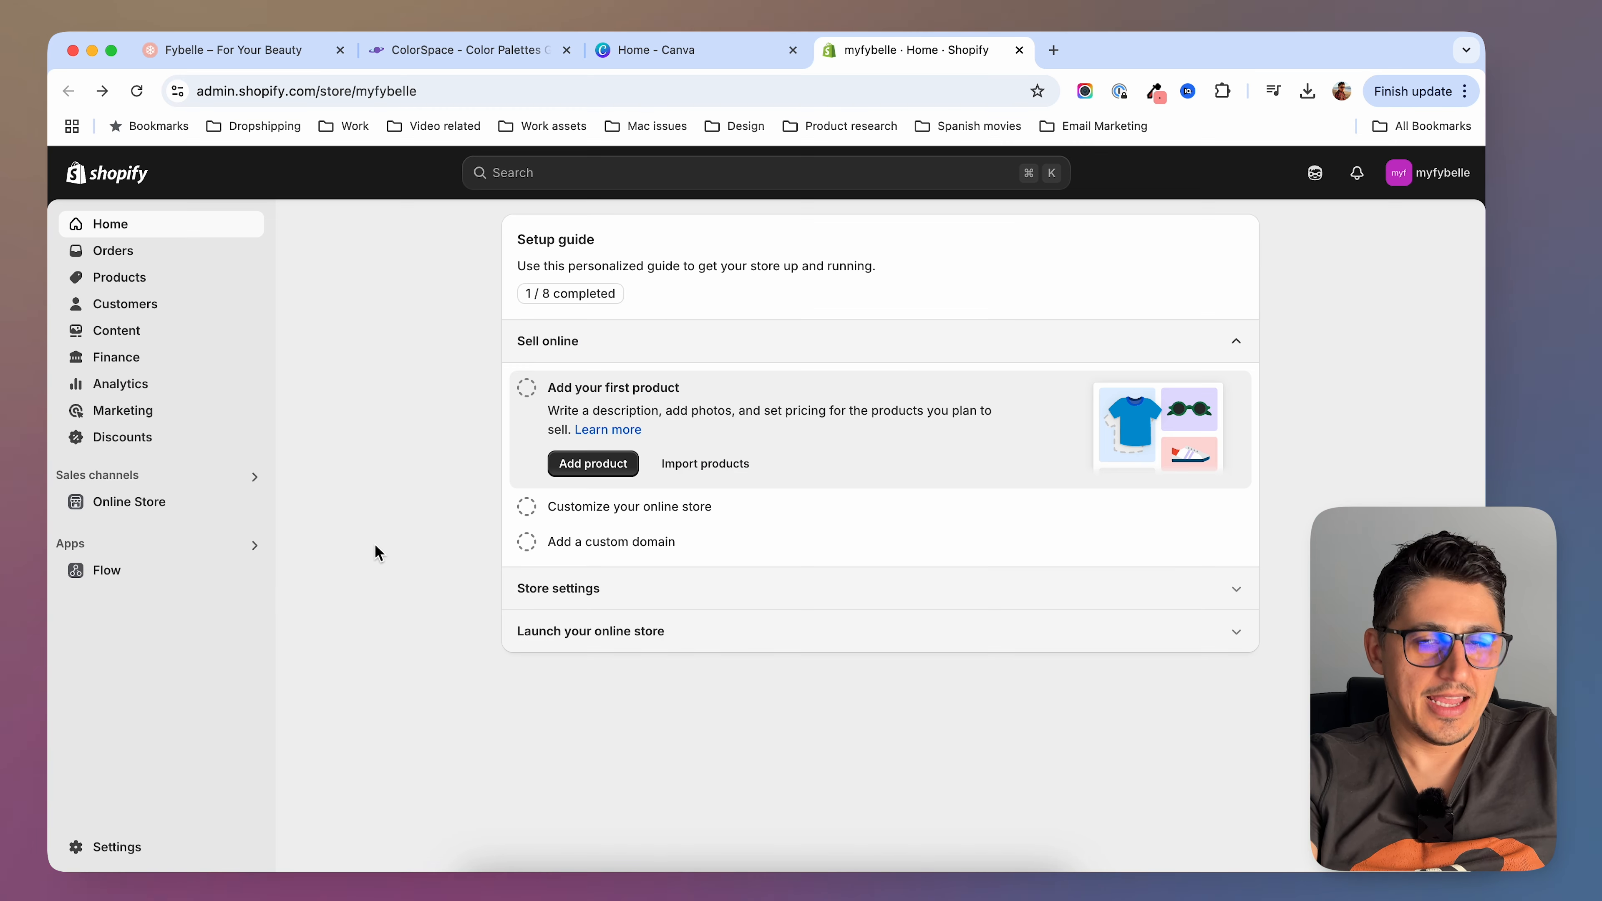
left_click(134, 498)
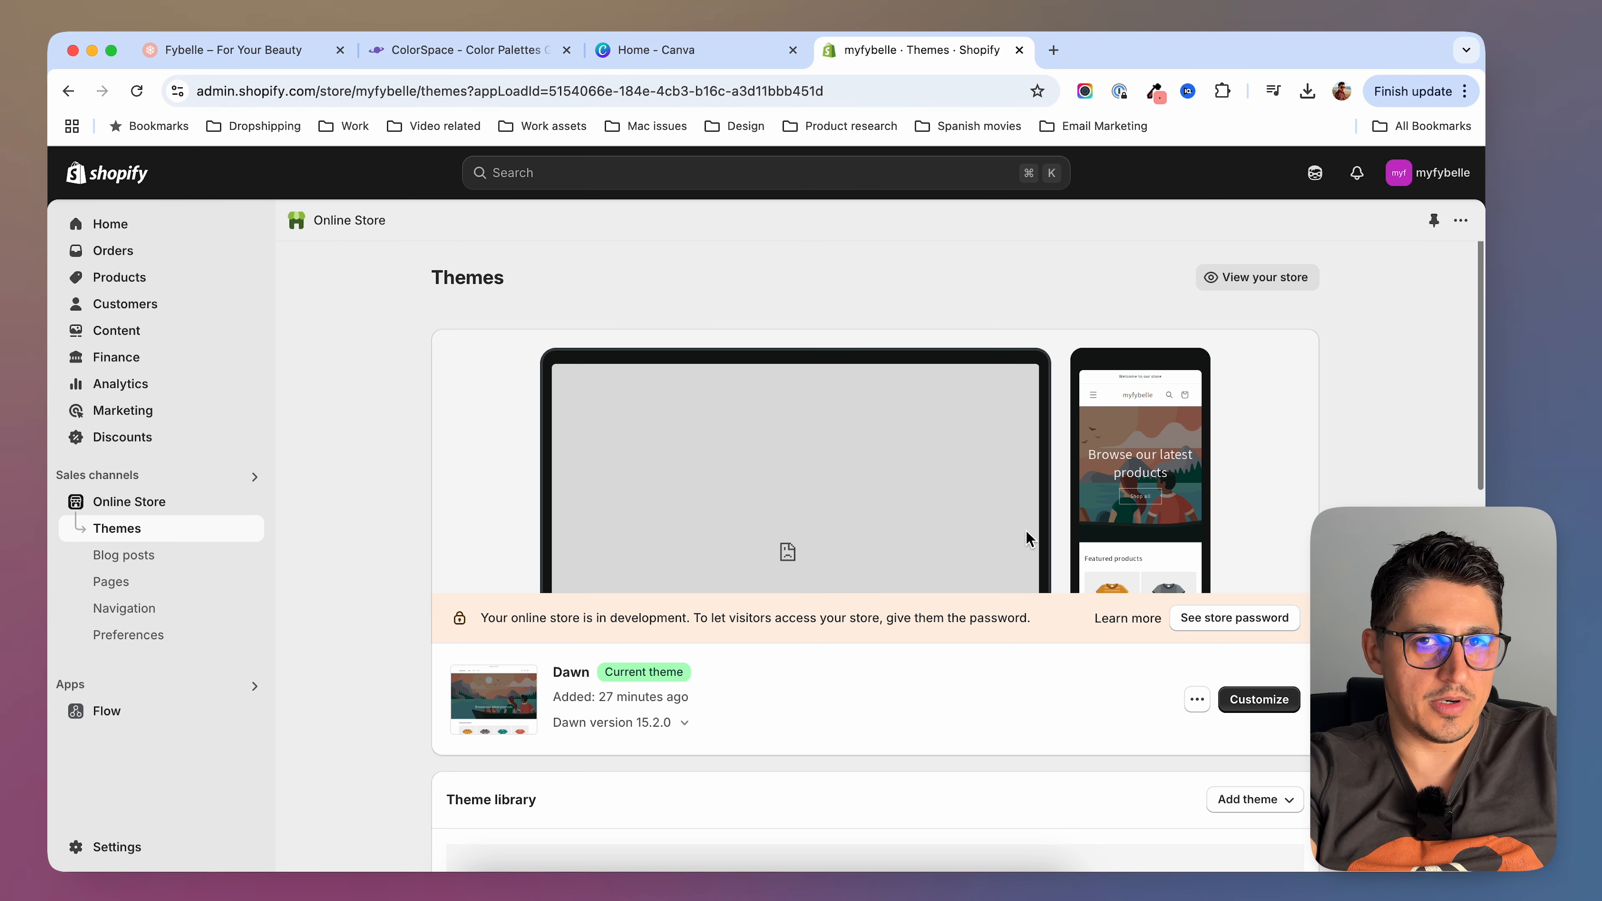
scroll(777, 639, "down", 3)
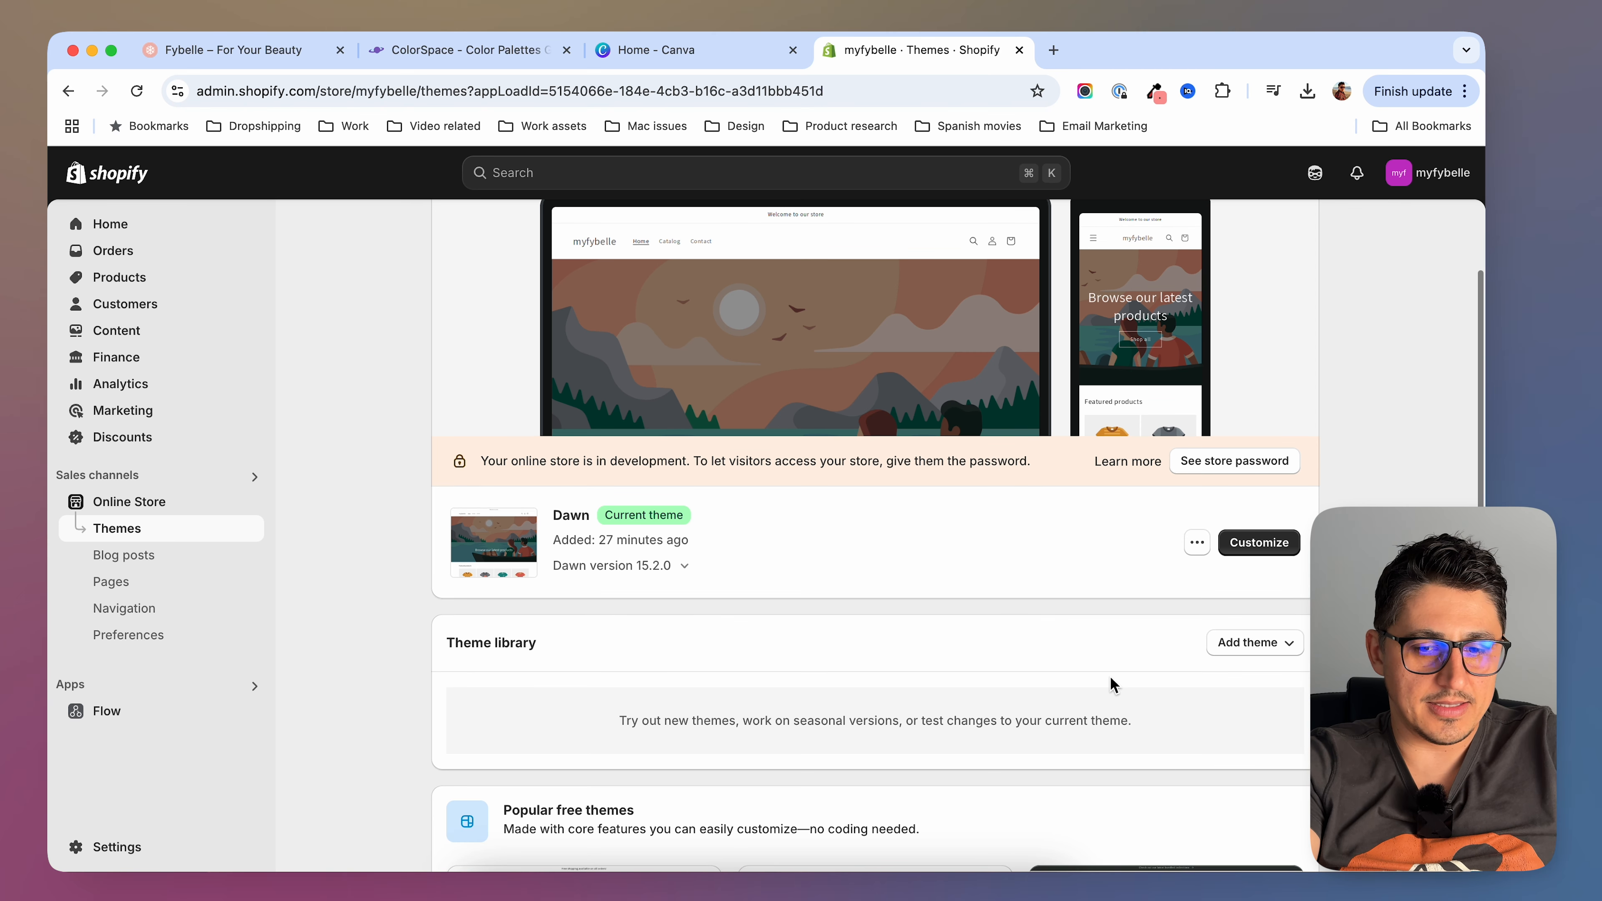
scroll(1110, 677, "down", 4)
scroll(612, 708, "down", 2)
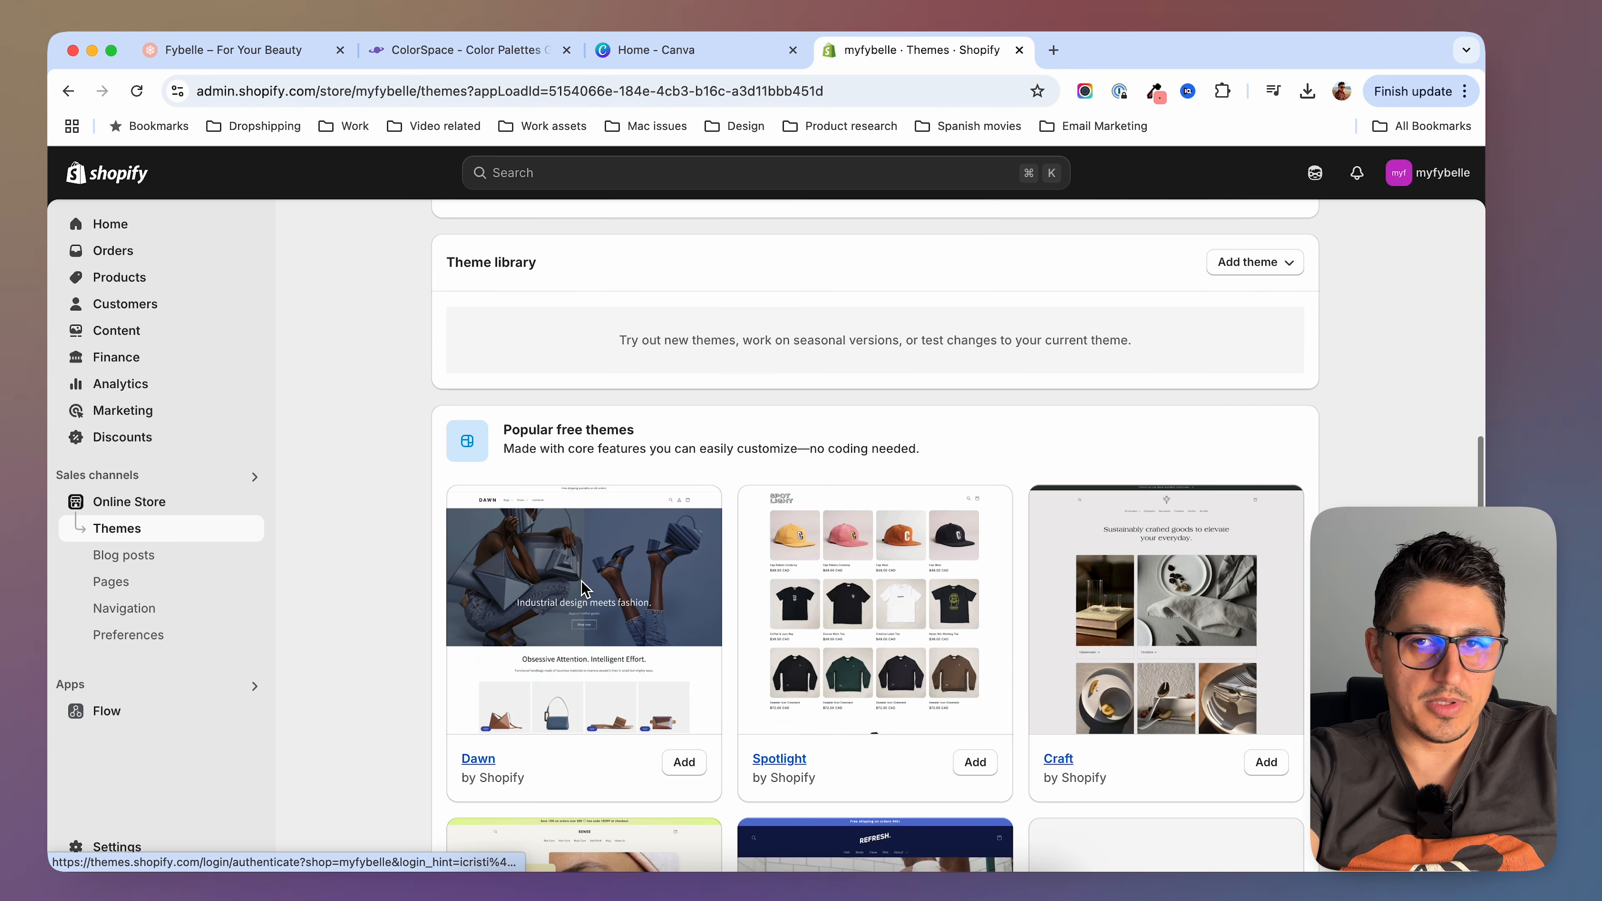
scroll(577, 587, "up", 8)
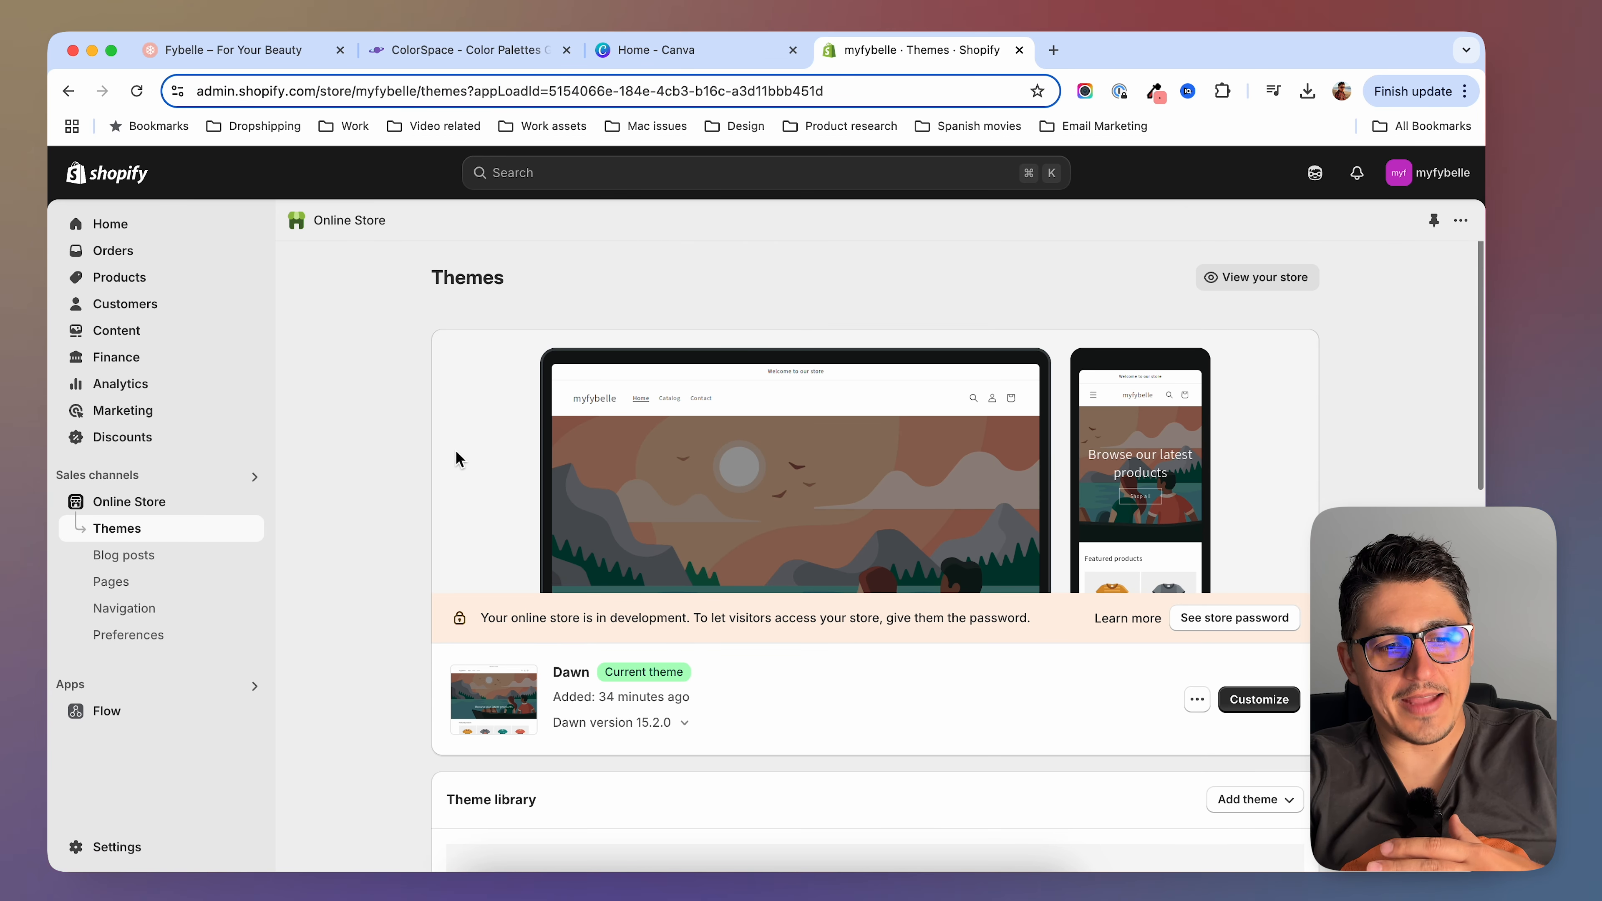
Examine the Fybelle home page's banner, header, hero image and image-with-text sections for colours and layout
left_click(320, 58)
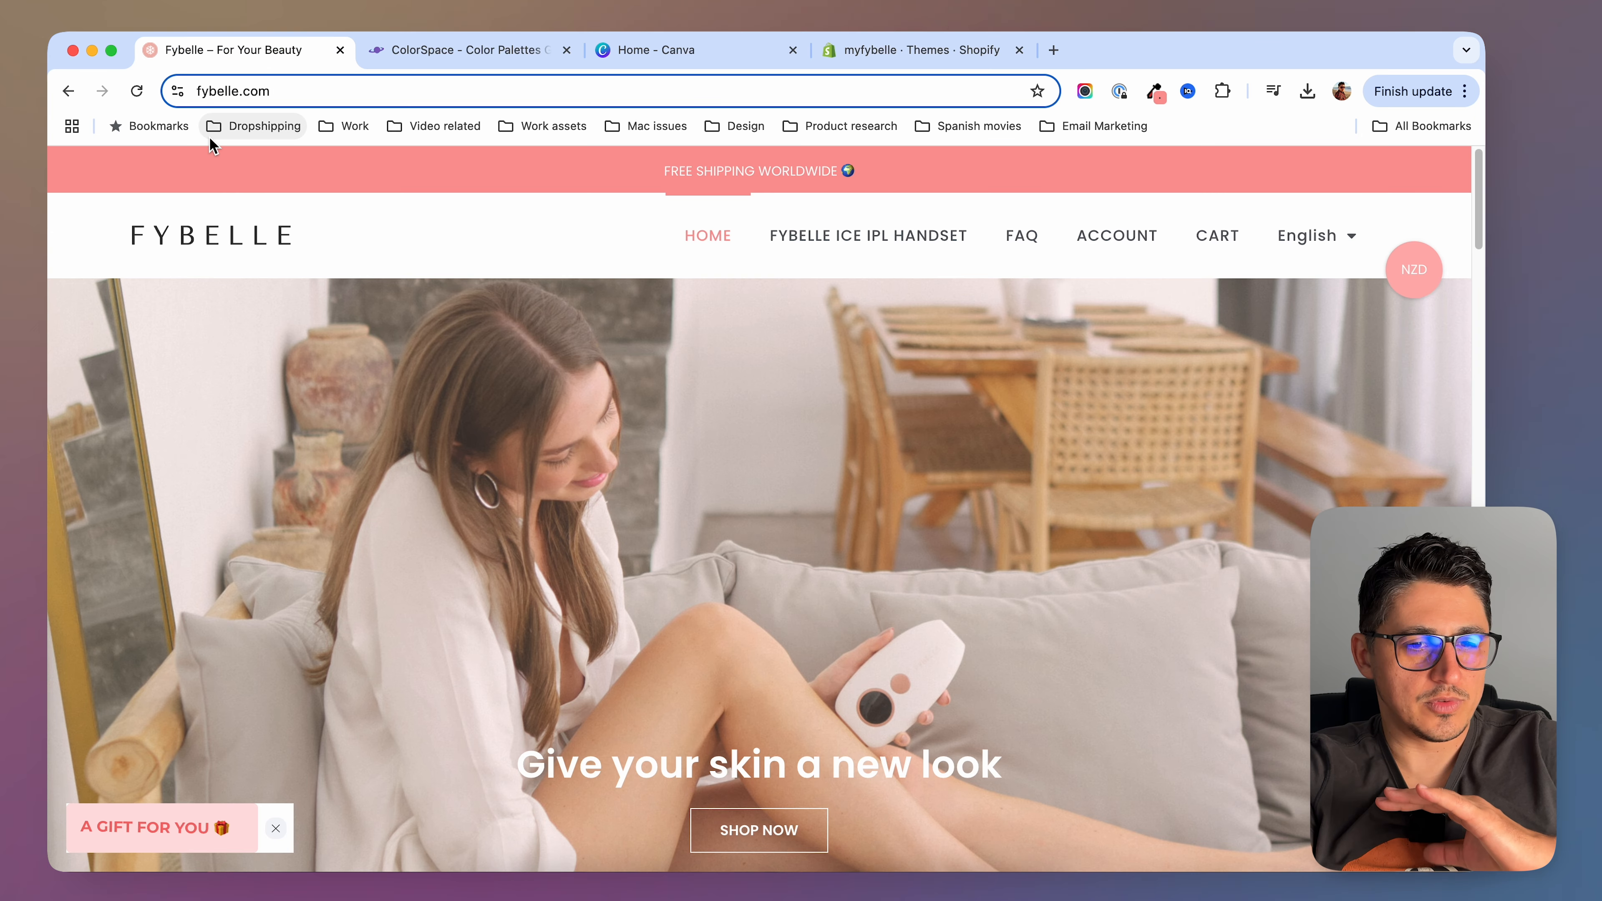
scroll(374, 356, "down", 5)
scroll(375, 359, "down", 5)
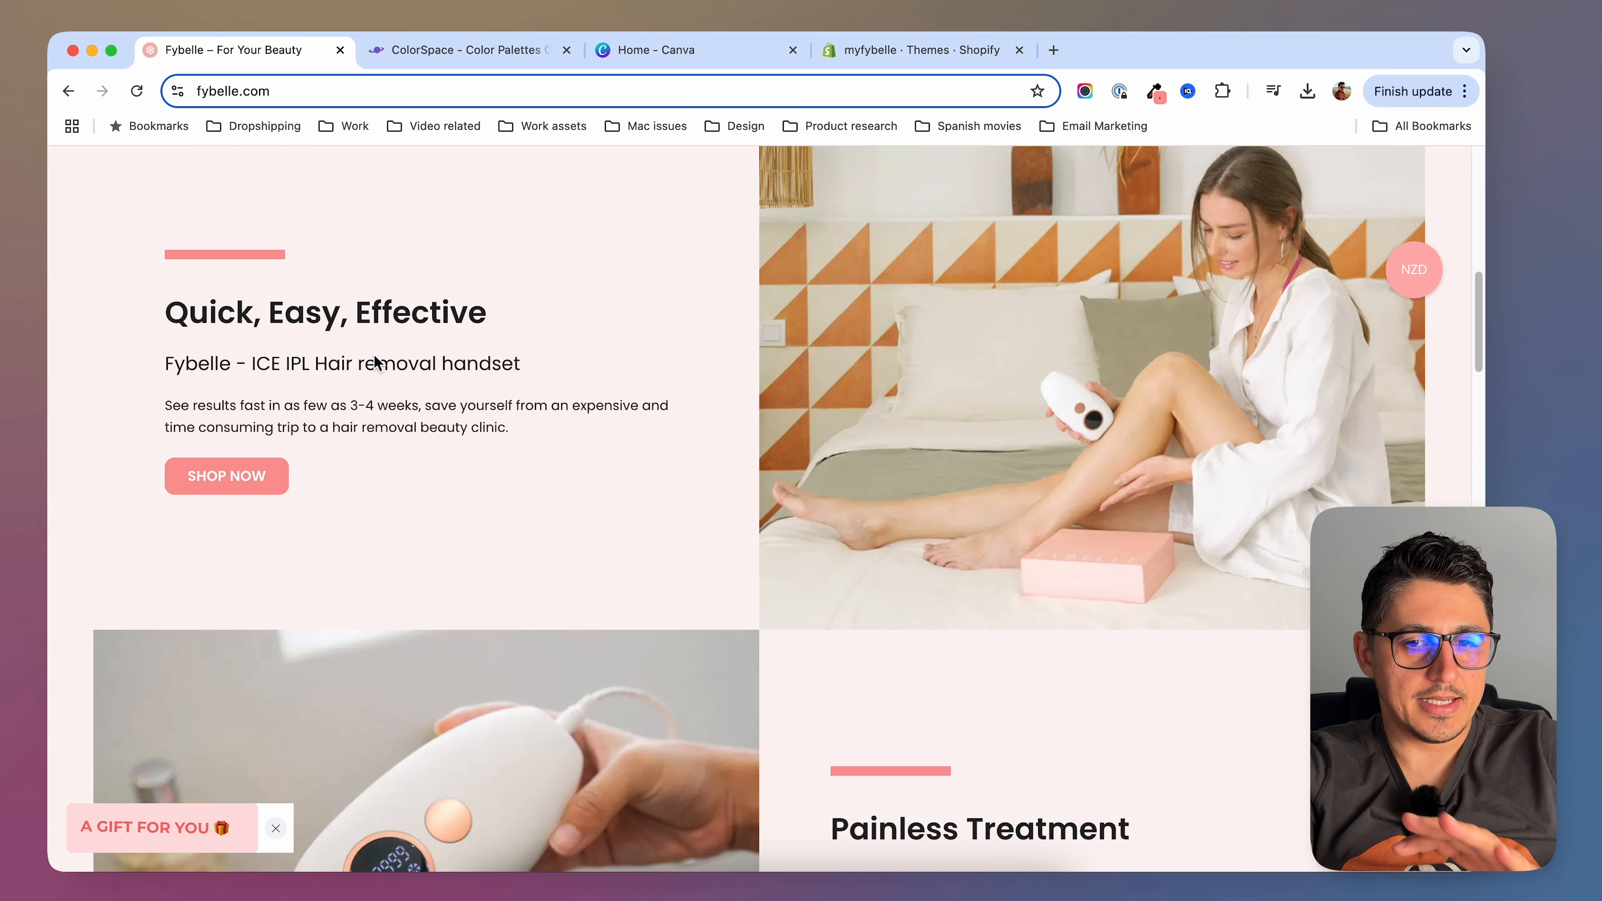
scroll(375, 361, "up", 10)
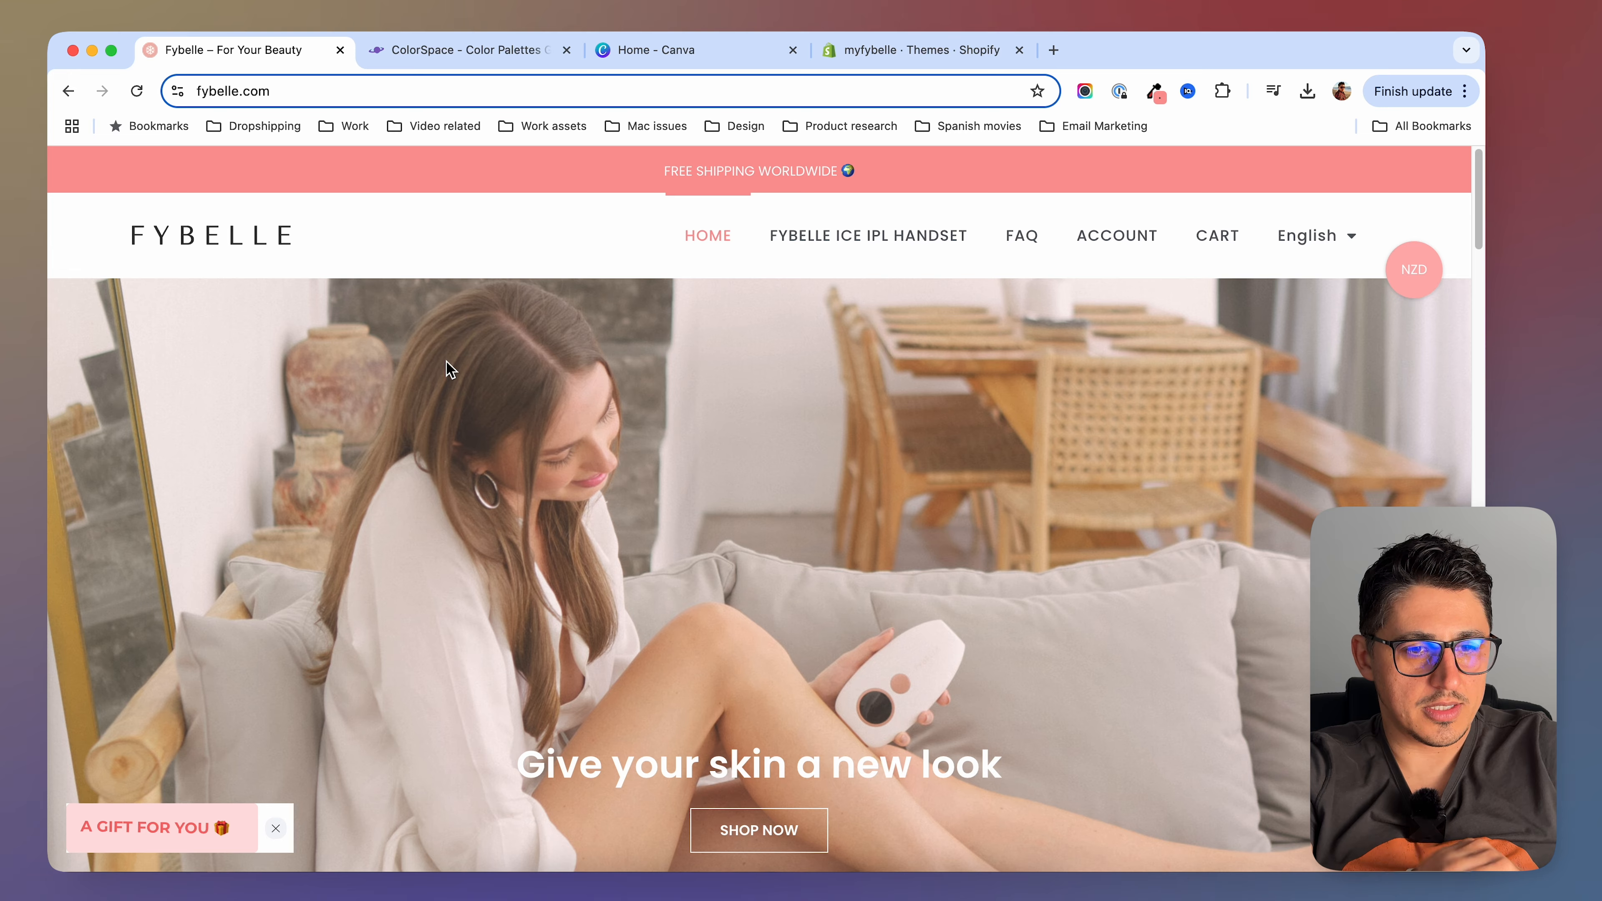
scroll(445, 361, "down", 10)
scroll(450, 379, "up", 10)
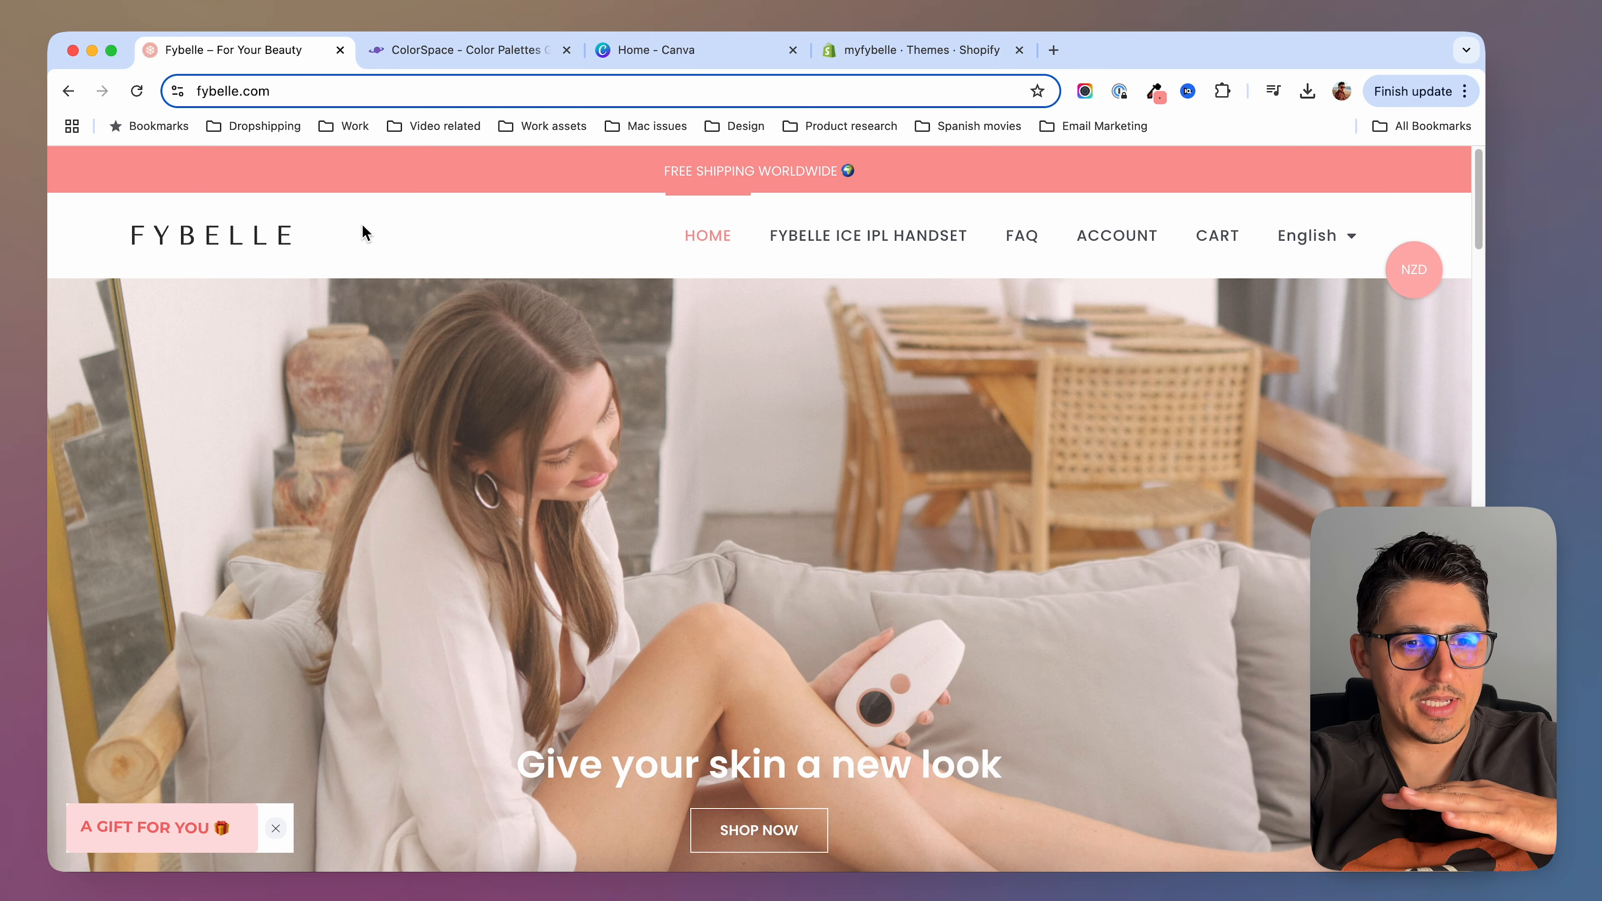
scroll(571, 649, "down", 5)
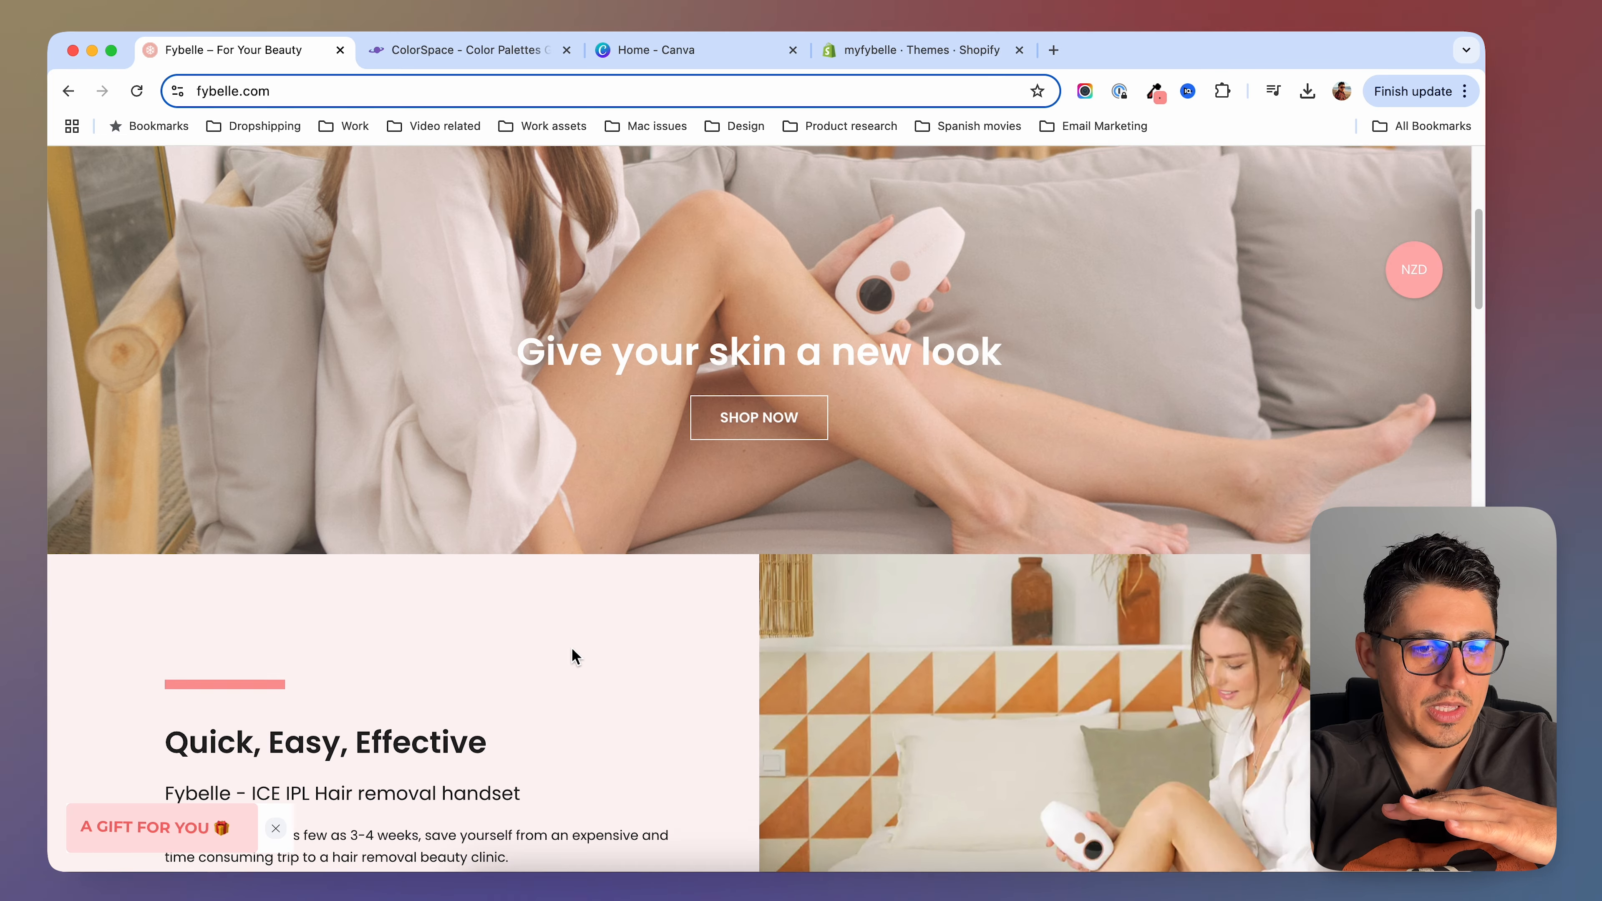
scroll(573, 643, "up", 5)
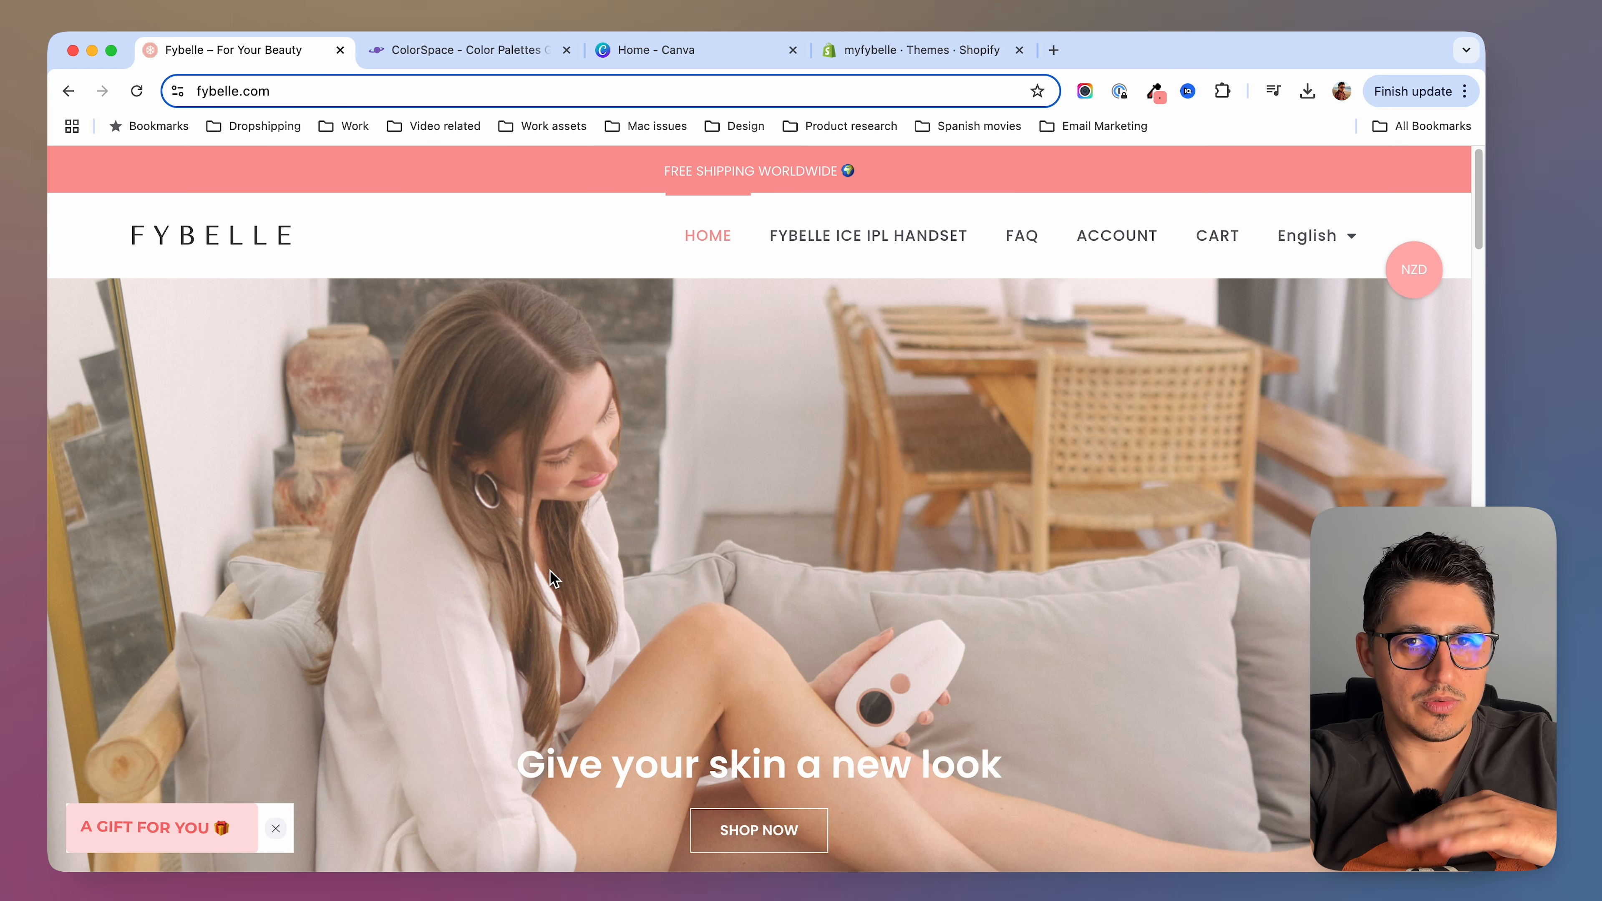
Copy the pink brand colour's hex code fb9796 from the Fybelle site with the colour picker extension
left_click(465, 51)
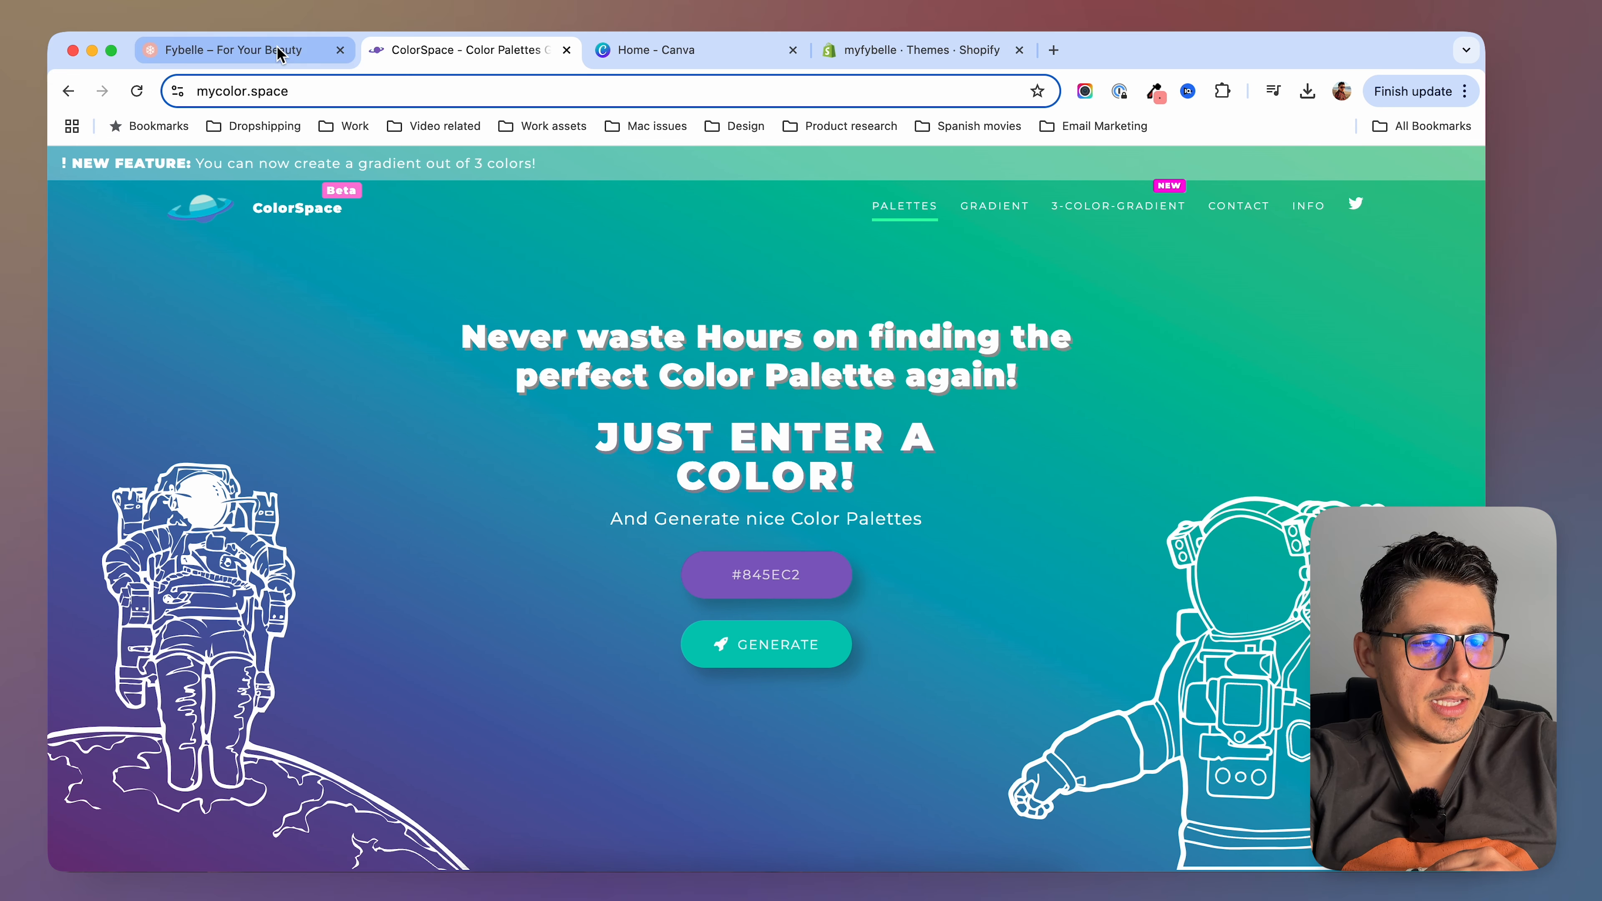
left_click(233, 50)
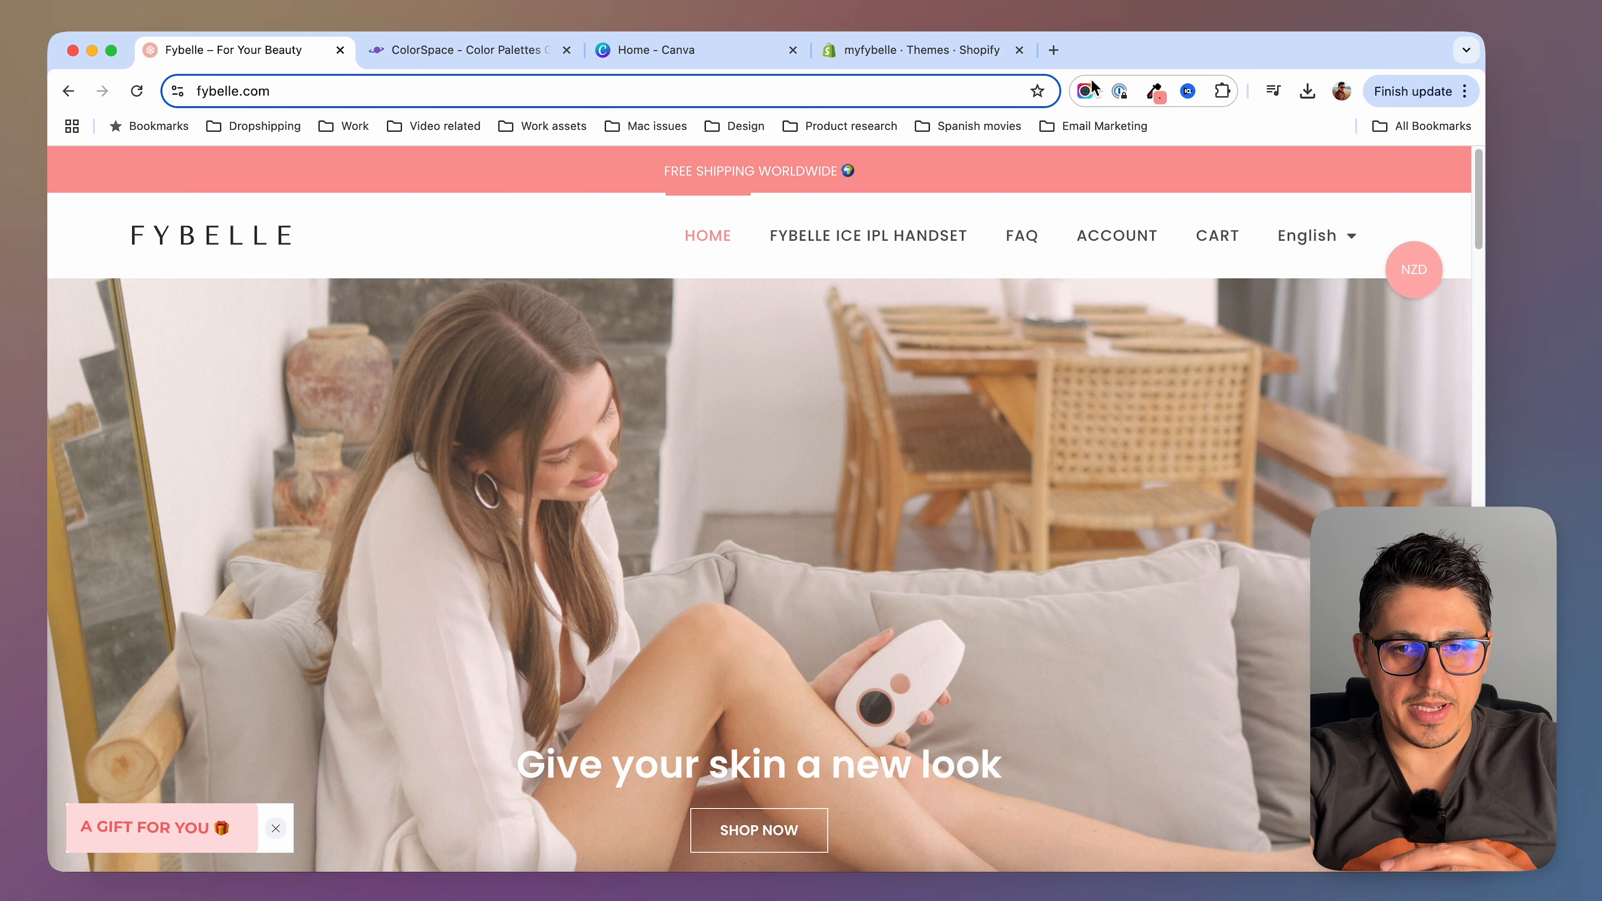
left_click(1155, 91)
left_click(1008, 385)
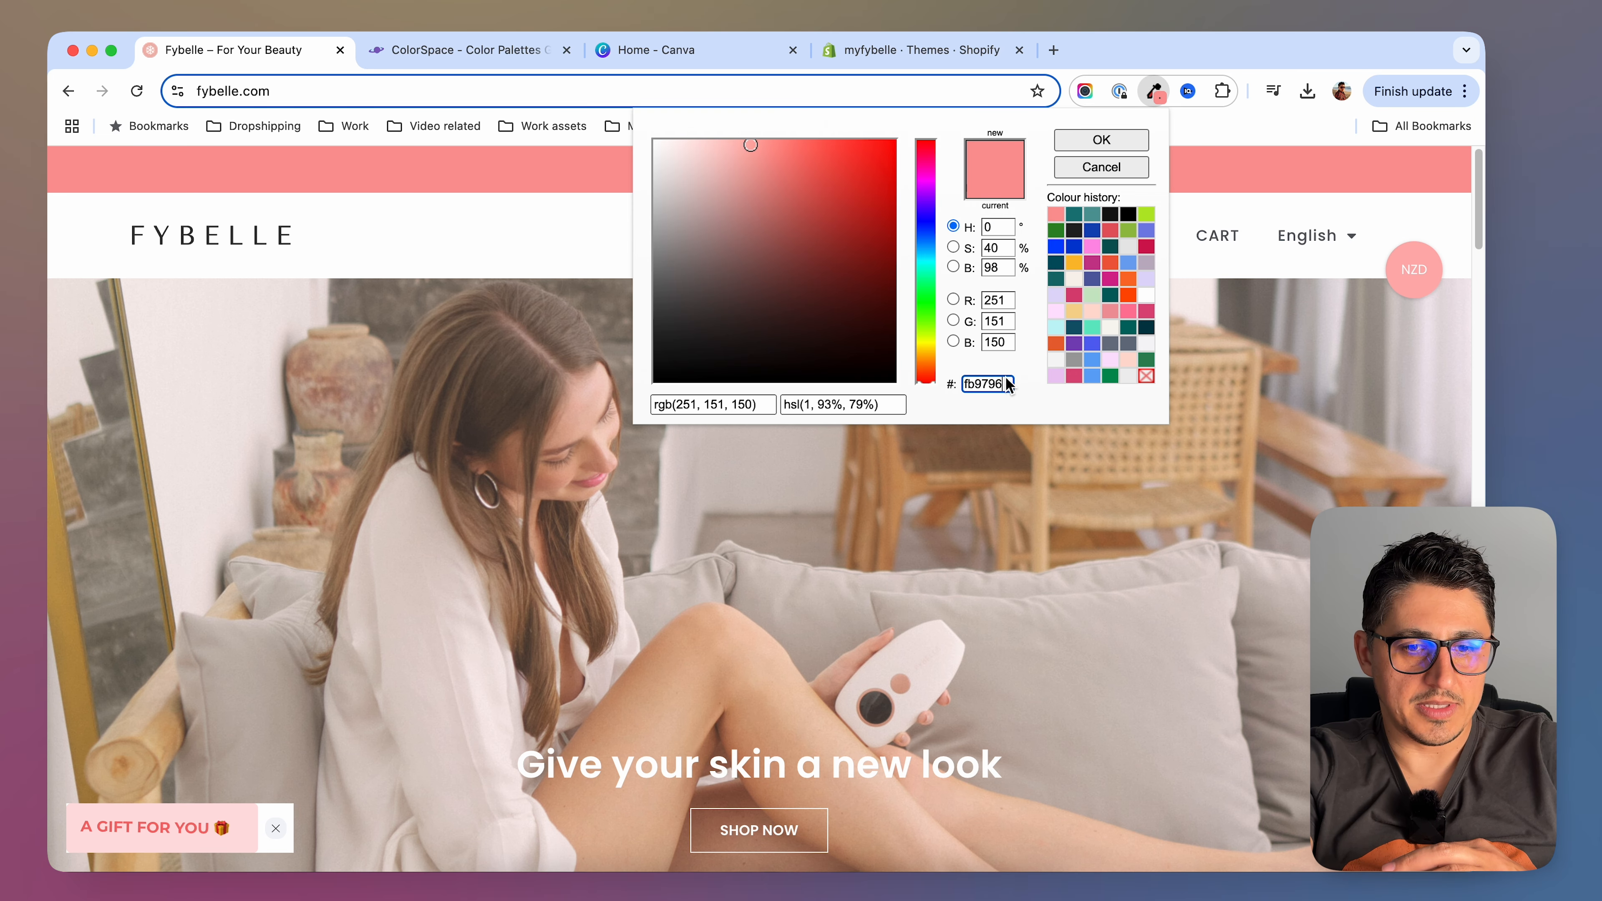
right_click(1008, 384)
left_click(1022, 519)
Generate colour palettes in ColorSpace from the hex code fb9796
left_click(461, 50)
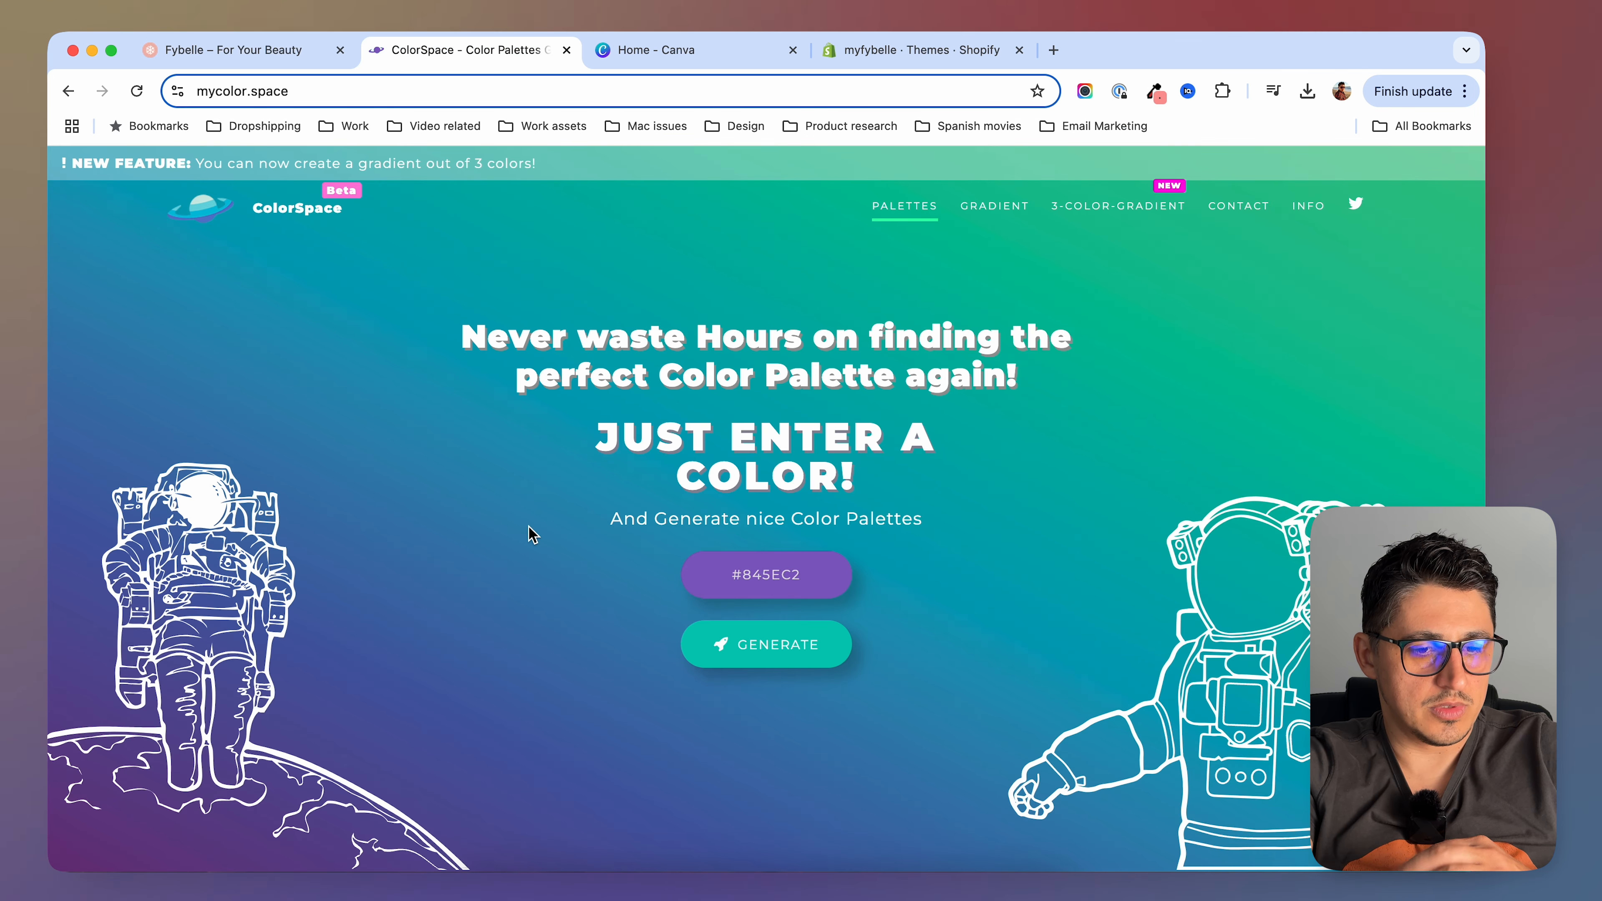
left_click(819, 575)
left_click_drag(826, 577, 705, 574)
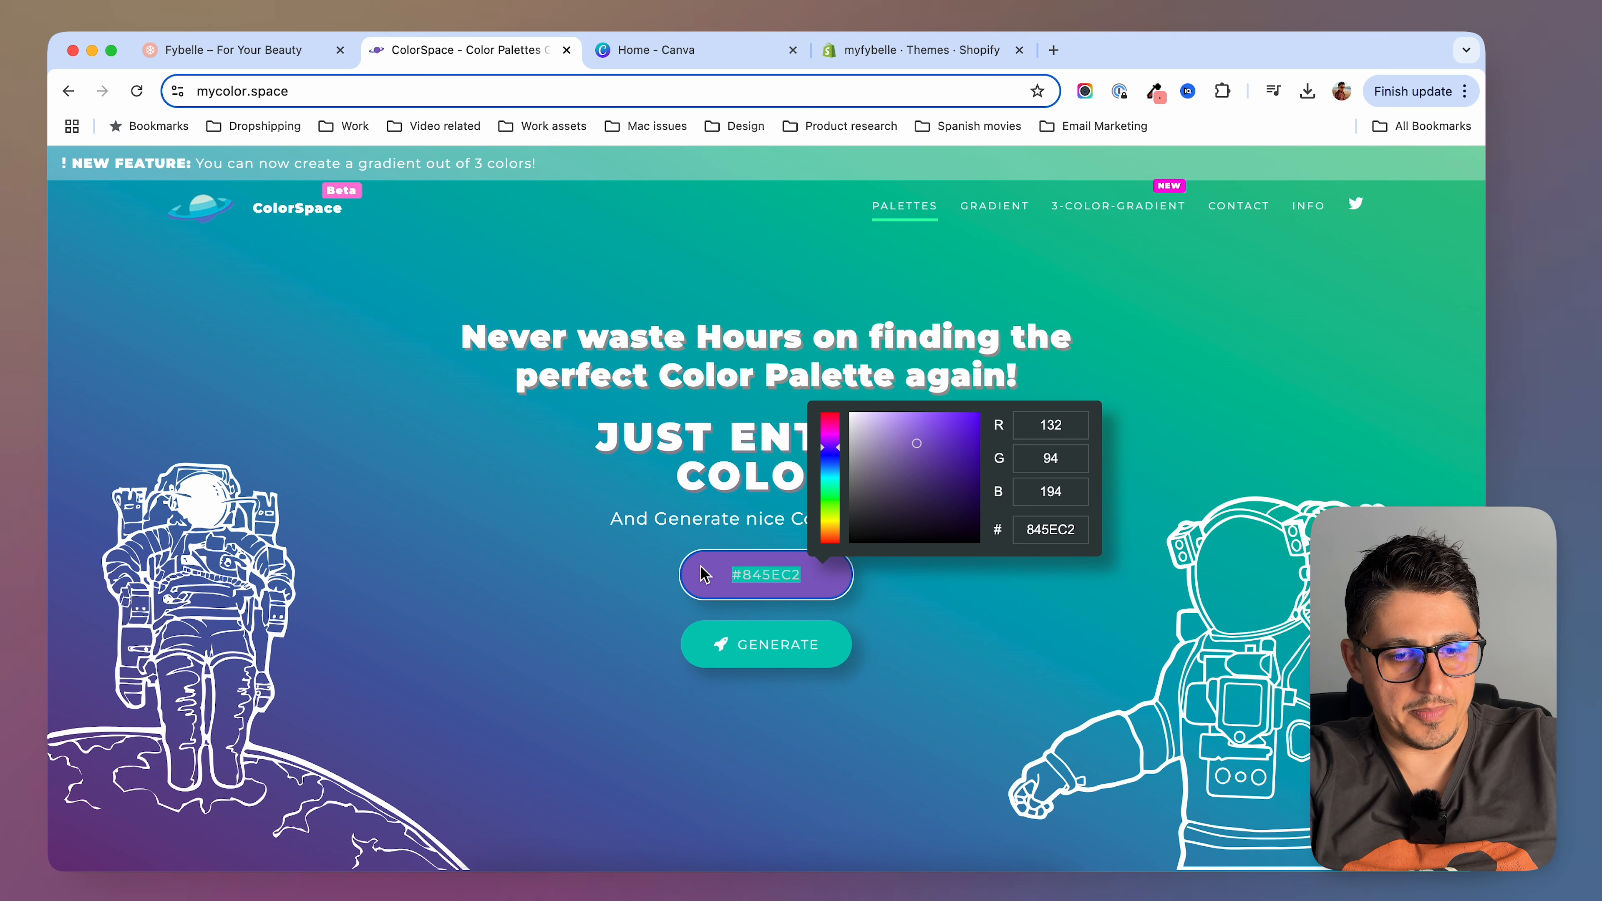
key("super+v")
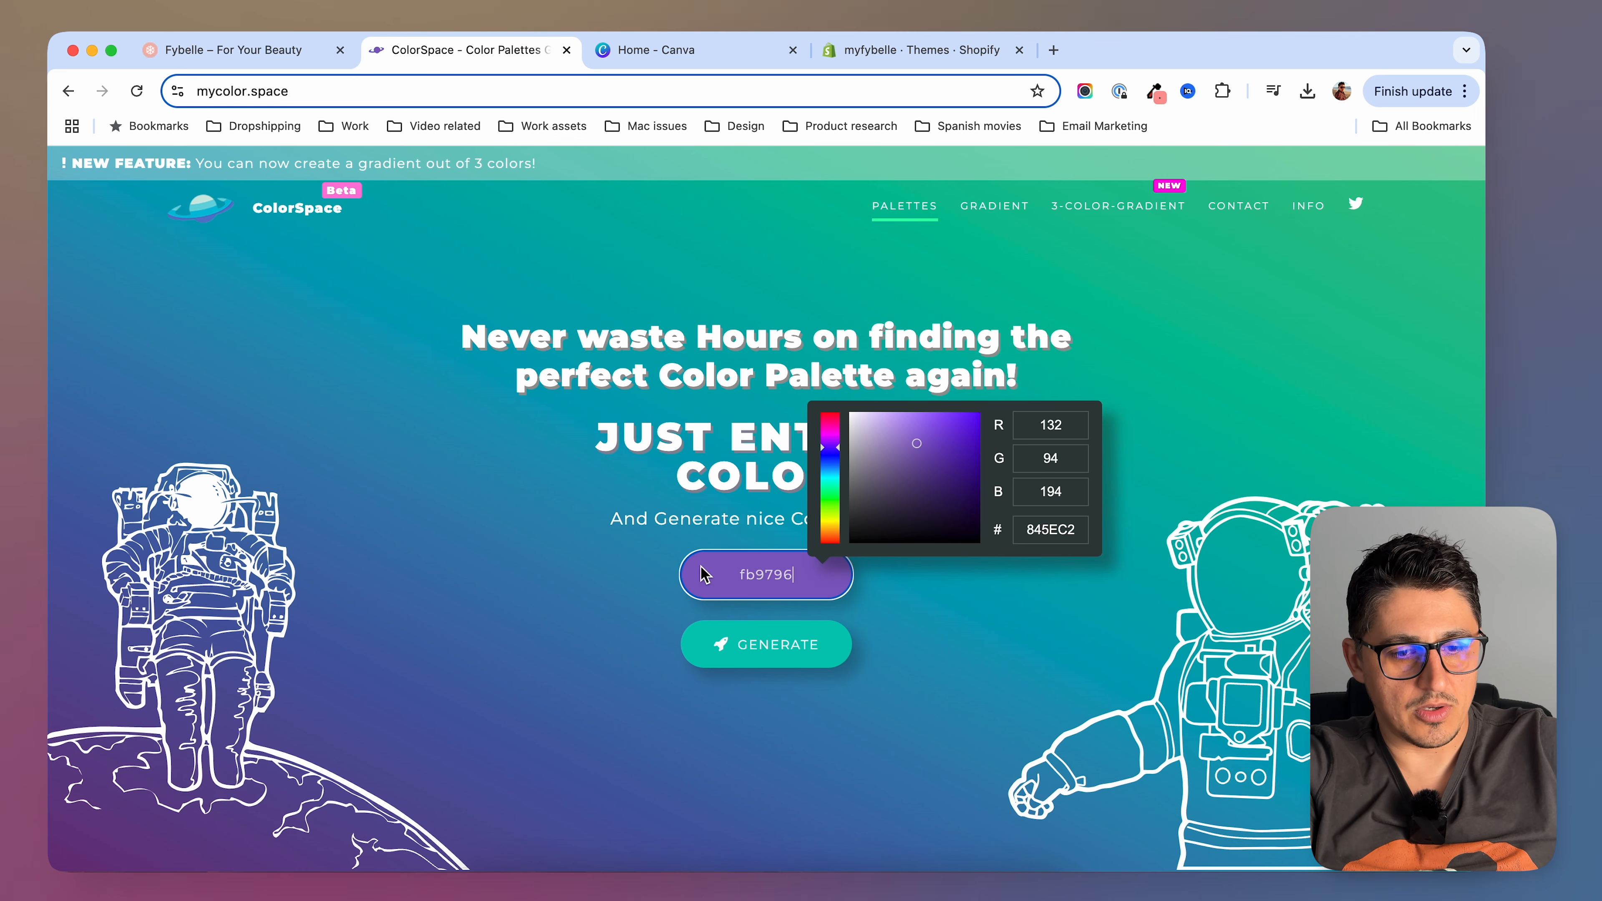
left_click(782, 650)
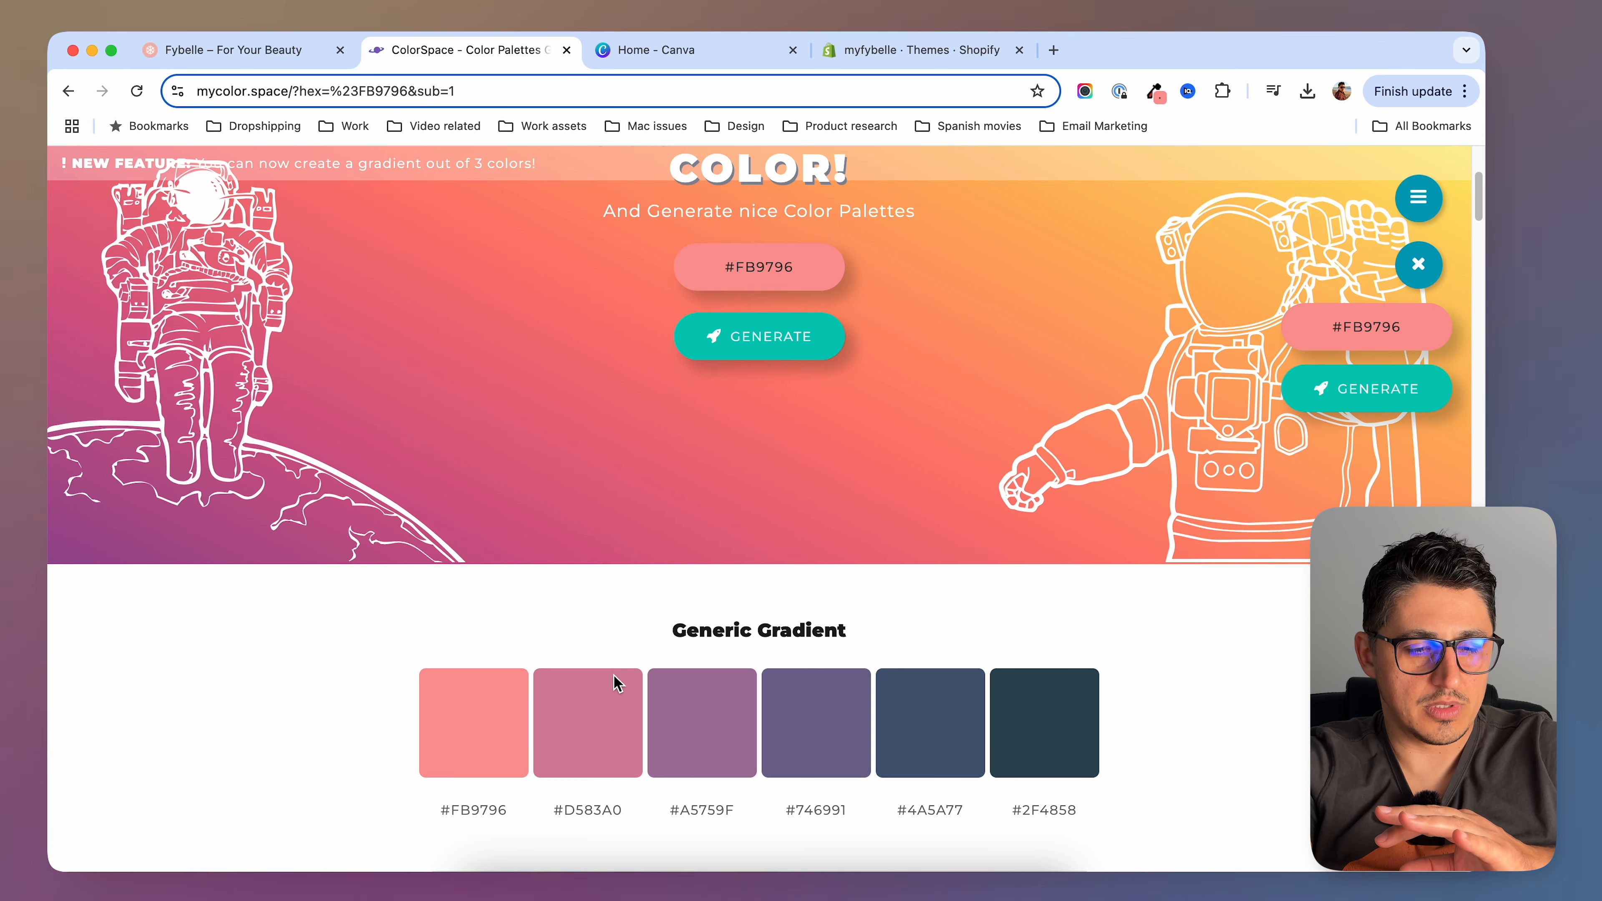
Examine the generated gradient and spot palettes for matching brand colours
scroll(963, 725, "down", 8)
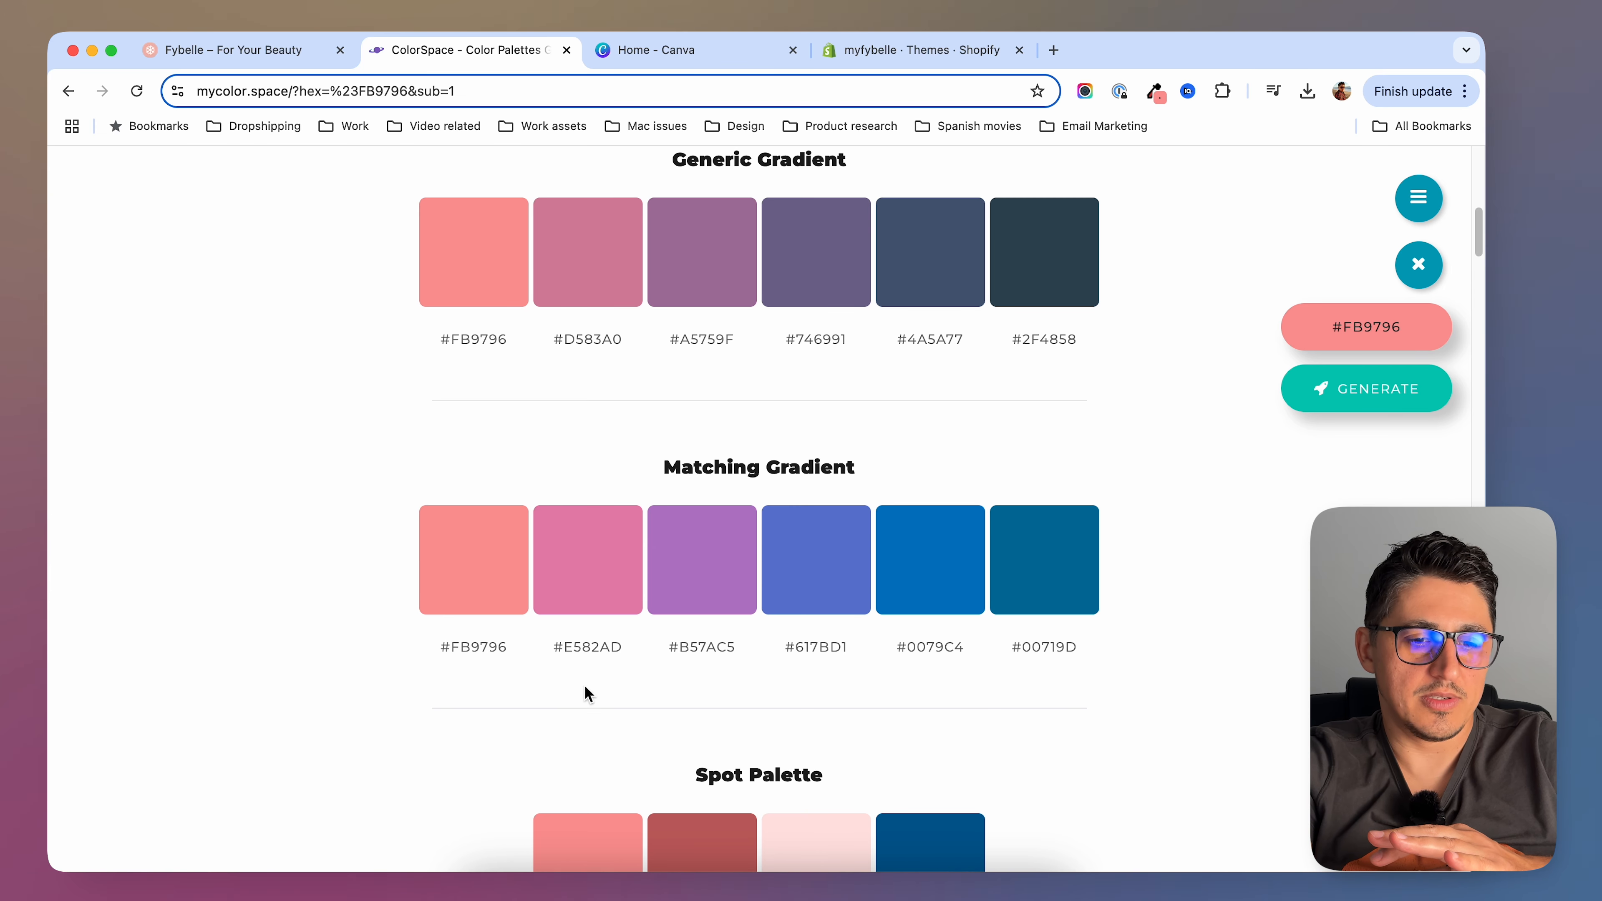
scroll(368, 650, "down", 6)
scroll(357, 621, "up", 12)
scroll(357, 625, "down", 3)
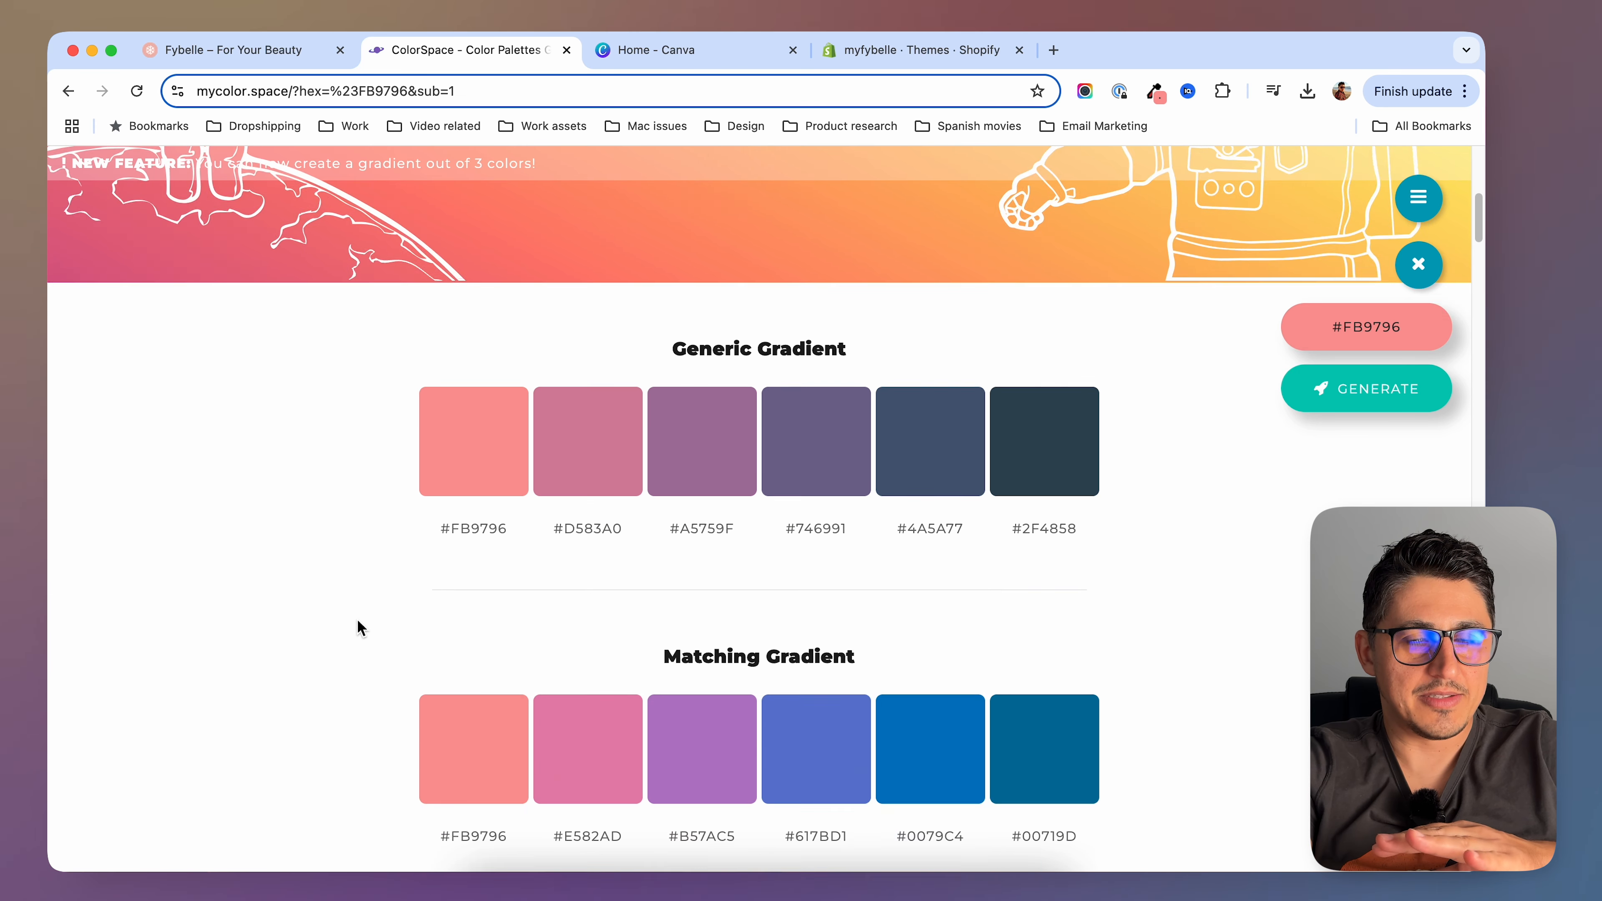
scroll(357, 628, "down", 2)
scroll(358, 622, "down", 5)
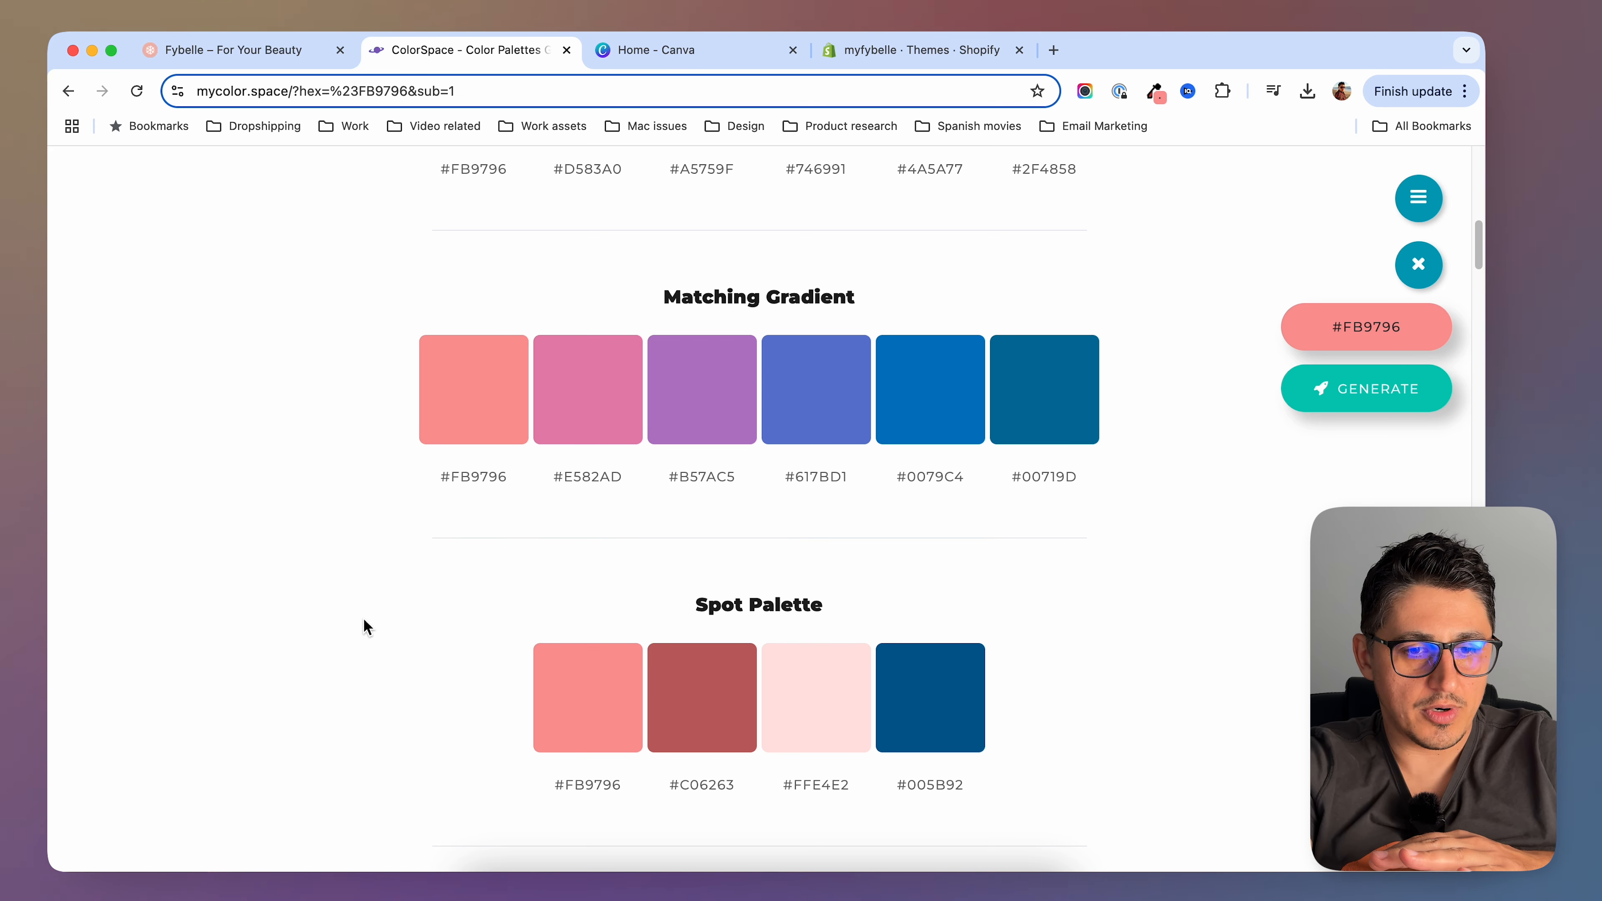
scroll(429, 663, "down", 5)
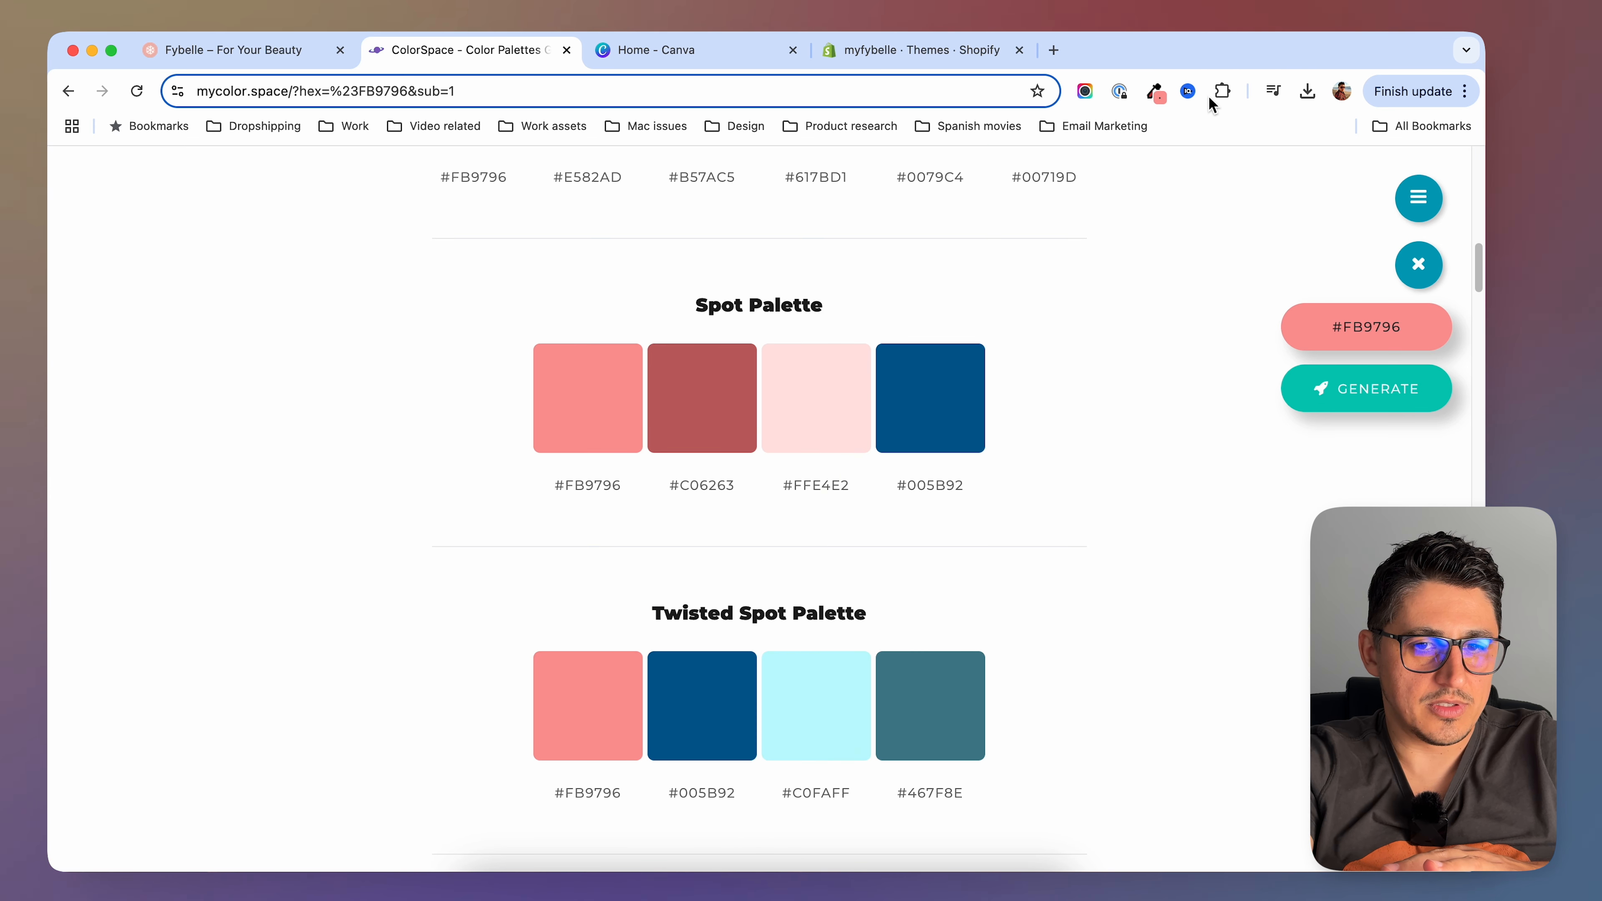
Check the colour picker and base colour field, and examine the remaining palettes from Classy down to Skip Gradient
left_click(1162, 96)
left_click(1152, 372)
scroll(1152, 372, "up", 15)
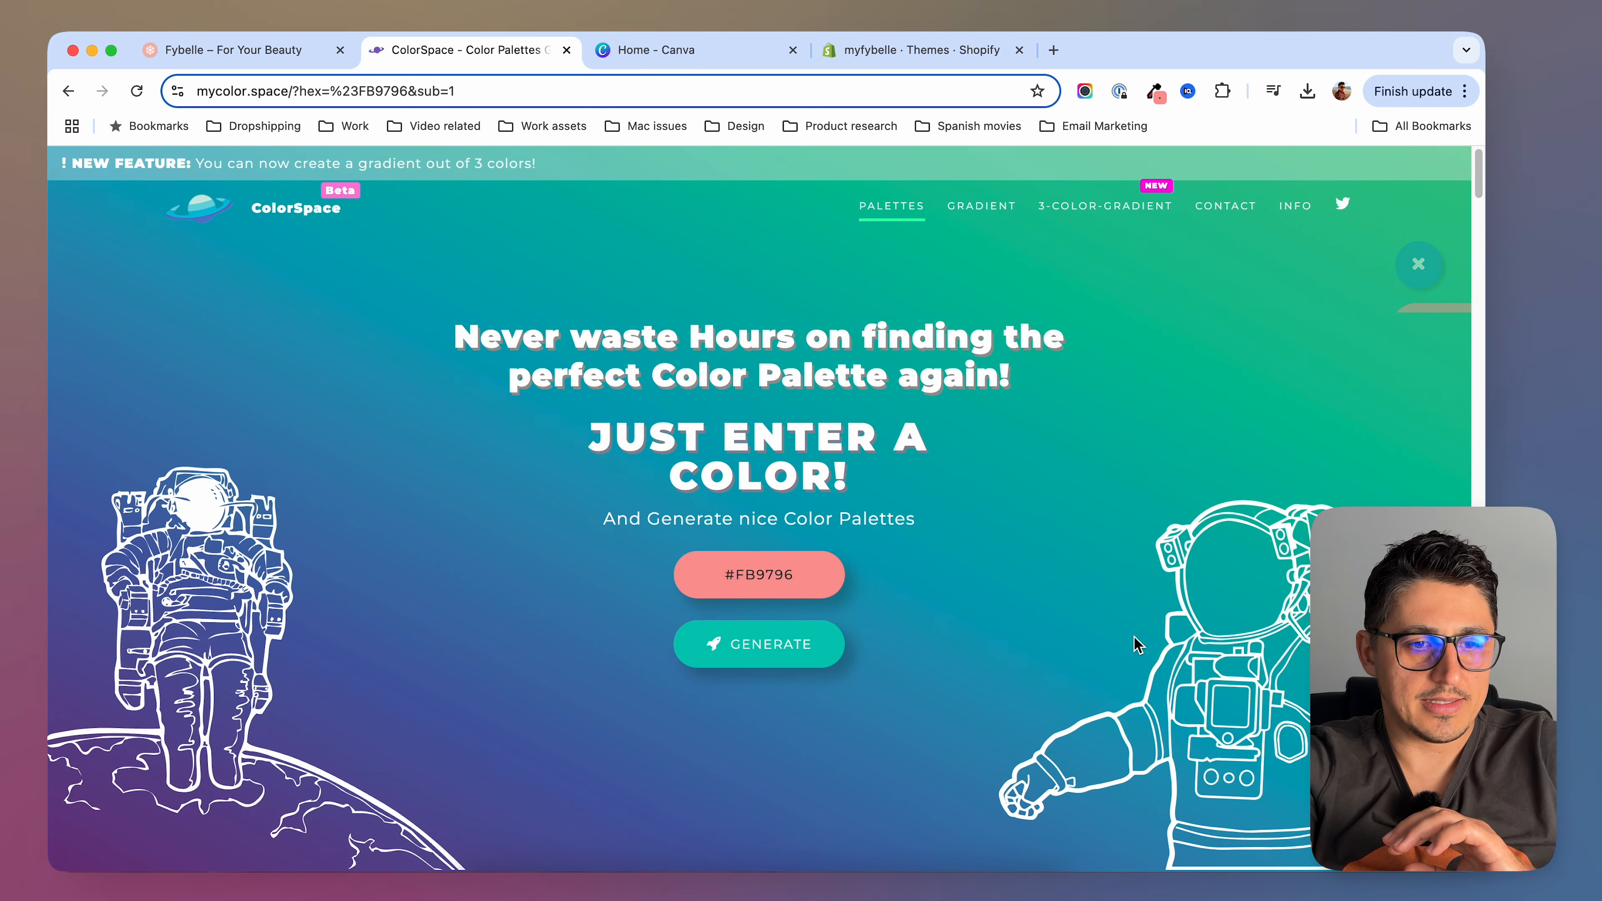
left_click(797, 590)
left_click(937, 663)
scroll(928, 665, "down", 12)
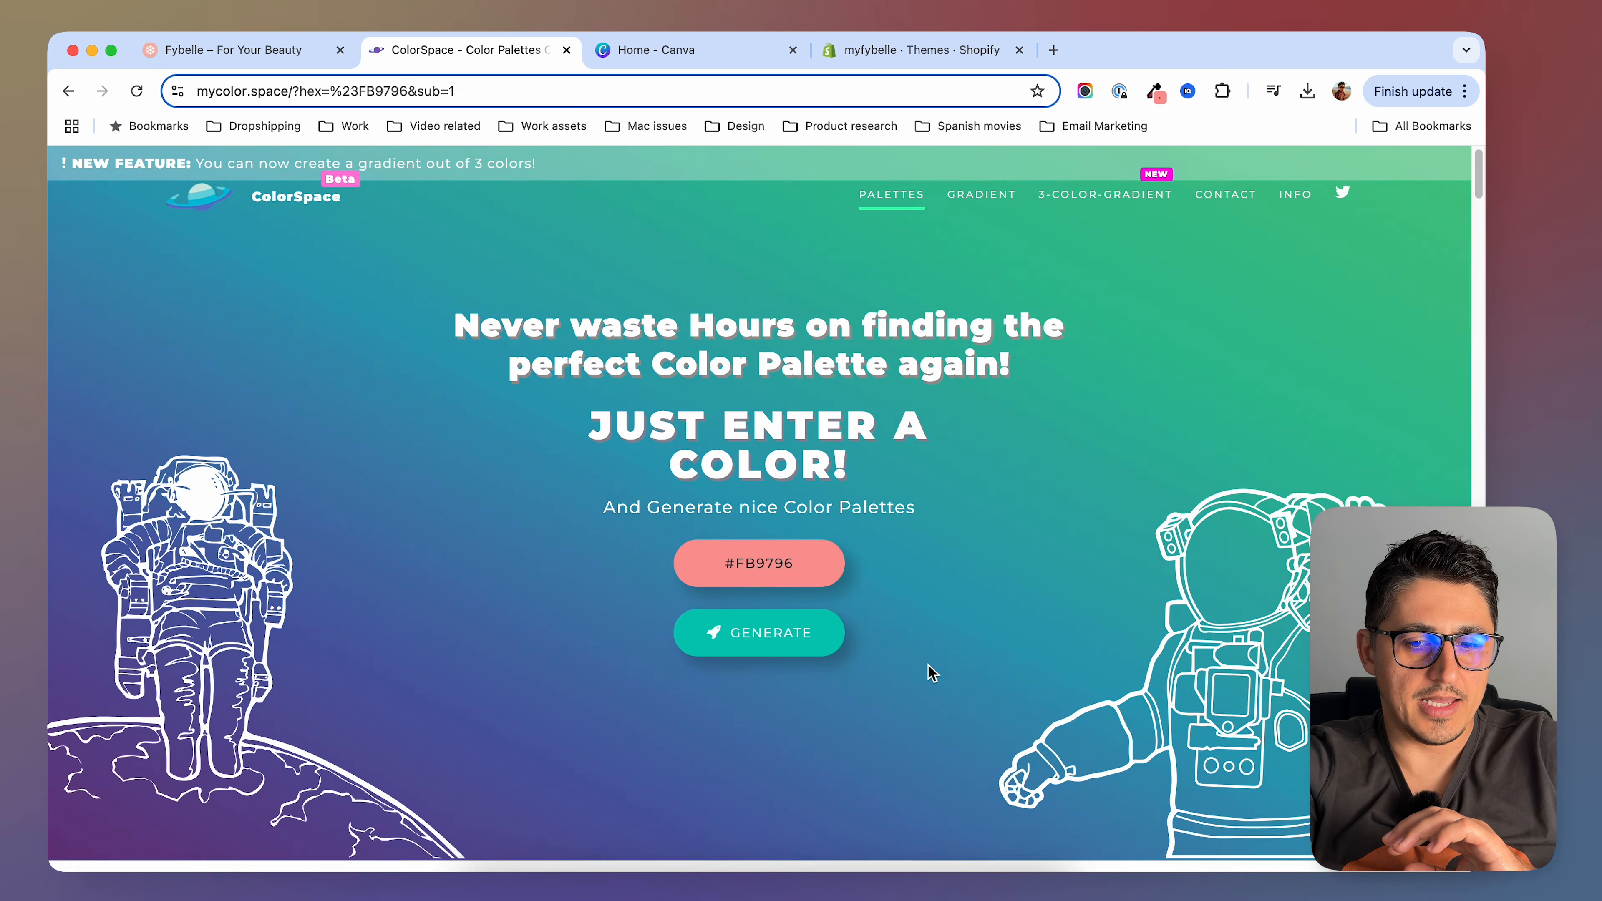
scroll(927, 668, "down", 15)
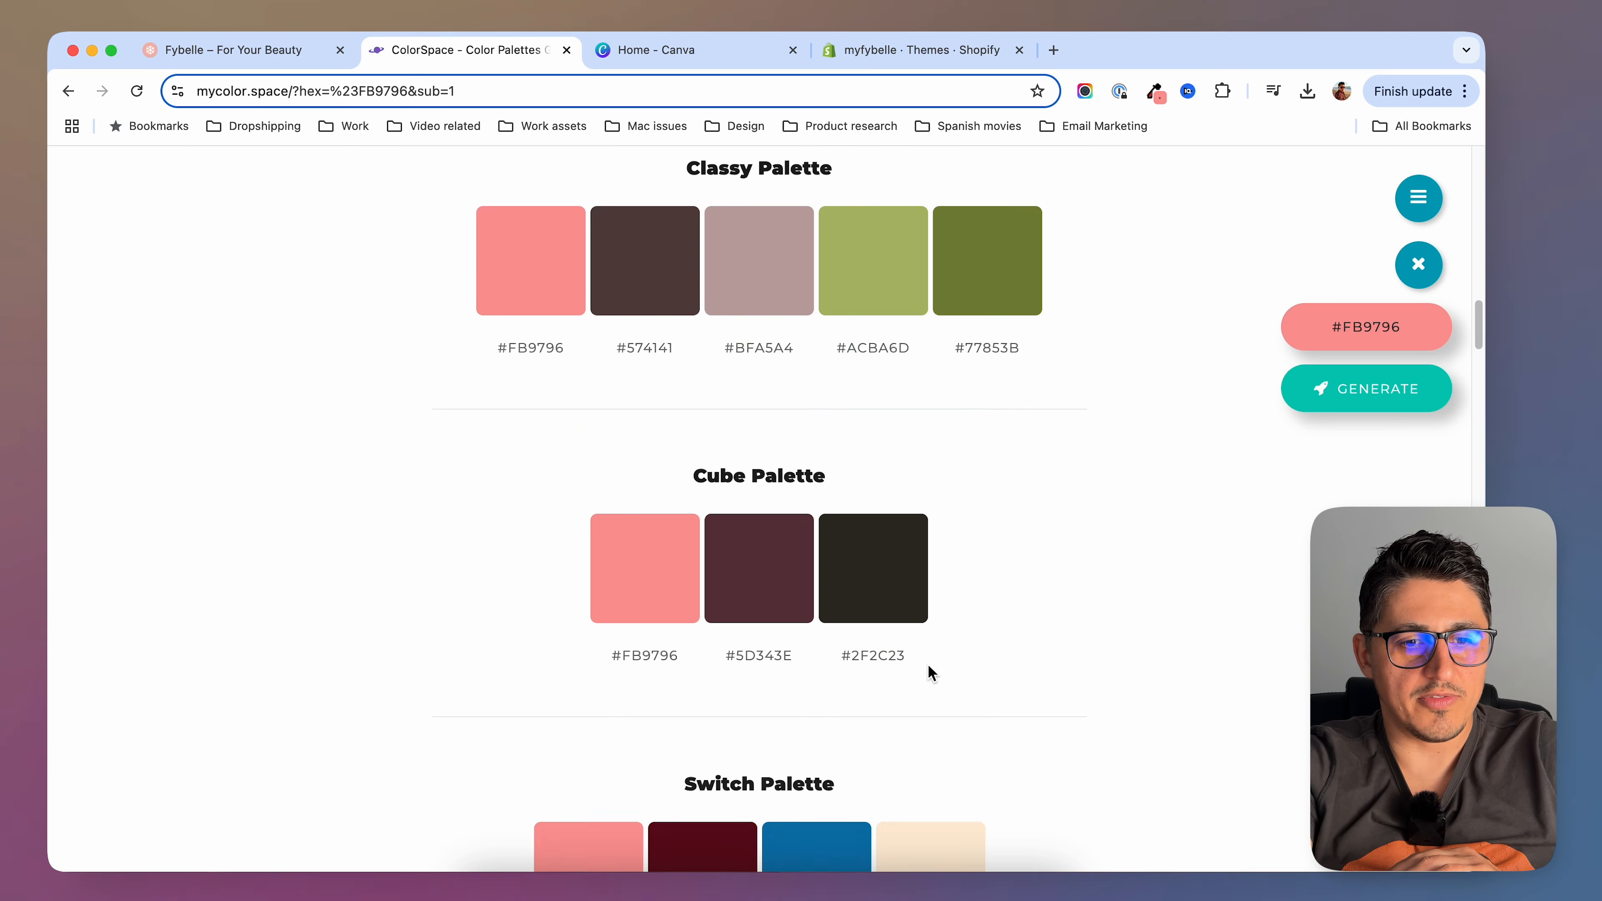
scroll(927, 668, "up", 4)
scroll(464, 478, "down", 10)
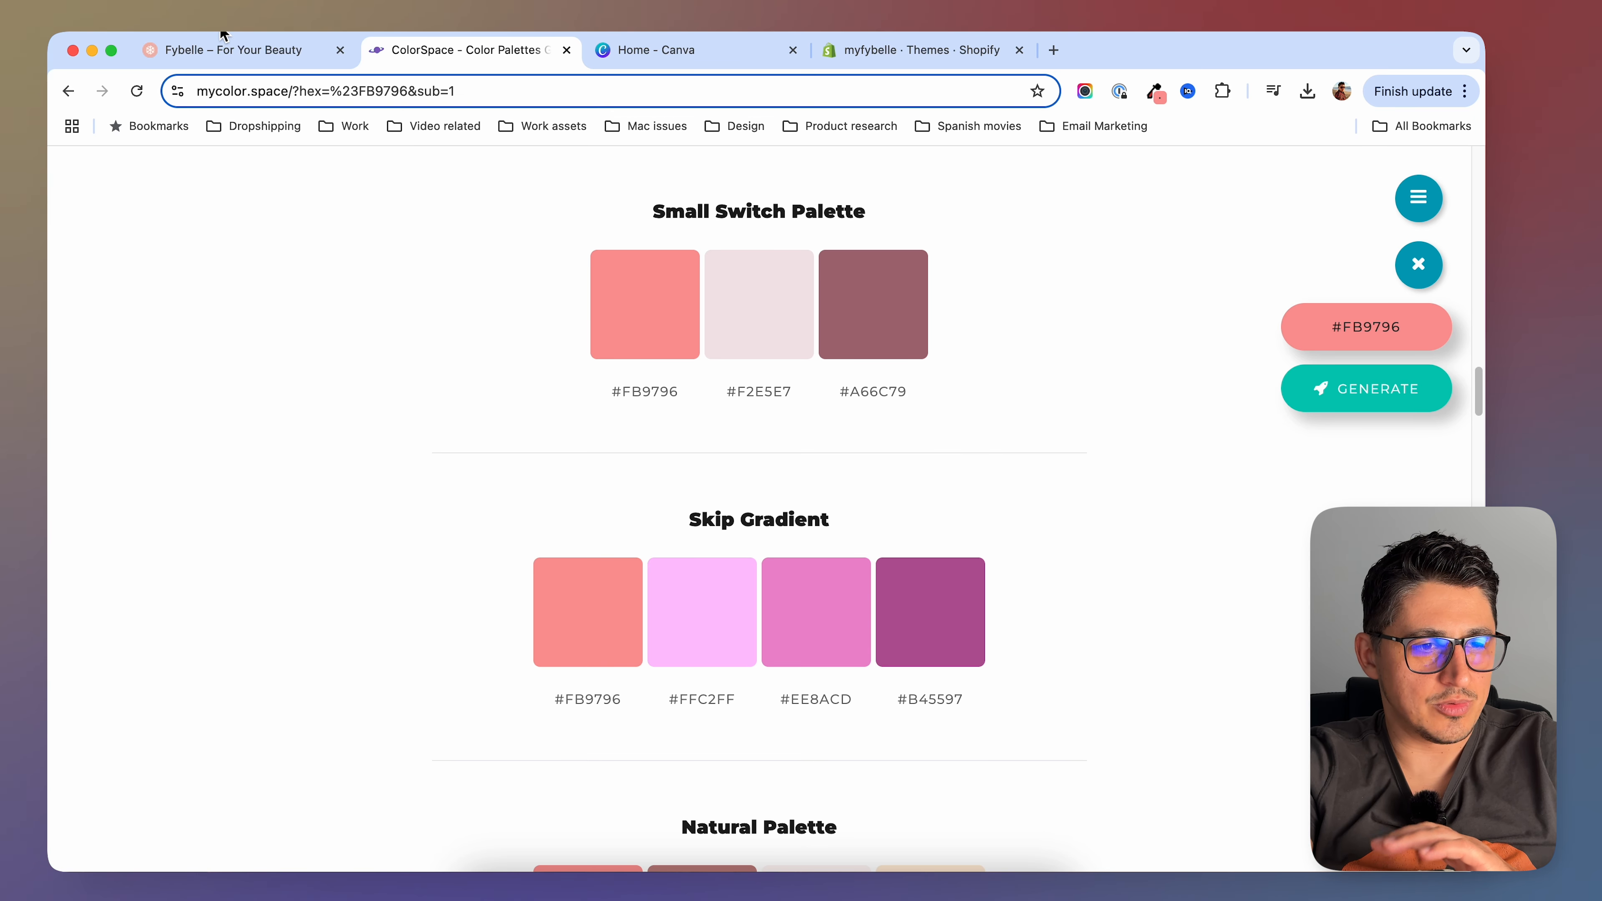
Open the Dawn theme in the Shopify theme editor and consult the Fybelle home page as the design reference
left_click(220, 49)
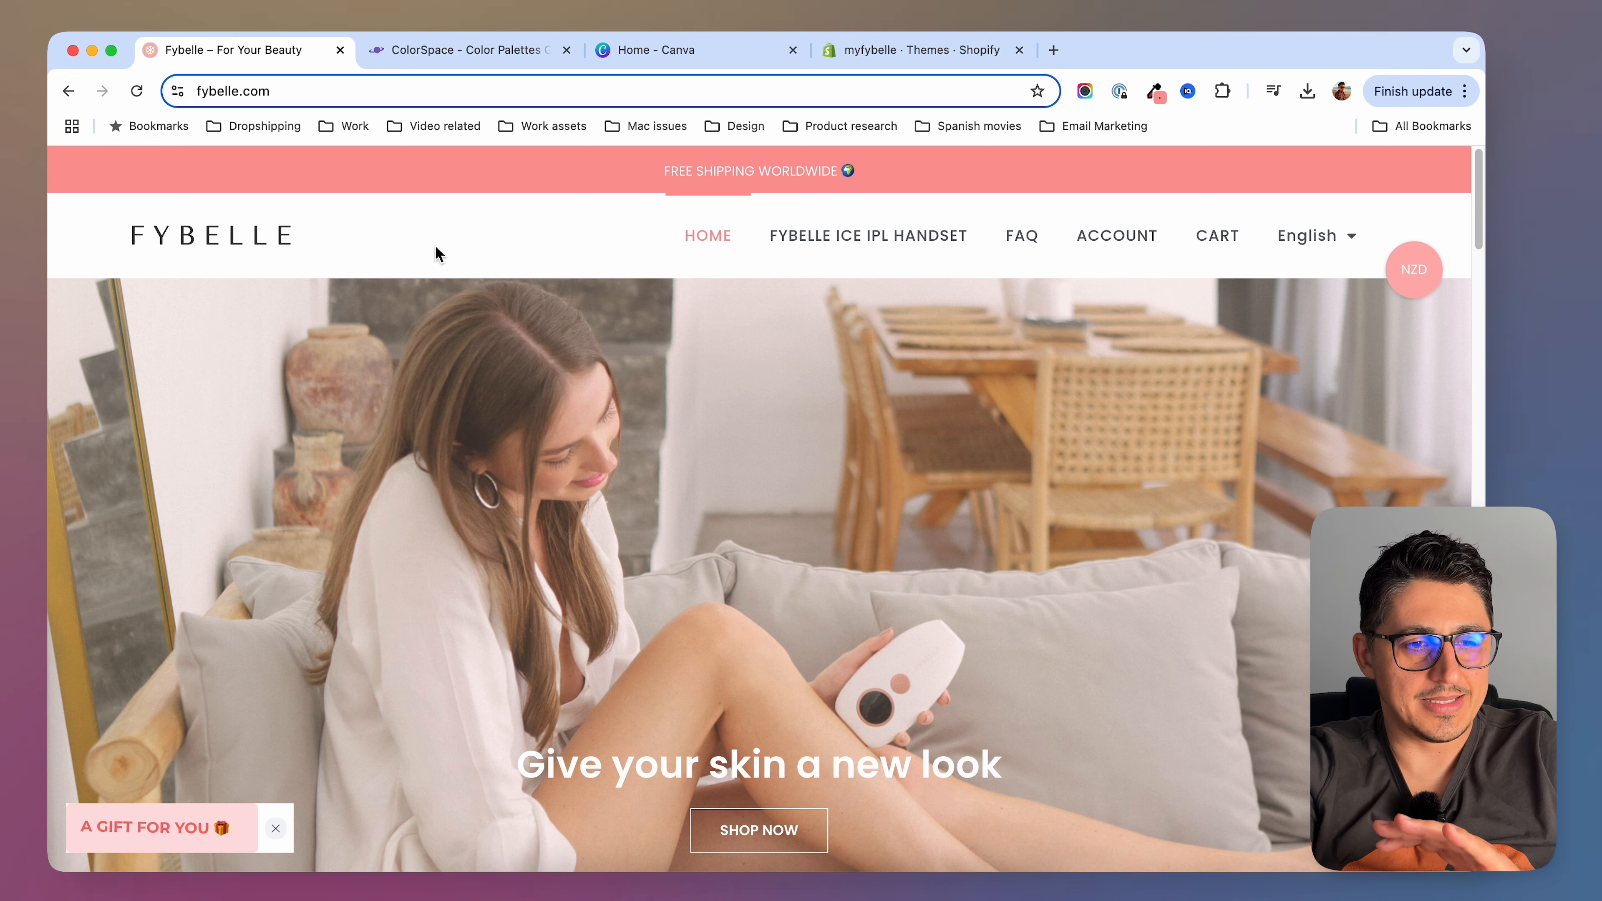
scroll(554, 499, "down", 3)
scroll(554, 495, "up", 3)
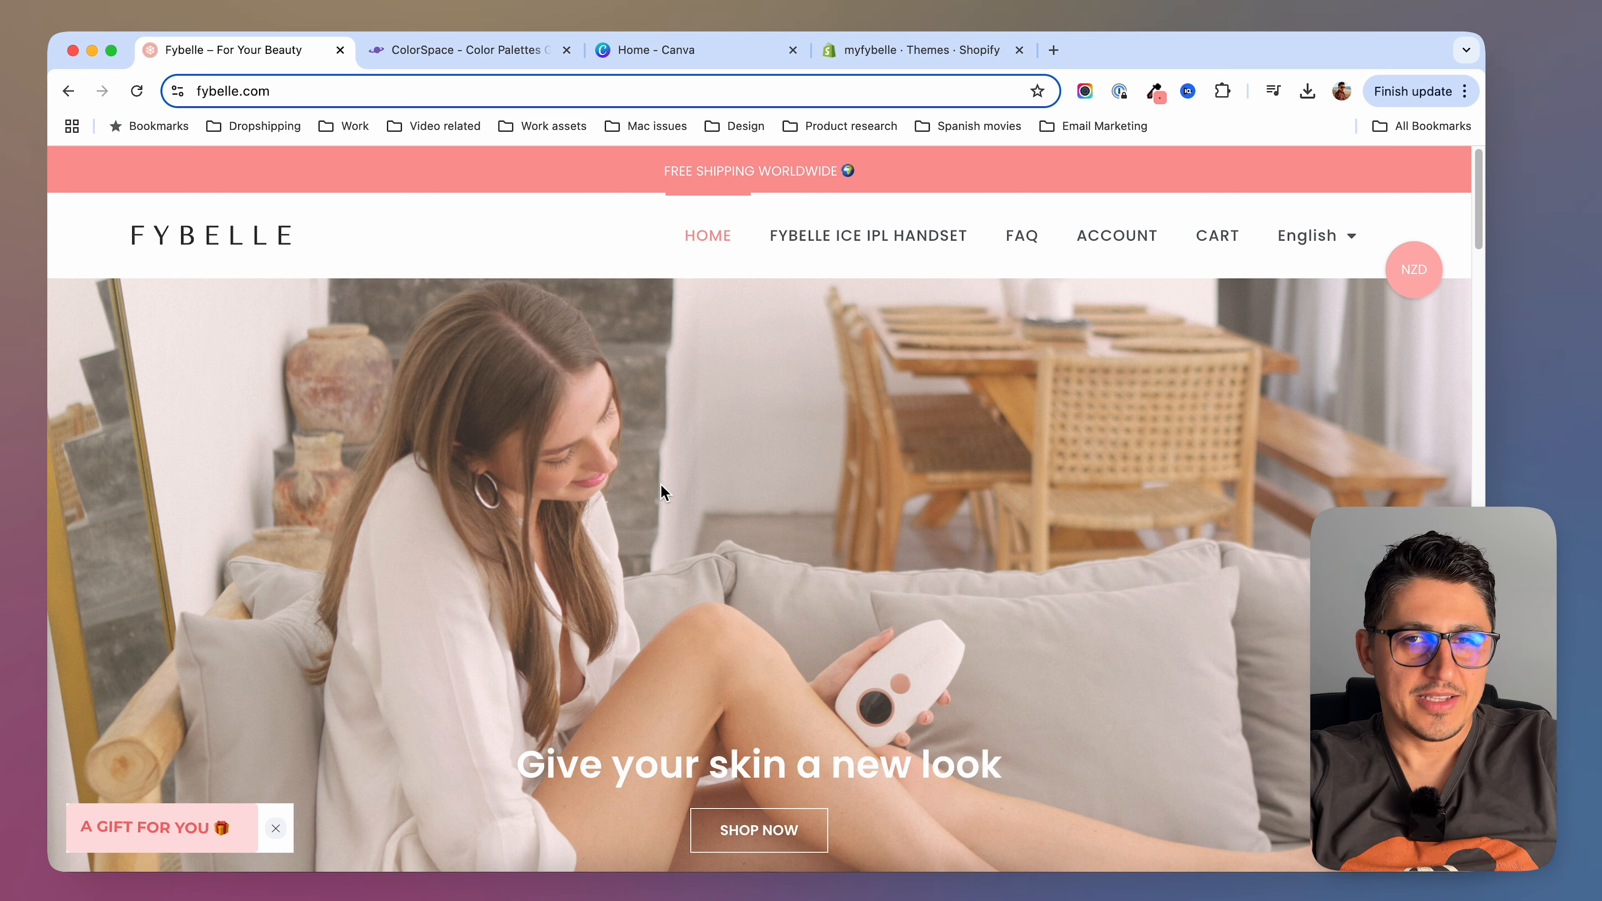
left_click(871, 48)
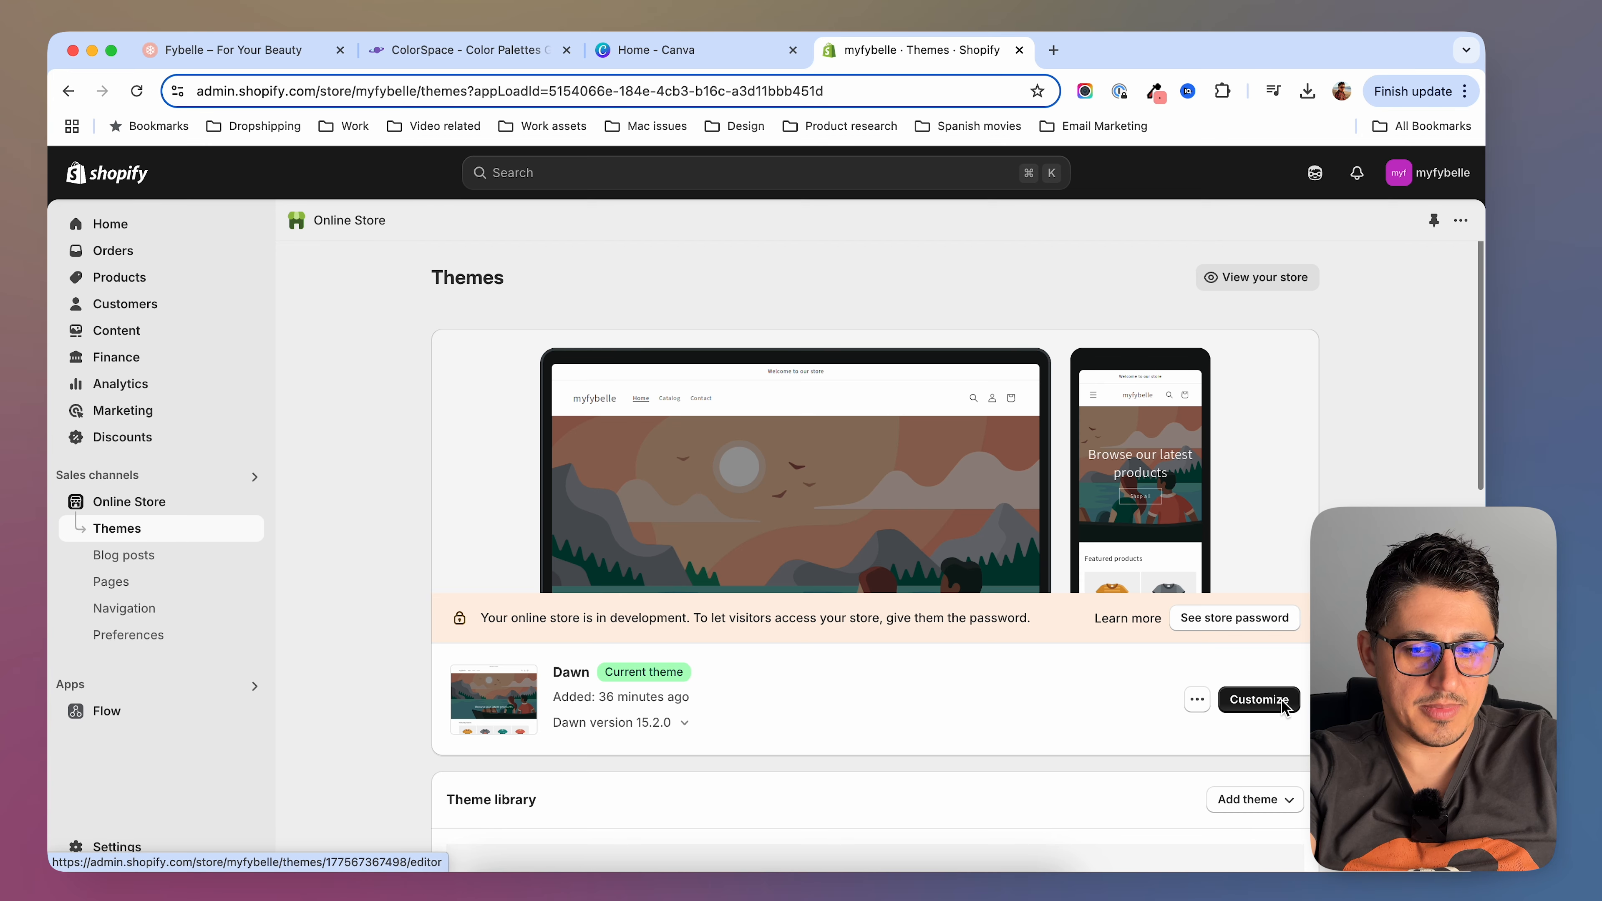
left_click(1261, 698)
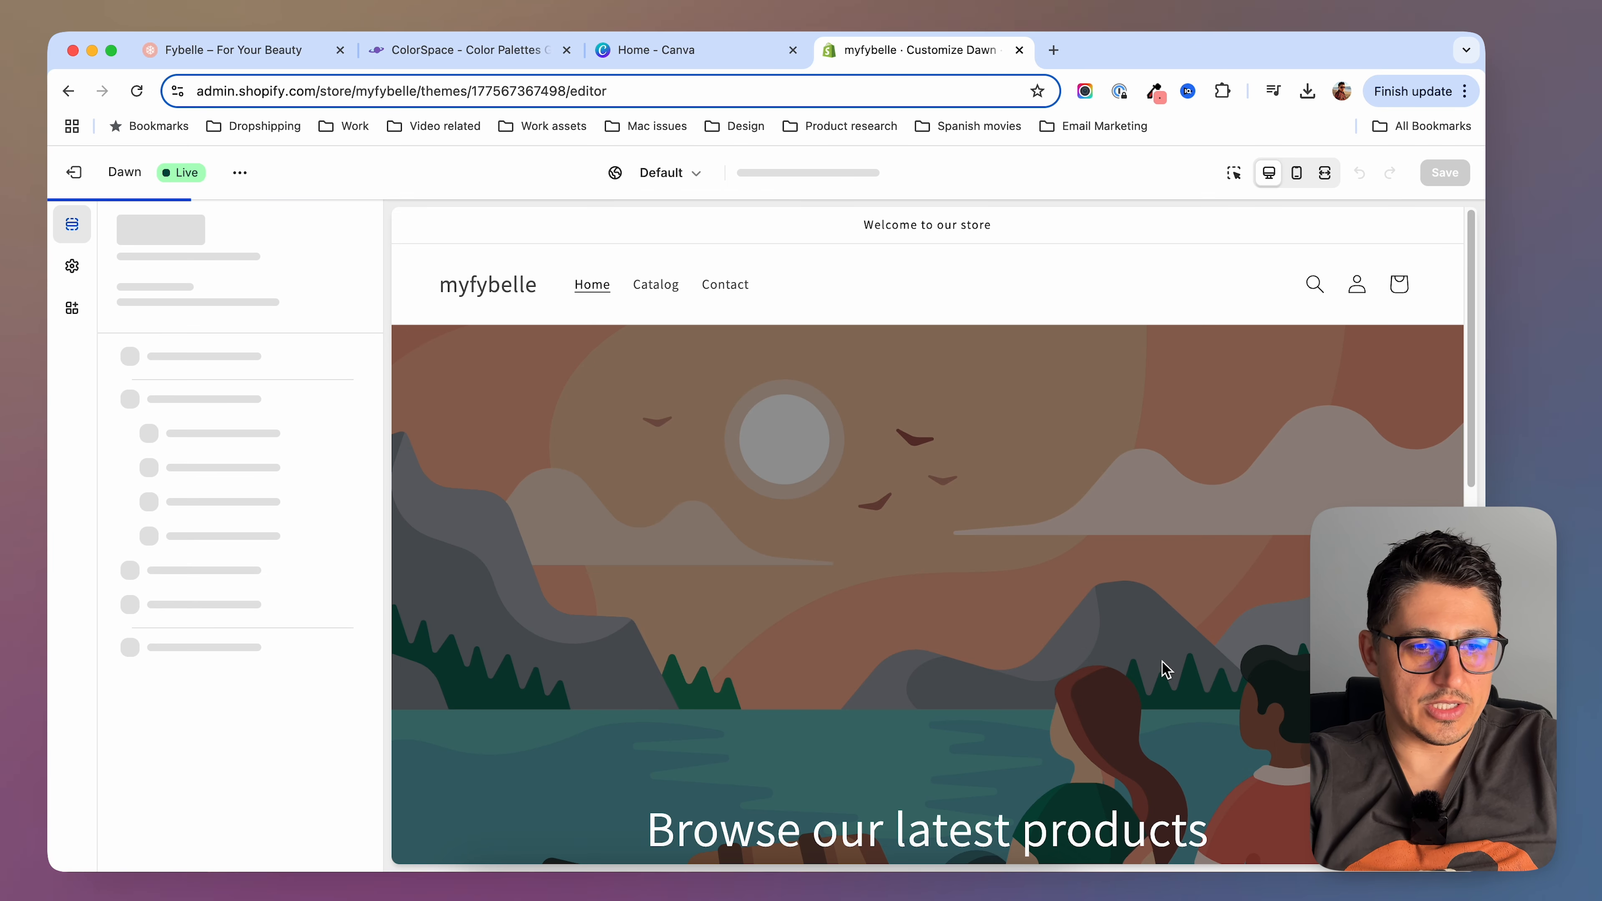
left_click(259, 52)
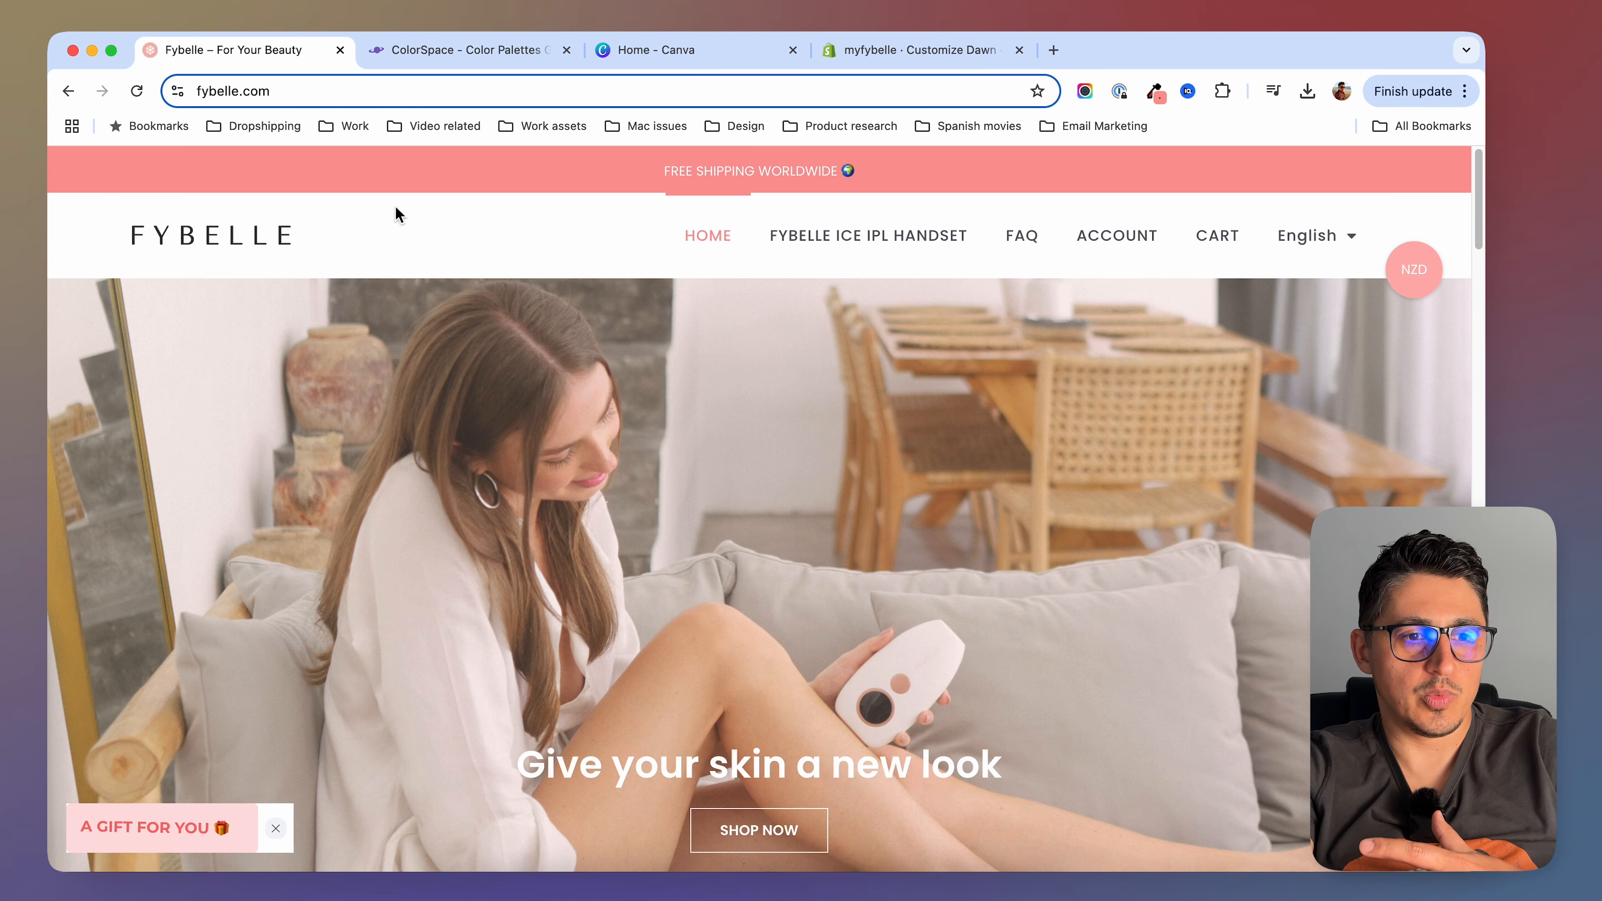
scroll(477, 304, "down", 10)
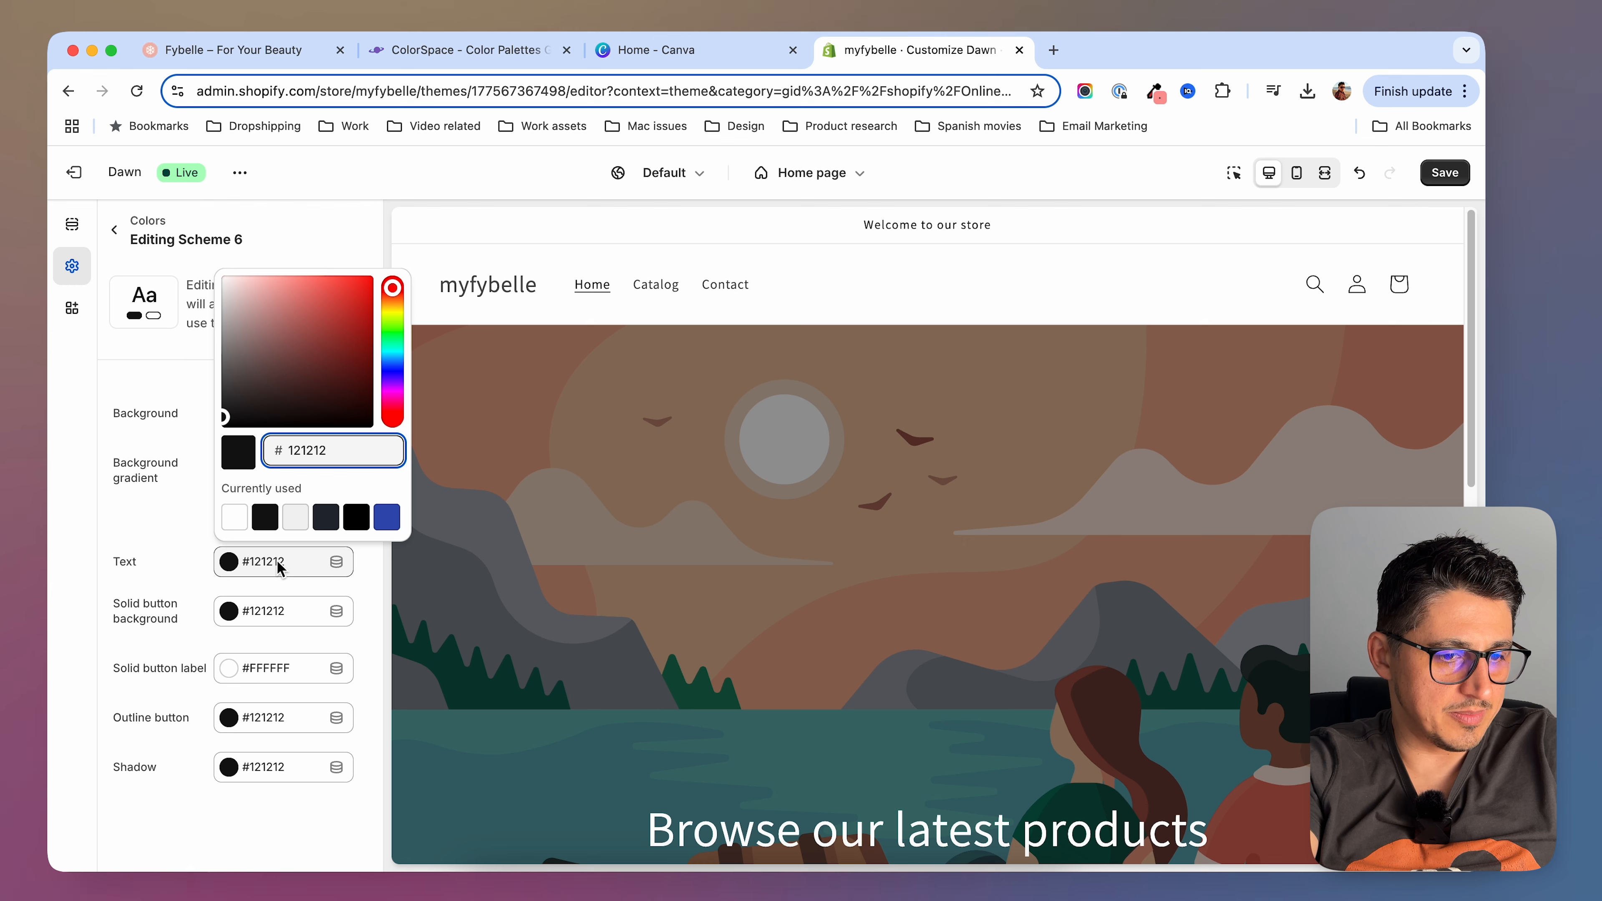
Switch to ColorSpace and examine the palettes generated from #FB9796 for a dark text colour, including the Cube Palette's #2F2C23
left_click(203, 562)
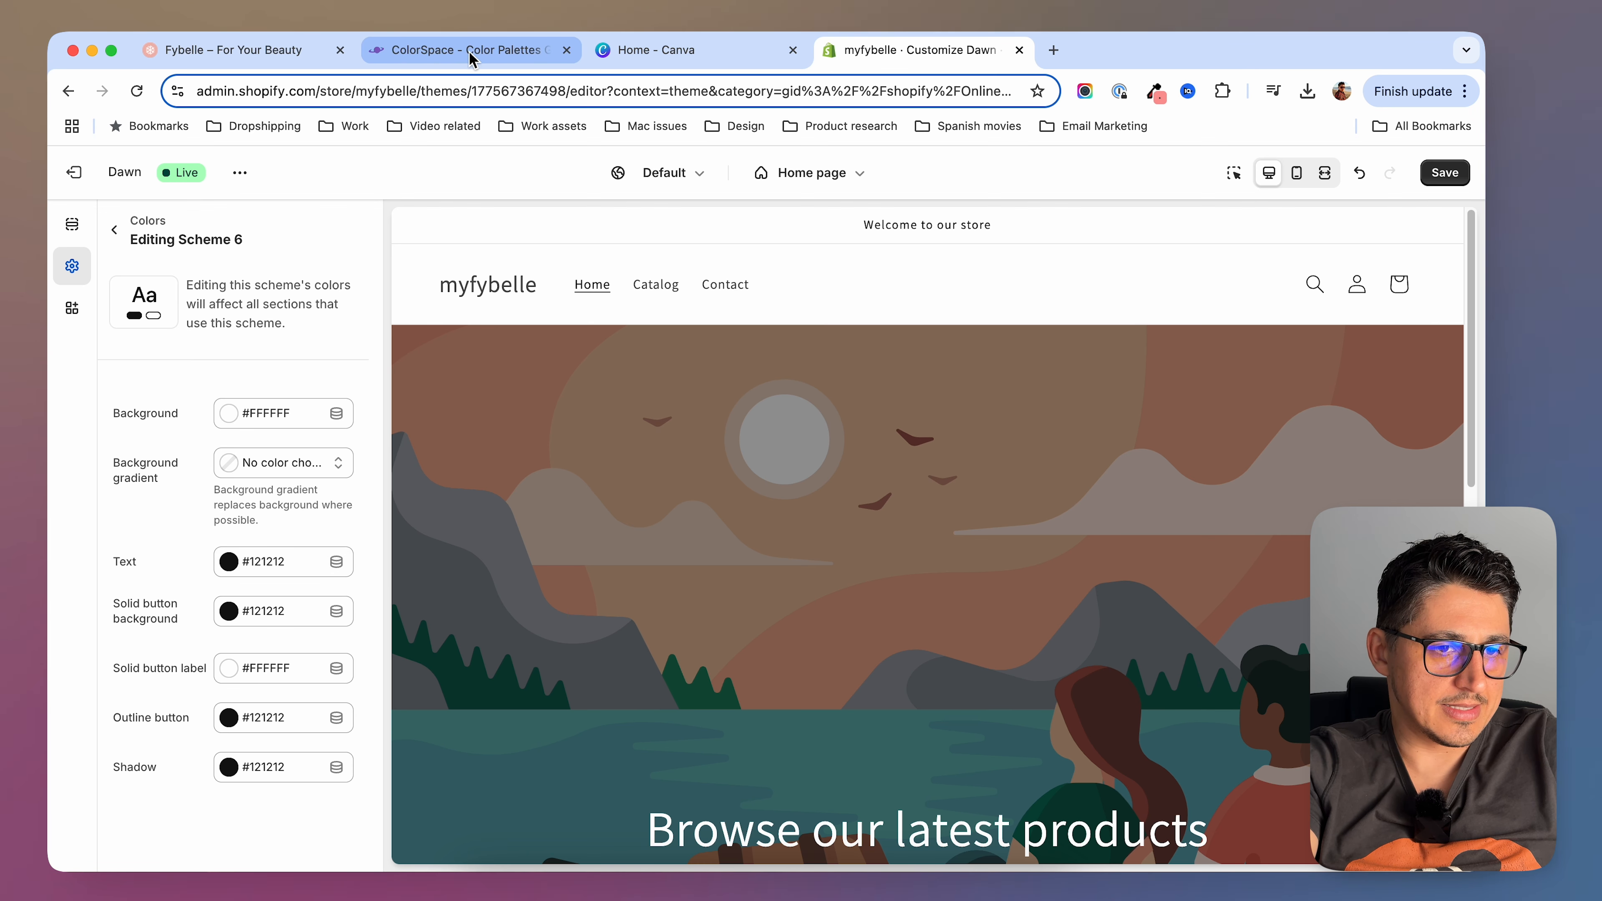
left_click(414, 53)
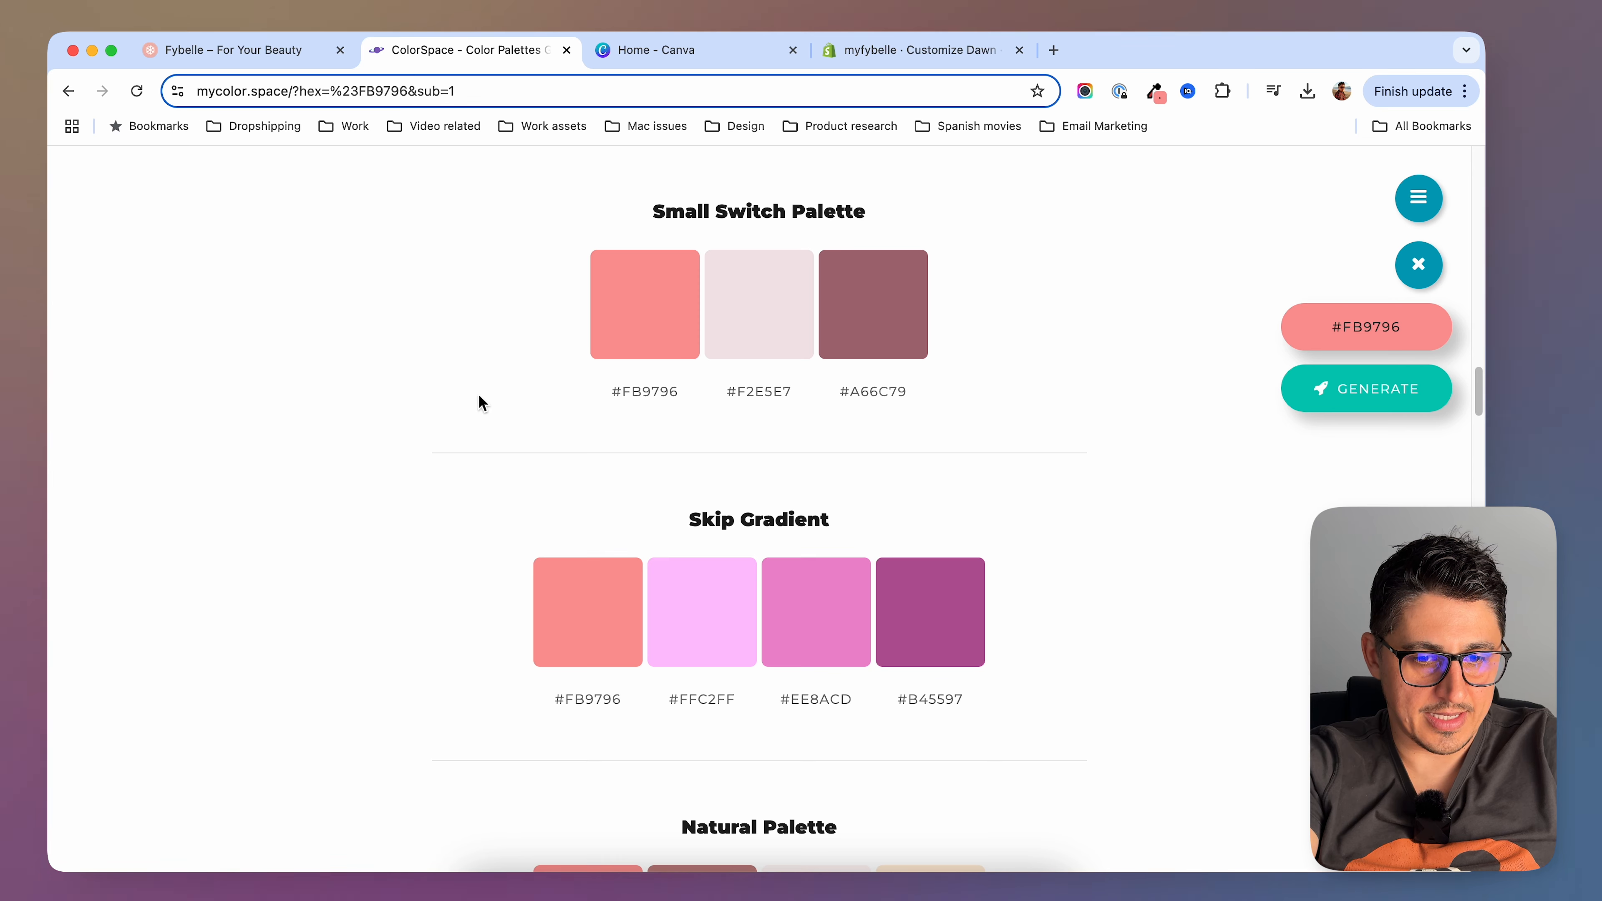
scroll(479, 402, "up", 15)
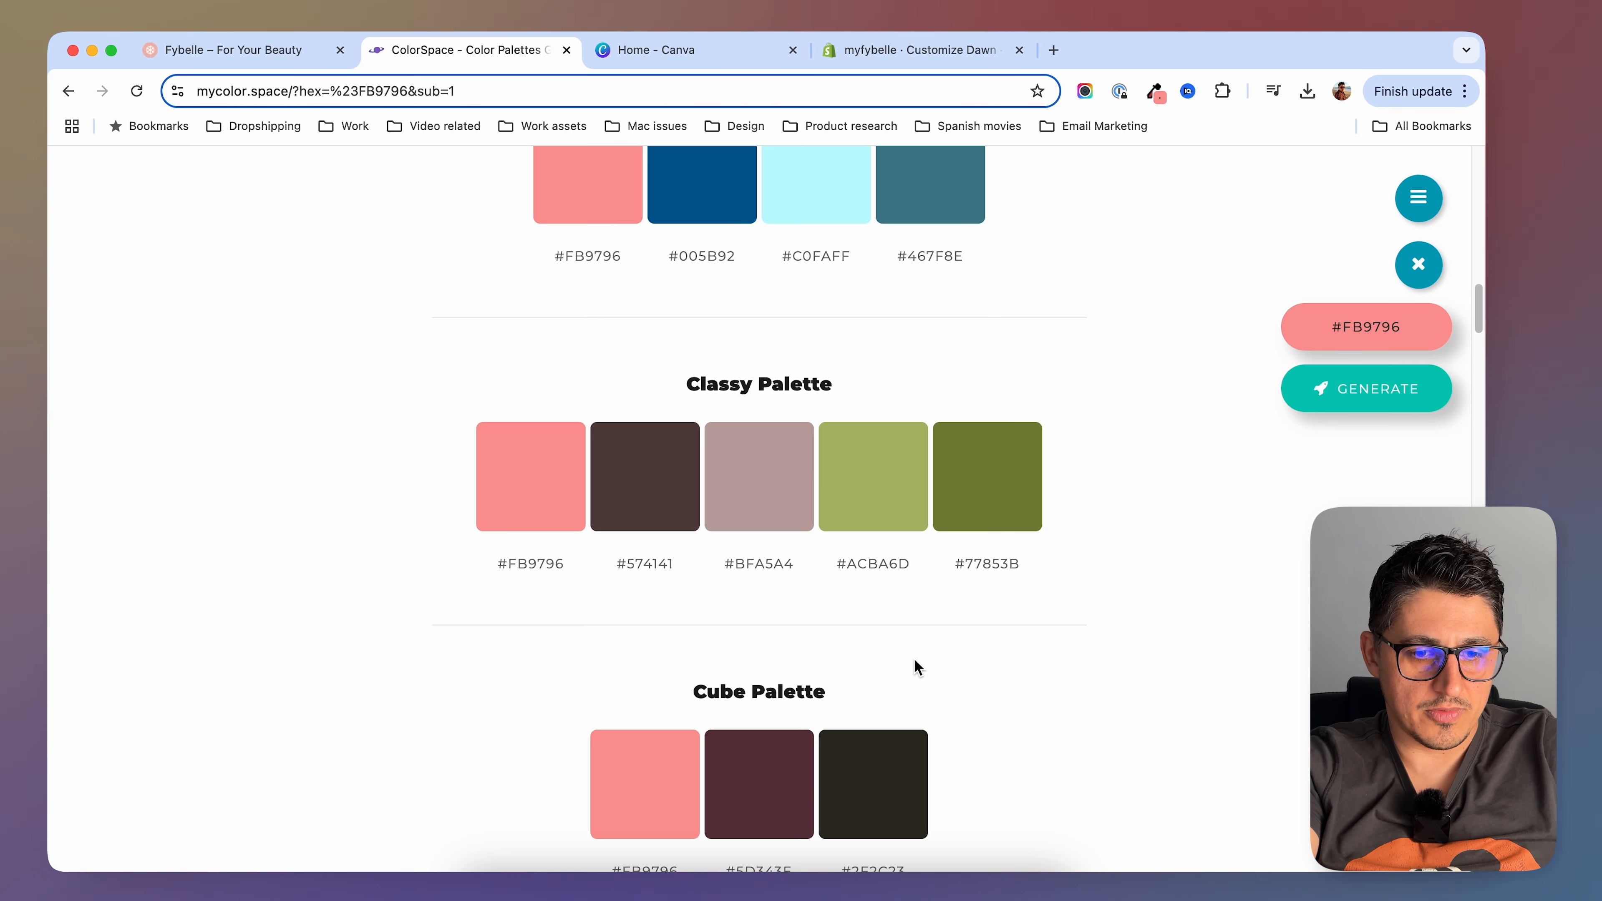
scroll(915, 666, "up", 5)
scroll(897, 764, "down", 5)
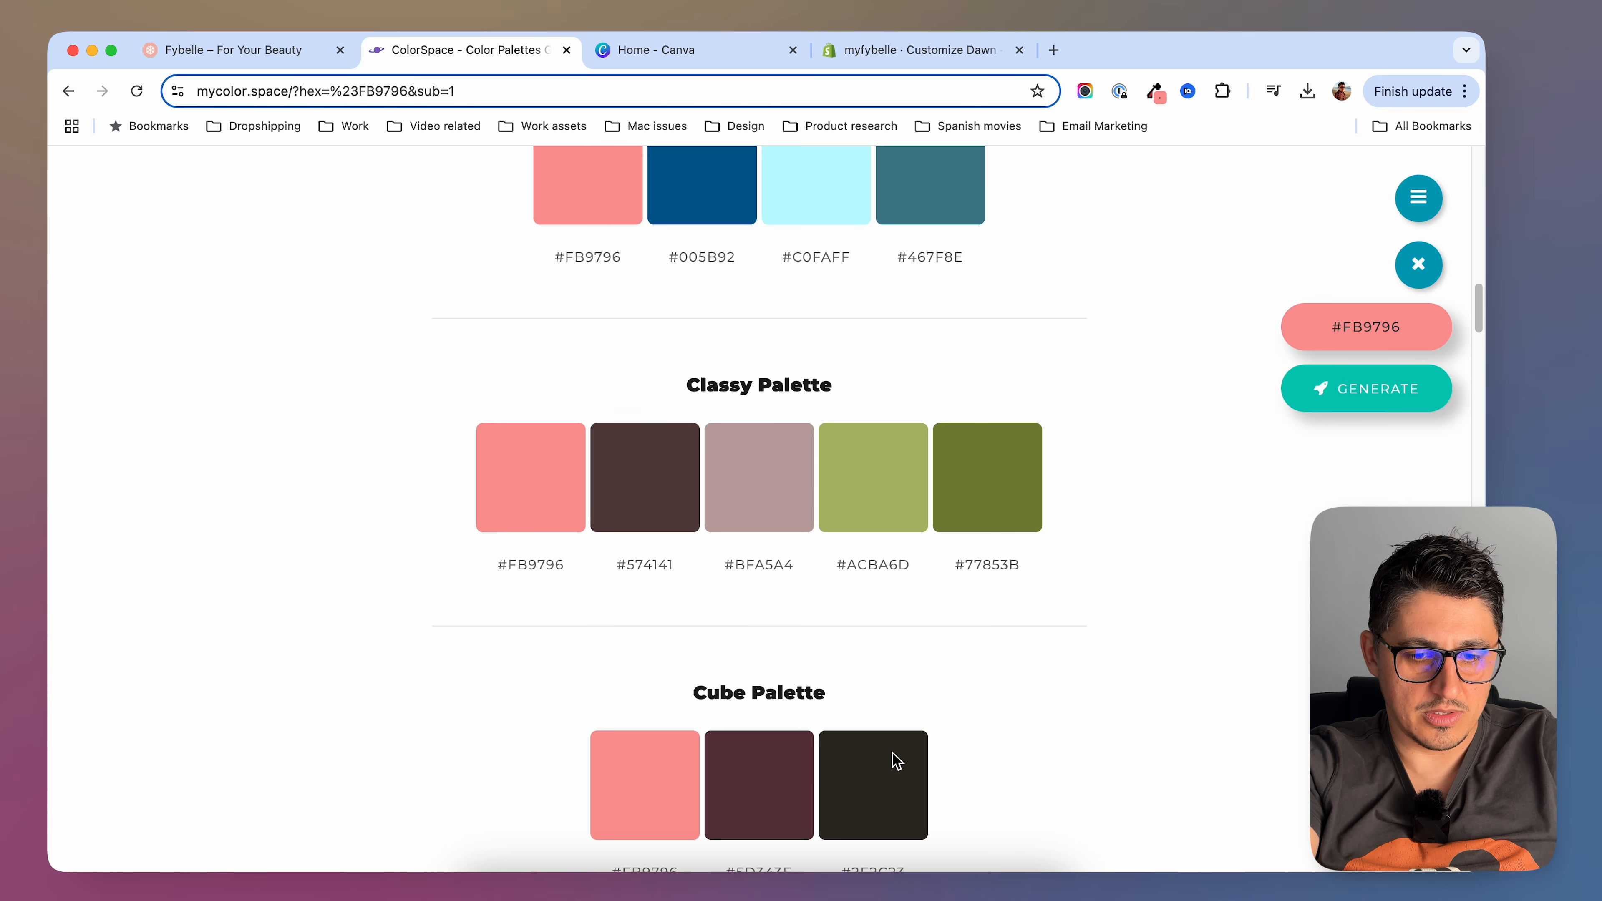
scroll(897, 761, "down", 2)
left_click(871, 809)
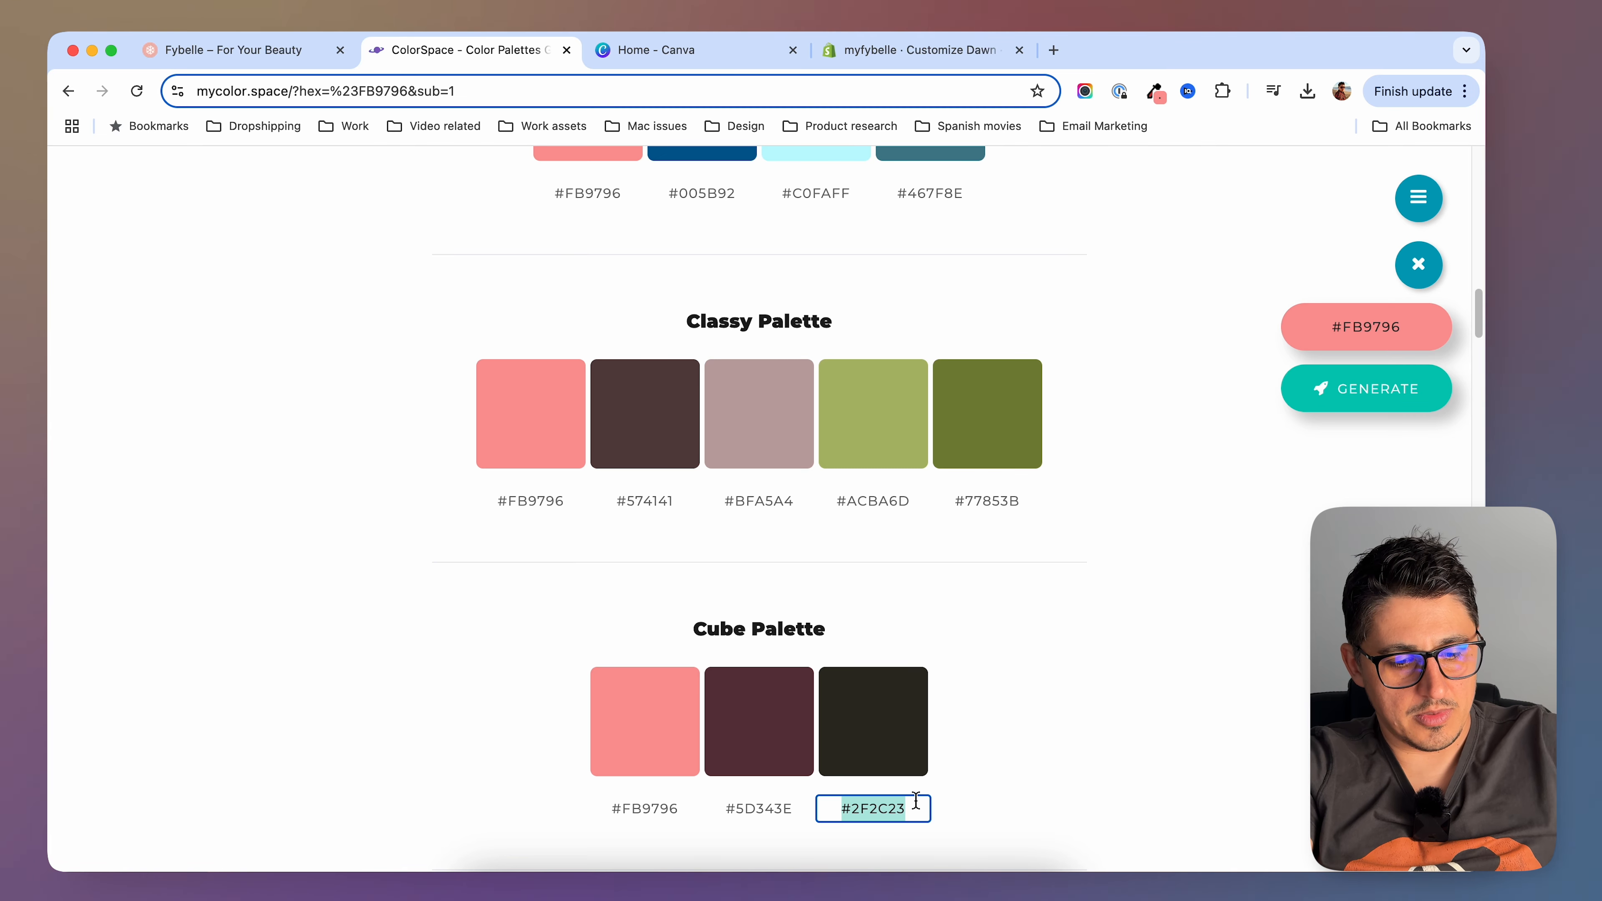
scroll(998, 669, "up", 15)
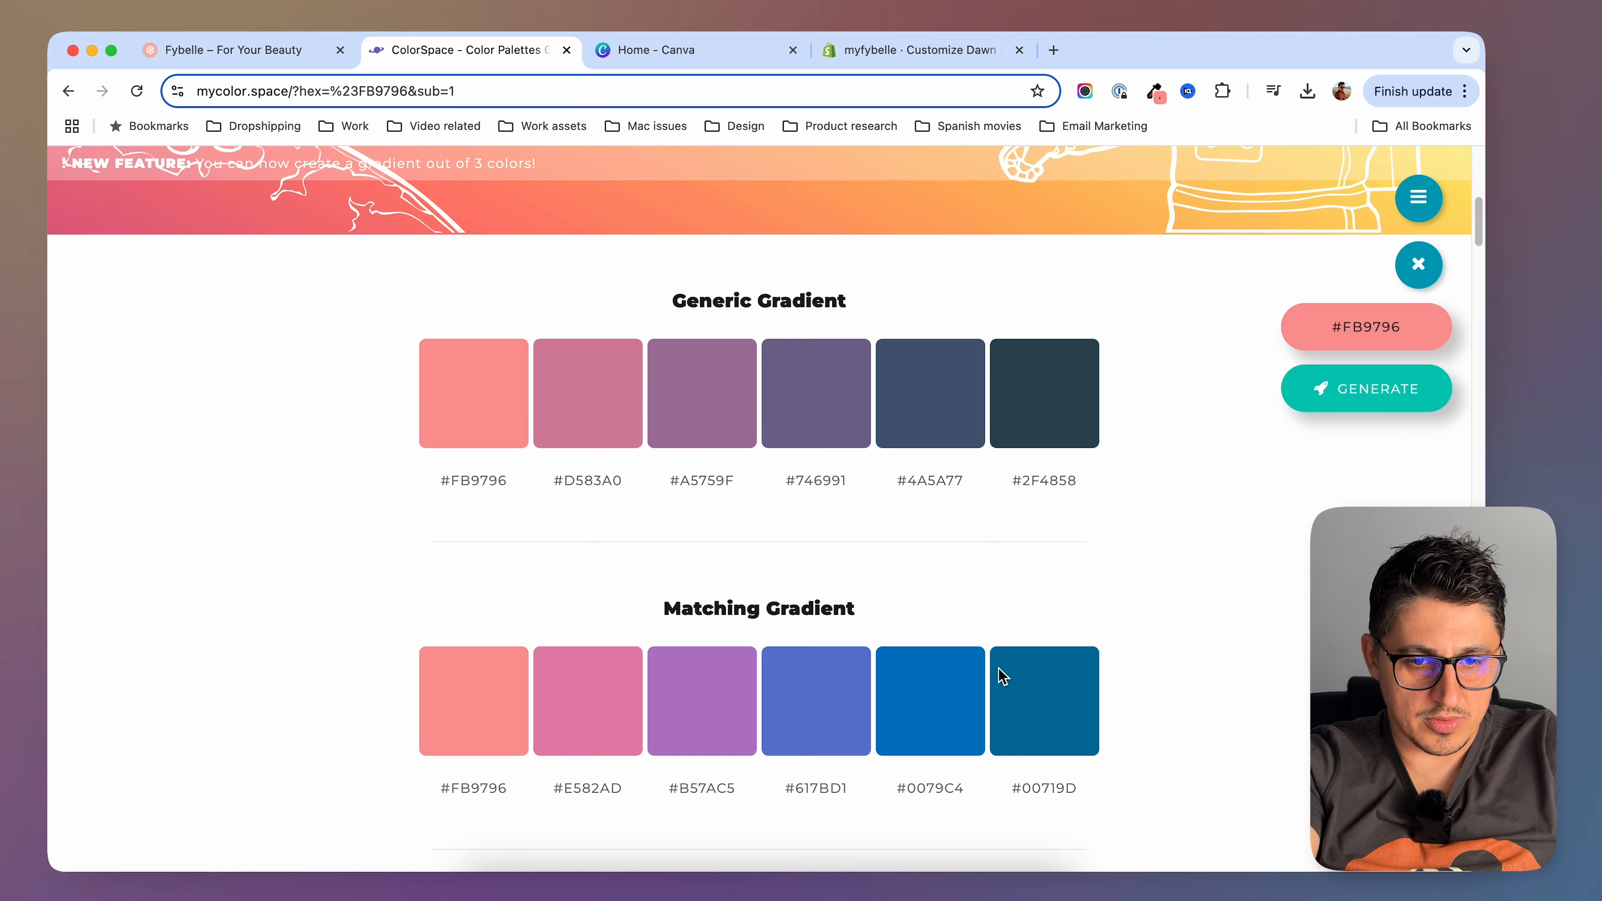
scroll(1003, 675, "down", 10)
scroll(1002, 671, "down", 15)
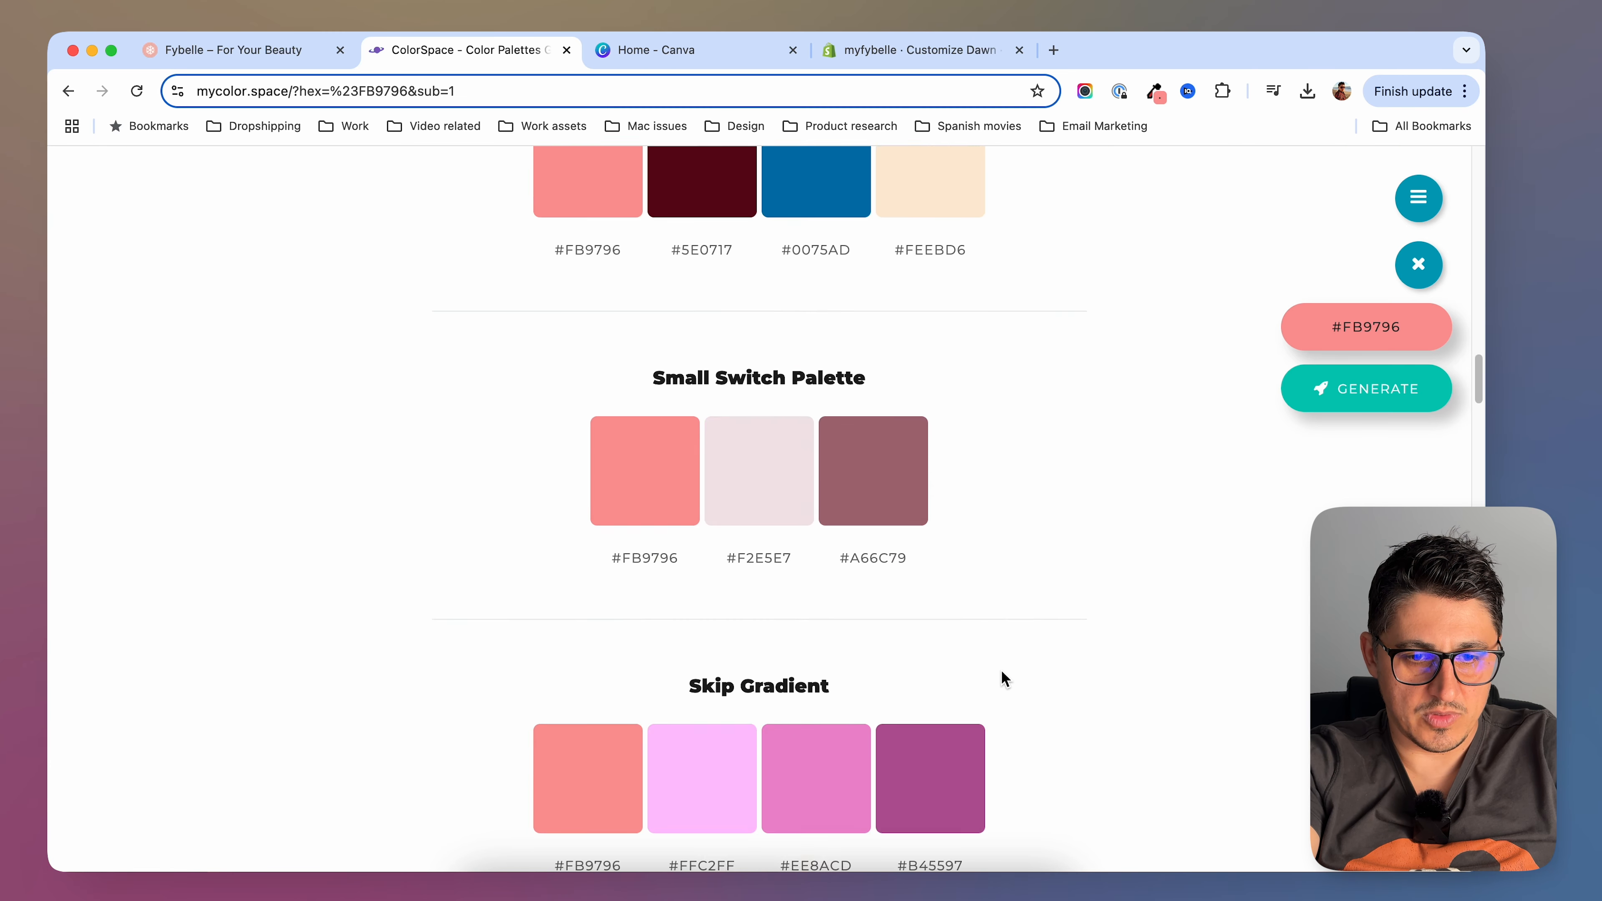
Copy #2F2C23 from the Highlight Palette and set it as the text colour of Scheme 6 in the Shopify theme editor
left_click(927, 506)
key("super+c")
left_click(920, 50)
left_click(263, 562)
left_click_drag(342, 450, 268, 443)
key("super+v")
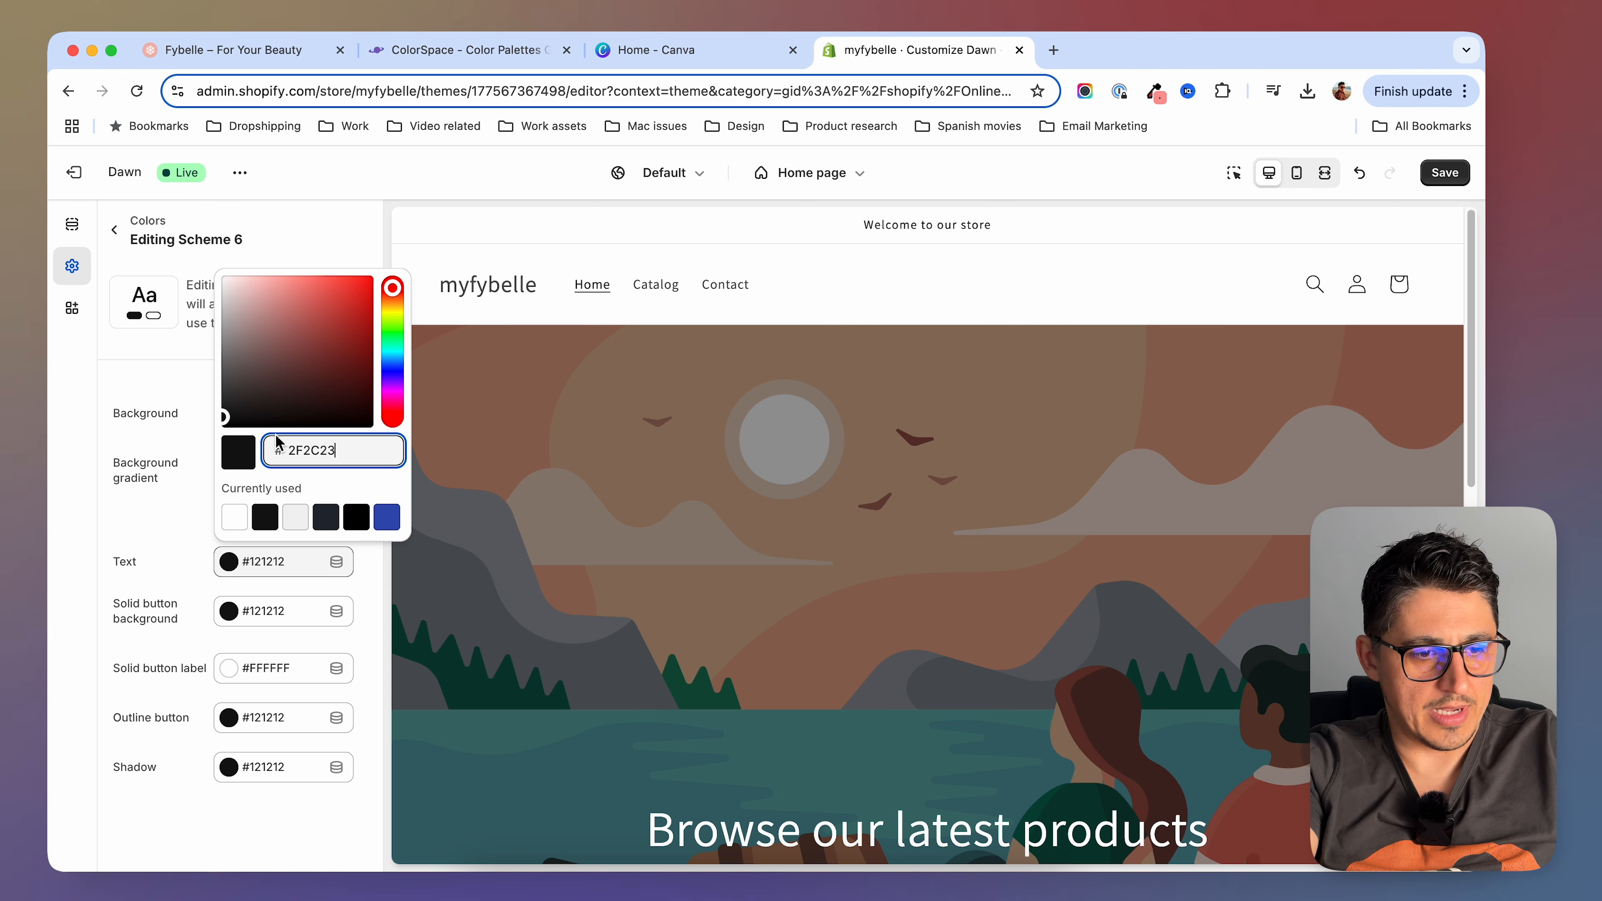
key("Return")
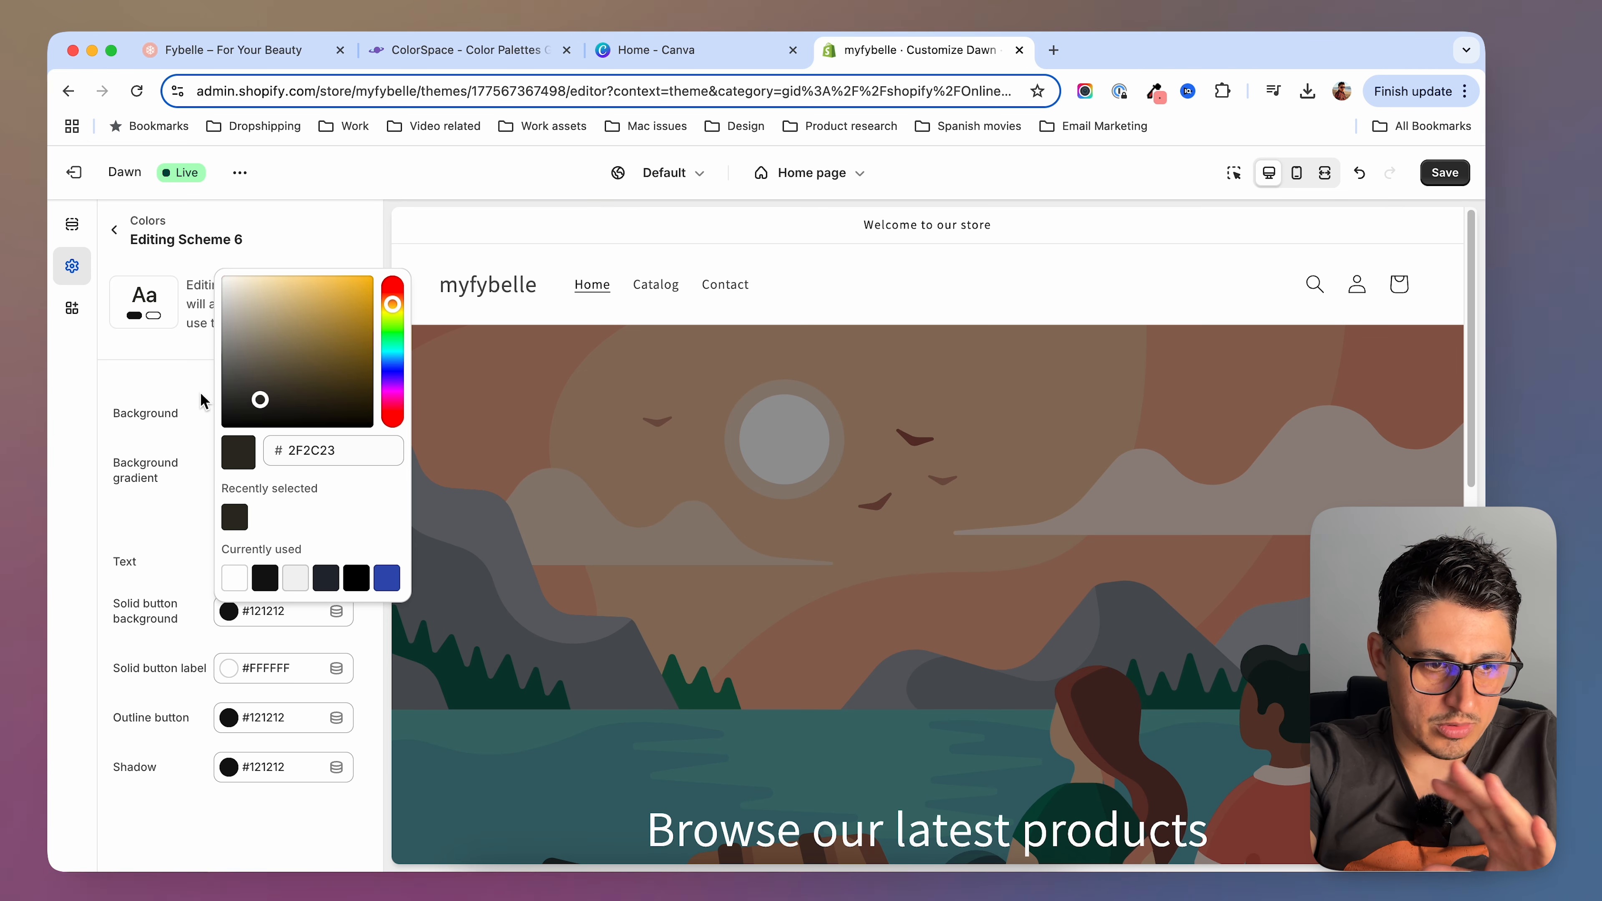
left_click(202, 398)
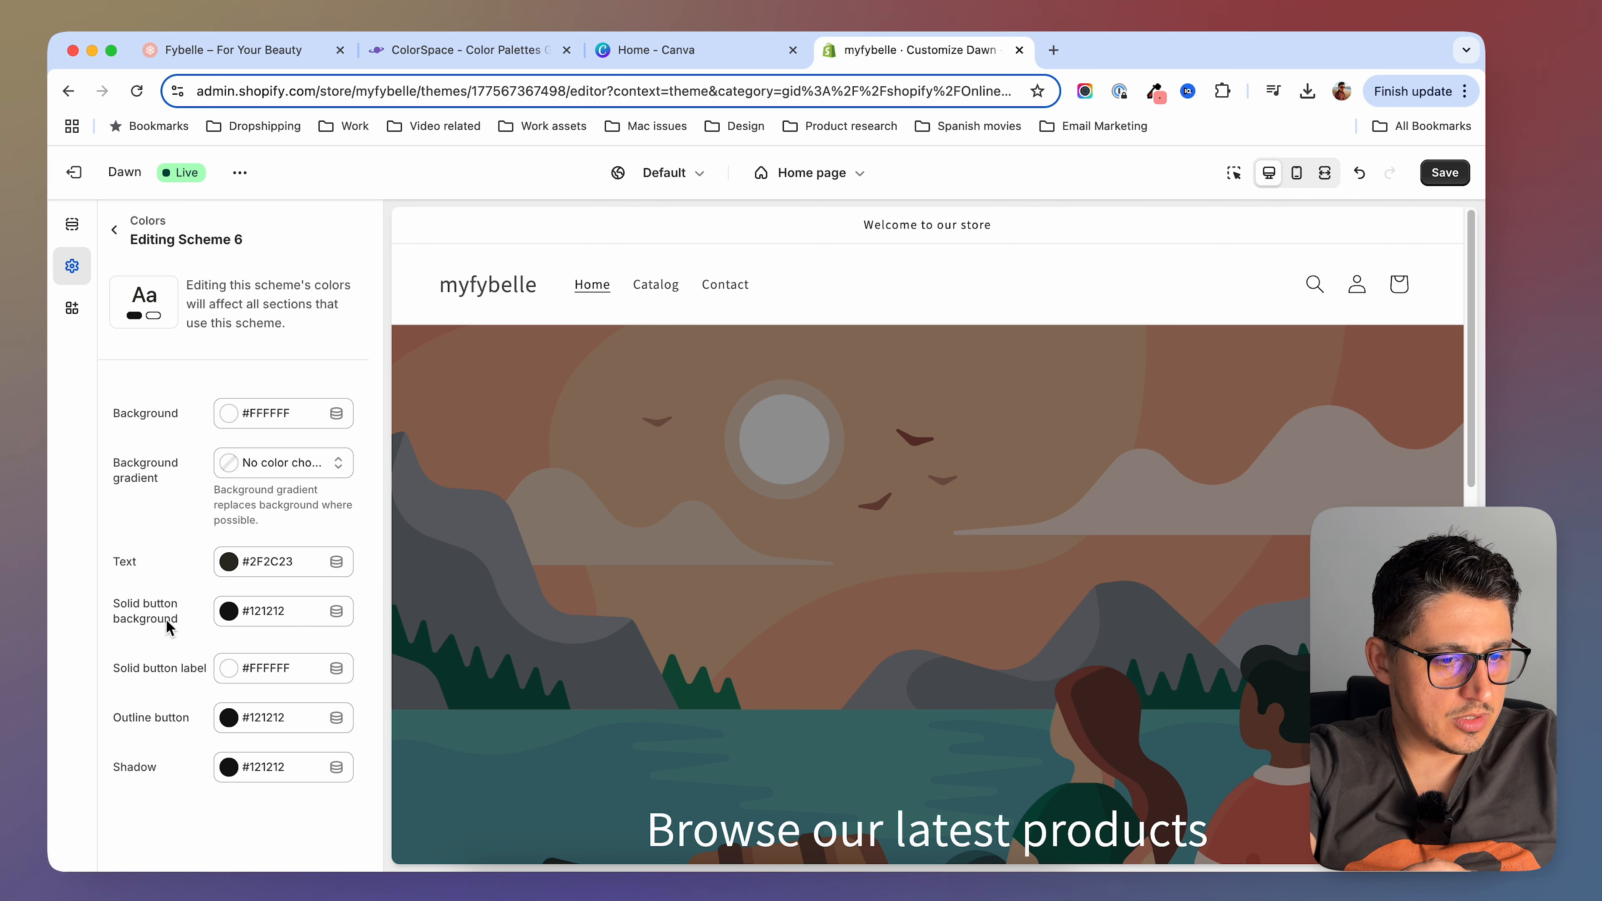
Try to copy fb9796 from the browser colour picker extension into Scheme 6's solid button background
left_click(255, 611)
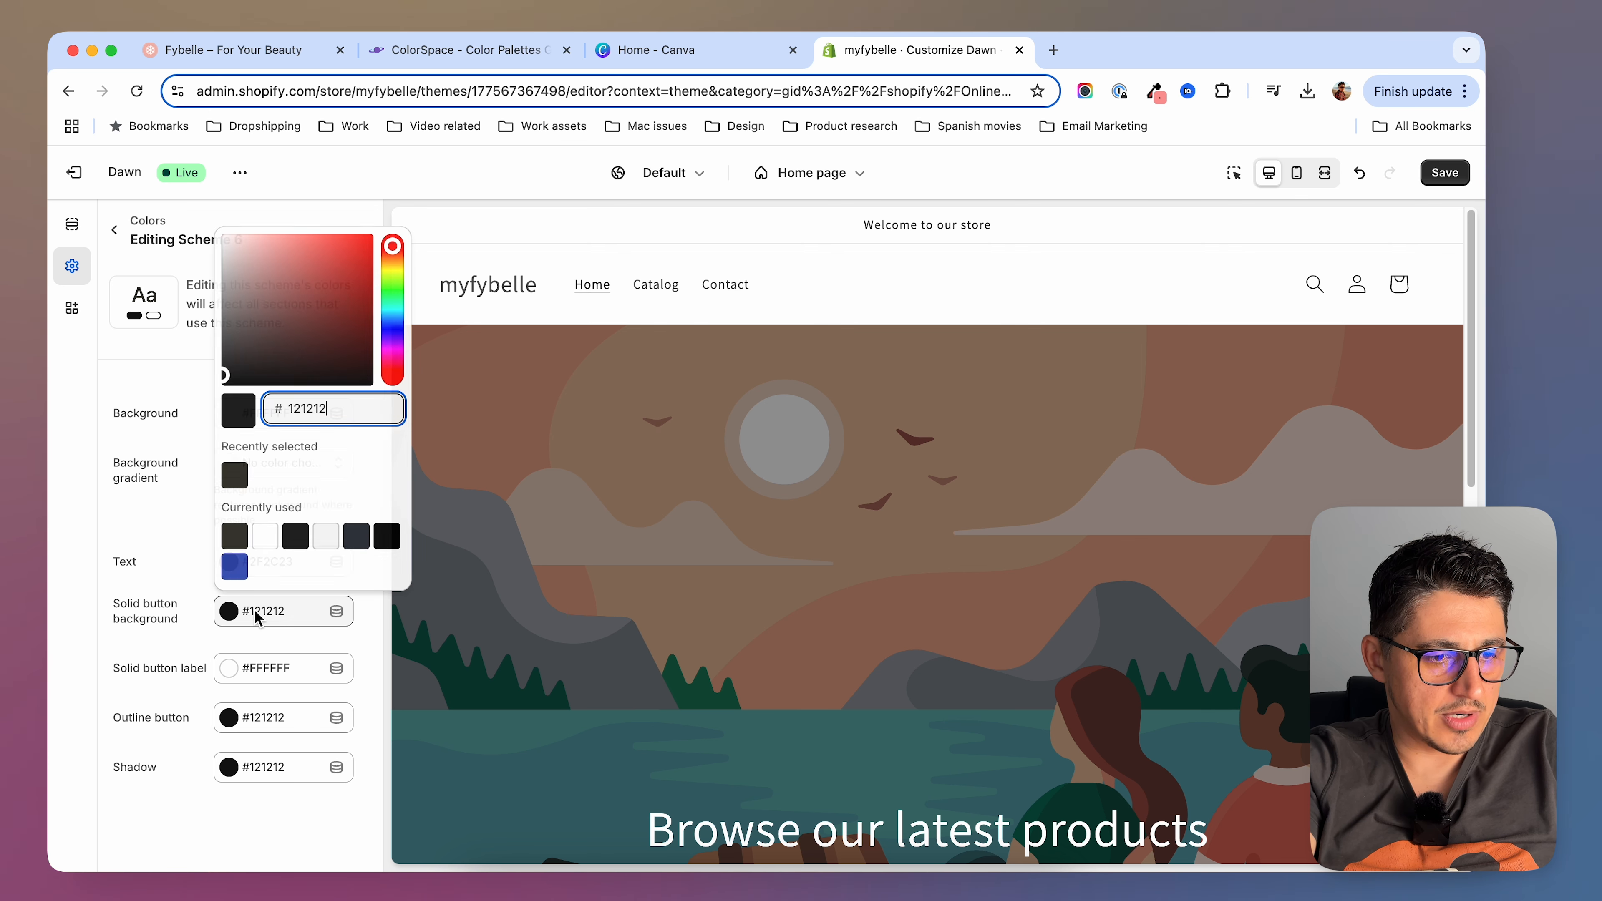
left_click(190, 603)
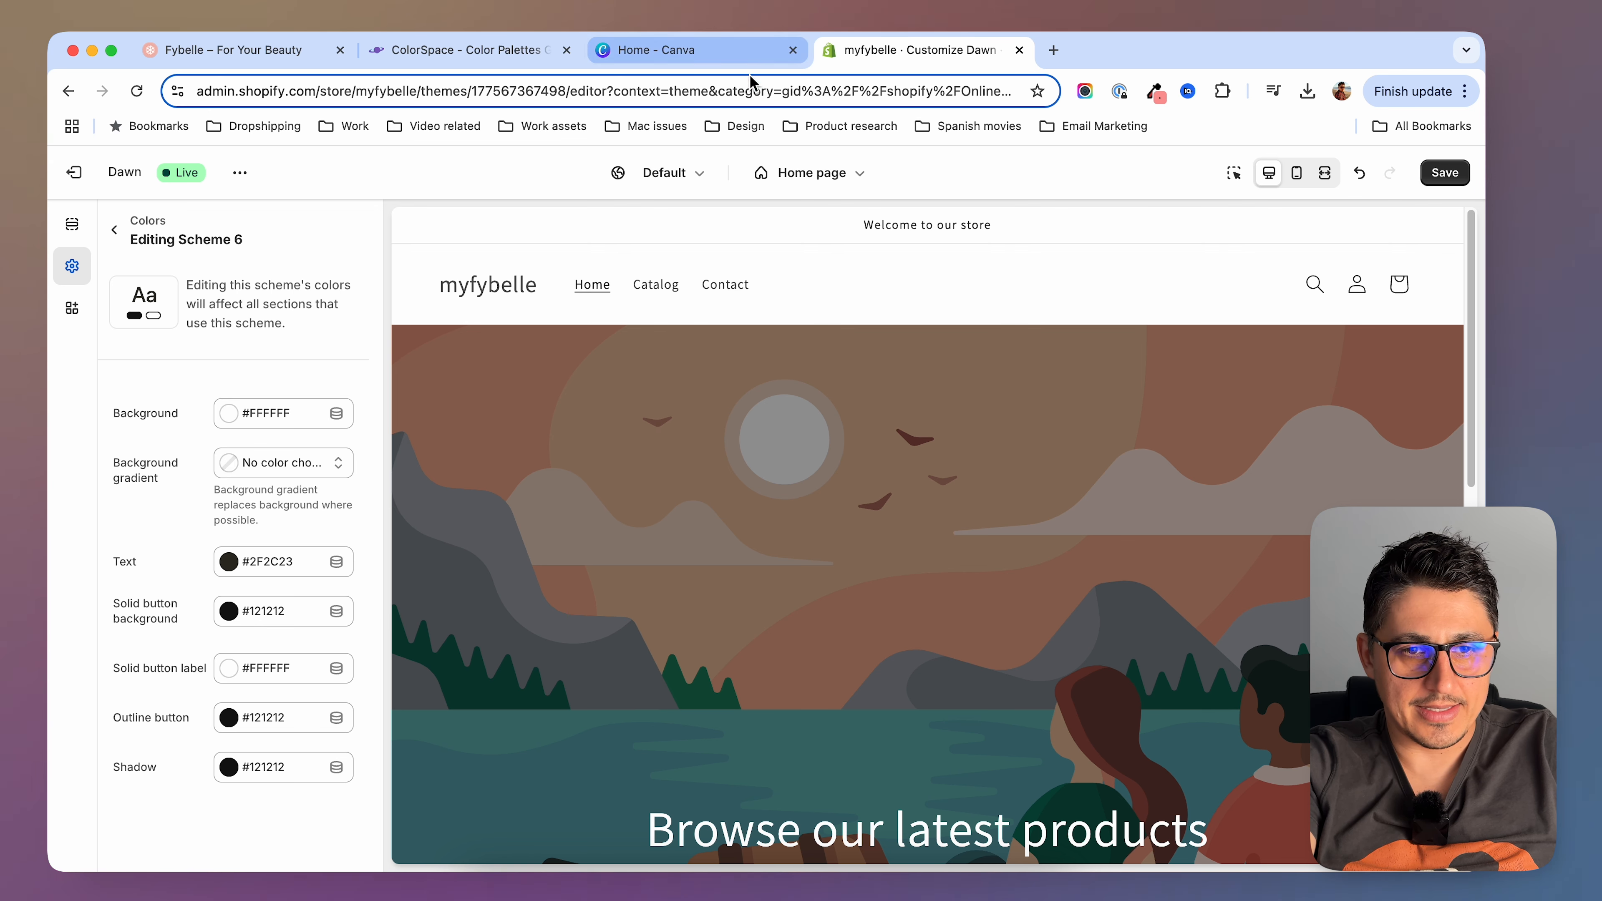
left_click(1154, 93)
left_click(1033, 189)
left_click(994, 383)
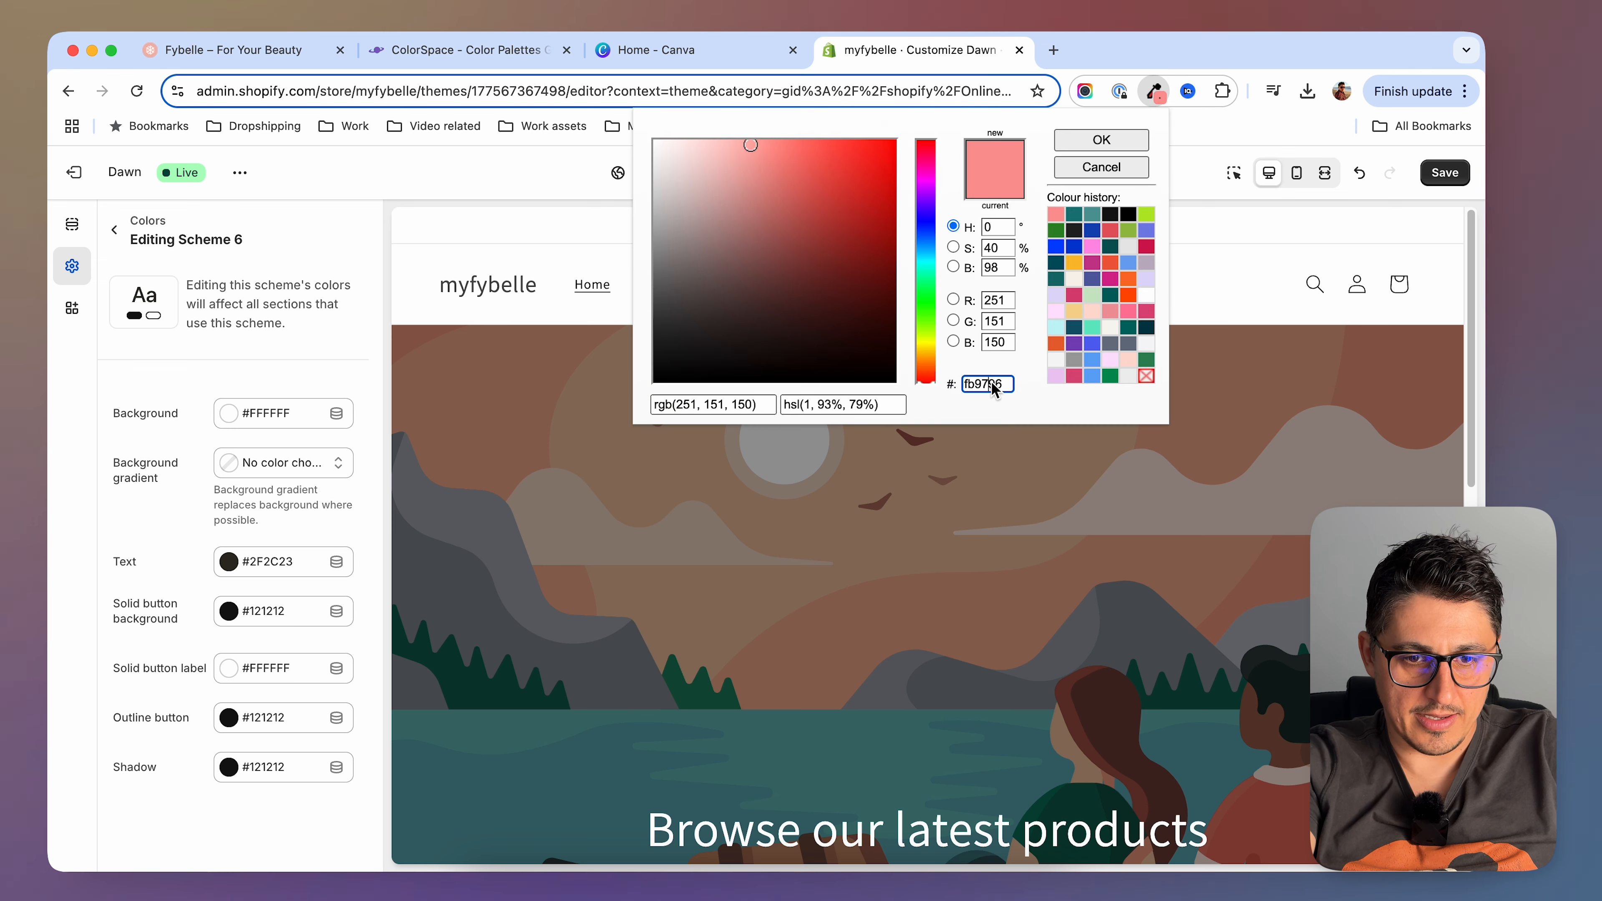
left_click_drag(1003, 384, 958, 384)
left_click(153, 574)
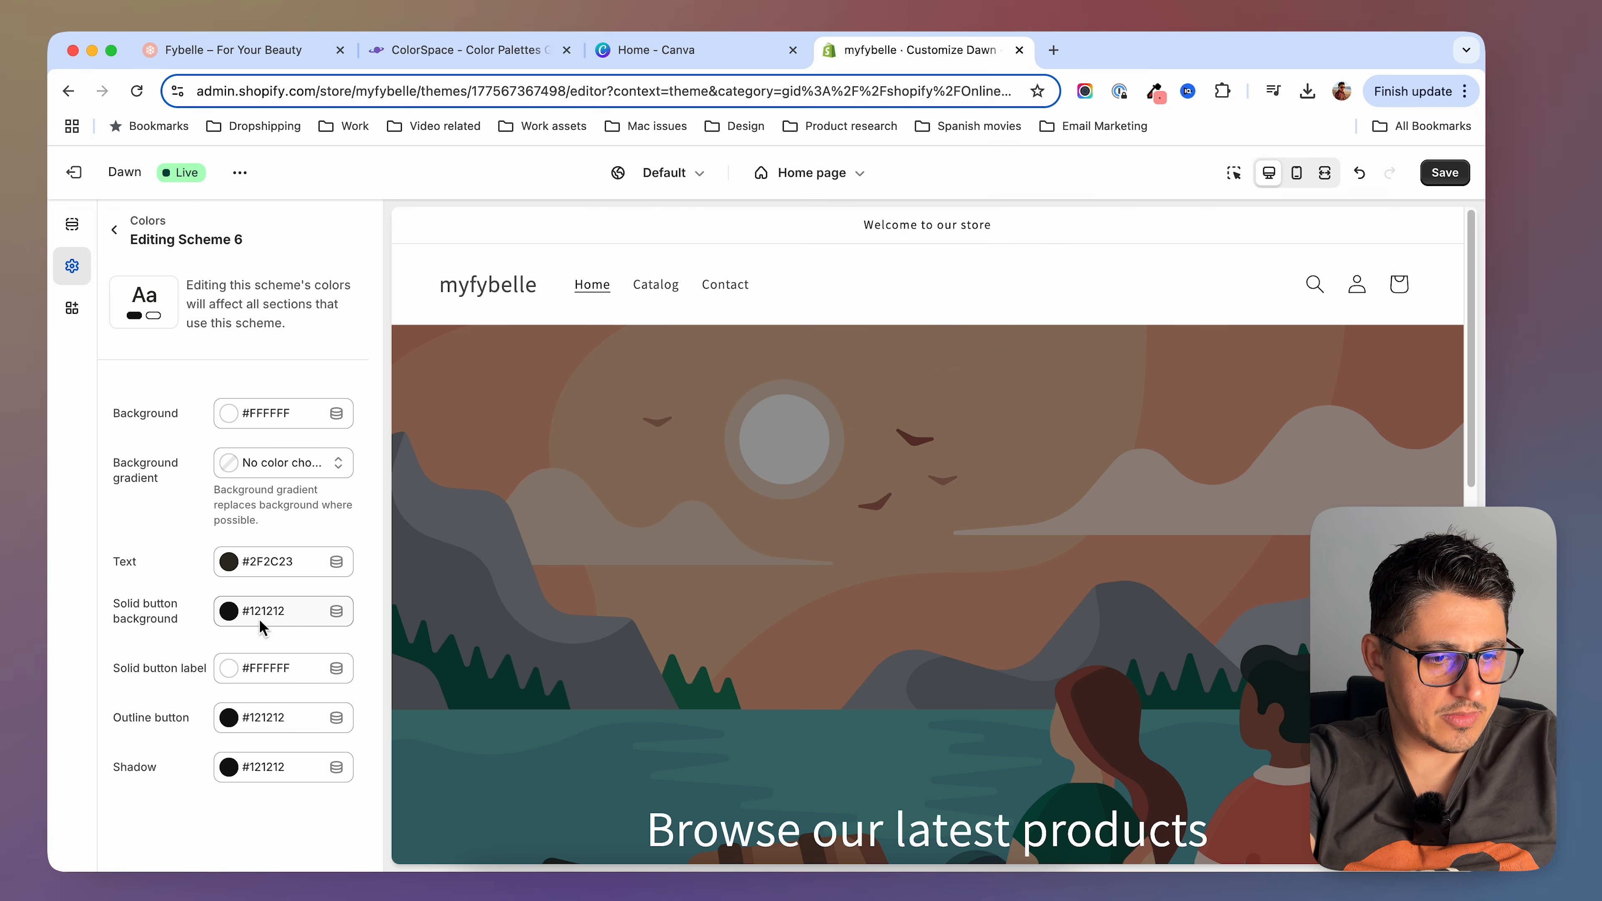
left_click(274, 612)
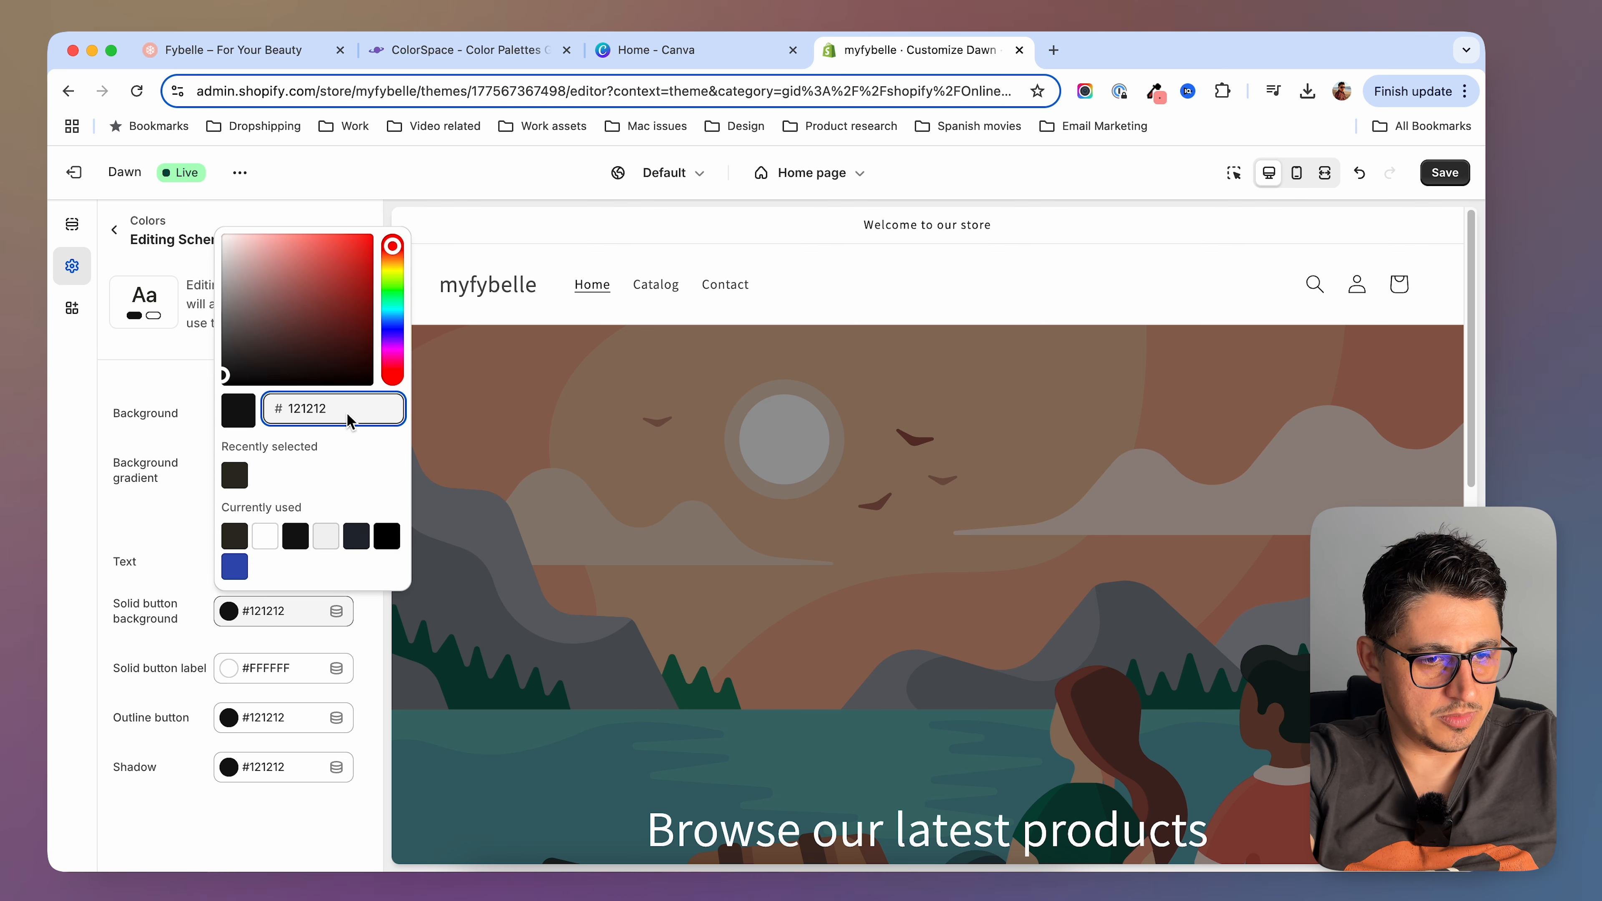
key("super+a")
type("2F2C23")
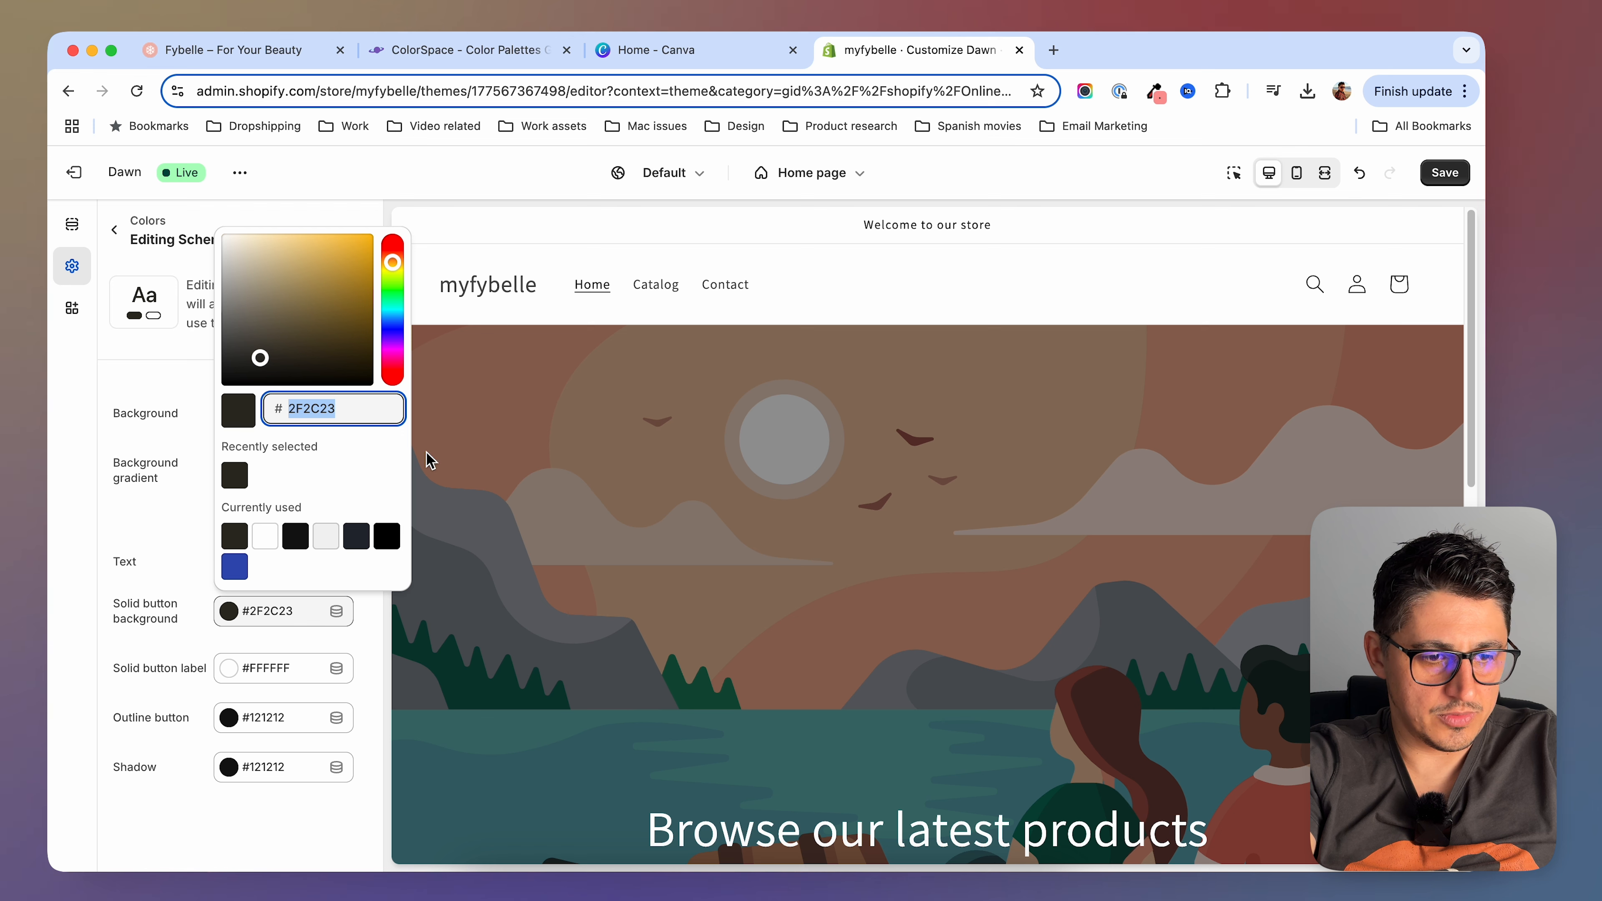
Copy the brand pink's hex code from the colour picker extension and set Scheme 6's solid button background to #FB9796
left_click(1156, 93)
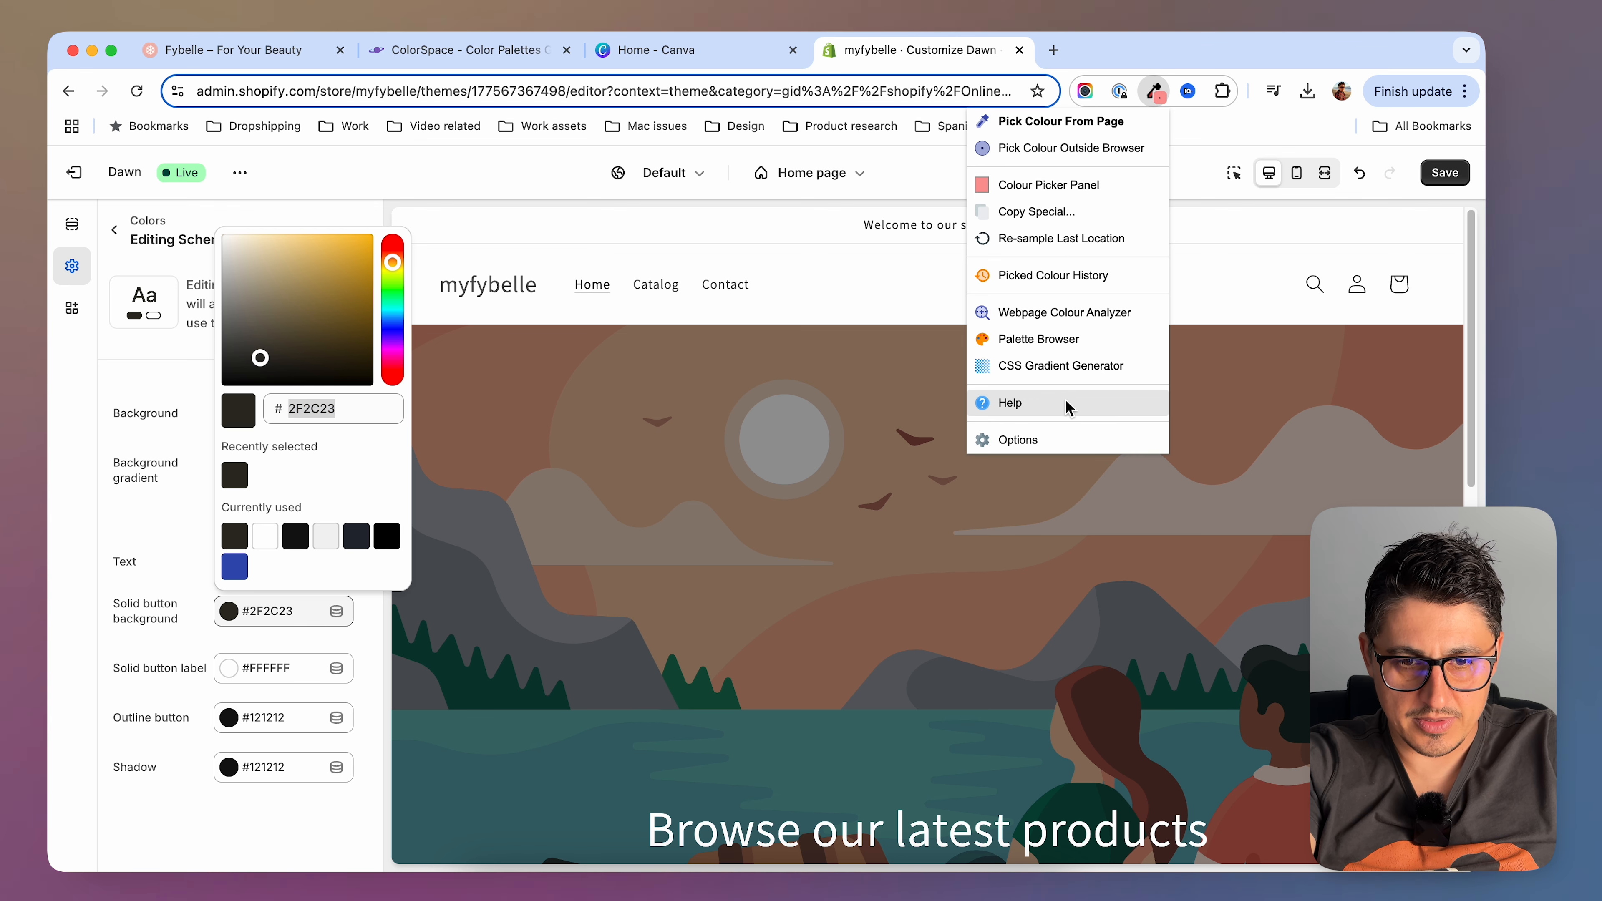
left_click(1034, 184)
double_click(1006, 388)
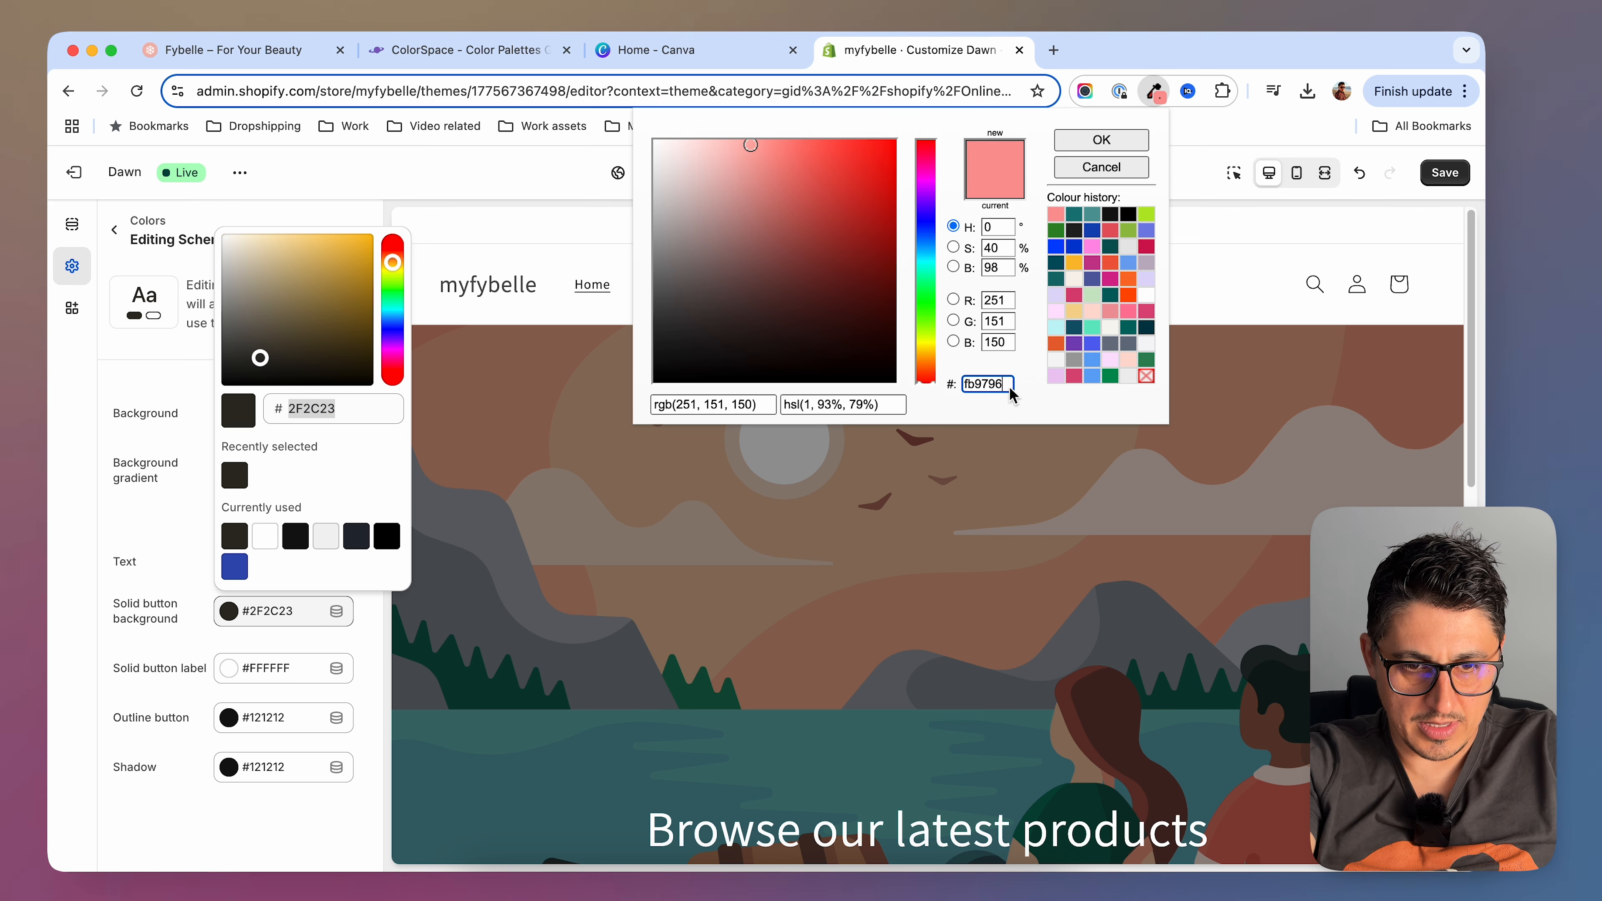
left_click(354, 409)
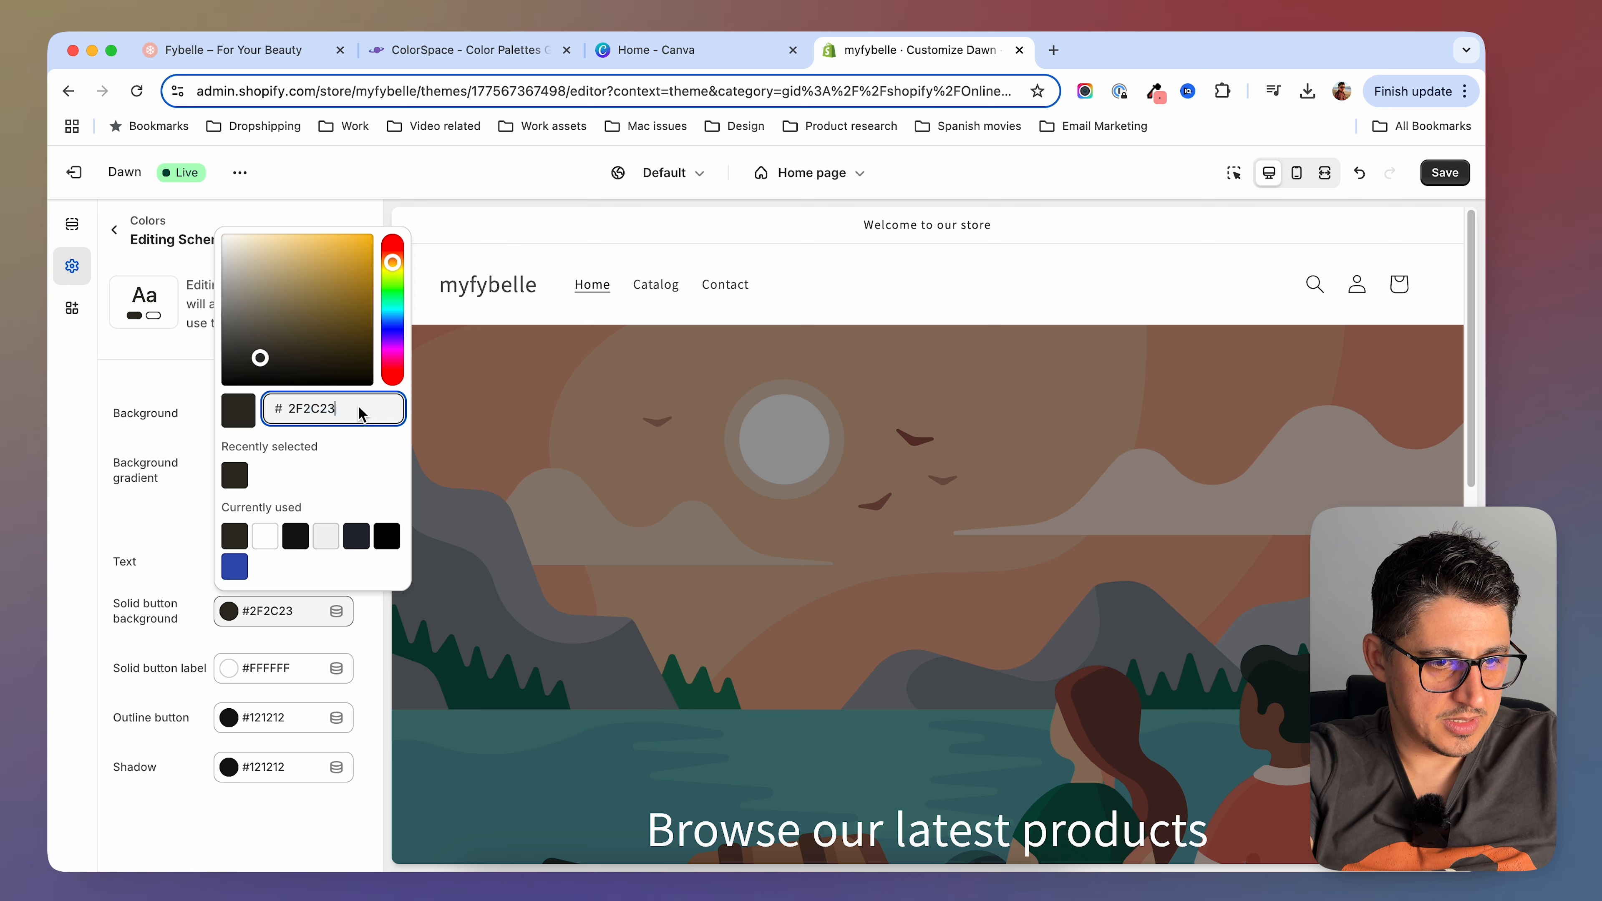
left_click_drag(357, 408, 292, 407)
type("FB9796")
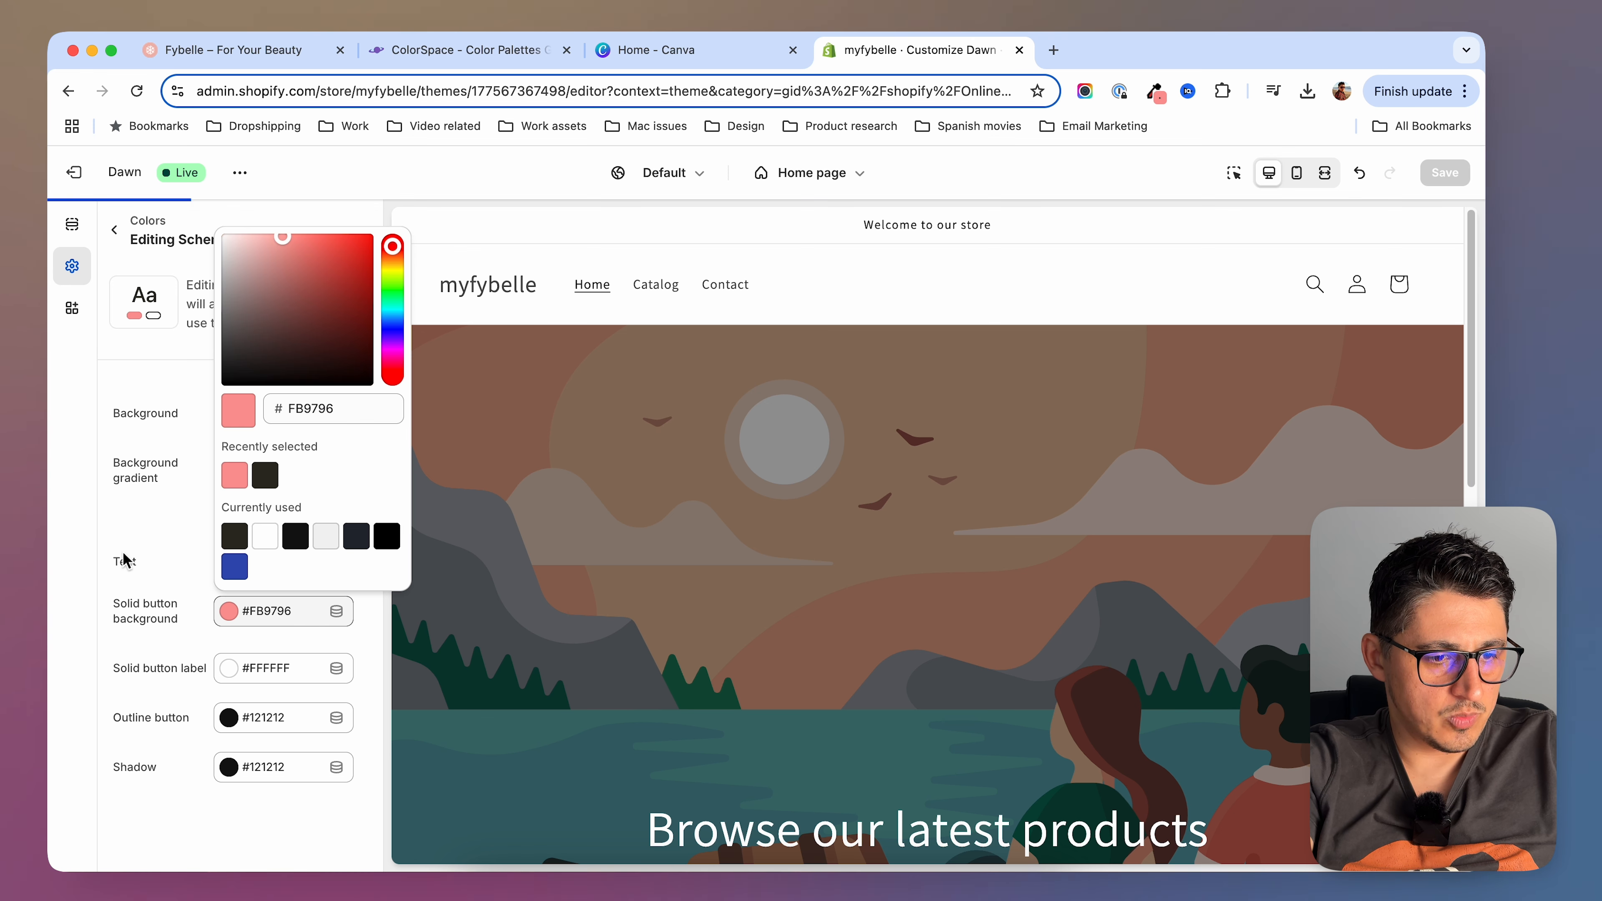
left_click(263, 611)
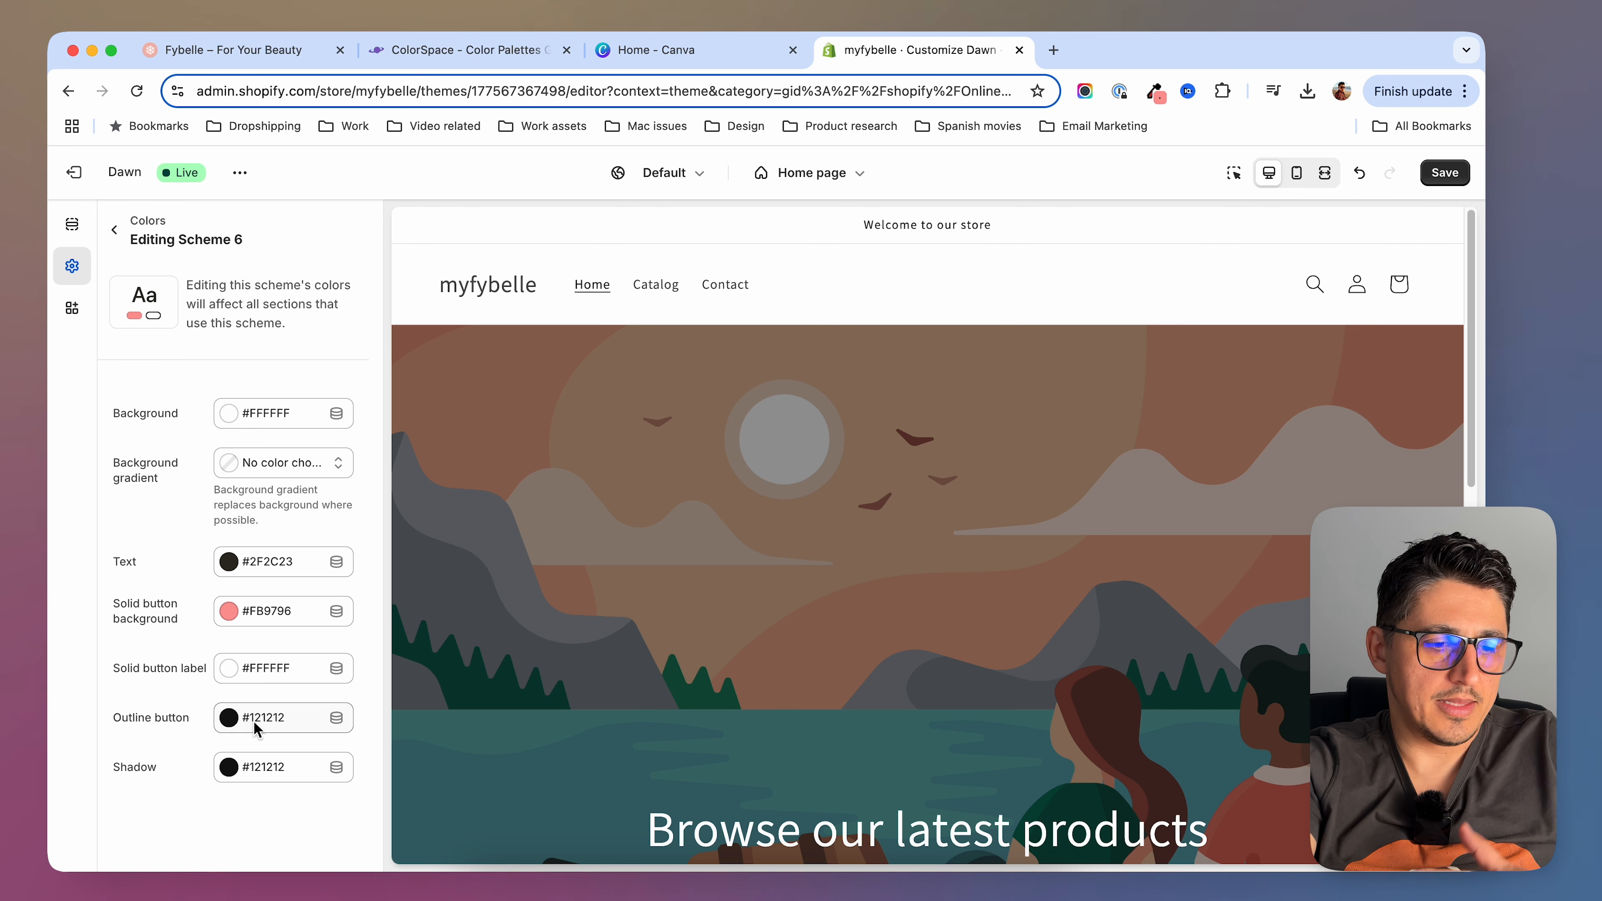
Reuse the solid button background's pink to set Scheme 6's outline button colour to #FB9796
left_click(265, 612)
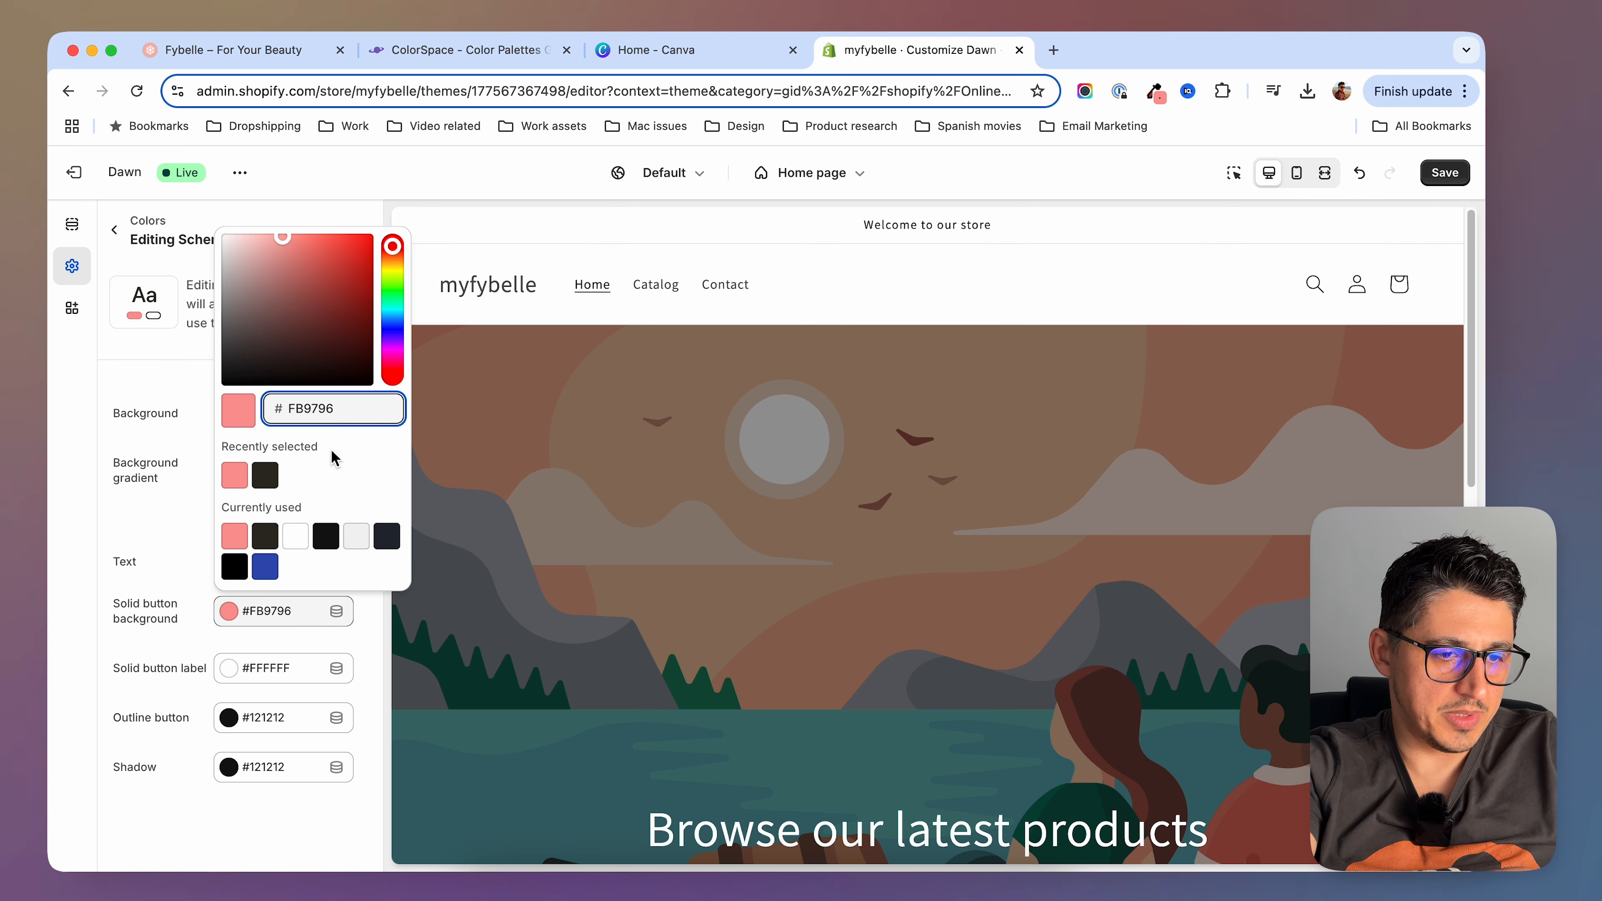
left_click_drag(348, 416, 273, 417)
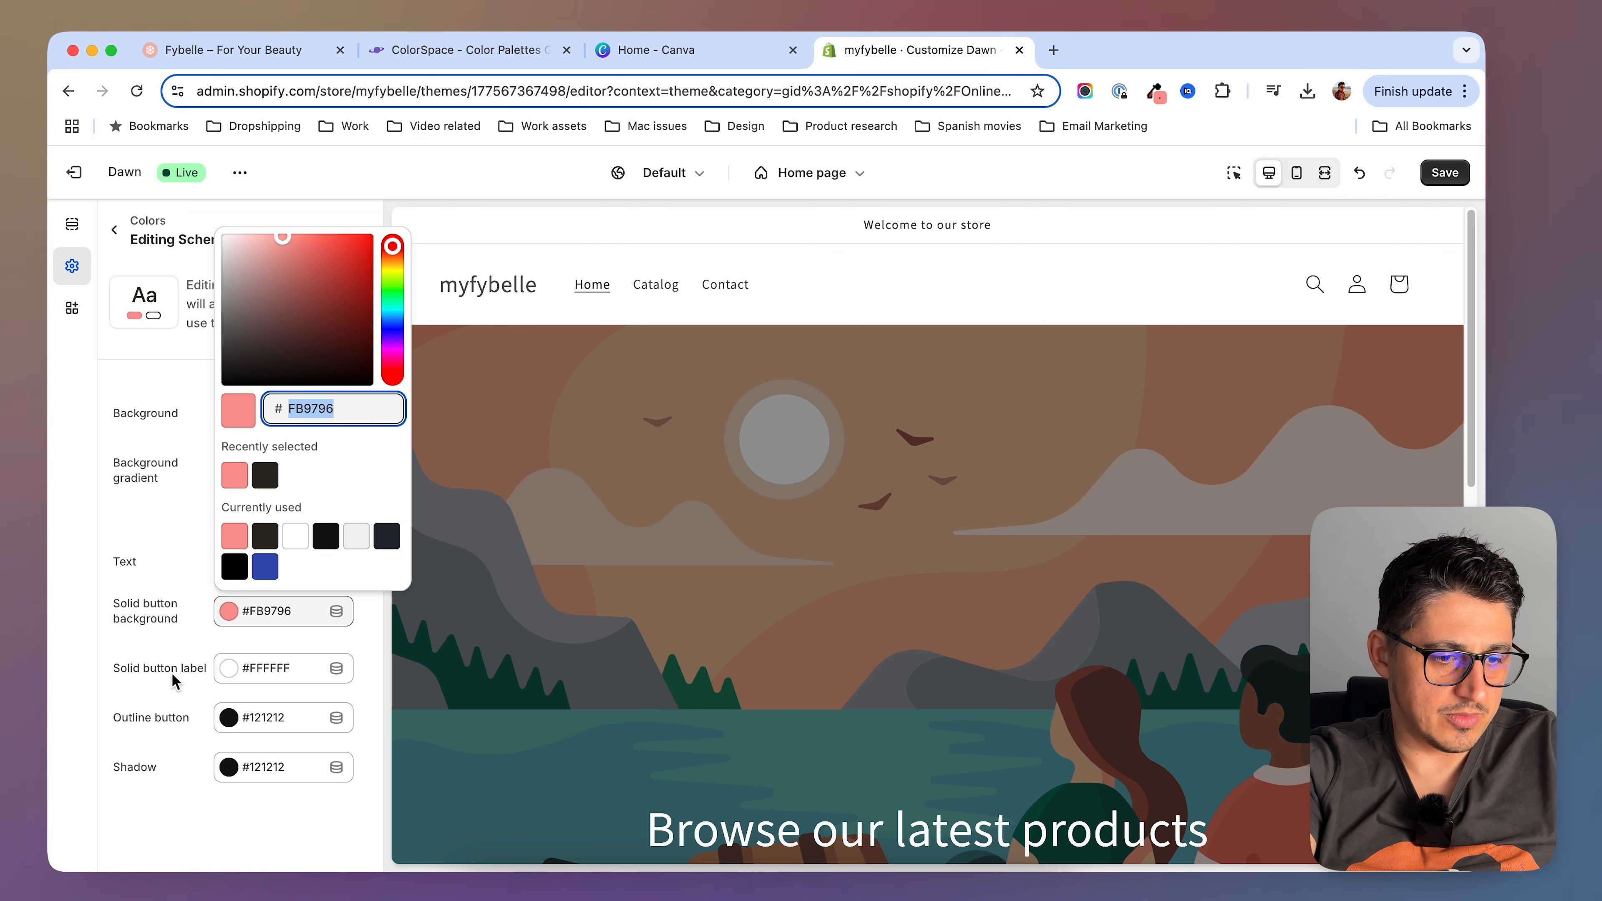
left_click(169, 705)
left_click(295, 717)
left_click(294, 716)
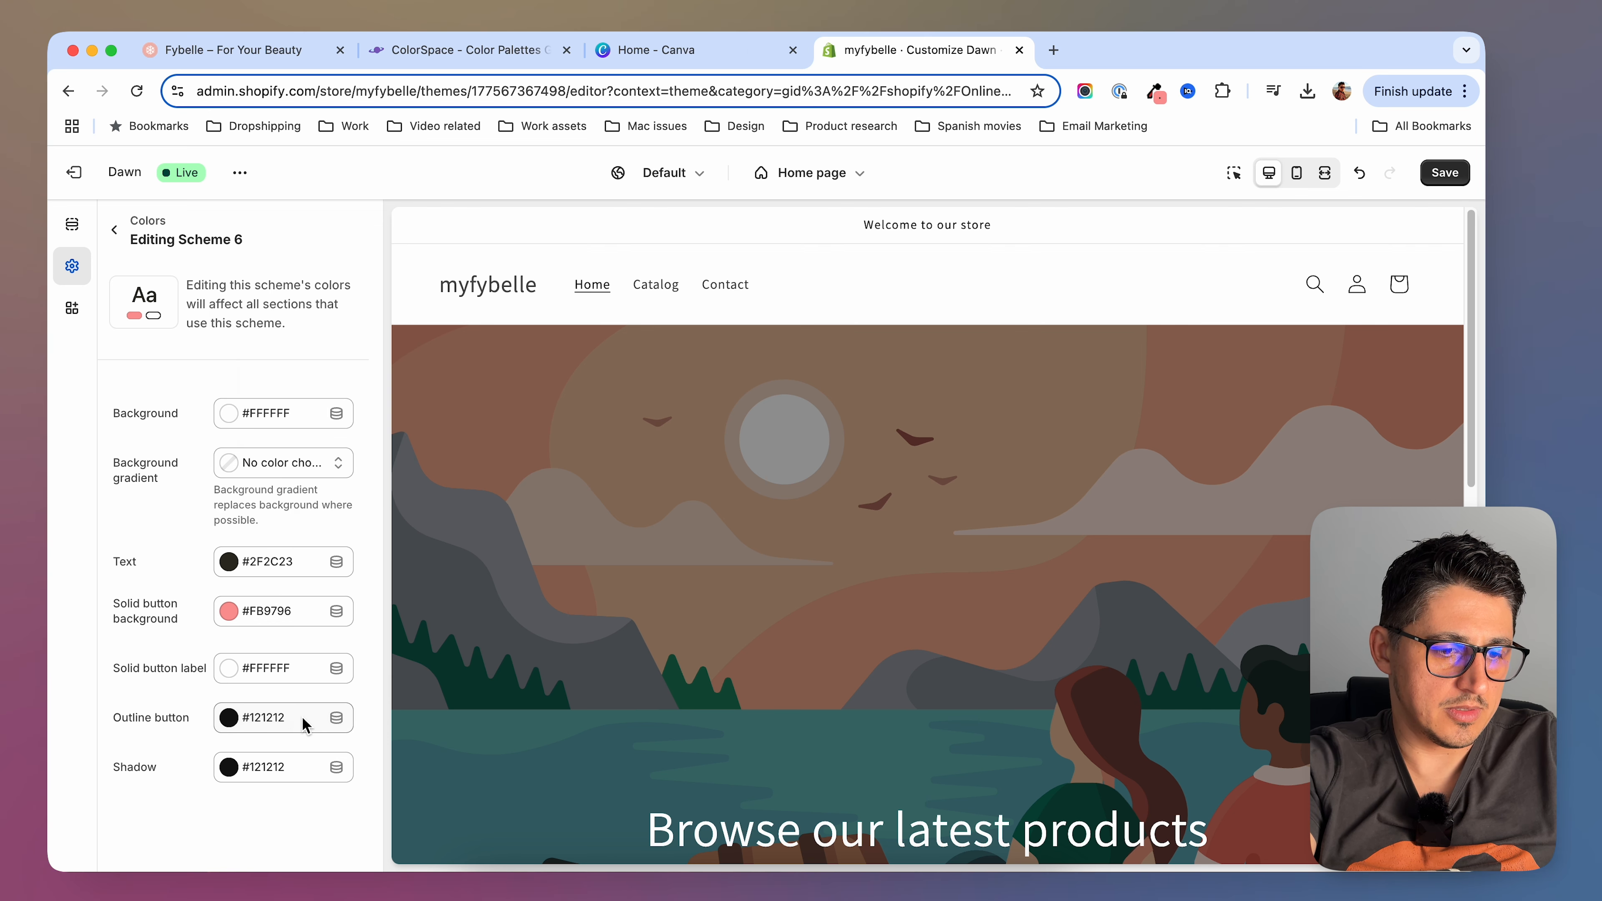
left_click(301, 716)
left_click(243, 588)
left_click(115, 692)
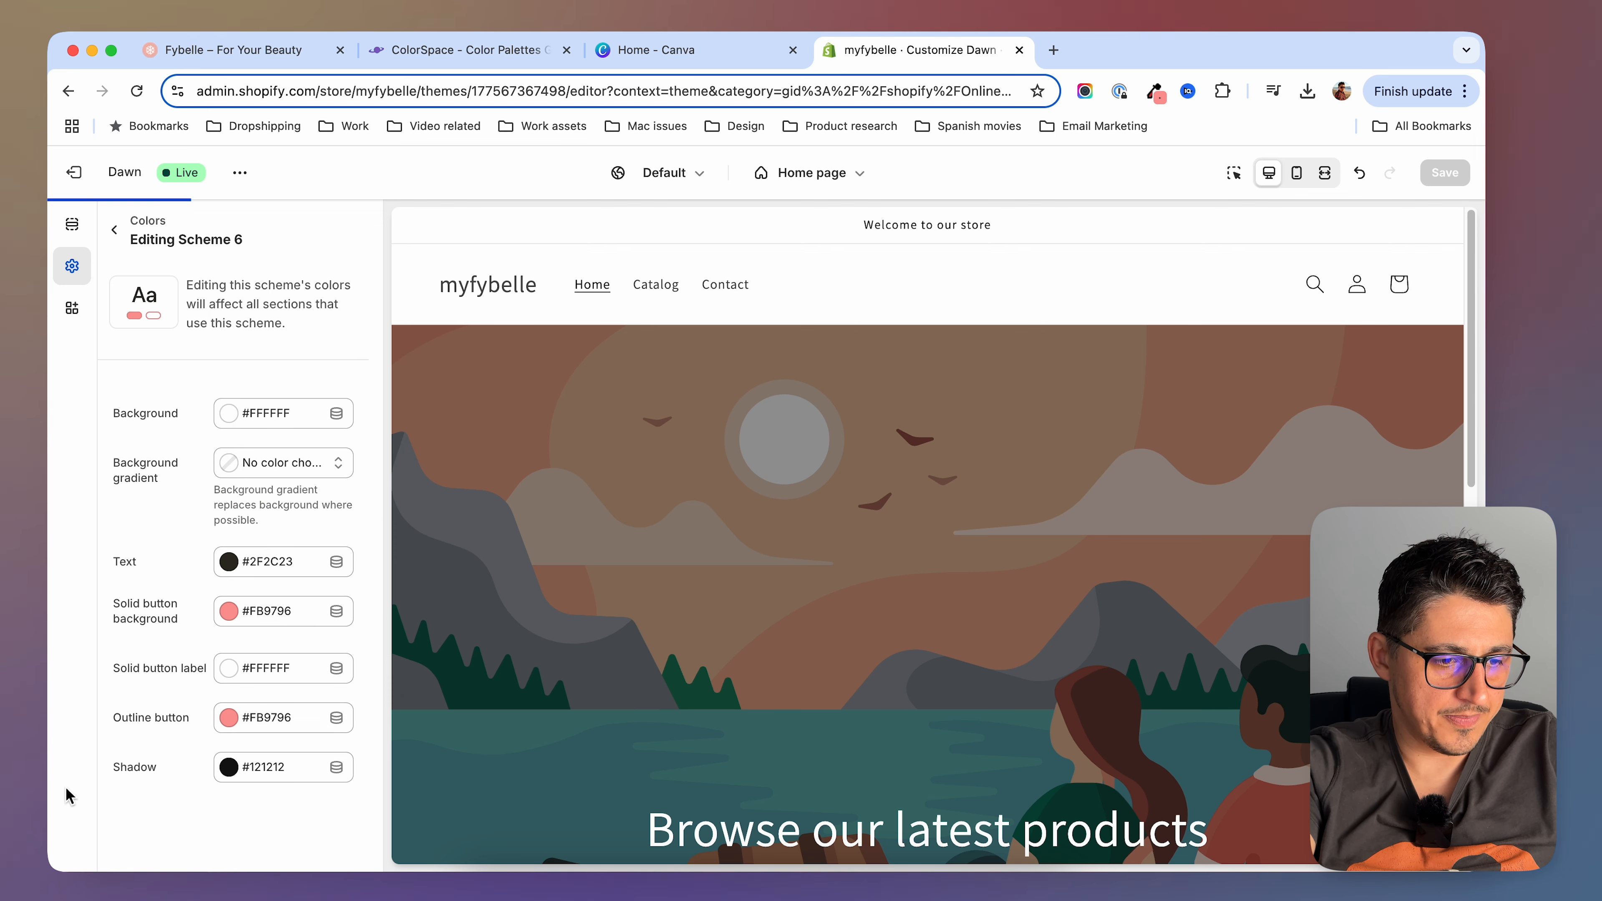
Save the Scheme 6 colour changes and add a new colour scheme to the theme
left_click(266, 768)
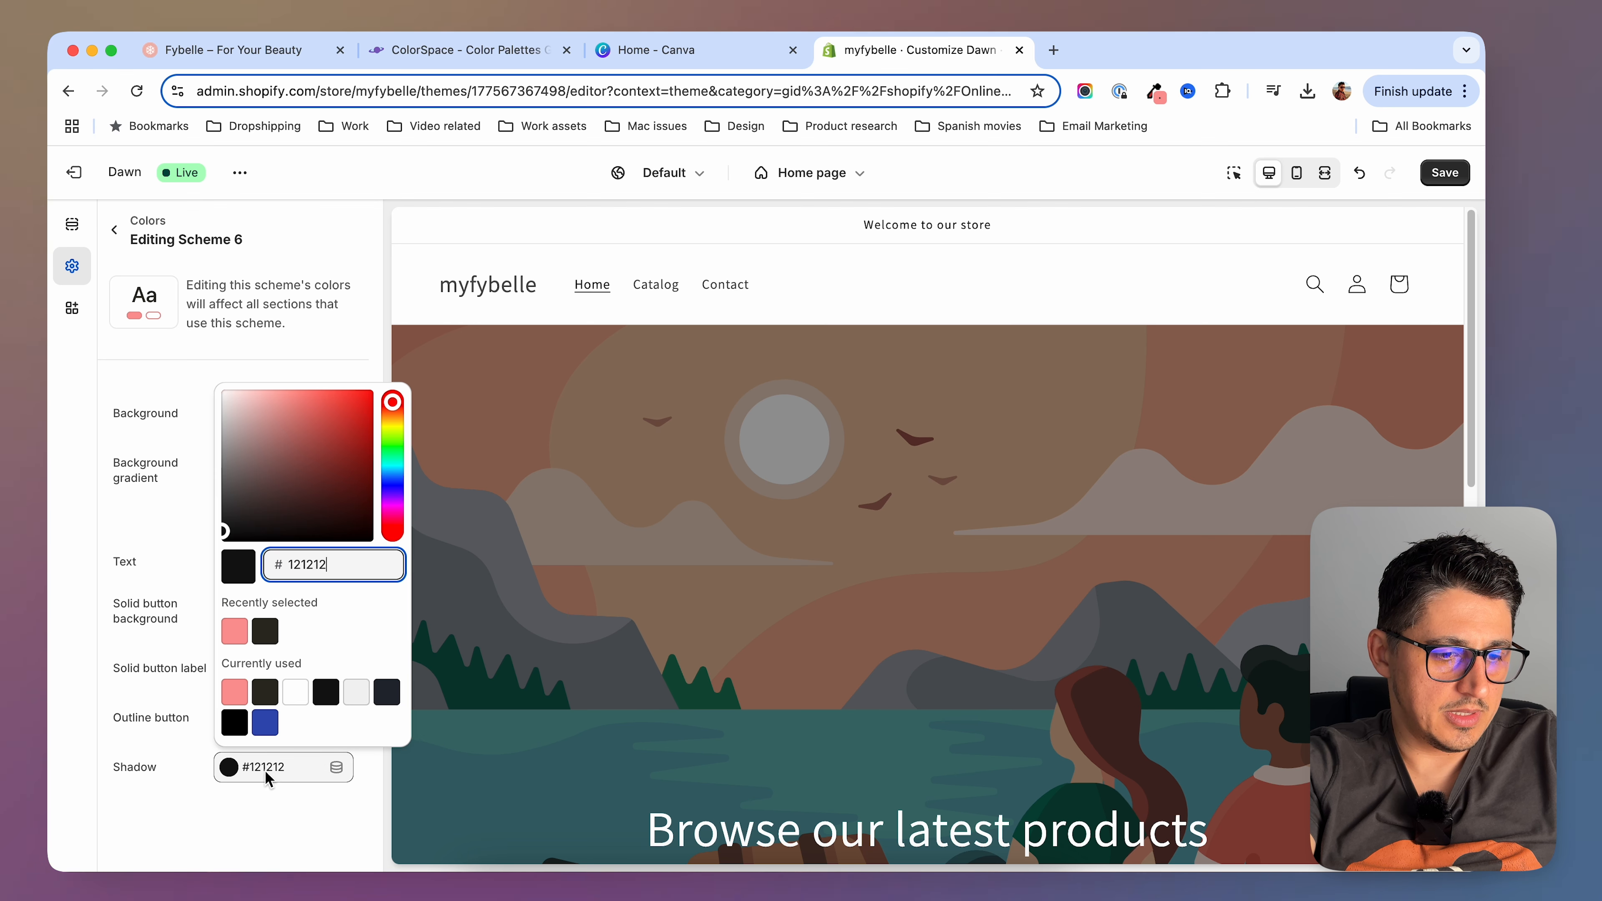
left_click(242, 794)
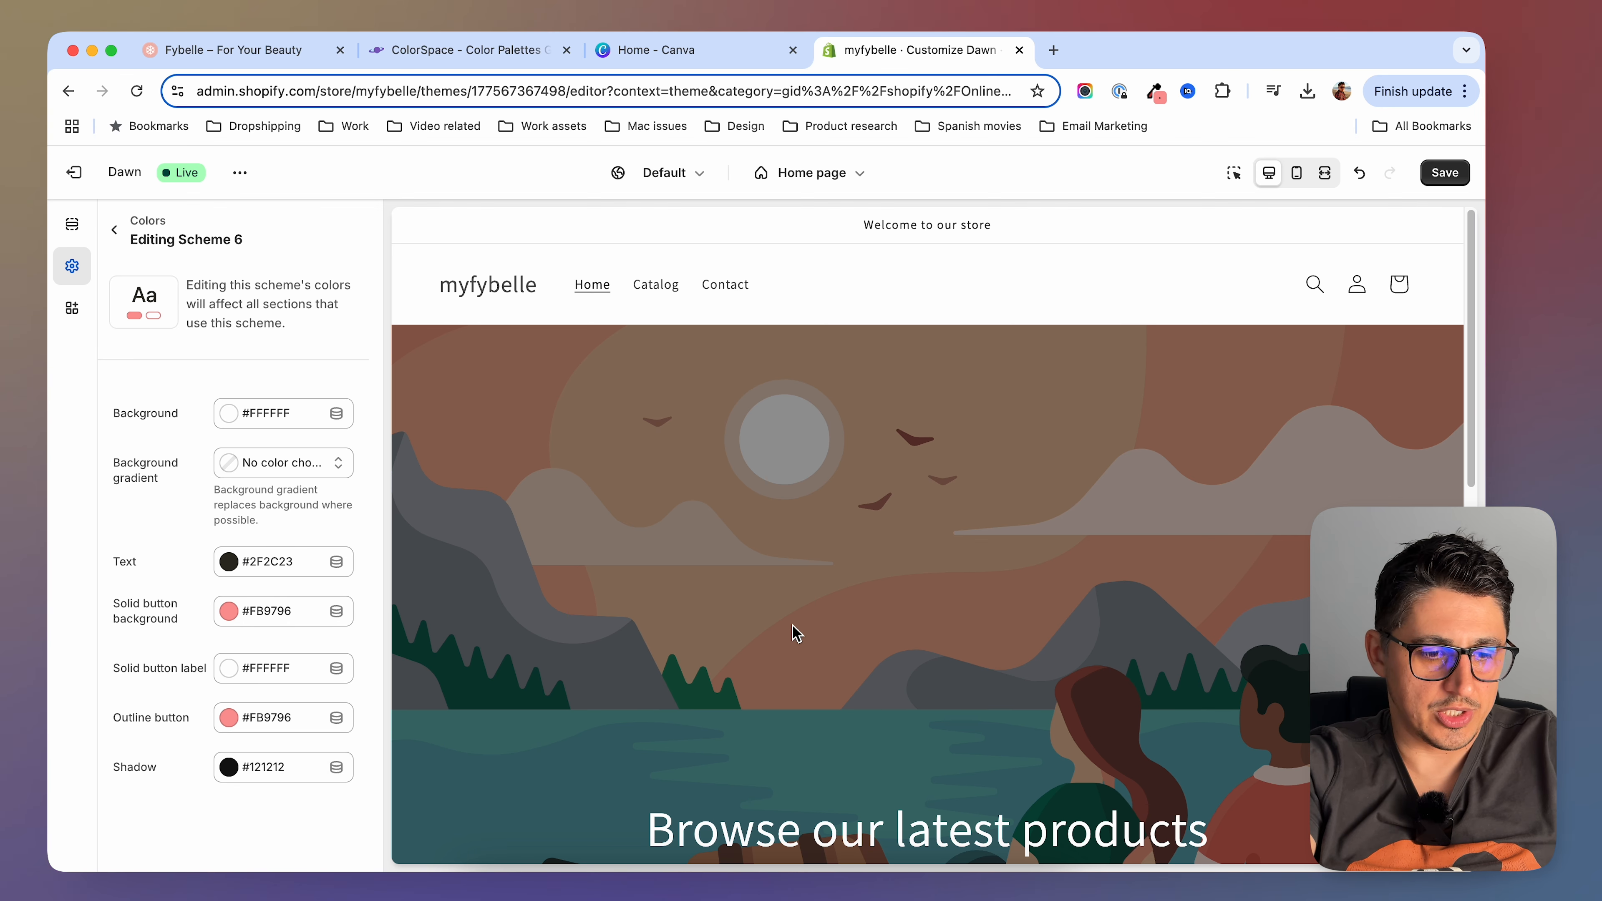
left_click(1444, 172)
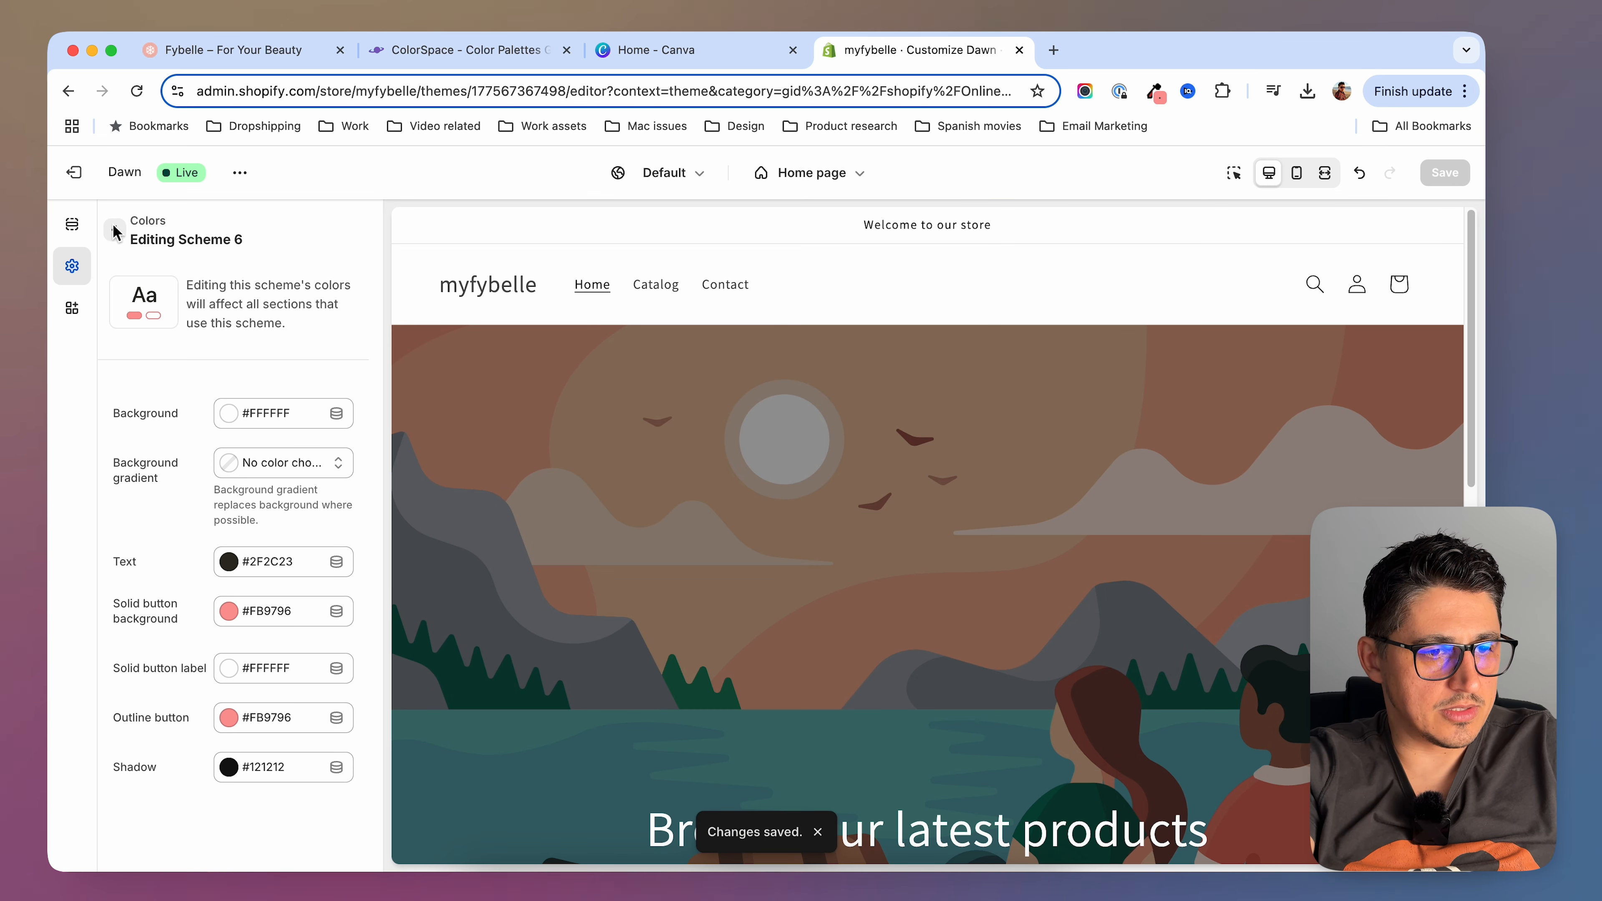
left_click(114, 232)
left_click(158, 654)
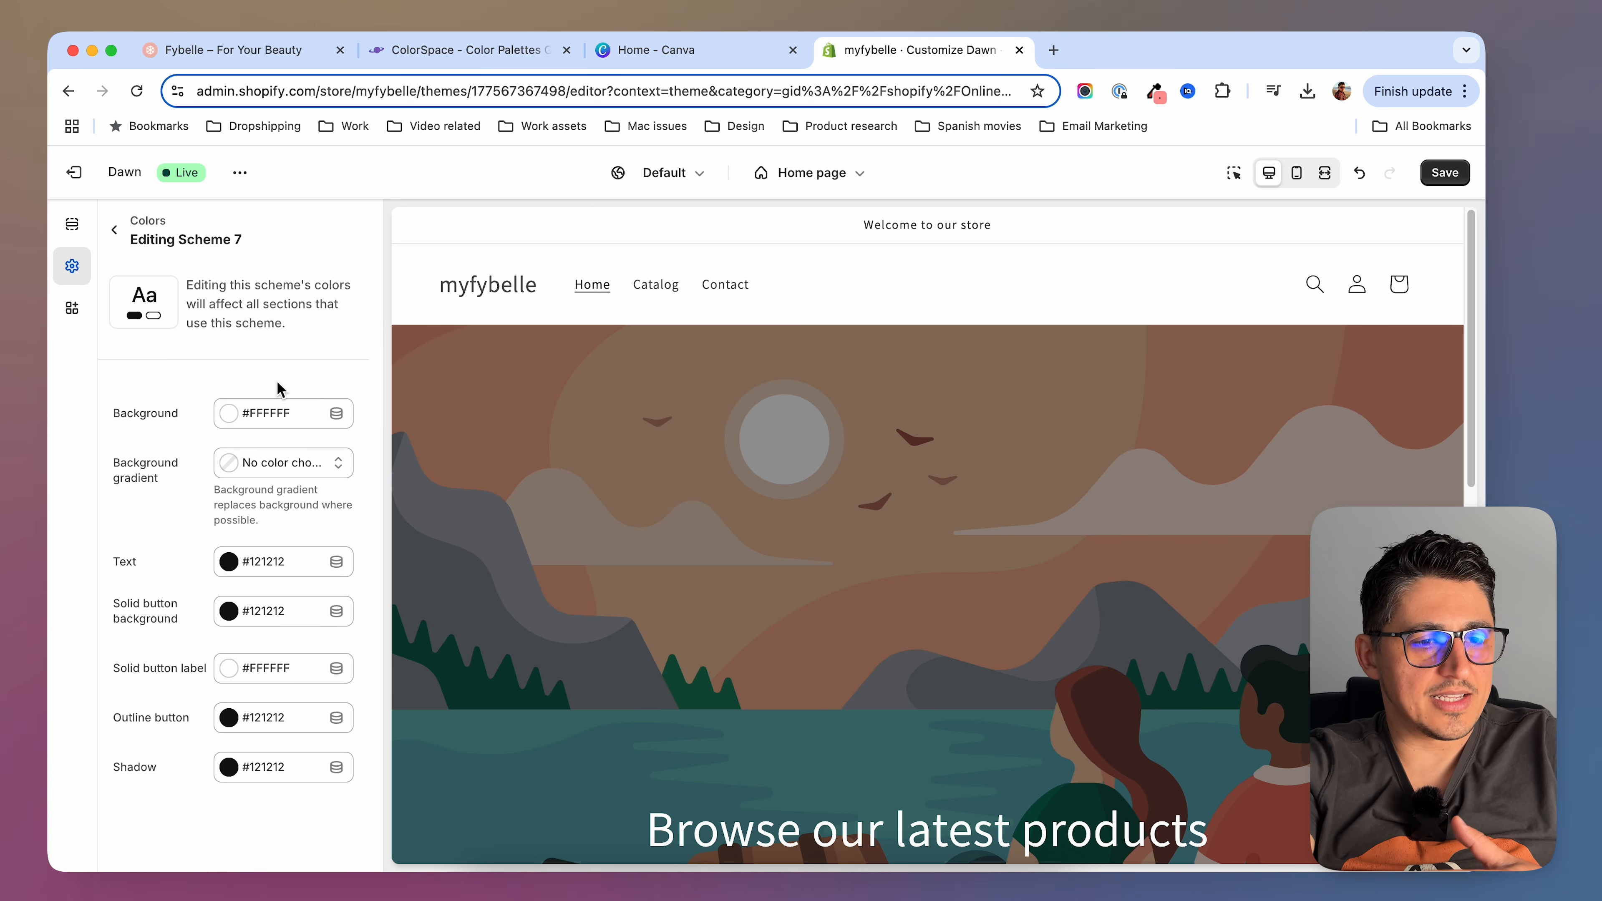
Sample the pale pink #FEF3F4 behind the "Quick, Easy, Effective" section on the Fybelle home page
left_click(247, 54)
scroll(410, 315, "down", 10)
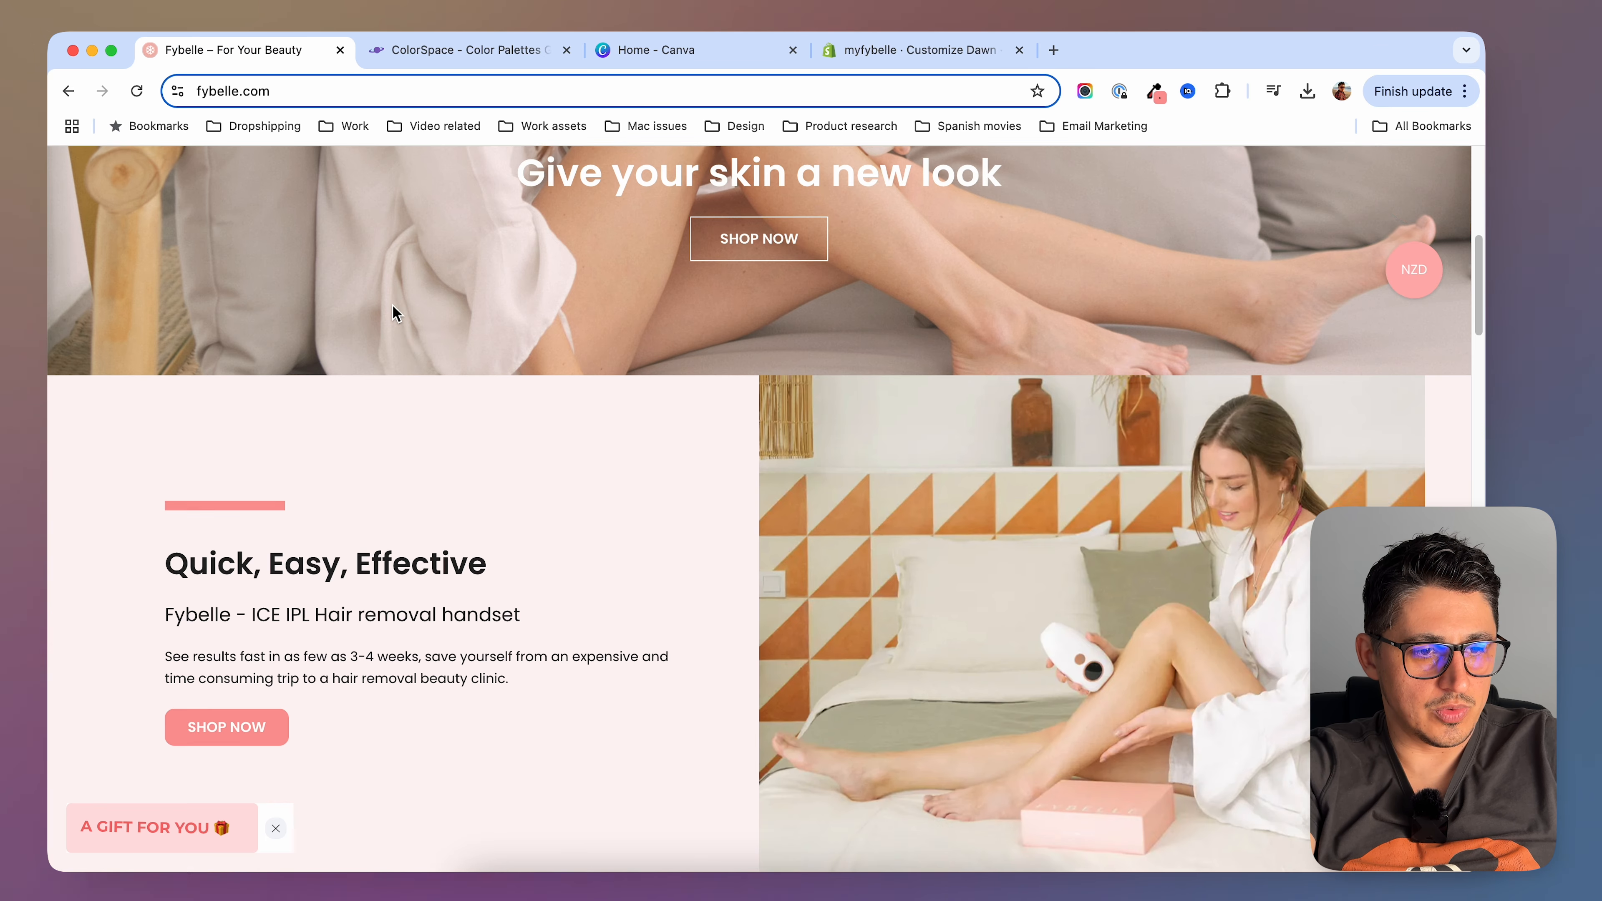
left_click(1155, 91)
left_click(1123, 119)
scroll(574, 363, "up", 1)
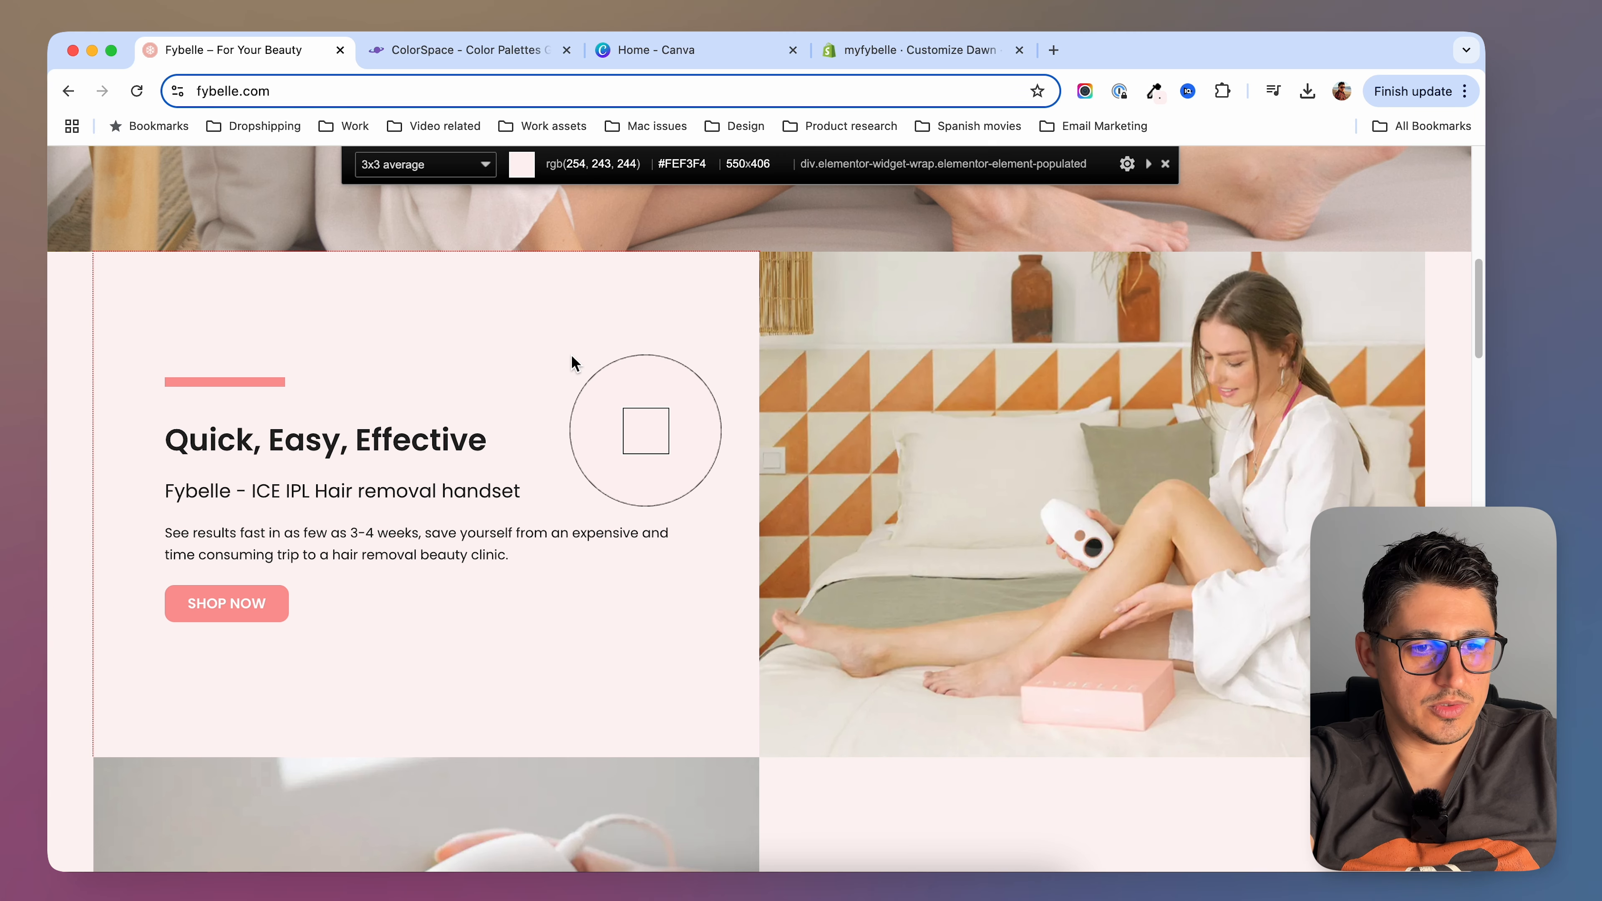
left_click(535, 328)
Set Scheme 7's background to #FEF3F4 in the Shopify theme editor
left_click(908, 49)
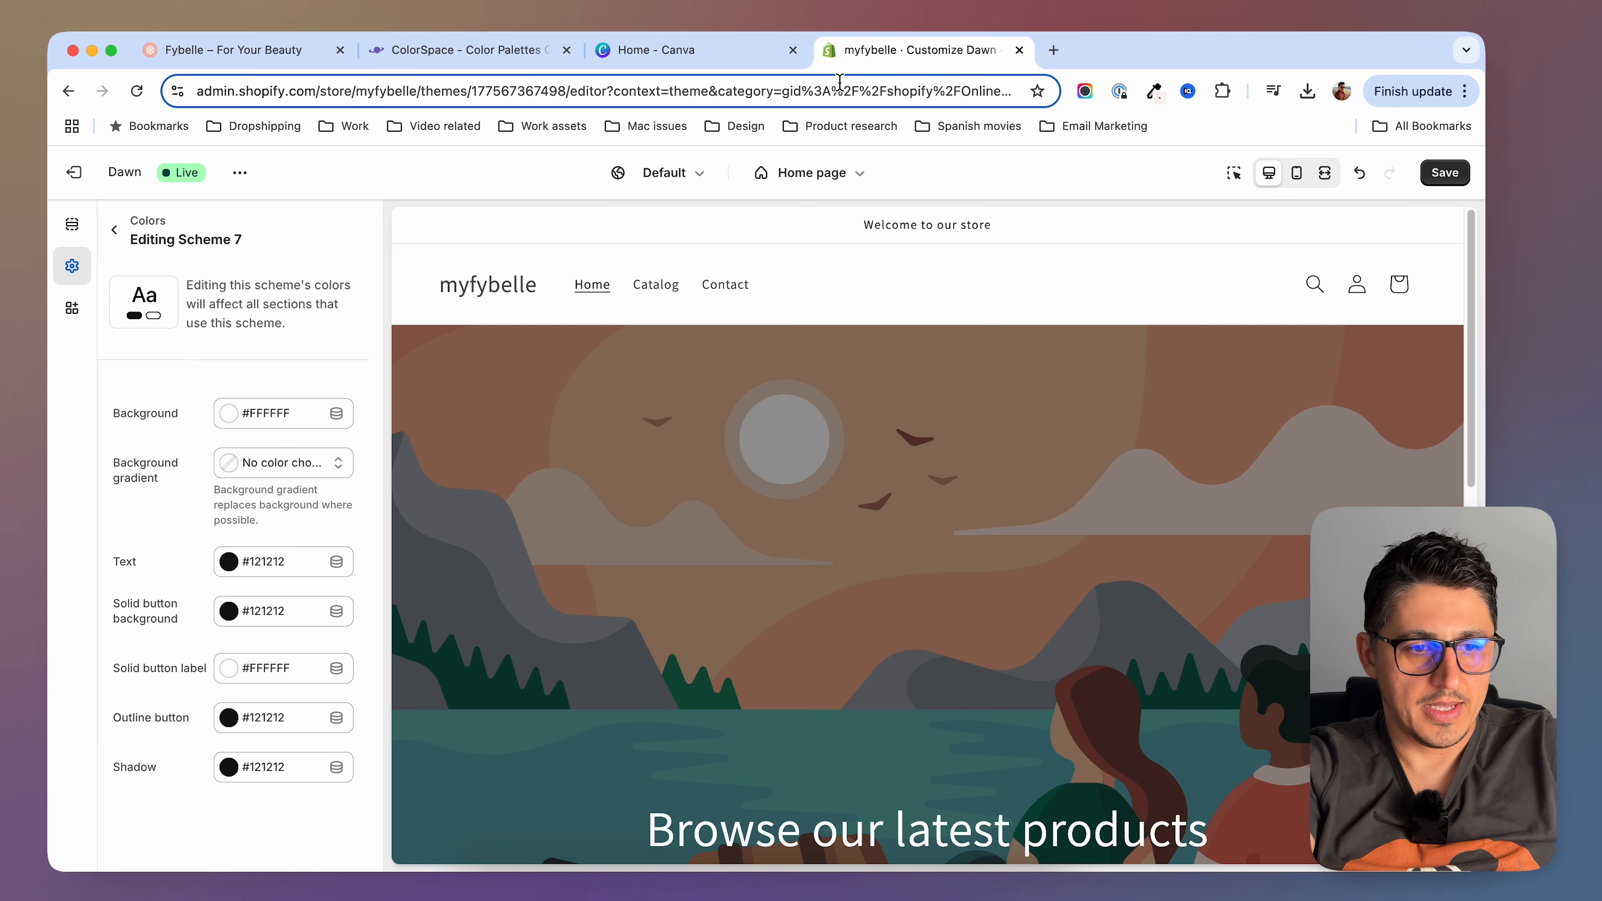
left_click(273, 417)
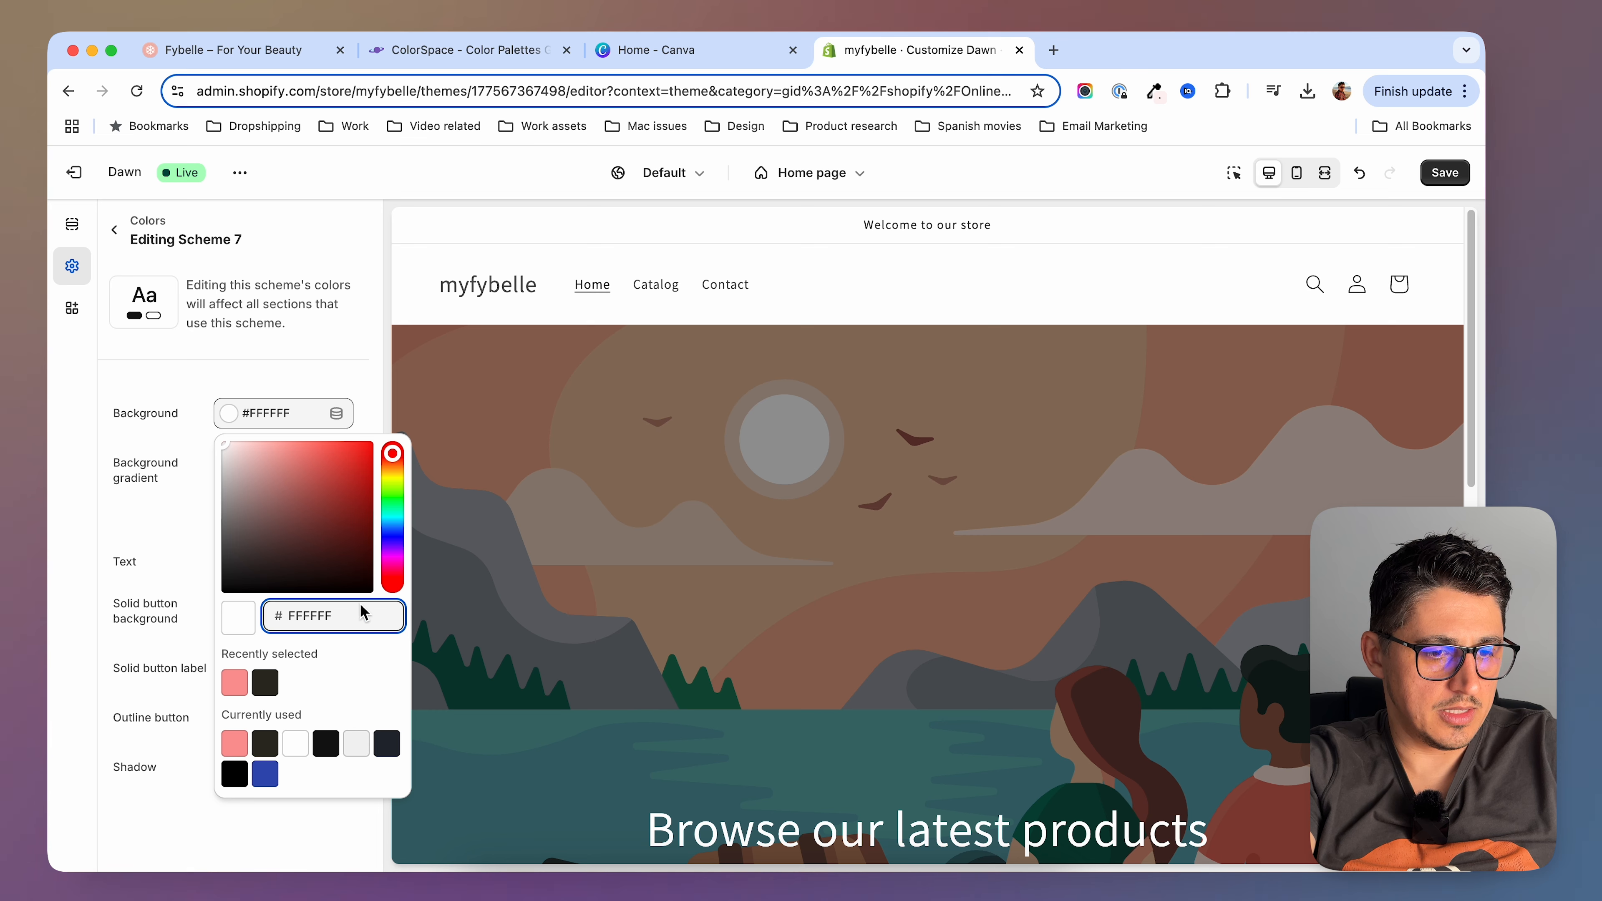
key("super+v")
left_click(317, 379)
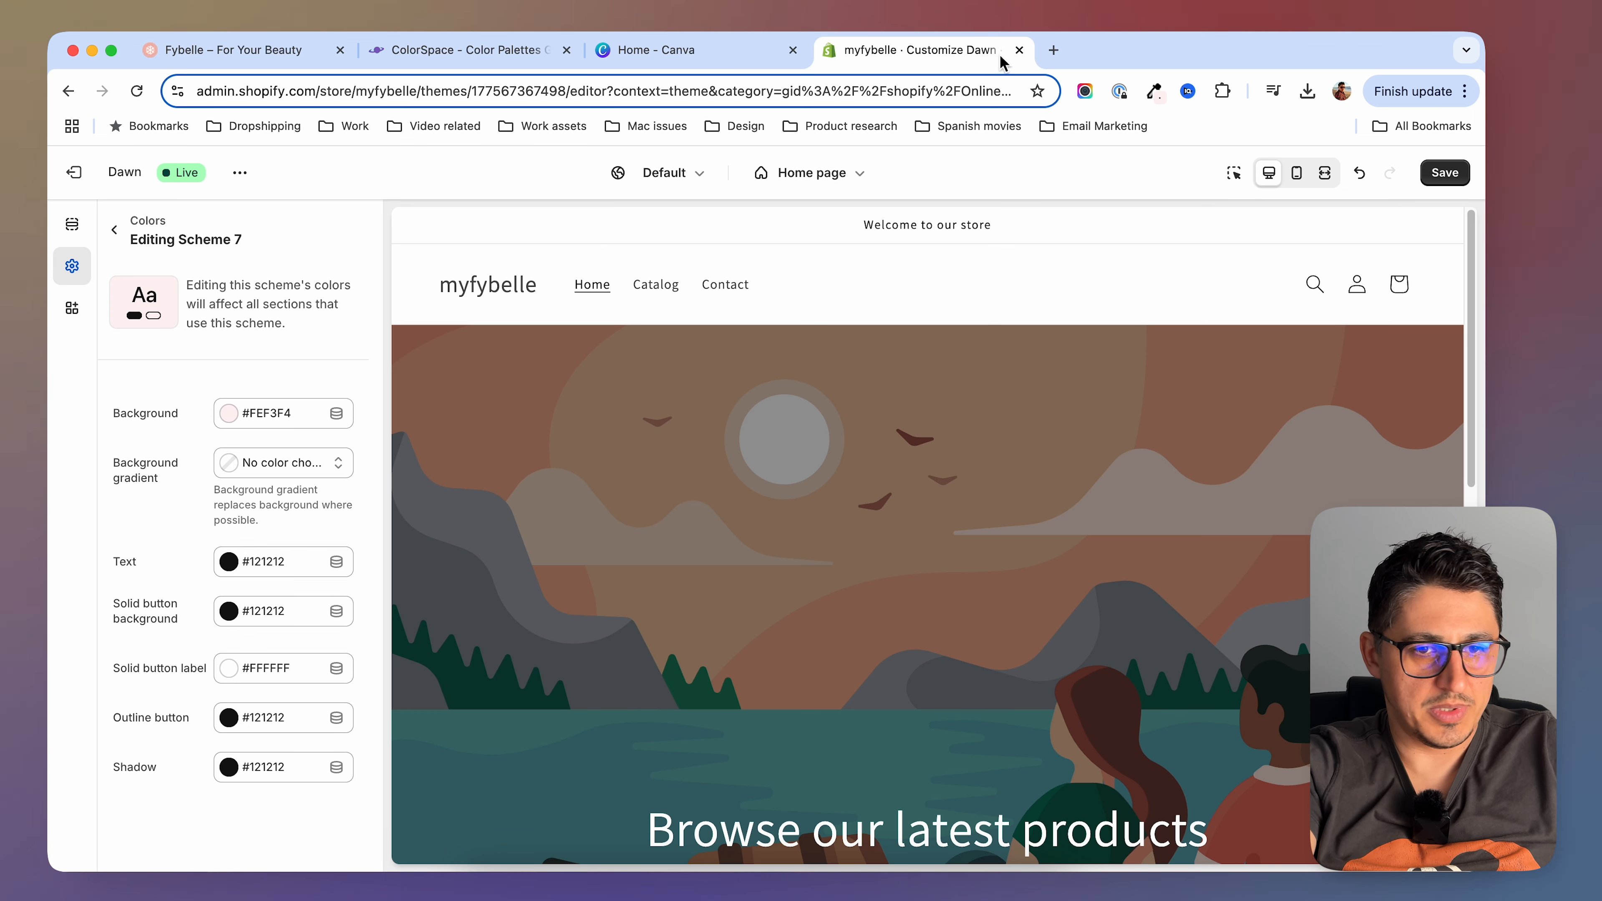
Copy the dark tone #2F2C23 from ColorSpace's Highlight Palette and set it as Scheme 7's text colour in the Shopify theme editor
left_click(461, 51)
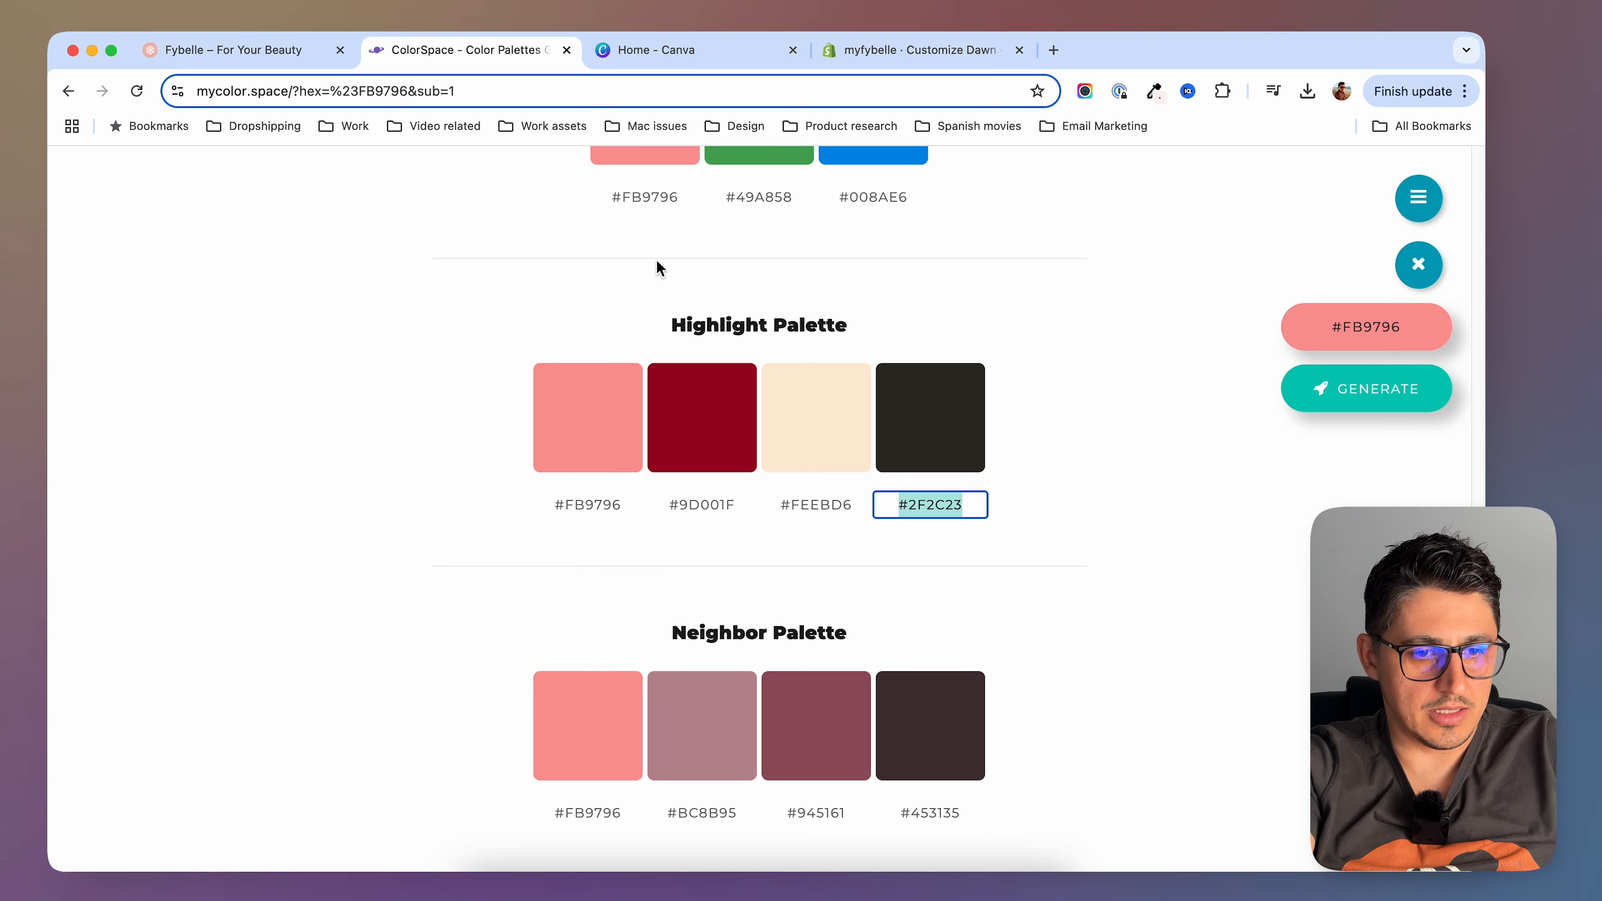
right_click(952, 507)
left_click(1025, 547)
key("super+4")
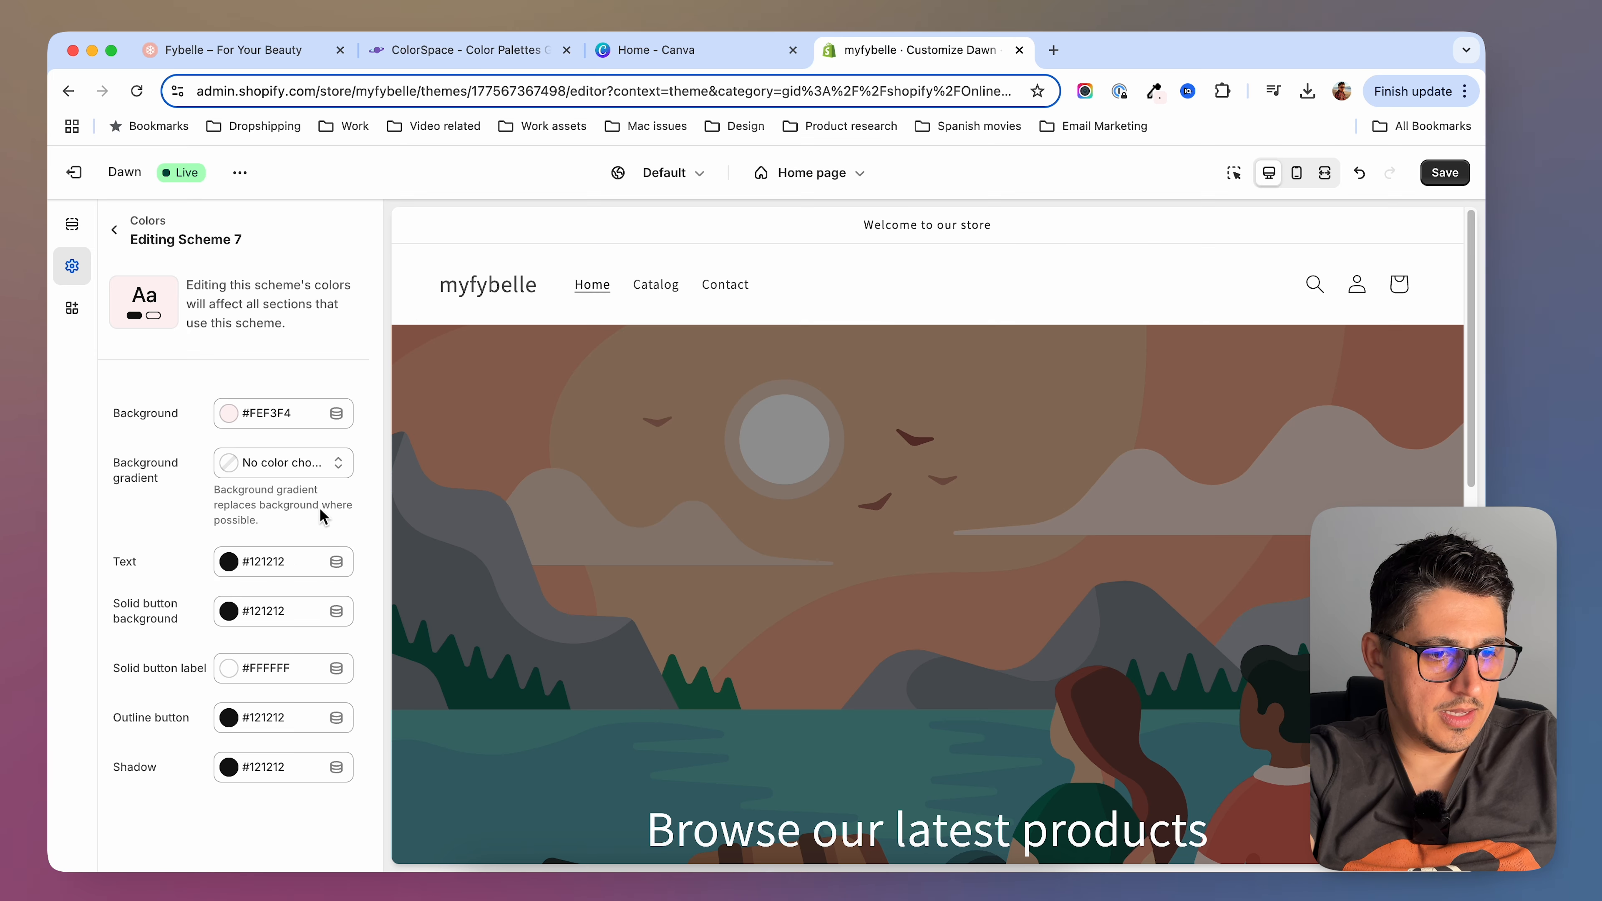
left_click(283, 561)
double_click(333, 360)
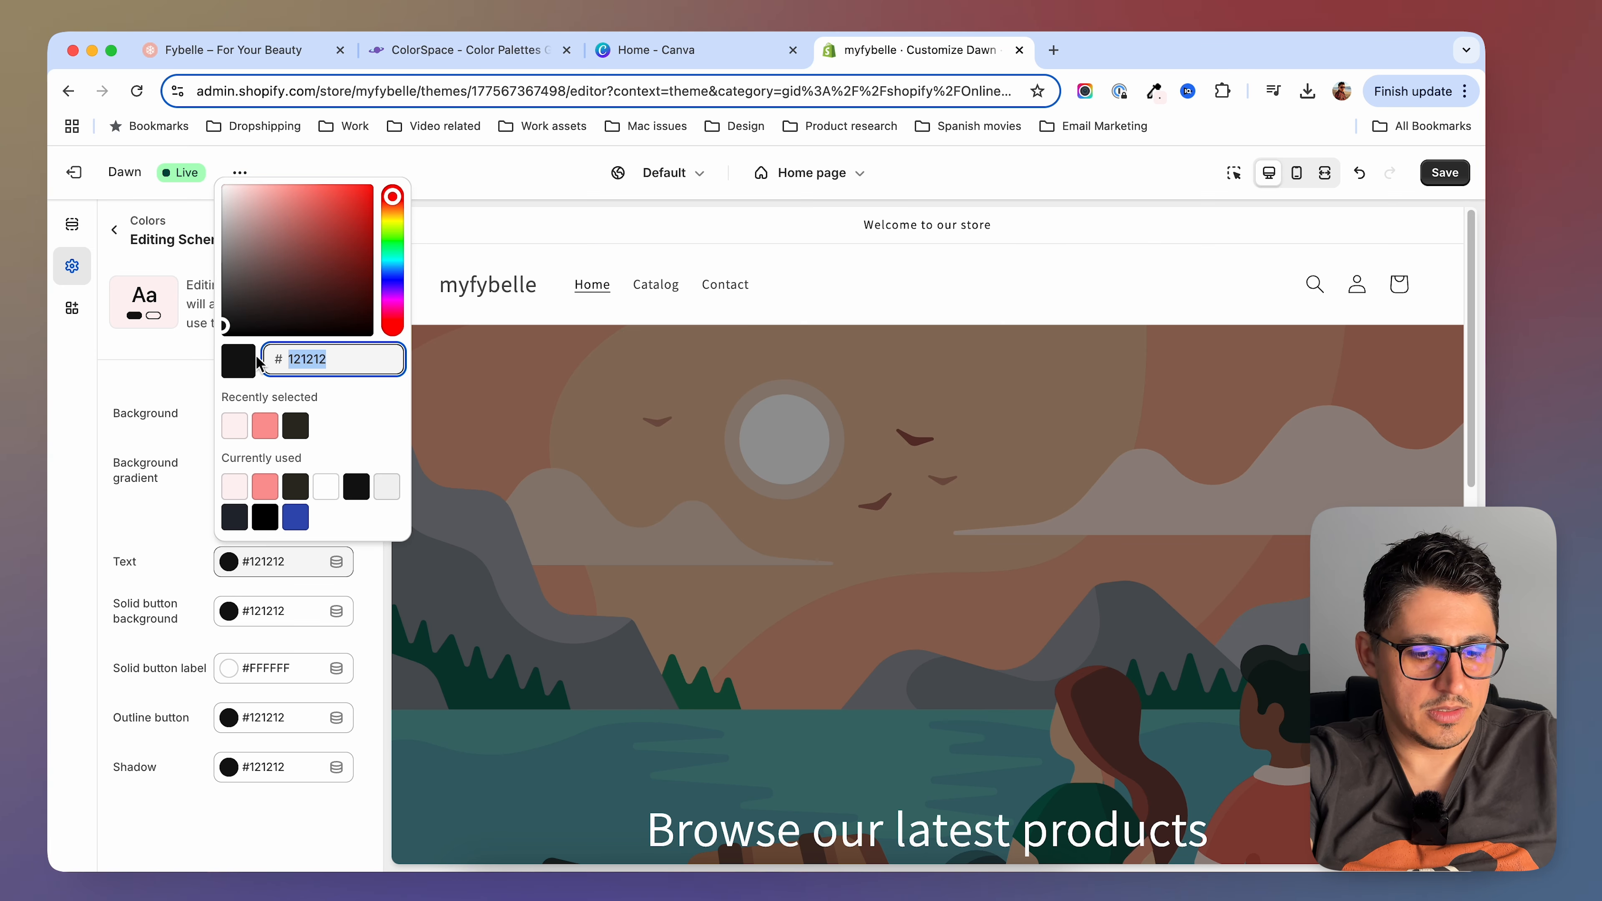
key("super+v")
left_click(167, 396)
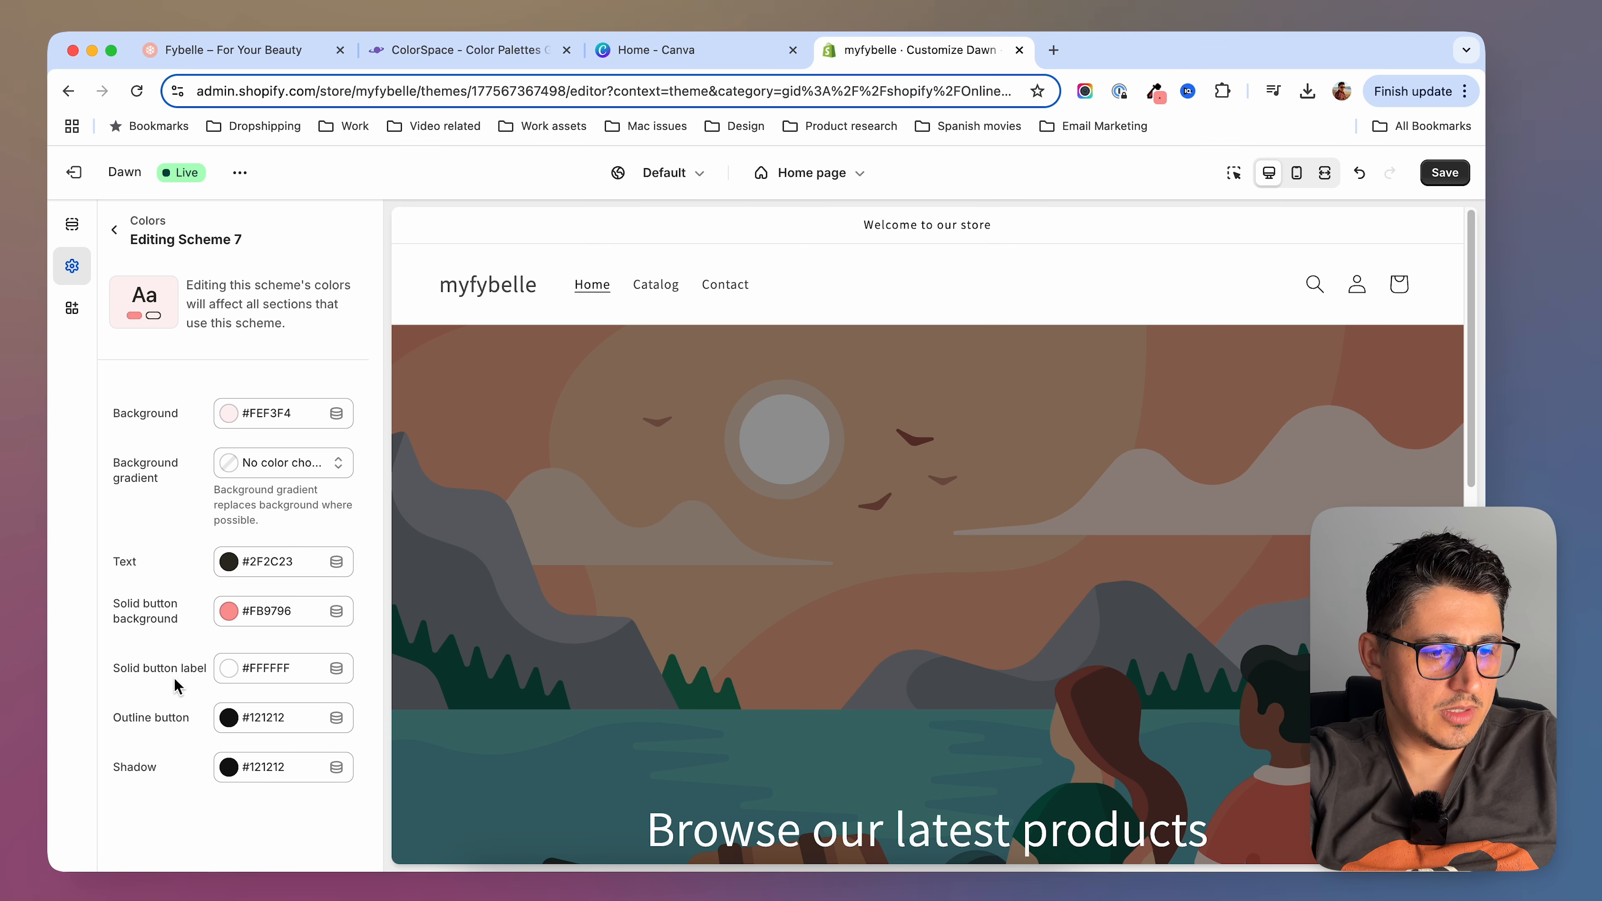
Set Scheme 7's outline button colour to #FB9796 and save the scheme
left_click(229, 718)
left_click(265, 581)
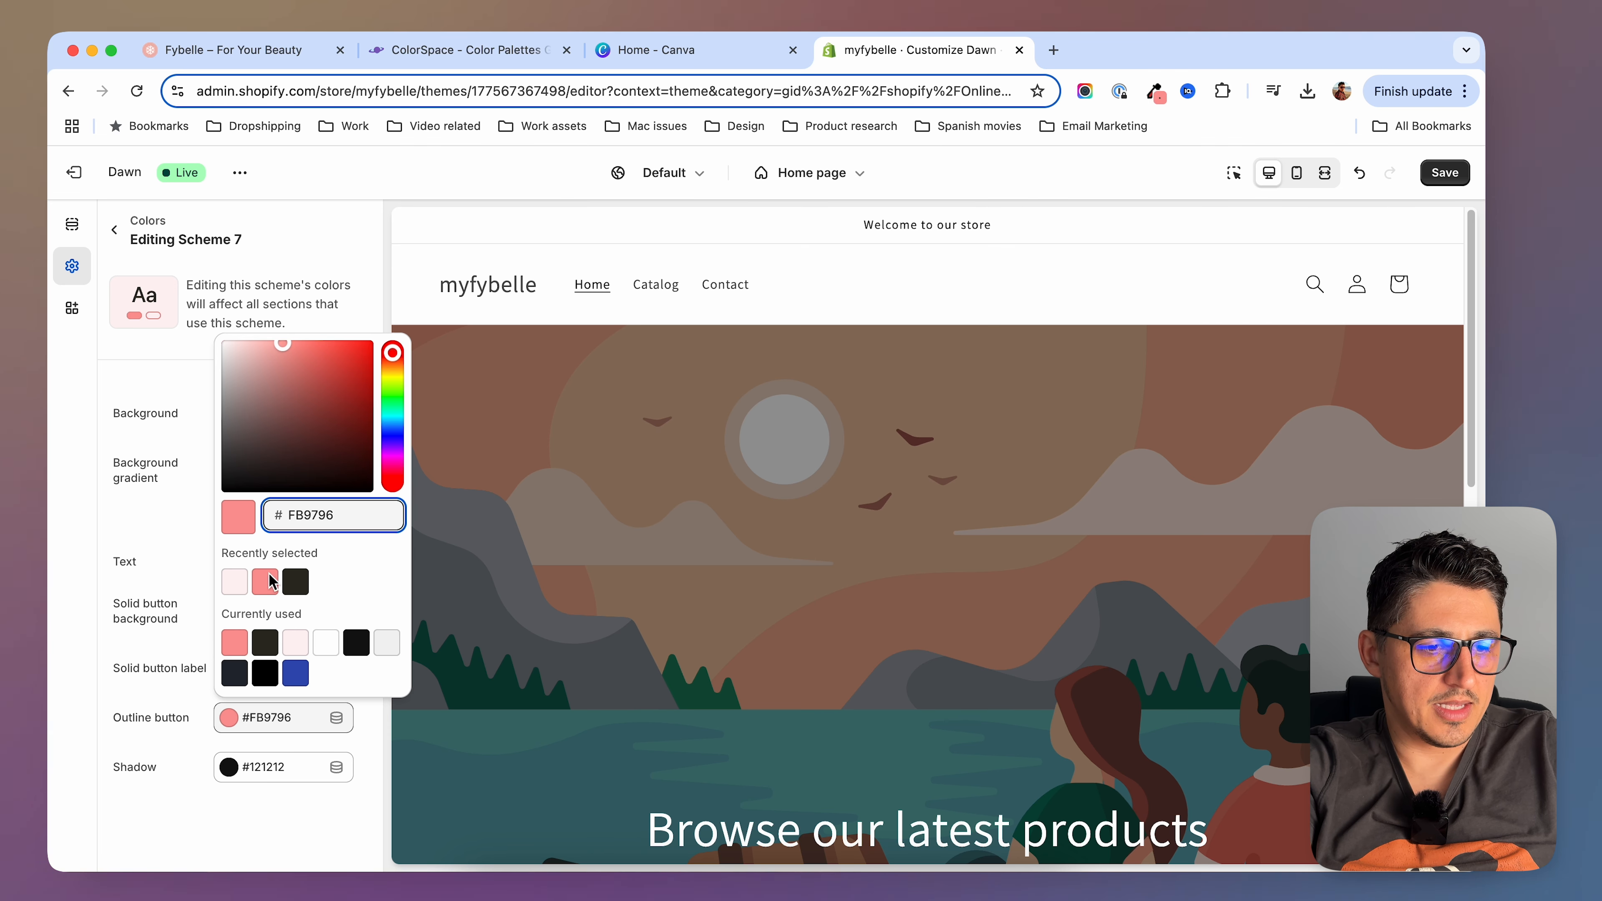
left_click(271, 591)
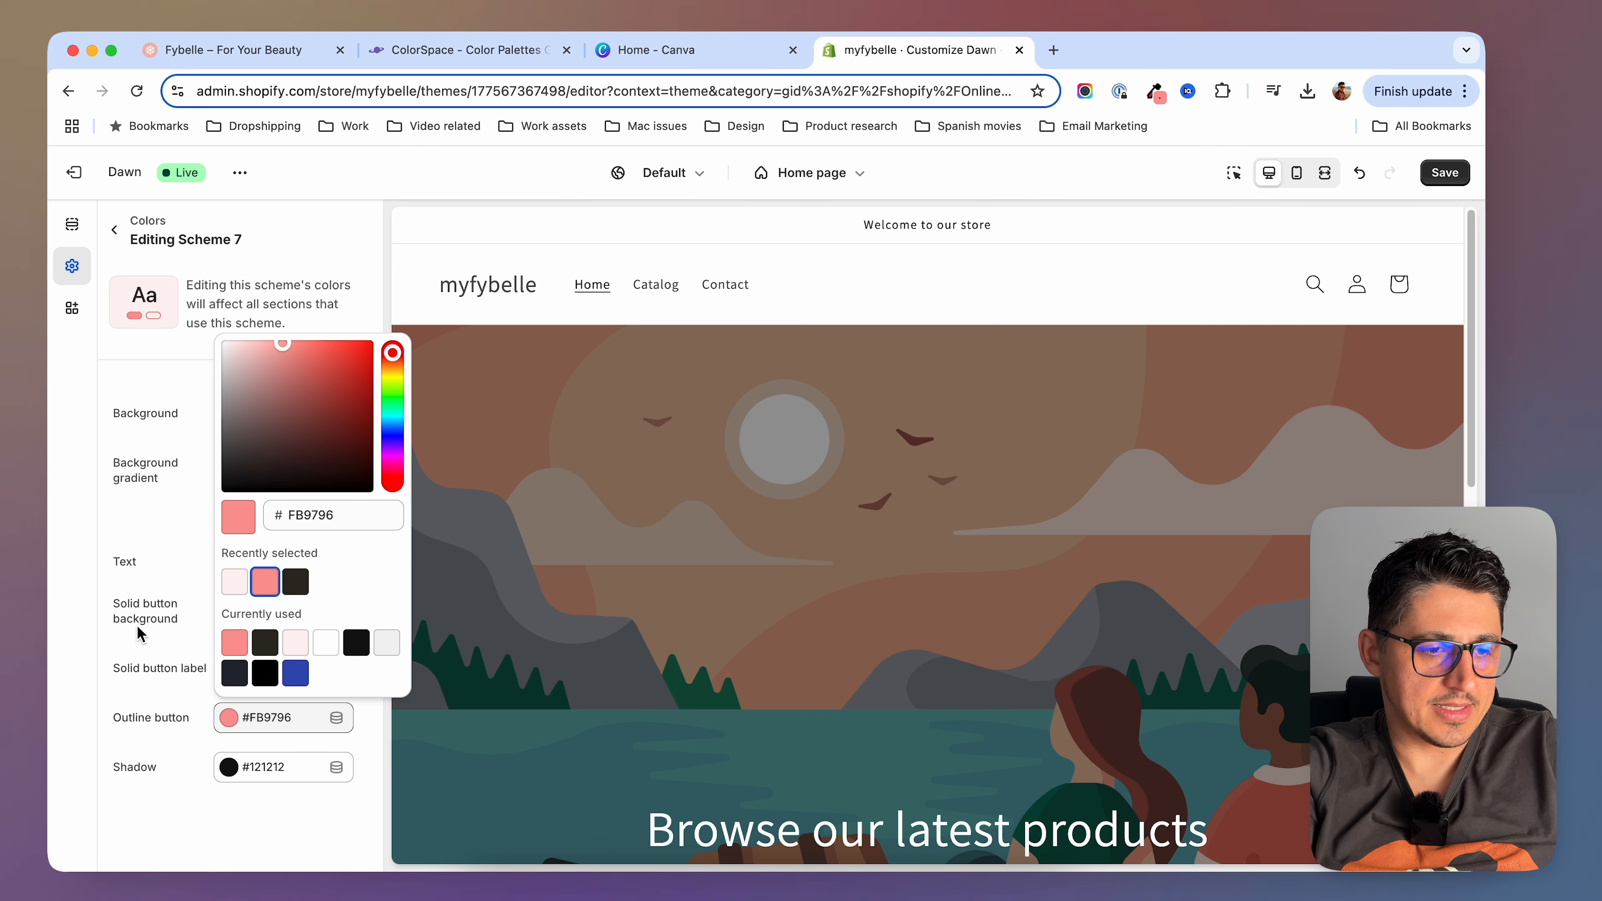
left_click(132, 655)
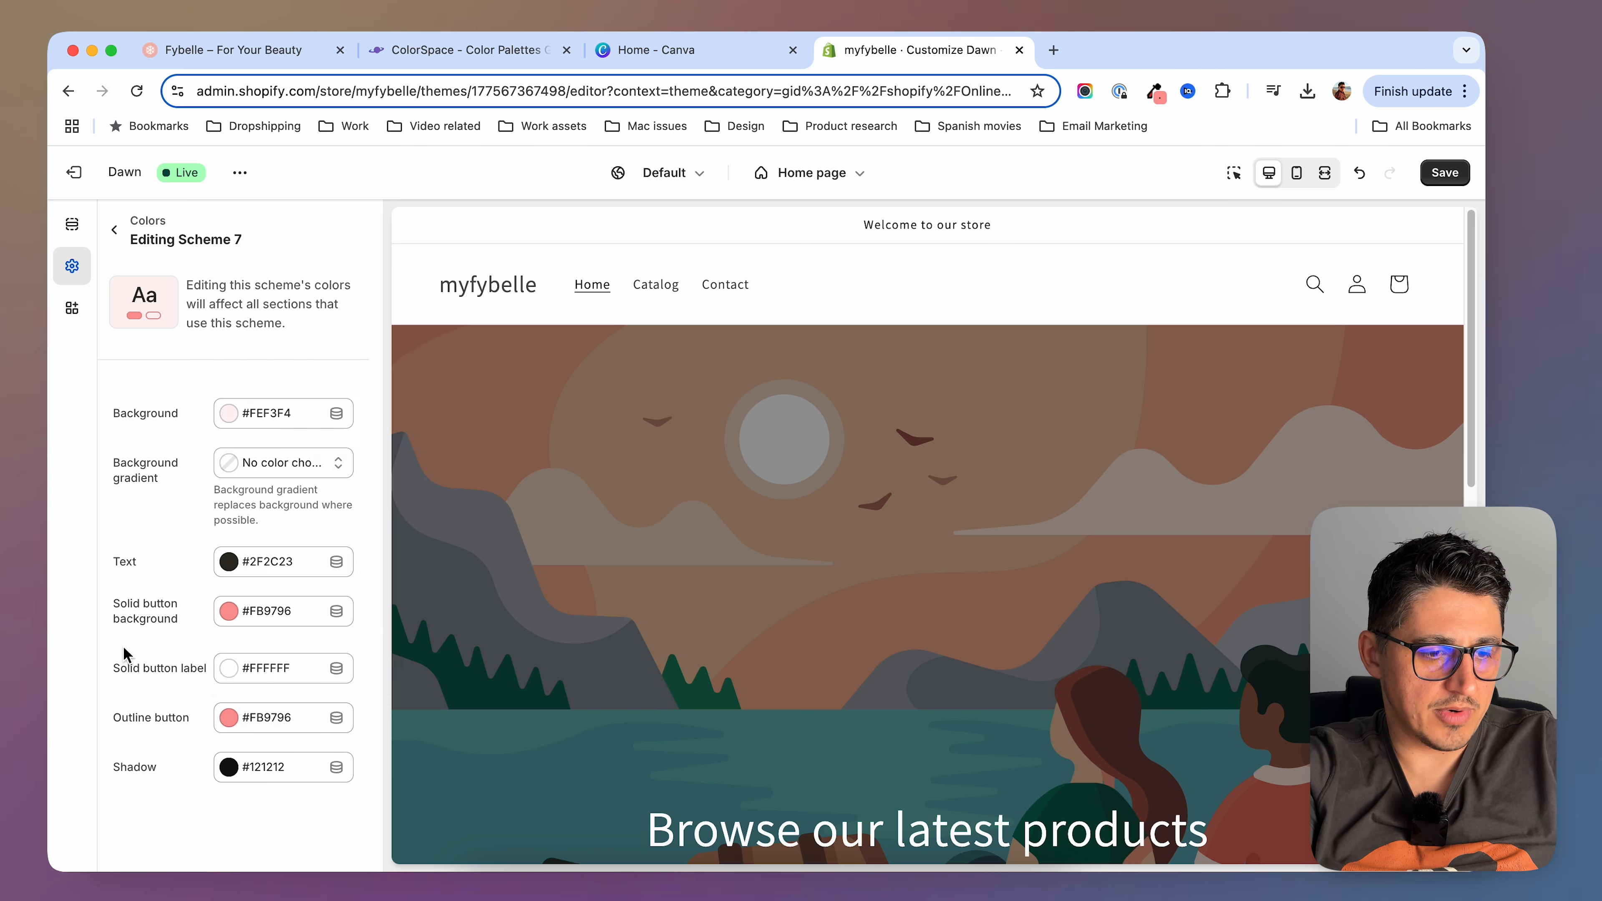
left_click(1458, 181)
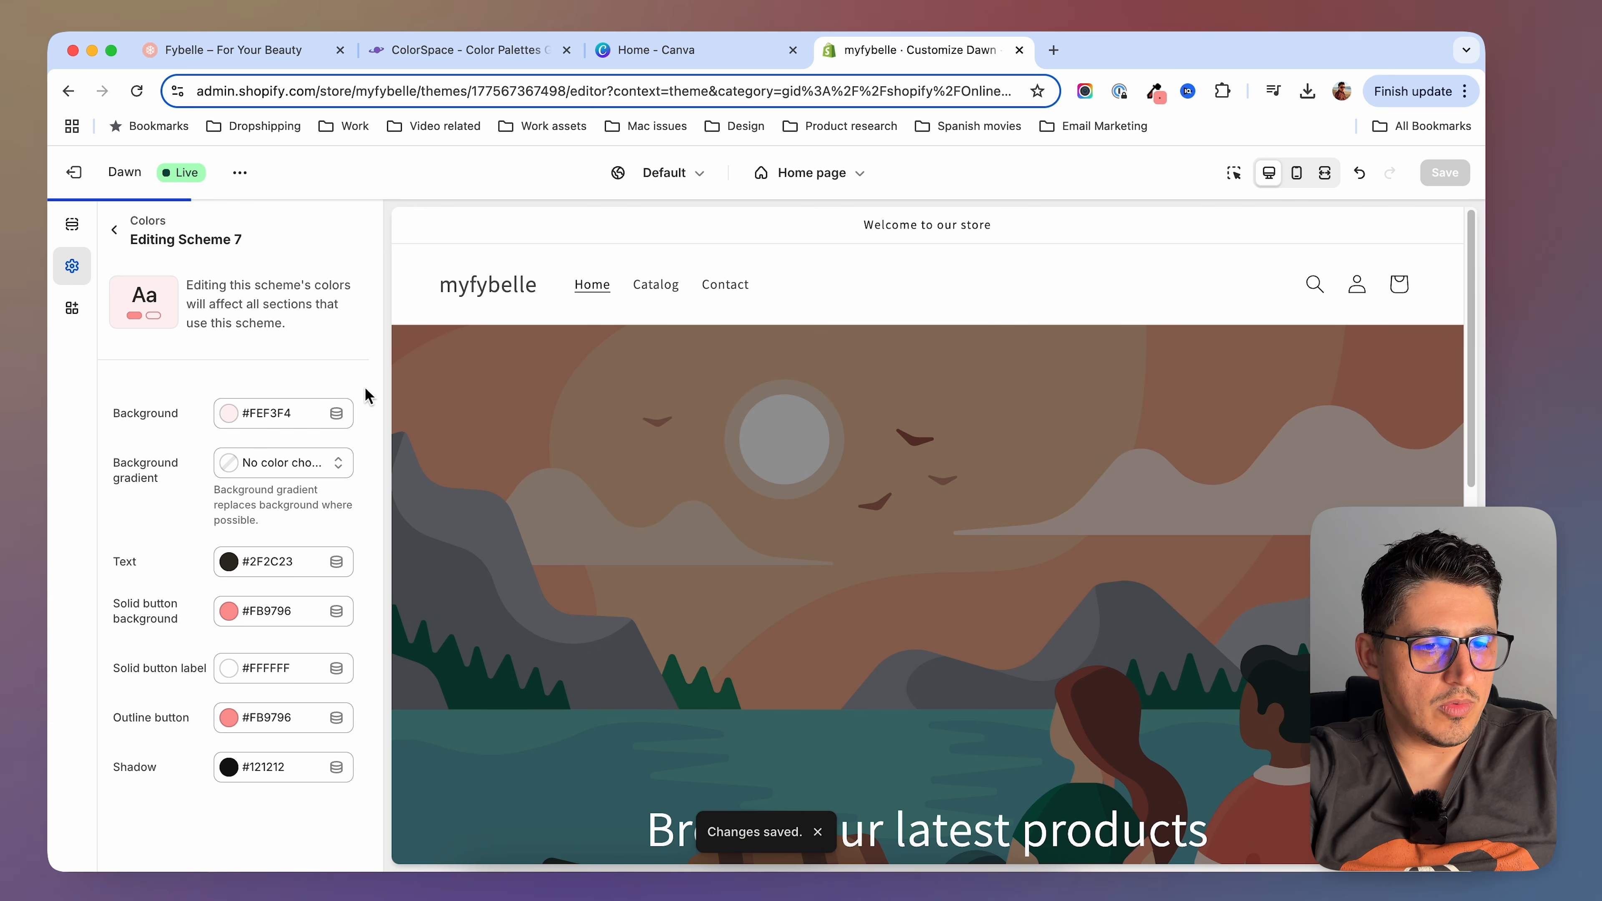
left_click(114, 230)
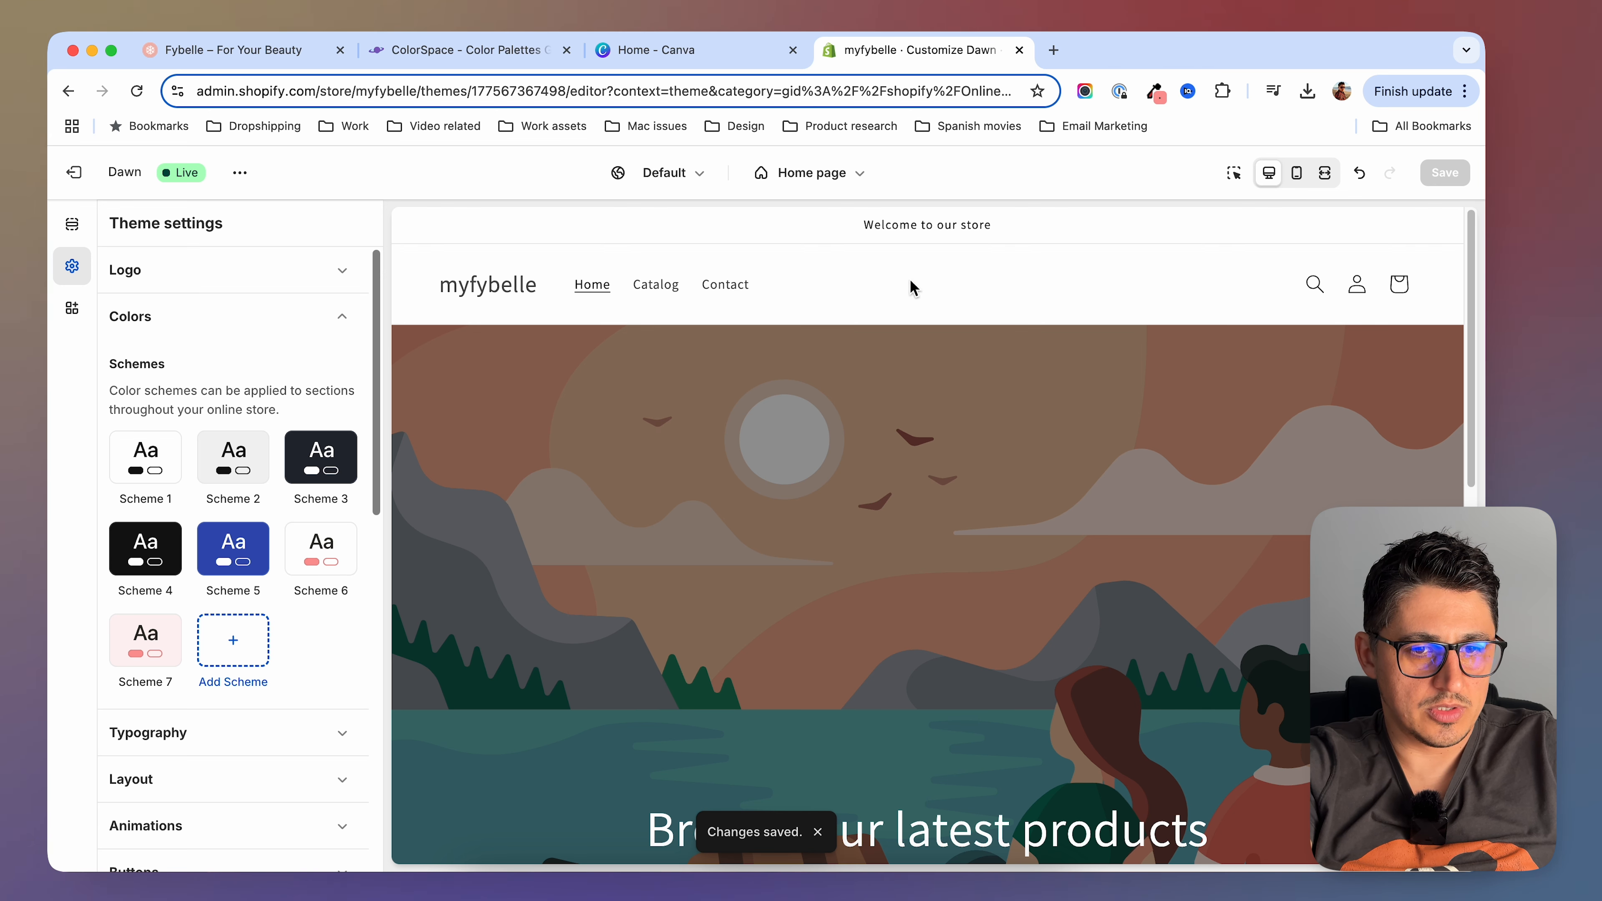
Check the pink announcement bar on the Fybelle home page and add a new Shopify colour scheme with background #FB9796
key("super+1")
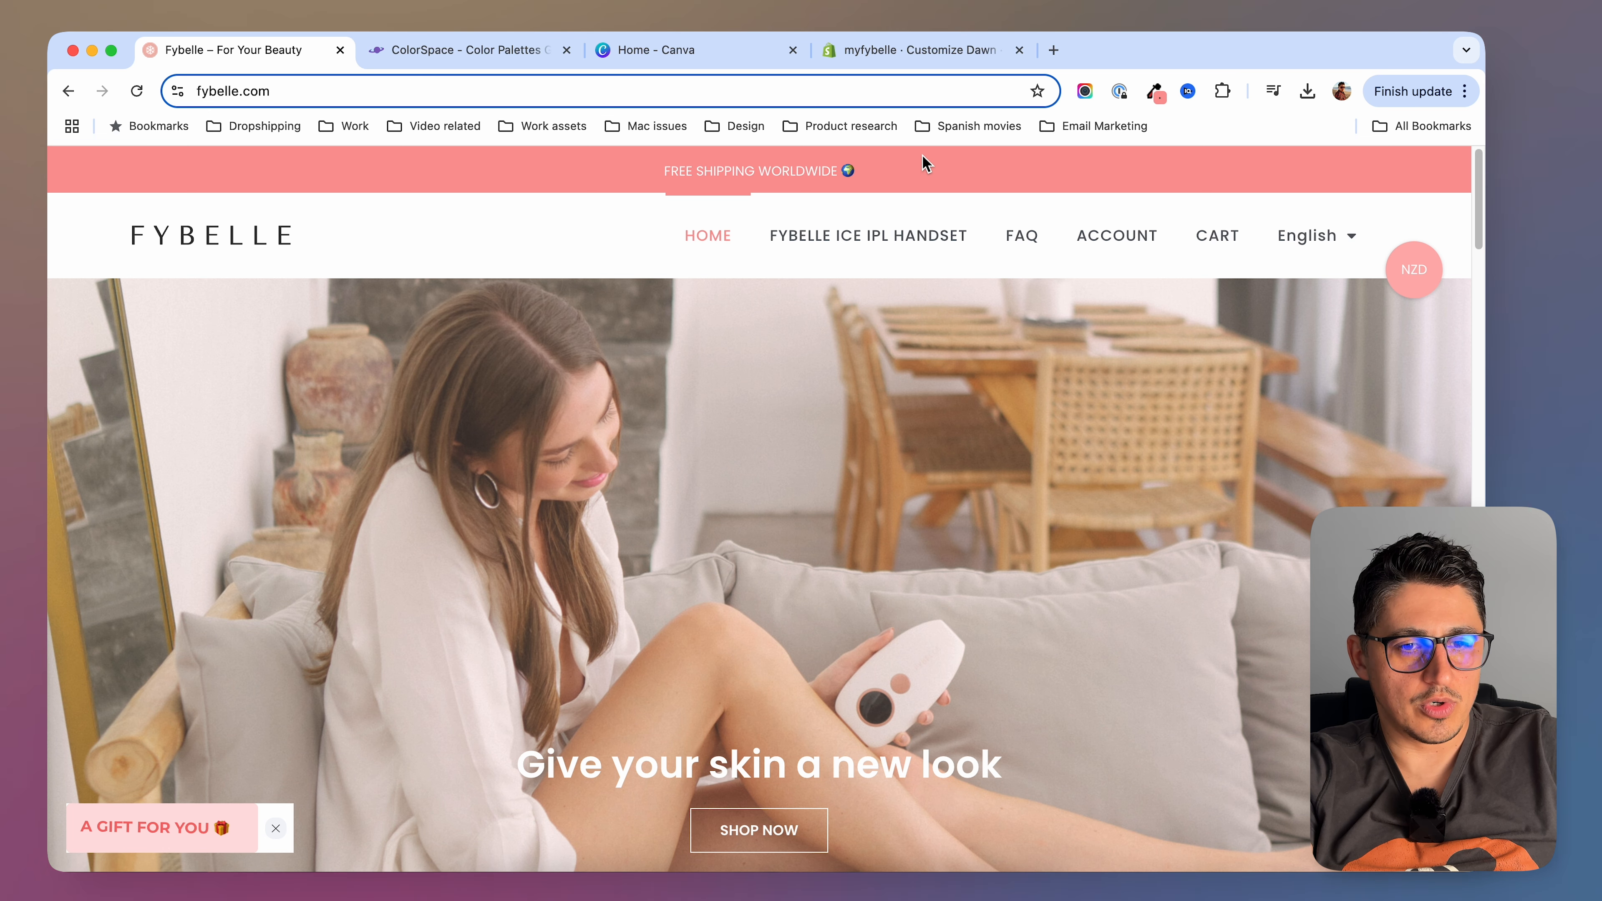
left_click(925, 60)
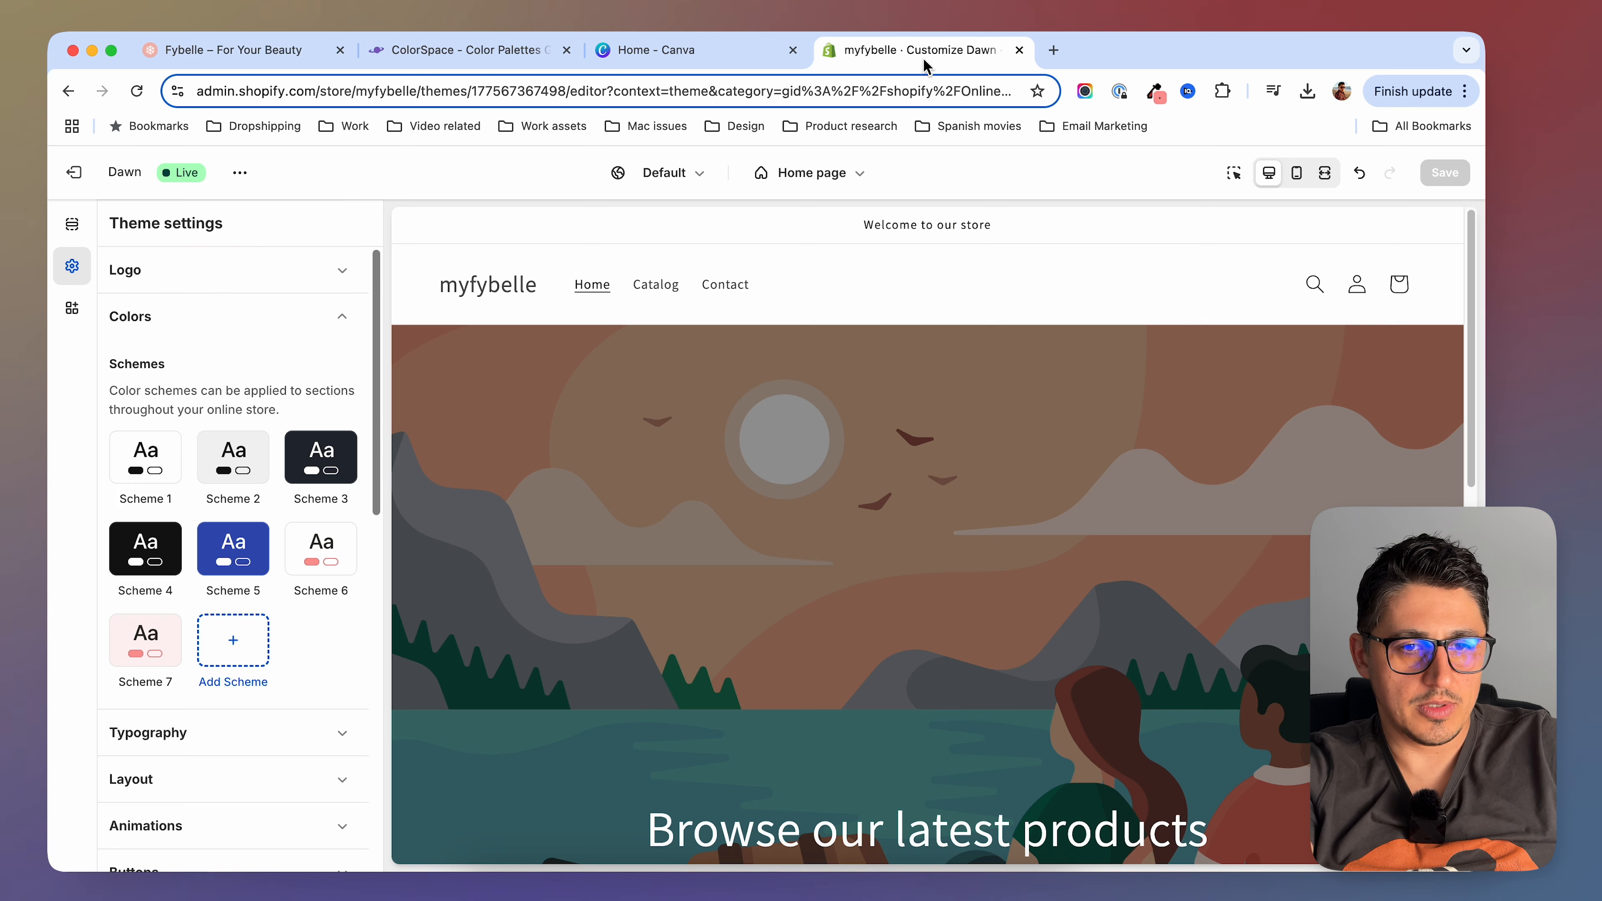
left_click(233, 641)
left_click(265, 682)
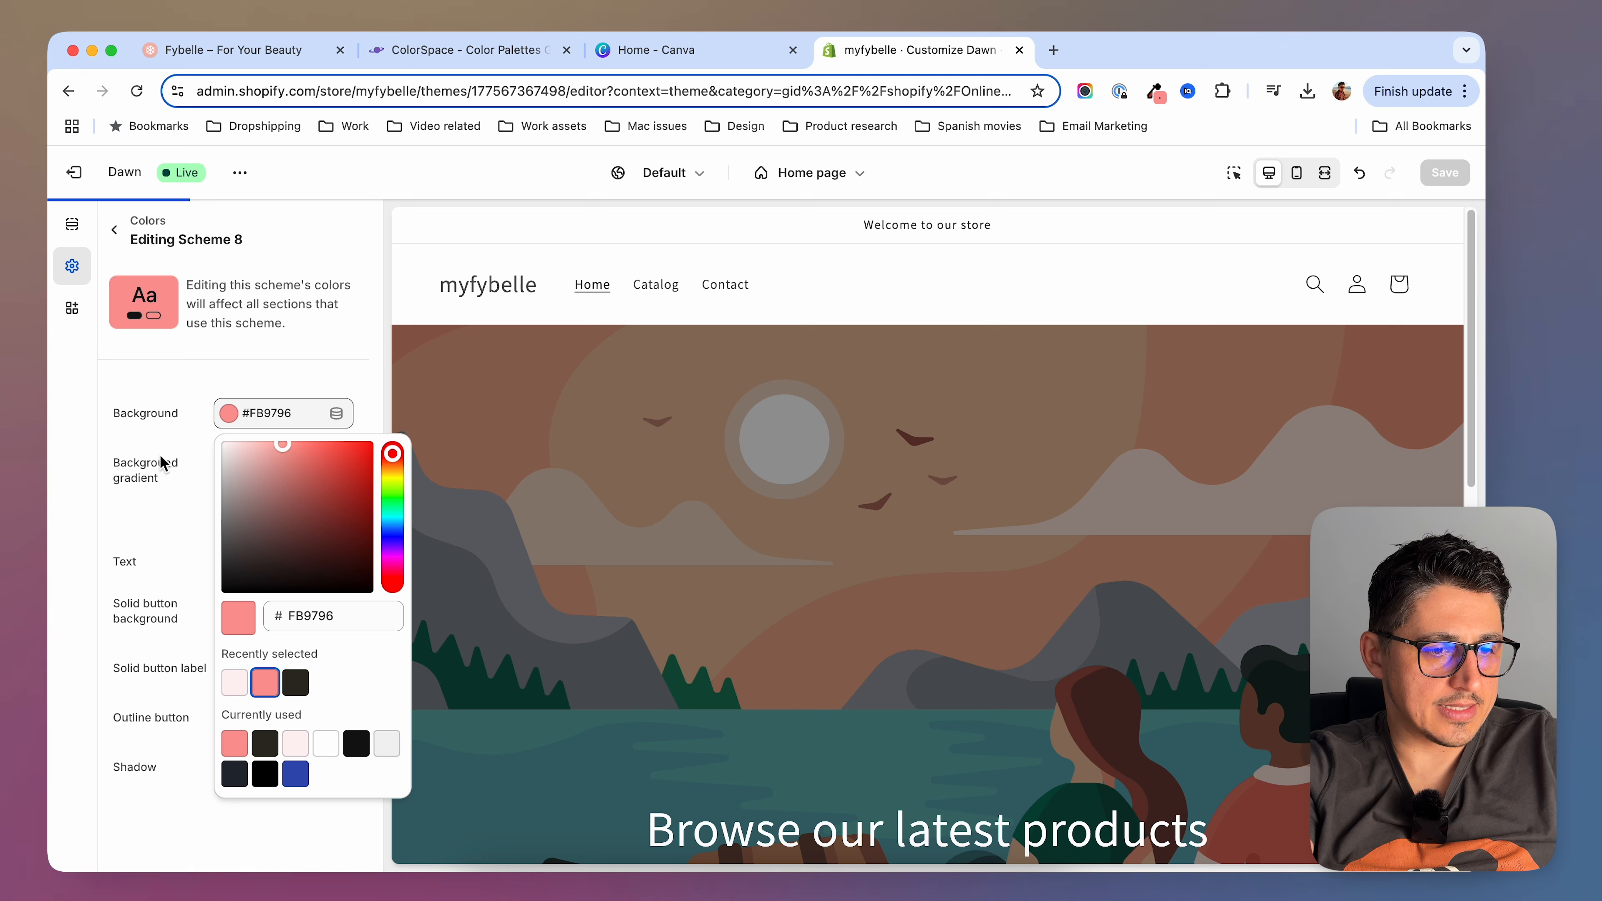
left_click(172, 383)
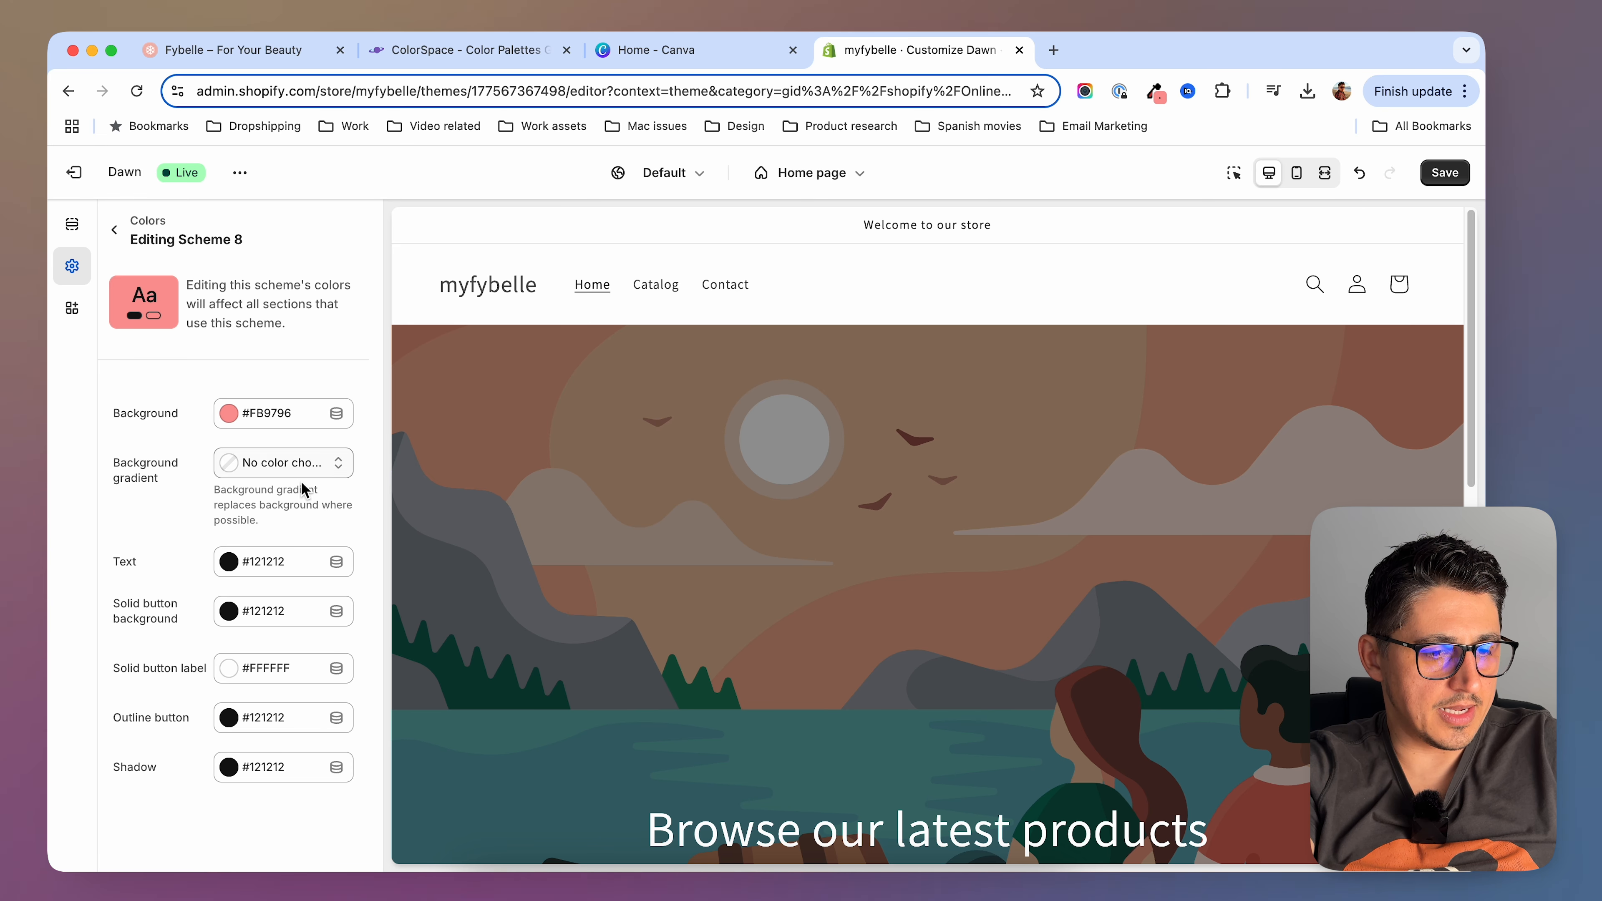
Set Scheme 8's text and solid button background to #FFFFFF and its solid button label to #2F2C23
left_click(272, 565)
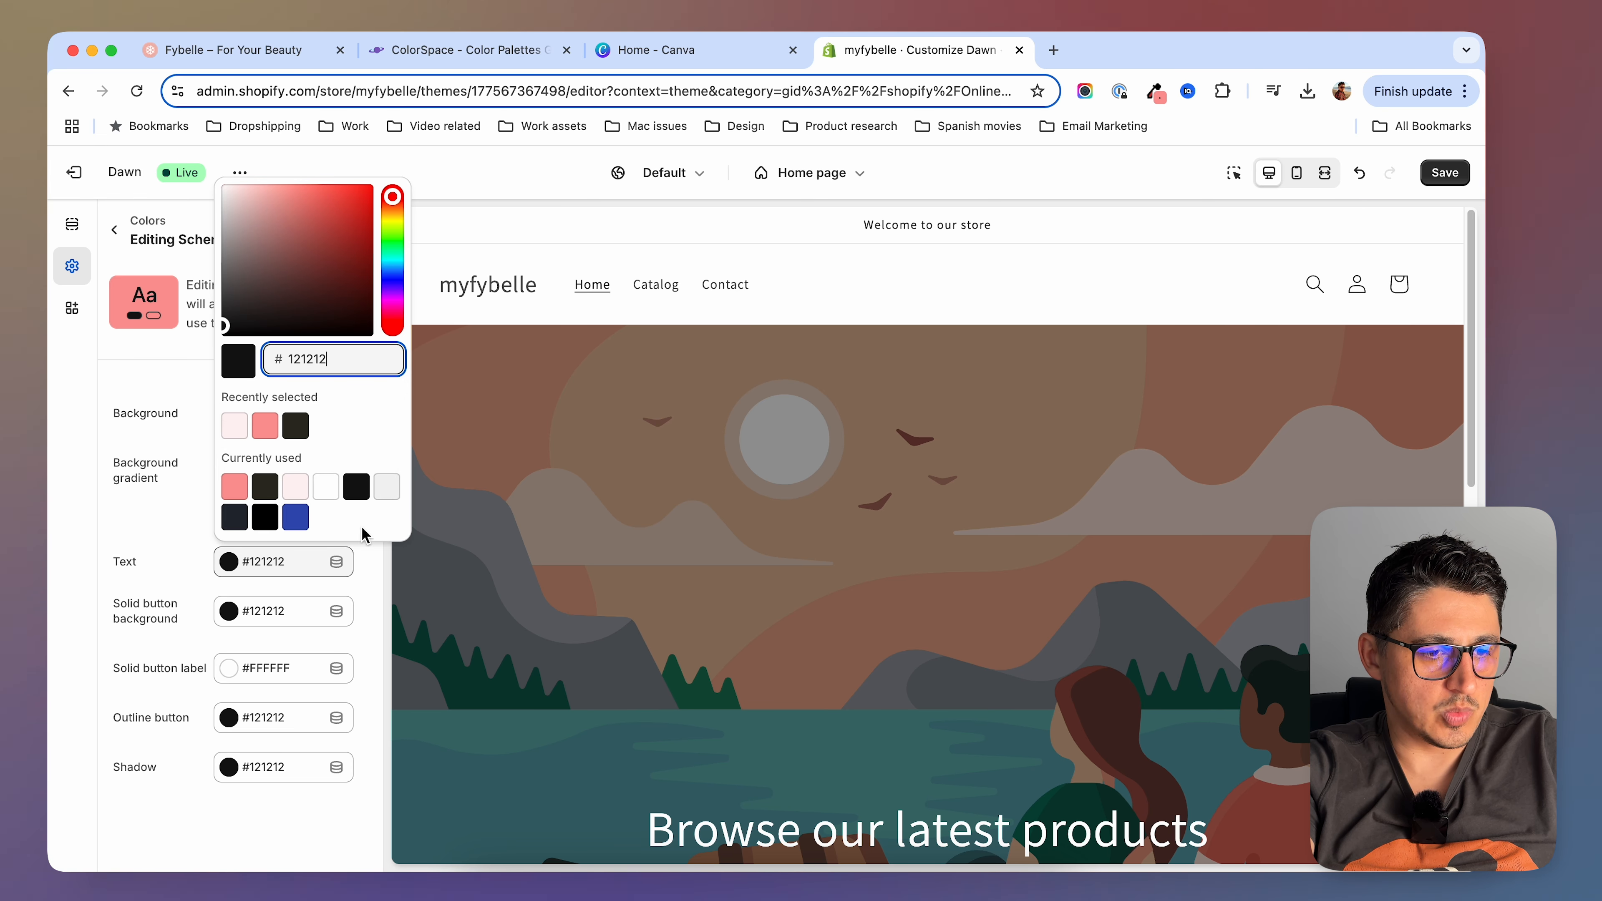
left_click(326, 487)
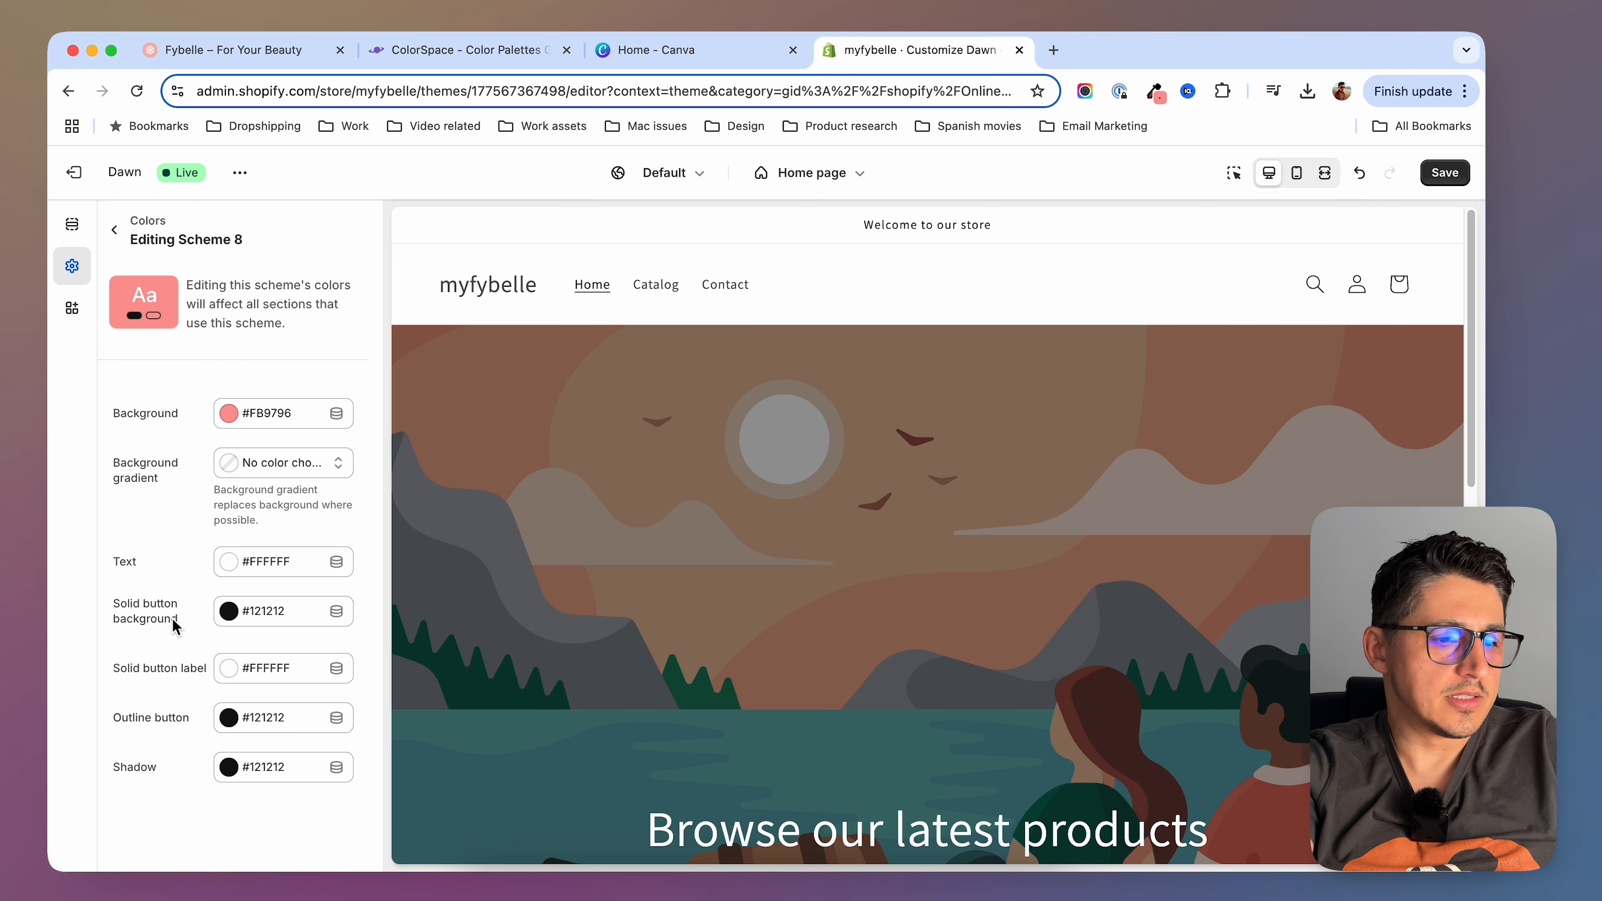
left_click(237, 615)
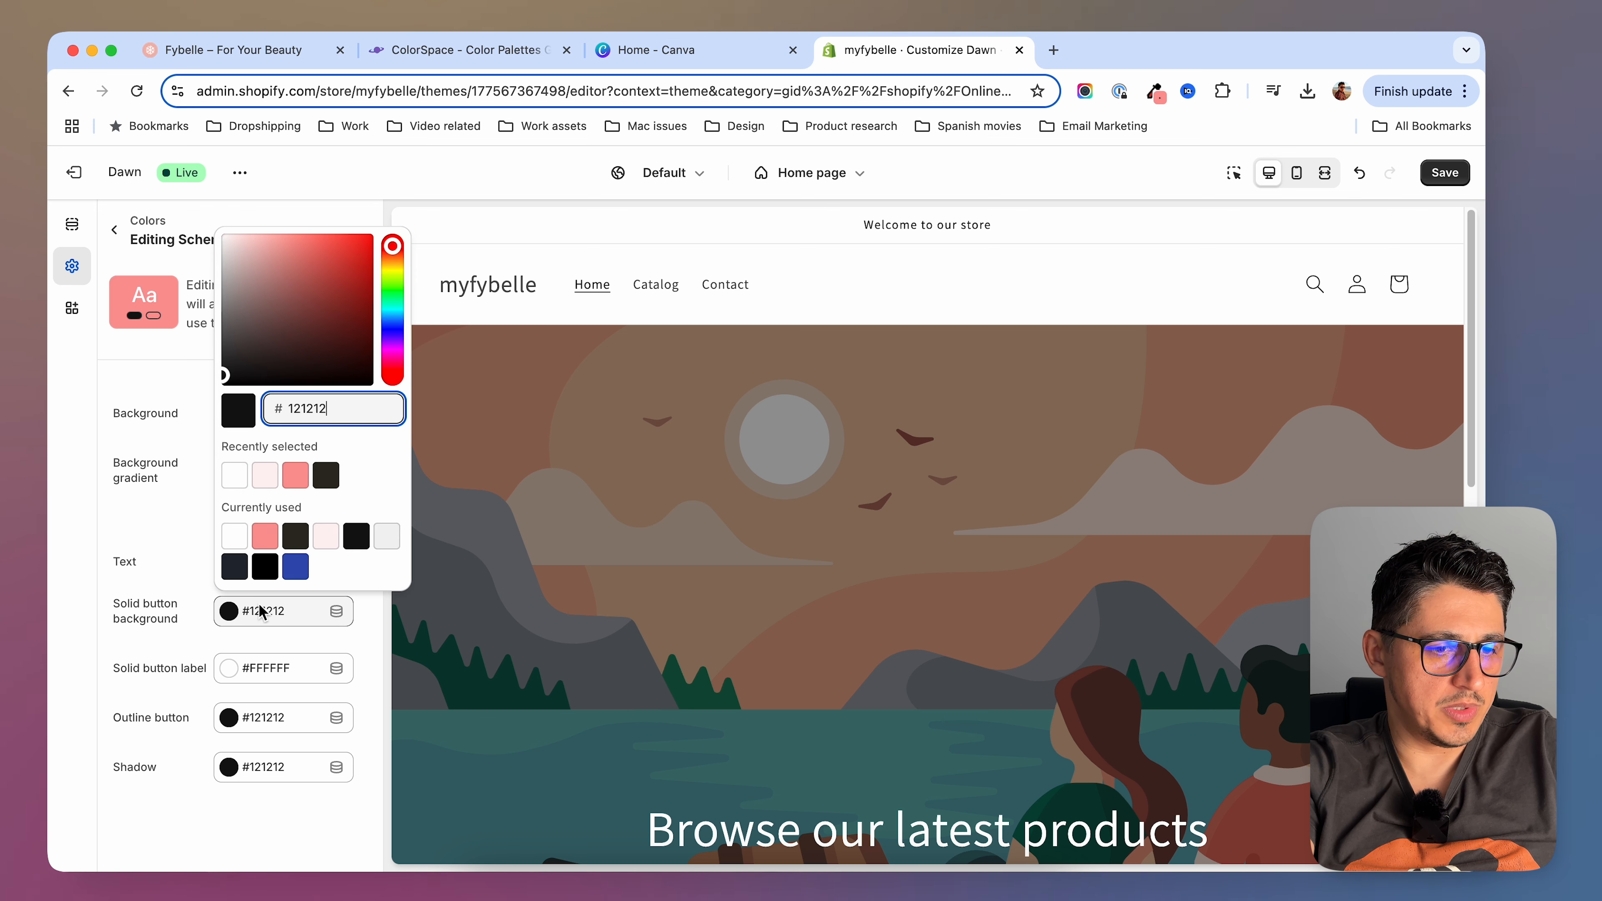
left_click(239, 482)
left_click(233, 668)
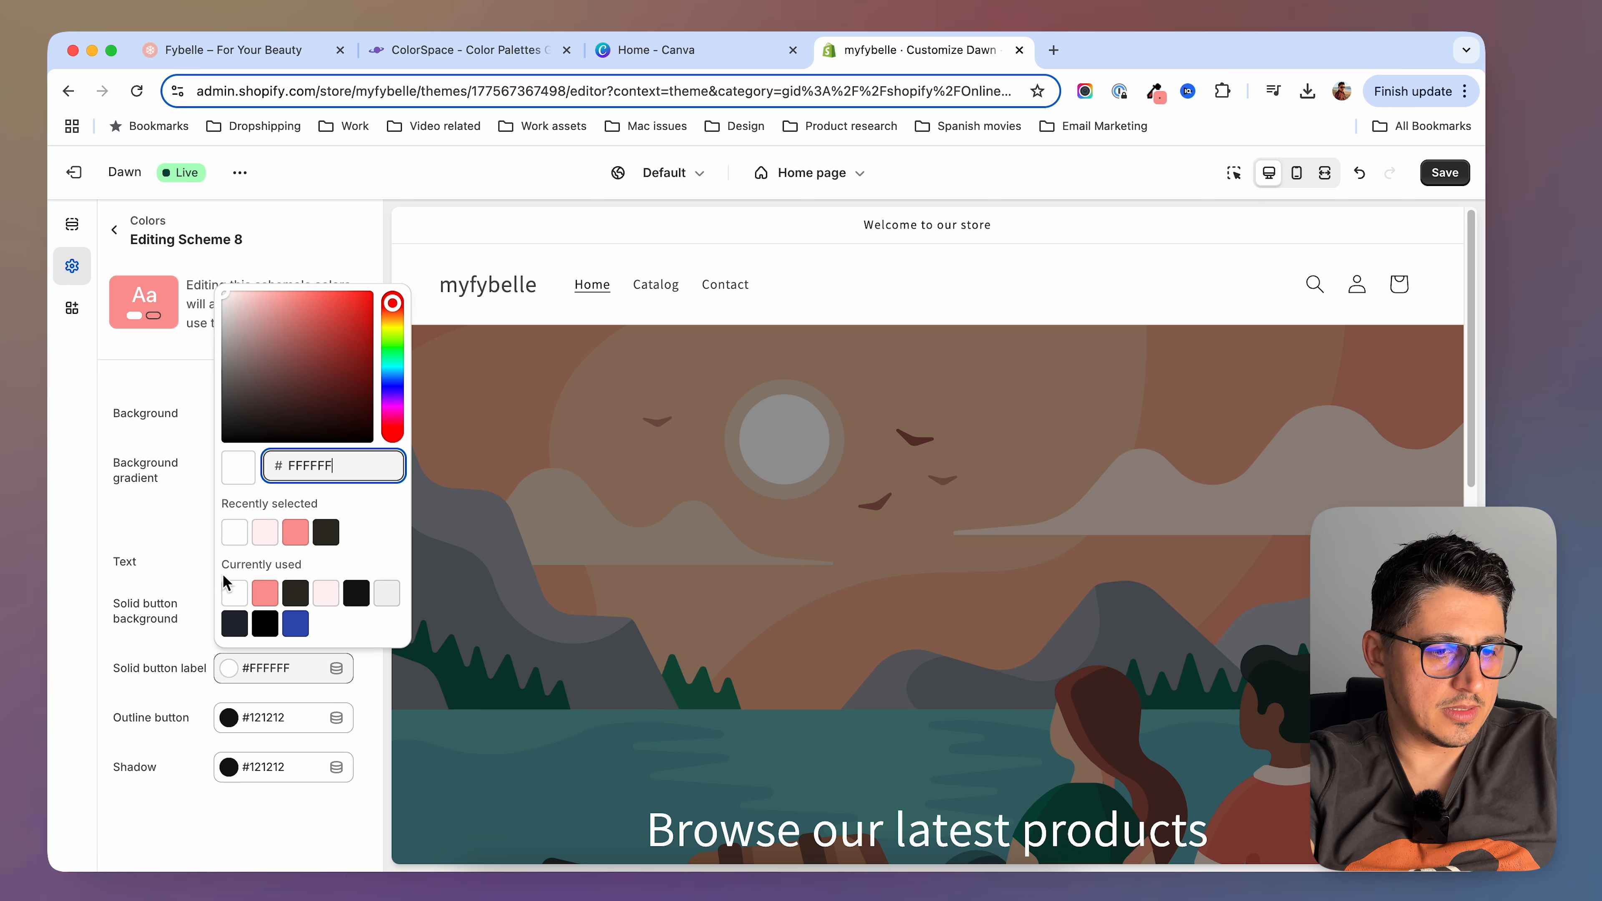
left_click(328, 533)
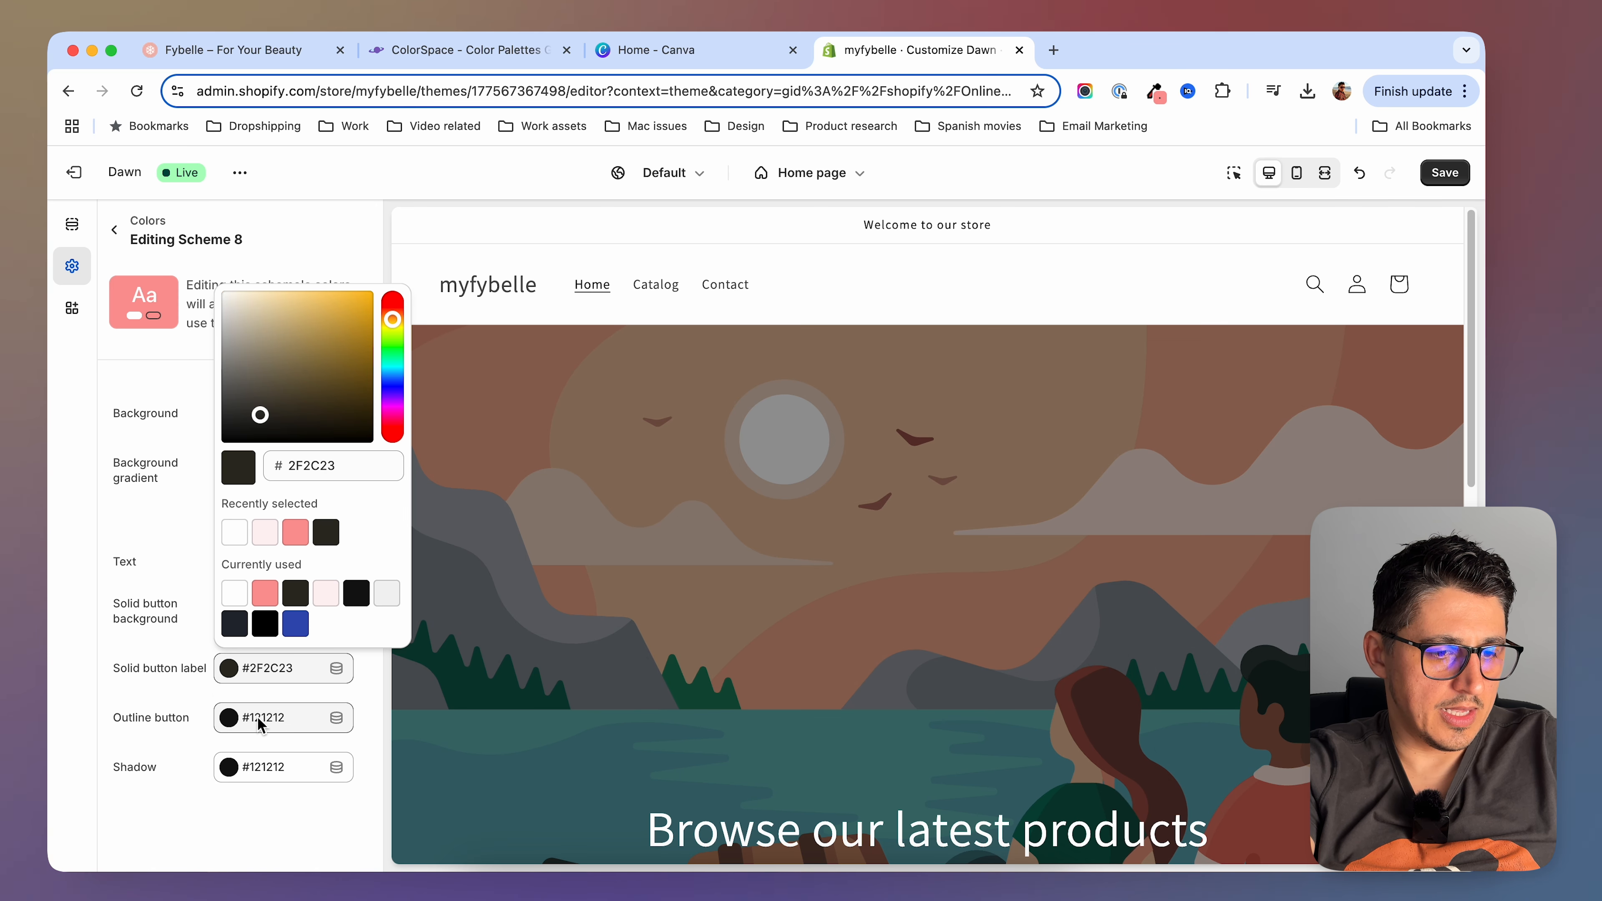
Set Scheme 8's outline button colour to #FFFFFF and save the scheme
left_click(239, 717)
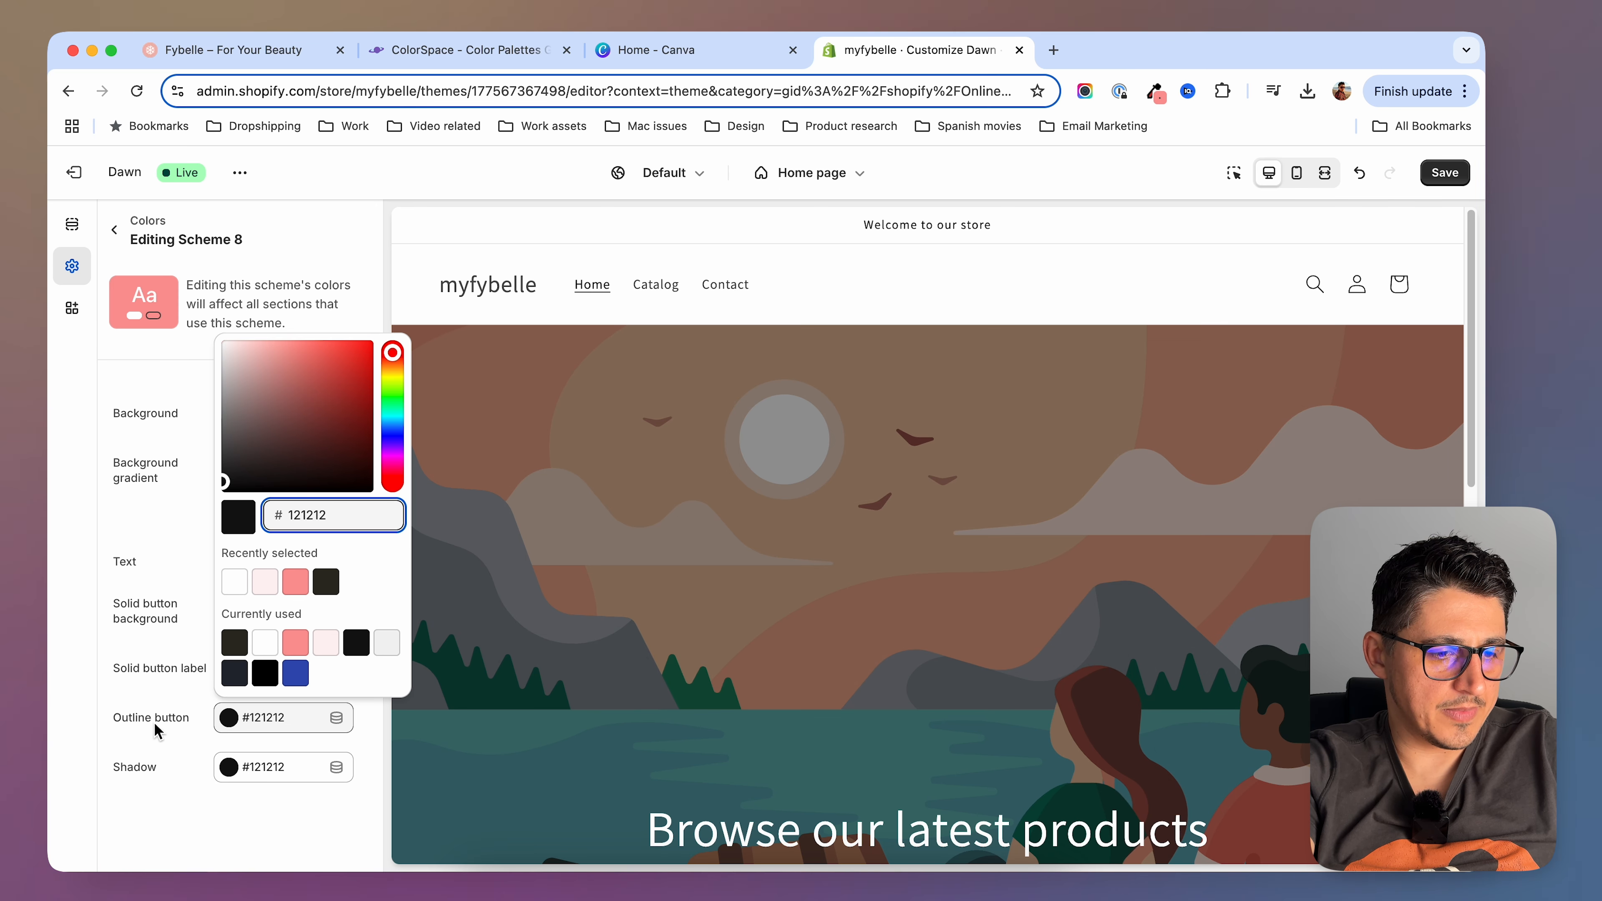
left_click(234, 581)
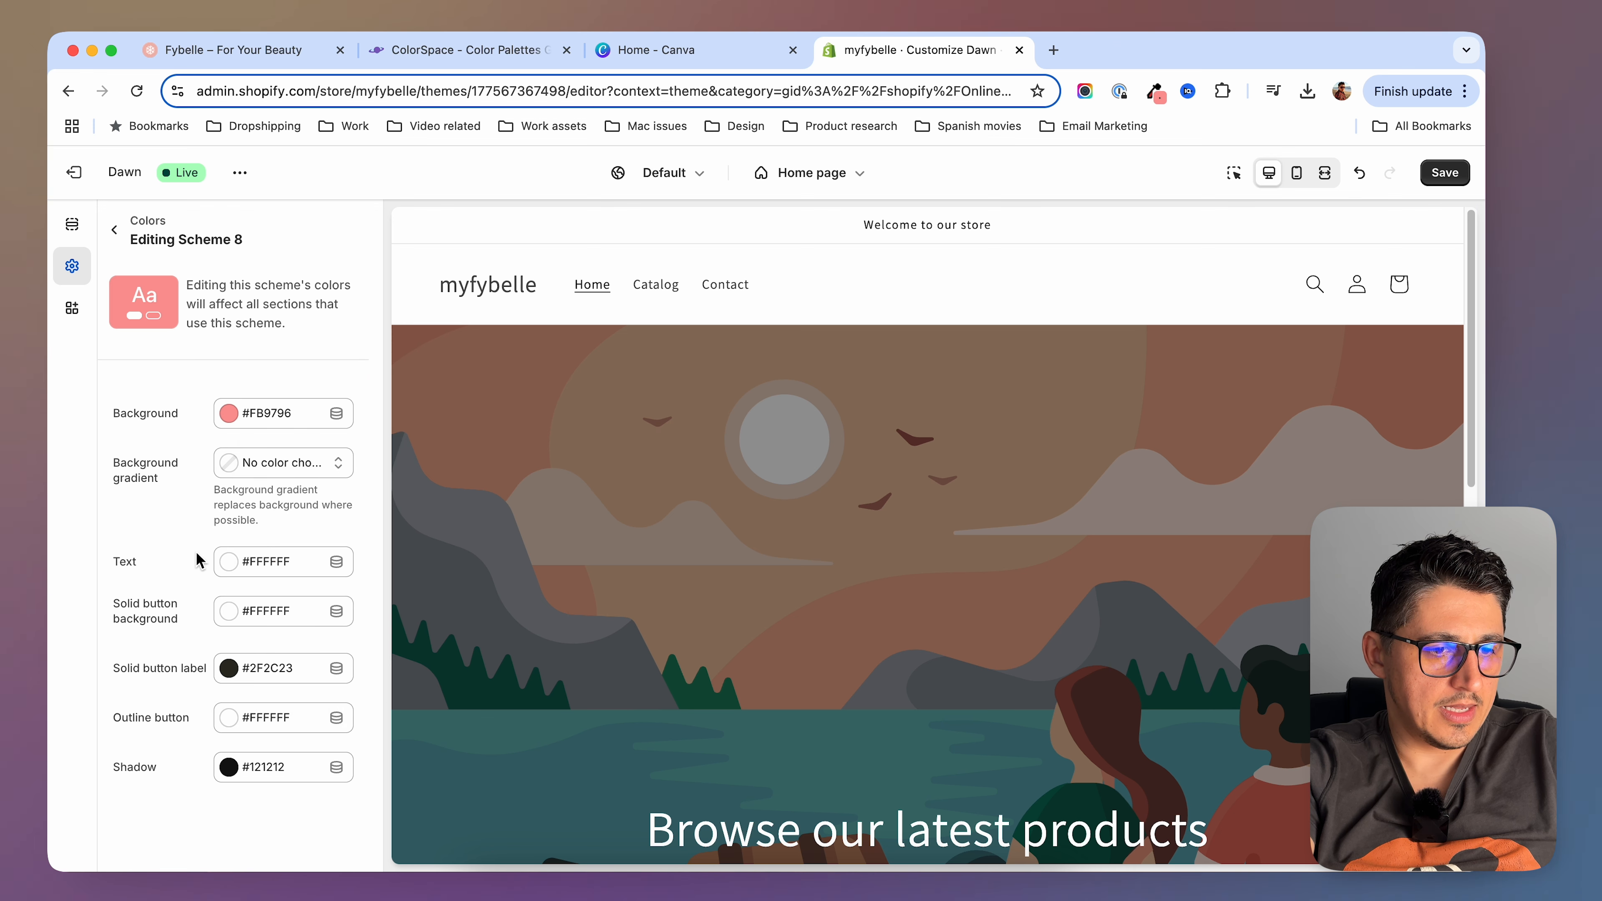
left_click(1441, 174)
left_click(115, 230)
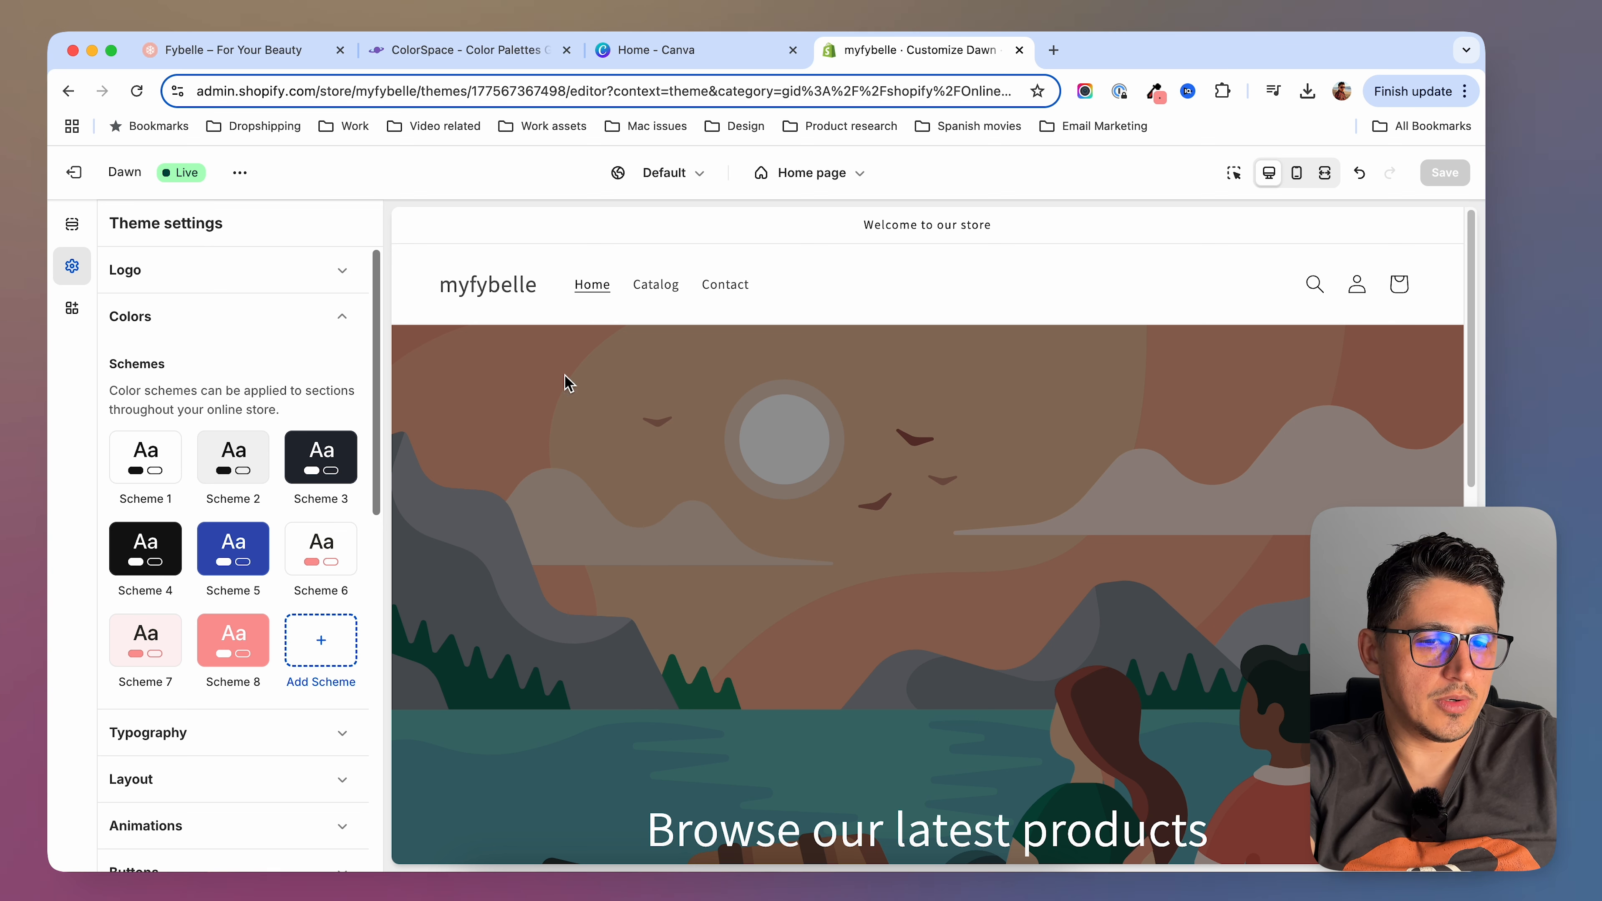
Apply Scheme 8 as the colour scheme of the home page's announcement bar
scroll(957, 616, "down", 10)
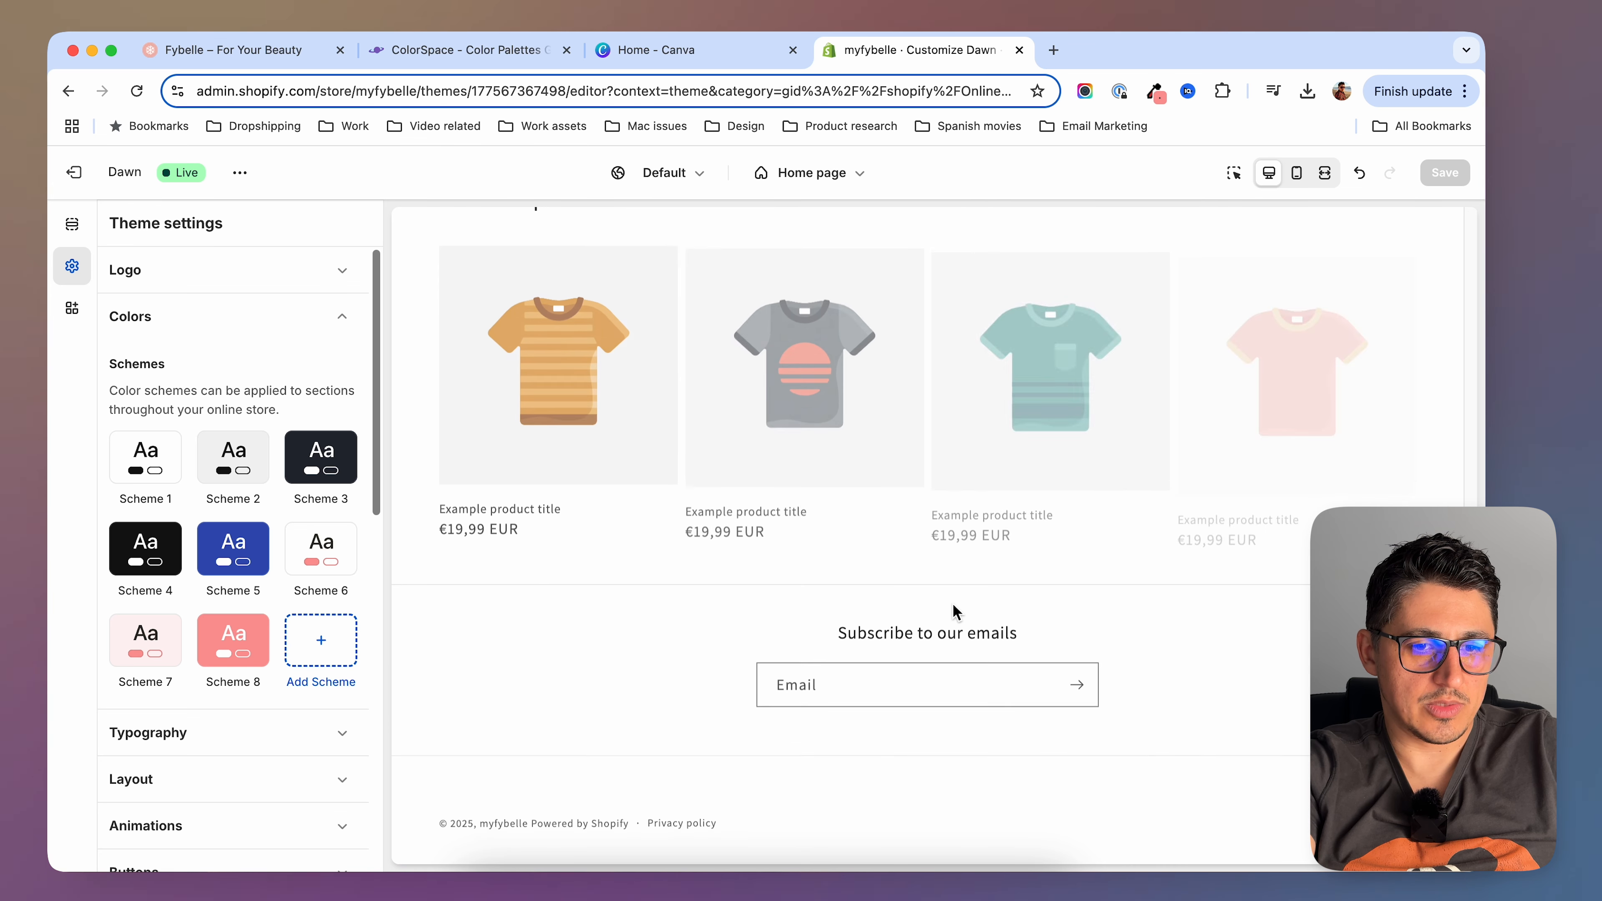
scroll(953, 606, "up", 10)
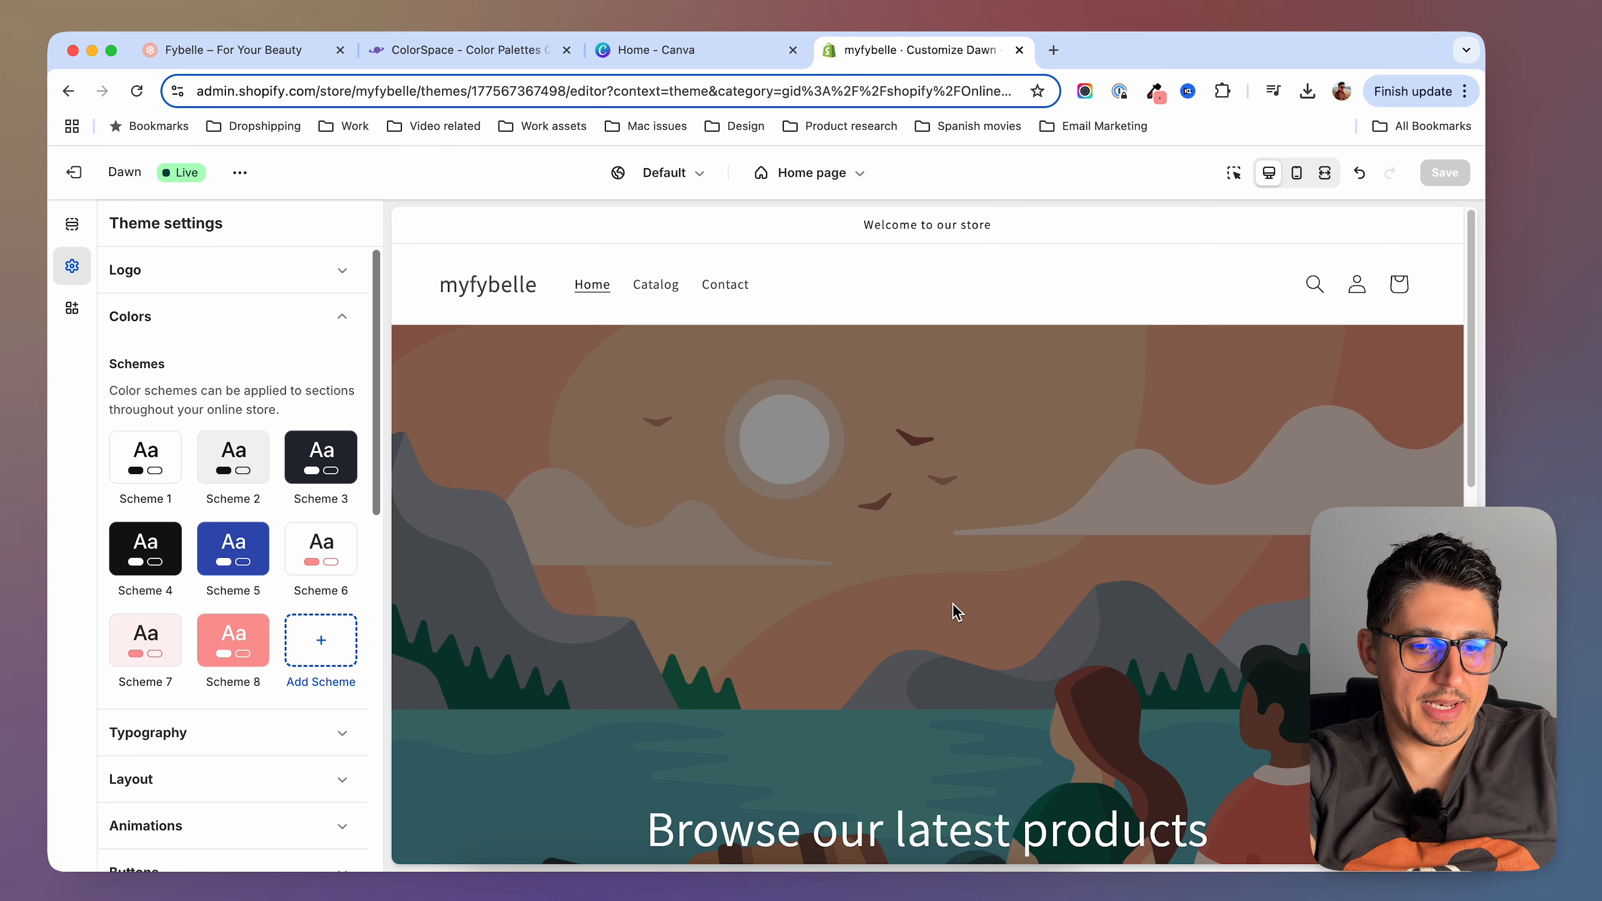
left_click(73, 226)
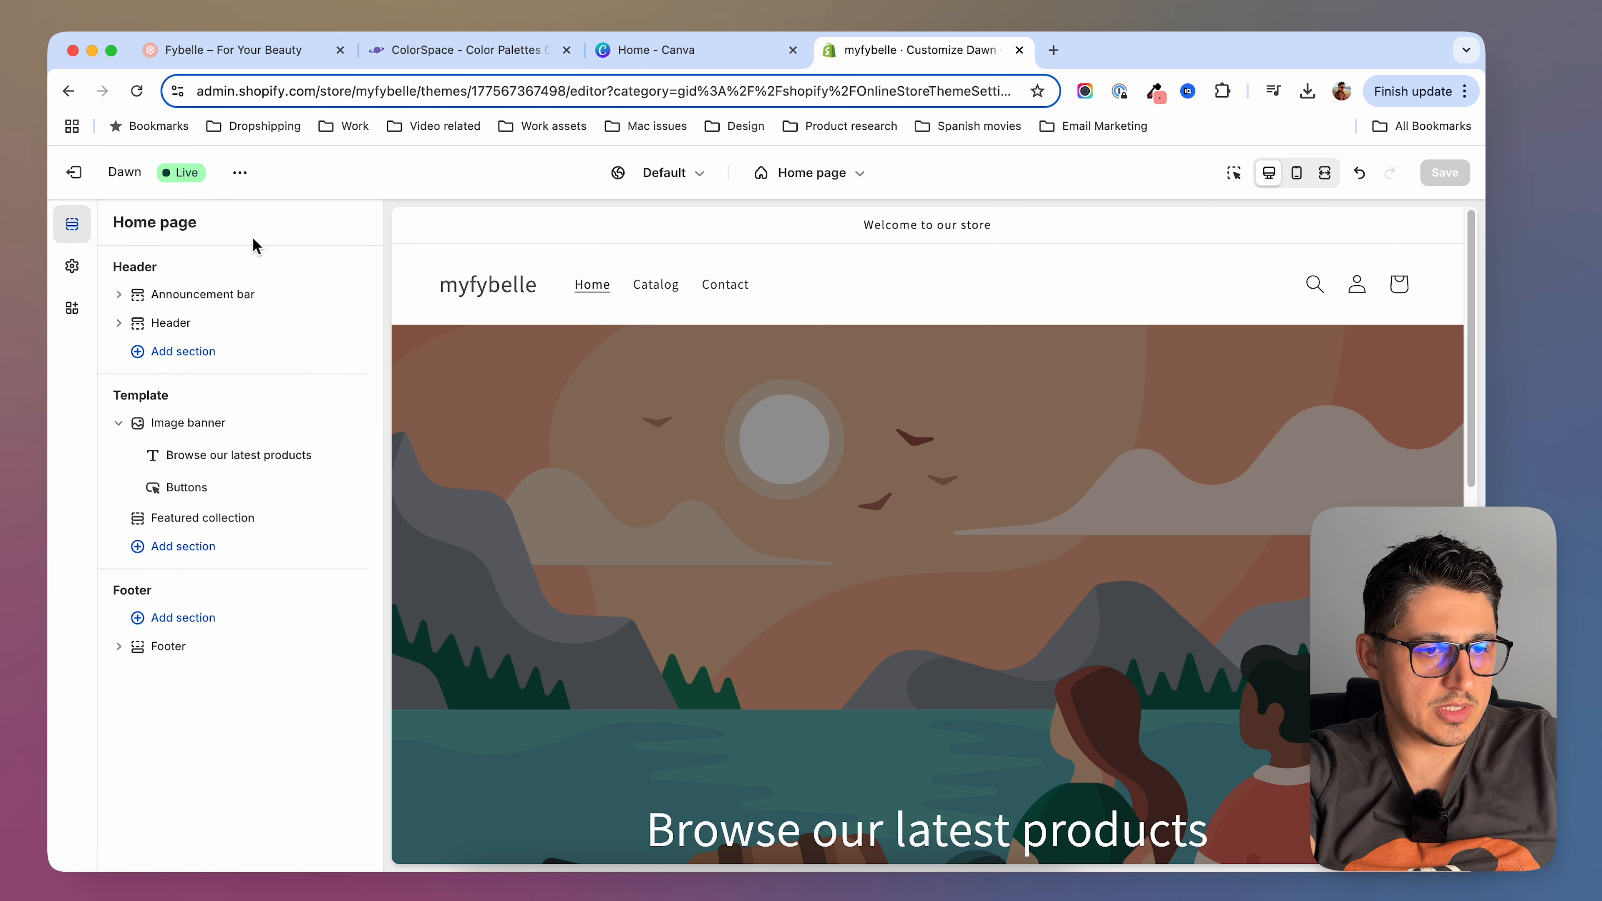
left_click(174, 293)
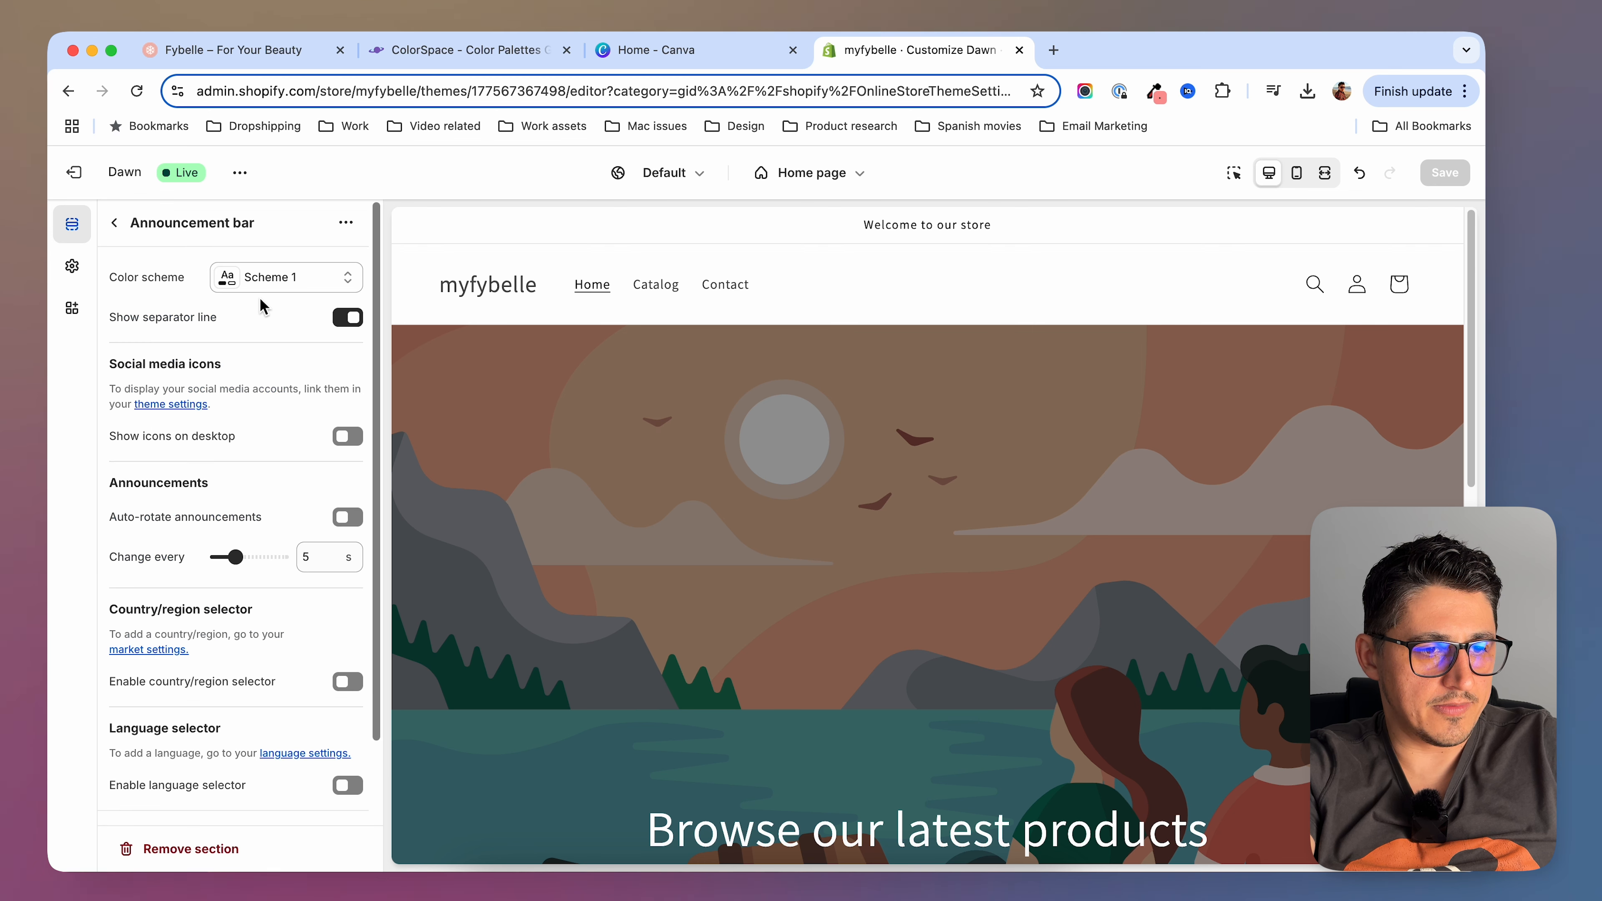
left_click(287, 283)
left_click(308, 679)
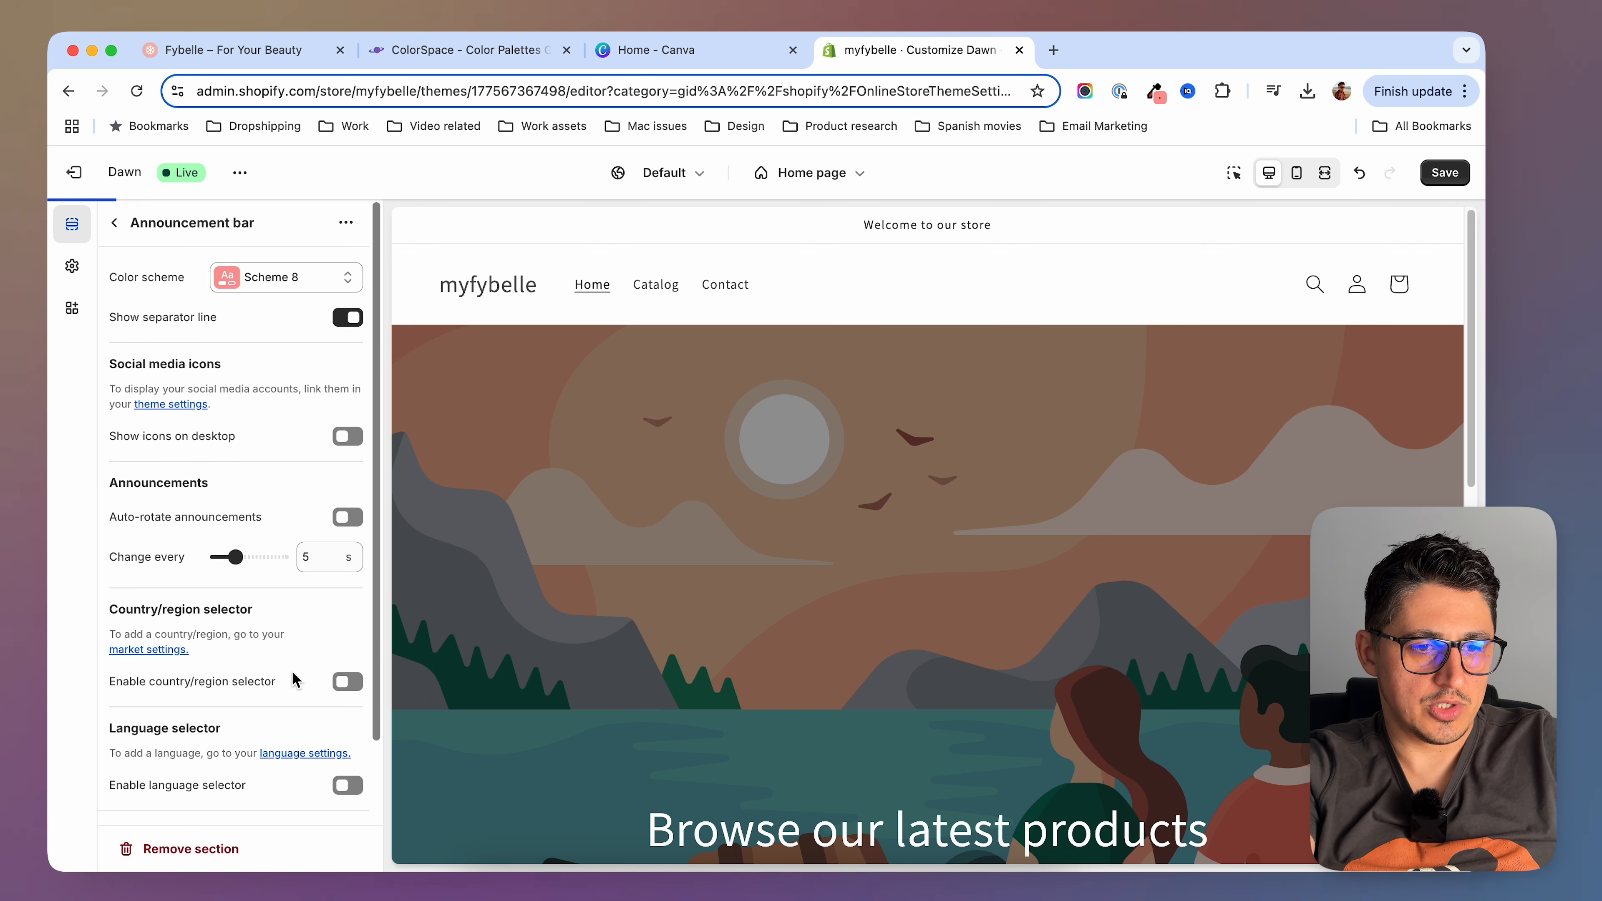
Review the Fybelle hero image and upload FYBELLE-07530-scaled.jpg from the Desktop as the first image of the store's image banner
left_click(270, 52)
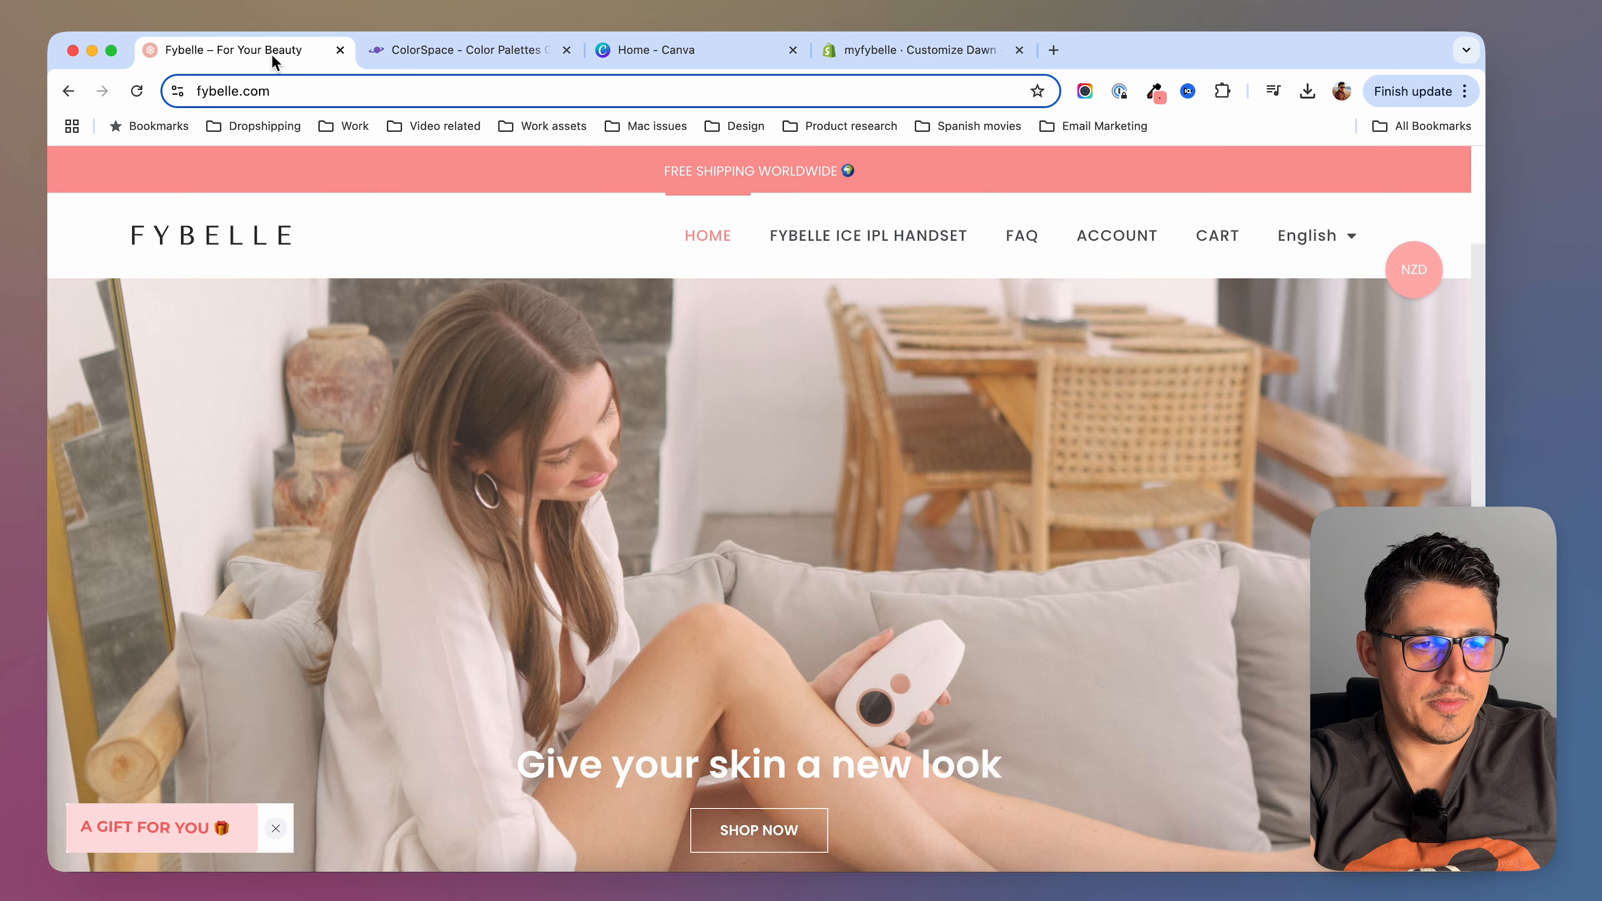
left_click(905, 51)
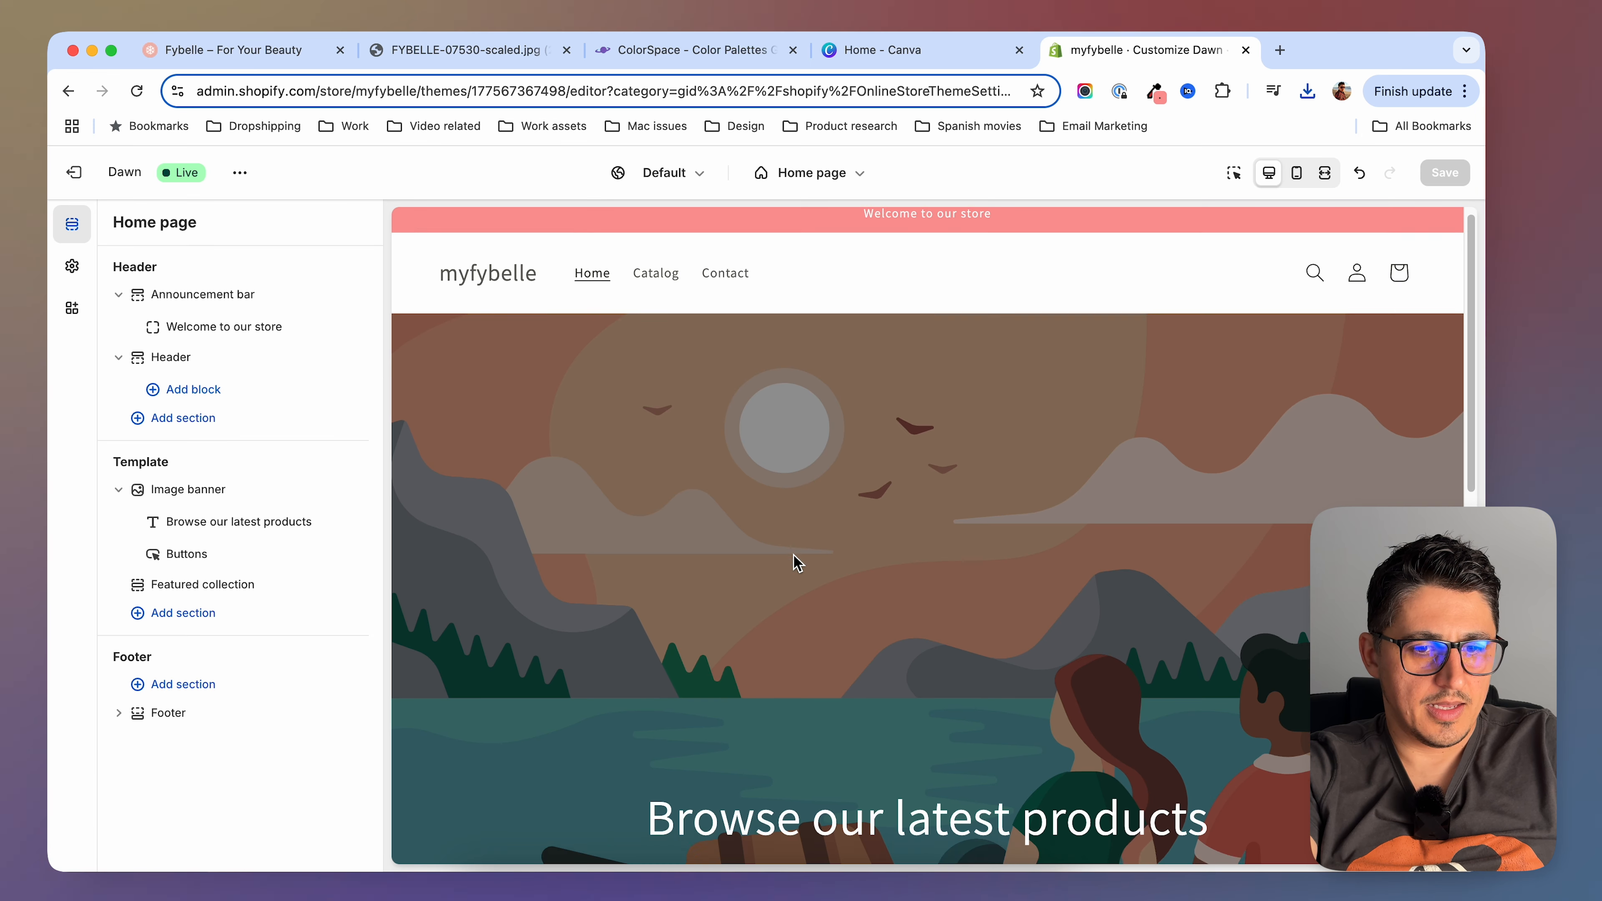
scroll(798, 563, "down", 2)
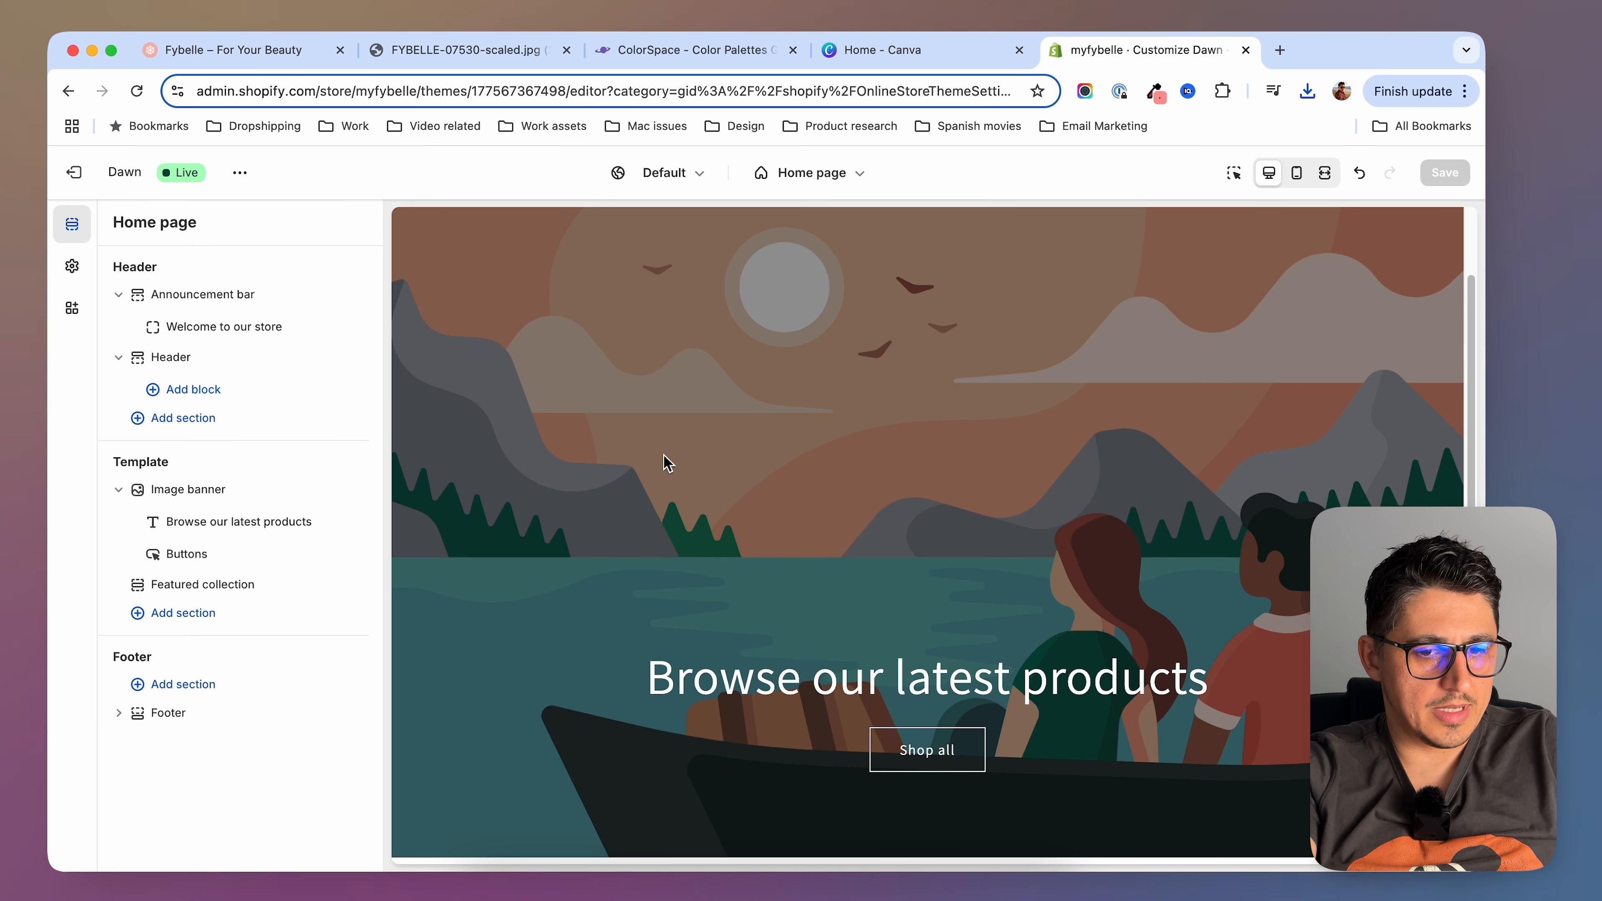
scroll(785, 627, "up", 3)
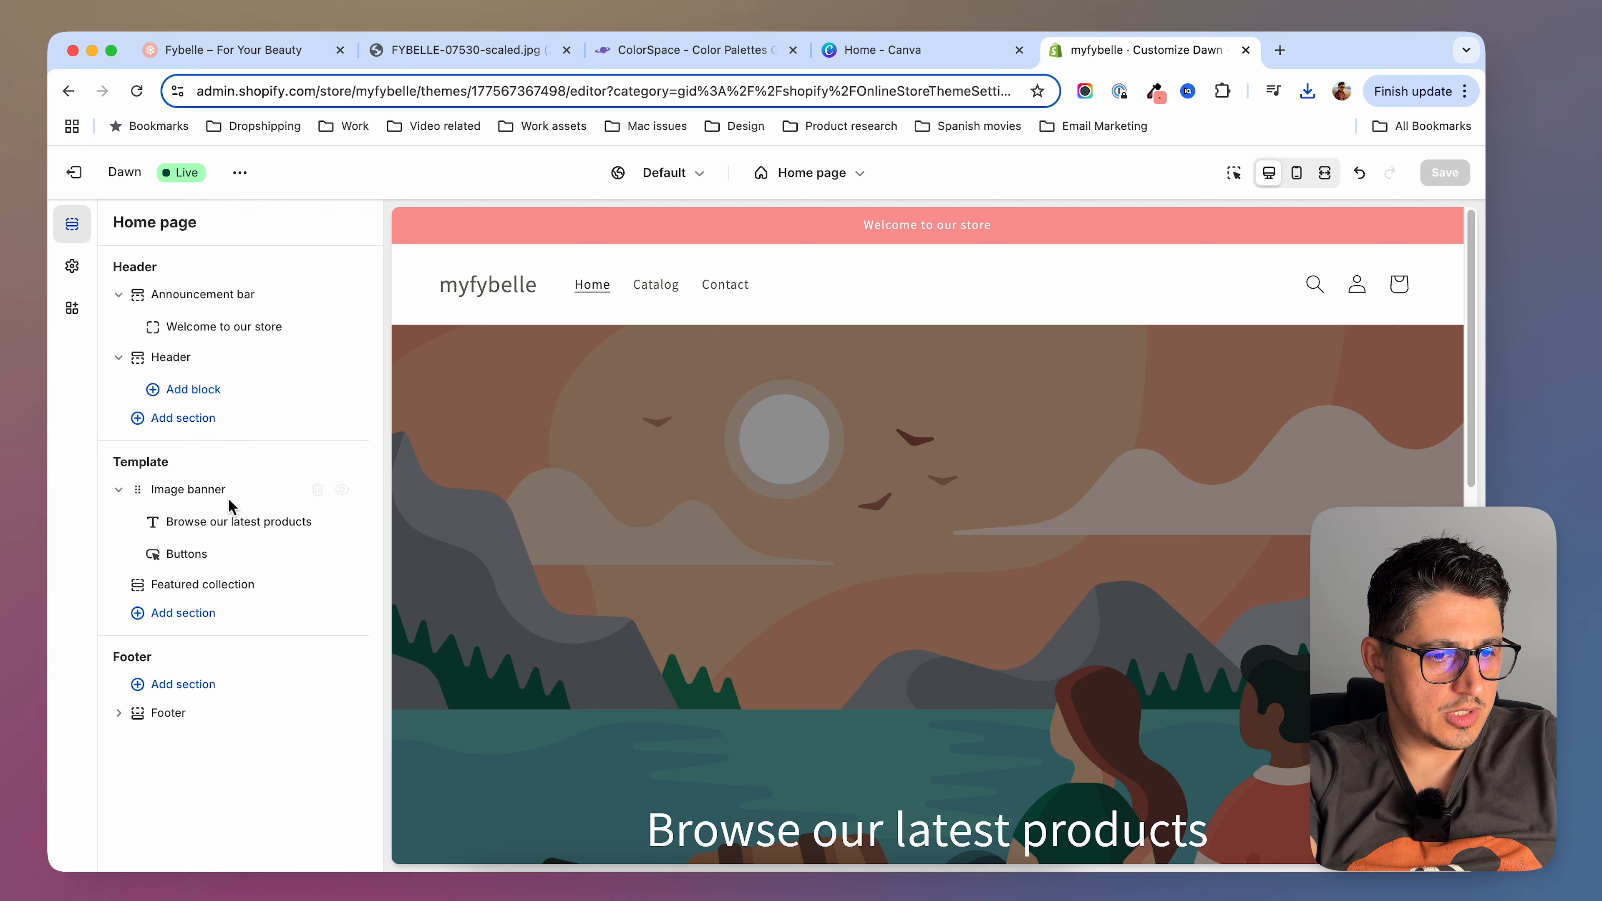
left_click(191, 493)
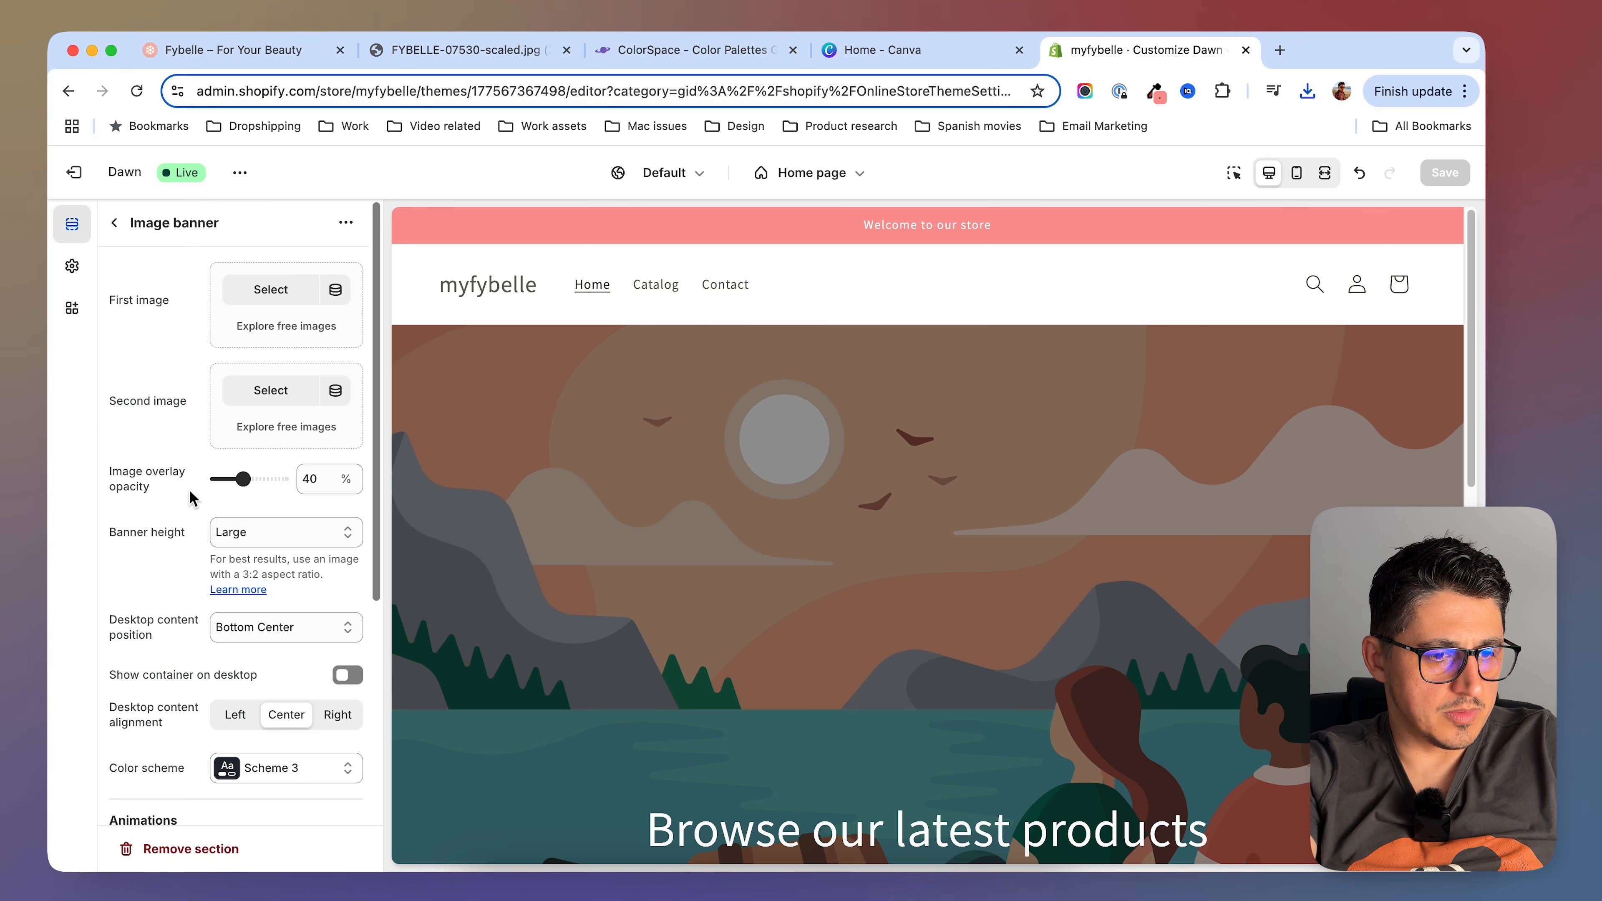
left_click(252, 301)
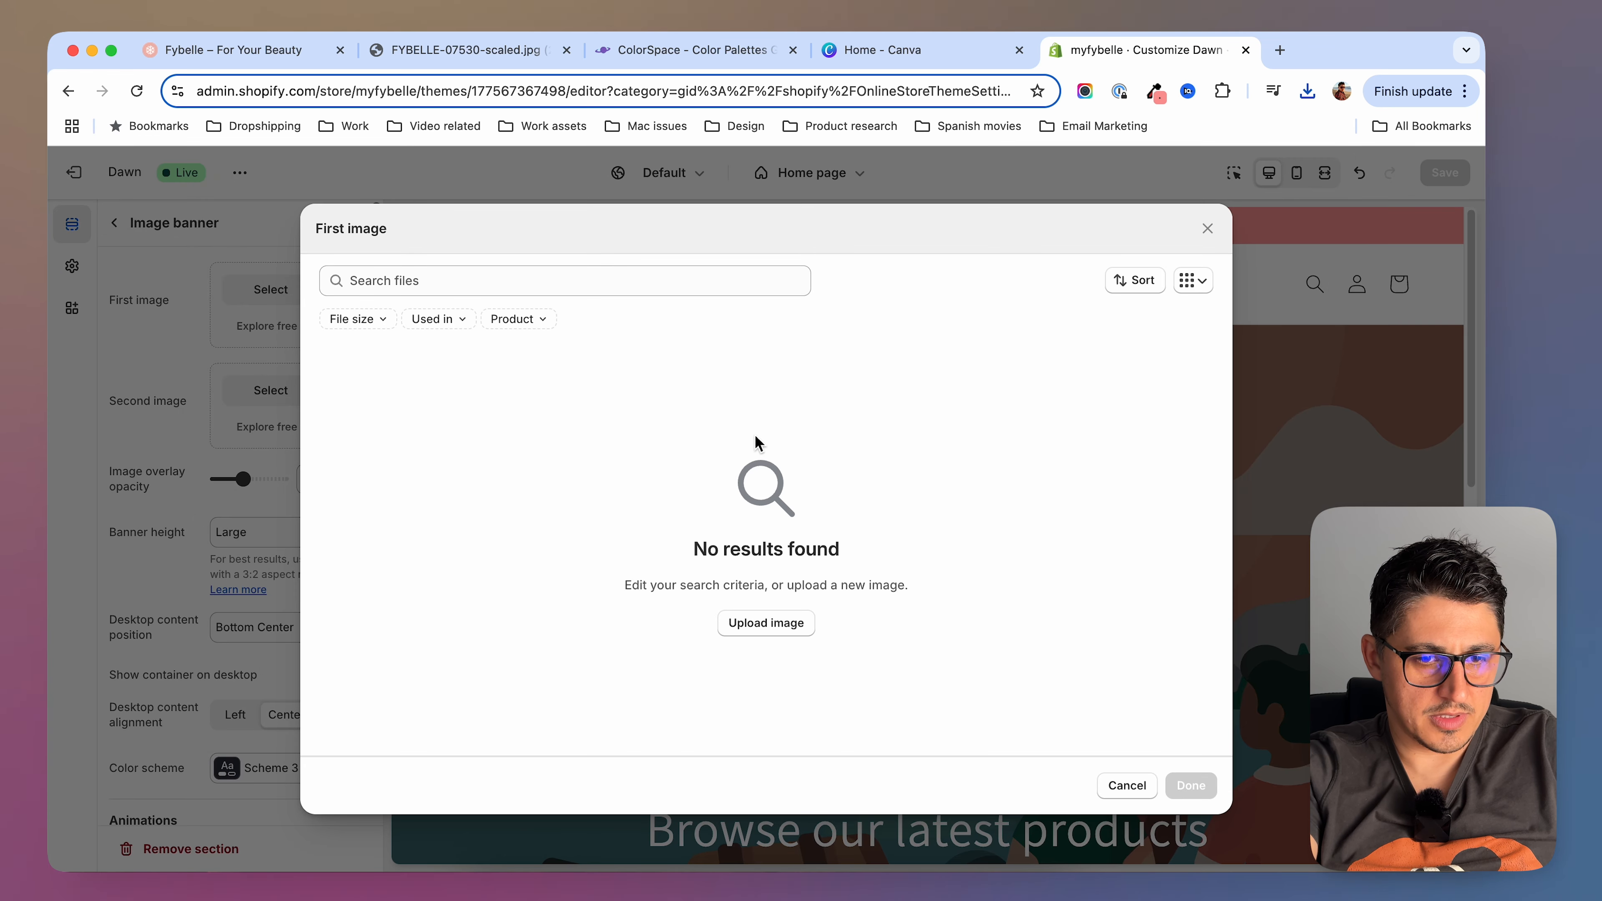
left_click(777, 626)
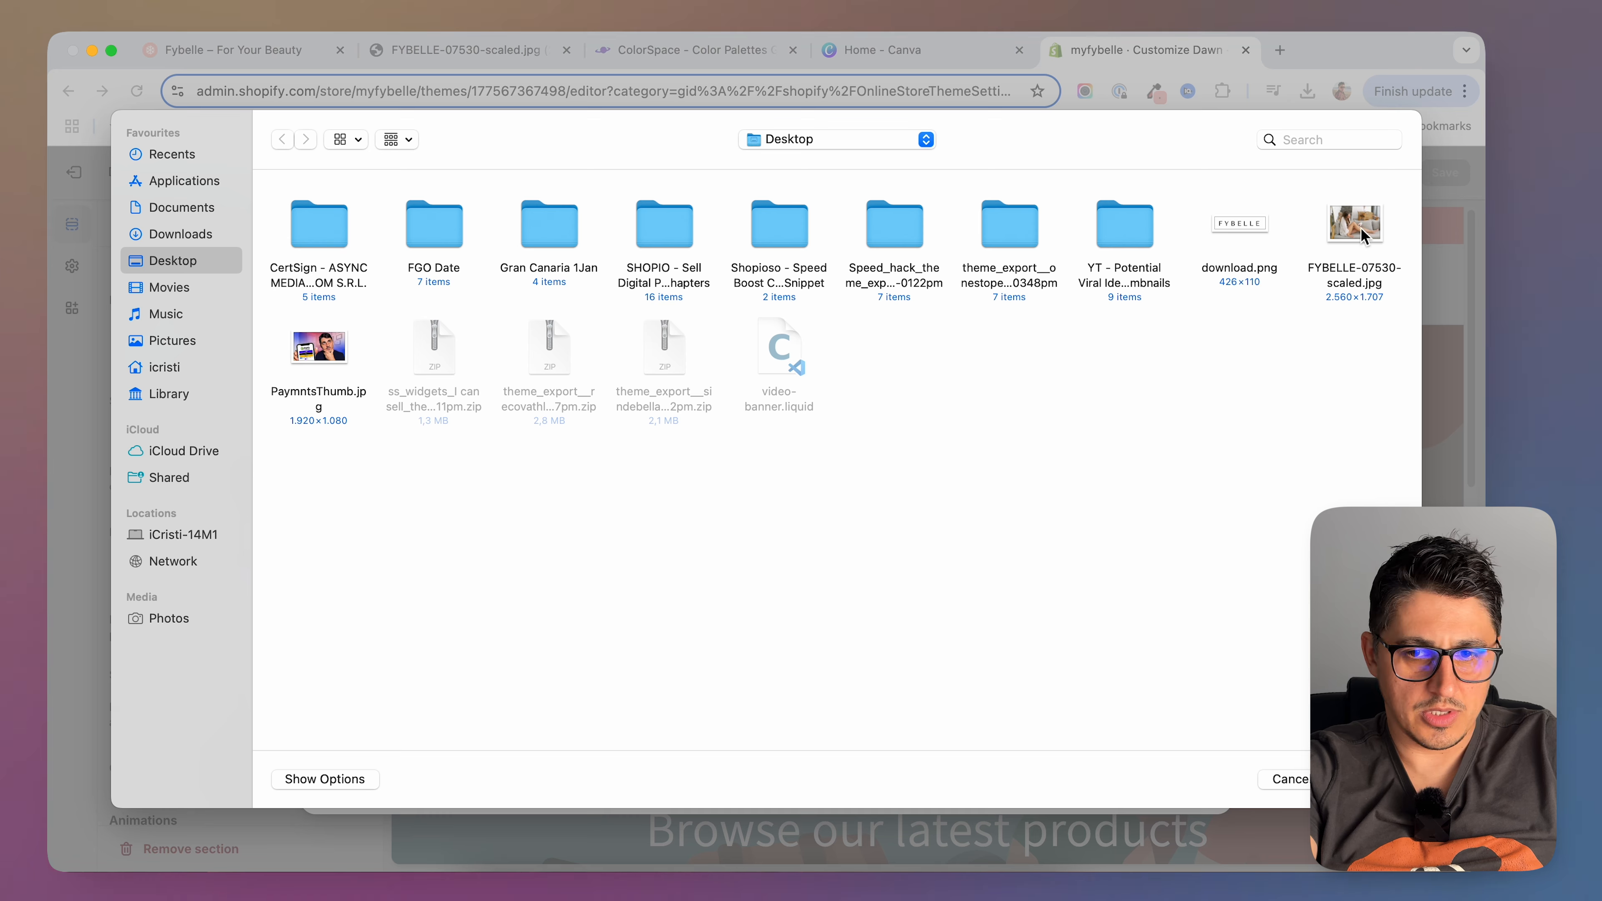
left_click(1363, 234)
left_click(1367, 779)
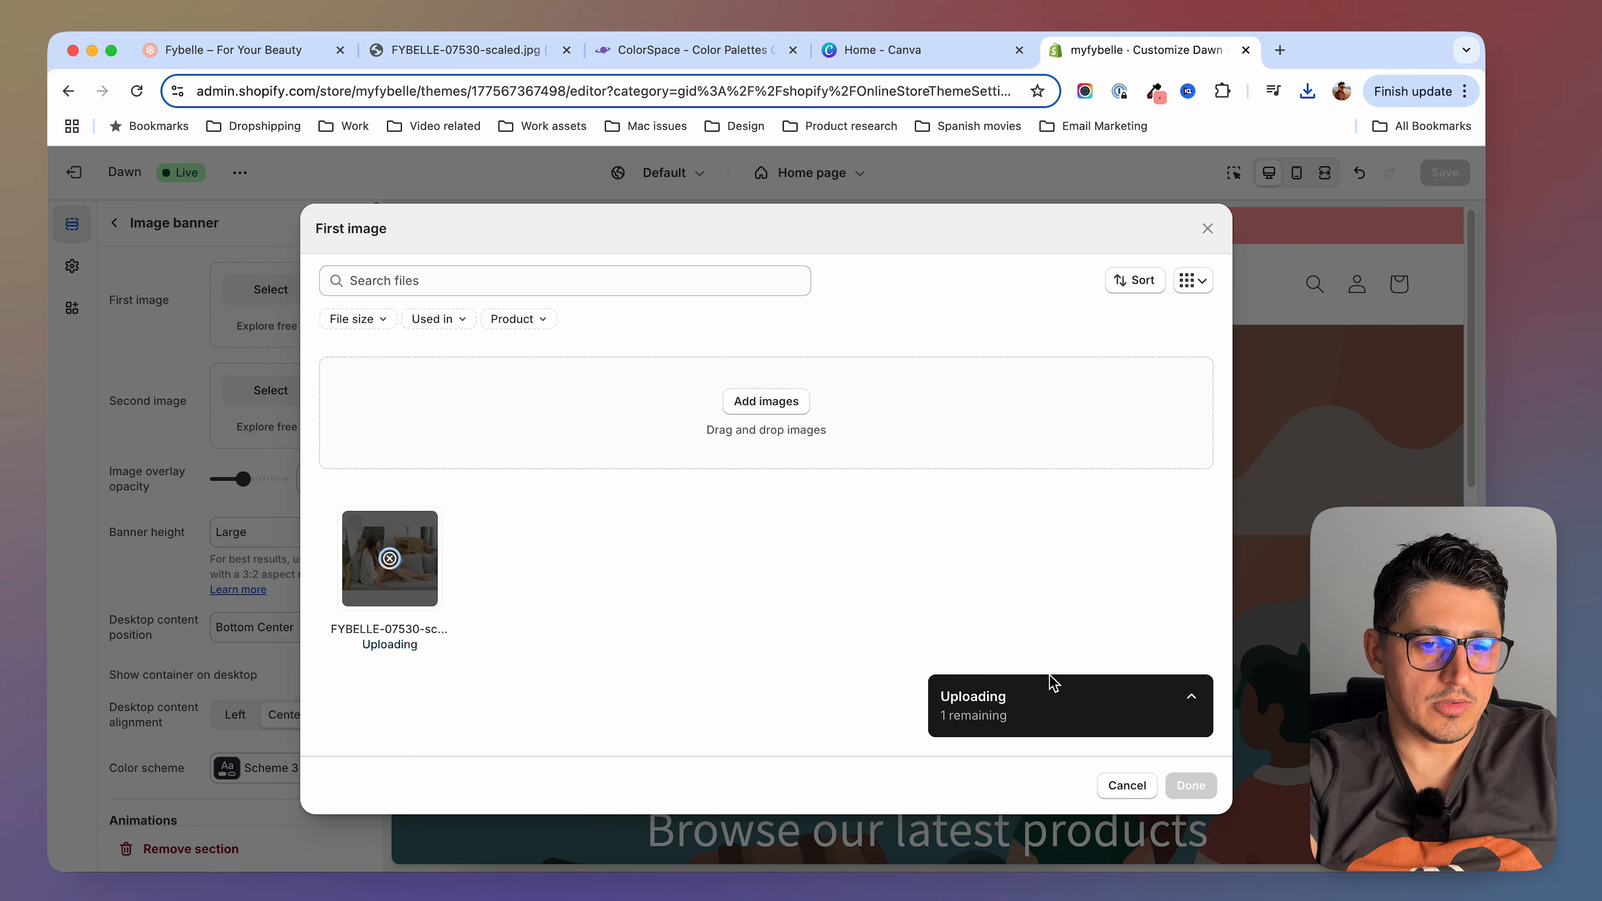
left_click(1185, 783)
left_click(114, 222)
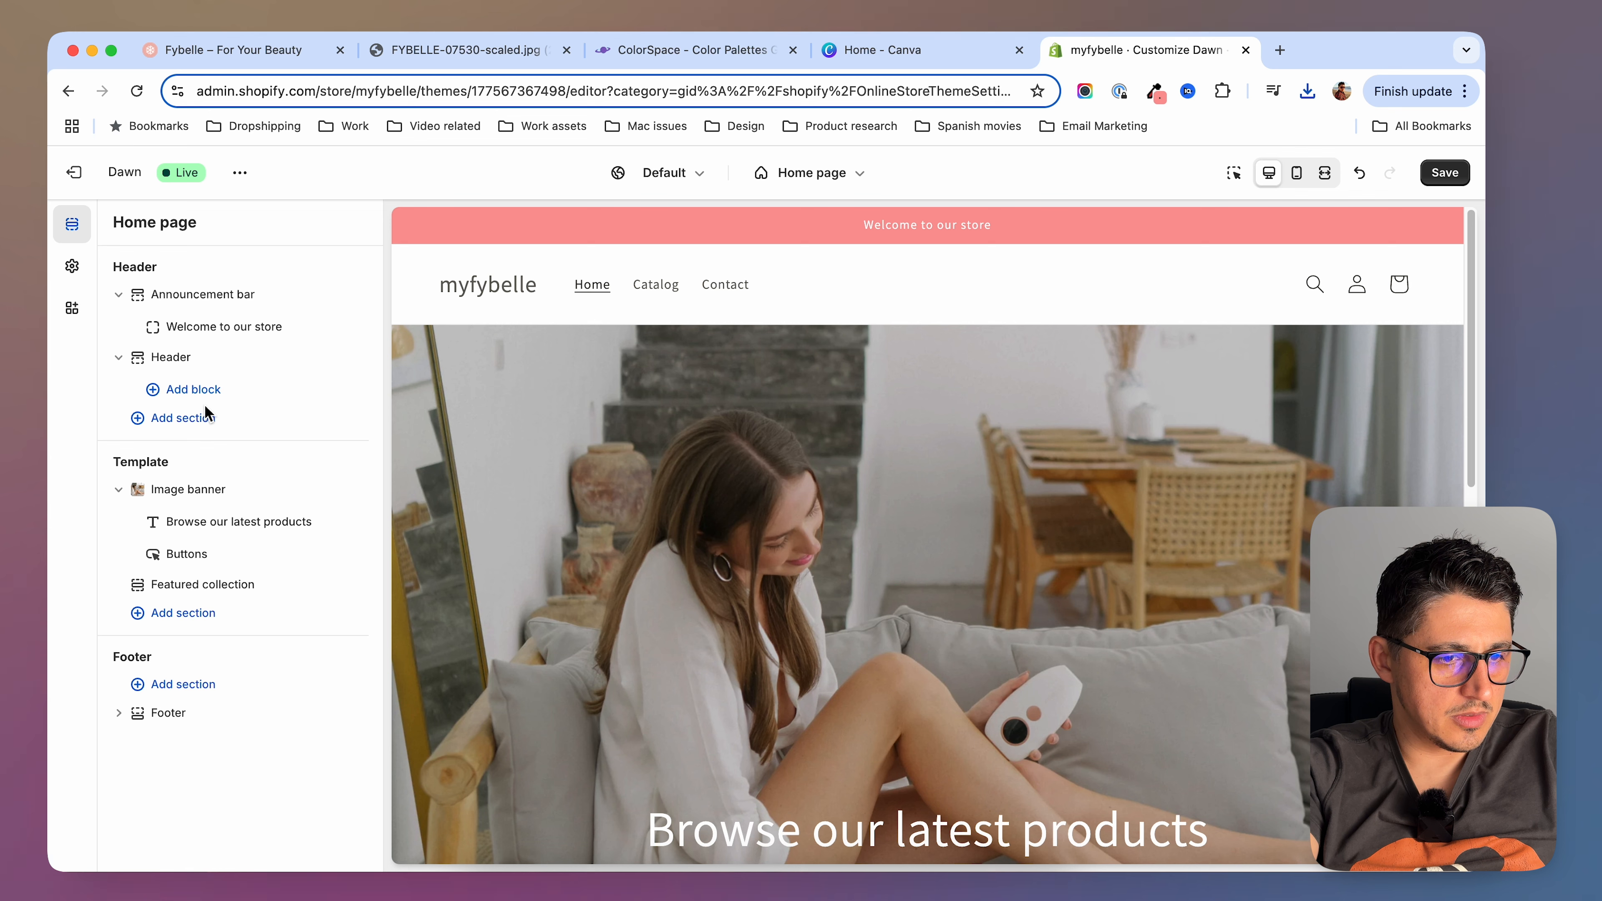
Change the announcement bar's text to "Give your skin a new look" and save the theme
left_click(203, 330)
left_click(222, 316)
left_click_drag(277, 305, 52, 312)
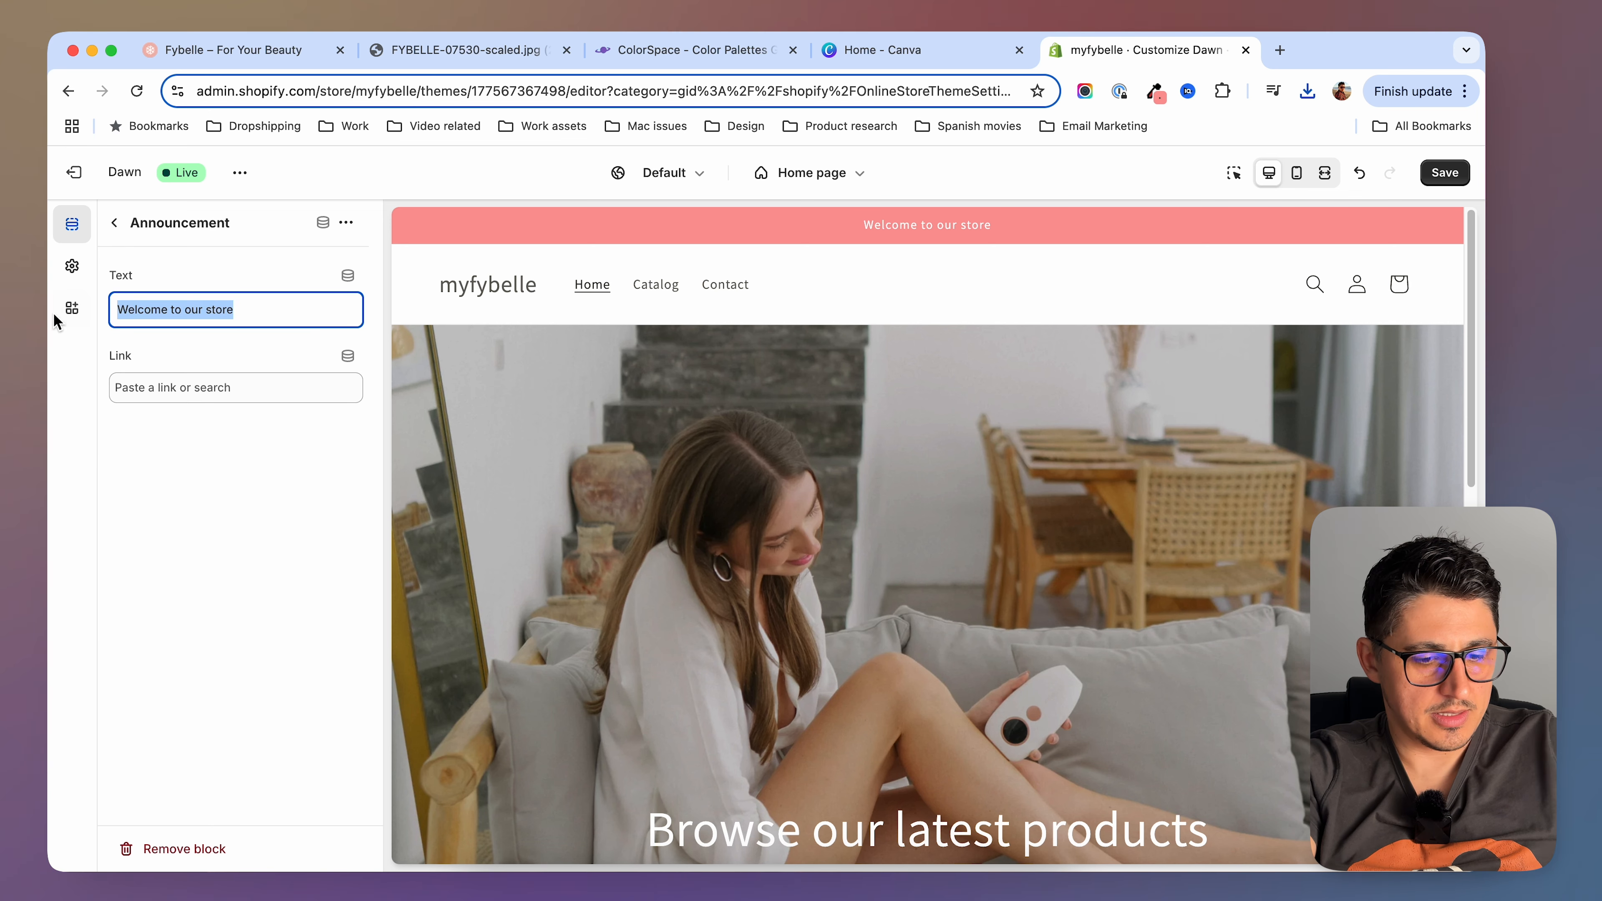
type("Give your skin a new look")
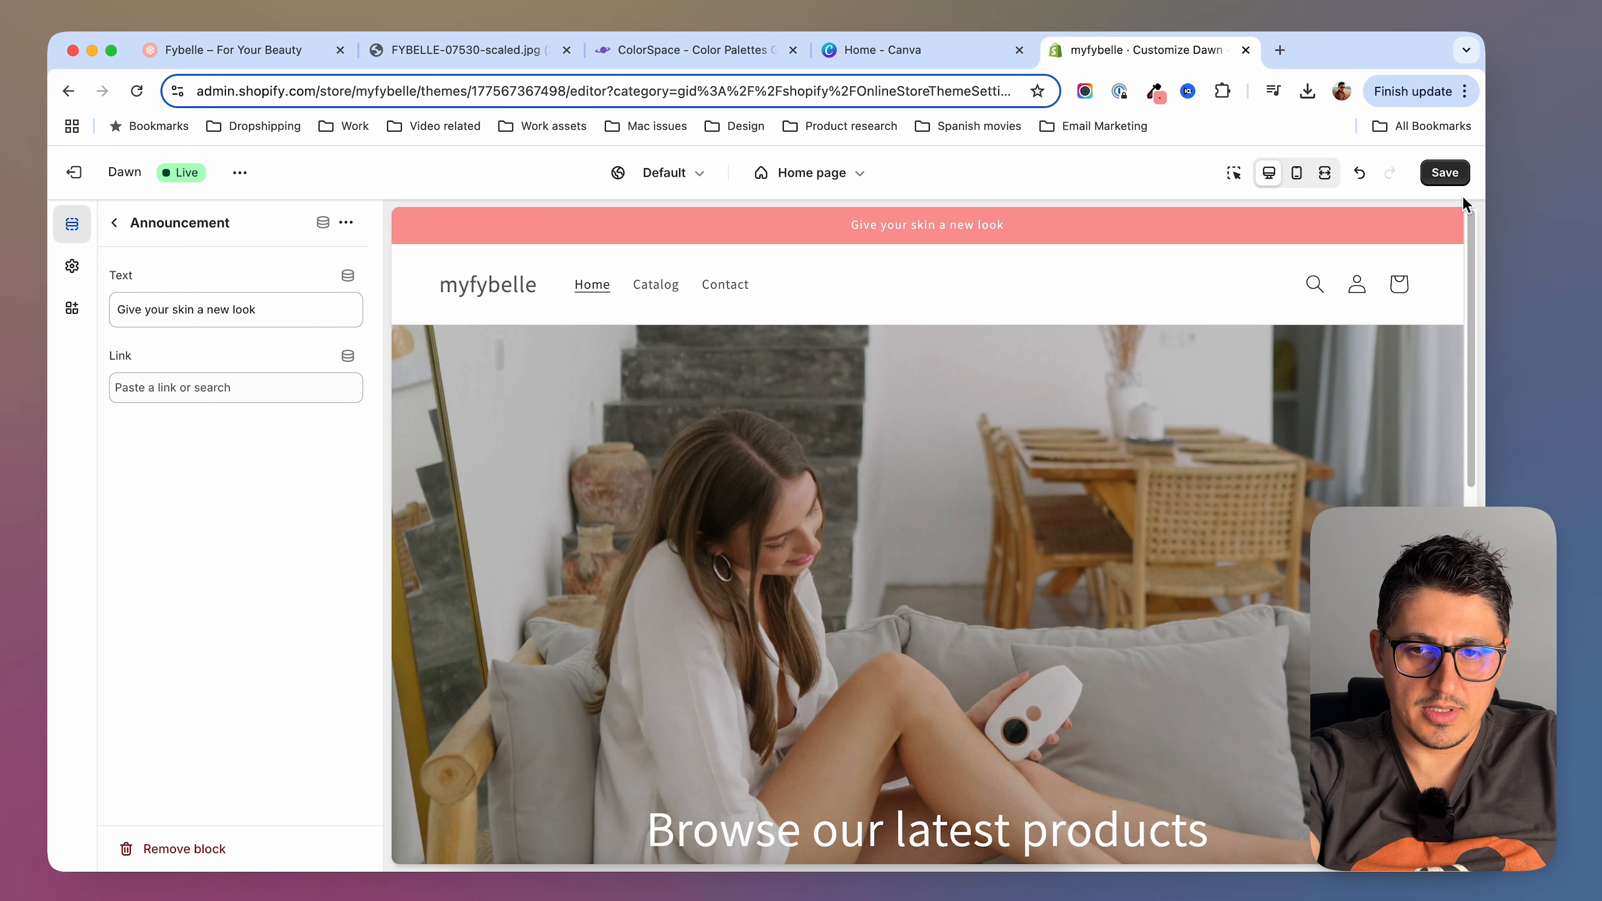
left_click(1448, 176)
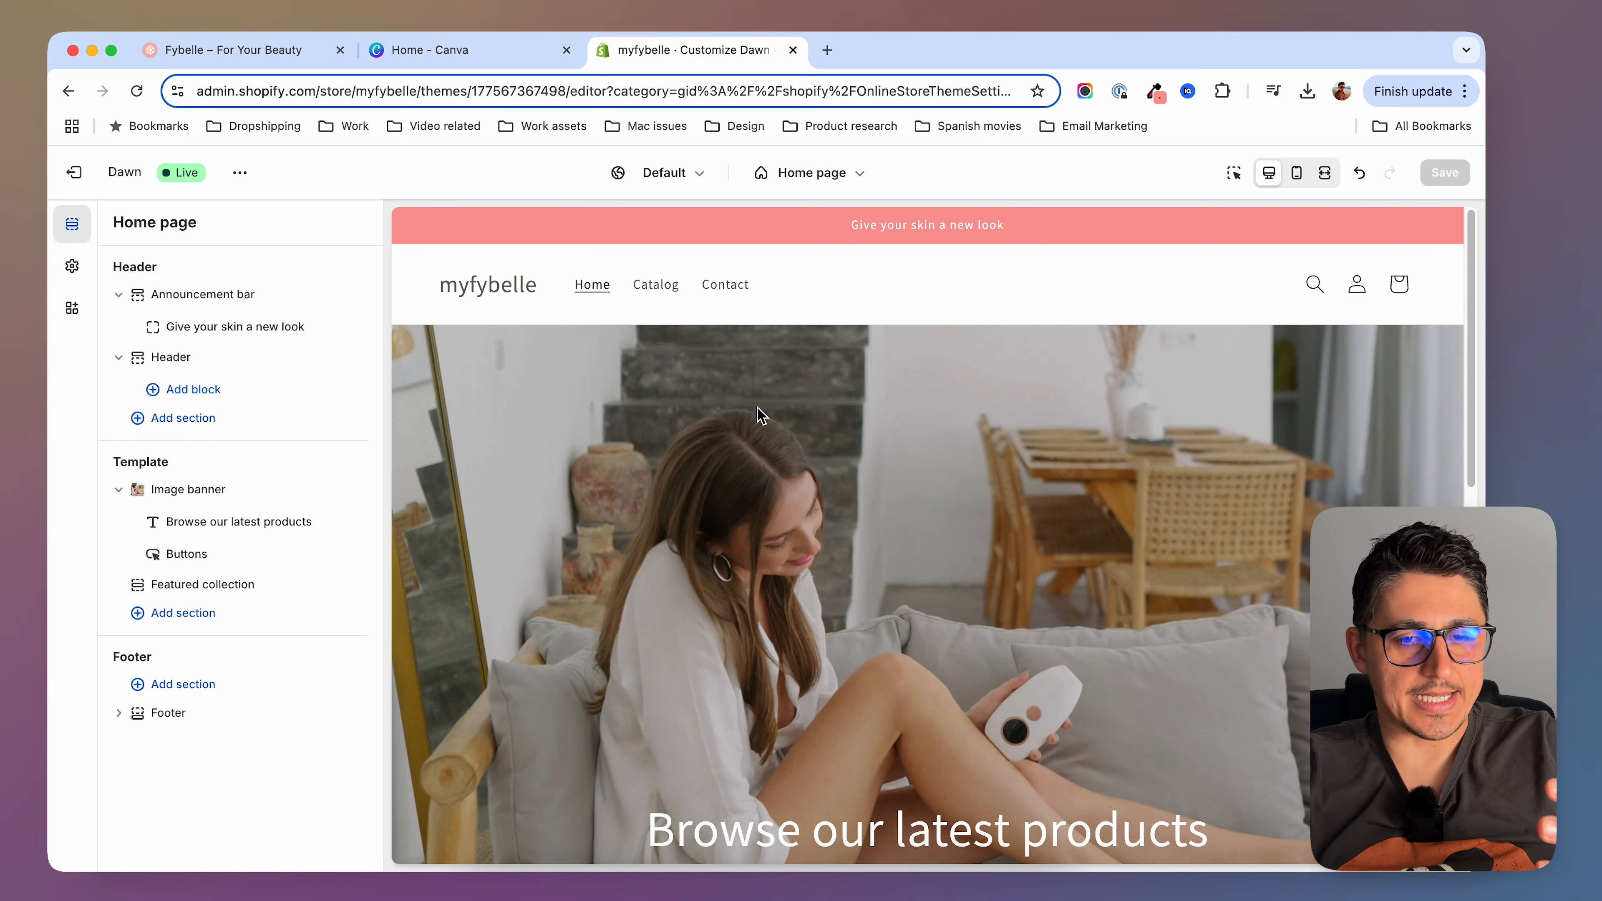
Capture the FYBELLE header logo from the Fybelle site as a selected-area screenshot and save the resulting image to the Desktop
left_click(236, 51)
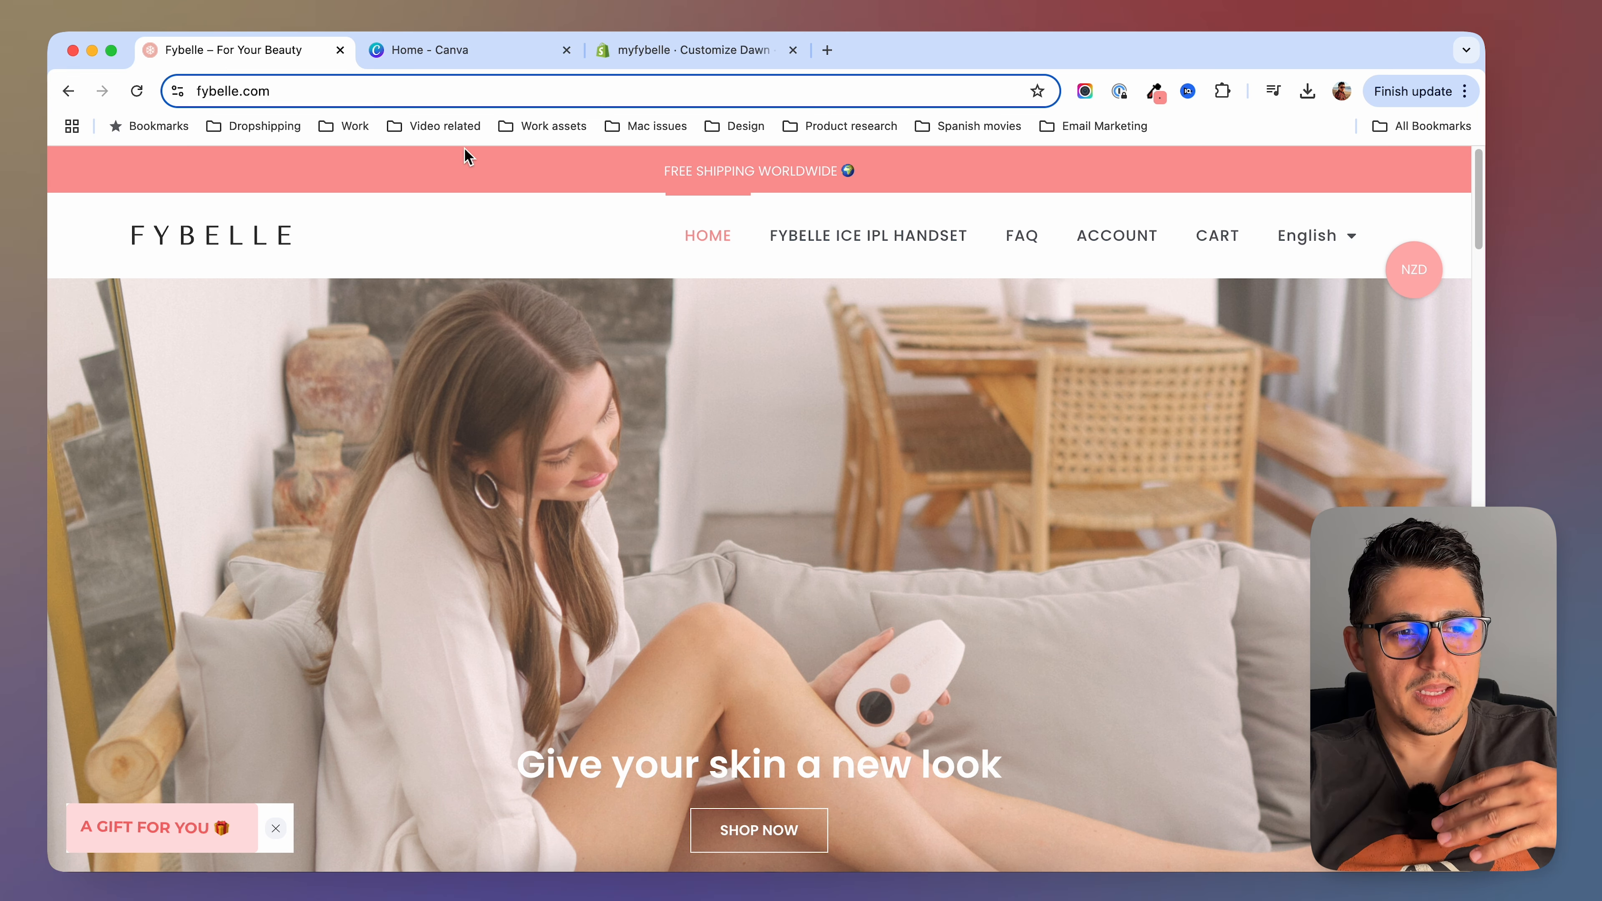
left_click(1085, 91)
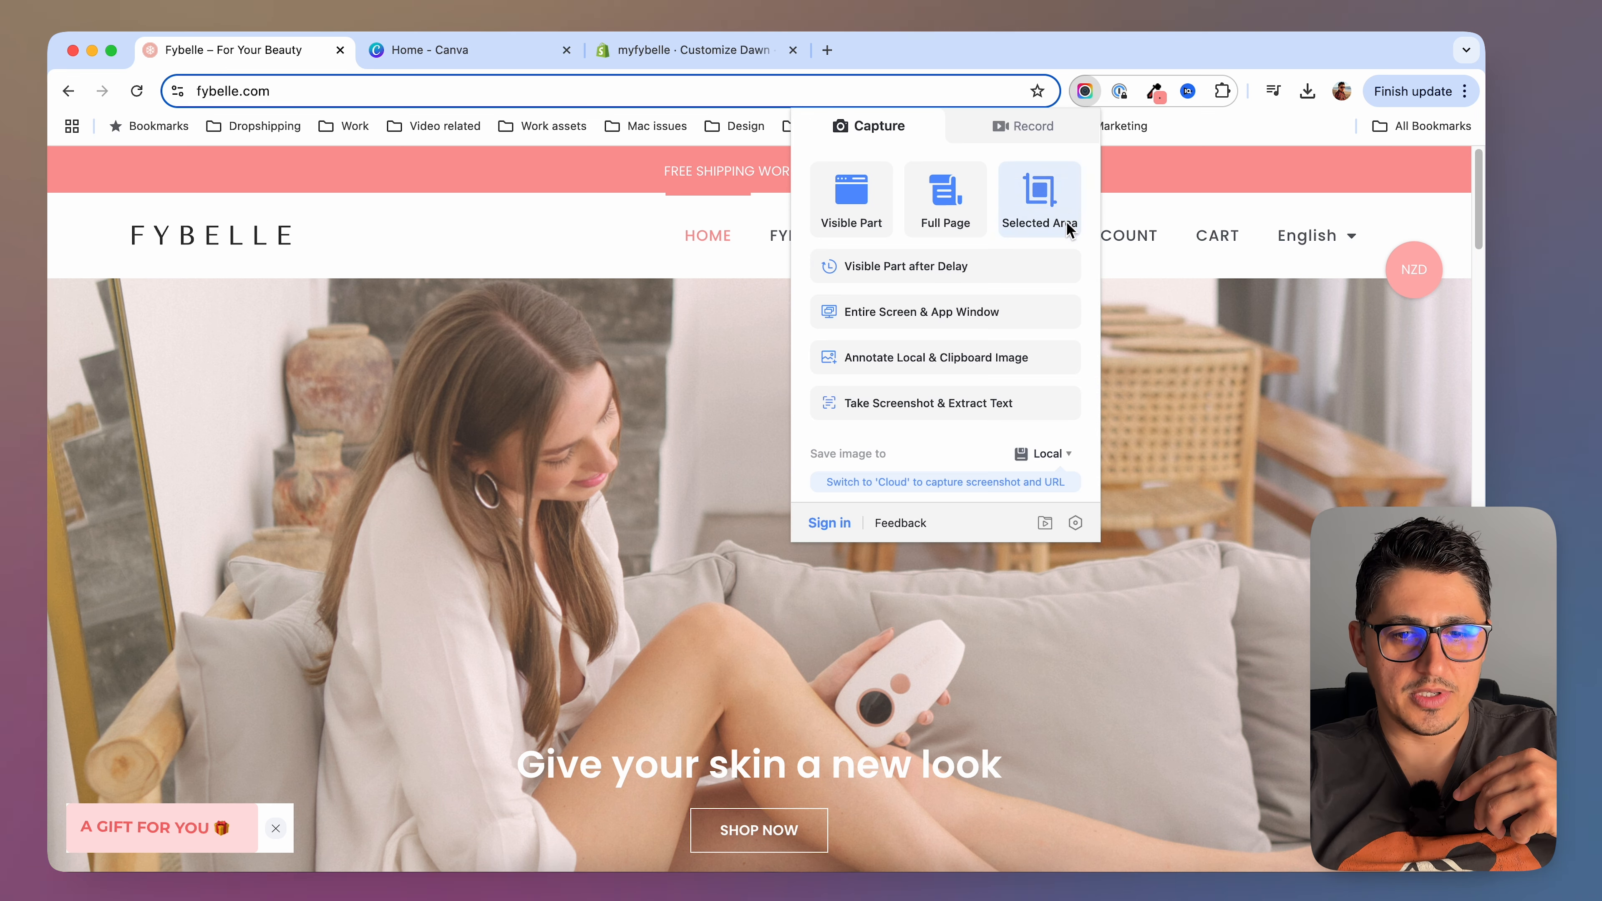
left_click(1053, 211)
left_click_drag(118, 208, 308, 265)
left_click(350, 198)
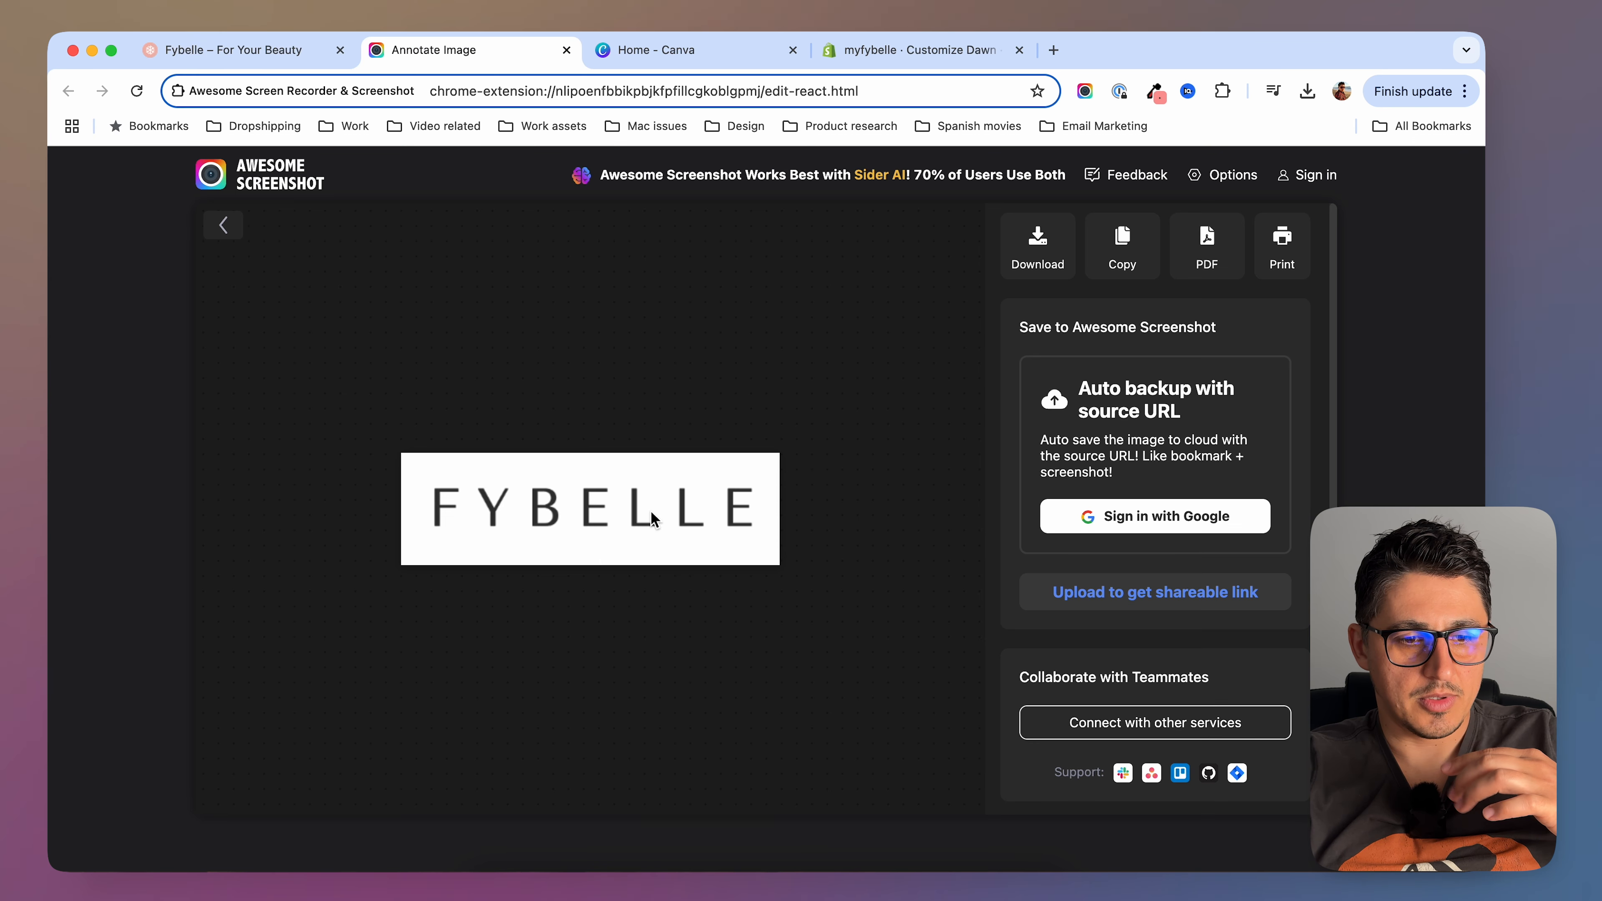
right_click(632, 505)
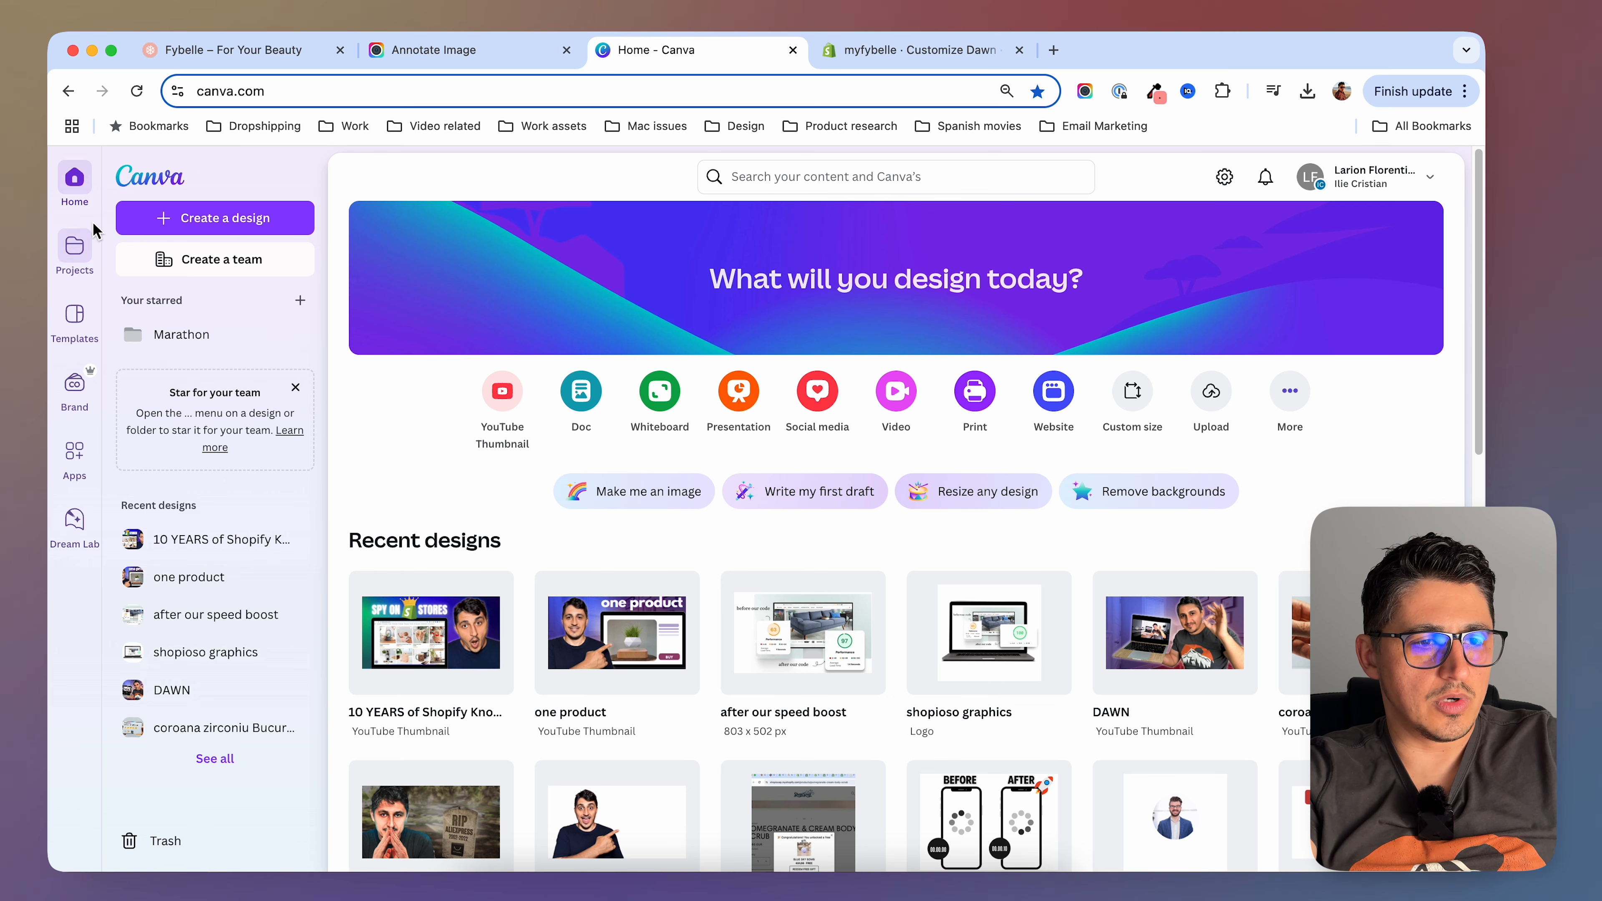
Create a custom 800 × 200 px design in Canva and keep it open in the browser
left_click(1132, 391)
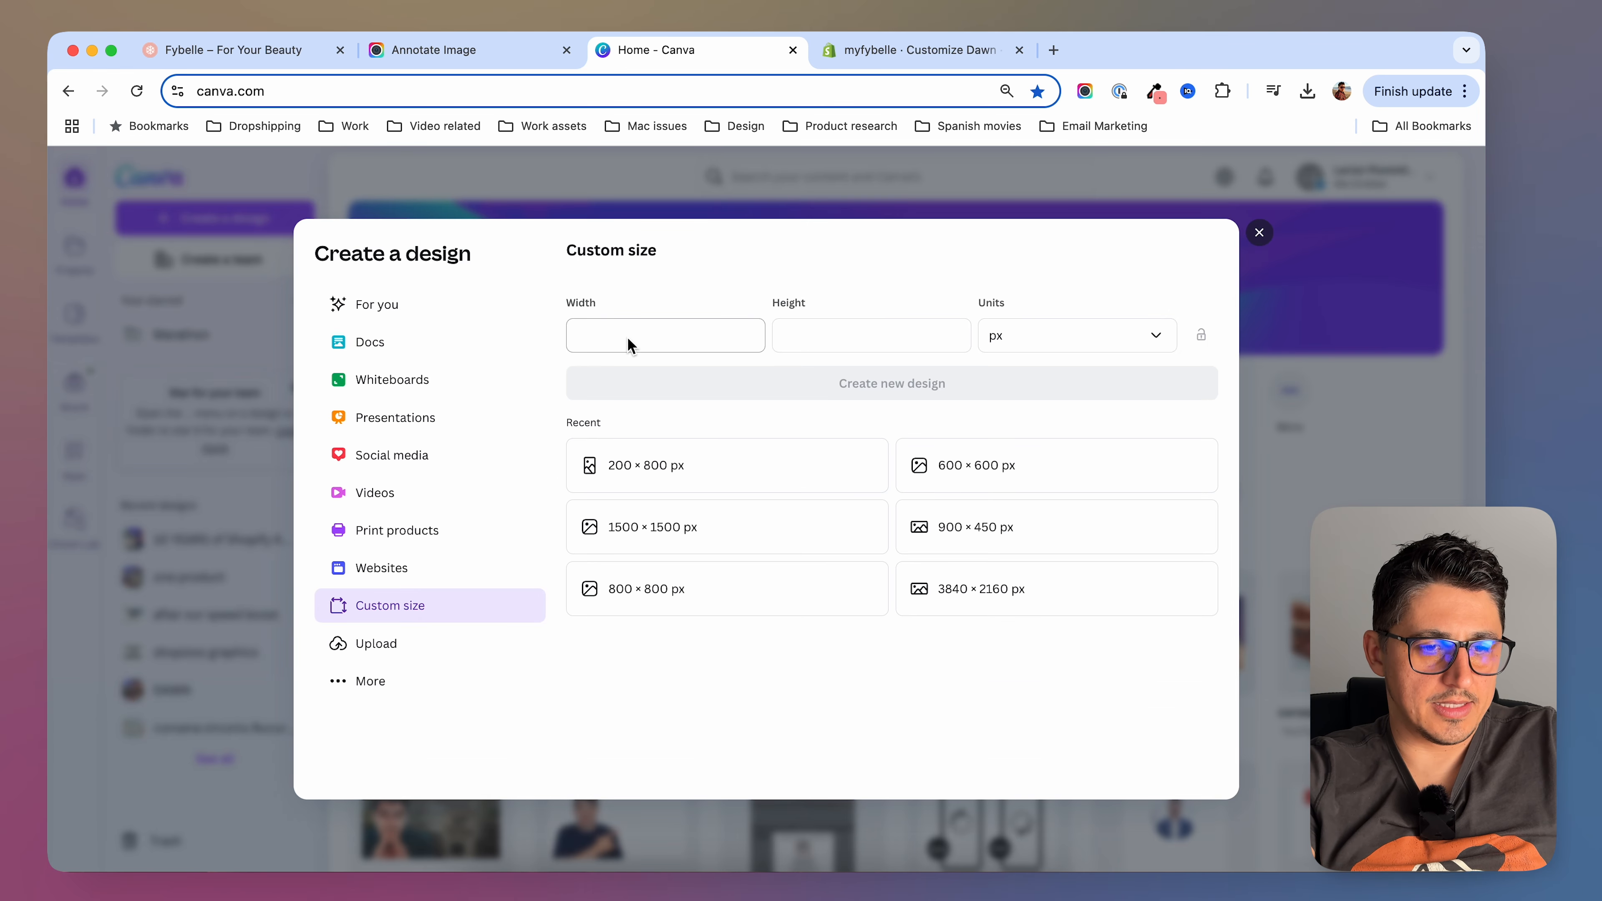
type("800")
left_click(883, 338)
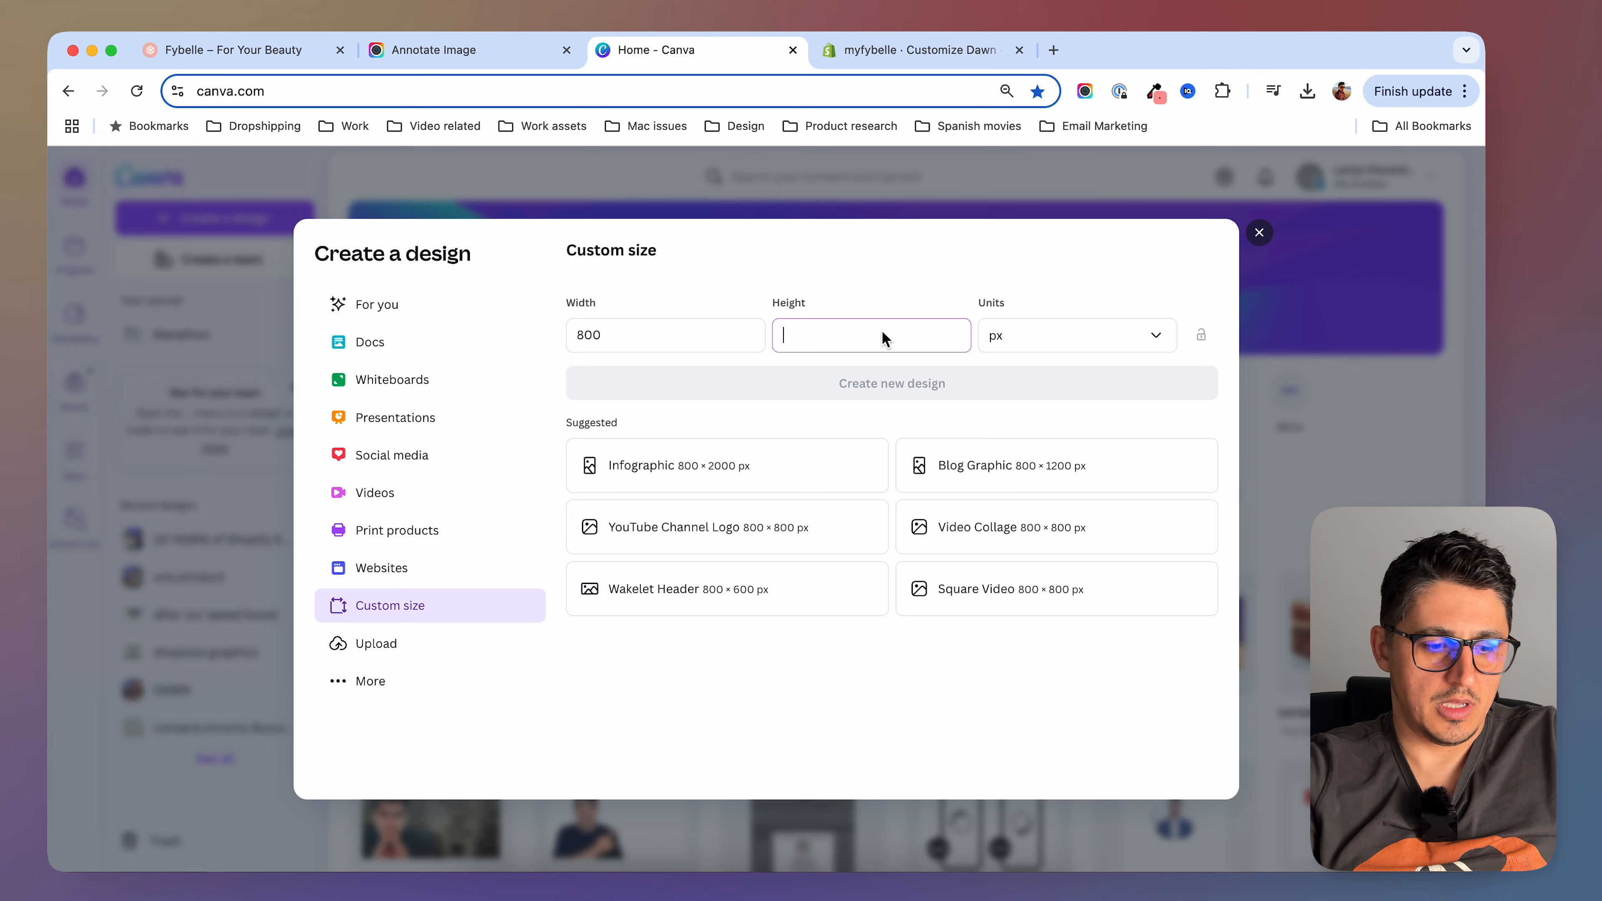
type("200")
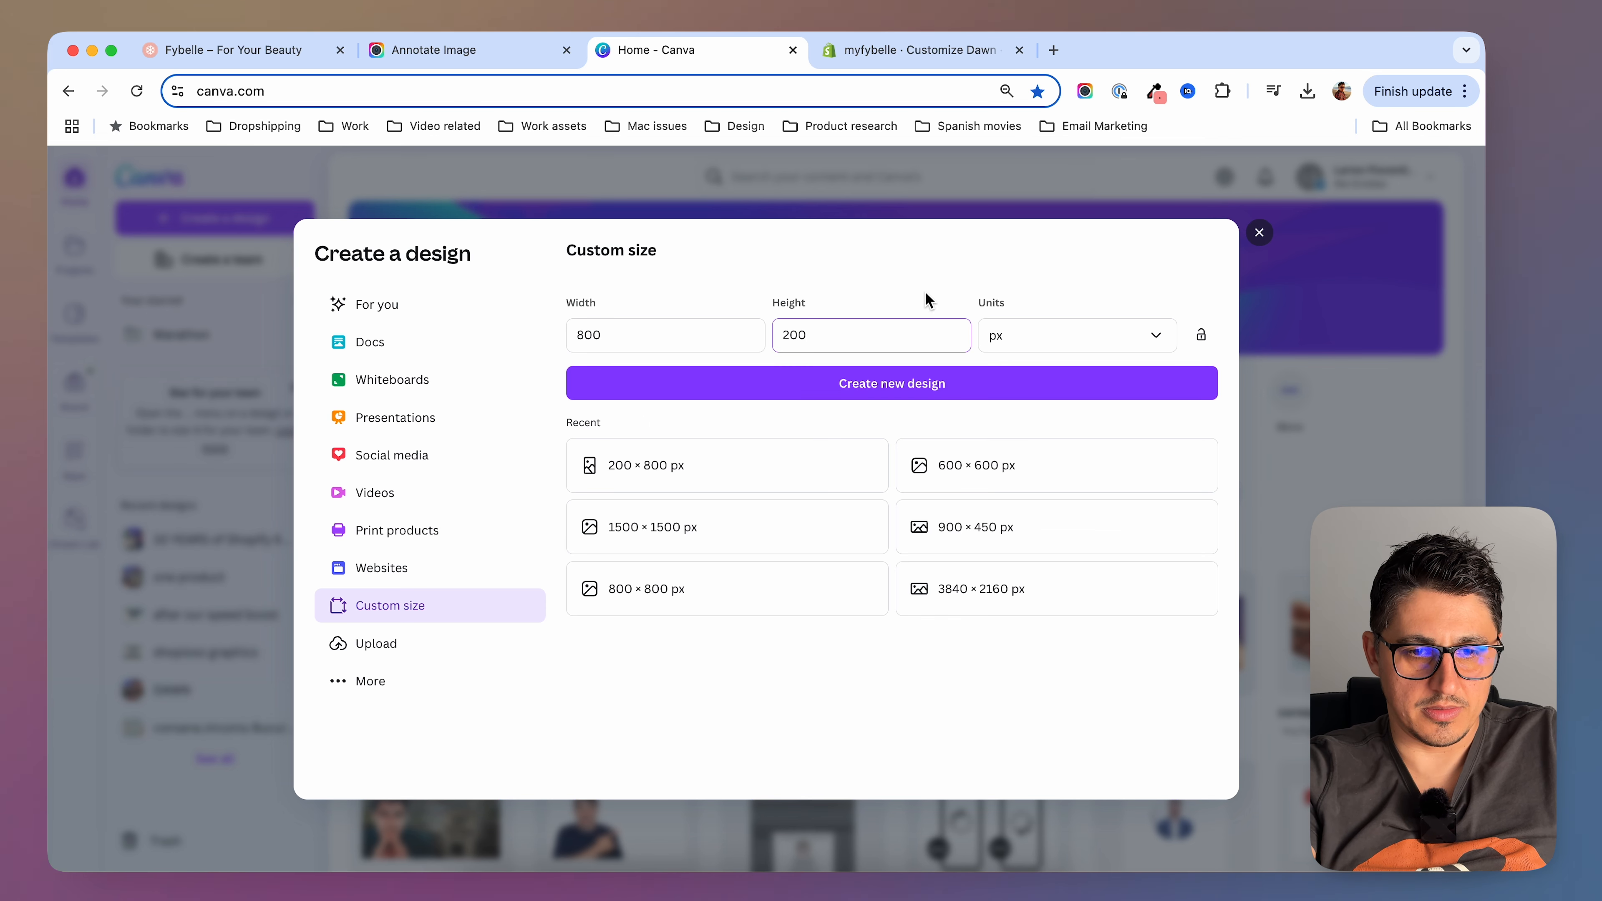
left_click(909, 390)
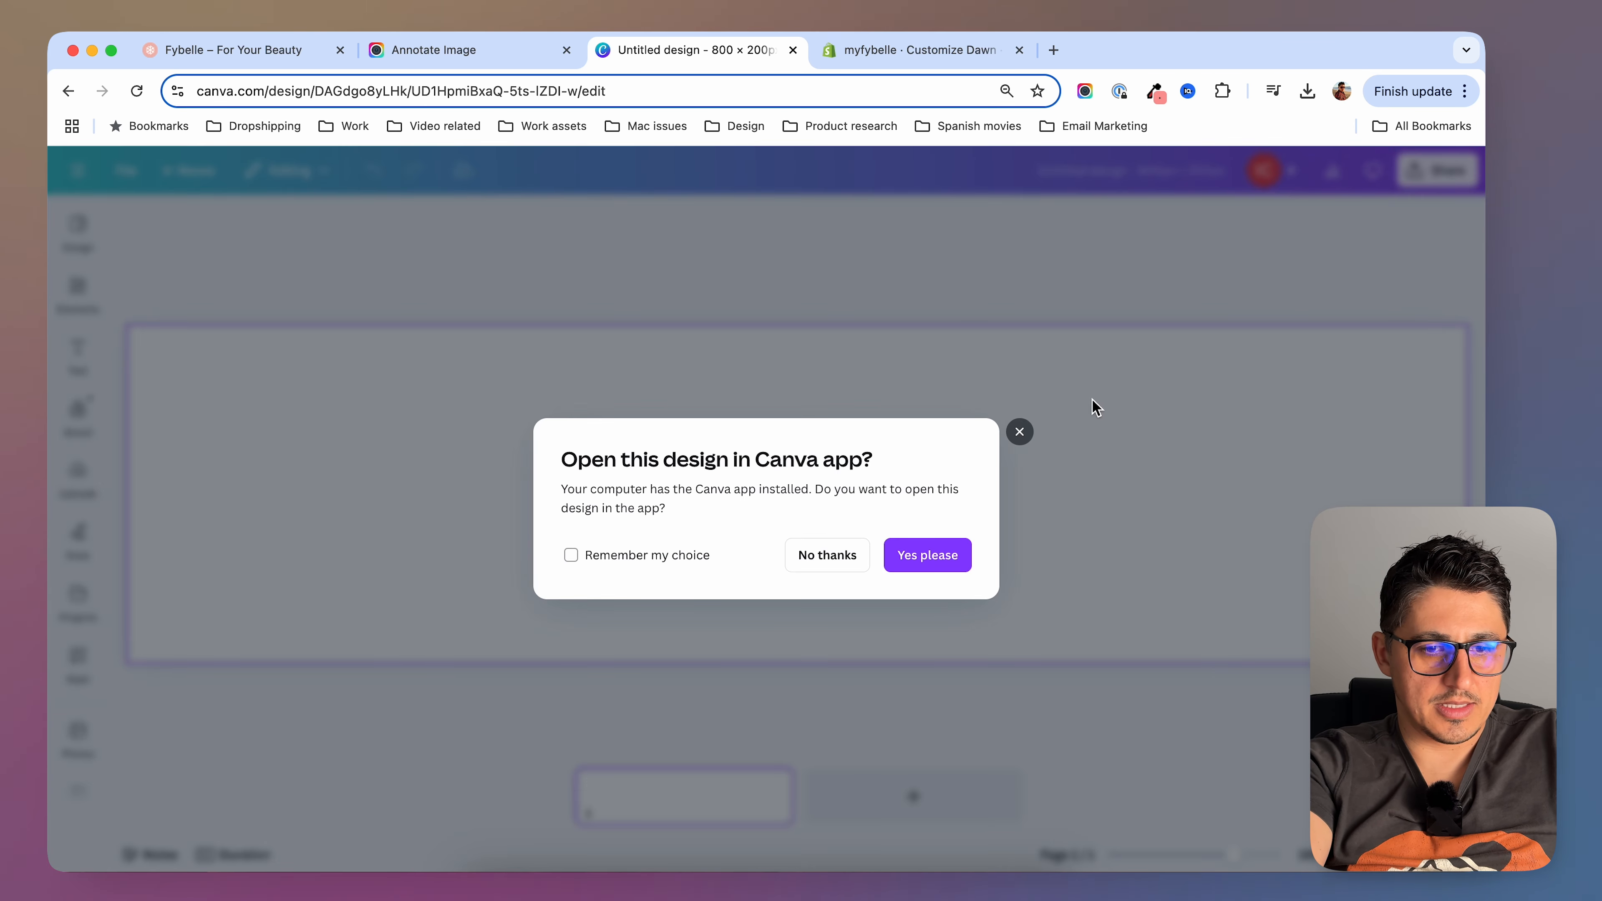
left_click(1019, 432)
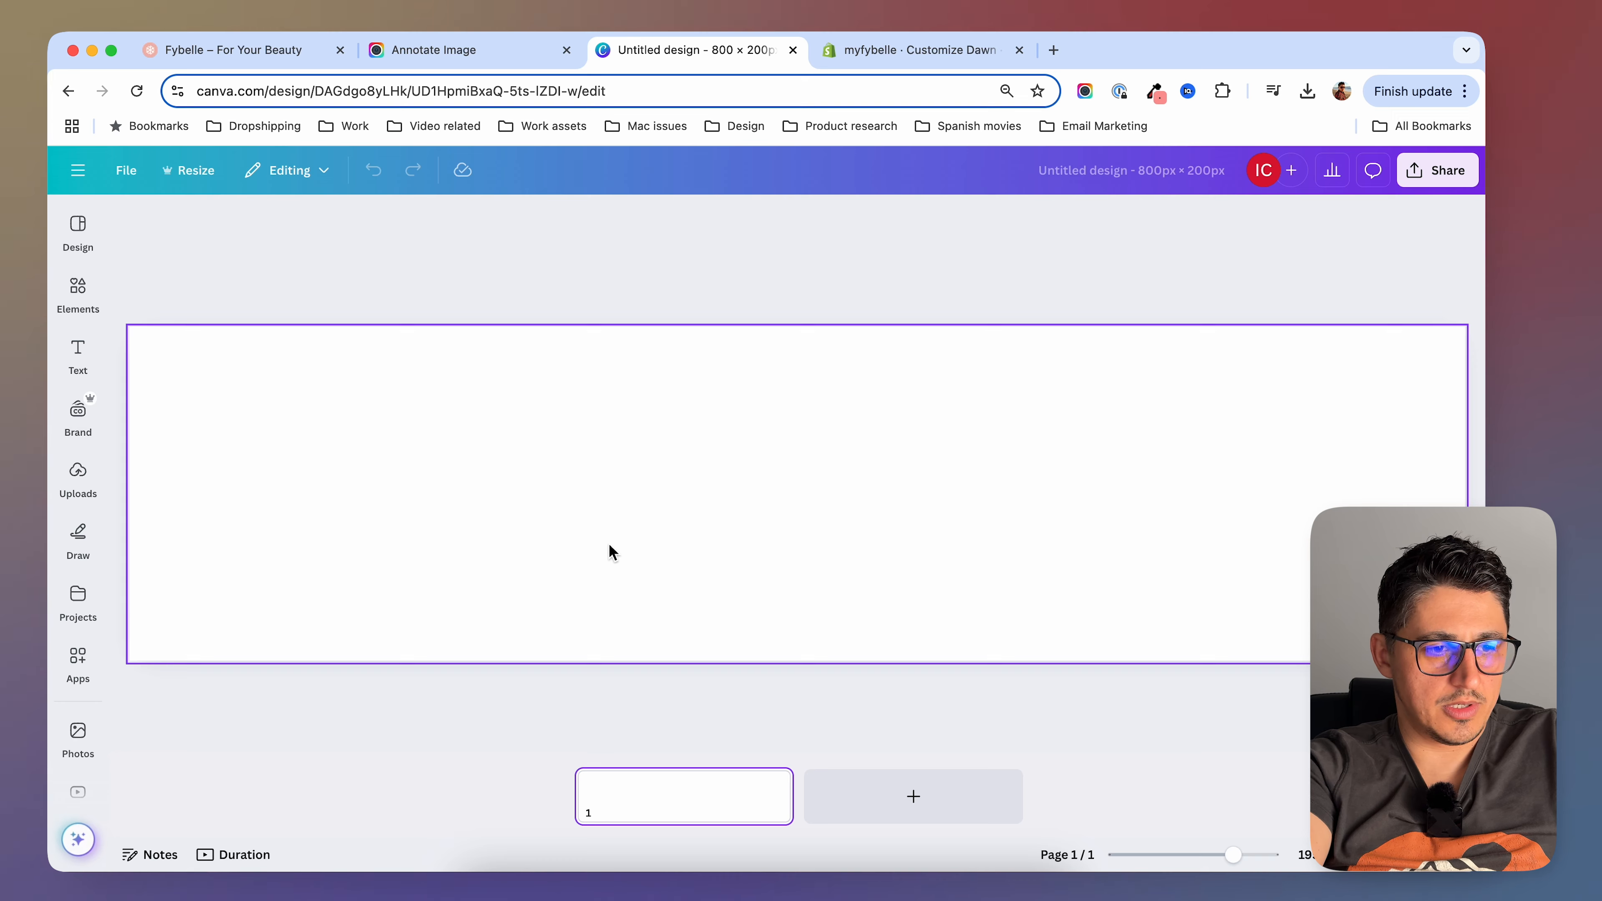
Upload the captured FYBELLE logo image and place it on the blank design page
left_click(78, 474)
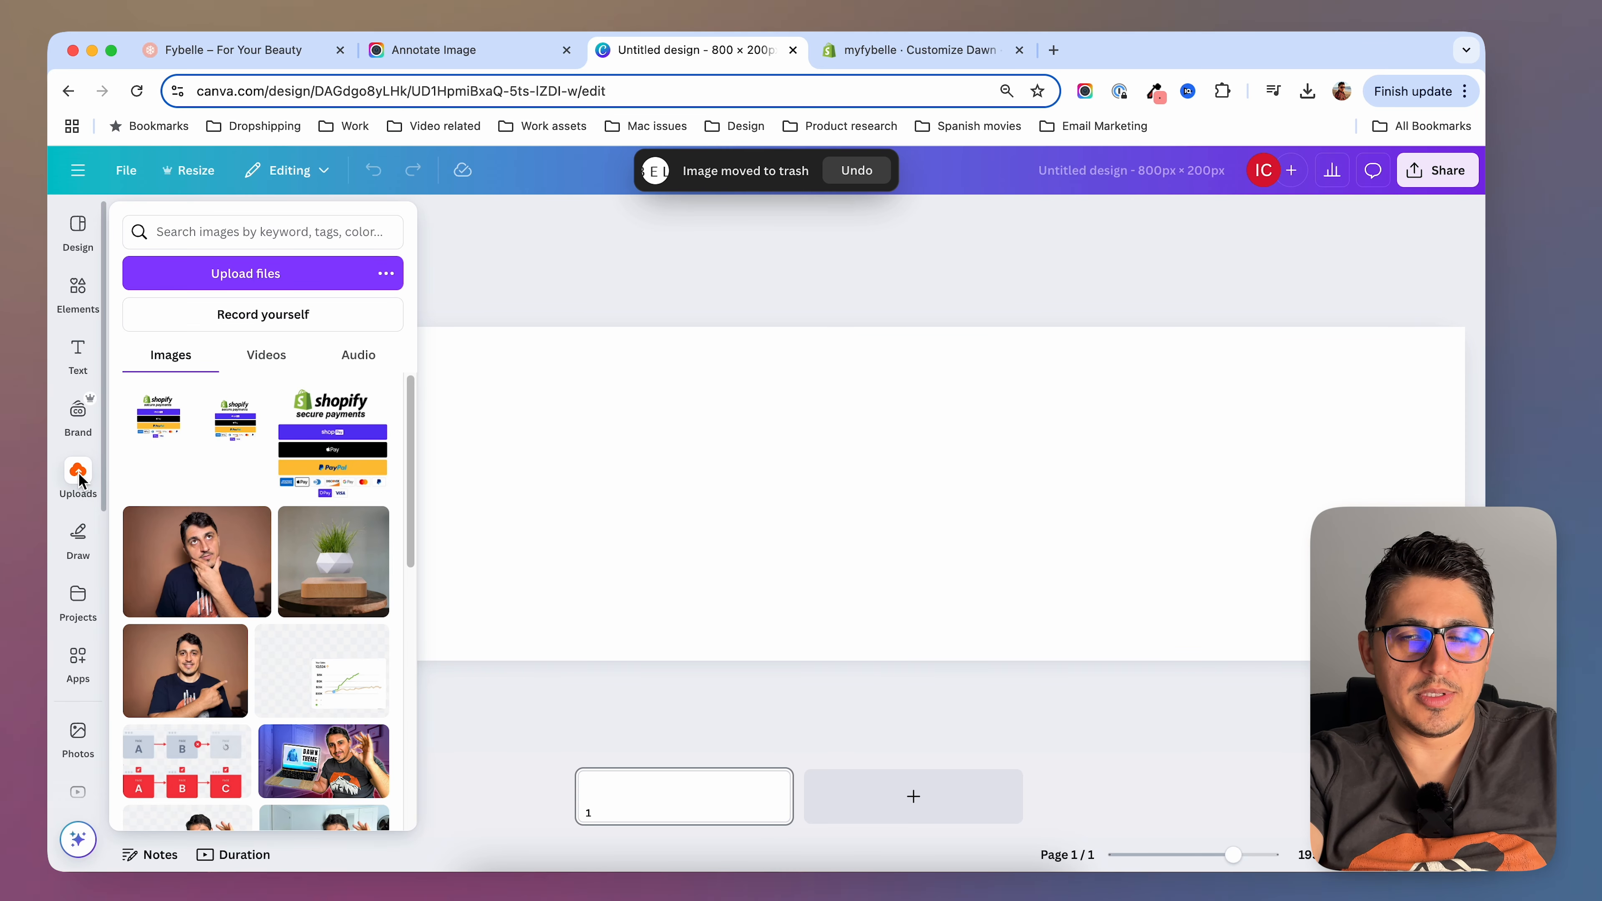
left_click(250, 272)
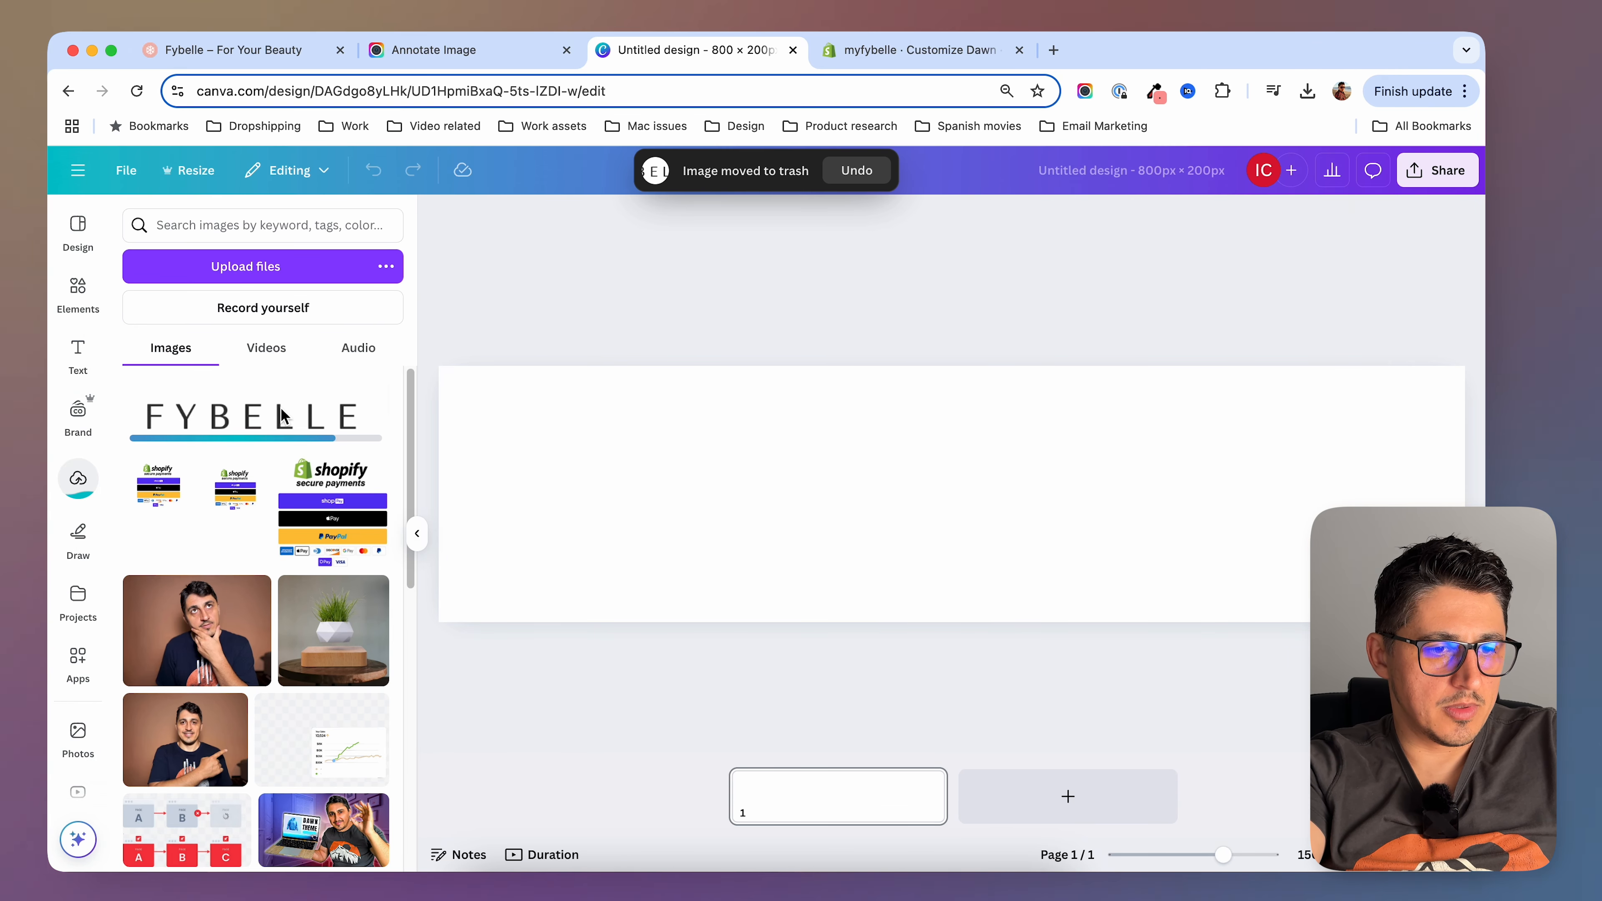
left_click(281, 411)
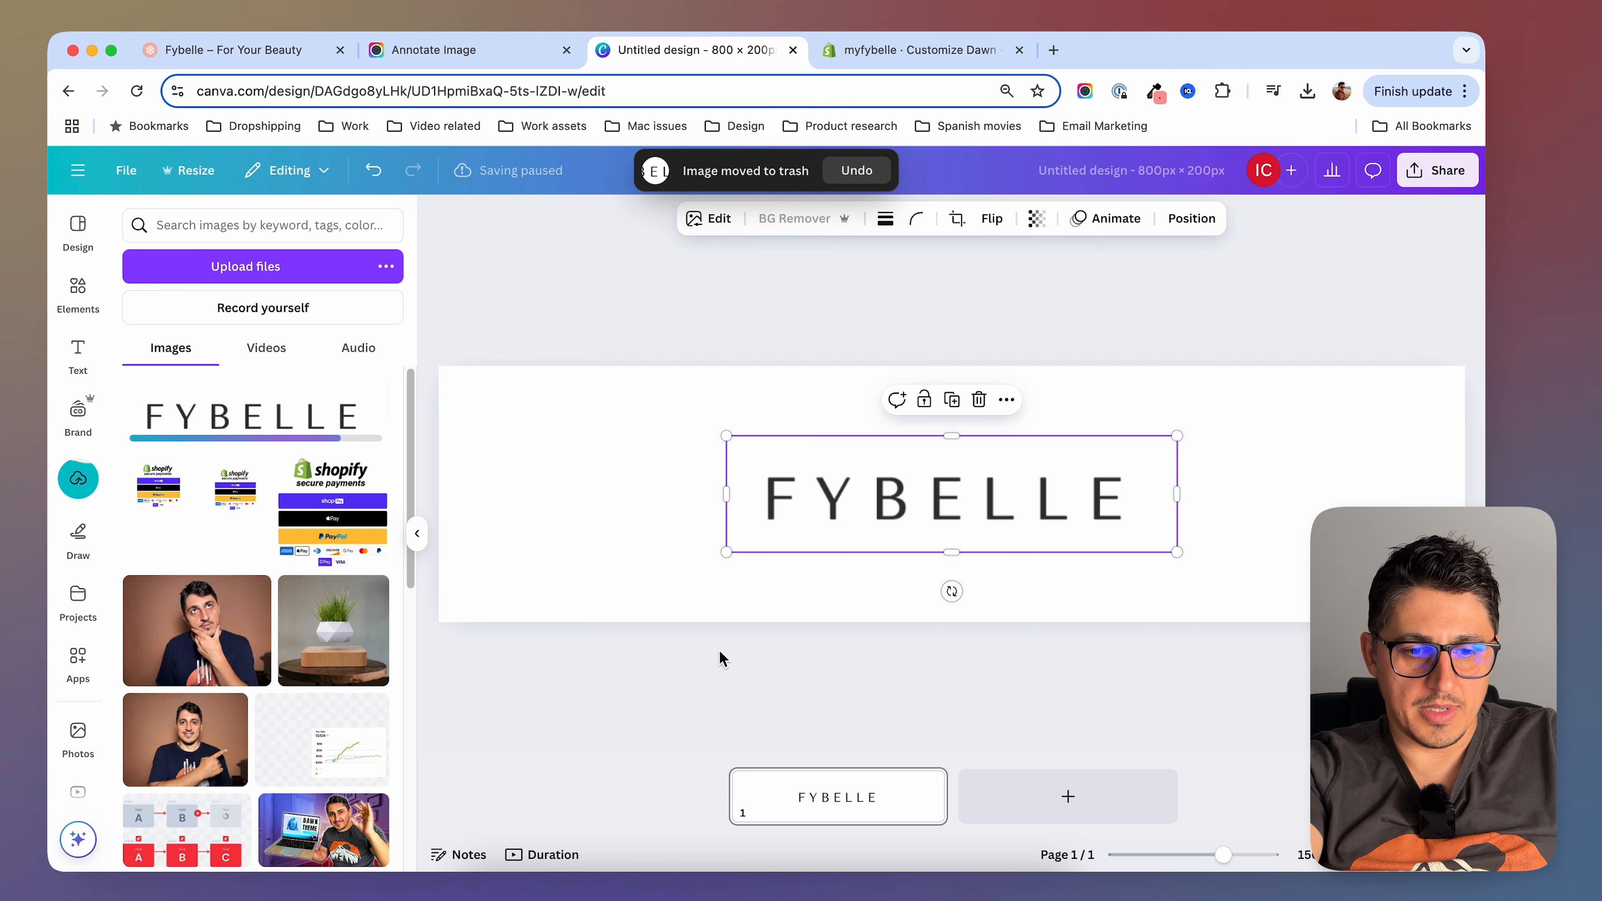
left_click(603, 709)
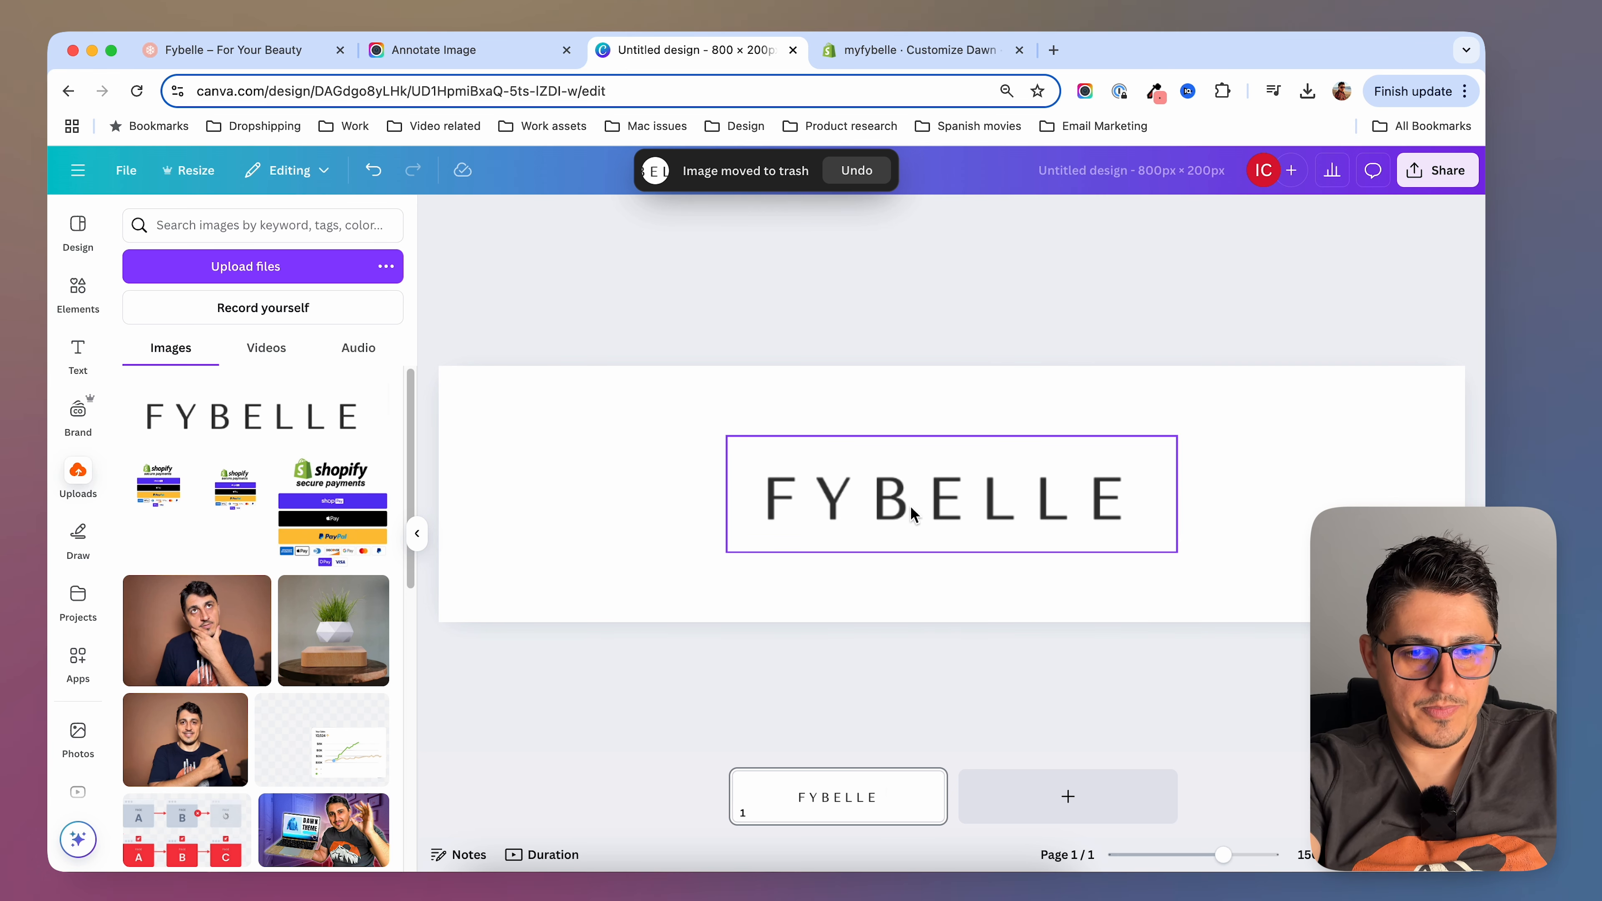
Convert the FYBELLE lettering in the placed logo image into editable text with Grab Text
left_click(799, 468)
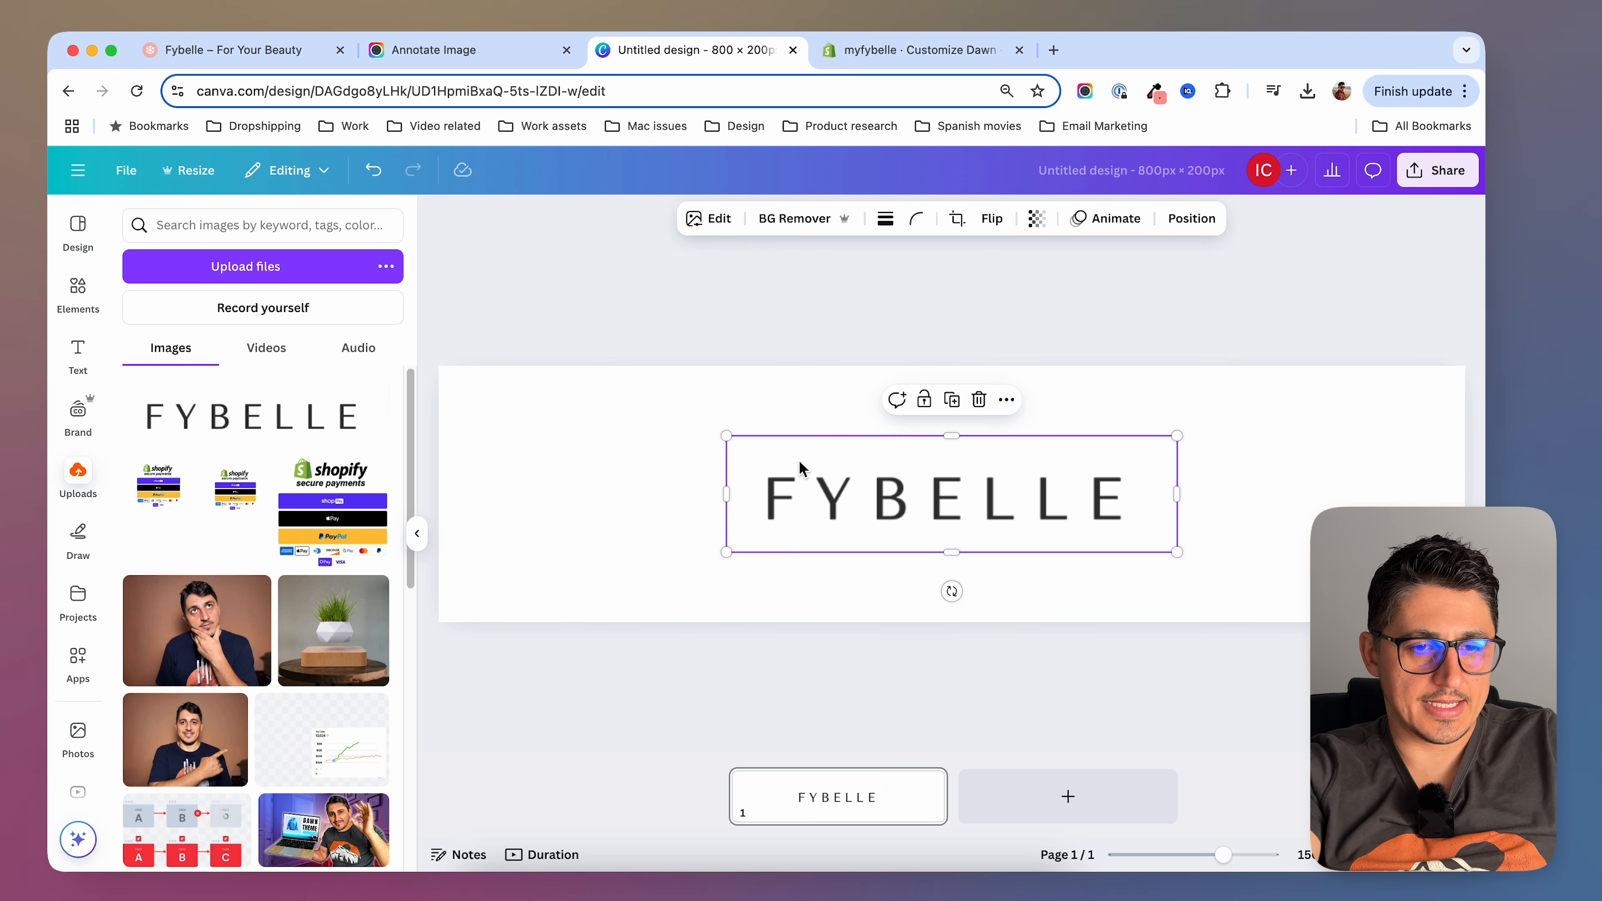
left_click(717, 221)
left_click(386, 373)
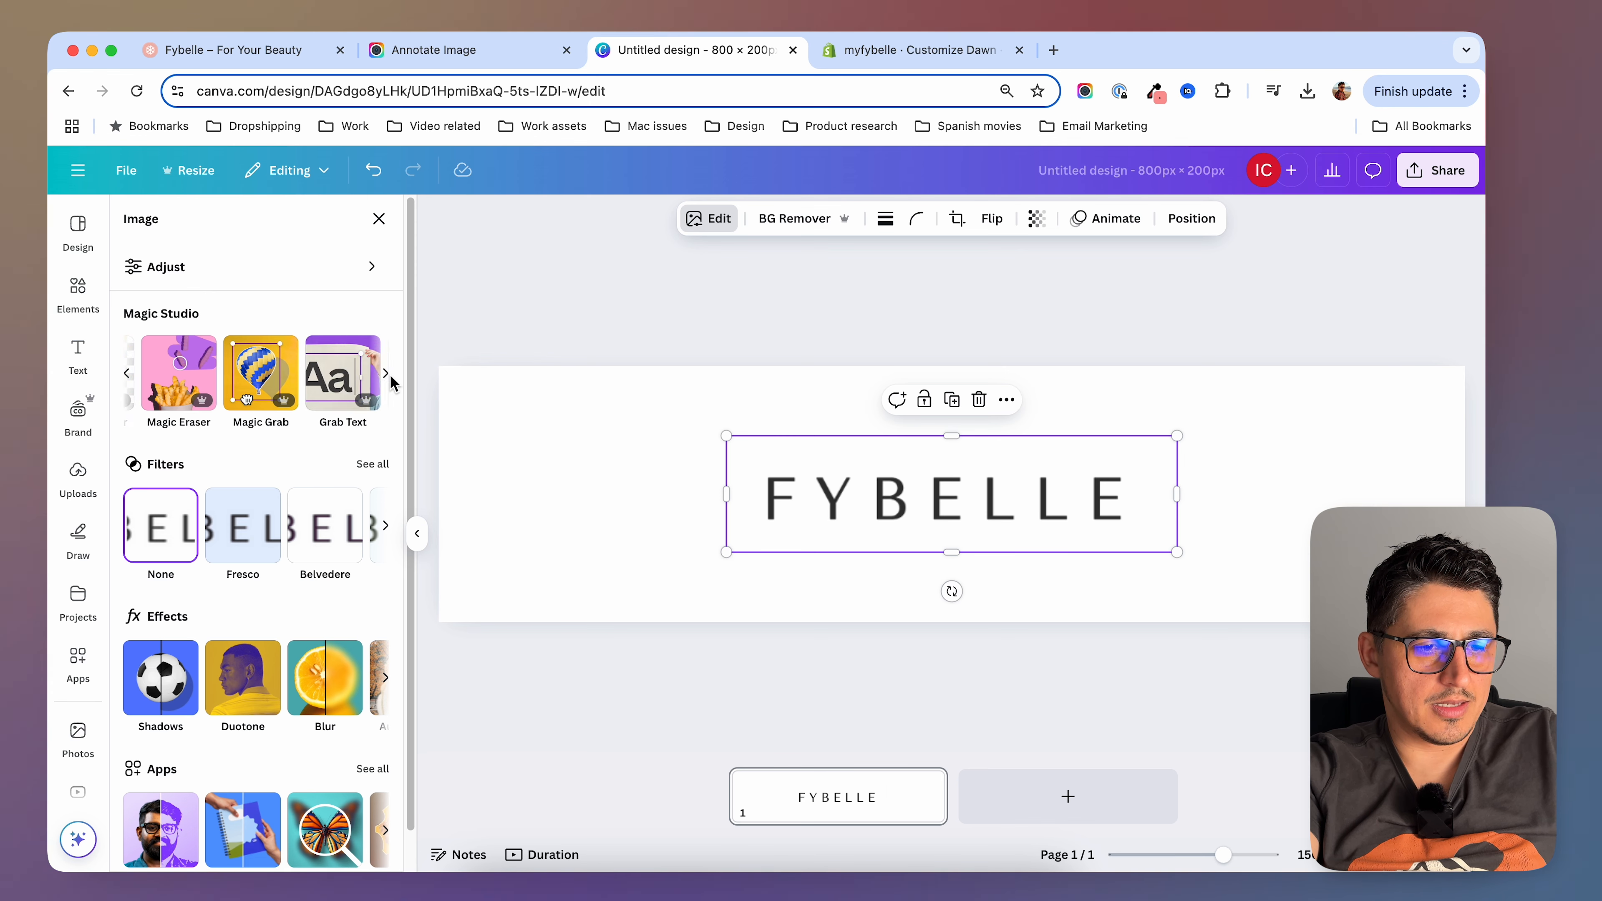
left_click(180, 377)
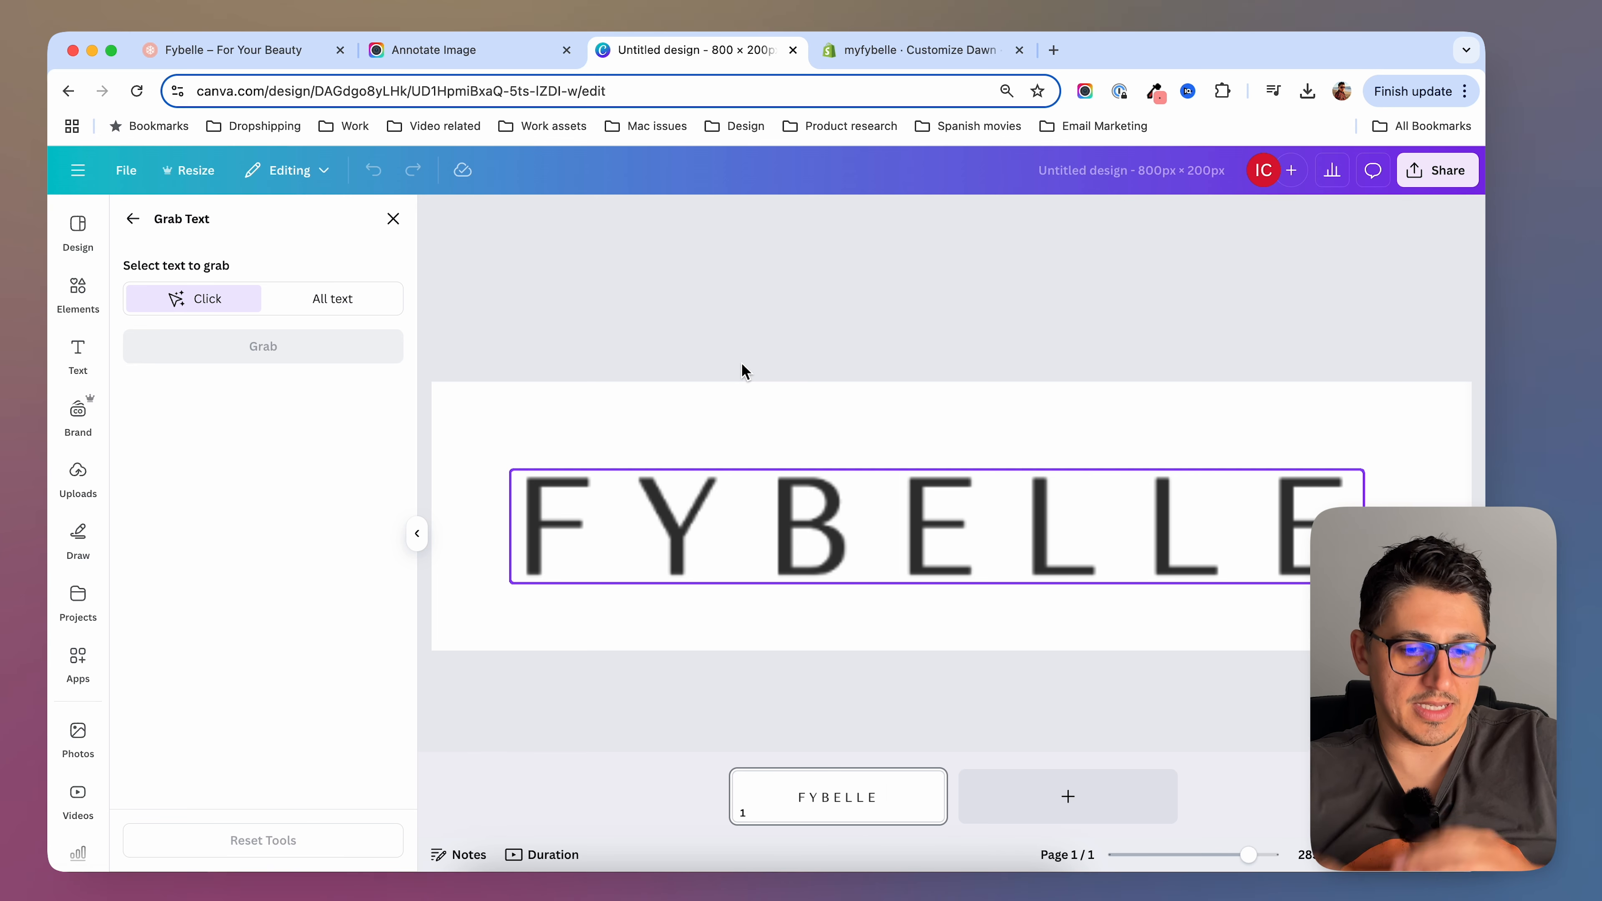
left_click(766, 534)
left_click(257, 354)
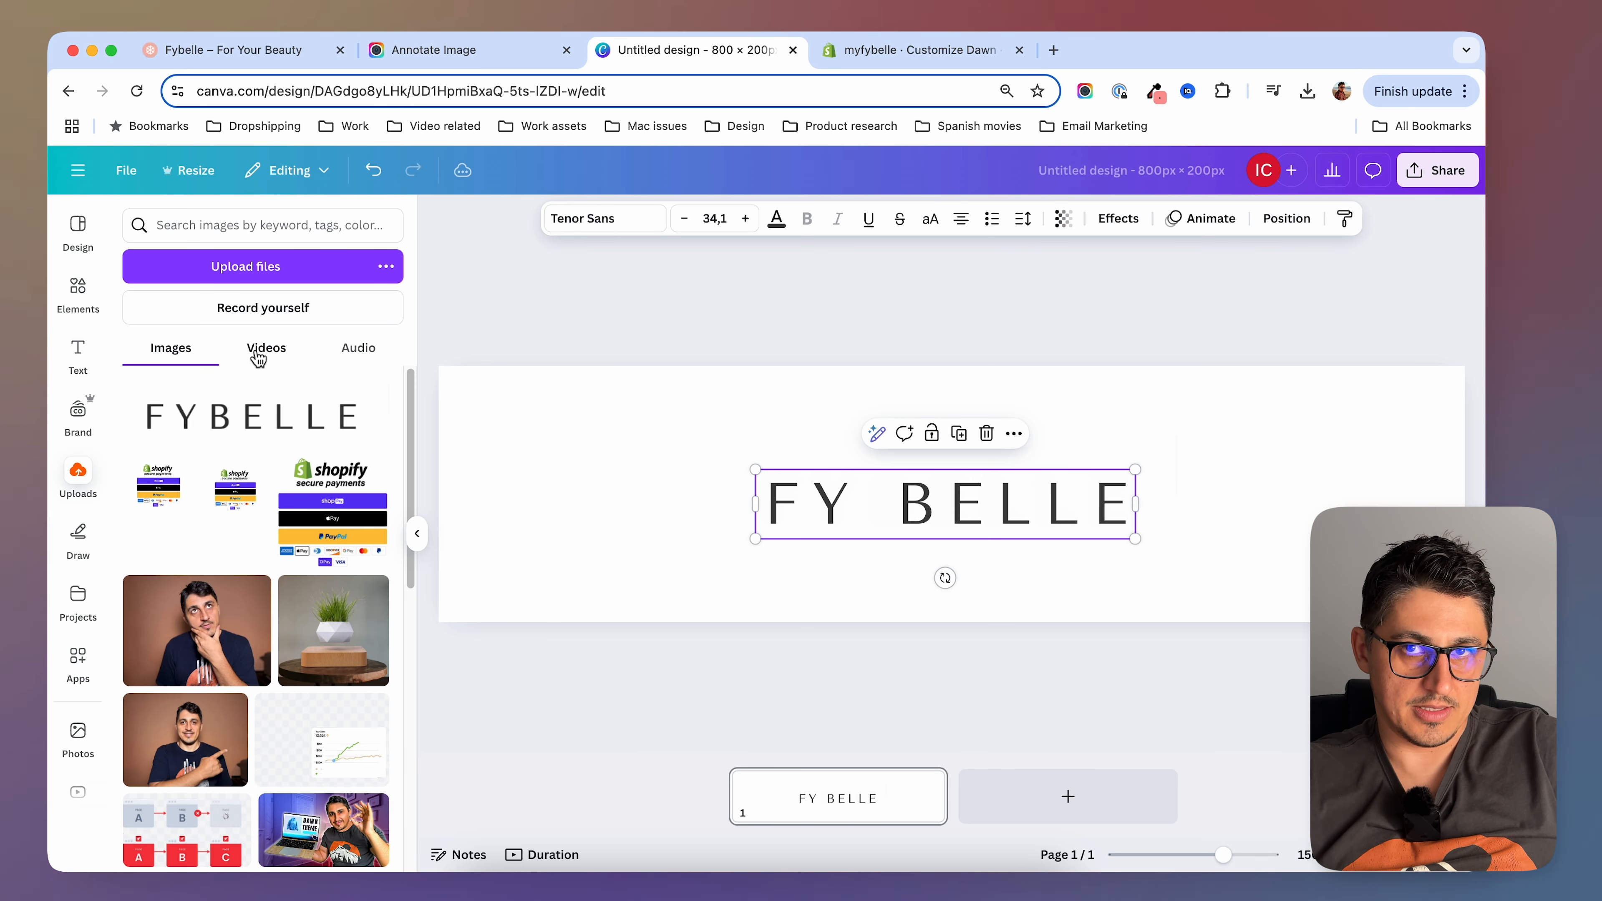
Remove the space after "FY" in the logo text, add the original logo image again and move the text above it for comparison
left_click(899, 504)
key("BackSpace")
left_click(933, 682)
left_click(189, 420)
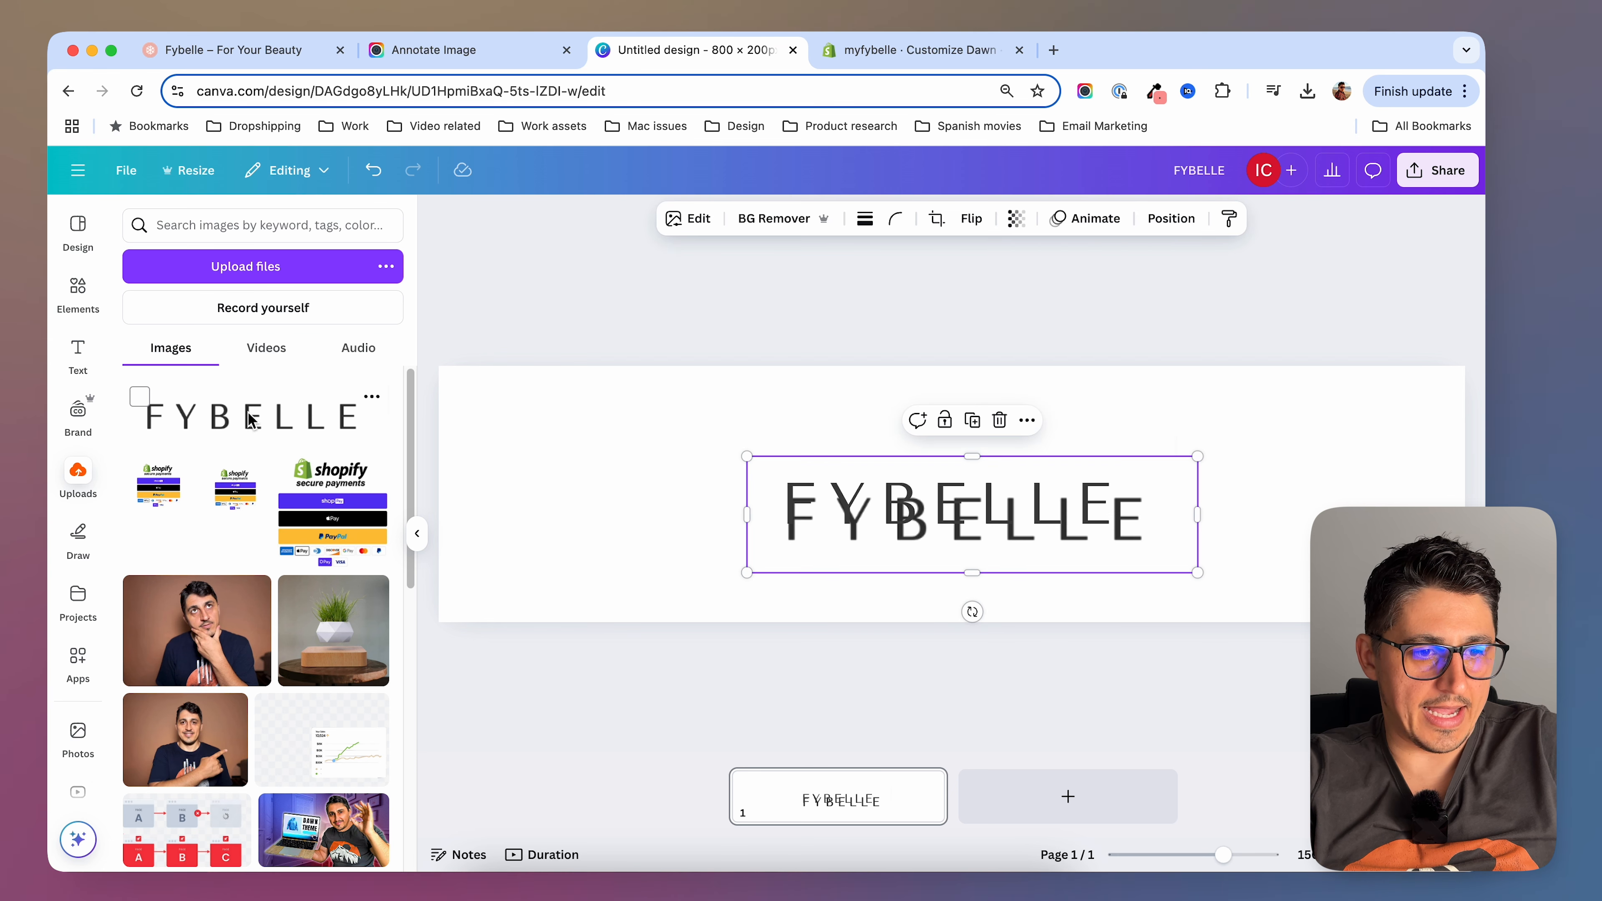
left_click_drag(956, 515, 968, 476)
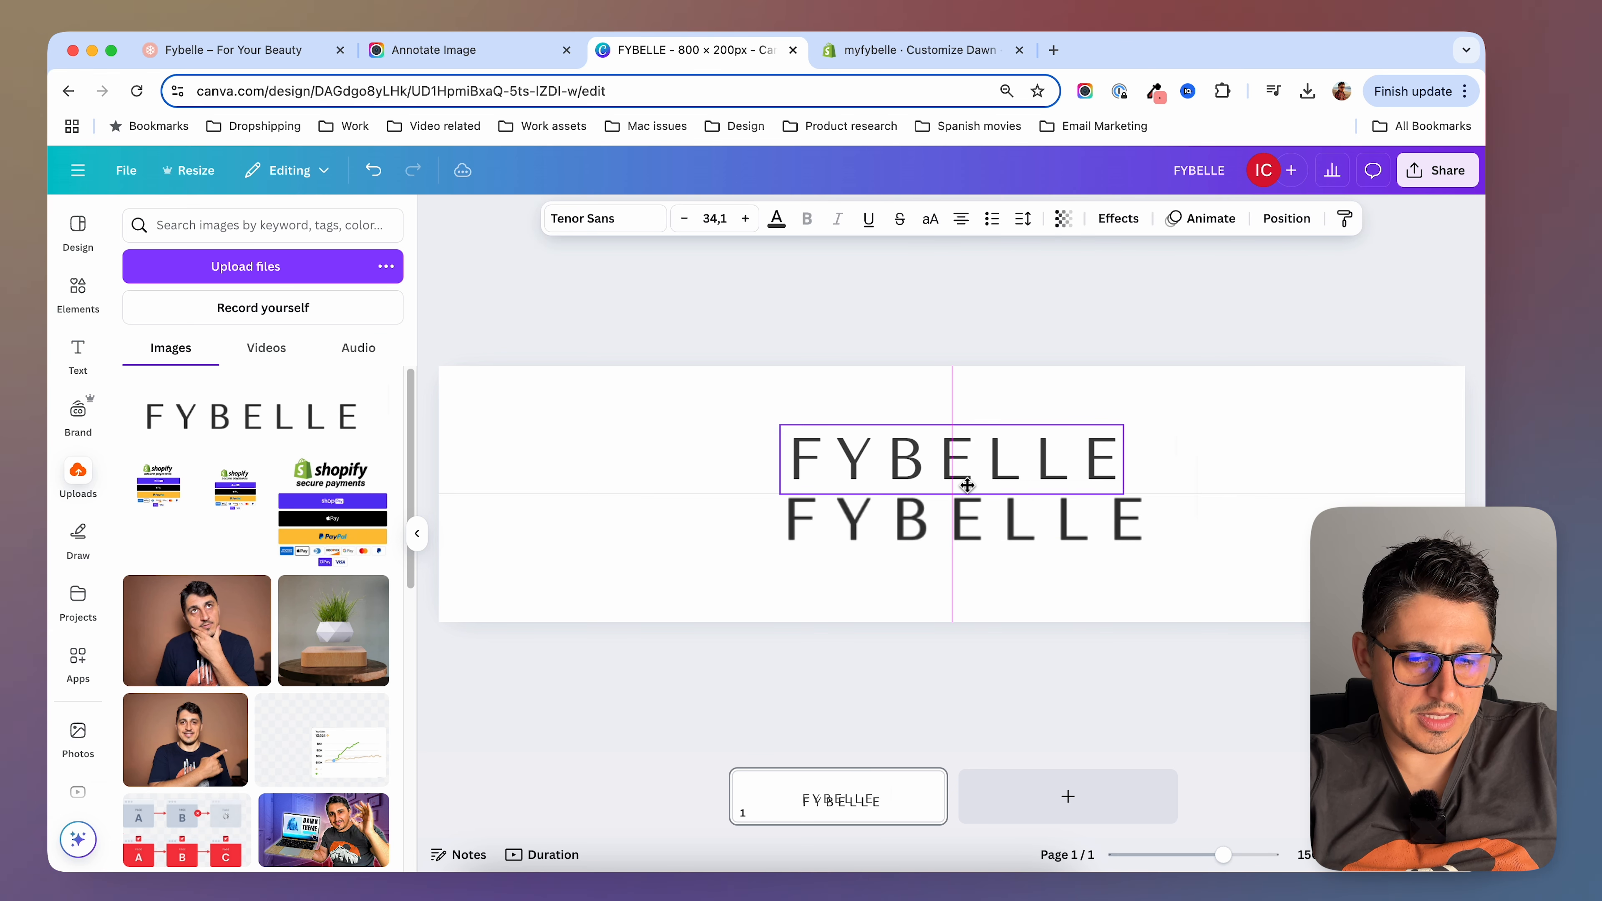
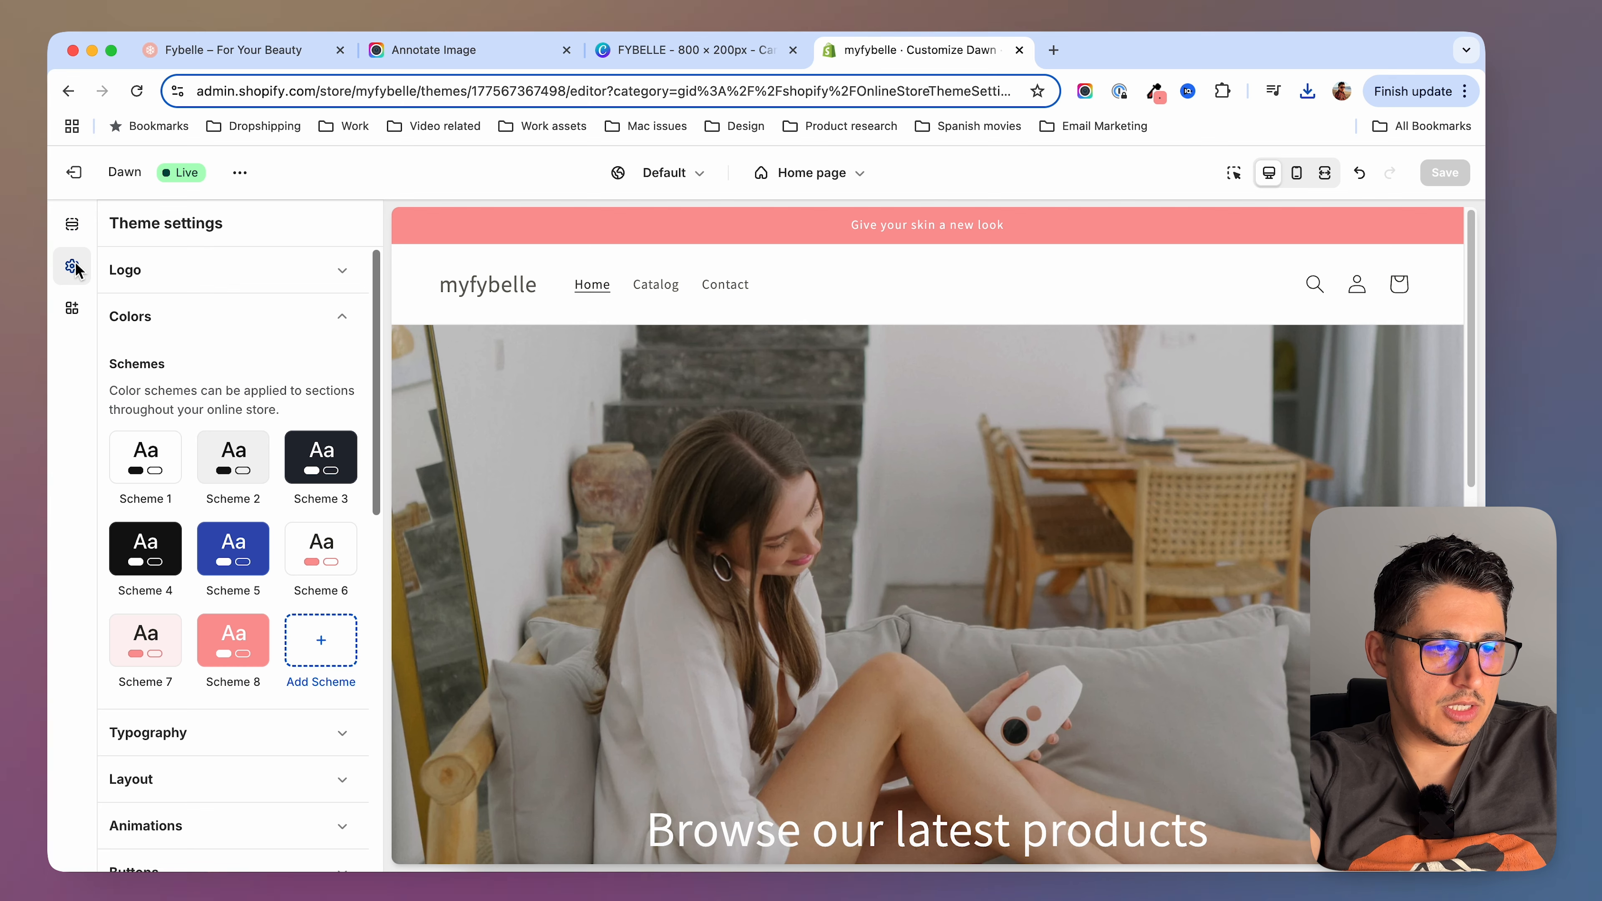
Upload FYBELLE.png from the Desktop as the Shopify theme's logo and set the desktop logo width to 190 px
left_click(341, 271)
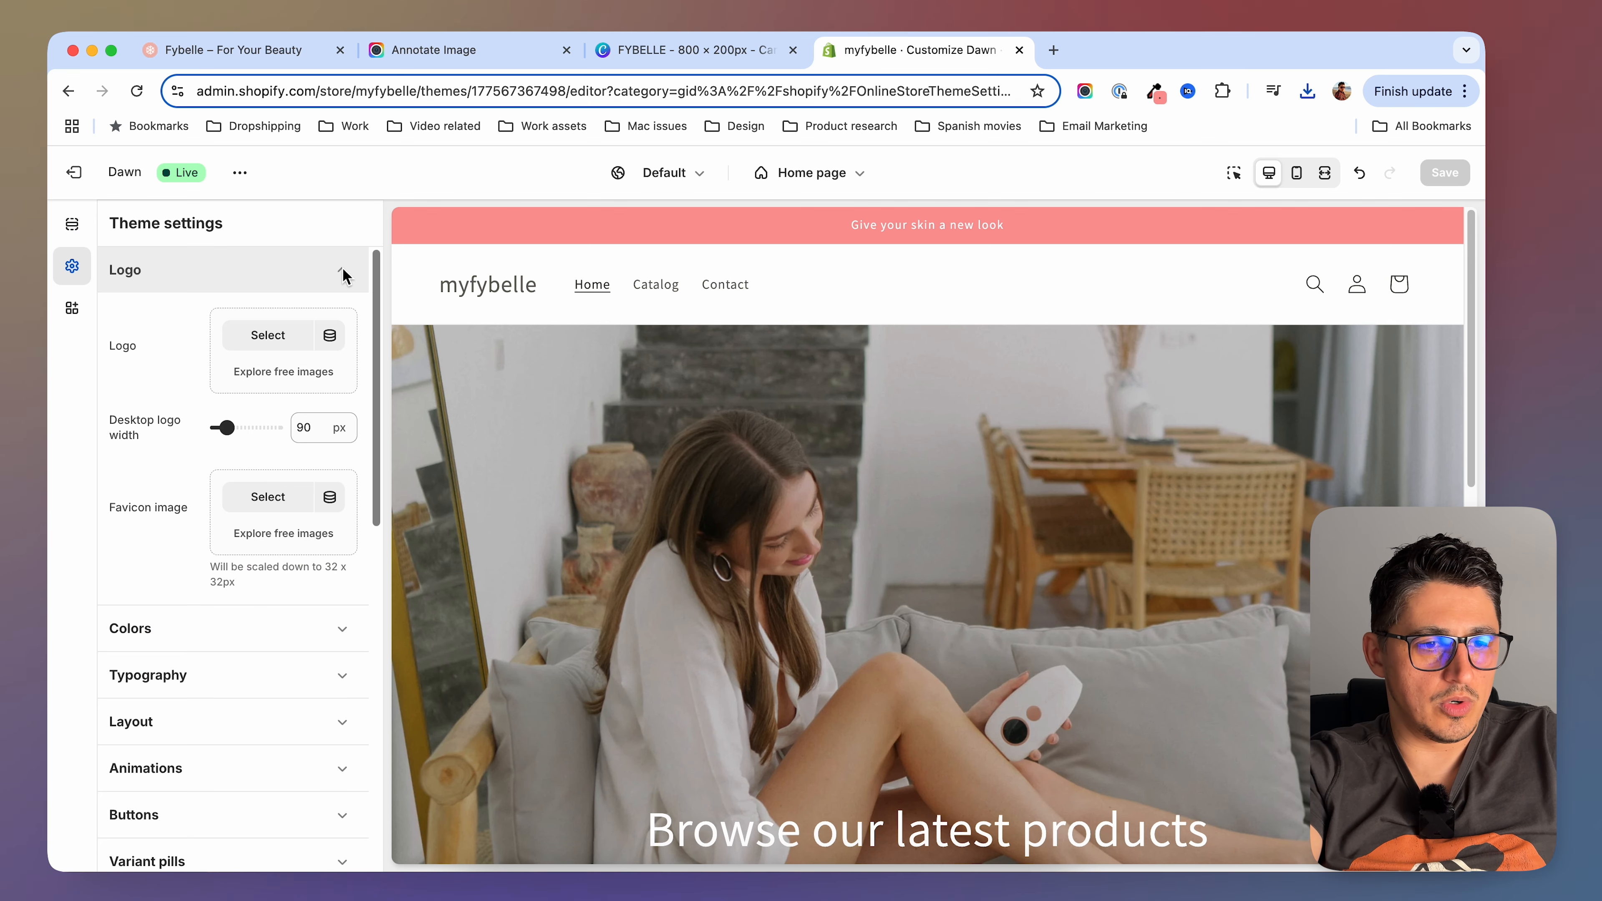
left_click(269, 339)
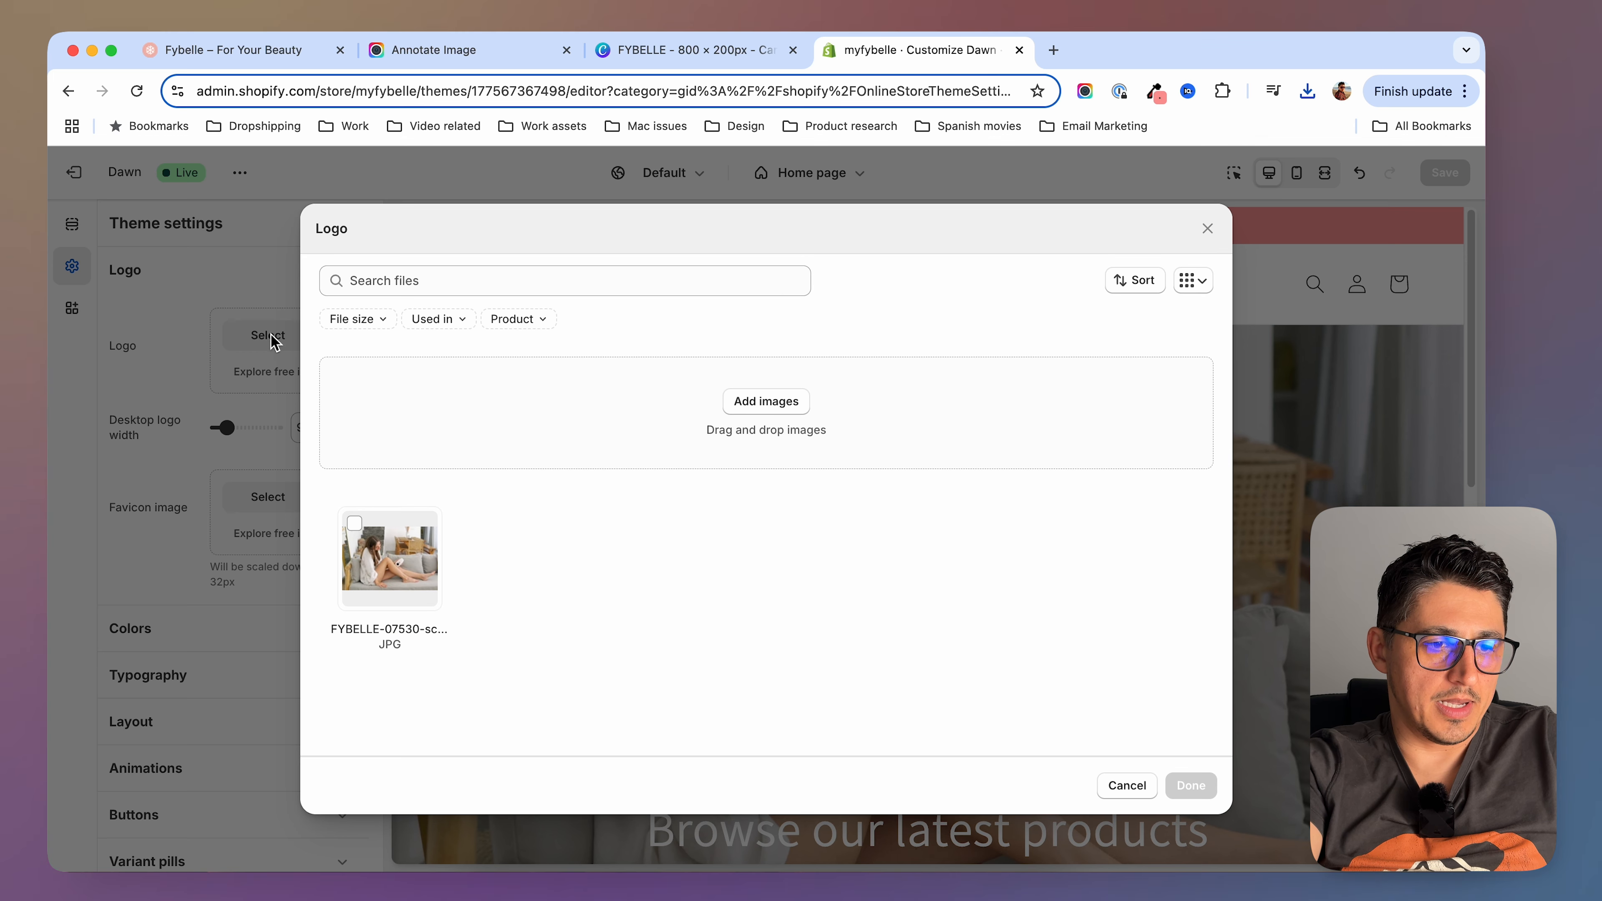
left_click(765, 401)
left_click(329, 350)
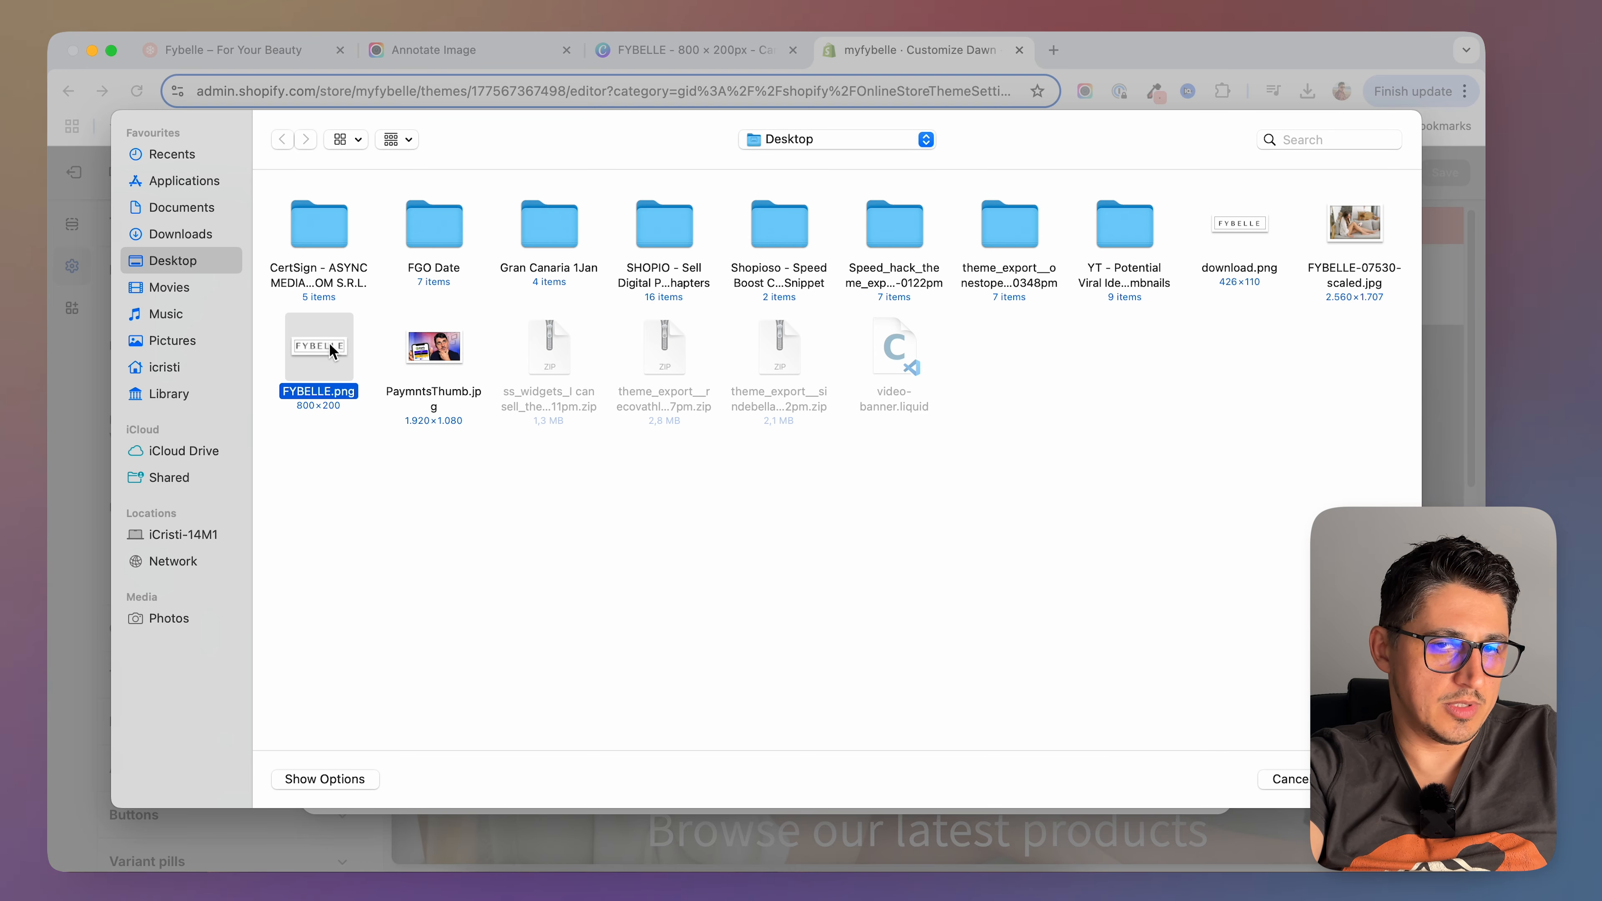
left_click(1368, 780)
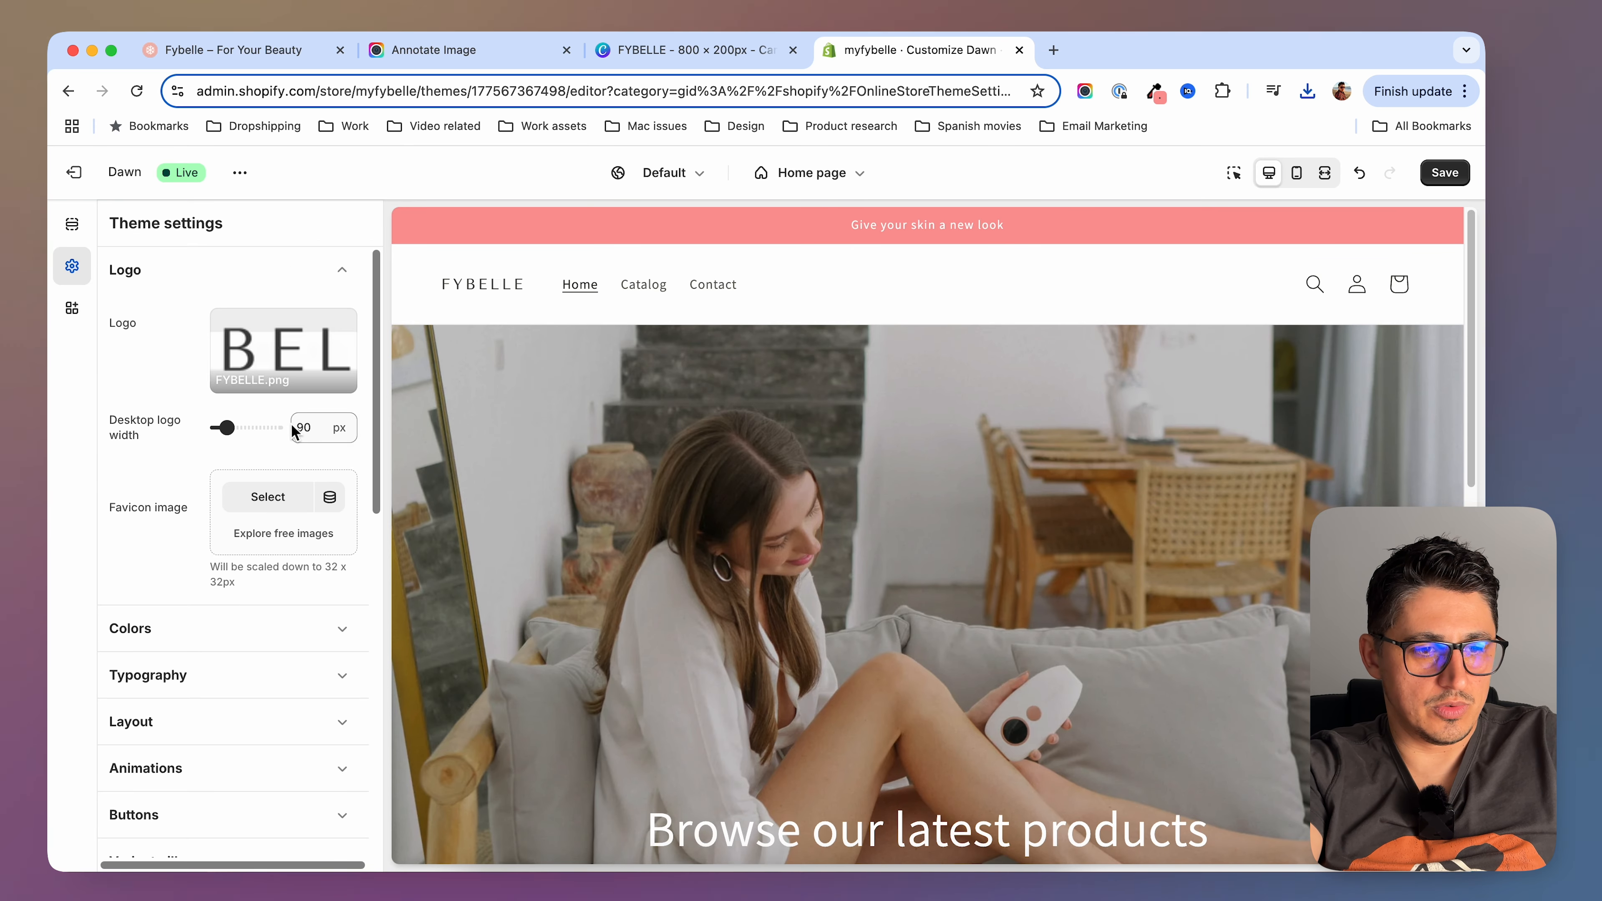
left_click_drag(227, 435, 252, 440)
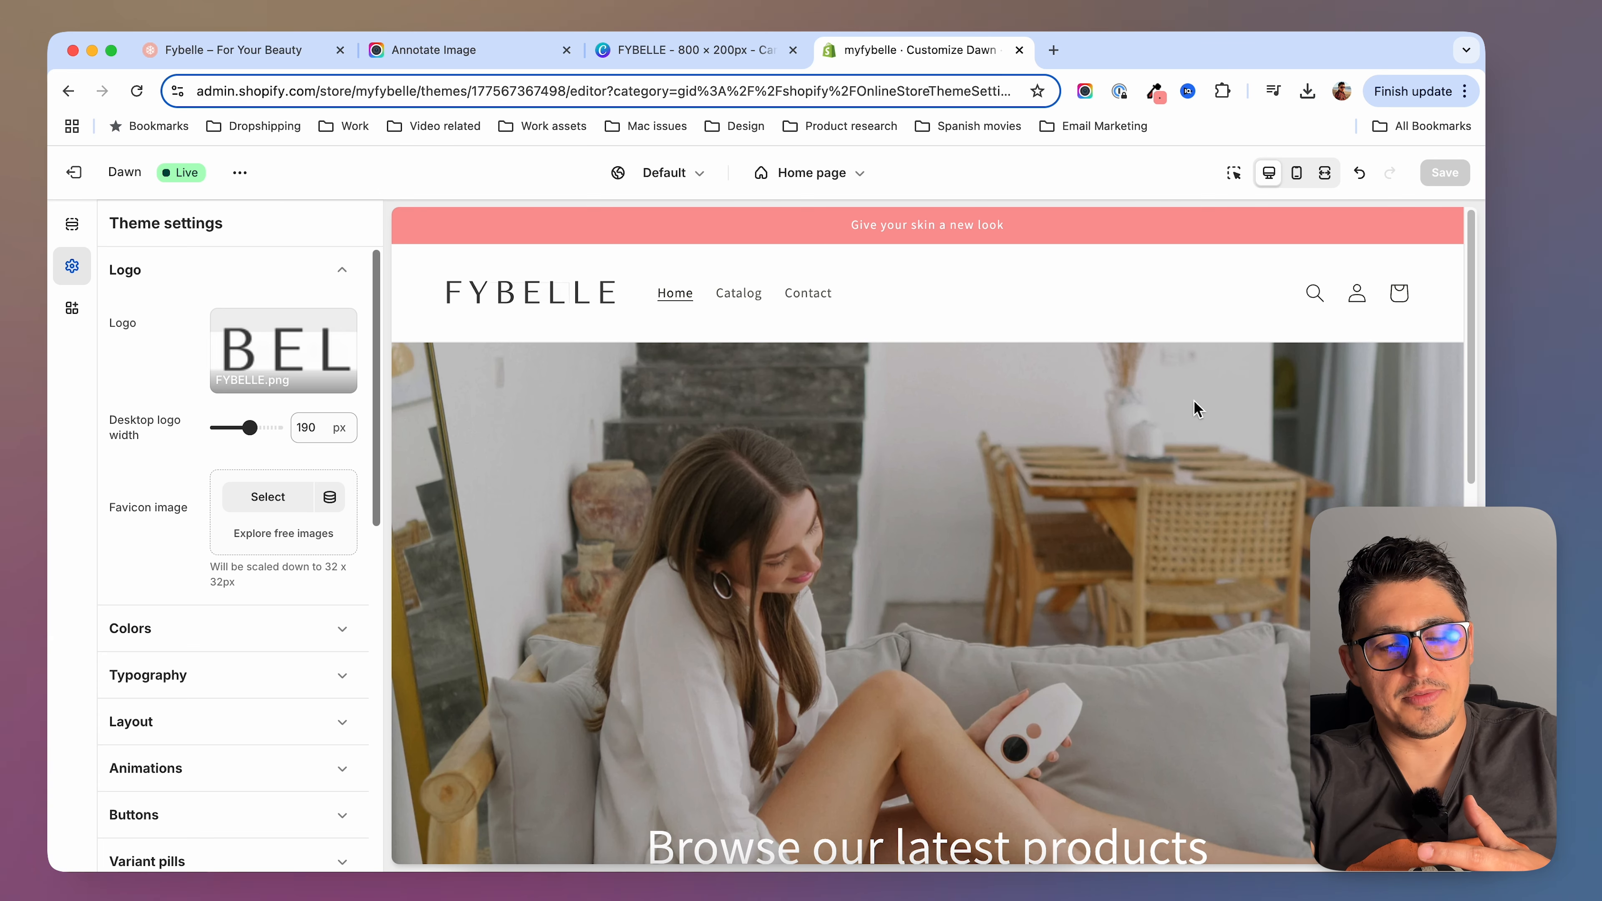
View the live storefront, accept its cookies, and review the home page from the header to the featured products
left_click(240, 172)
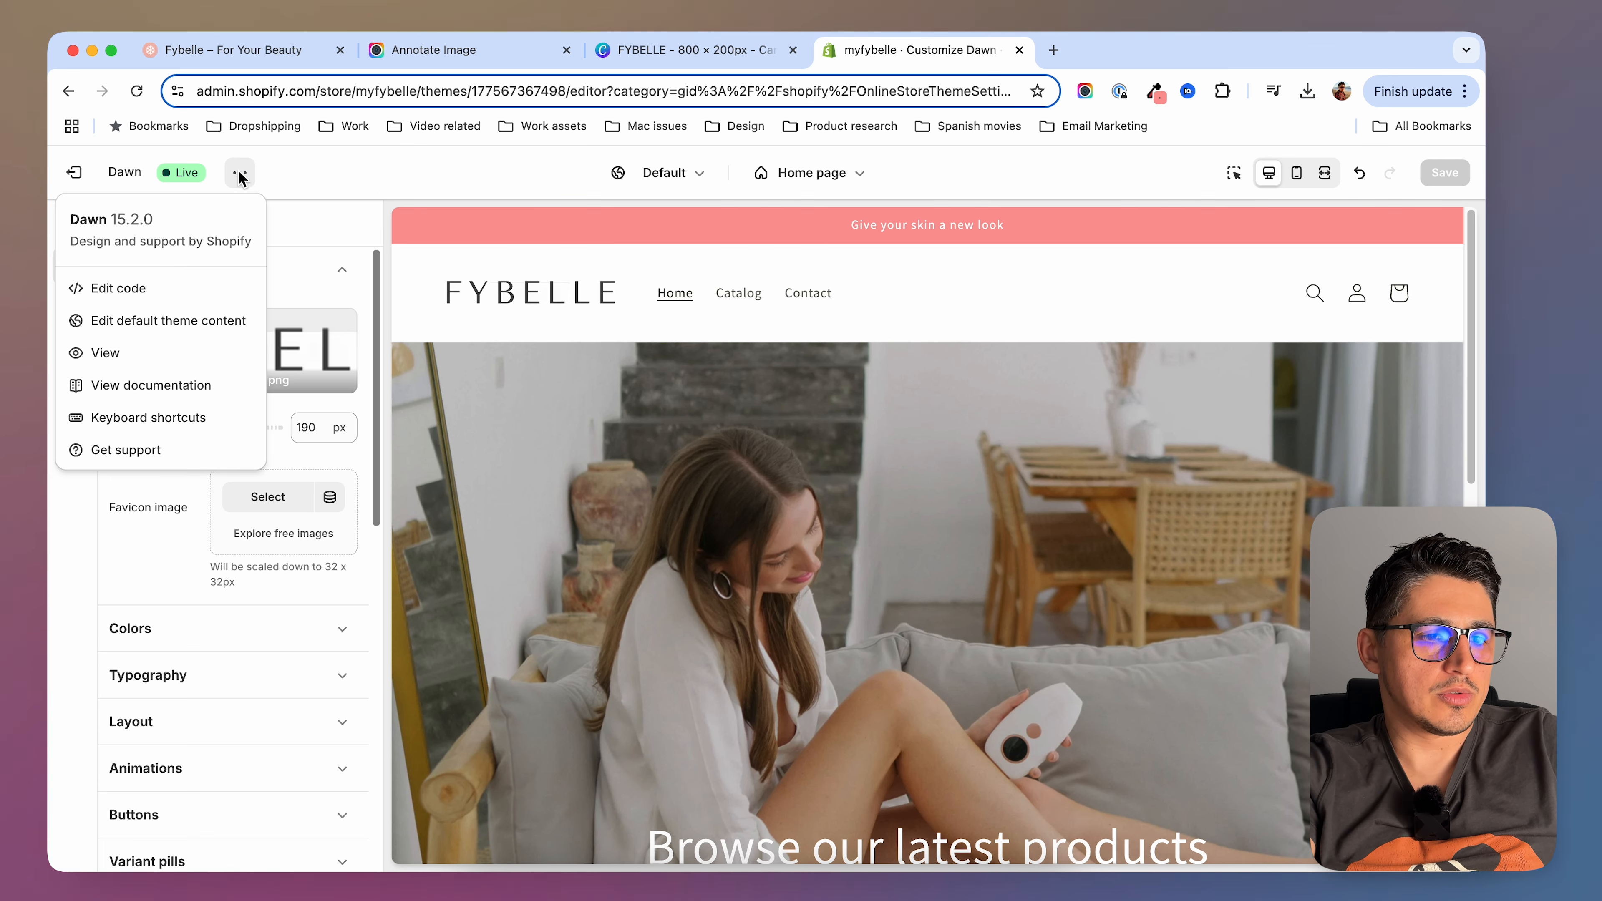
left_click(120, 354)
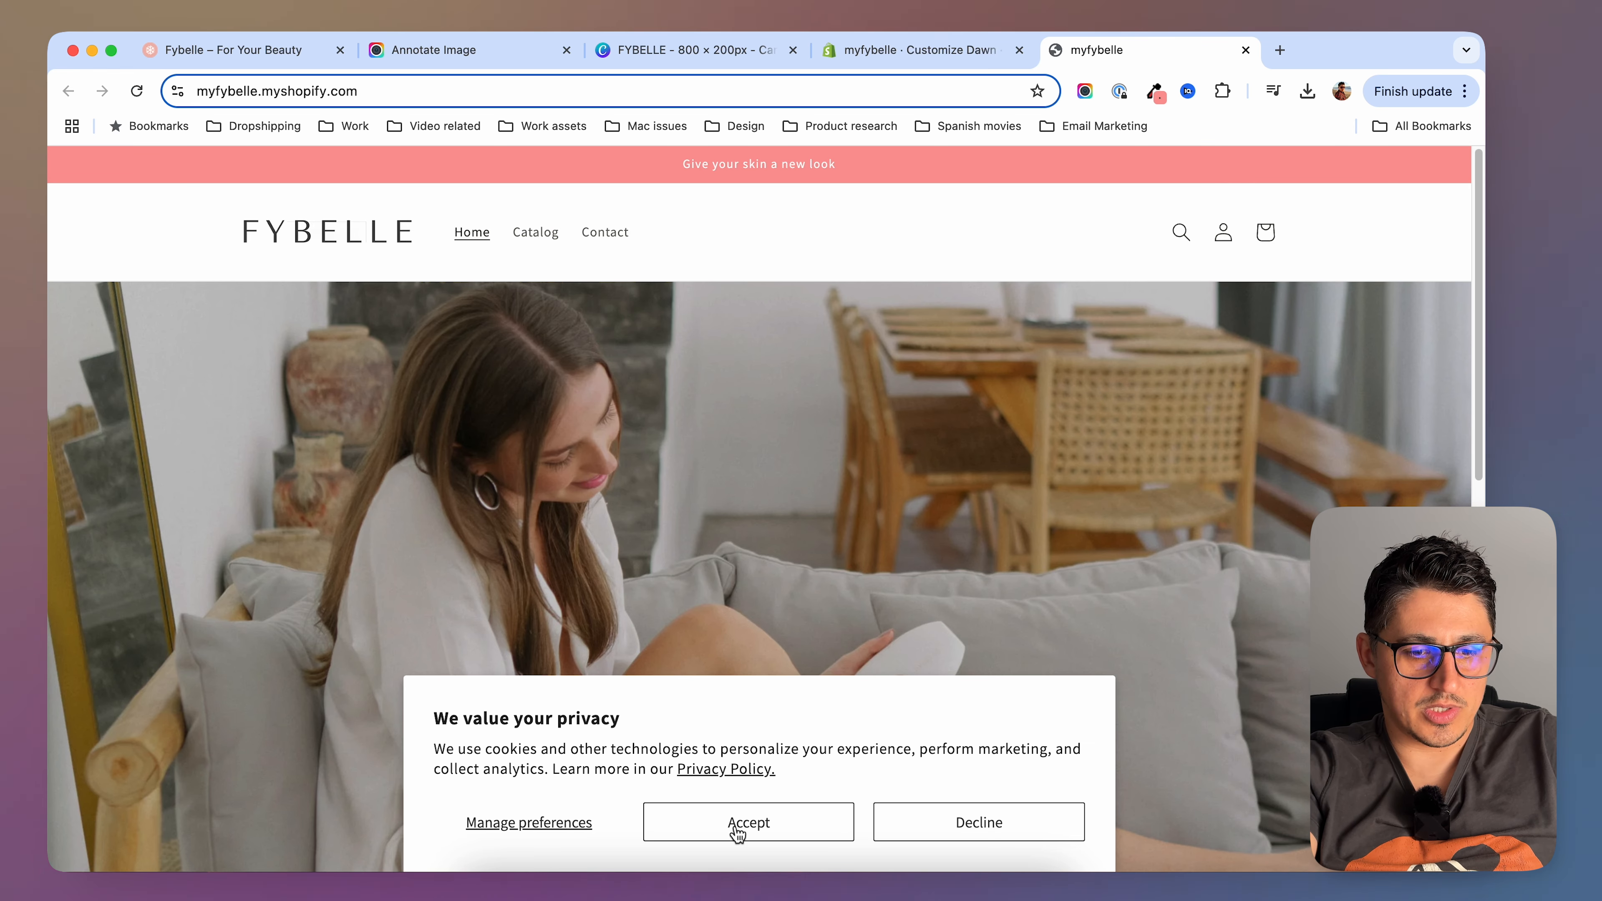
left_click(750, 836)
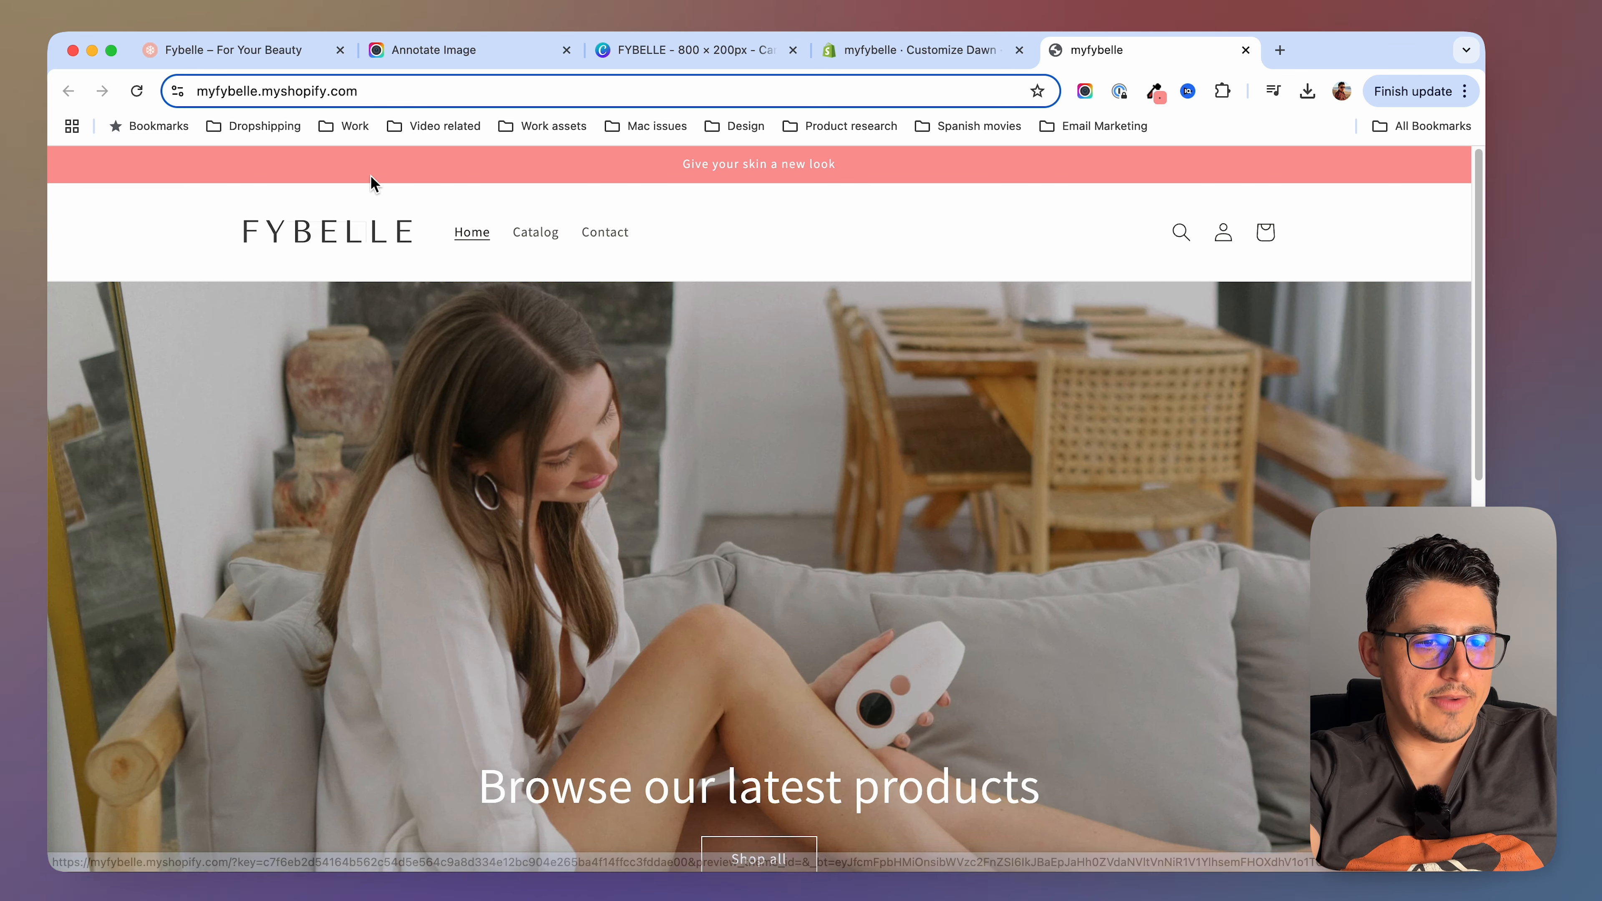
scroll(754, 555, "down", 8)
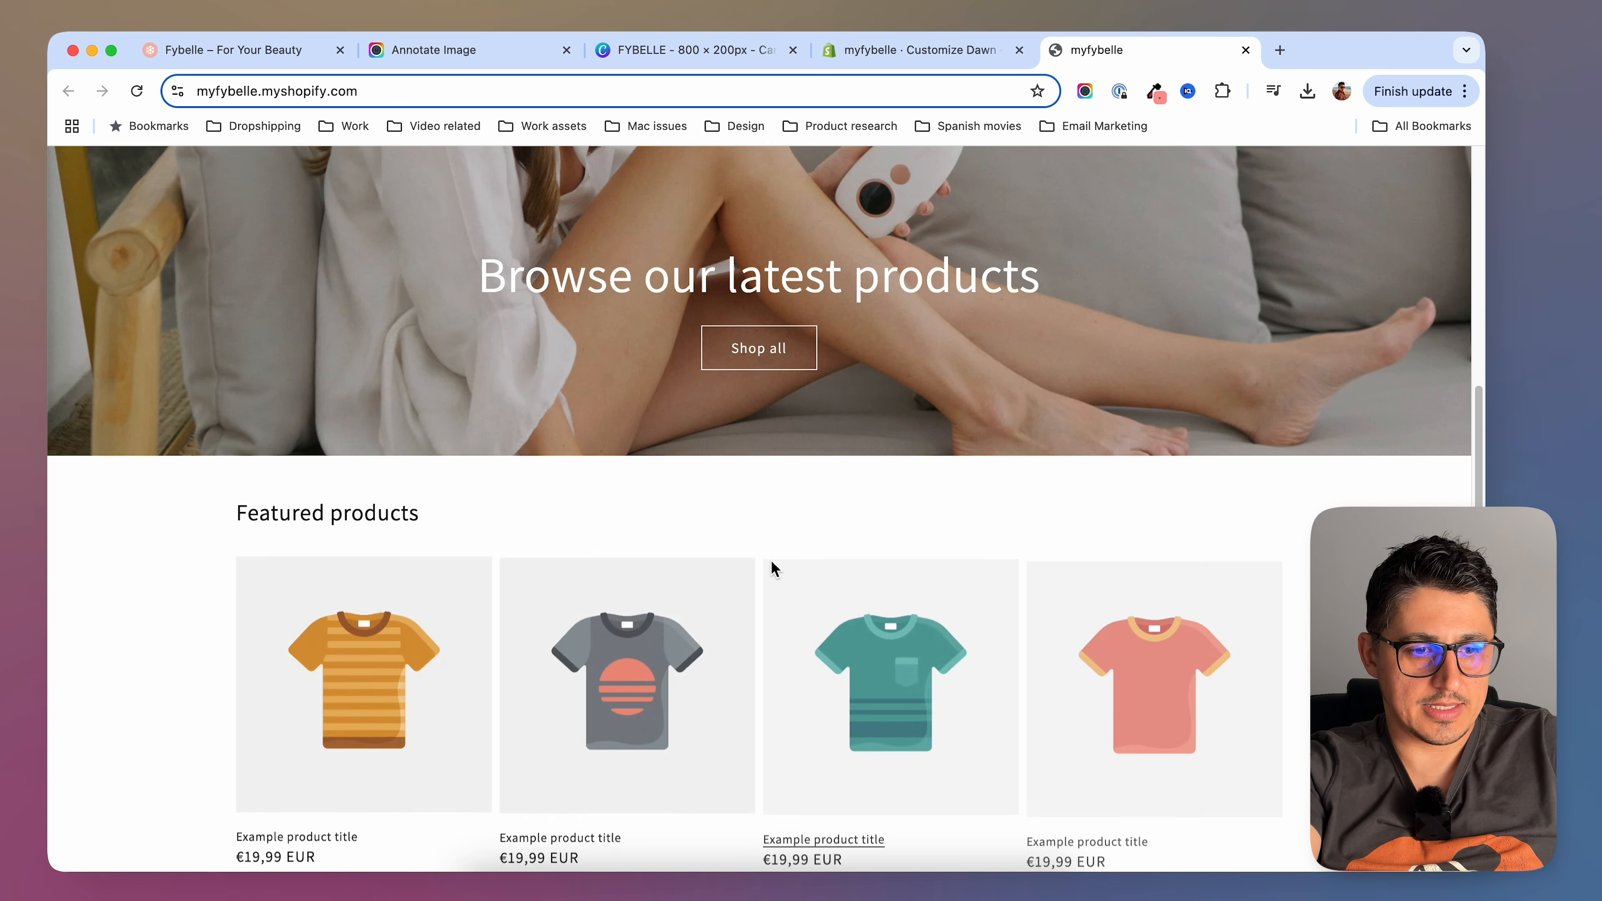
scroll(795, 599, "up", 8)
scroll(820, 631, "down", 8)
scroll(912, 665, "up", 8)
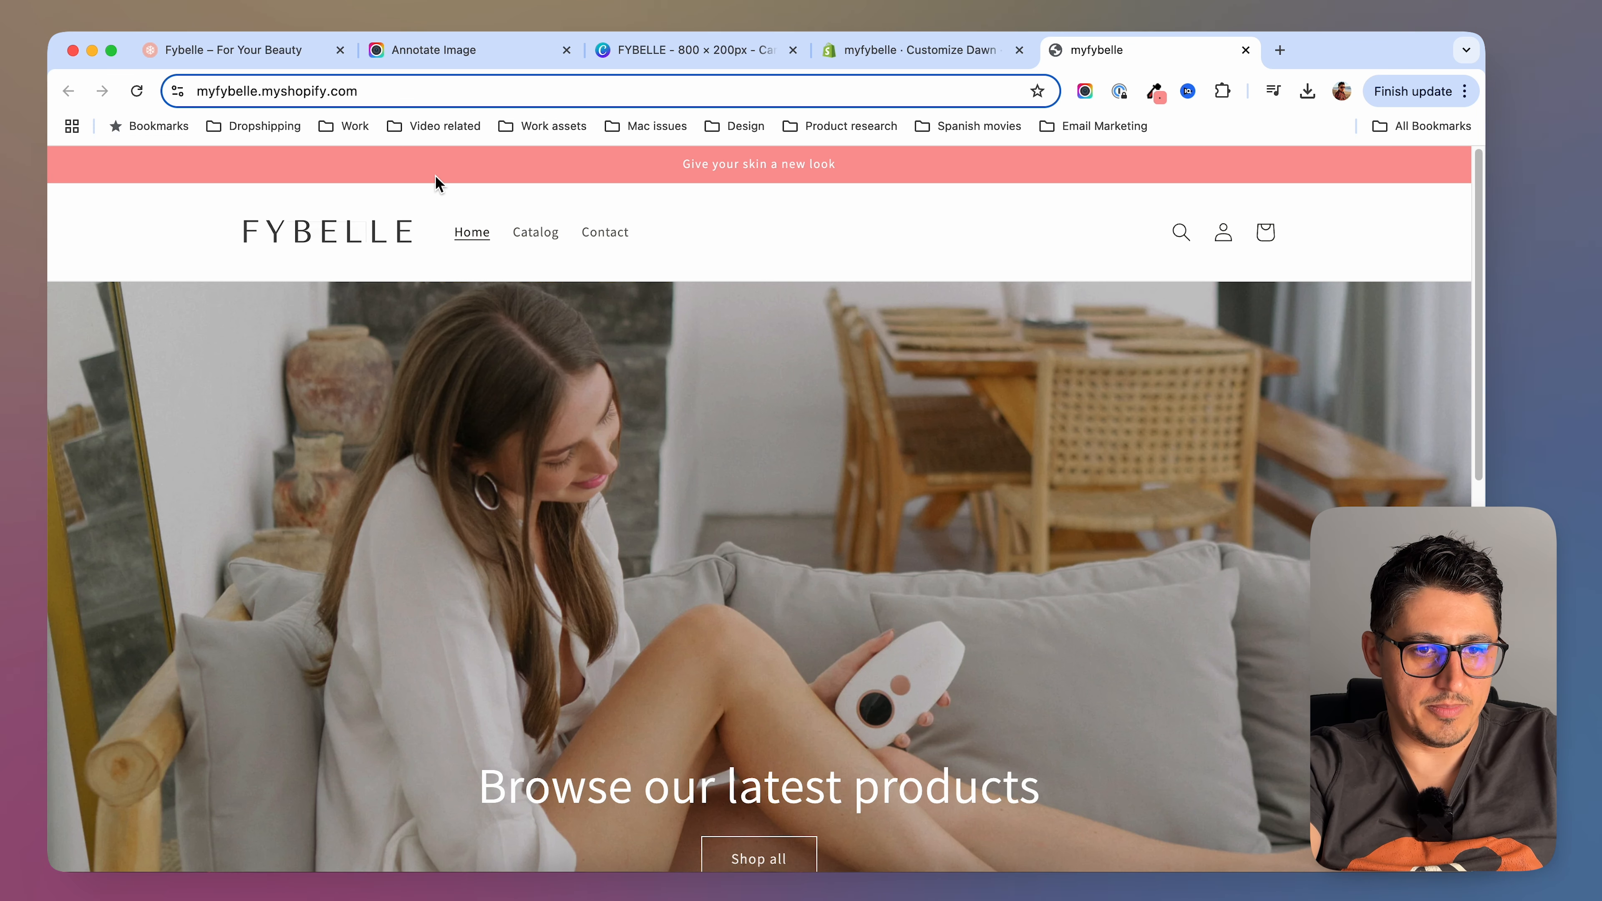
Compare the storefront's header and hero banner with those of the original Fybelle site
left_click(258, 54)
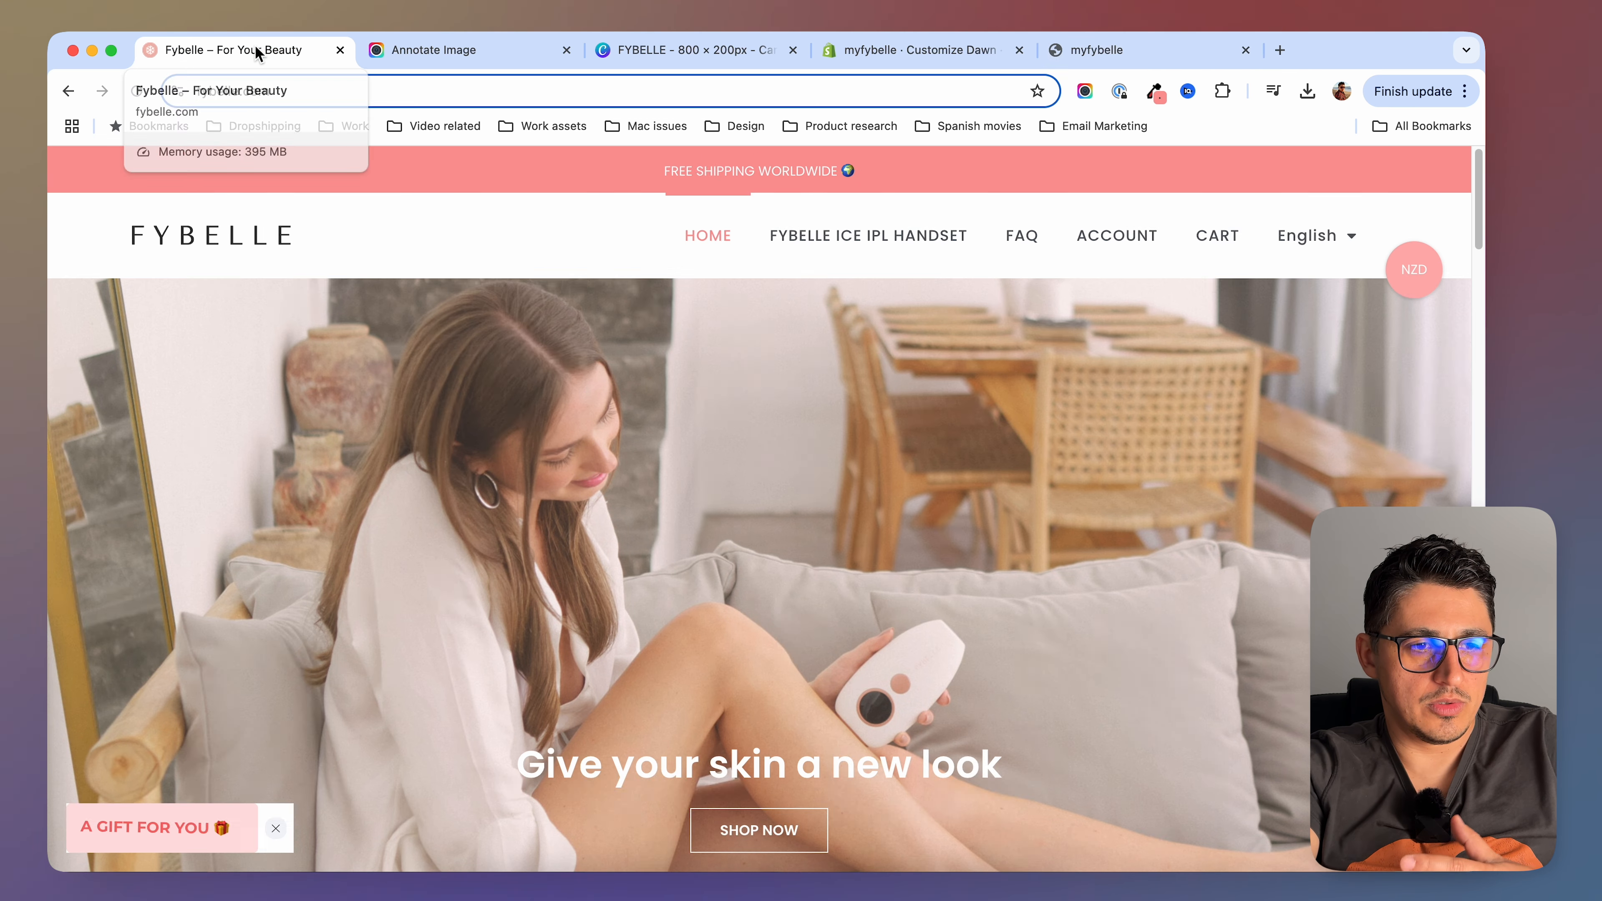
left_click(1139, 56)
left_click(202, 51)
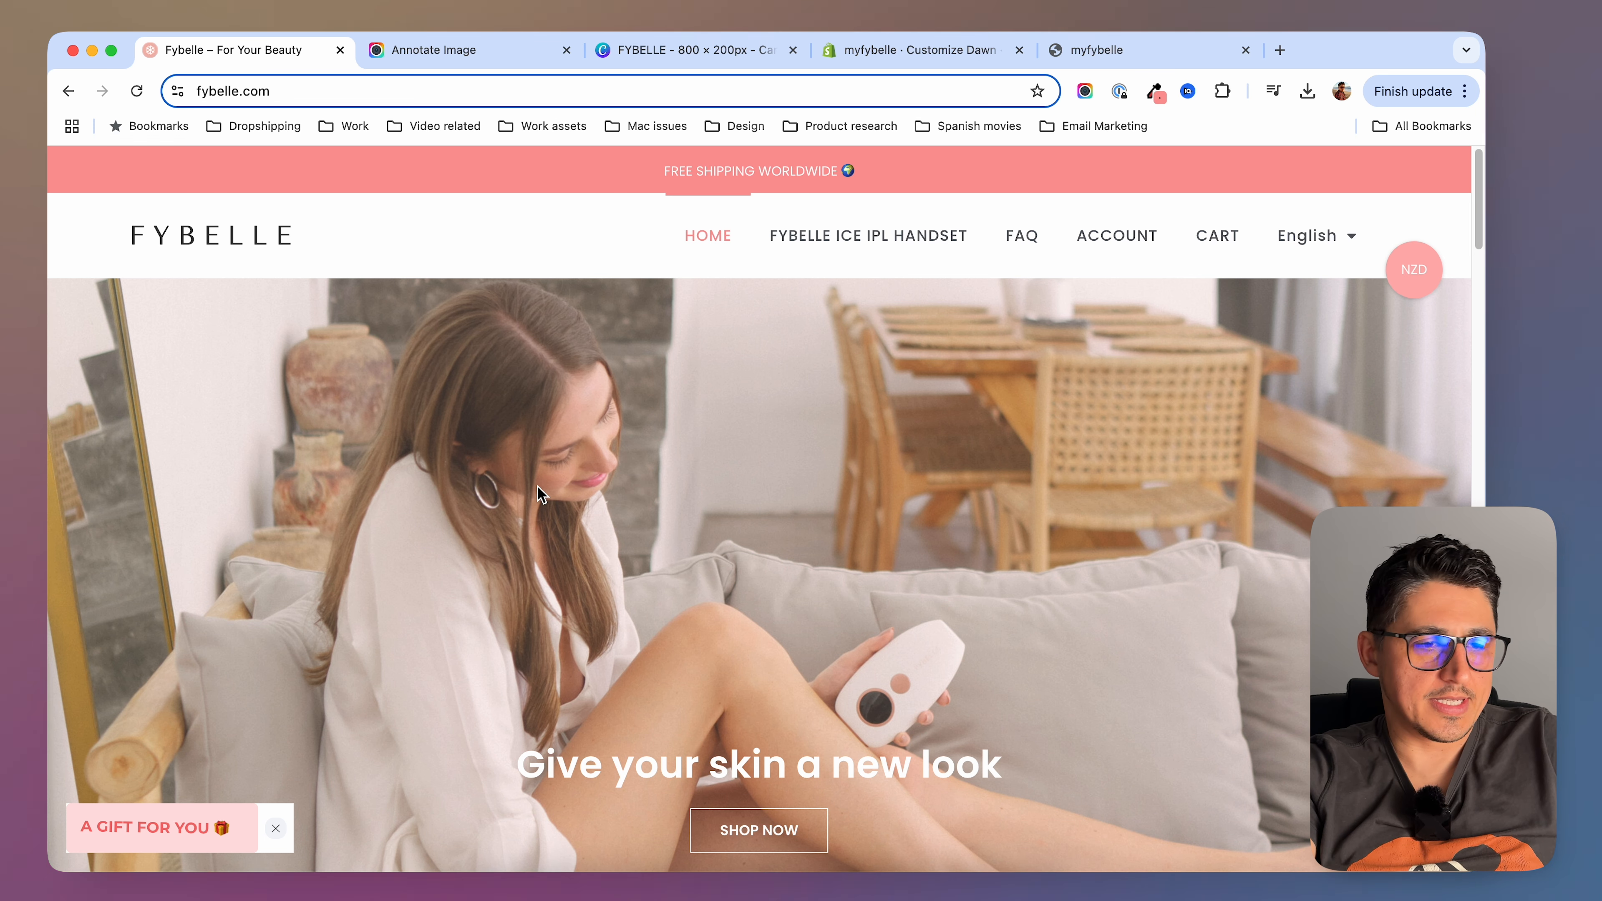
Inspect the fonts of the "Quick, Easy, Effective" heading and the paragraph below it on the original Fybelle site
scroll(537, 486, "down", 10)
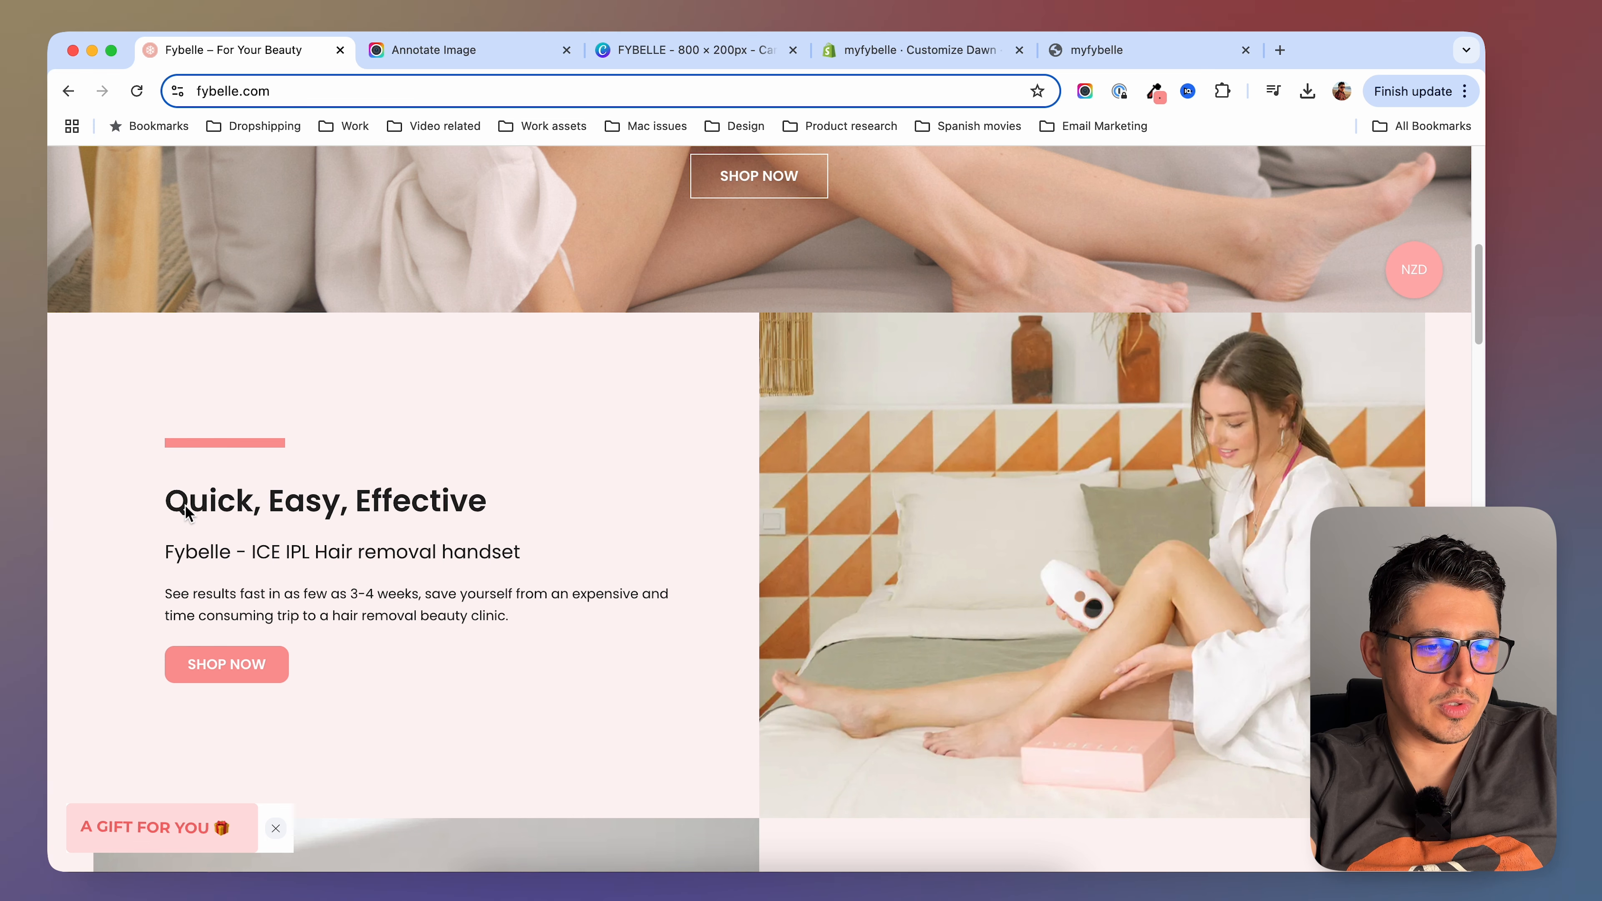
left_click_drag(154, 495, 492, 512)
right_click(443, 499)
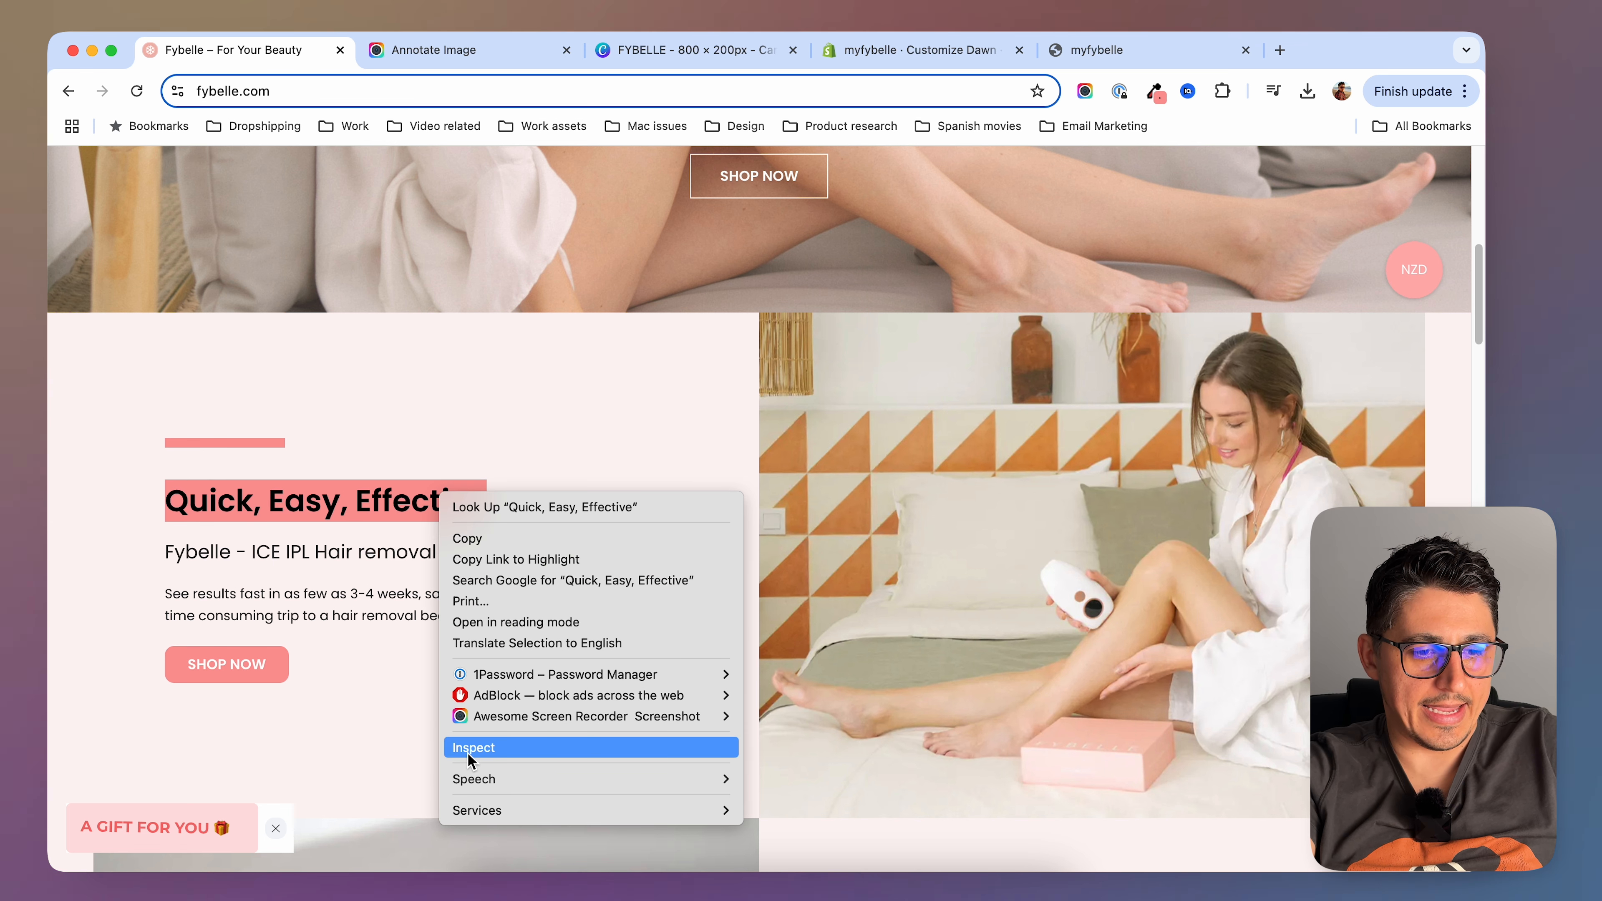
left_click(496, 750)
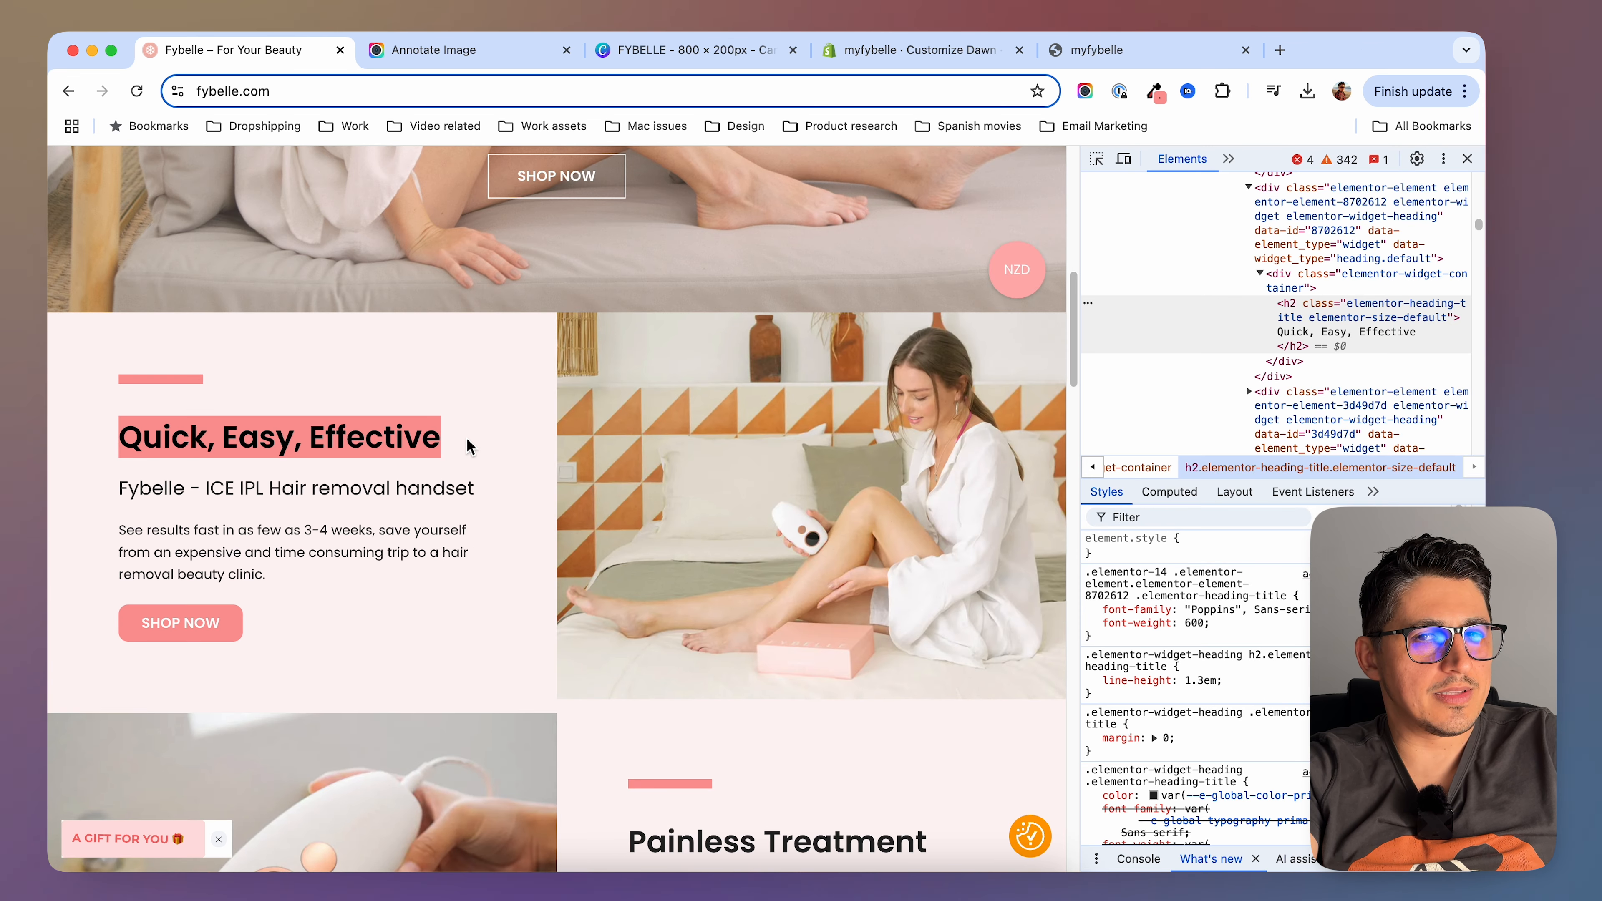
left_click(1098, 159)
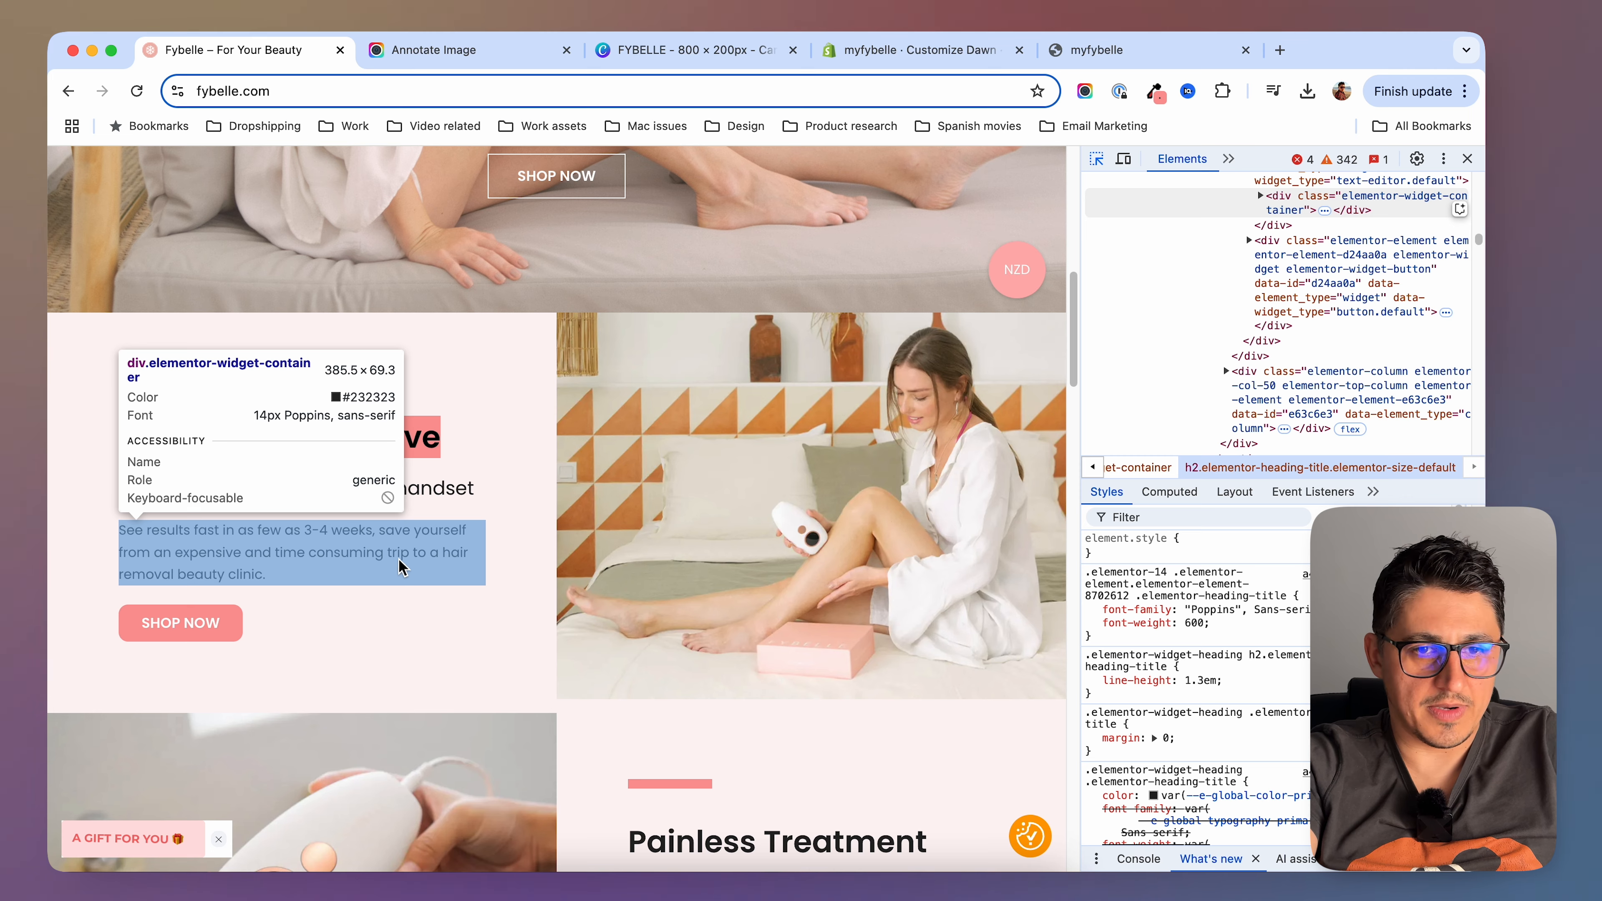
Switch to the Shopify theme editor and set the theme's headings font to Poppins
left_click(952, 49)
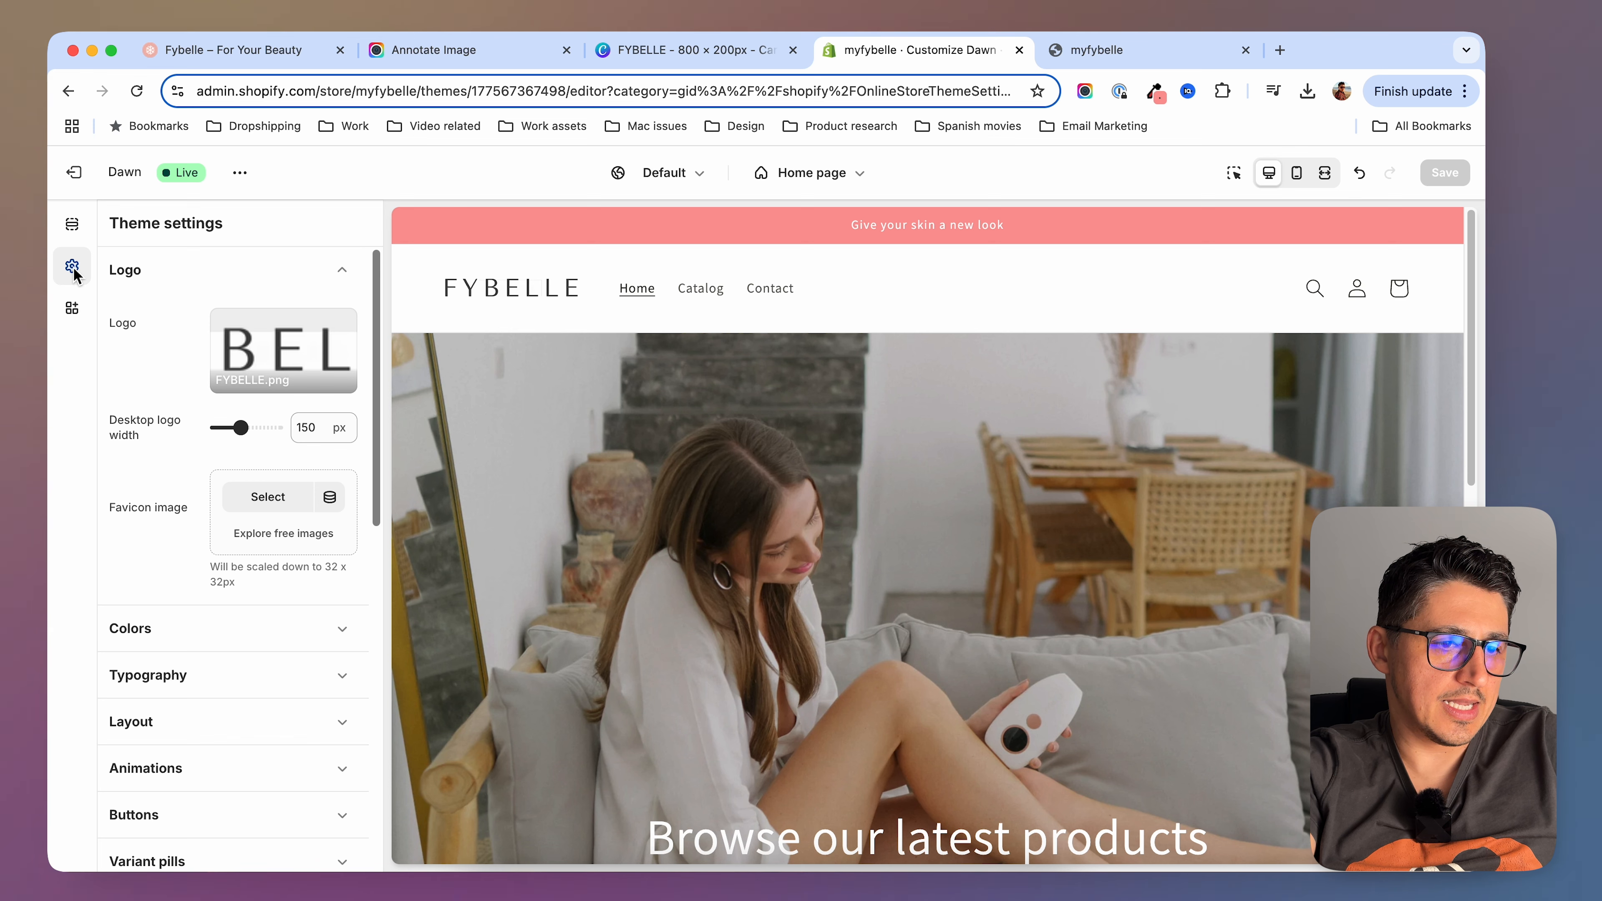
left_click(343, 274)
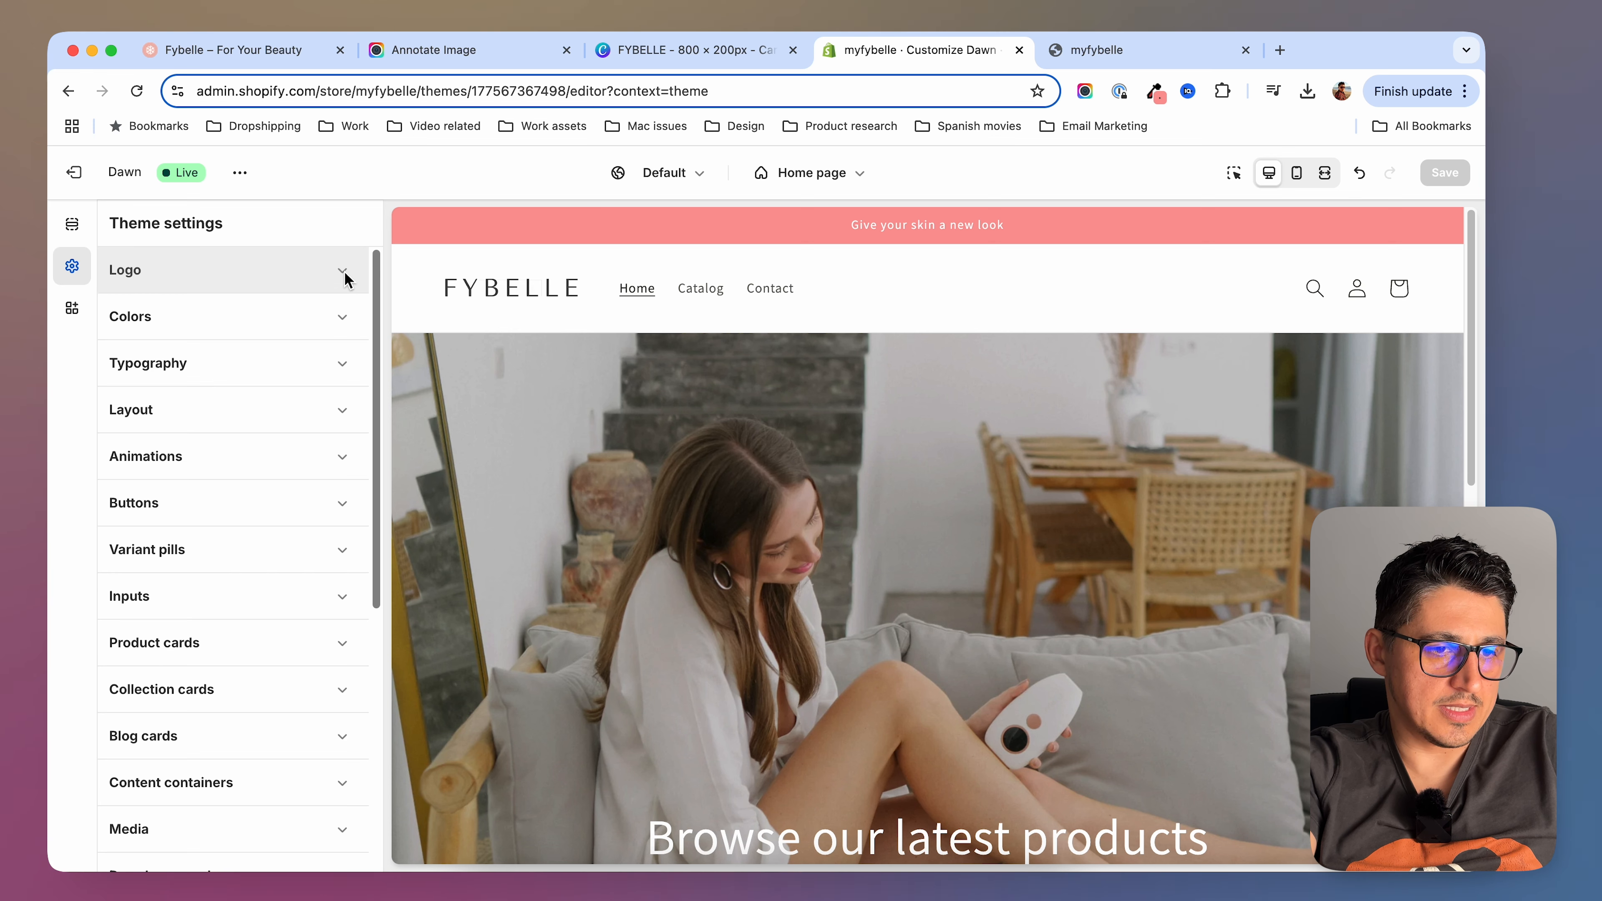
left_click(190, 366)
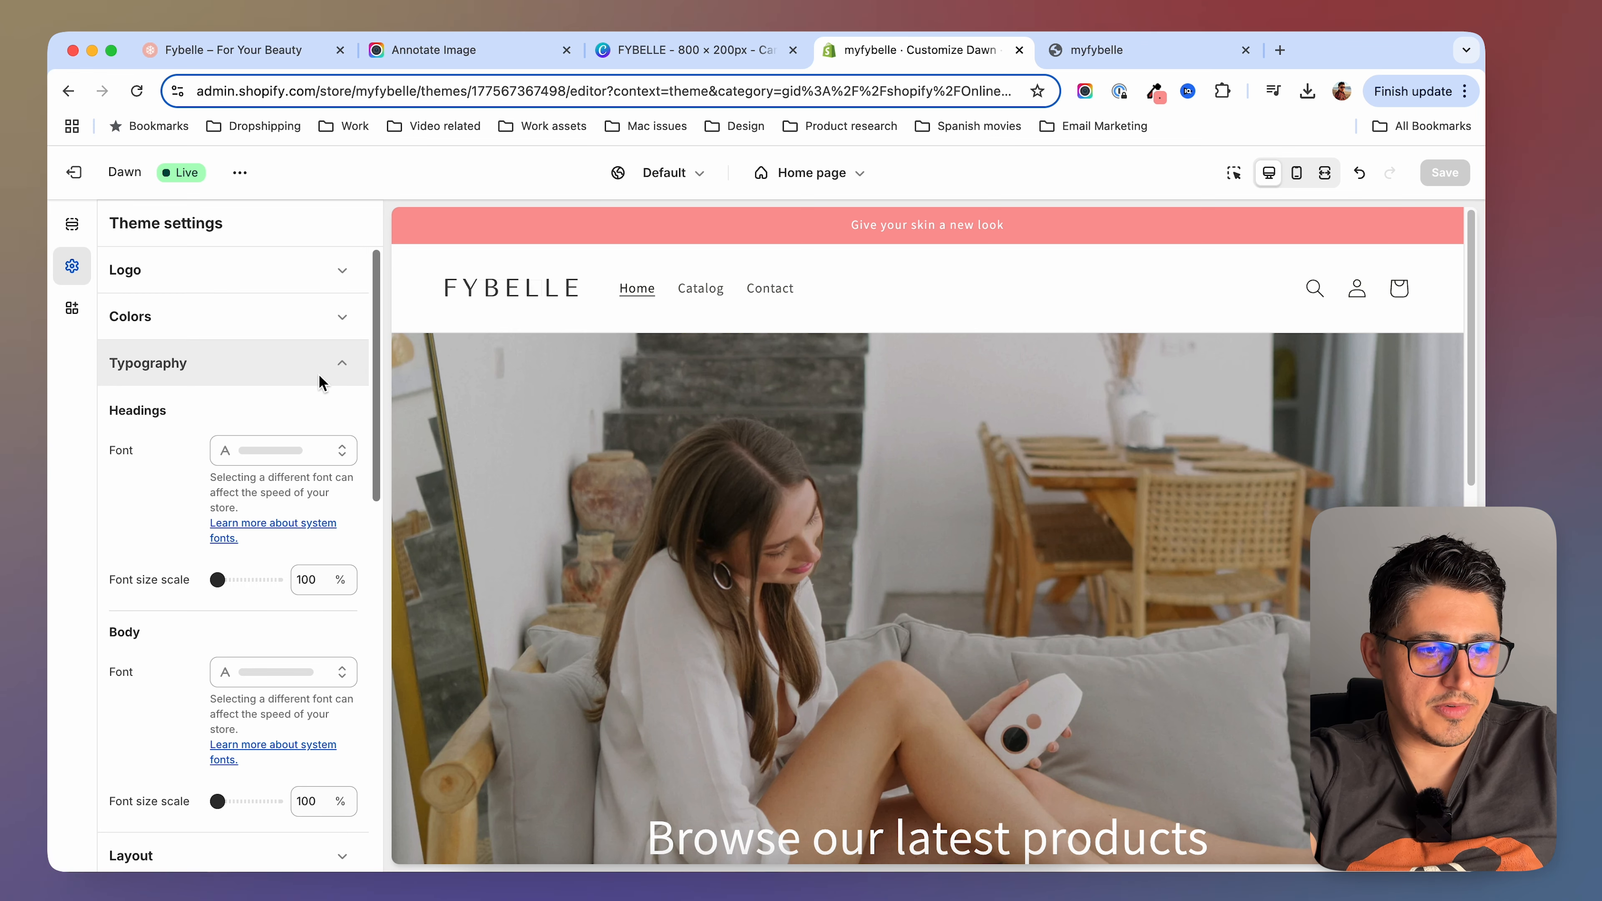
scroll(157, 473, "down", 2)
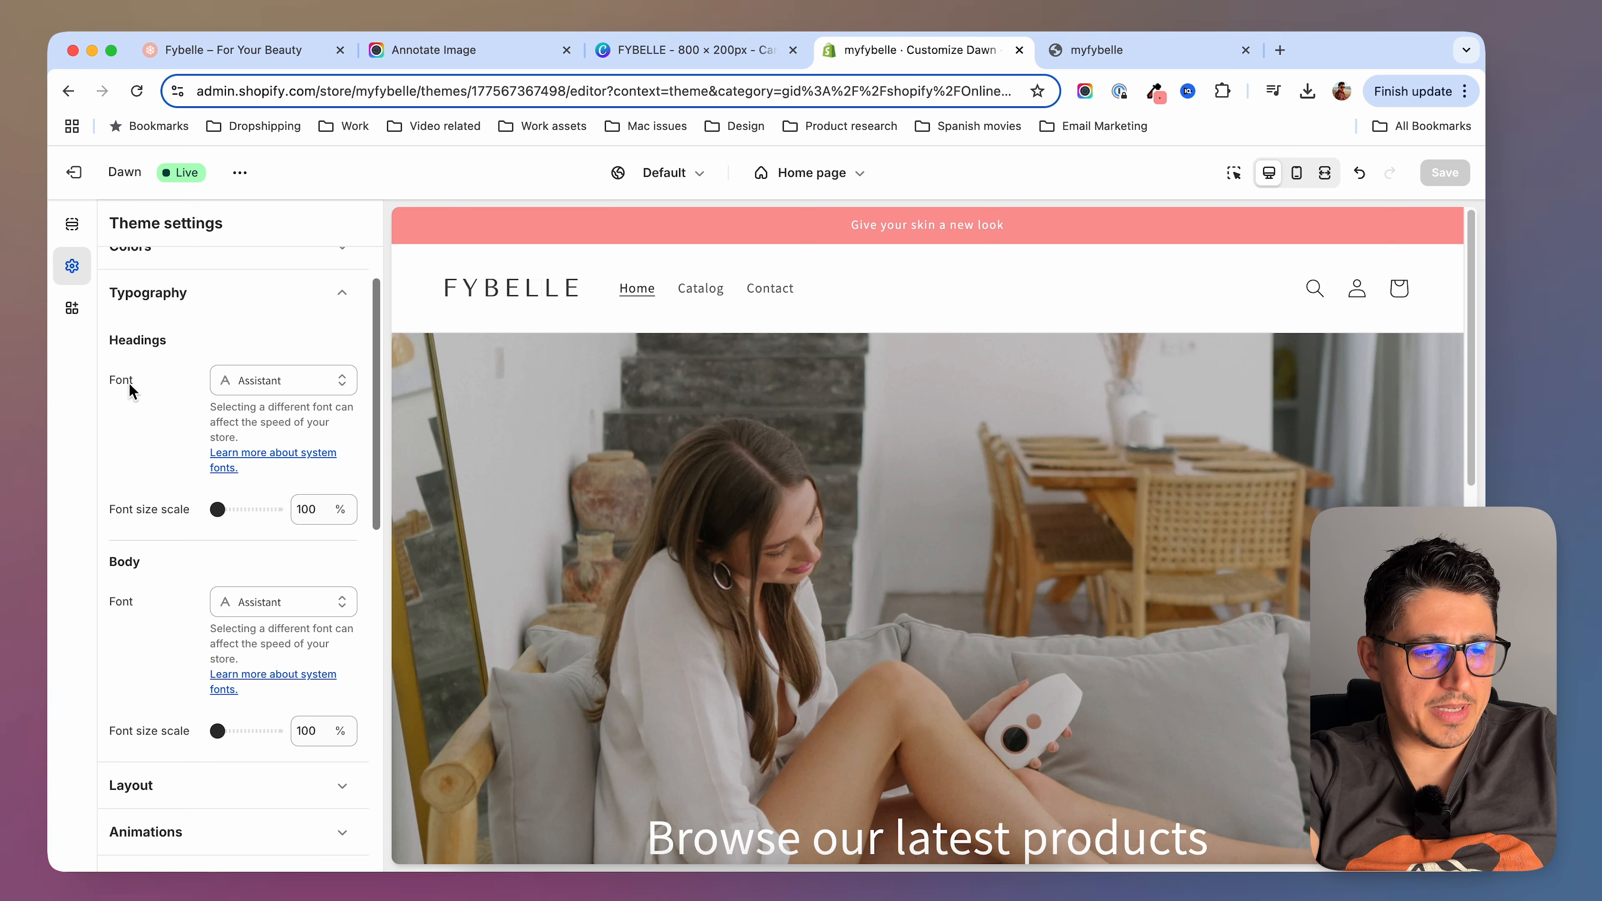
left_click(276, 379)
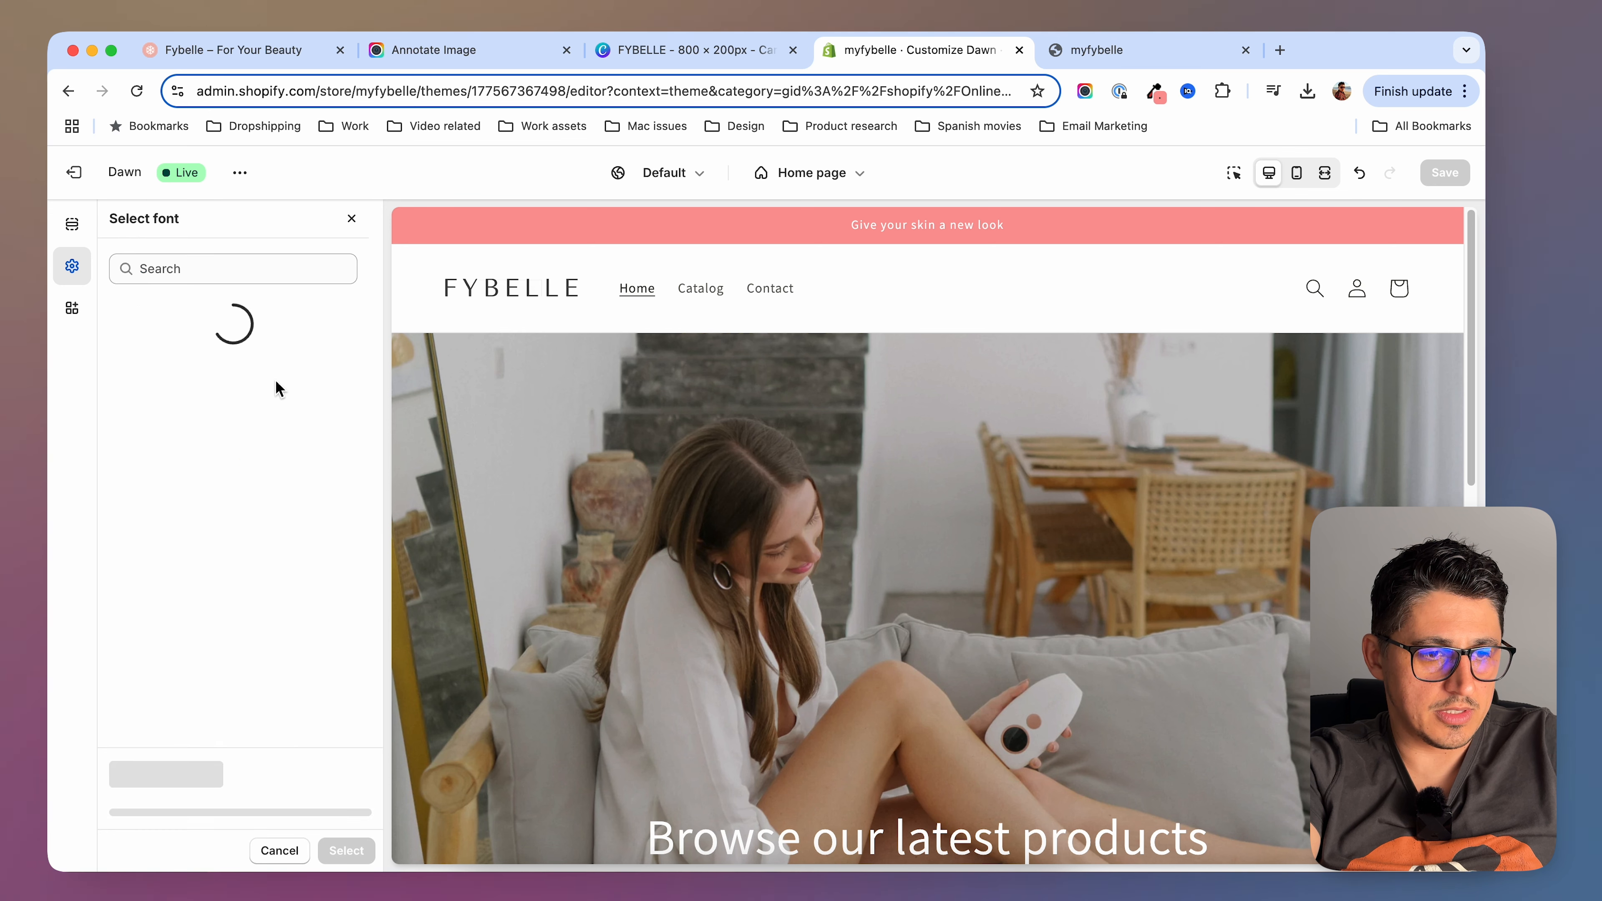
left_click(222, 276)
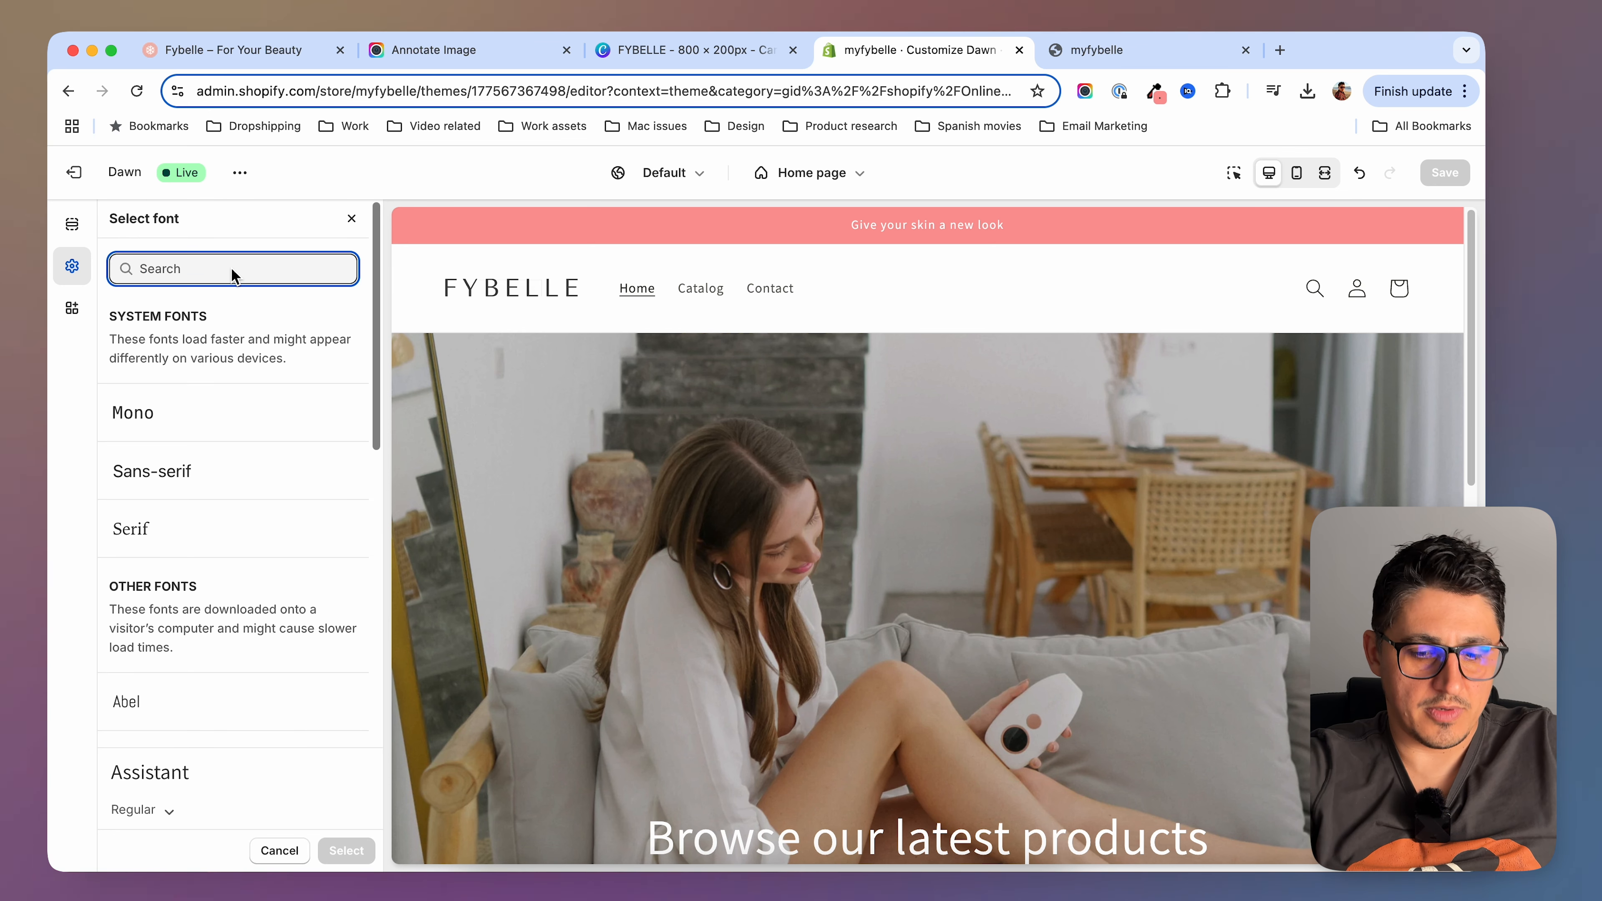
type("pop")
left_click(347, 432)
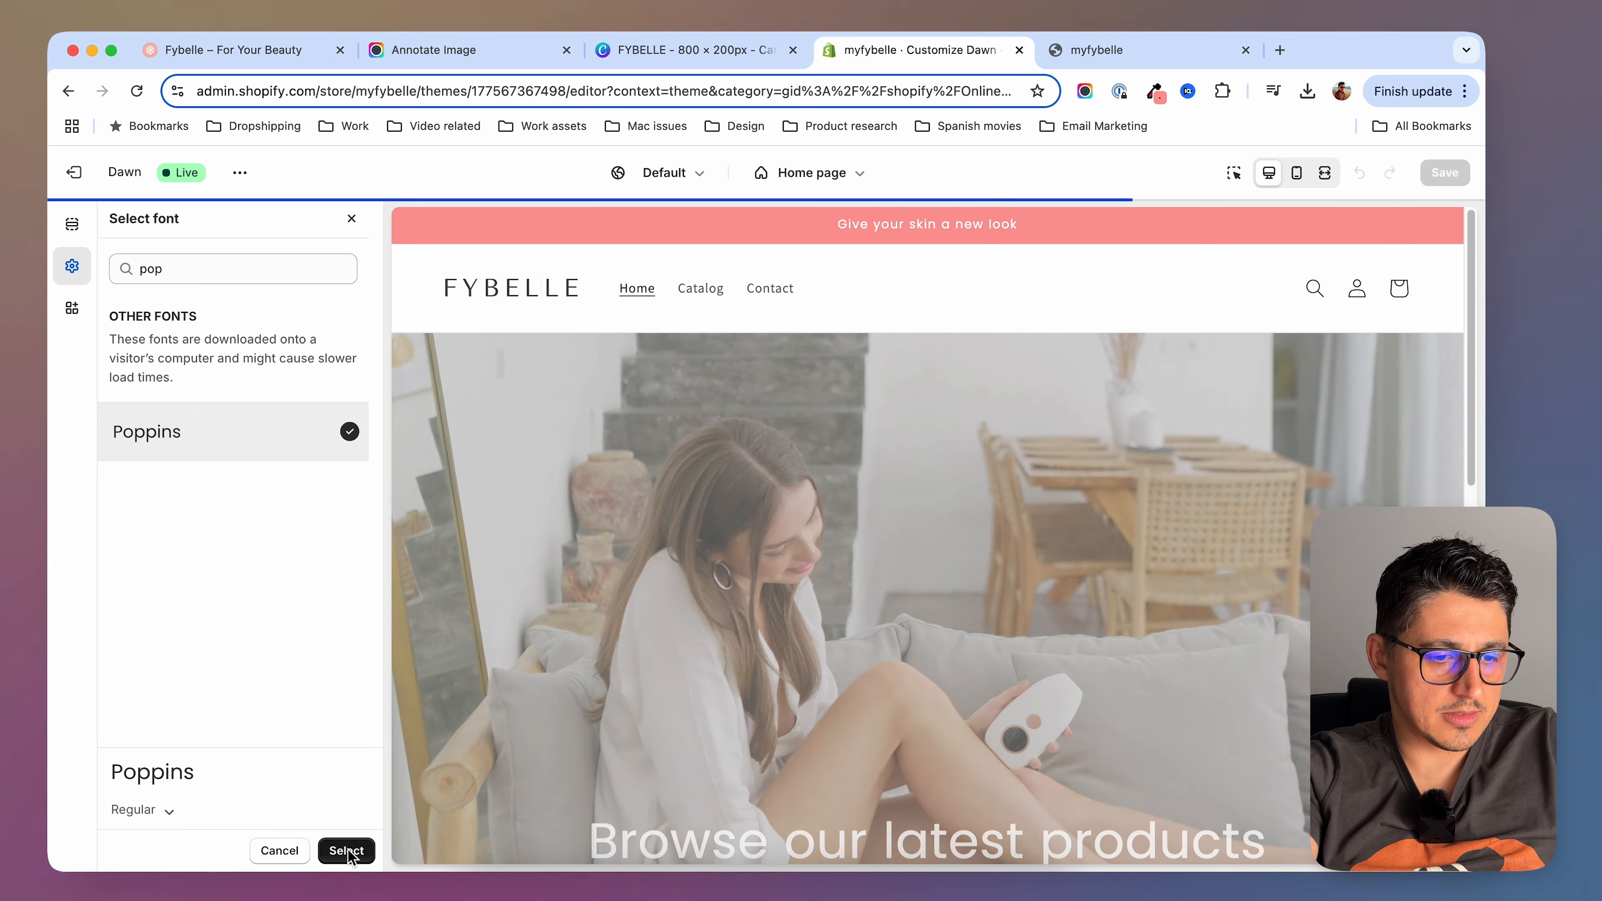
left_click(347, 850)
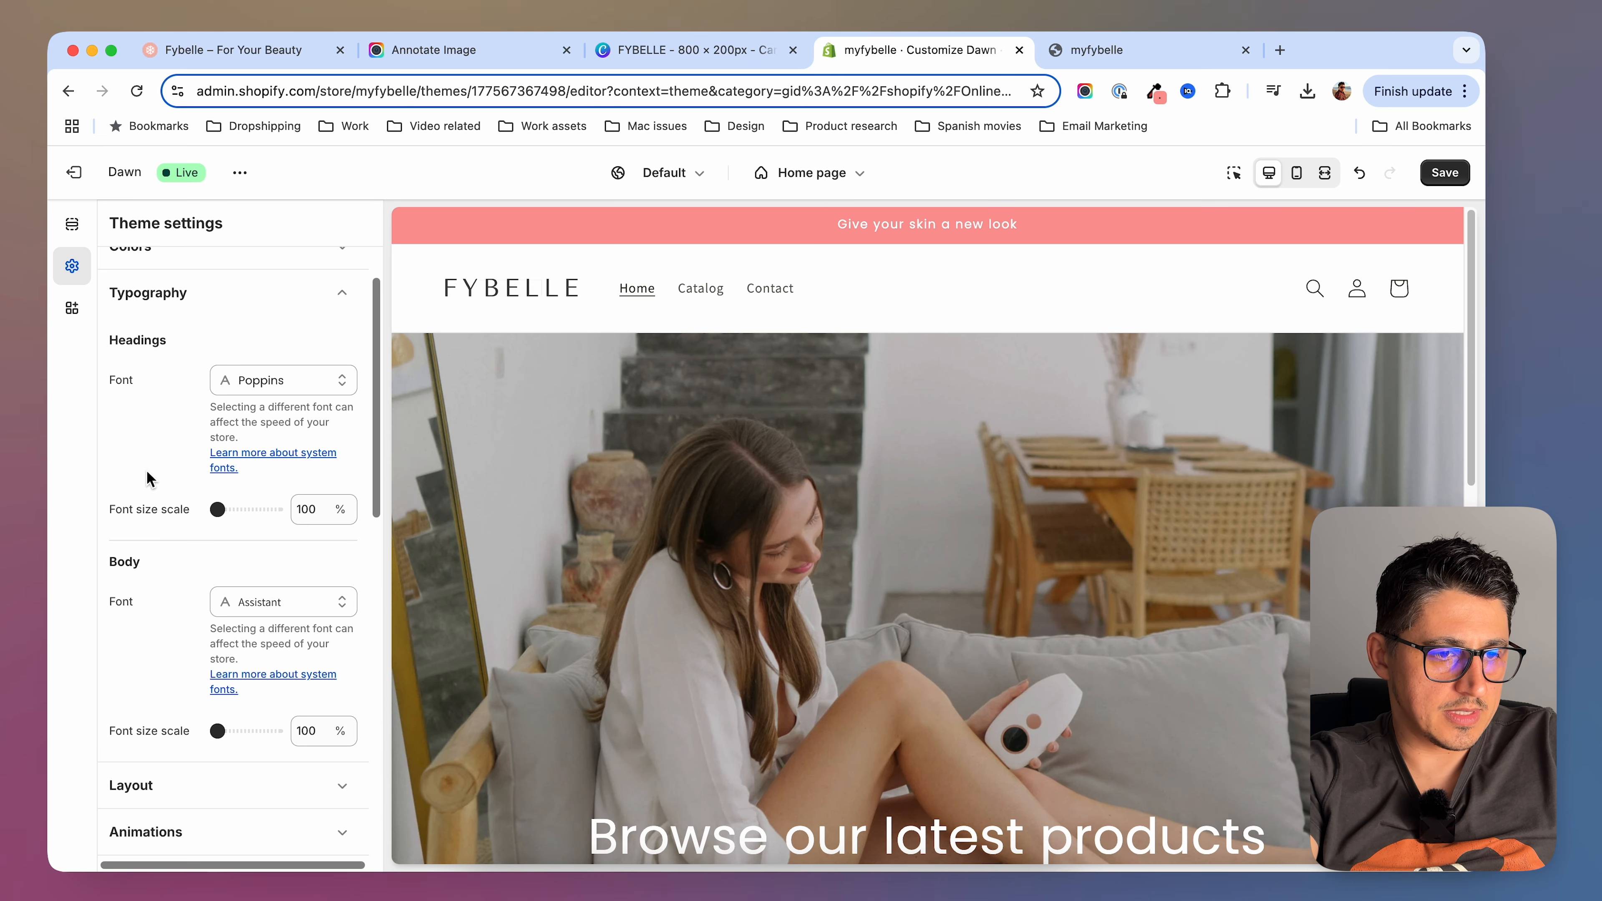
Set the theme's body font to Poppins
left_click(323, 604)
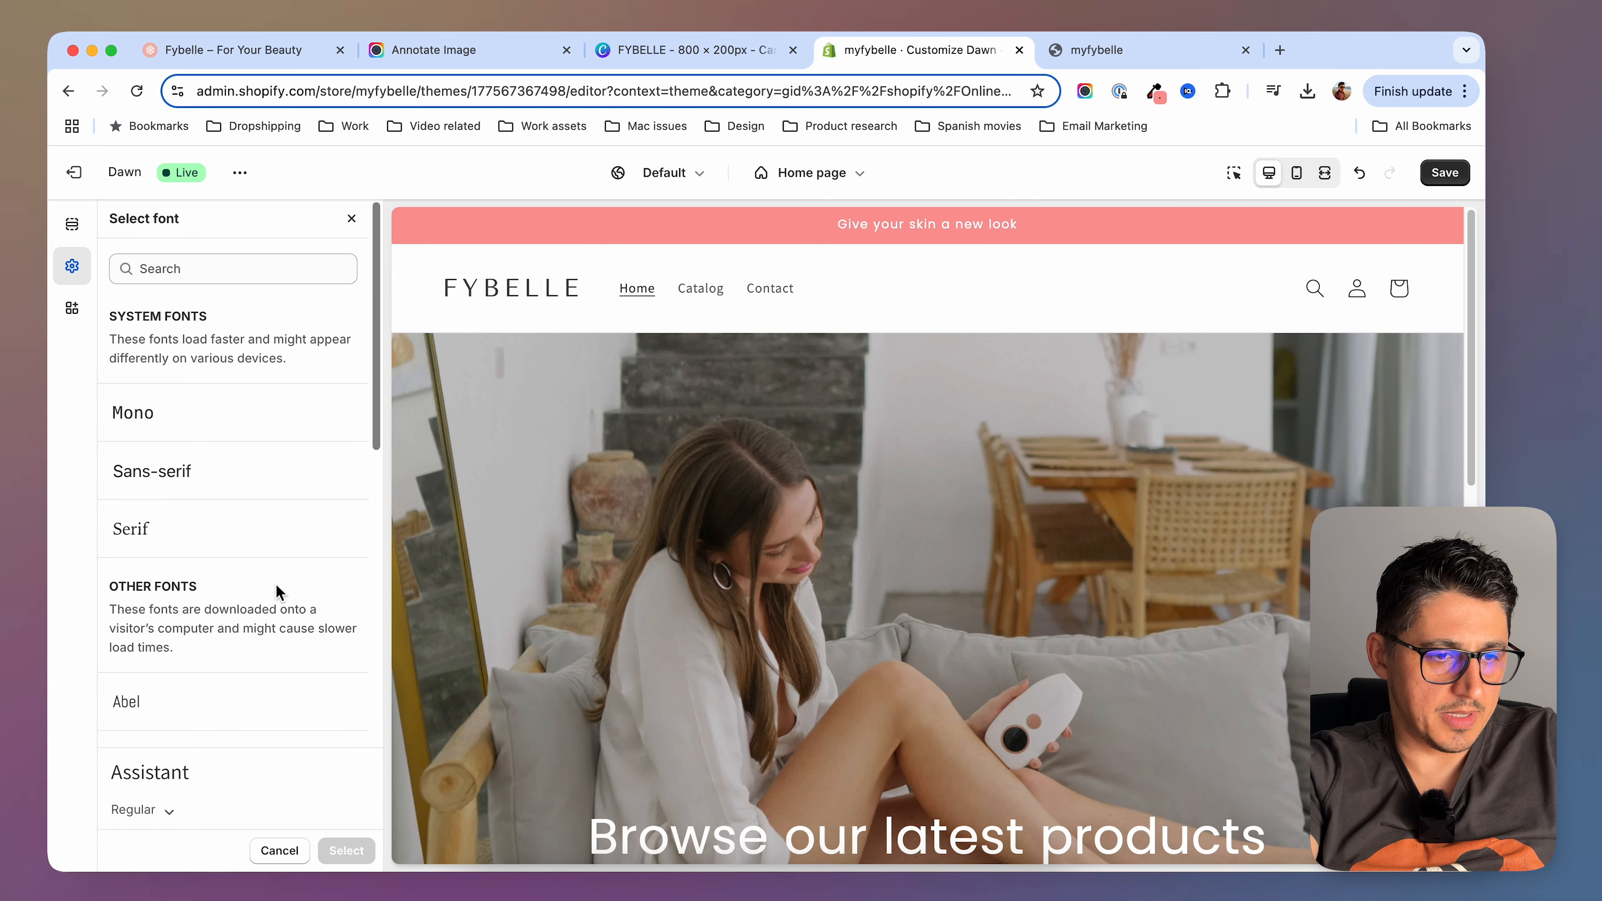
left_click(208, 278)
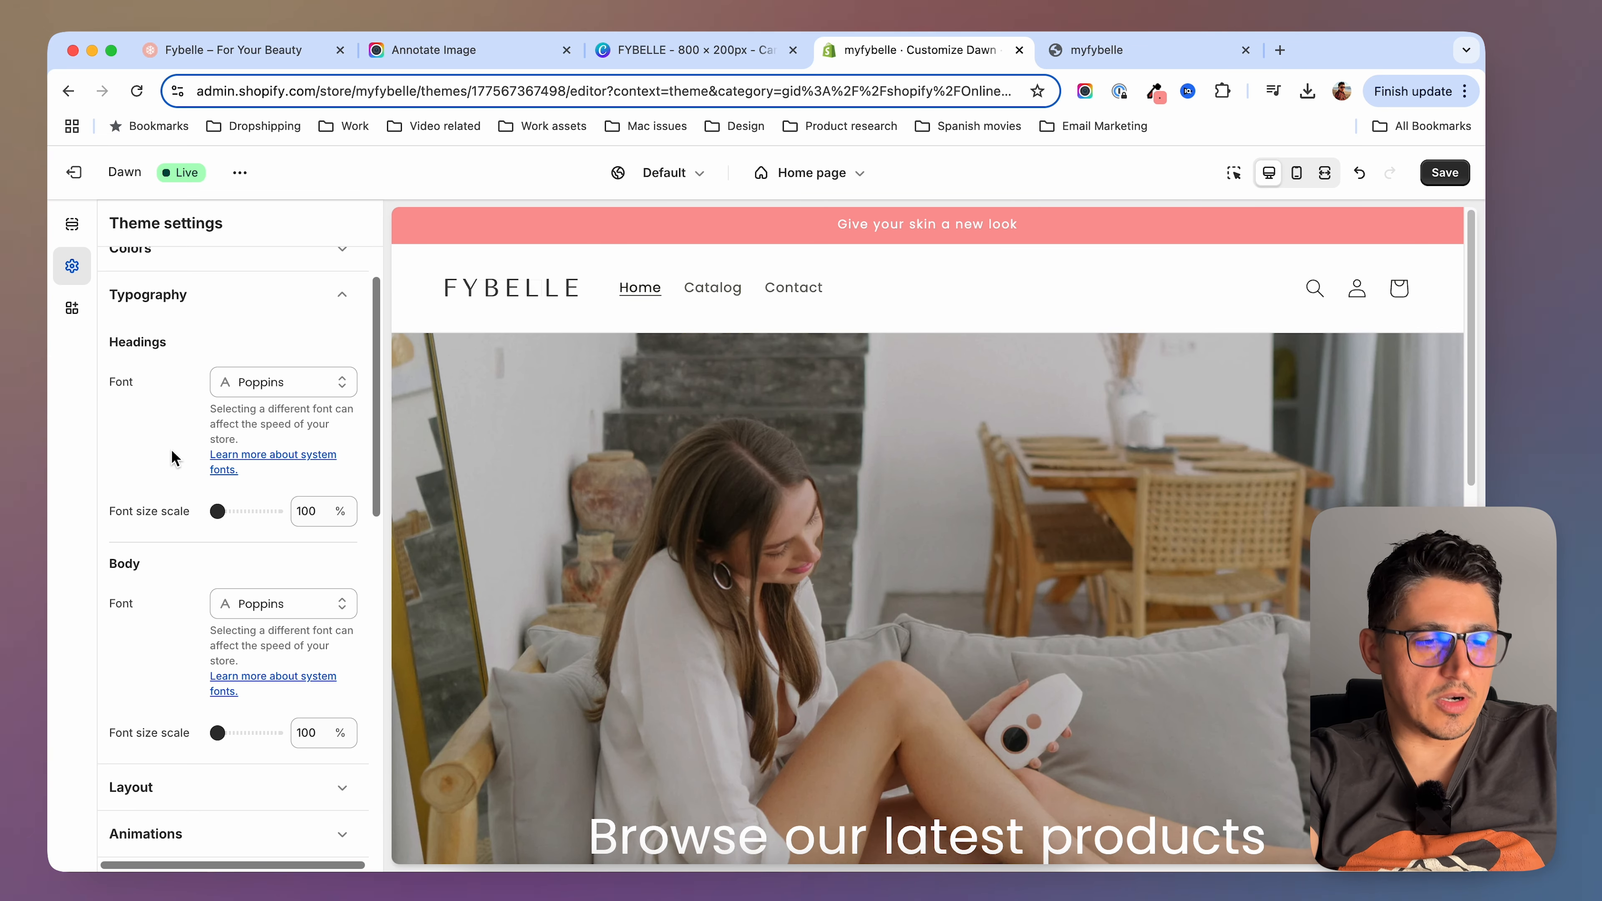
scroll(172, 455, "down", 1)
scroll(172, 454, "down", 1)
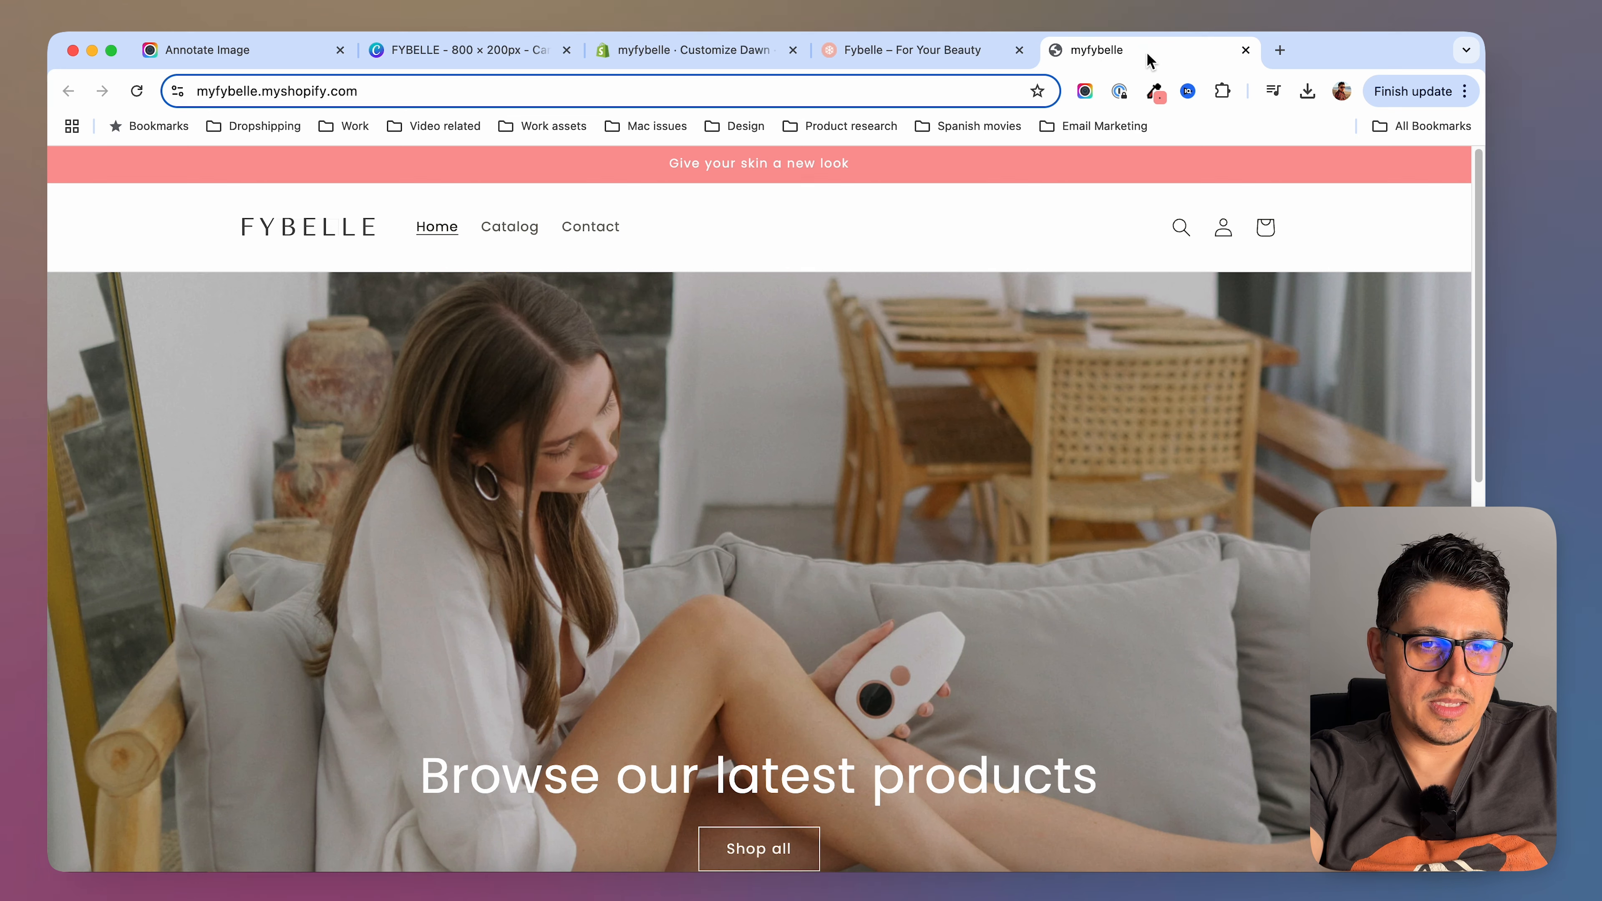
Set the font size scale of both headings and body text to 110% and save the theme
left_click(956, 57)
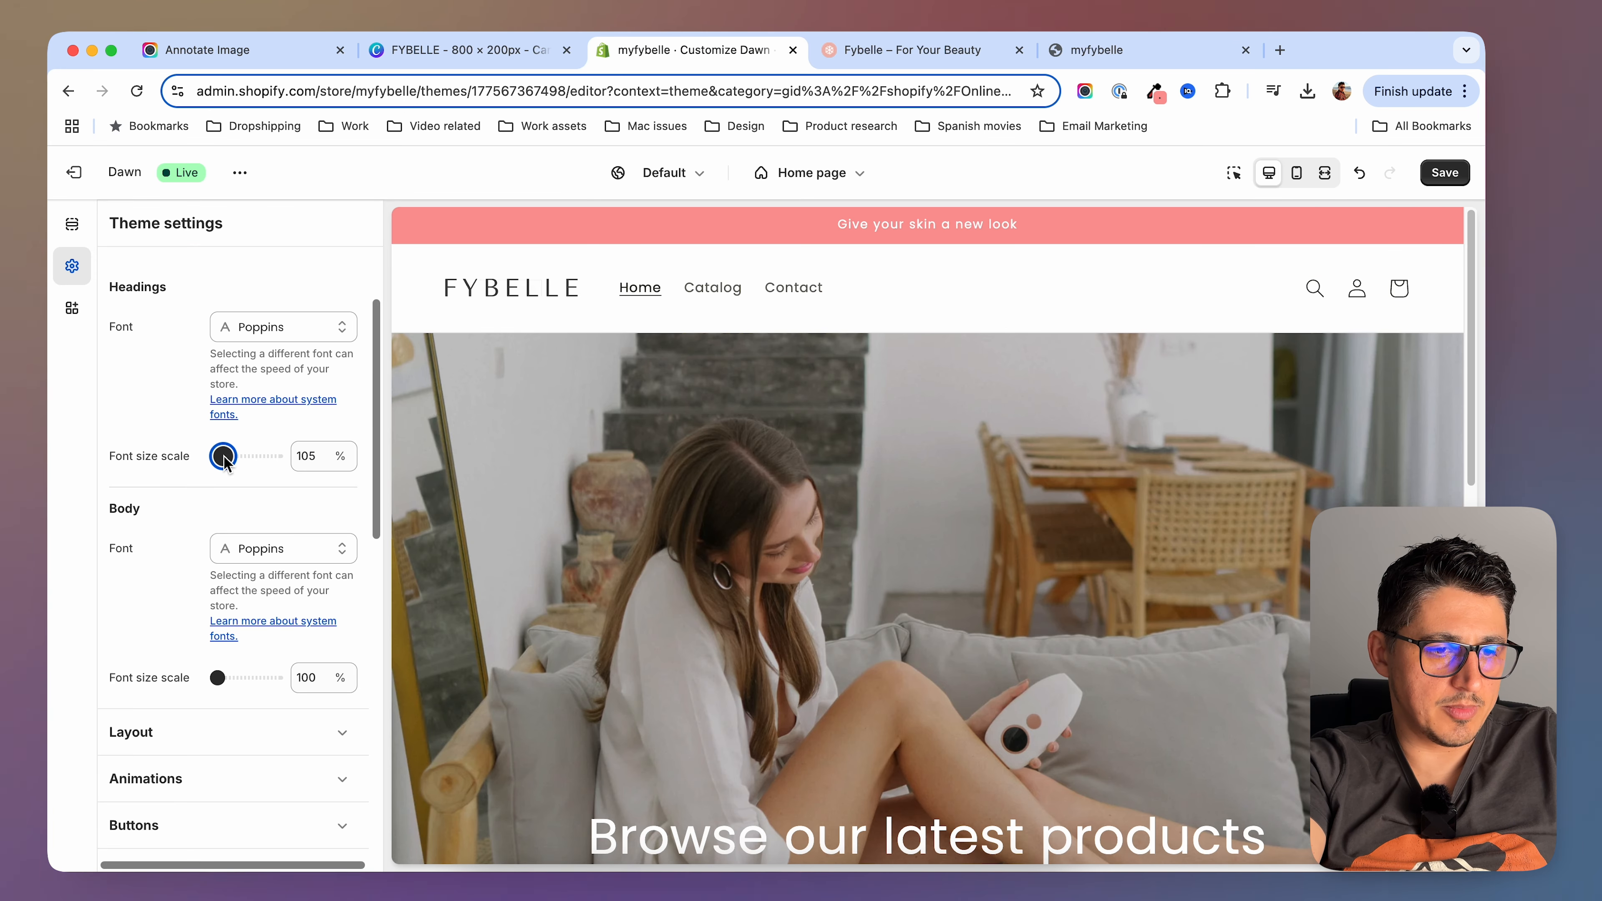
left_click_drag(219, 457, 229, 457)
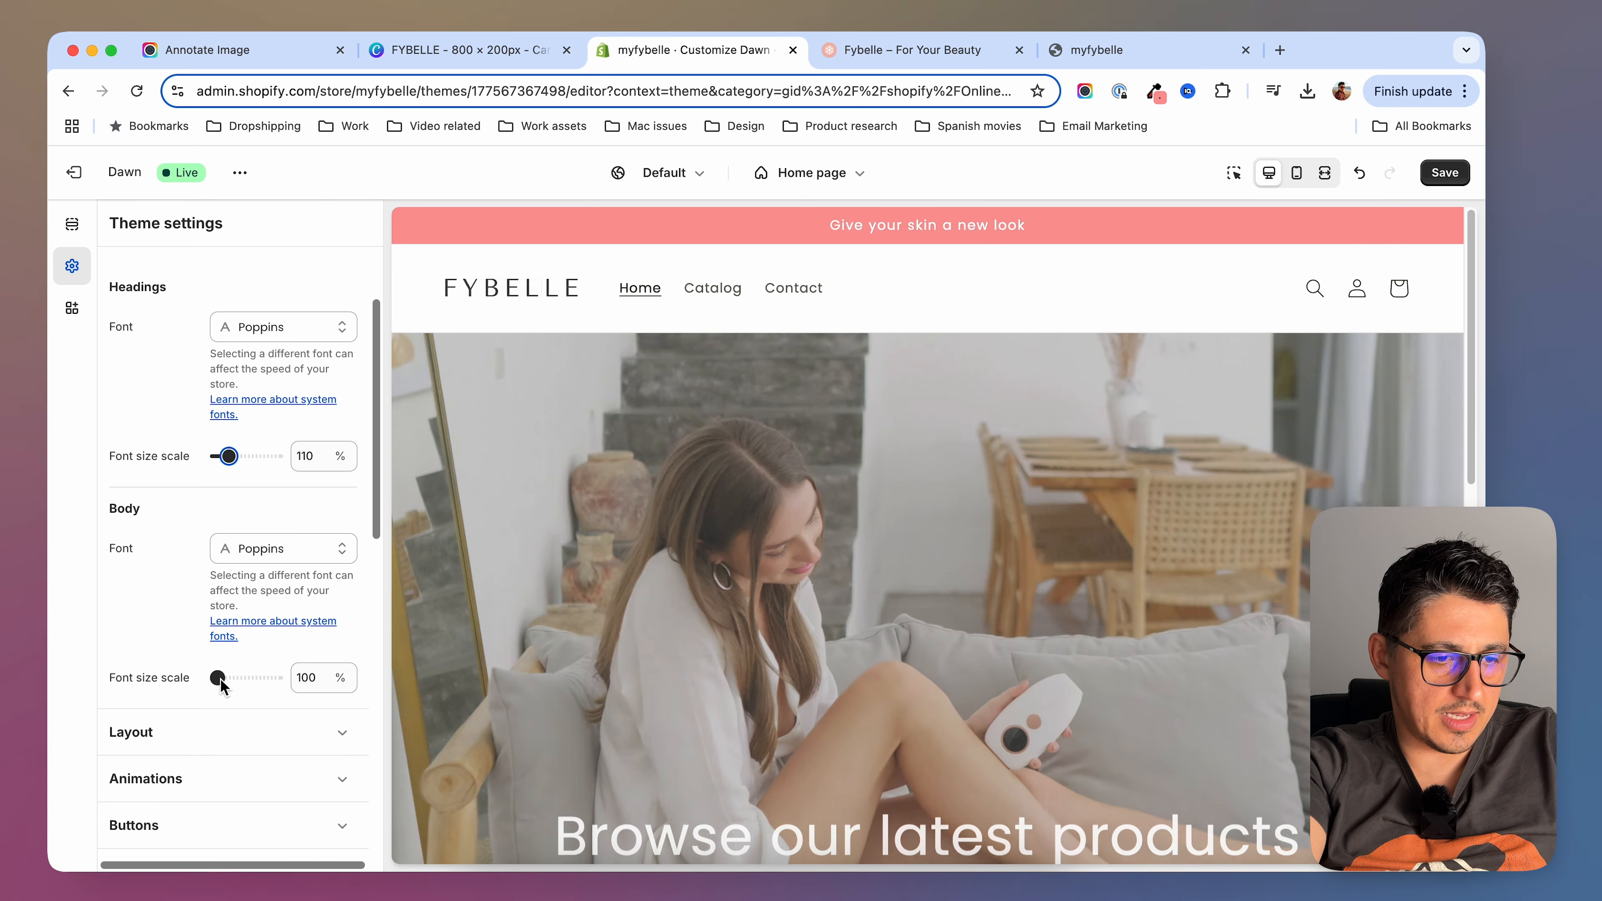
left_click_drag(218, 678, 237, 679)
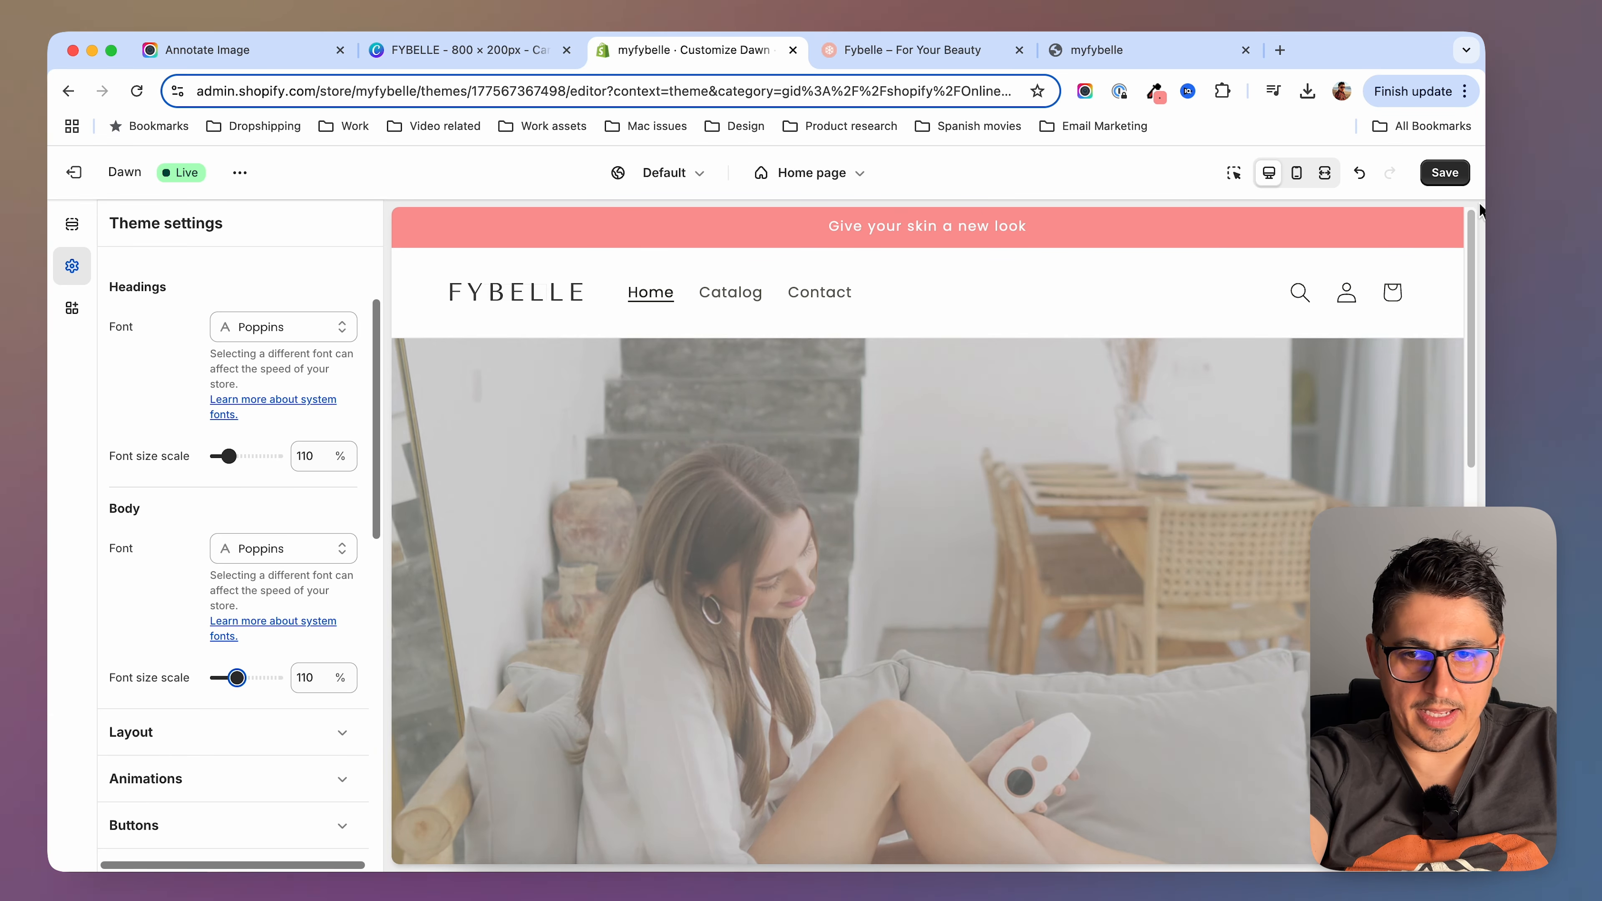
left_click(1444, 172)
Reload the live storefront to check the saved typography and return to the theme editor's home page sections
scroll(927, 537, "down", 1)
left_click(72, 224)
left_click(1098, 51)
key("super+r")
left_click(610, 56)
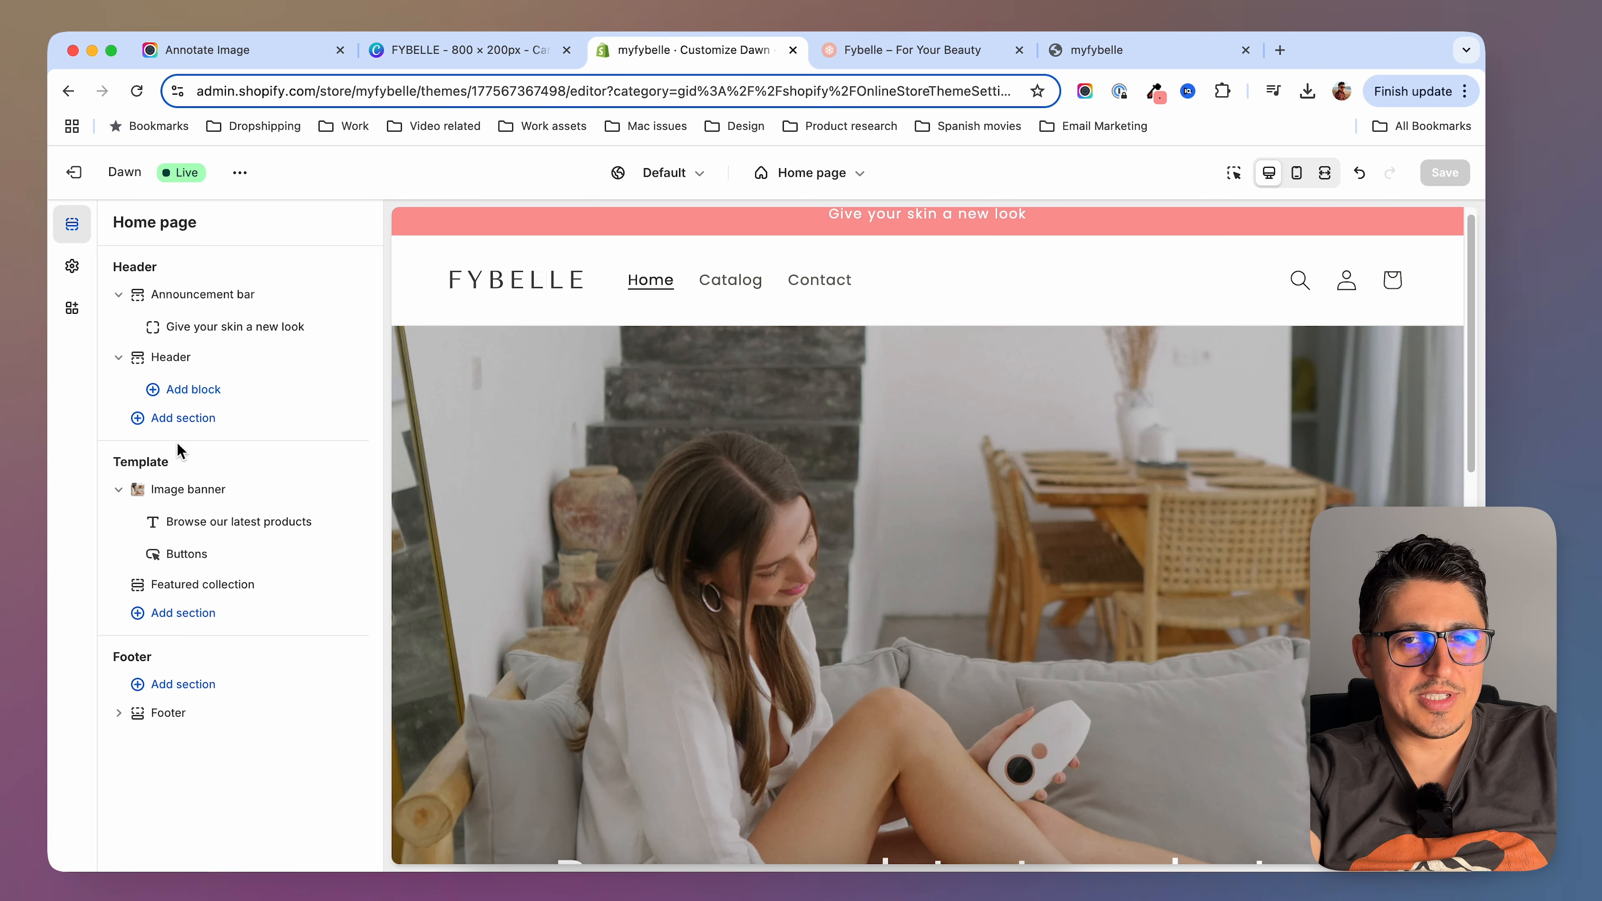
Try the header's desktop logo position at Top left and Top center, and set it to Middle center
left_click(169, 359)
left_click(286, 278)
left_click(271, 237)
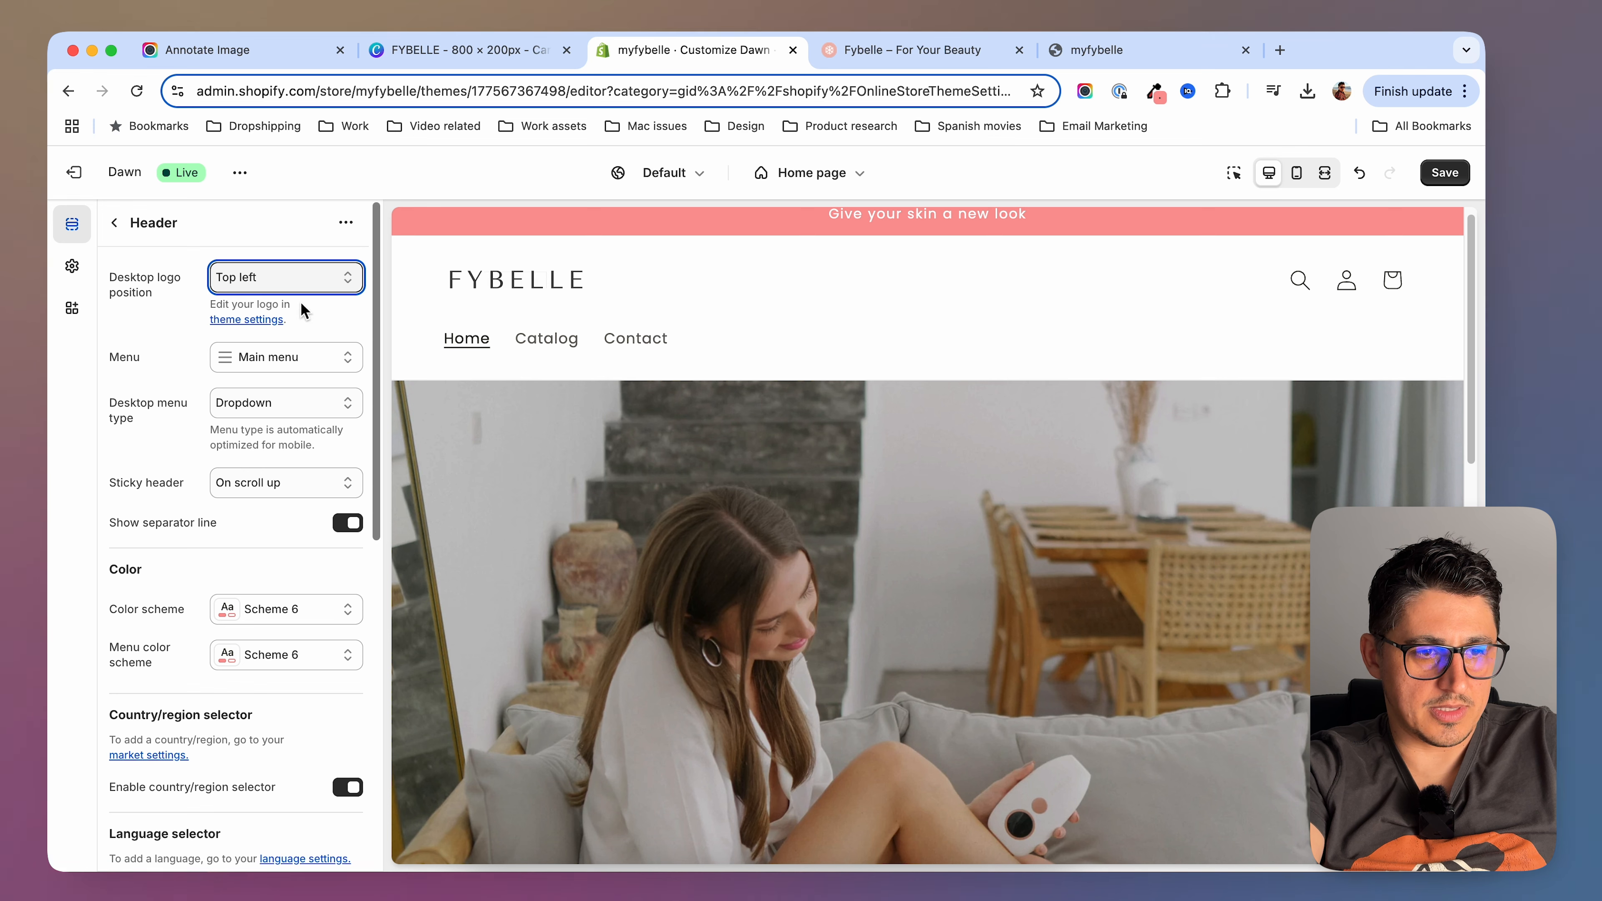
left_click(292, 277)
left_click(281, 302)
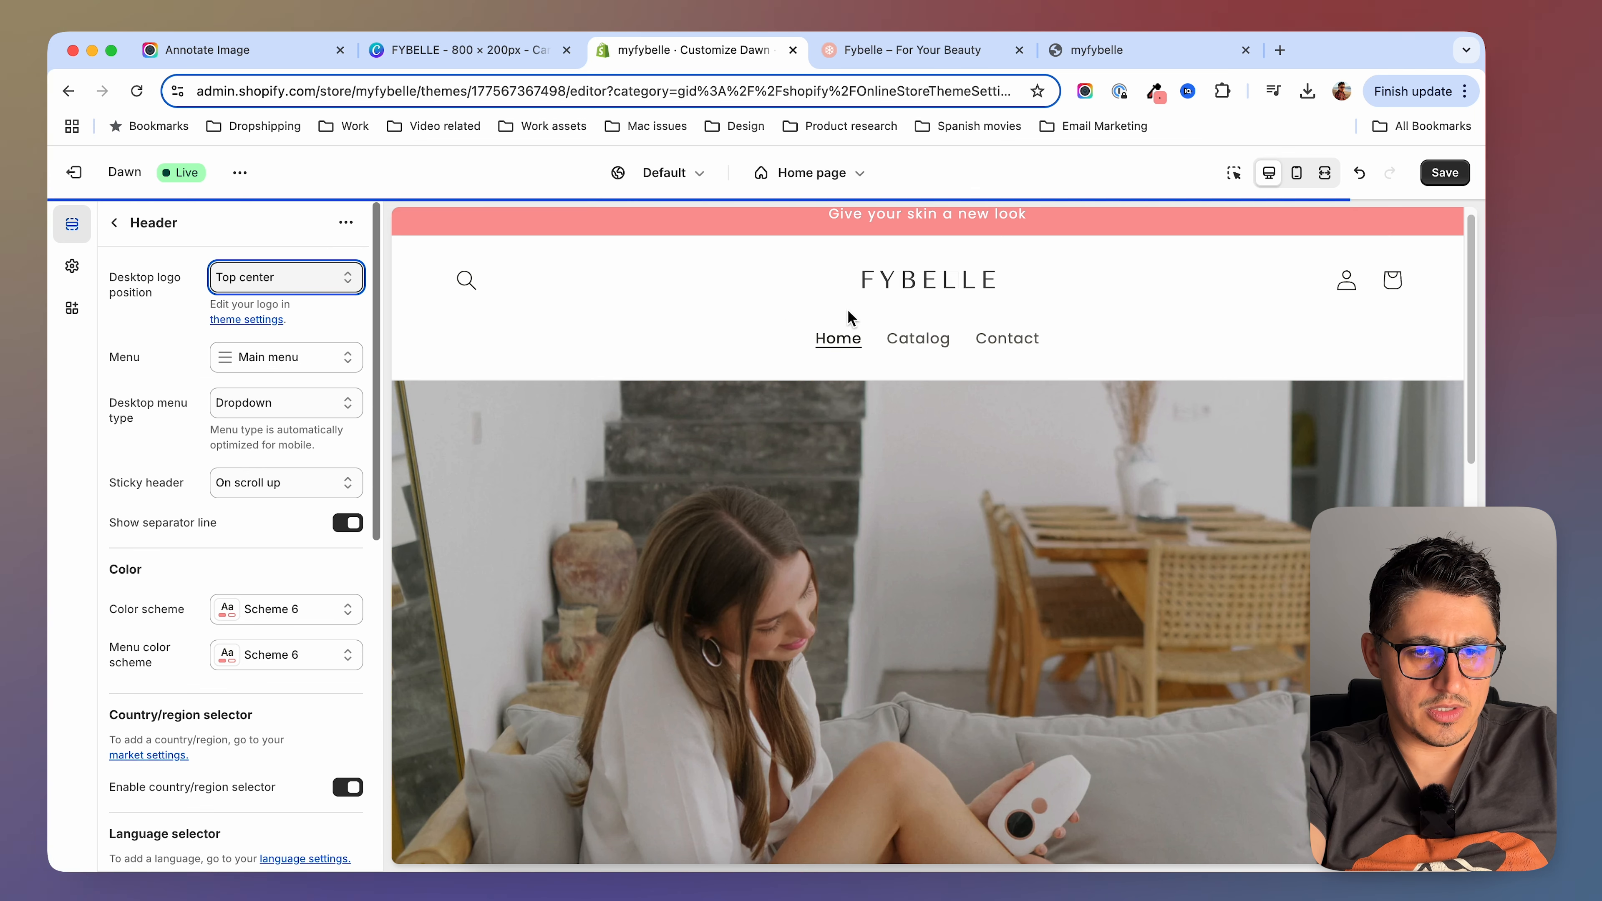
left_click(273, 282)
left_click(277, 323)
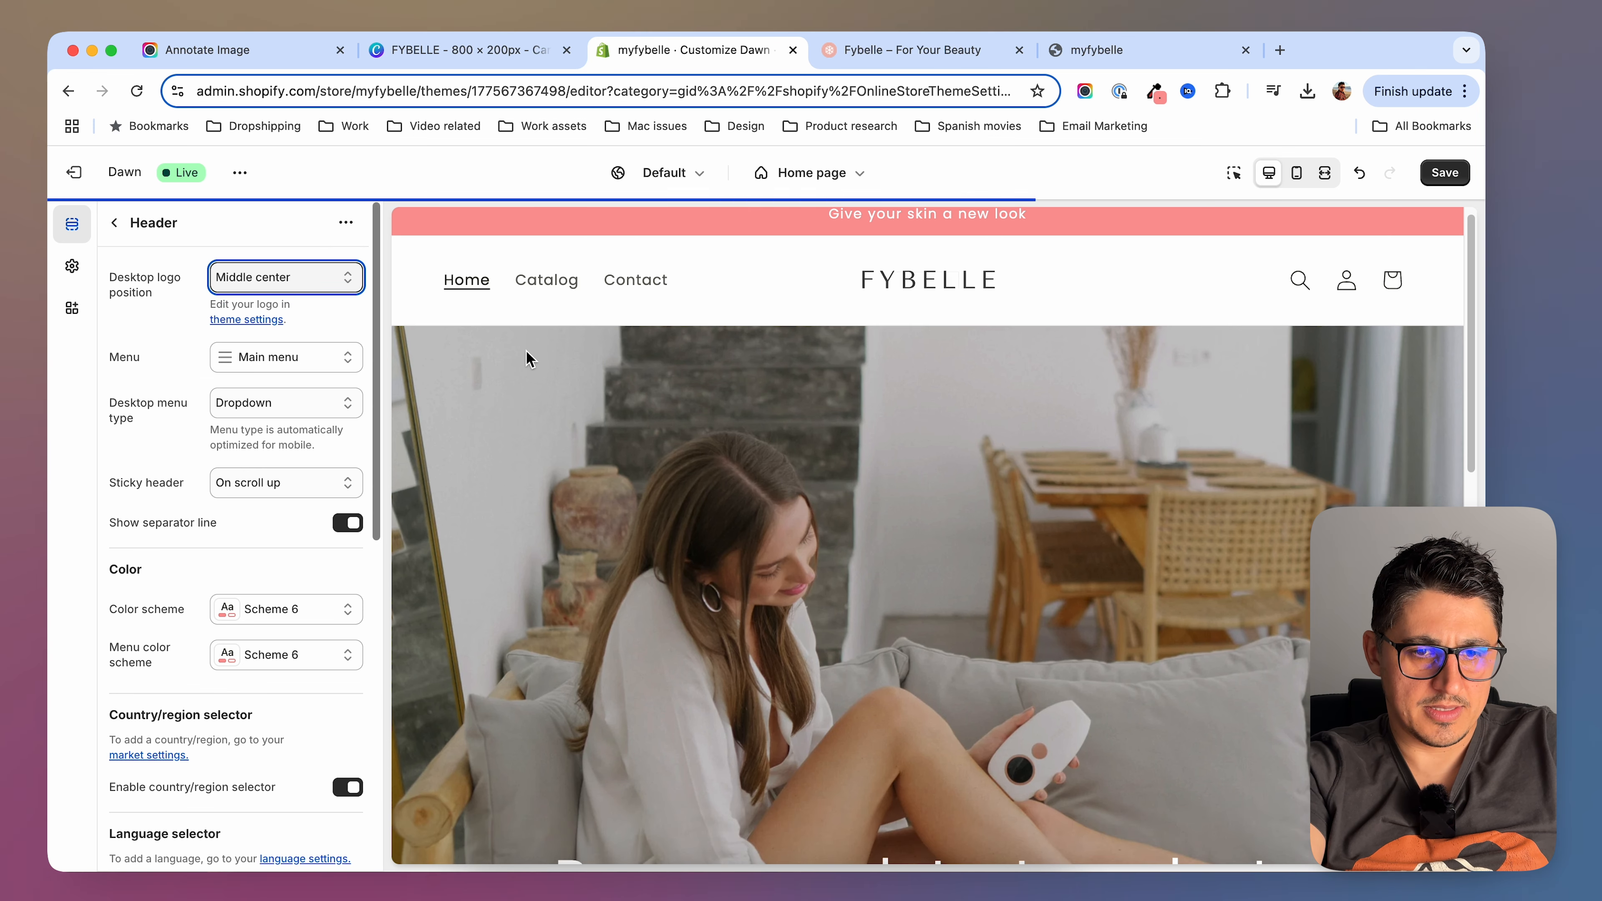
Compare the header layout in the theme editor with the original Fybelle site and the live storefront
key("ctrl+Tab")
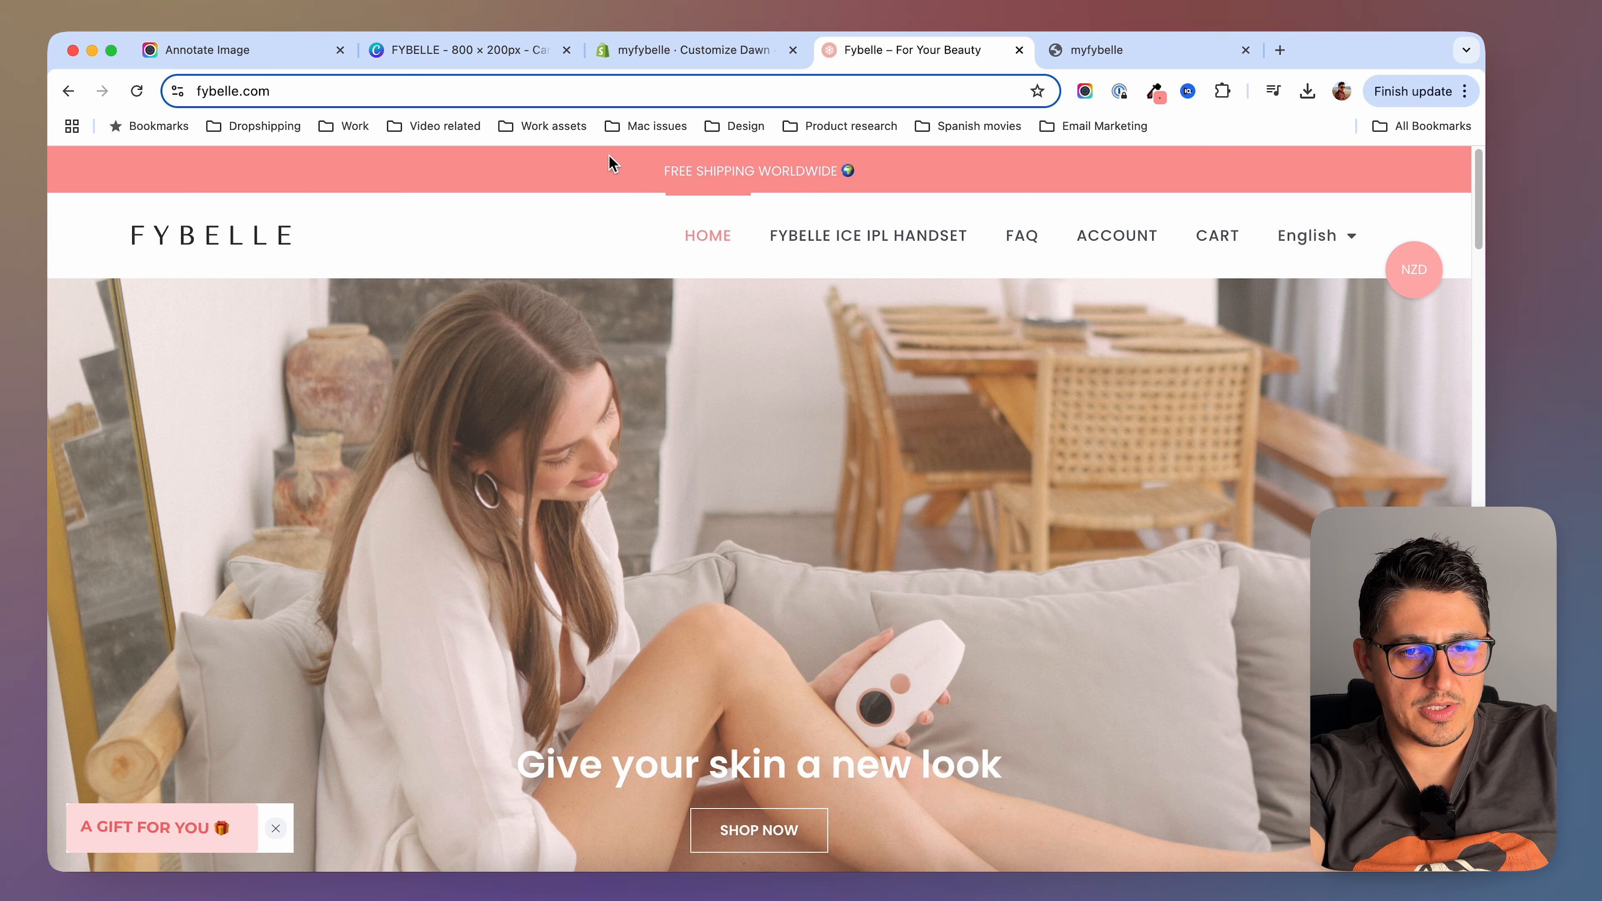
left_click(1096, 45)
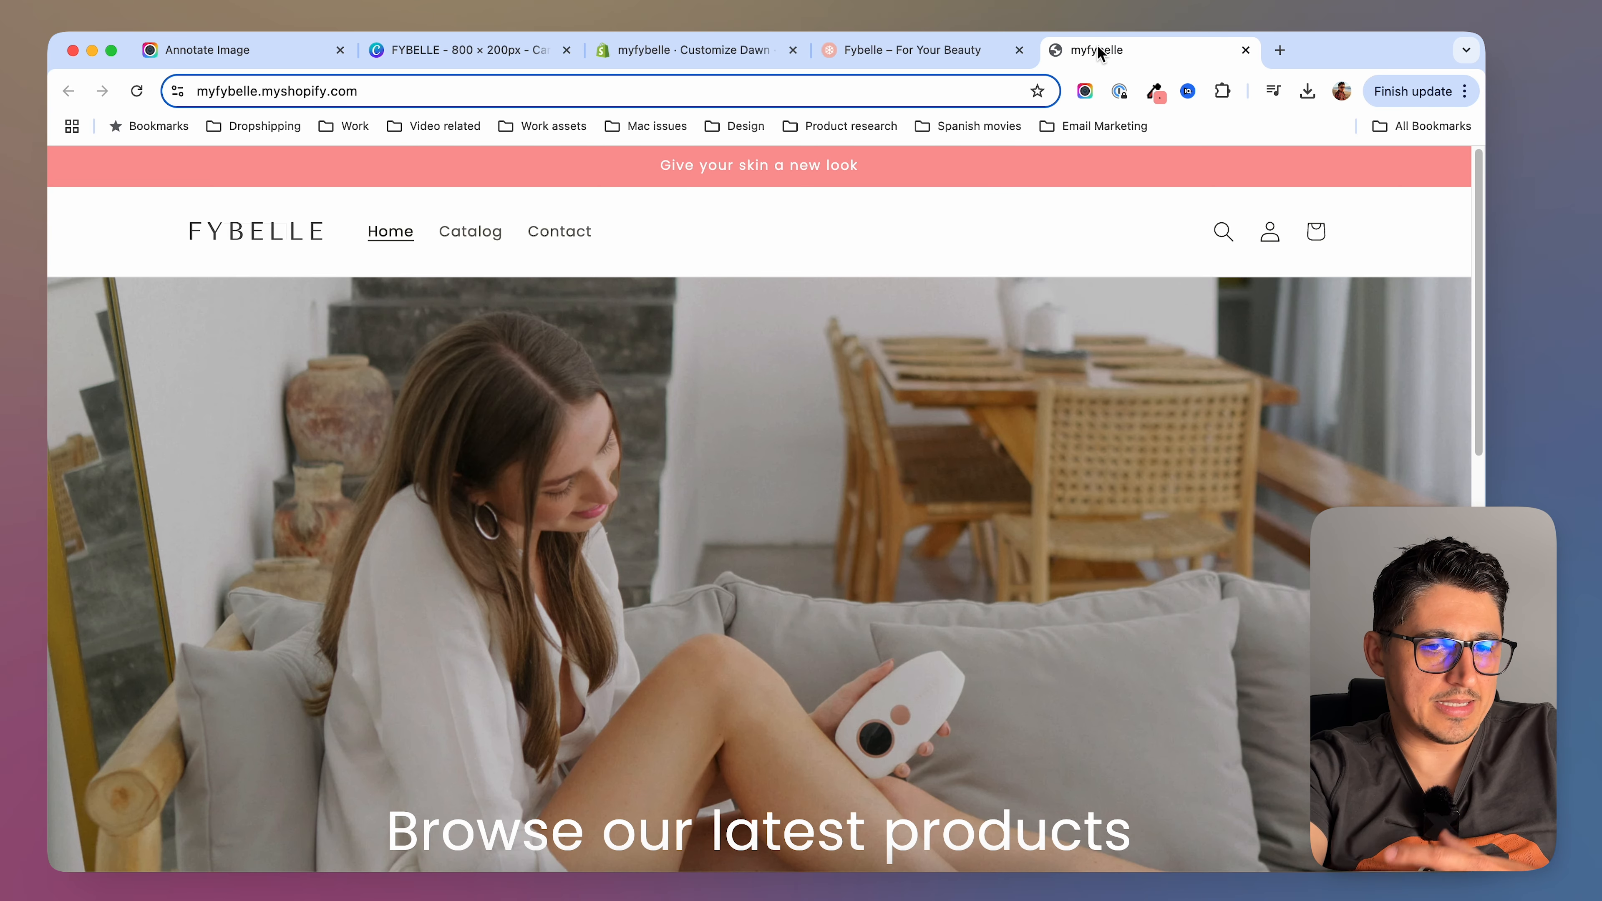
left_click(701, 55)
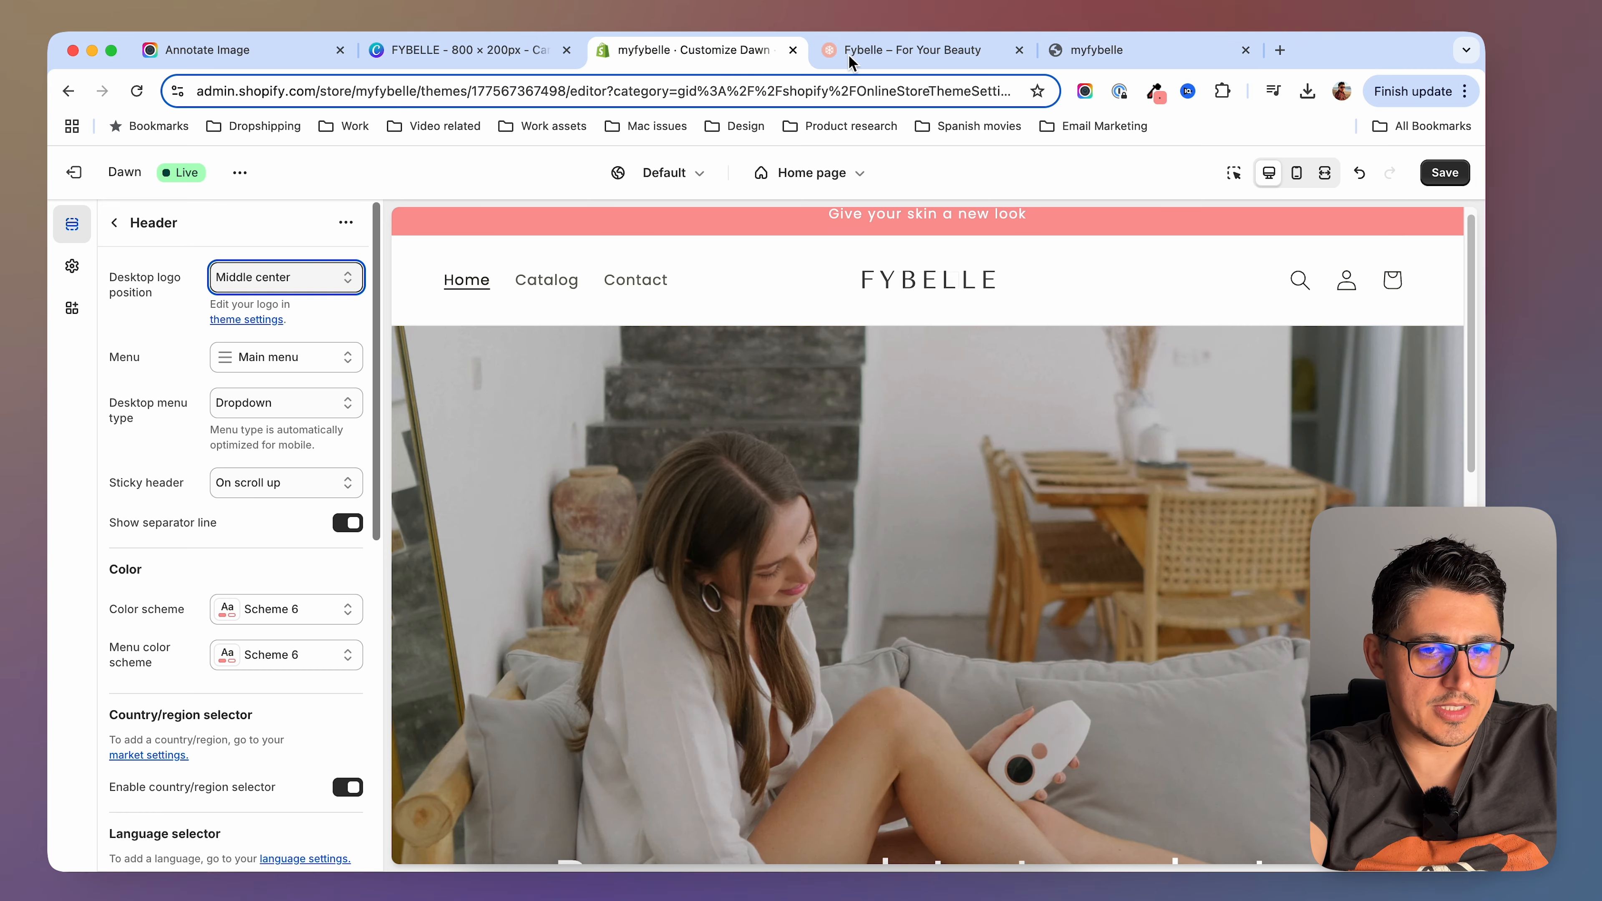
left_click(1147, 57)
left_click(694, 50)
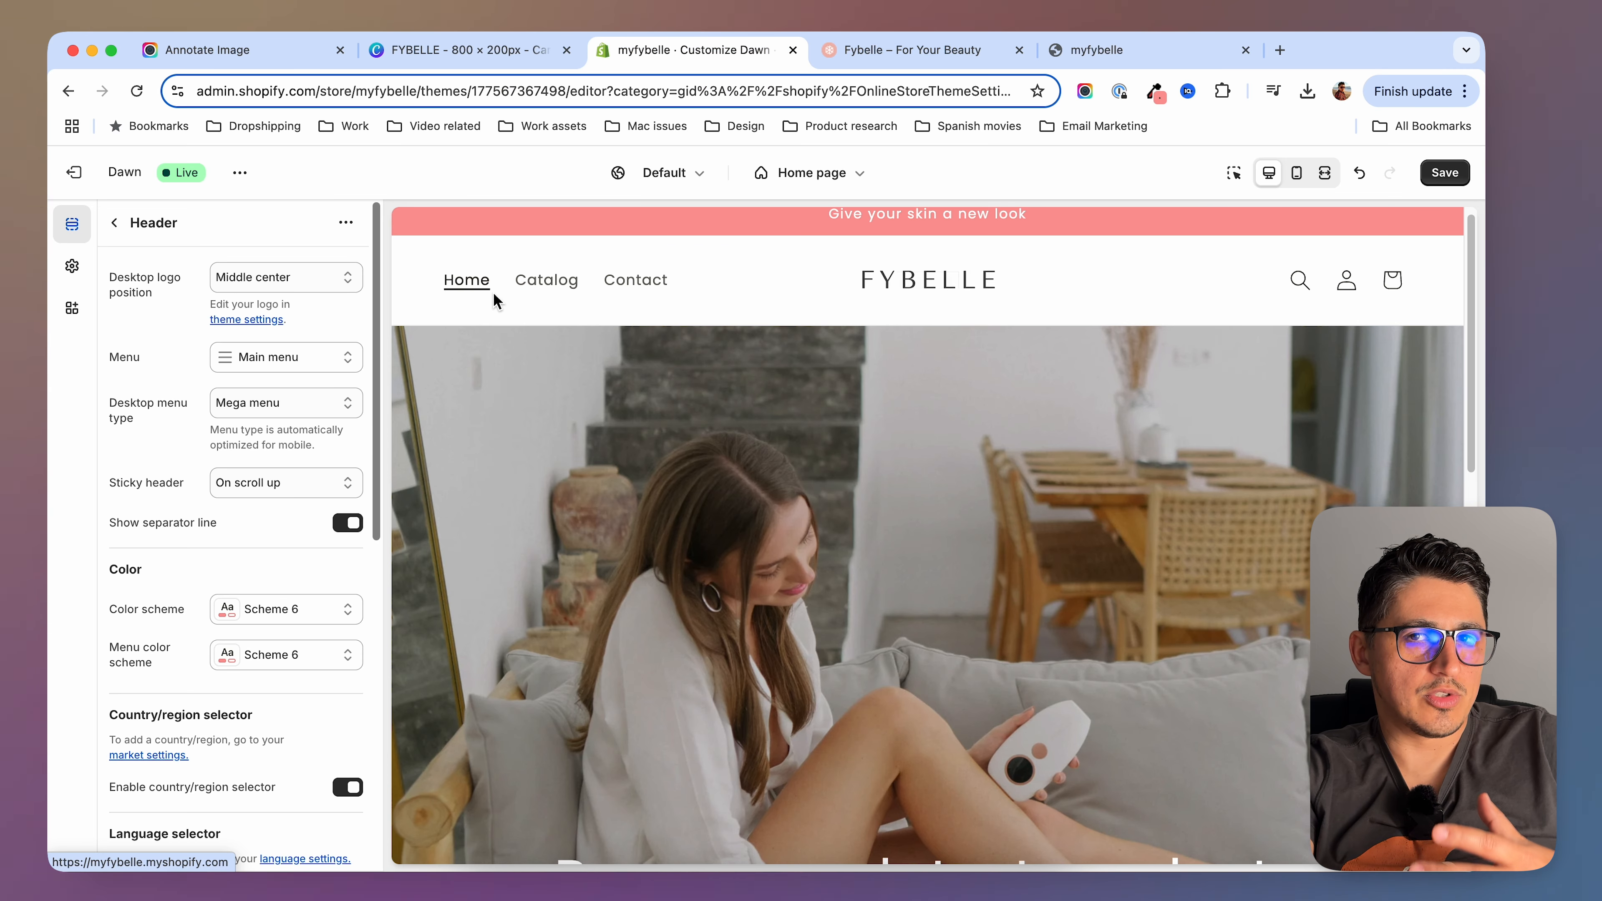
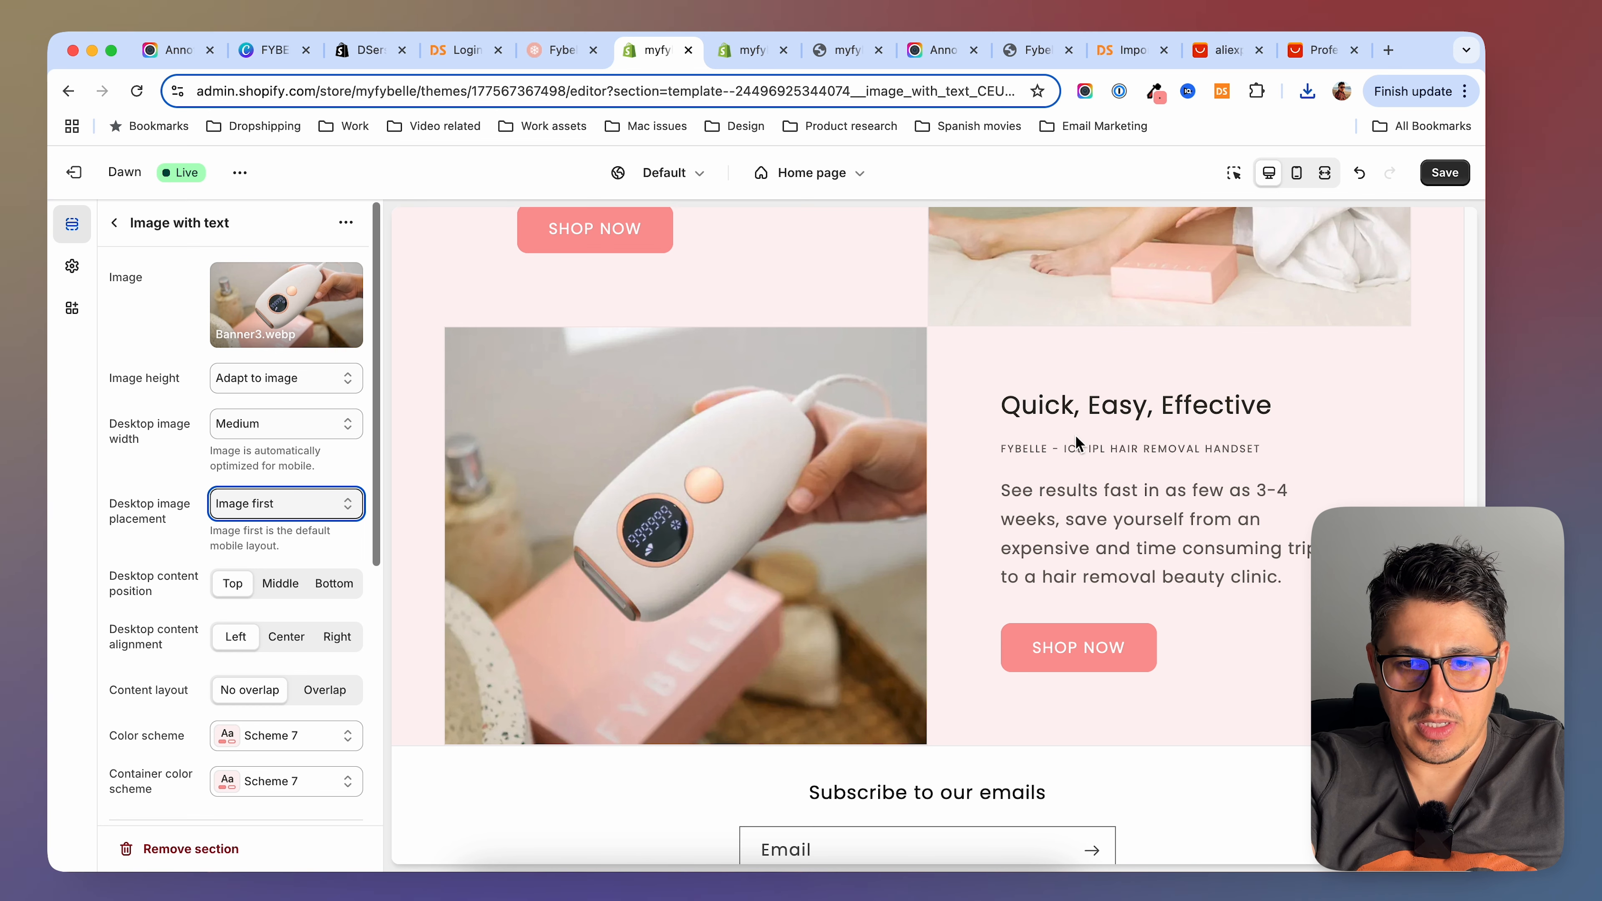
Change the heading of the second image-with-text section to "Painless Treatment"
left_click(114, 222)
scroll(214, 670, "down", 1)
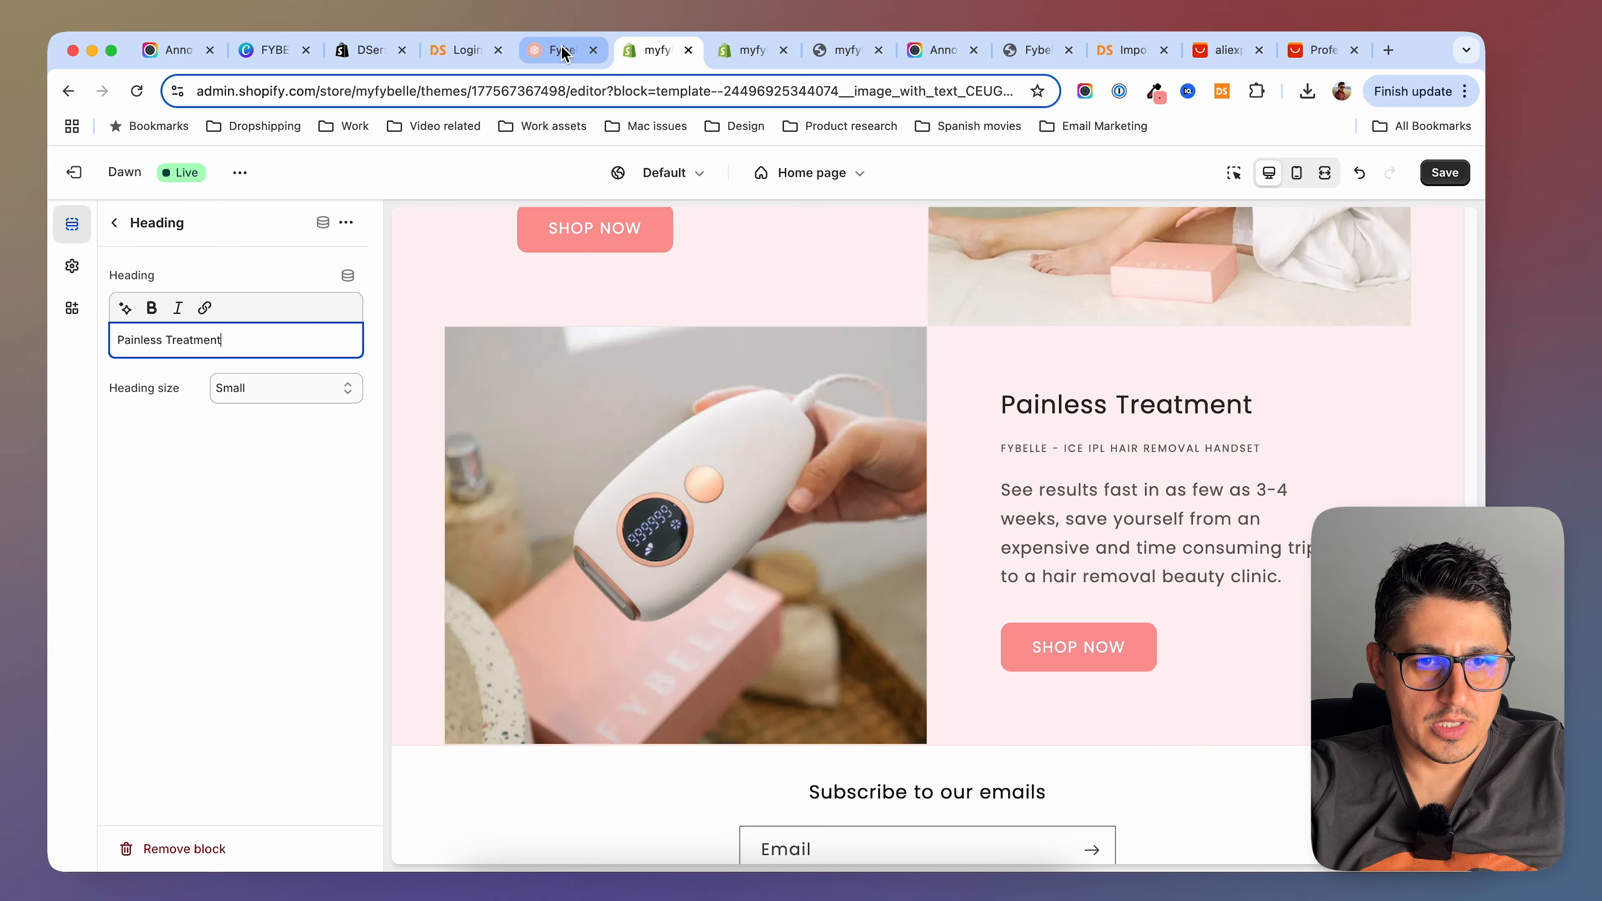
Replace the second image-with-text section's paragraph with the original site's Painless Treatment description and remove its caption block
left_click(552, 50)
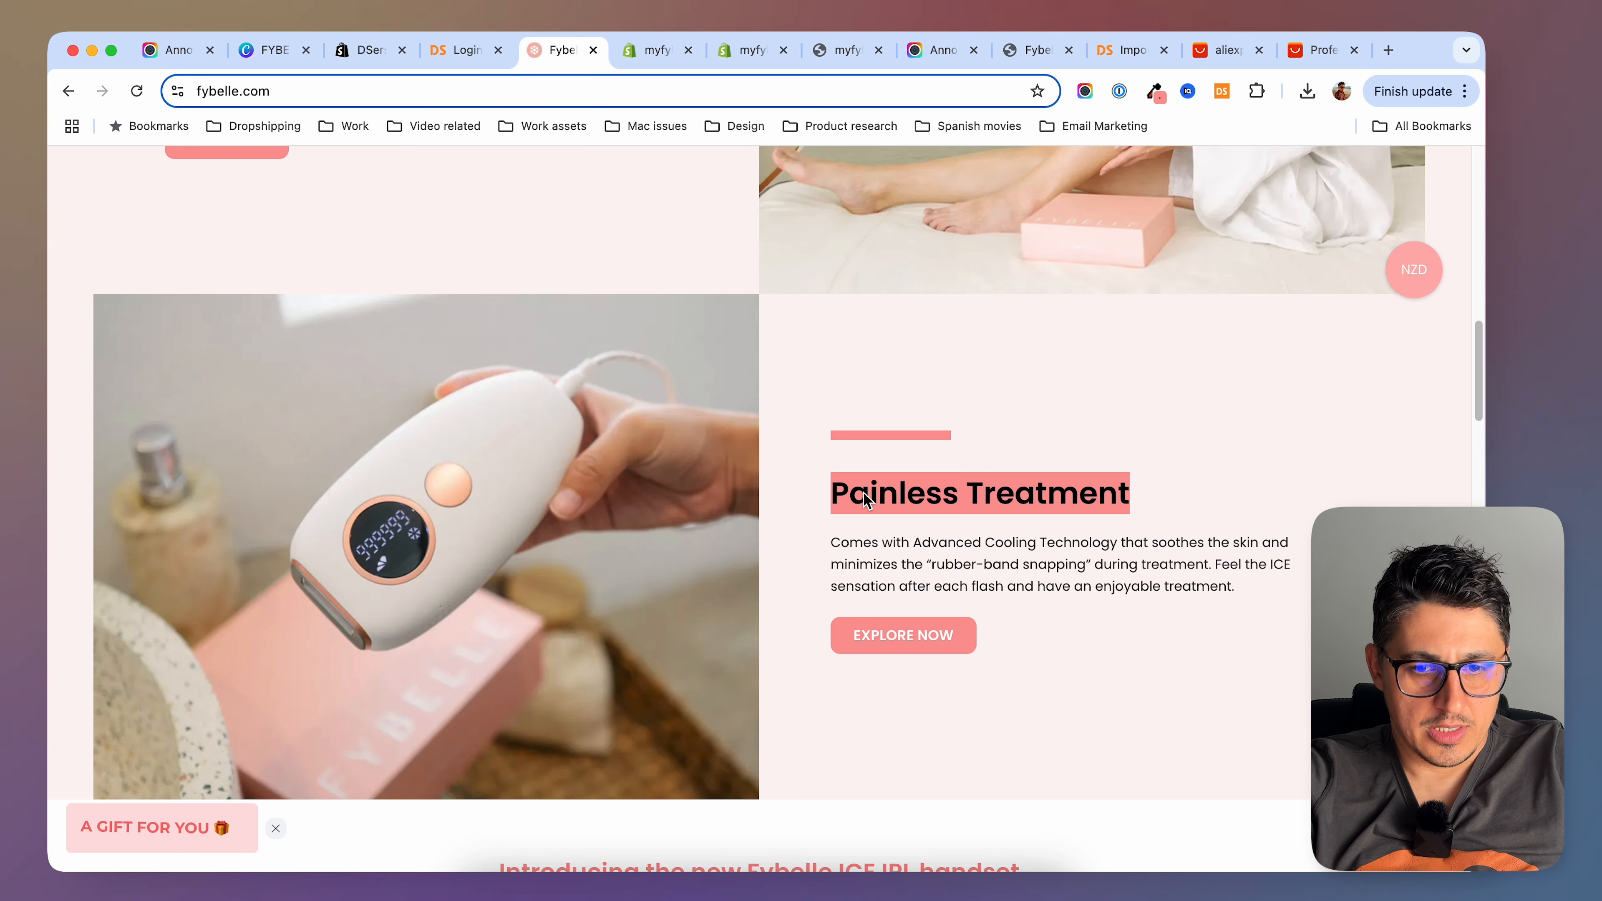
left_click_drag(836, 543, 1257, 604)
left_click(632, 53)
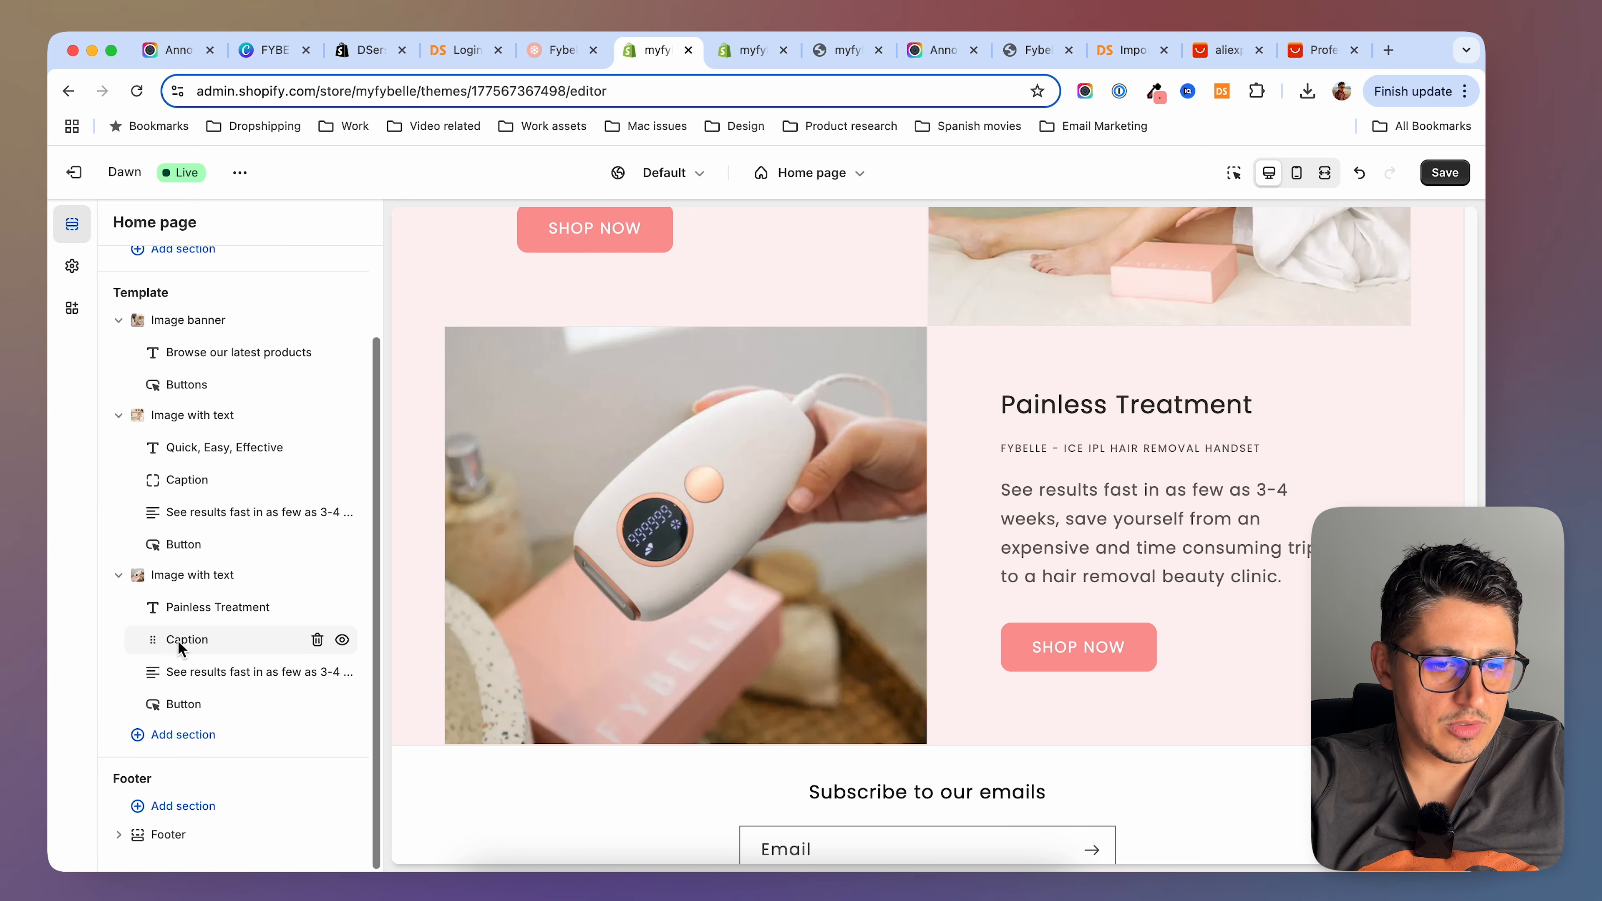
left_click(317, 640)
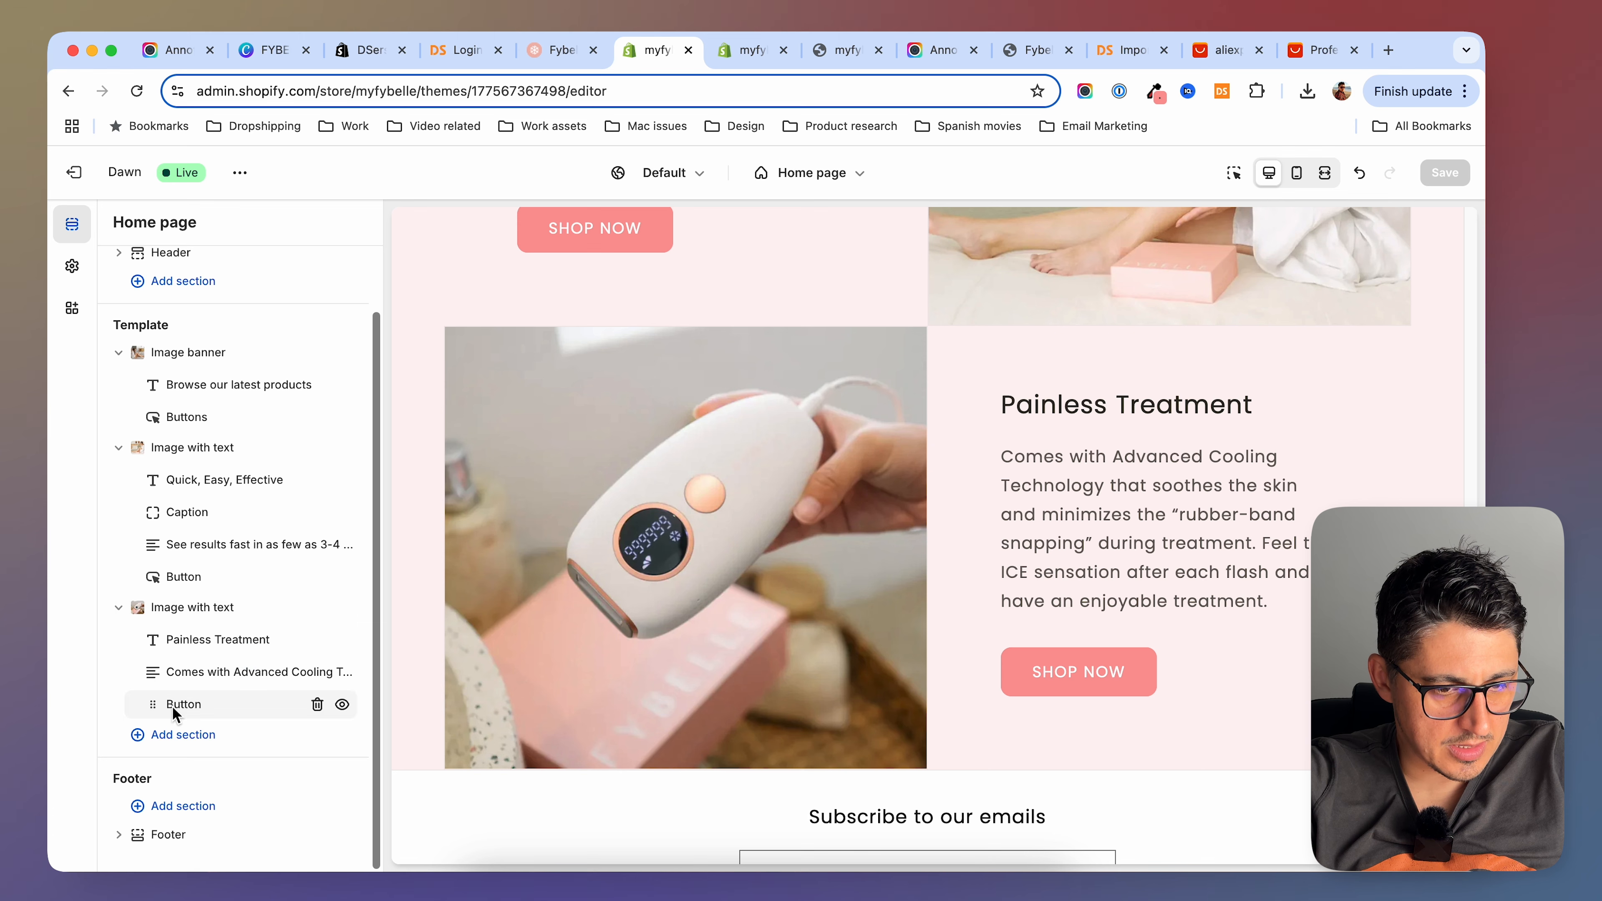
Change the second image-with-text section's button label to "EXPLORE NOW" and save the theme
left_click(179, 705)
left_click(249, 315)
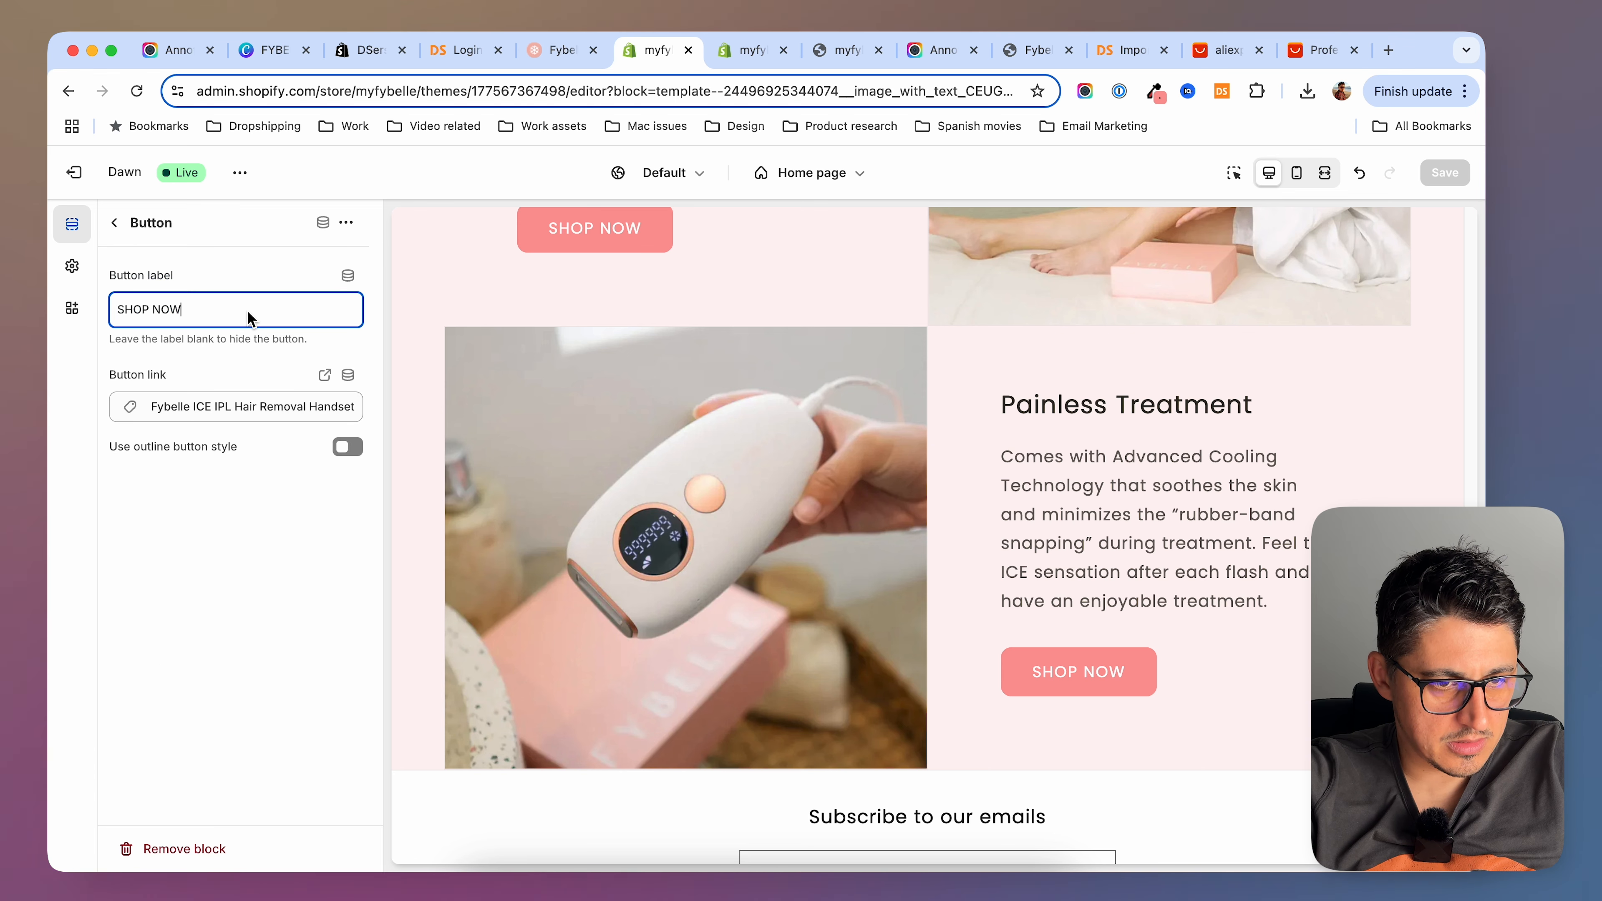
left_click_drag(247, 313, 165, 312)
left_click(120, 311)
type("EXPLORE NOW")
left_click(1444, 173)
Reload the live storefront and compare its image-with-text sections with those of the original Fybelle site
left_click(847, 50)
left_click(137, 92)
scroll(1133, 752, "down", 15)
scroll(1133, 752, "up", 4)
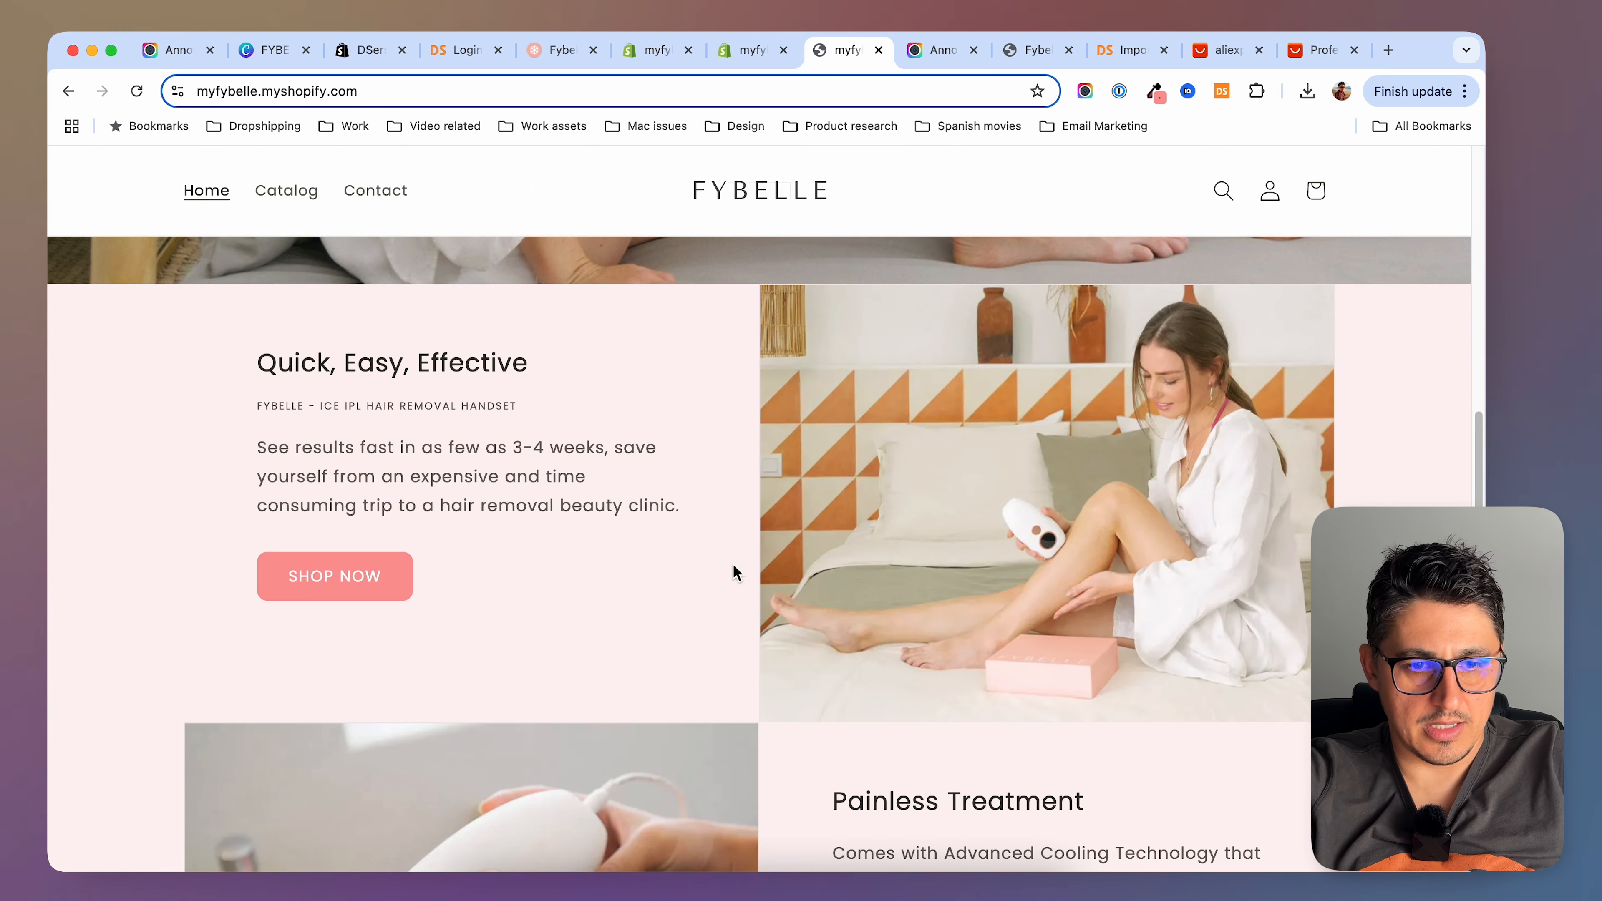
left_click(555, 50)
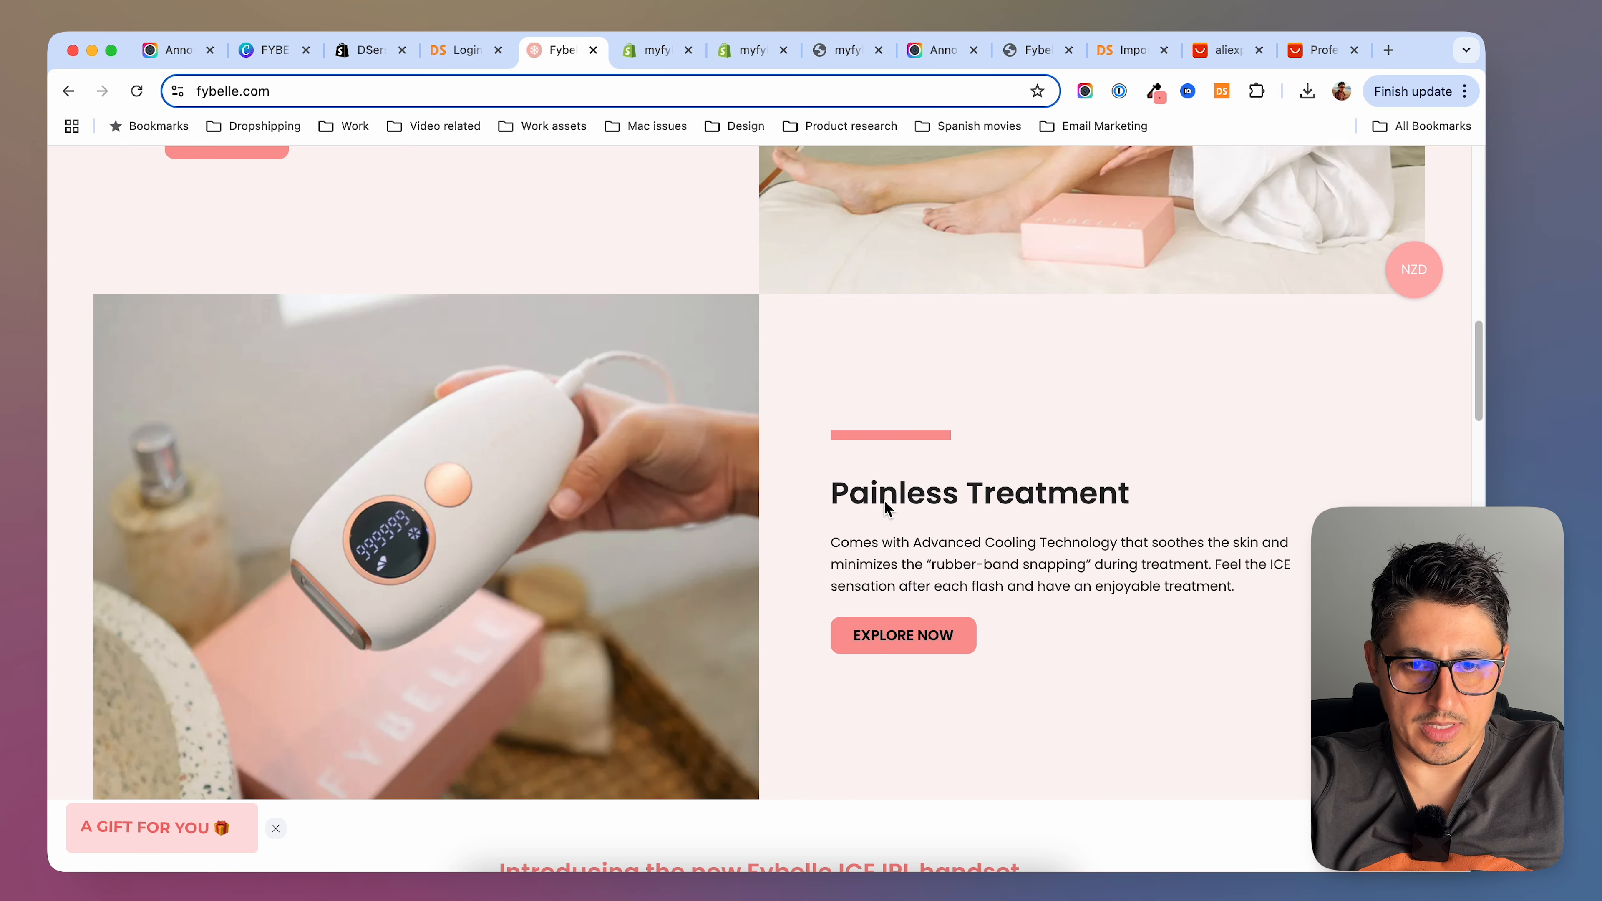
scroll(881, 502, "up", 5)
key("ctrl+Tab")
scroll(1070, 516, "down", 10)
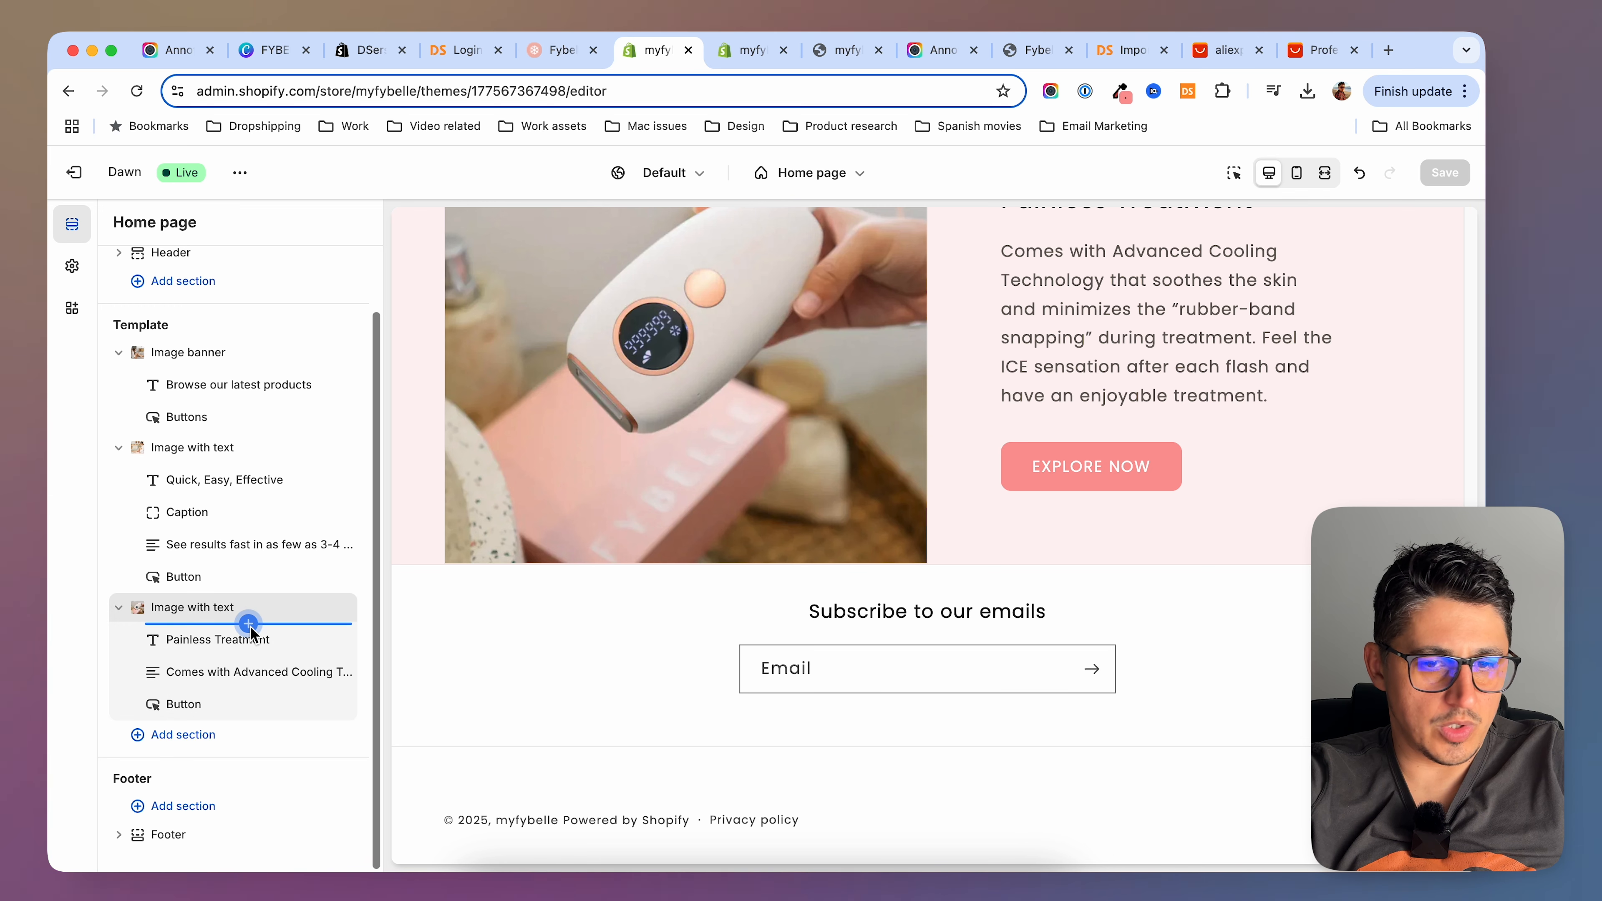
Add a Video section below the second image-with-text section, headed "Introducing the new Fybelle ICE IPL handset" with a Small heading size
left_click(136, 736)
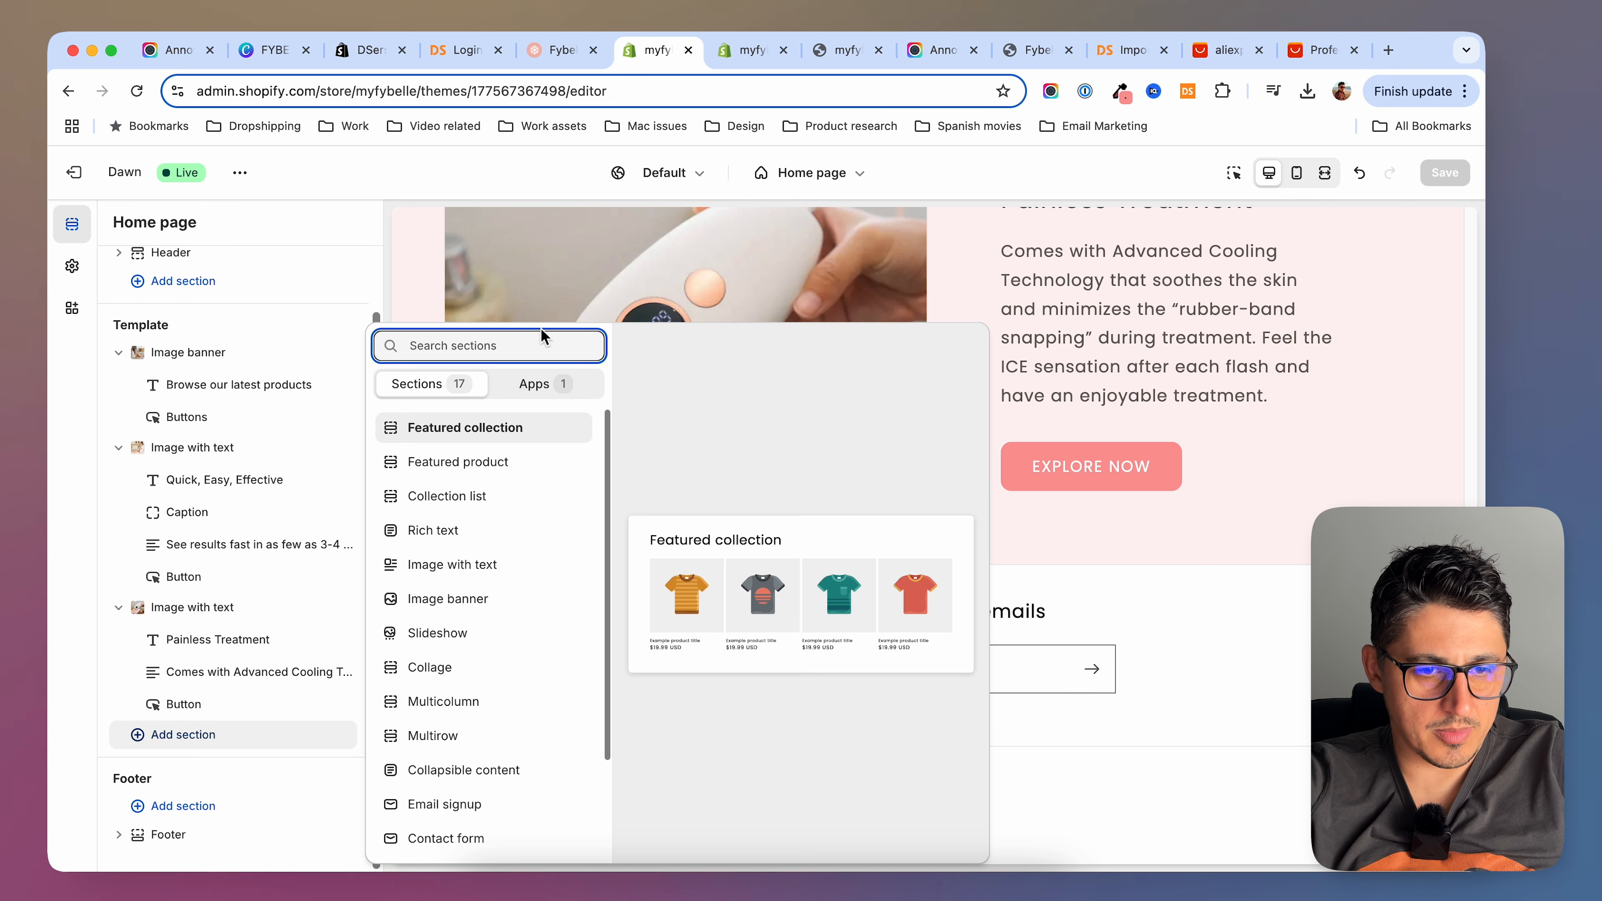
type("video")
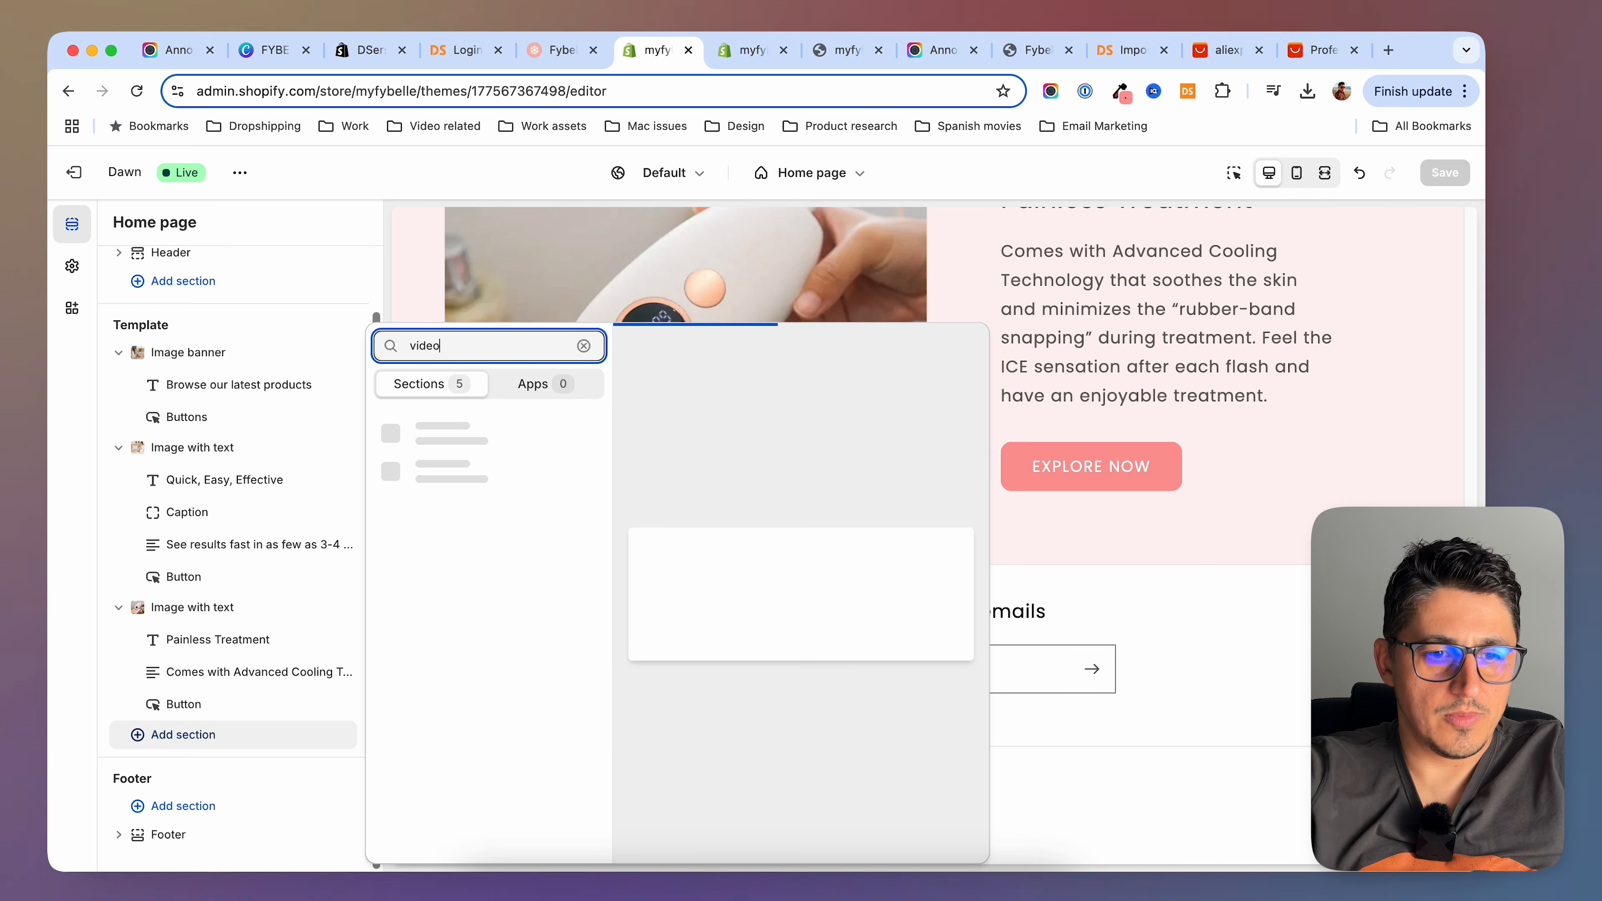
left_click(435, 433)
triple_click(189, 340)
type("Introducing the new Fybelle ICE IPL handset")
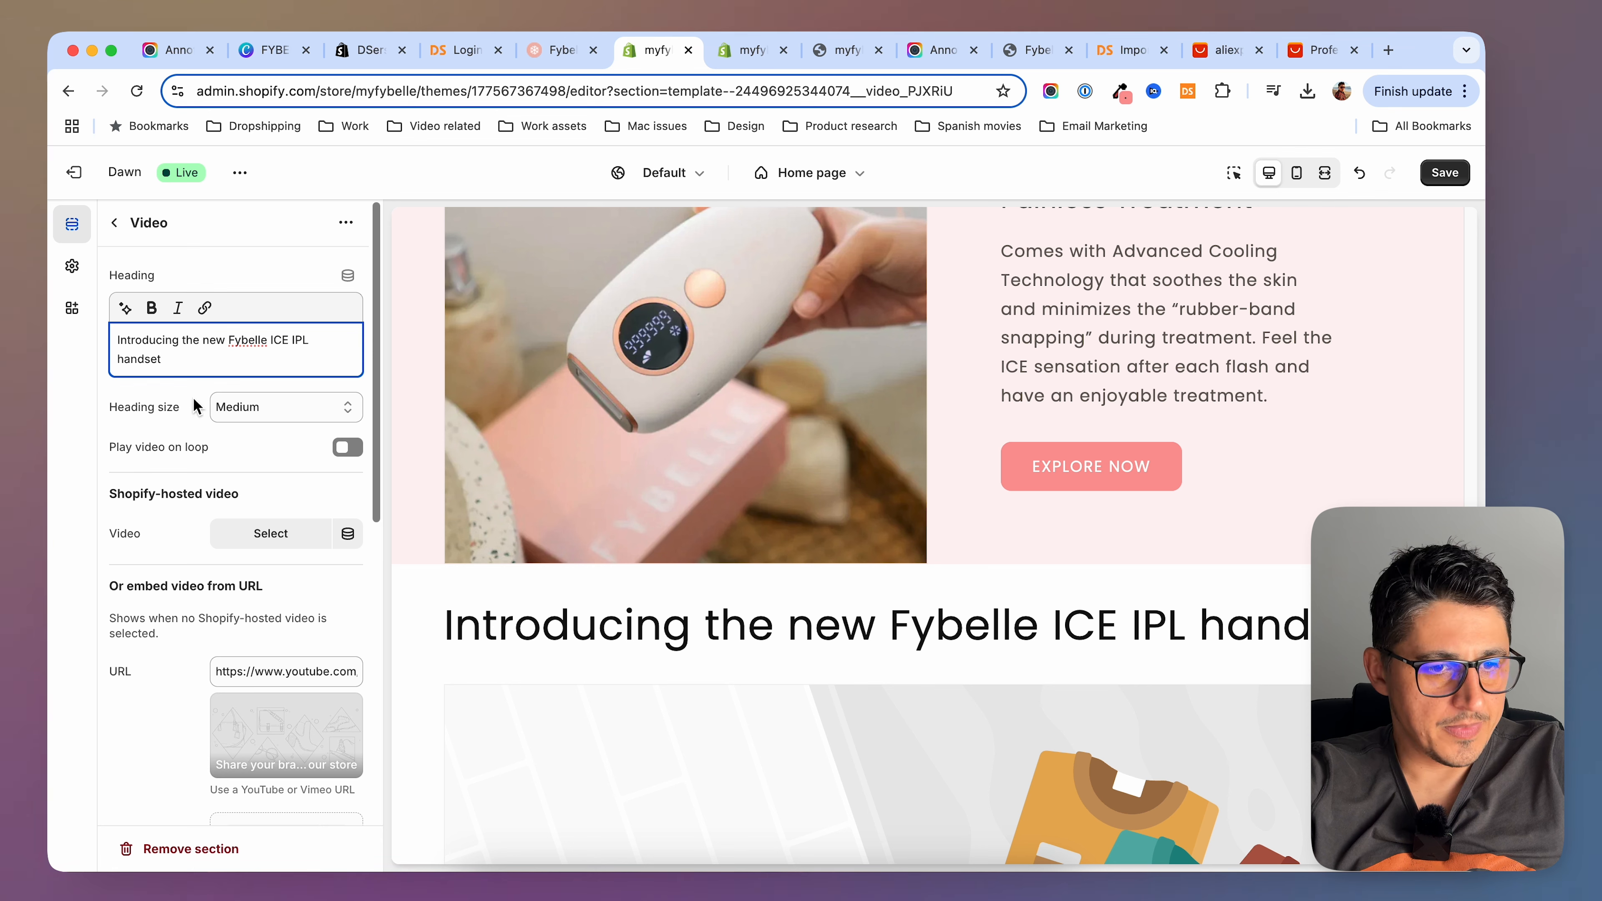
left_click(279, 406)
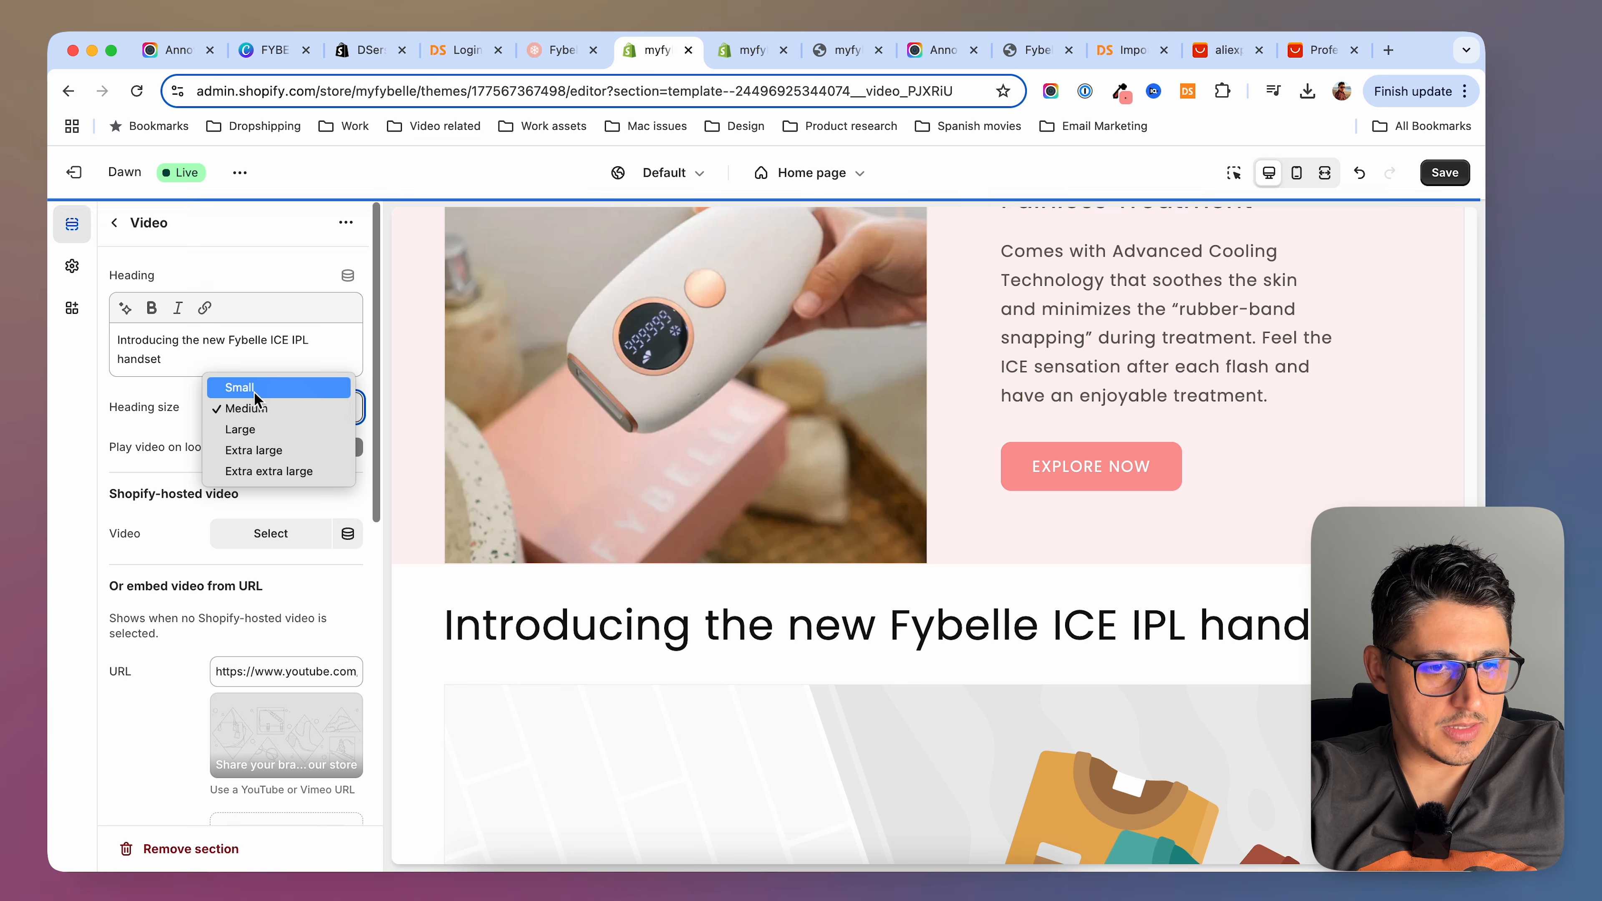
left_click(415, 444)
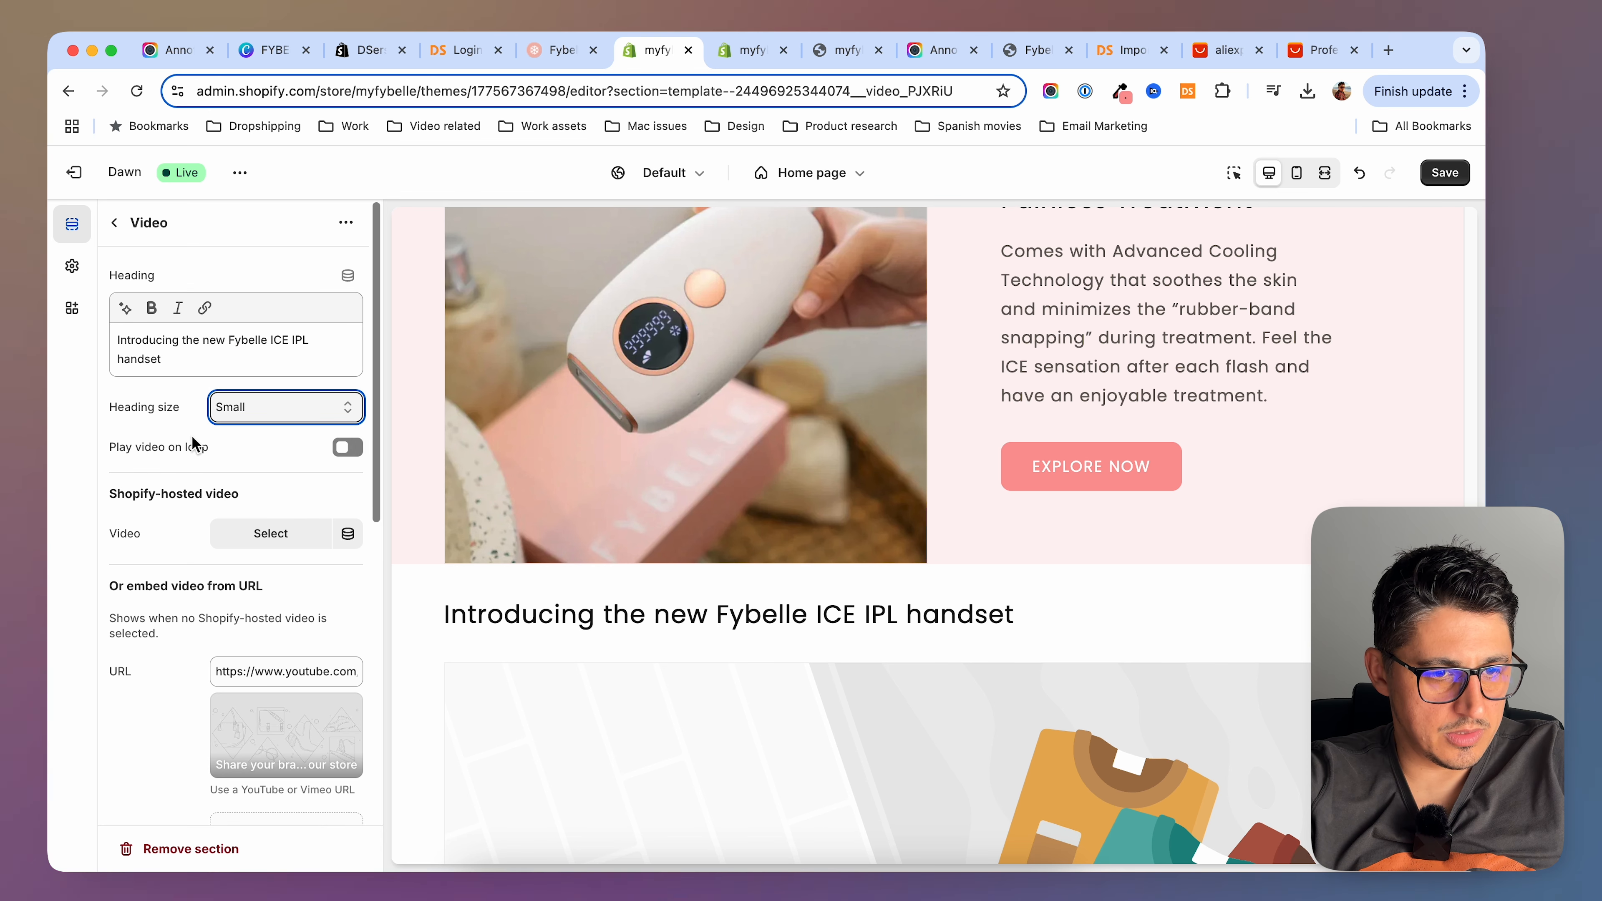
Open the handset video from the original Fybelle site on YouTube and copy its share link
scroll(263, 466, "down", 2)
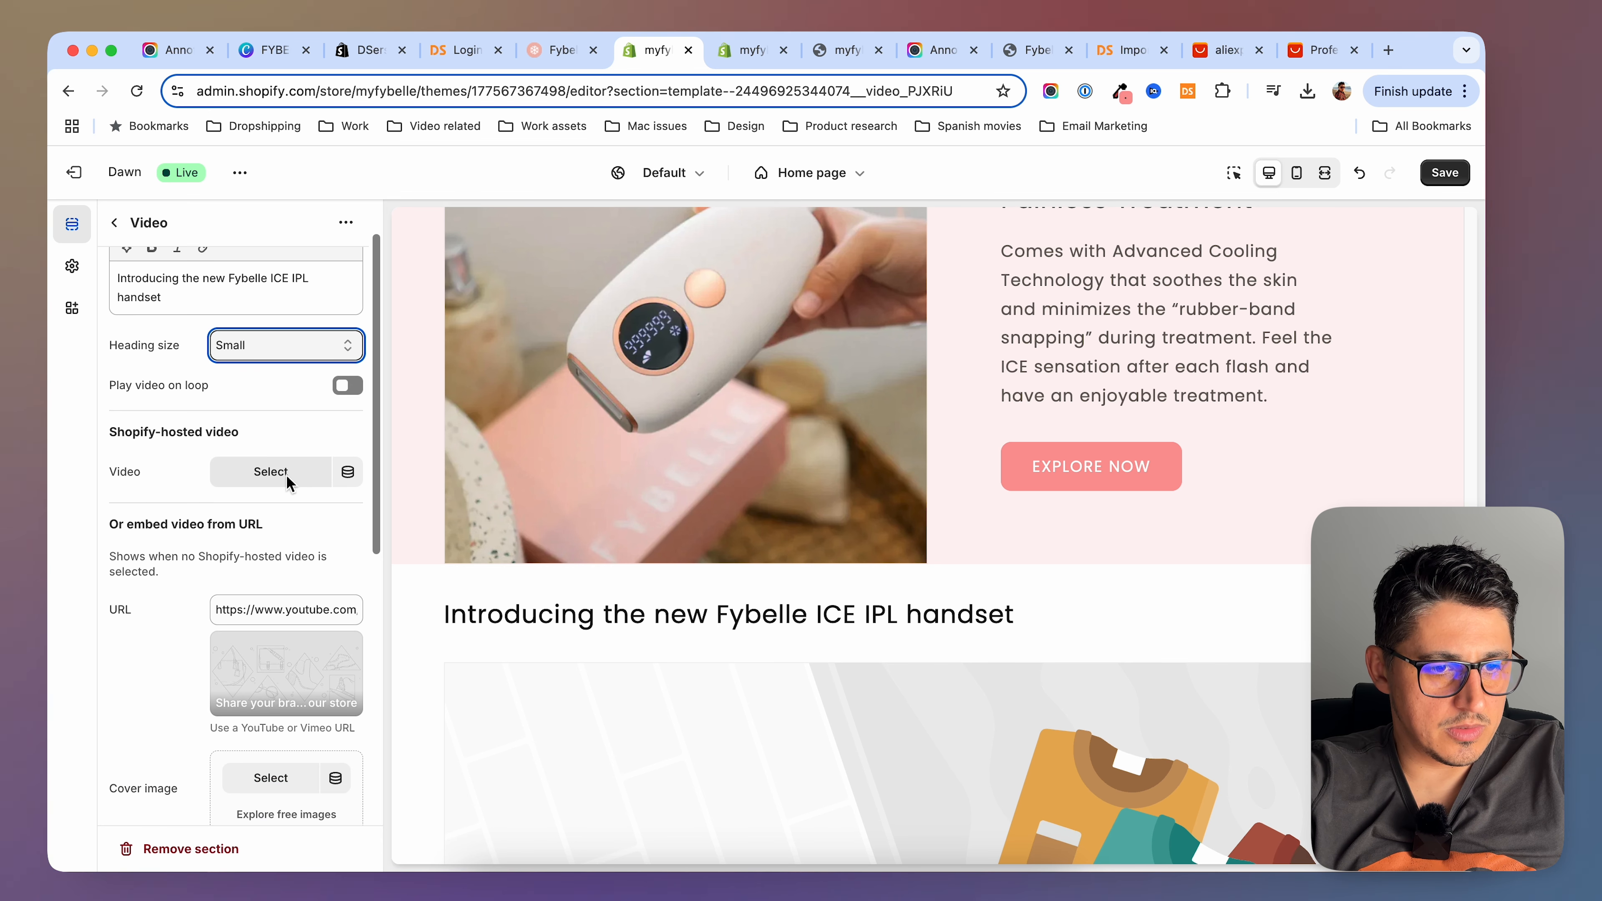
left_click(561, 50)
scroll(872, 567, "down", 10)
left_click(687, 311)
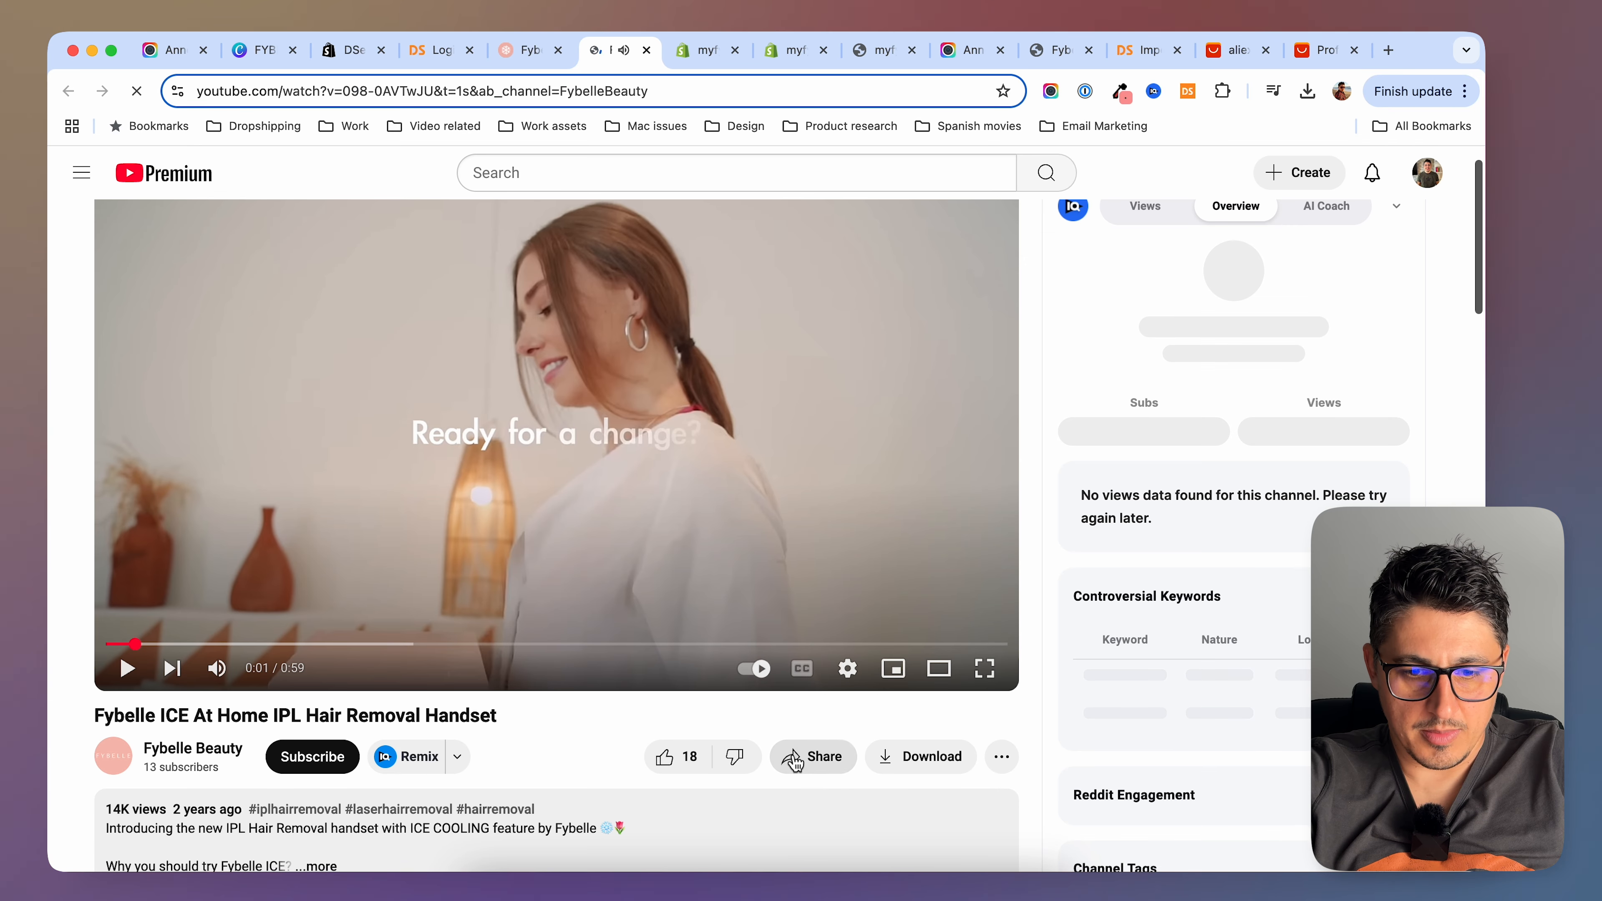
left_click(816, 756)
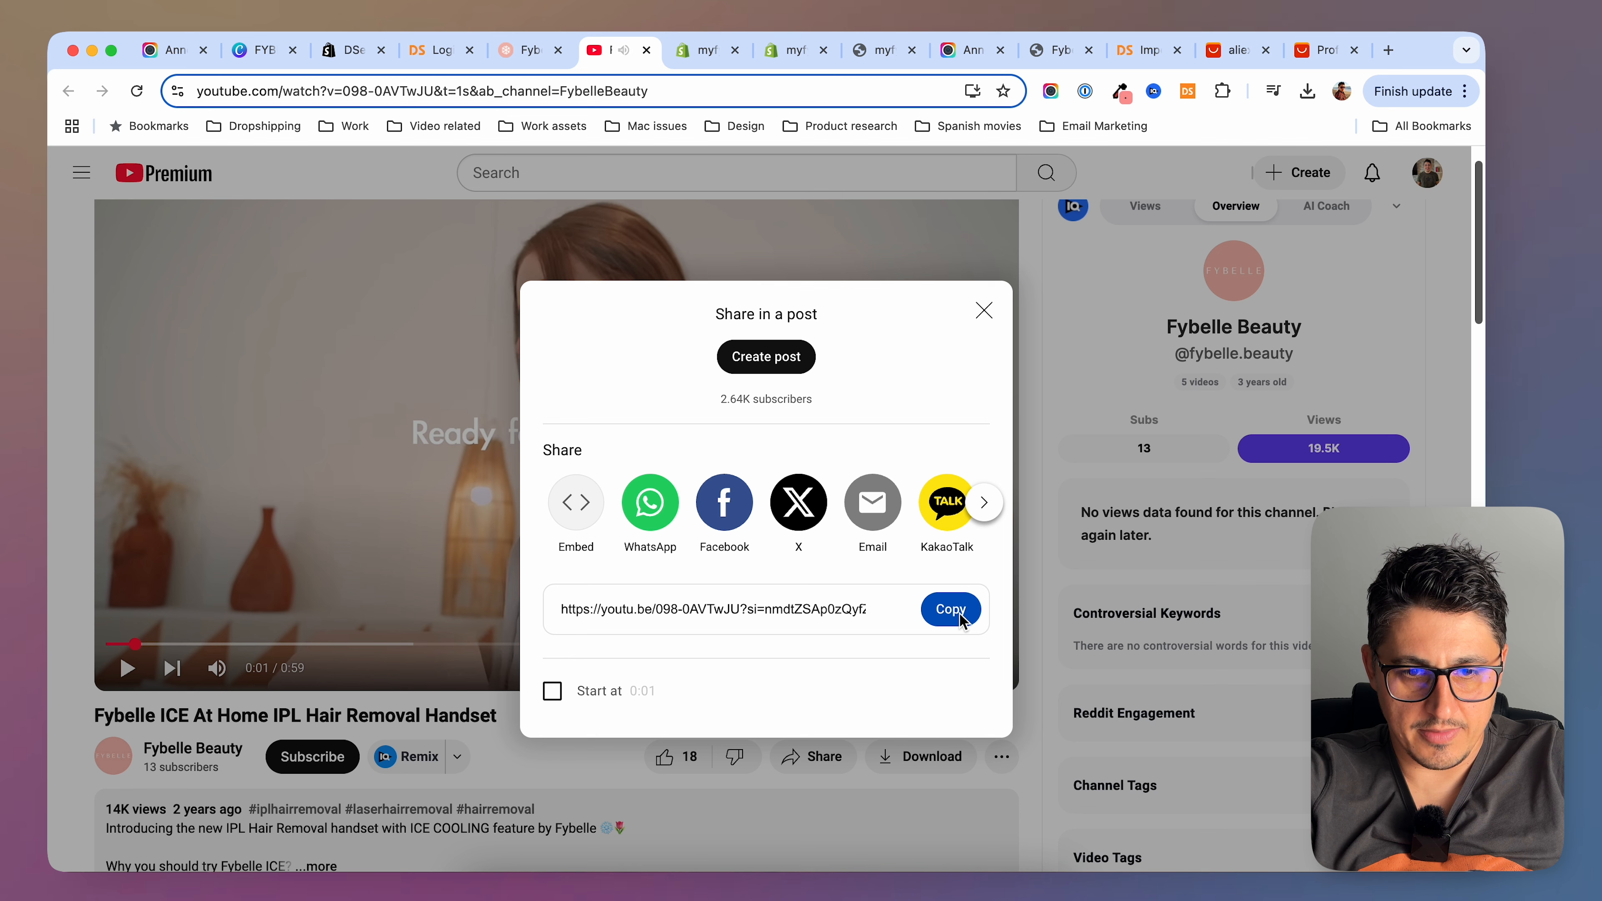
left_click(942, 610)
left_click(983, 310)
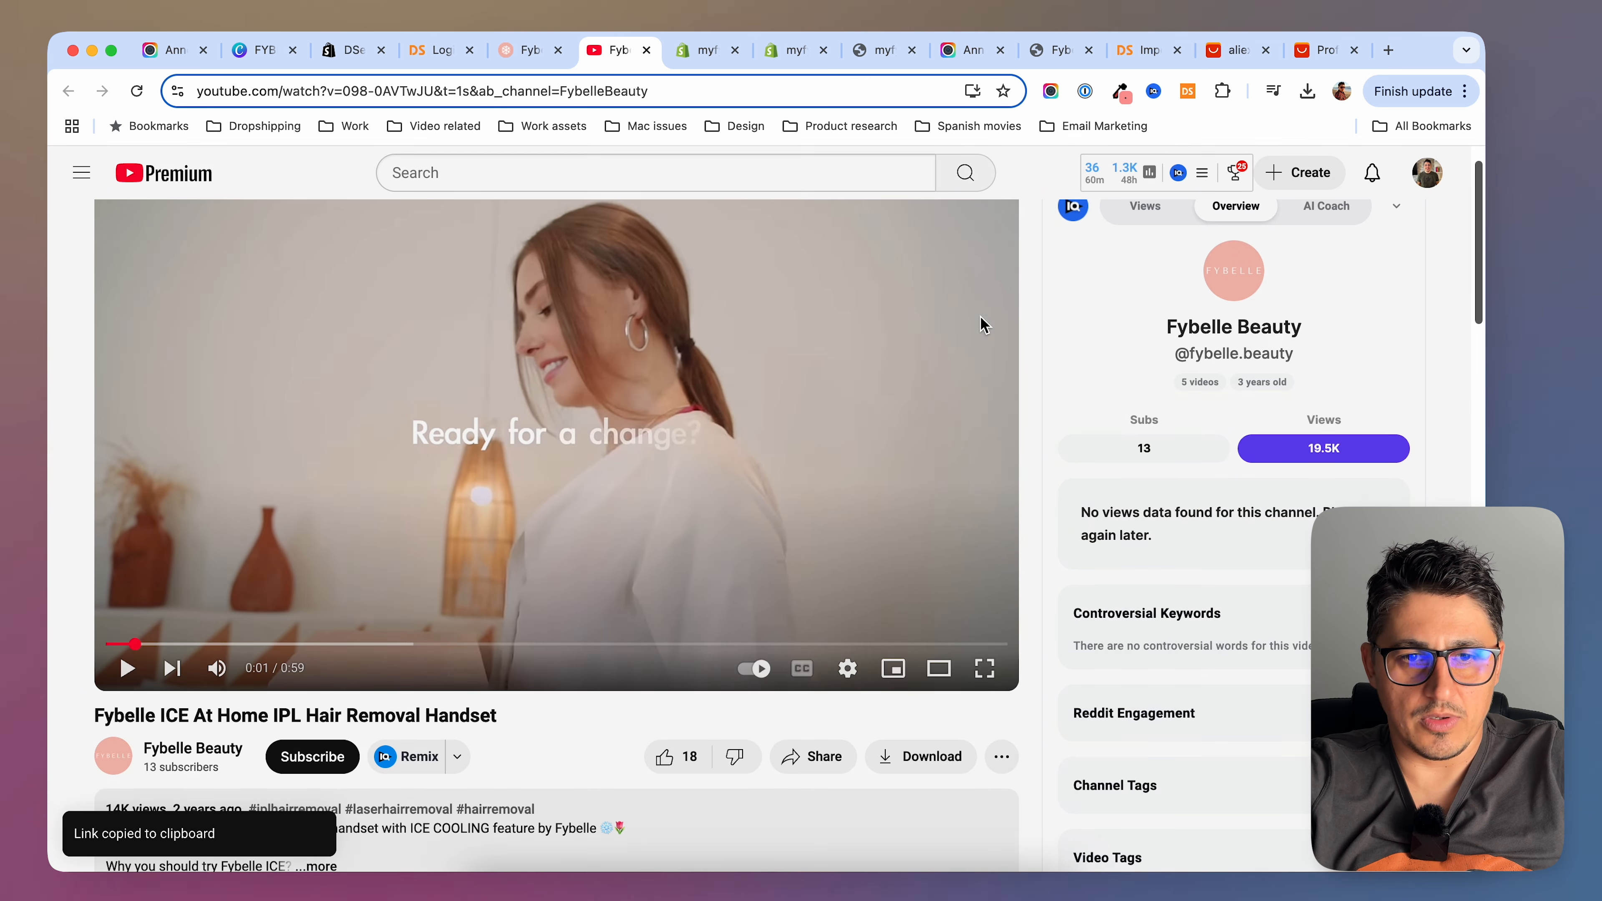
Replace the Video section's default embed URL with the copied YouTube link
left_click(703, 50)
left_click(287, 609)
key("super+a")
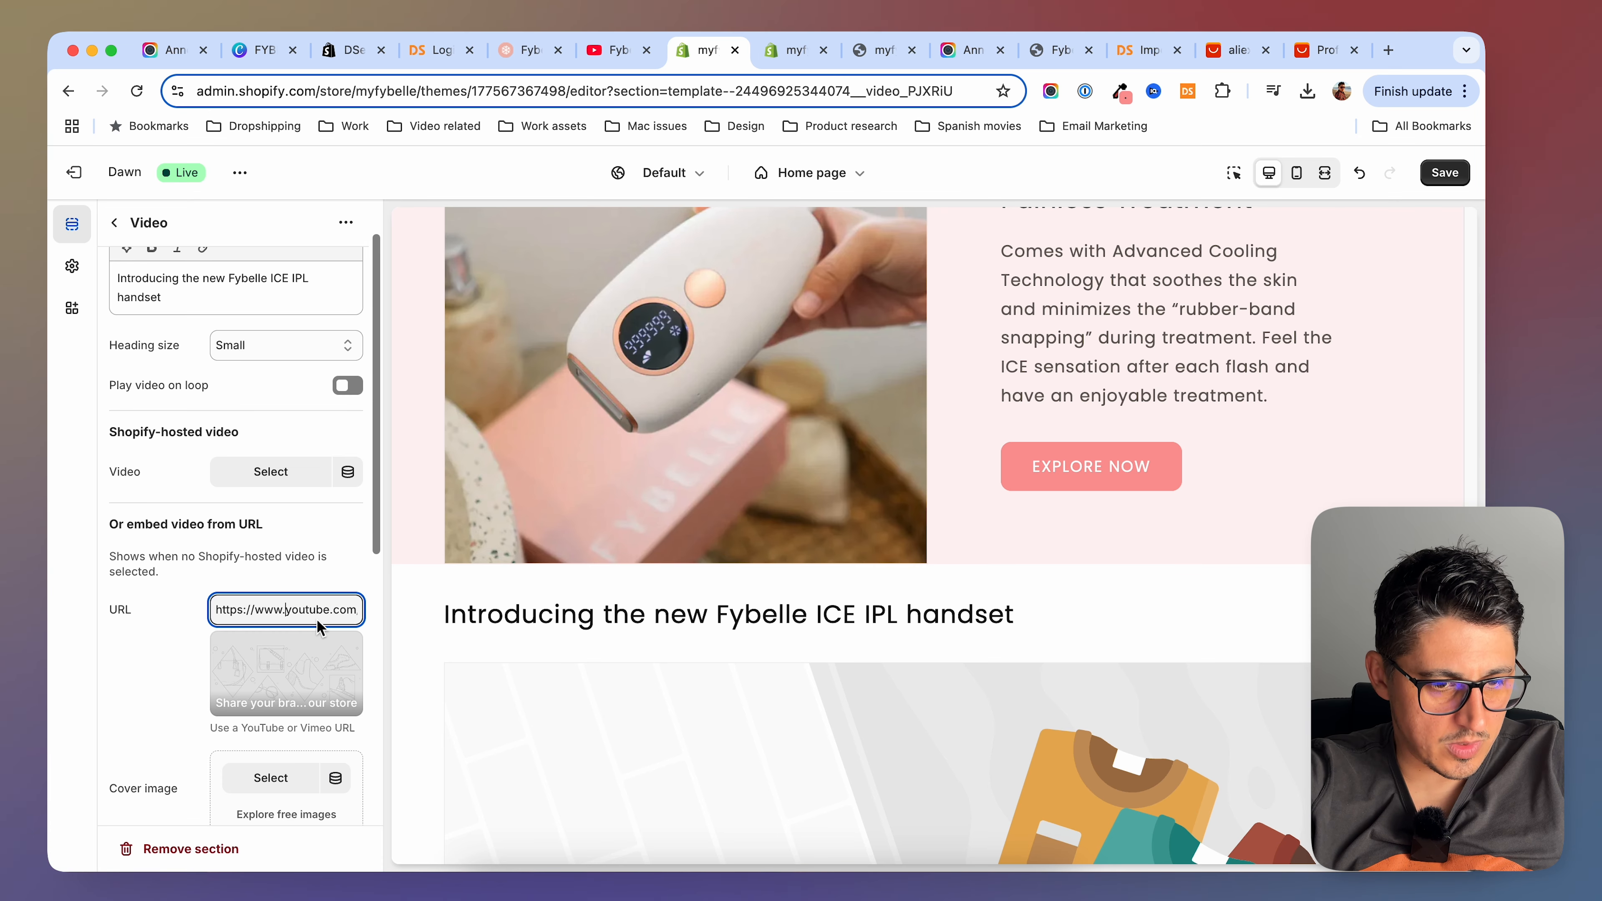
key("super+v")
Check the Video section on the live storefront and play the embedded Fybelle video
left_click(884, 50)
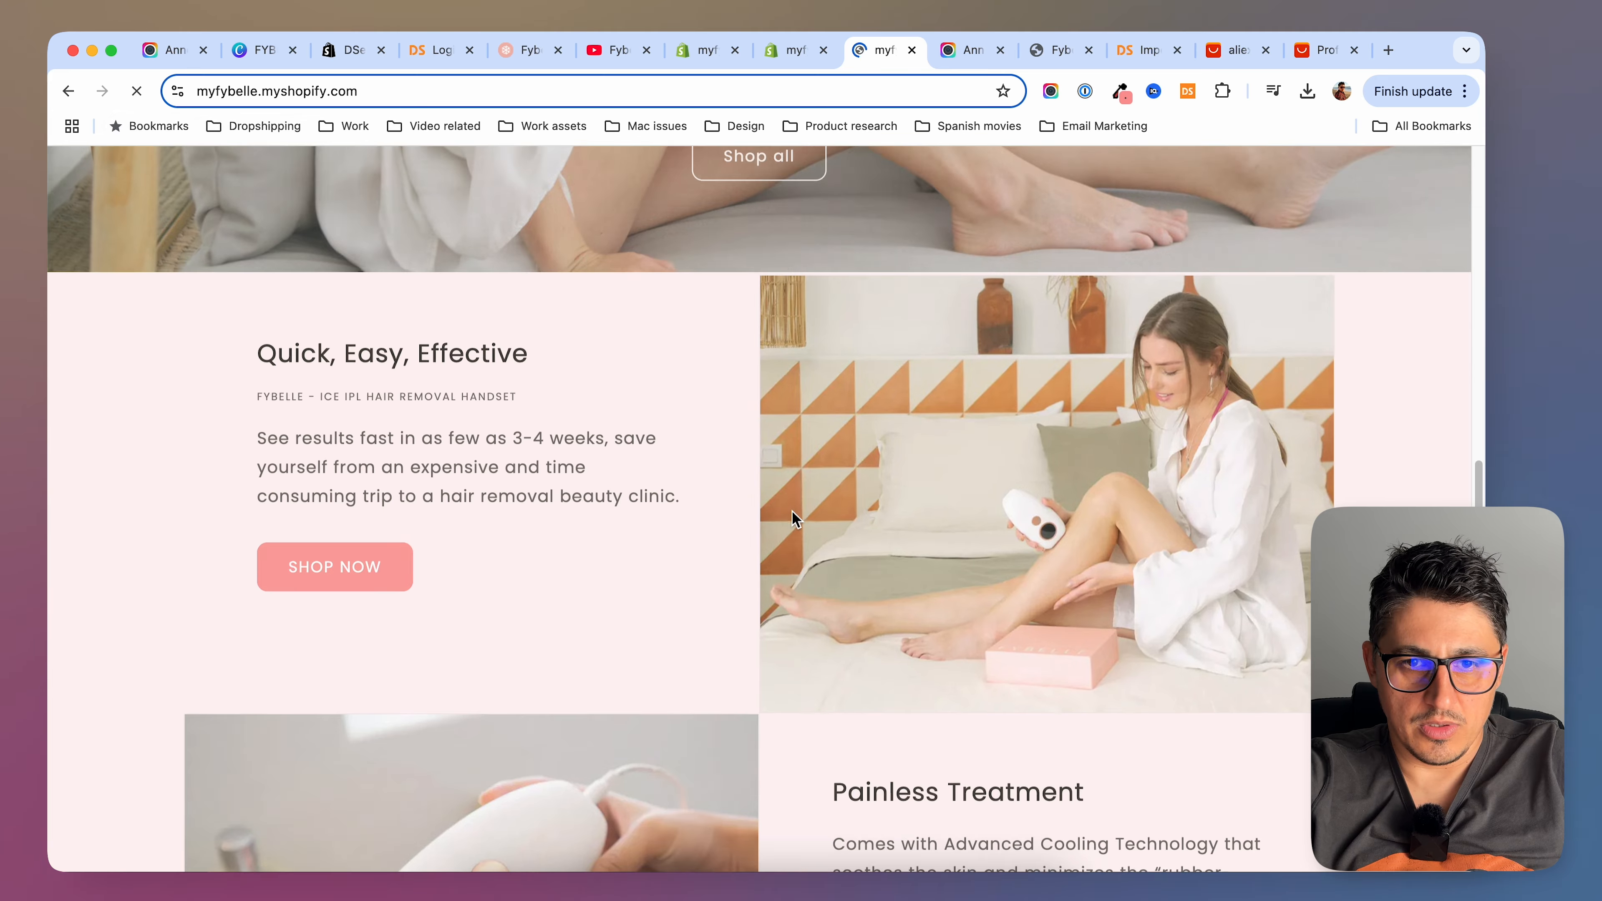
scroll(833, 505, "down", 8)
scroll(874, 510, "down", 7)
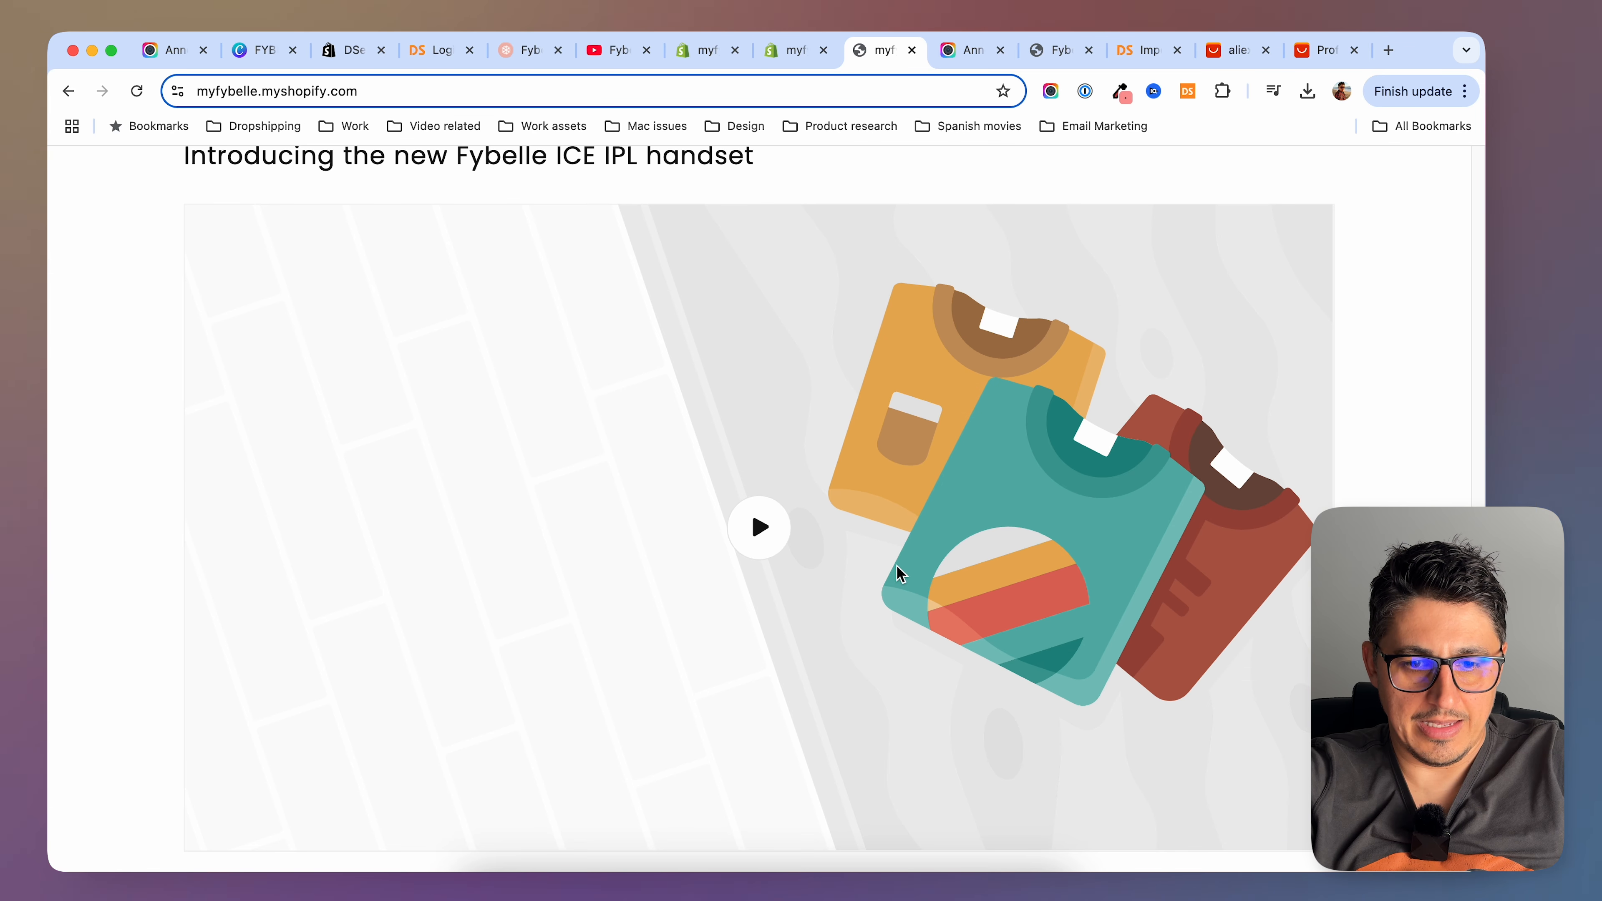
left_click(760, 492)
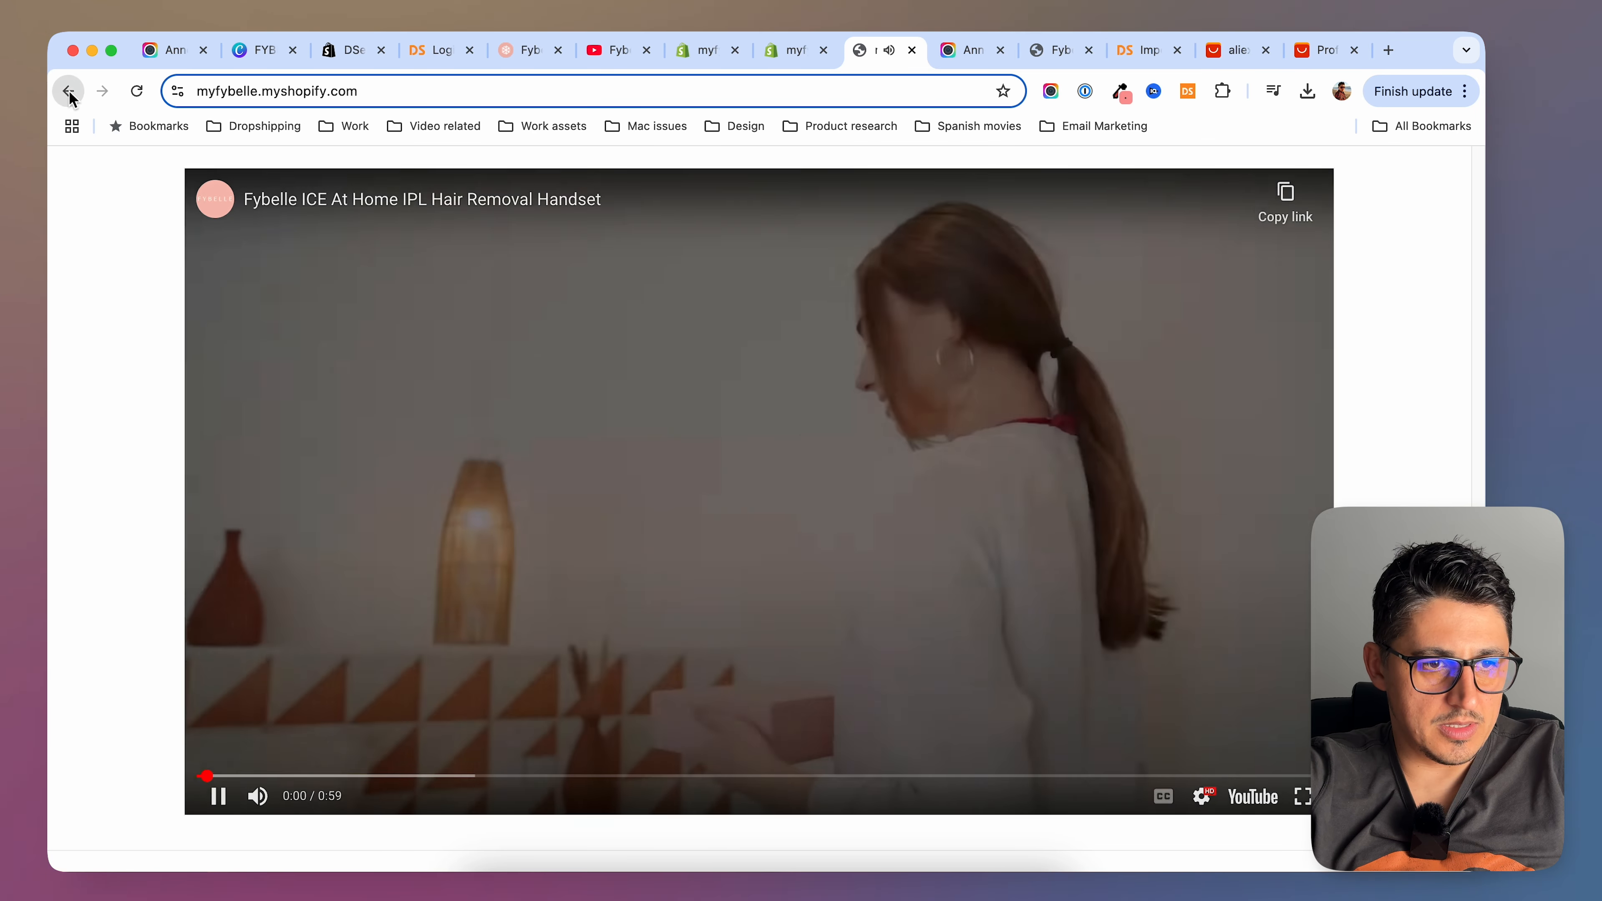
left_click(68, 92)
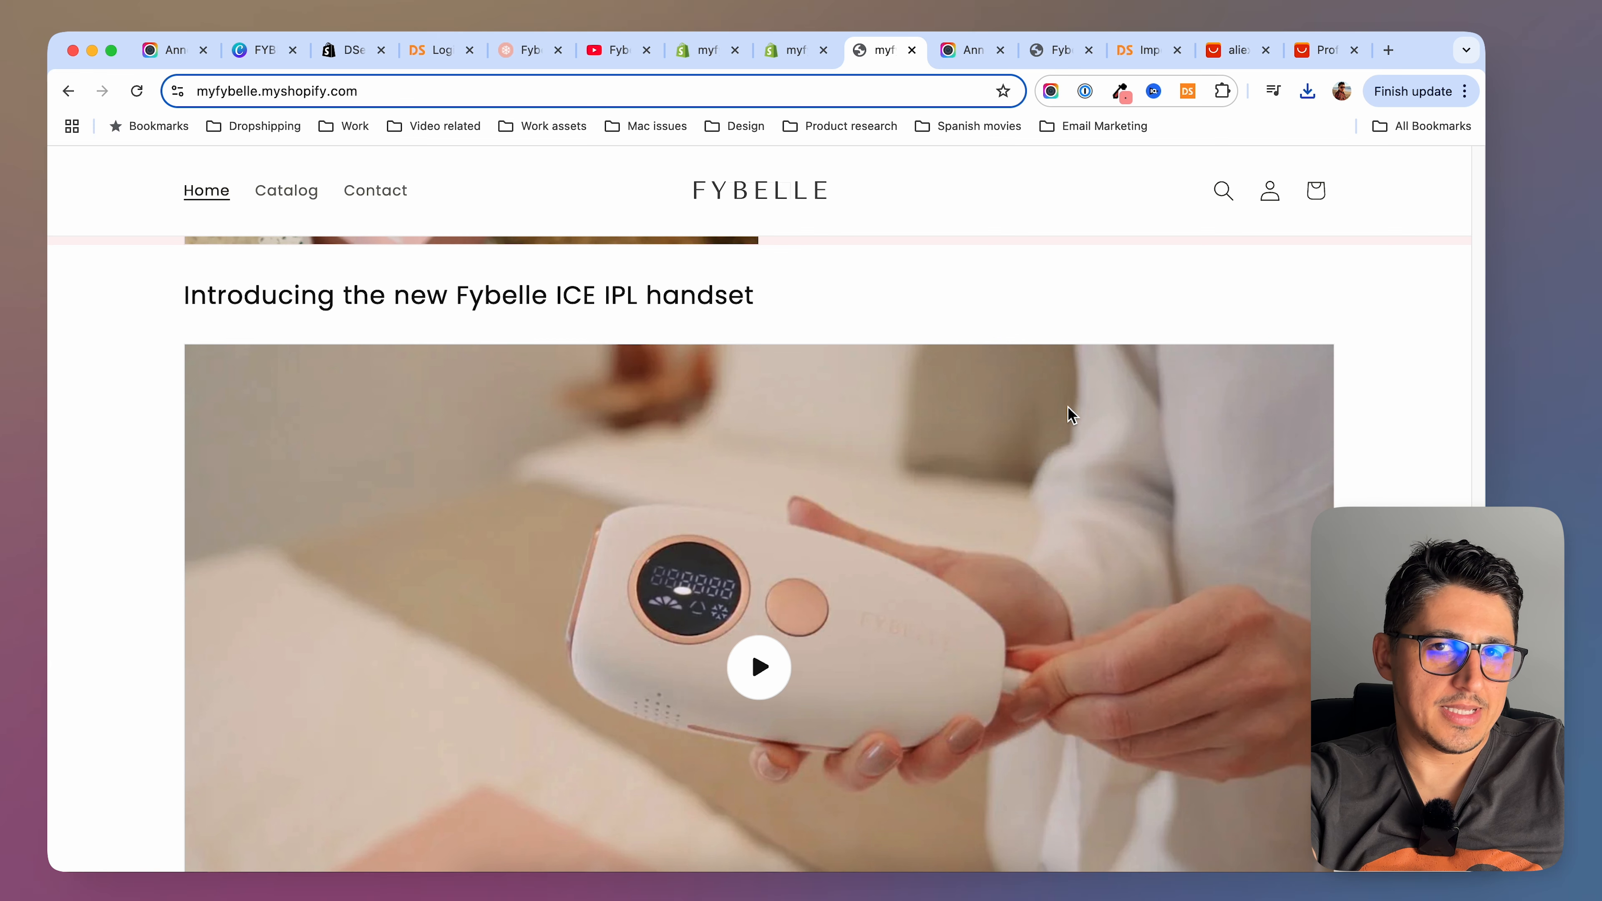
Review the video's cover image on the live storefront, and play and pause the video
scroll(1068, 406, "down", 3)
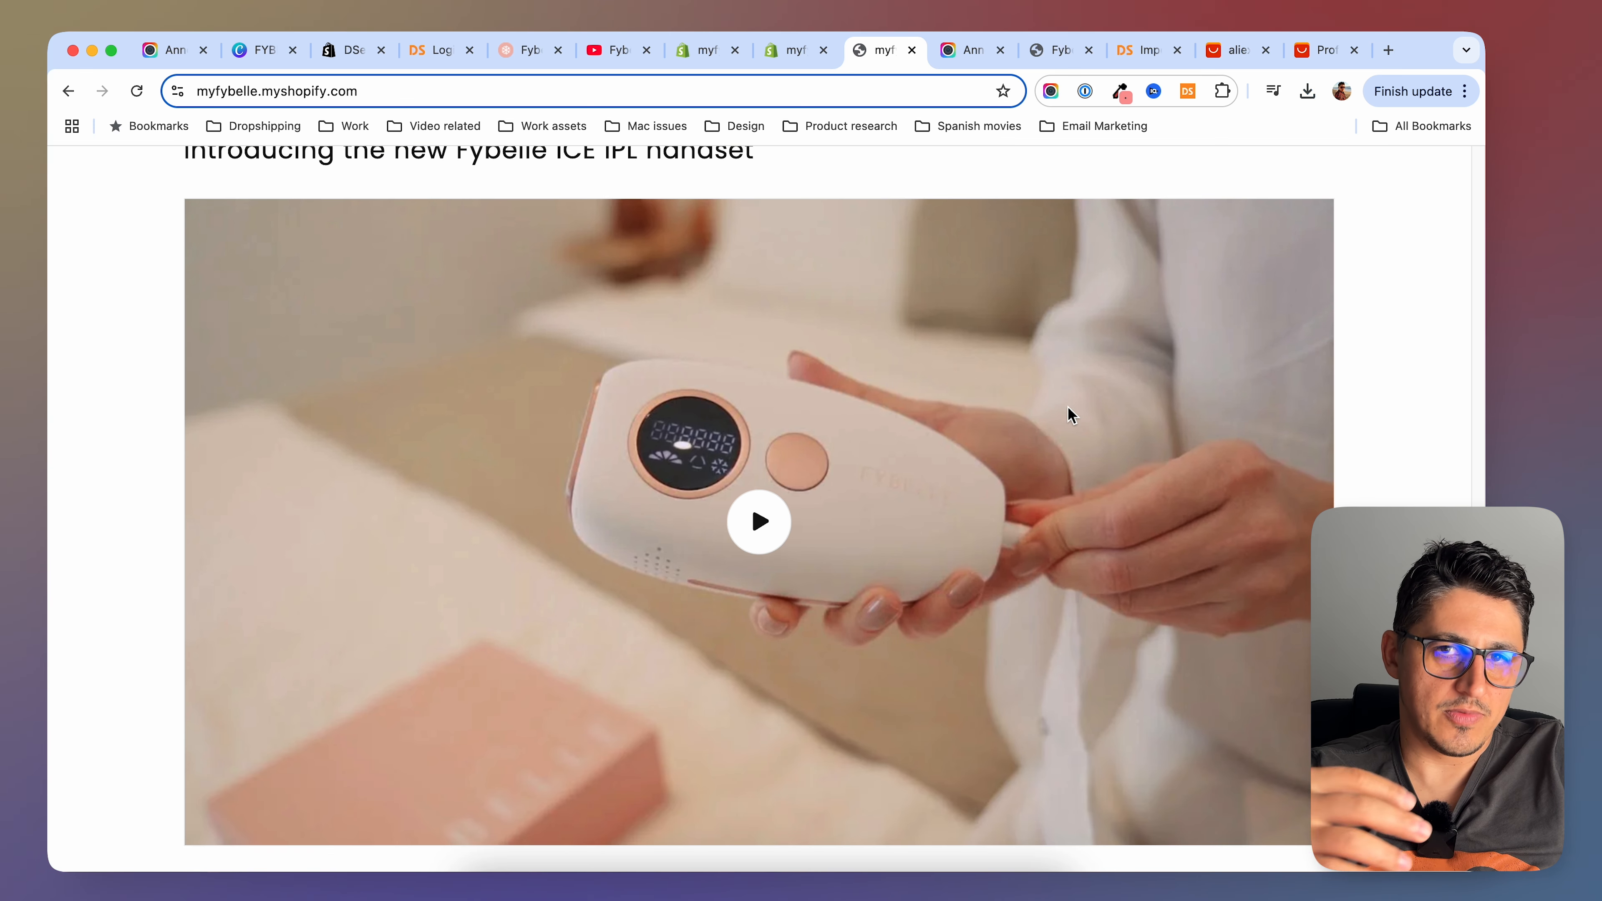
scroll(1068, 406, "down", 1)
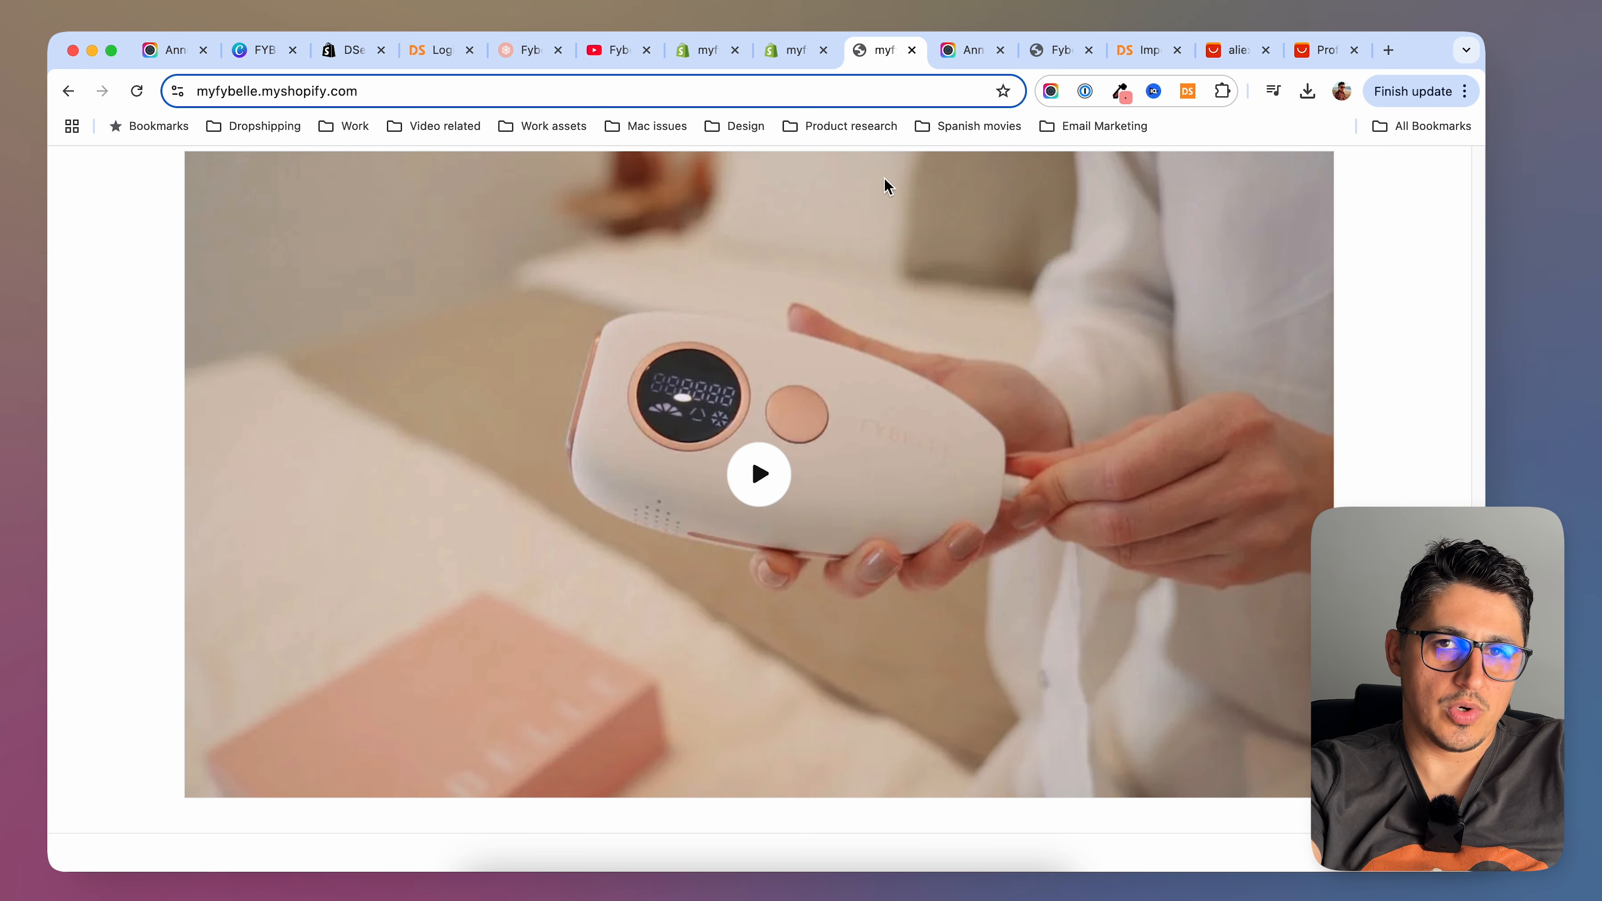
left_click(764, 477)
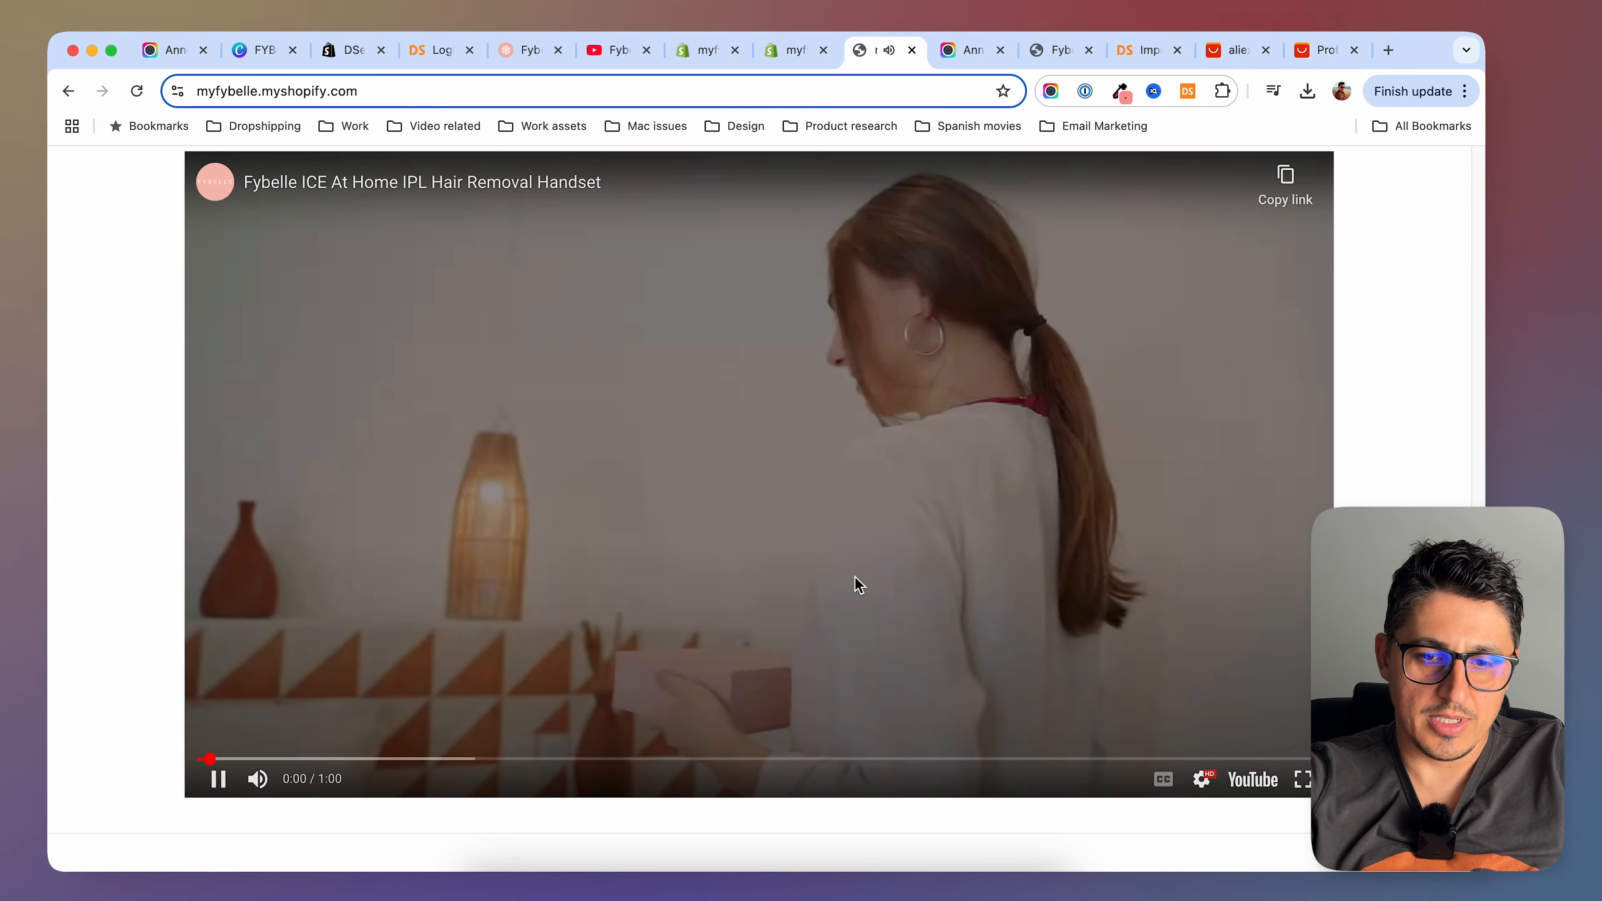
left_click(700, 480)
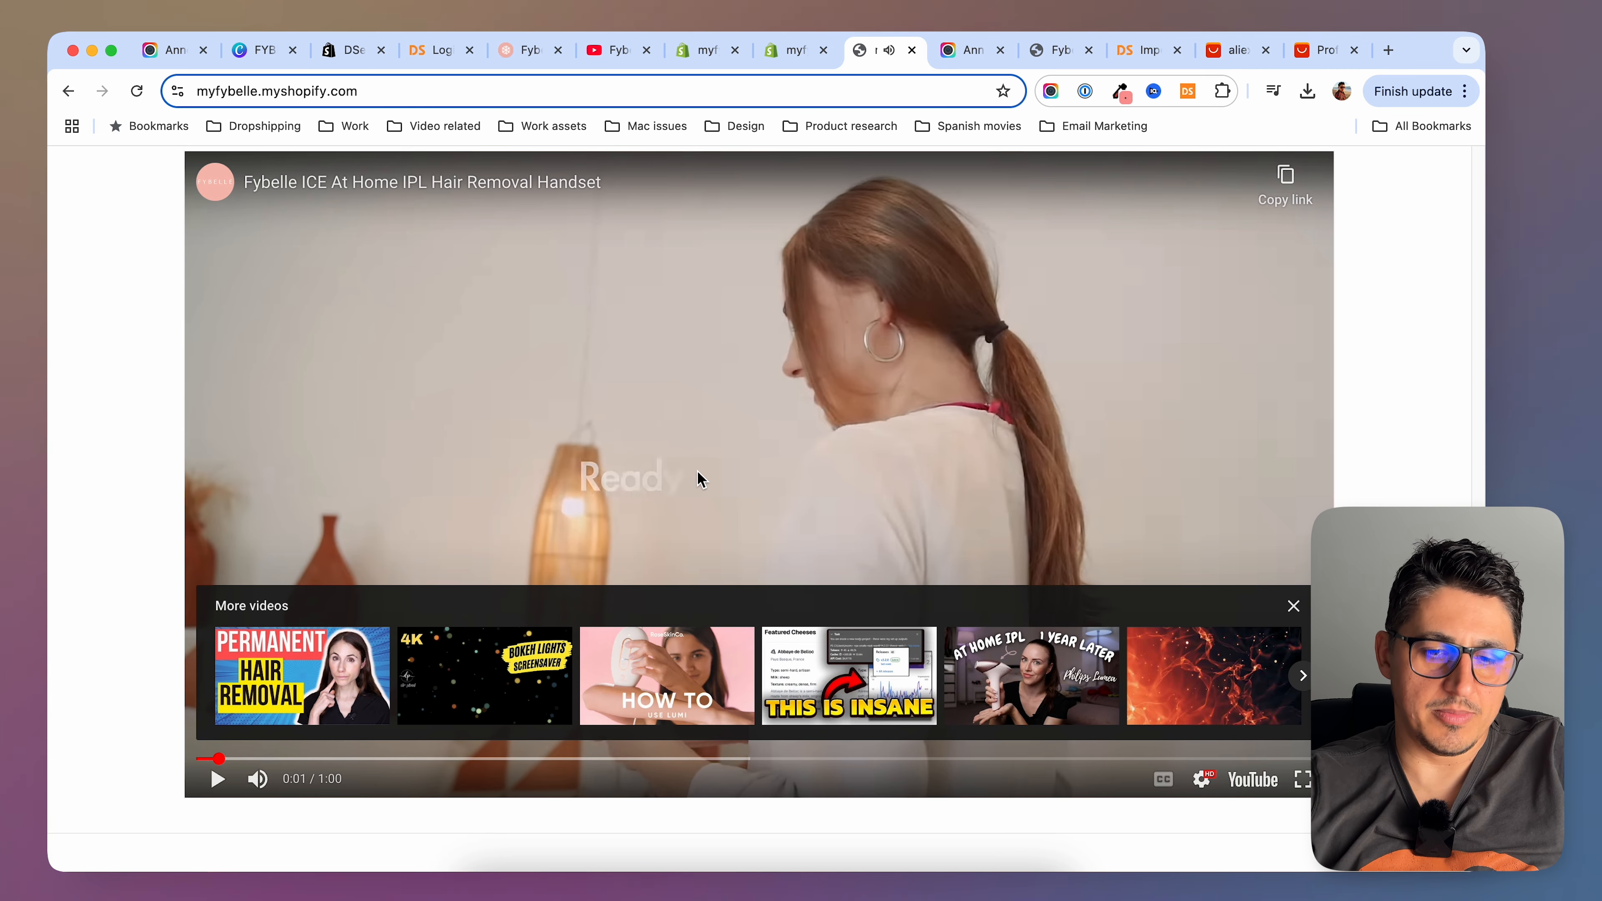
Examine the FYBELLE ICE IPL HANDSET image-and-text section below the video on the original Fybelle site
left_click(530, 50)
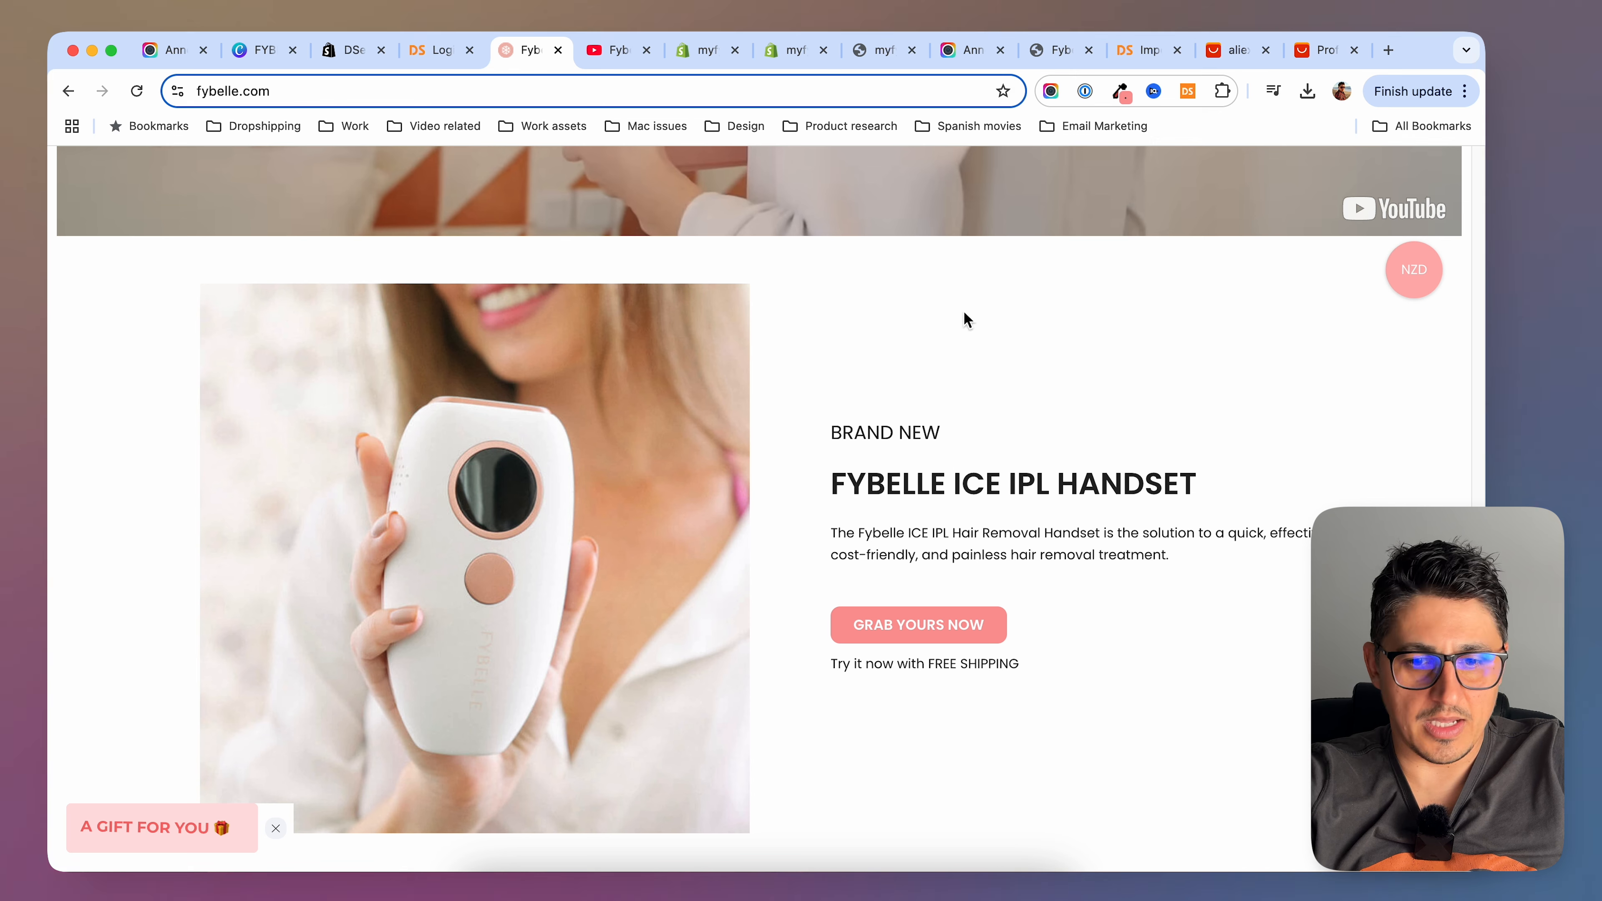
scroll(1089, 687, "down", 3)
scroll(1037, 616, "up", 3)
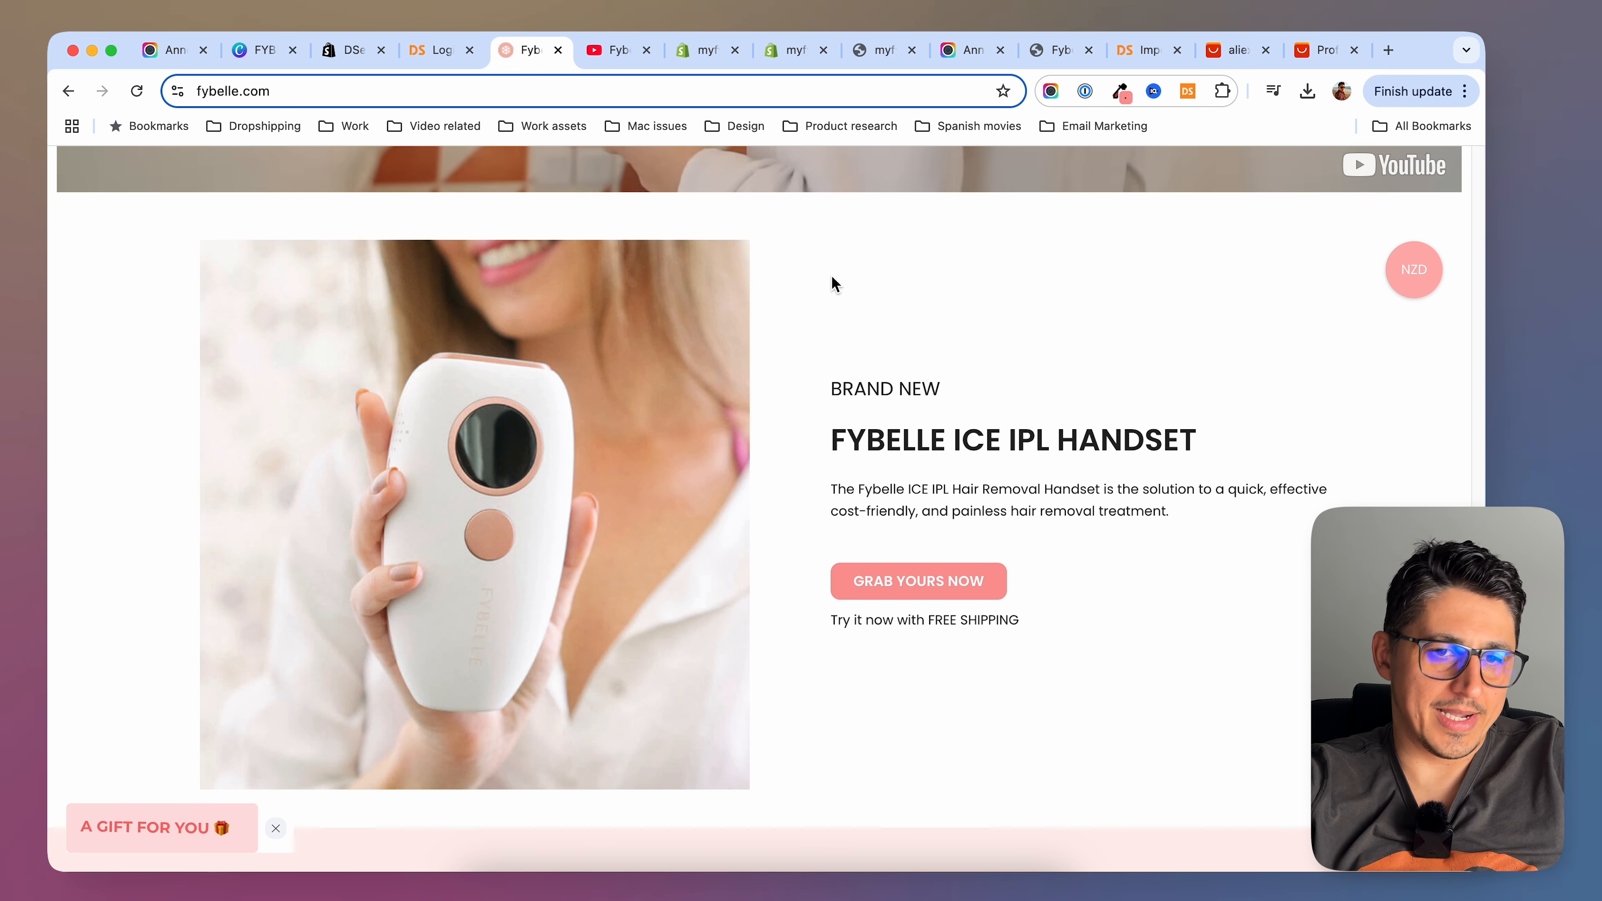
scroll(900, 373, "up", 15)
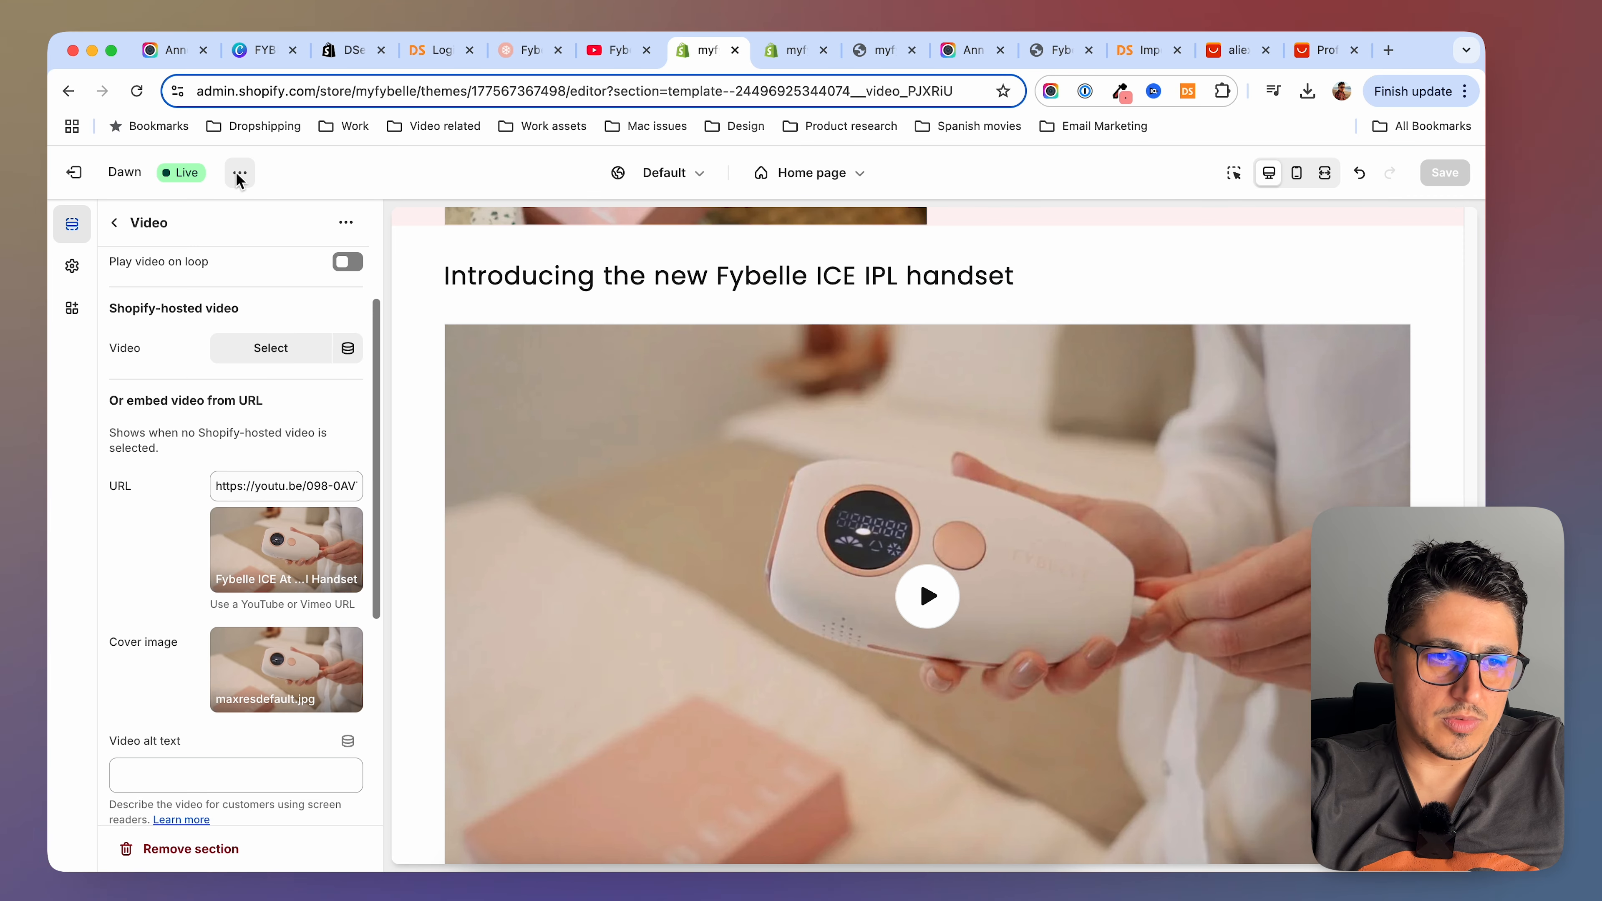
Open the Dawn theme's code at templates/index.json and go to the section order list at the end of the file
left_click(237, 174)
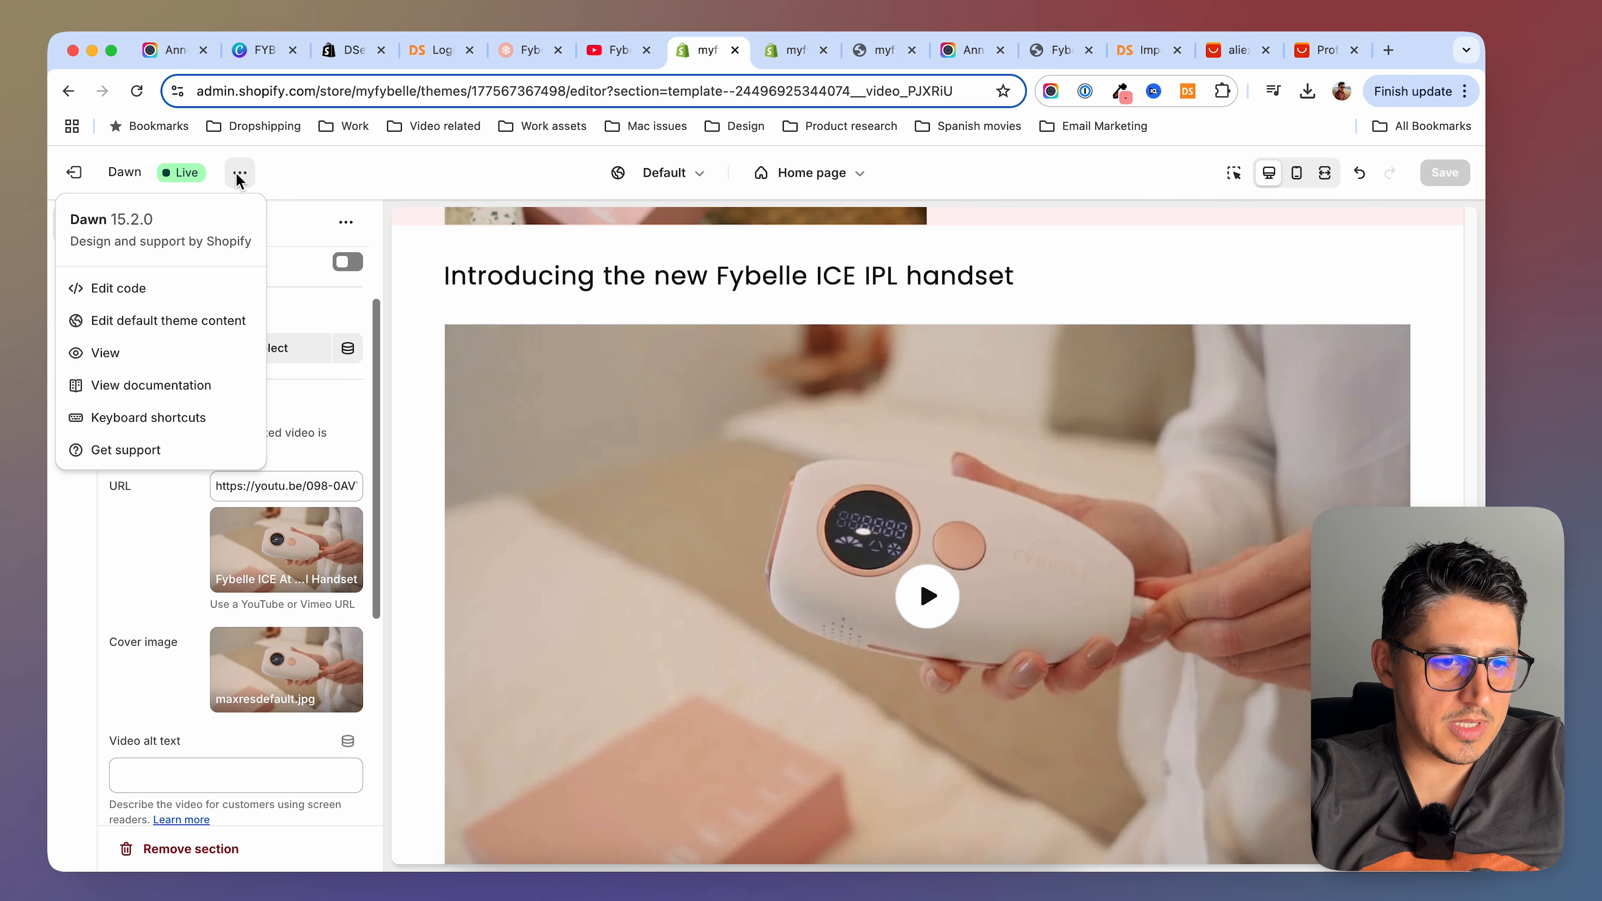
left_click(145, 289)
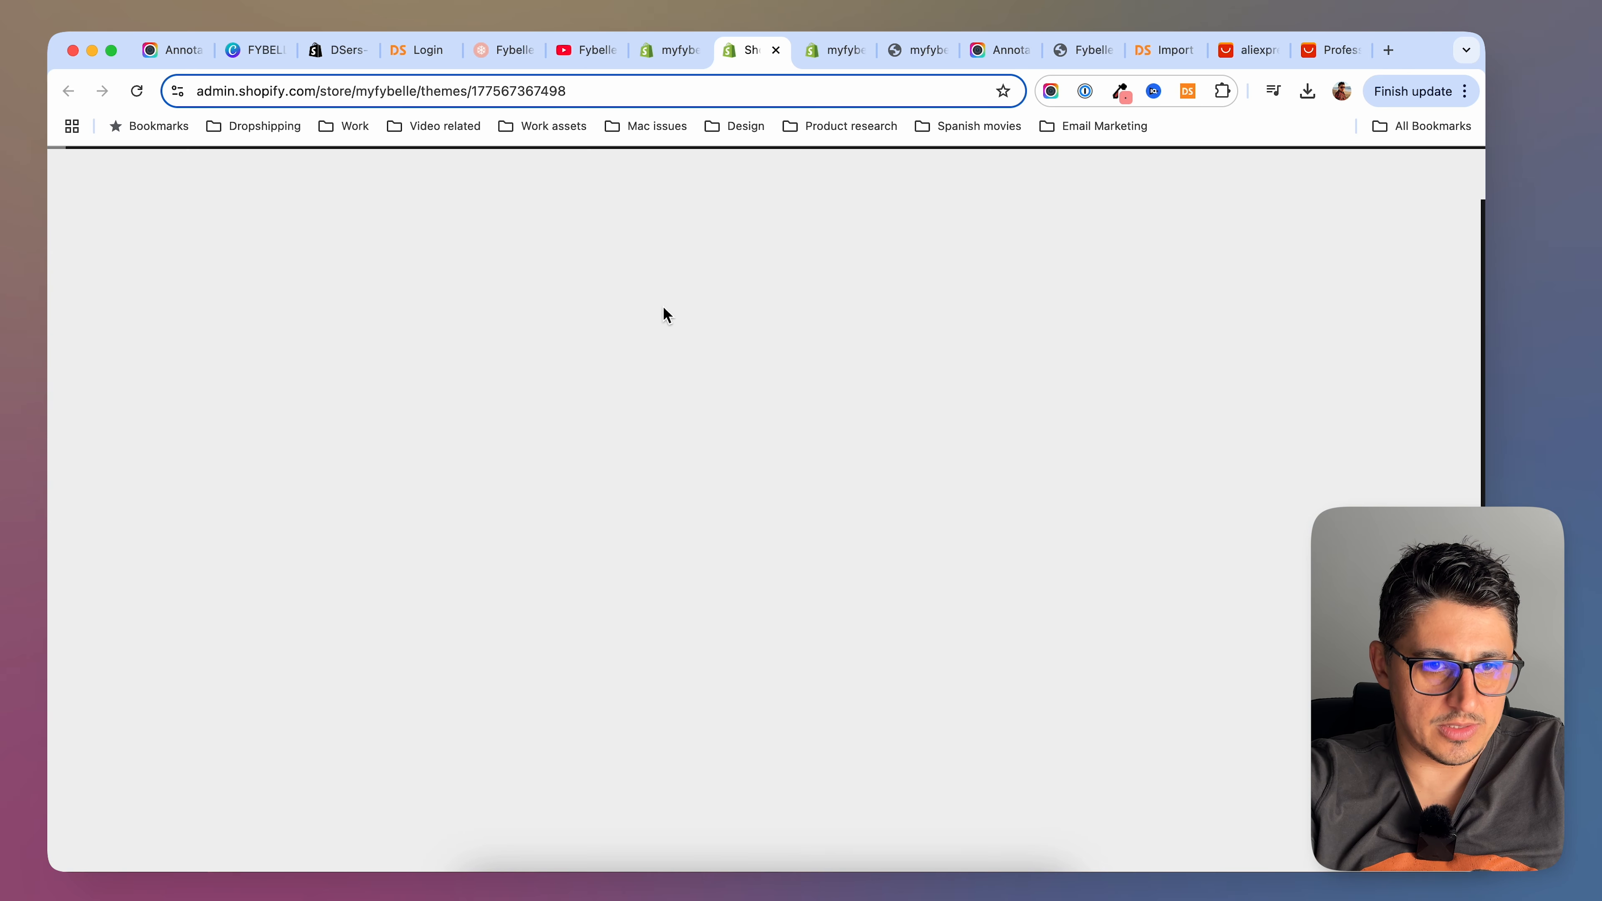
scroll(711, 621, "down", 15)
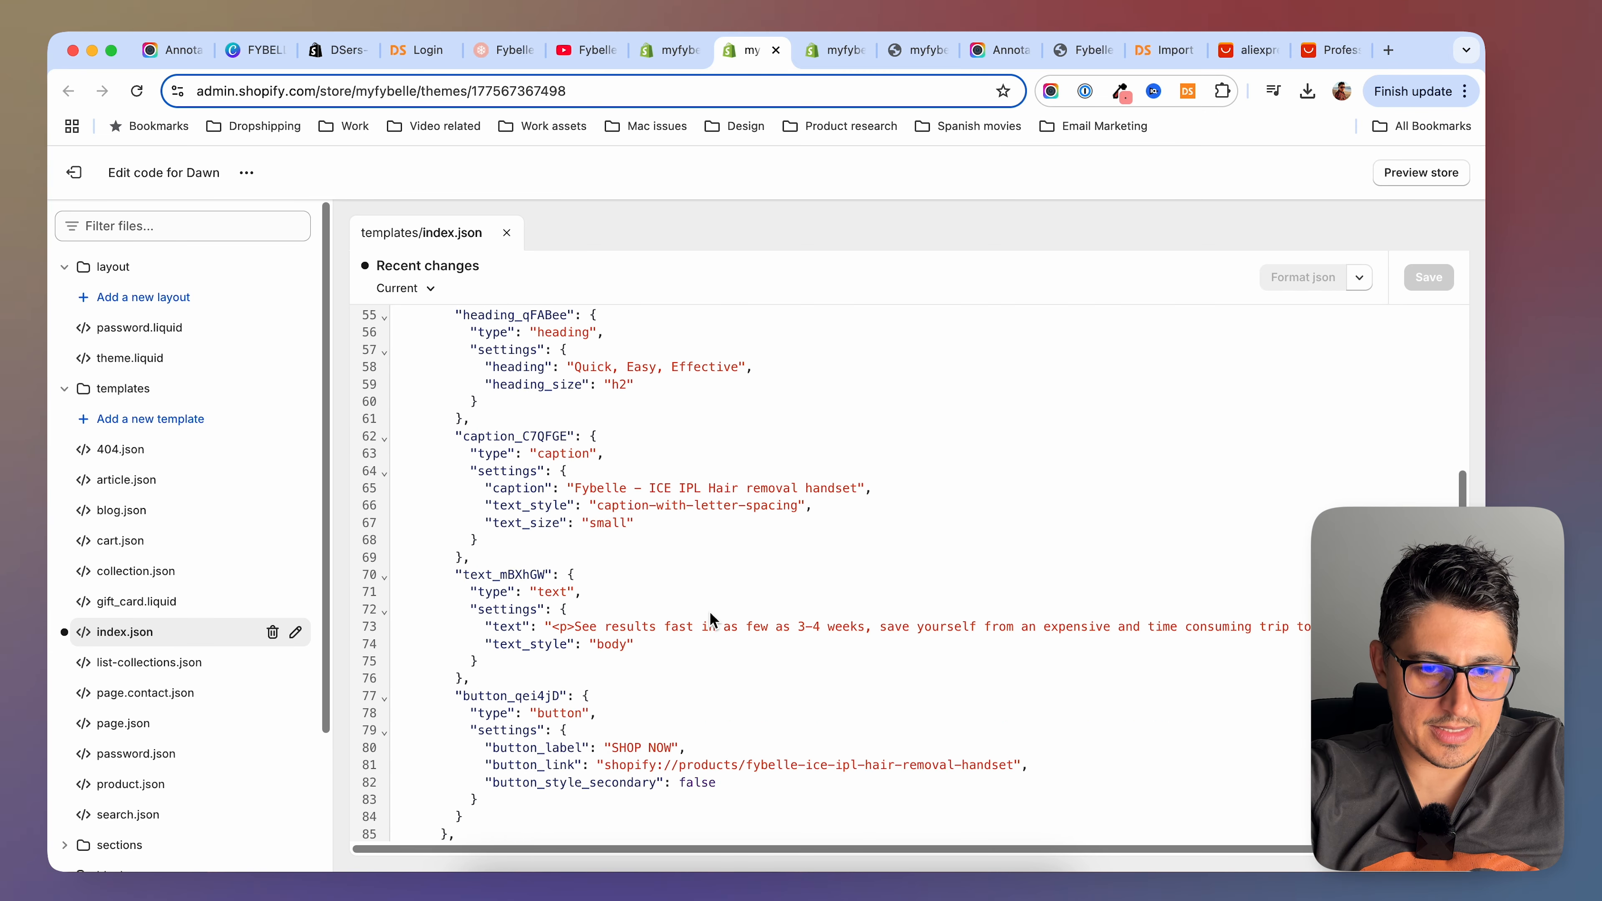
scroll(711, 621, "up", 5)
scroll(711, 621, "down", 15)
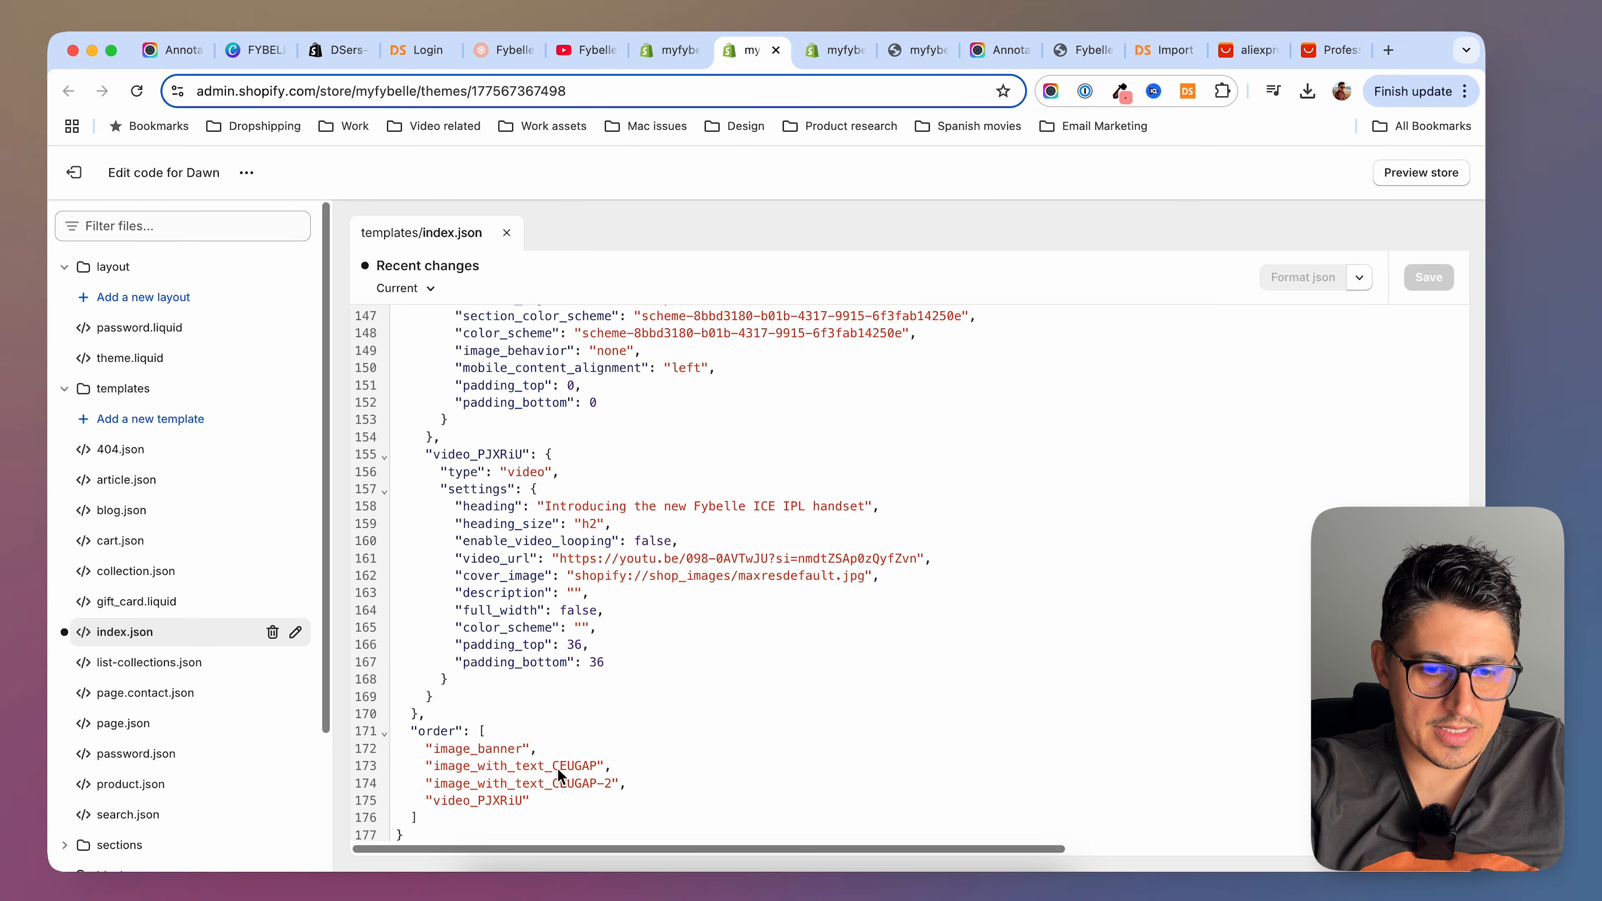
Find the image_with_text_CEUGAP-2 definition in index.json and copy its entire section block
left_click_drag(434, 784, 618, 783)
key("super+f")
key("Return")
scroll(690, 505, "up", 2)
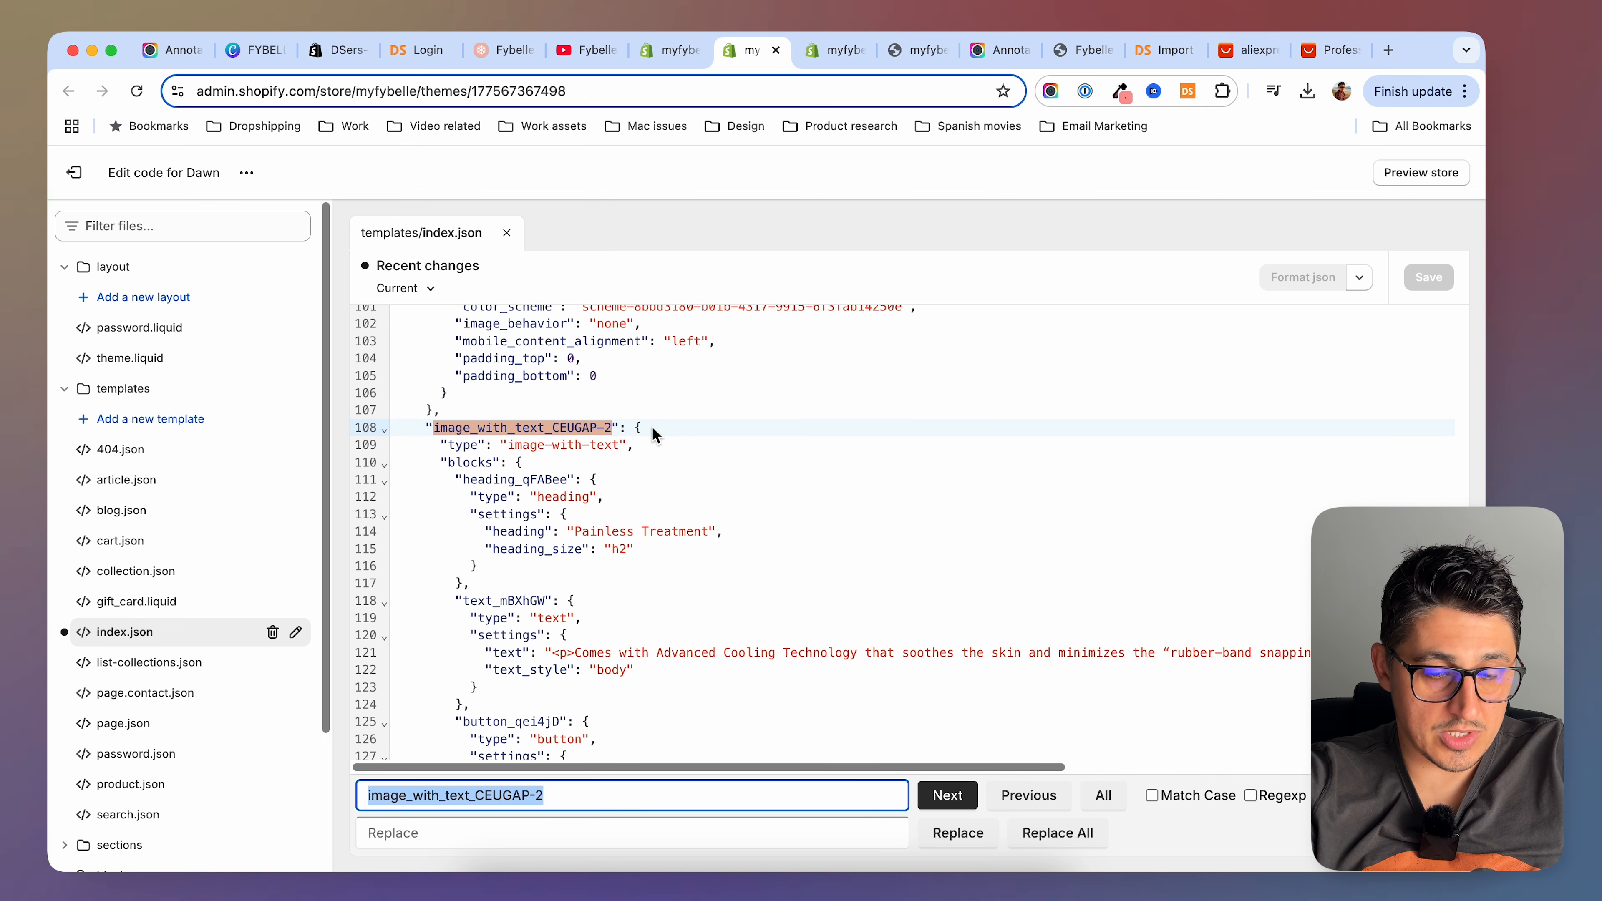
left_click(653, 431)
scroll(647, 442, "up", 1)
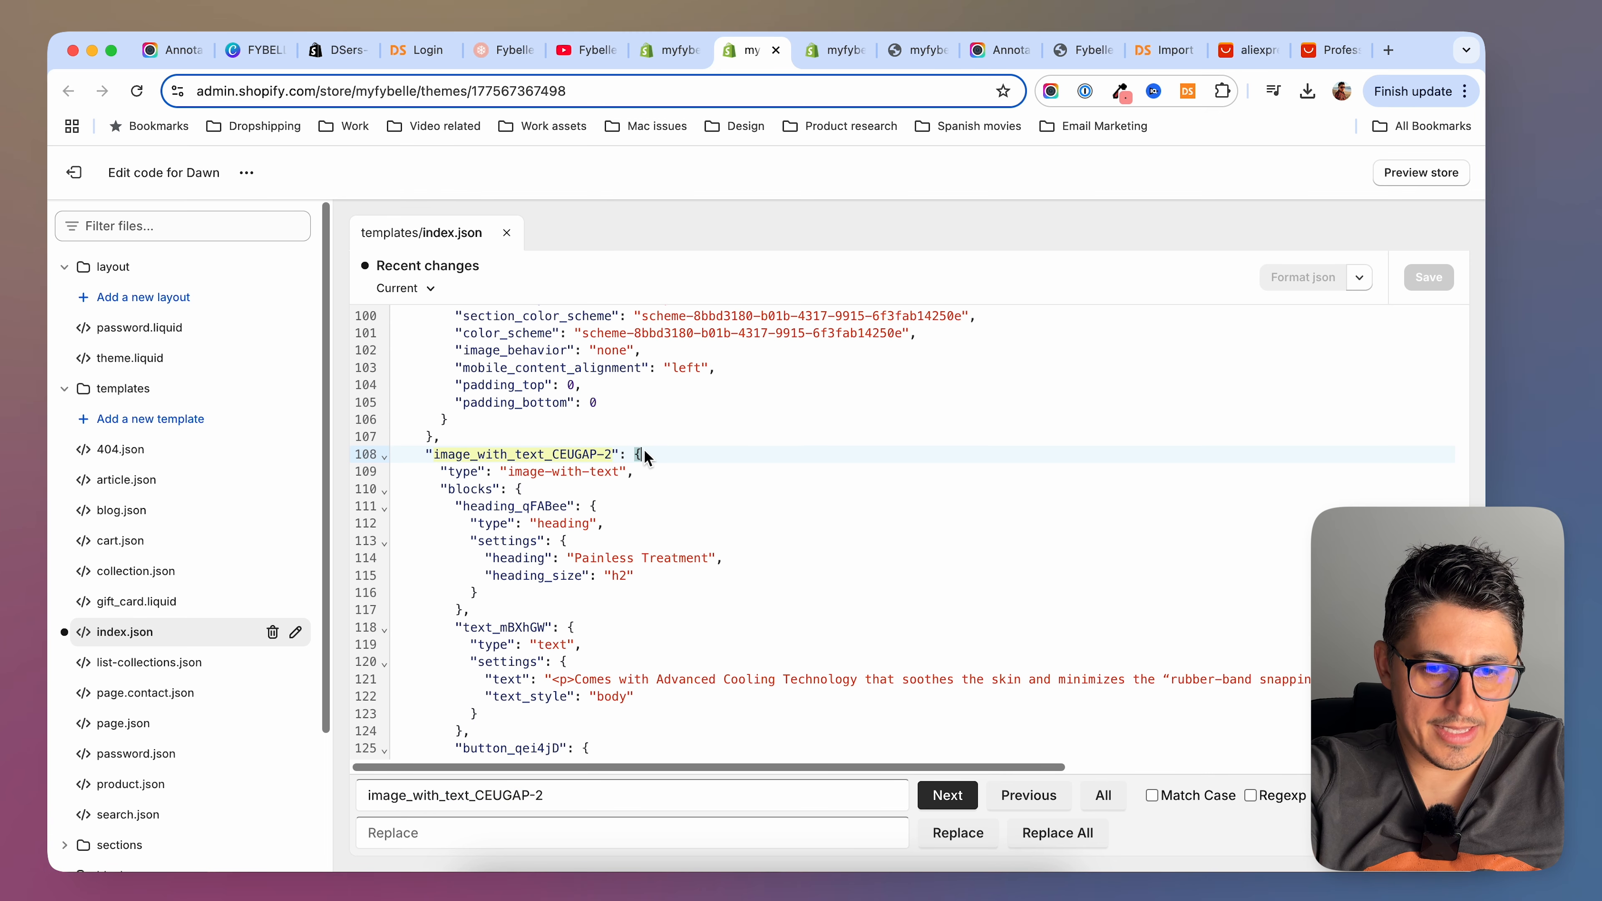
scroll(644, 480, "down", 10)
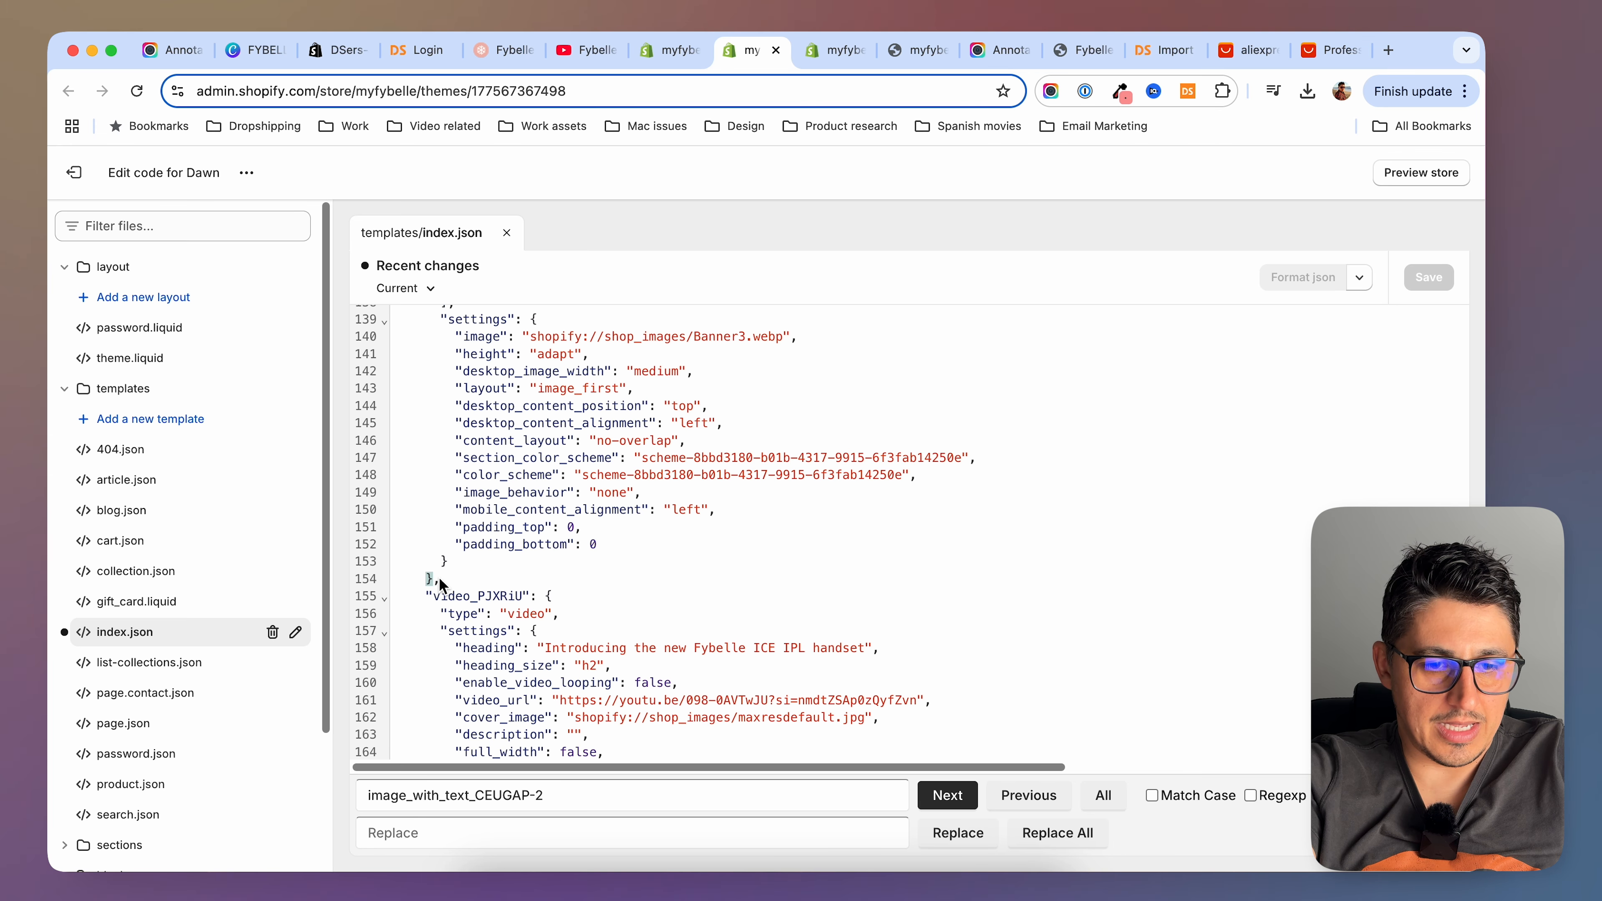
left_click_drag(432, 579, 429, 363)
key("super+c")
scroll(427, 481, "up", 1)
scroll(421, 470, "up", 8)
scroll(411, 445, "up", 1)
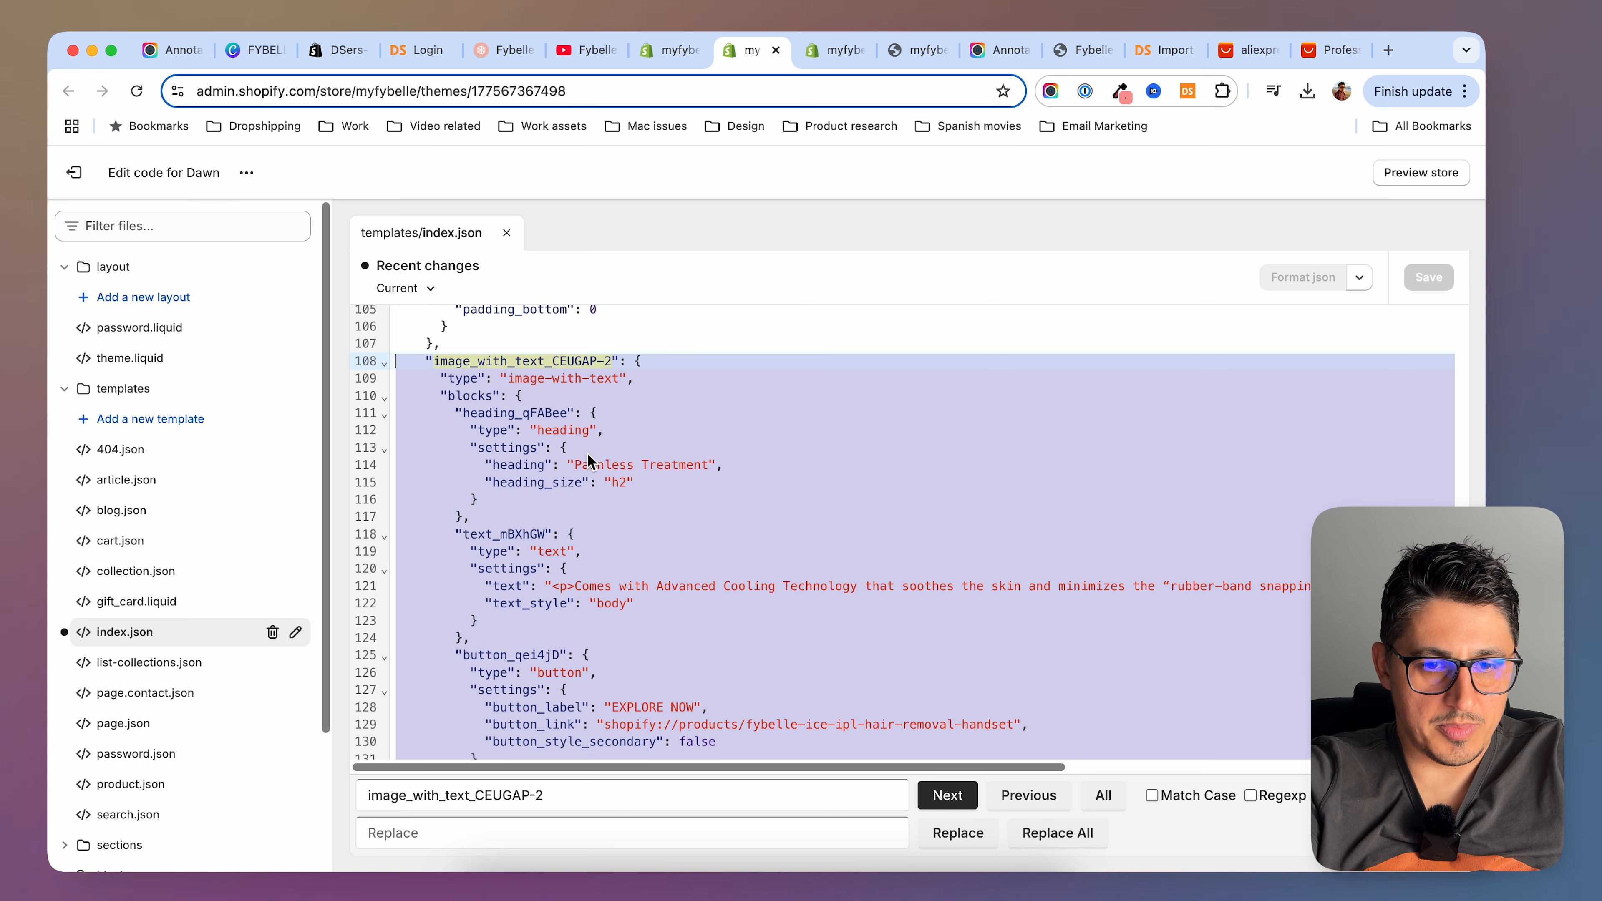
Paste the copied section block after the video_PJXRiU block and rename its key to image_with_text_CEUGAP-3
scroll(590, 459, "down", 7)
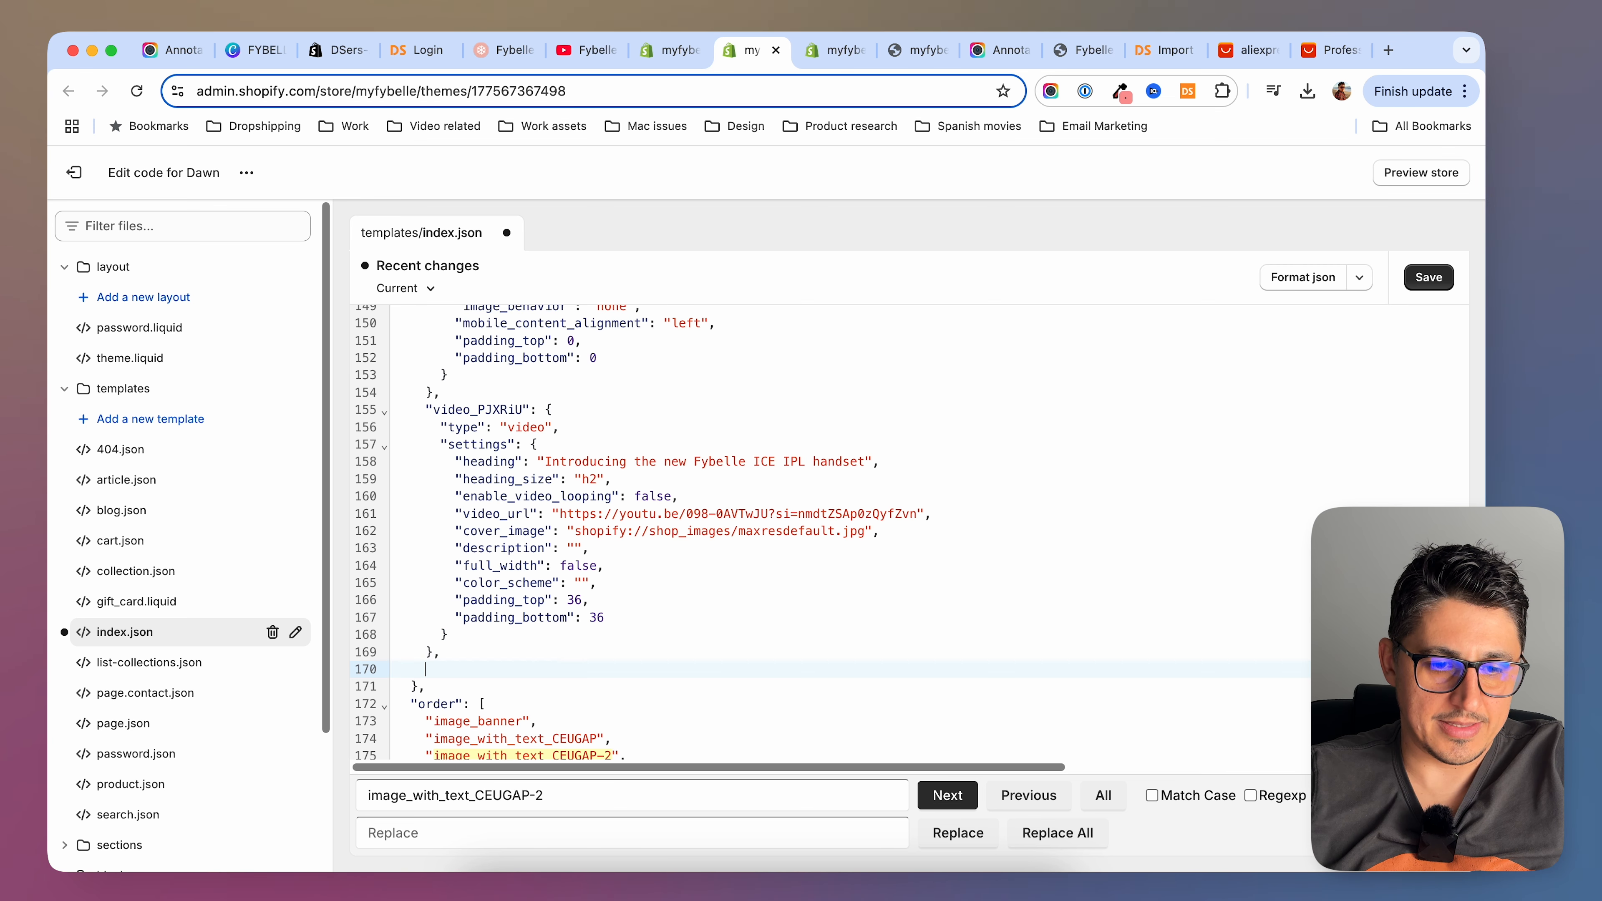
key("super+v")
scroll(641, 442, "up", 6)
left_click(641, 364)
key("BackSpace")
type("3")
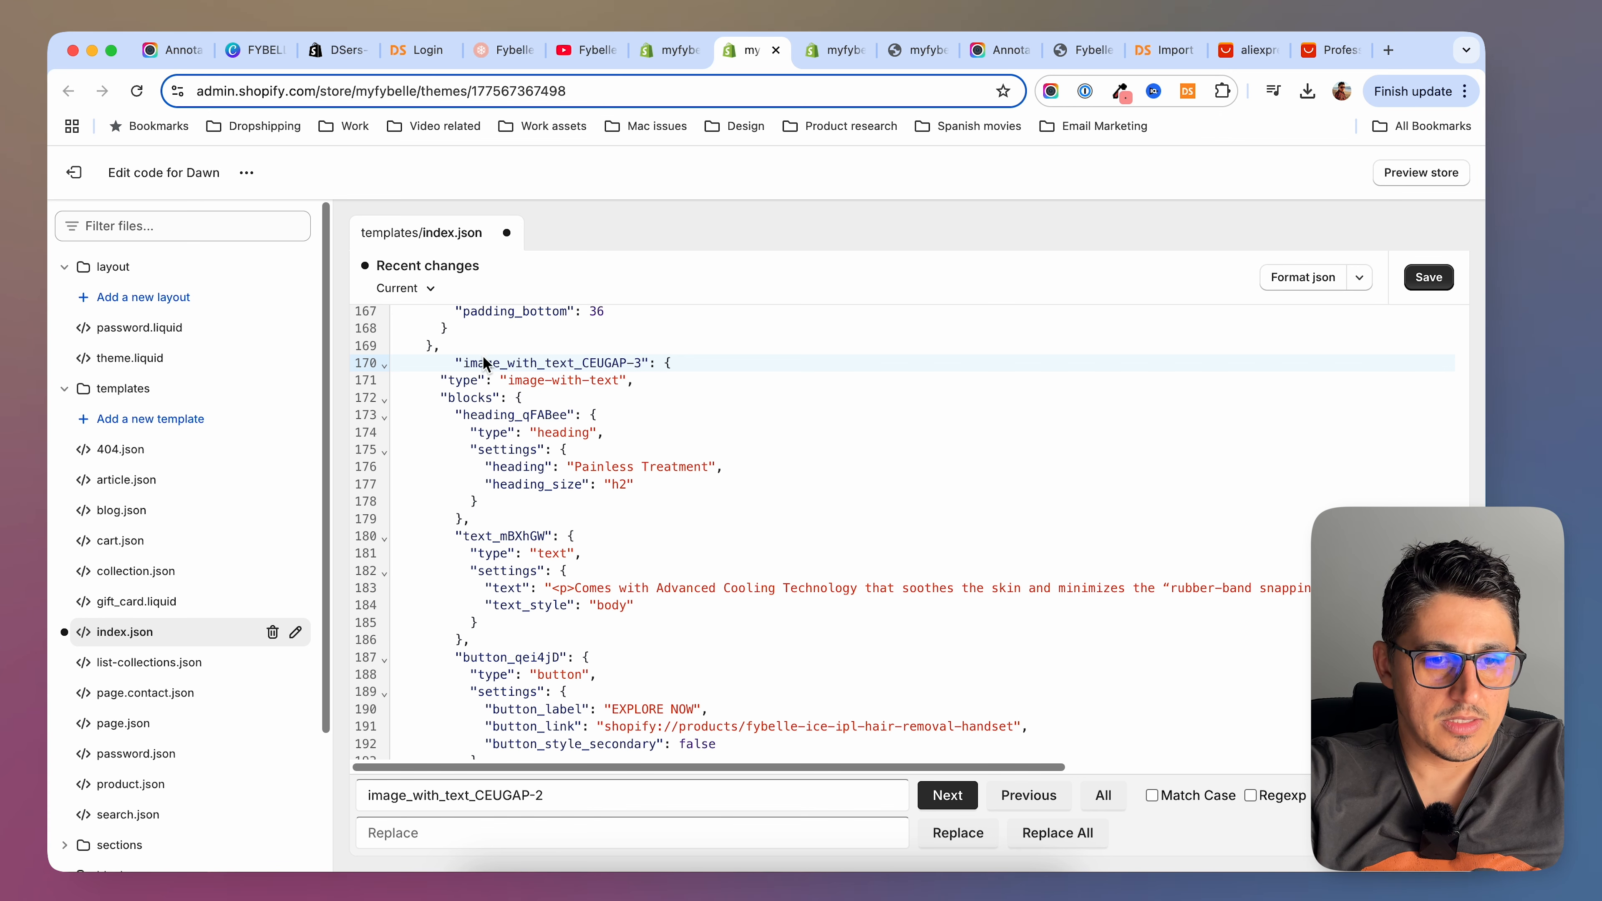
Add "image_with_text_CEUGAP-3" after "video_PJXRiU" in the order list and save index.json
left_click_drag(465, 363, 643, 366)
key("super+c")
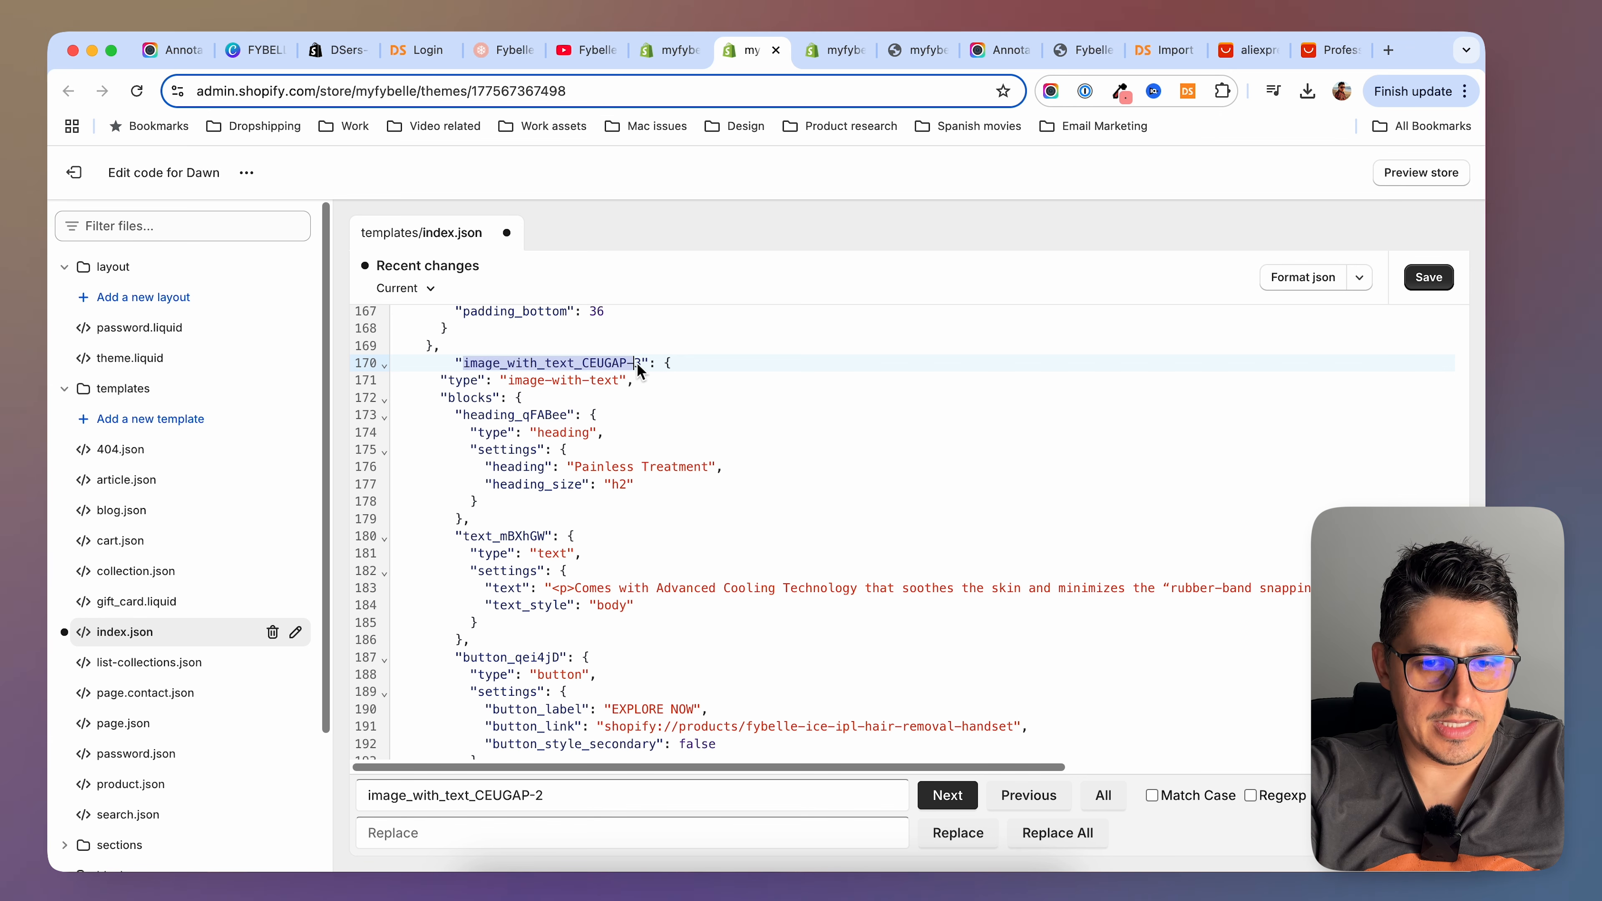
scroll(658, 447, "down", 5)
scroll(656, 486, "down", 7)
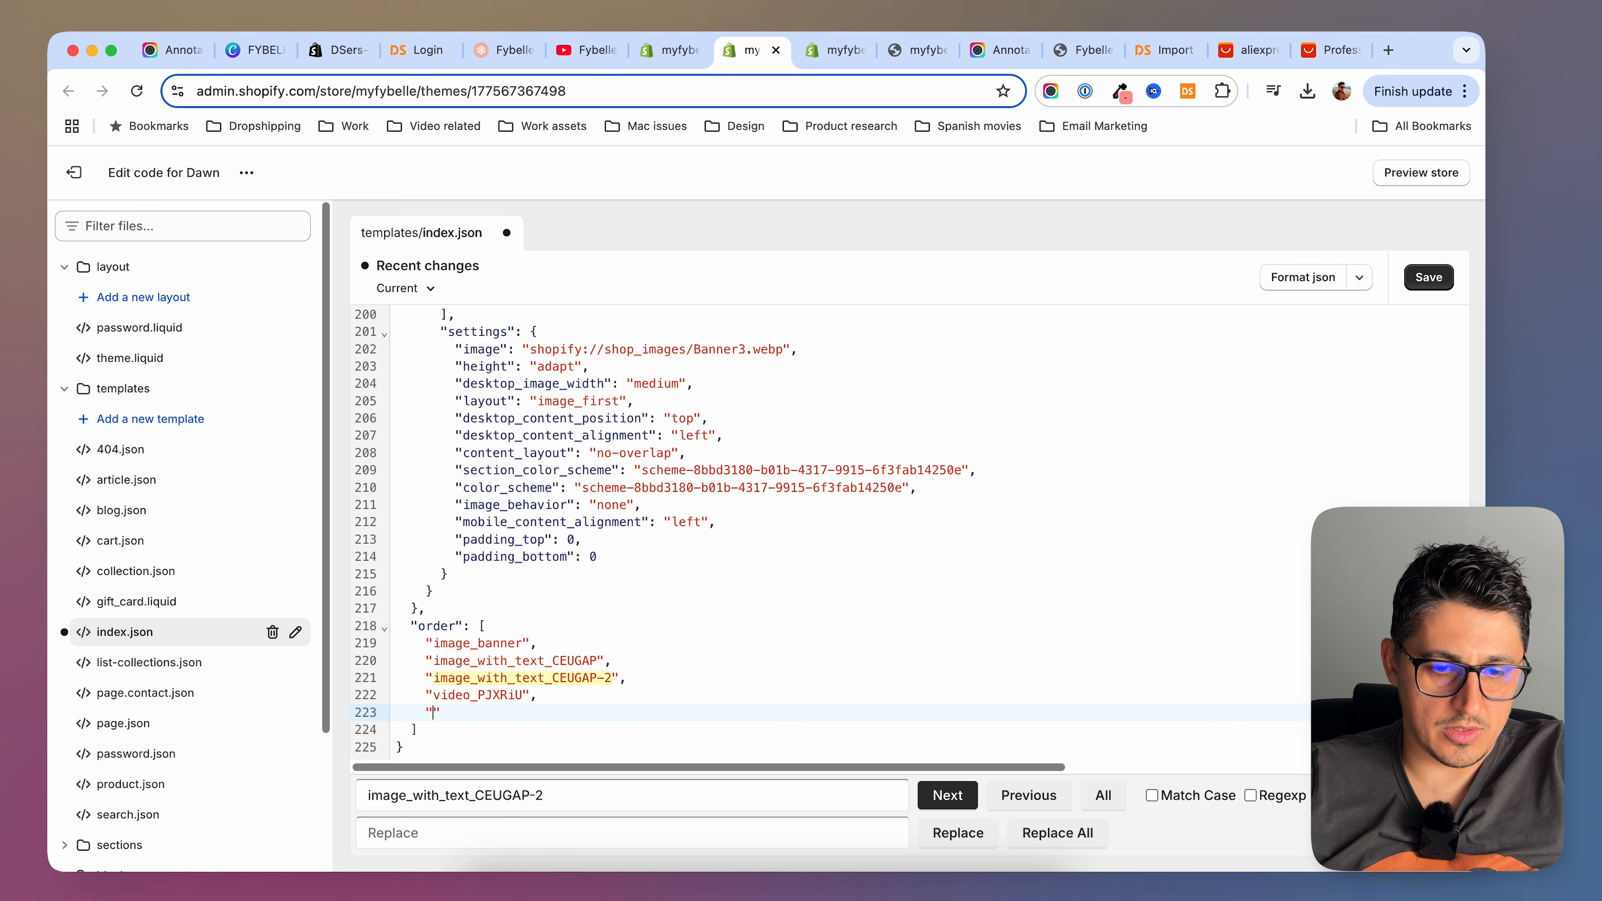
key("super+v")
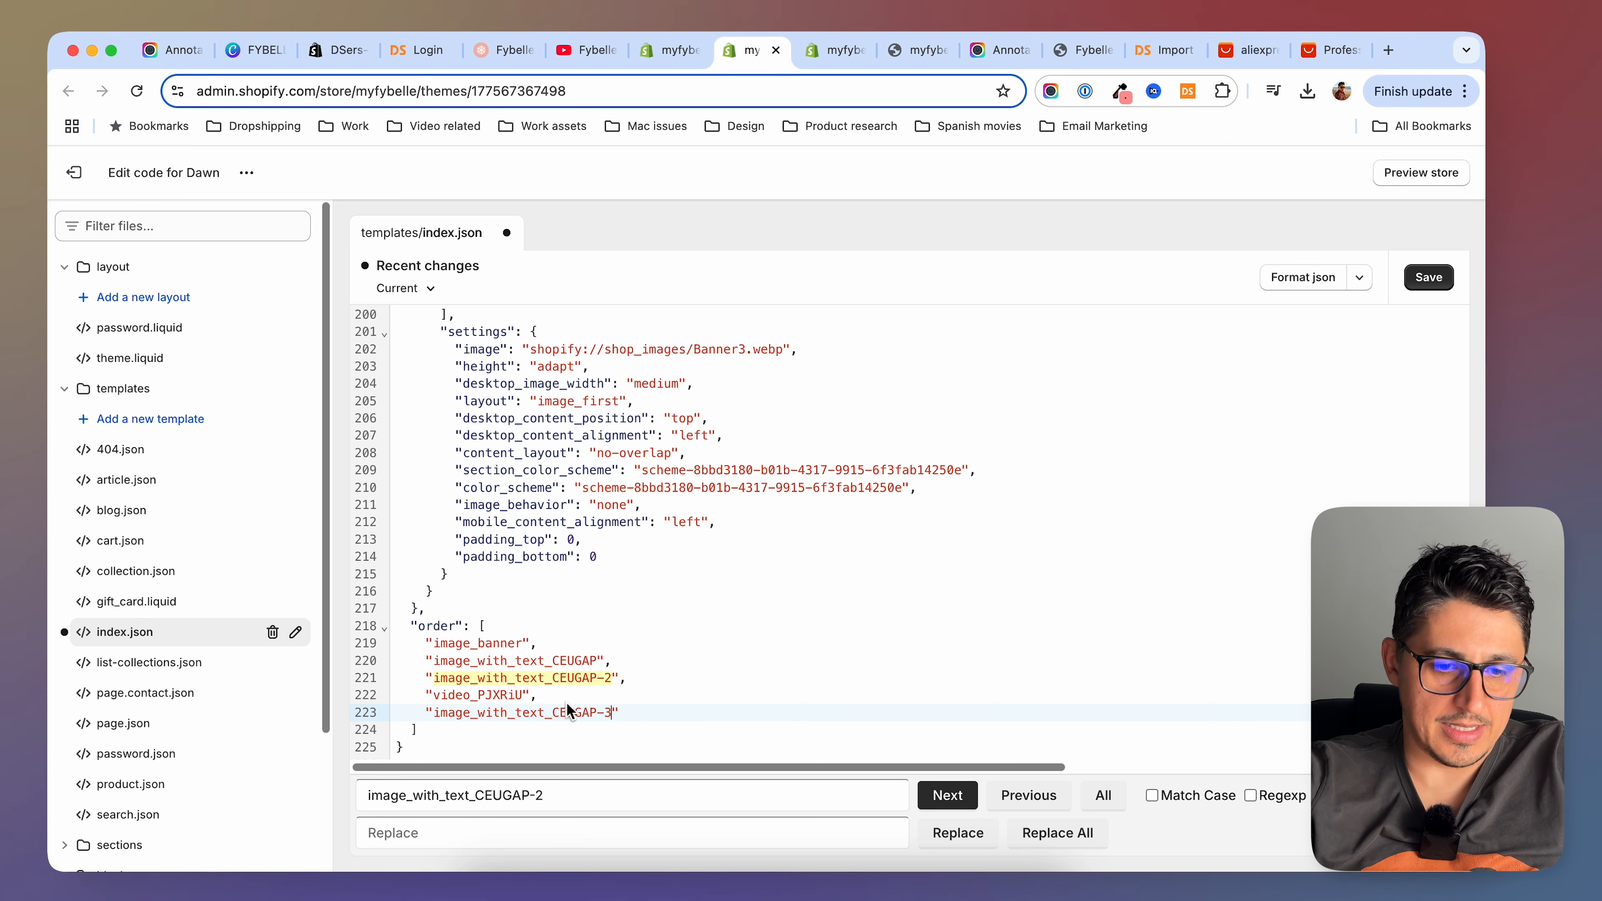
left_click(1428, 278)
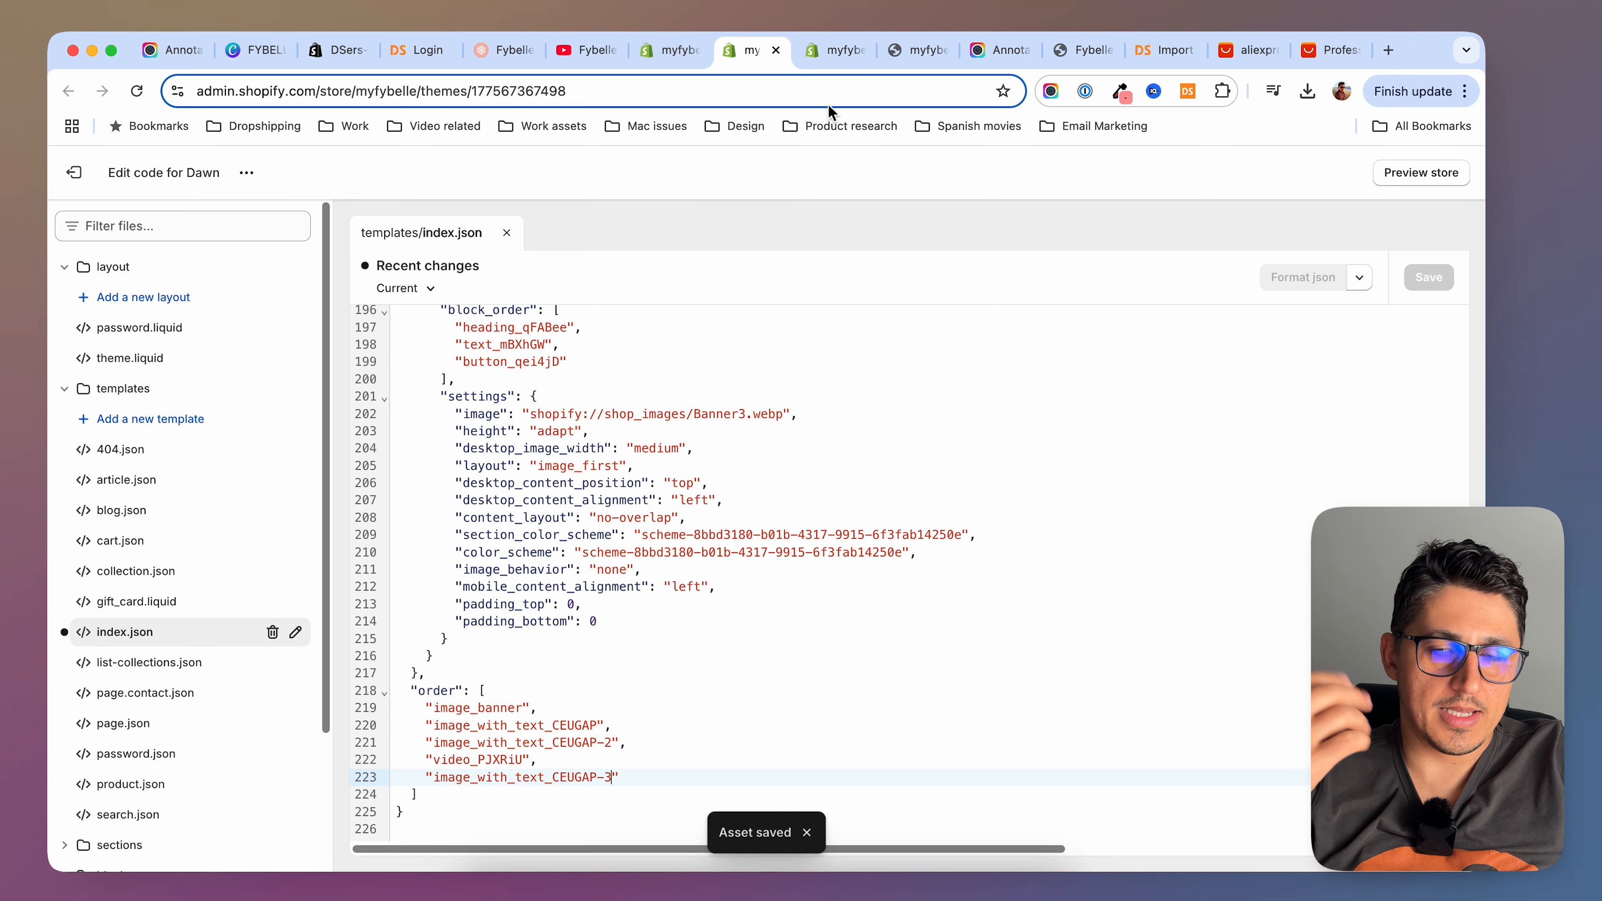
Review the storefront home page to check for the duplicated image-with-text section below the video
left_click(918, 50)
scroll(581, 474, "up", 5)
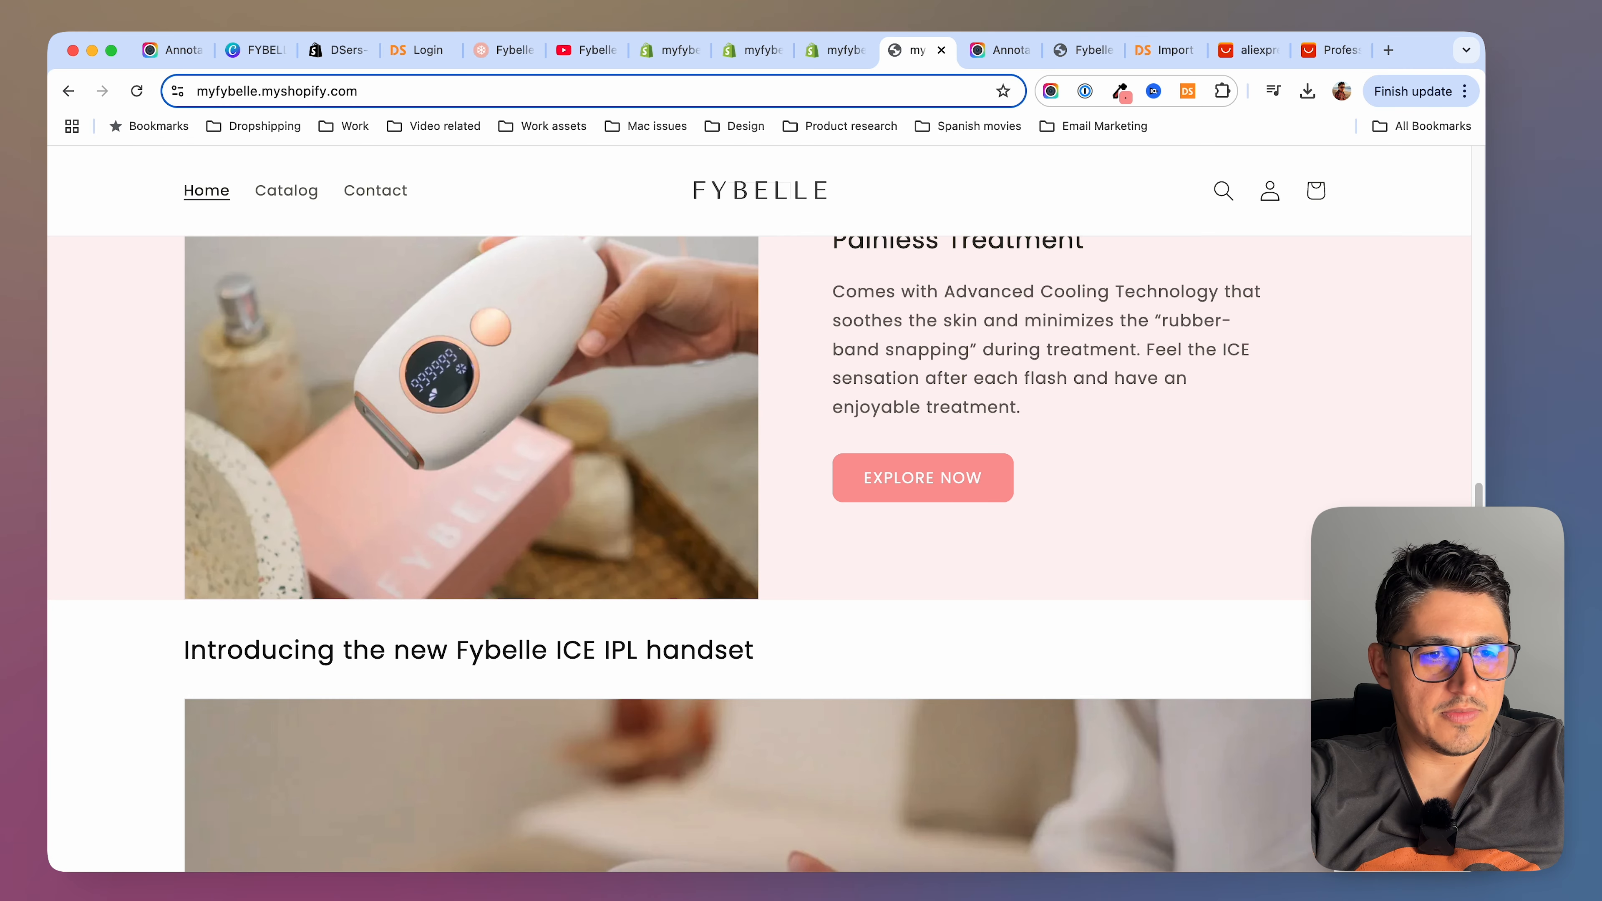
scroll(809, 409, "up", 1)
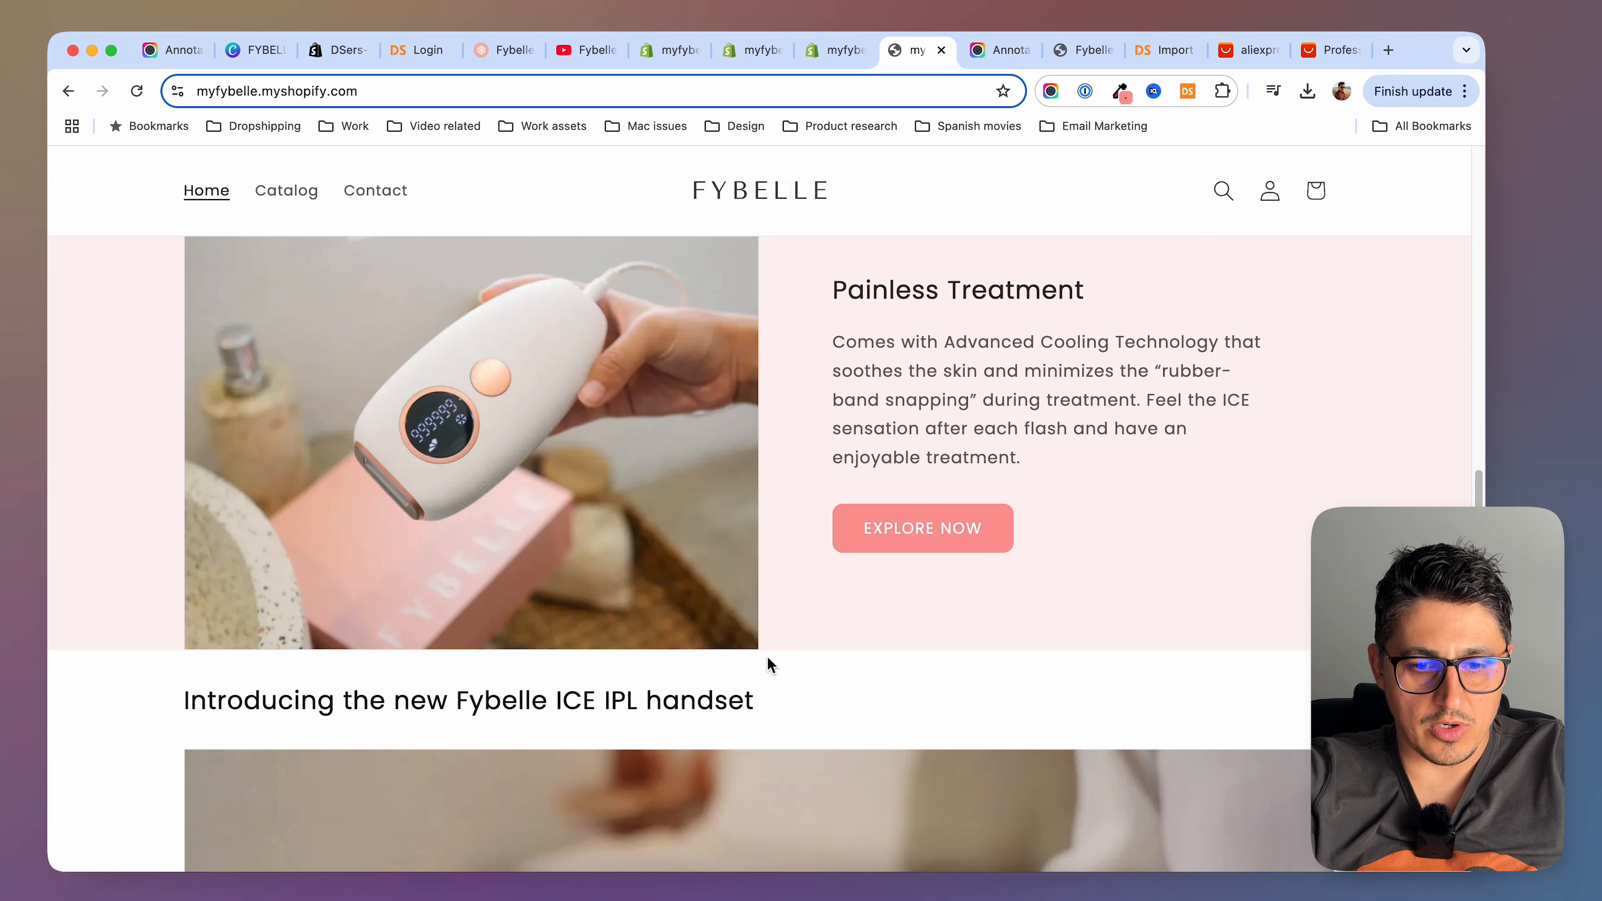
scroll(763, 403, "down", 10)
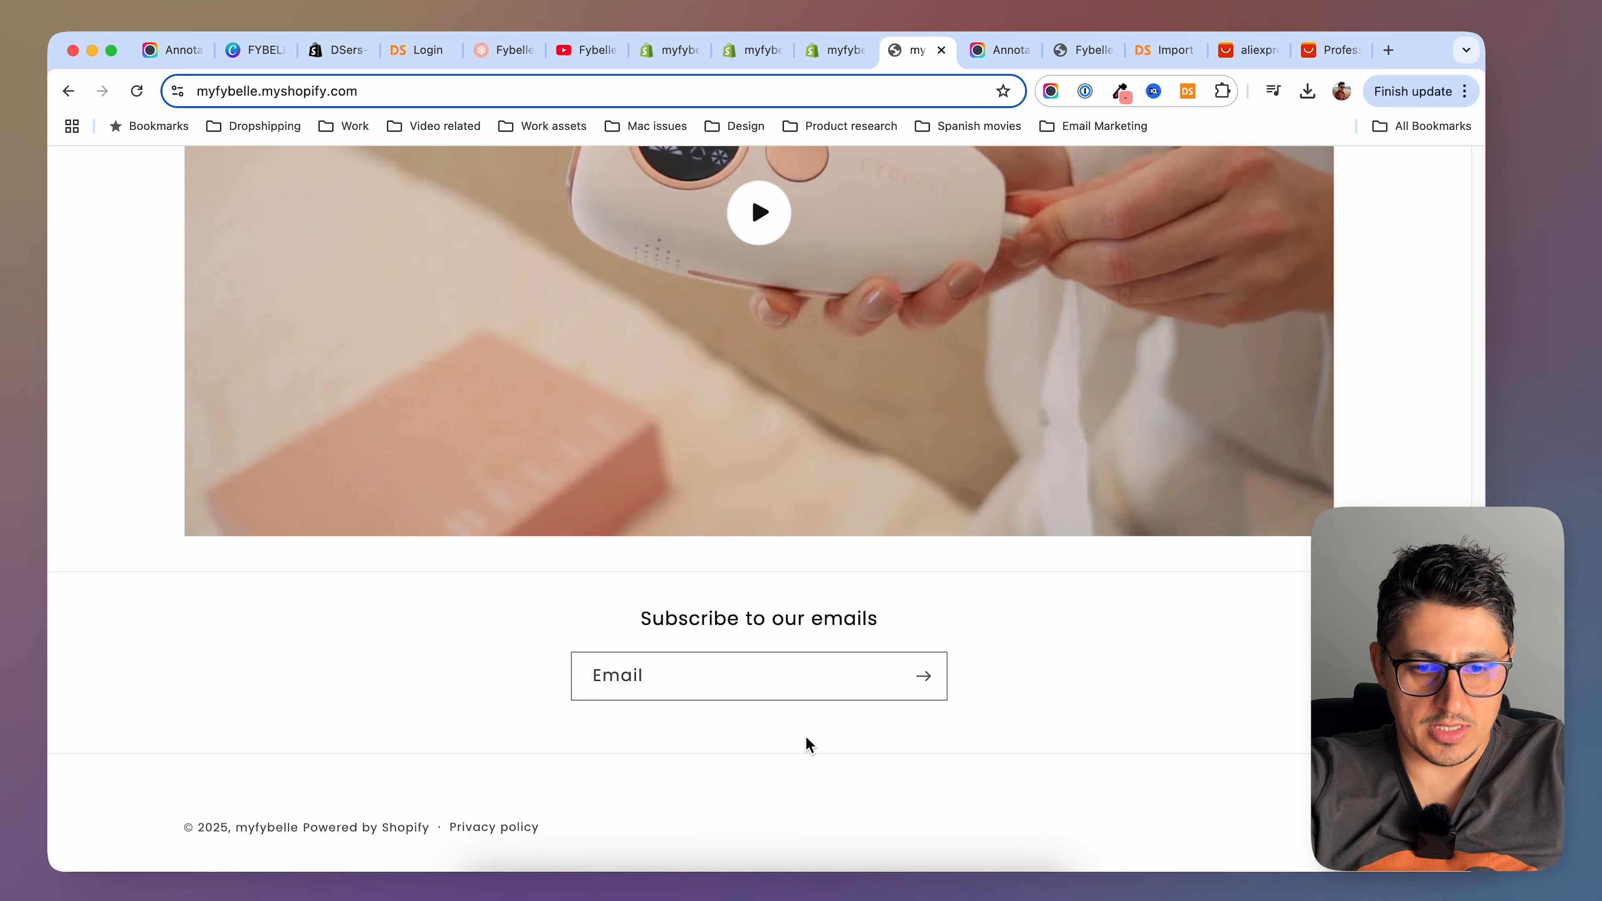
scroll(522, 553, "up", 12)
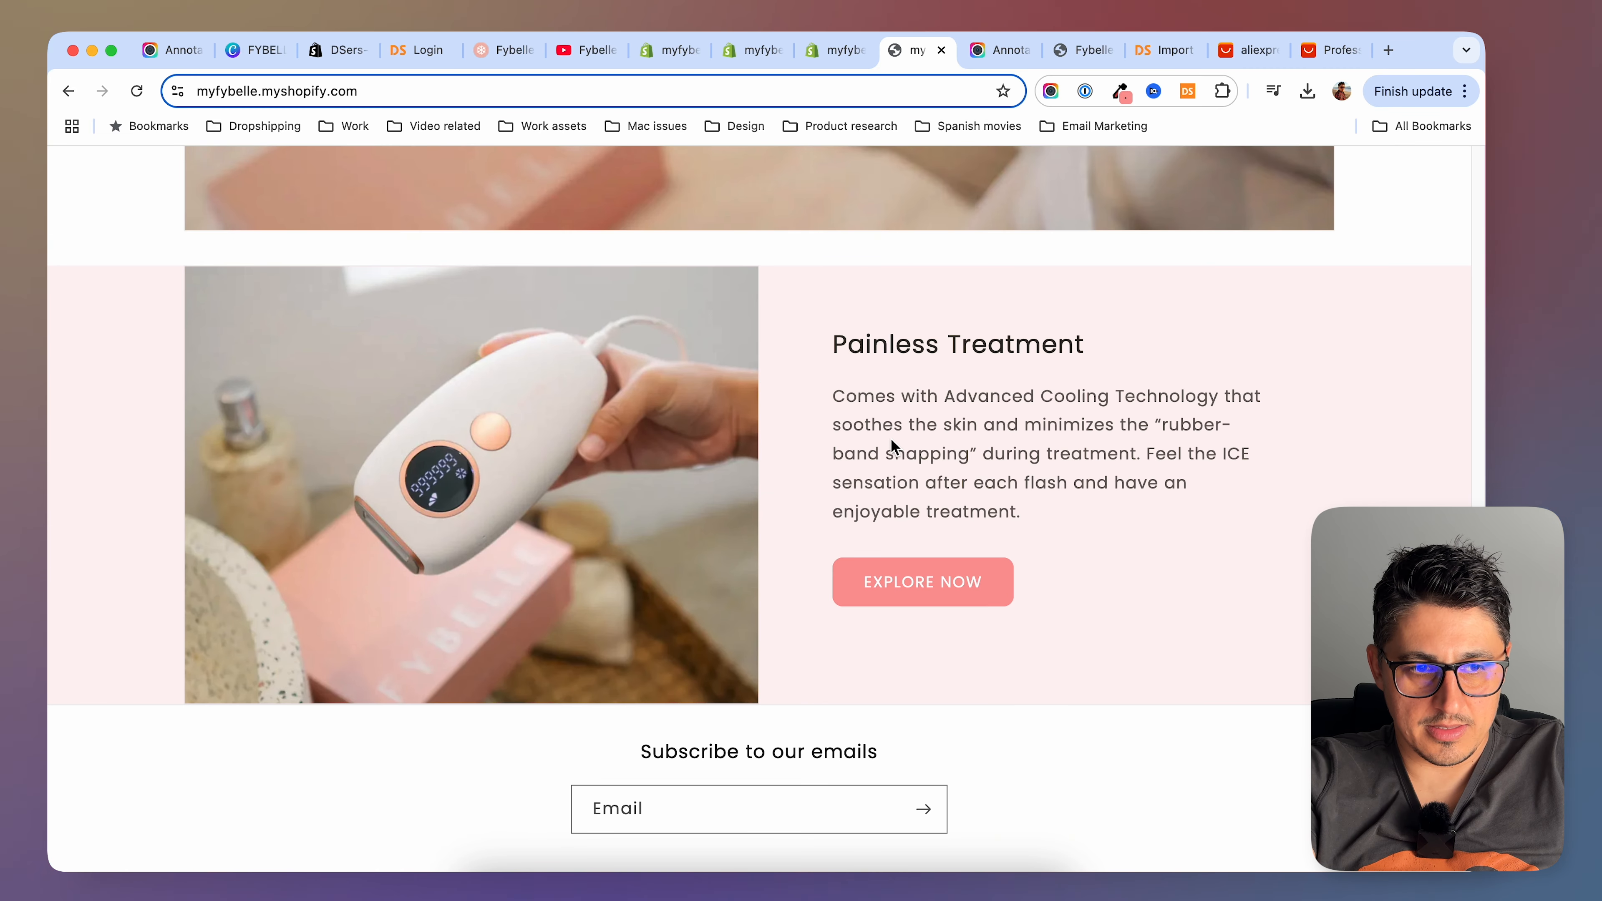
scroll(891, 439, "up", 1)
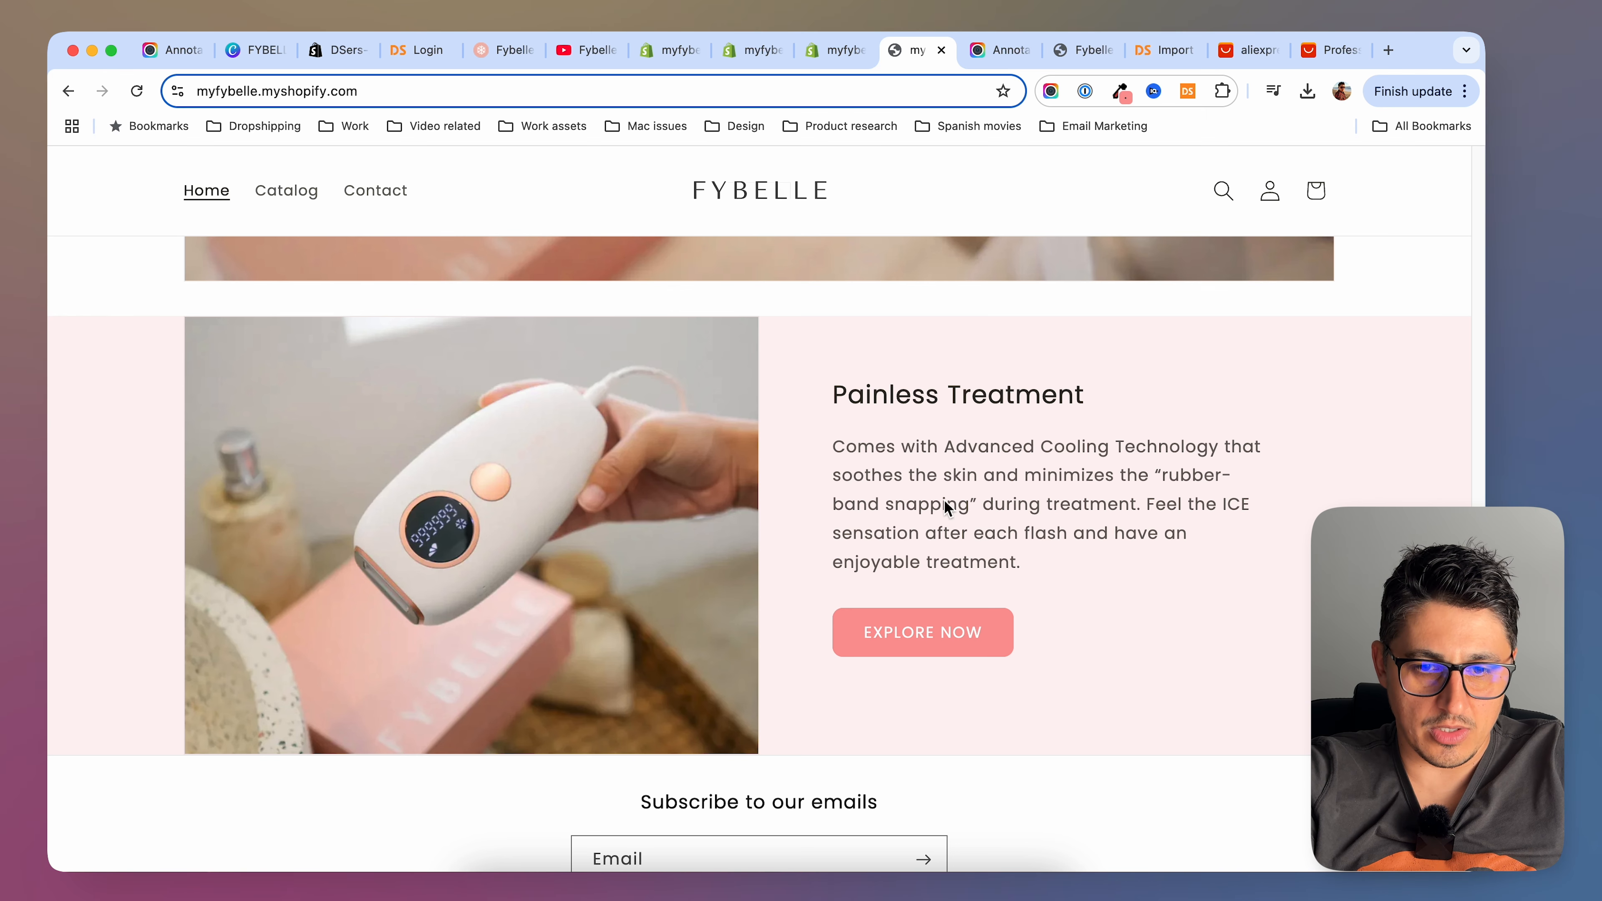
Reload the Dawn theme editor and open the settings of the duplicated Image with text section below the video
left_click(835, 49)
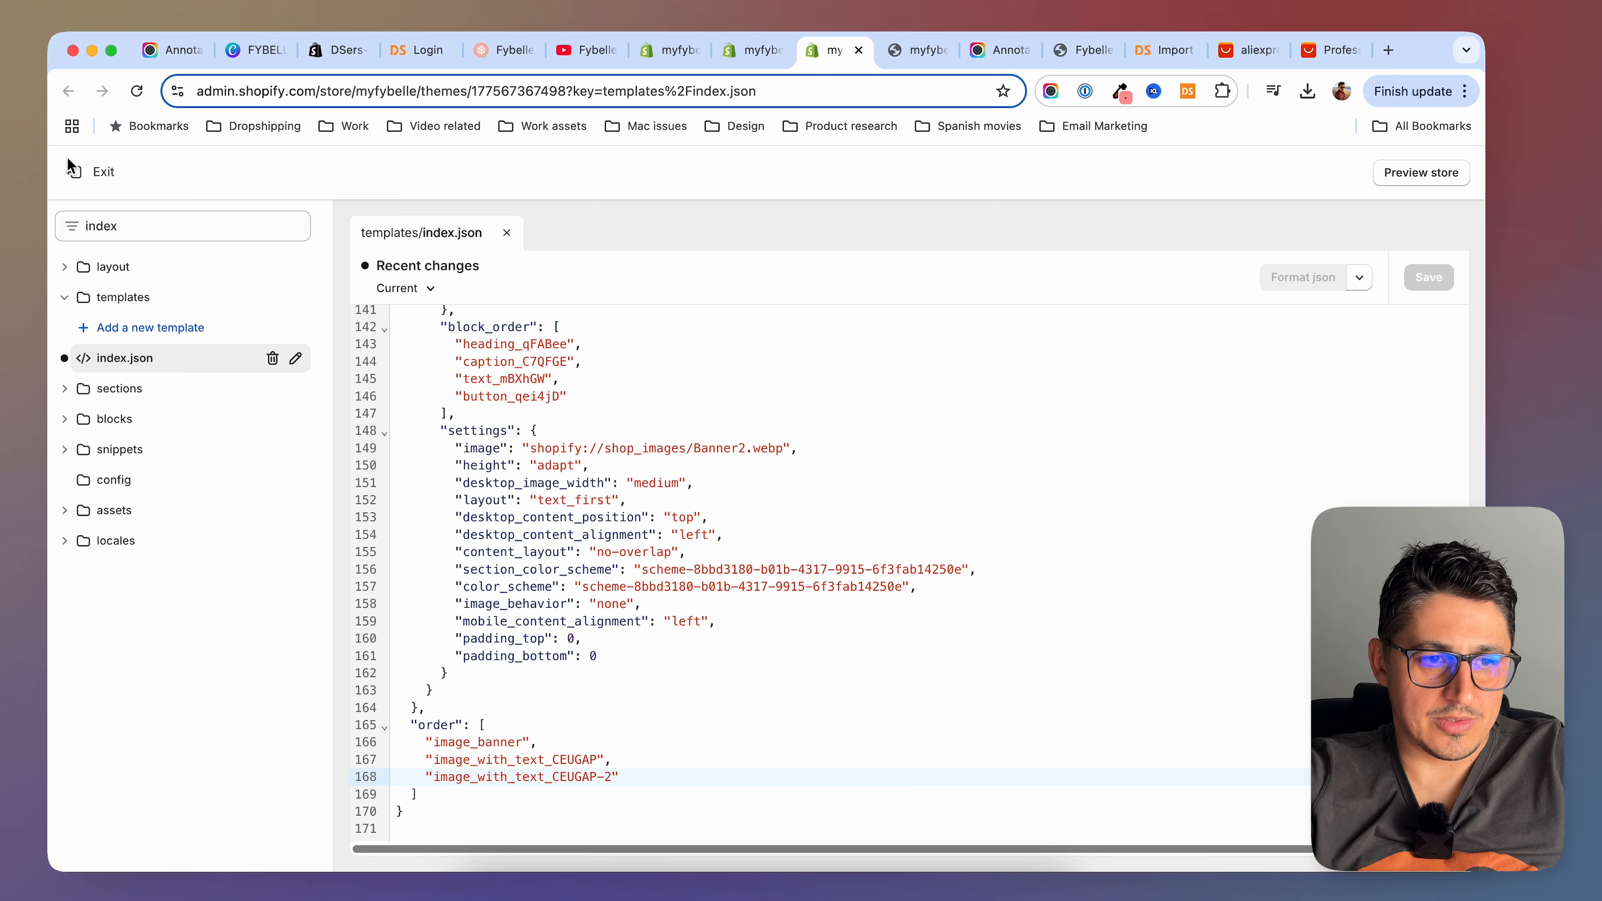
left_click(698, 46)
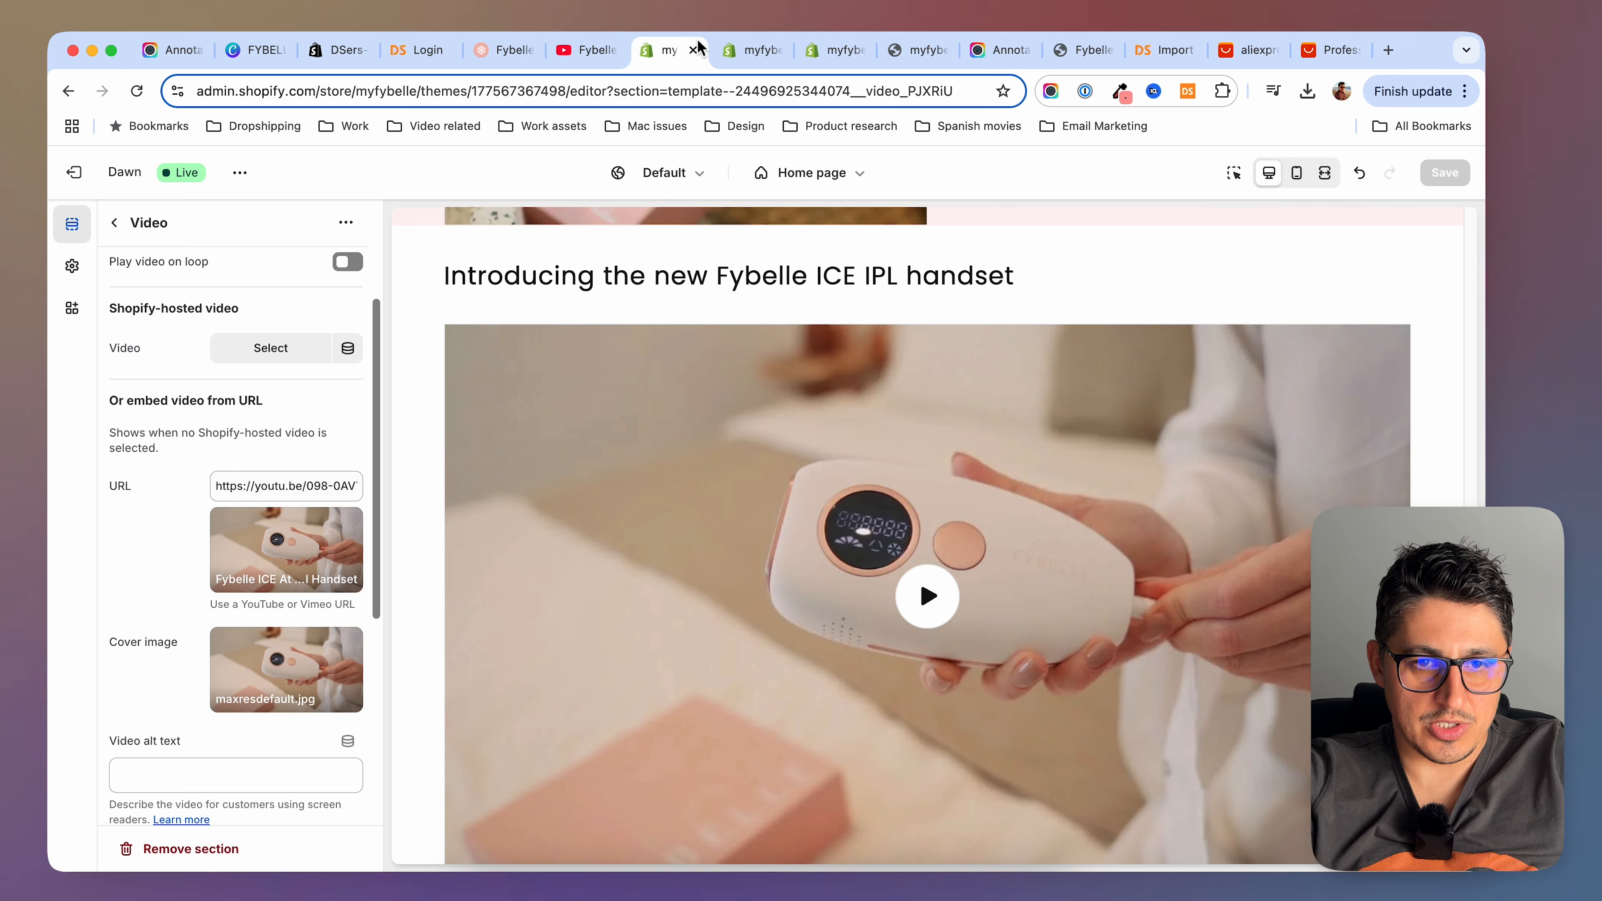
left_click(139, 92)
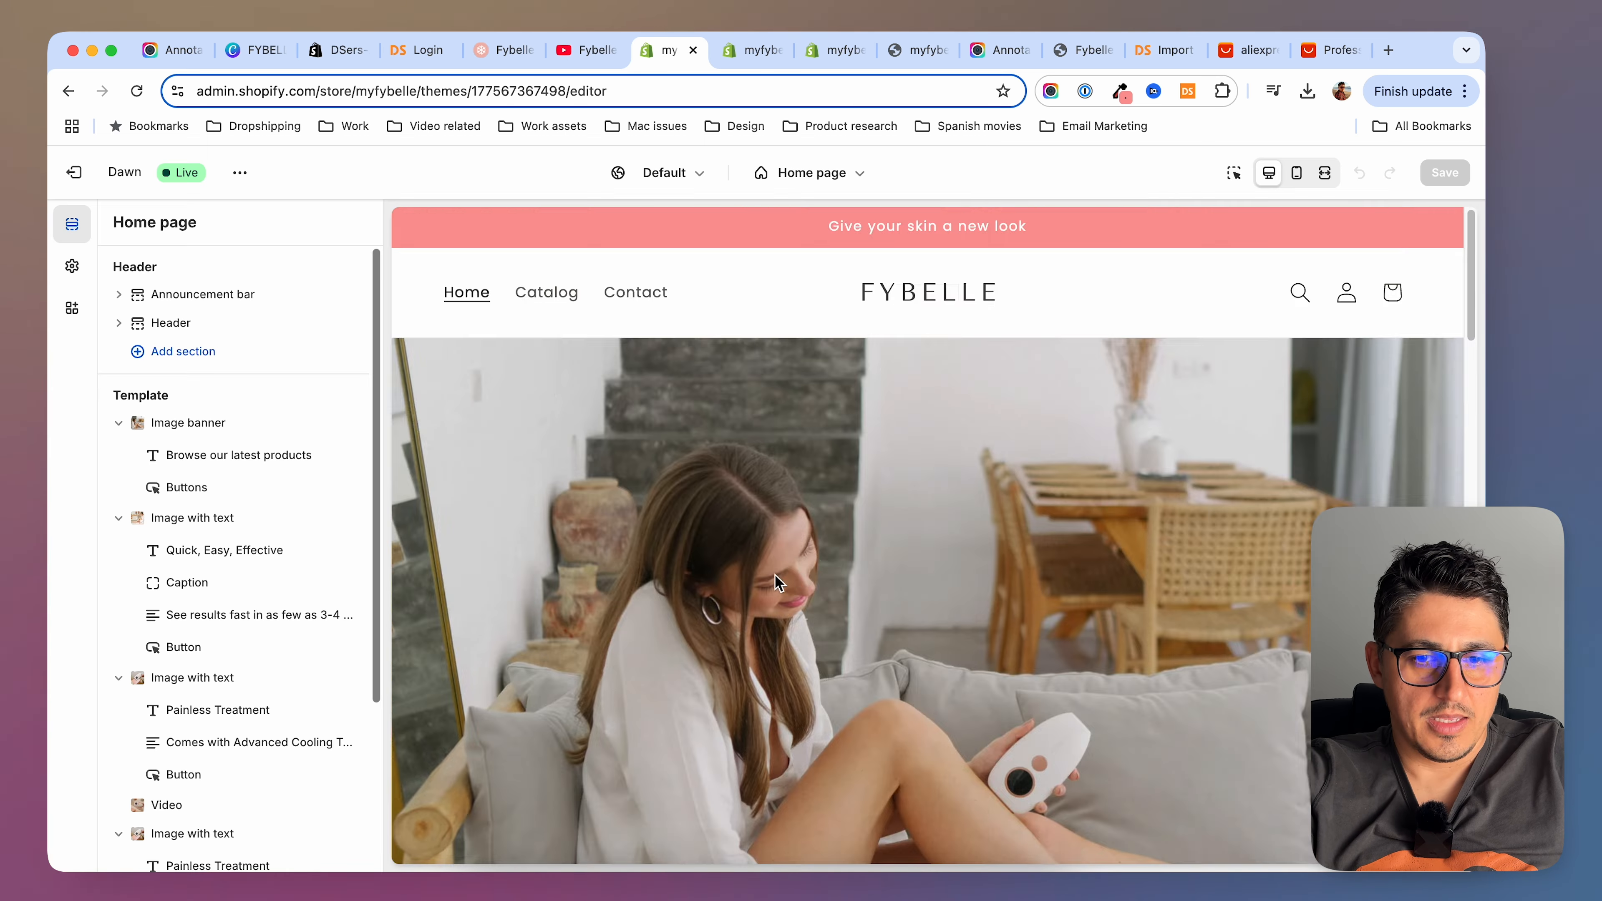
scroll(777, 587, "down", 15)
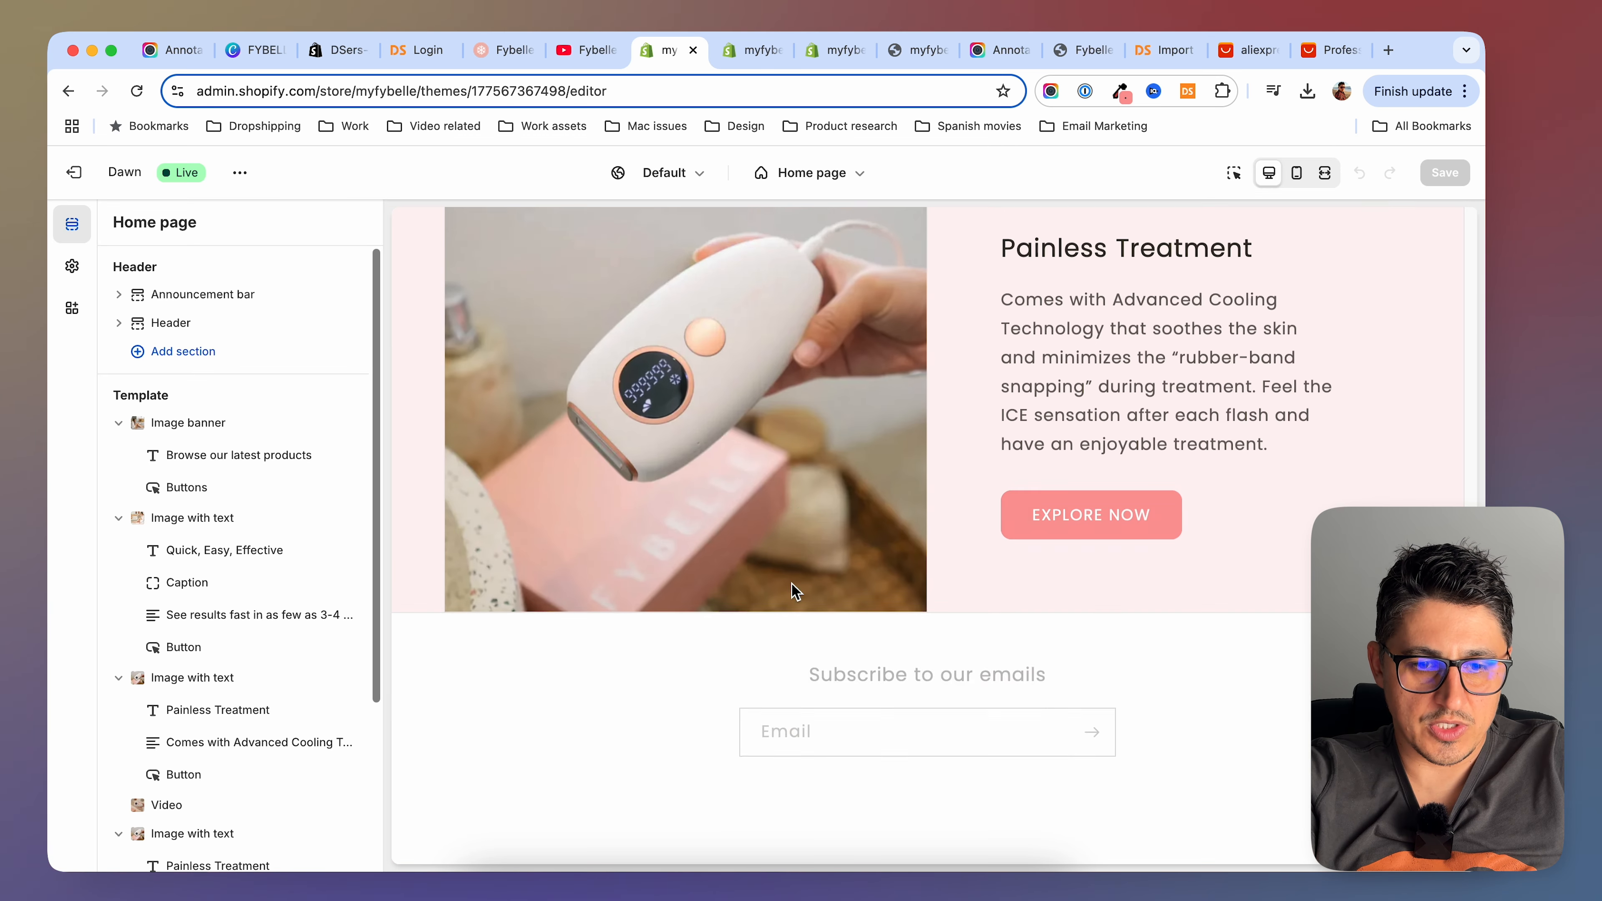
scroll(186, 637, "down", 4)
left_click(180, 605)
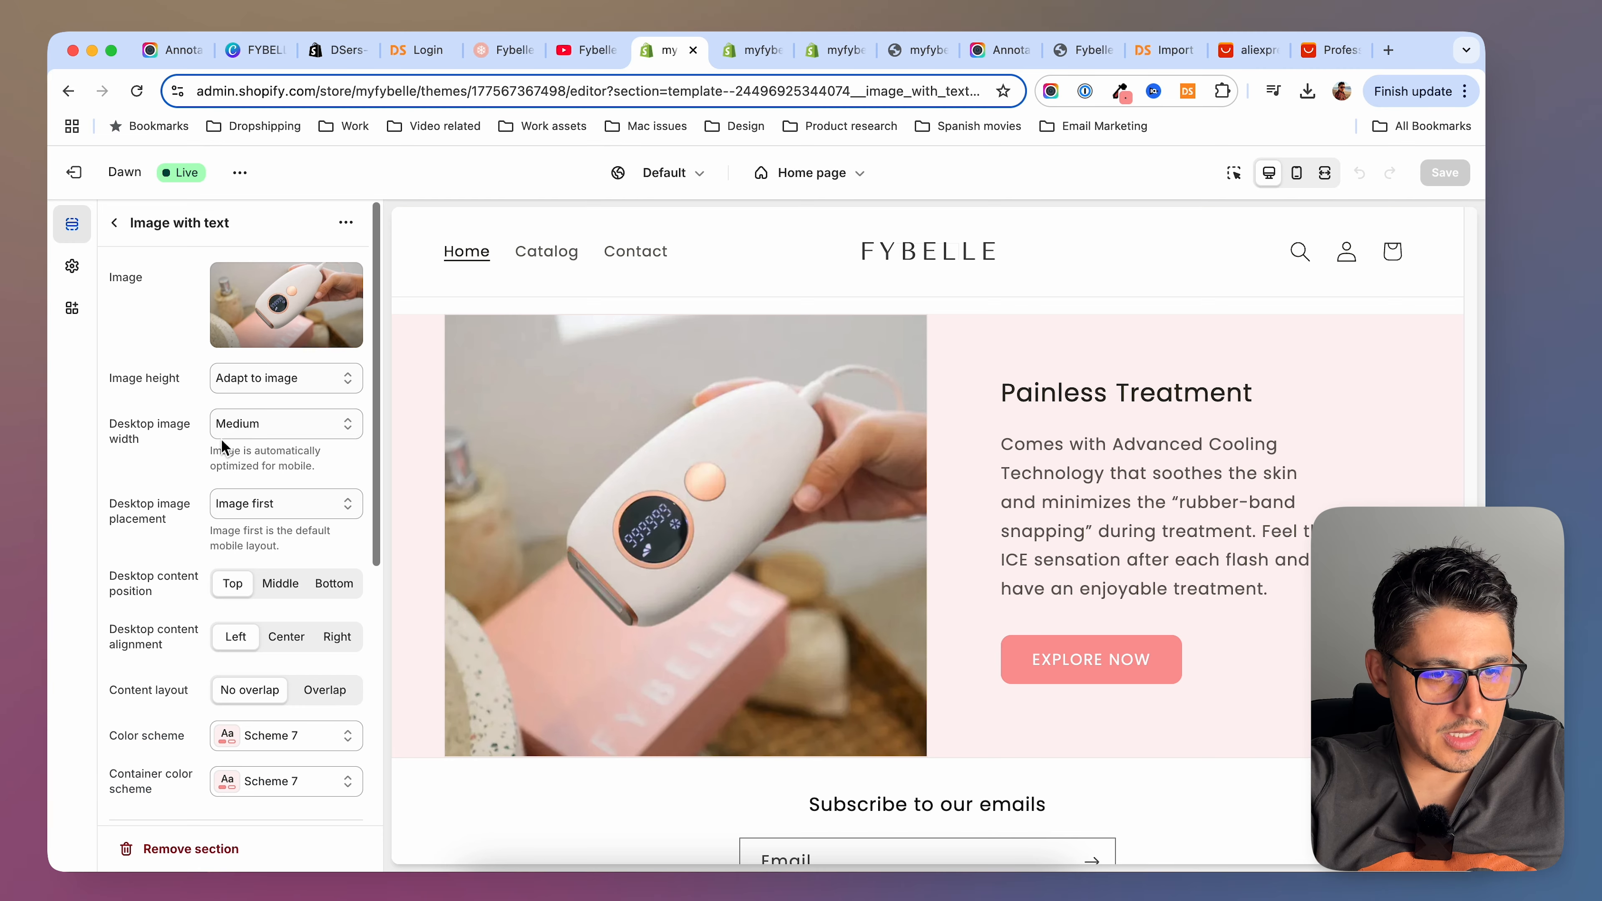
Set both the color scheme and container color scheme of the section to Scheme 6 and save
left_click(285, 740)
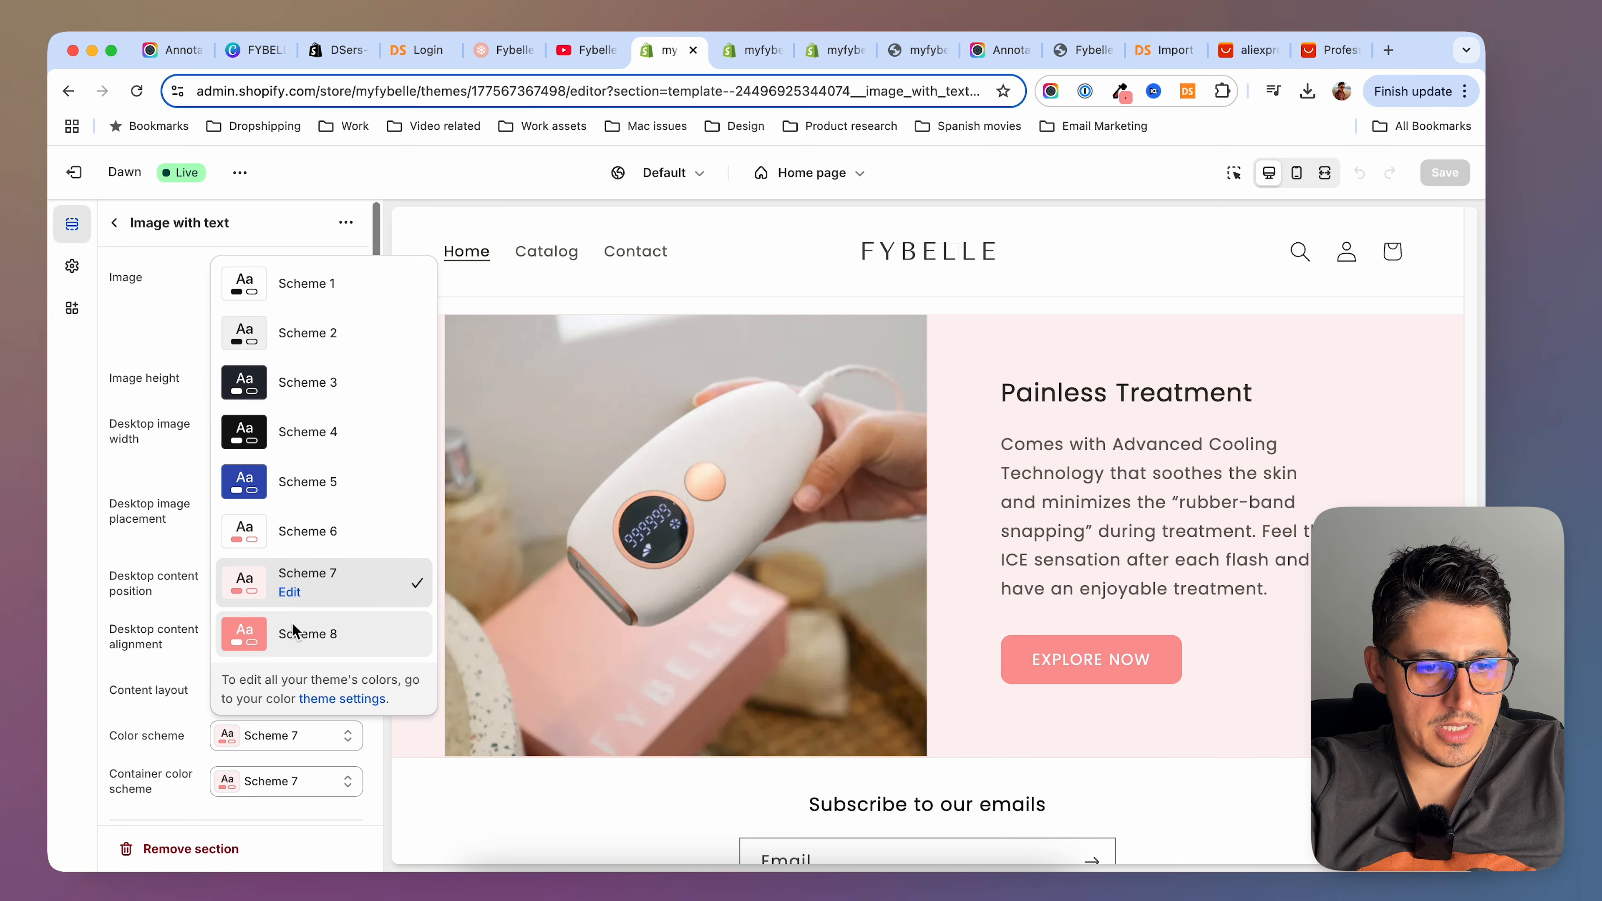
left_click(297, 532)
left_click(285, 782)
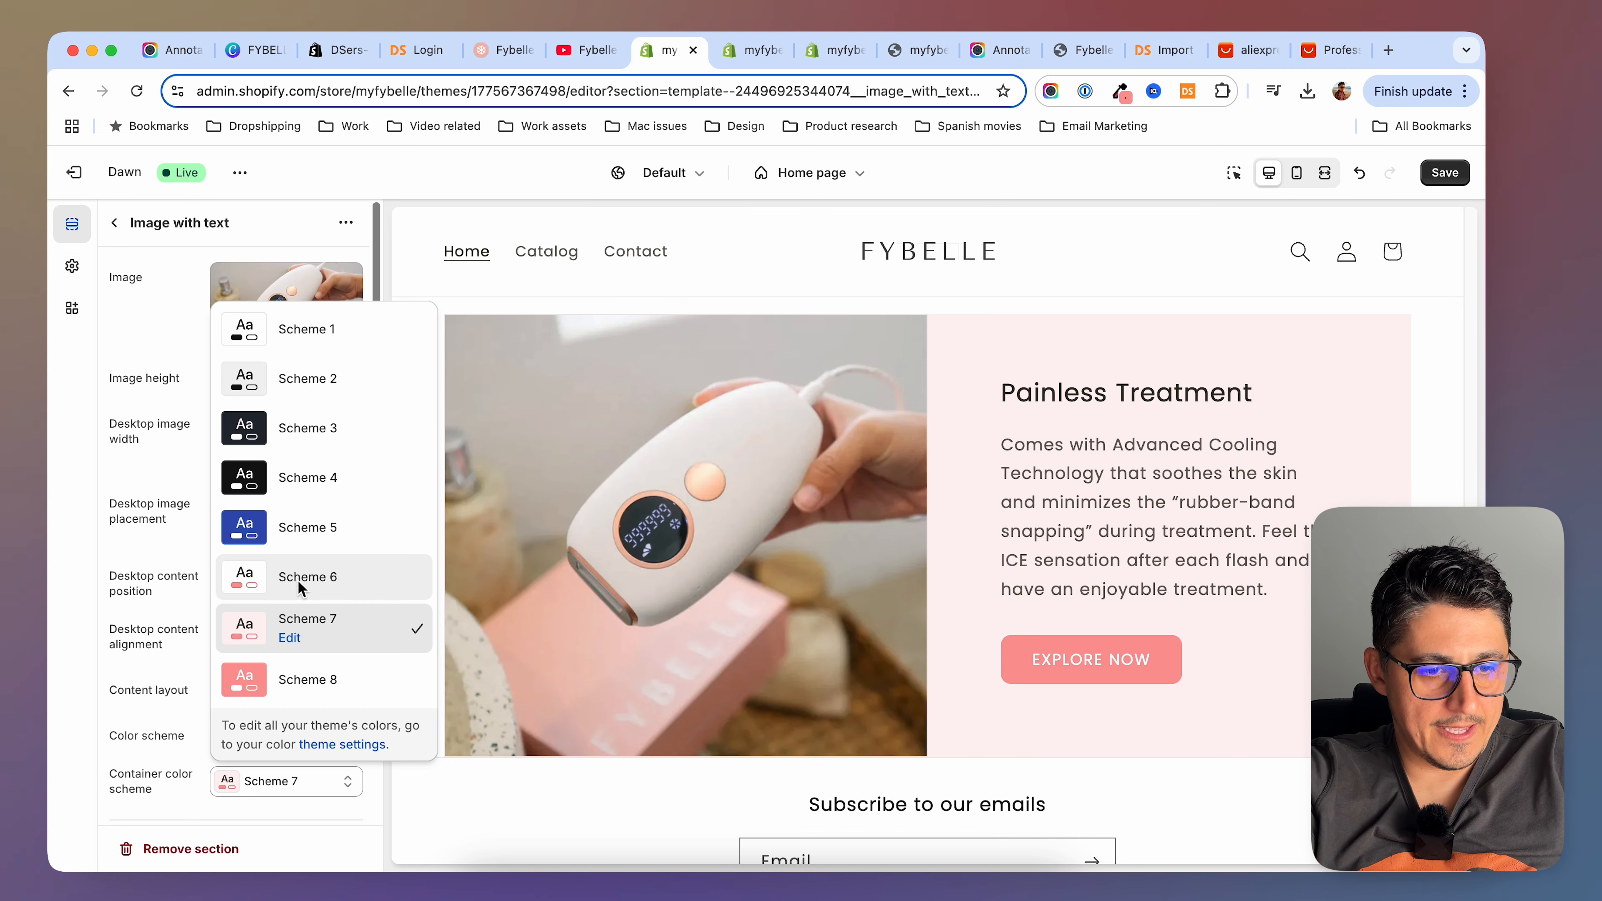
left_click(306, 577)
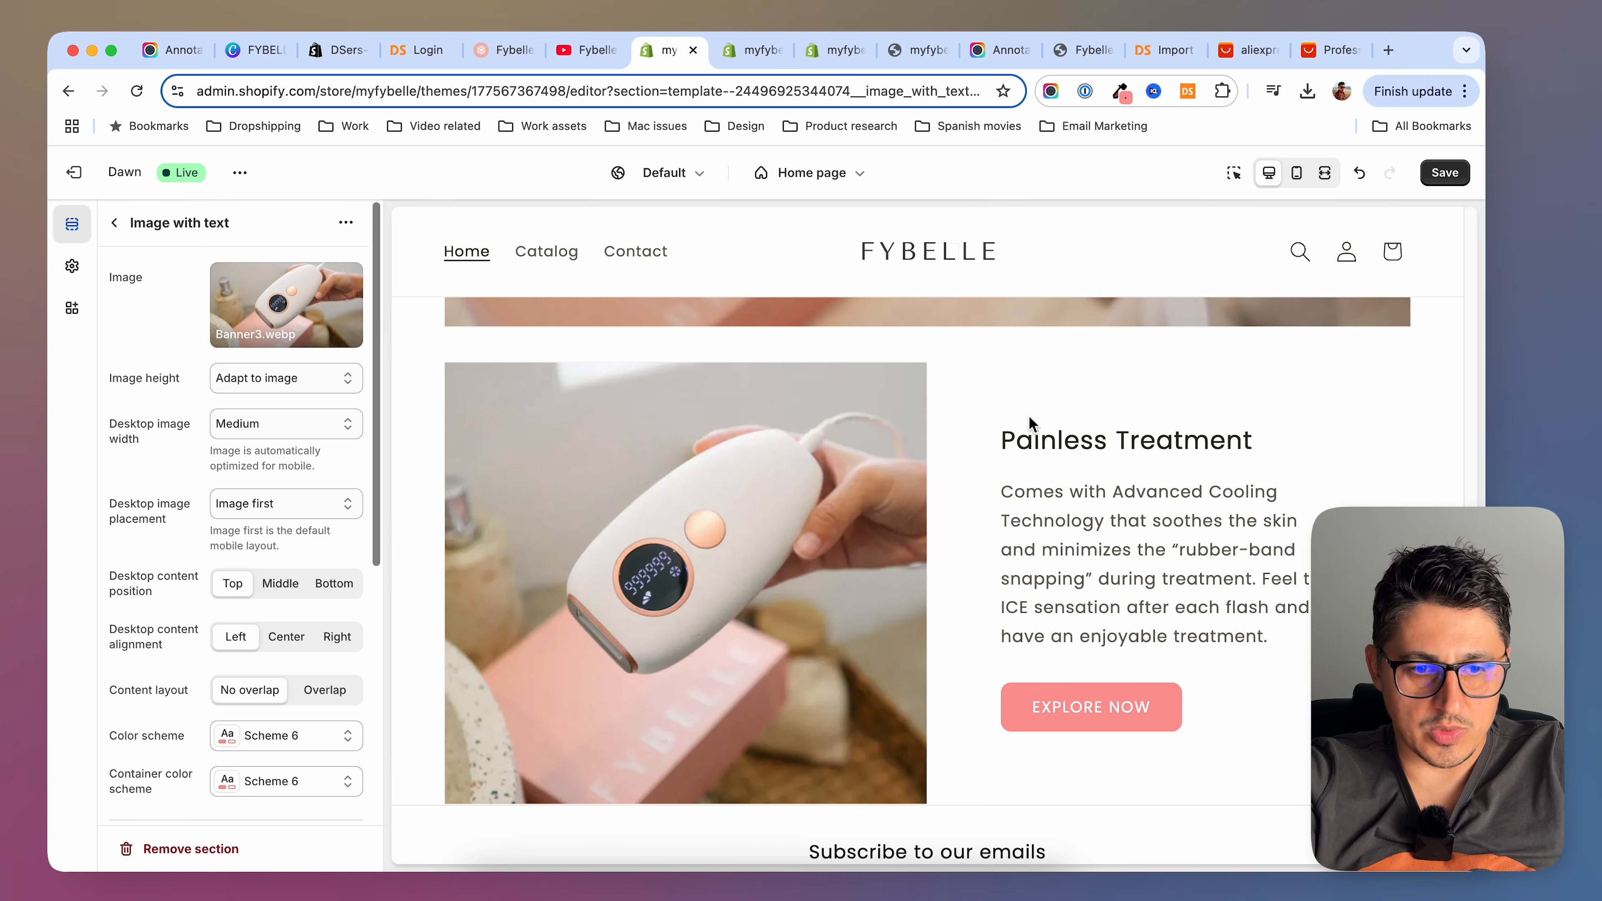
left_click(1445, 173)
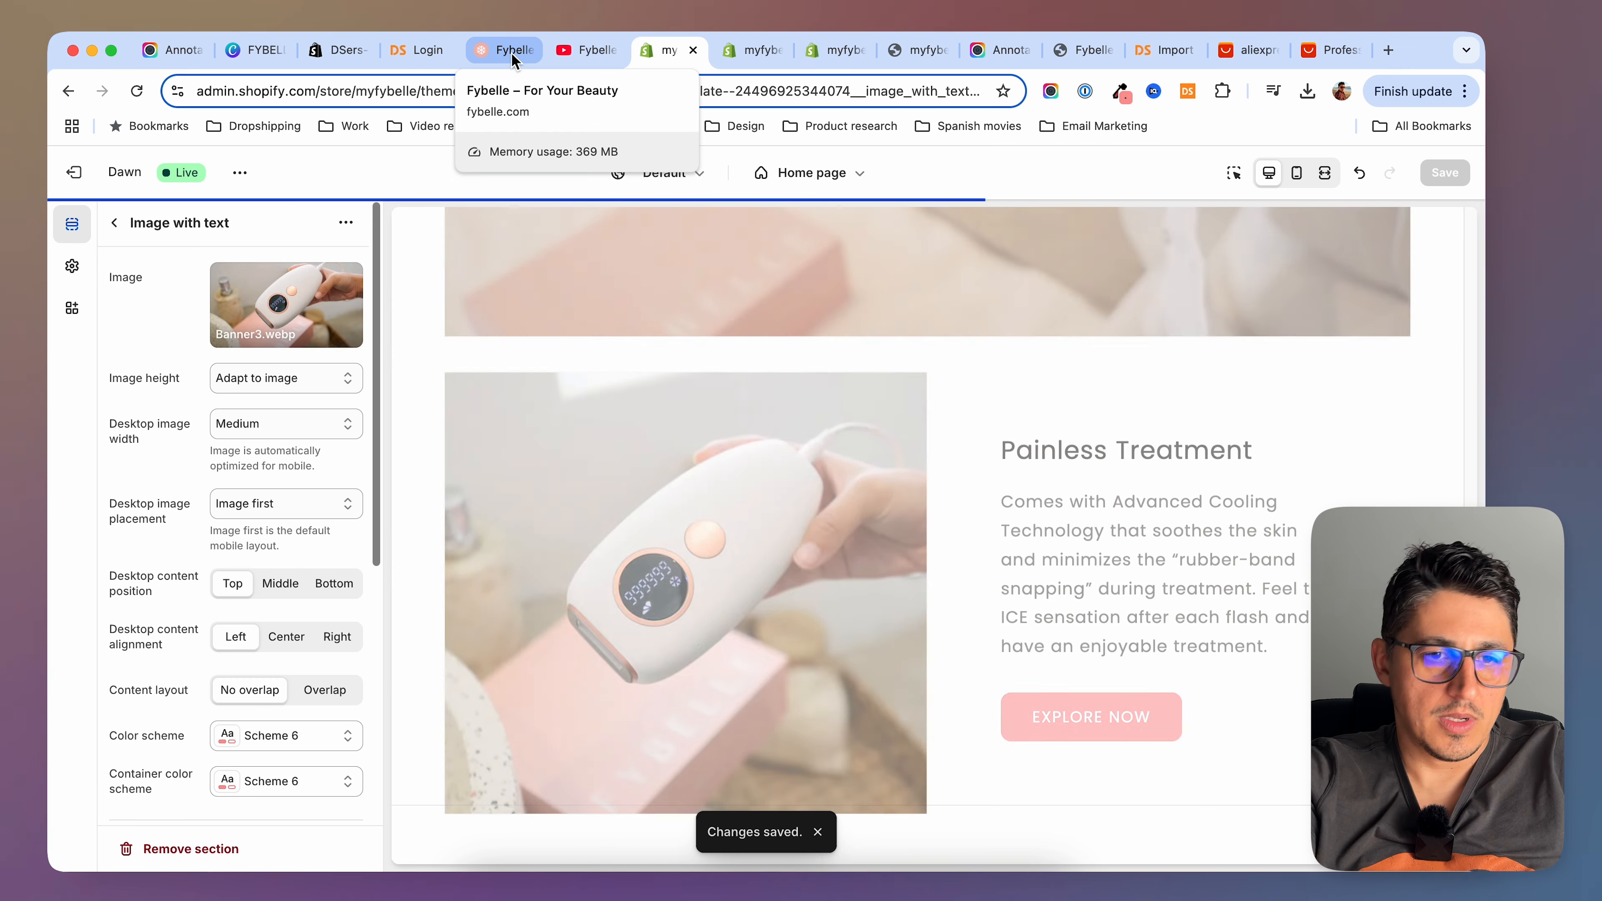
Find the handset section below the video on fybelle.com and copy its "BRAND NEW" tagline
left_click(498, 53)
scroll(888, 535, "down", 10)
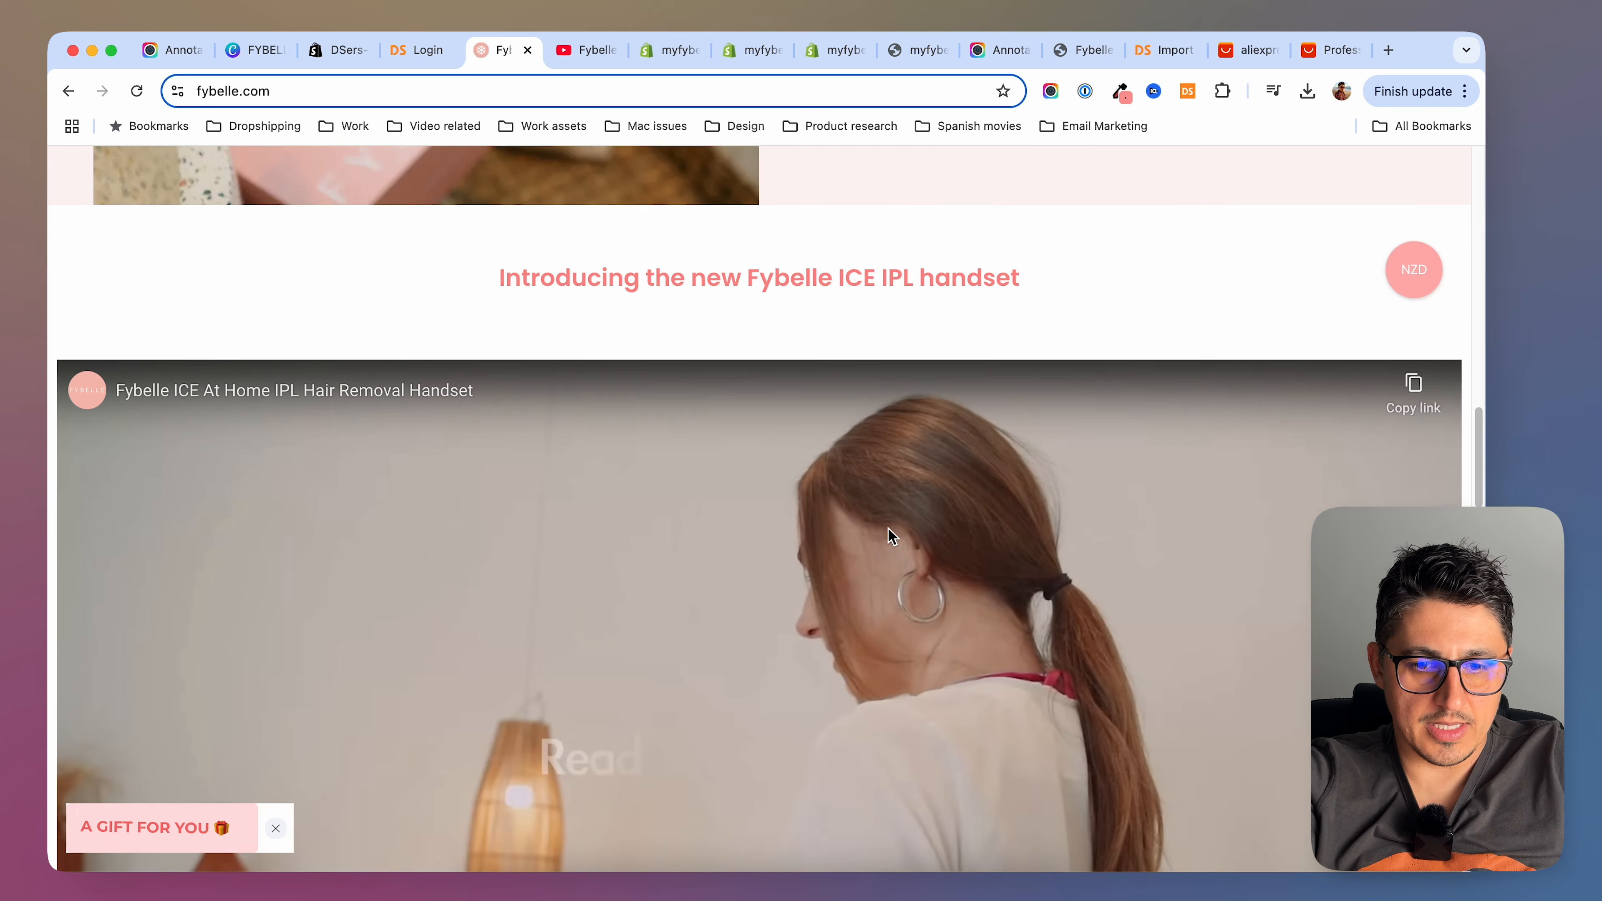
left_click_drag(831, 493, 1000, 498)
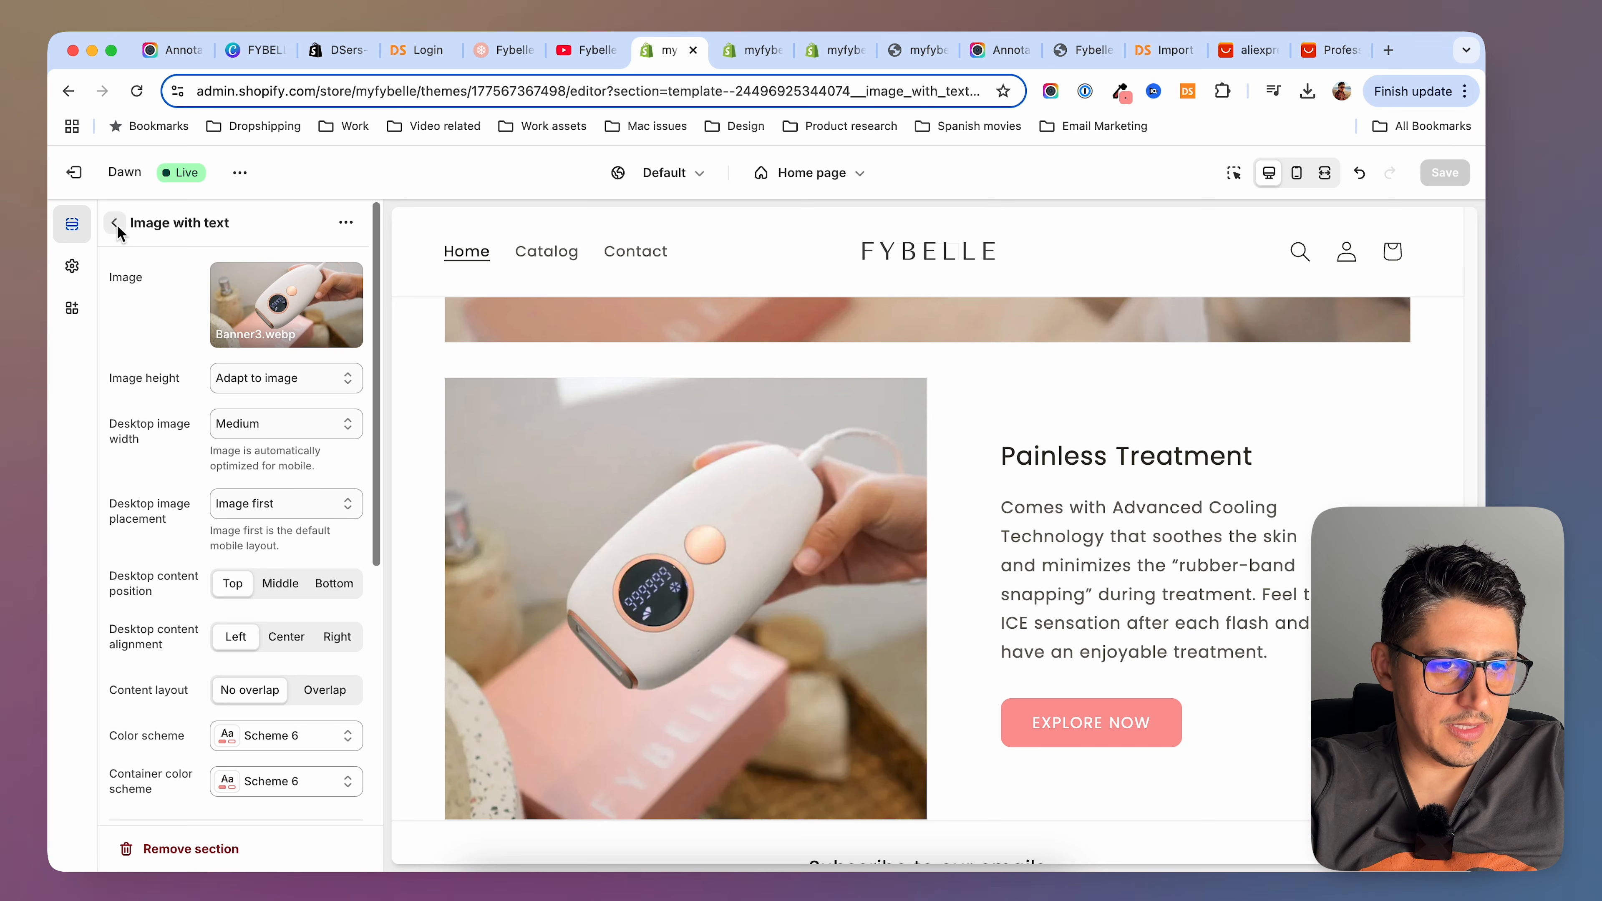
Add a Caption block above the heading in the last Image with text section and set its text to "BRAND NEW"
left_click(116, 225)
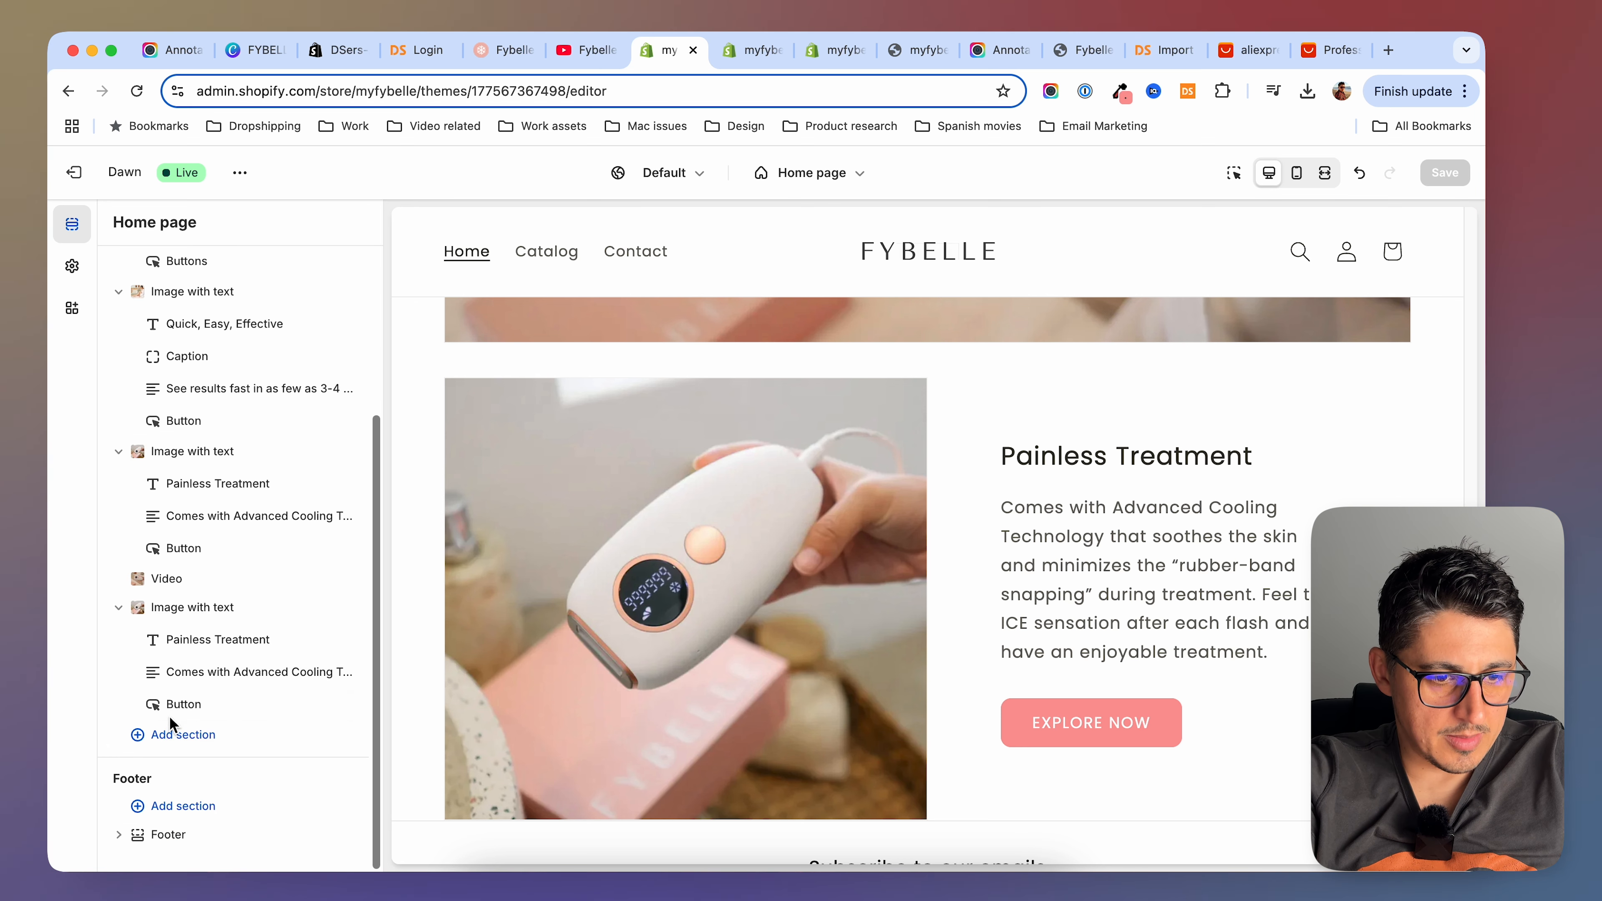
left_click(249, 721)
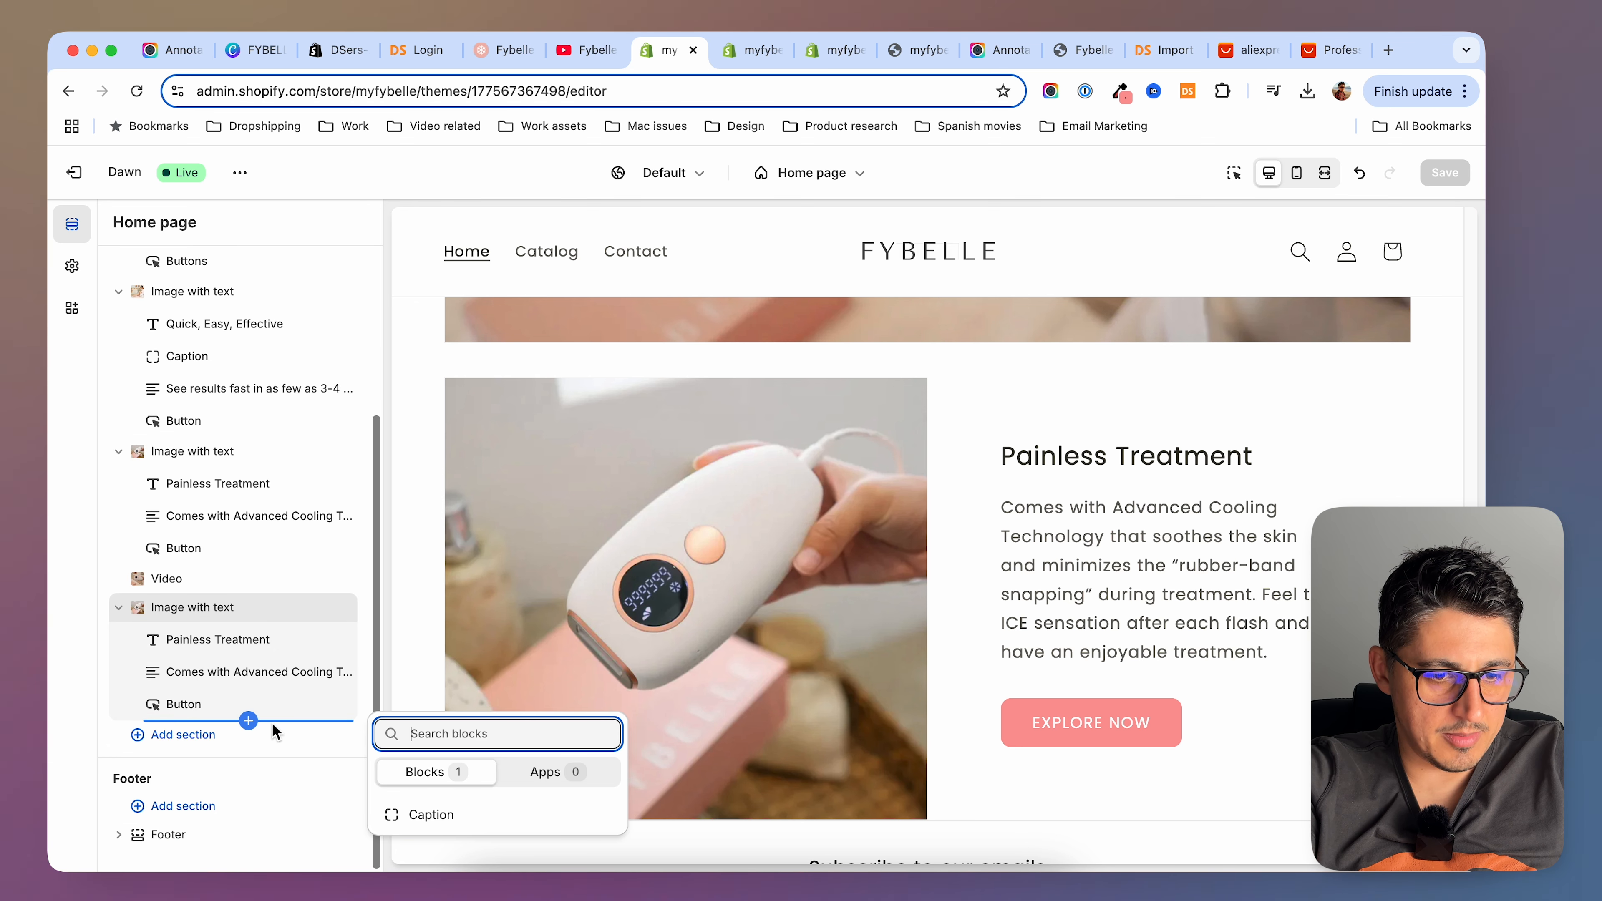
left_click(456, 814)
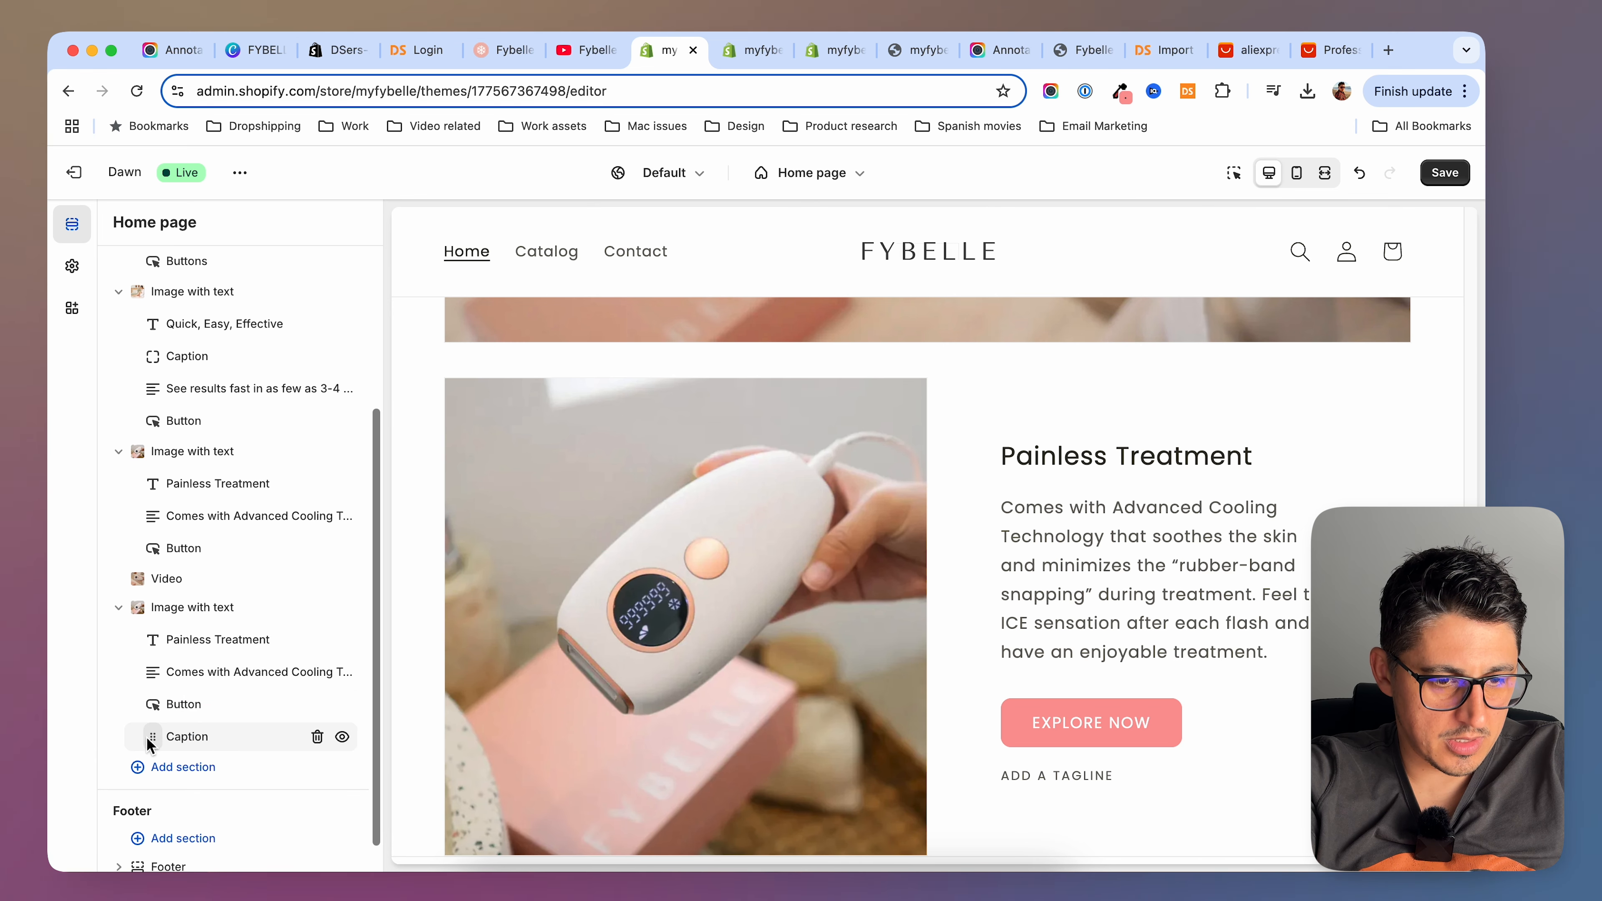
left_click_drag(150, 744, 154, 639)
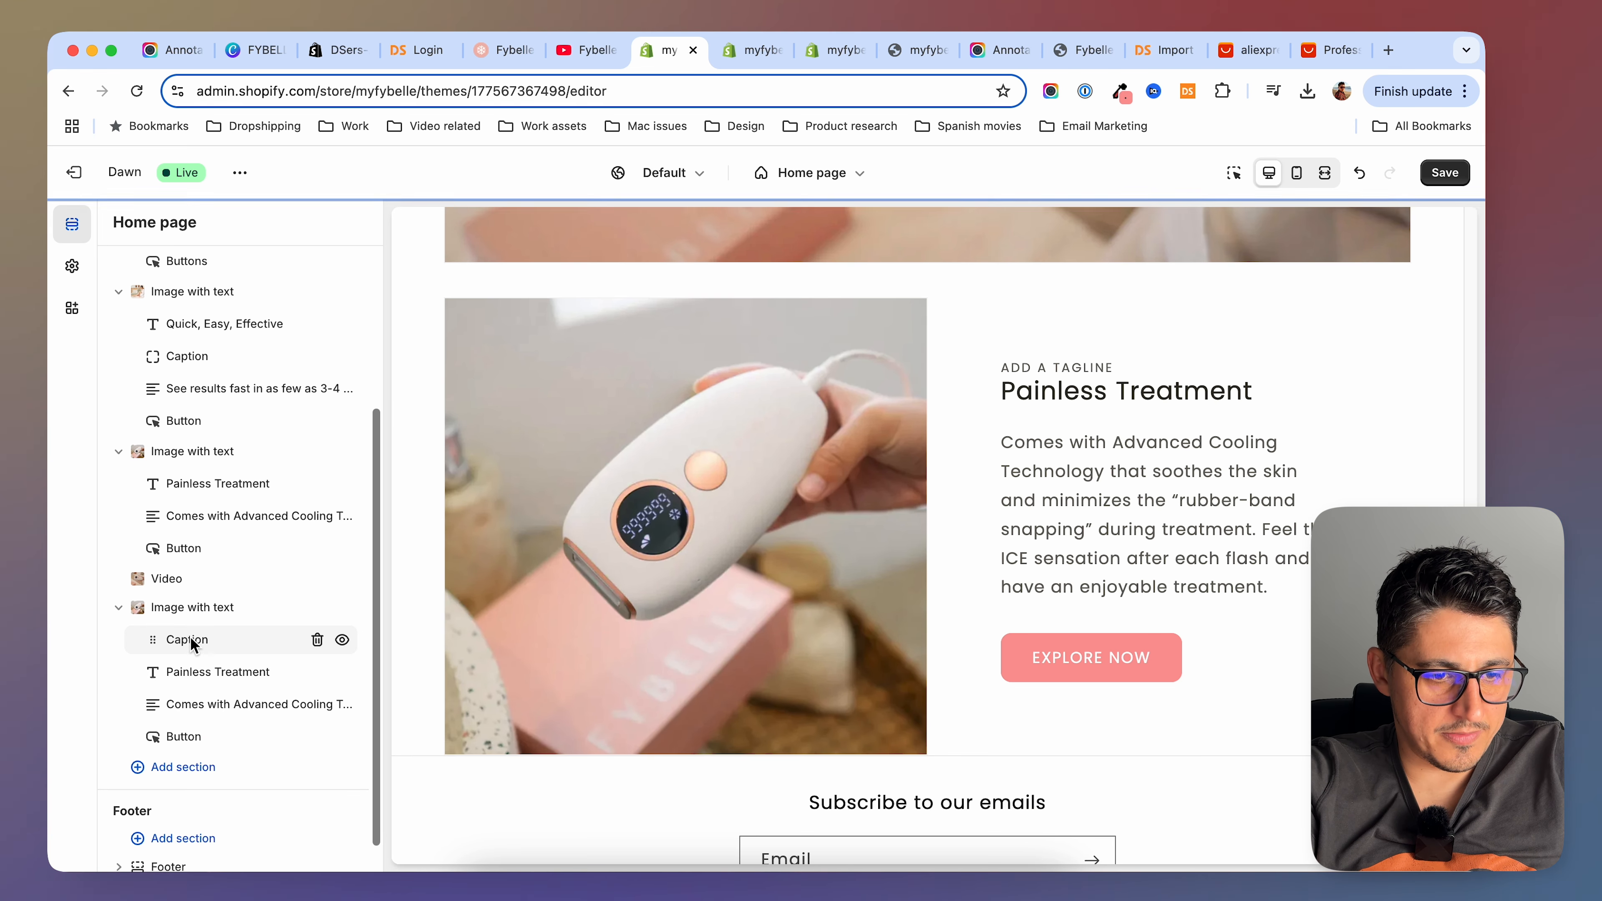
left_click(191, 640)
left_click_drag(193, 318, 50, 304)
type("BRAND NEW")
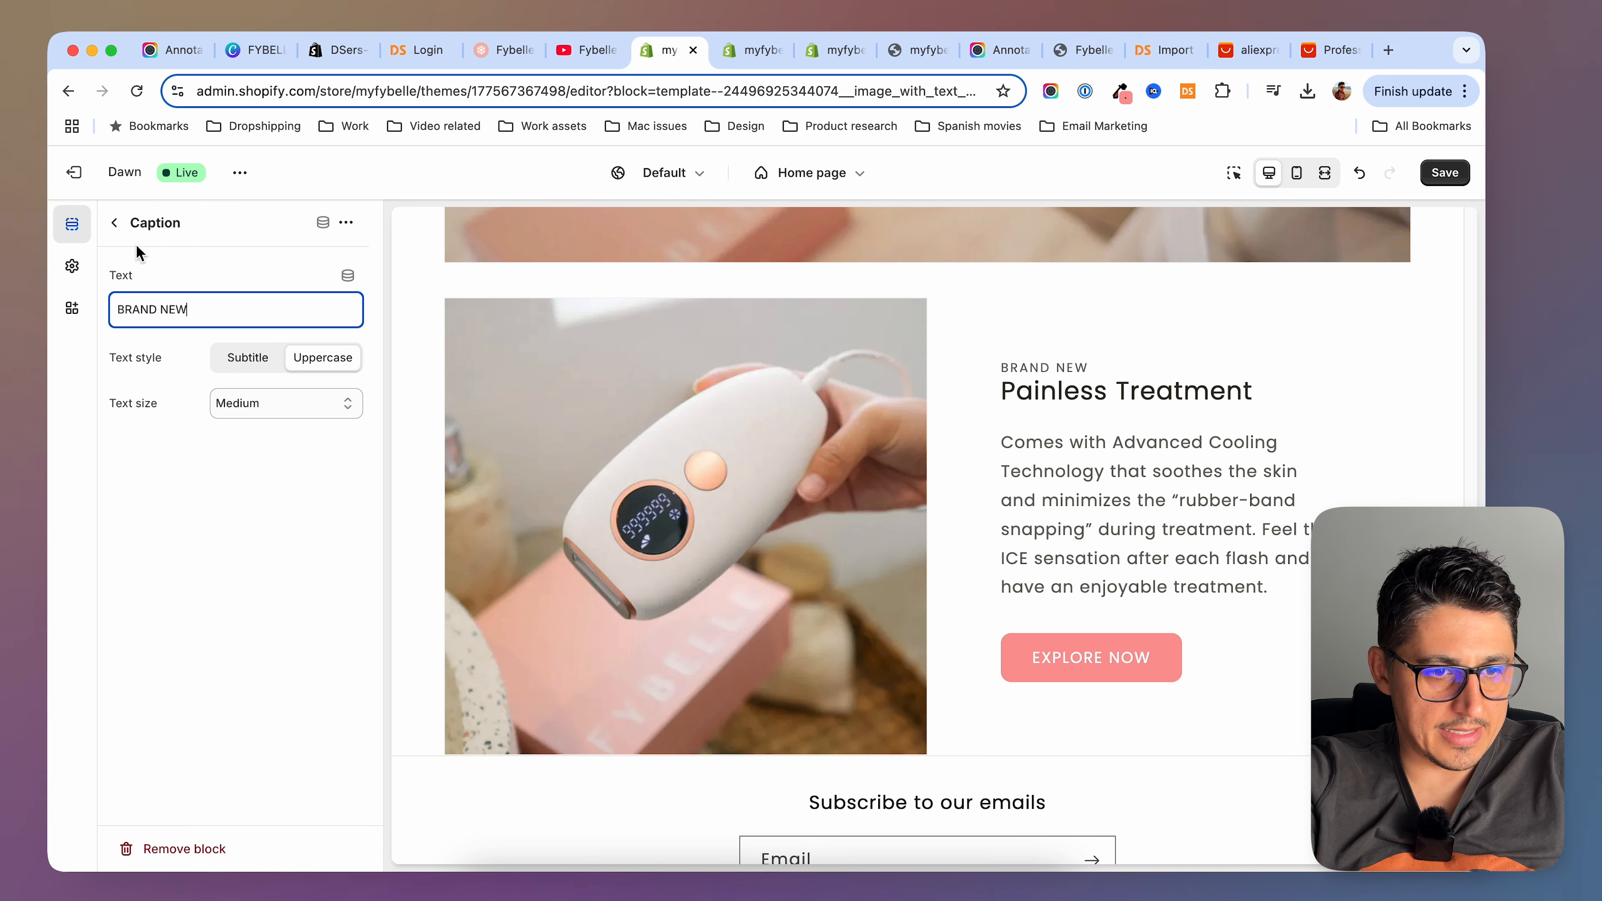
left_click(115, 222)
Replace the last section's heading with "FYBELLE ICE IPL HANDSET", copied from fybelle.com
left_click(208, 673)
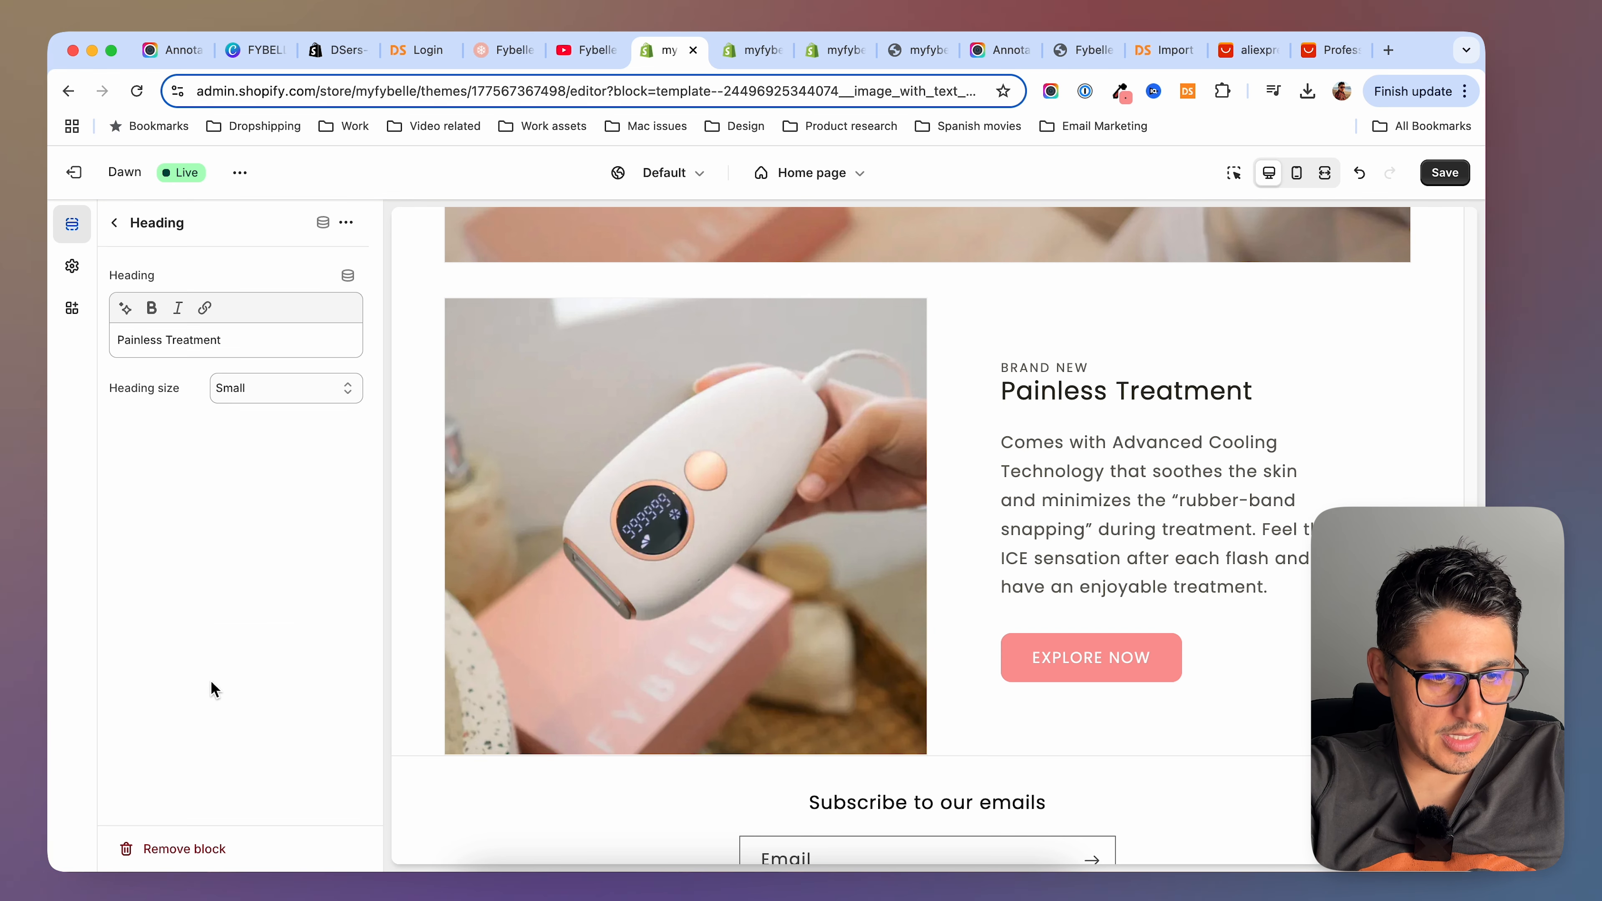
left_click(504, 49)
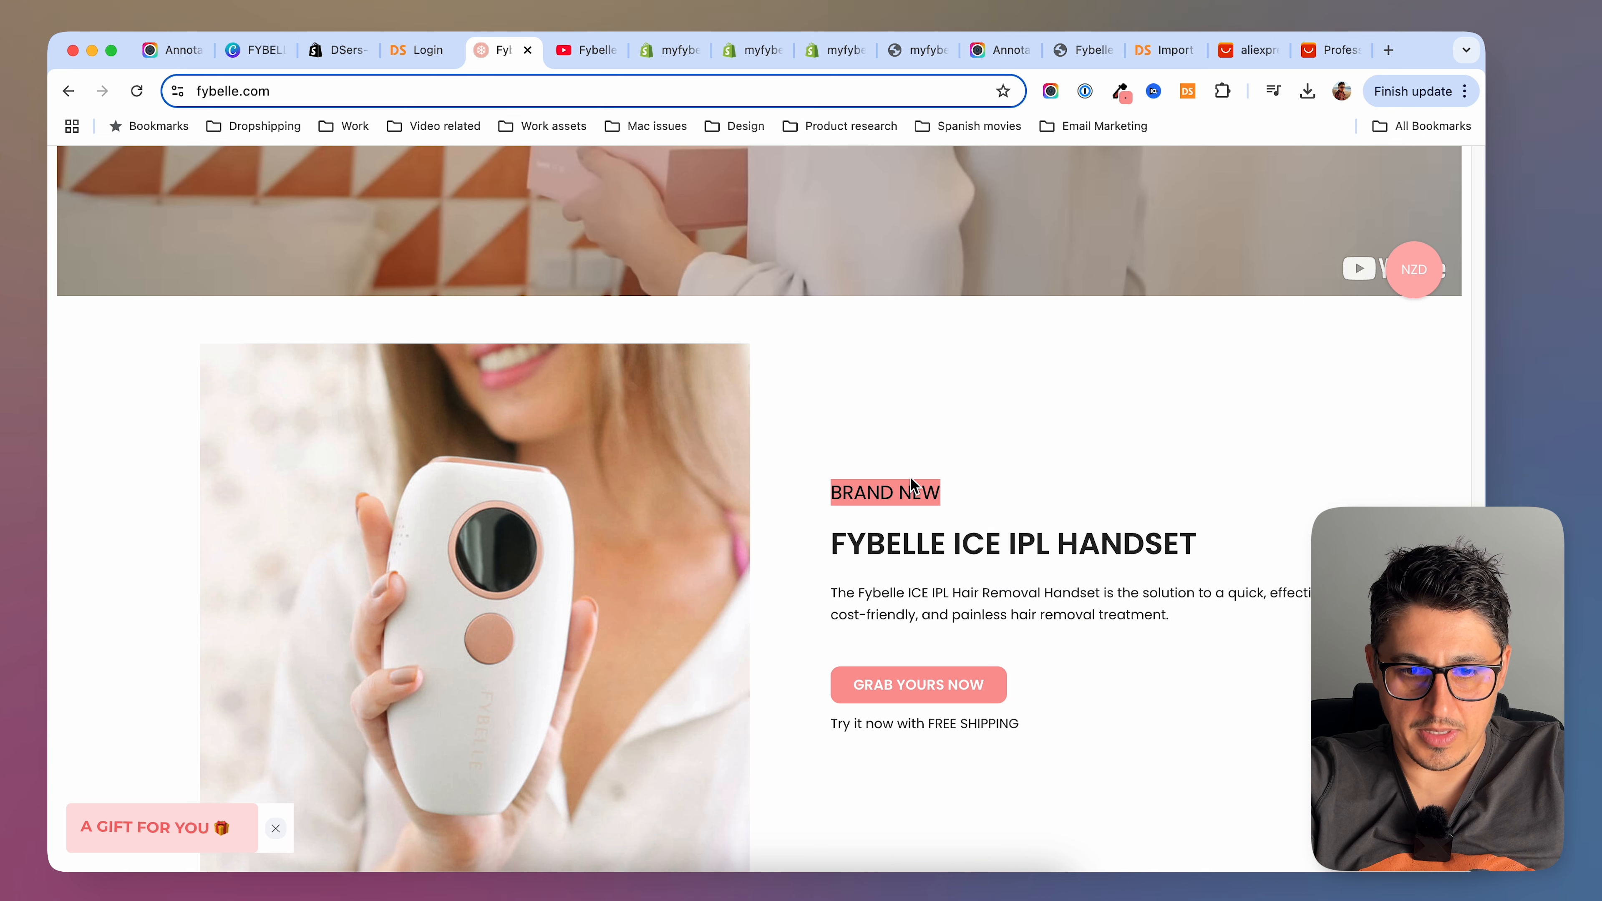
left_click_drag(830, 546, 1238, 544)
key("super+c")
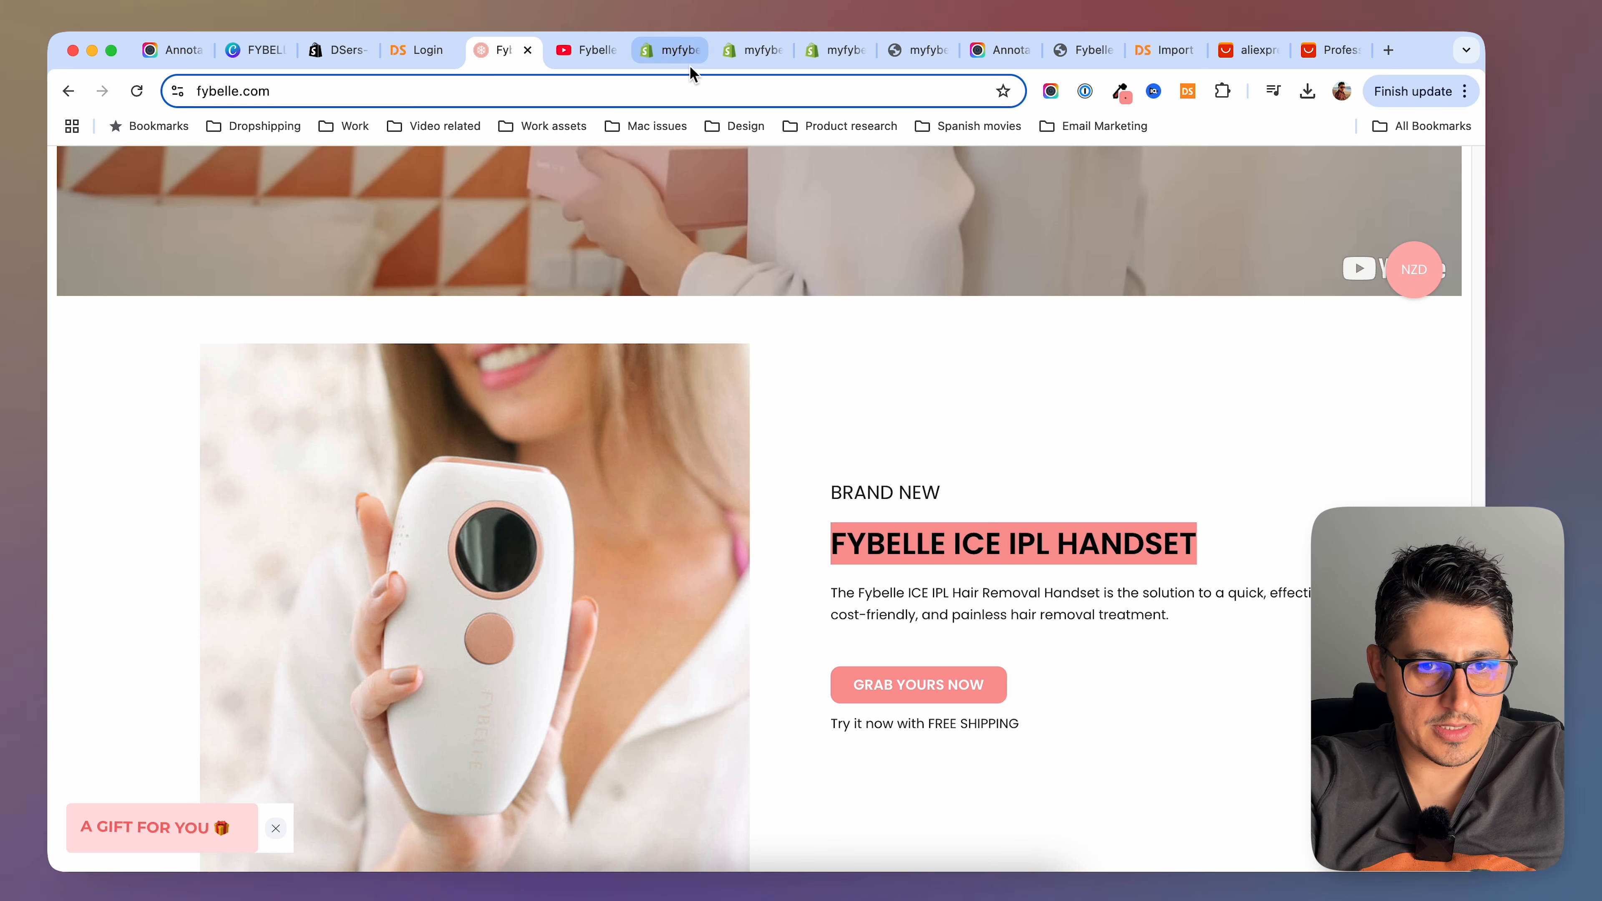
left_click(688, 52)
left_click_drag(224, 340, 94, 339)
key("super+v")
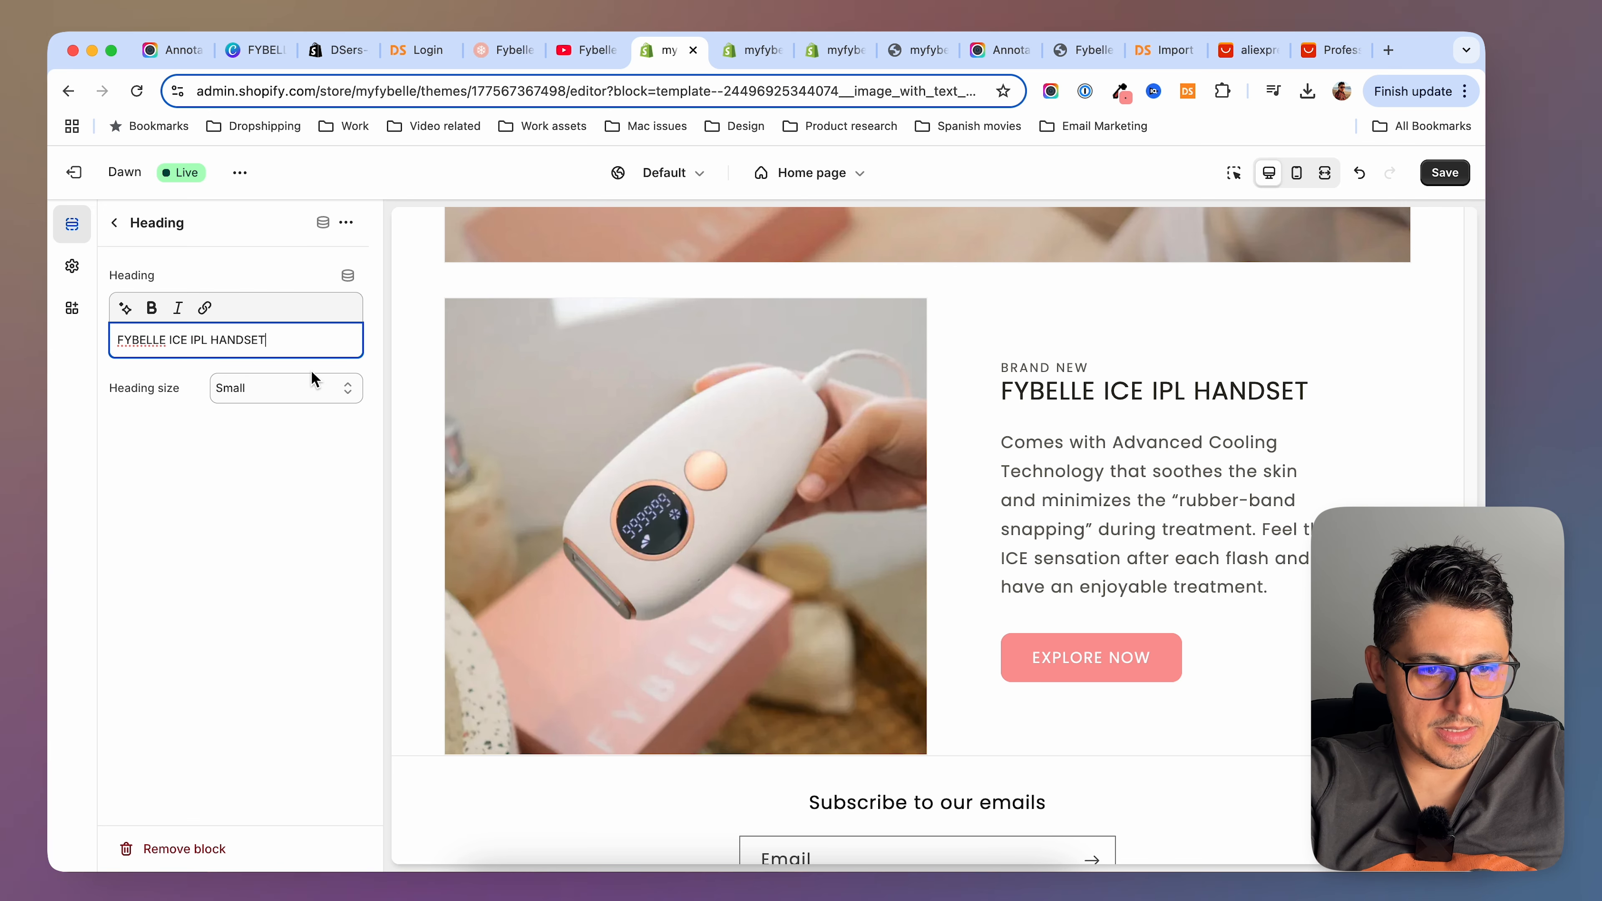
left_click(114, 224)
Replace the last section's body text with the fybelle.com description starting "The Fybelle ICE IPL Hair Removal Handset is the solution to a quick, effective"
left_click(505, 51)
left_click_drag(830, 595, 1226, 610)
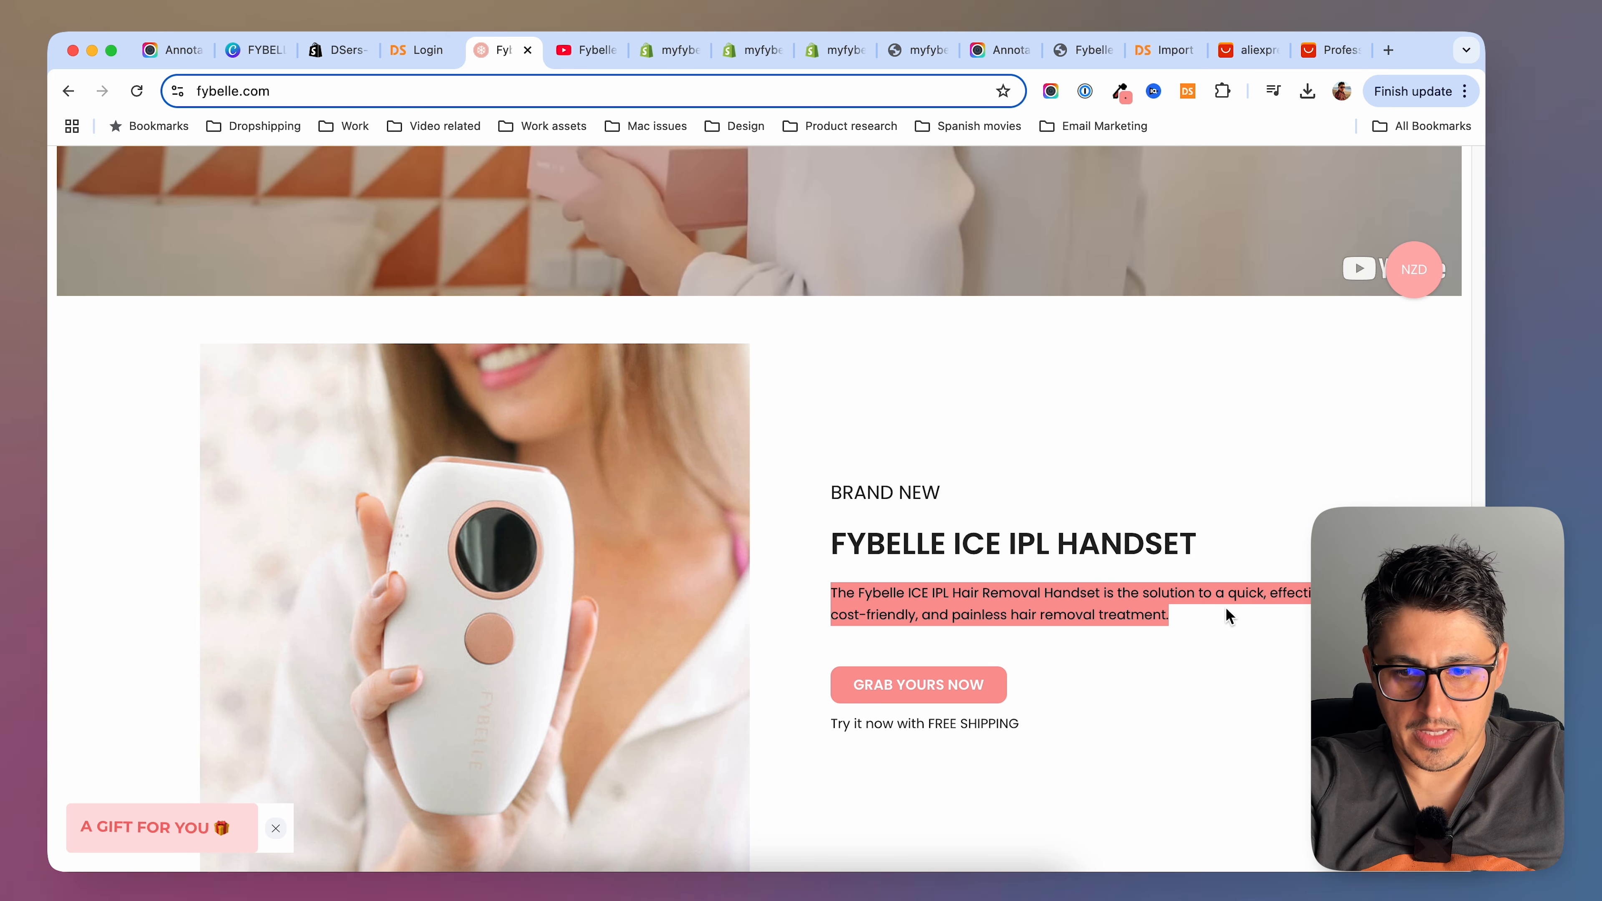
left_click(668, 51)
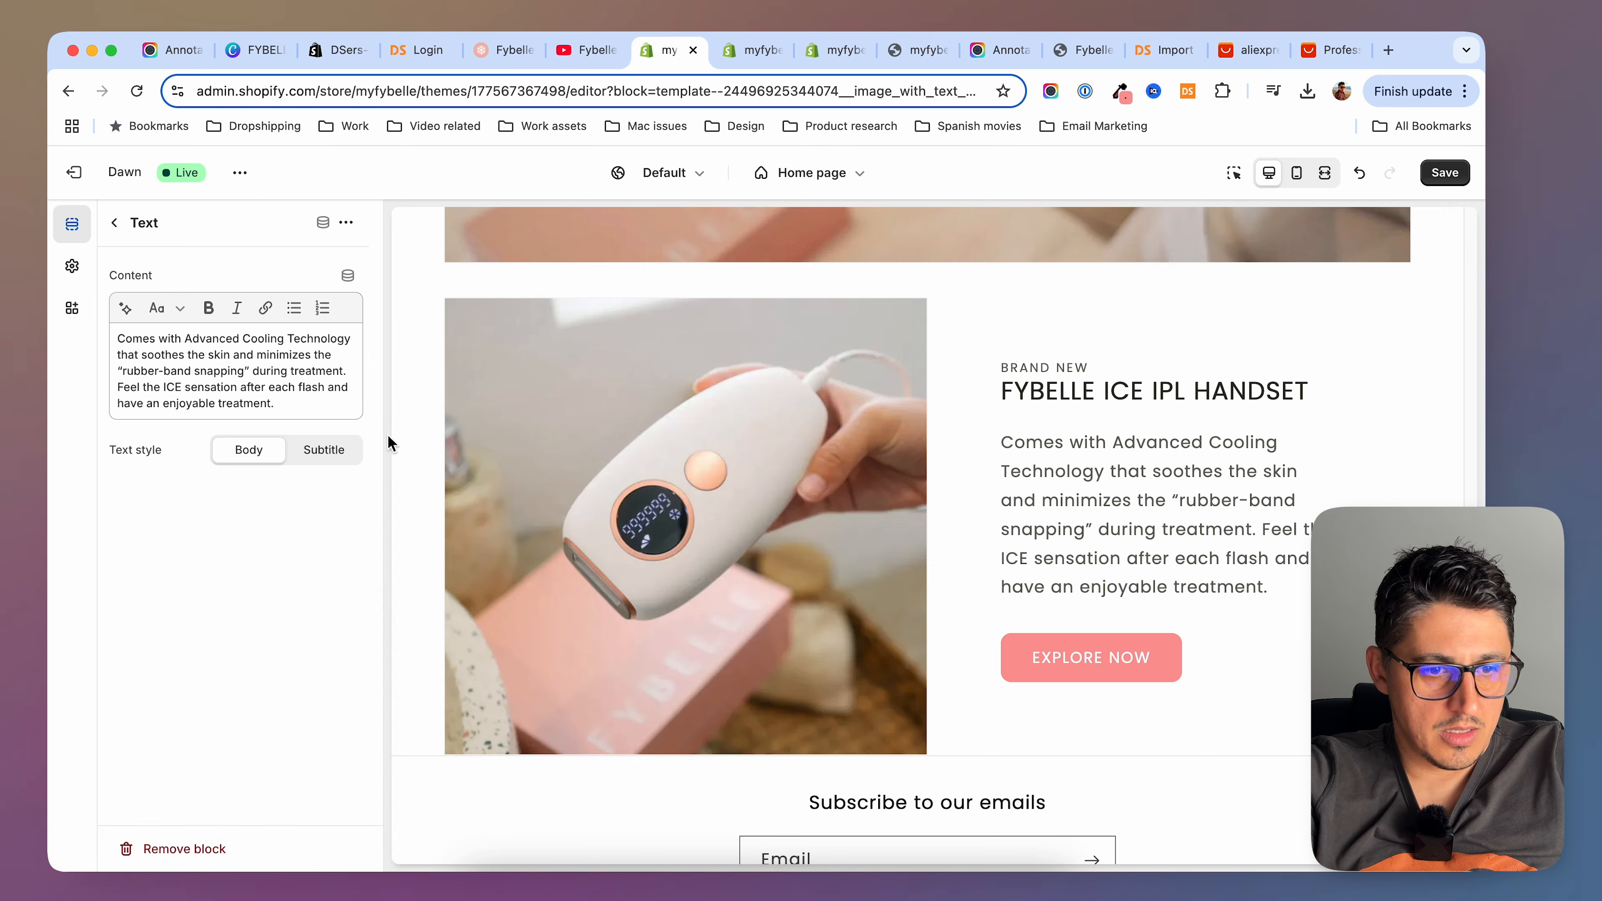
left_click(261, 386)
key("ctrl+a")
type("The Fybelle ICE IPL Hair Removal Handset is the solution to a quick, effective cost-friendly, and painless hair removal treatment.")
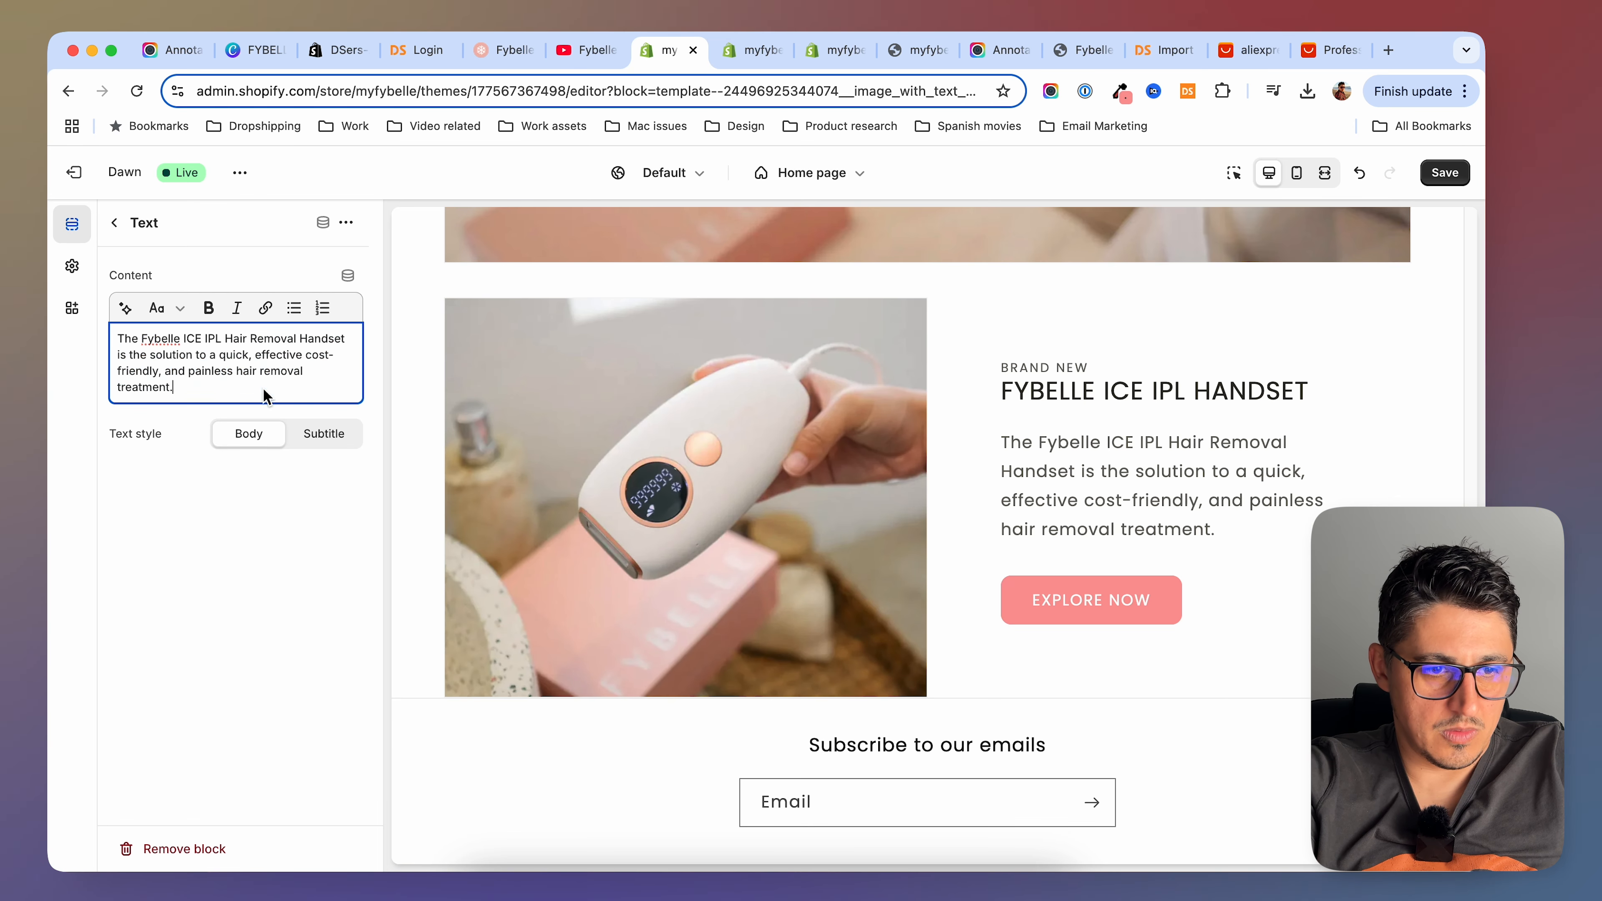
left_click(114, 234)
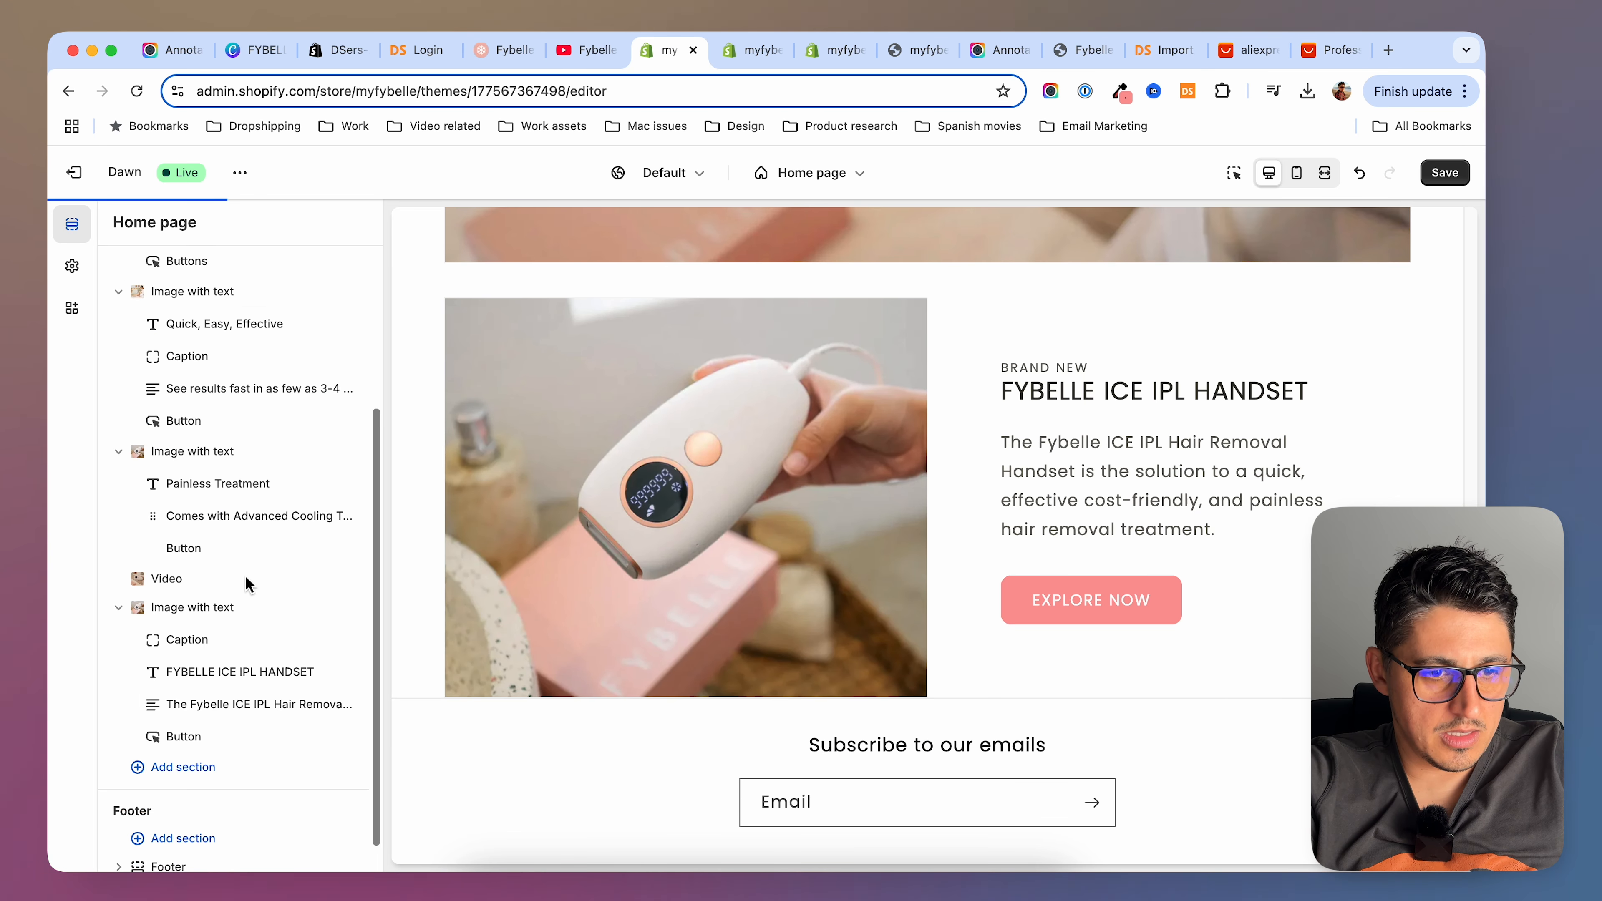
Change the last section's button label to "GRAB YOURS NOW", matching fybelle.com, and save the theme
left_click(193, 732)
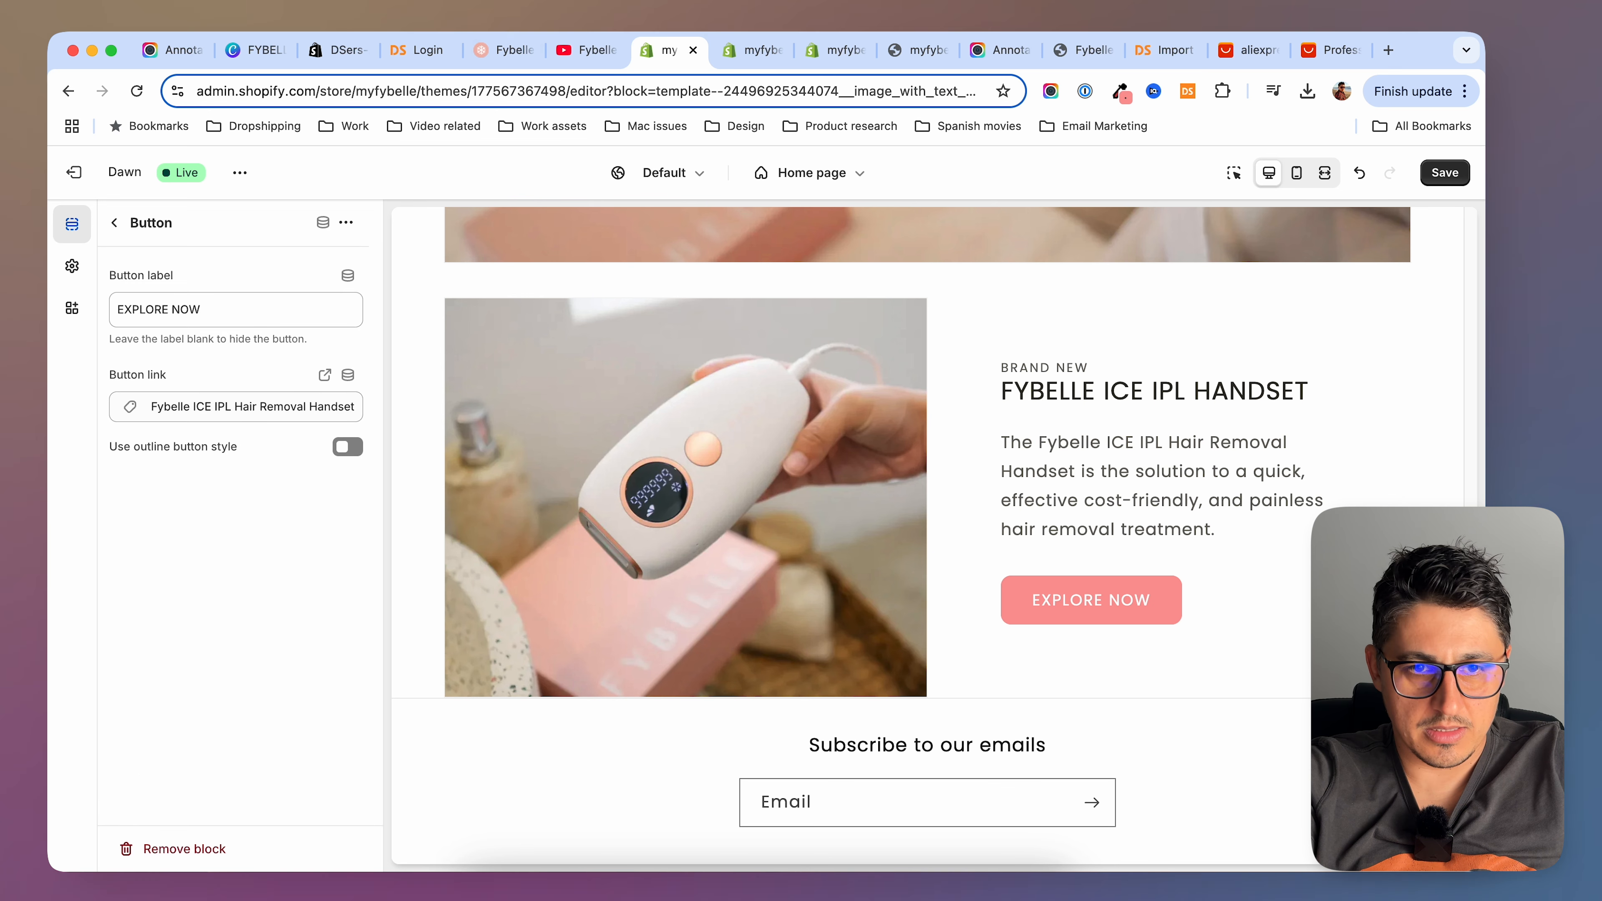
left_click(768, 53)
left_click(836, 53)
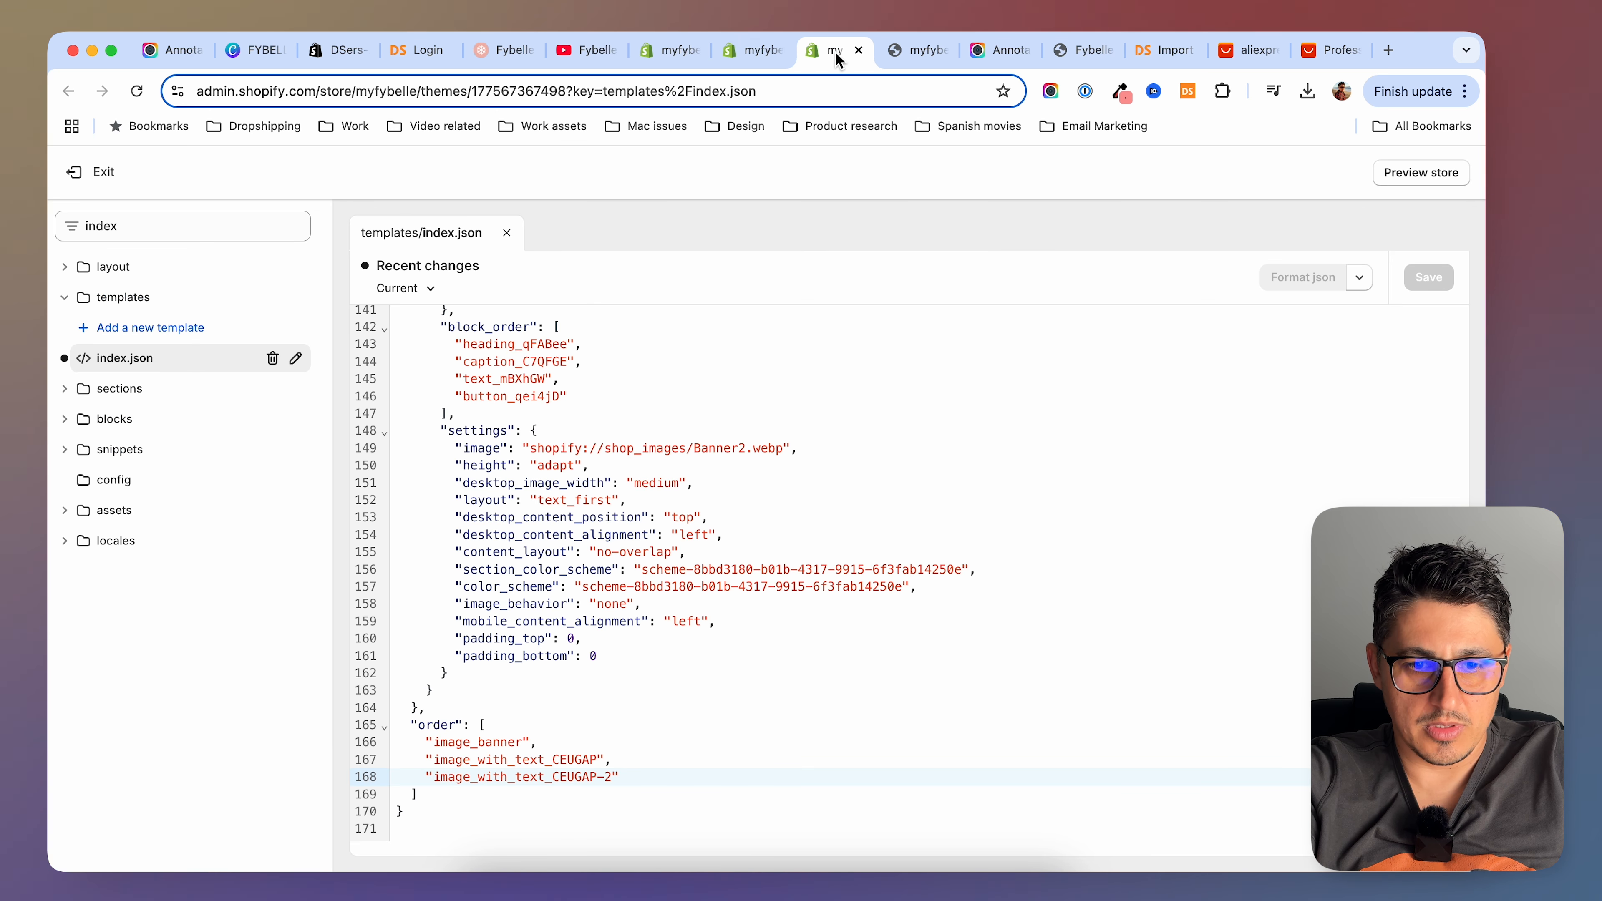
left_click_drag(986, 686, 861, 687)
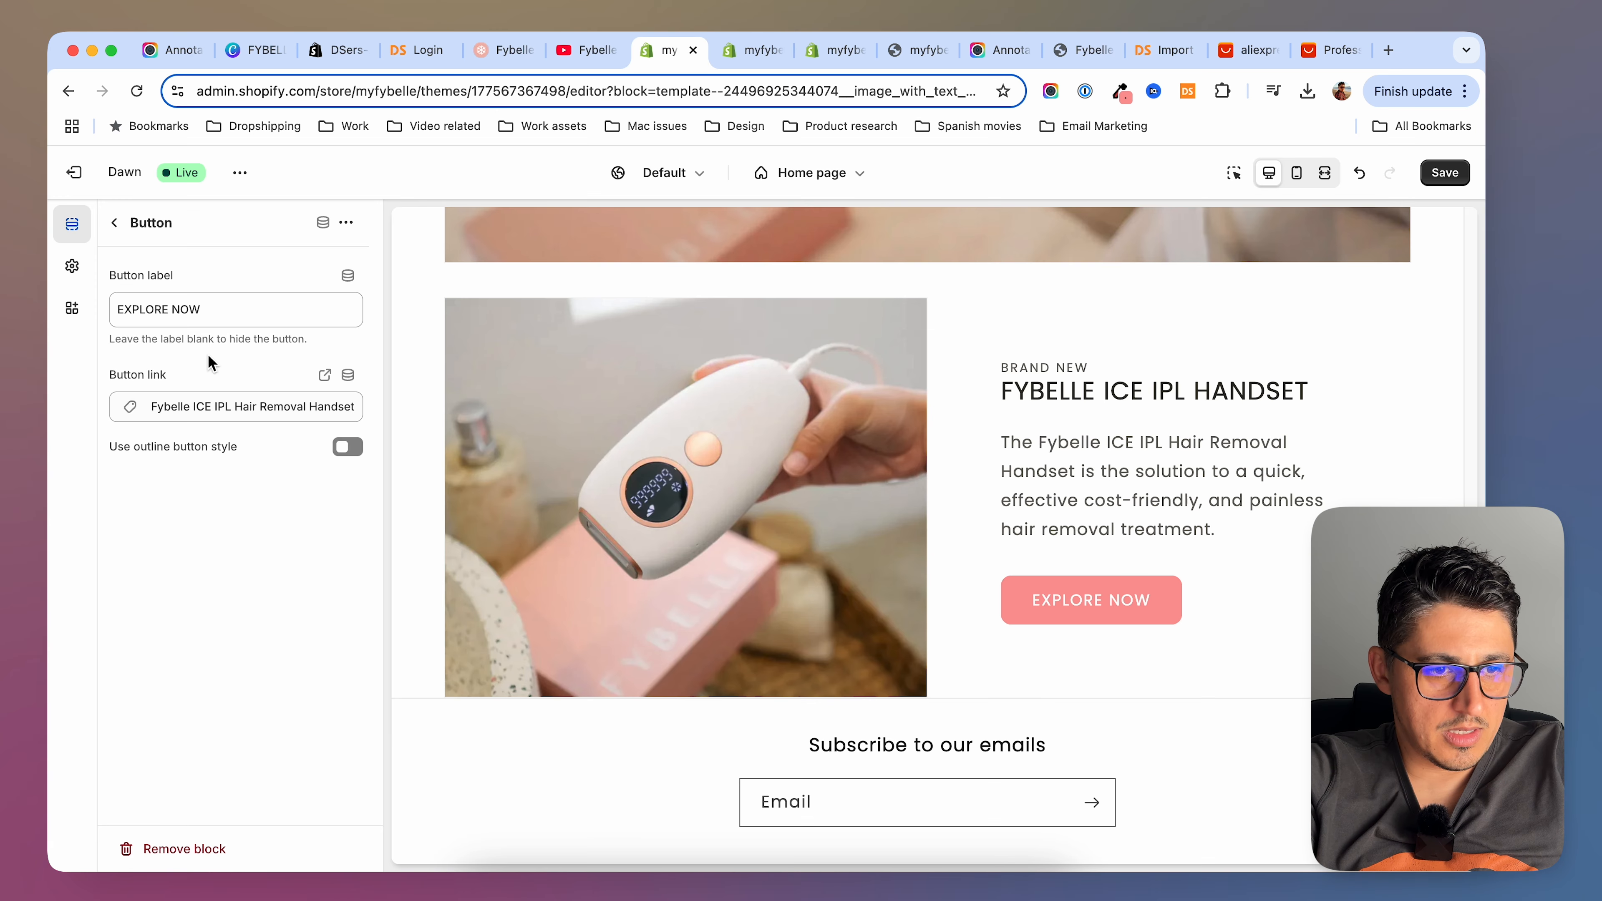
left_click_drag(232, 307, 69, 314)
type("GRAB YOURS NOW")
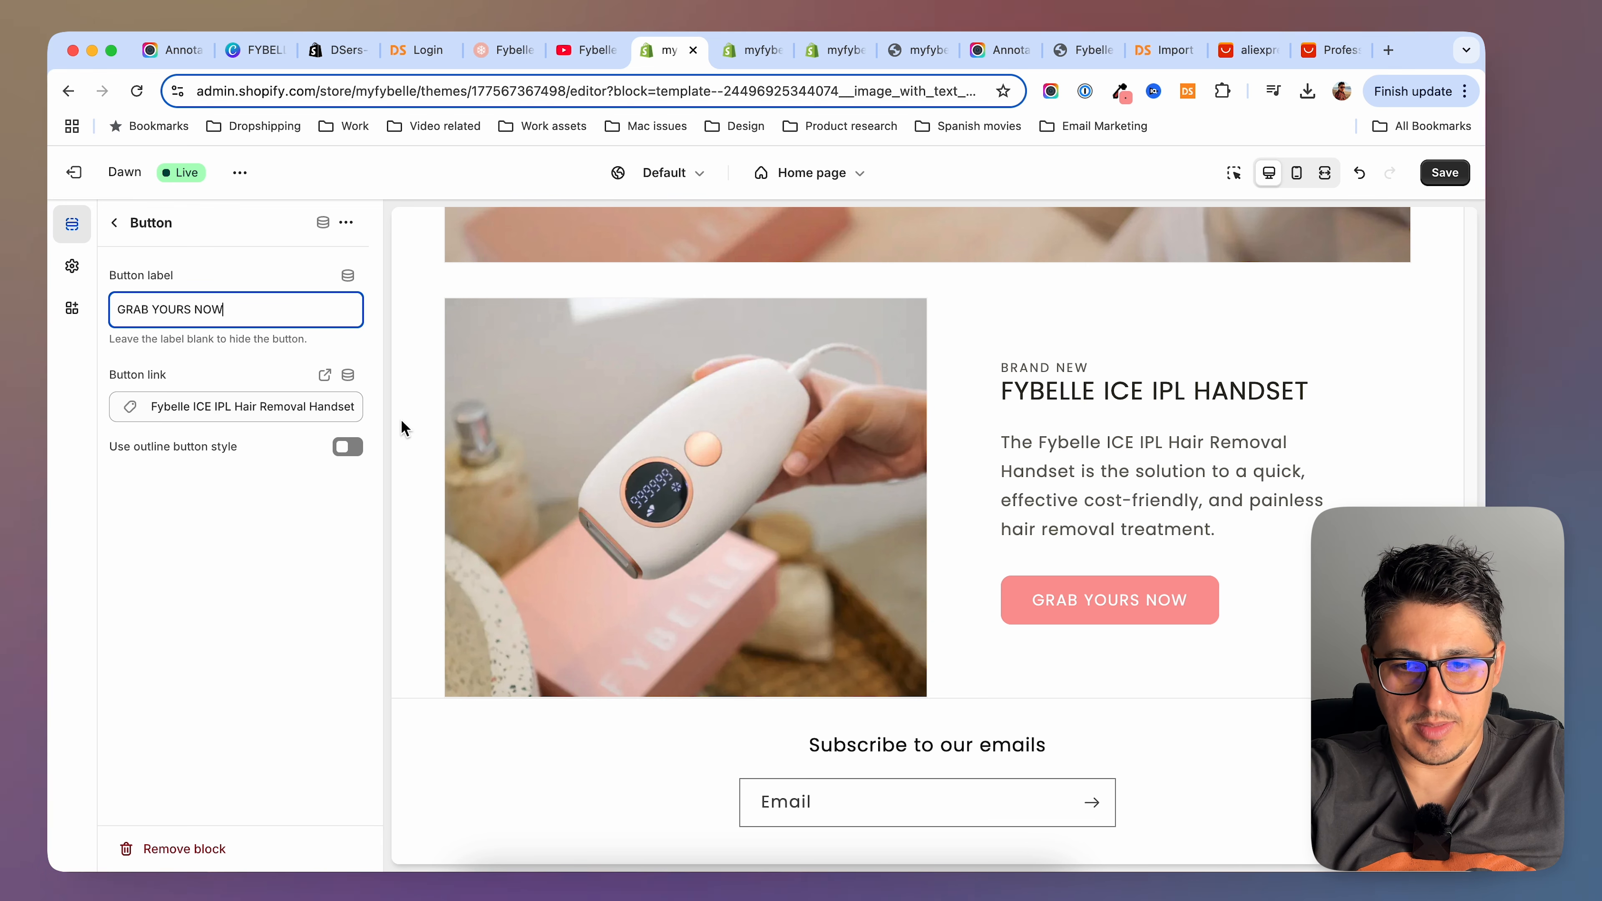
left_click(1443, 172)
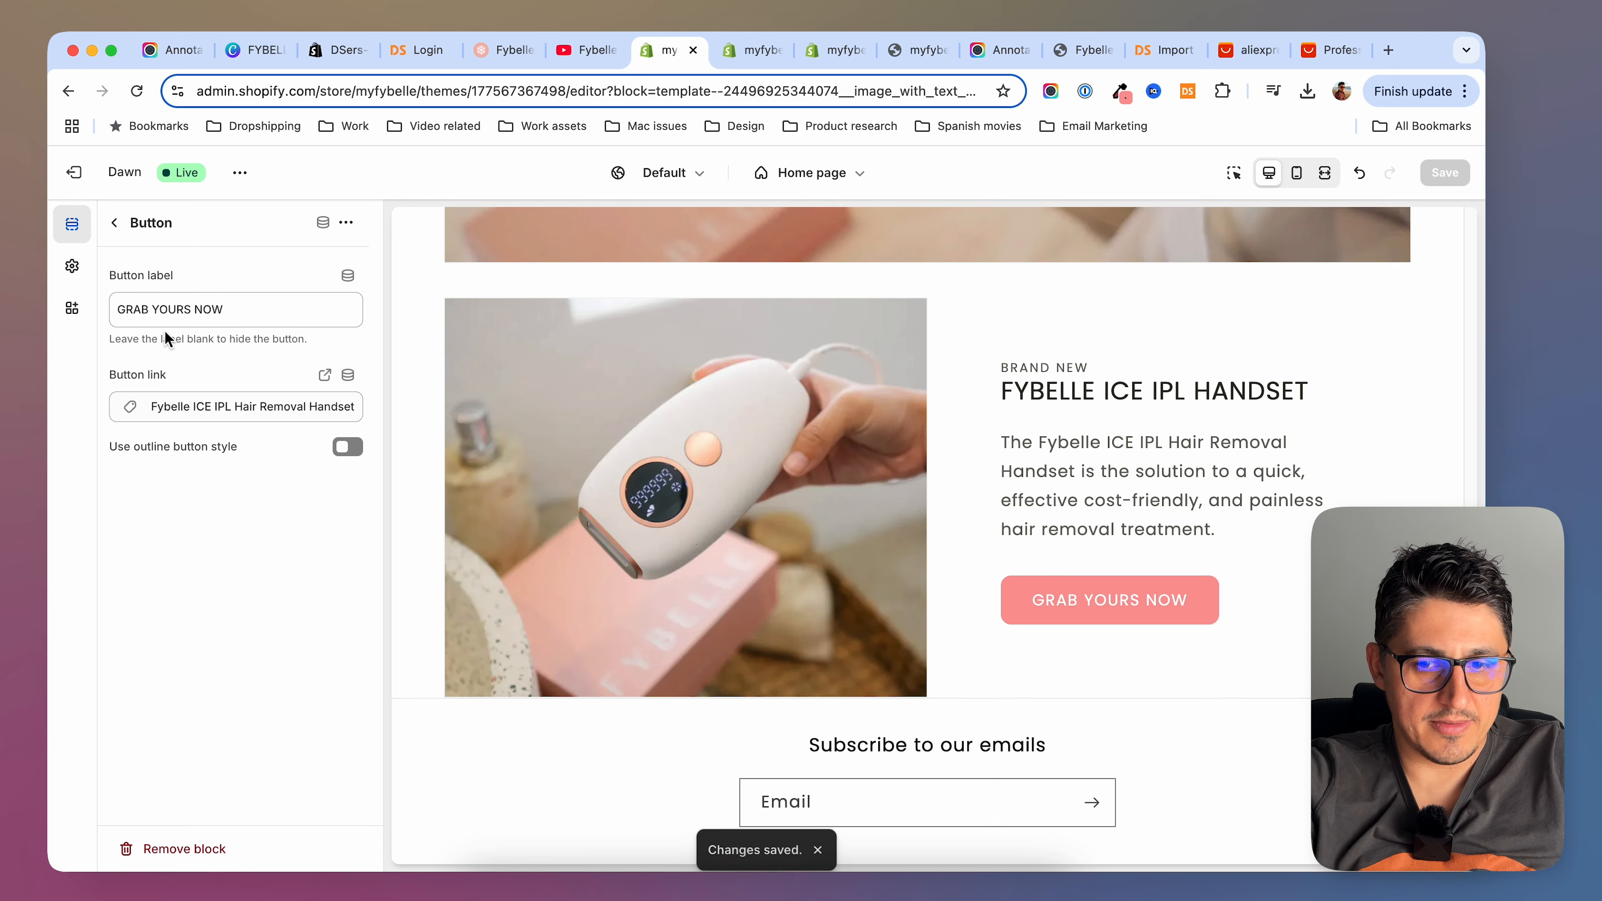
left_click(112, 226)
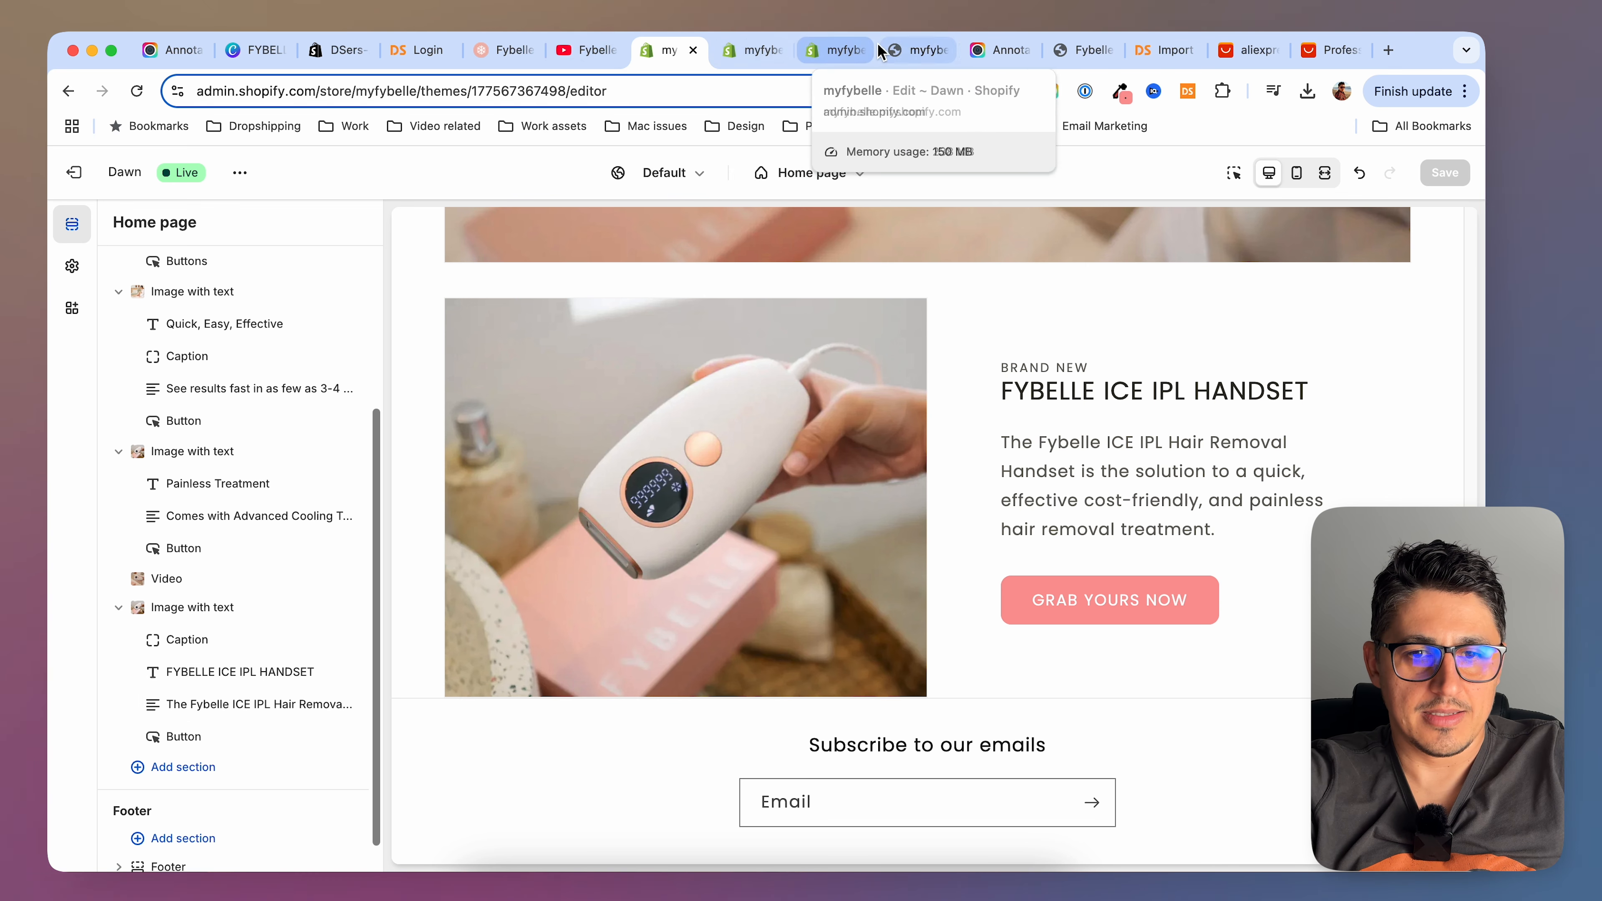
Replace the last section's caption with "Try it now with FREE SHIPPING", copied from fybelle.com, and move the caption block below the heading
left_click(504, 50)
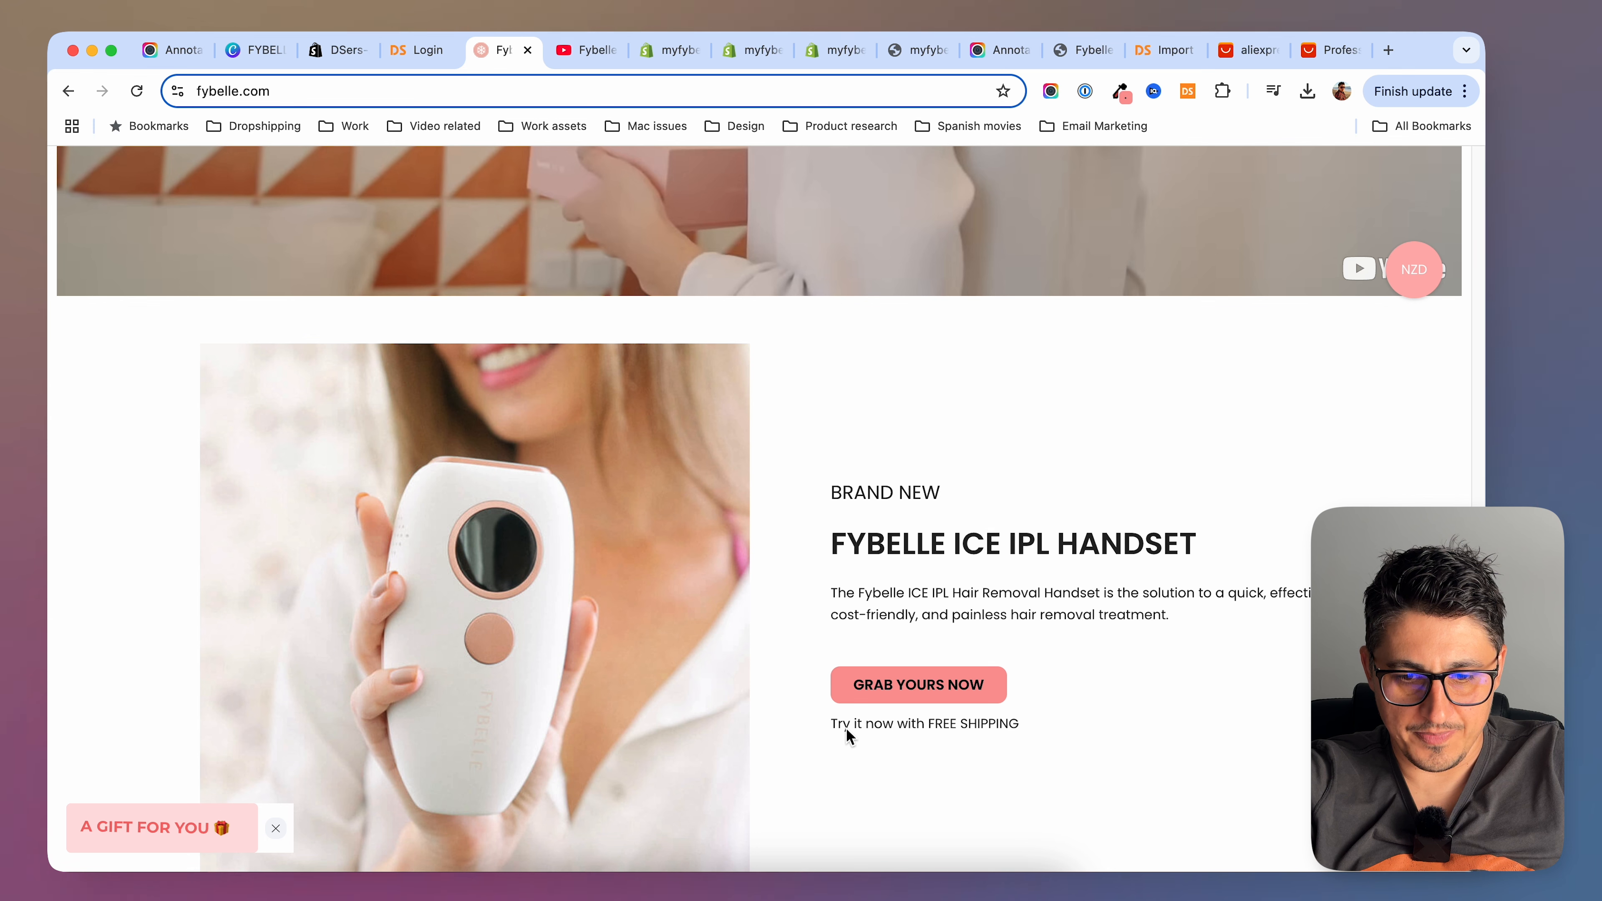
left_click_drag(827, 728, 1018, 723)
key("super+c")
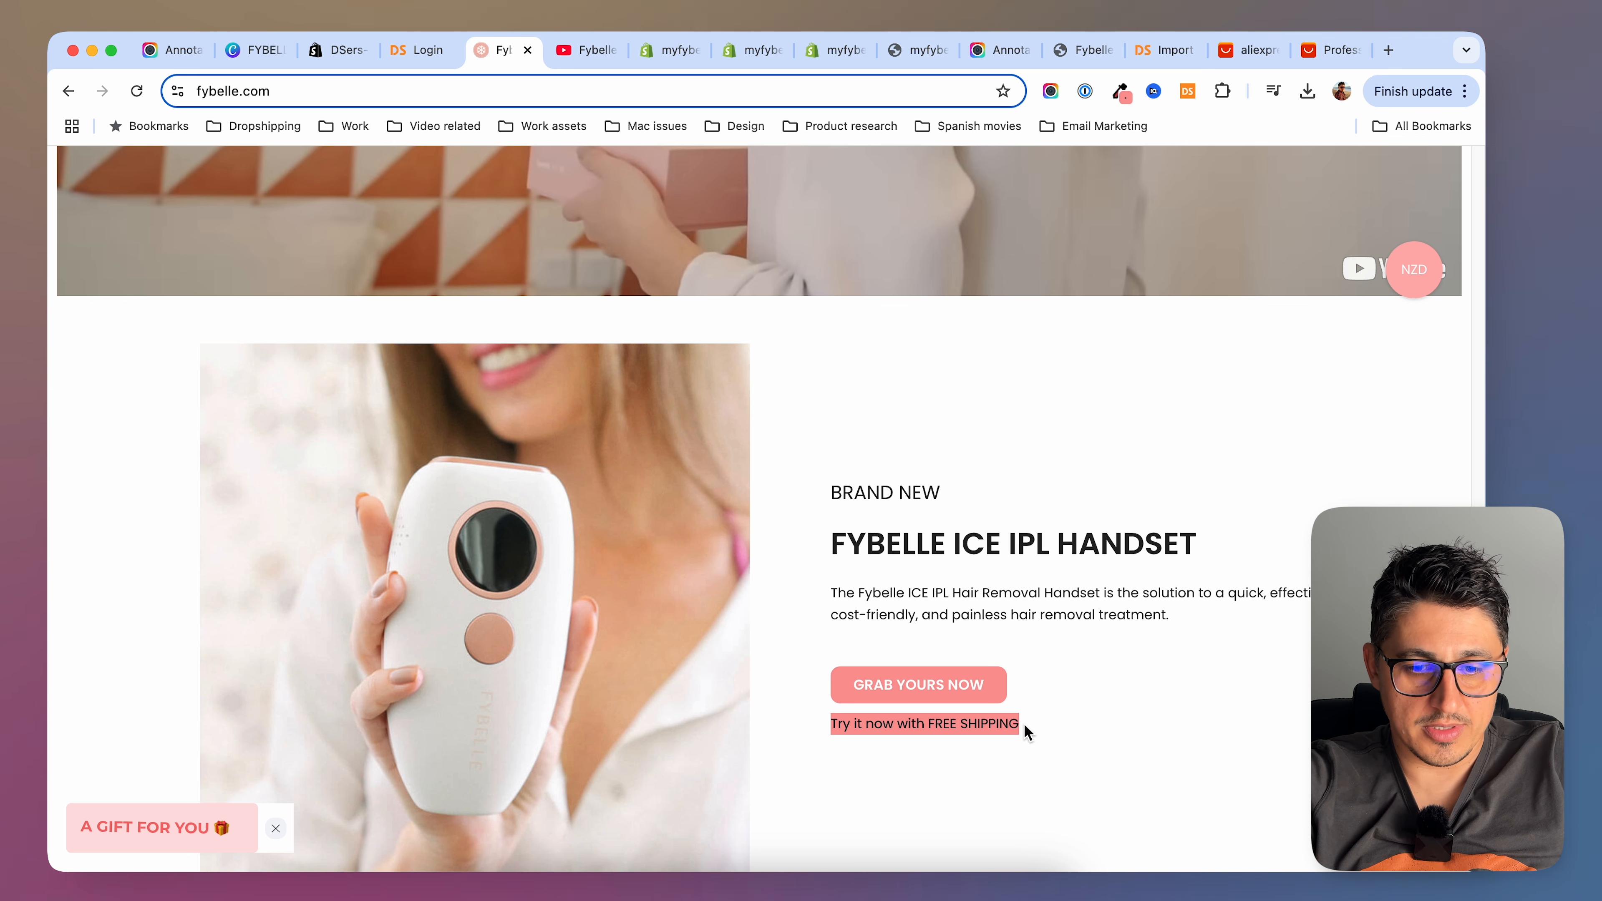
left_click(670, 50)
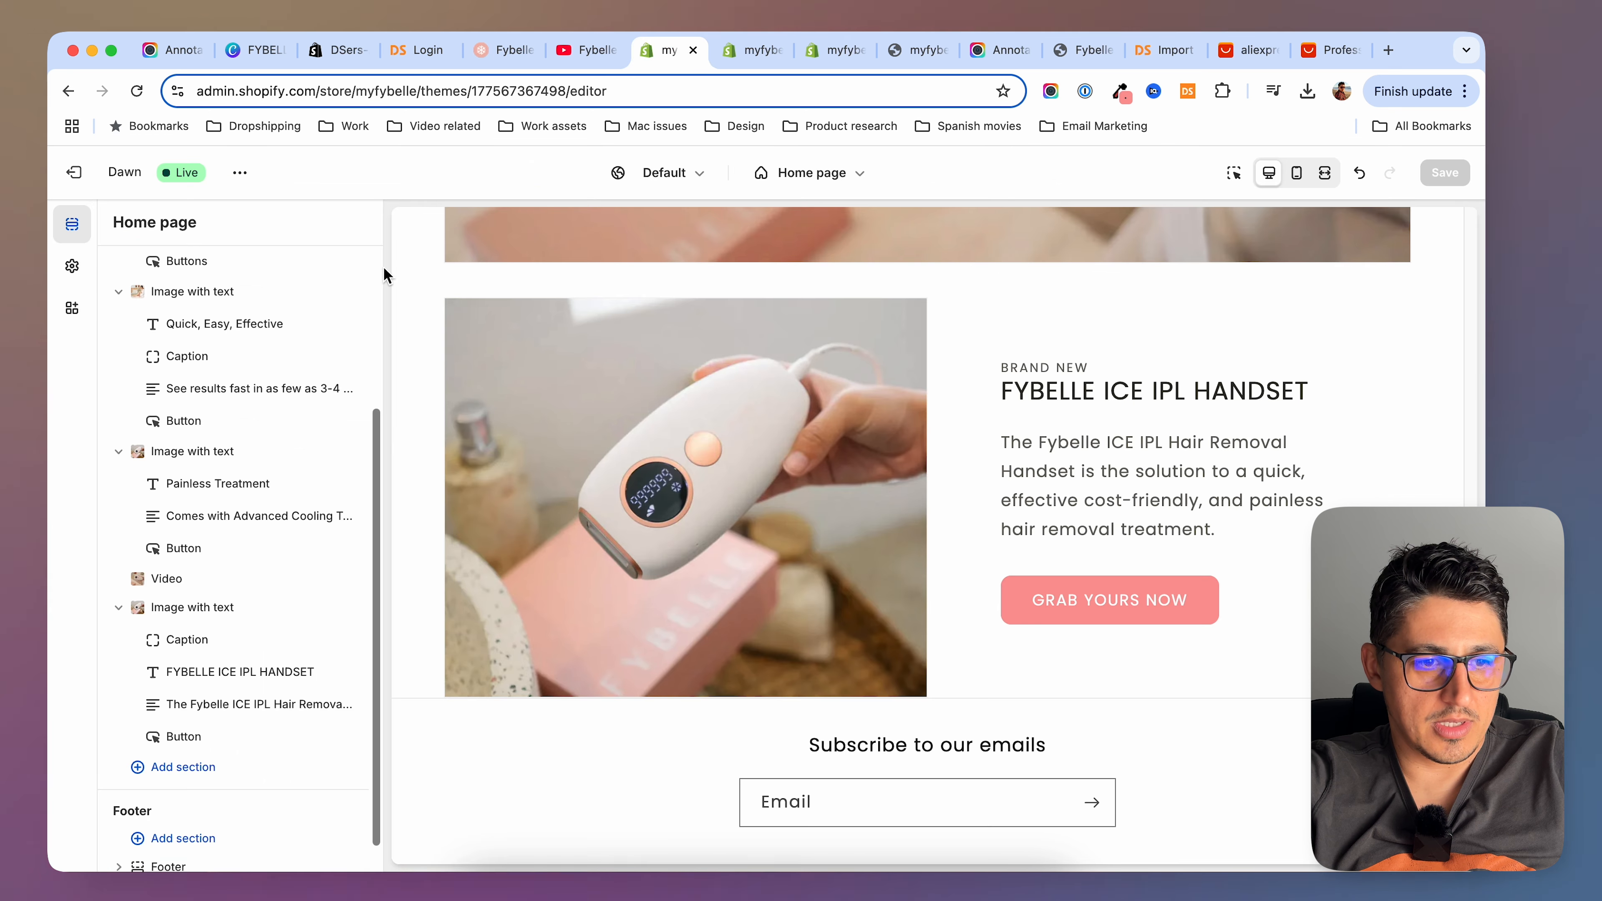
left_click(191, 641)
left_click_drag(201, 311, 74, 312)
key("super+v")
left_click(114, 222)
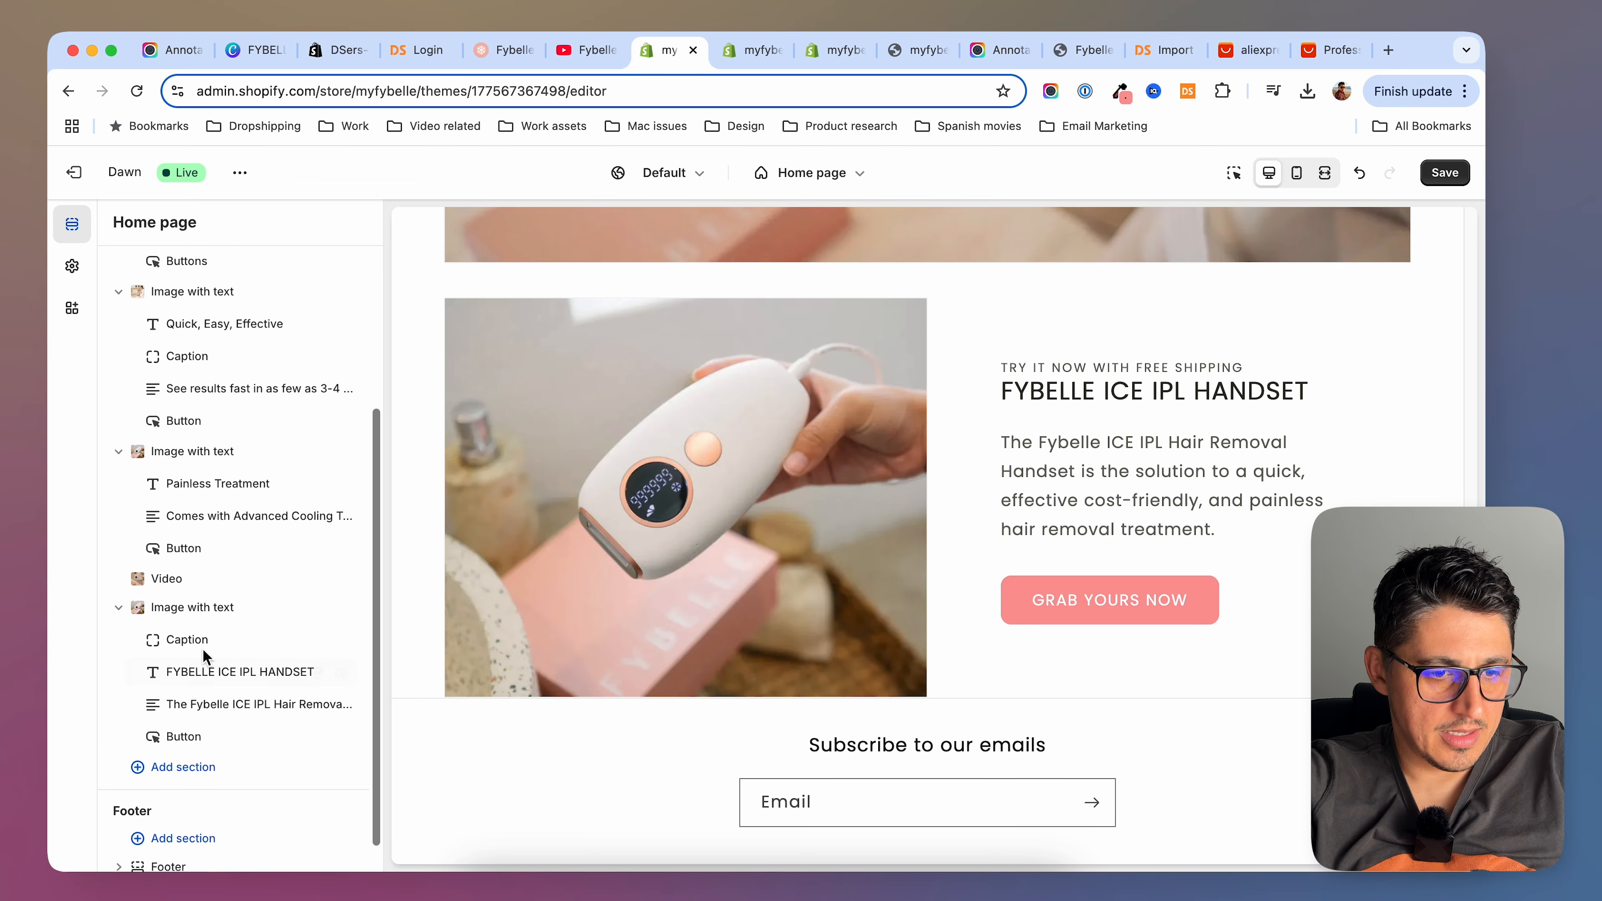
left_click_drag(145, 642, 158, 739)
Examine fybelle.com's salon price comparison and #fybellebeauty image gallery, and look up the Instafeed app among Shopify's recommended apps
left_click(503, 51)
scroll(793, 504, "down", 5)
left_click_drag(1019, 603, 792, 332)
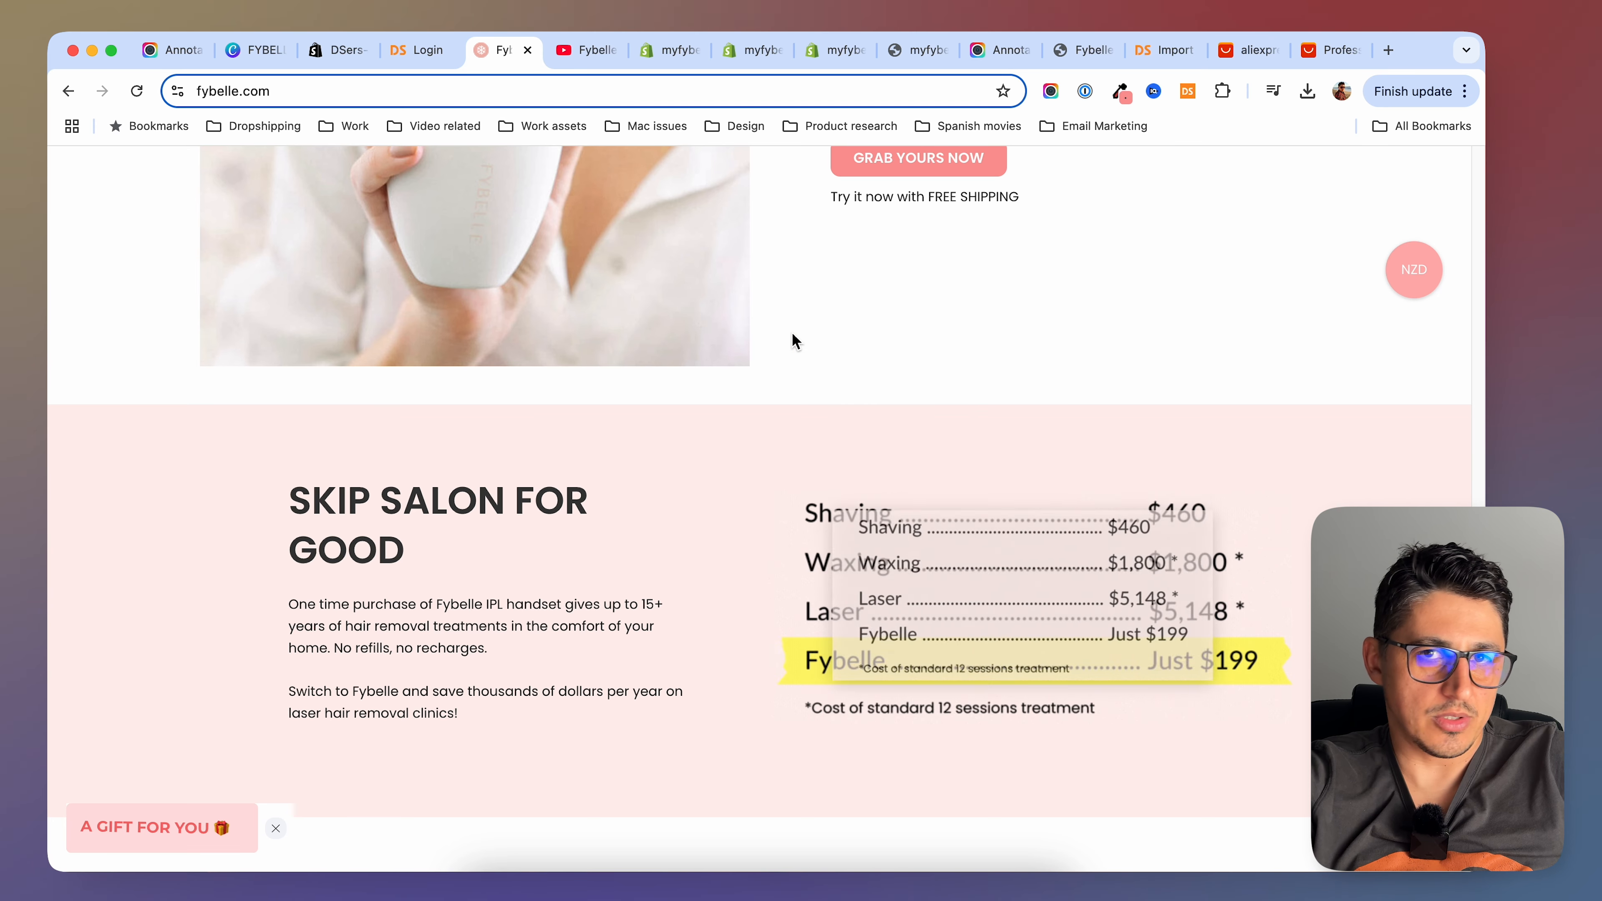
scroll(792, 332, "down", 2)
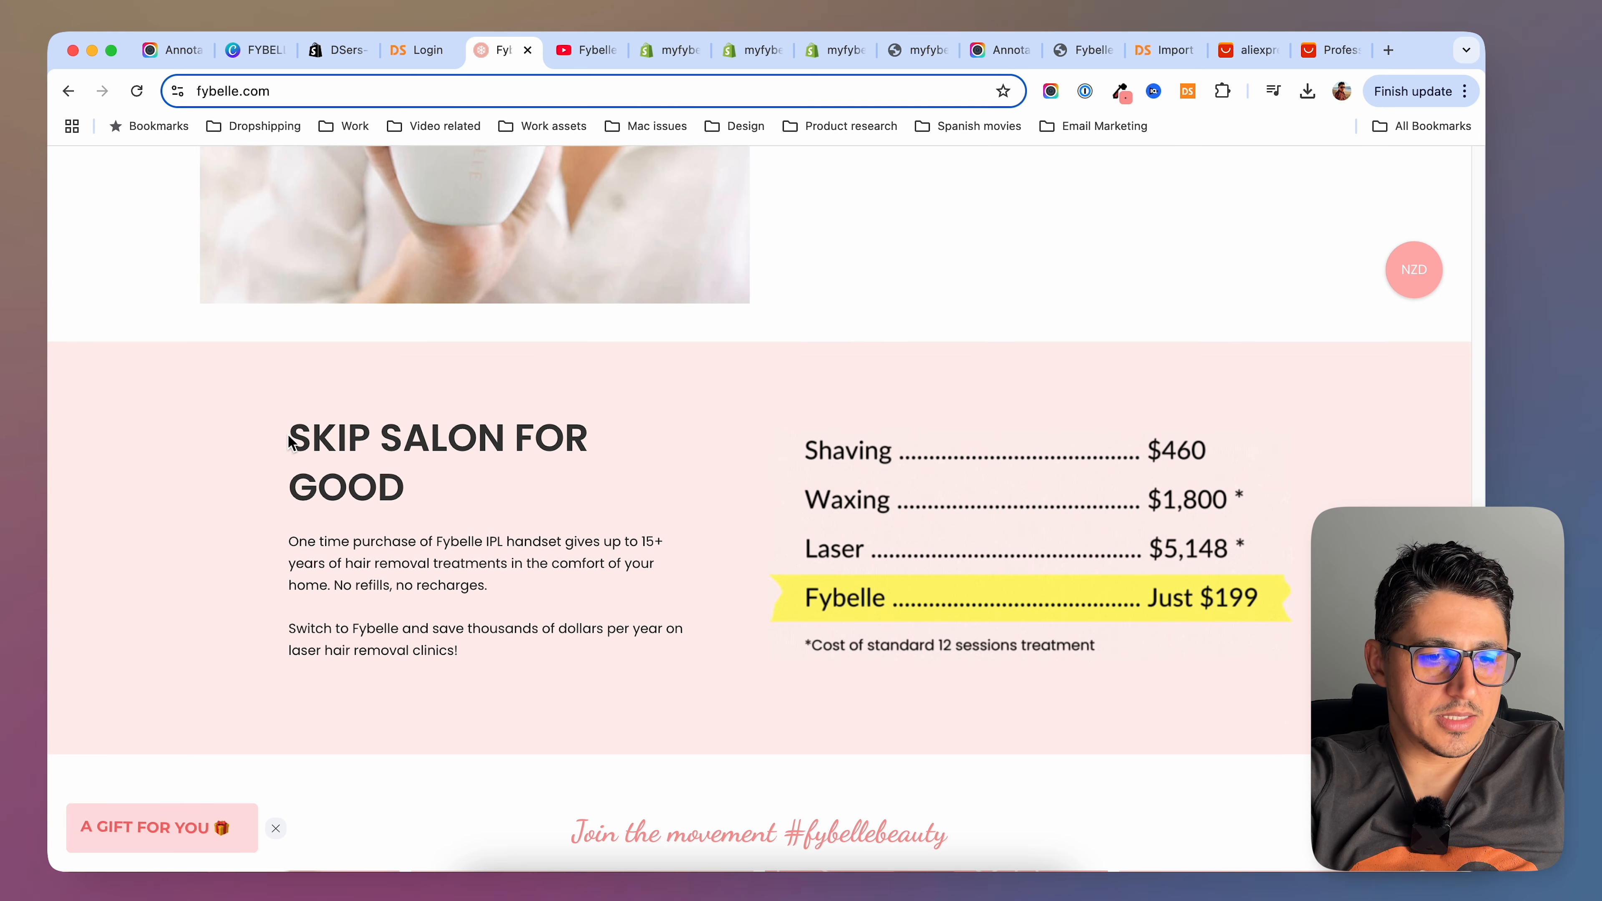
scroll(745, 284, "up", 6)
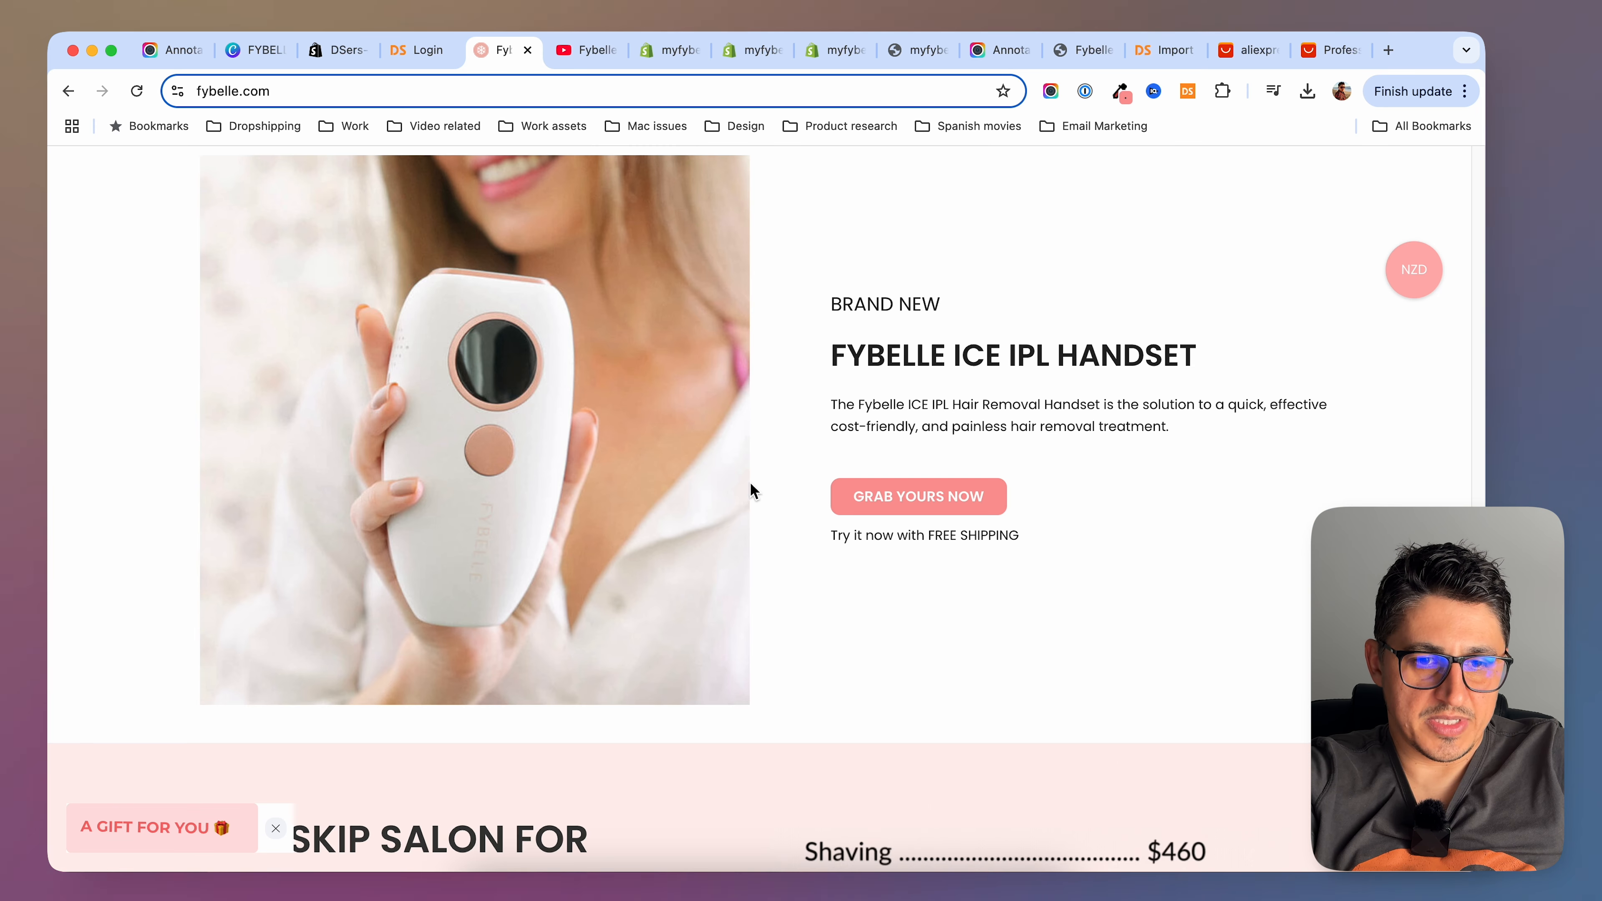
scroll(750, 653, "down", 12)
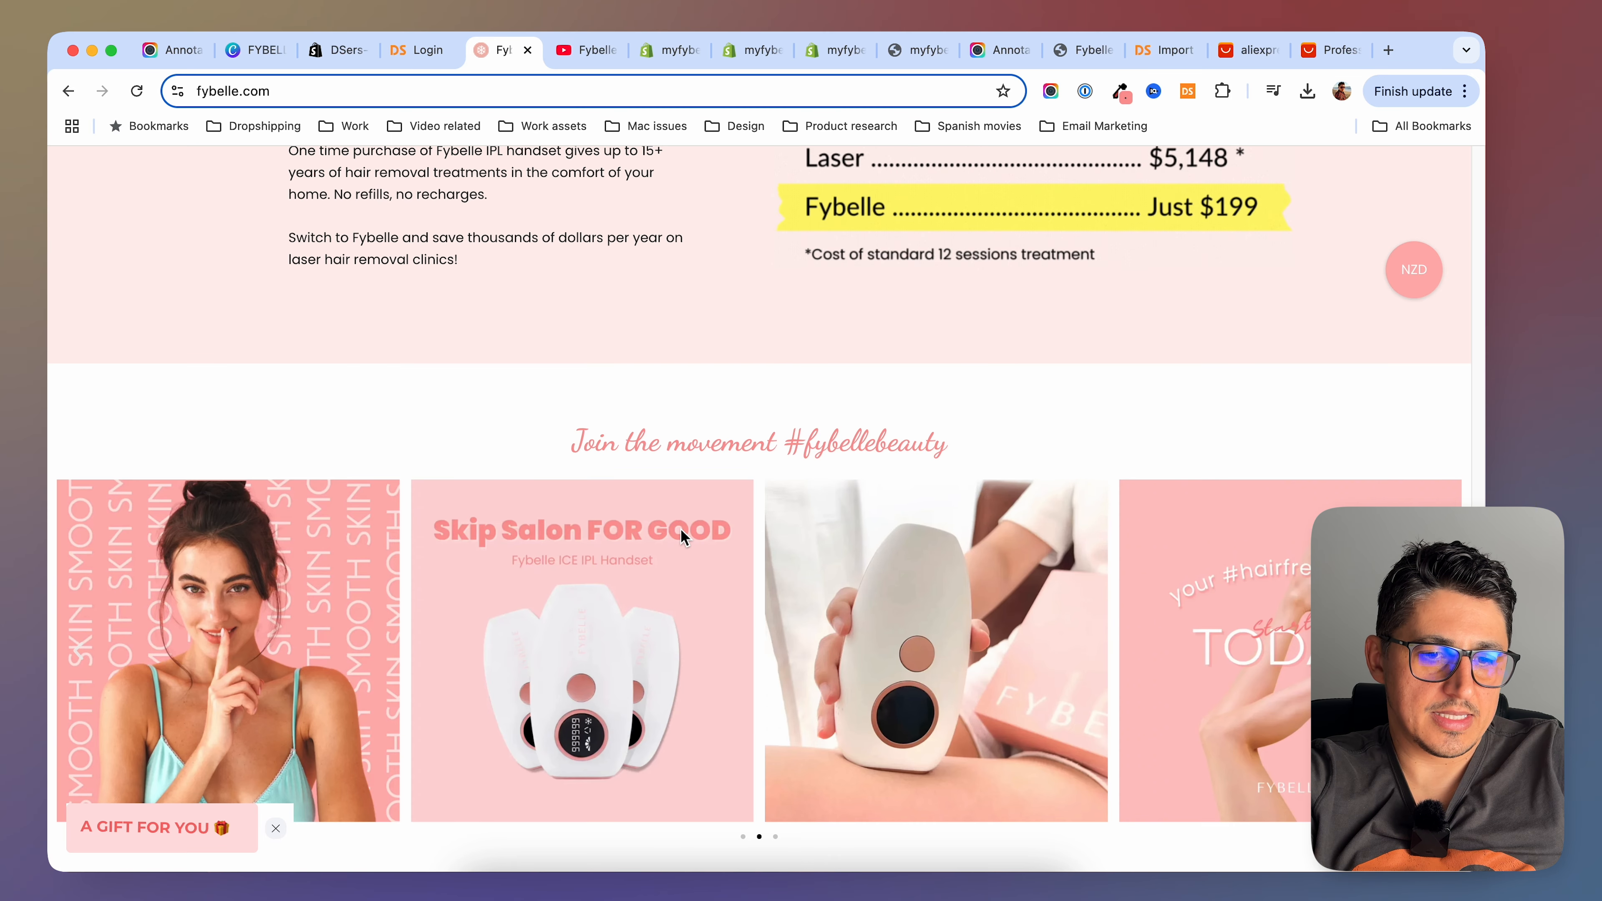
scroll(575, 504, "down", 1)
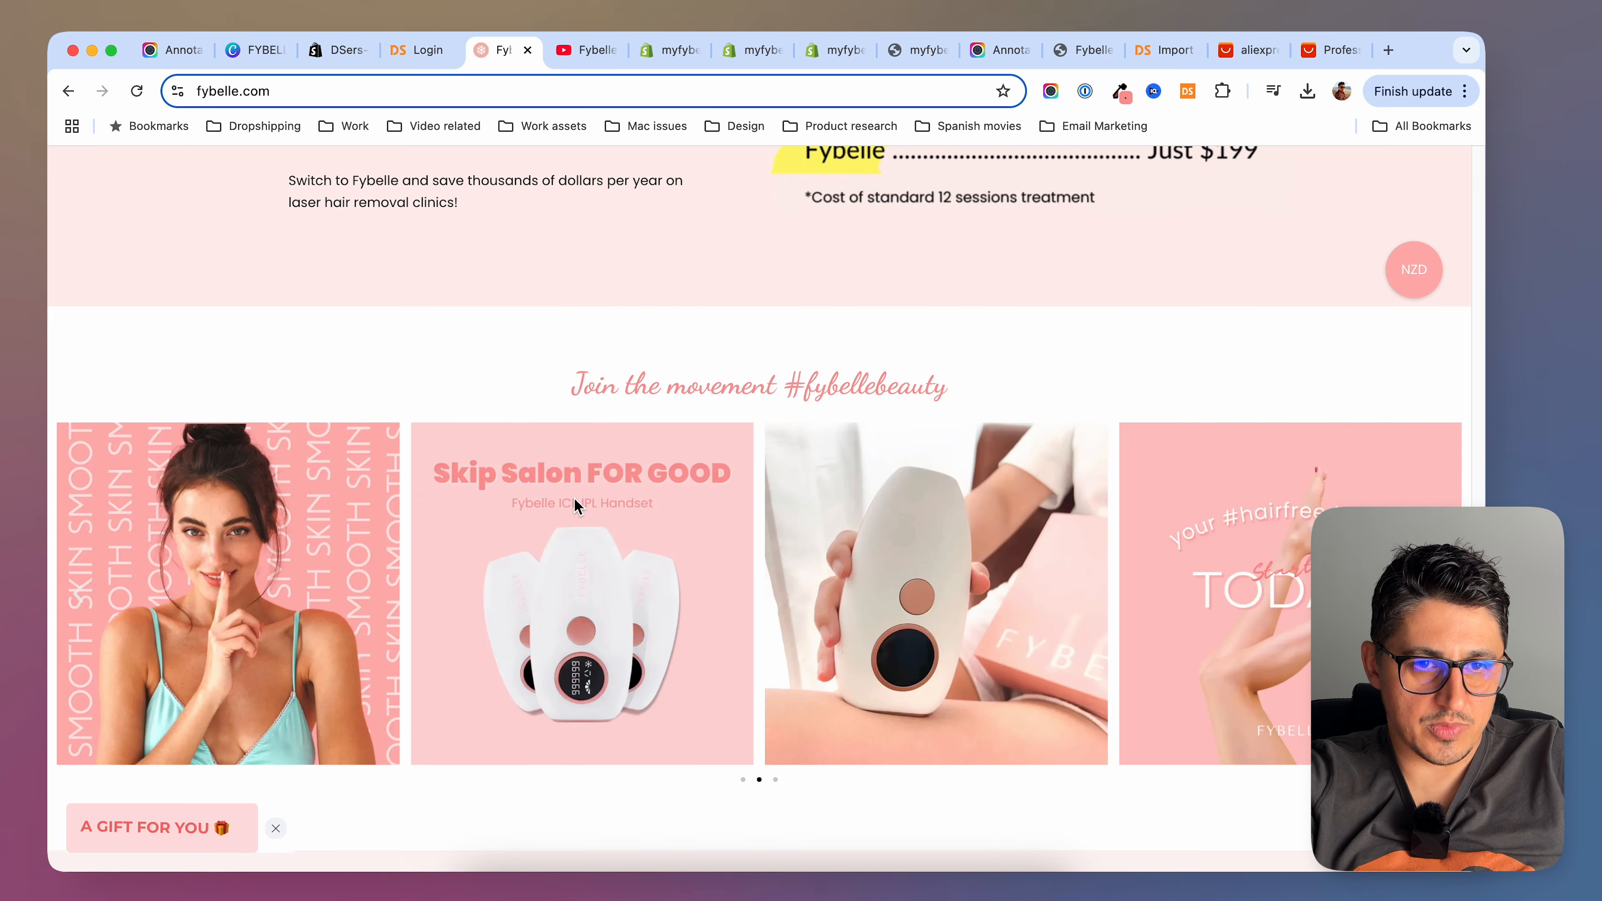
left_click(668, 49)
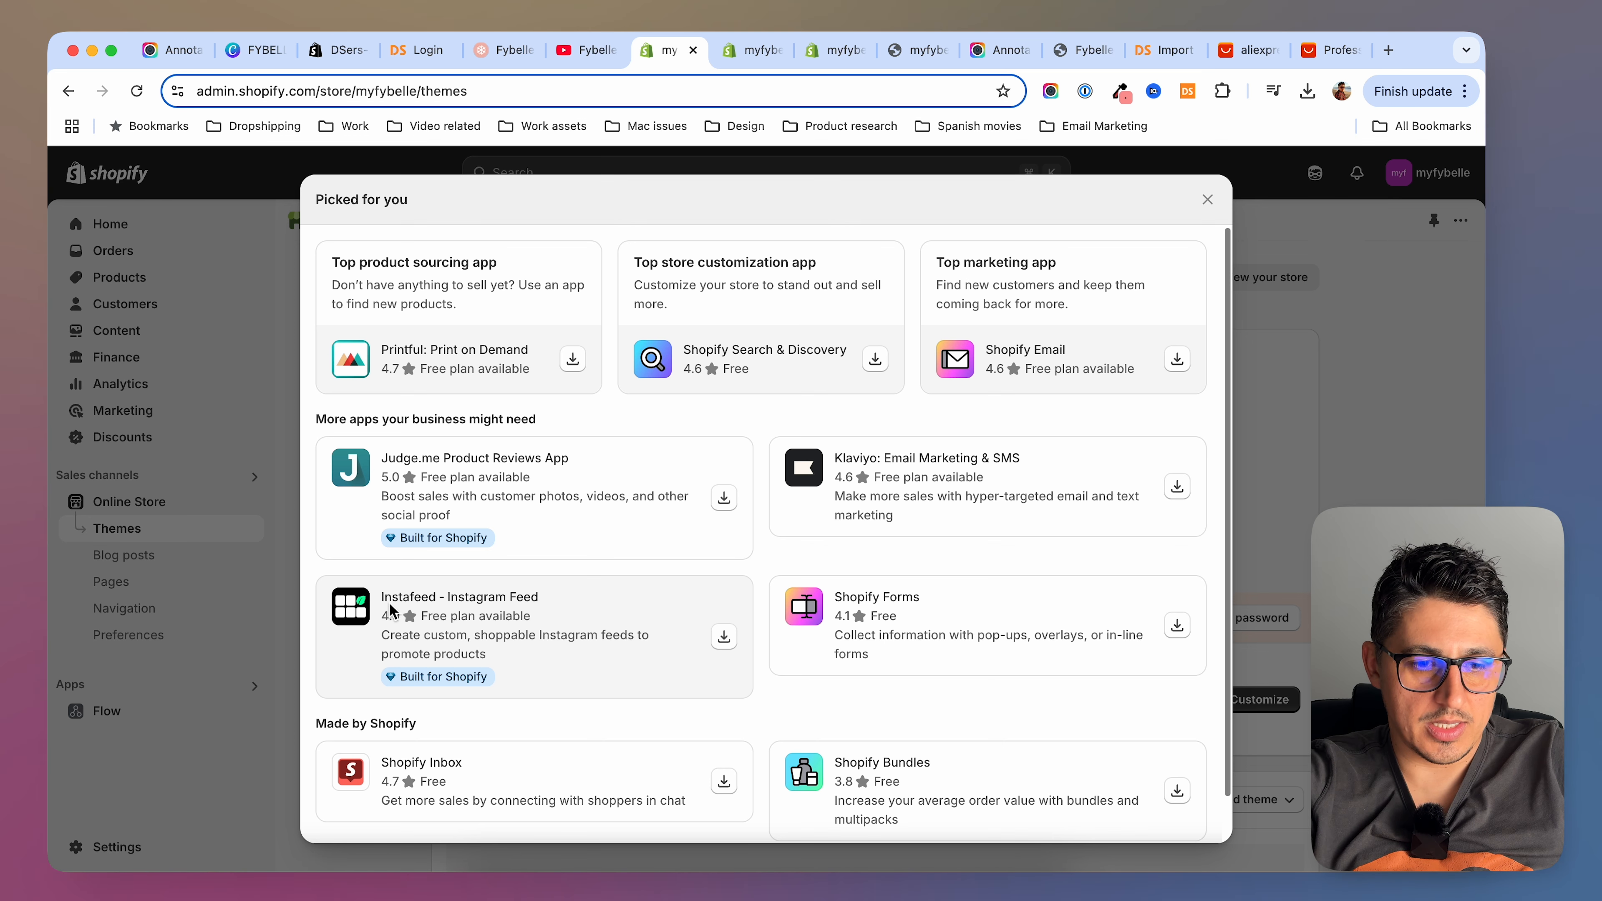
Examine the 90 day money back guarantee section and the footer at the end of the fybelle.com home page
left_click(513, 51)
scroll(705, 602, "down", 2)
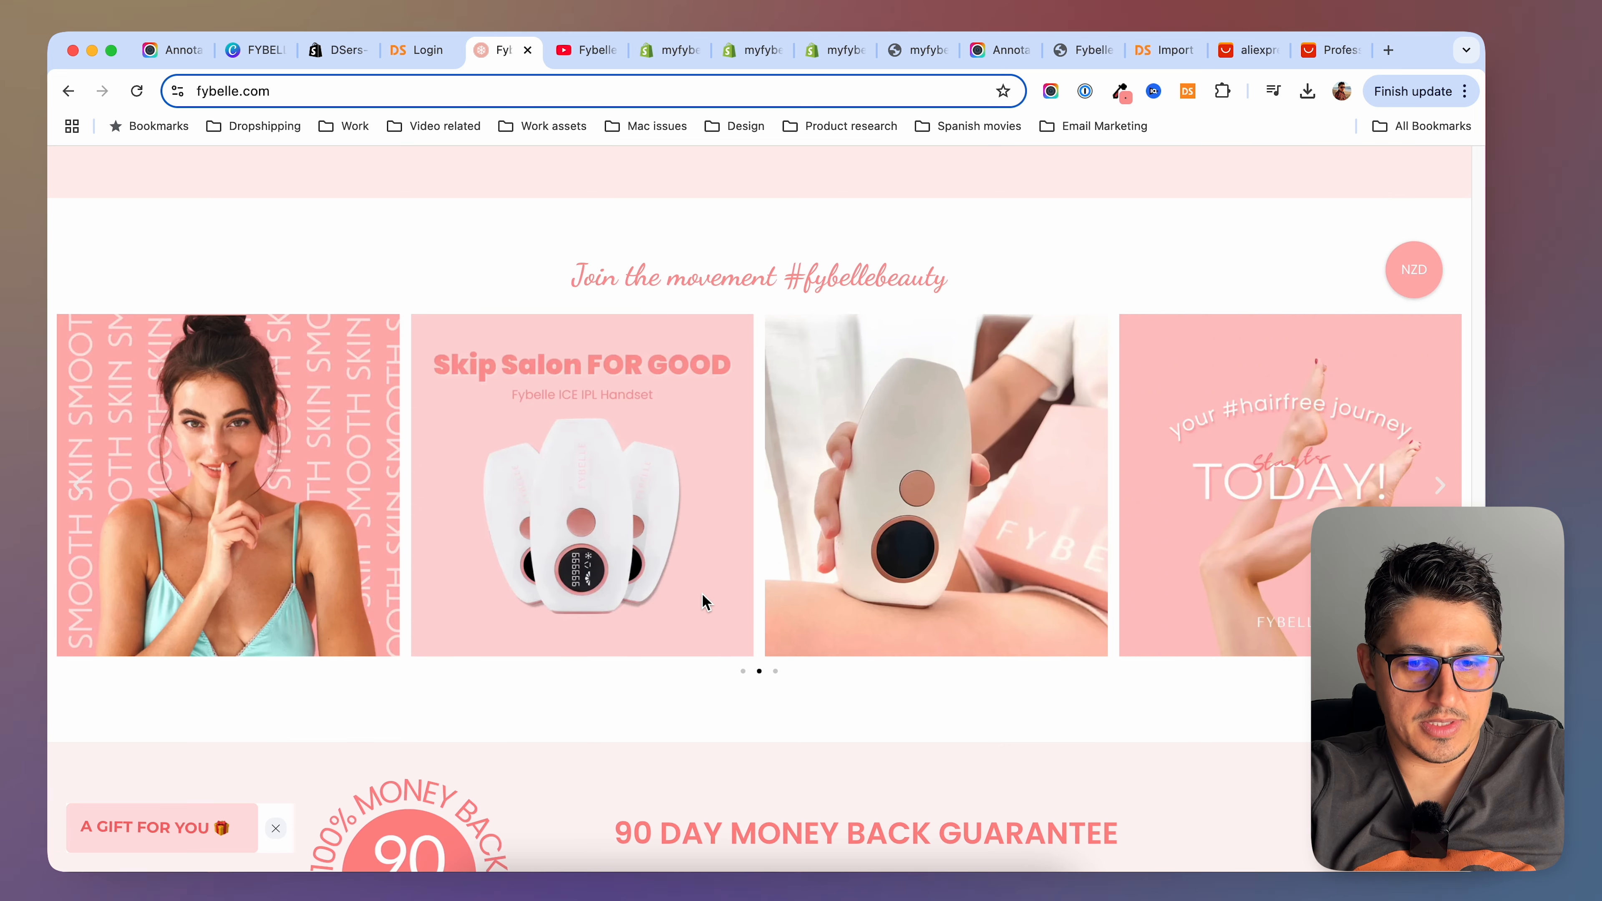
scroll(705, 602, "down", 5)
left_click_drag(457, 491, 354, 461)
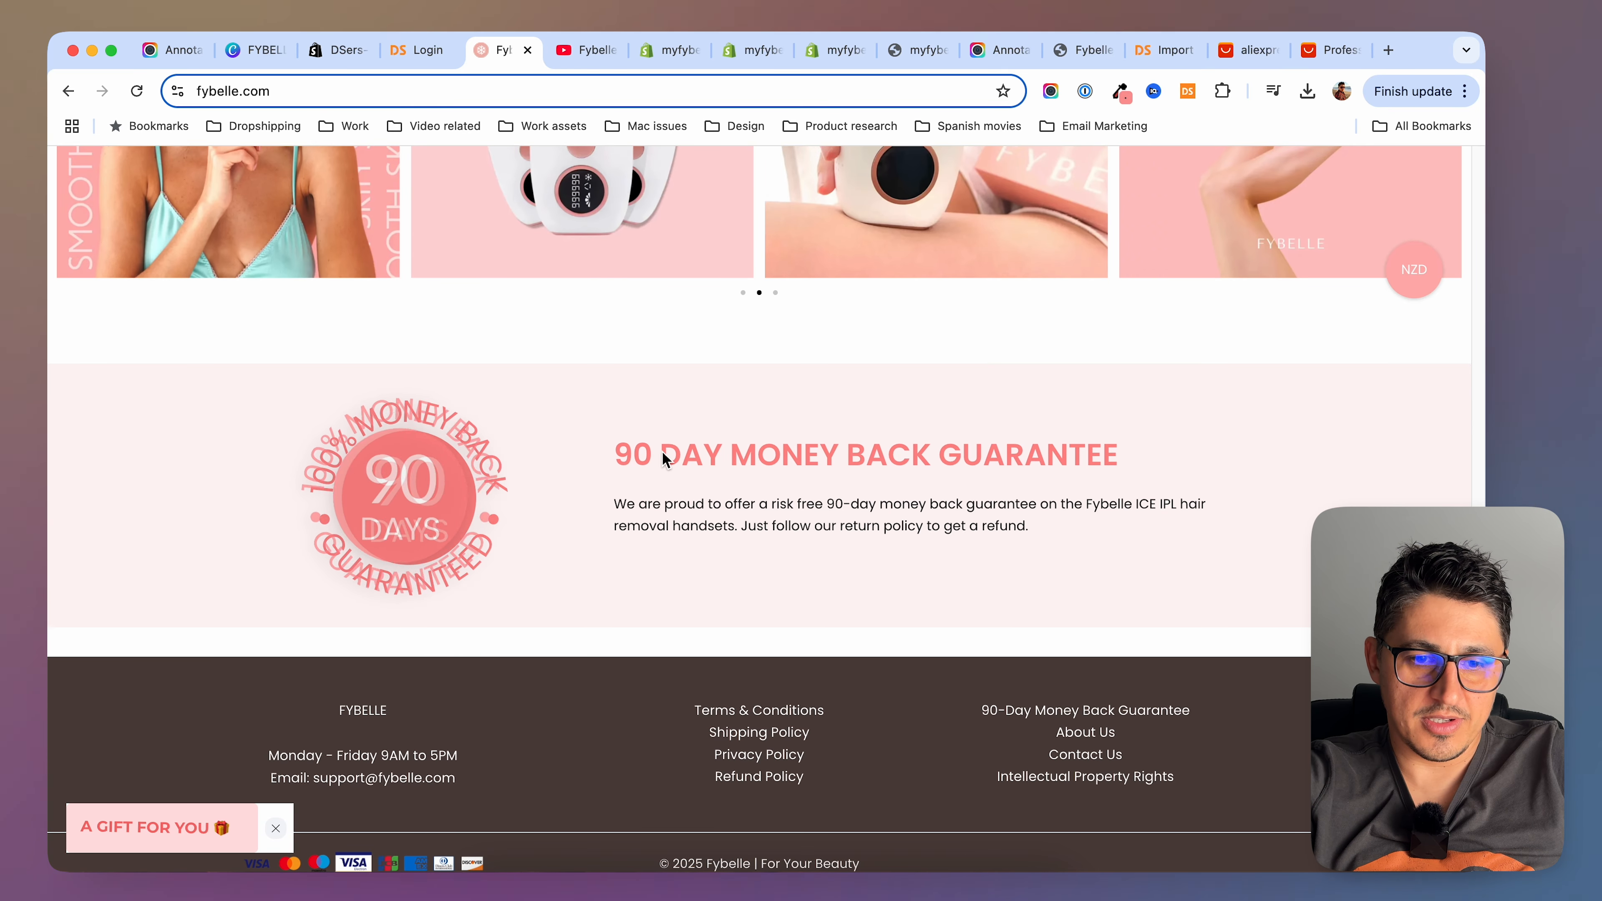
left_click_drag(613, 454, 1205, 573)
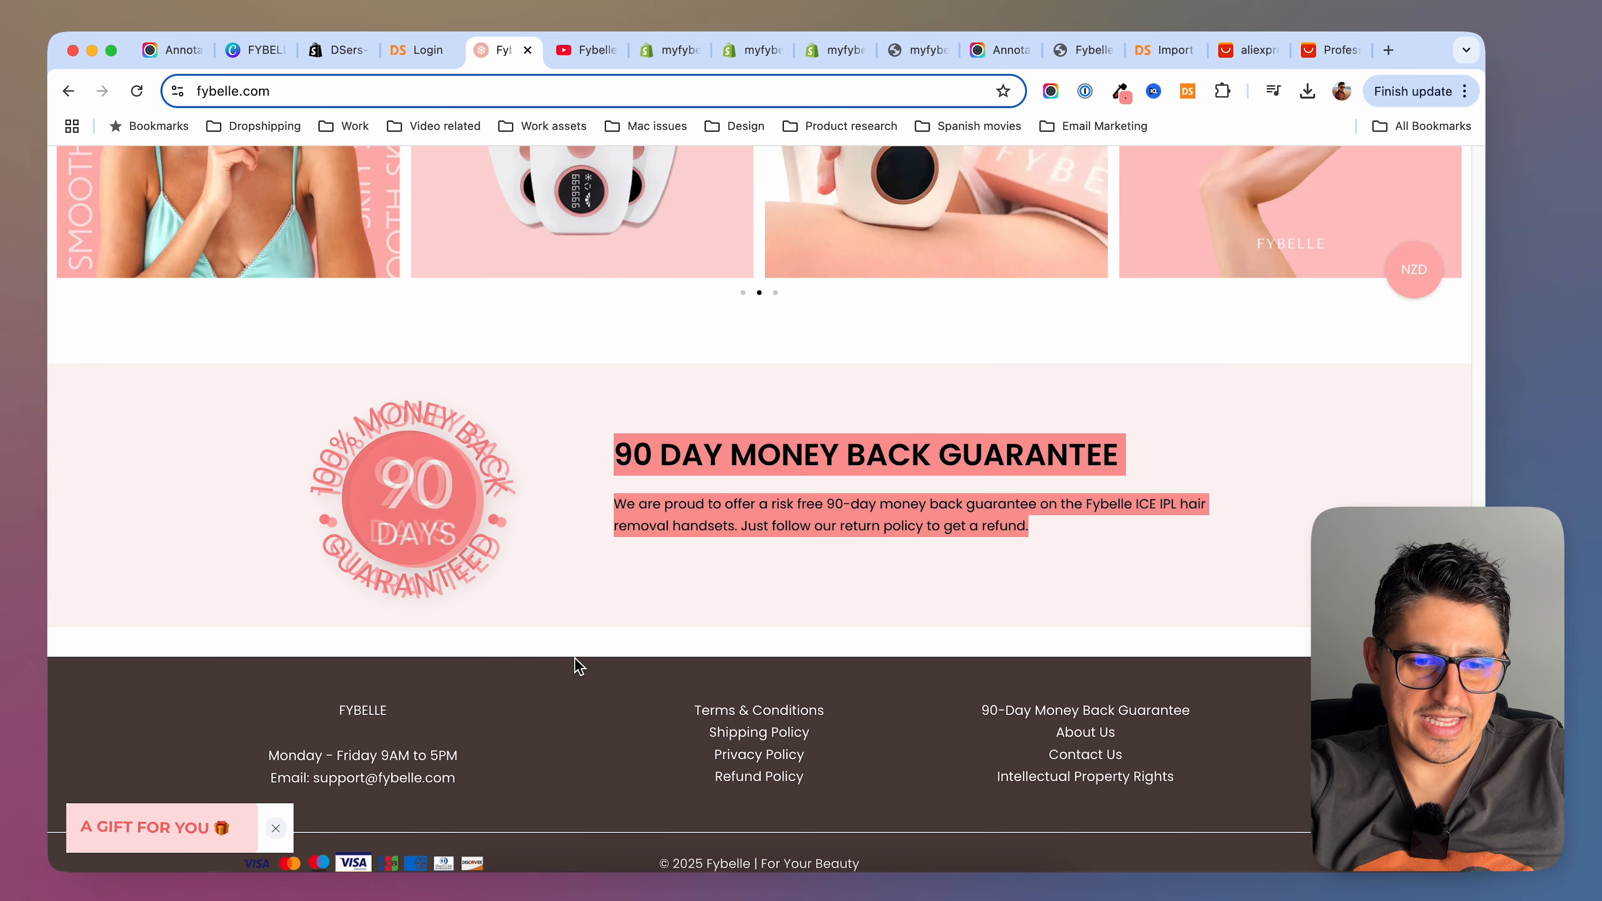
scroll(572, 665, "down", 2)
scroll(600, 656, "up", 3)
Open the Dawn theme for customizing in Shopify and show the settings of its Footer section
left_click(662, 50)
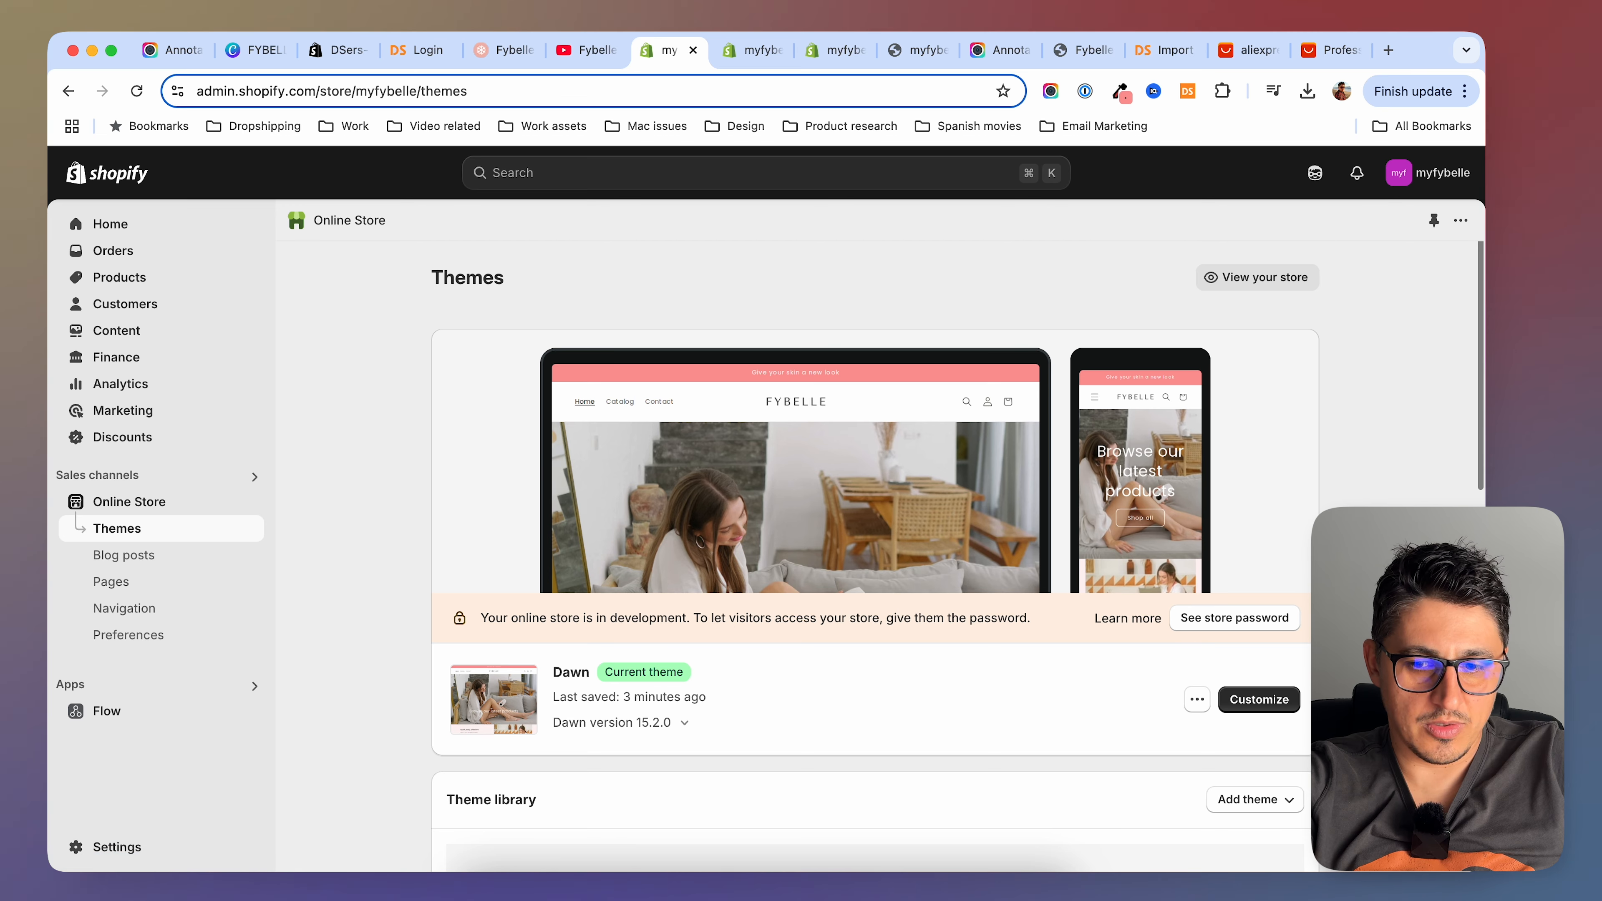
left_click(1260, 701)
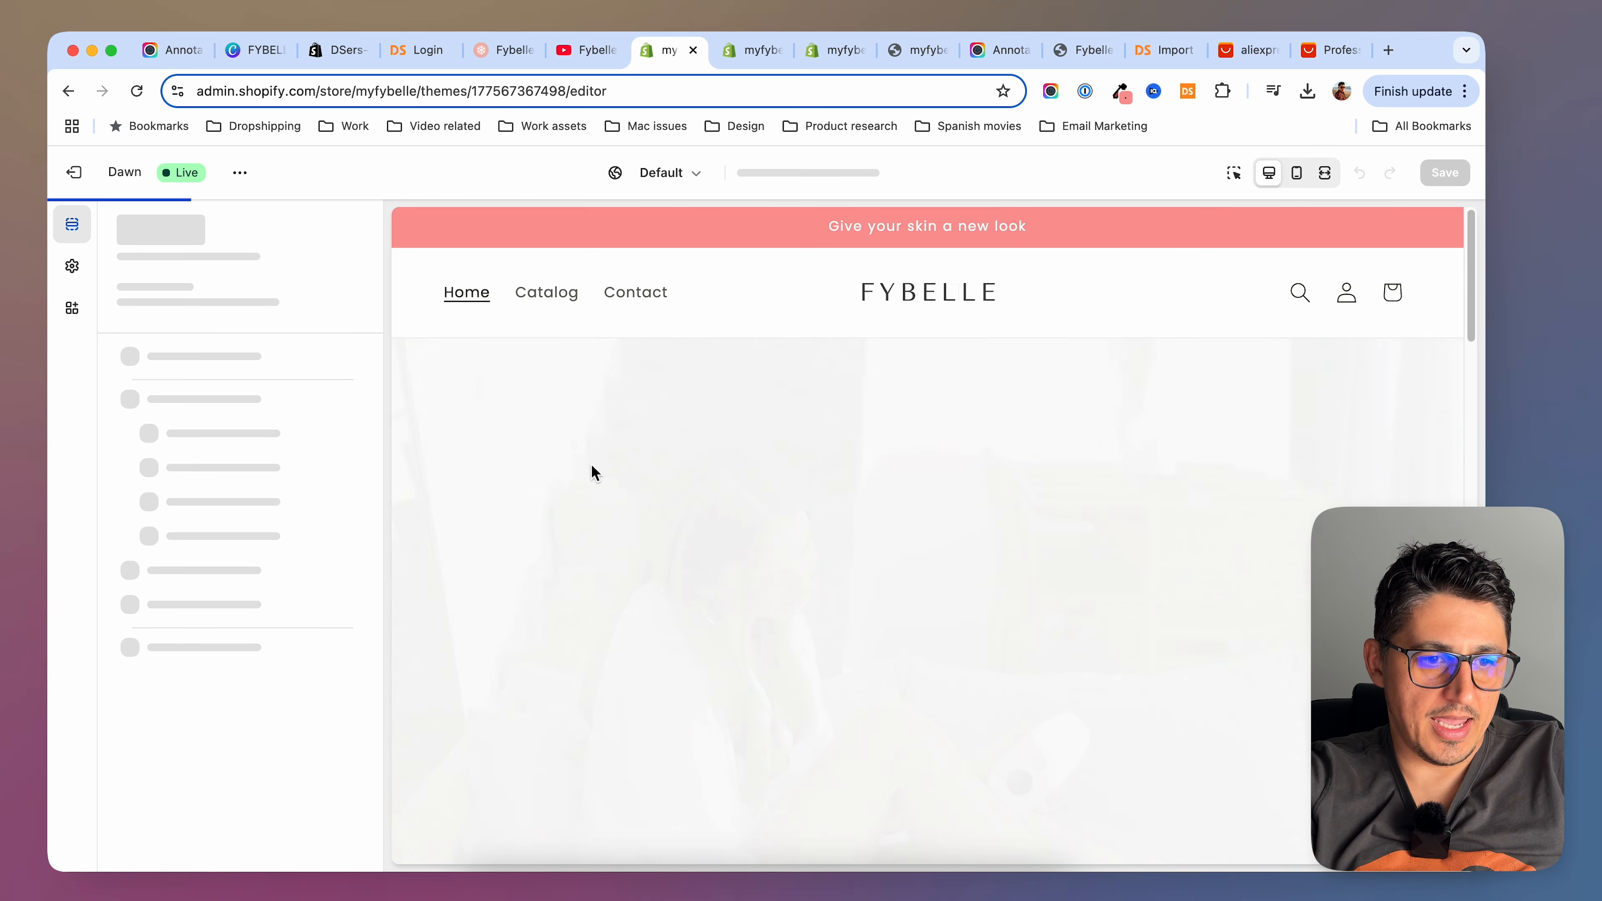
scroll(301, 600, "down", 4)
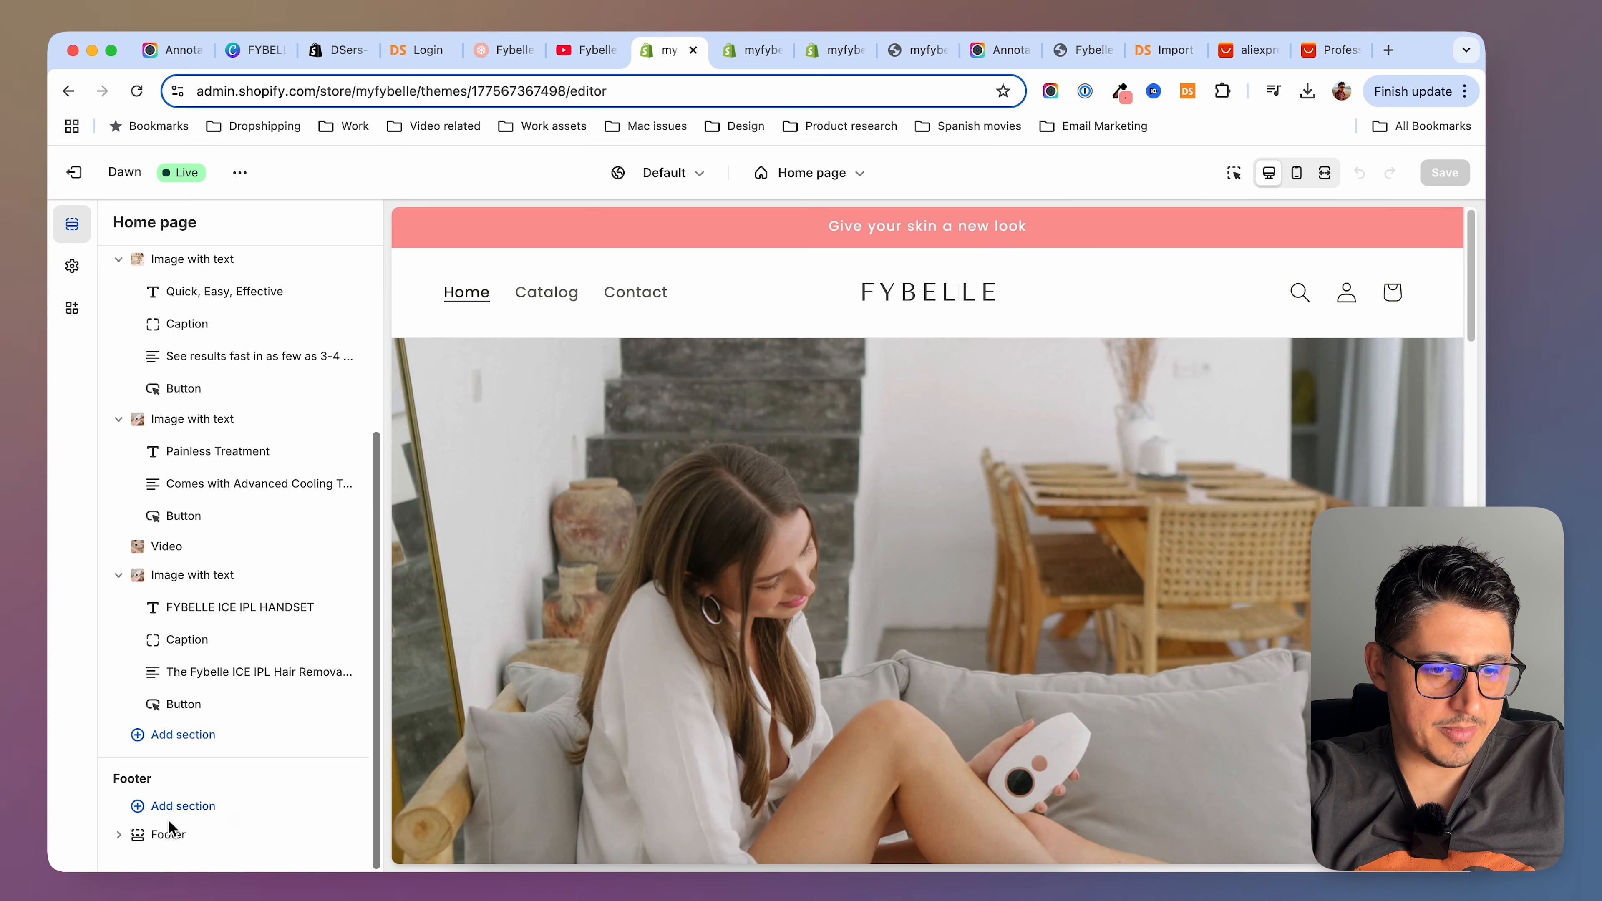
left_click(170, 835)
Sample the dark brown footer background on fybelle.com with the colour picker extension to copy its hex code
left_click(505, 50)
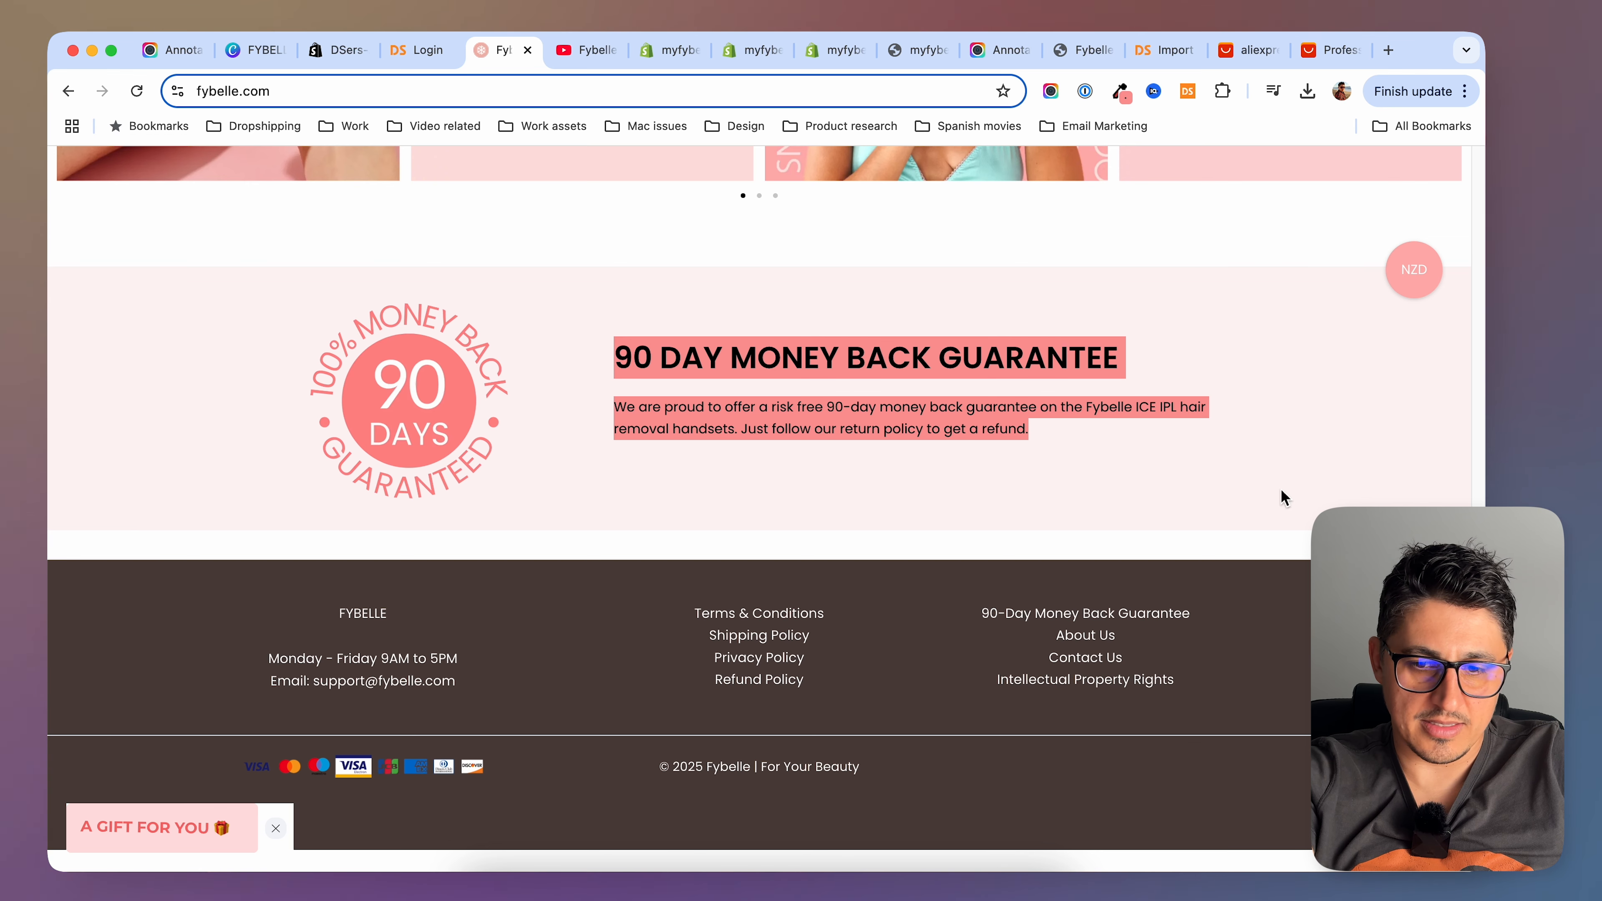
left_click(1120, 91)
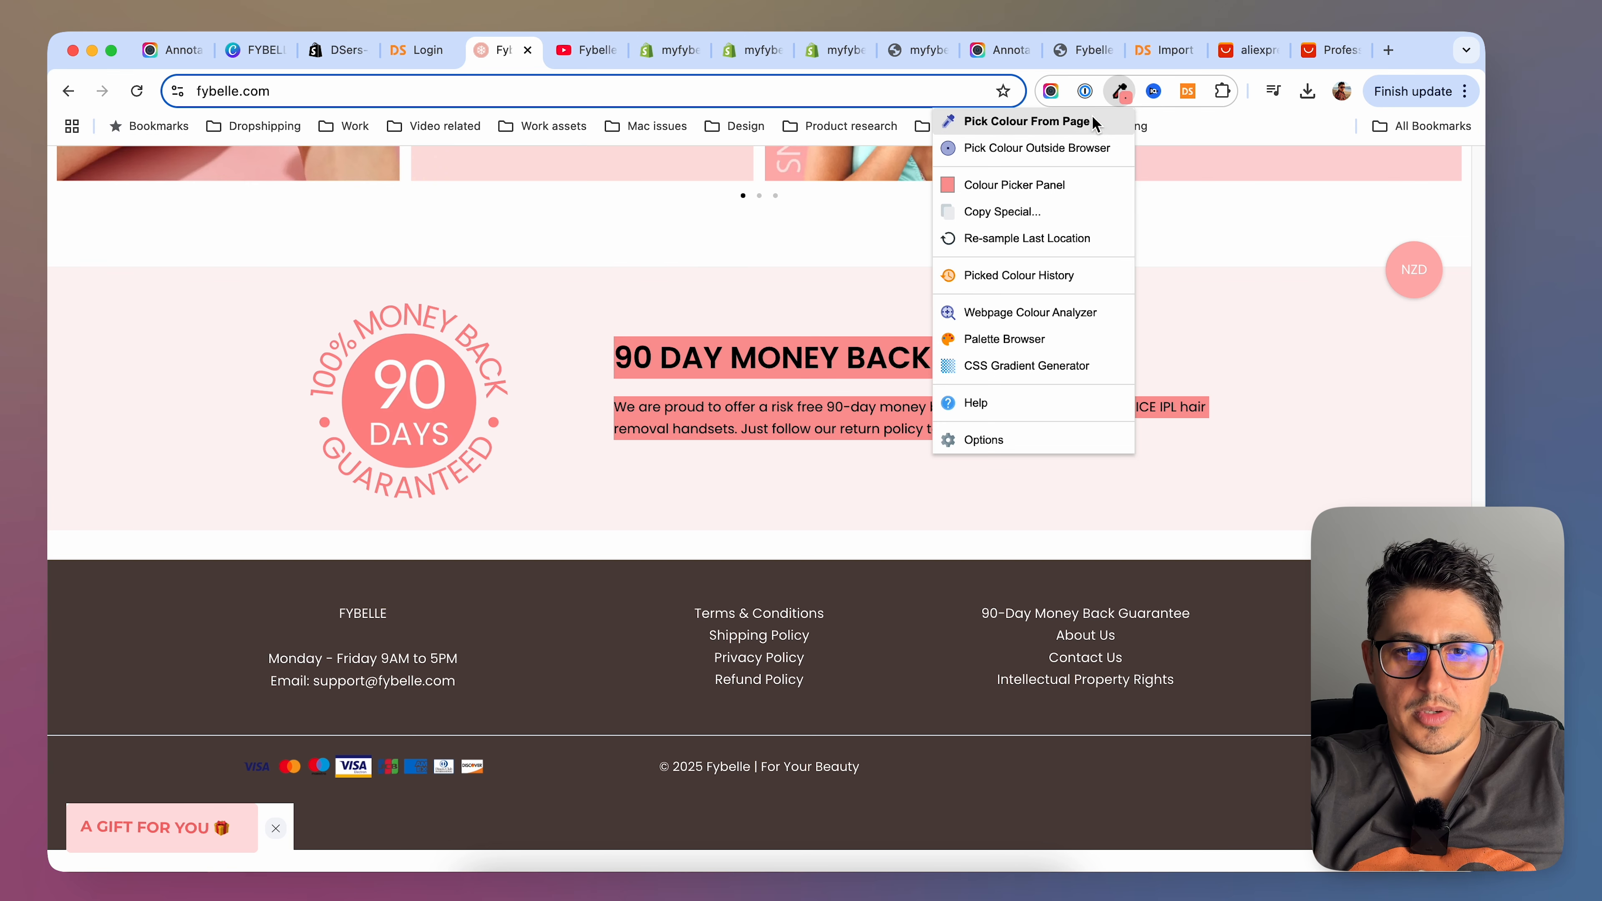
left_click(996, 122)
left_click(1302, 639)
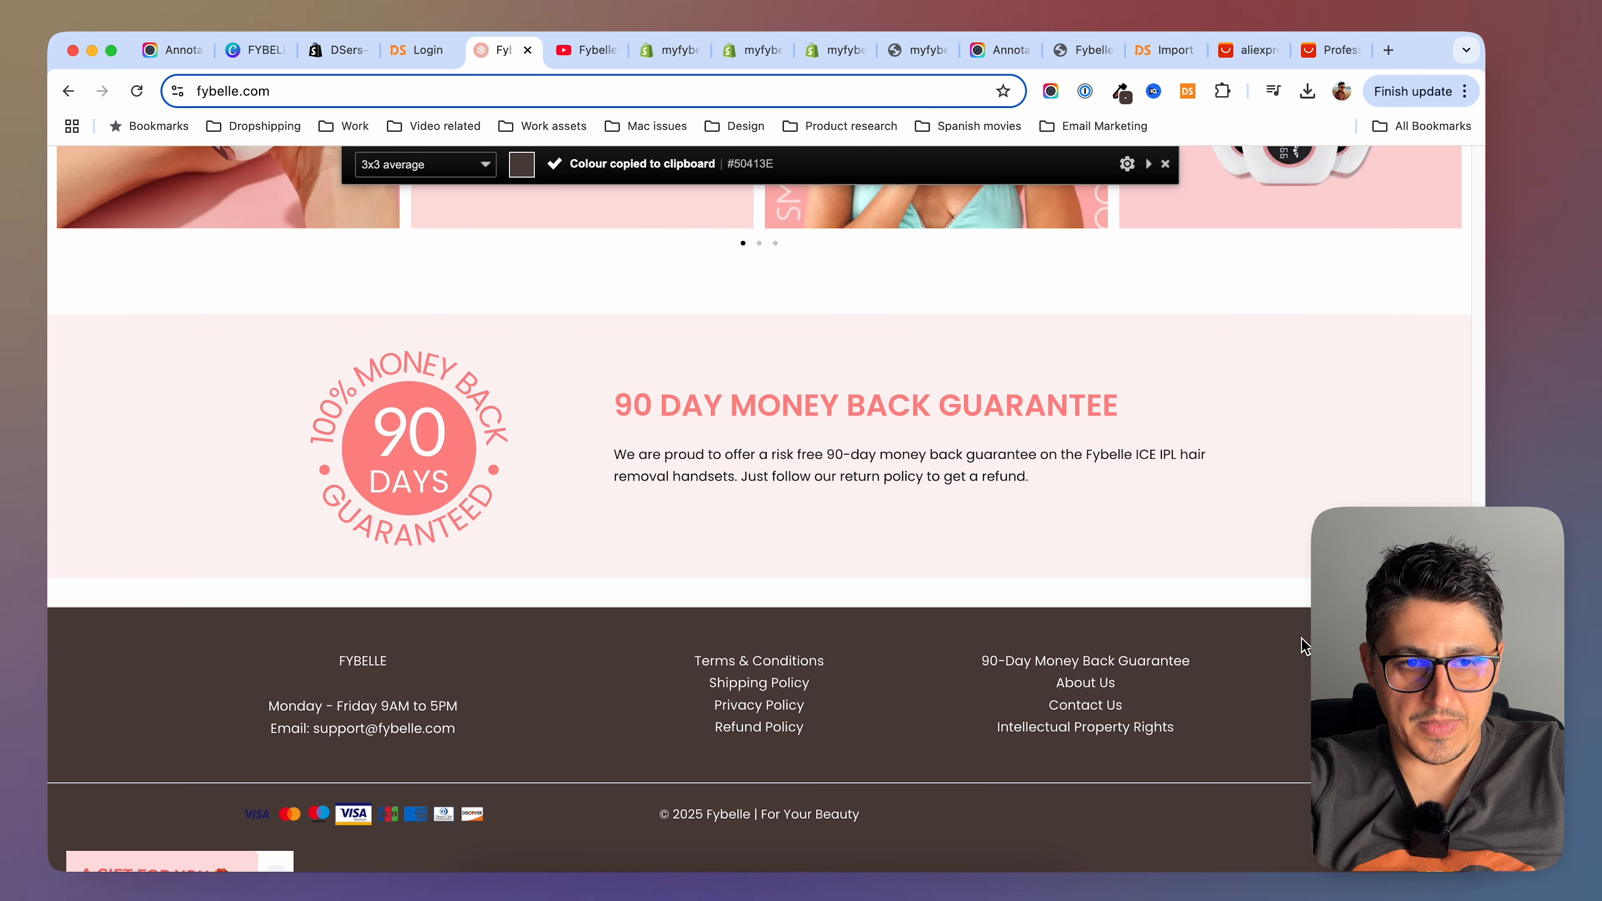
Add a new color scheme to the Shopify theme and set its background to #50413E
left_click(658, 55)
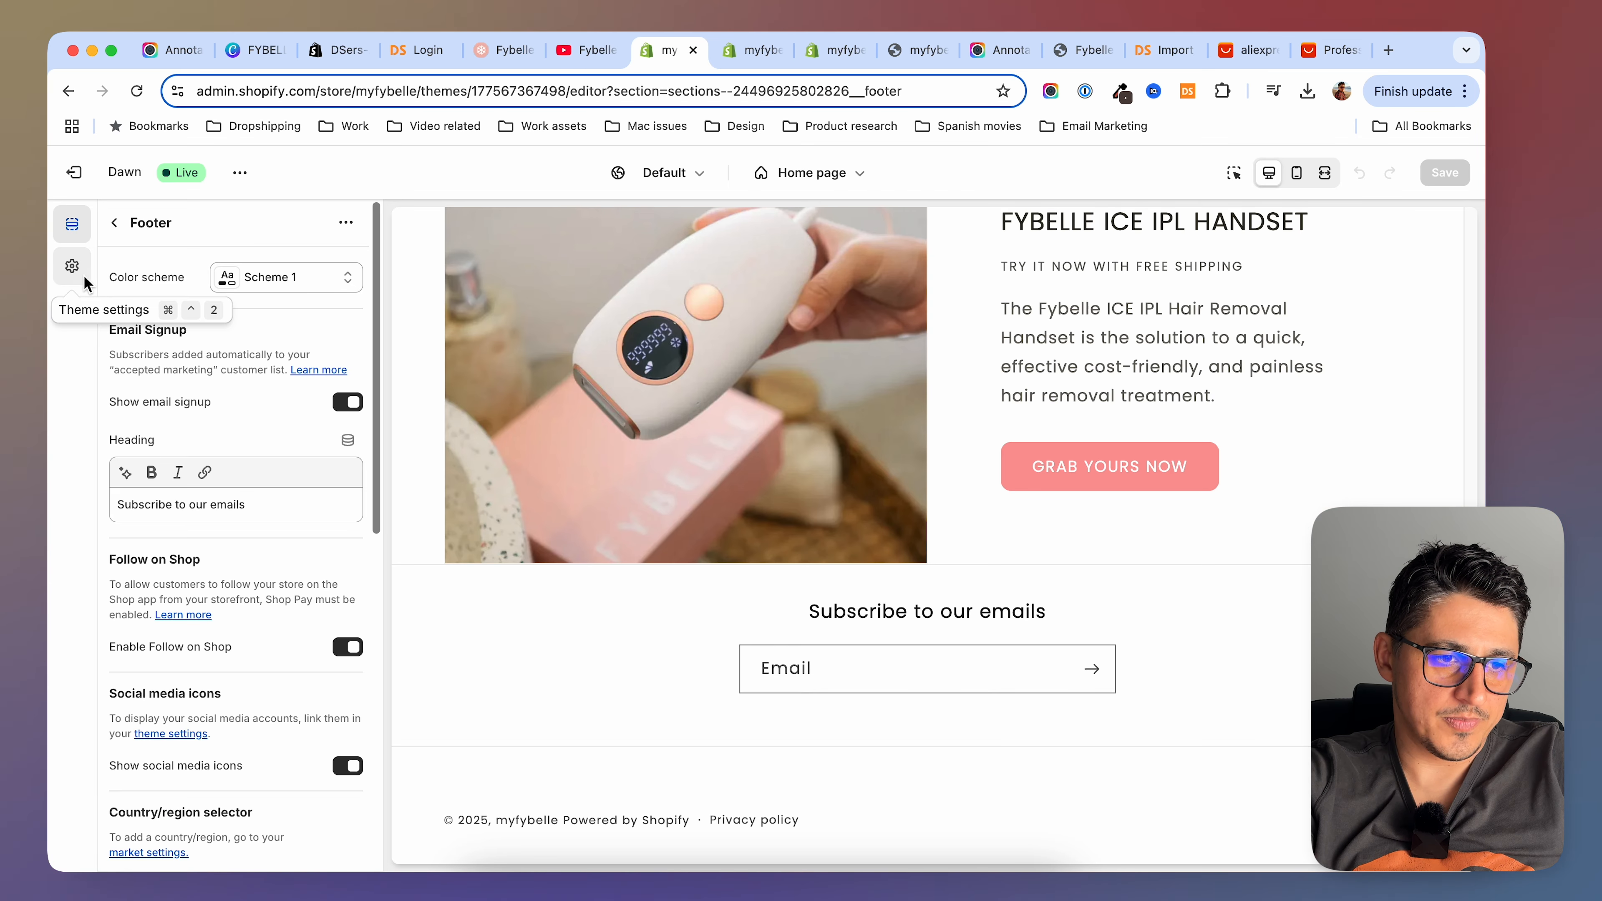
left_click(71, 266)
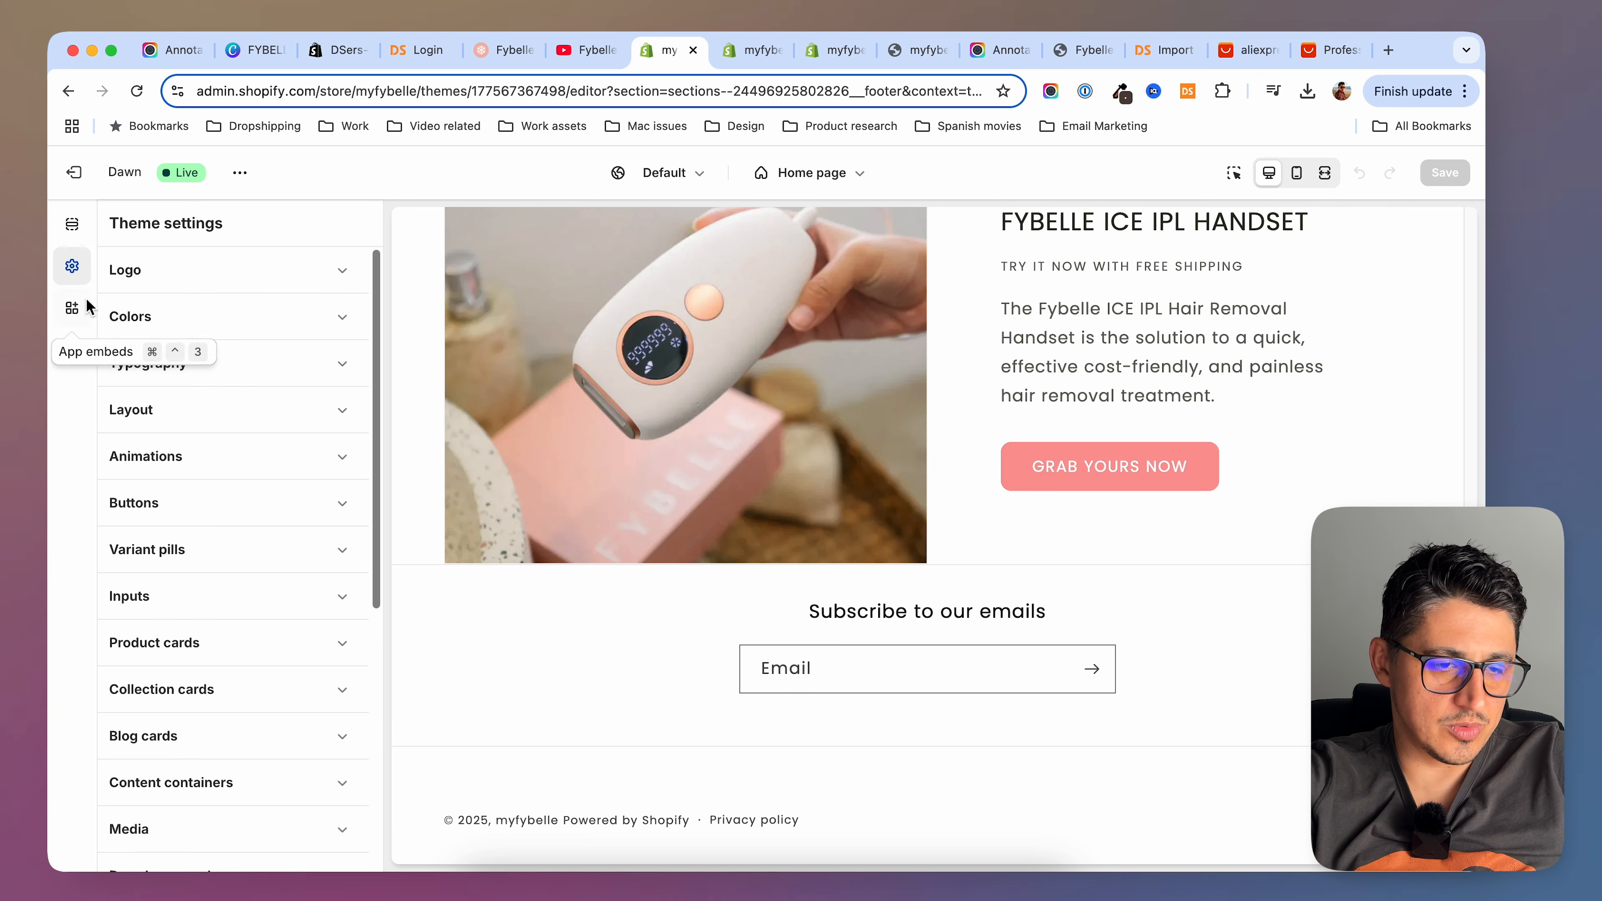
left_click(177, 316)
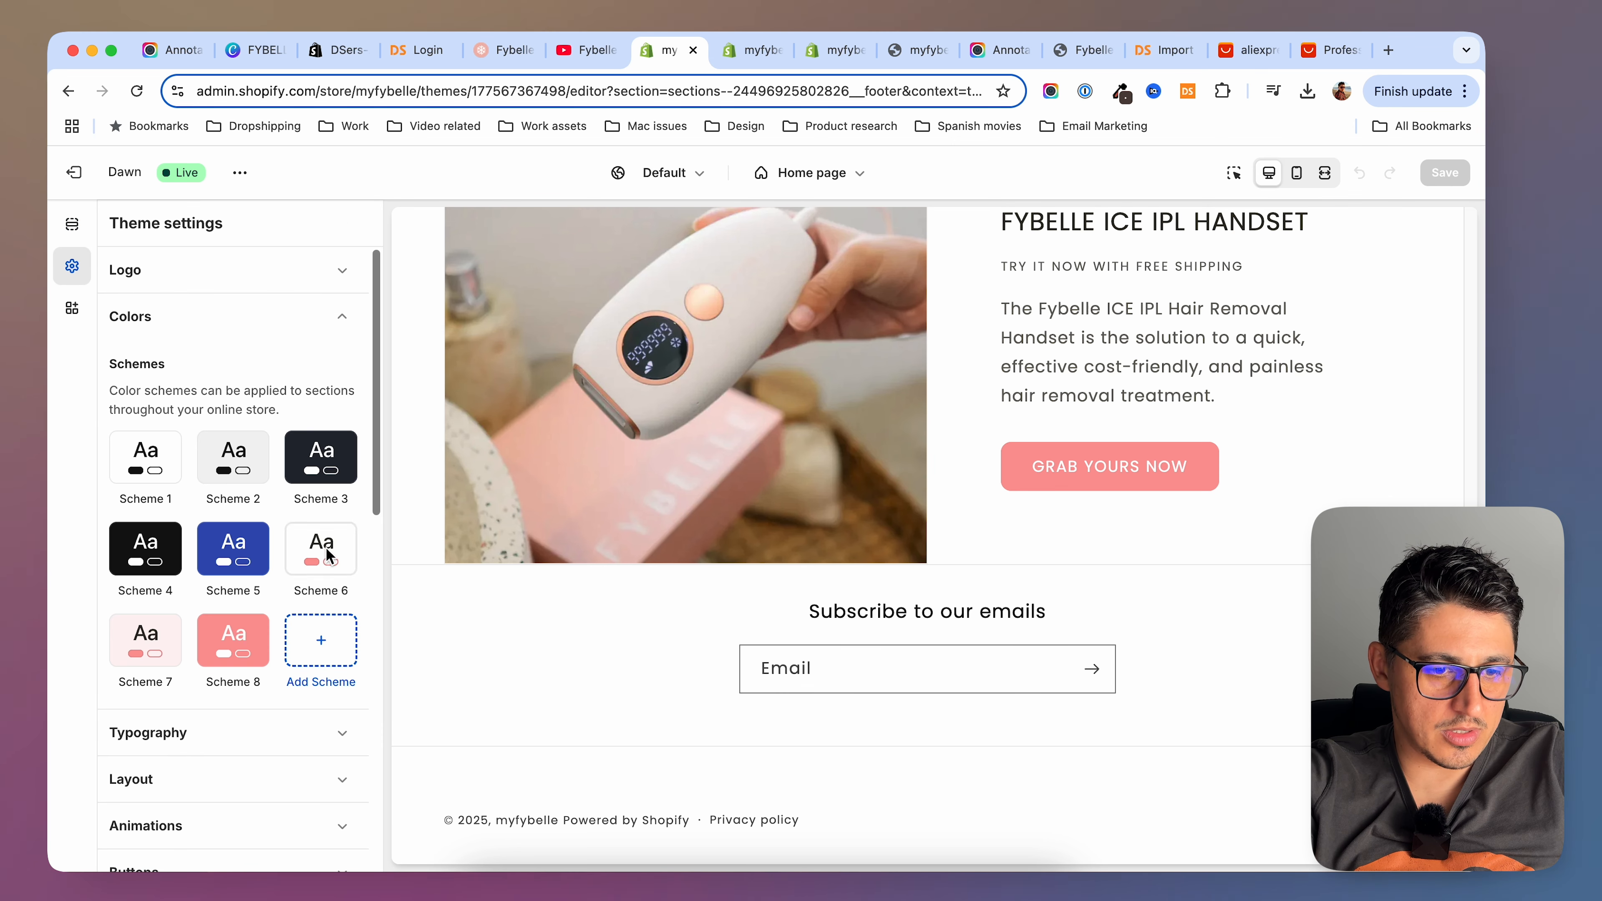
left_click(316, 651)
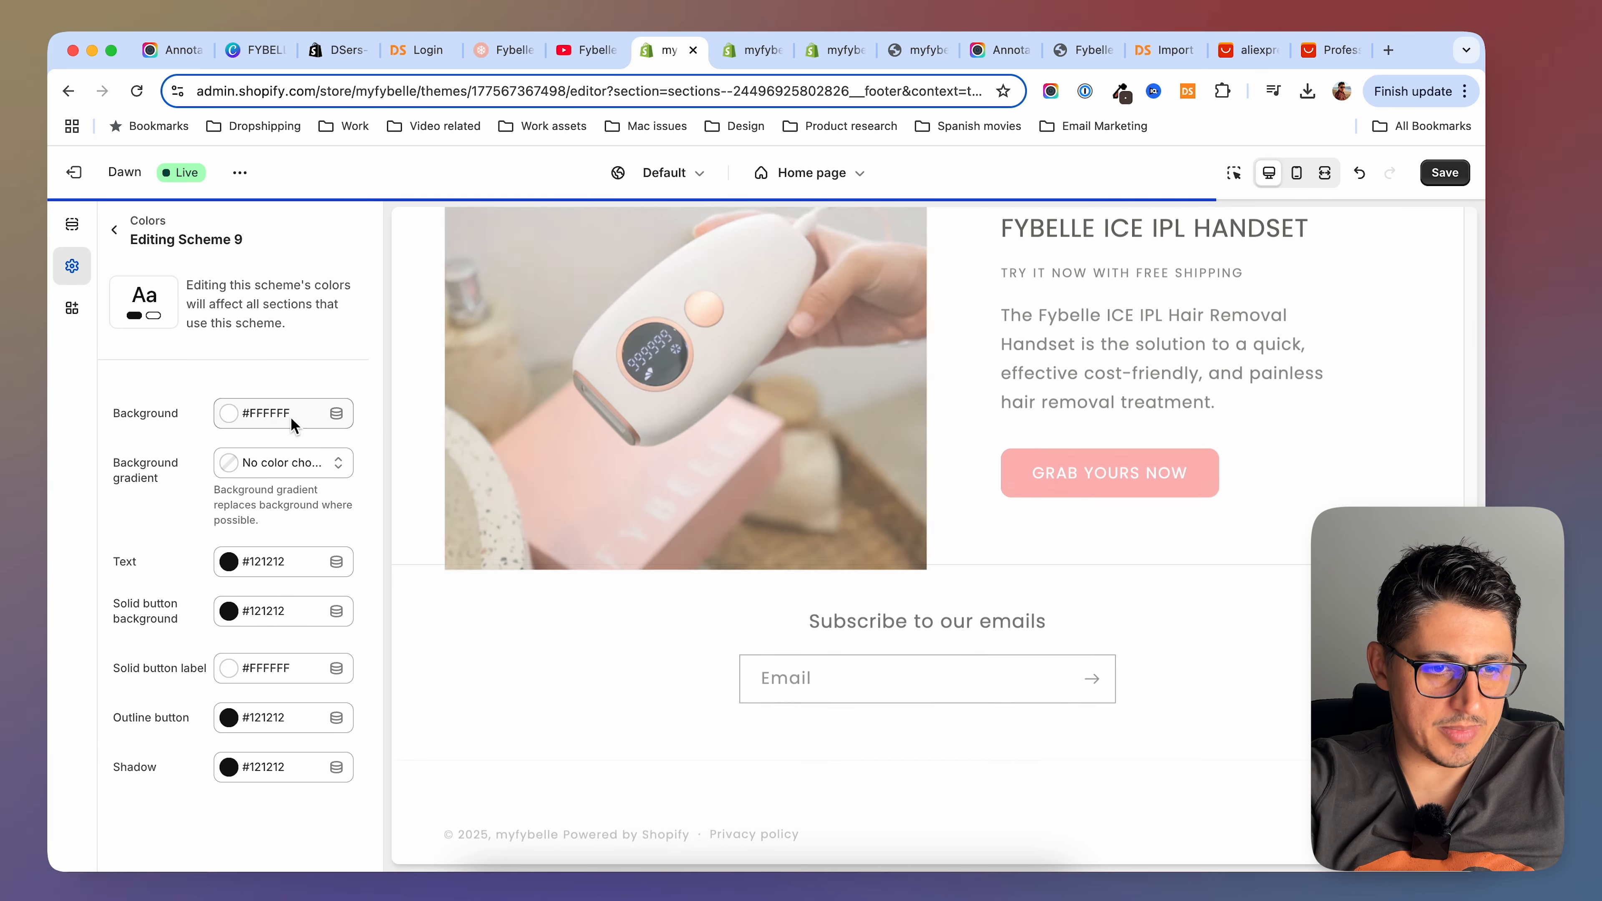
left_click(276, 417)
left_click_drag(347, 616, 270, 616)
type("50413E")
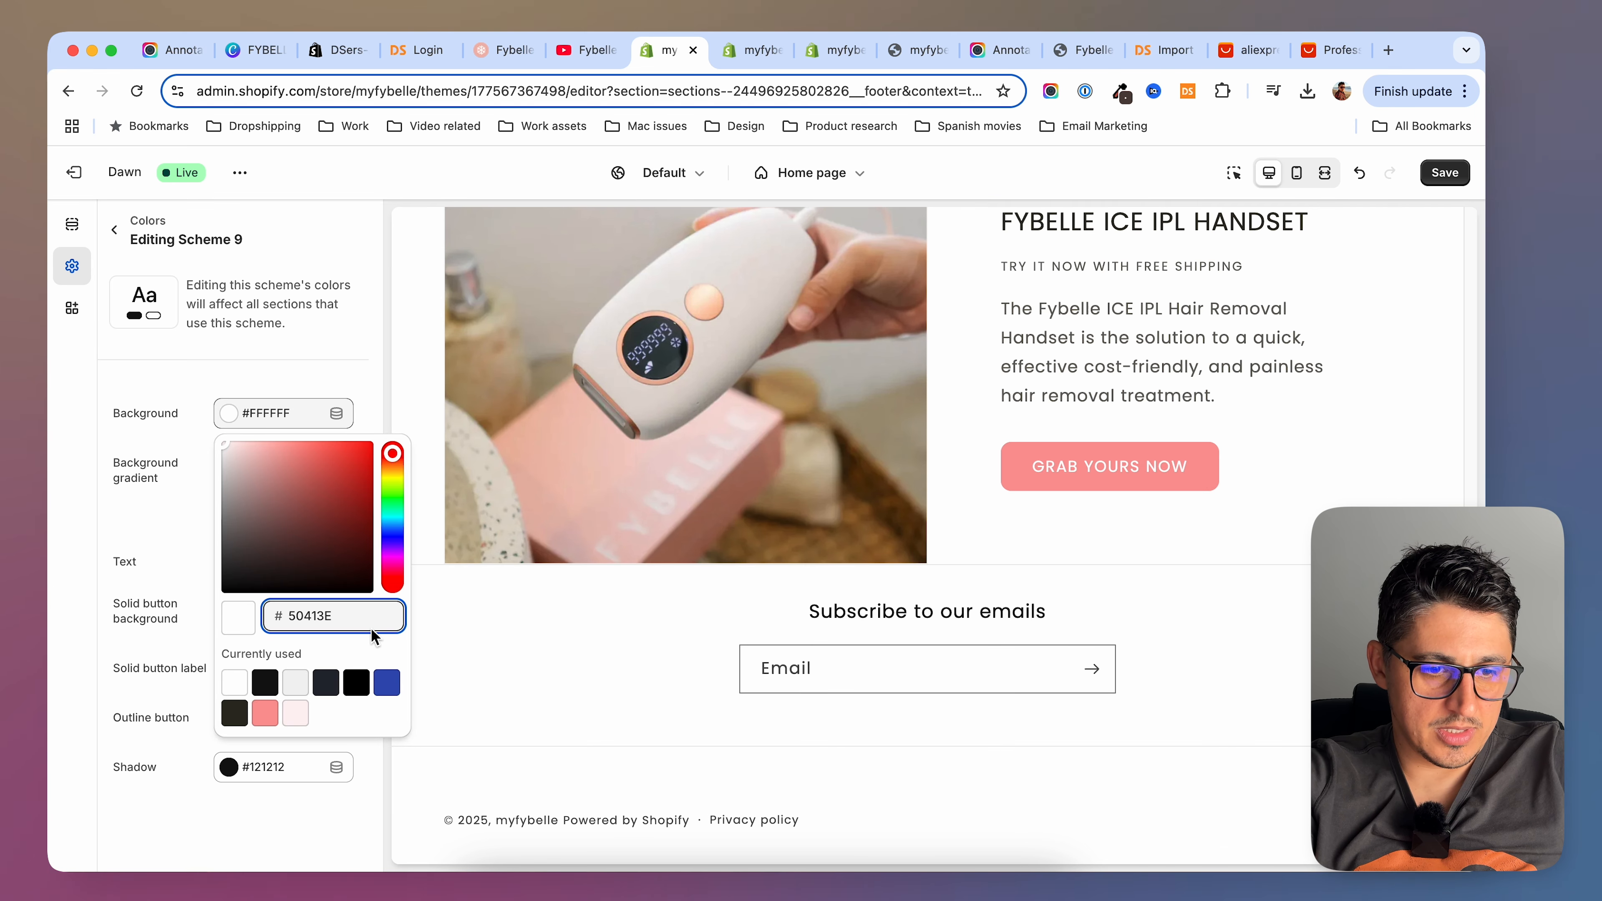
left_click(364, 636)
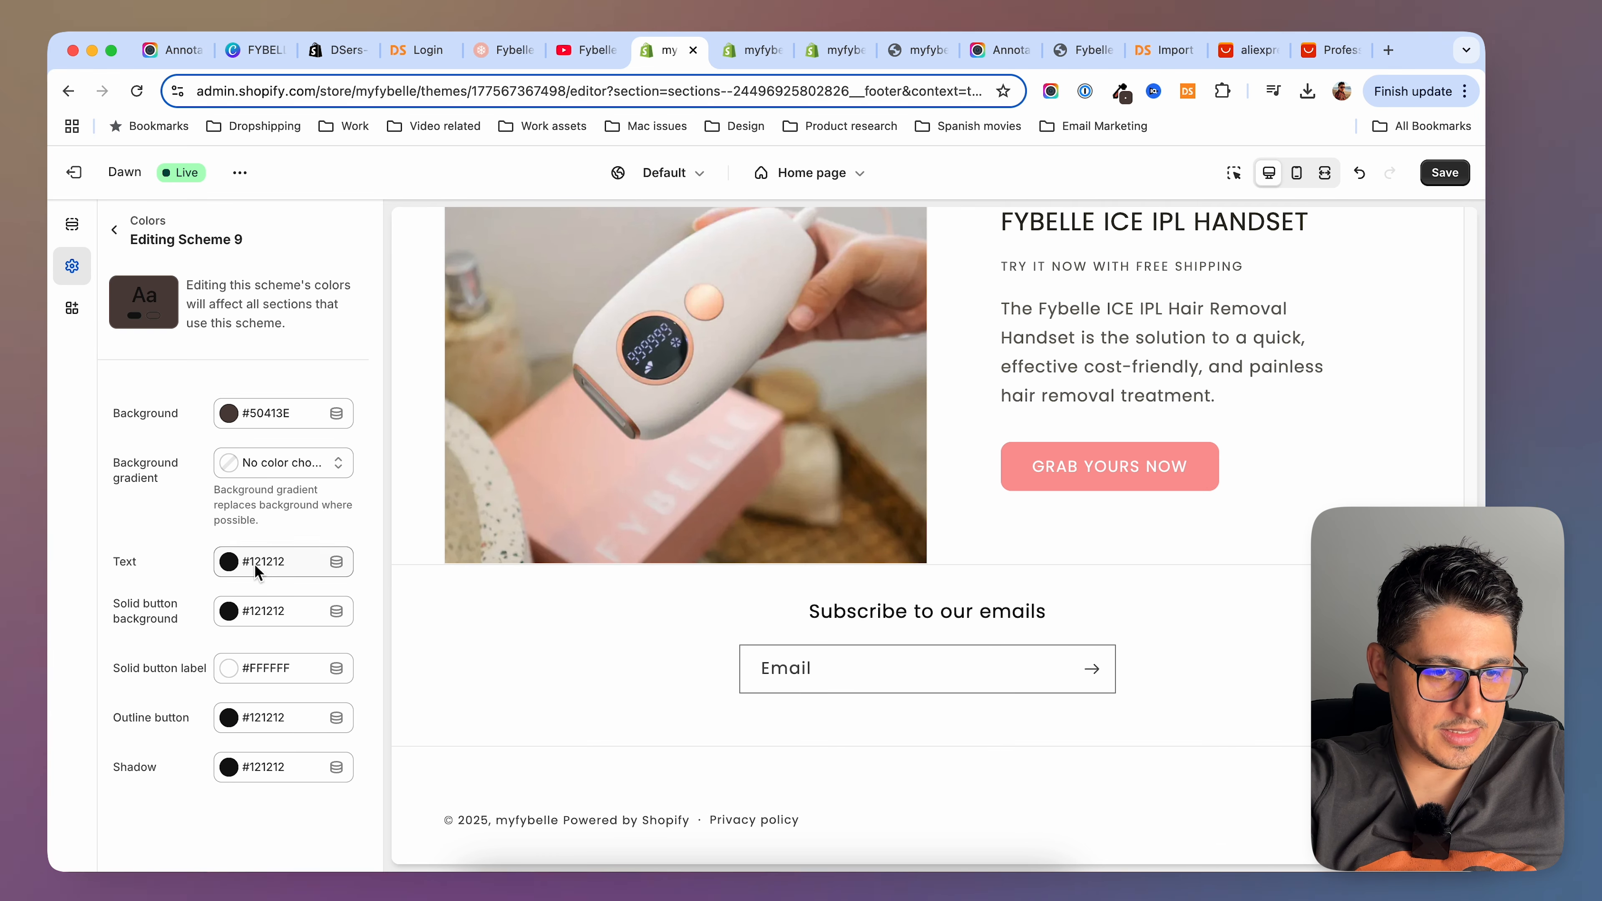
Set the new scheme's text, solid button background and outline button to #FFFFFF and its solid button label to #000000, and save
left_click(260, 564)
left_click(275, 489)
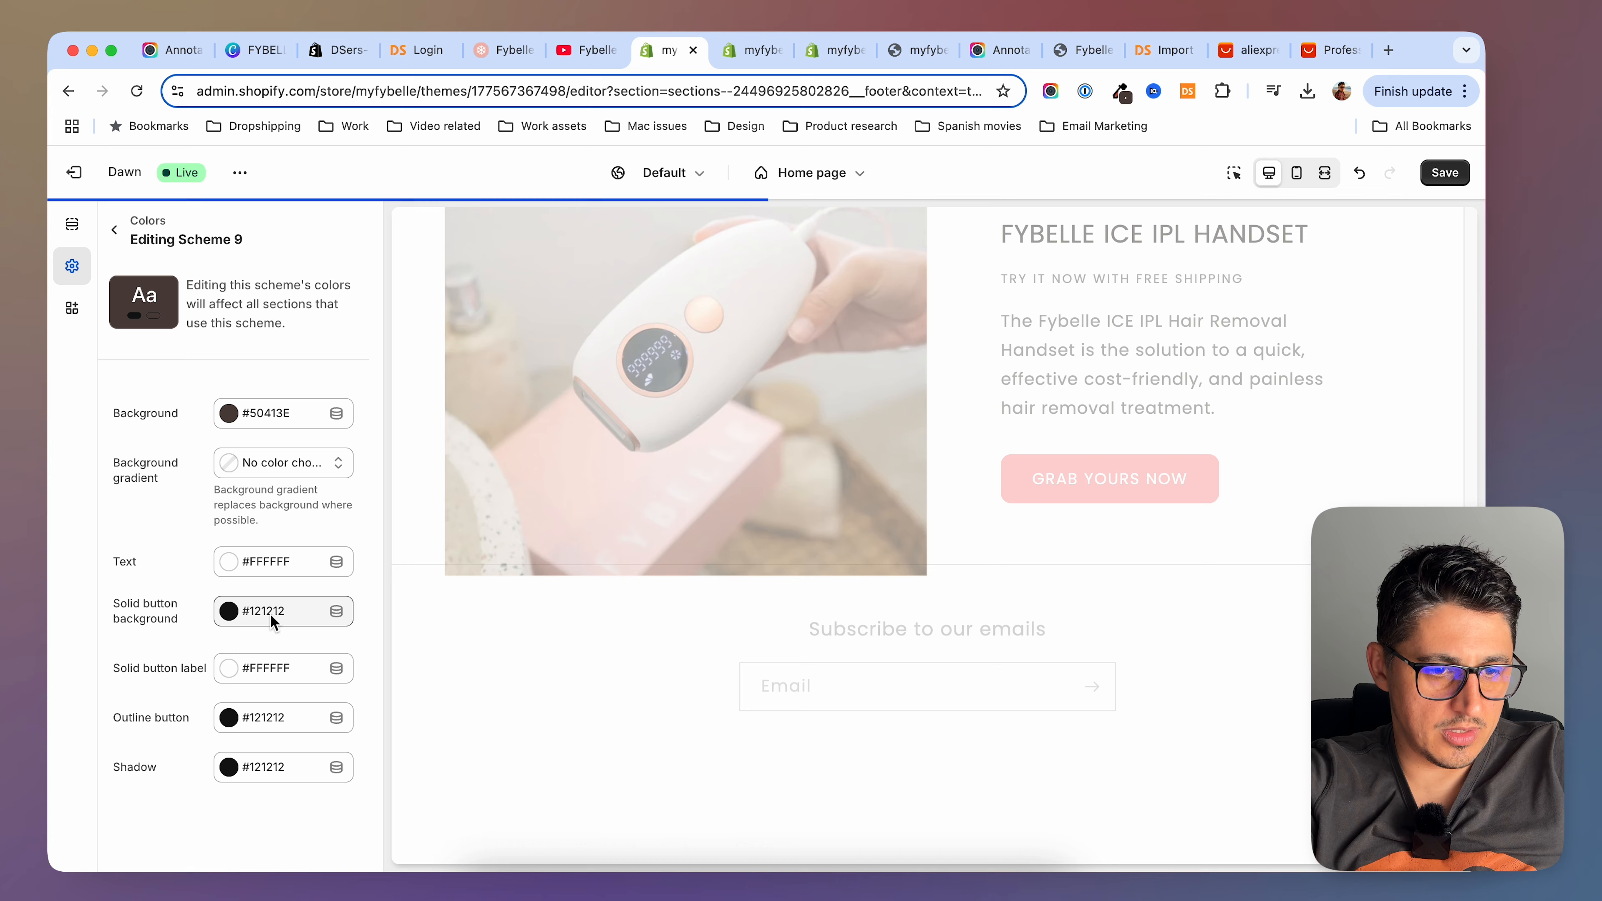
left_click(290, 610)
left_click(238, 537)
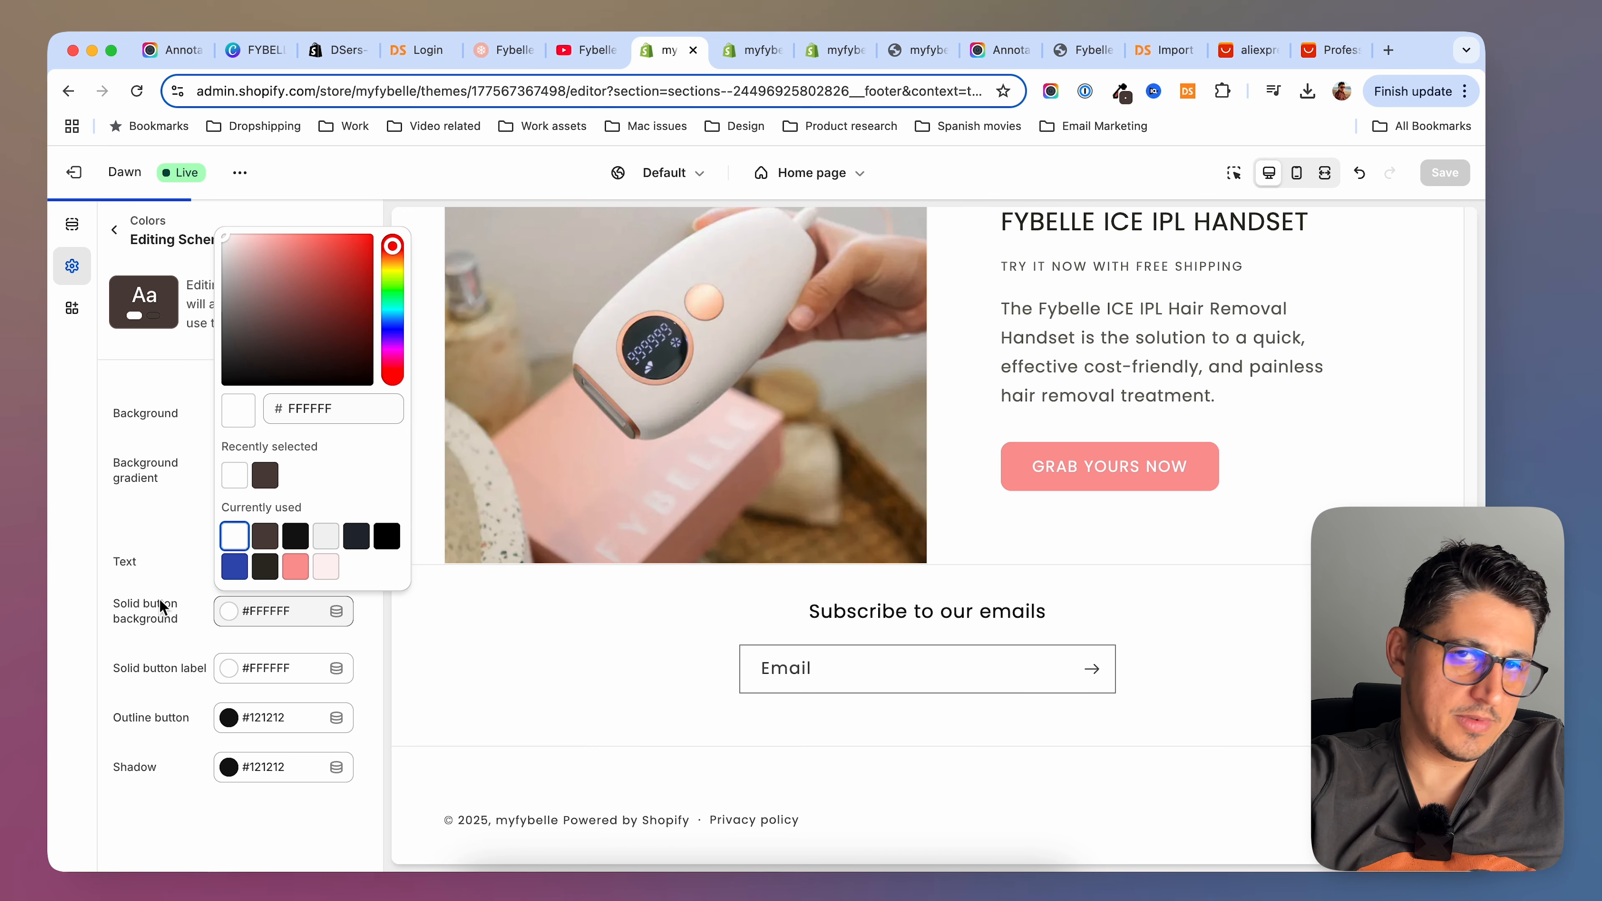
left_click(196, 694)
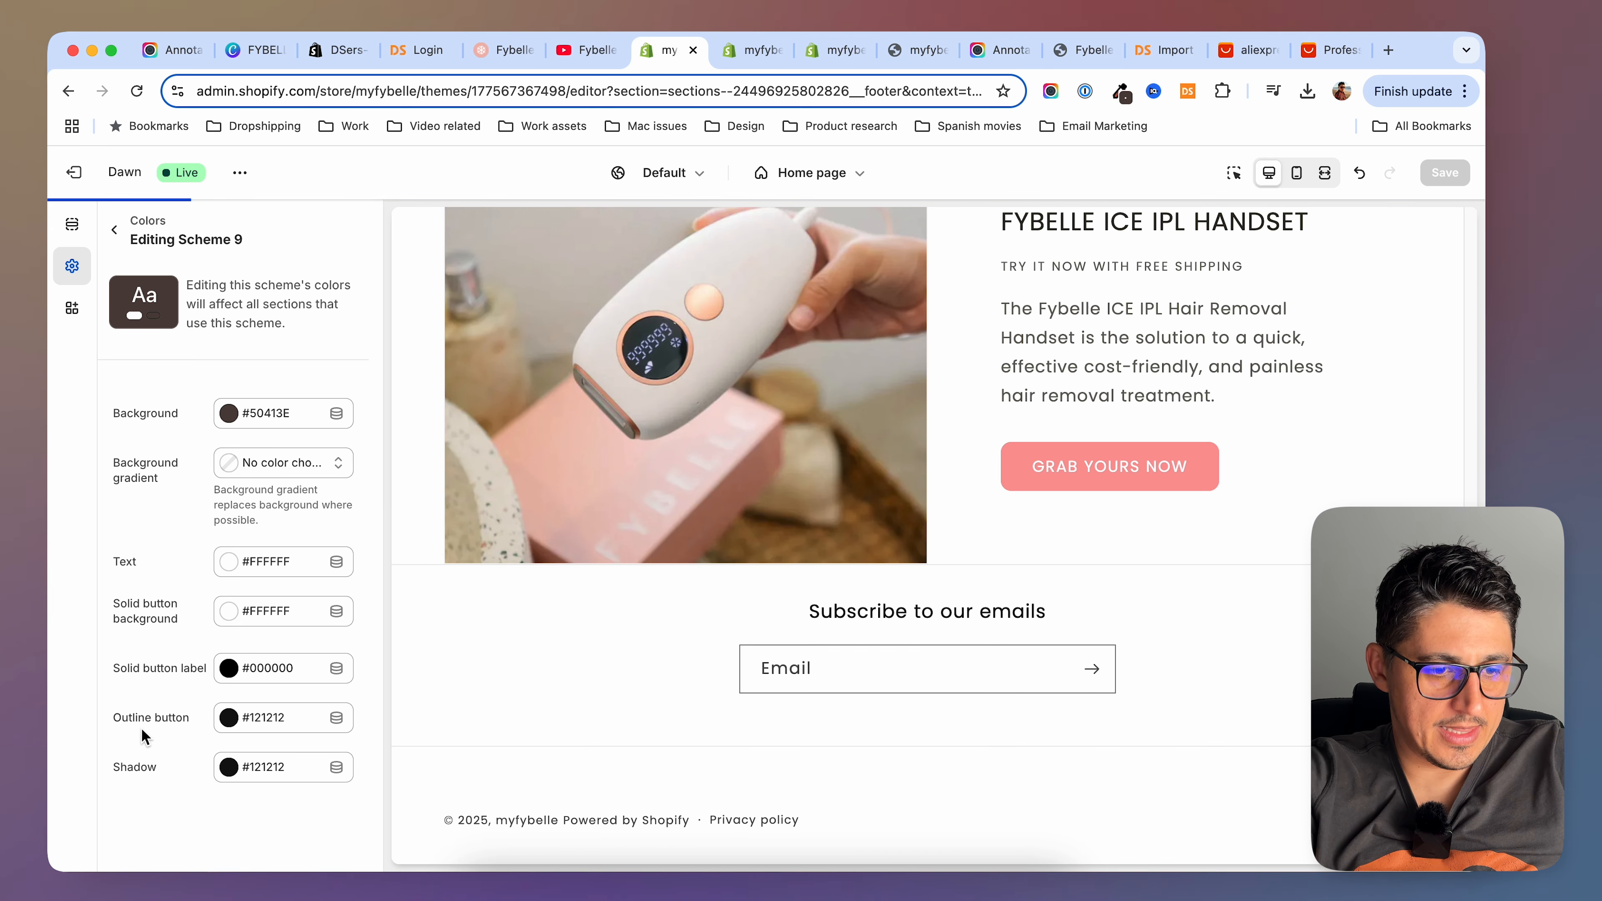
left_click(239, 717)
left_click(252, 436)
left_click_drag(250, 417, 204, 276)
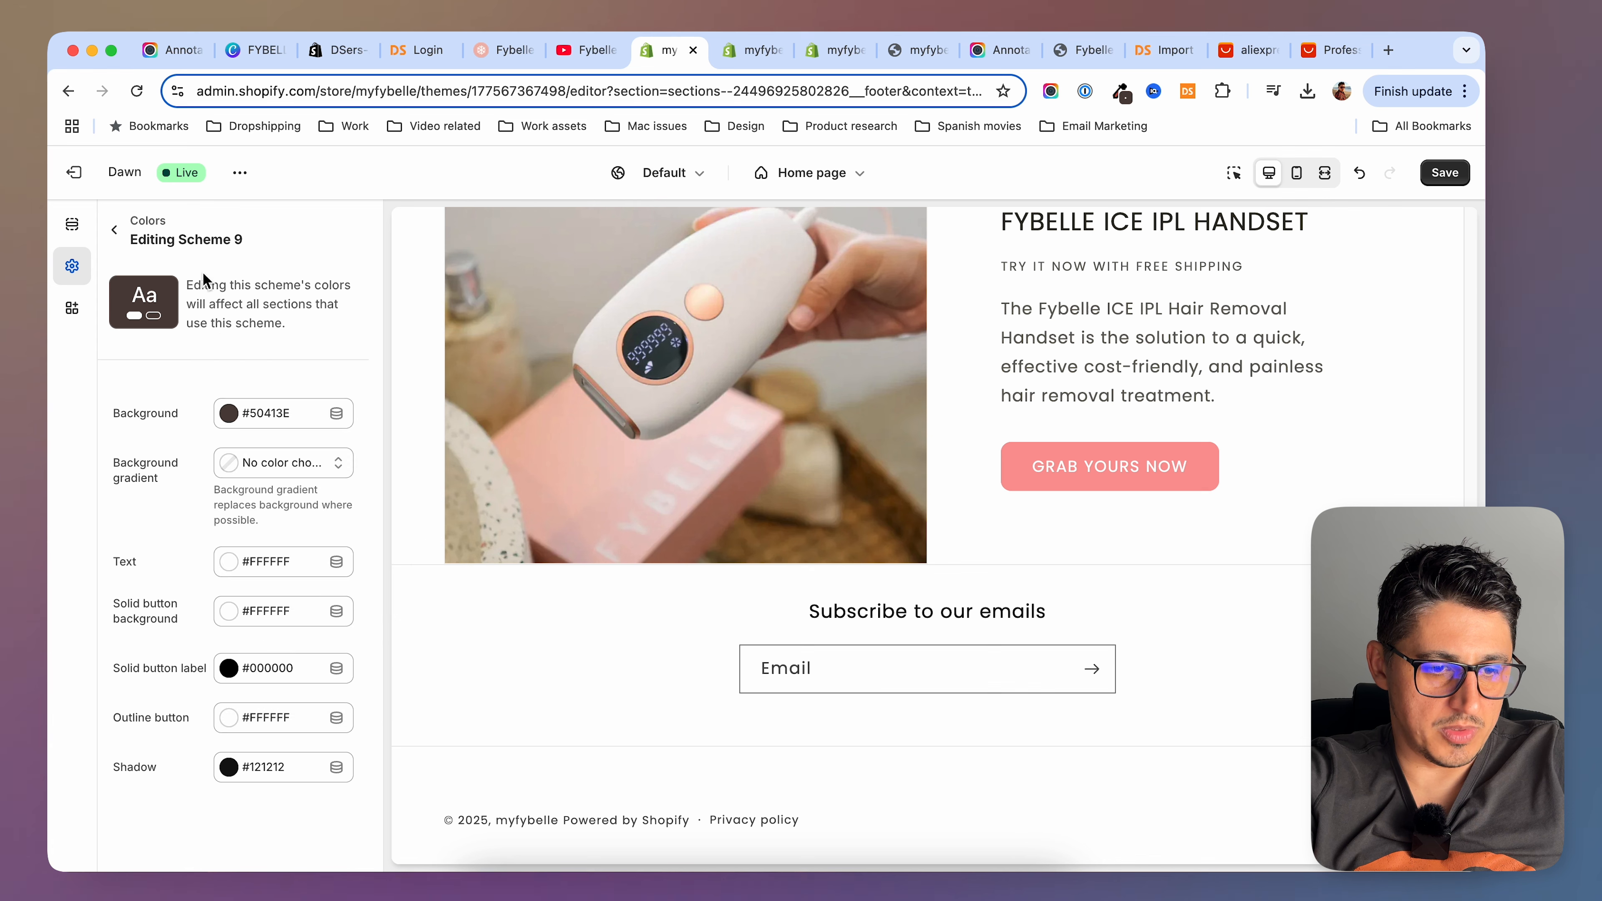
key("super+s")
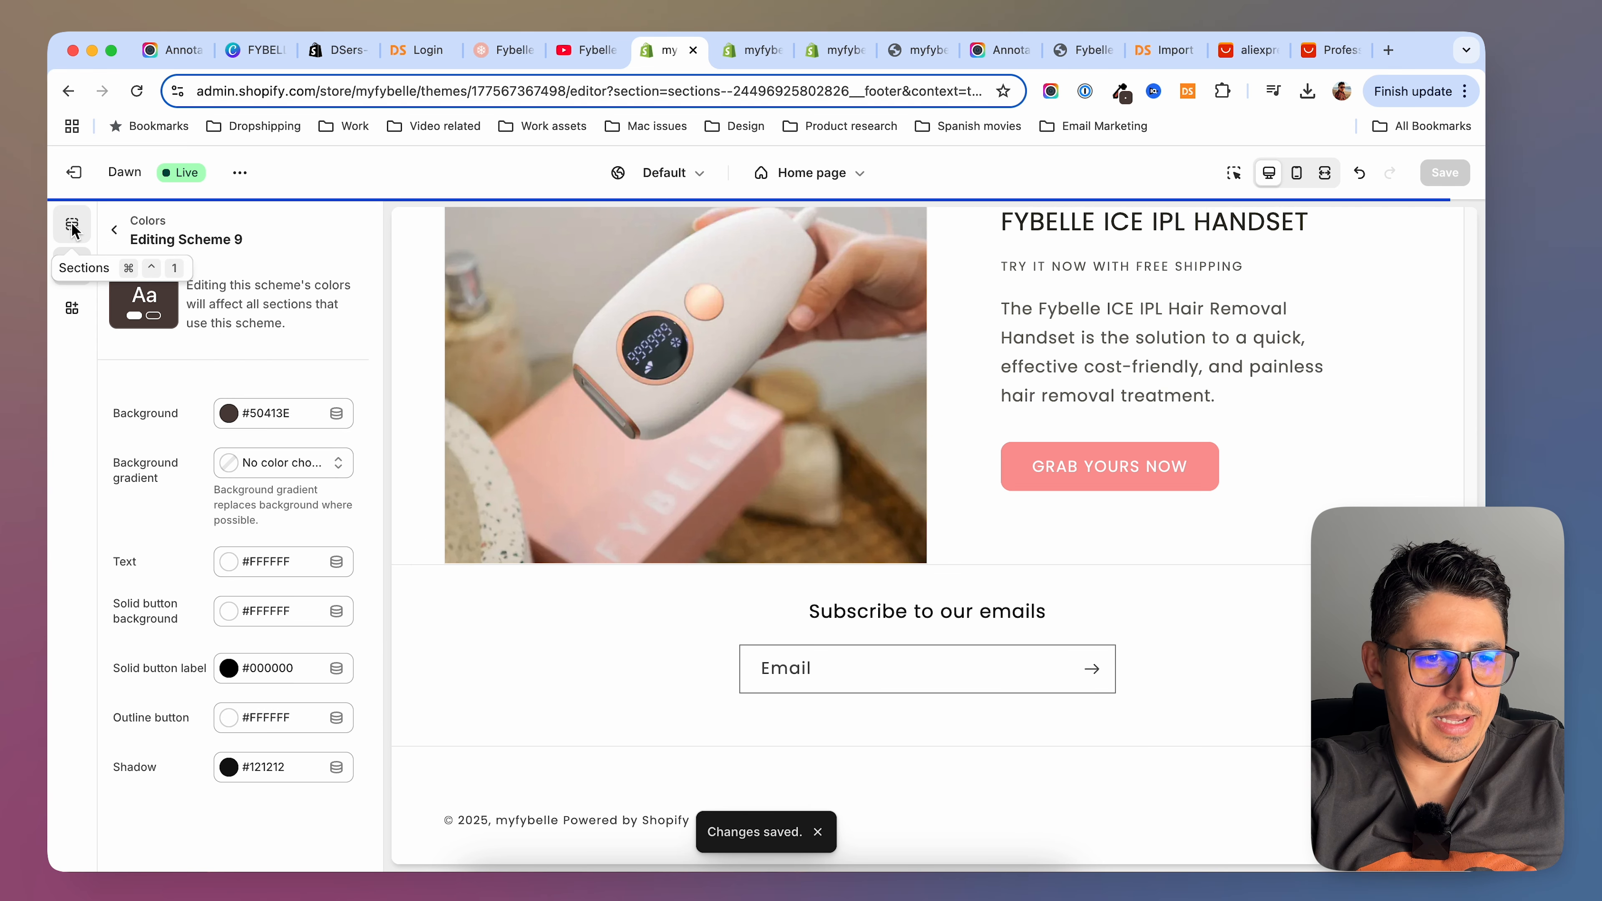
Apply Scheme 9 as the Footer section's color scheme and save the theme
left_click(72, 235)
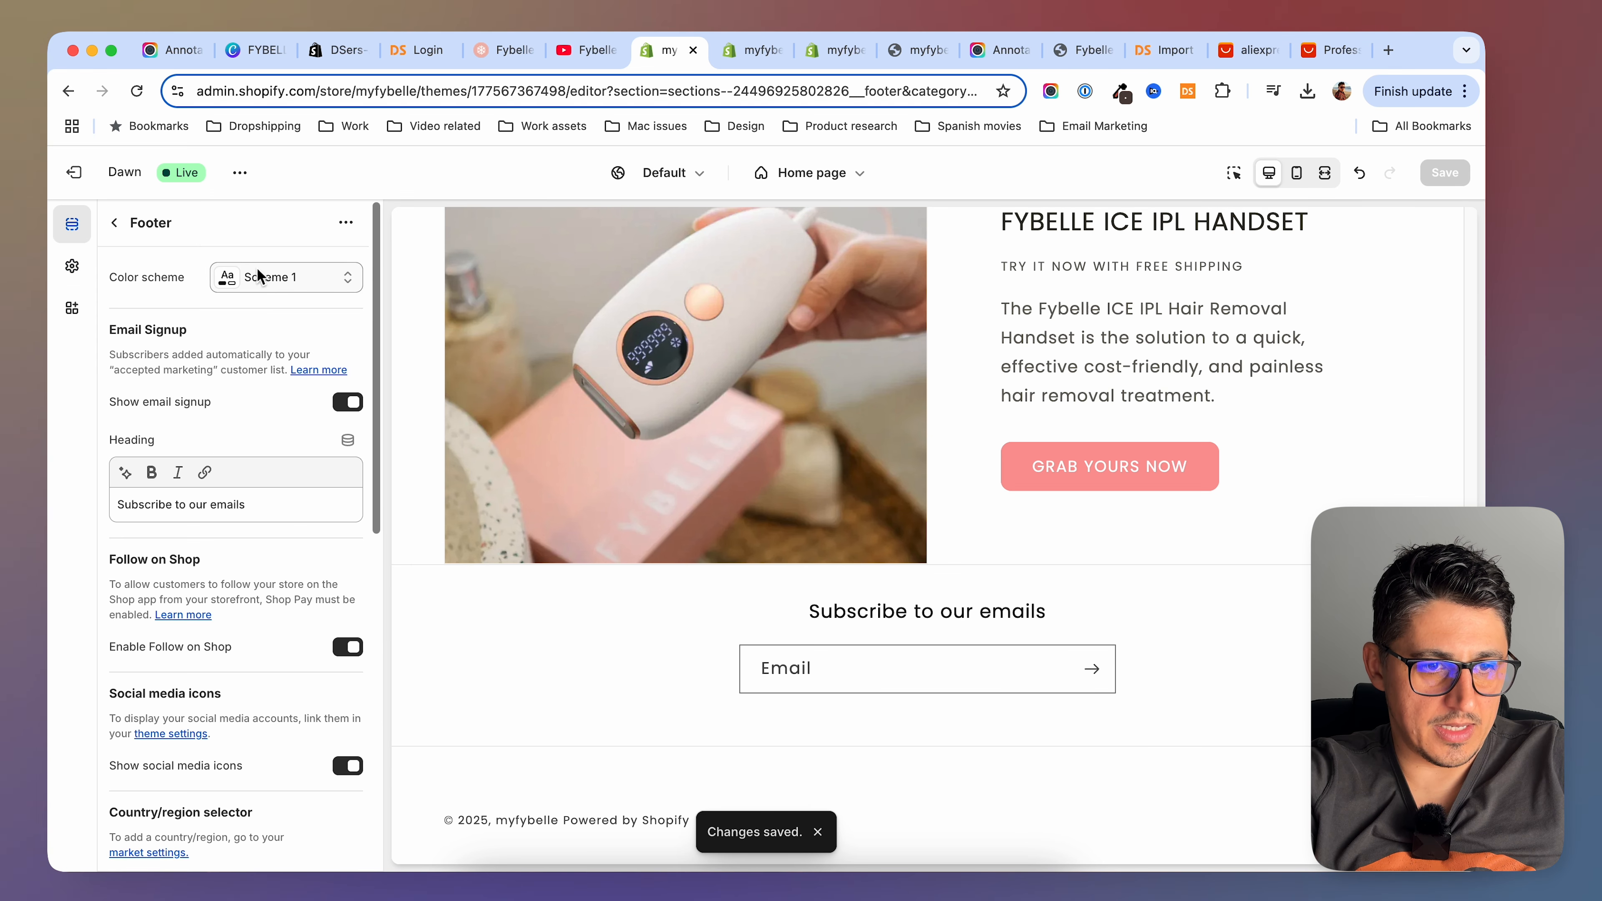
left_click(268, 281)
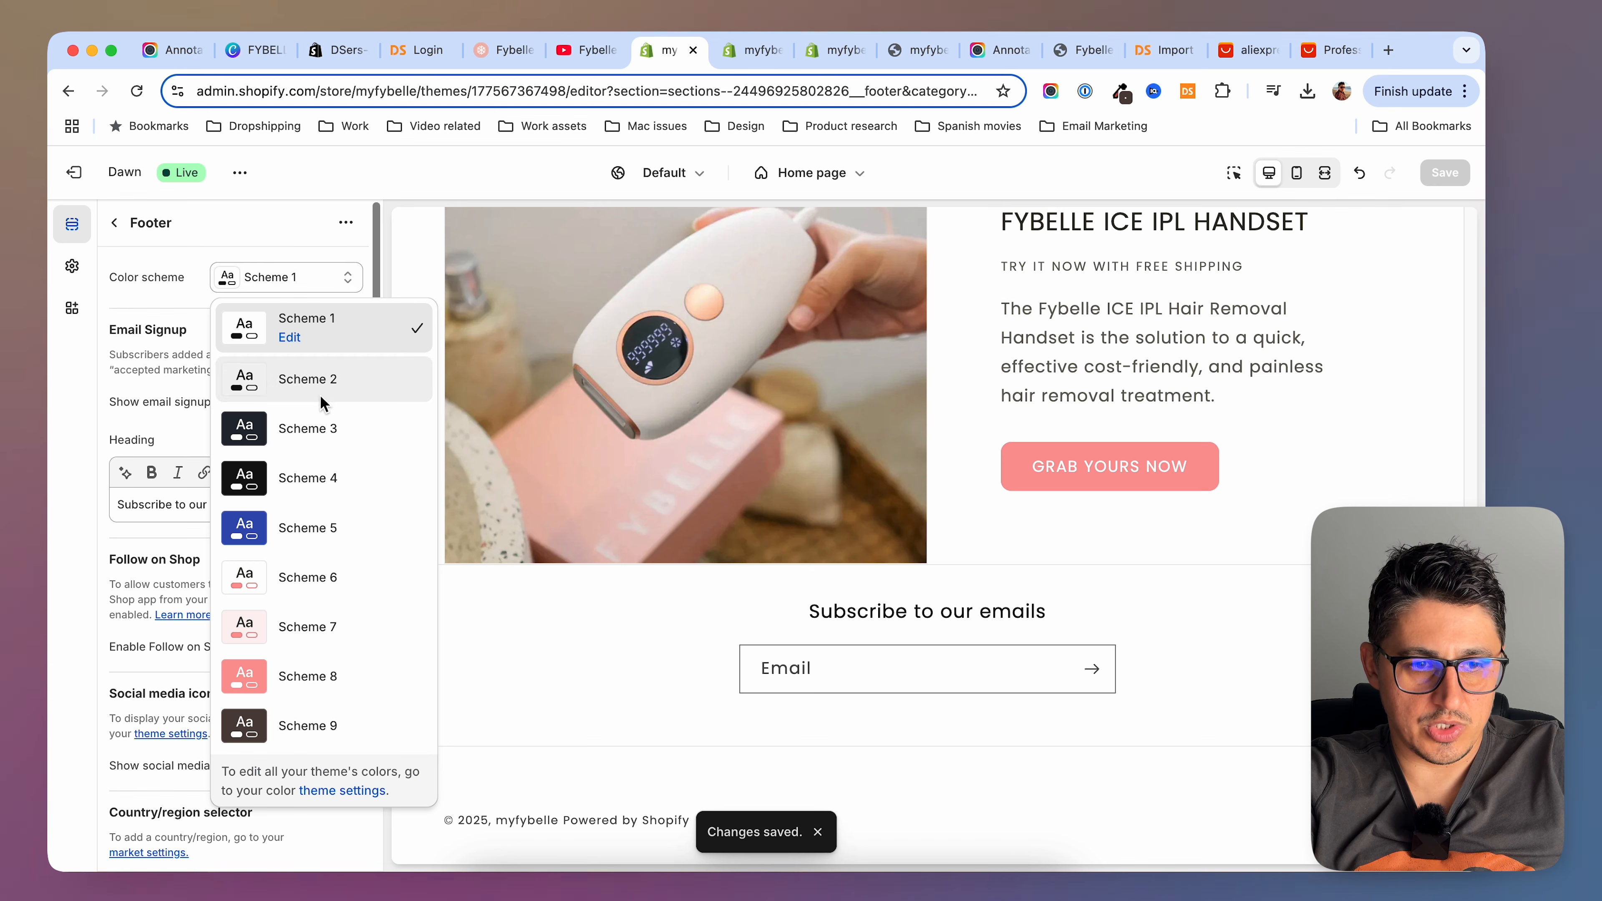
left_click(306, 278)
left_click(283, 290)
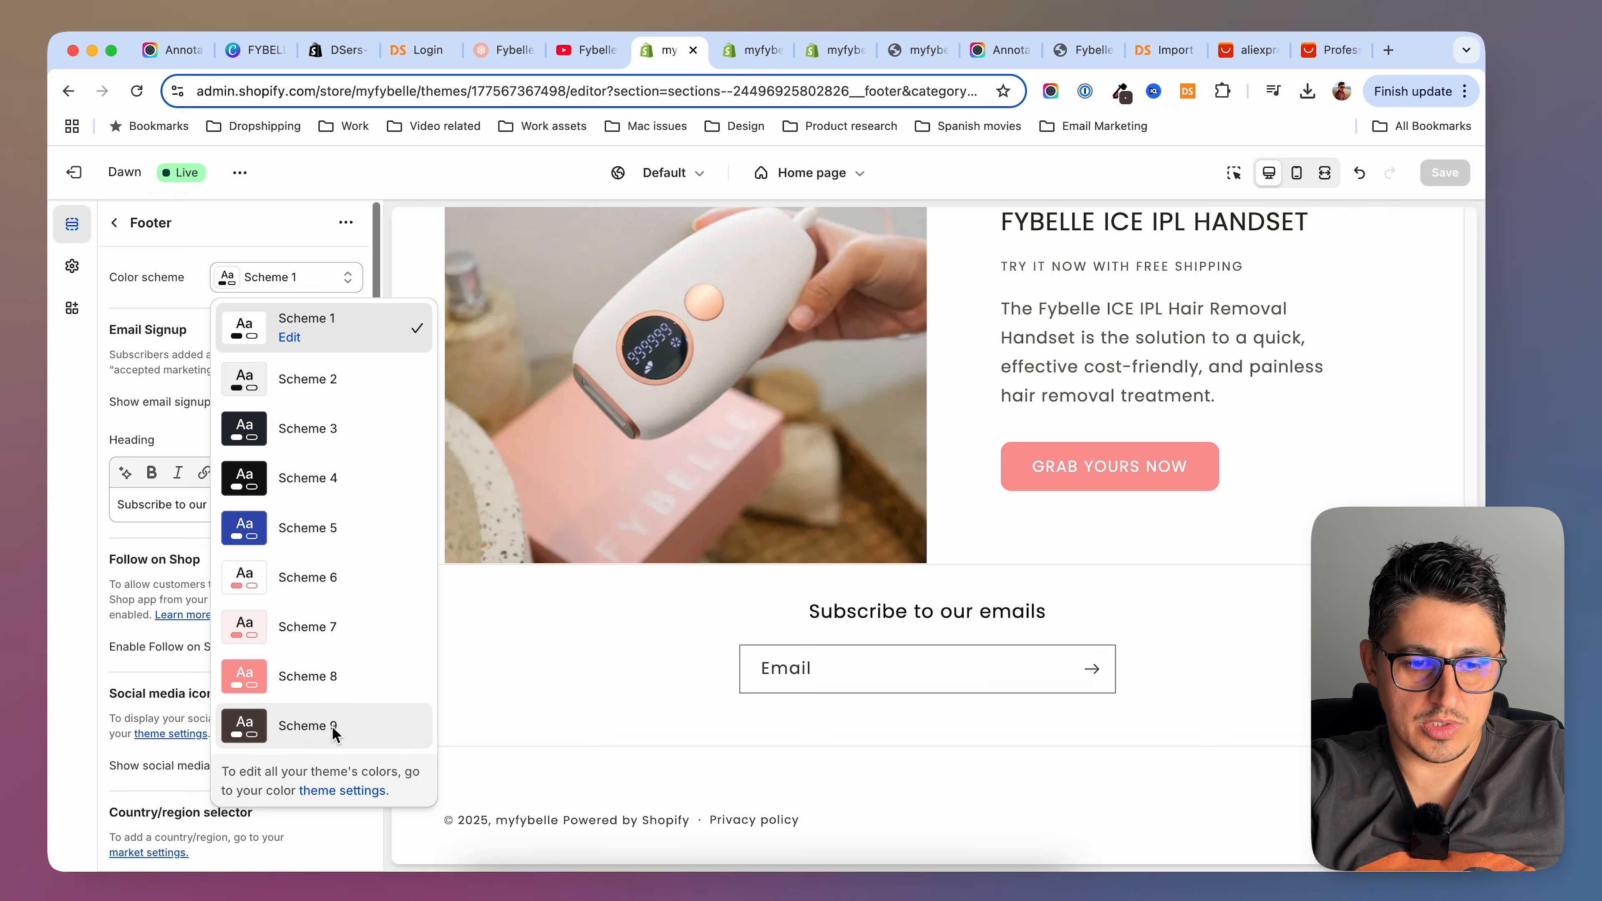
left_click(306, 731)
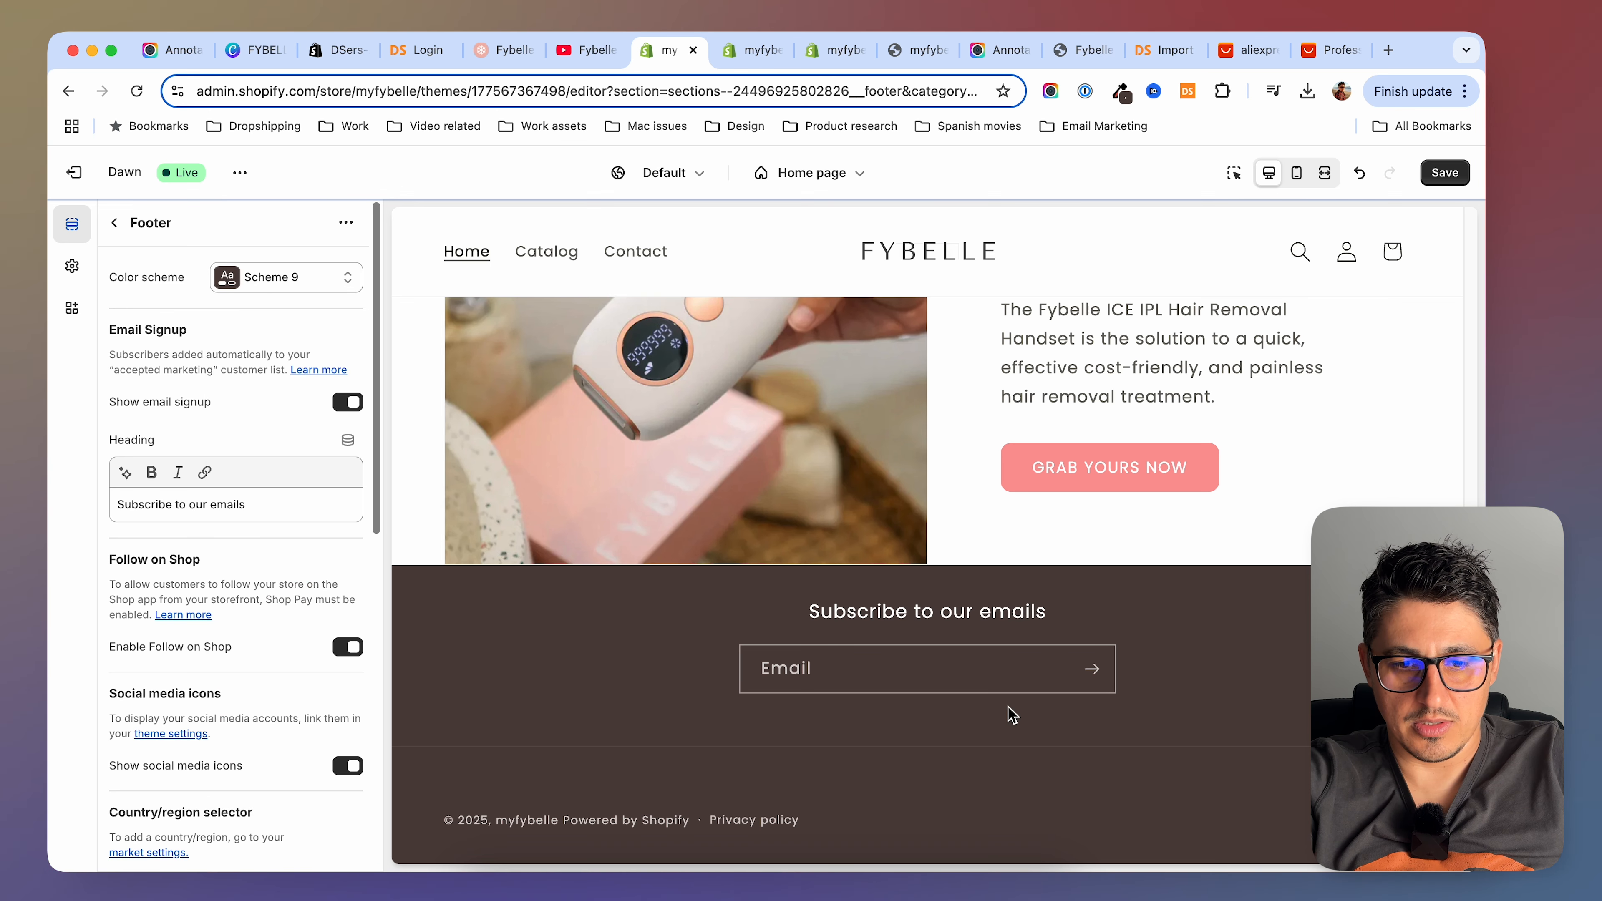
left_click(1444, 173)
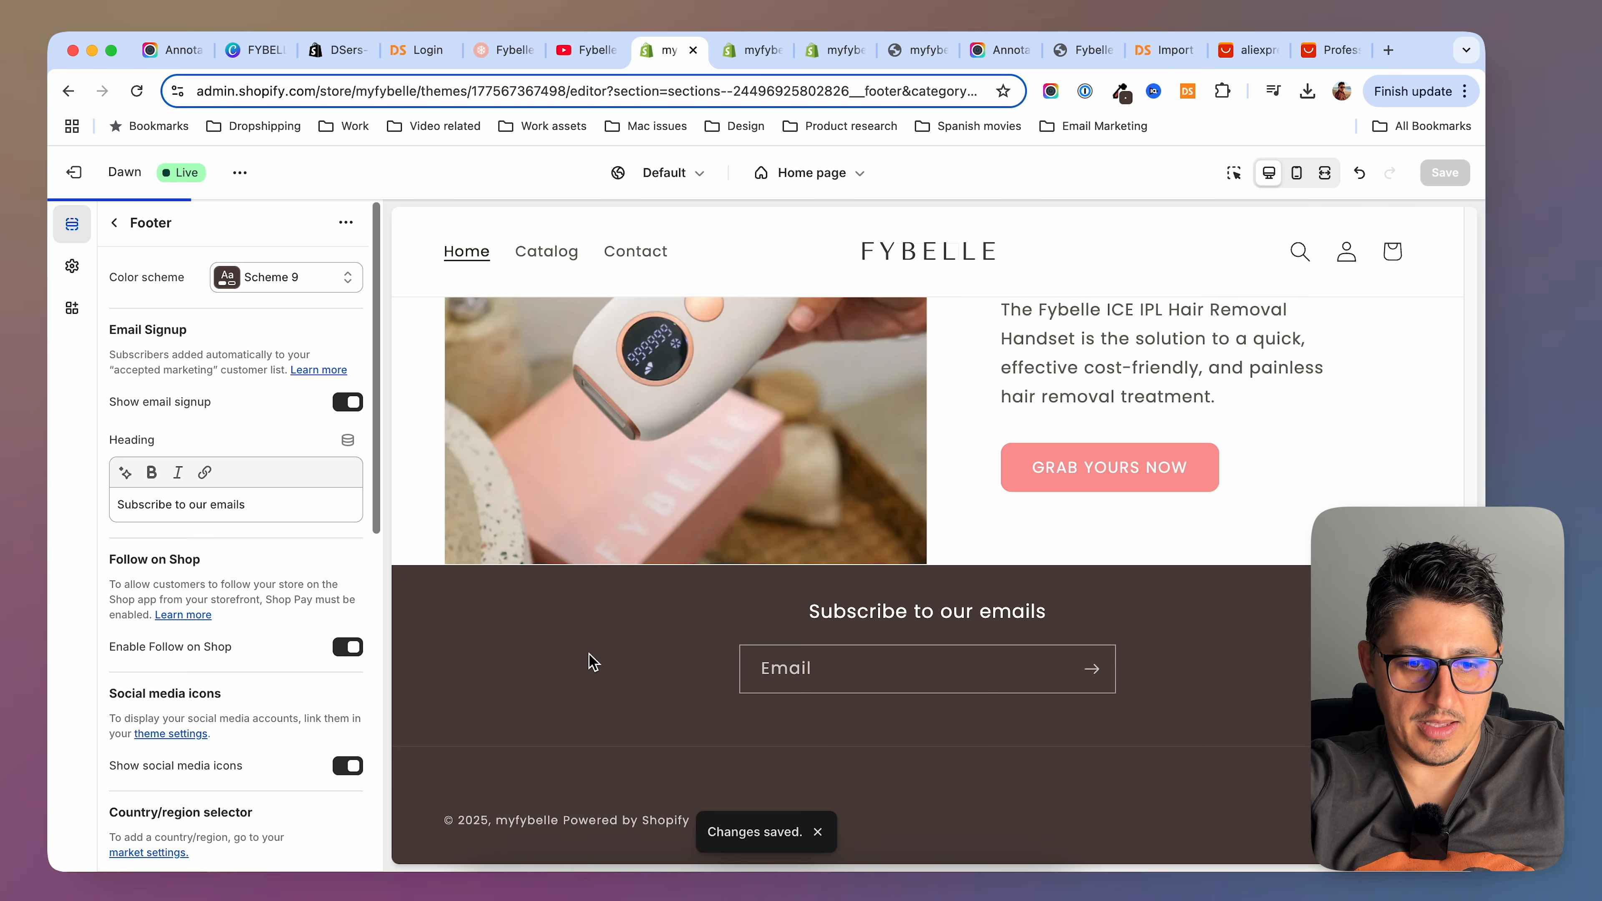
Check the footer columns on fybelle.com and add two Menu blocks to the theme's Footer section
left_click(114, 224)
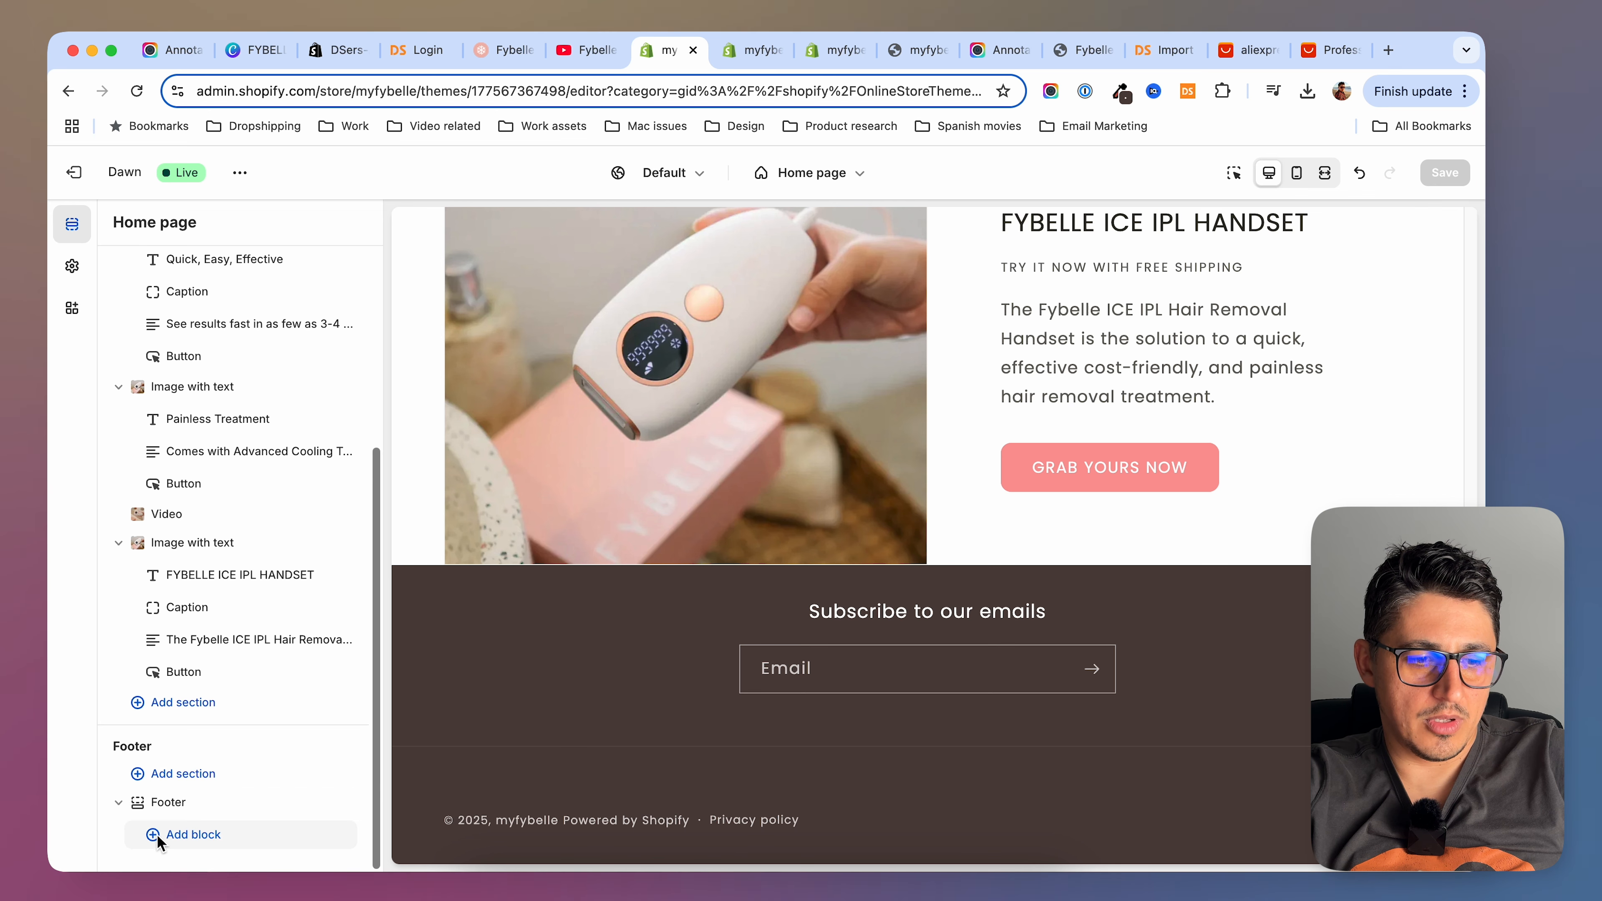
left_click(504, 50)
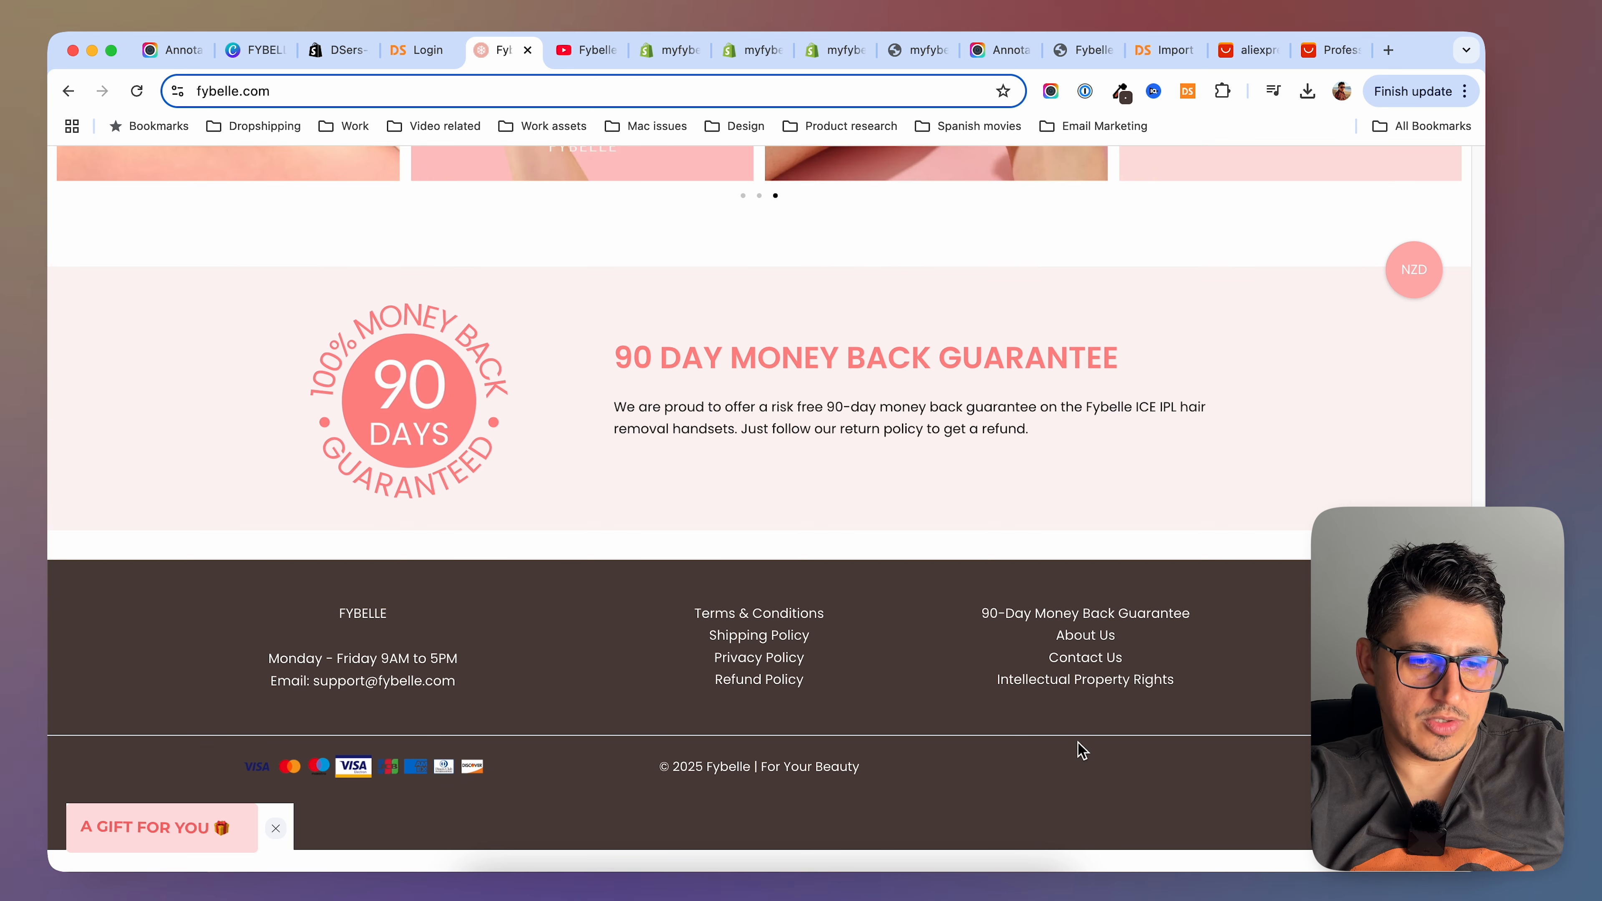
key("ctrl+Tab")
key("ctrl+Tab")
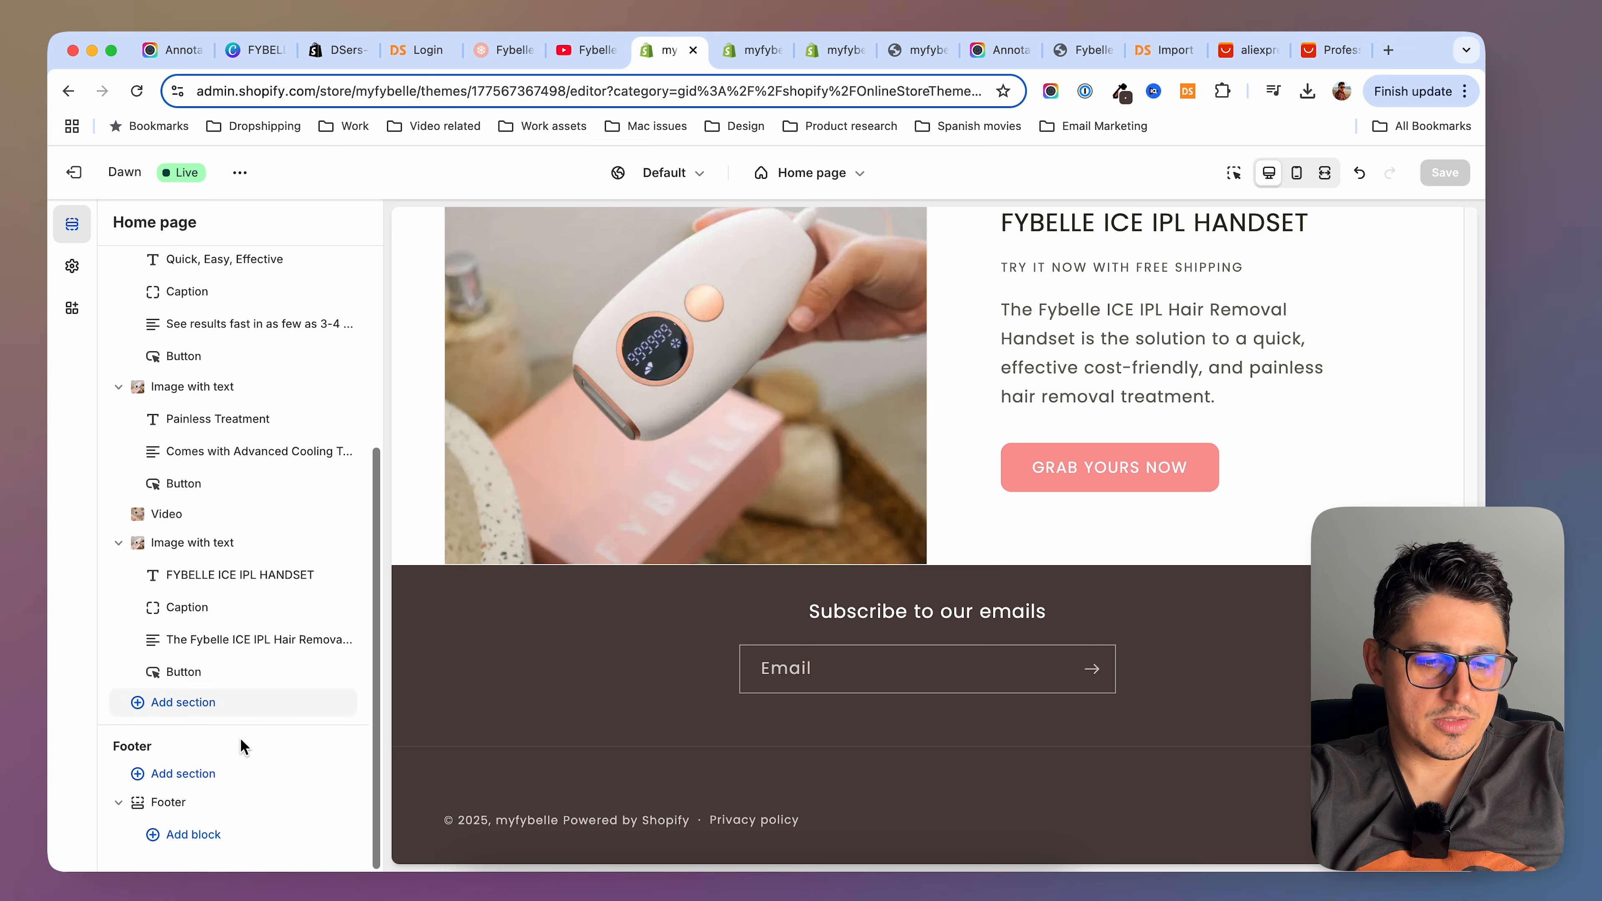
left_click(156, 837)
left_click(476, 740)
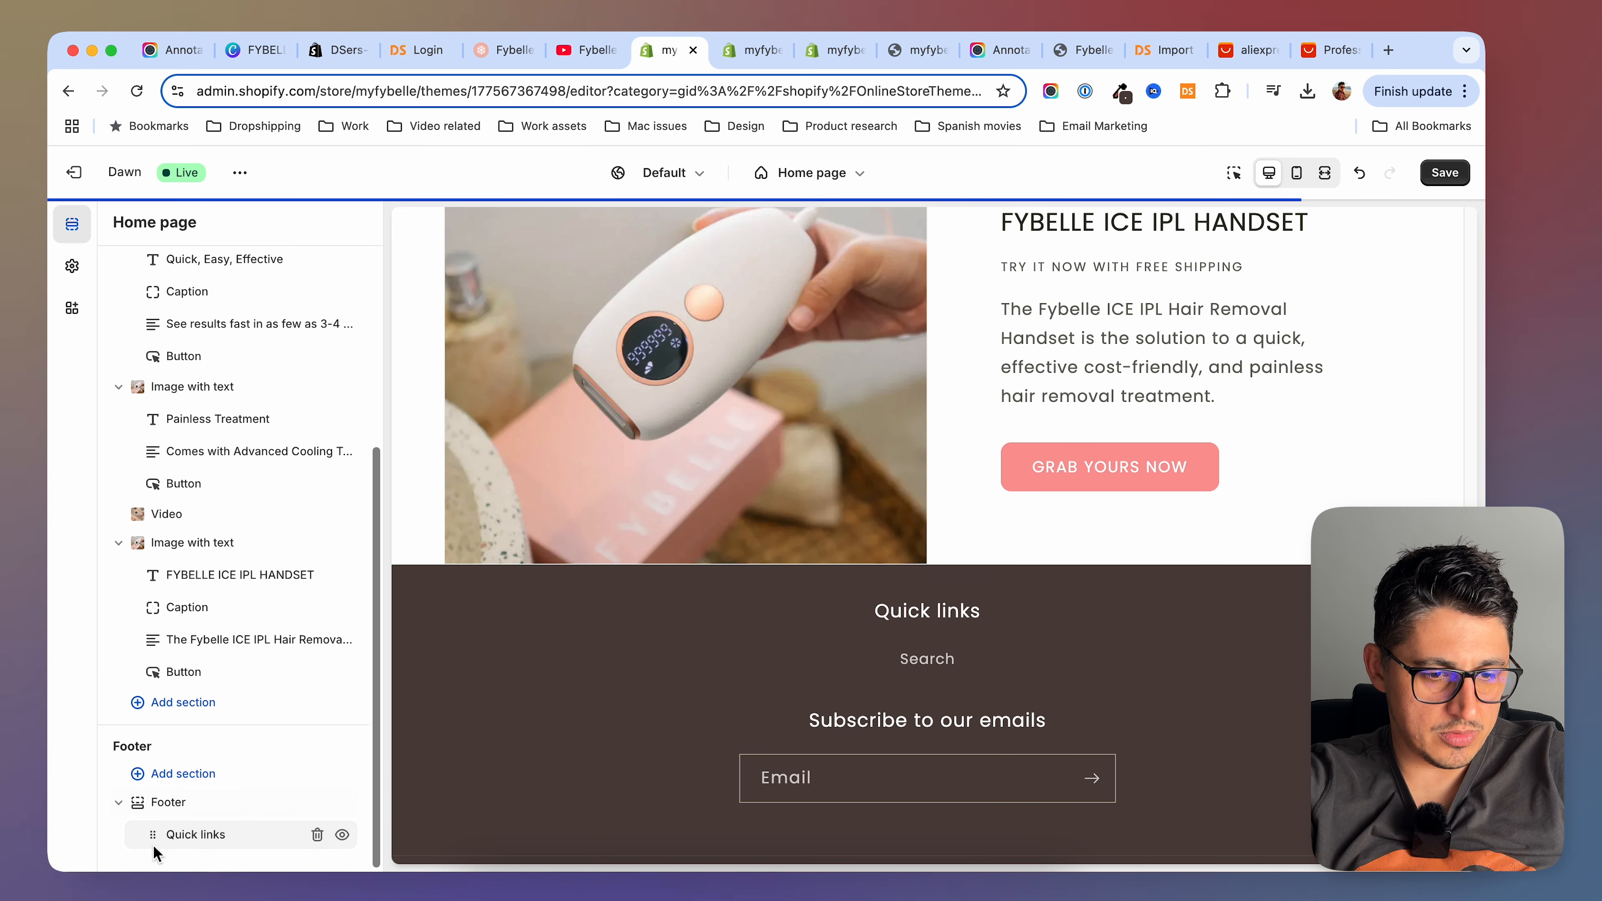
left_click(248, 848)
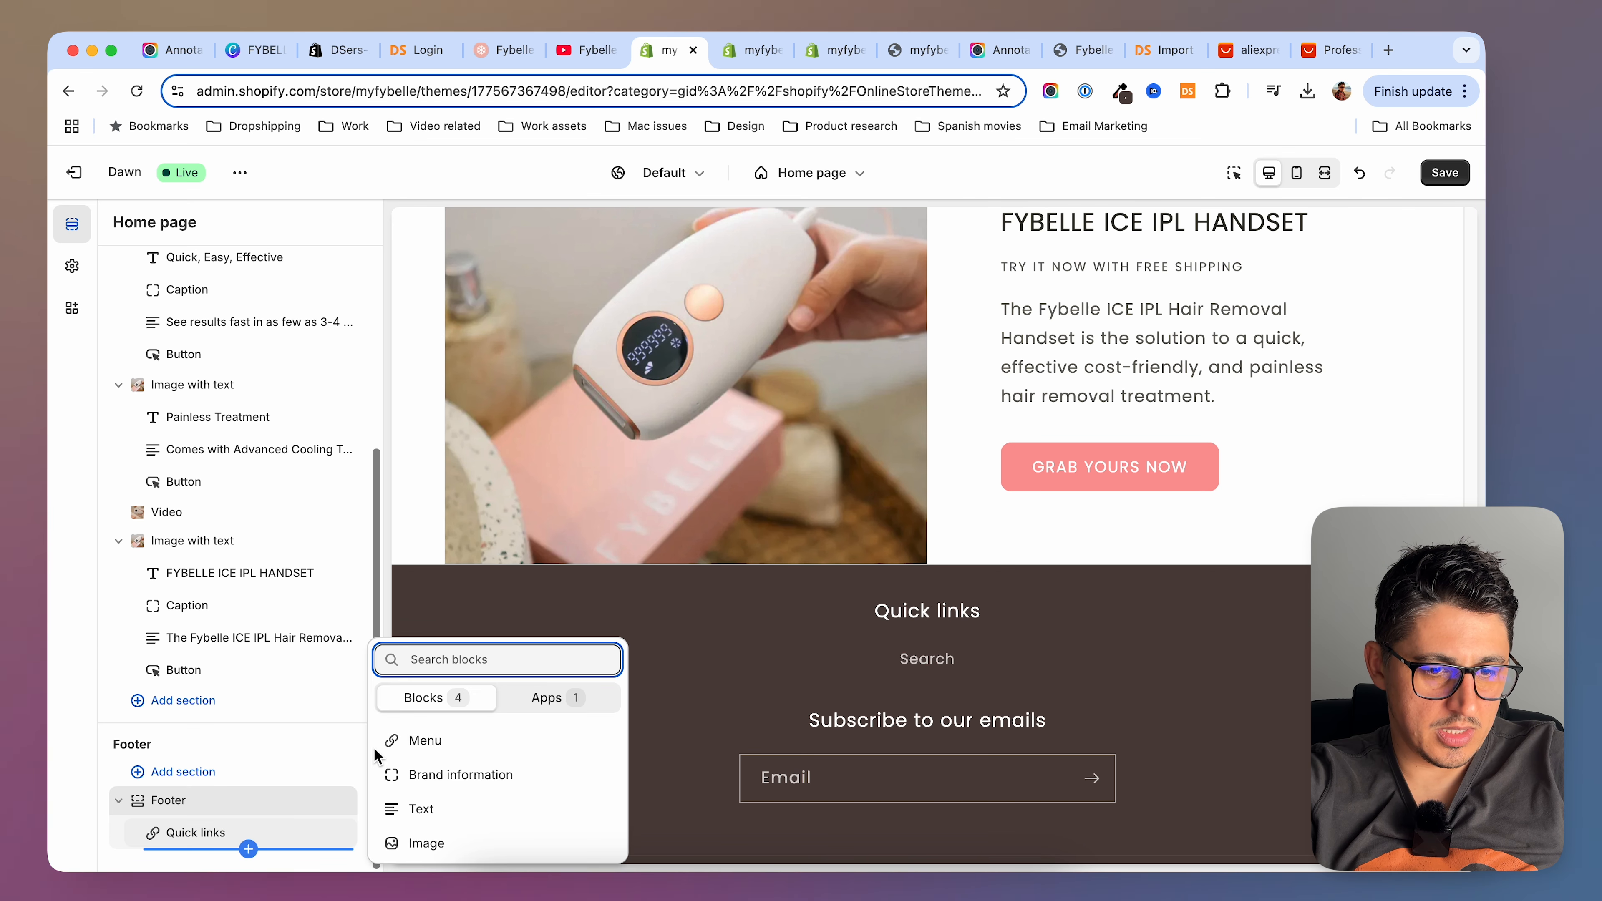
left_click(463, 752)
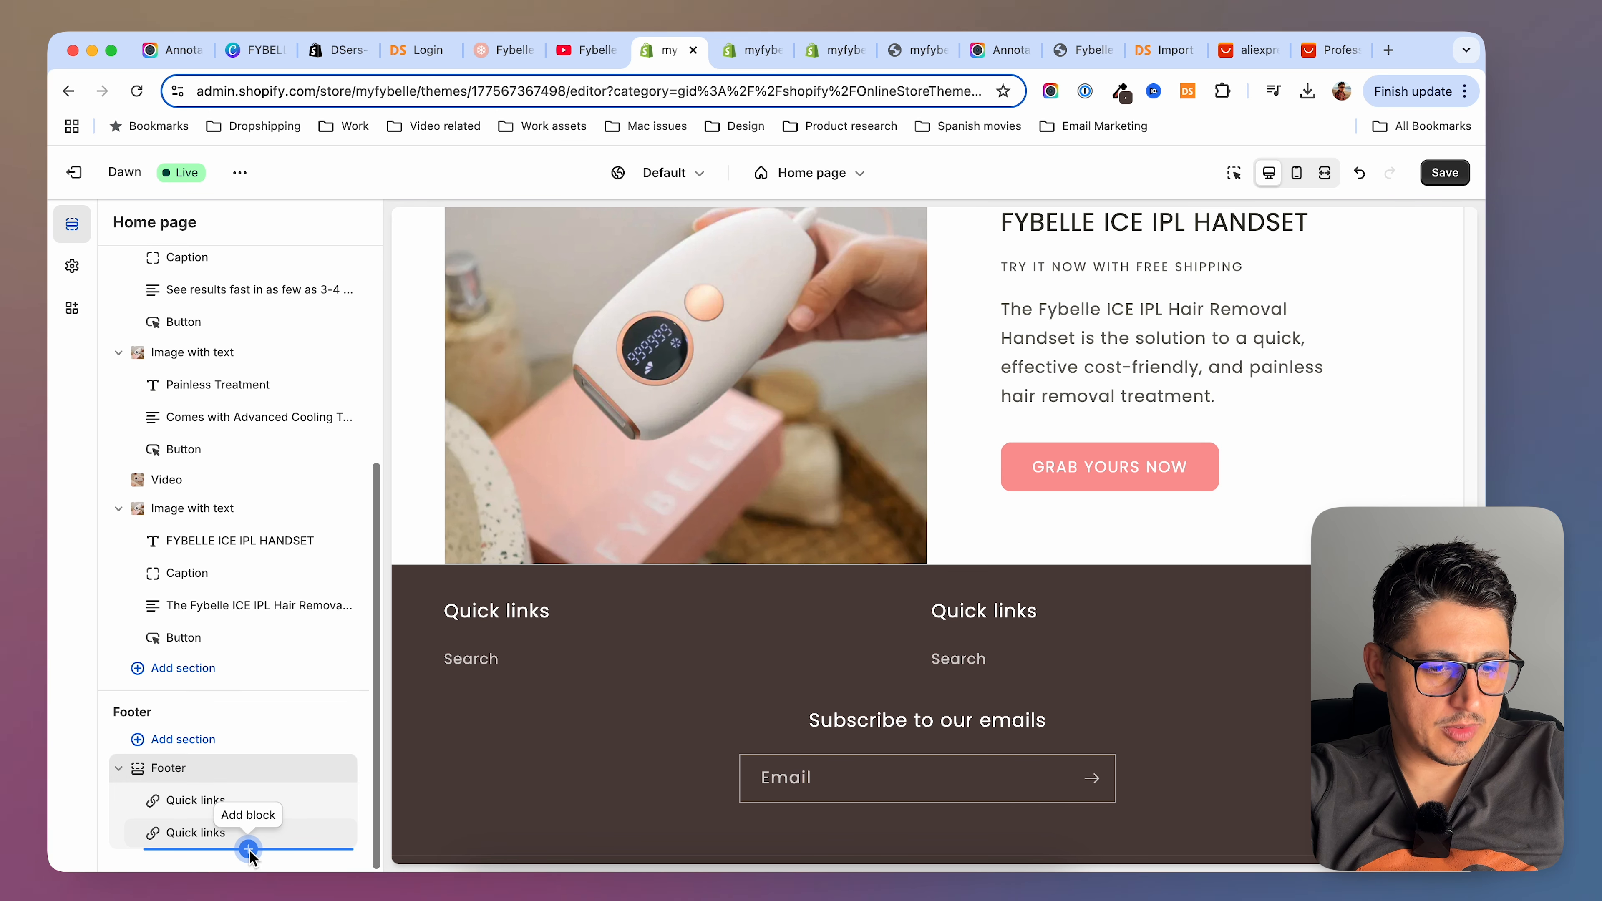
Add a Text block to the Footer and move it above the two Quick links blocks
left_click(248, 848)
left_click(479, 811)
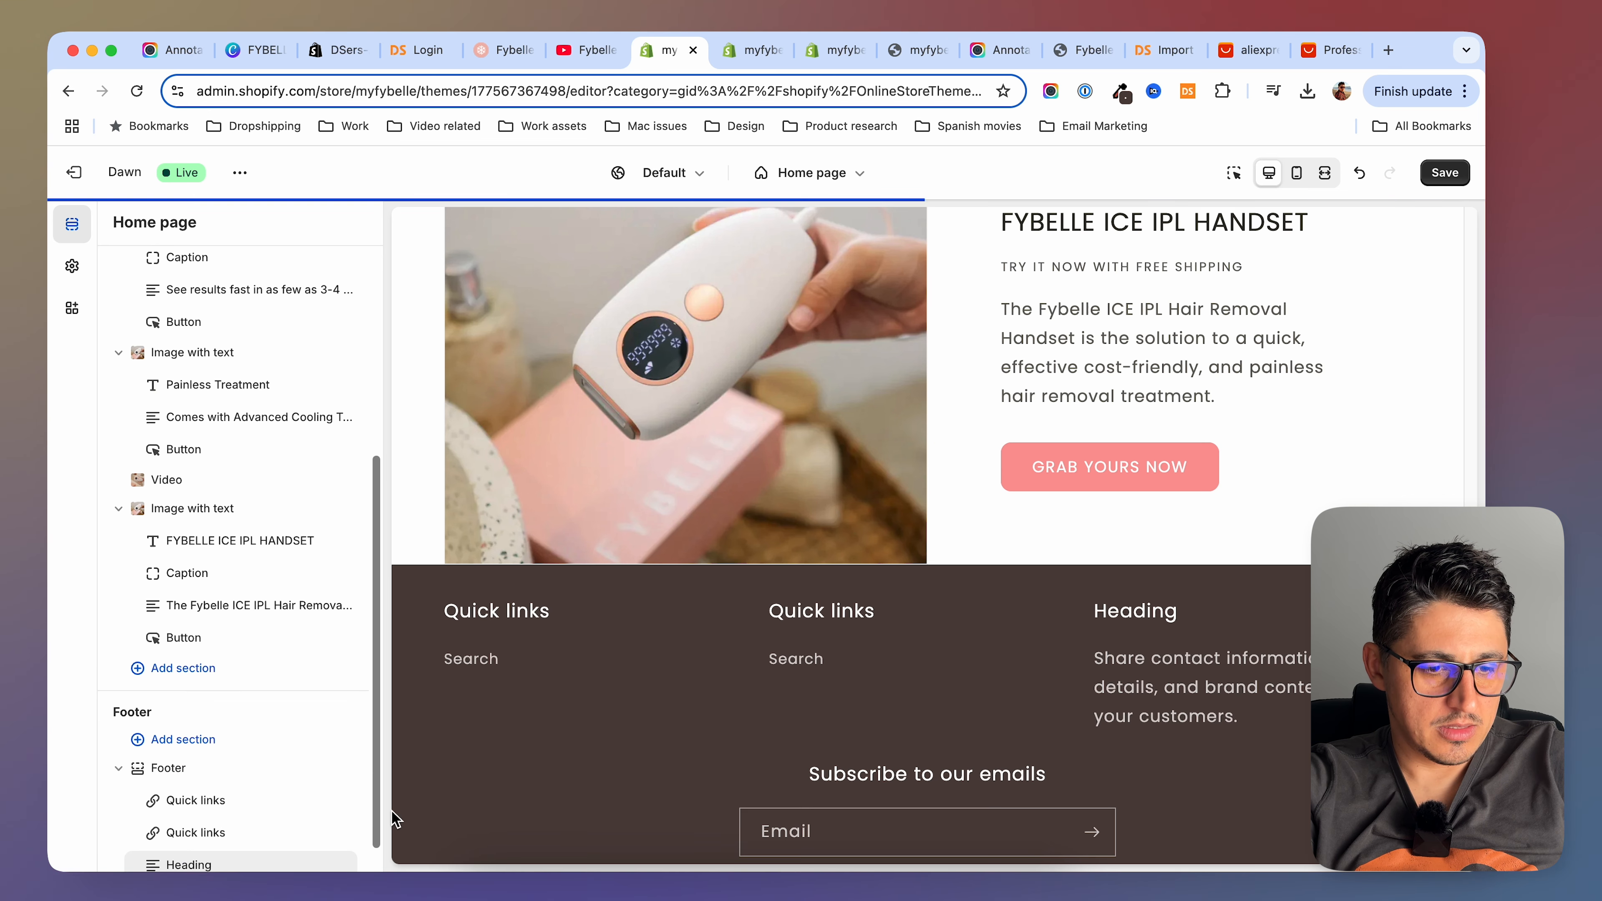
left_click_drag(189, 865, 204, 768)
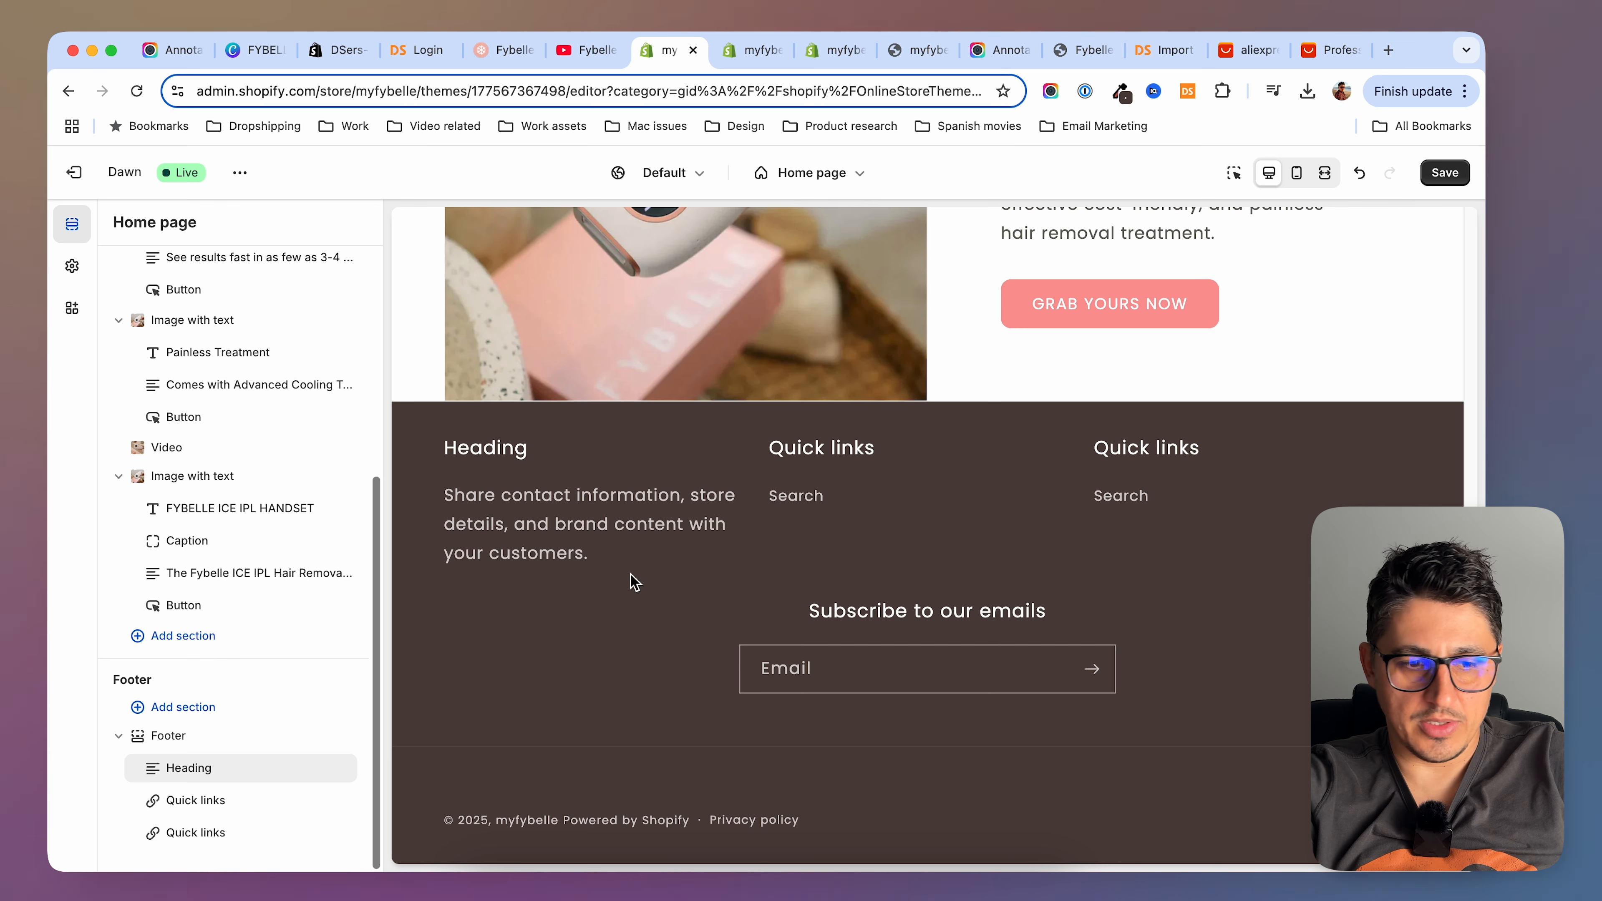
left_click(184, 737)
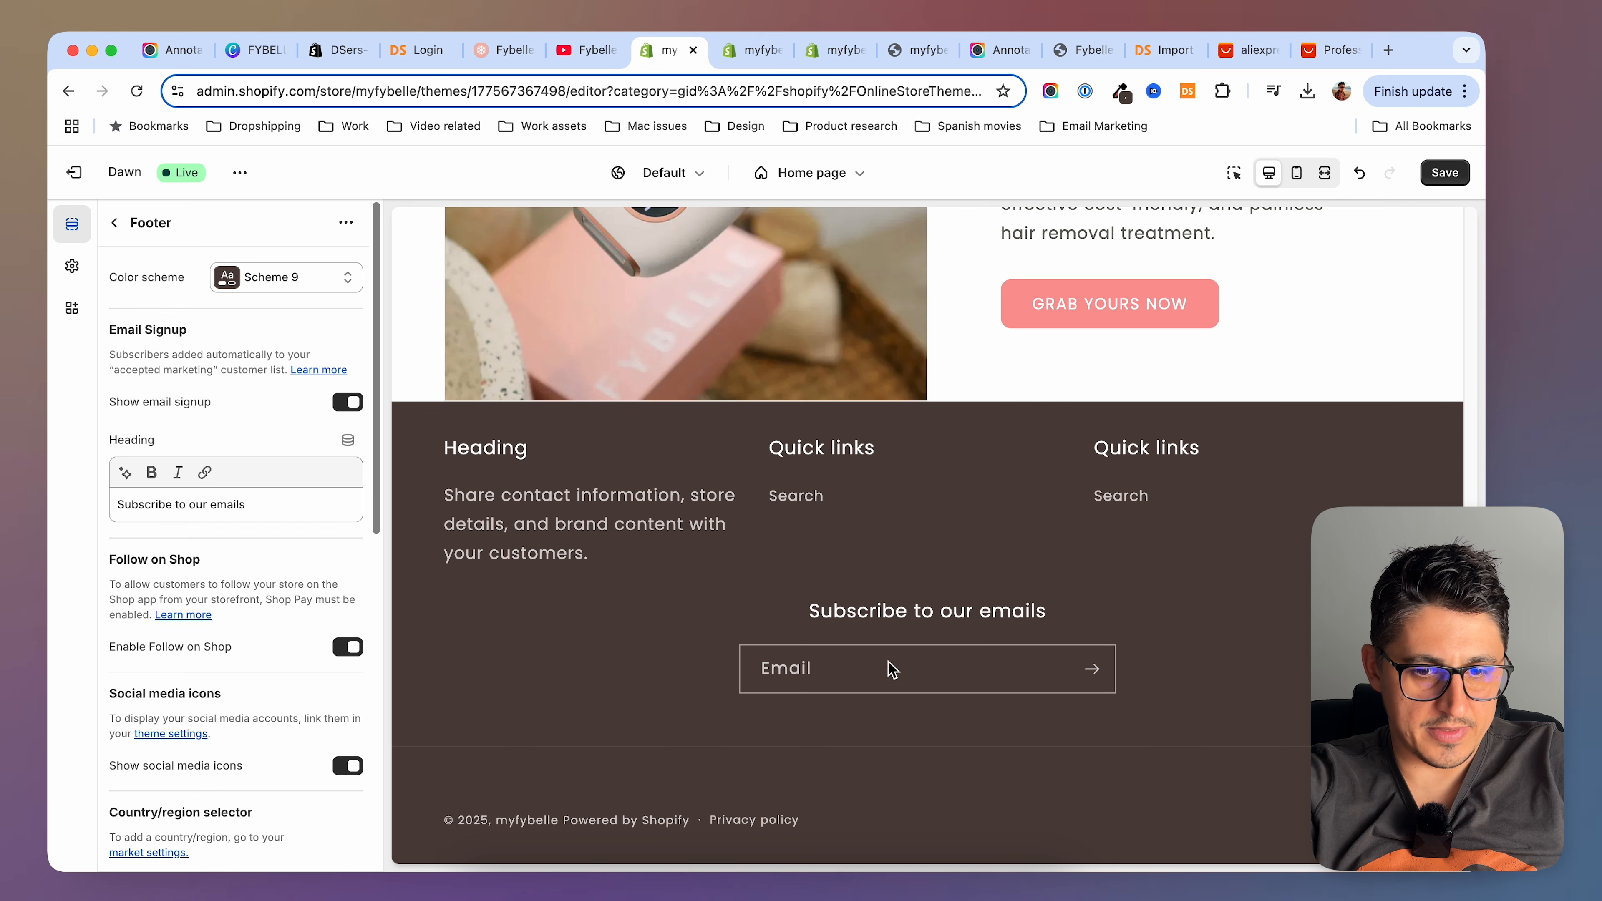
left_click(504, 51)
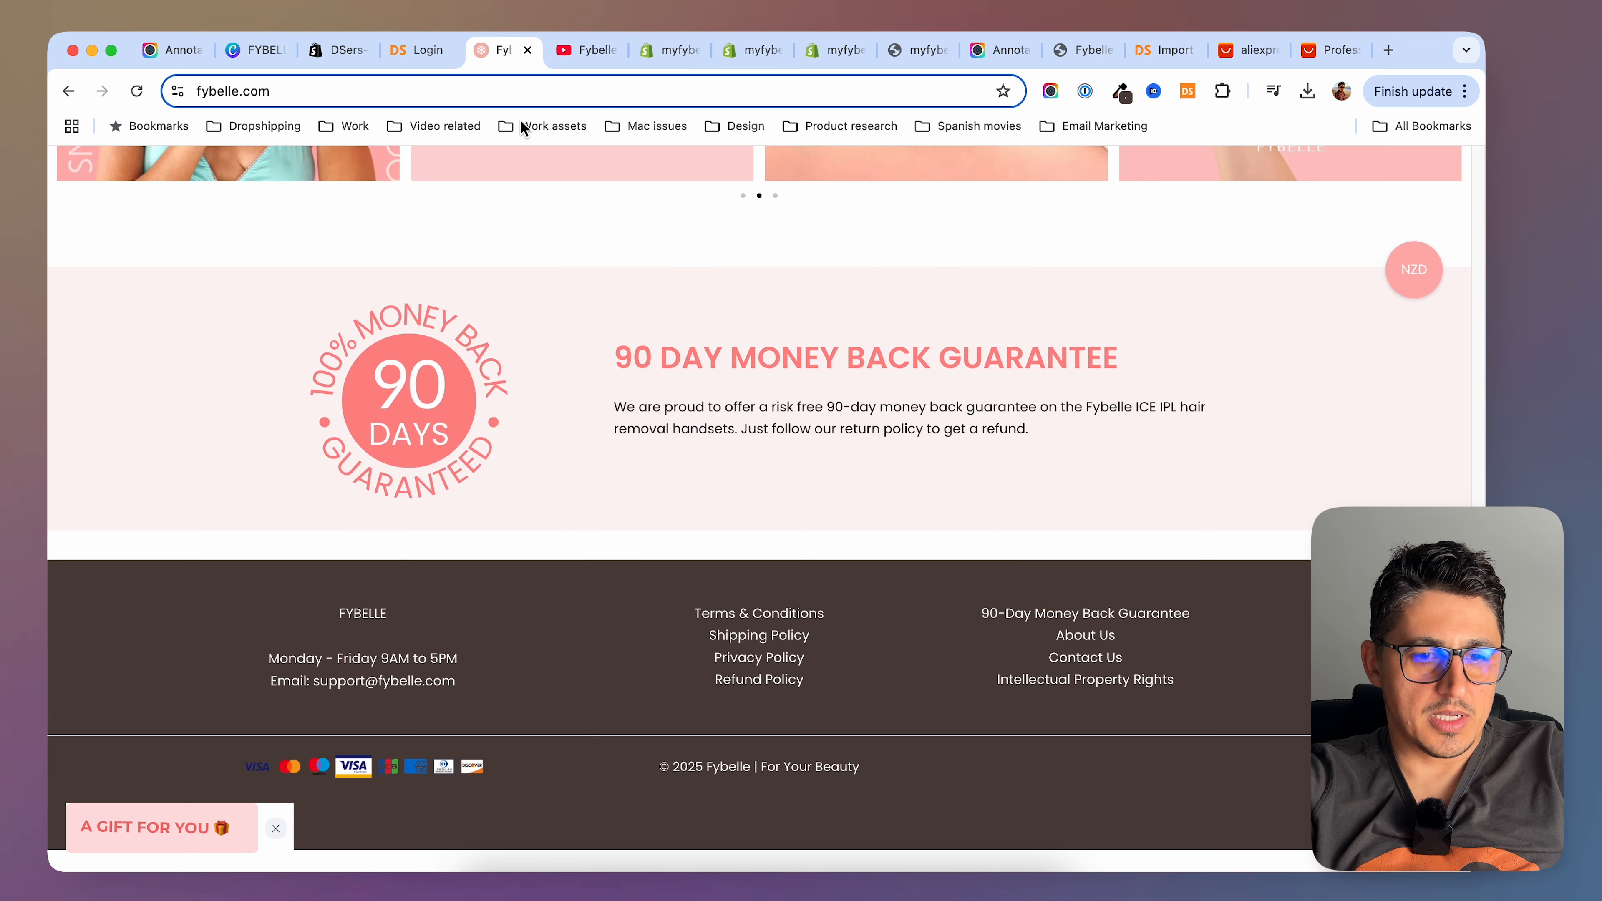
left_click(669, 49)
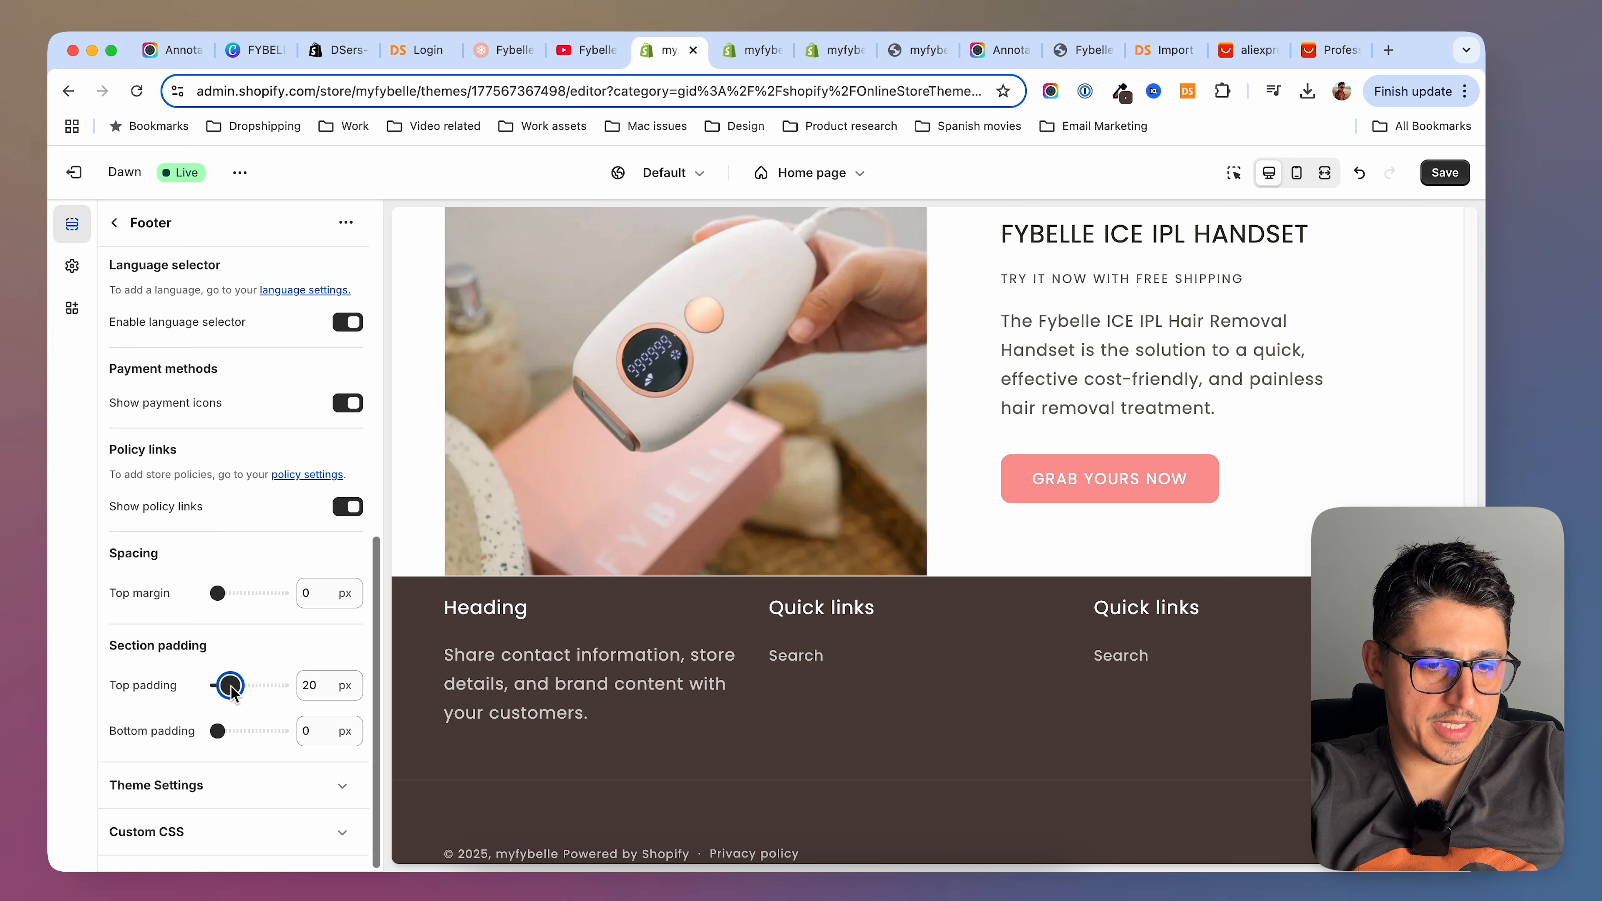
left_click_drag(230, 686, 224, 732)
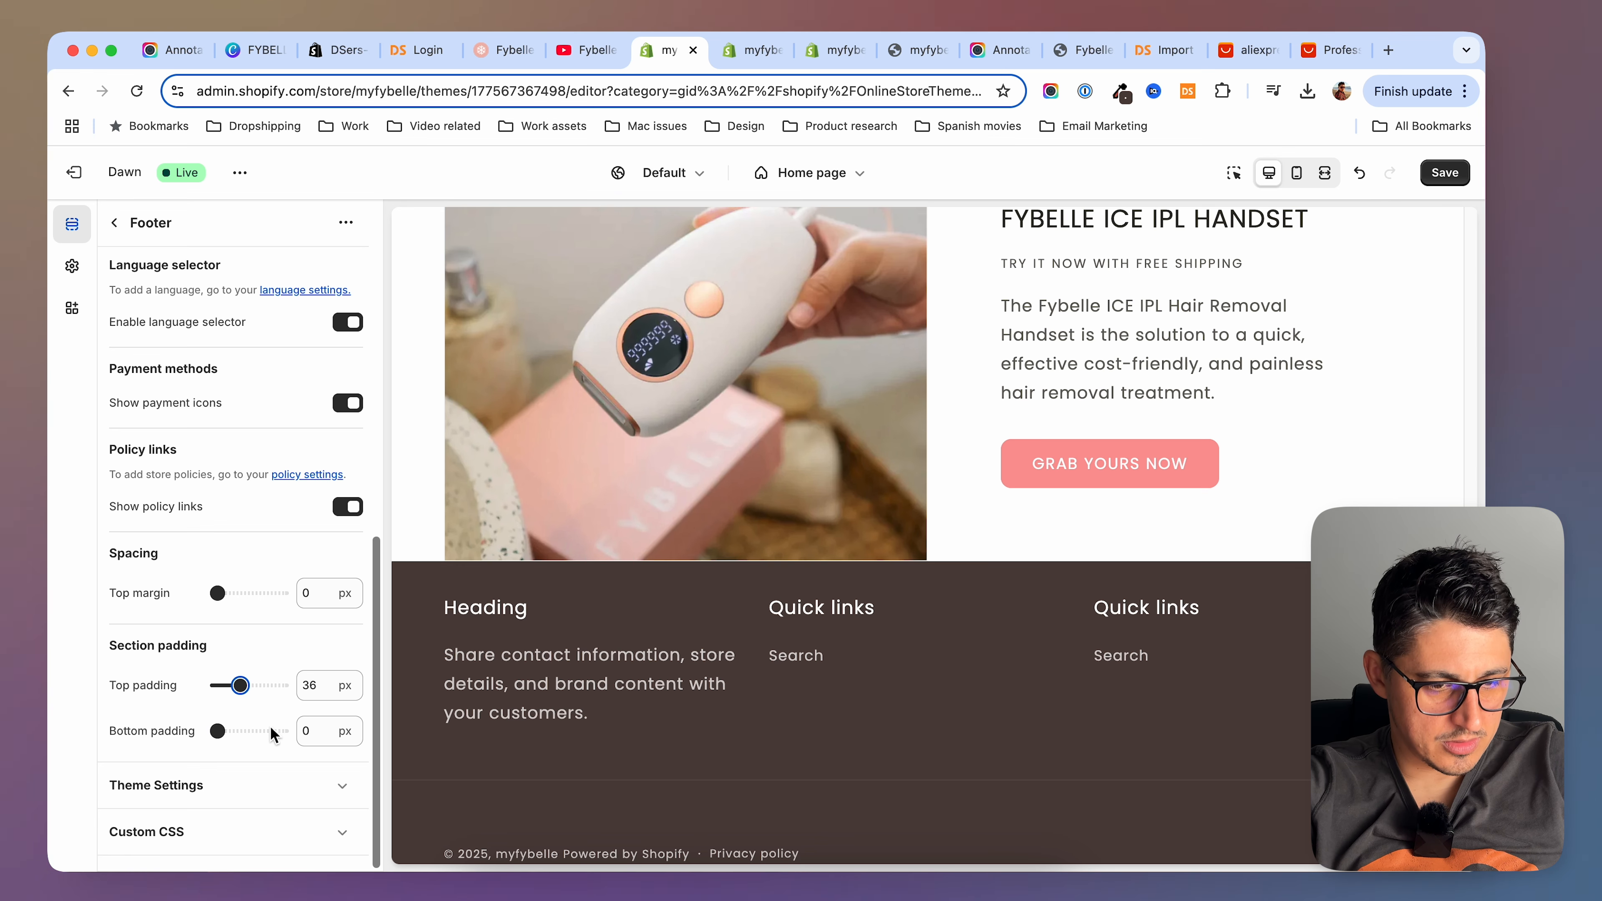
scroll(316, 738, "up", 10)
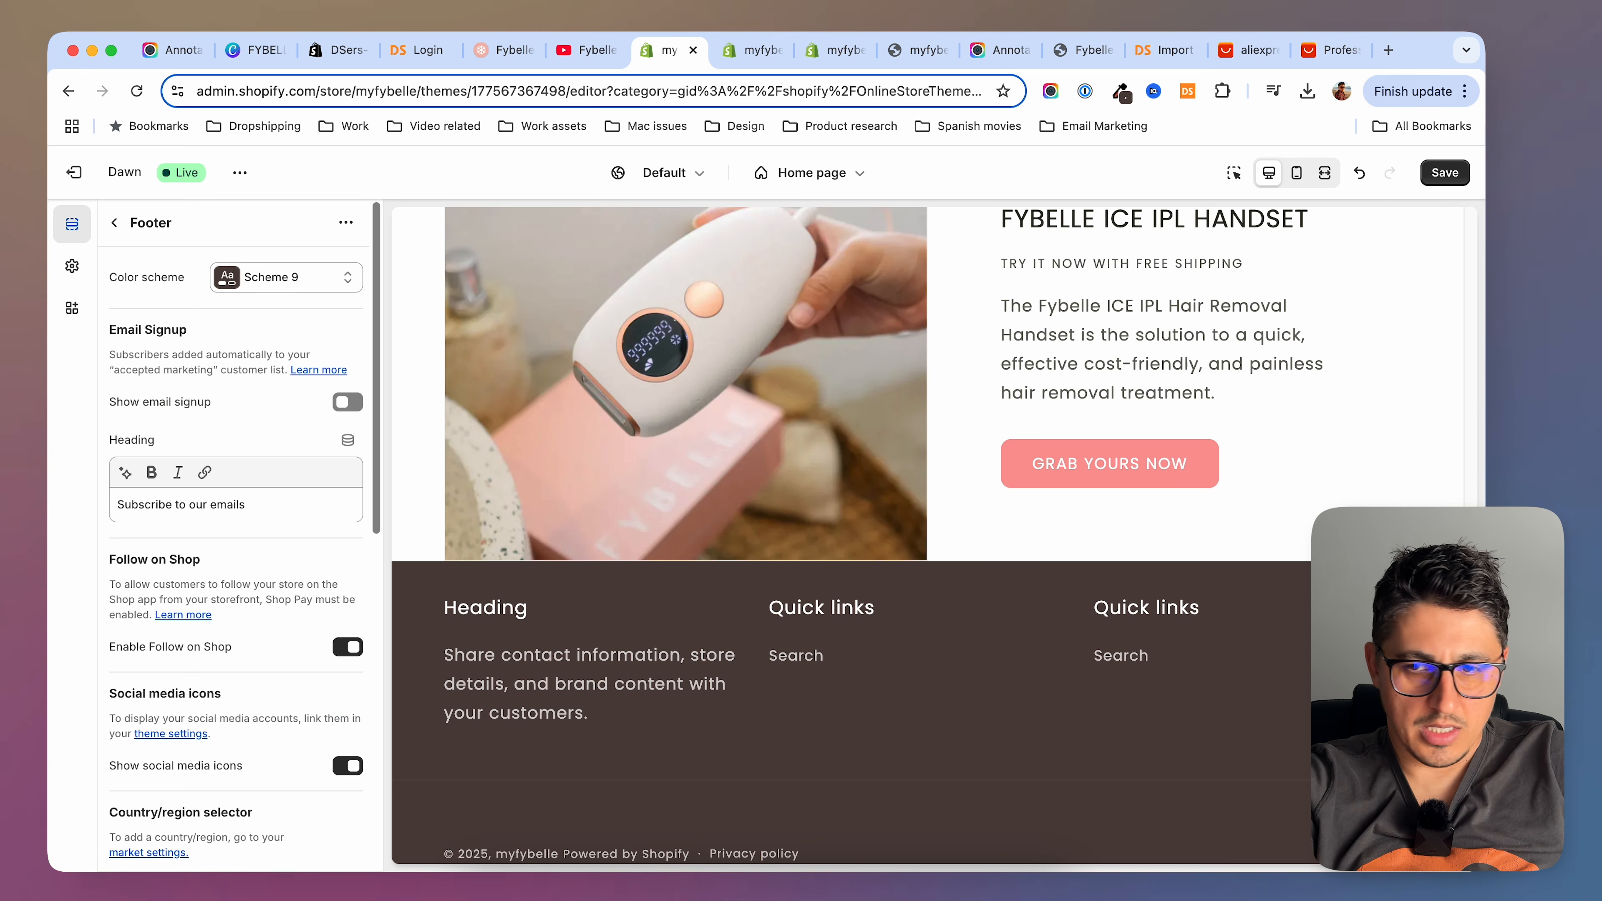
left_click(1444, 172)
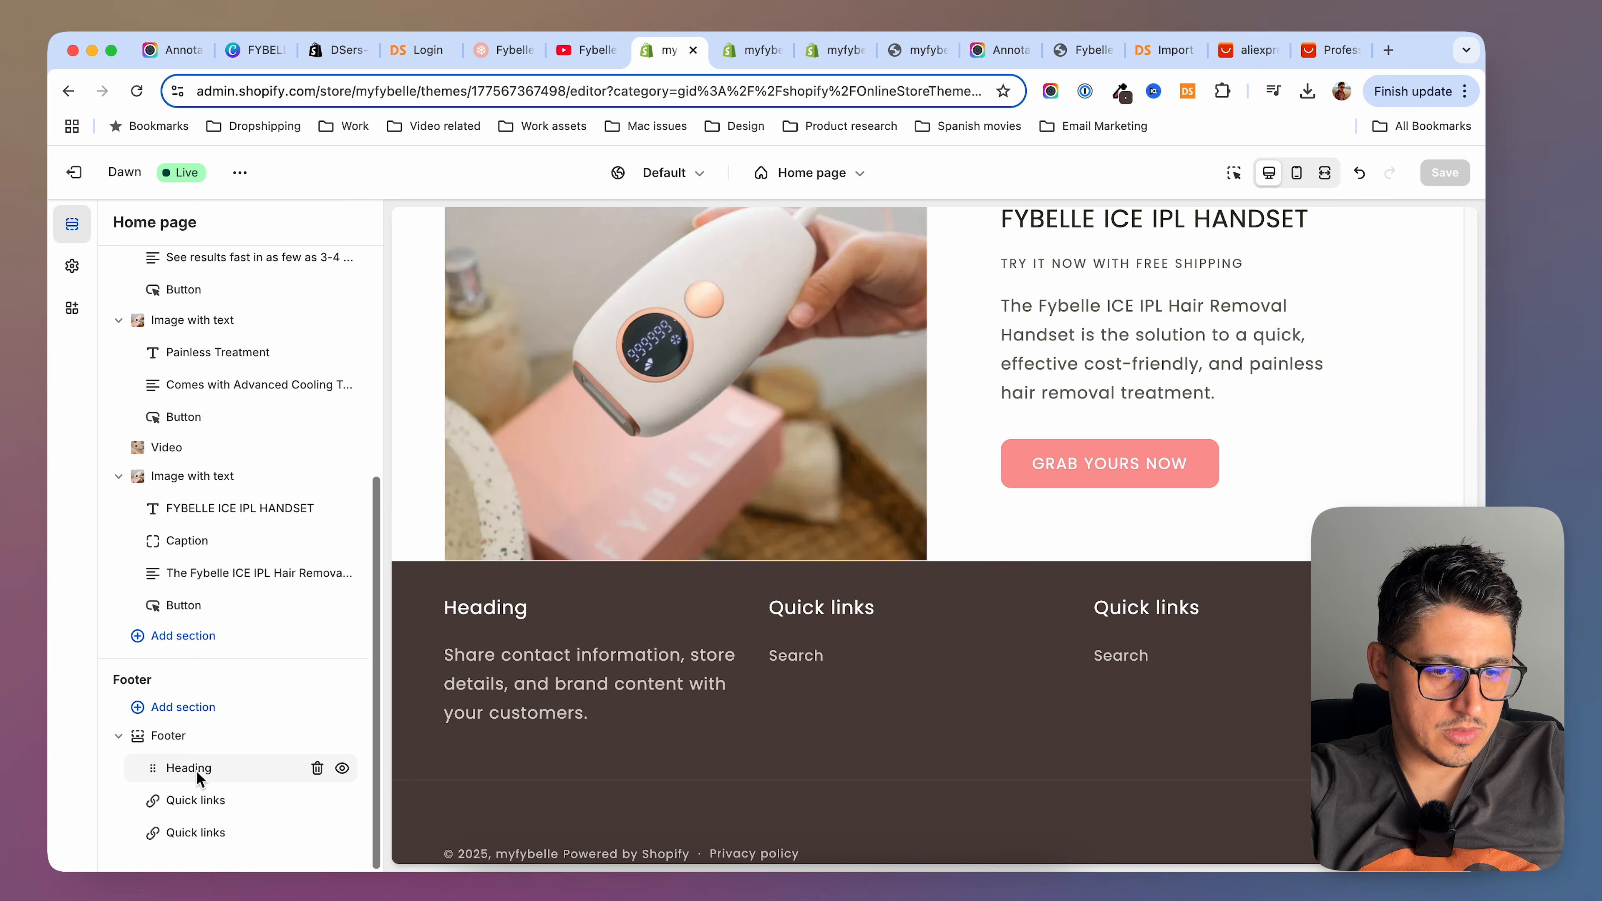
Set the footer Text block's heading to FYBELLE and its subtext to "Monday - Friday 9AM to 5PM" plus the support e-mail, and save
left_click(201, 778)
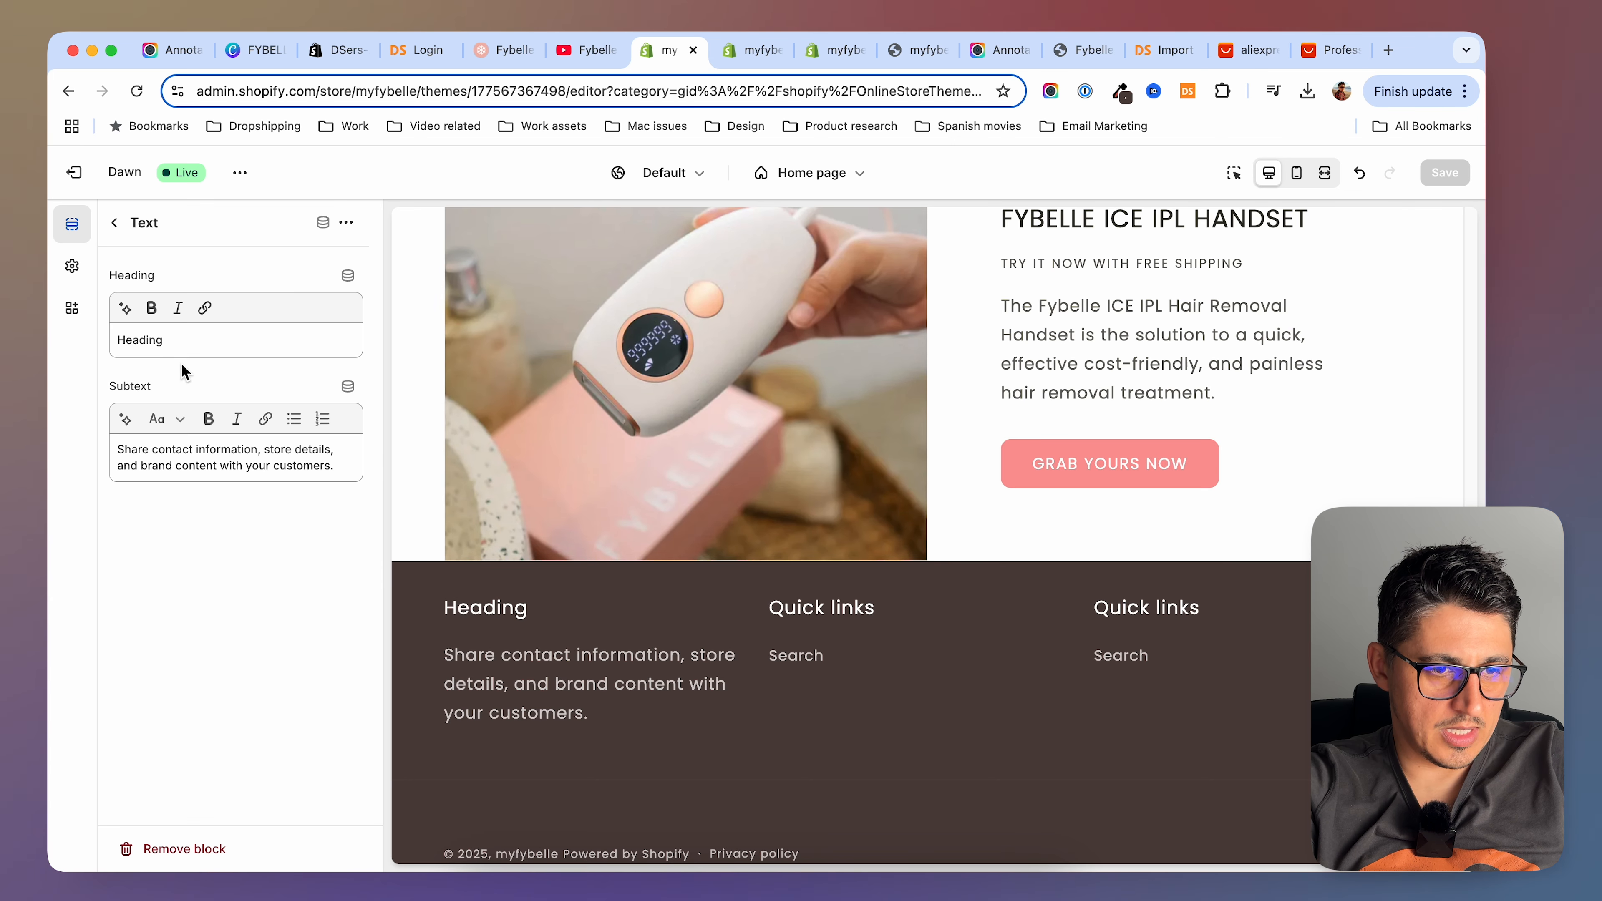
double_click(183, 344)
type("FYBELLE")
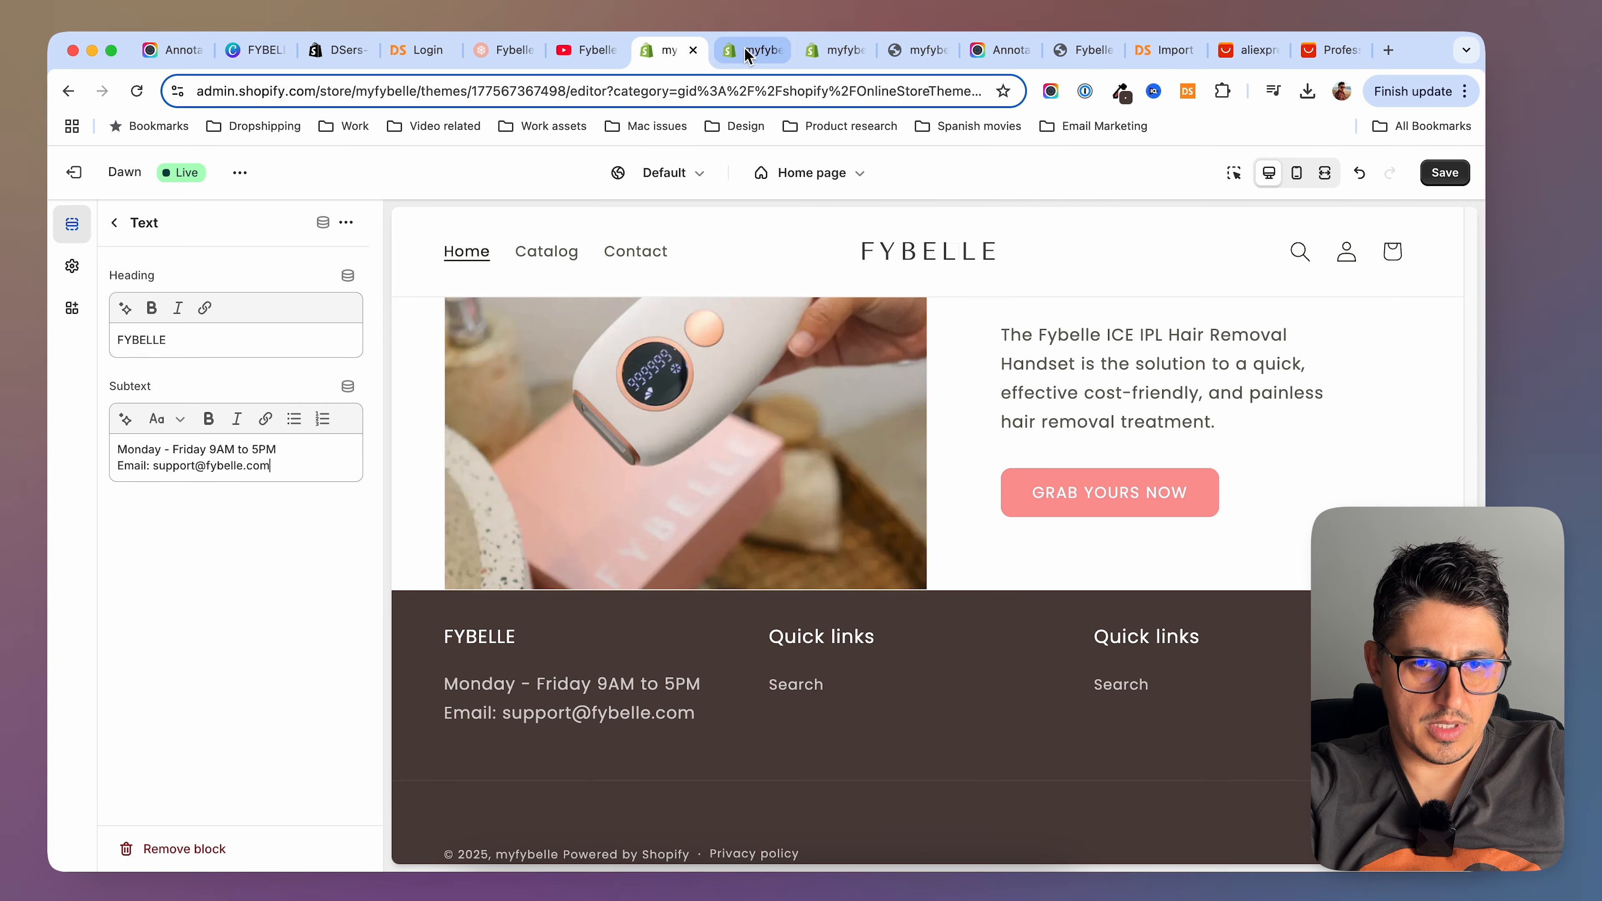
left_click(1444, 172)
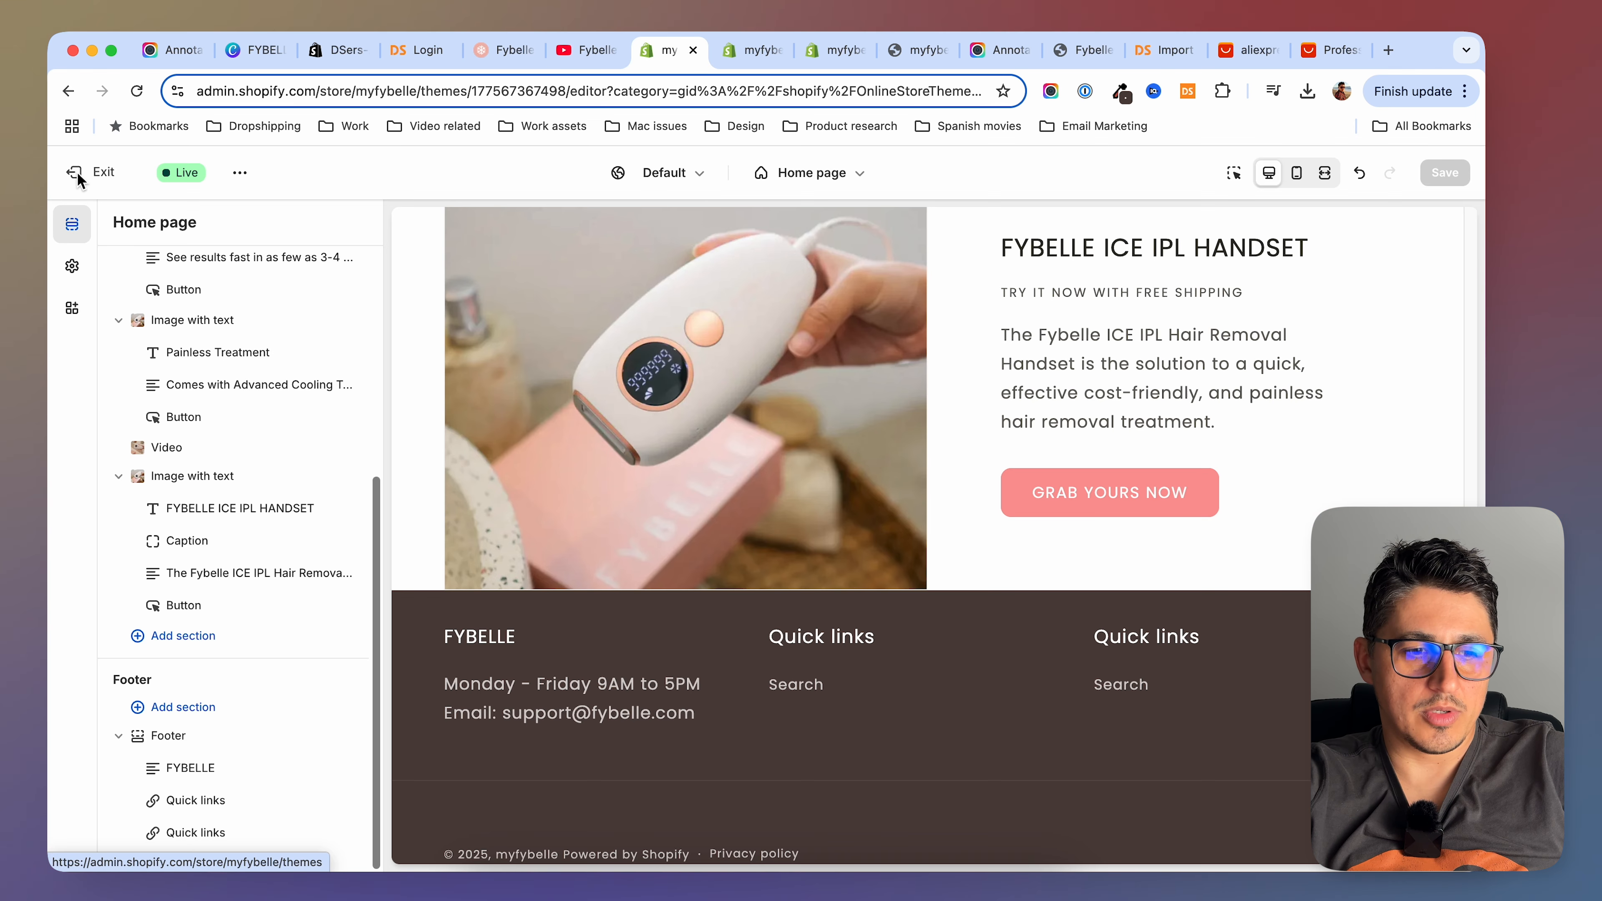
Exit the theme editor and open the store's Main menu from its navigation menus
left_click(78, 178)
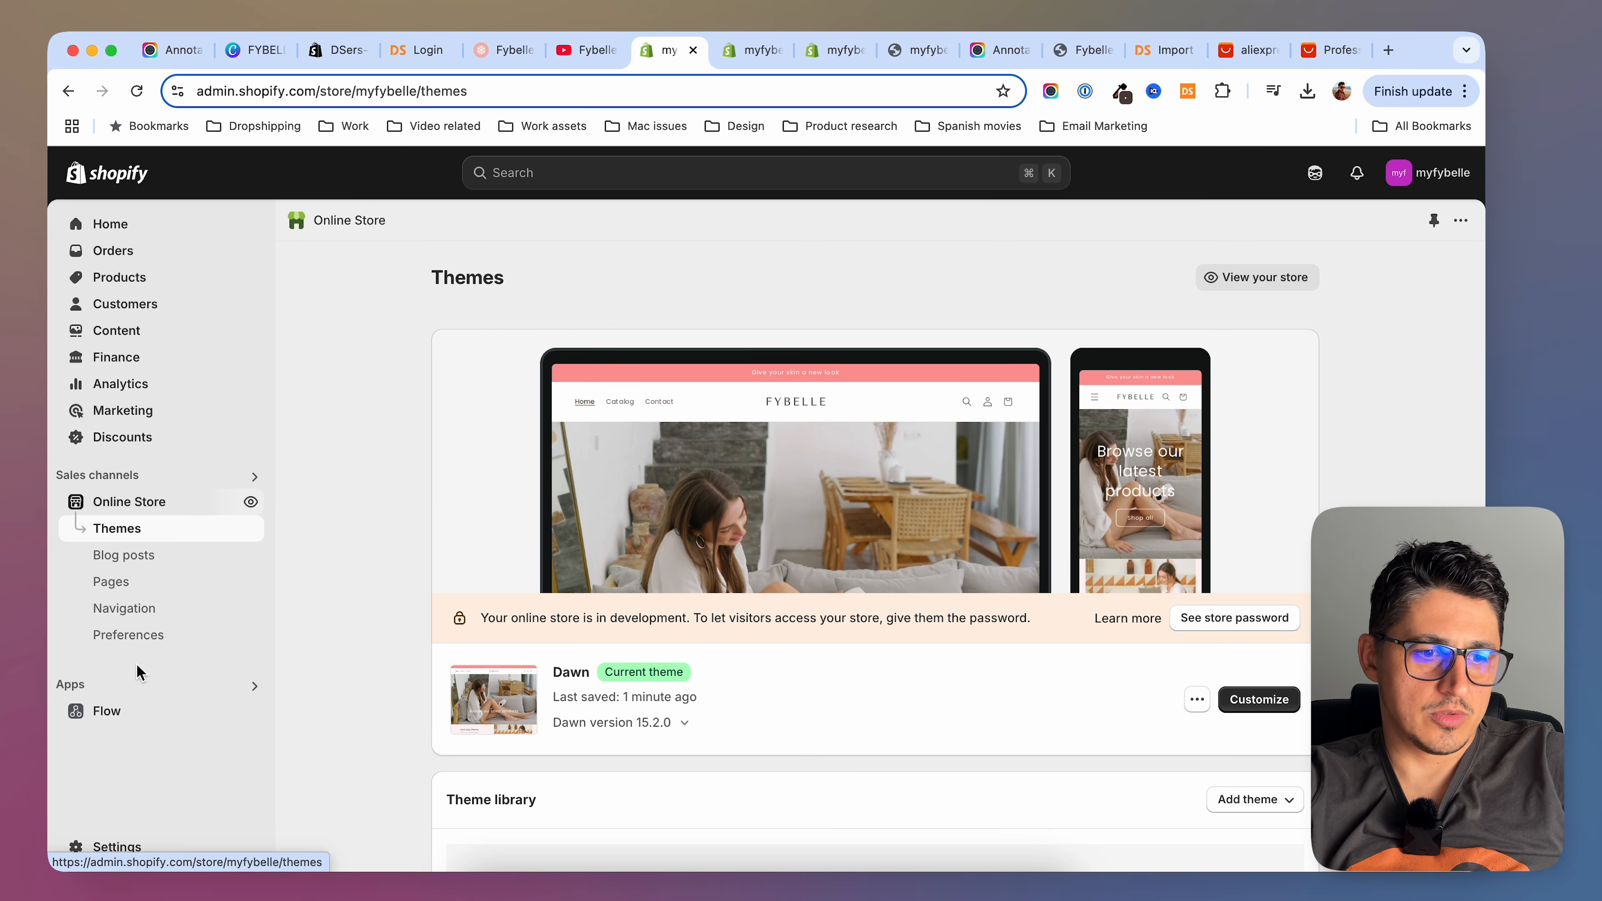
left_click(137, 608)
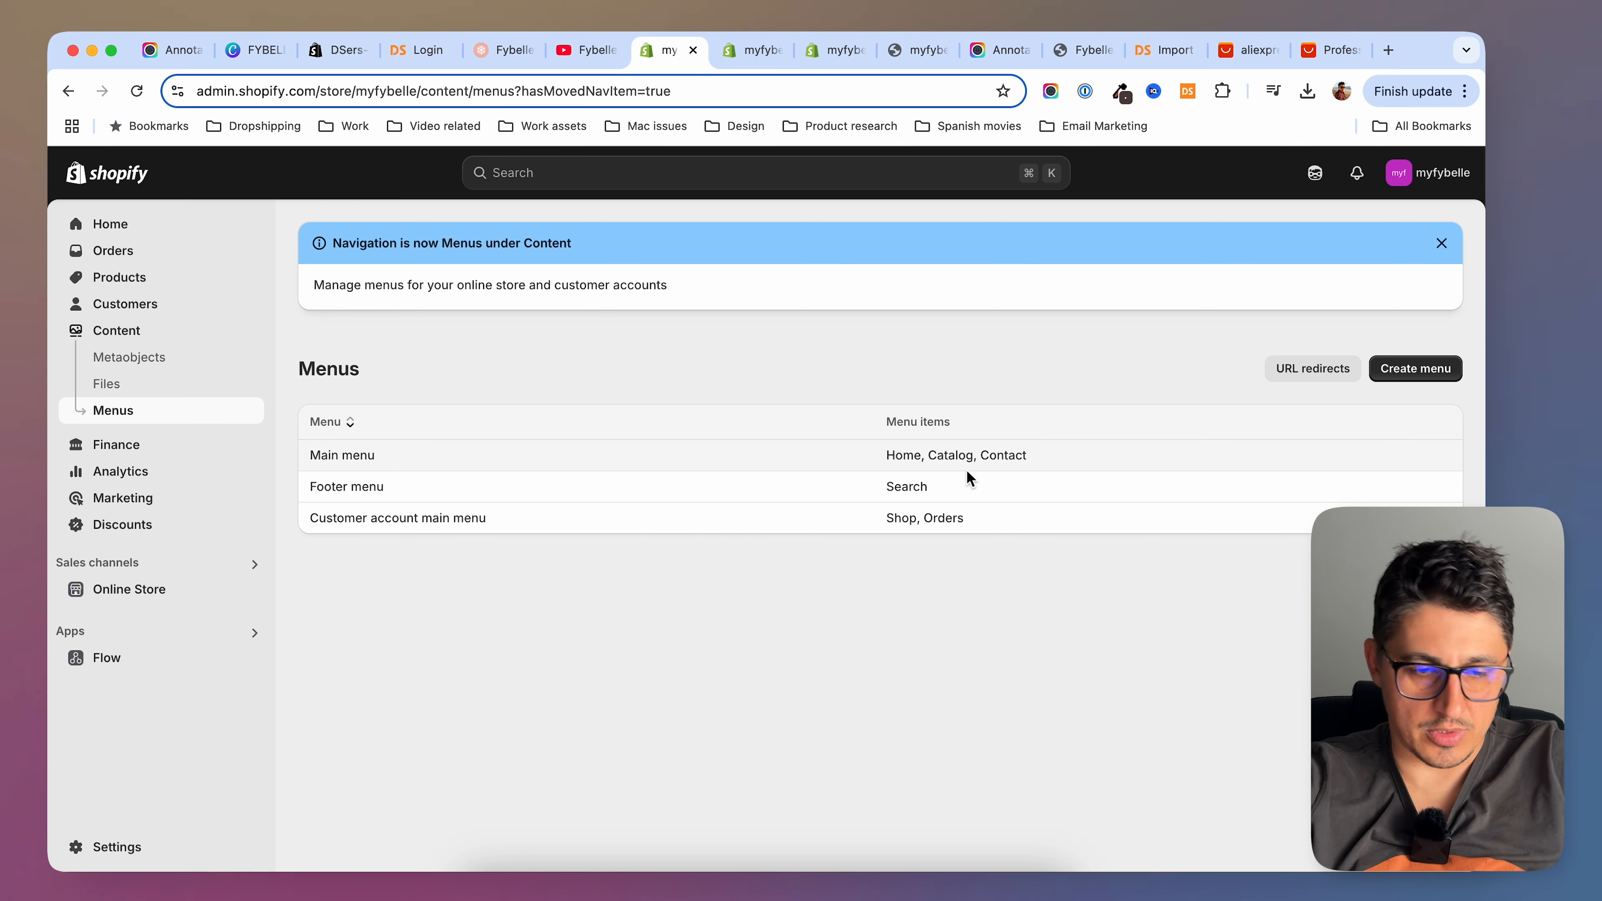
left_click(346, 322)
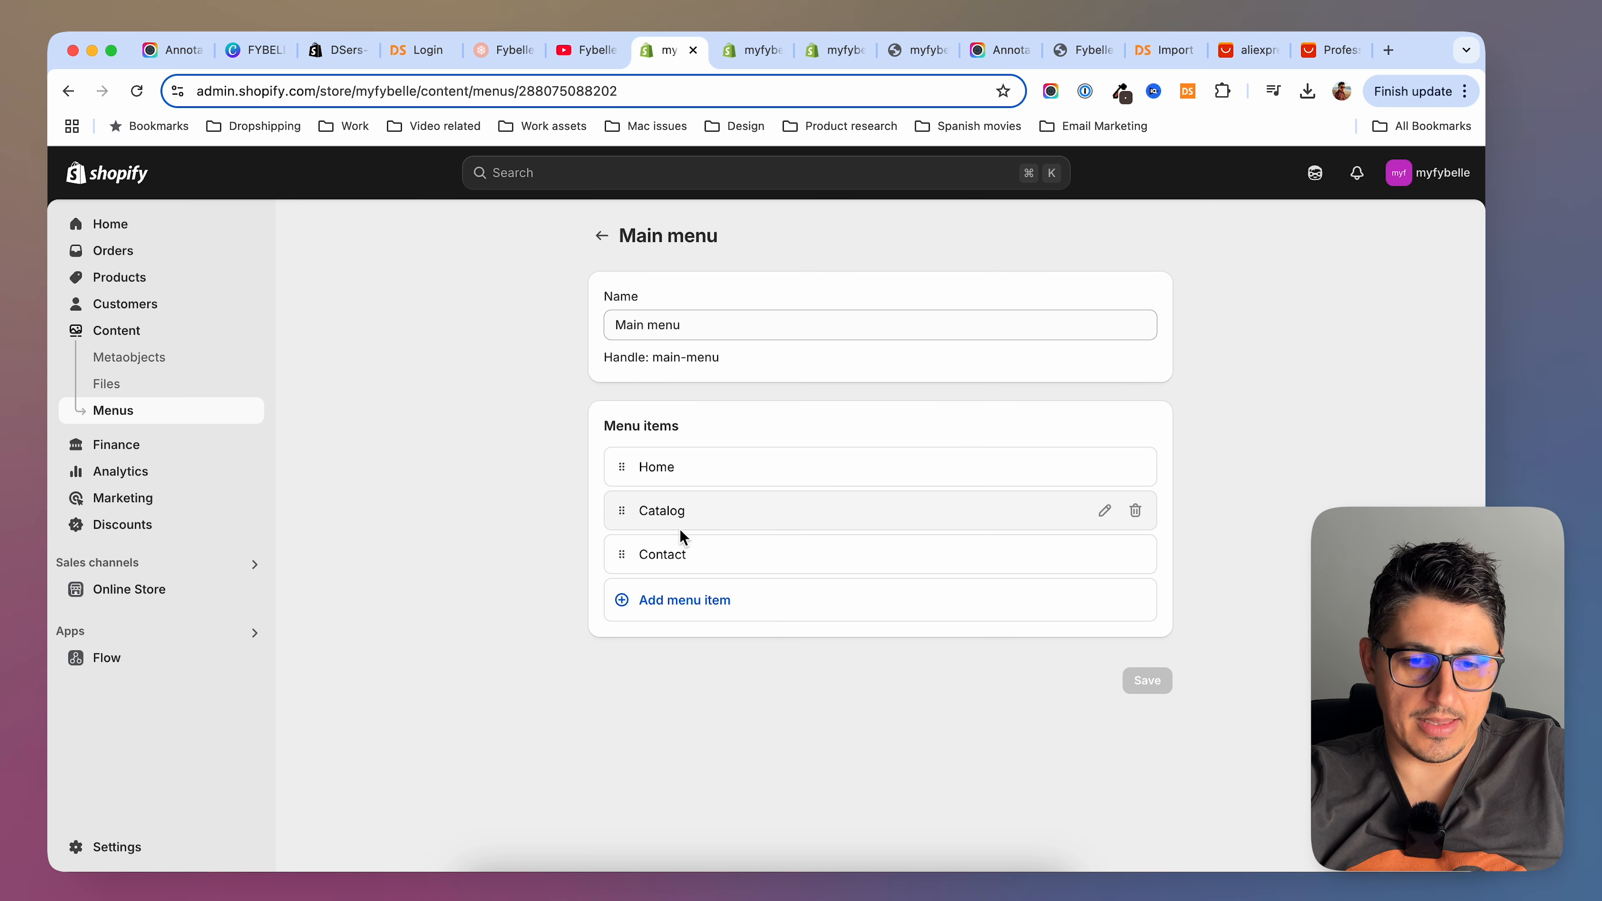
Examine where the Catalog, Contact and Home links in the live storefront's header lead
left_click(918, 52)
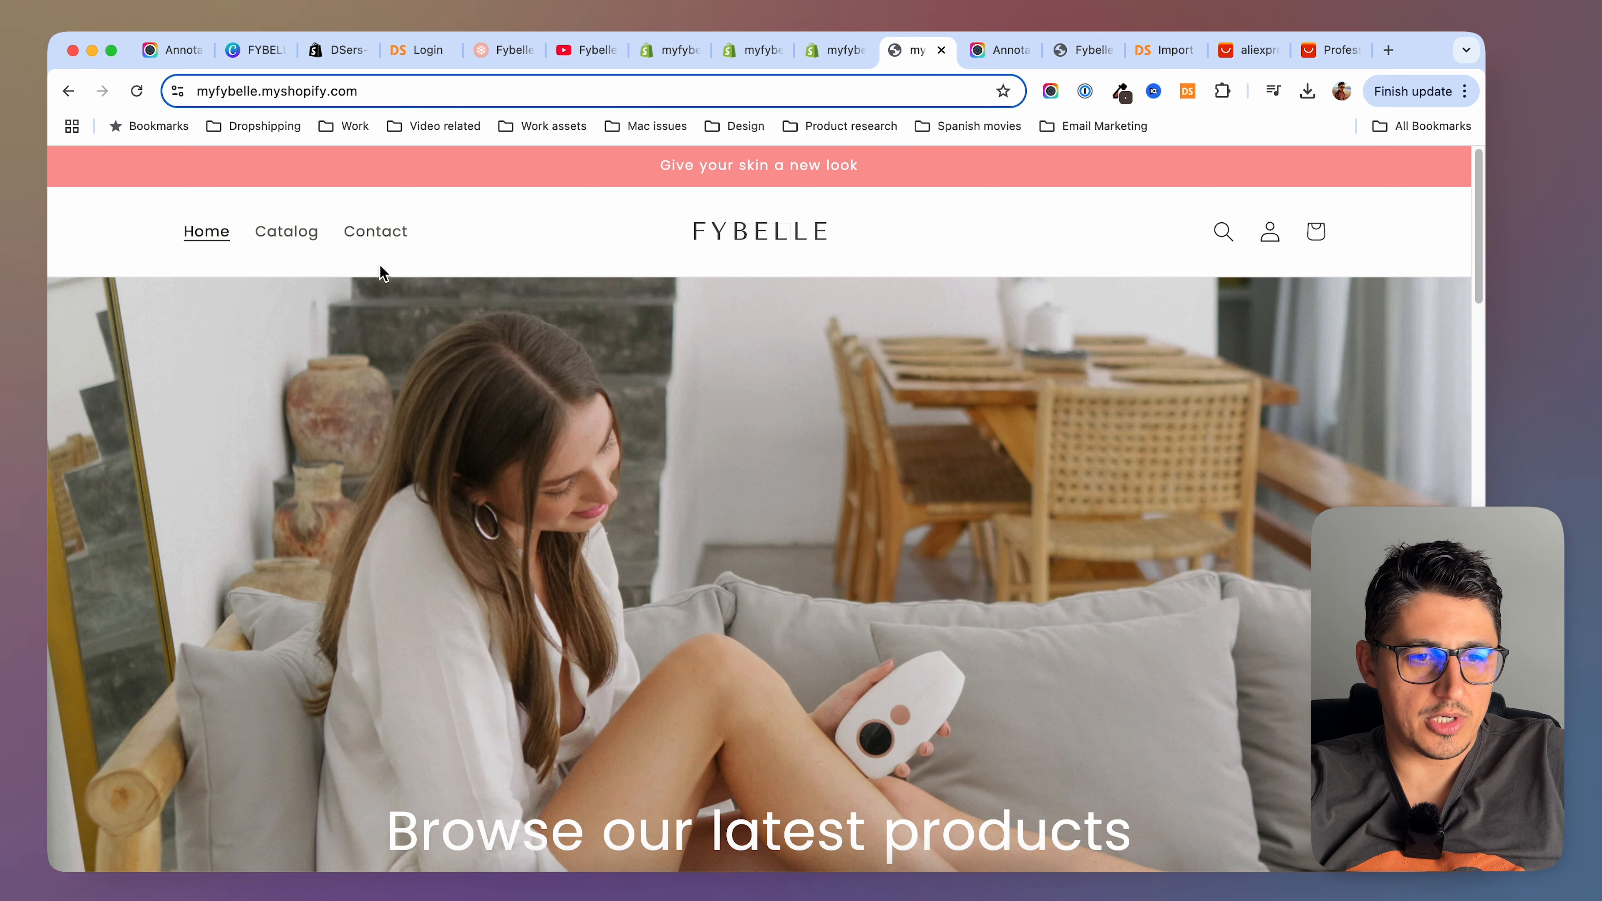
left_click(285, 238)
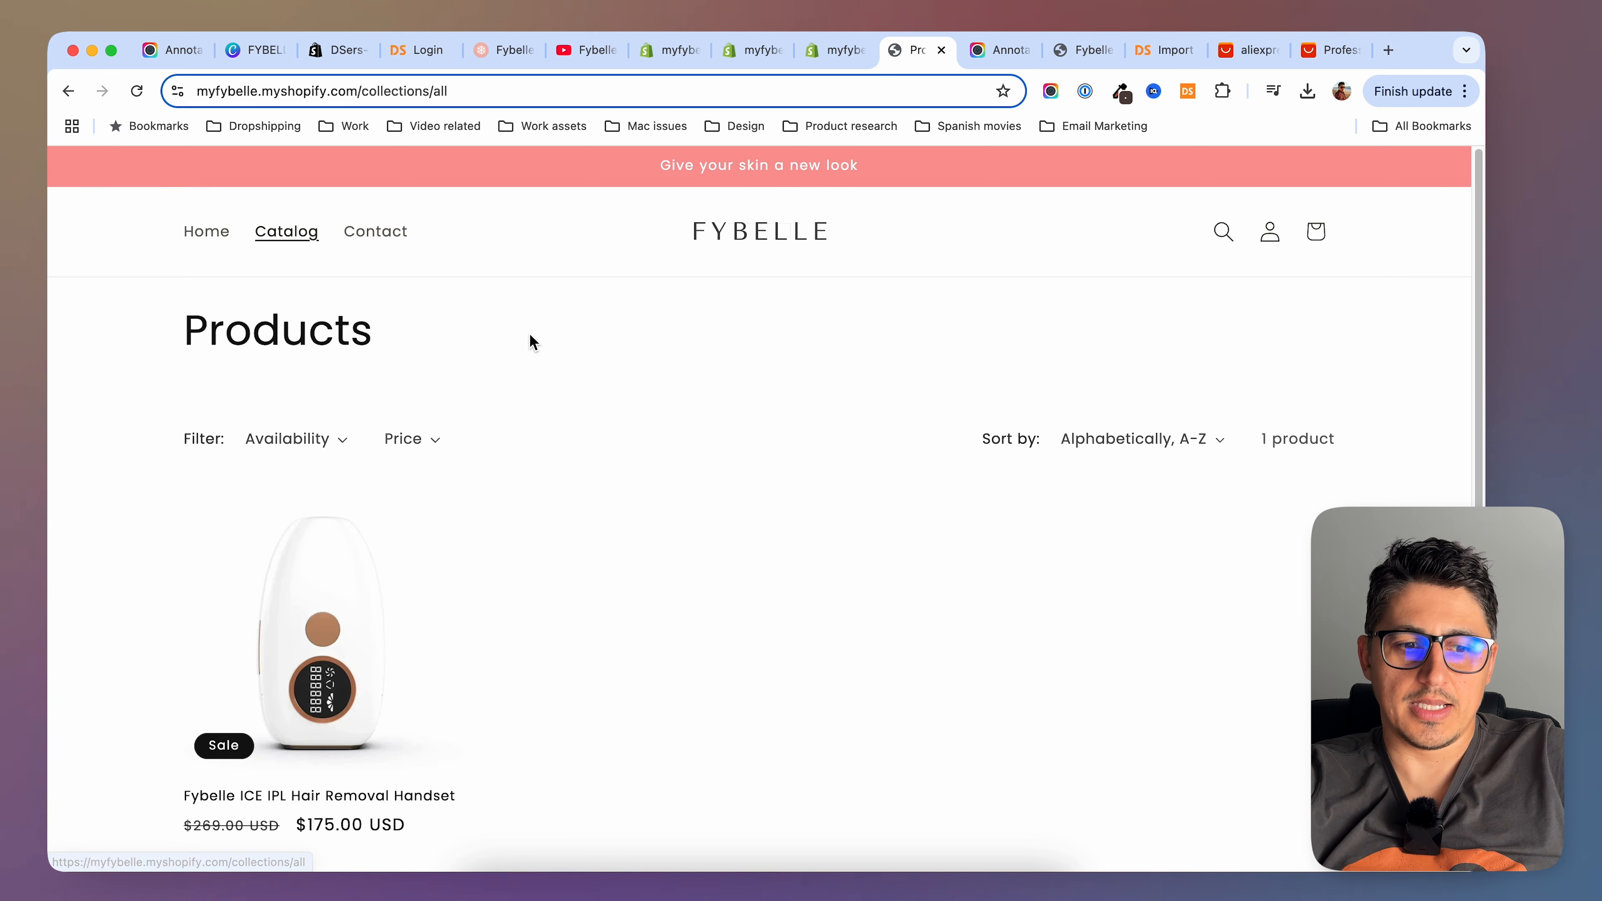
scroll(583, 529, "down", 5)
scroll(582, 527, "up", 5)
left_click(375, 237)
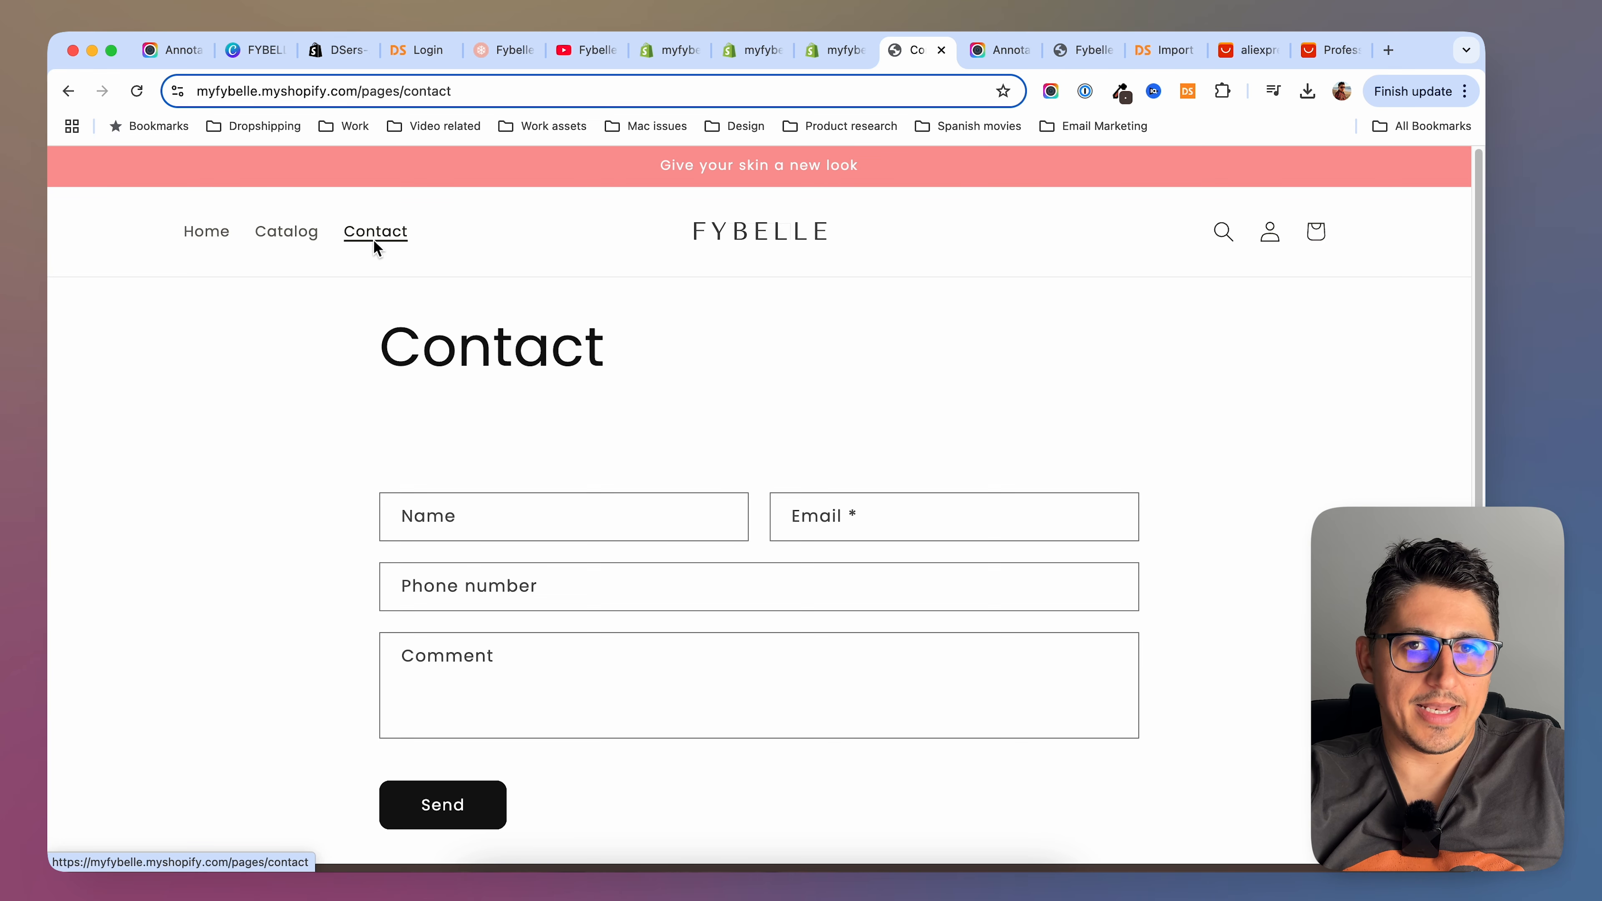
left_click(222, 233)
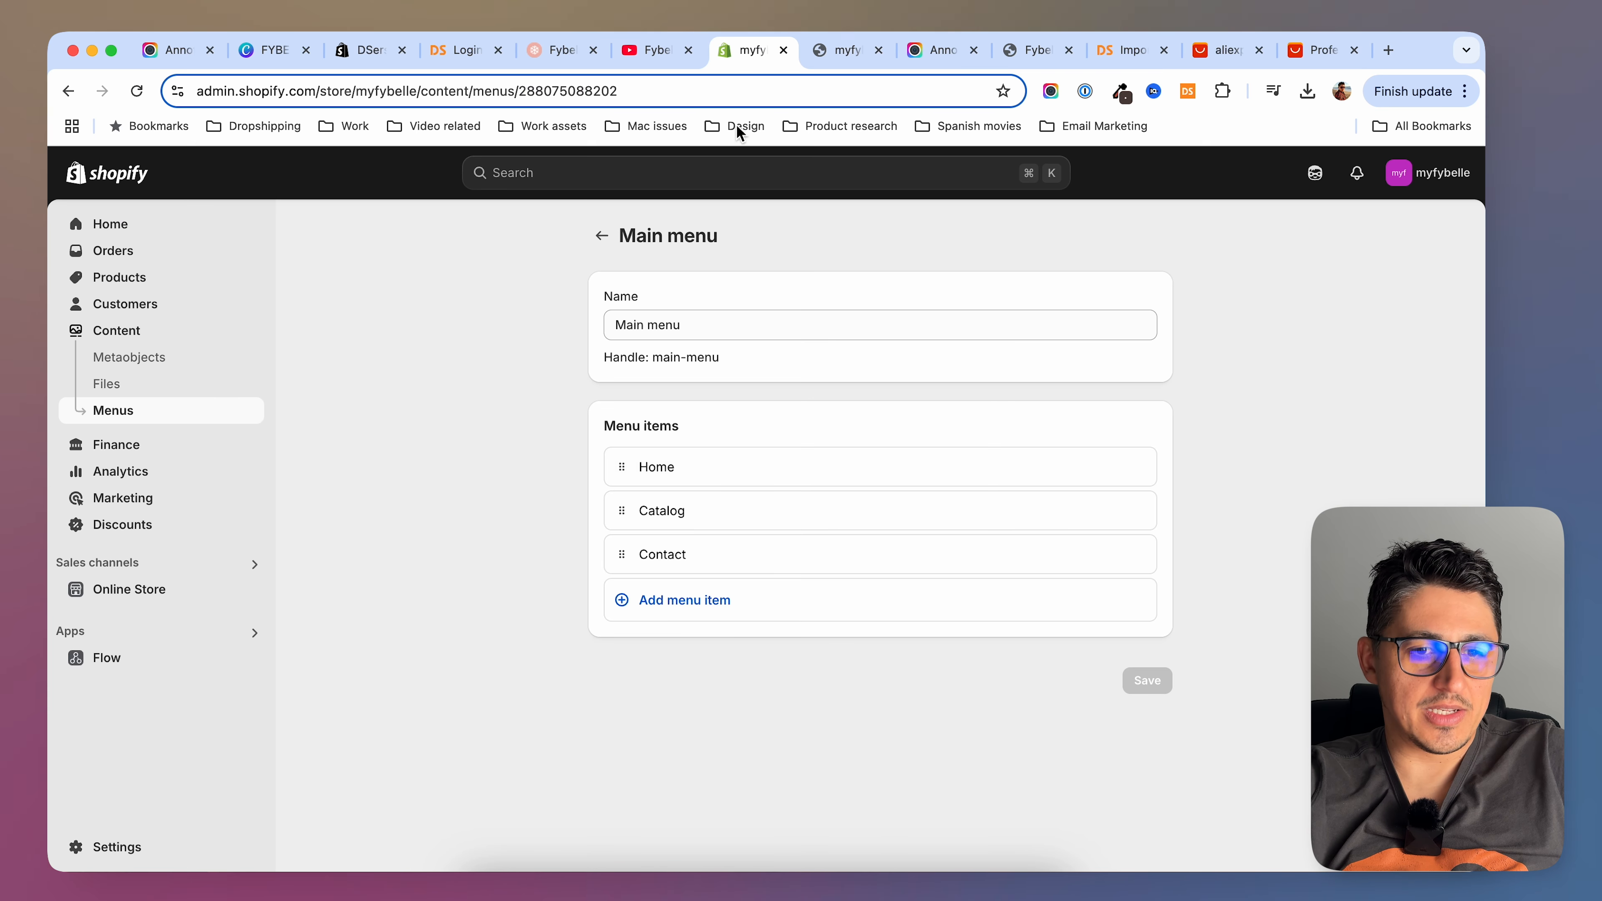
Add a menu item labelled About with the placeholder link # to the Main menu, save it, and check the storefront header
left_click(750, 49)
left_click(627, 607)
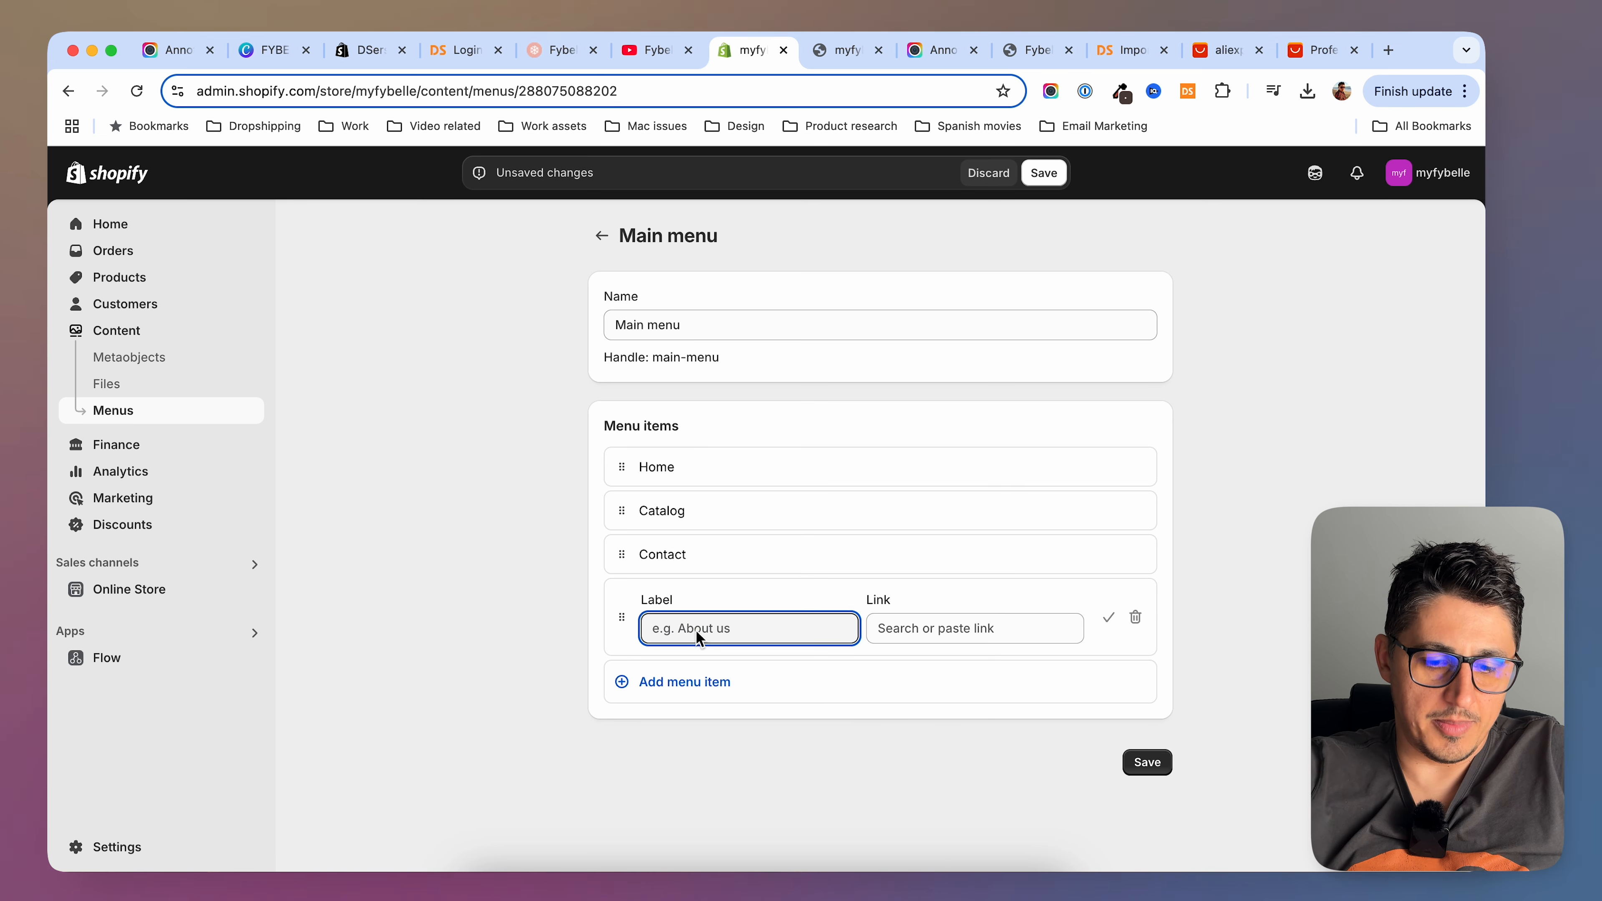
type("About")
key("Tab")
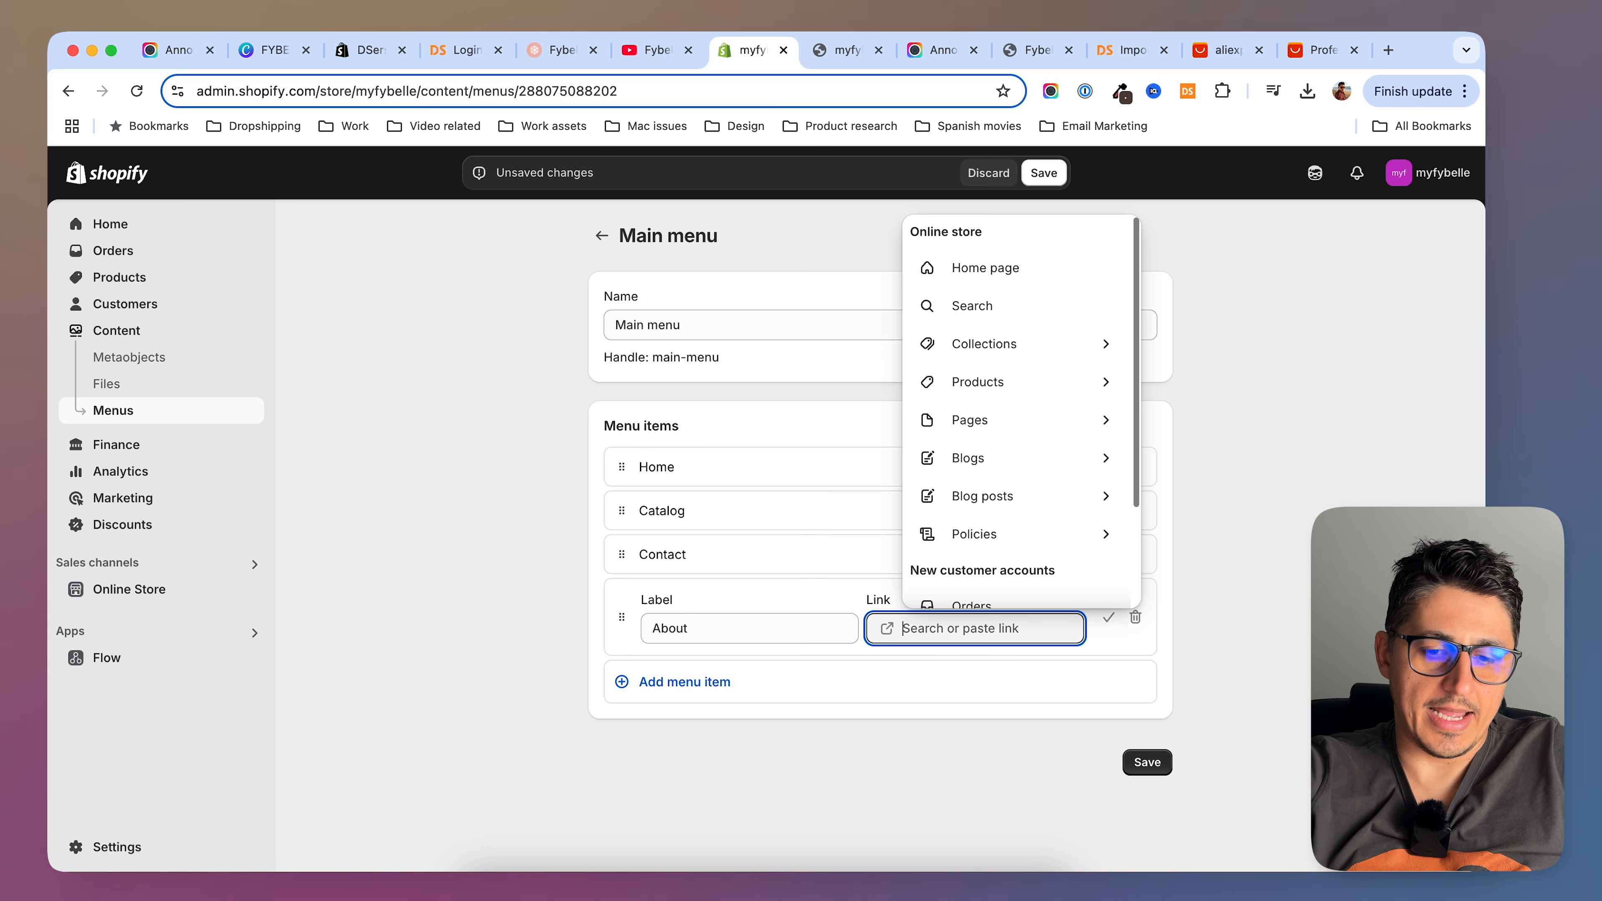
type("#")
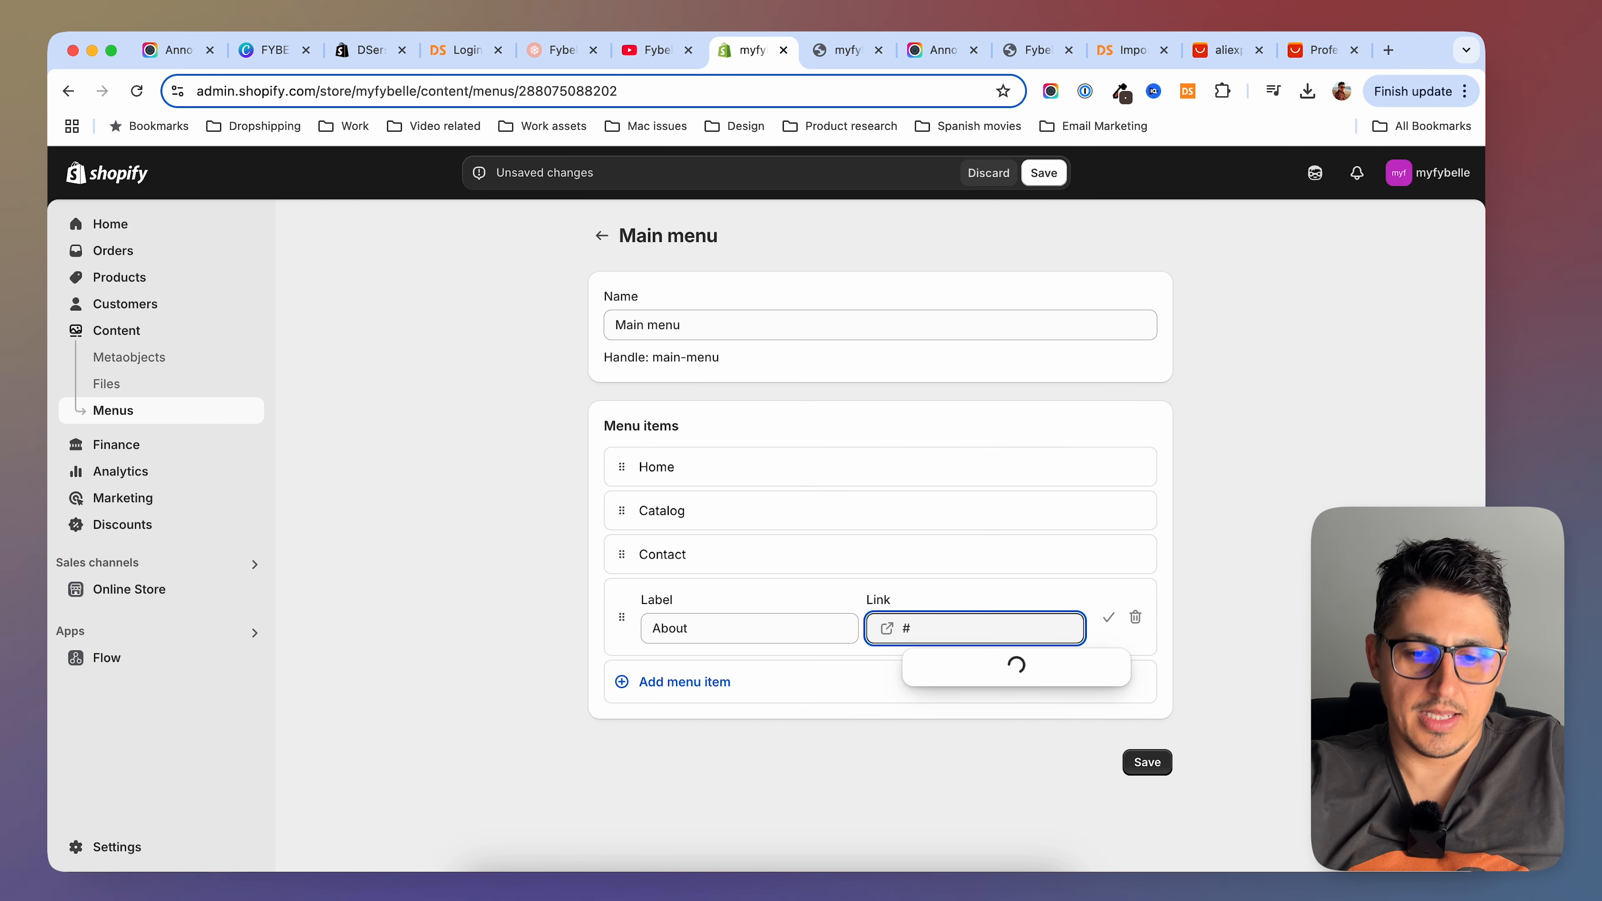
left_click(947, 660)
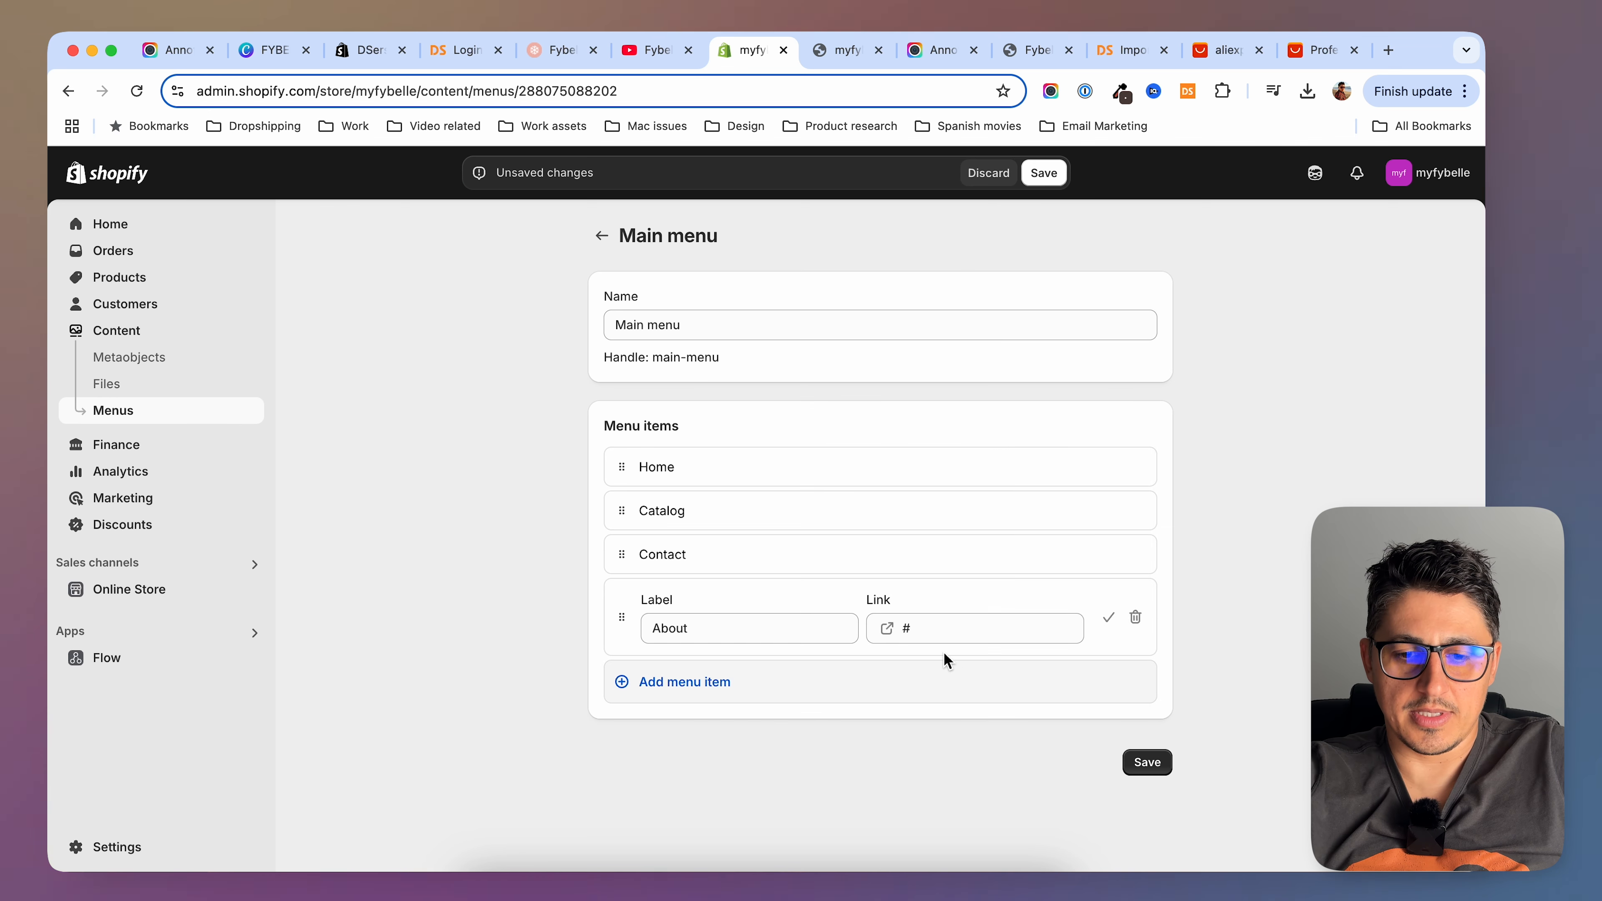
left_click(1147, 762)
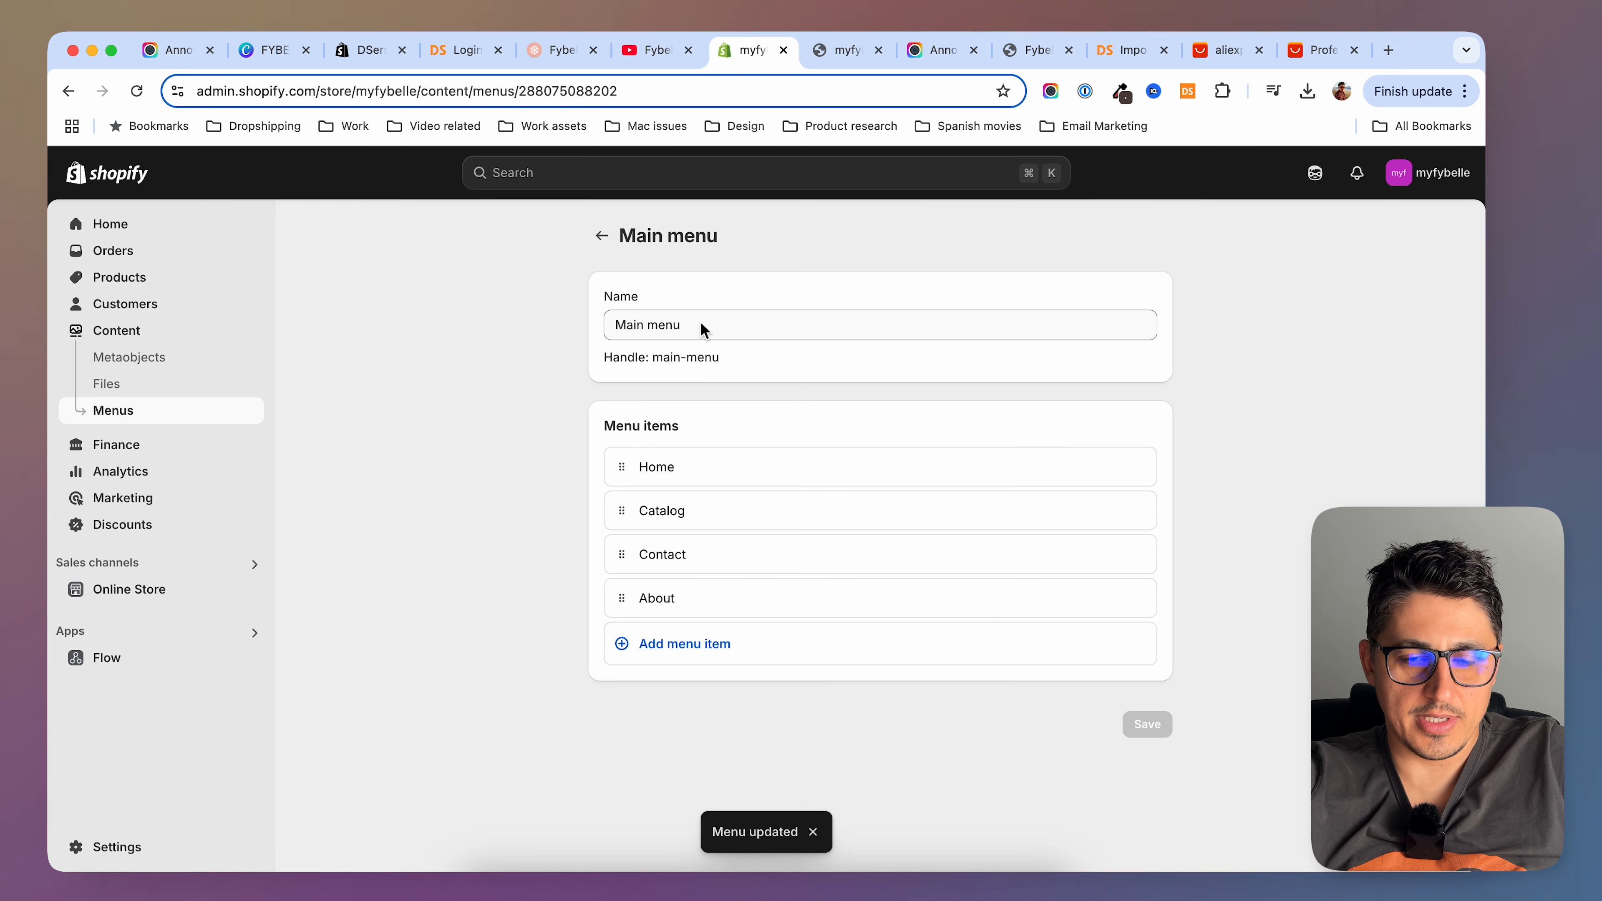
left_click(835, 52)
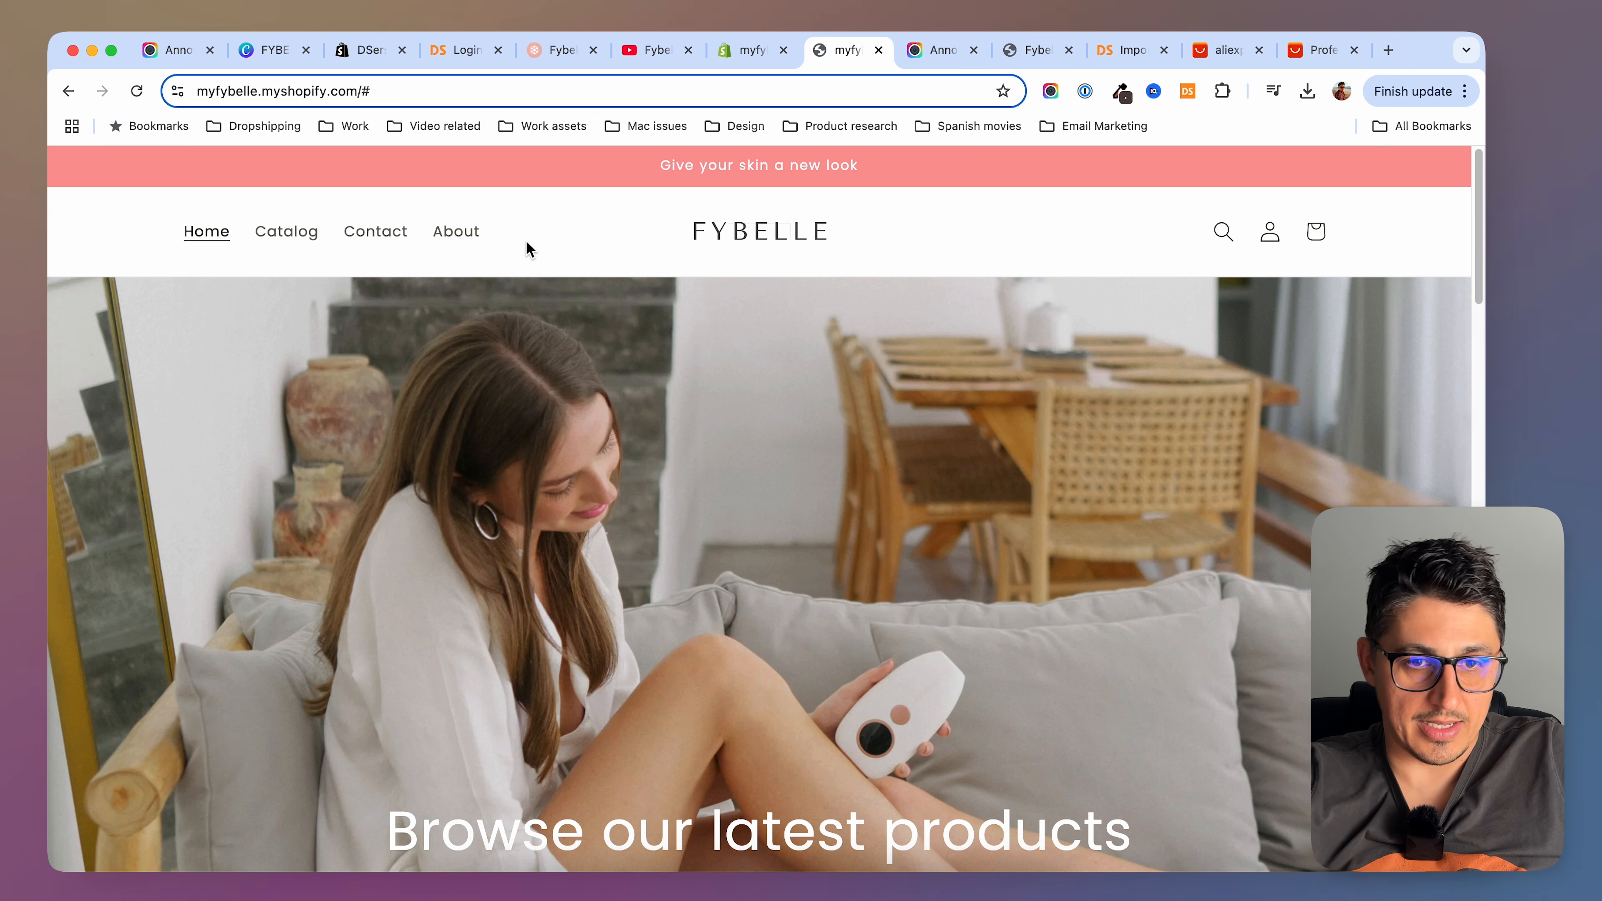
Check the fybelle.com footer links and start a new store page titled Terms & Conditions
left_click(751, 52)
left_click(568, 52)
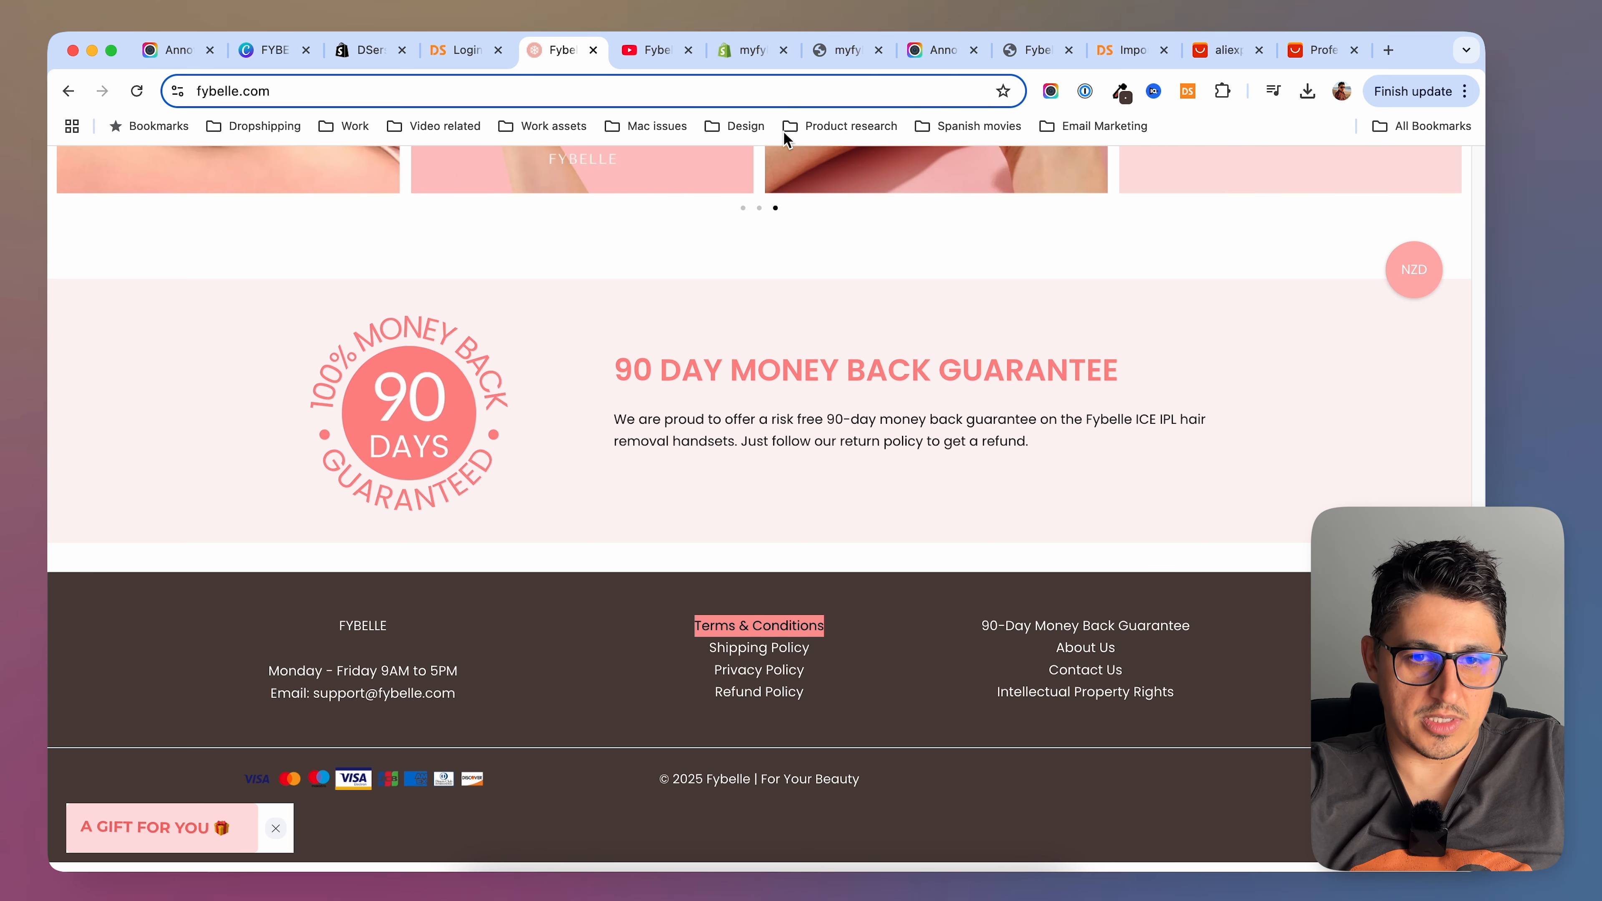
left_click(749, 52)
left_click(143, 593)
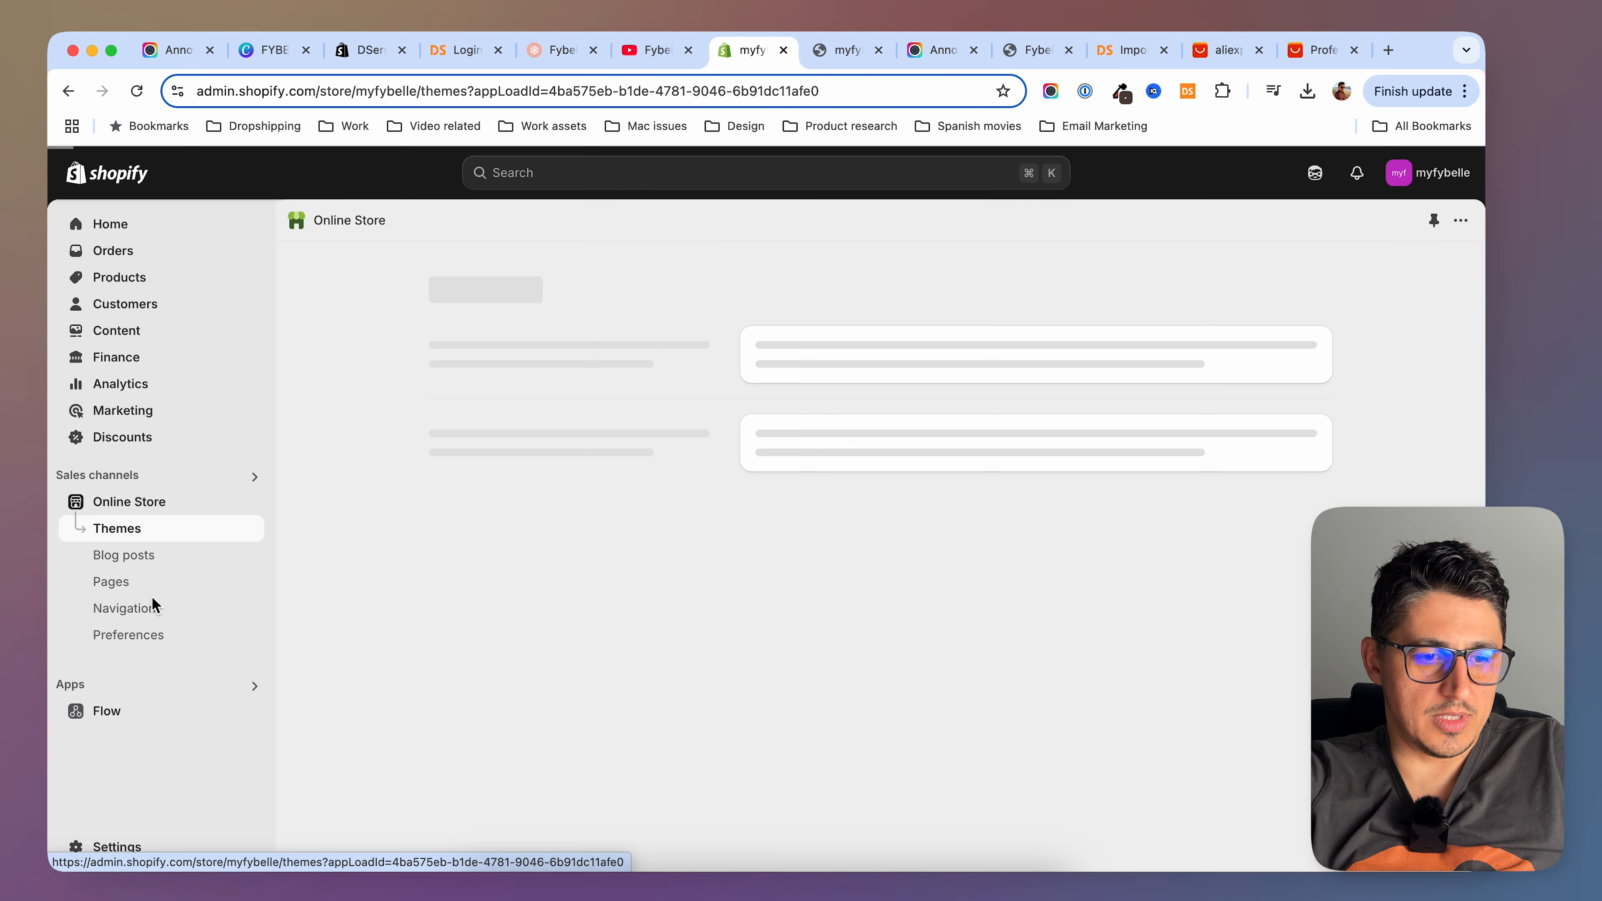
left_click(158, 582)
left_click(1427, 277)
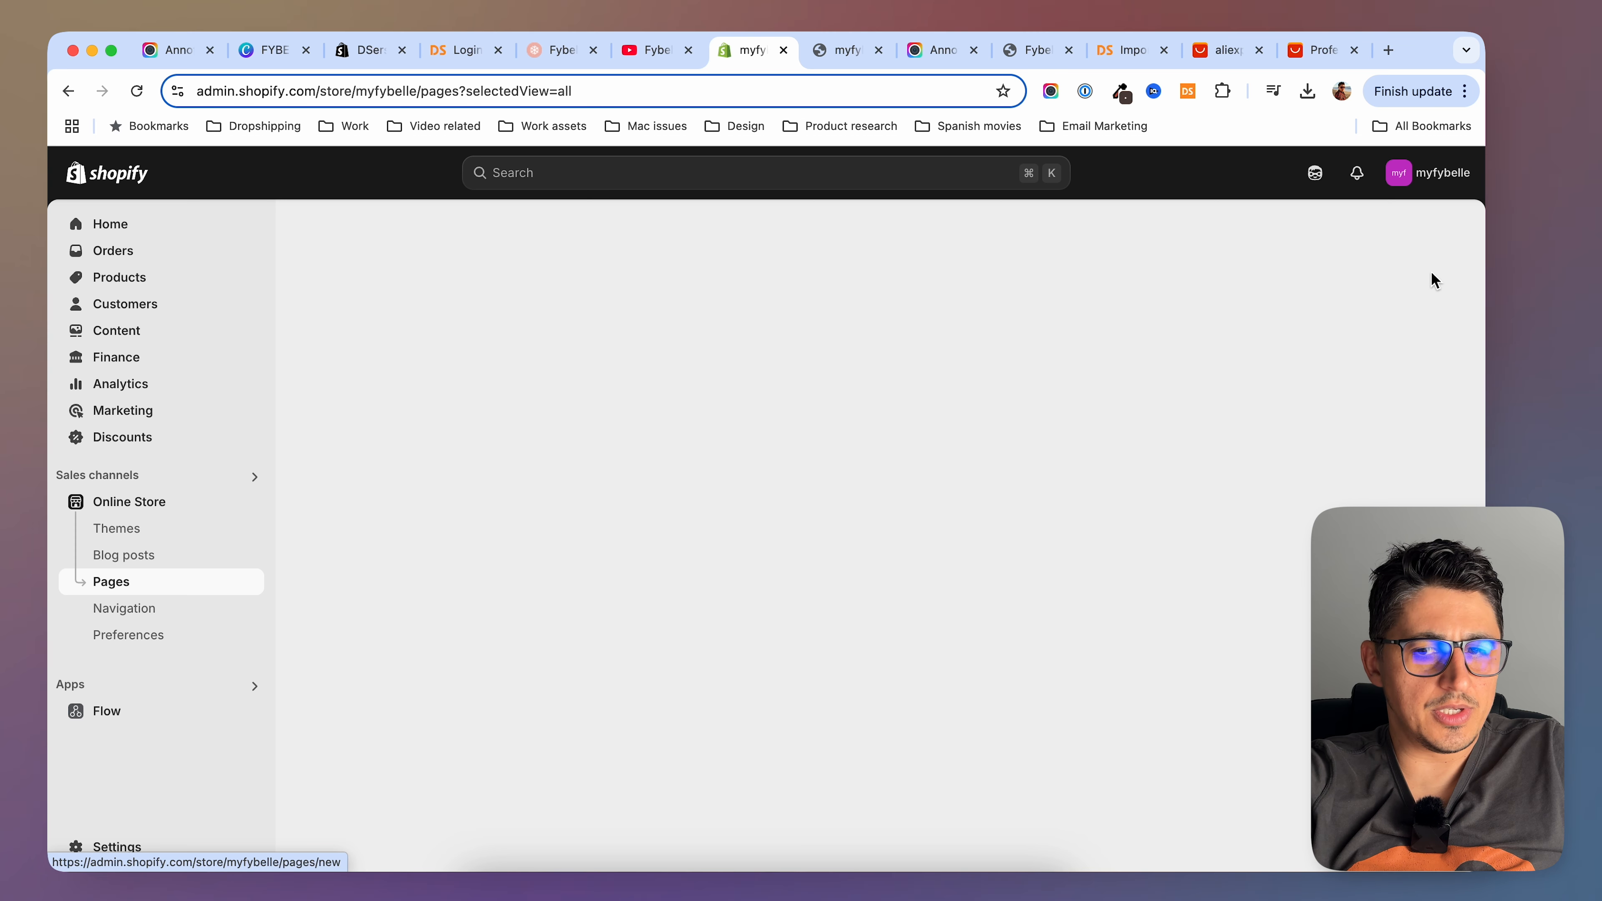
left_click(562, 366)
type("Terms & Conditions")
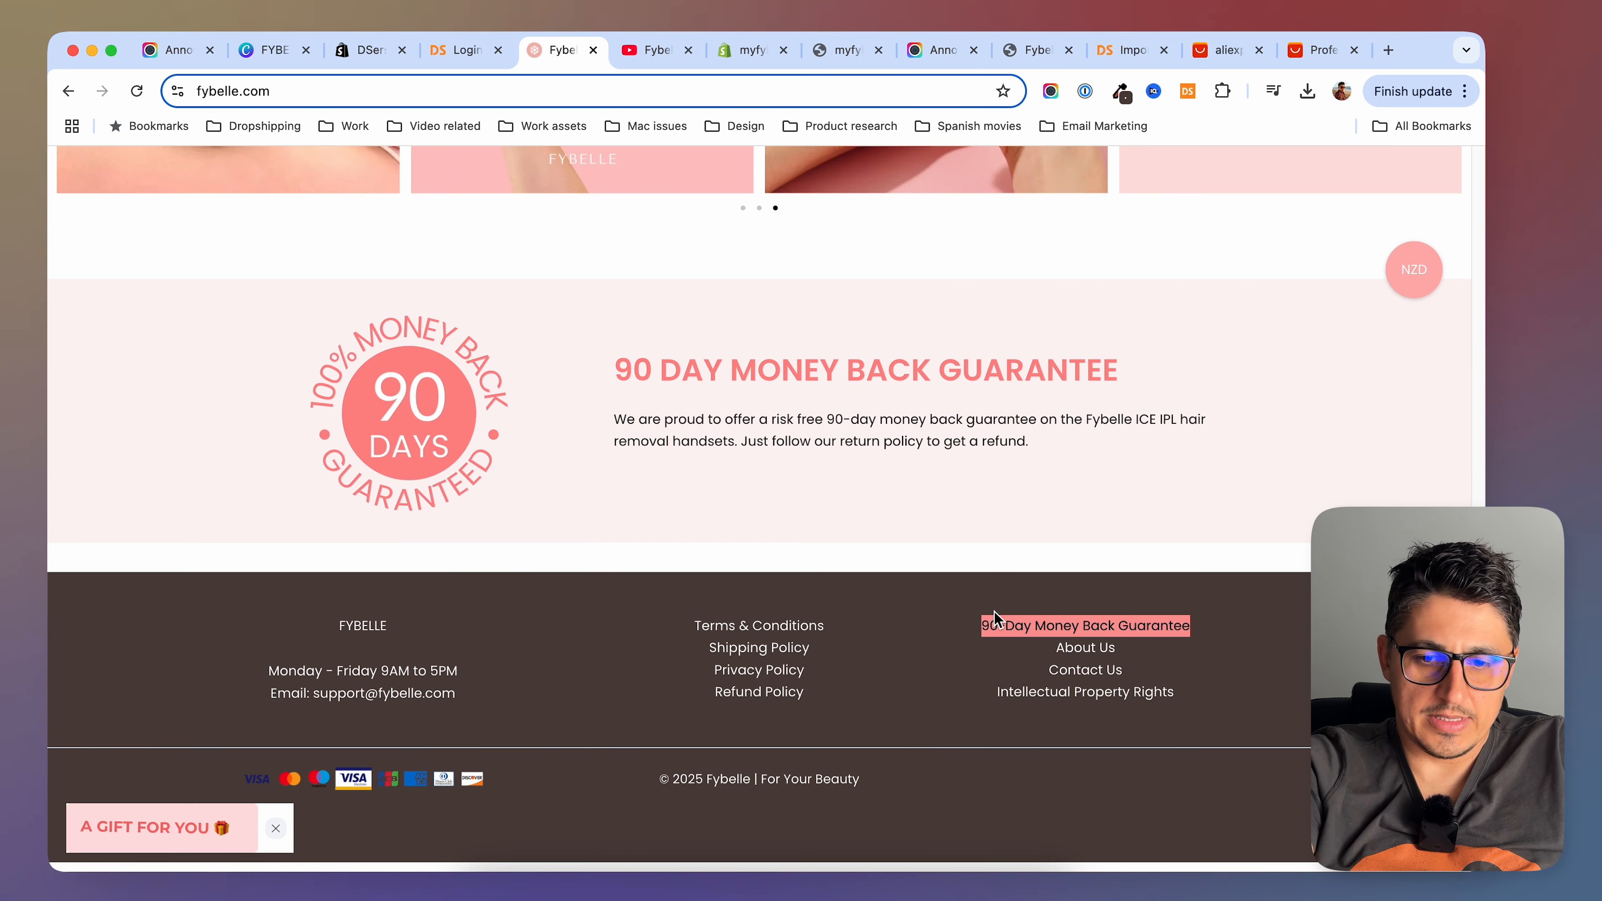
Create a visible store page titled 90-Day Money Back Guarantee, matching the fybelle.com footer link, and return to the pages list
left_click(1222, 627)
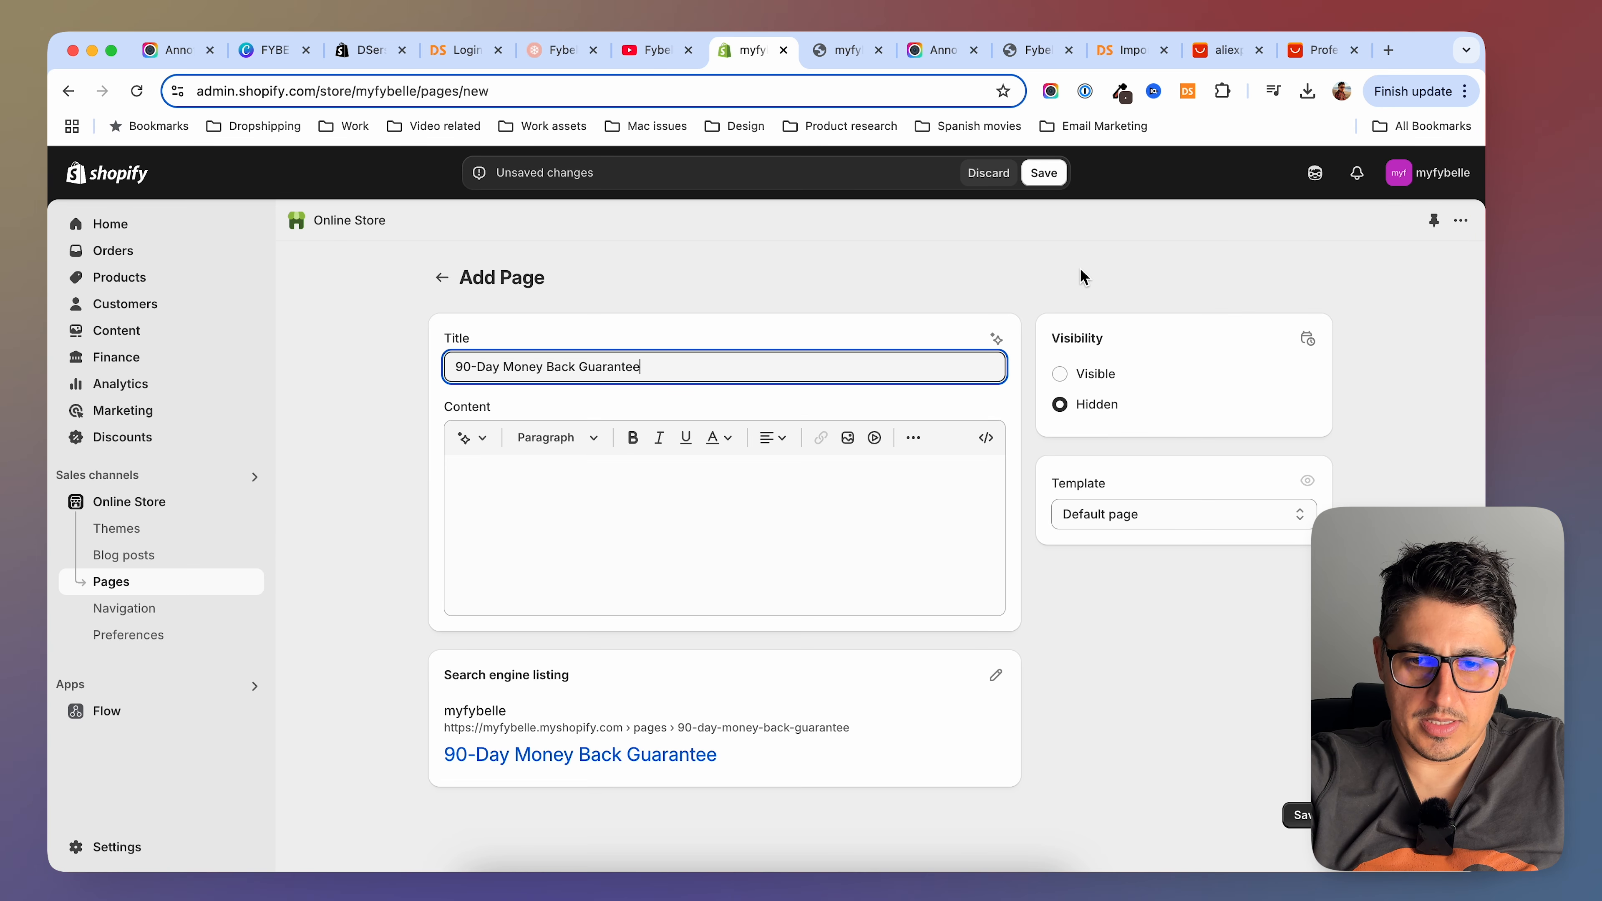
left_click(1092, 374)
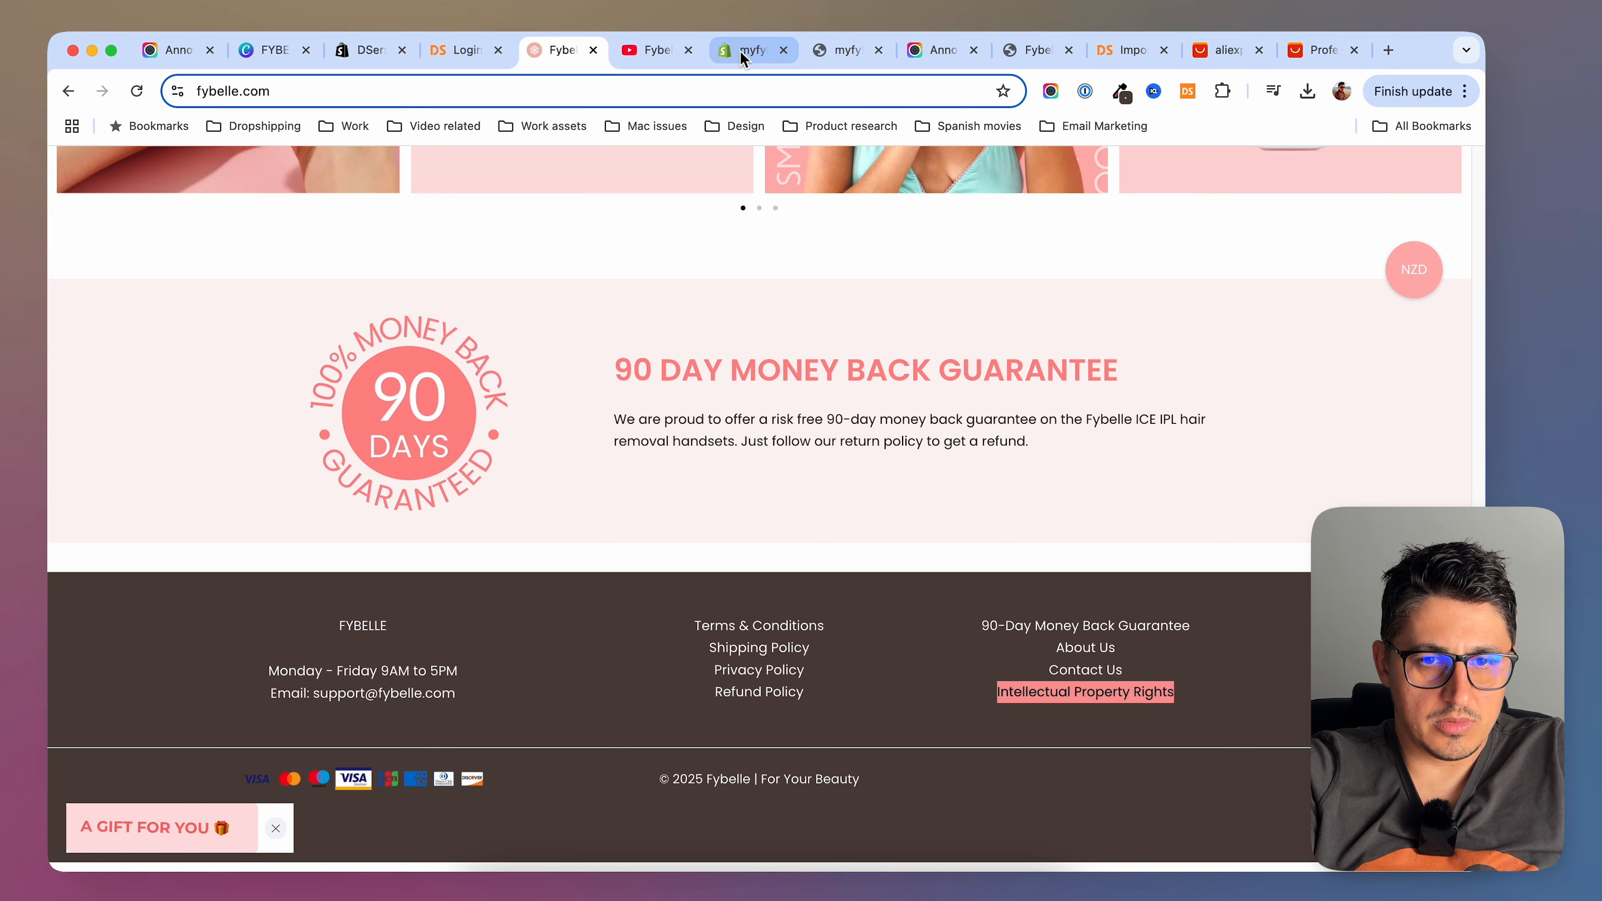
left_click(744, 53)
left_click(438, 277)
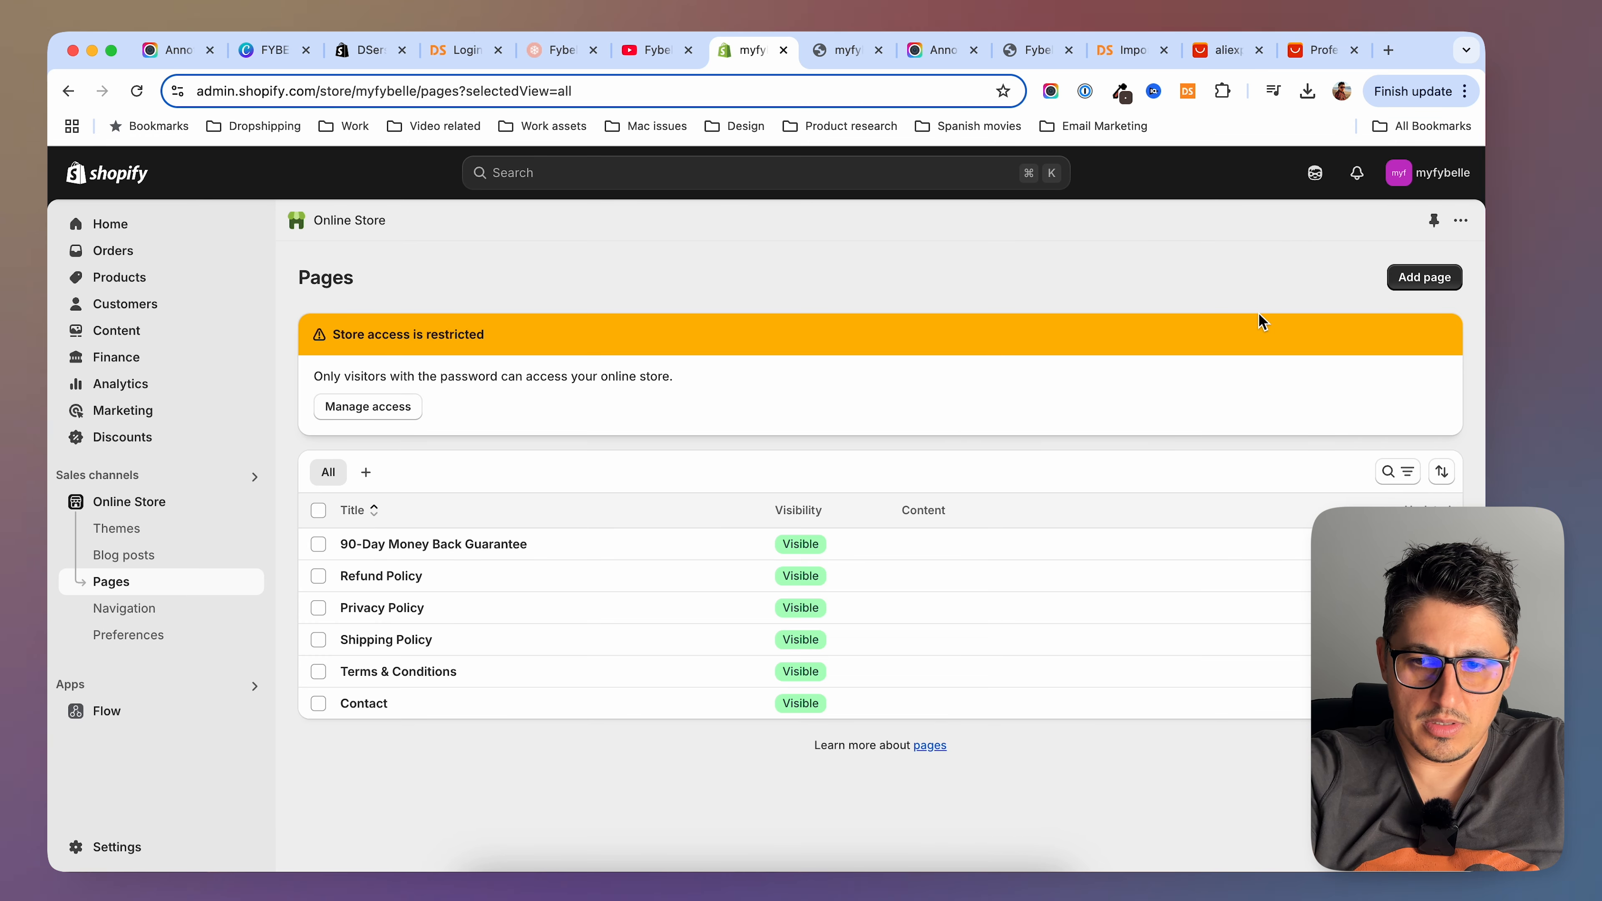
Create and save a visible store page titled Intellectual Property Rights, and return to the pages list
left_click(1421, 281)
left_click(653, 371)
type("Intellectual Property Rights")
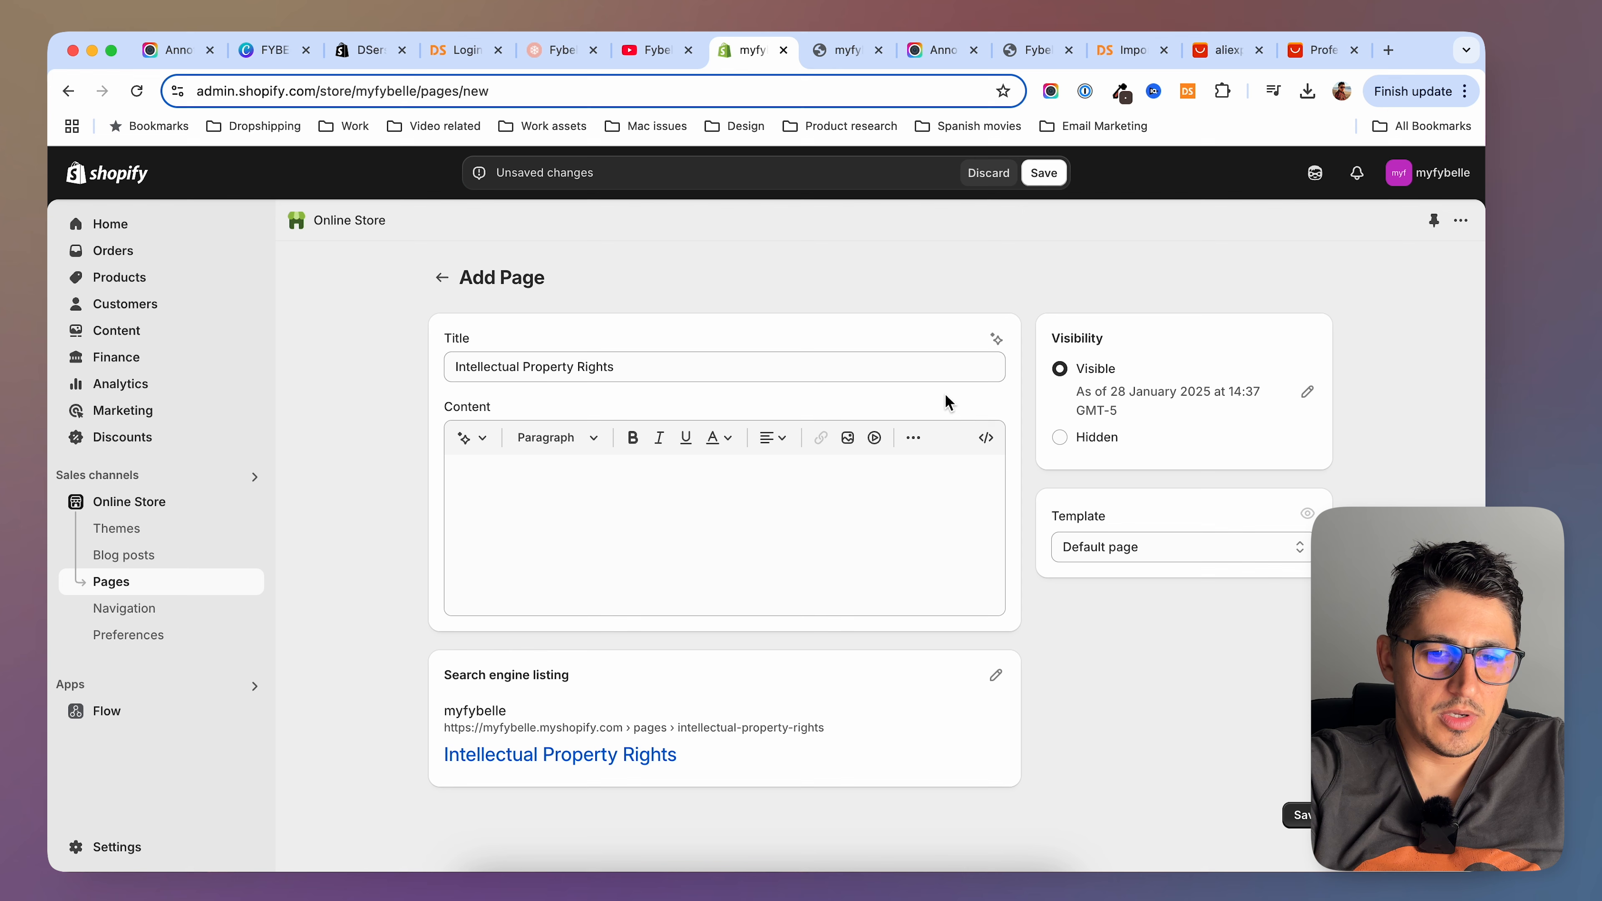
left_click(1043, 172)
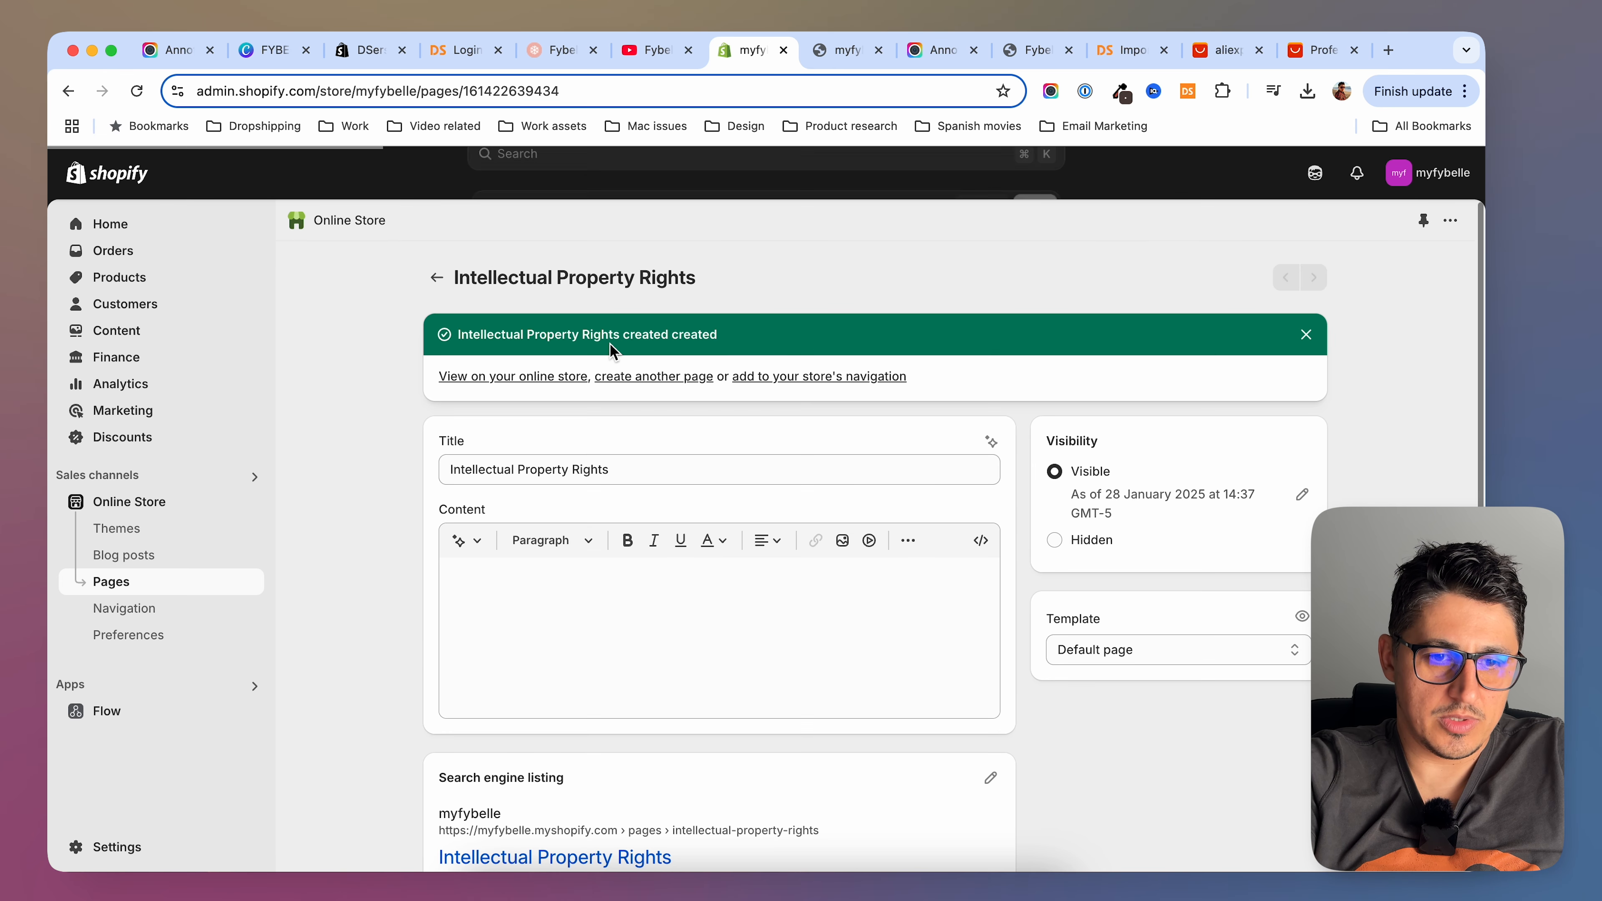
left_click(437, 277)
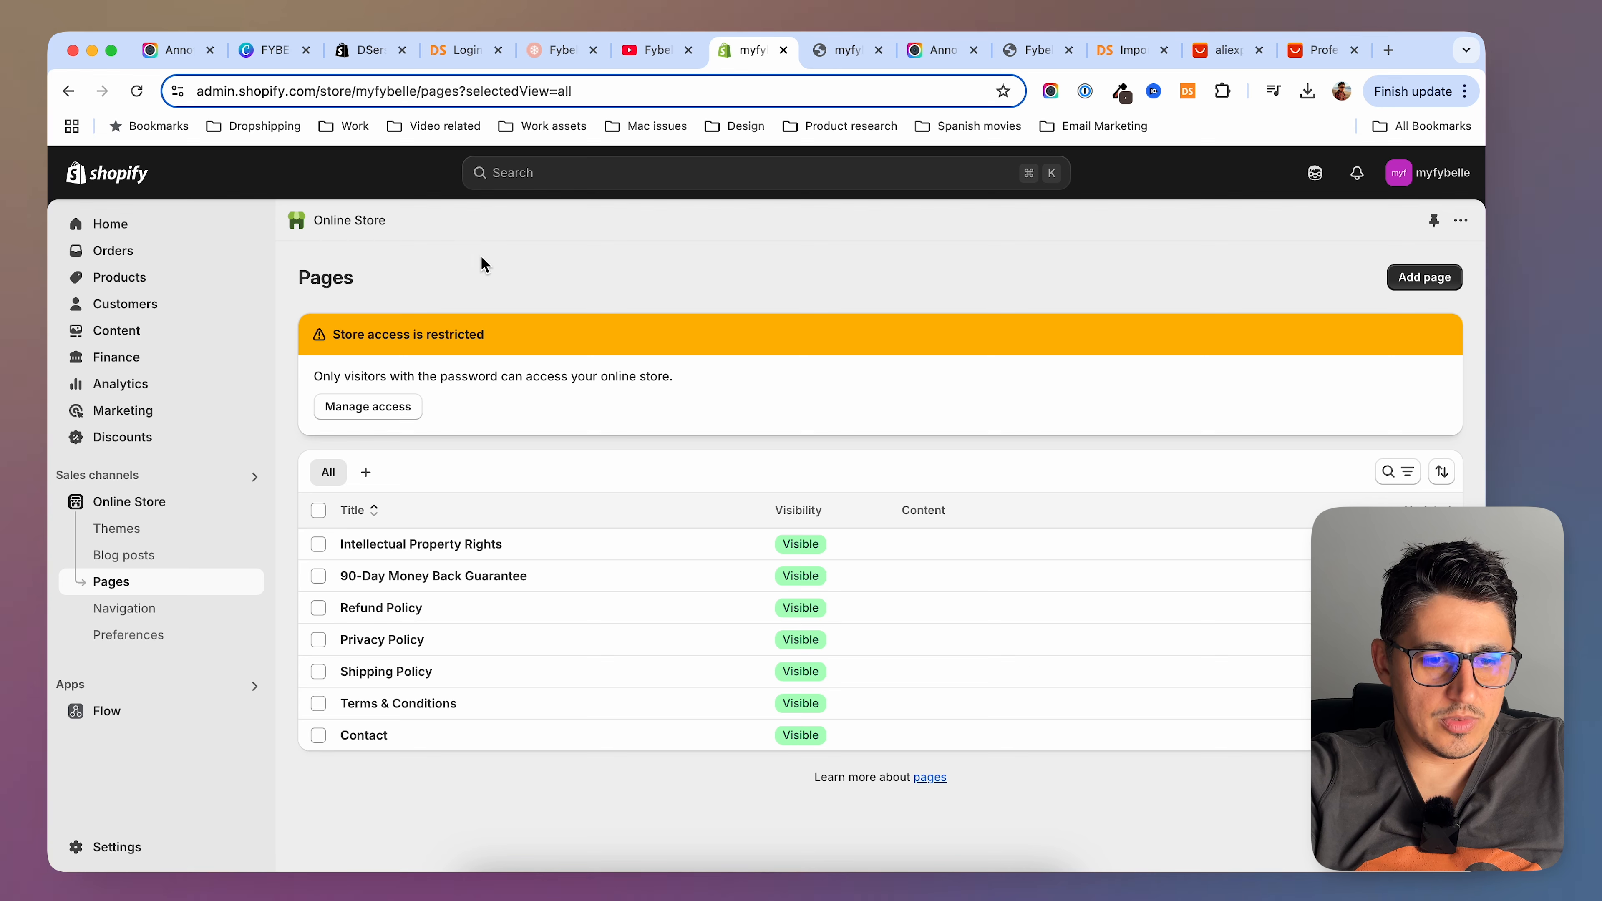
Check the fybelle.com header links and create a visible store page titled faq
left_click(555, 50)
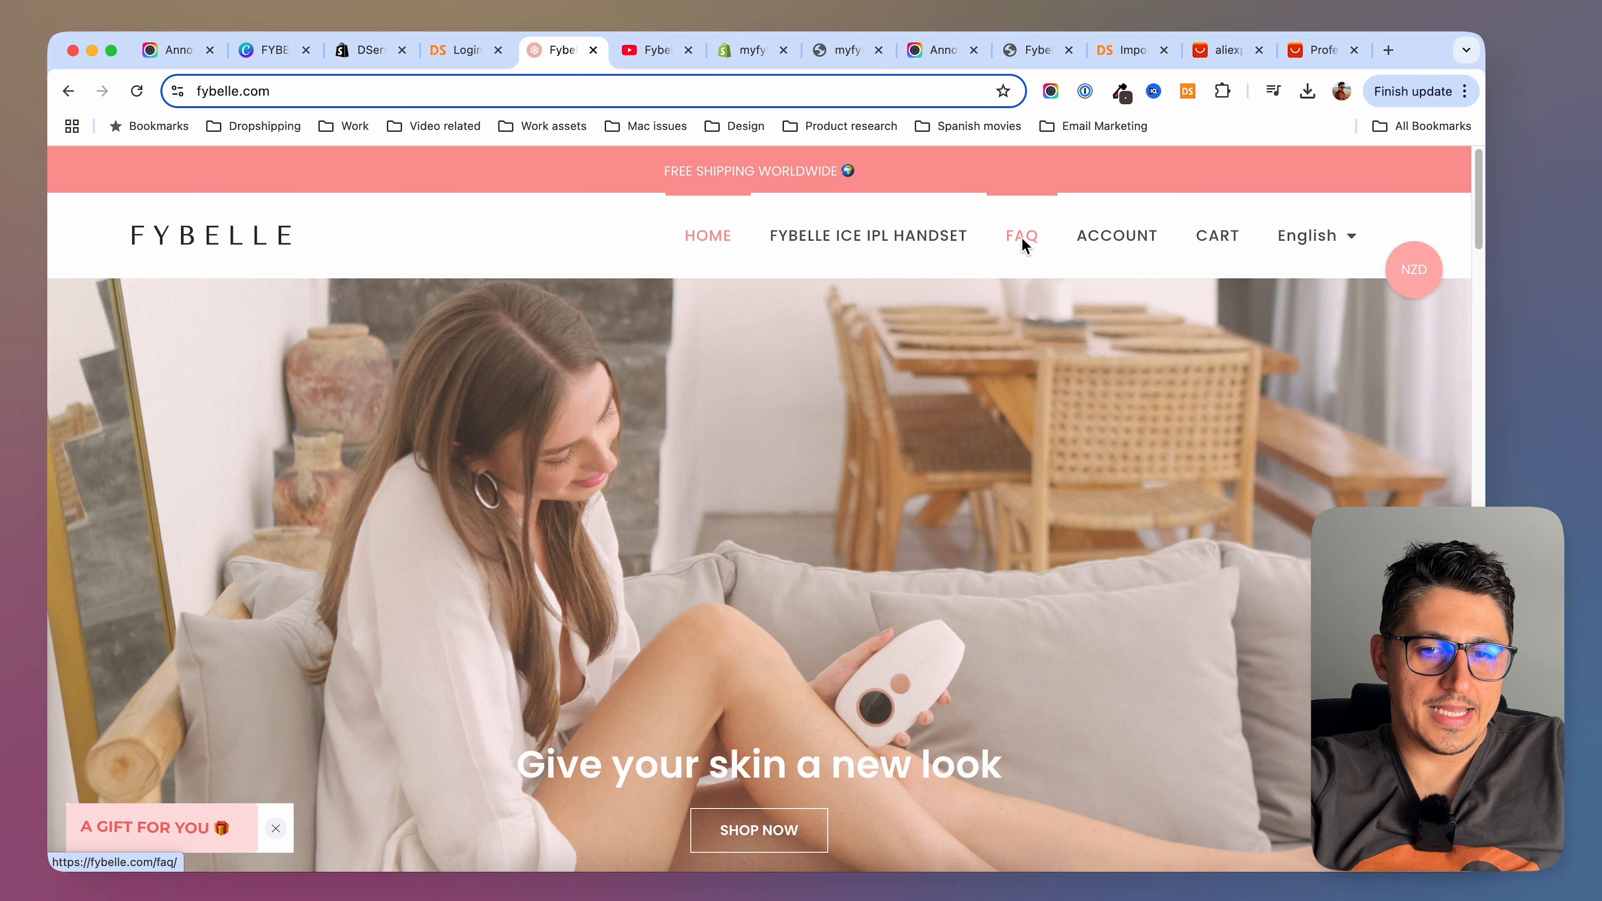
left_click(751, 50)
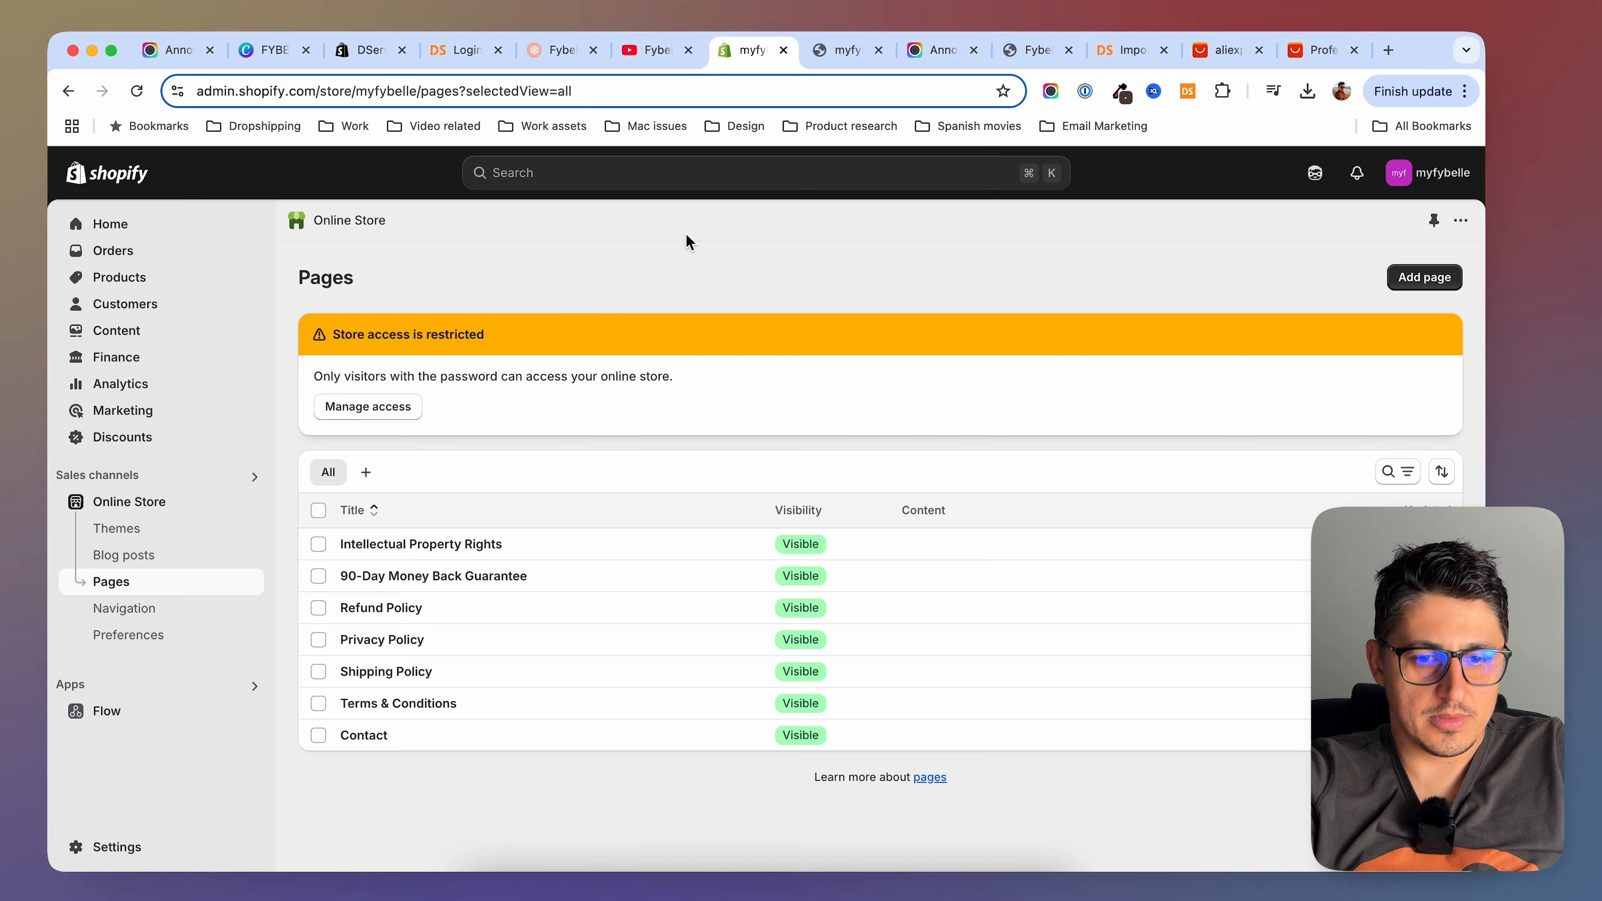
left_click(1424, 278)
left_click(579, 367)
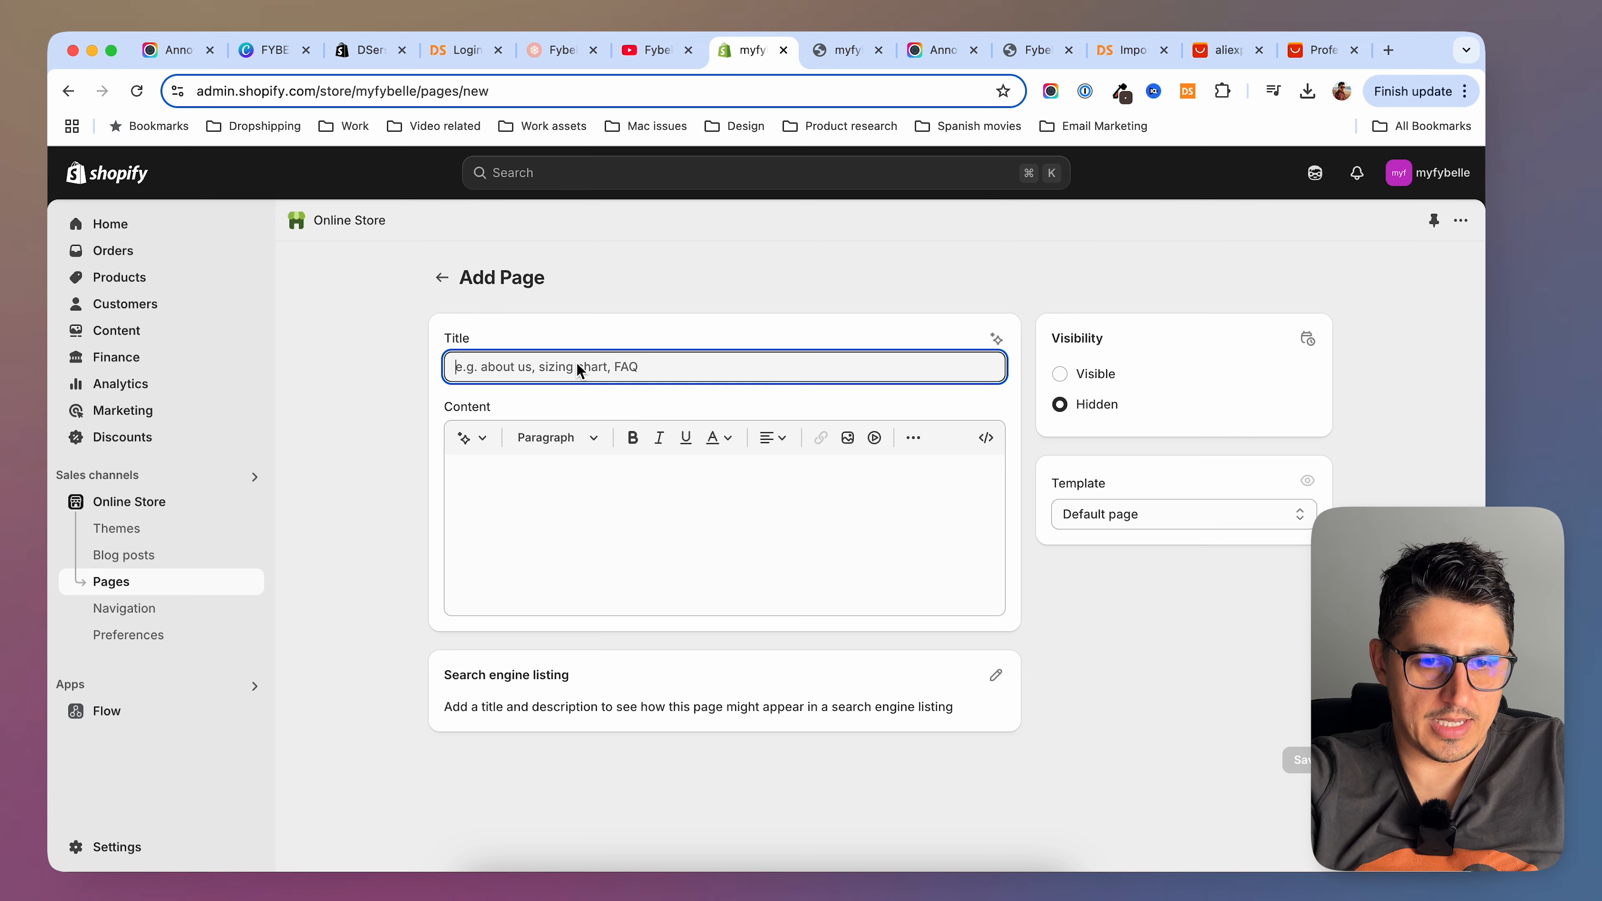
type("faq")
left_click(1298, 815)
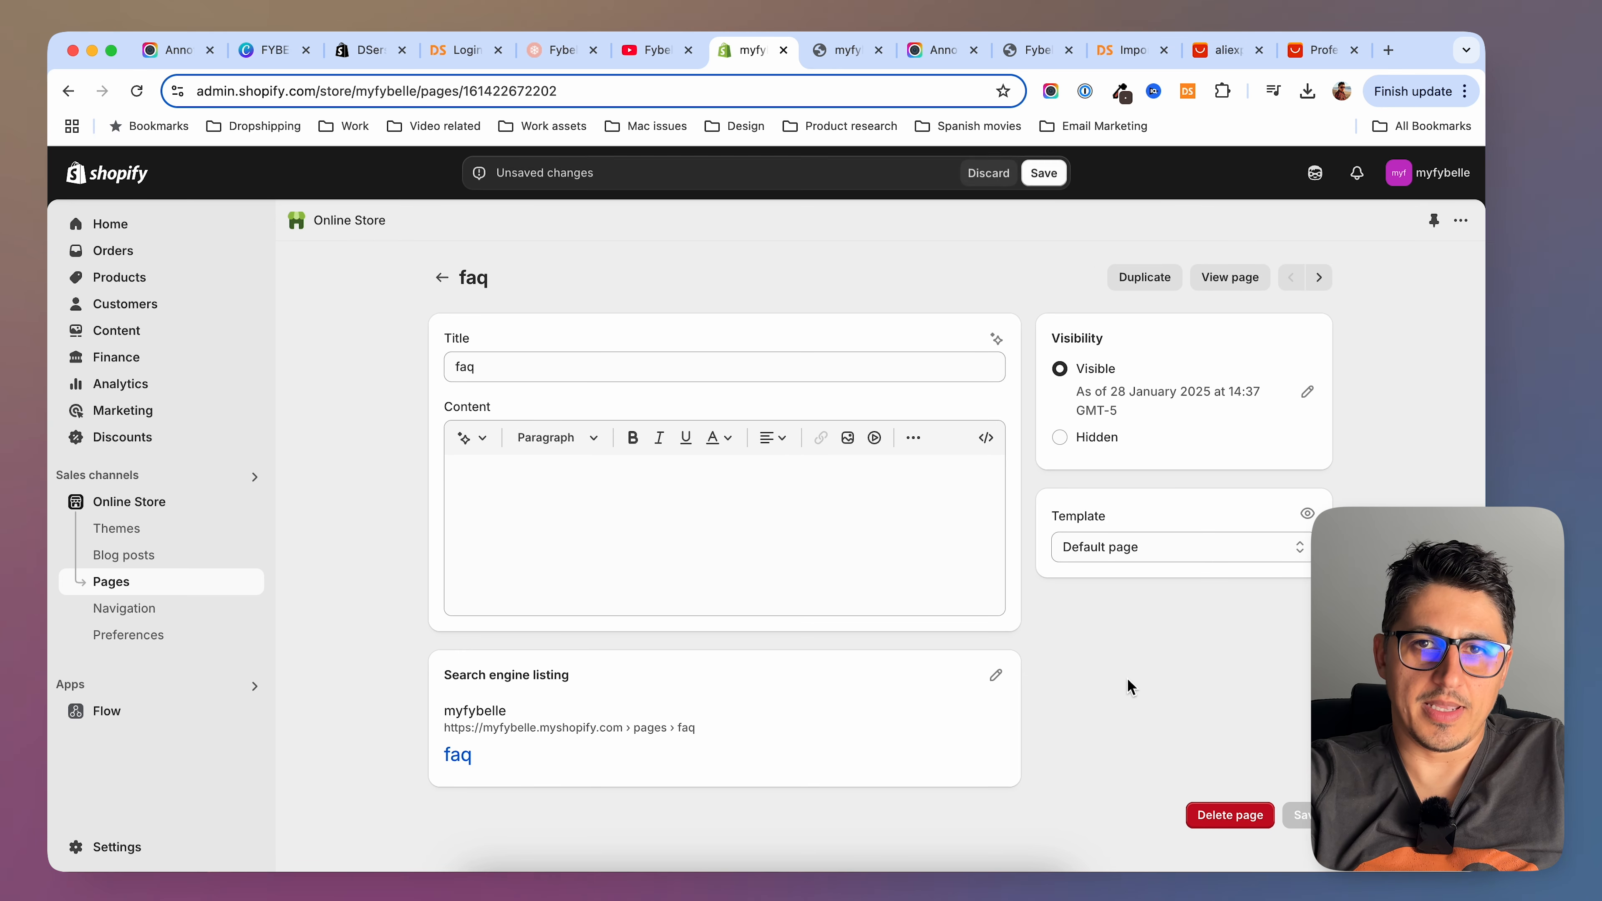
left_click(442, 278)
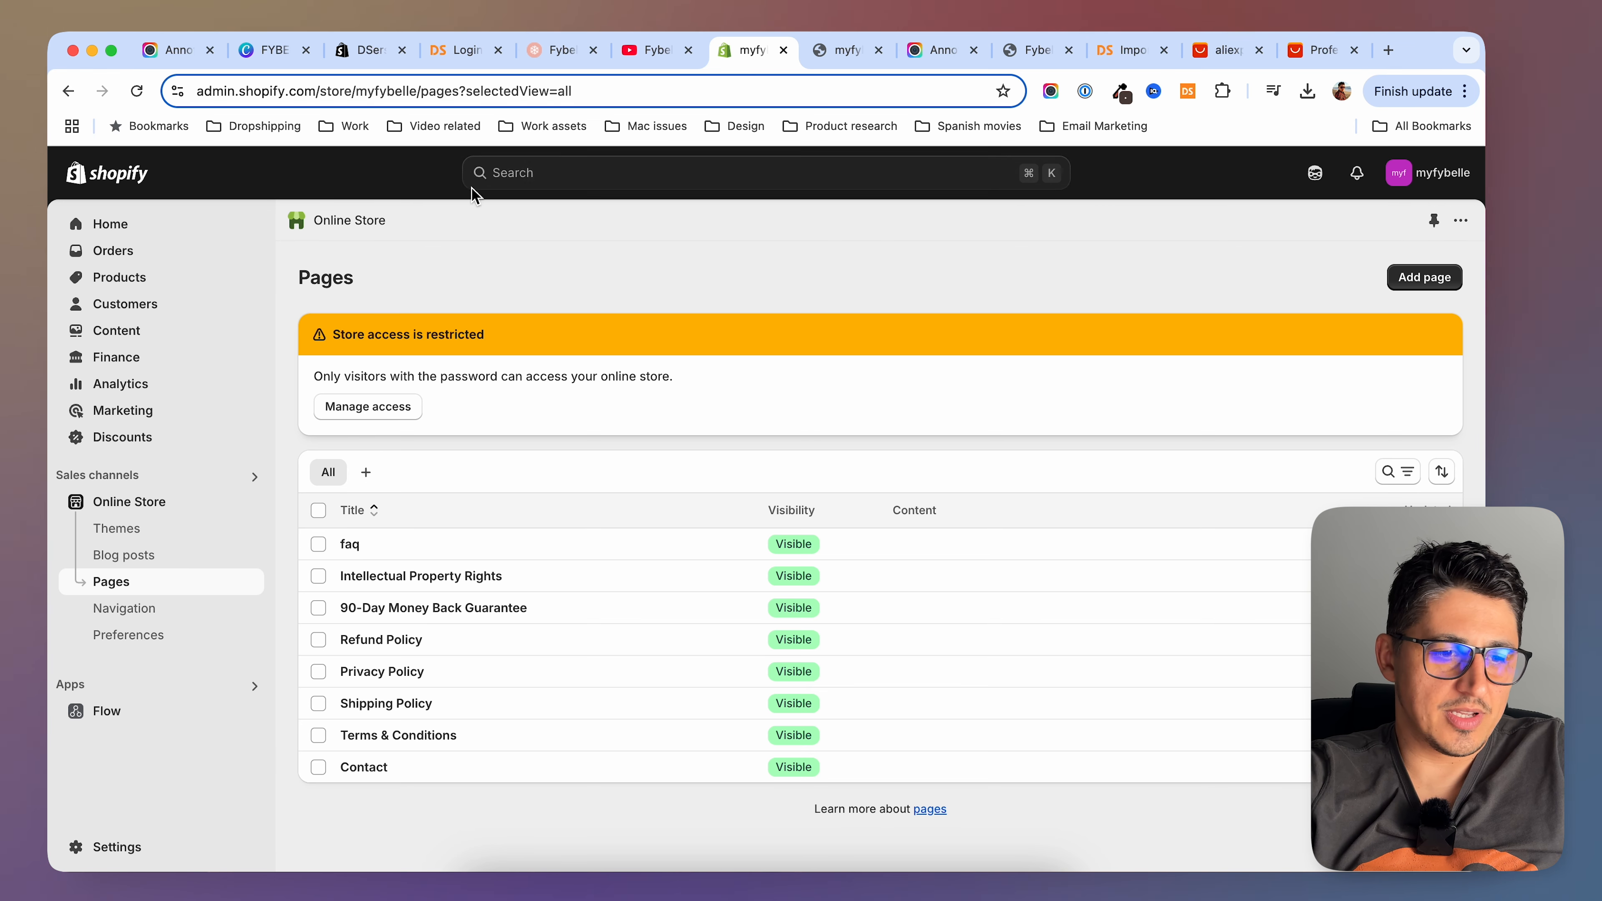
Open the store's Main menu and add a menu item labelled Faq after FYBELLE ICE IPL HANDSET
left_click(137, 609)
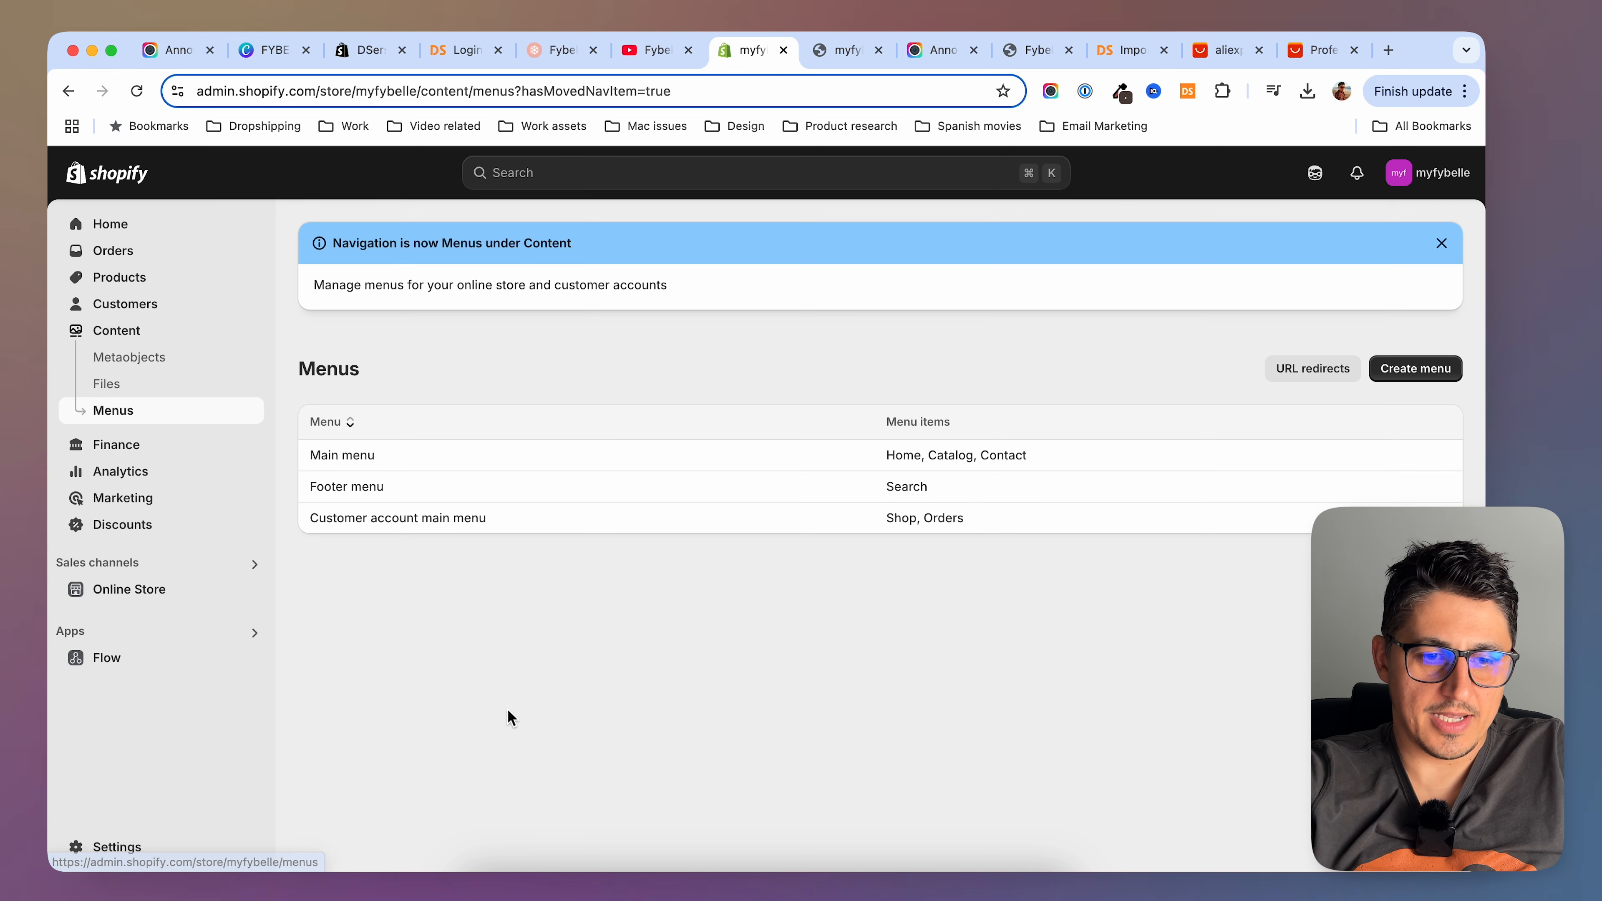
left_click(350, 456)
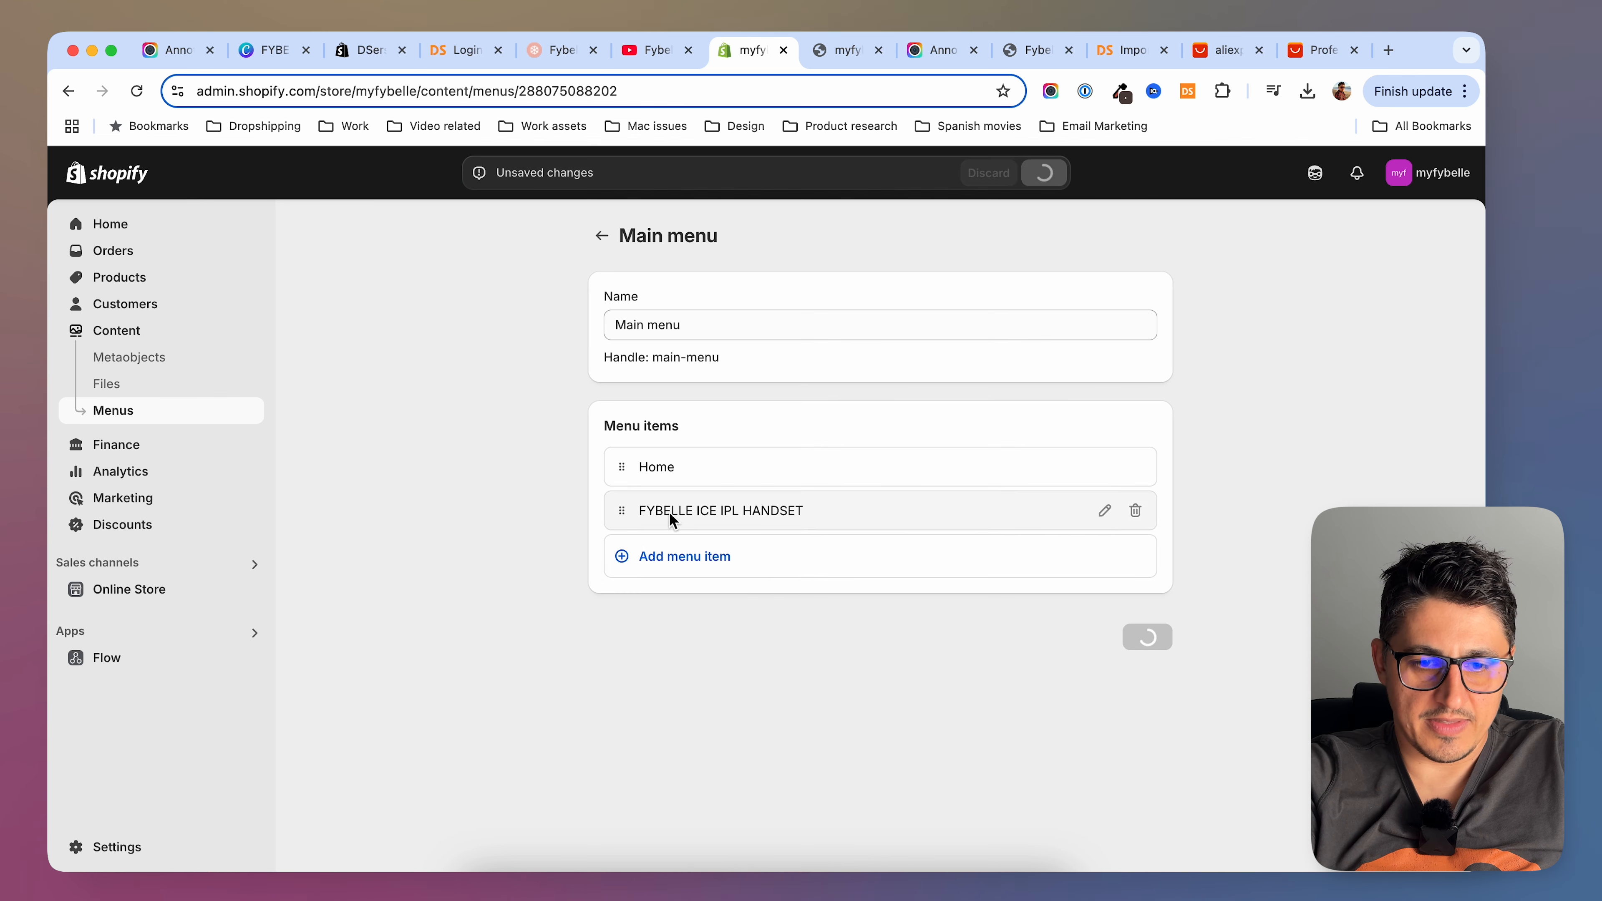
left_click(686, 554)
left_click(556, 52)
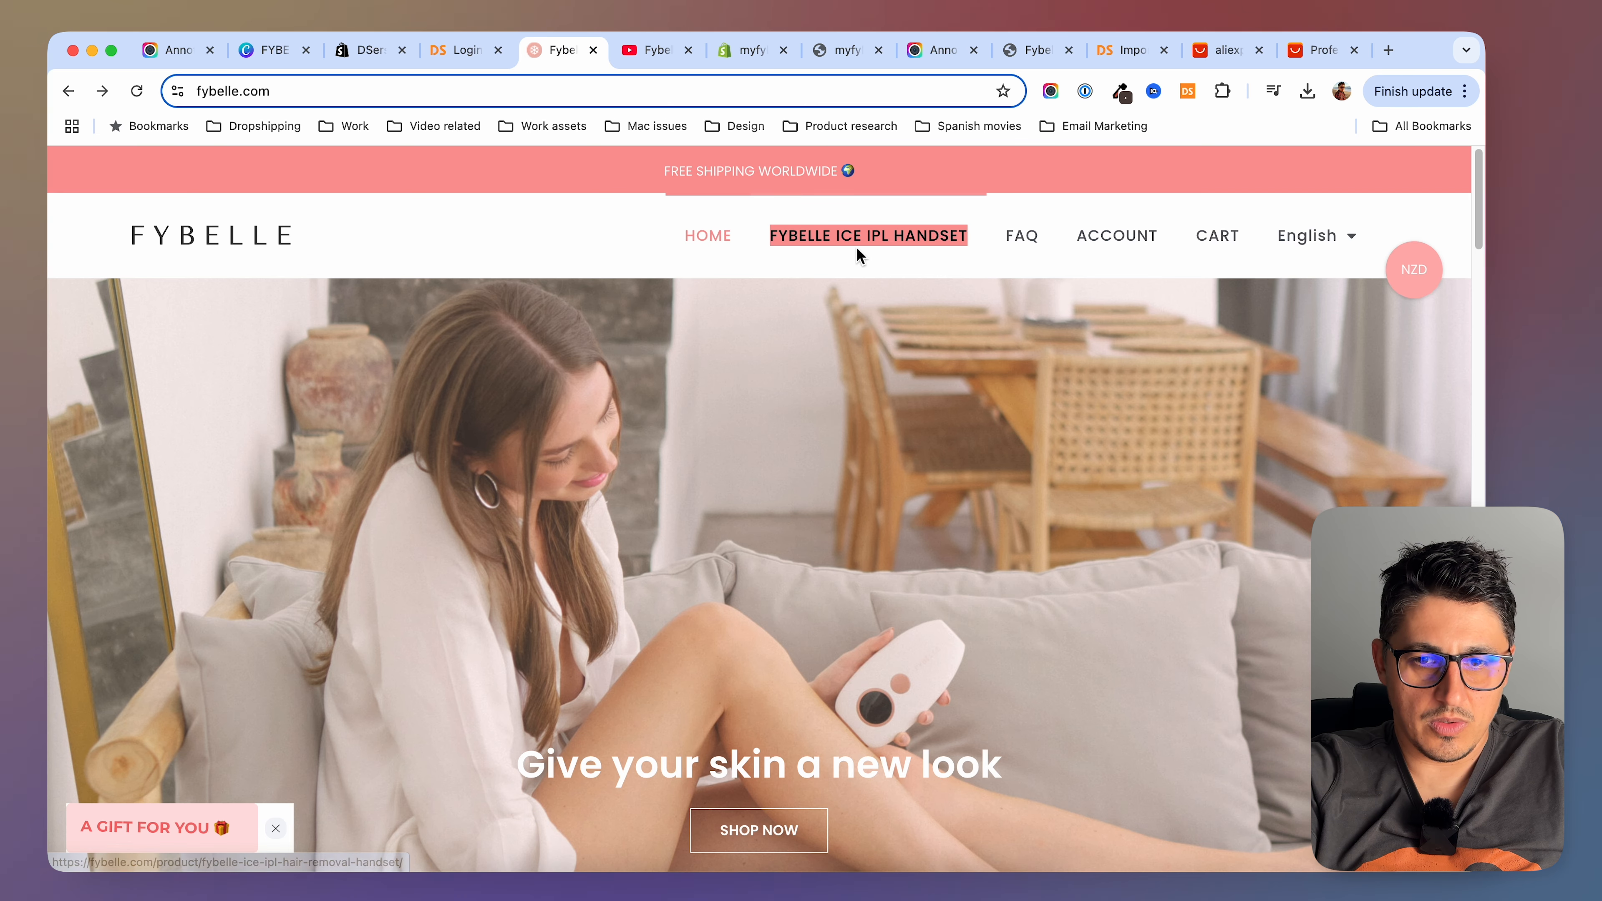
left_click(751, 50)
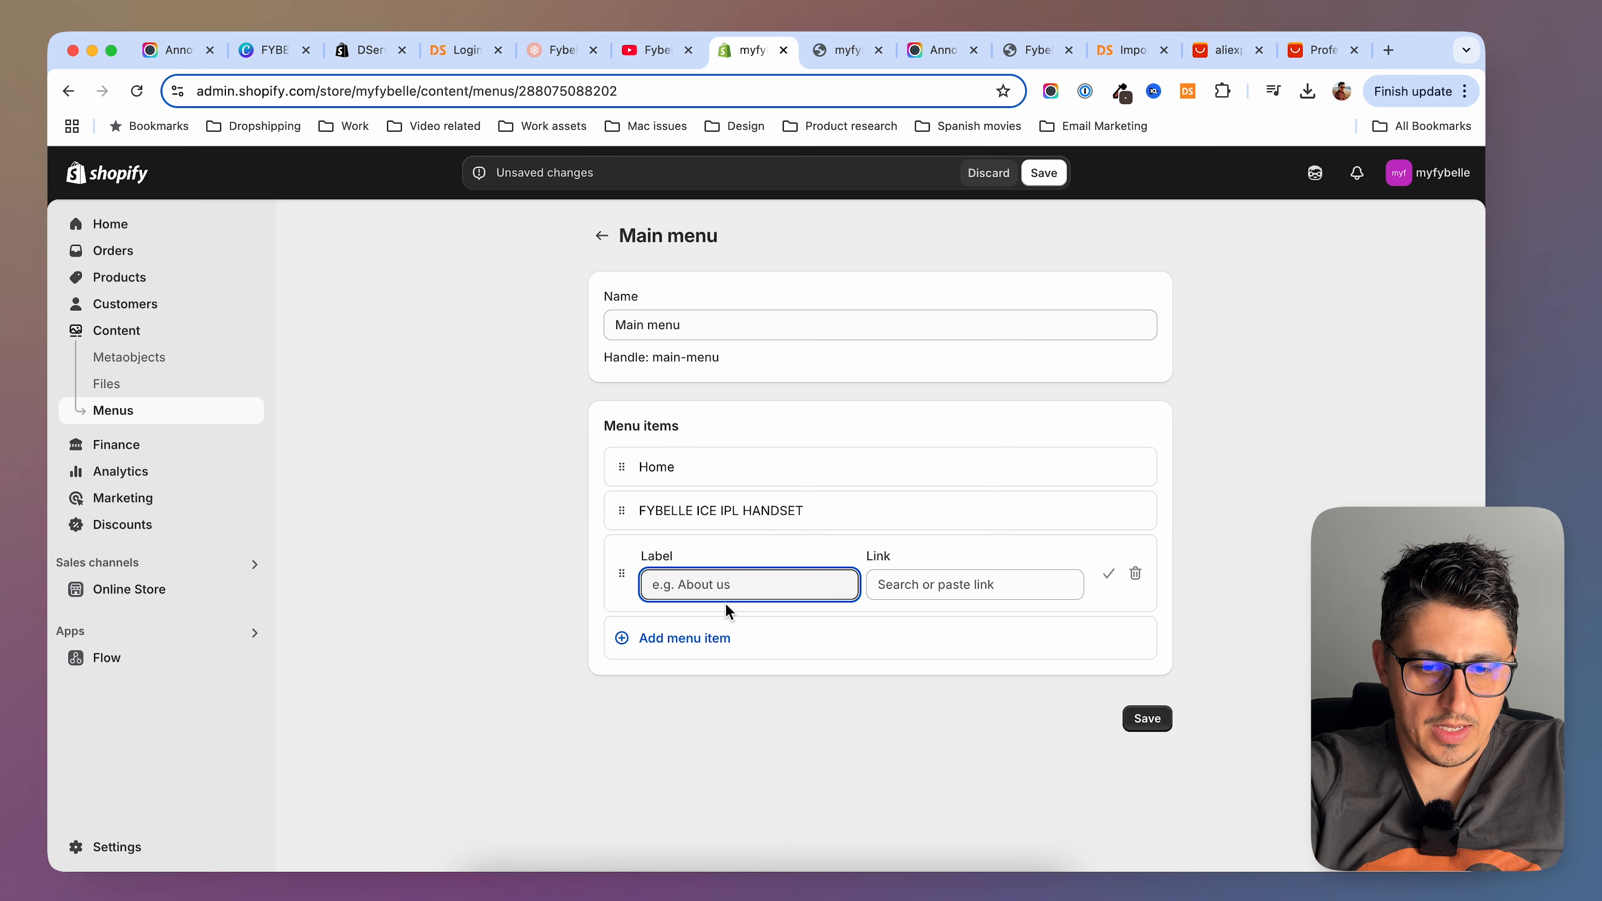
type("Faq")
Compare the Main menu with the fybelle.com header, add and save an About item linking to #, and check the storefront
left_click(556, 49)
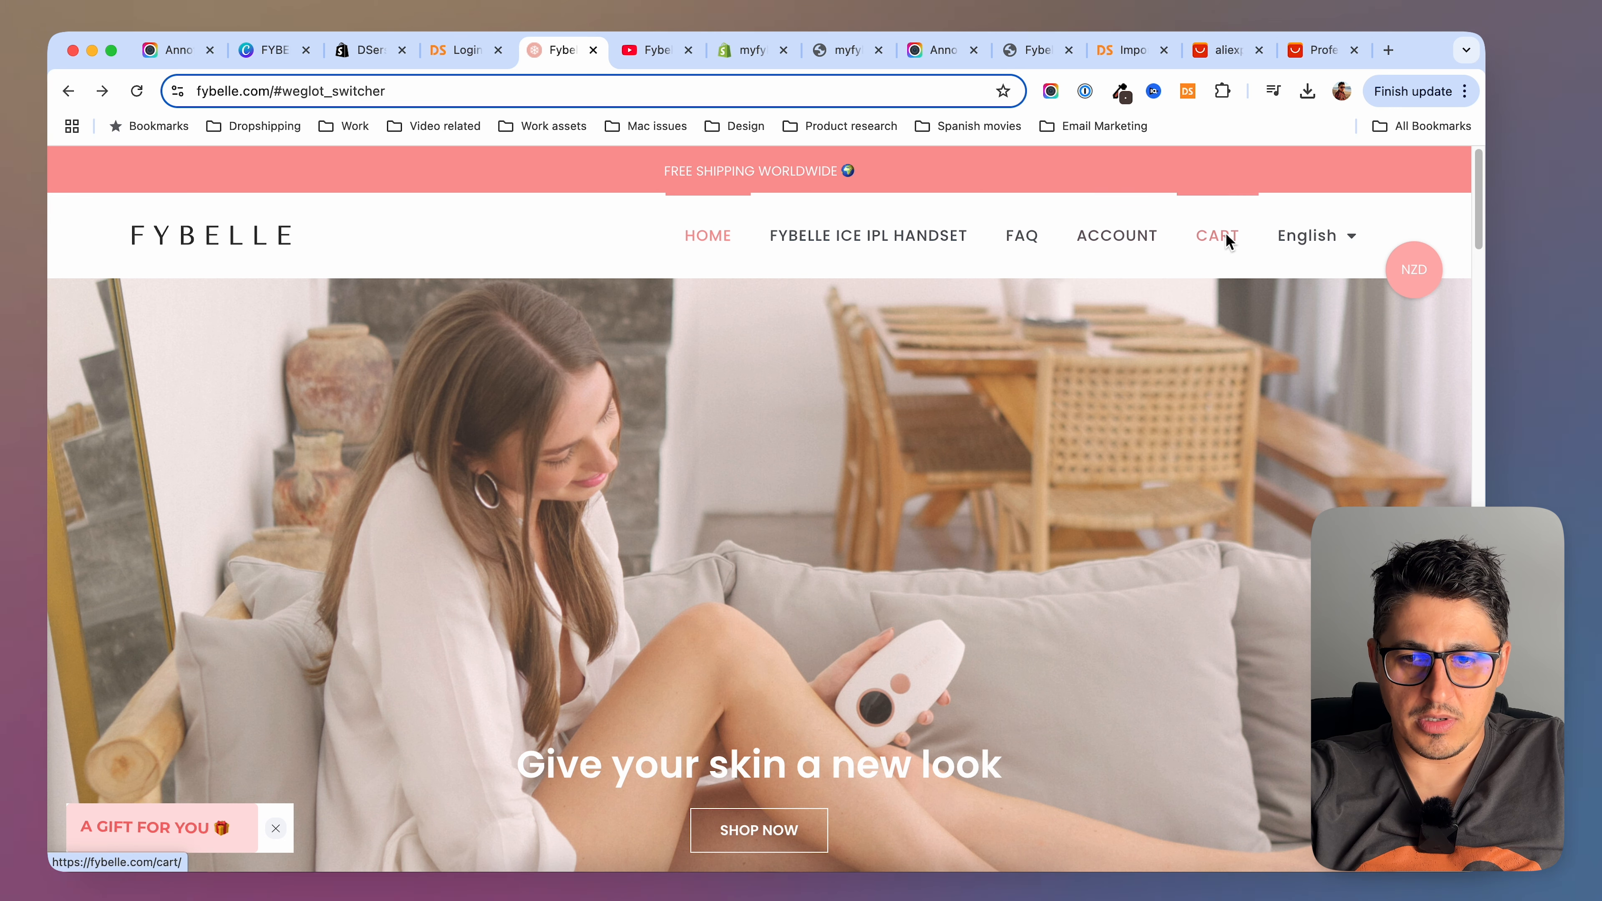
mouse_move(1310, 235)
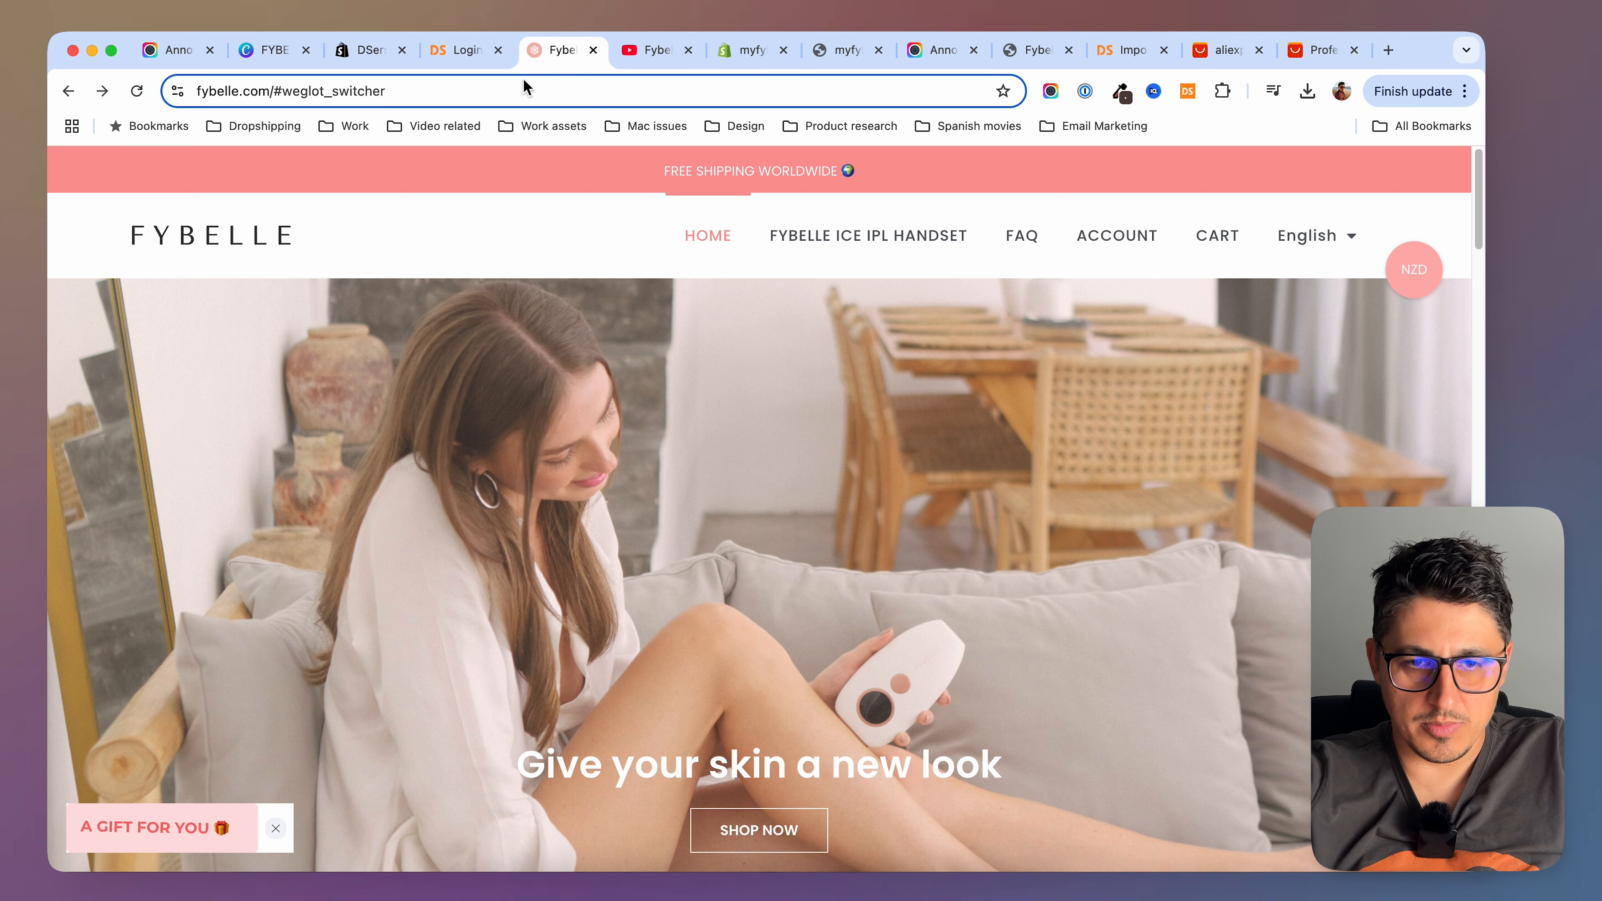
left_click(756, 48)
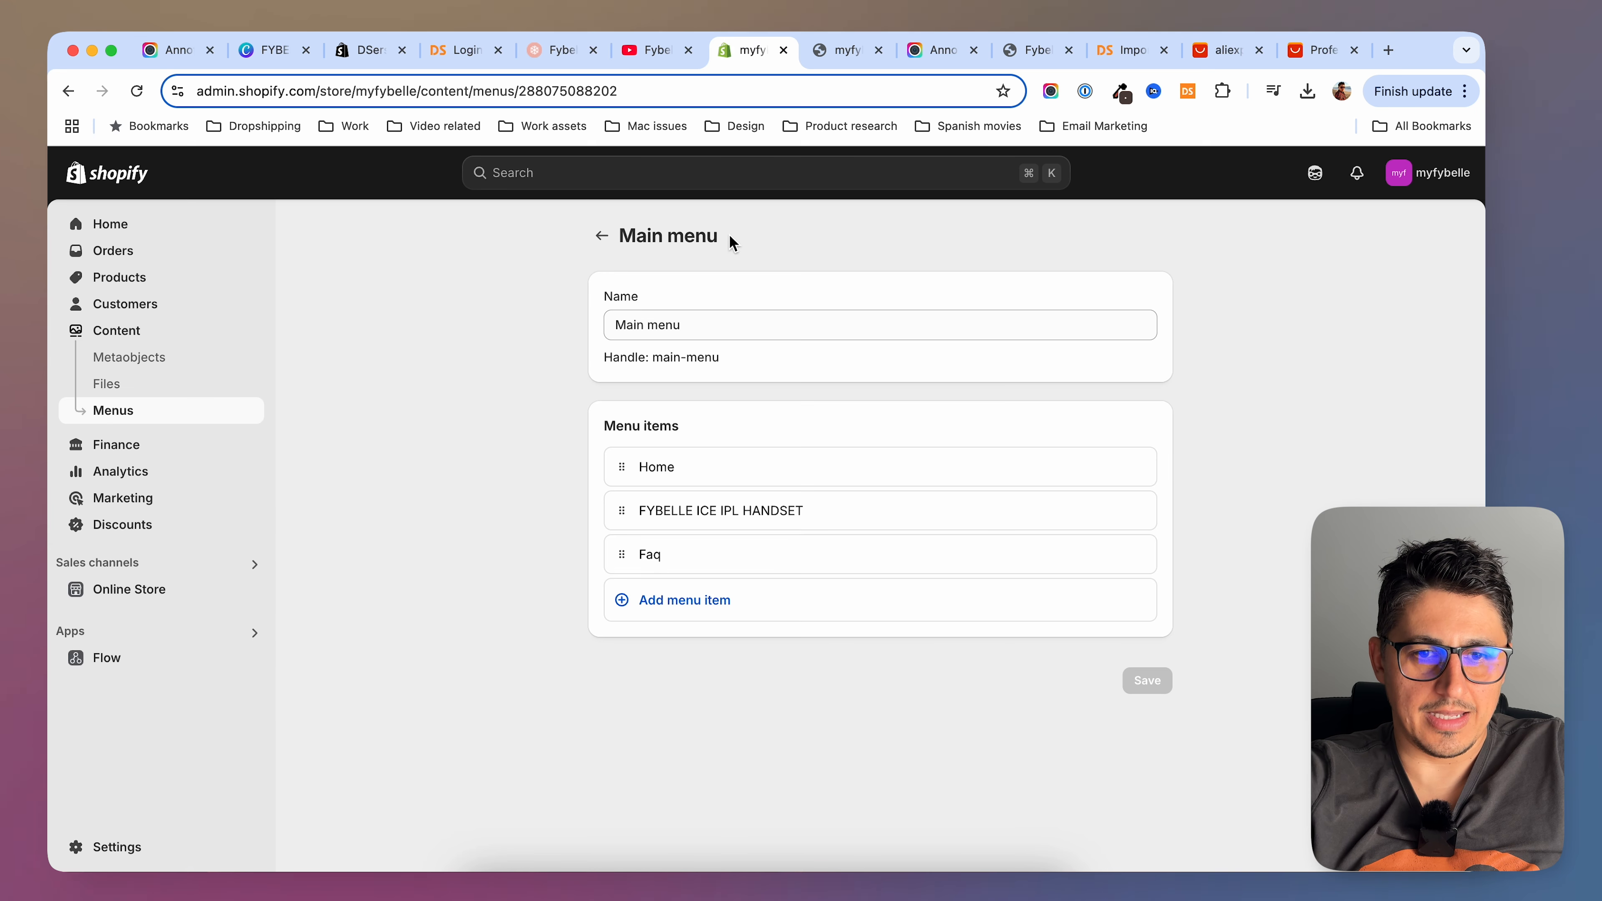
left_click(625, 599)
type("About")
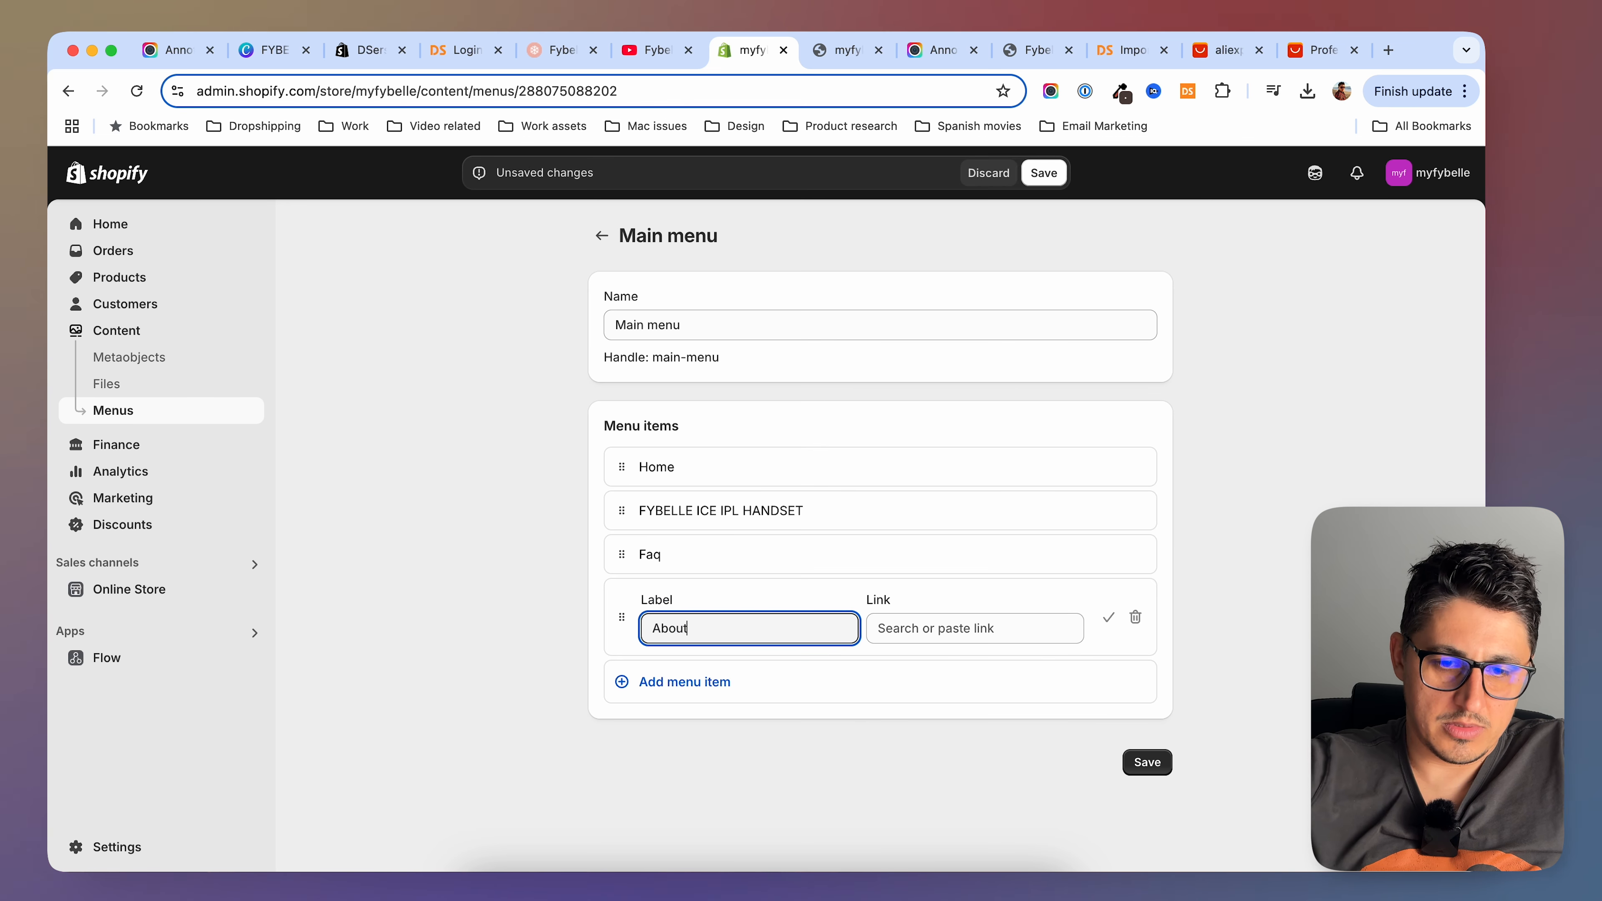
key("Return")
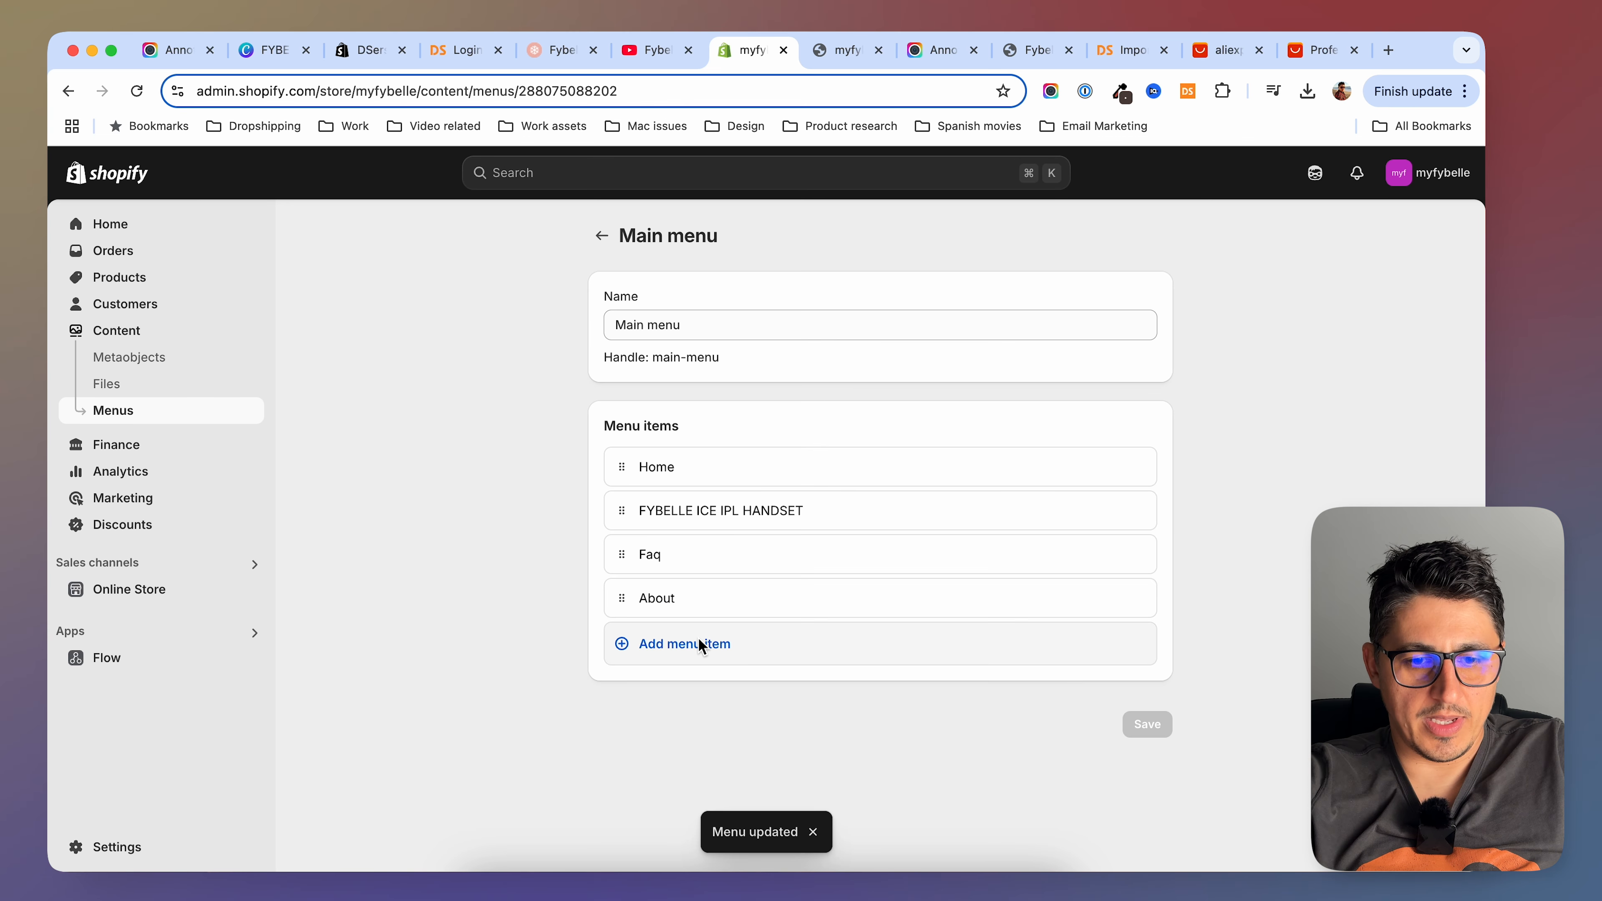
left_click(822, 40)
left_click(136, 91)
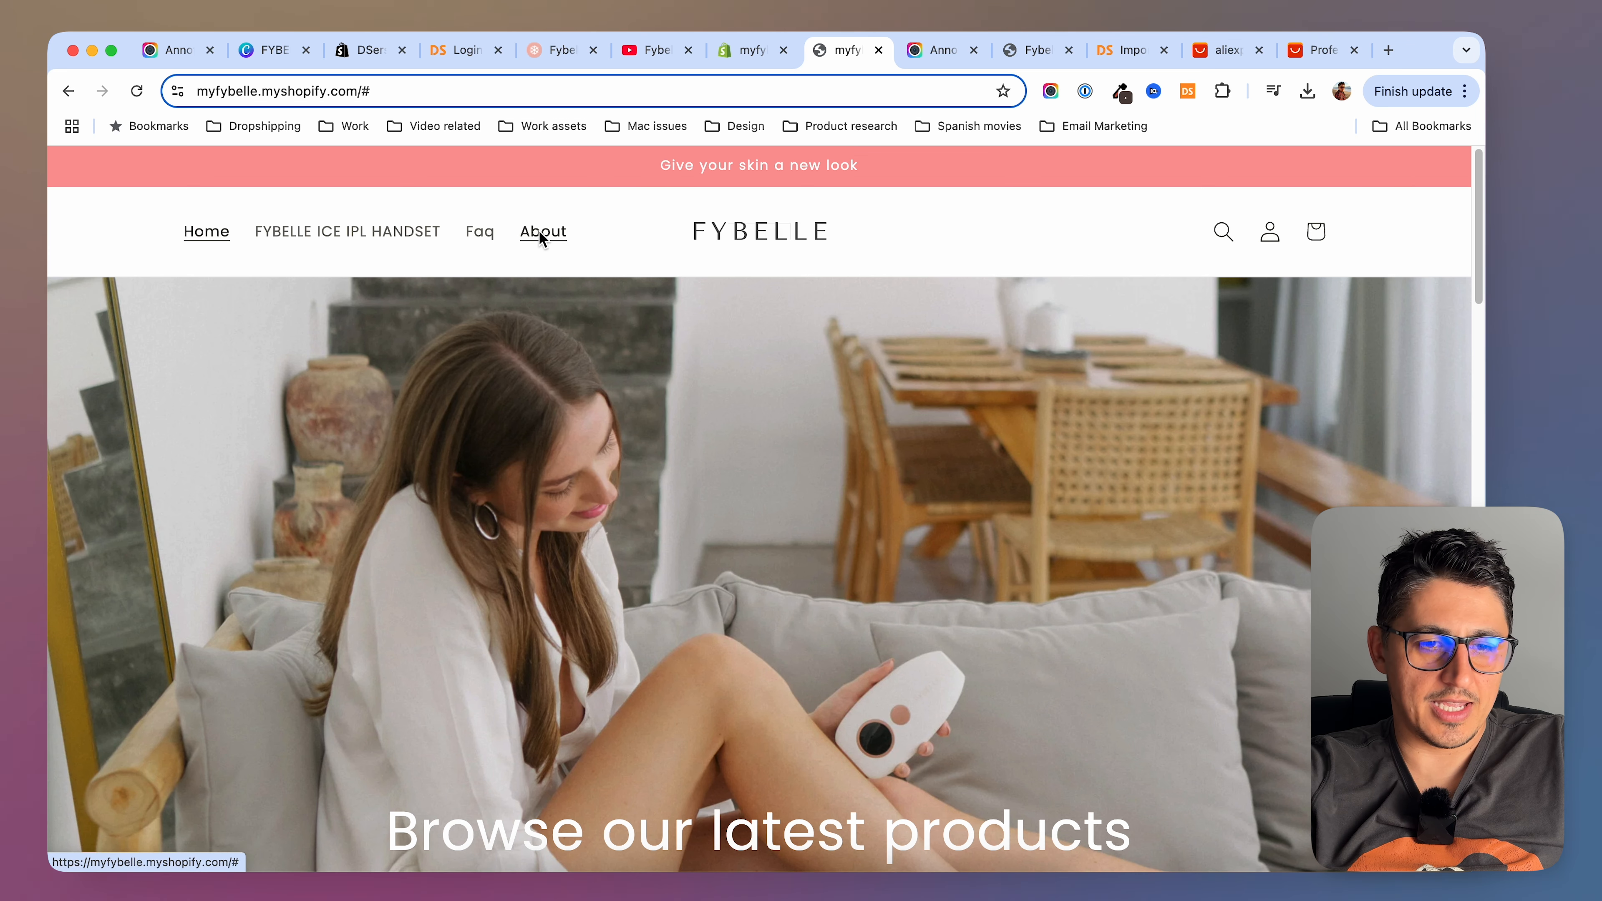
Relabel the Main menu items in capitals as HOME, FAQ and ABOUT, save, and check the refreshed storefront header
left_click(751, 49)
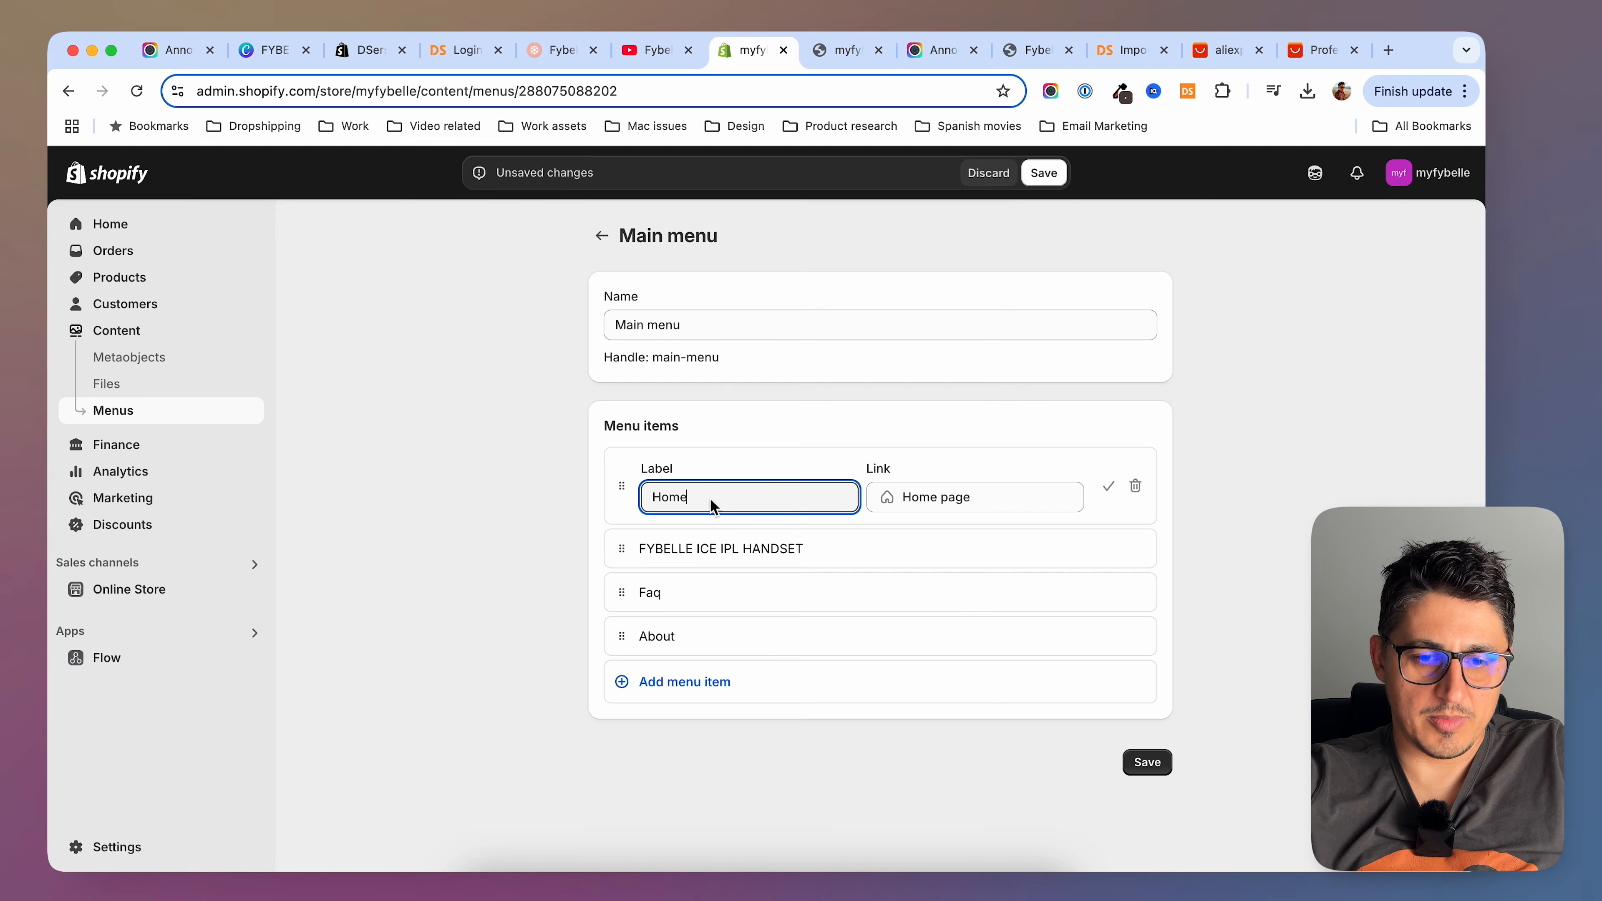
key("BackSpace")
key("BackSpace")
key("BackSpace")
type("OME")
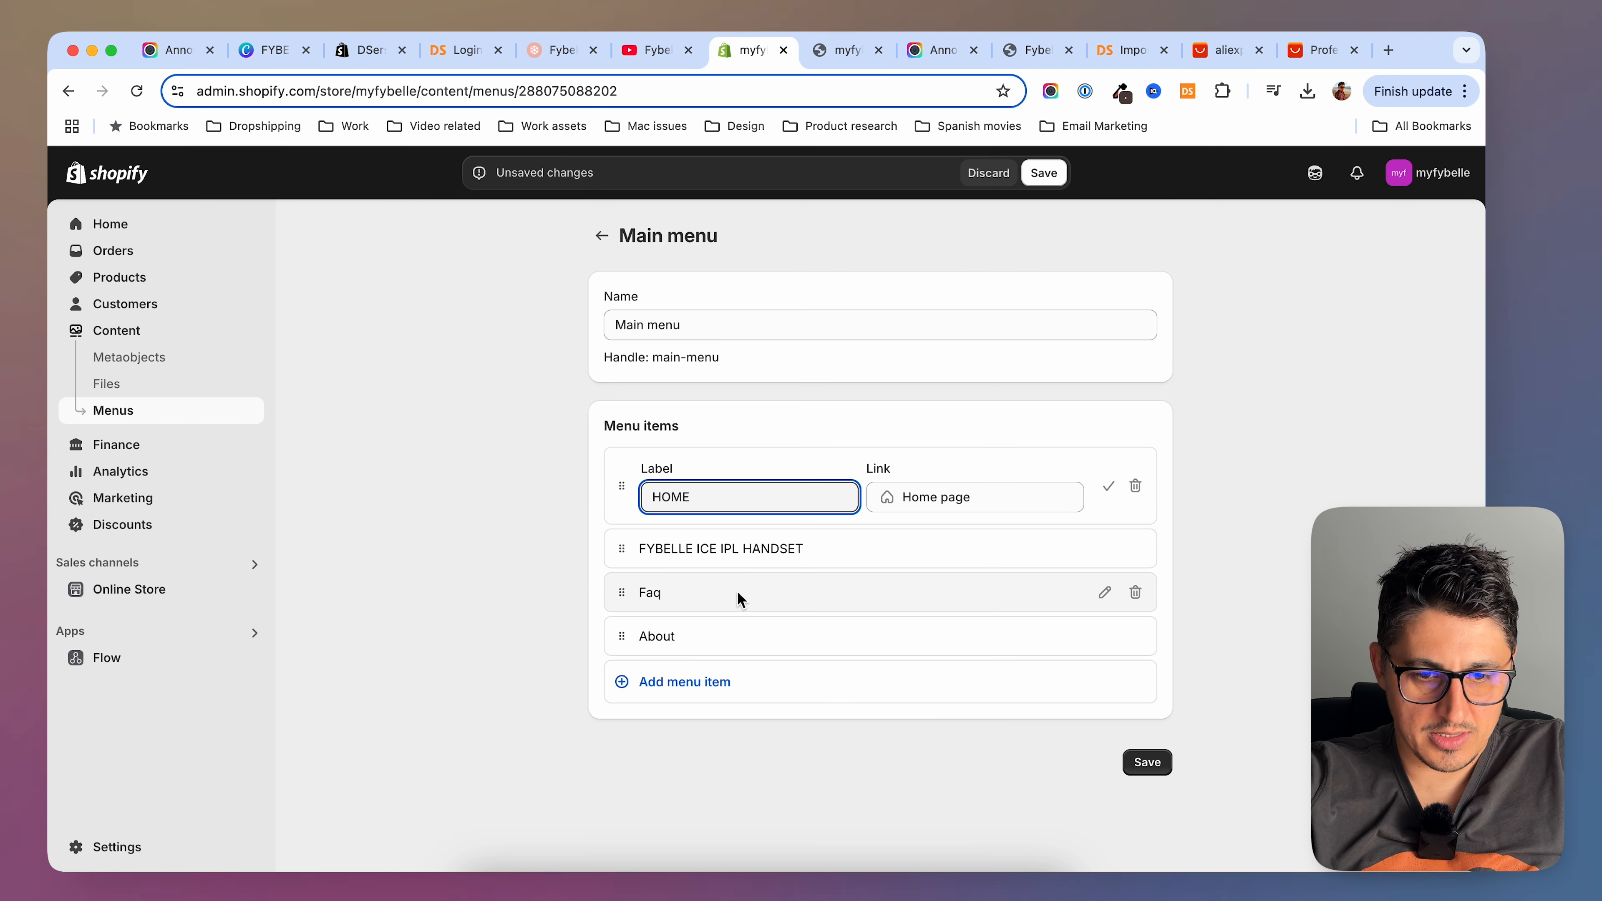
left_click(1147, 762)
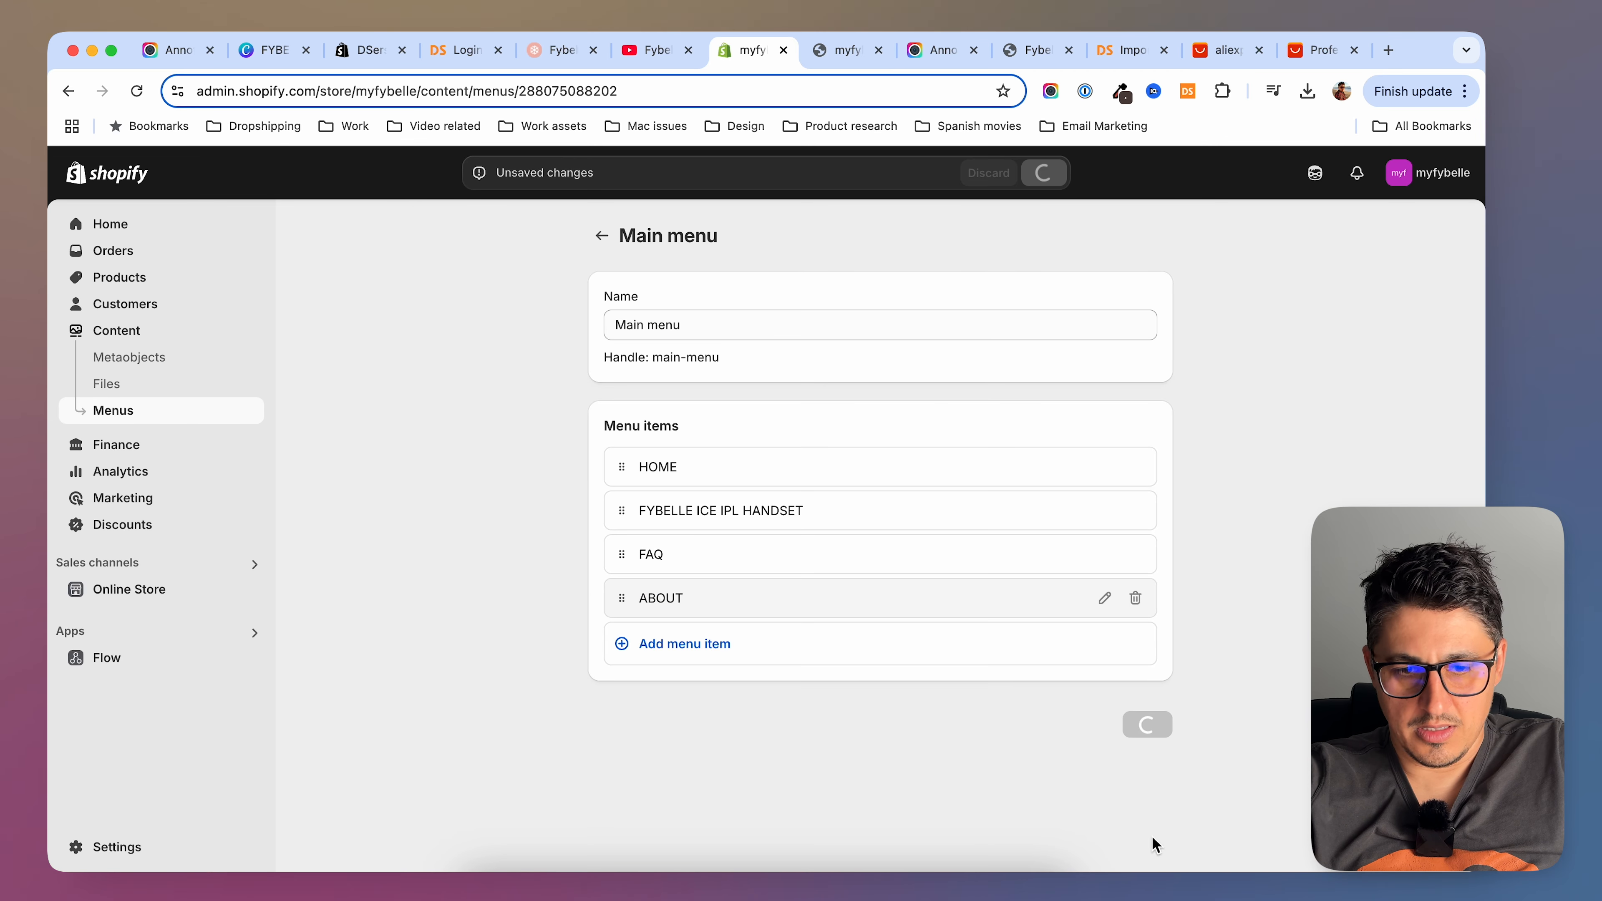
left_click(845, 49)
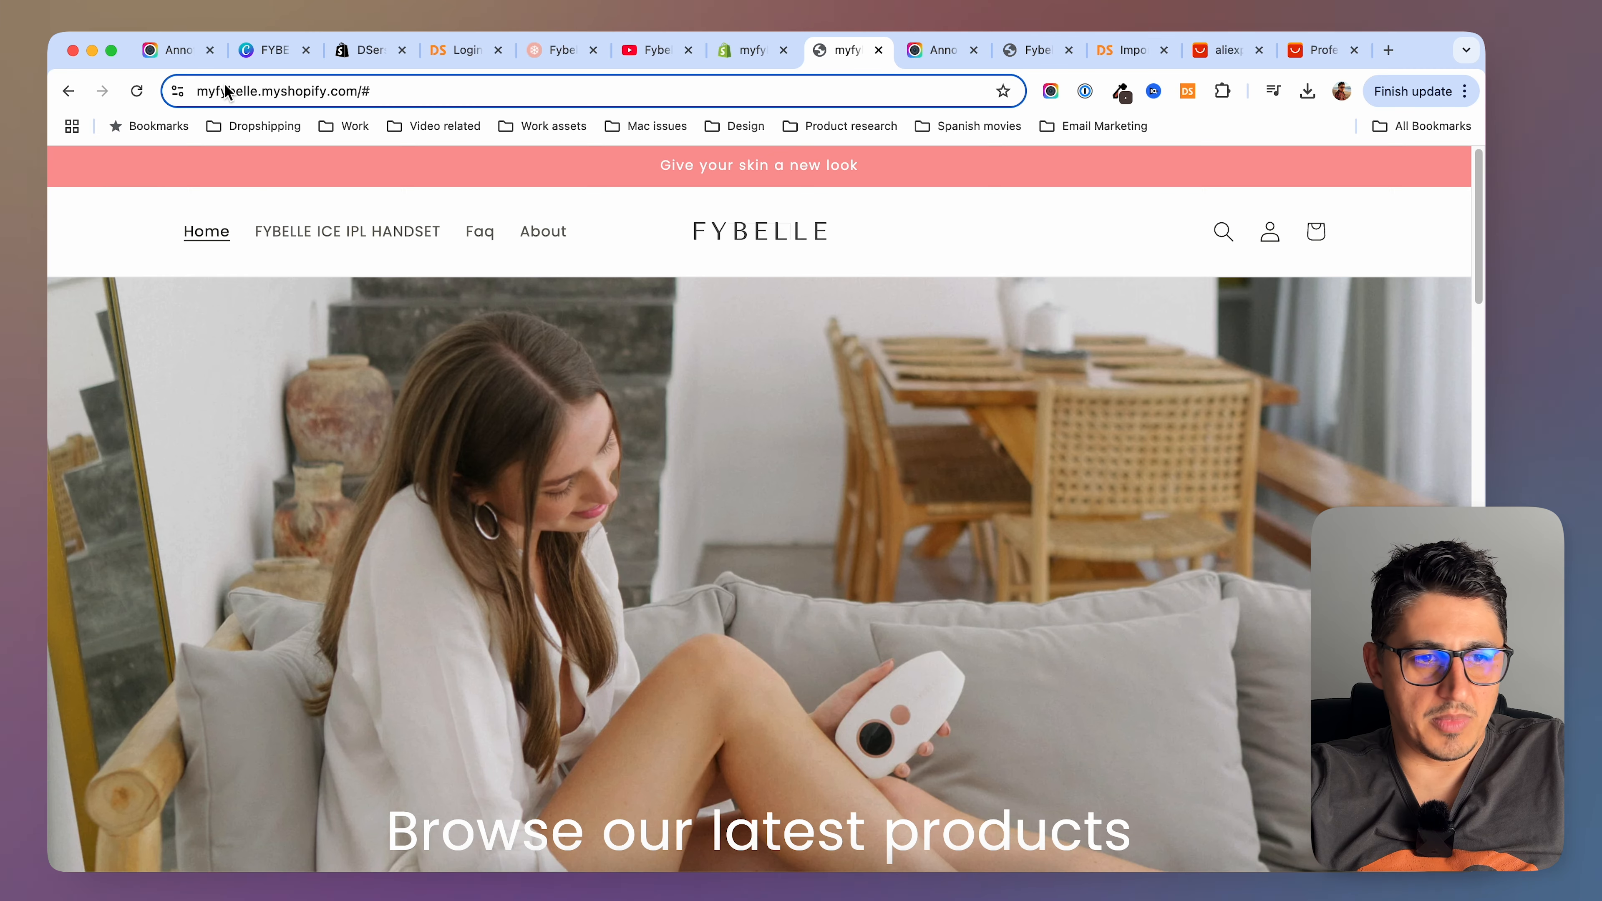
left_click(137, 92)
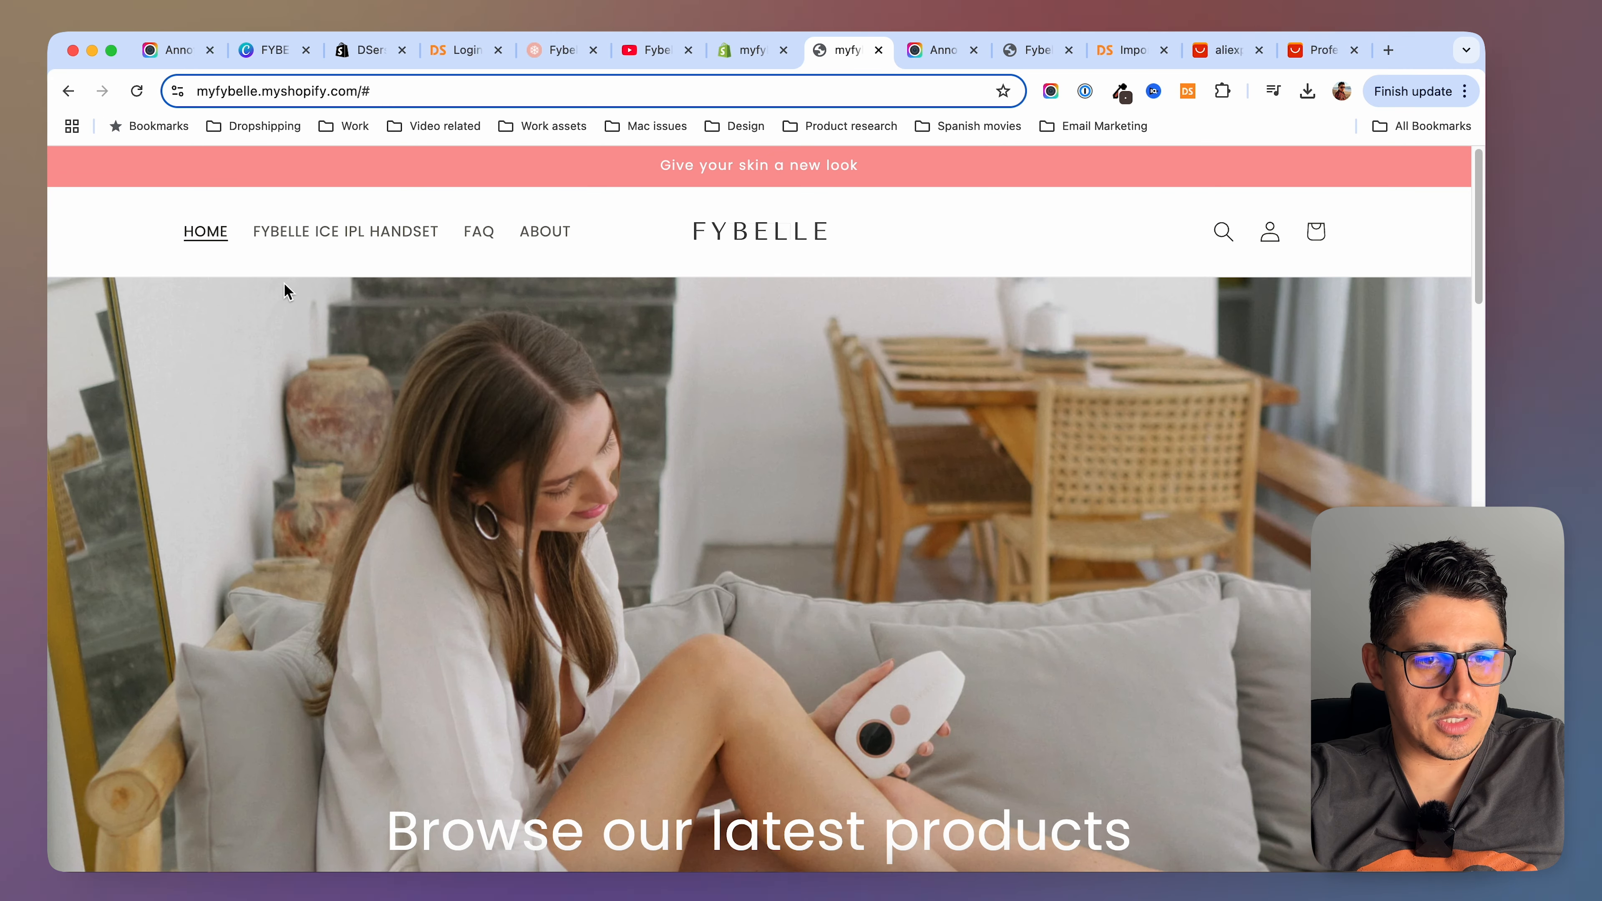
Check the storefront footer's quick links and remove the Search item from the Footer menu
scroll(593, 505, "down", 15)
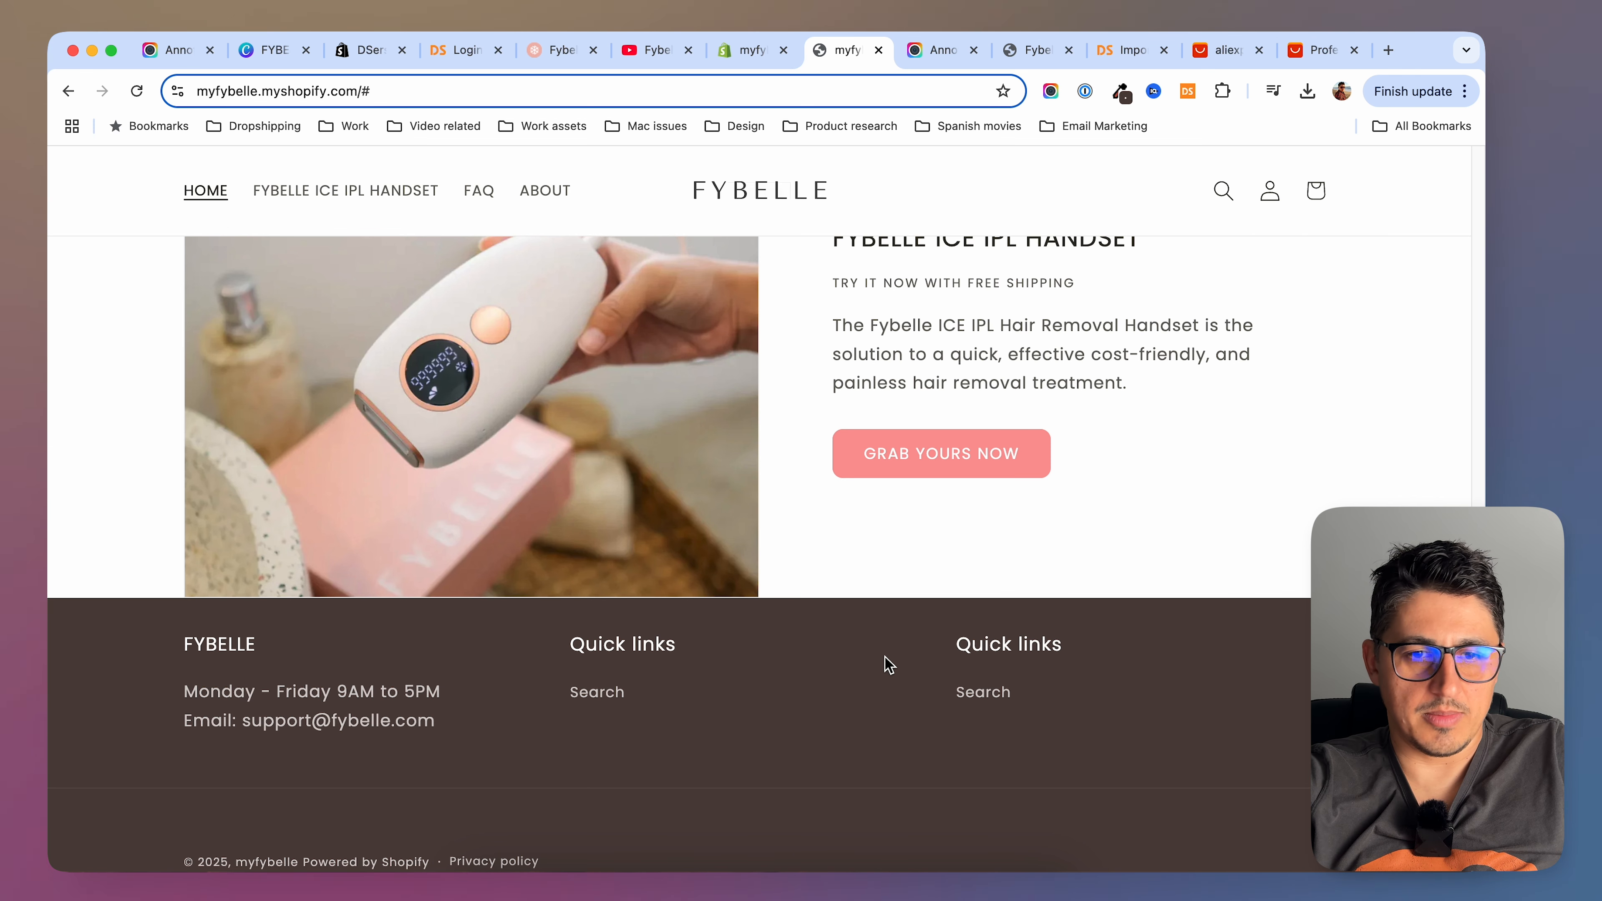
left_click(754, 52)
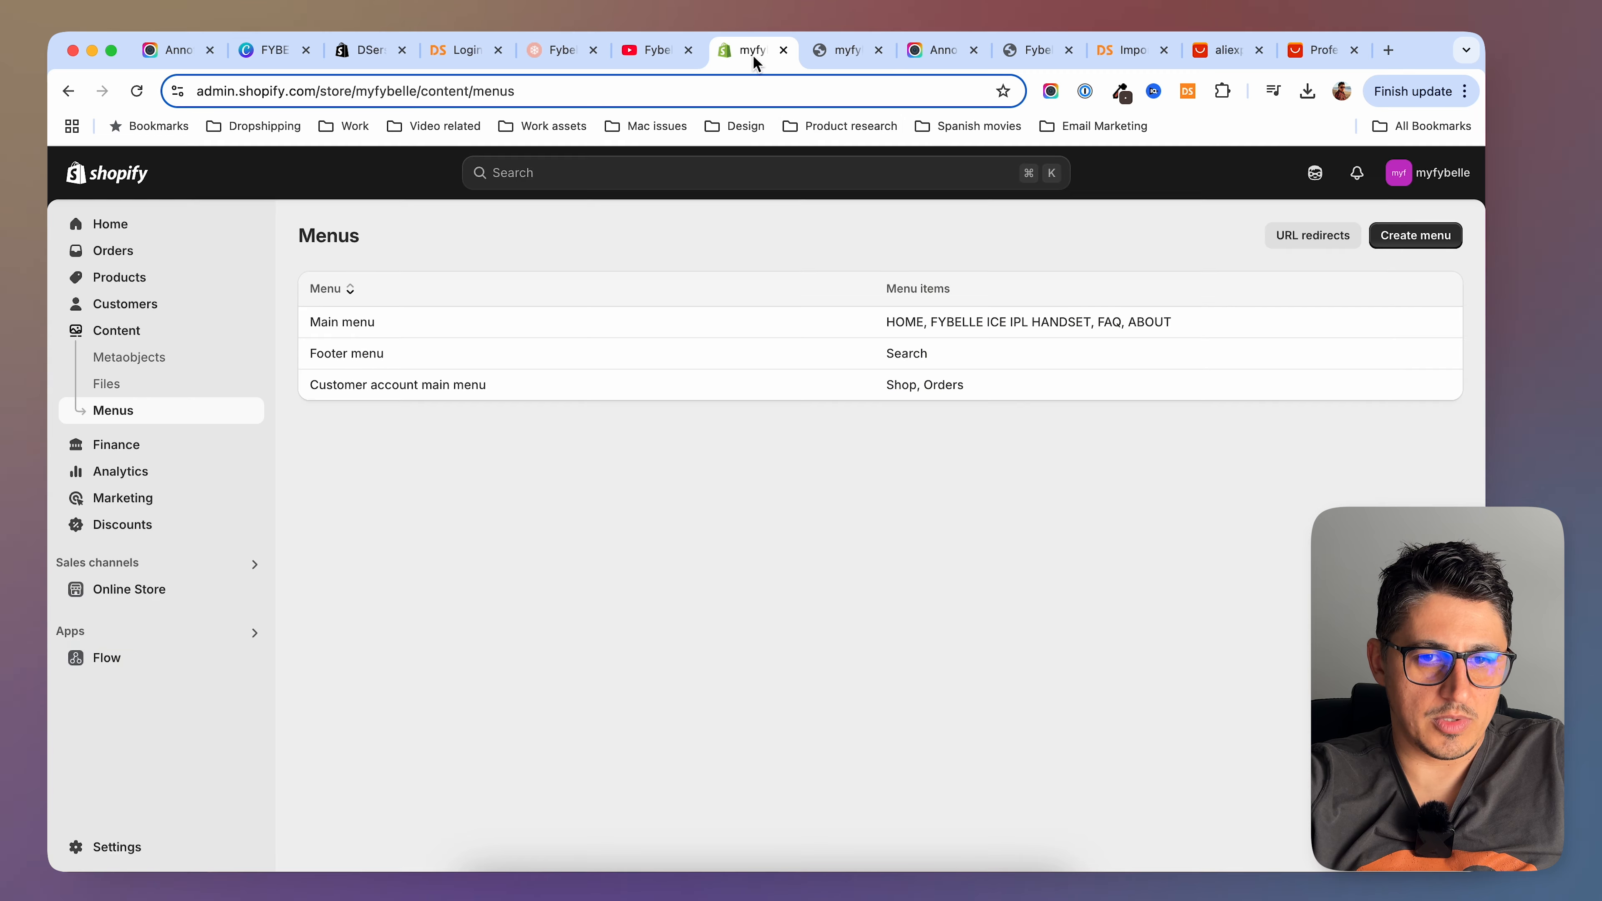
left_click(335, 354)
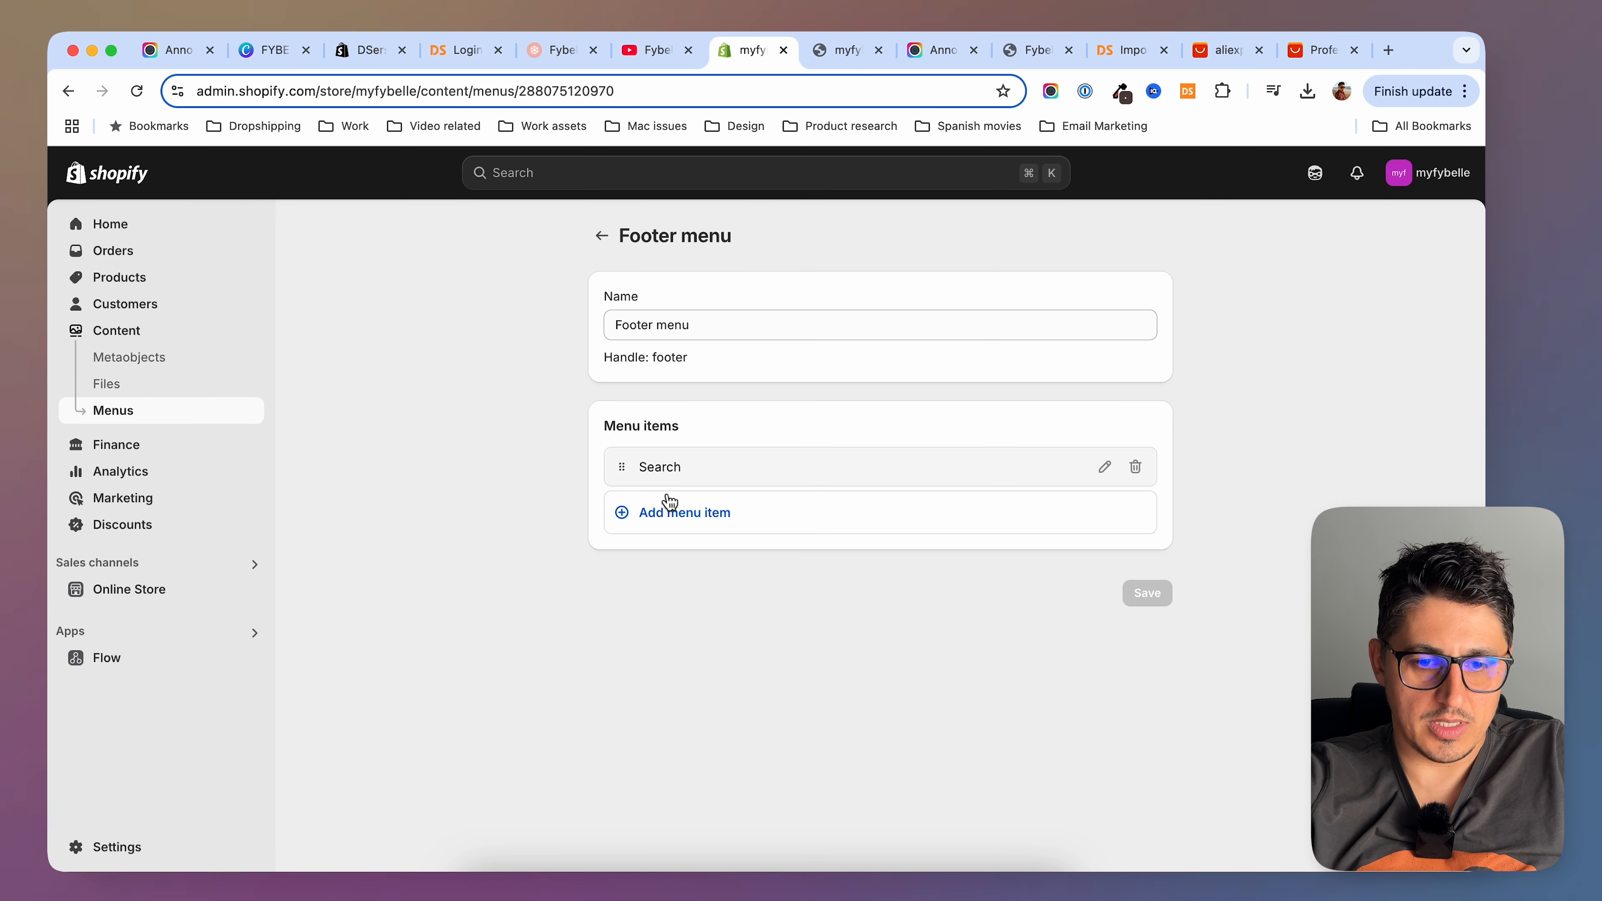
left_click(1135, 467)
left_click(1033, 556)
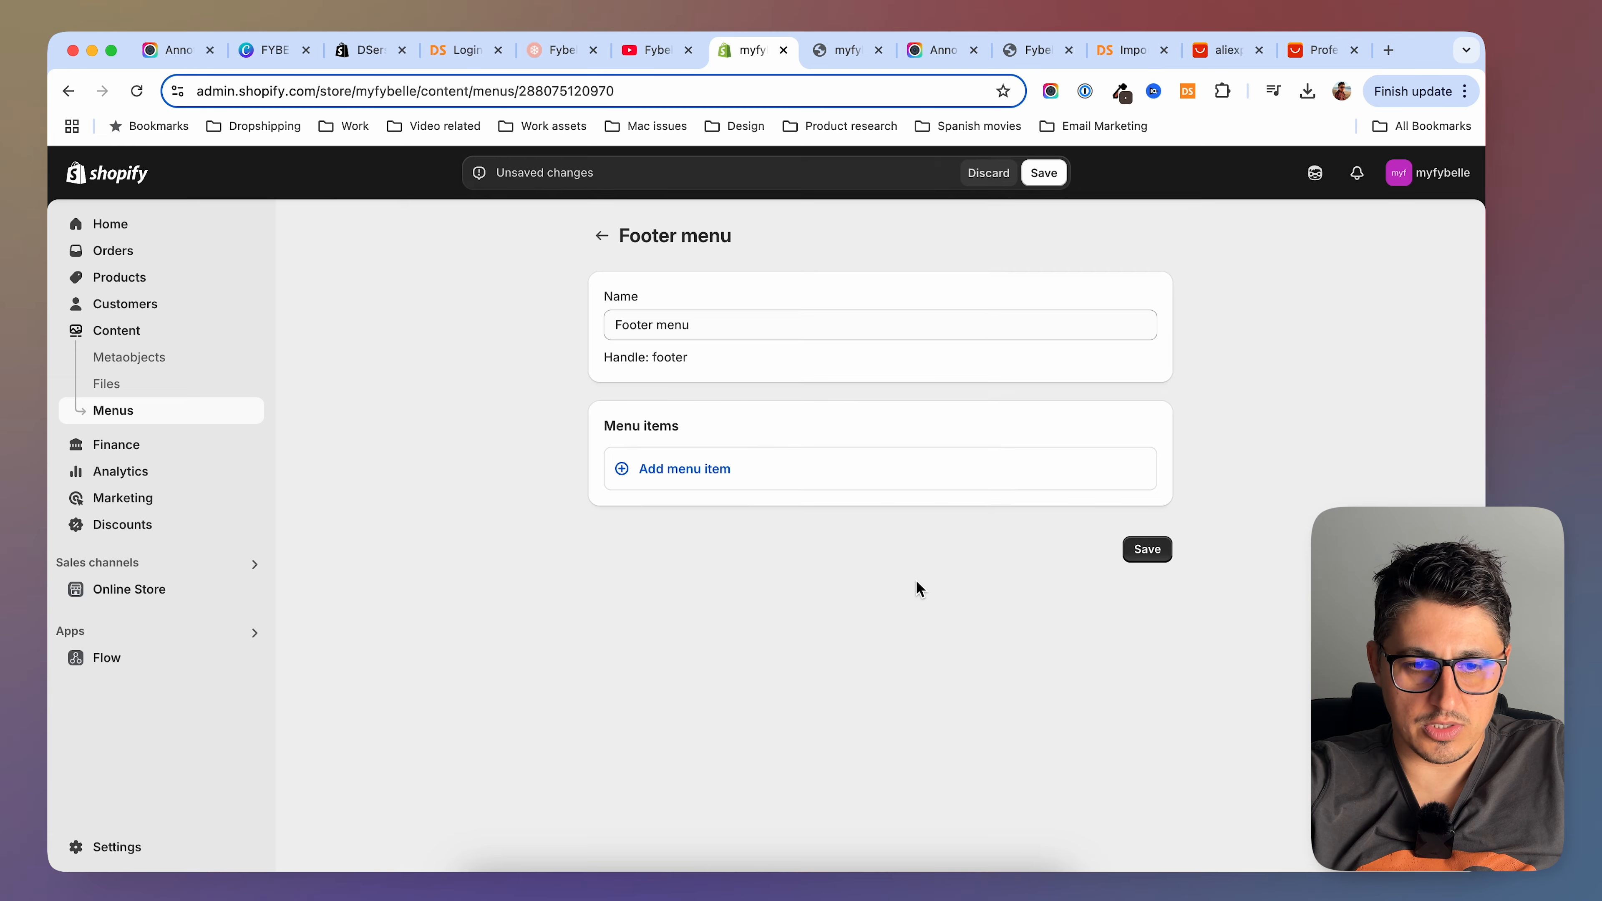
Add a Footer menu item labelled Terms & Conditions, as in the fybelle.com footer, linked to the Terms & Conditions page
left_click(619, 461)
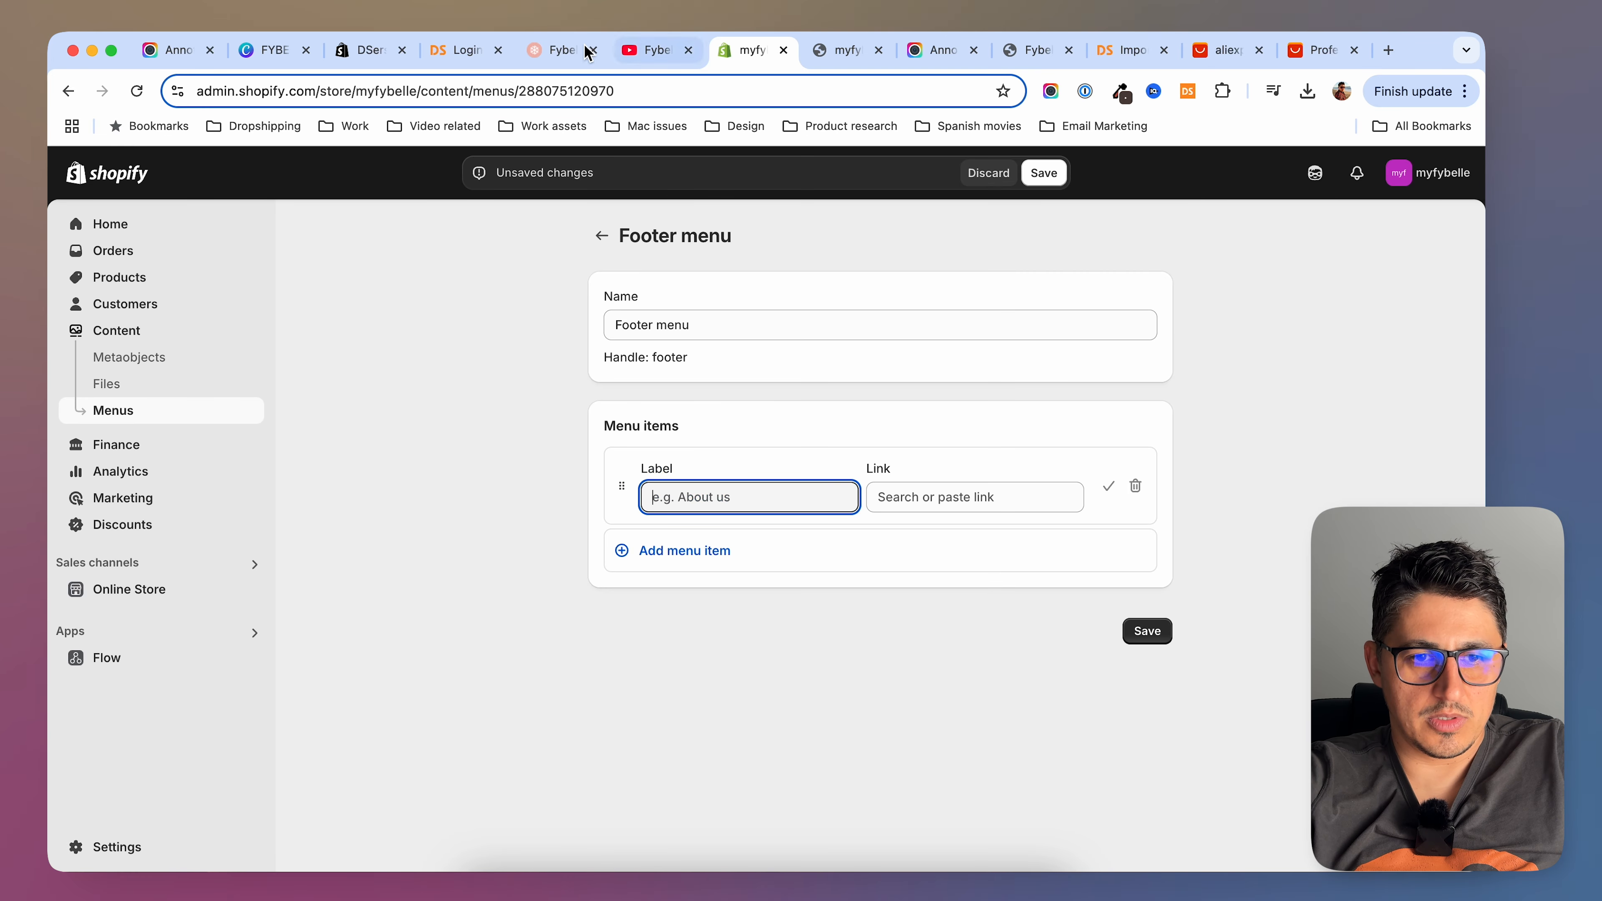
left_click(558, 49)
scroll(584, 600, "down", 20)
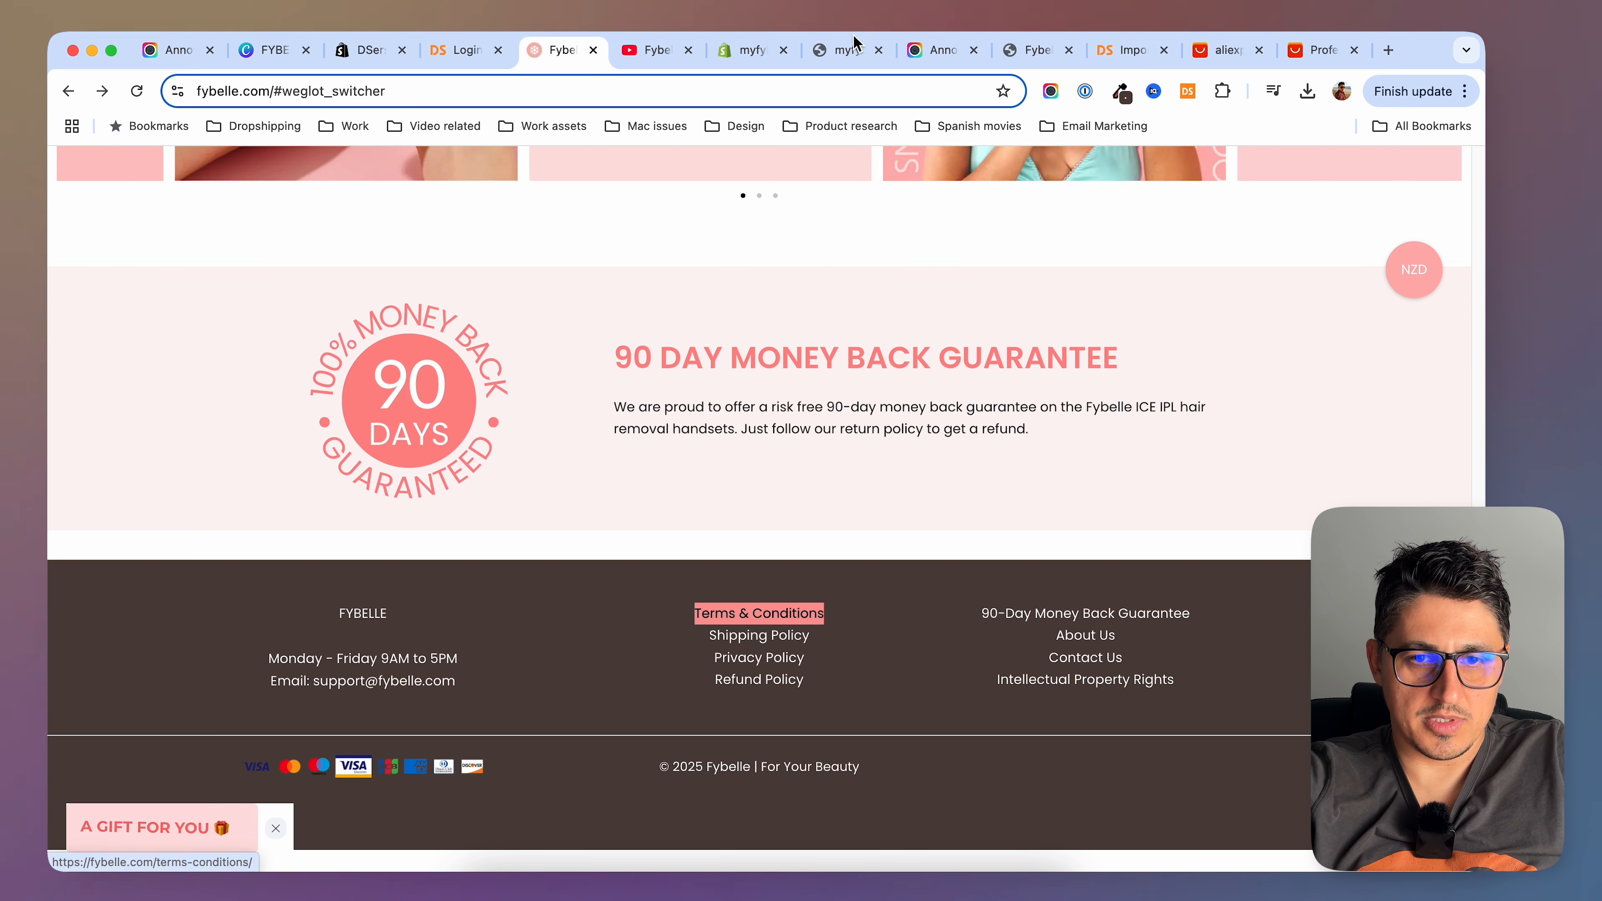
left_click(746, 60)
type("Terms & Conditions")
left_click(942, 498)
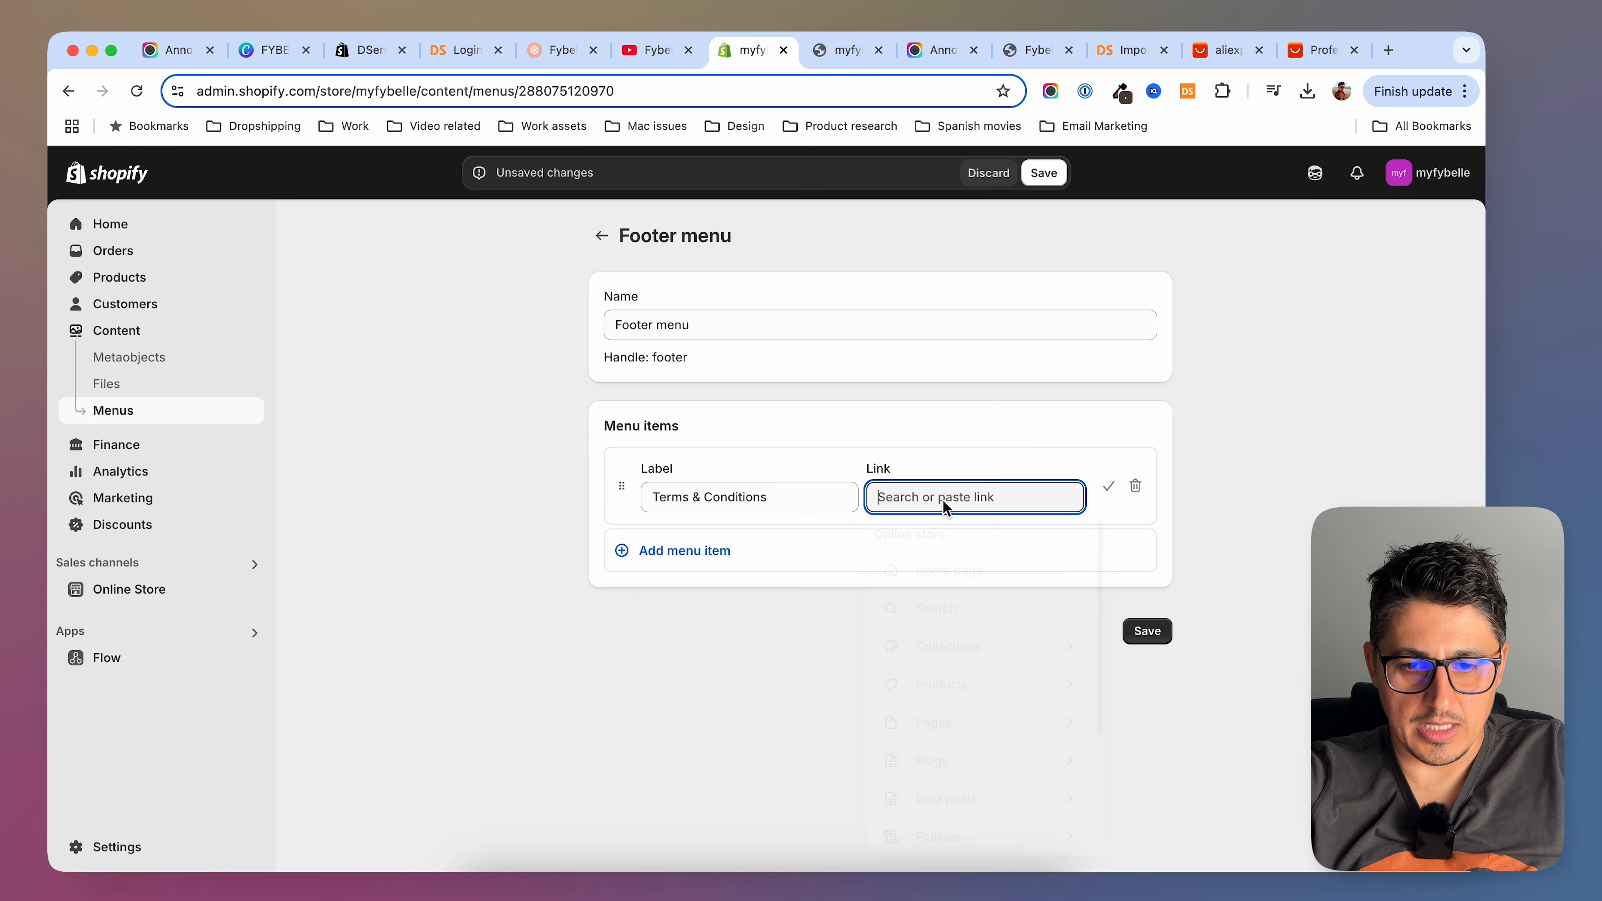
left_click(960, 726)
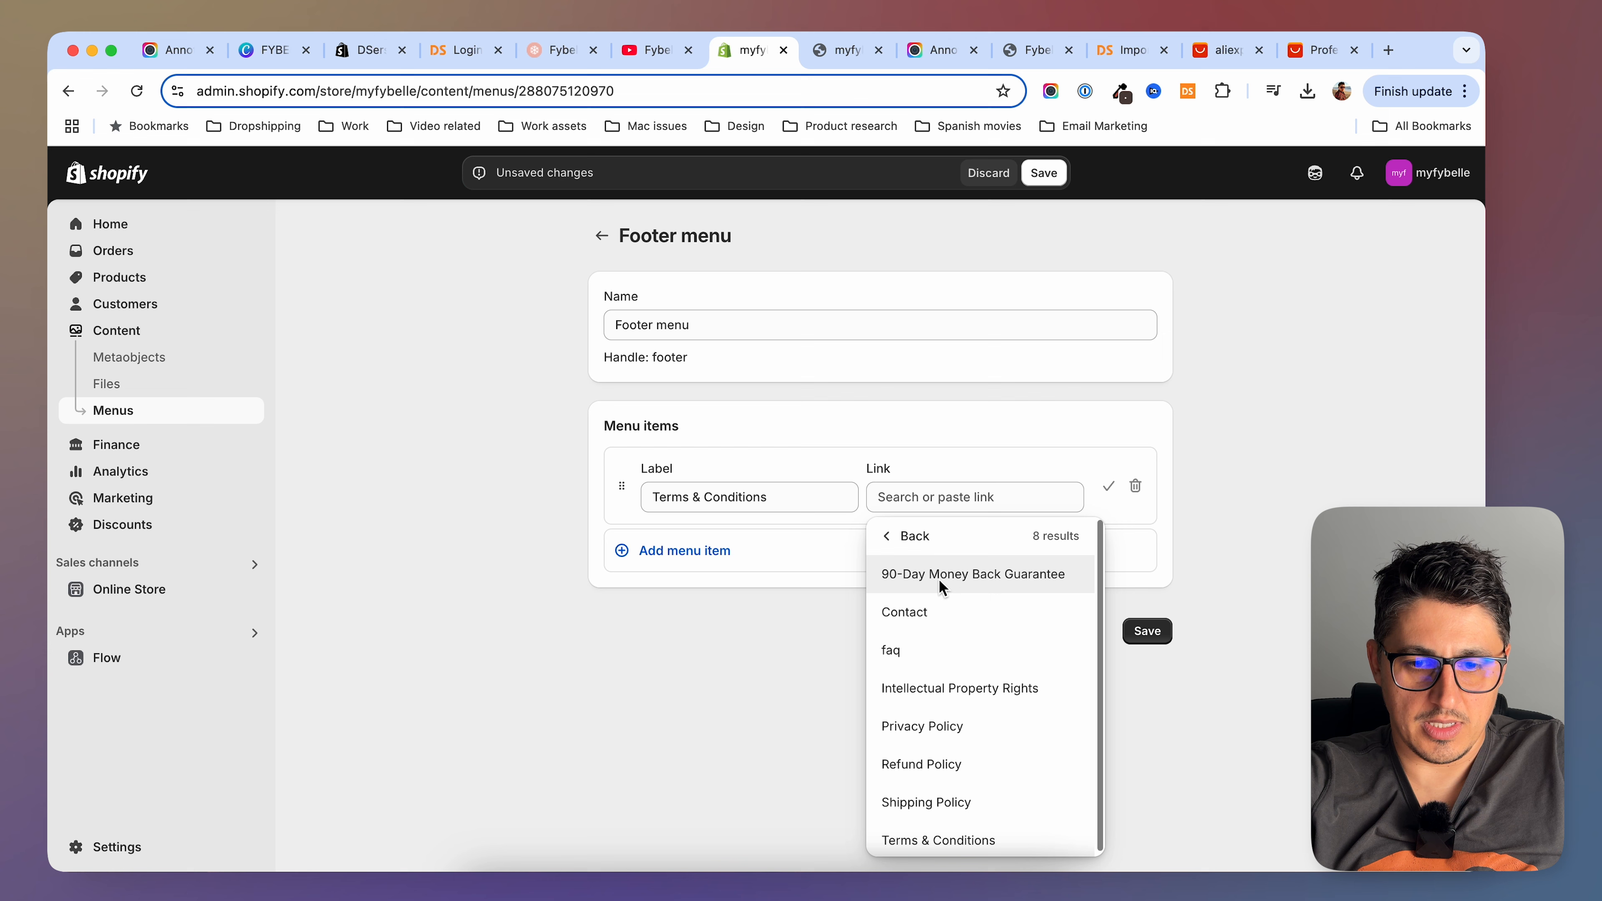
left_click(976, 837)
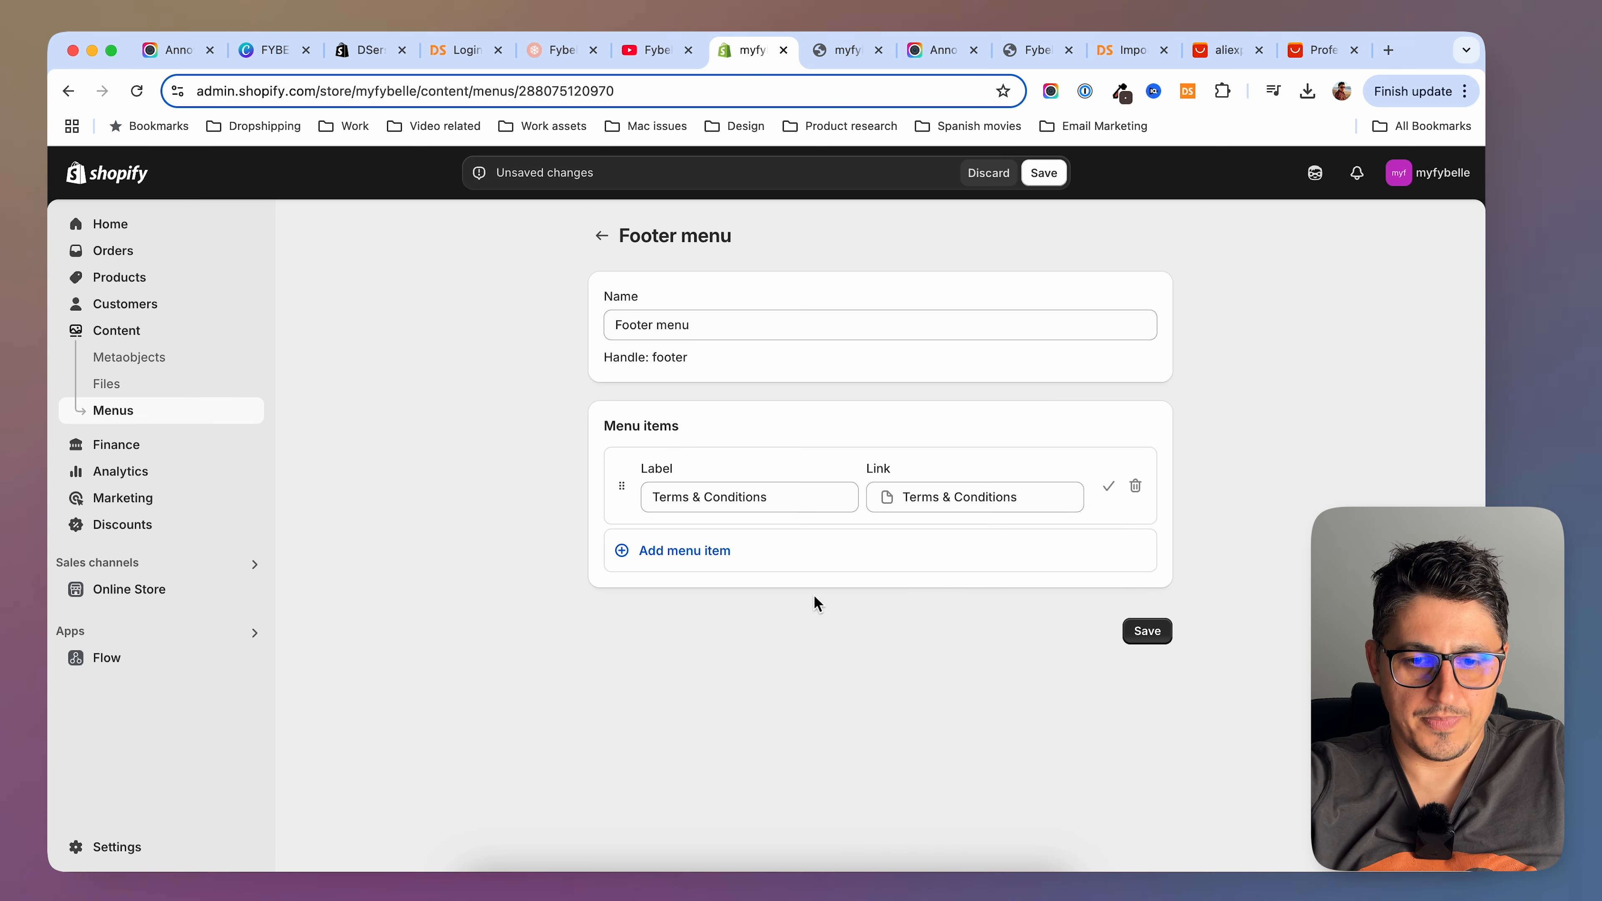
Add Shipping Policy, Privacy Policy and Refund Policy items to the Footer menu, linked to their matching pages, and save the menu
left_click(816, 562)
type("Shipping Policy")
left_click(1003, 578)
type("s")
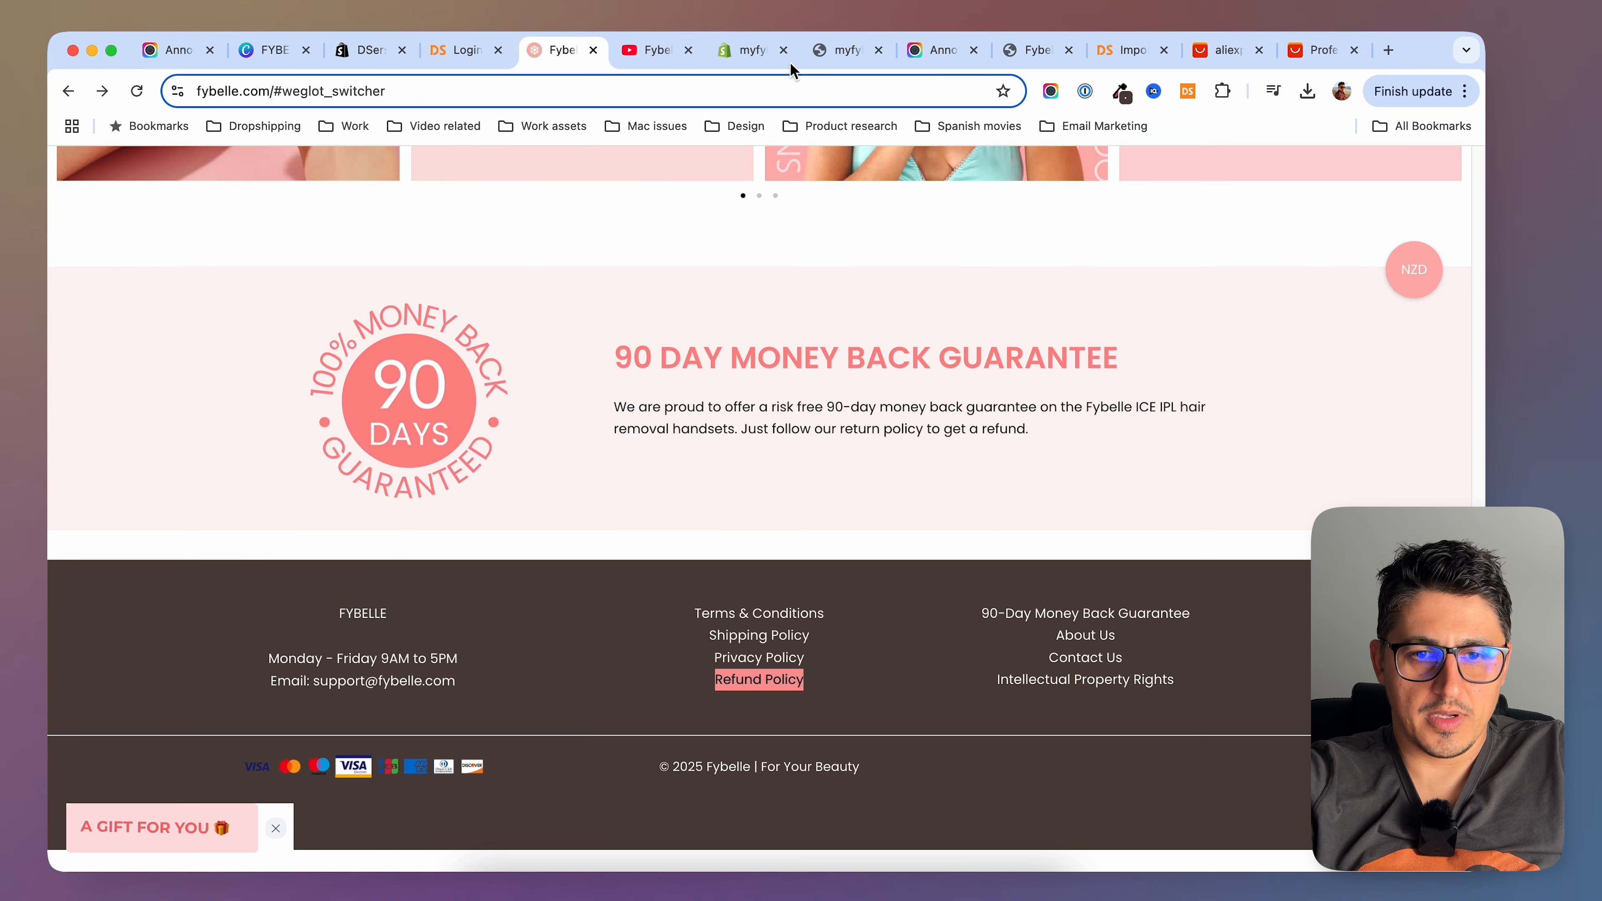
left_click(757, 52)
left_click(1143, 843)
Create a menu named Footer menu 2 with 90-Day Money Back Guarantee linked to its page and About Us linked to #
left_click(1397, 239)
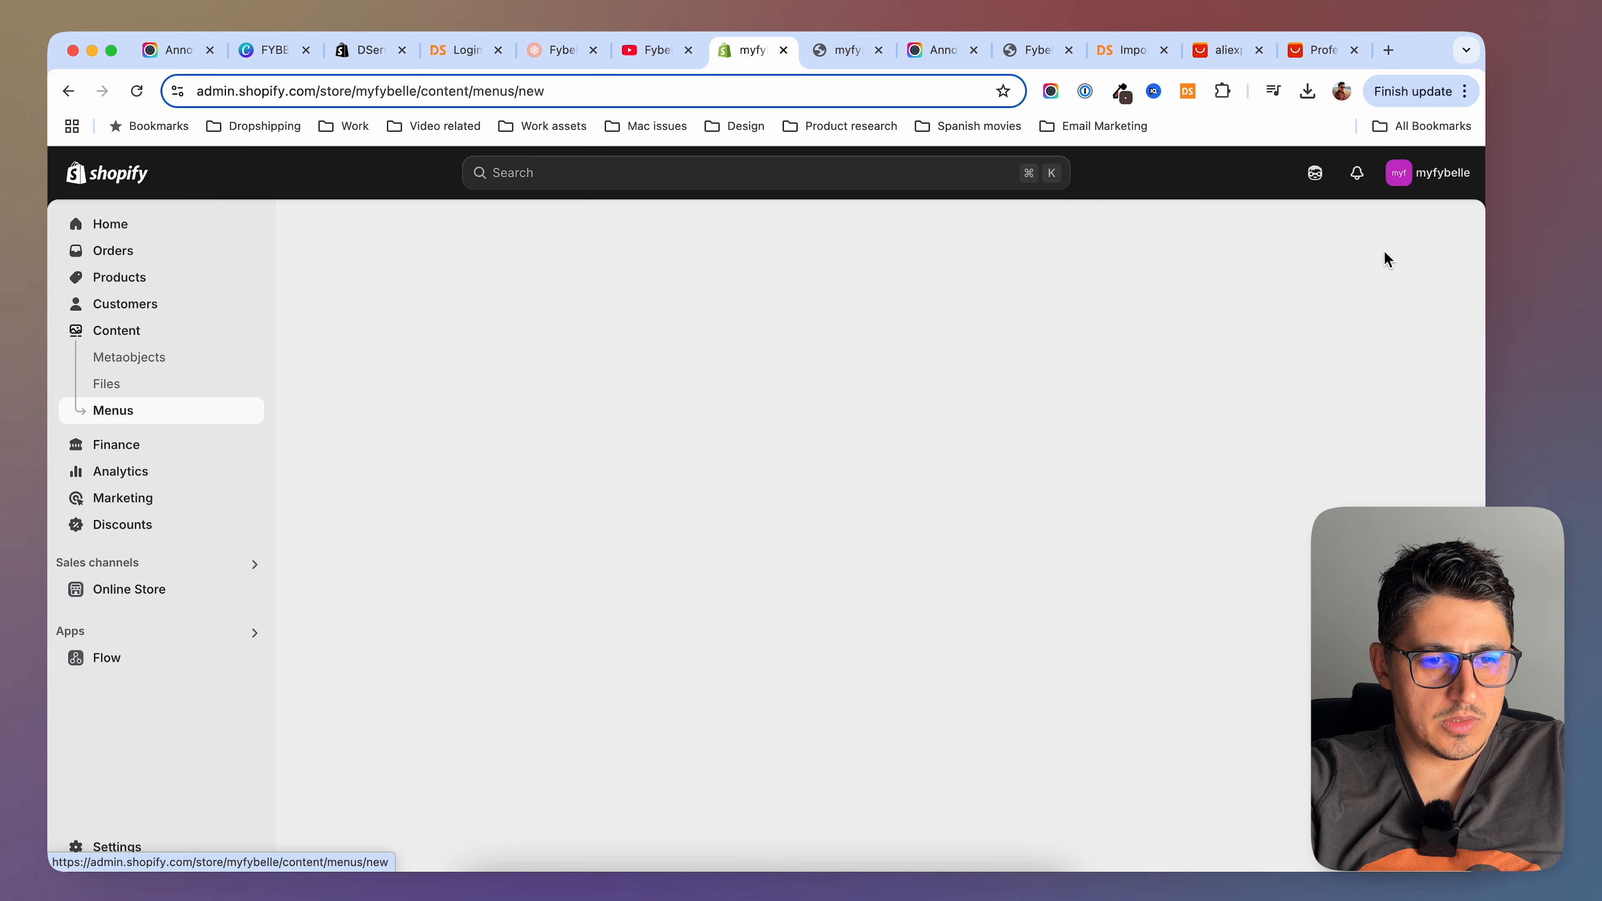
type("Footer menu 2")
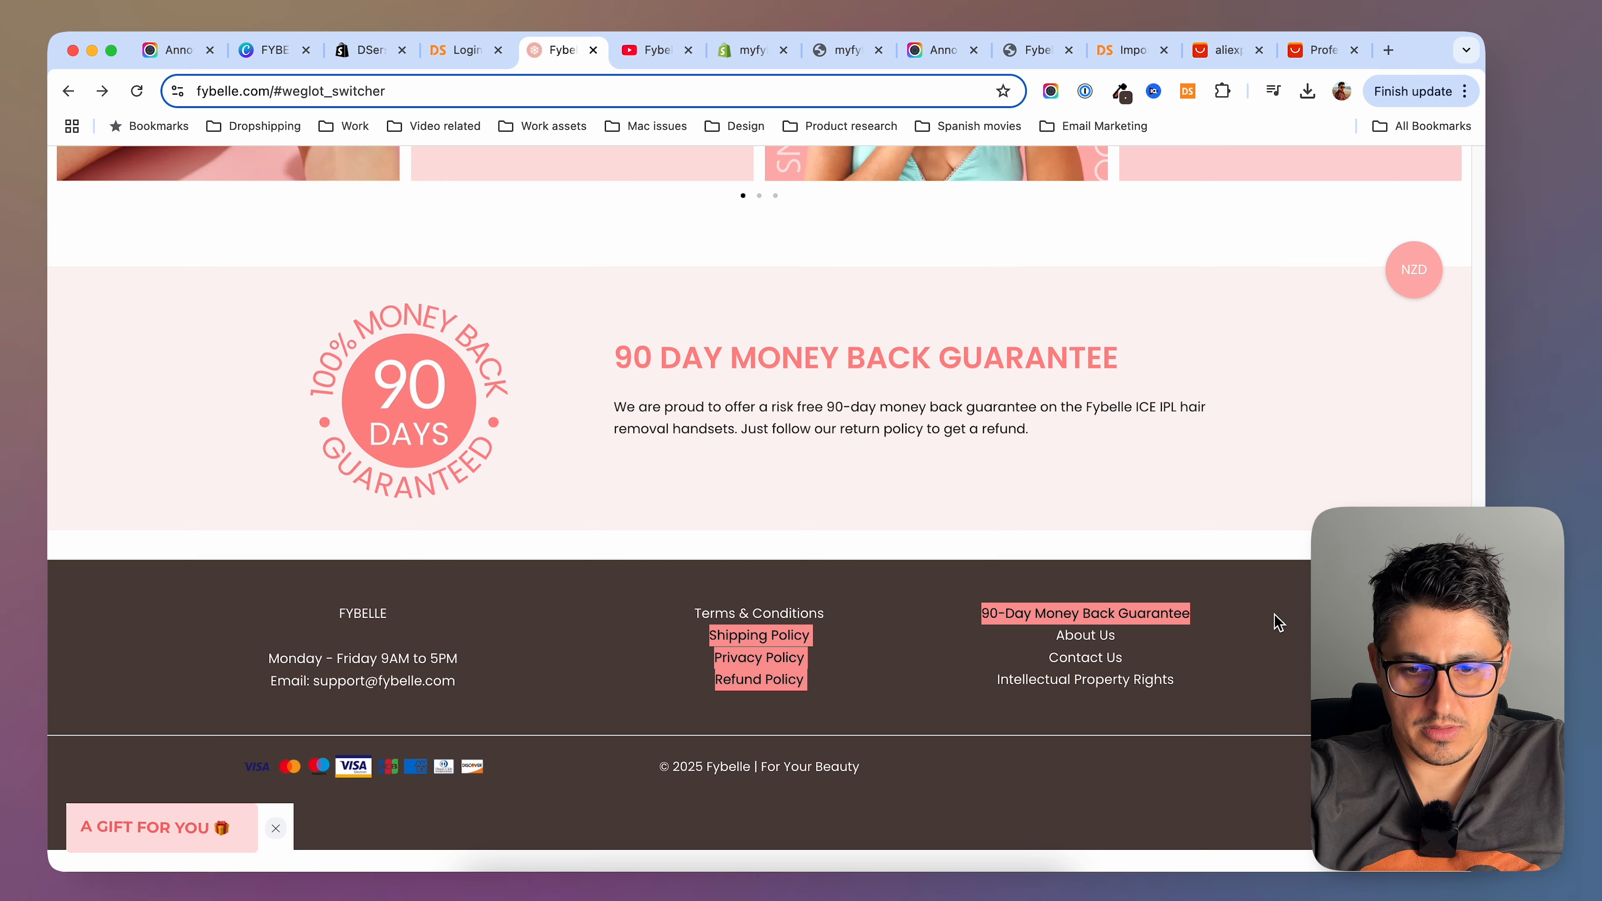
left_click_drag(1274, 615, 1160, 641)
left_click(750, 50)
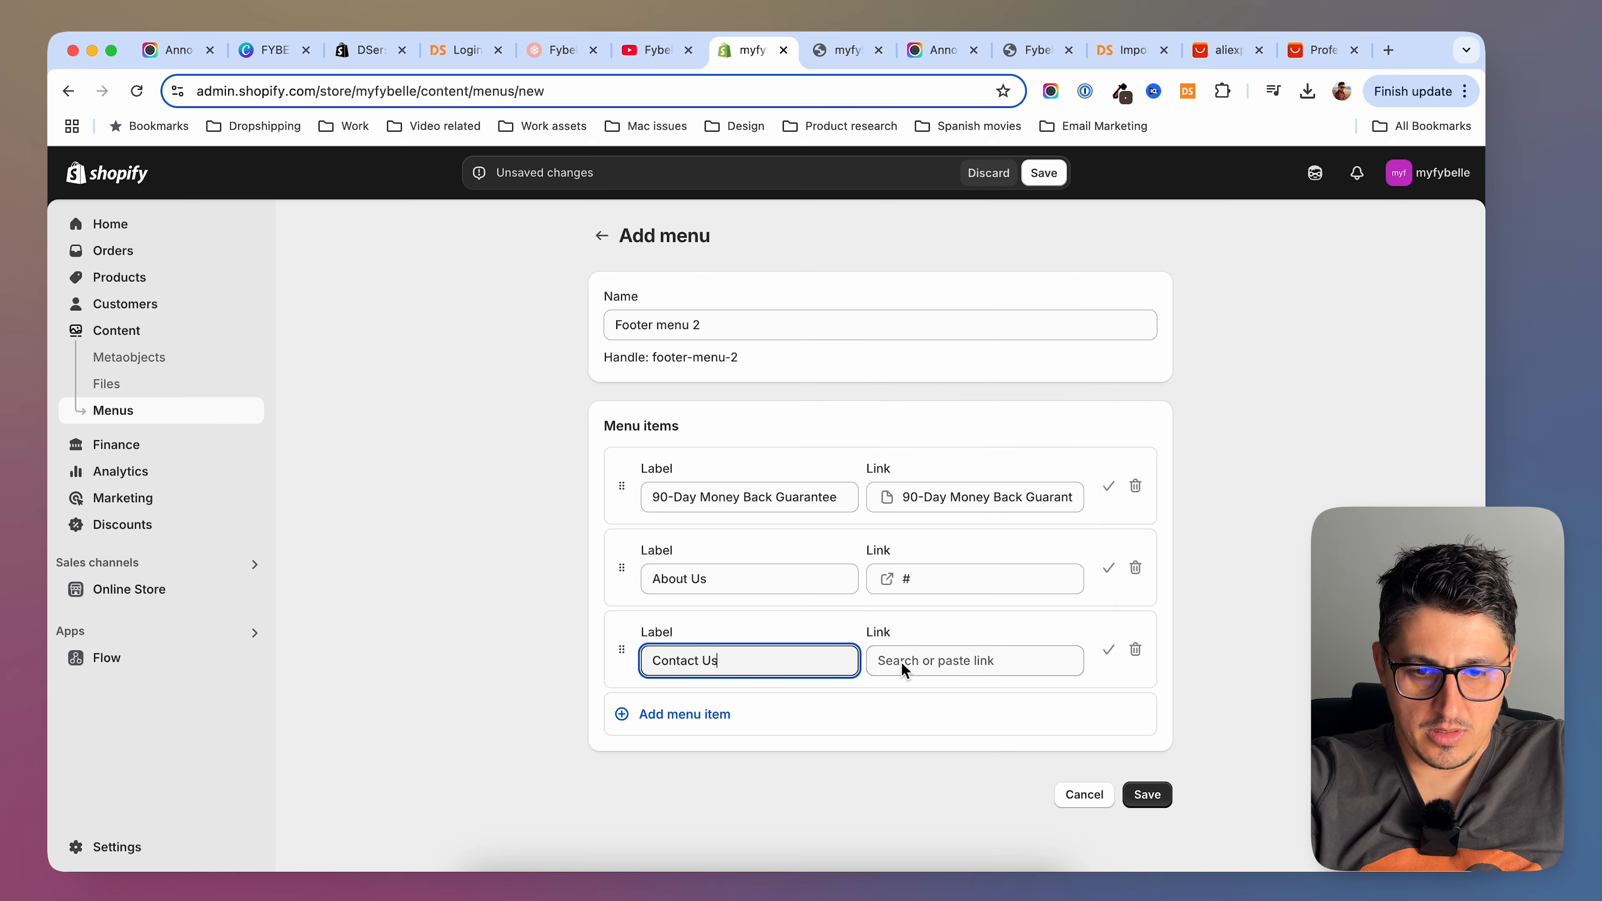
Link the Contact Us item to the Contact page, add Intellectual Property Rights linked to its page, and save Footer menu 2
left_click(970, 660)
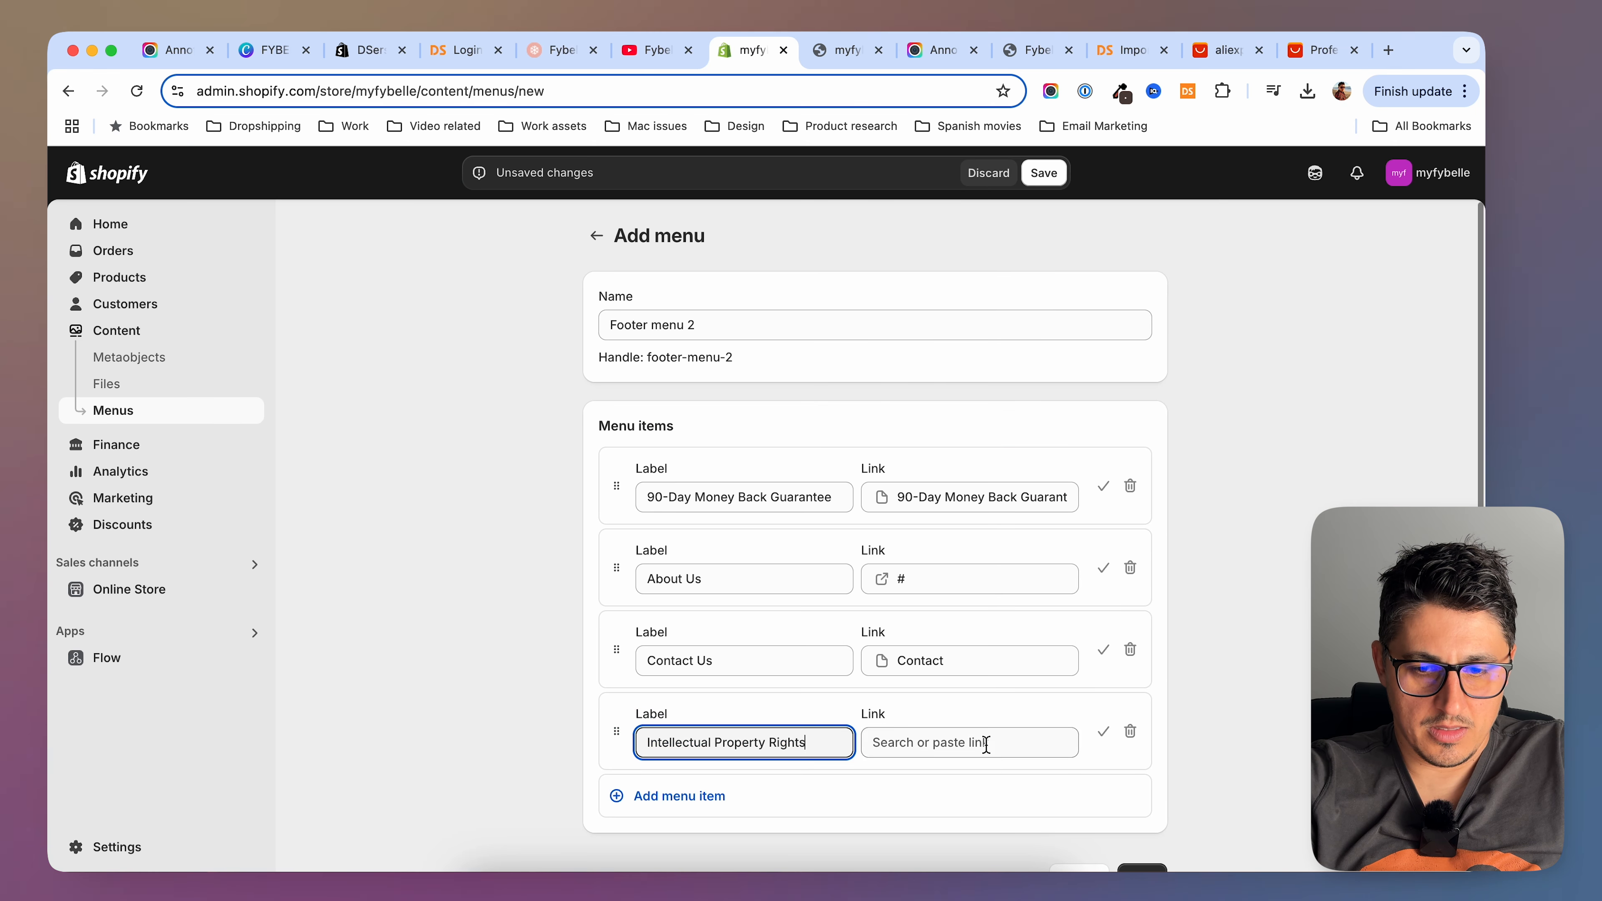
left_click(986, 744)
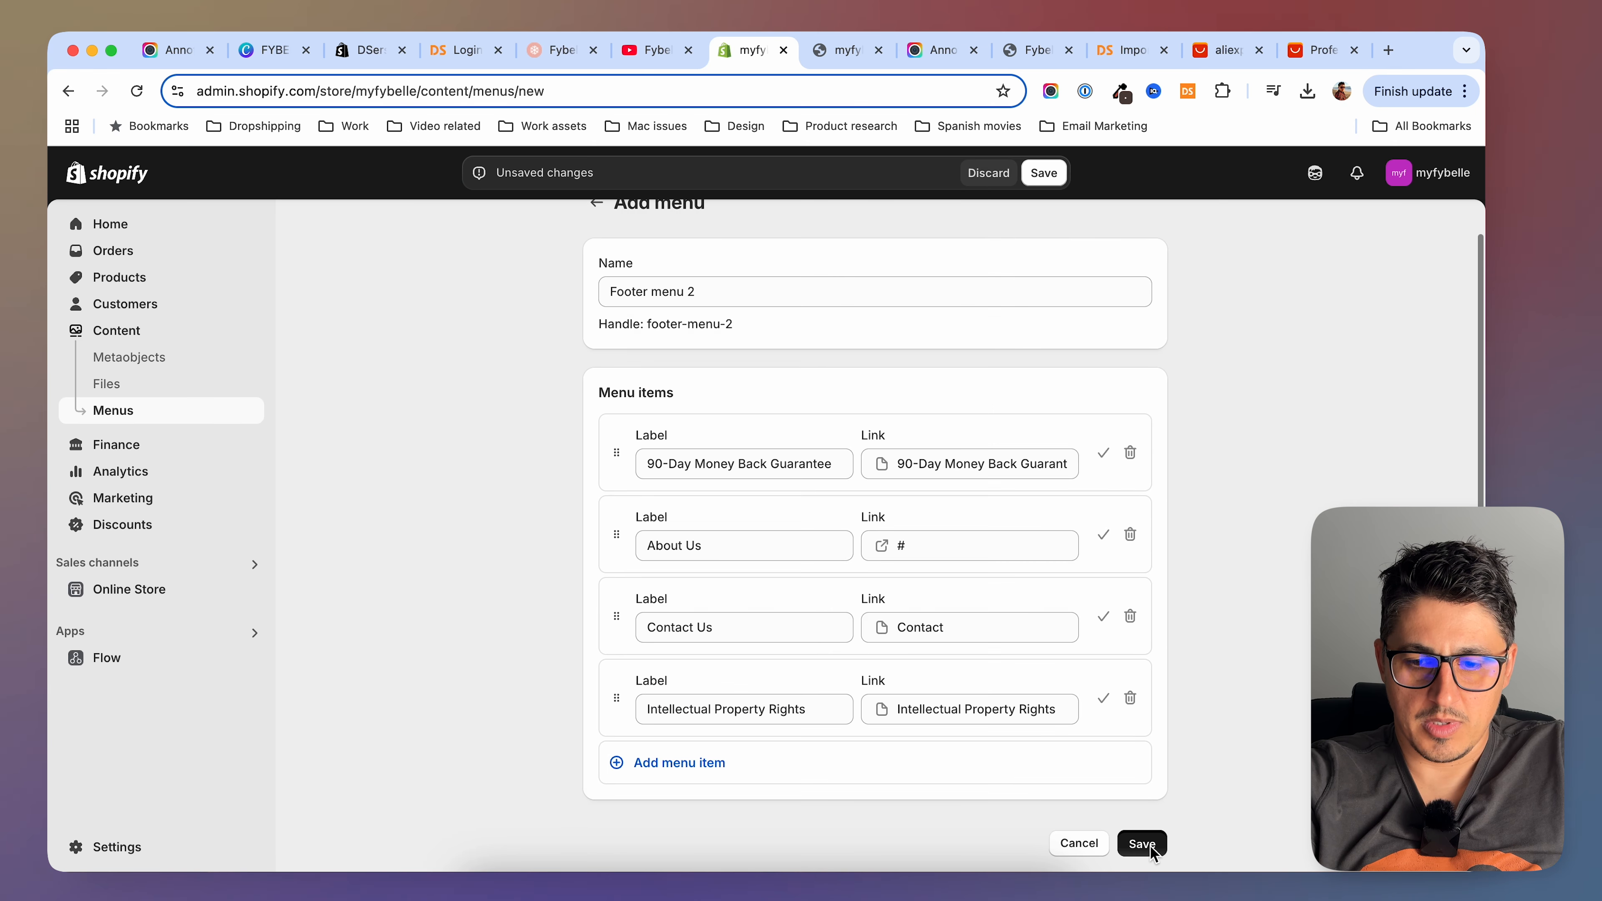
left_click(1142, 844)
Open the Dawn theme for customization and expand the Footer section to show its blocks
left_click(128, 589)
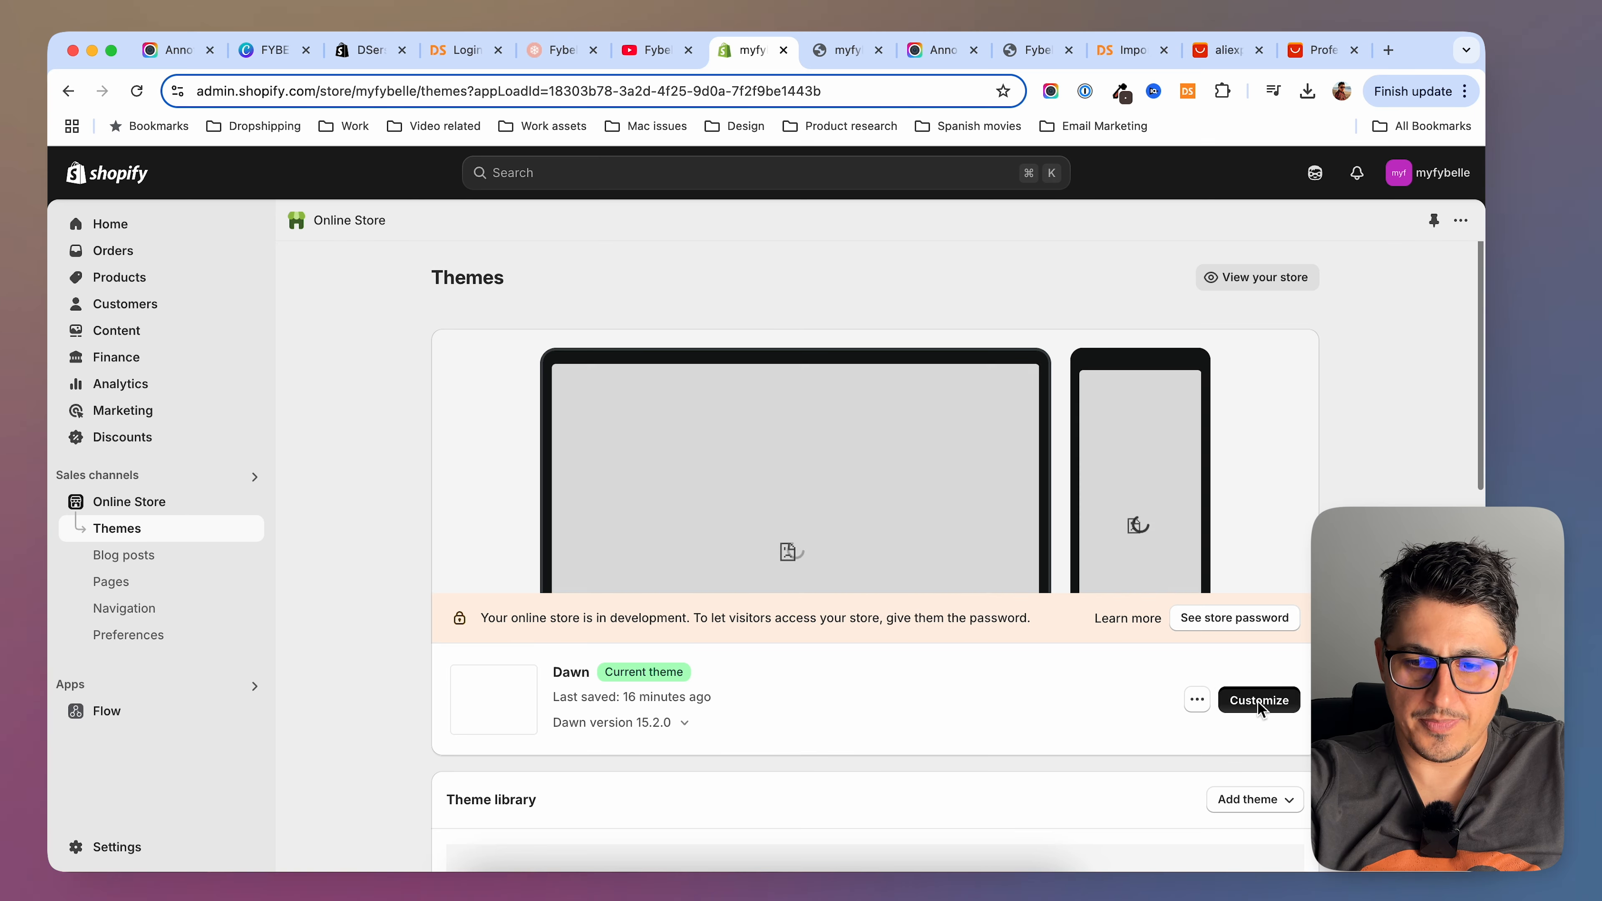
left_click(1259, 700)
scroll(279, 516, "down", 5)
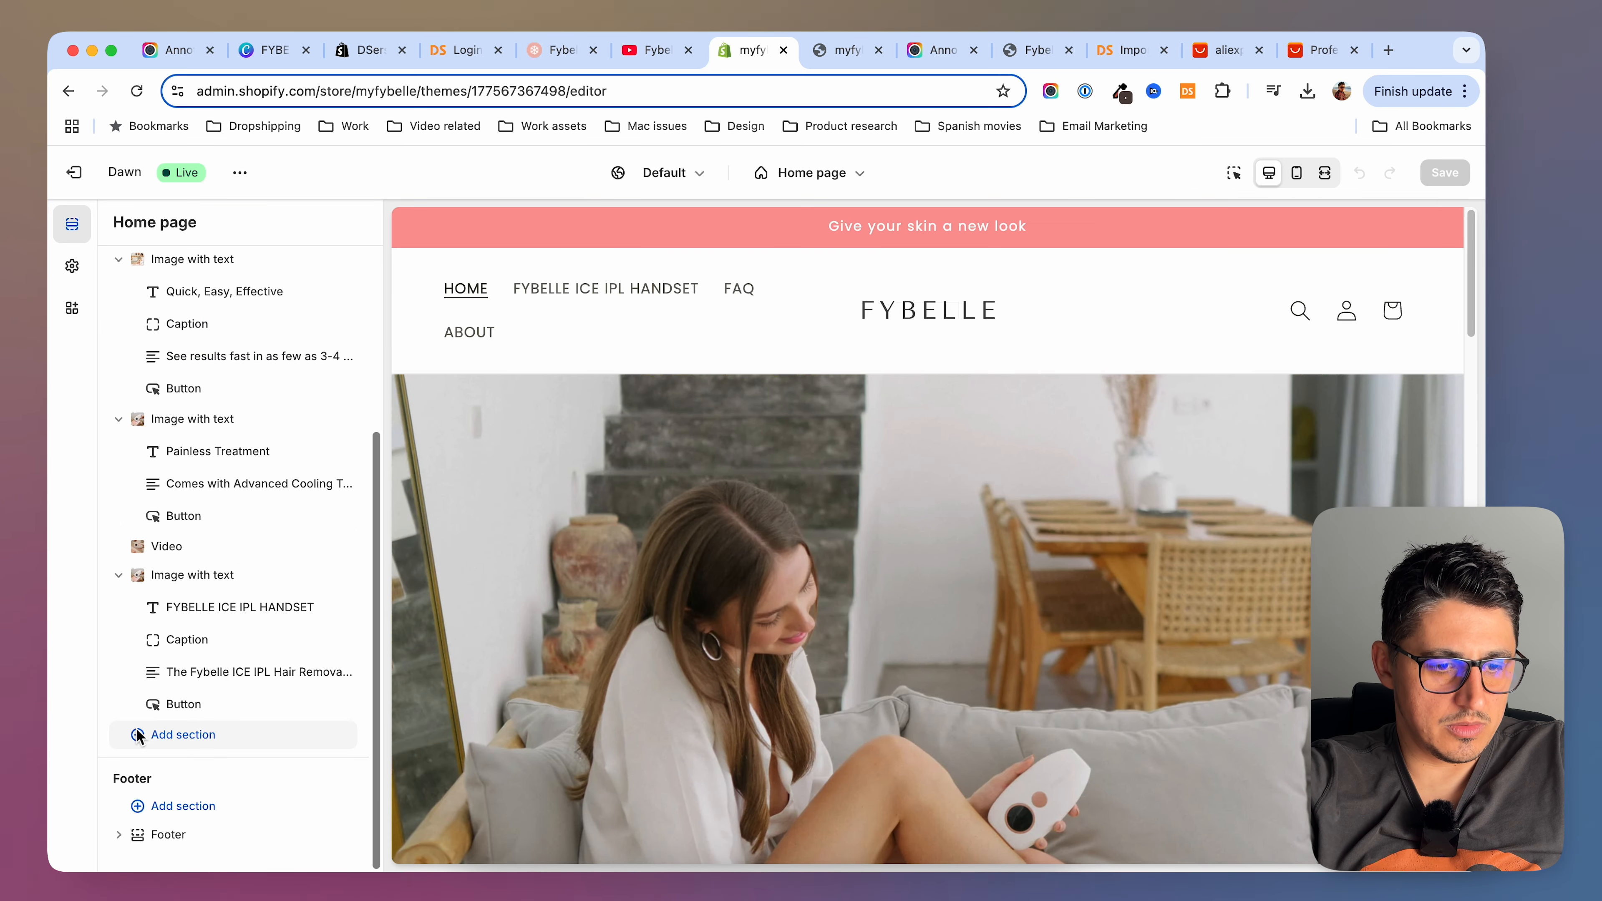
left_click(164, 836)
scroll(244, 637, "down", 5)
left_click(114, 224)
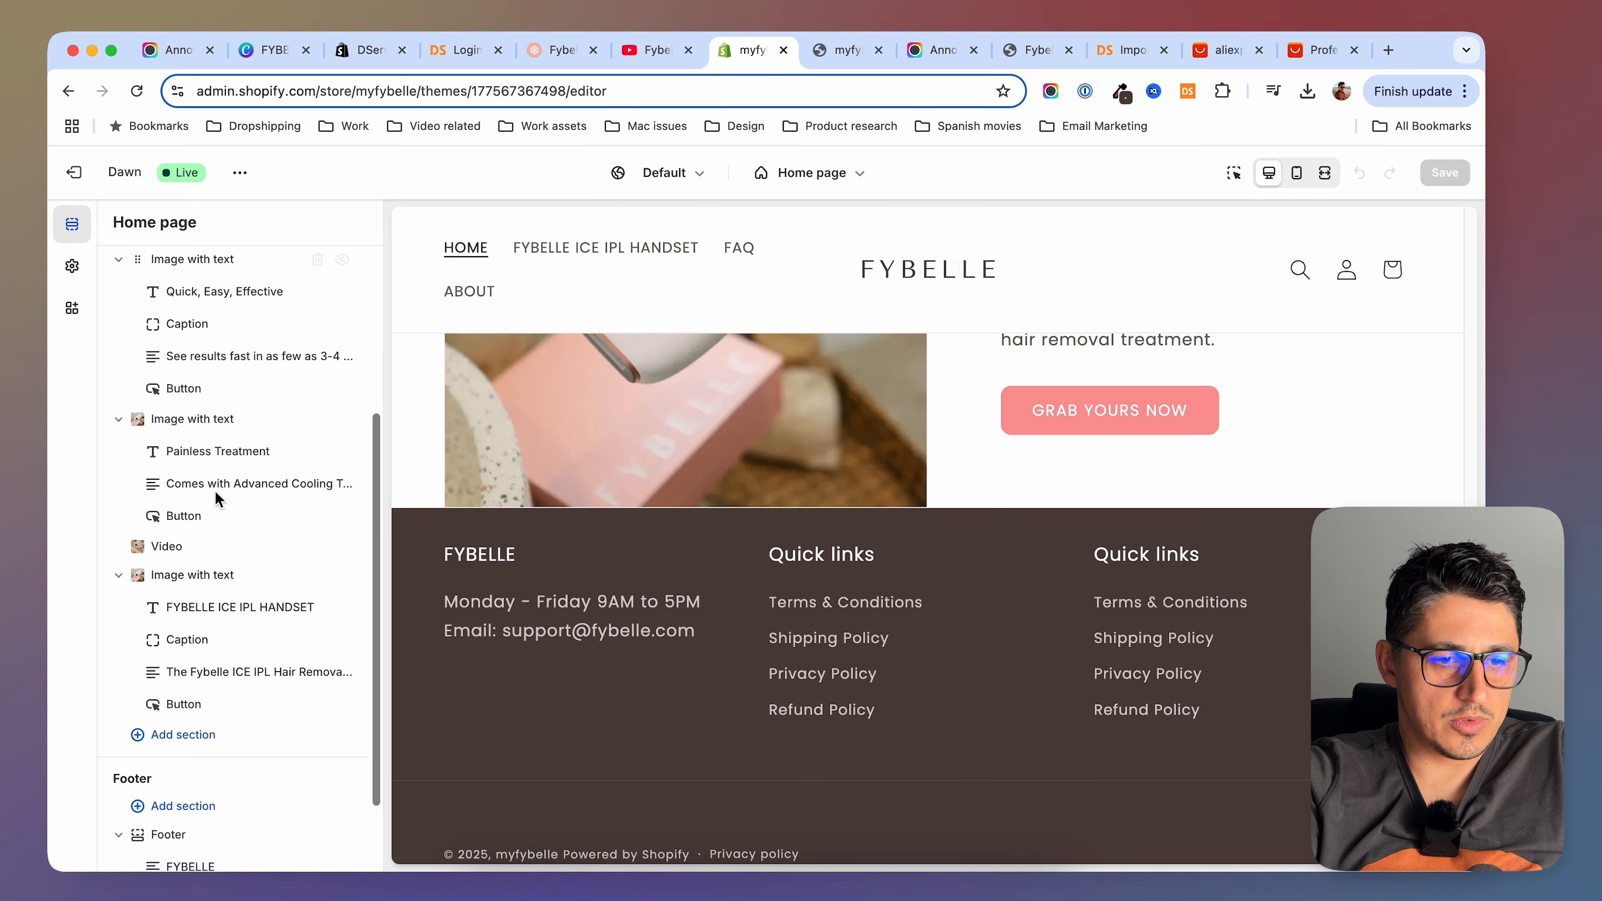
scroll(253, 808, "down", 3)
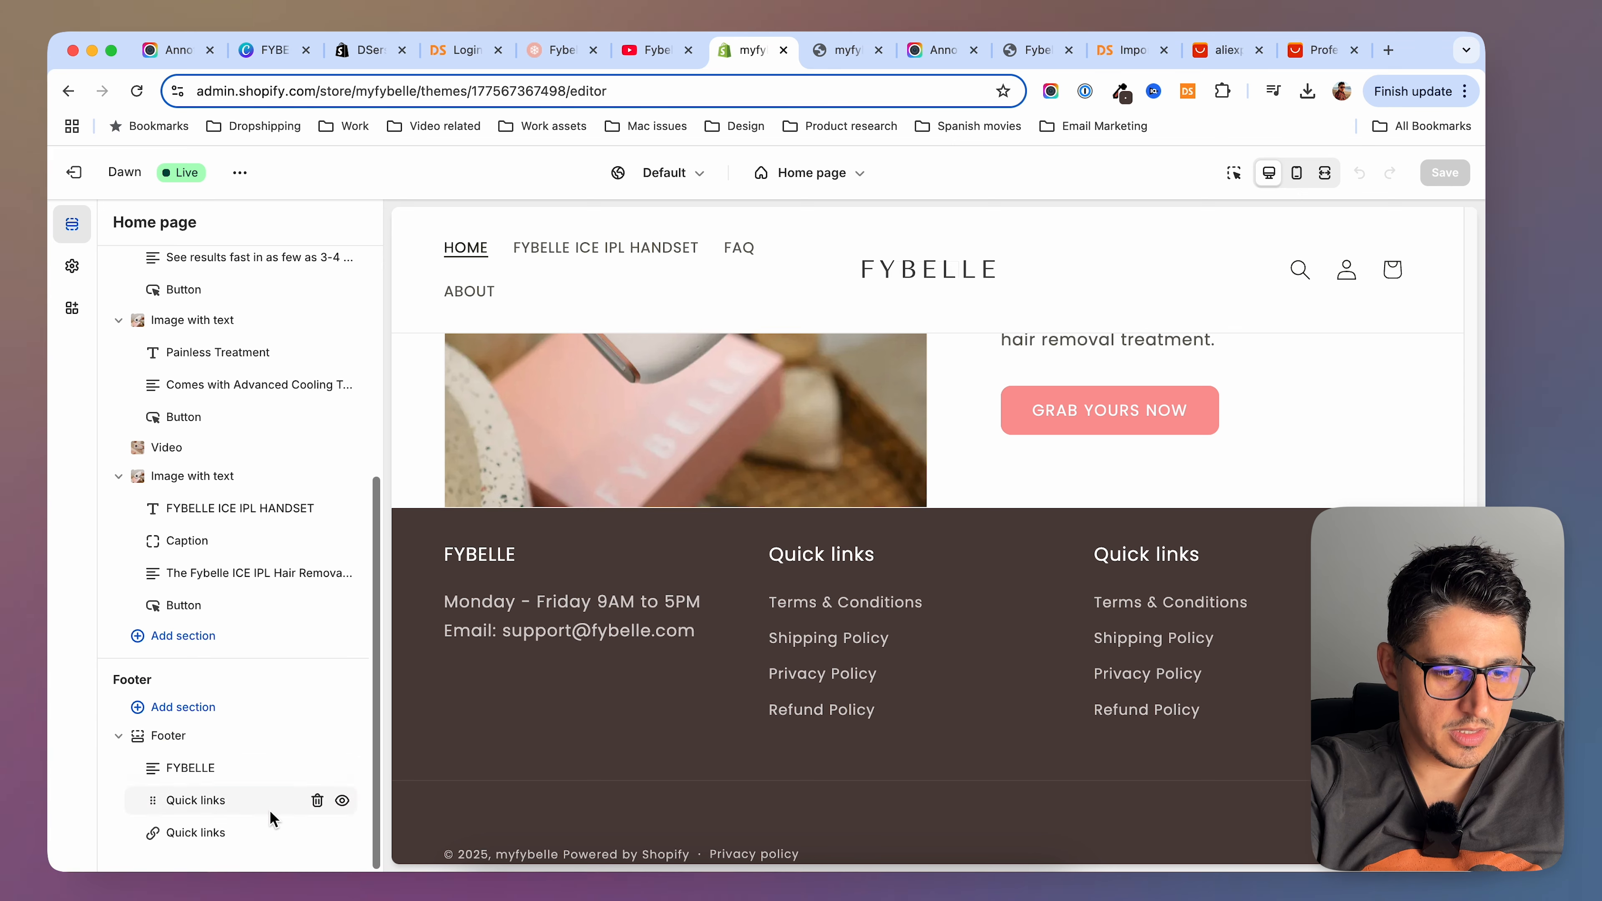
Remove the heading of the first Quick links block in the footer, after comparing with the fybelle.com footer, and keep its Footer menu
left_click(197, 800)
left_click(555, 50)
left_click(746, 53)
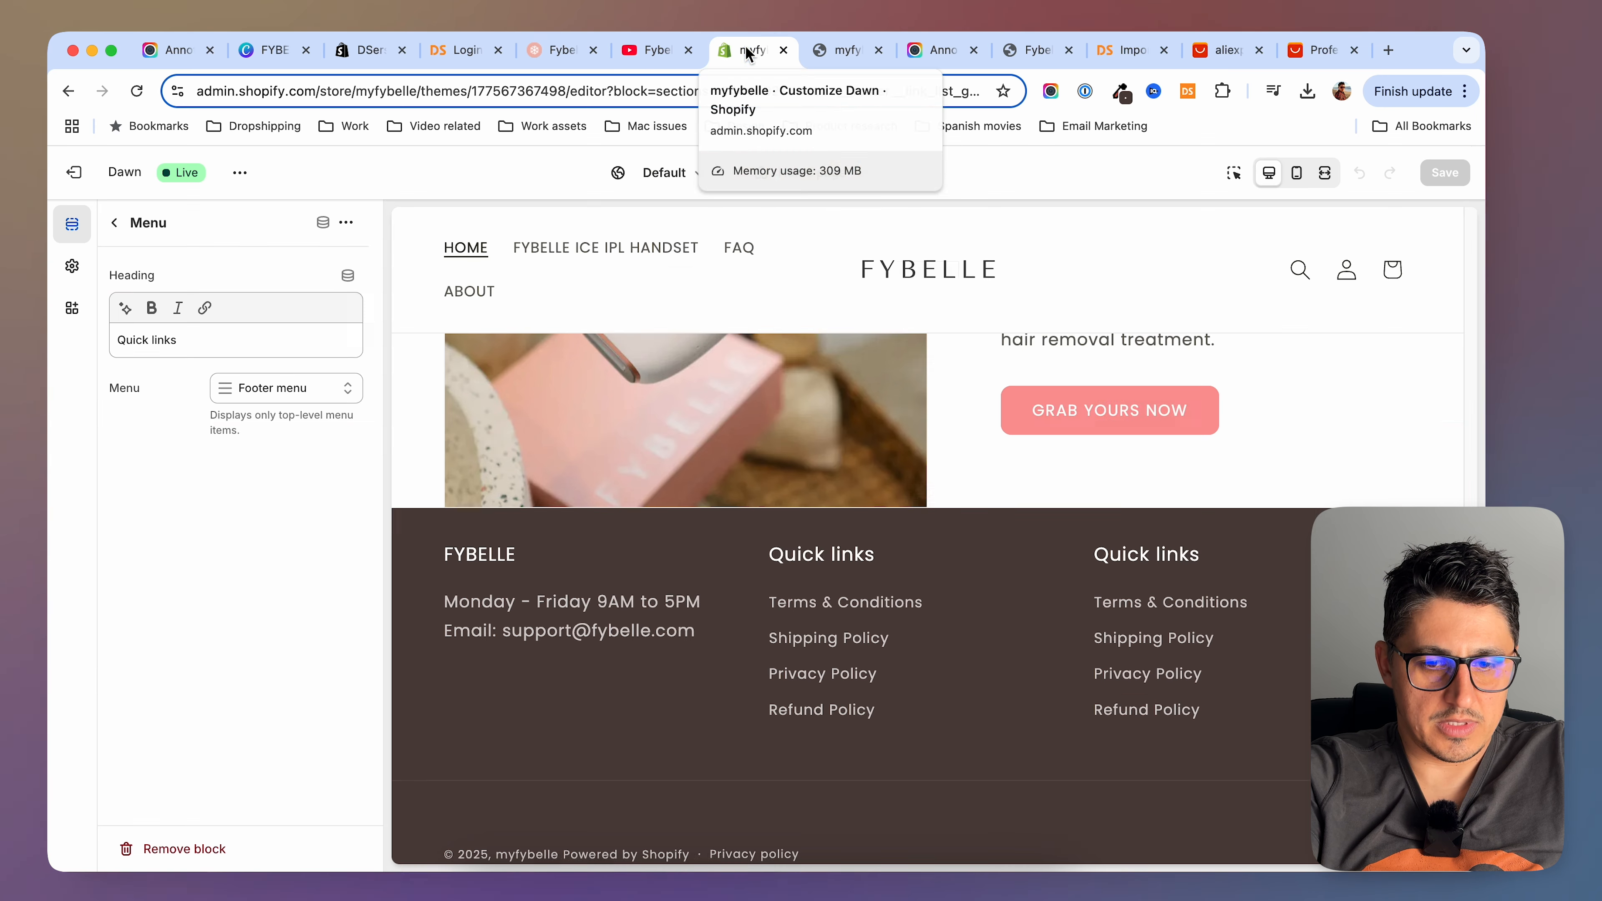
left_click_drag(214, 339, 92, 342)
key("BackSpace")
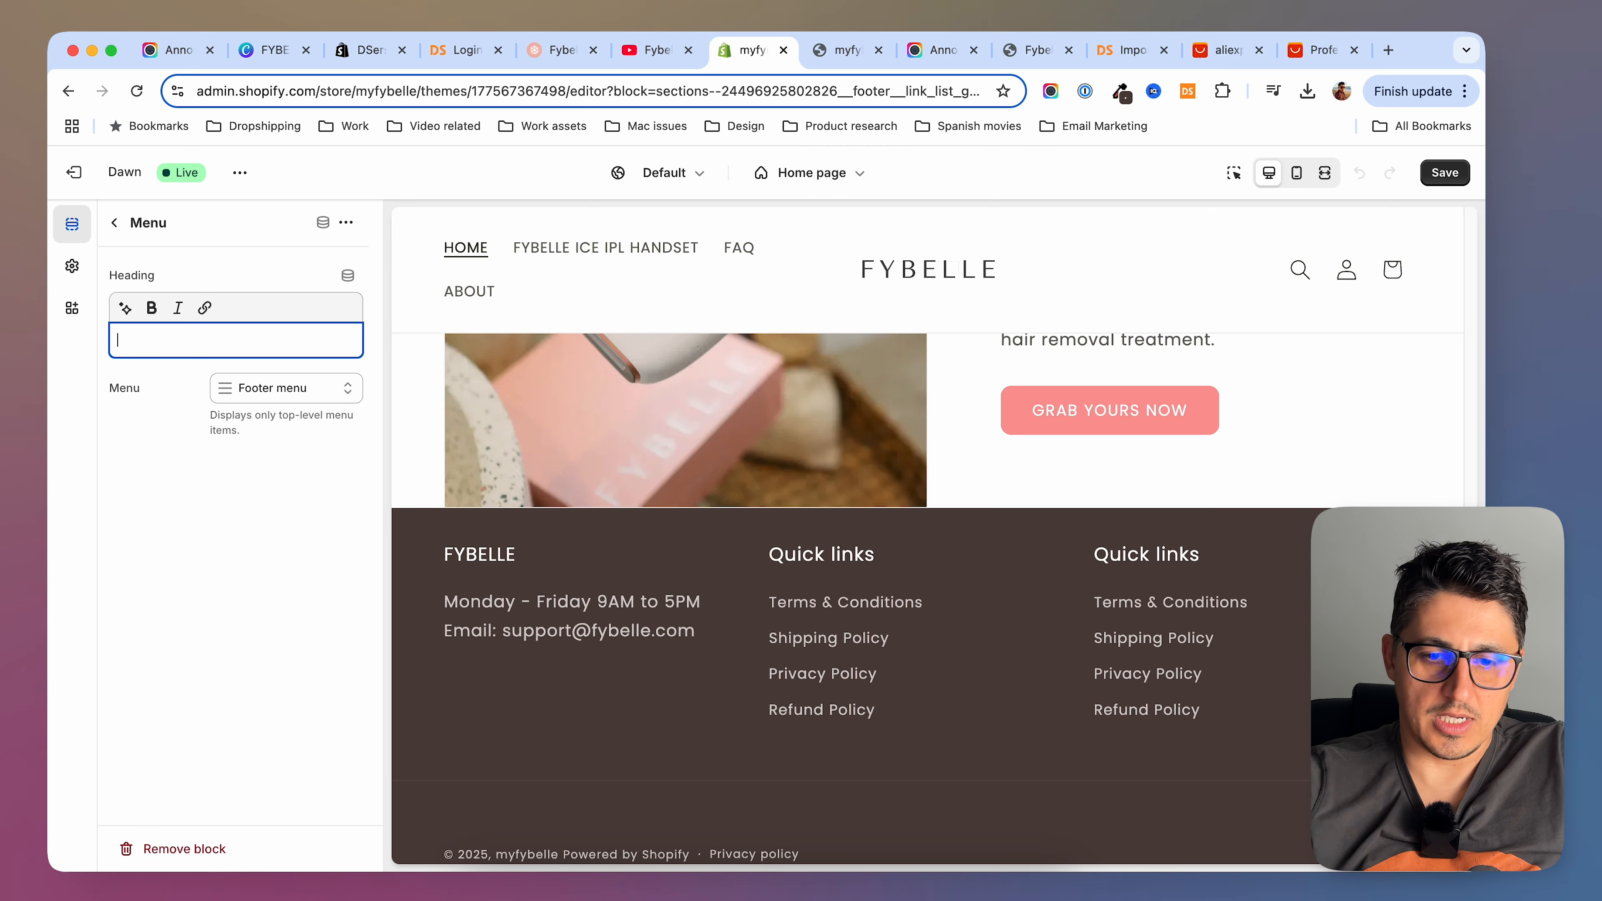
left_click(291, 382)
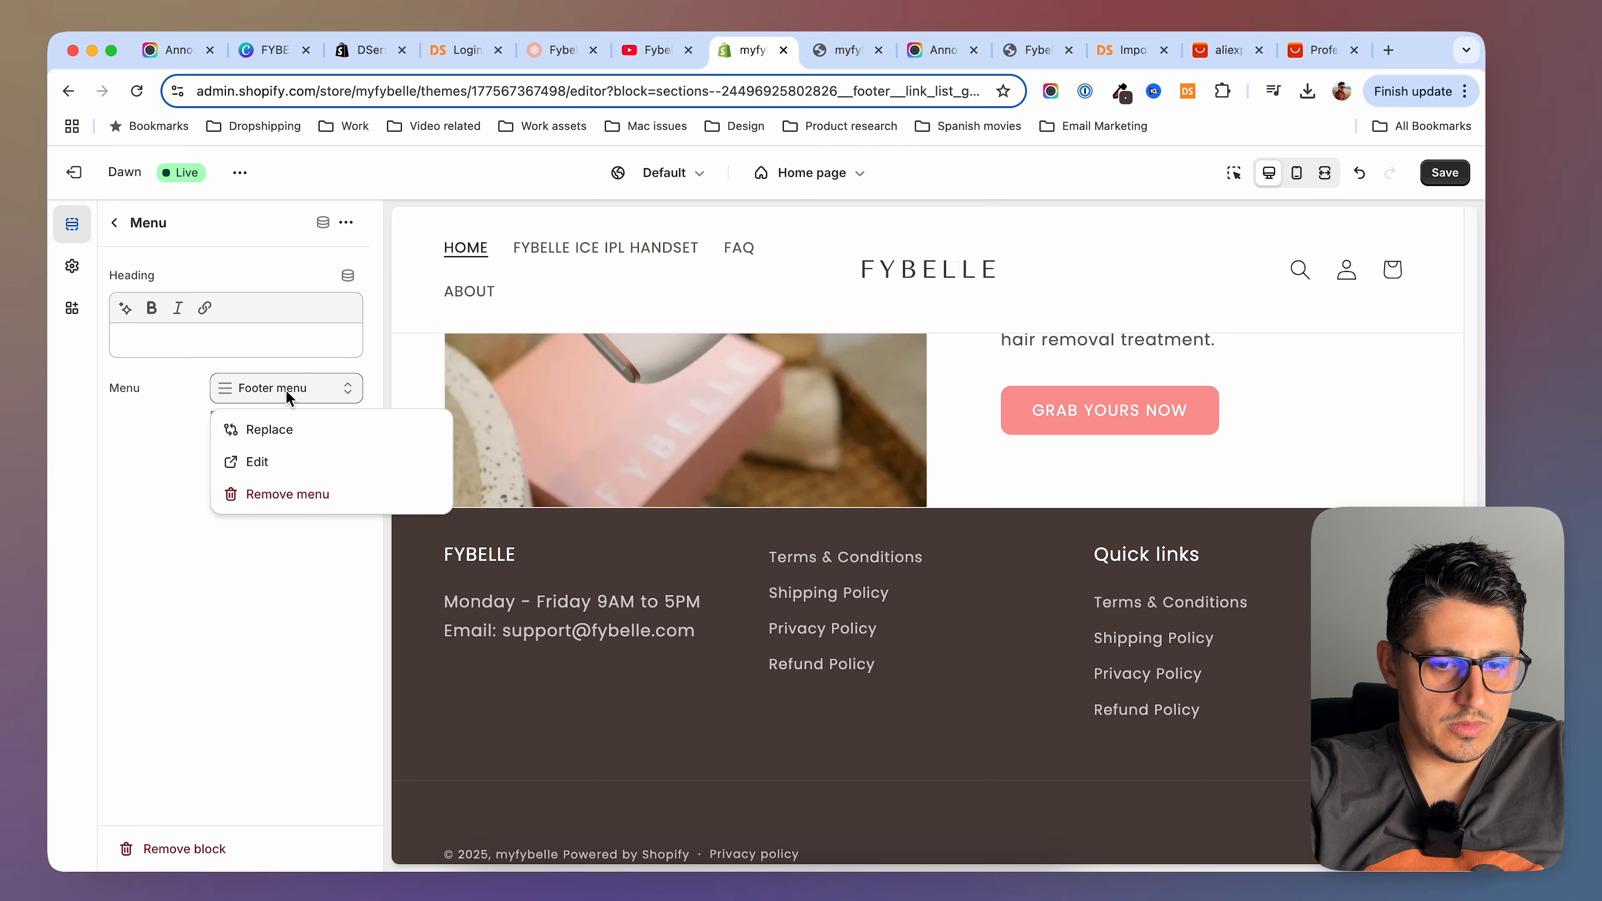
left_click(234, 585)
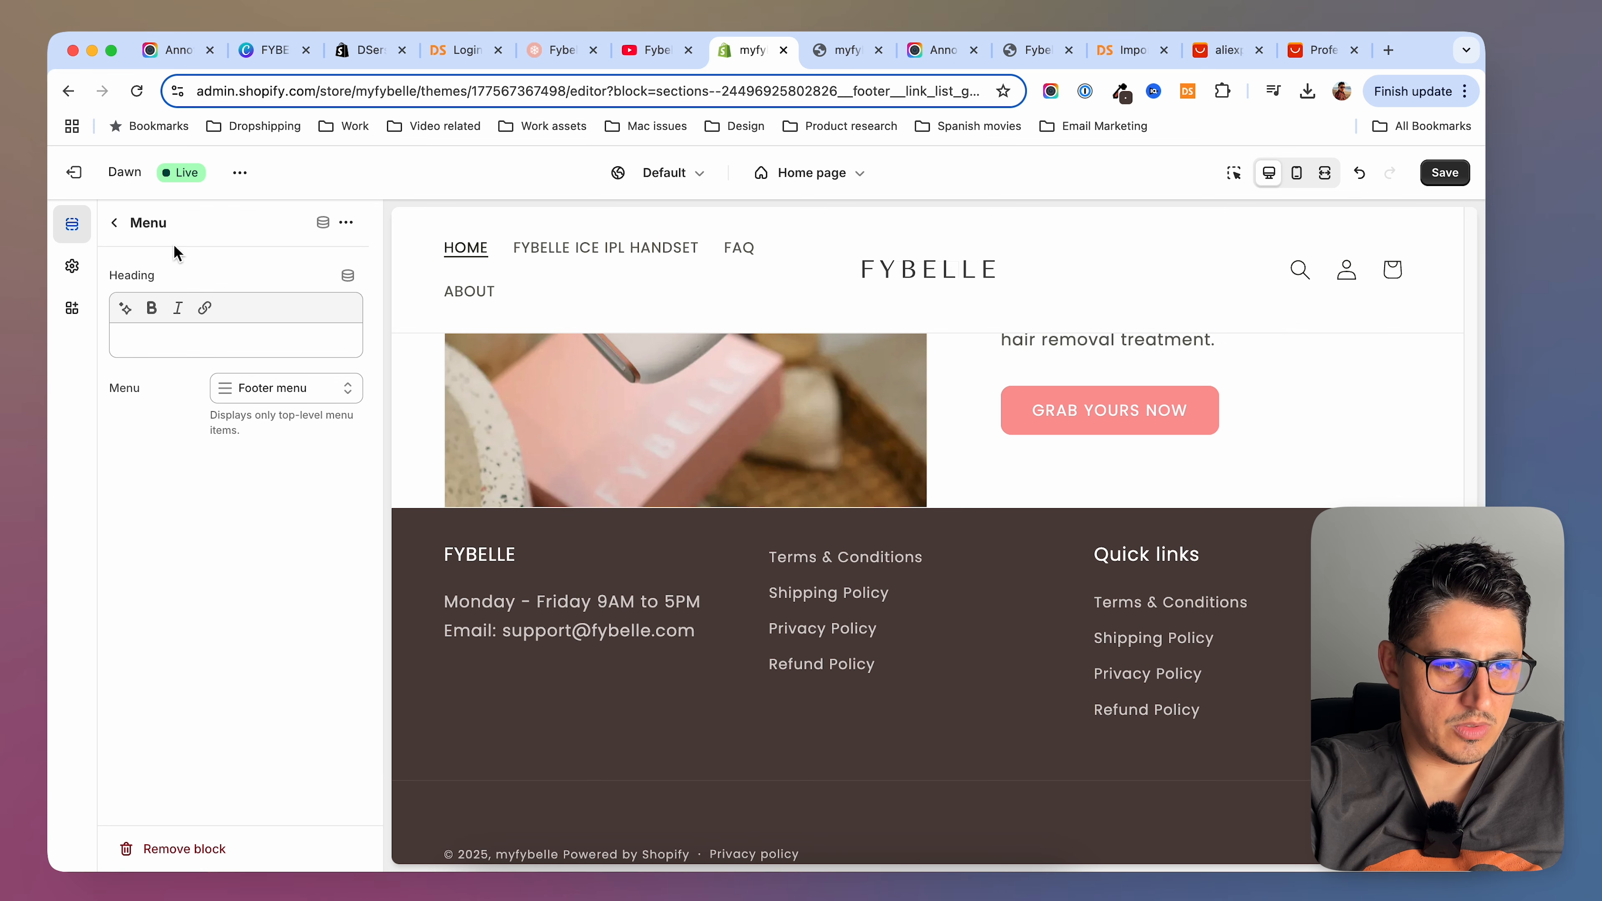
Remove the heading of the second Quick links block in the footer and open its menu selection
left_click(114, 222)
left_click(206, 835)
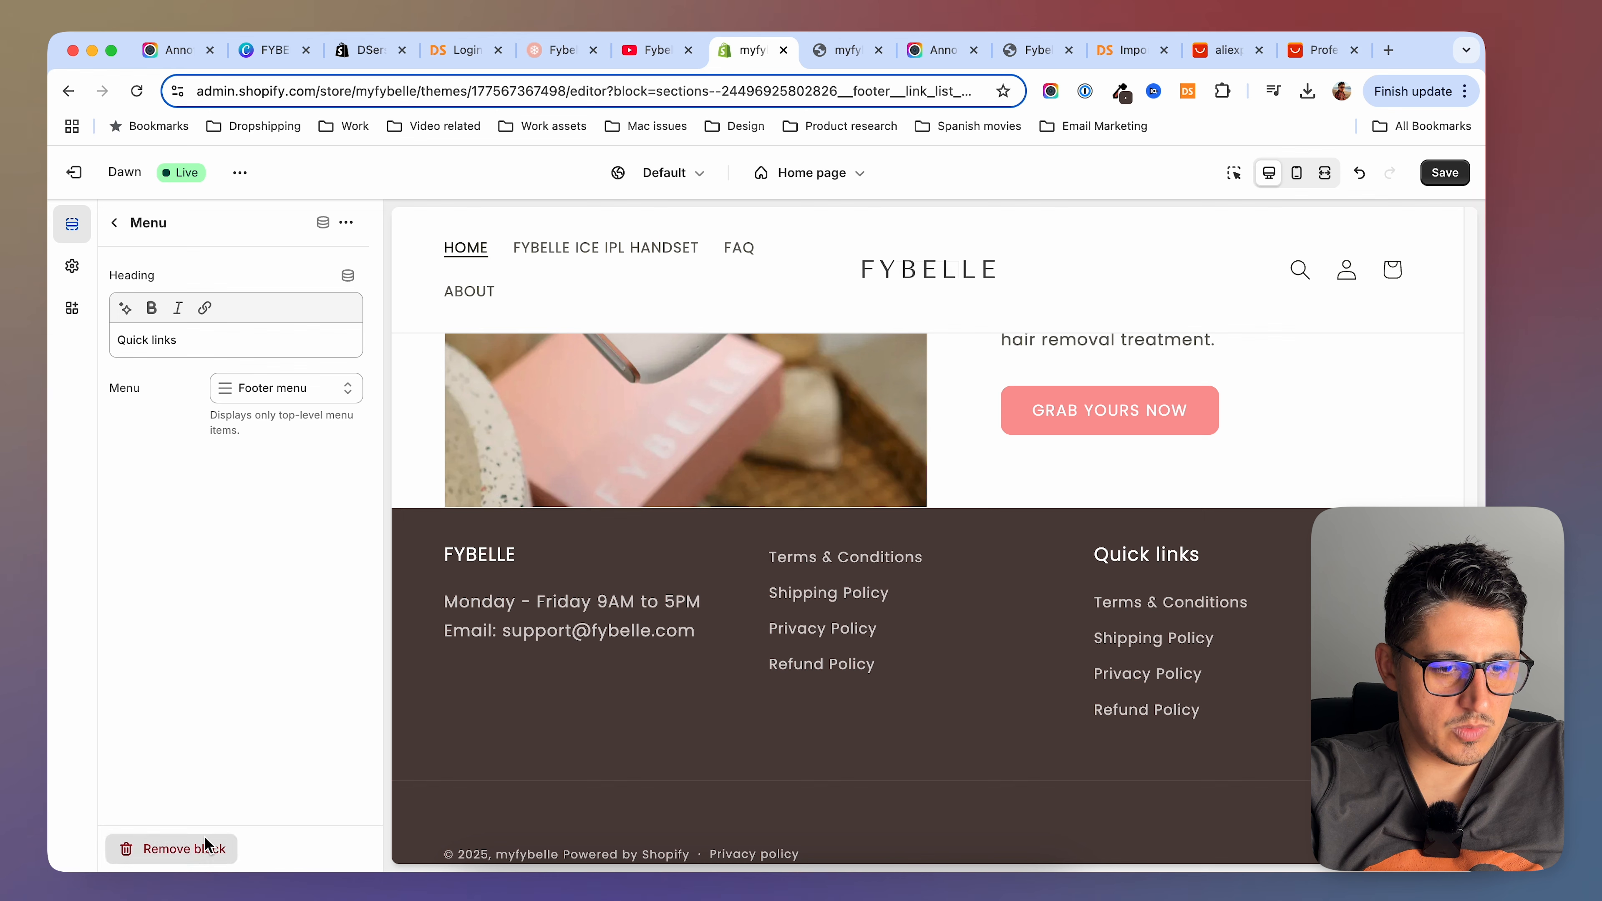
left_click_drag(262, 343, 49, 339)
key("BackSpace")
left_click(276, 392)
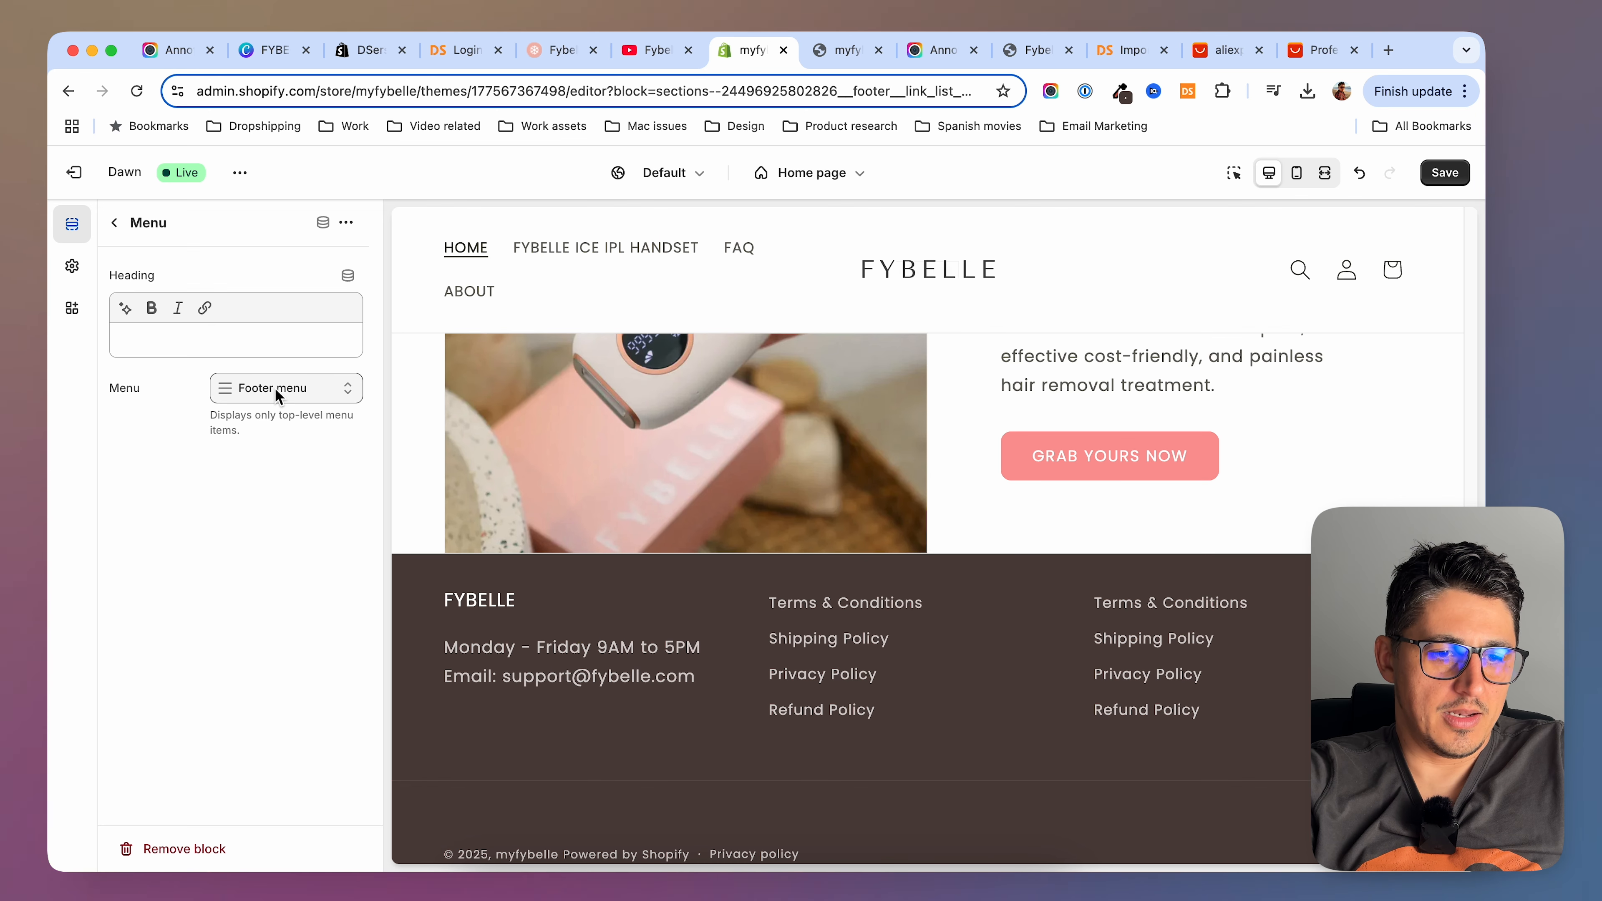
Assign Footer menu 2 to the footer's second menu block
left_click(276, 392)
left_click(294, 431)
left_click(215, 497)
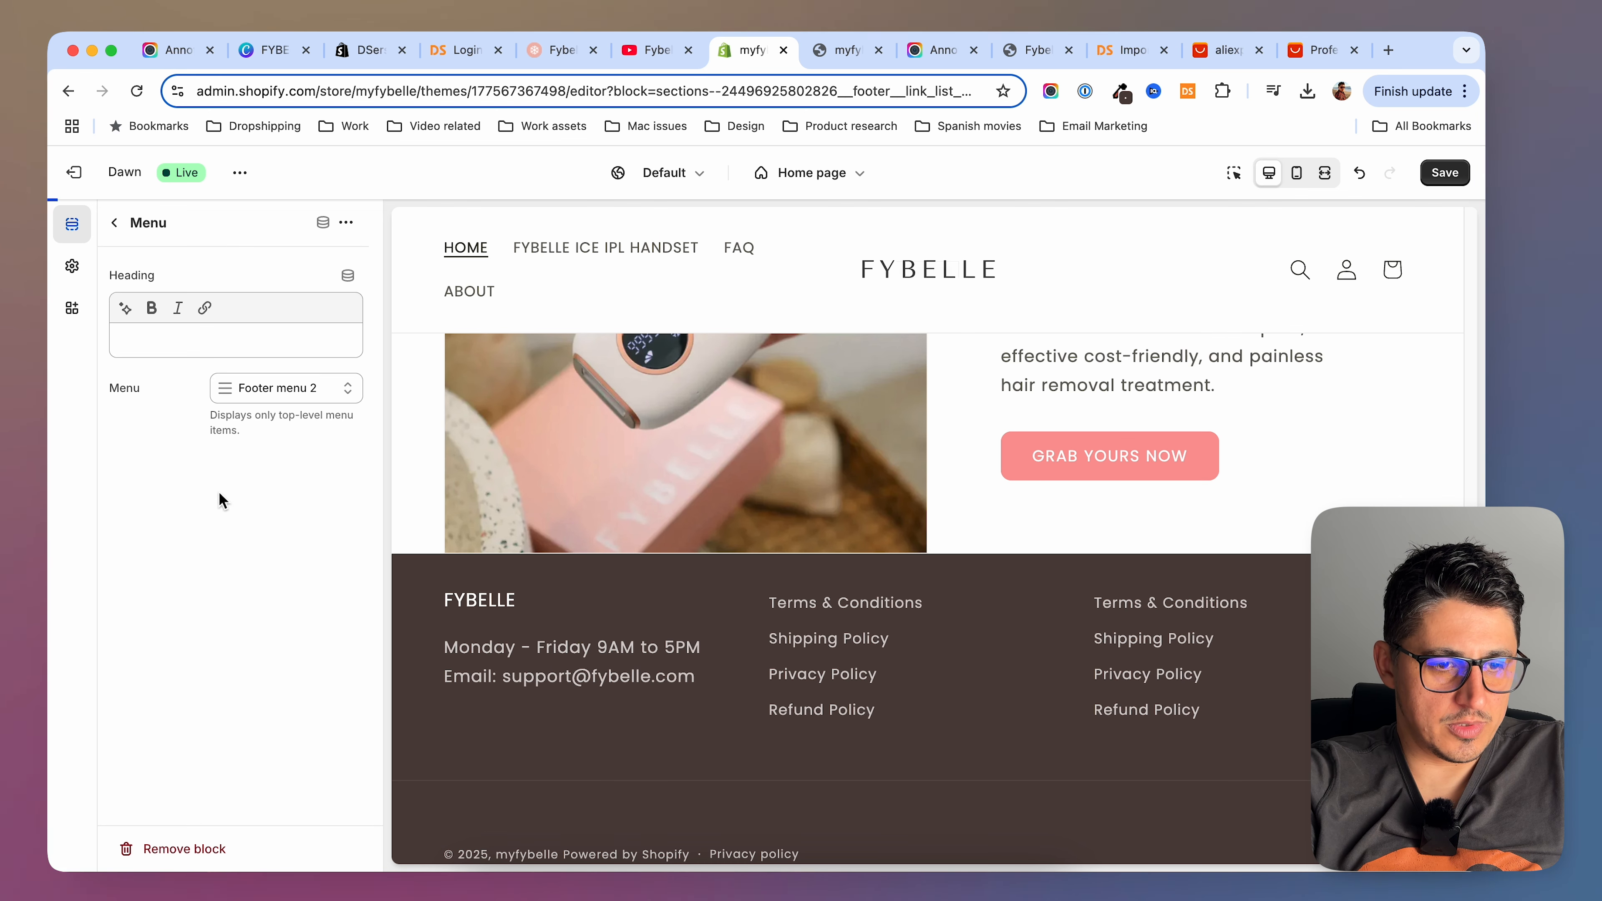
View the storefront and test the footer's Shipping Policy, Privacy Policy and Terms & Conditions links
key("ctrl+Tab")
scroll(284, 282, "down", 15)
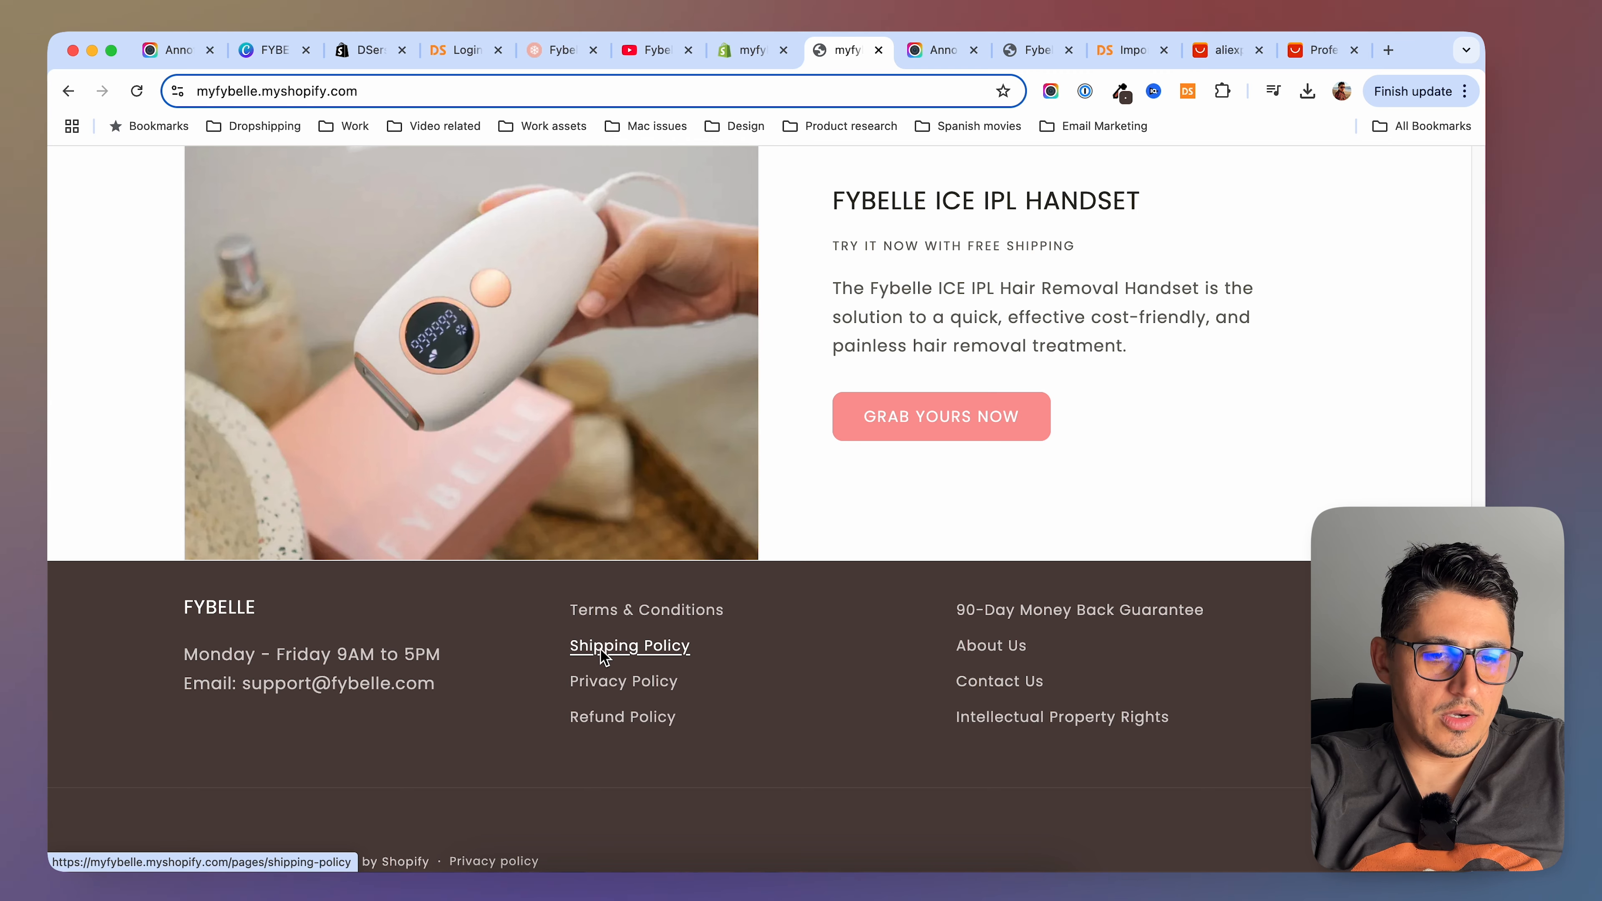
left_click(600, 649)
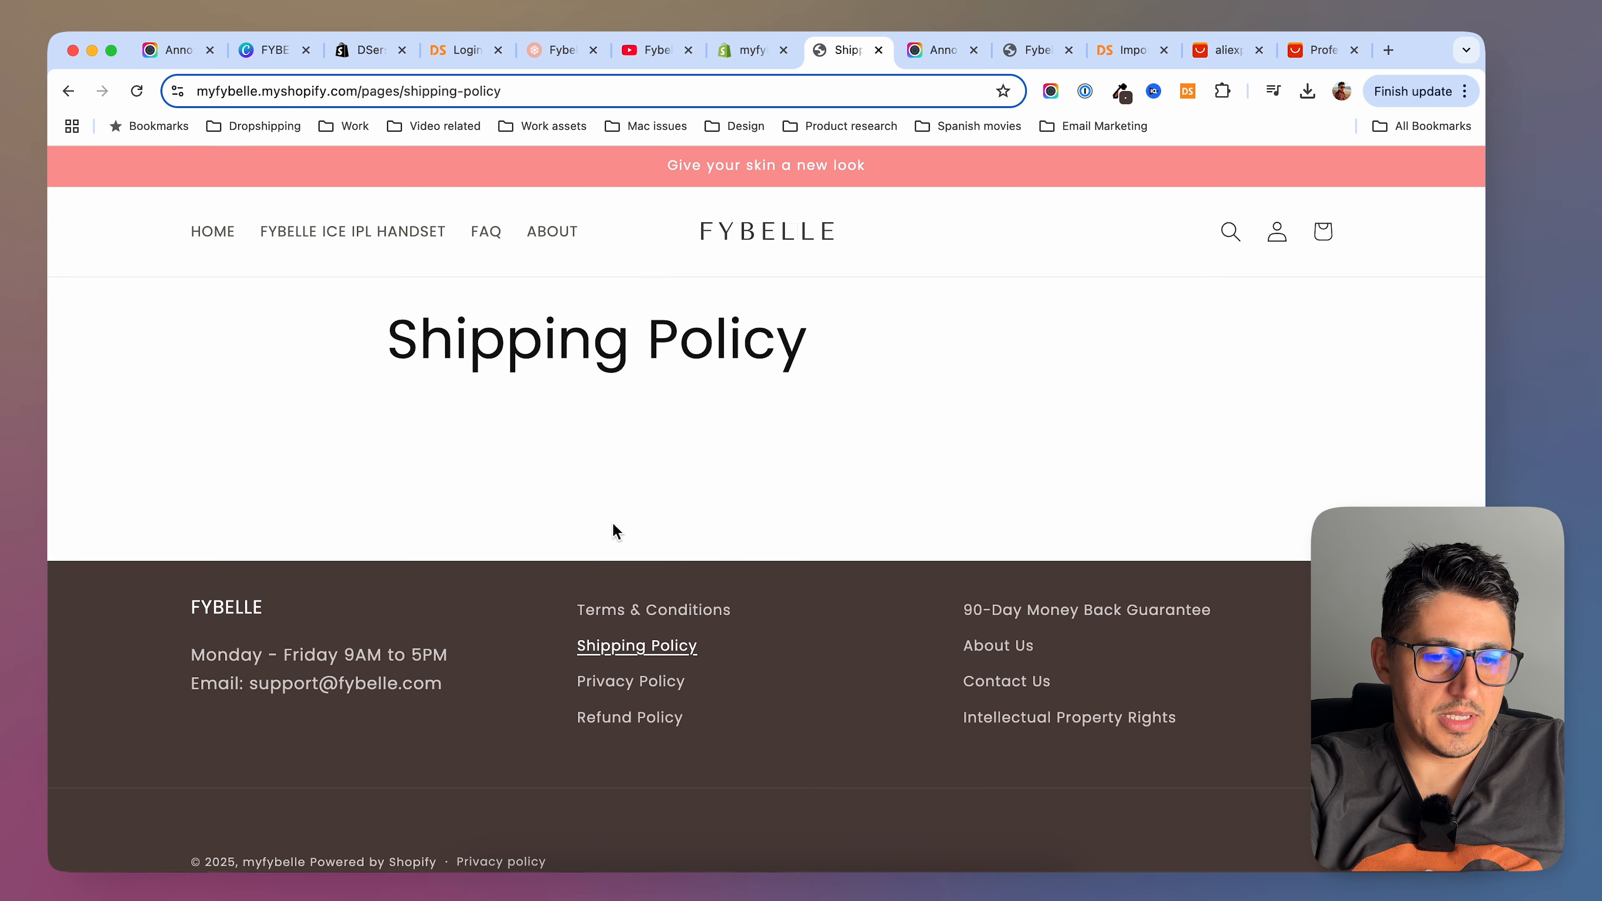
left_click(631, 683)
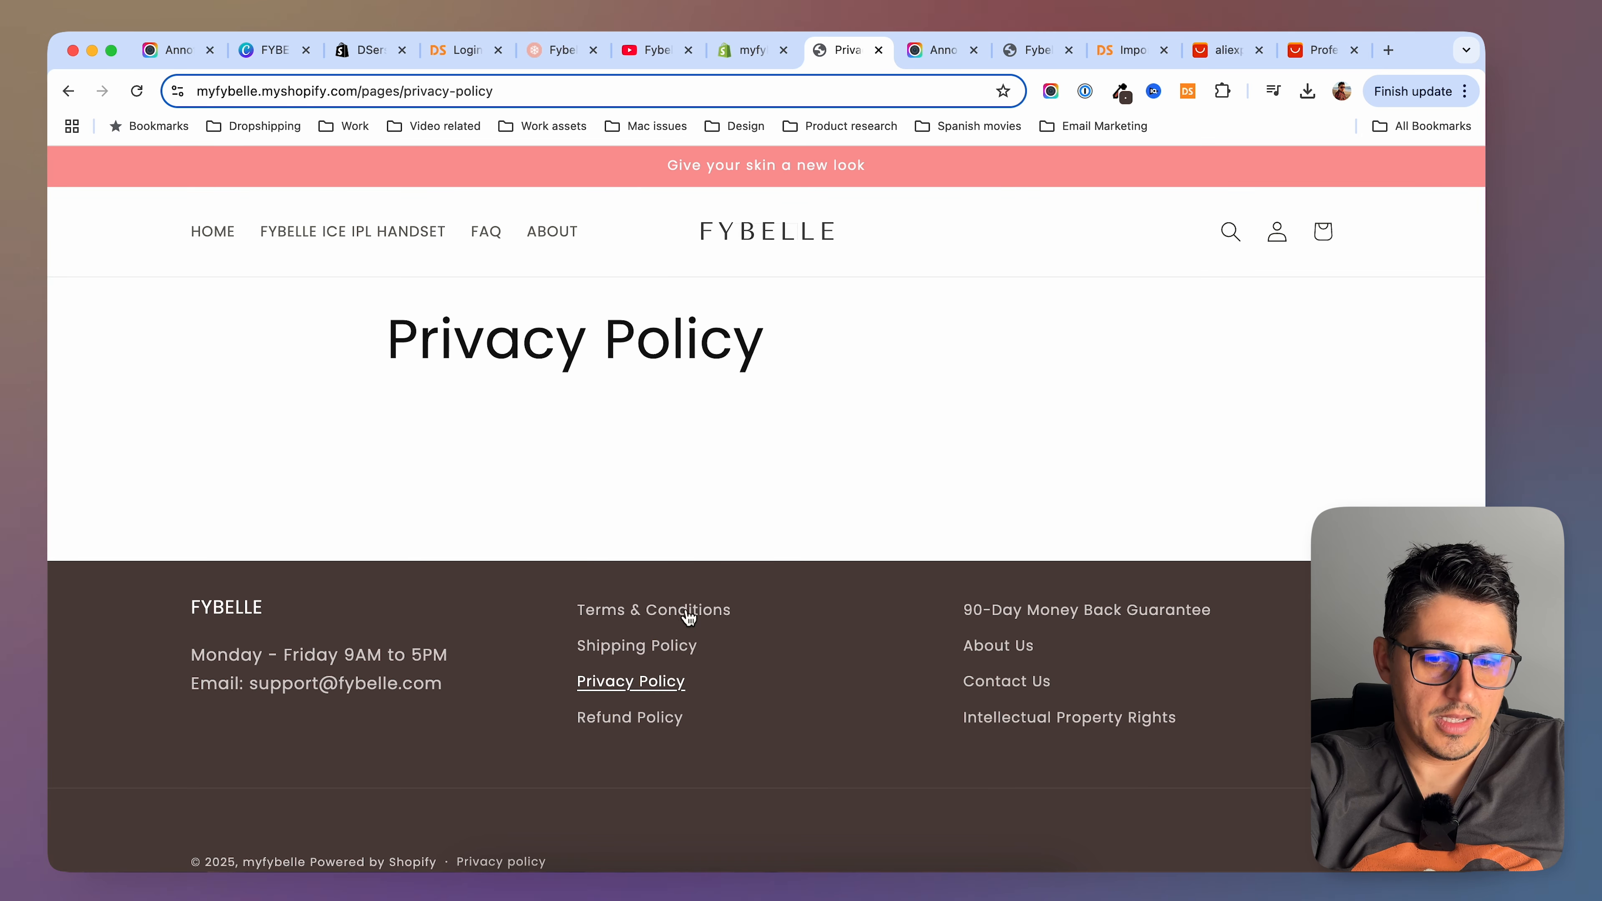
left_click(659, 610)
Review the images and selling points on the reference product page at fybelle.com
left_click(555, 50)
scroll(1341, 438, "down", 20)
scroll(1341, 438, "up", 20)
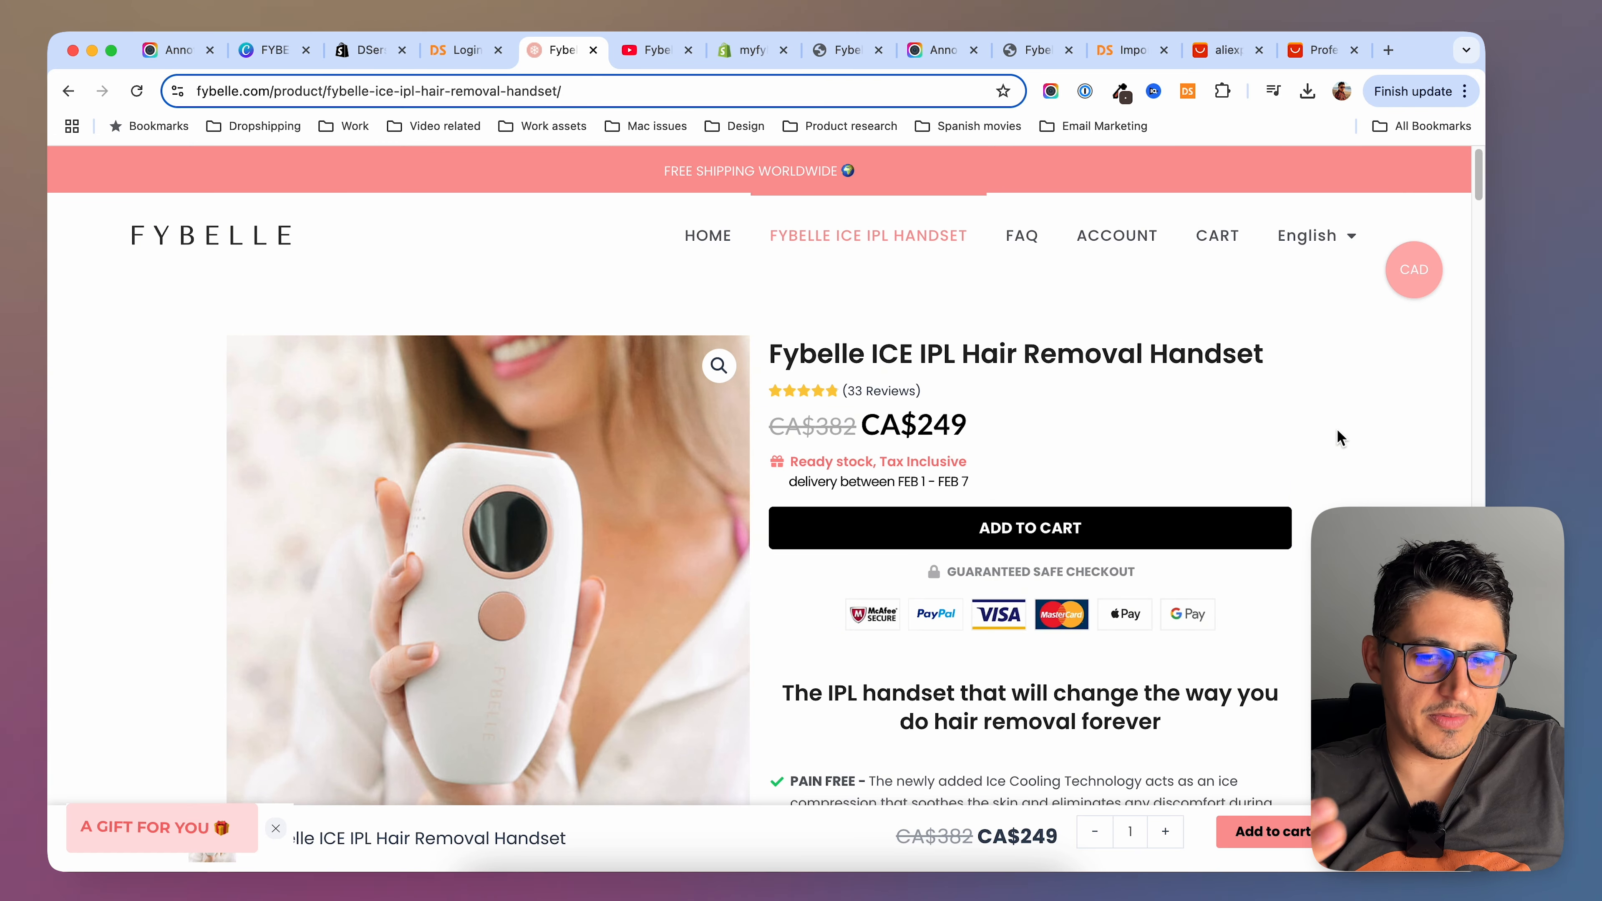
scroll(1341, 438, "down", 3)
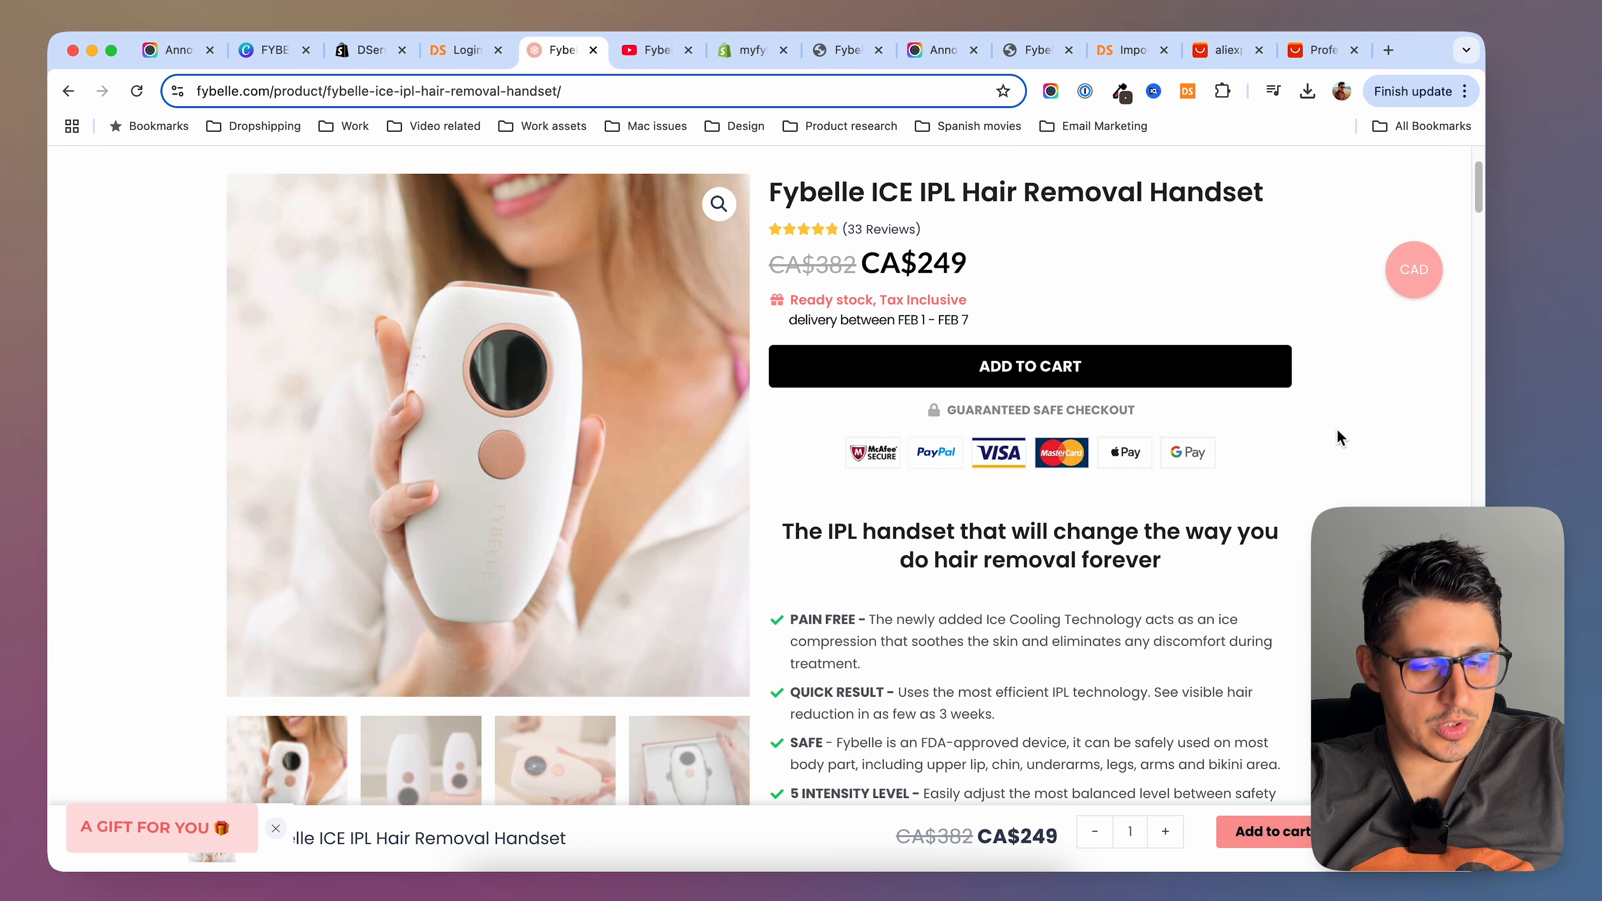
scroll(1341, 438, "down", 3)
scroll(1341, 438, "down", 2)
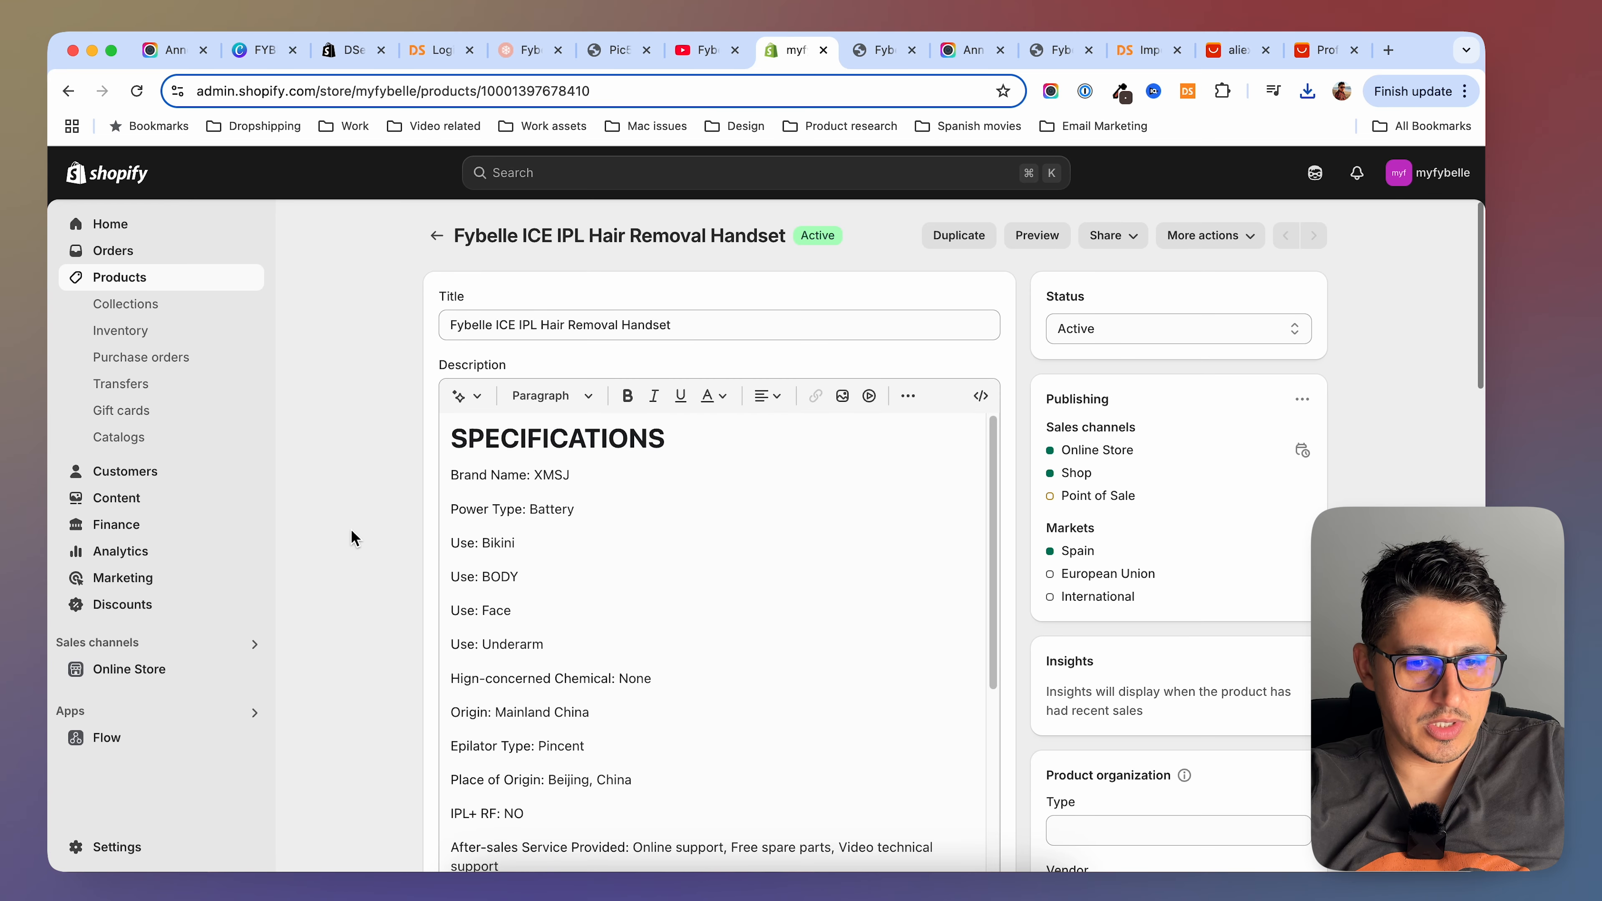
Upload the seven new handset pictures, starting with Pic1, and add them to the Fybelle ICE IPL Hair Removal Handset's media
scroll(353, 537, "down", 10)
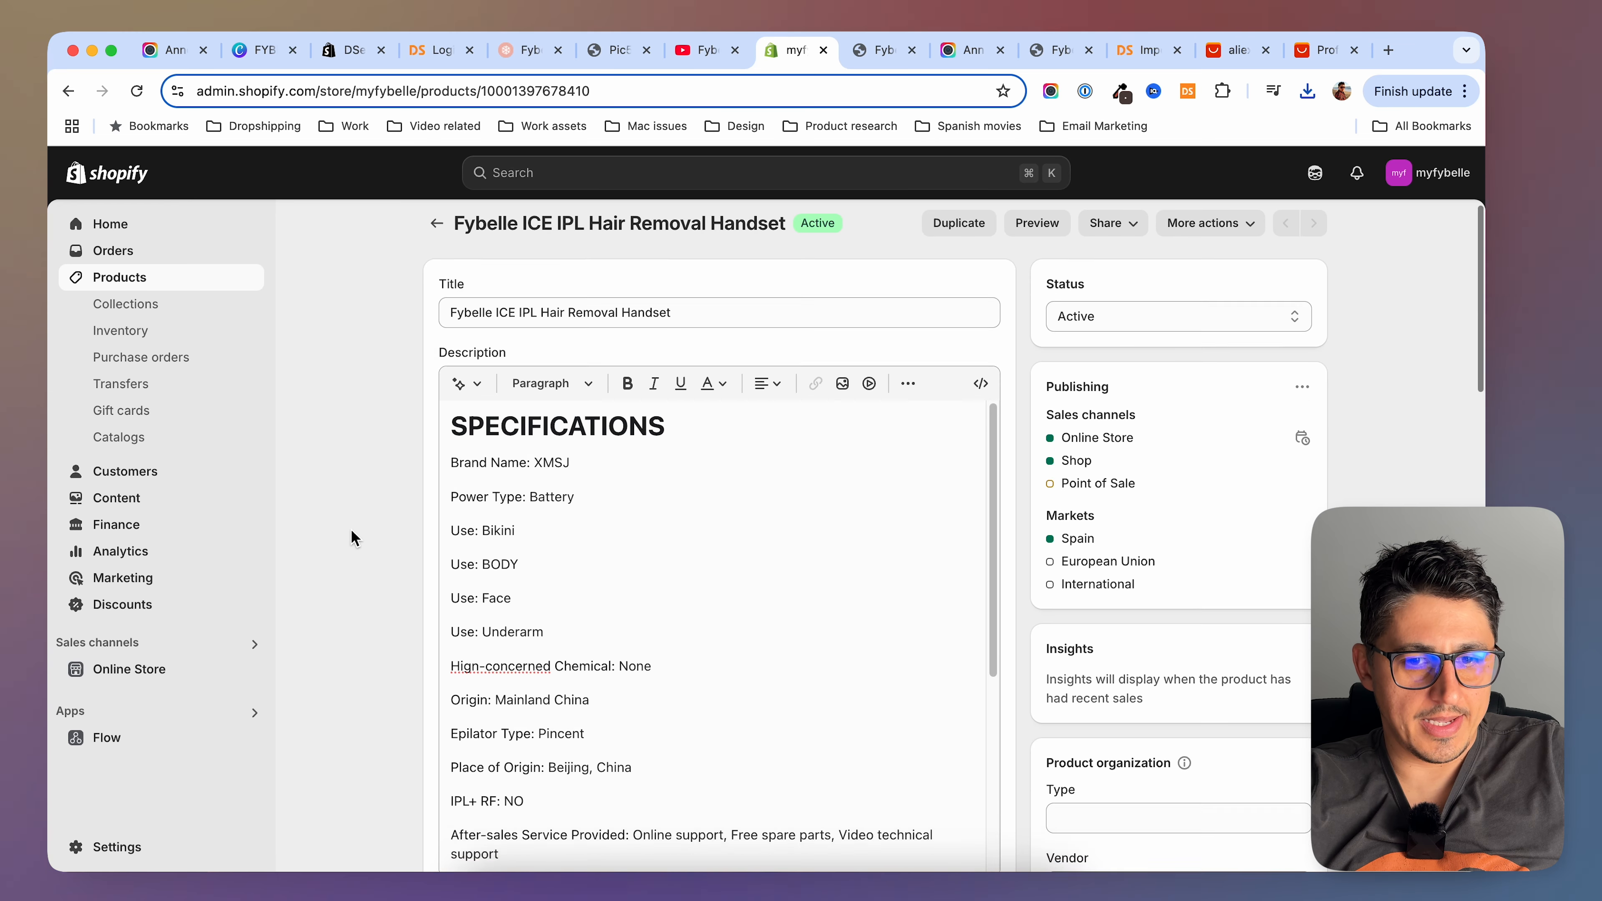
left_click(782, 341)
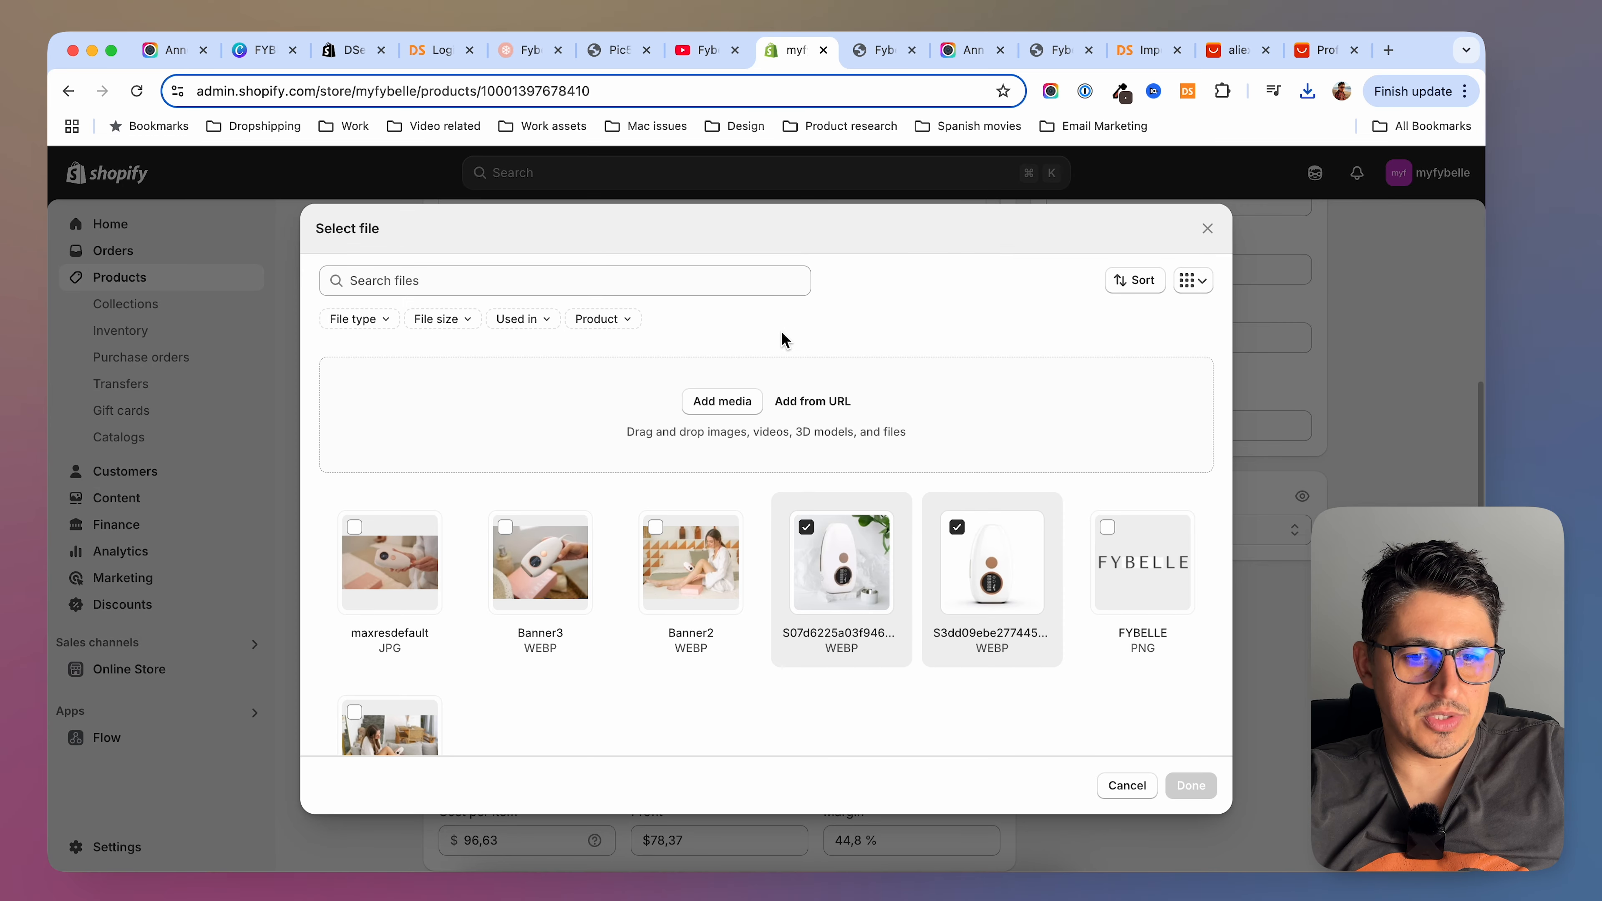
left_click(697, 401)
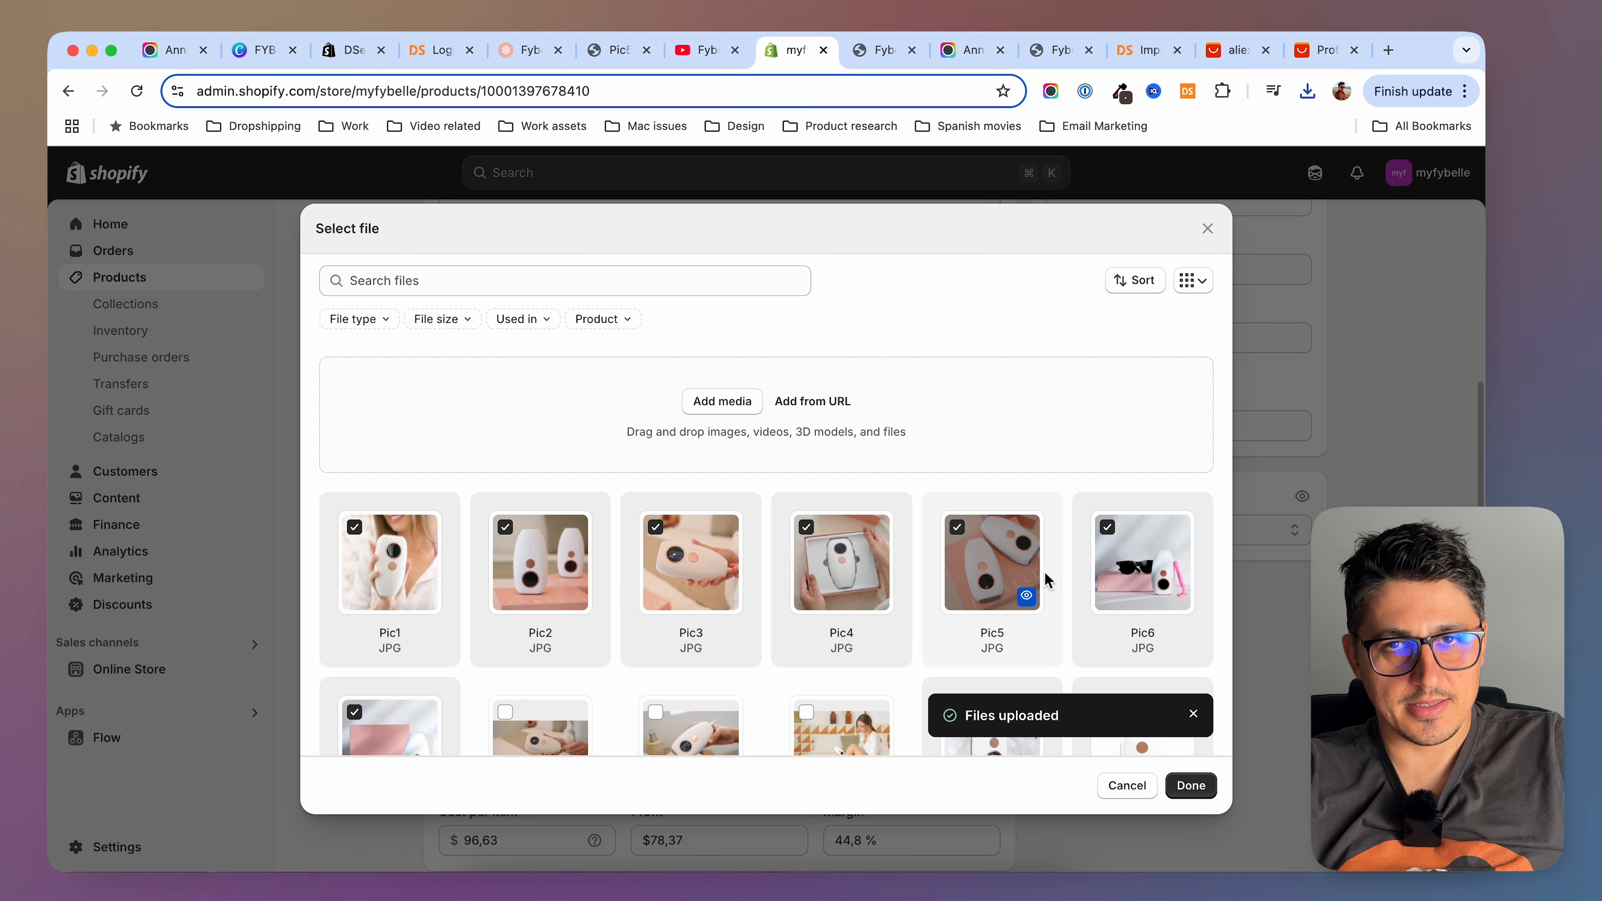
left_click(1191, 786)
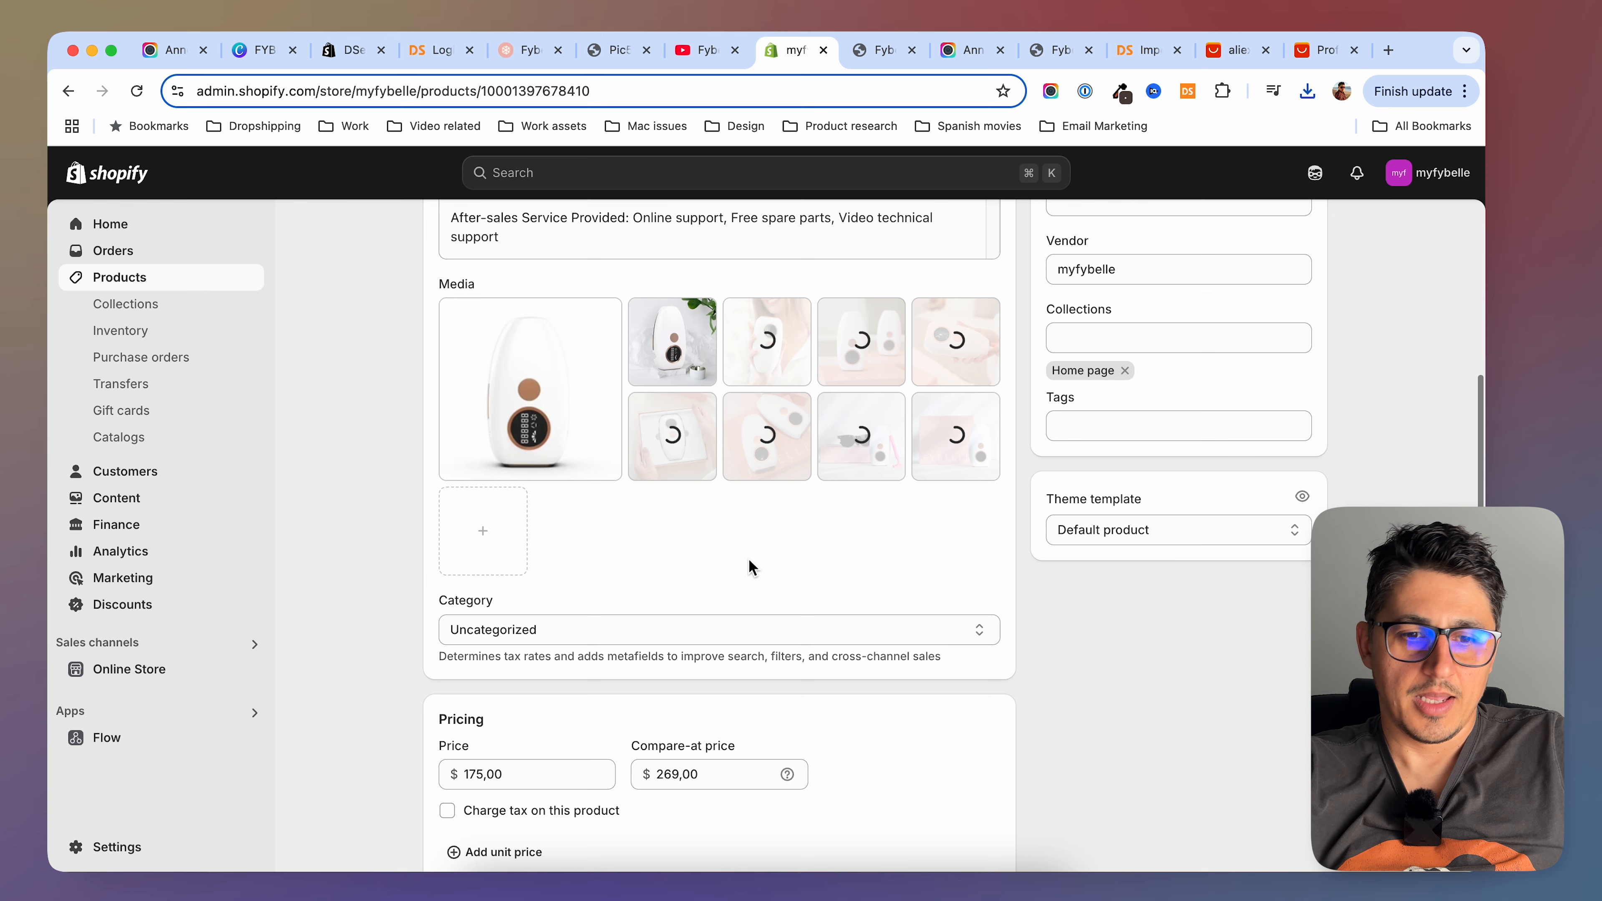
Reorder the product media so the two original supplier images come after the new handset pictures
left_click_drag(688, 329, 895, 435)
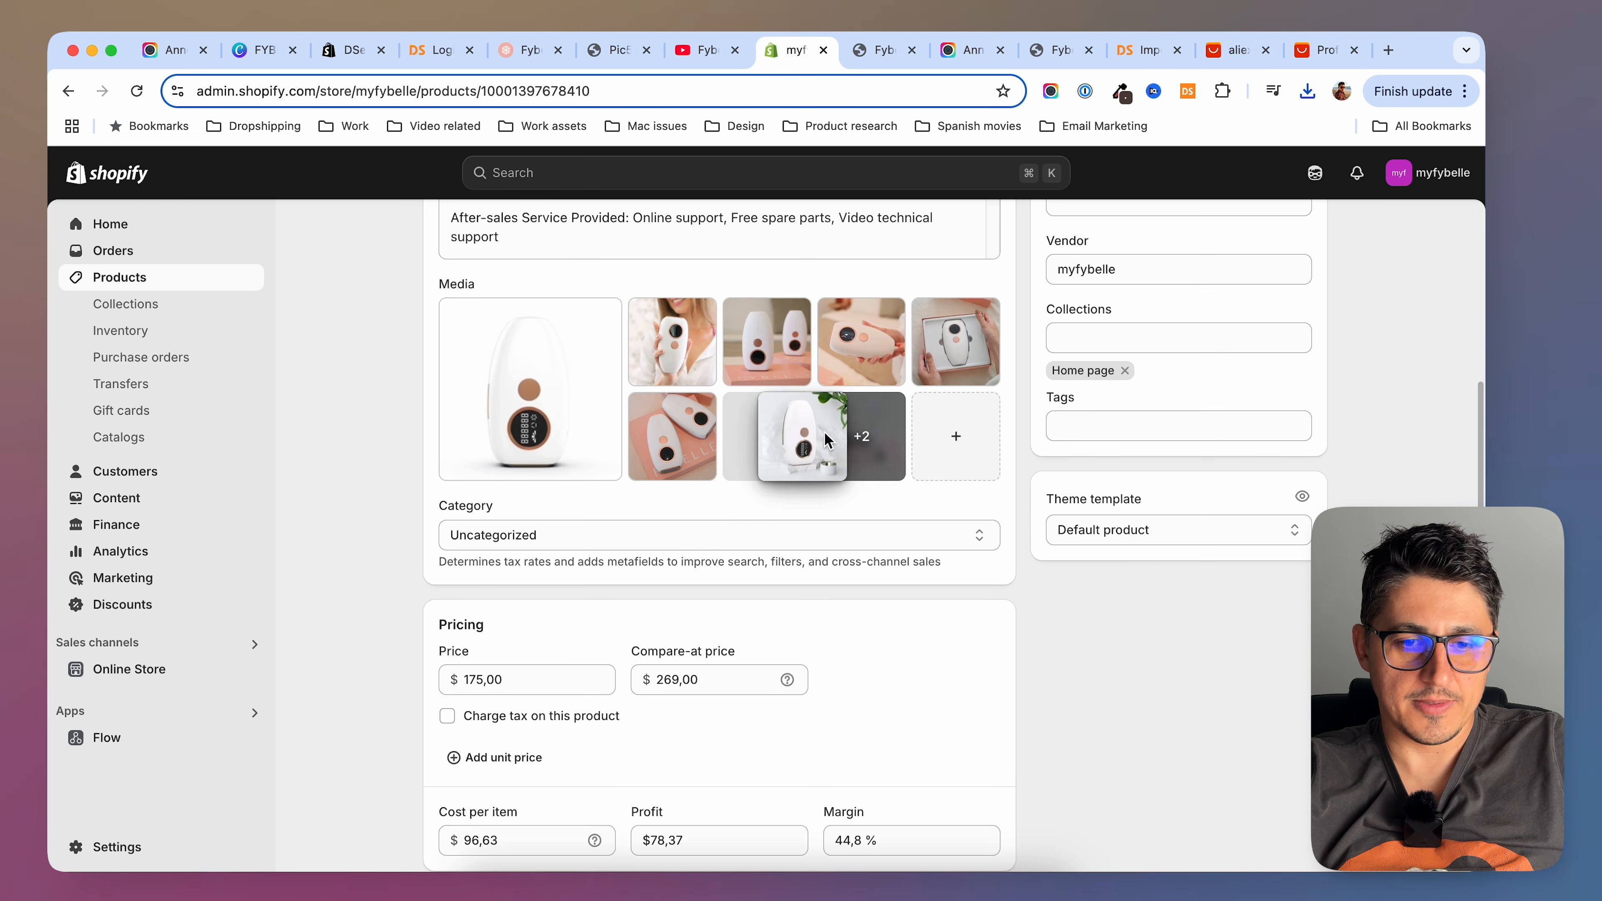
scroll(390, 626, "up", 8)
scroll(391, 626, "up", 2)
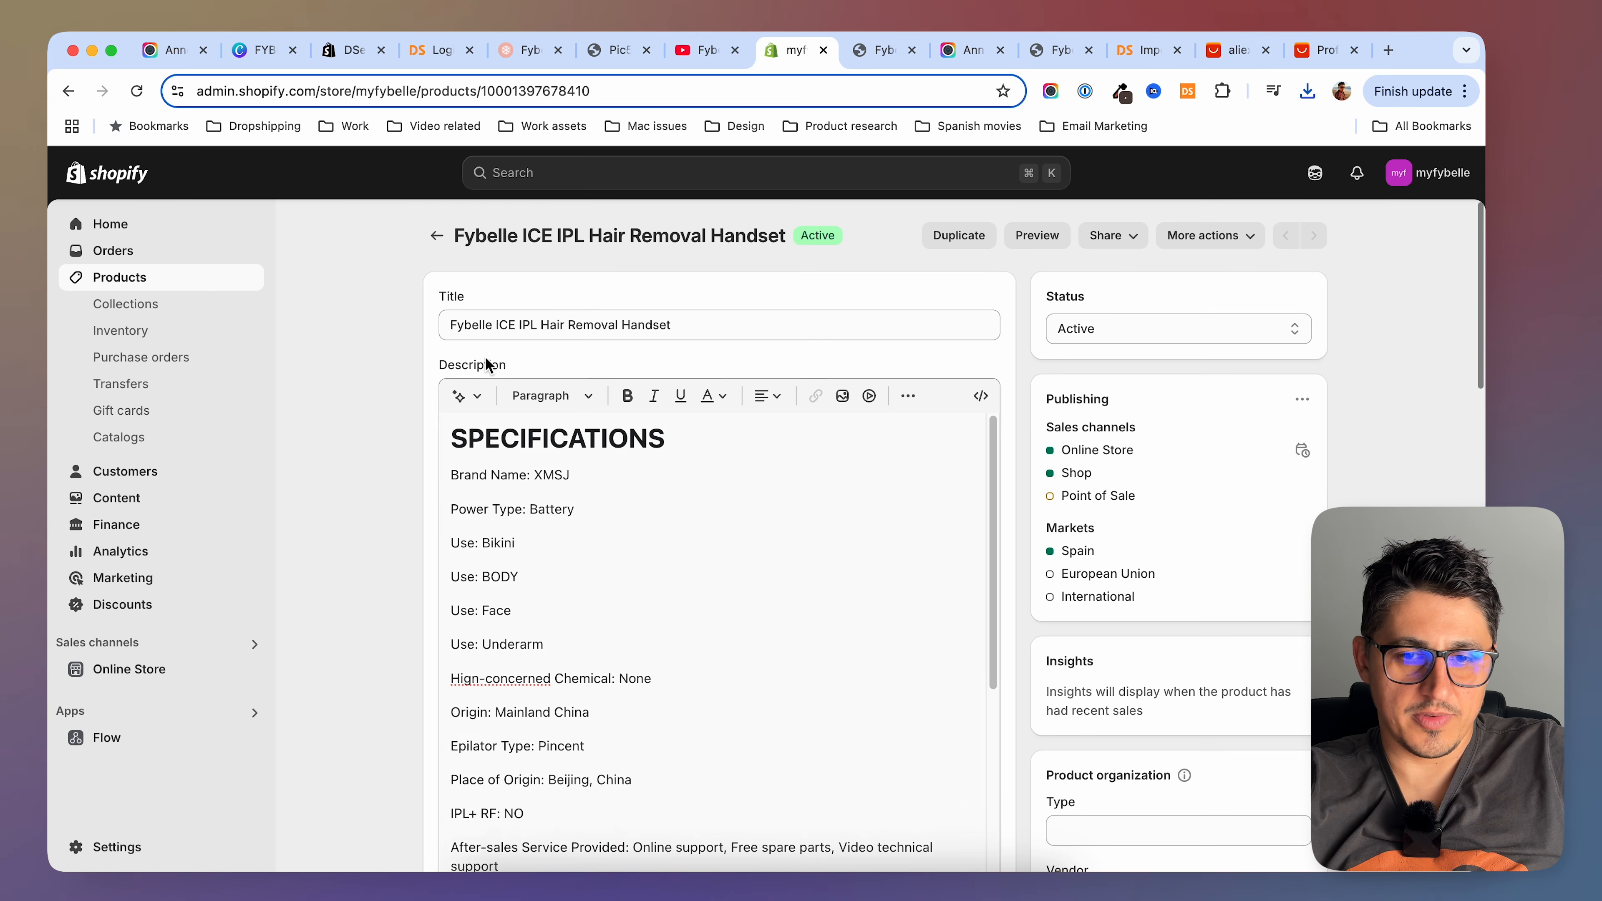
Reload the storefront product page and review the updated image gallery
left_click(877, 51)
left_click(139, 92)
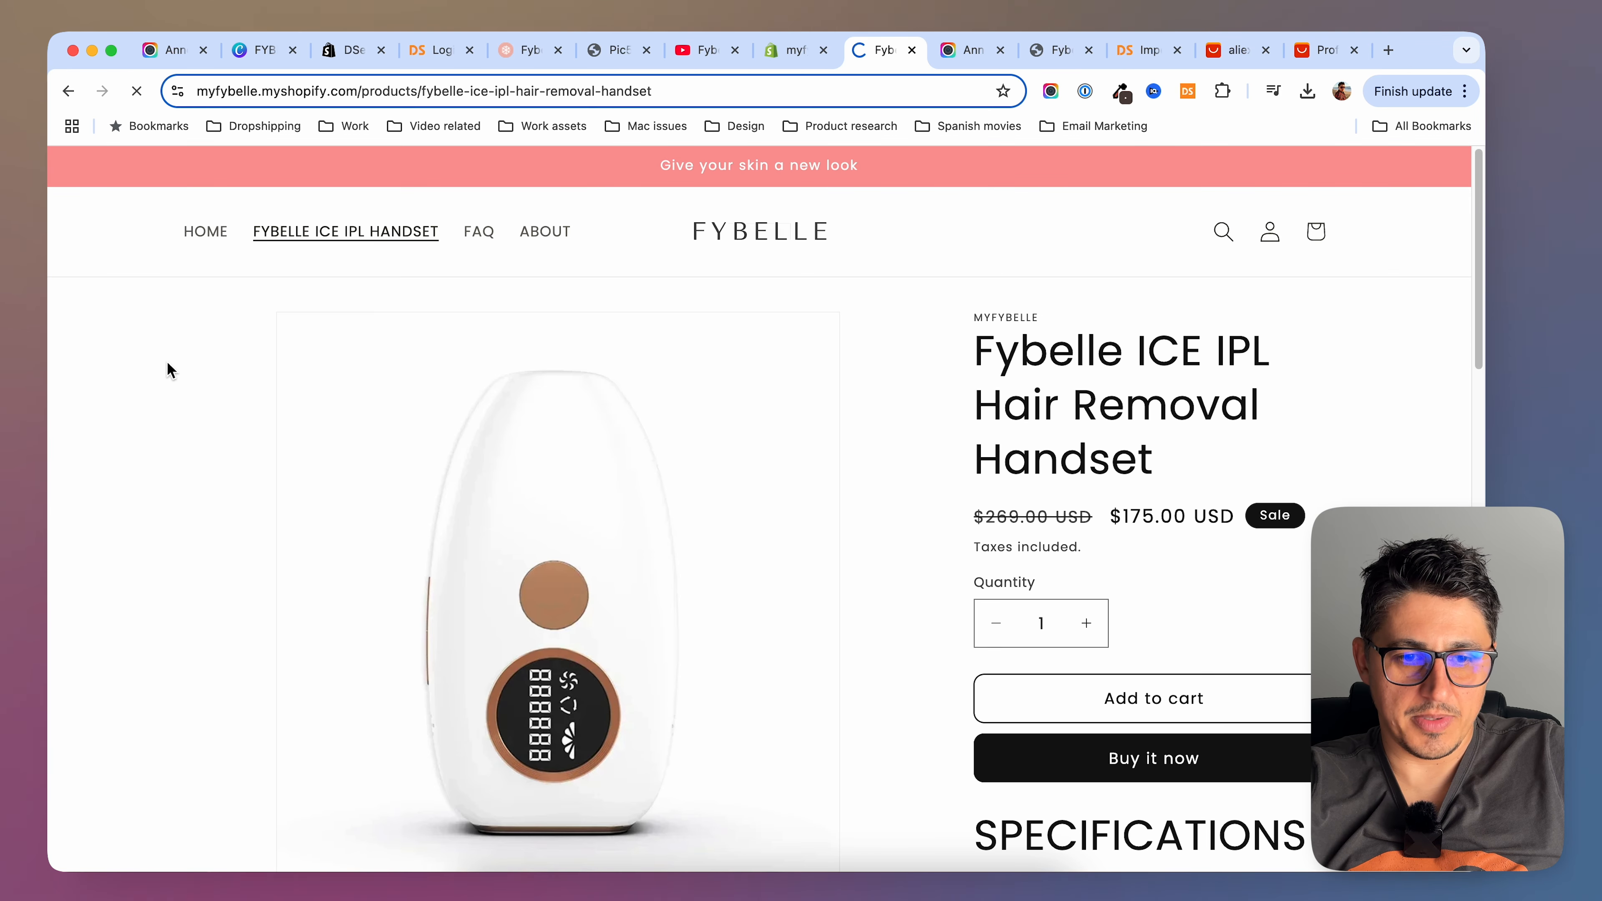
scroll(922, 418, "down", 15)
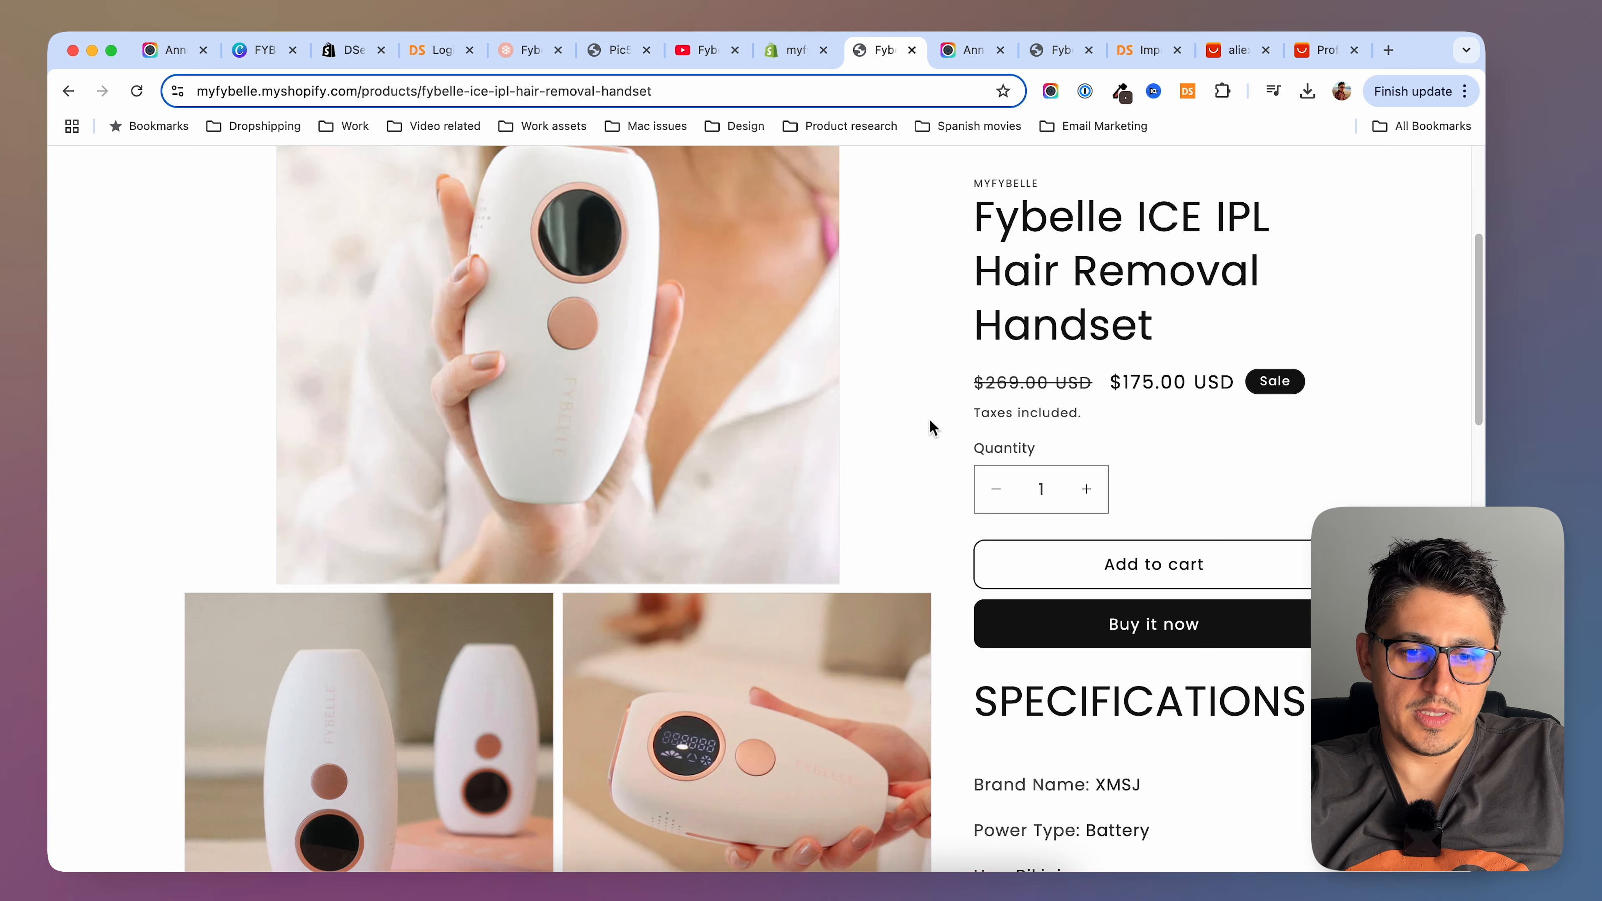
scroll(931, 422, "up", 15)
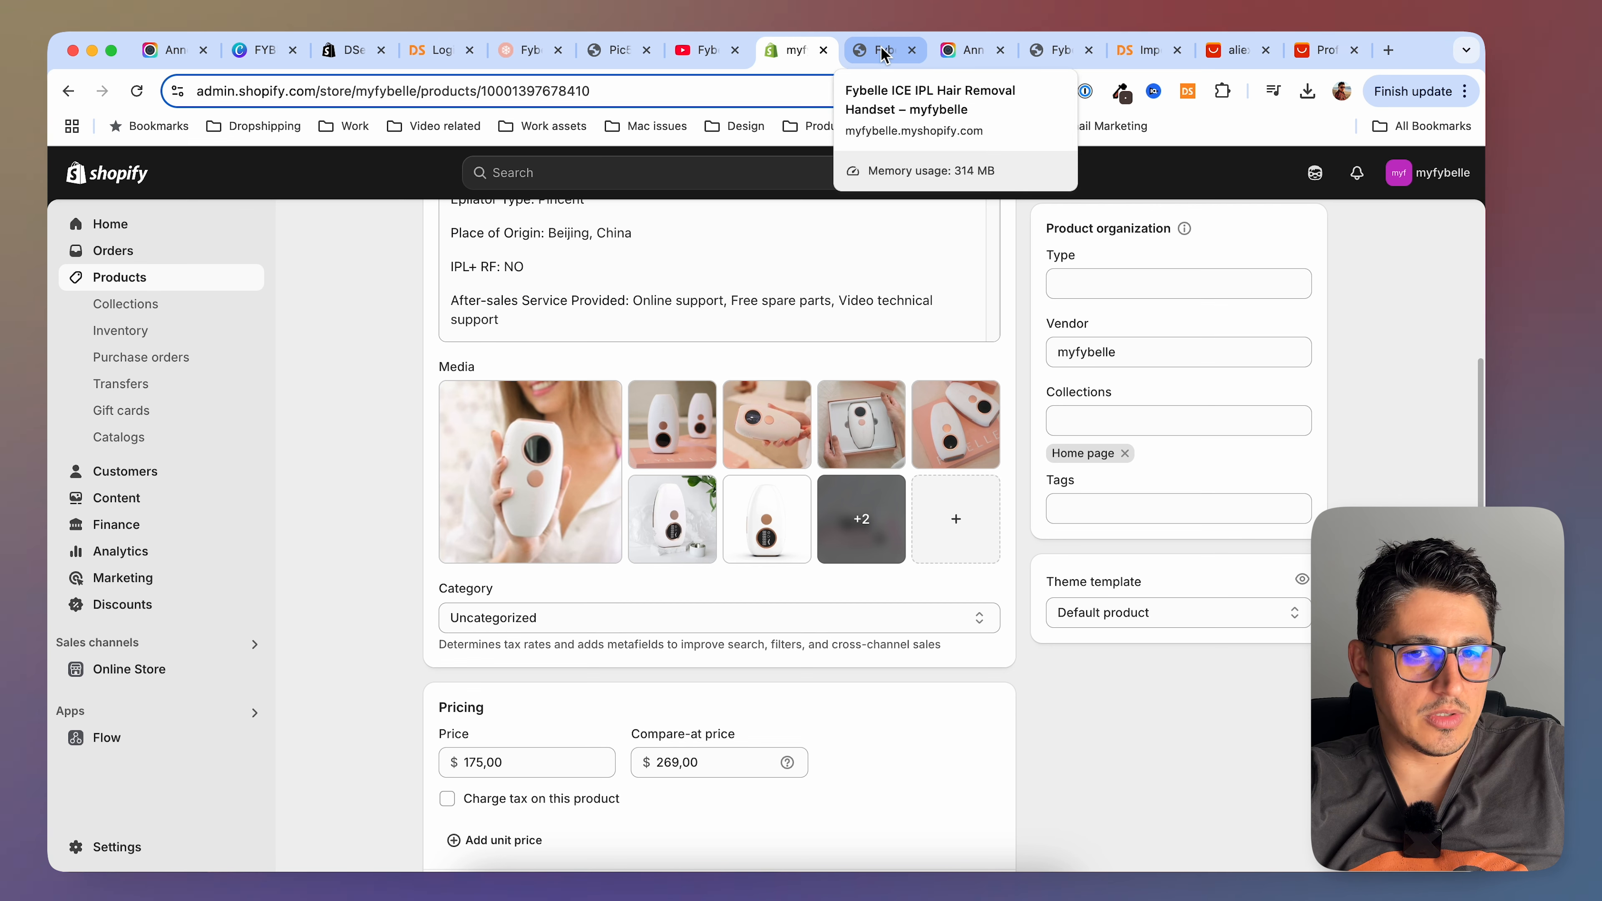
Customize the Dawn theme and bring up the Fybelle ICE IPL Handset product page in the theme editor
left_click(157, 672)
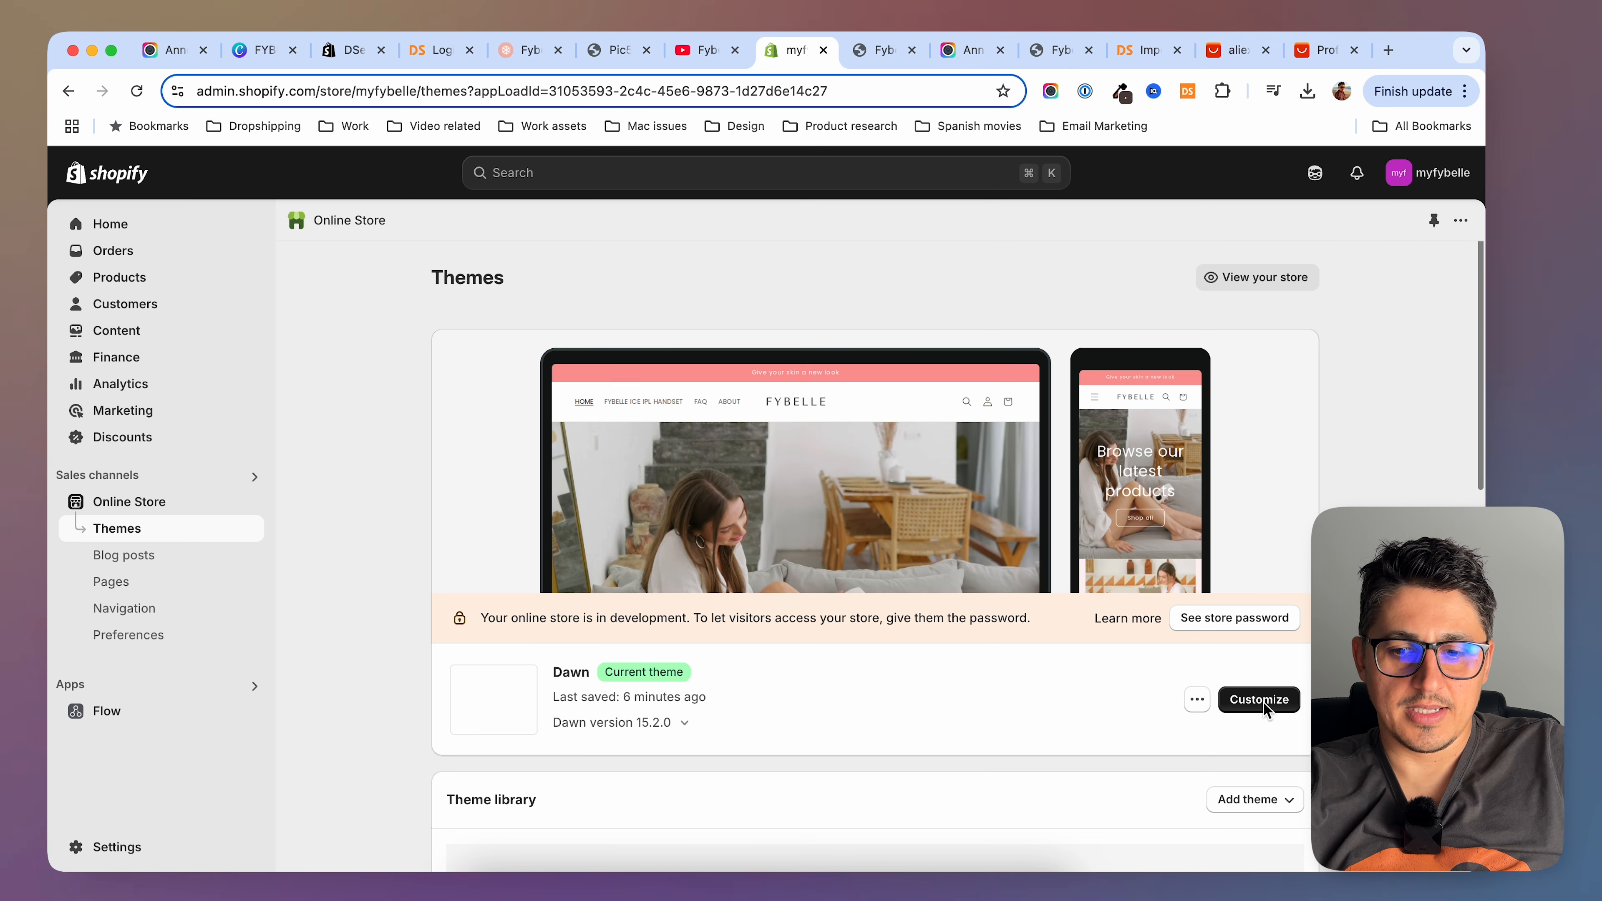
left_click(1257, 700)
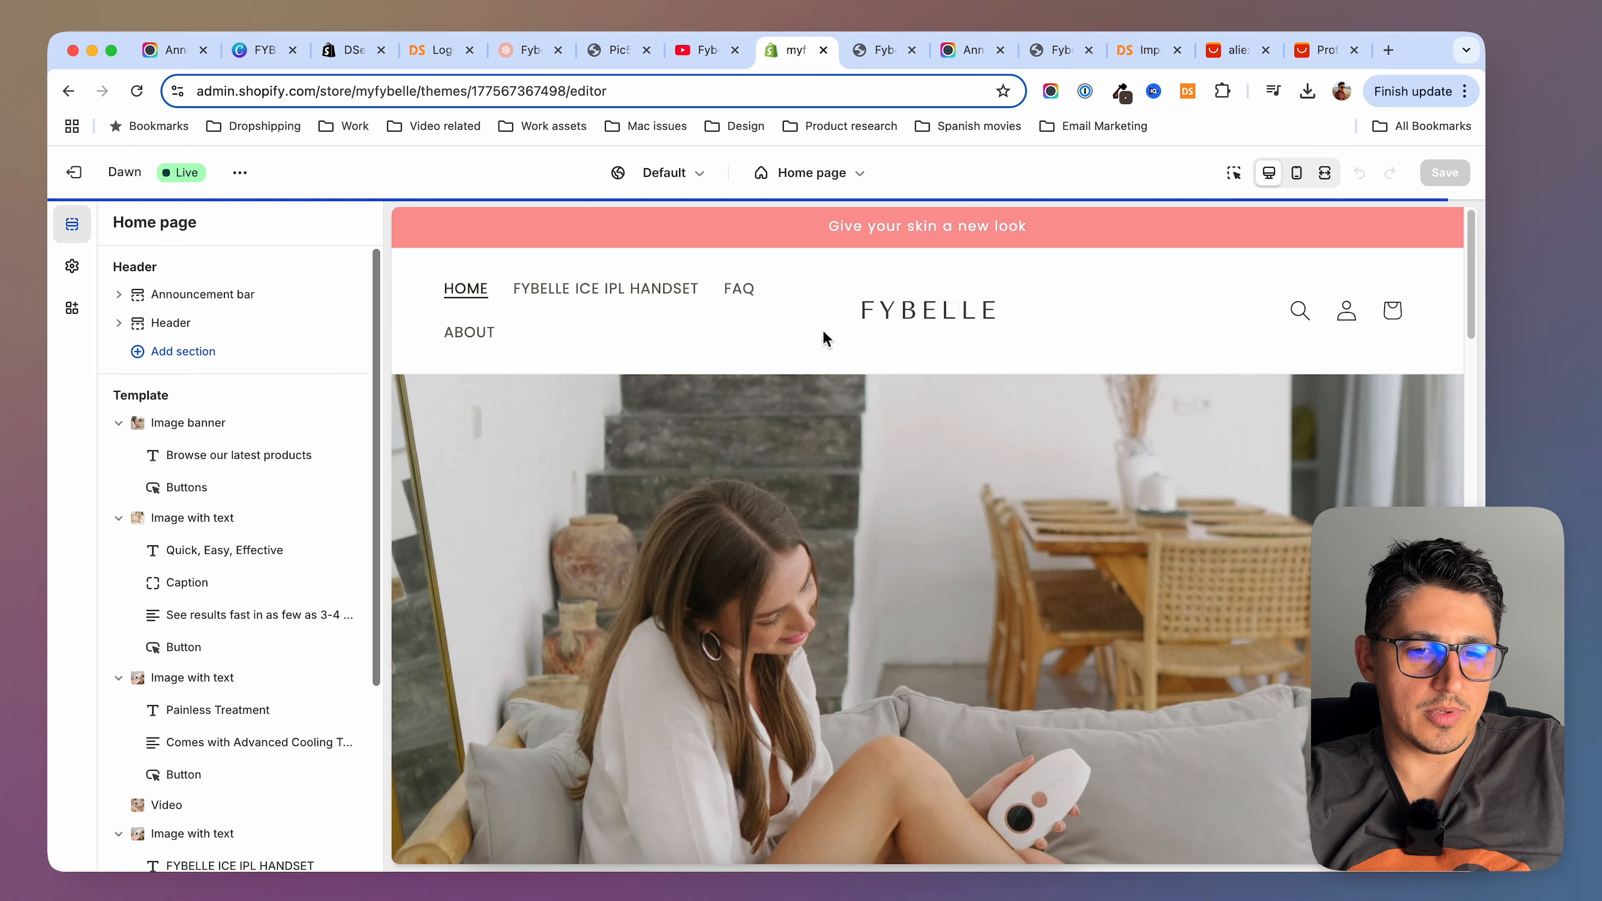
left_click(590, 294)
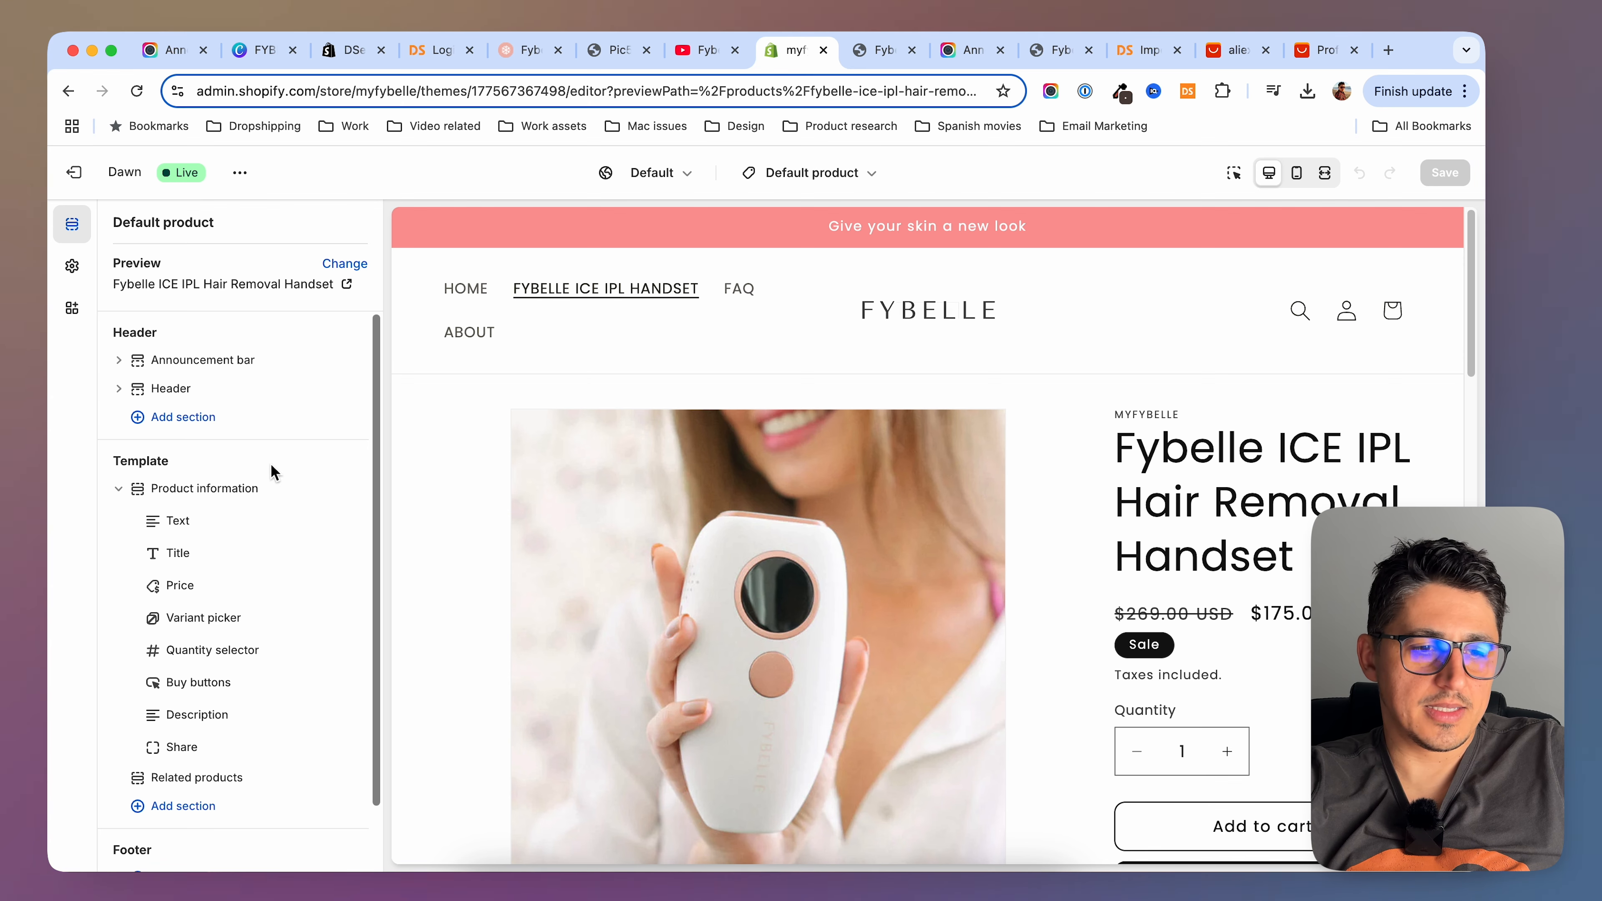
Set the media fit of the Product information section to Fill
left_click(189, 490)
scroll(186, 491, "down", 2)
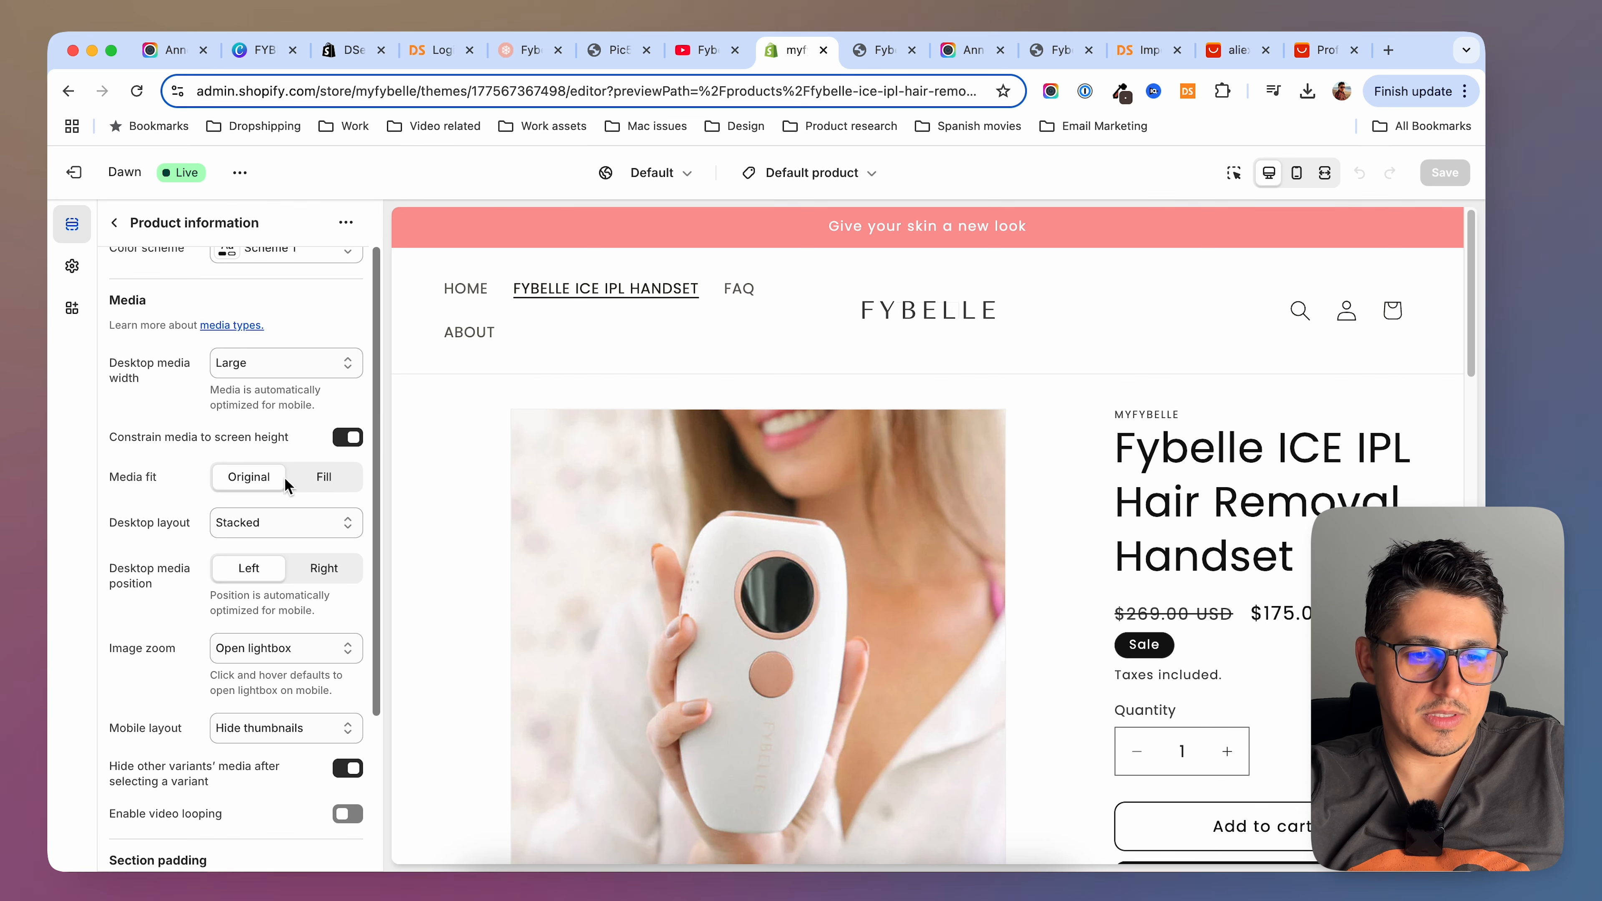
left_click(327, 476)
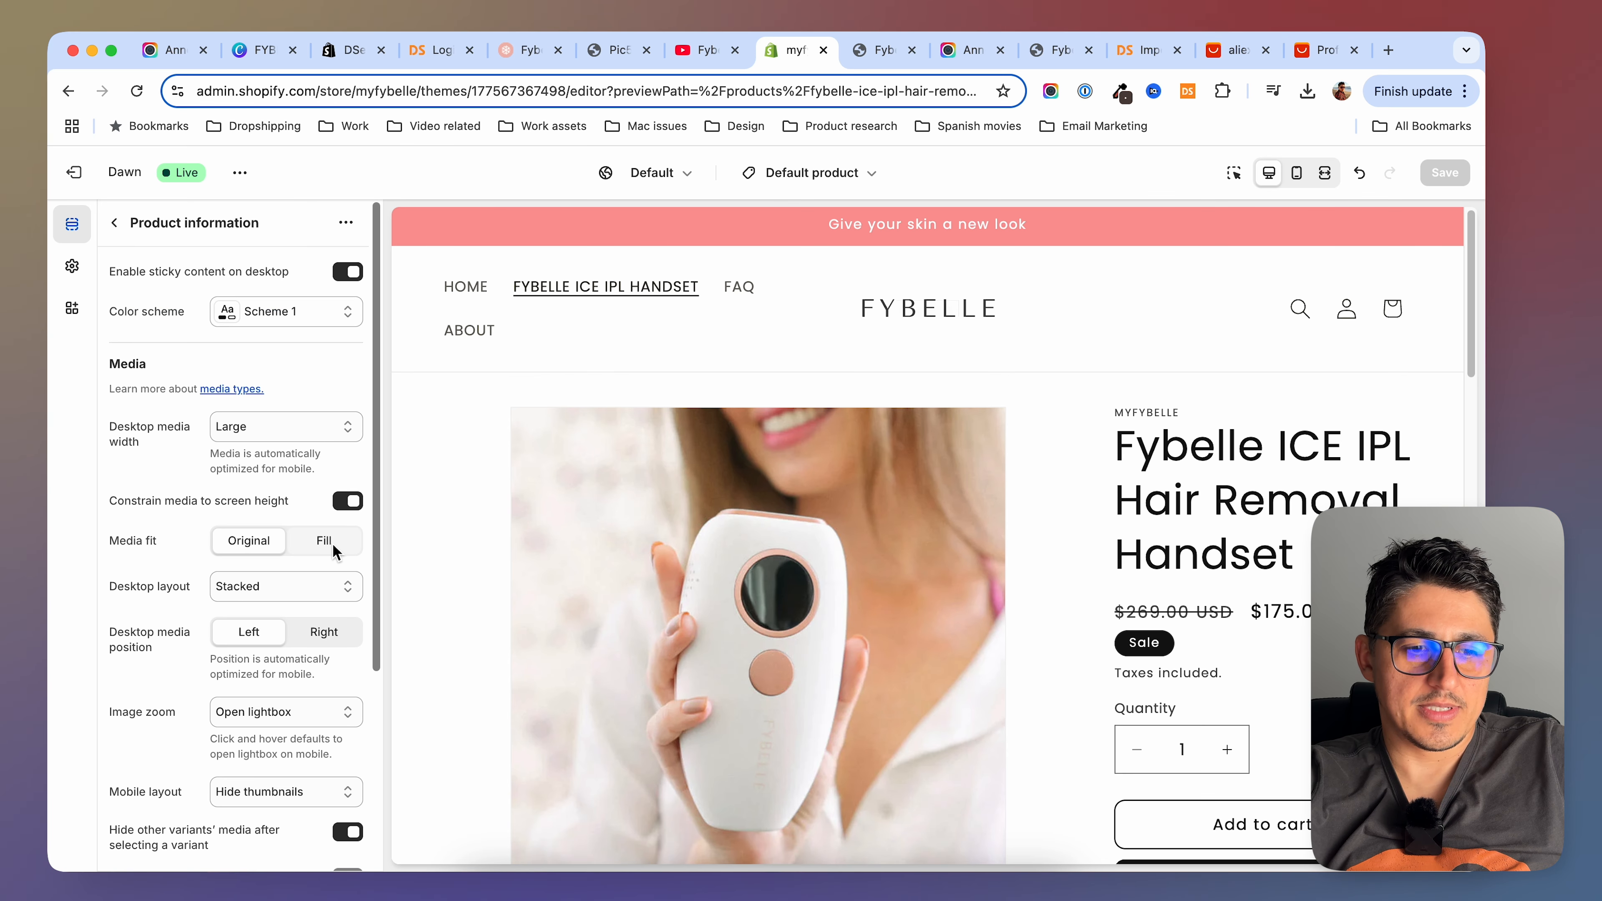
scroll(974, 606, "down", 3)
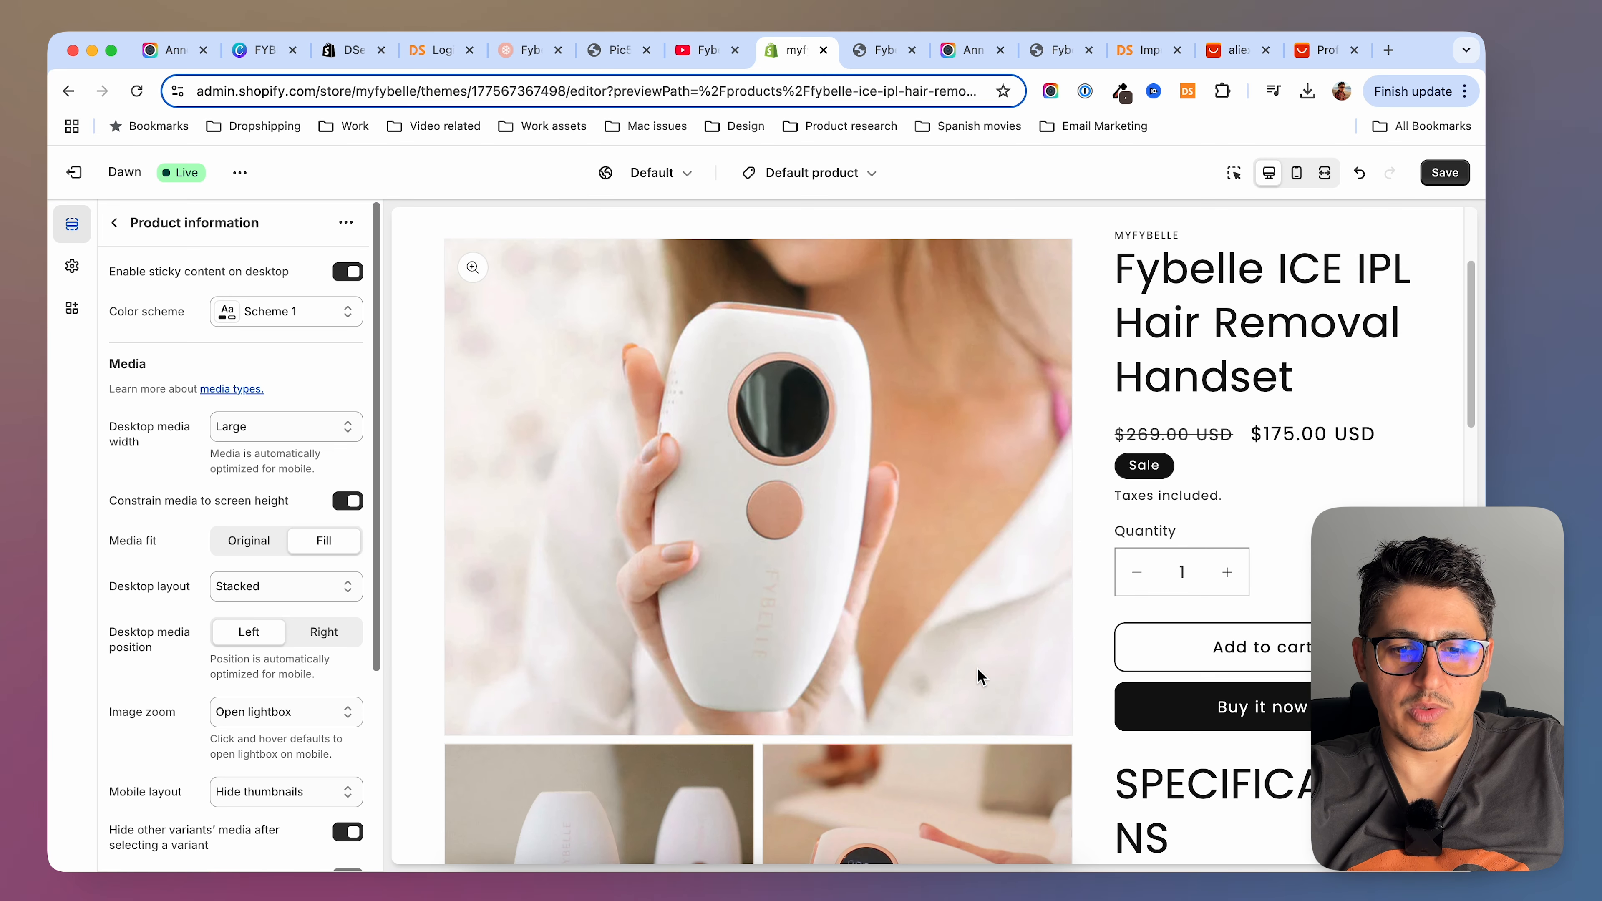
Set the product media's desktop layout to Thumbnails and compare it with the reference store's gallery
left_click(265, 595)
left_click(281, 629)
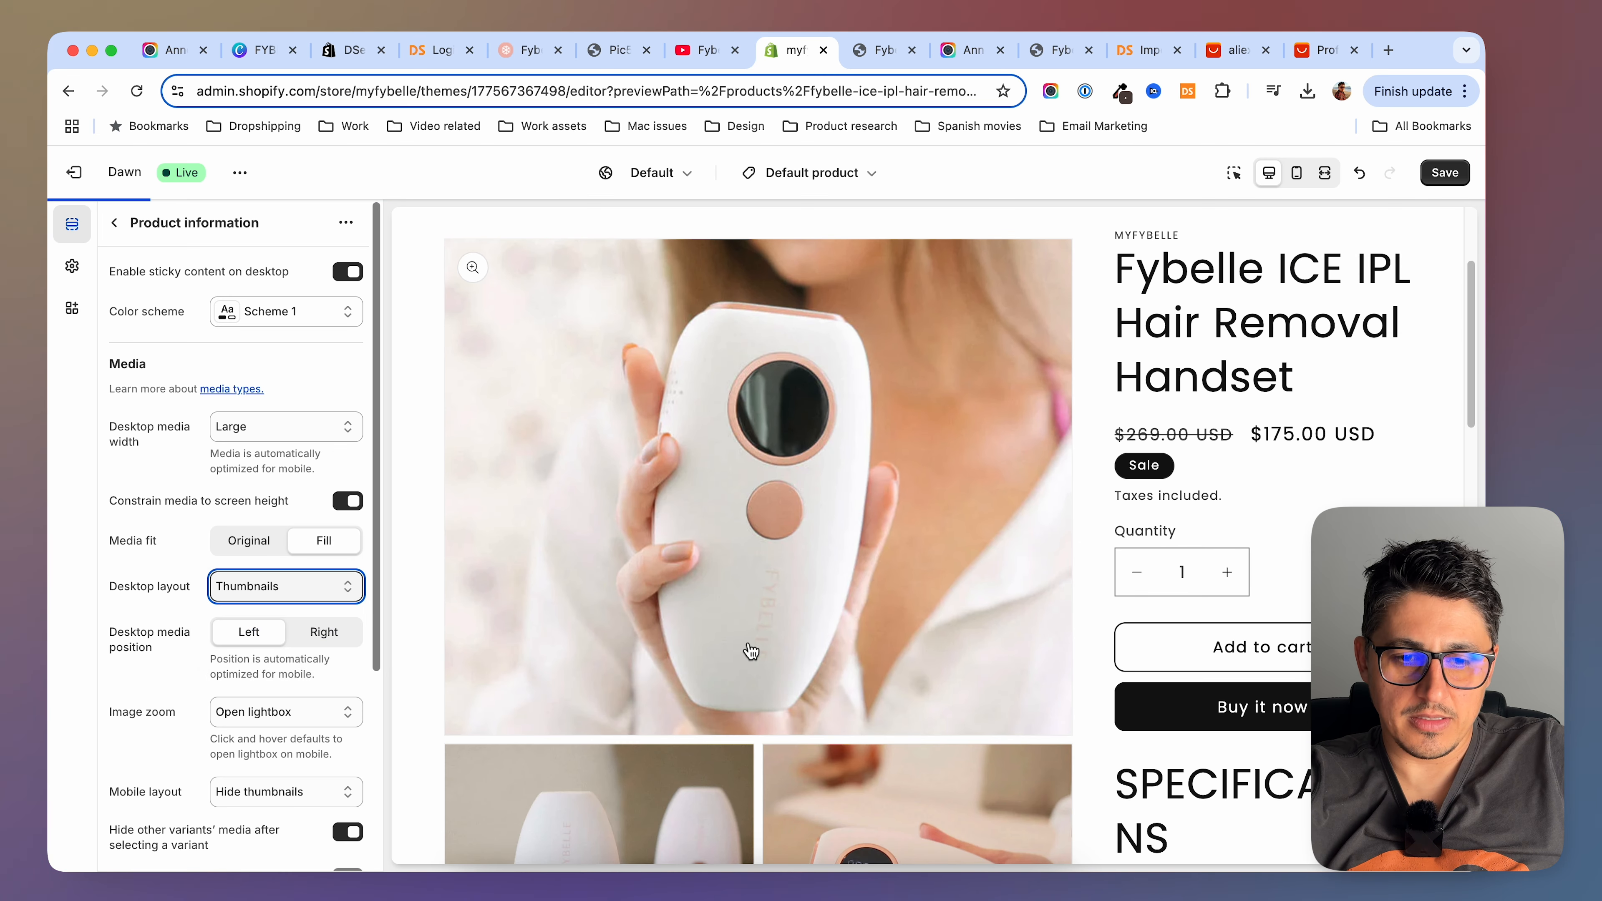
left_click(530, 50)
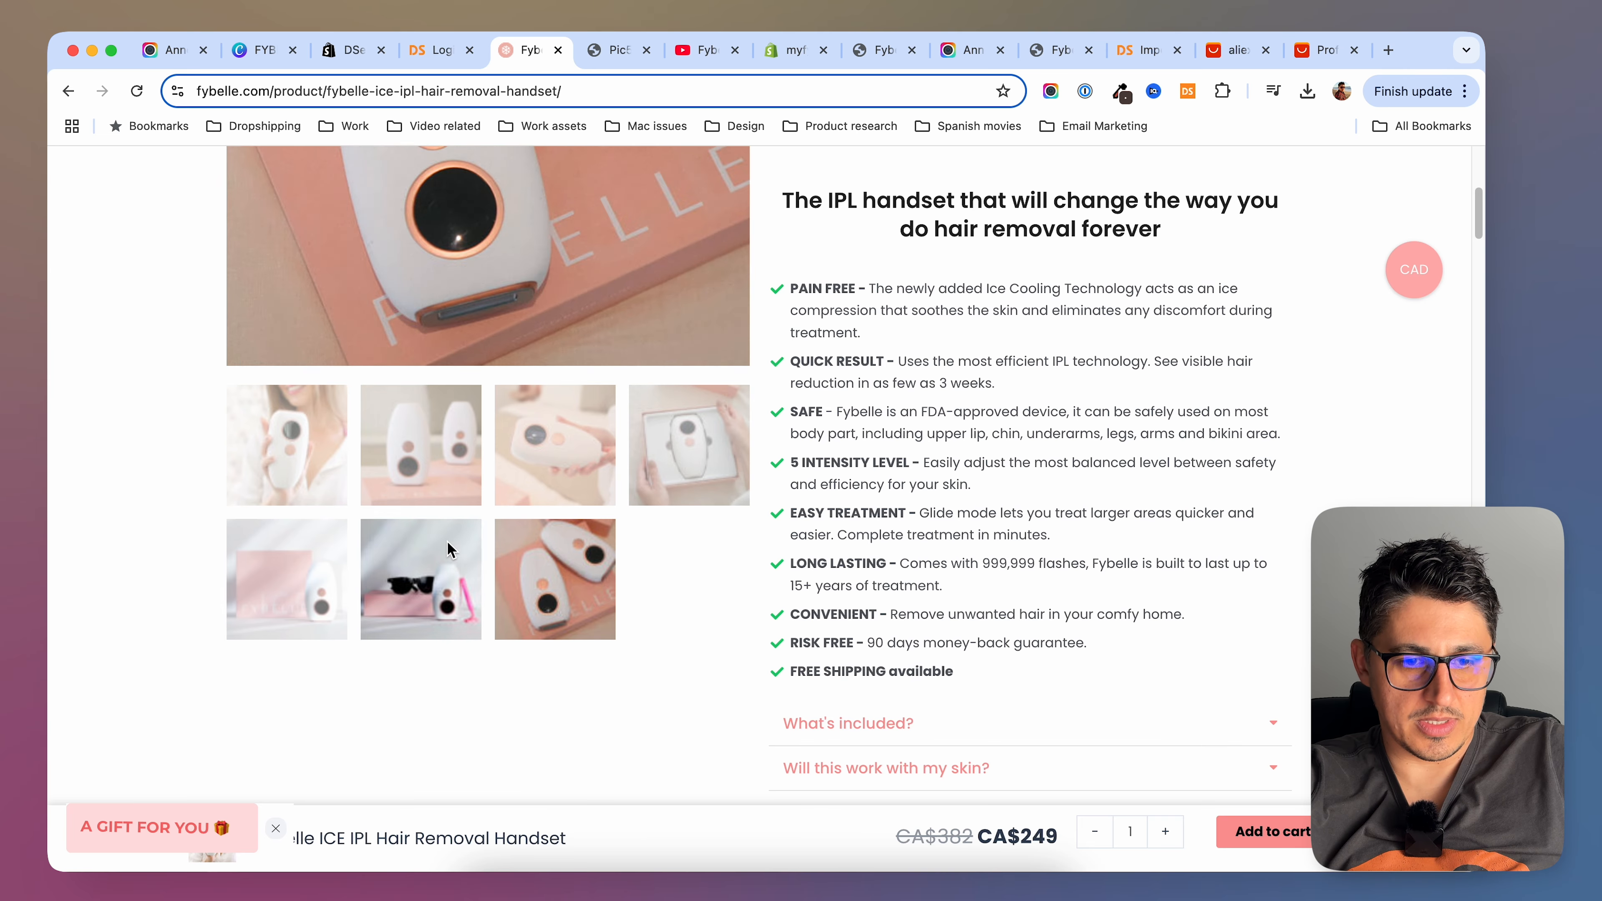
left_click(885, 53)
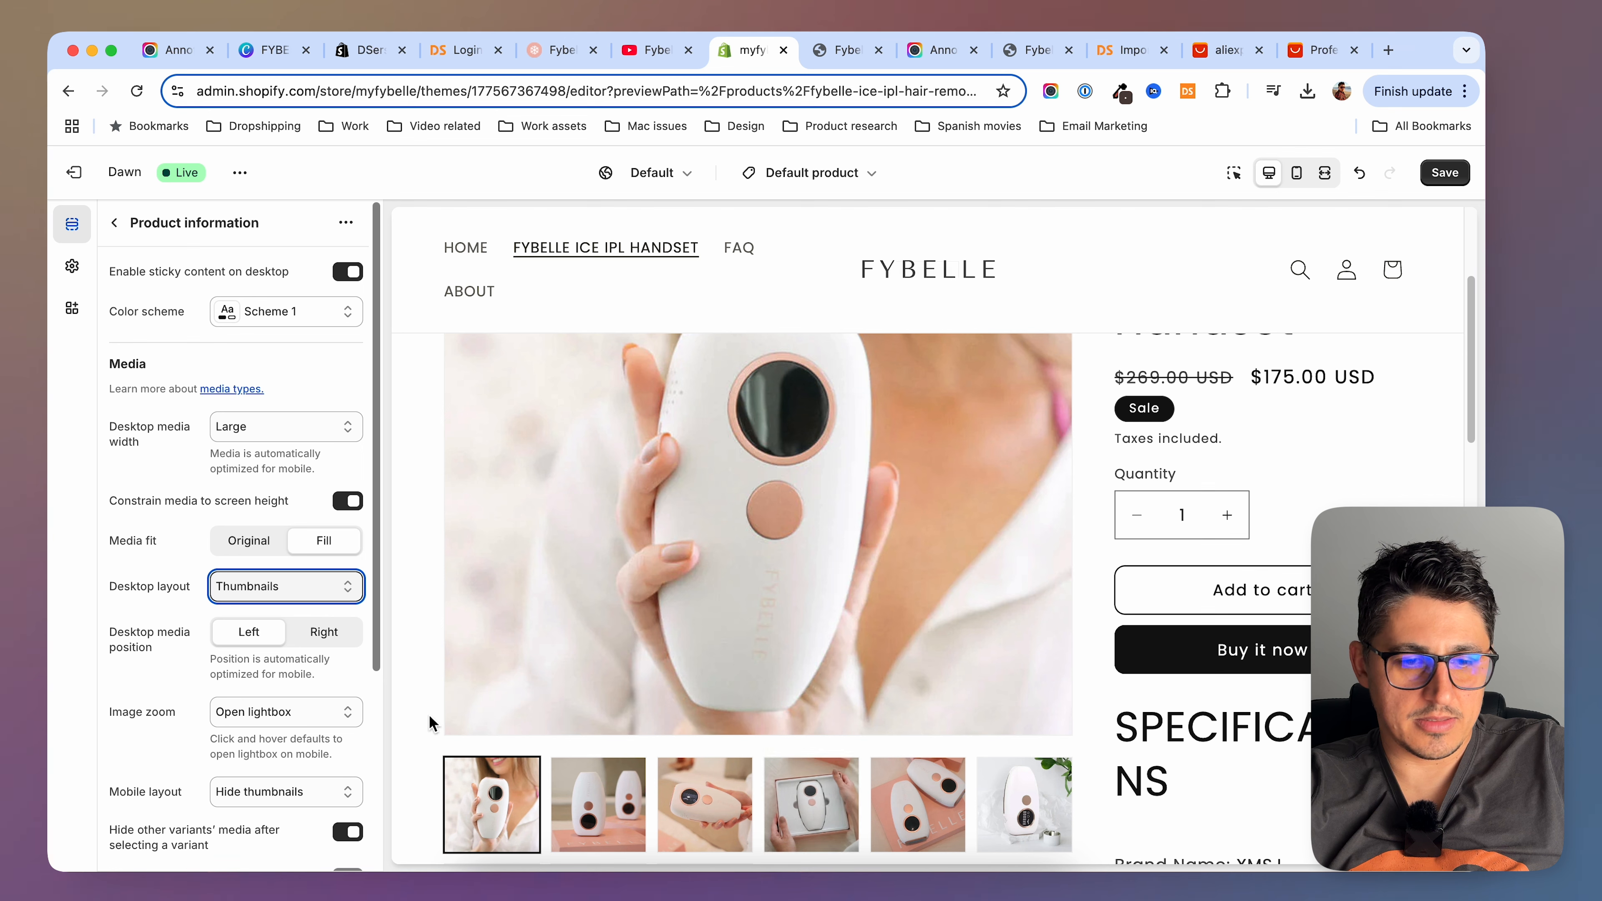
Try the Thumbnail carousel desktop layout and page through its thumbnails in the preview
left_click(293, 595)
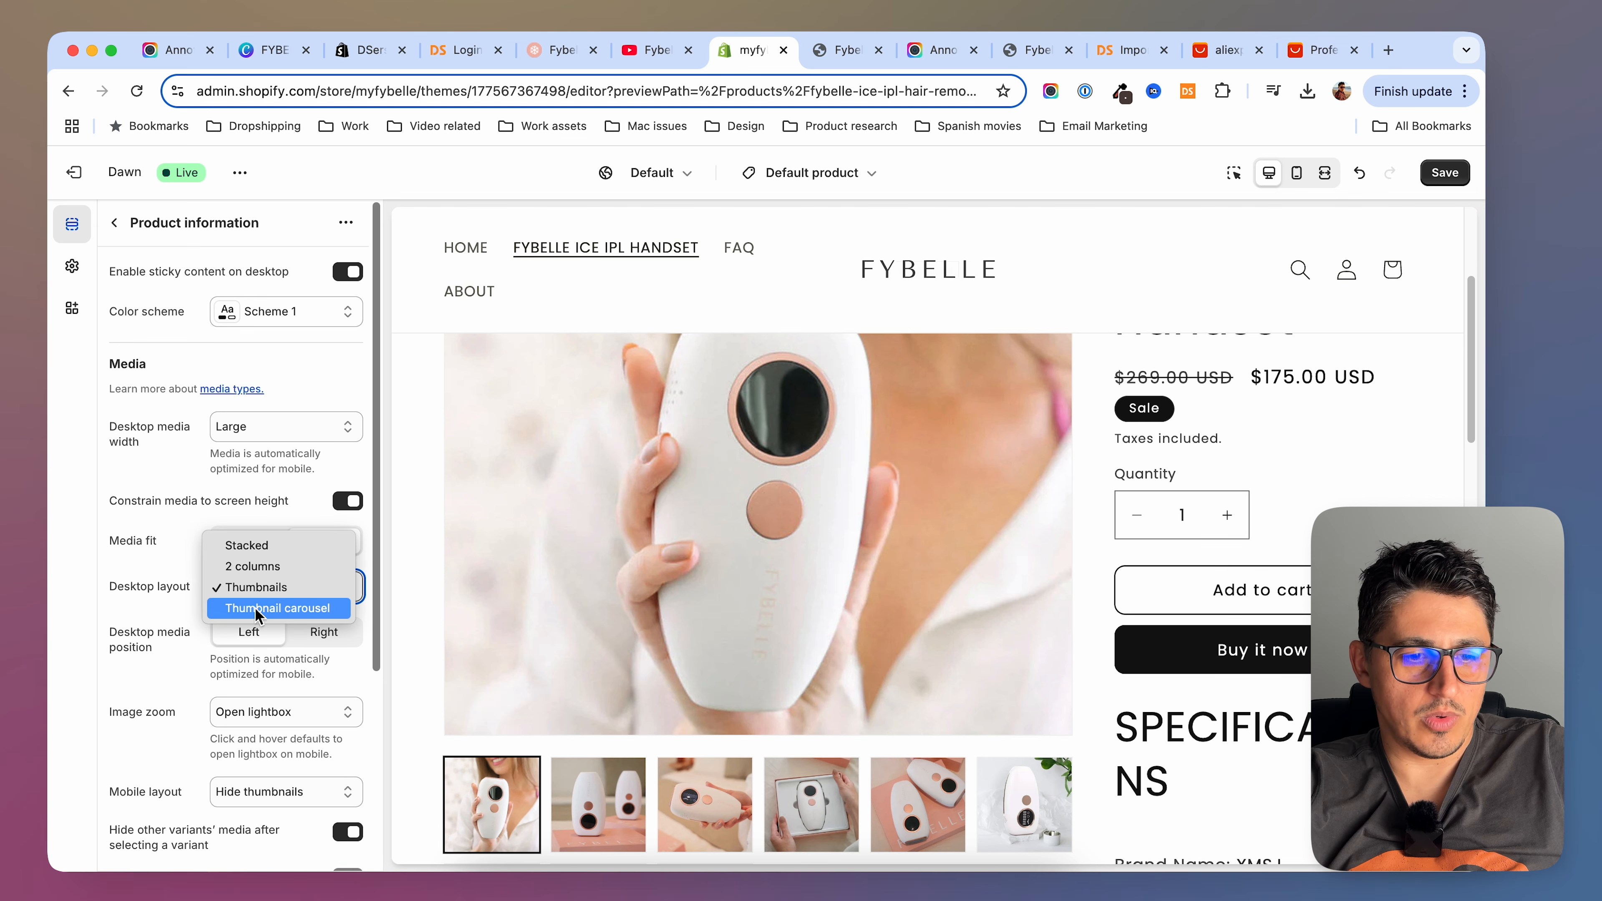
left_click(275, 609)
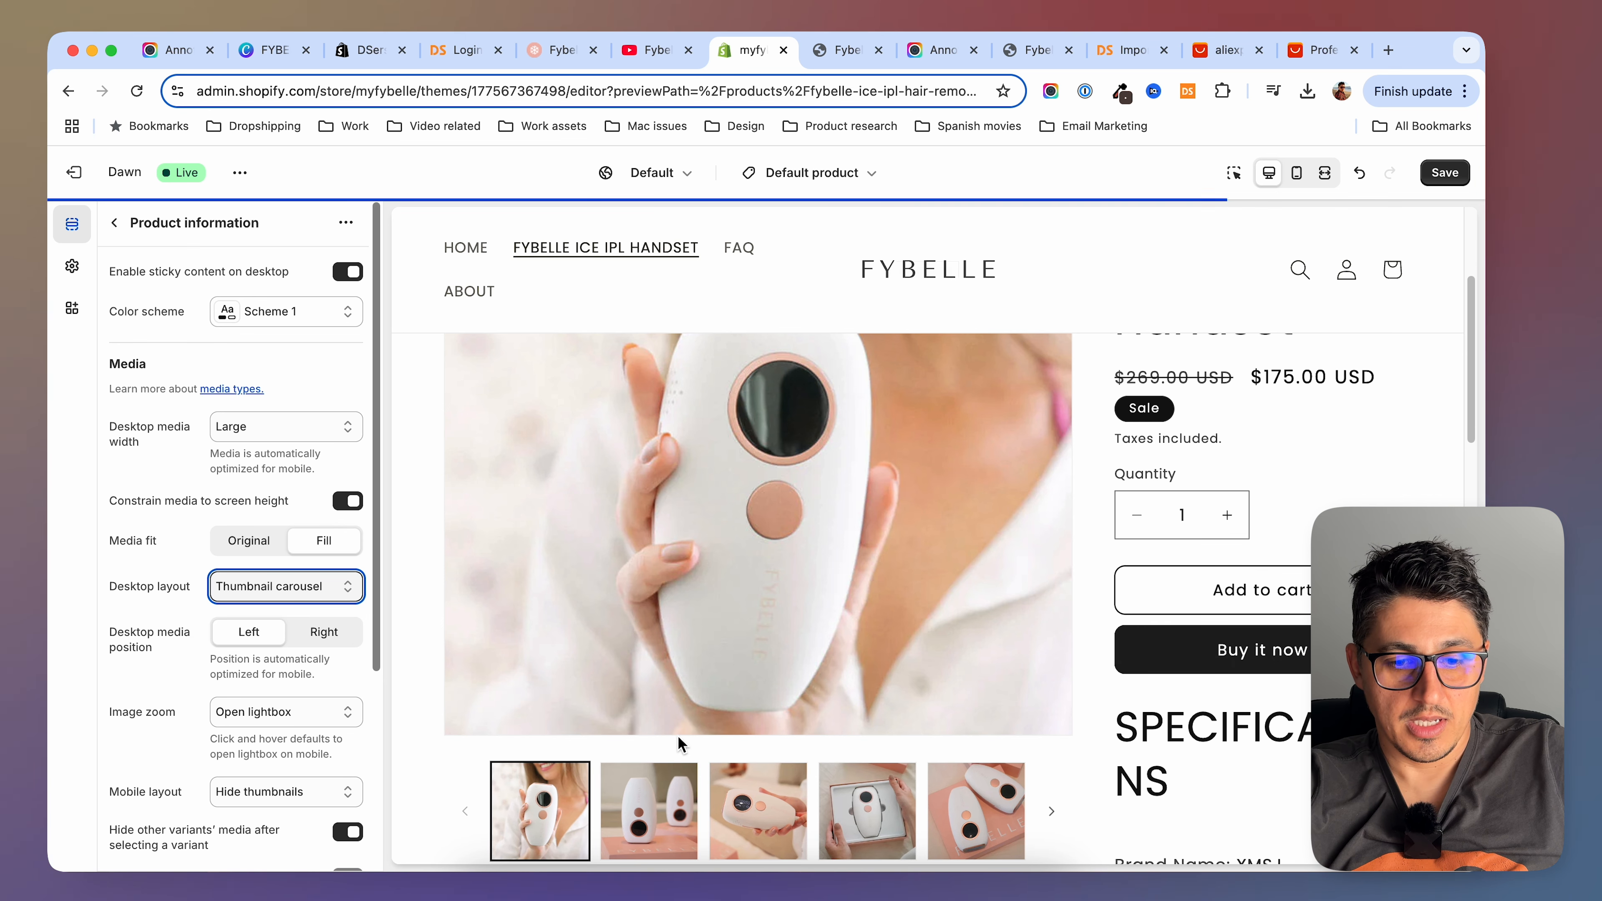
left_click(1051, 813)
left_click(1051, 813)
left_click(1051, 813)
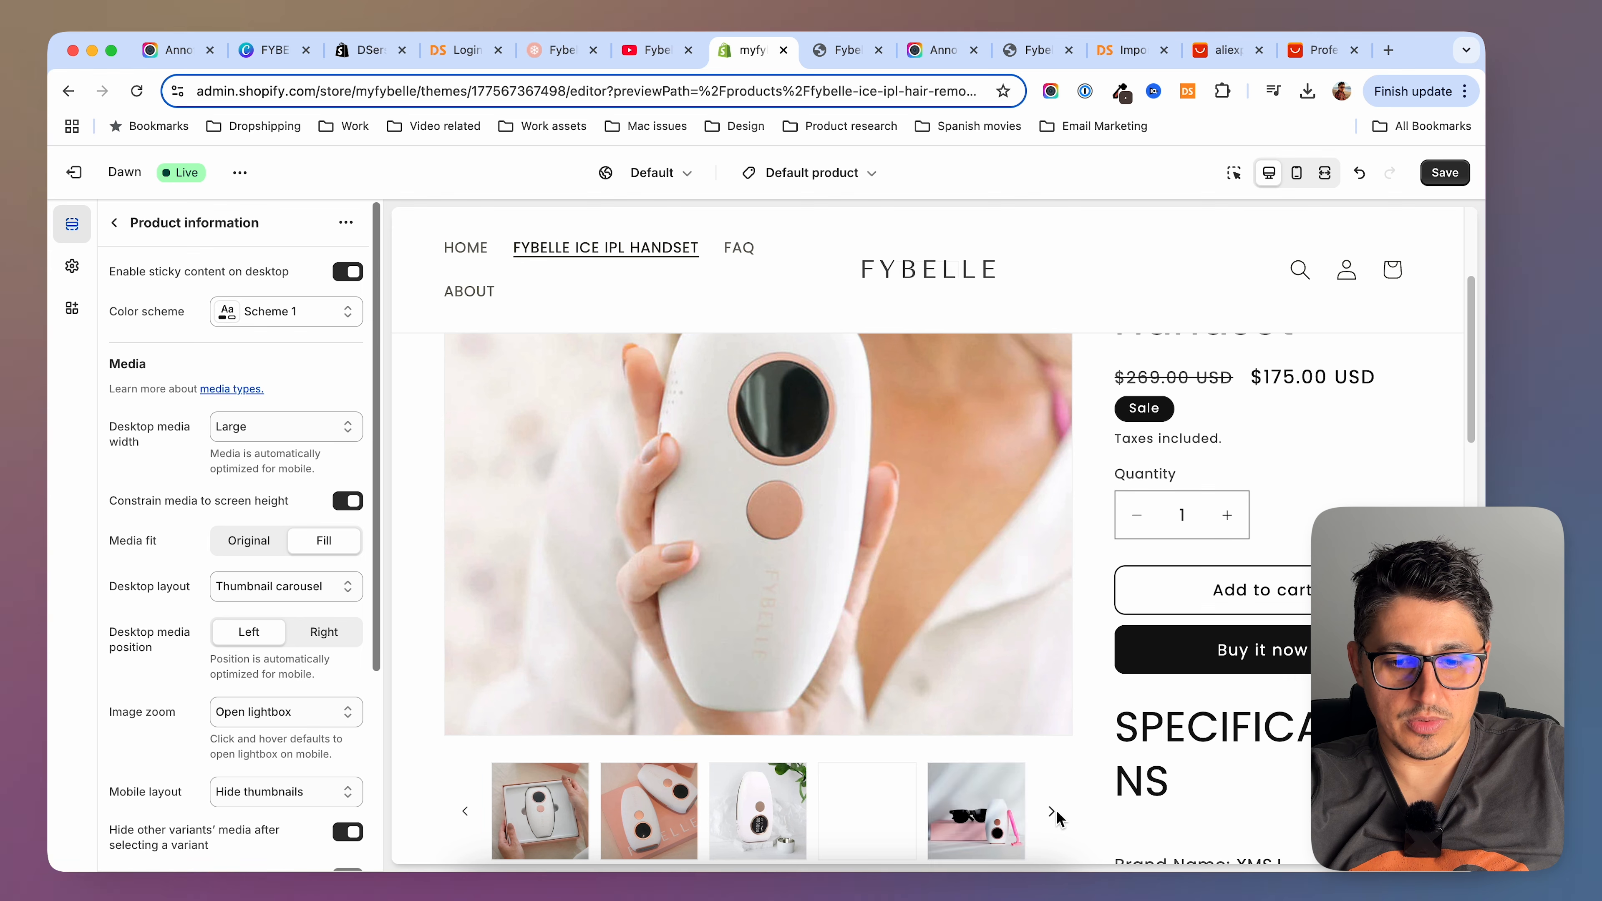
Switch the desktop layout back to Thumbnails, save the theme and check the storefront product page
left_click(297, 587)
left_click(291, 562)
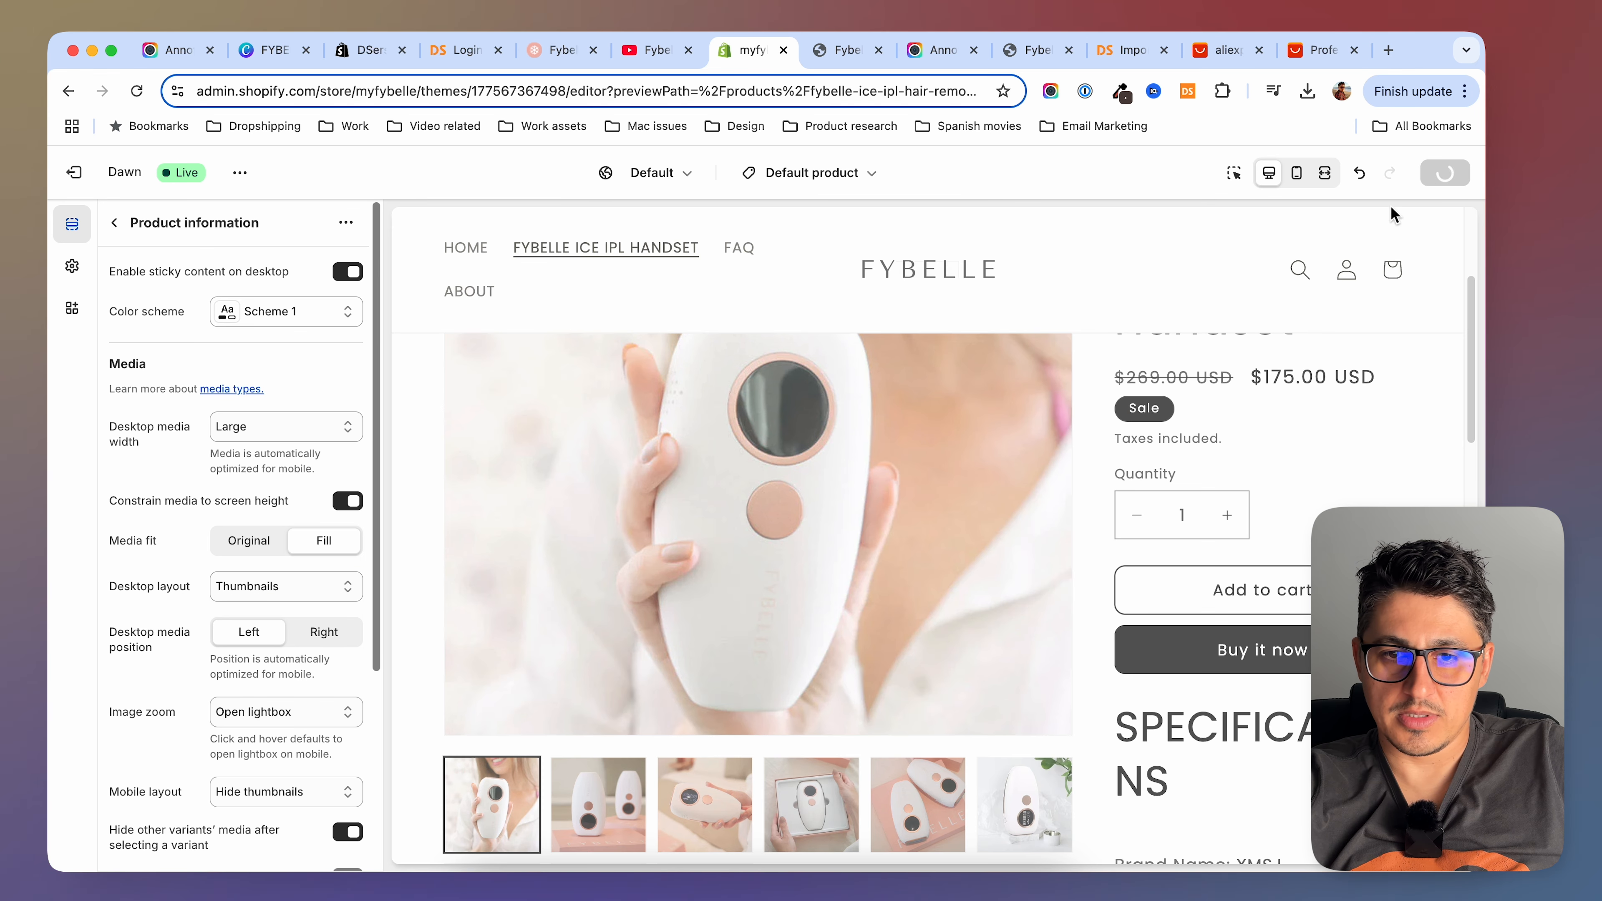
left_click(845, 50)
left_click(750, 50)
Set the desktop media width to Small after trying Medium, and save the theme
left_click(272, 429)
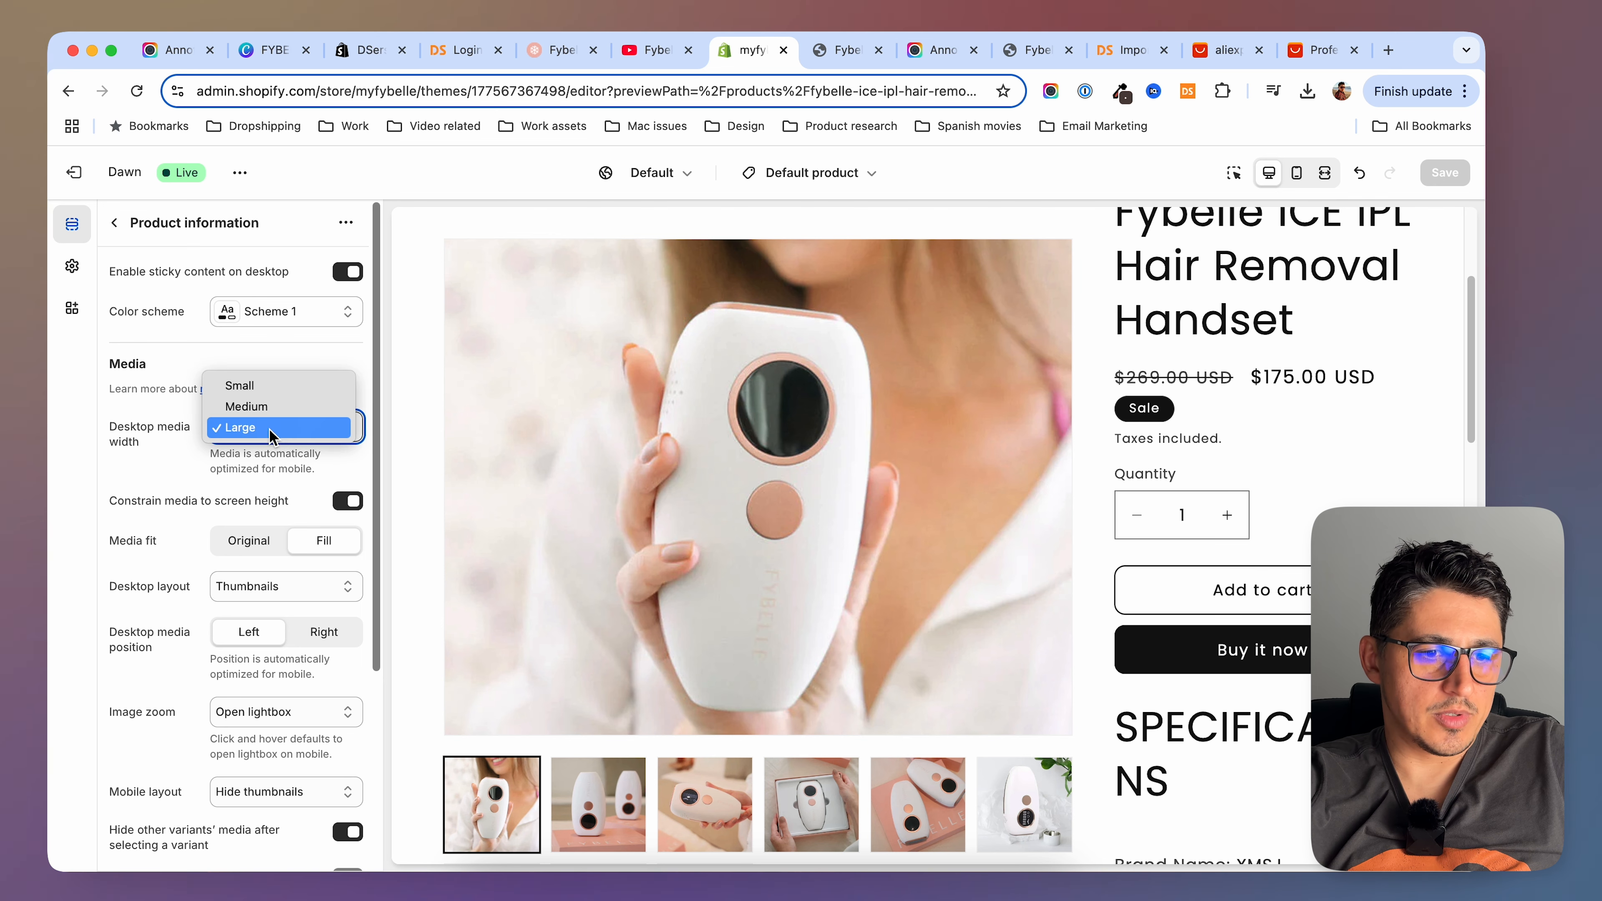
left_click(272, 410)
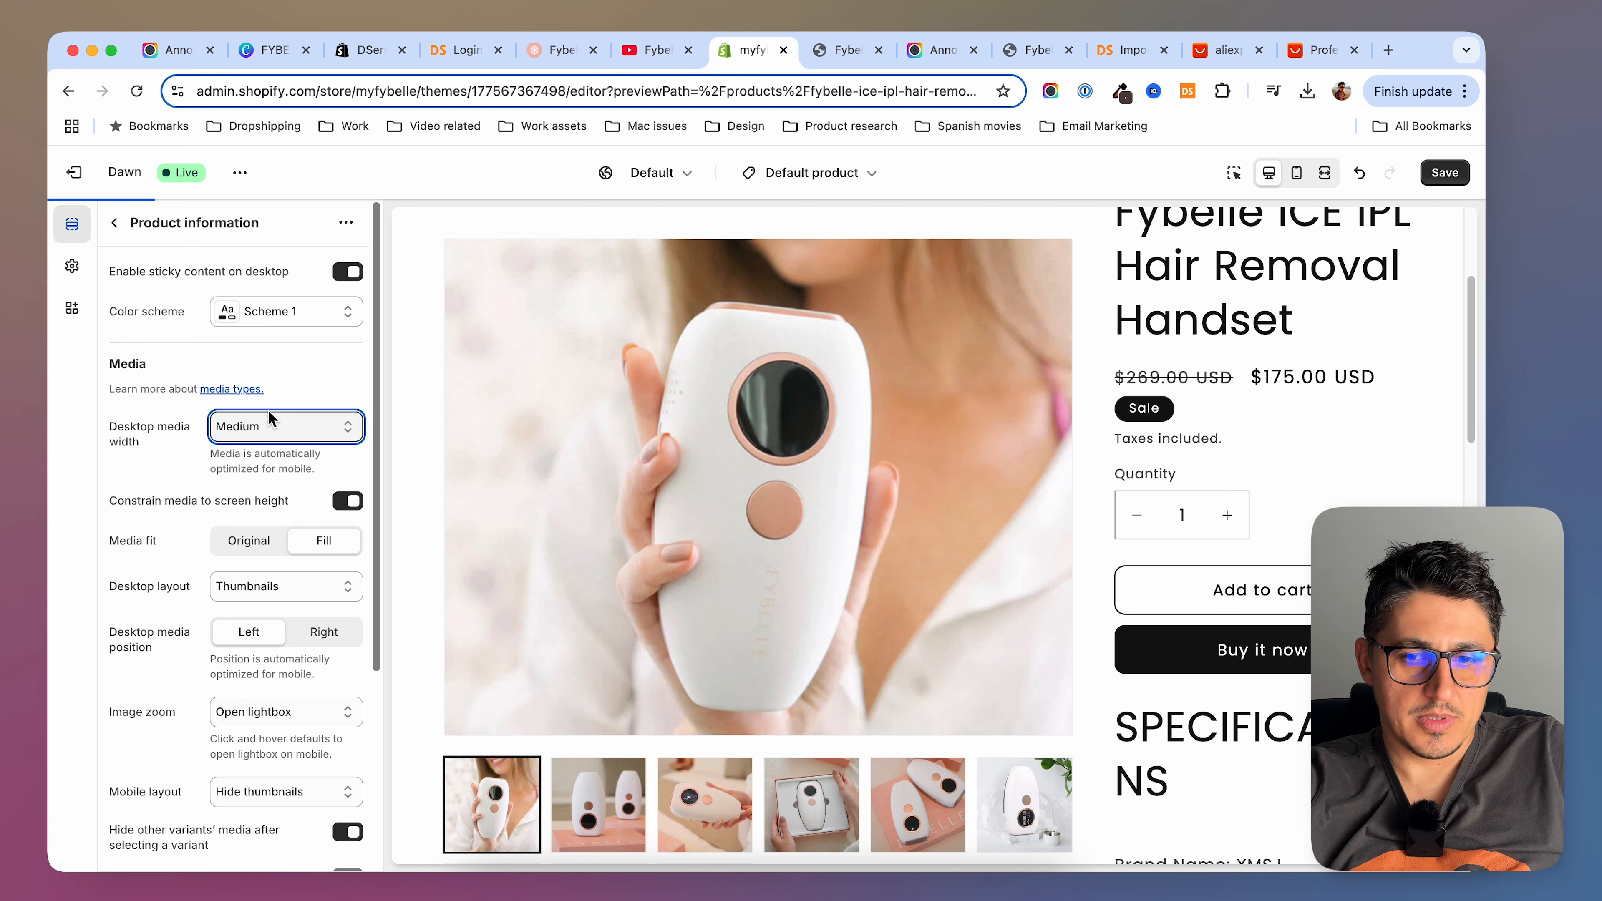
left_click(271, 424)
left_click(271, 405)
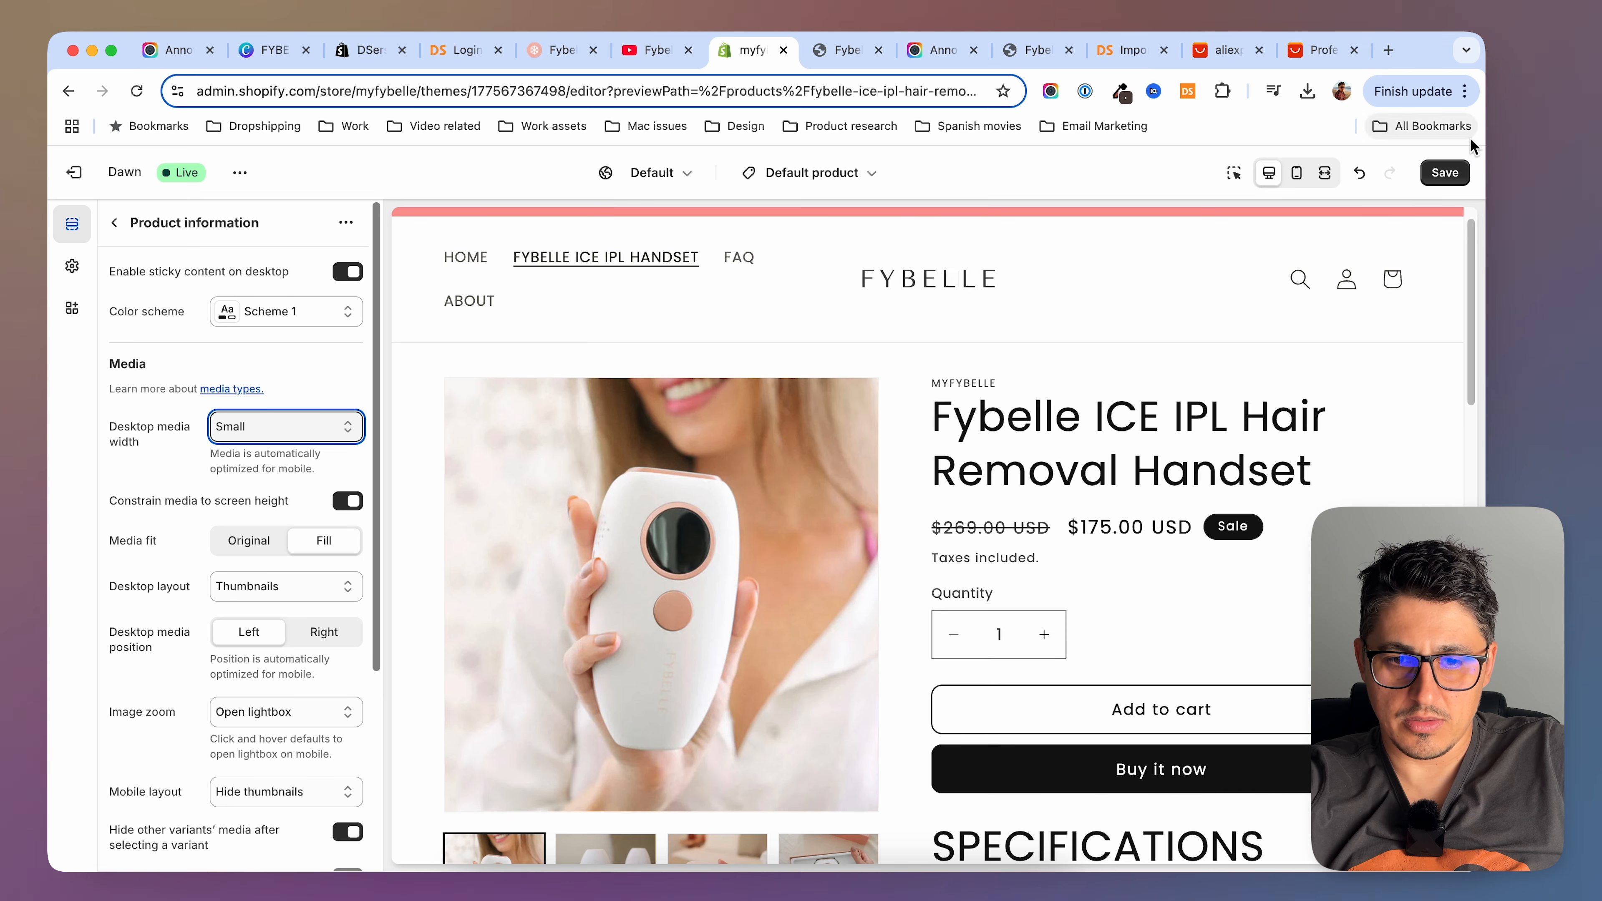
left_click(1444, 172)
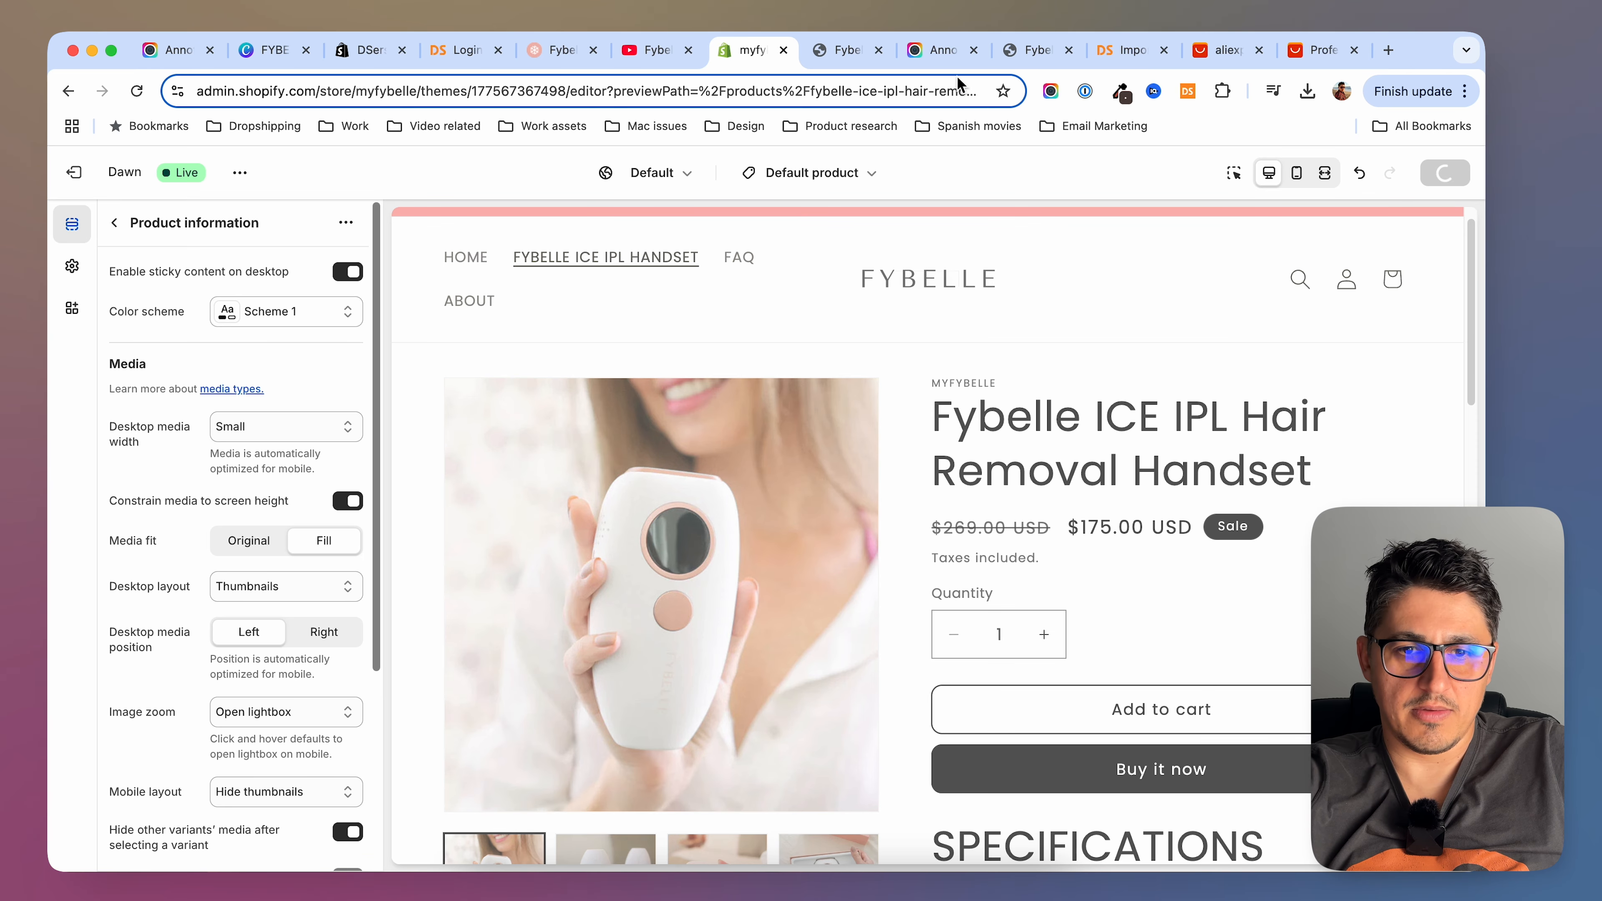
Check the size of the product image gallery on the storefront product page
left_click(845, 50)
scroll(750, 391, "up", 10)
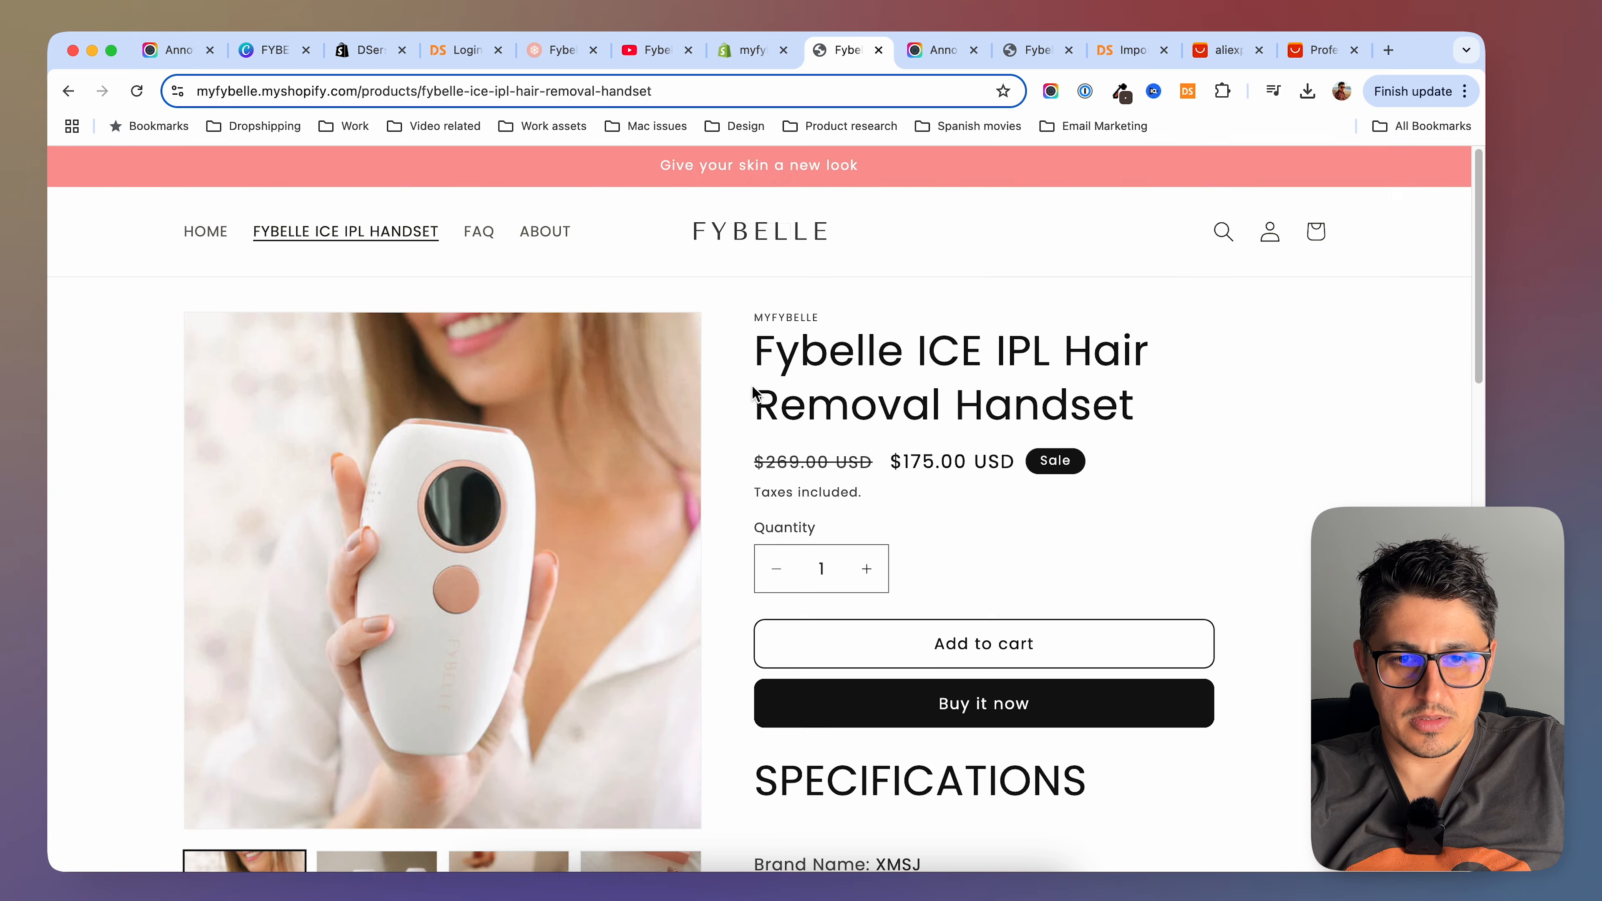
scroll(732, 398, "down", 1)
Save the theme again in the theme editor and return to the storefront product page
left_click(751, 49)
left_click(1445, 172)
left_click(844, 50)
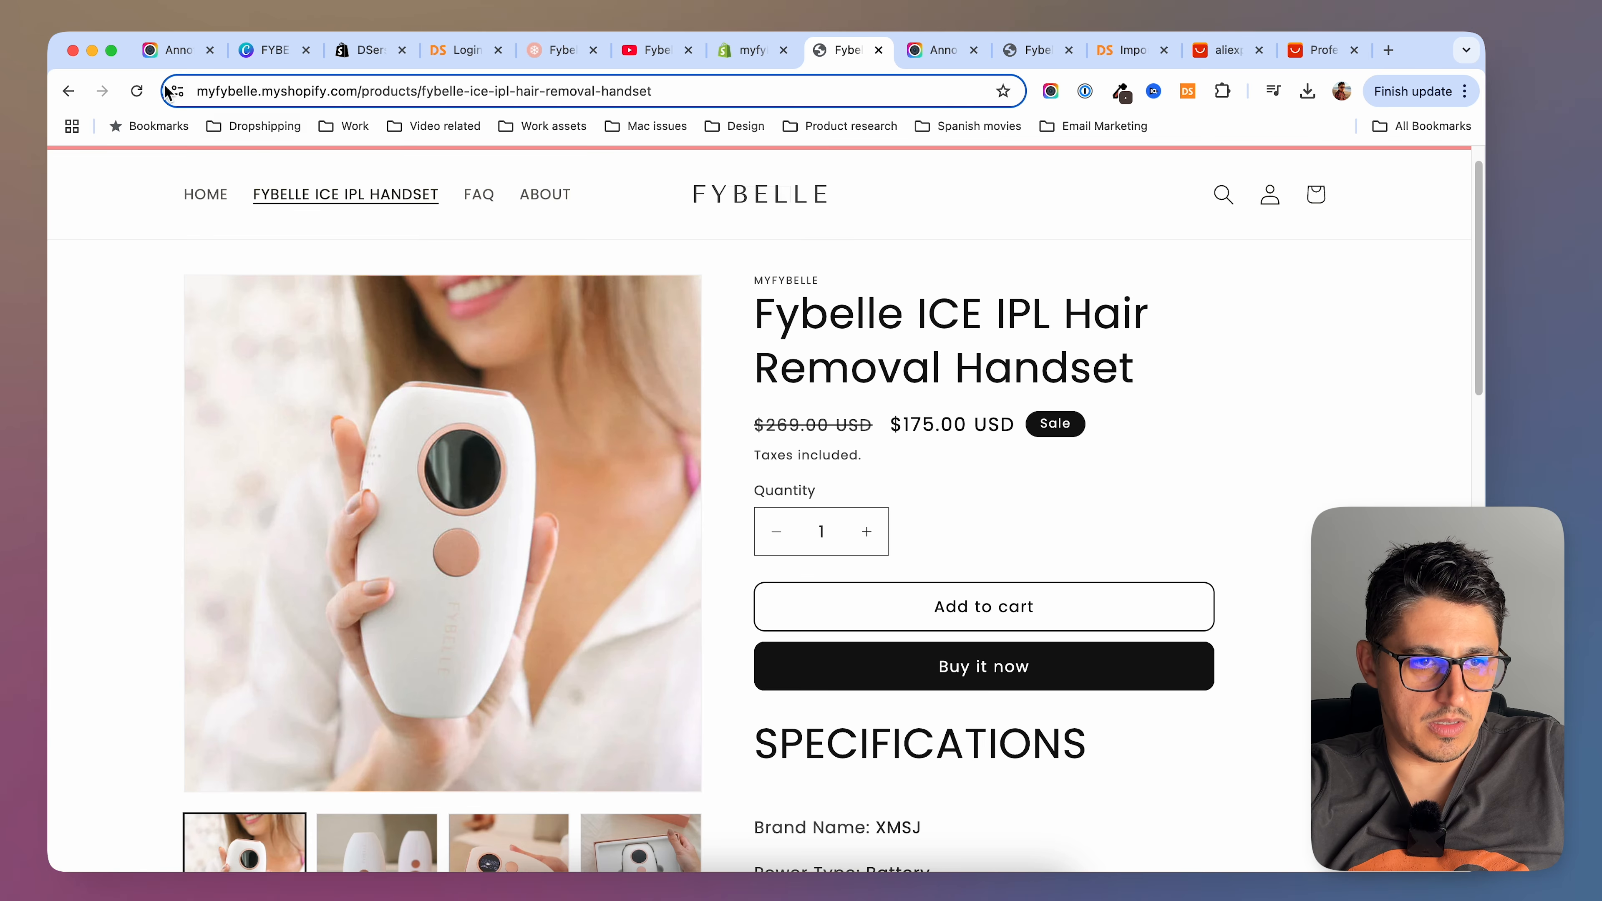
Compare the storefront product page with the reference Fybelle product page, and reload the storefront page
scroll(851, 492, "down", 10)
left_click(557, 50)
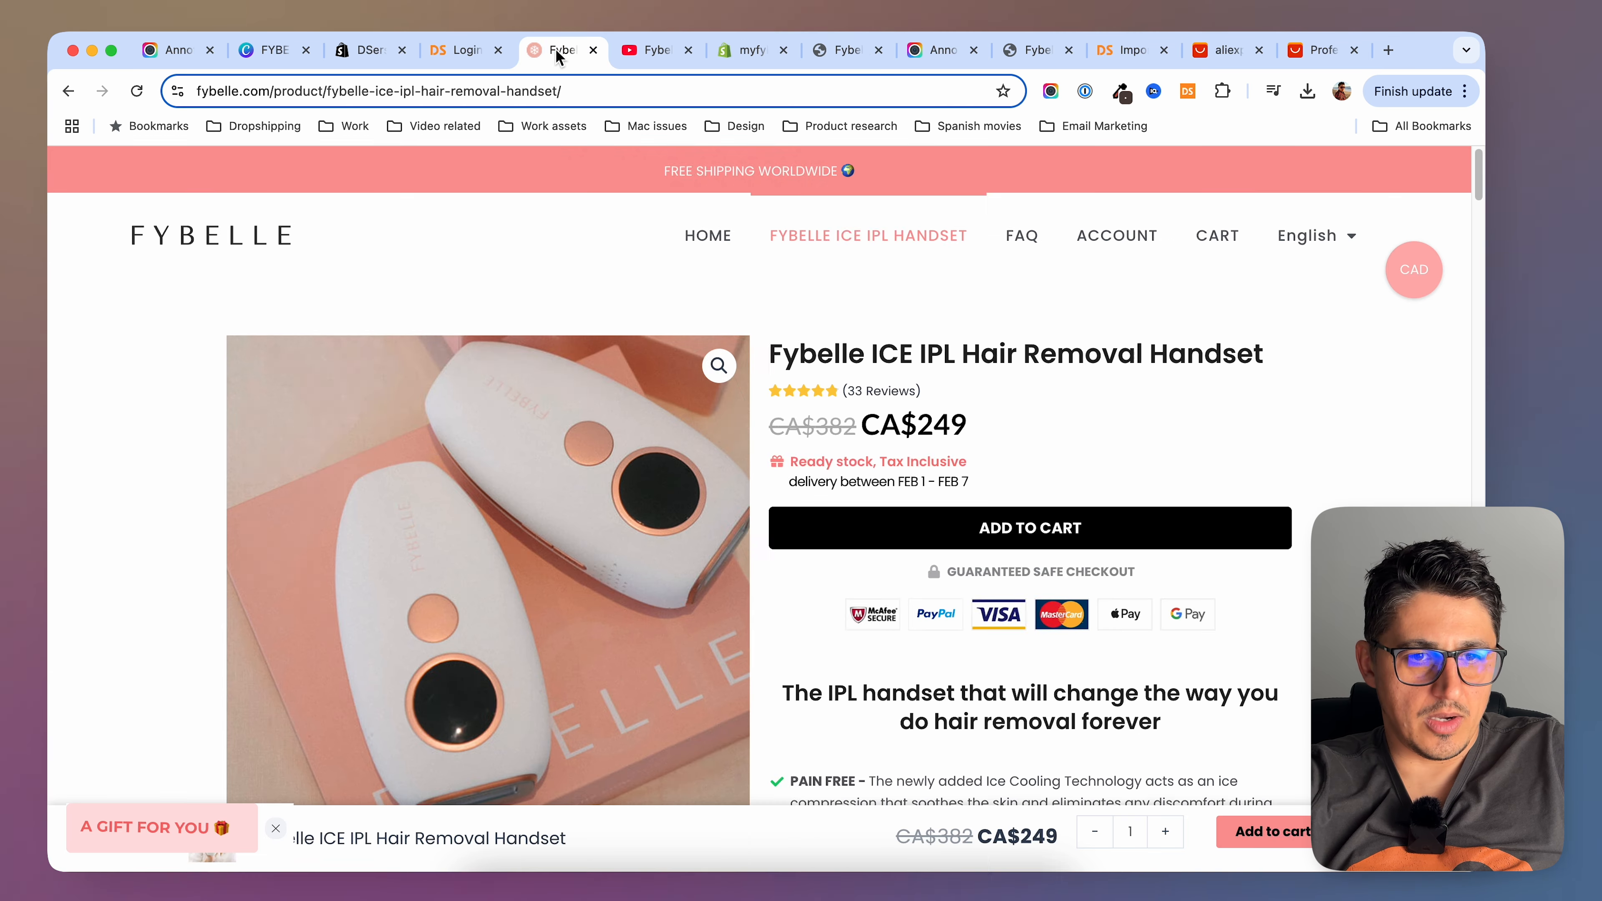
scroll(788, 428, "down", 5)
left_click(880, 50)
left_click(137, 92)
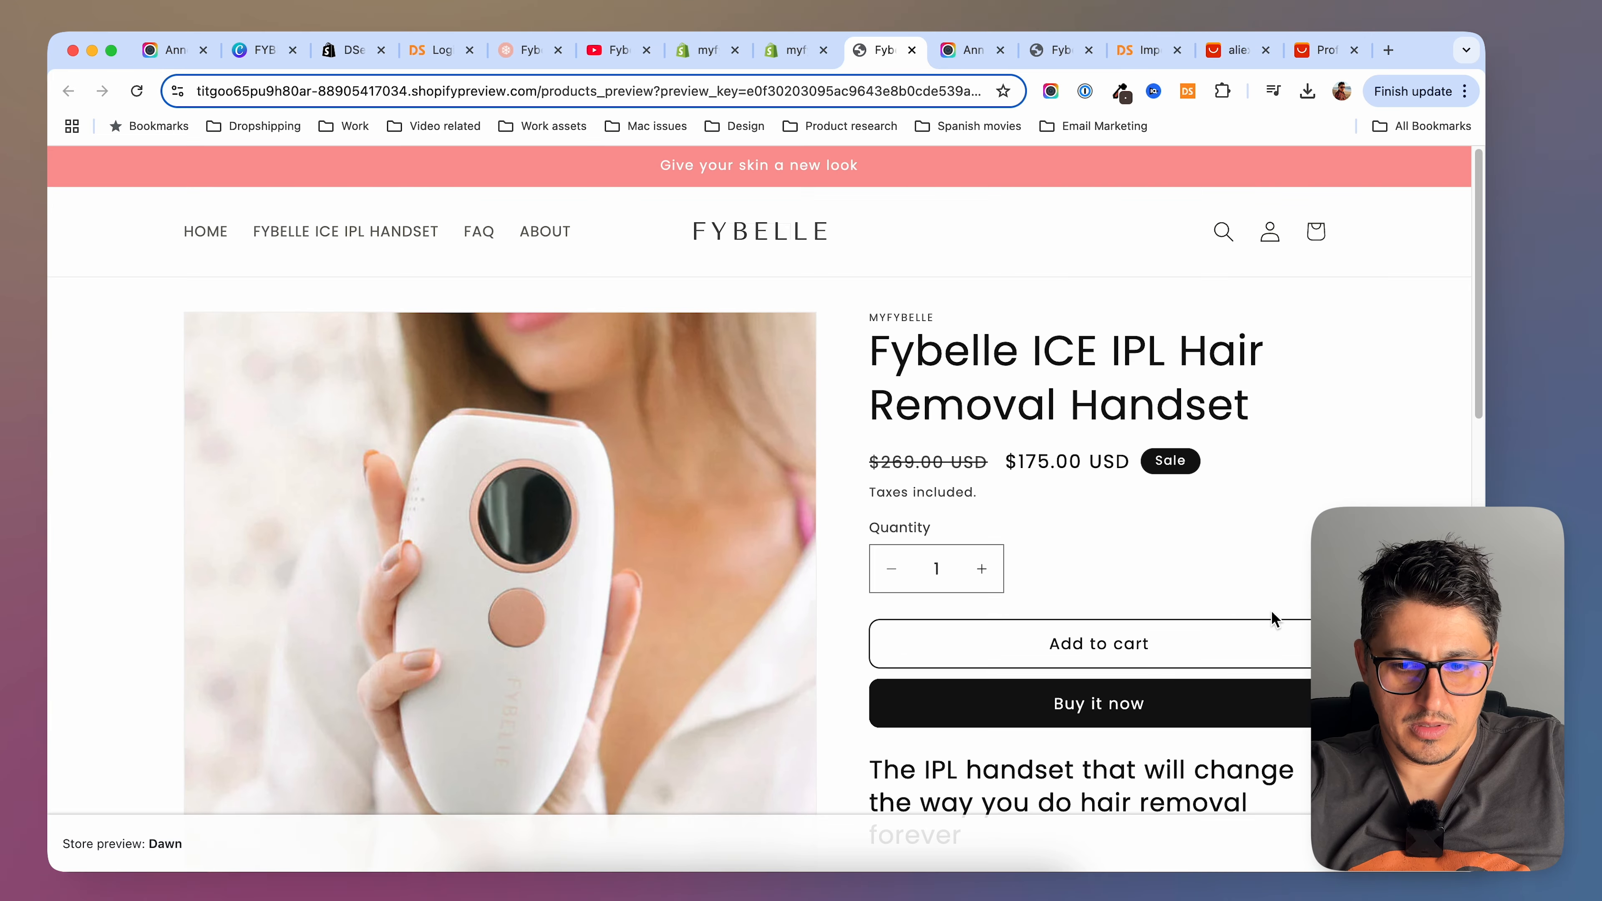
Examine the description bullets and image gallery on the previewed storefront product page
scroll(1281, 595, "down", 10)
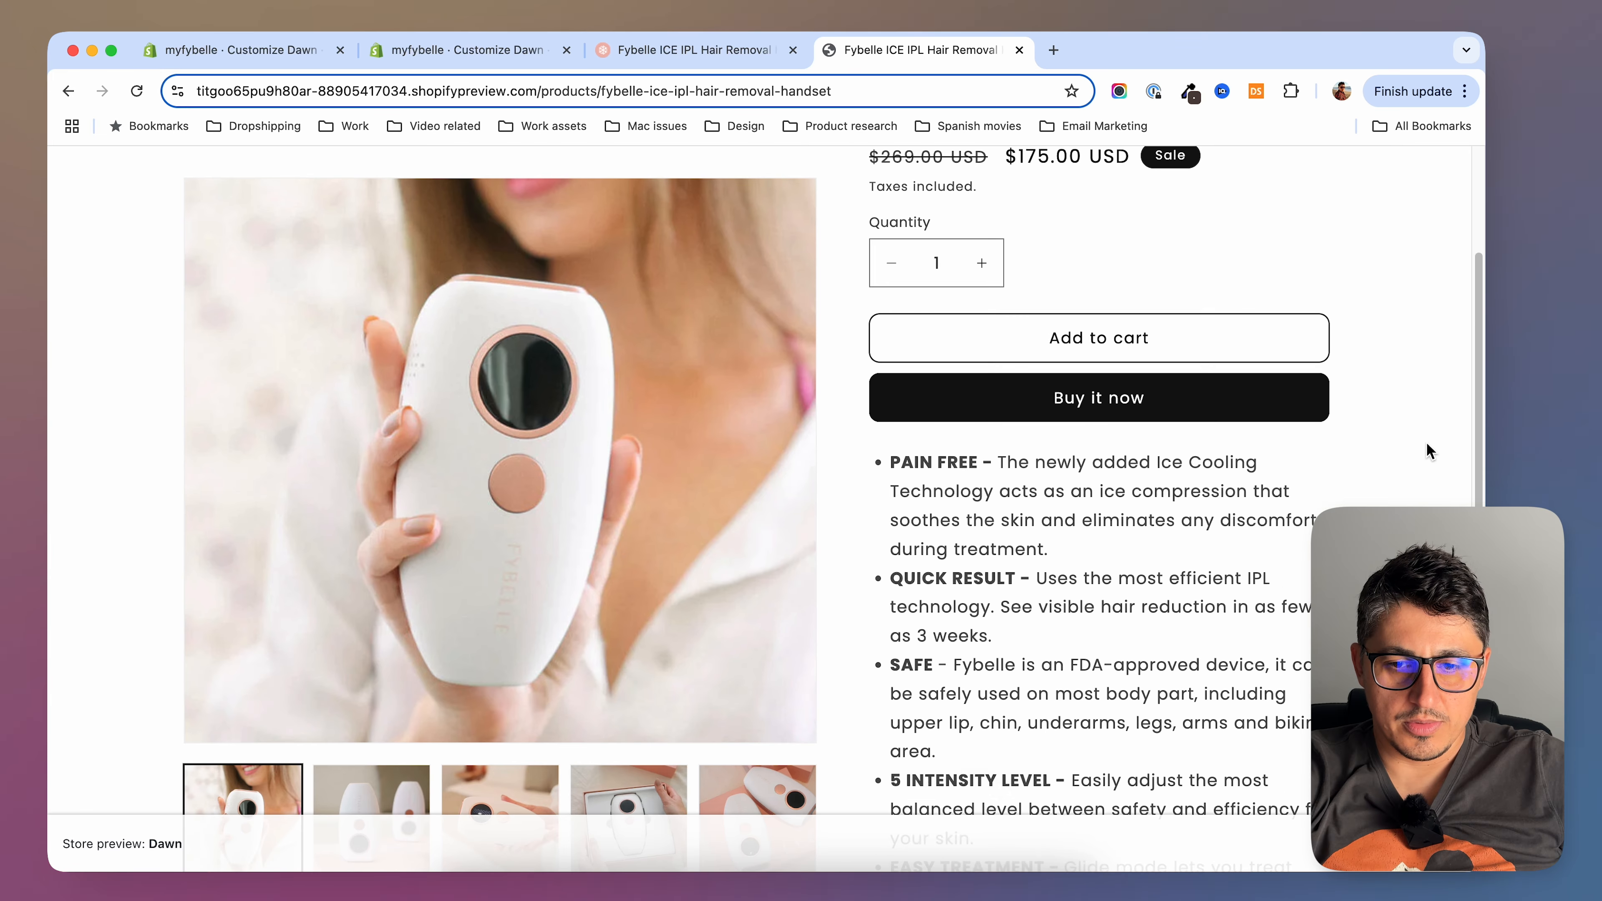
scroll(1426, 441, "down", 10)
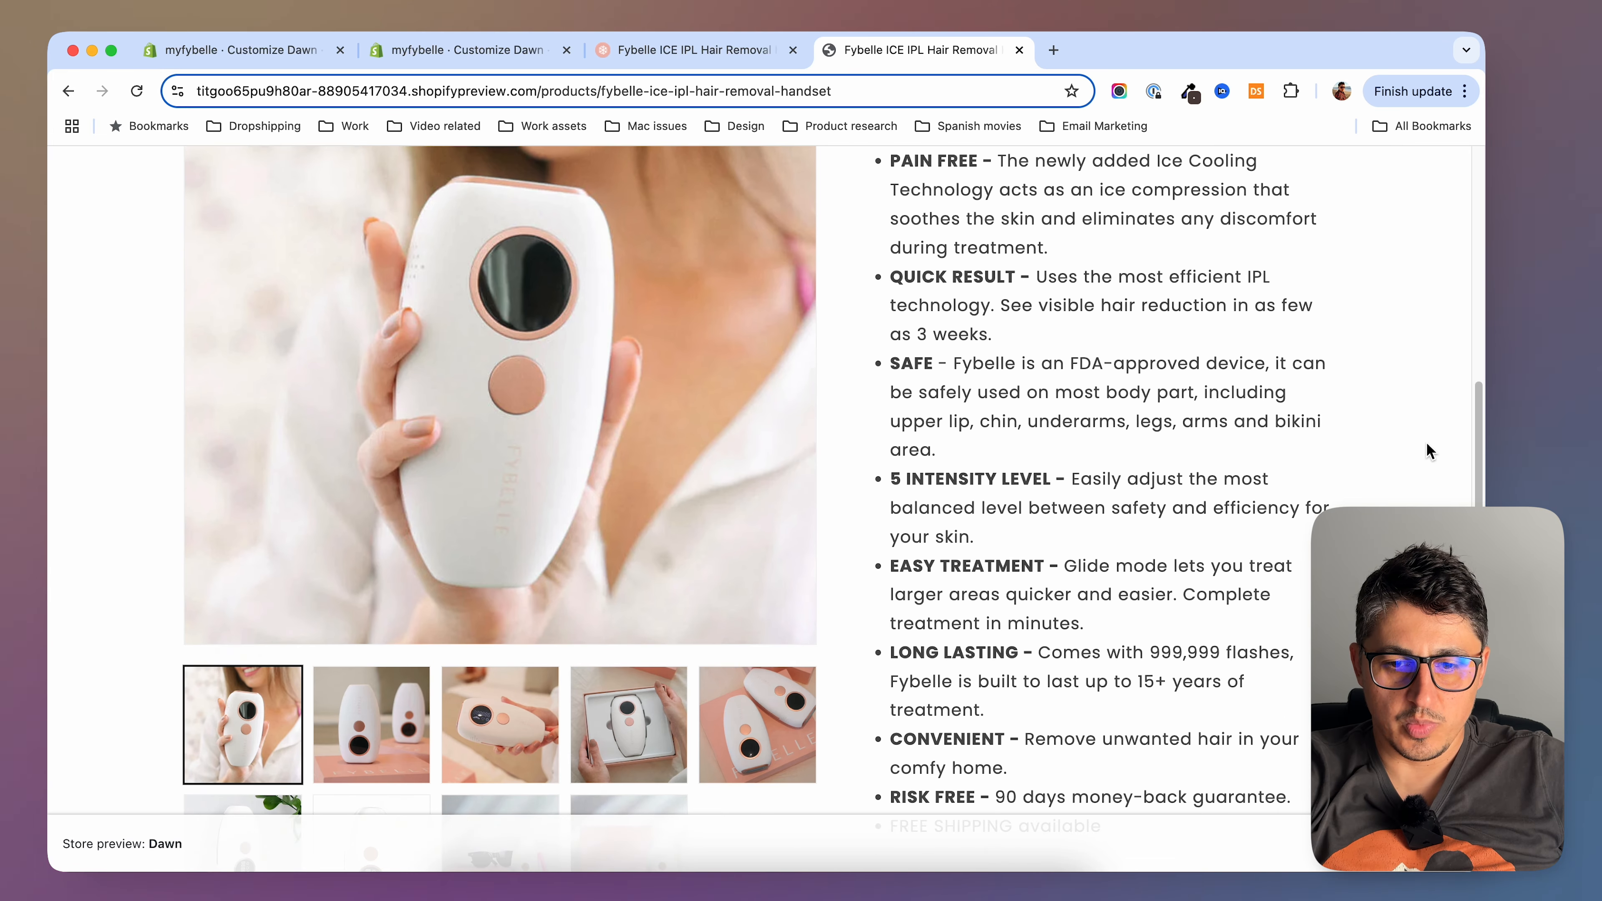
scroll(1425, 442, "up", 4)
scroll(1425, 442, "up", 5)
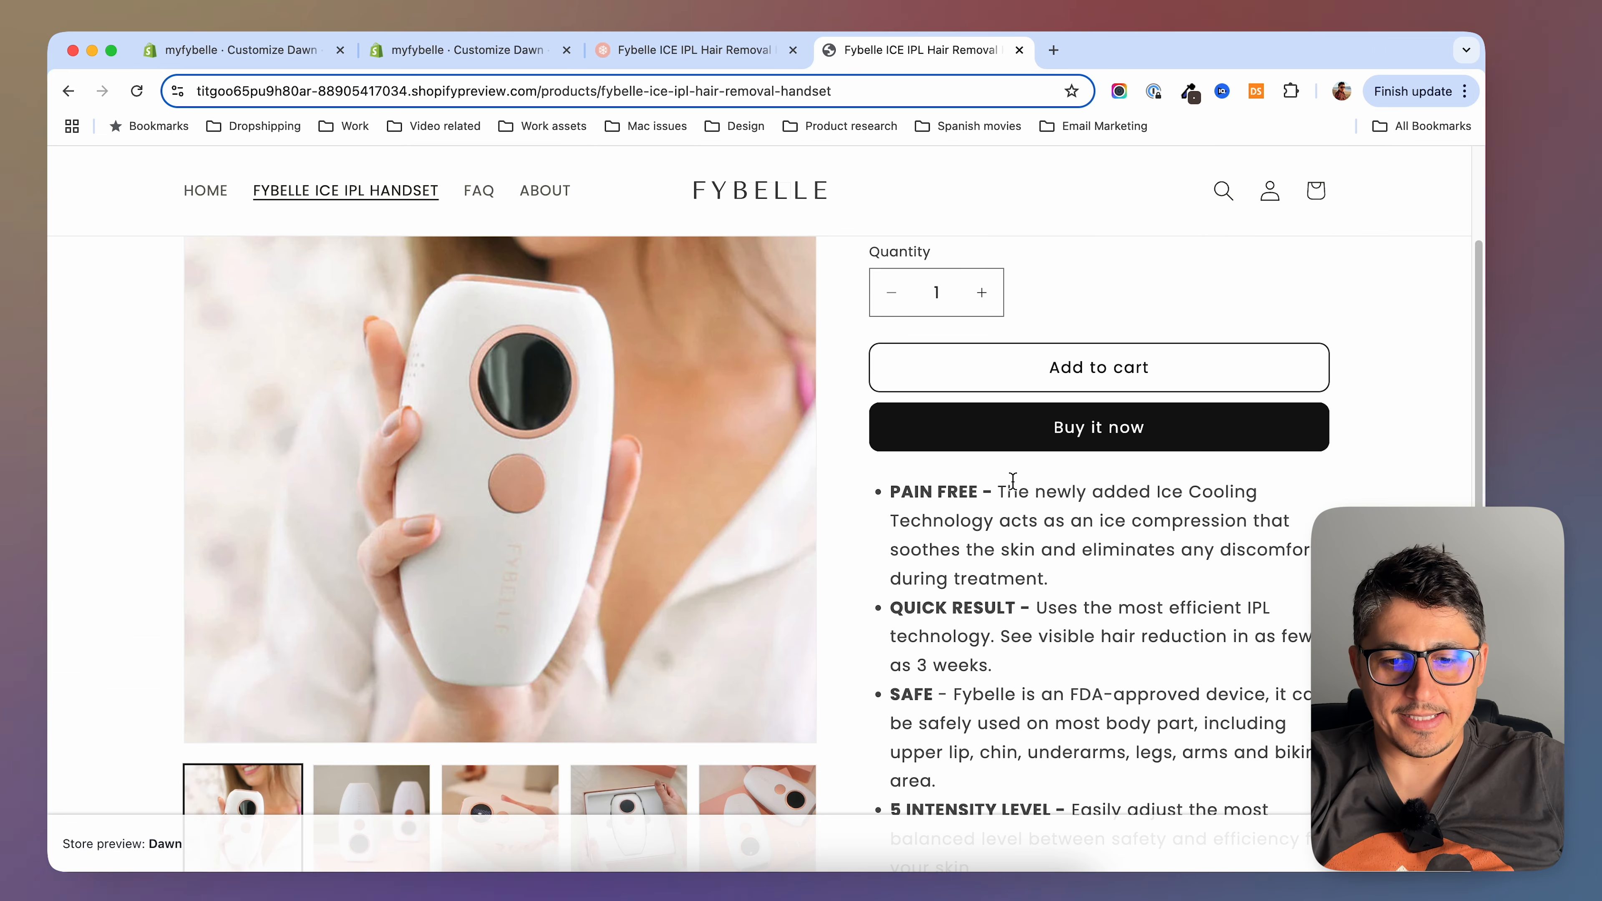
scroll(1072, 530, "down", 7)
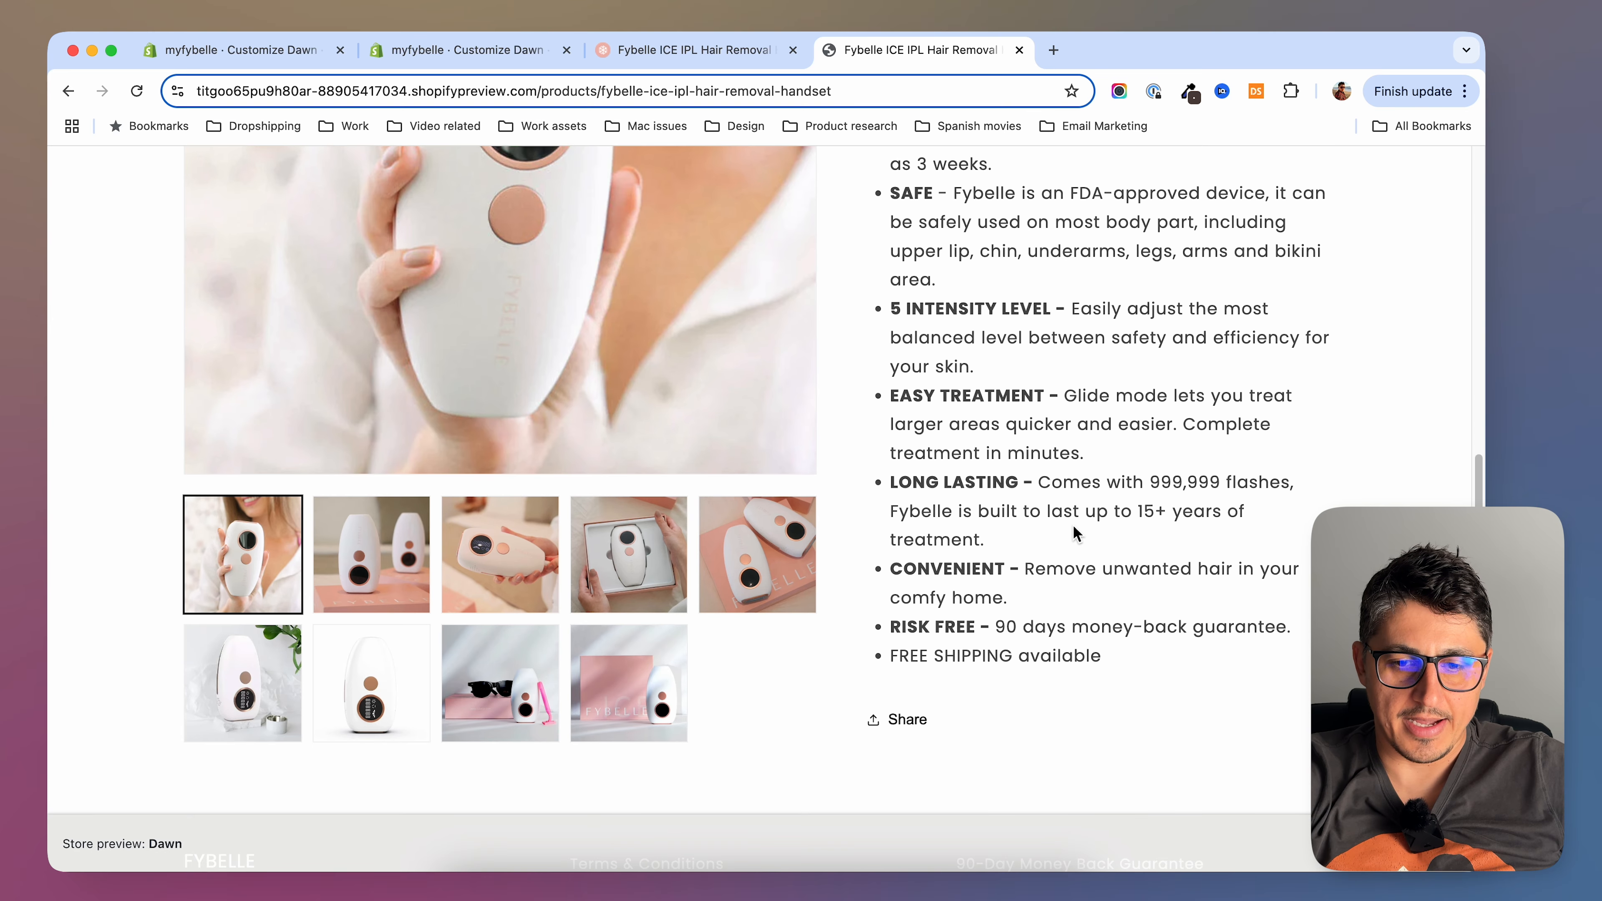
scroll(1073, 530, "up", 6)
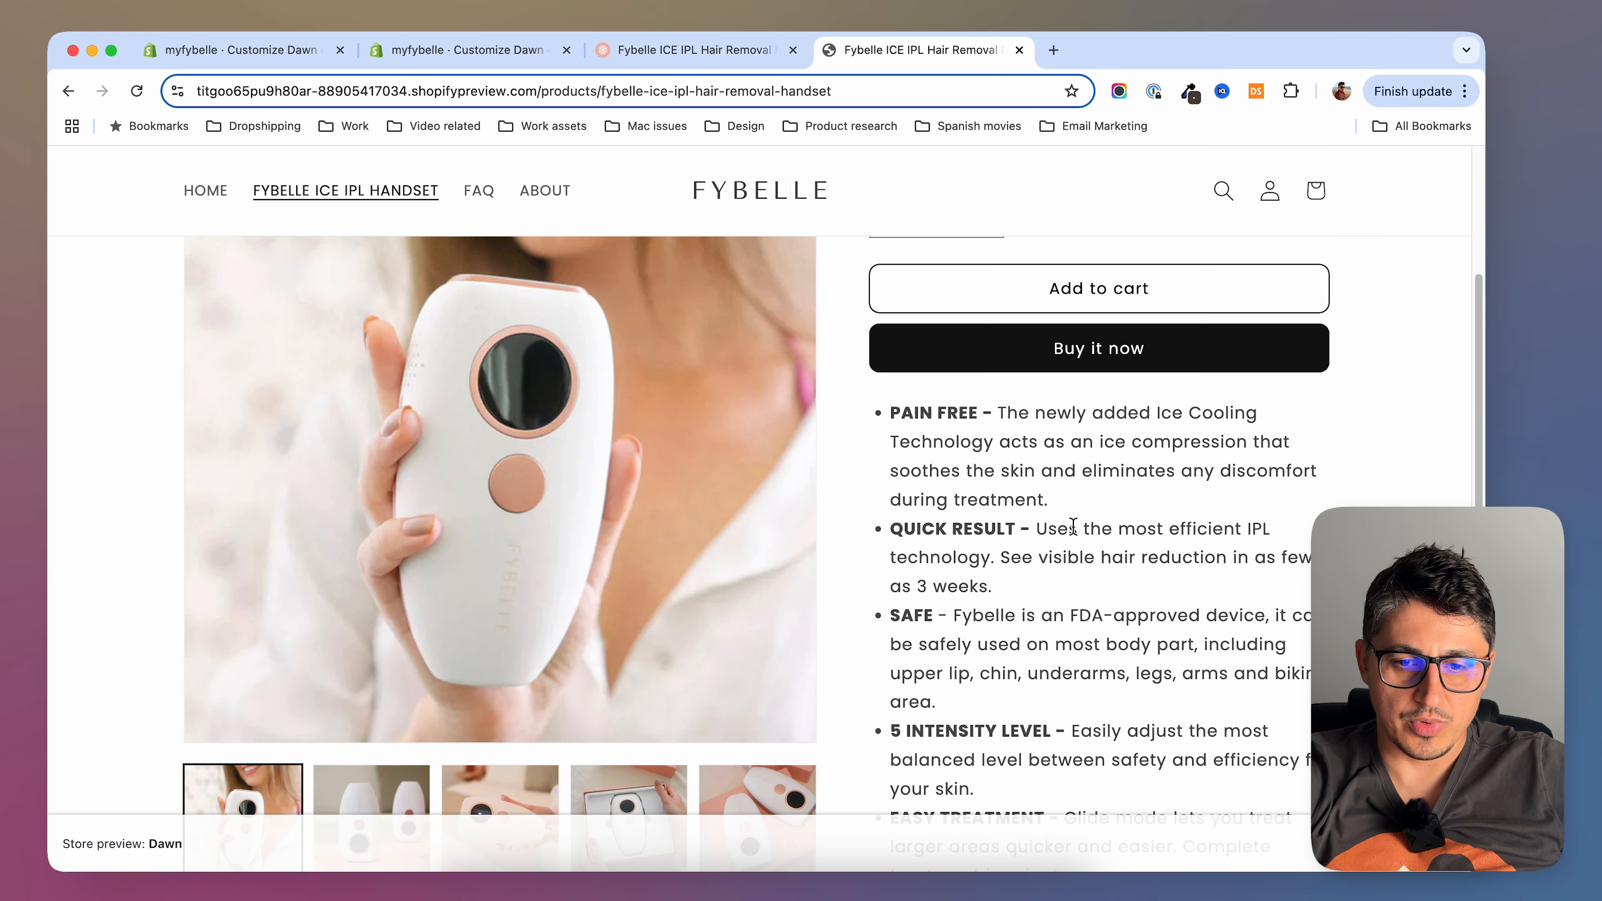
Compare the product title and page layout on the reference site with the storefront preview
left_click(675, 55)
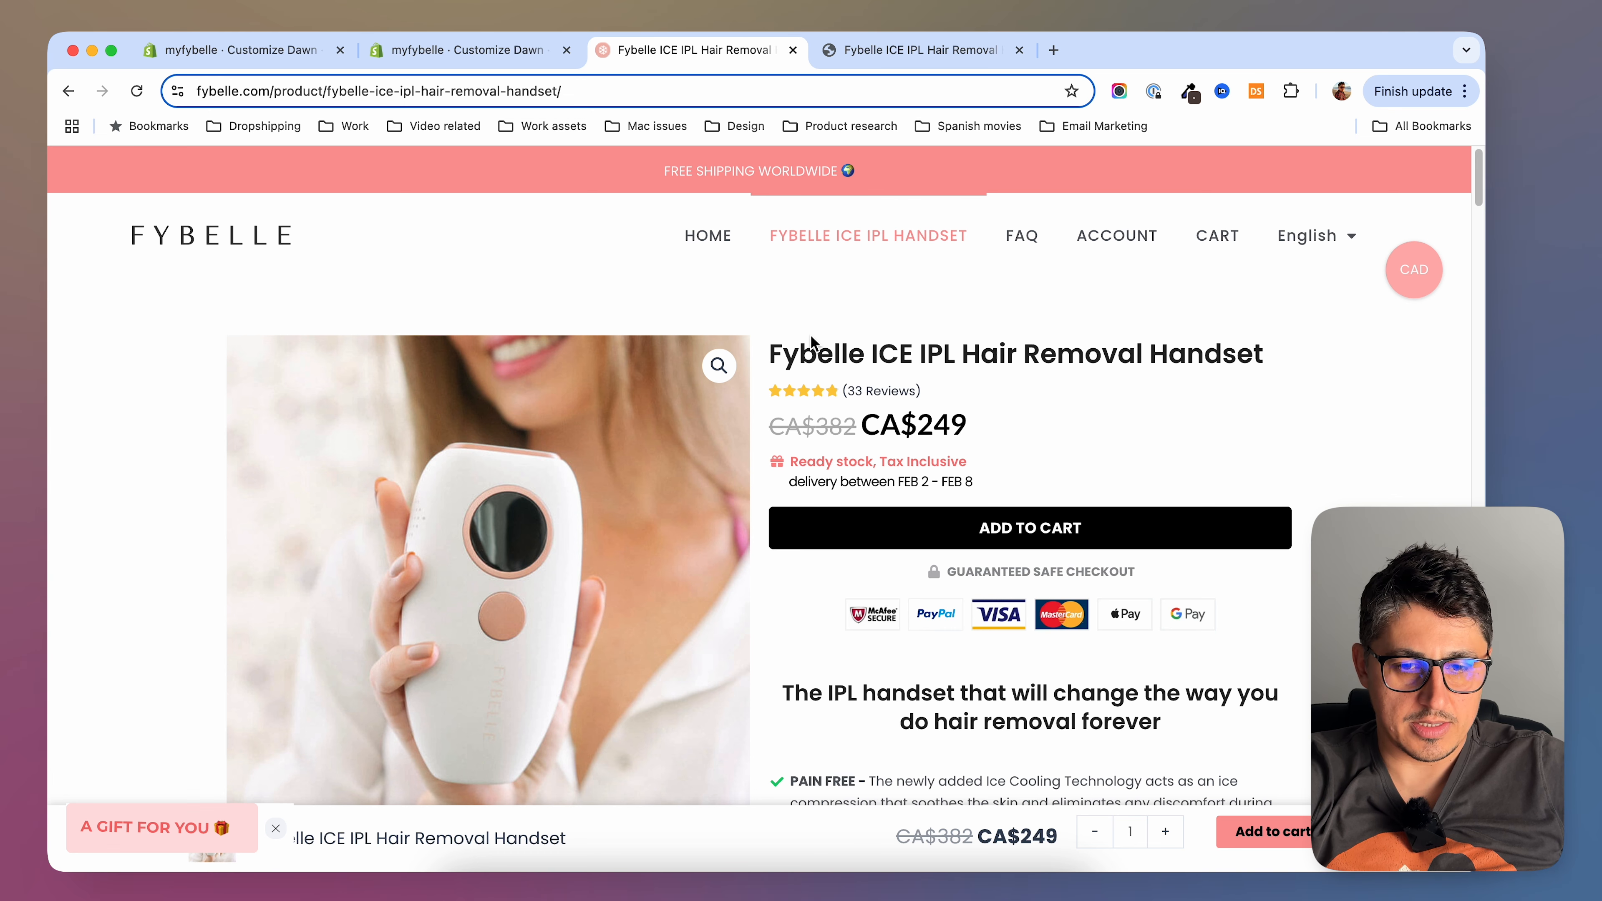
scroll(864, 451, "down", 3)
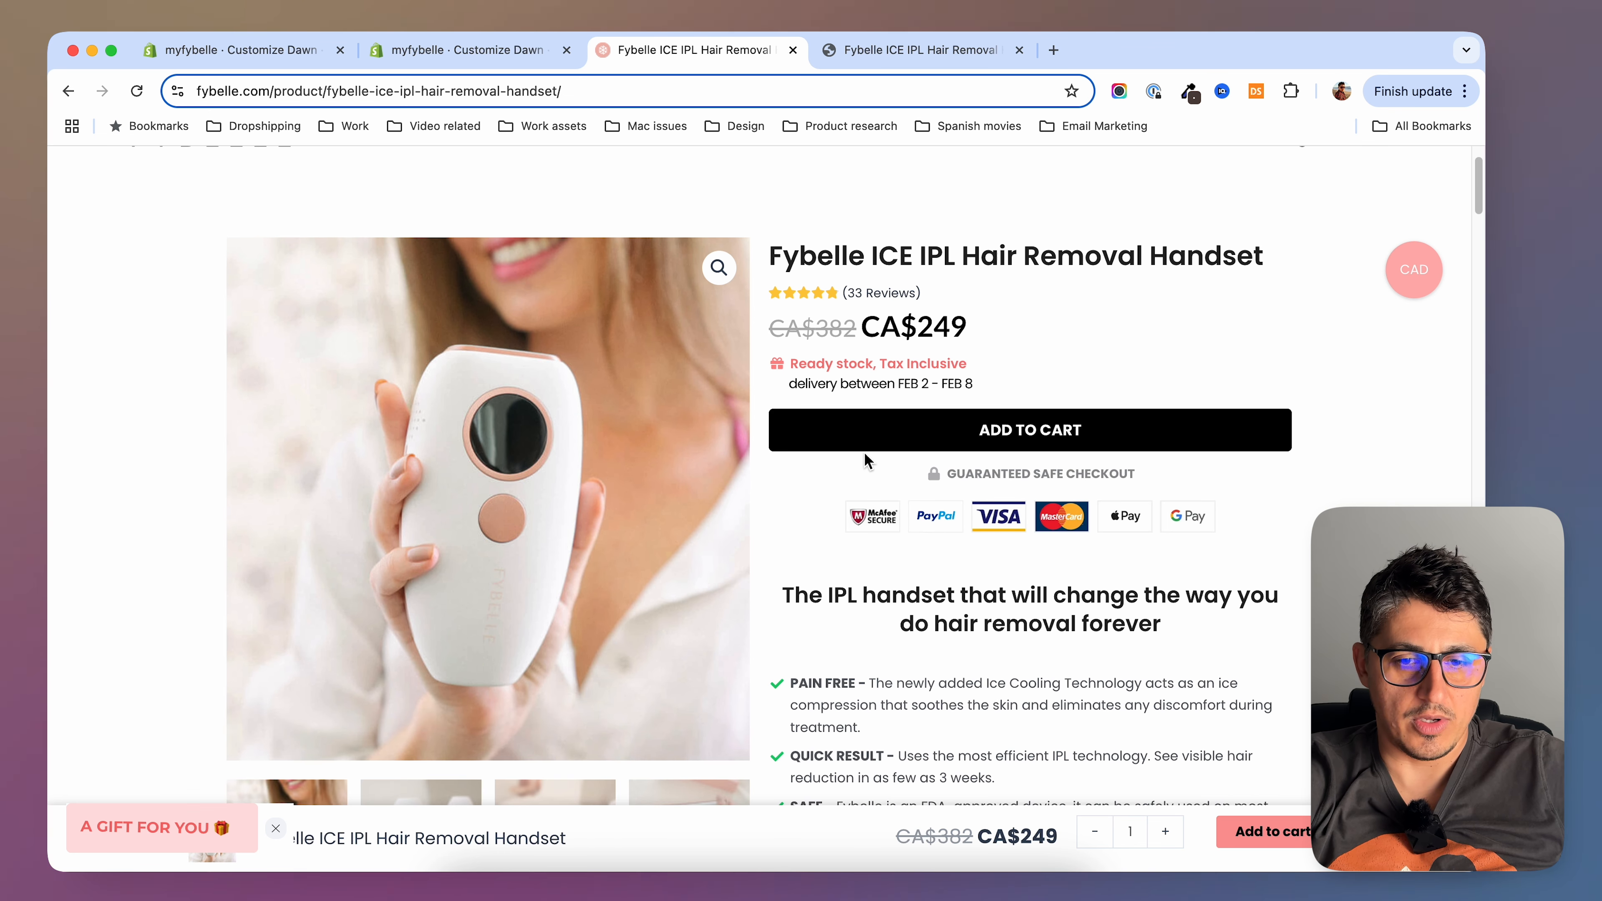
scroll(863, 452, "up", 2)
scroll(855, 451, "up", 2)
key("ctrl+Tab")
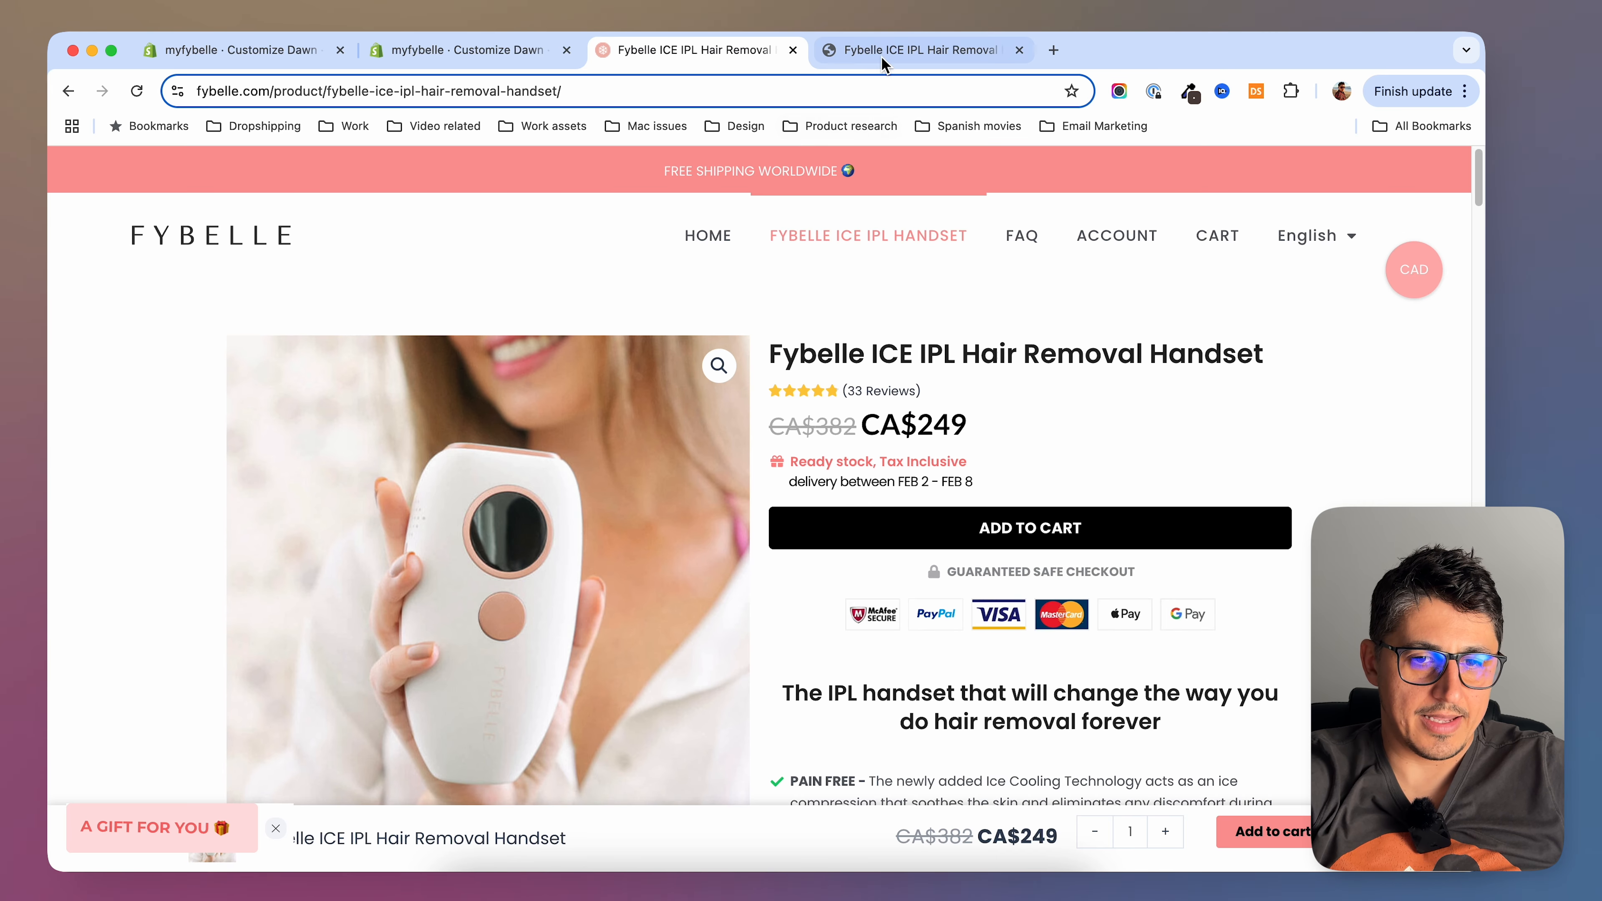
left_click(686, 60)
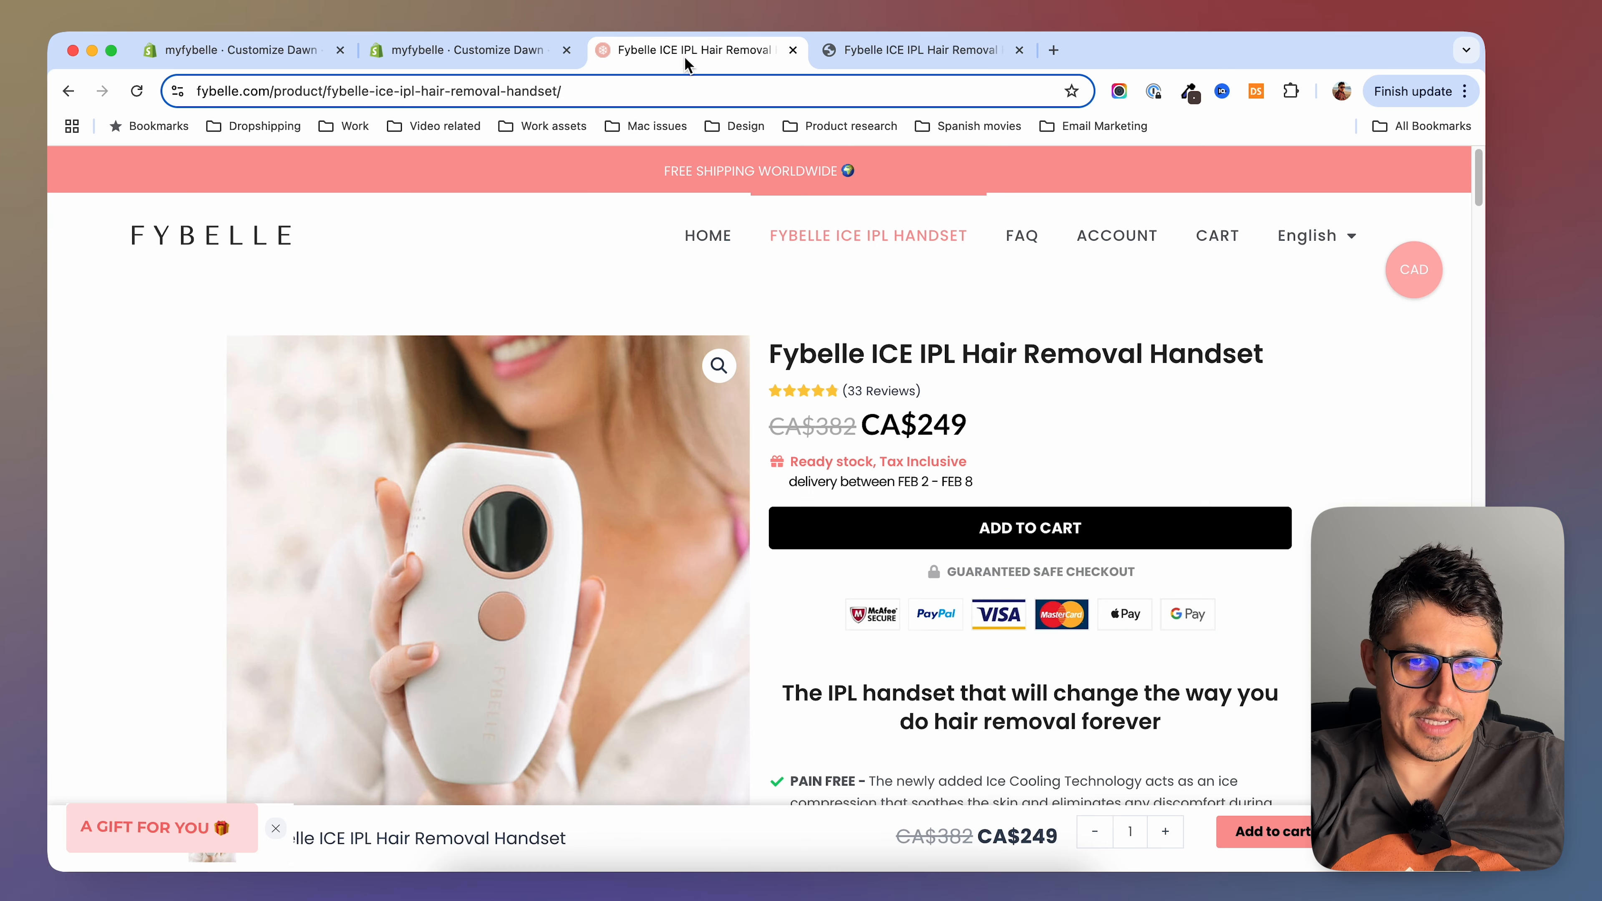
left_click(875, 51)
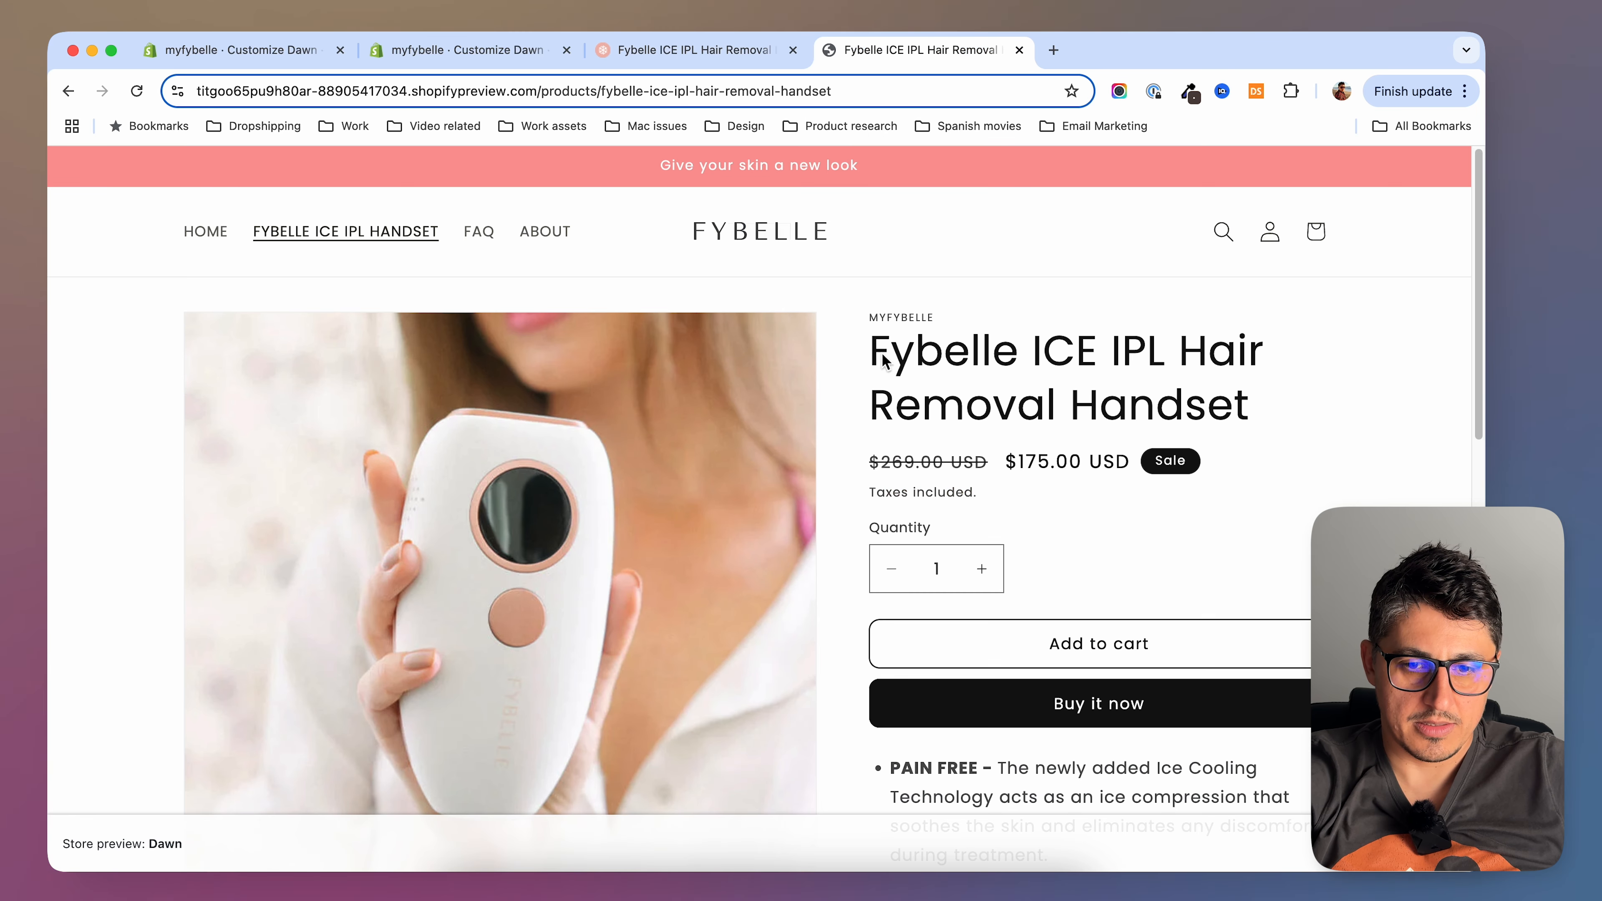
Inspect the product title "Fybelle ICE IPL Hair Removal Handset" on the storefront preview in the developer tools
left_click_drag(883, 360, 1267, 407)
right_click(1035, 363)
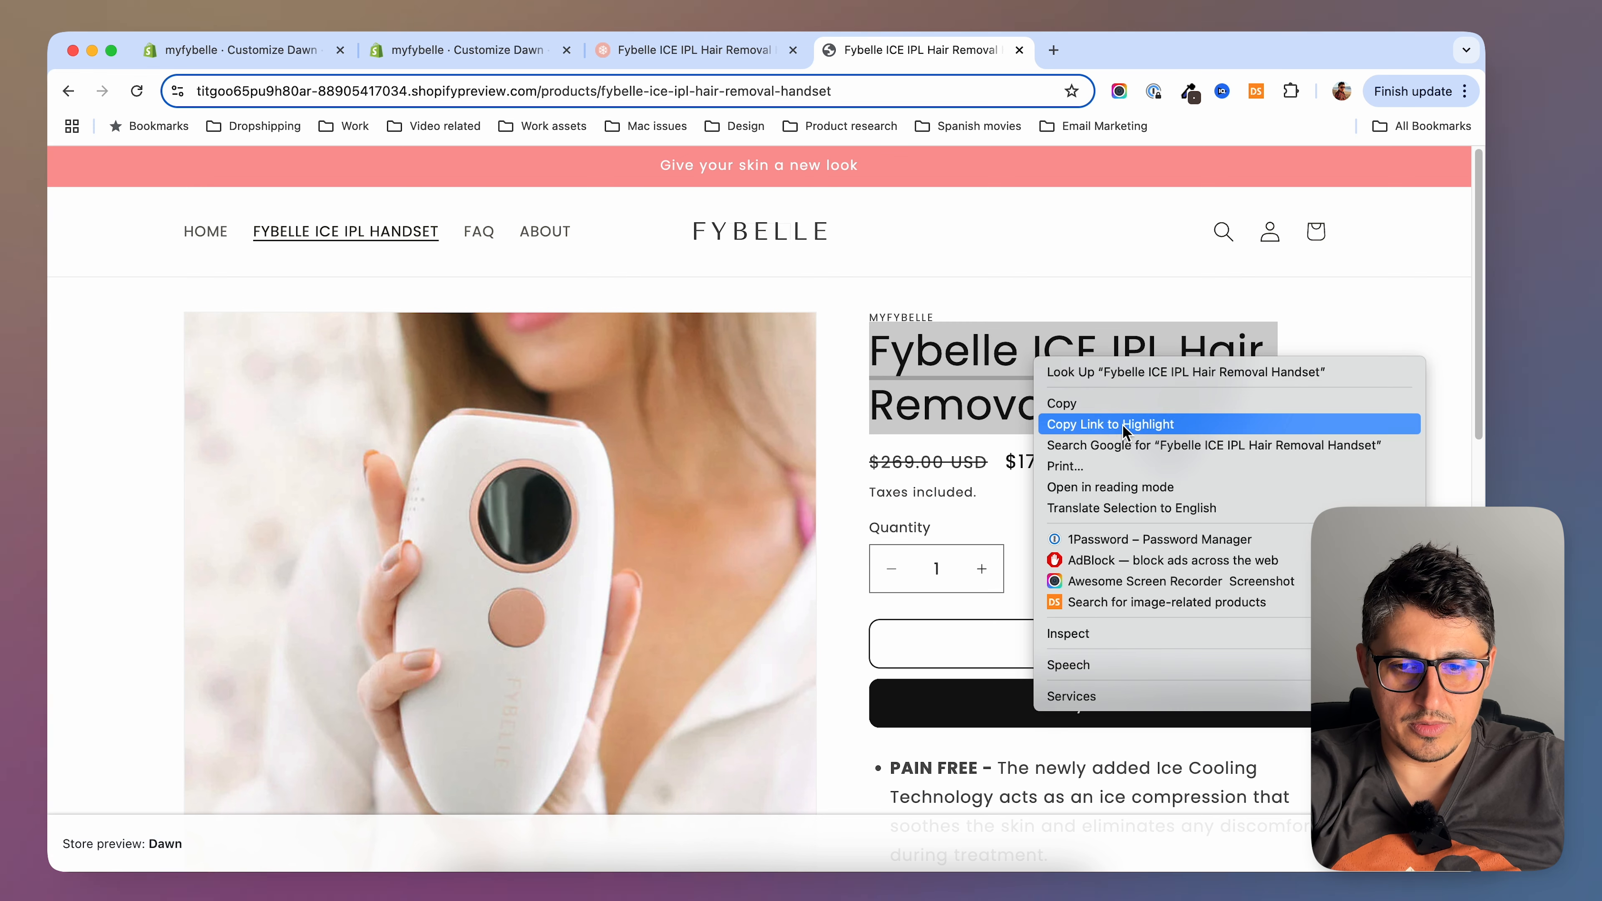
left_click(1092, 635)
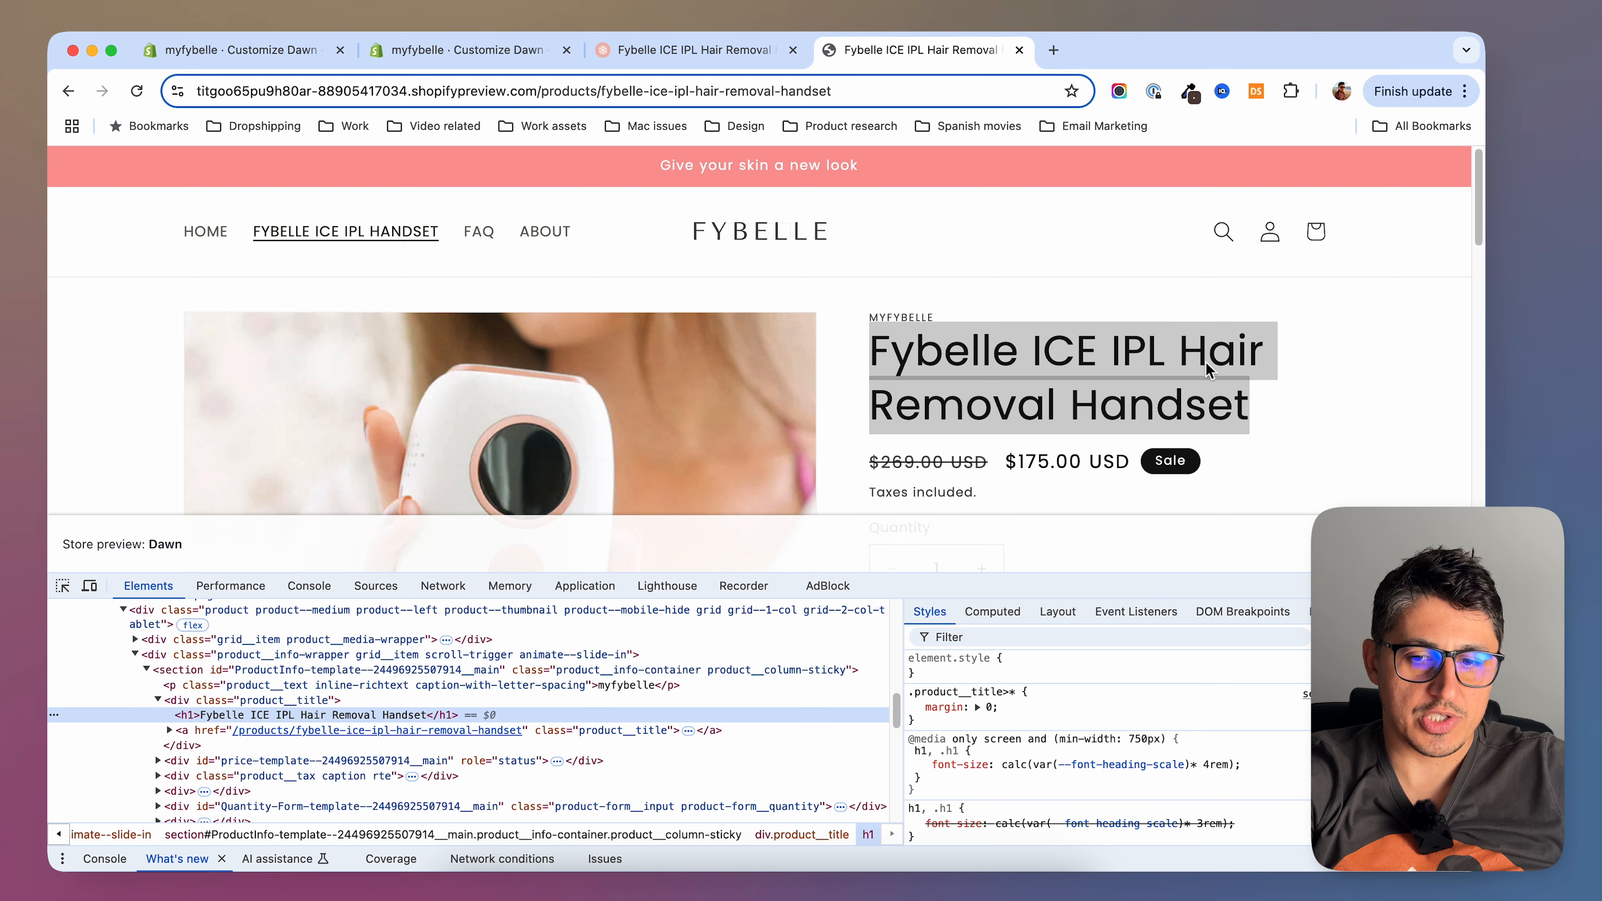
Examine the Product information section's settings and its Custom CSS field in the theme editor
left_click(404, 50)
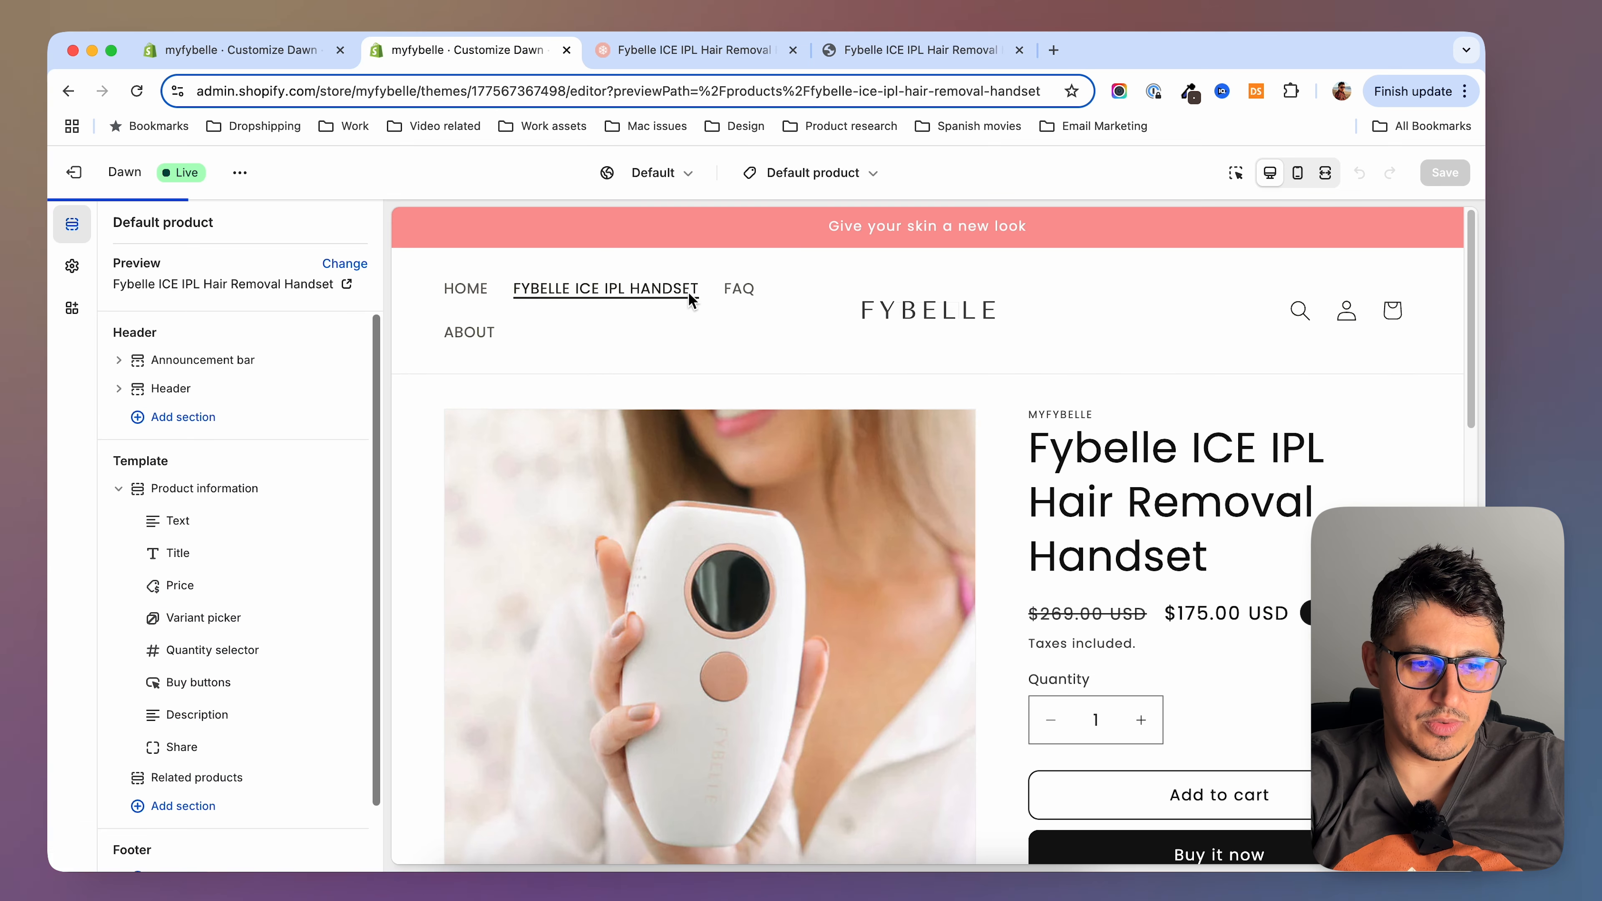
scroll(233, 560, "down", 1)
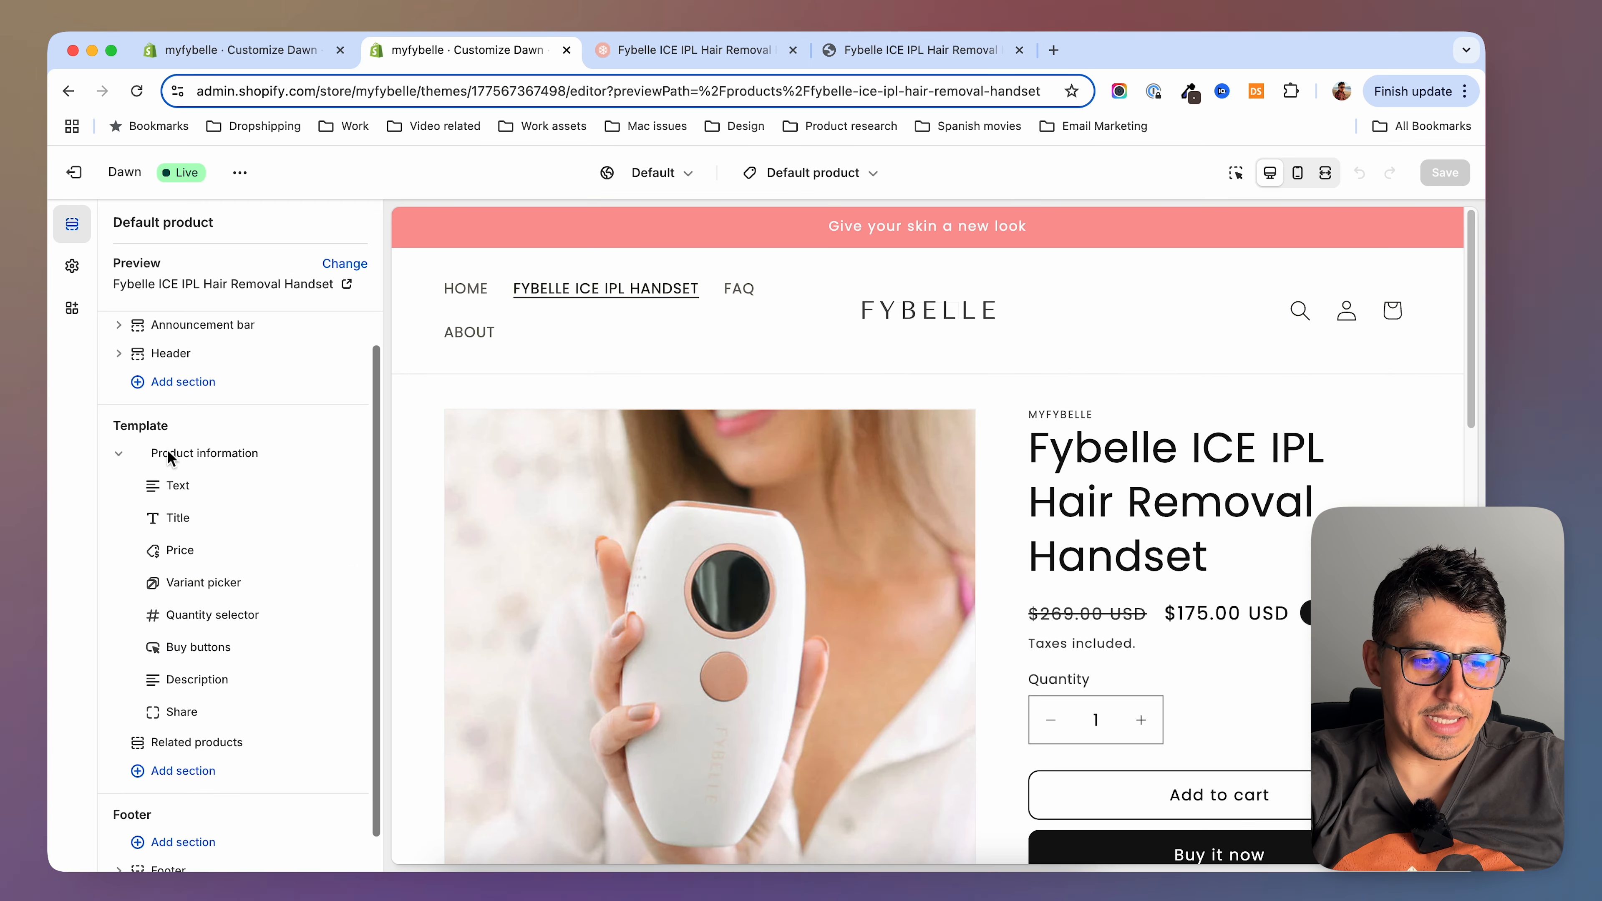
left_click(217, 462)
scroll(217, 588, "down", 5)
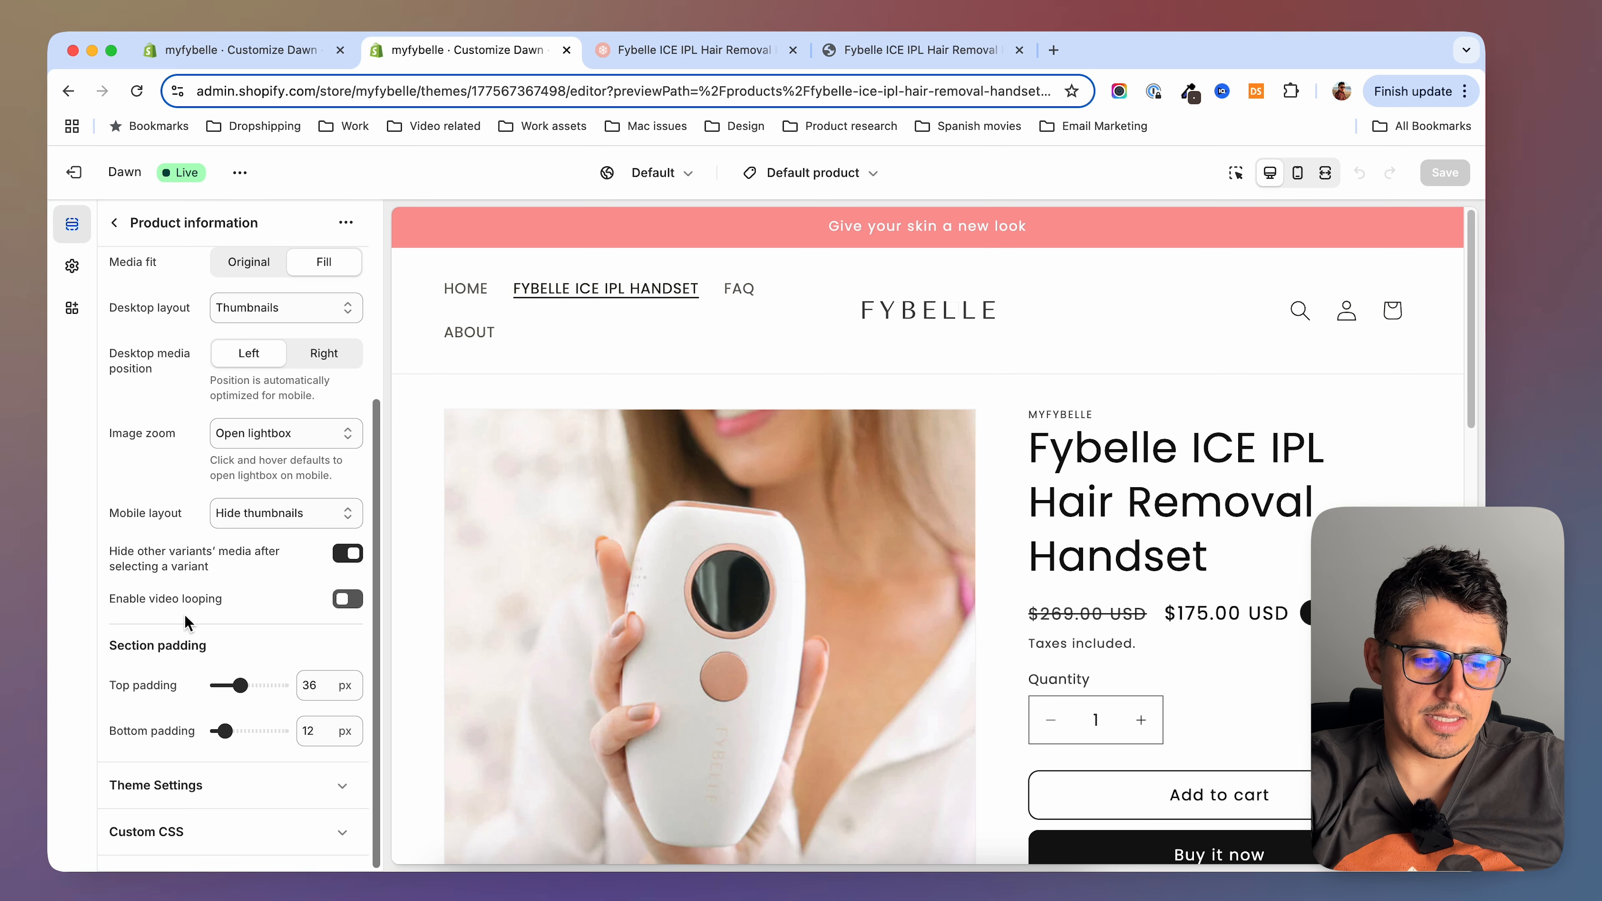
left_click(341, 836)
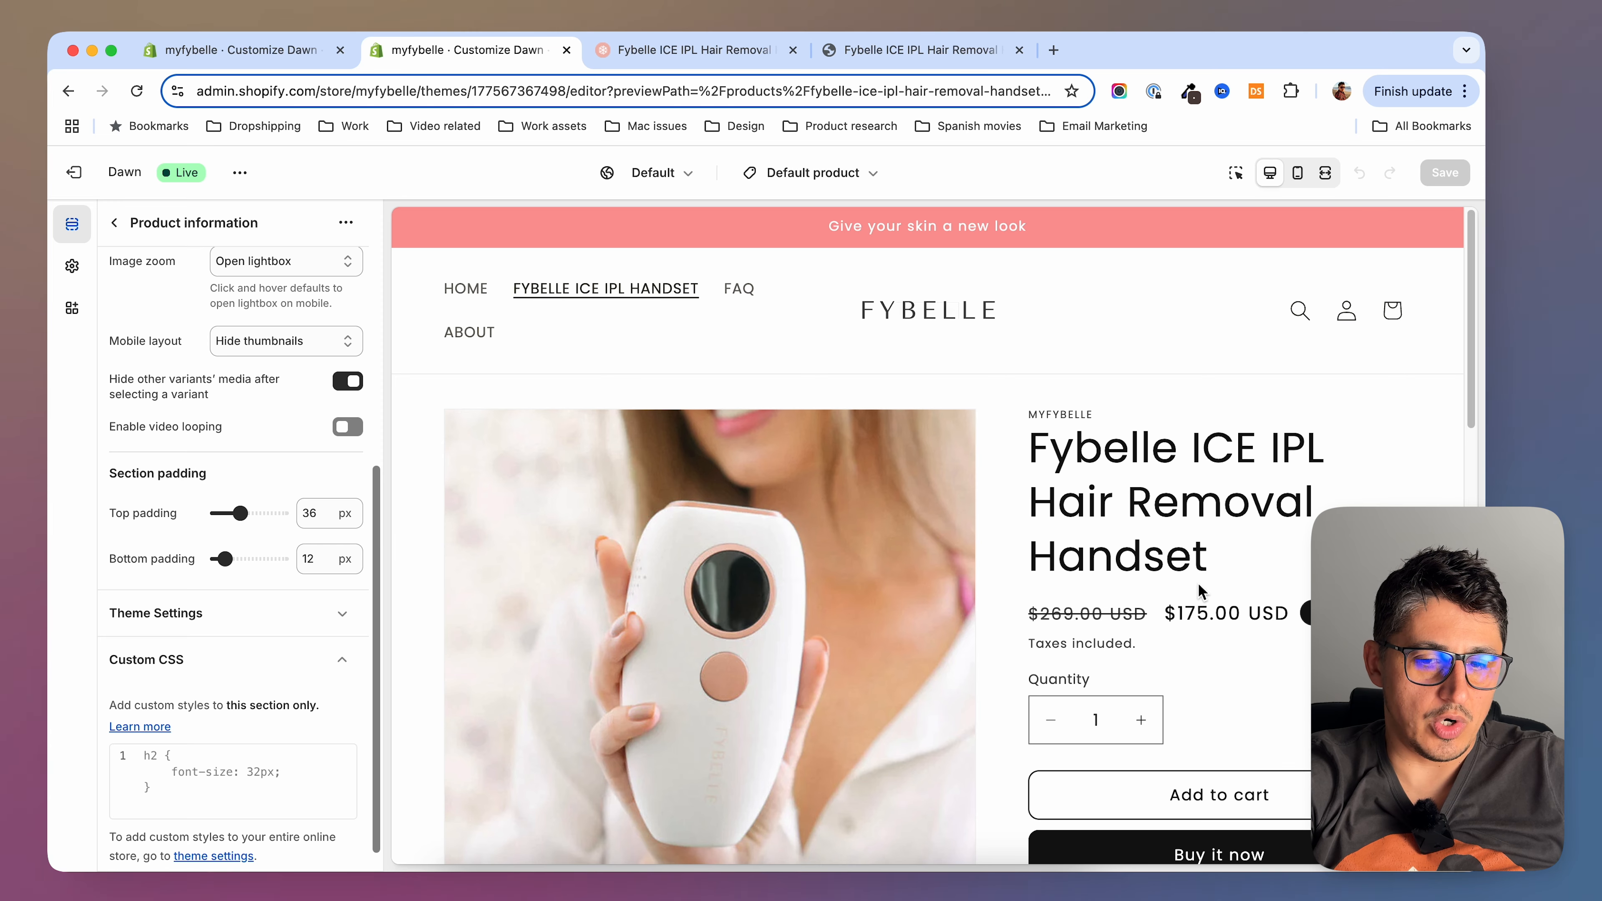
scroll(1198, 590, "down", 10)
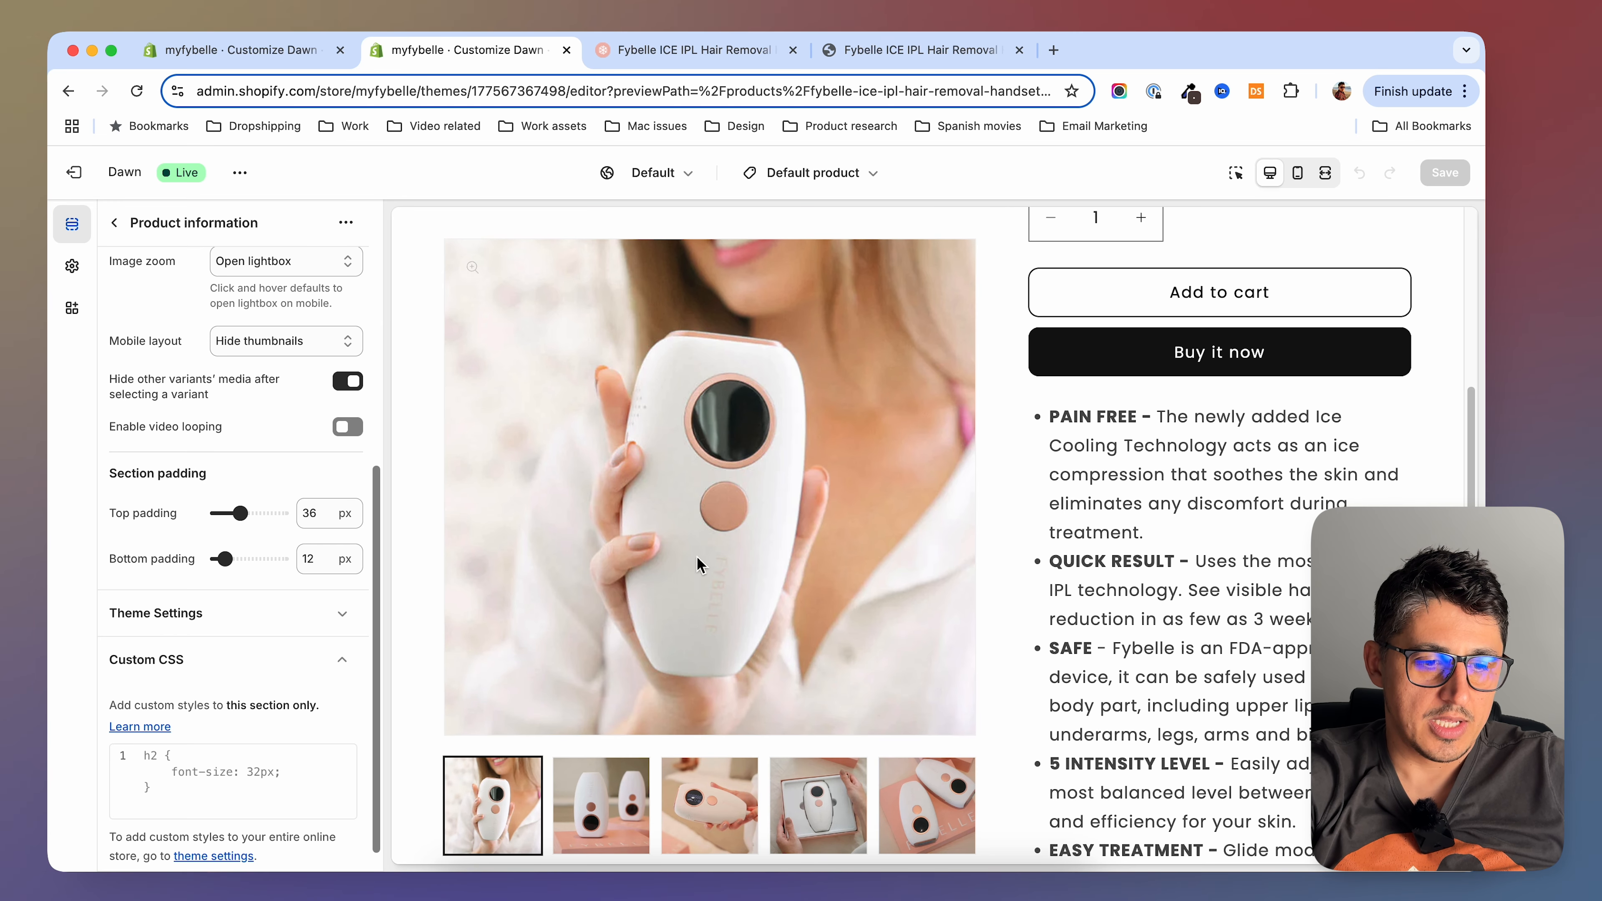
scroll(209, 701, "up", 3)
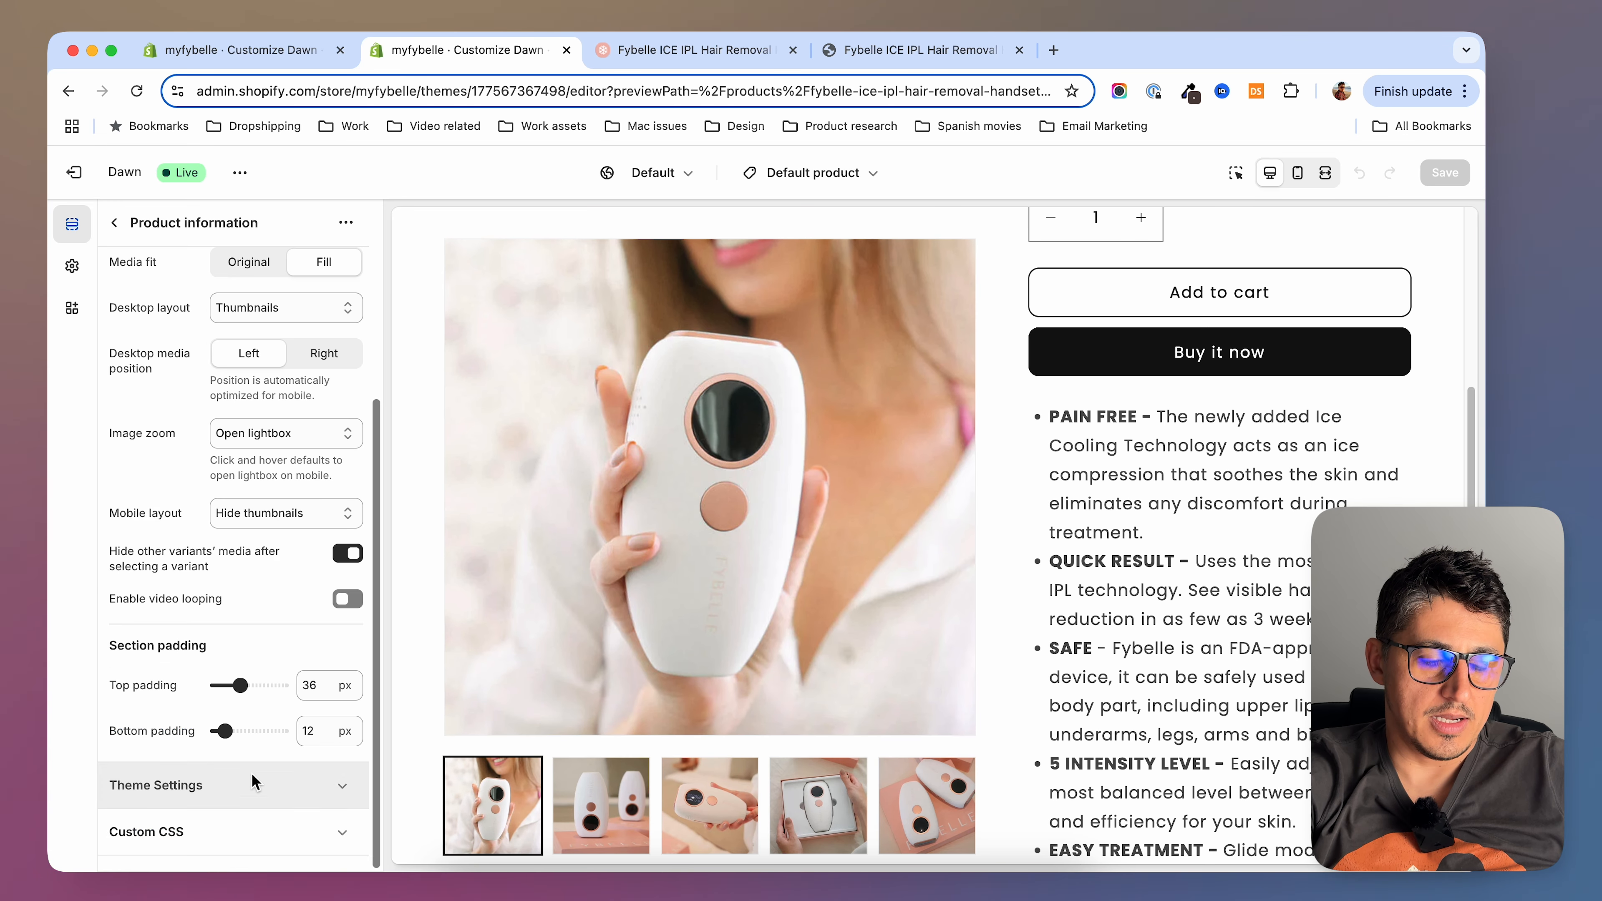
scroll(197, 833, "up", 2)
scroll(197, 833, "down", 2)
scroll(1185, 391, "up", 3)
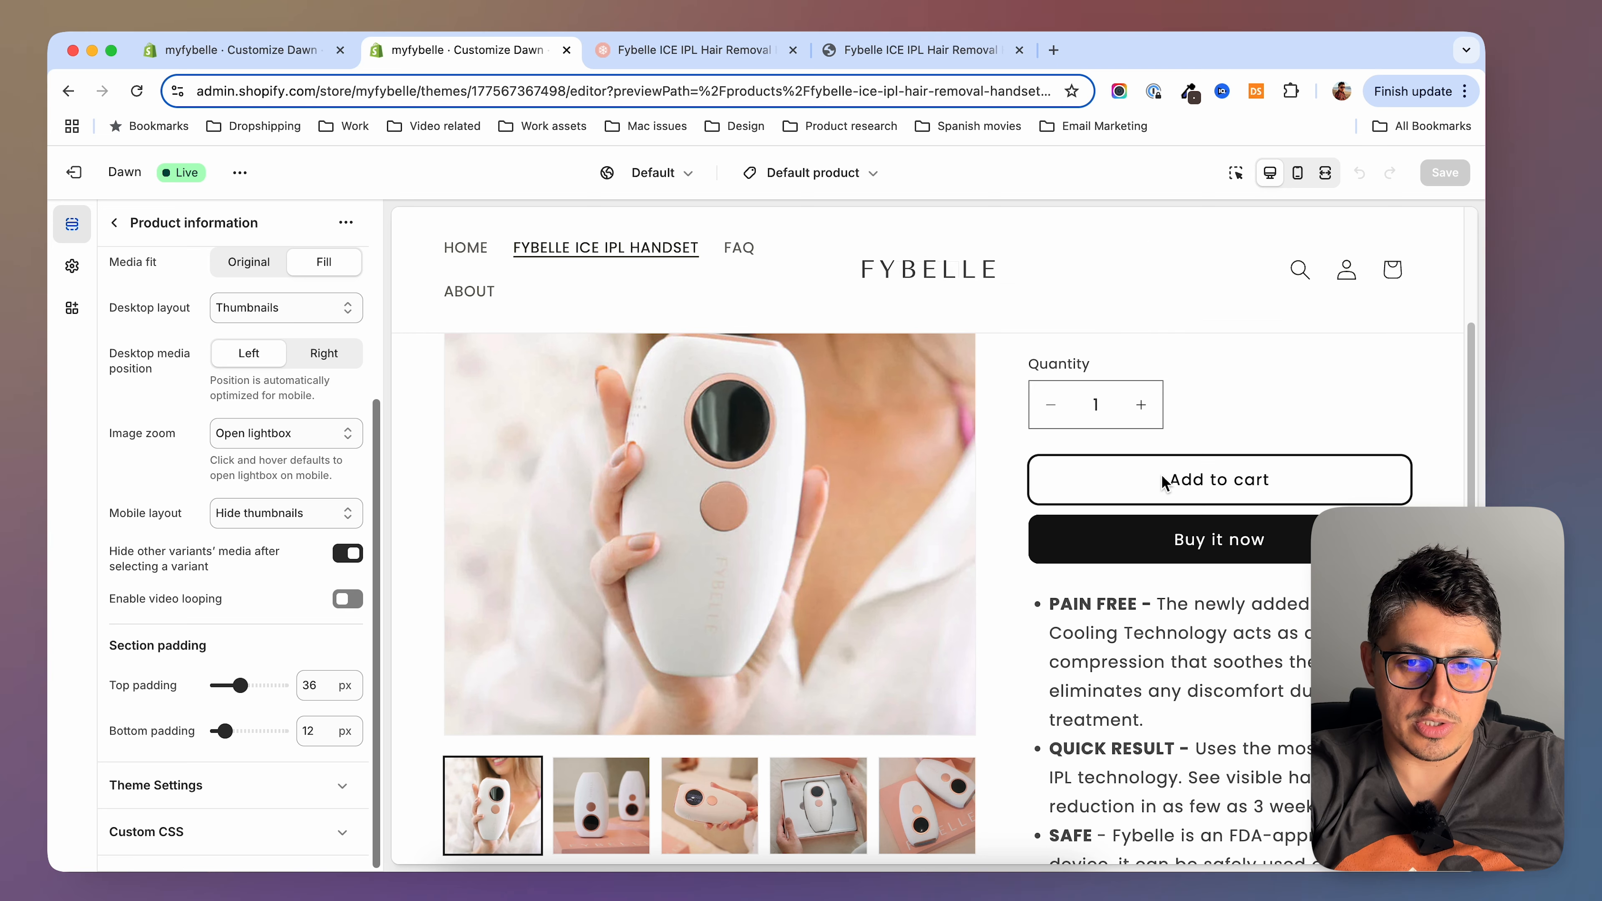
scroll(1230, 524, "up", 3)
Add a new style rule with the selector .product__title h1 in the storefront preview's developer tools
left_click(884, 49)
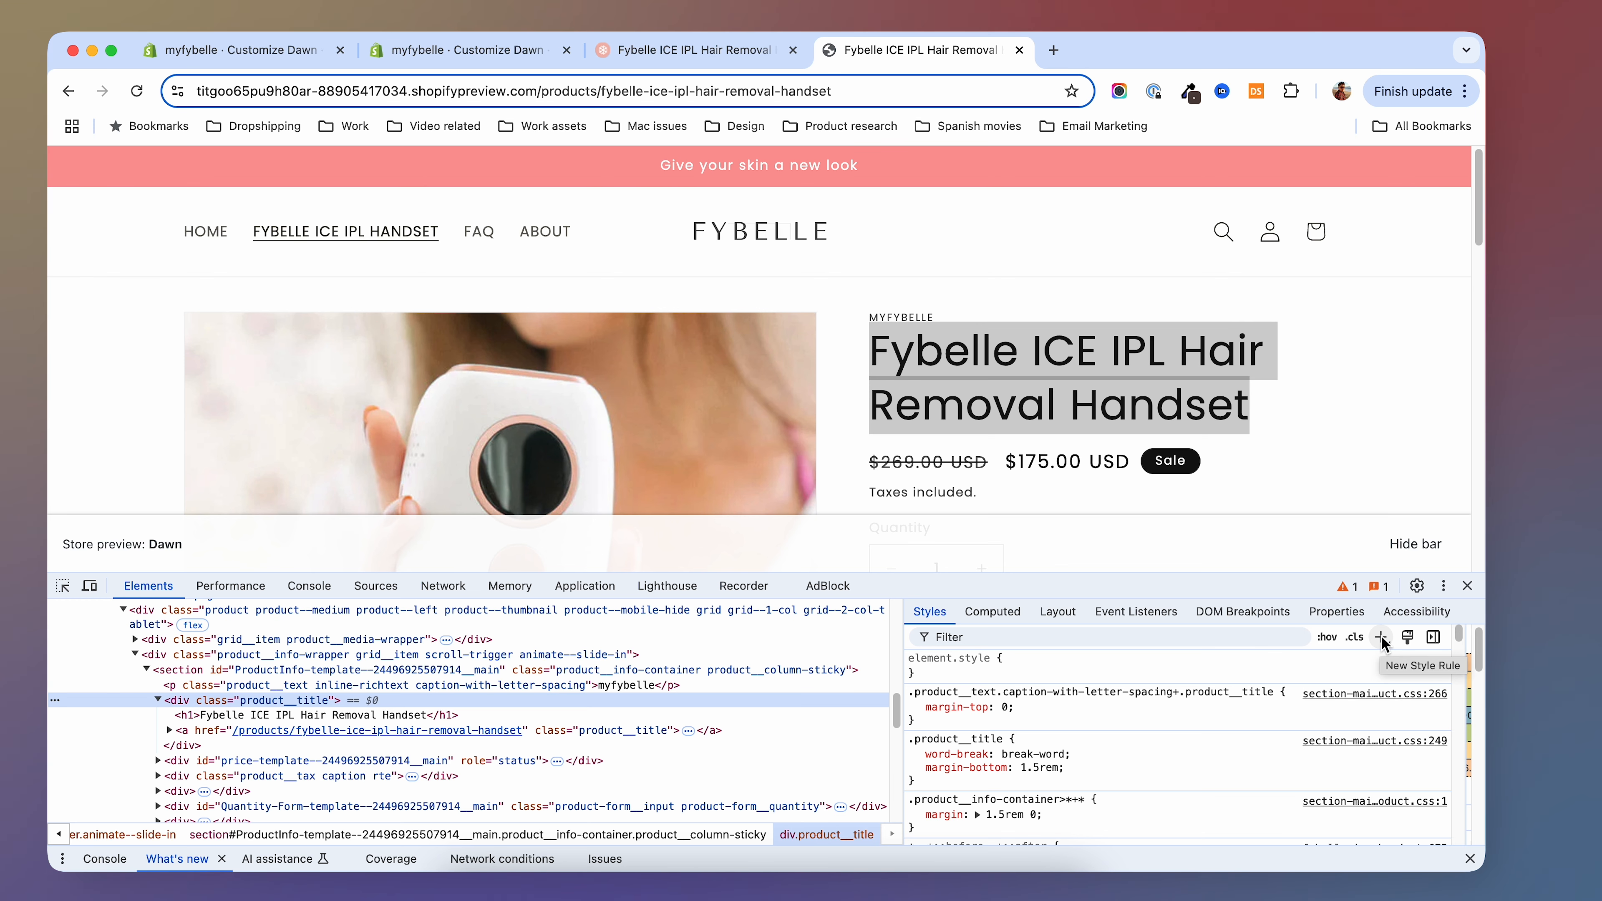
left_click(1380, 637)
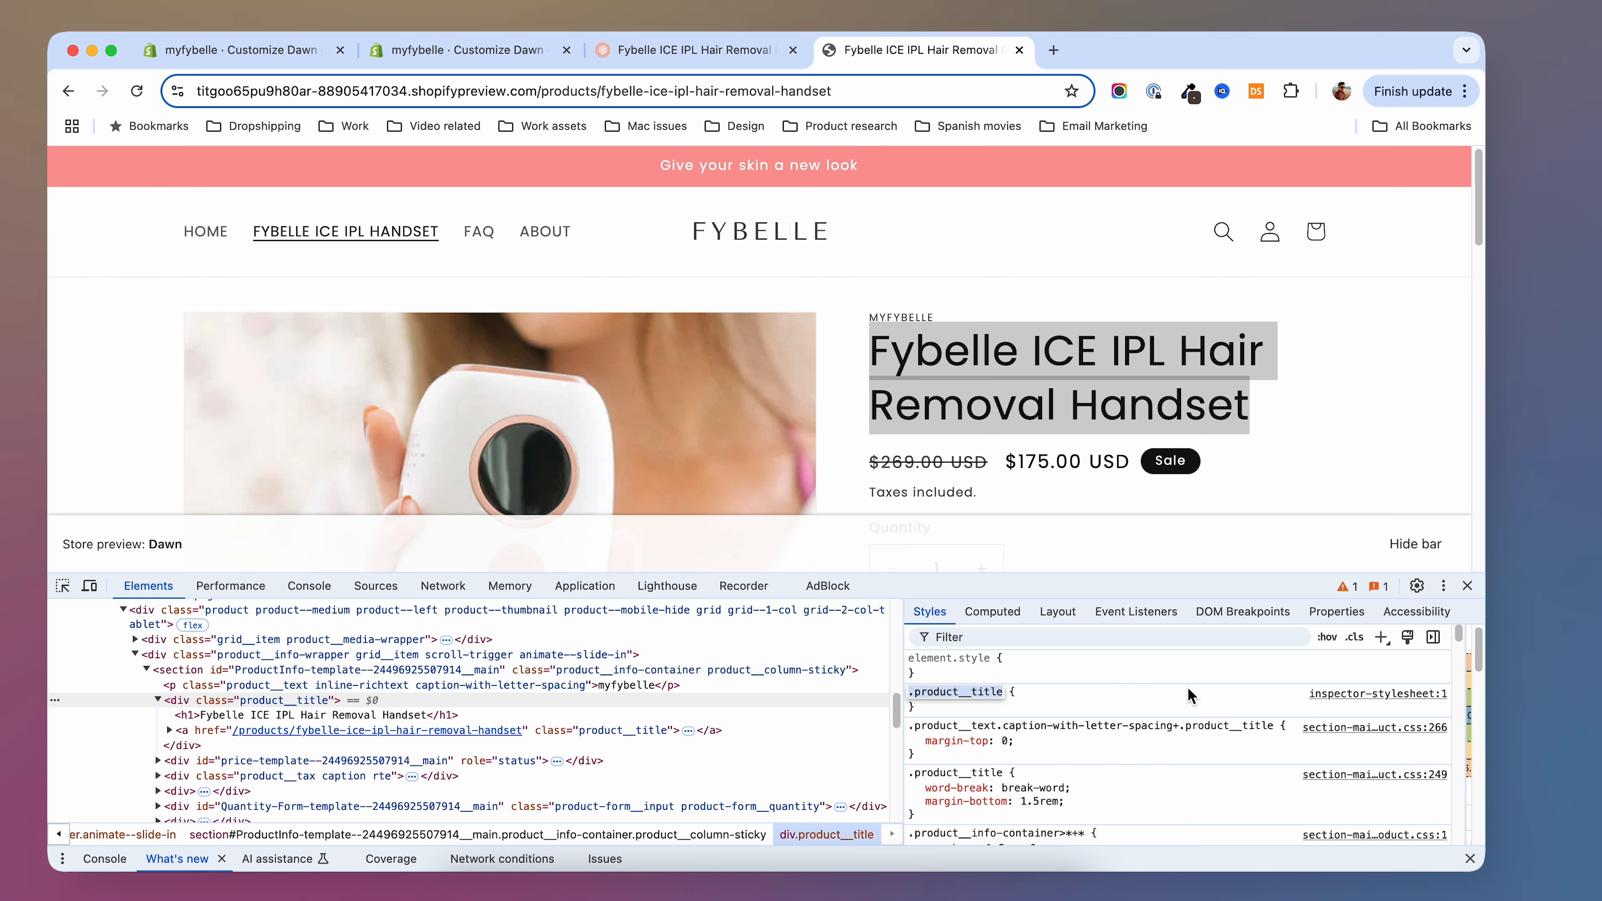
key("Right")
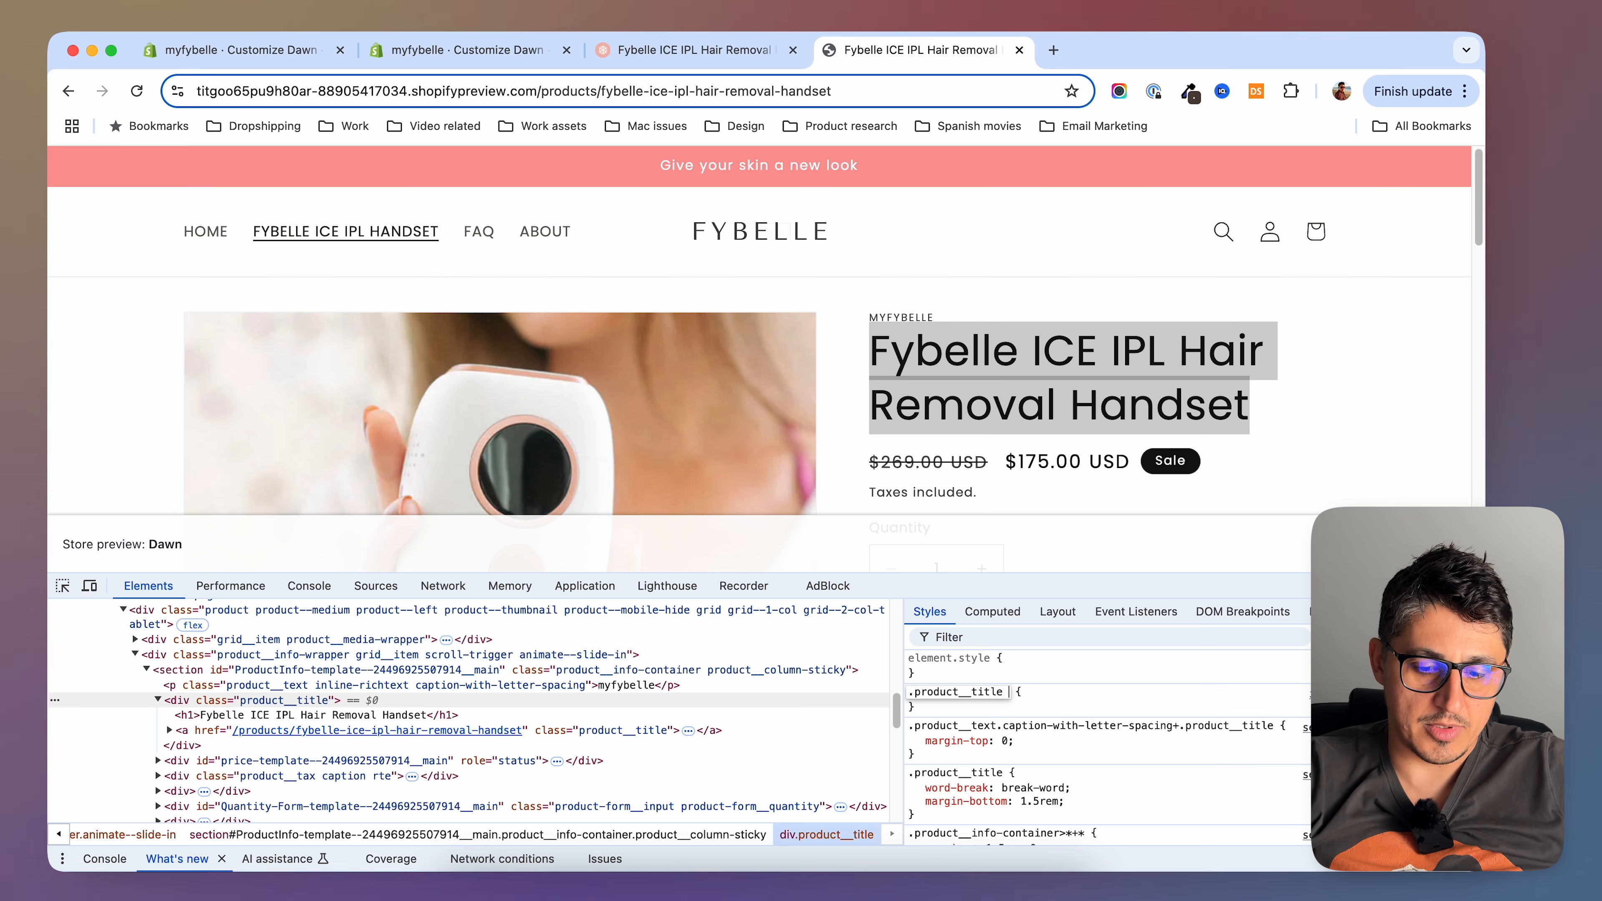
type("h1")
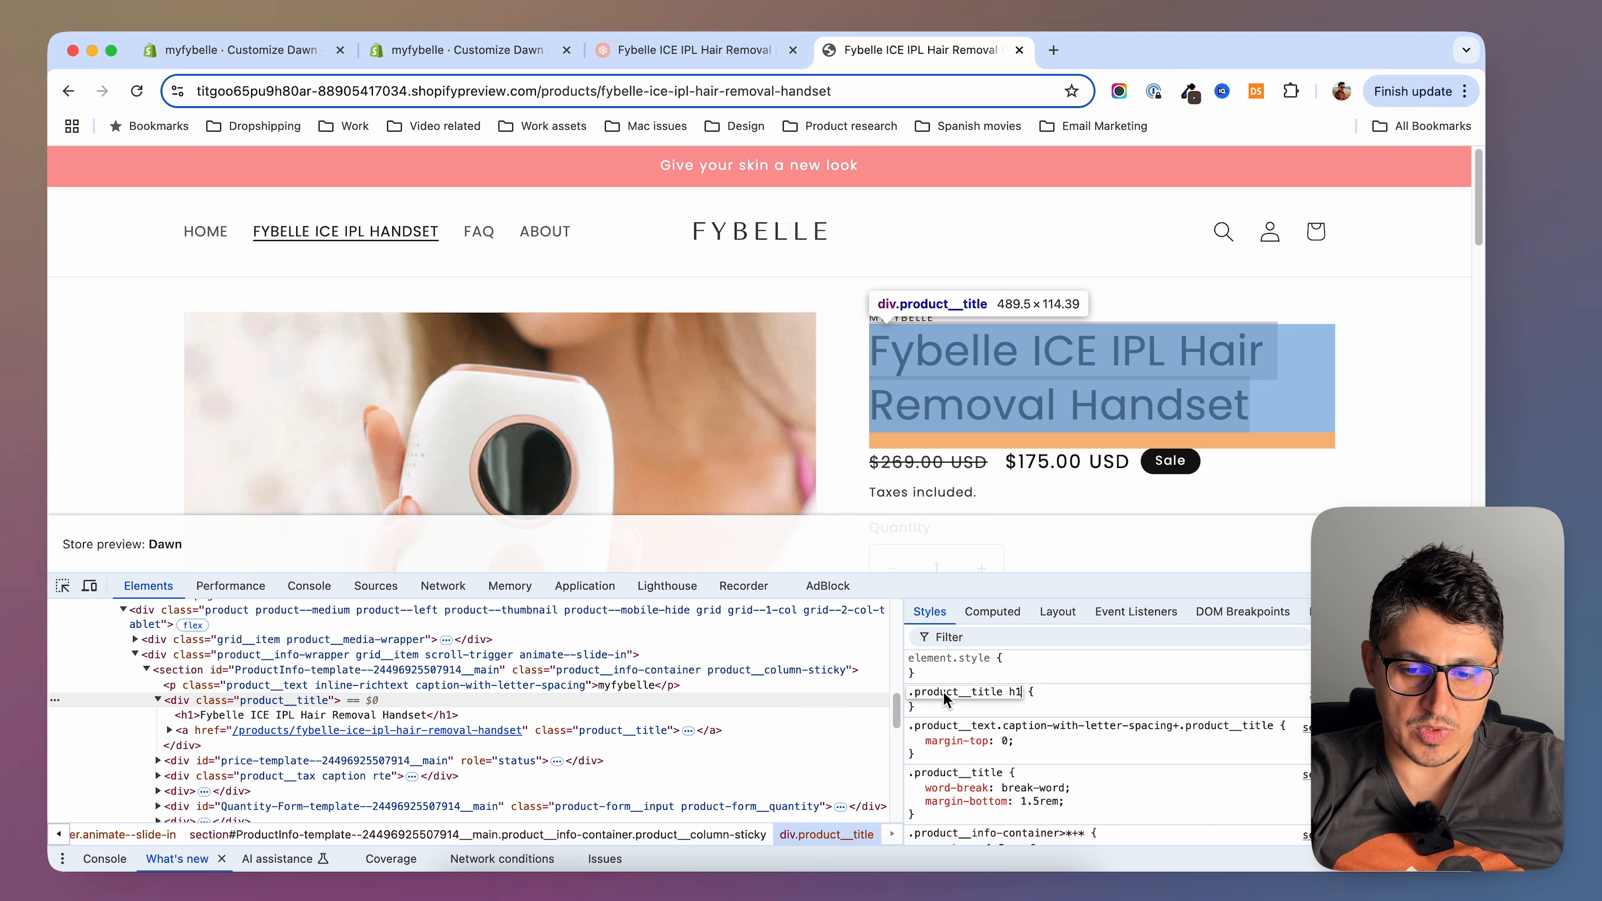
left_click(1002, 703)
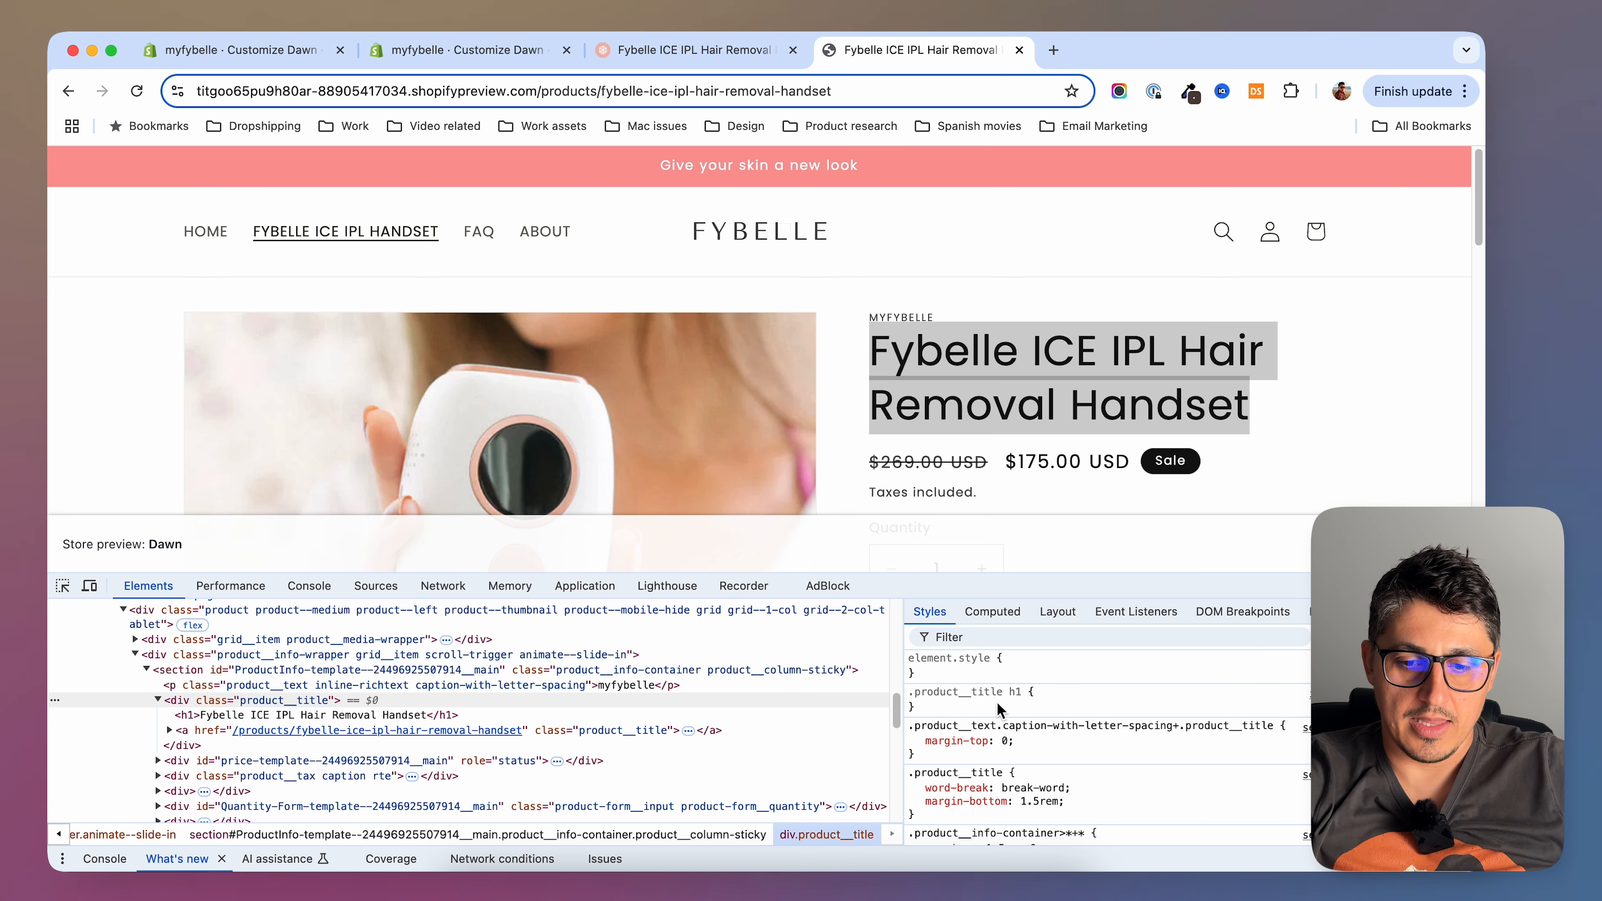
Set the font-size property of the .product__title h1 rule to 25px
left_click(997, 702)
type("f")
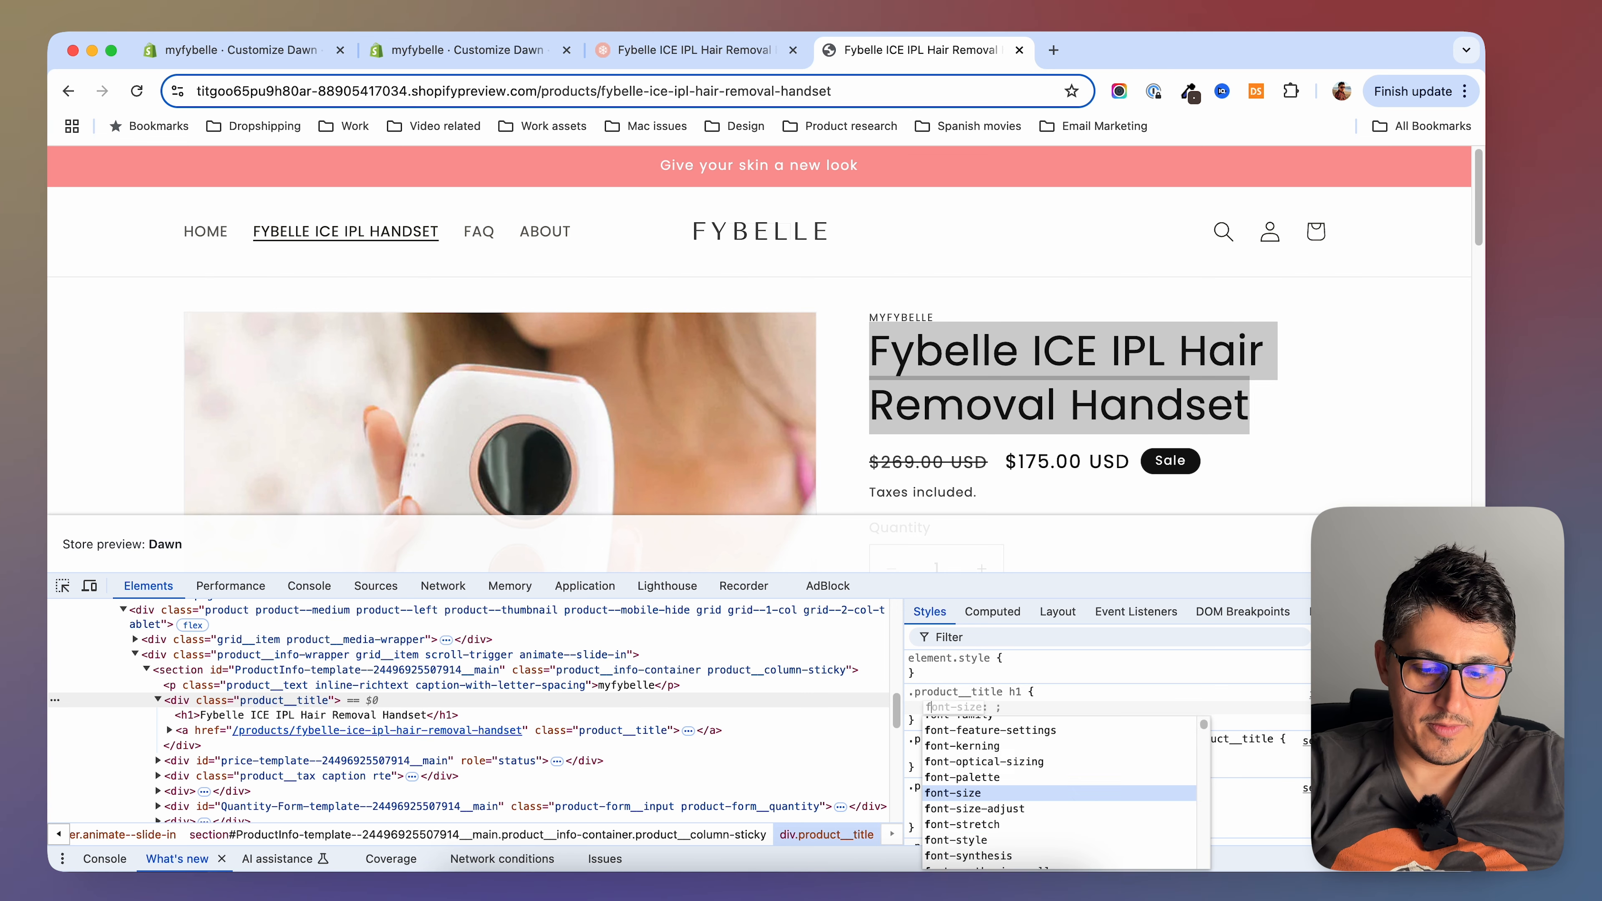
type("ont-size")
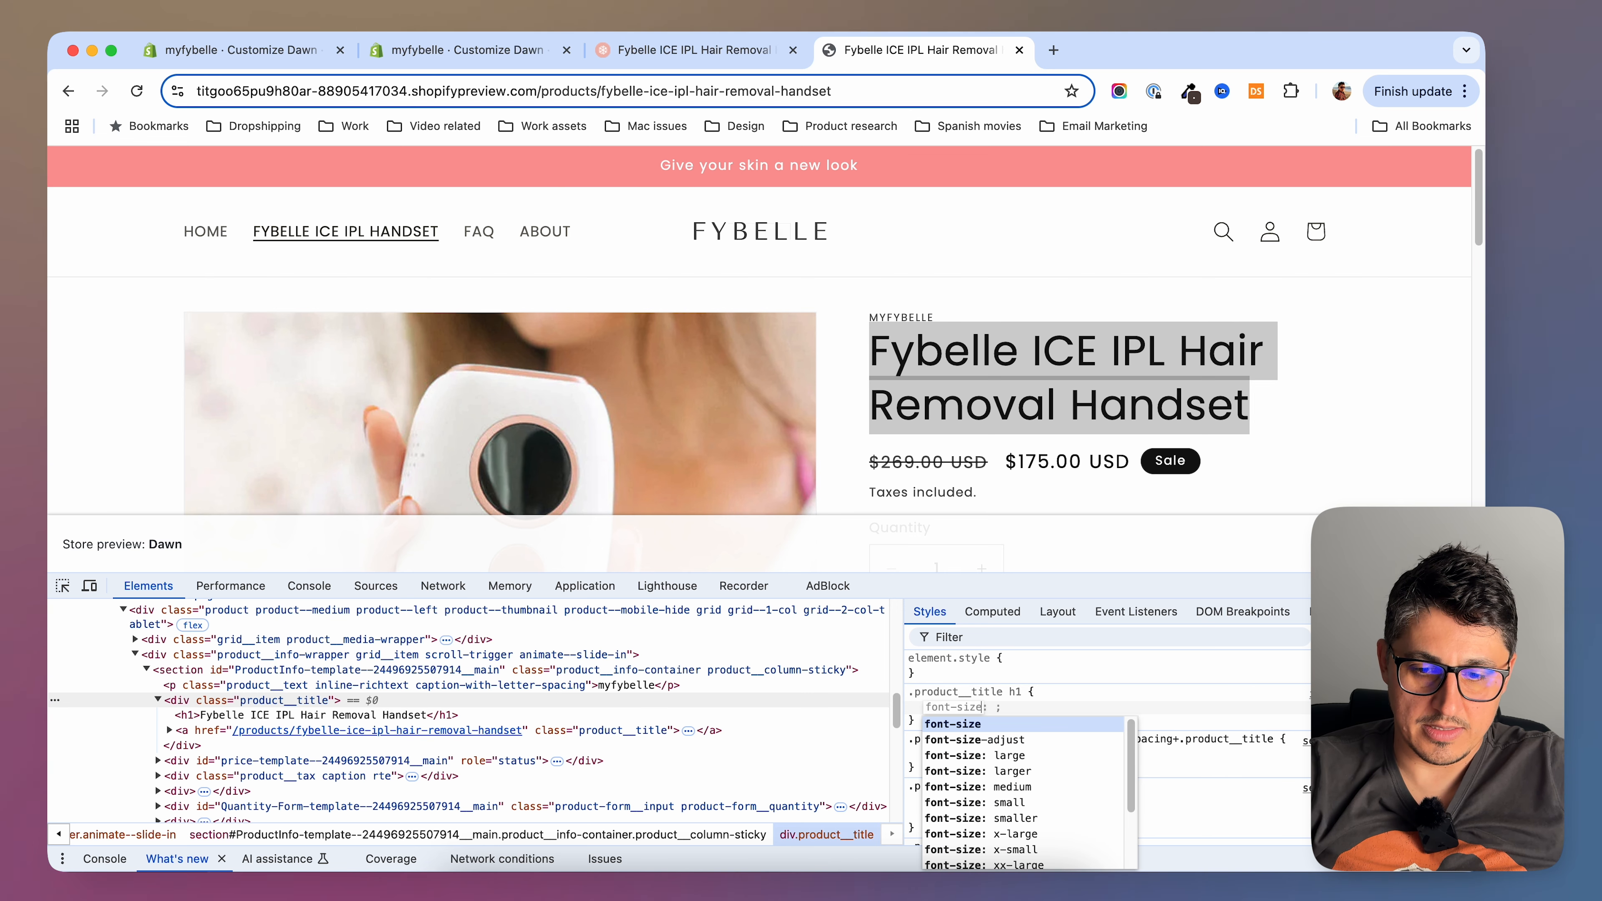
key("Tab")
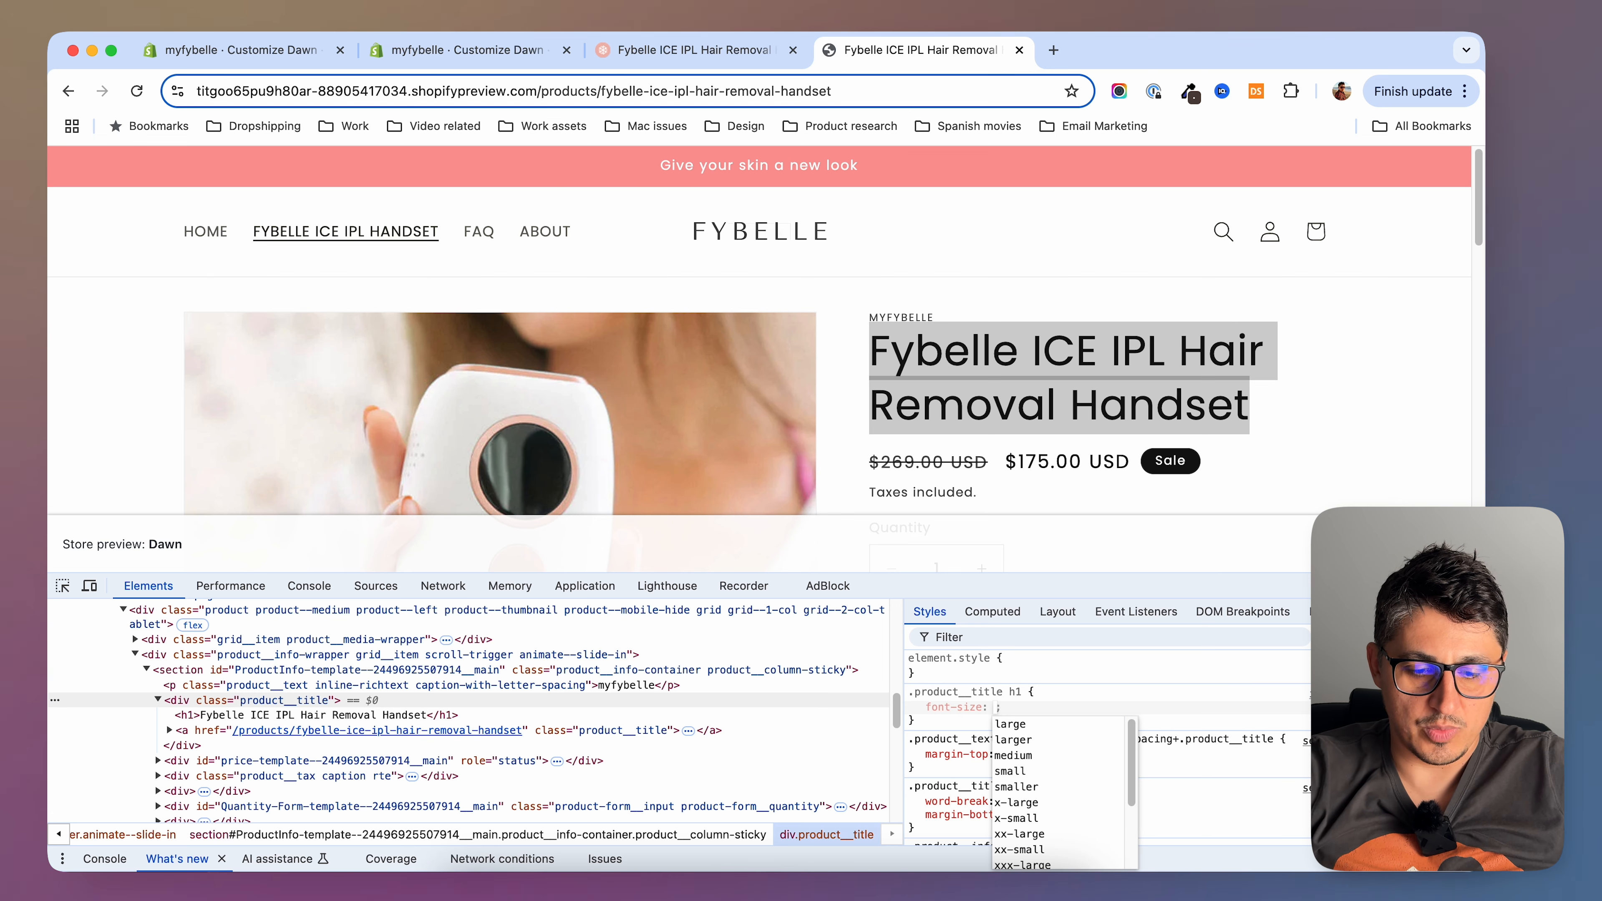
type("25px")
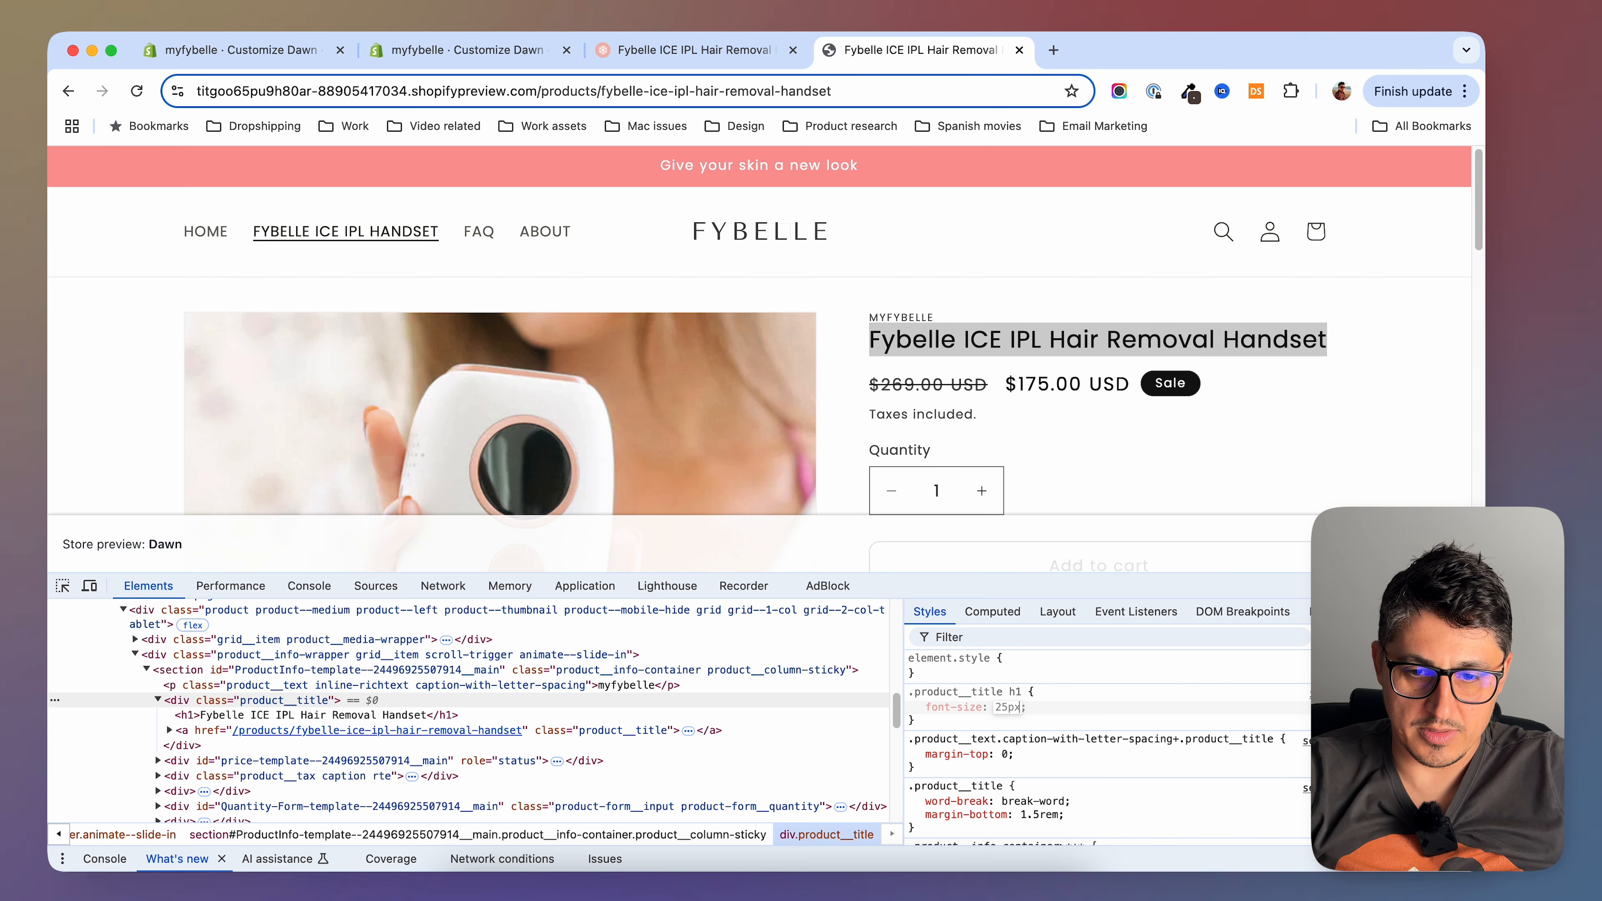
left_click(1044, 720)
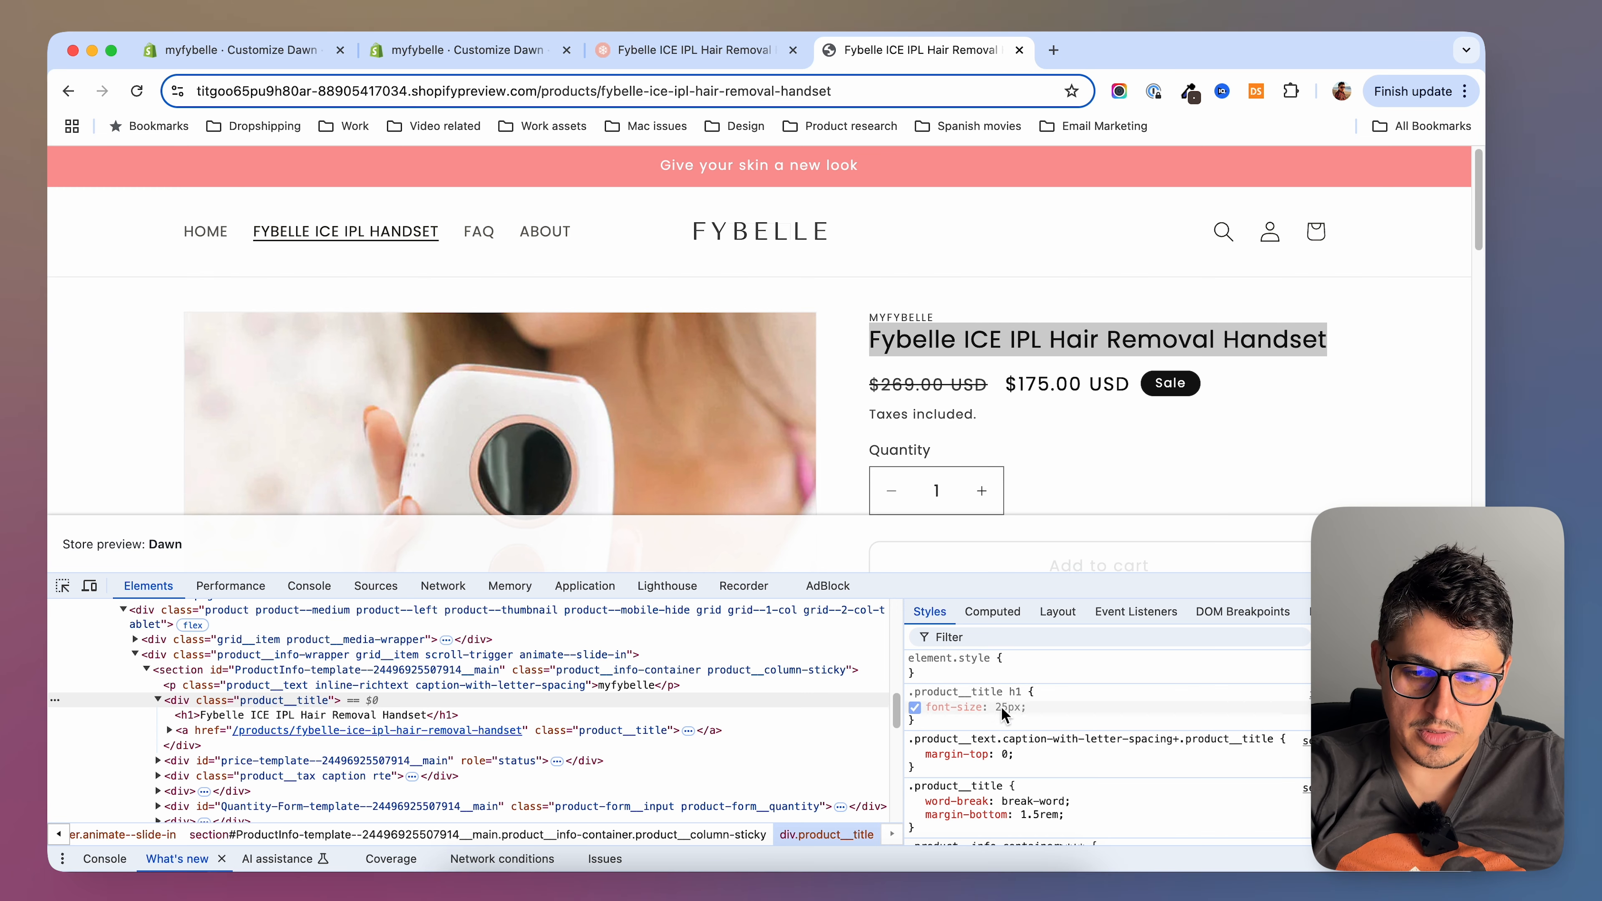
Copy the .product__title h1 rule with font-size 25px into the Product information section's Custom CSS and save the theme
left_click_drag(912, 693, 944, 721)
key("super+c")
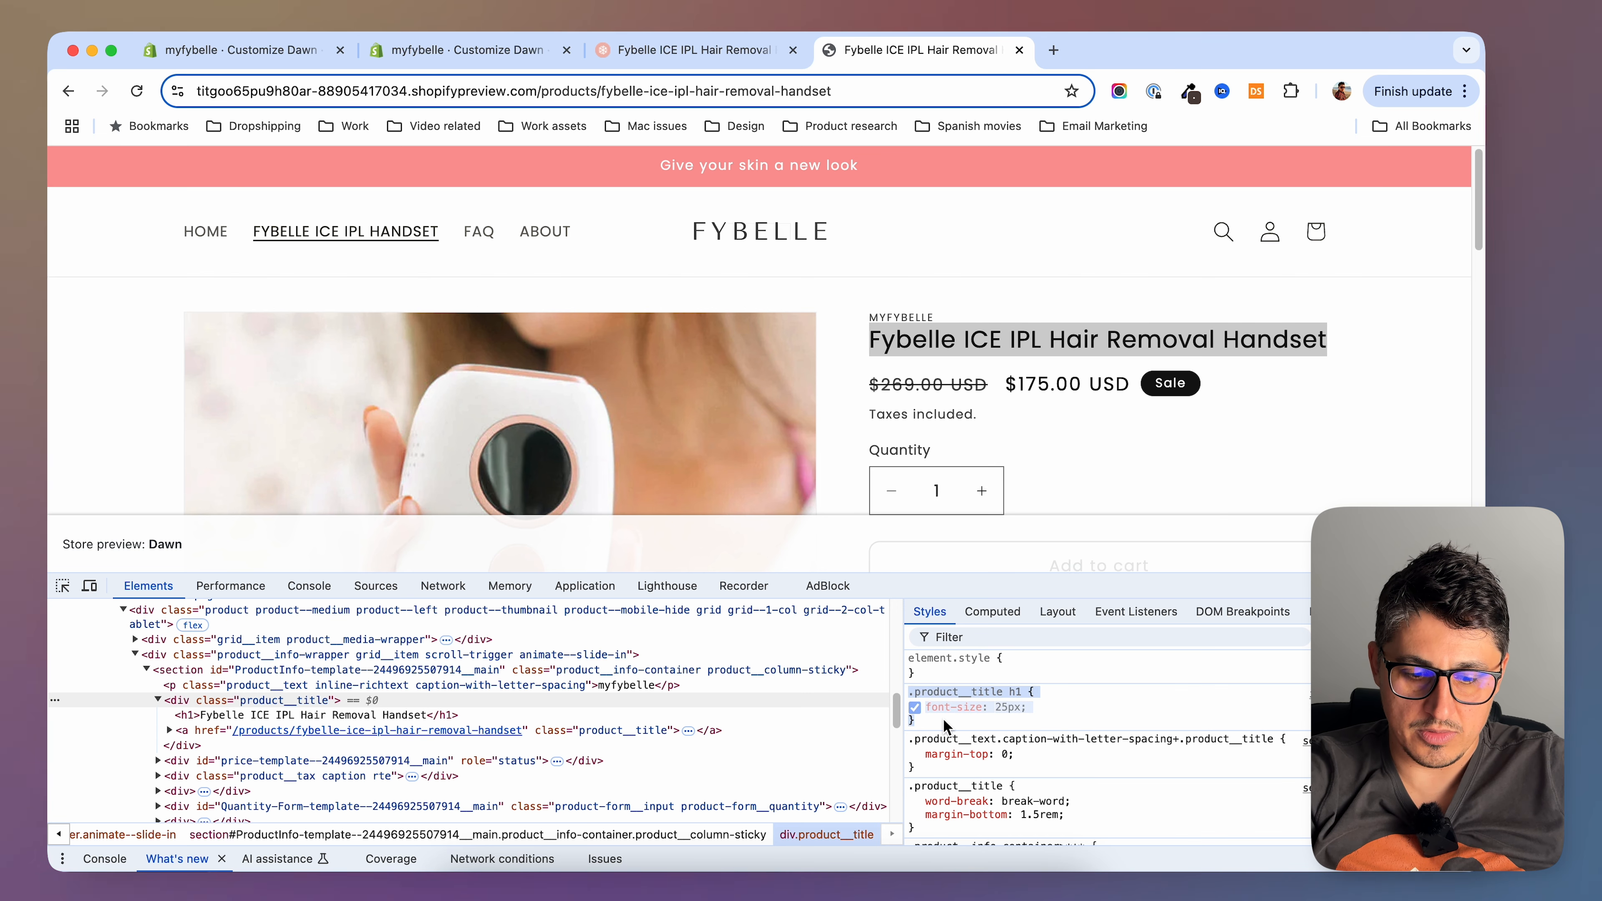
left_click(420, 56)
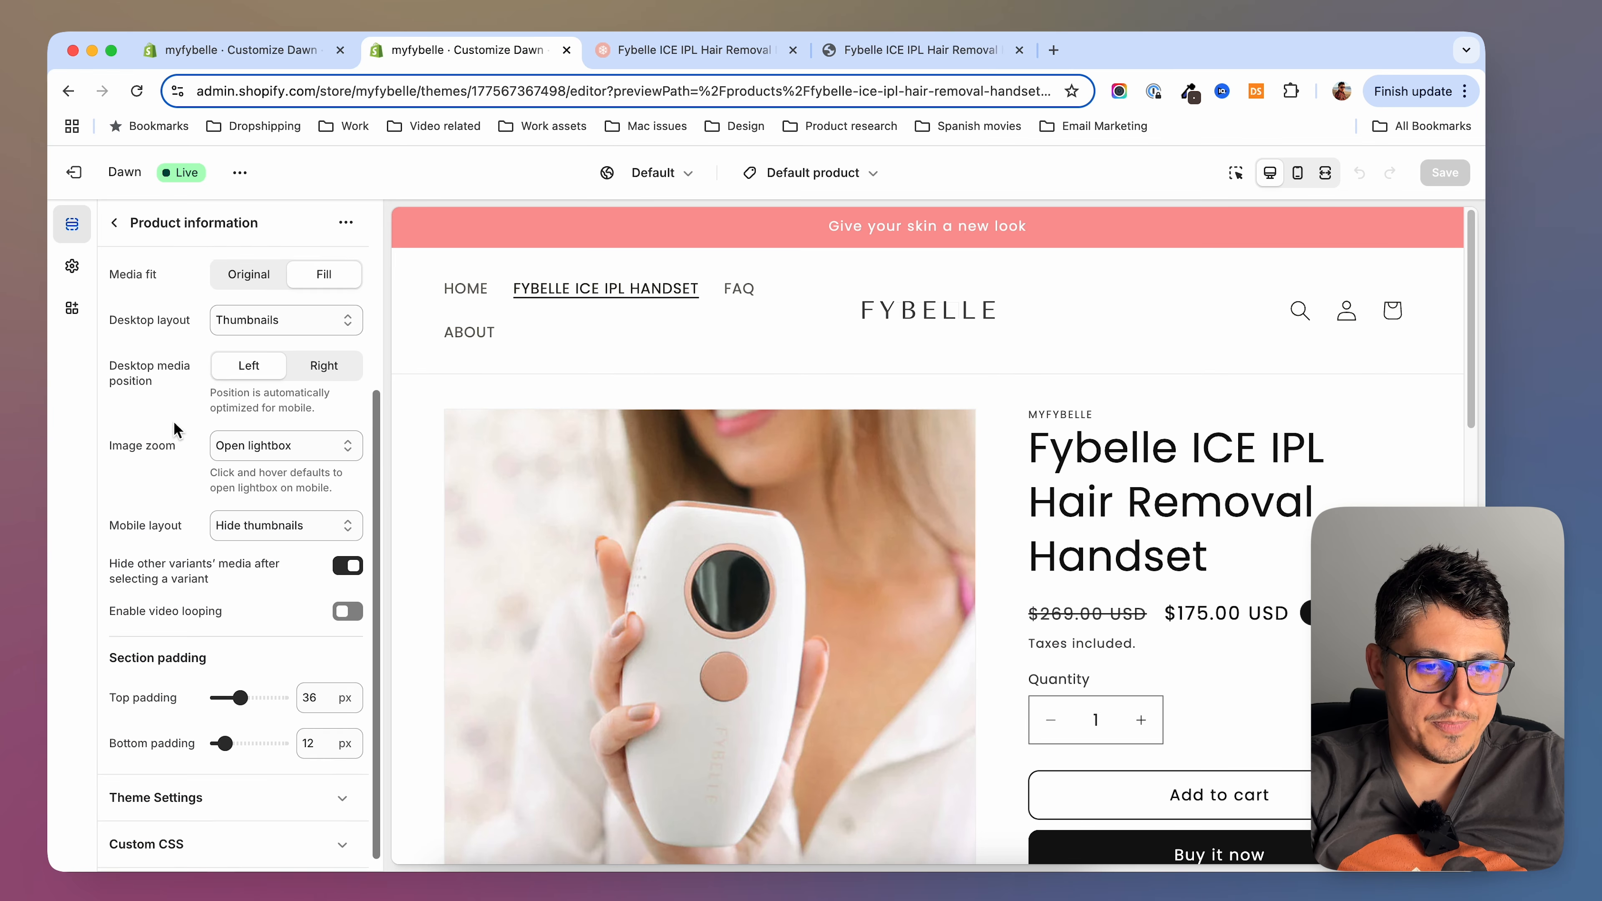
scroll(175, 429, "up", 5)
scroll(223, 605, "down", 5)
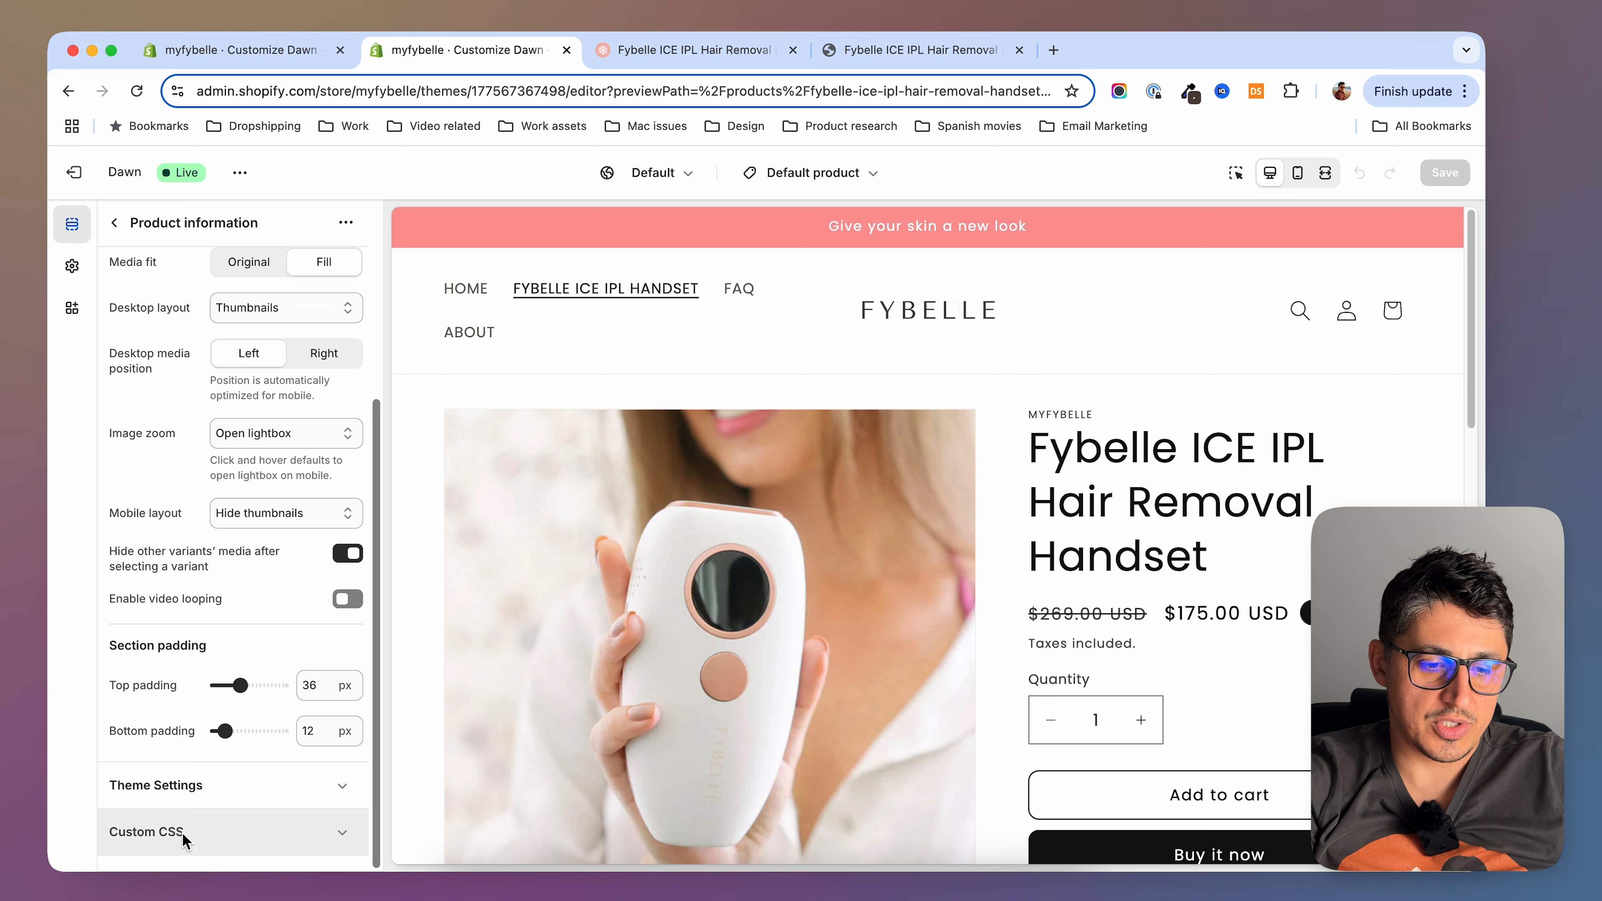
left_click(274, 832)
left_click(224, 762)
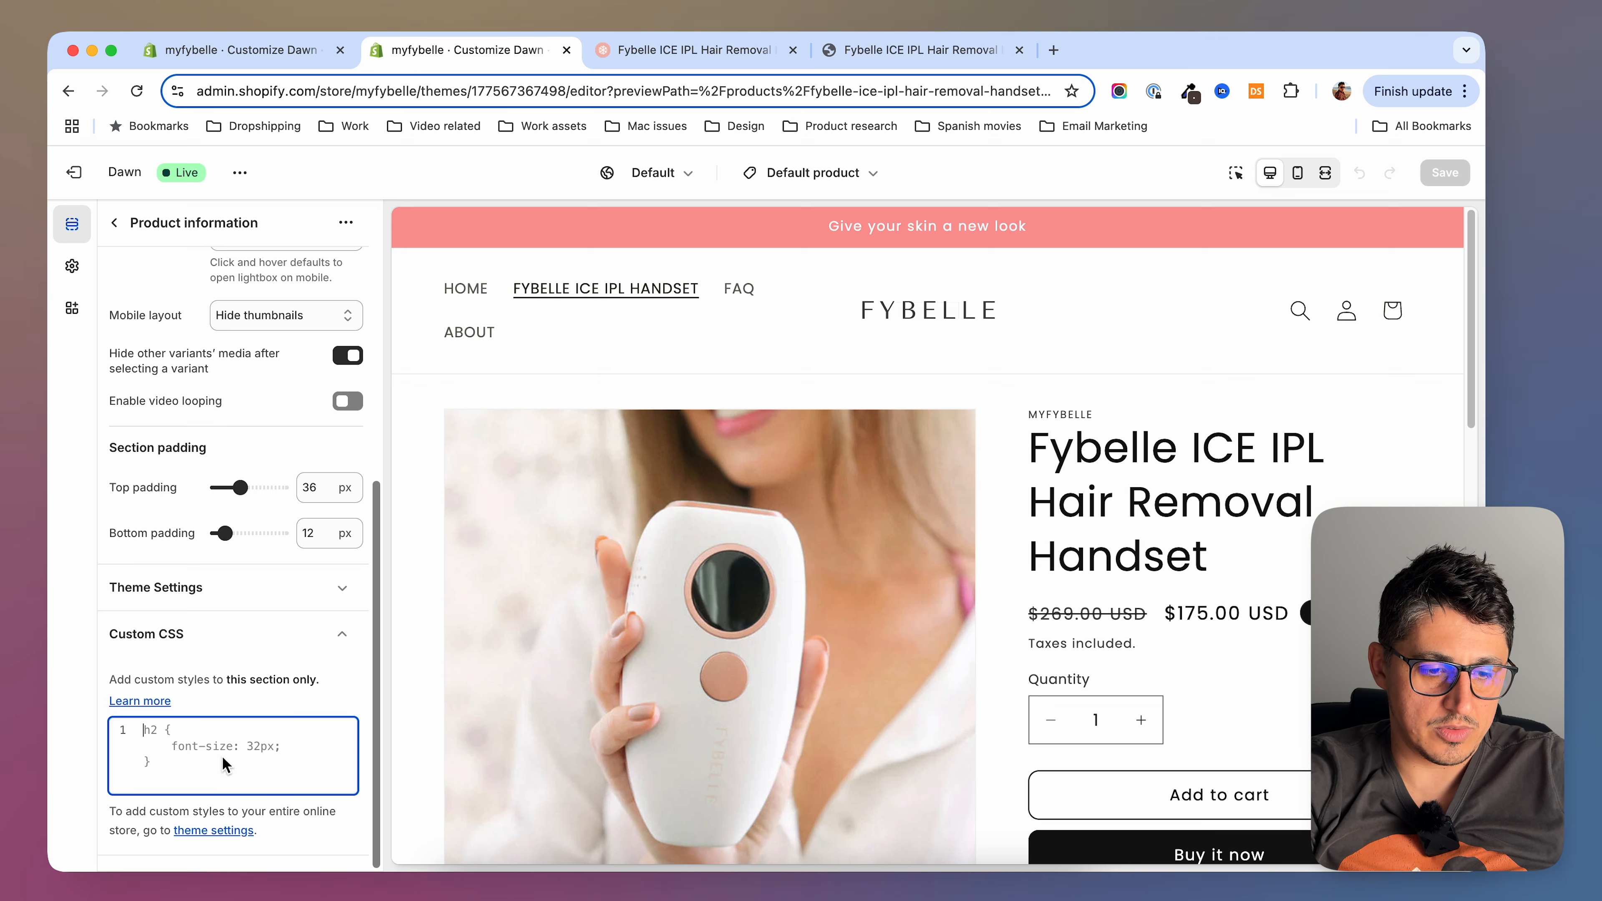
key("super+v")
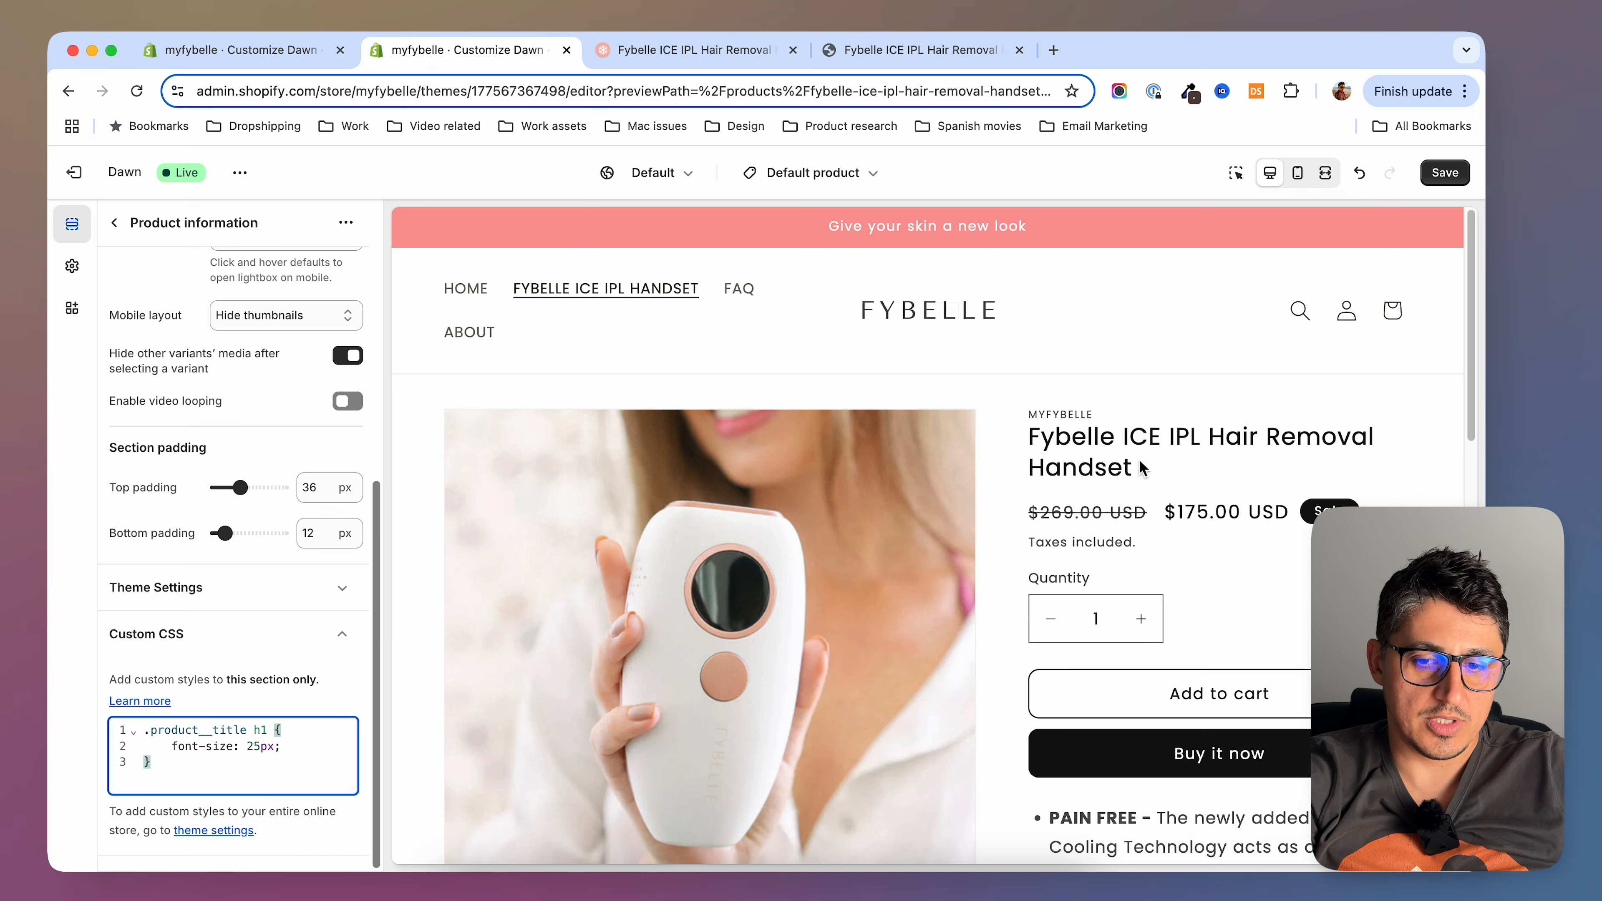
left_click(1434, 185)
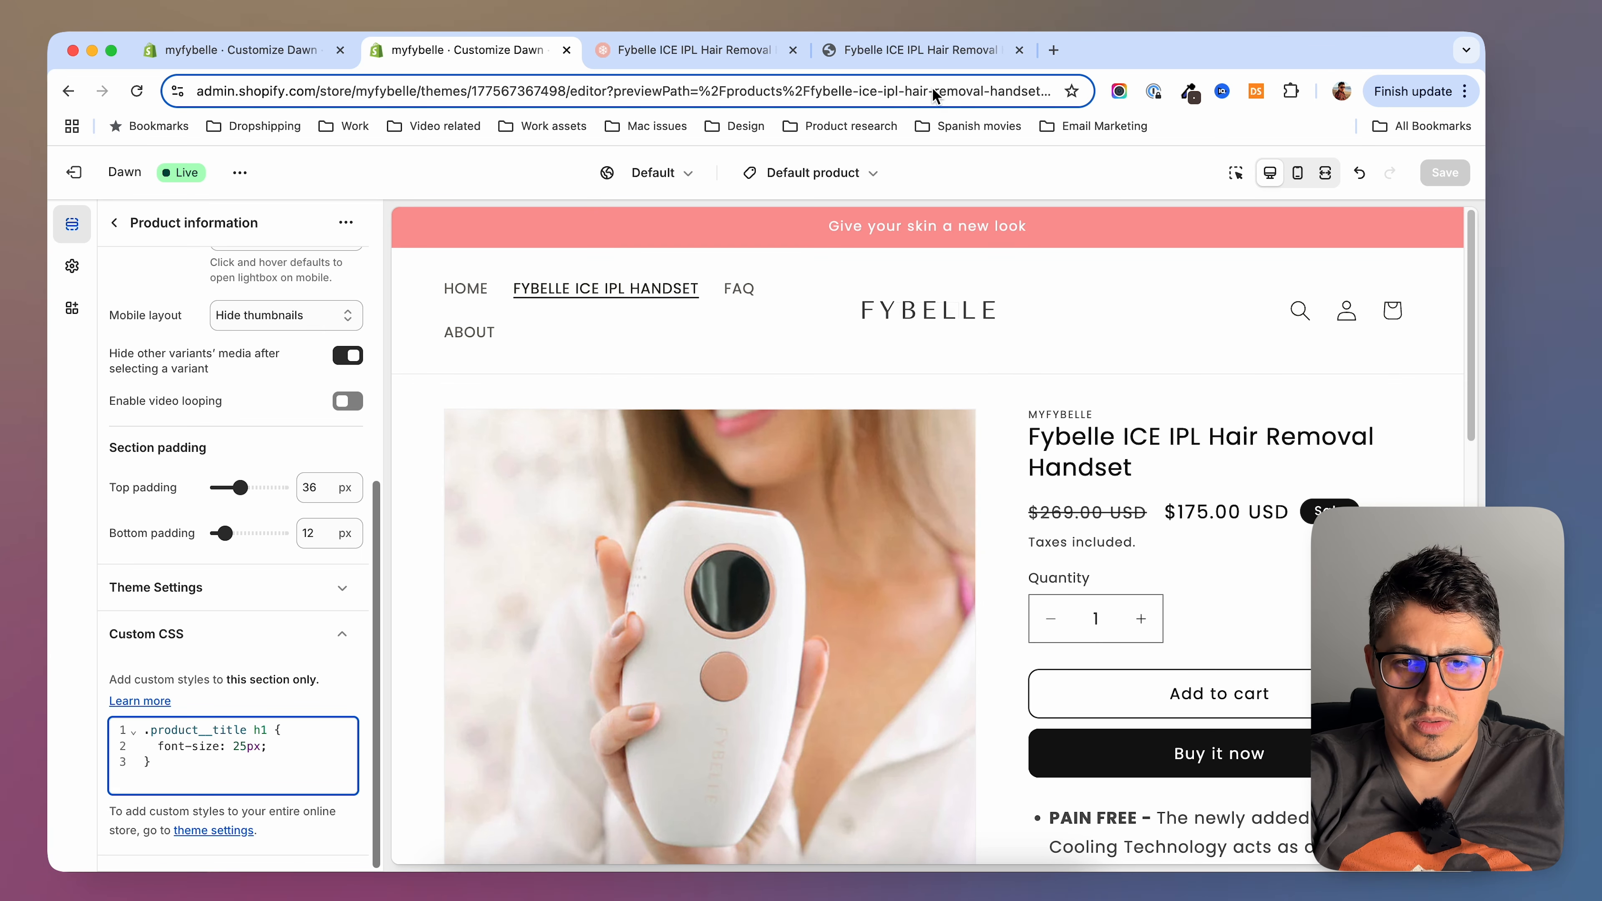
Reload the storefront preview, compare its product title with the reference page's, and close the developer tools on the reference page
left_click(921, 51)
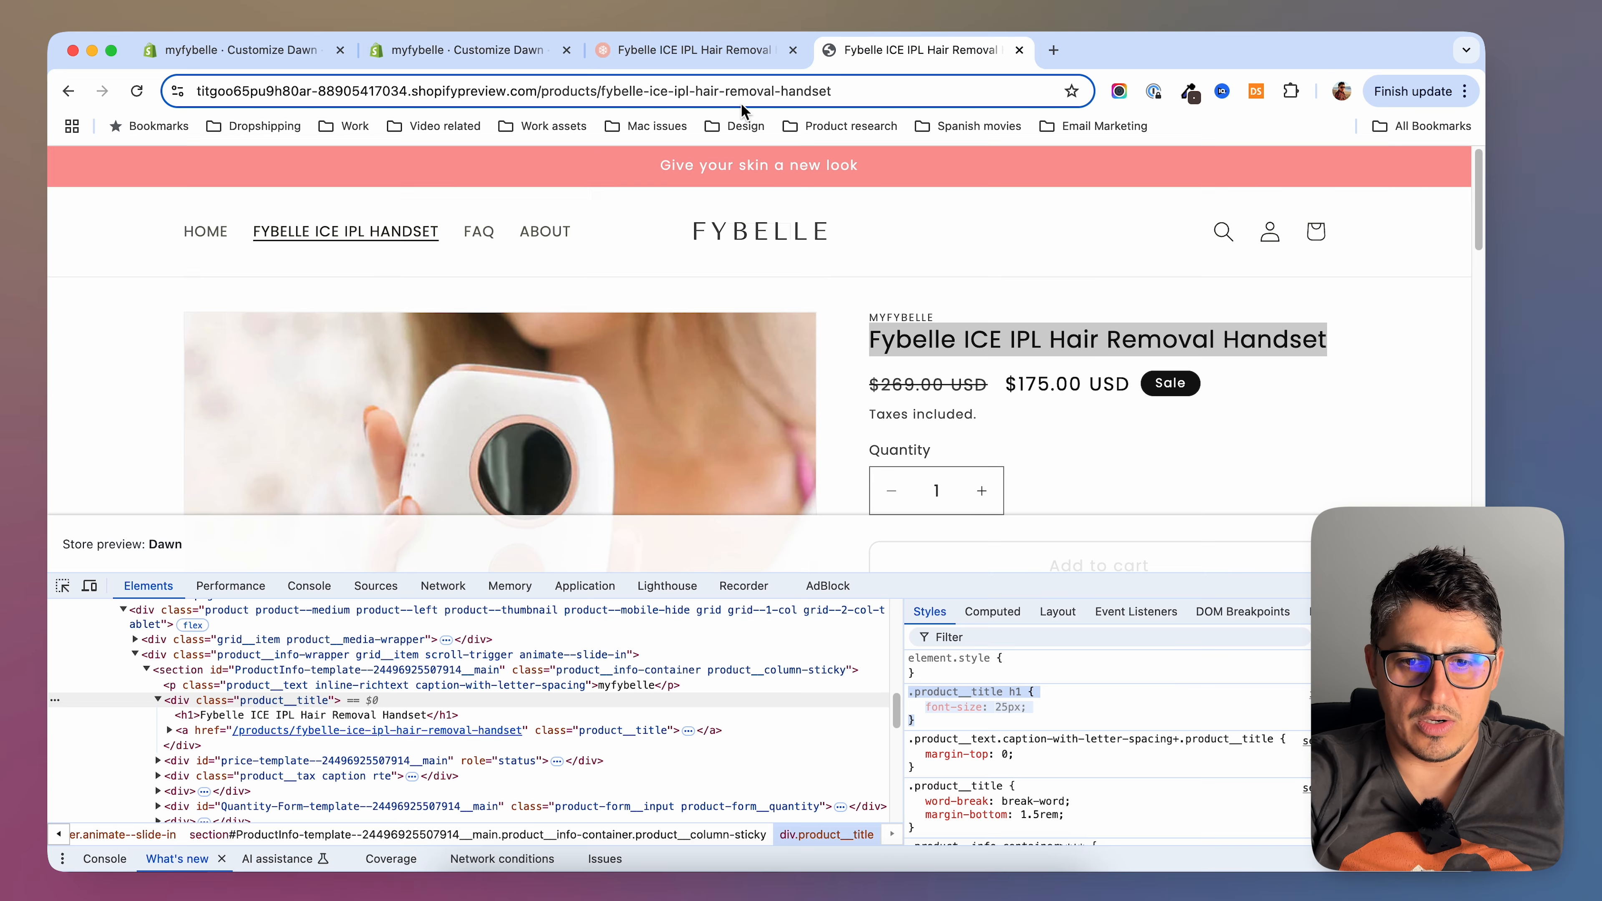
left_click(136, 91)
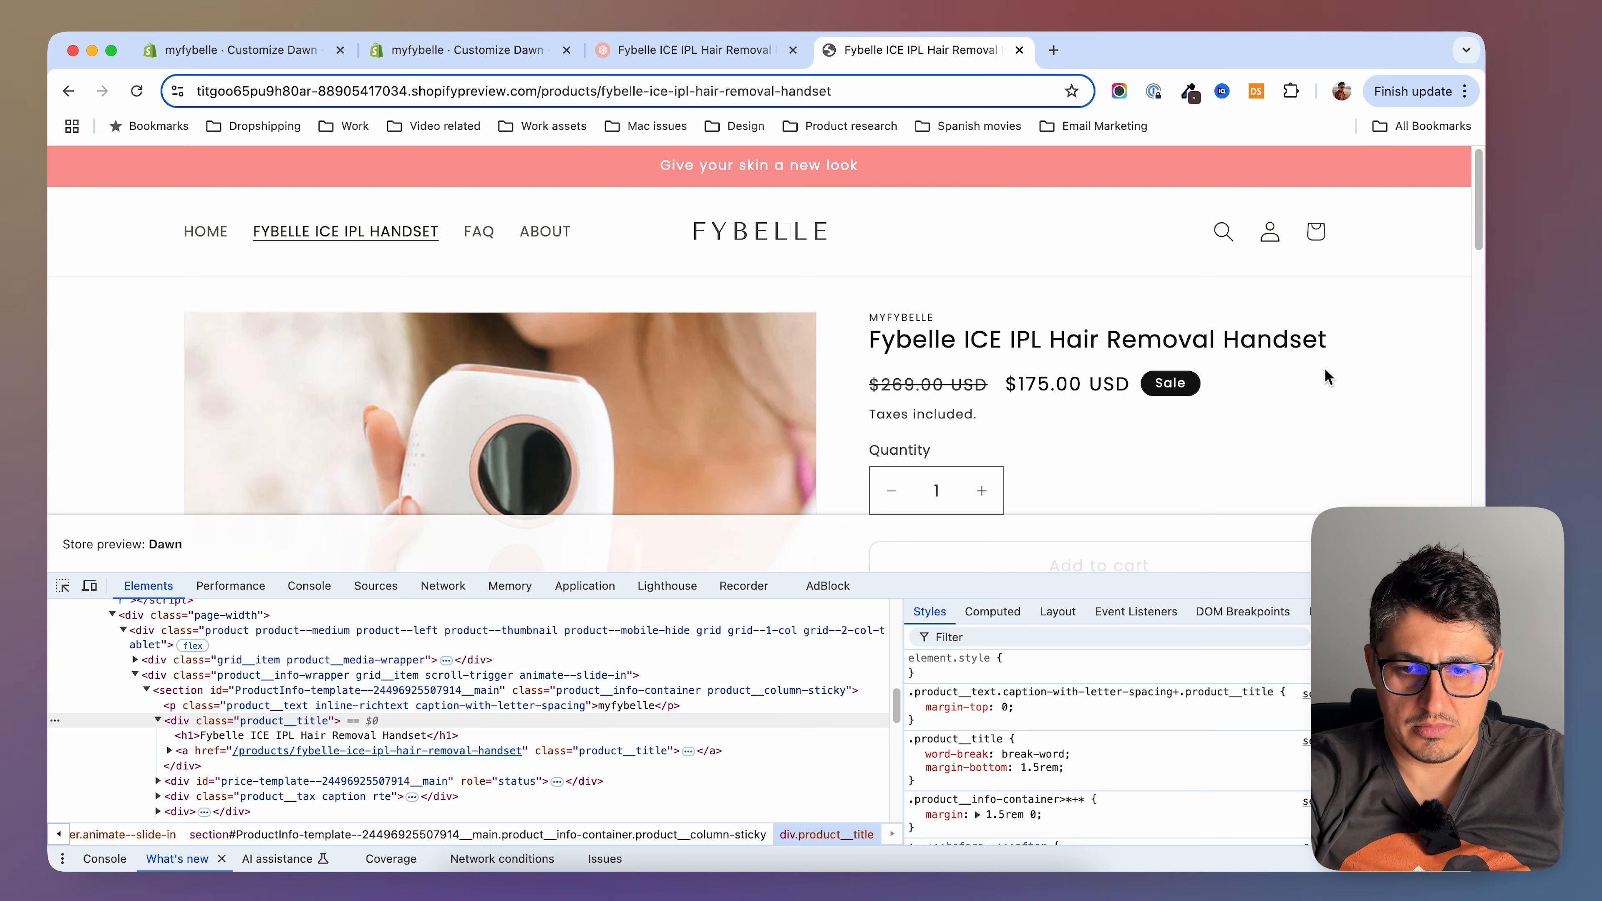
left_click(680, 55)
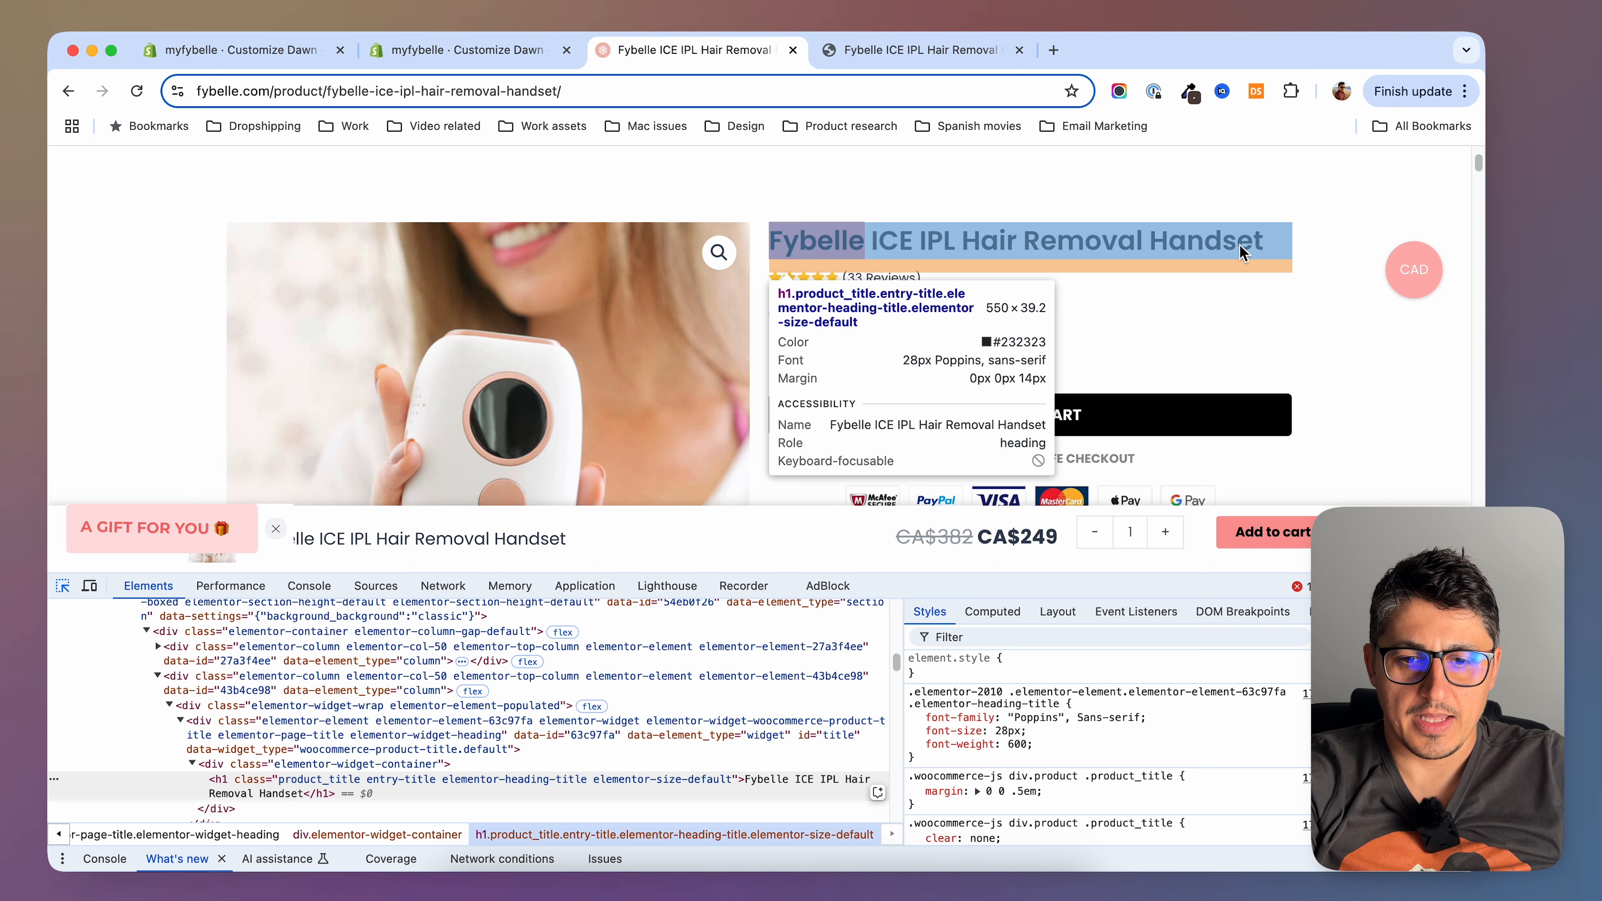
scroll(1240, 244, "down", 1)
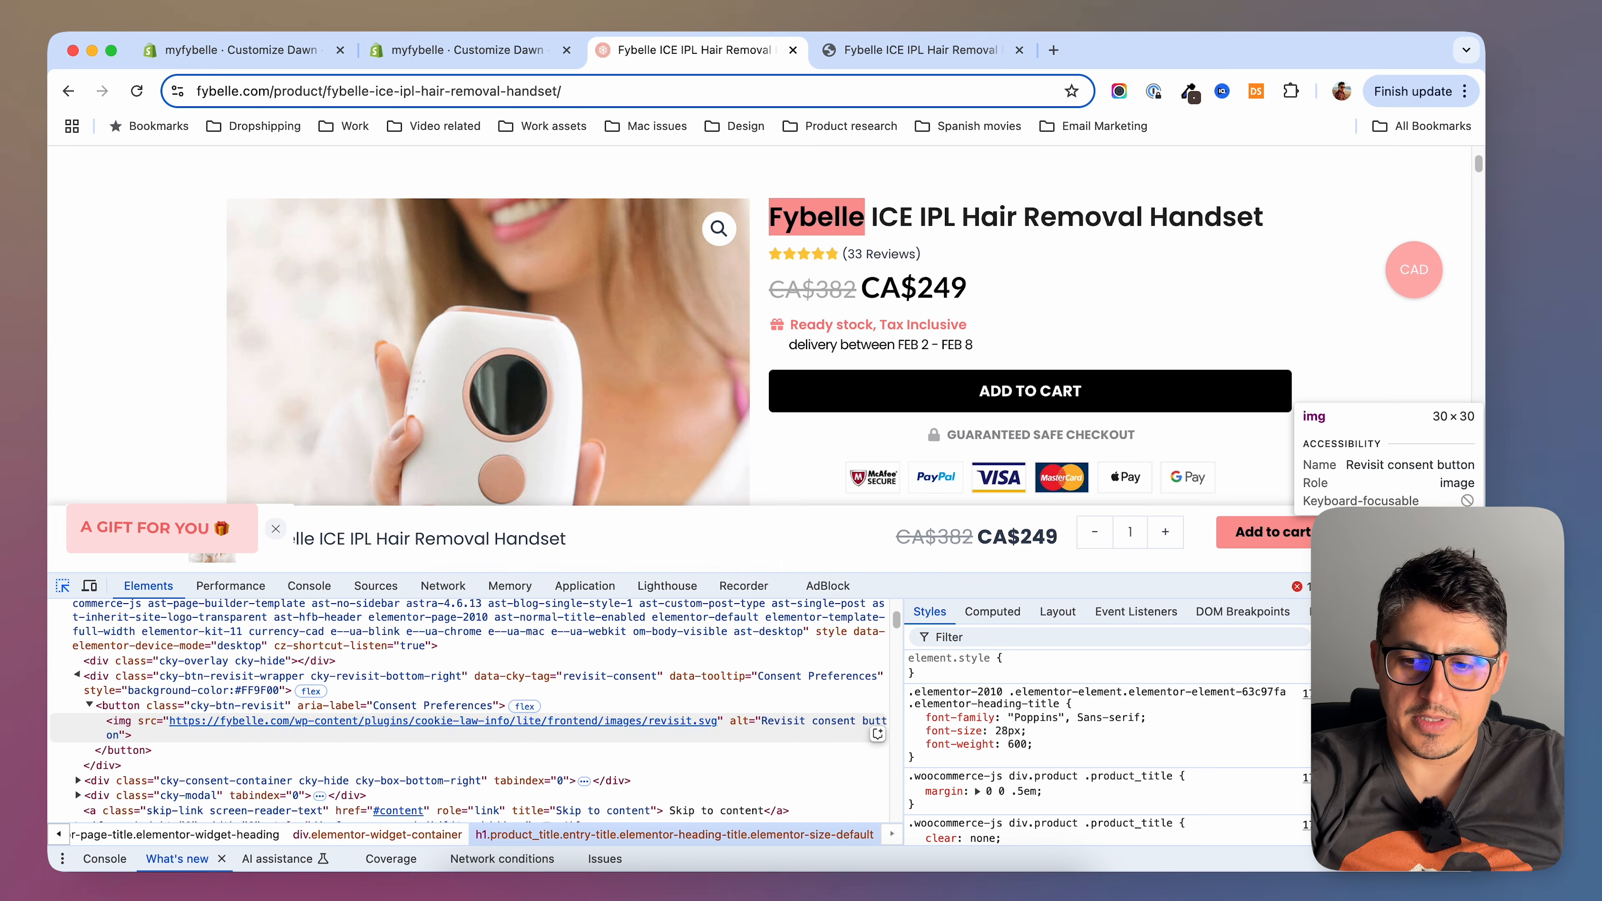
left_click(1471, 586)
Close the developer tools on the storefront preview and look over the product description bullets
left_click(909, 50)
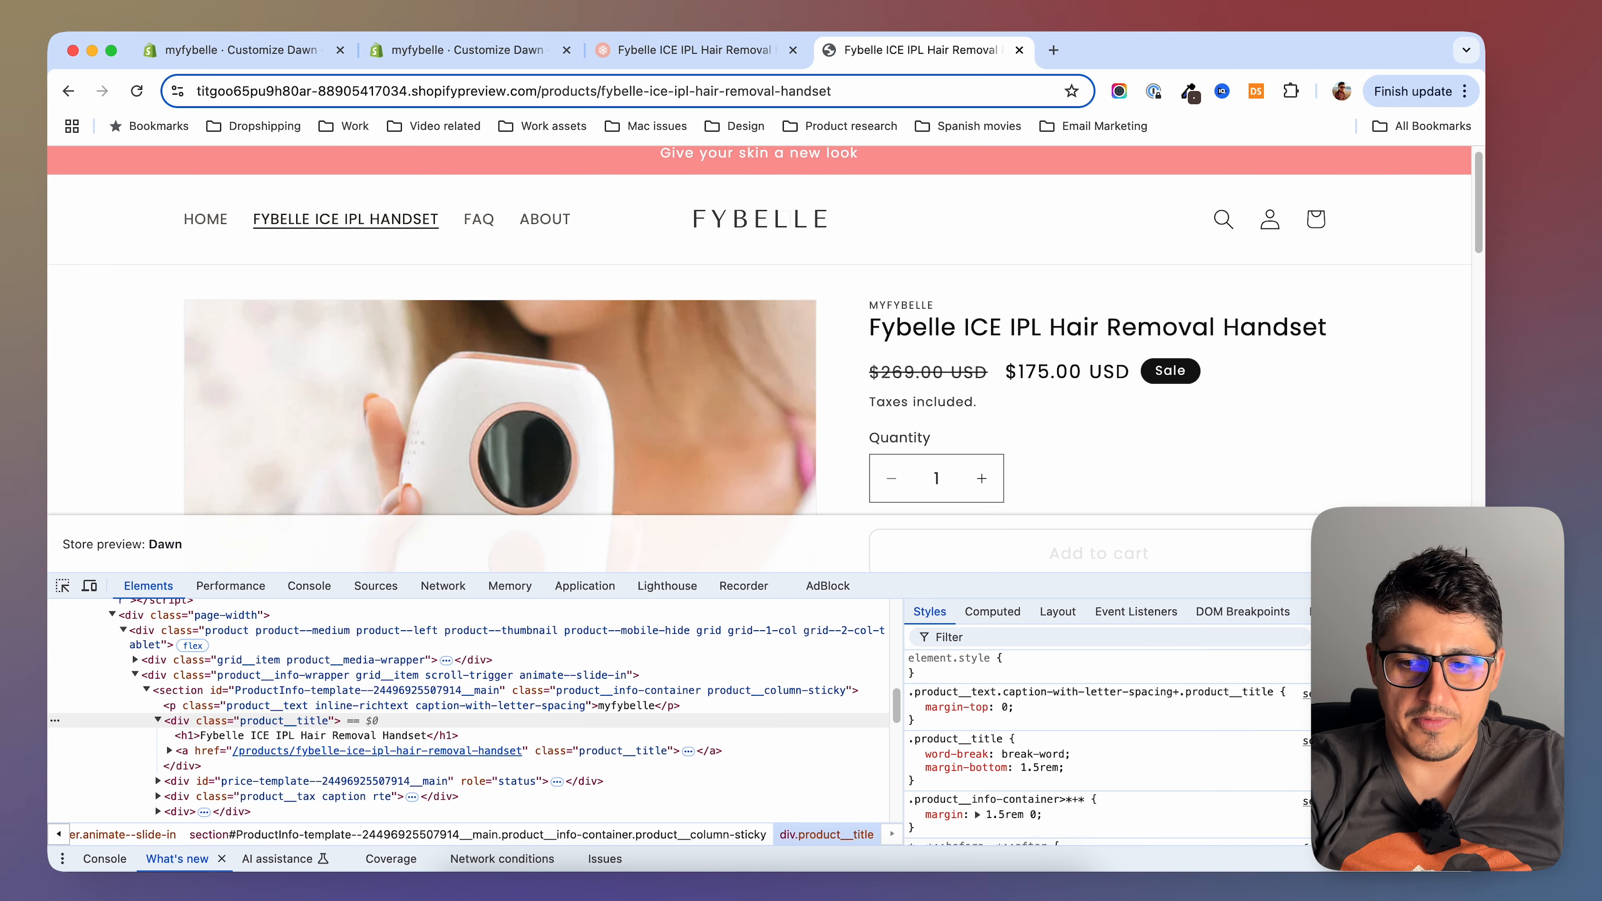
left_click(1471, 586)
scroll(955, 465, "down", 10)
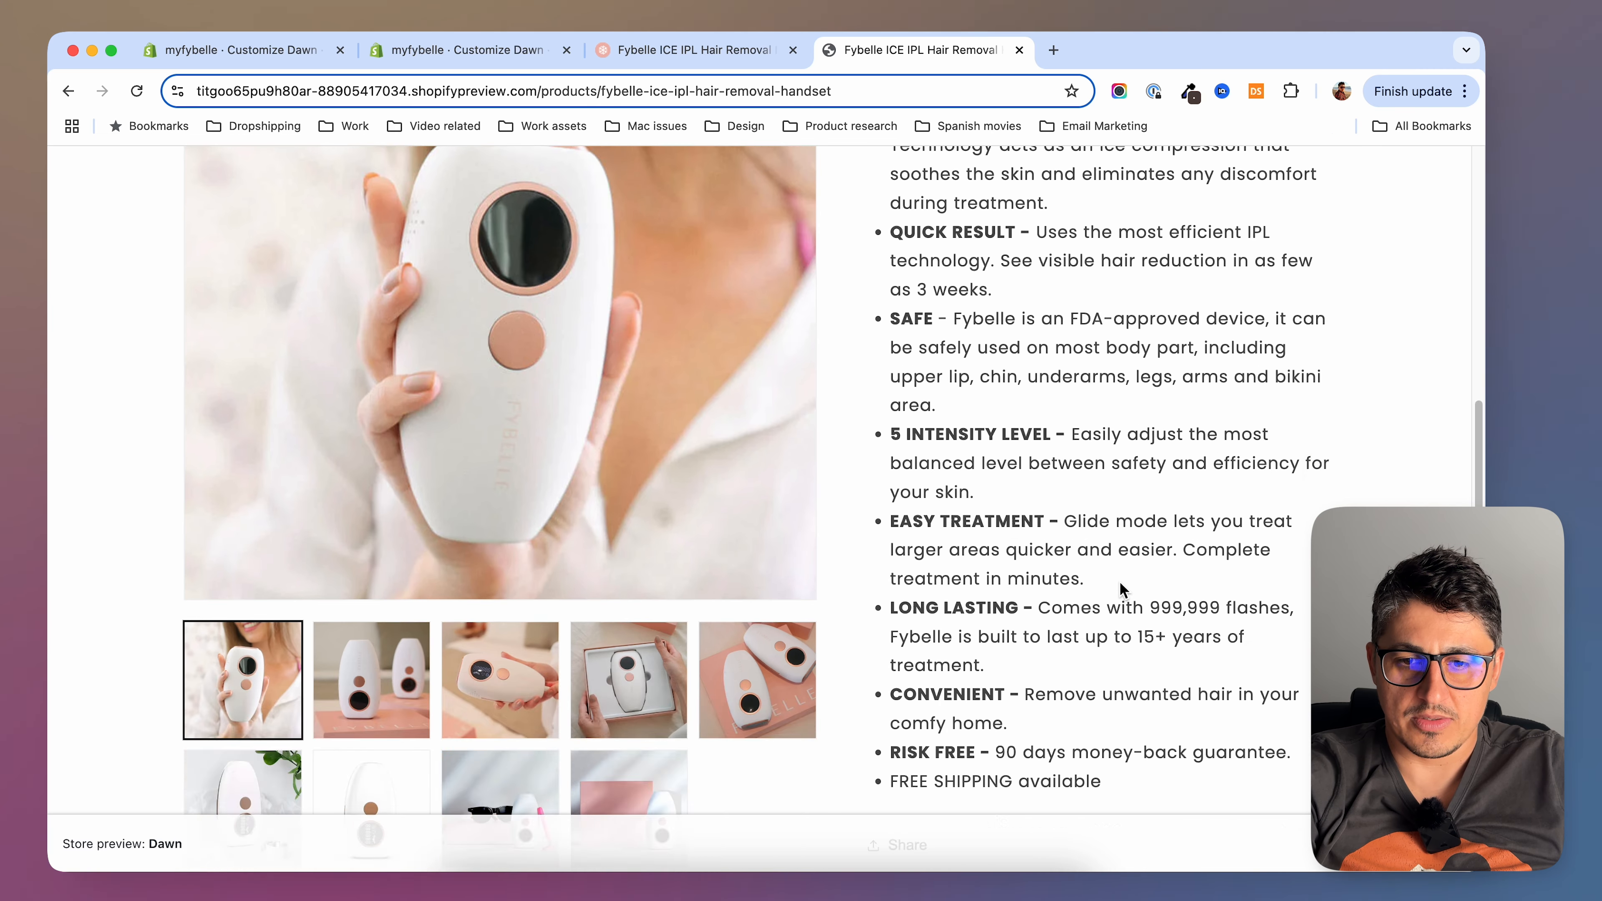
scroll(1119, 581, "up", 10)
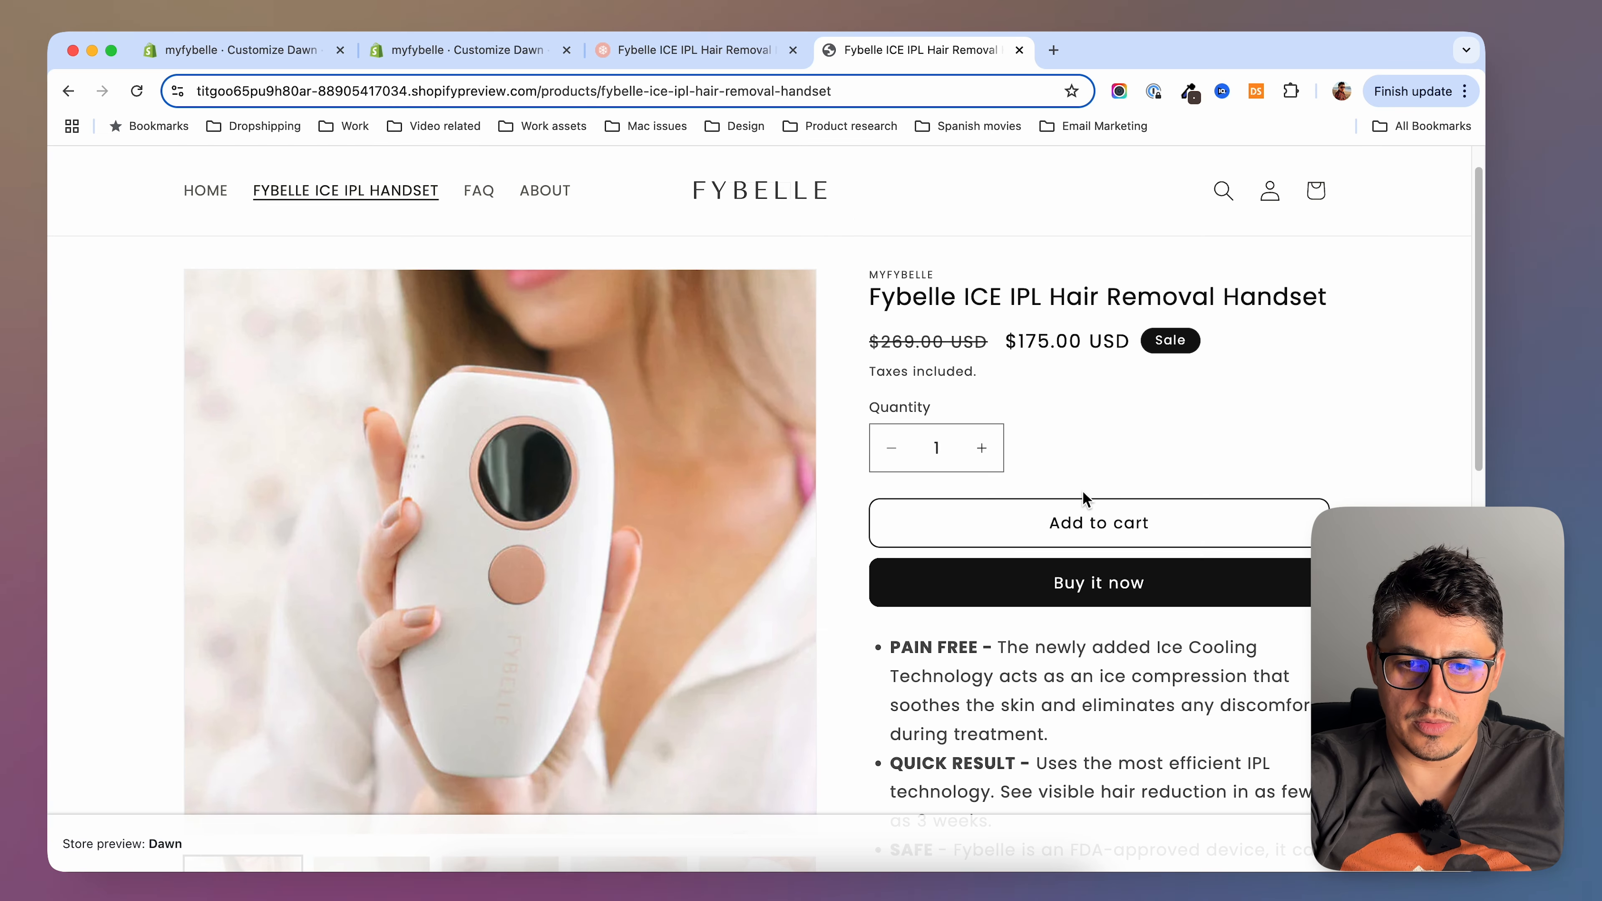
scroll(1094, 504, "down", 5)
Inspect the PAIN FREE bullet on the reference product page to check its text's font size
left_click(705, 50)
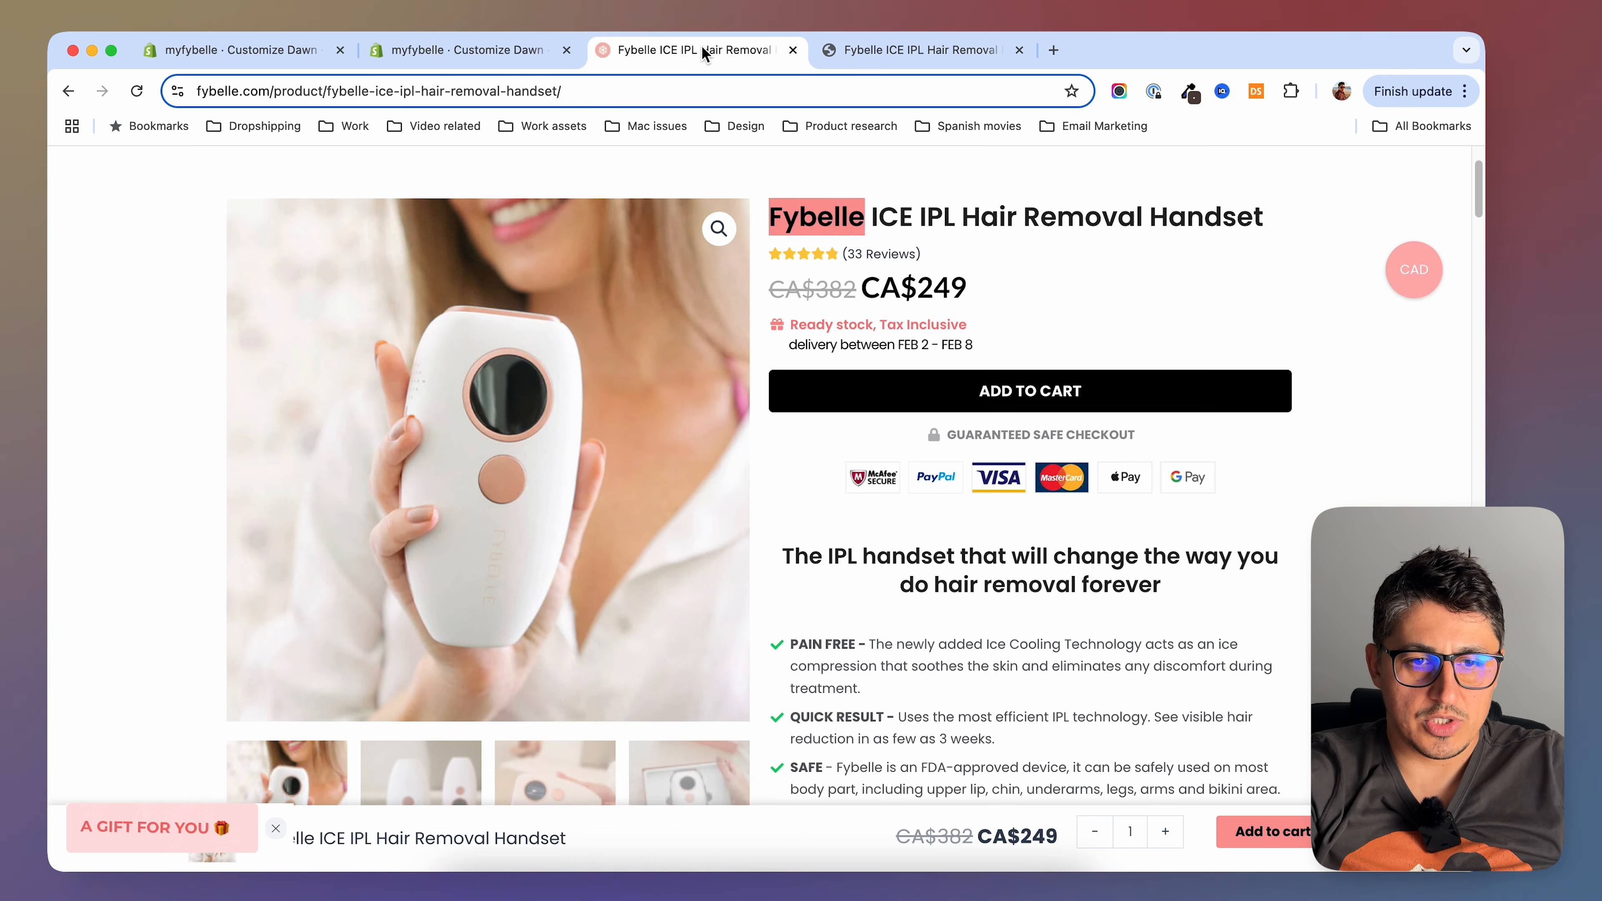
scroll(869, 440, "down", 3)
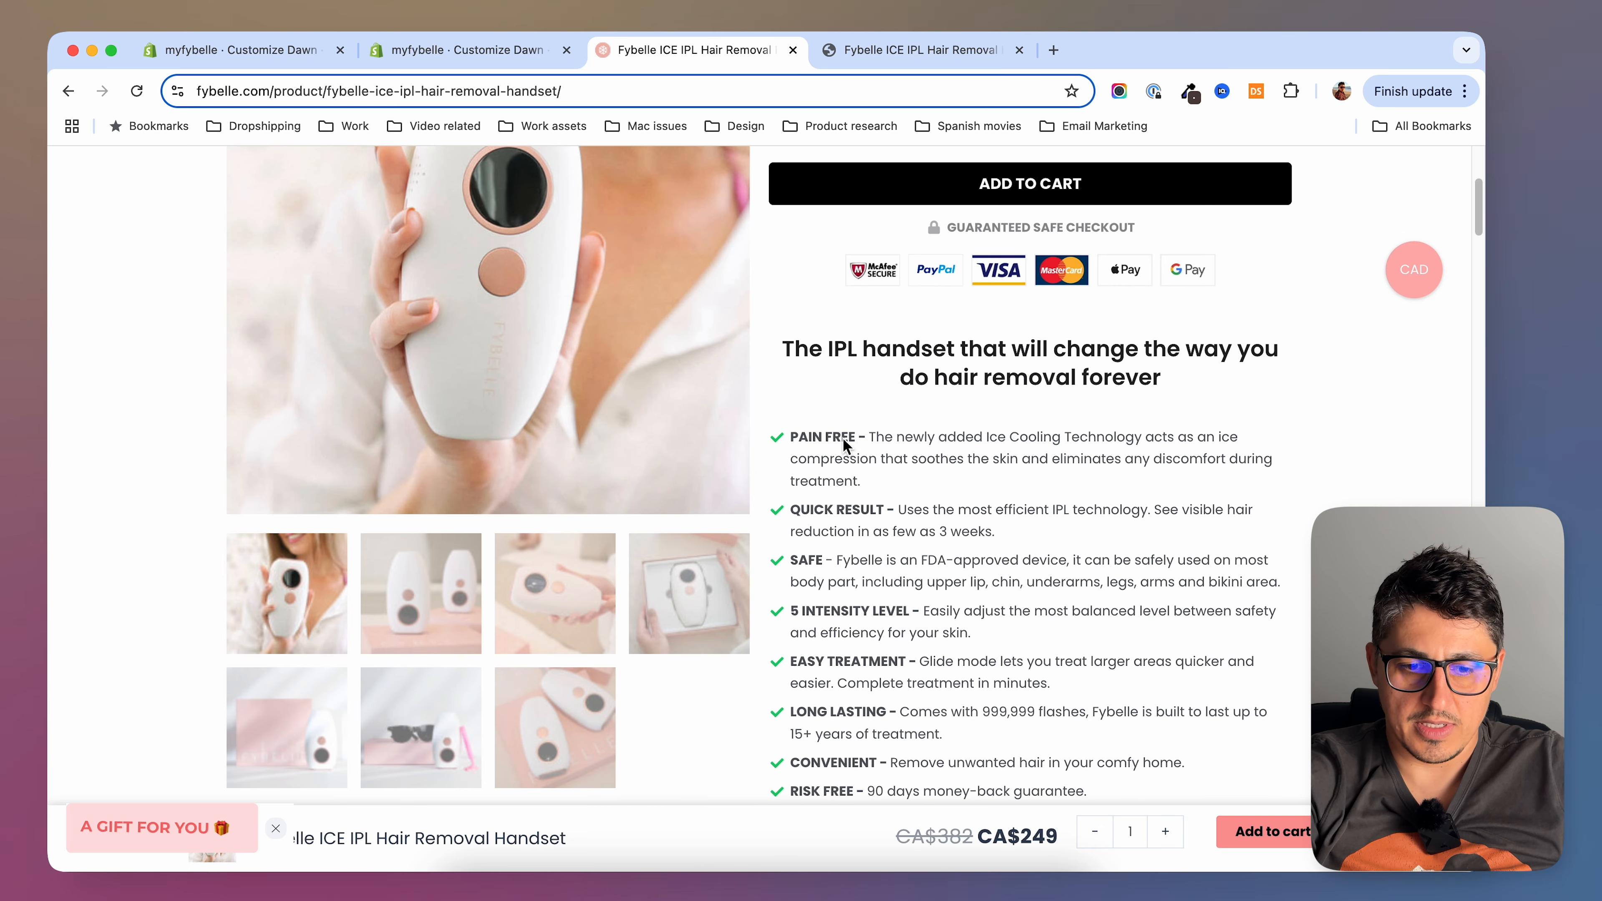
right_click(843, 439)
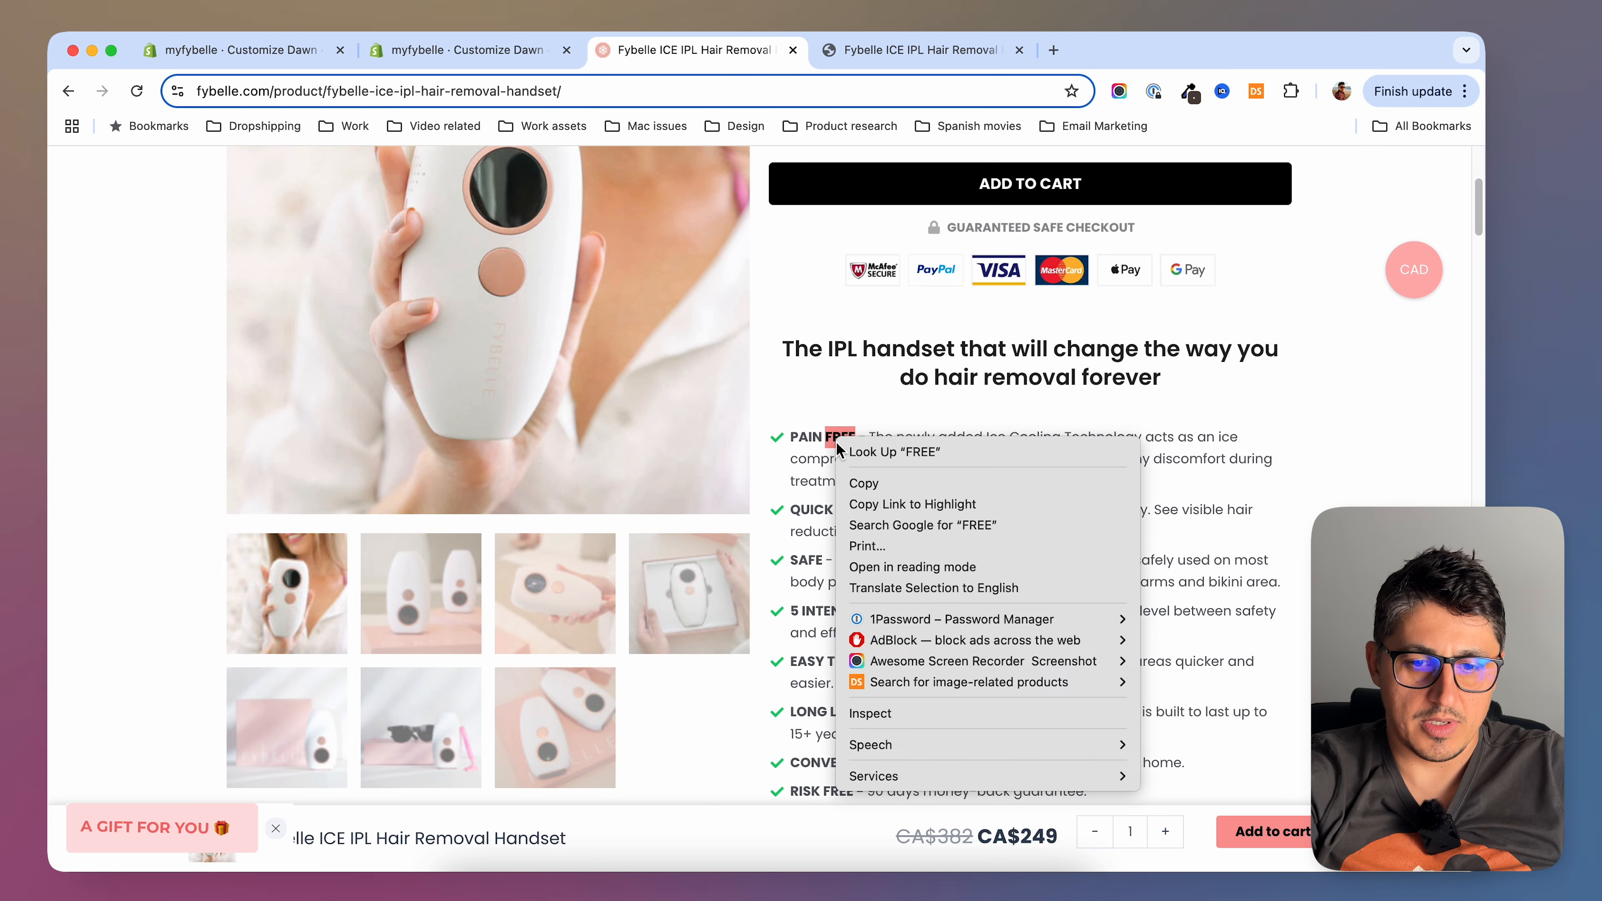
left_click(874, 717)
left_click(63, 586)
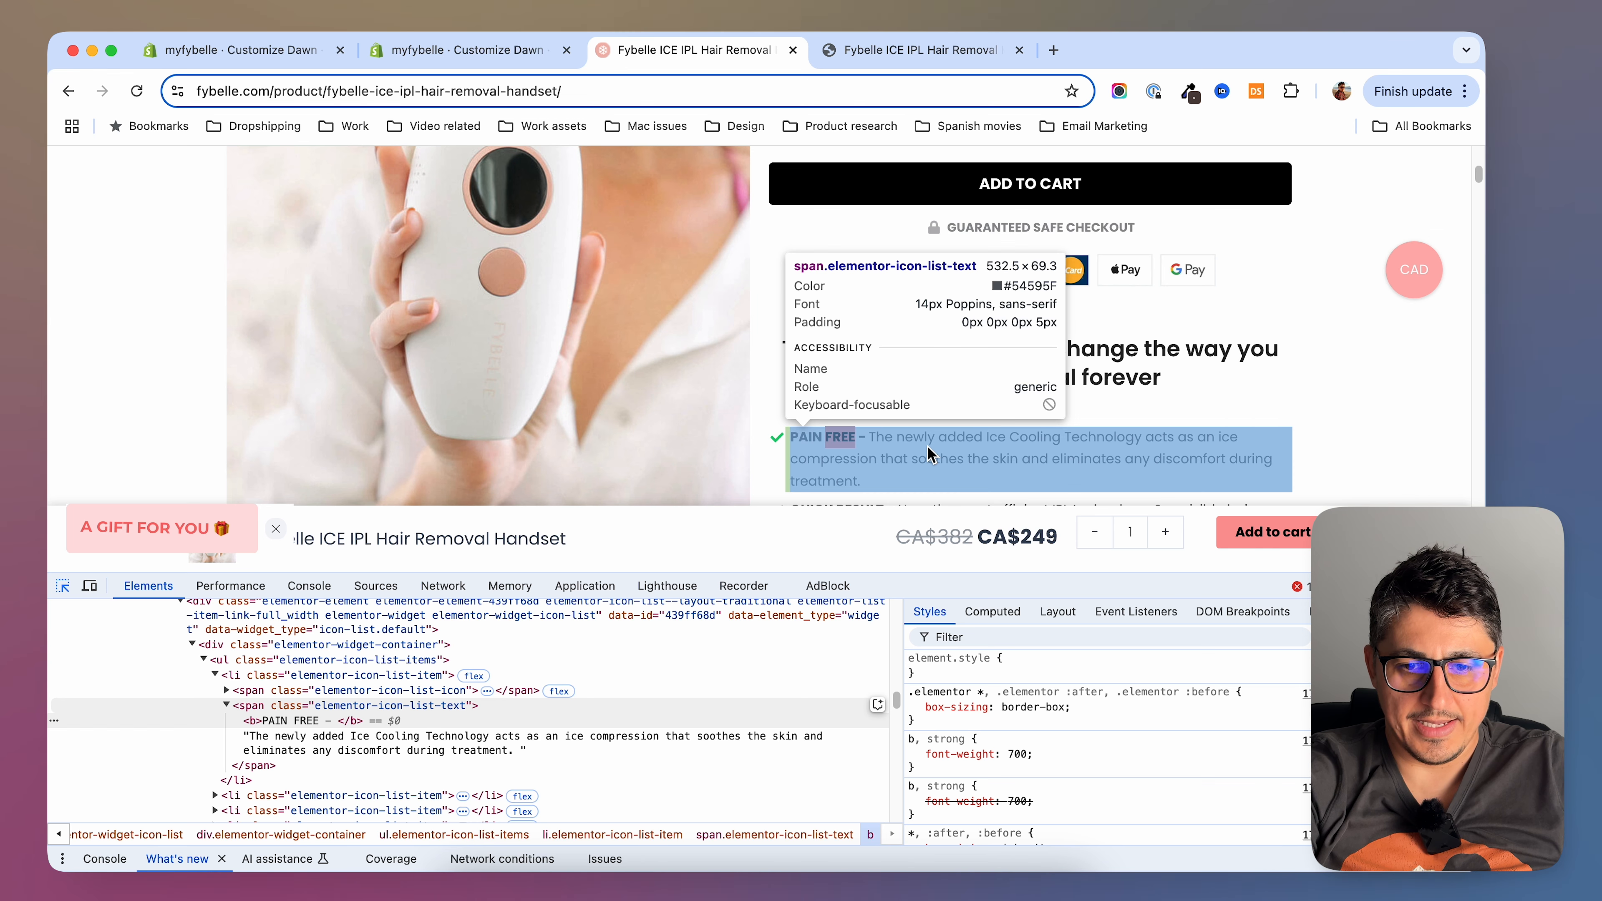
left_click(881, 51)
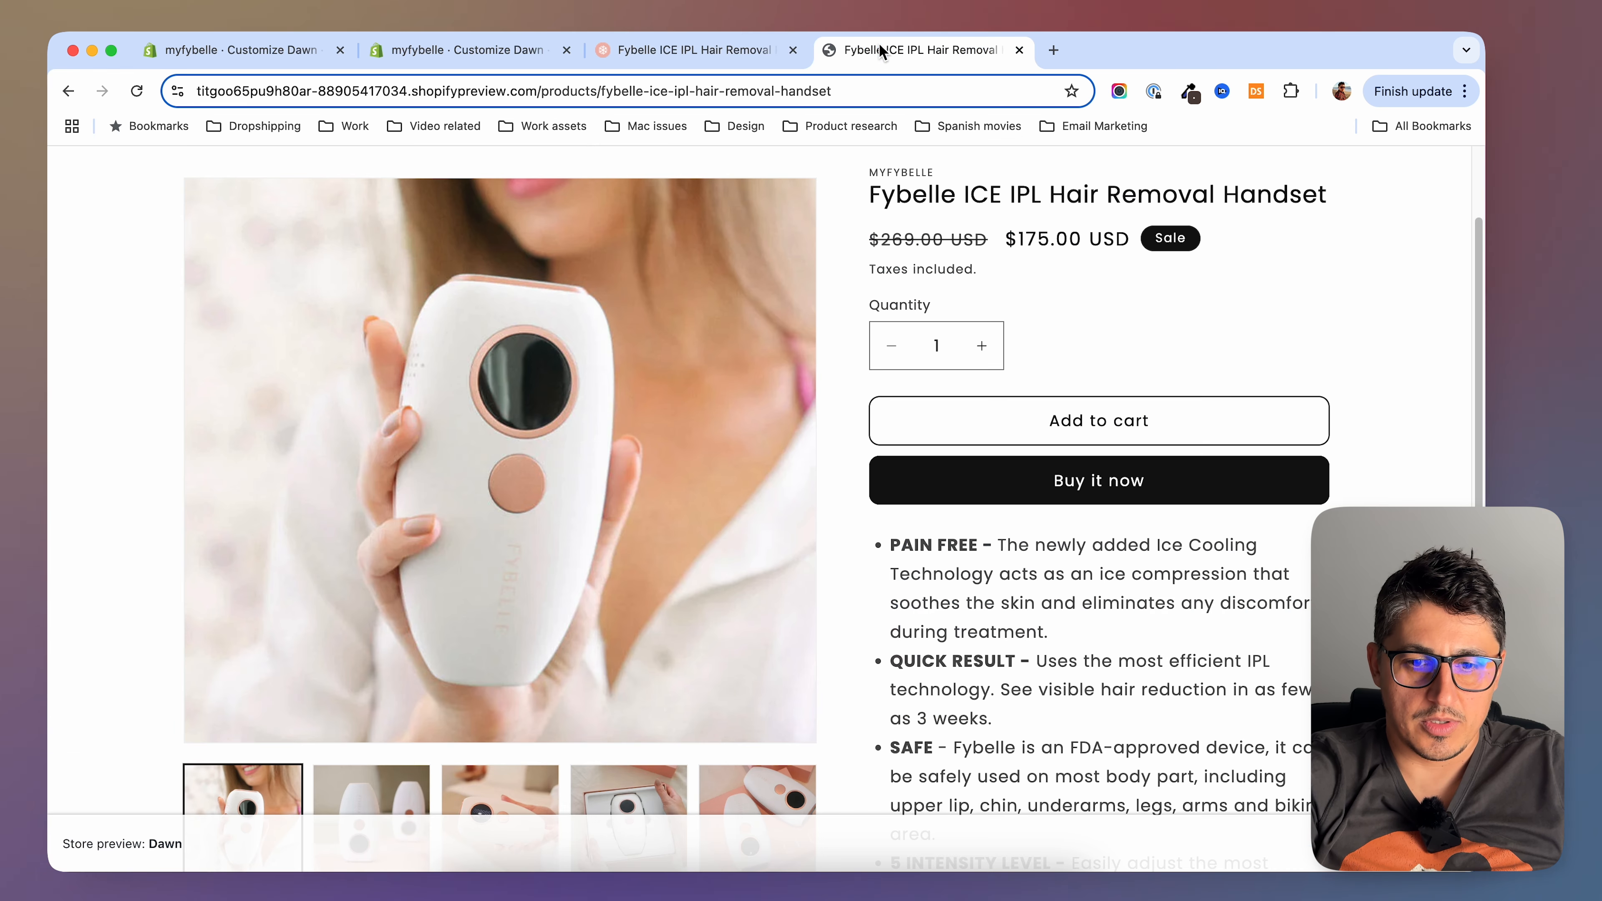
right_click(910, 548)
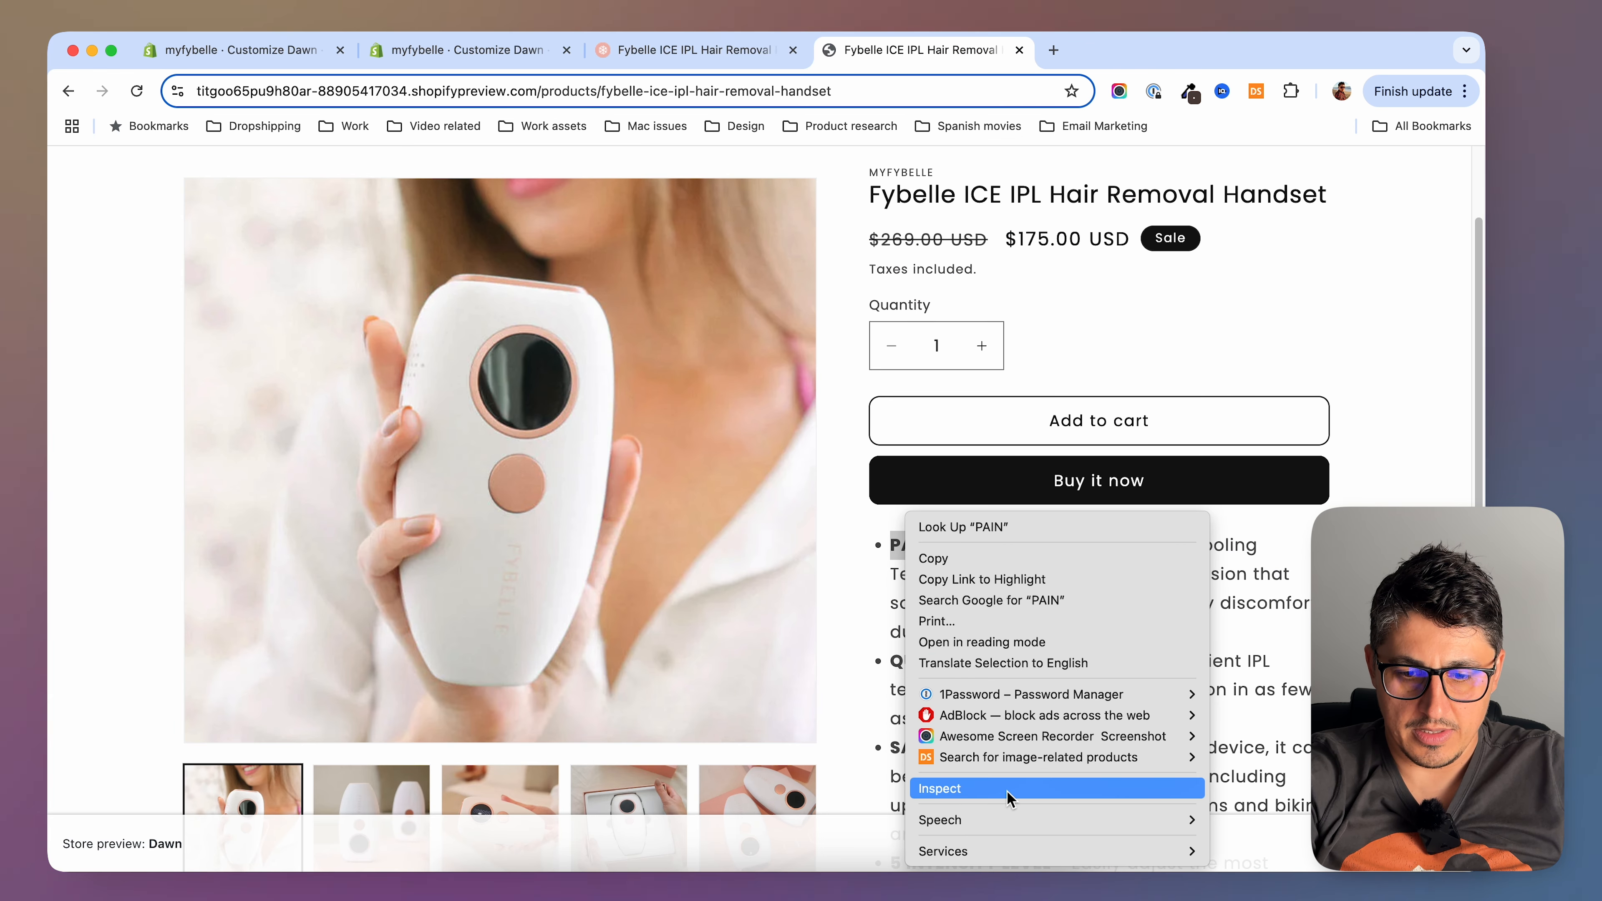
left_click(1264, 613)
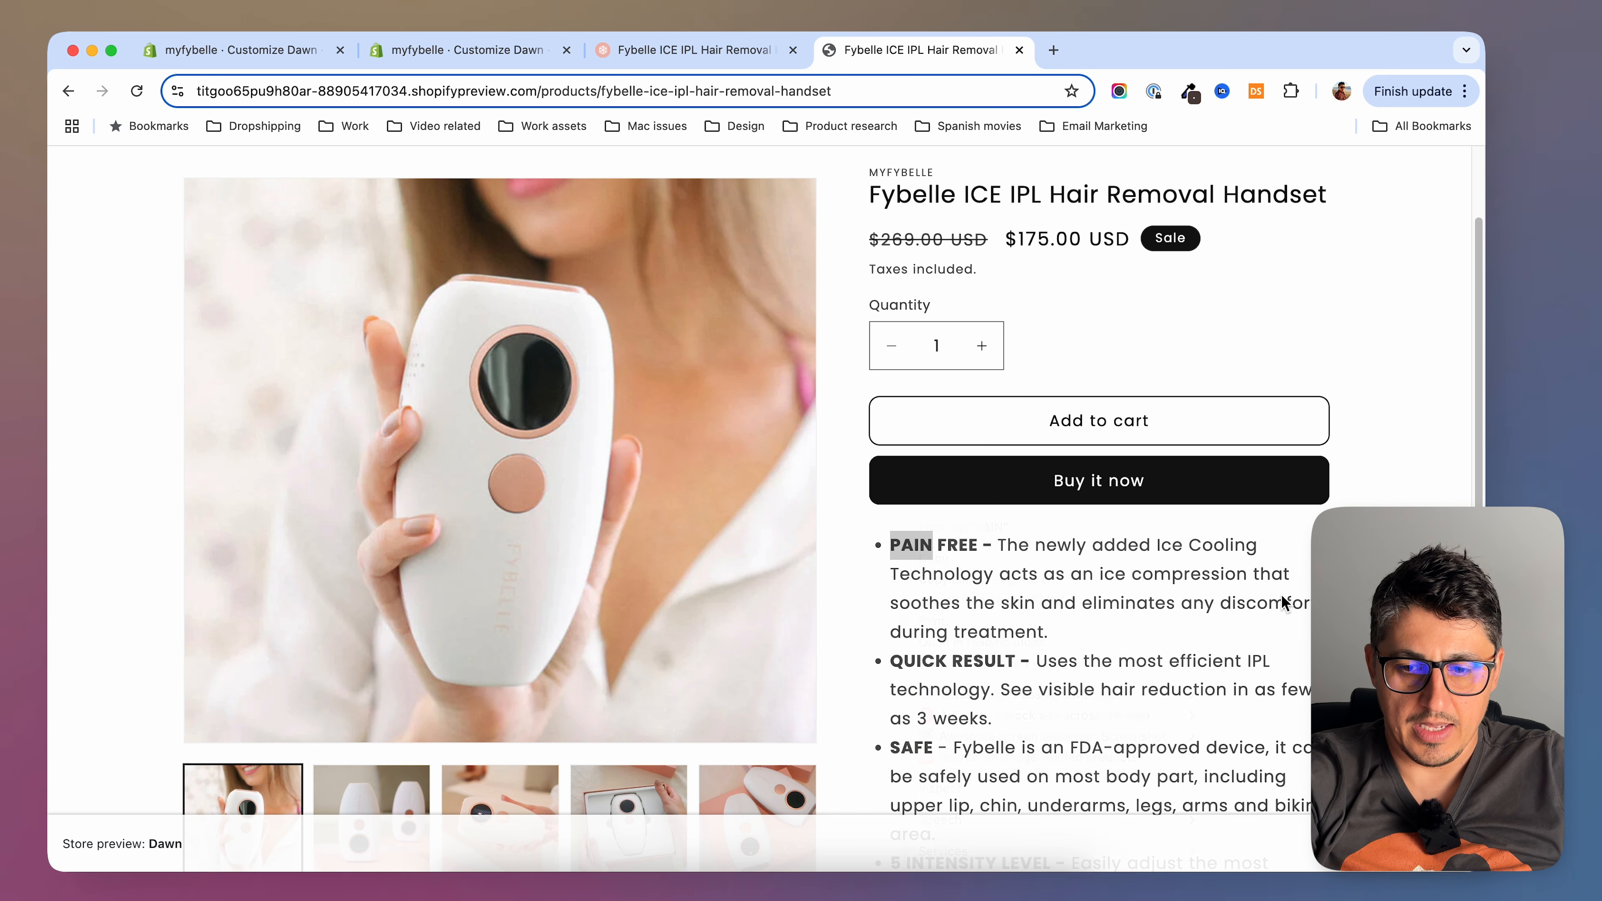
left_click(957, 576)
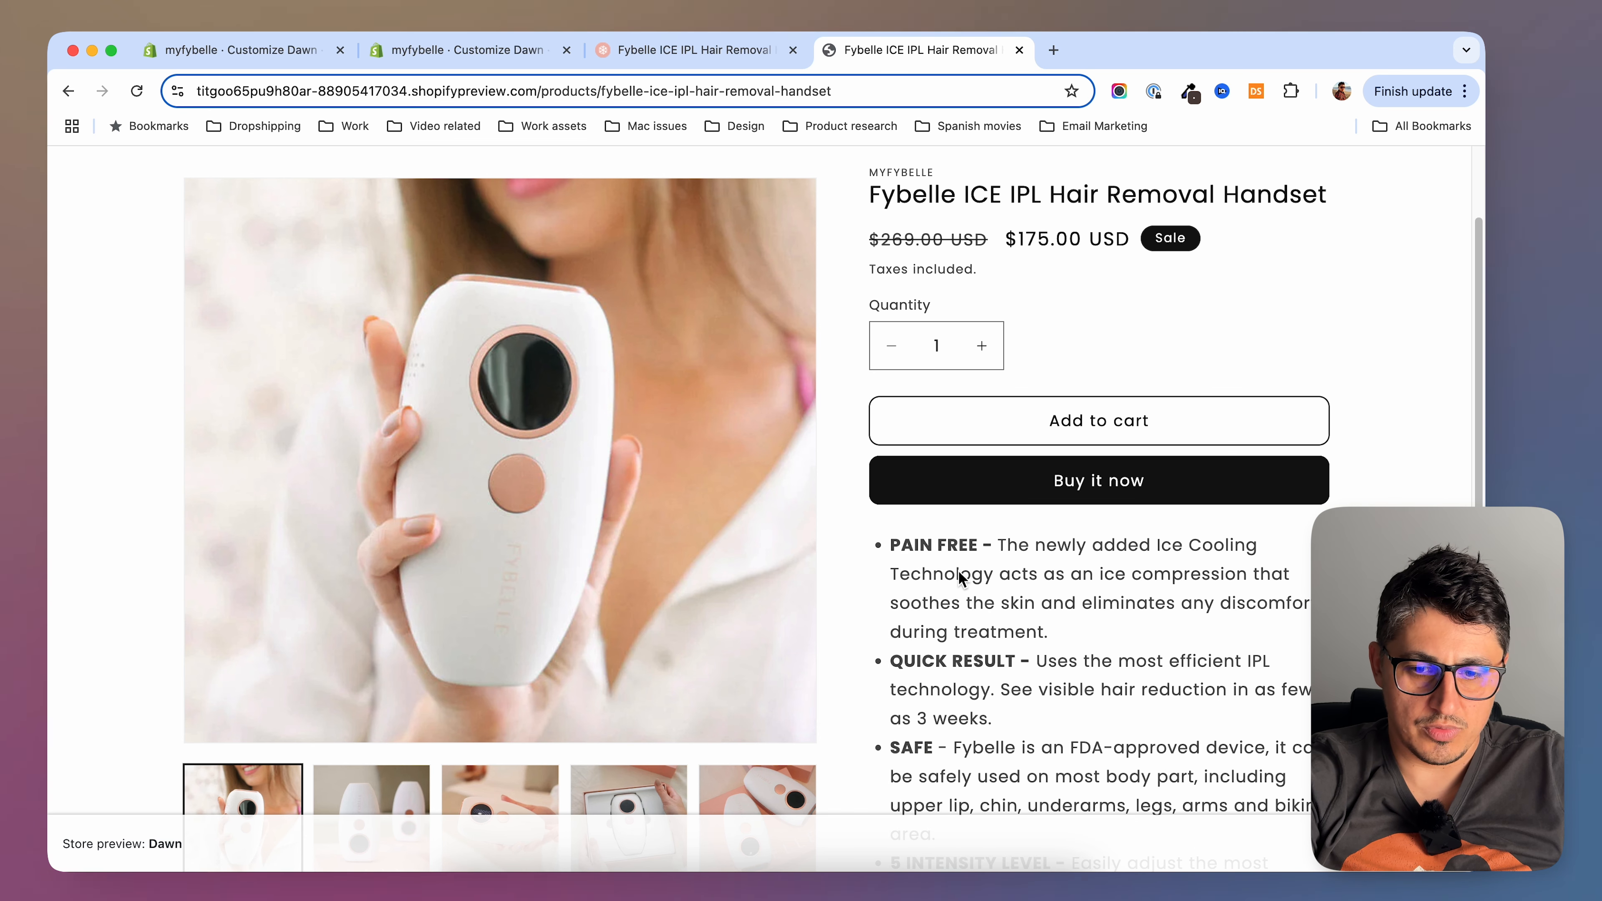
Add a .rte li rule with font-size 14px below the title rule in the Product information section's Custom CSS
left_click(413, 56)
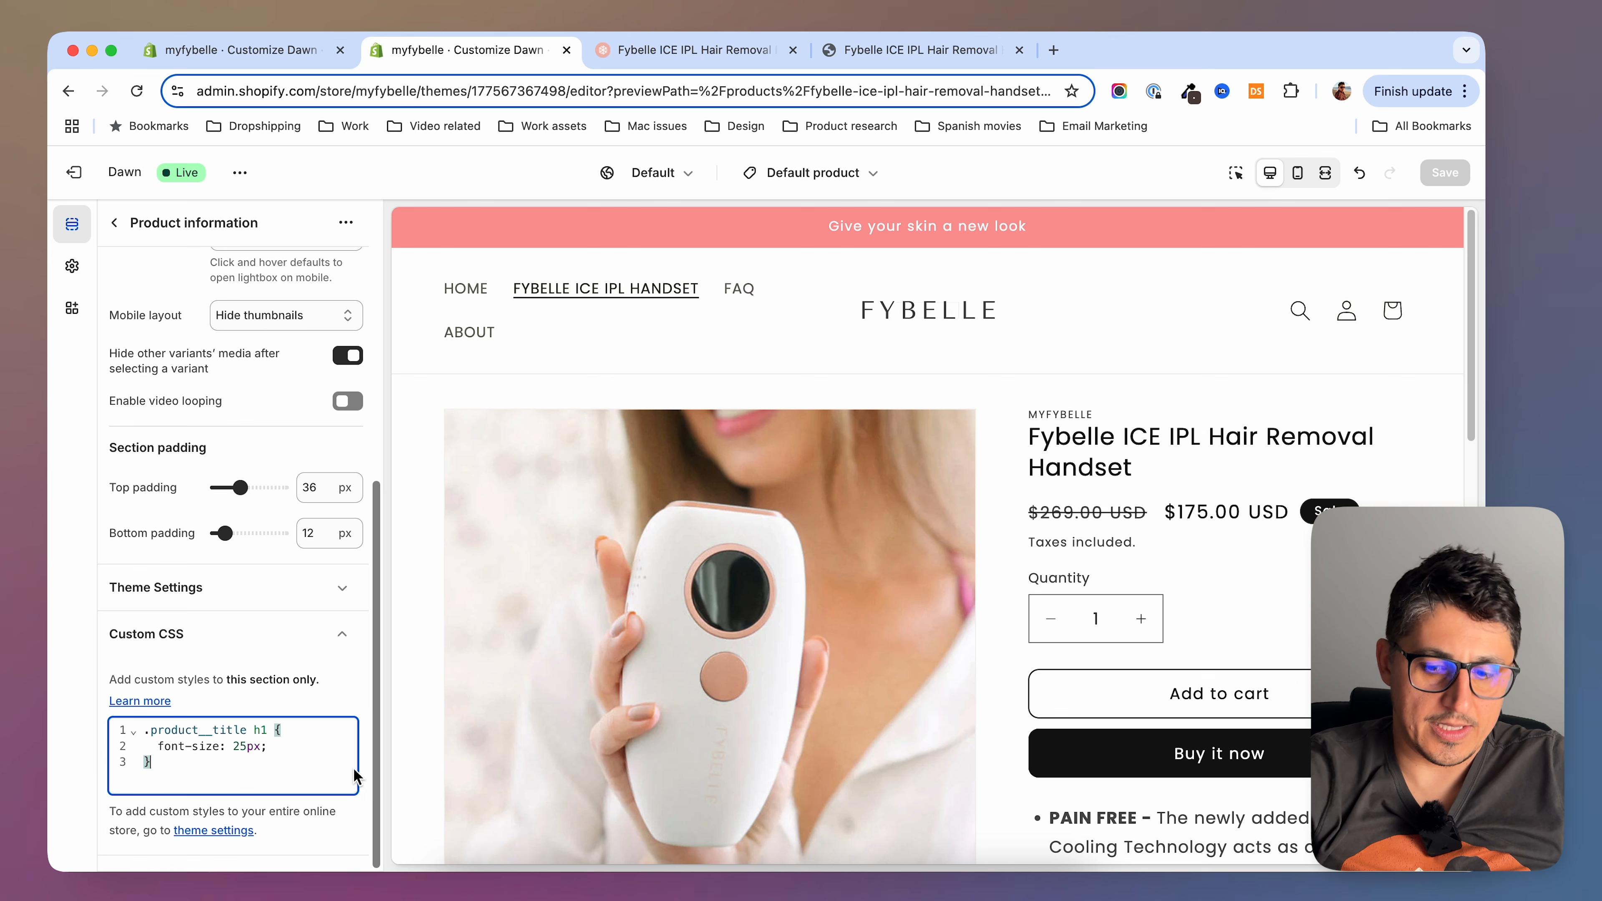
key("Return")
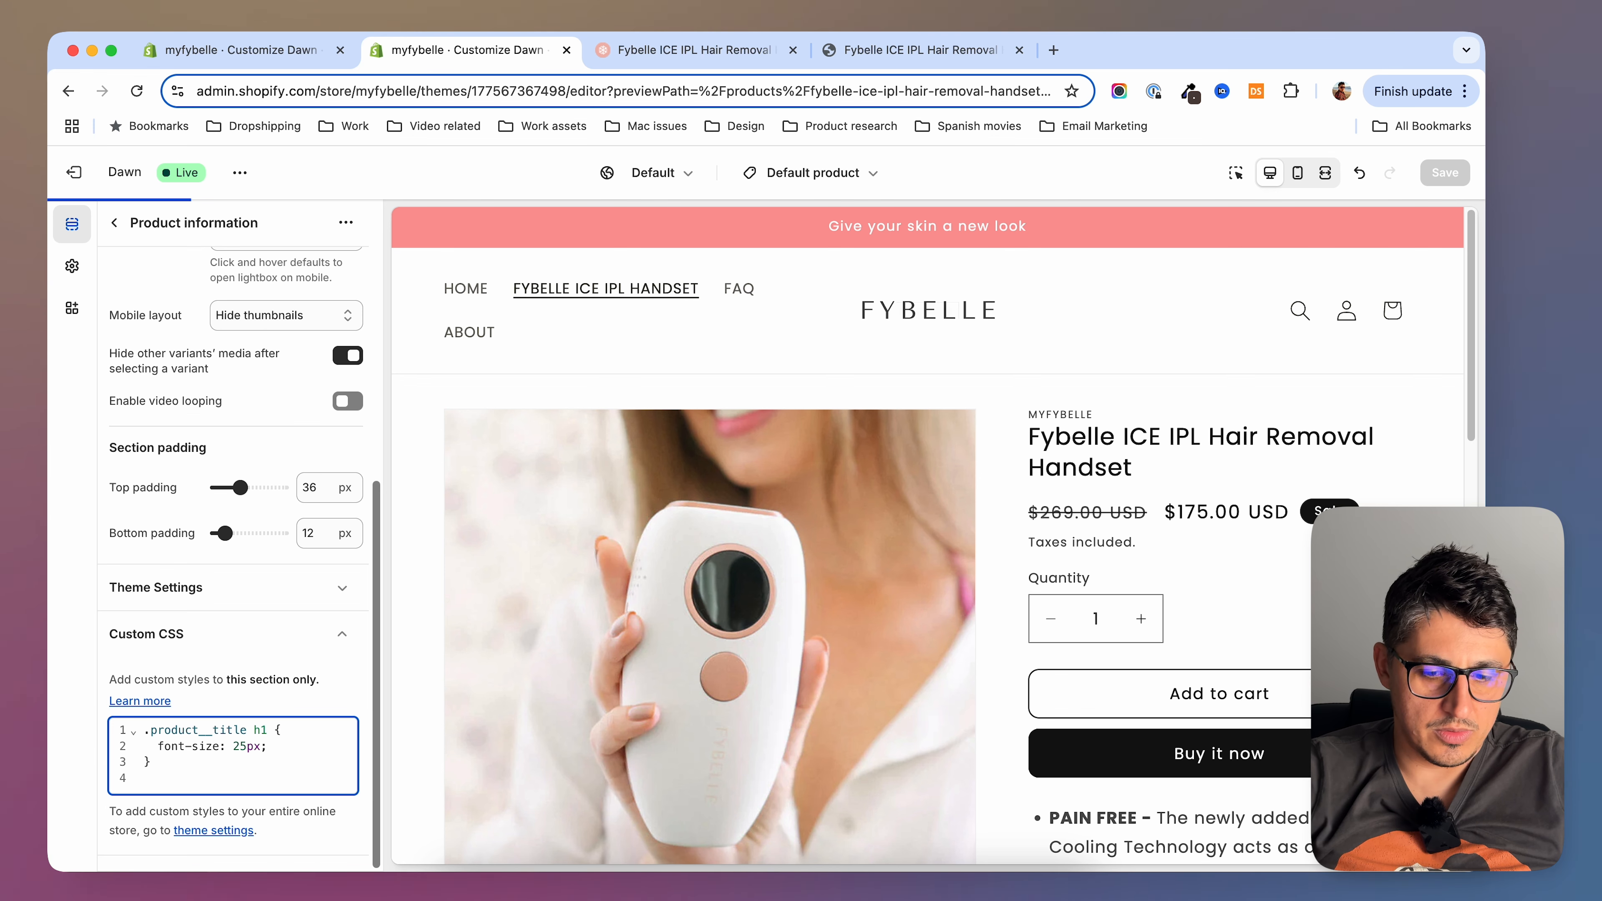
type(".rte li")
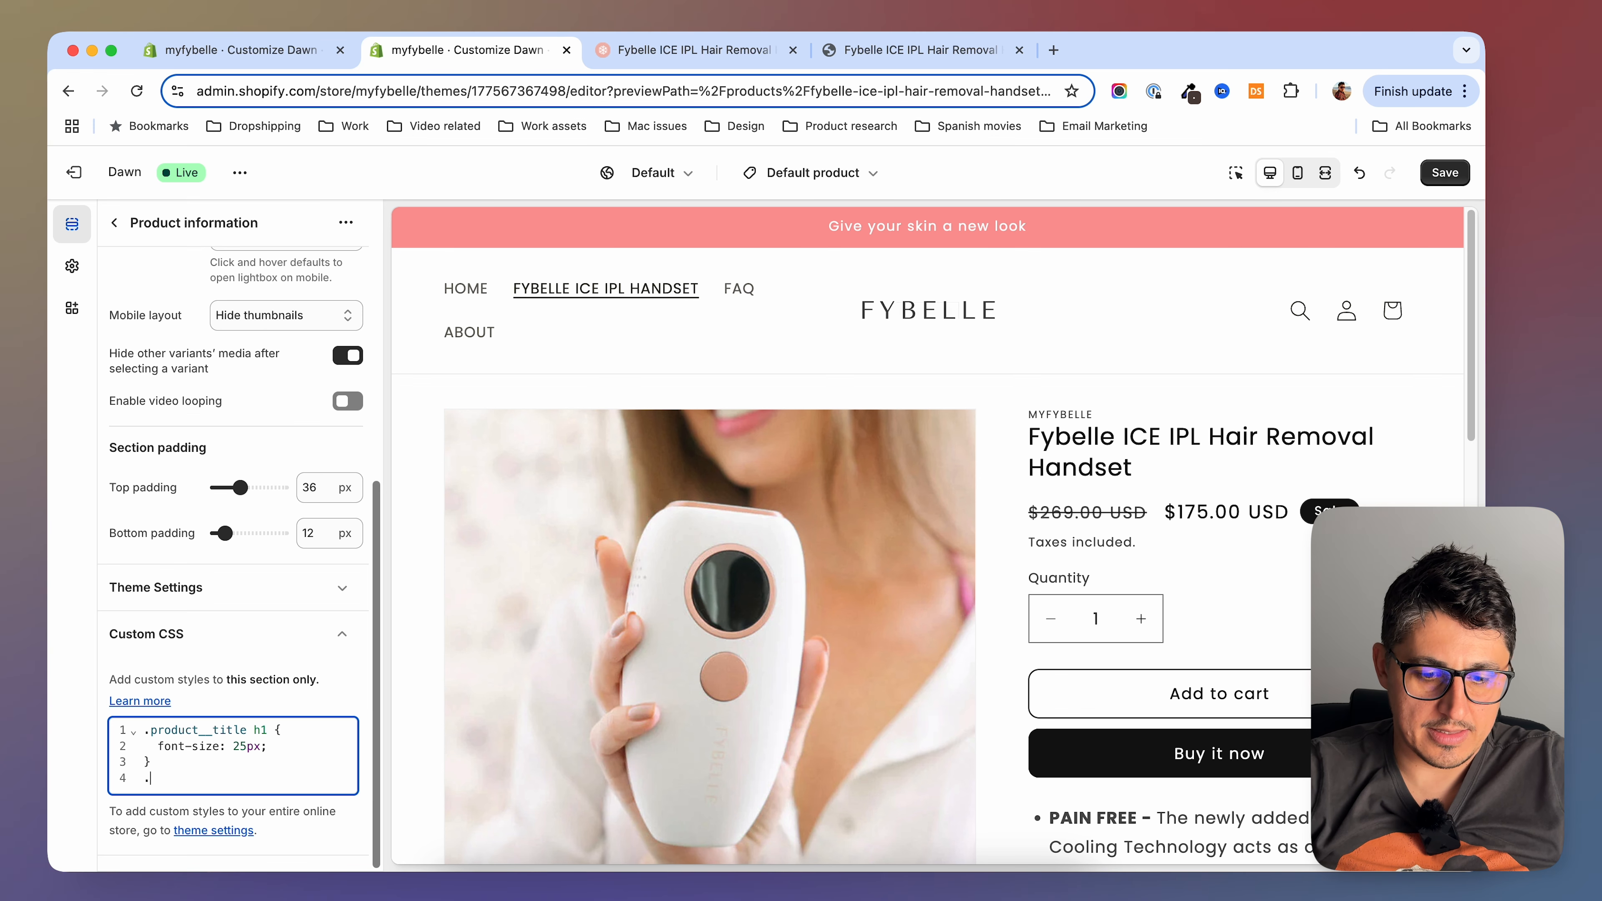
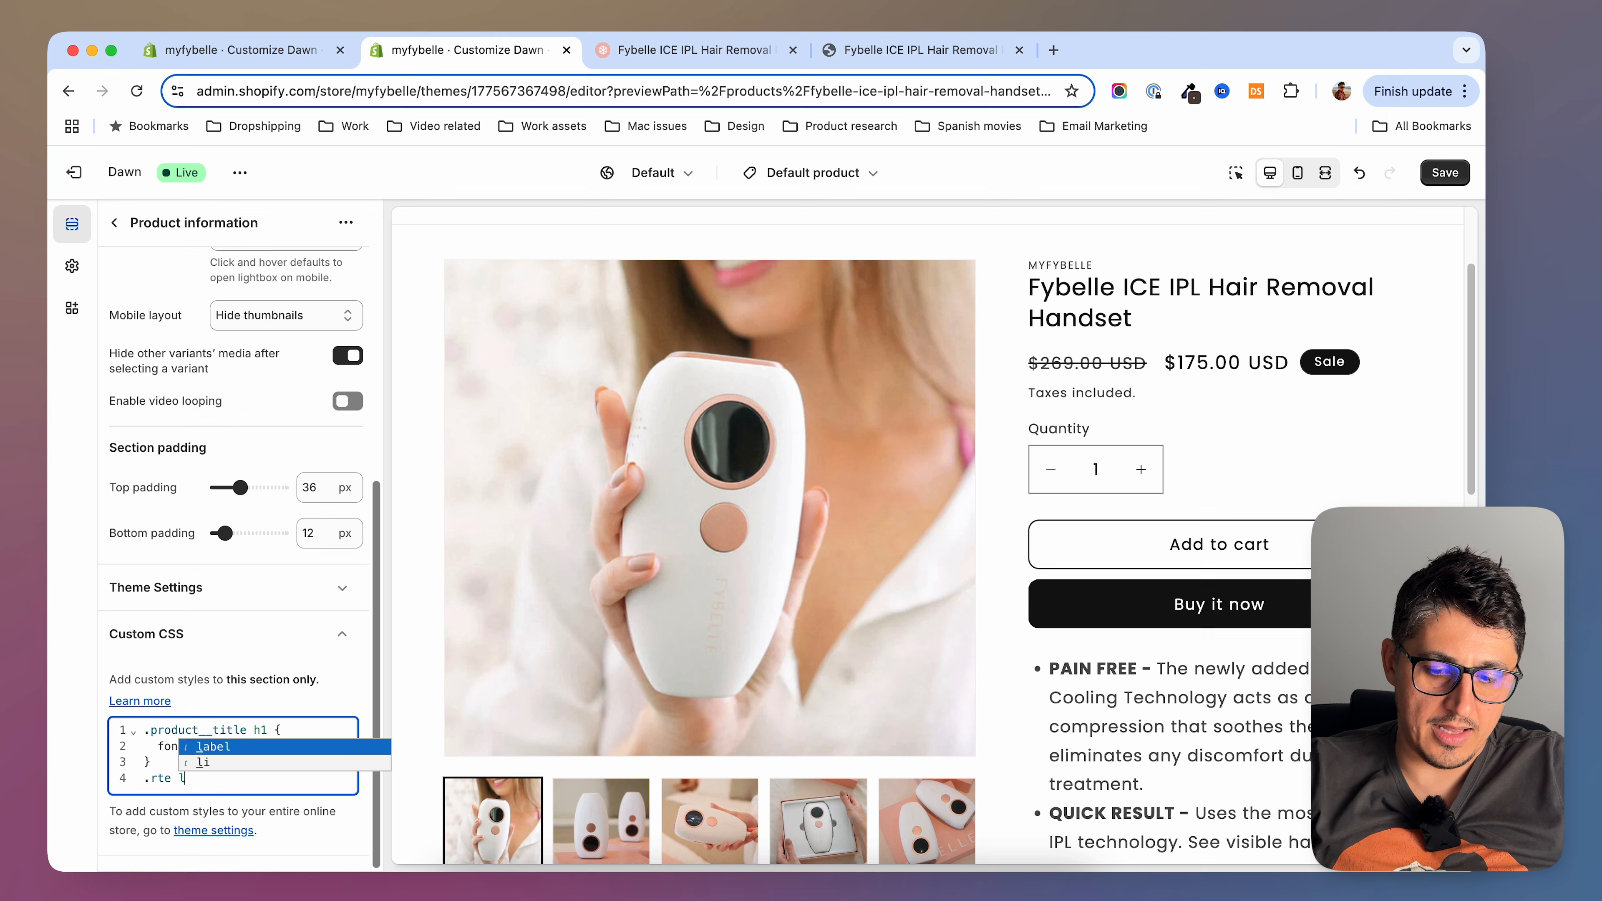
type("li")
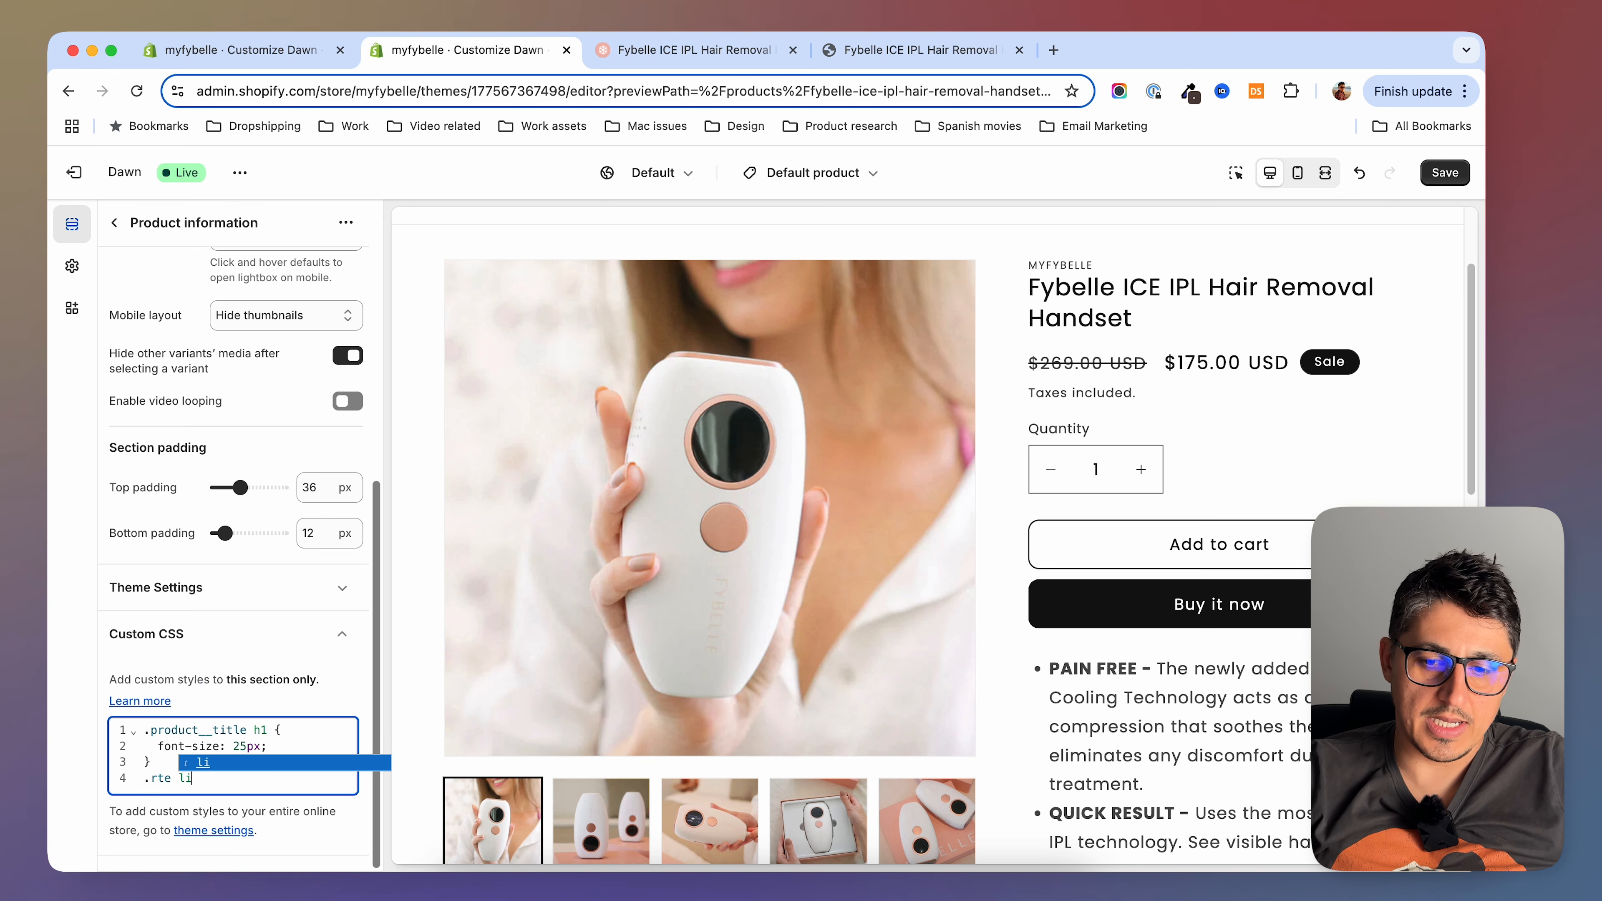
scroll(1190, 687, "down", 4)
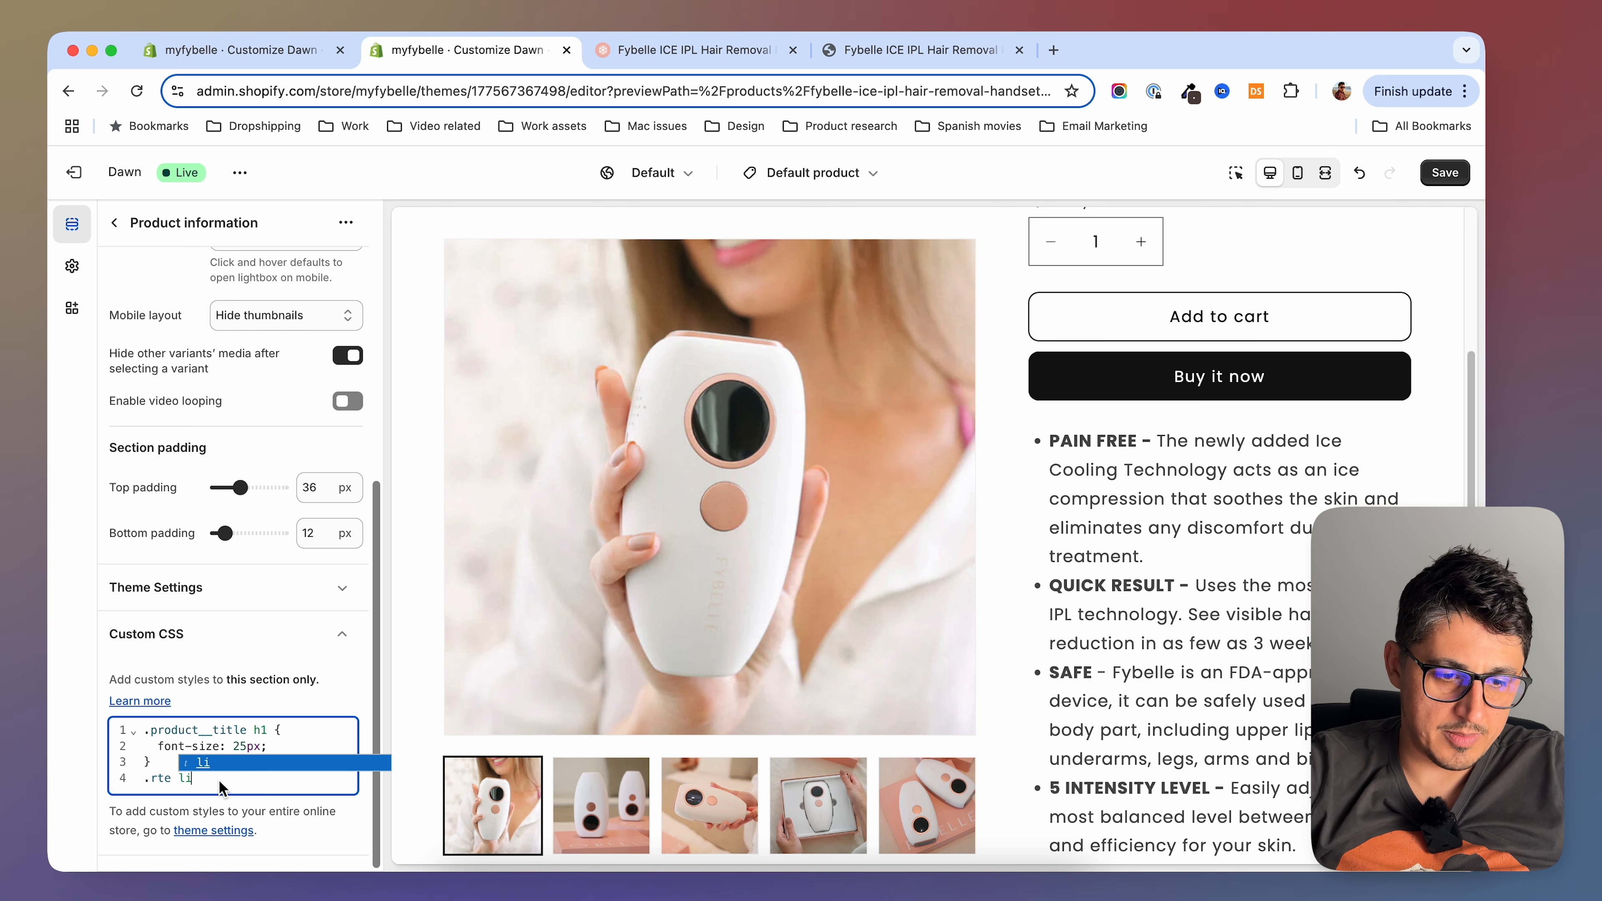
type("{")
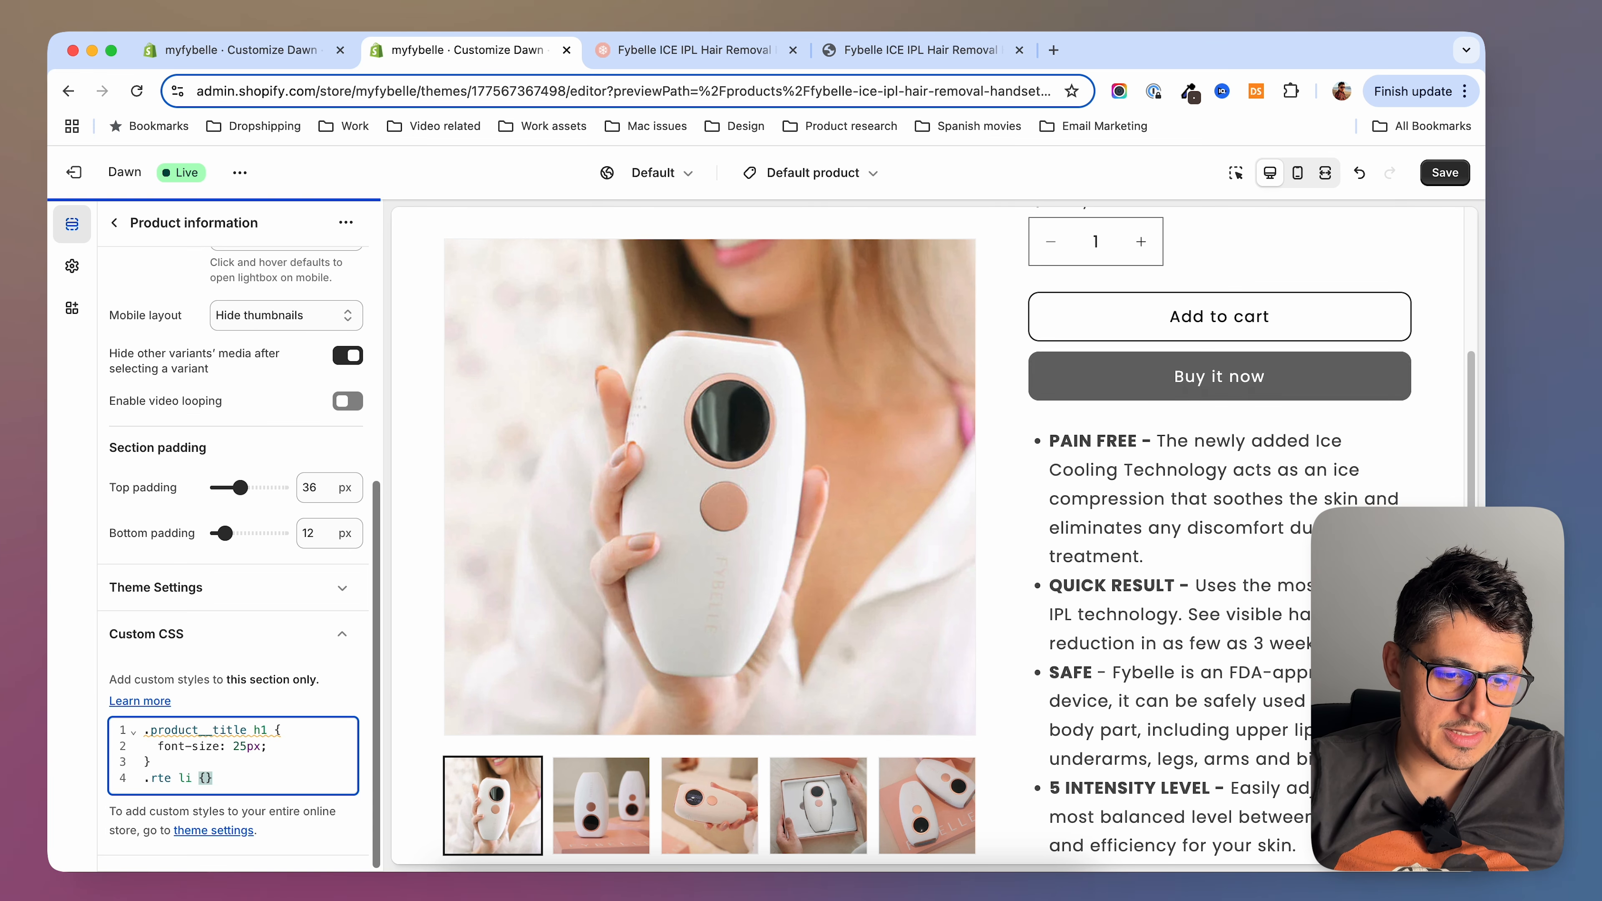
key("Return")
type("font-size:14px;")
scroll(1194, 609, "down", 3)
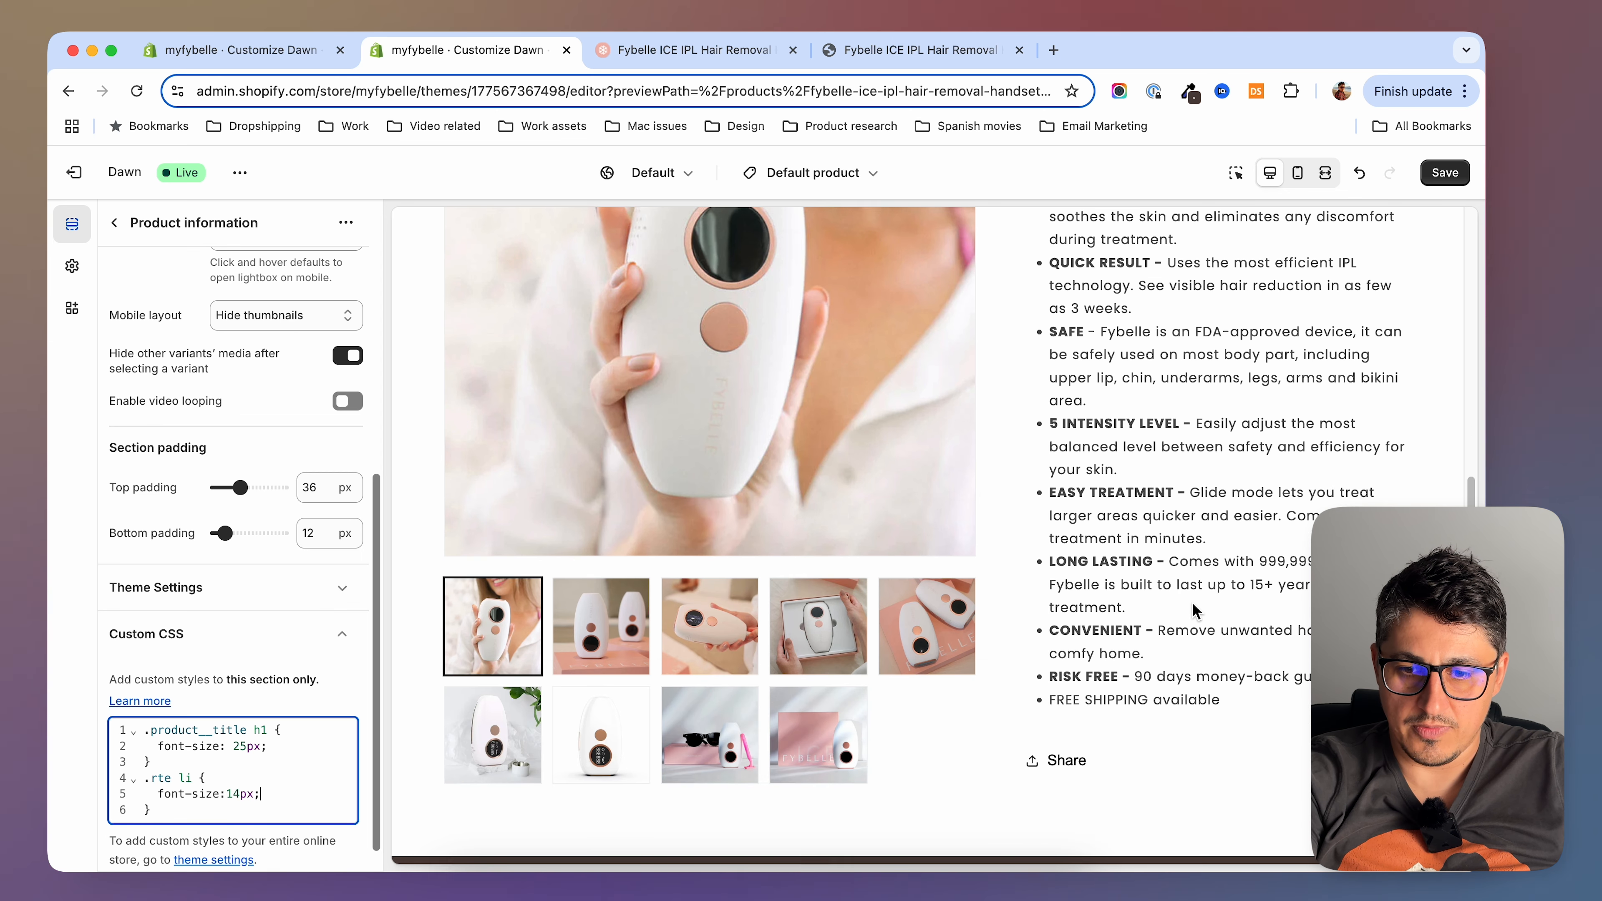
Extend the .rte li rule's selector to also cover .rte p
scroll(1196, 610, "up", 5)
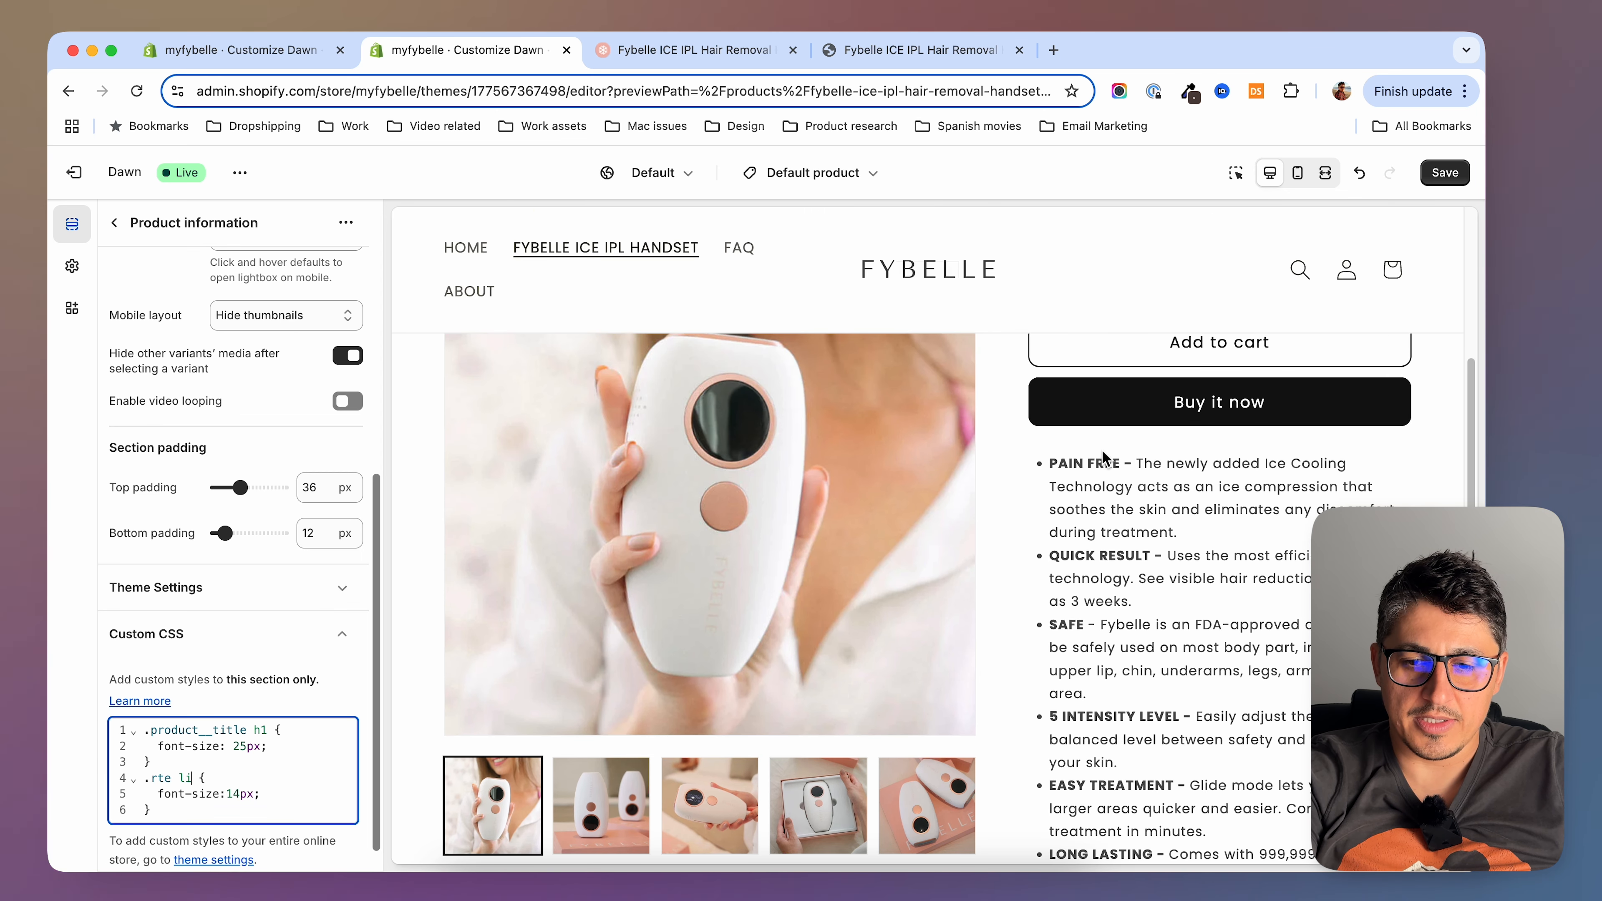
scroll(1151, 680, "down", 3)
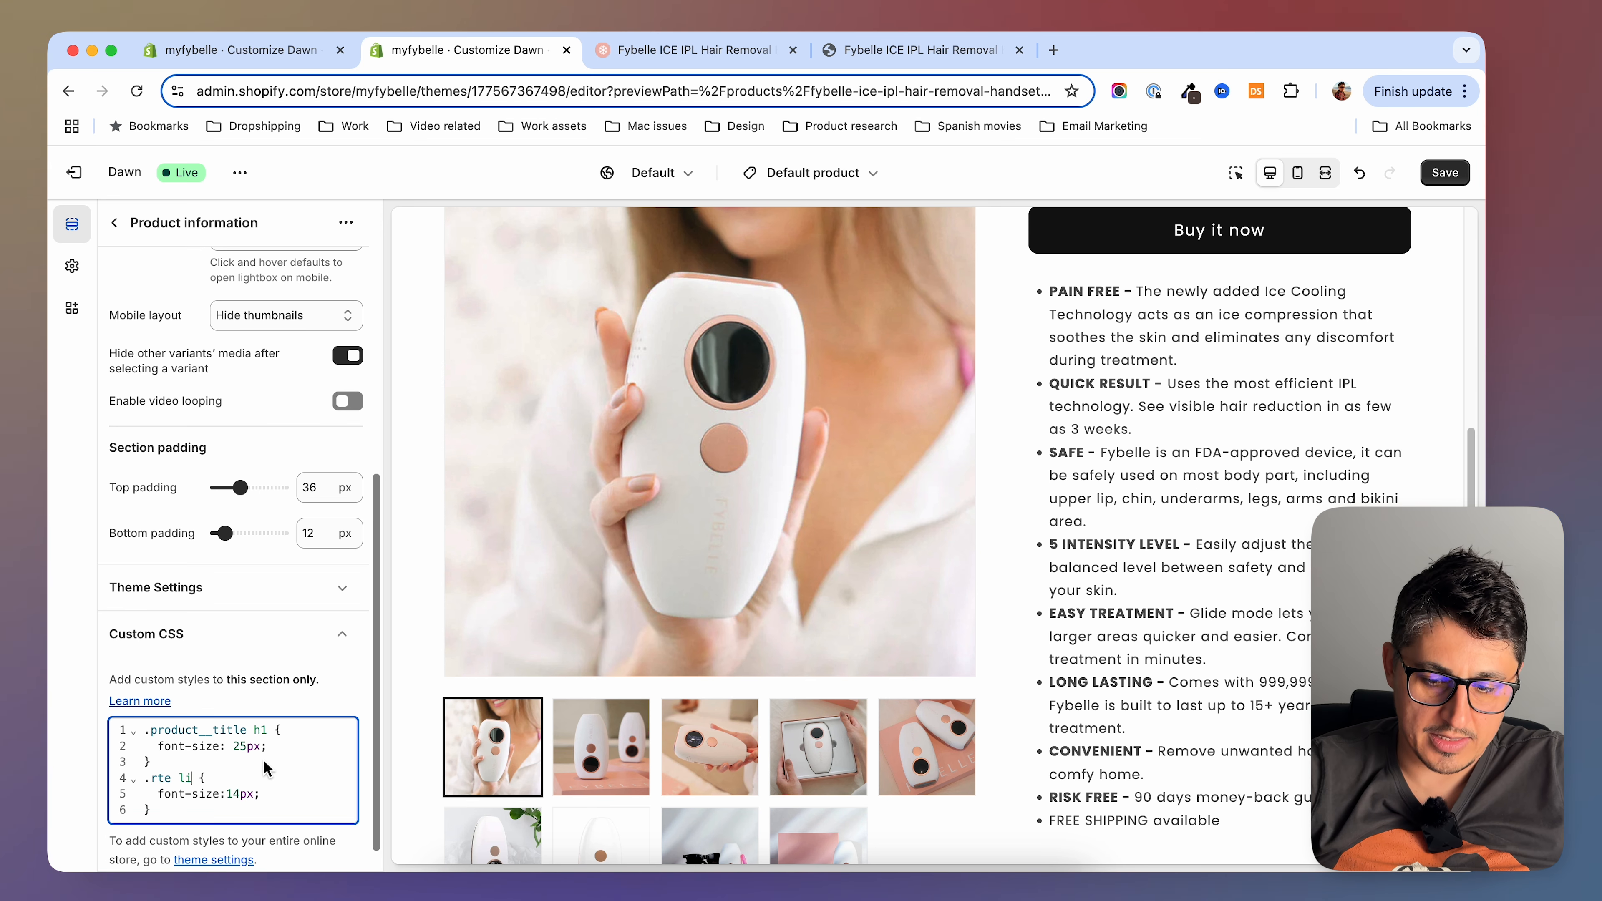
type(",")
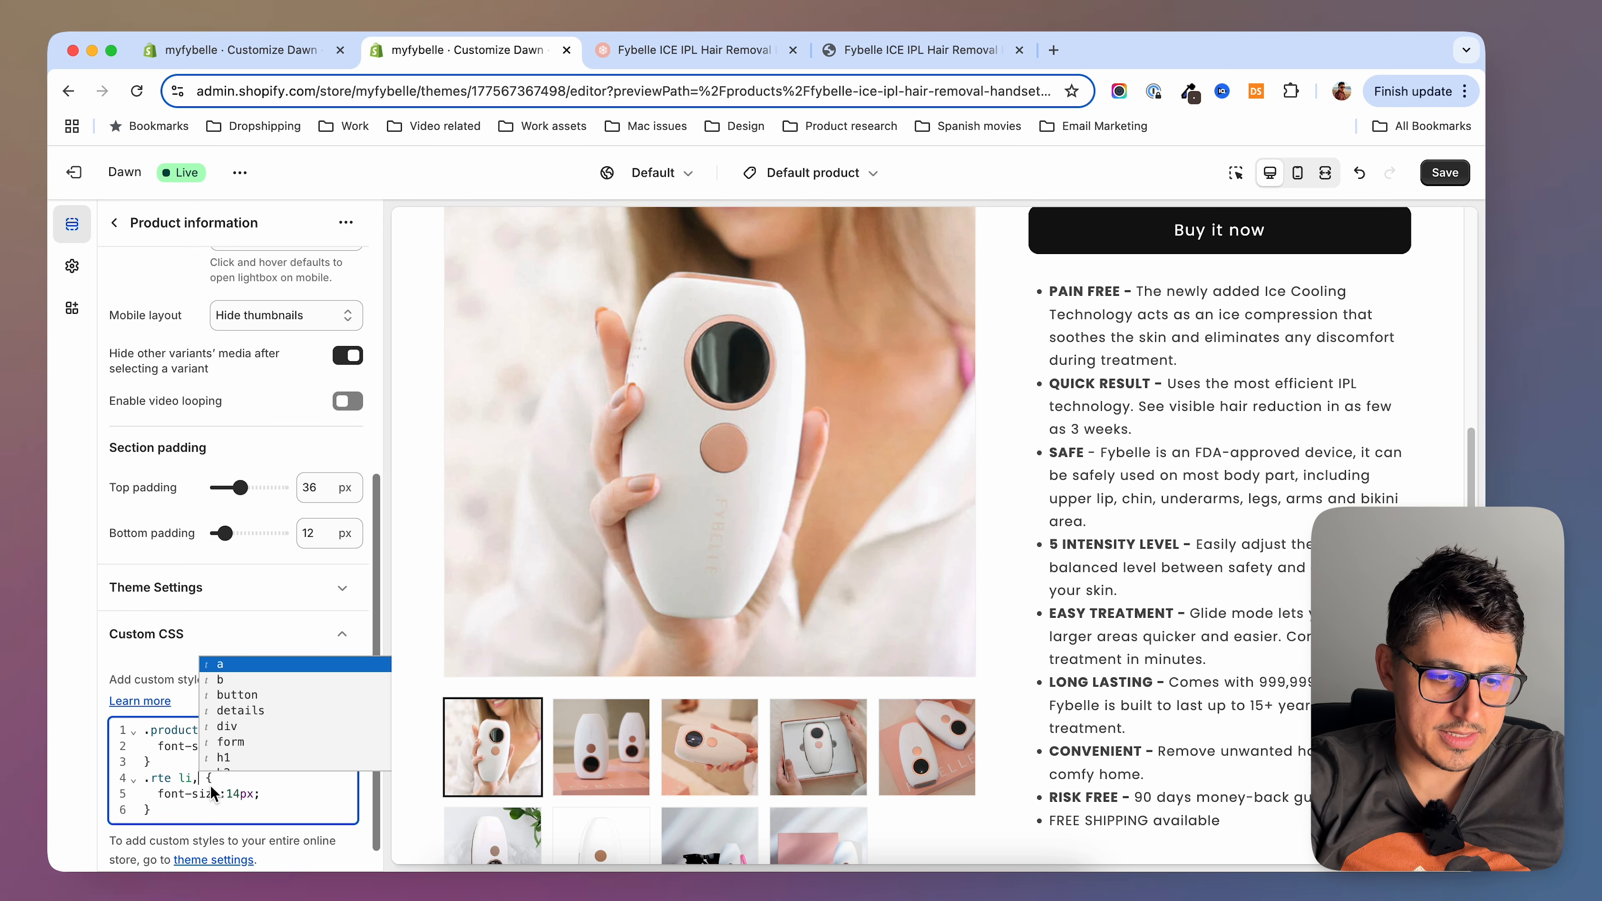
type(" .rte")
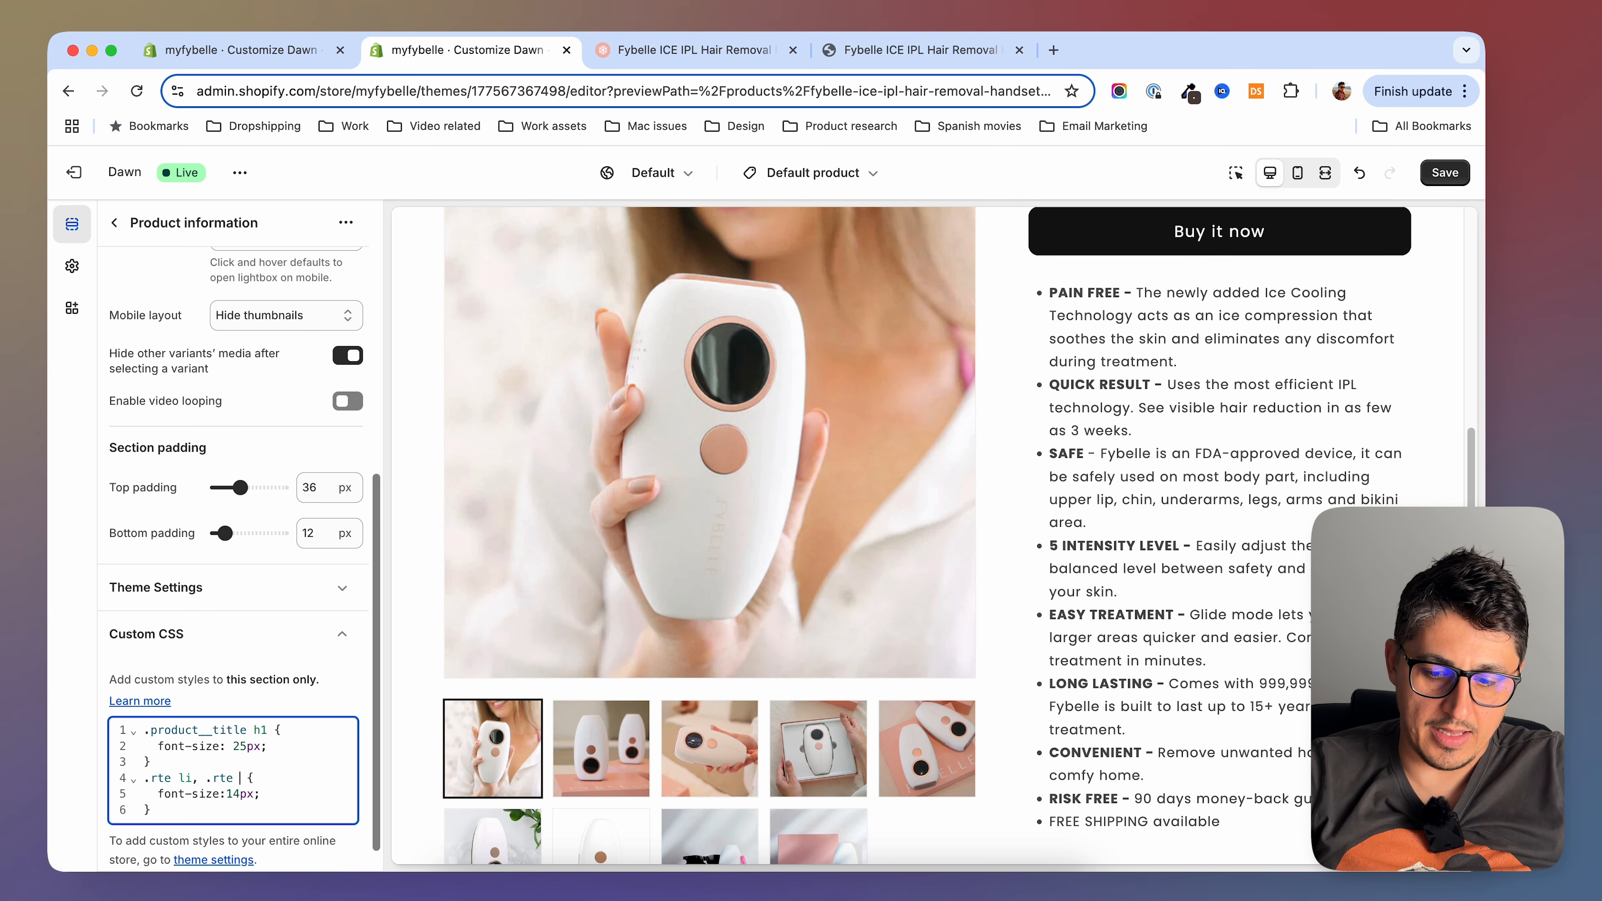
type(" p")
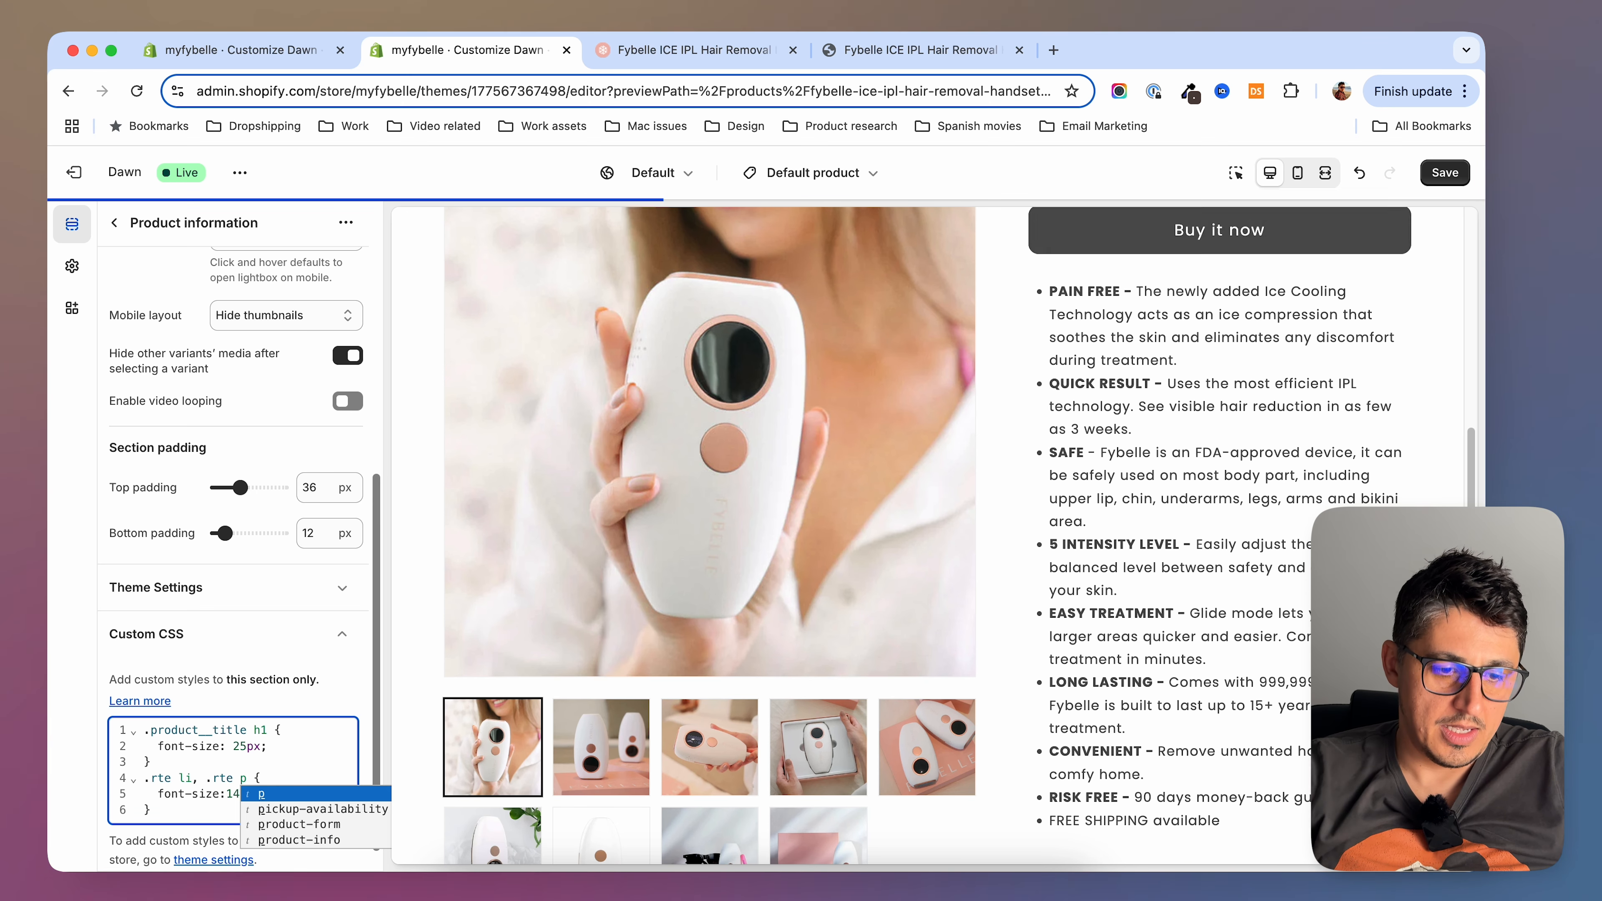
left_click(276, 782)
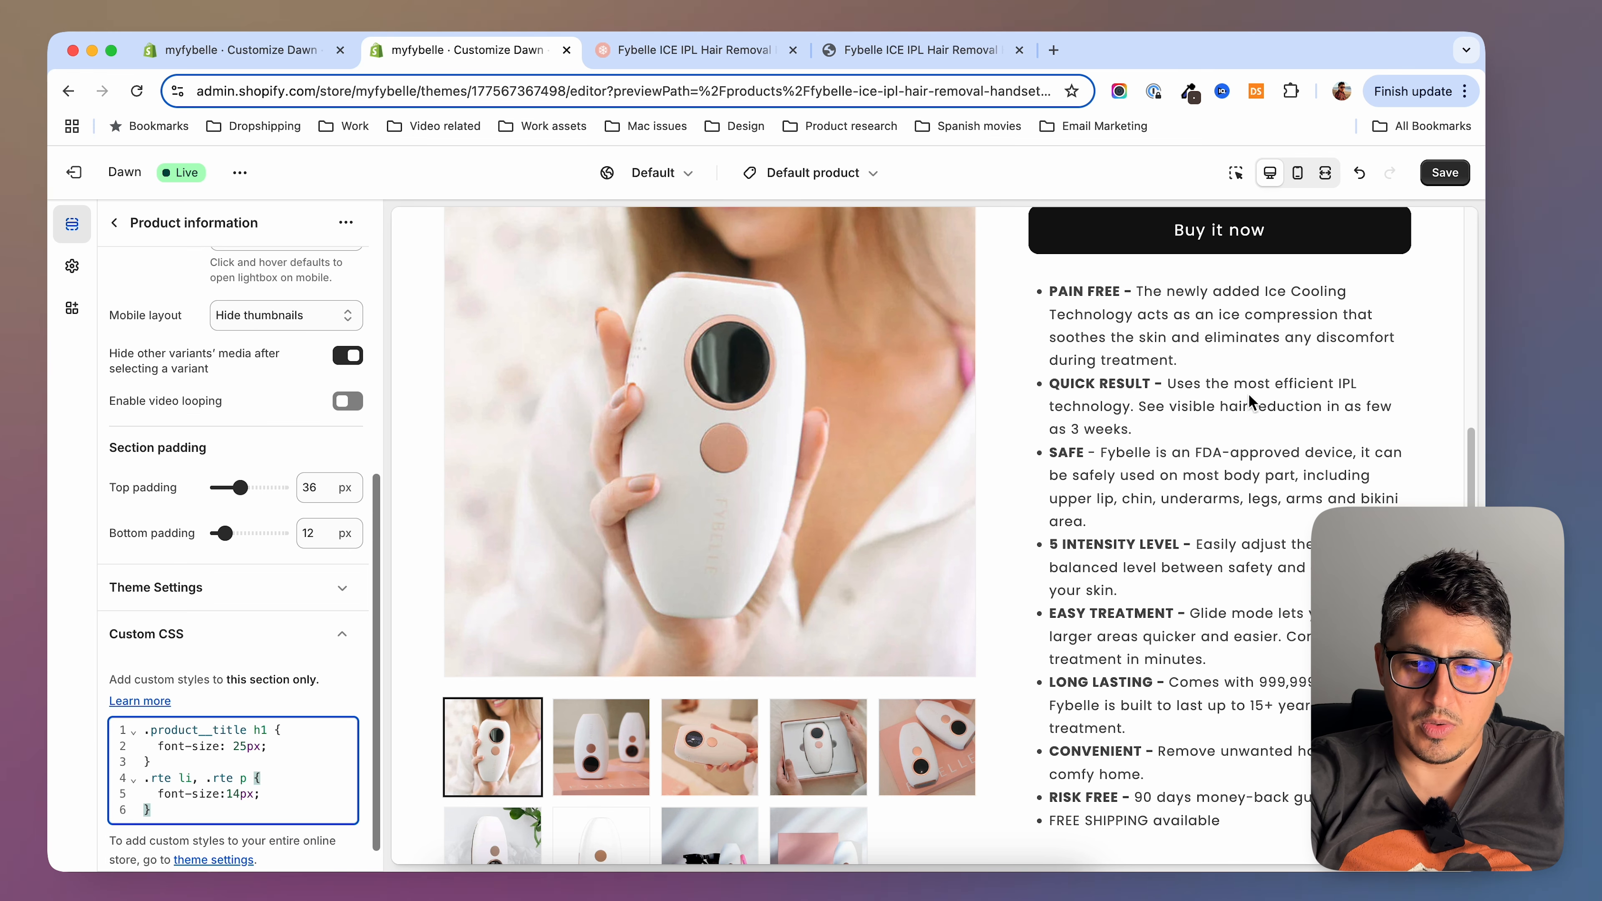
Add letter-spacing: normal to the .rte li, .rte p rule in the Product information section's Custom CSS
left_click(268, 796)
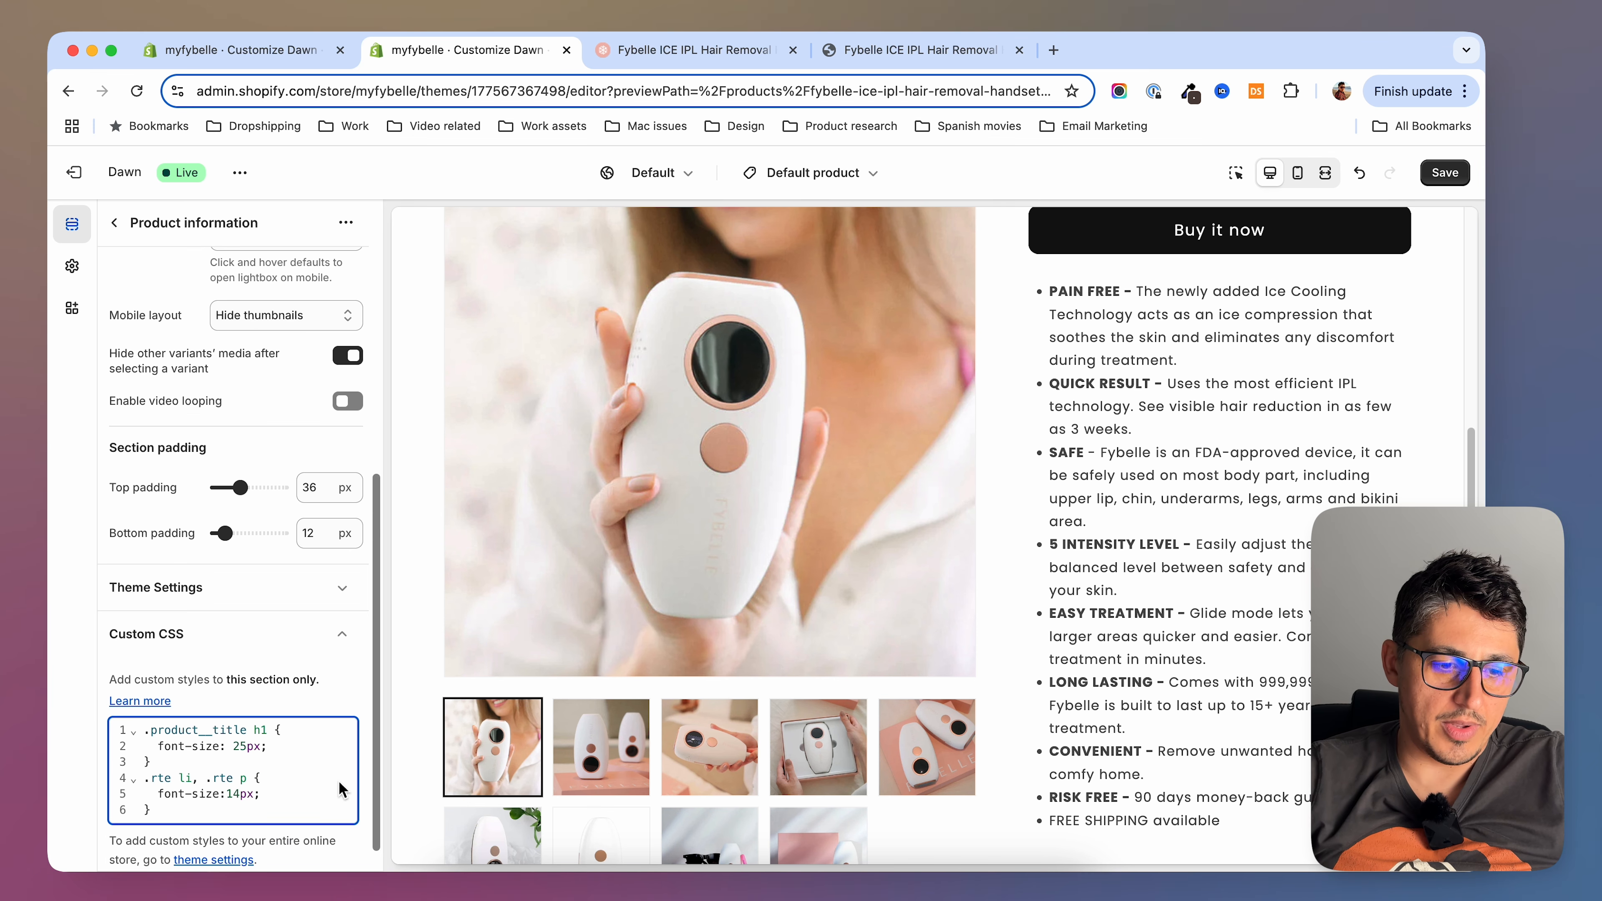
key("Return")
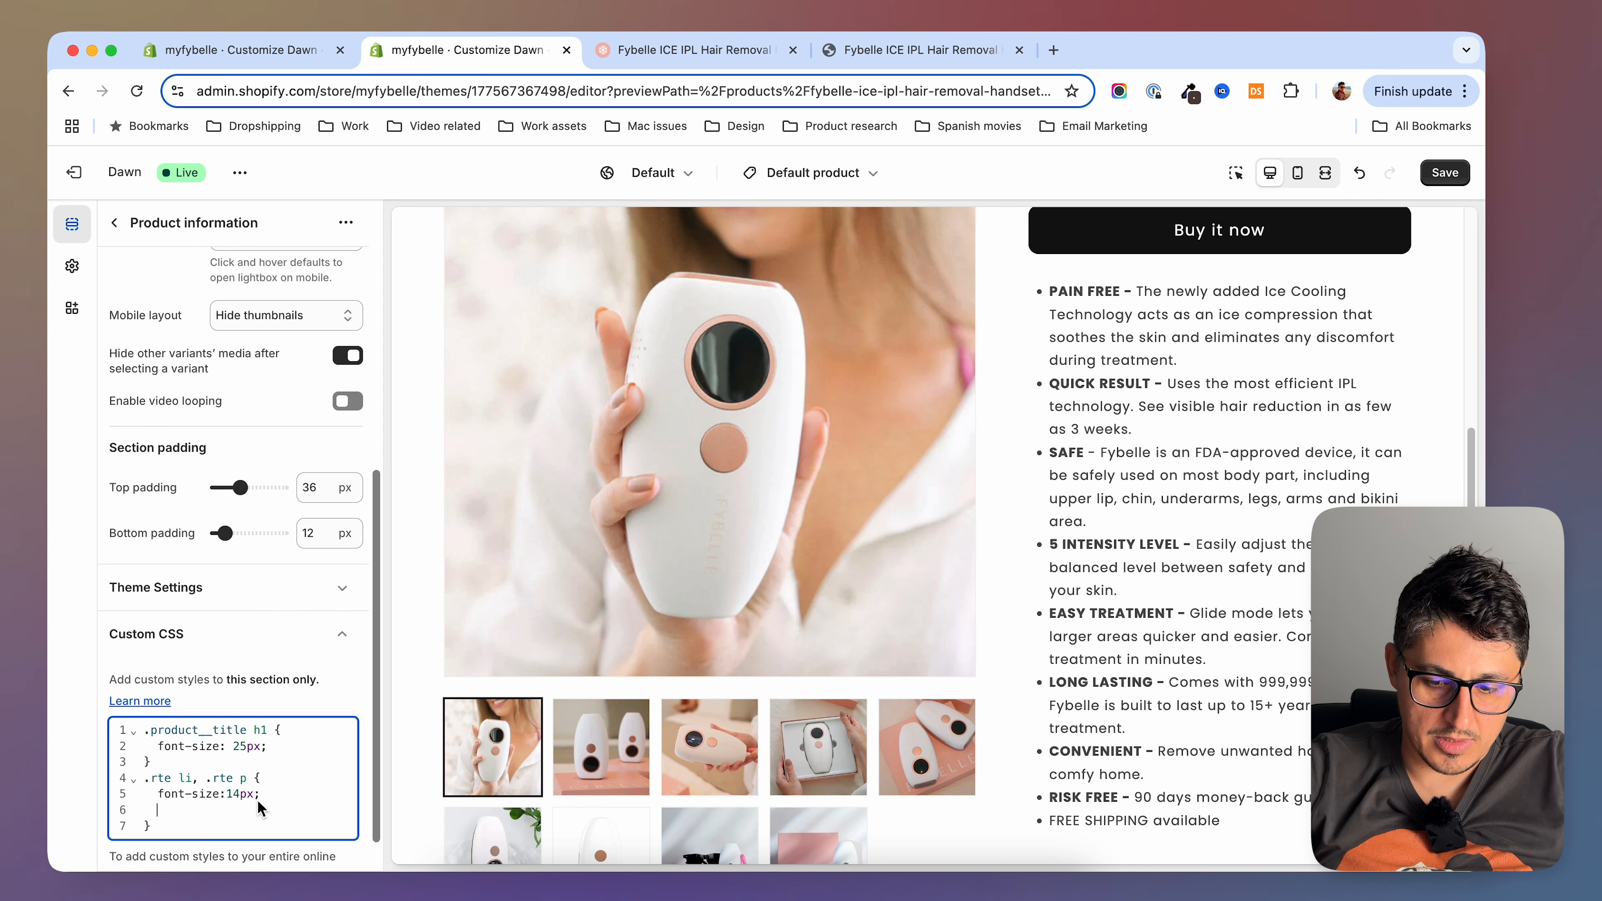
type("let")
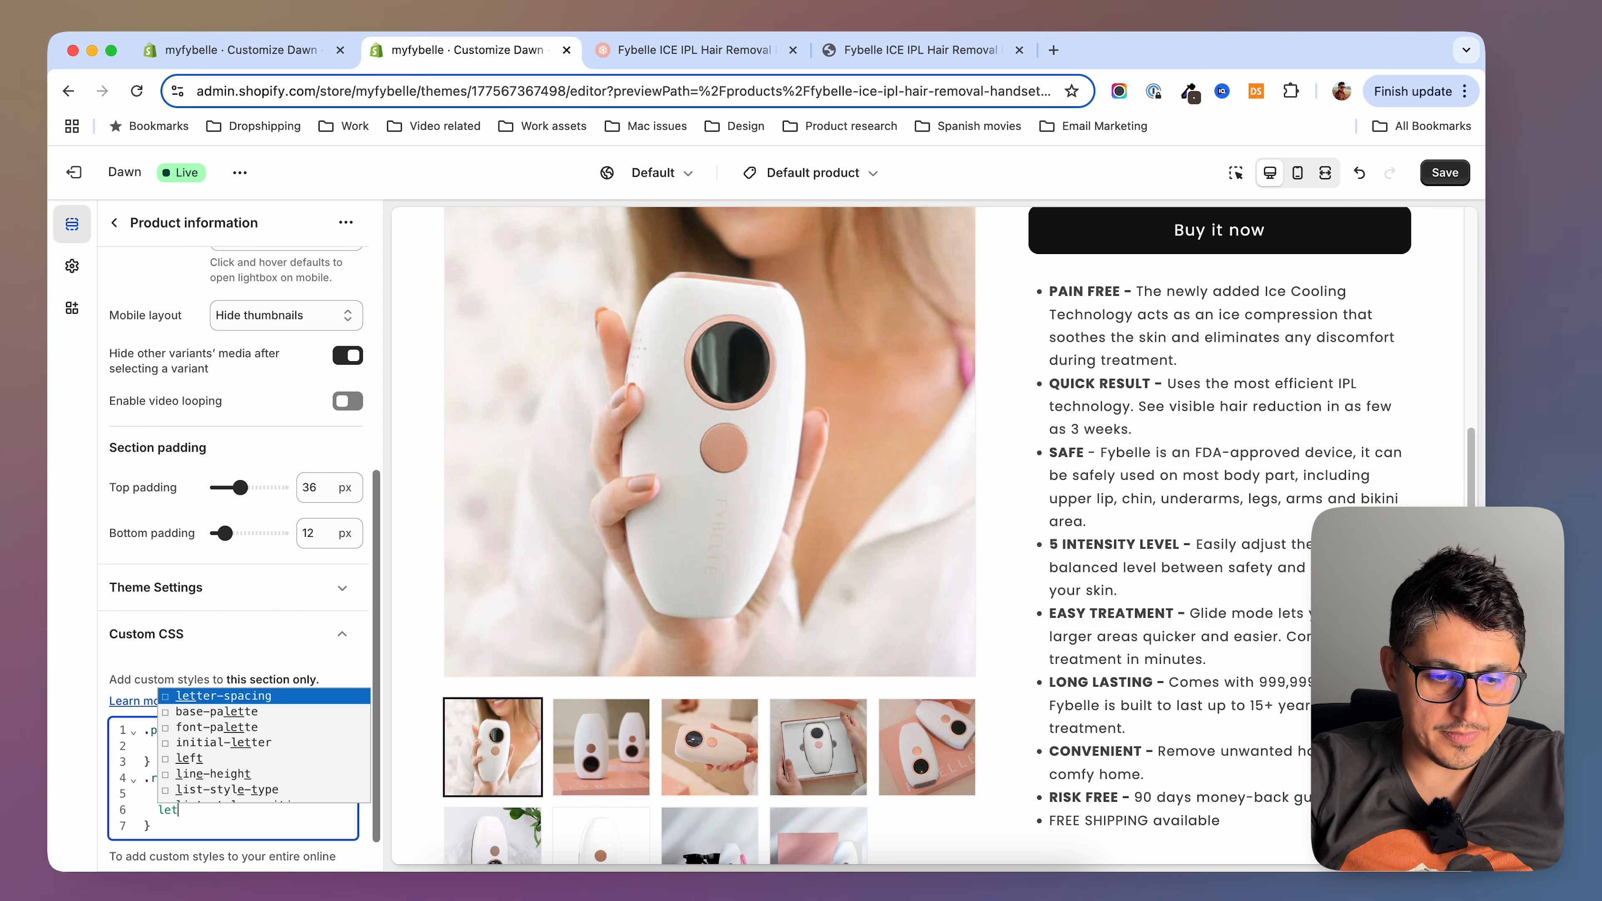
key("Return")
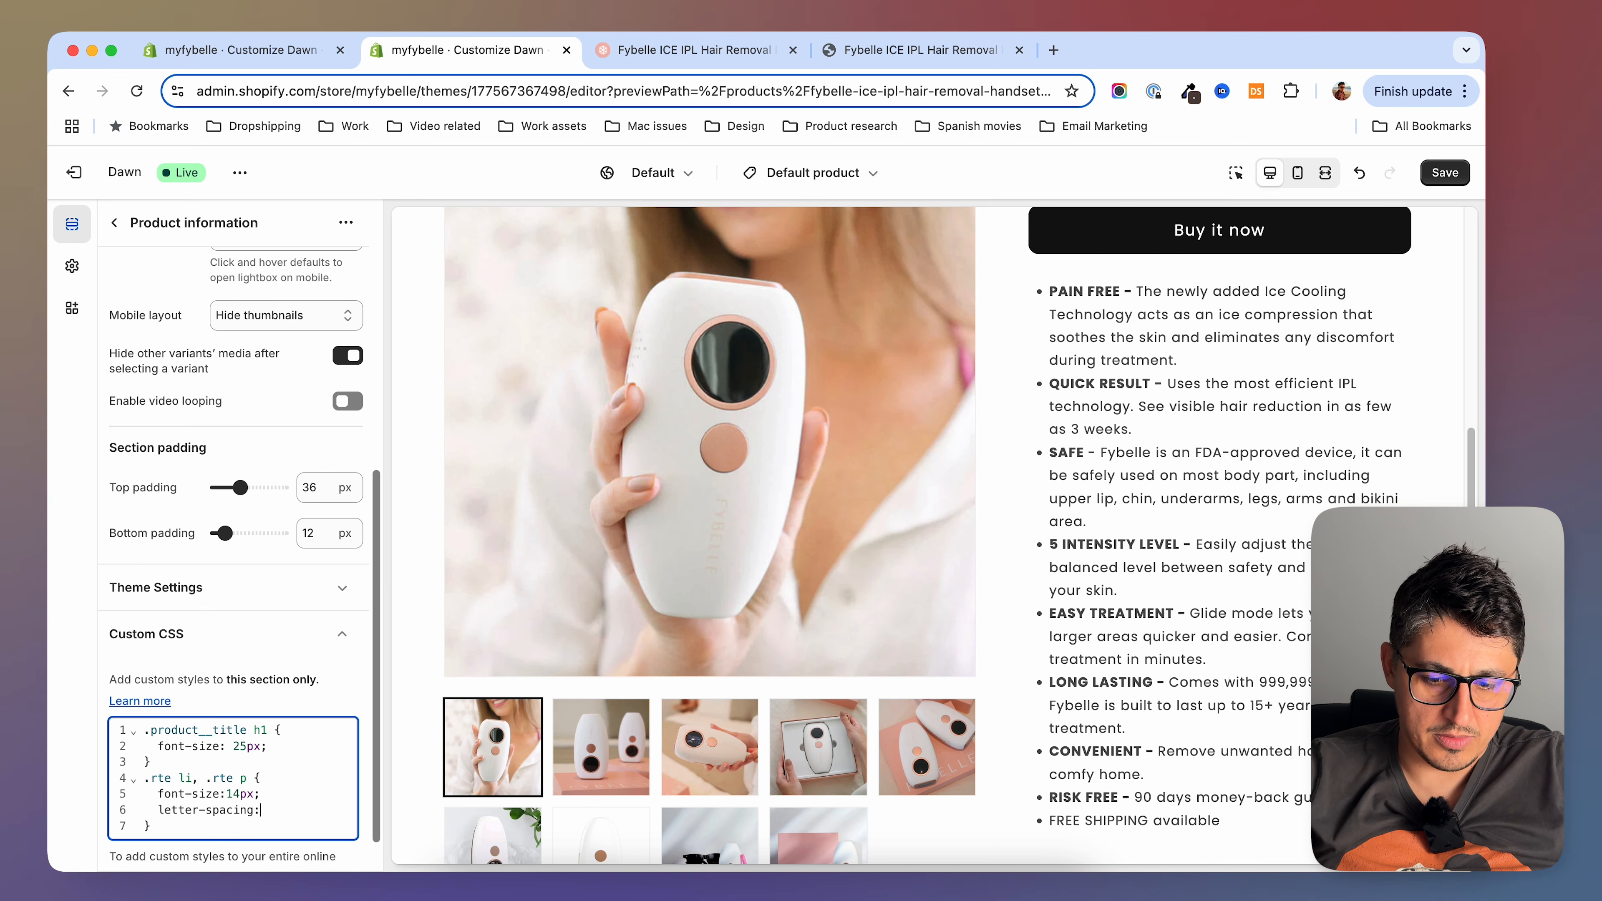
type("normal;")
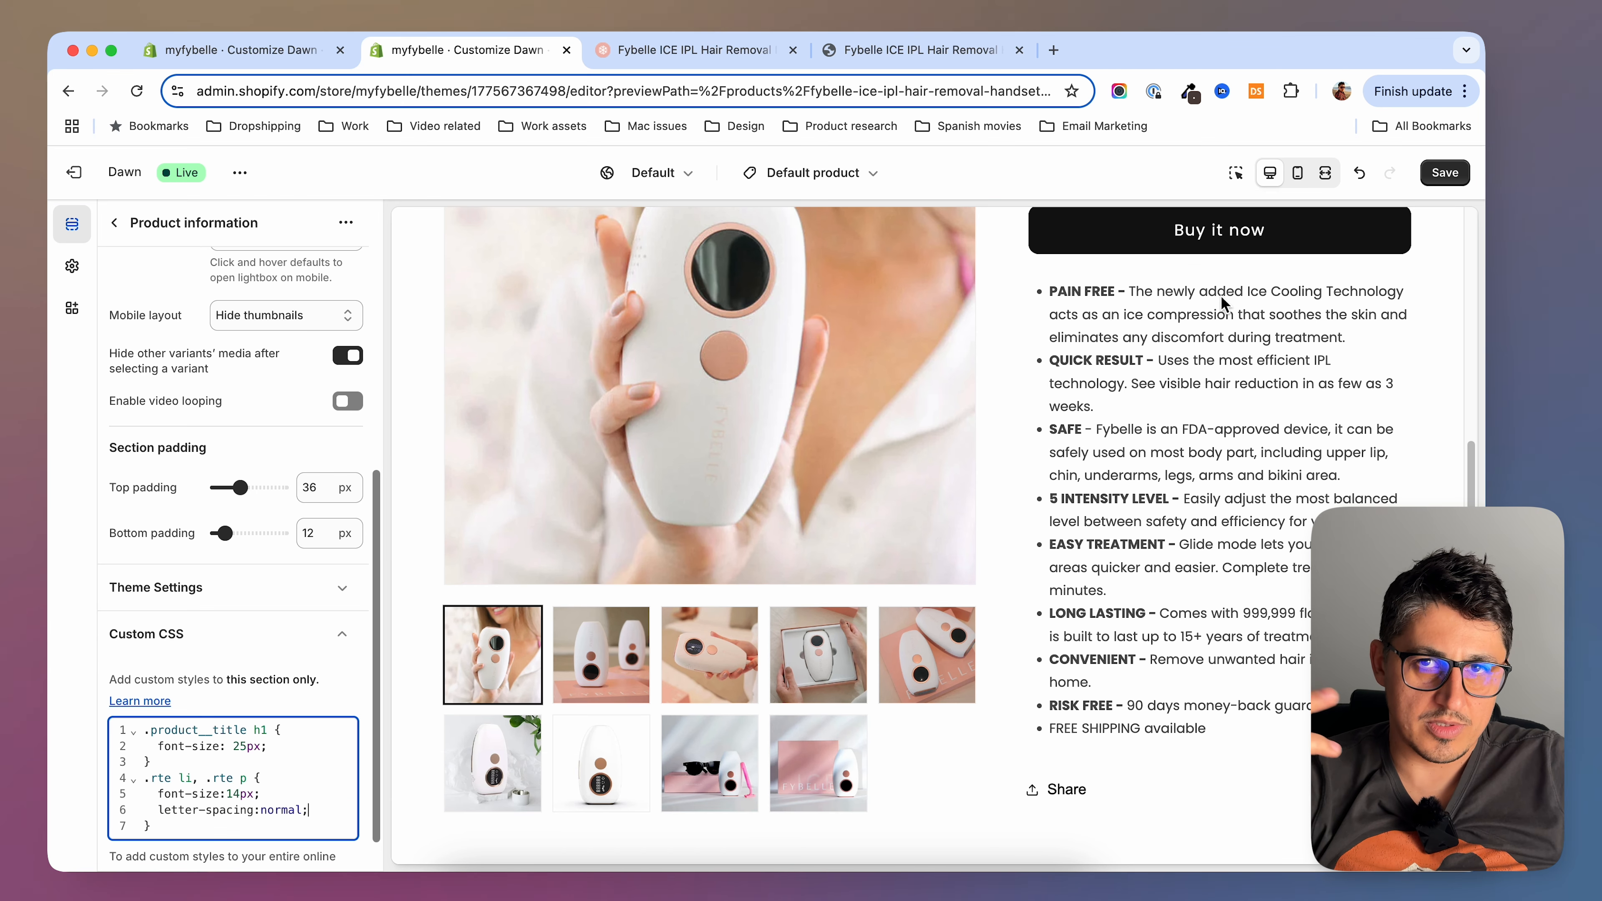
Close the developer tools on the reference product page and compare its description list with the storefront's bullets
left_click(693, 50)
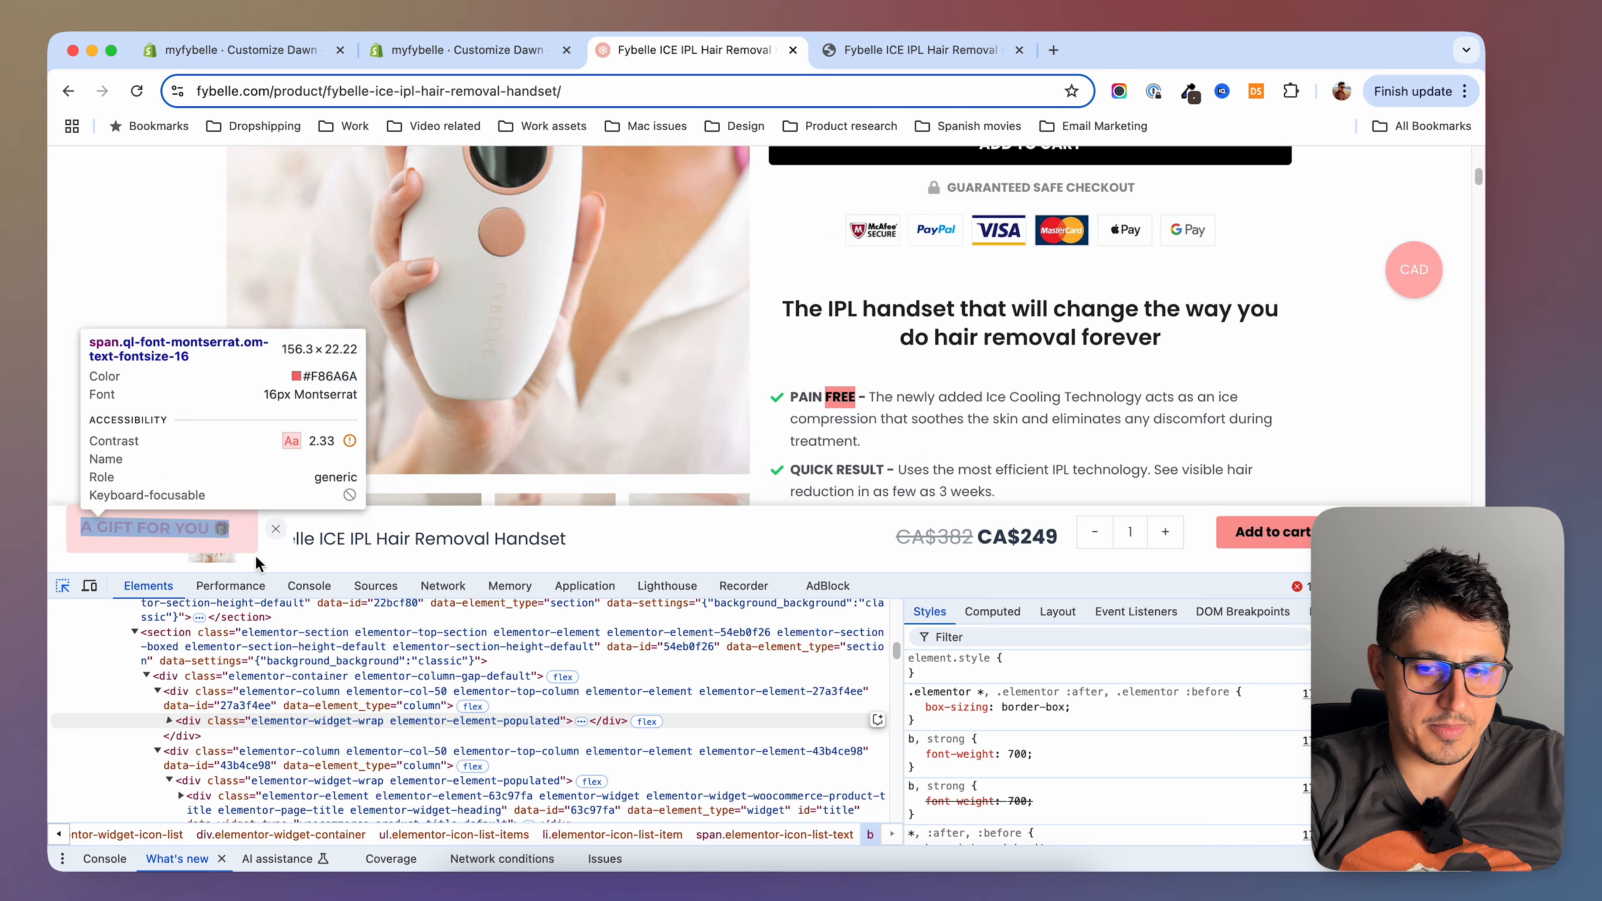
key("super+alt+i")
scroll(757, 467, "down", 2)
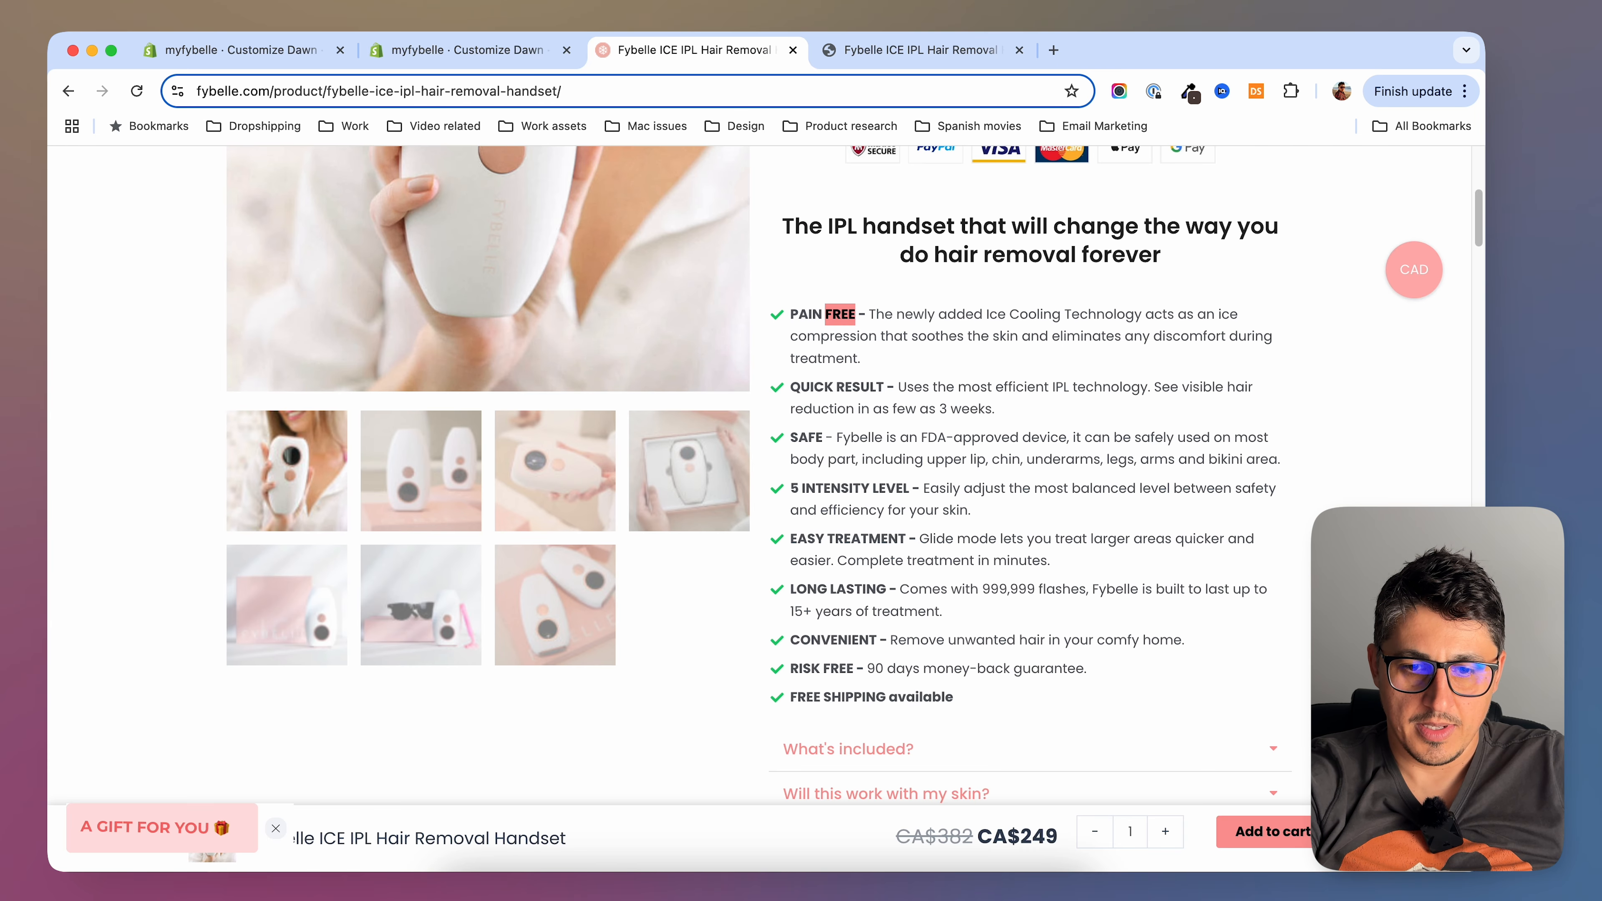
left_click(880, 50)
scroll(757, 467, "down", 5)
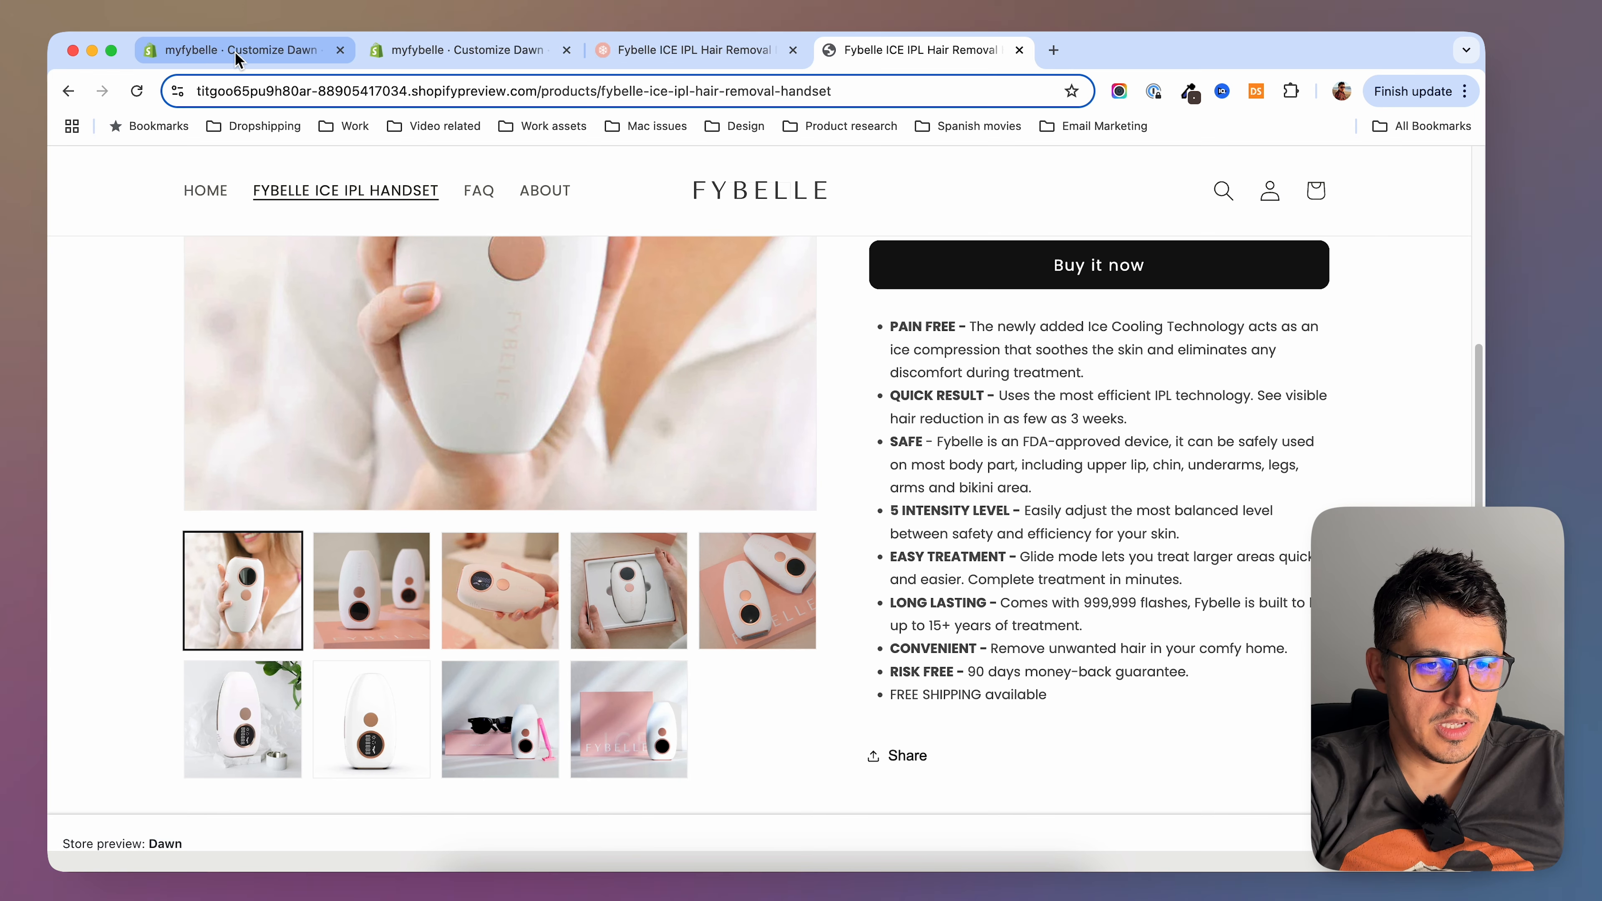
Append Custom CSS rules setting .rte li to list-style: none!important and .rte ul li:before to content: '✓'
left_click(255, 54)
left_click(454, 50)
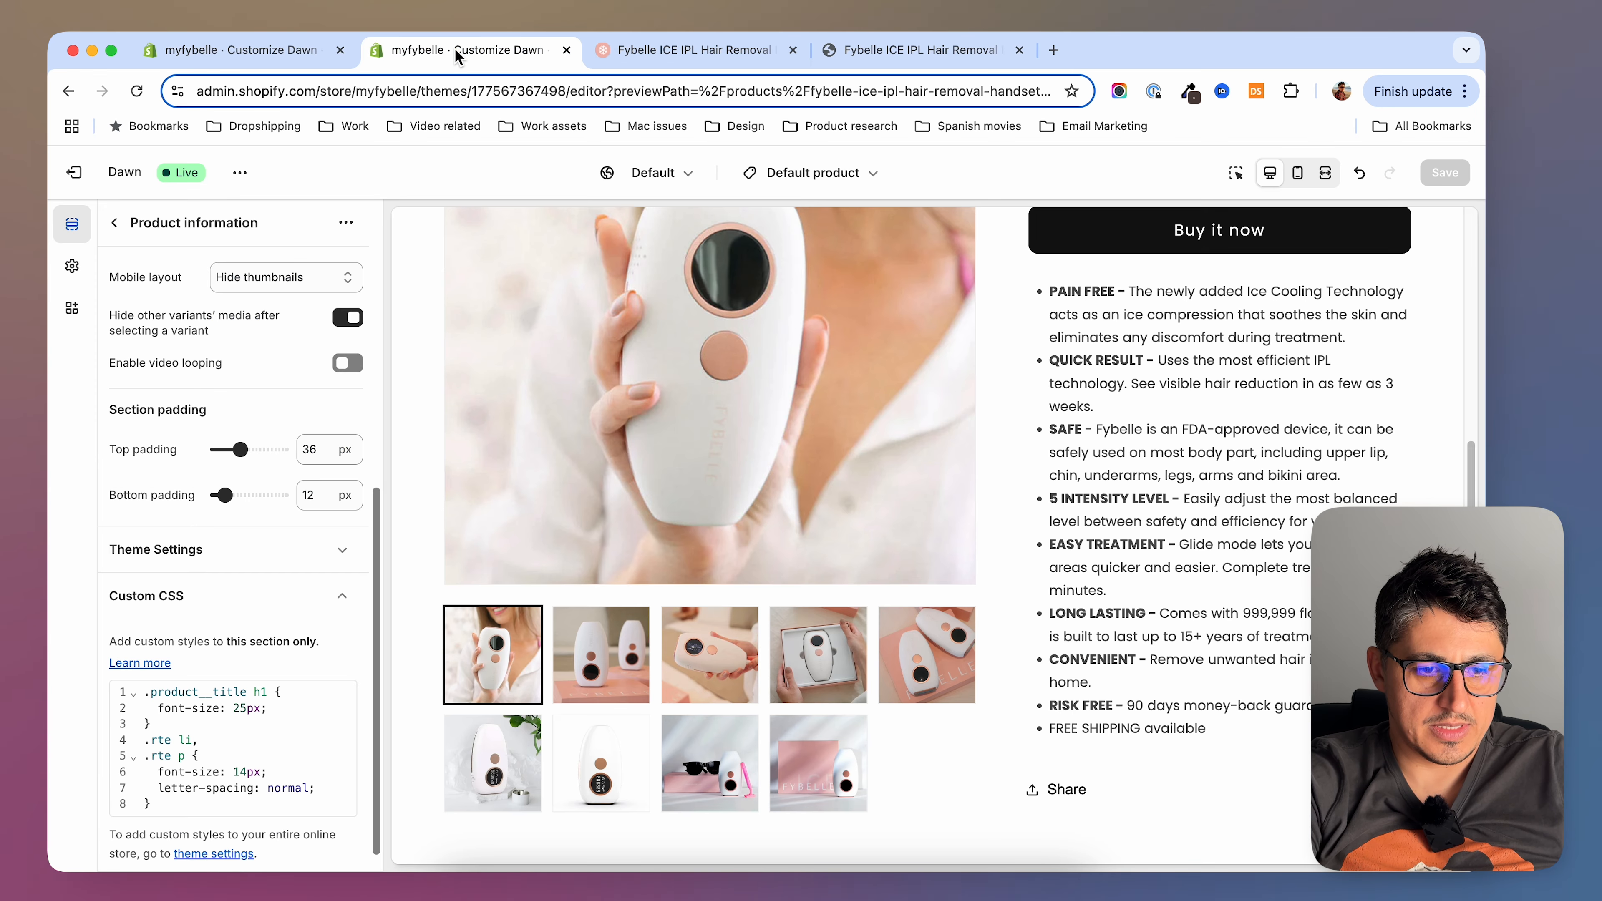
left_click(238, 785)
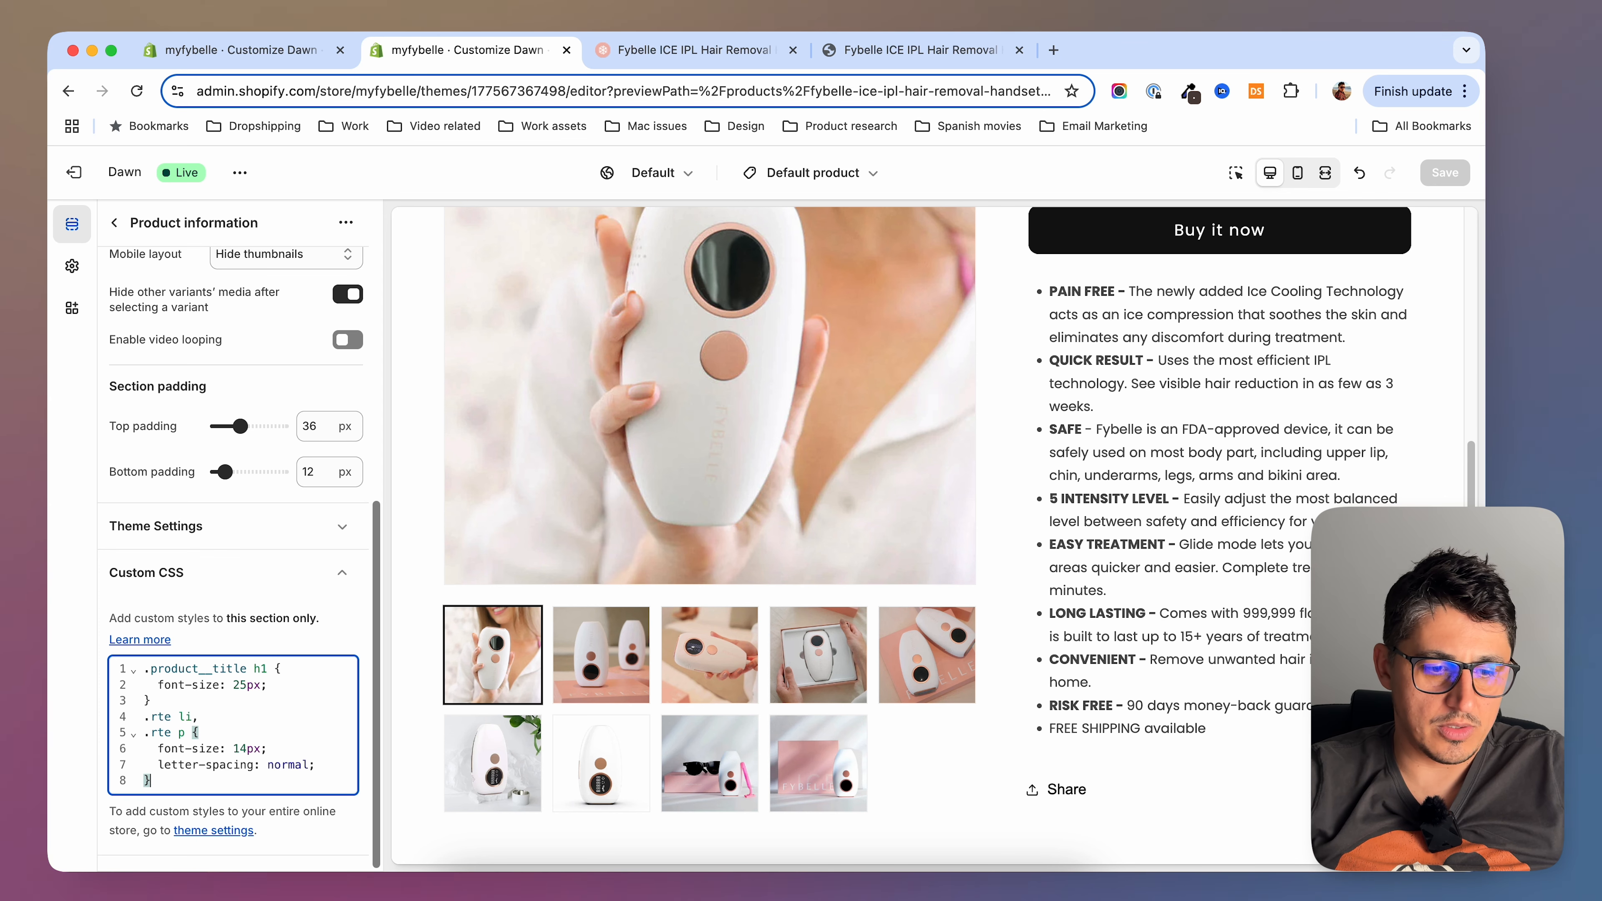
key("Return")
type(".rte li {   list-style: none!important; }  .rte ul li:before {   content: '✓'; }")
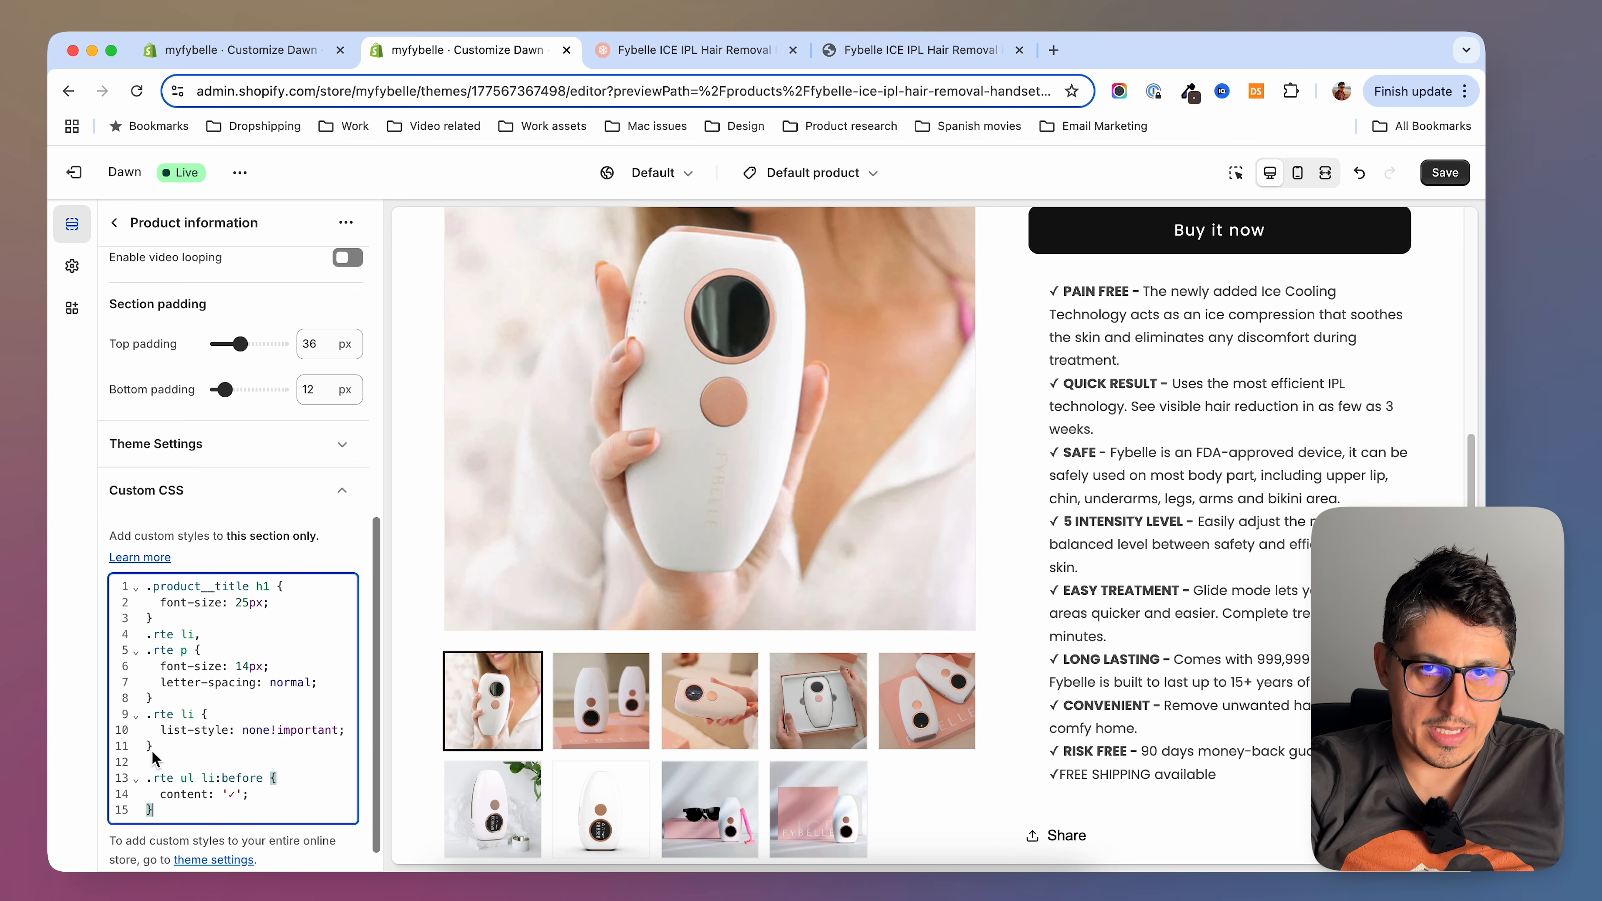
Check the check-marked description list in the theme preview and save the Custom CSS changes
left_click(761, 50)
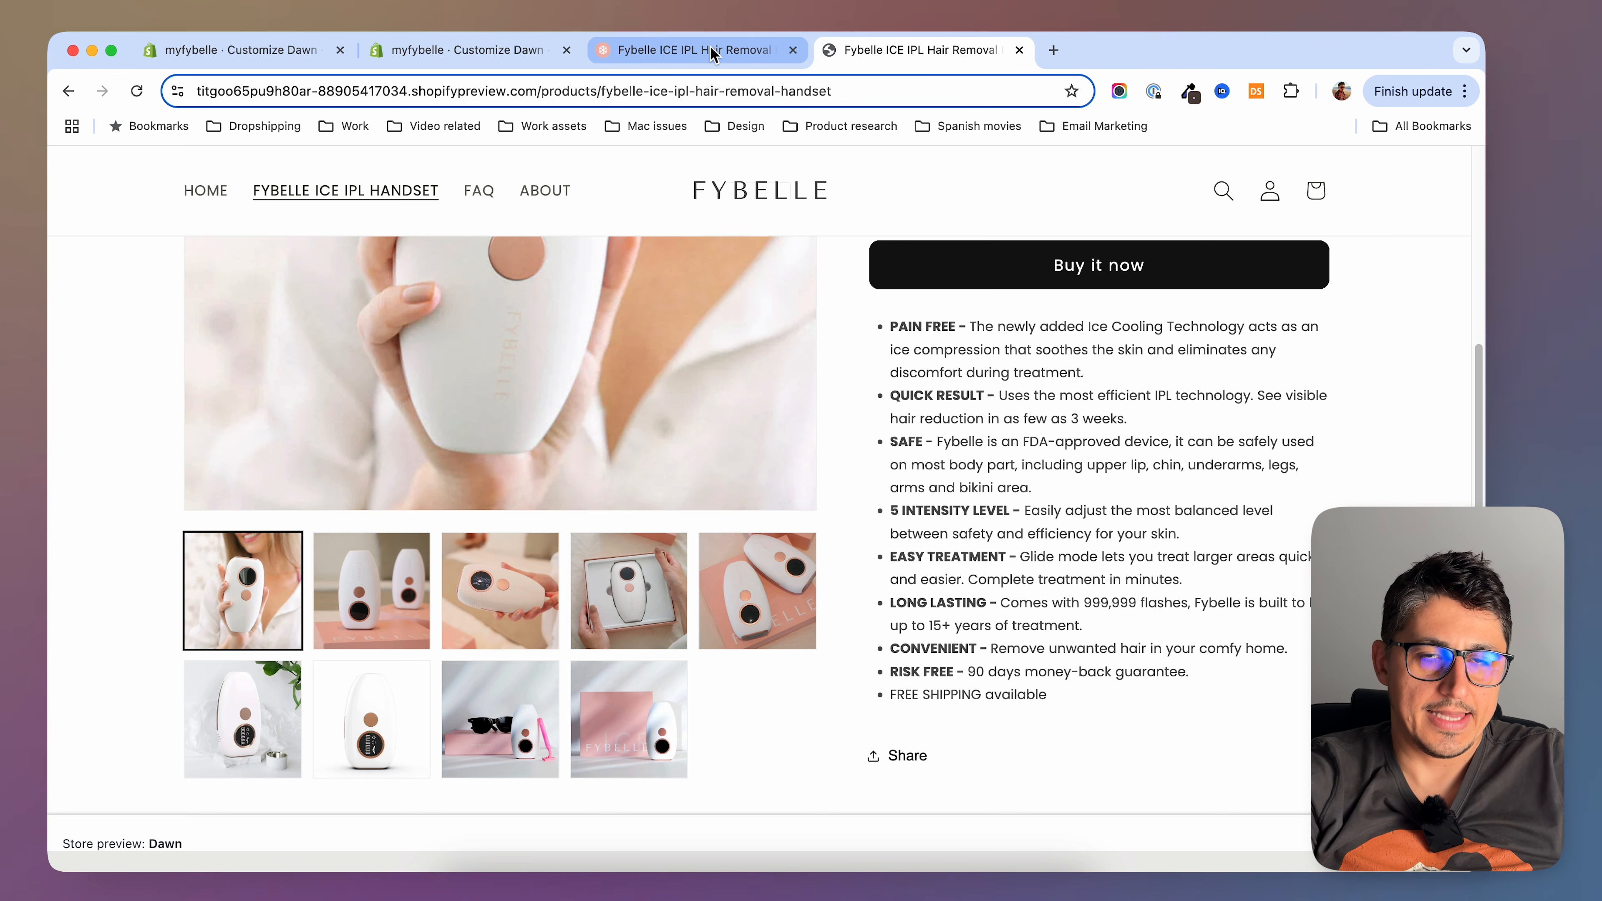
left_click(467, 49)
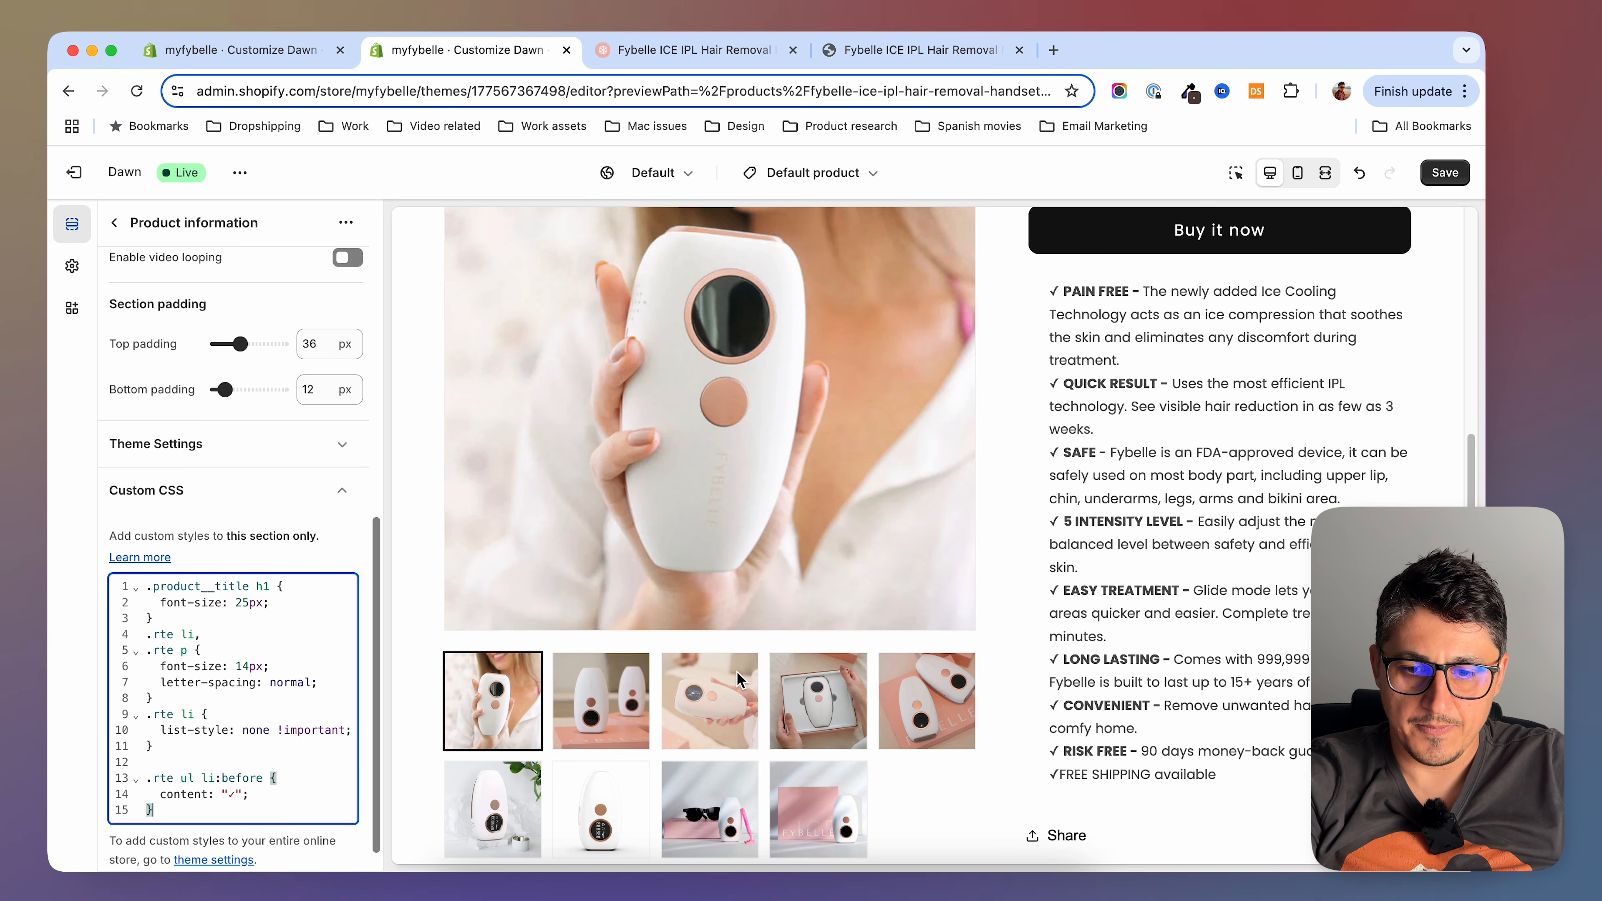
scroll(243, 762, "up", 1)
scroll(1119, 526, "up", 3)
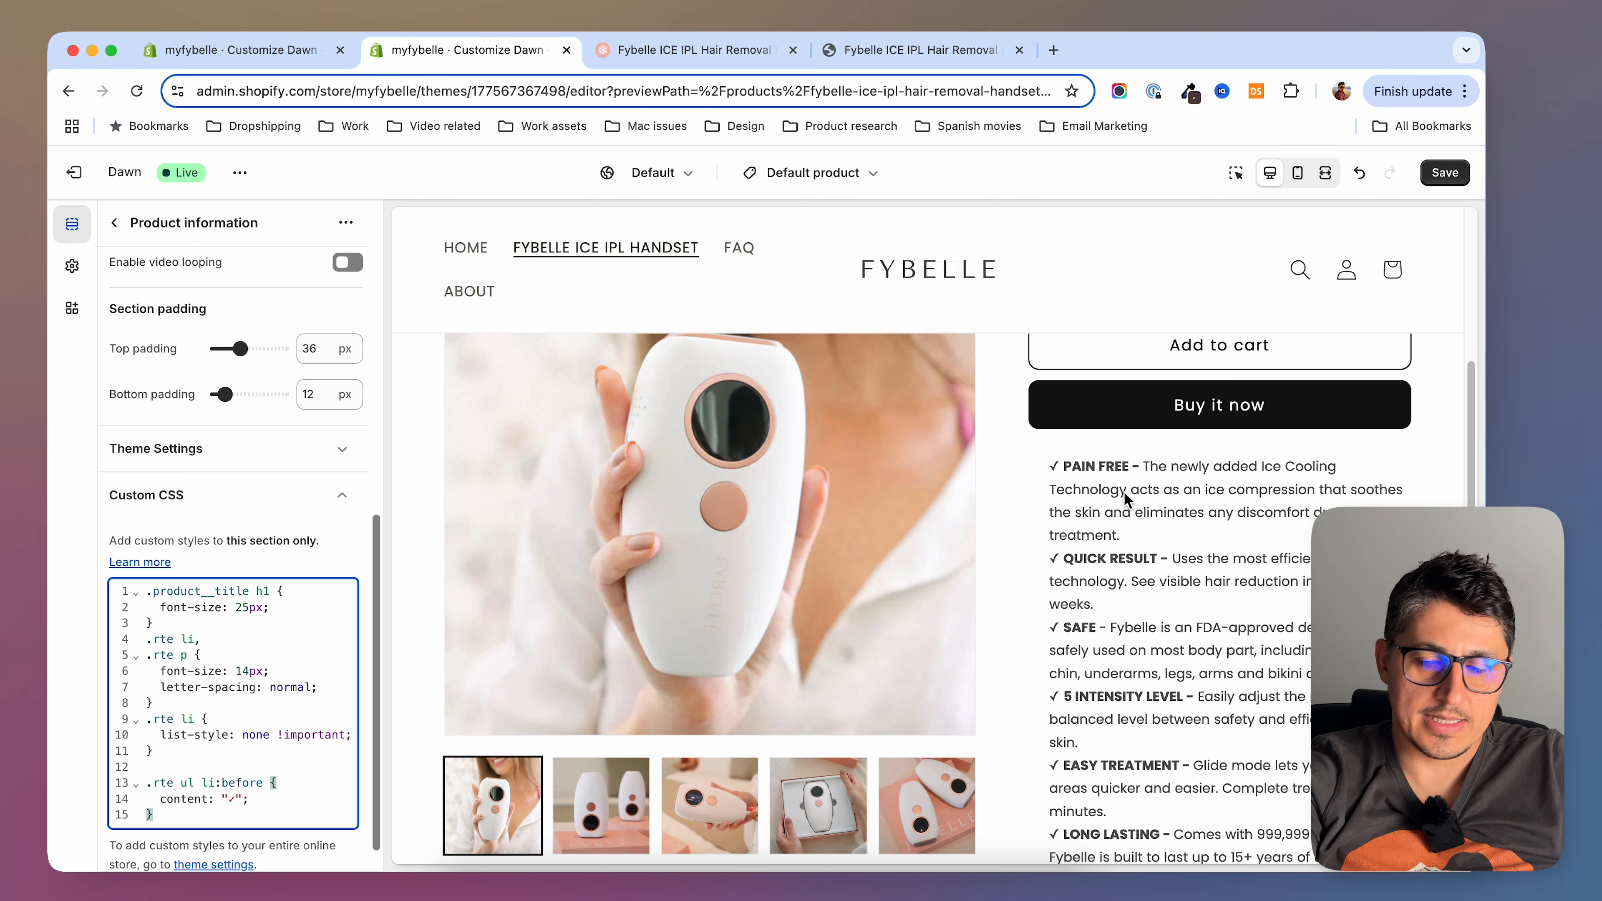
scroll(1123, 496, "down", 3)
scroll(1167, 568, "down", 3)
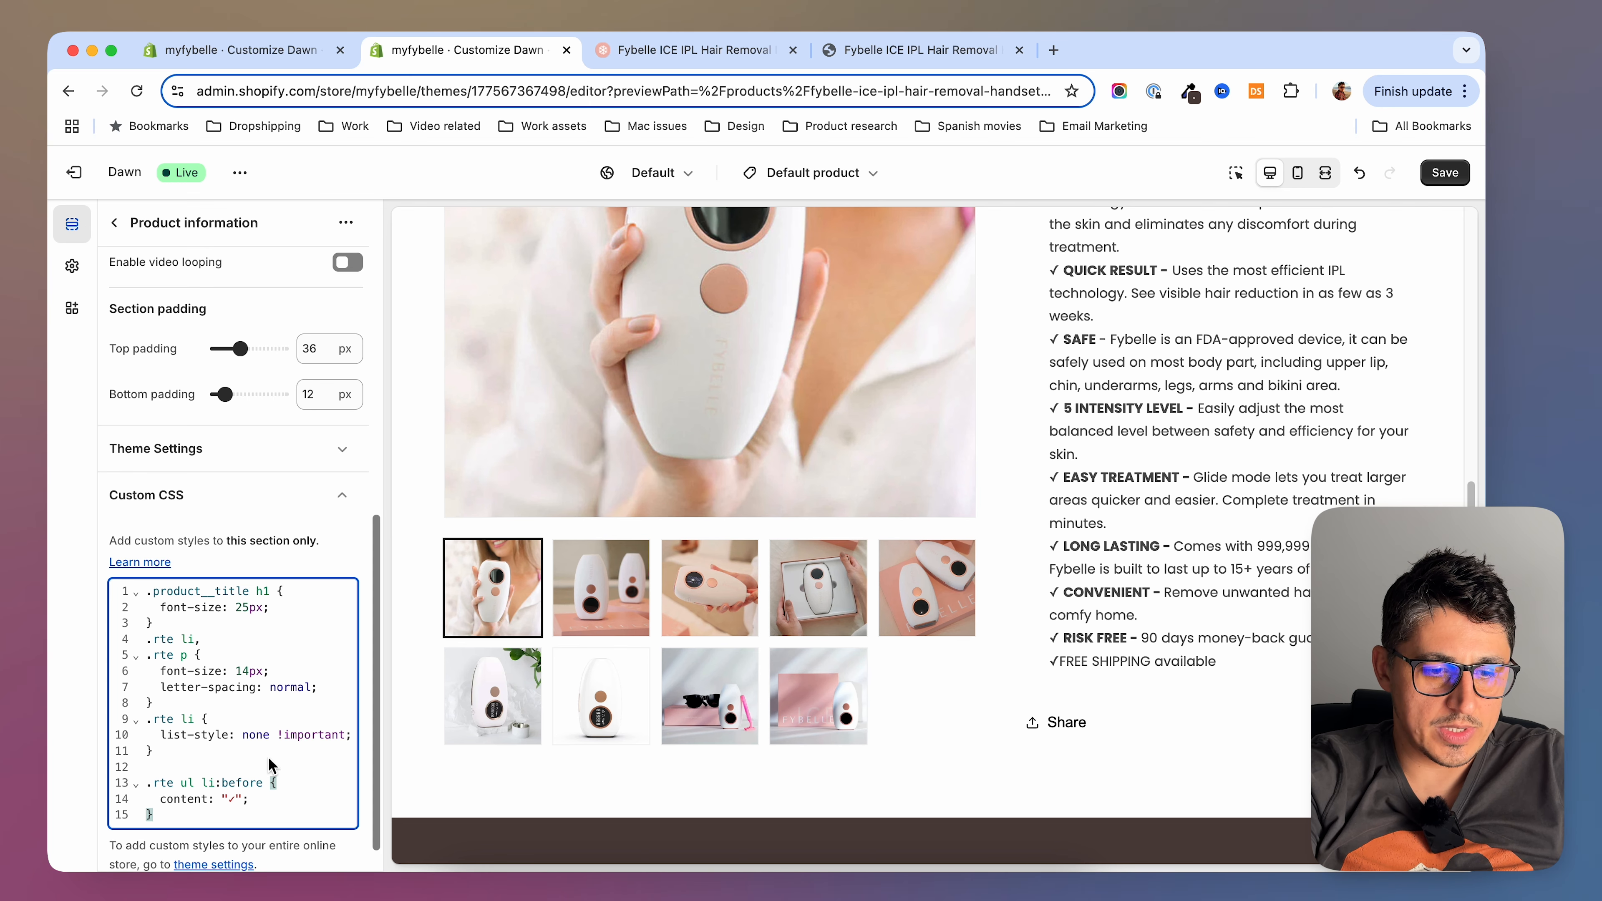
left_click(1449, 175)
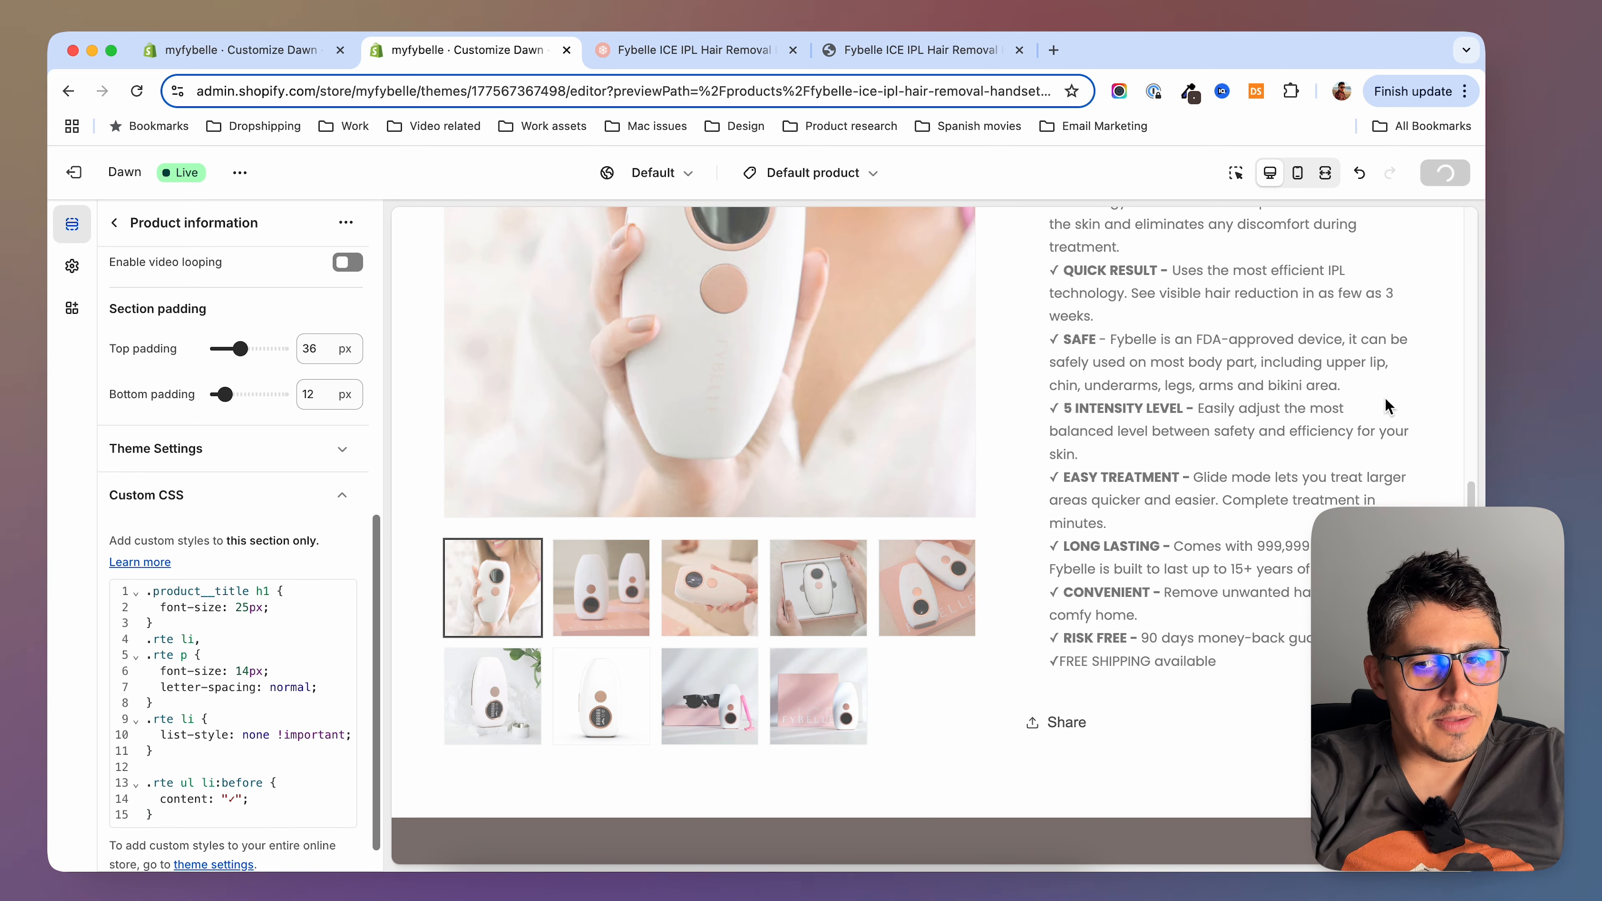
Compare the title, price and cart area of the reference product page with the storefront product page
scroll(233, 527, "up", 10)
left_click(693, 49)
scroll(978, 416, "up", 5)
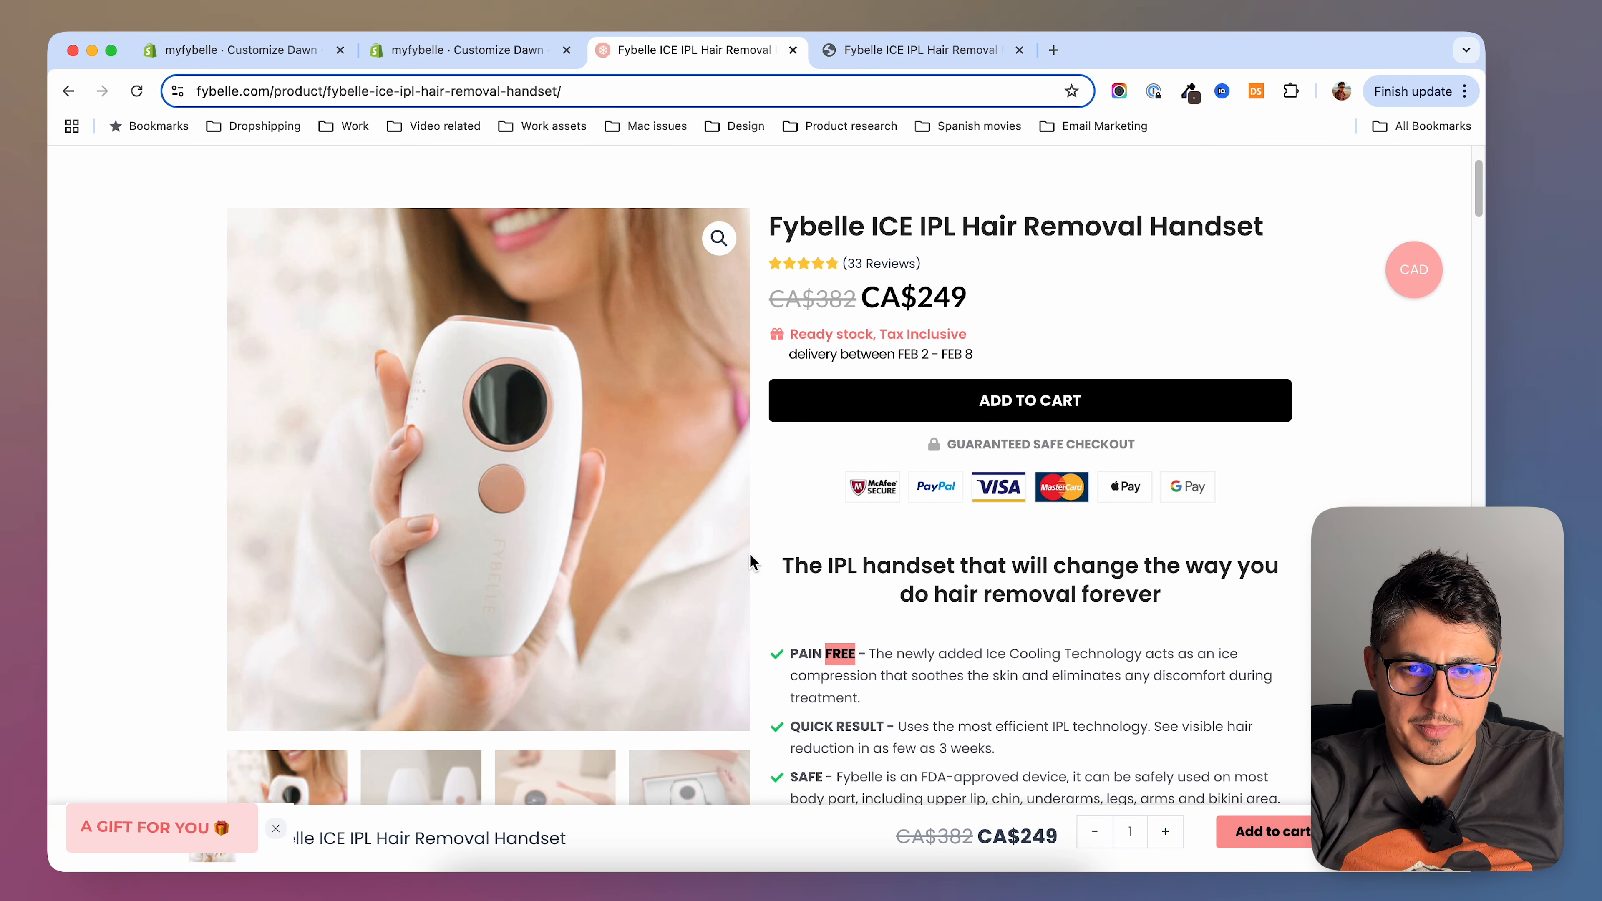
left_click(877, 51)
left_click(694, 49)
left_click(877, 50)
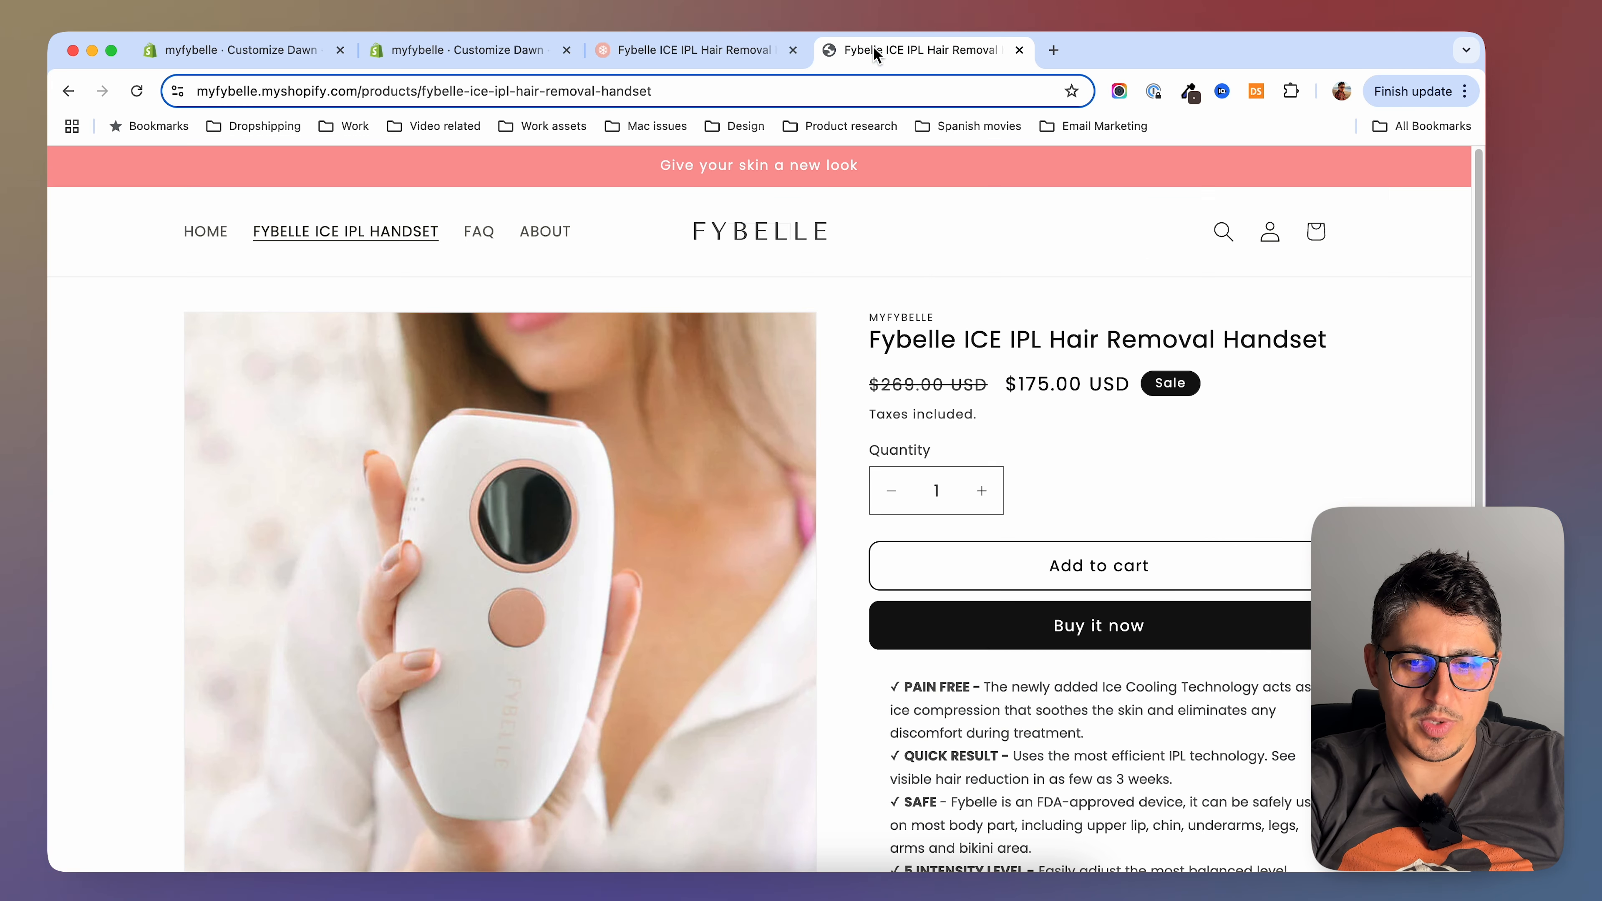
left_click(732, 49)
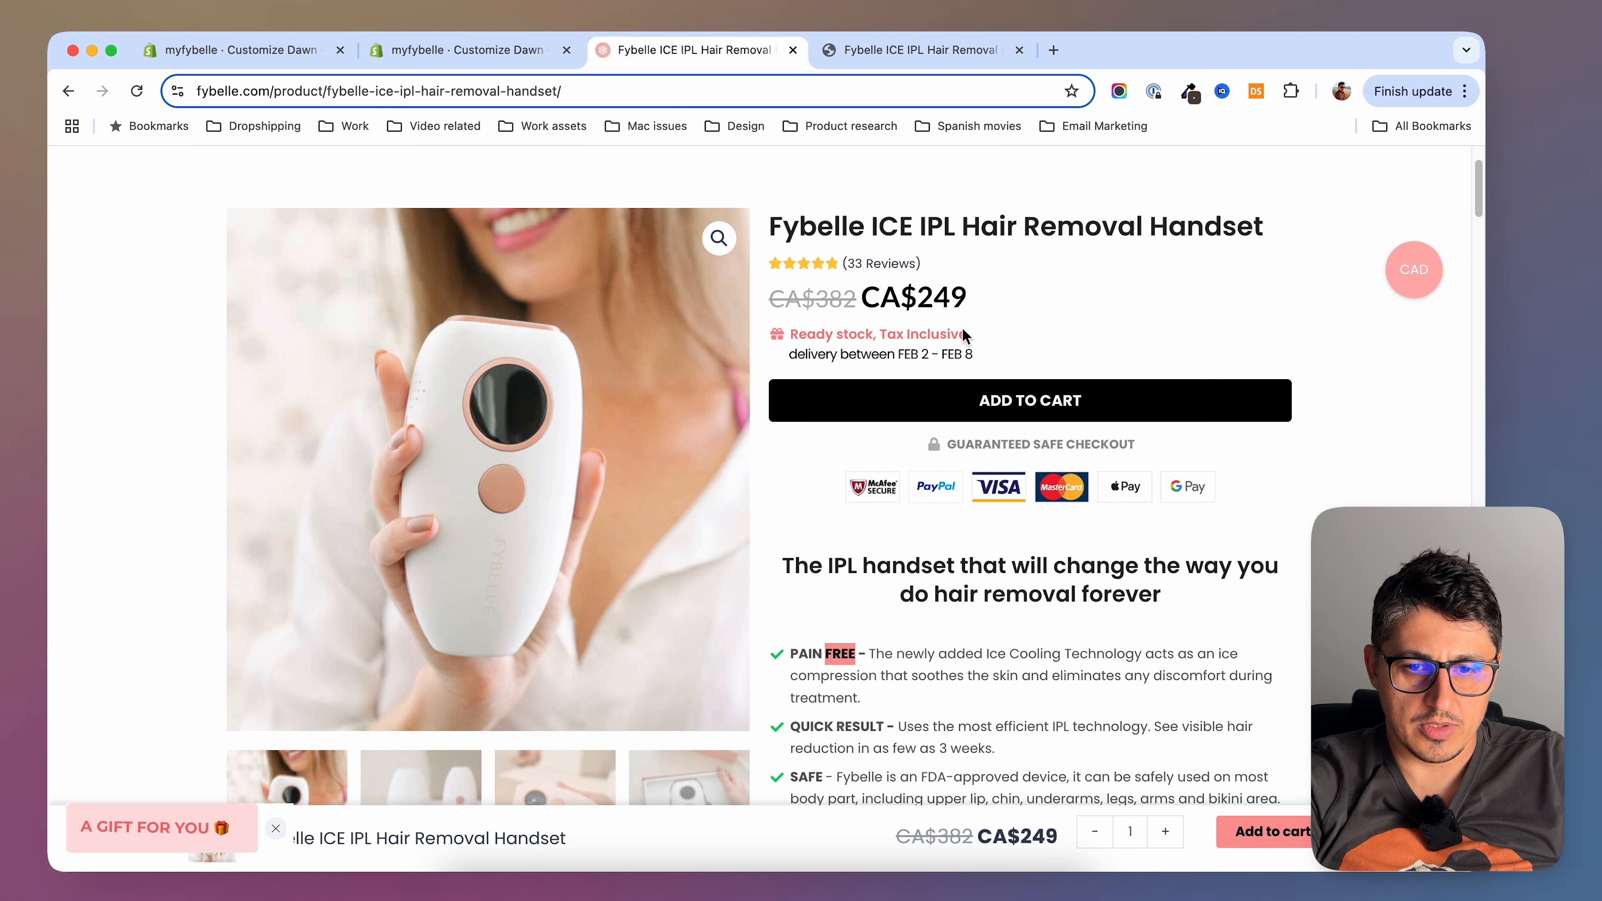
left_click(856, 55)
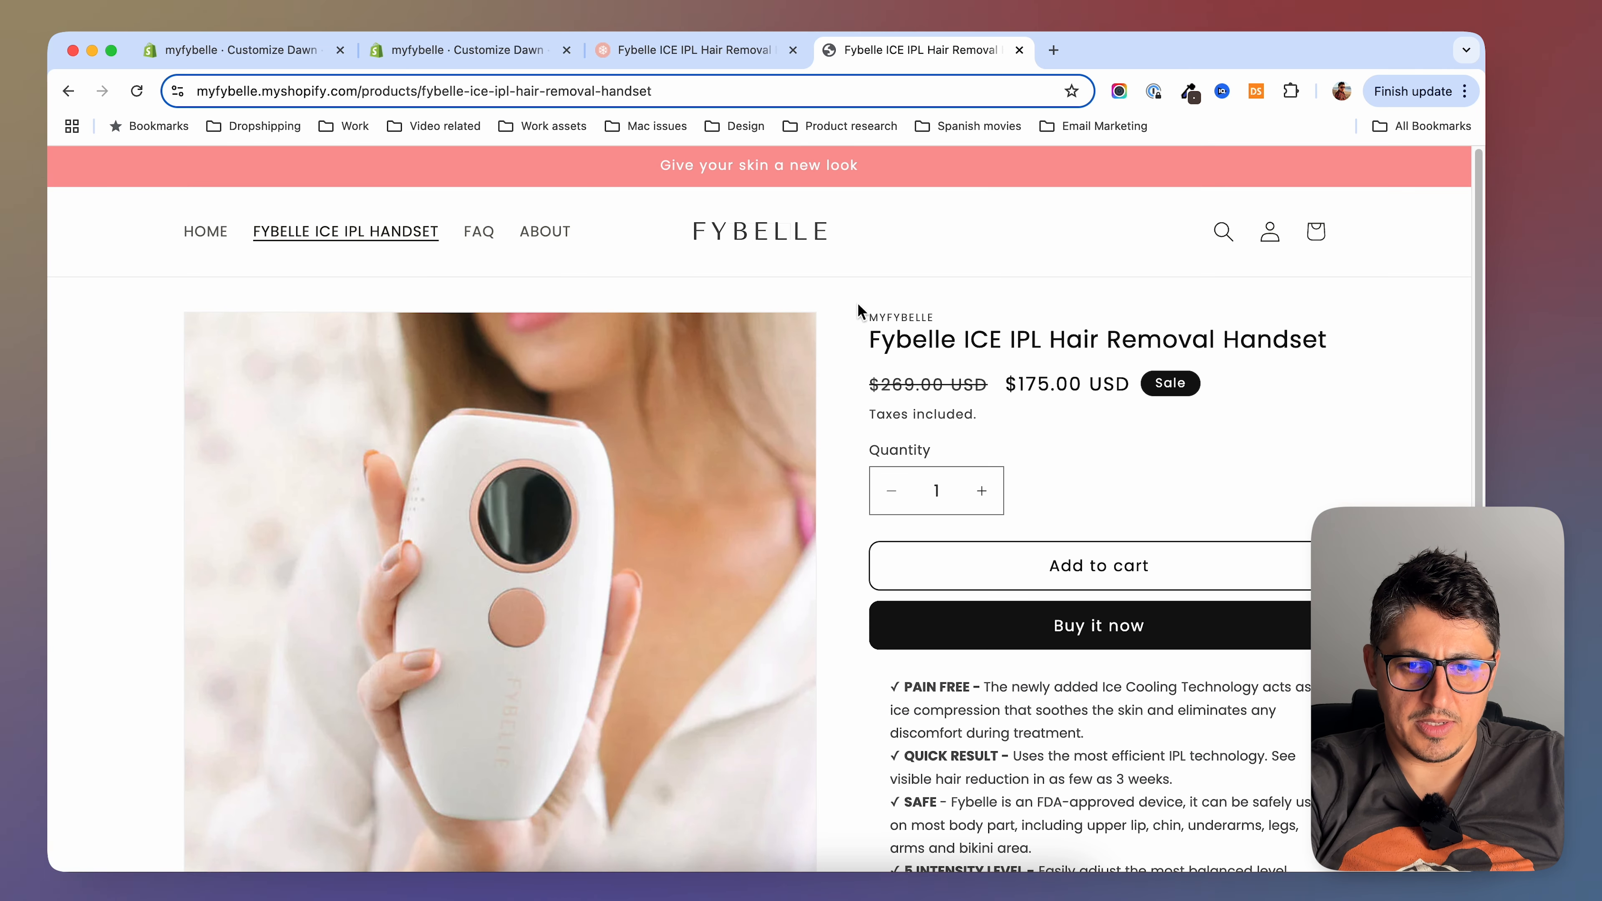
Hide the Text block in Product information, move it below the Price block, and save the template
left_click(467, 50)
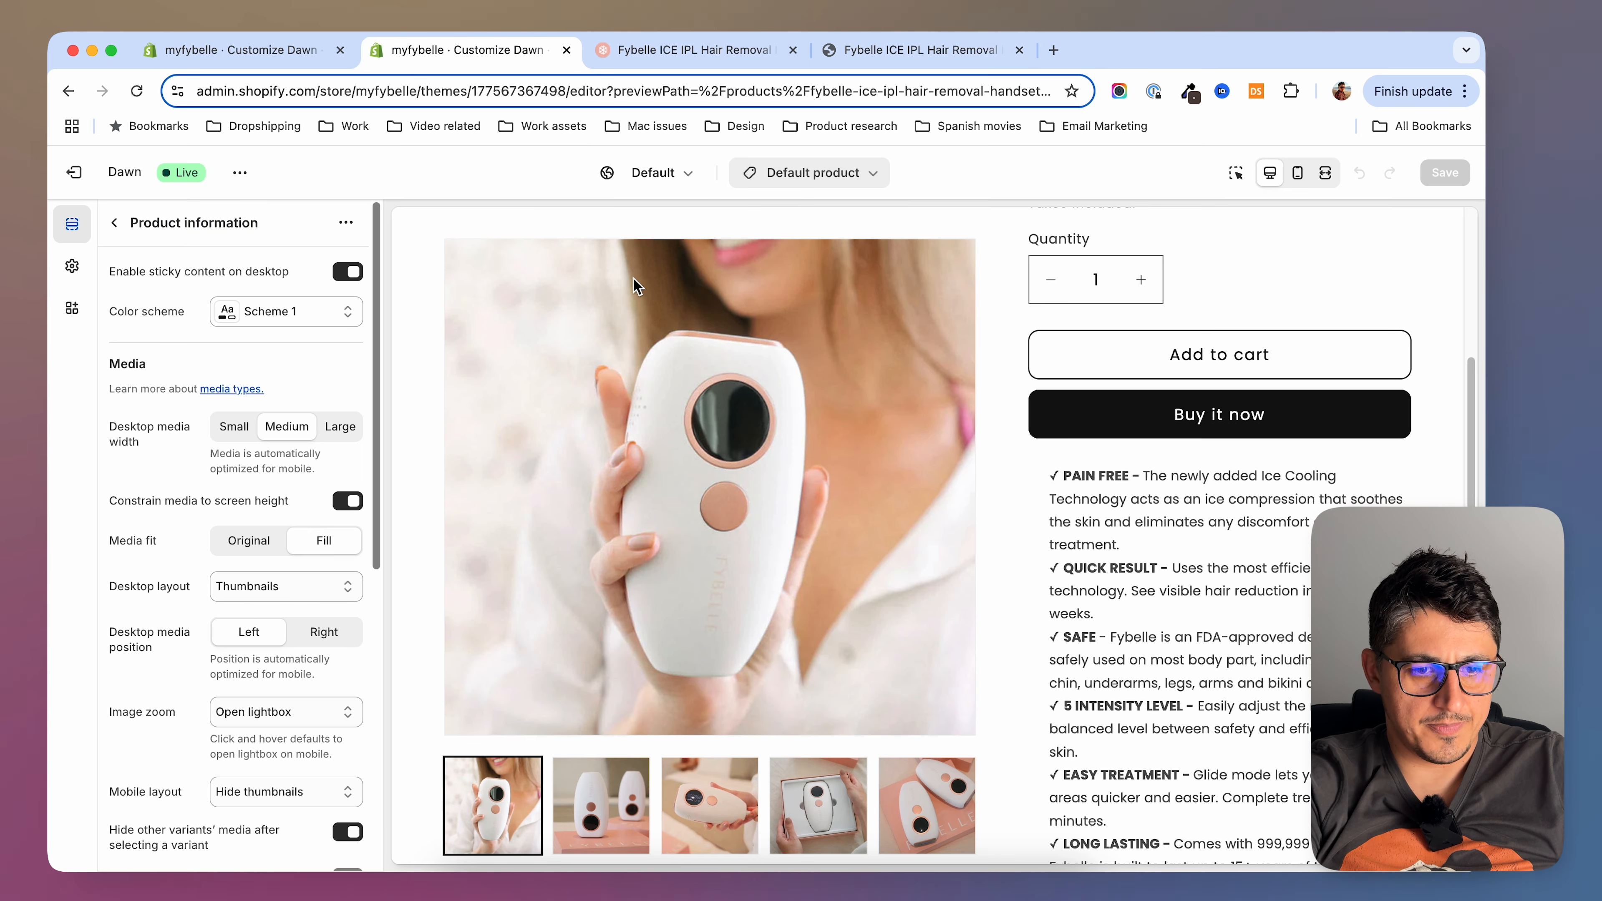
left_click(114, 222)
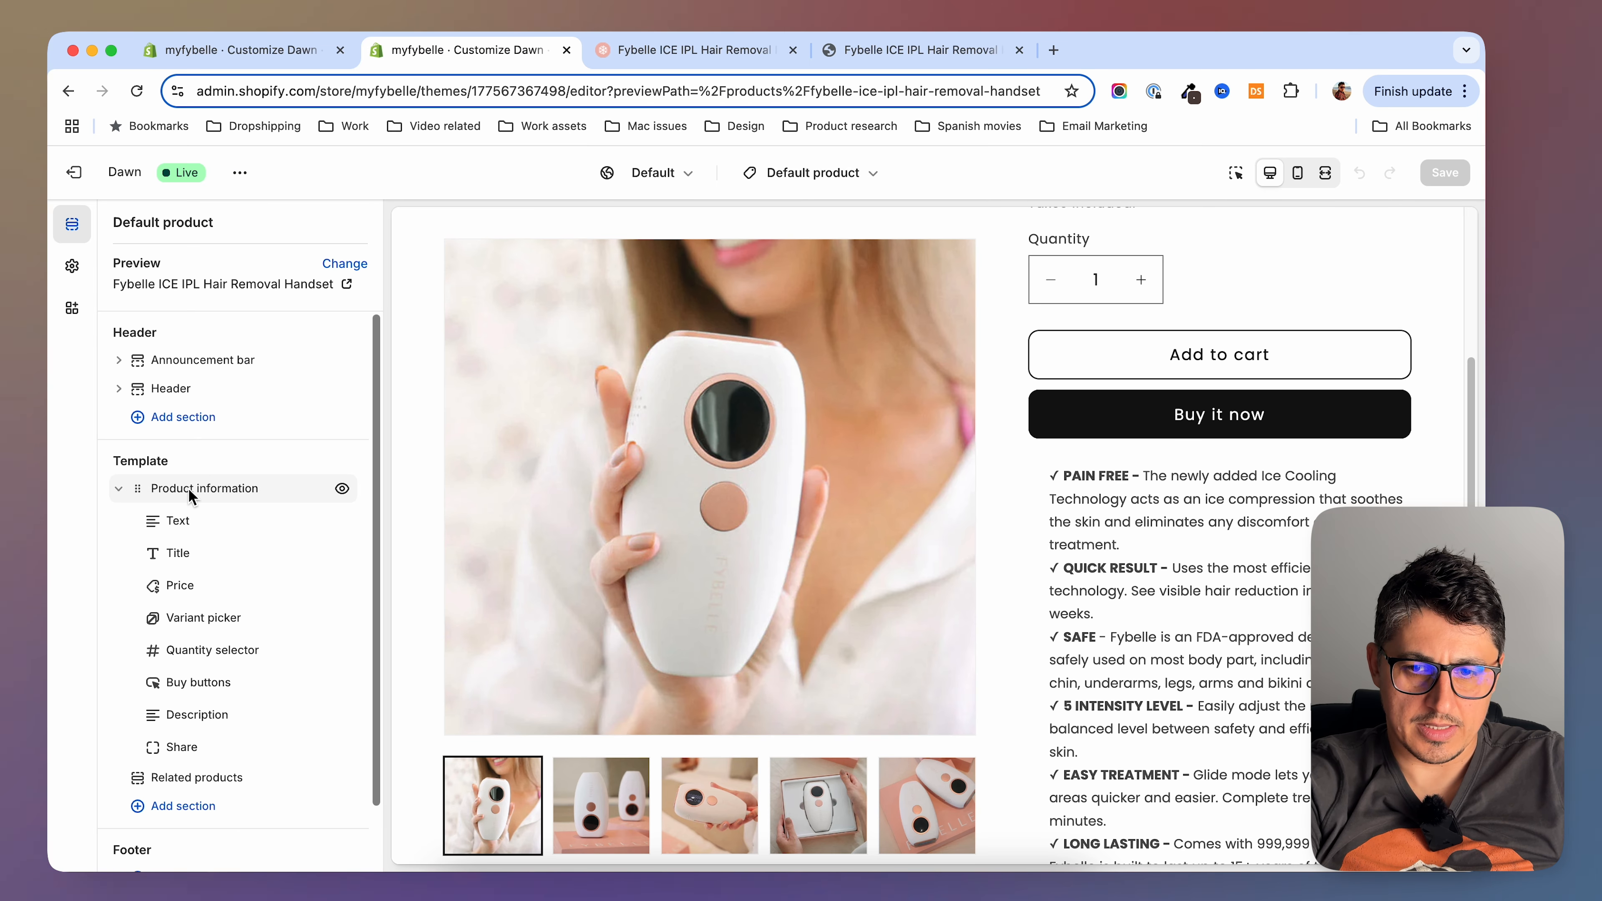
scroll(1178, 572, "up", 5)
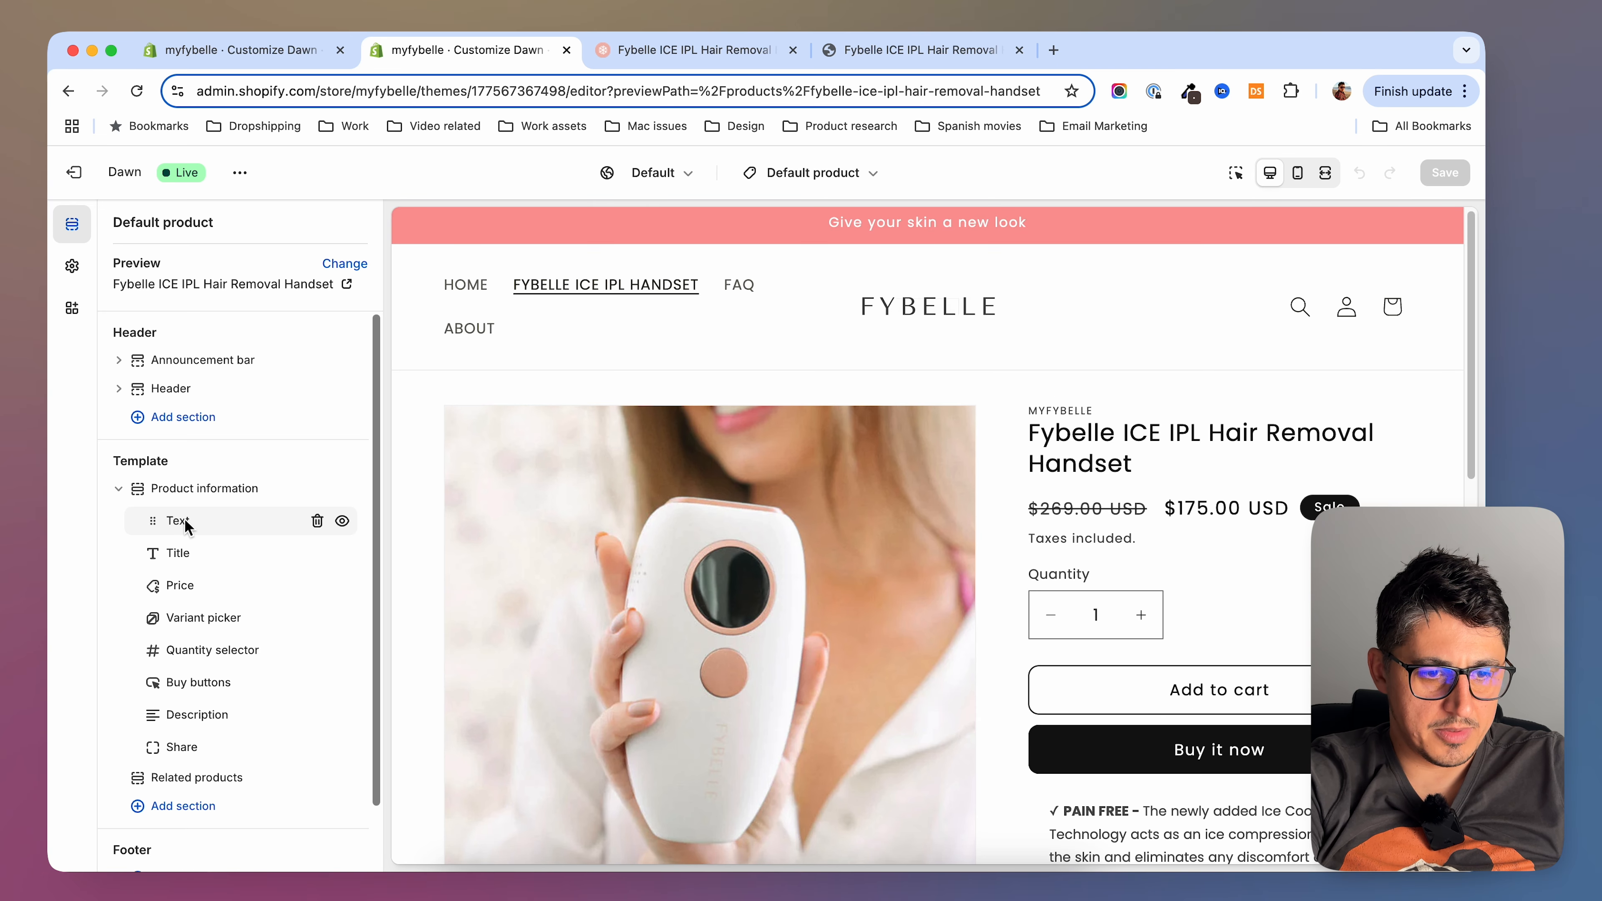
left_click(342, 521)
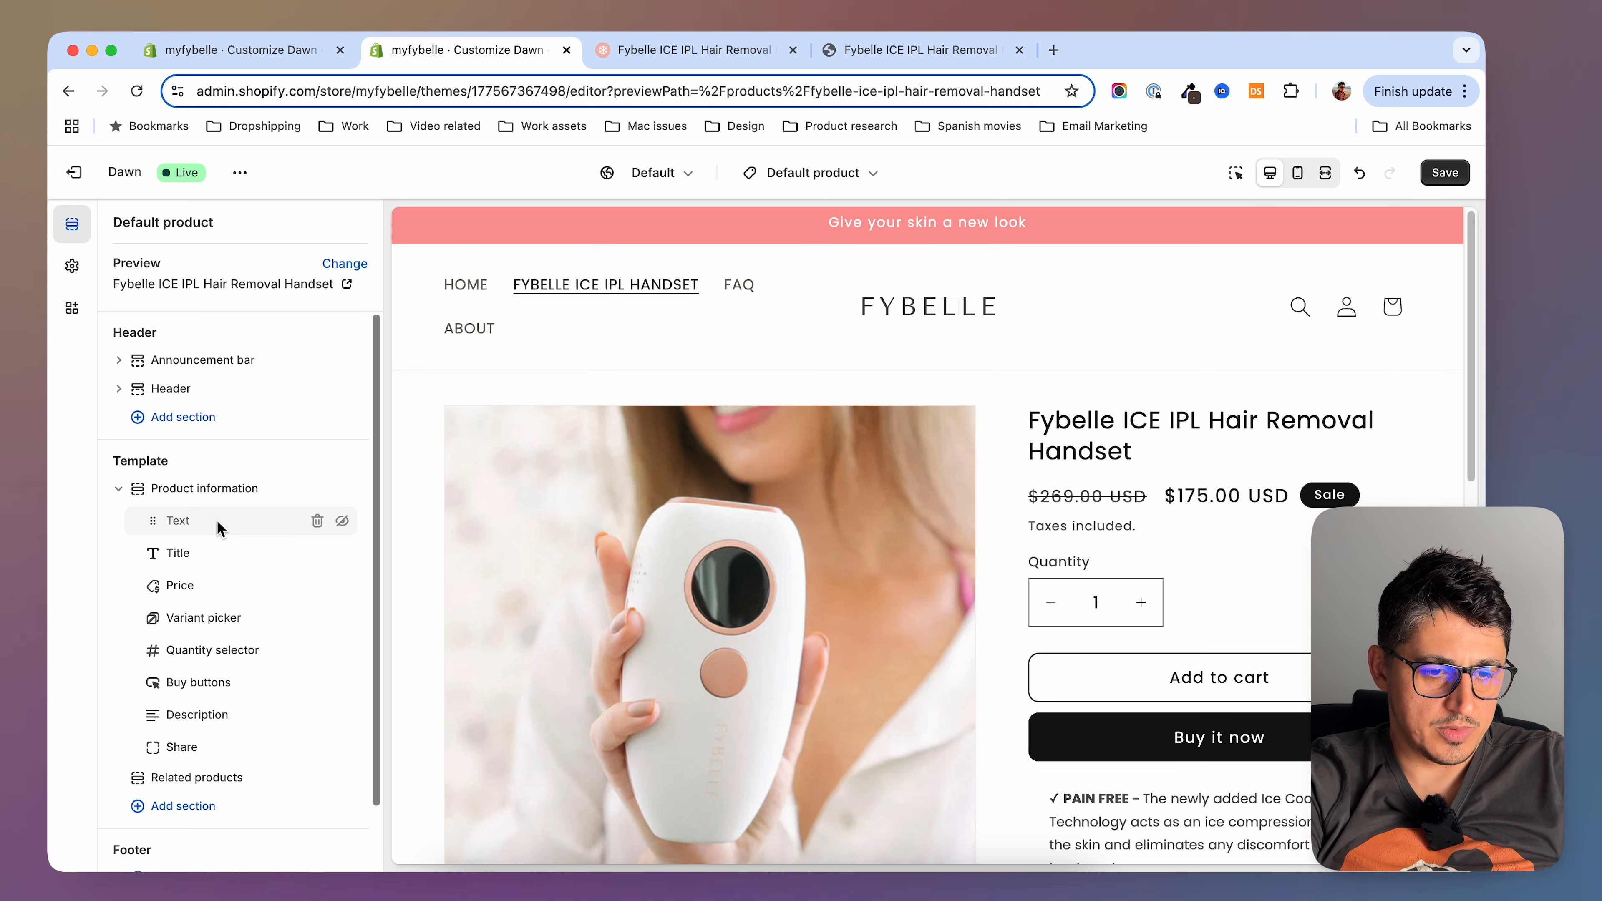
left_click_drag(216, 520, 216, 590)
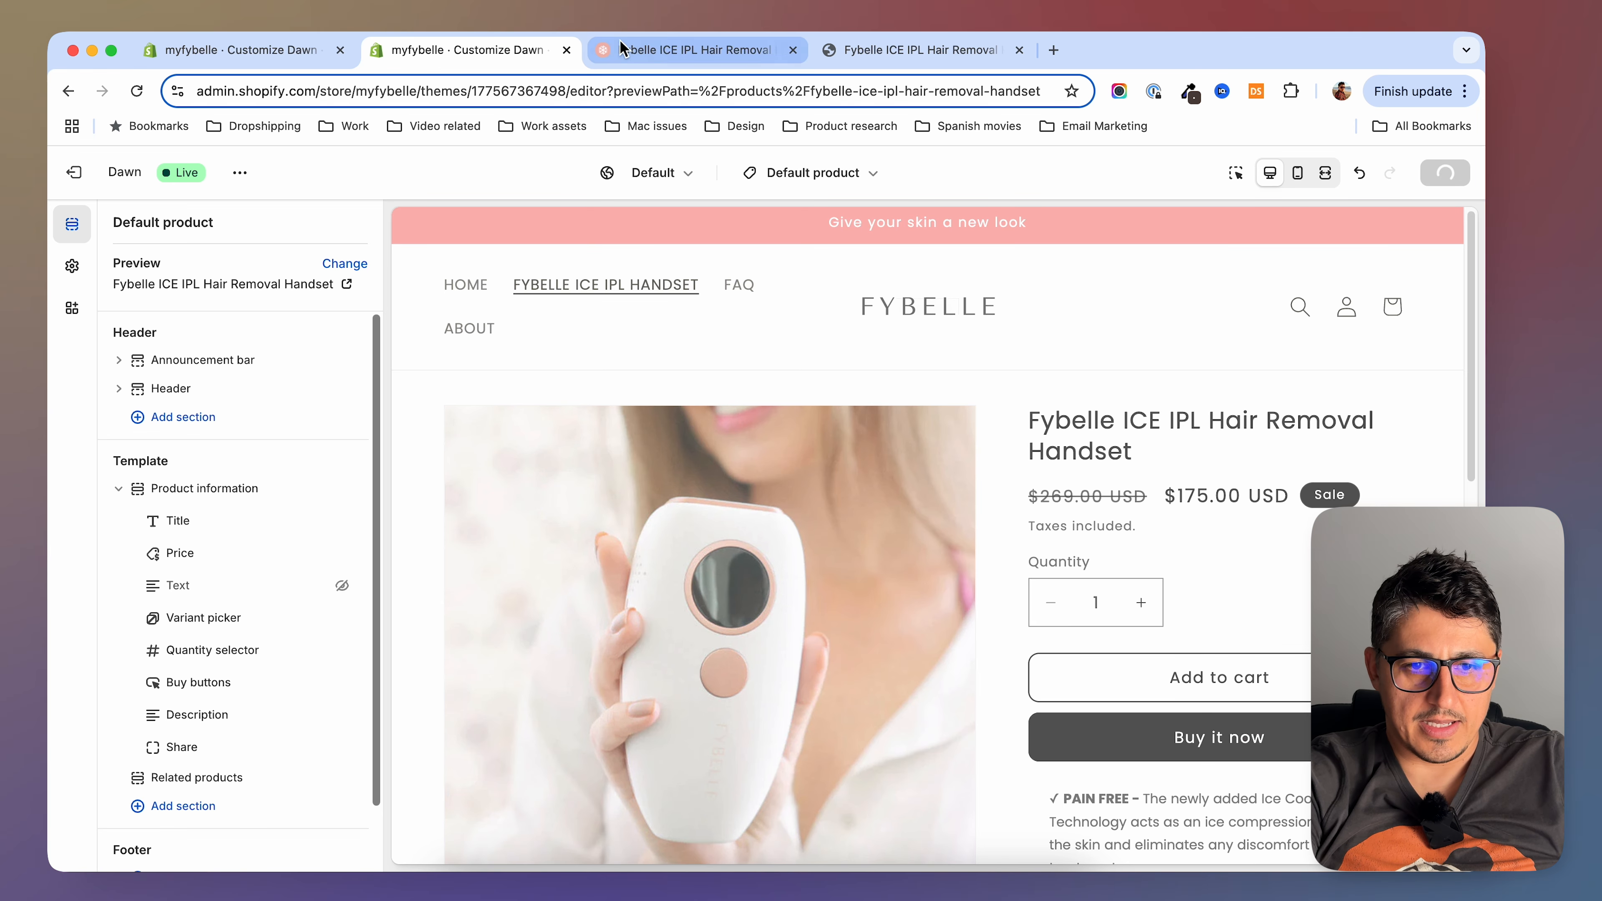
Reload the storefront product page and compare its title and price area with the reference page's reviews and price layout
left_click(676, 55)
left_click(856, 63)
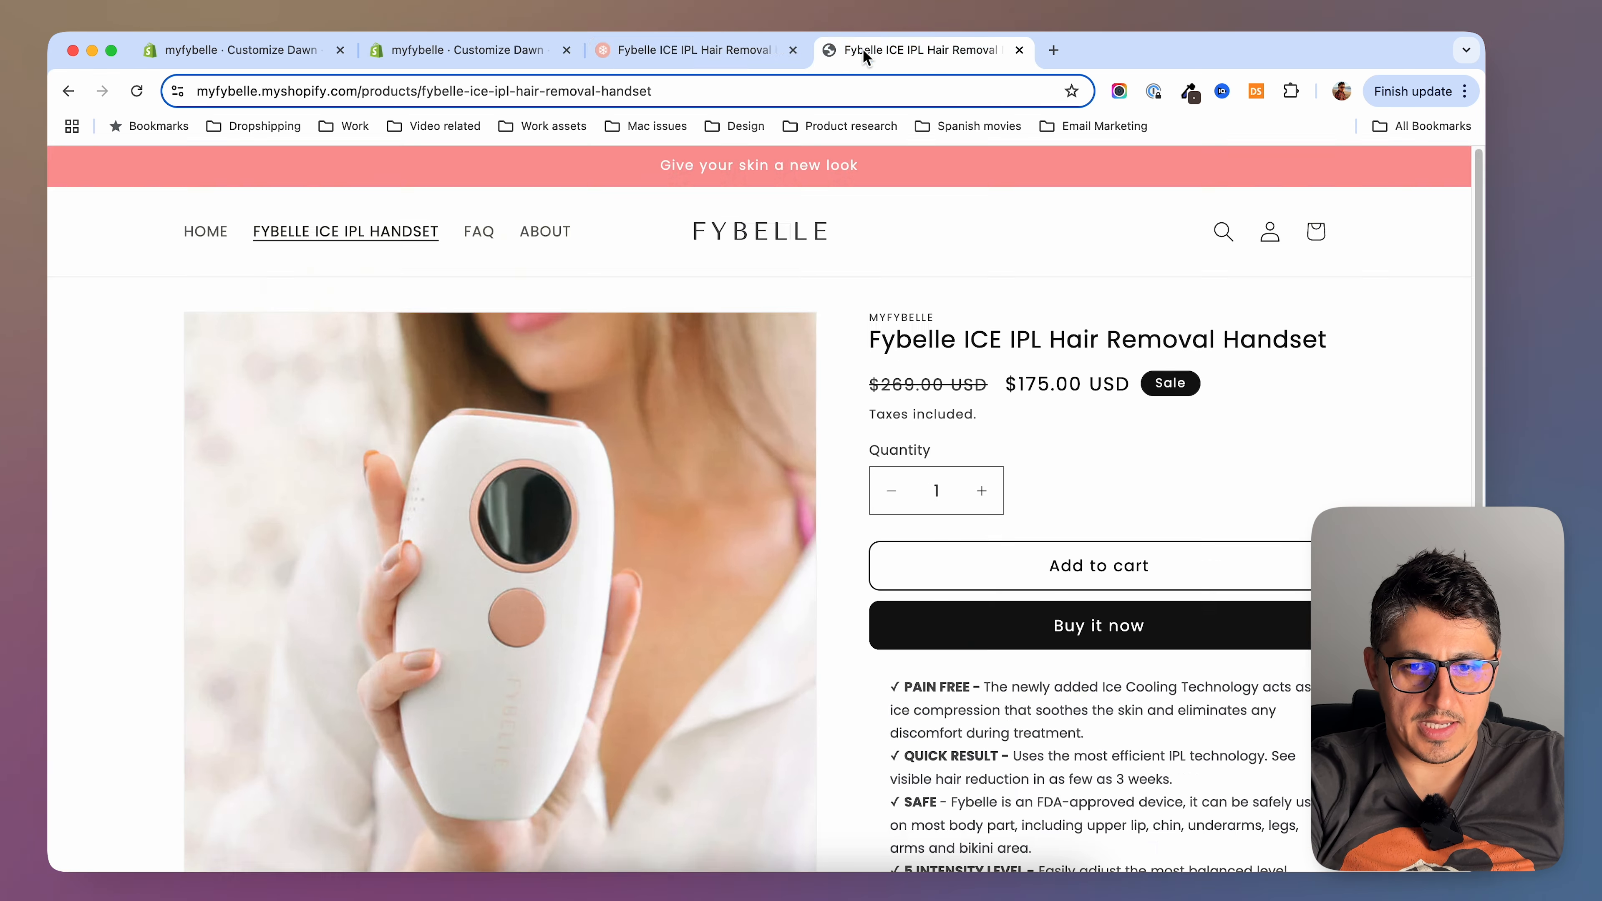
left_click(137, 91)
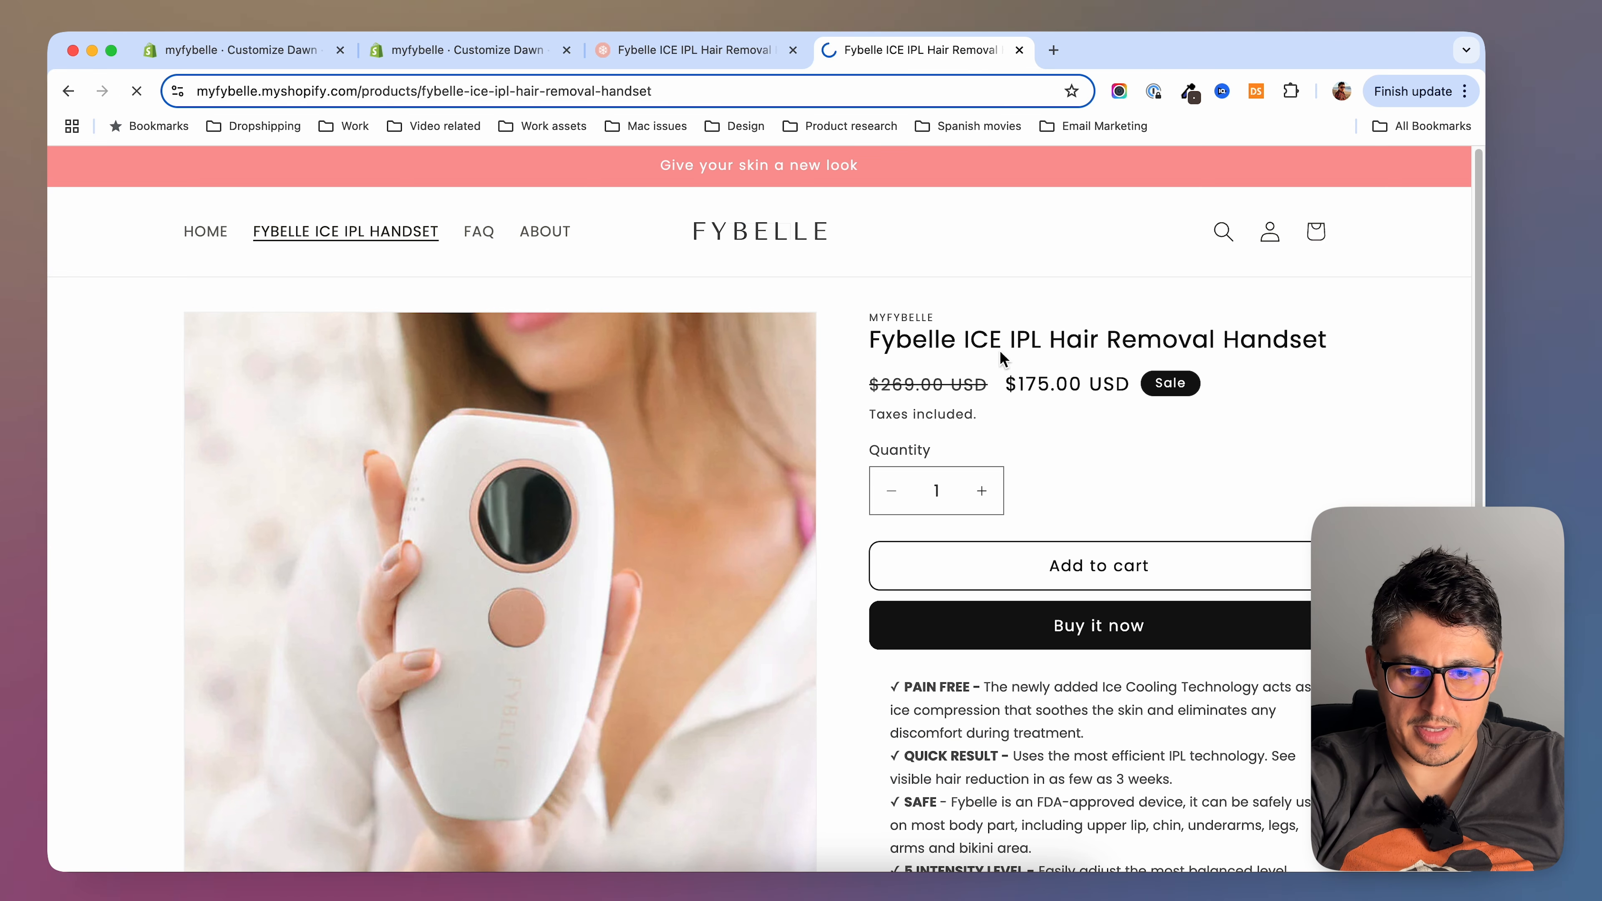
left_click(697, 51)
scroll(813, 252, "up", 1)
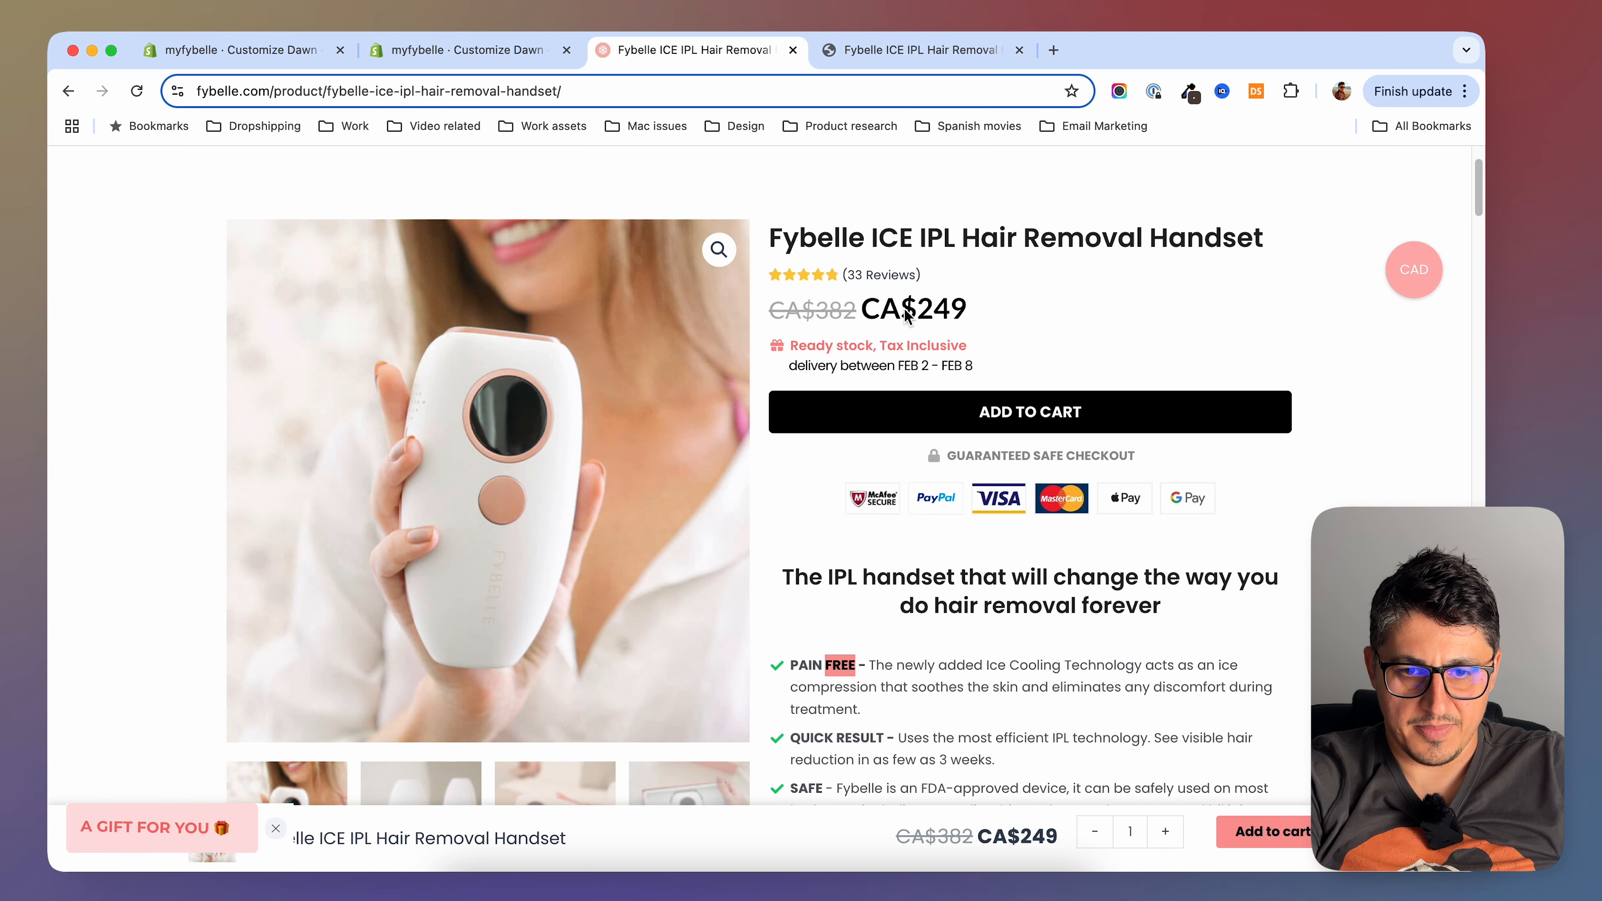
left_click(842, 63)
left_click(786, 67)
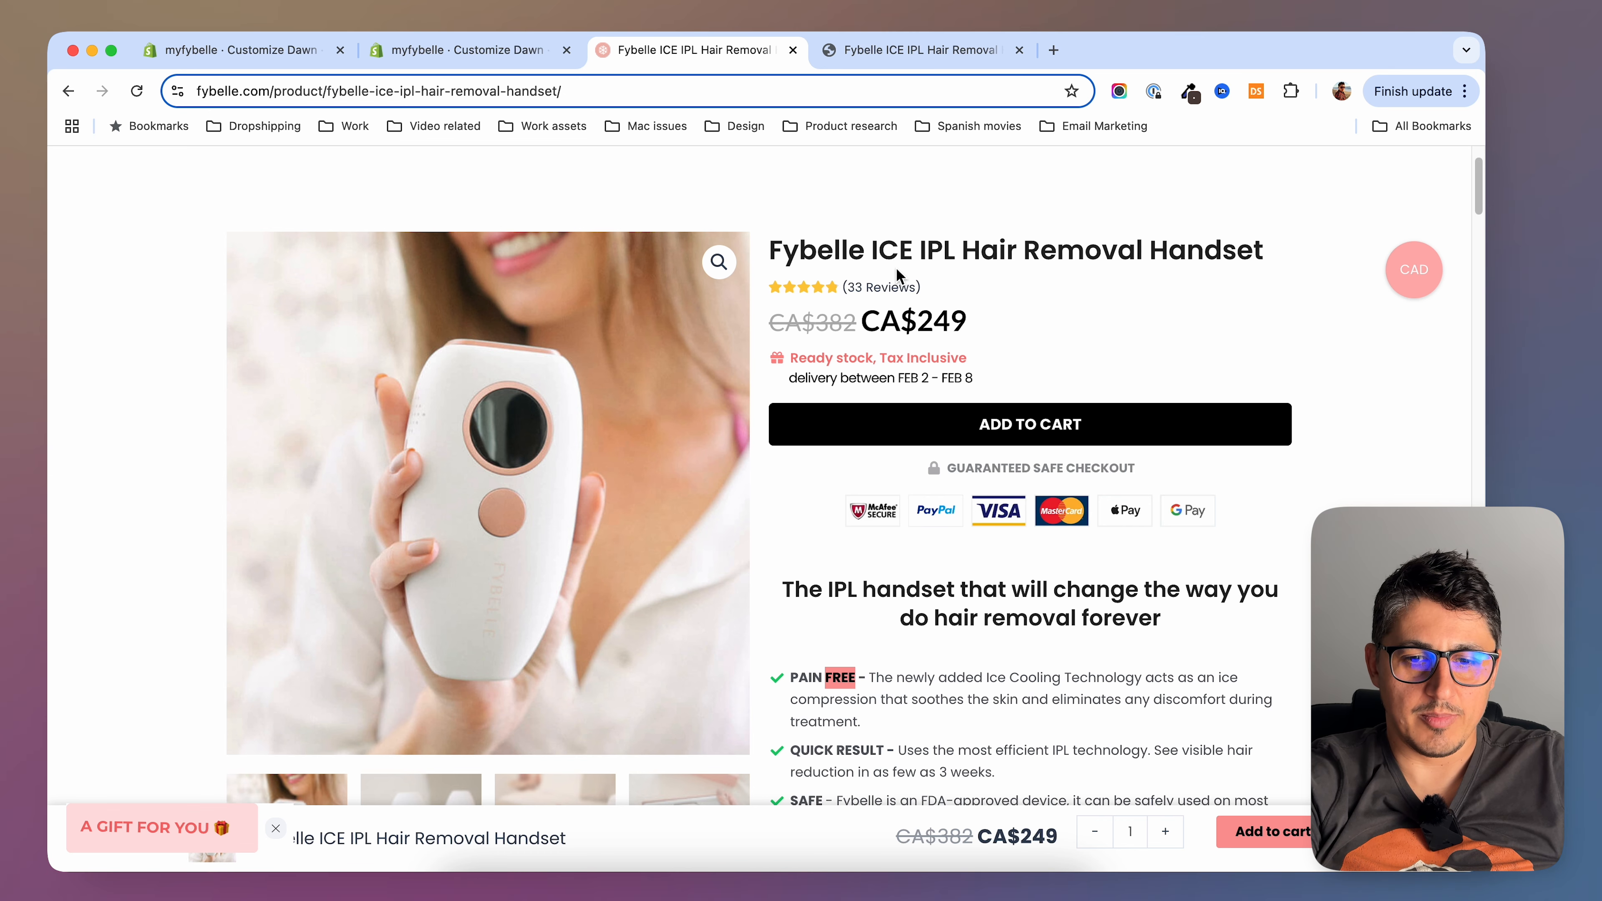
key("ctrl+Tab")
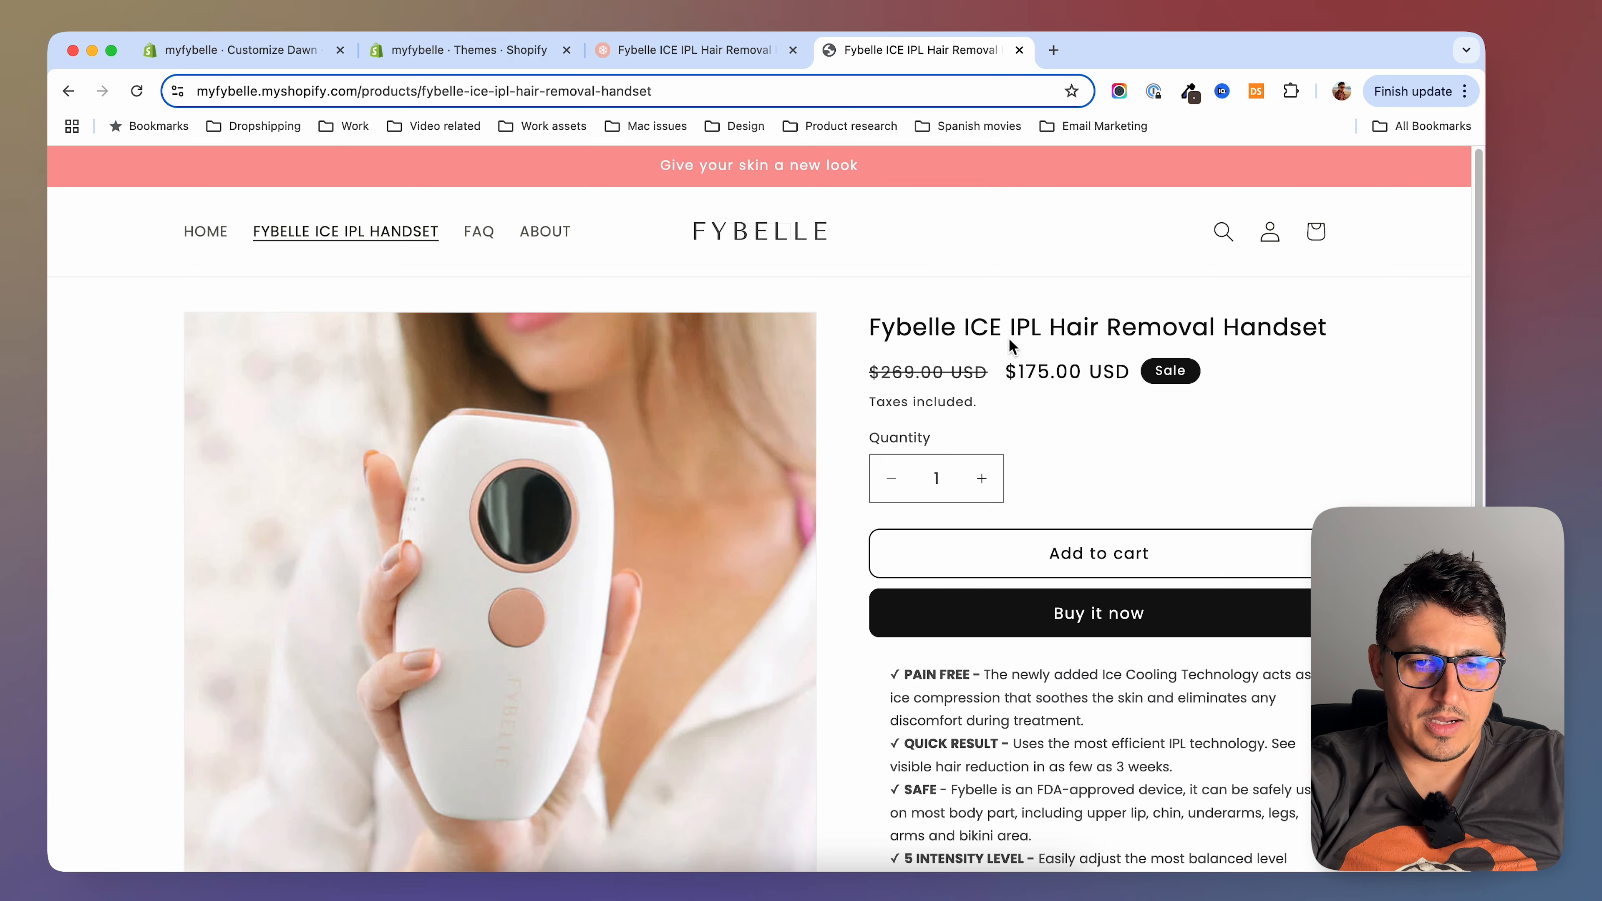
Install the Judge.me Product Reviews app from Shopify's recommended apps and approve its data access
left_click(464, 52)
left_click(143, 687)
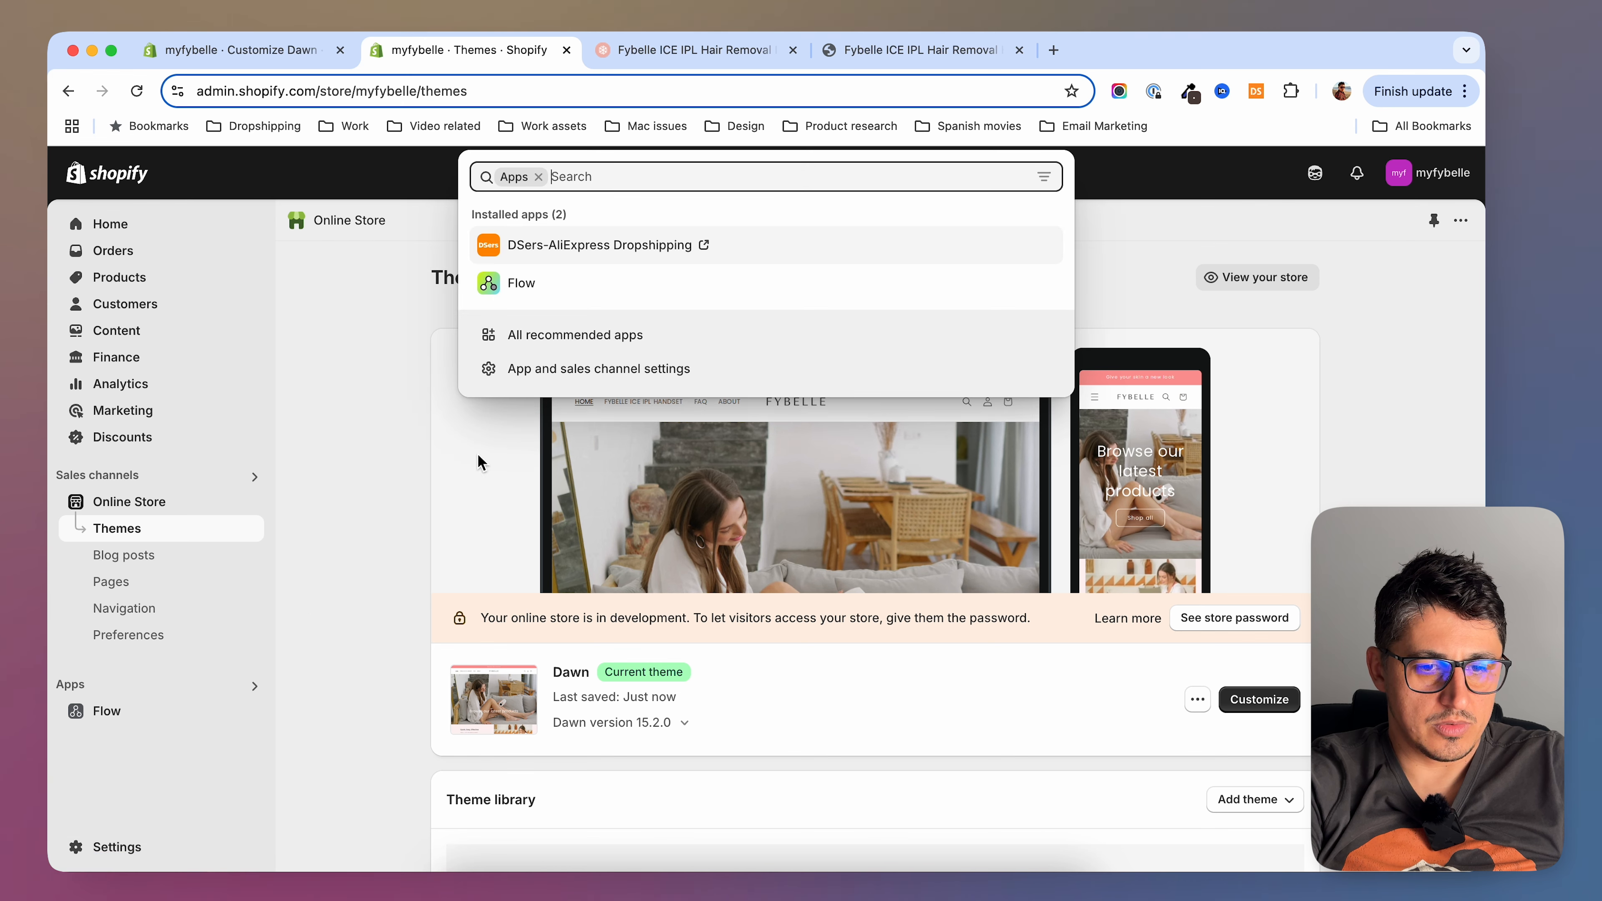
left_click(596, 337)
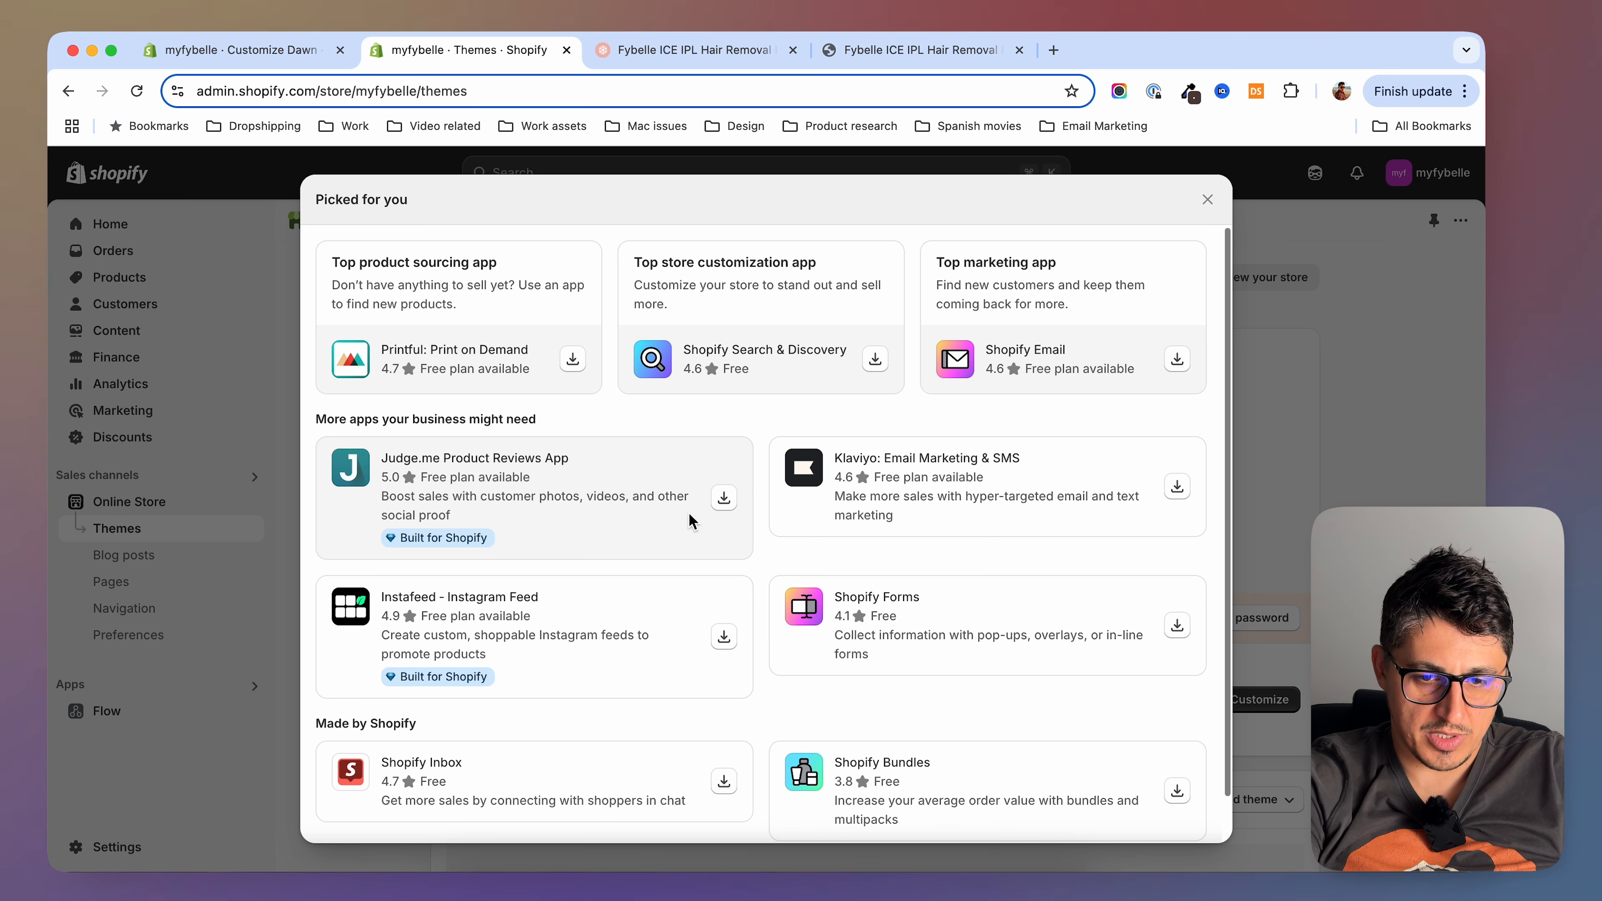
left_click(725, 498)
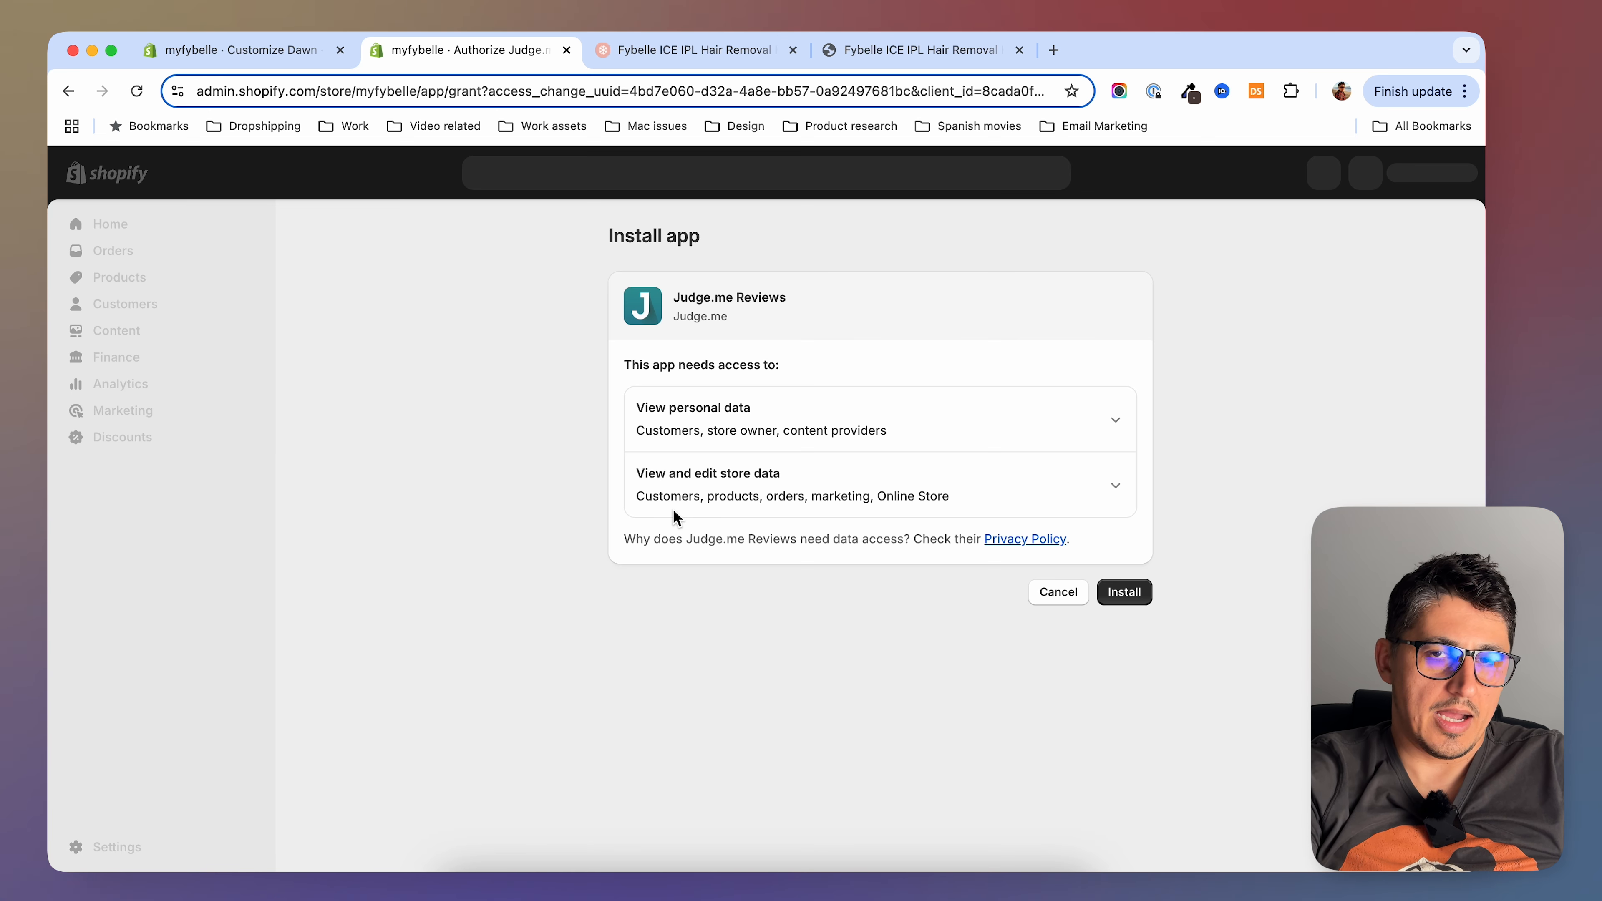
left_click(1135, 593)
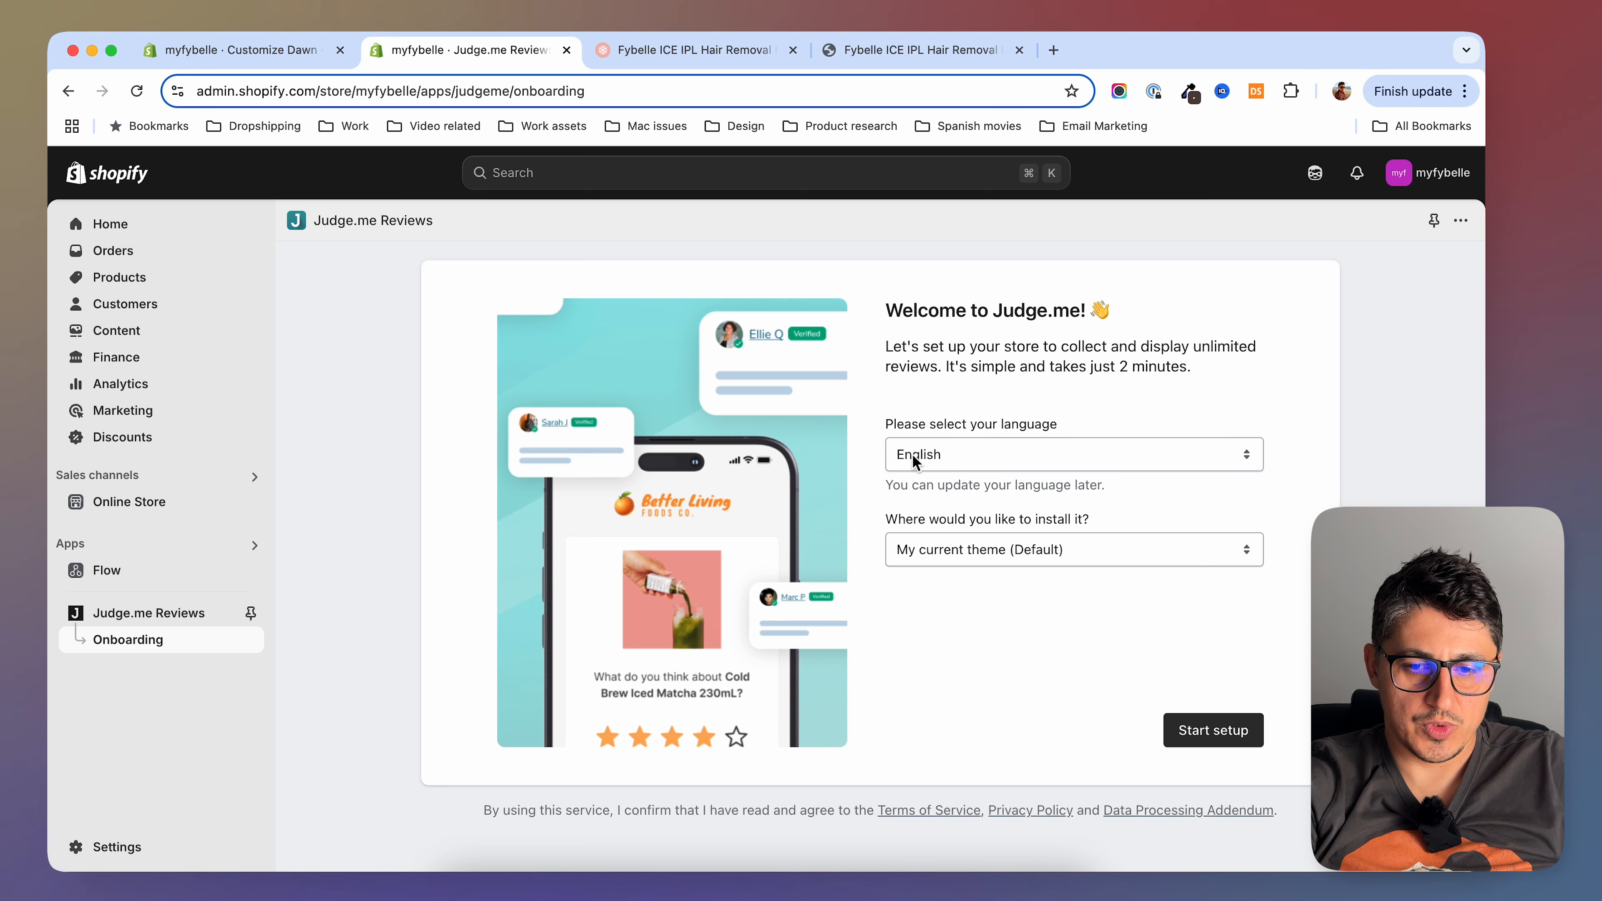
Start the Judge.me setup in English with the current default theme as the installation target
left_click(959, 556)
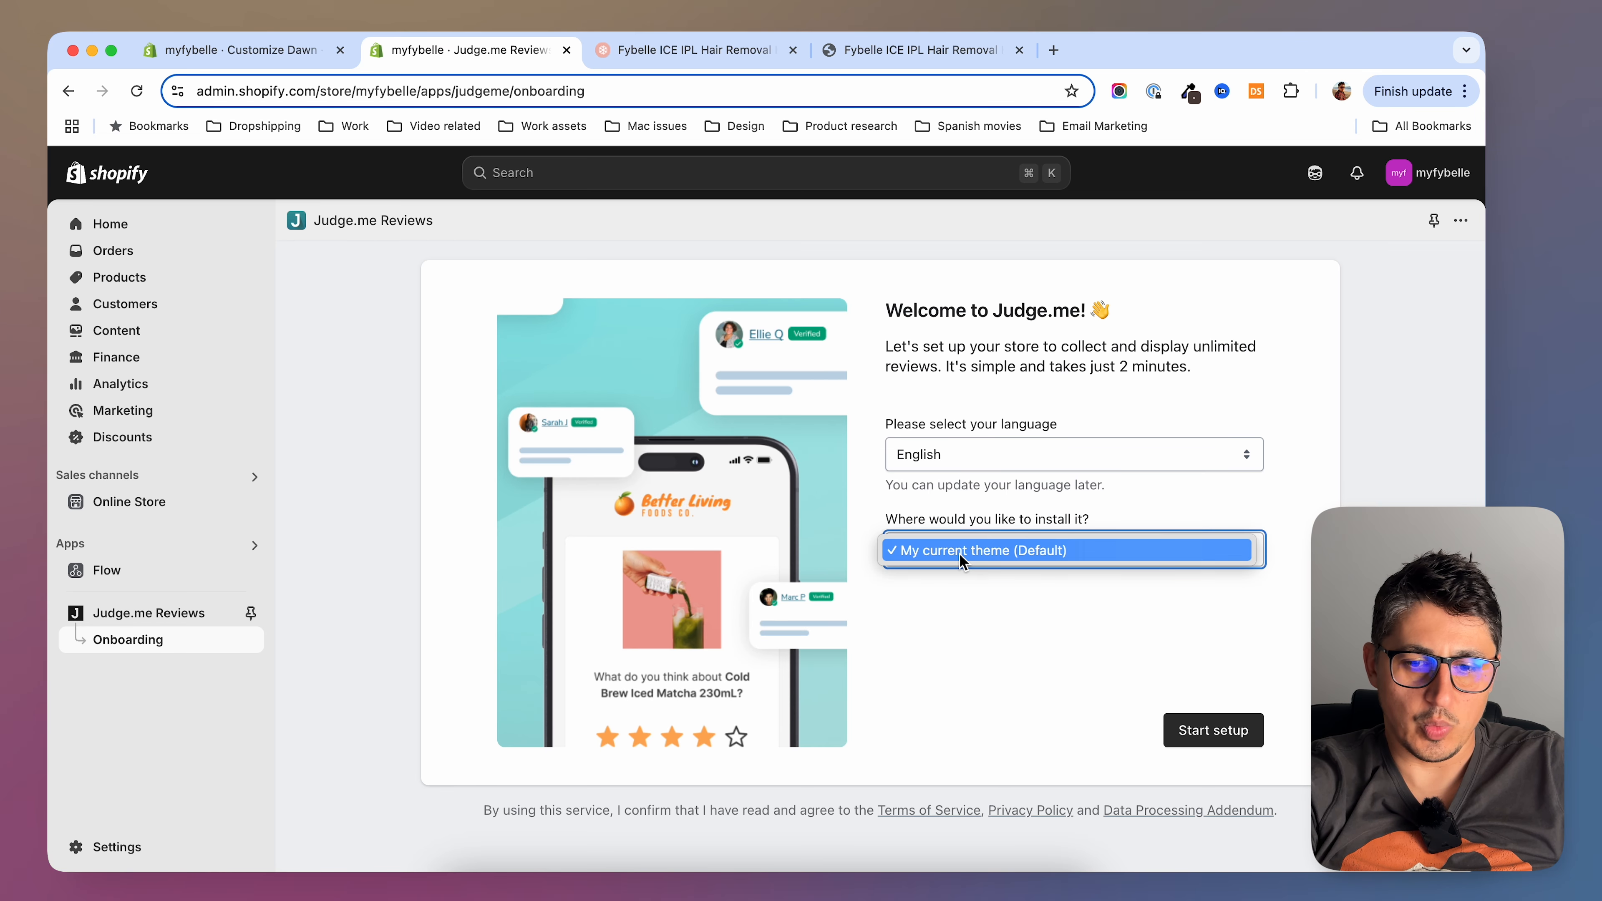
left_click(1010, 552)
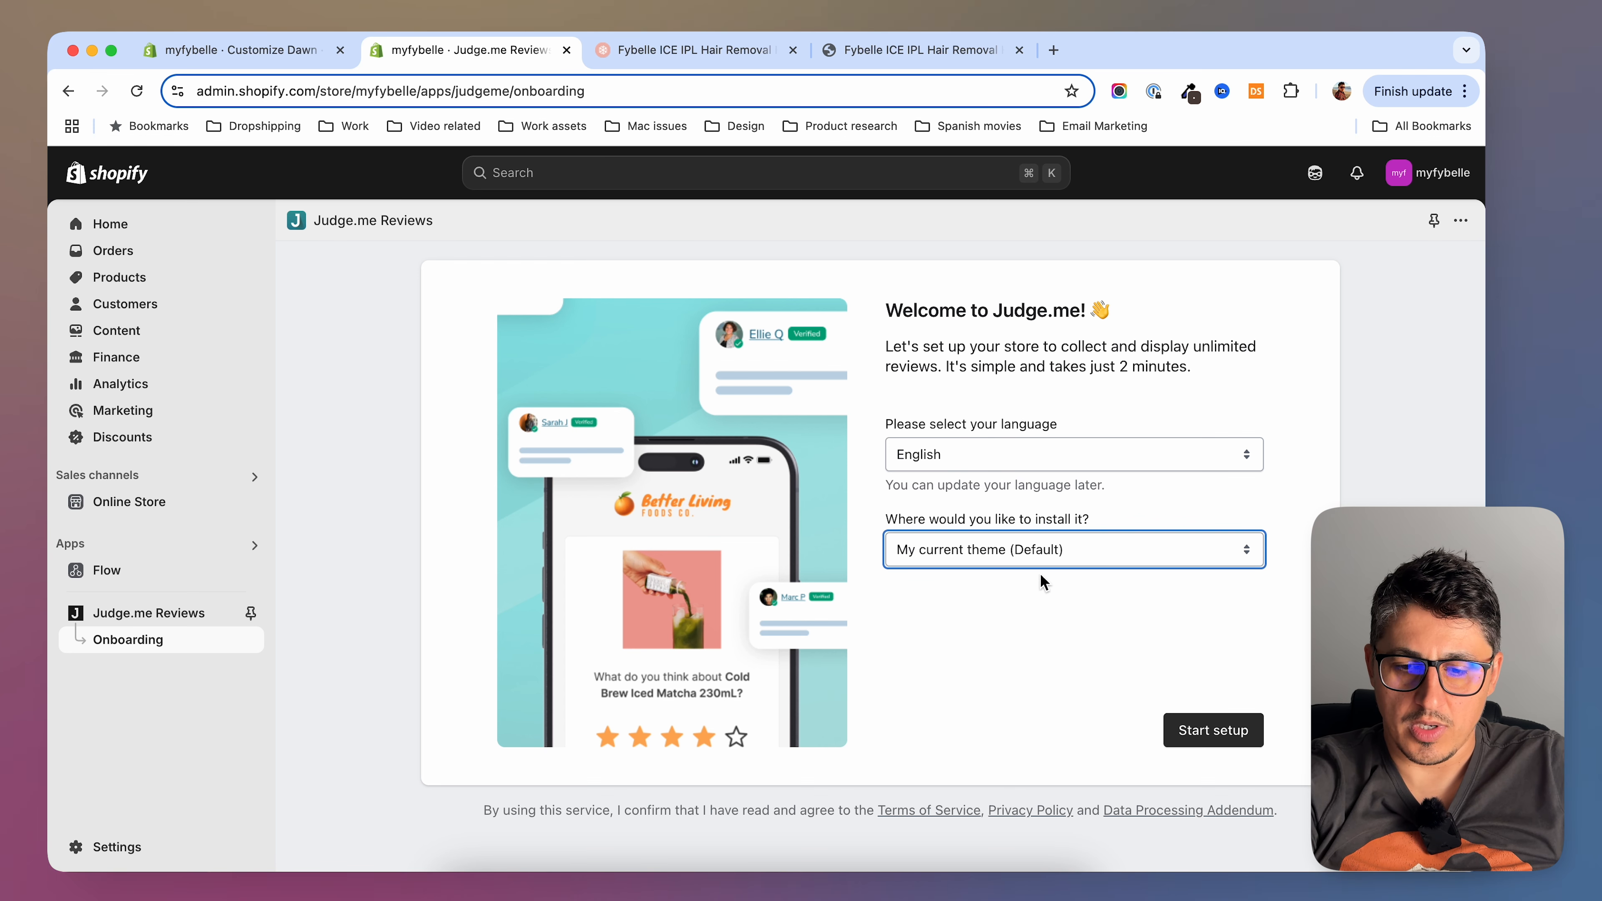
left_click(1213, 731)
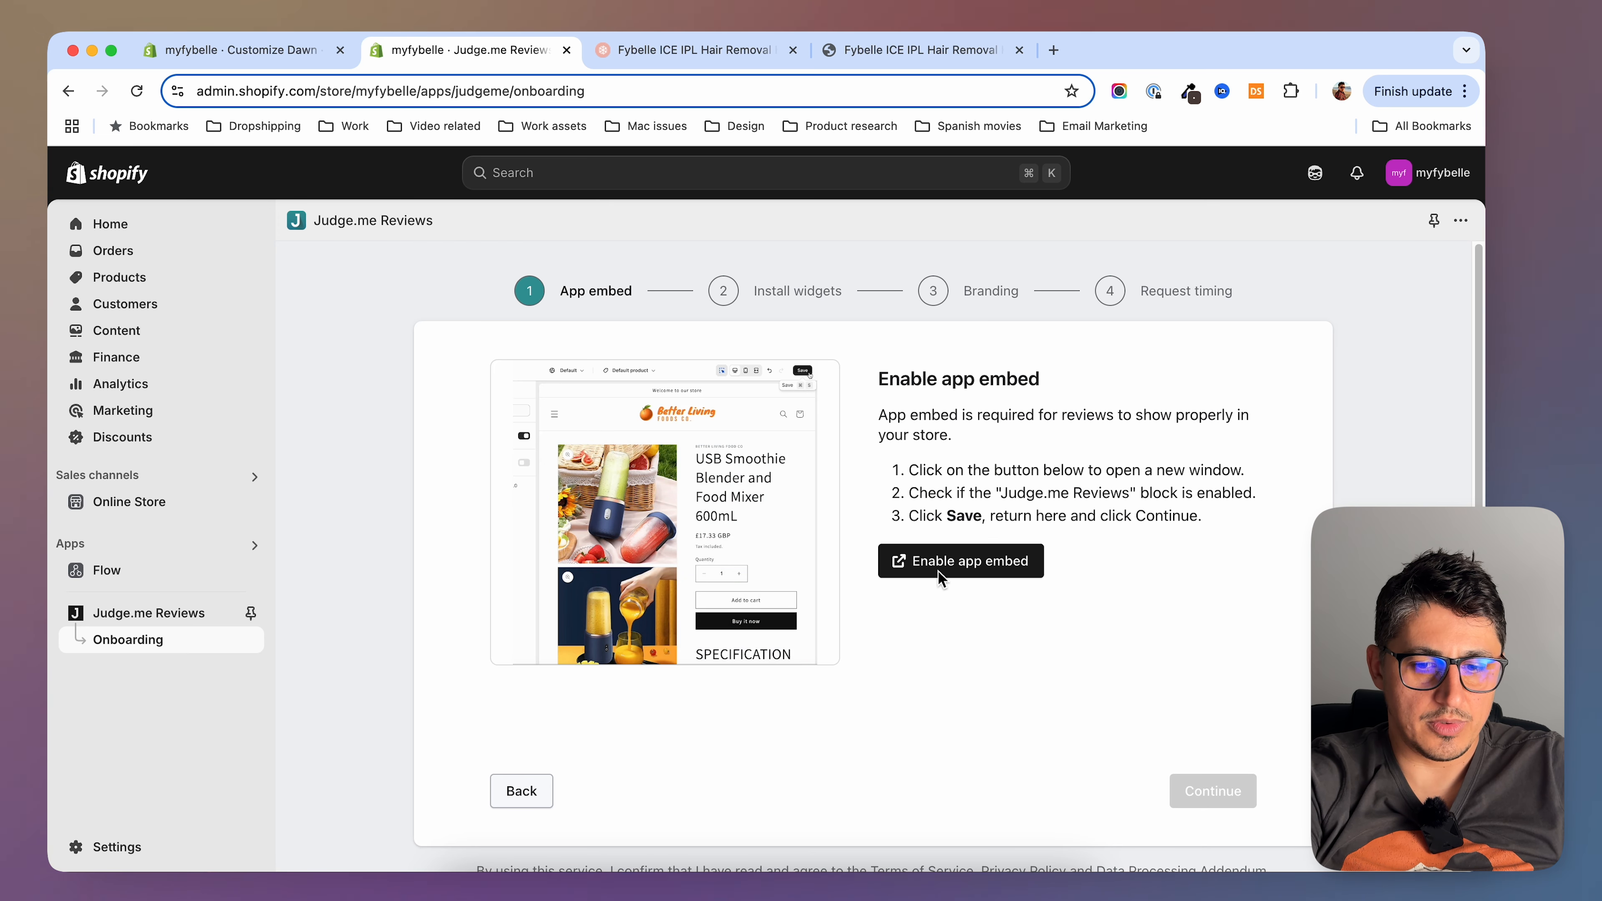
Enable the Judge.me app embed in the Dawn theme, save it, and continue the onboarding to the widget installation
left_click(970, 568)
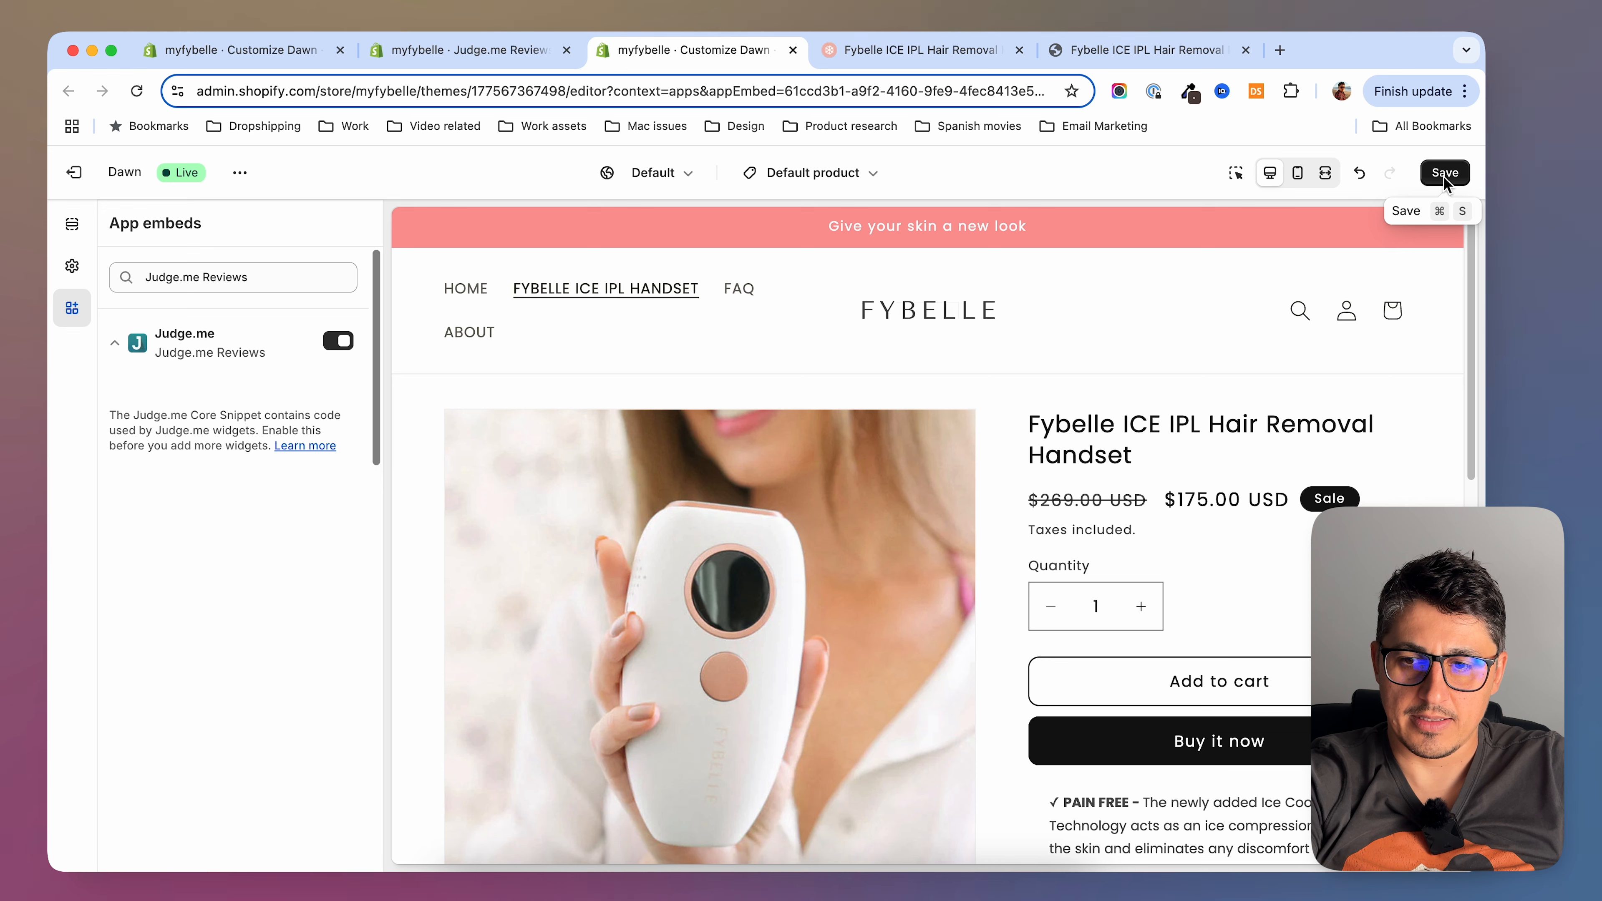
left_click(1445, 173)
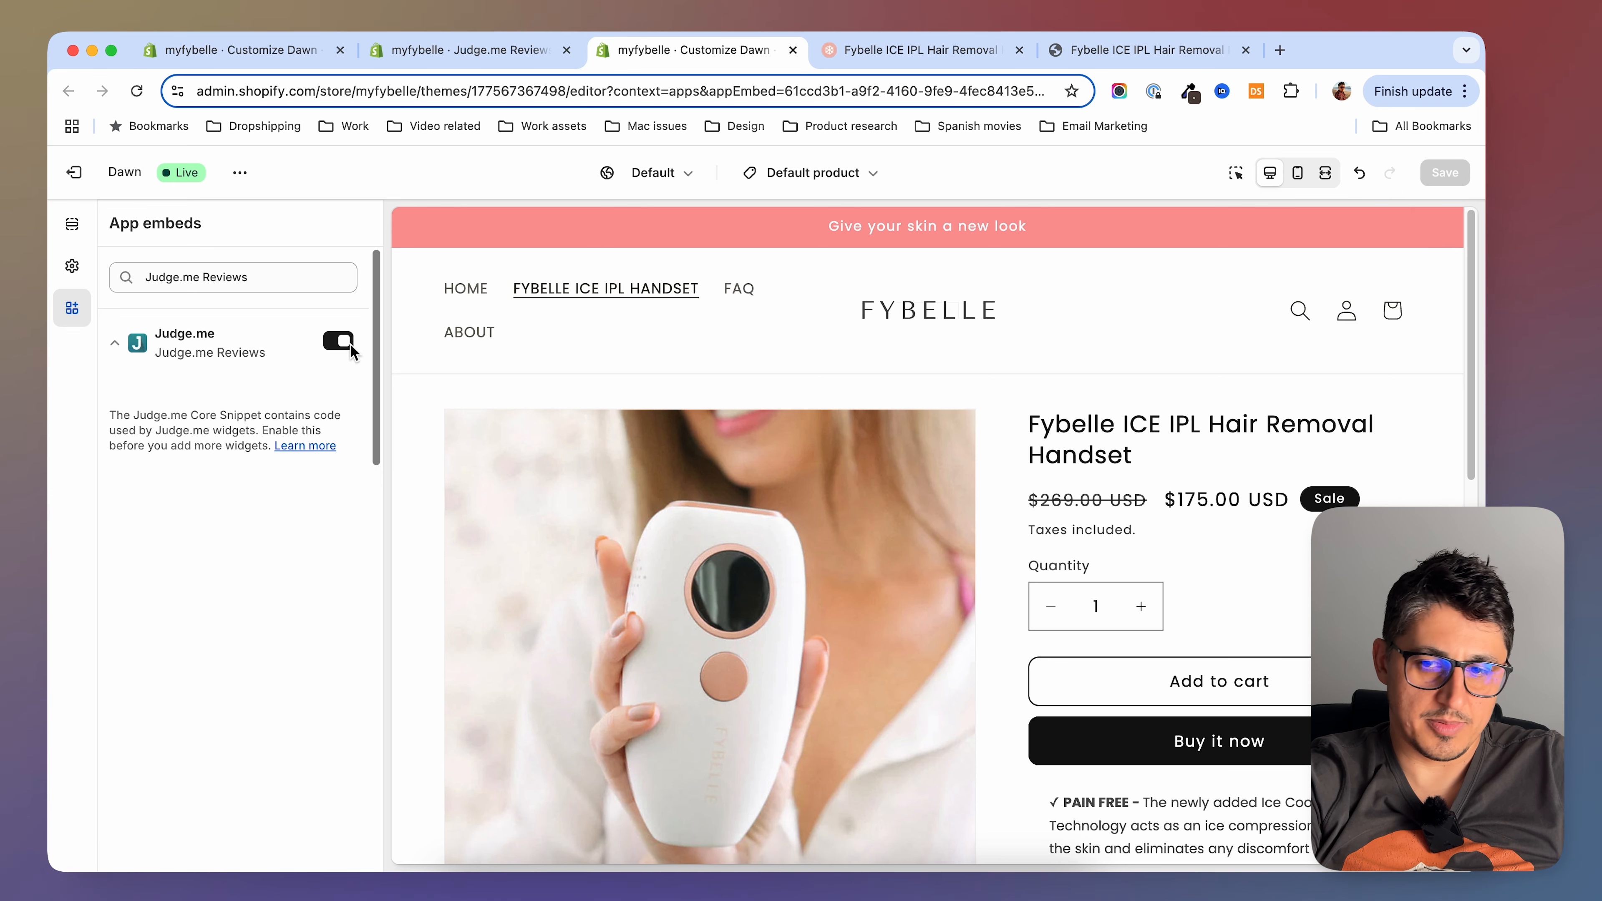
left_click(514, 52)
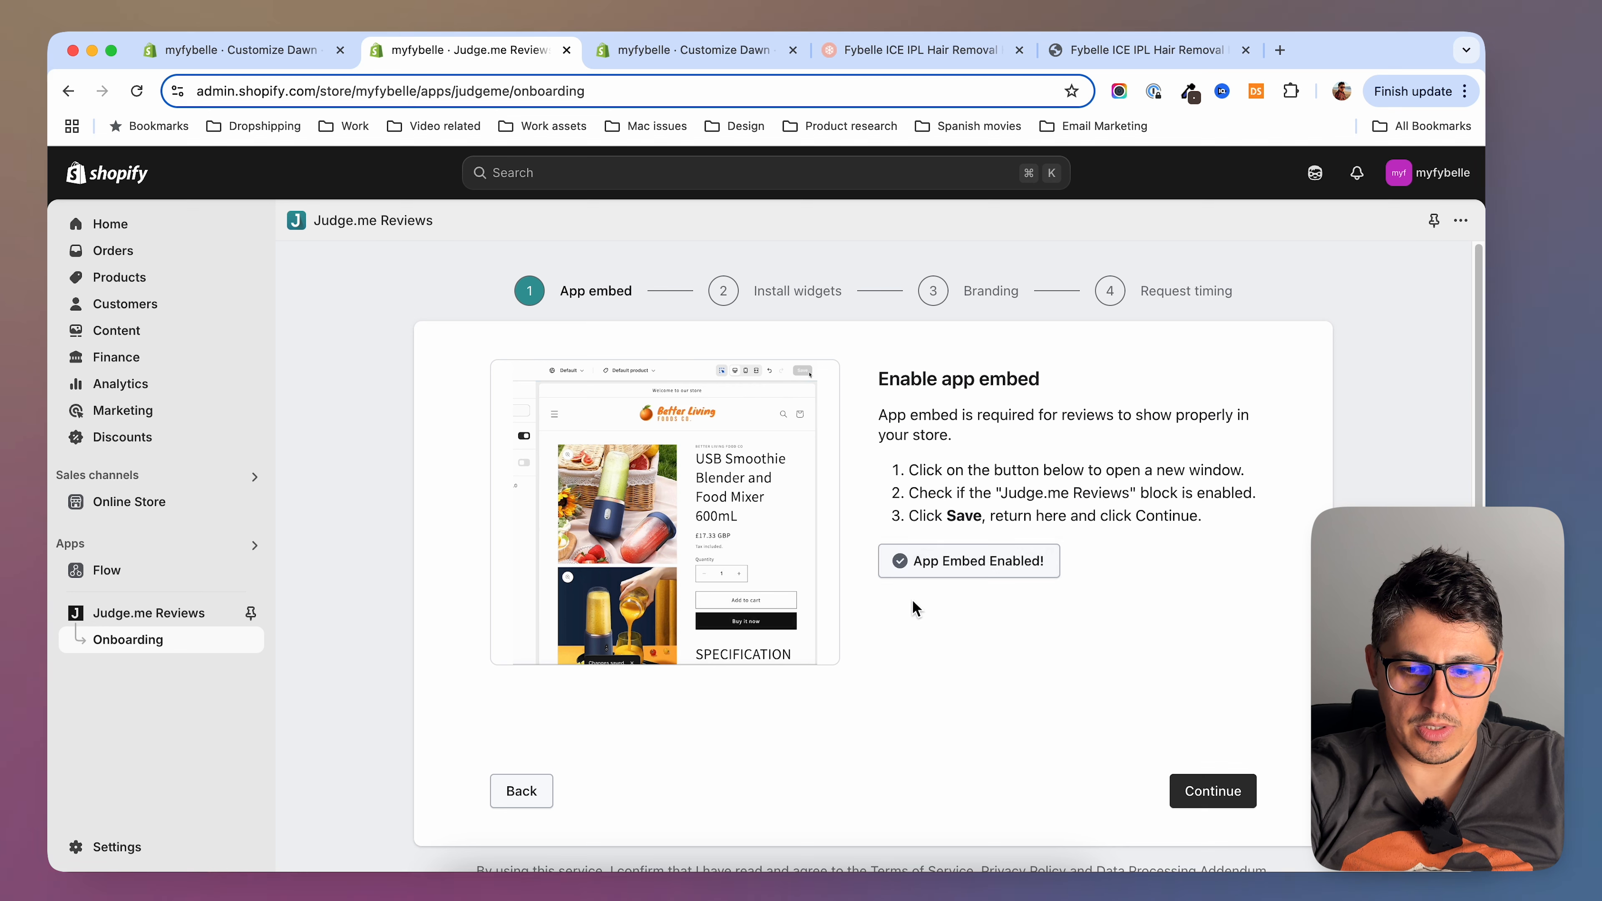
left_click(1214, 789)
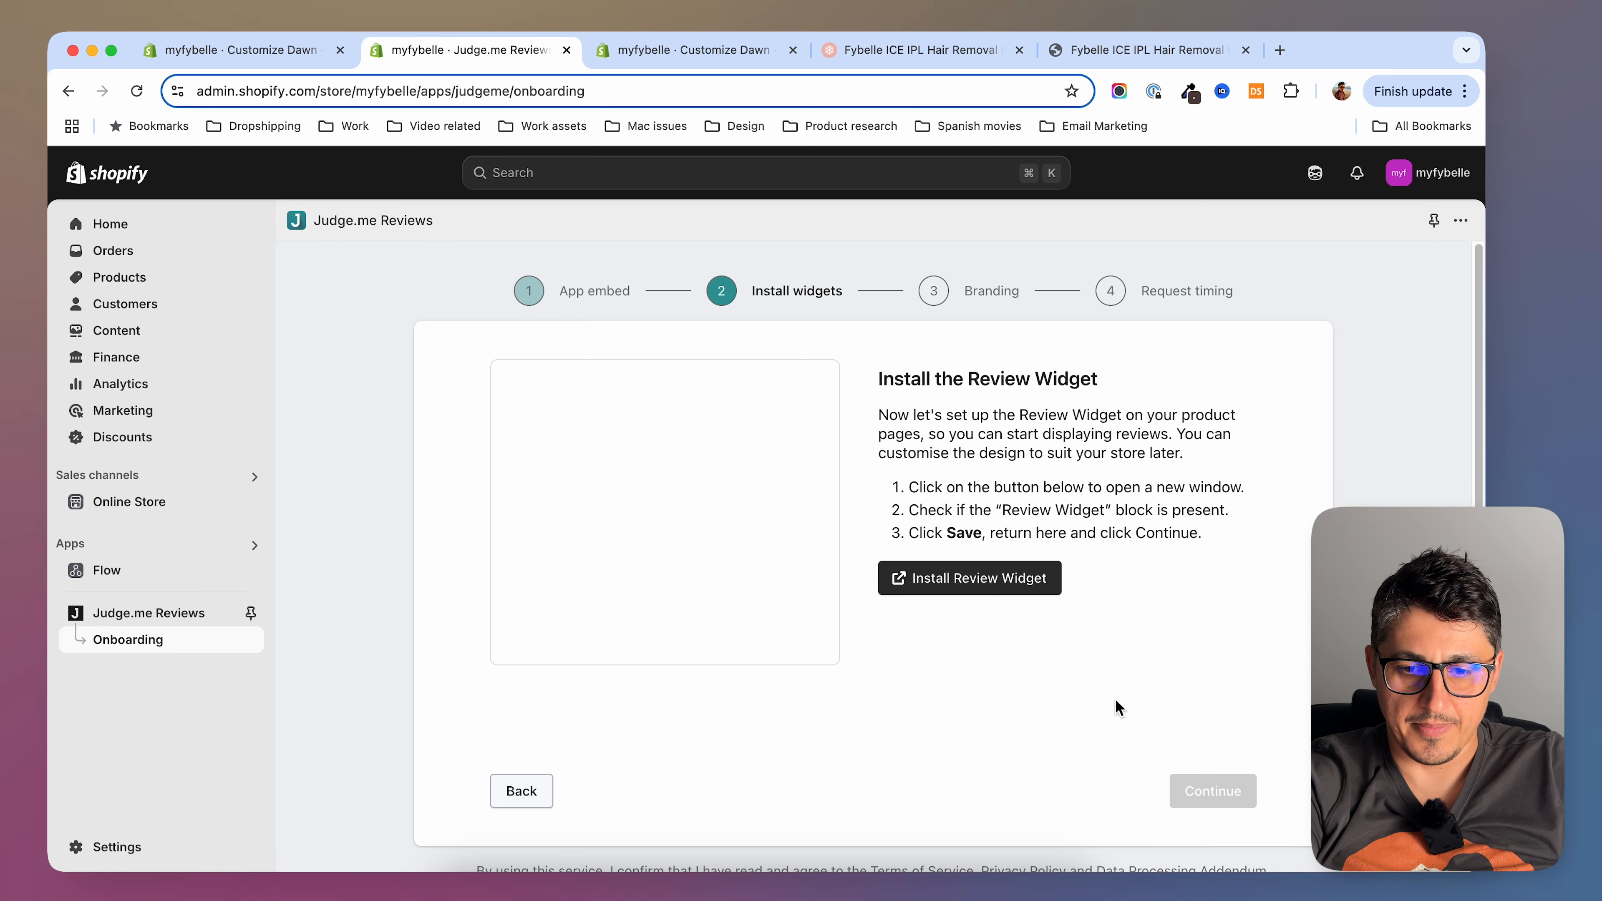
Add the Judge.me Review Widget to the product template, save it, and place the Star Ratings block directly below the Title
left_click(975, 579)
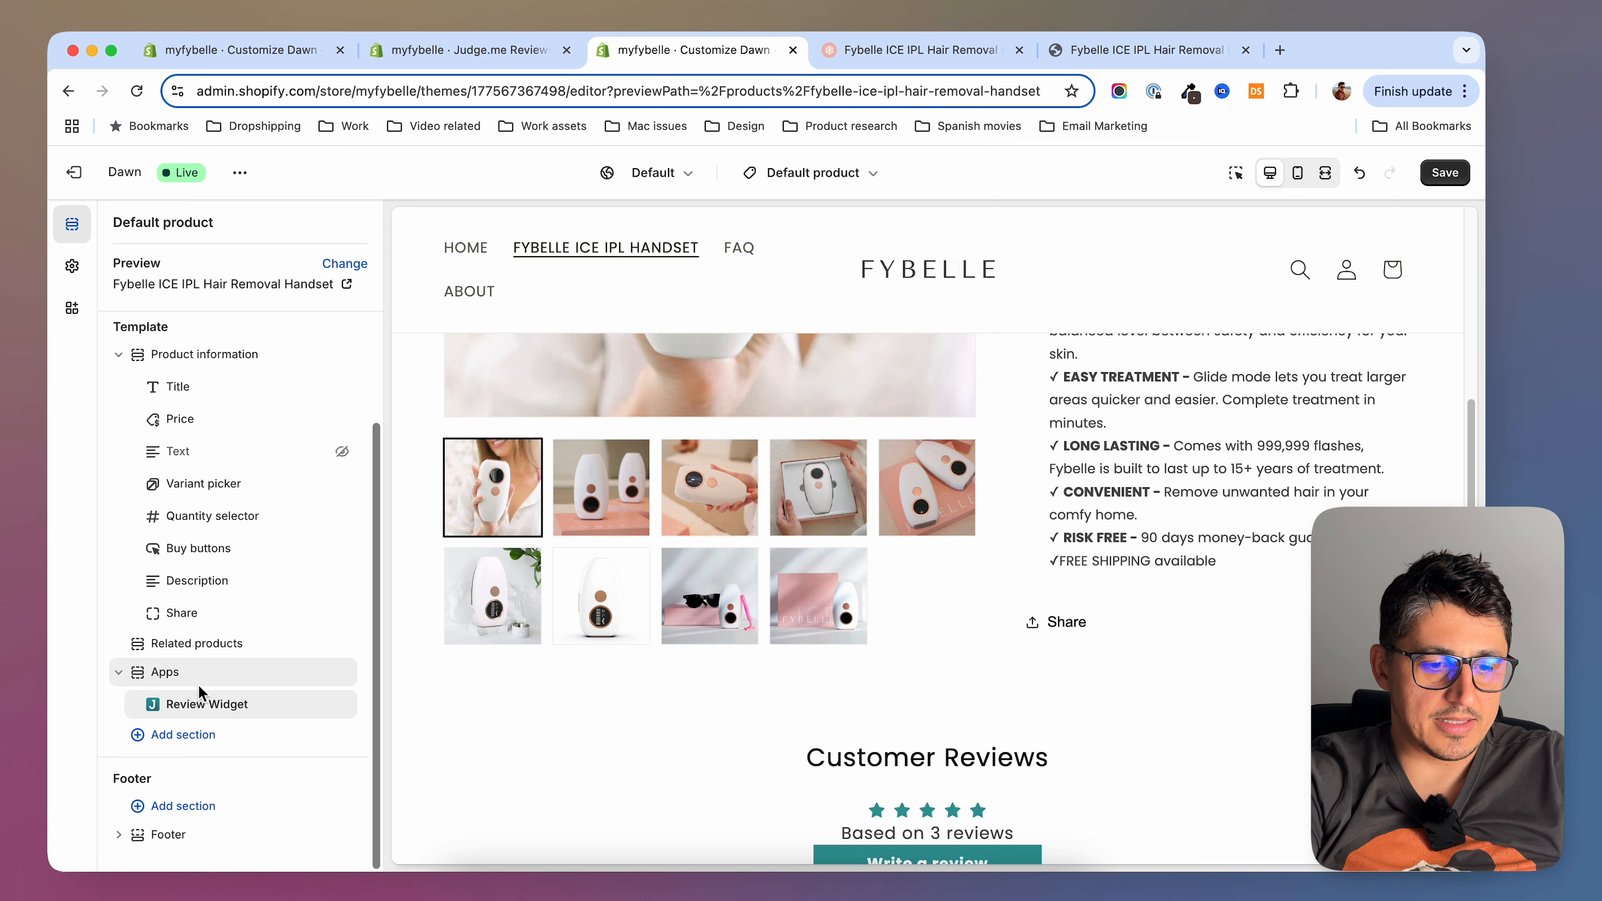
left_click(1445, 173)
left_click(793, 49)
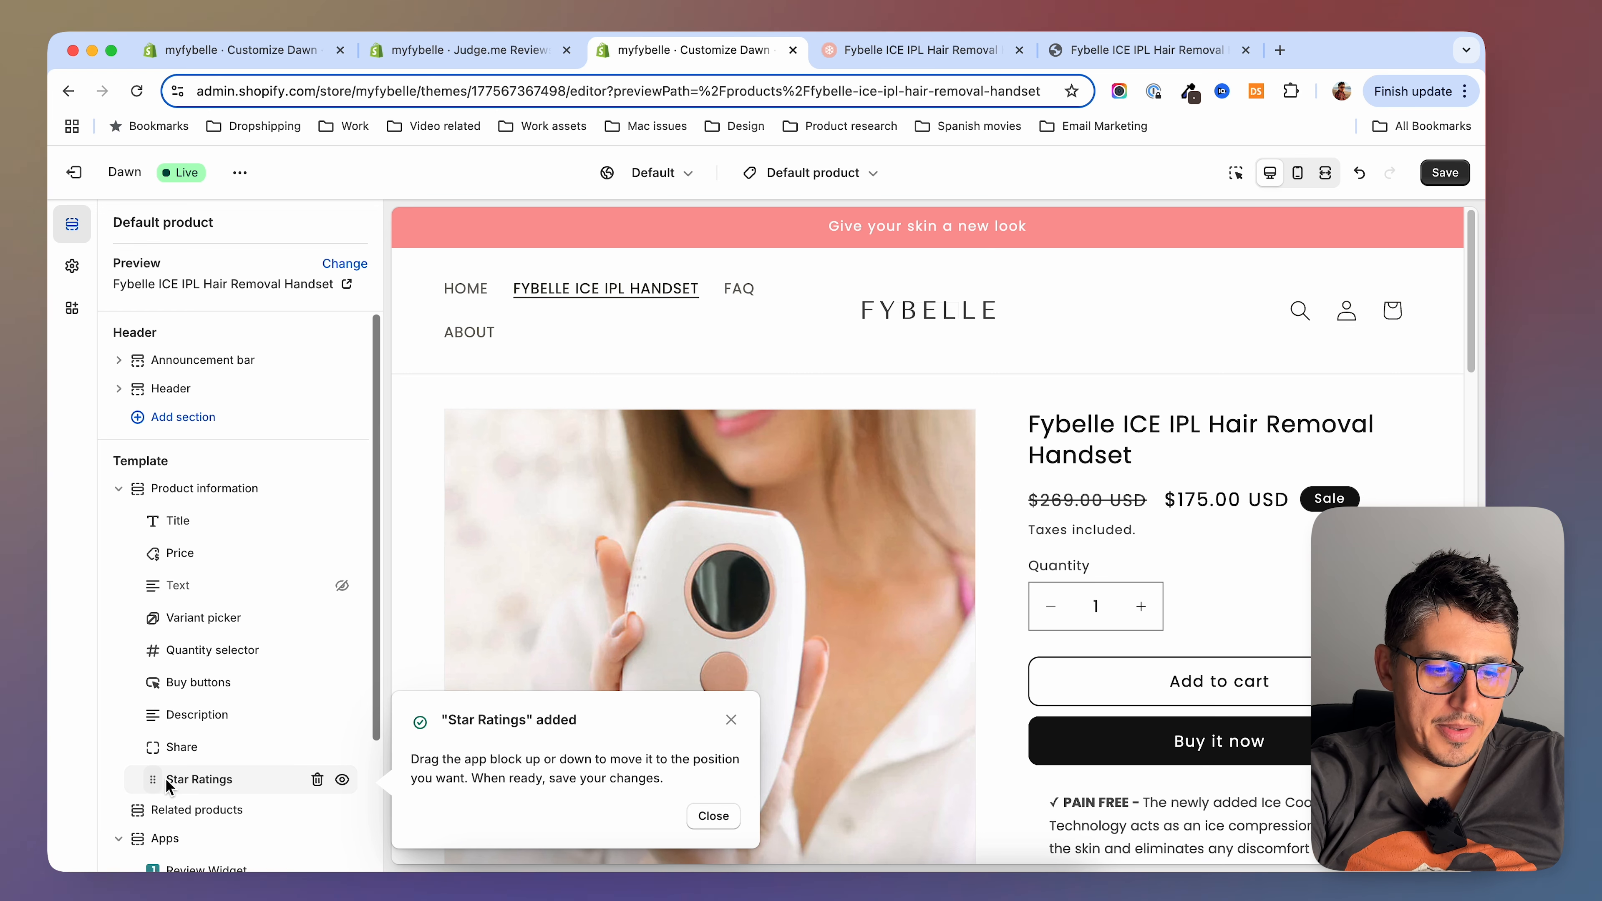
left_click_drag(166, 778, 158, 555)
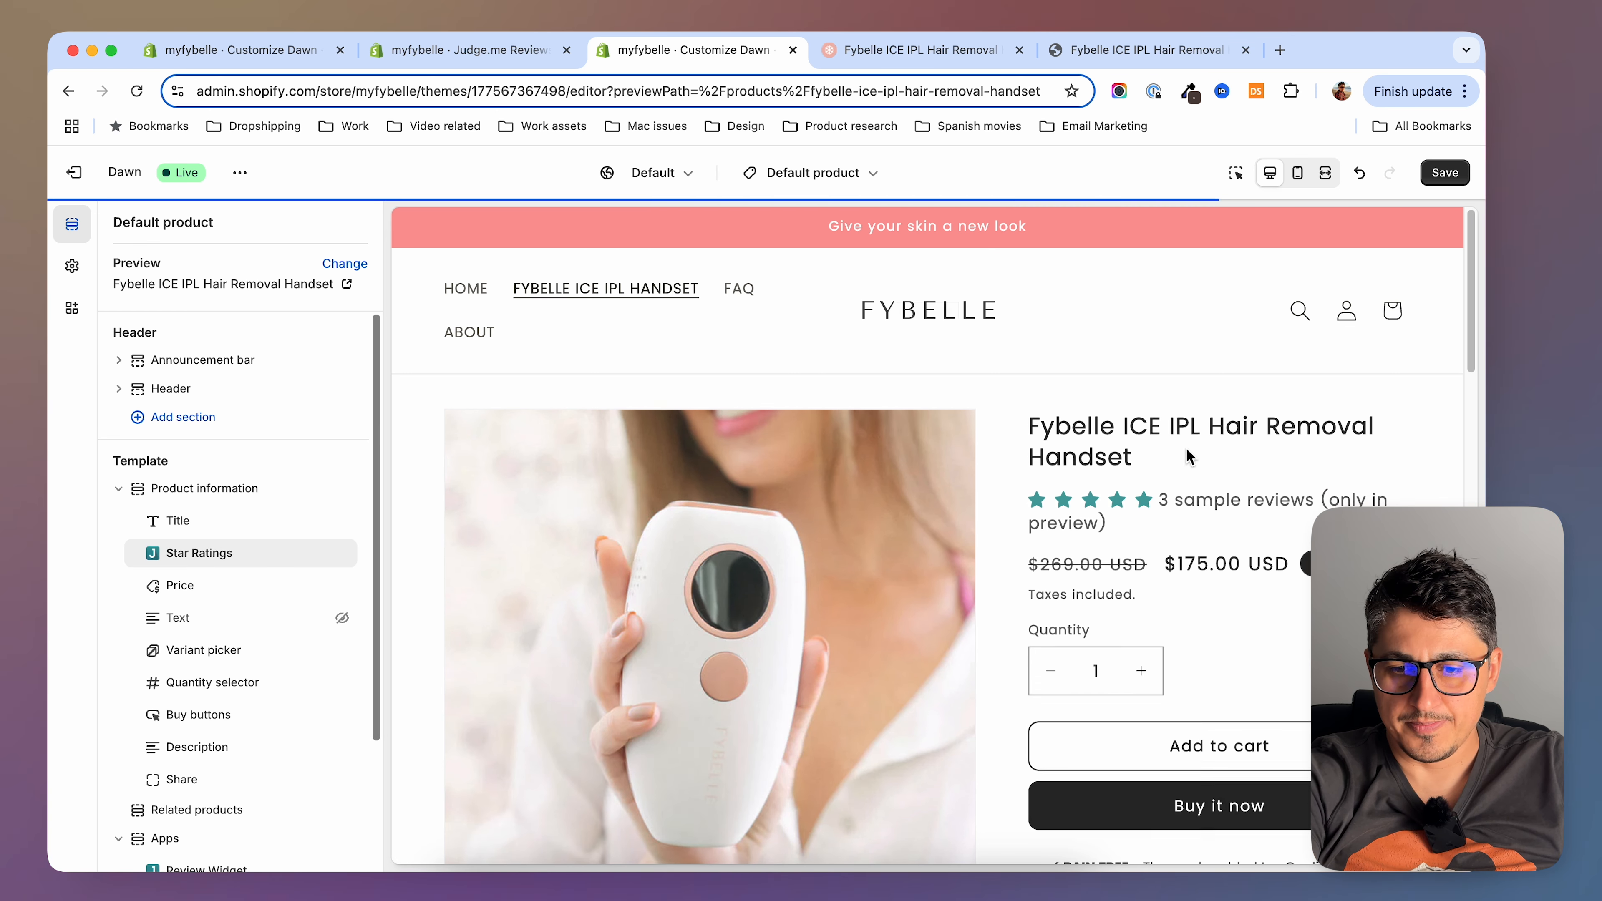
Sample the yellow of the review stars on the reference product page and set Judge.me's star color to #FFCB3C
left_click(920, 49)
left_click(1189, 92)
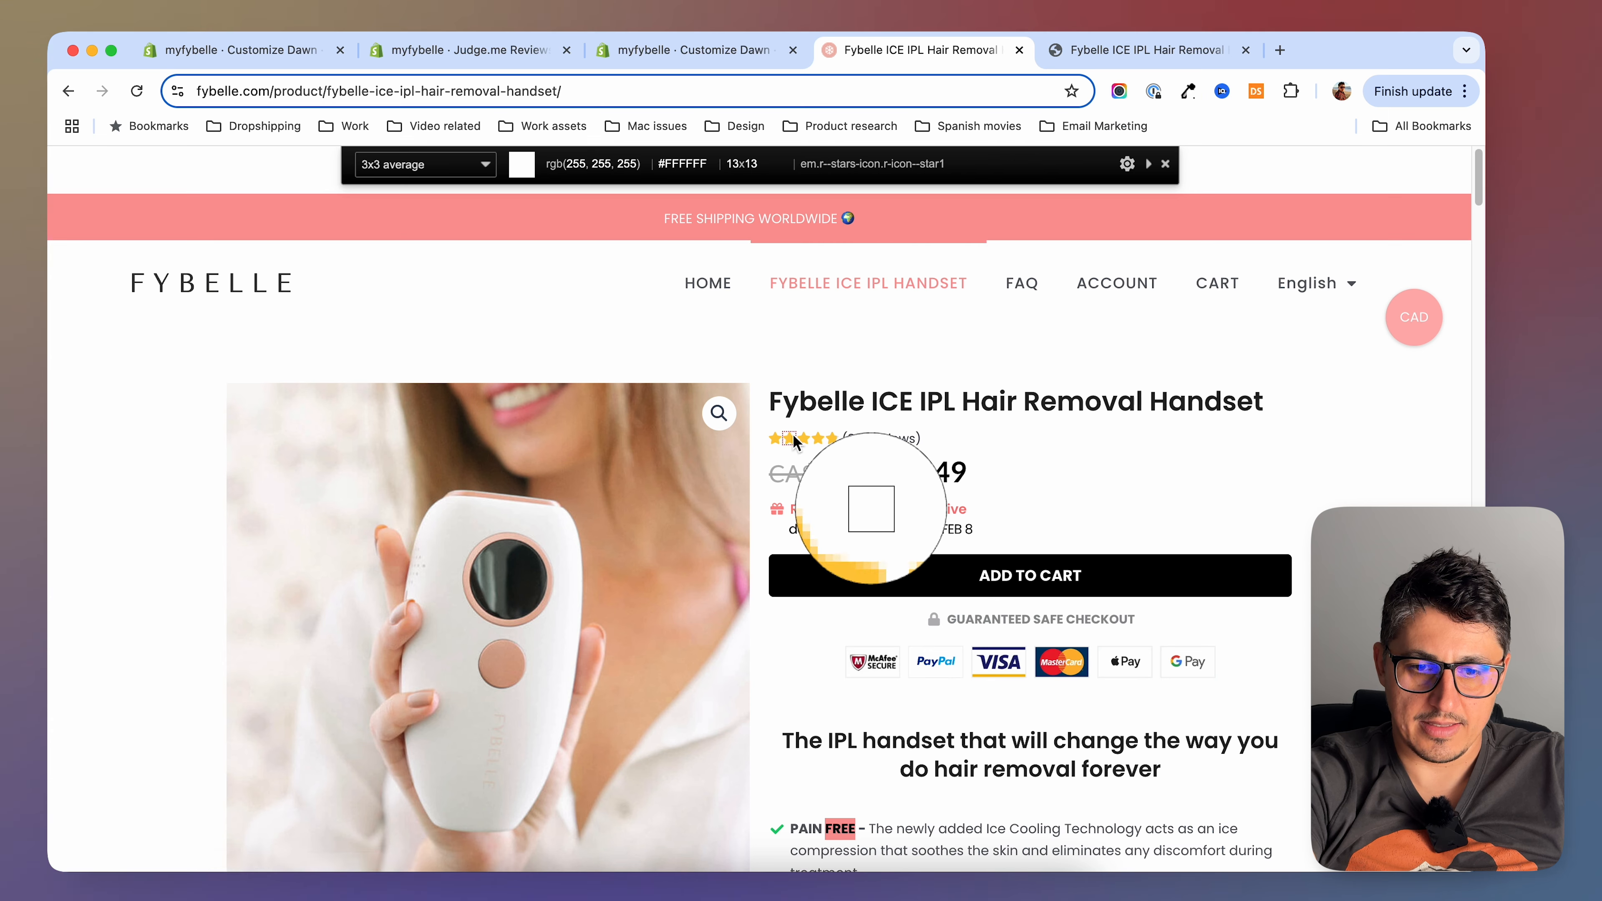
left_click(777, 392)
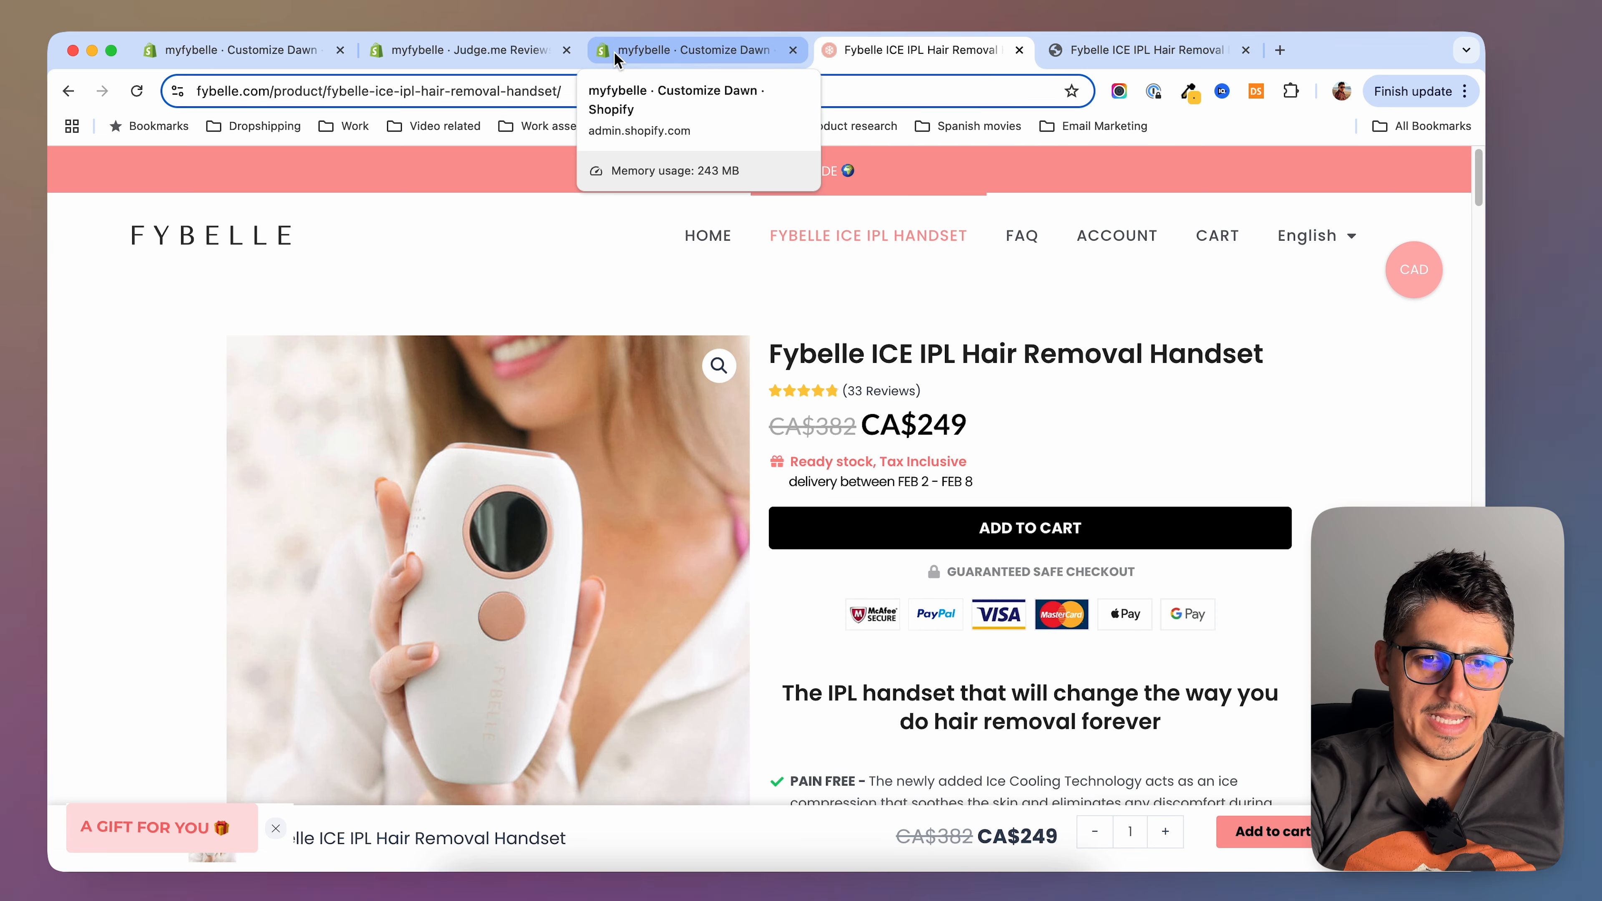
left_click(666, 47)
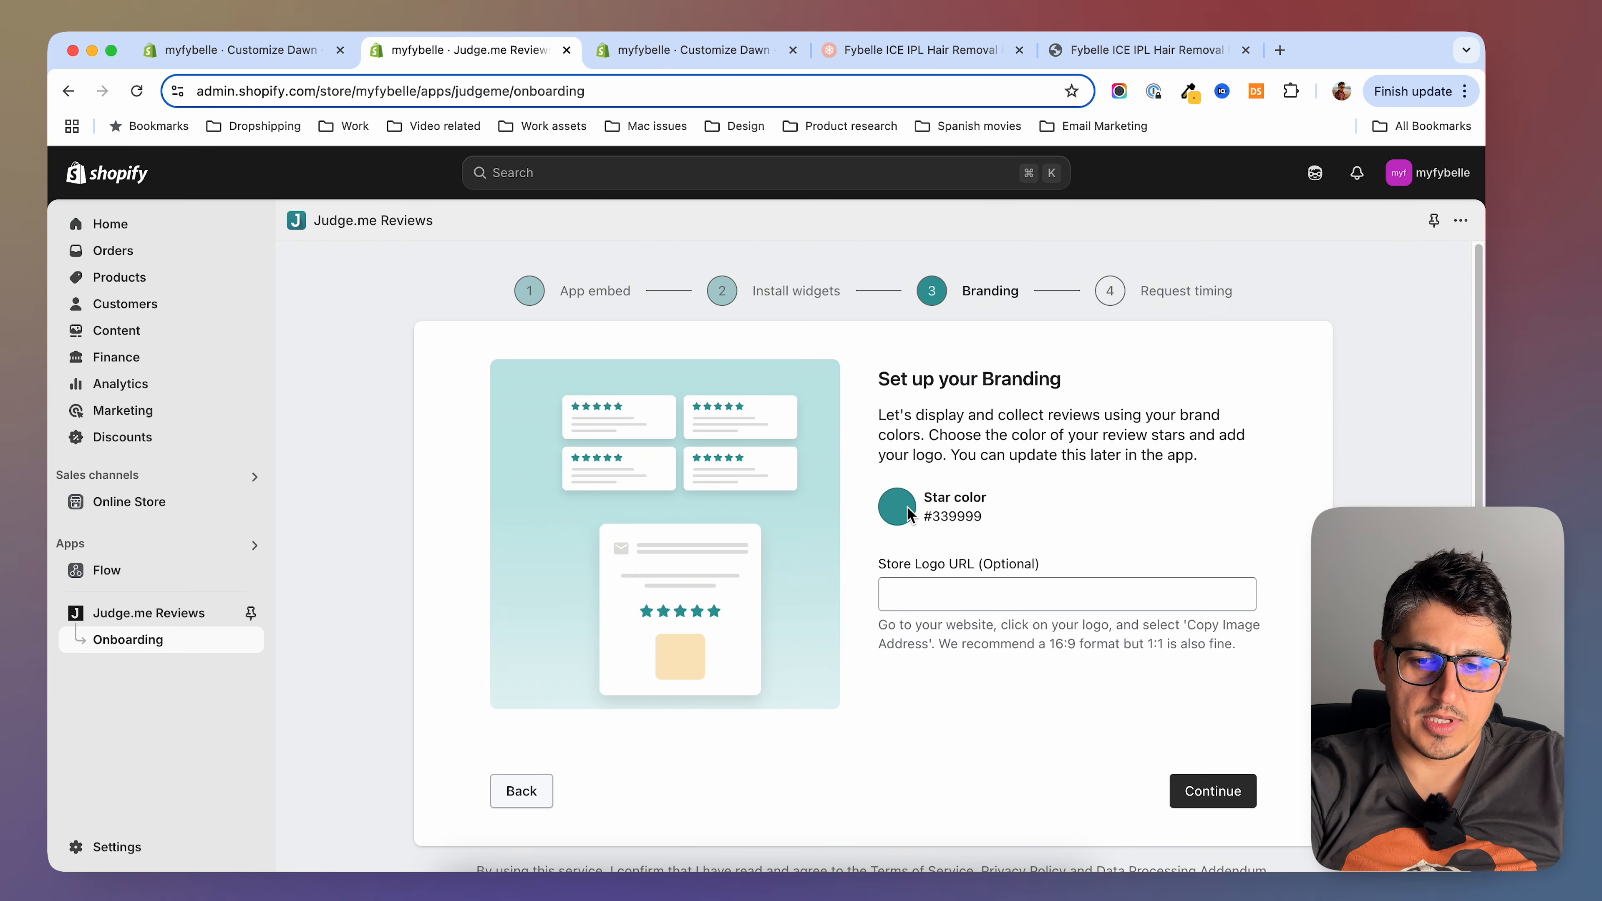
left_click(907, 508)
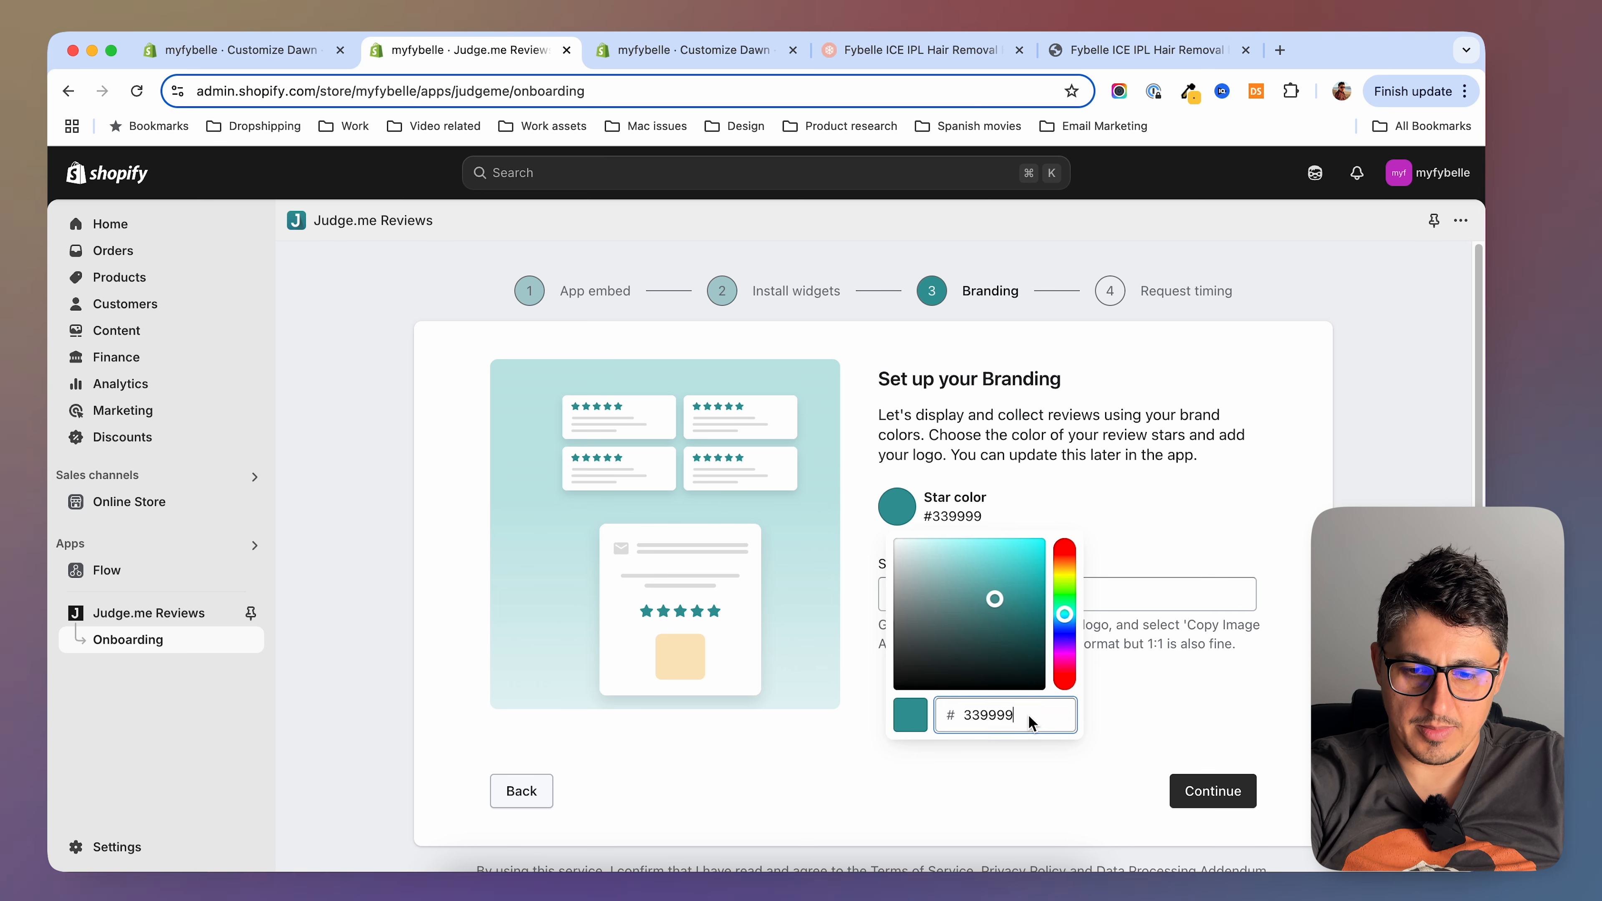
left_click_drag(1027, 720, 947, 718)
type("FFCB3C")
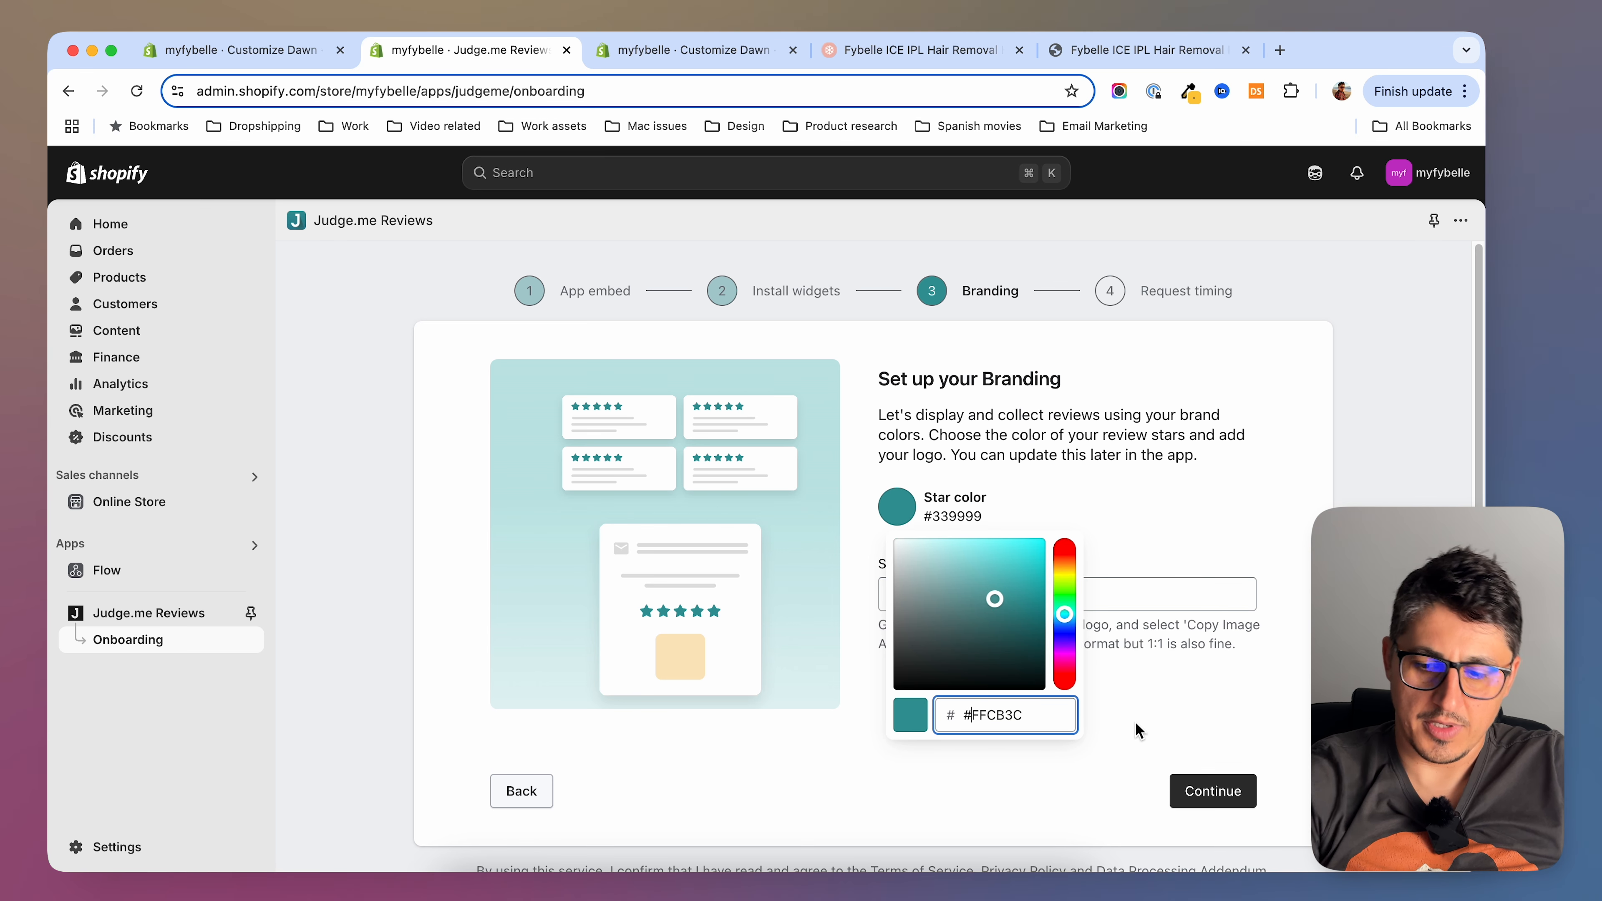
left_click(1104, 706)
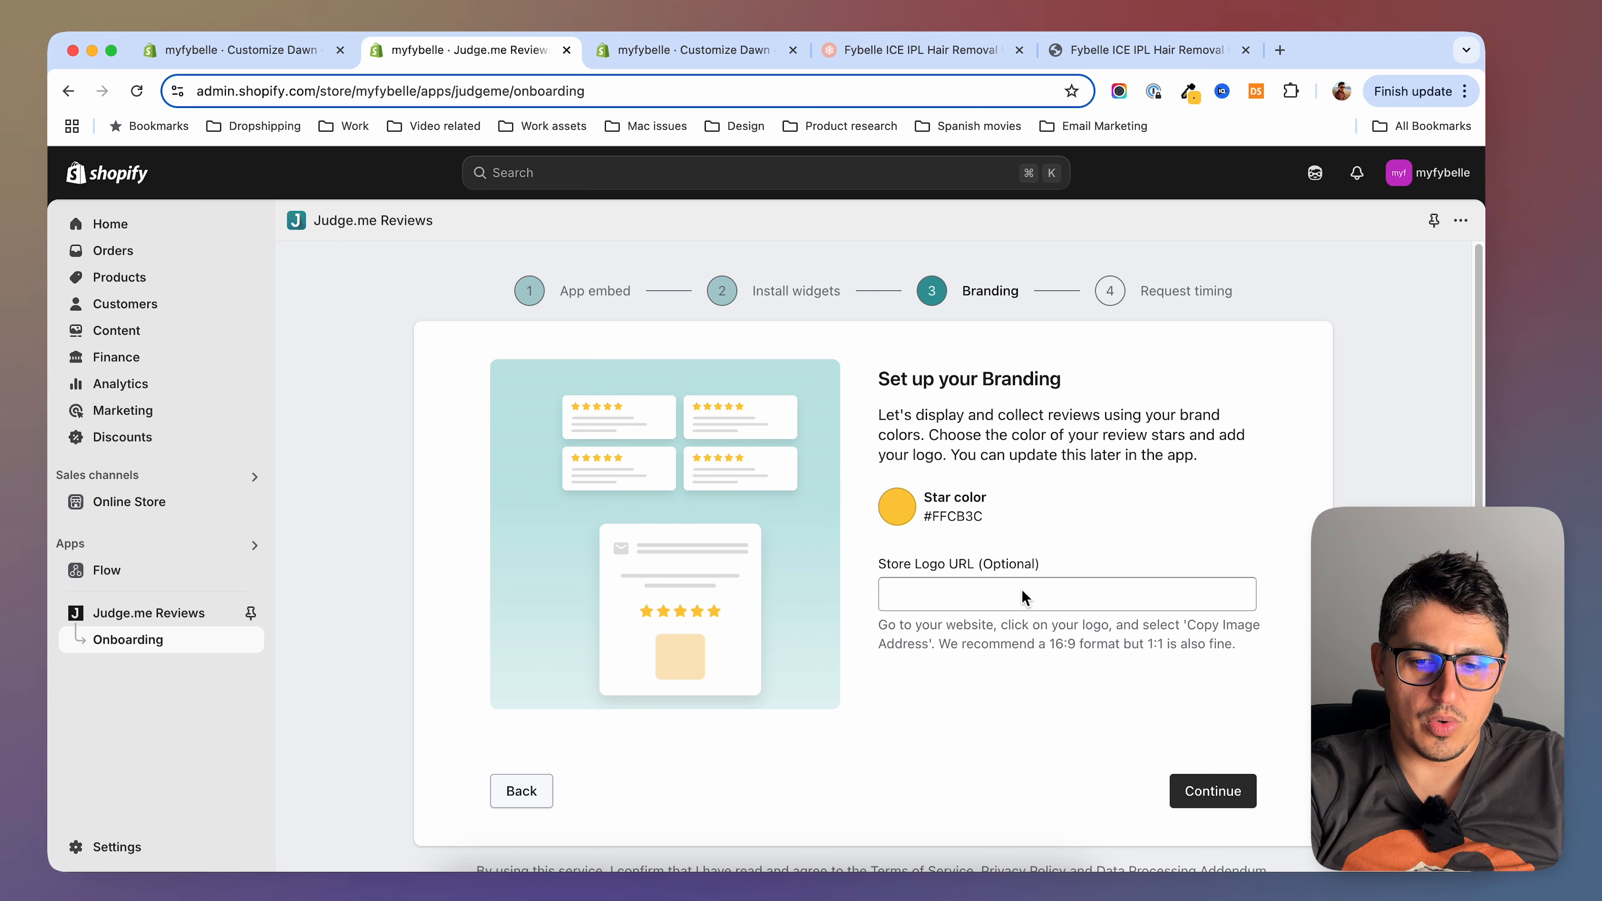
Finish the Judge.me onboarding without a logo, keeping 14 days for domestic and international review requests, and open the review import
left_click(1215, 792)
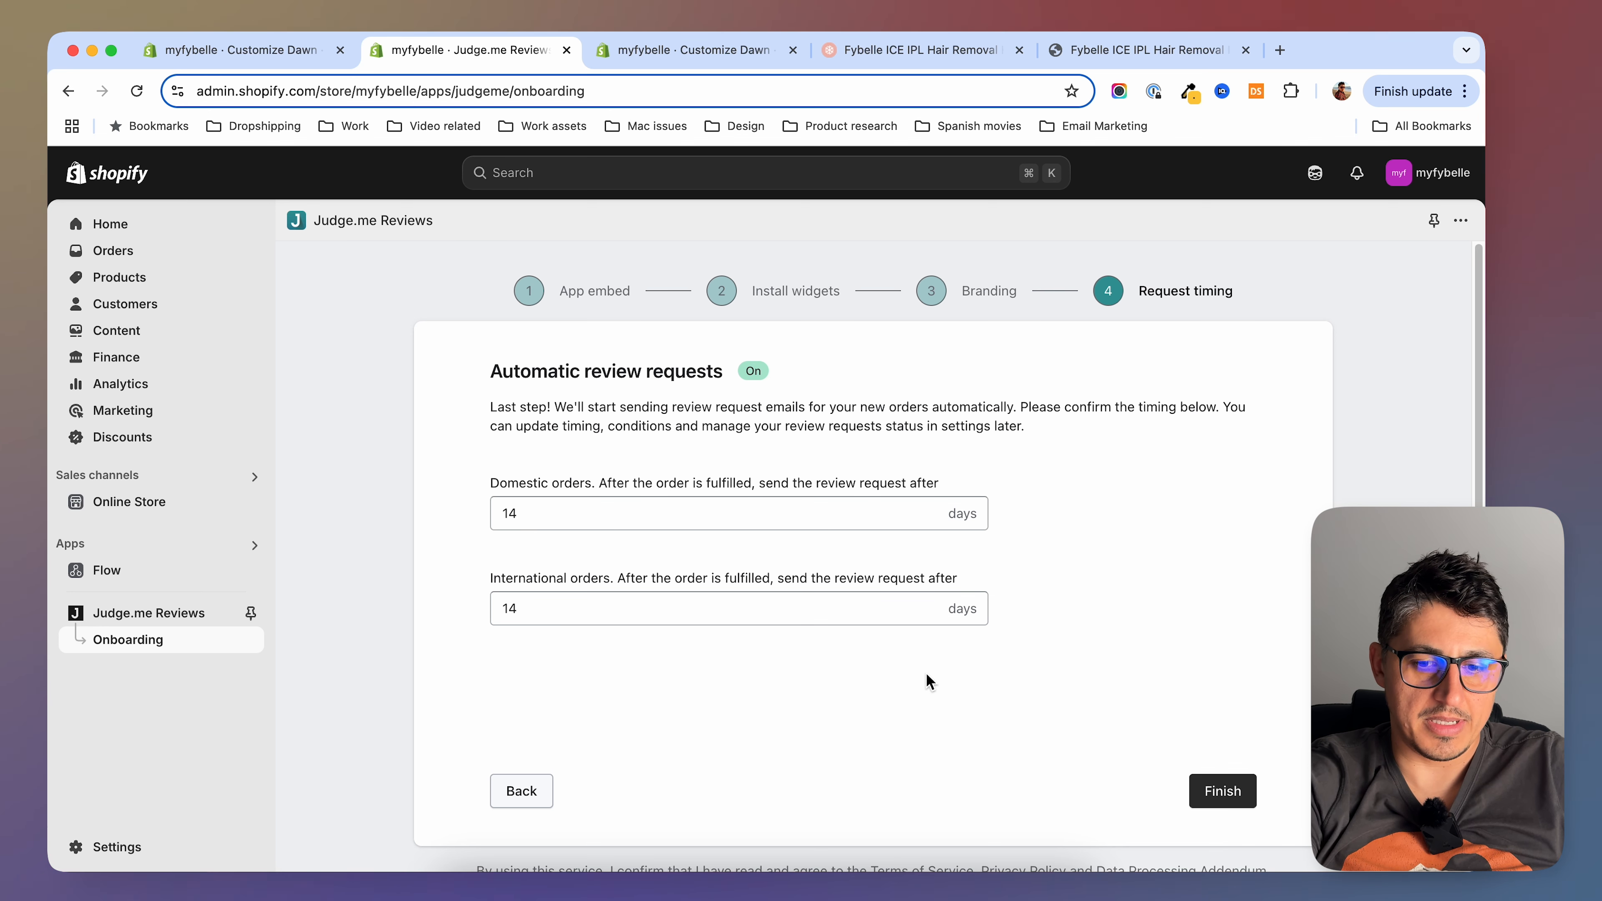
left_click(1222, 791)
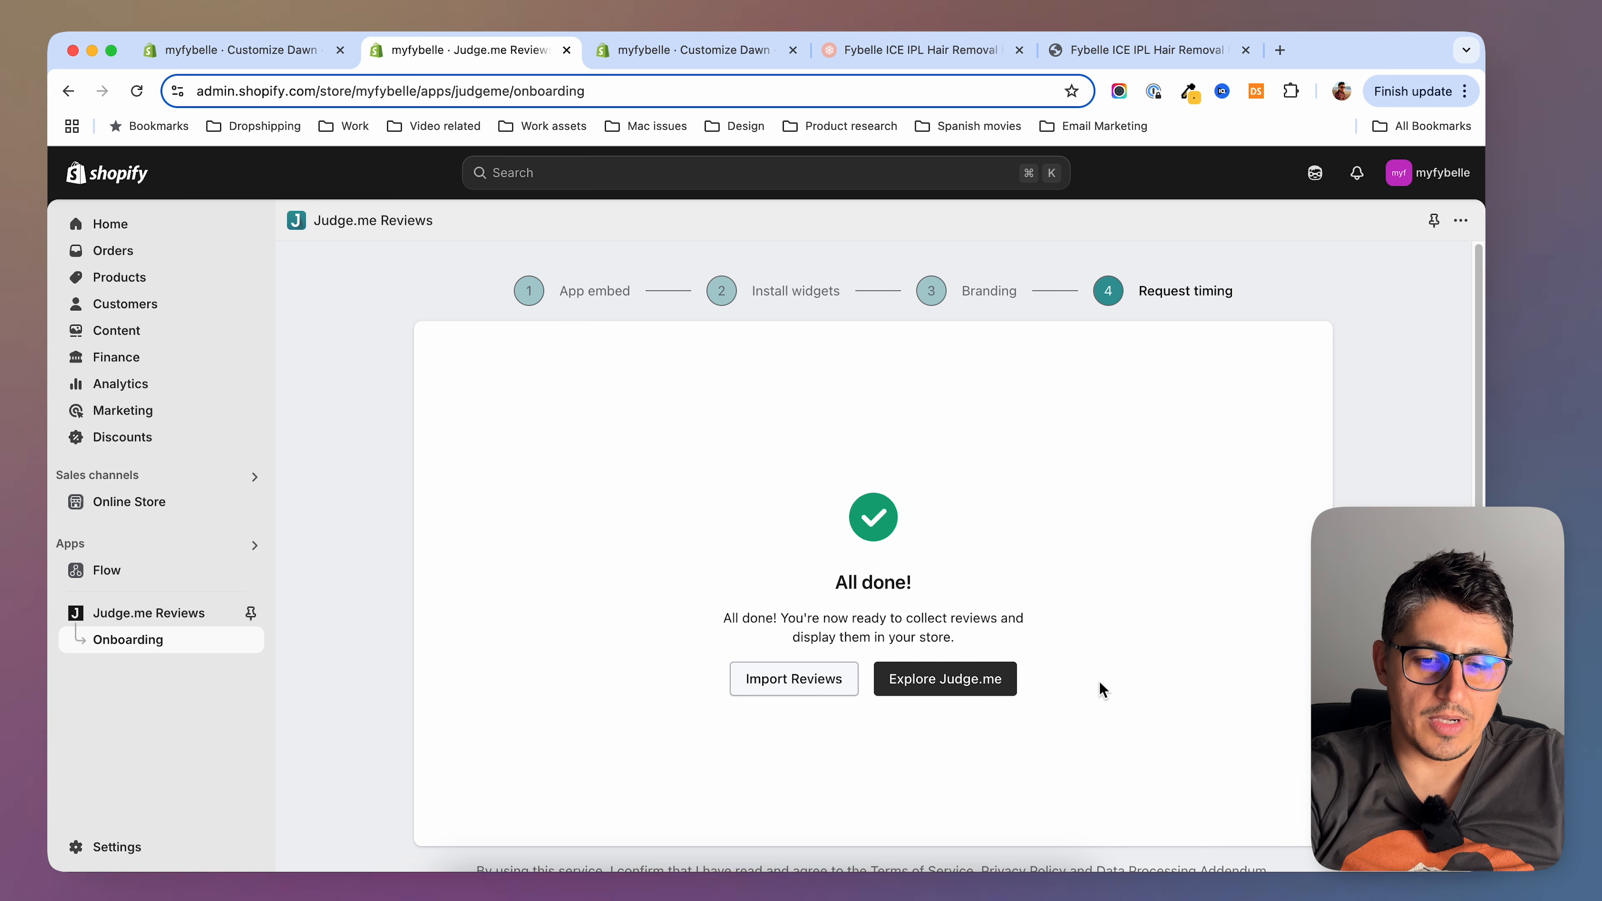
left_click(803, 679)
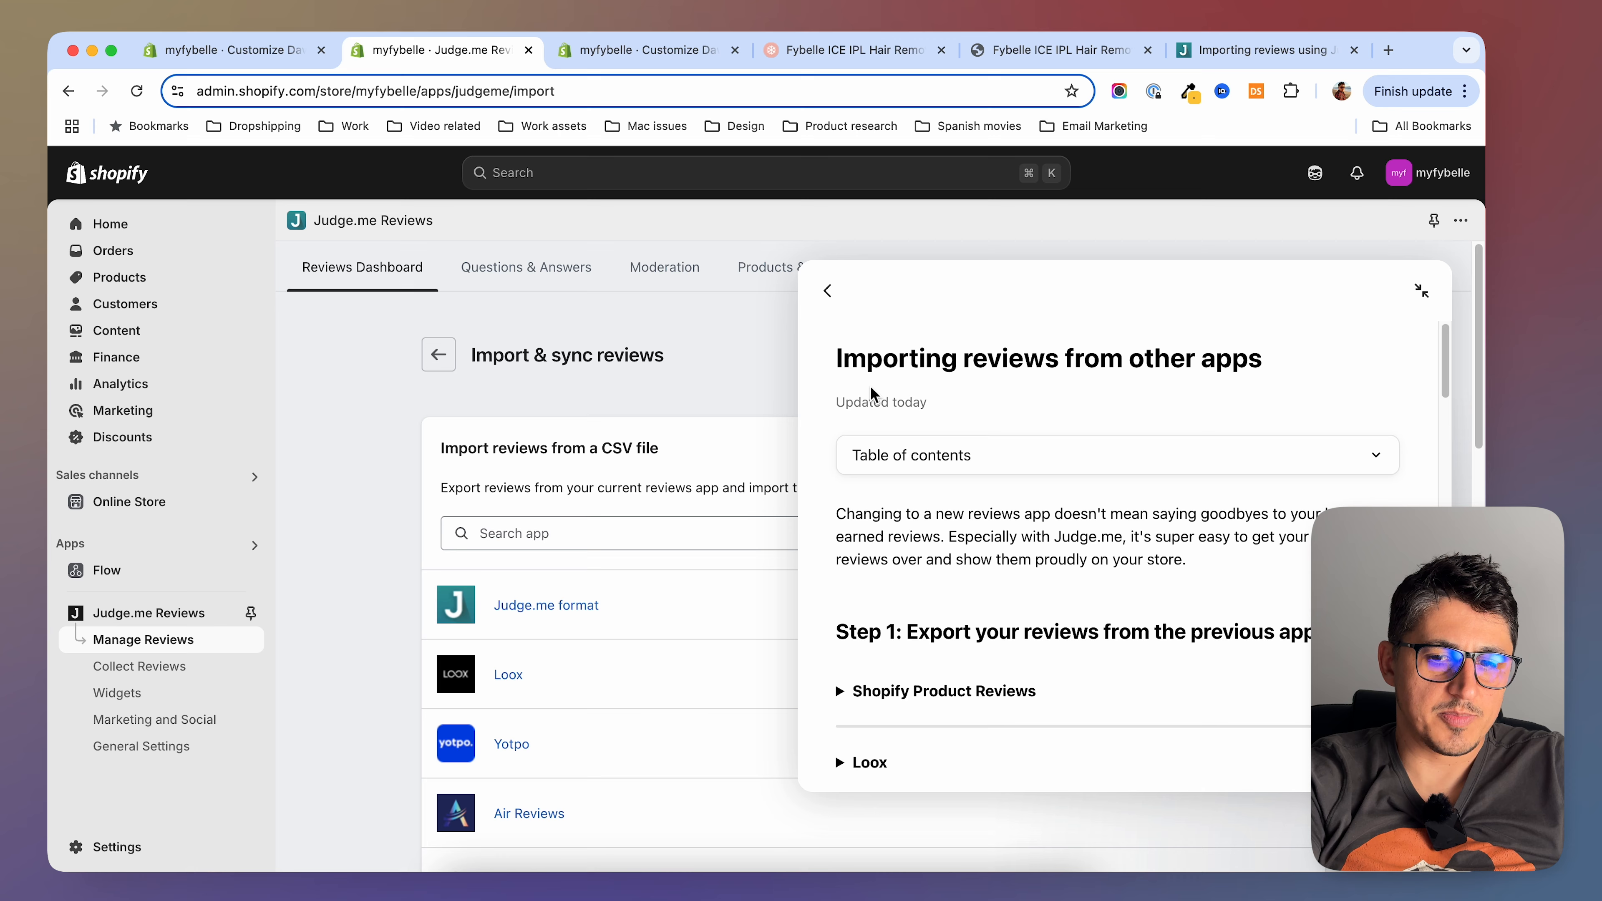
Read Judge.me's help articles on importing reviews to find how to import from a self-prepared CSV file
scroll(871, 480, "down", 15)
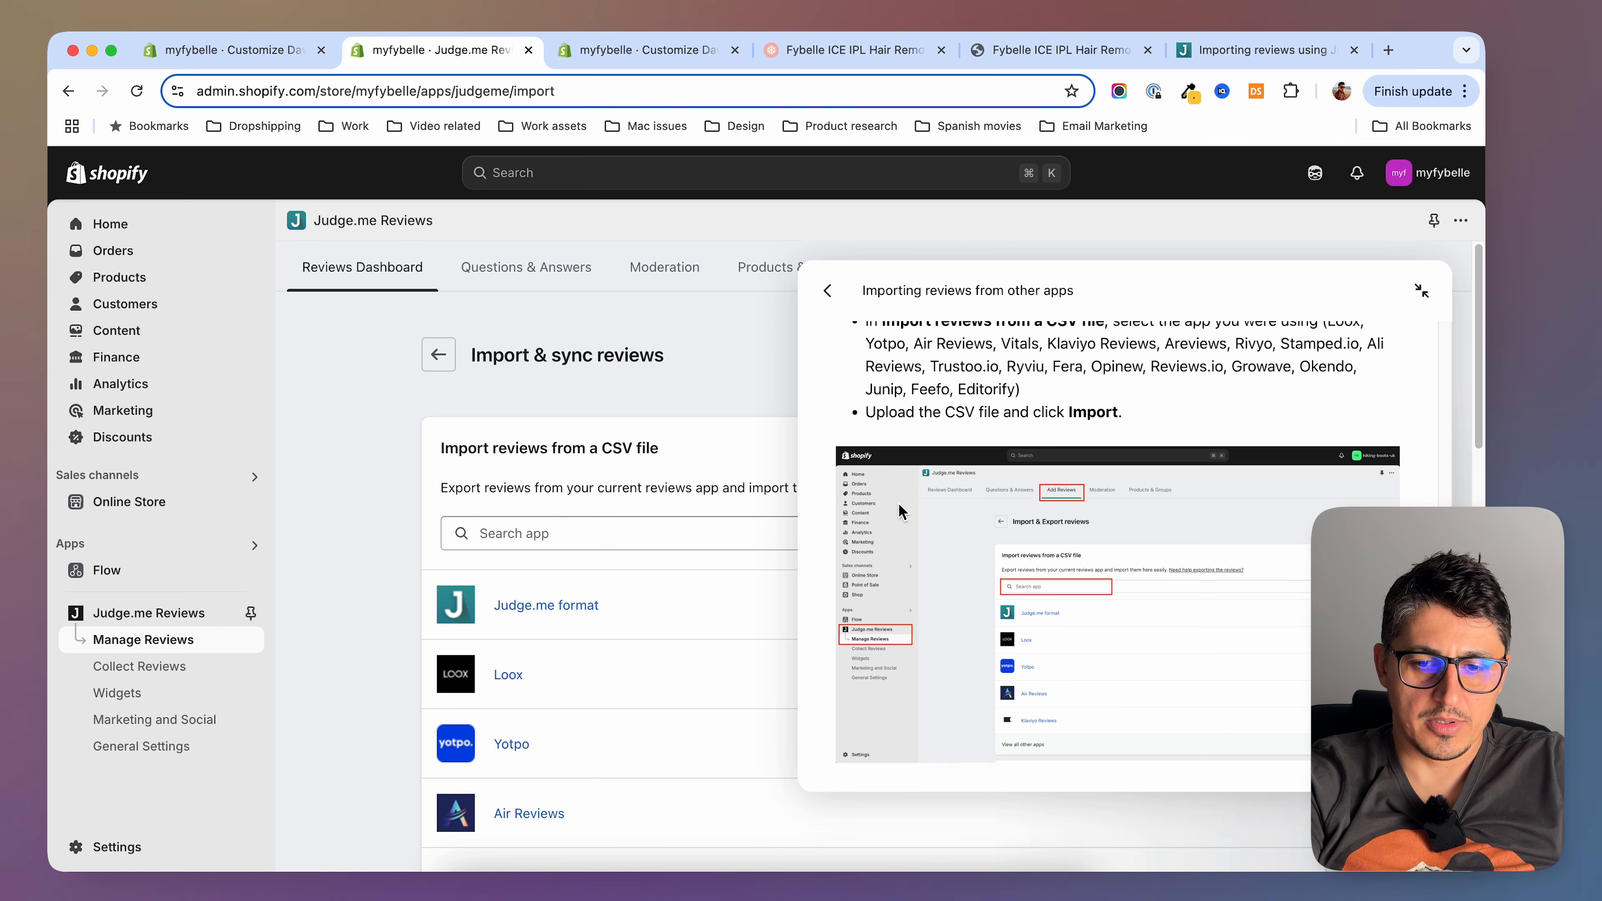
scroll(899, 504, "down", 5)
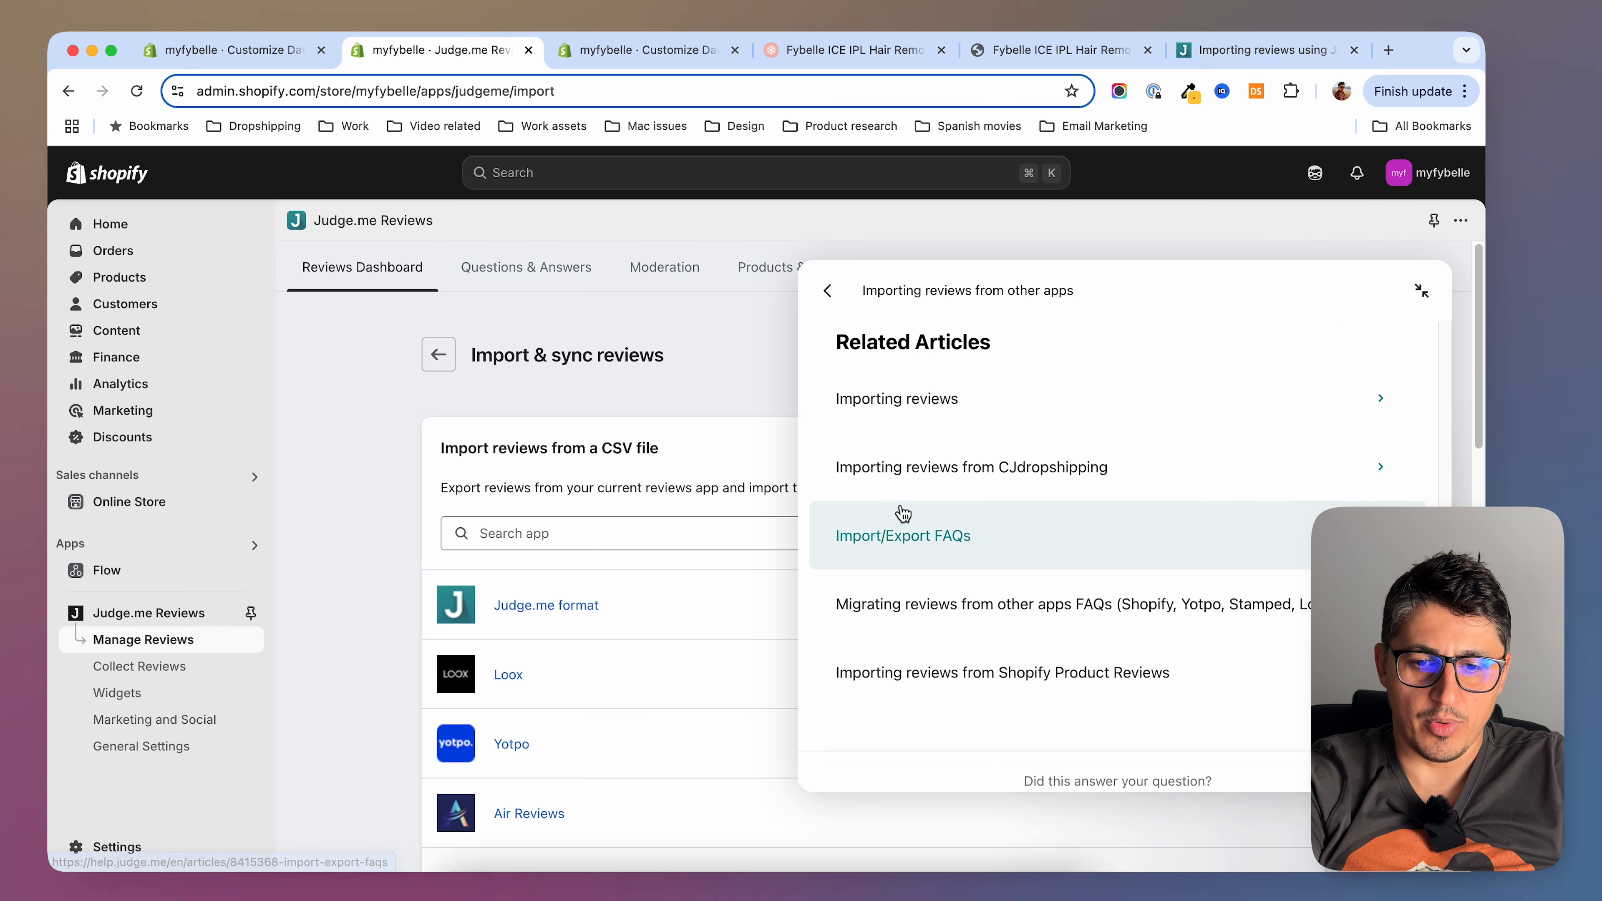
left_click(922, 383)
scroll(844, 461, "down", 2)
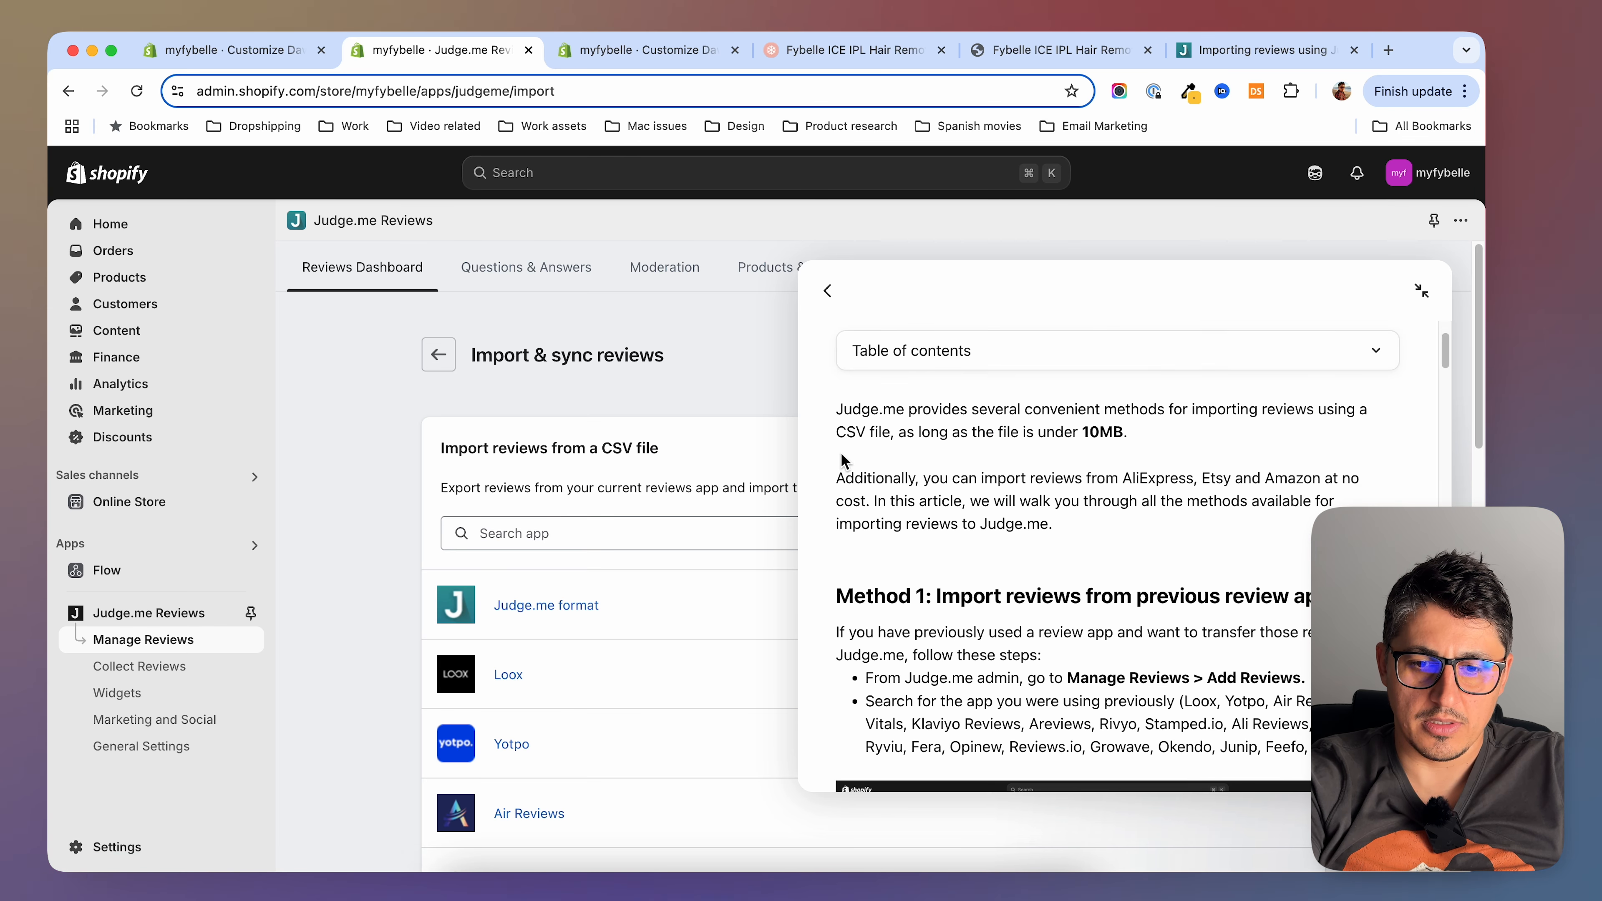
scroll(843, 461, "down", 15)
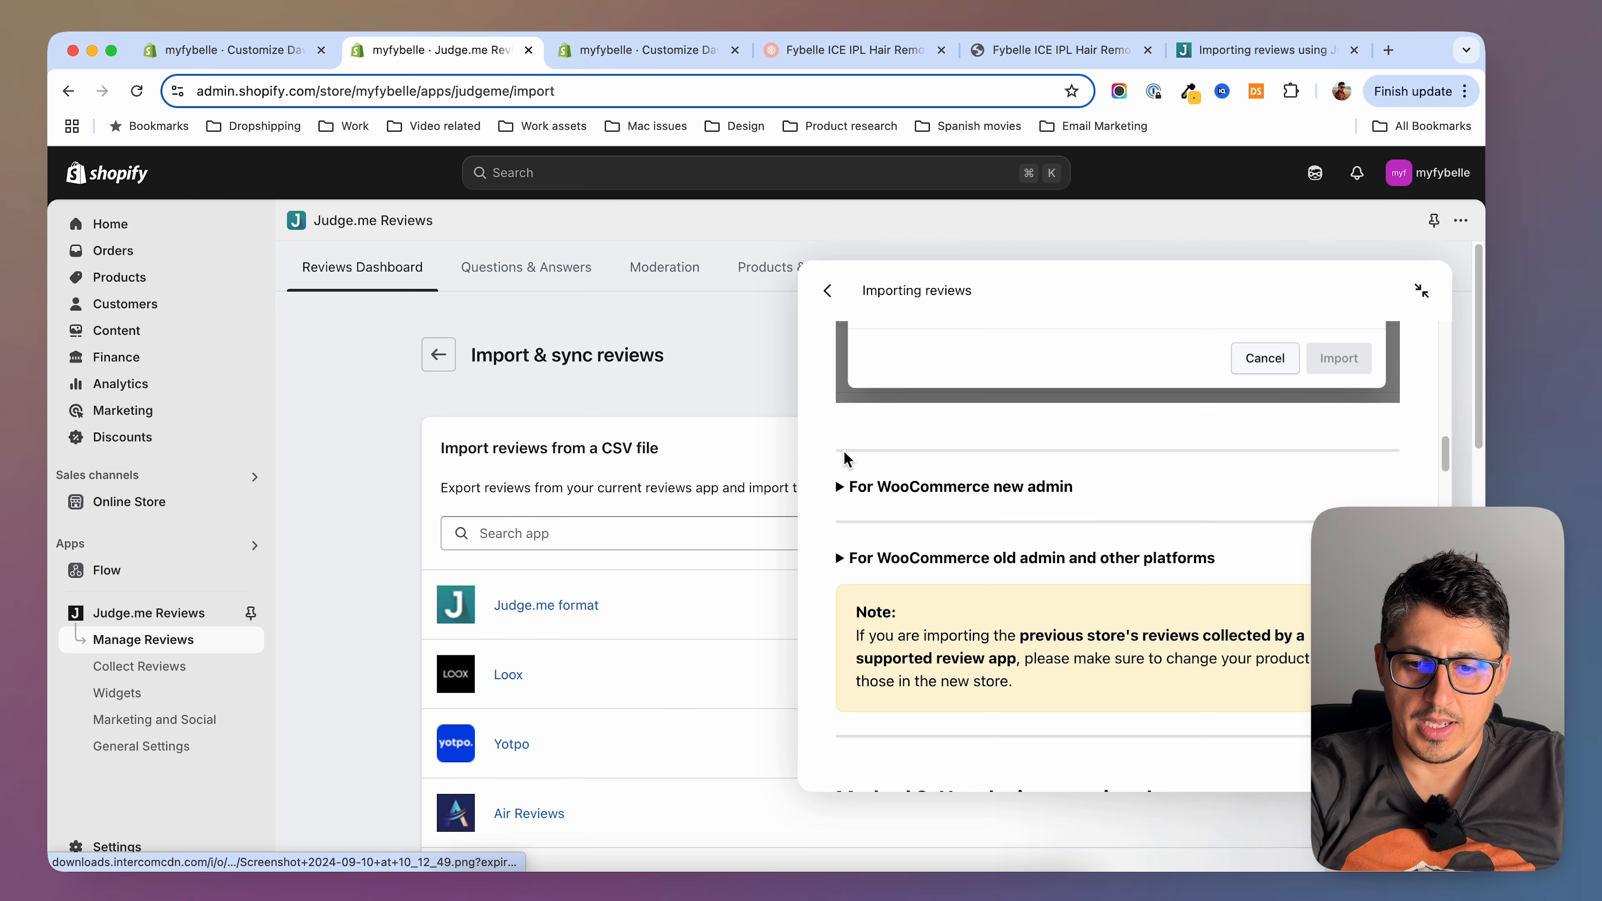
scroll(846, 459, "down", 10)
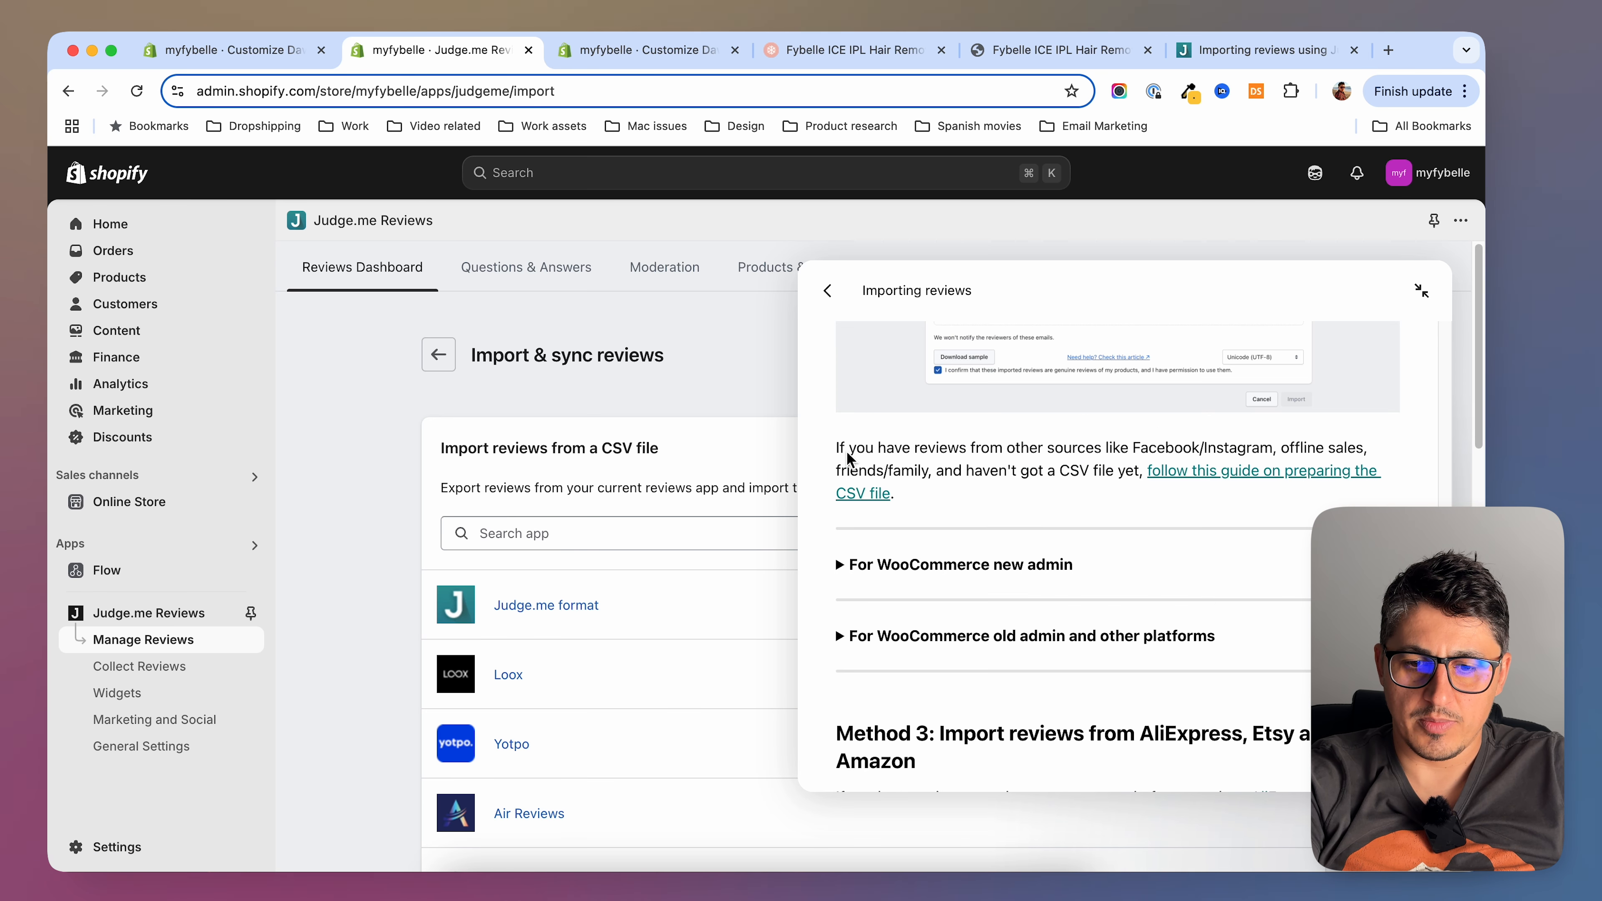
Open the guide on preparing the CSV file and make a Google Sheets copy of the Judge.me import template
left_click(1212, 474)
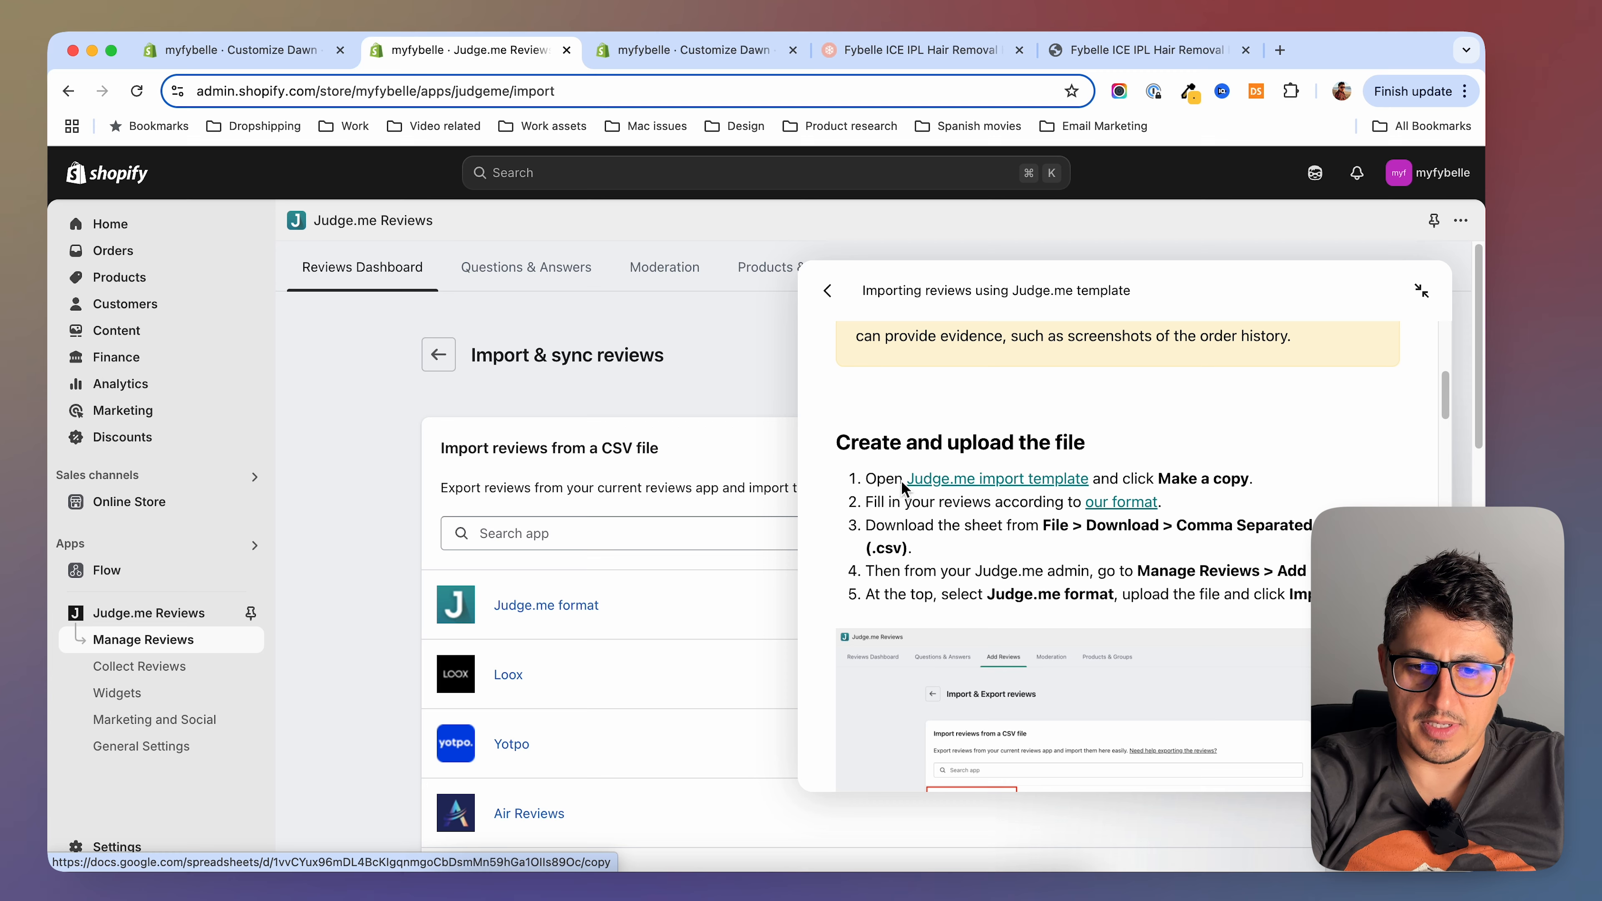
left_click(1000, 476)
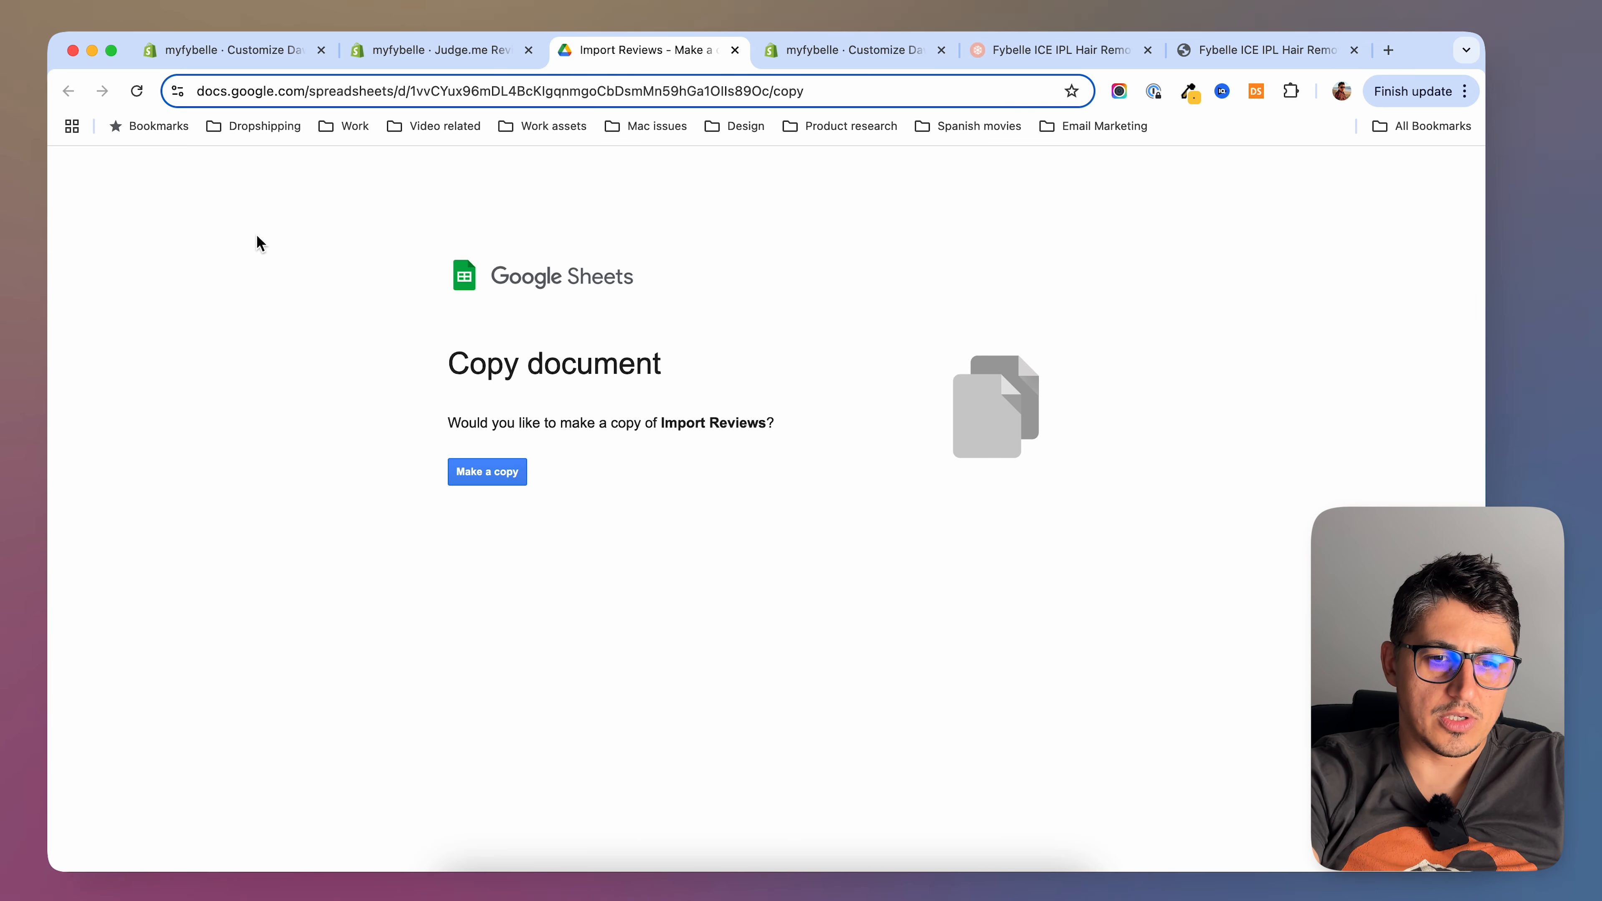
left_click(487, 474)
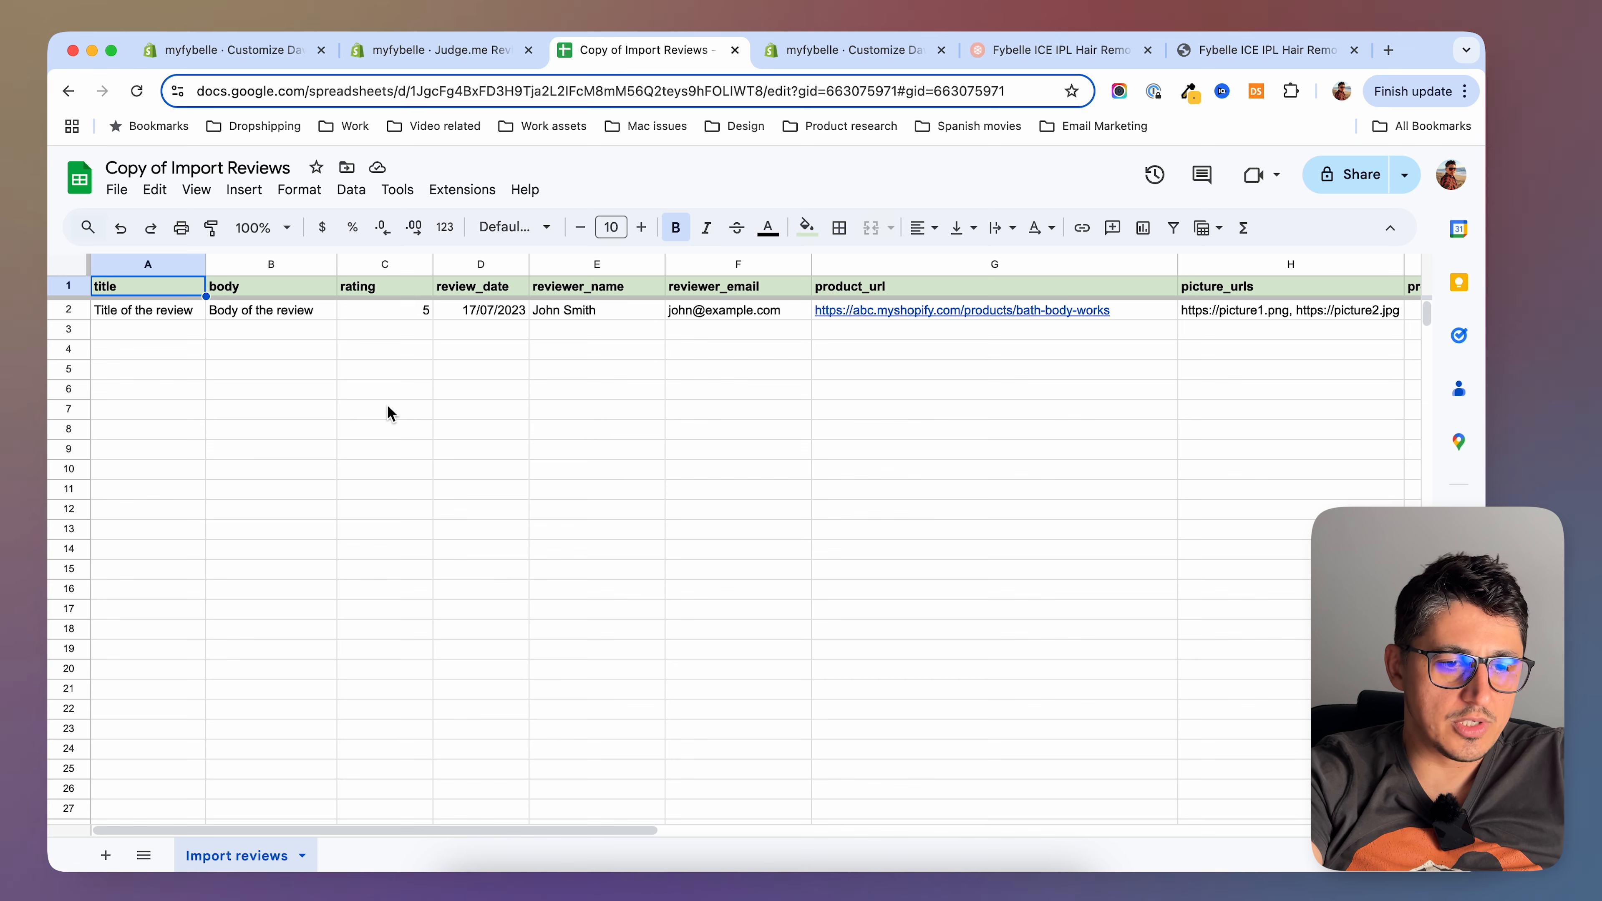
Examine the sample review's title, body, rating, date, reviewer name and reviewer email cells in row 2
left_click(131, 308)
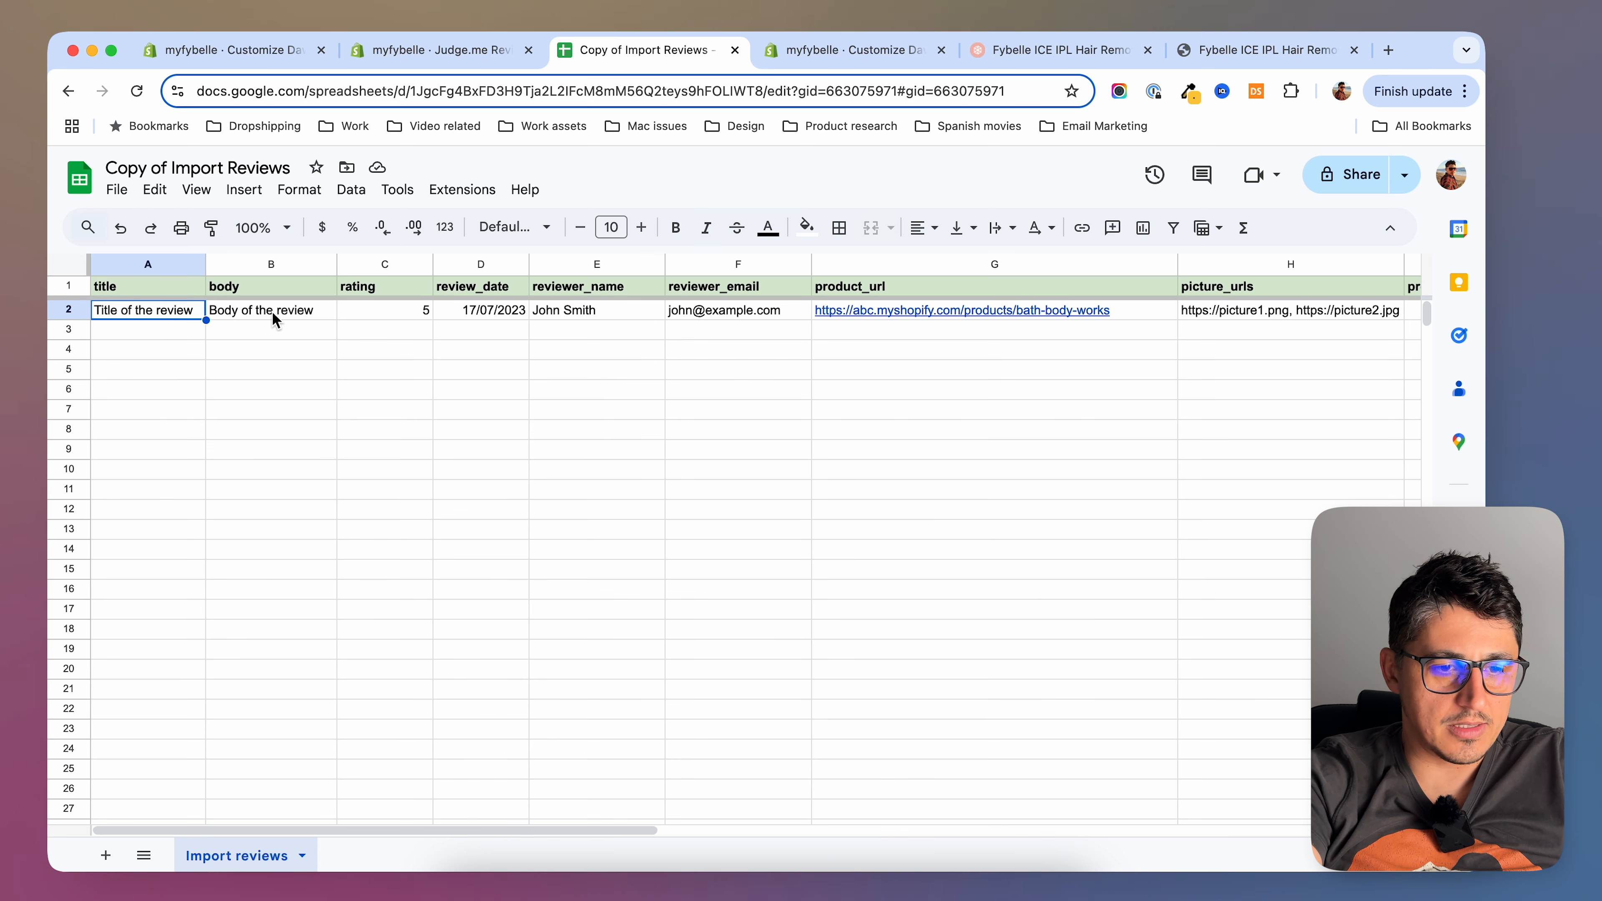
left_click(272, 310)
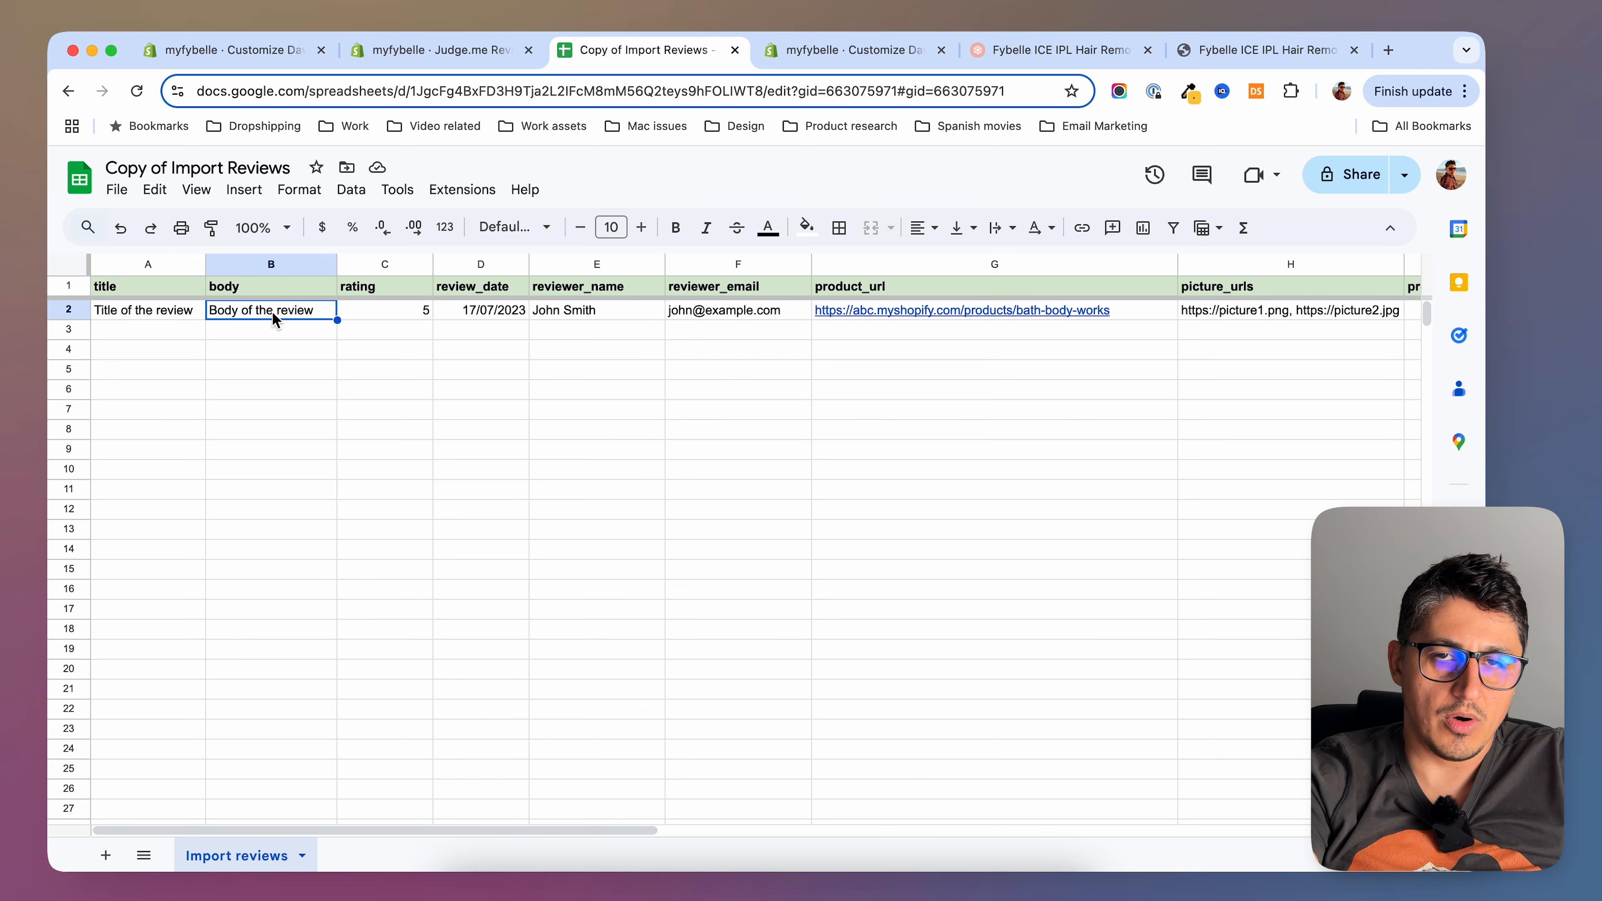
left_click(384, 314)
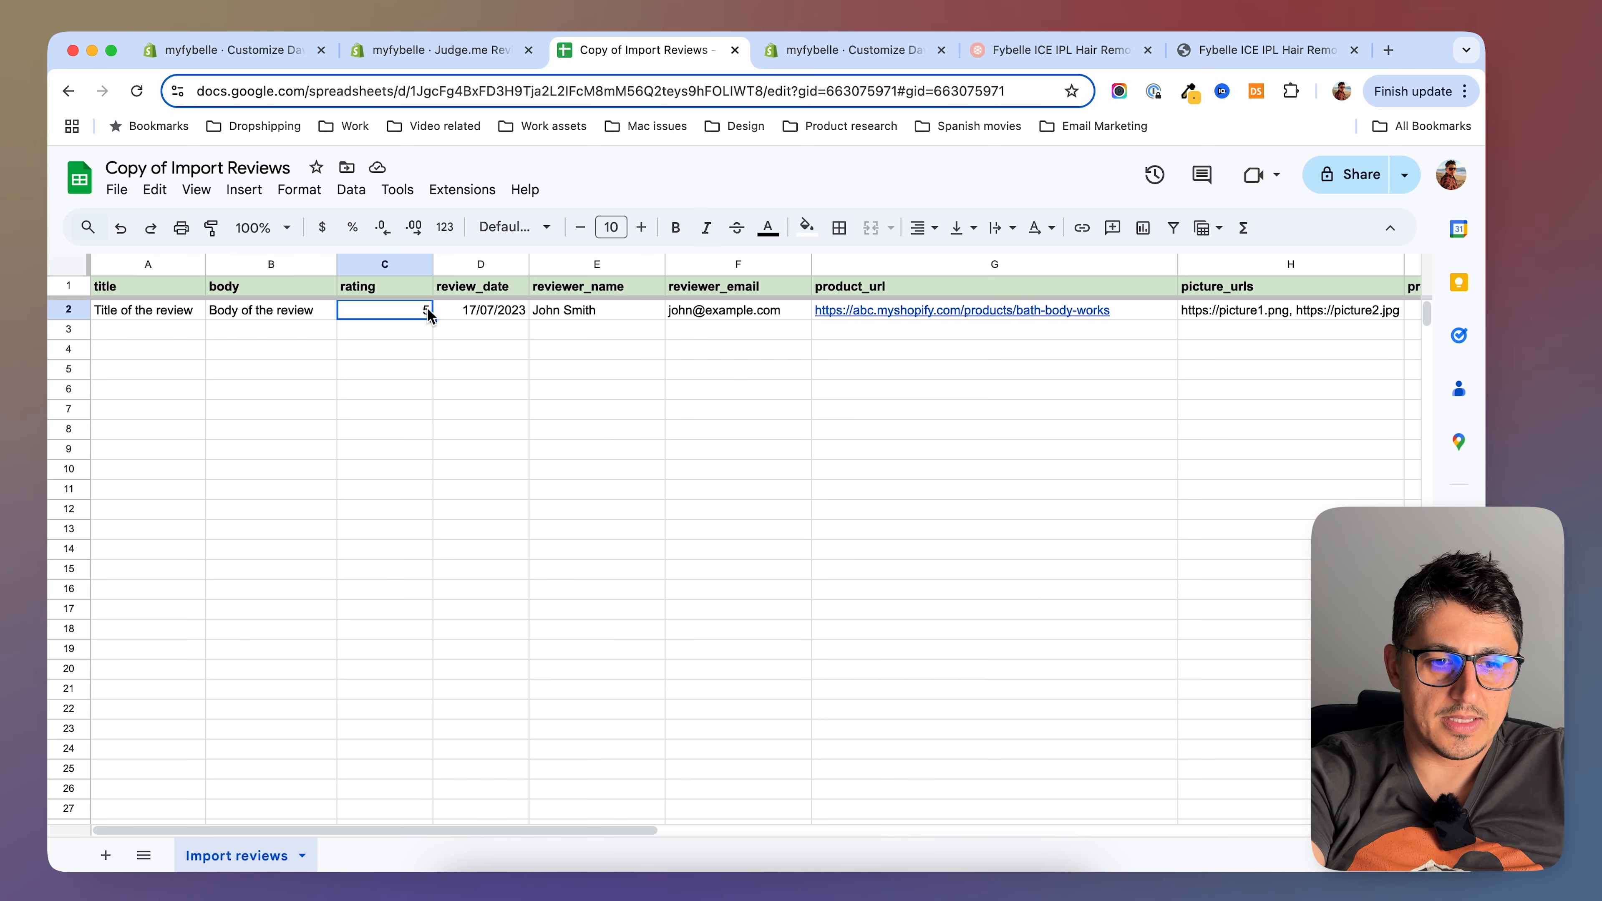
left_click(498, 313)
left_click(630, 310)
left_click(726, 309)
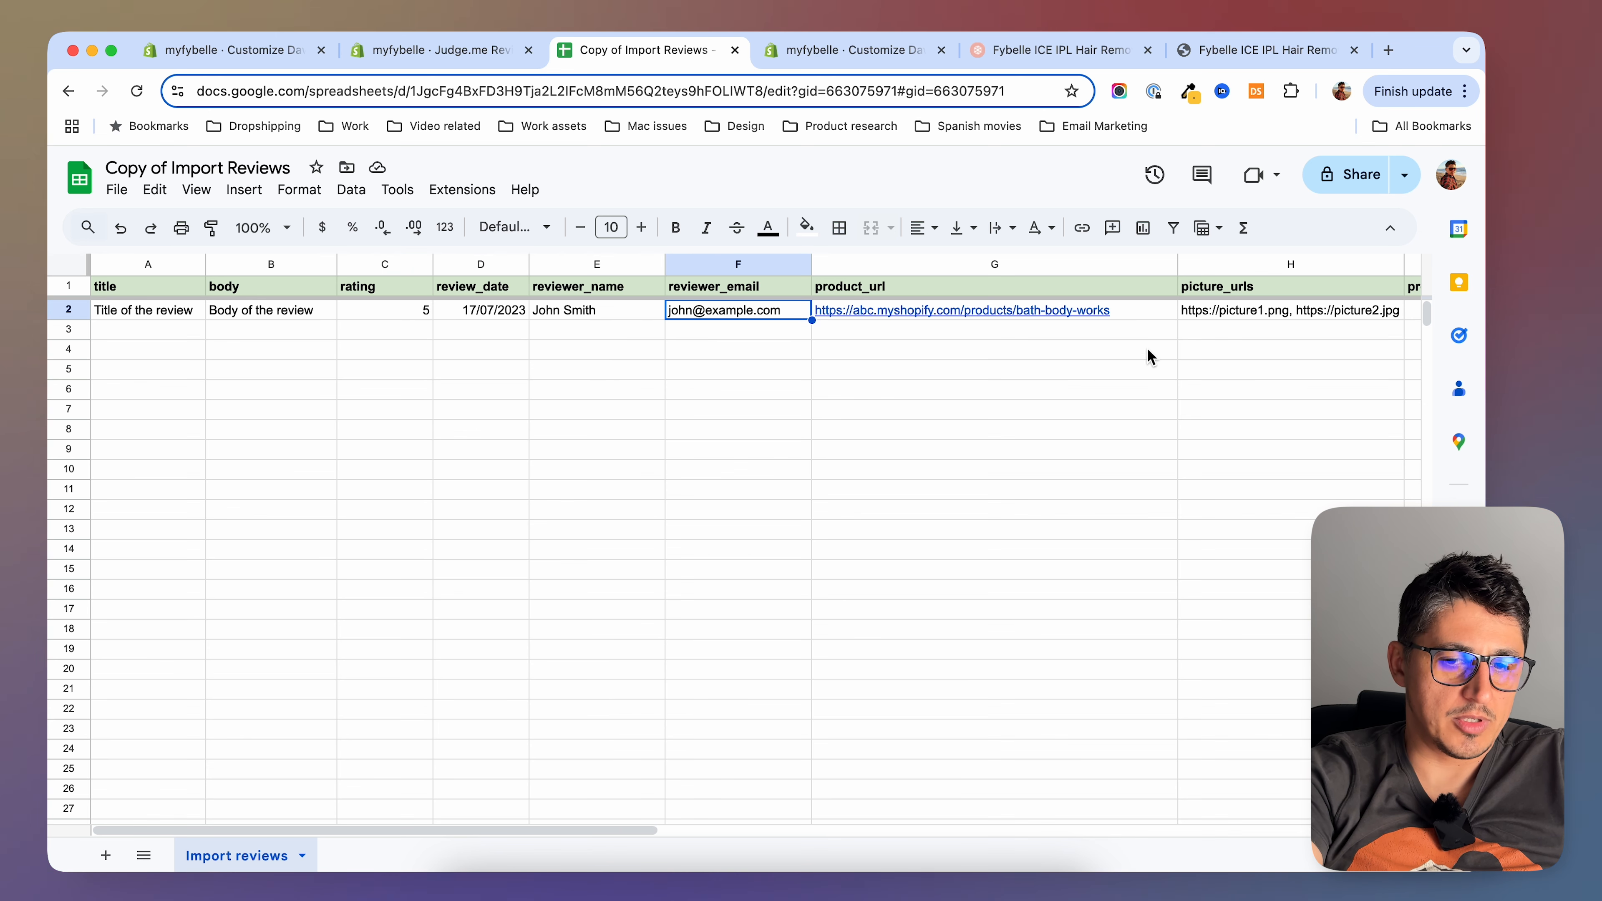
Clear the sample picture_urls and product_url values from row 2 of the import sheet
left_click(1287, 308)
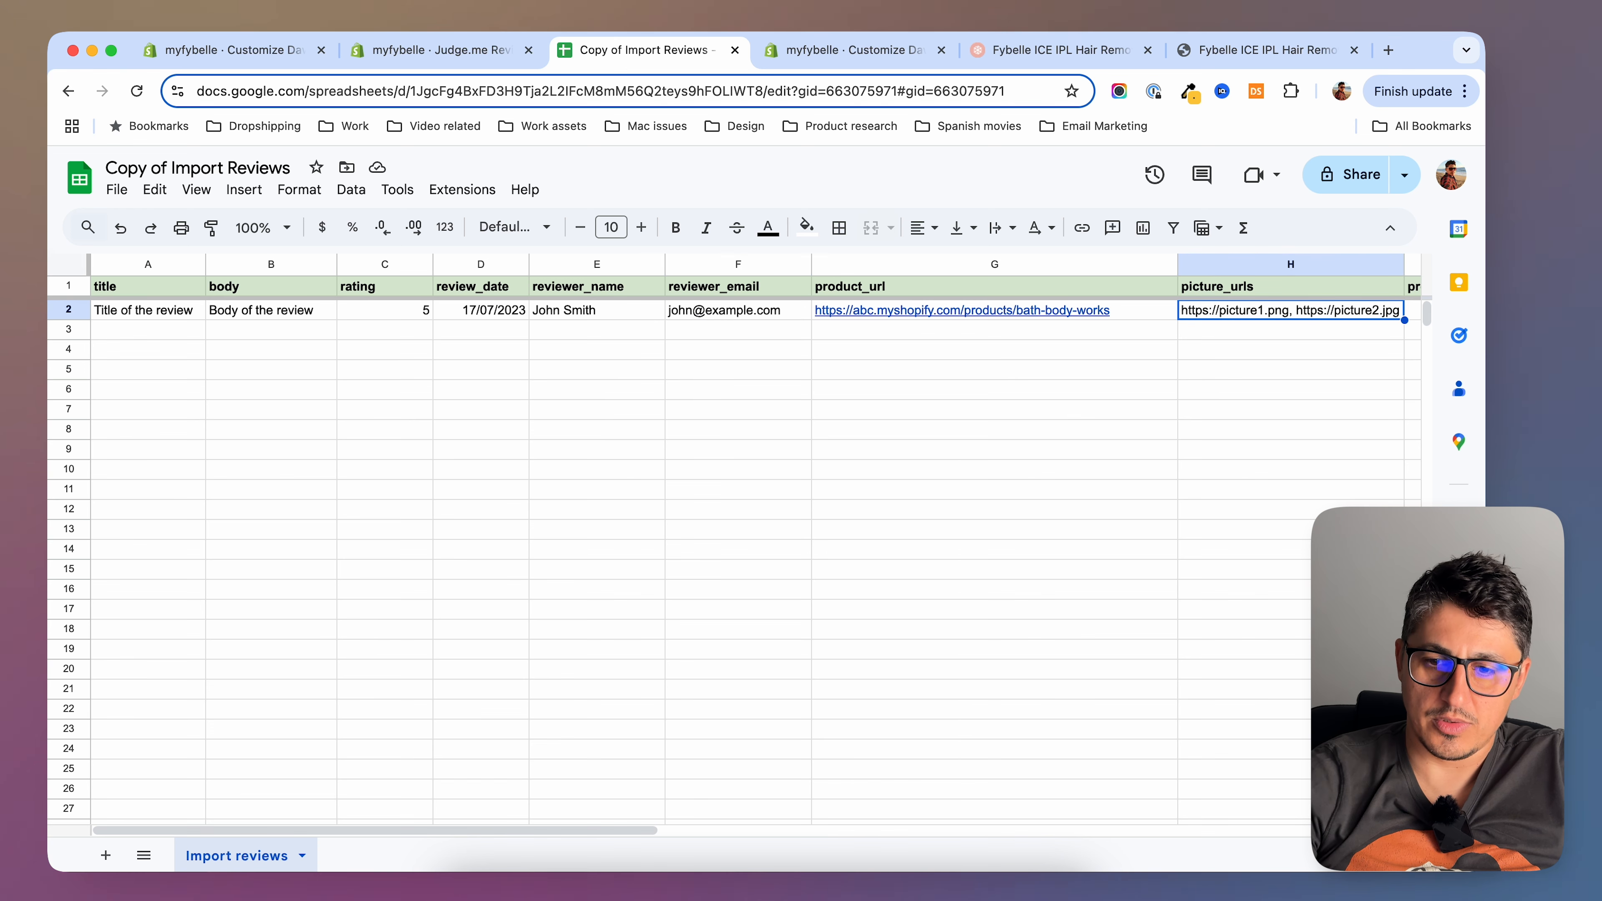
key("BackSpace")
left_click(1113, 315)
key("BackSpace")
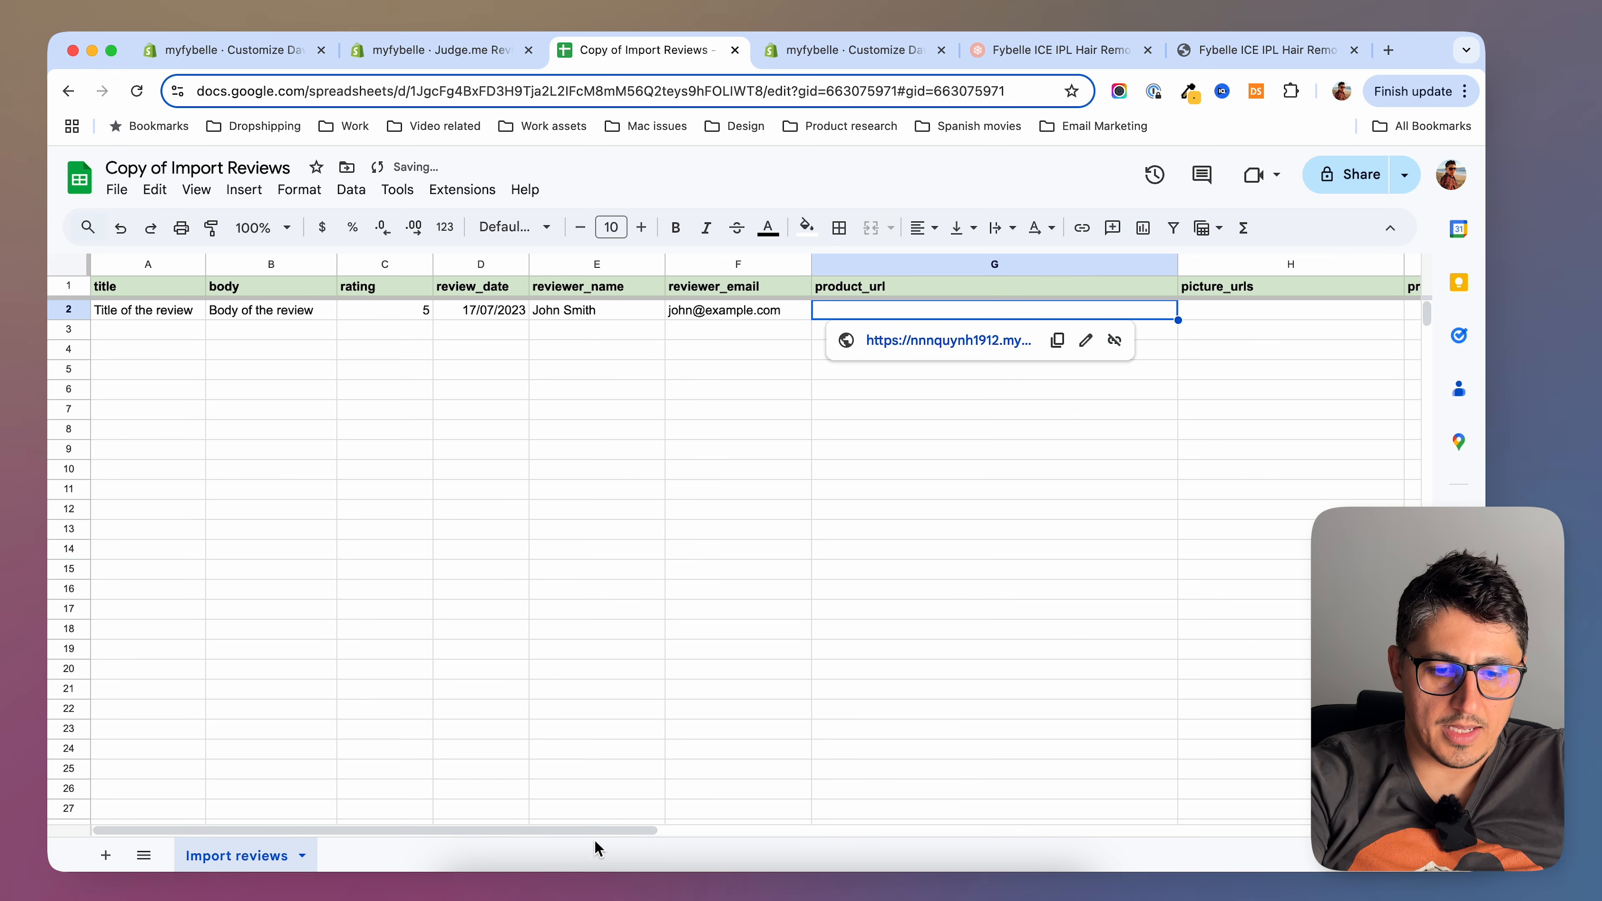
Switch to ChatGPT and look through the reviews generated for the Fybelle ICE IPL Hair Removal Handset
left_click(713, 331)
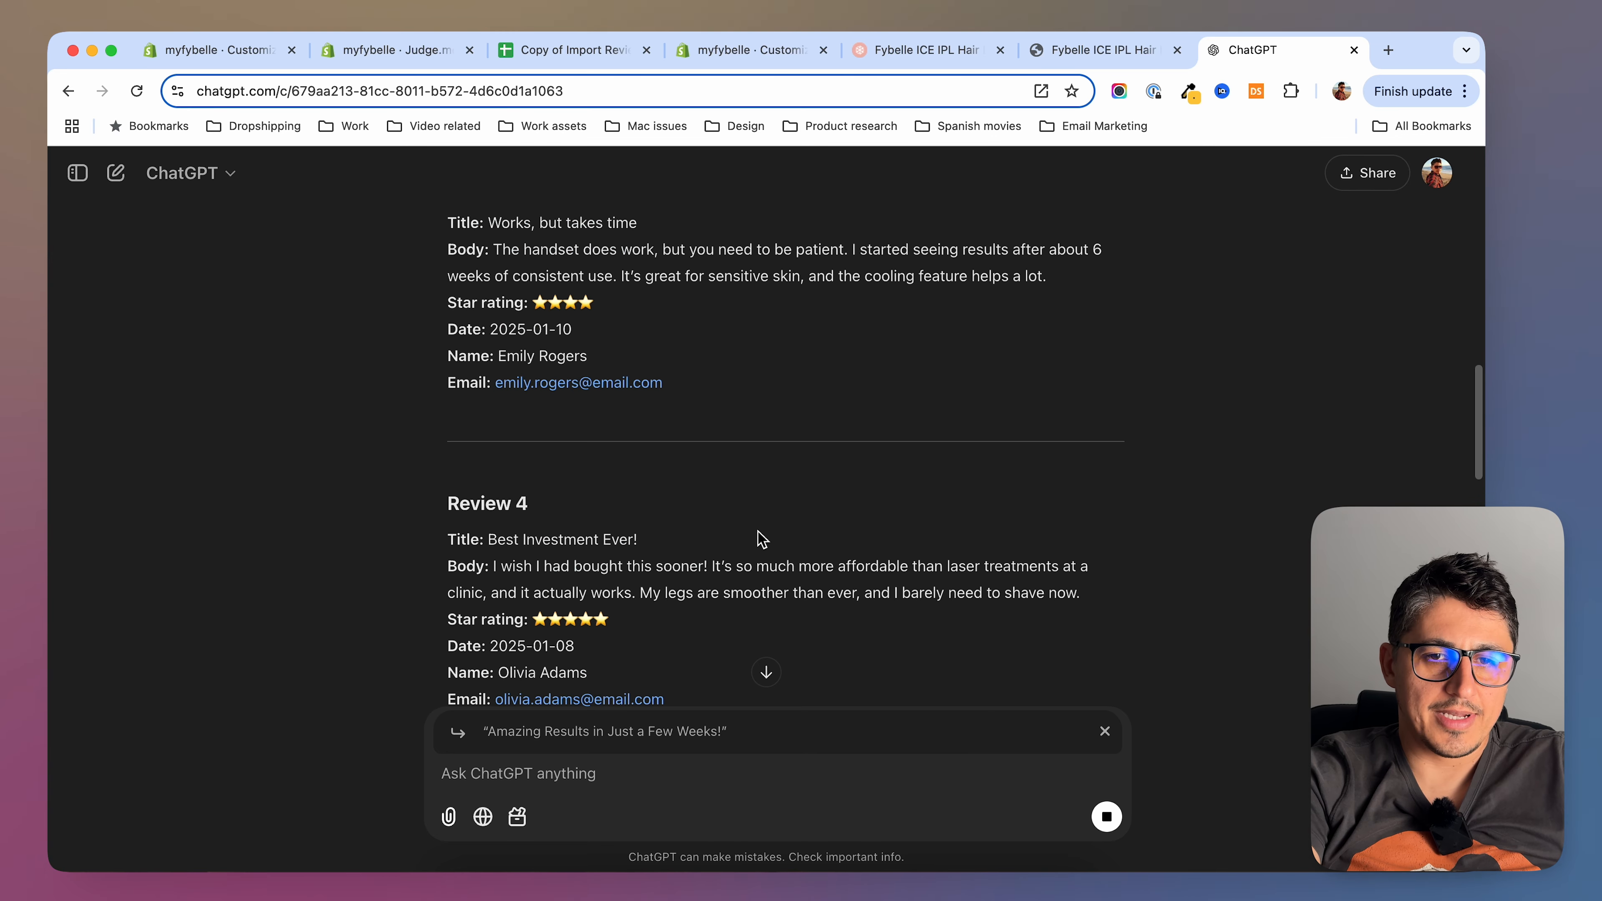
scroll(763, 539, "down", 10)
scroll(764, 540, "up", 20)
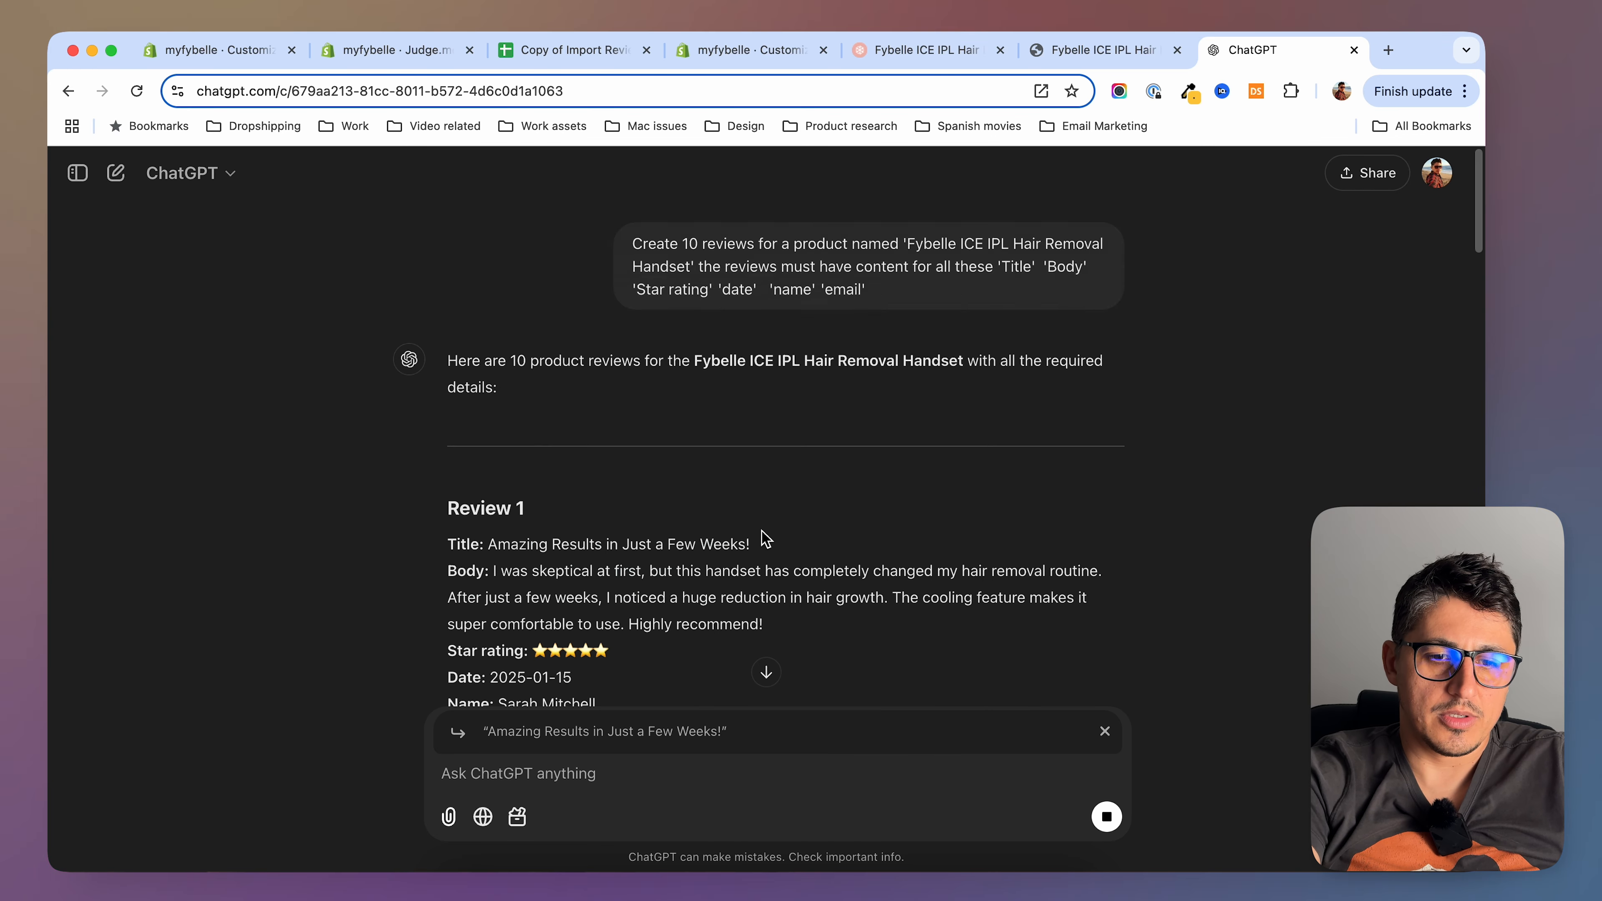
Copy the Fybelle product page's URL from the store and fill it into the product_url column for rows 2 to 11
scroll(765, 538, "down", 4)
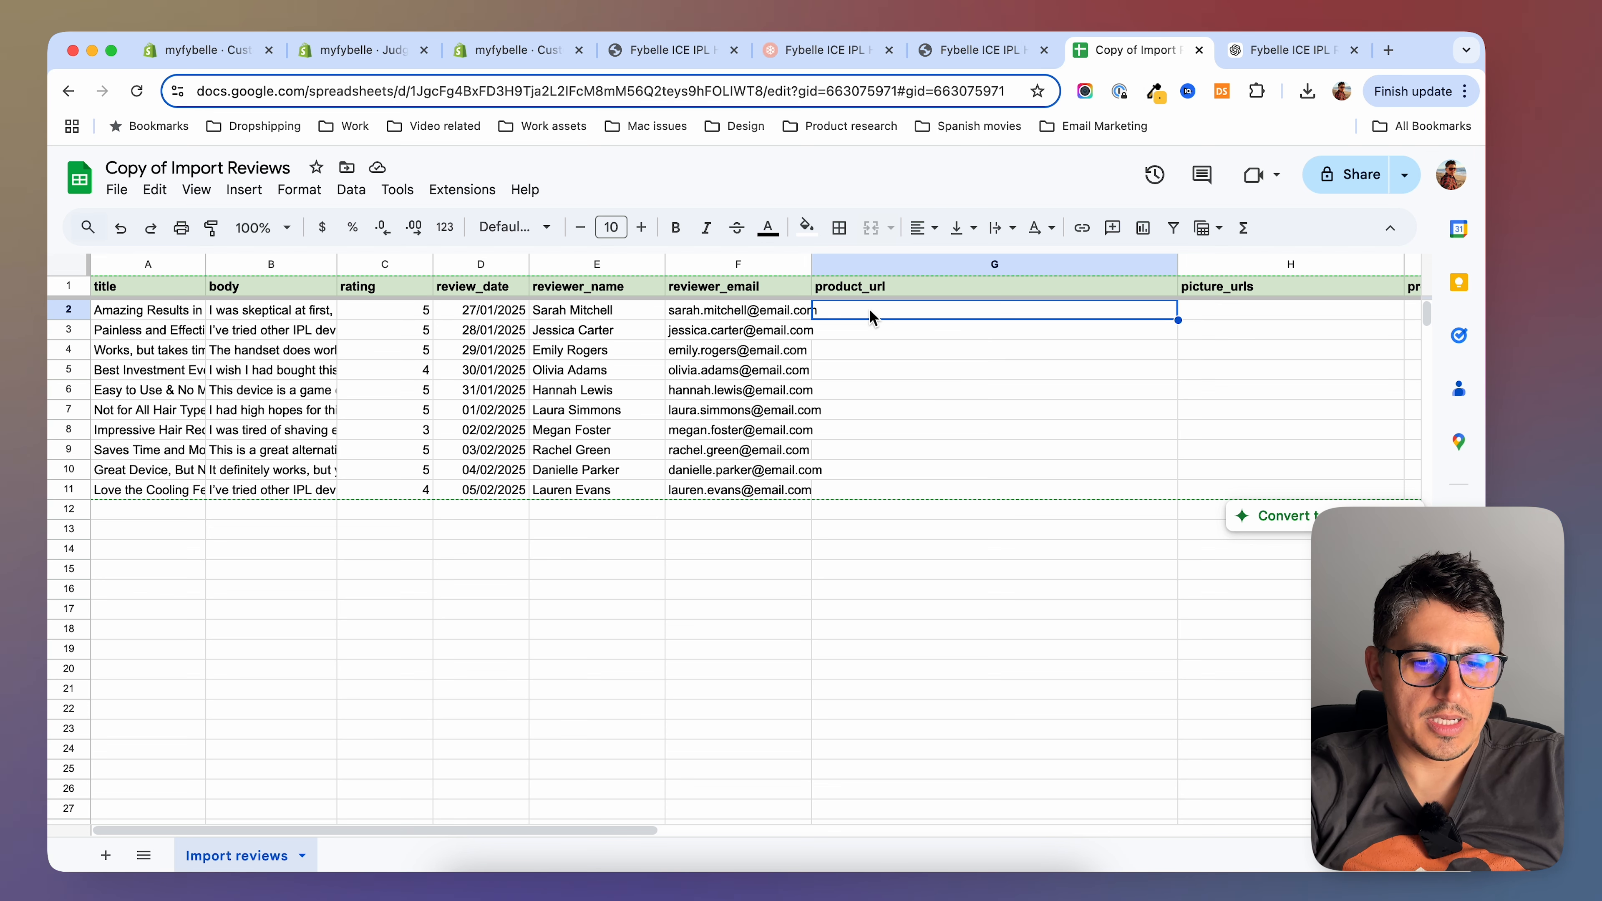
left_click(978, 49)
left_click(315, 91)
key("super+c")
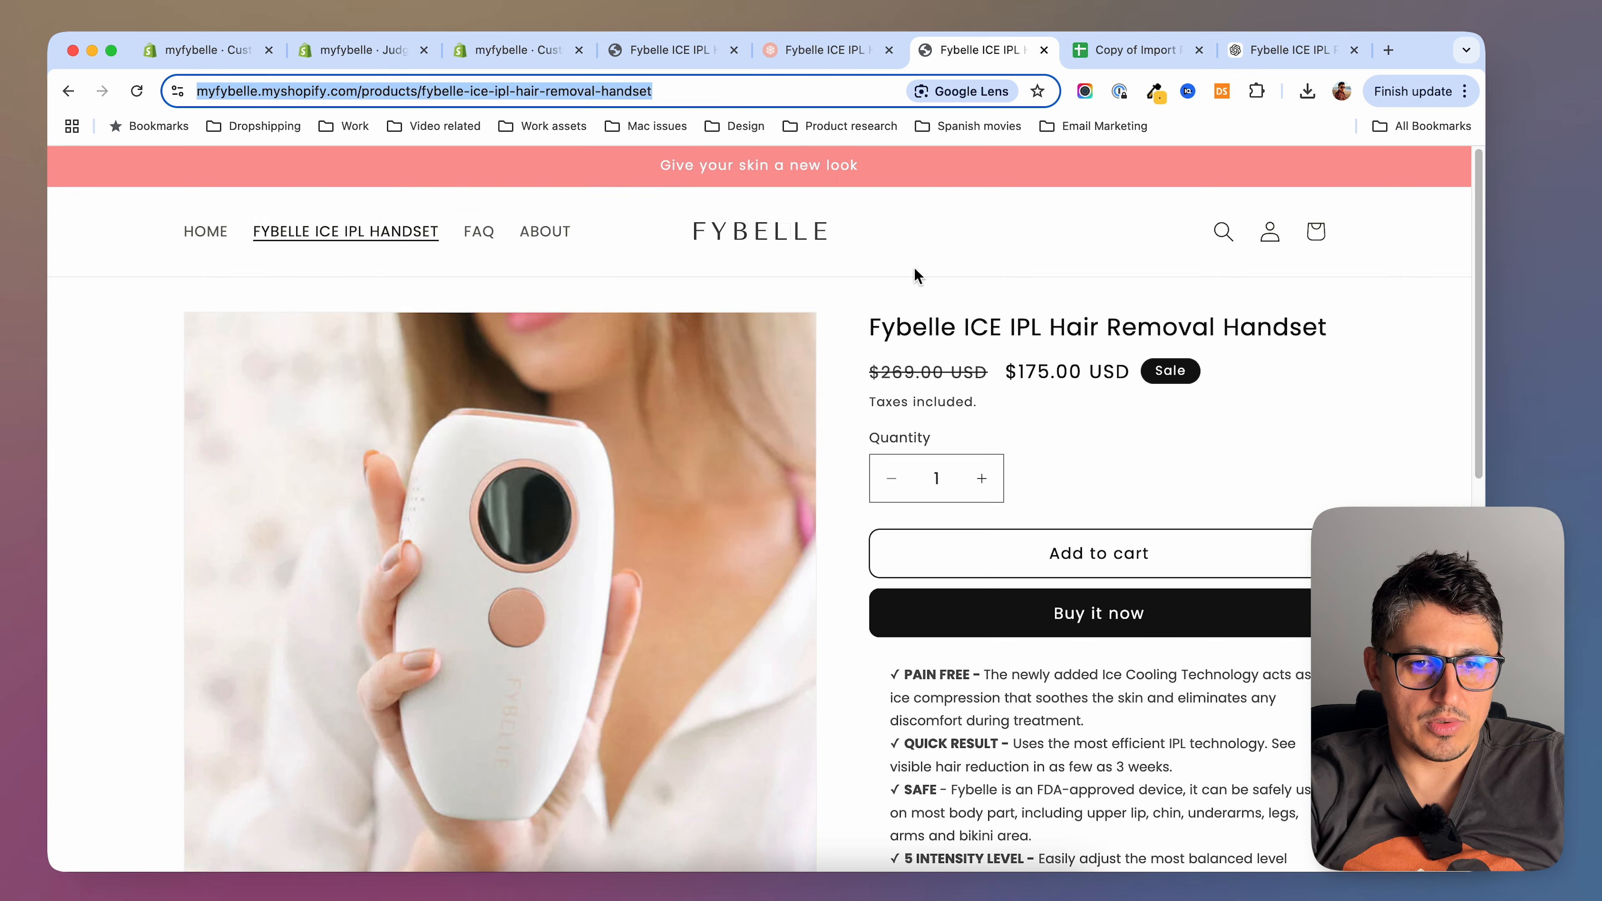
left_click(1129, 49)
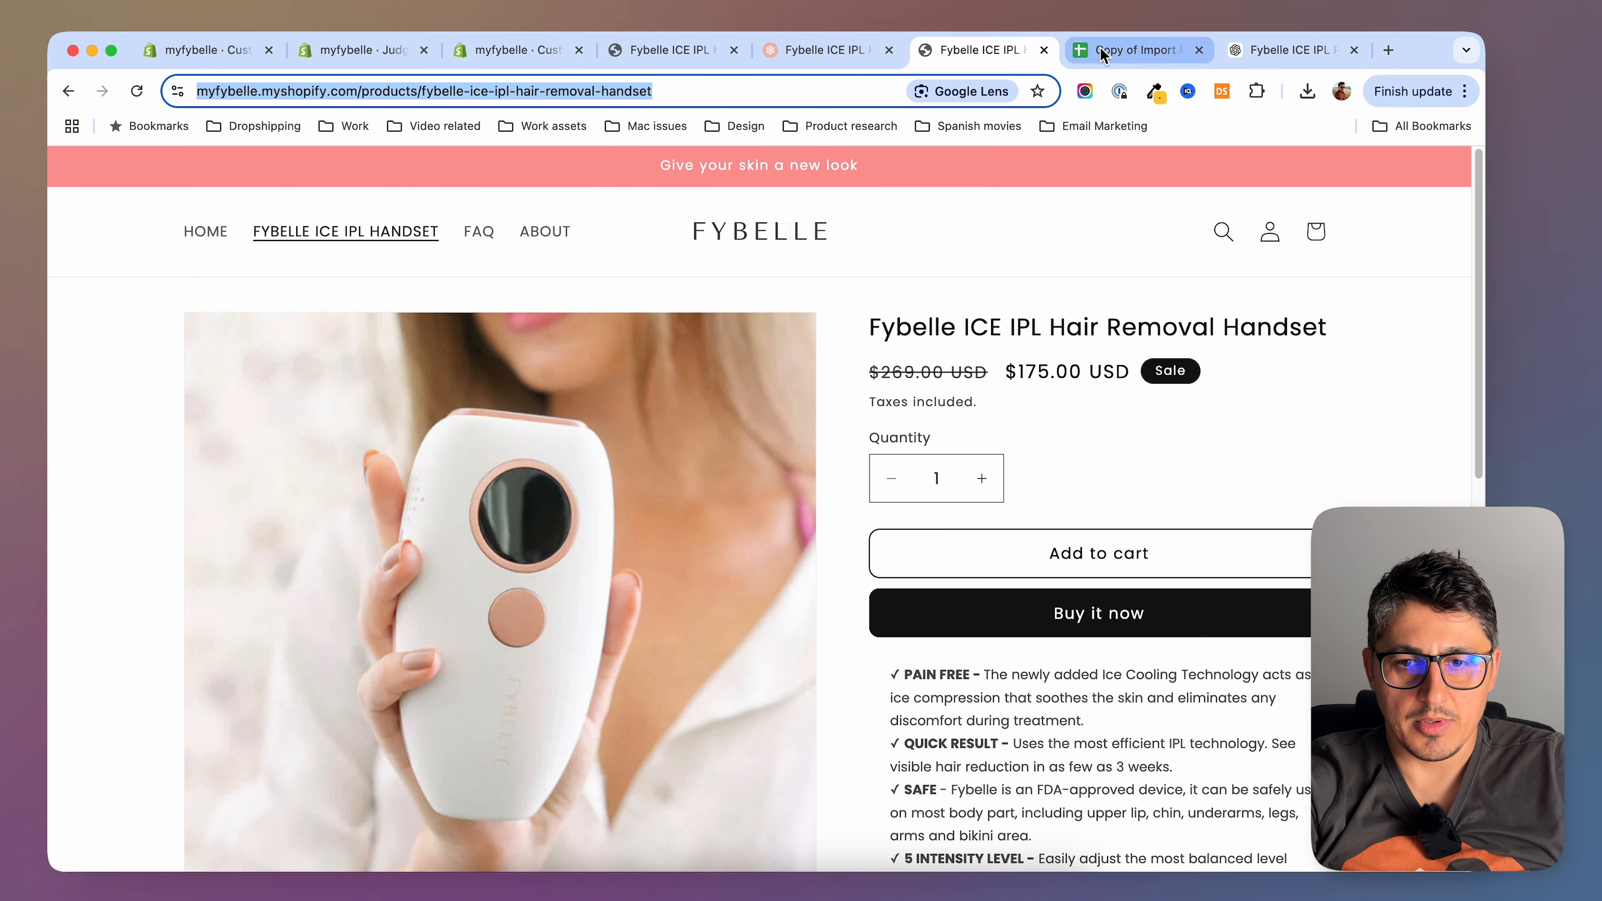
key("super+v")
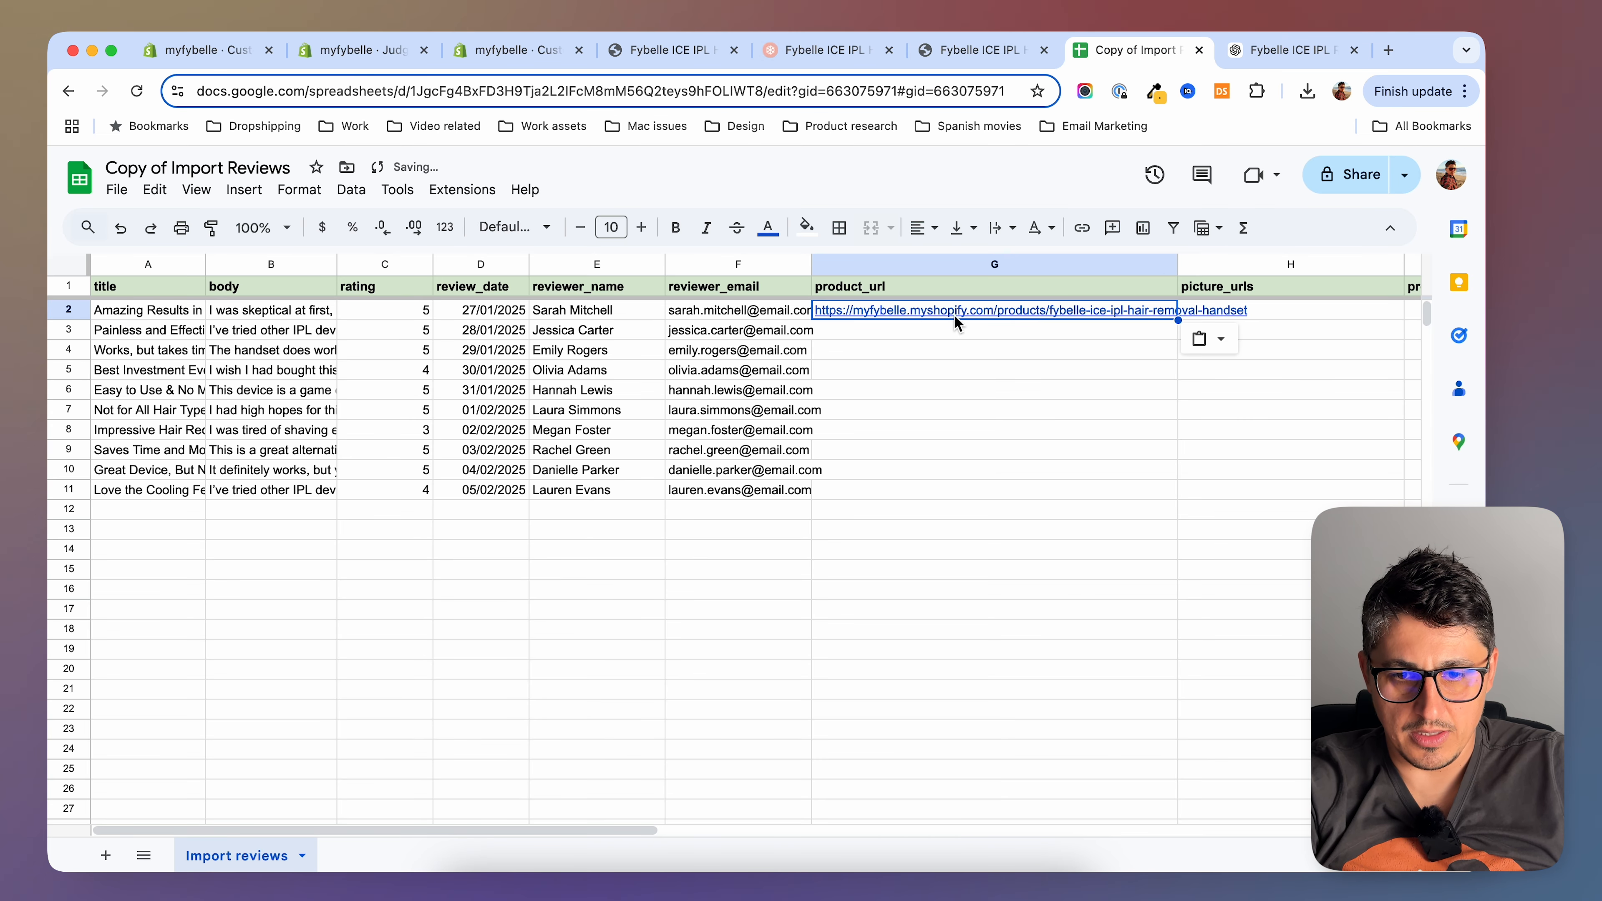
left_click_drag(1178, 319, 1174, 500)
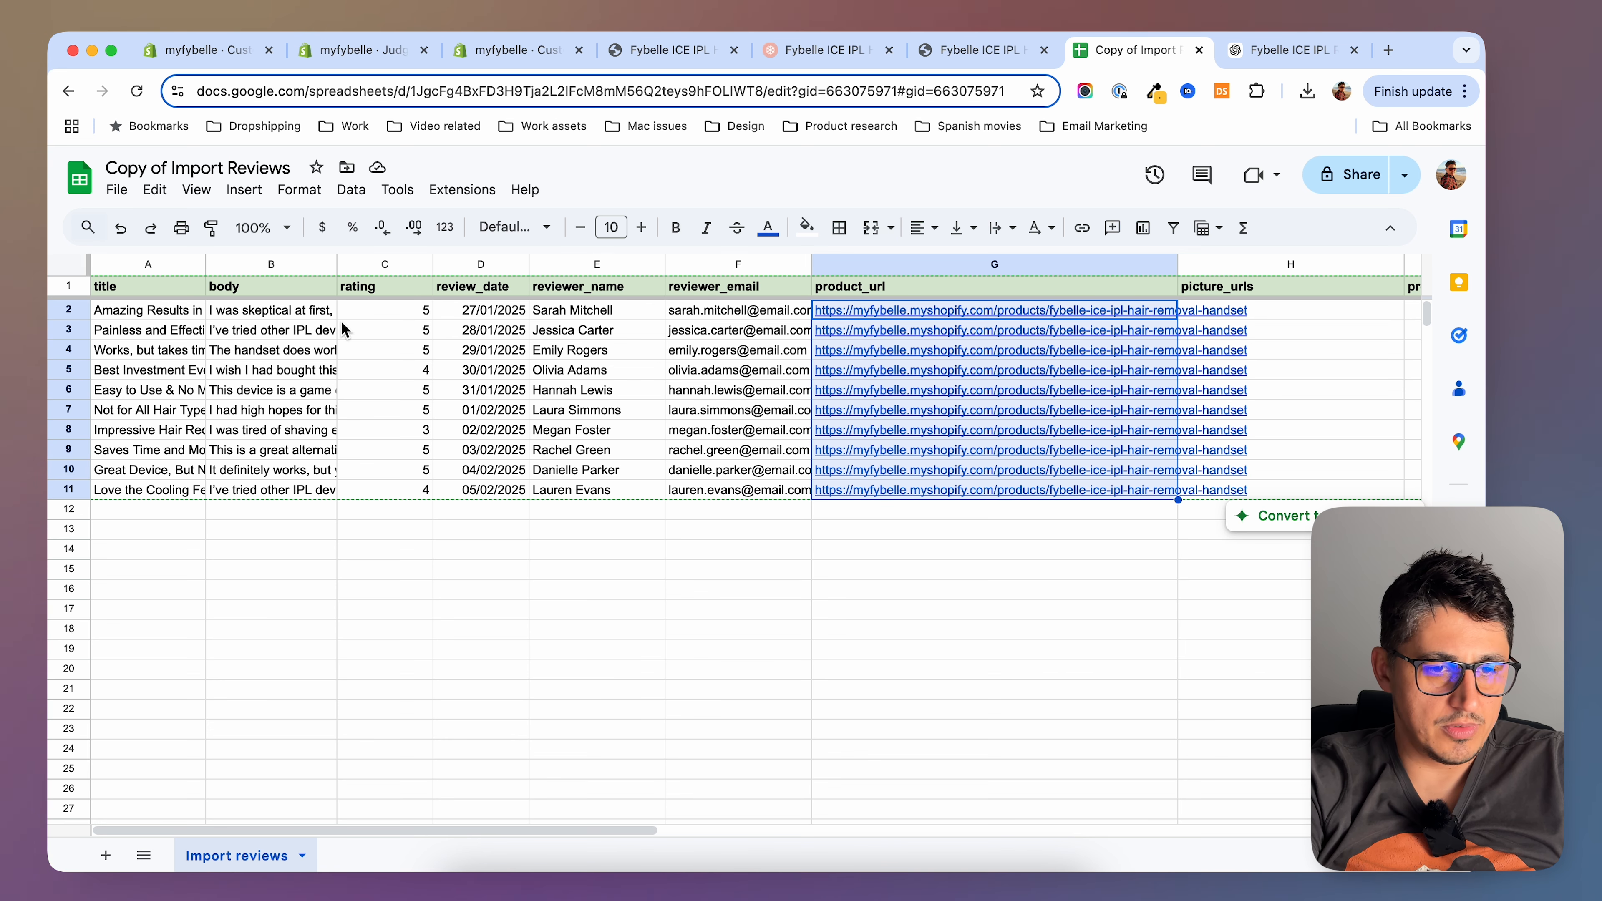
left_click(596, 588)
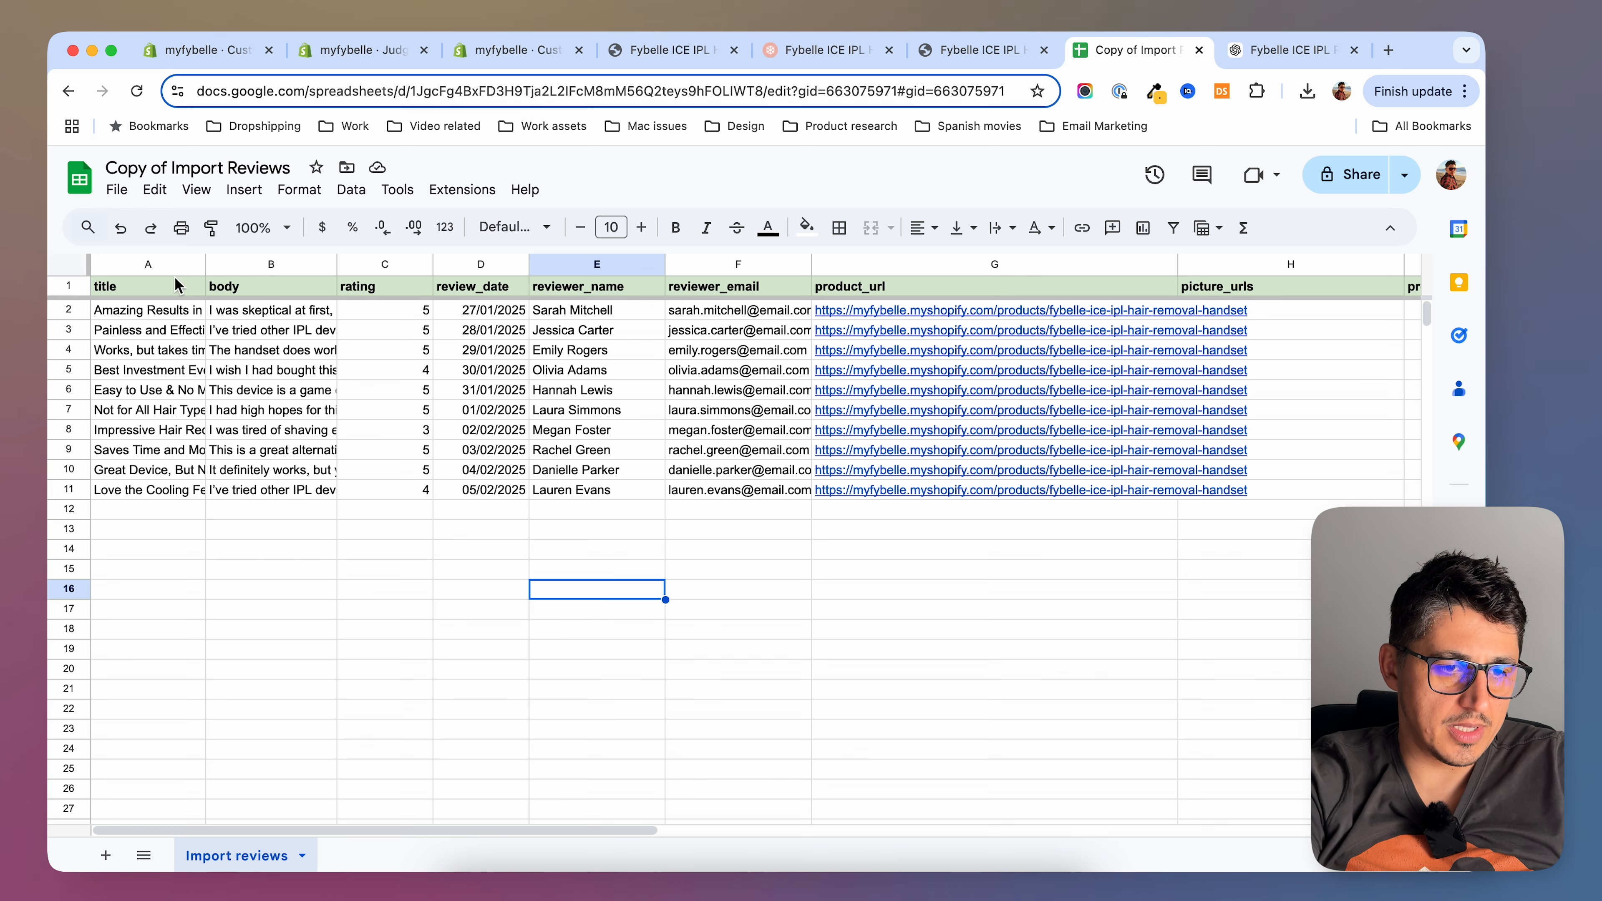
Download the import reviews sheet as a Comma Separated Values (.csv) file to the Desktop
left_click(115, 195)
mouse_move(215, 422)
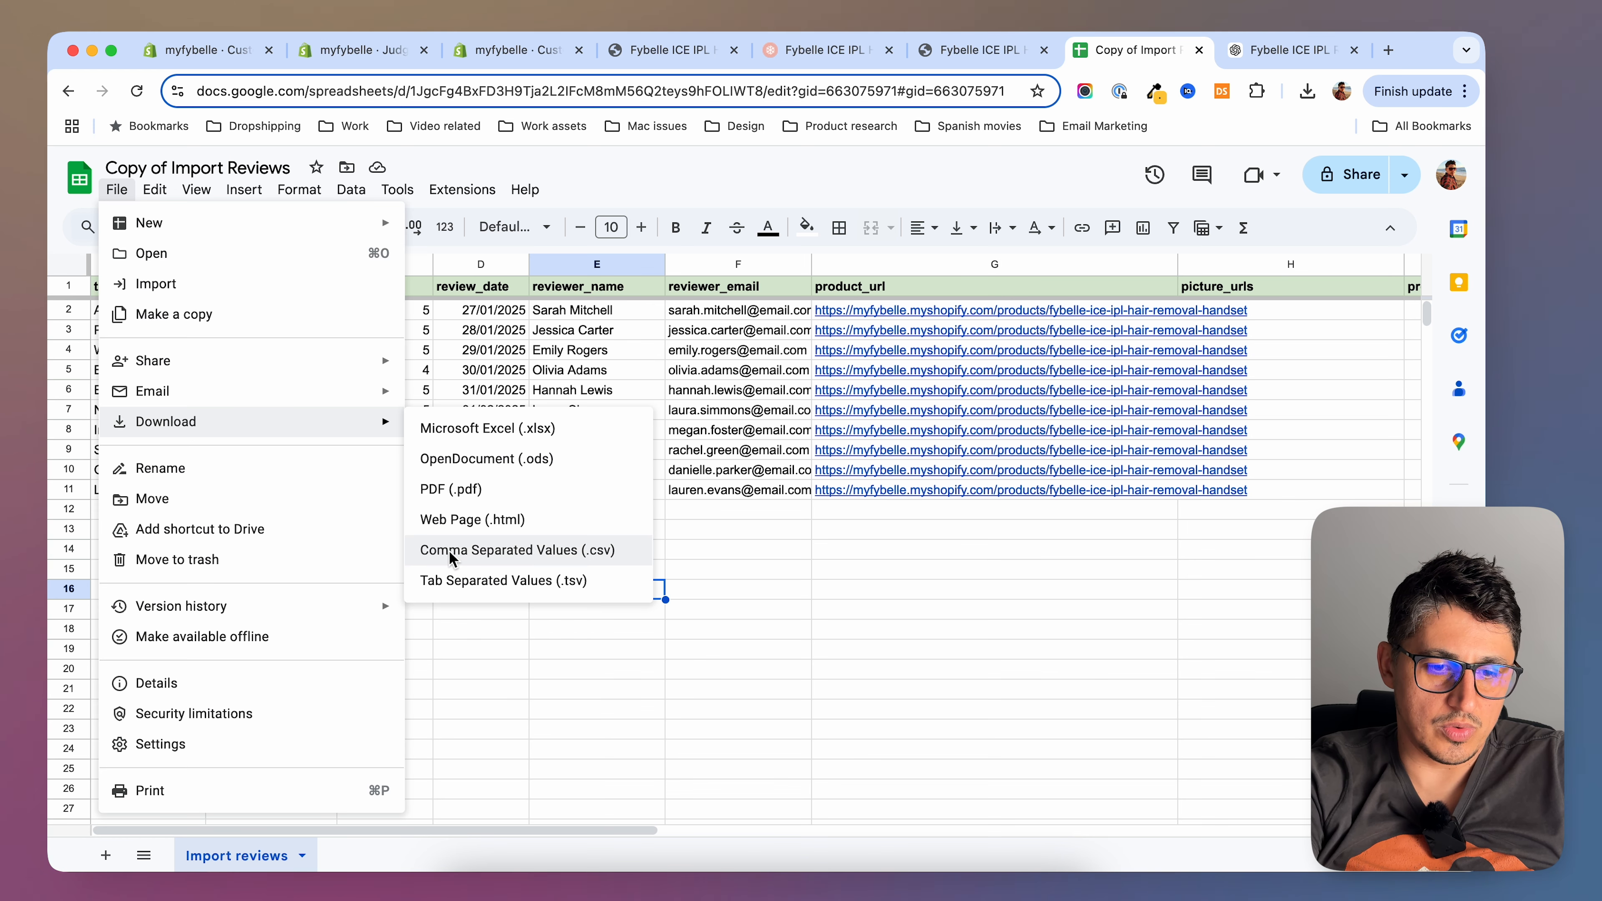
left_click(587, 550)
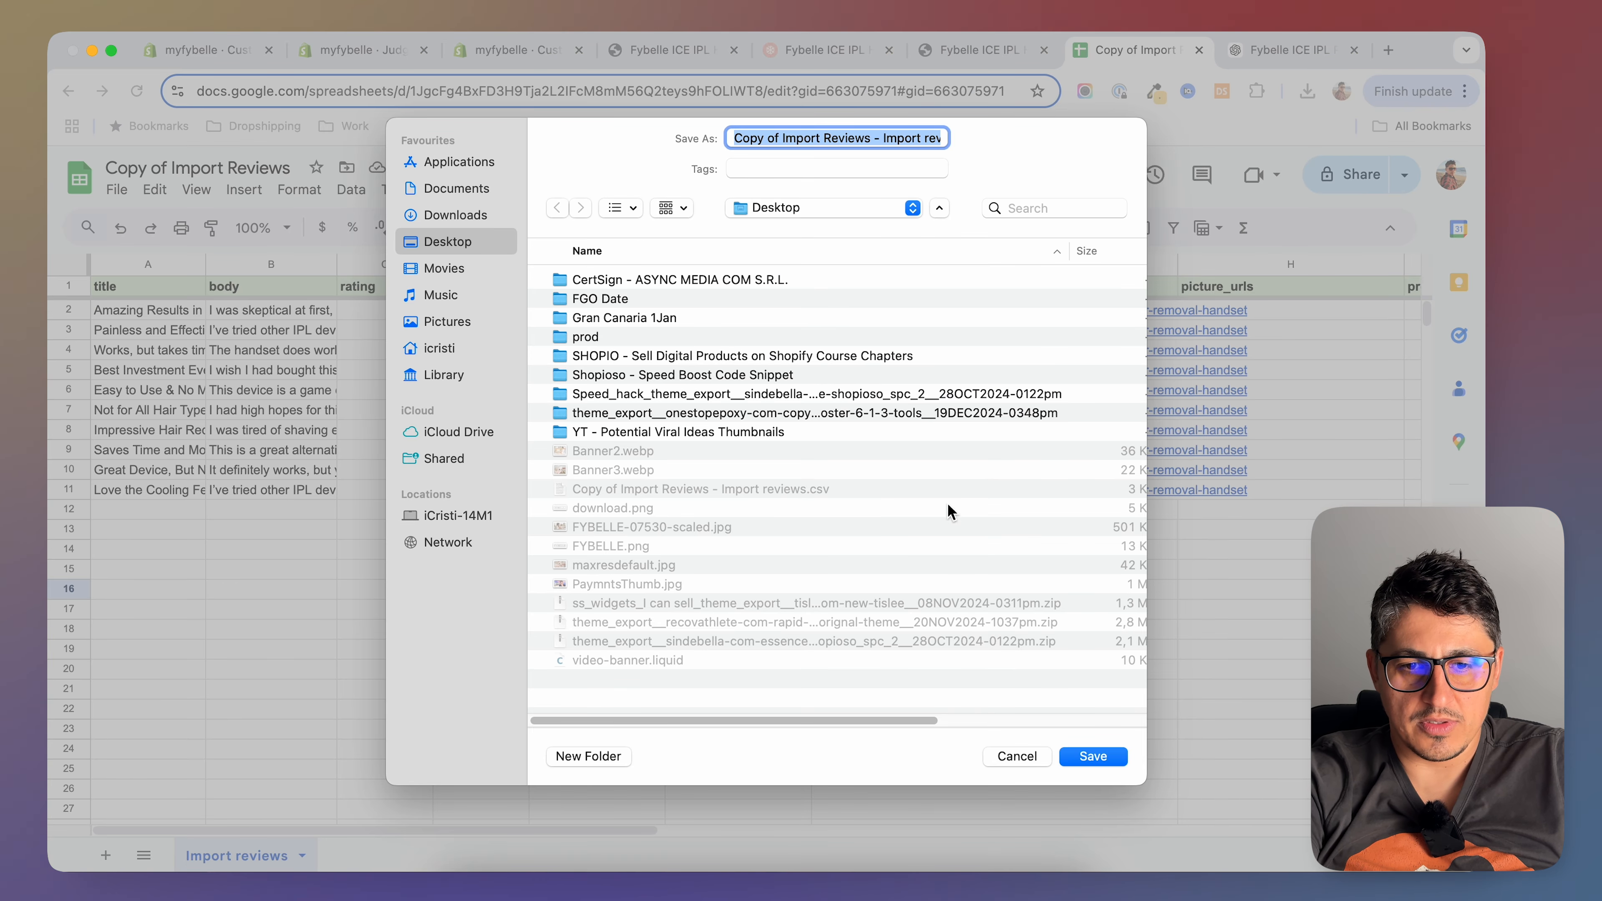
left_click(1104, 756)
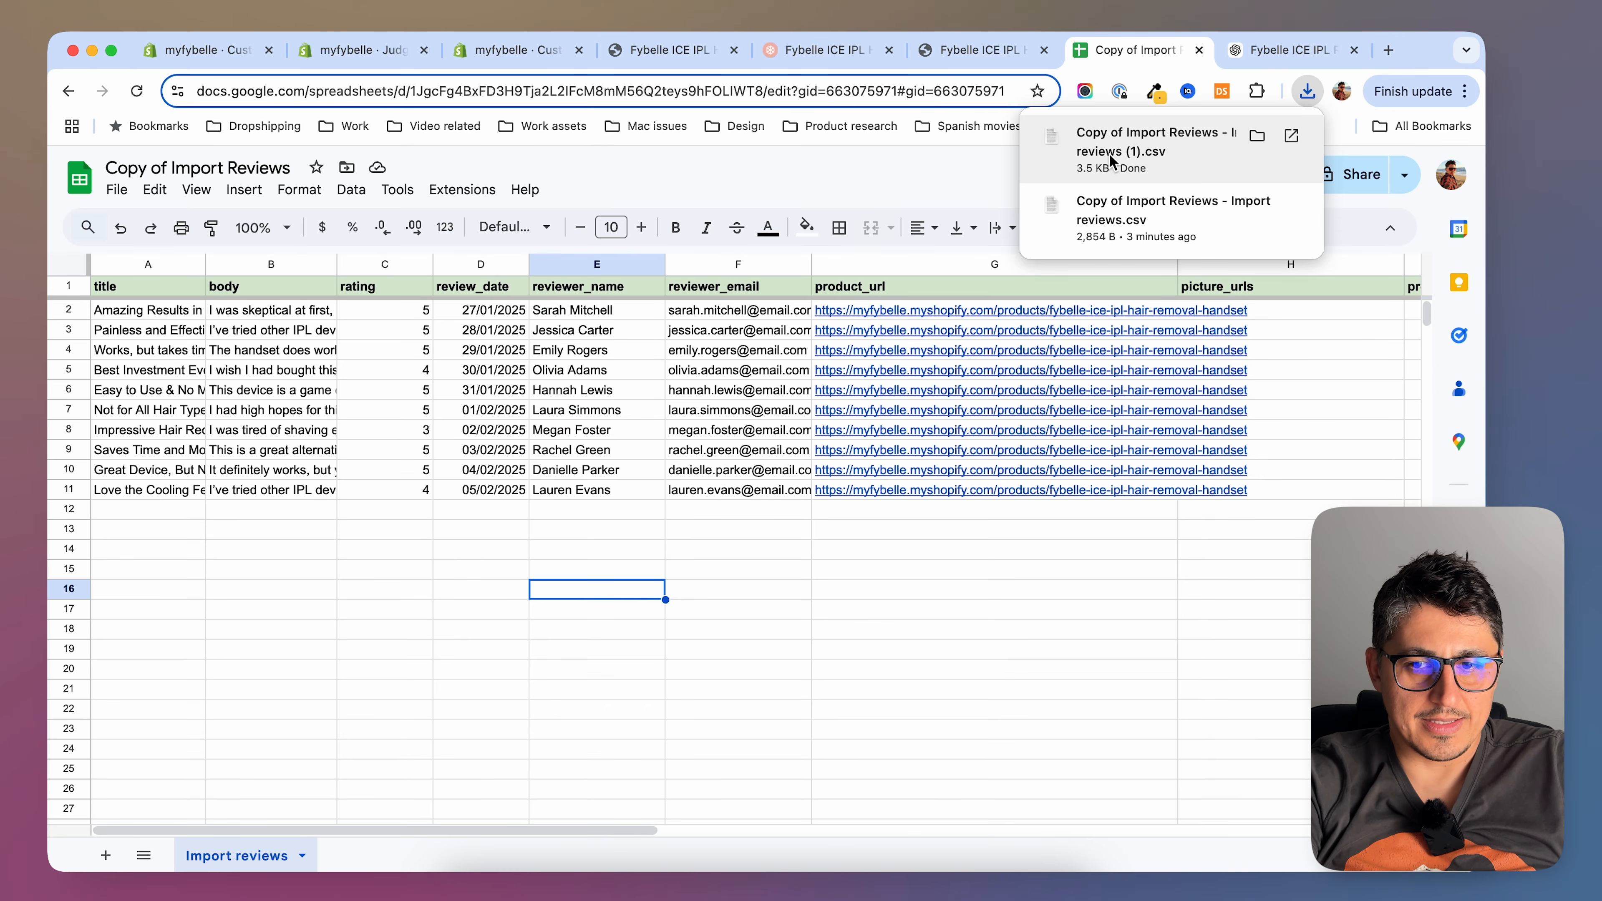
Import the file "Copy of Import Reviews - Import reviews (1).csv" into Judge.me Reviews using the Judge.me format
left_click(359, 50)
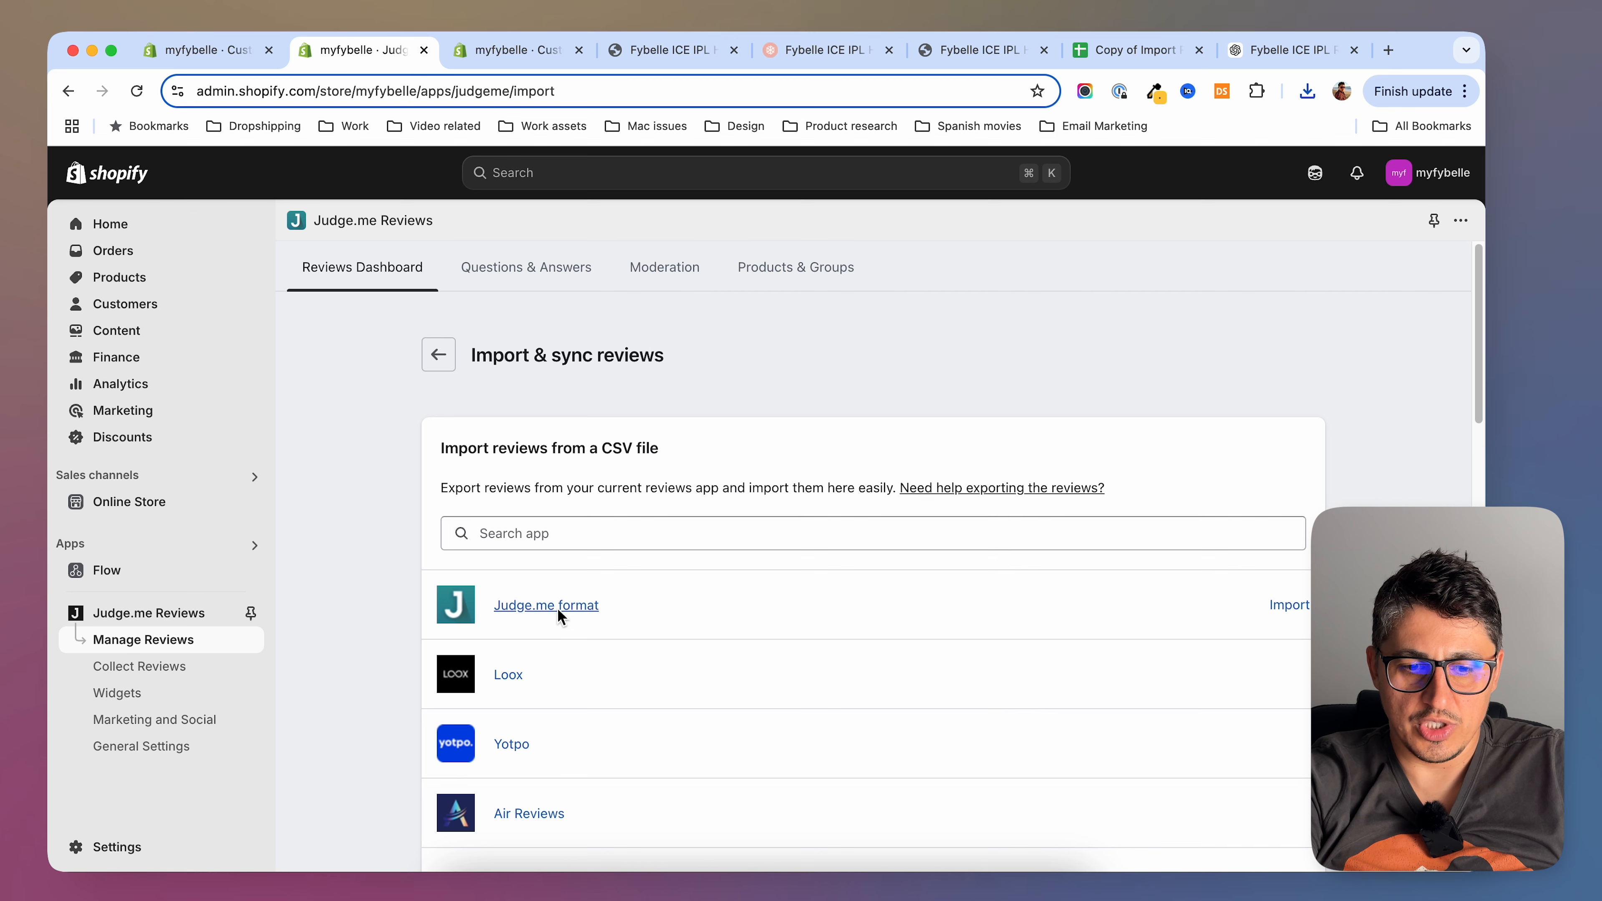
left_click(1287, 605)
left_click(867, 517)
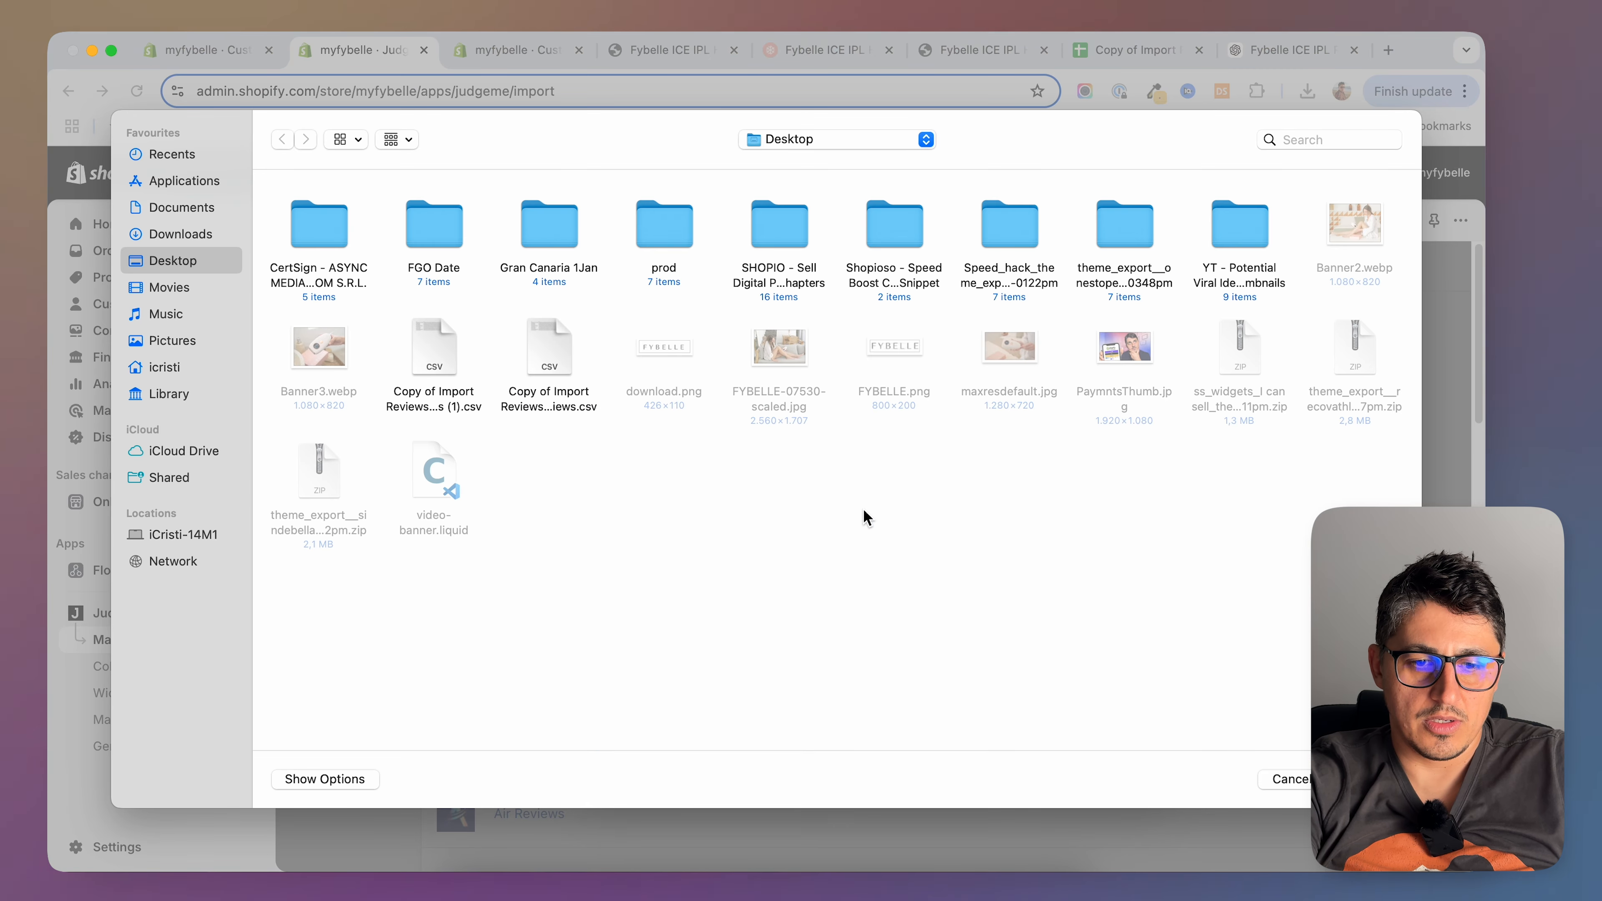
left_click(435, 361)
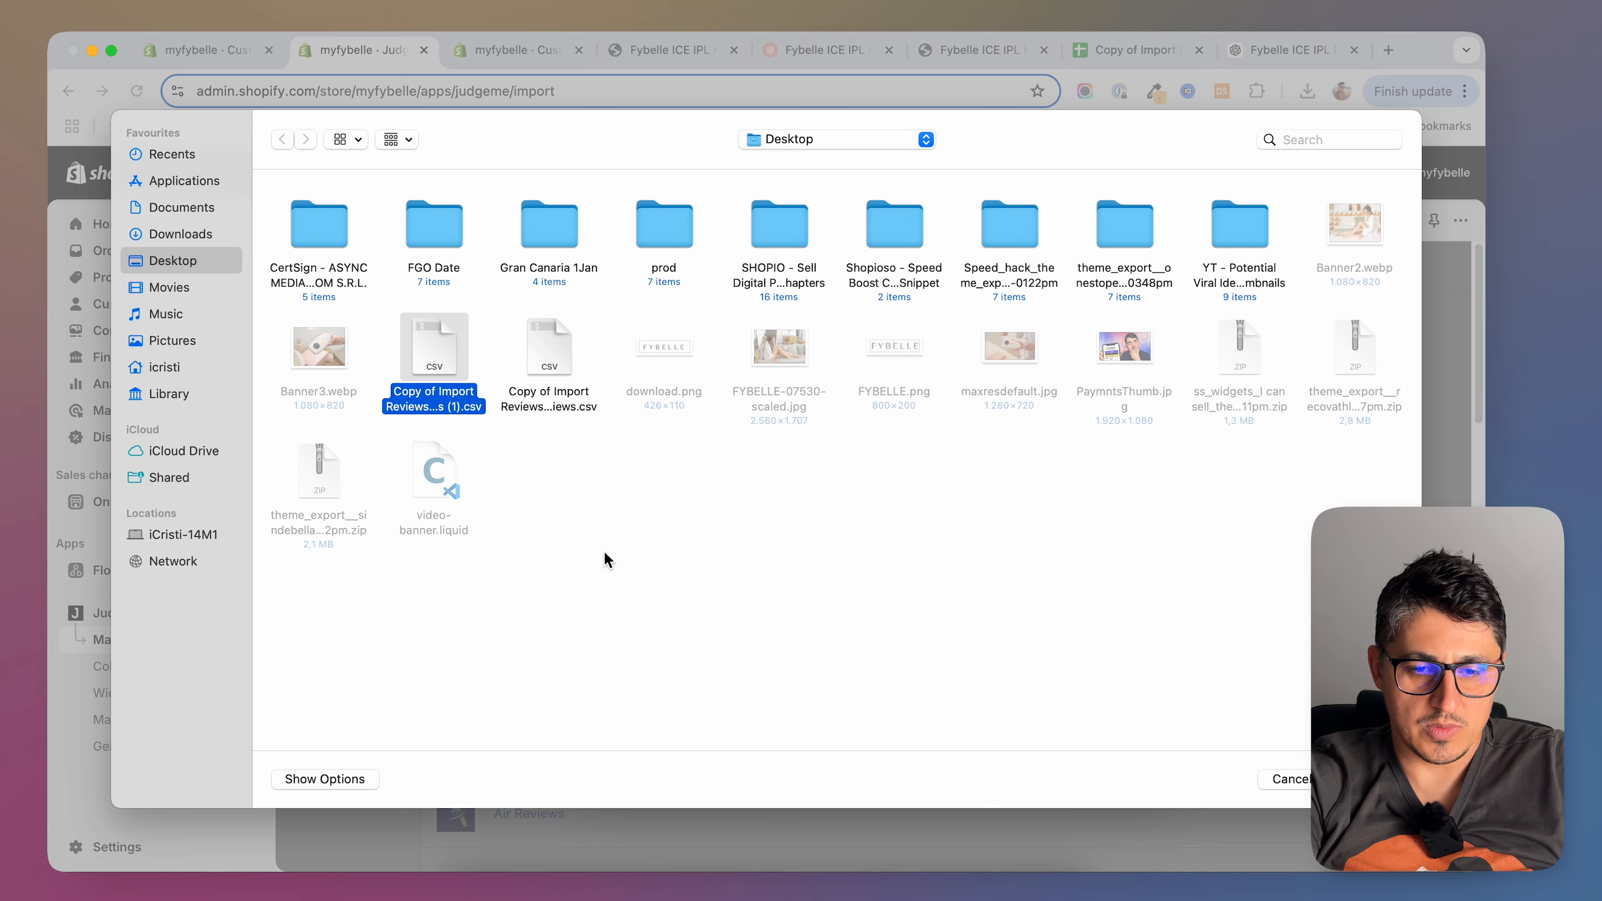
key("Return")
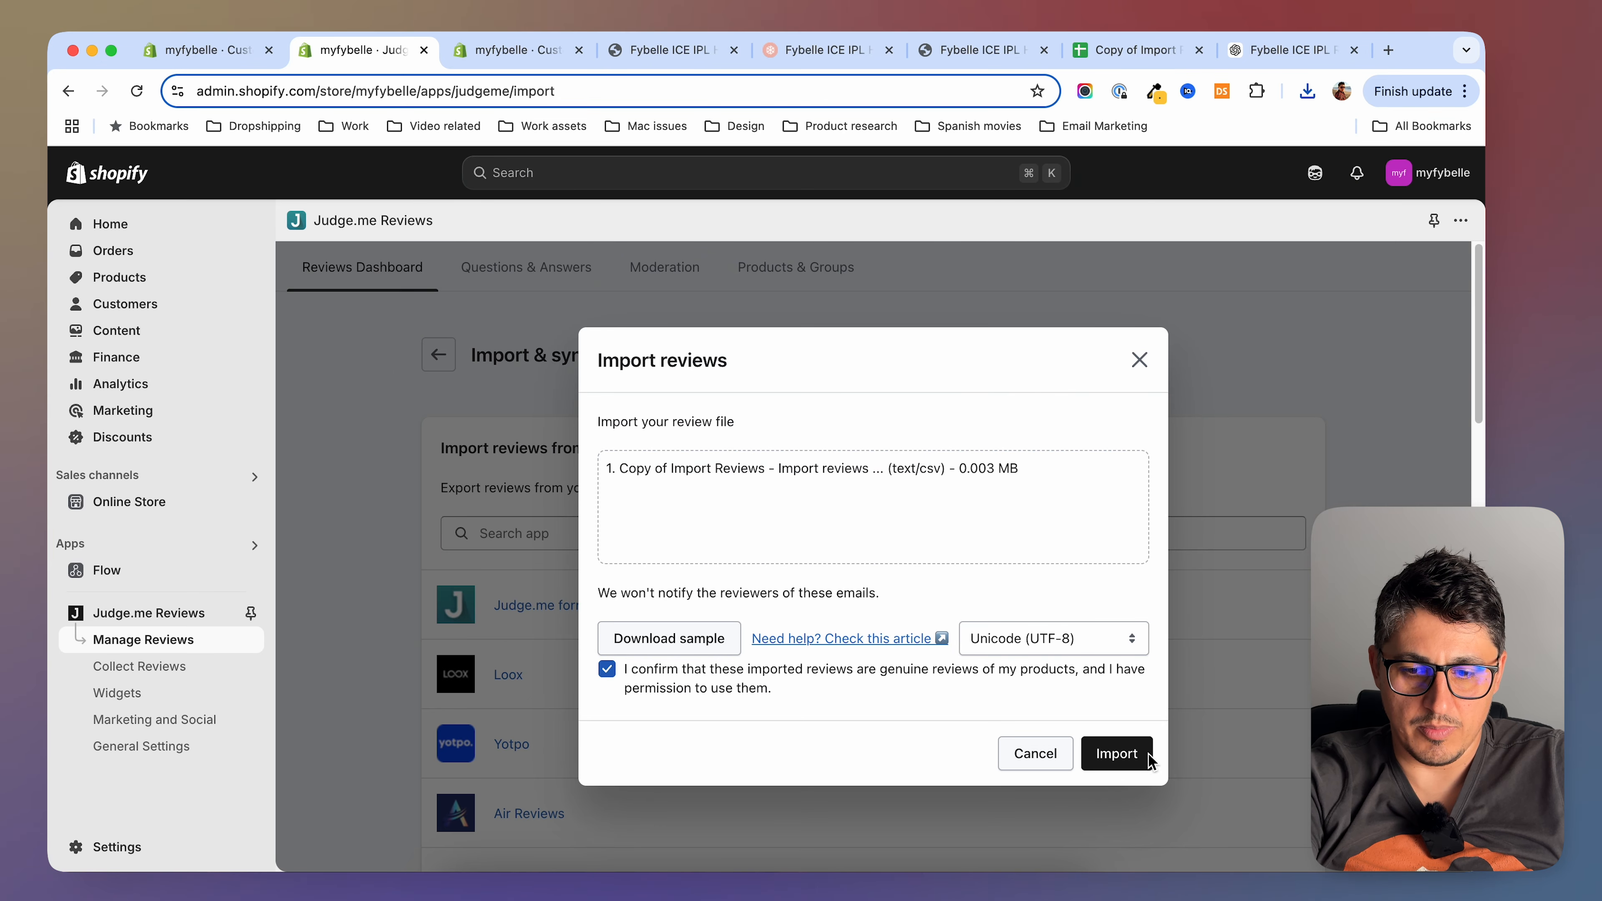
left_click(1124, 760)
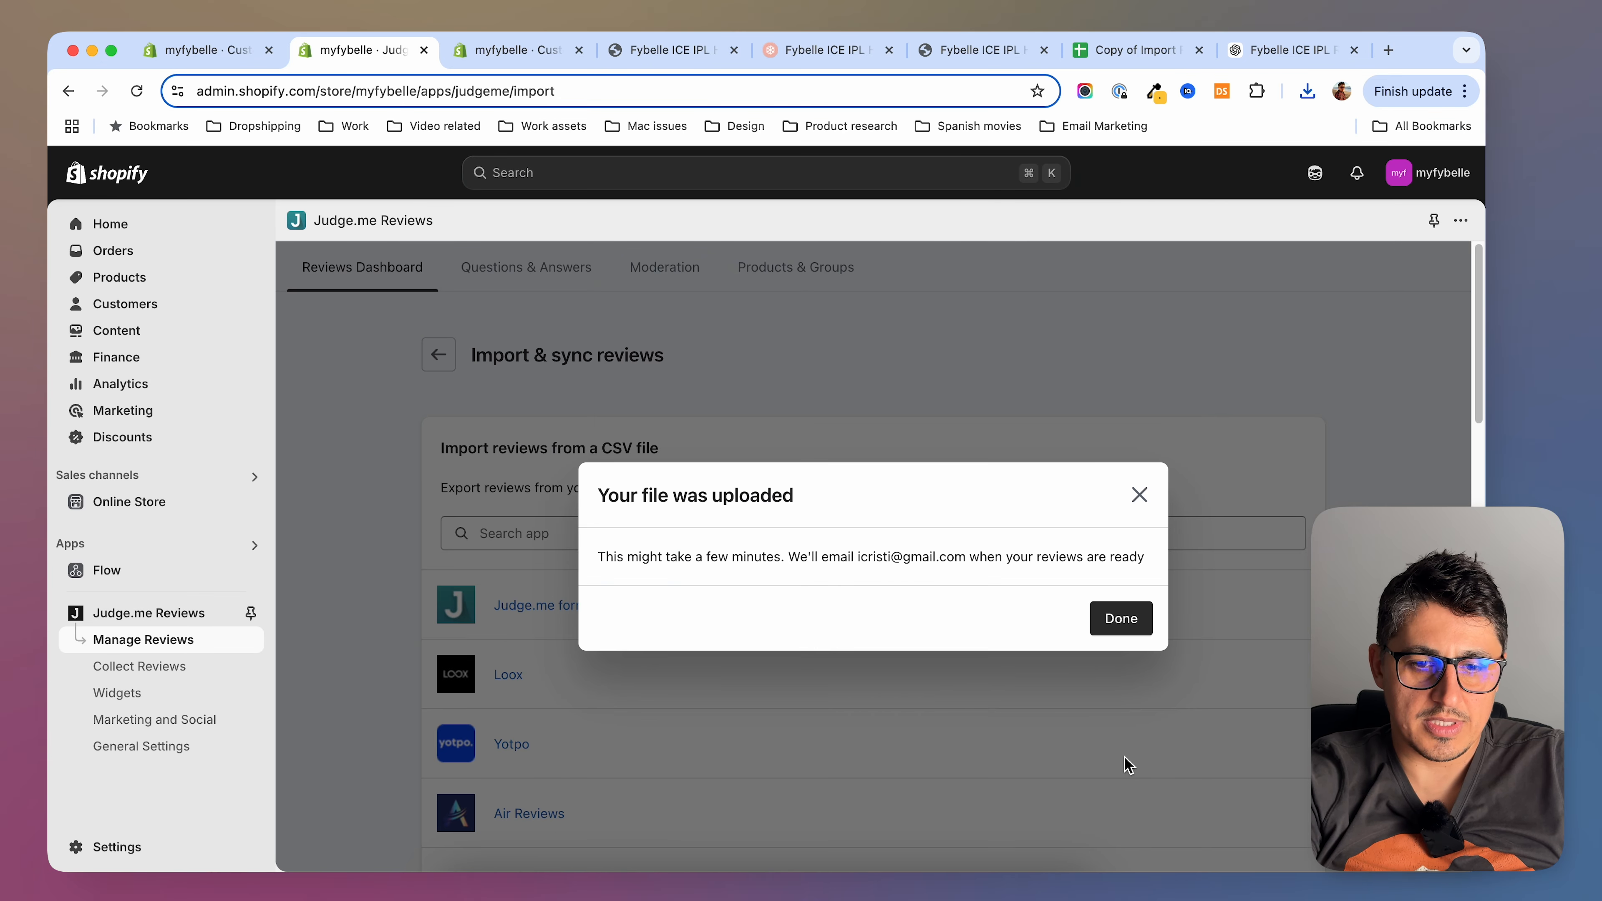
Reload the store's product page and check the Customer Reviews section for the imported reviews
left_click(670, 49)
scroll(884, 505, "up", 10)
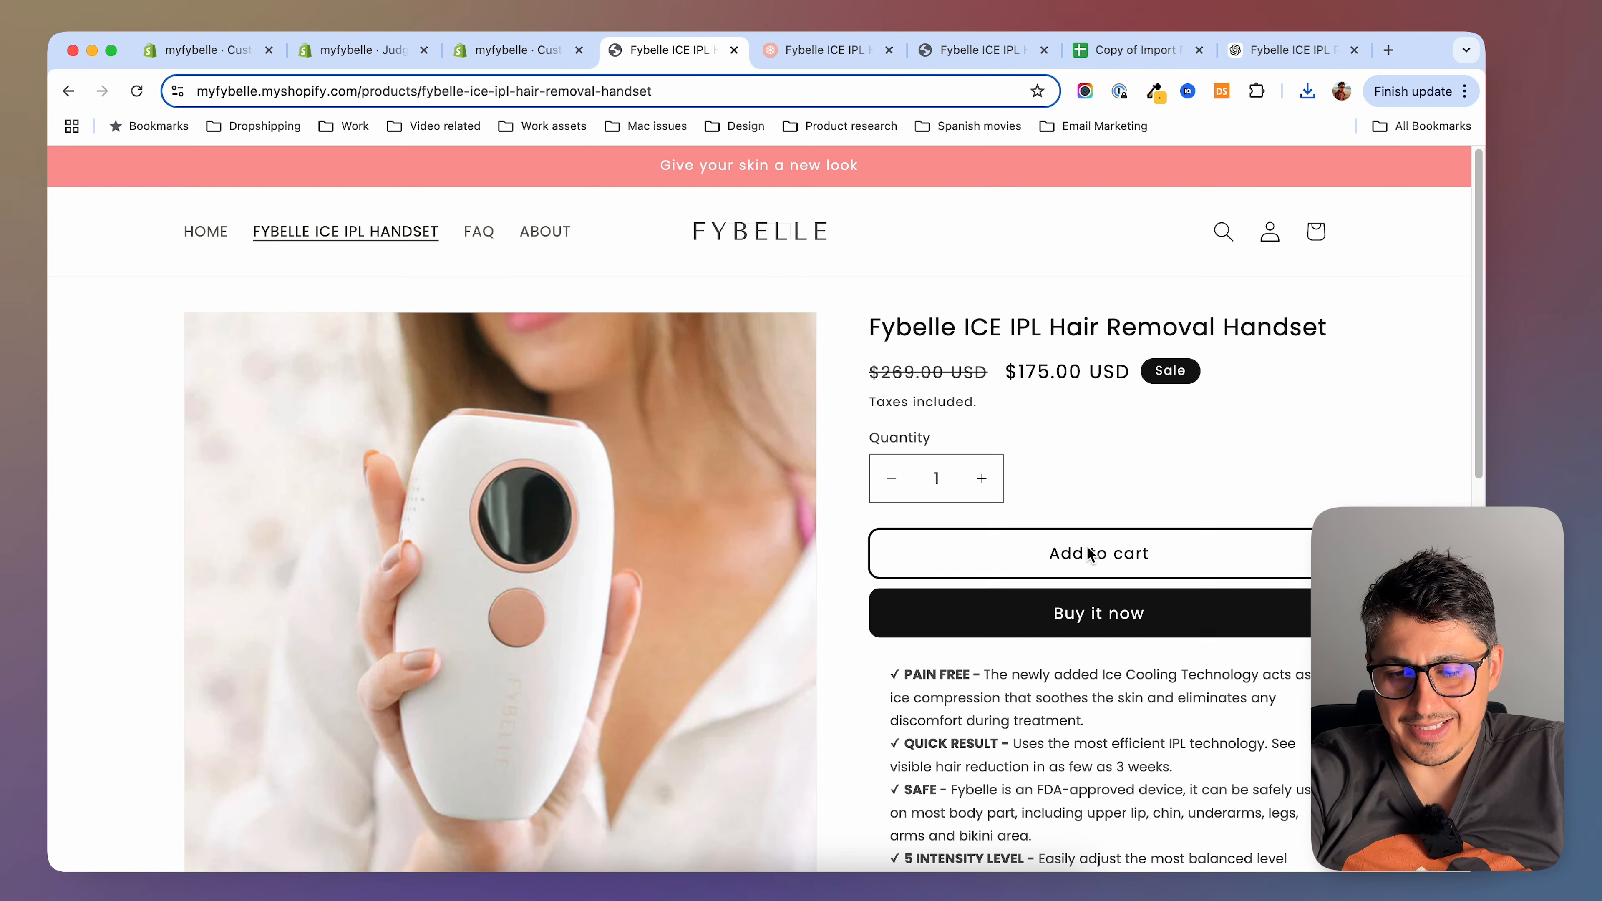
left_click(136, 93)
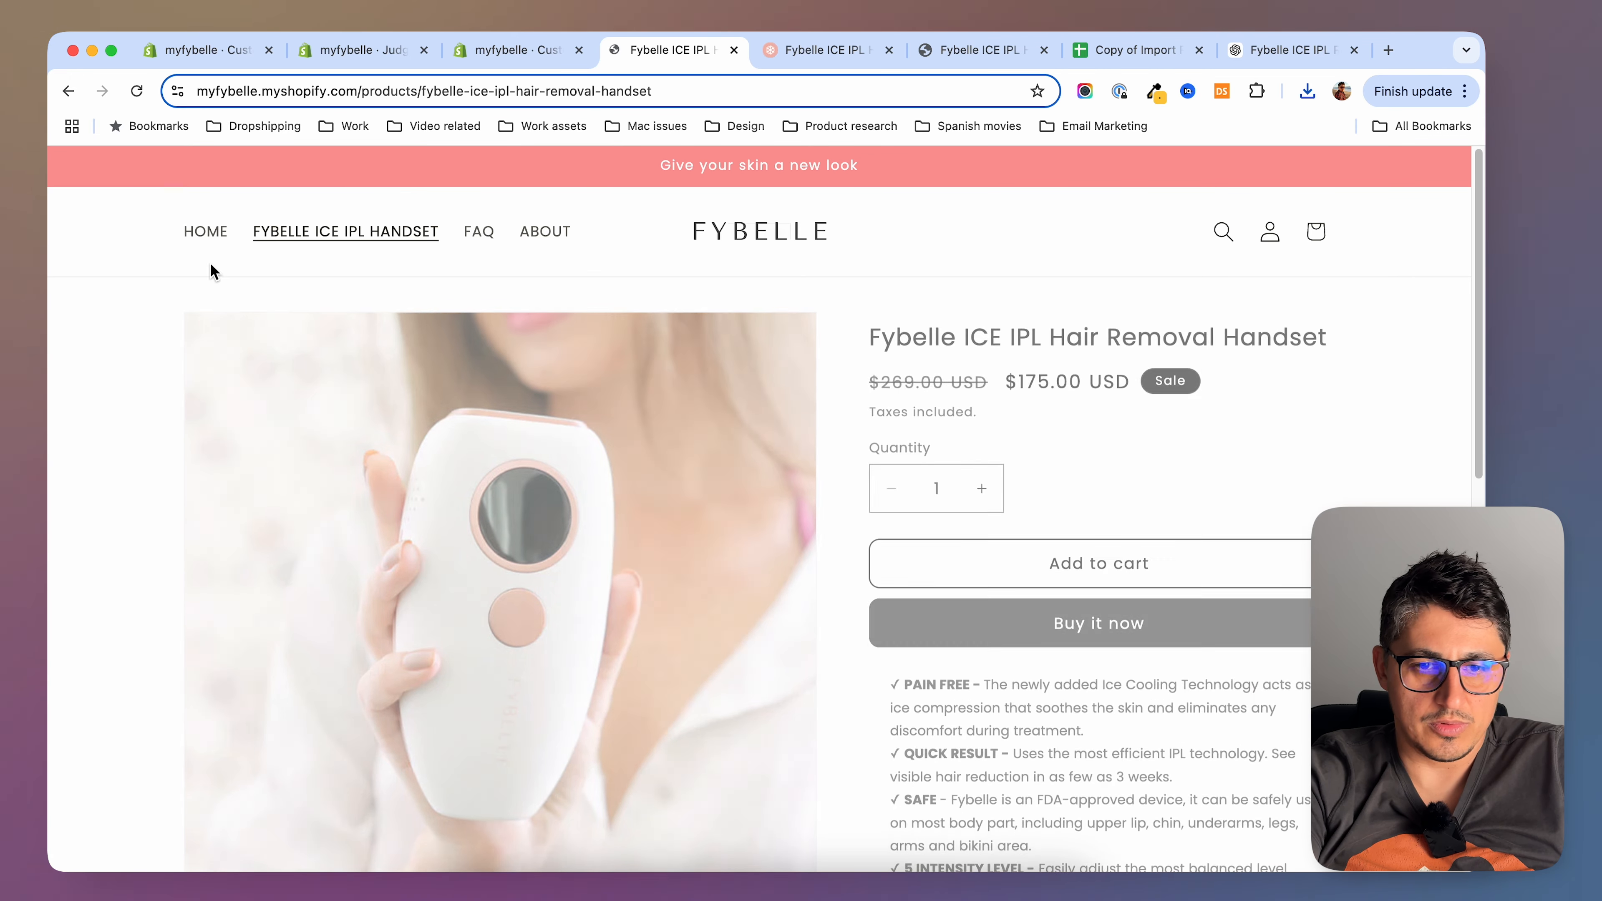
scroll(1150, 453, "down", 15)
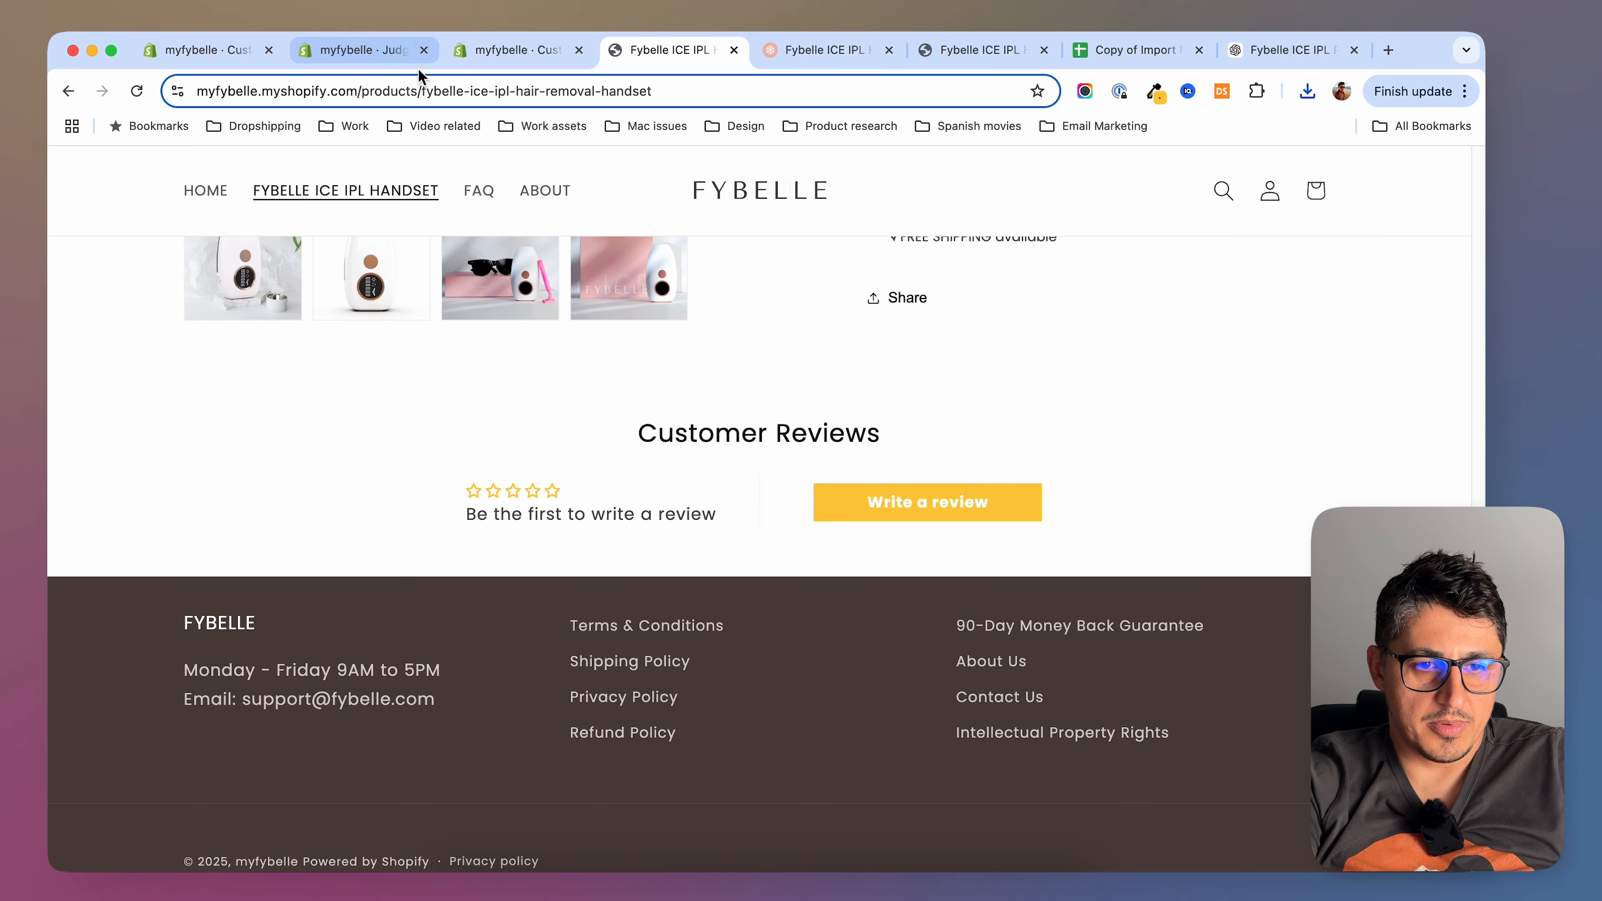
scroll(467, 605, "down", 10)
scroll(668, 596, "up", 10)
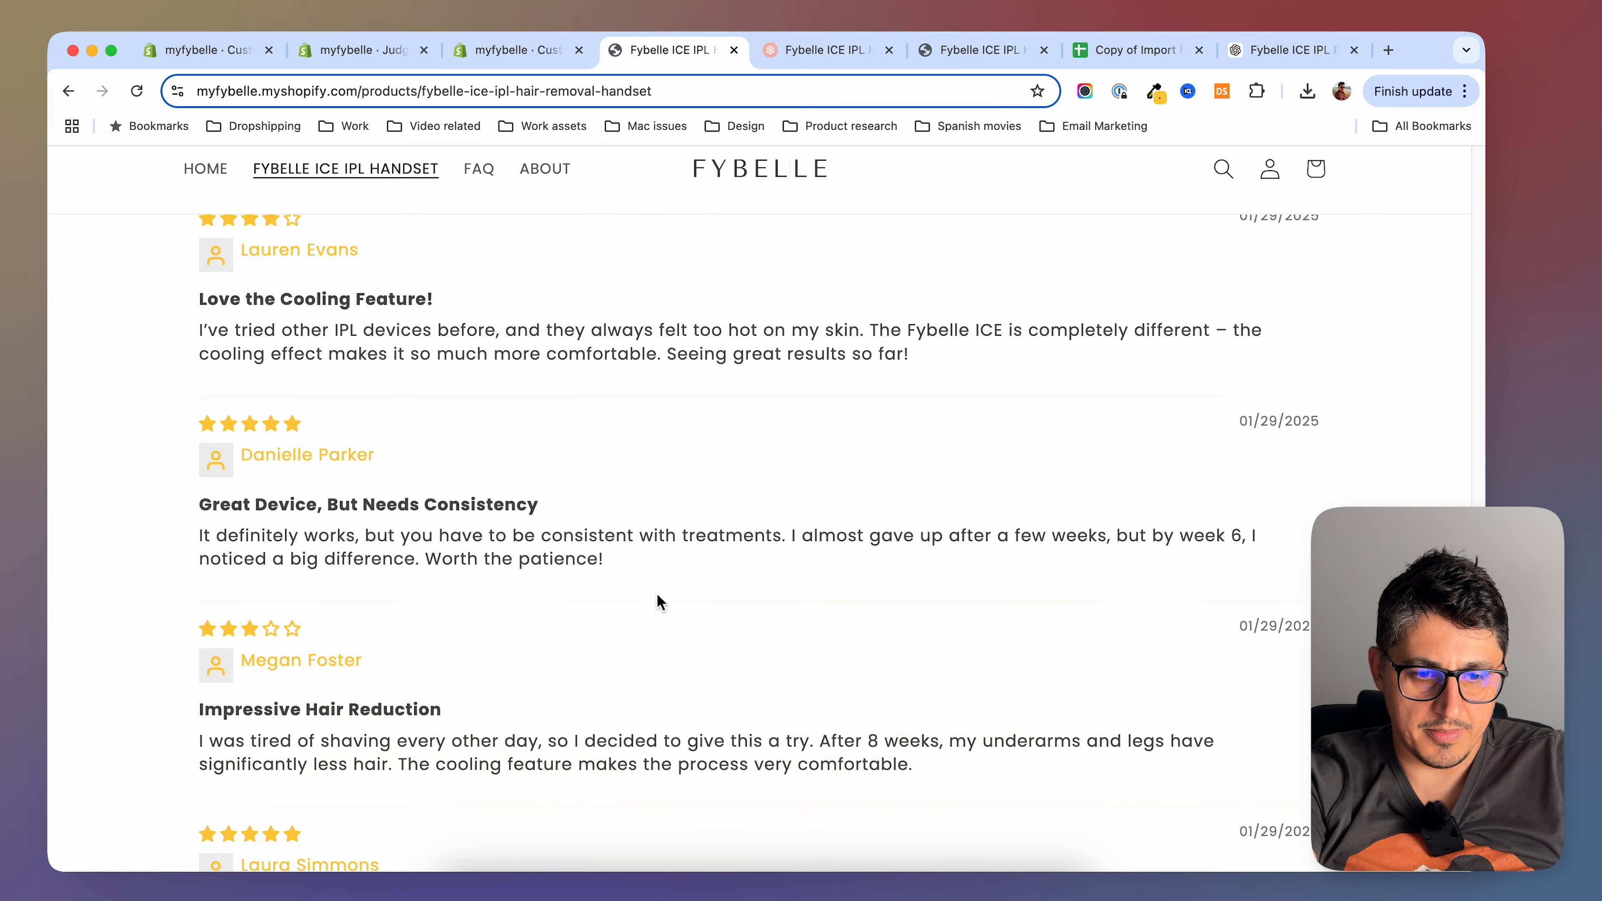
scroll(670, 602, "down", 2)
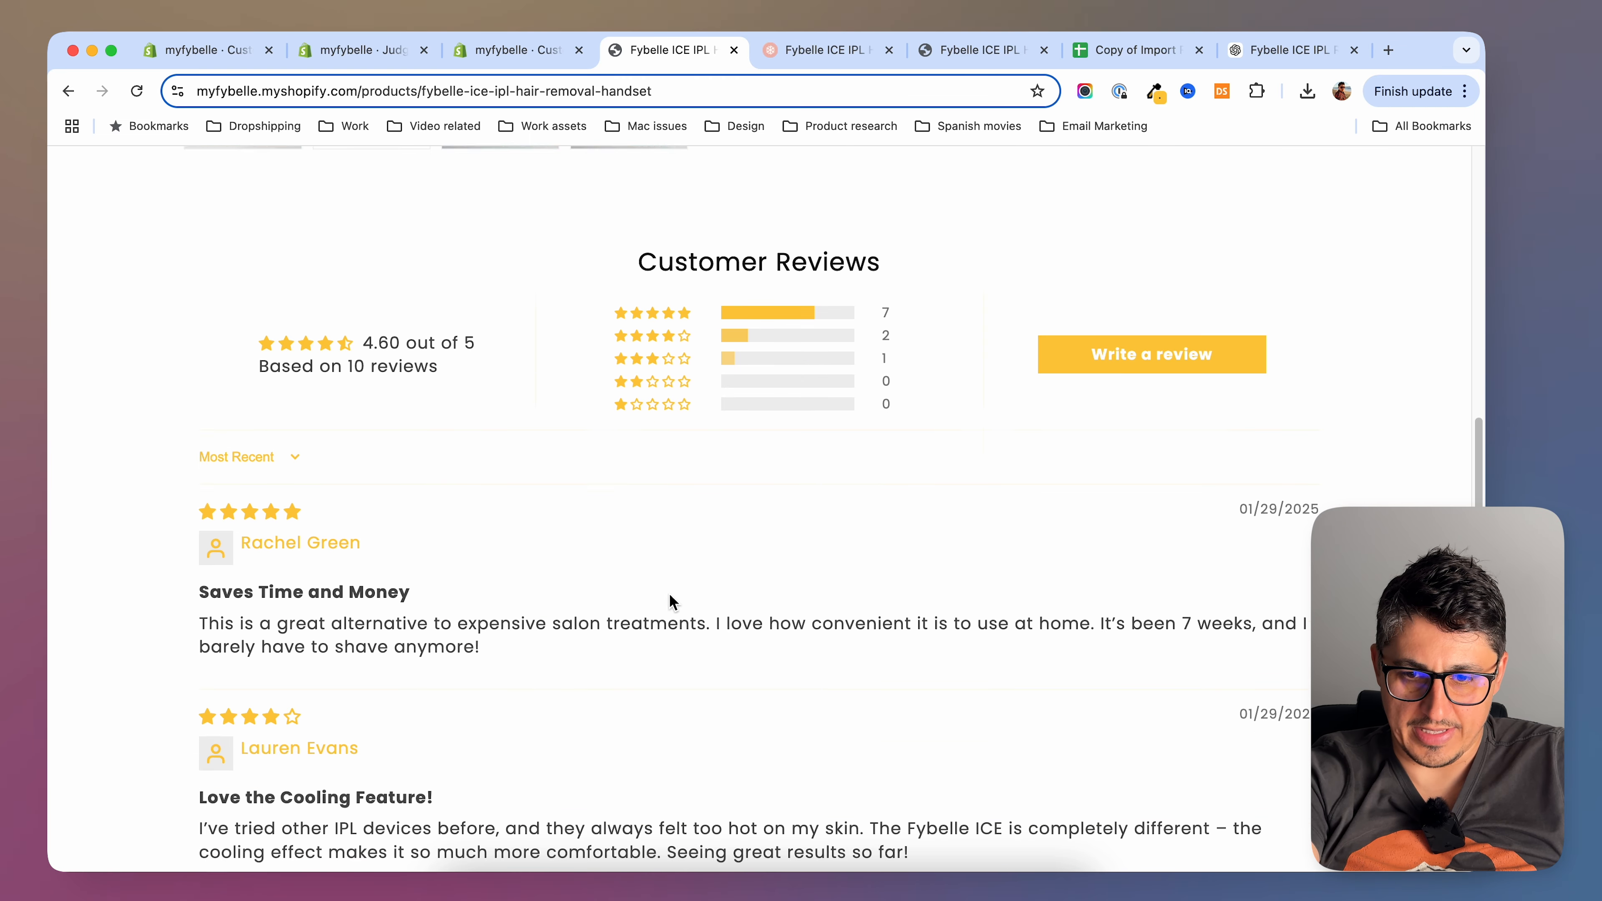
scroll(670, 601, "up", 15)
scroll(1030, 383, "down", 1)
Compare the store's product page with the reference page, examining the star rating and the "Ready stock, Tax Inclusive" line below the price
left_click(816, 52)
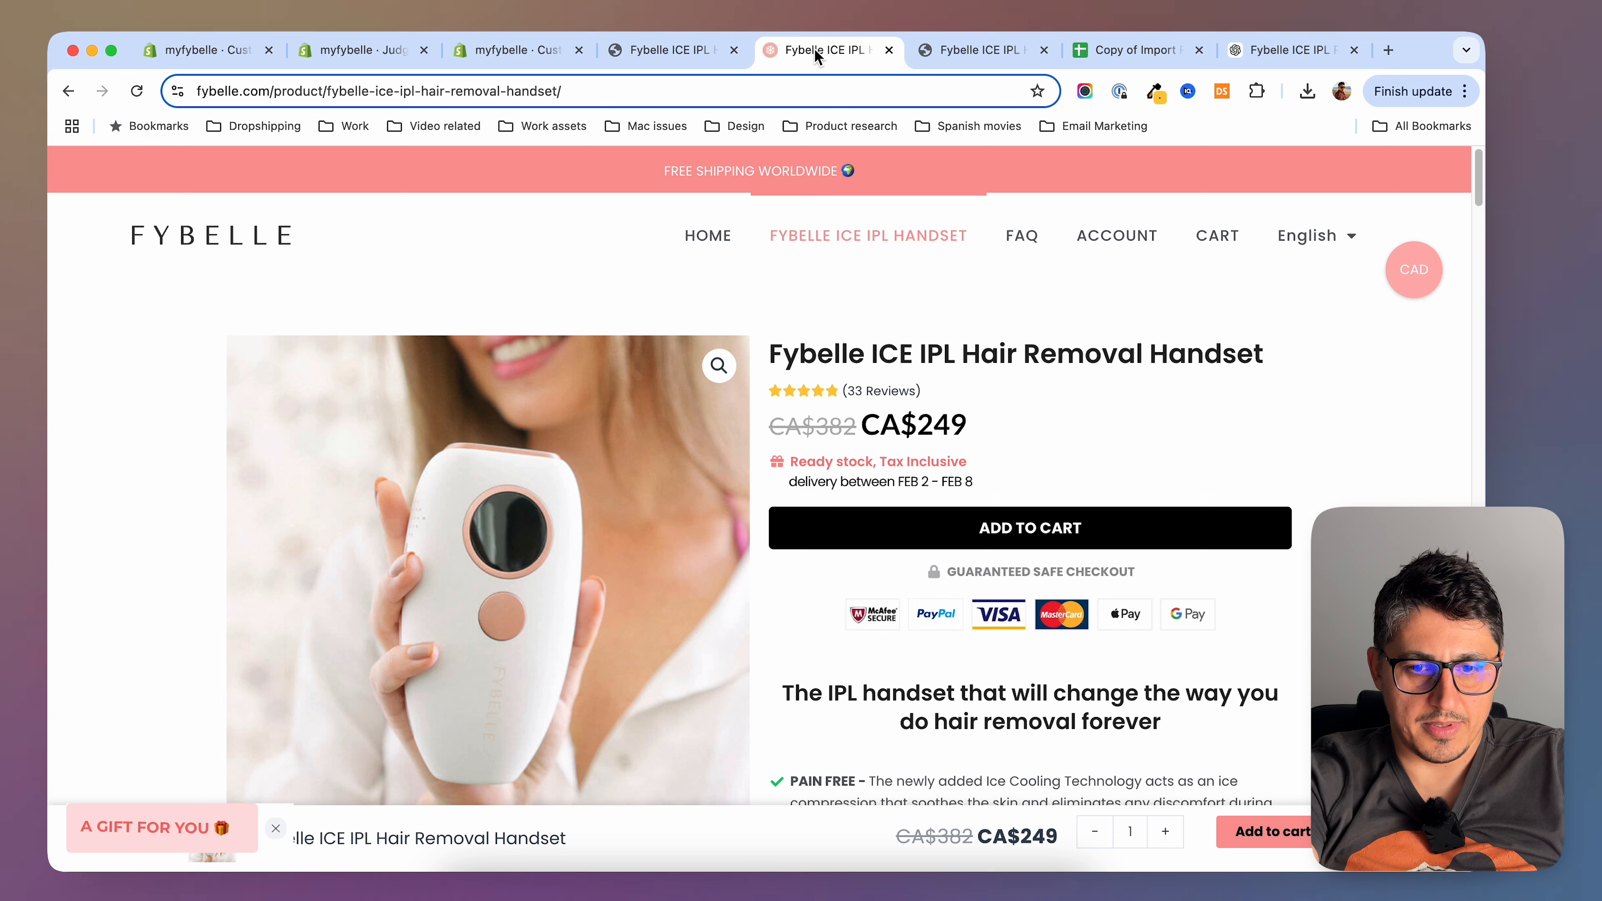
left_click(706, 54)
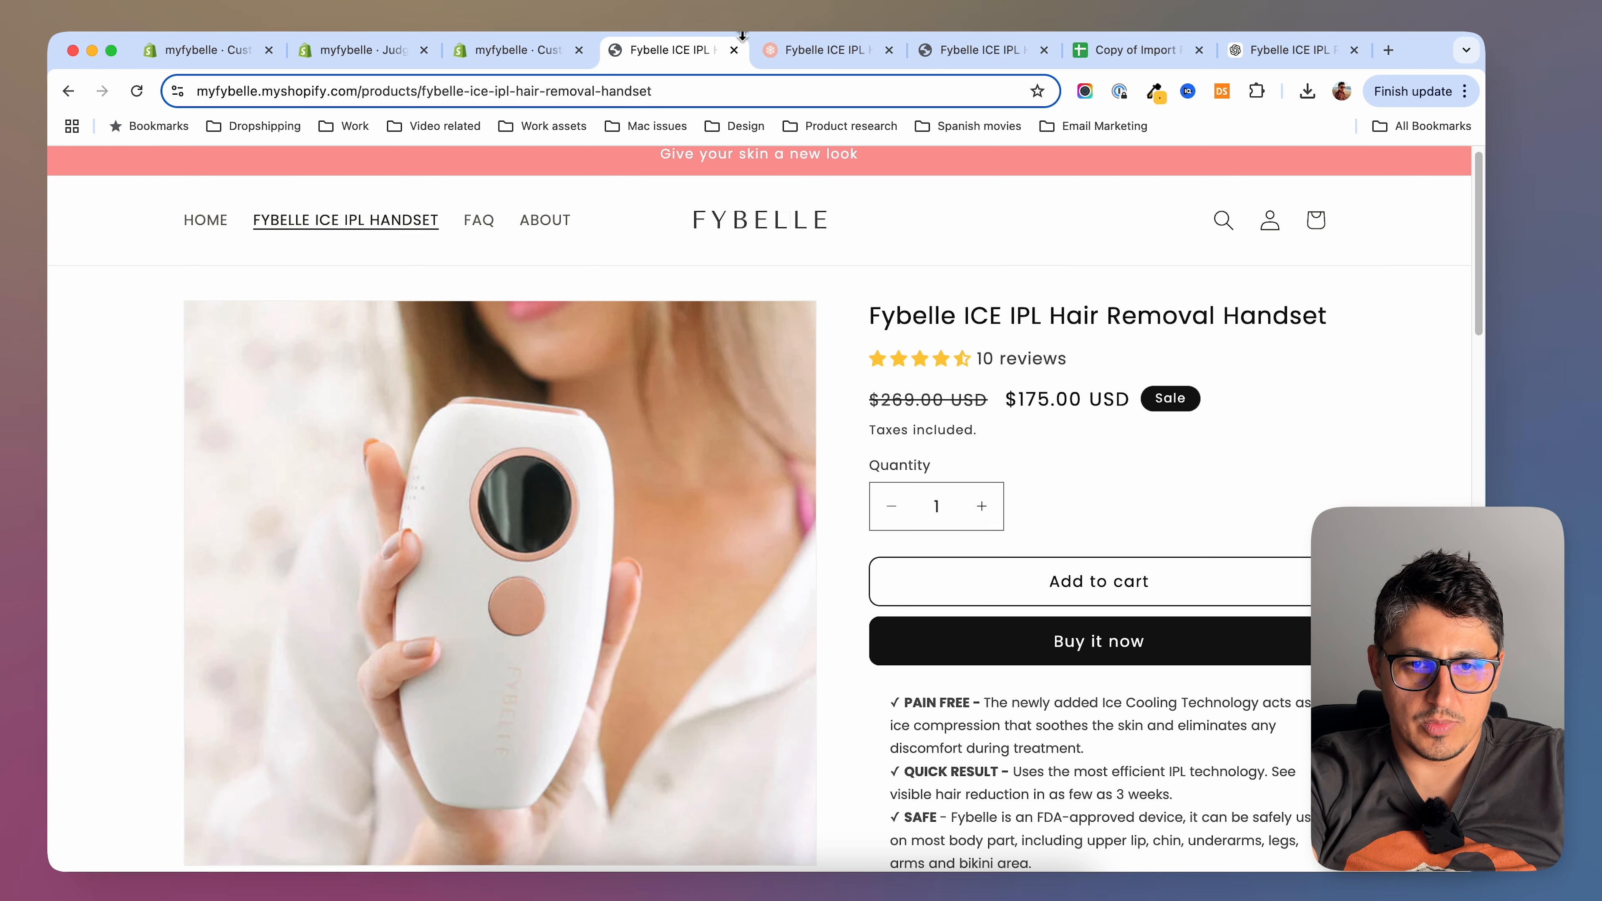
left_click(815, 52)
left_click(683, 56)
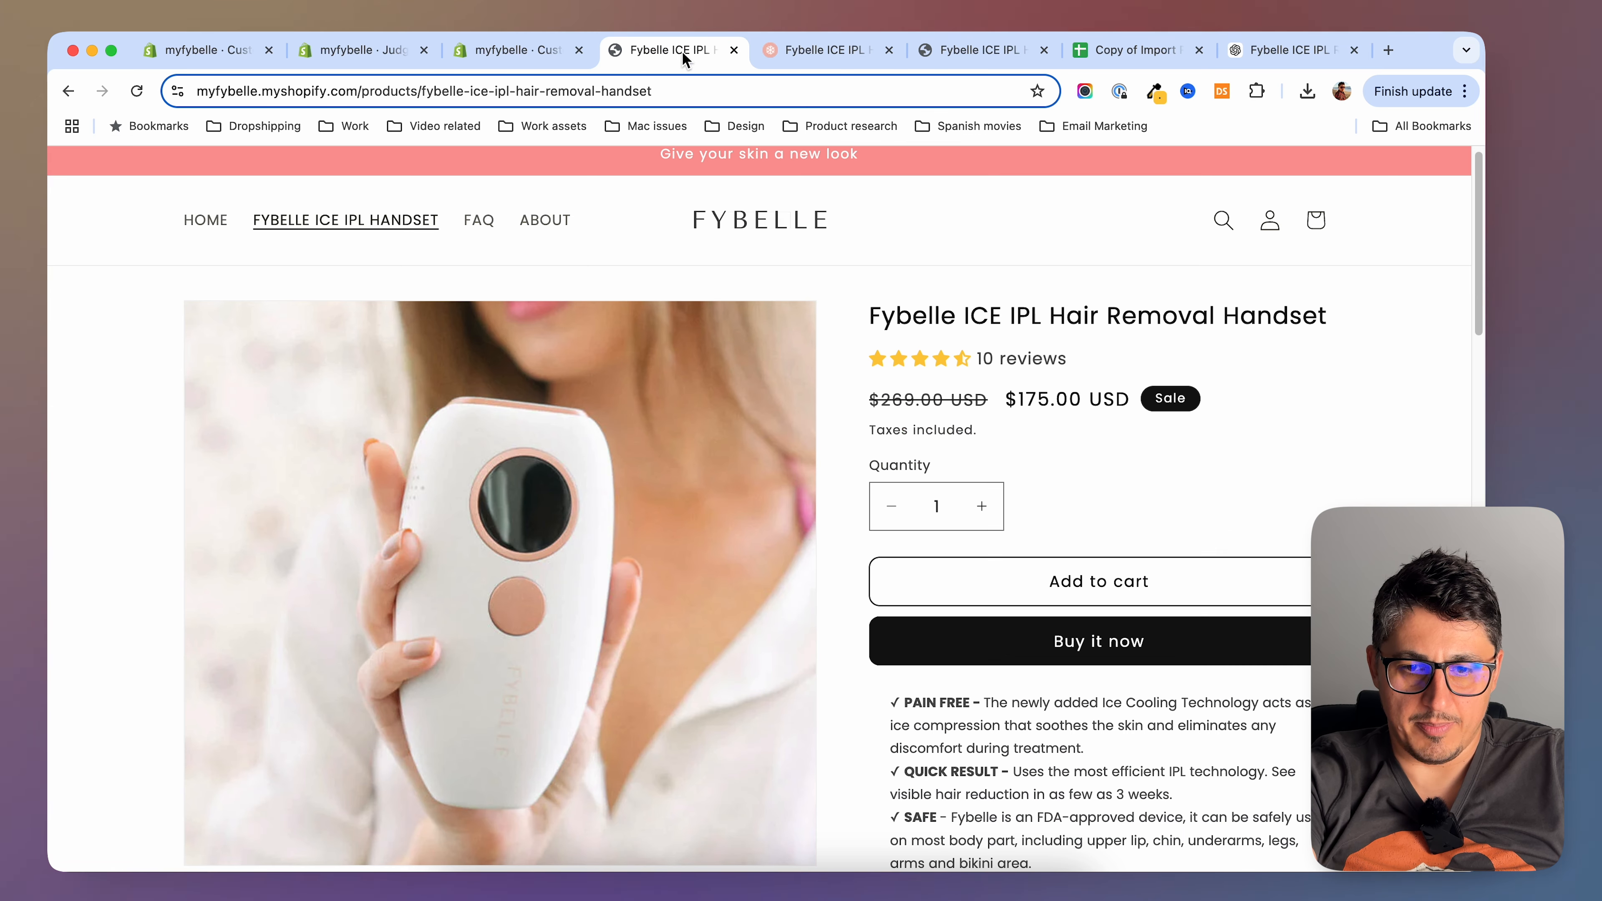
key("ctrl+Tab")
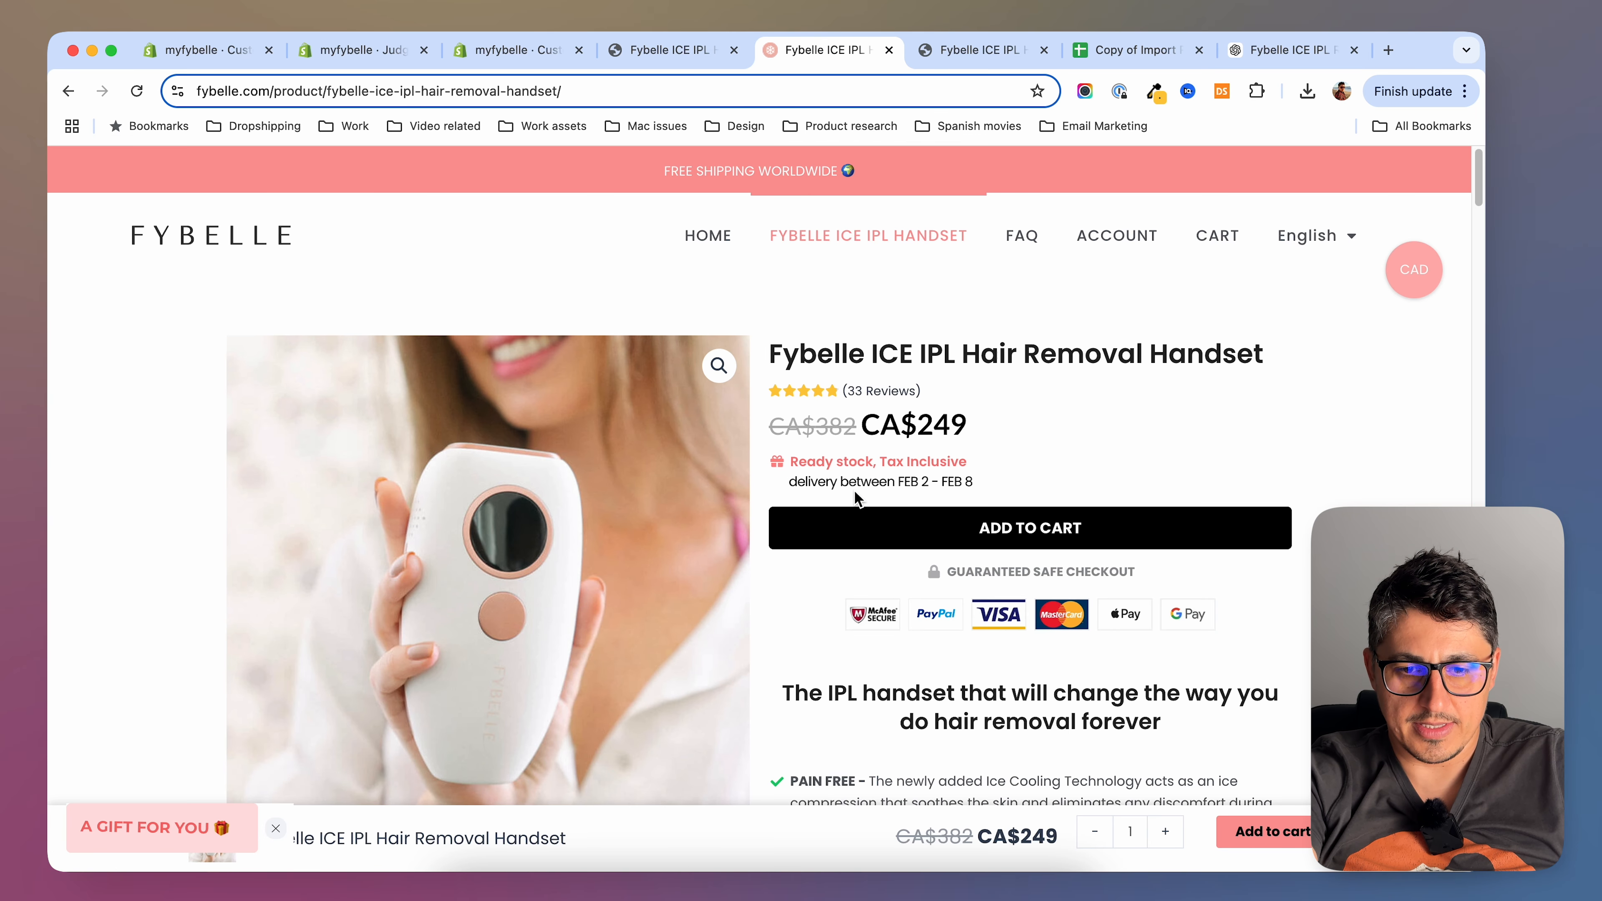
scroll(811, 457, "down", 1)
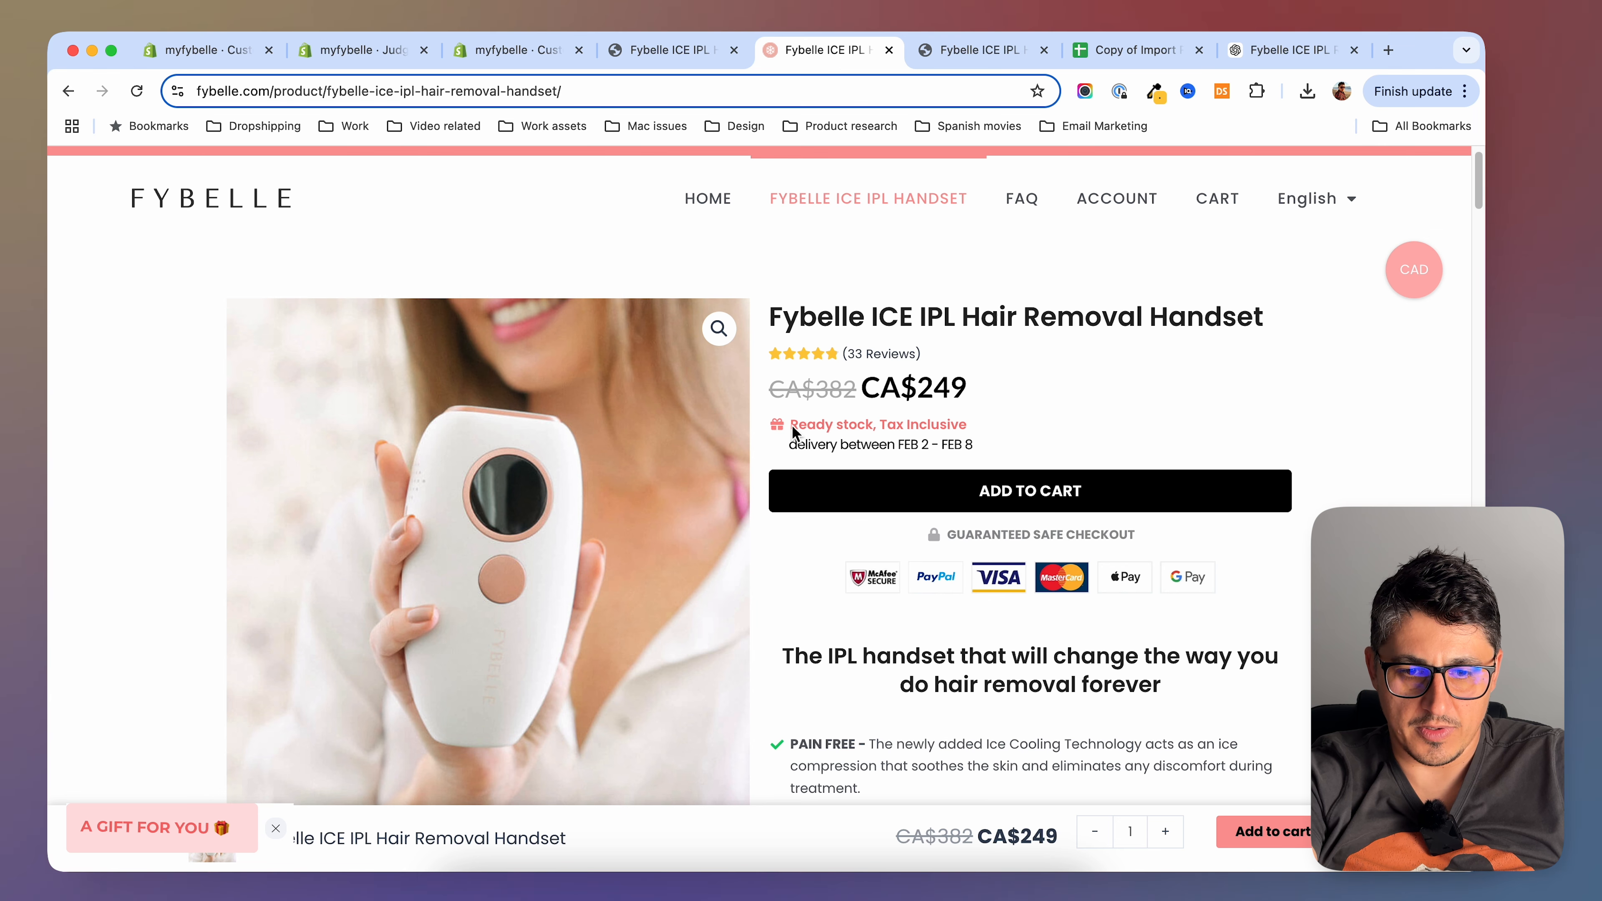
left_click_drag(787, 425, 947, 425)
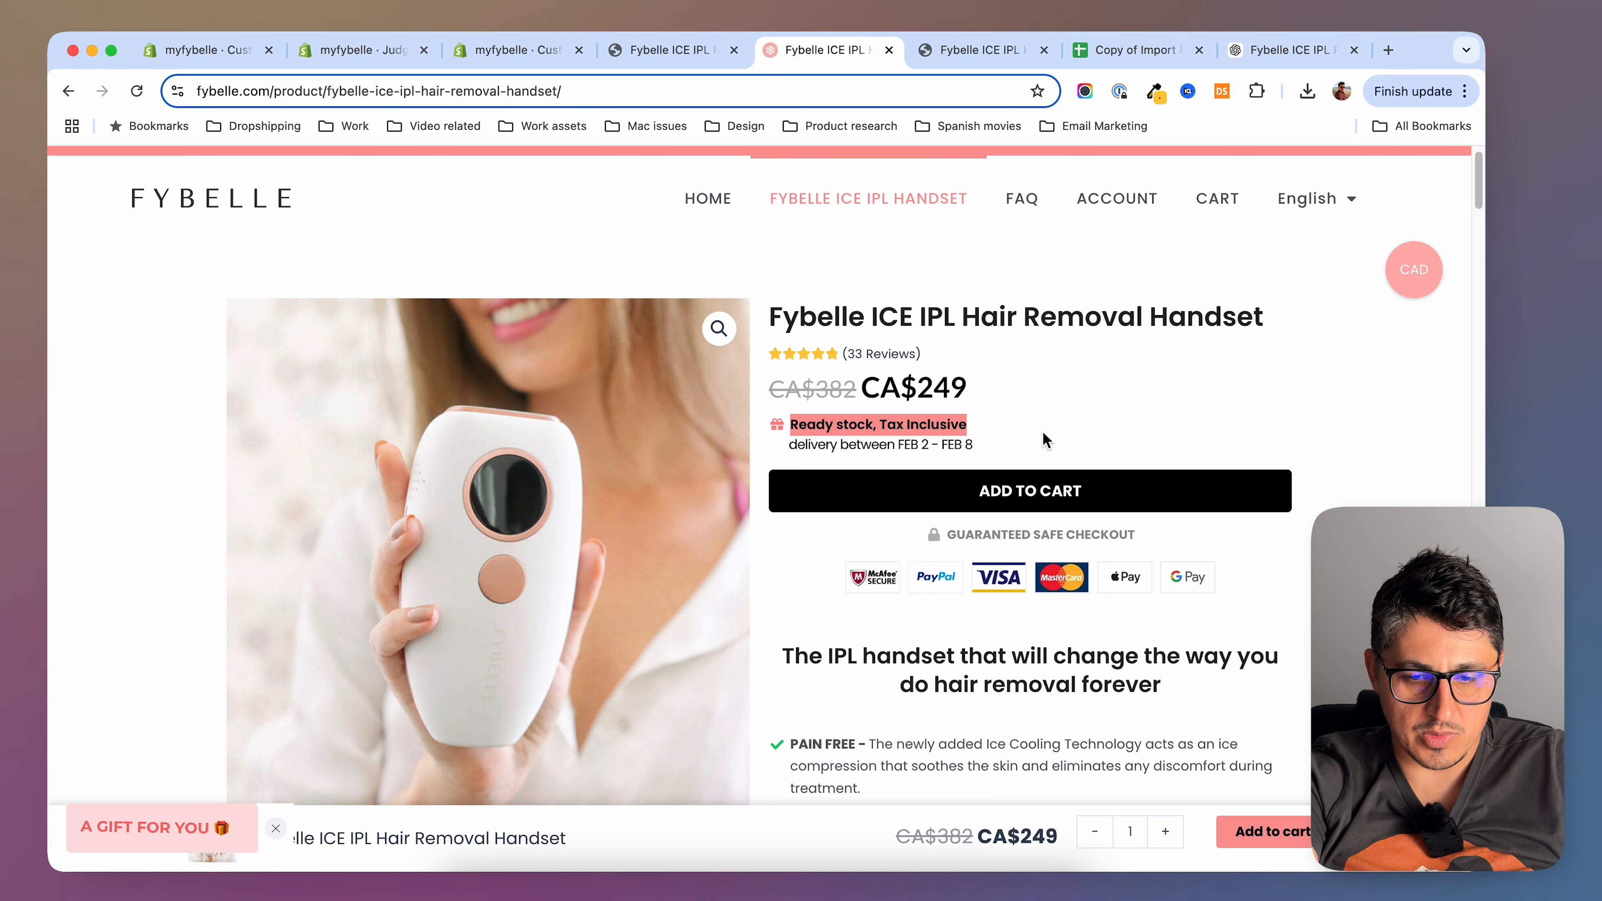
Add an Icon with text block to the Product information section in the theme editor, move it below the price, and save
key("ctrl+shift+Tab")
key("ctrl+shift+Tab")
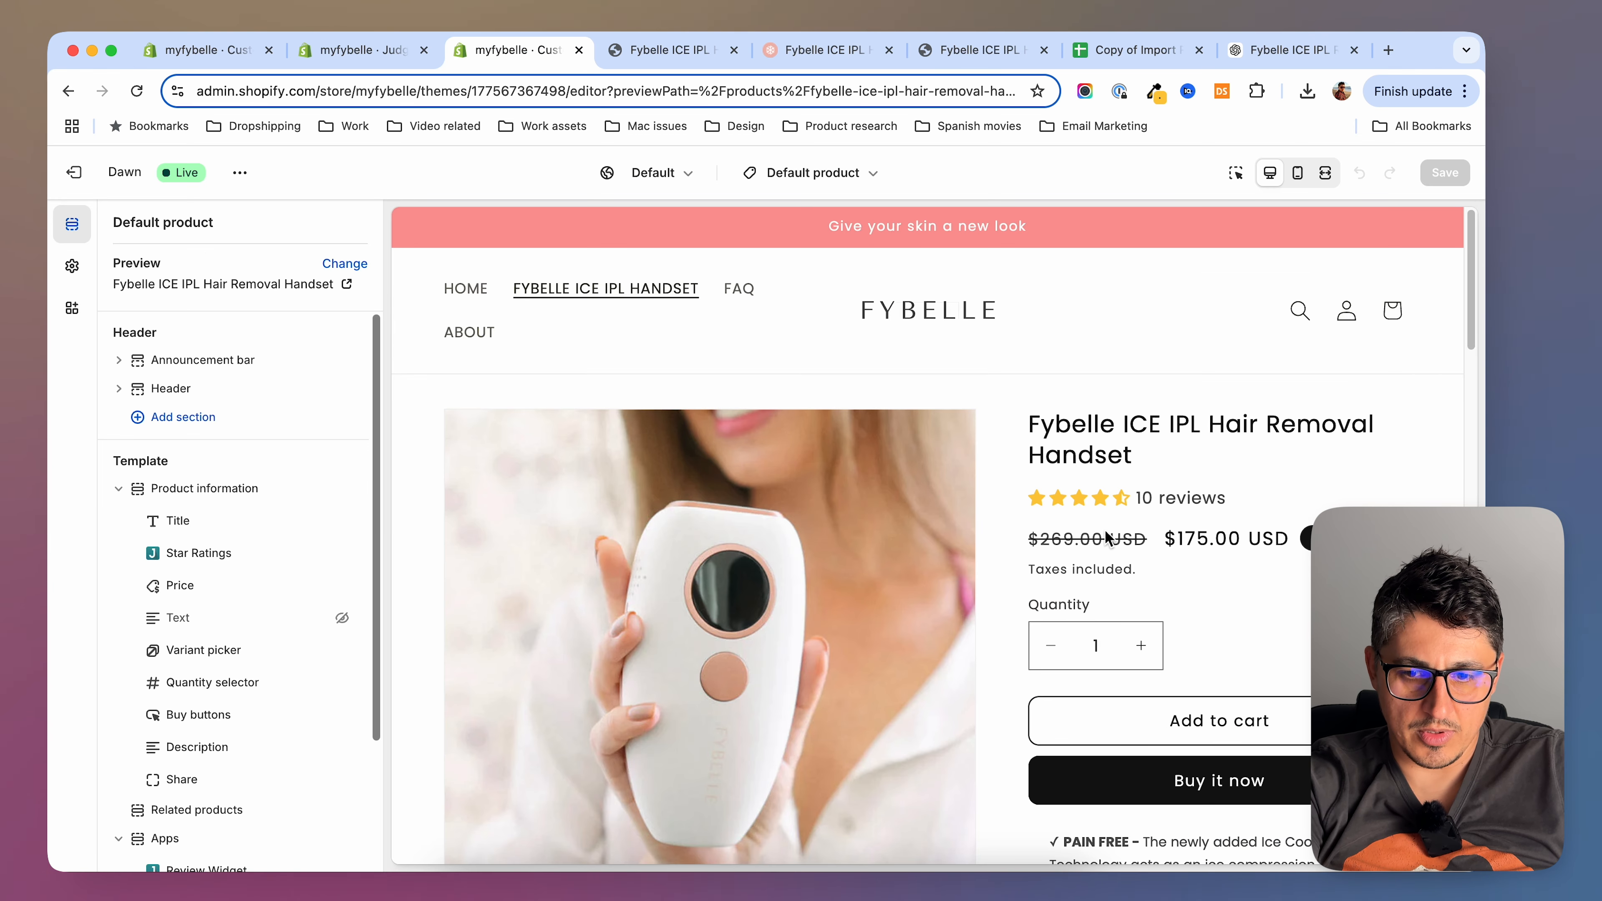
scroll(199, 509, "down", 2)
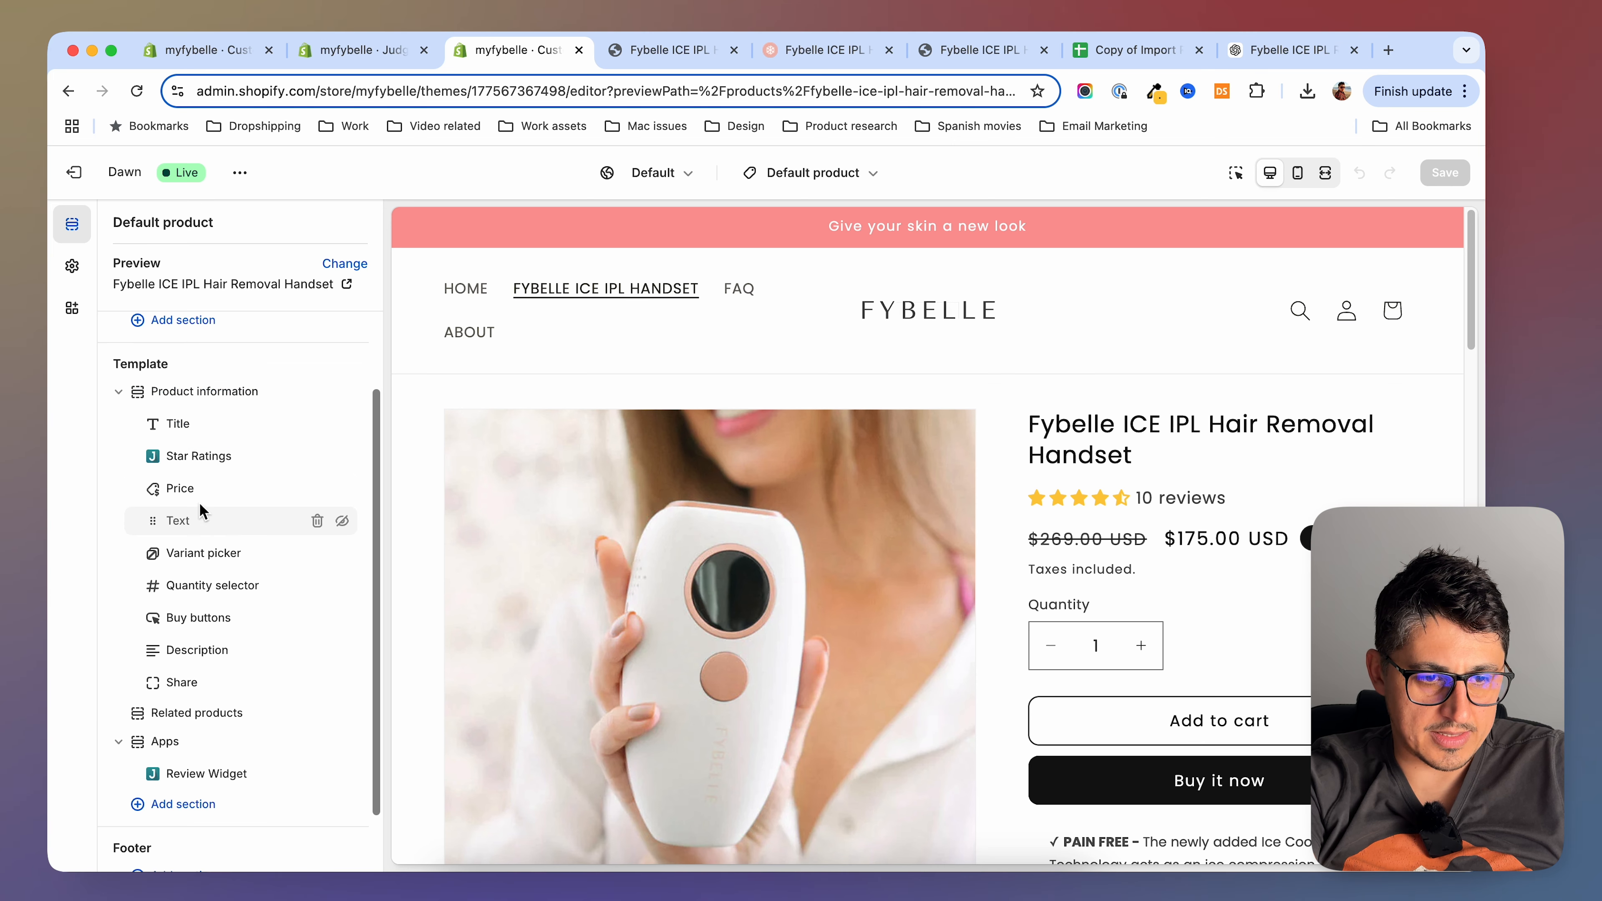
scroll(1224, 585, "down", 2)
left_click(826, 50)
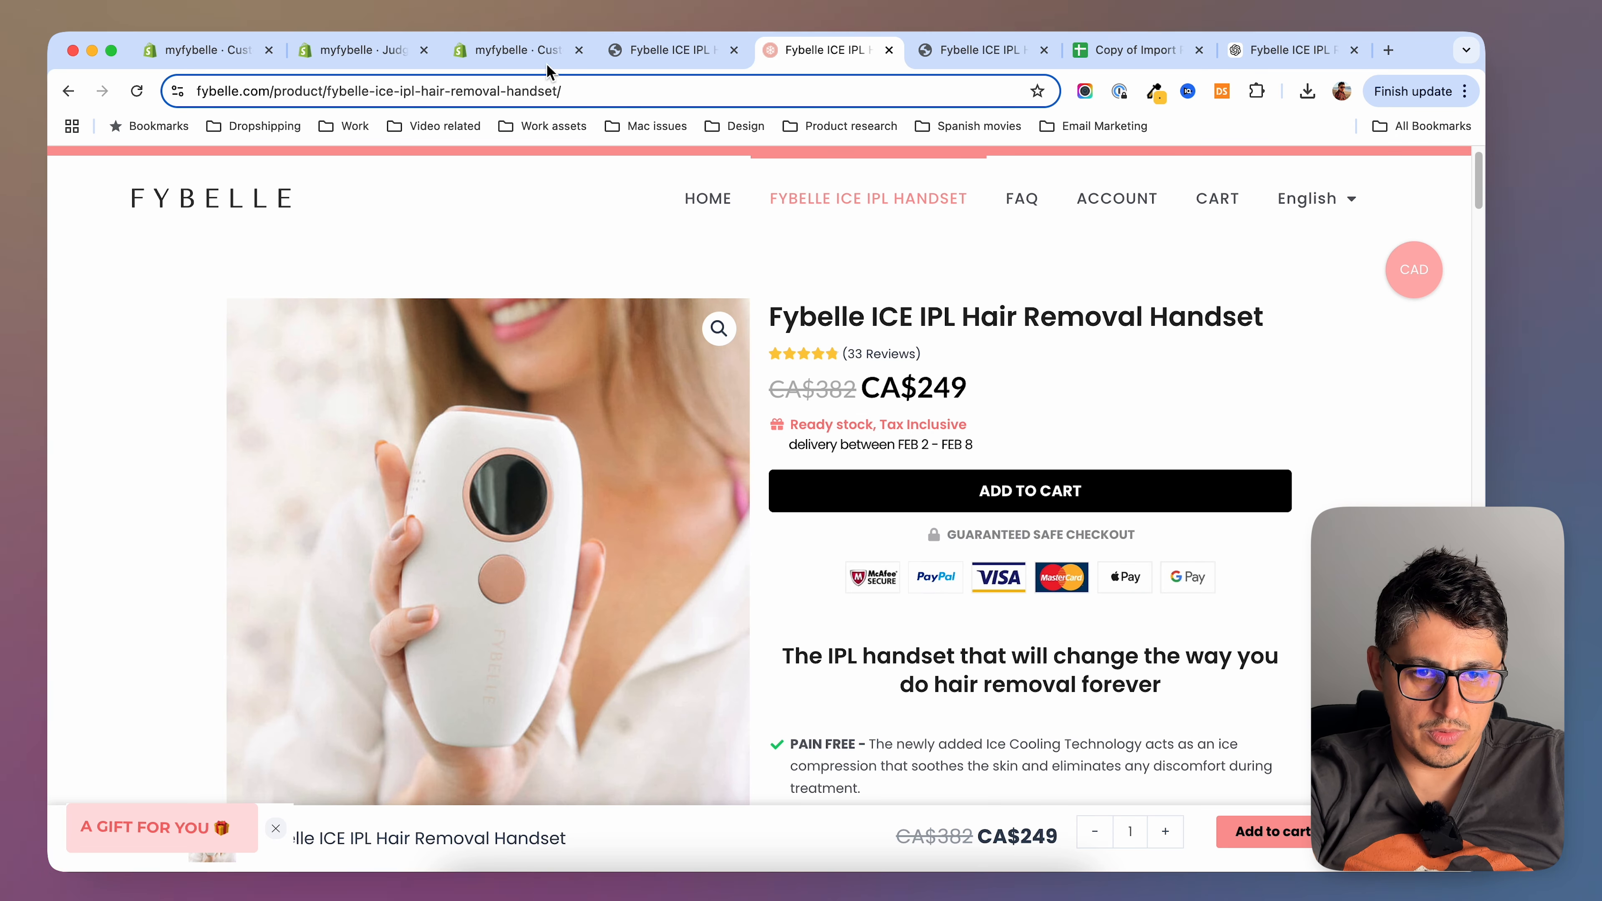
left_click(517, 49)
mouse_move(249, 699)
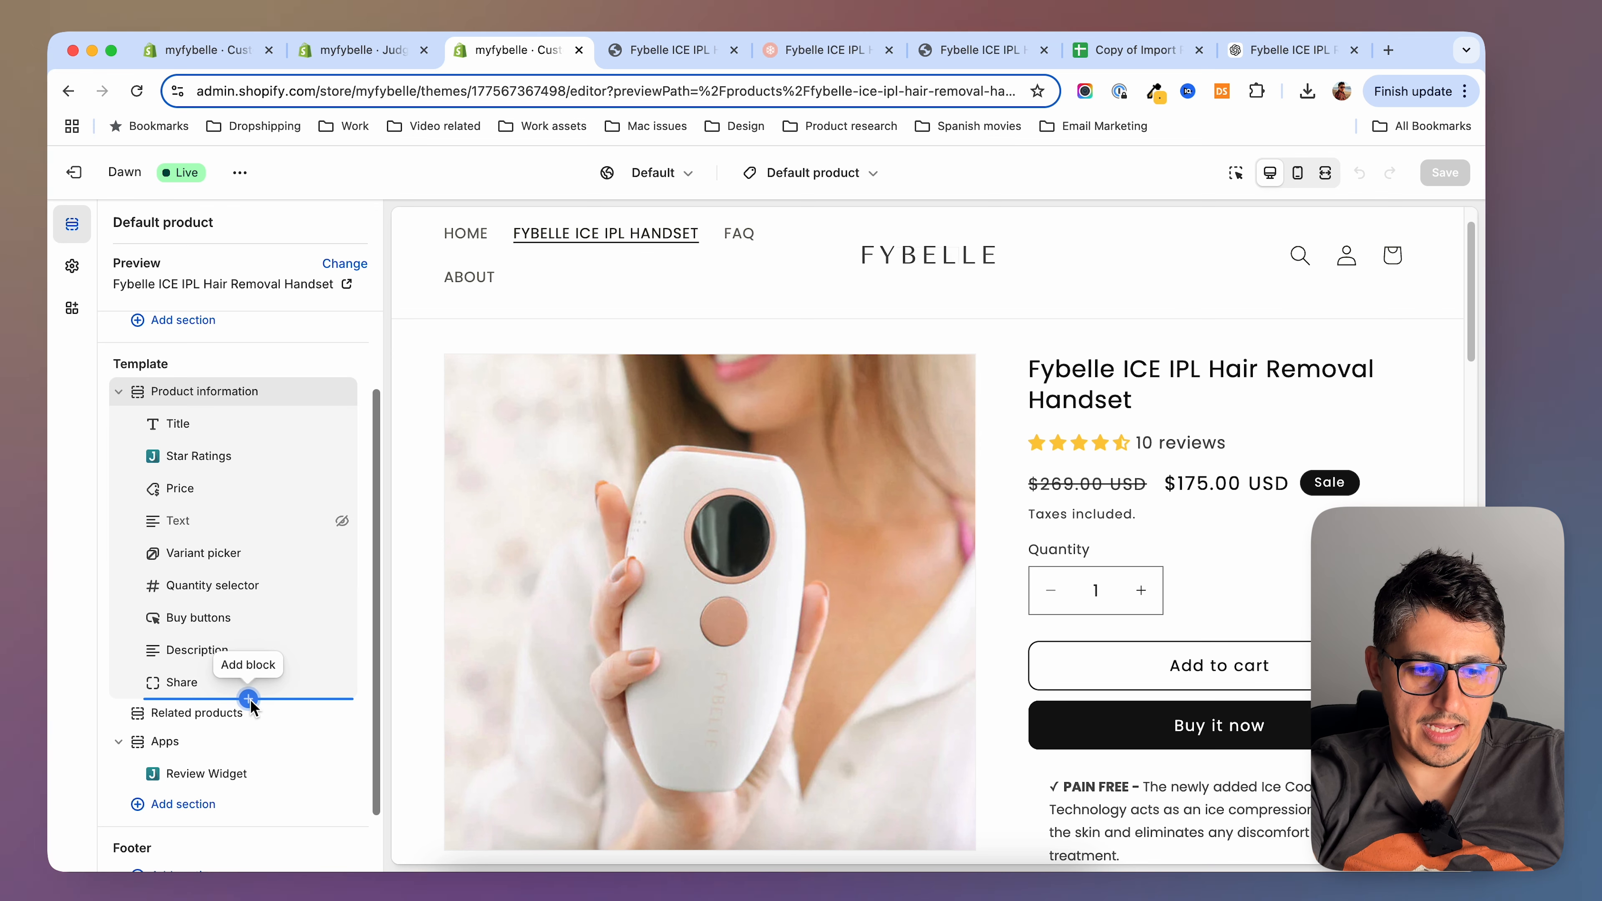
left_click(249, 699)
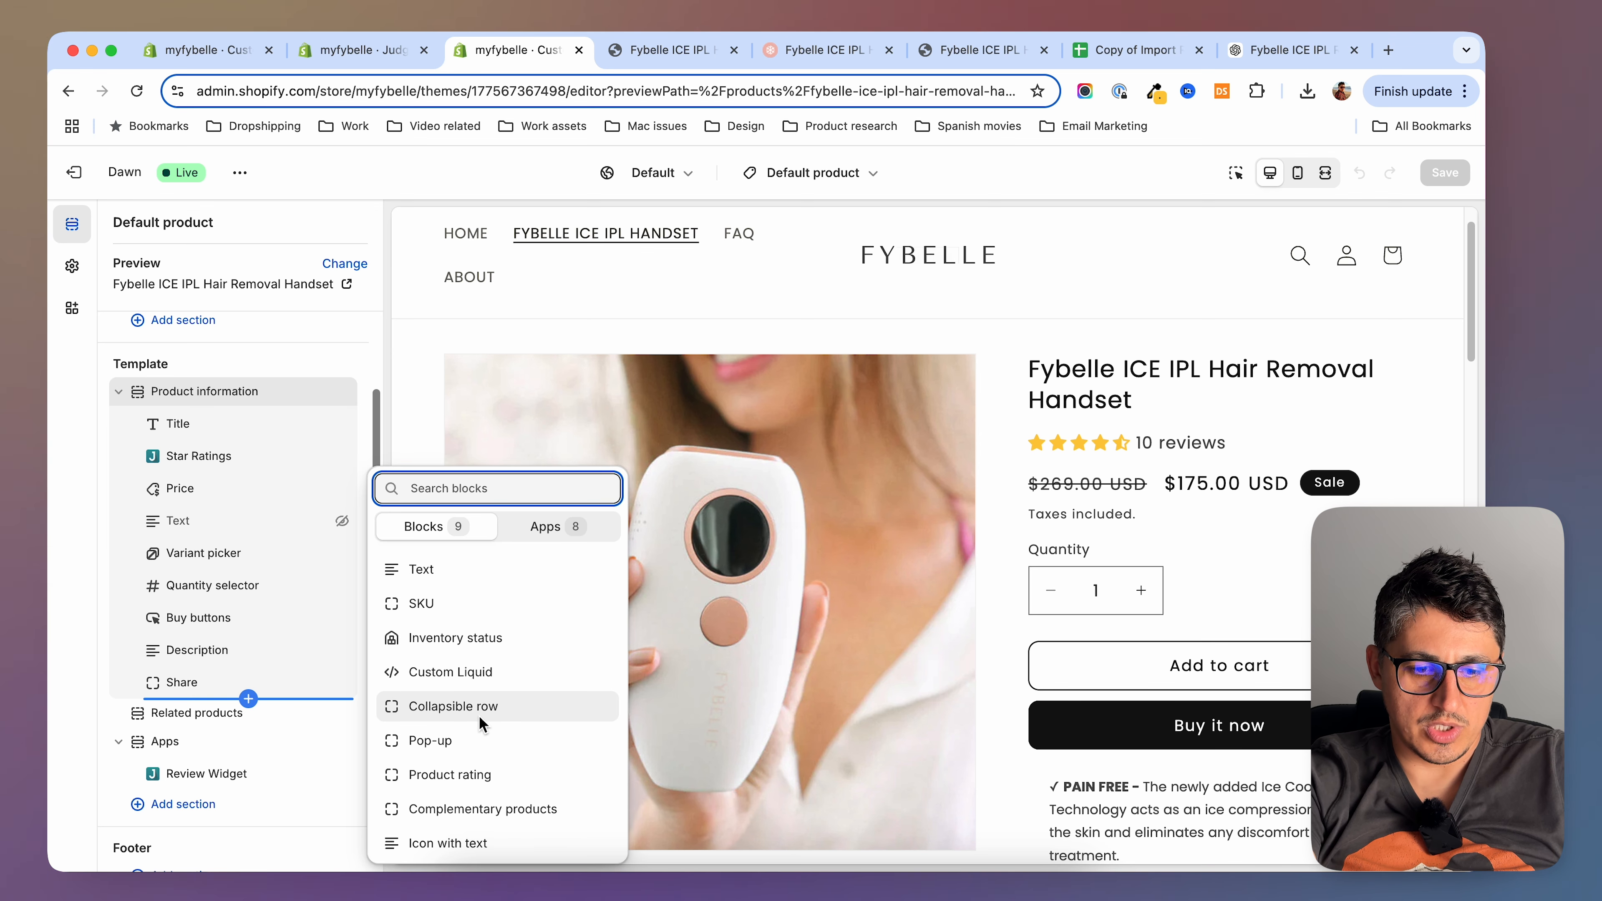
left_click(474, 842)
left_click_drag(189, 712, 194, 524)
left_click(1444, 173)
Set the Icon with text block's layout to Vertical and clear its first and second headings
left_click(200, 521)
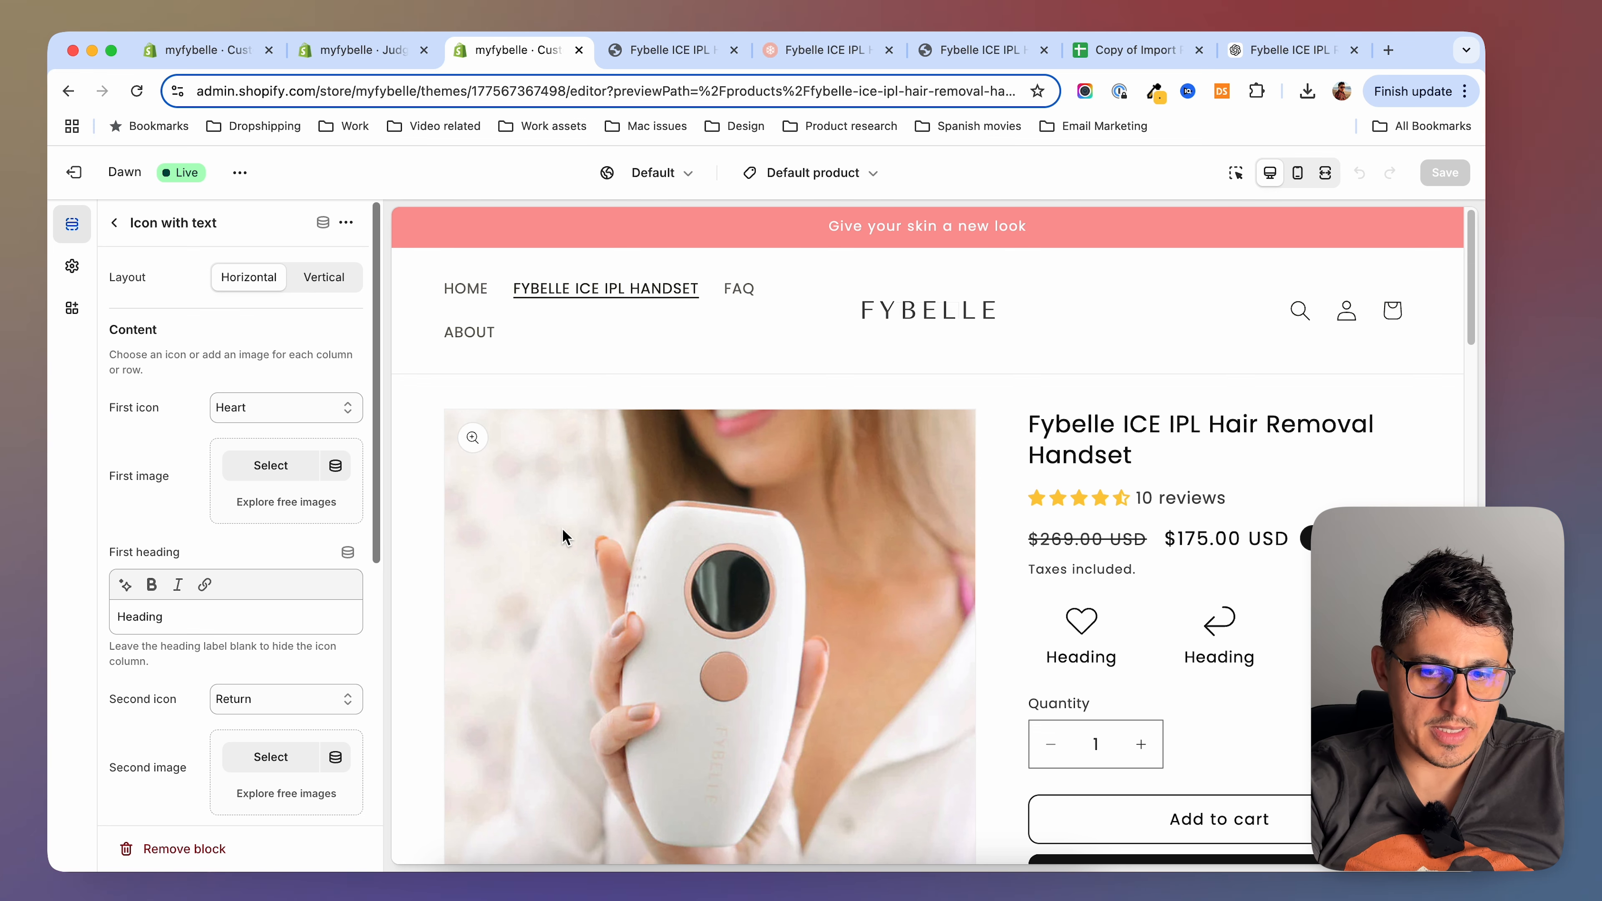
left_click(323, 278)
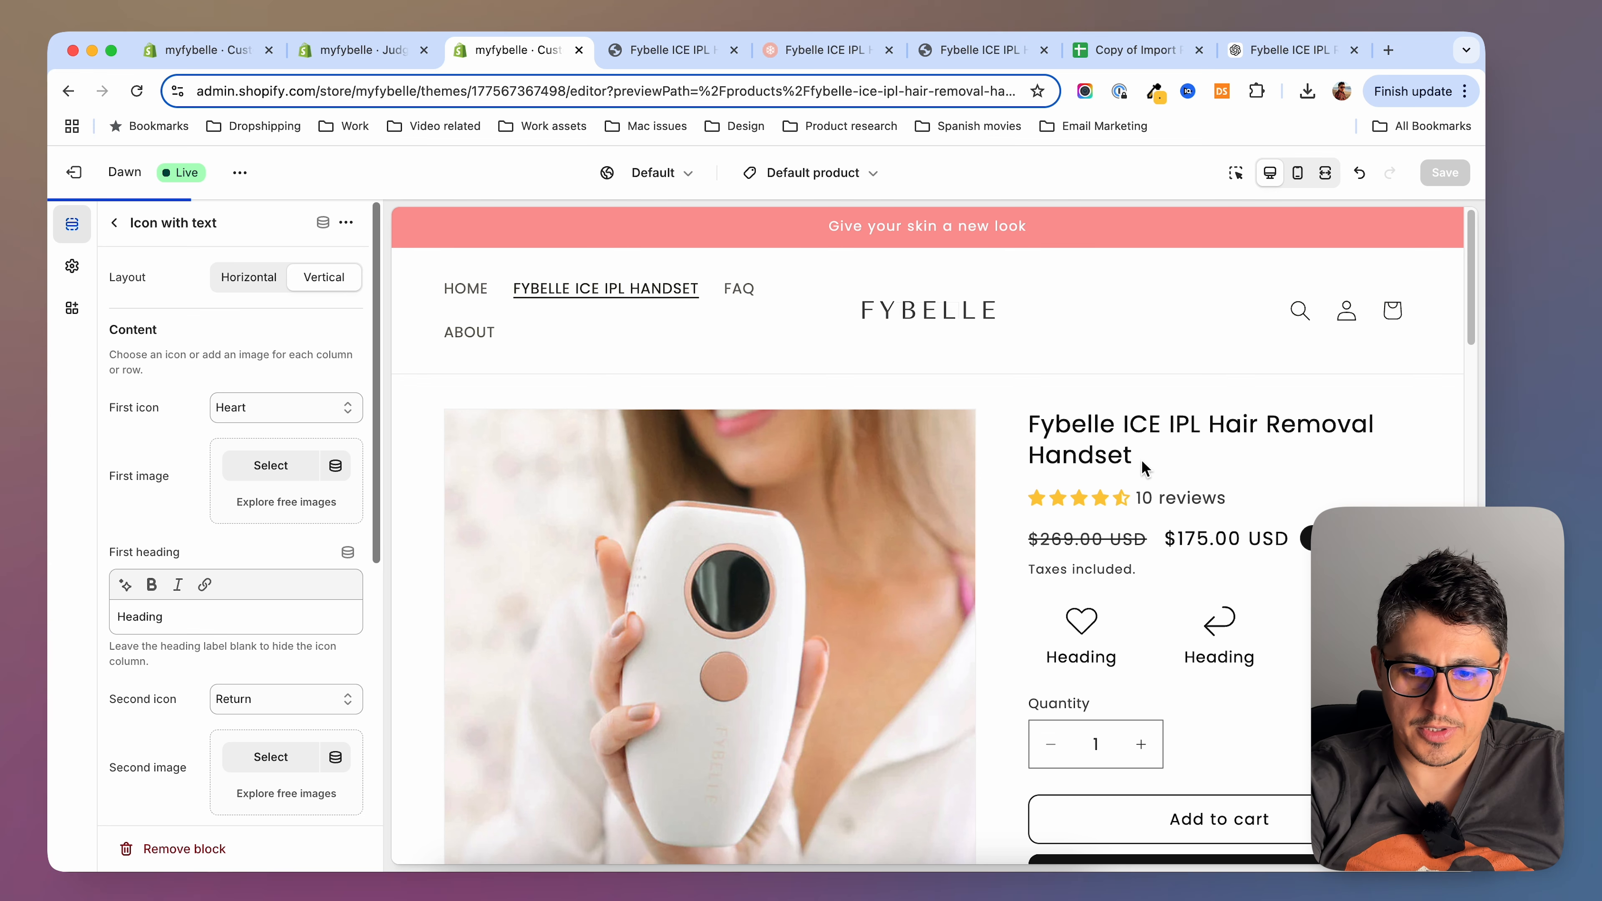
scroll(188, 517, "down", 7)
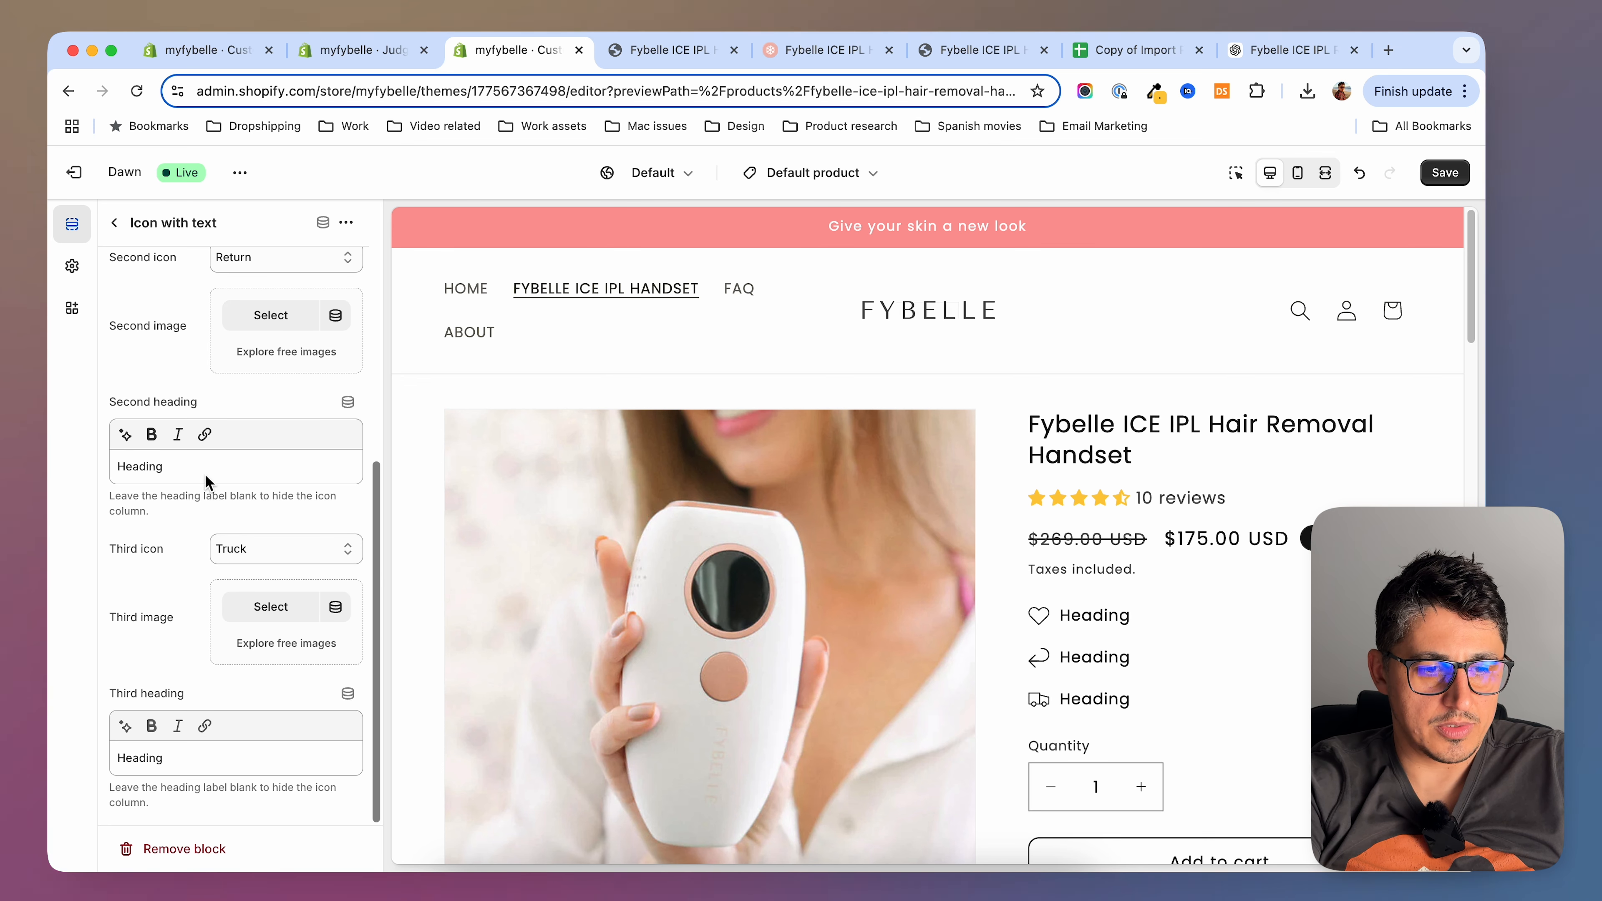
left_click_drag(205, 474, 61, 472)
key("BackSpace")
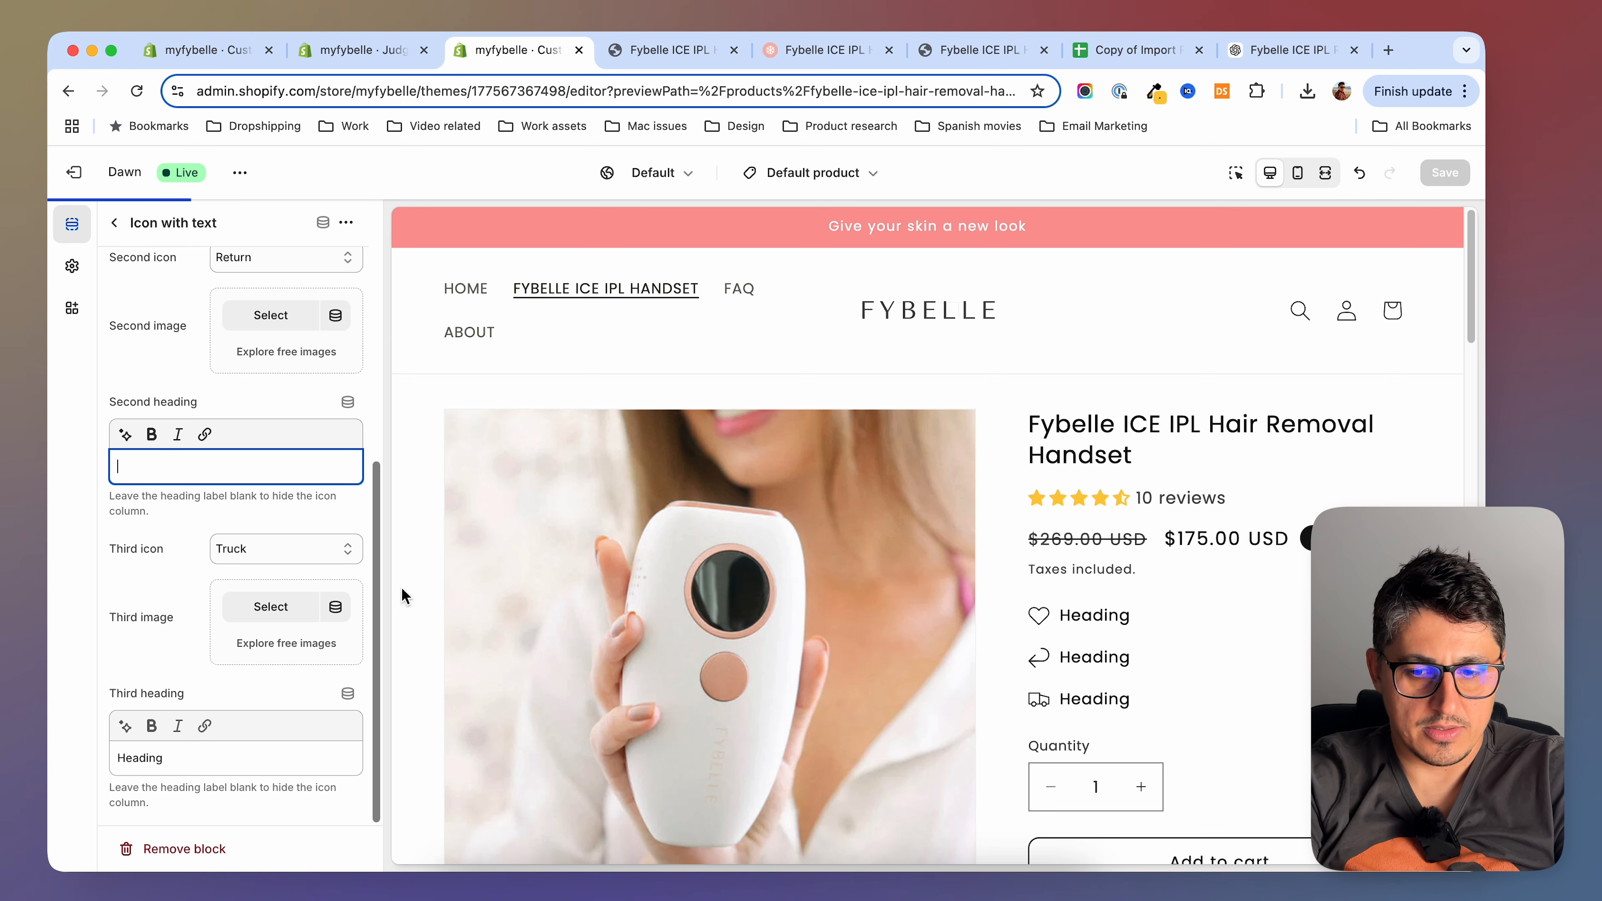
scroll(252, 543, "up", 5)
left_click_drag(208, 551, 117, 550)
key("BackSpace")
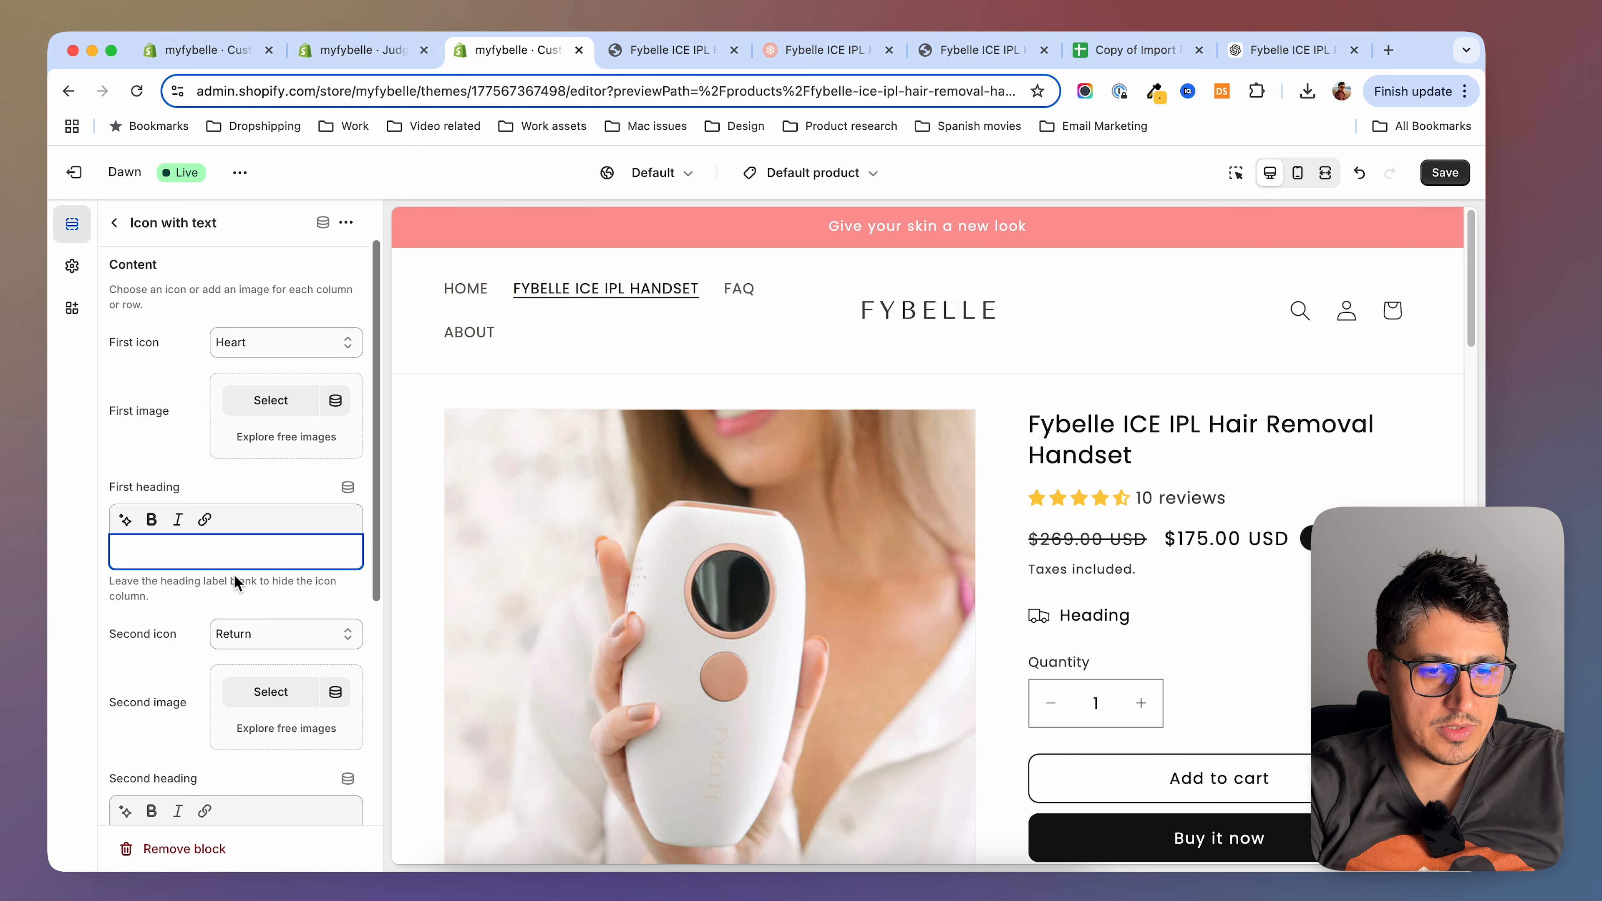
Copy "Ready stock, Tax Inclusive" from the reference product page and enter it as the Icon with text block's first heading
left_click(637, 52)
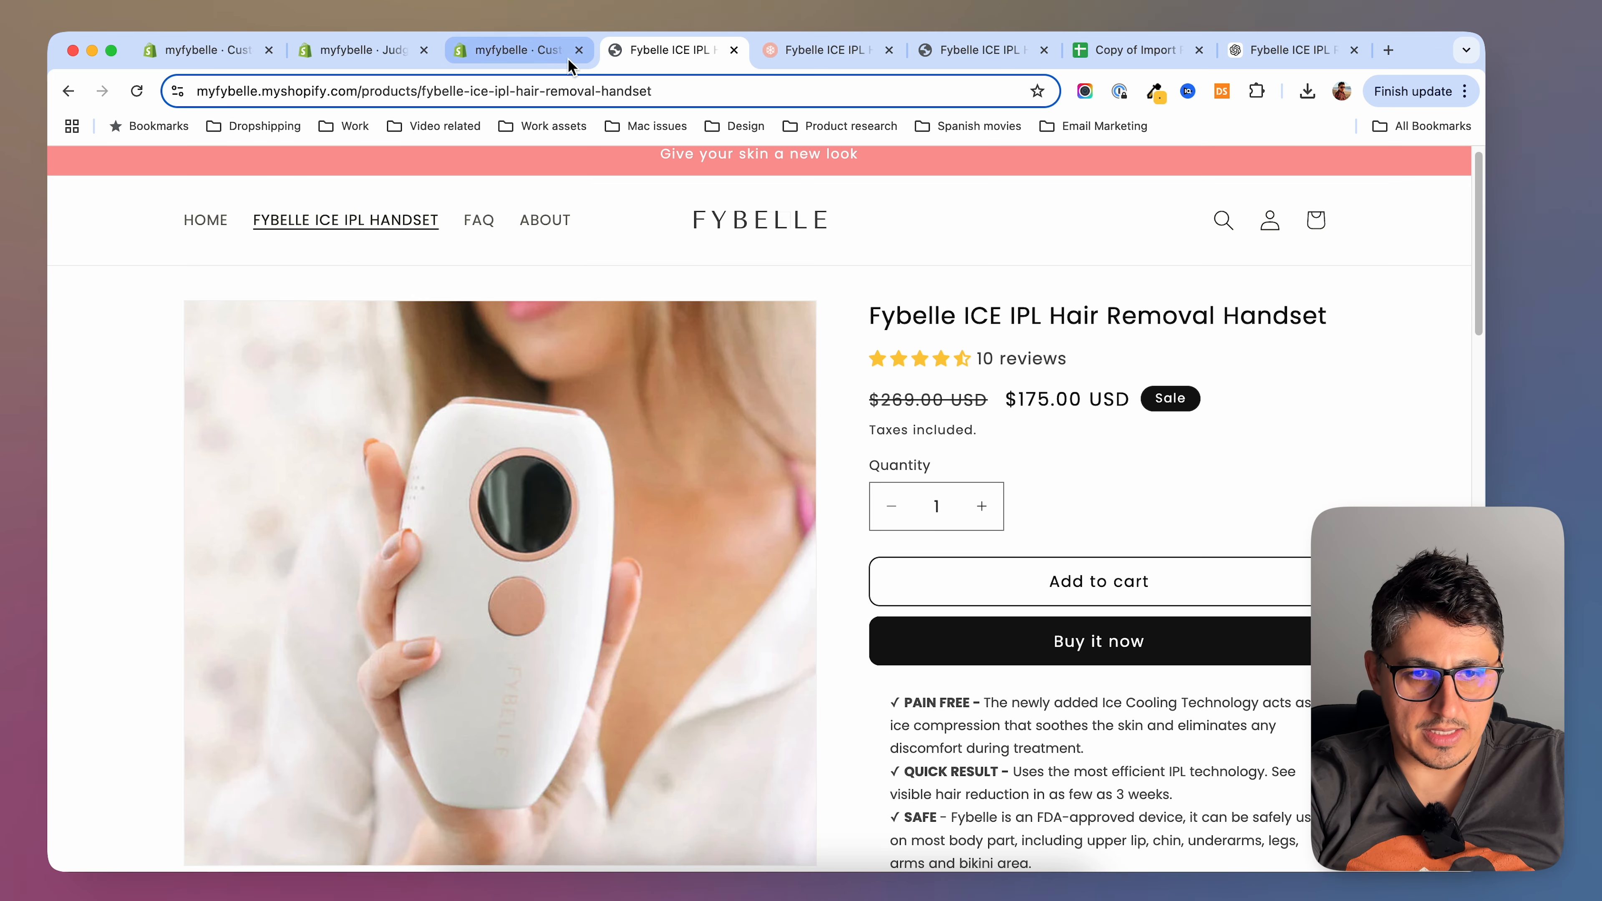
left_click(820, 50)
left_click_drag(993, 432, 799, 426)
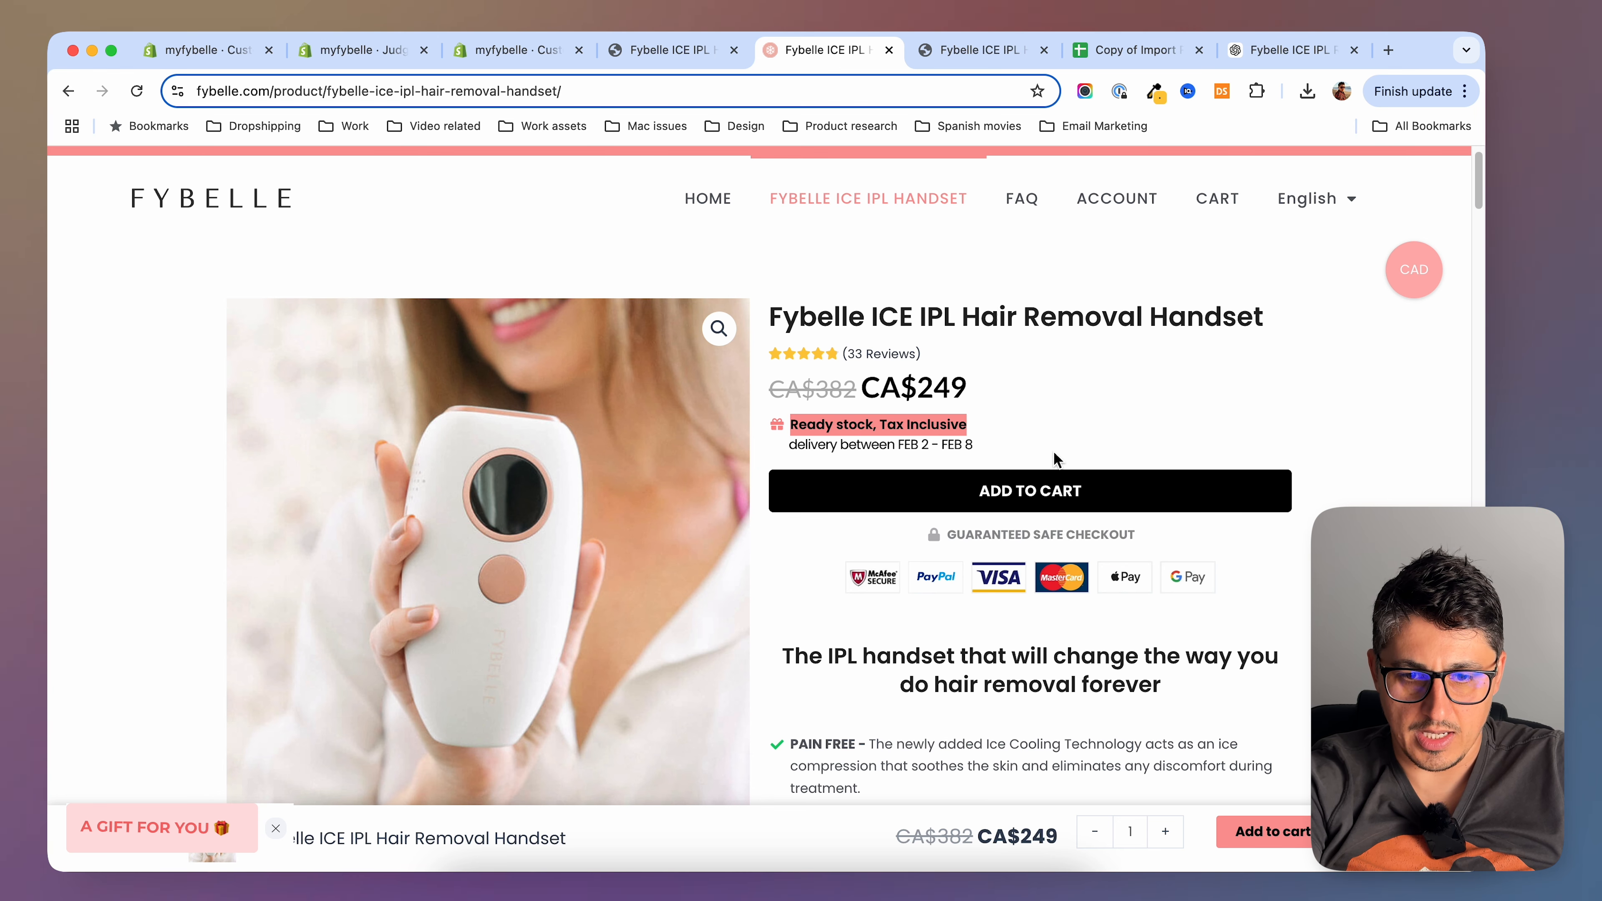
left_click(654, 49)
left_click(518, 51)
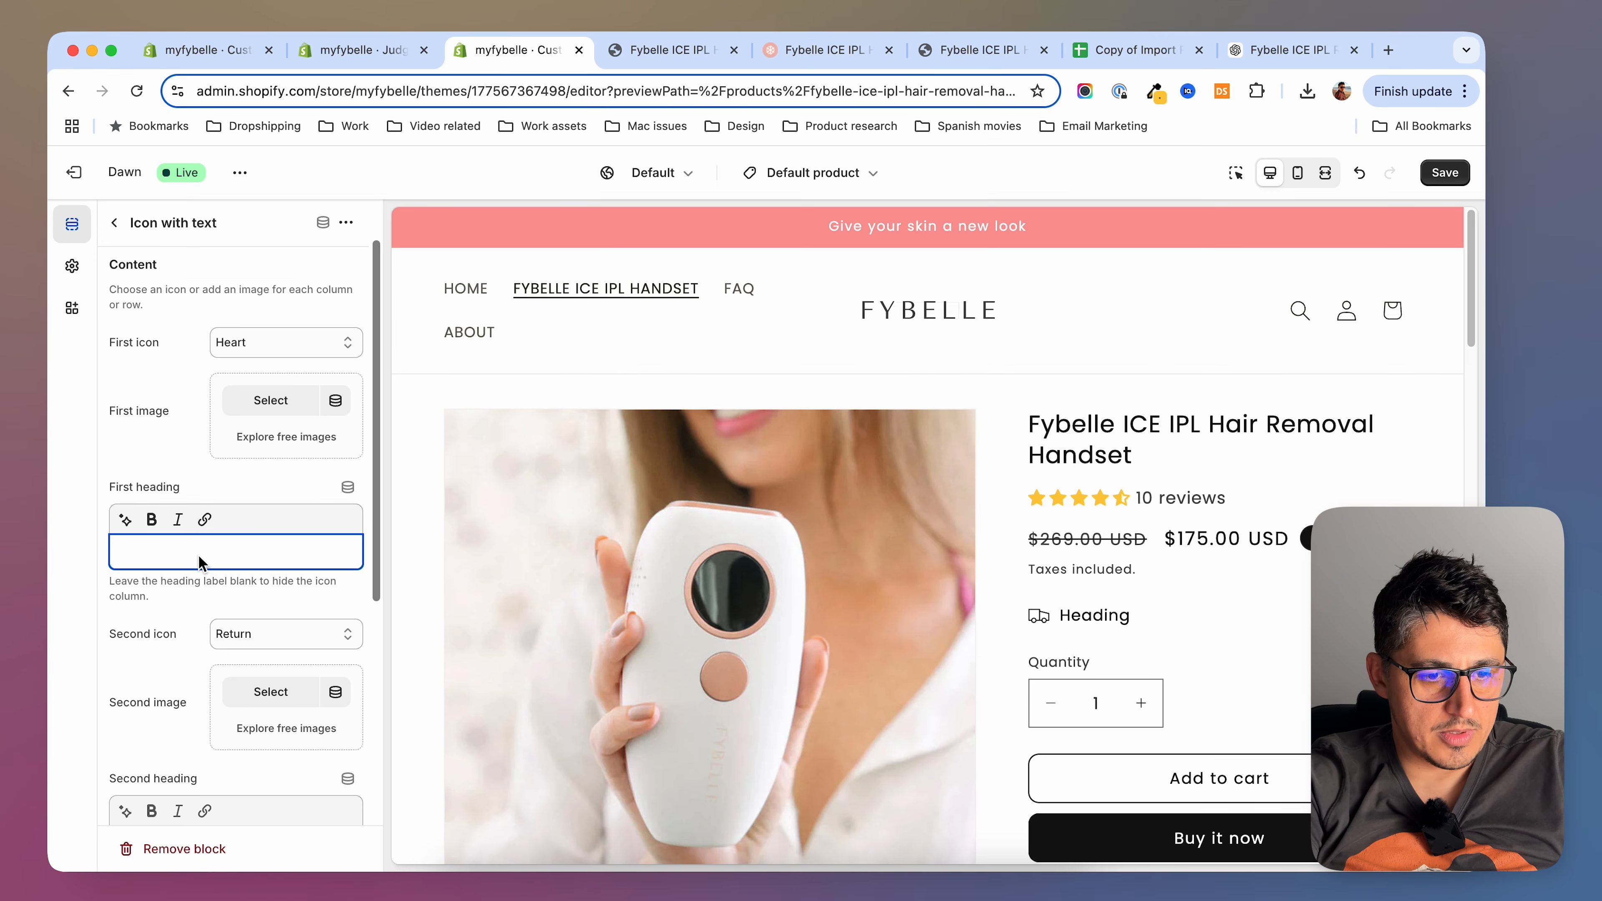
type("Ready stock, Tax Inclusive")
key("super+z")
type("Ready stock, Tax Inclusive")
scroll(350, 542, "down", 1)
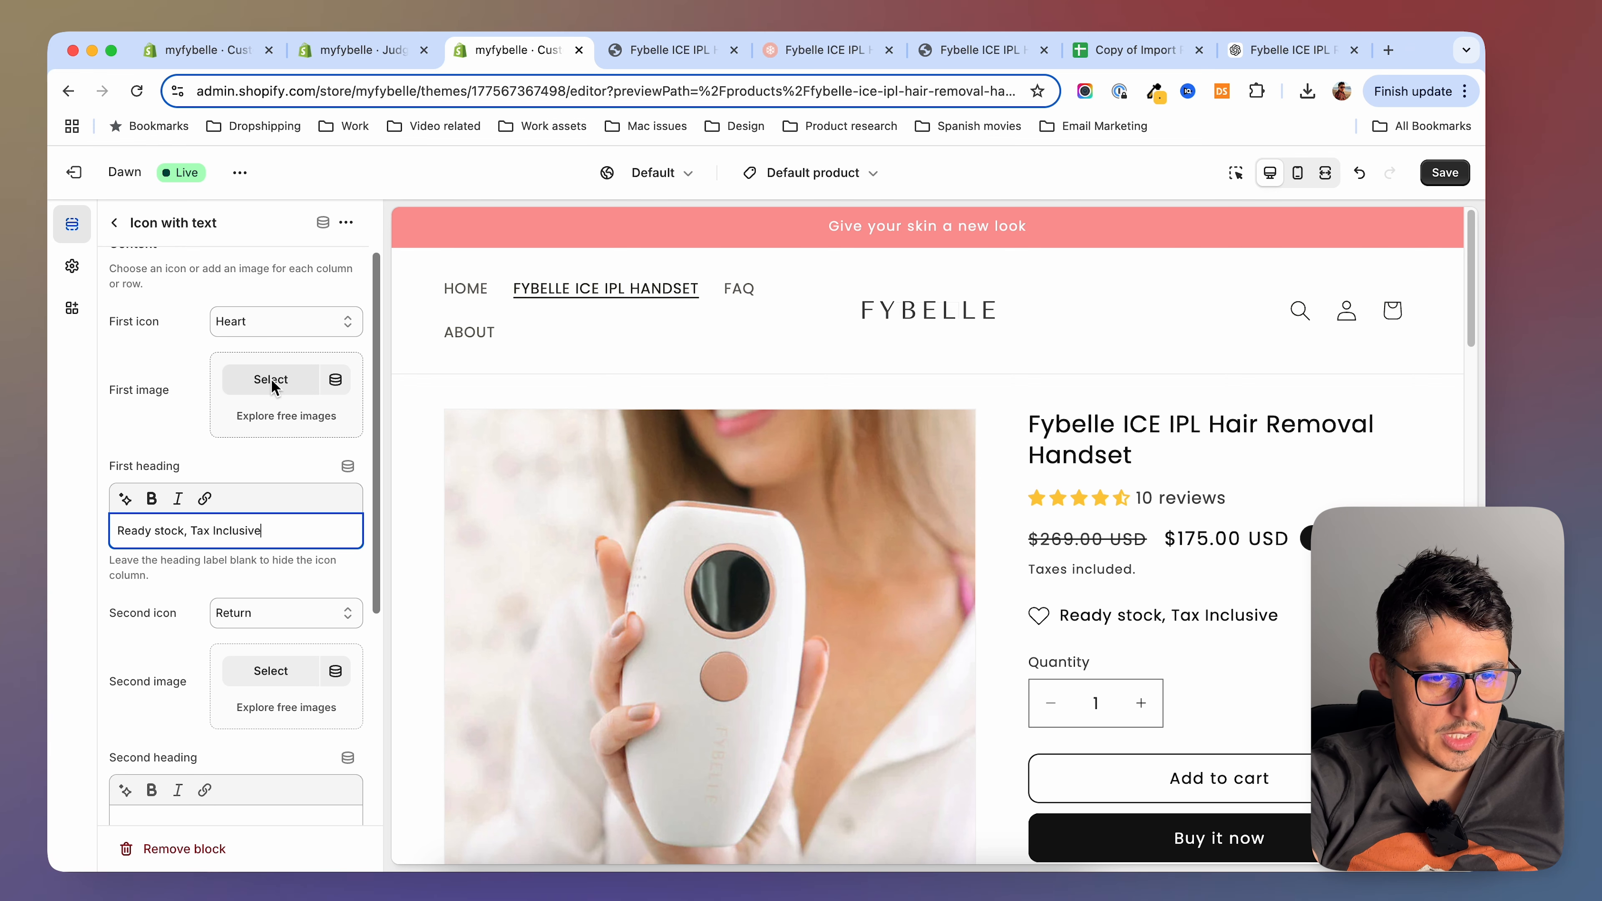
Change the first icon of the Icon with text block to Truck and save the product template
left_click(279, 322)
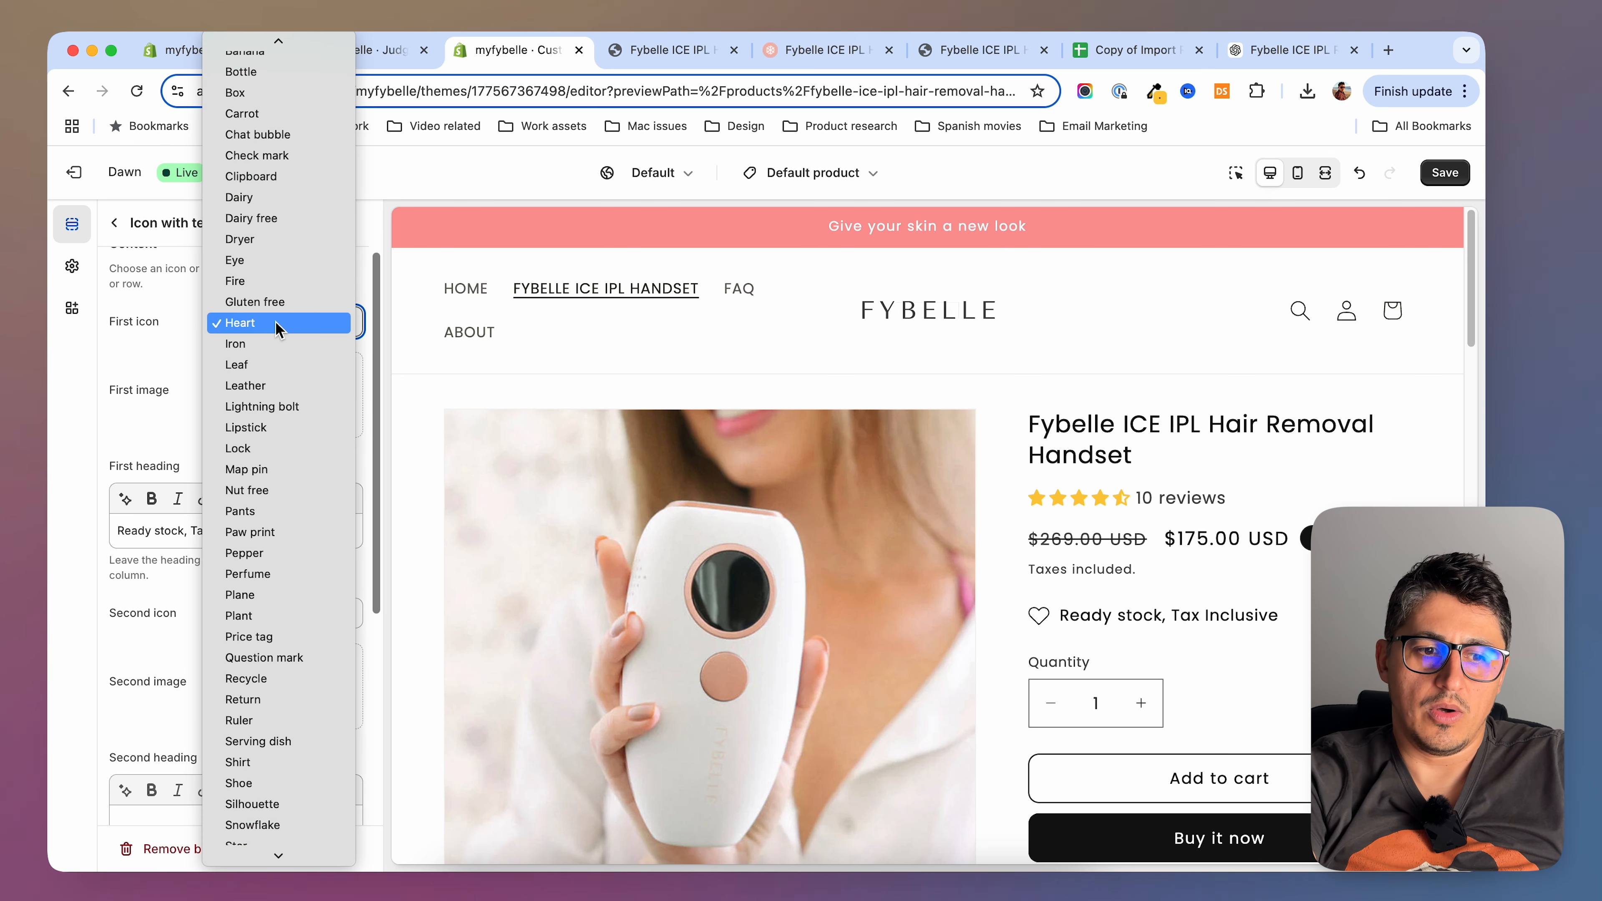
scroll(284, 562, "up", 2)
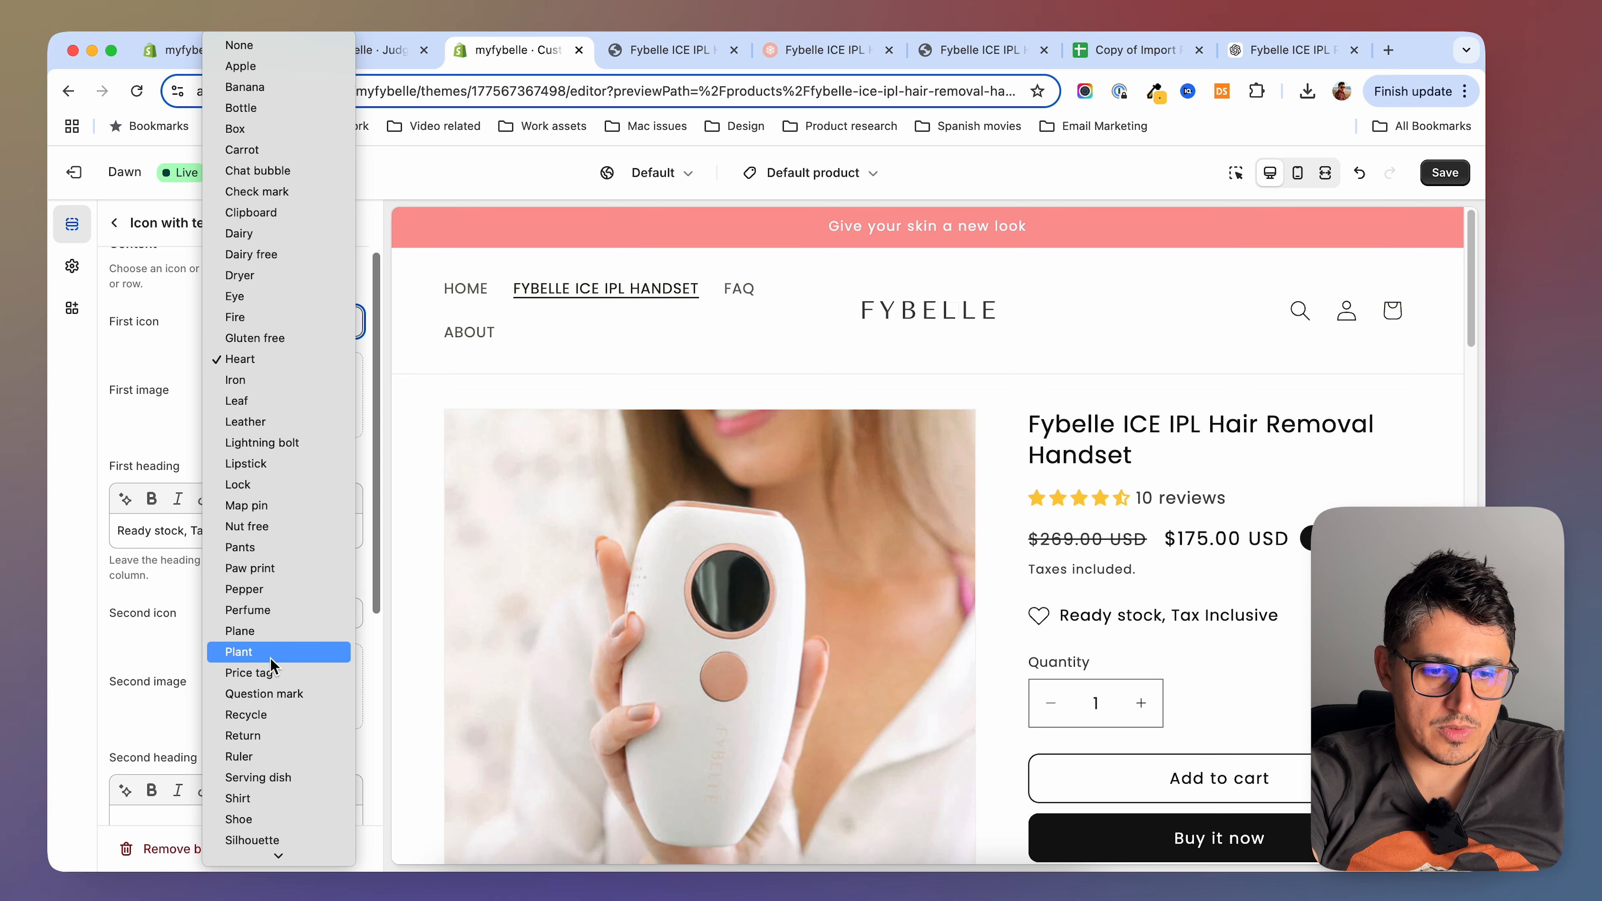
left_click(255, 672)
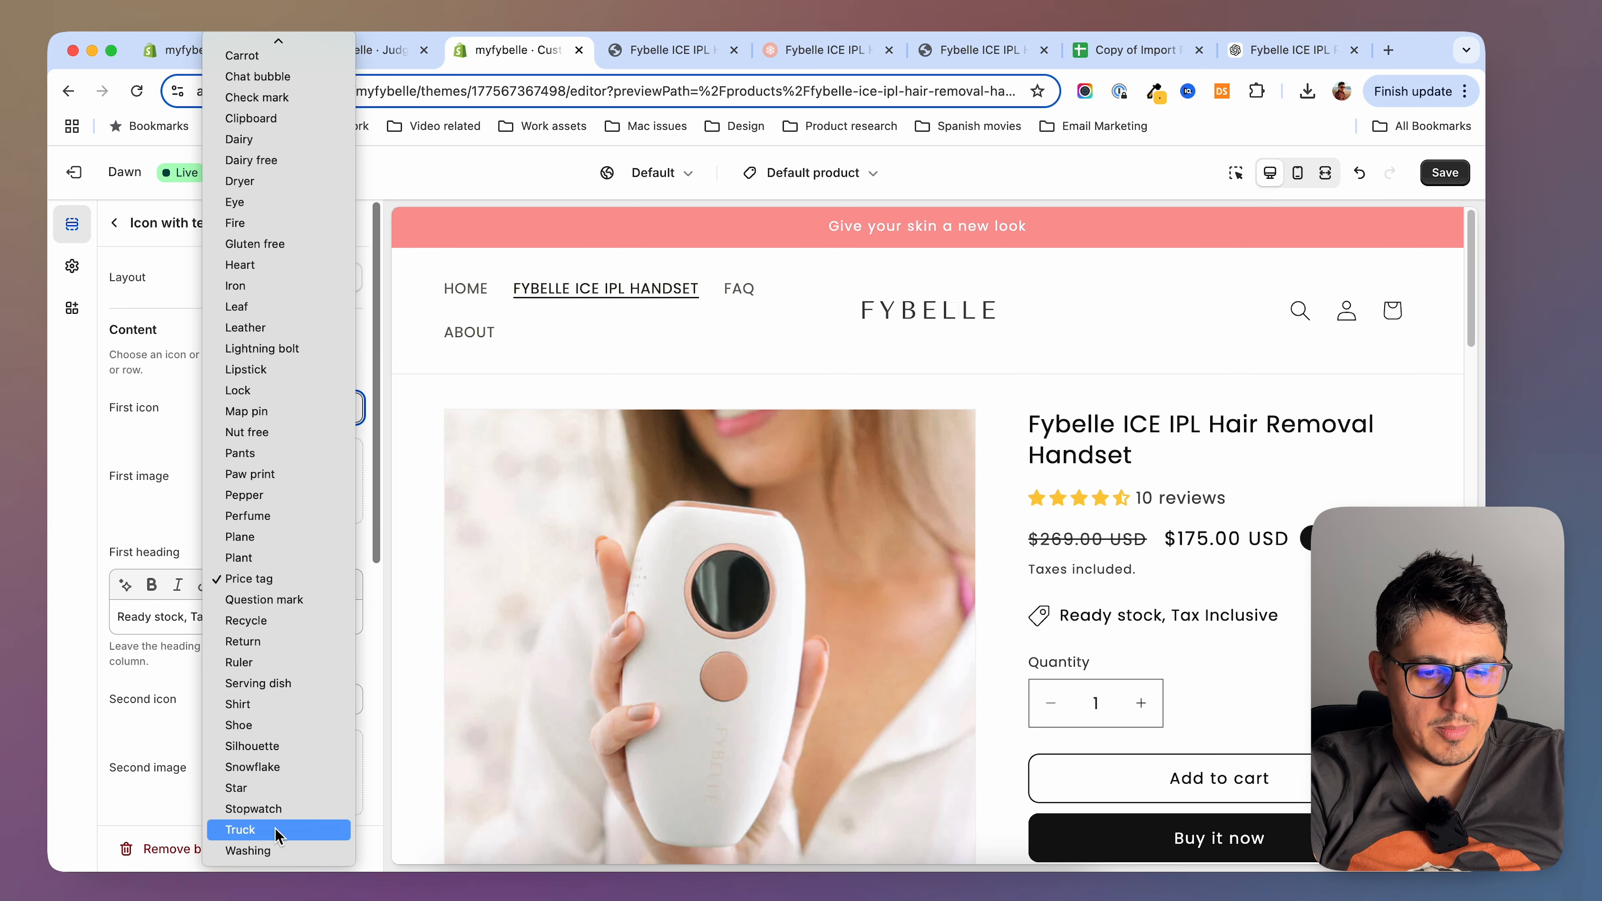
left_click(274, 829)
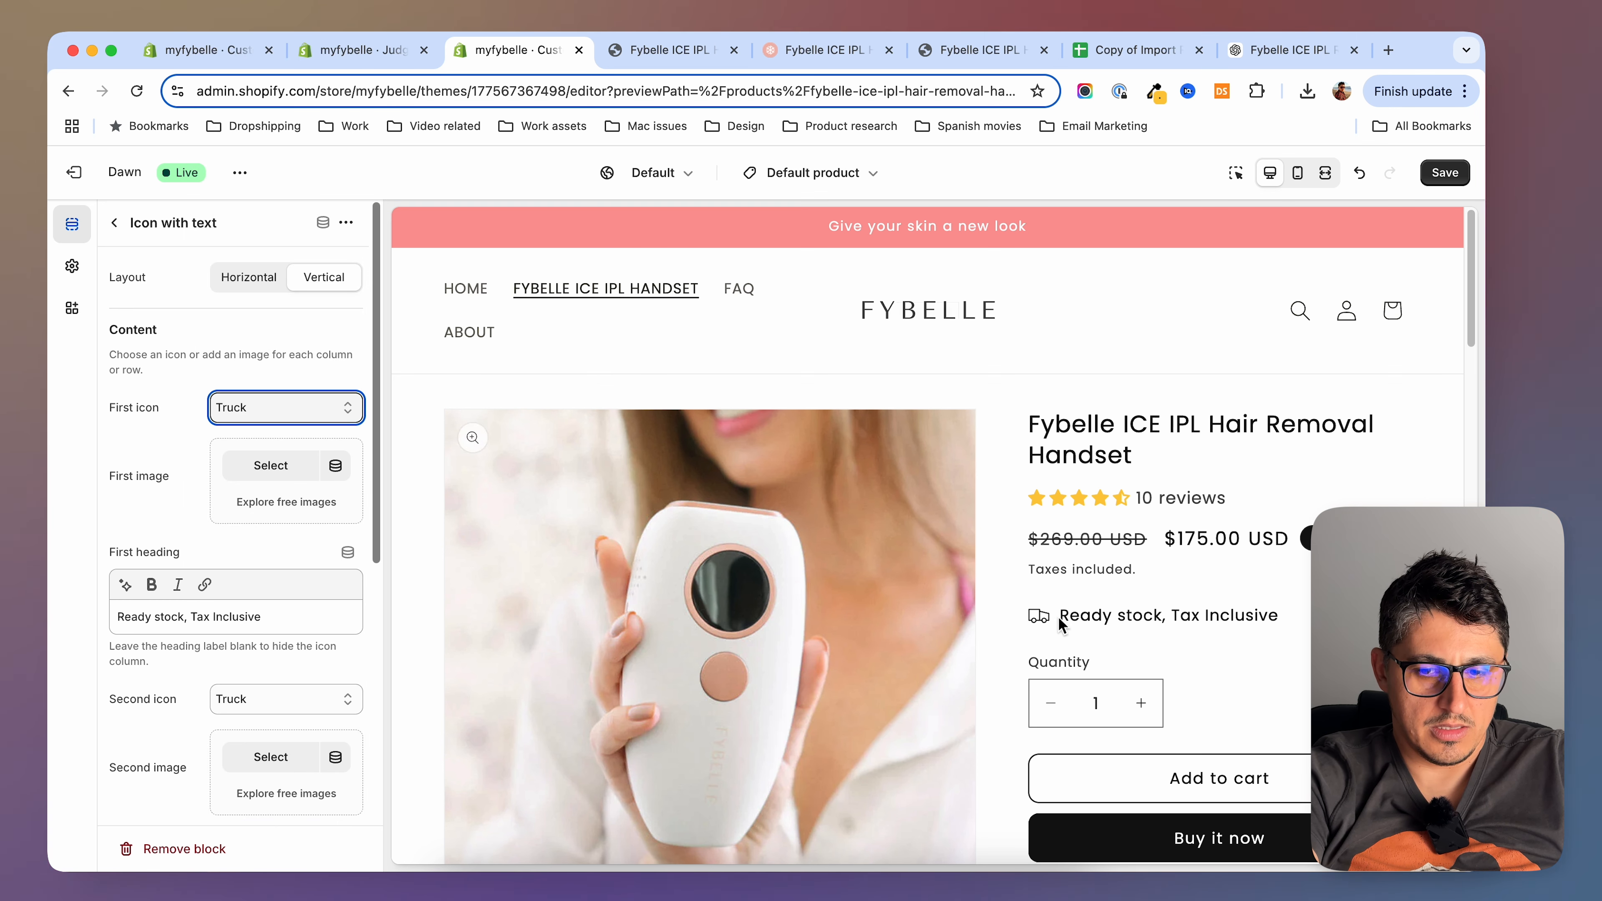
left_click(1453, 176)
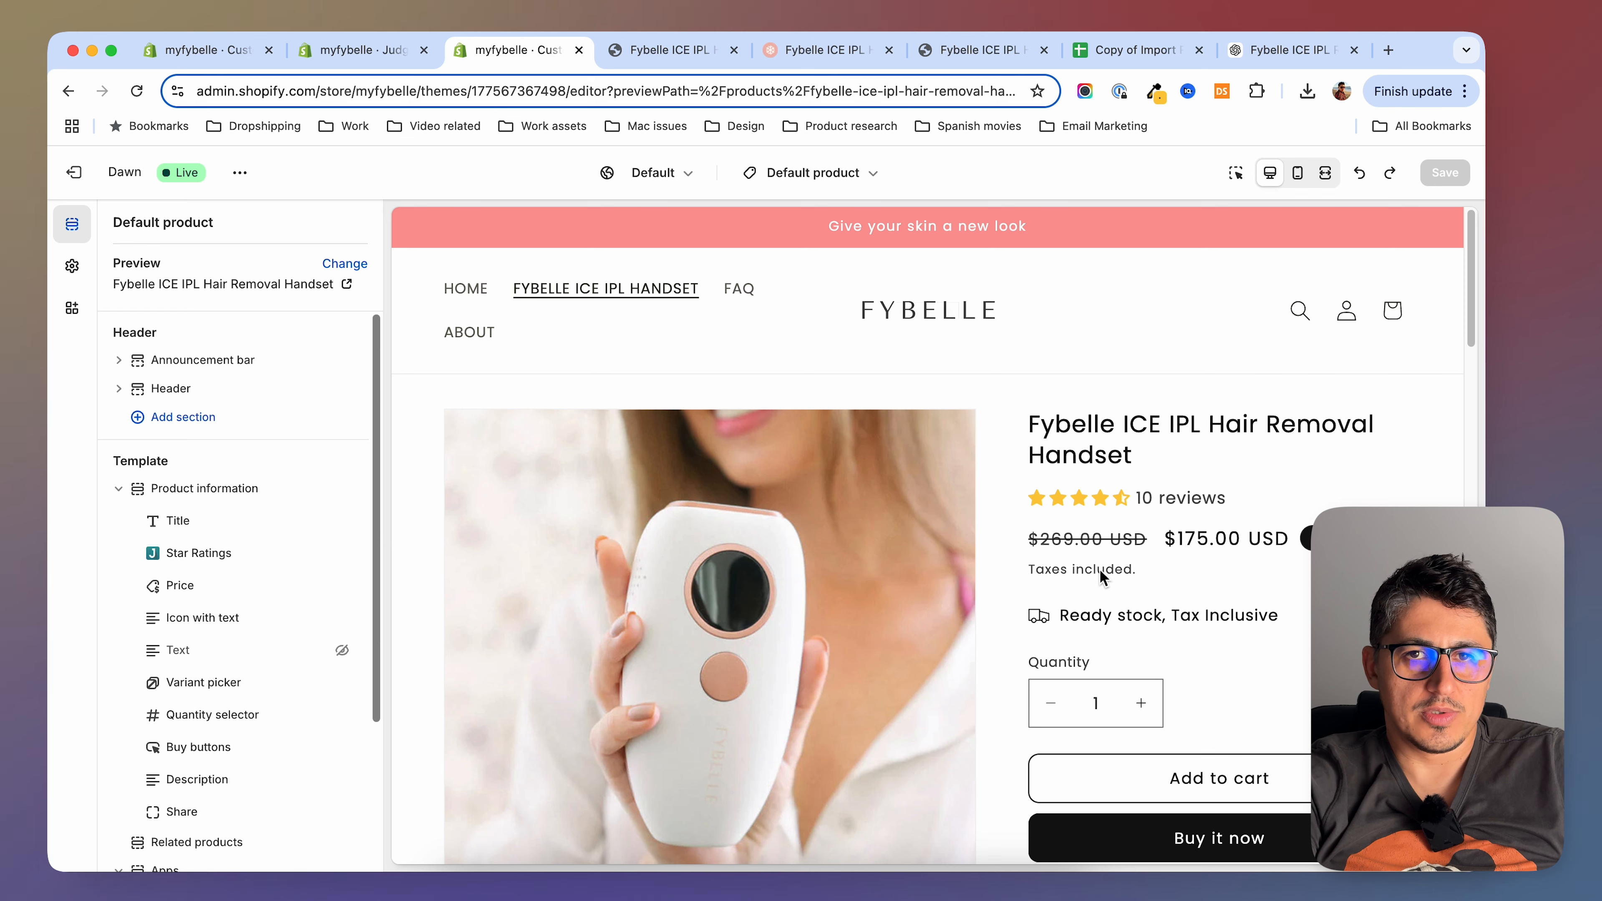
Reload the store's product page and inspect the "Taxes included." line below the price in the developer tools
scroll(261, 647, "down", 3)
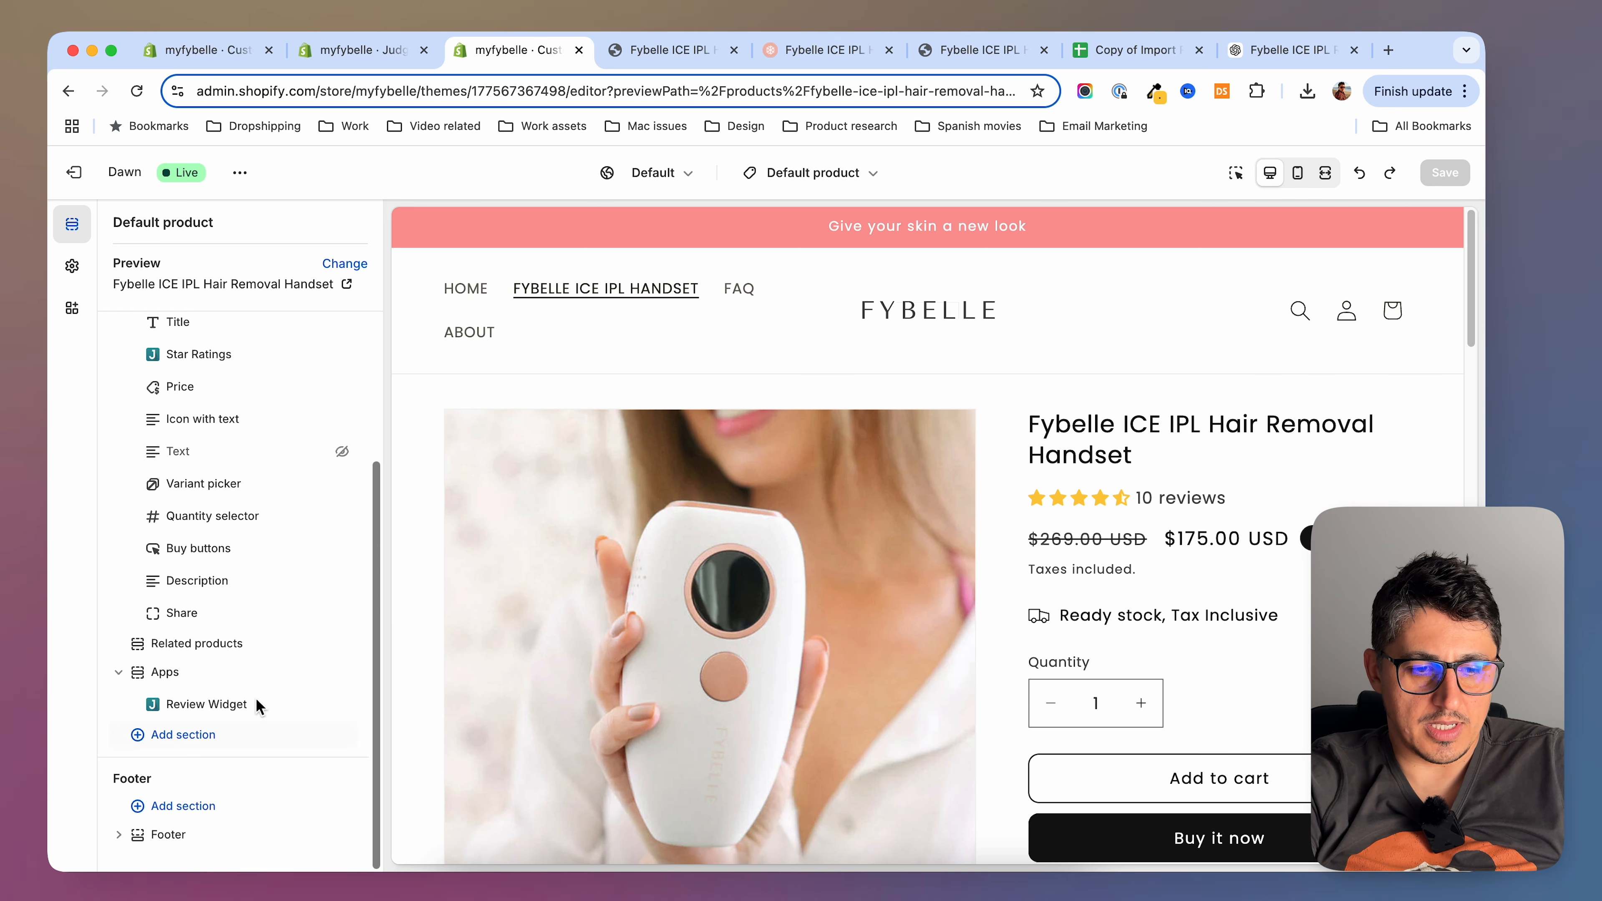
scroll(255, 704, "up", 3)
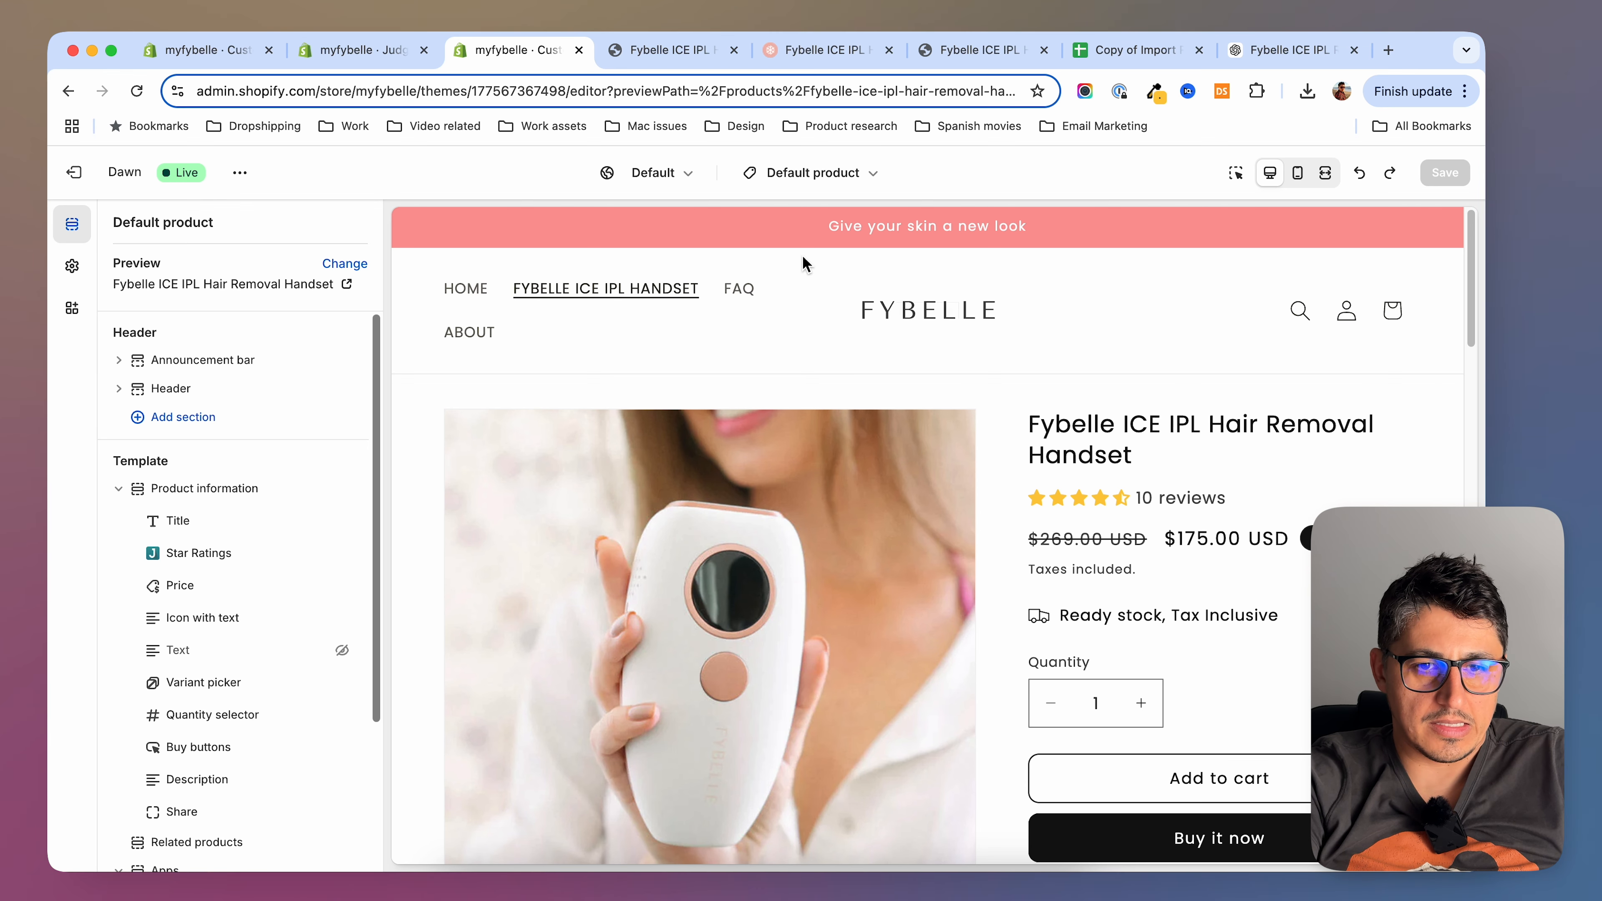
left_click(659, 49)
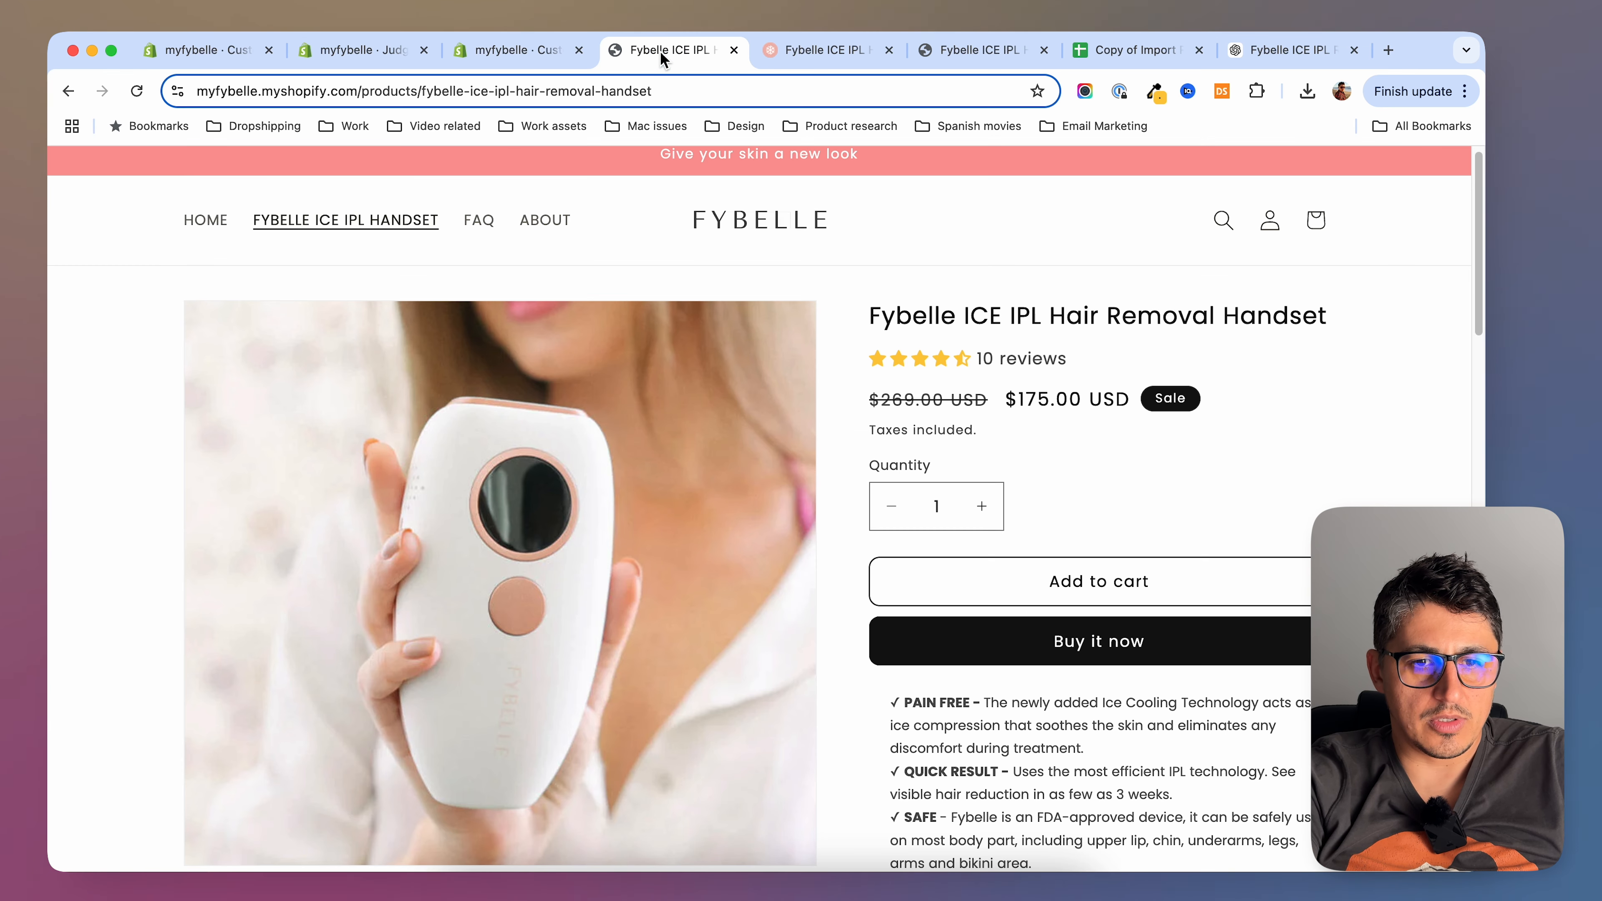
left_click(139, 91)
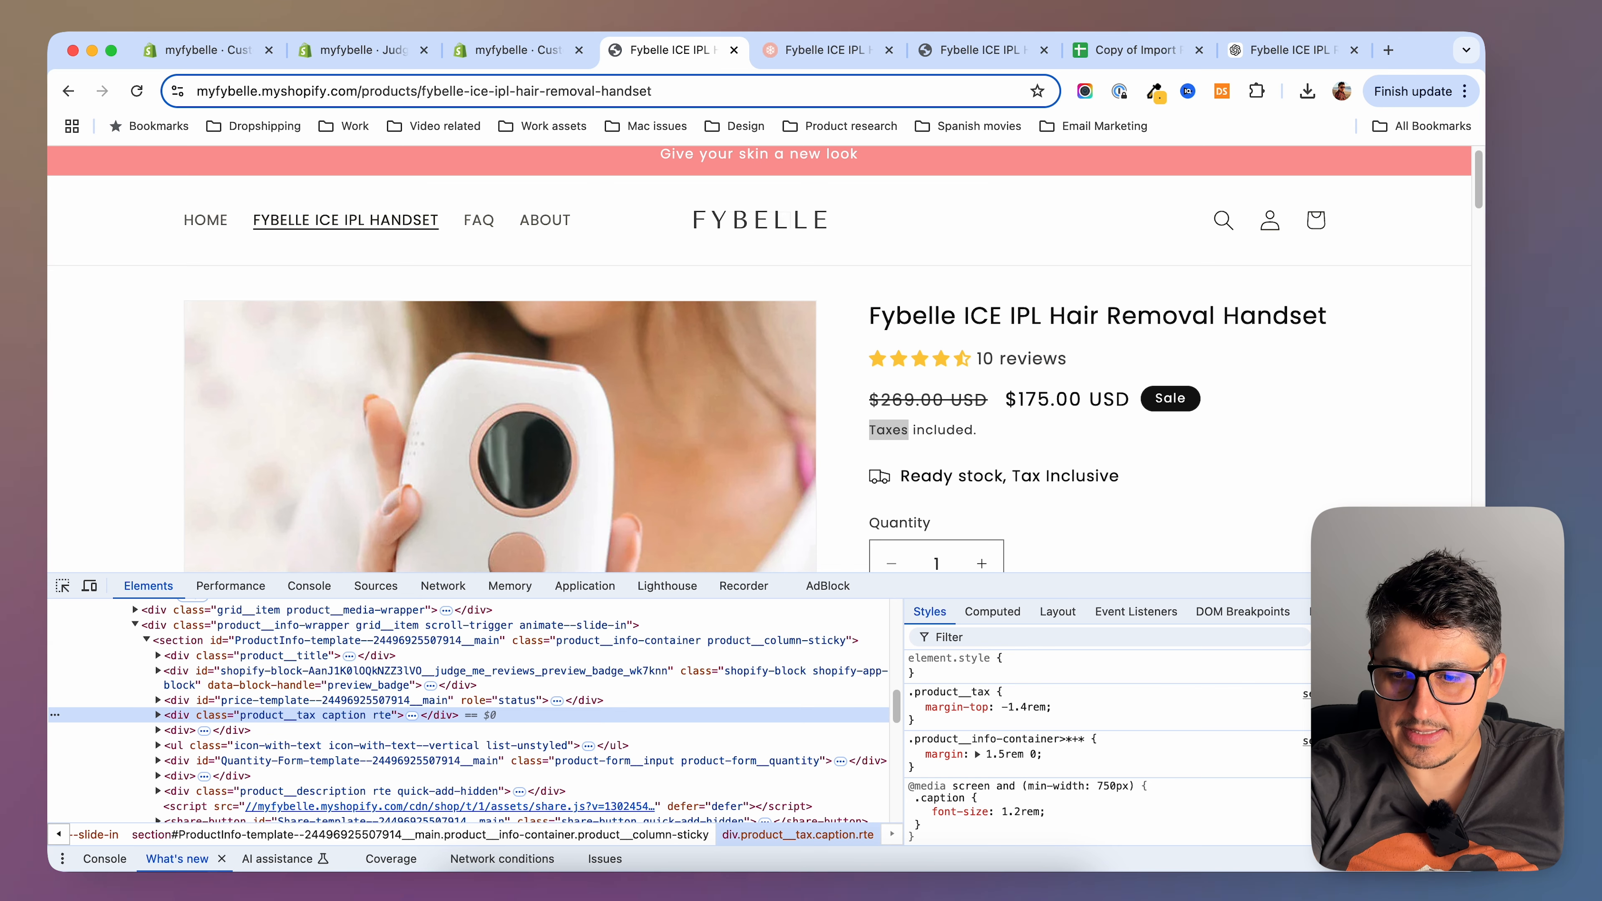
Add a new style rule for the inspected tax line, shortening its selector to .product__tax
left_click(1027, 692)
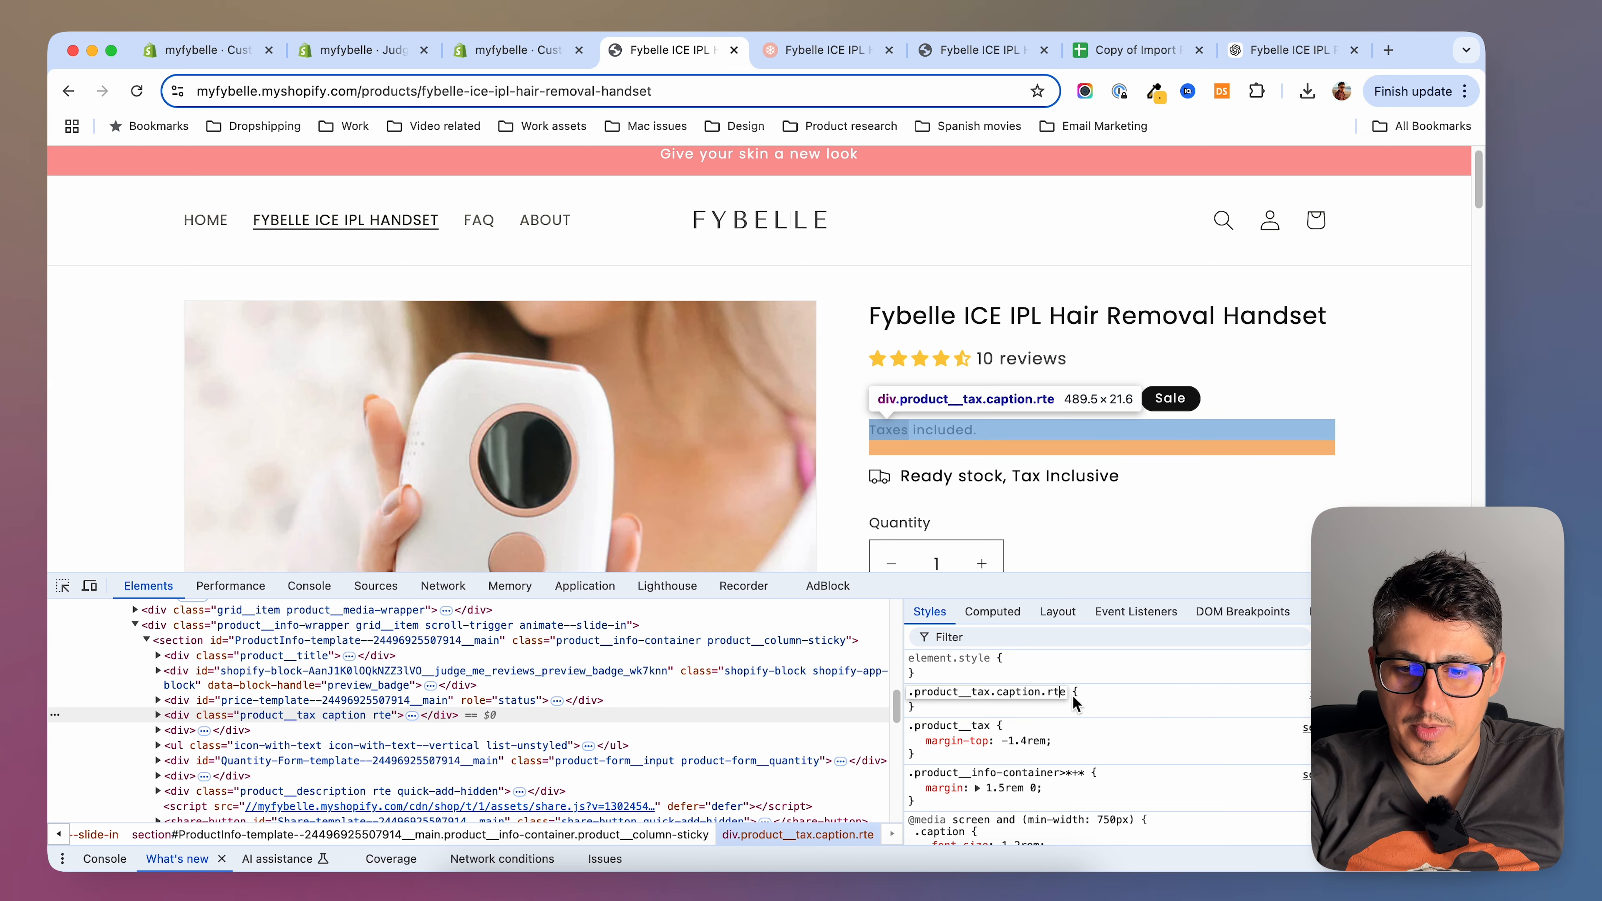
key("super+Right")
key("BackSpace")
key("BackSpace")
key("BackSpace")
key("BackSpace")
key("BackSpace")
key("BackSpace")
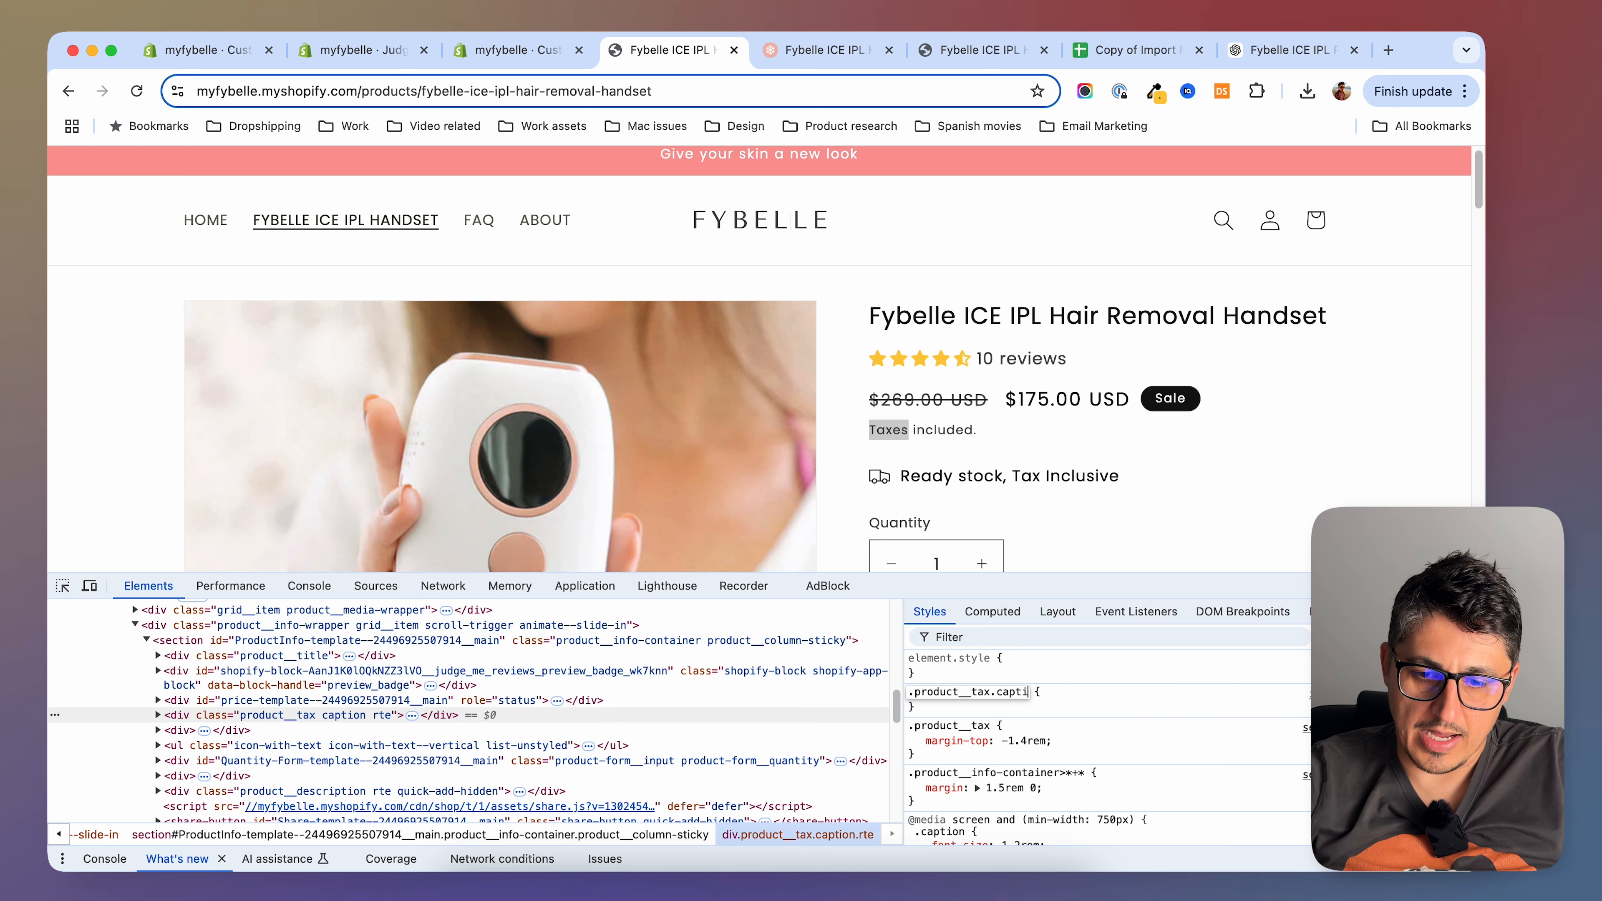
key("Return")
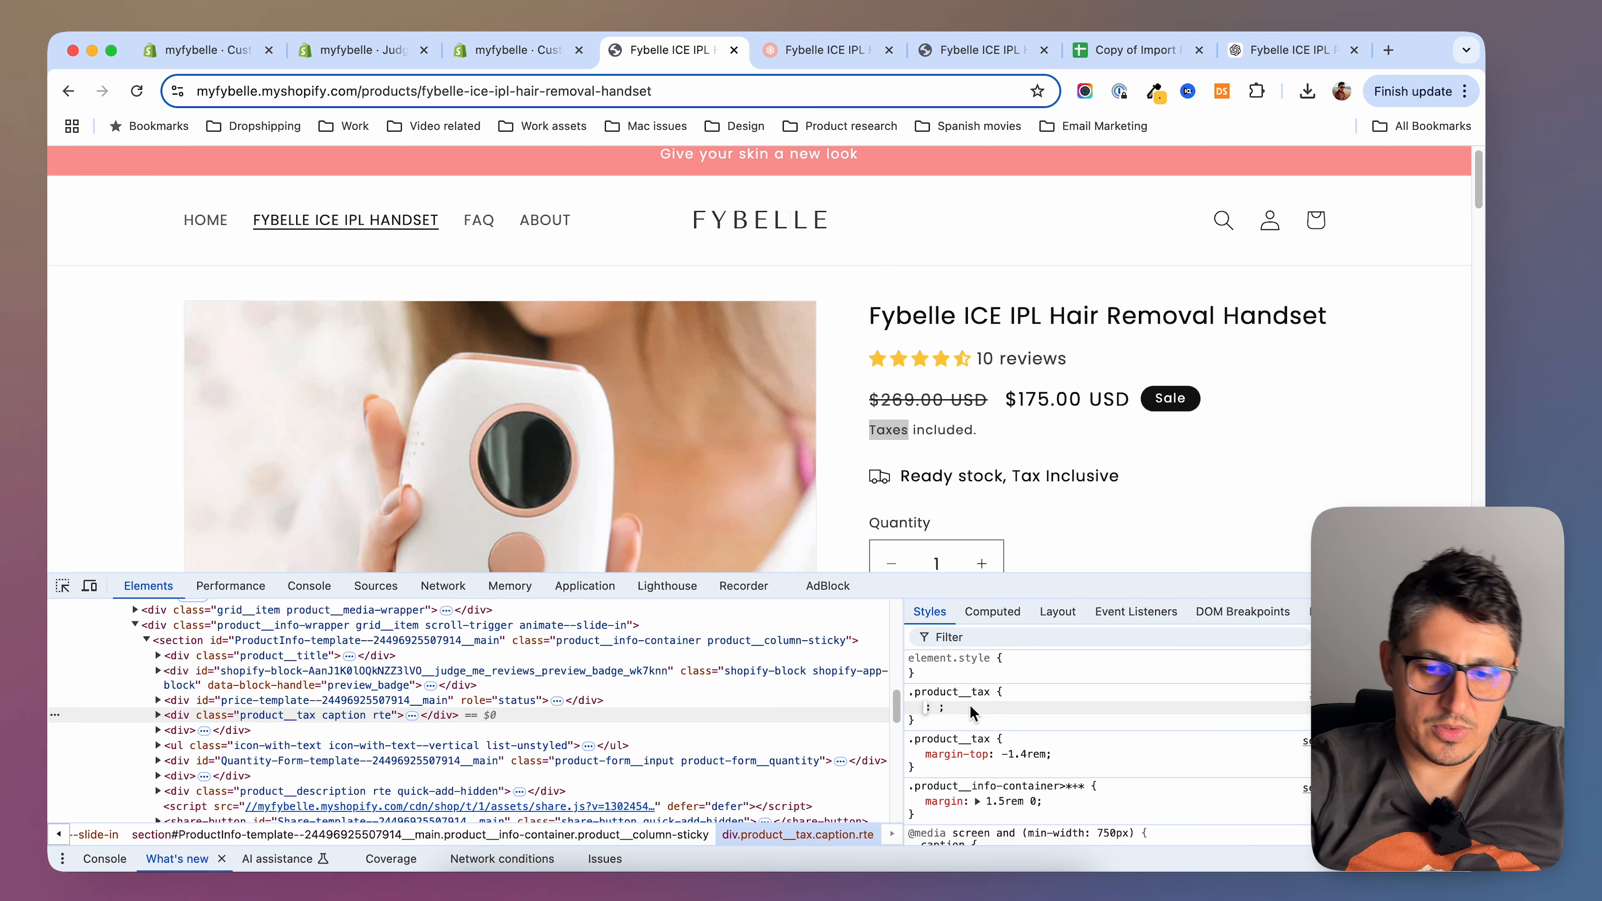
Declare display: none in the new .product__tax rule and copy the whole rule
type("display")
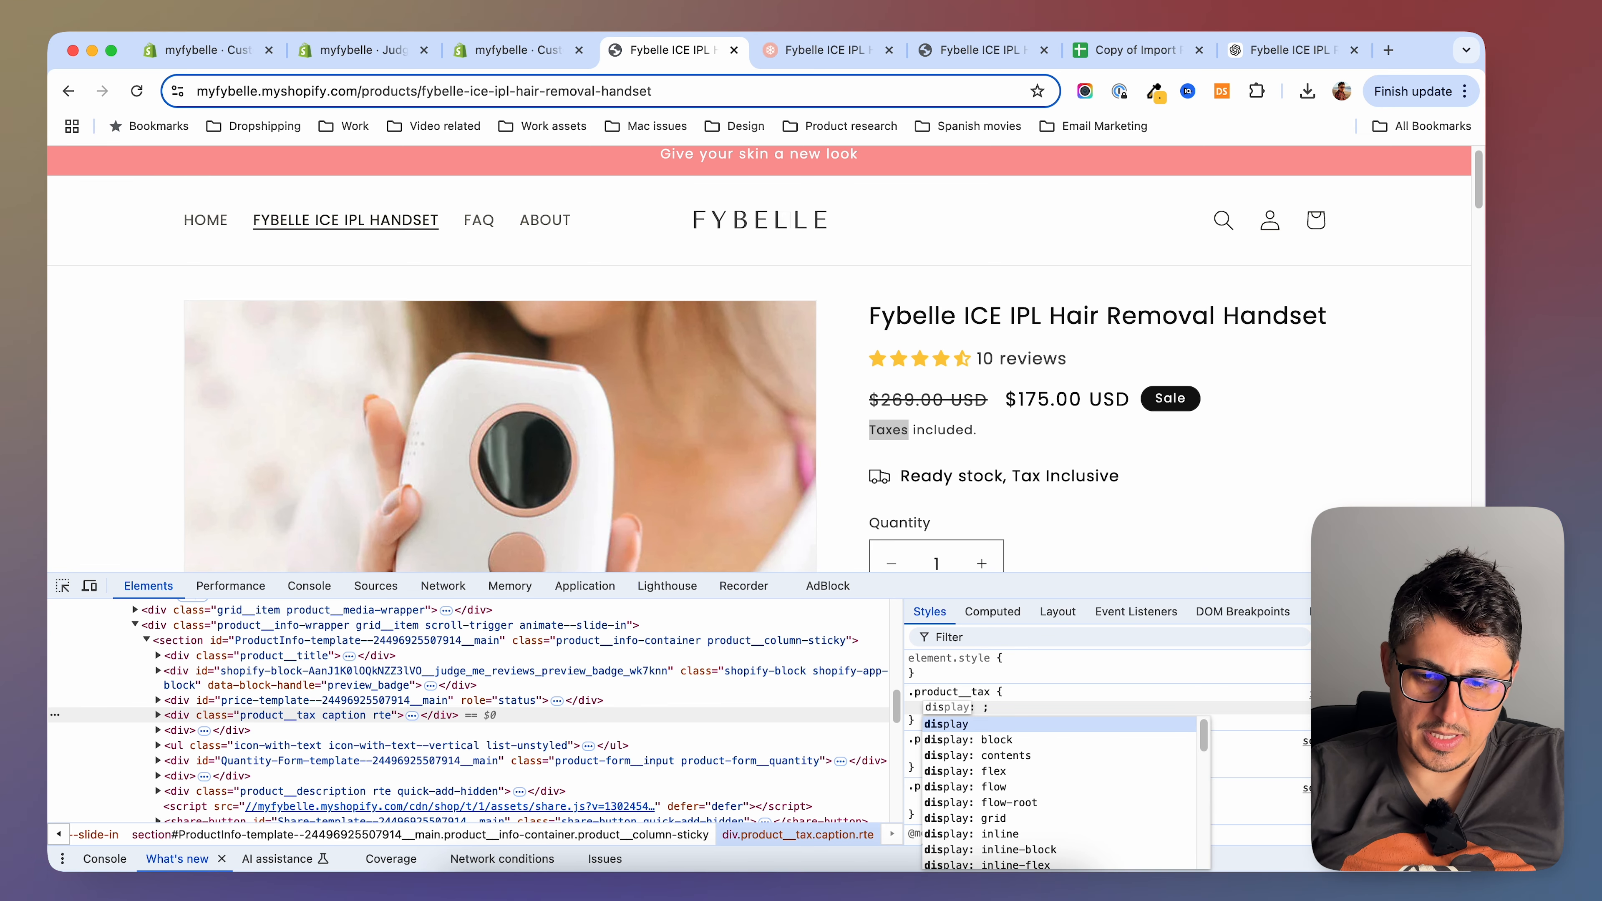
key("Tab")
type("none")
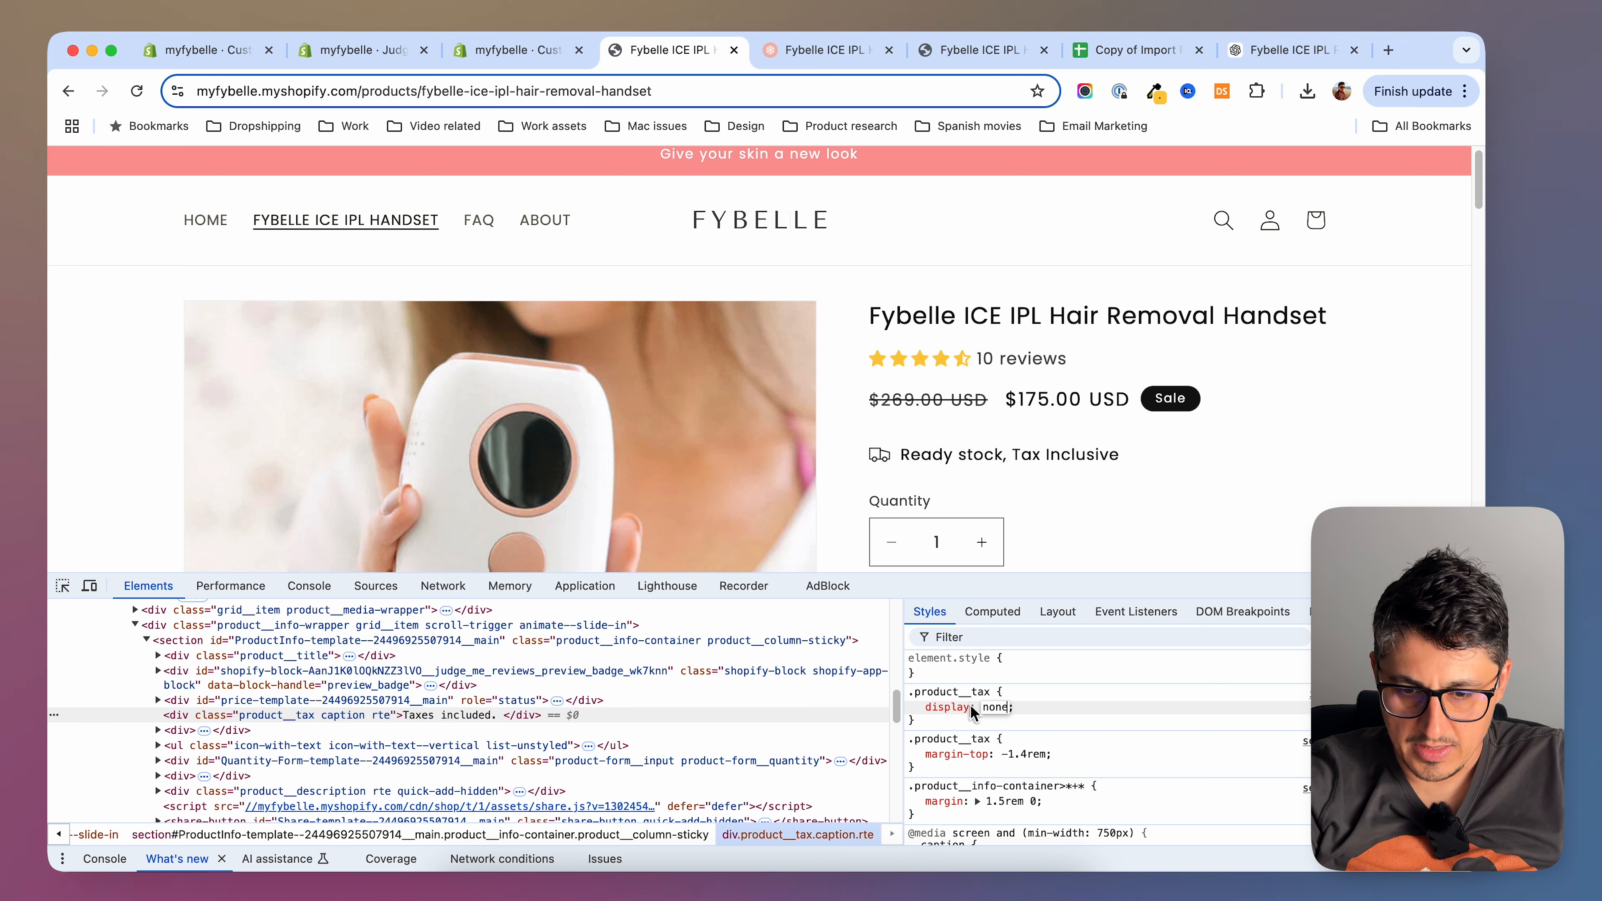
key("Return")
left_click_drag(919, 698, 945, 724)
key("super+c")
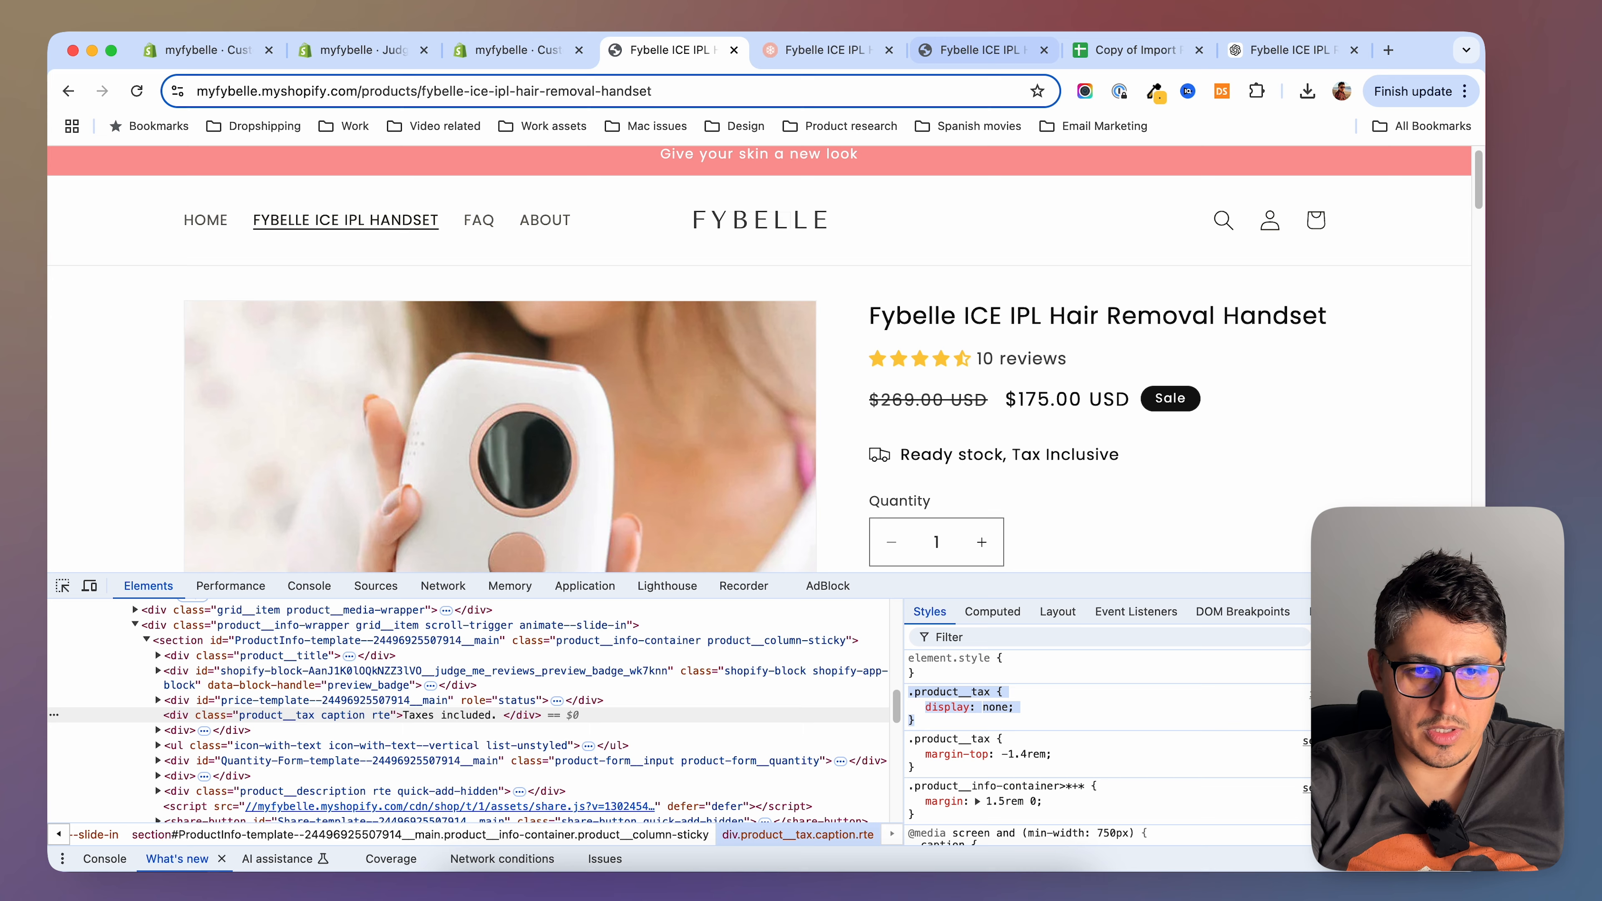
Append the copied .product__tax rule with display: none to the Product information section's custom CSS and save
left_click(497, 50)
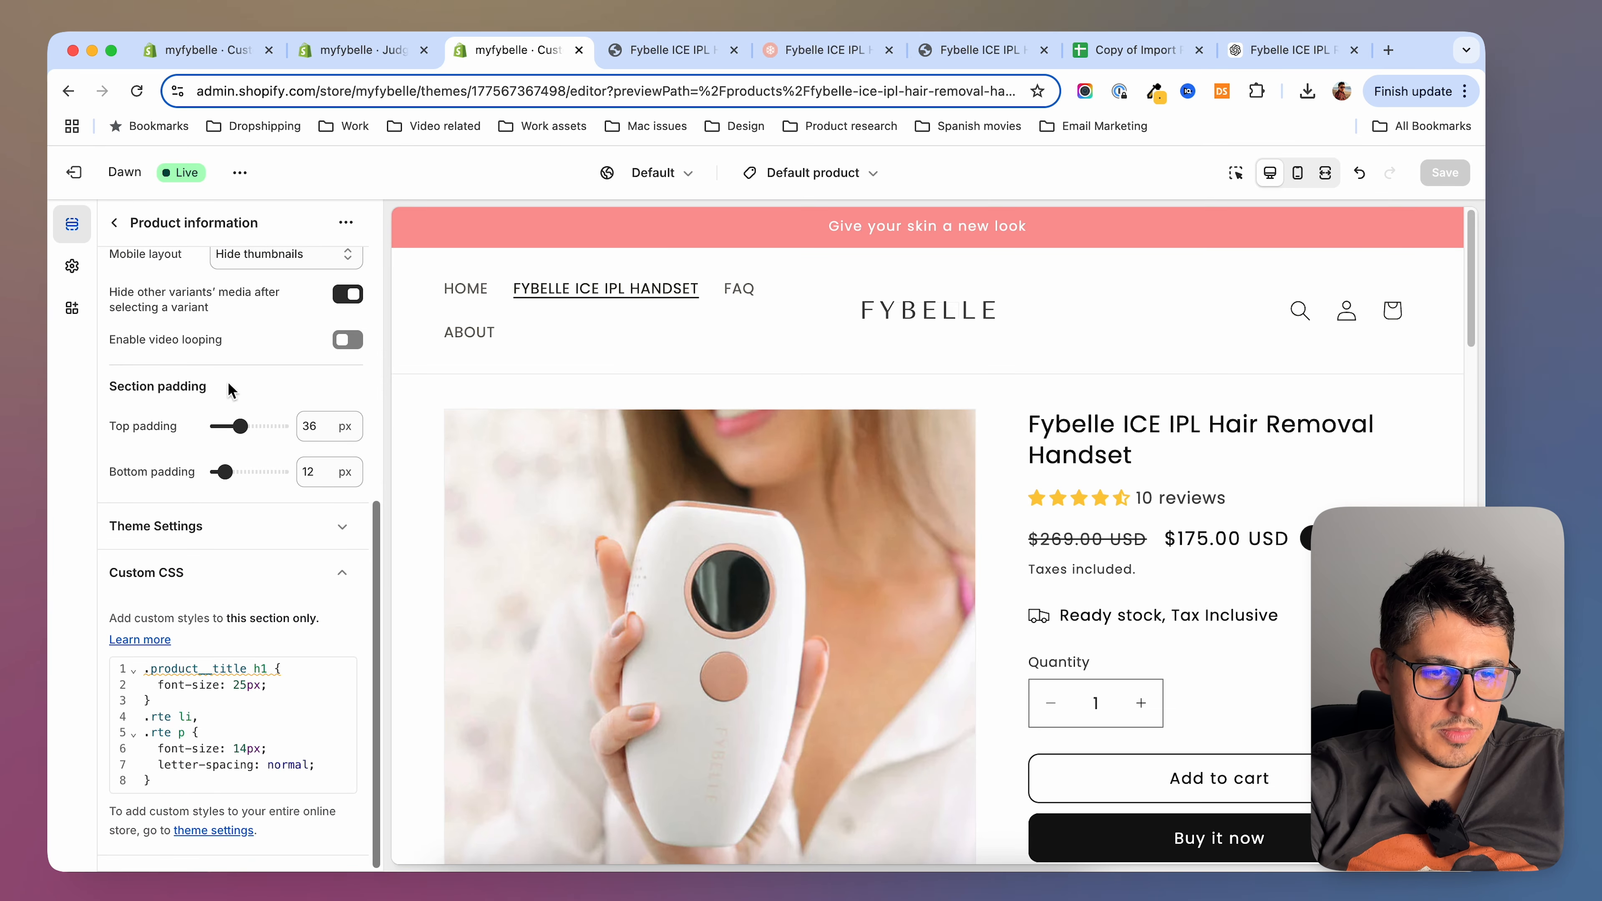
scroll(280, 474, "up", 10)
left_click(114, 223)
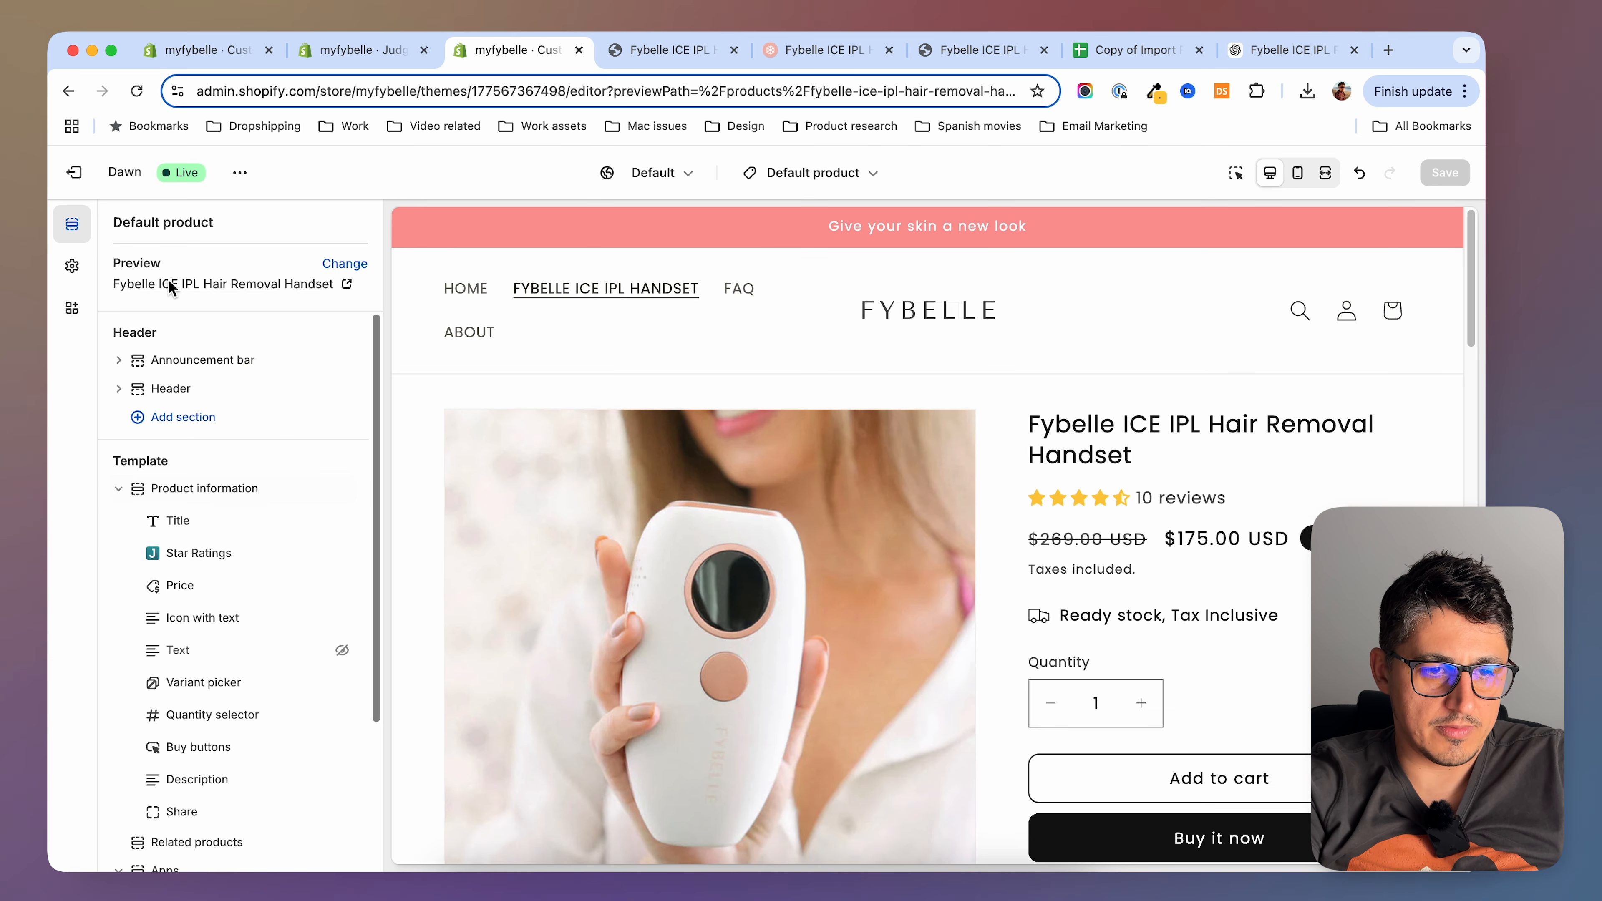
left_click(220, 492)
scroll(221, 499, "down", 10)
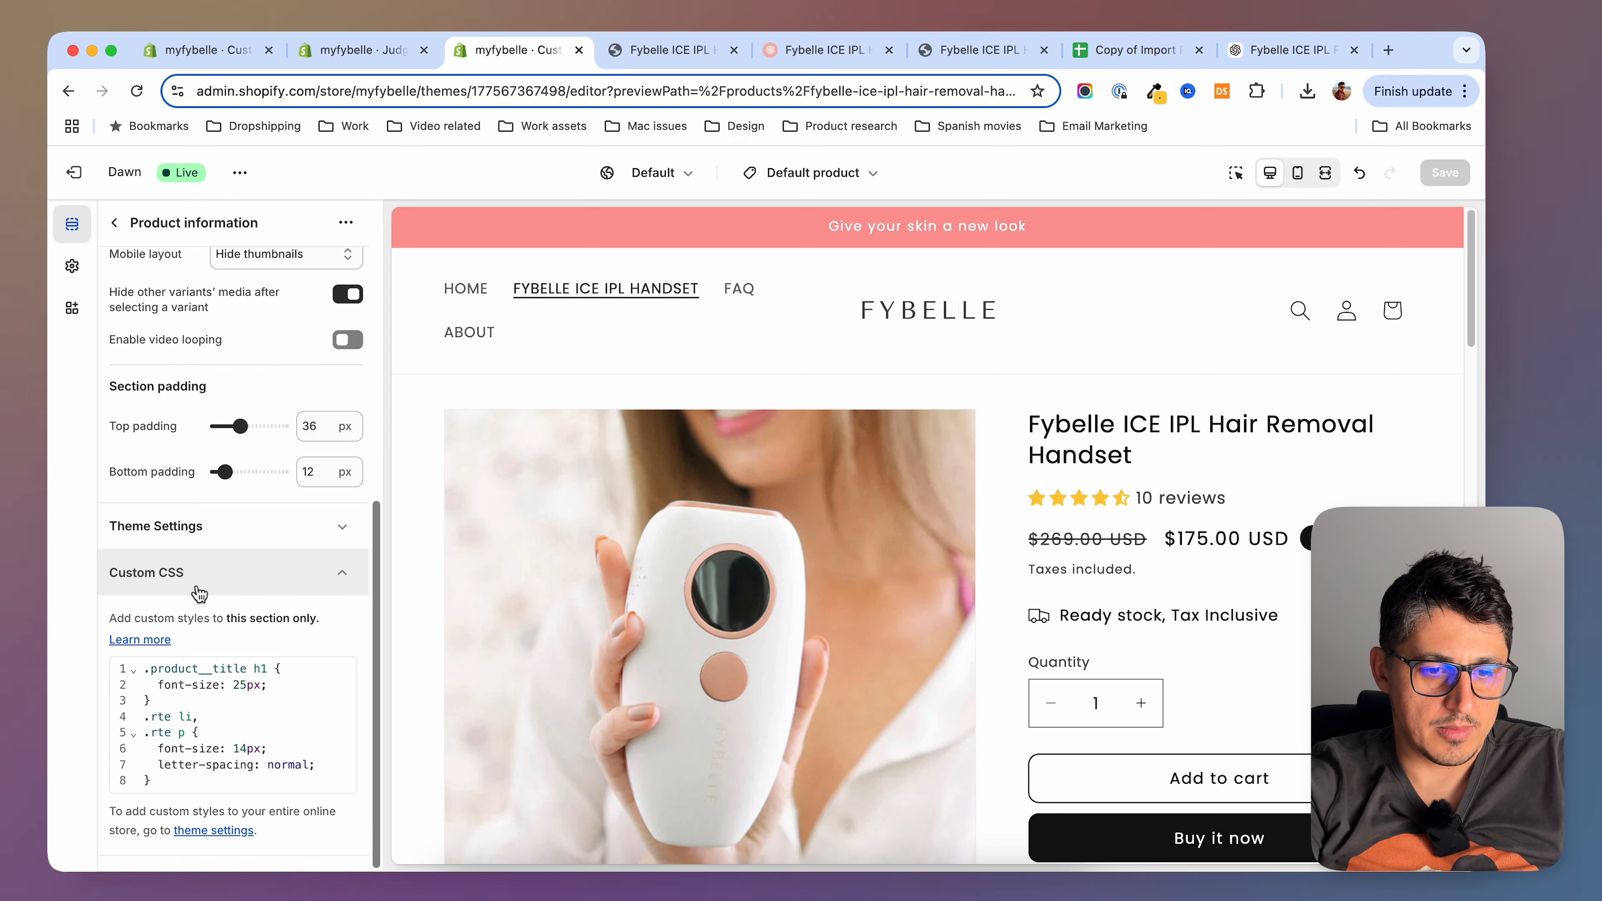
left_click(181, 787)
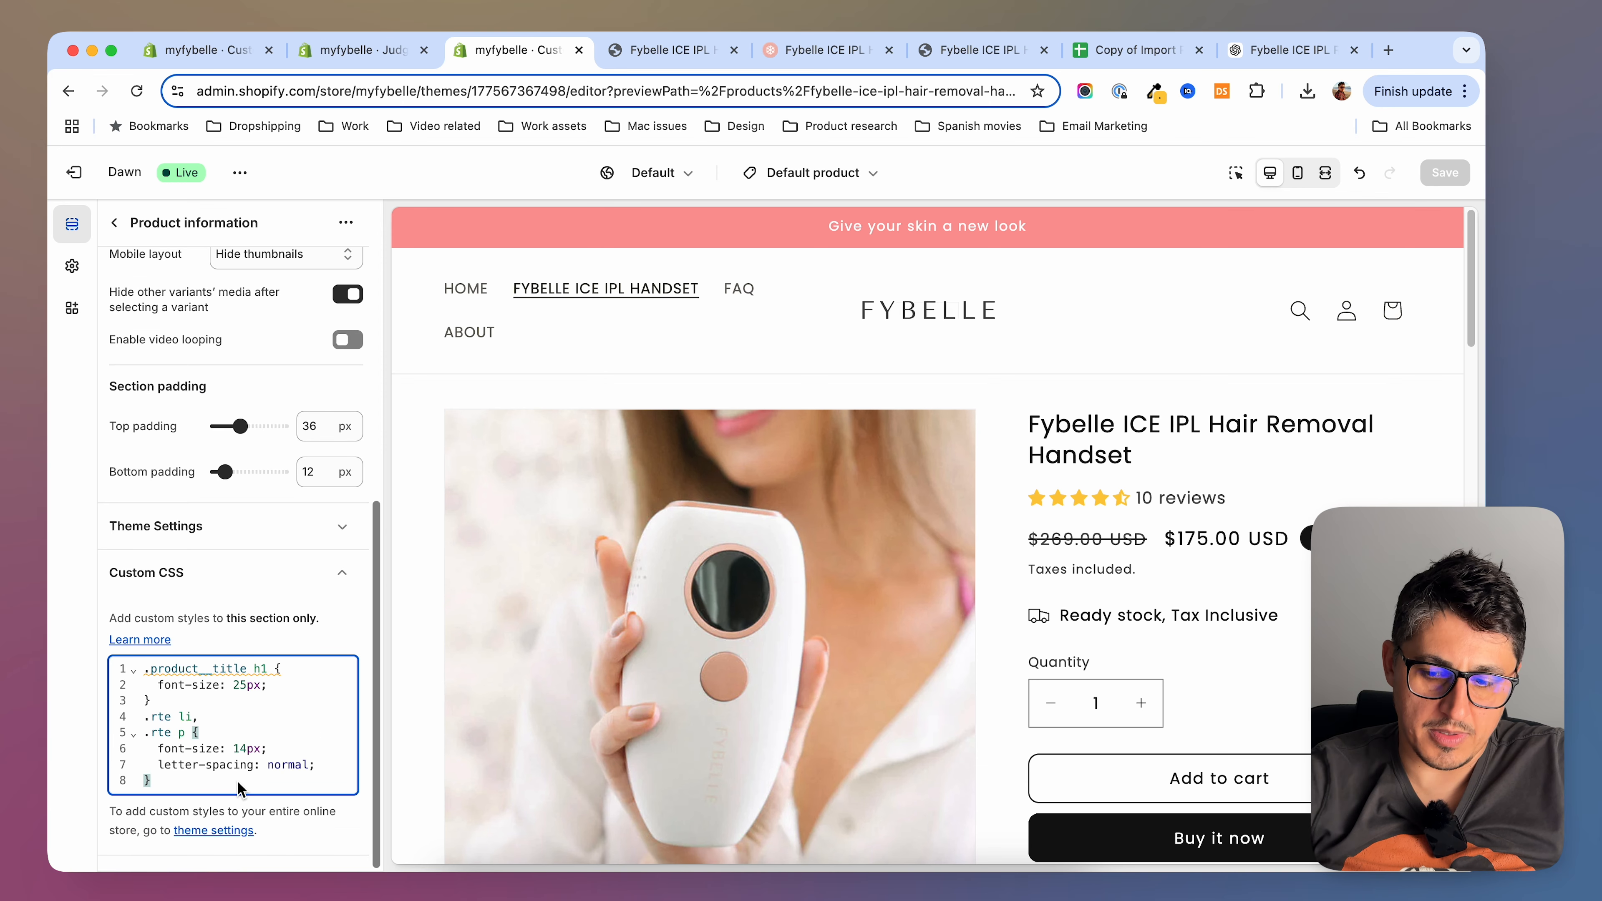
key("Return")
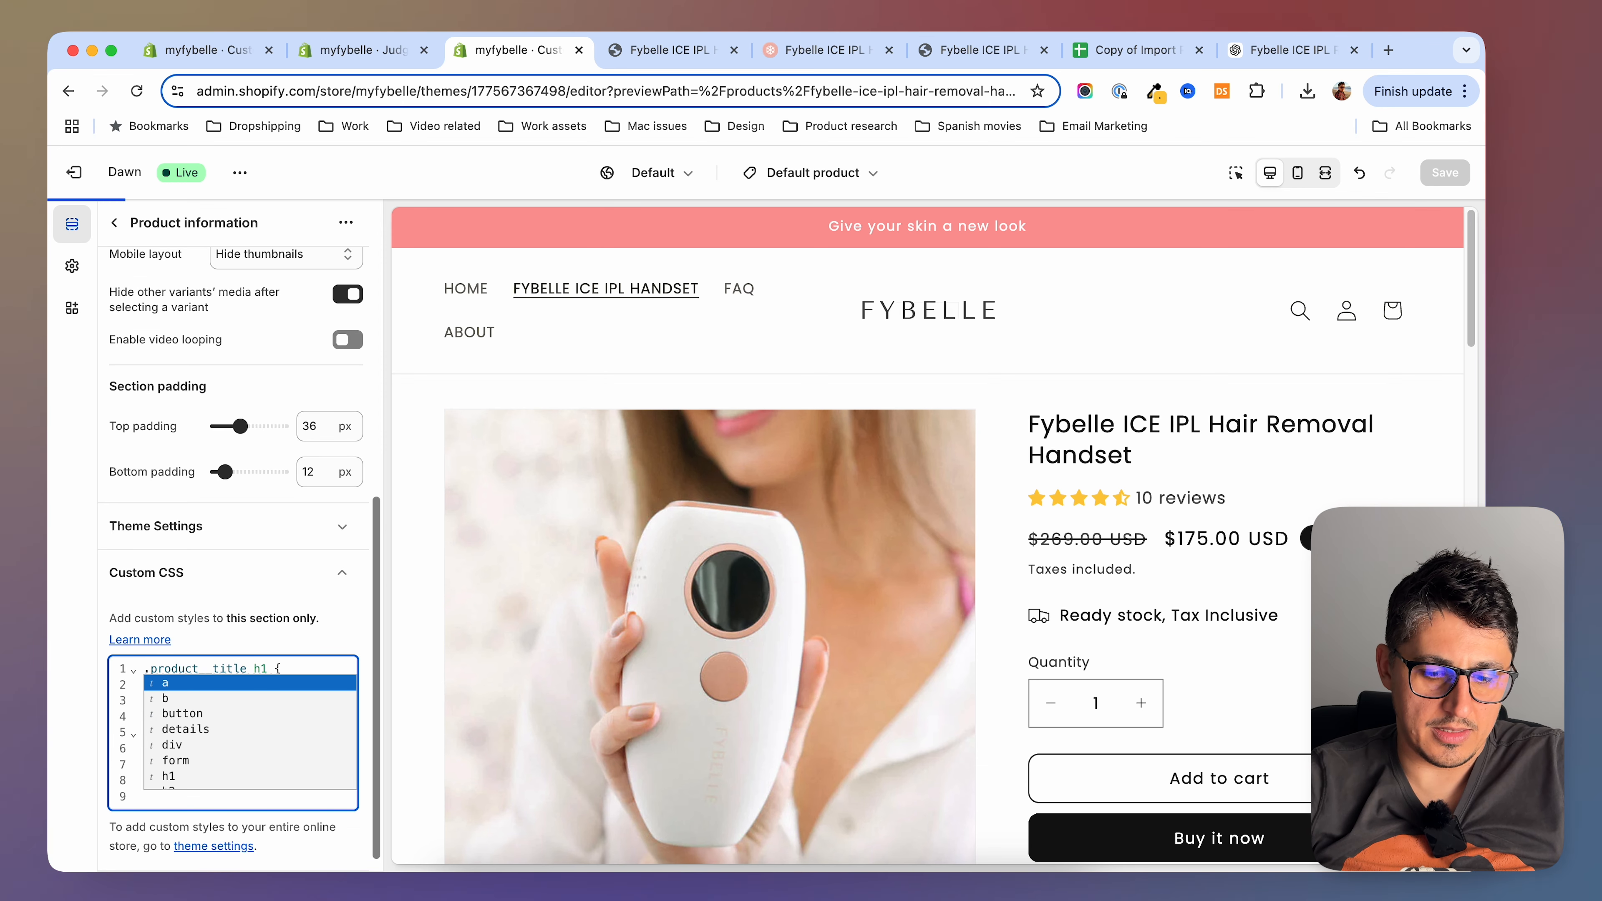
key("super+v")
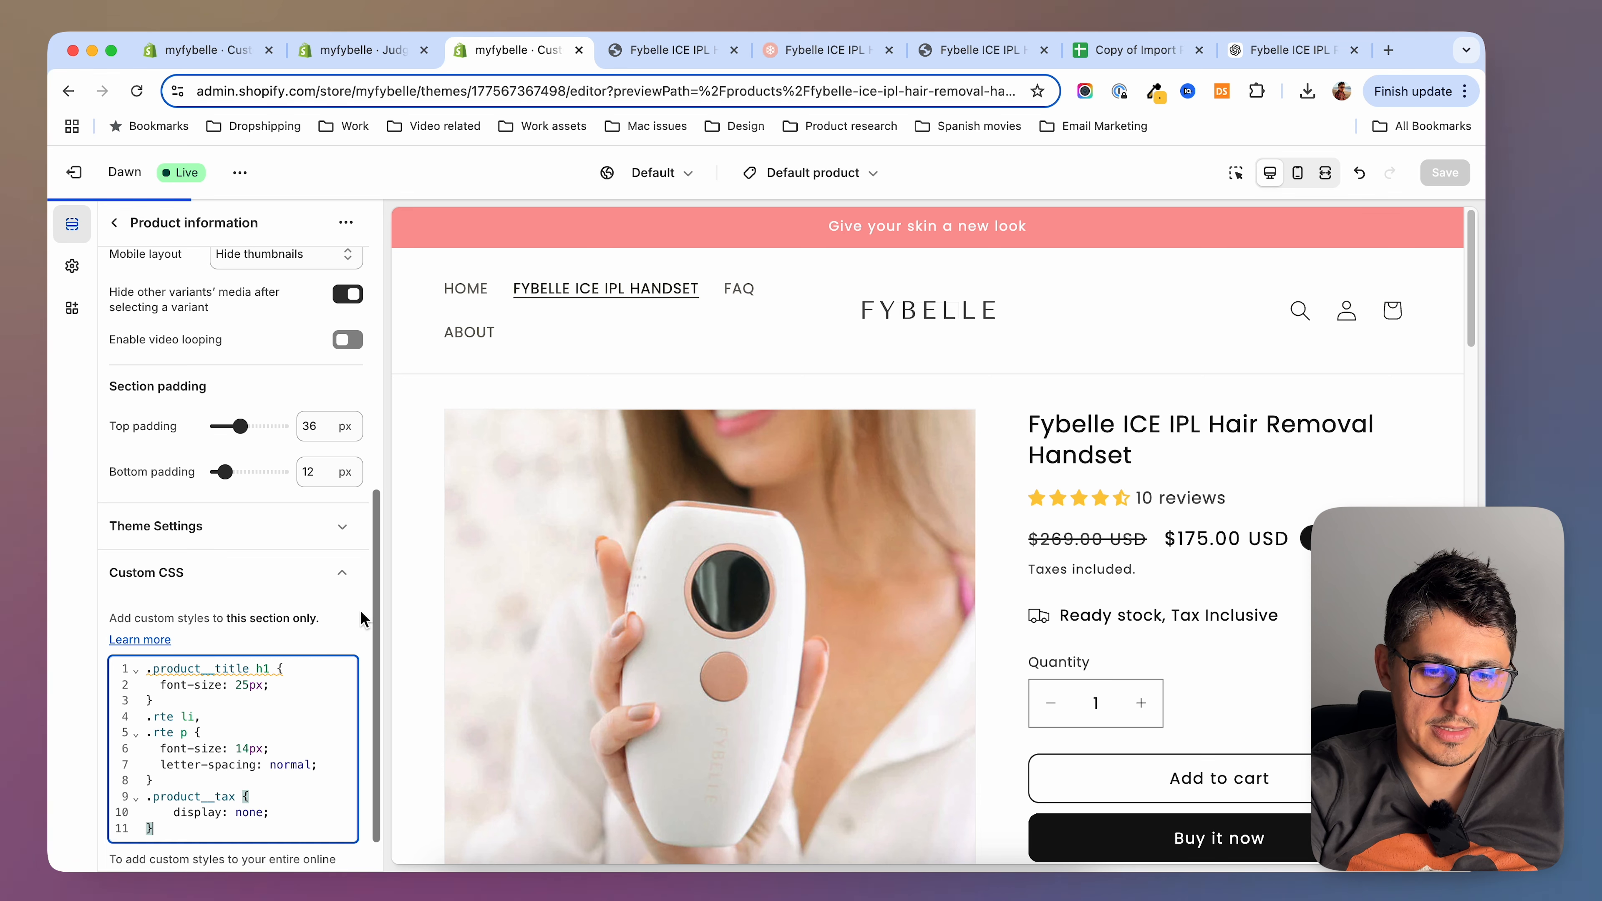
left_click(346, 625)
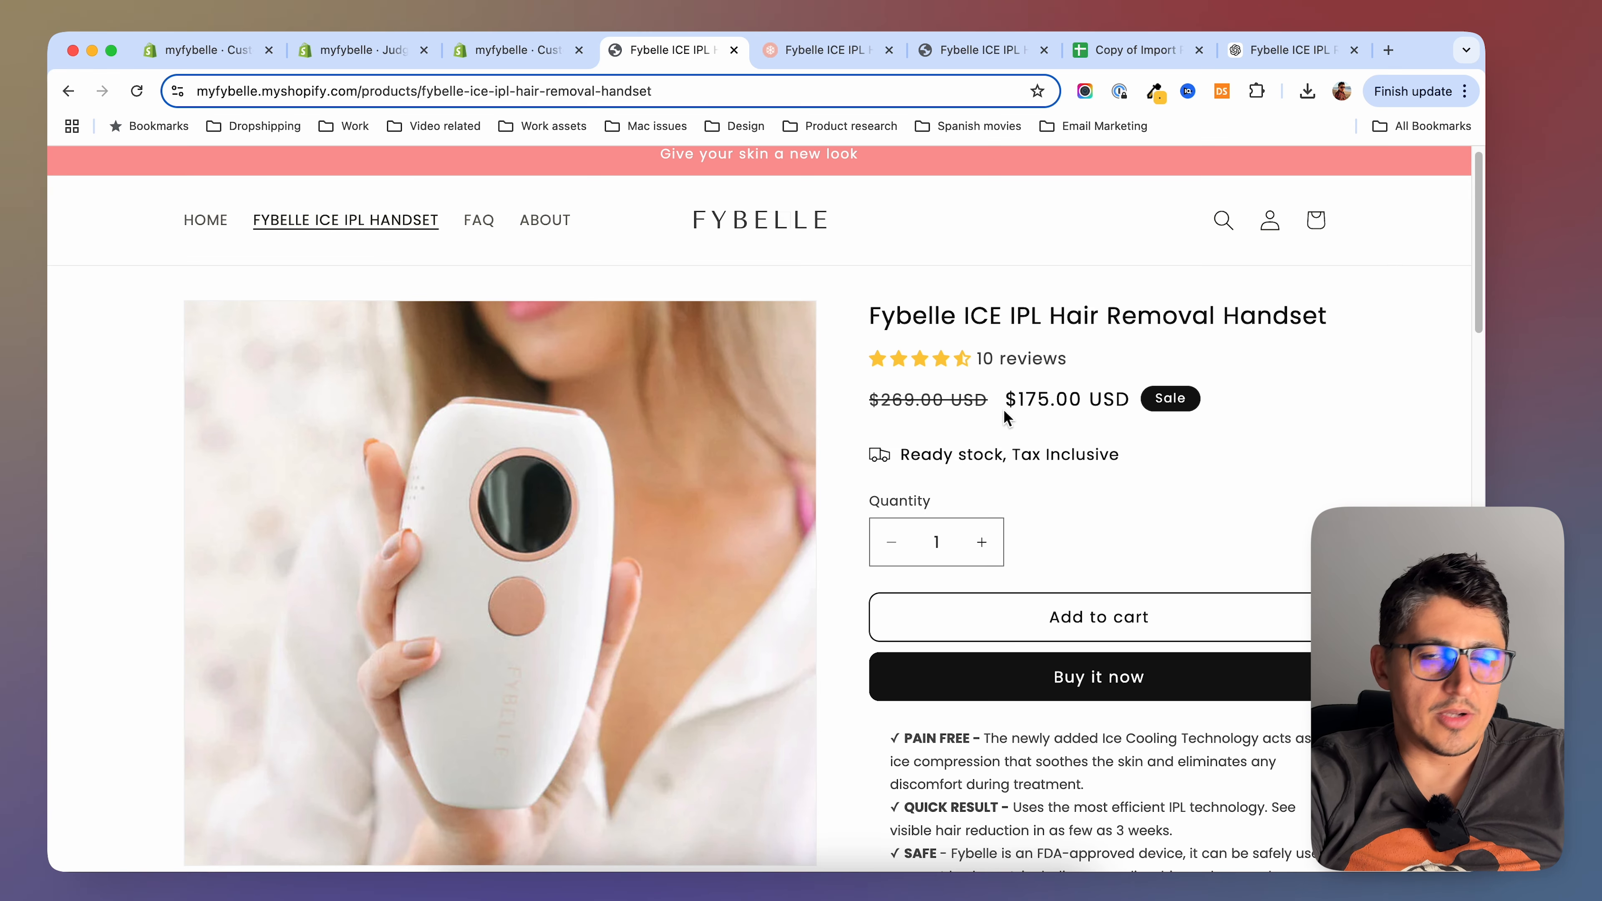
Inspect the "Ready stock, Tax Inclusive" text on the store's product page in the developer tools
scroll(867, 405, "up", 1)
right_click(902, 440)
left_click(940, 777)
right_click(911, 462)
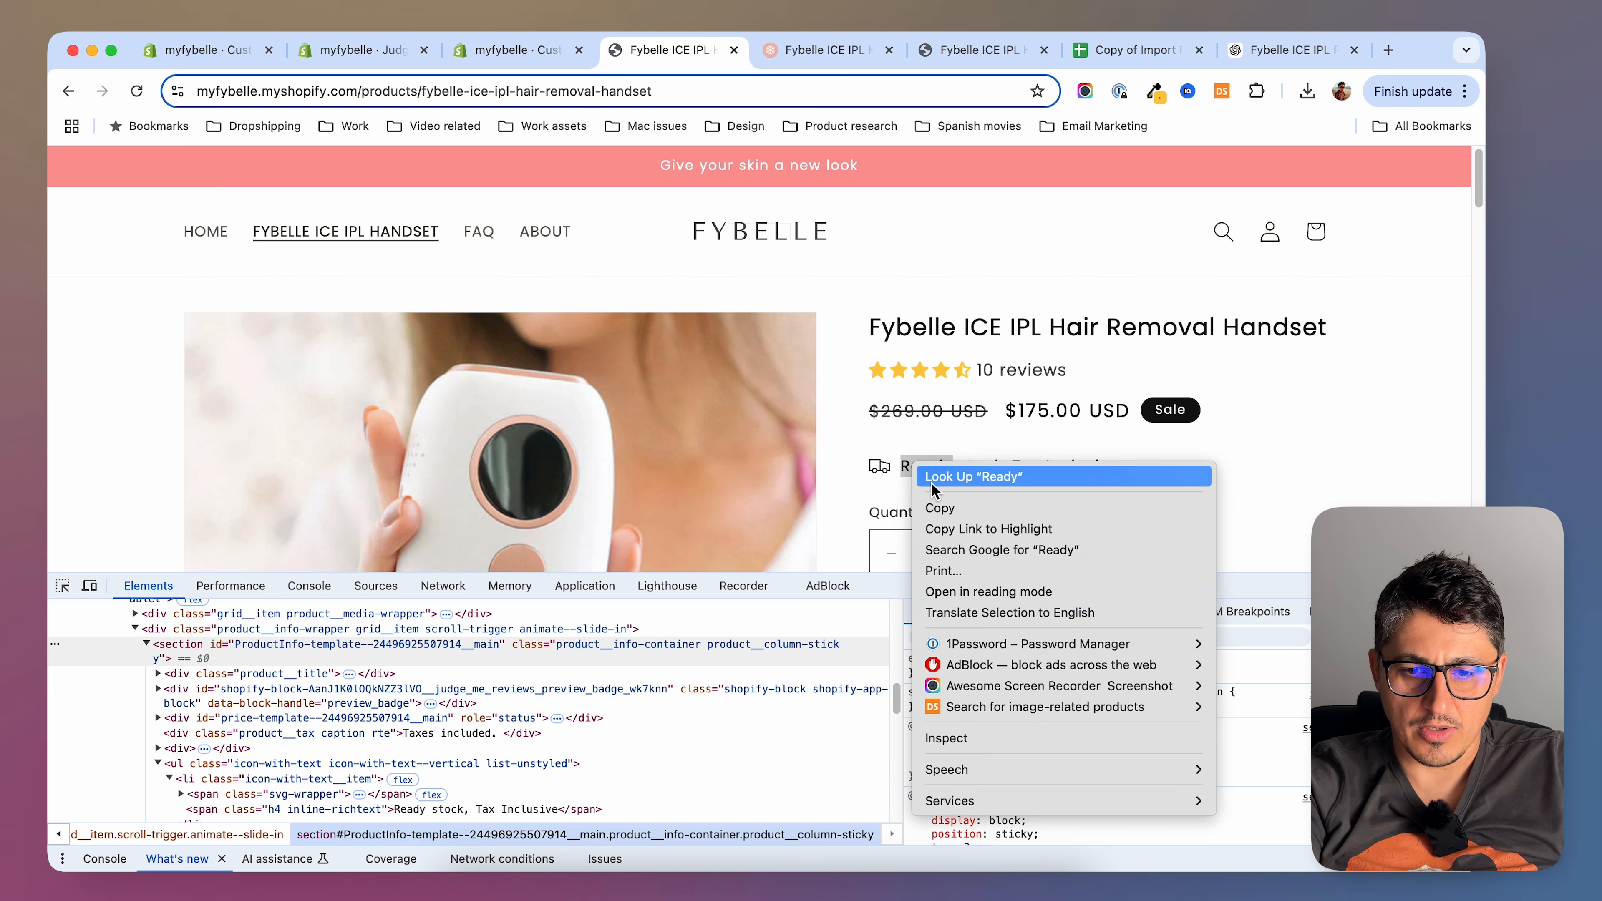
left_click(978, 735)
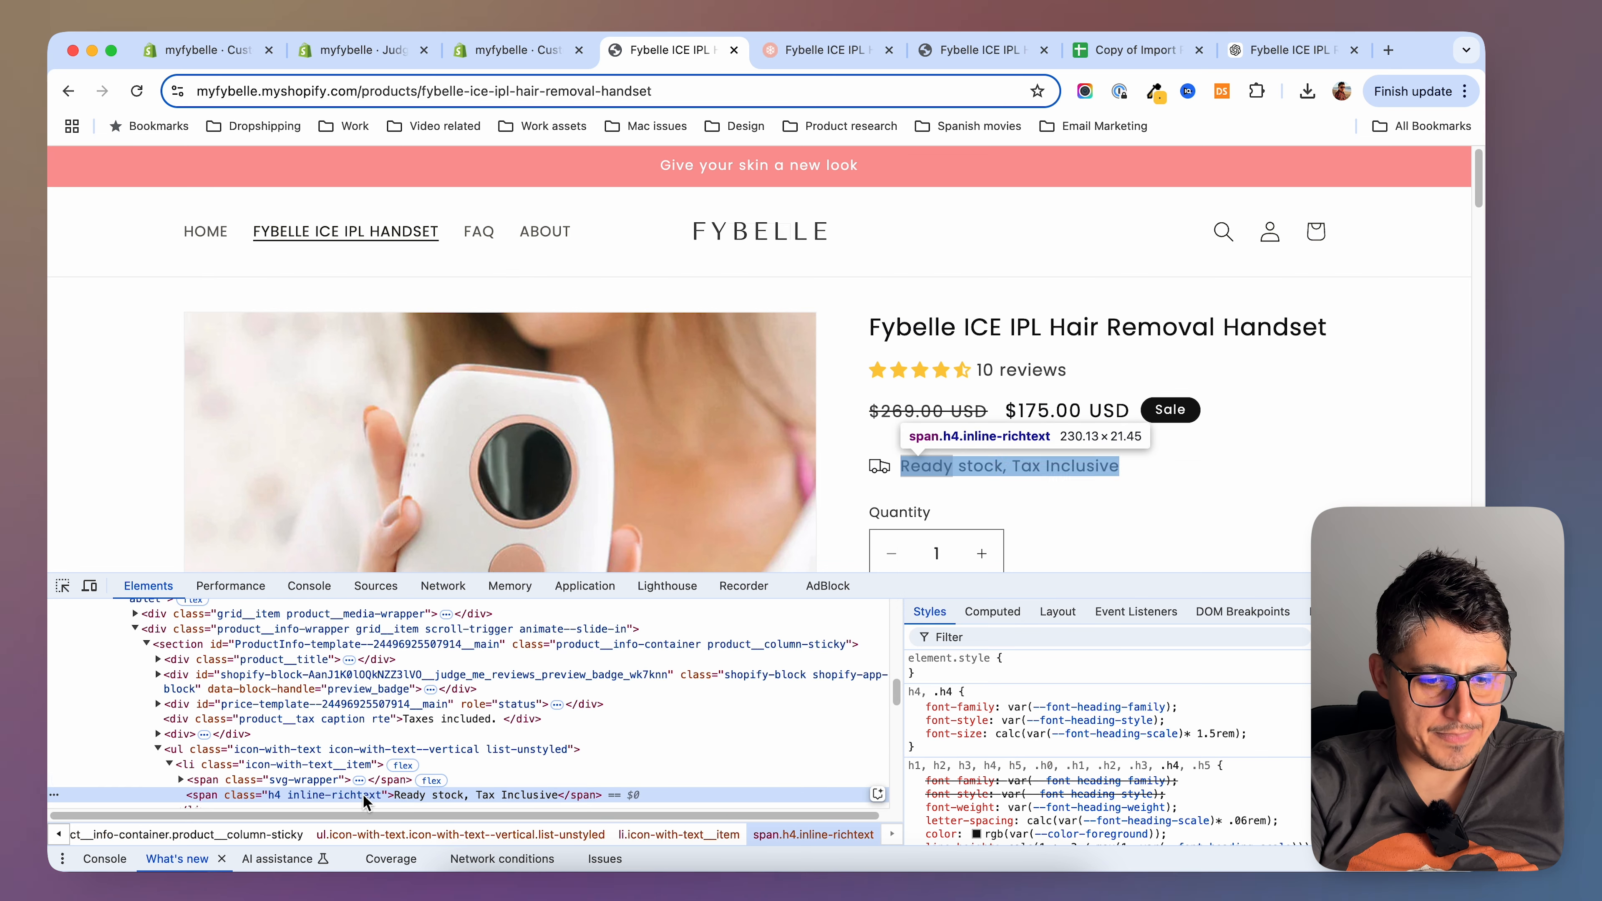
Add a new style rule for the inspected heading text, reducing its selector to .inline-richtext
left_click(1422, 637)
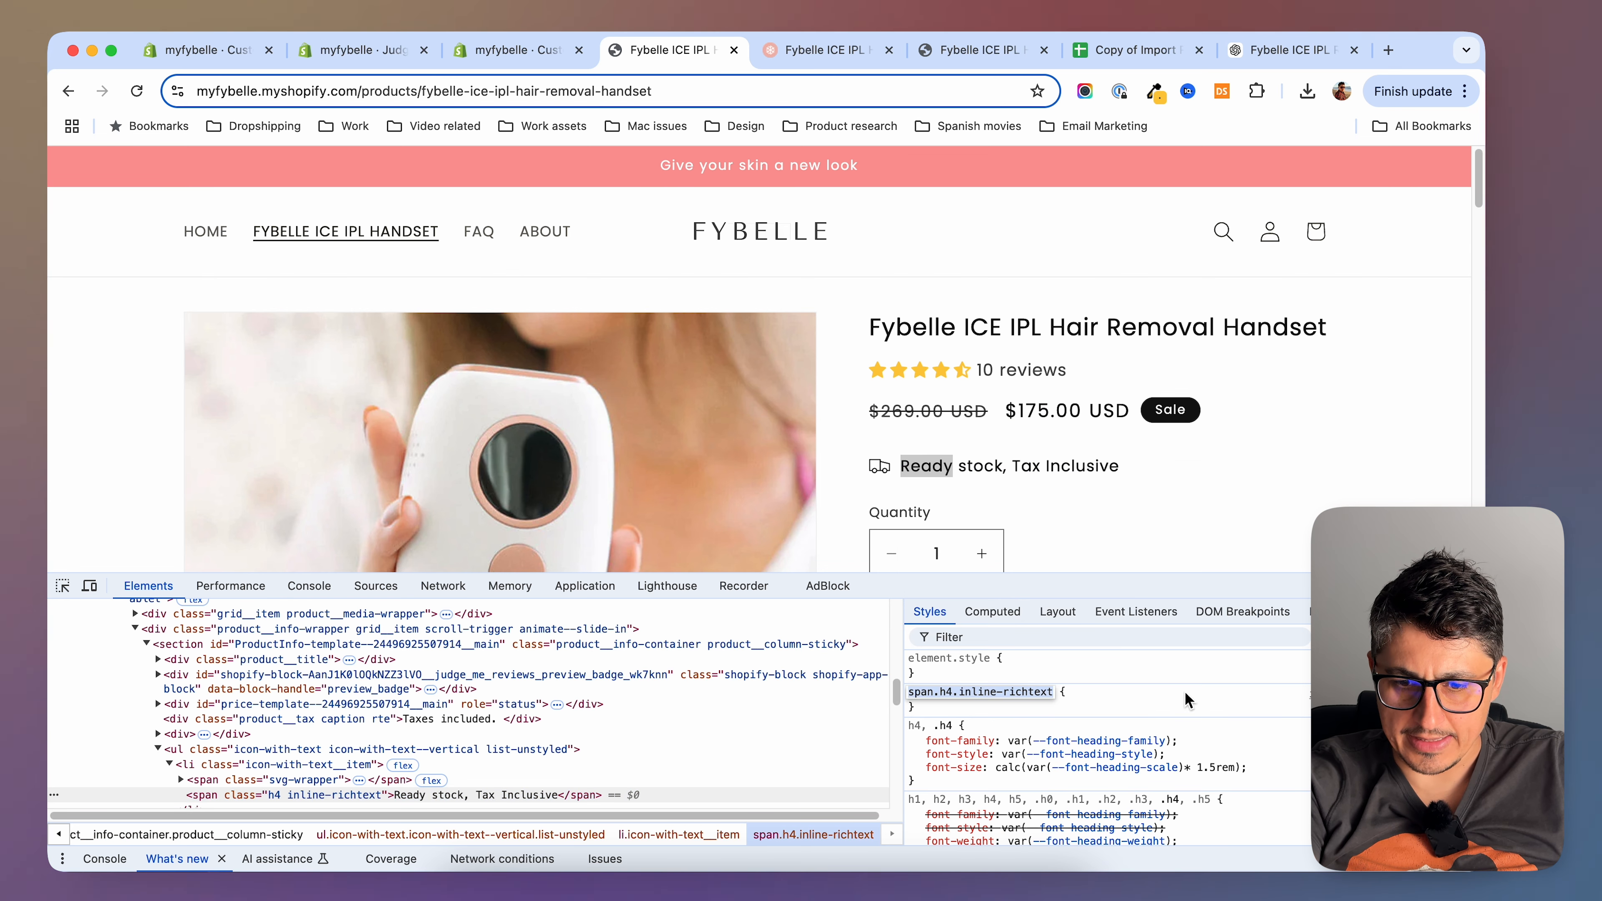
left_click(952, 693)
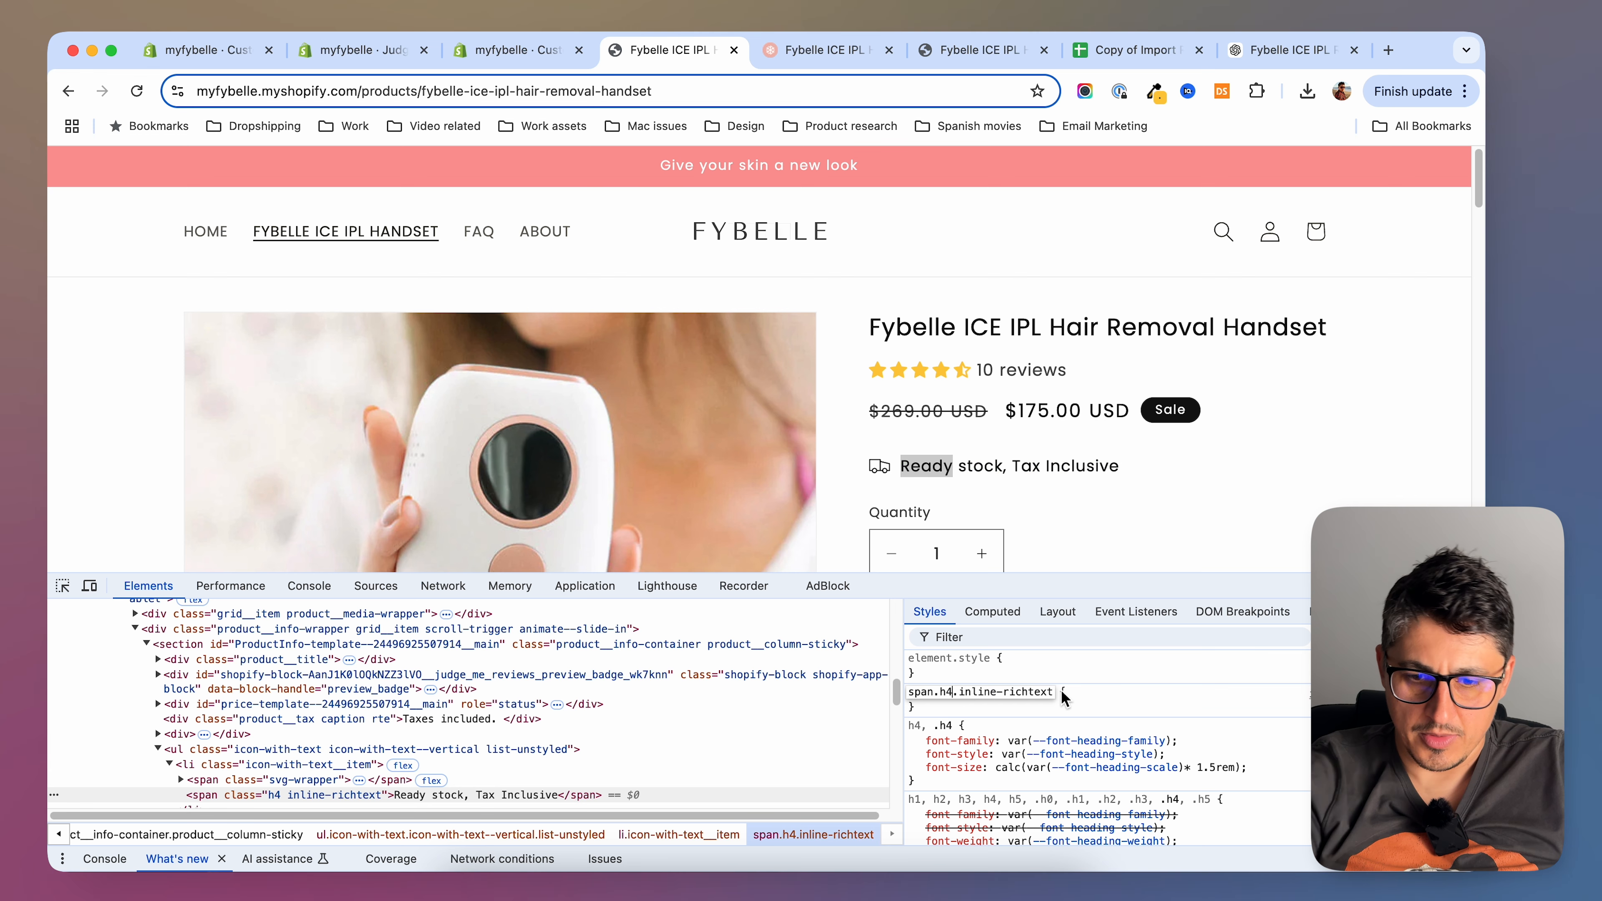
key("BackSpace")
key("BackSpace")
key("BackSpace")
key("BackSpace")
key("BackSpace")
key("BackSpace")
key("BackSpace")
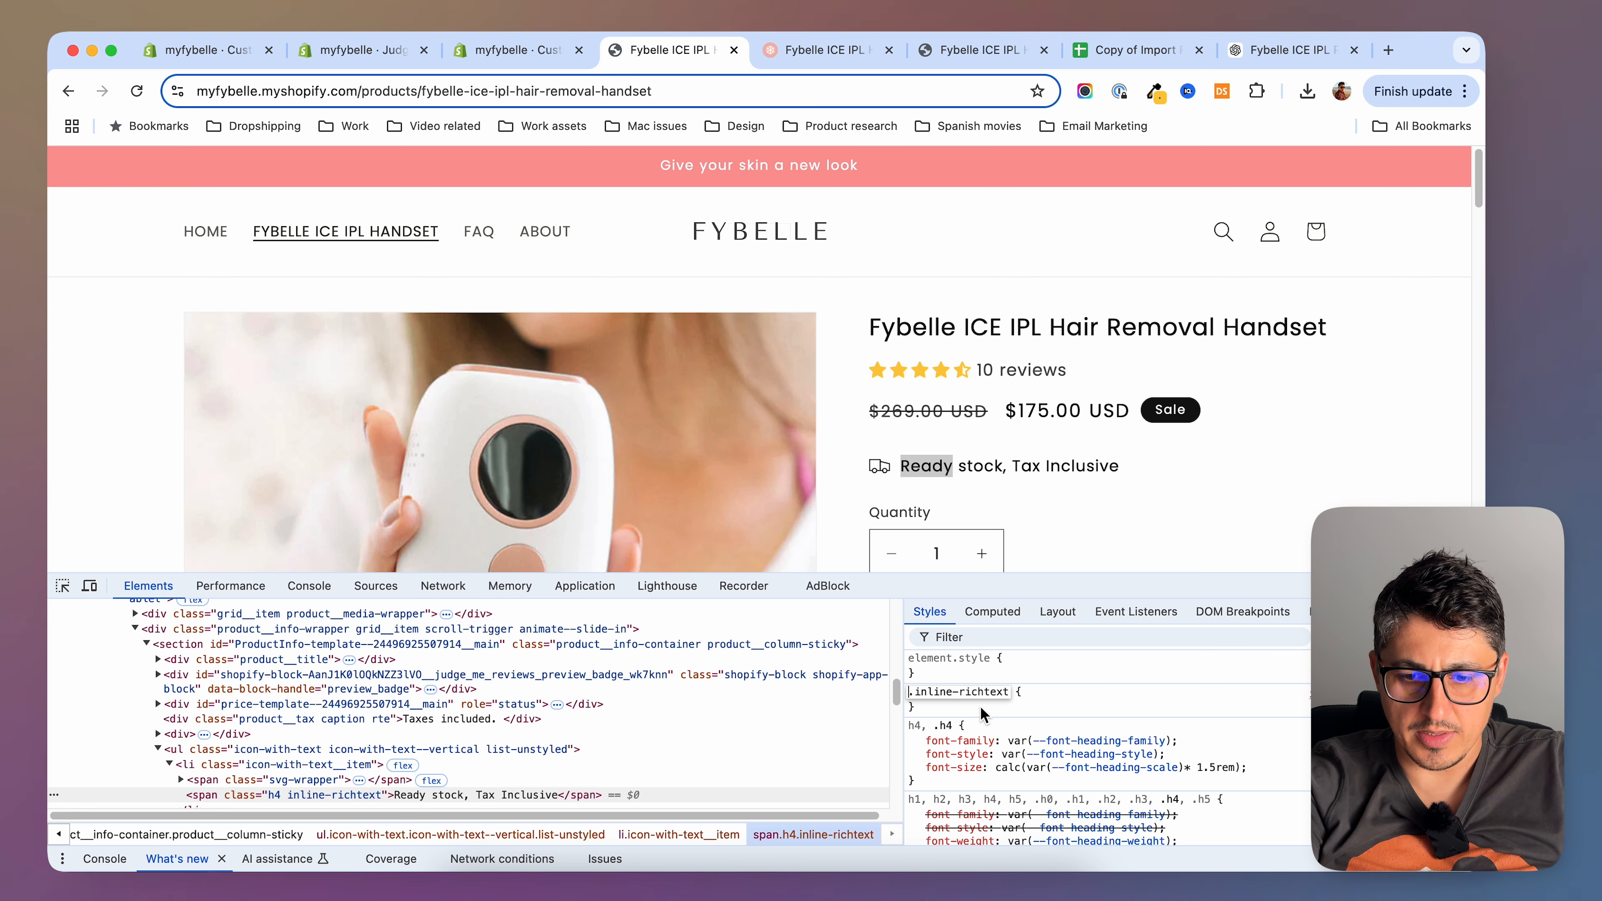
key("Return")
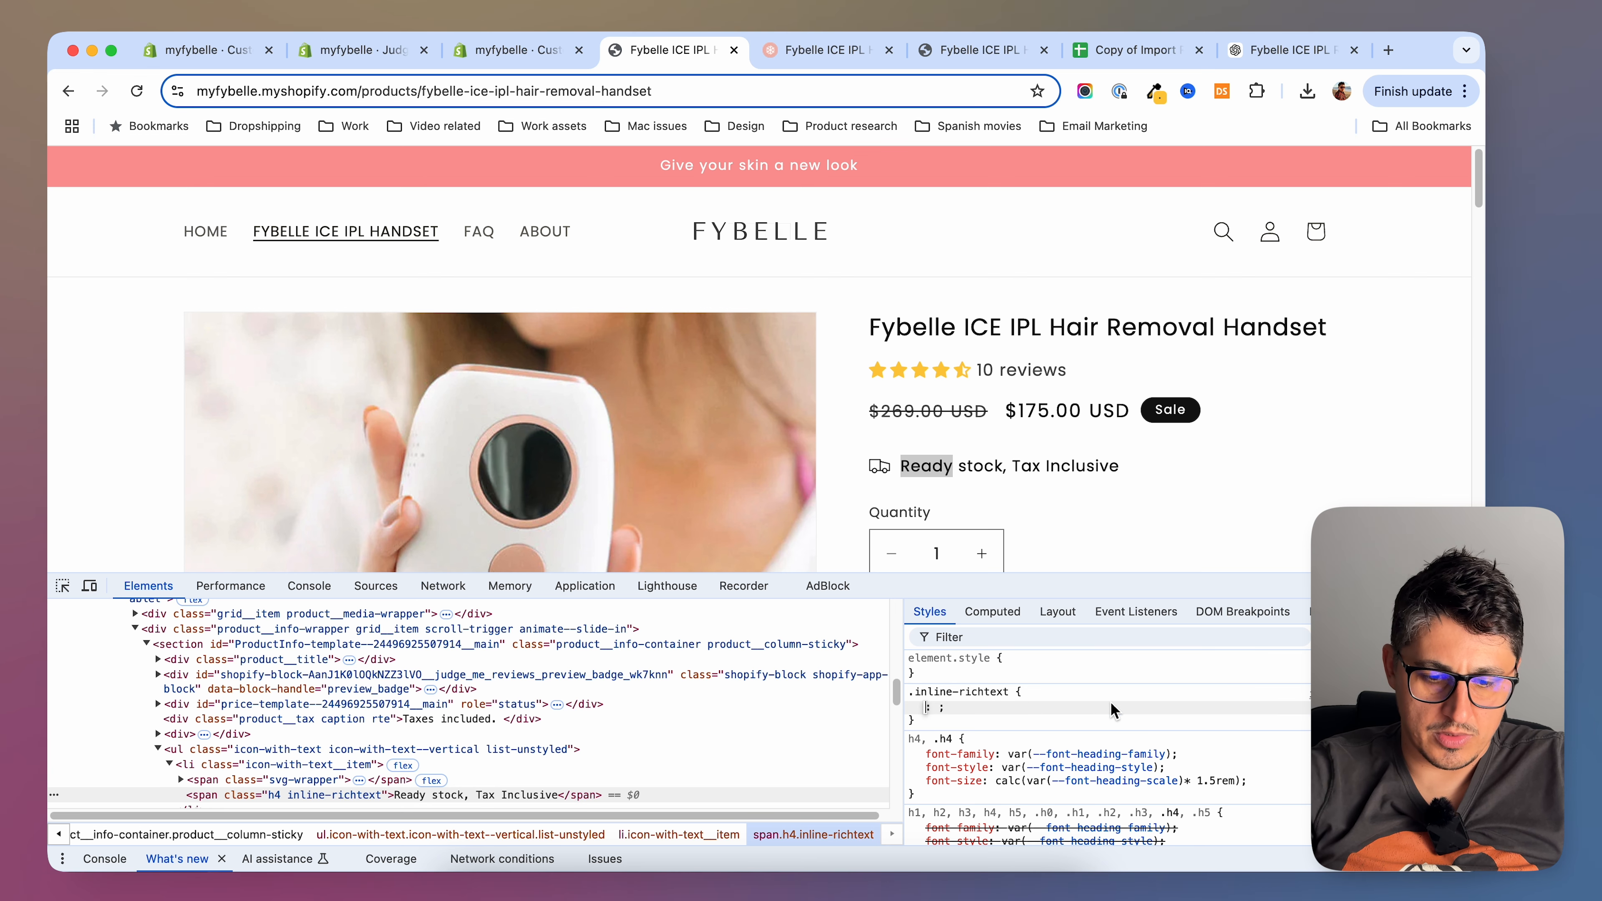
Set font-size to 14px in the new .inline-richtext rule and copy the whole rule
type("font-size:14px")
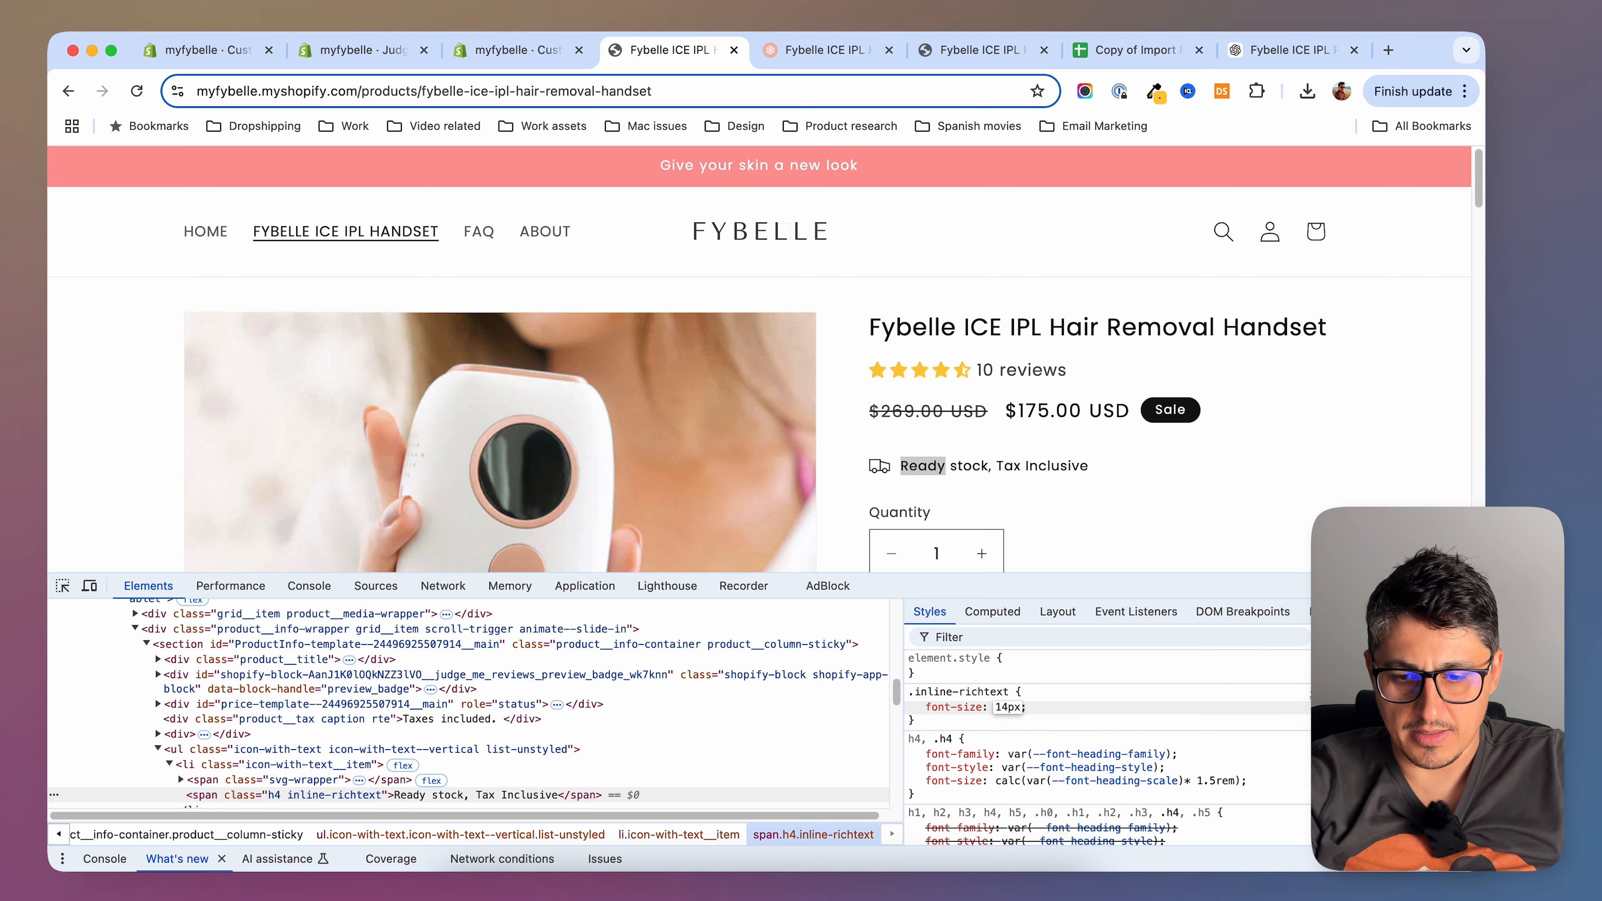
left_click(1109, 705)
left_click_drag(912, 696, 962, 726)
key("super+c")
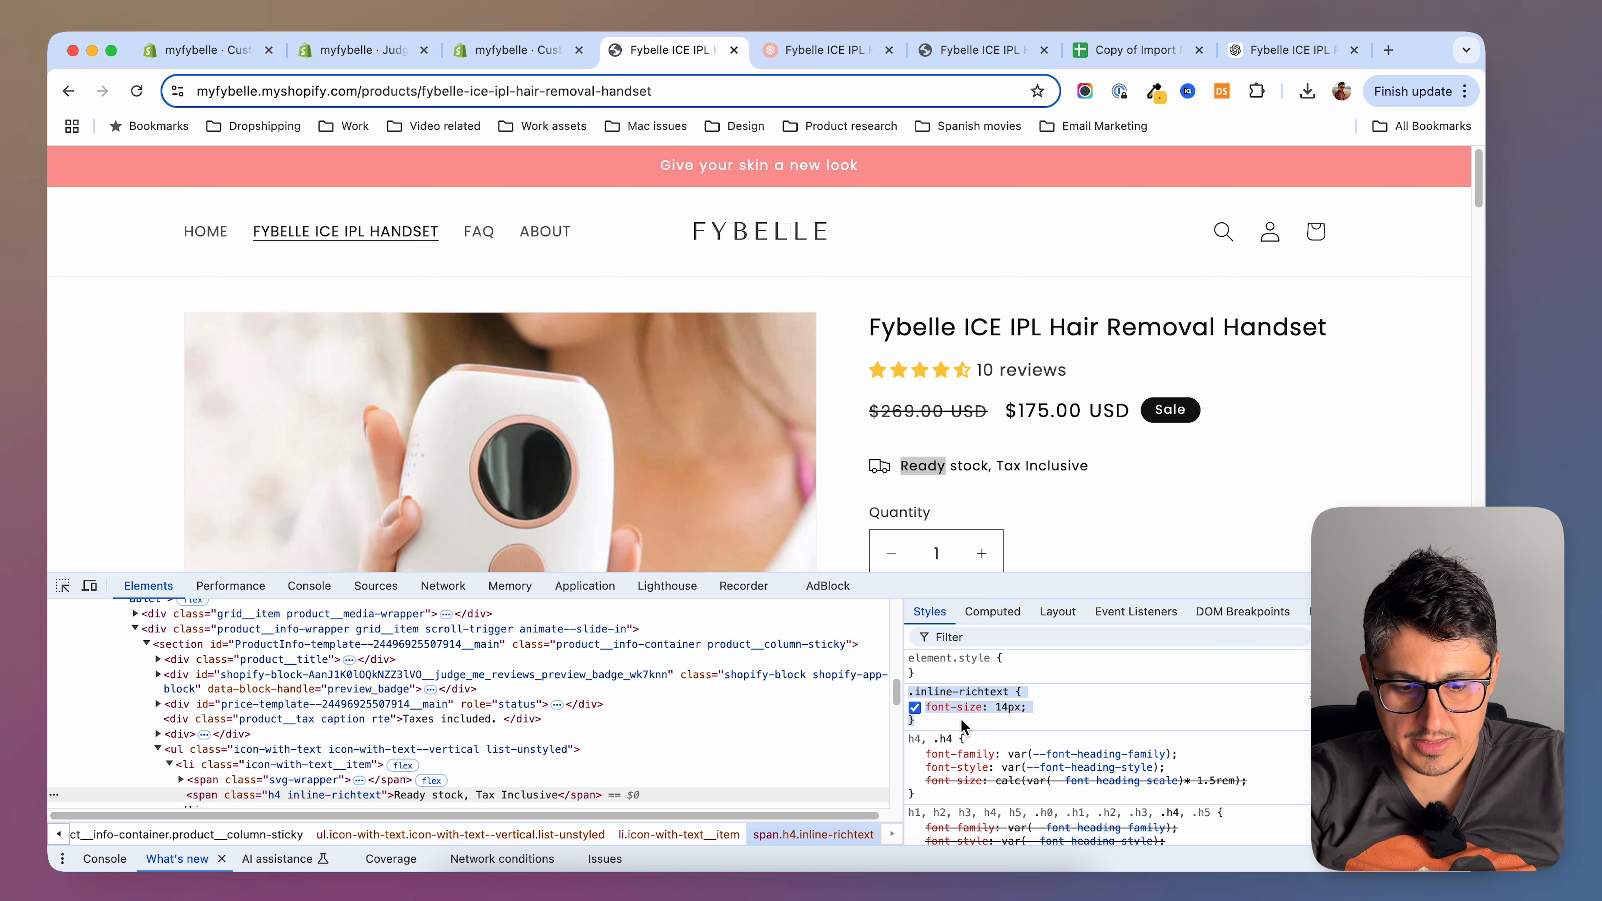
Append the copied .inline-richtext rule with font-size 14px to the Product information section's custom CSS and save
left_click(498, 48)
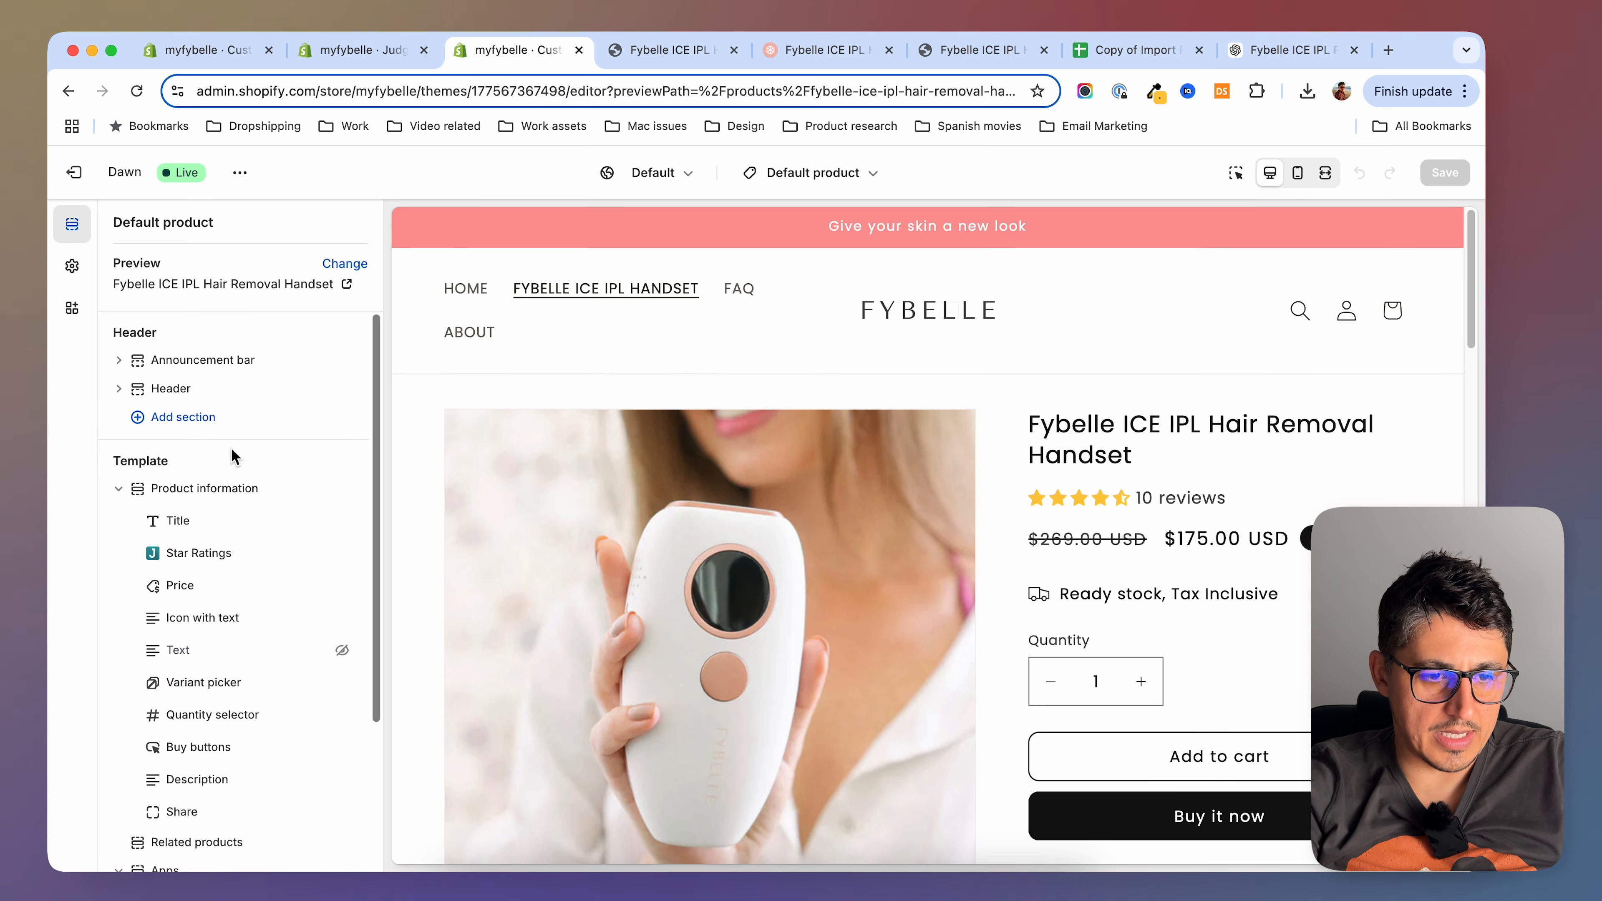
left_click(216, 493)
scroll(208, 661, "down", 10)
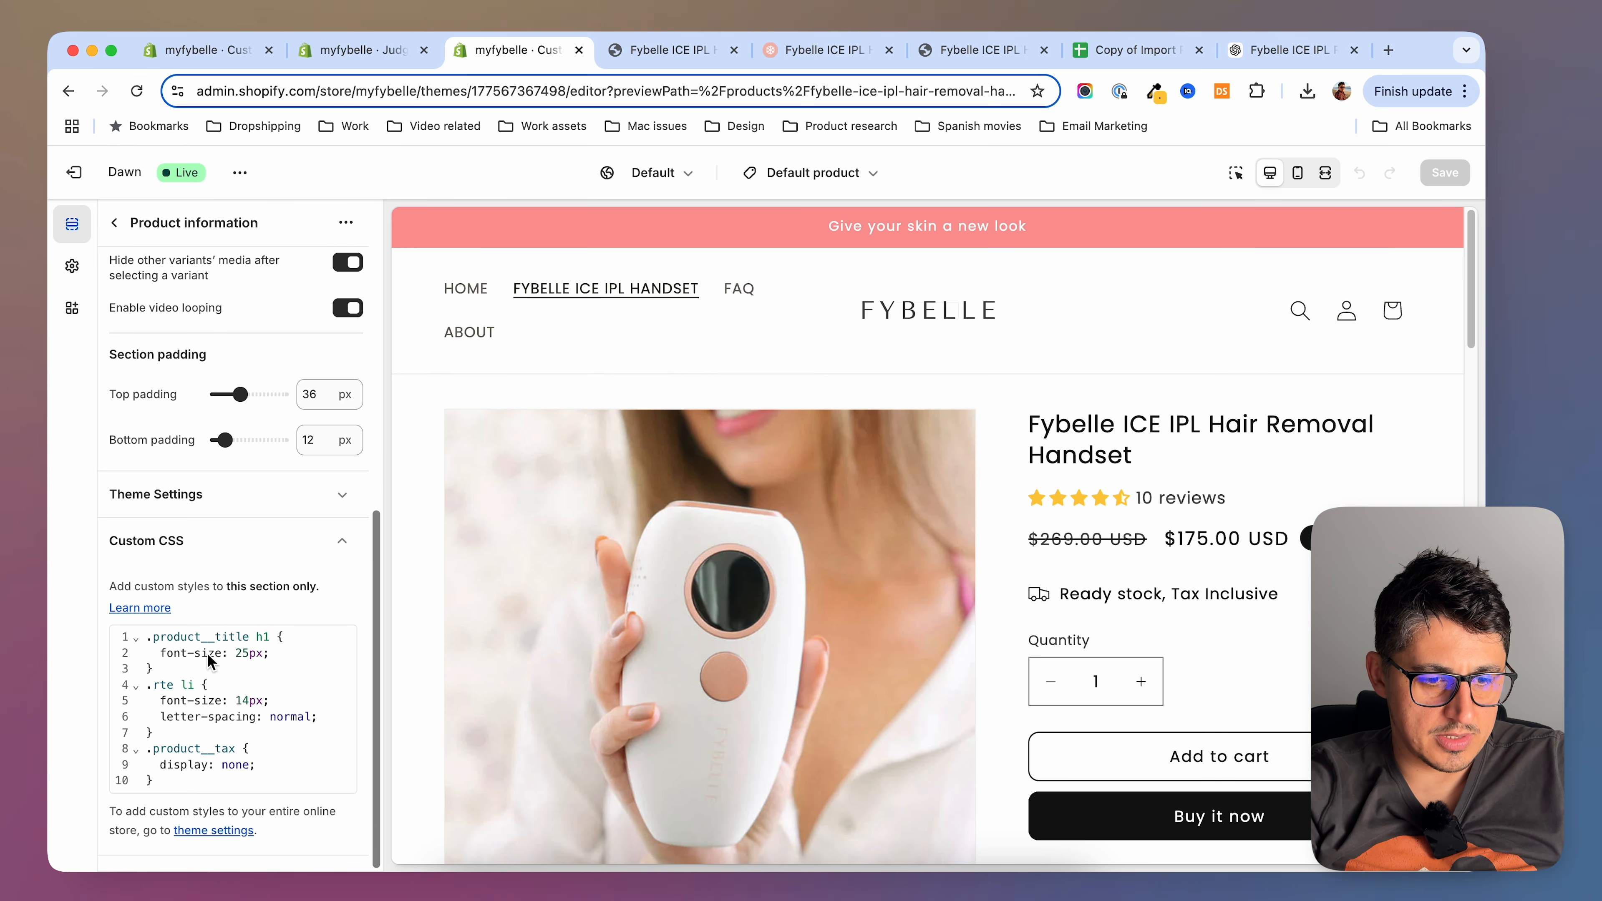
left_click(219, 783)
key("super+v")
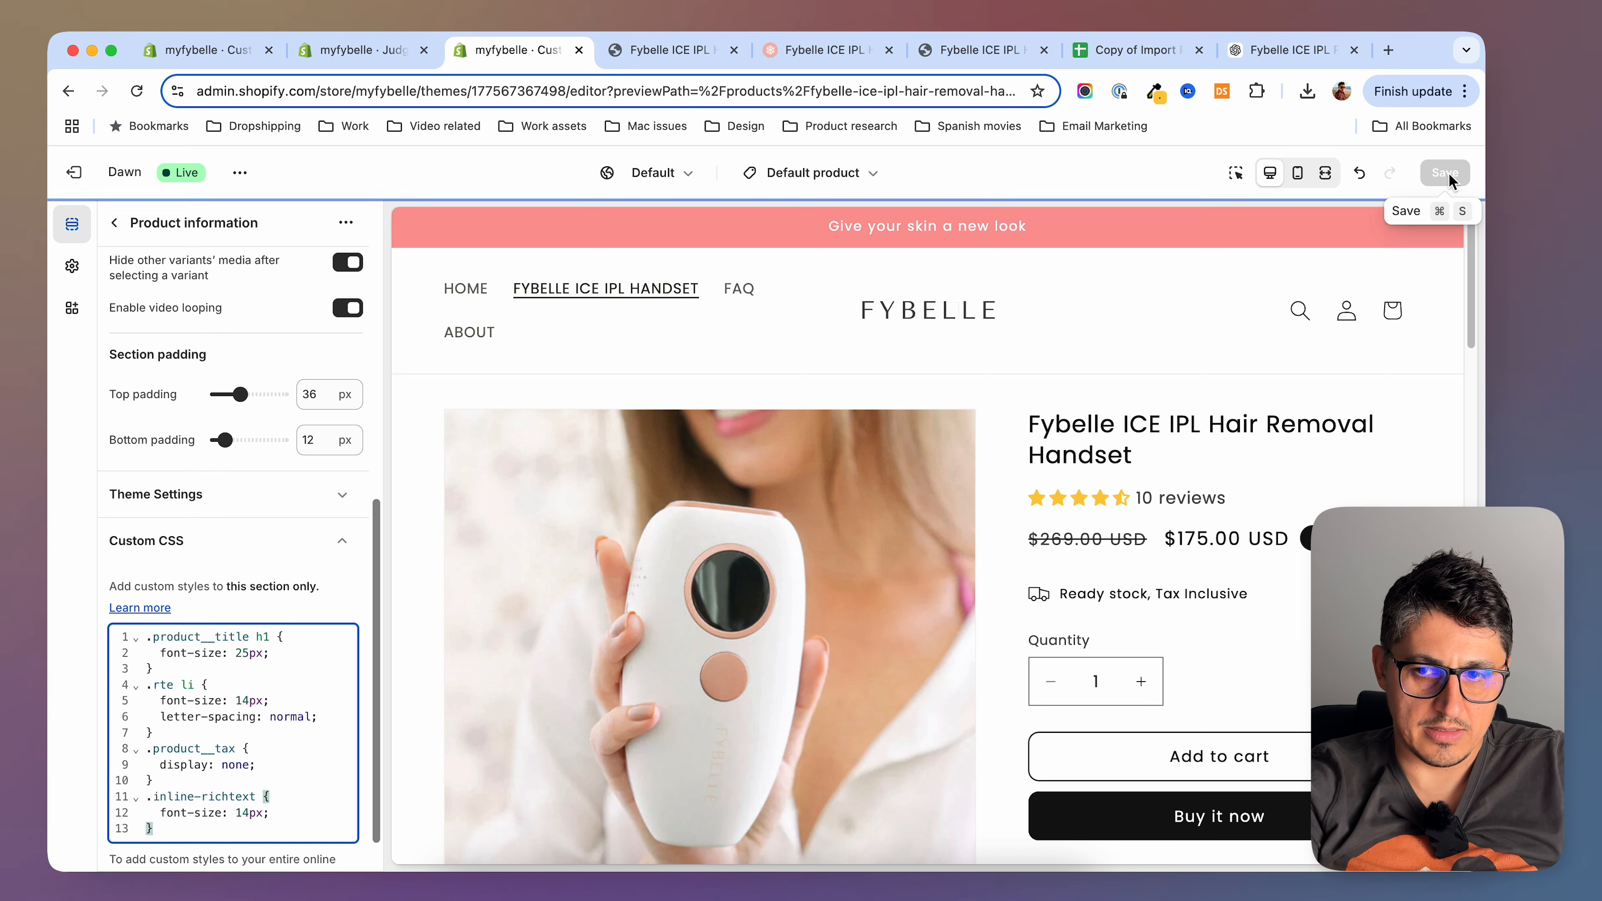
Close the developer tools on the store's product page and reload it to check the stock line's styling
key("ctrl+Tab")
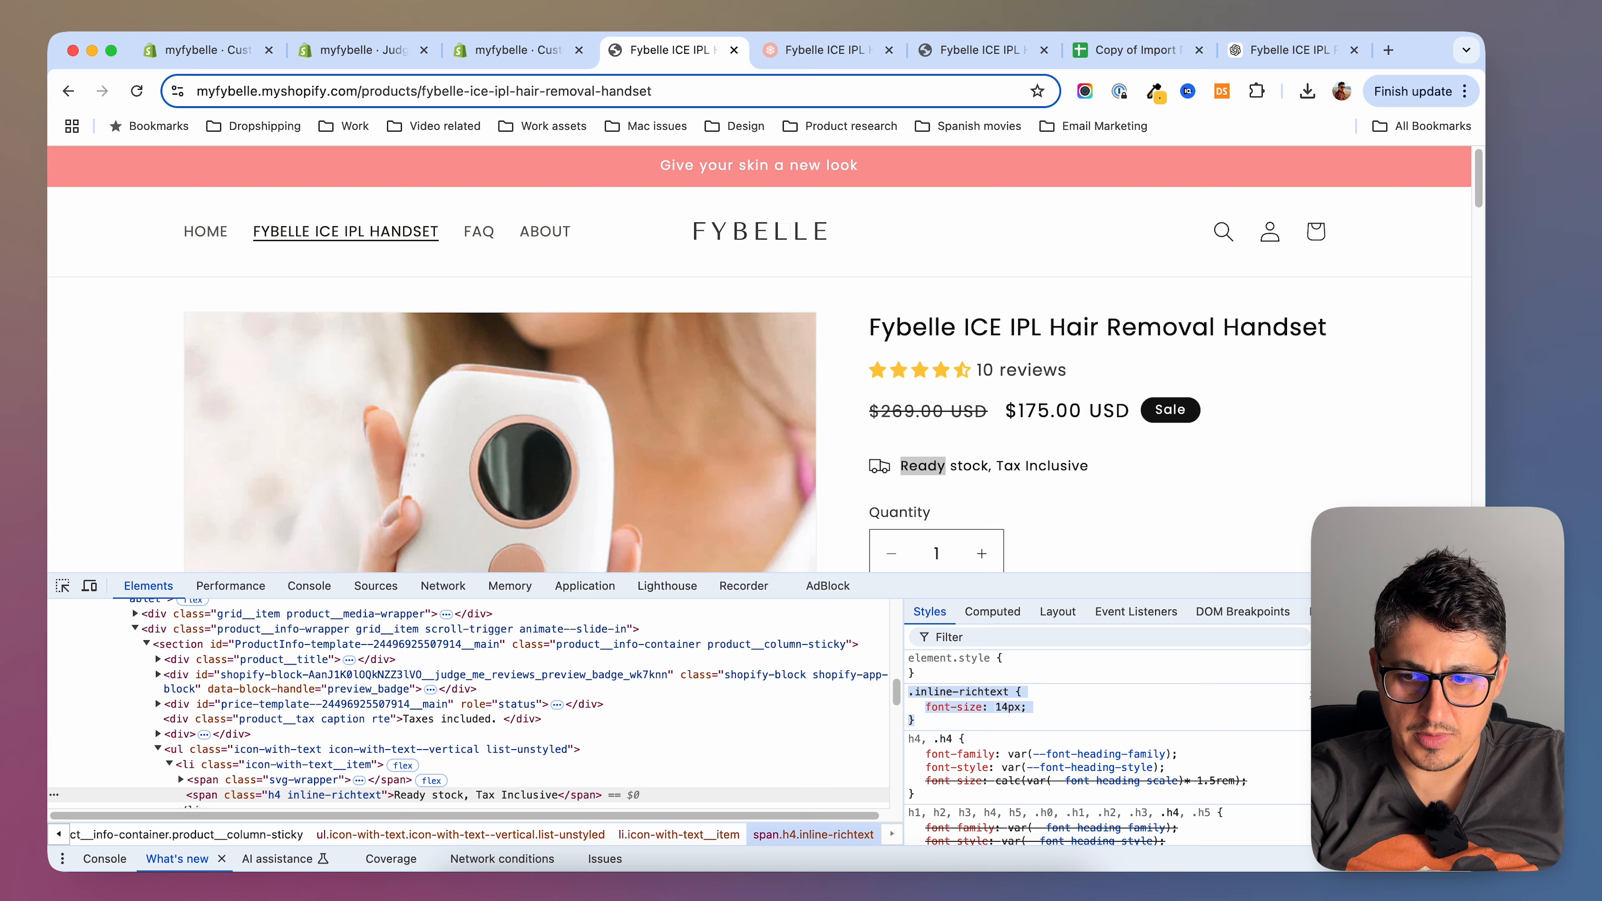
key("super+alt+i")
left_click(136, 90)
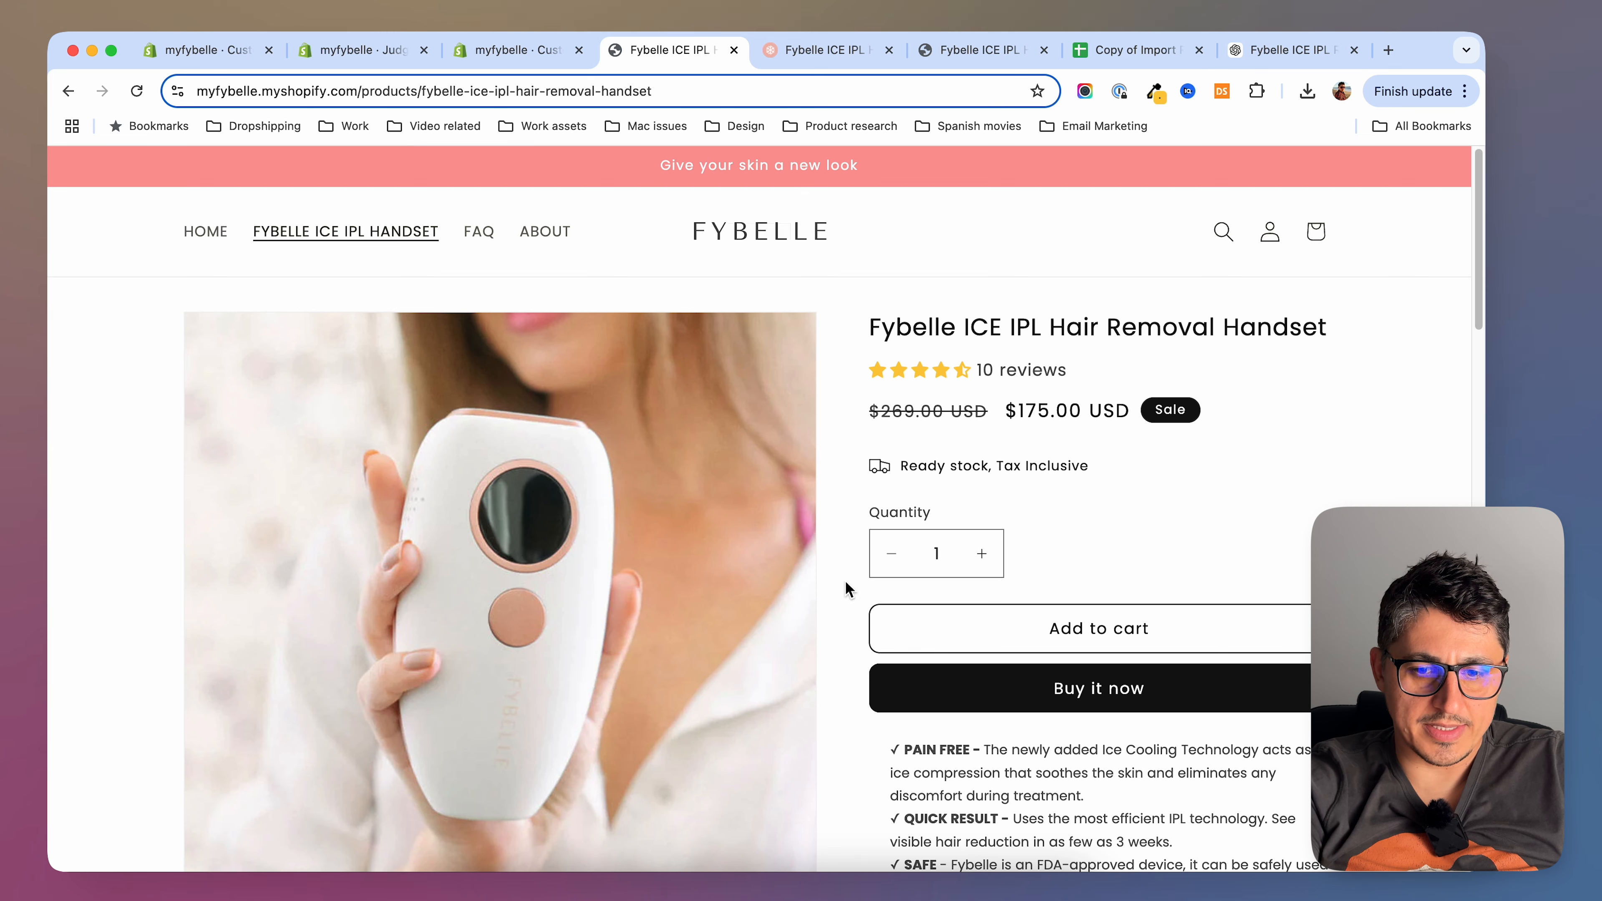
Hide the Quantity selector block in the product template and save the theme
left_click(497, 58)
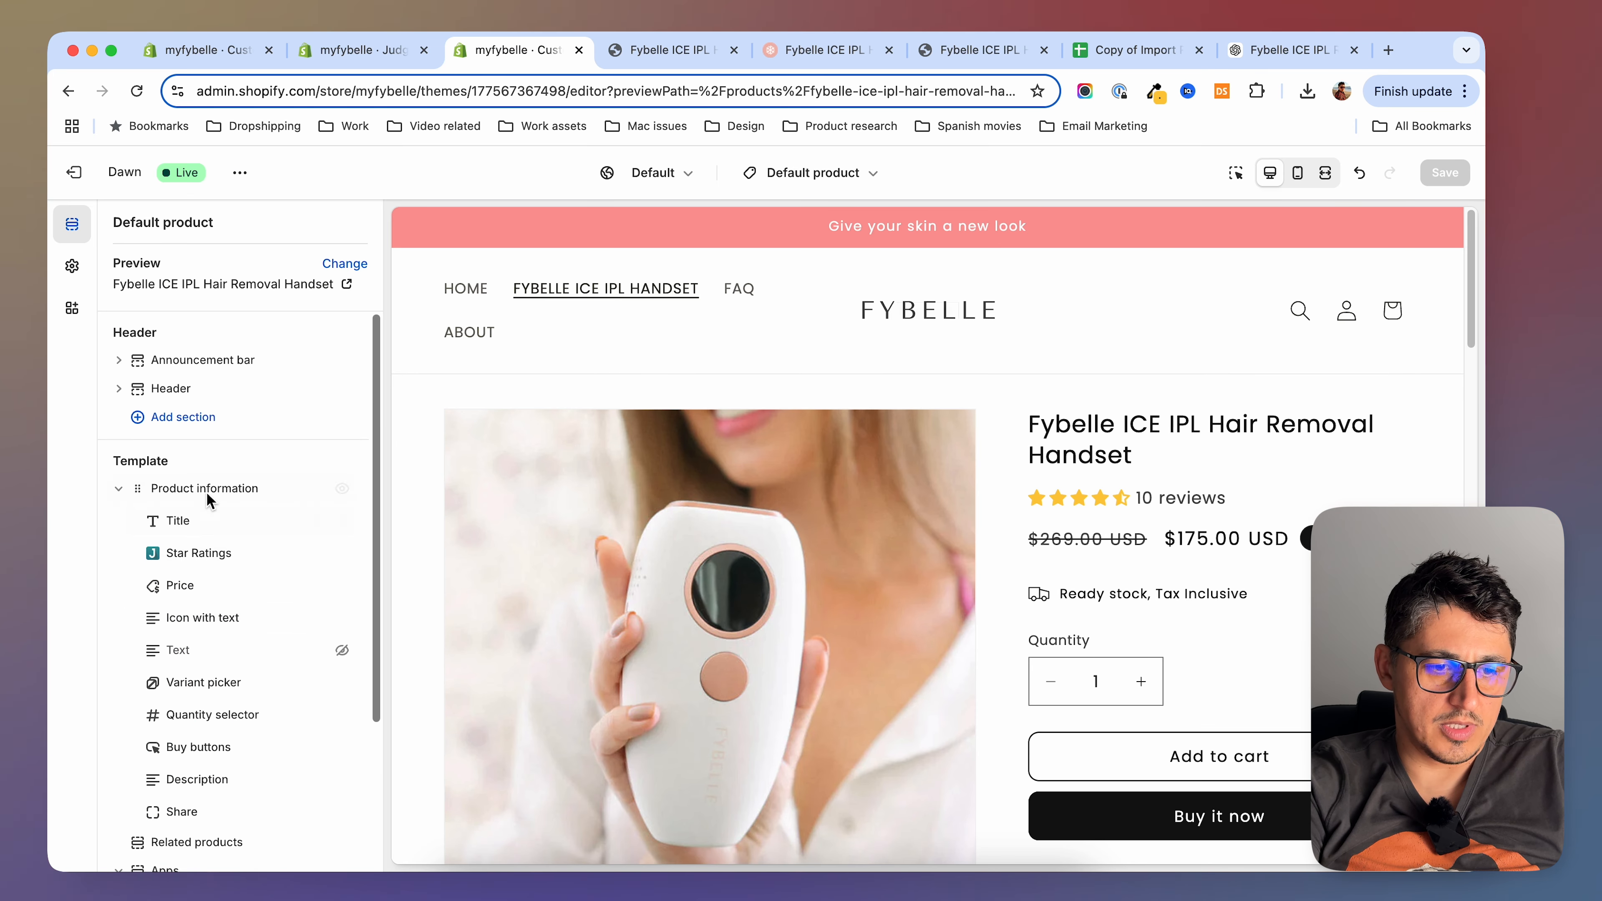
mouse_move(219, 719)
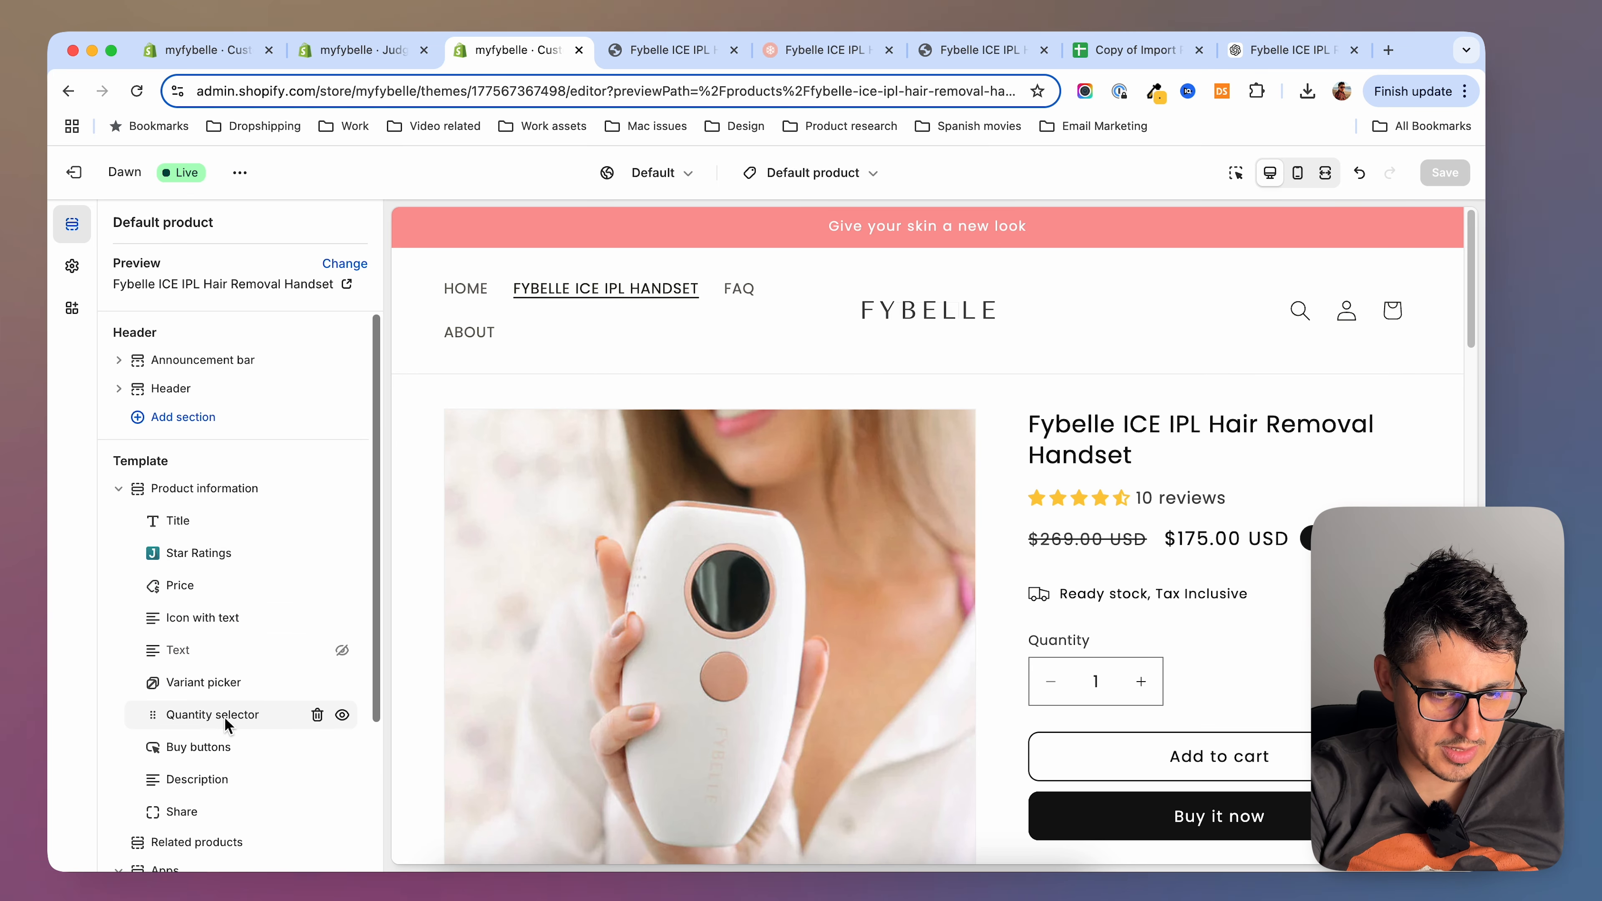
left_click(342, 715)
key("super+s")
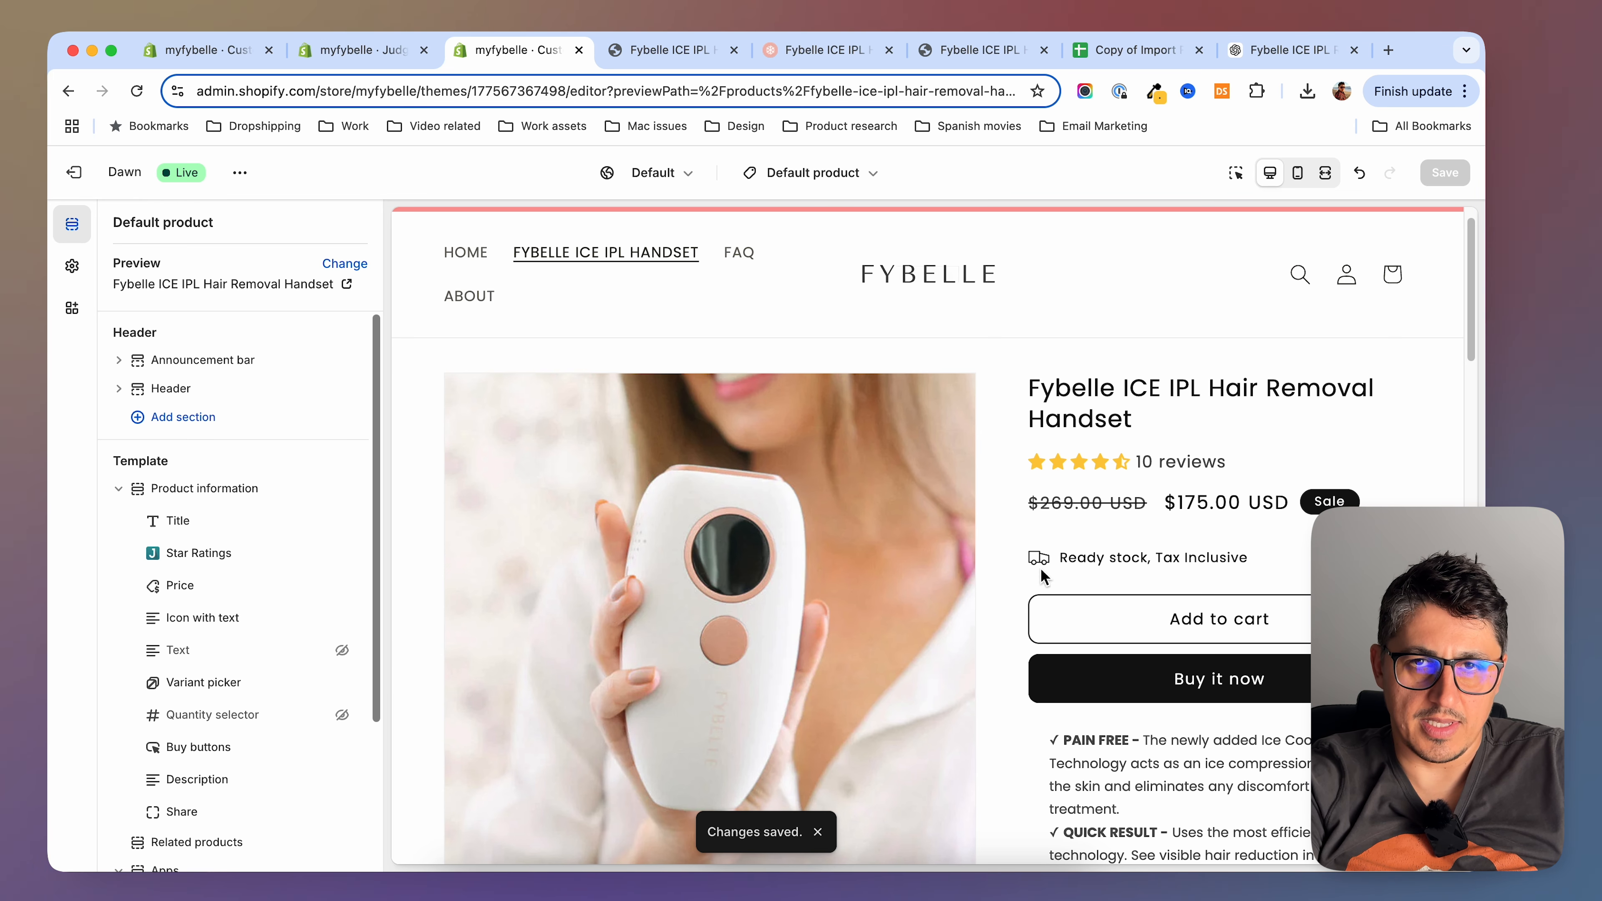
Copy the "GUARANTEED SAFE CHECKOUT" text below the cart button on the reference product page
left_click(794, 52)
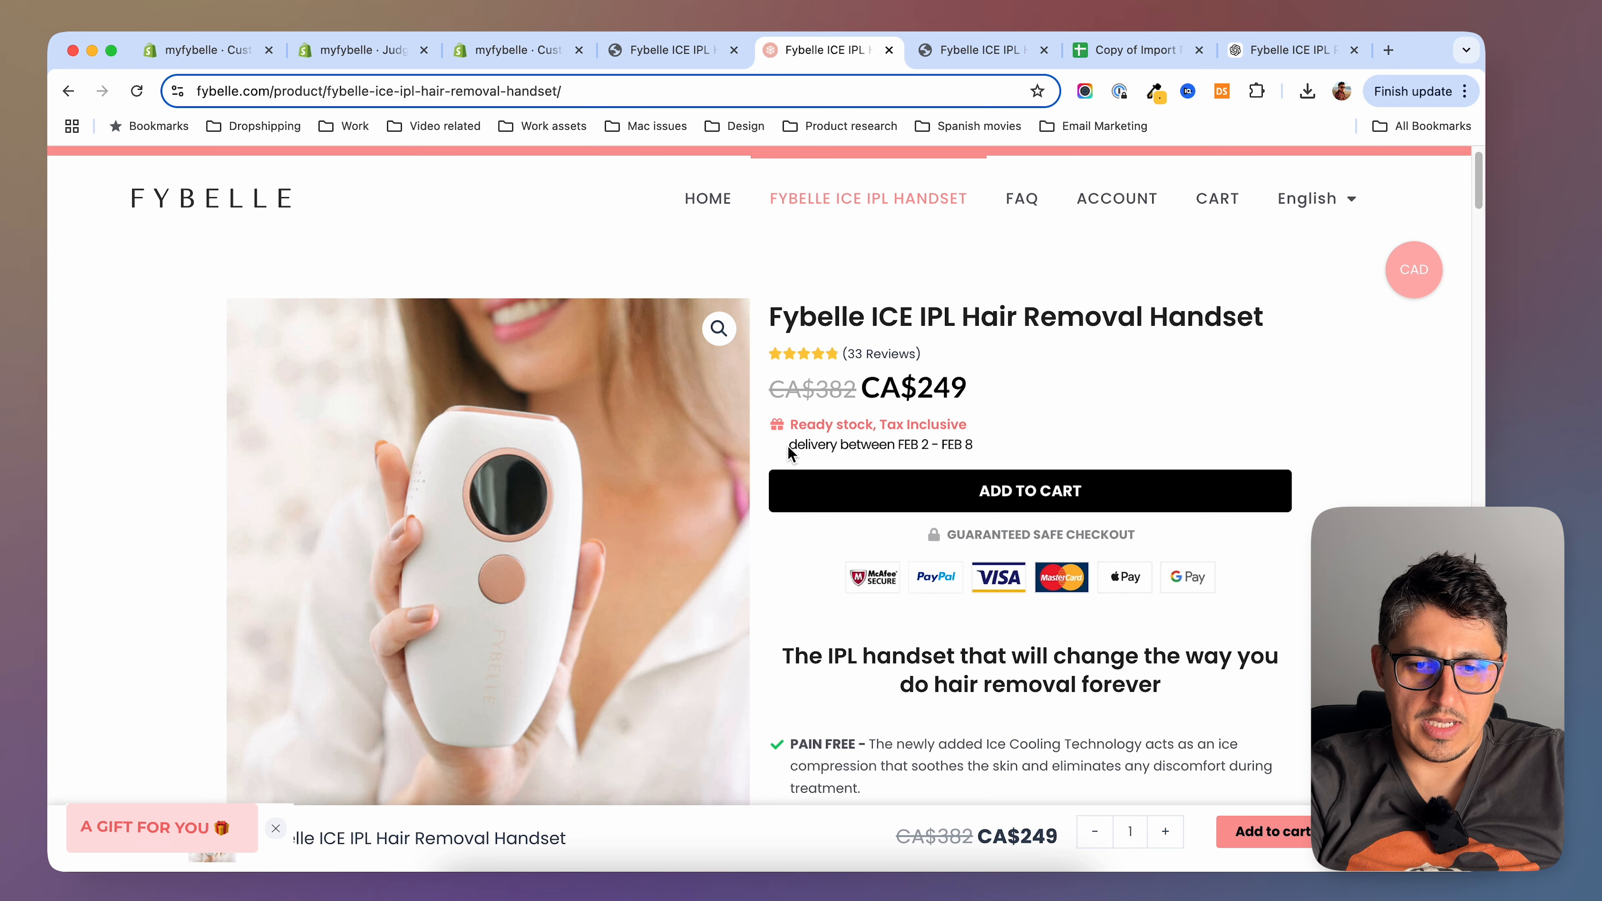
left_click_drag(788, 446, 1004, 458)
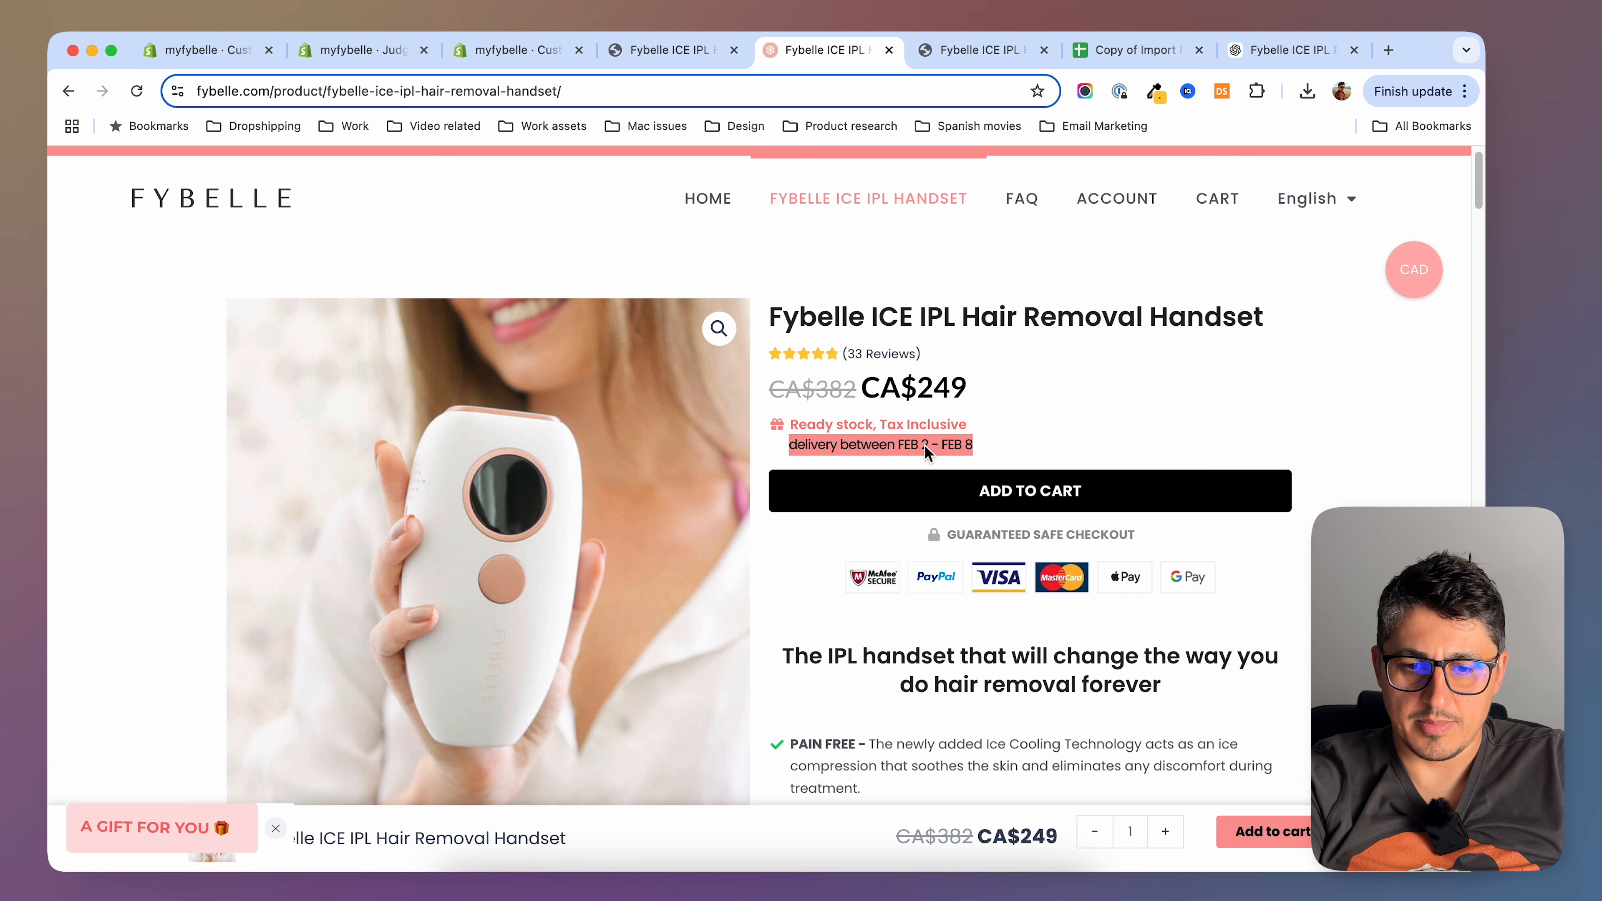
scroll(924, 449, "down", 1)
left_click_drag(922, 514, 1163, 508)
key("super+c")
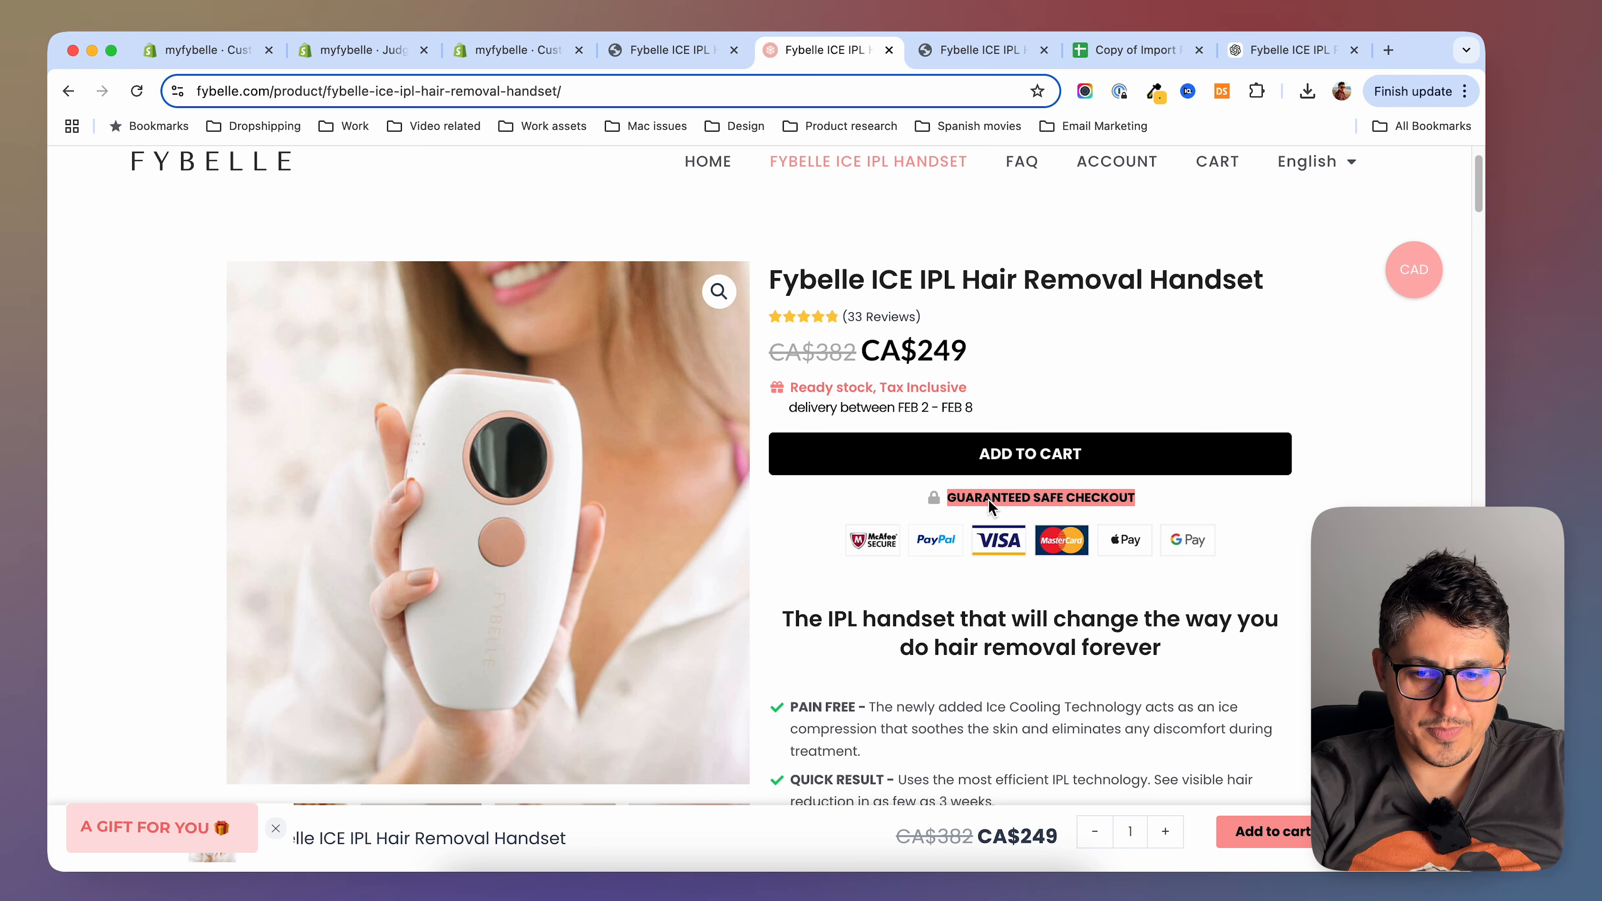
Add a second Icon with text block to the theme's Product information section and set its layout to Vertical
left_click(512, 49)
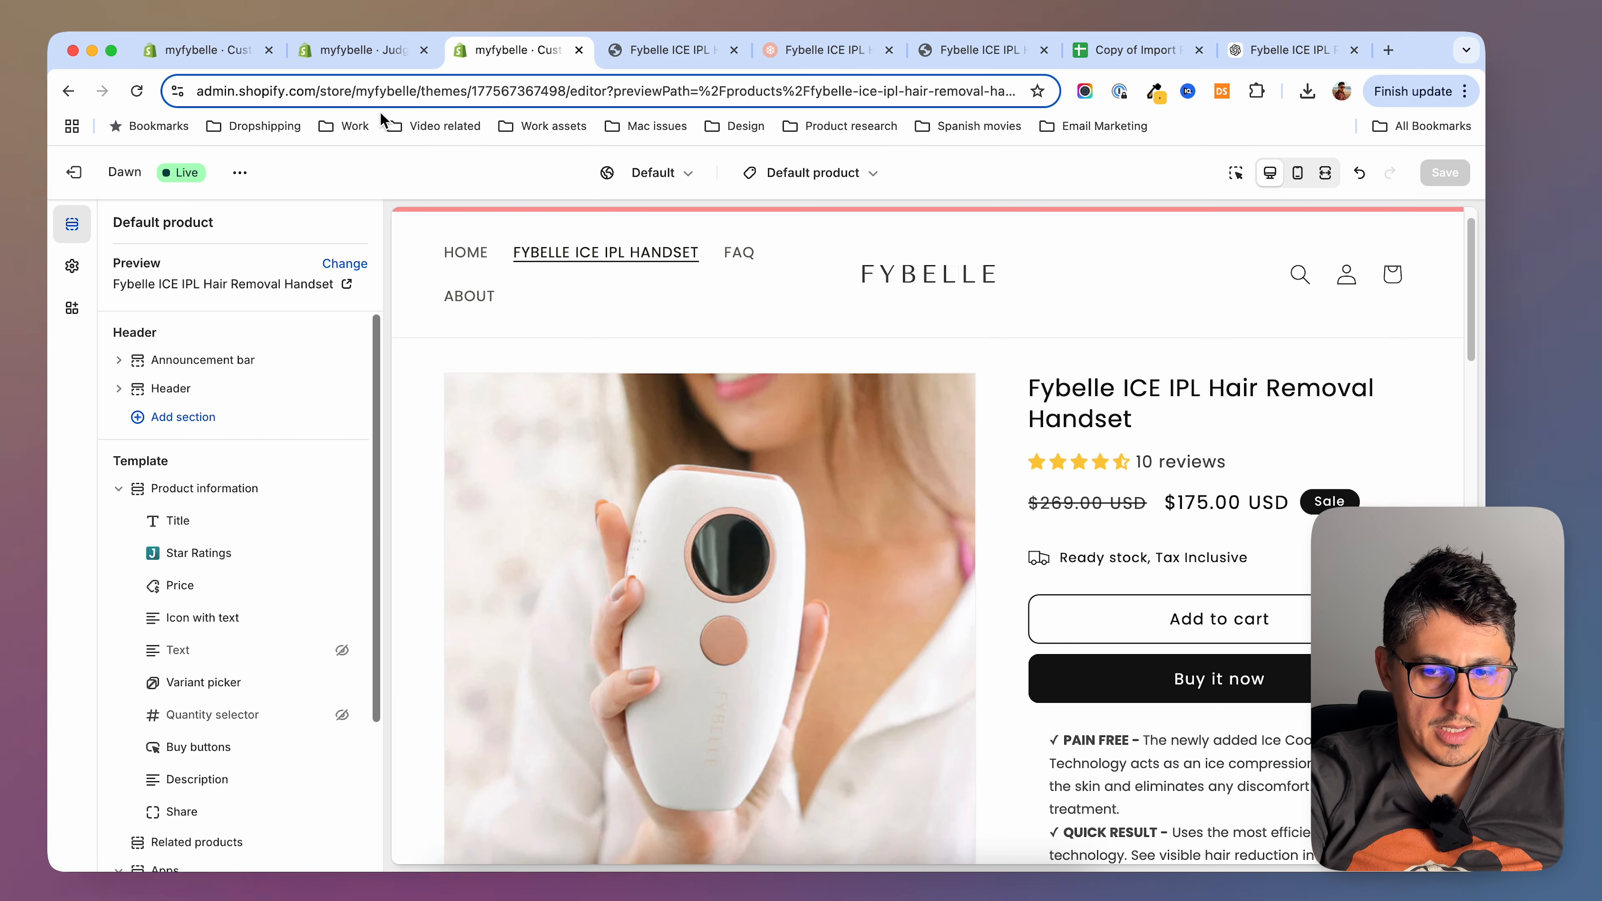
scroll(1140, 710, "down", 1)
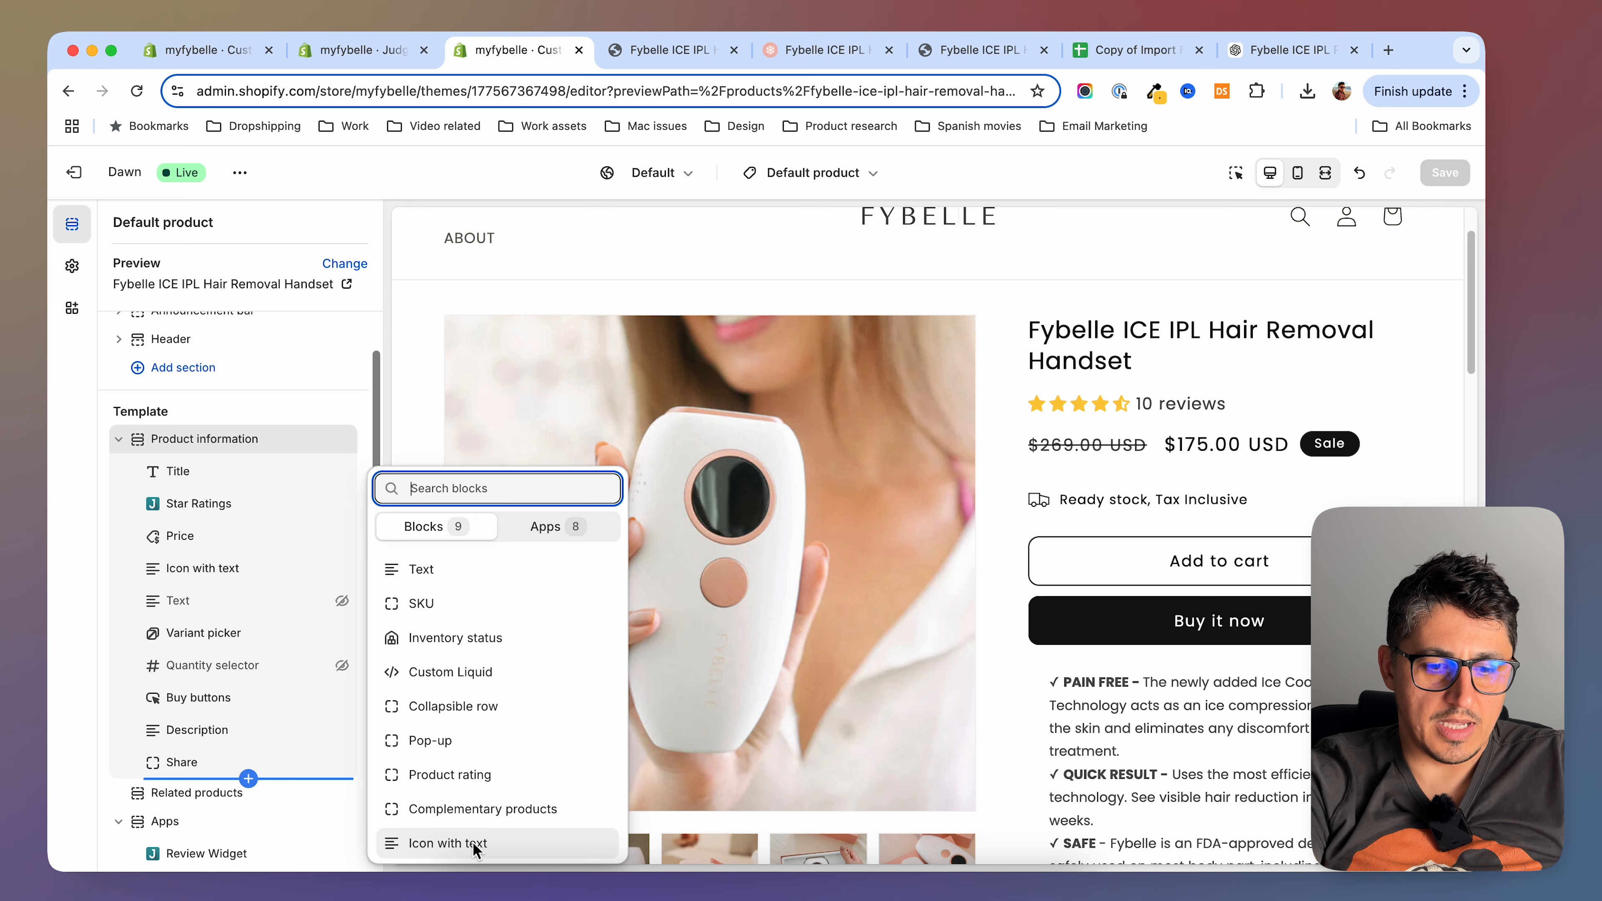
left_click(473, 845)
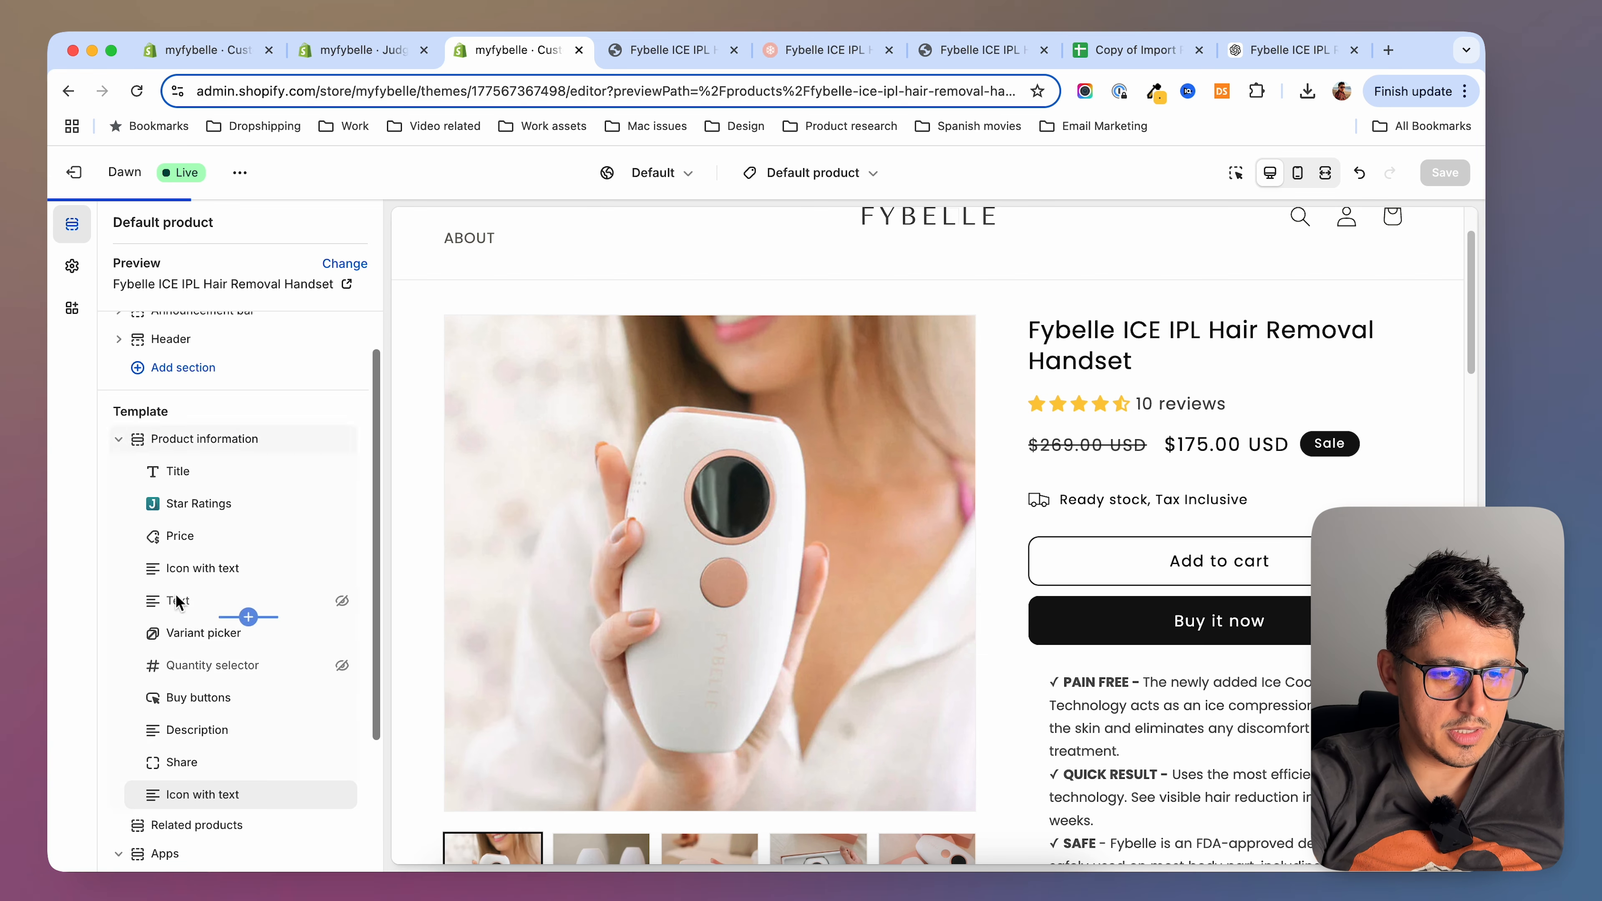
left_click(205, 797)
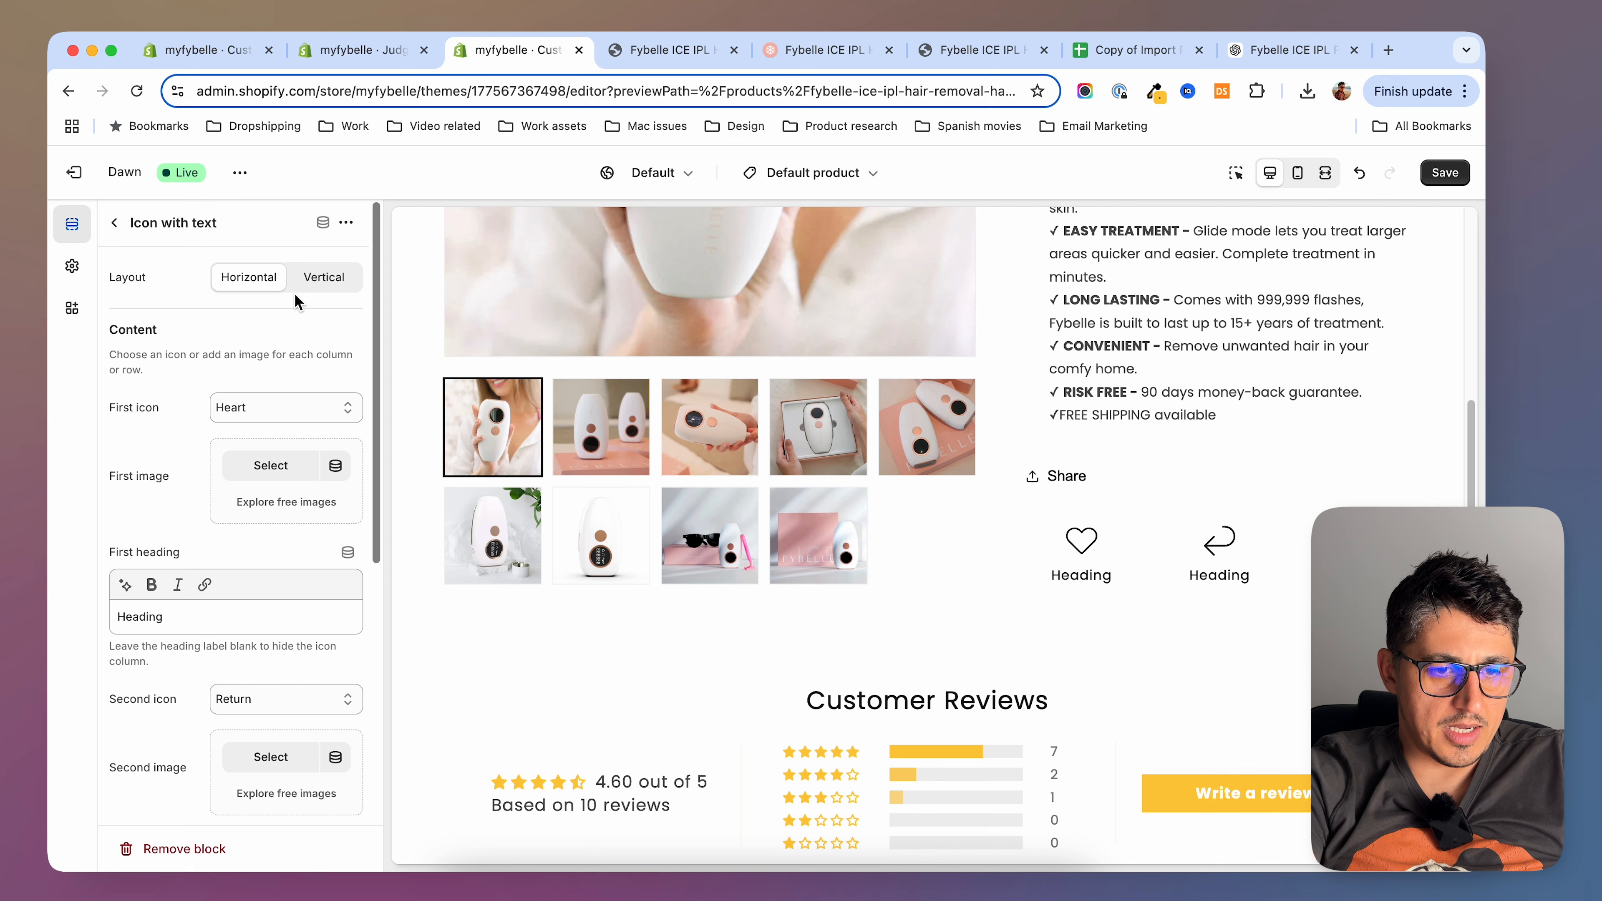
left_click(335, 279)
Clear the new block's second heading and replace its first heading with the copied "GUARANTEED SAFE CHECKOUT" text
scroll(253, 505, "down", 7)
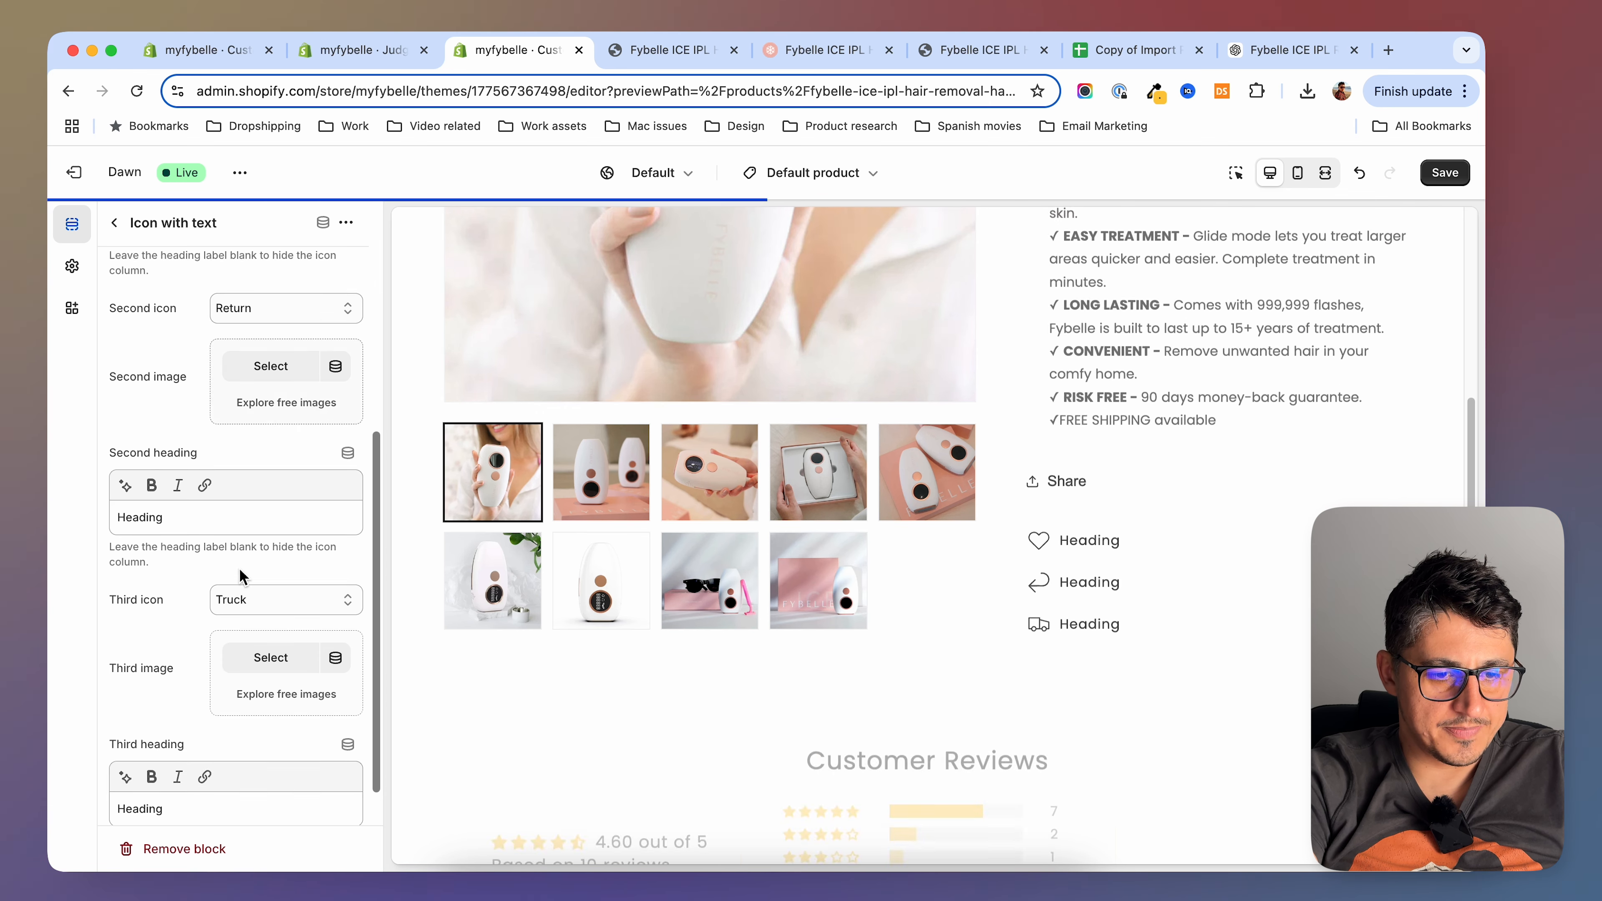
left_click_drag(189, 465, 100, 465)
key("BackSpace")
scroll(108, 514, "up", 5)
double_click(140, 460)
key("BackSpace")
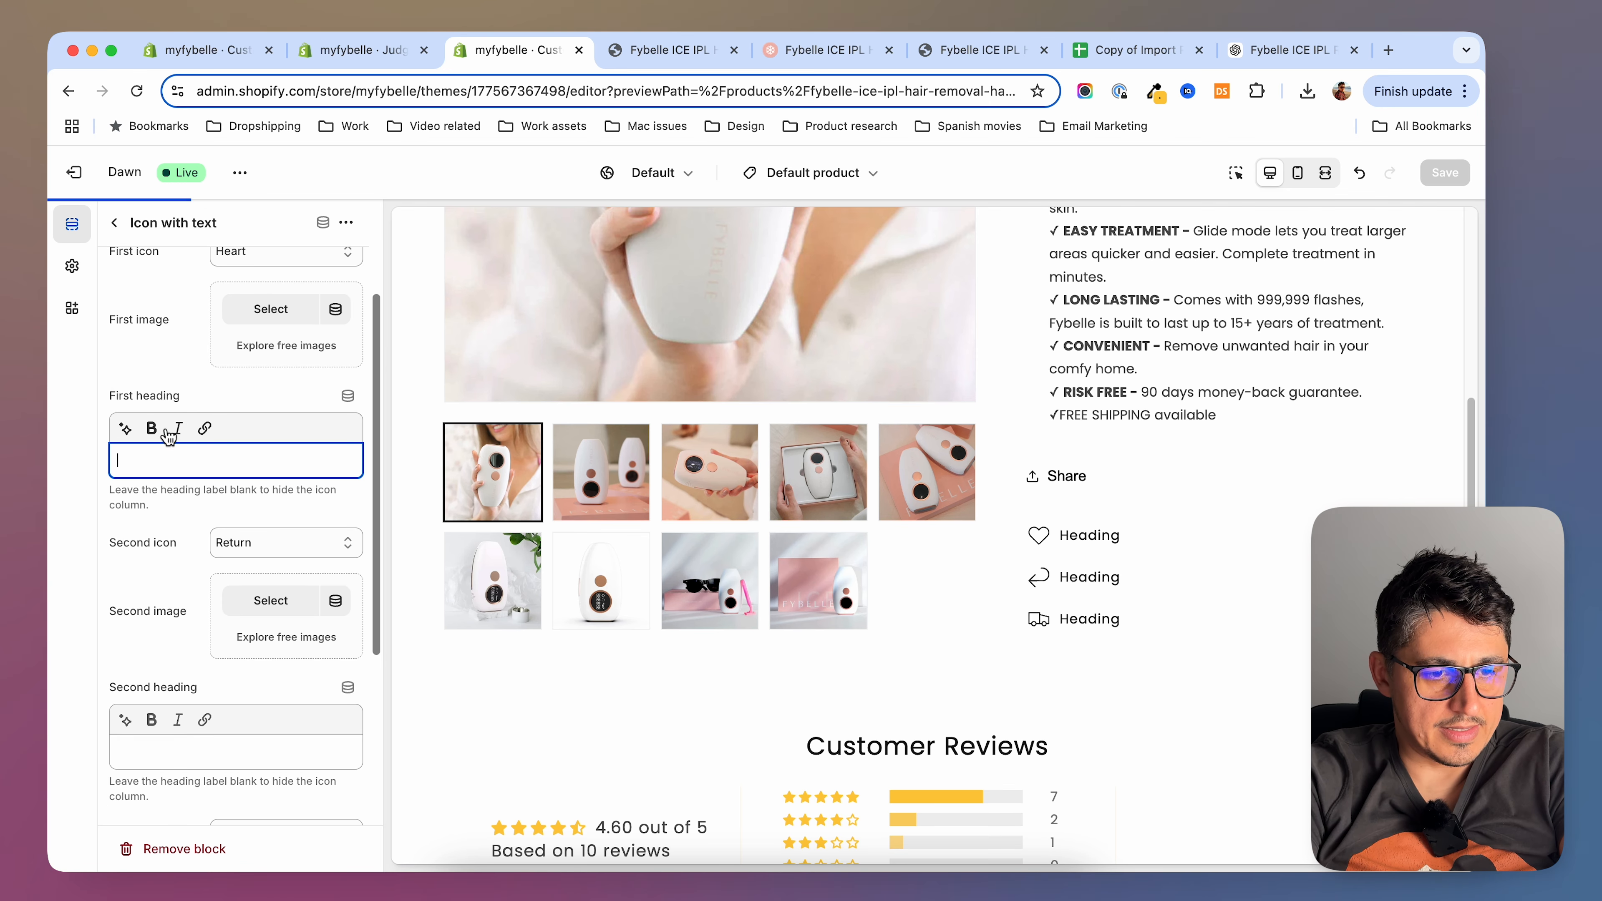
scroll(239, 505, "up", 3)
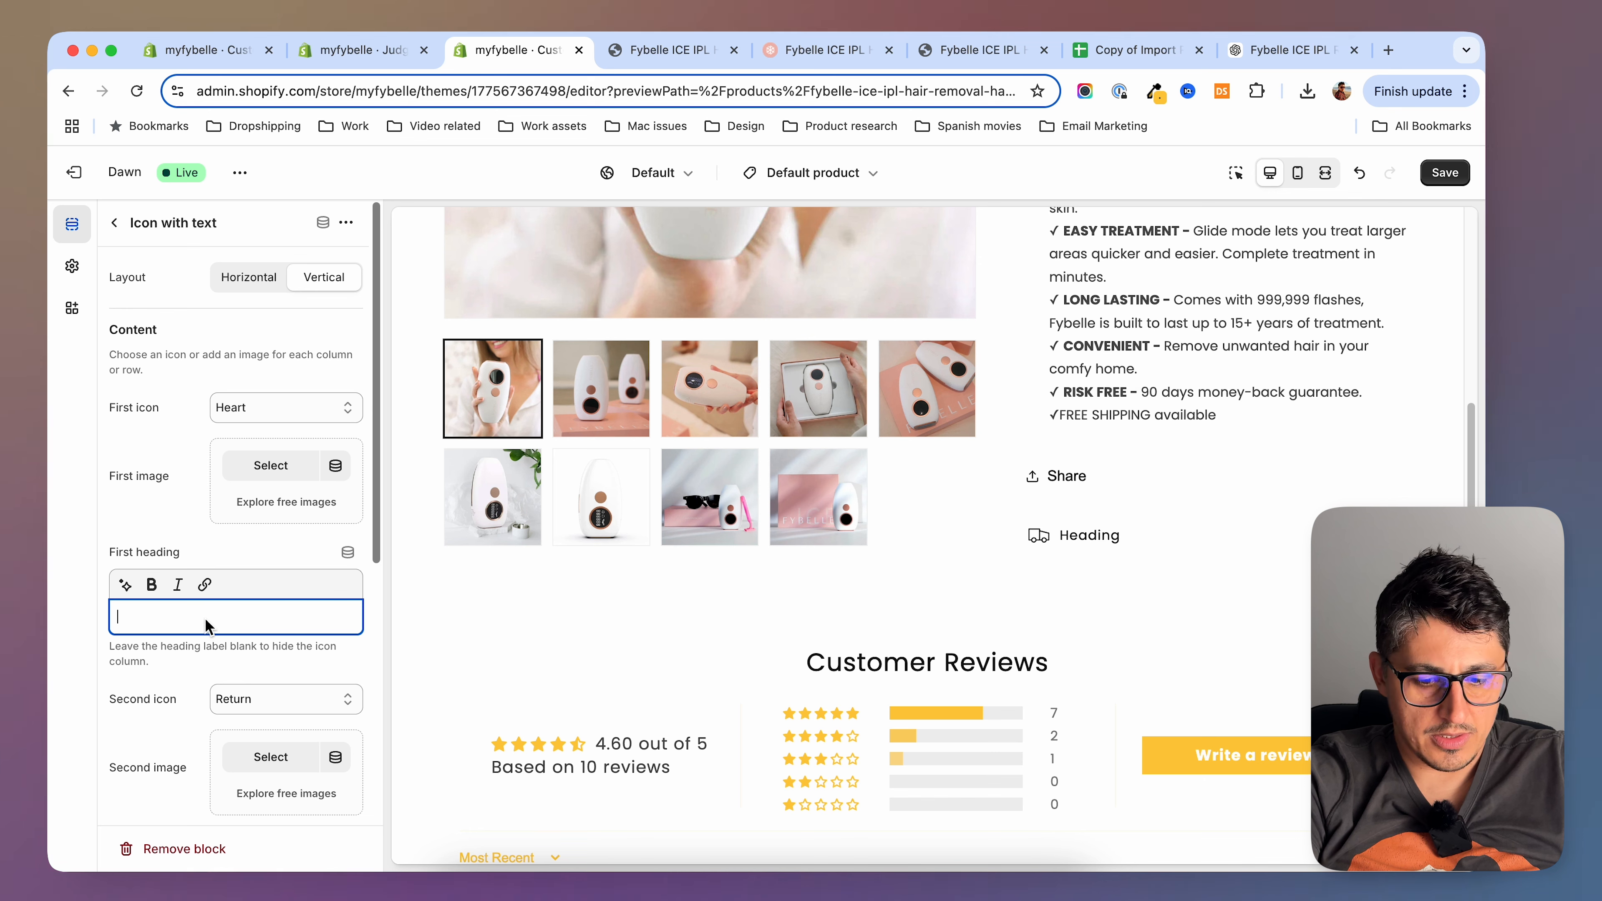
key("super+v")
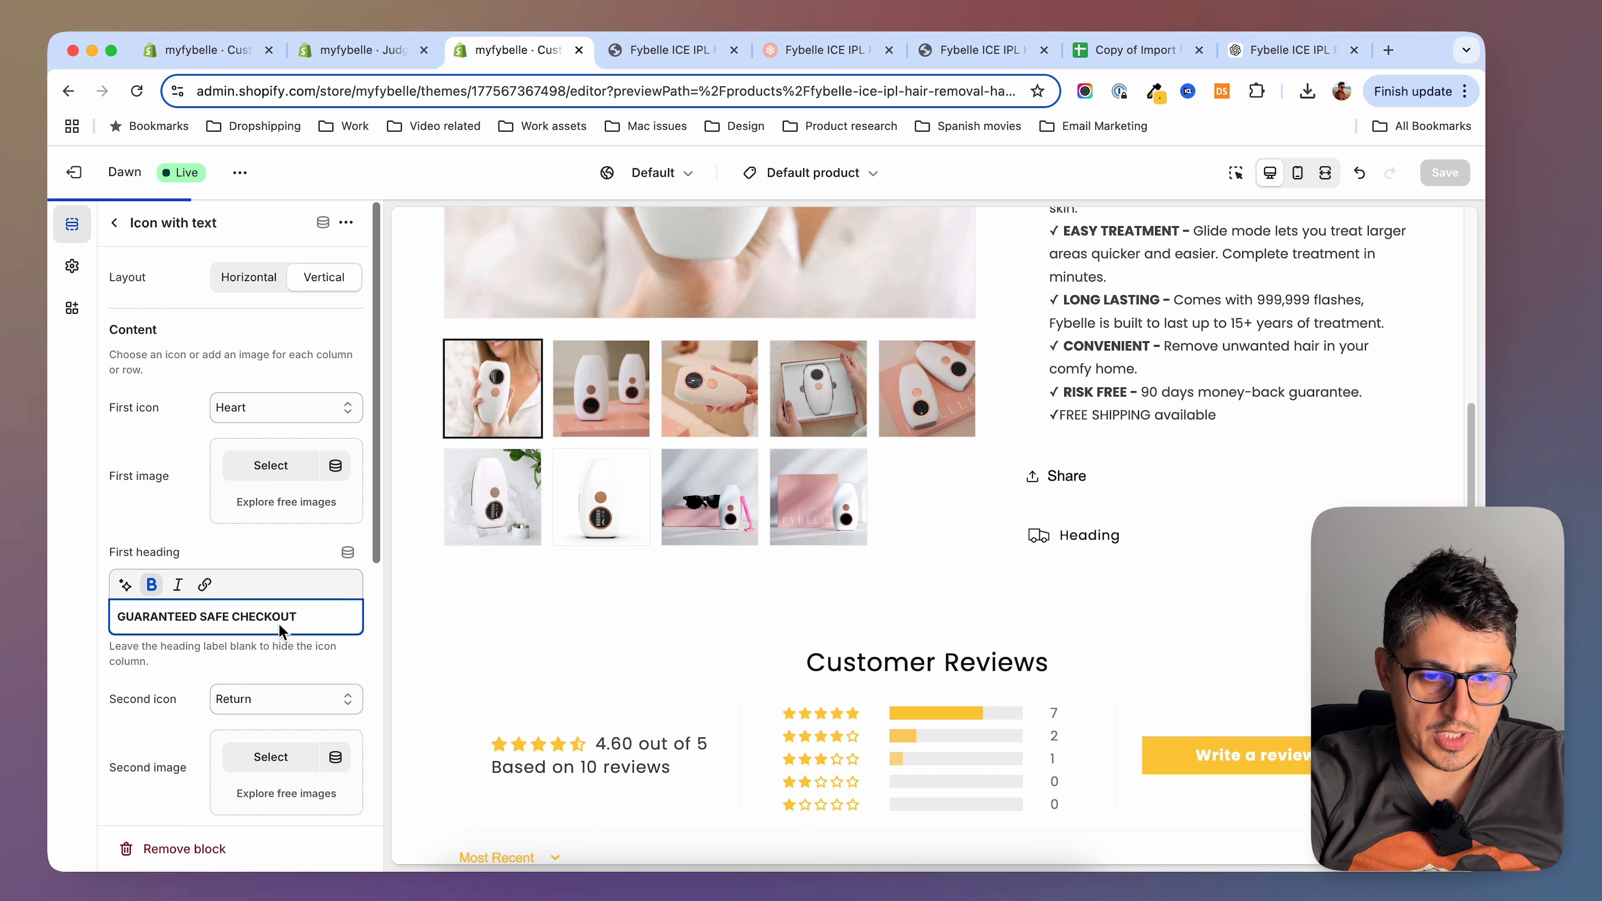
Set the new block's first icon to Lock and move the block directly below Buy buttons
left_click(269, 418)
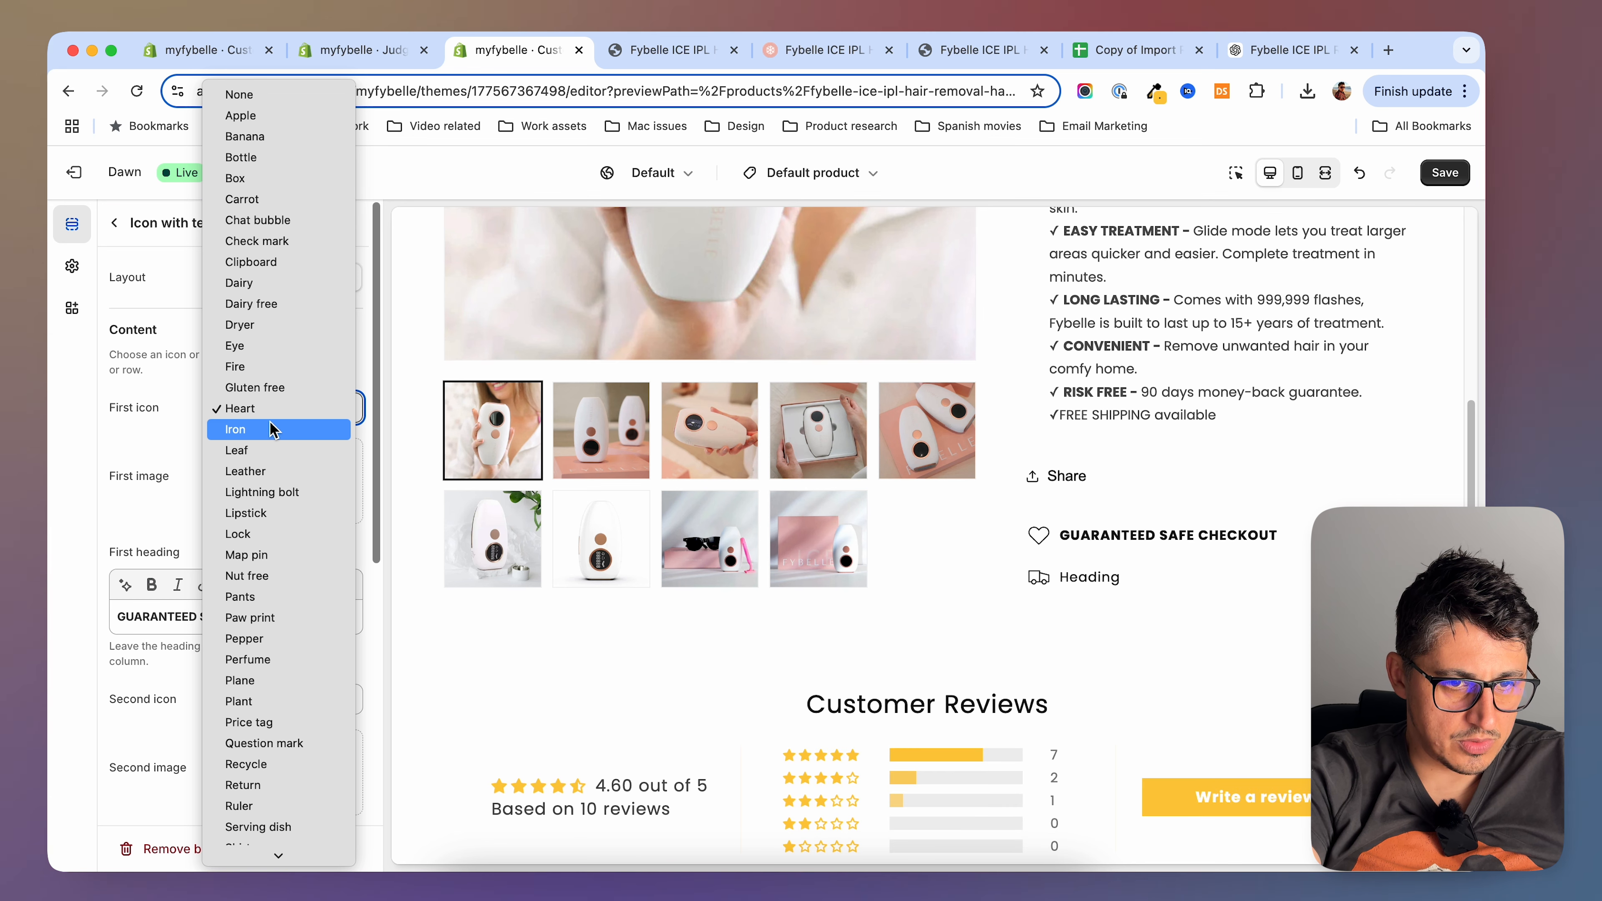
scroll(290, 700, "down", 2)
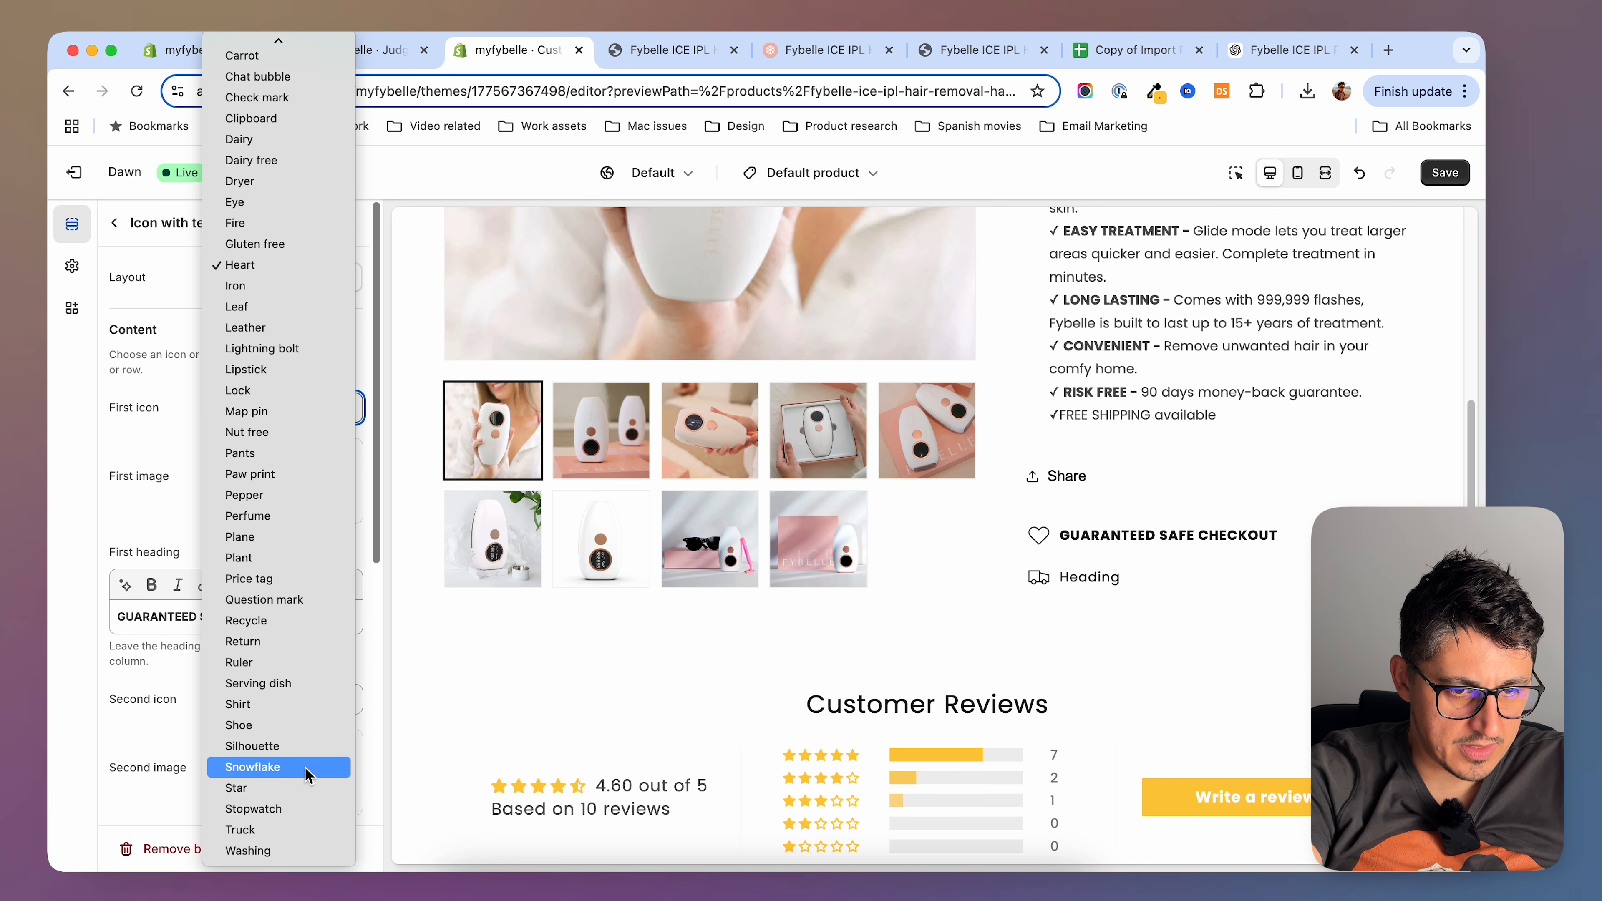
left_click(247, 390)
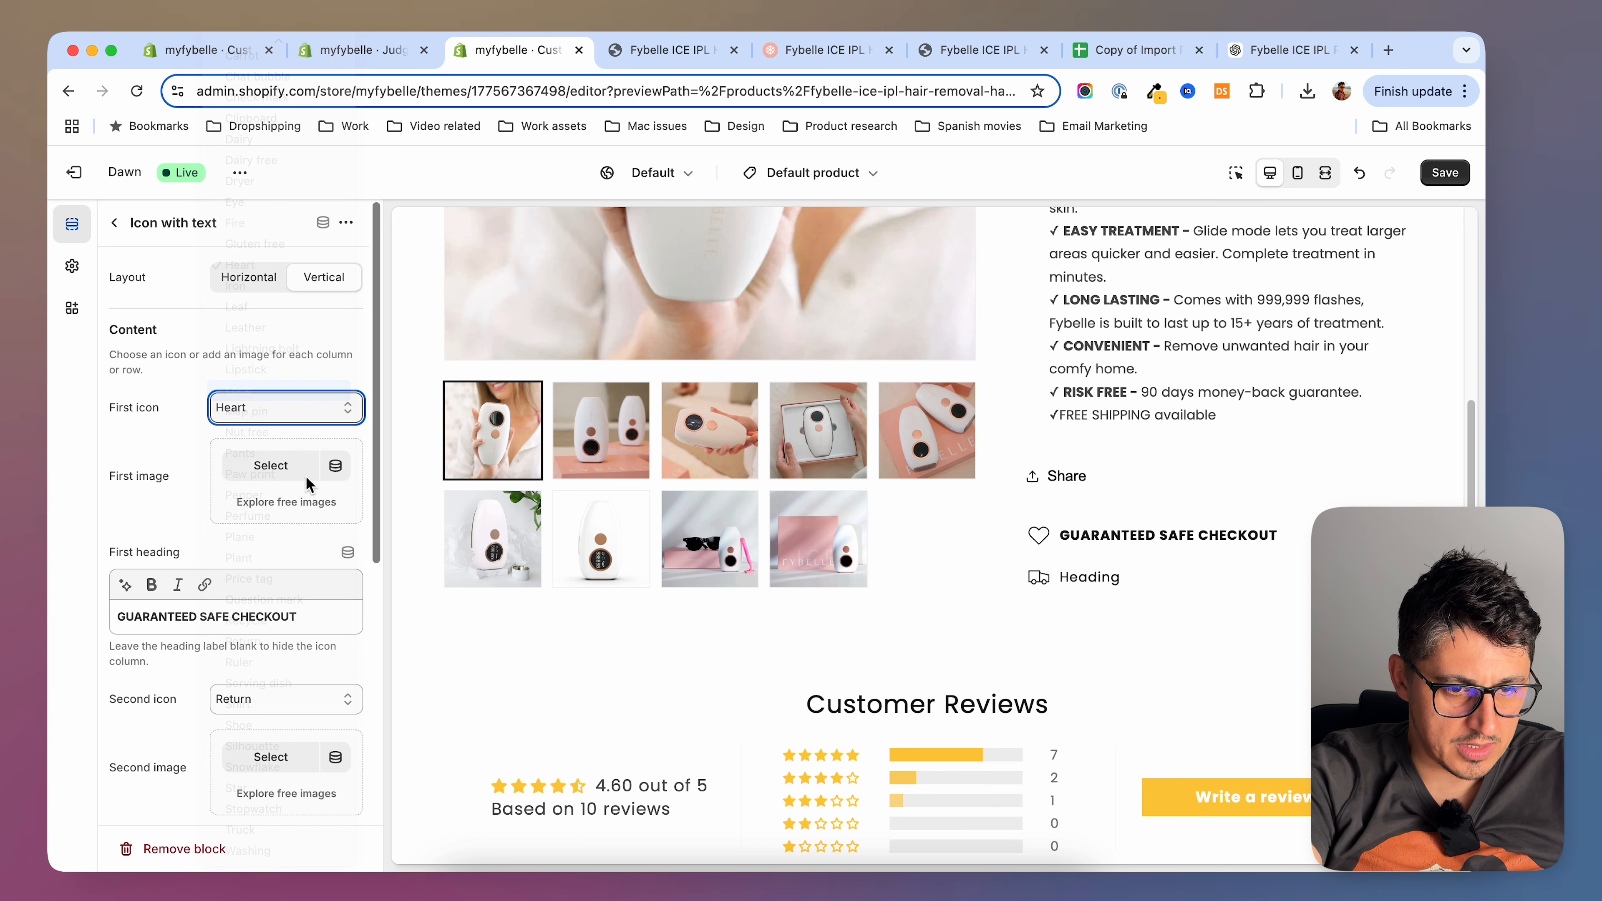
left_click(115, 224)
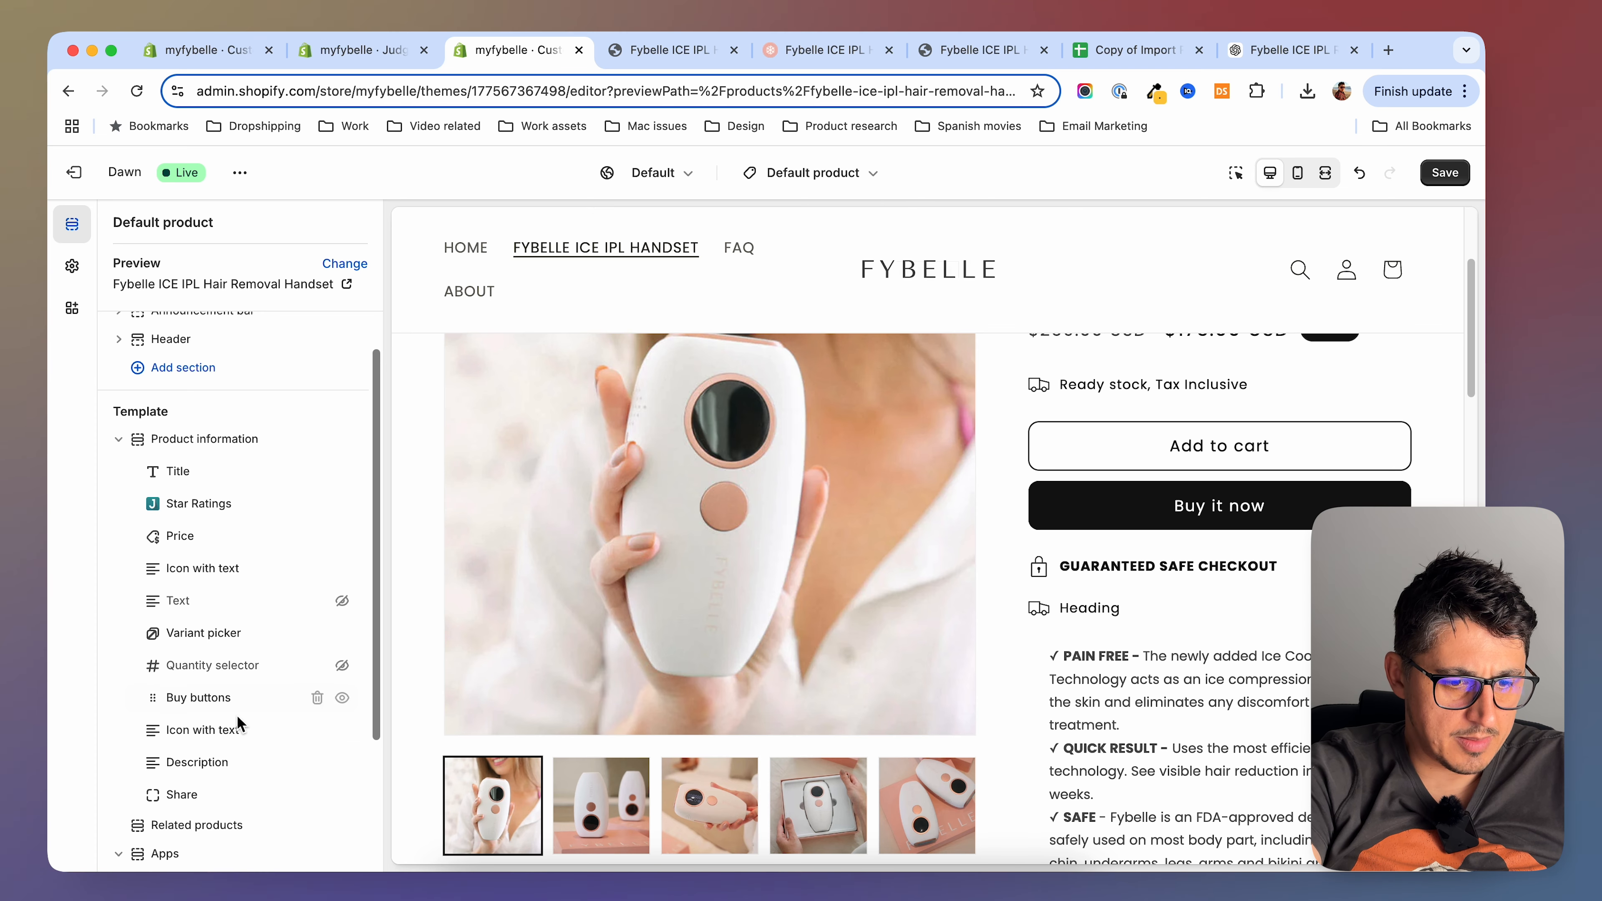
Add a Custom Liquid block to Product information, place it directly above Description, and open its settings
scroll(189, 757, "down", 2)
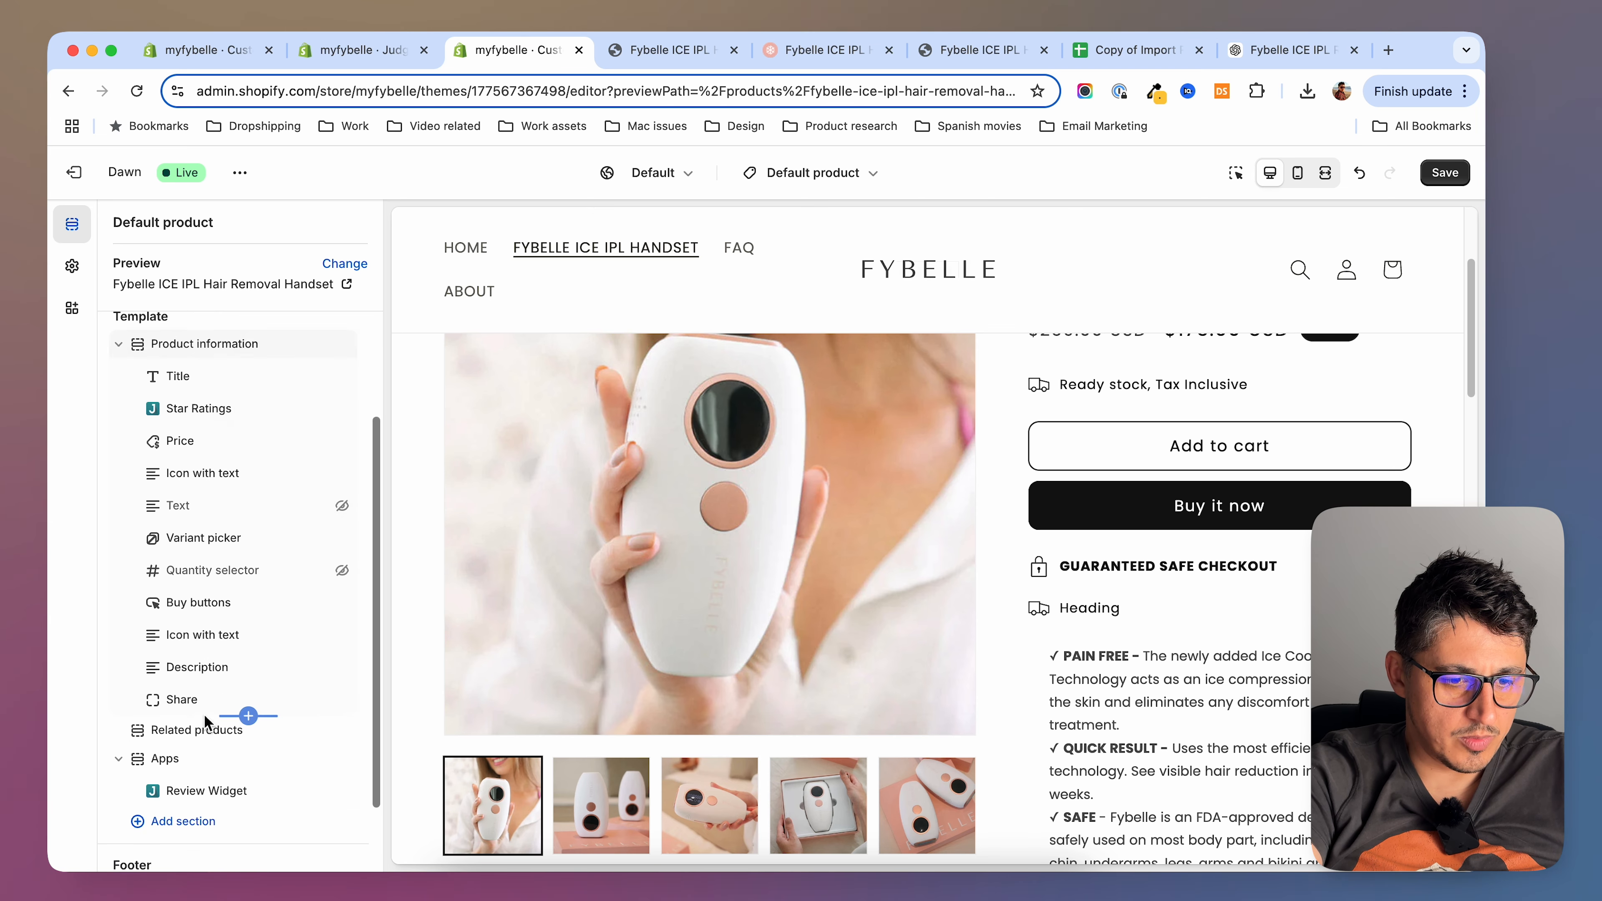
left_click(248, 716)
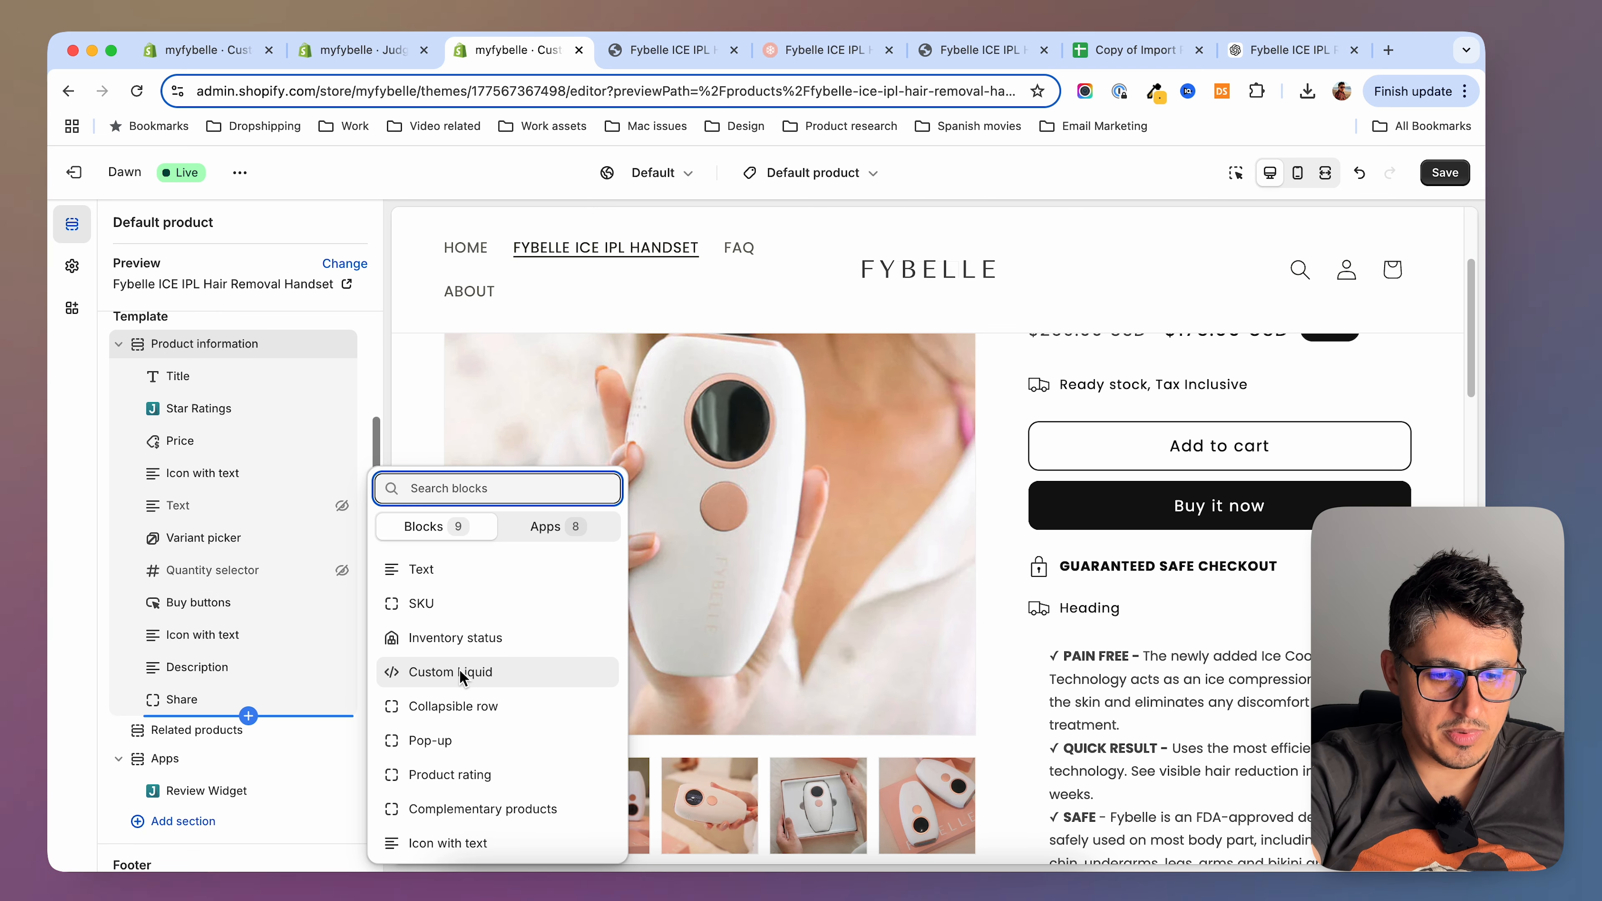
left_click(459, 670)
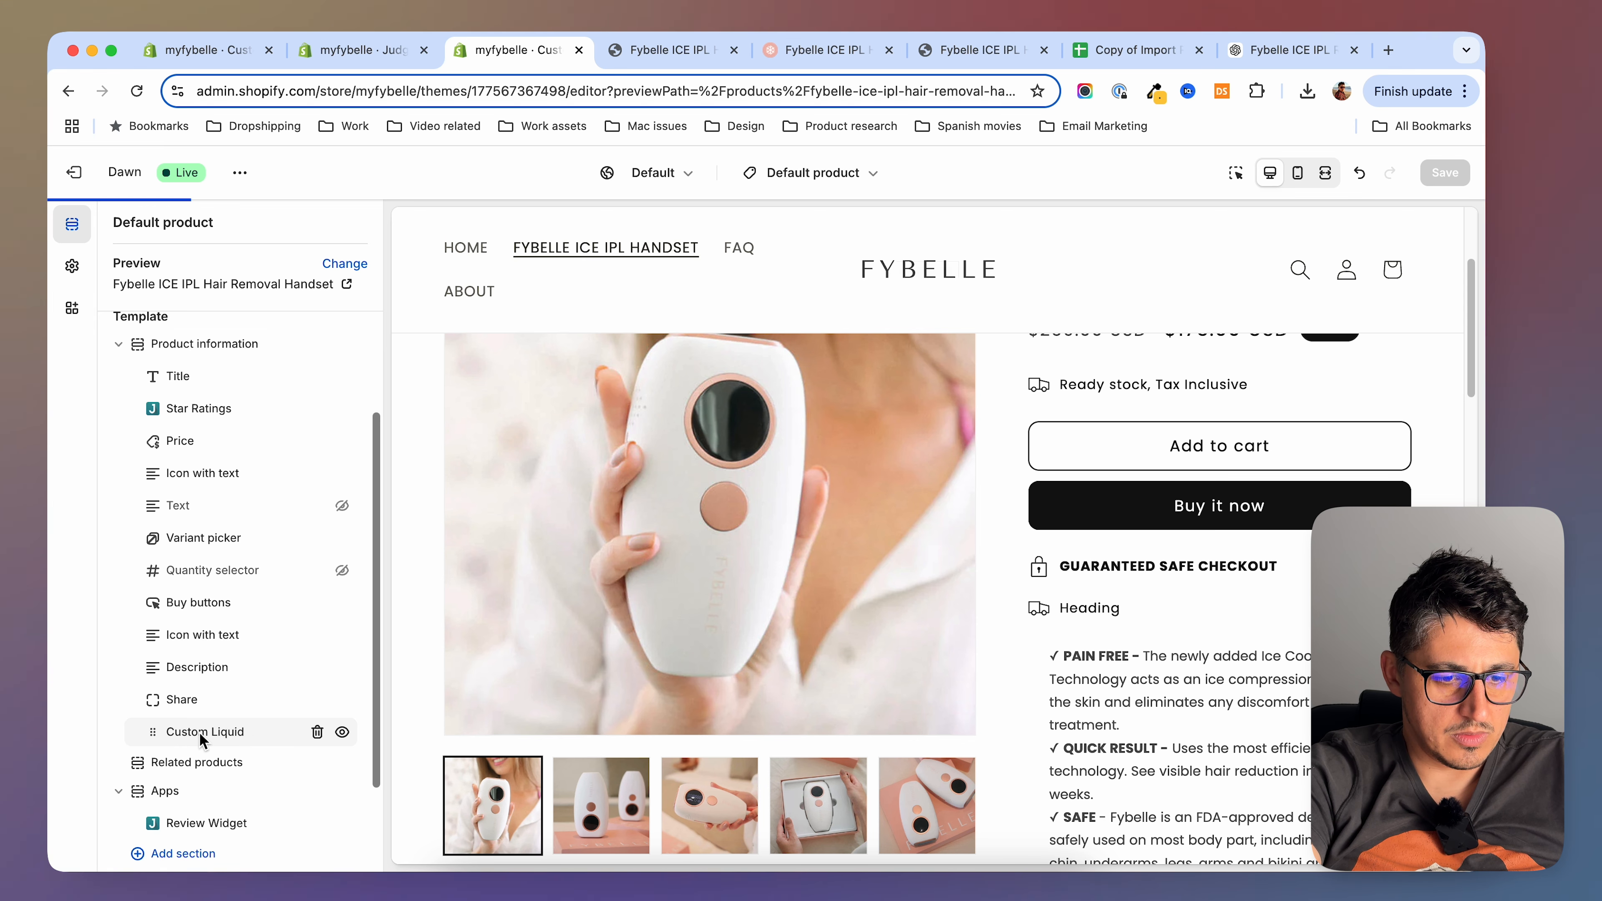
left_click_drag(157, 738, 152, 670)
left_click(205, 670)
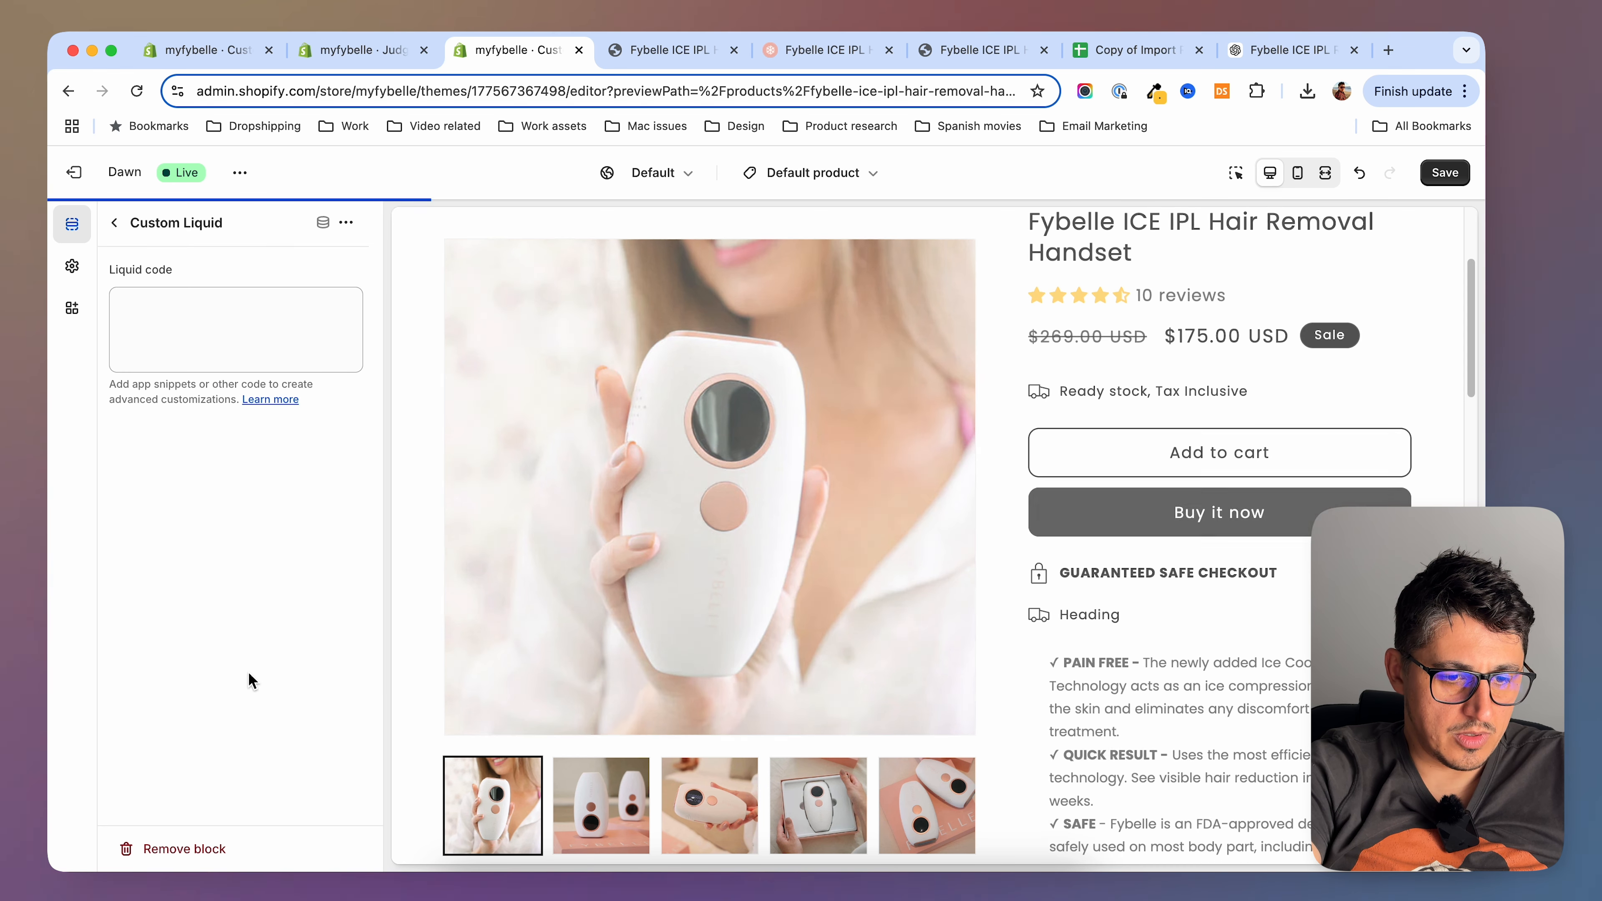
Inspect the payment badge image on the reference product page and copy its full img HTML
left_click(817, 51)
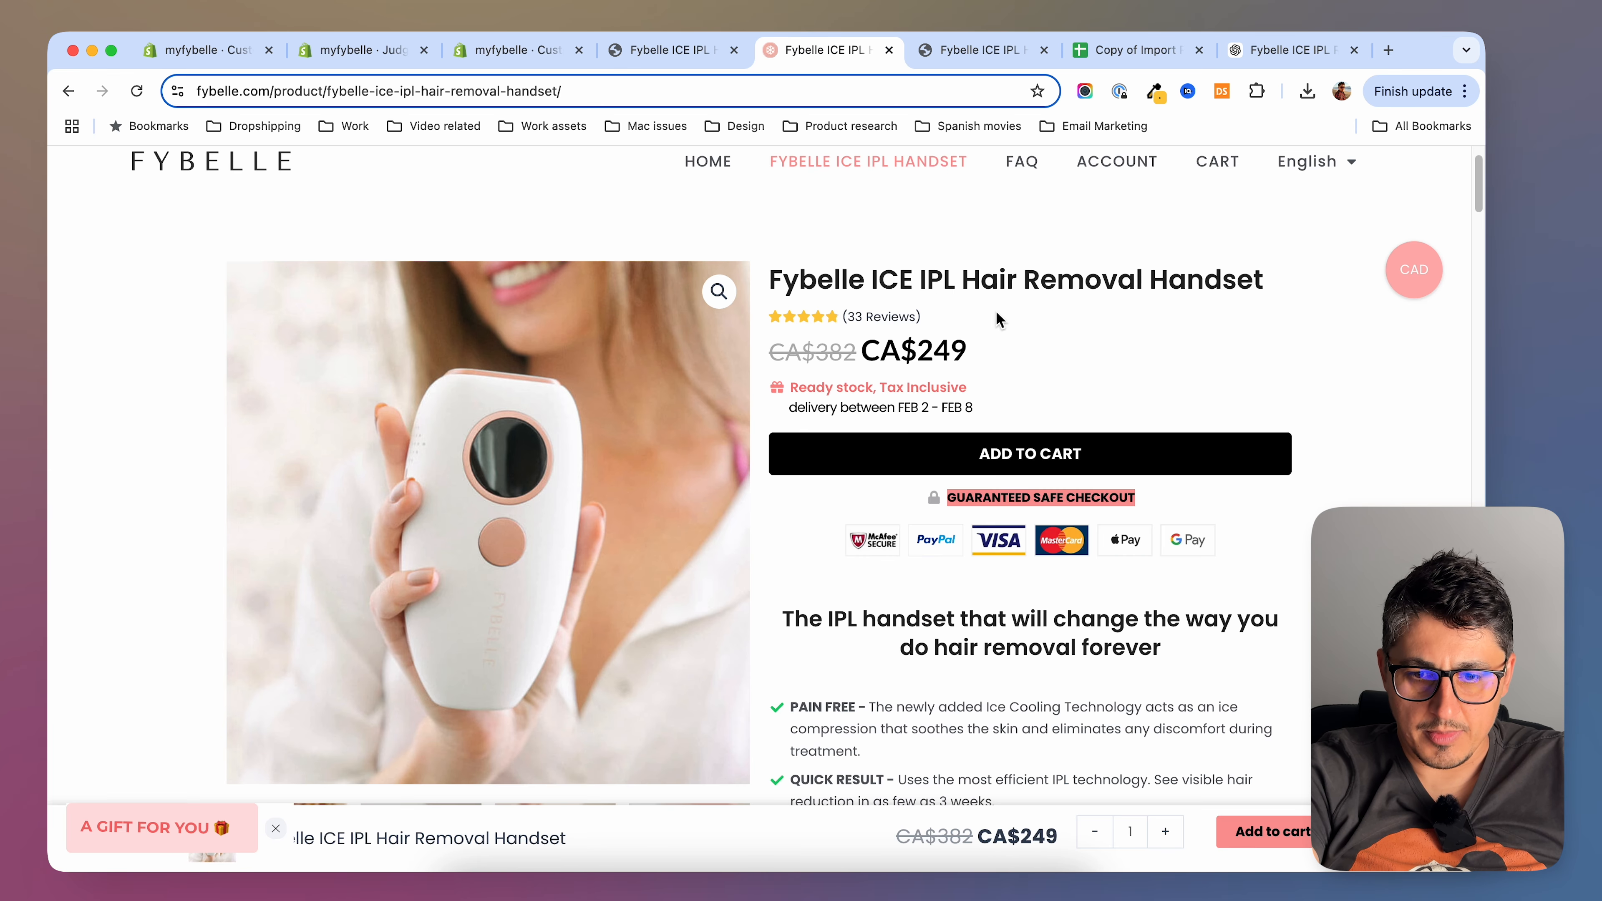
right_click(970, 539)
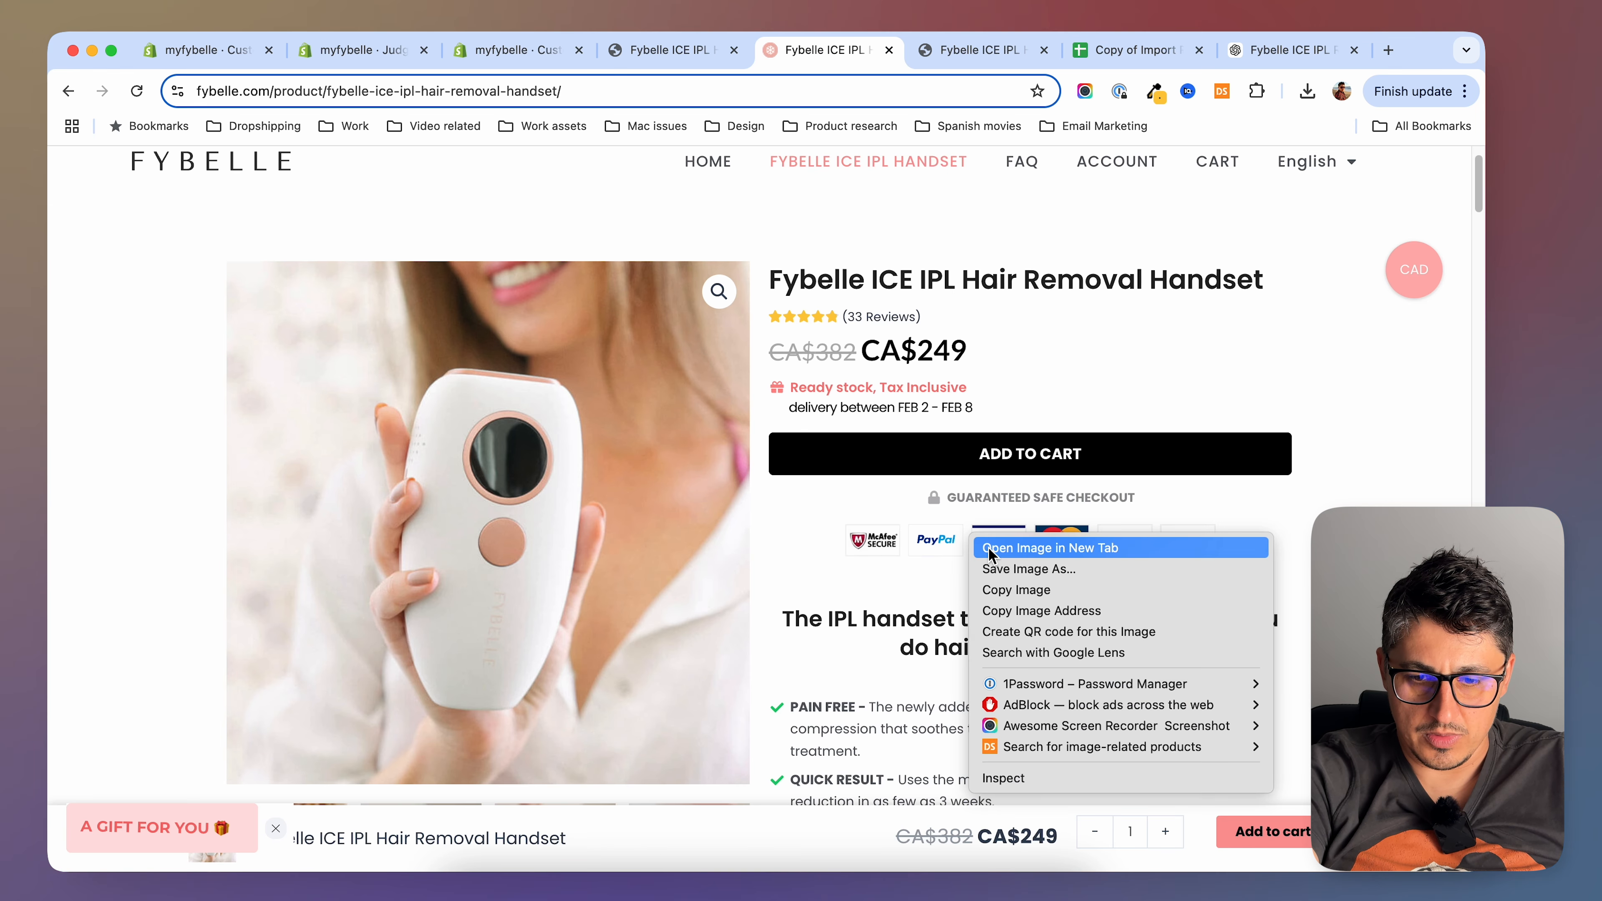
left_click(1025, 782)
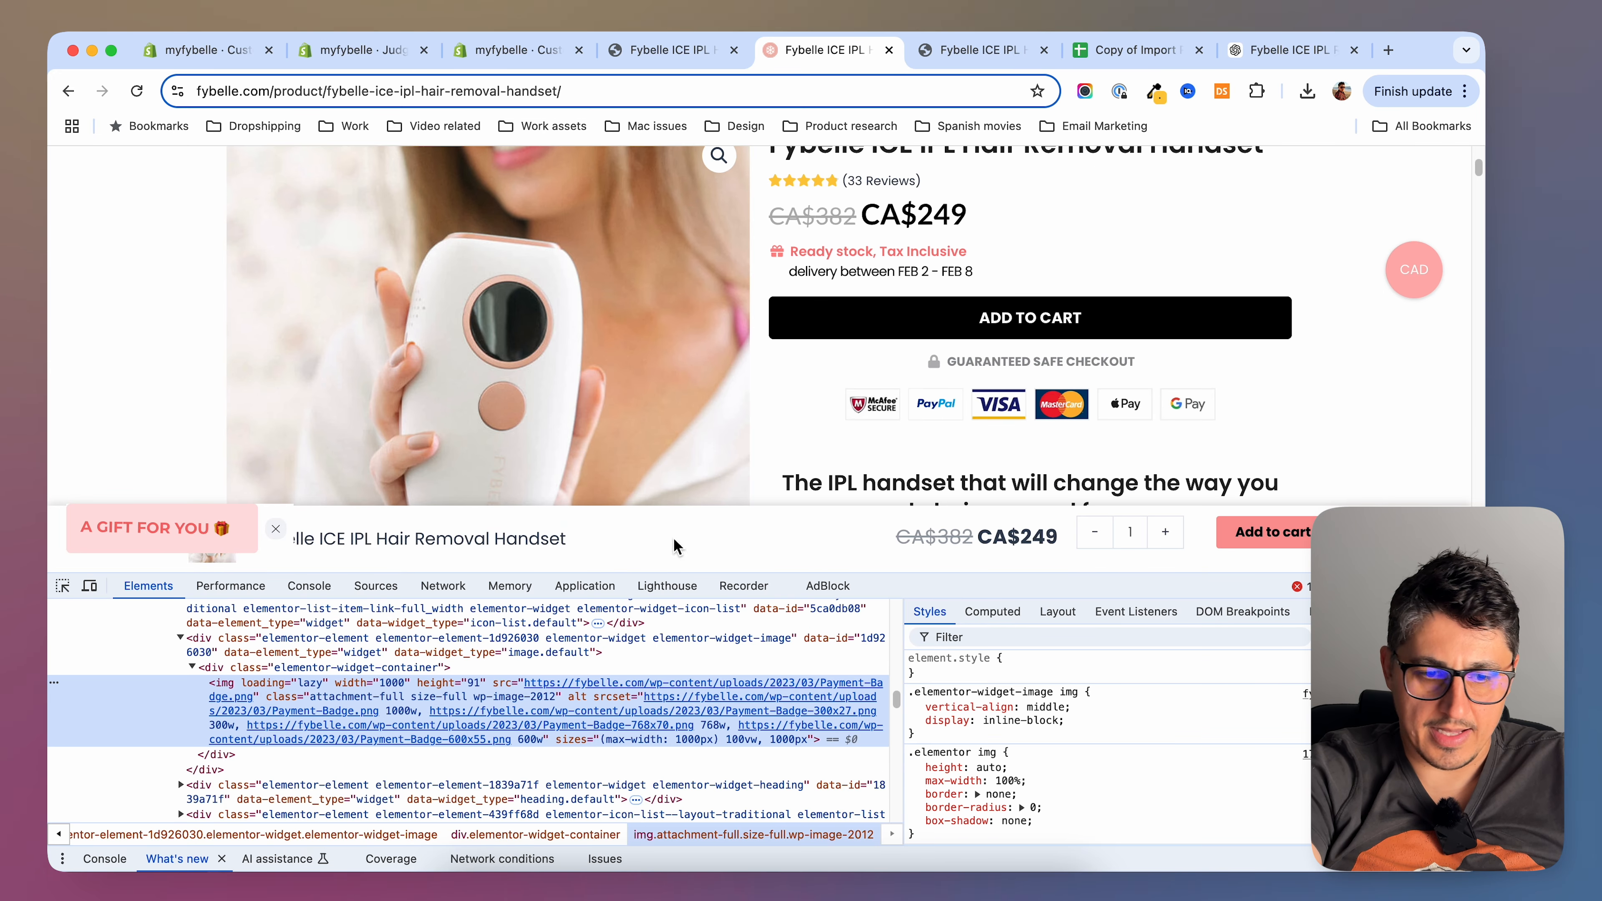
mouse_move(251, 698)
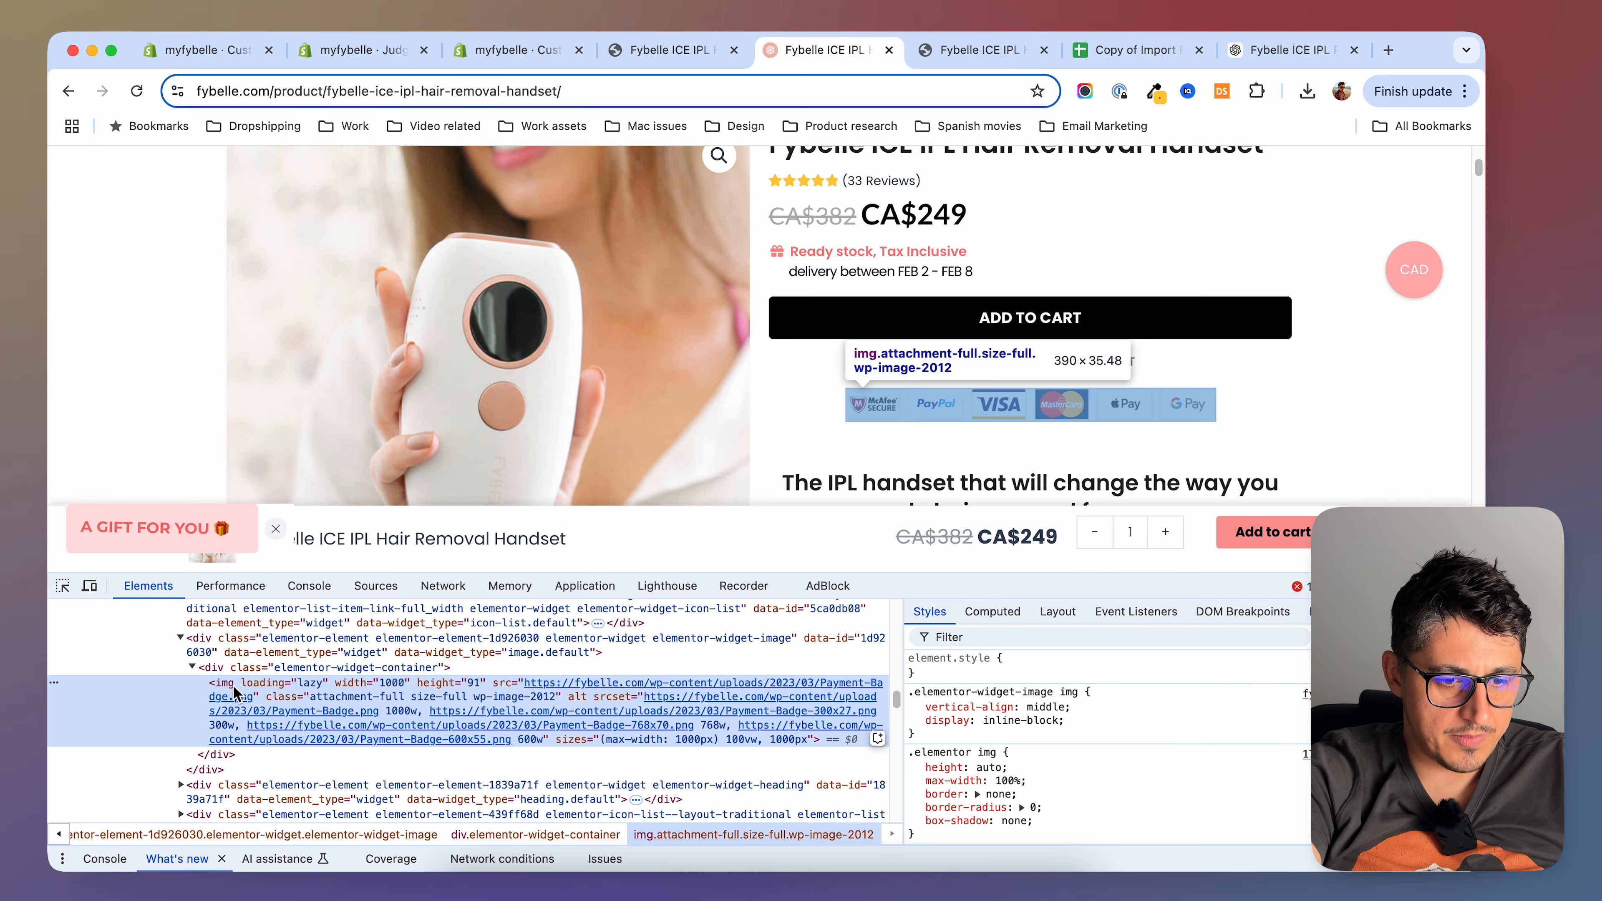
right_click(235, 693)
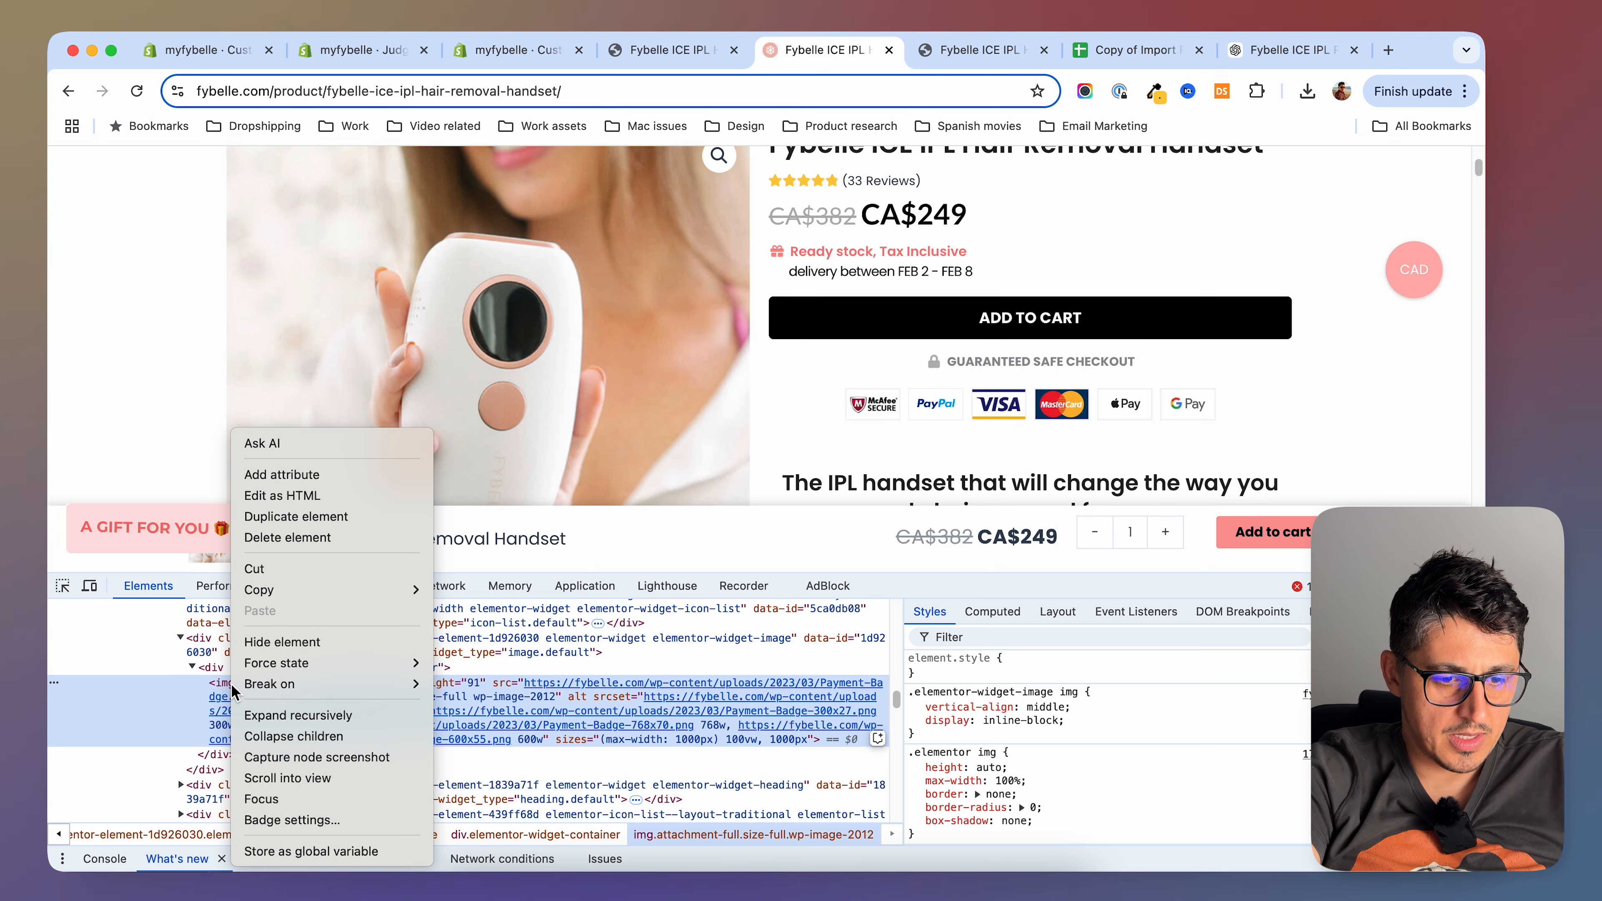
left_click(315, 496)
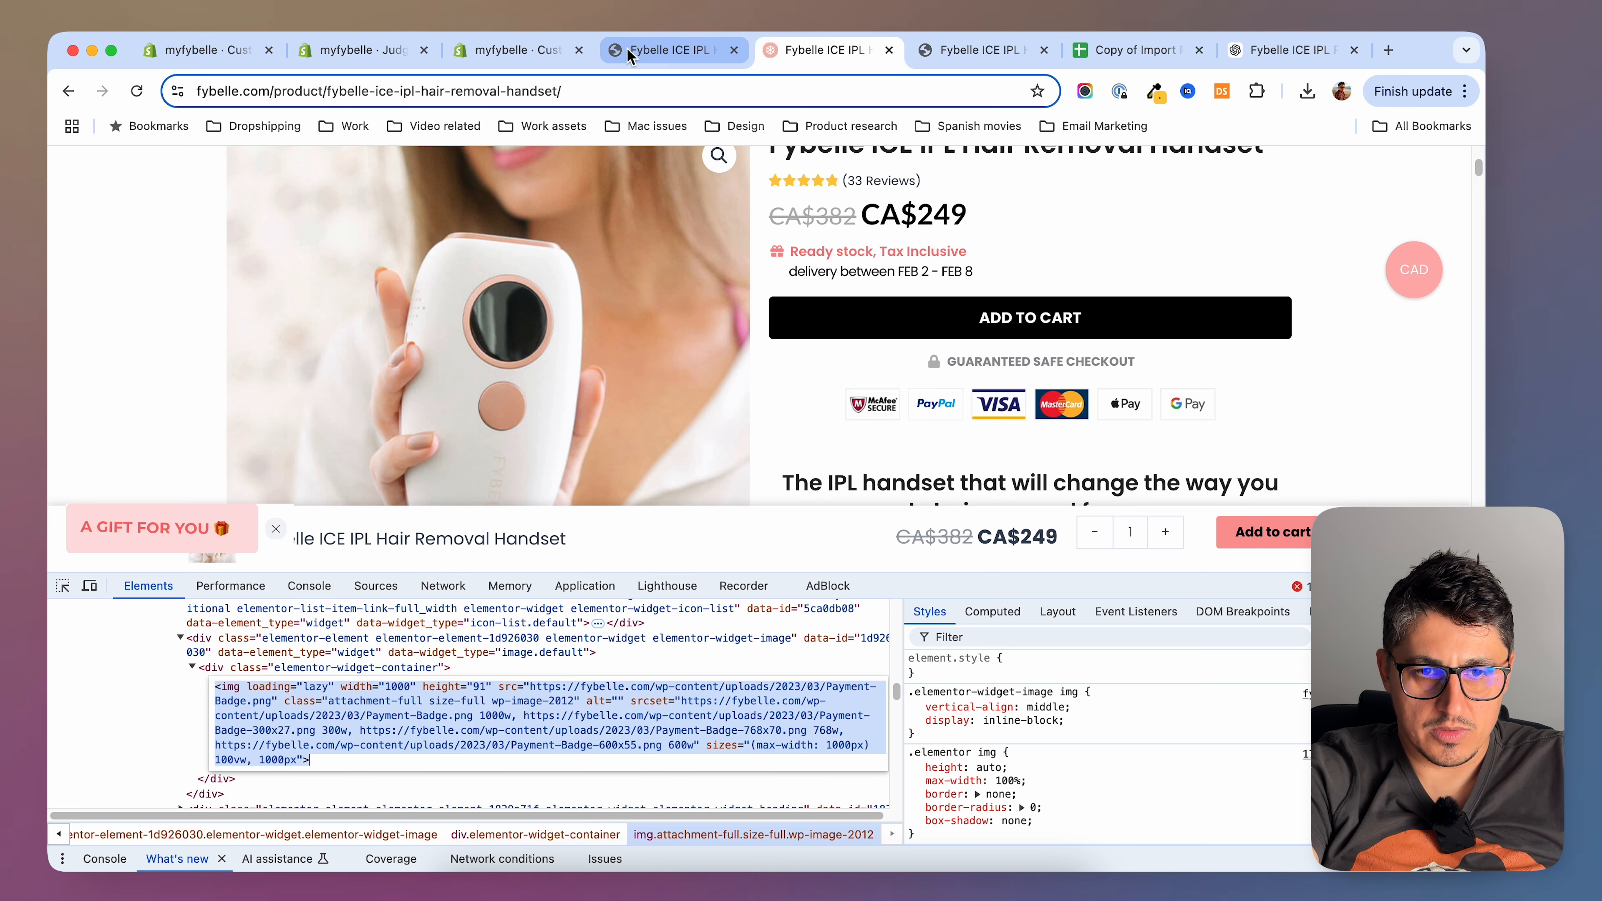
Paste the copied payment badge img HTML into the Custom Liquid block's code
left_click(504, 56)
left_click(246, 302)
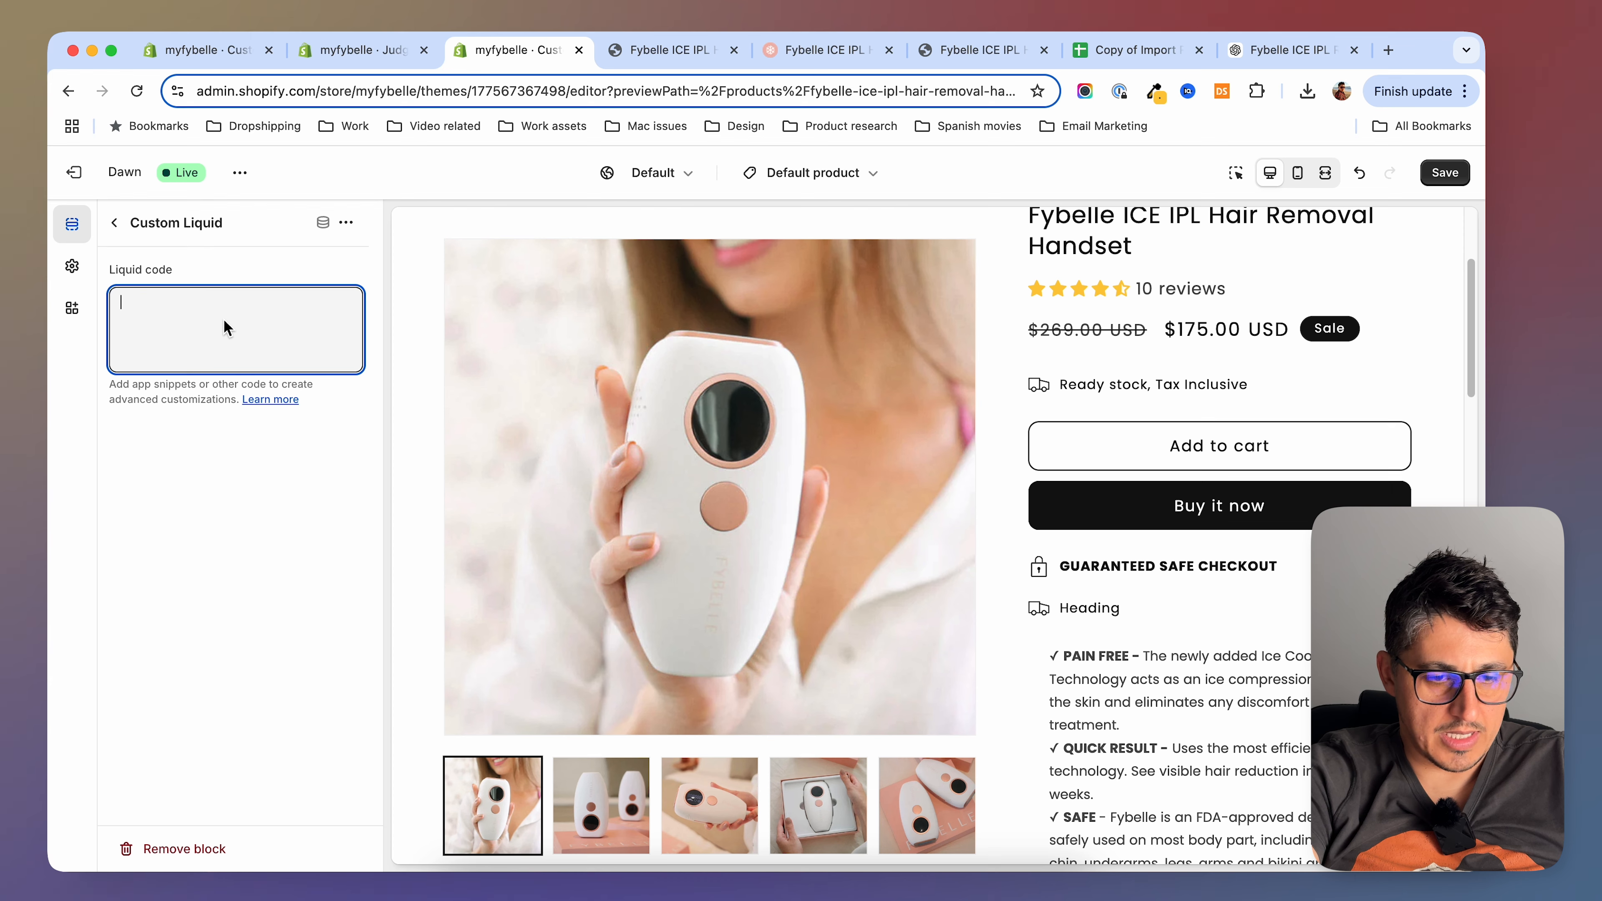
key("super+v")
scroll(260, 407, "up", 5)
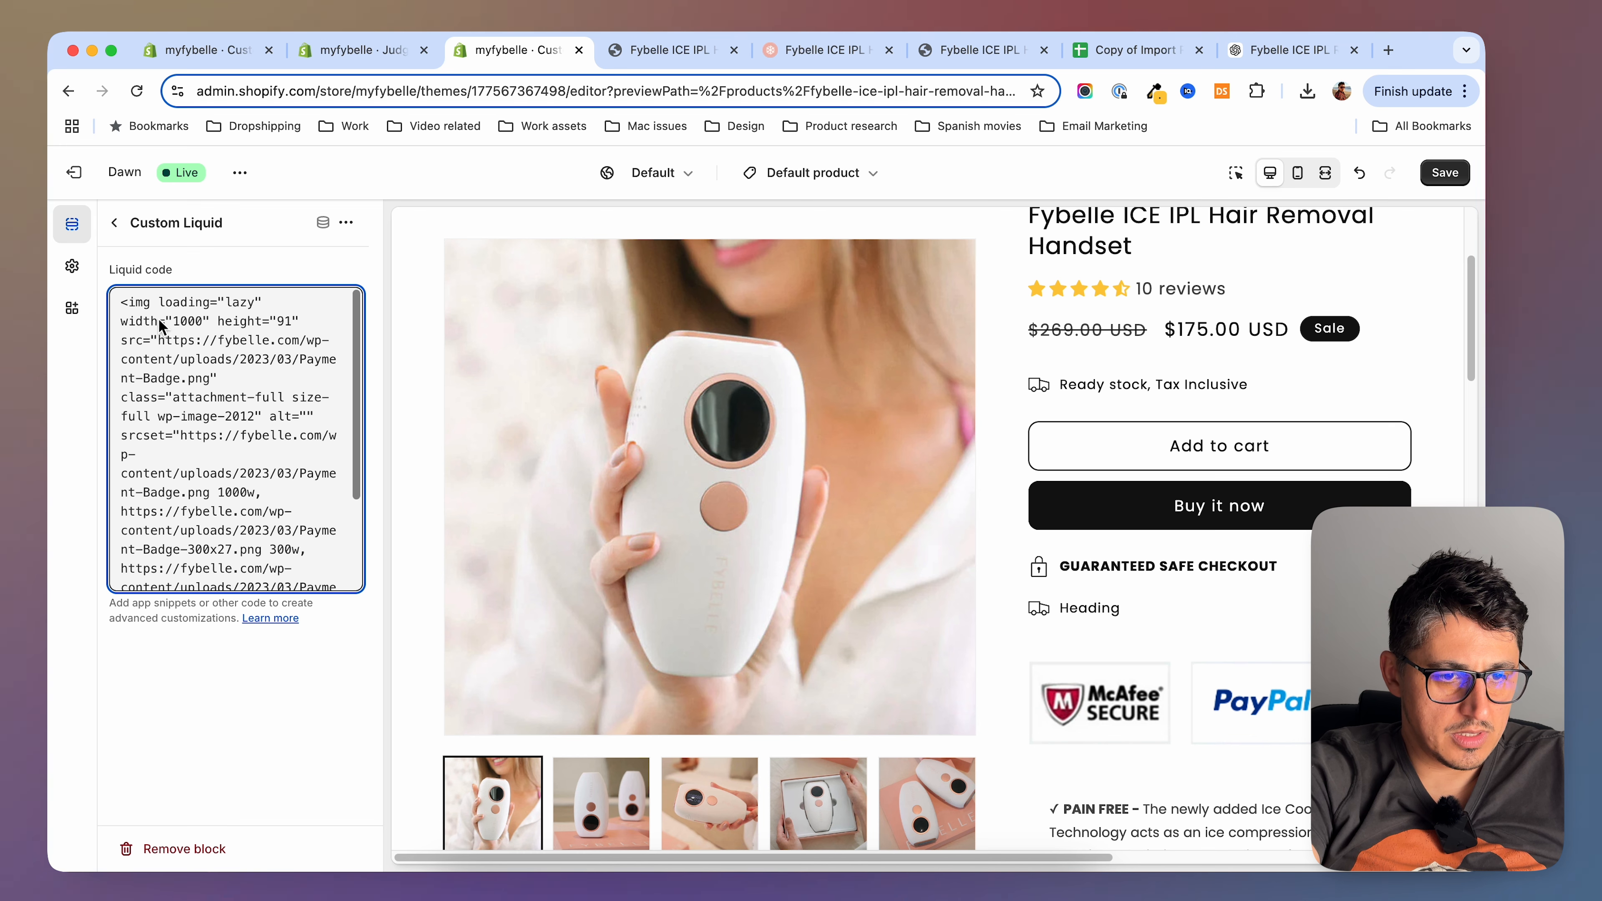
Set the payment badge image's width to auto and its height to 30 in the Liquid code
double_click(176, 323)
type("auto")
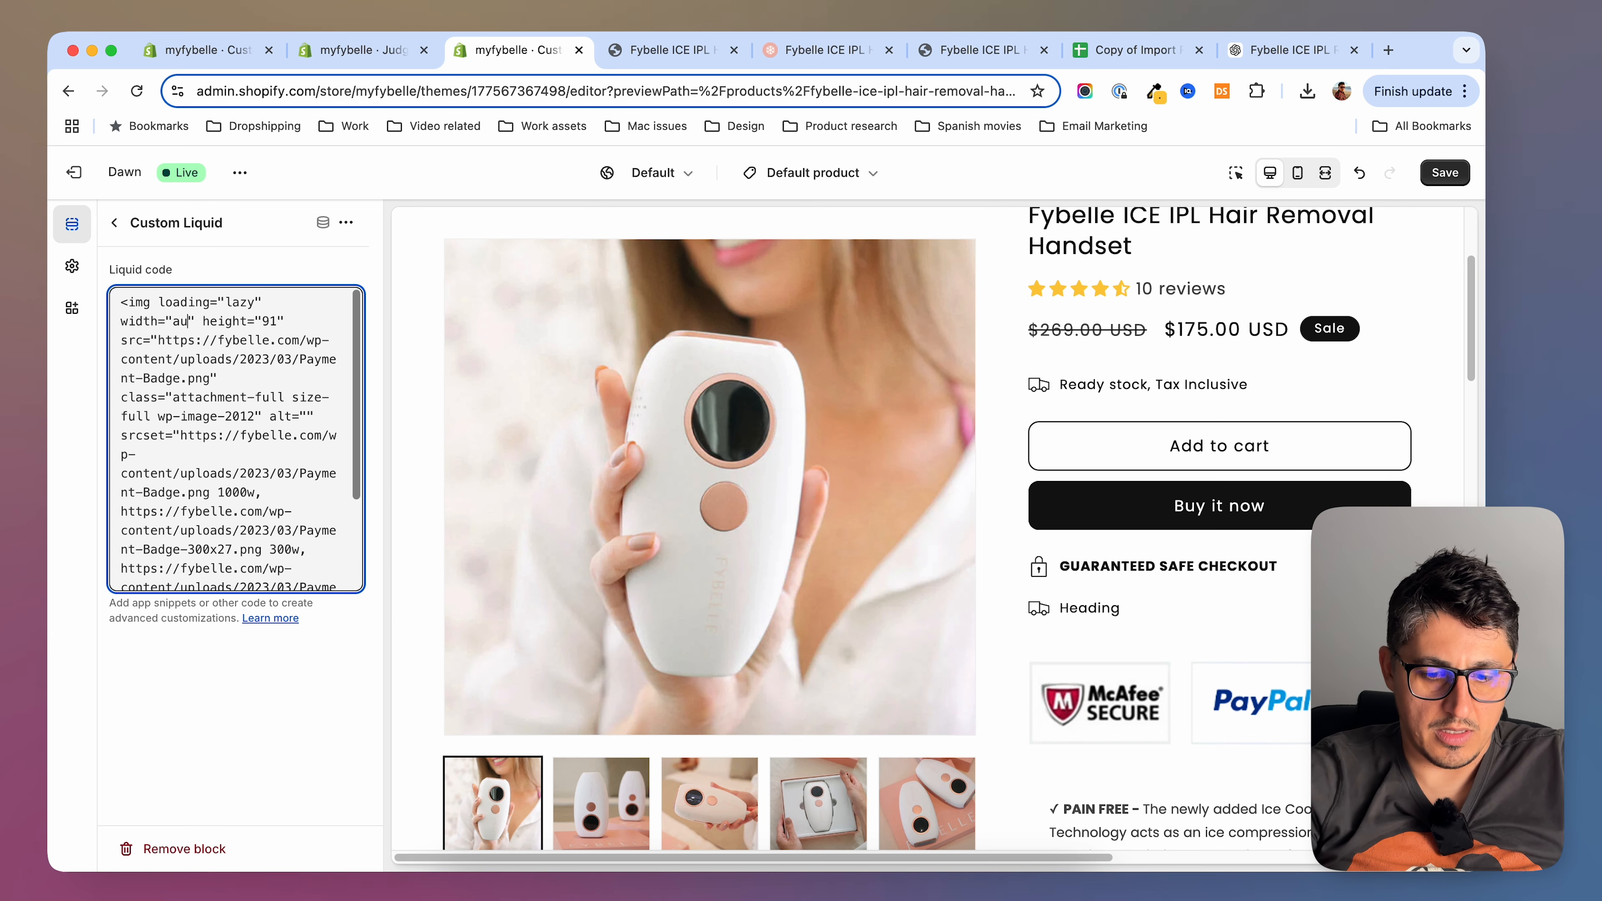
left_click_drag(293, 321, 285, 321)
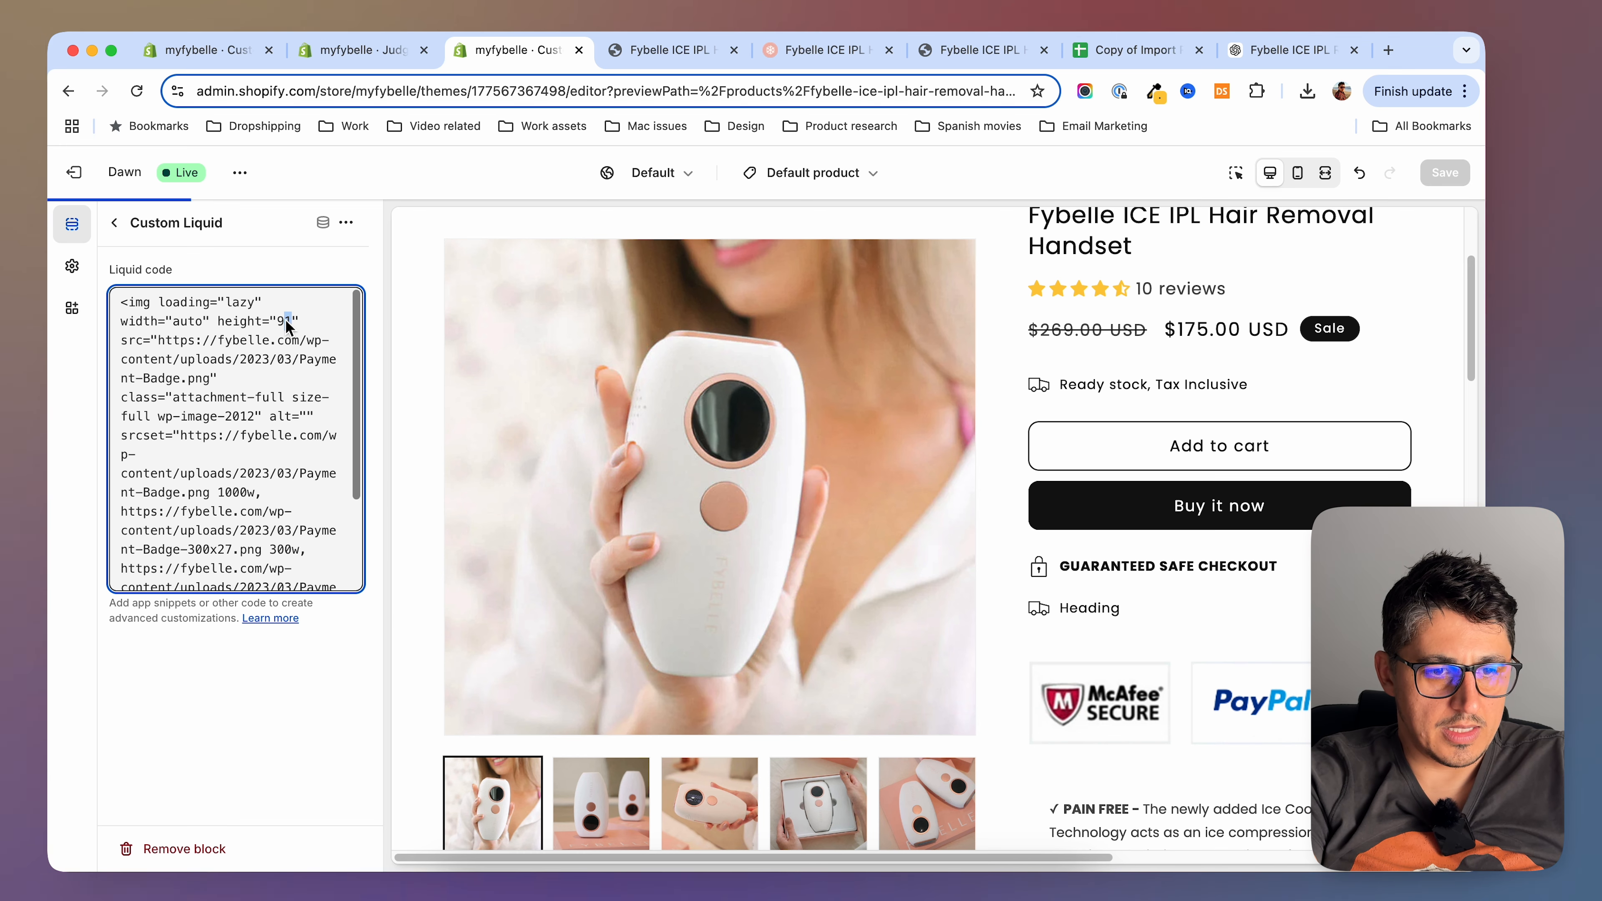
type("30")
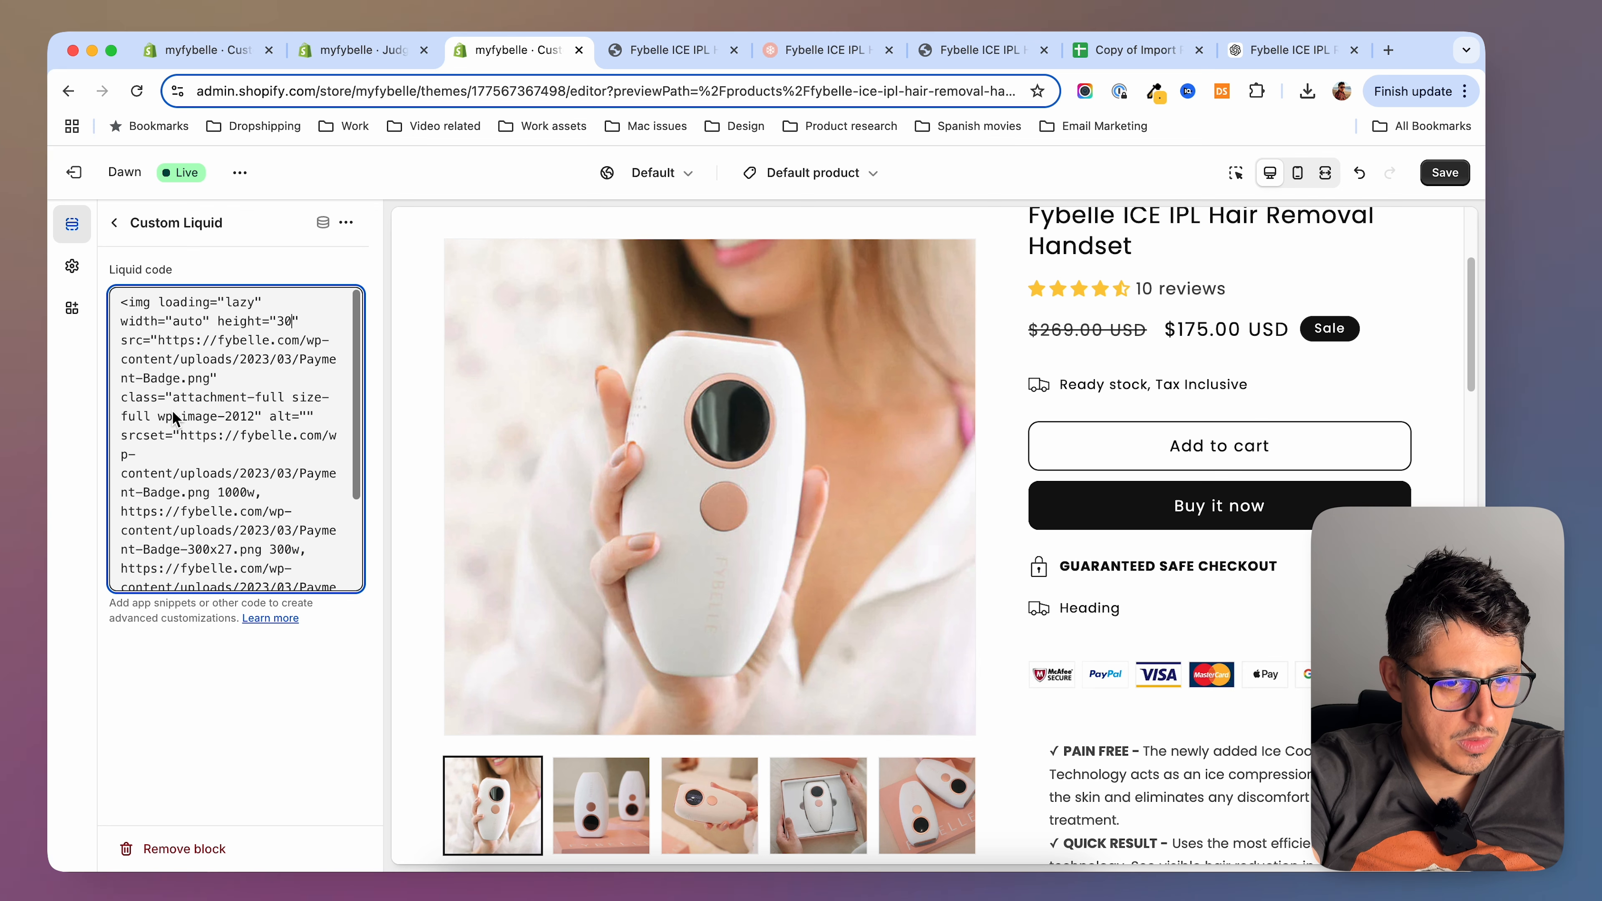
Remove the class, srcset and sizes attributes from the payment badge image code and save the theme
scroll(175, 419, "down", 1)
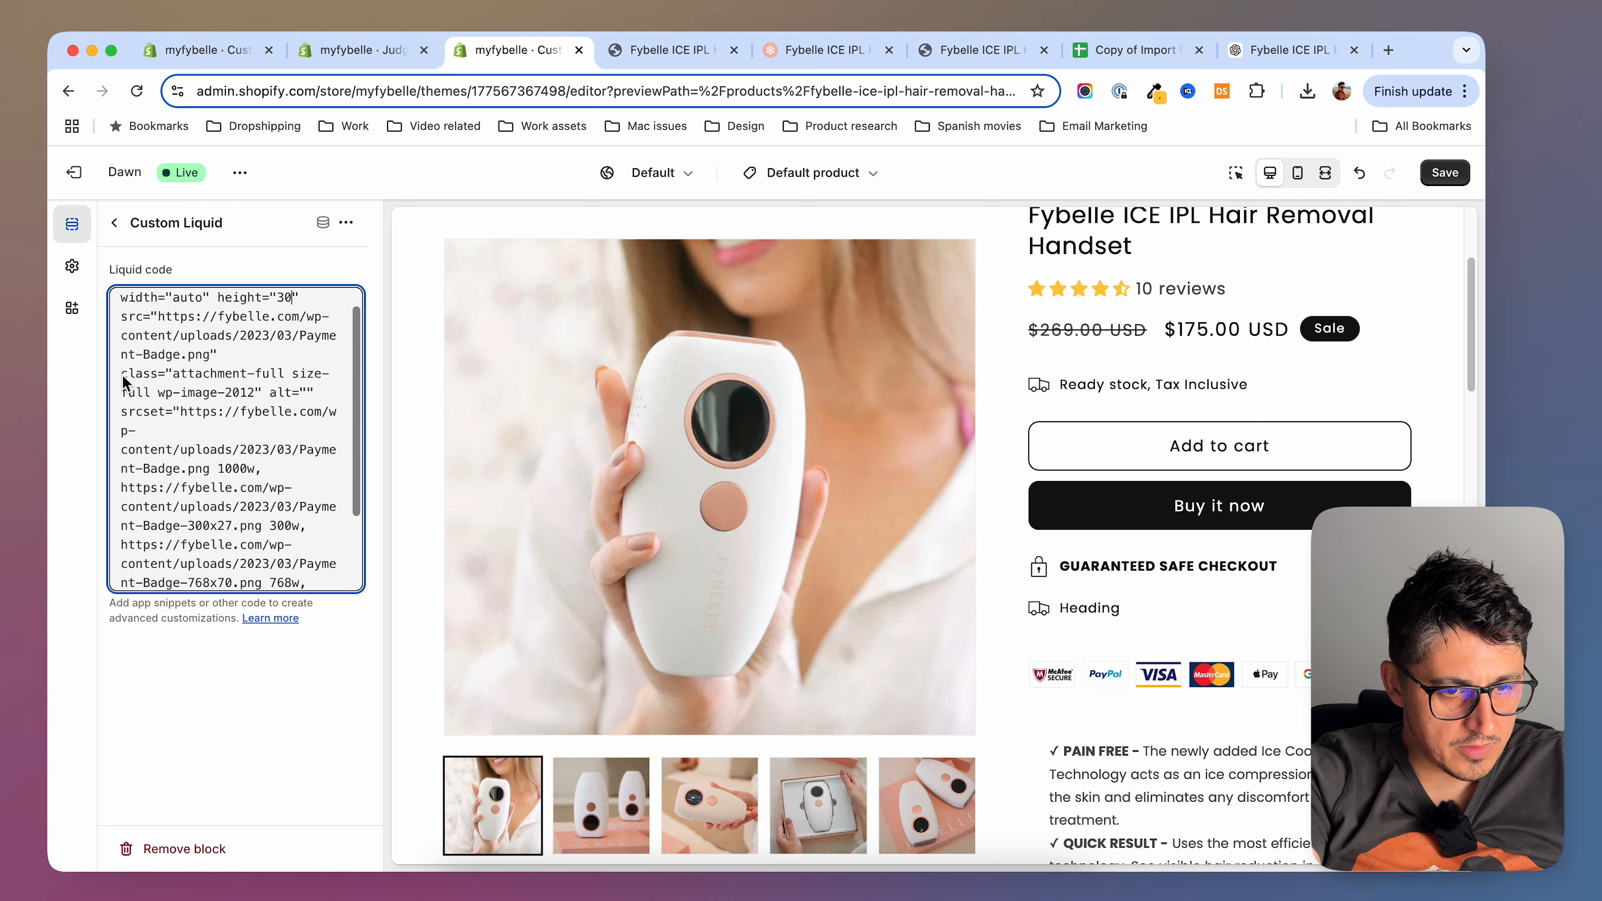
left_click_drag(121, 378, 257, 391)
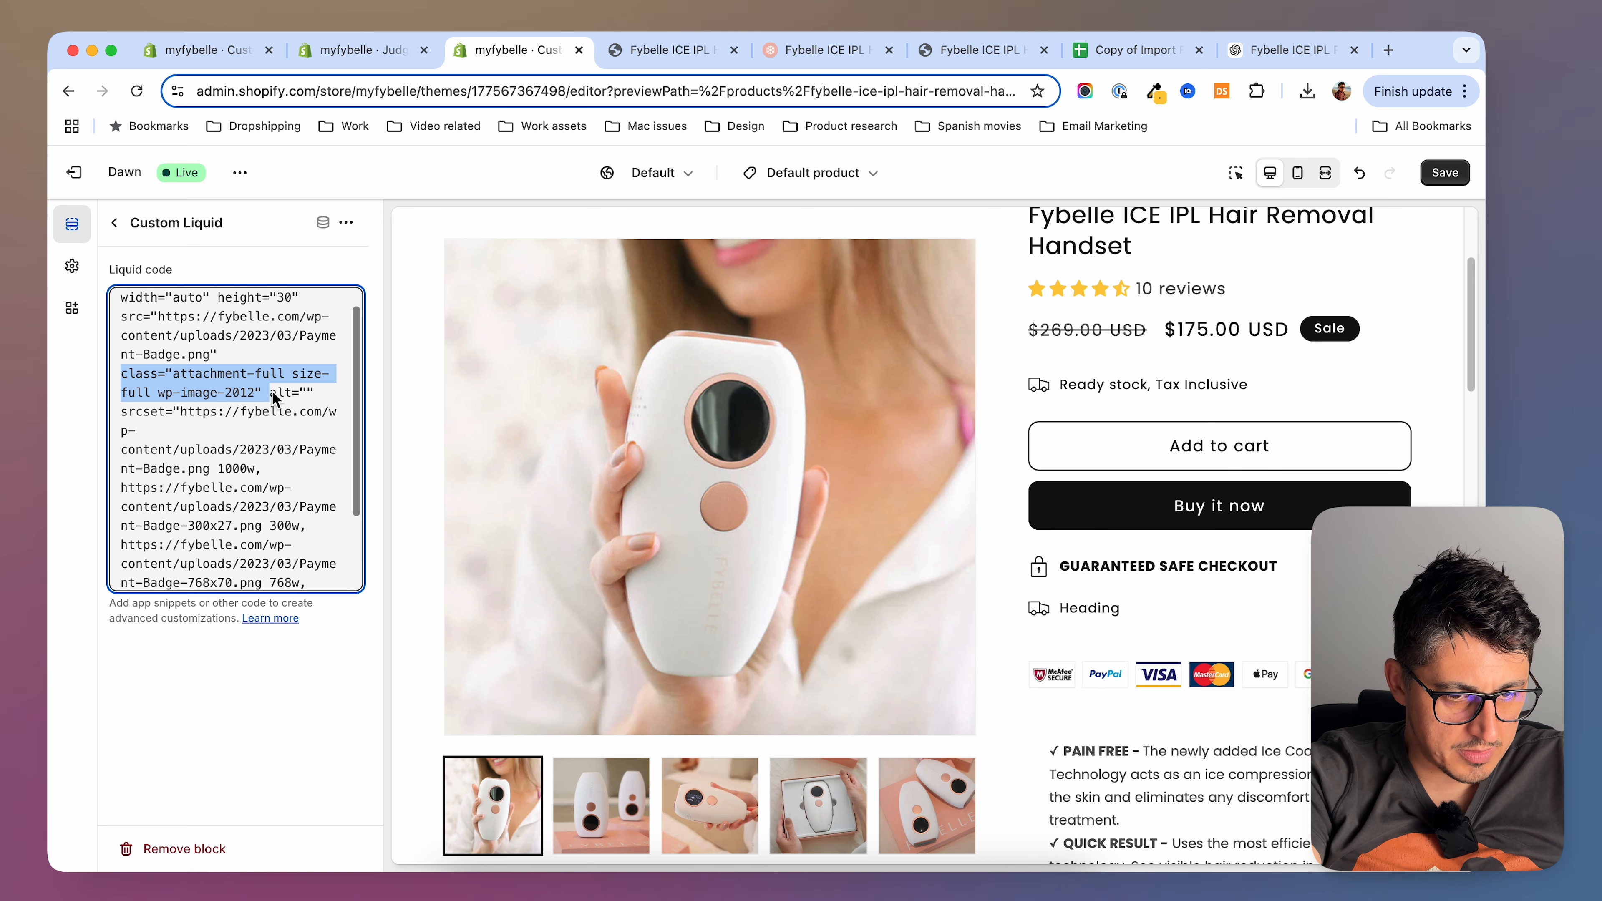
key("BackSpace")
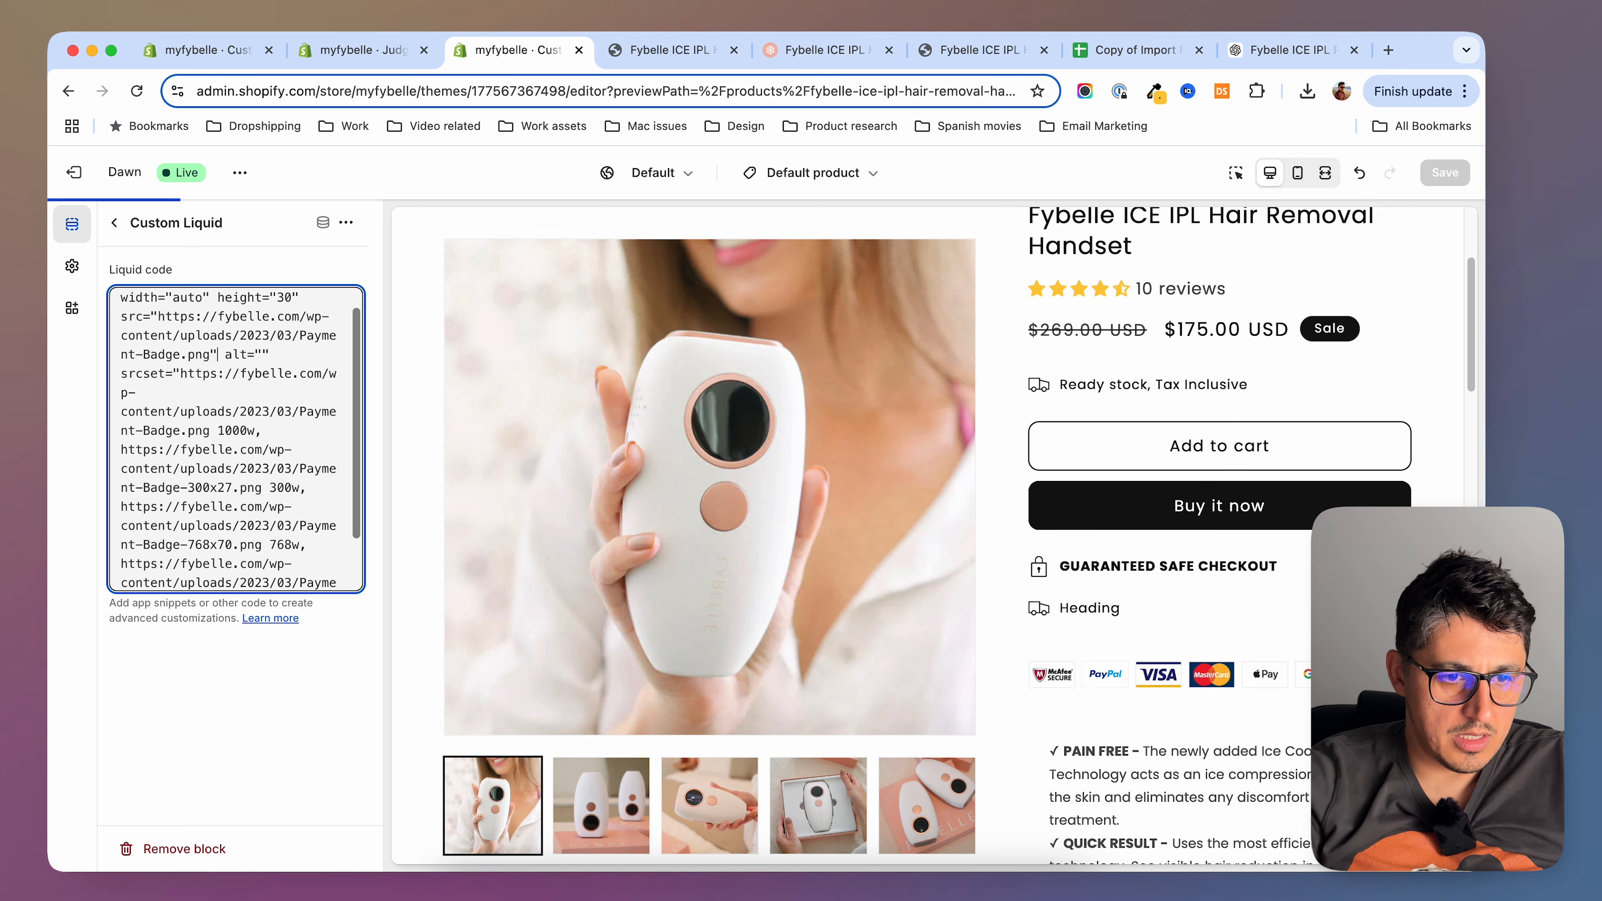
left_click_drag(122, 374, 235, 580)
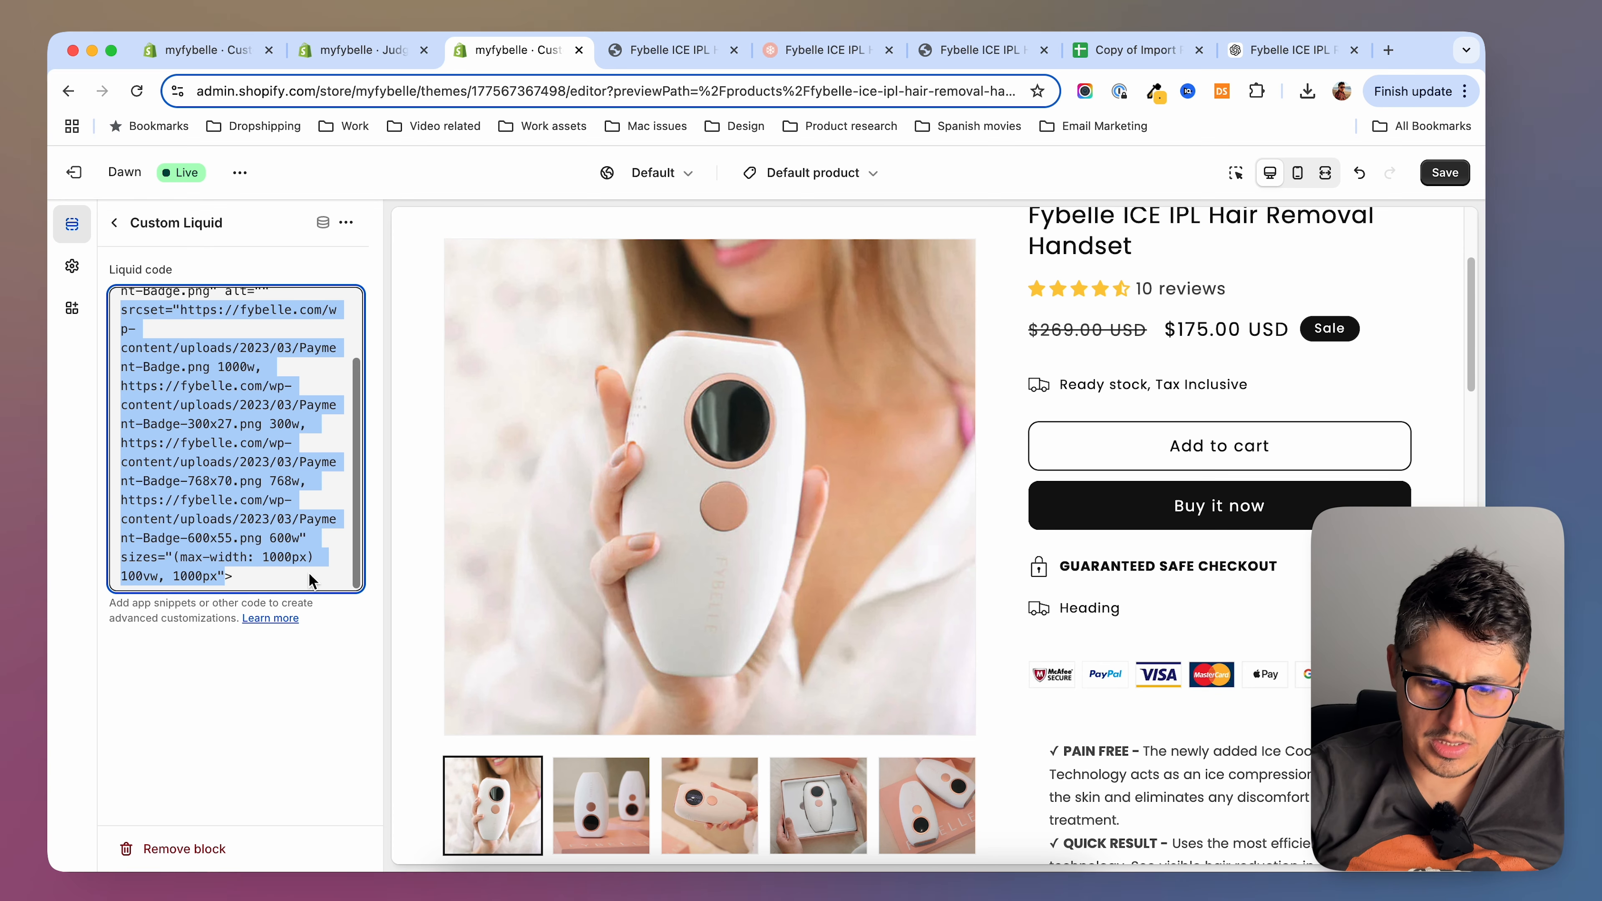
key("BackSpace")
key("BackSpace")
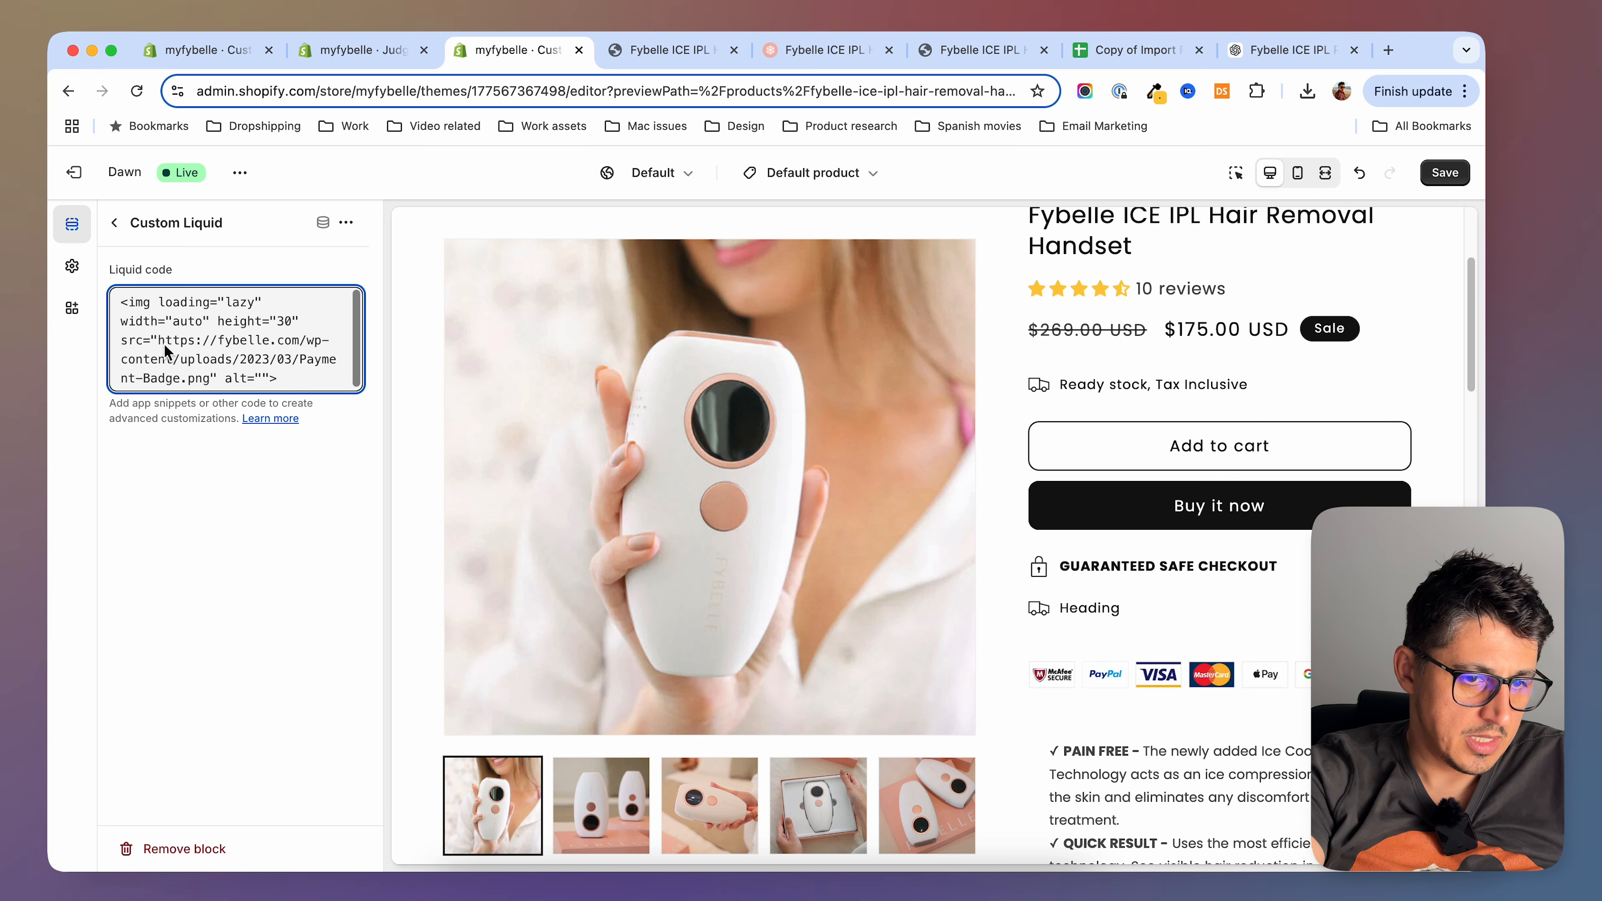
scroll(287, 384, "down", 1)
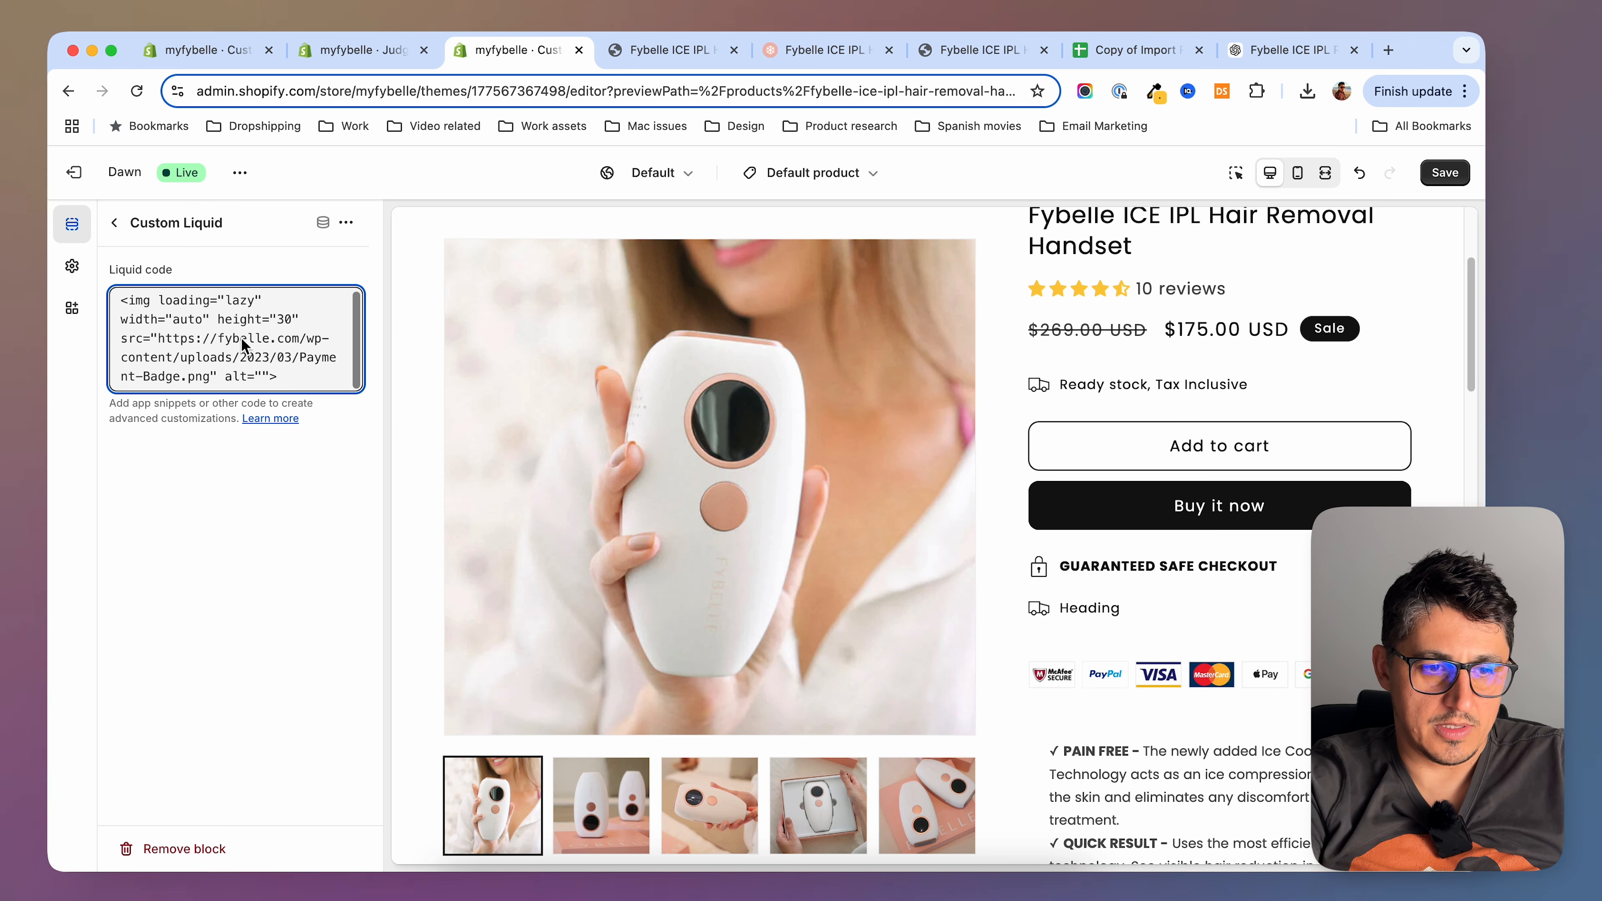
left_click(1464, 179)
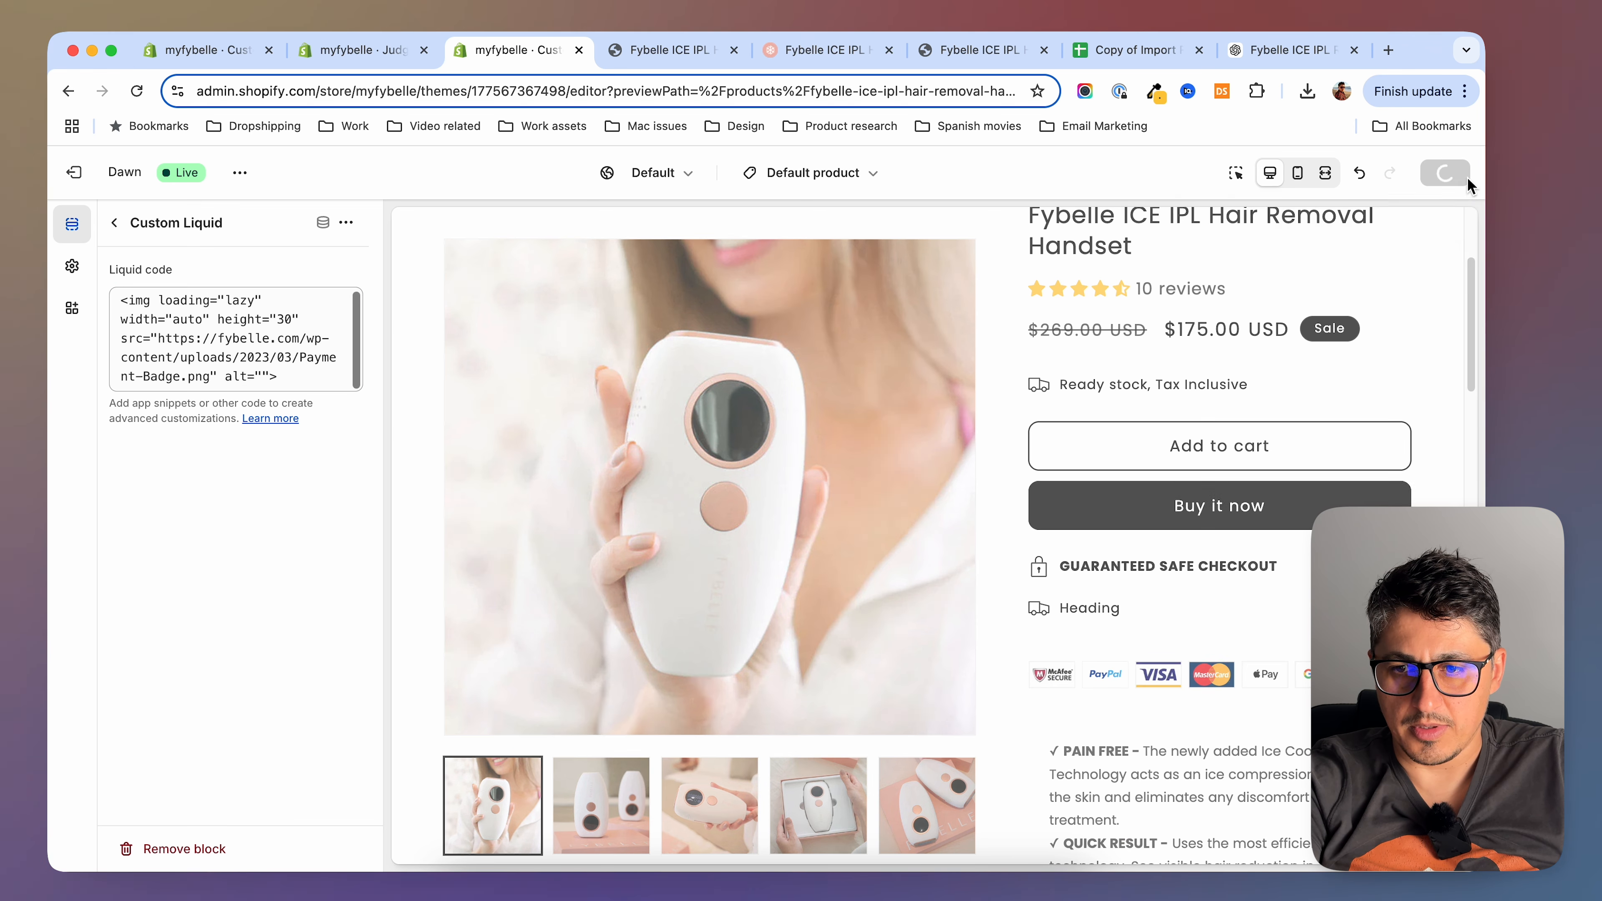
Reload the live product page and check the payment badges below the buy buttons
left_click(981, 51)
key("super+r")
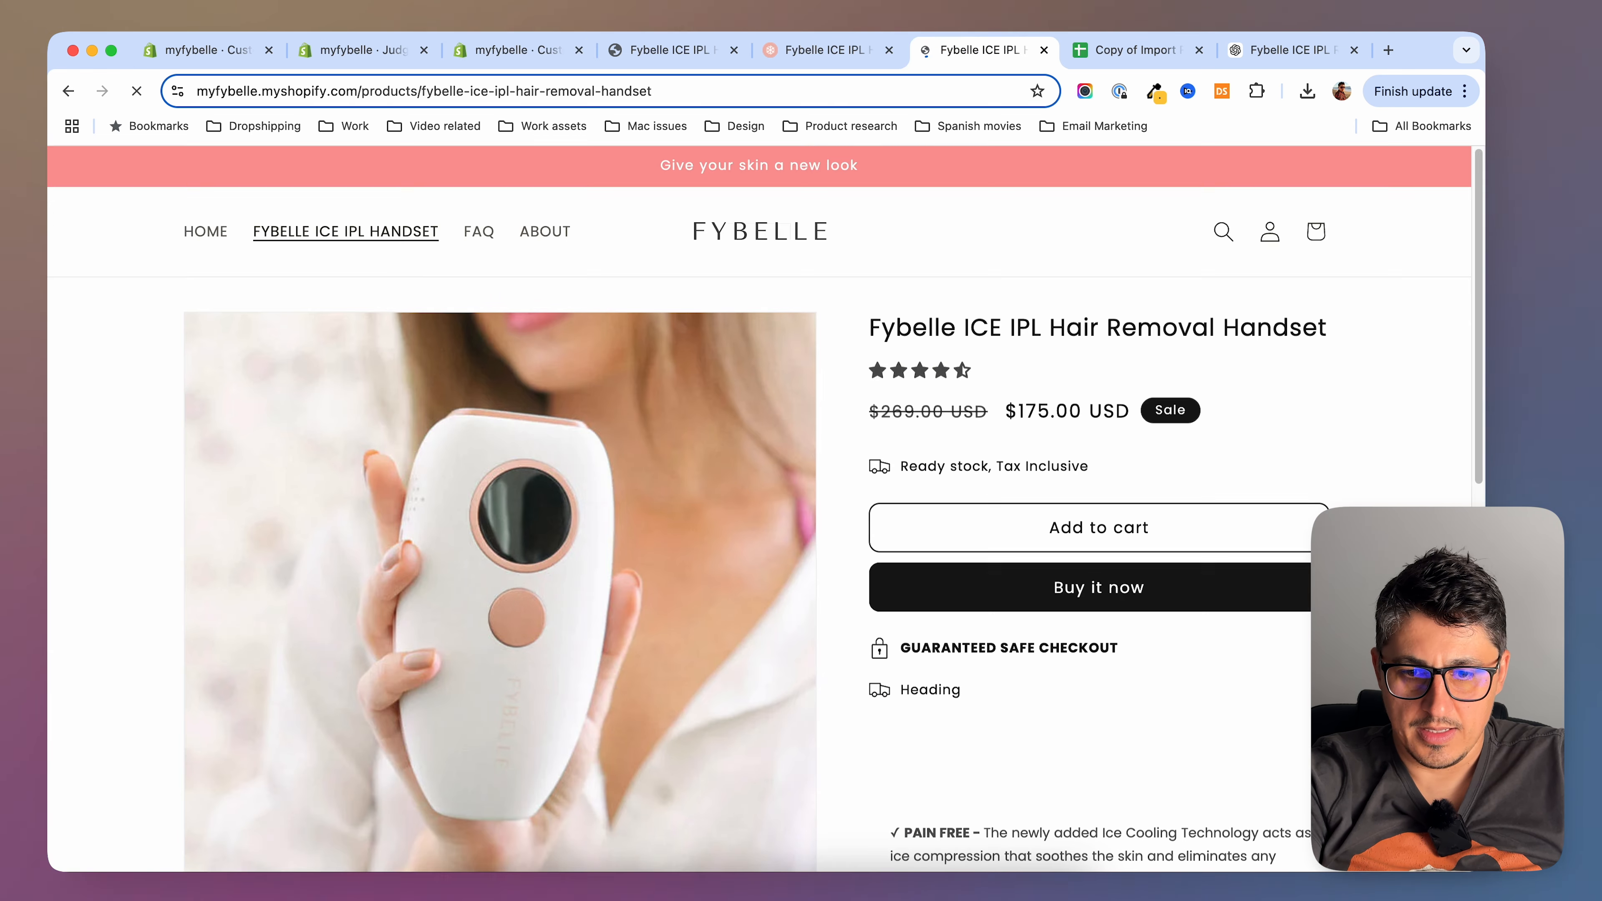
scroll(1416, 501, "down", 3)
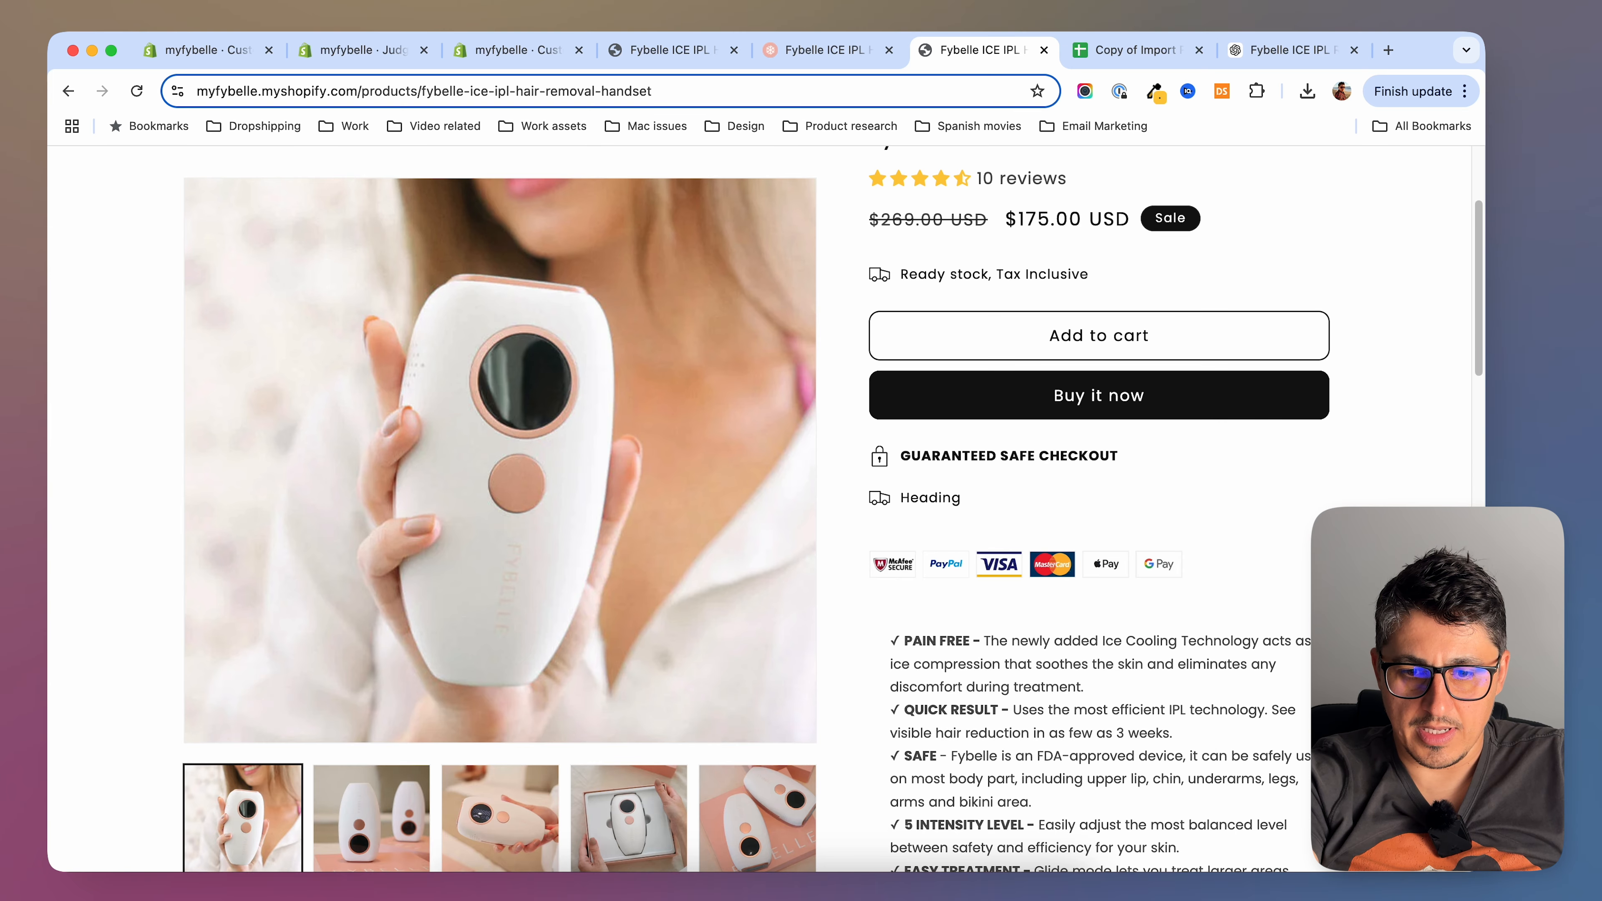
scroll(924, 625, "up", 1)
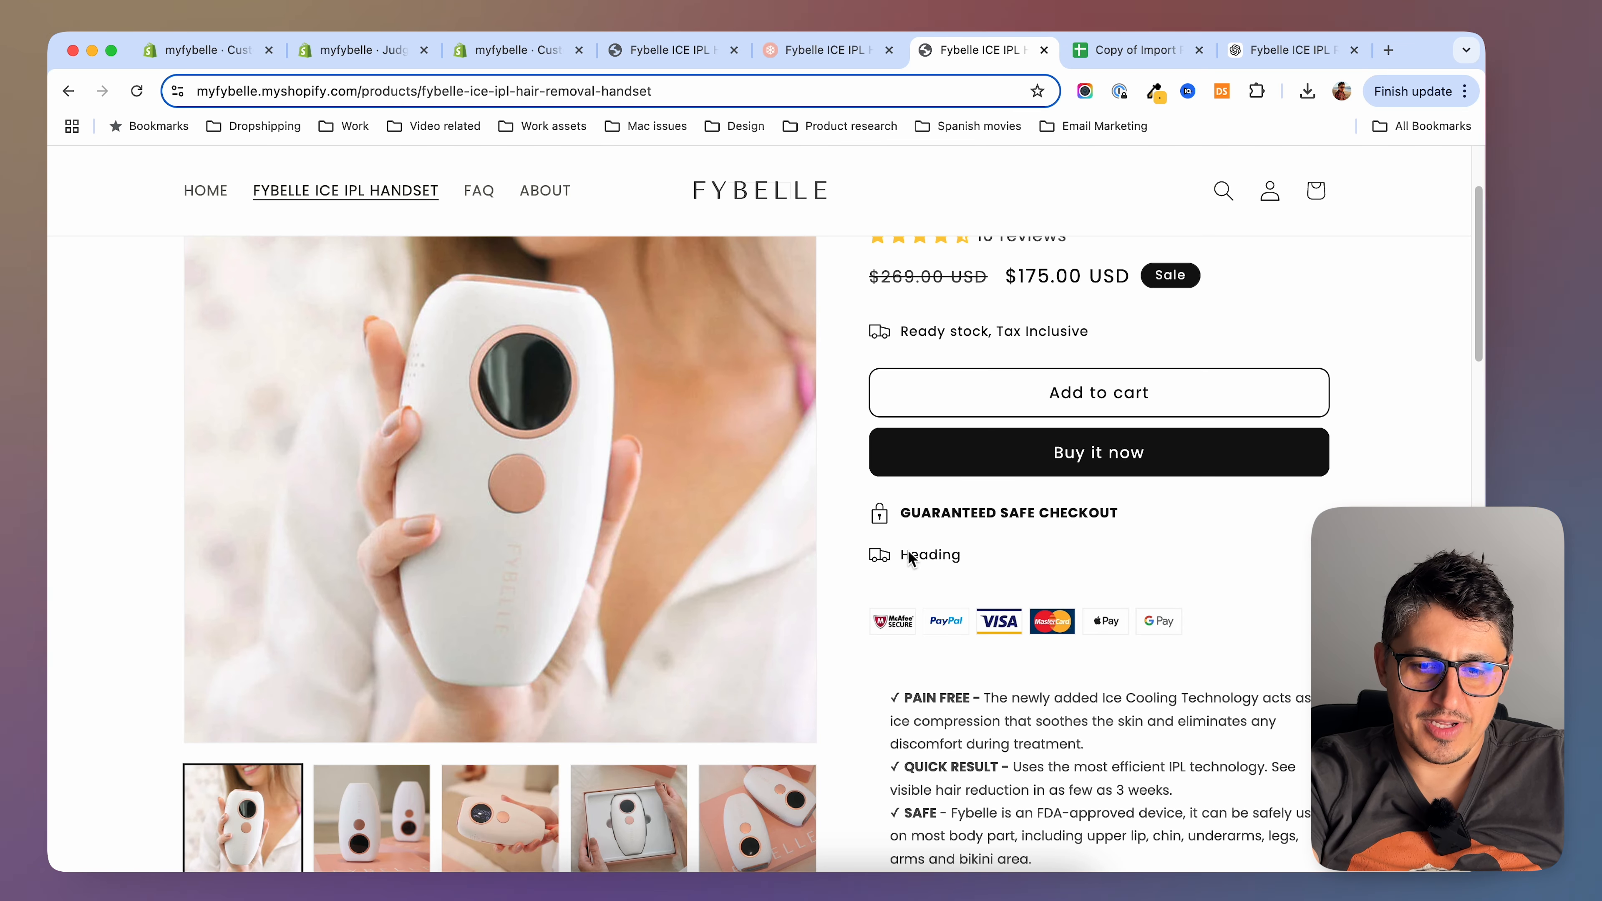
Clear the placeholder third heading in the safe-checkout Icon with text block and save the theme
left_click(362, 49)
left_click(468, 51)
left_click(1089, 608)
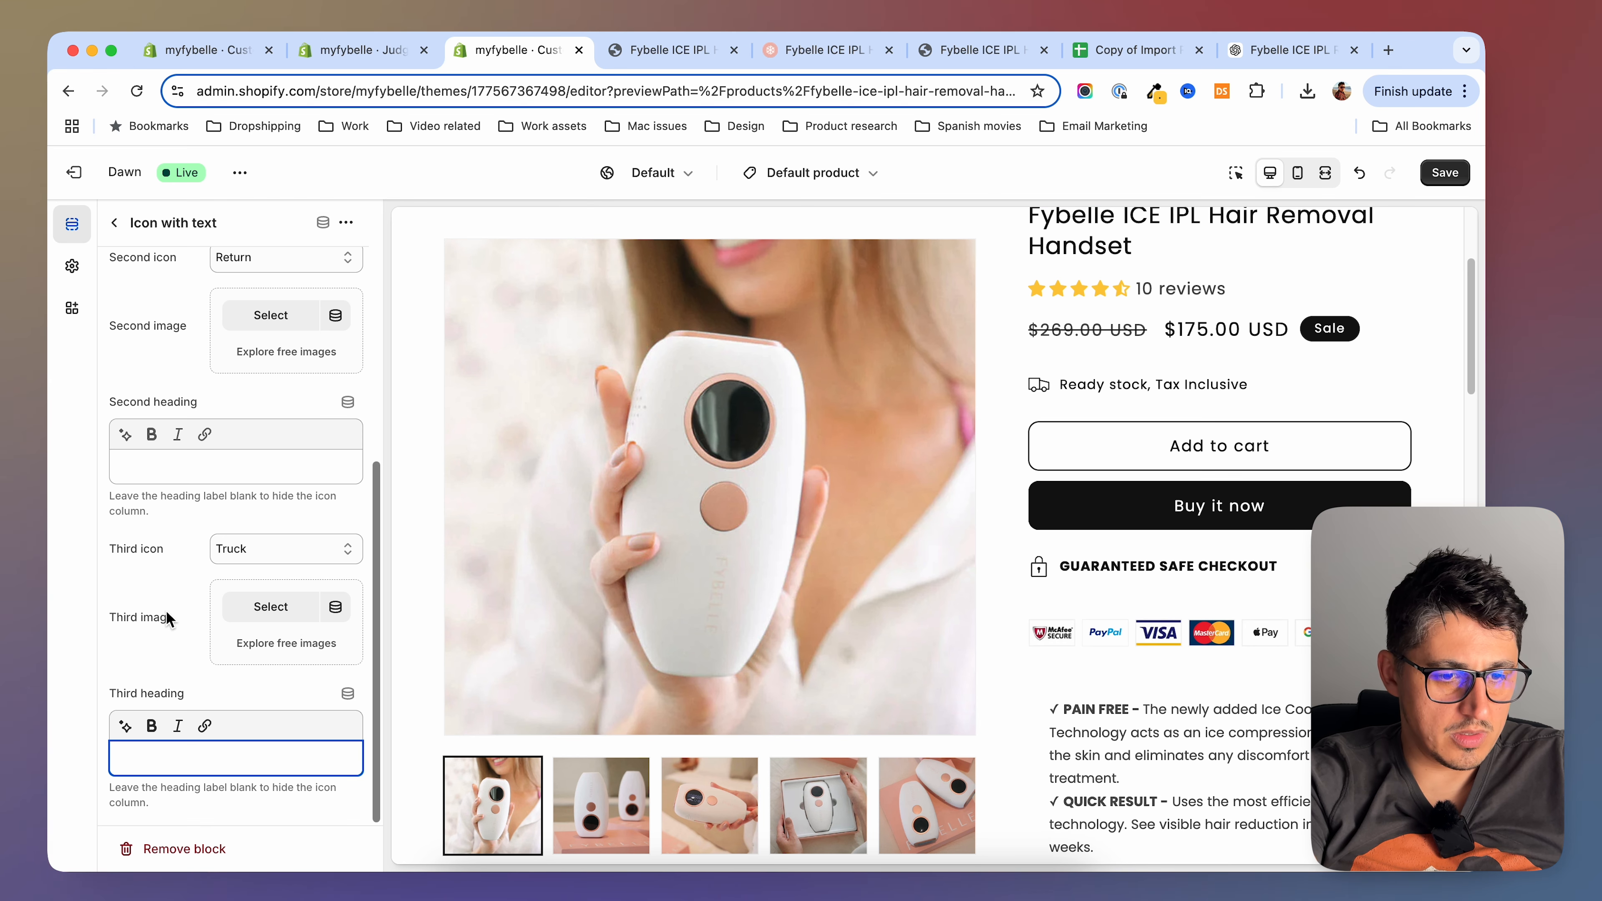
scroll(167, 617, "up", 7)
left_click(1445, 173)
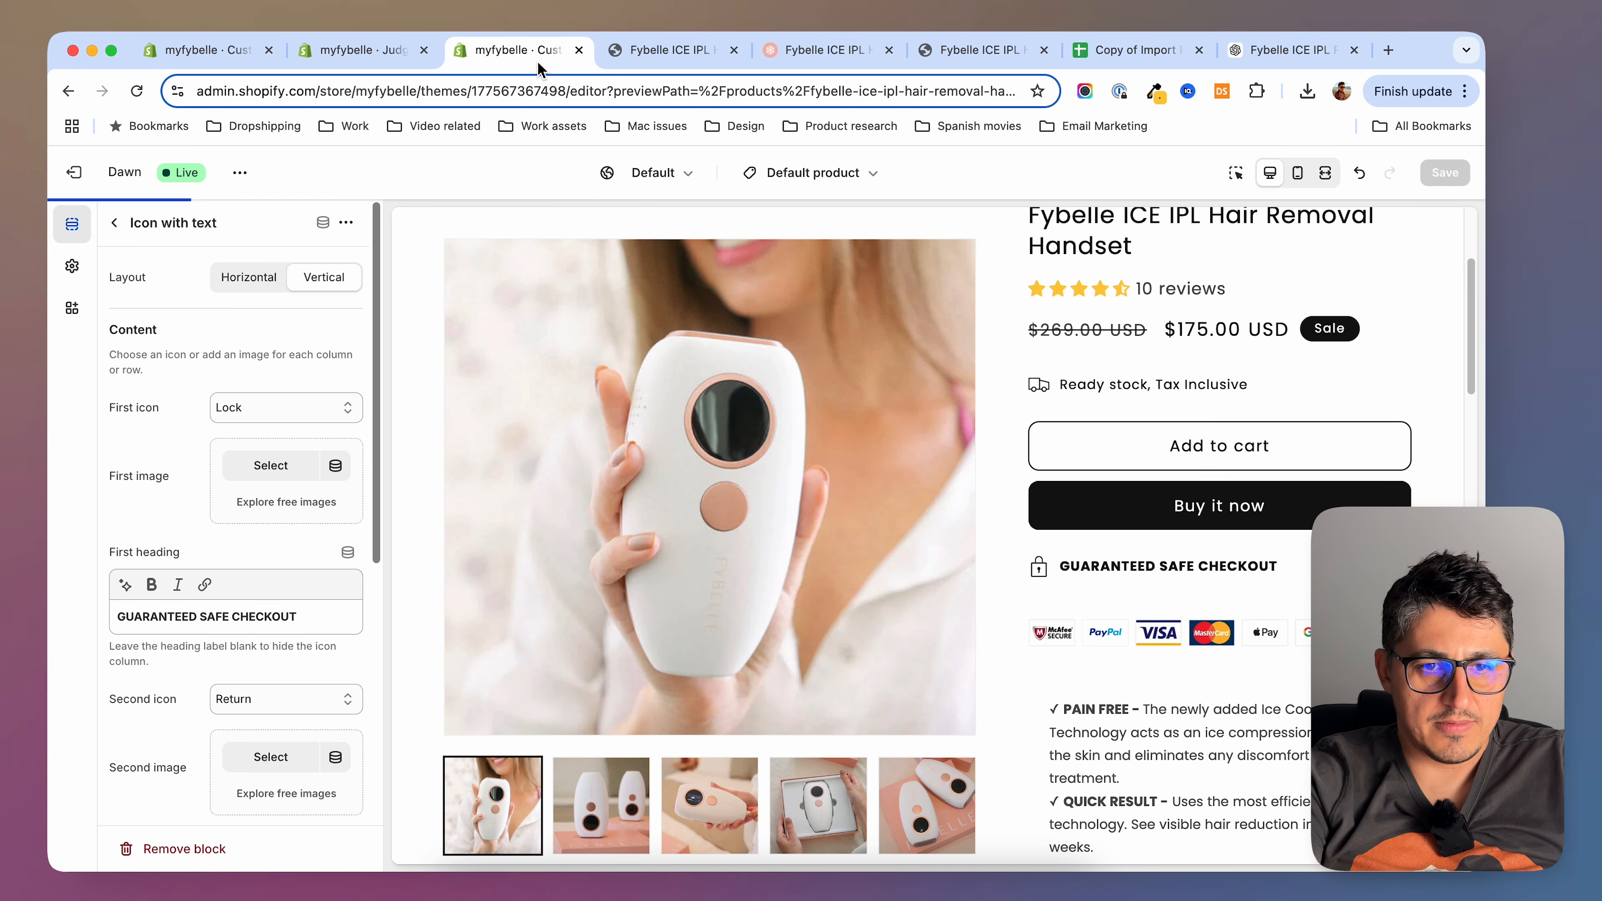
Compare the live store's product page with the reference page from the buy buttons down to the end of the description
left_click(670, 50)
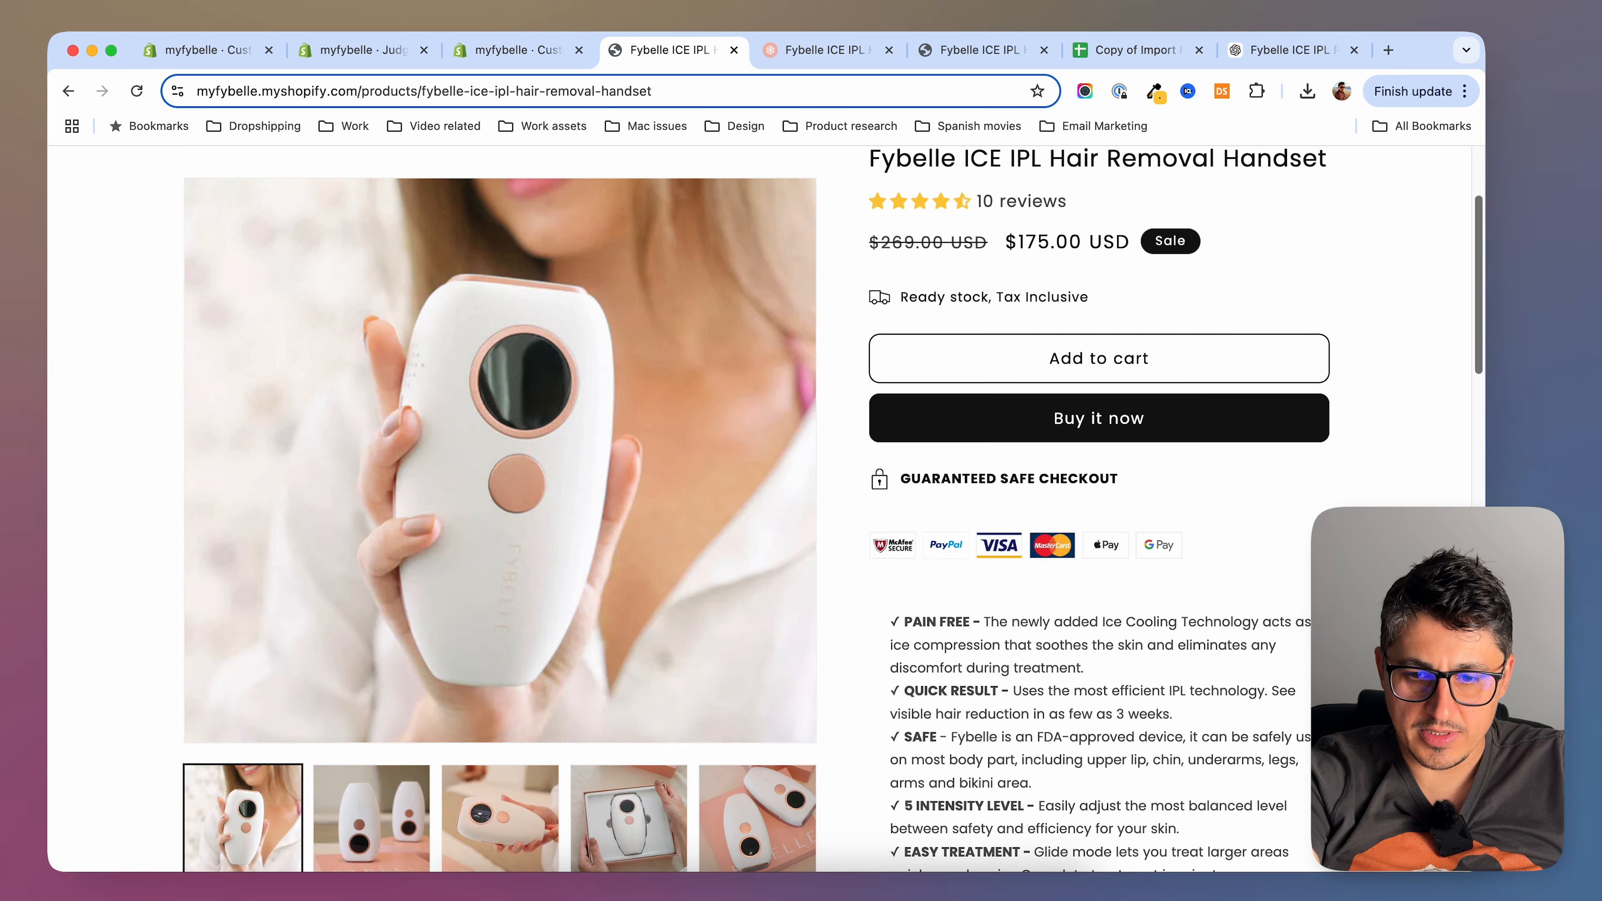
left_click(978, 51)
scroll(971, 492, "down", 3)
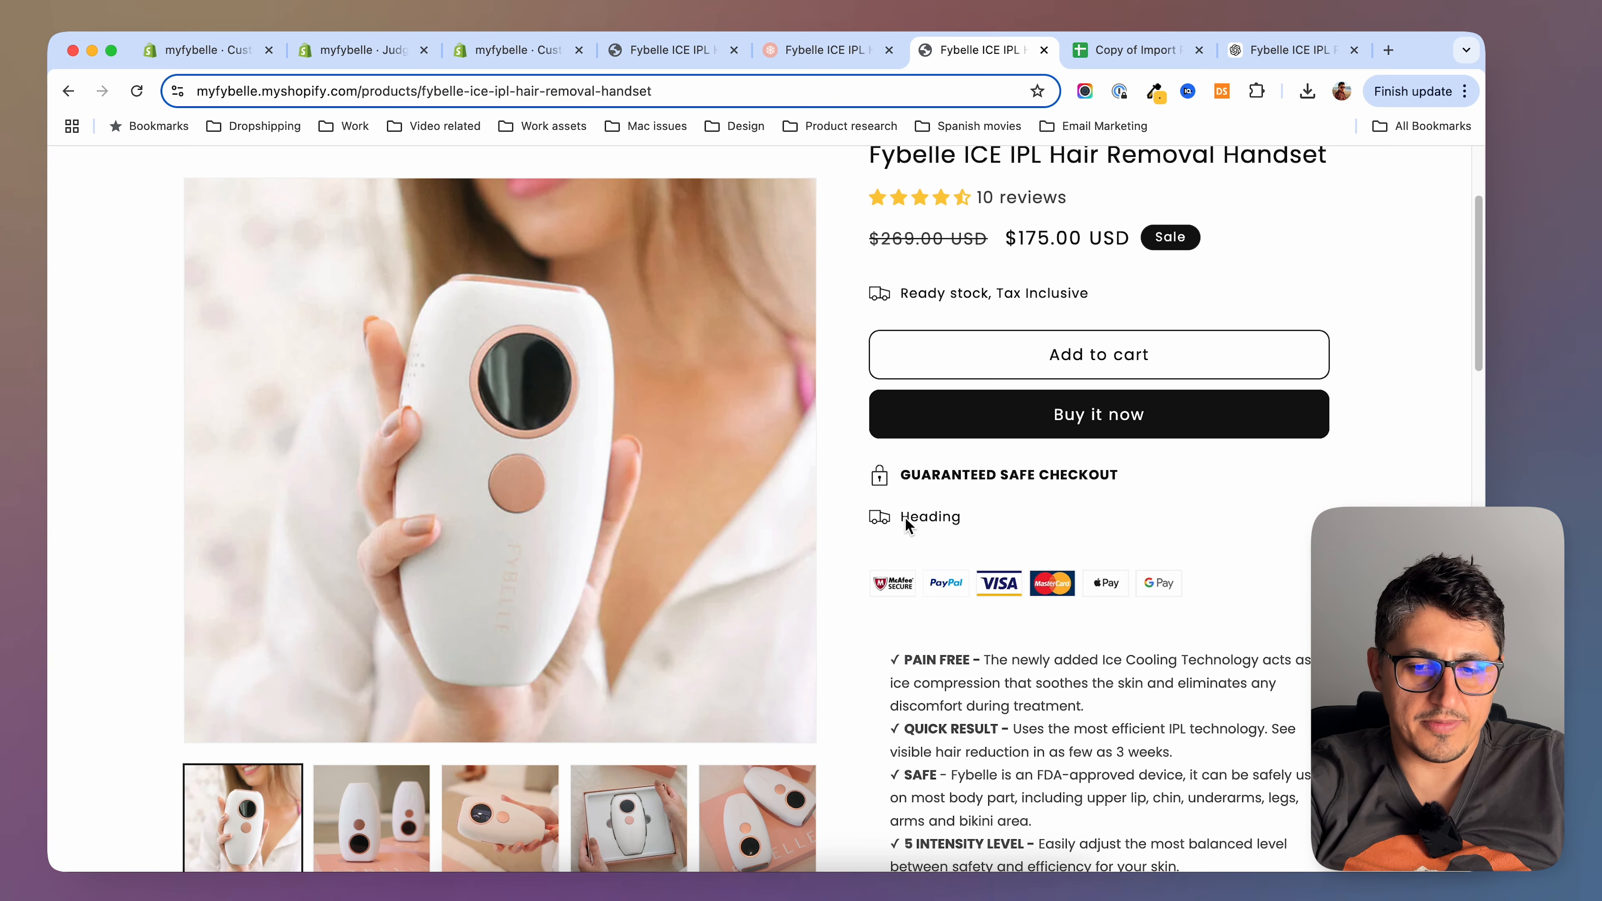
scroll(1010, 536, "up", 3)
left_click(820, 50)
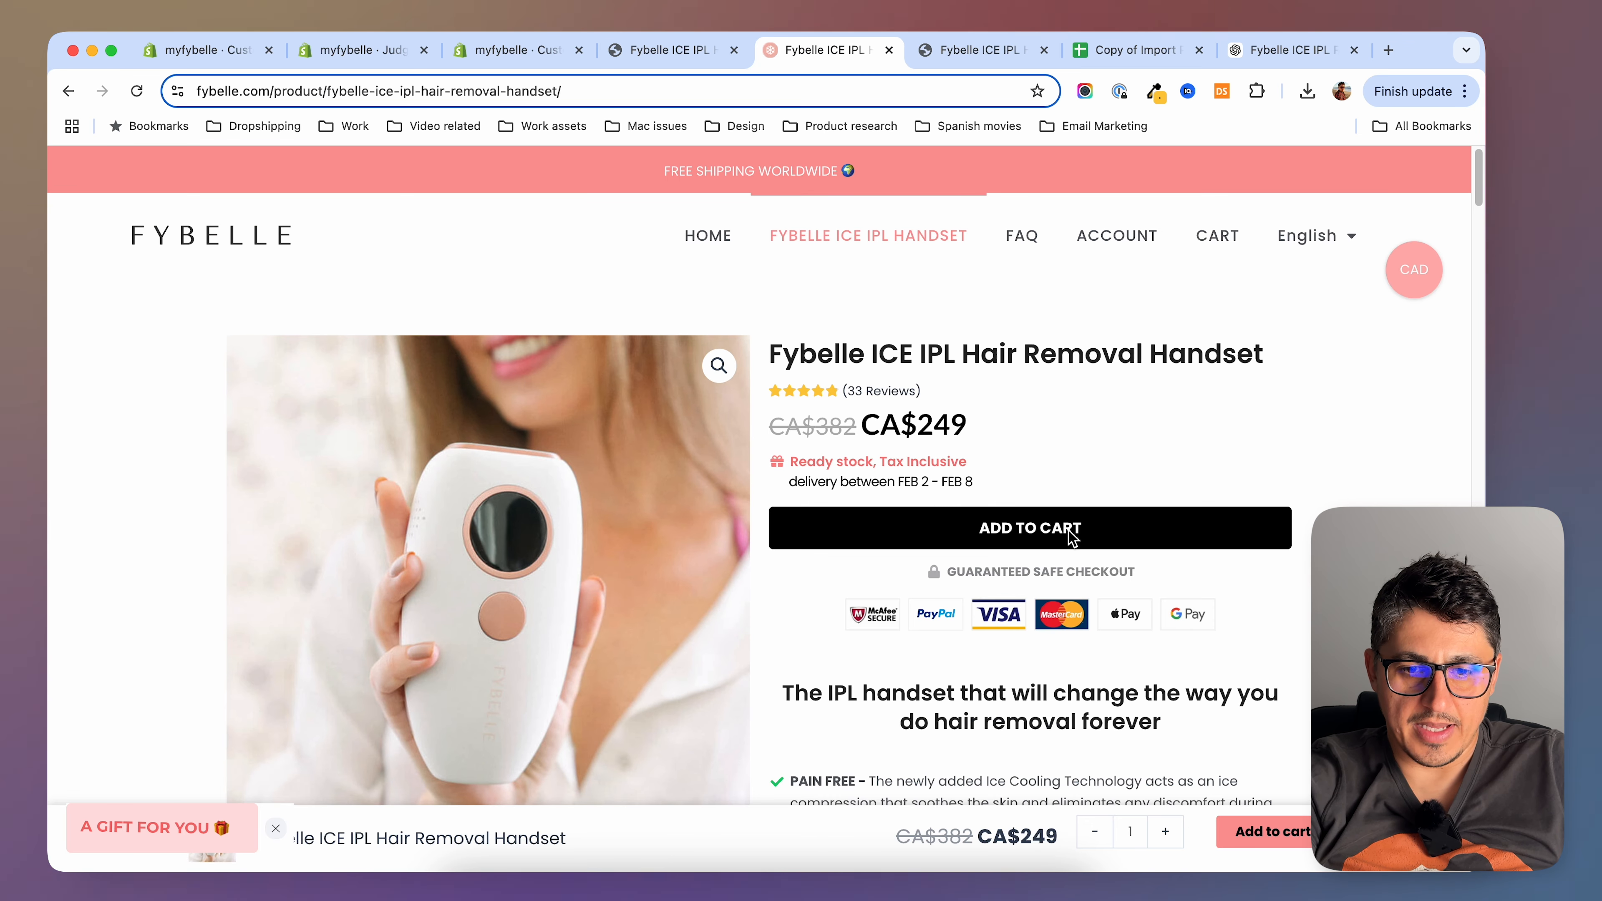
scroll(1227, 608, "down", 10)
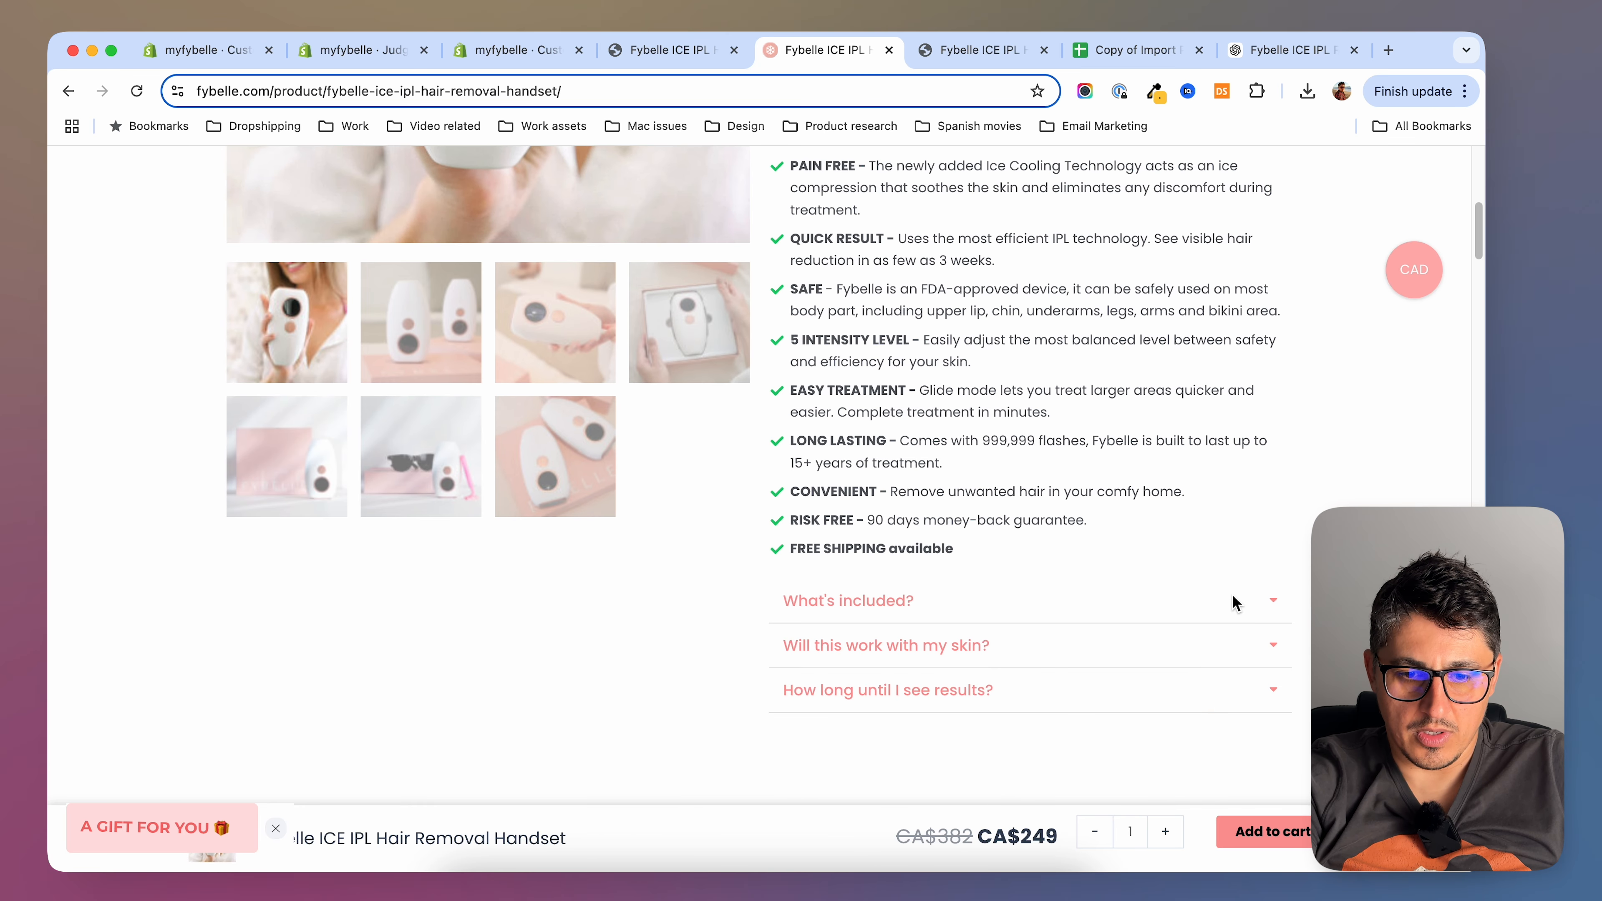
left_click(972, 50)
scroll(1144, 527, "down", 4)
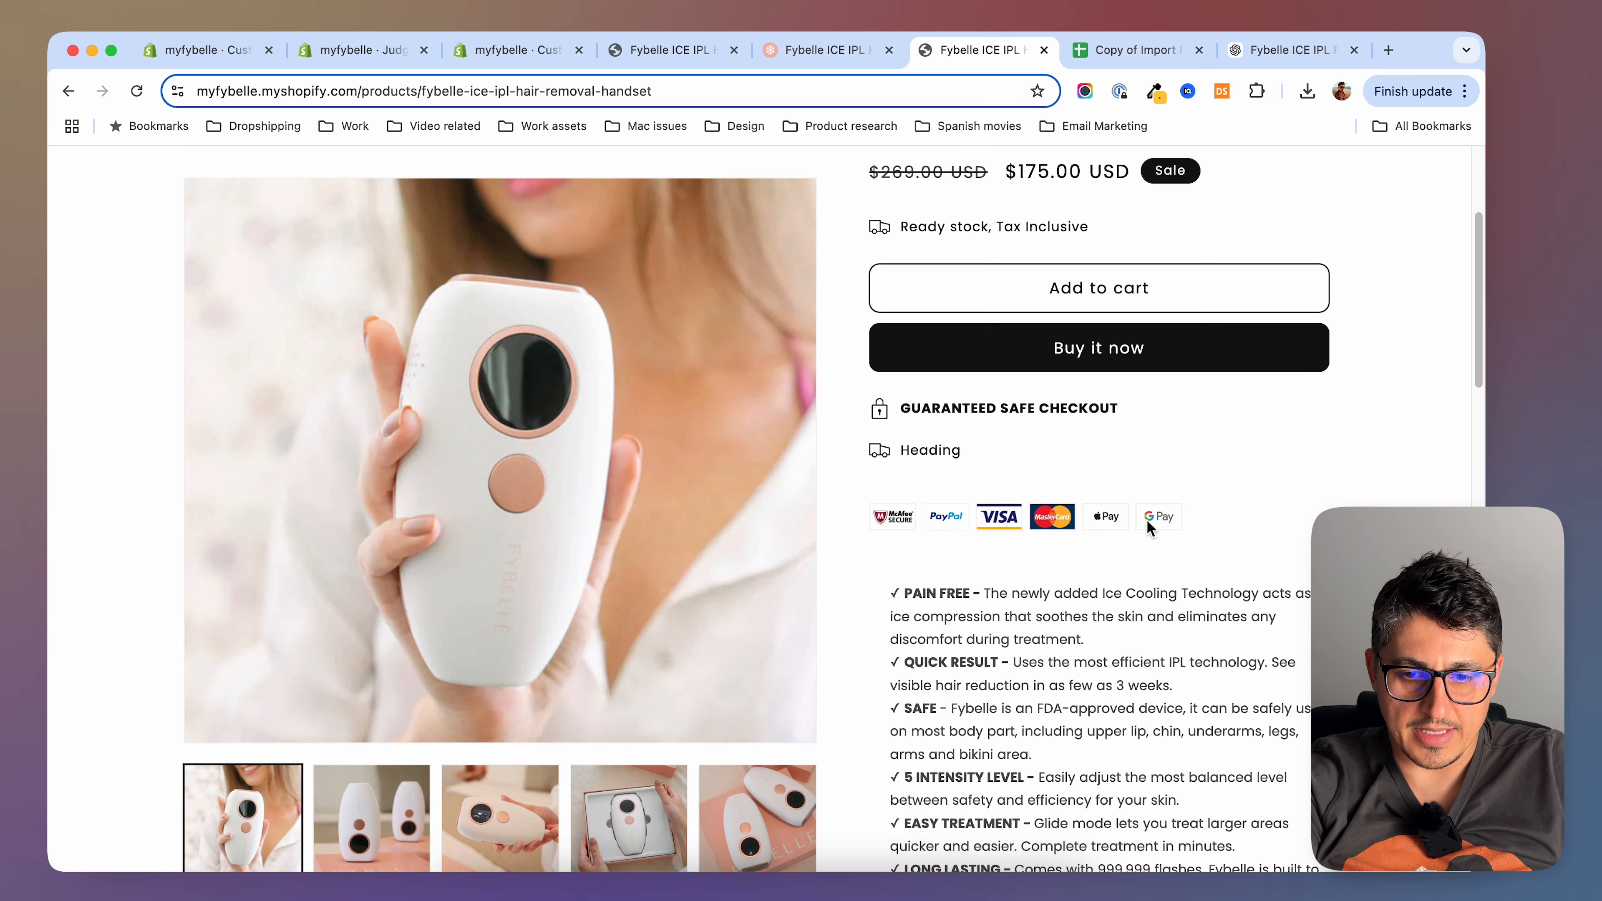
scroll(1135, 537, "down", 5)
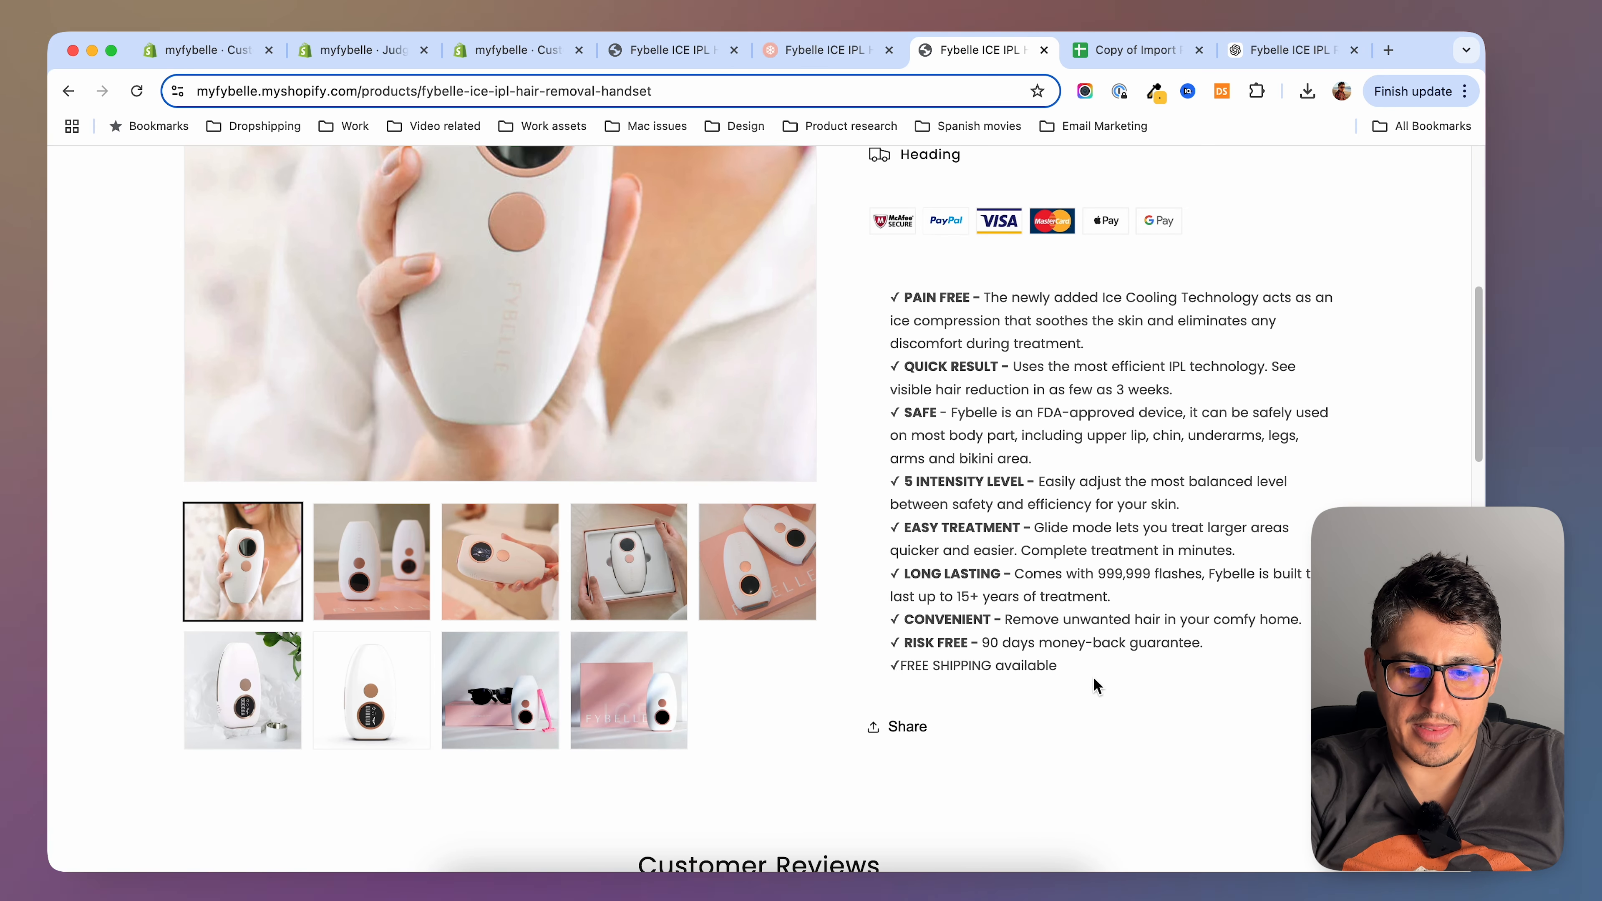
Copy the "What's included?" heading from the reference page, add a Collapsible row block to Product information and open its settings
left_click(820, 54)
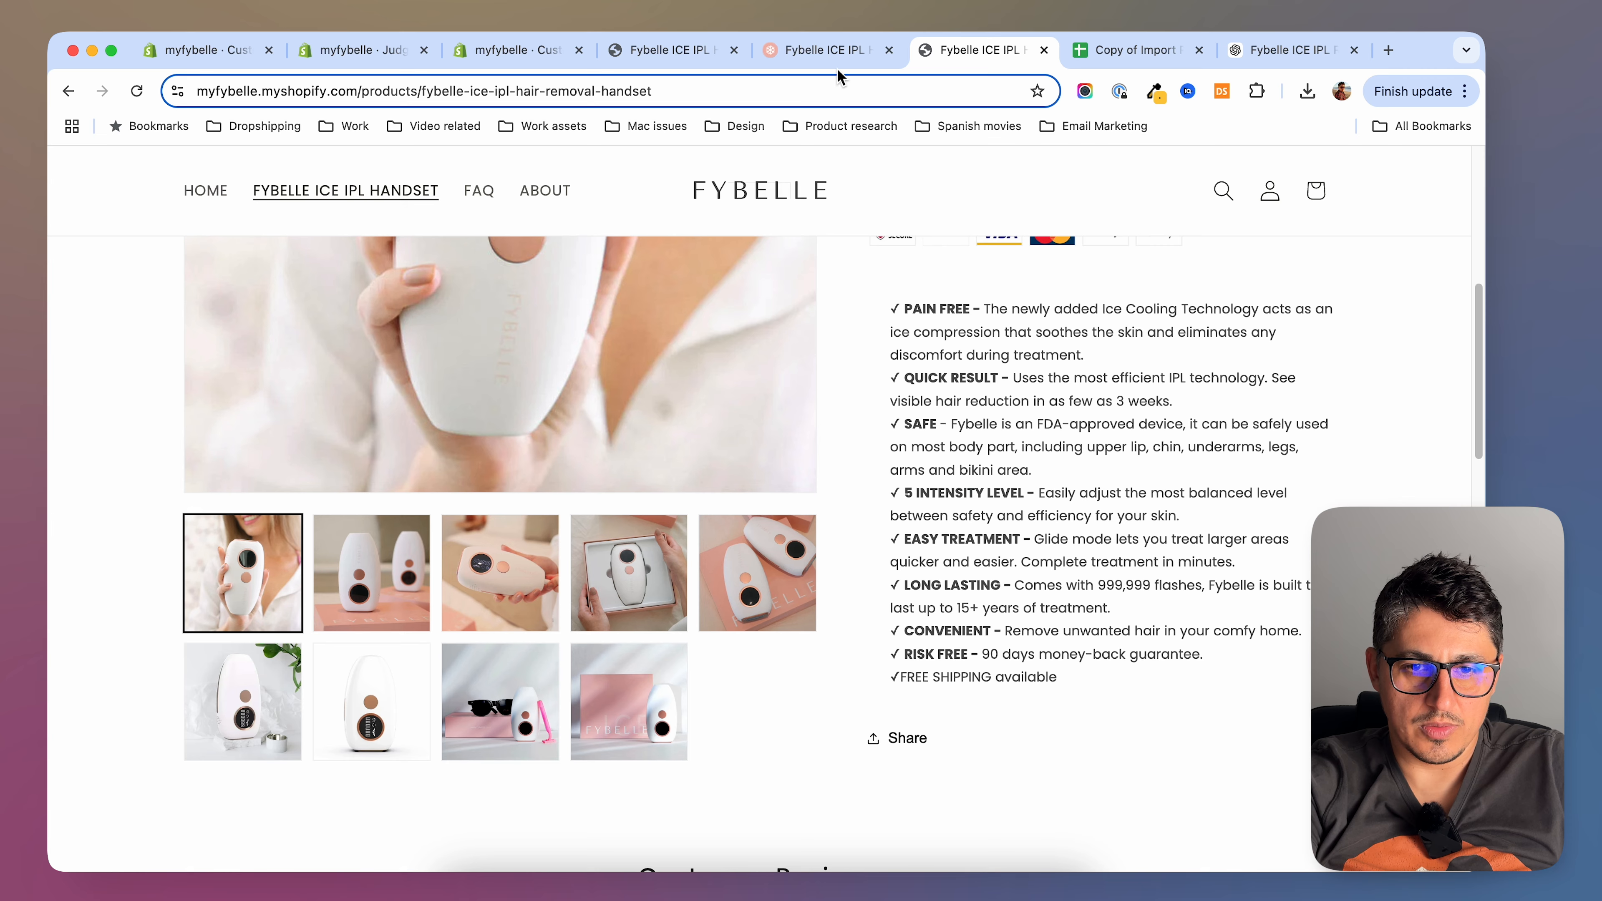
left_click_drag(782, 609, 922, 609)
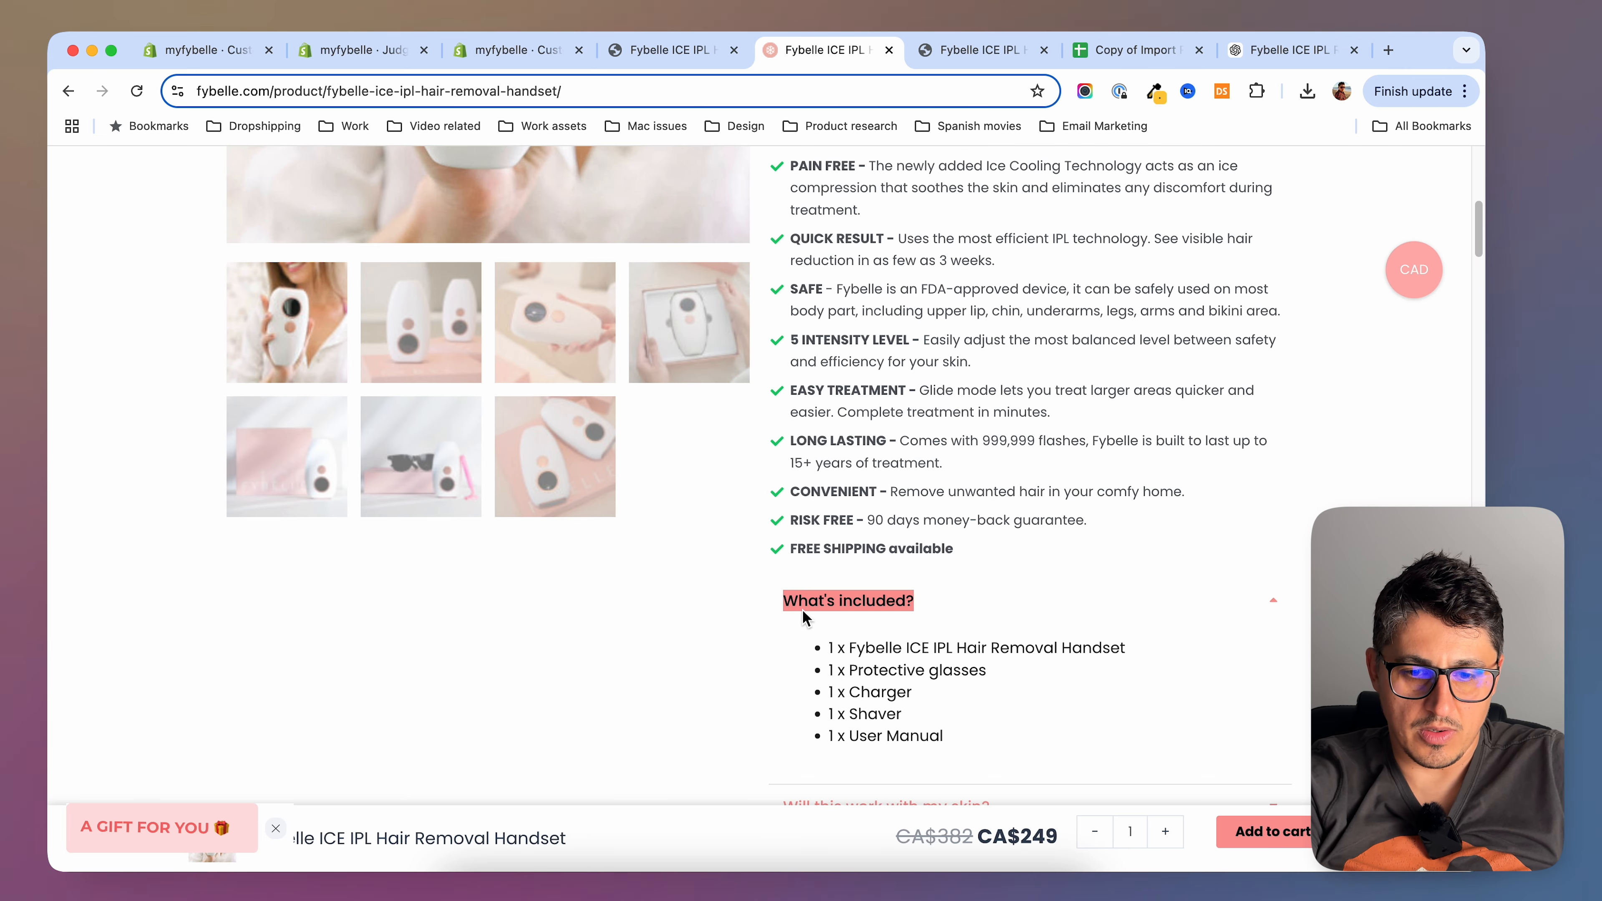
left_click(563, 43)
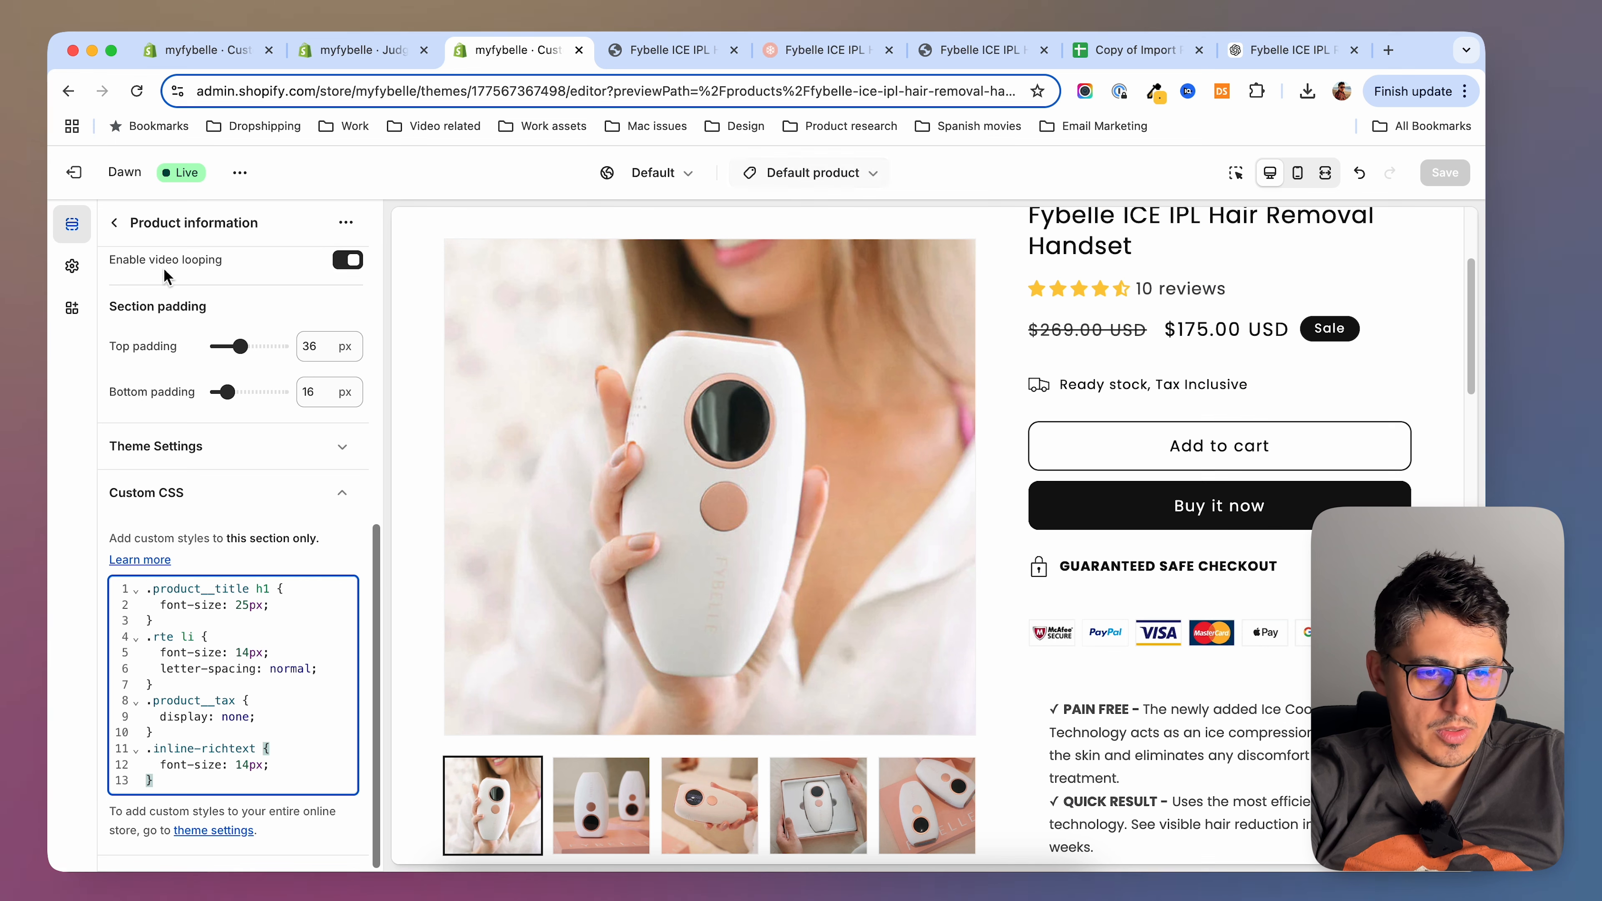
left_click(114, 223)
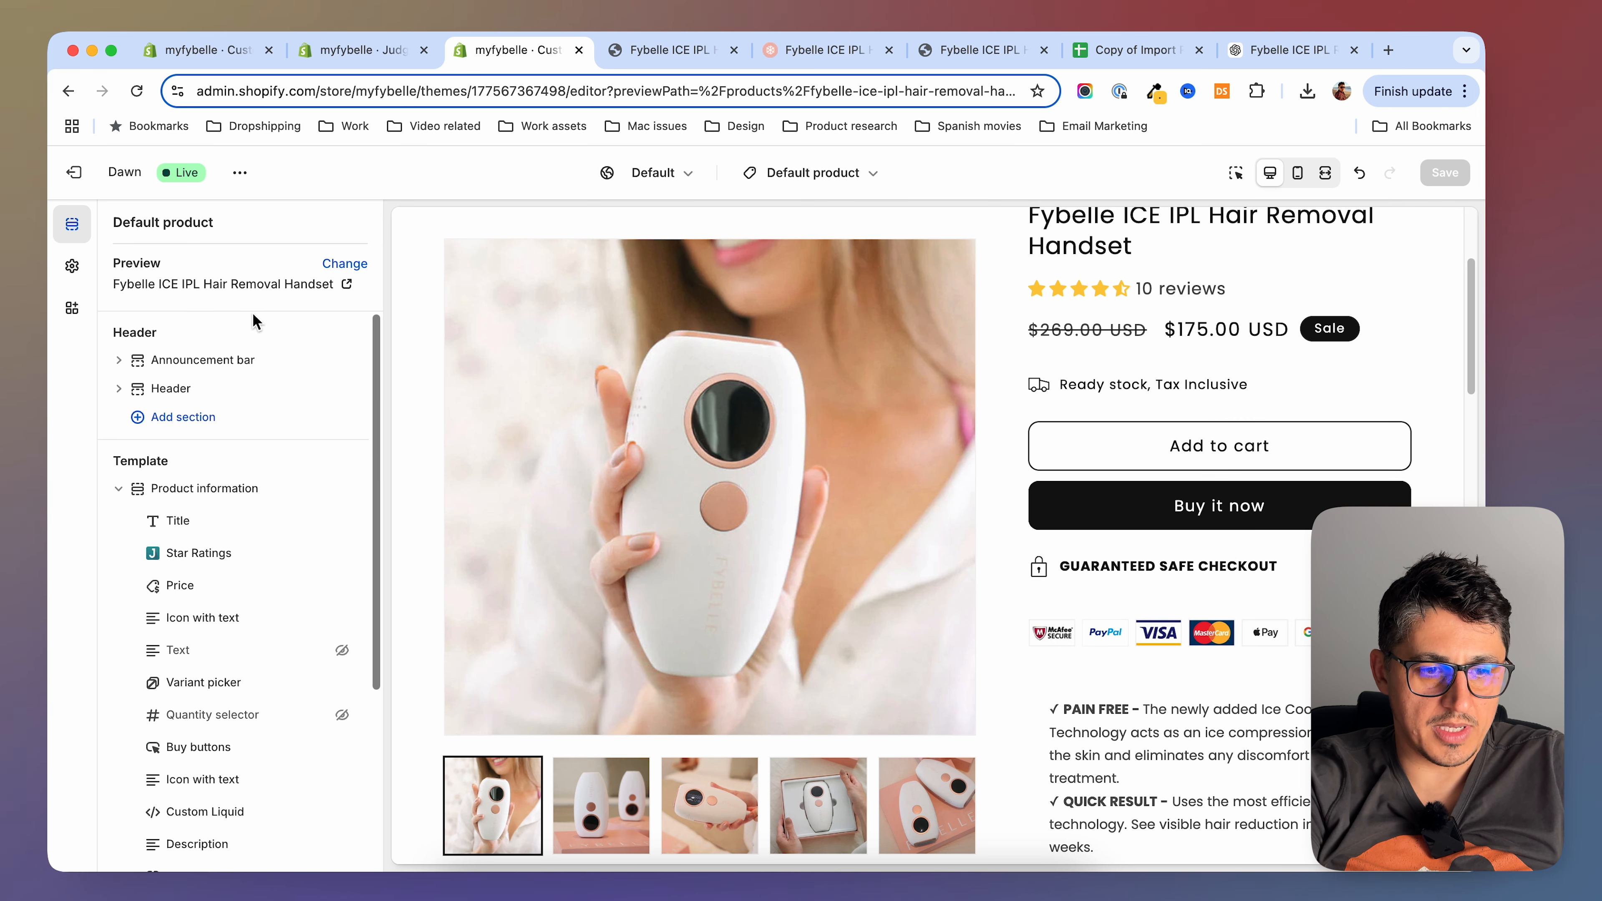
left_click(215, 383)
left_click(114, 223)
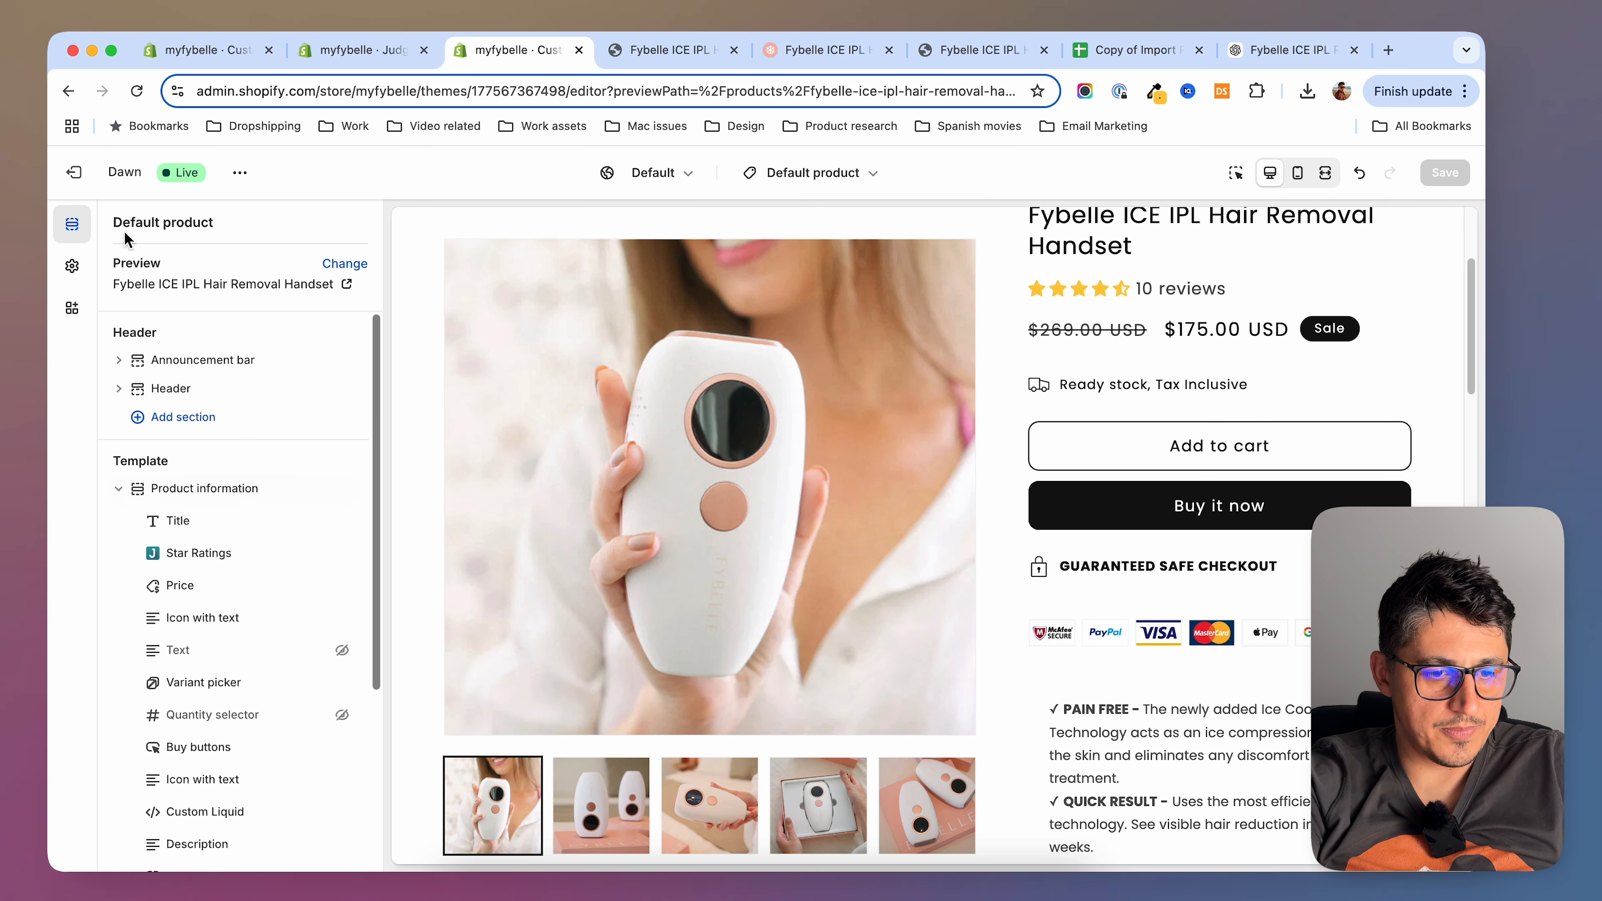
scroll(233, 505, "down", 5)
left_click(249, 655)
left_click(439, 709)
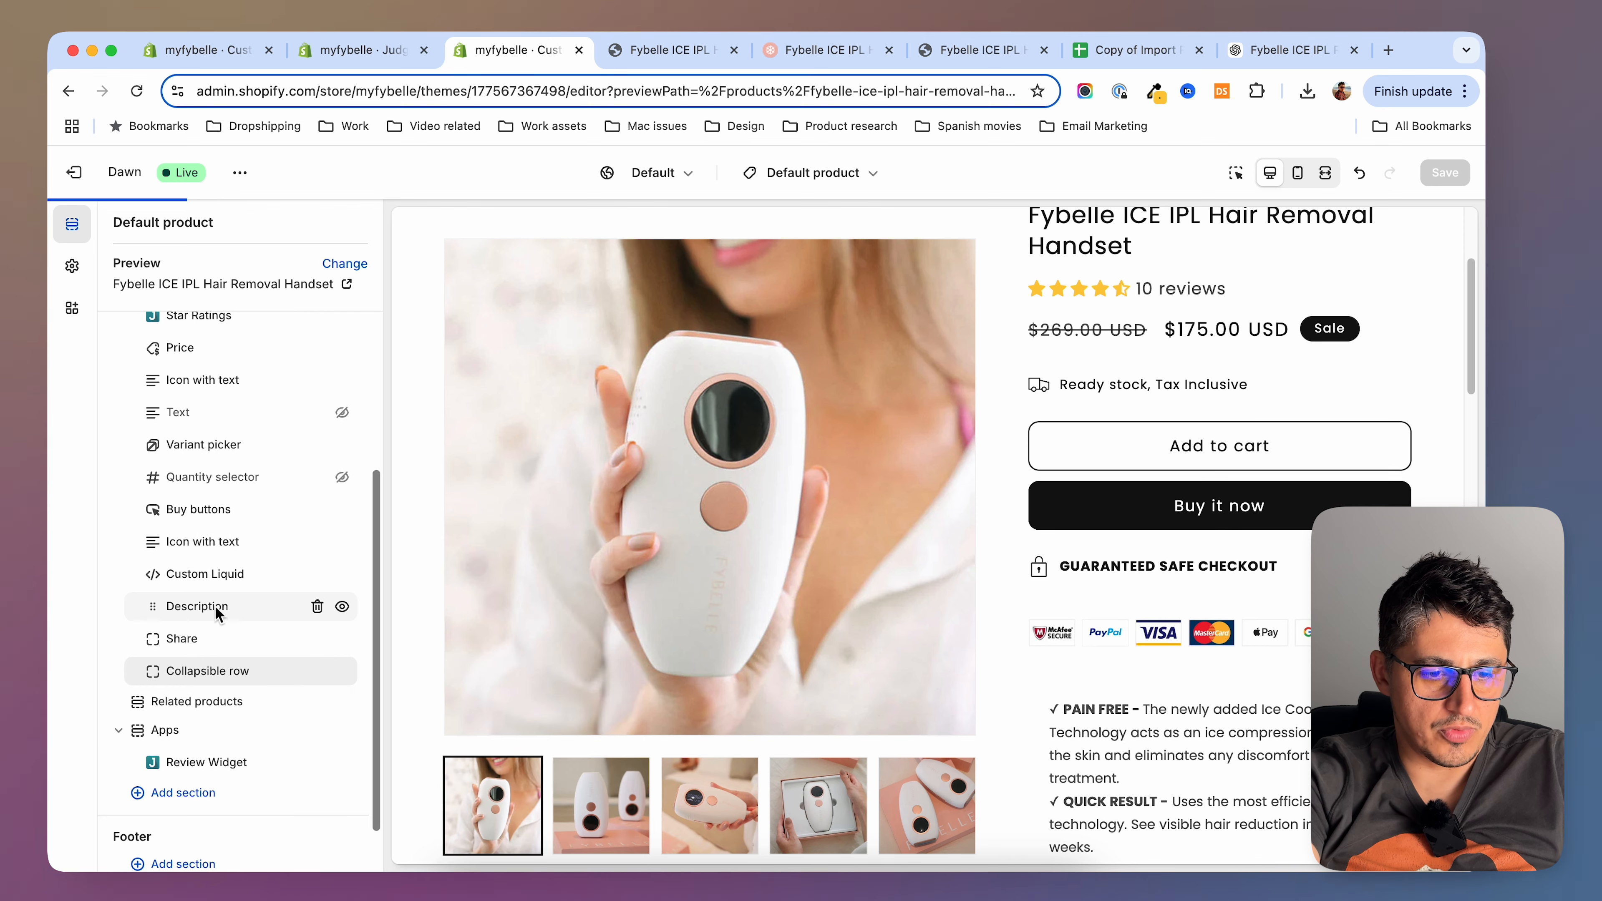
left_click(222, 668)
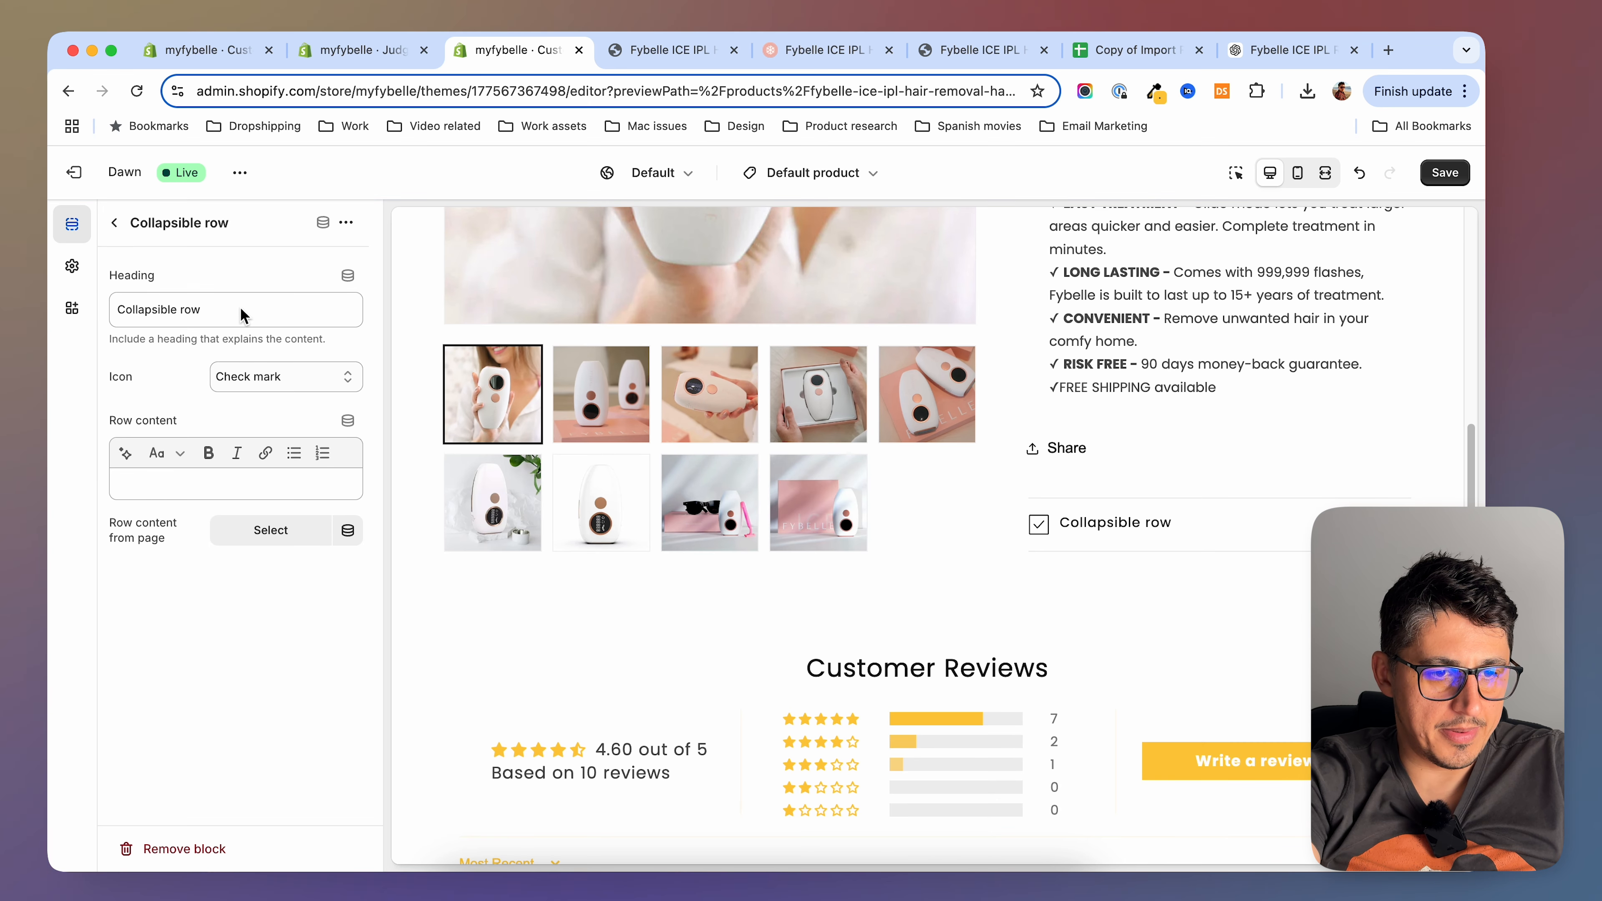
Set the collapsible row's heading to "What's included?" and its icon to None
left_click_drag(241, 310, 73, 308)
type("What's included?")
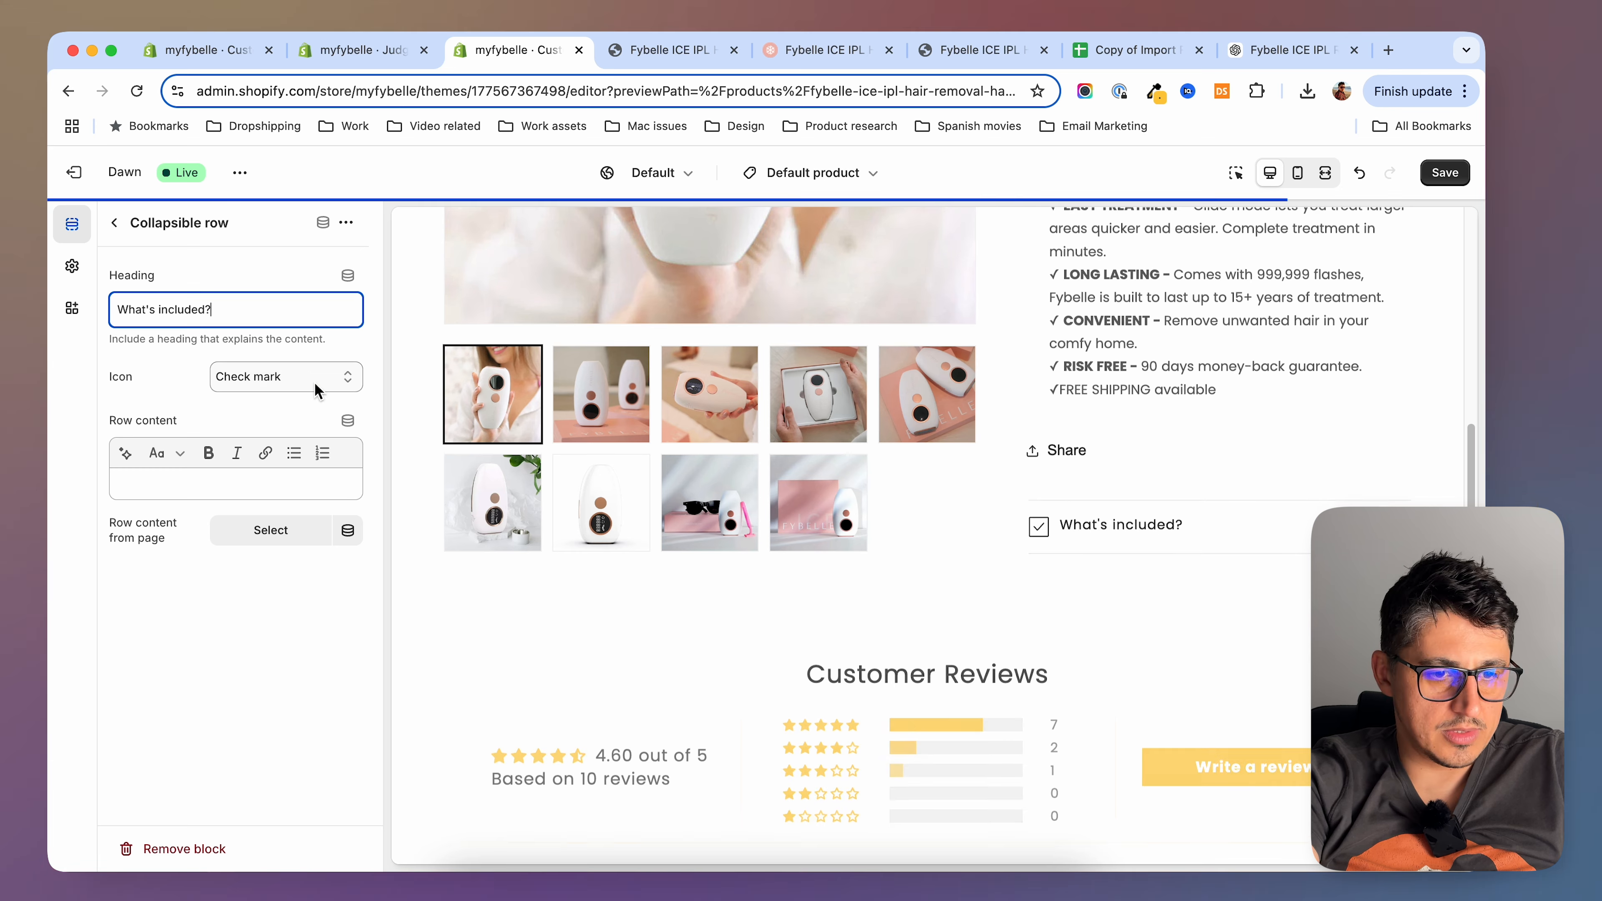
left_click(286, 377)
left_click(278, 232)
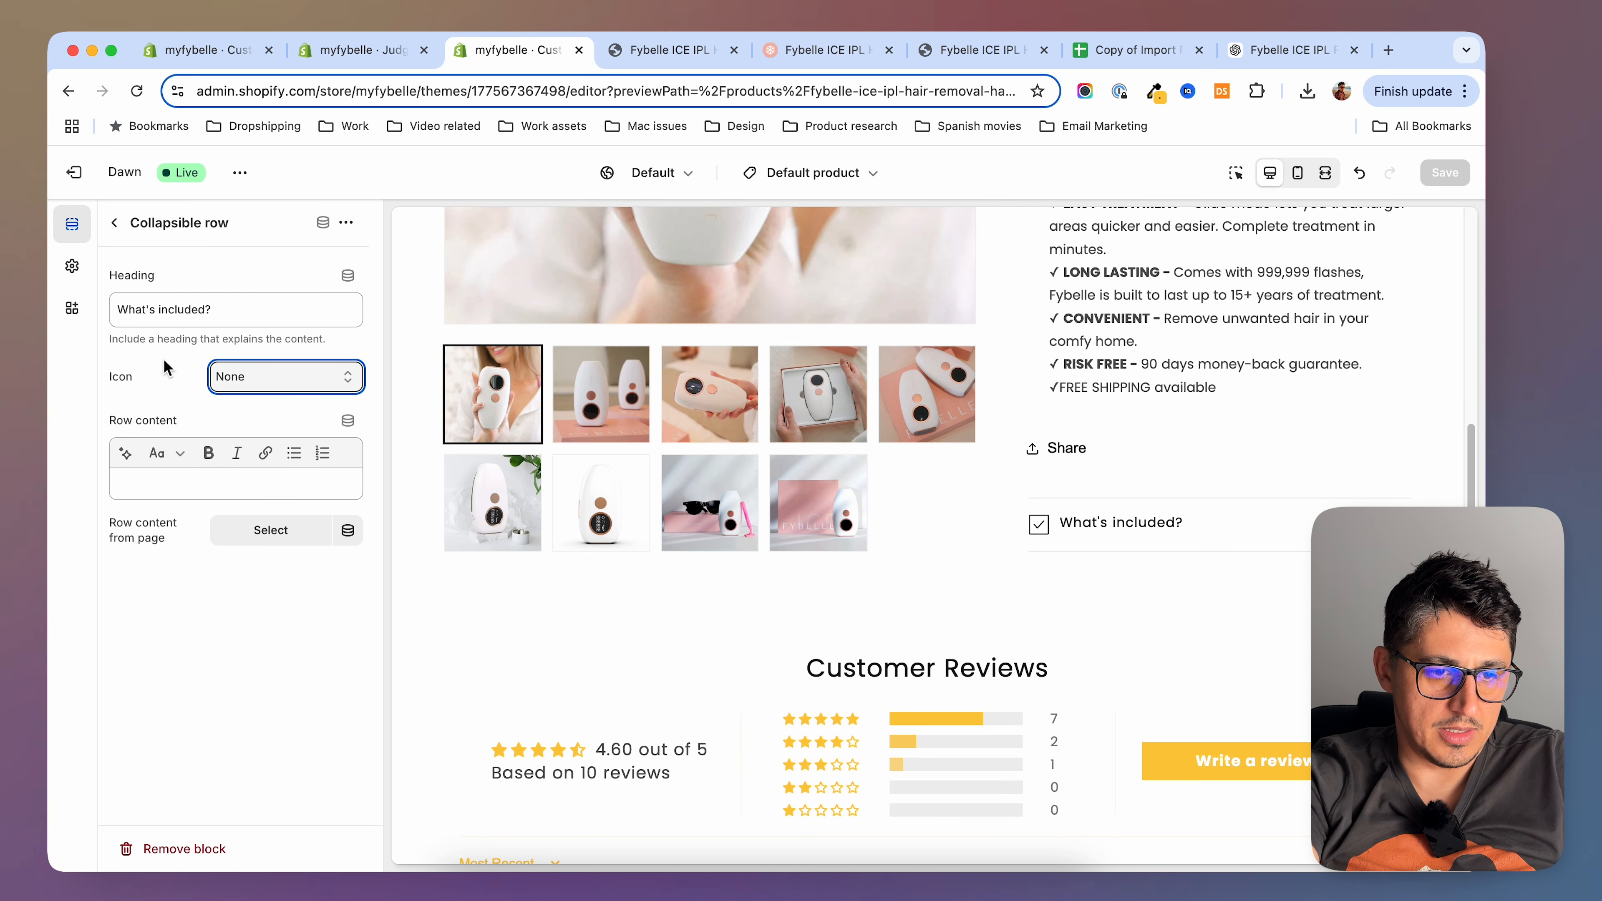
Copy the list of items under "What's included?" on the reference product page and return to the theme editor
left_click(813, 52)
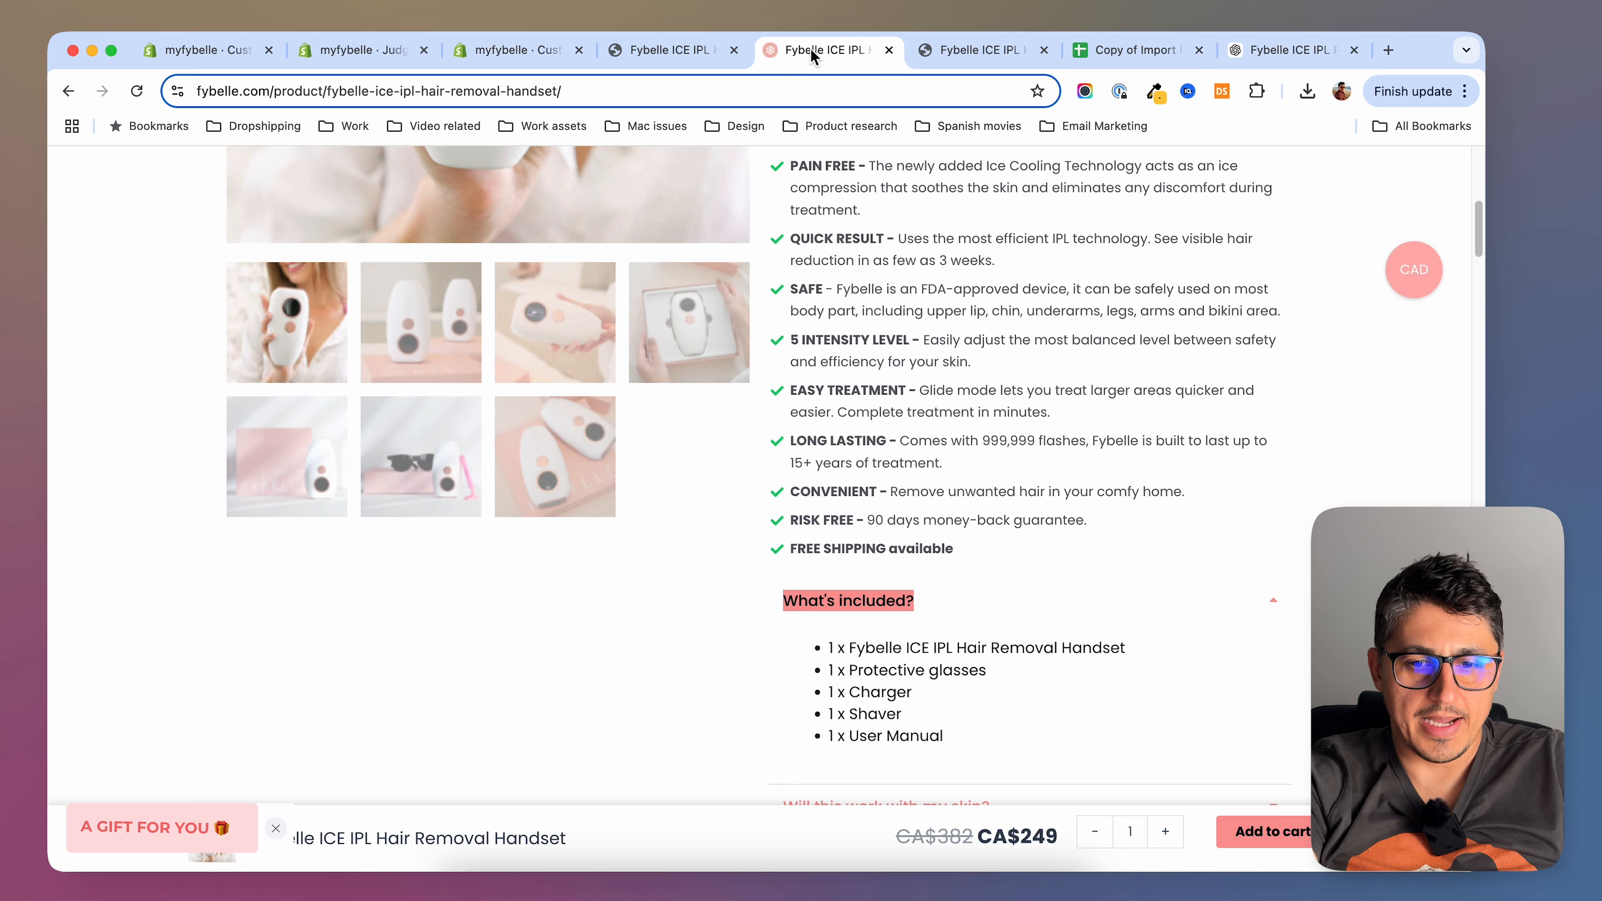
left_click_drag(822, 655, 1015, 740)
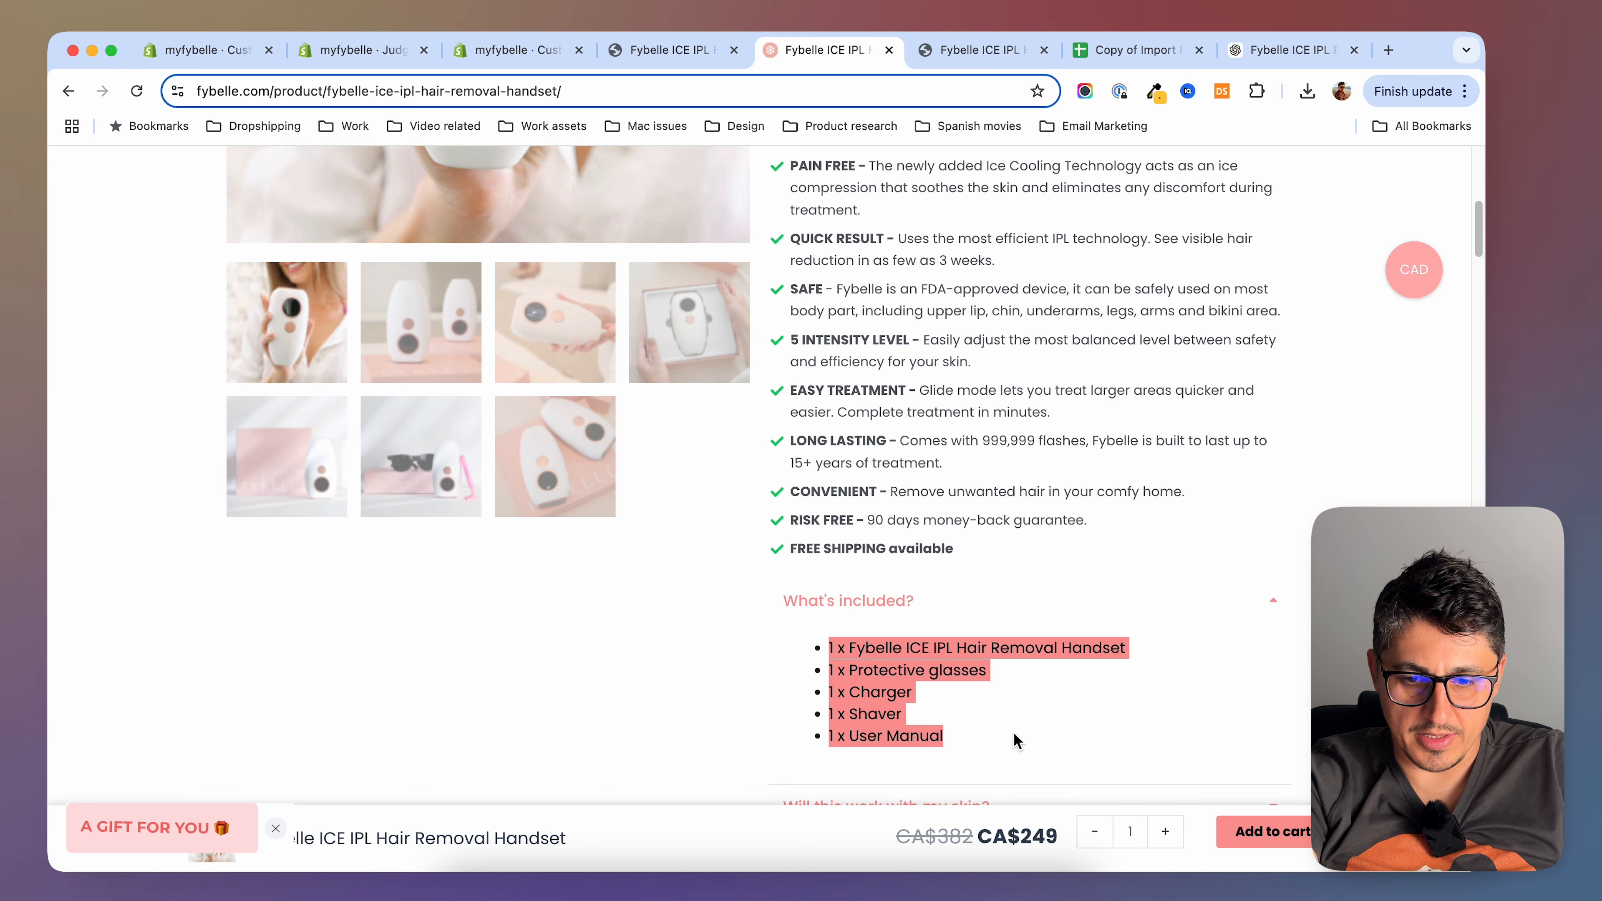
left_click(517, 50)
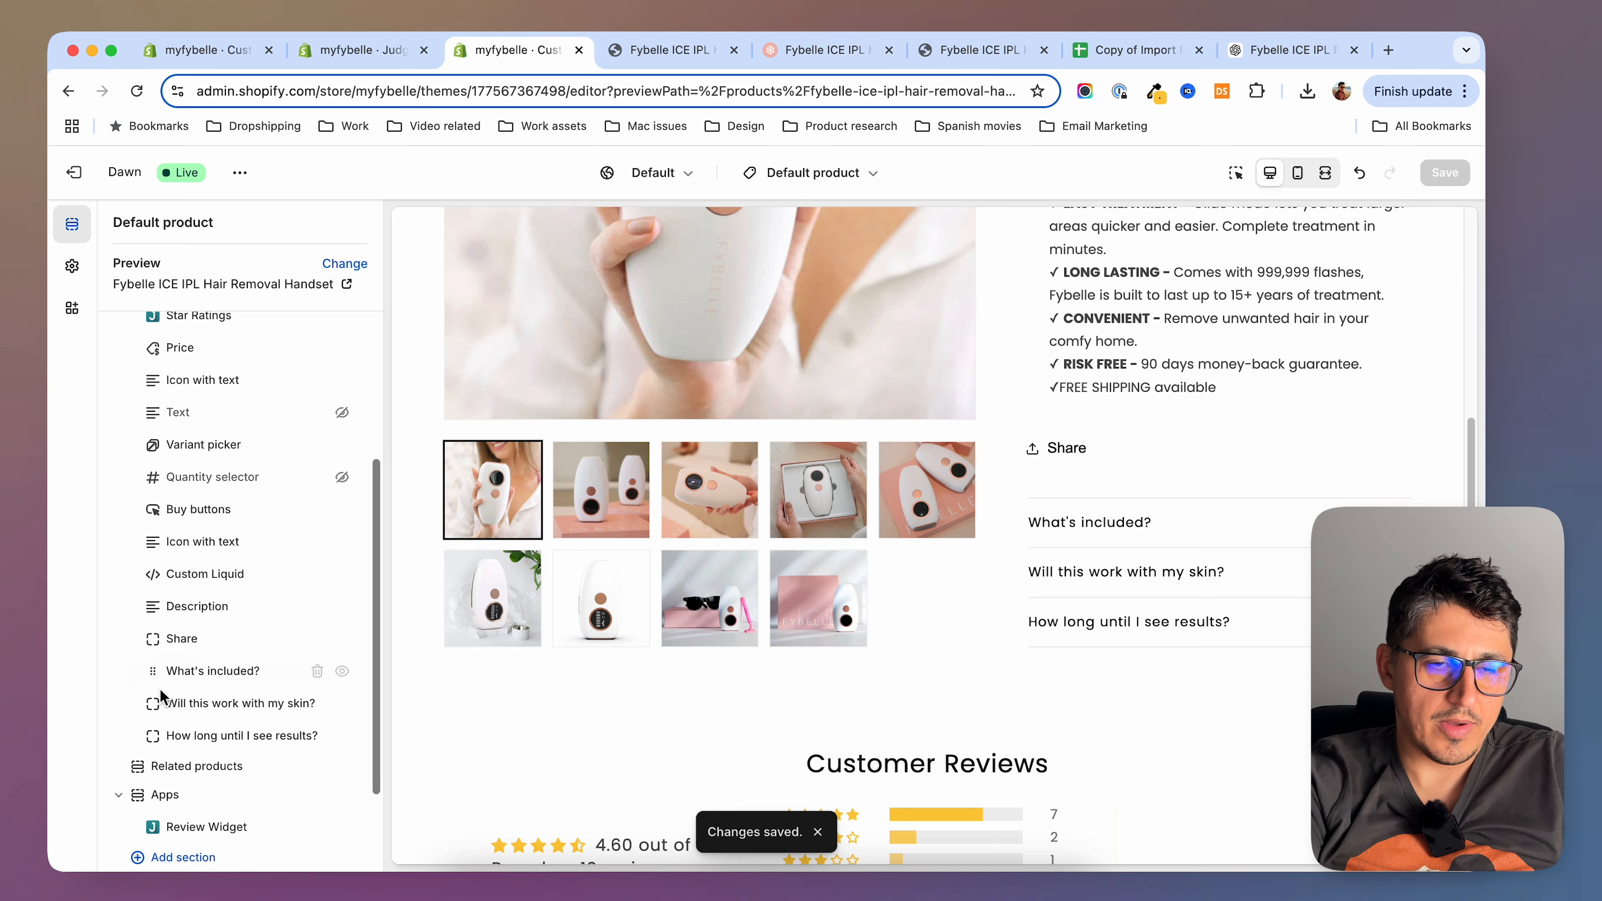
Reload the live store's product page and test the "What's included?" row by expanding and collapsing it
left_click(670, 50)
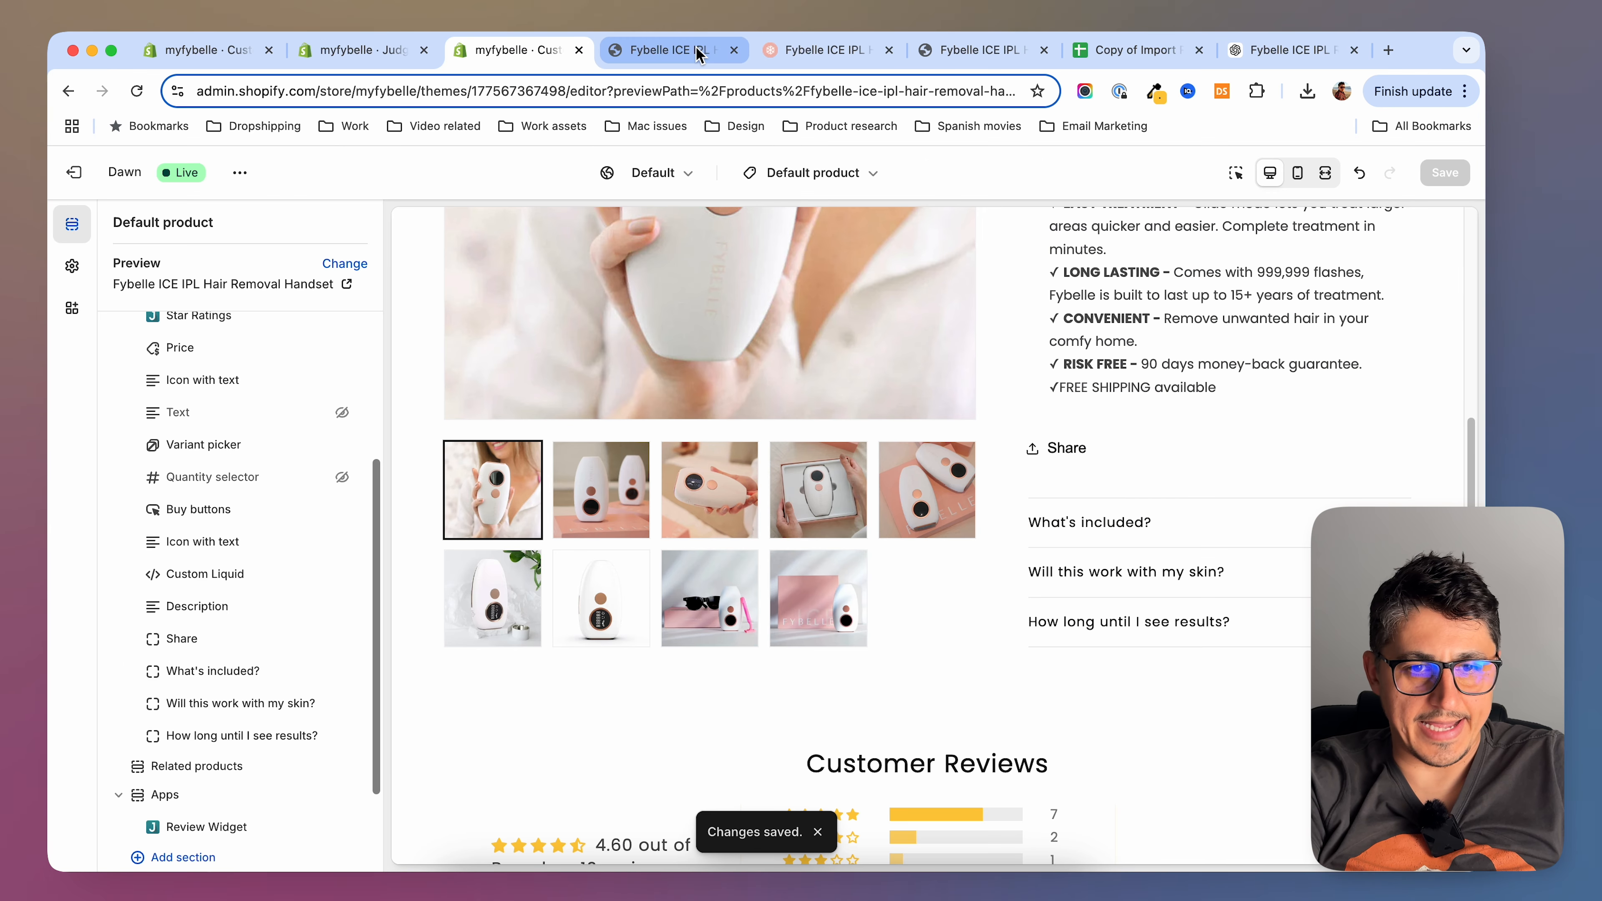
scroll(1012, 265, "down", 8)
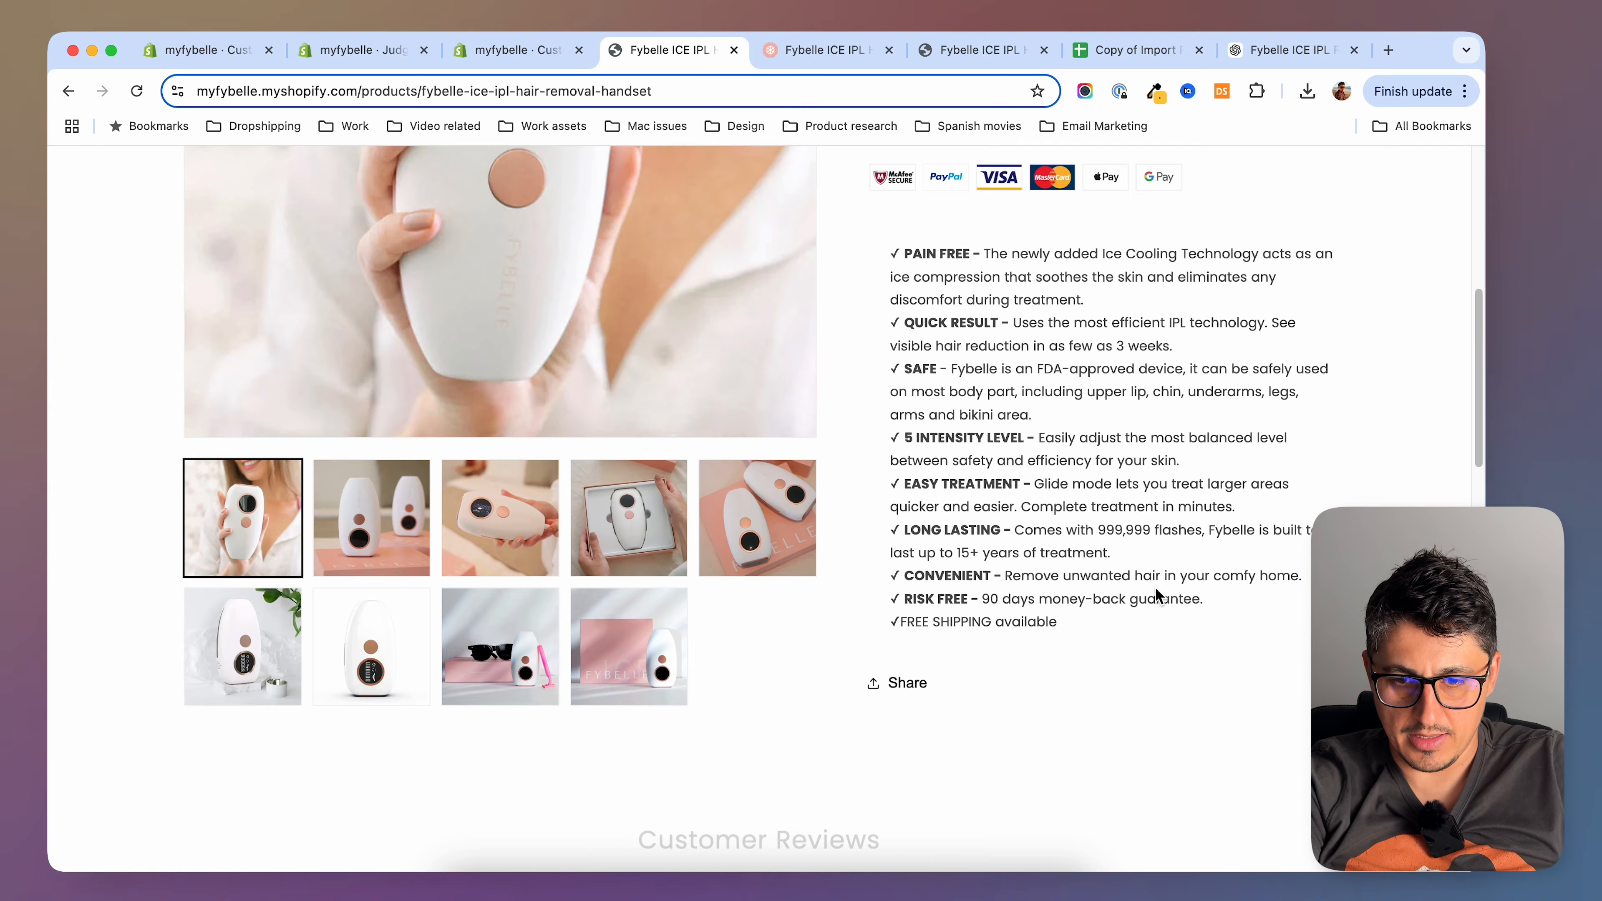
left_click(138, 92)
scroll(977, 554, "down", 3)
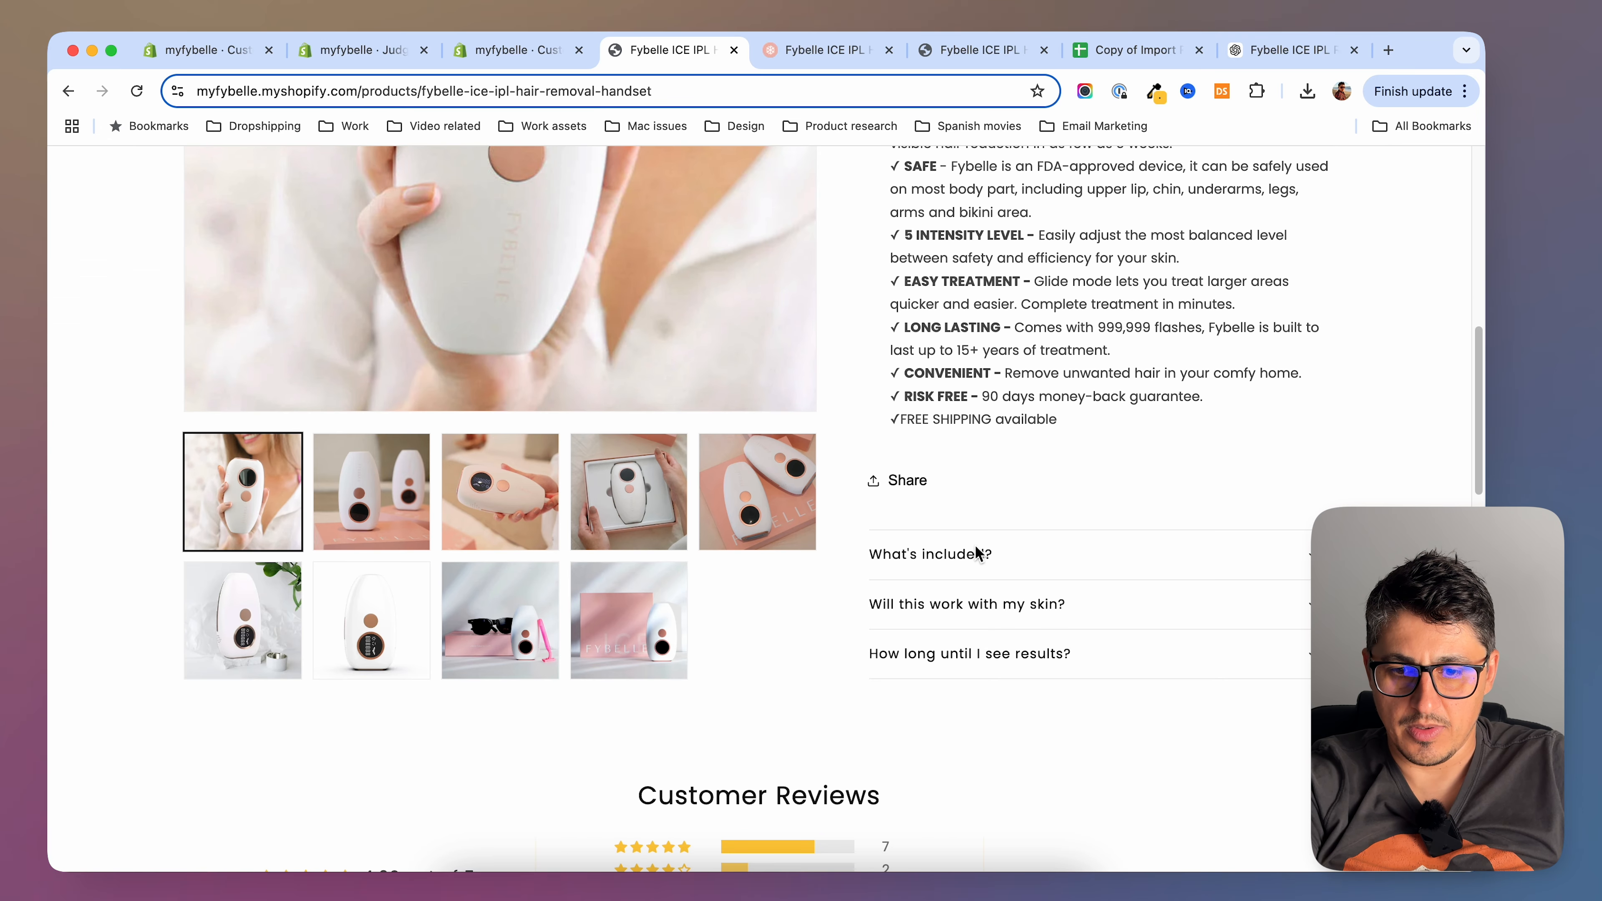
left_click(977, 554)
scroll(1002, 505, "down", 1)
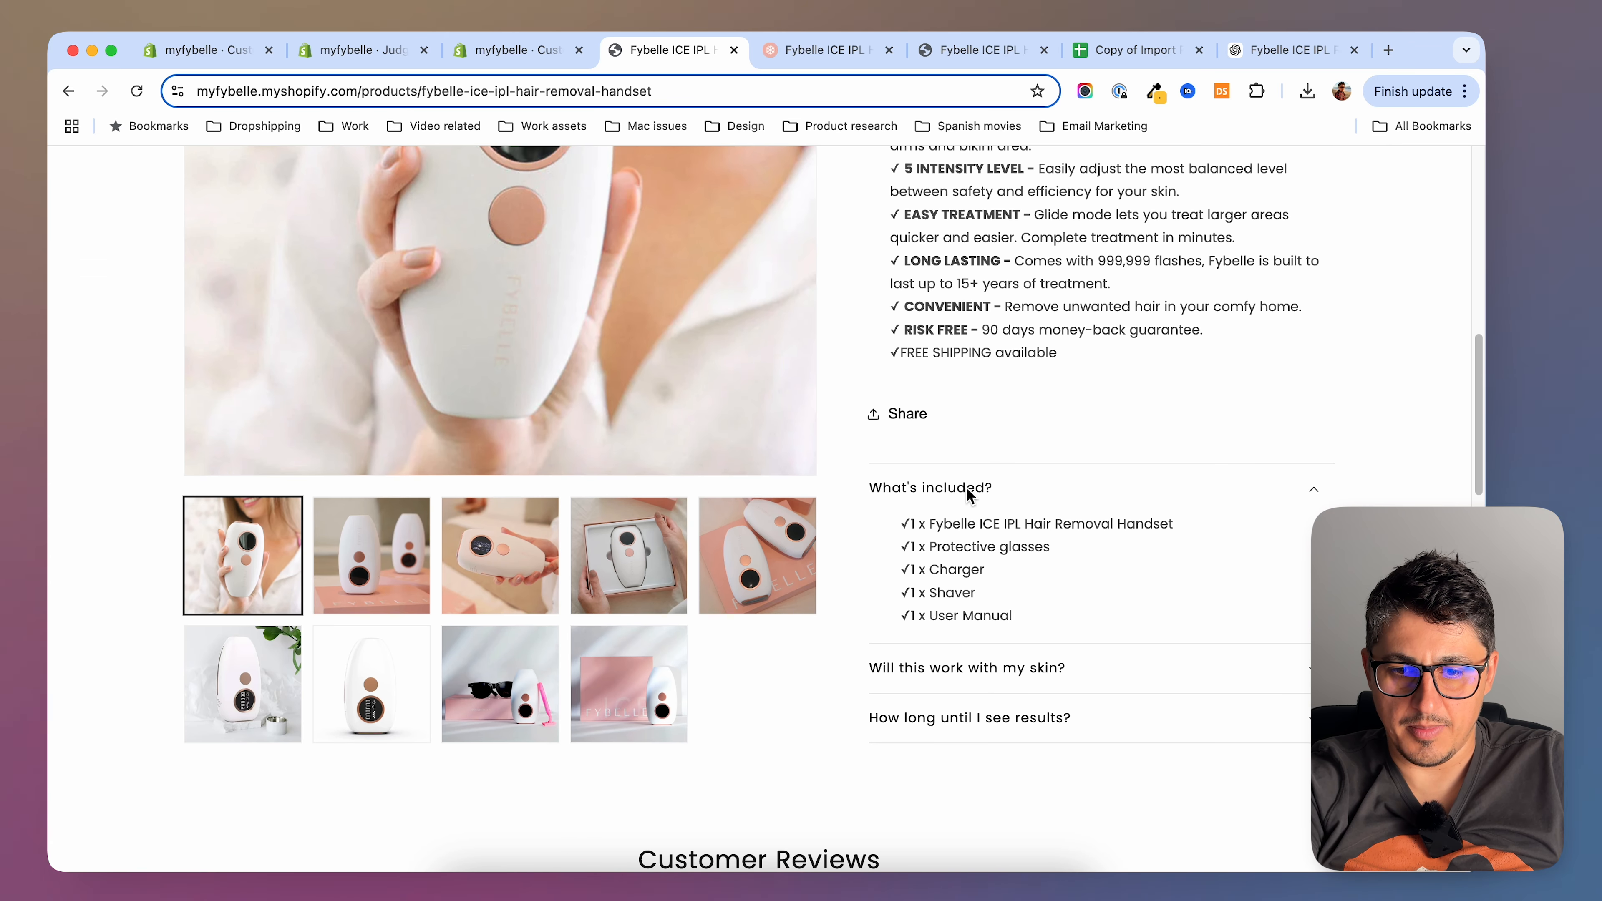
left_click(968, 494)
scroll(1084, 498, "up", 10)
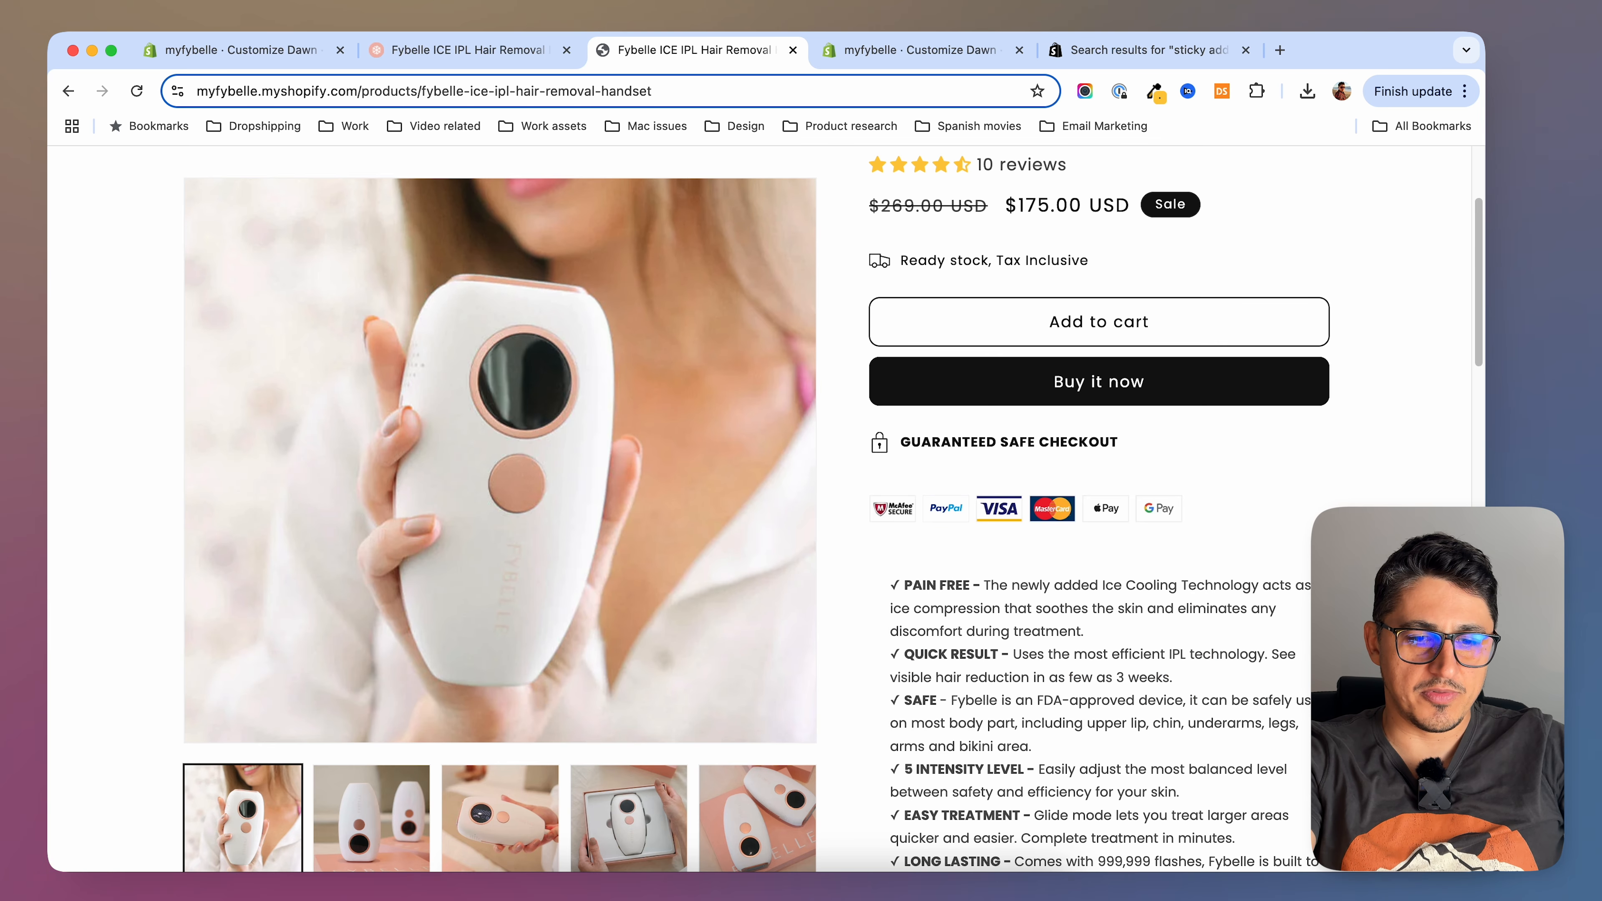
Compare the reference product page with the live store's version from the title down to the three collapsible question rows
scroll(757, 442, "up", 3)
left_click(523, 53)
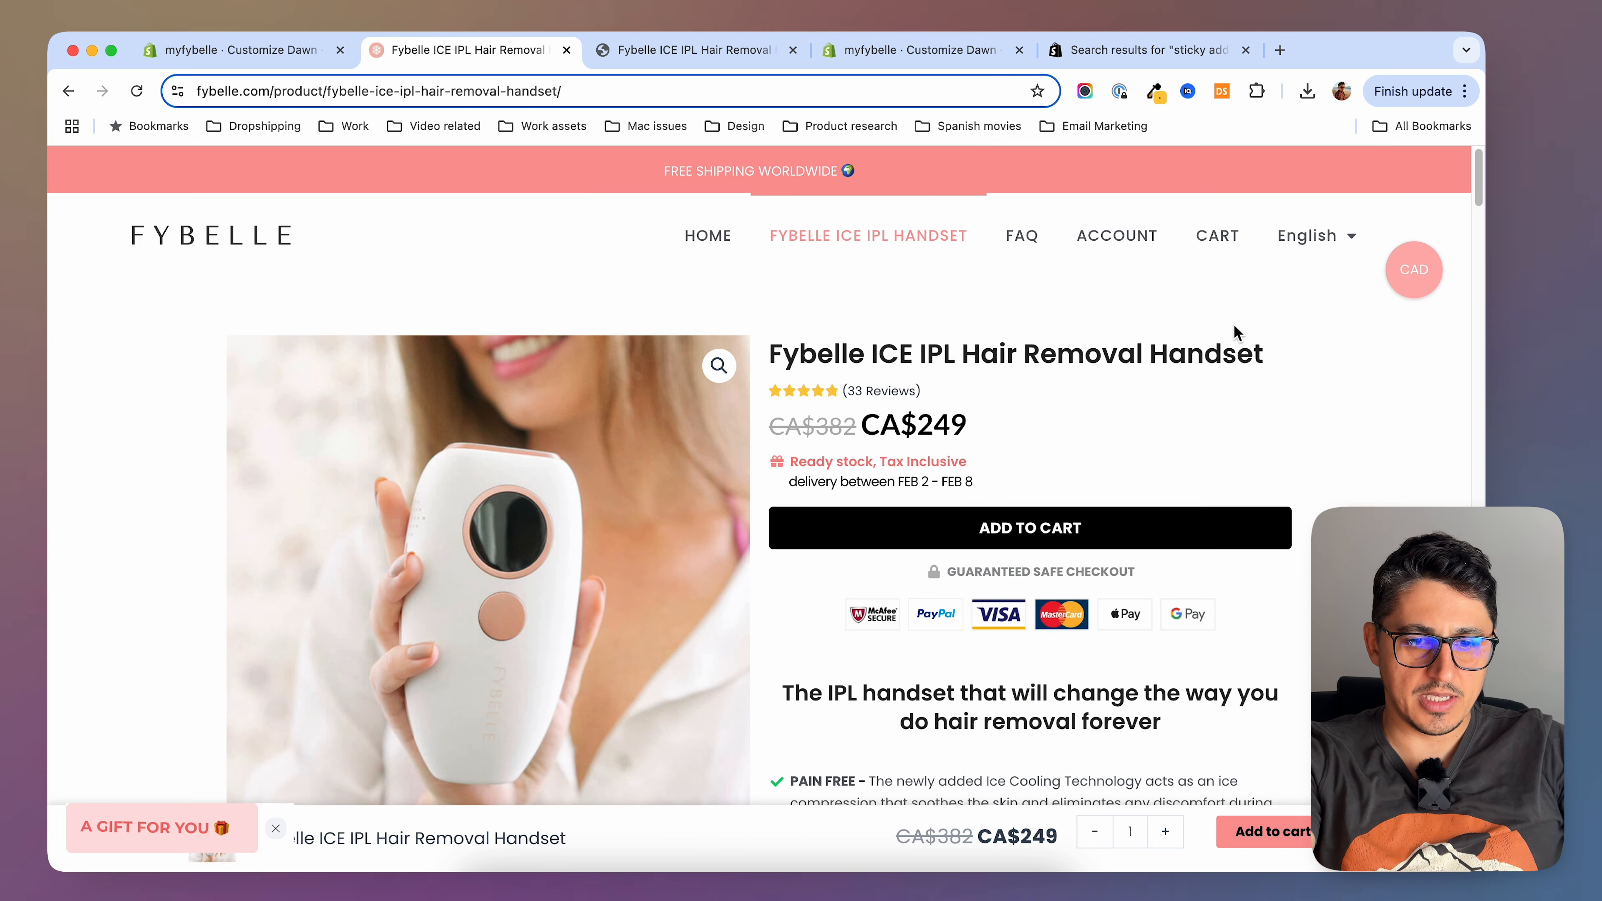
scroll(281, 832, "down", 3)
scroll(281, 832, "up", 3)
scroll(1382, 450, "down", 10)
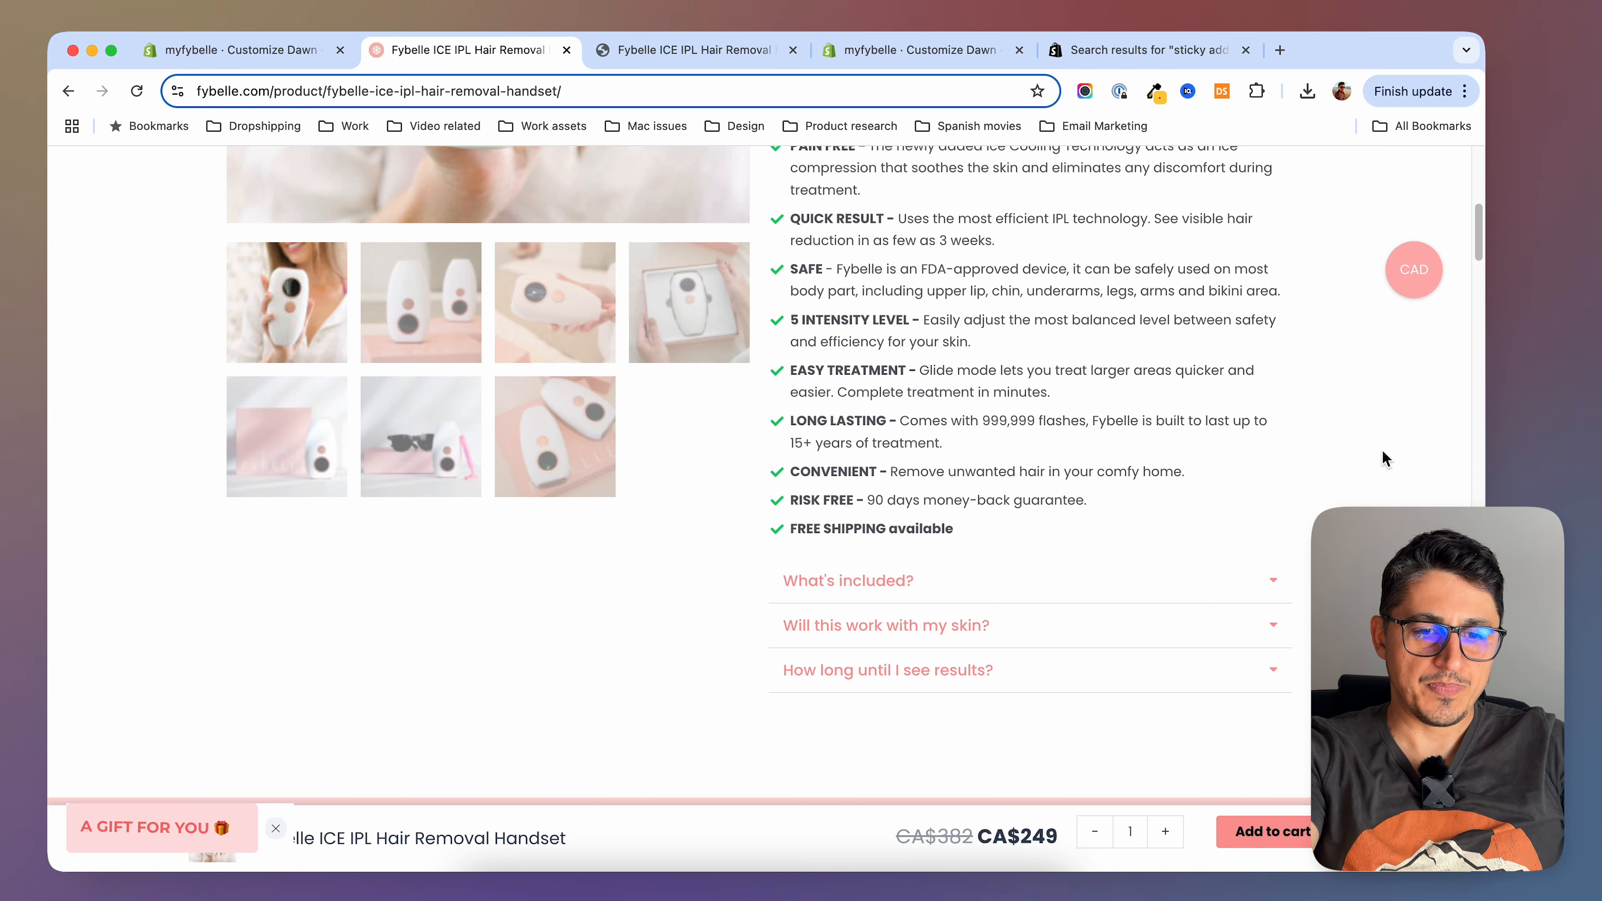
key("ctrl+Tab")
scroll(1436, 492, "down", 2)
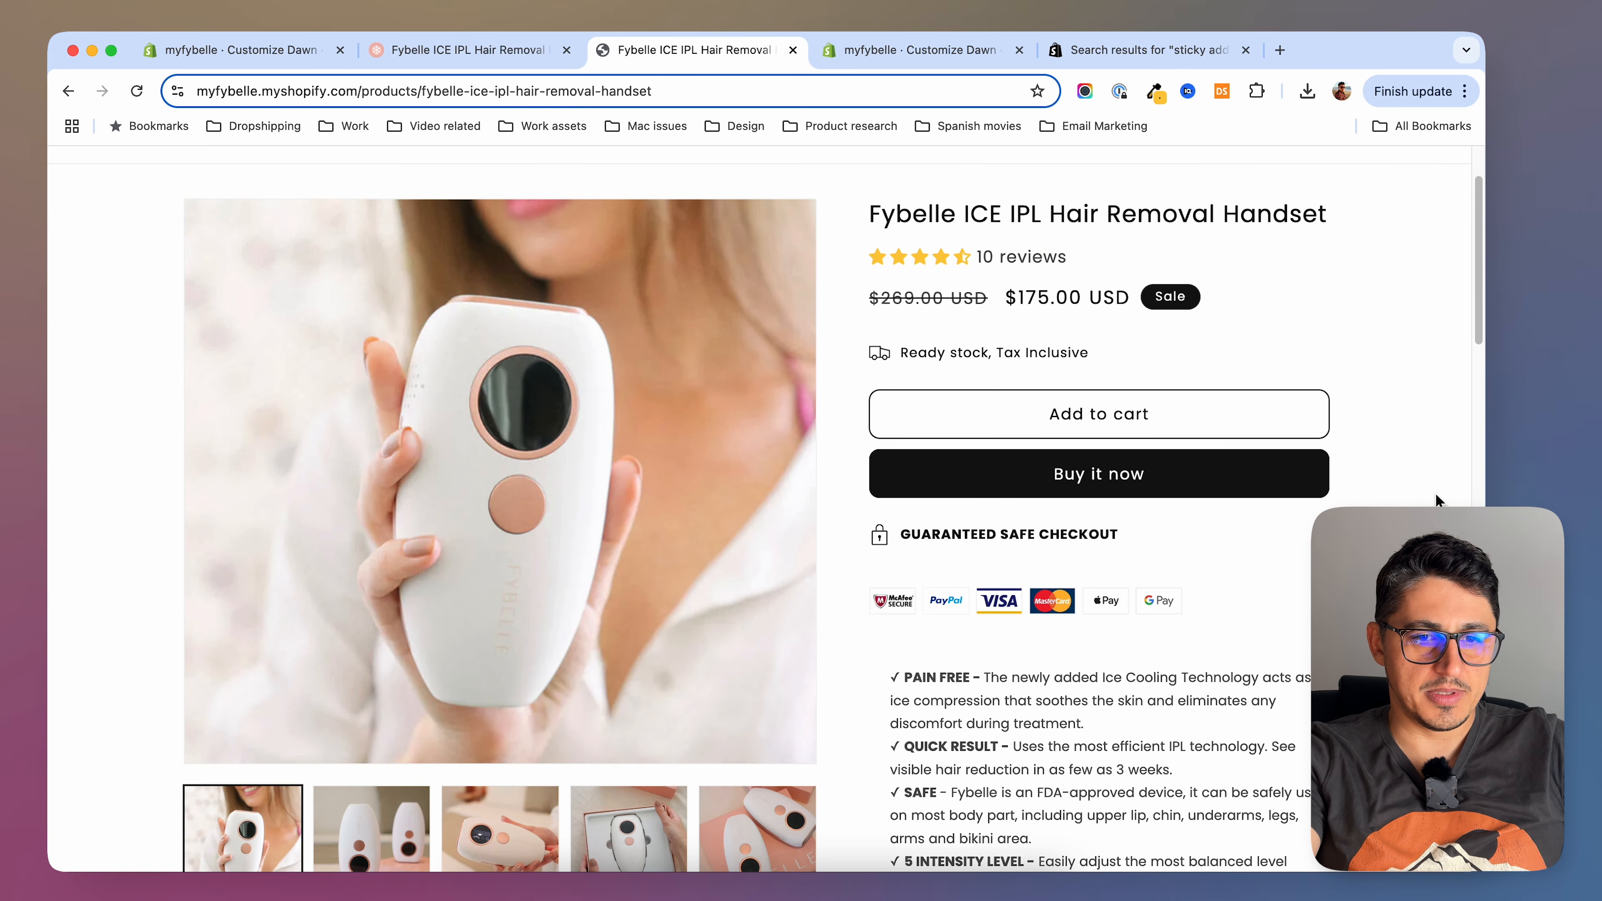
scroll(1436, 492, "down", 5)
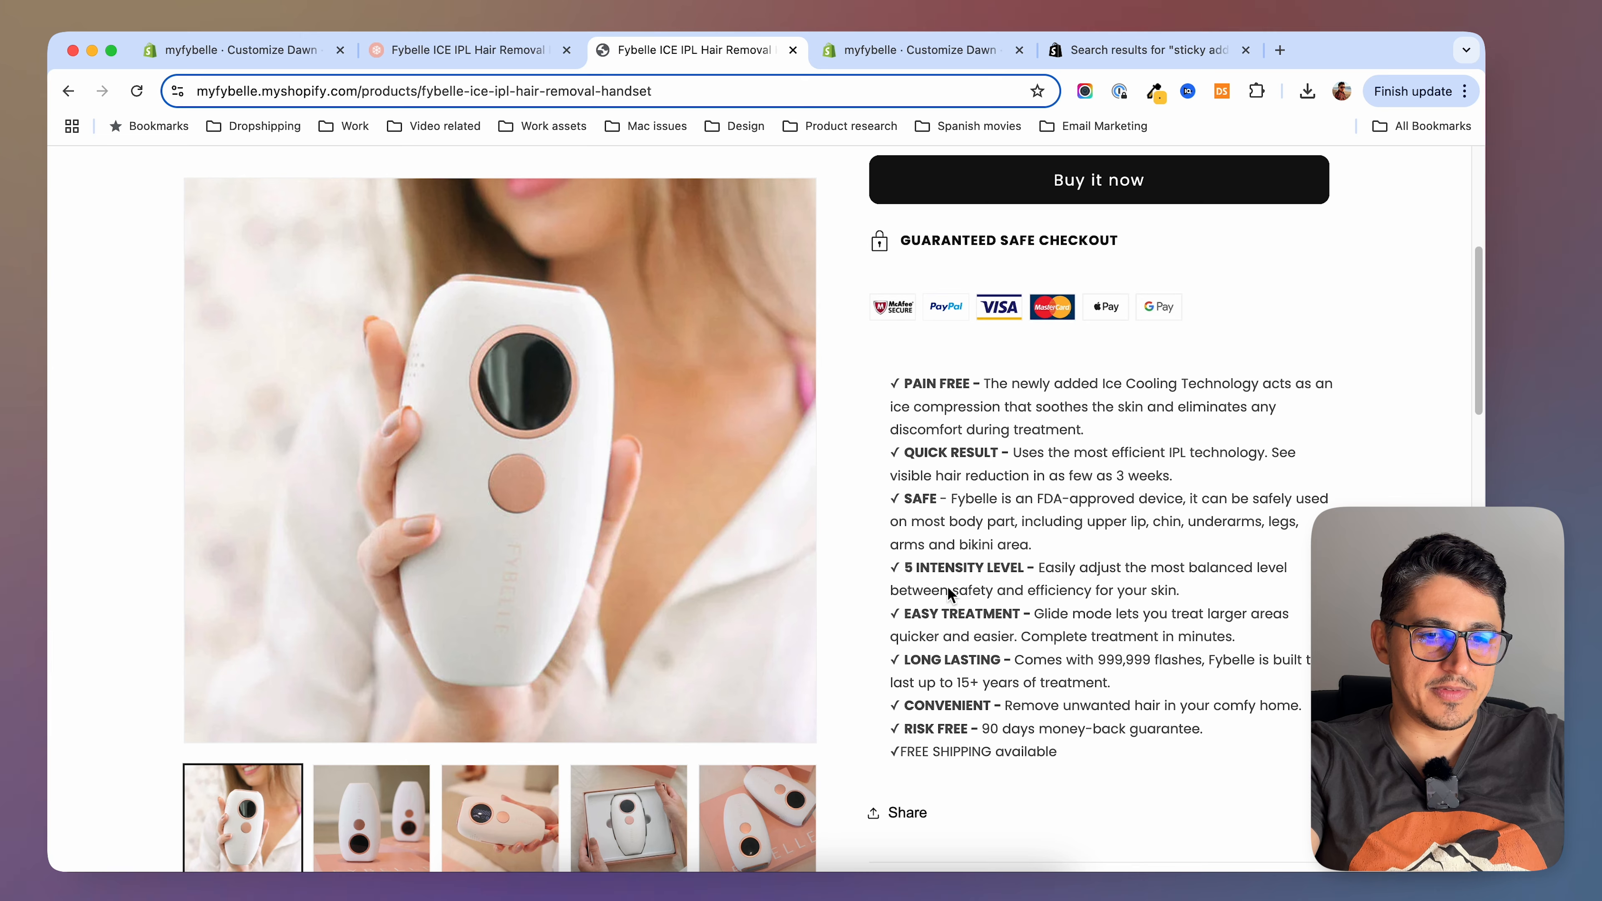
scroll(1198, 594, "down", 5)
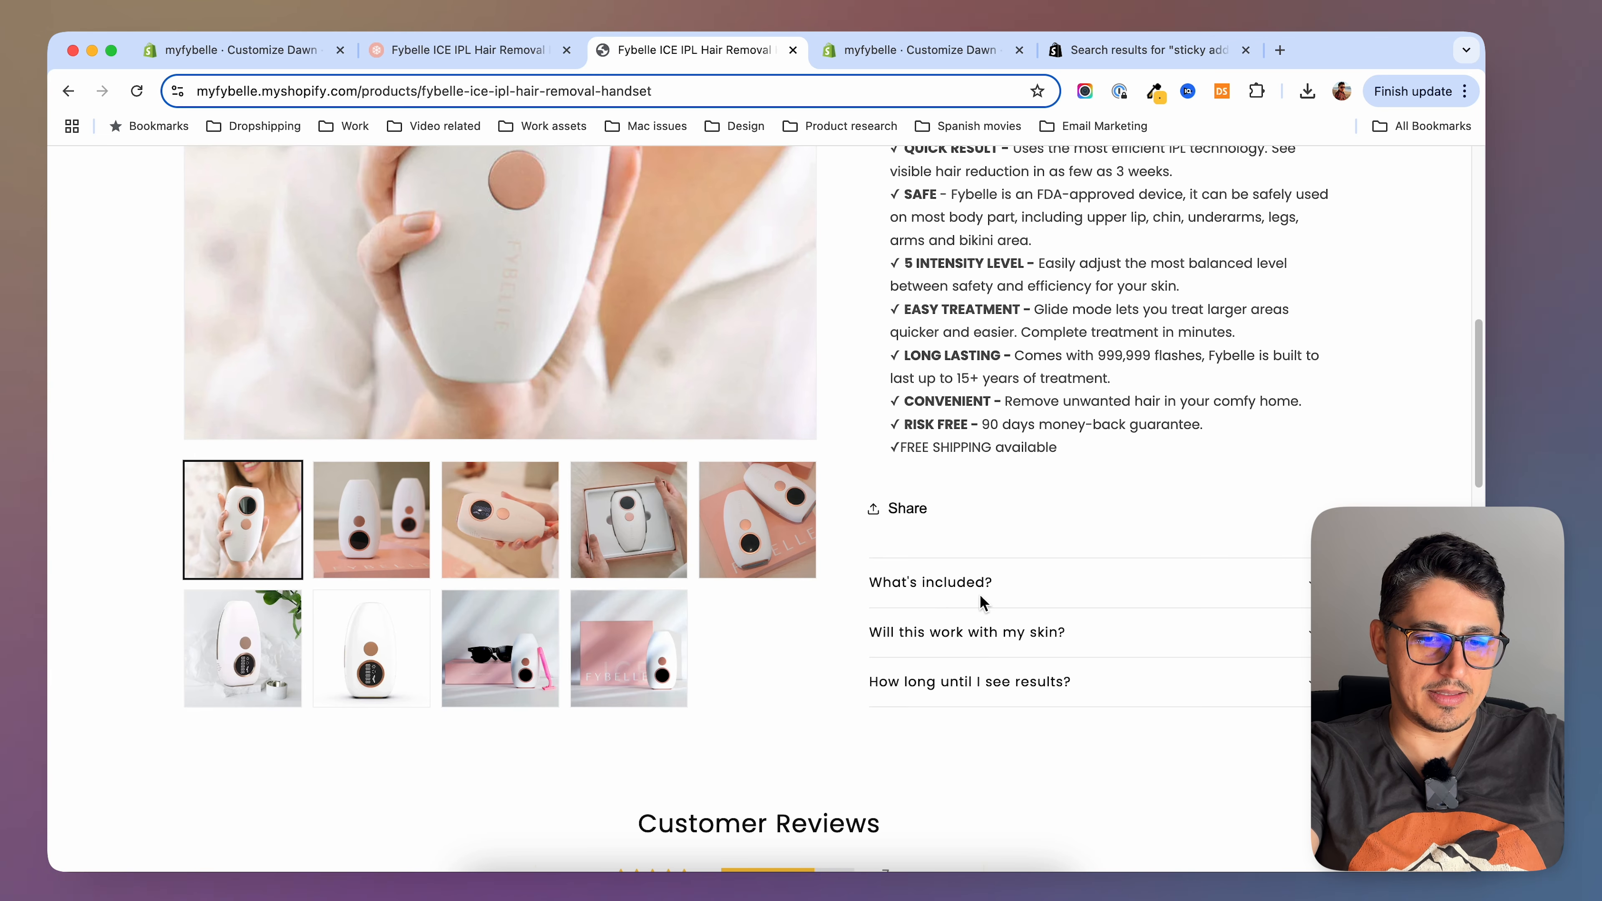
scroll(1237, 526, "up", 10)
key("ctrl+shift+Tab")
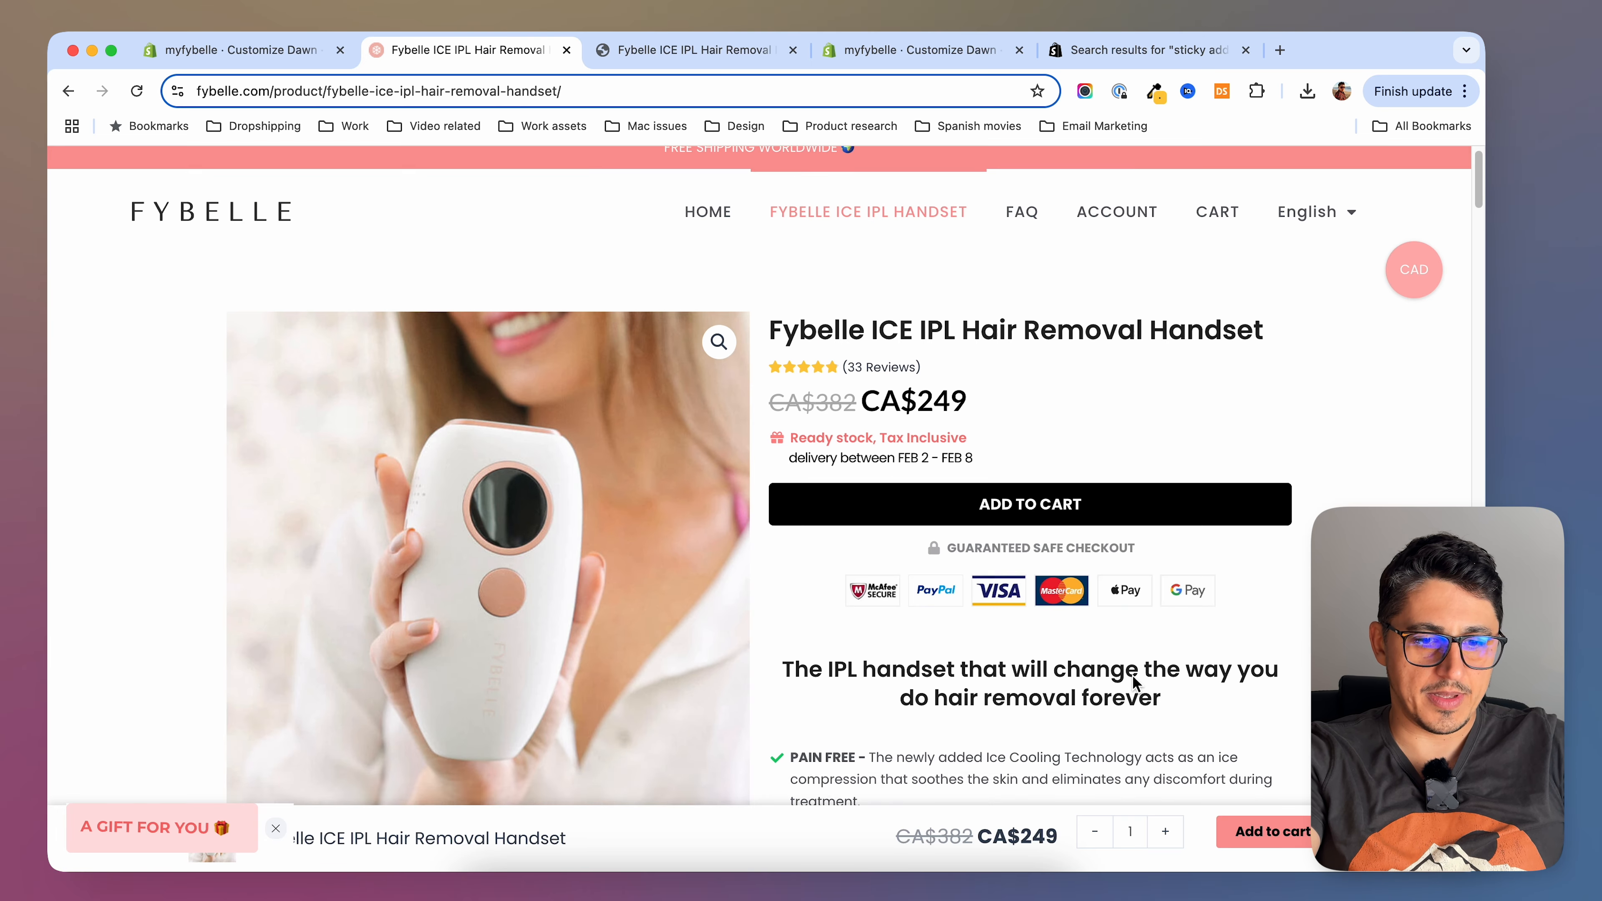
scroll(1132, 675, "down", 10)
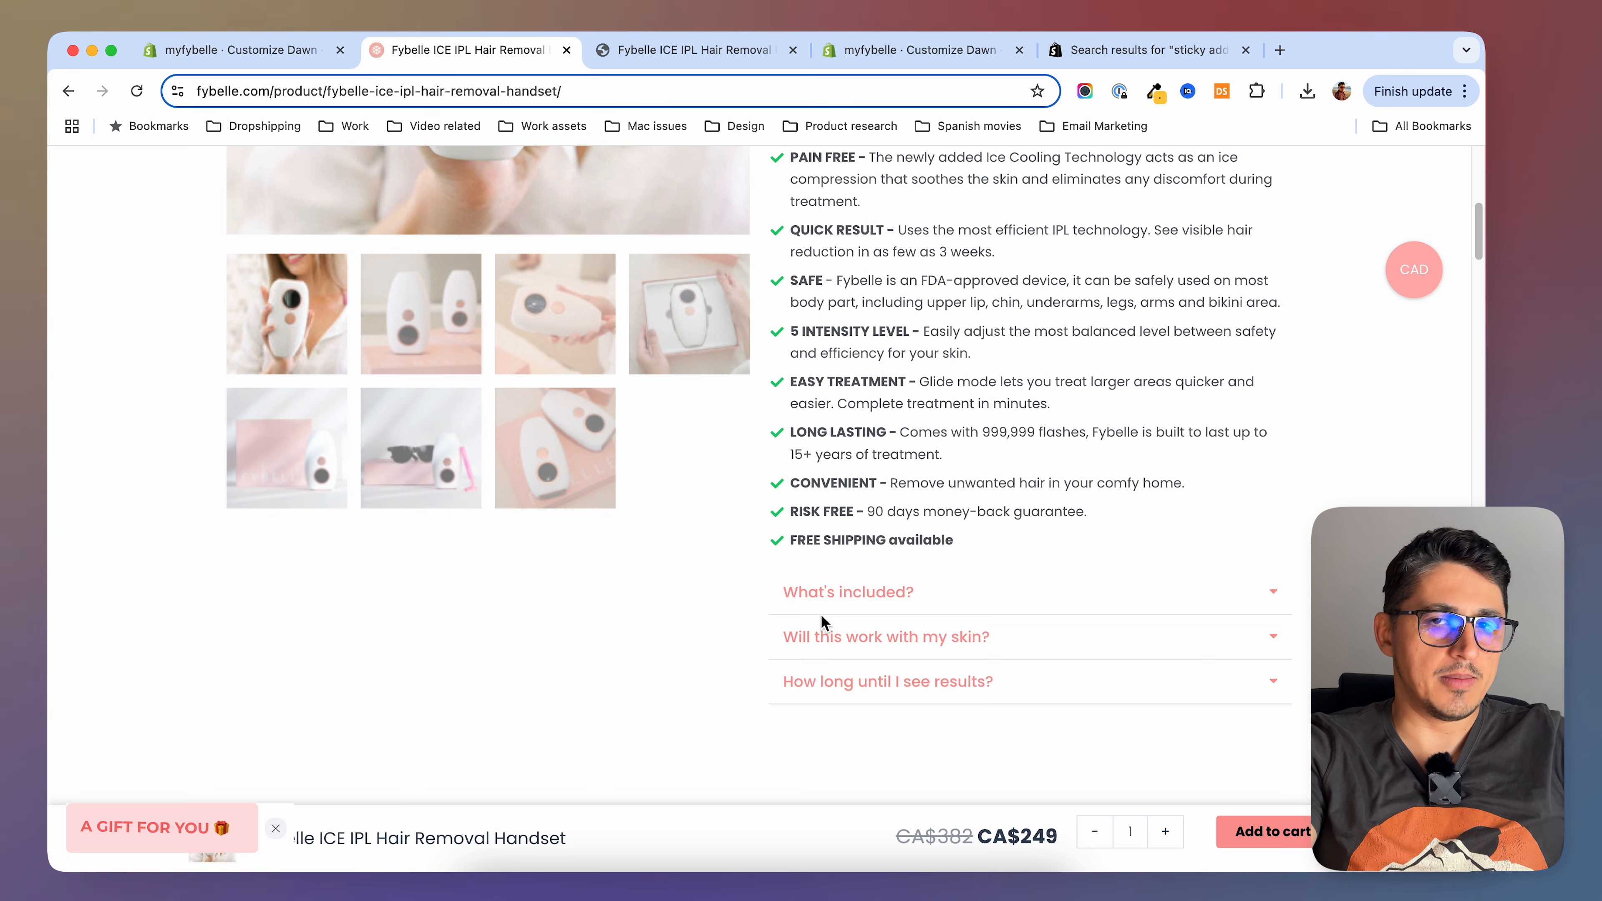
Review the reference product page from the buy area and benefits list down to the pink strip of four icon features
scroll(821, 620, "up", 5)
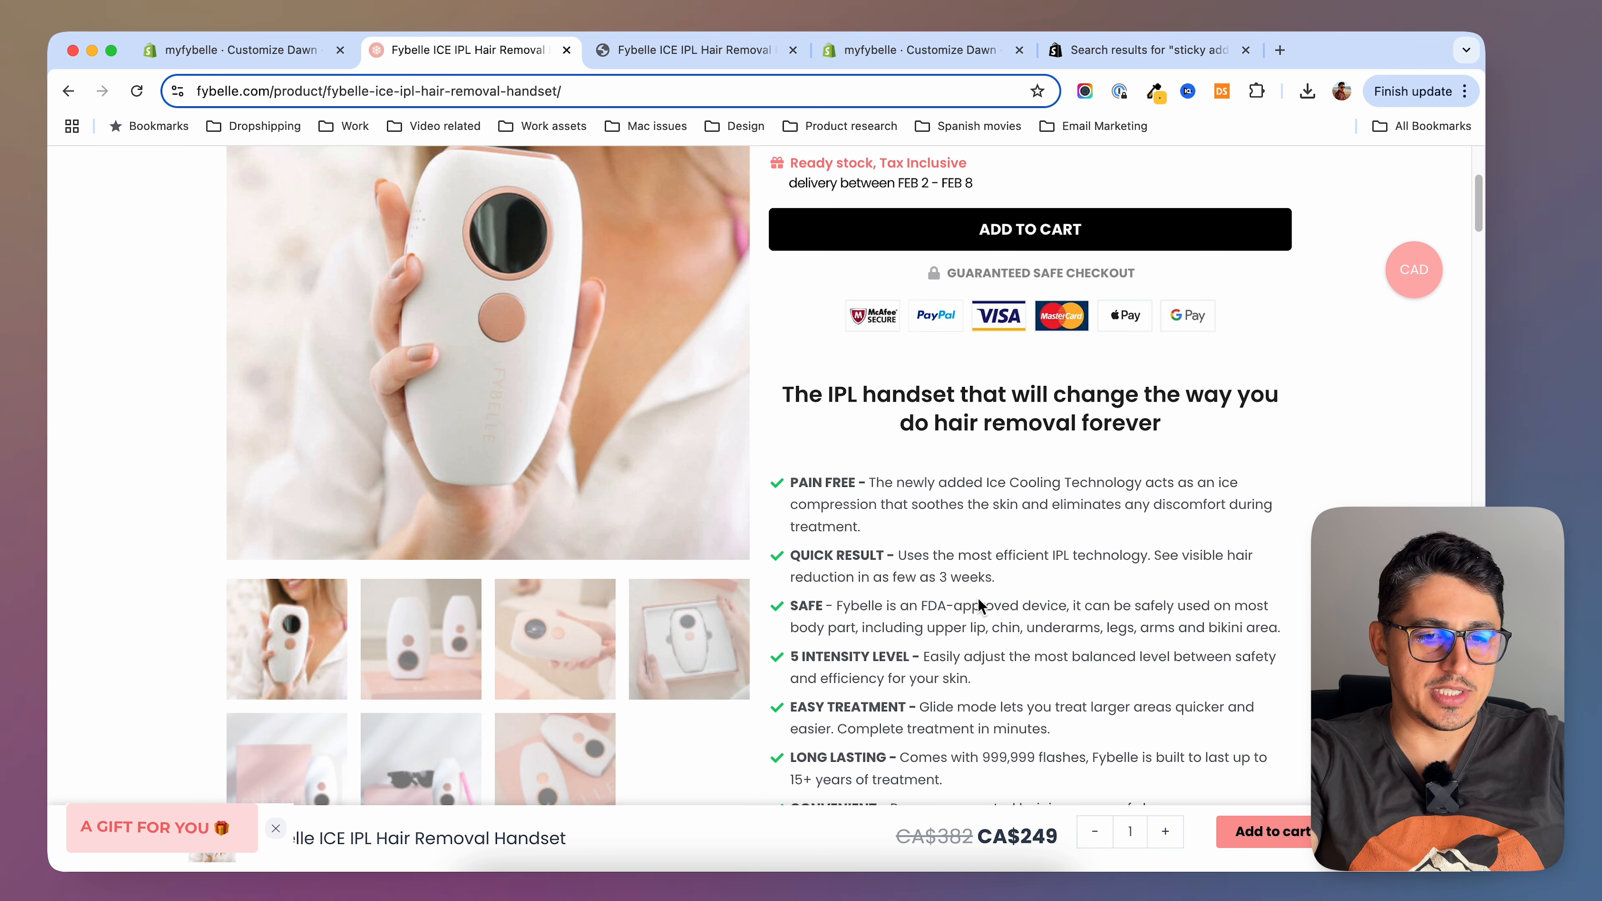
scroll(977, 597, "down", 2)
scroll(965, 598, "down", 2)
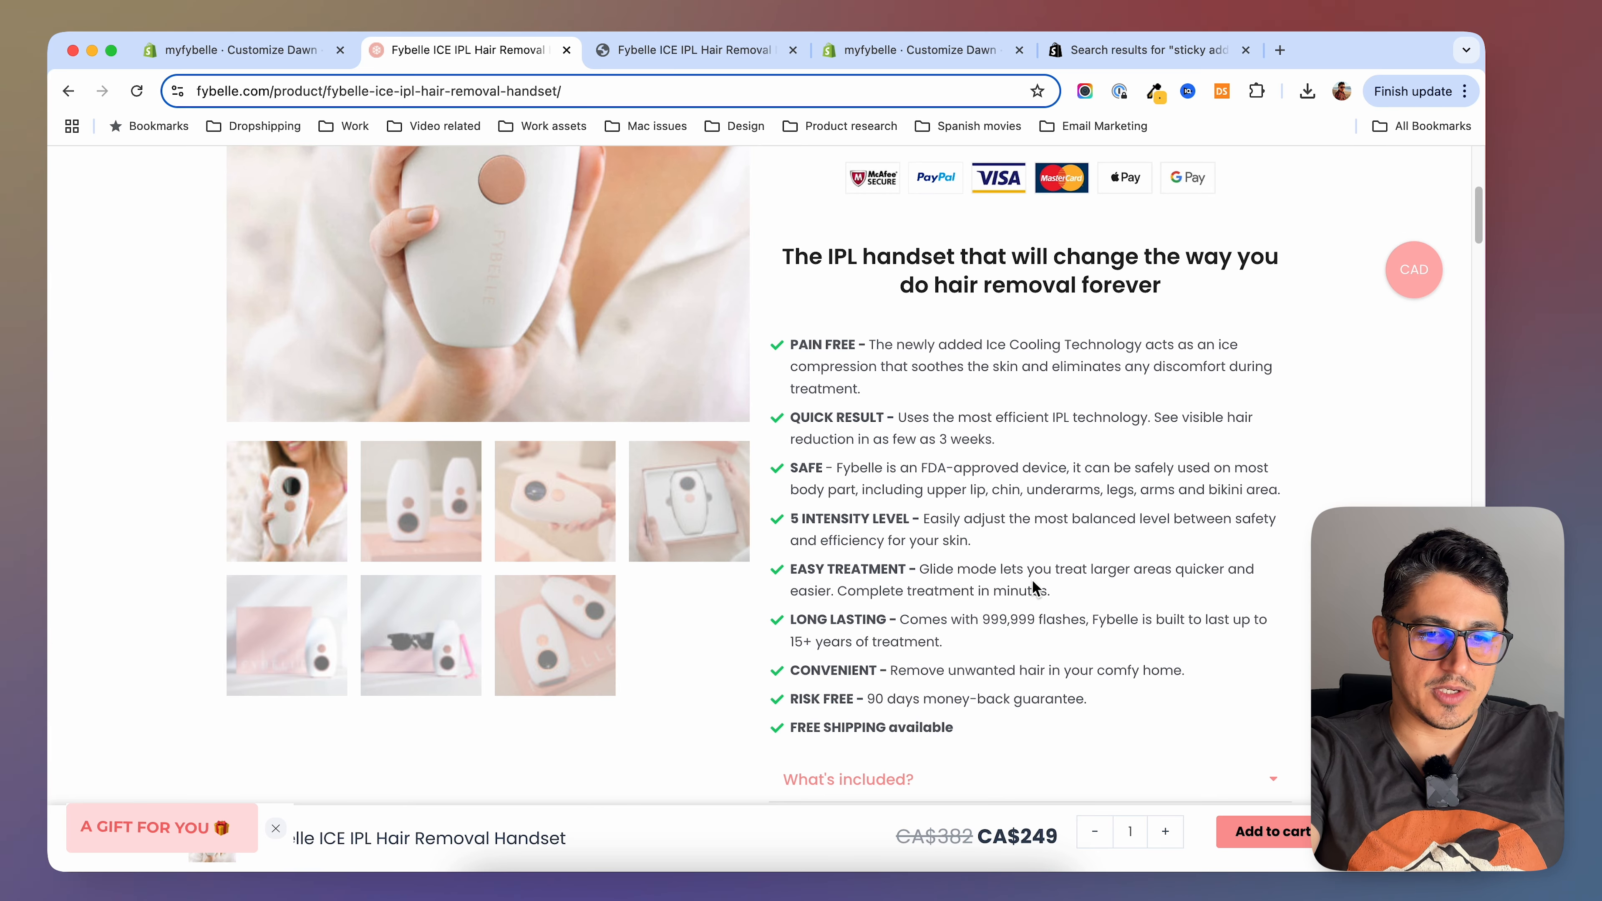
scroll(1015, 619, "up", 6)
scroll(1007, 663, "down", 1)
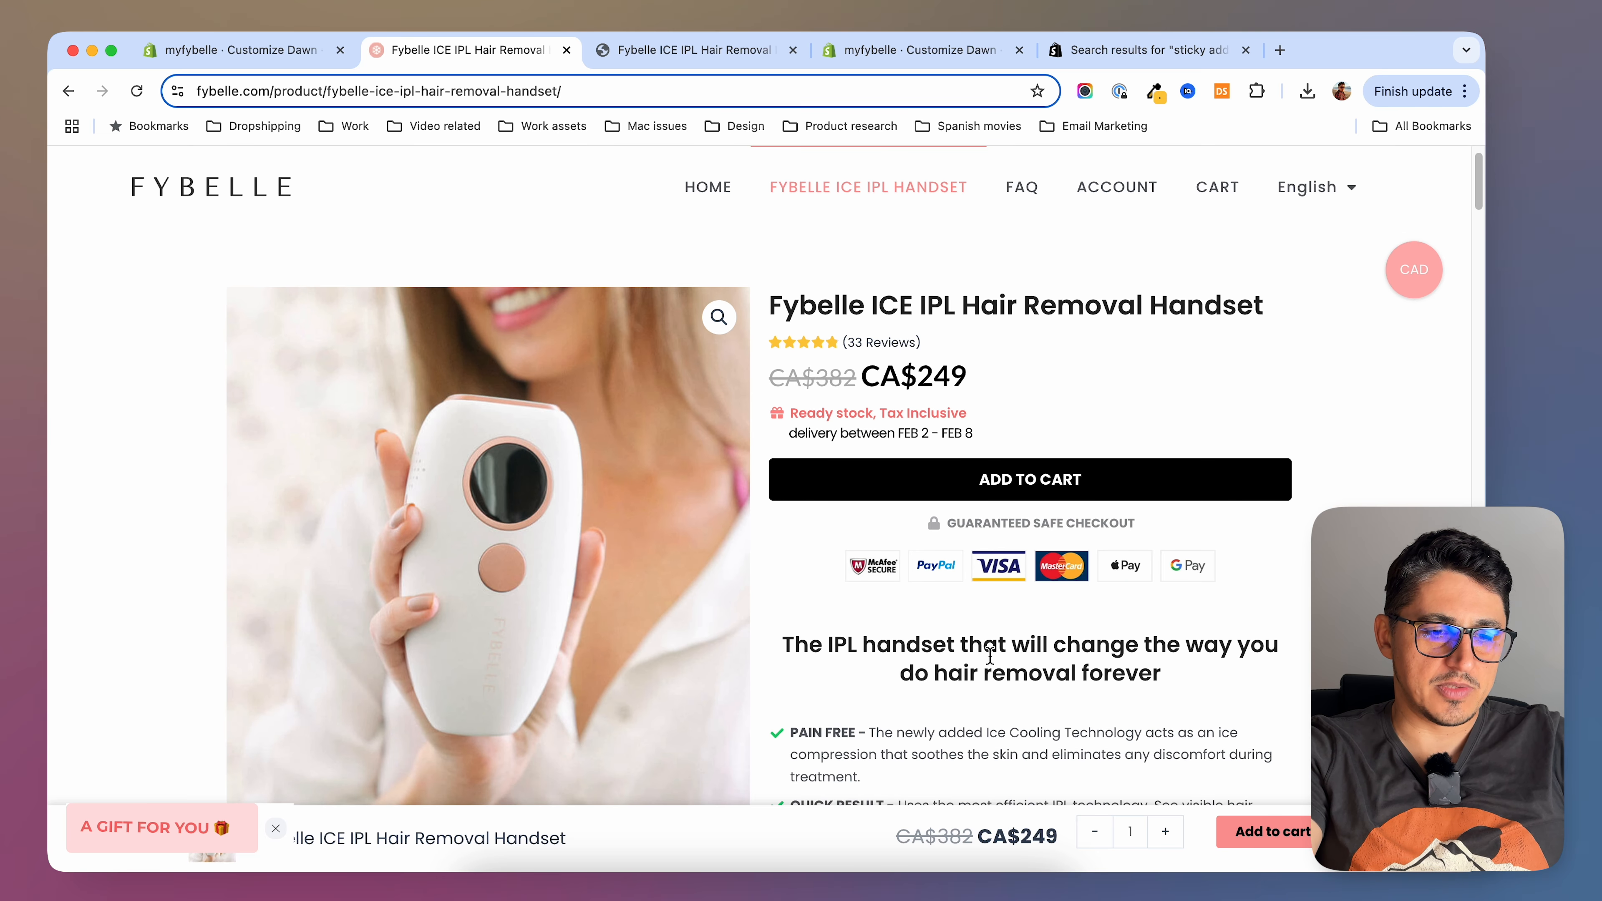
scroll(946, 650, "up", 1)
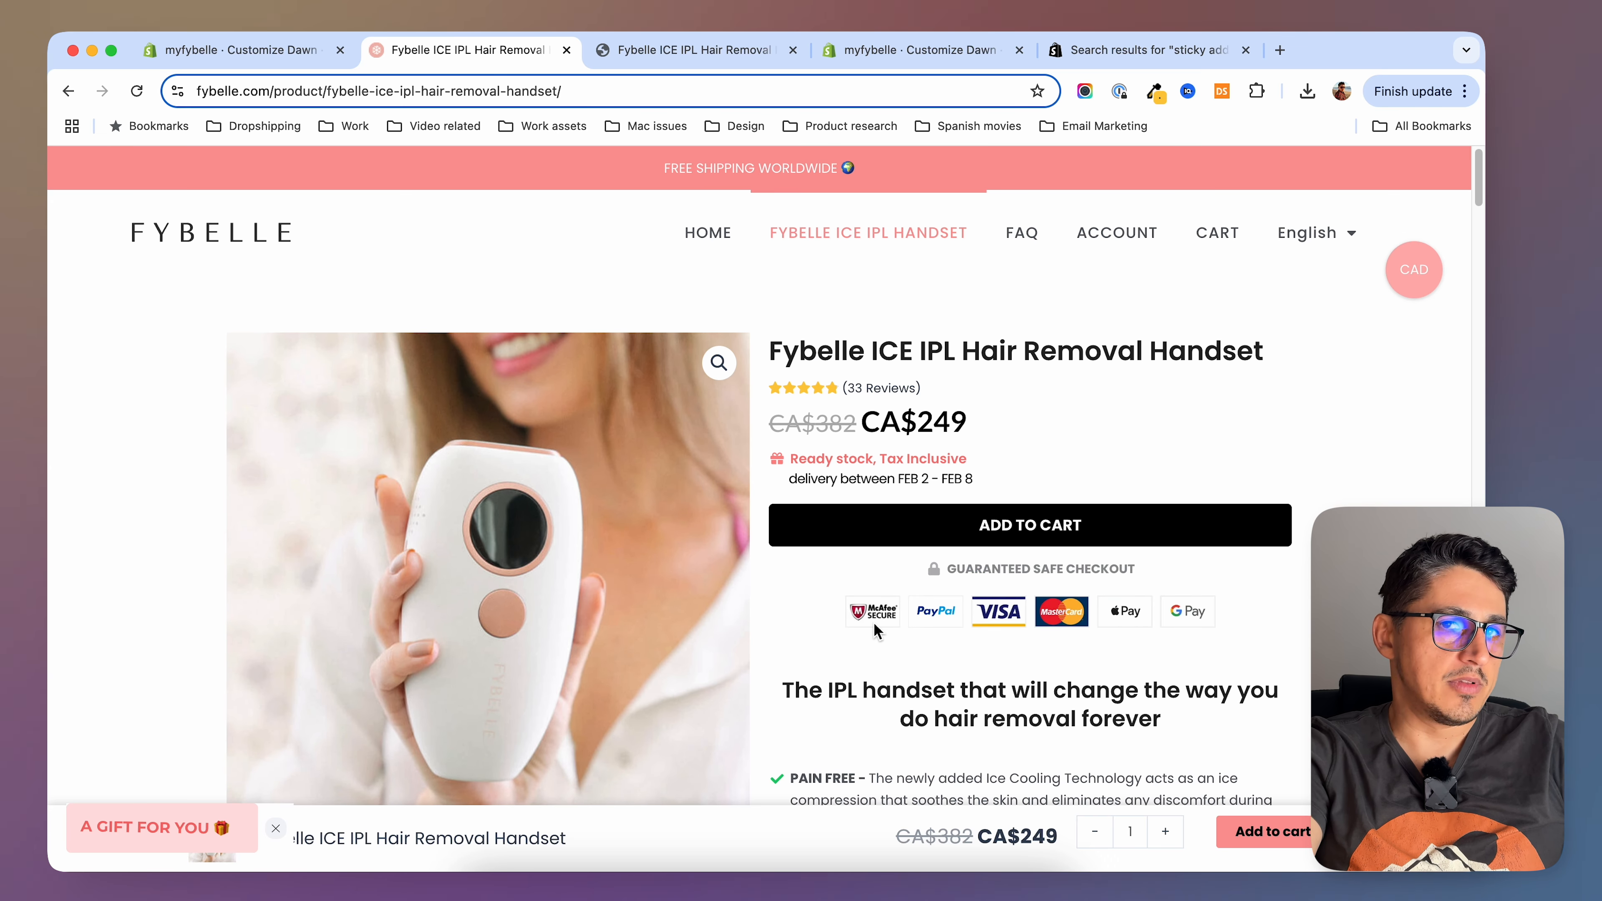
scroll(876, 631, "down", 1)
scroll(876, 631, "down", 8)
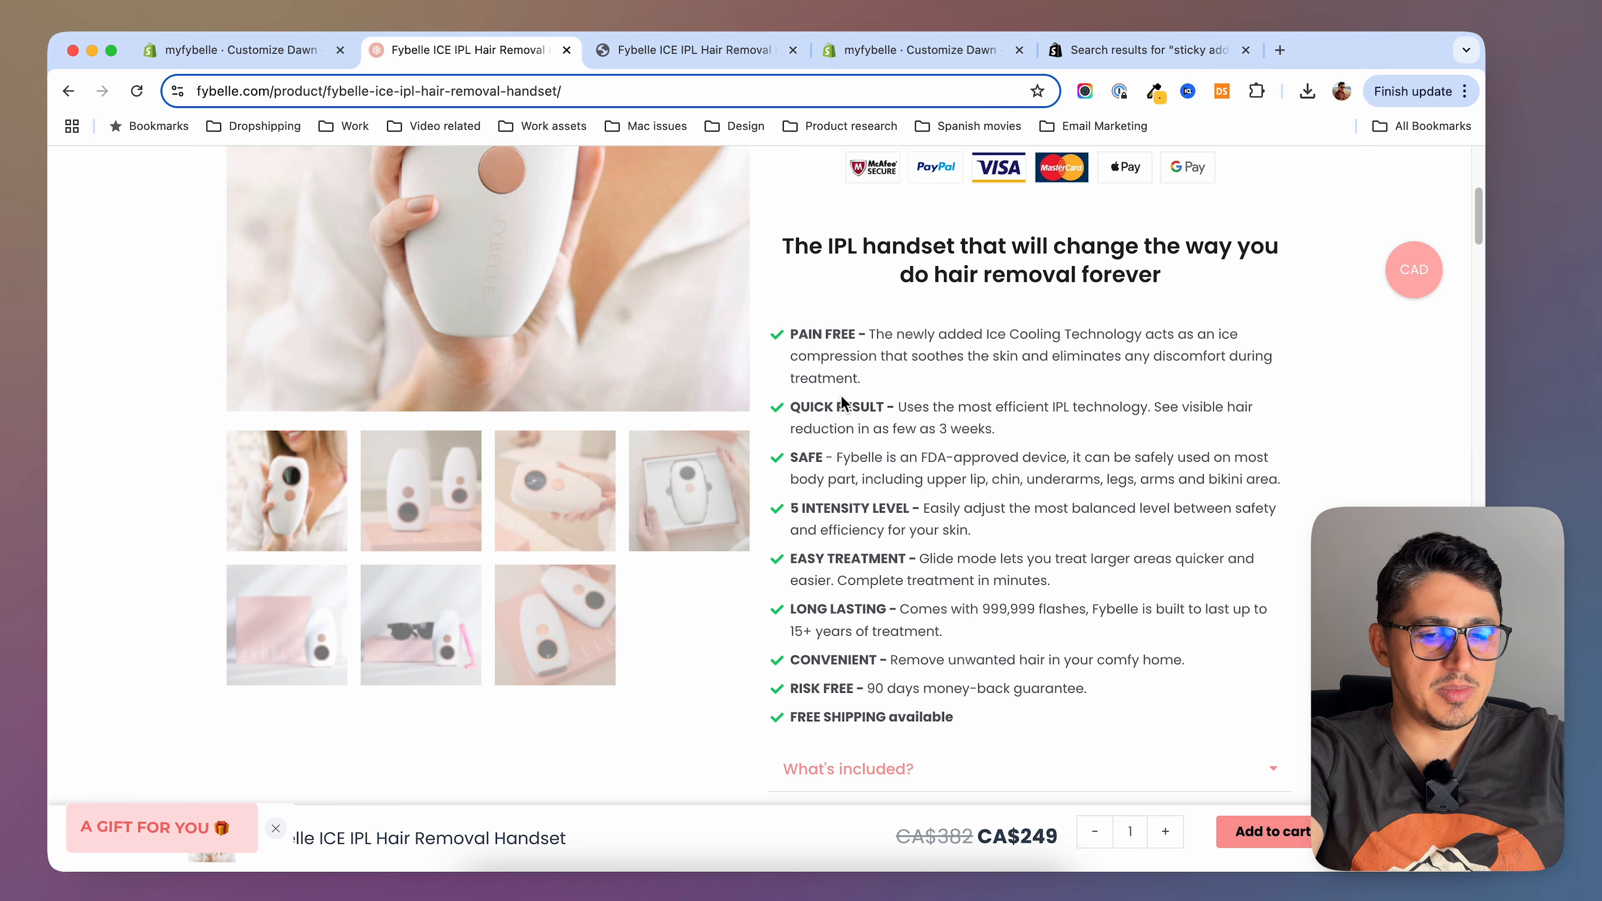
scroll(841, 397, "down", 10)
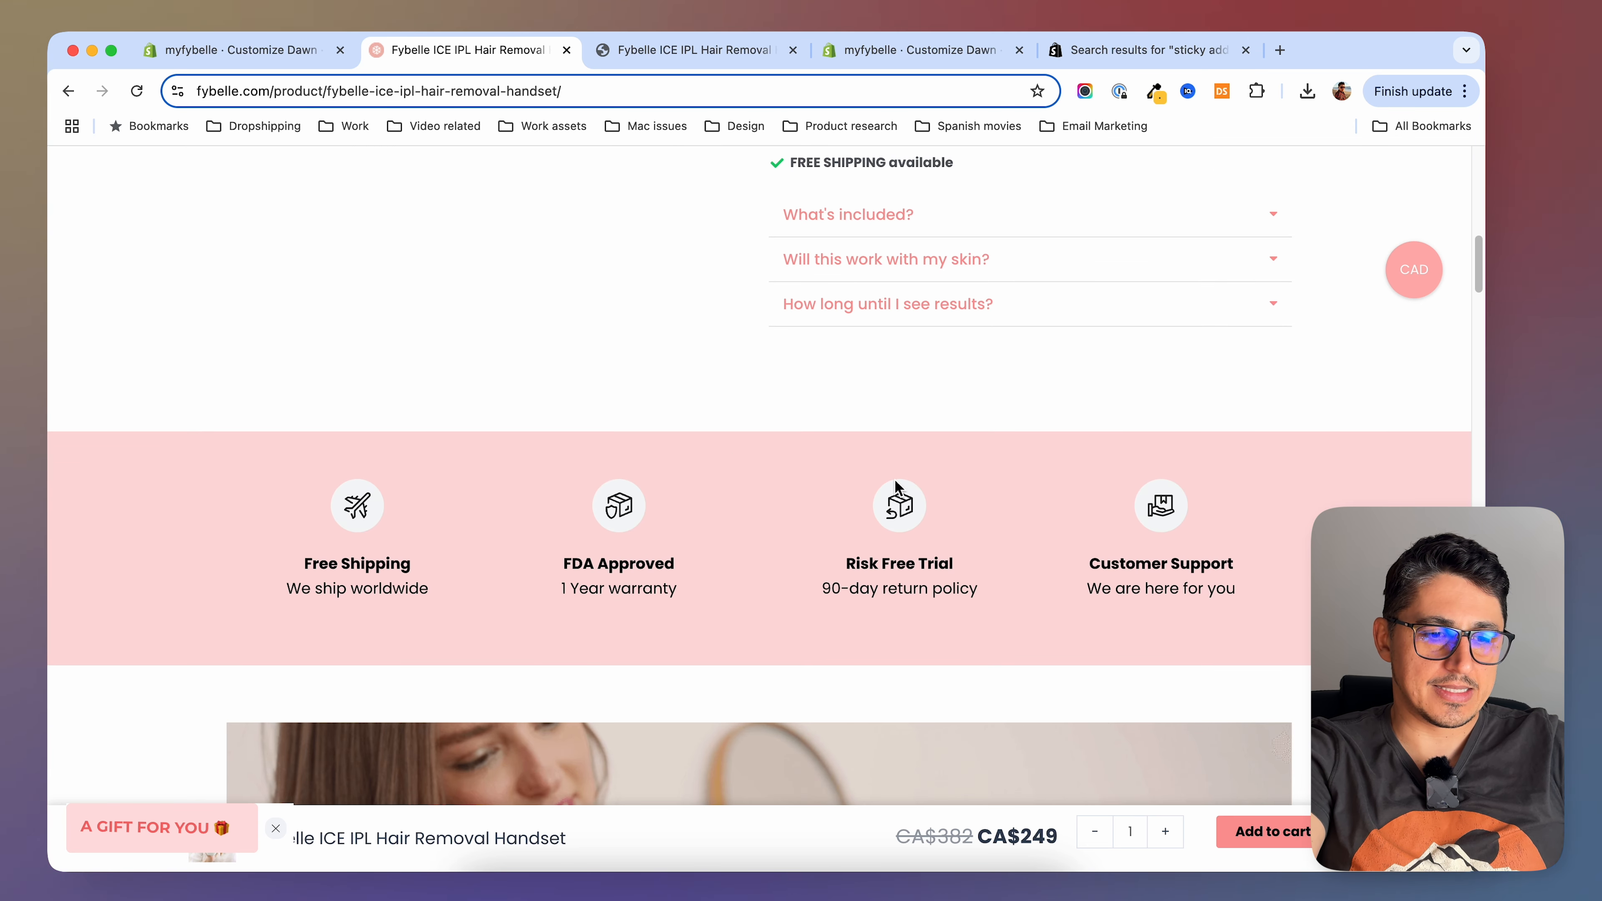
Sample the background of the reference page's pink feature strip with the colour picker and copy its hex code
left_click(1156, 91)
left_click(1066, 125)
left_click(207, 539)
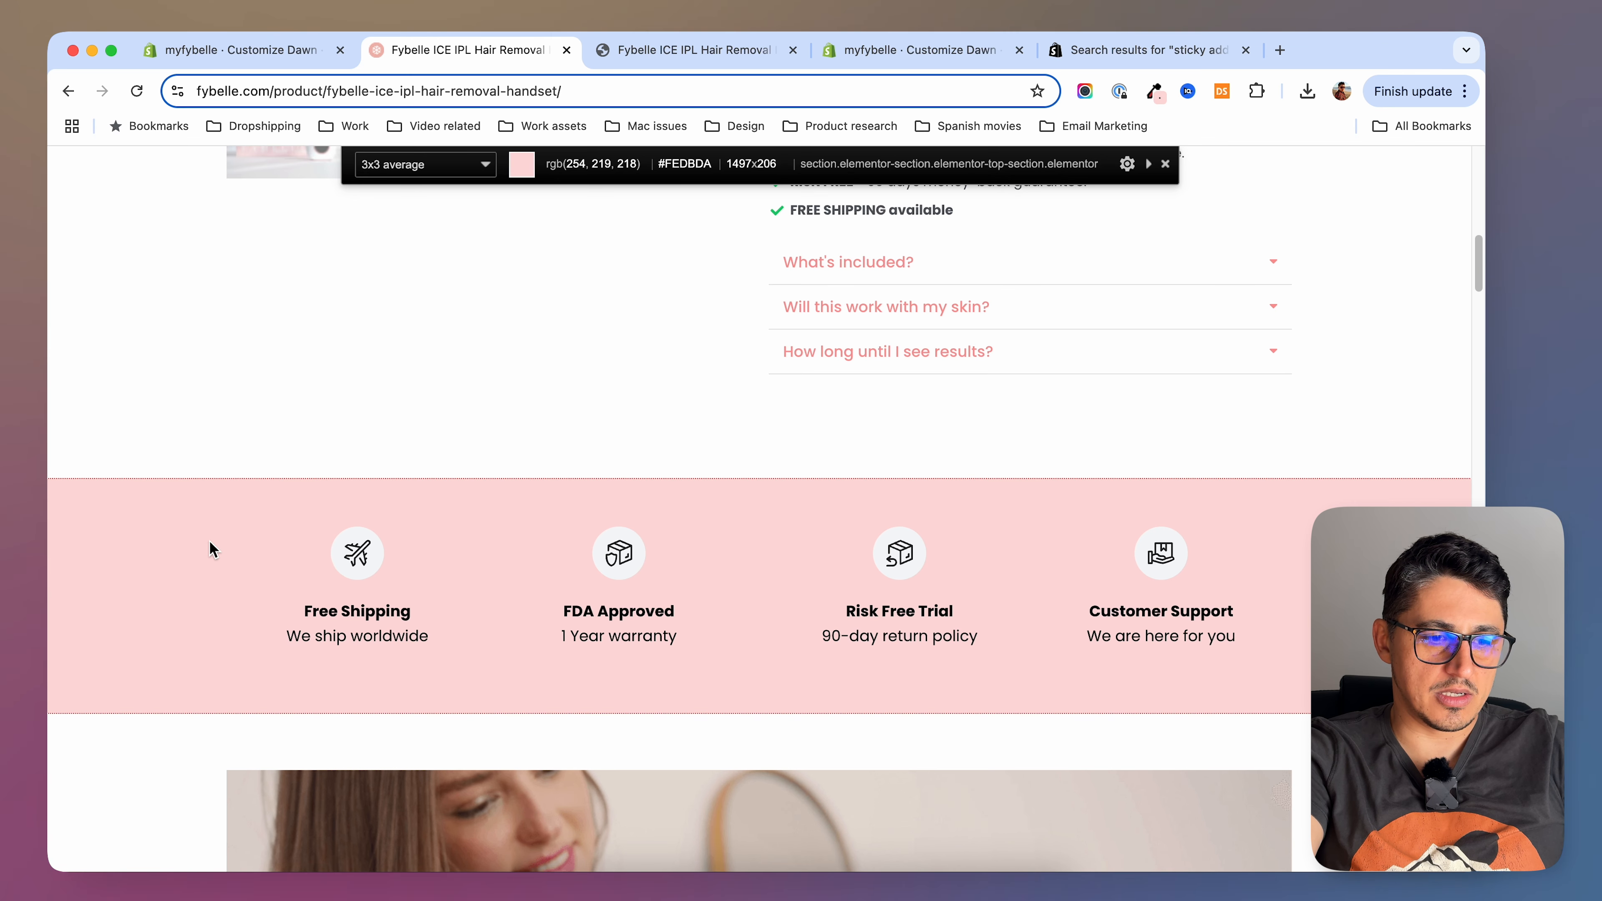
left_click(1156, 91)
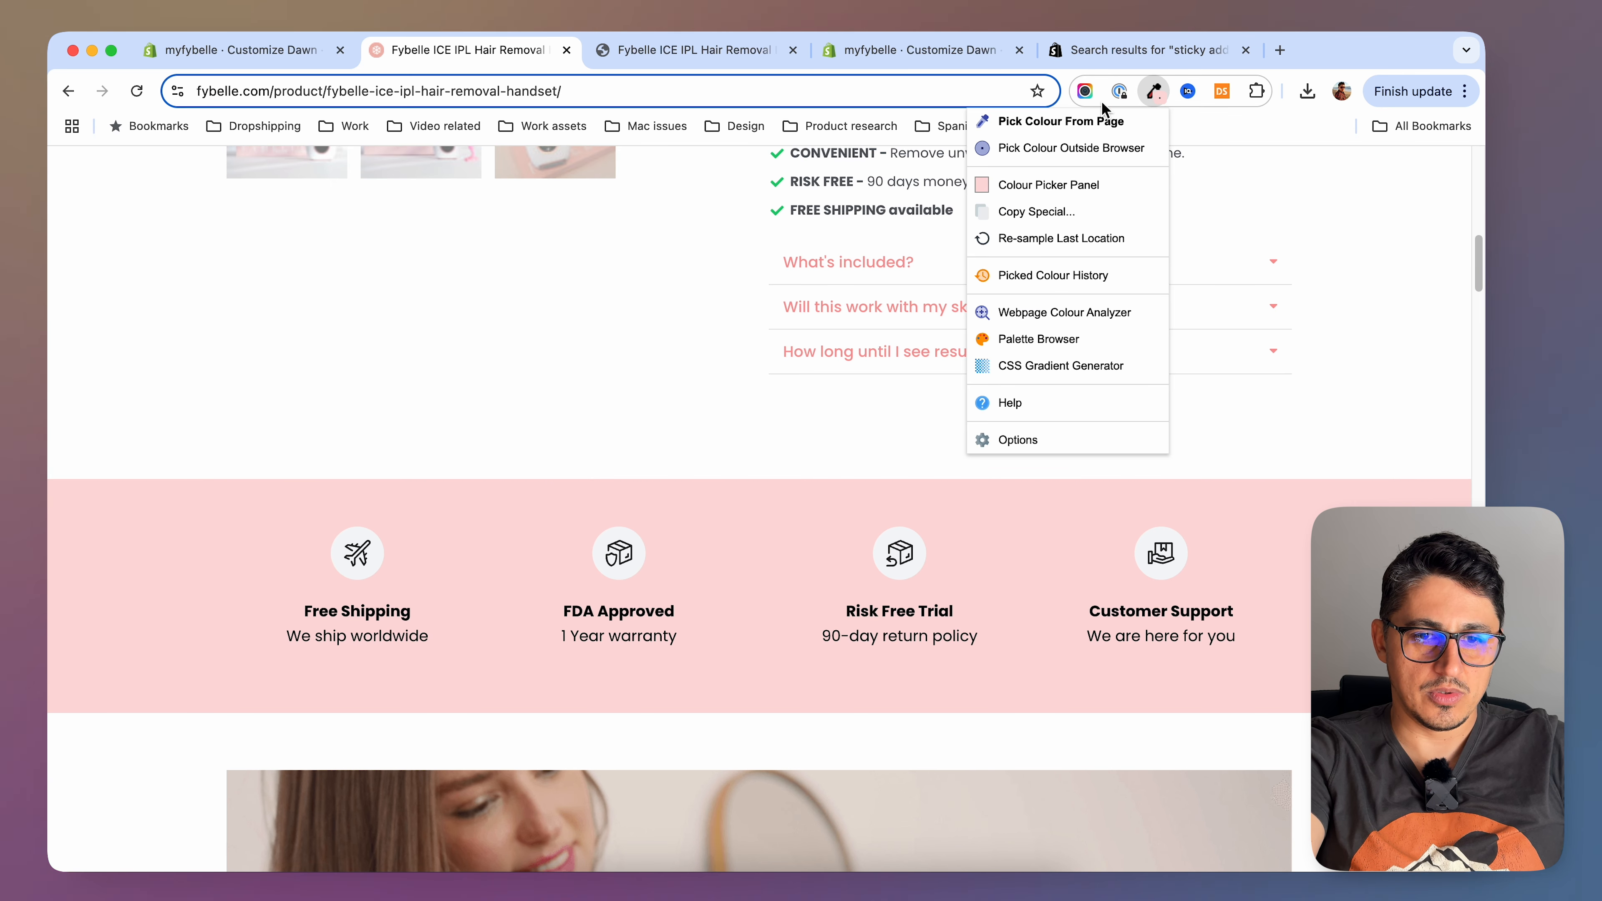
left_click(1035, 183)
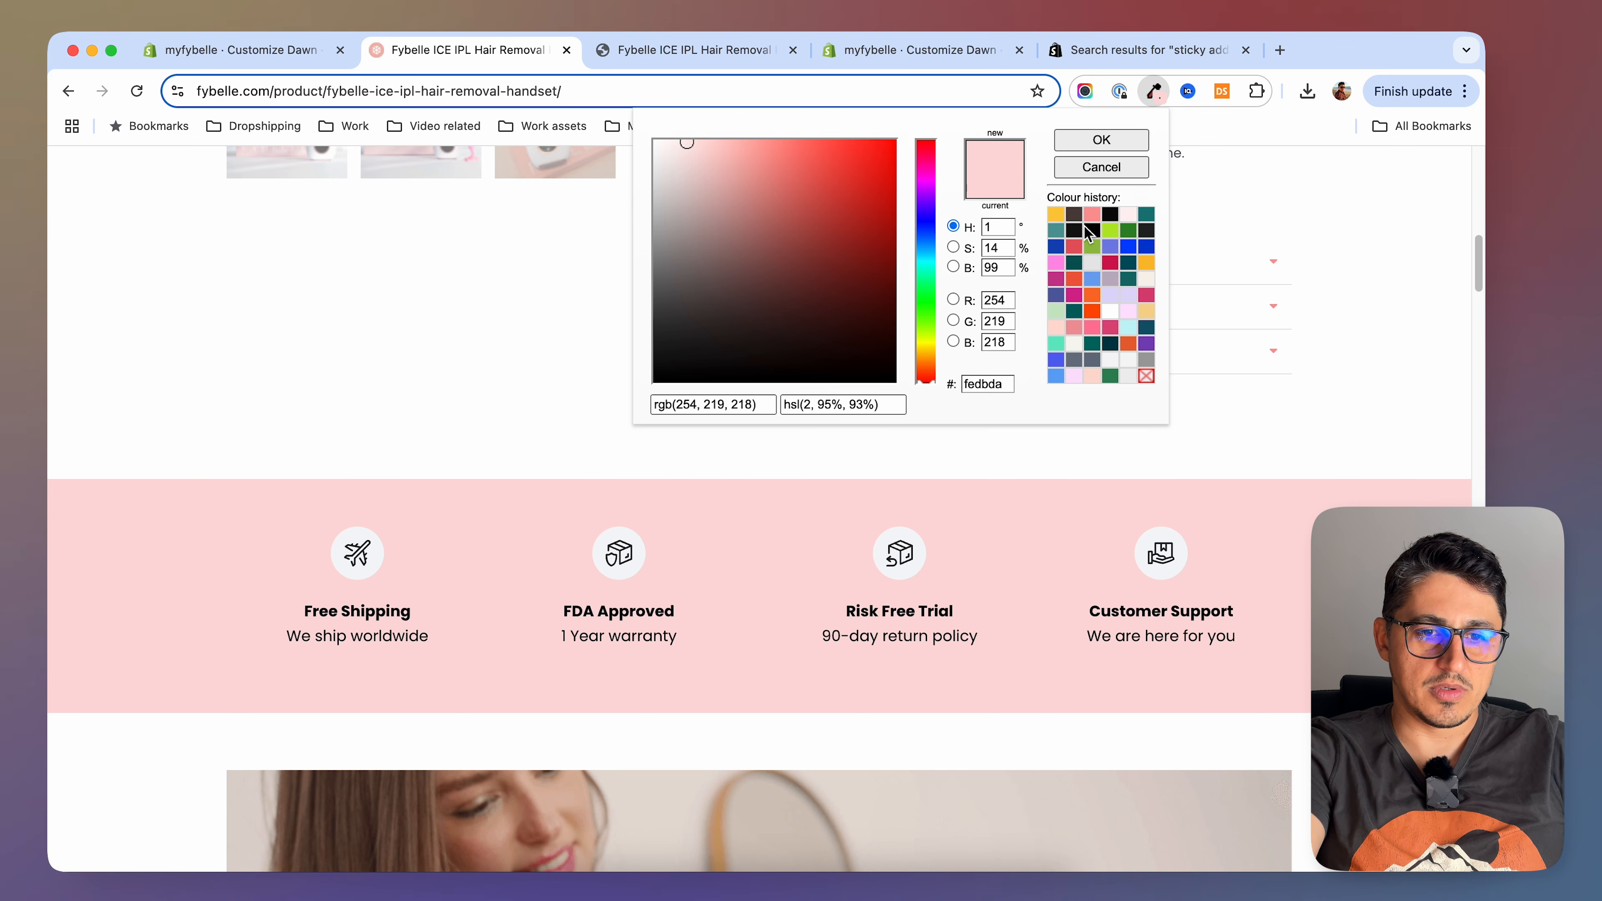
double_click(1004, 384)
key("super+c")
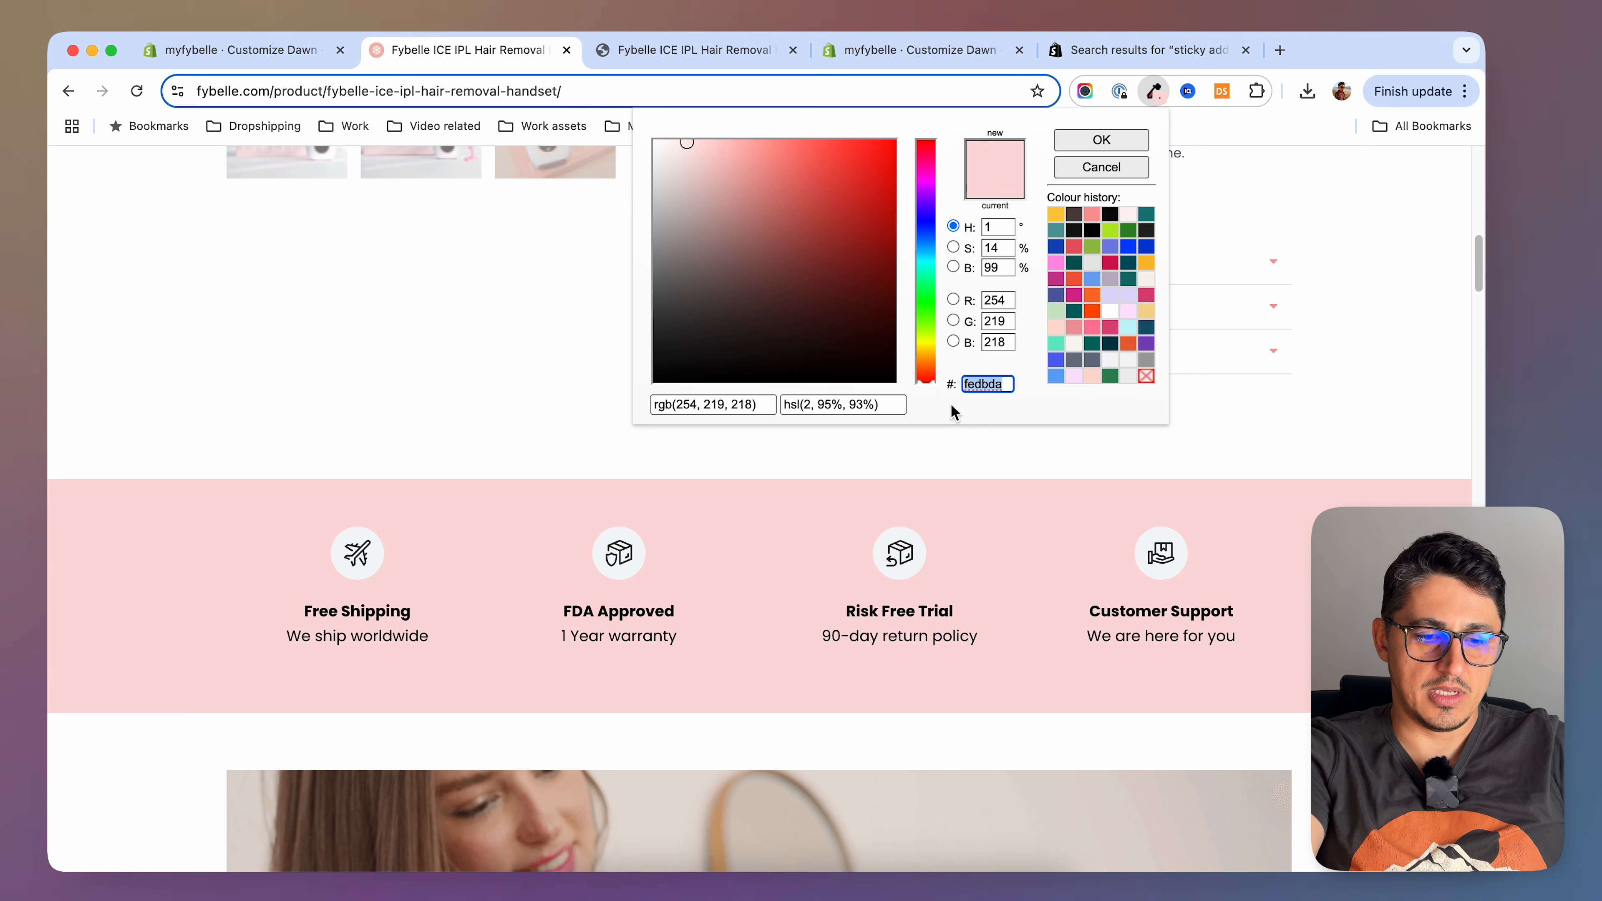
left_click(1100, 140)
Return to the theme editor and add a new colour scheme in the theme settings with the background #FEDBDA
left_click(908, 49)
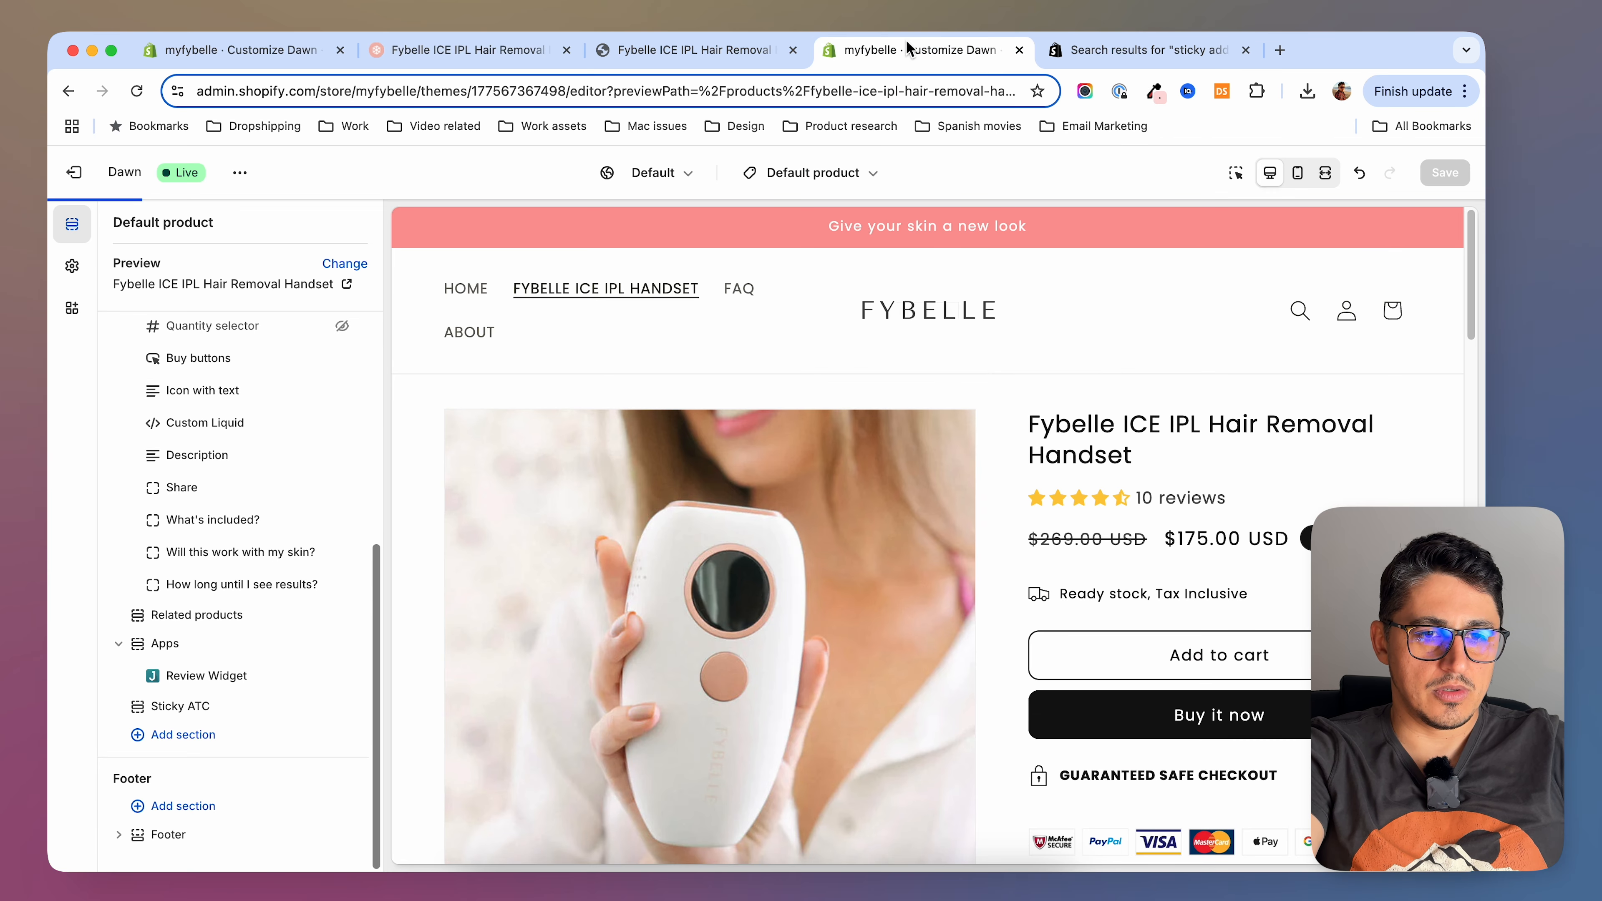
left_click(74, 267)
left_click(197, 315)
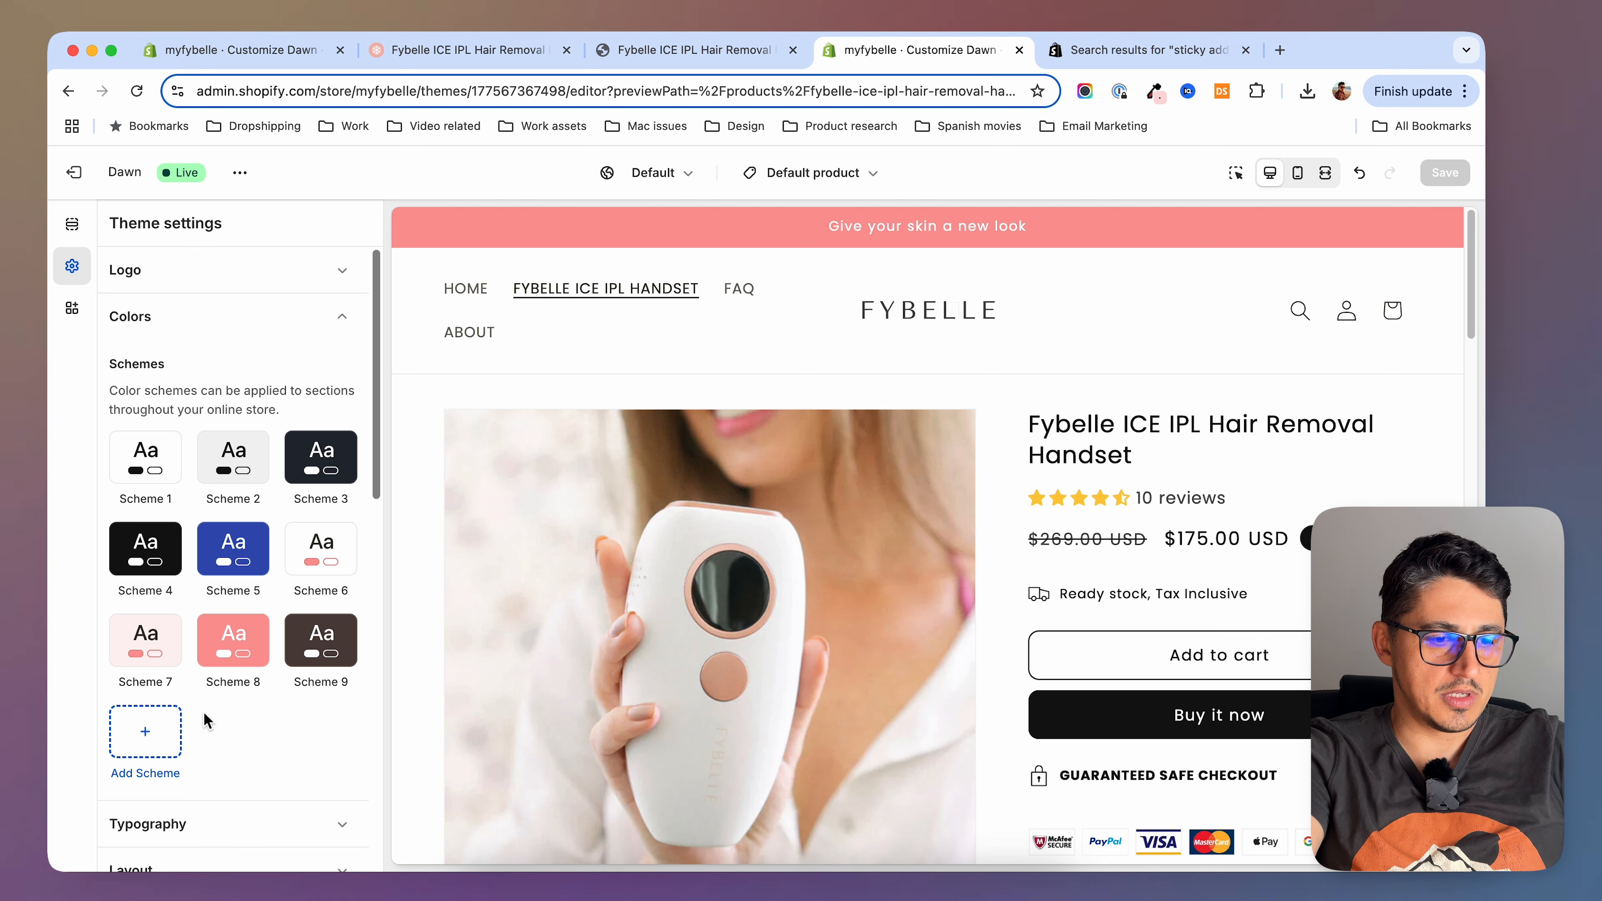
left_click(144, 738)
left_click(268, 413)
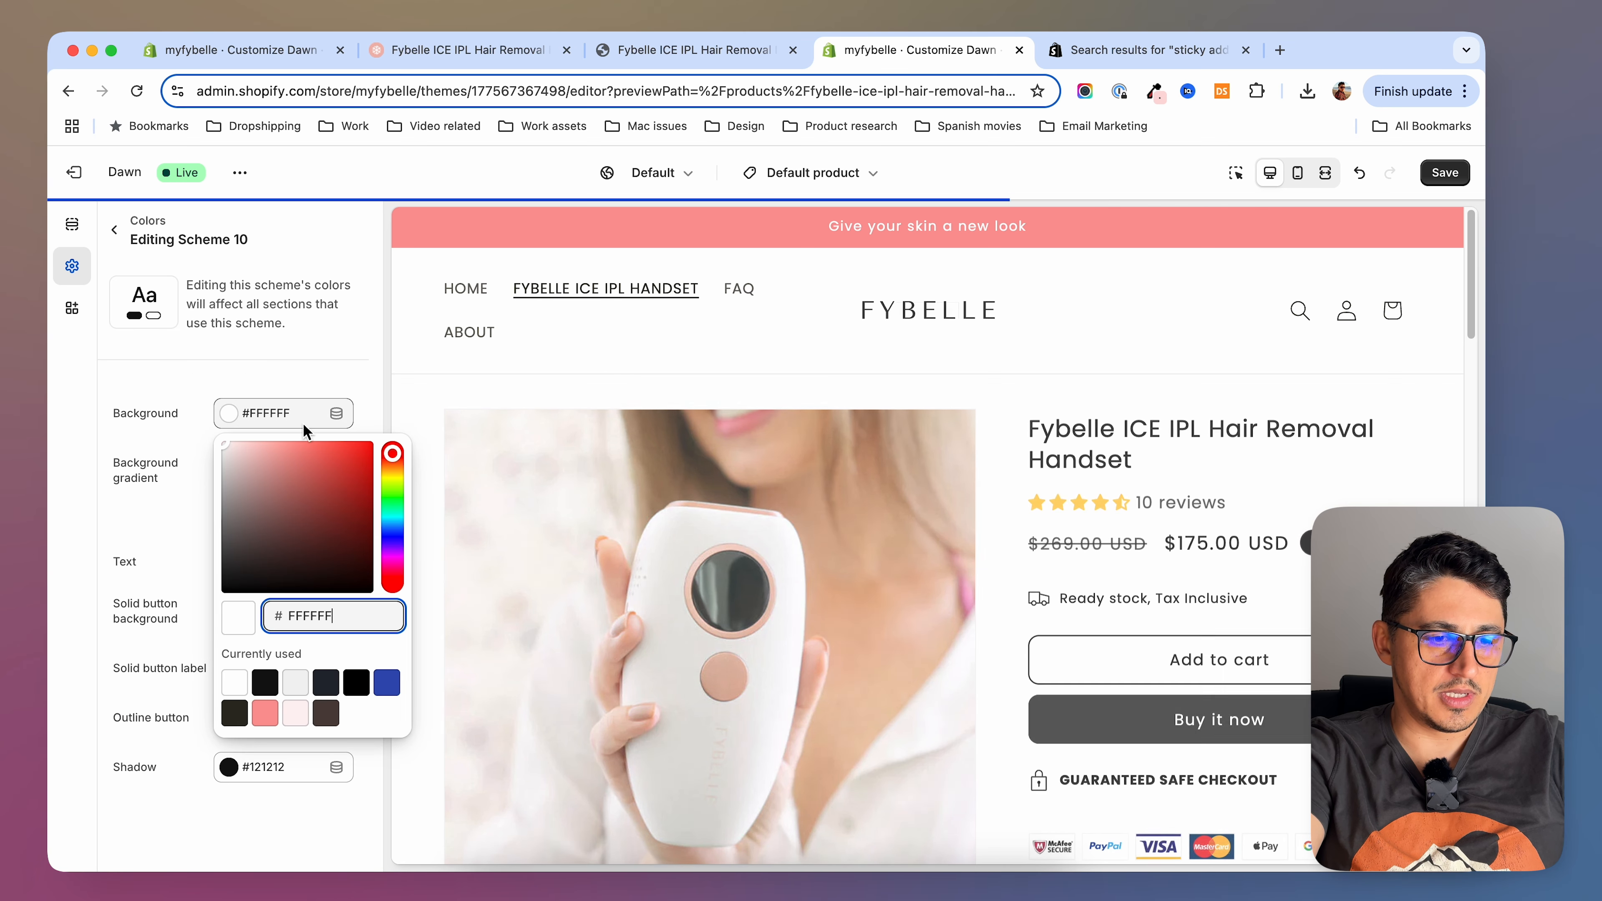
key("super+v")
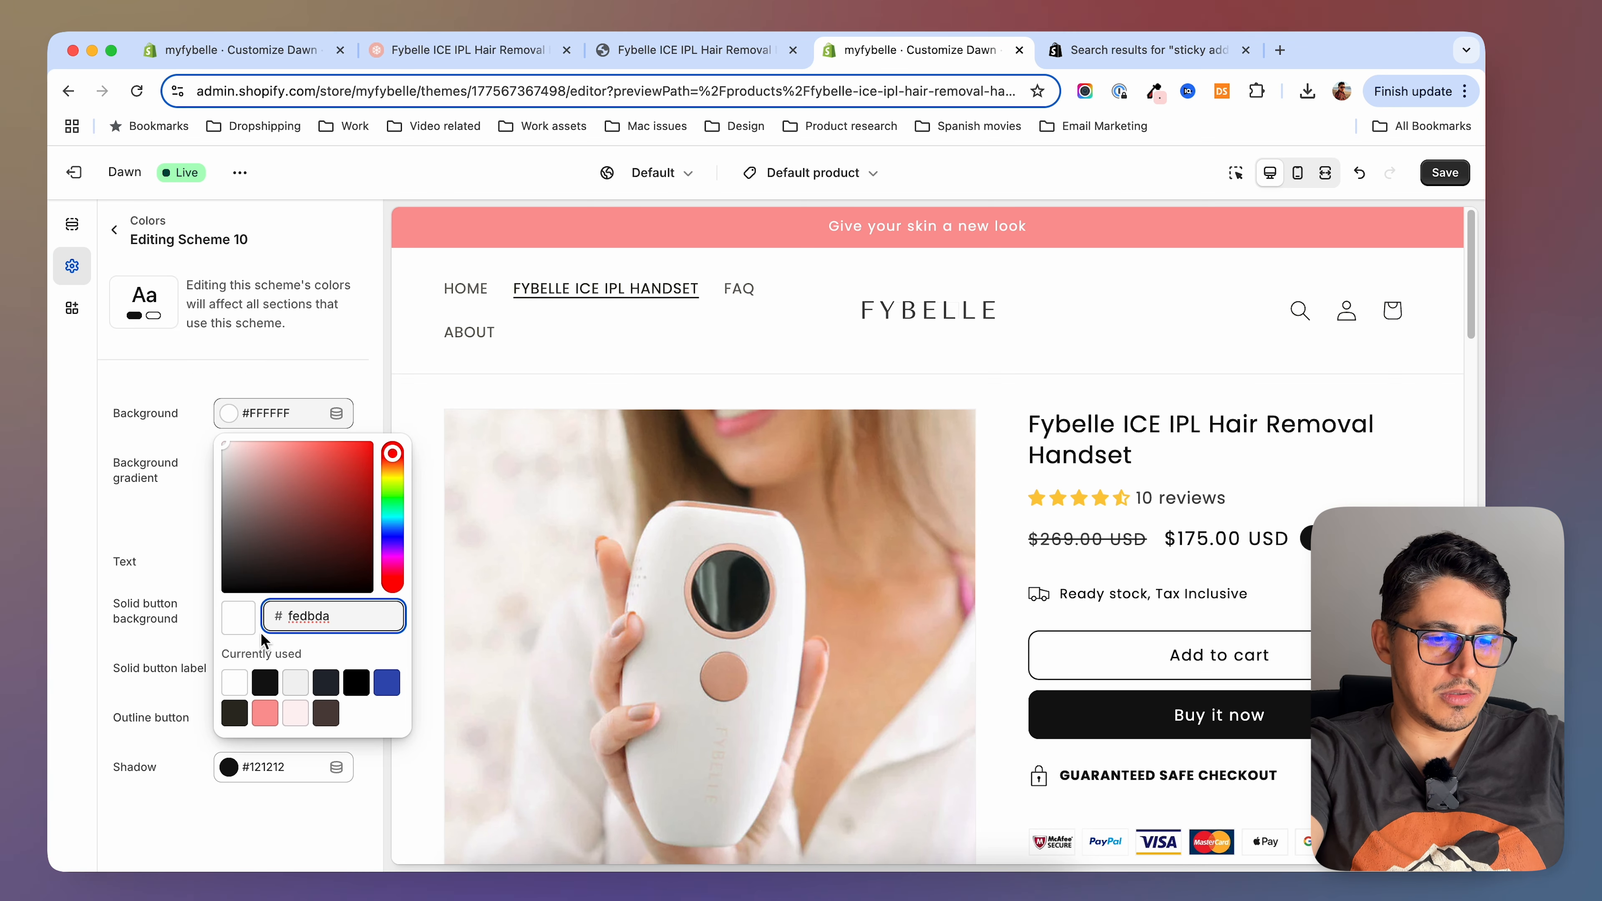
left_click(199, 505)
Select the "Free Shipping" heading in the reference page's pink strip and return to the theme editor
key("ctrl+shift+Tab")
key("ctrl+shift+Tab")
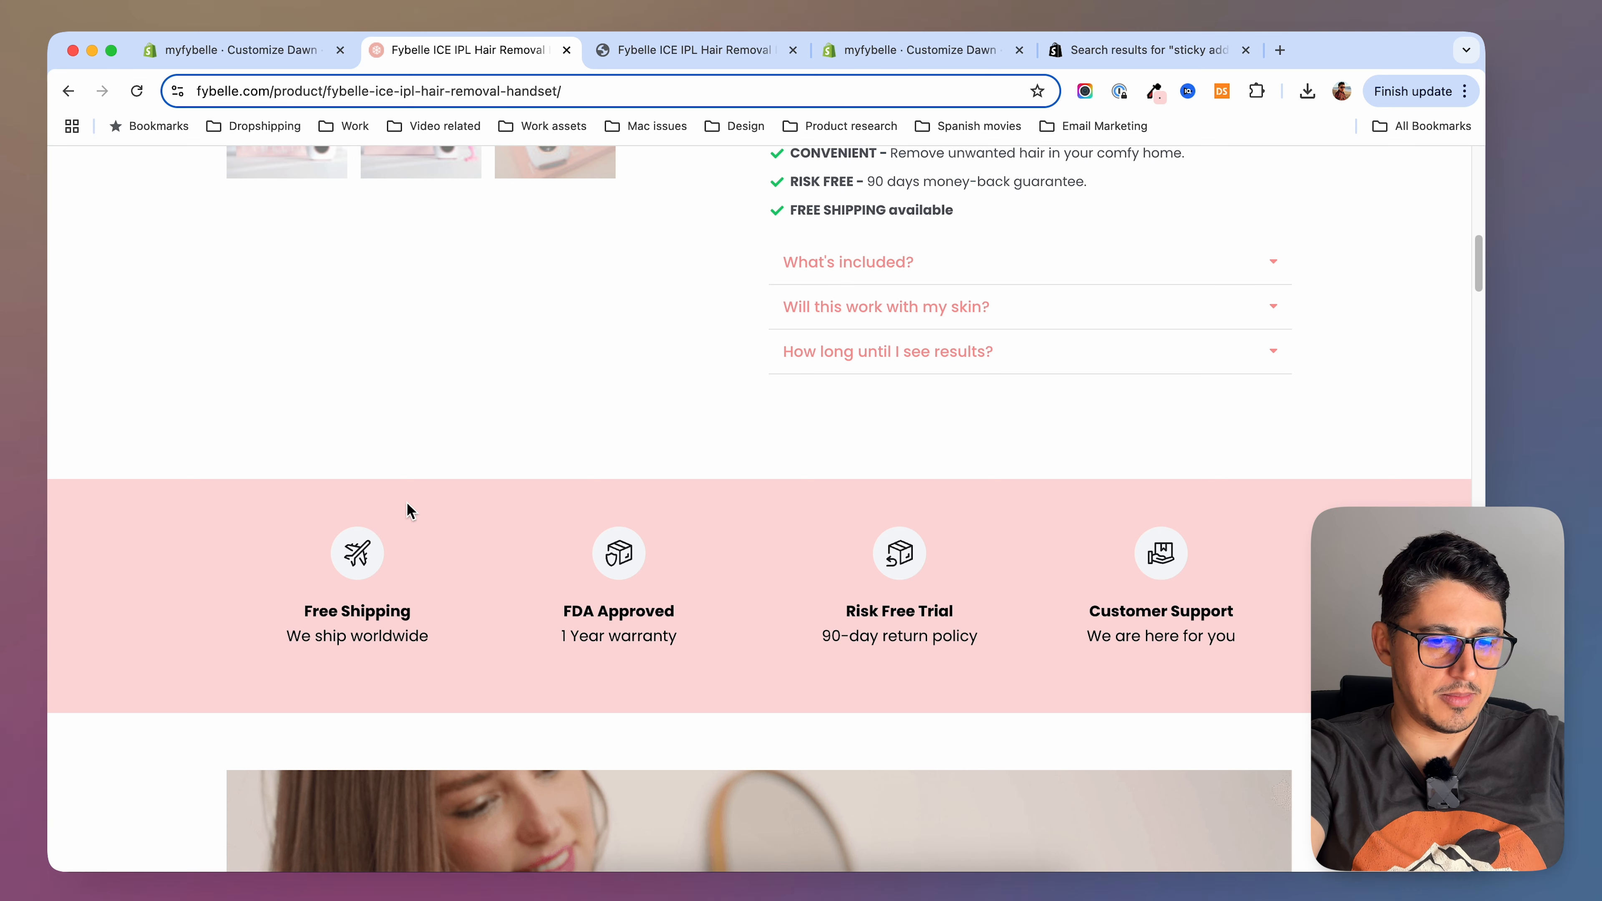
left_click_drag(306, 612, 434, 617)
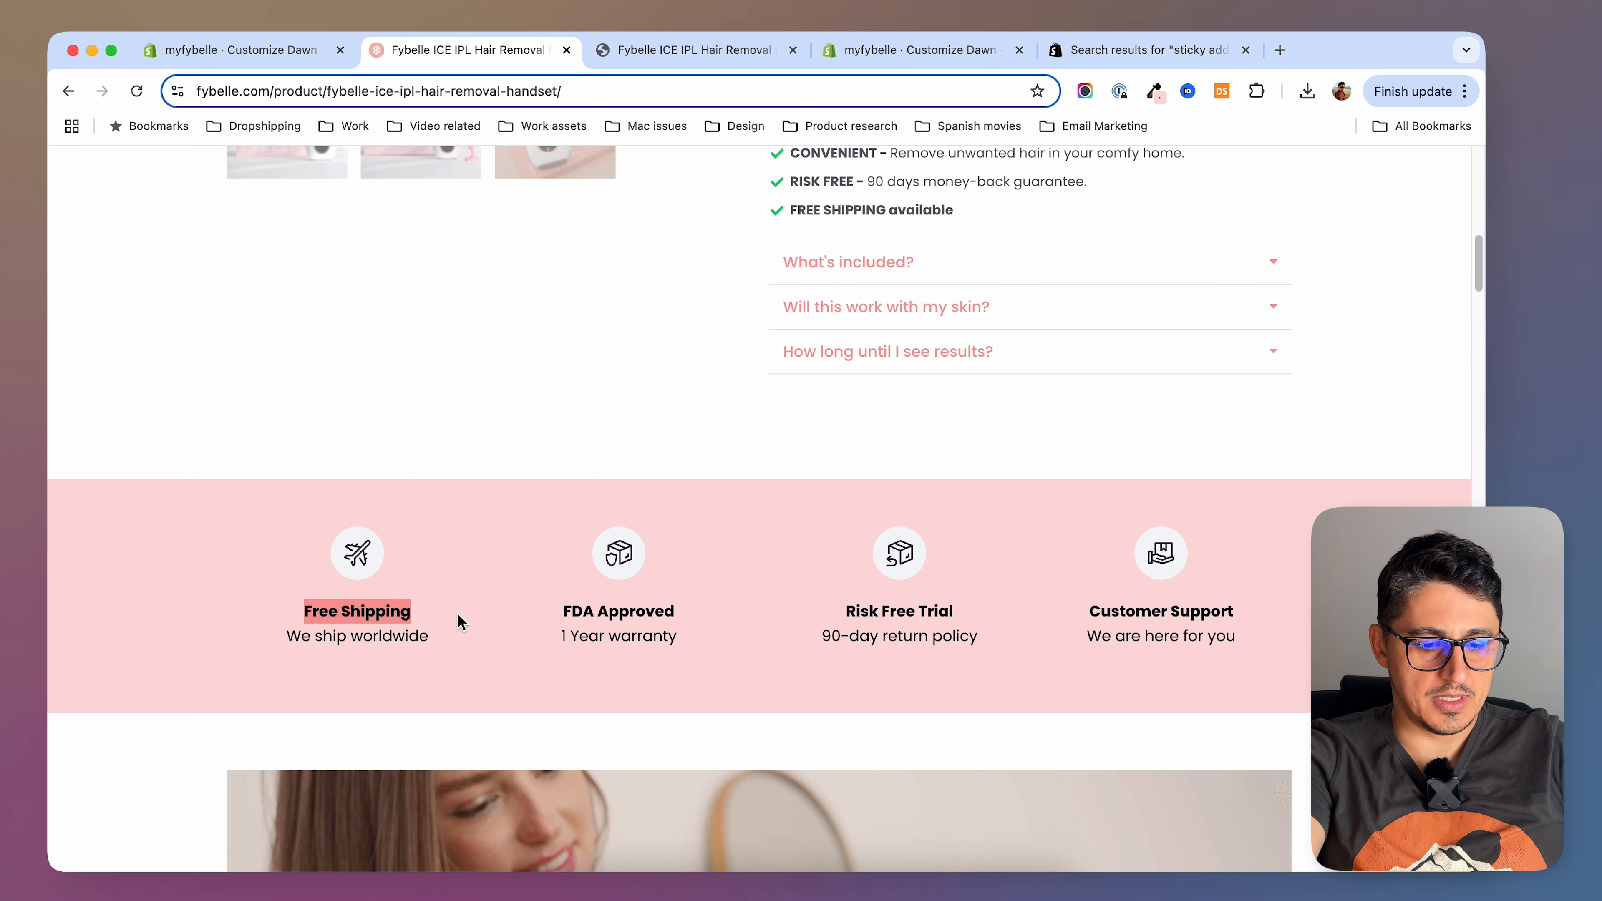
key("ctrl+Tab")
key("ctrl+Tab")
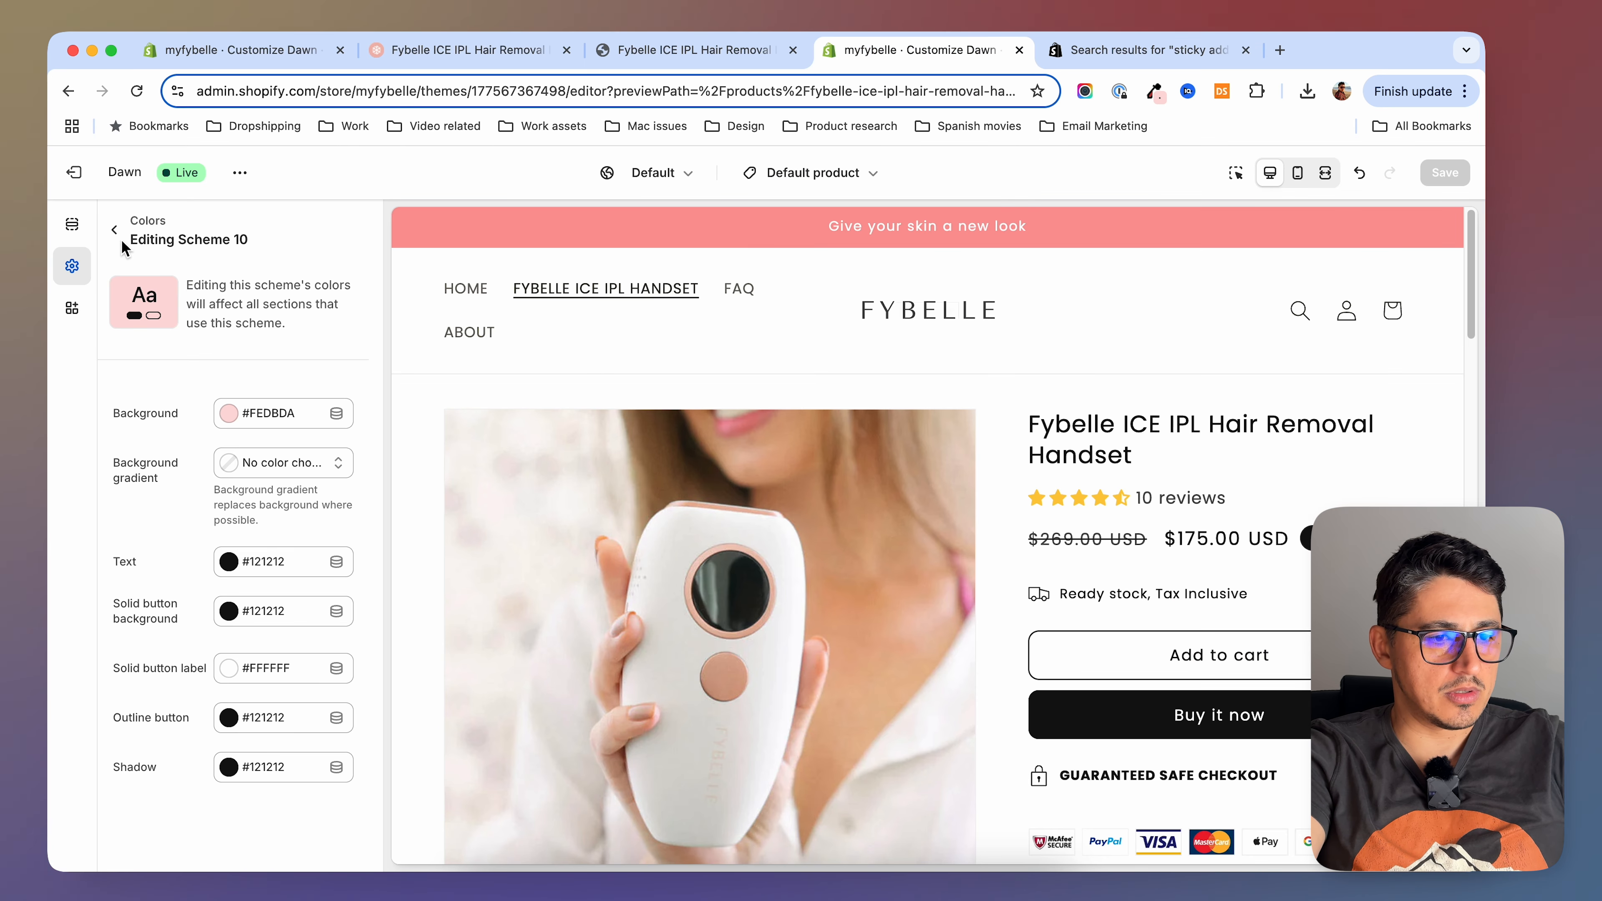
Add a Multicolumn section between Product information and Related products in the product template
scroll(981, 630, "down", 6)
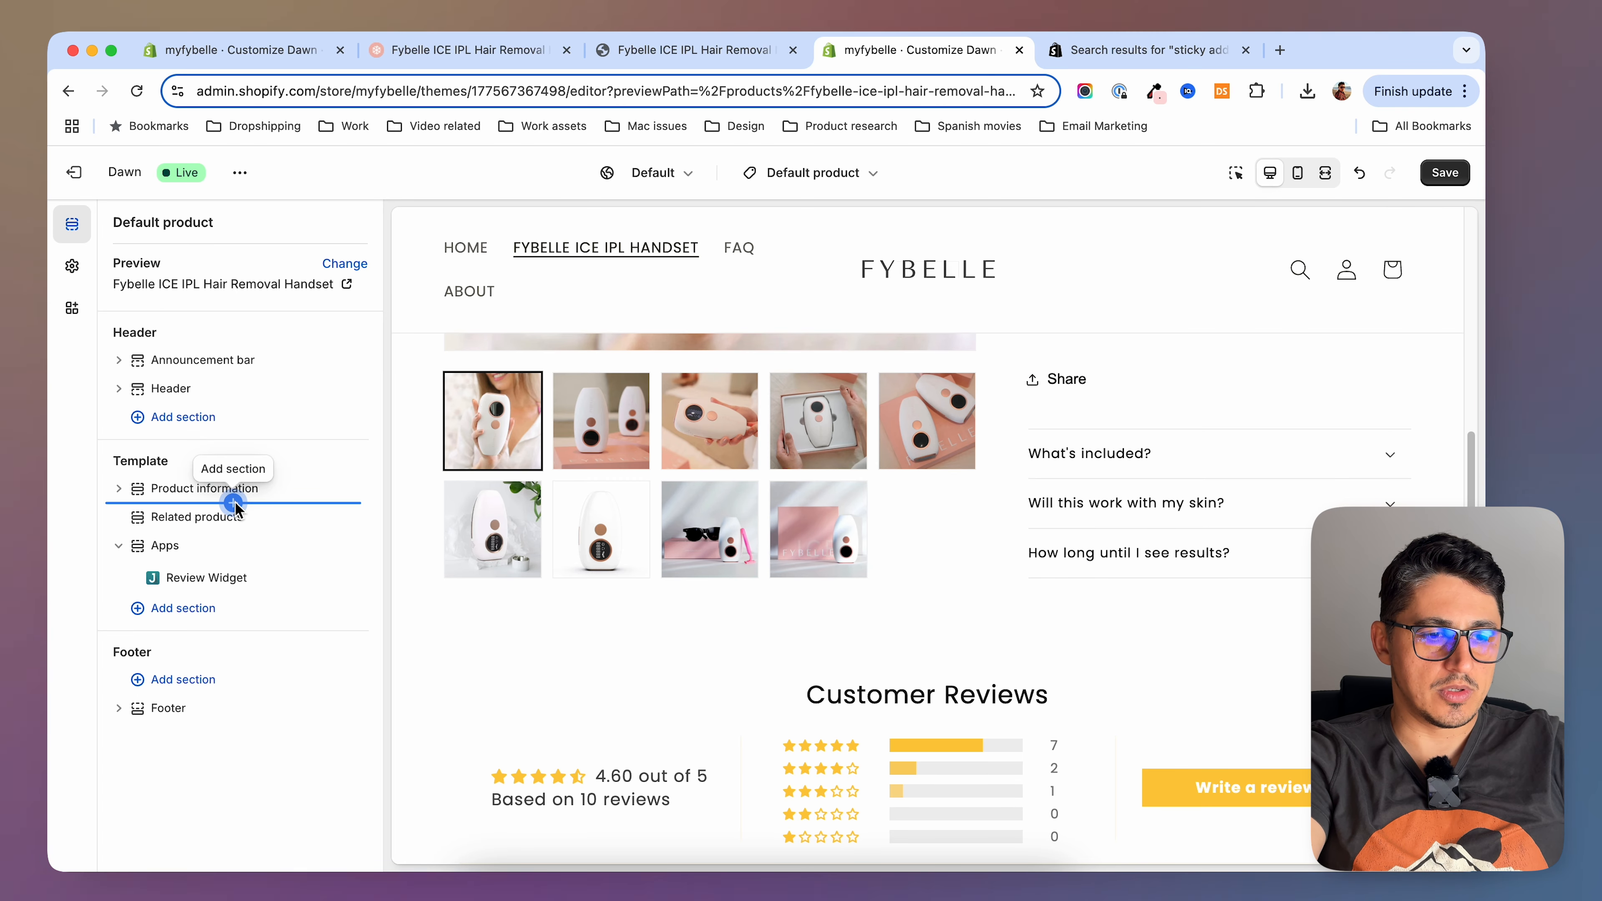
left_click(233, 503)
left_click(455, 683)
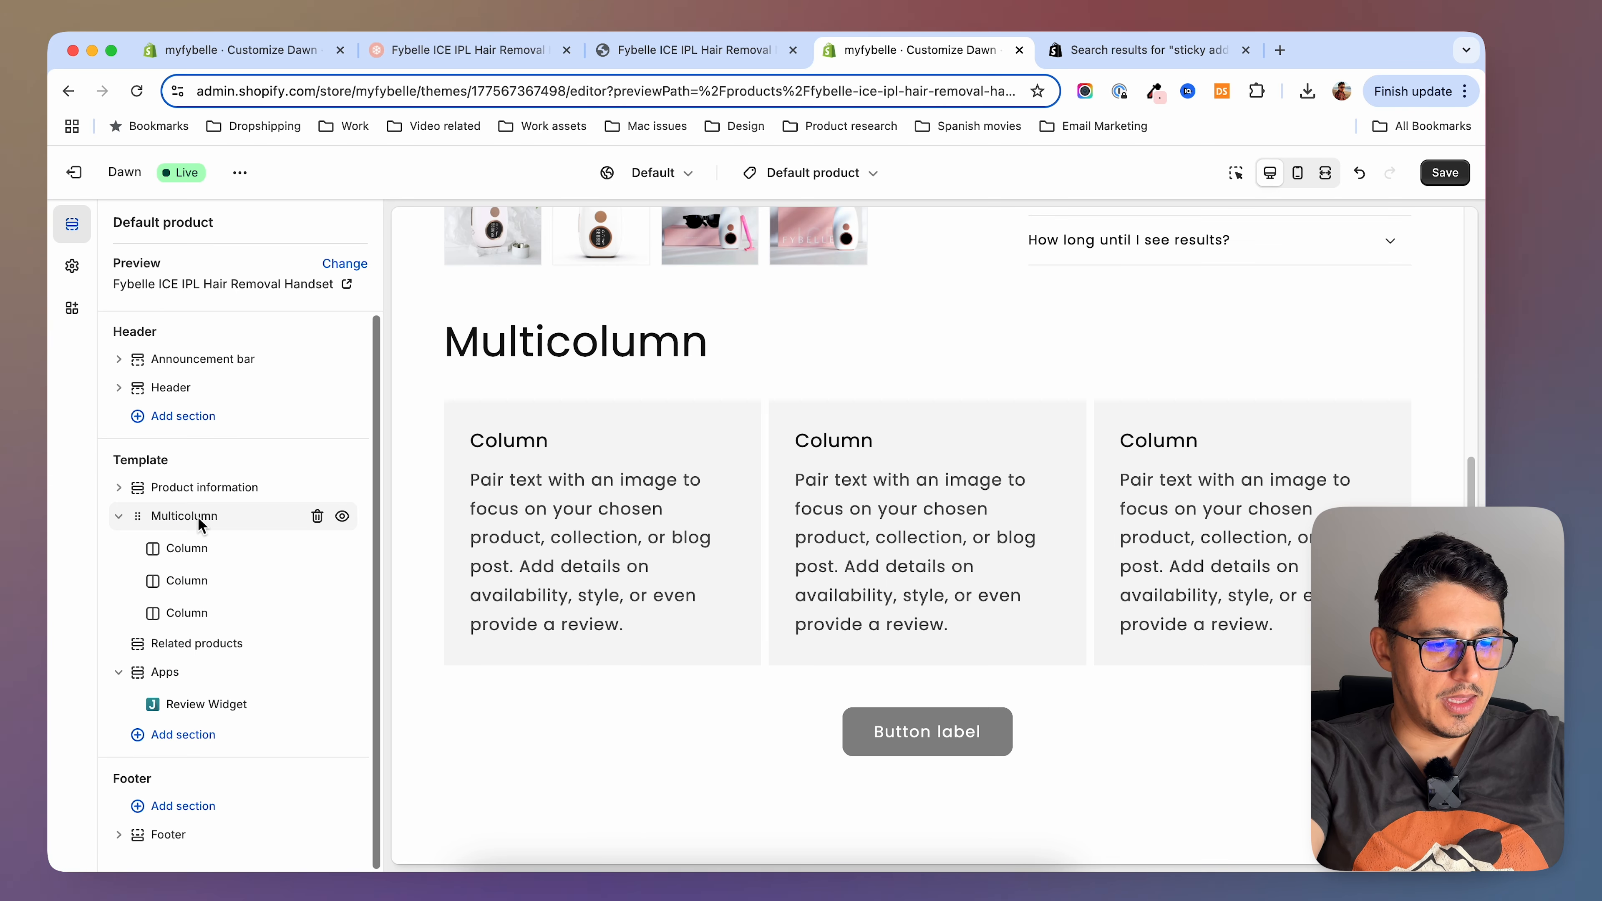
Set the Multicolumn section's colour scheme to Scheme 10
left_click(198, 519)
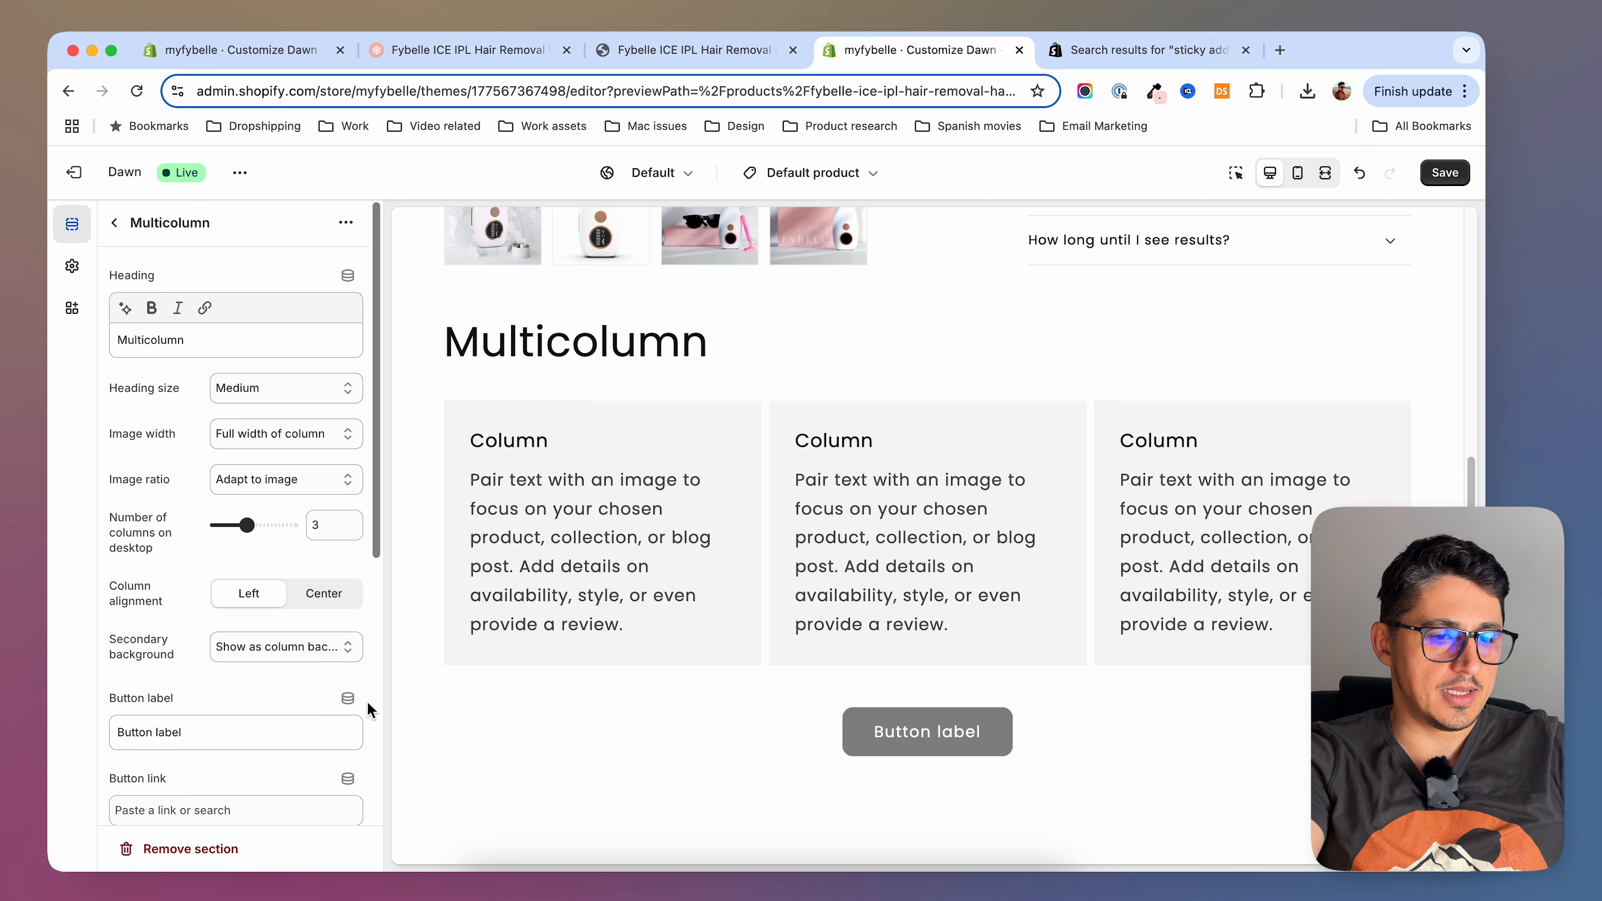
scroll(368, 707, "down", 6)
scroll(368, 712, "down", 2)
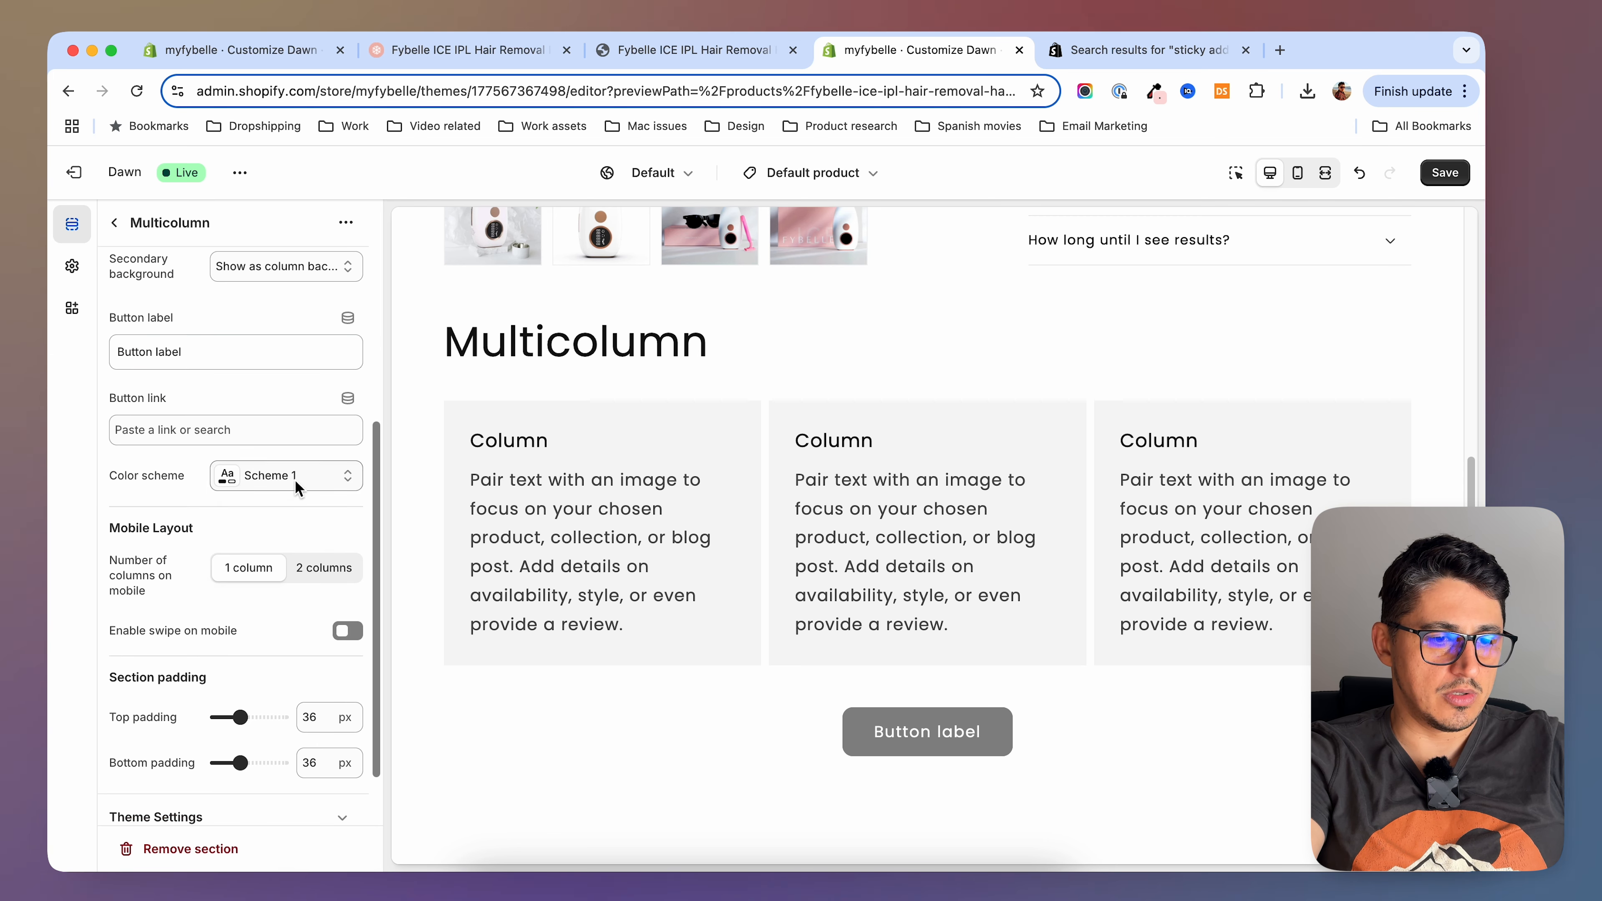
left_click(312, 475)
scroll(333, 679, "down", 3)
scroll(333, 679, "down", 2)
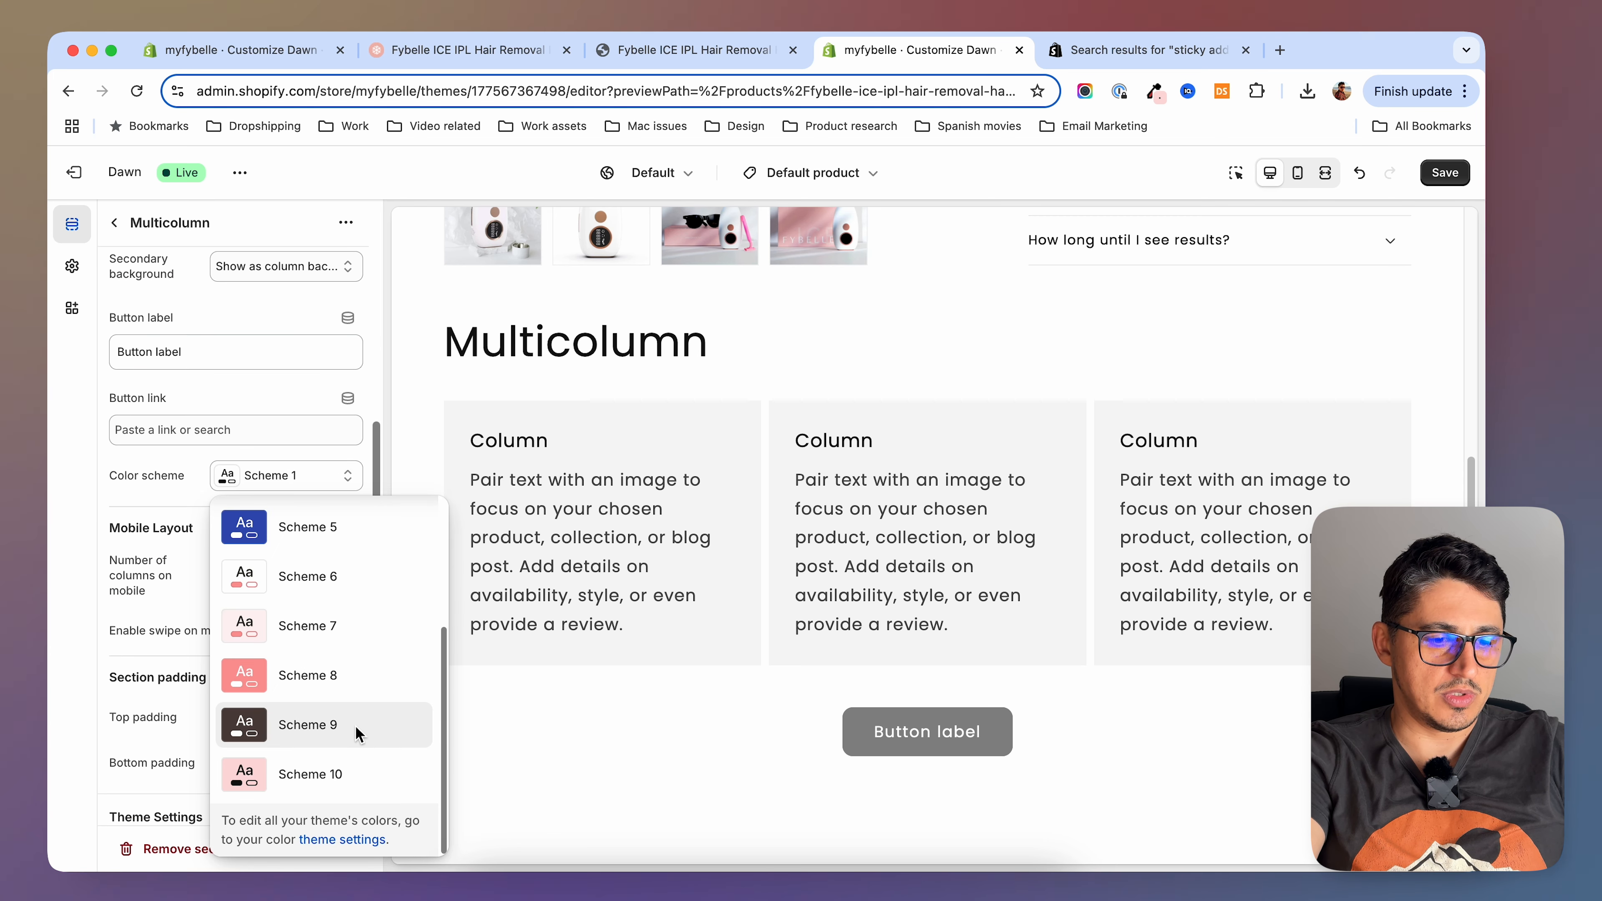
left_click(334, 773)
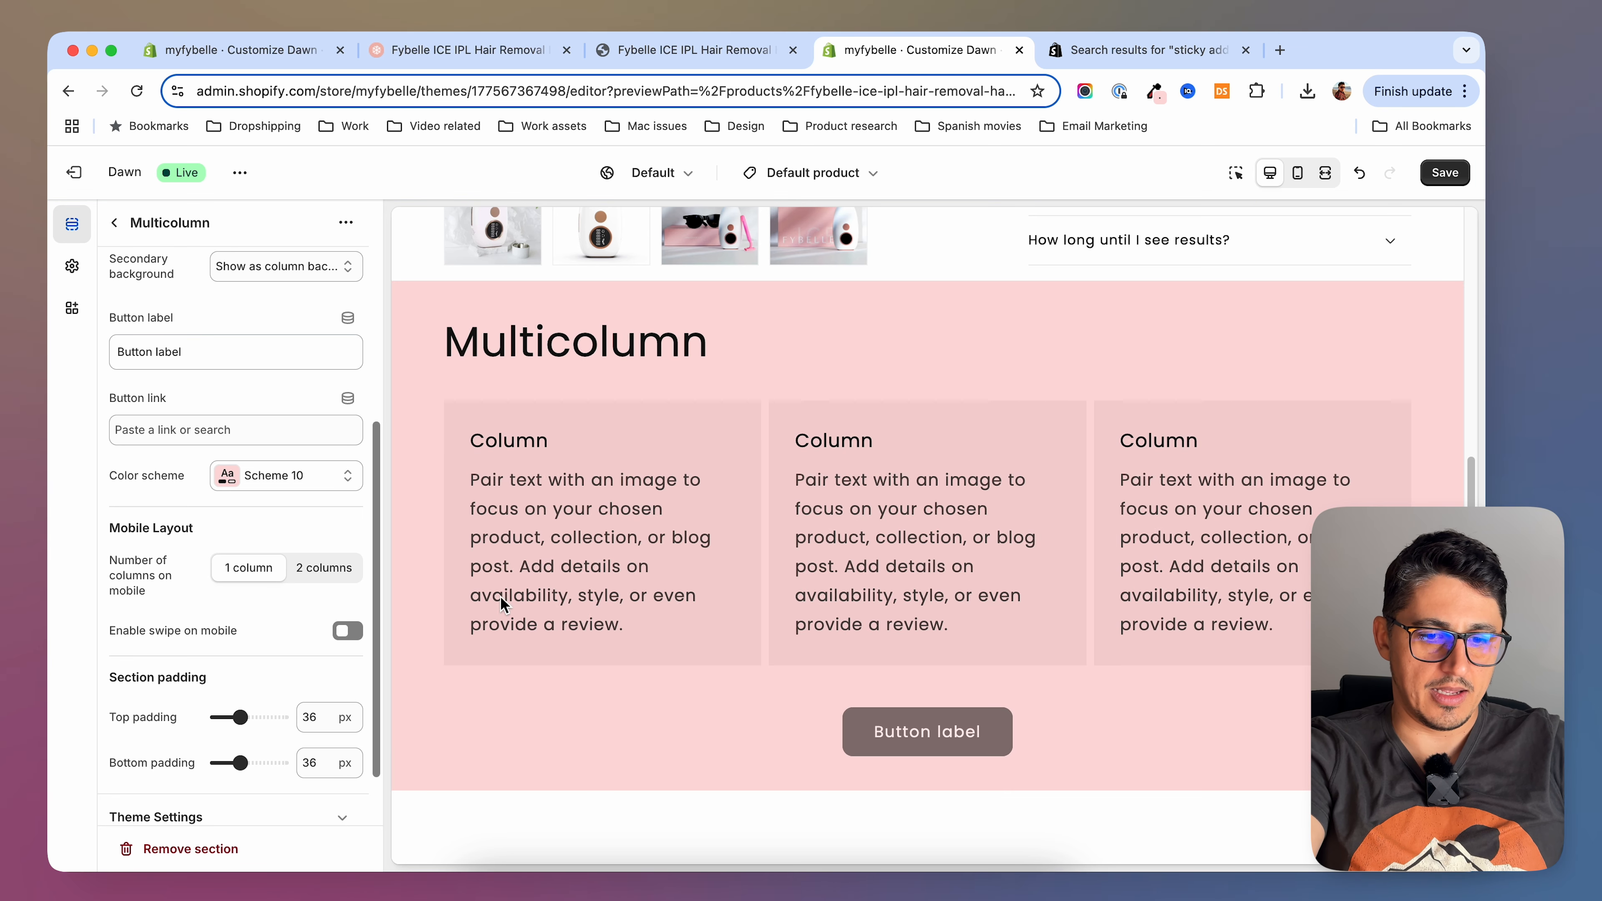
Save the template changes and clear the Multicolumn section's heading and button label
scroll(268, 515, "up", 5)
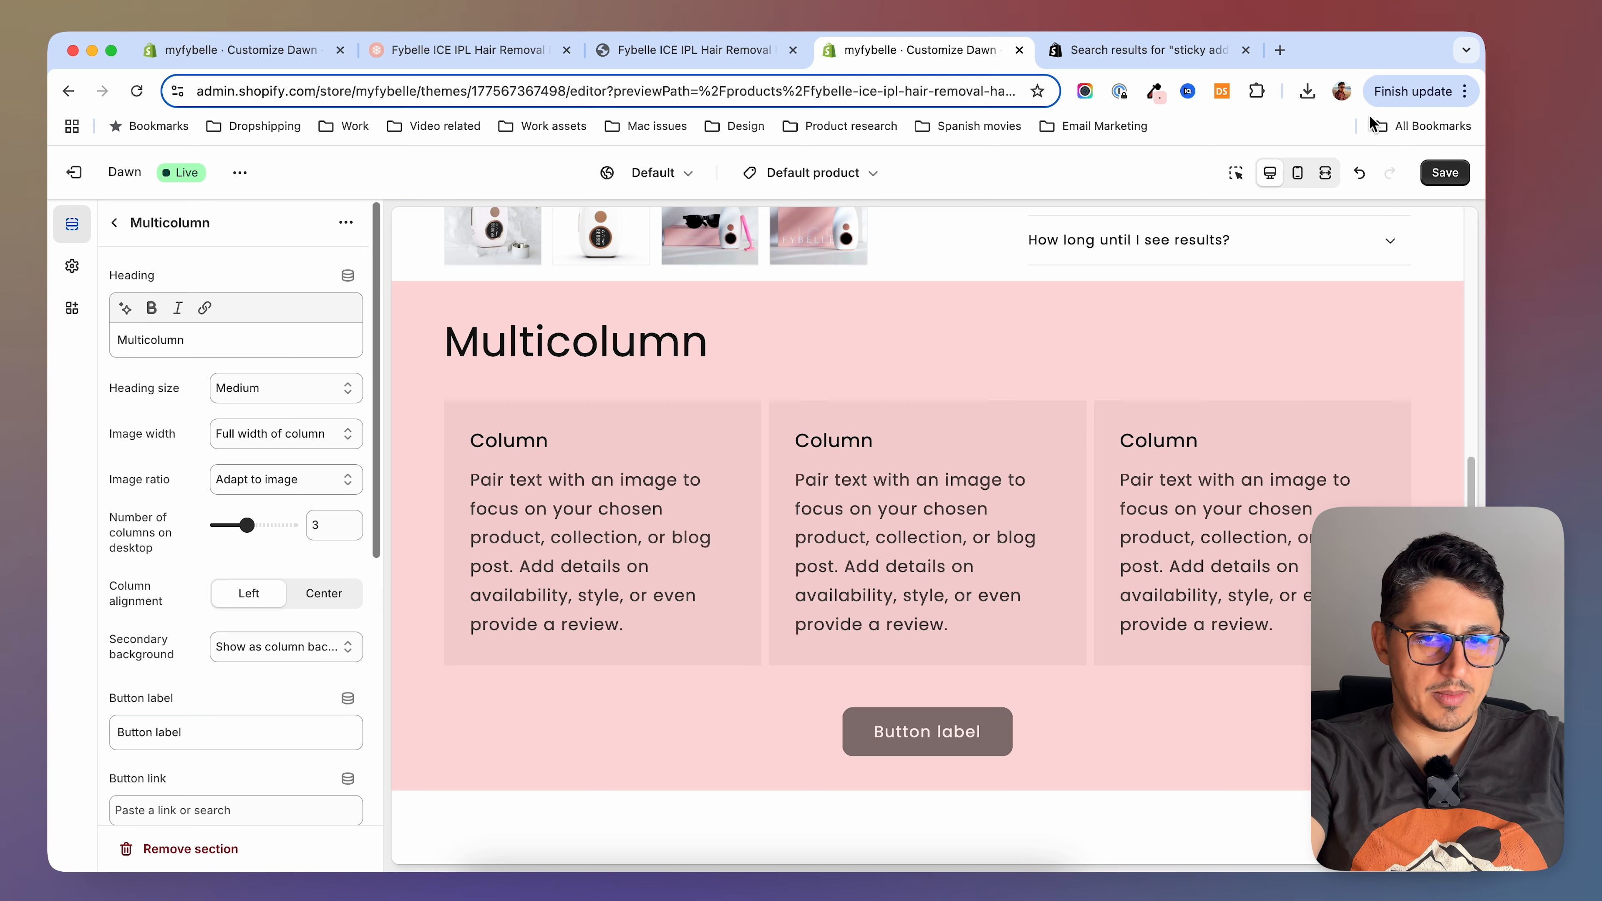
left_click(1444, 173)
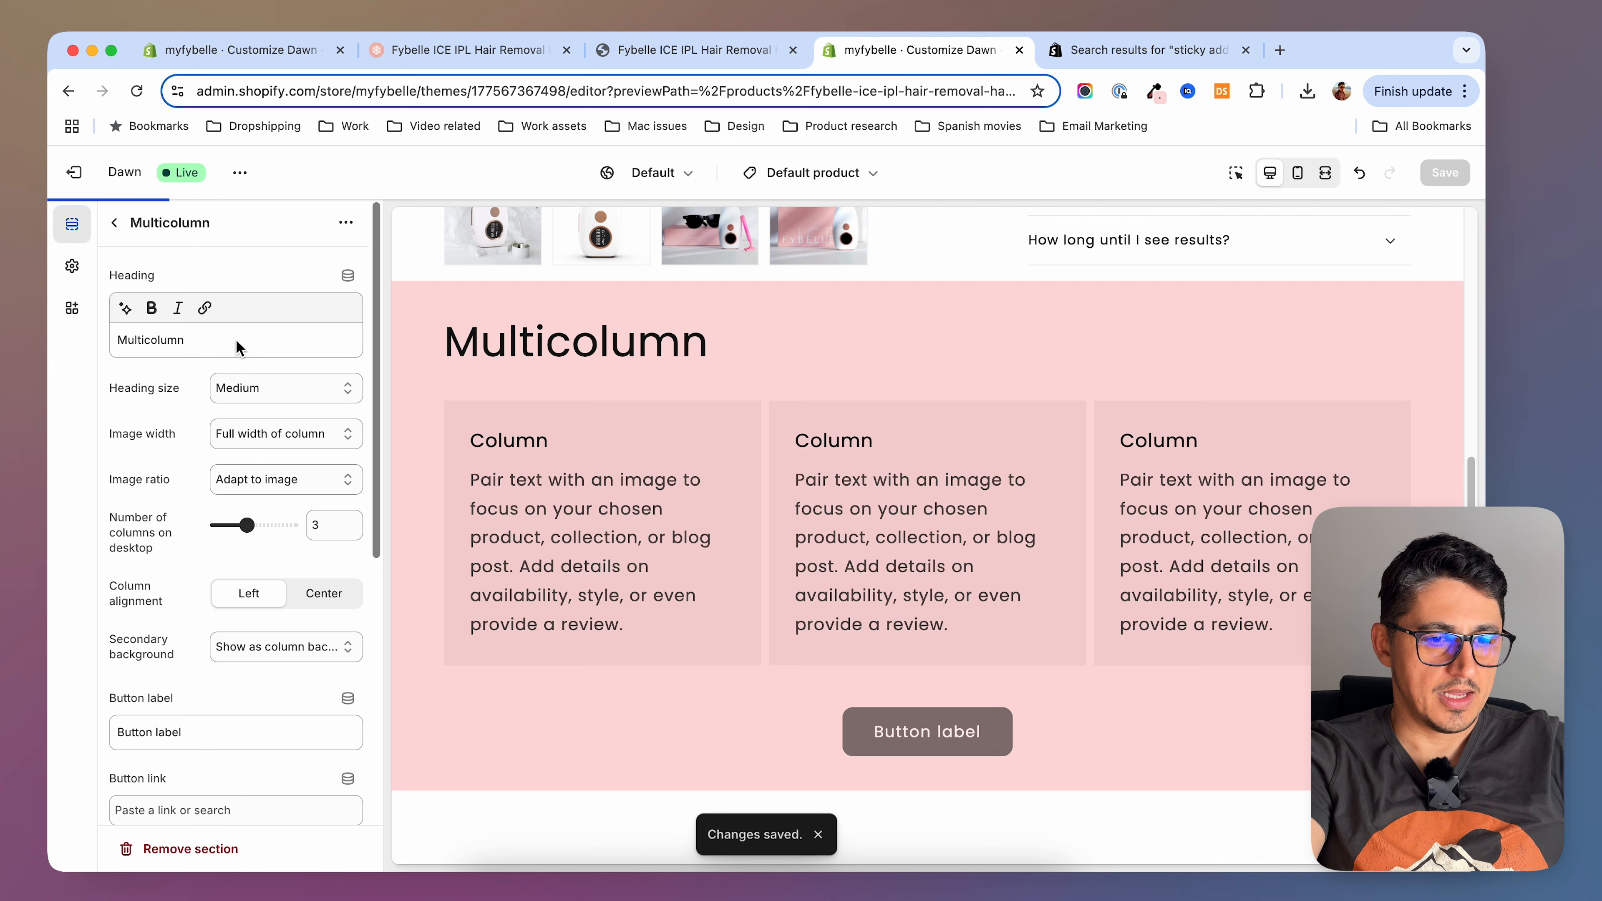
left_click_drag(285, 347, 51, 346)
key("BackSpace")
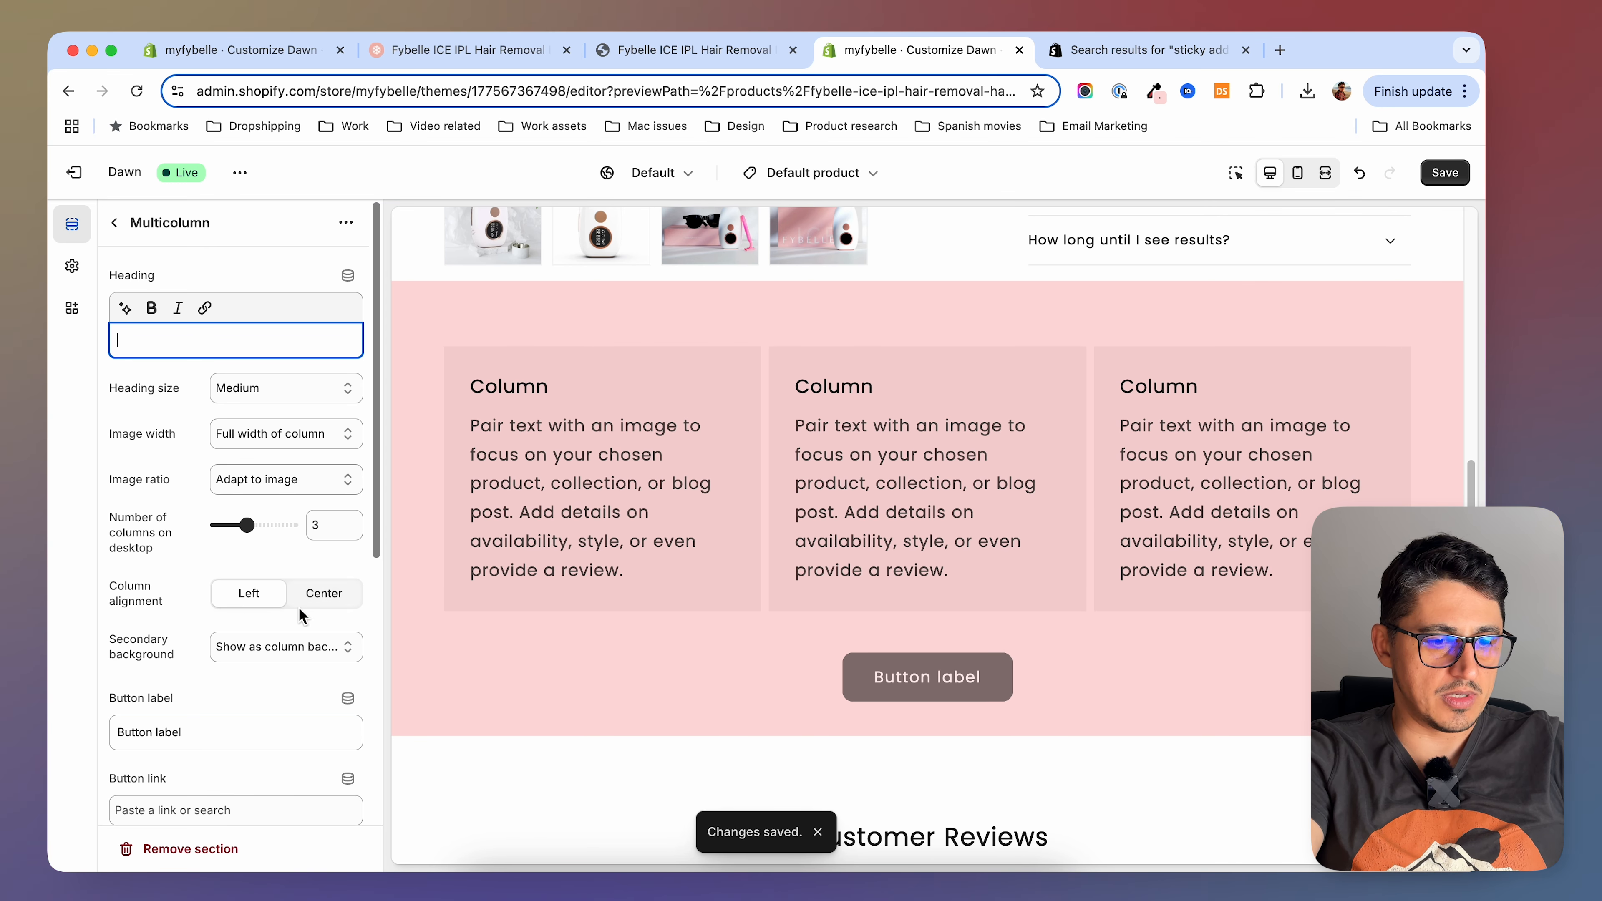
scroll(229, 684, "down", 2)
left_click_drag(230, 673, 89, 667)
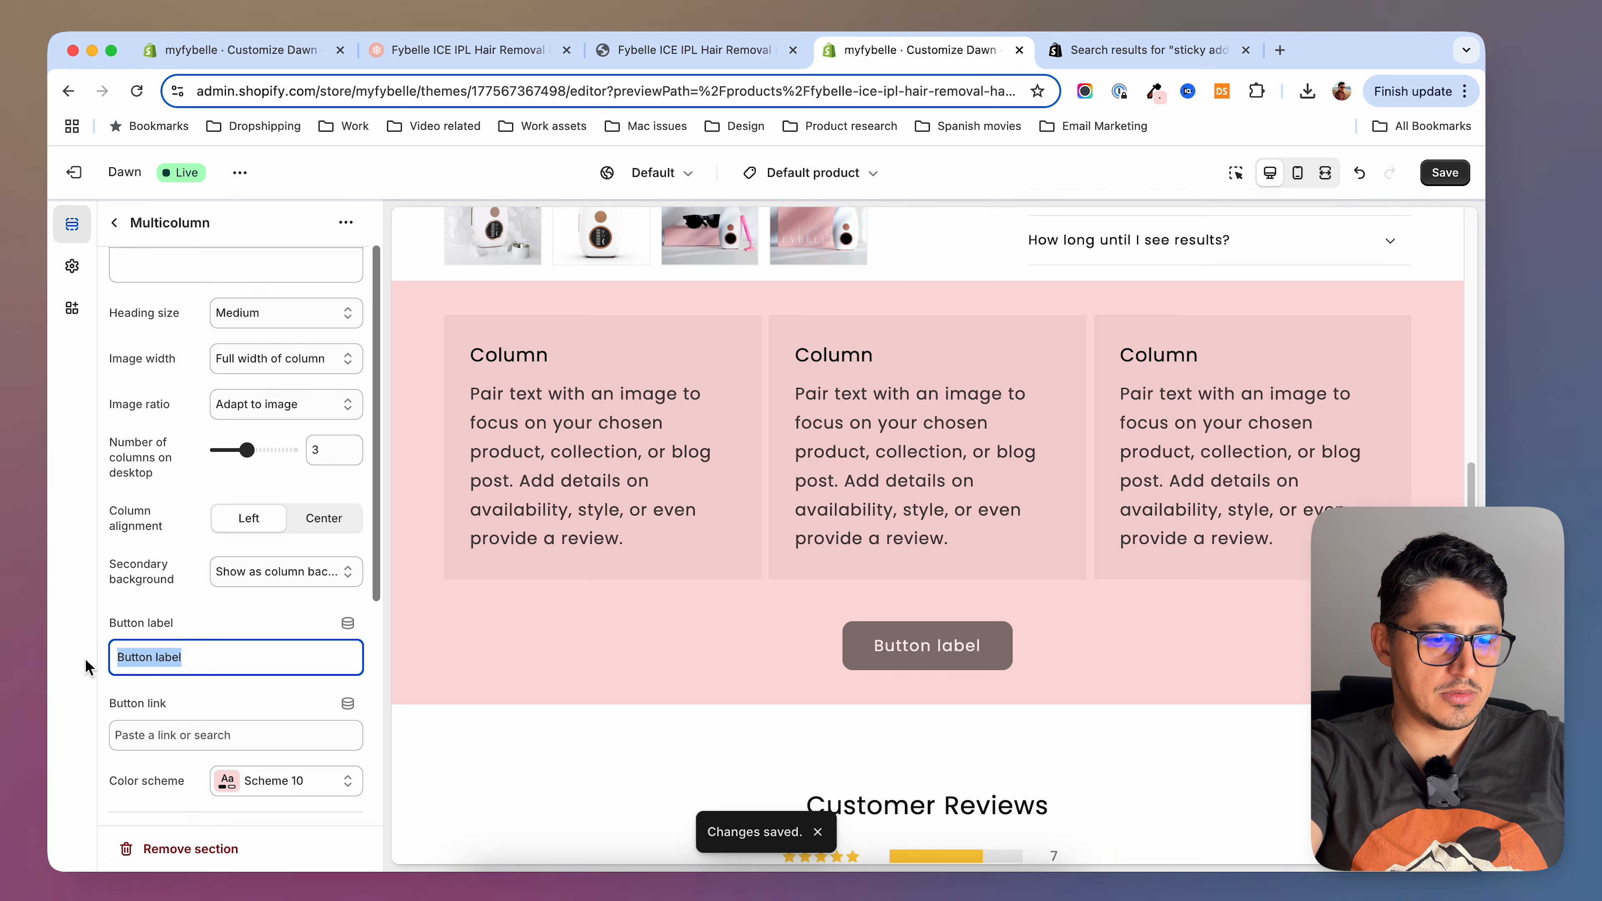
key("BackSpace")
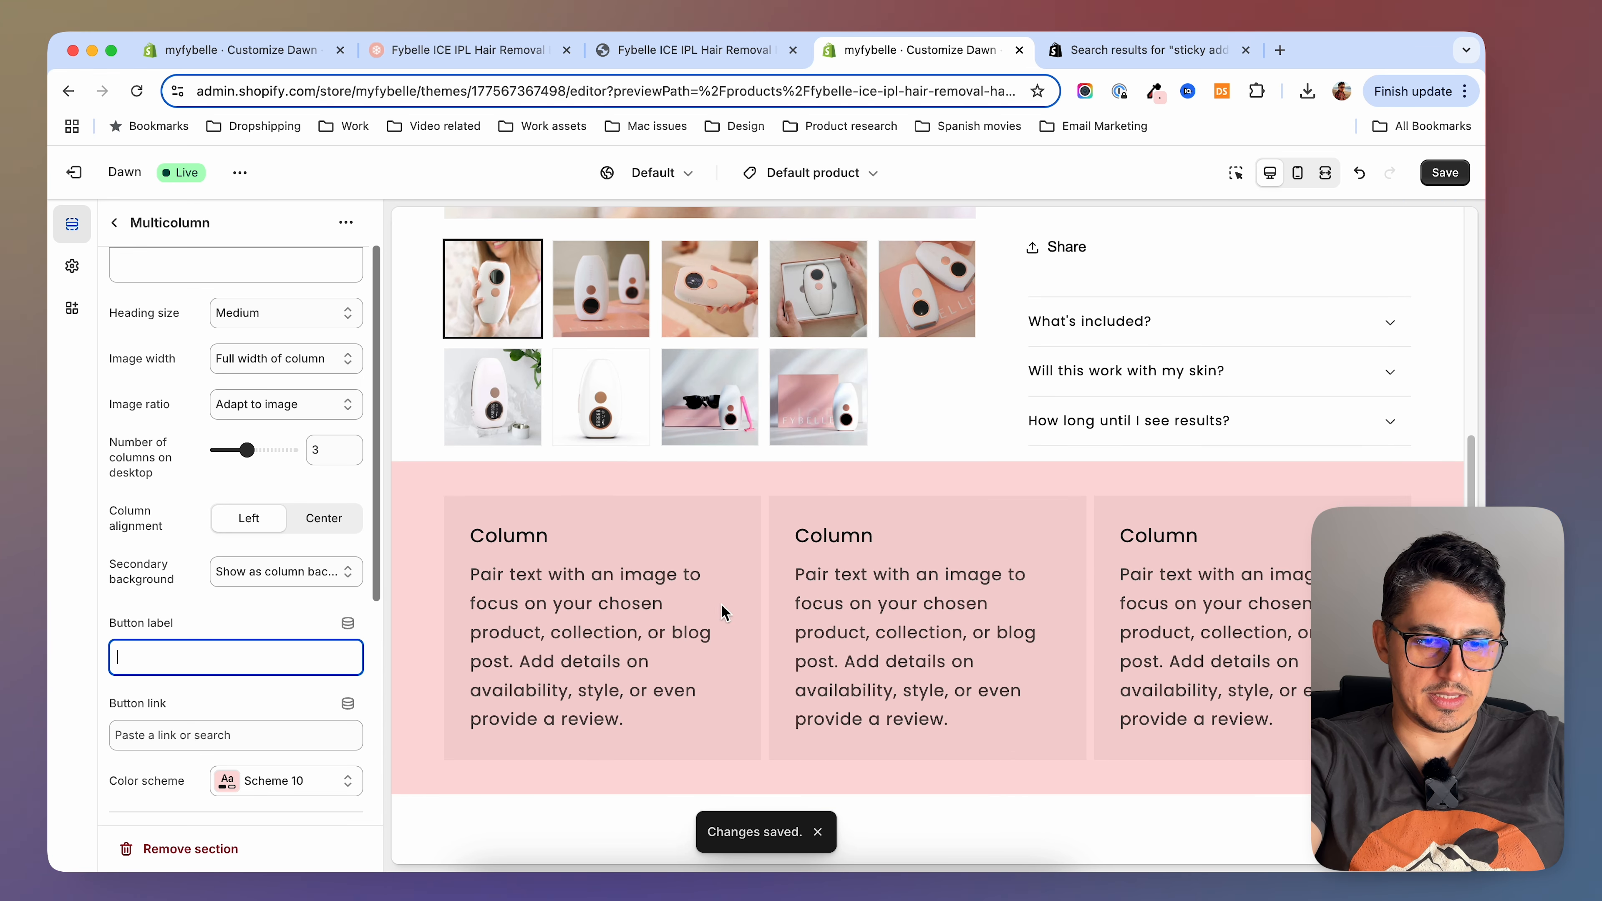
Set the Multicolumn section's number of columns on desktop to 4 and add a fourth Column block below the existing ones
left_click_drag(248, 450, 261, 451)
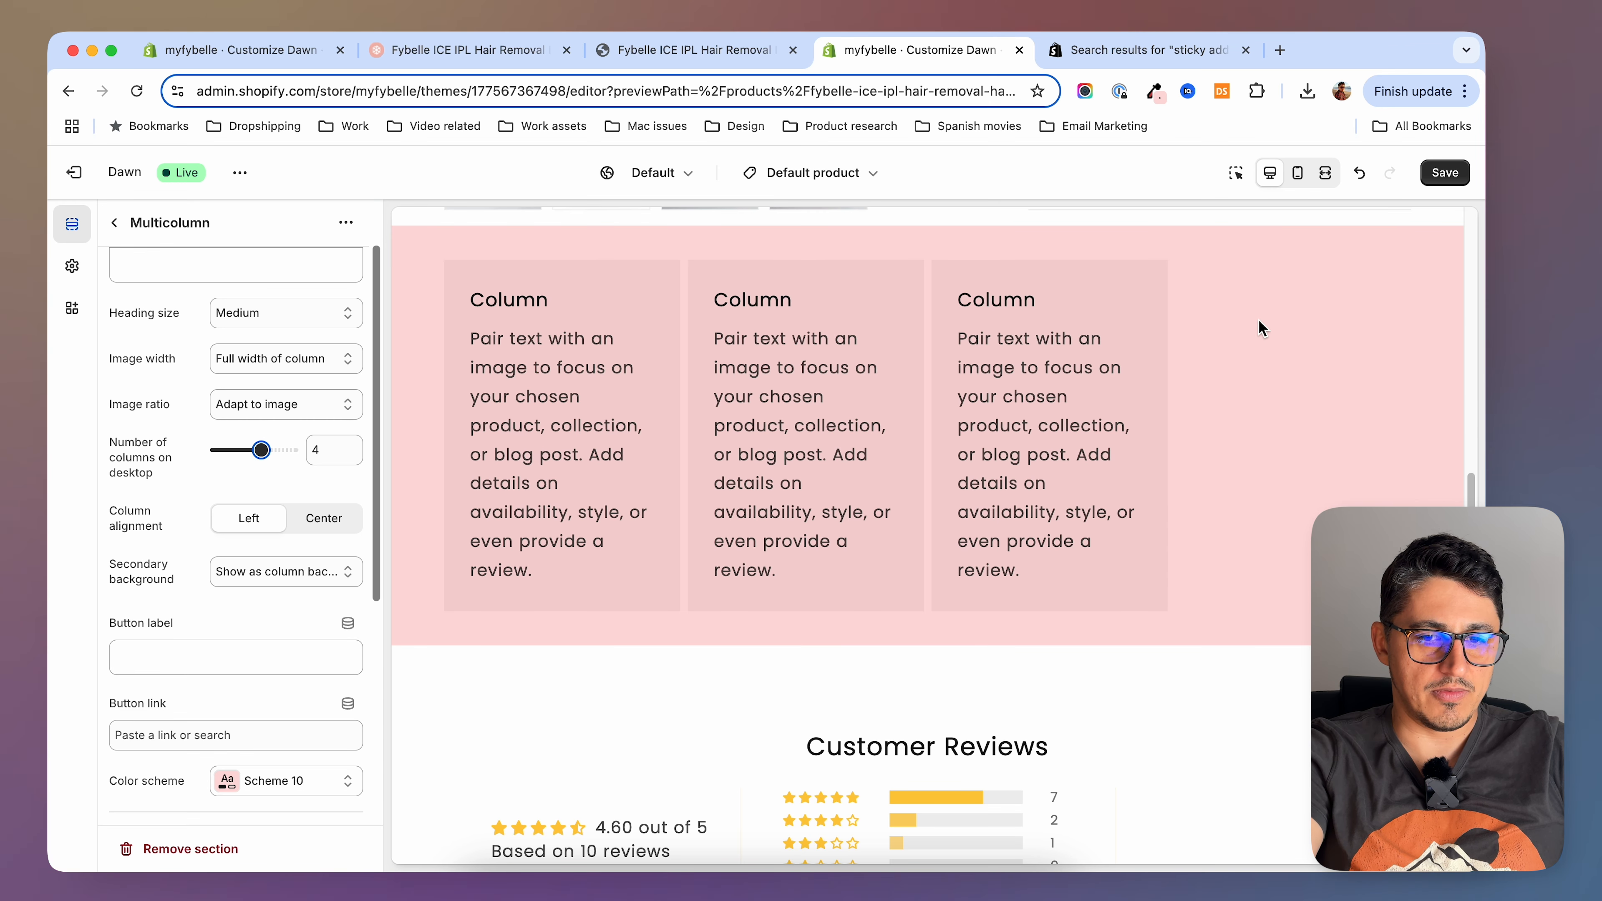
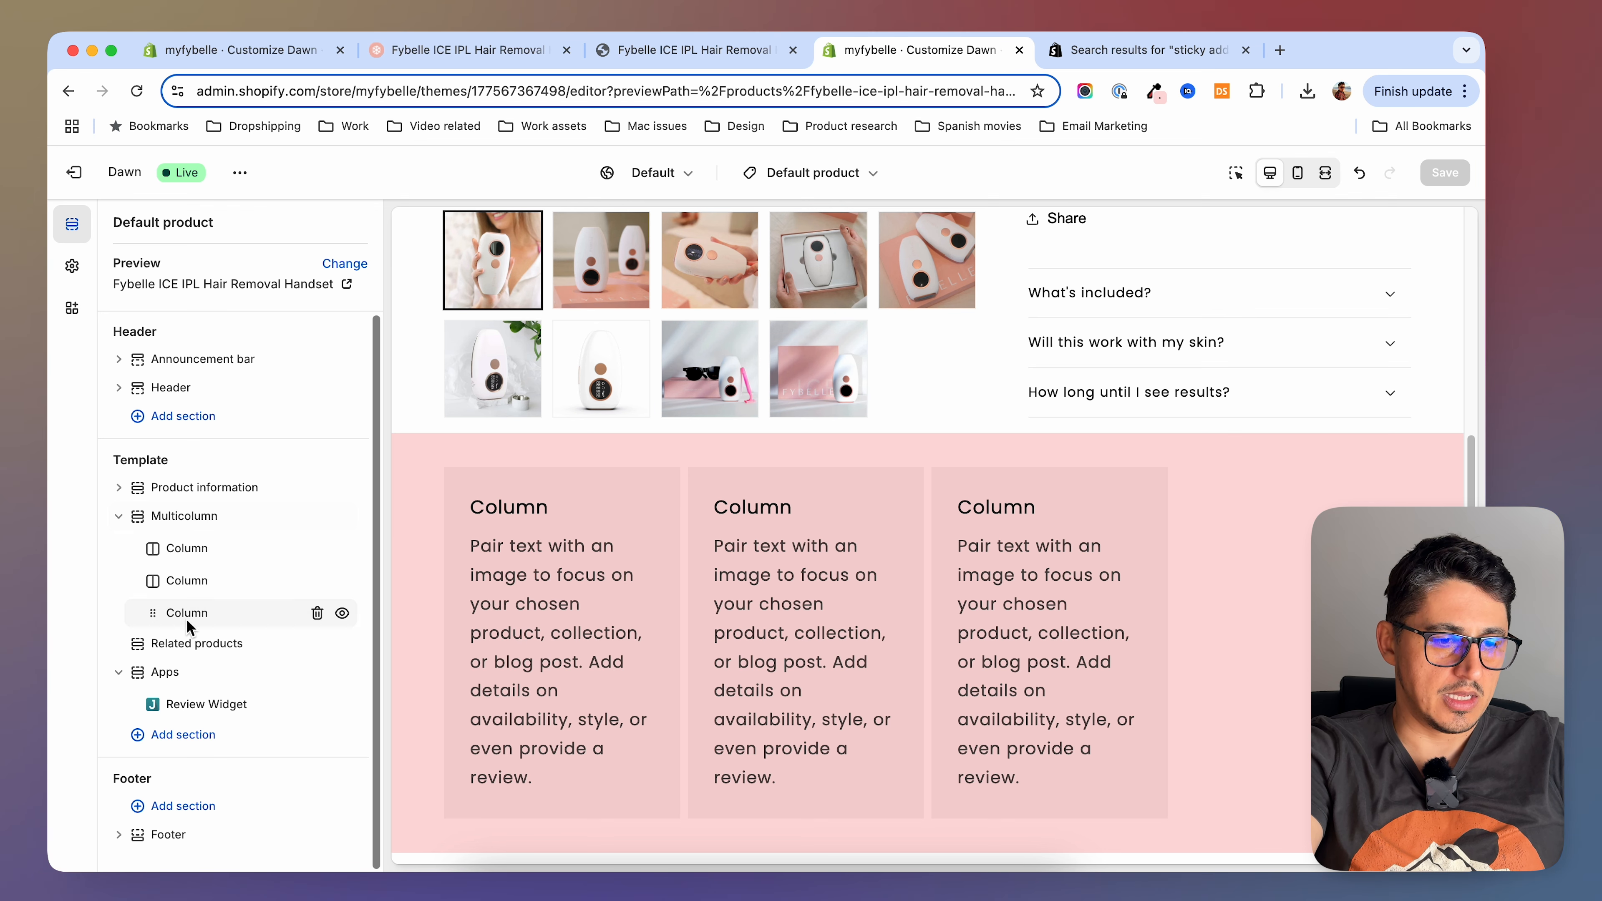
mouse_move(222, 627)
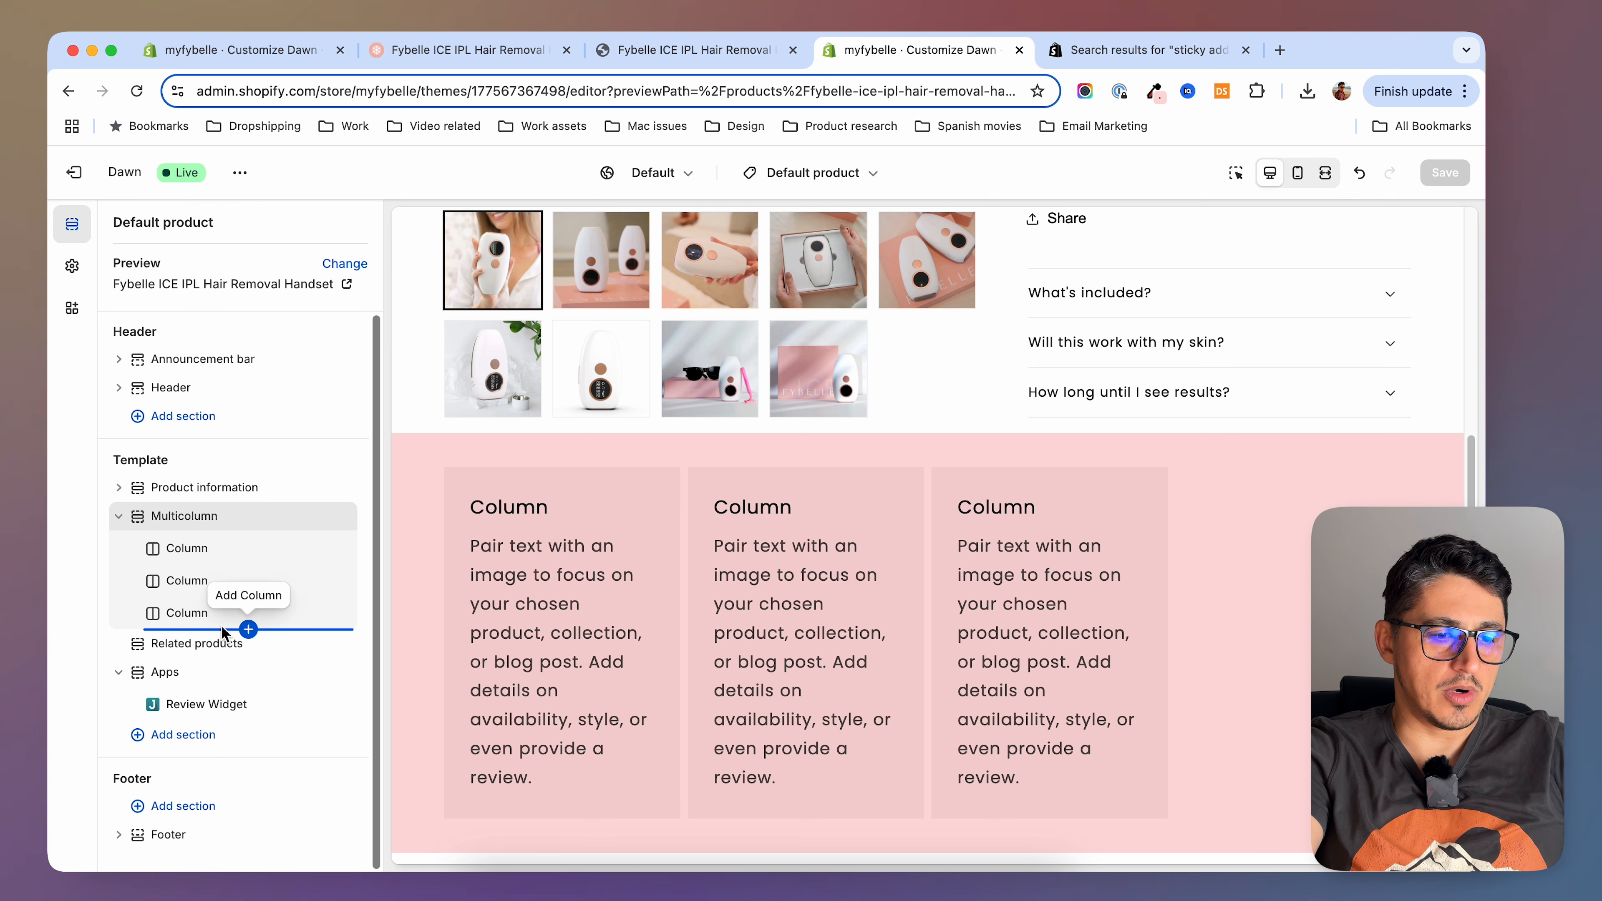
left_click(249, 629)
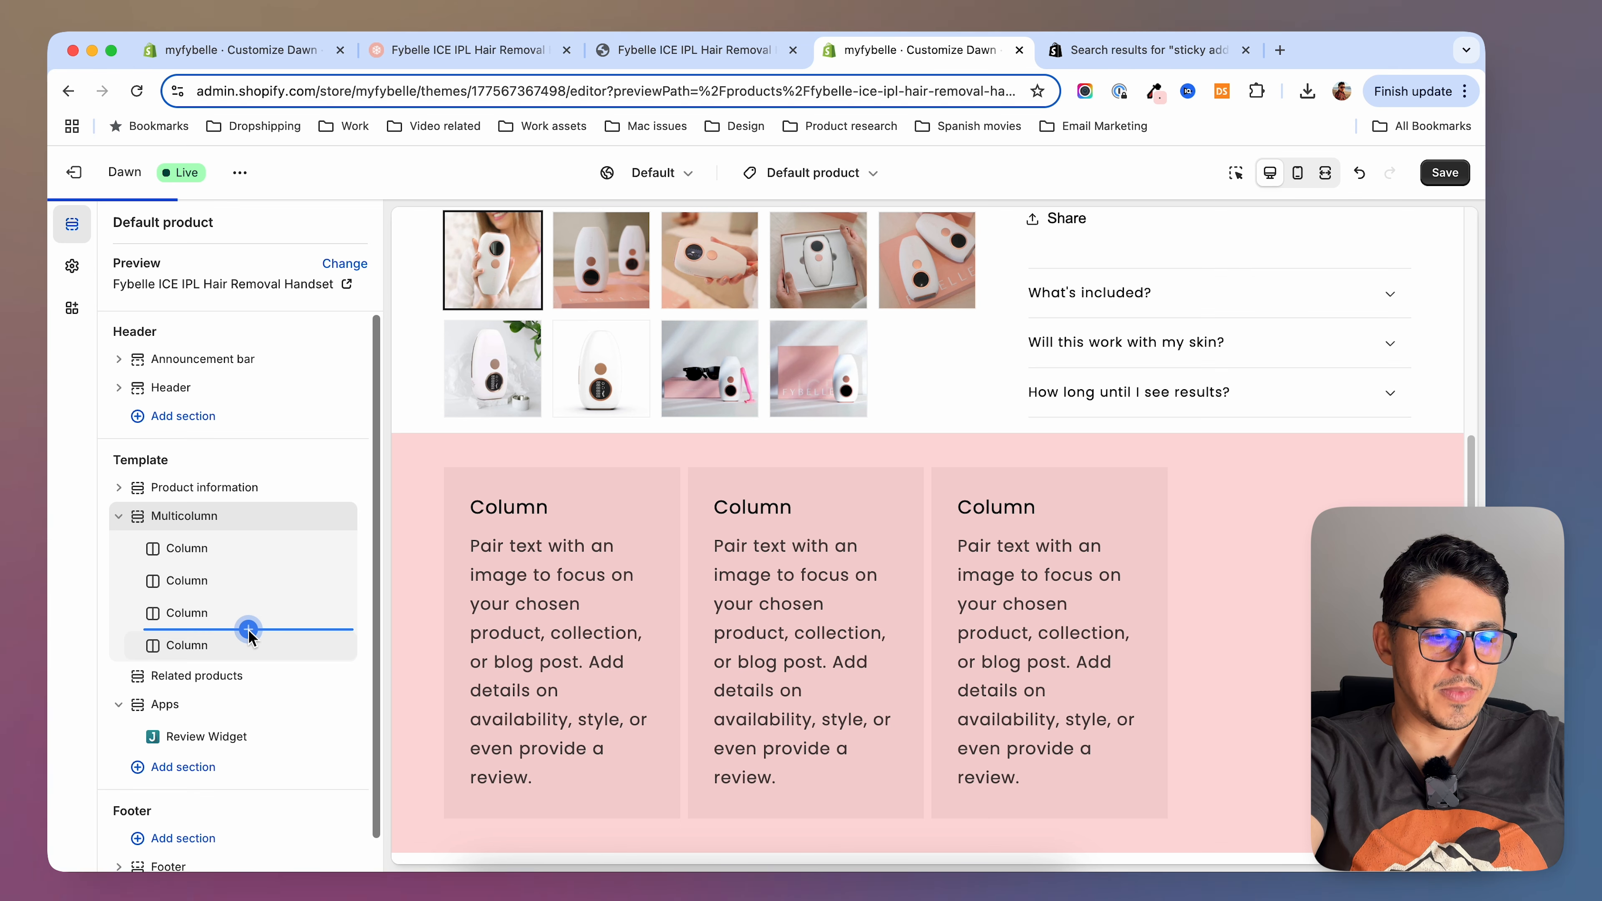
scroll(1315, 412, "up", 1)
scroll(1314, 412, "up", 3)
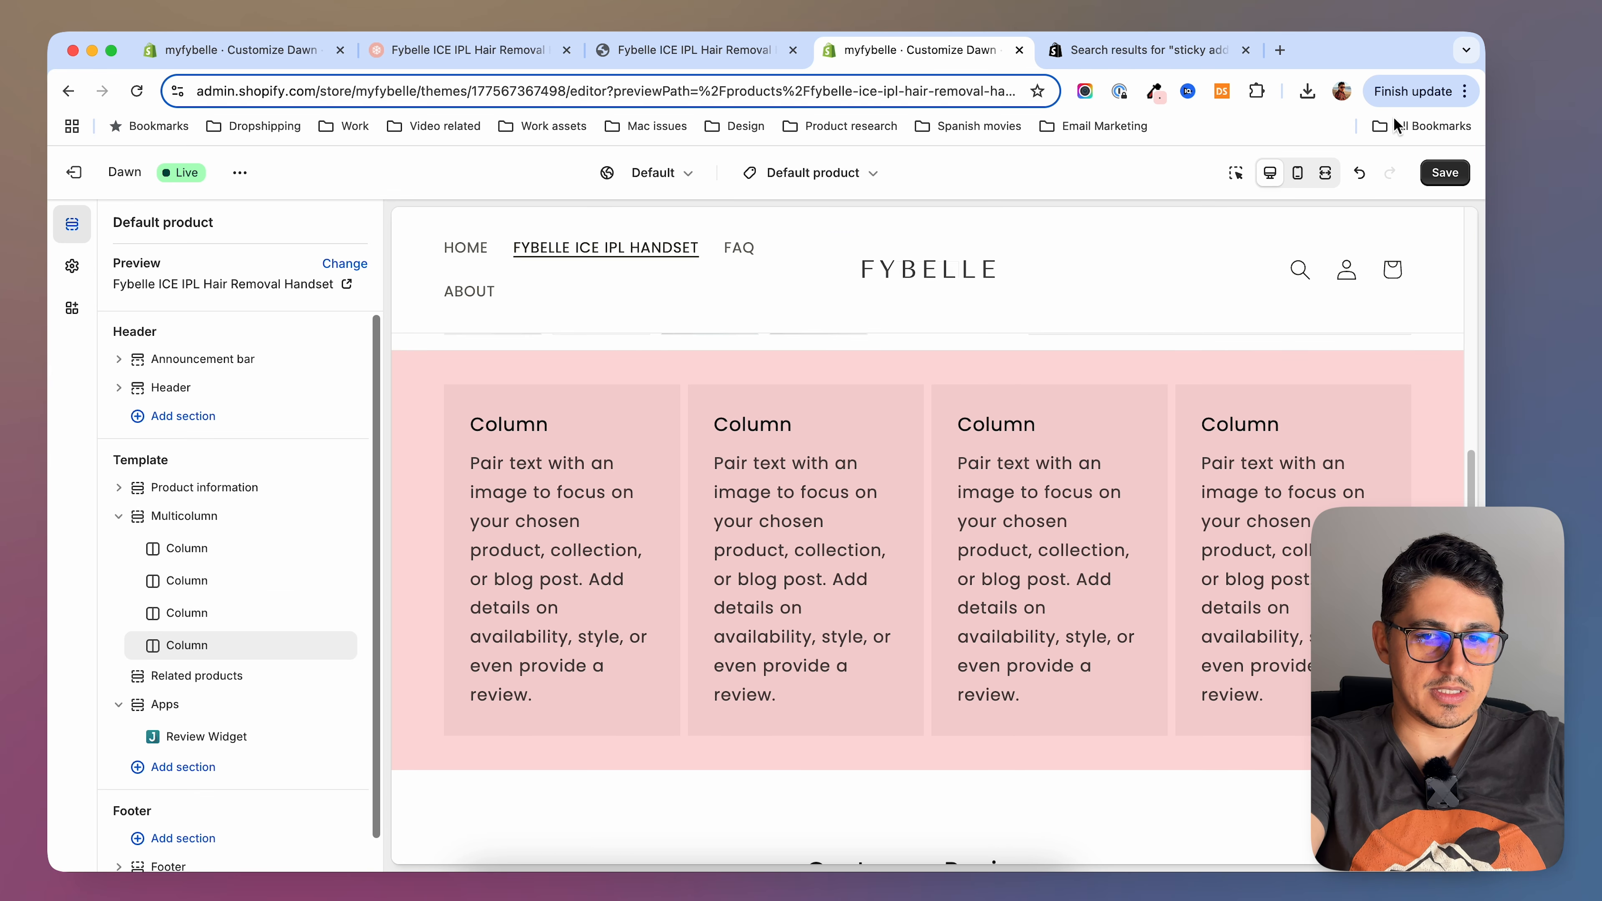
Check the pink feature strip on the reference page and close the browser tab with the "sticky add" search results
left_click(470, 50)
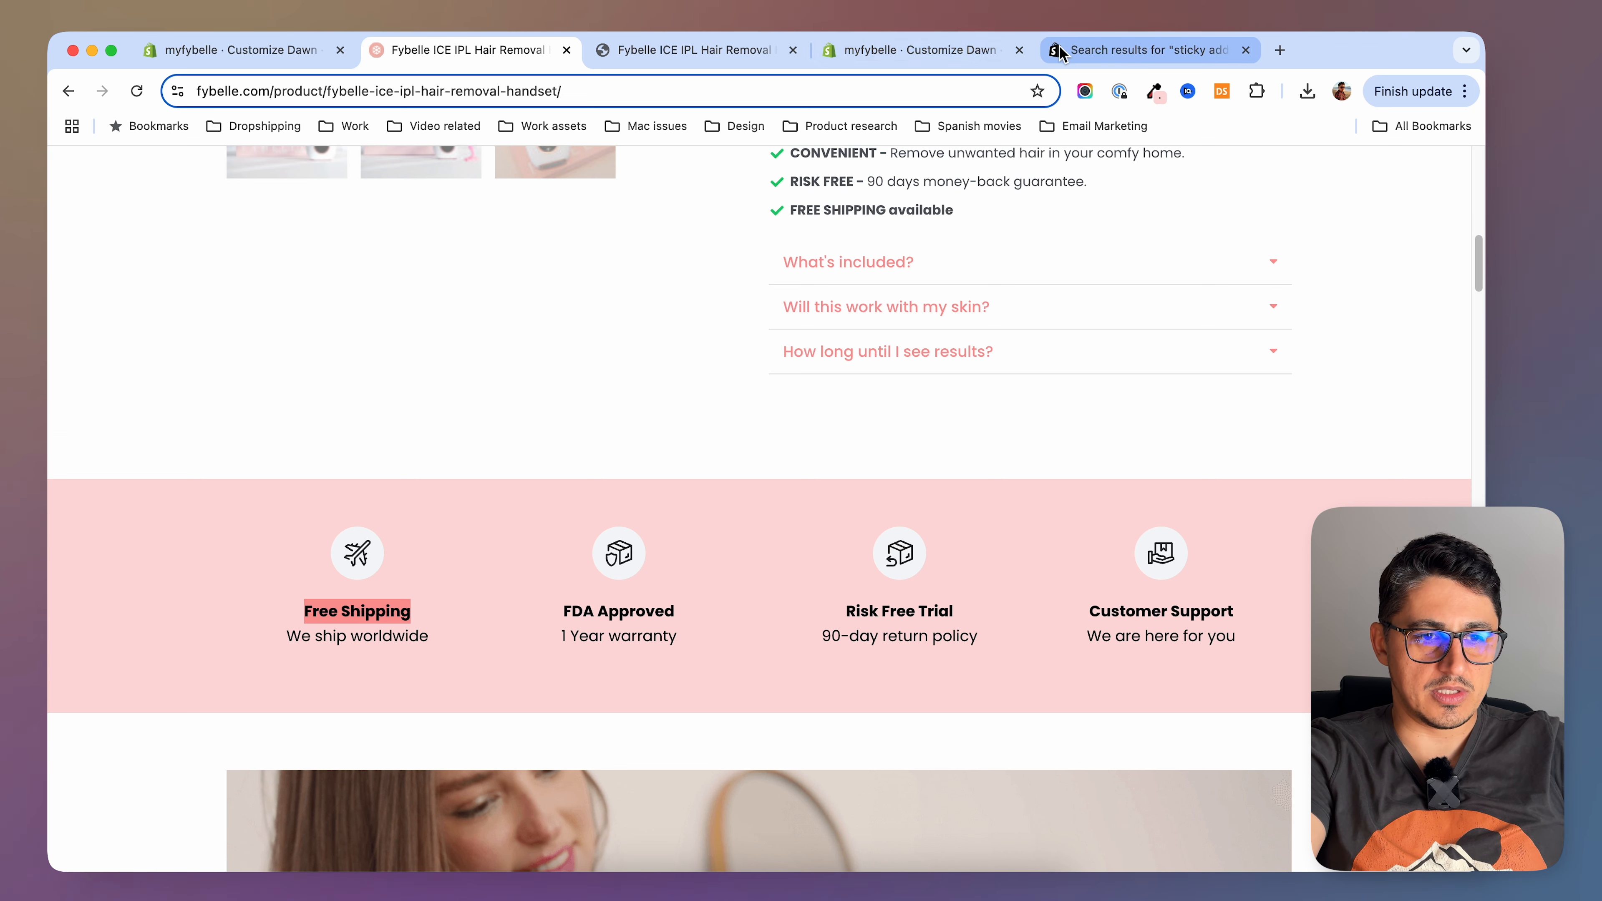
left_click(1135, 50)
key("super+w")
Set the first column's image to the airplane icon free.svg and check it in the preview
left_click(189, 548)
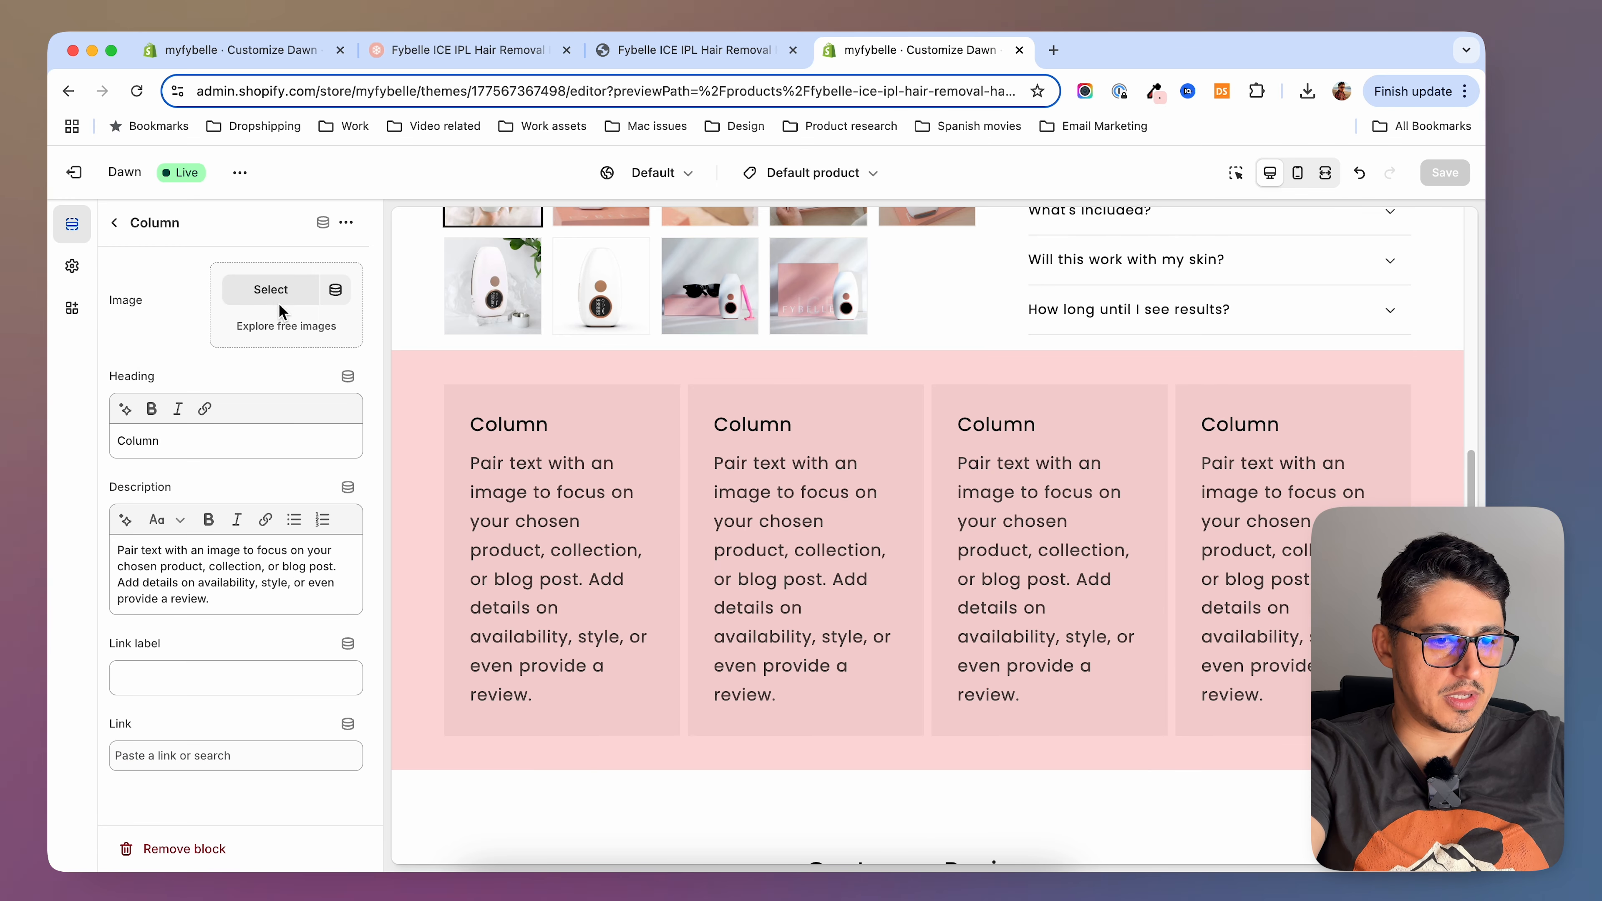
left_click(272, 290)
left_click(404, 549)
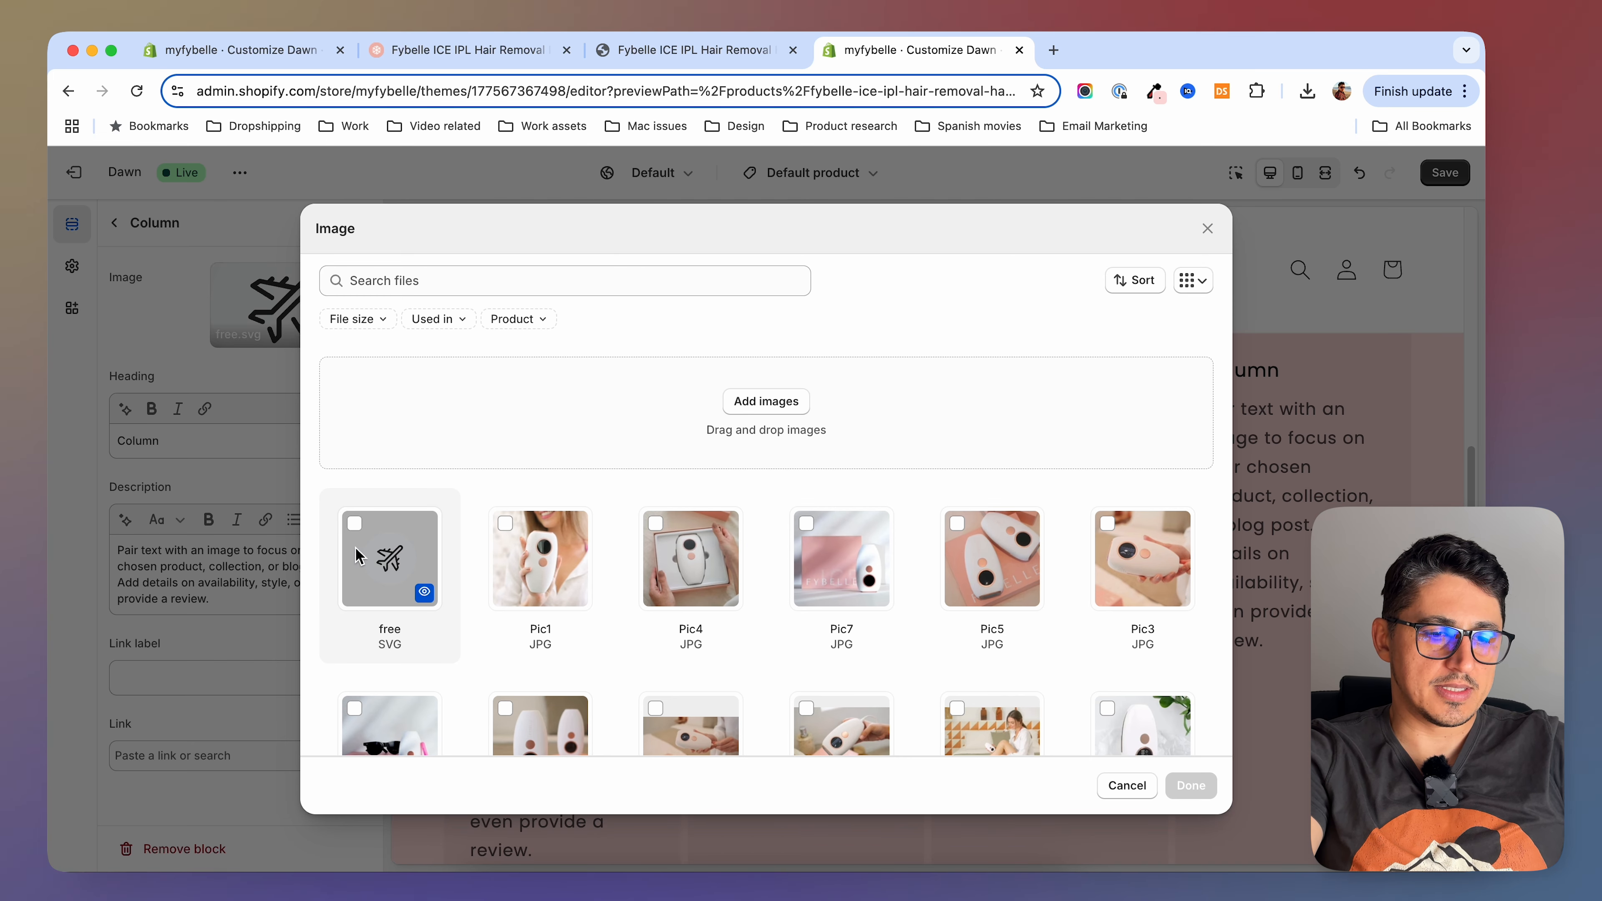
left_click(382, 557)
left_click(1188, 789)
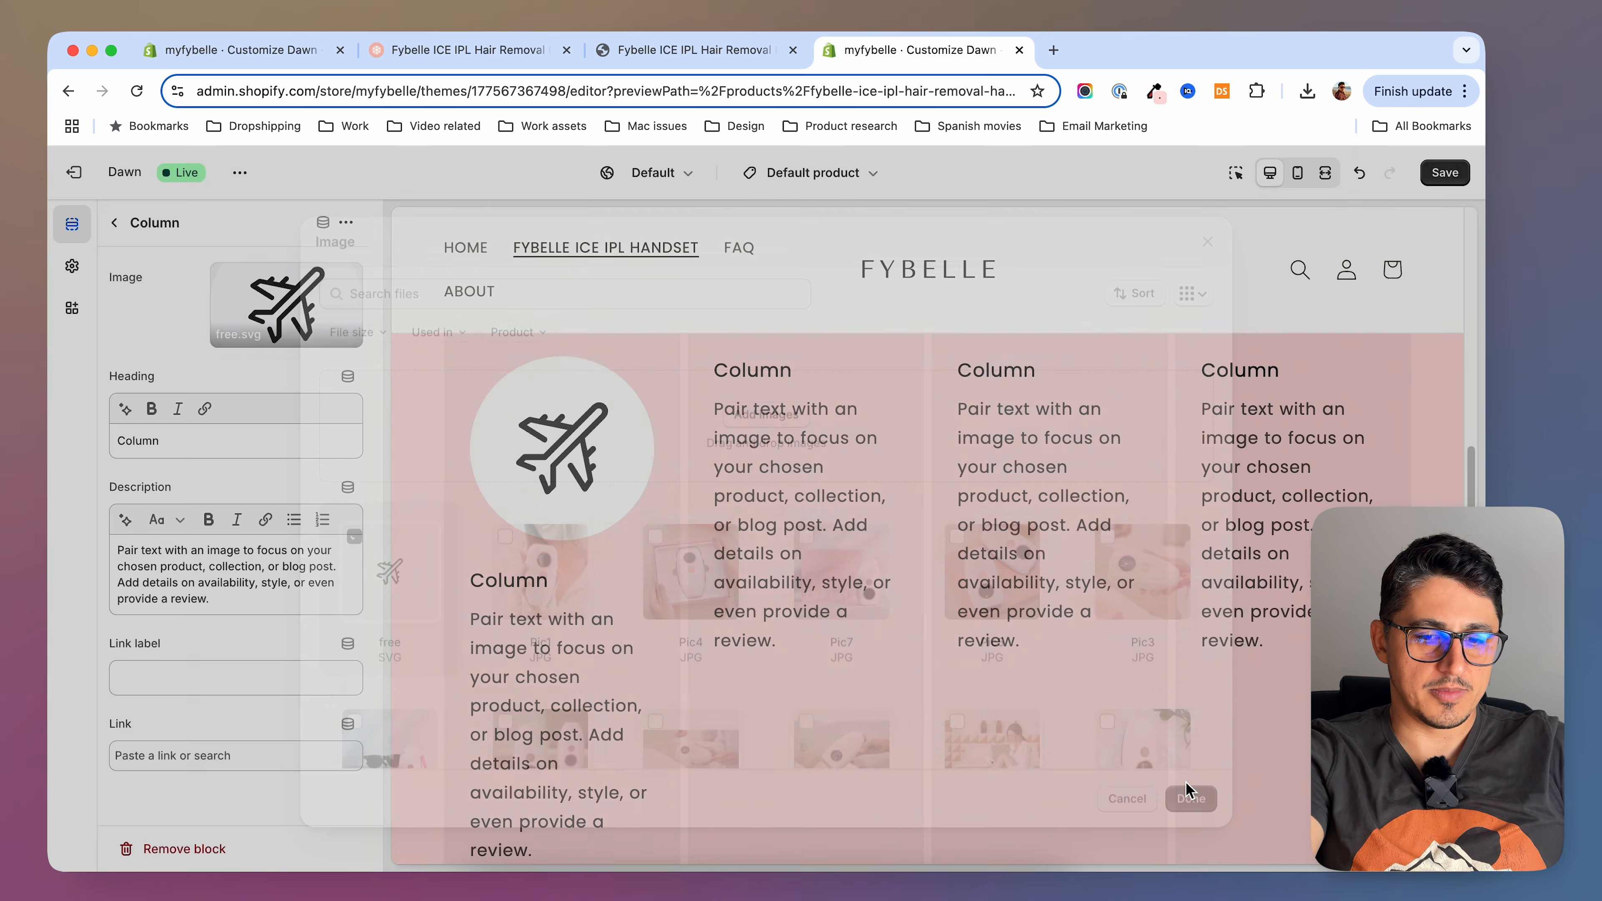
scroll(507, 262, "down", 3)
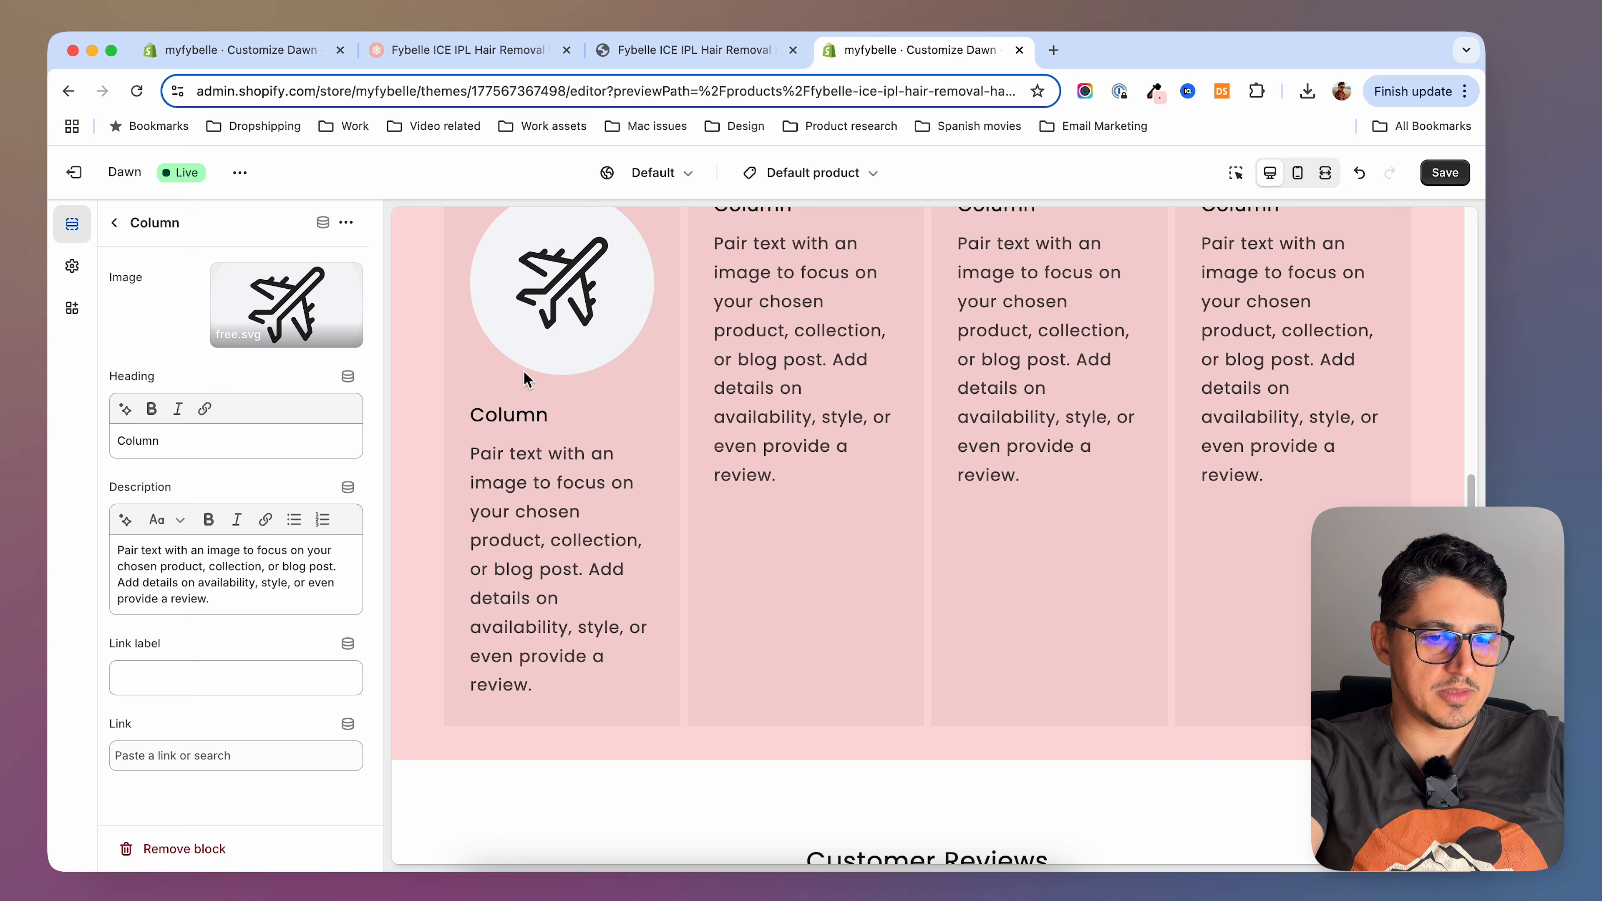
scroll(593, 363, "up", 2)
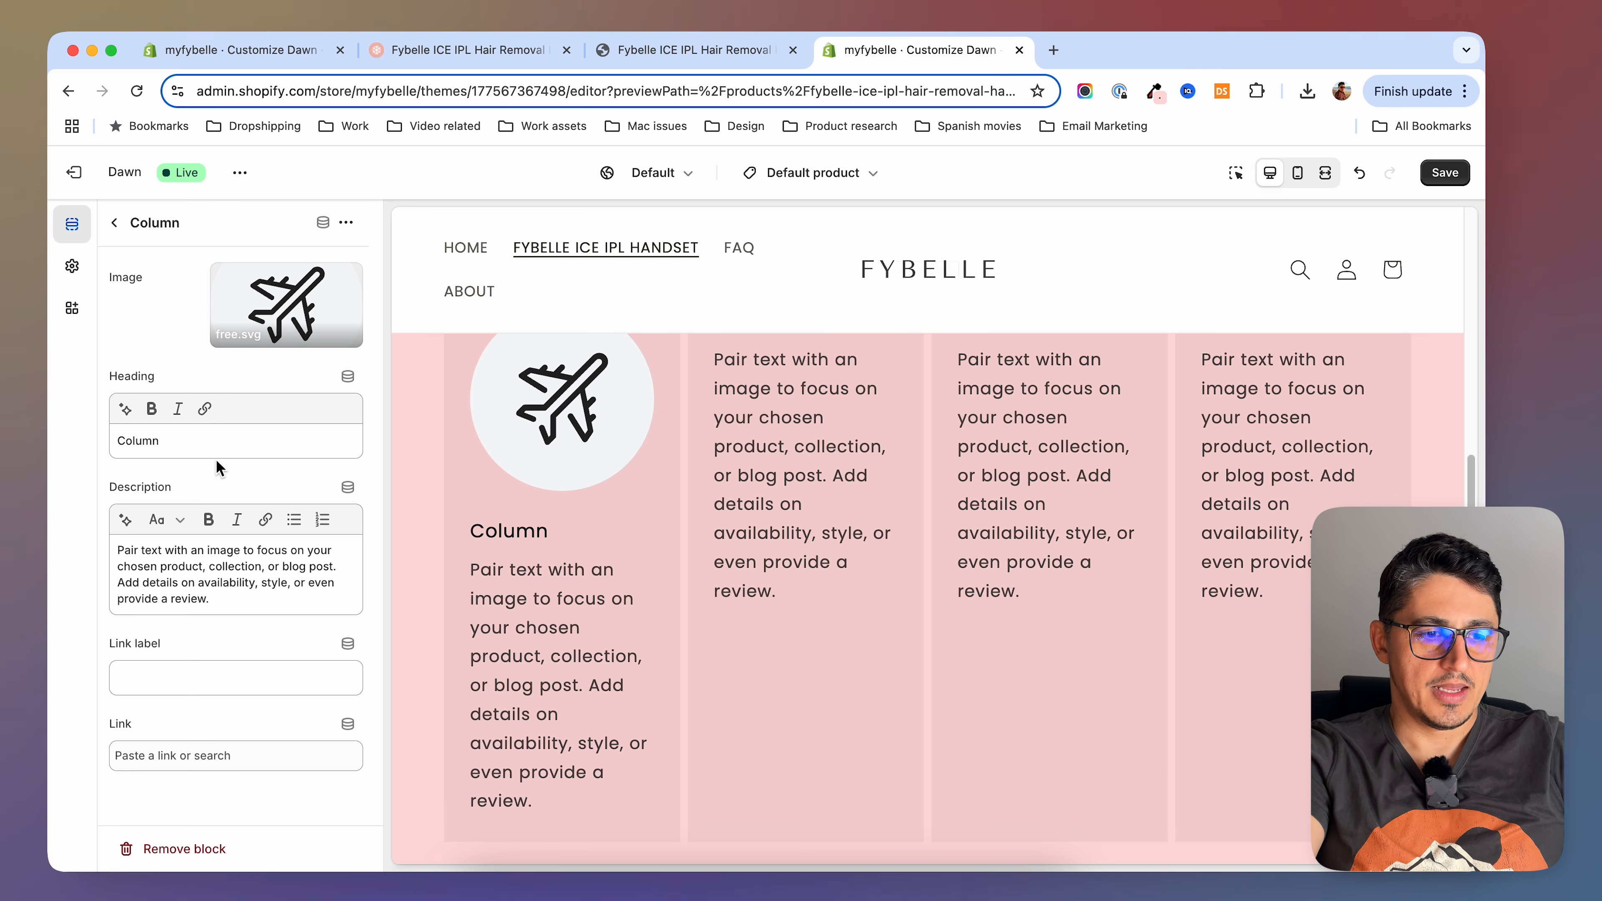
Set the first column's heading to bold "Free Shipping" and select "We ship worldwide" on the reference page
left_click_drag(135, 441, 231, 436)
type("Free Shipping")
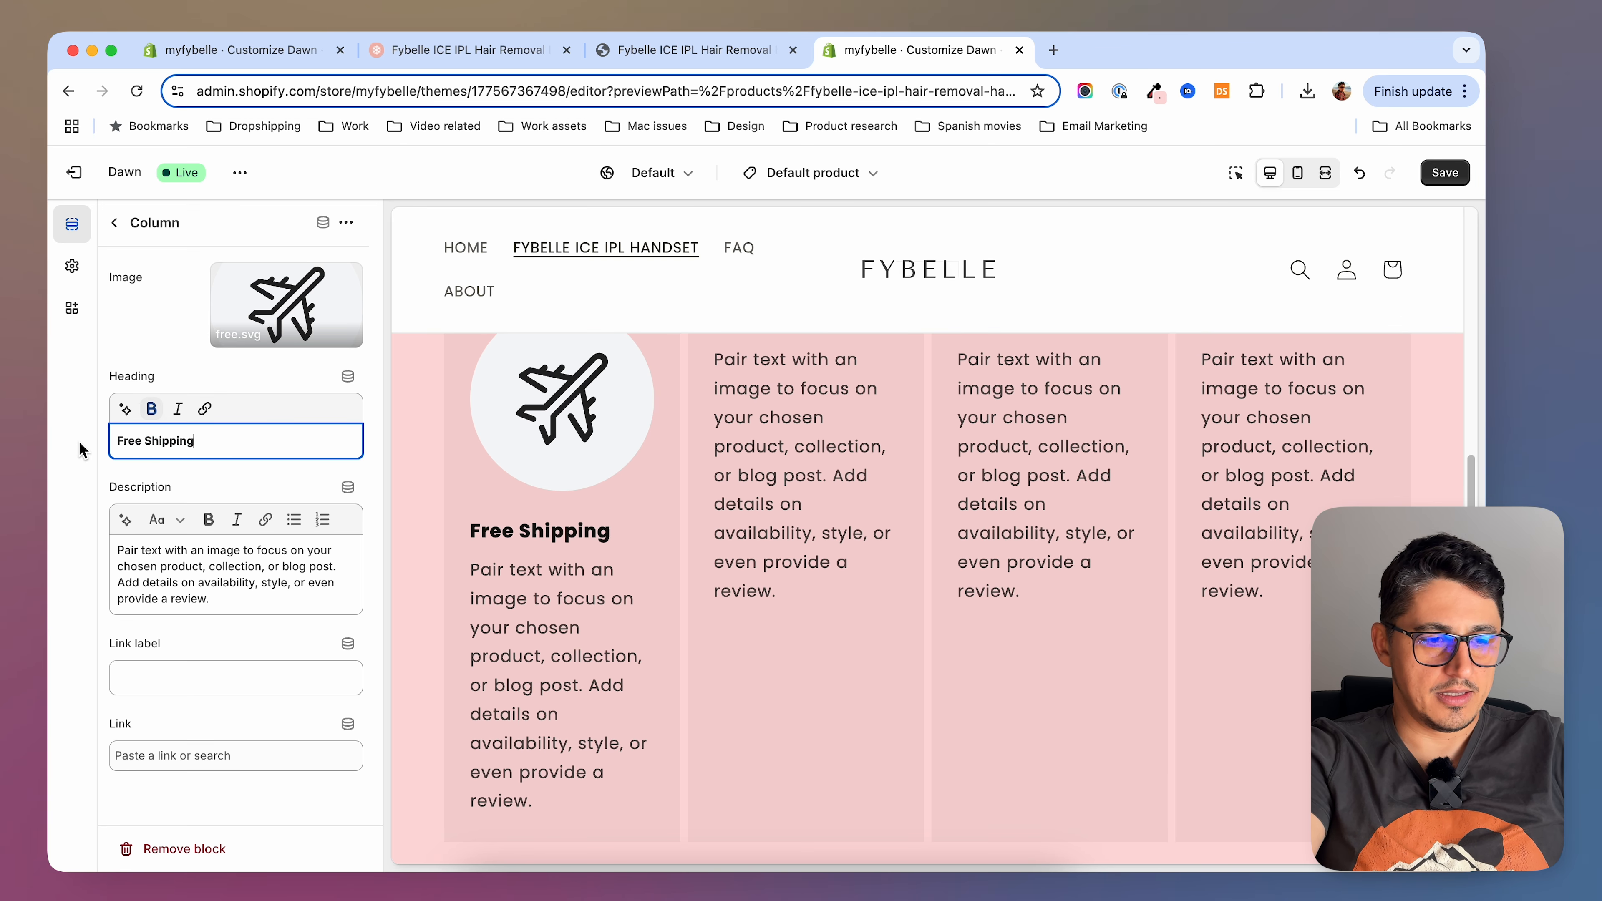
left_click(467, 50)
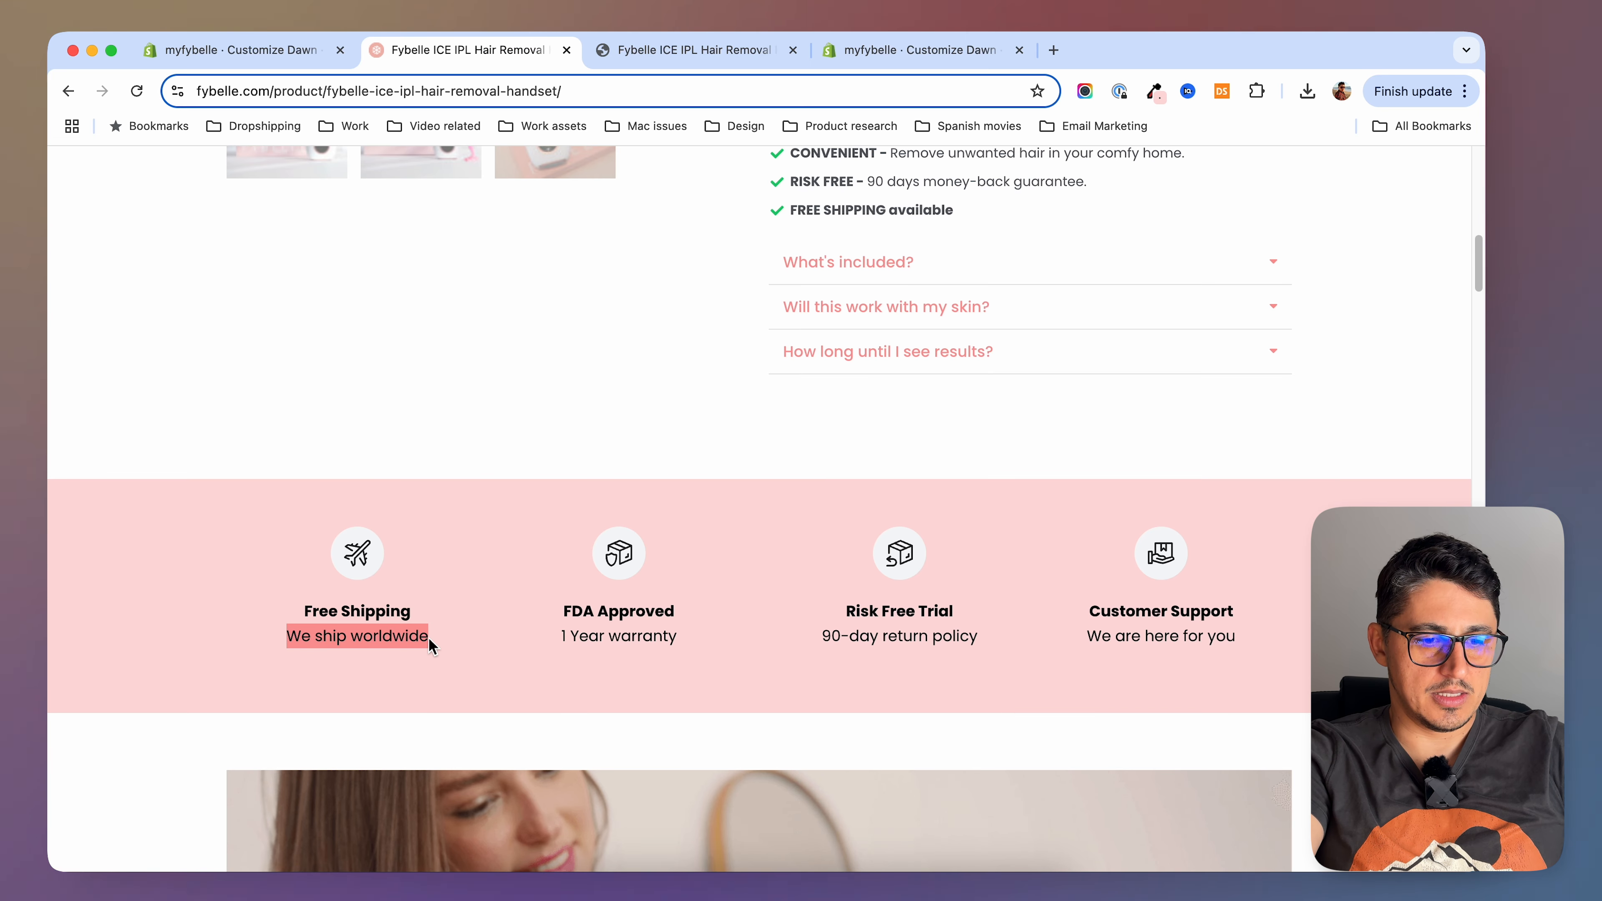
Return to the theme editor and open the second column block of the Multicolumn section
left_click(908, 50)
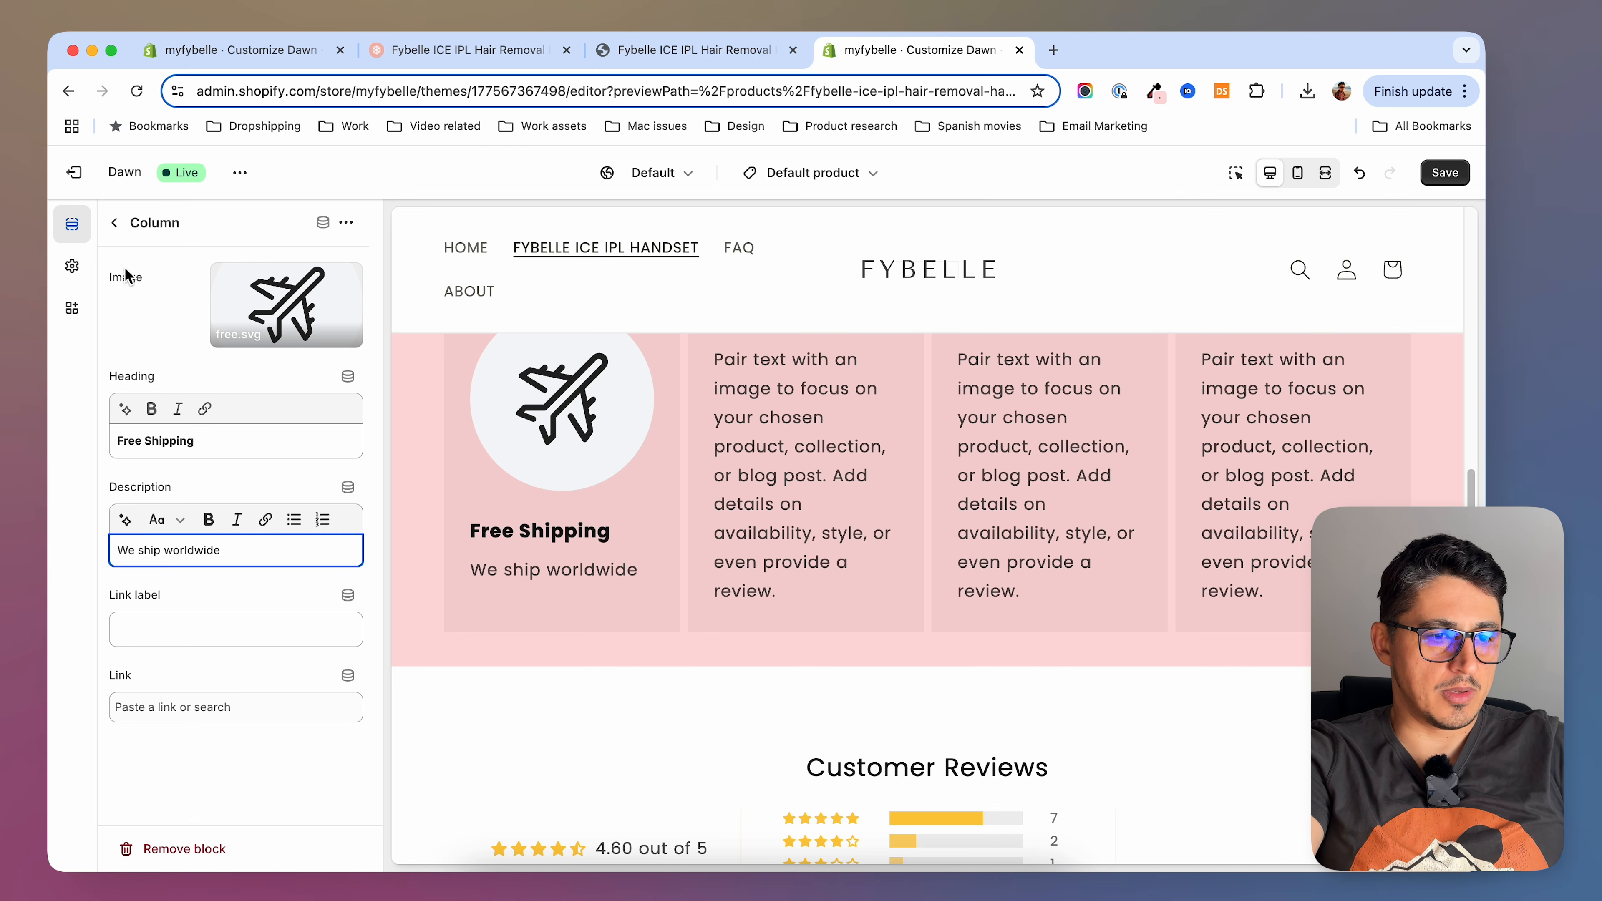
left_click(115, 222)
left_click(198, 592)
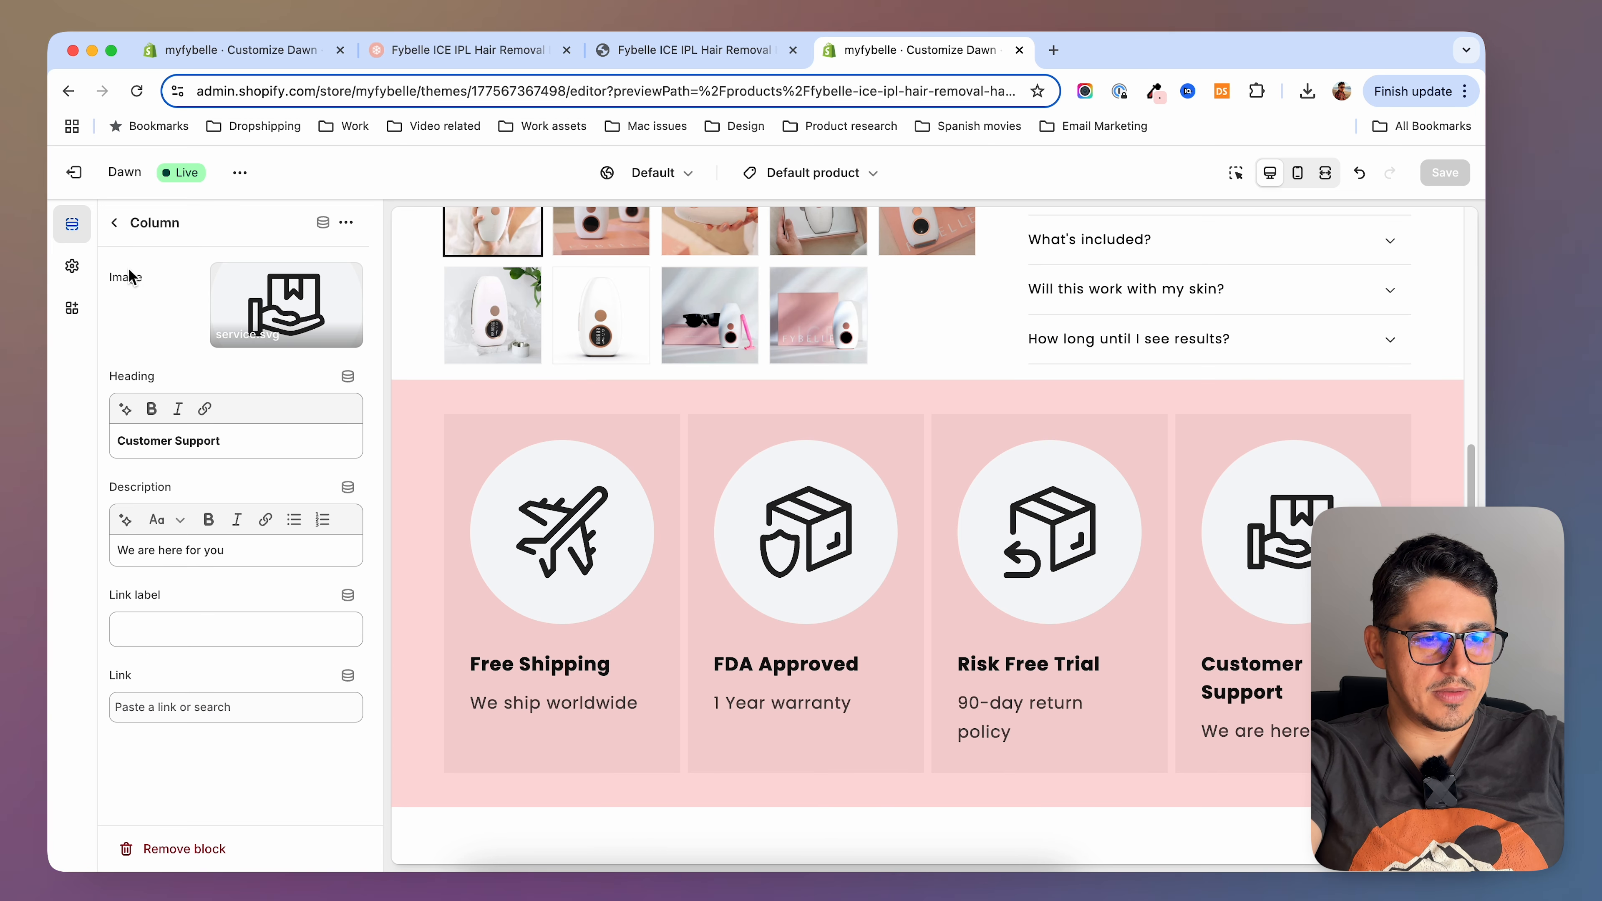
Set the Multicolumn section's heading size to Small and its image width to one-third width of column
left_click(114, 222)
left_click(190, 512)
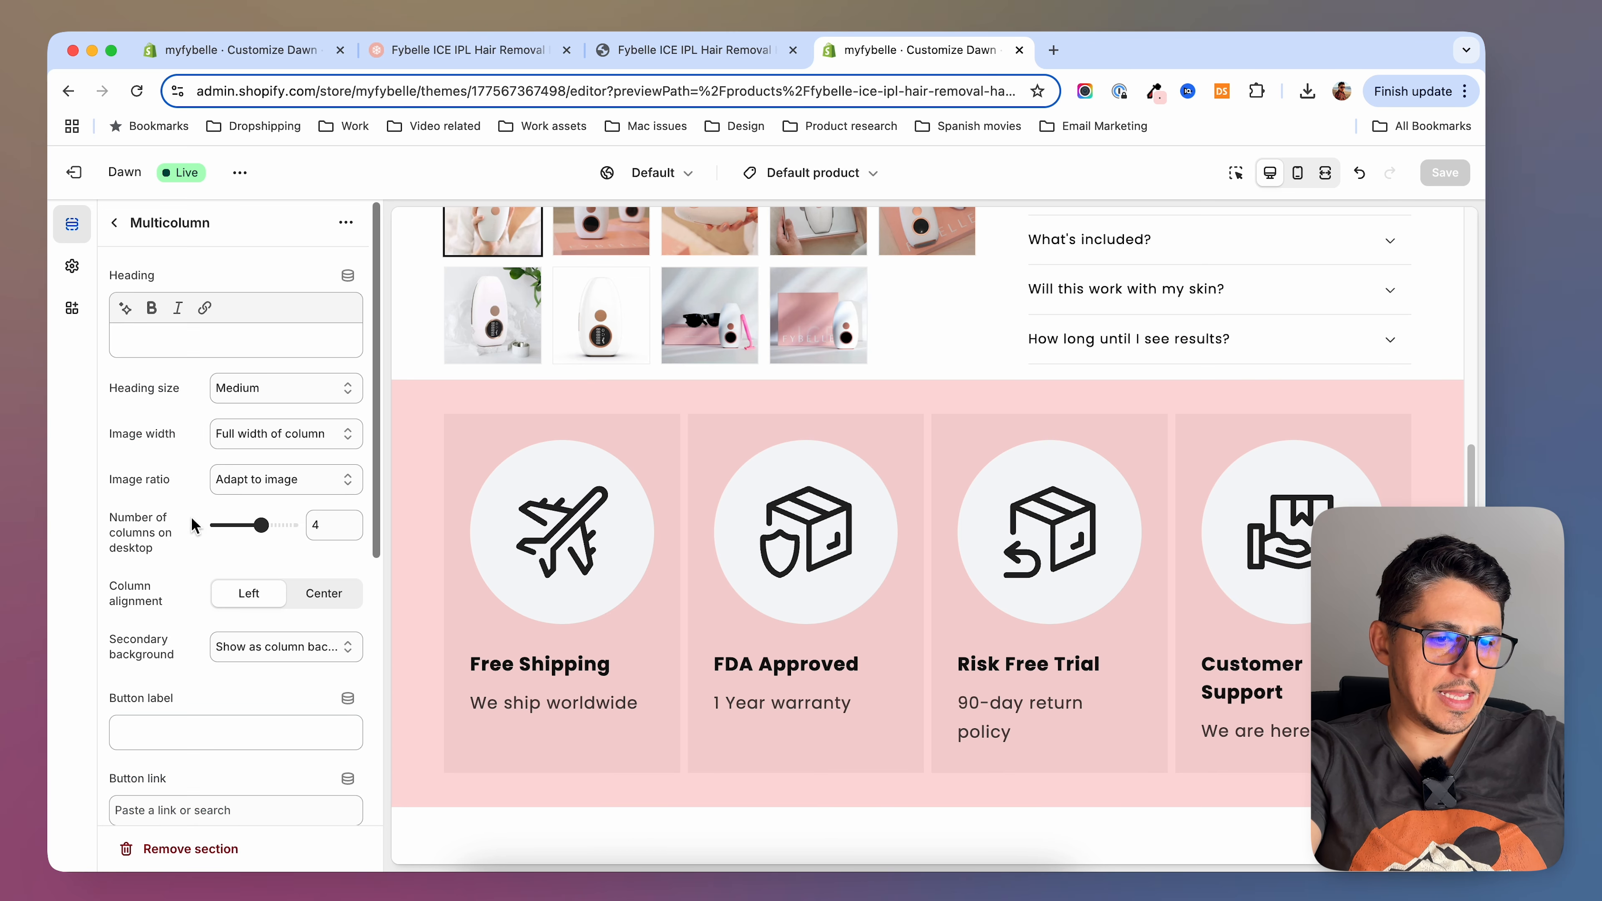
left_click(285, 394)
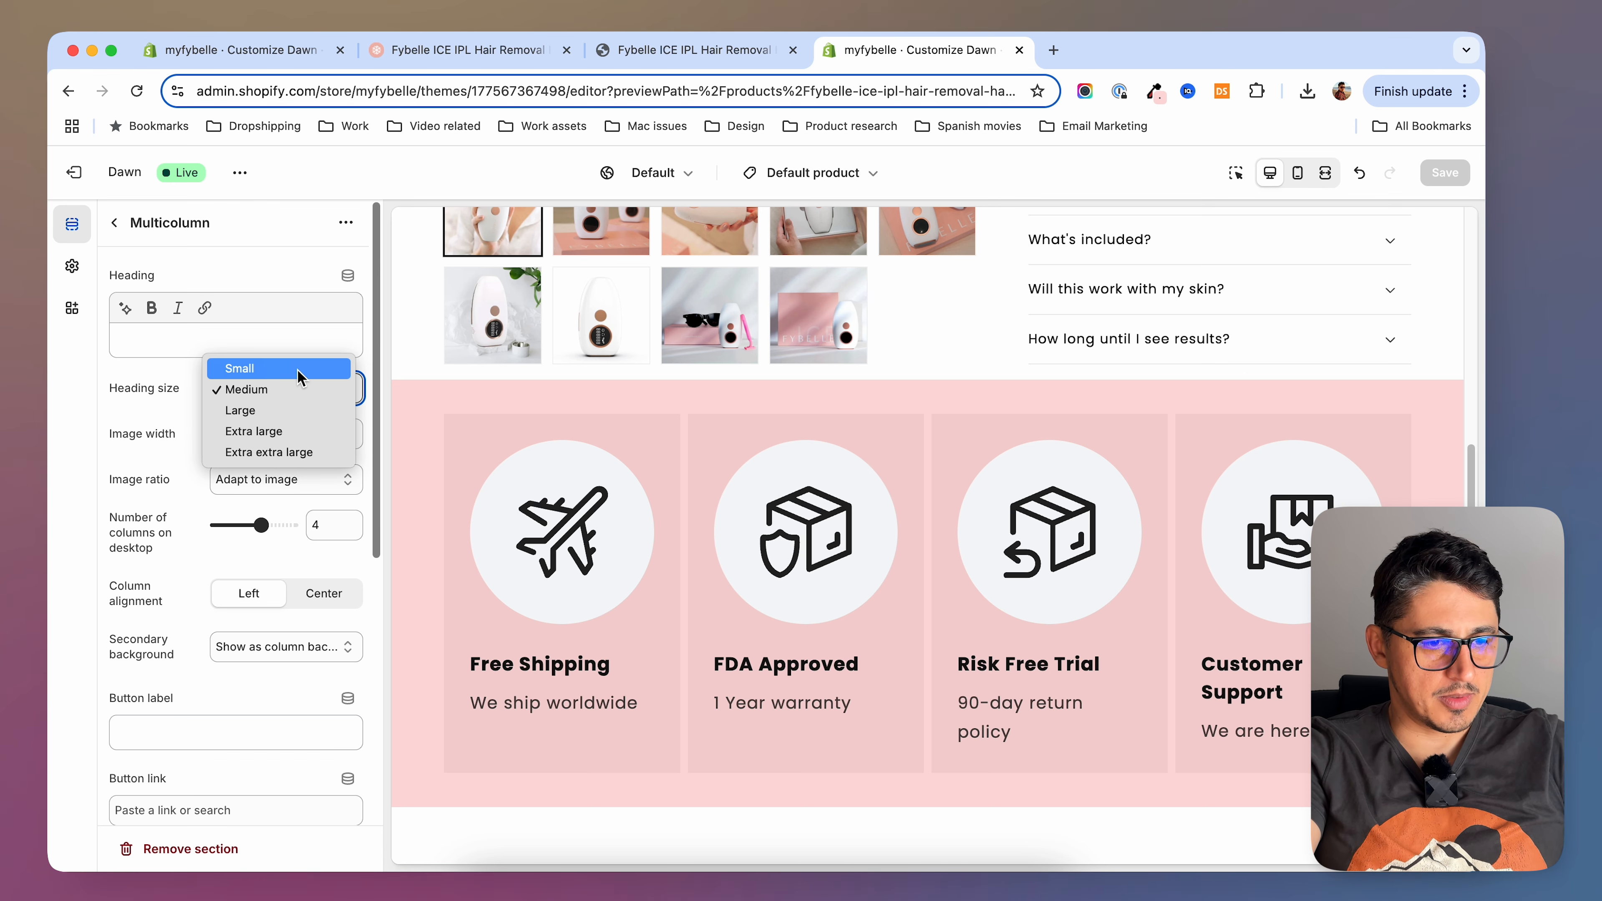
left_click(295, 373)
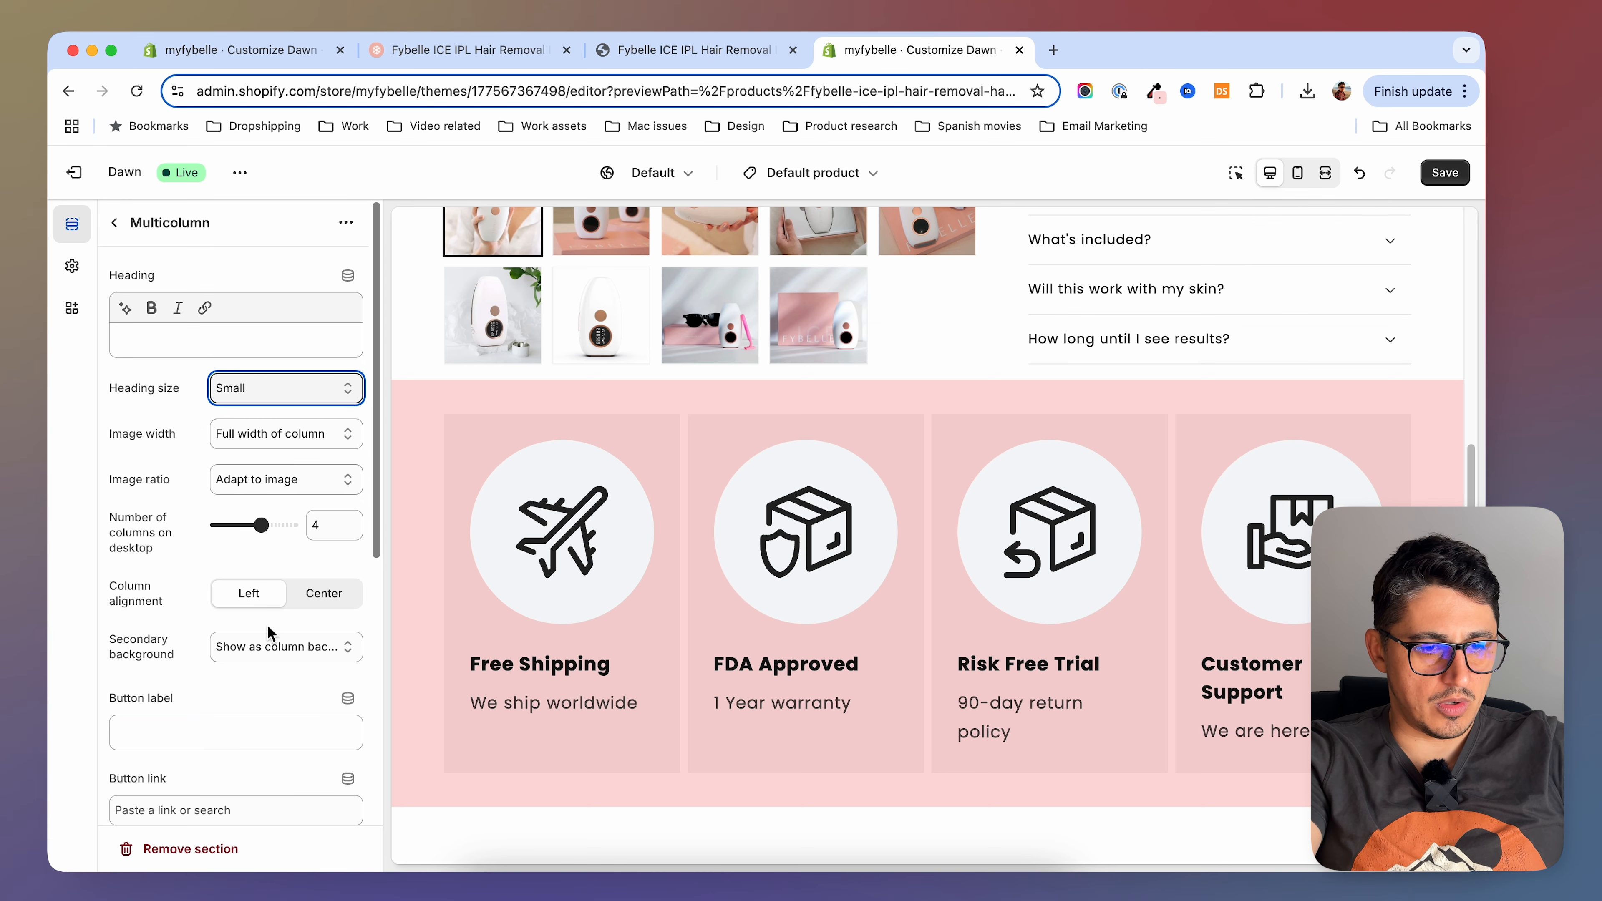
left_click(241, 436)
left_click(246, 394)
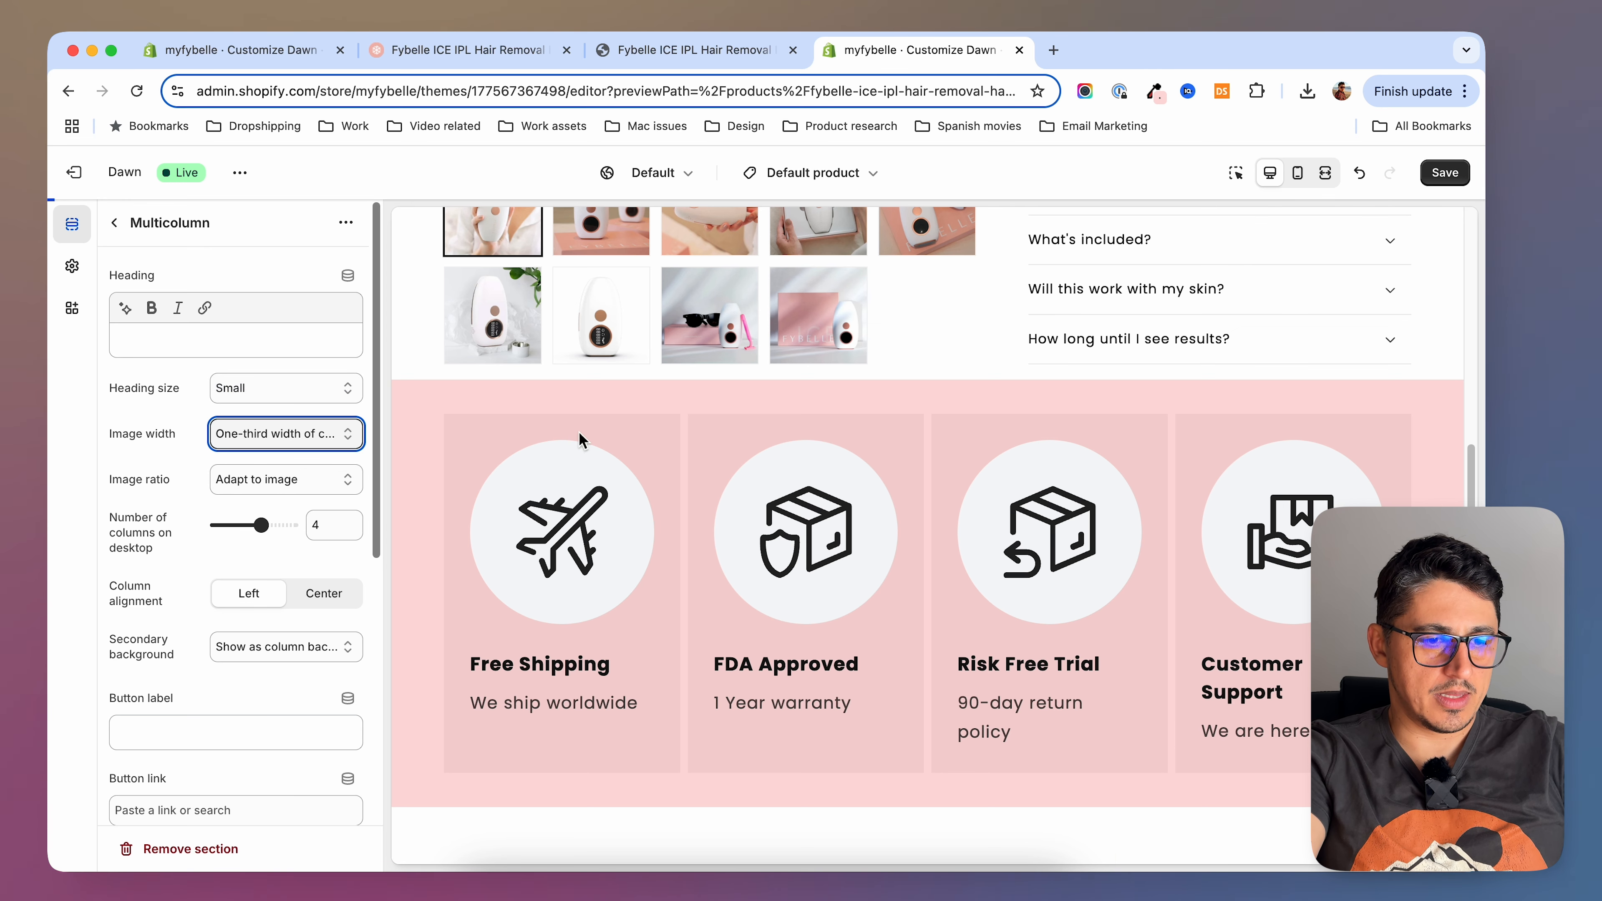
Keep the image ratio at Adapt to image, set column alignment to Center and secondary background to None, and save
left_click(286, 481)
left_click(290, 483)
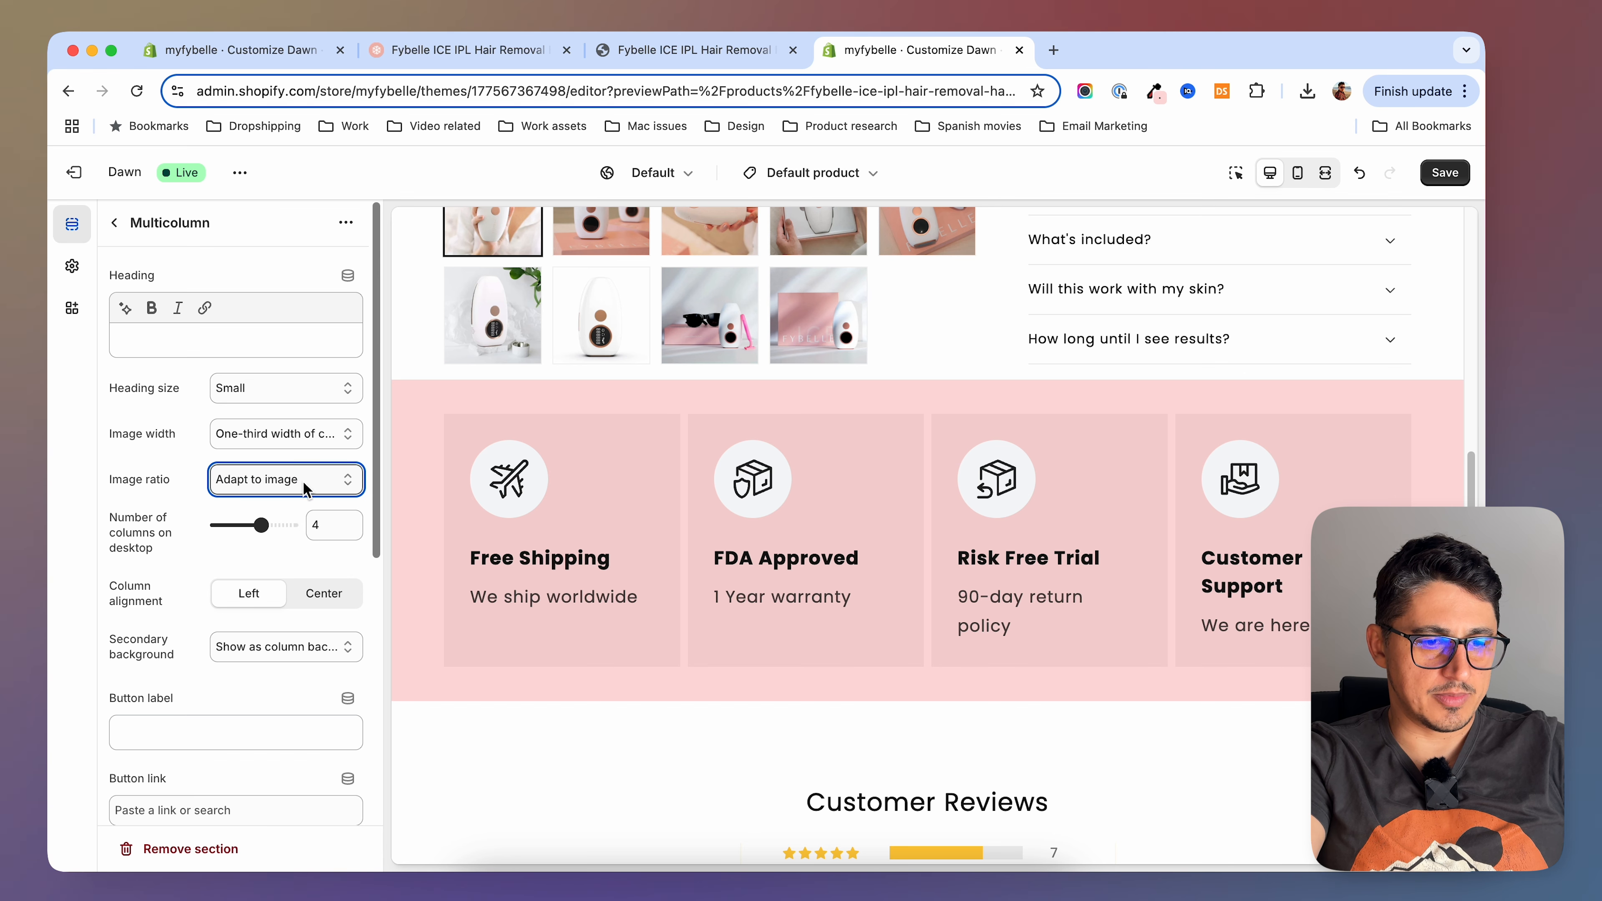
scroll(269, 536, "down", 3)
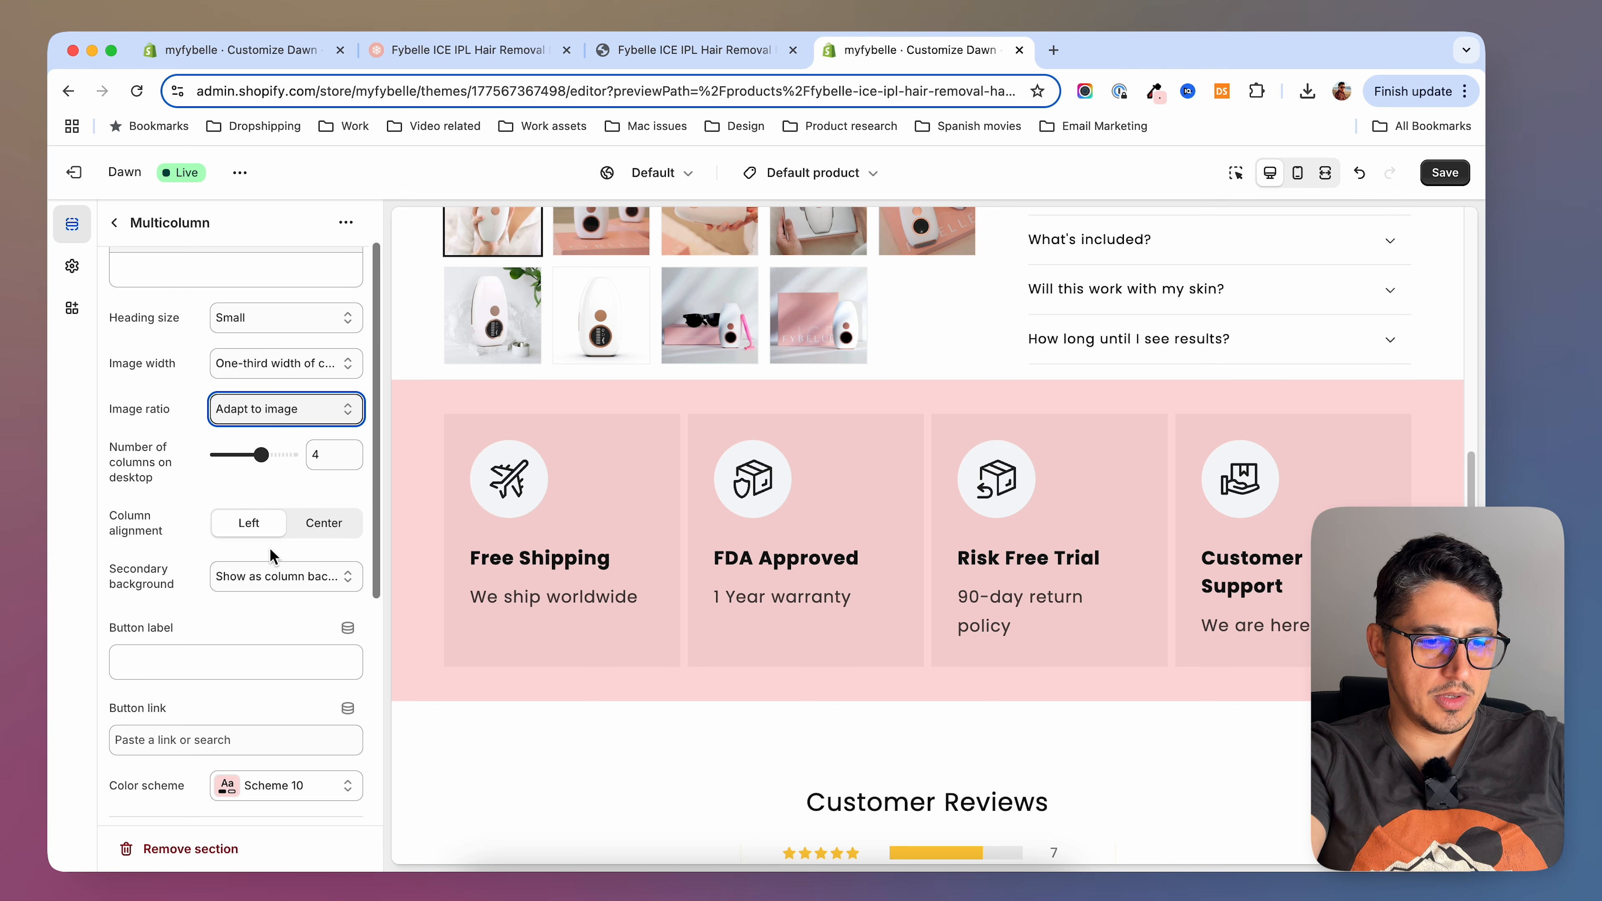
left_click(329, 522)
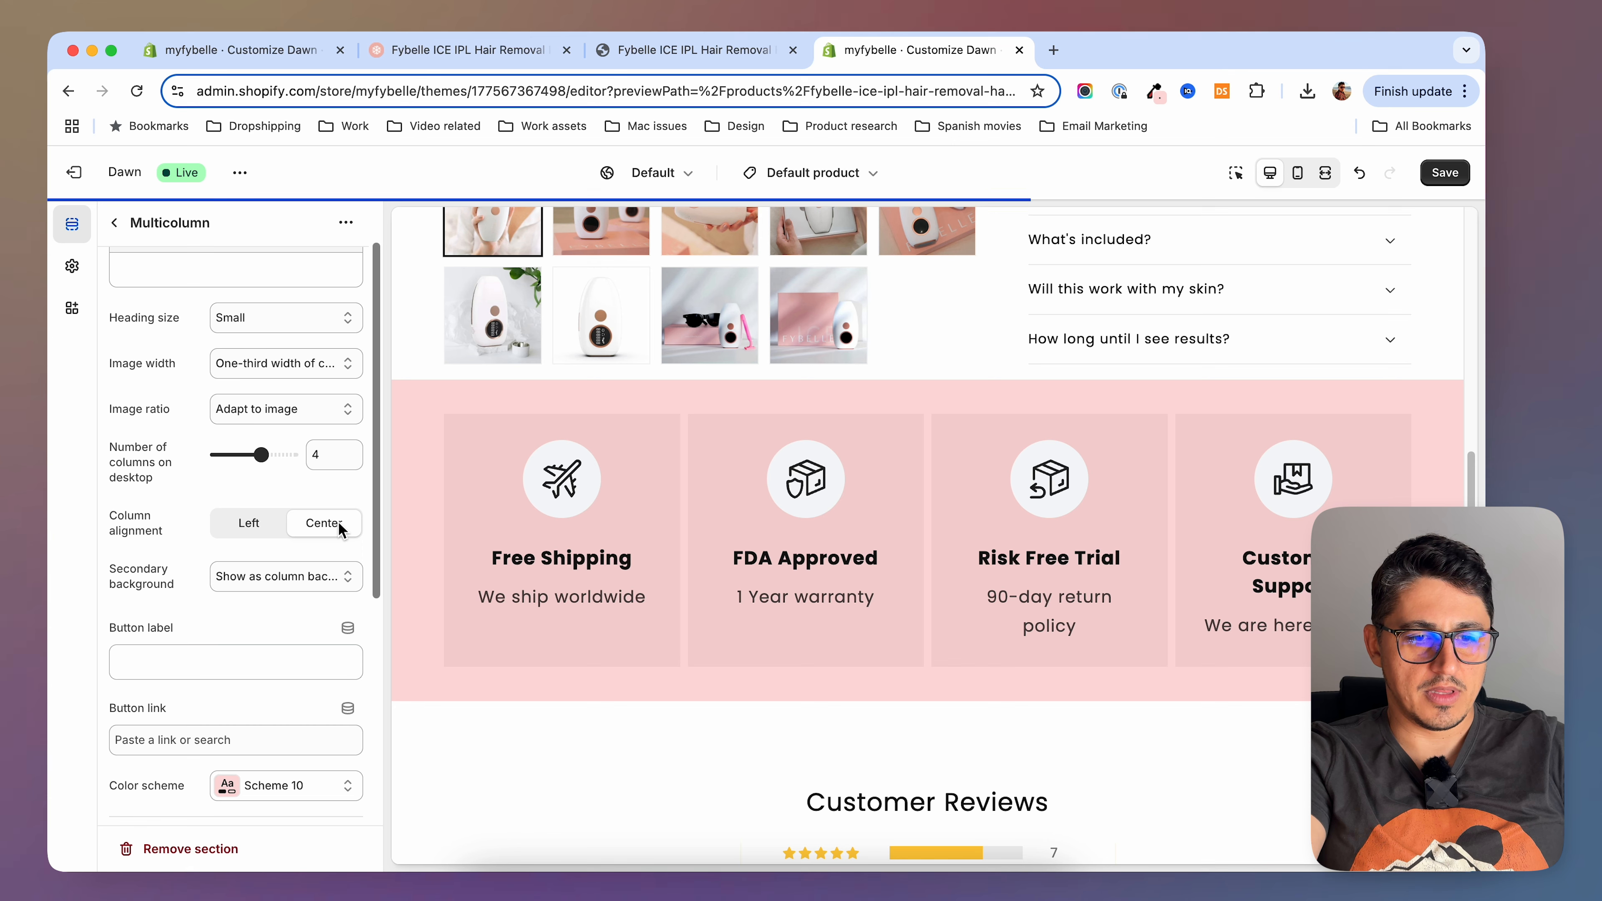
left_click(271, 579)
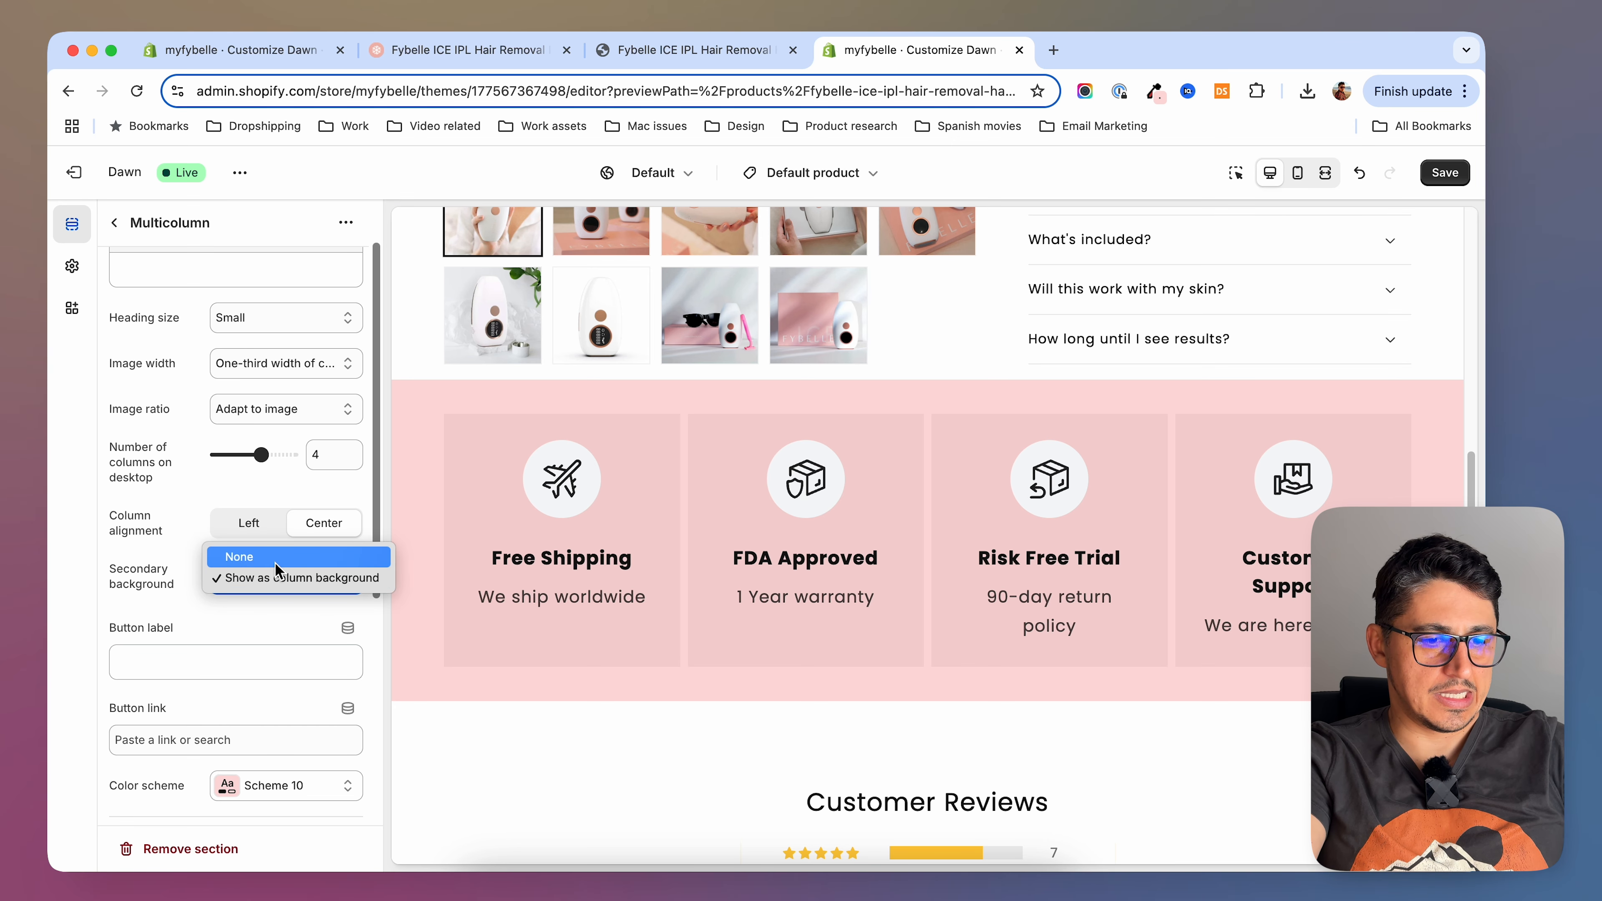
left_click(275, 563)
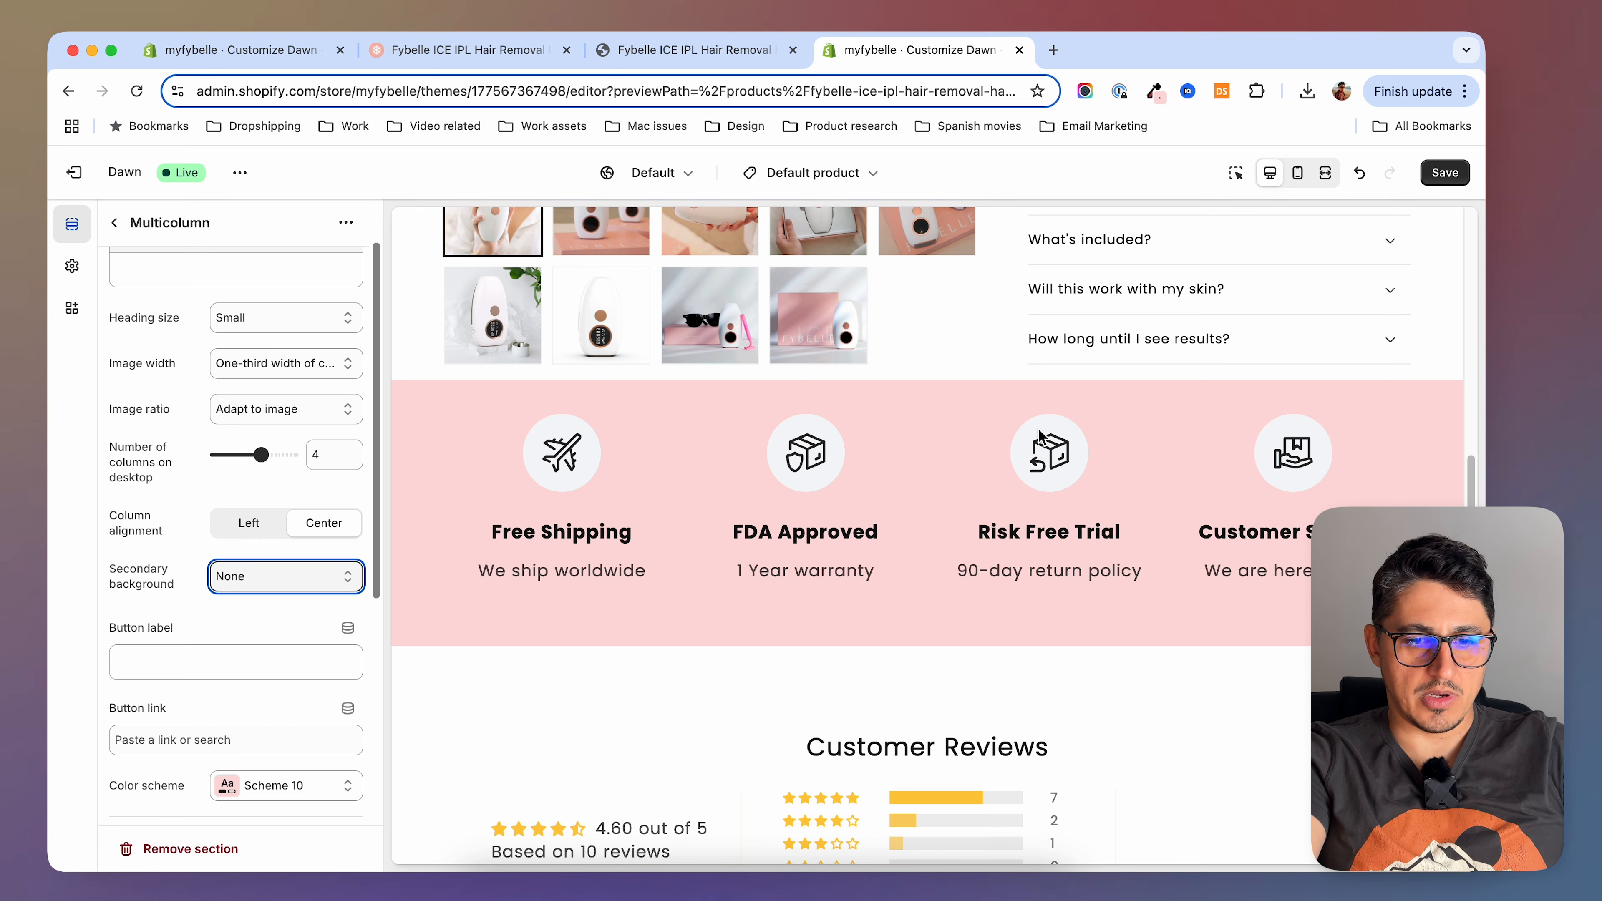
scroll(1195, 614, "up", 2)
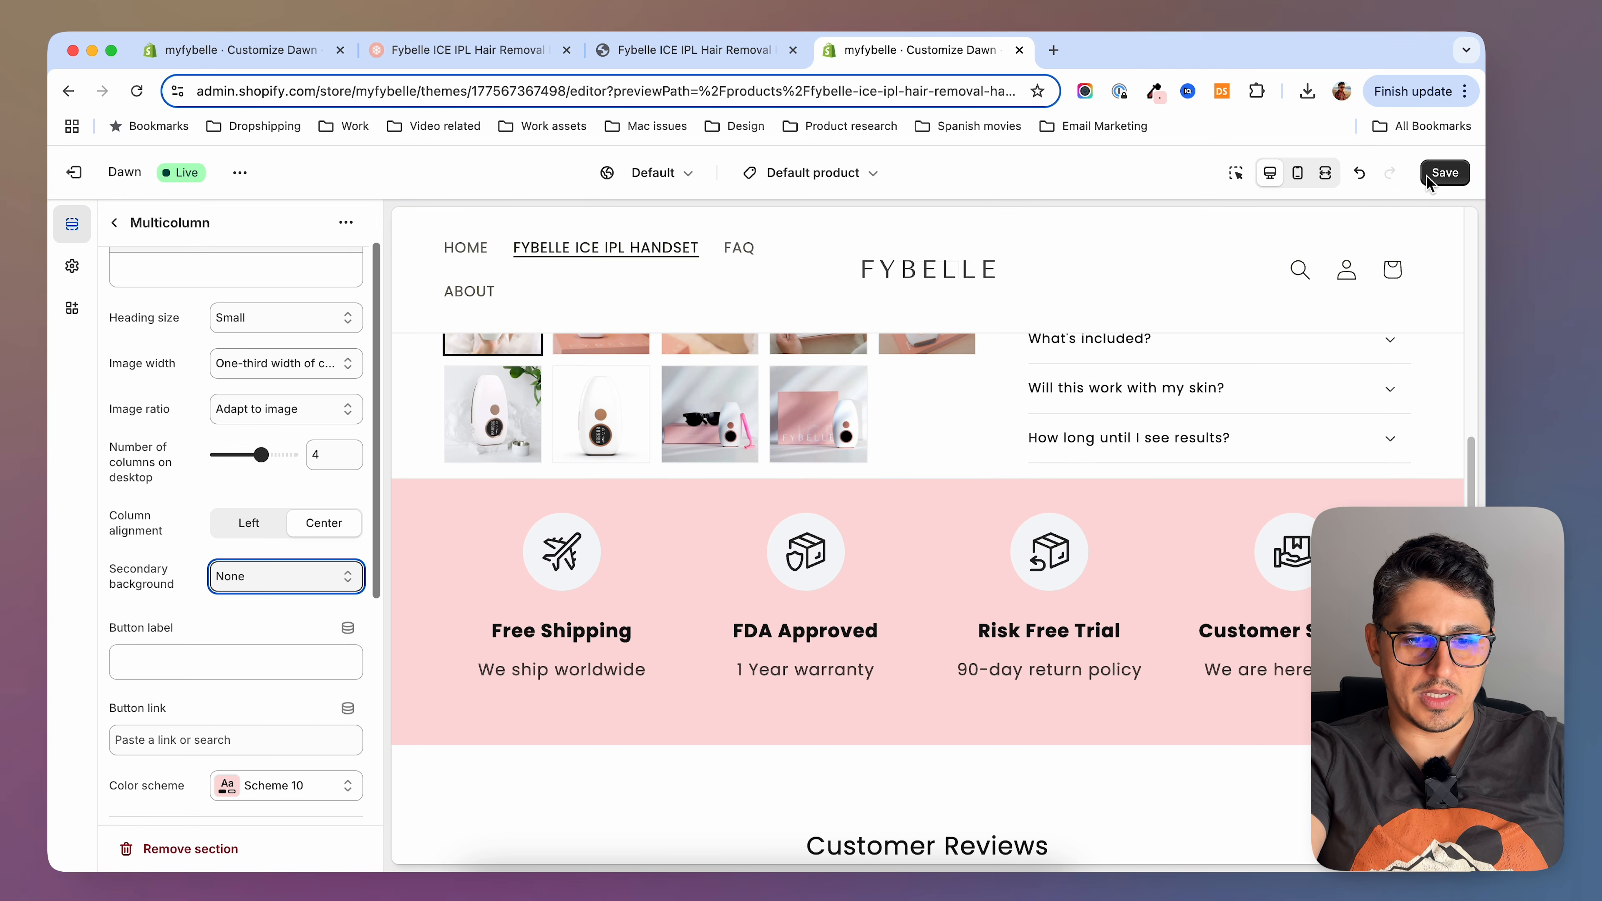
left_click(1429, 178)
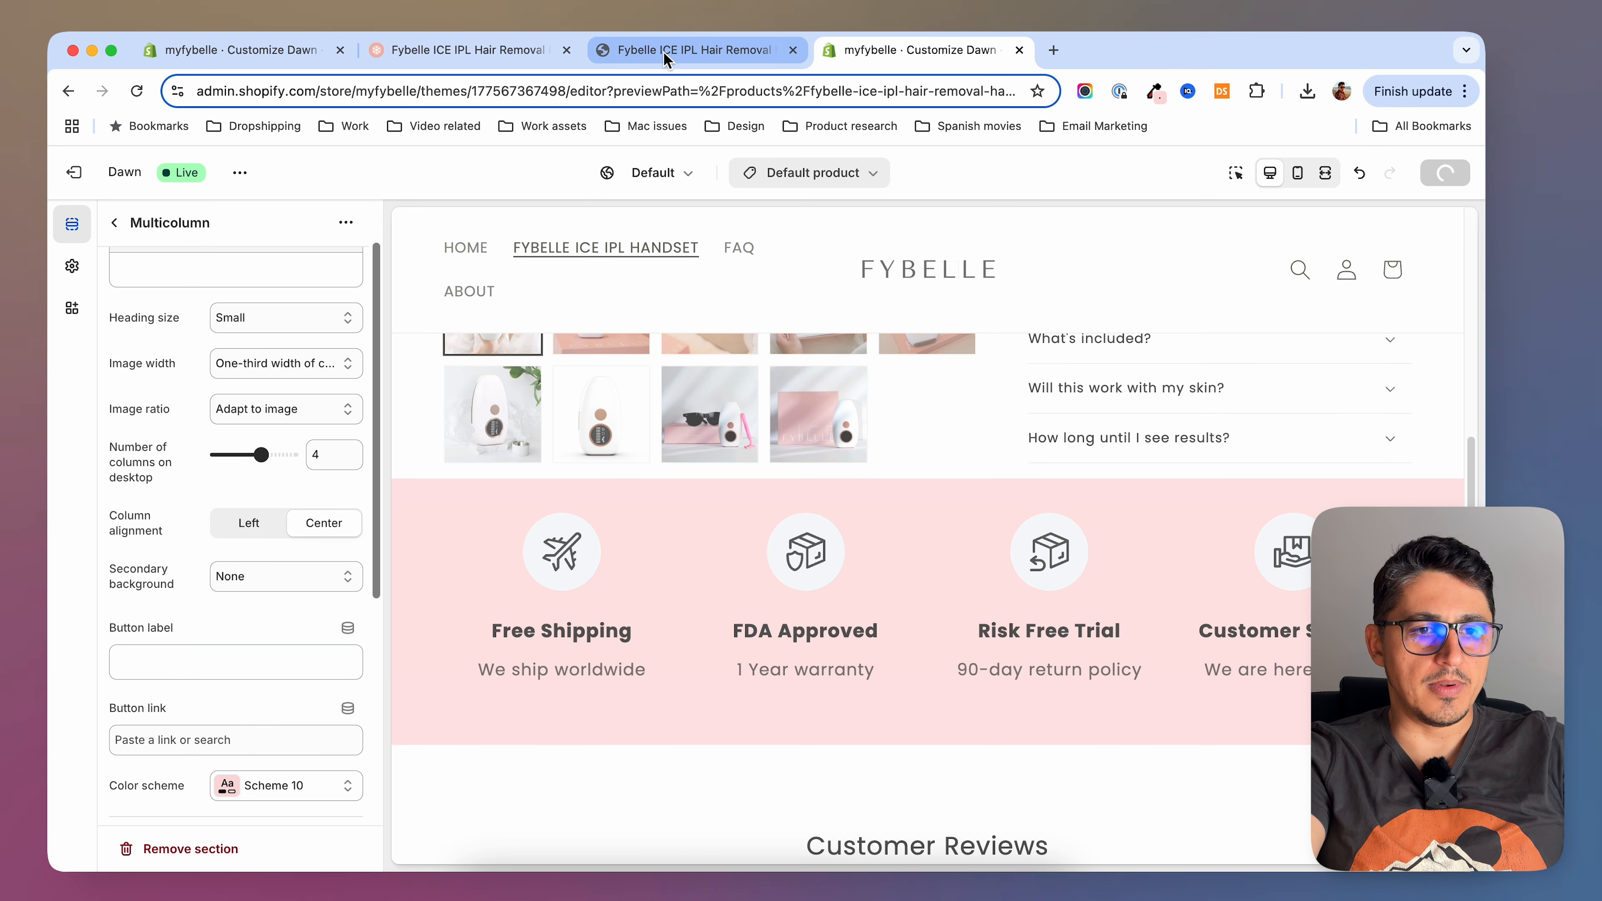
Reload the store's live product page and examine the four-column icon section above the customer reviews
left_click(410, 53)
left_click(694, 57)
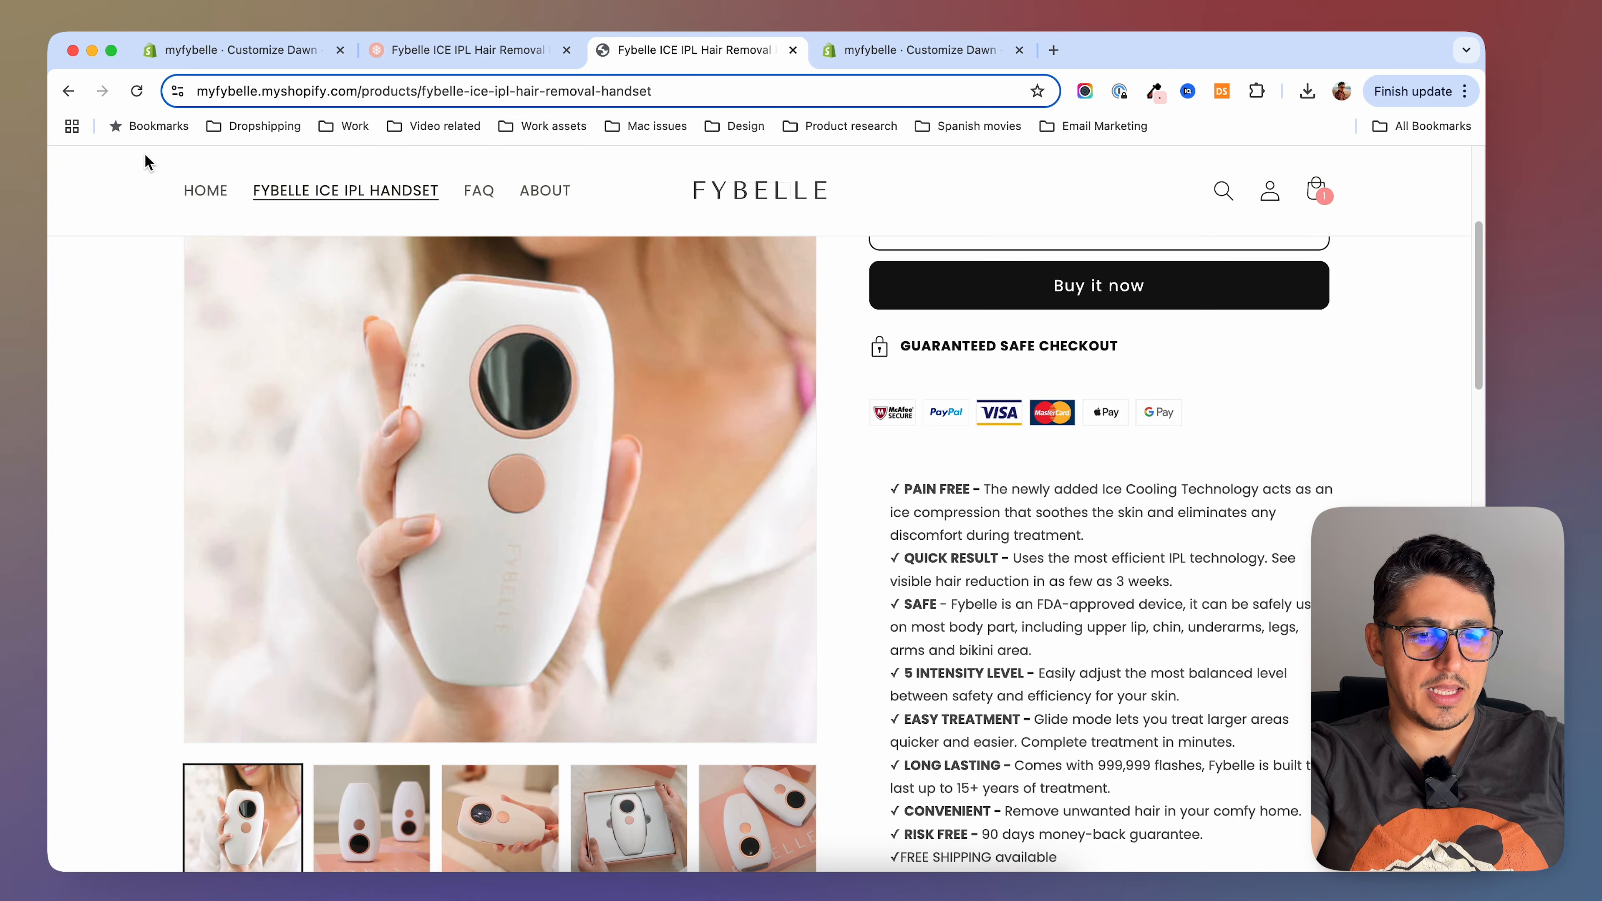
left_click(137, 91)
scroll(775, 552, "down", 10)
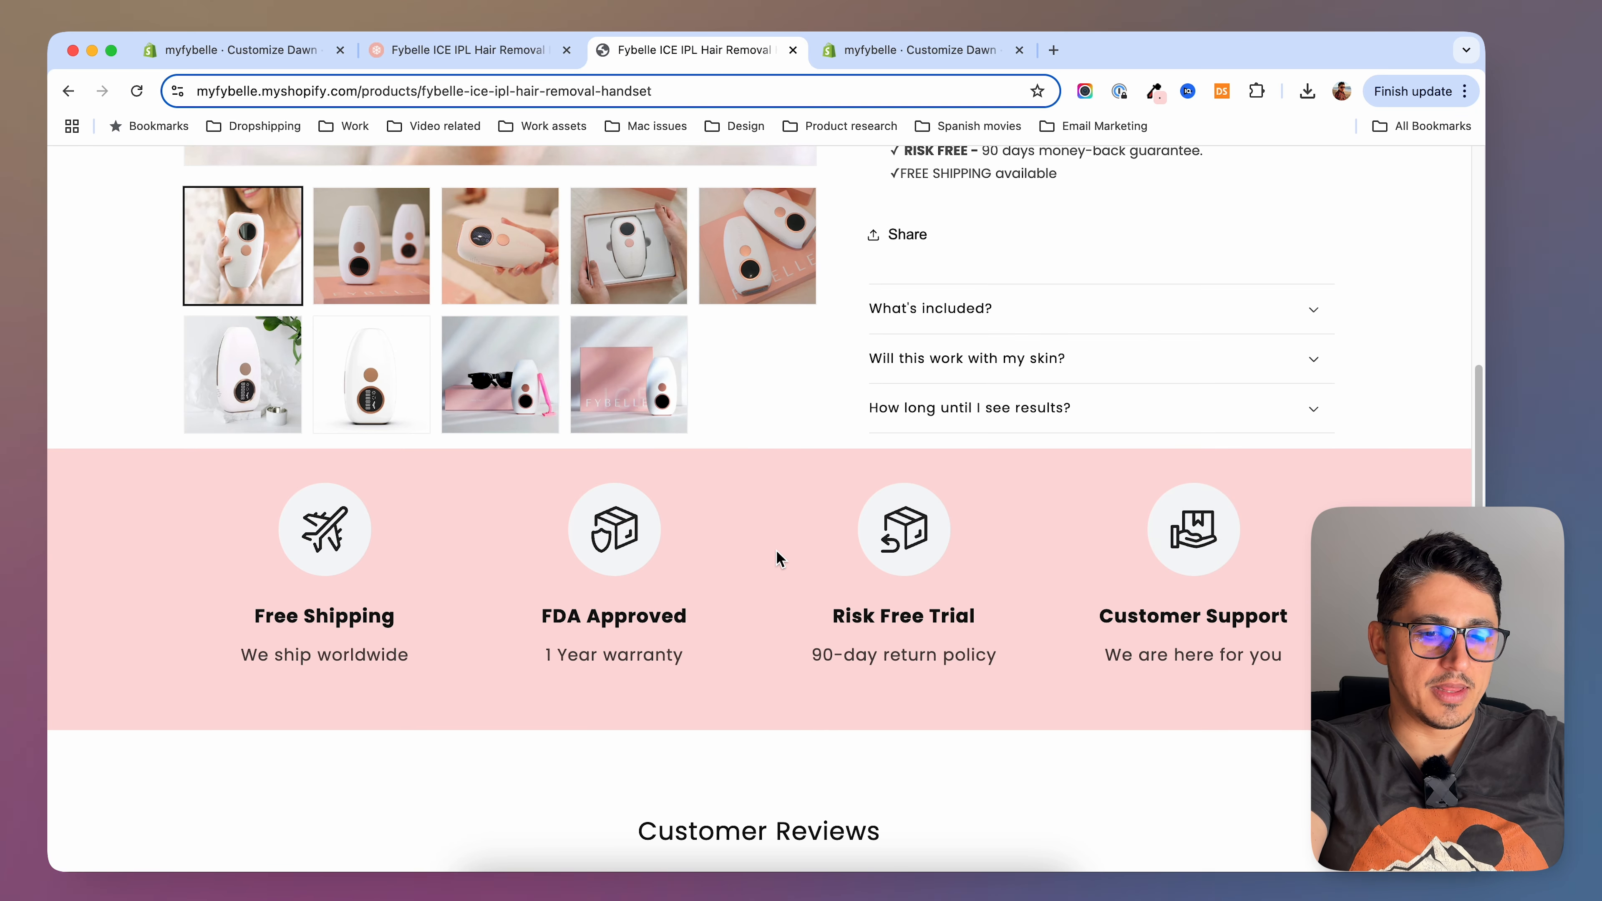
scroll(777, 560, "down", 2)
scroll(778, 560, "down", 3)
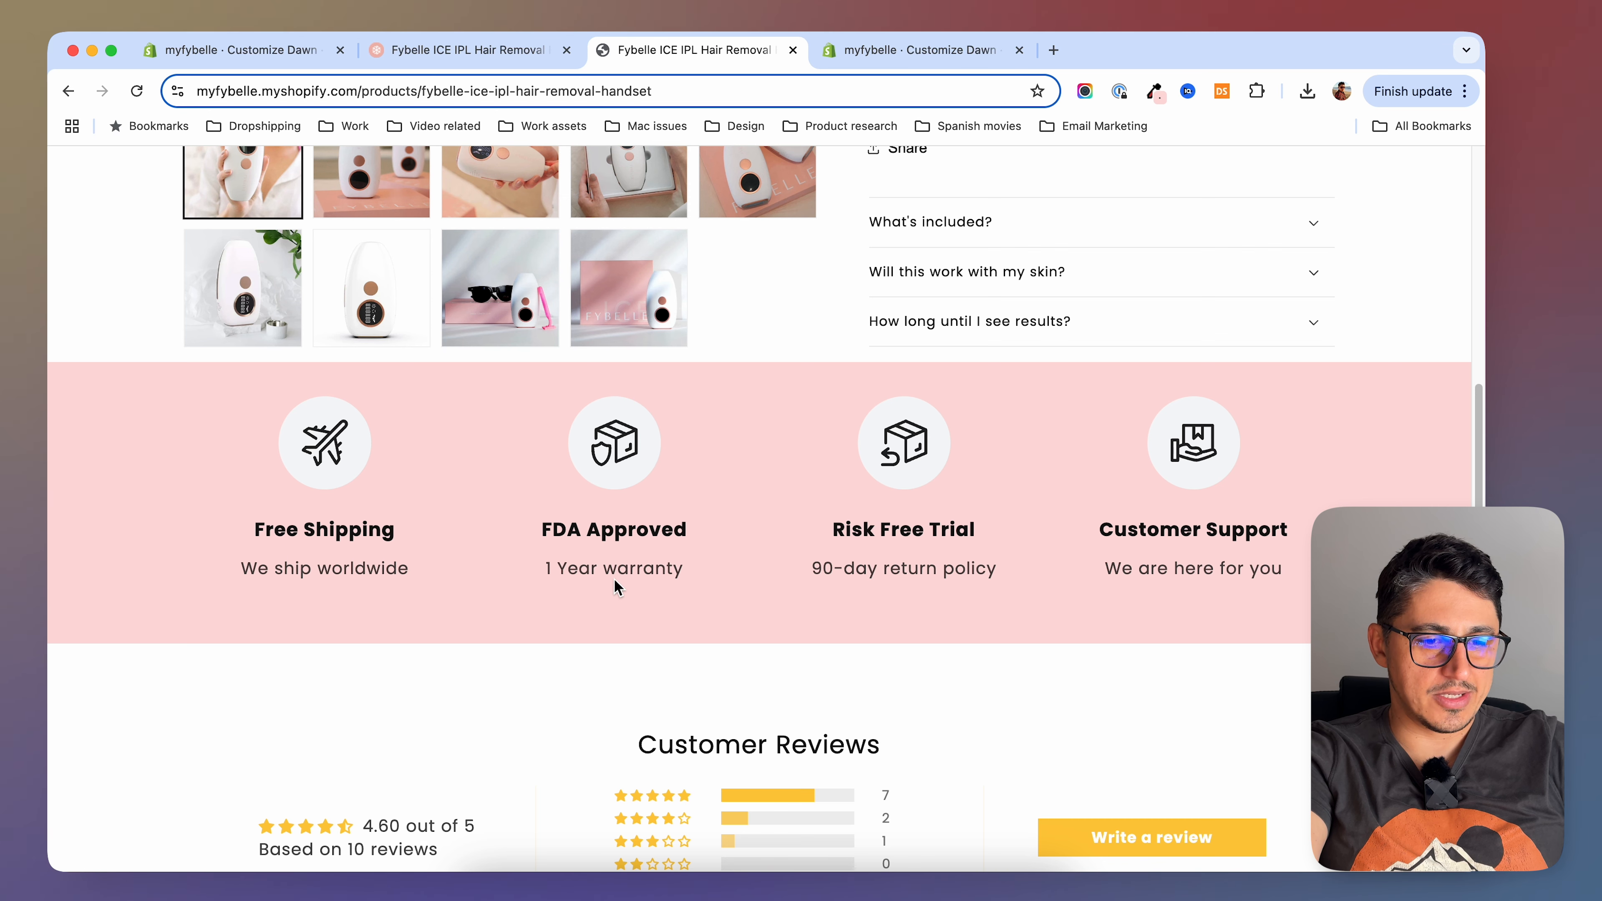
scroll(332, 572, "down", 1)
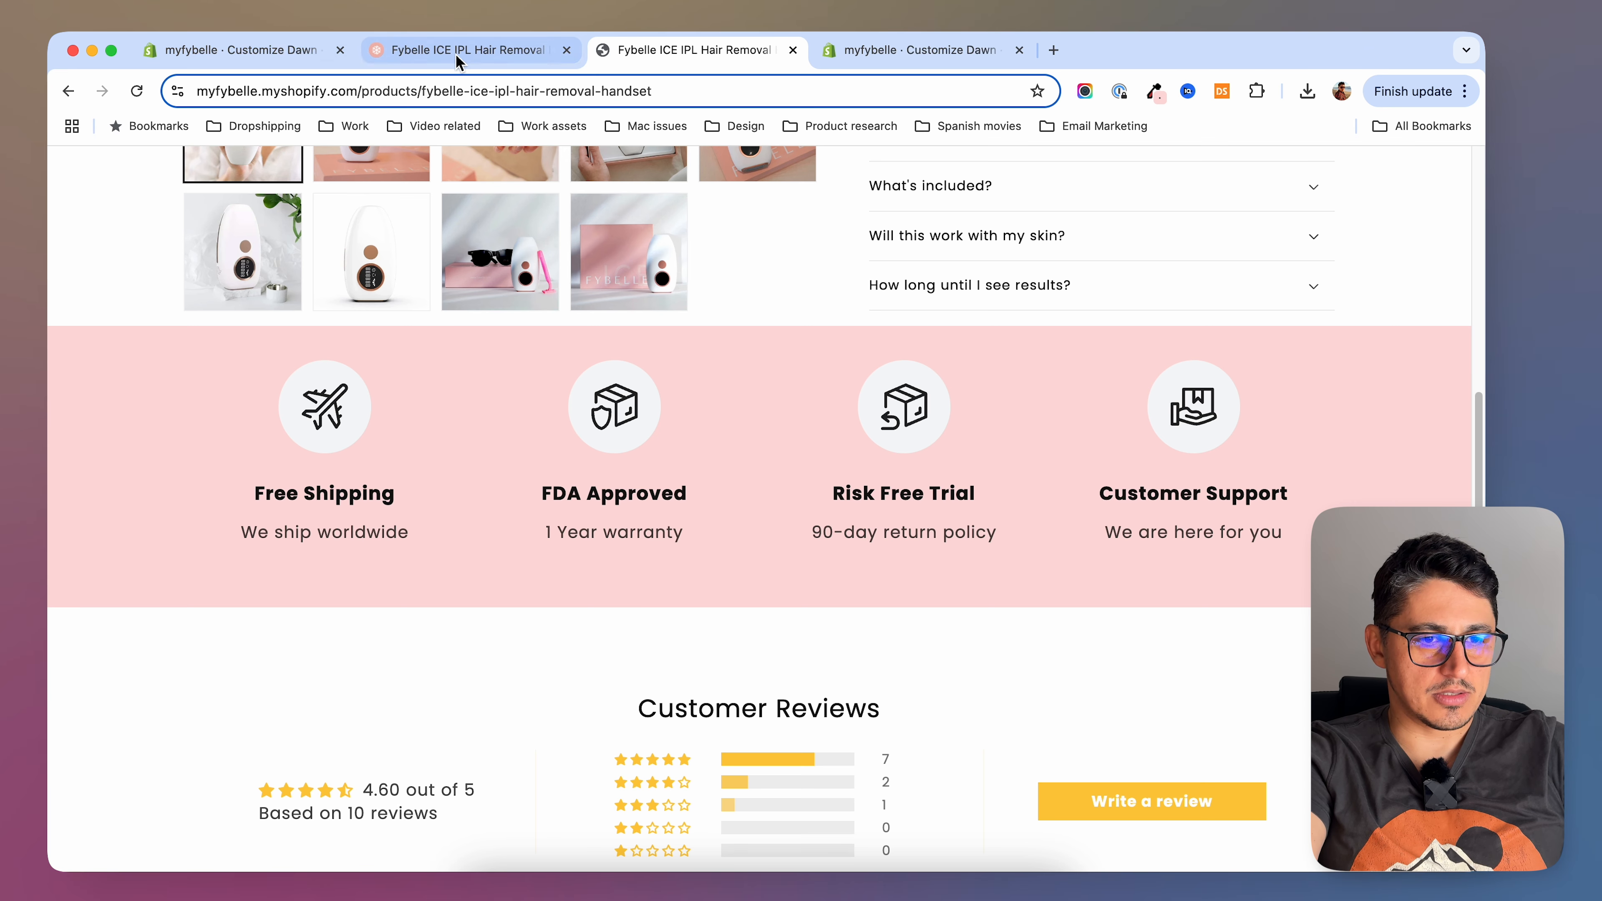
Set the body font size scale to 100% in the theme's typography settings and save the change
left_click(268, 55)
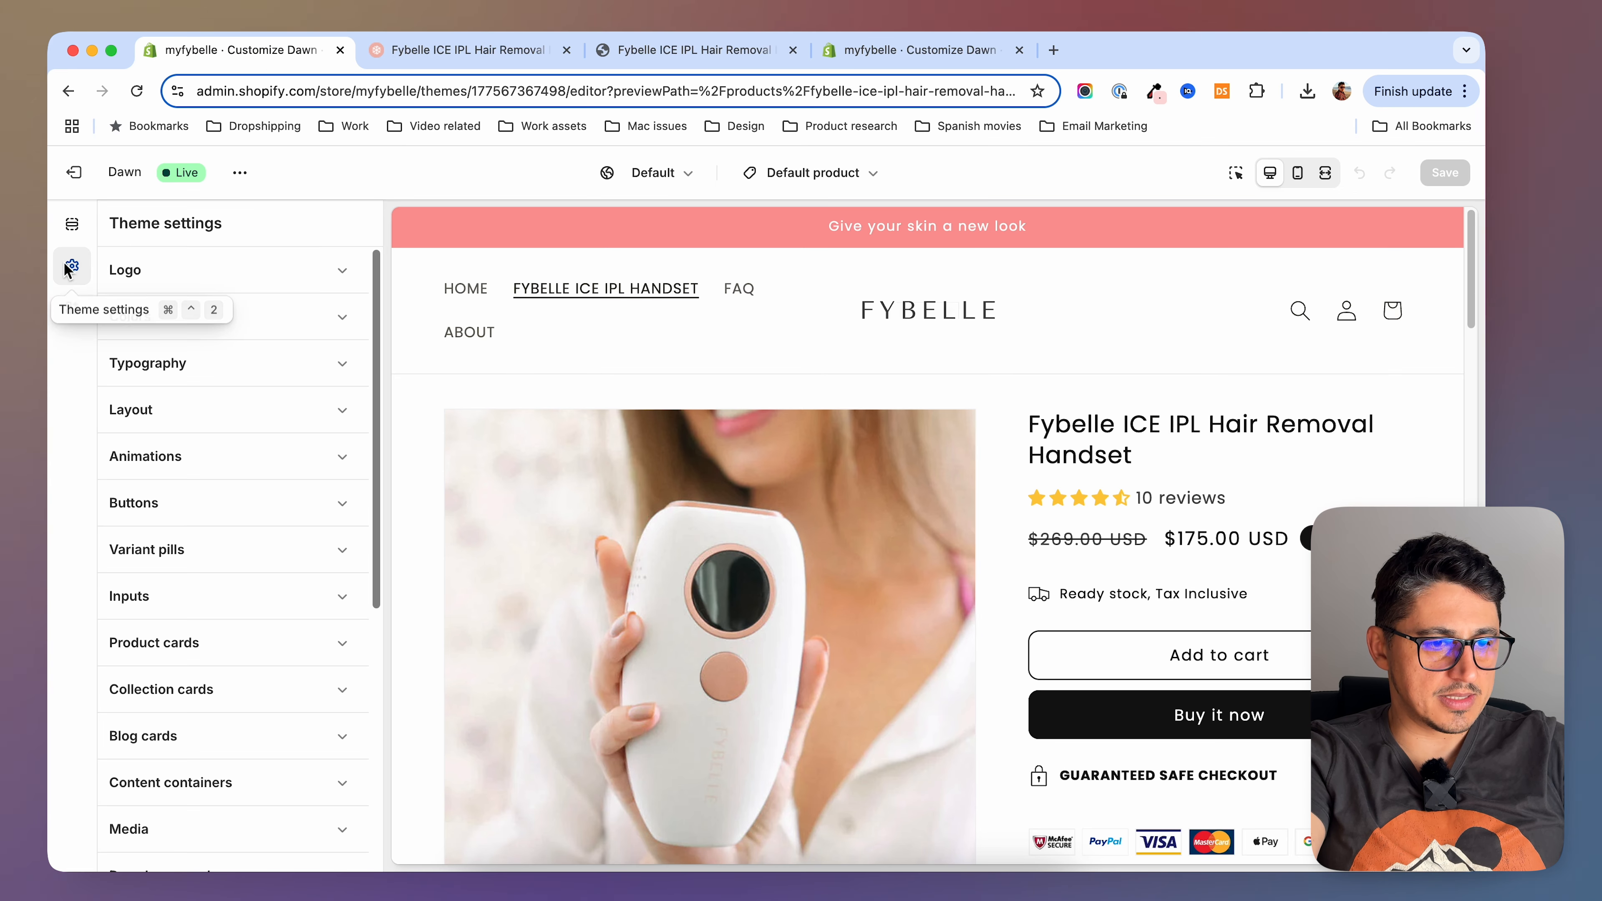
left_click(203, 370)
scroll(189, 576, "down", 1)
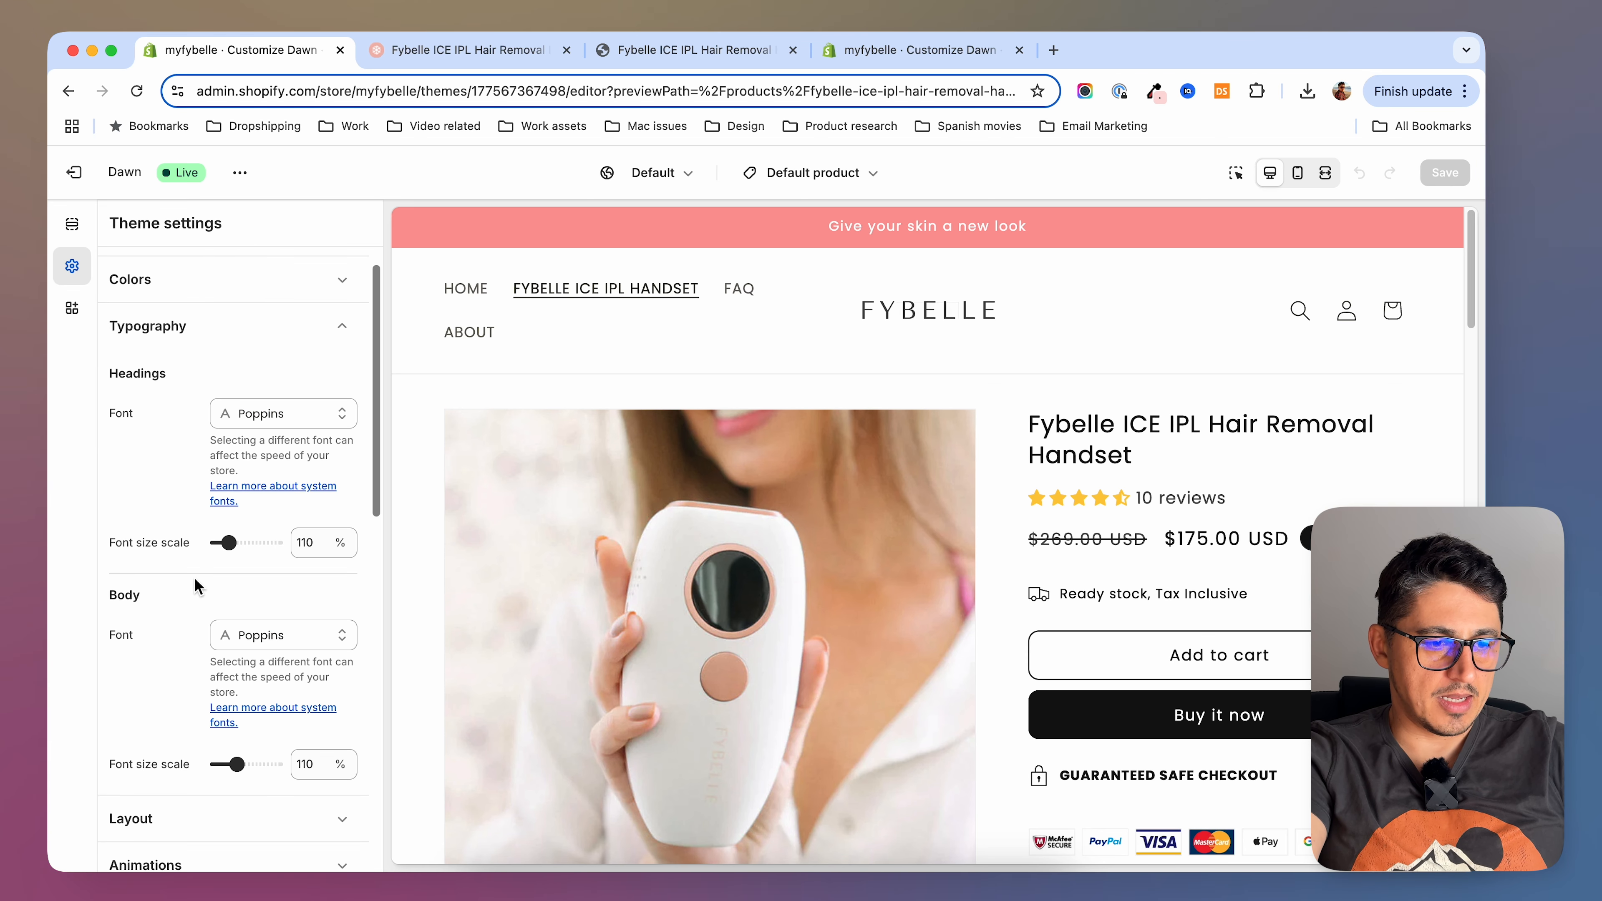
scroll(253, 719, "down", 1)
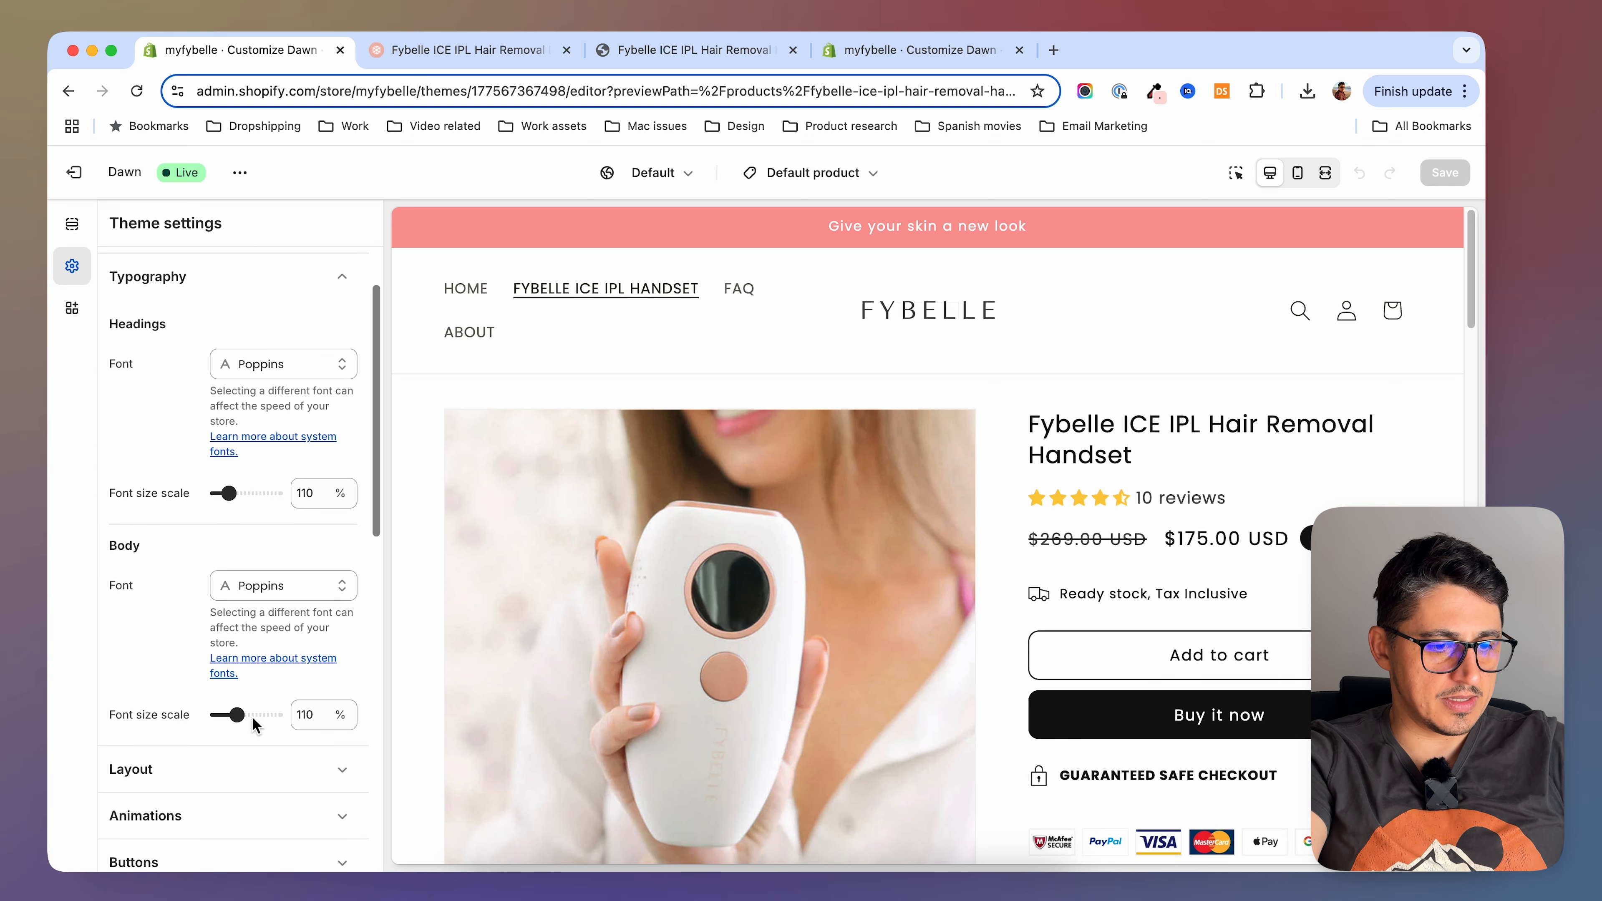
left_click(217, 714)
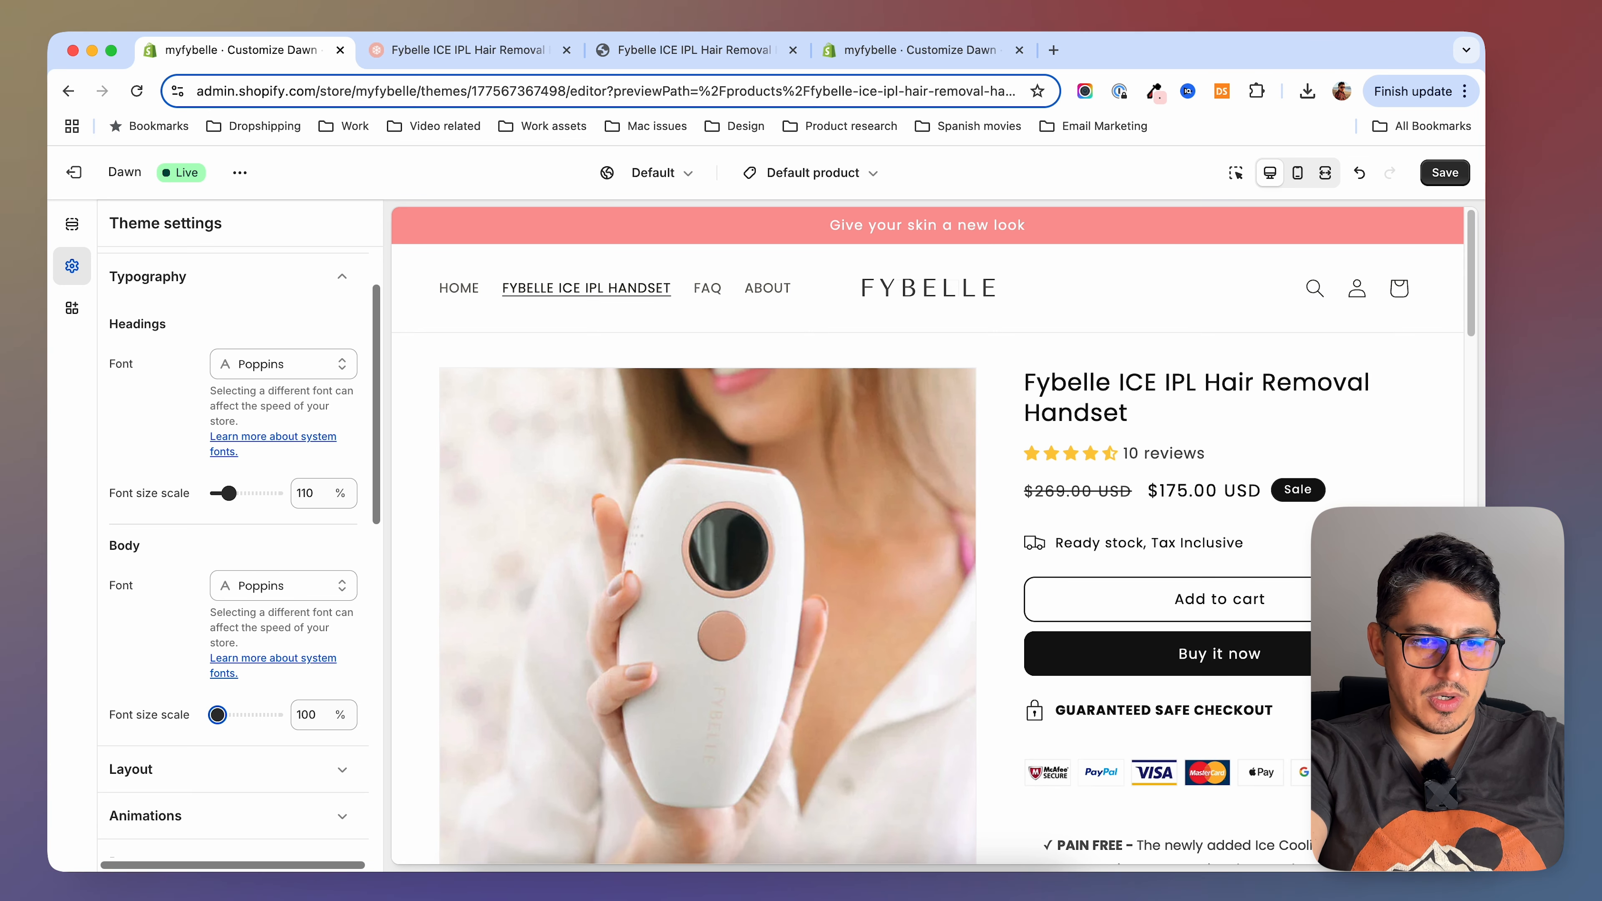
left_click(1446, 172)
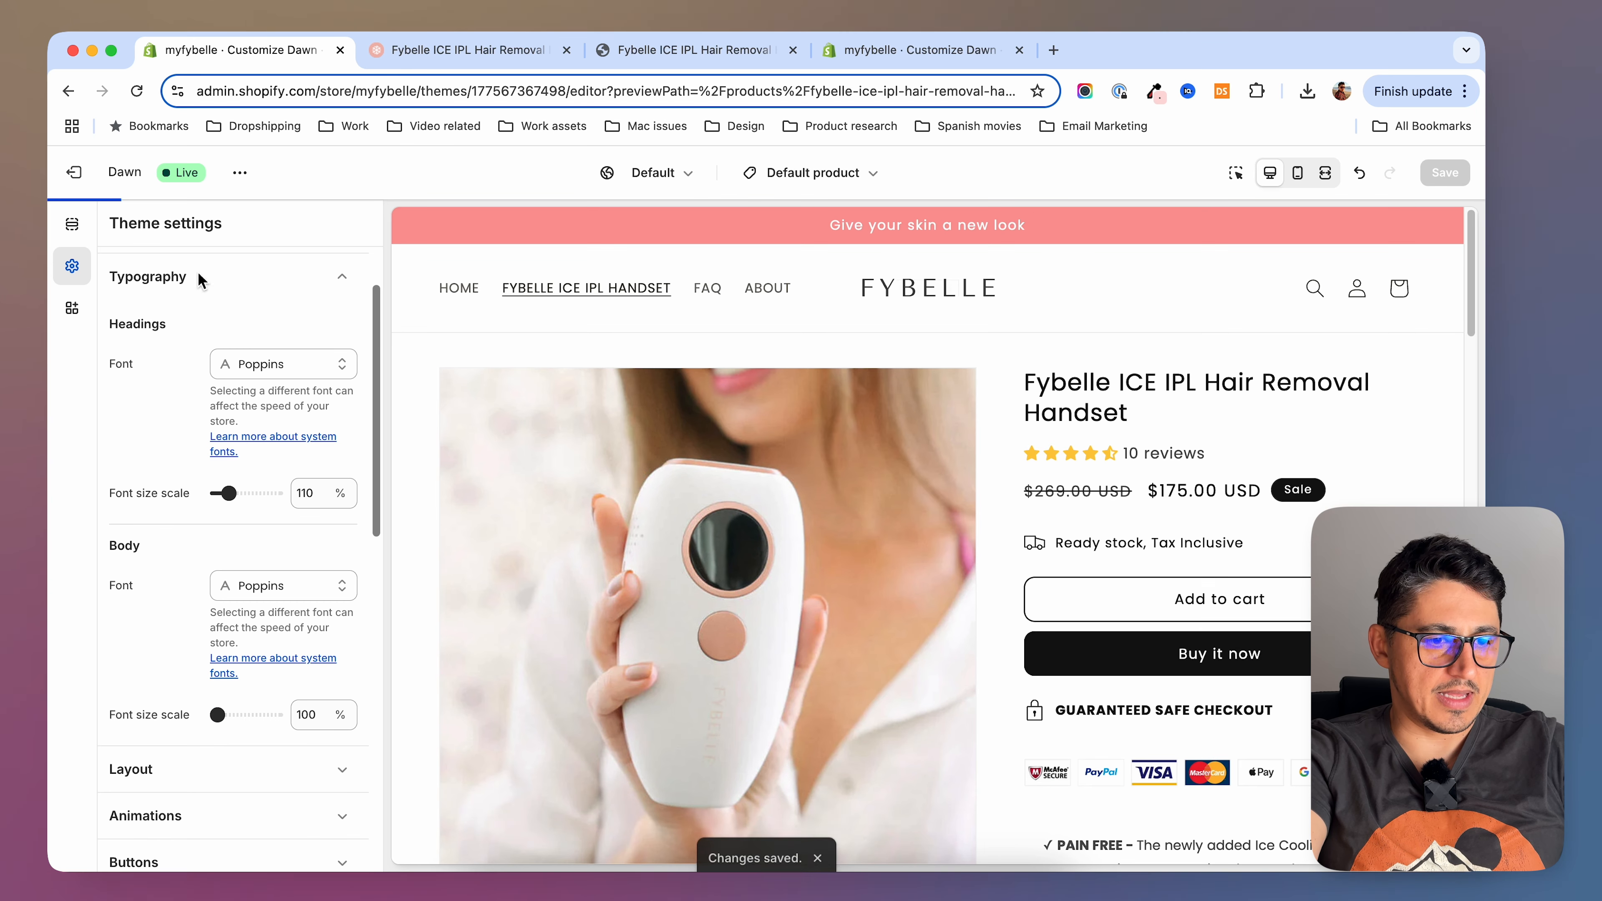
Reload the live product page to review its text sizing and icon section, and compare it with the fybelle.com reference page
key("ctrl+Tab")
key("ctrl+Tab")
left_click(138, 94)
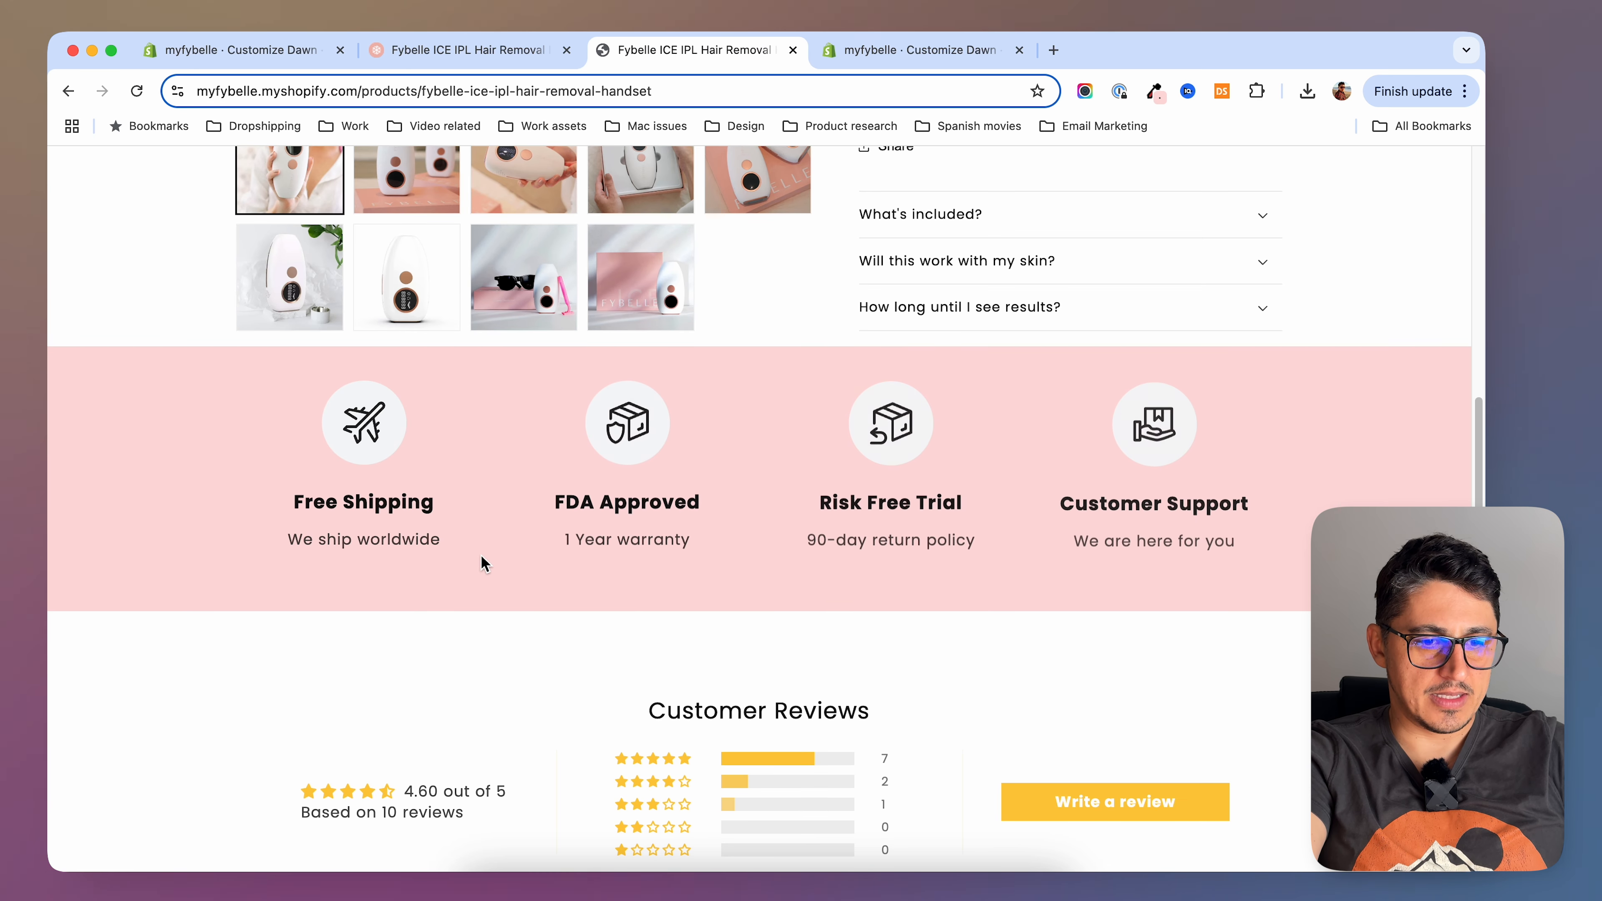
scroll(807, 599, "down", 7)
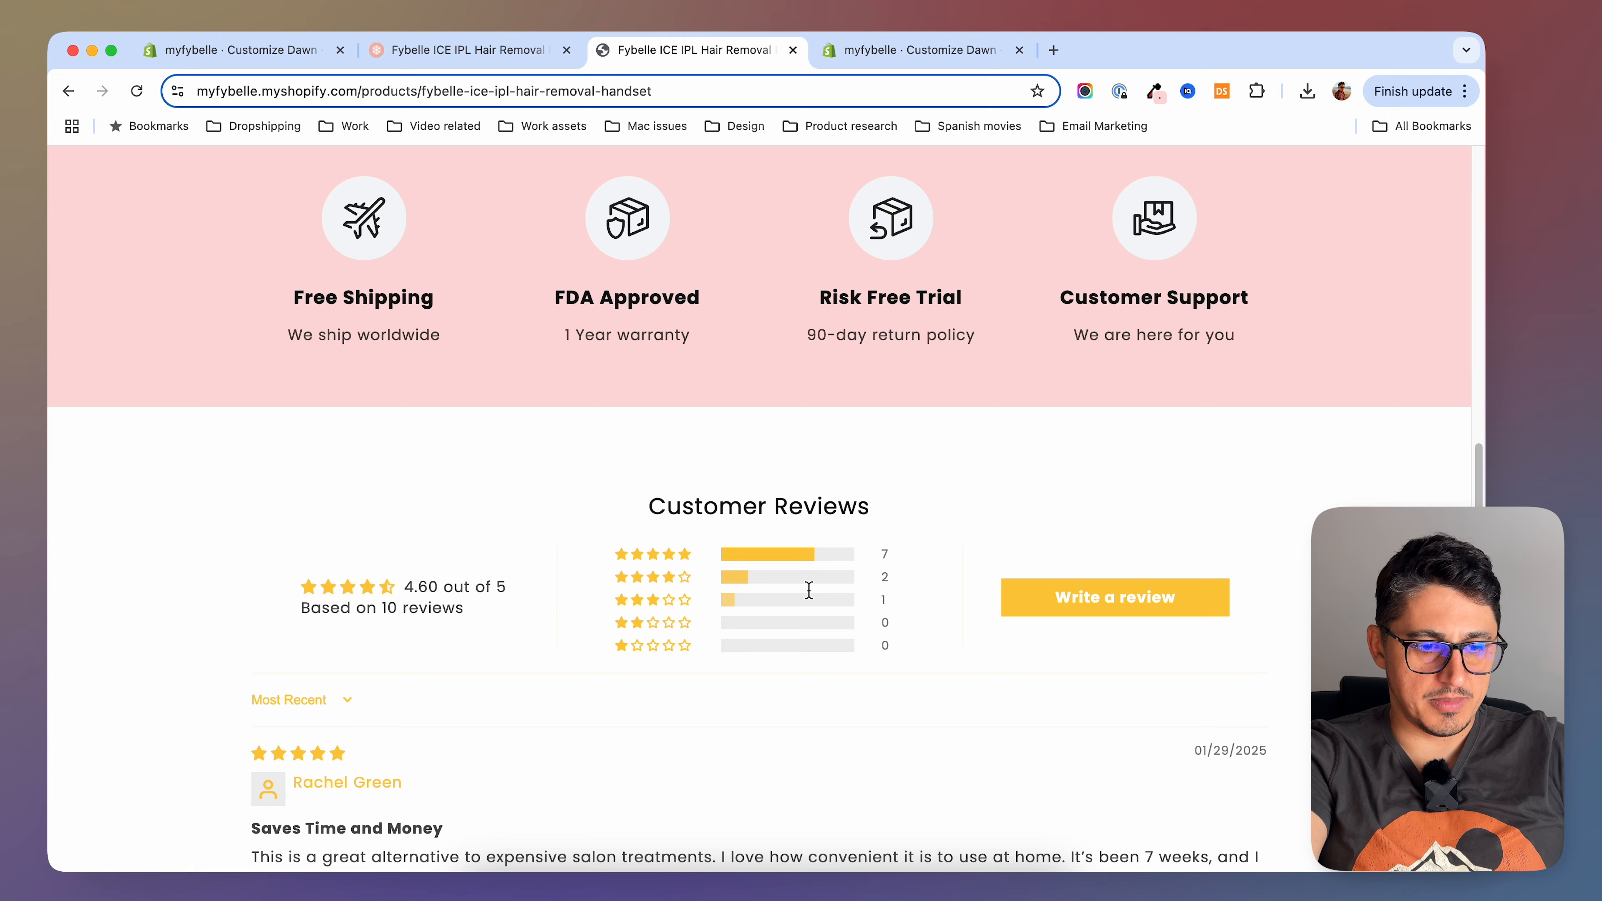
scroll(601, 626, "up", 15)
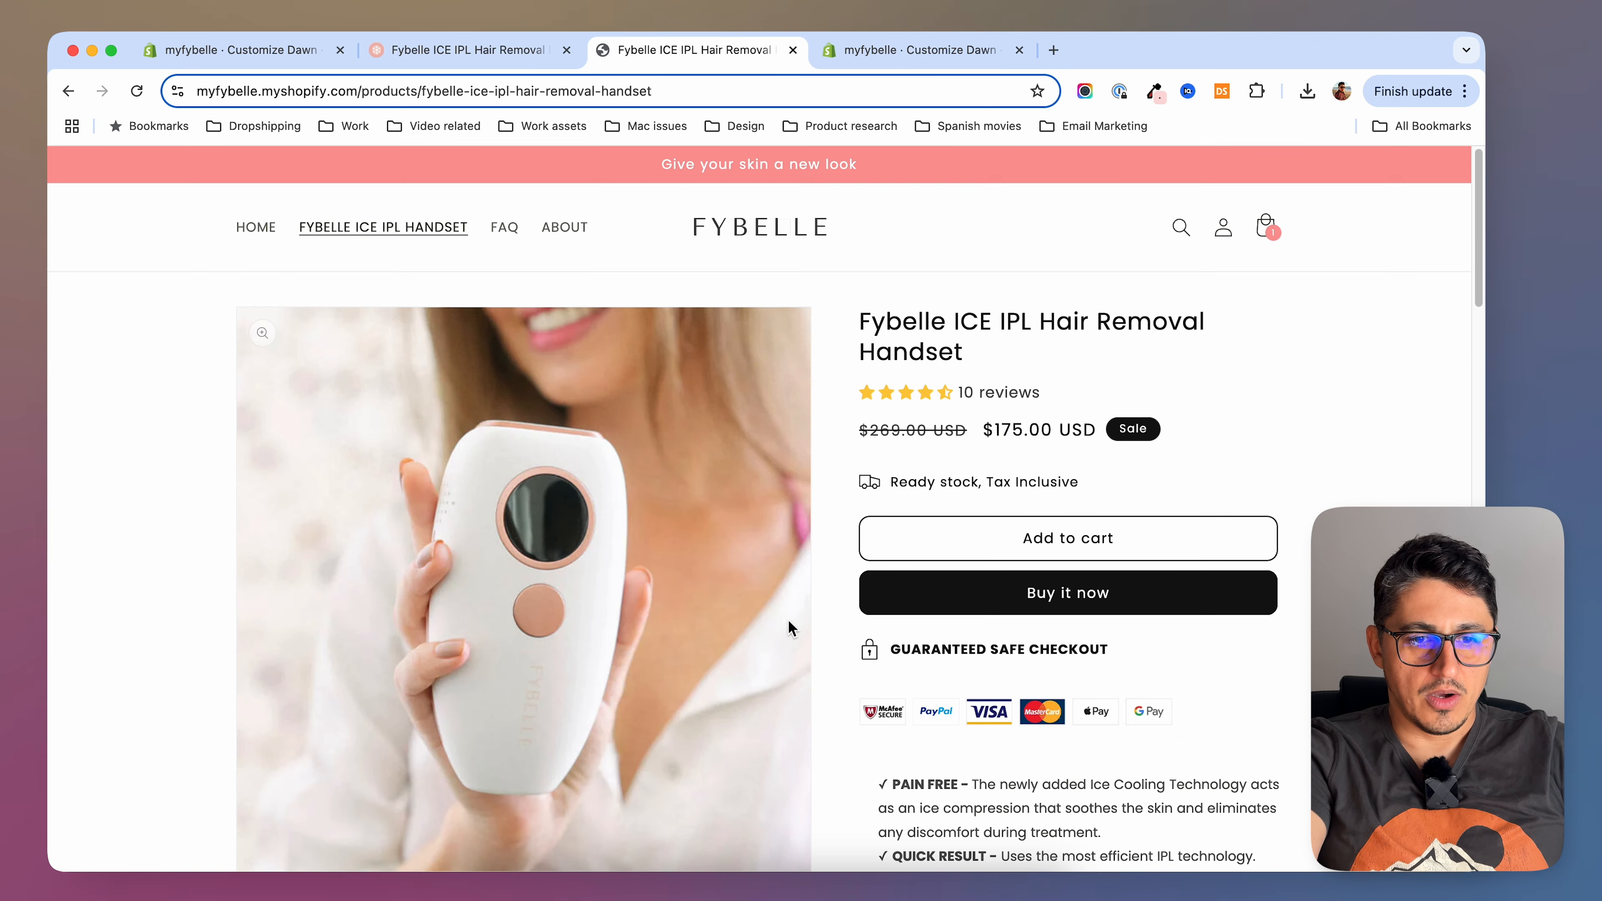
scroll(792, 568, "down", 10)
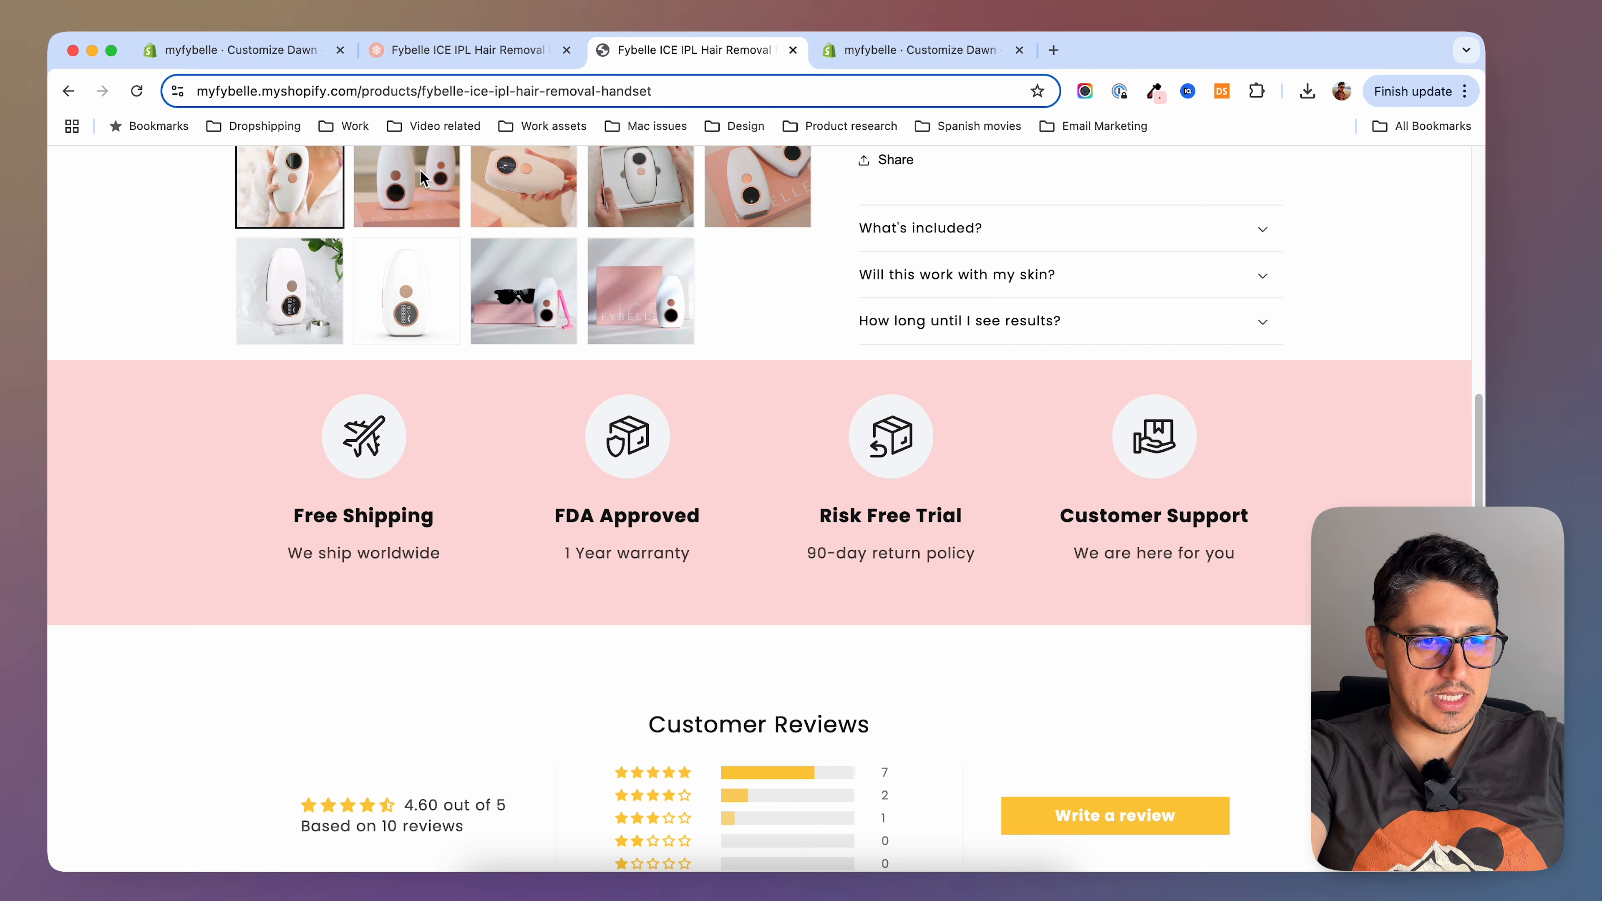
key("ctrl+shift+Tab")
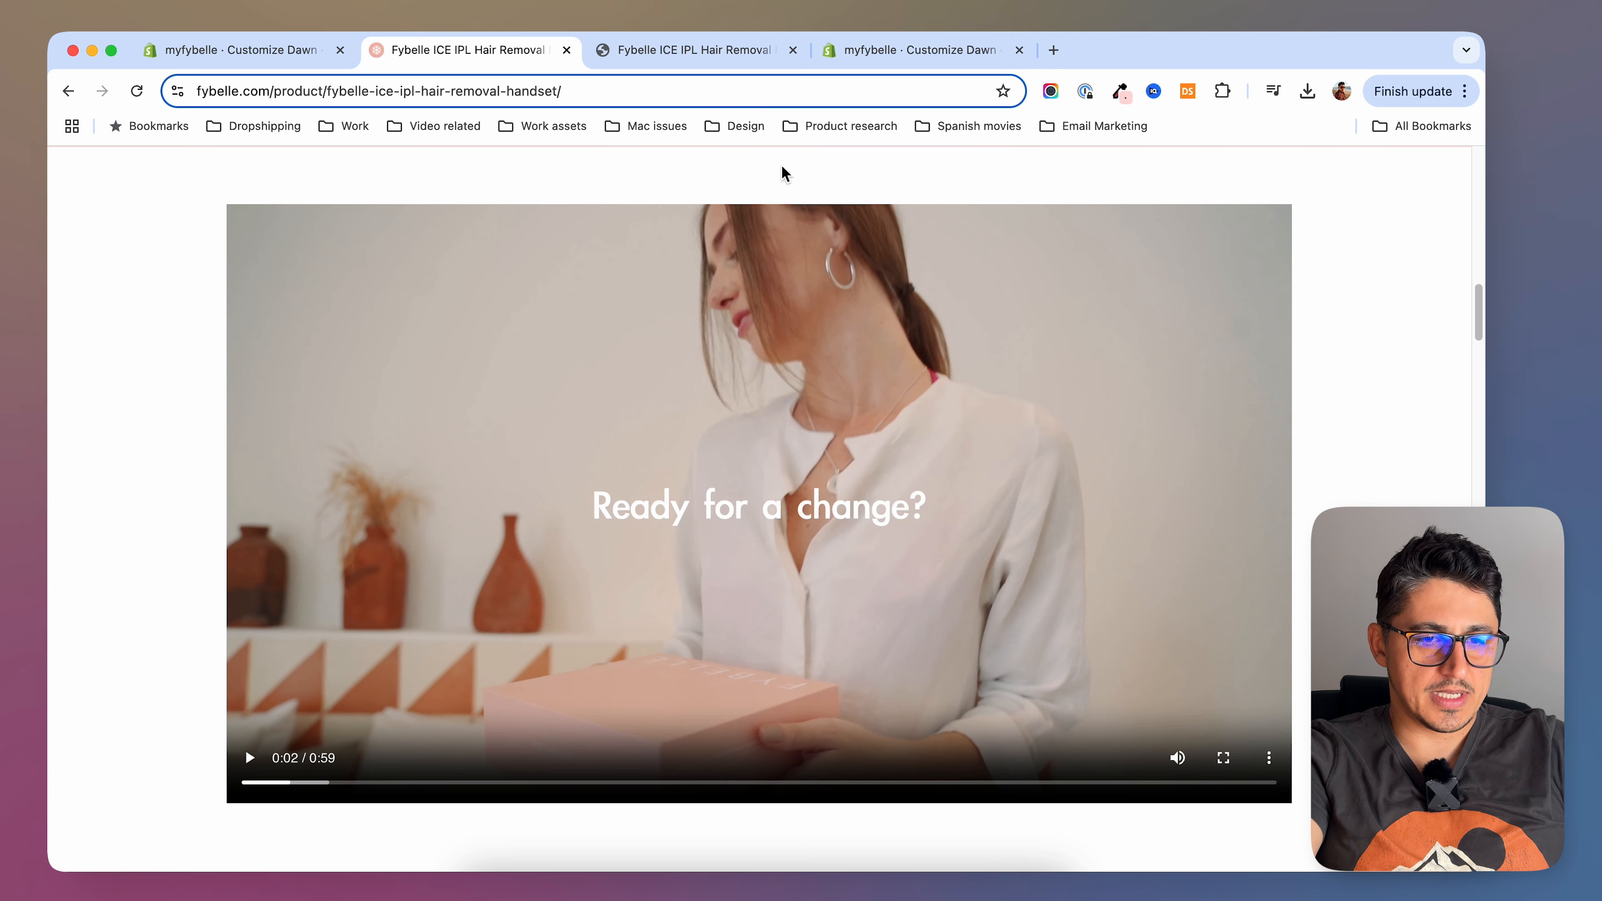
Add a Video section between Multicolumn and Related products in the product template and open its settings
left_click(898, 53)
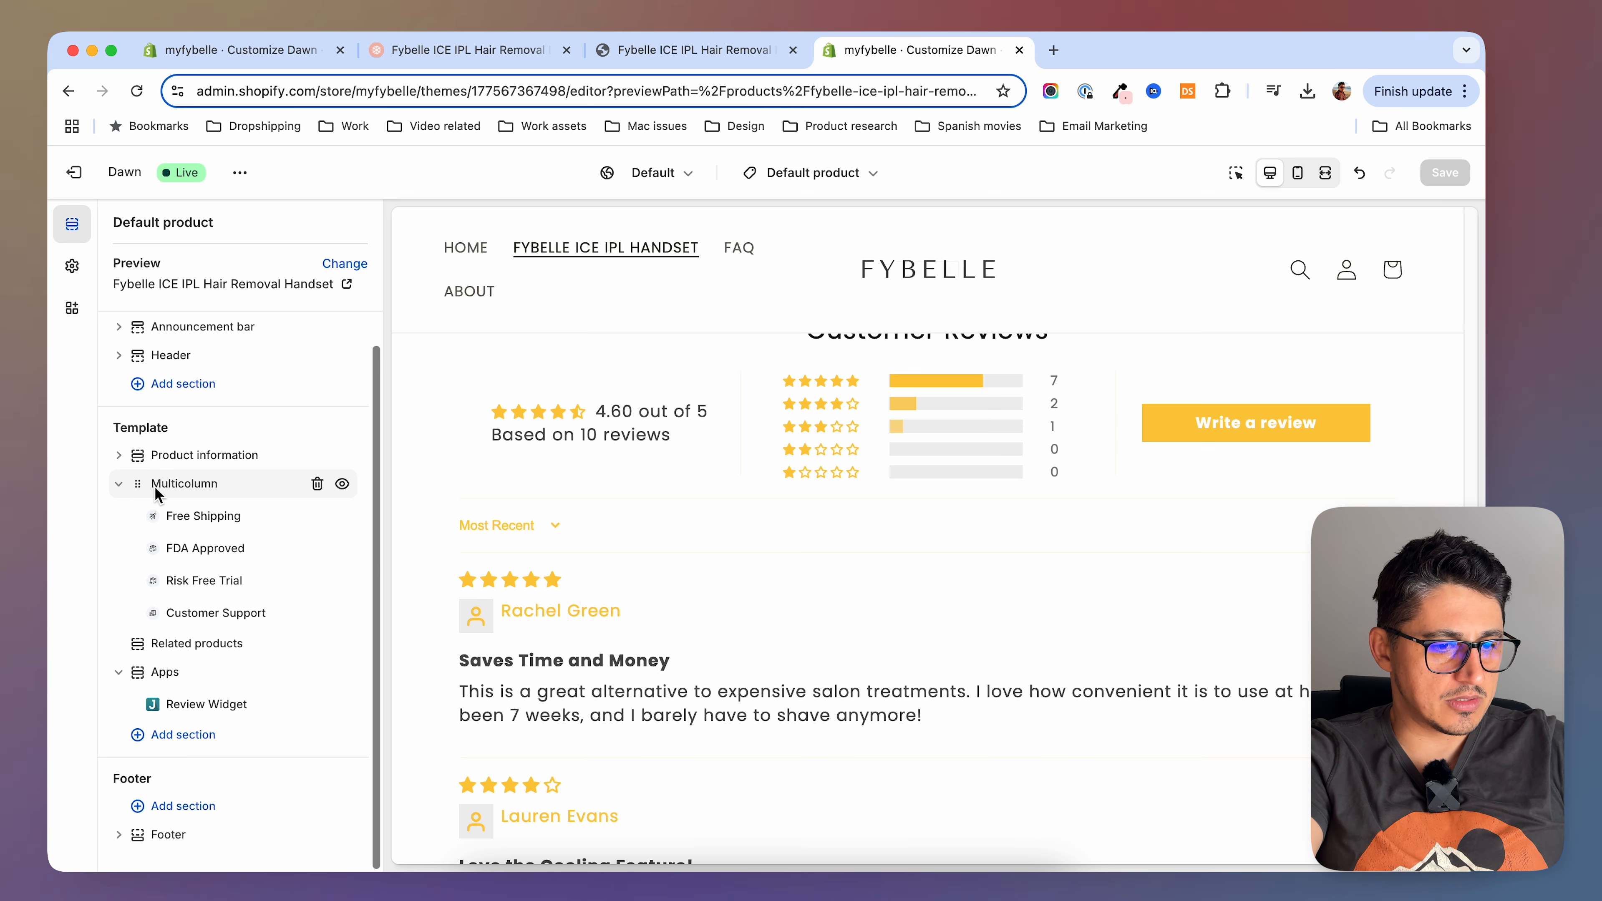
left_click(120, 483)
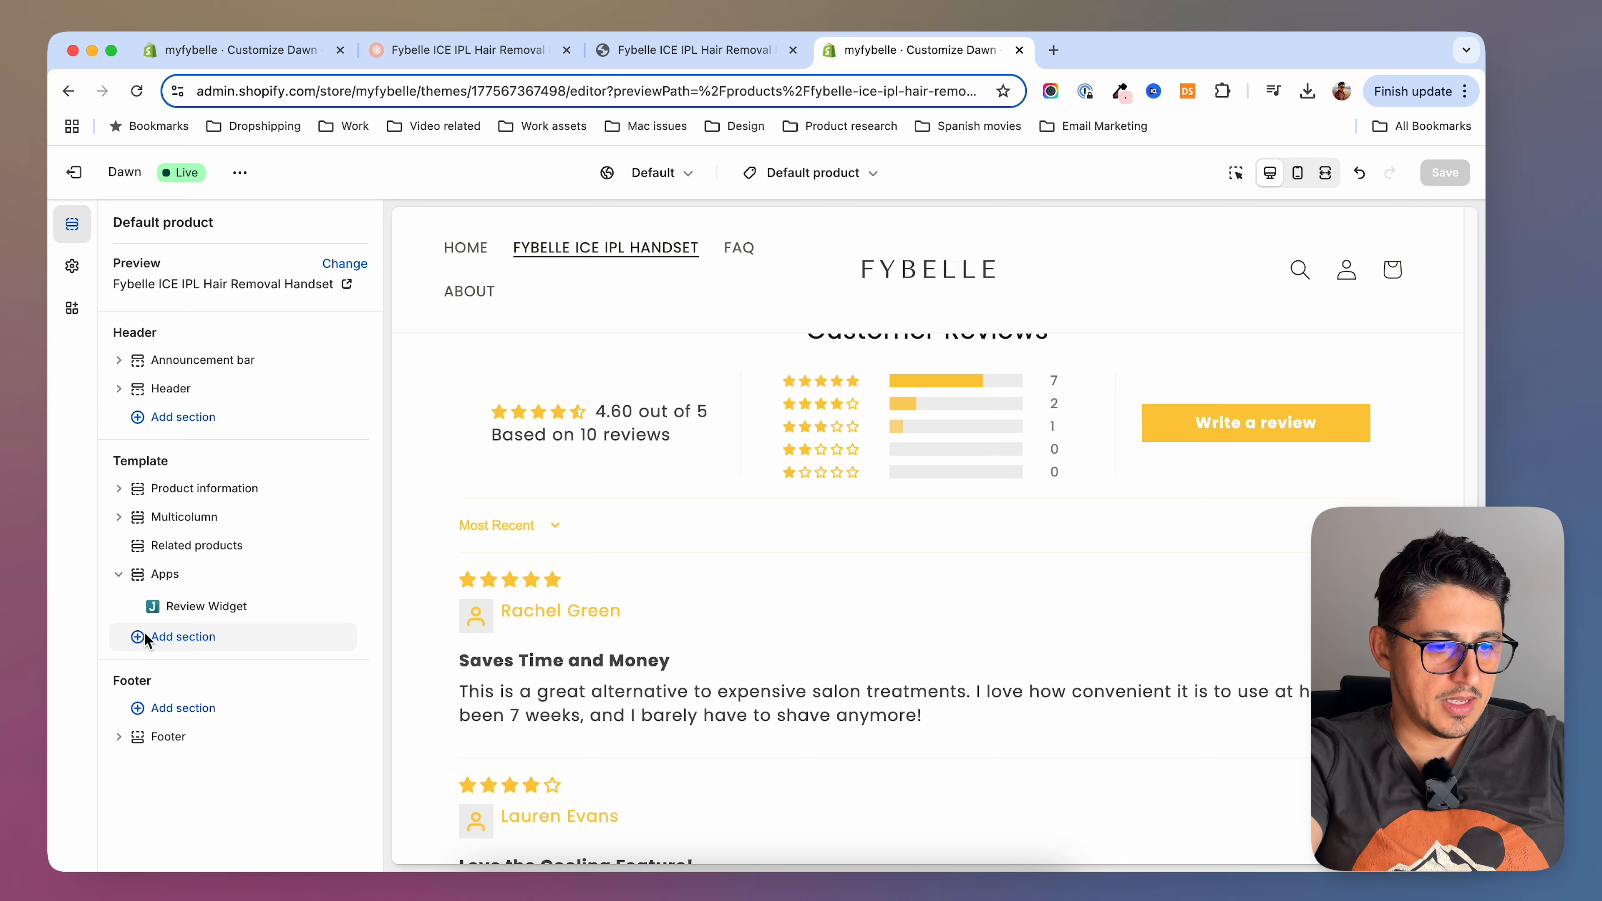
left_click(233, 531)
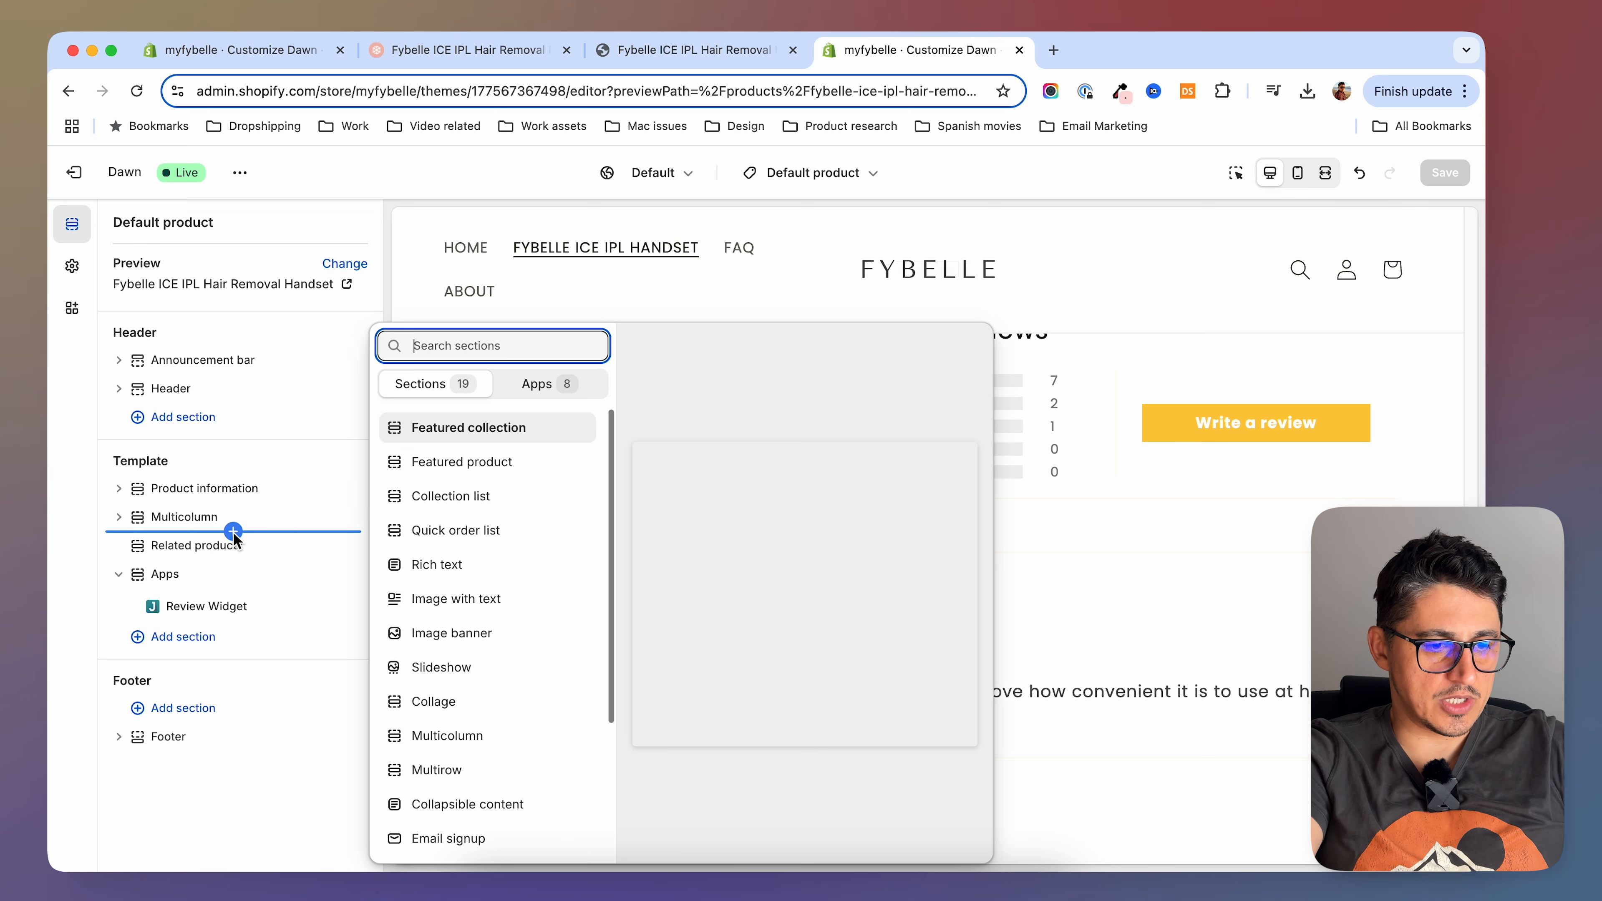
type("video")
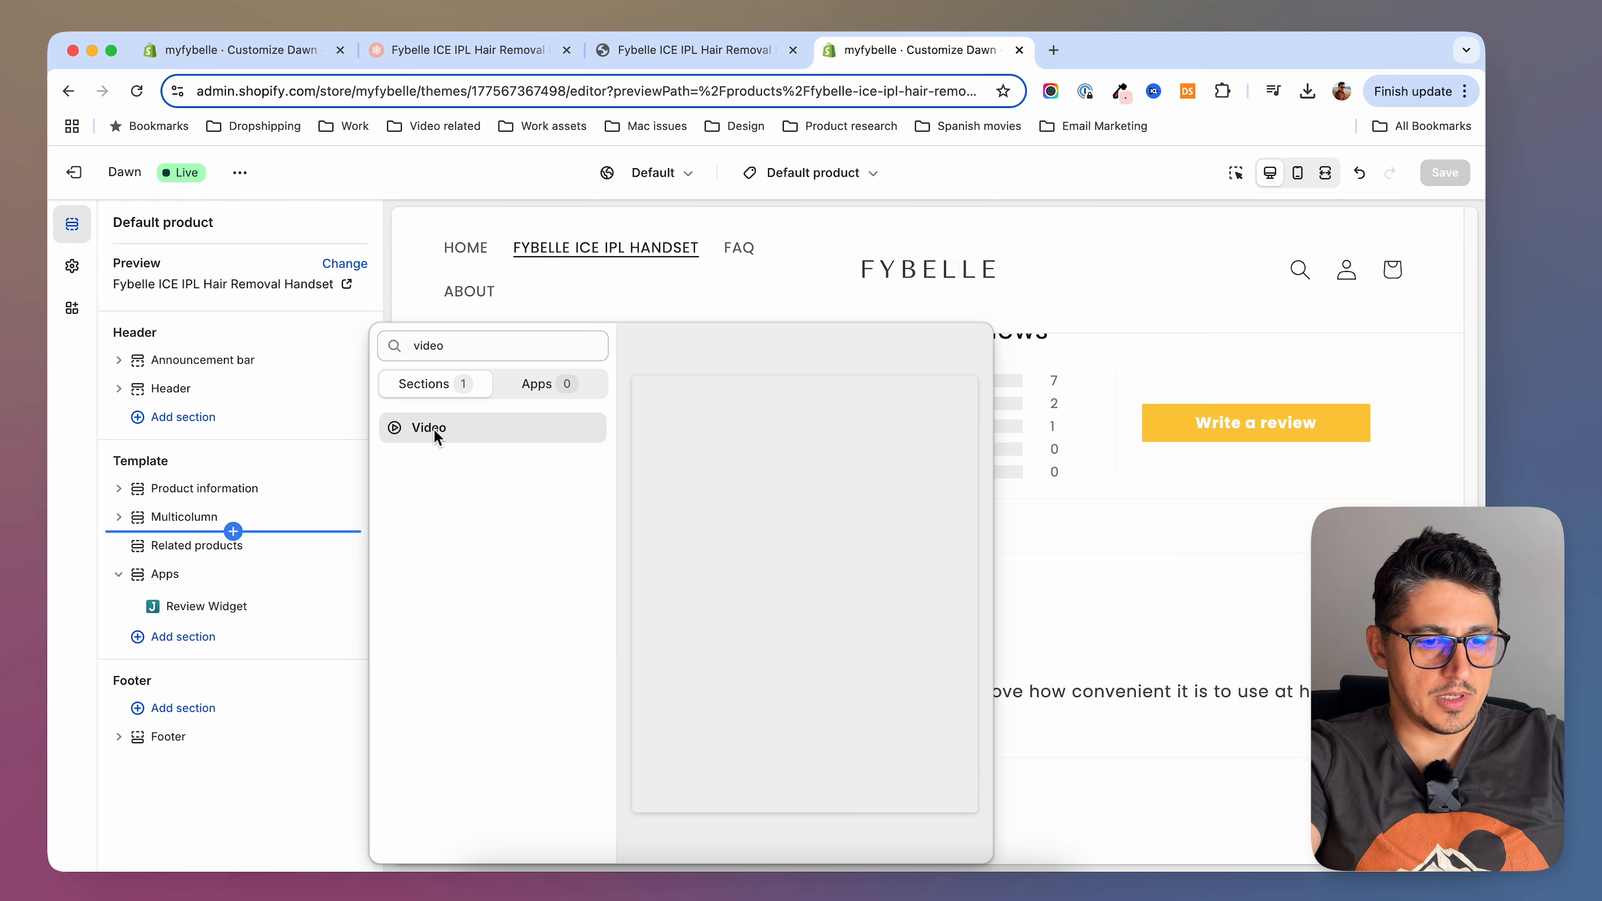
left_click(435, 435)
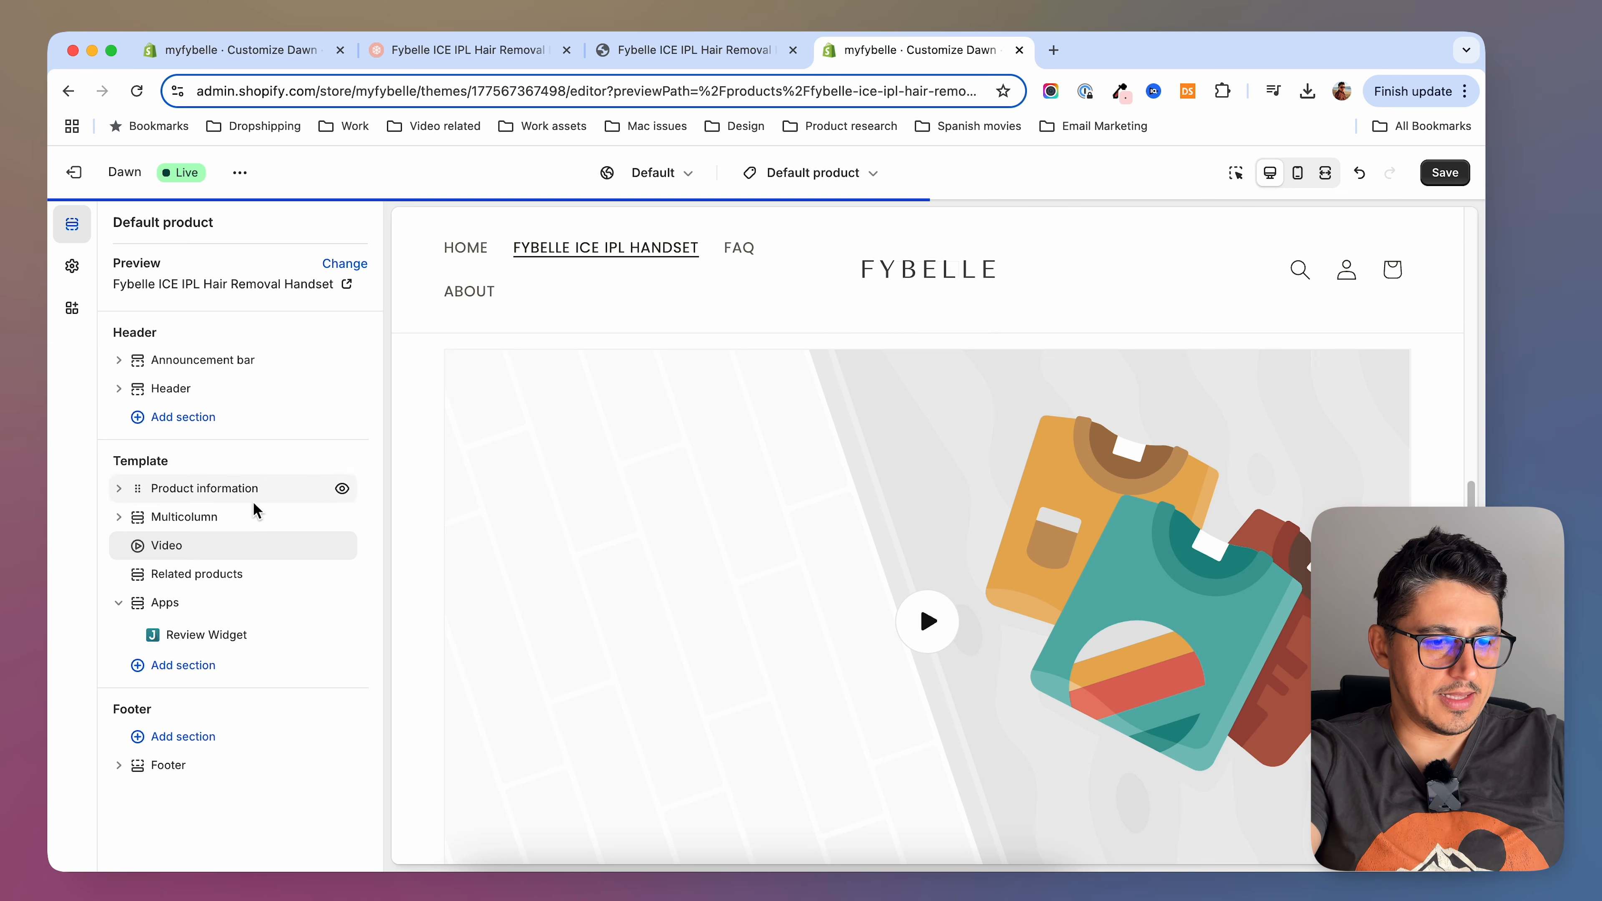
left_click(181, 549)
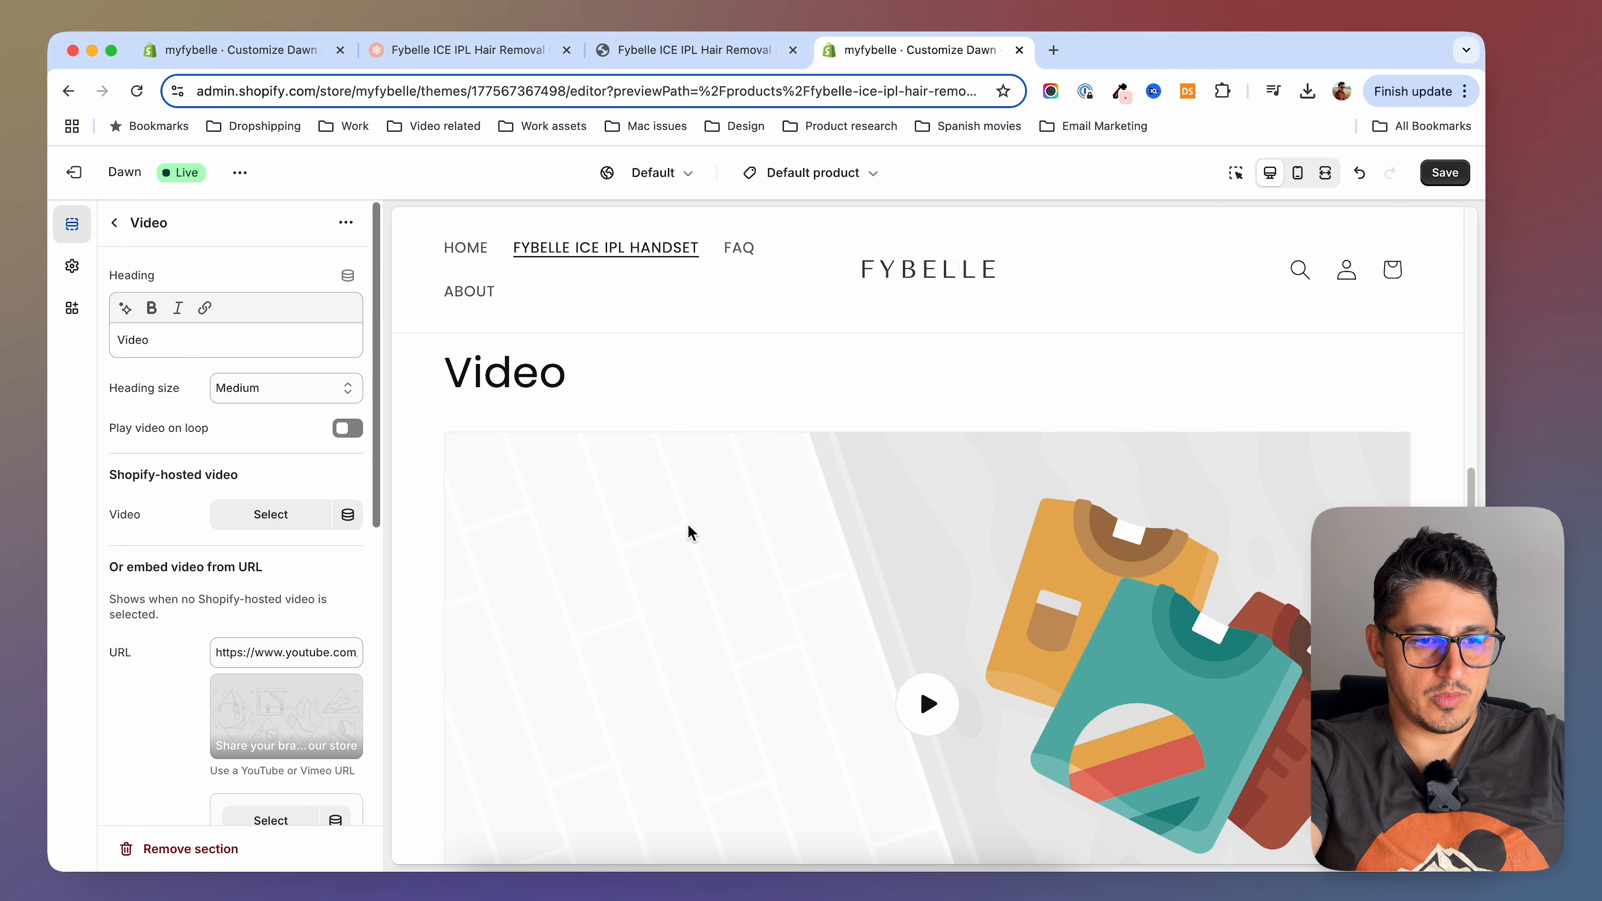
Clear the Video section's heading and replace its embed URL with the copied youtu.be link to the Fybelle video
left_click(514, 50)
scroll(590, 445, "up", 3)
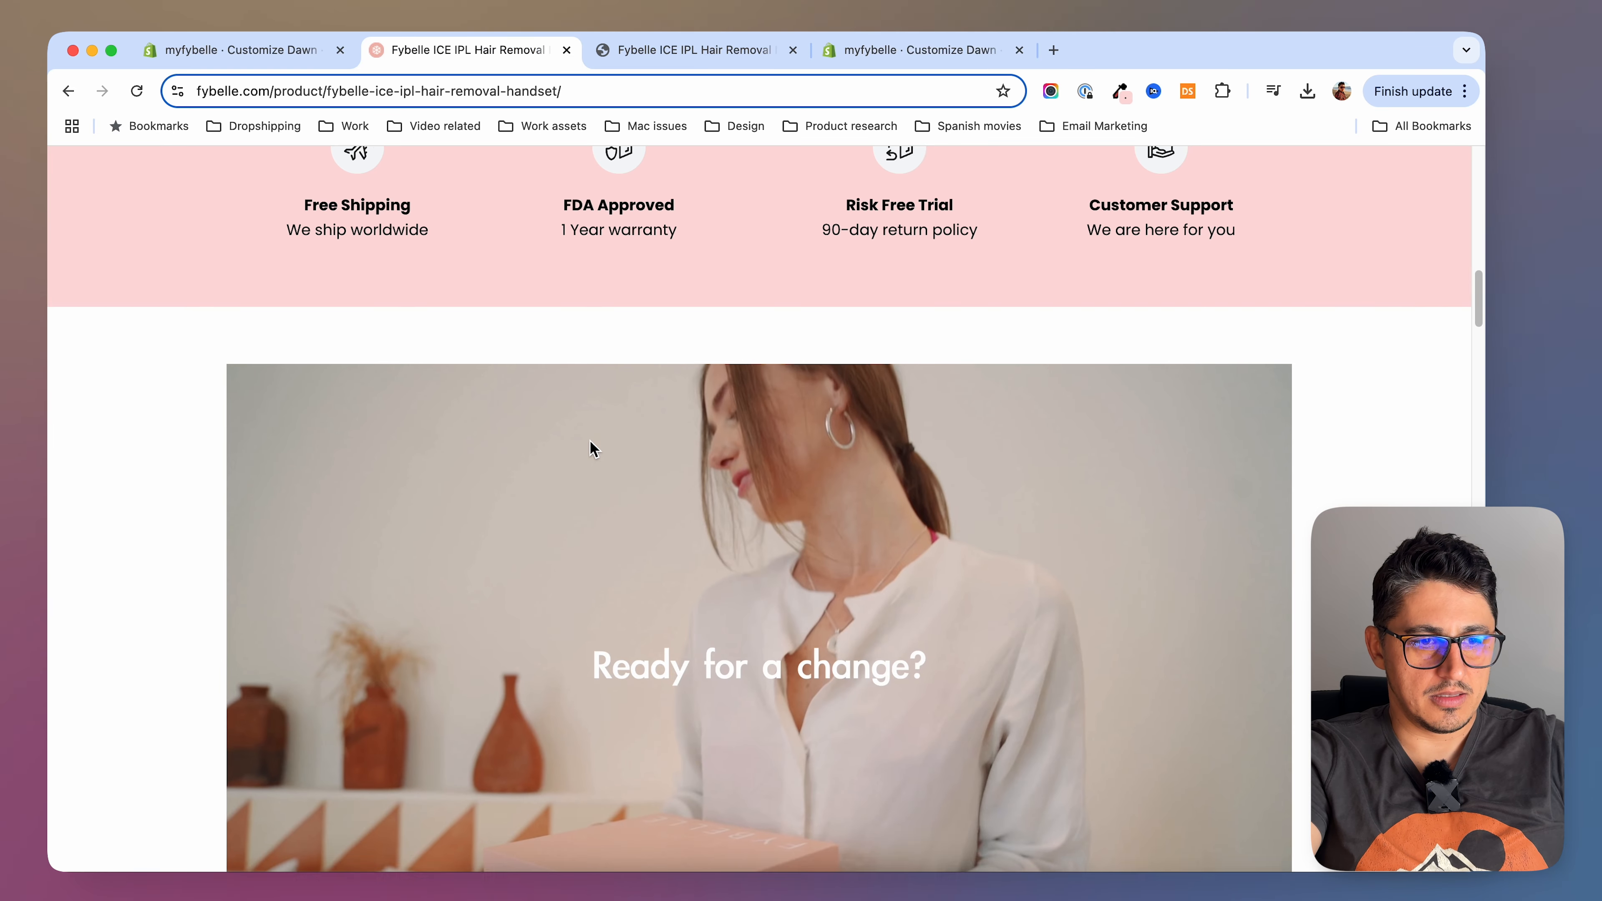
left_click(877, 50)
double_click(210, 340)
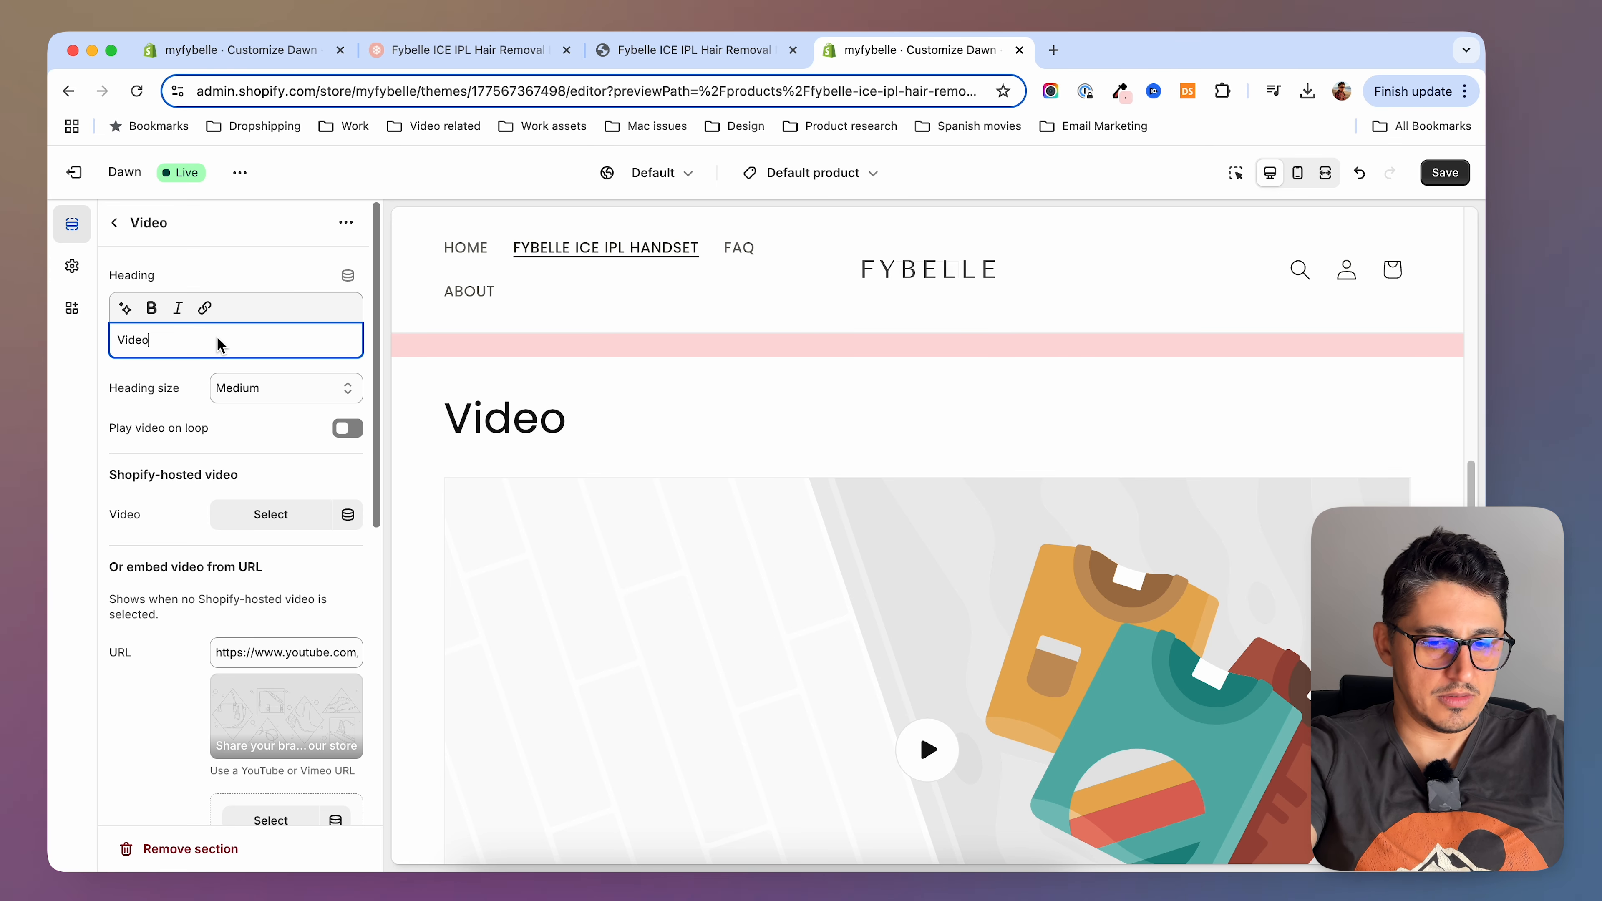
key("BackSpace")
scroll(261, 638, "down", 1)
triple_click(297, 615)
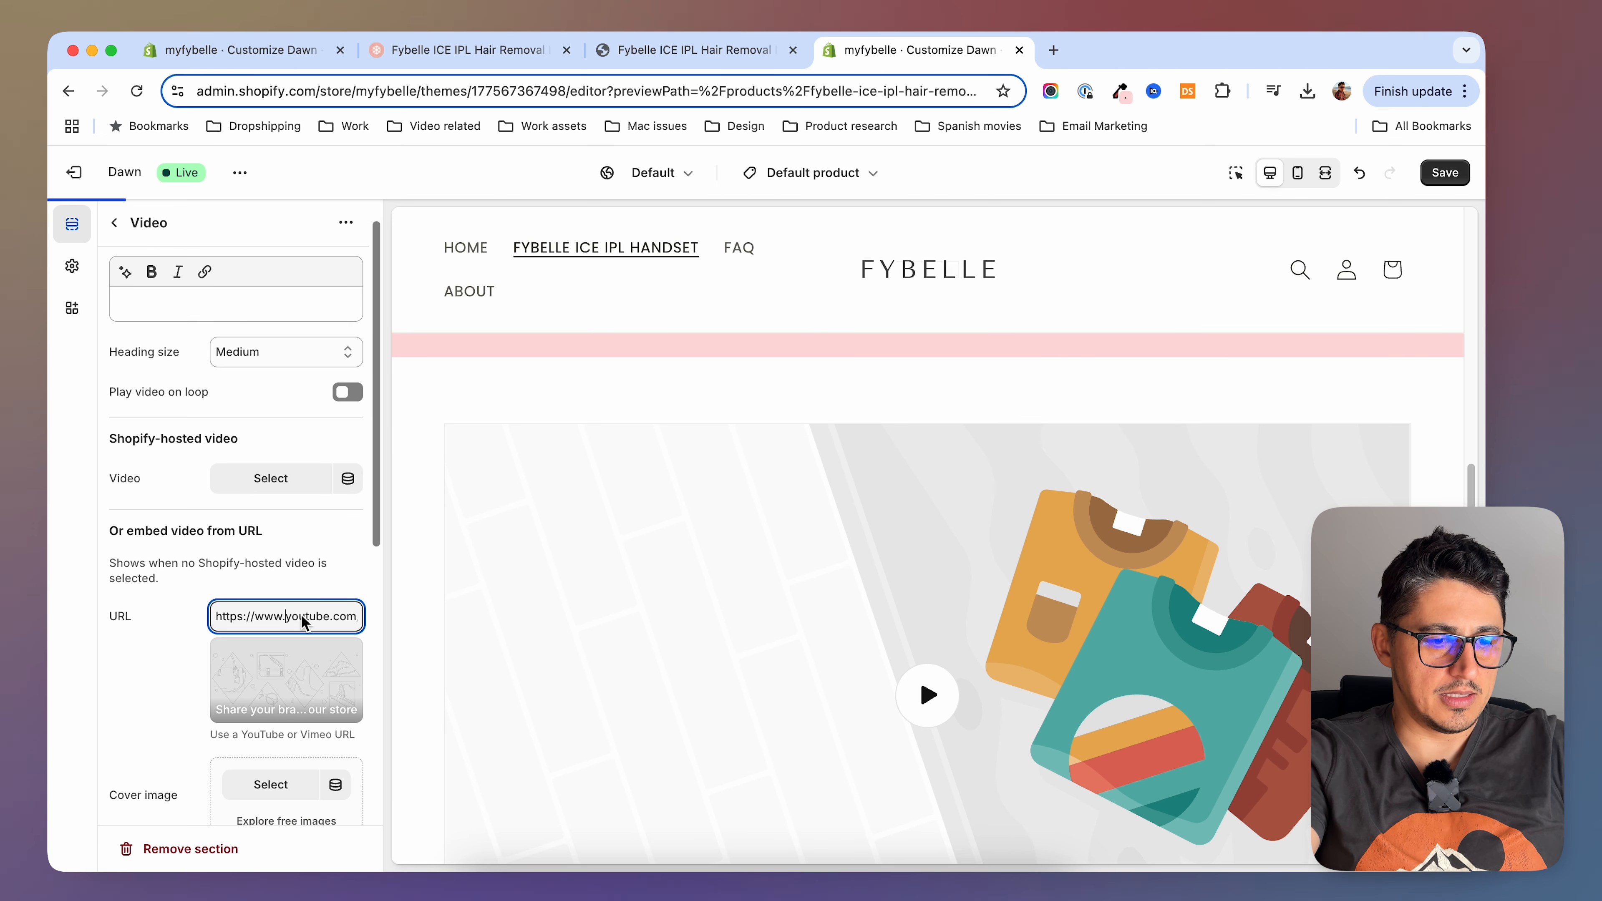
key("super+v")
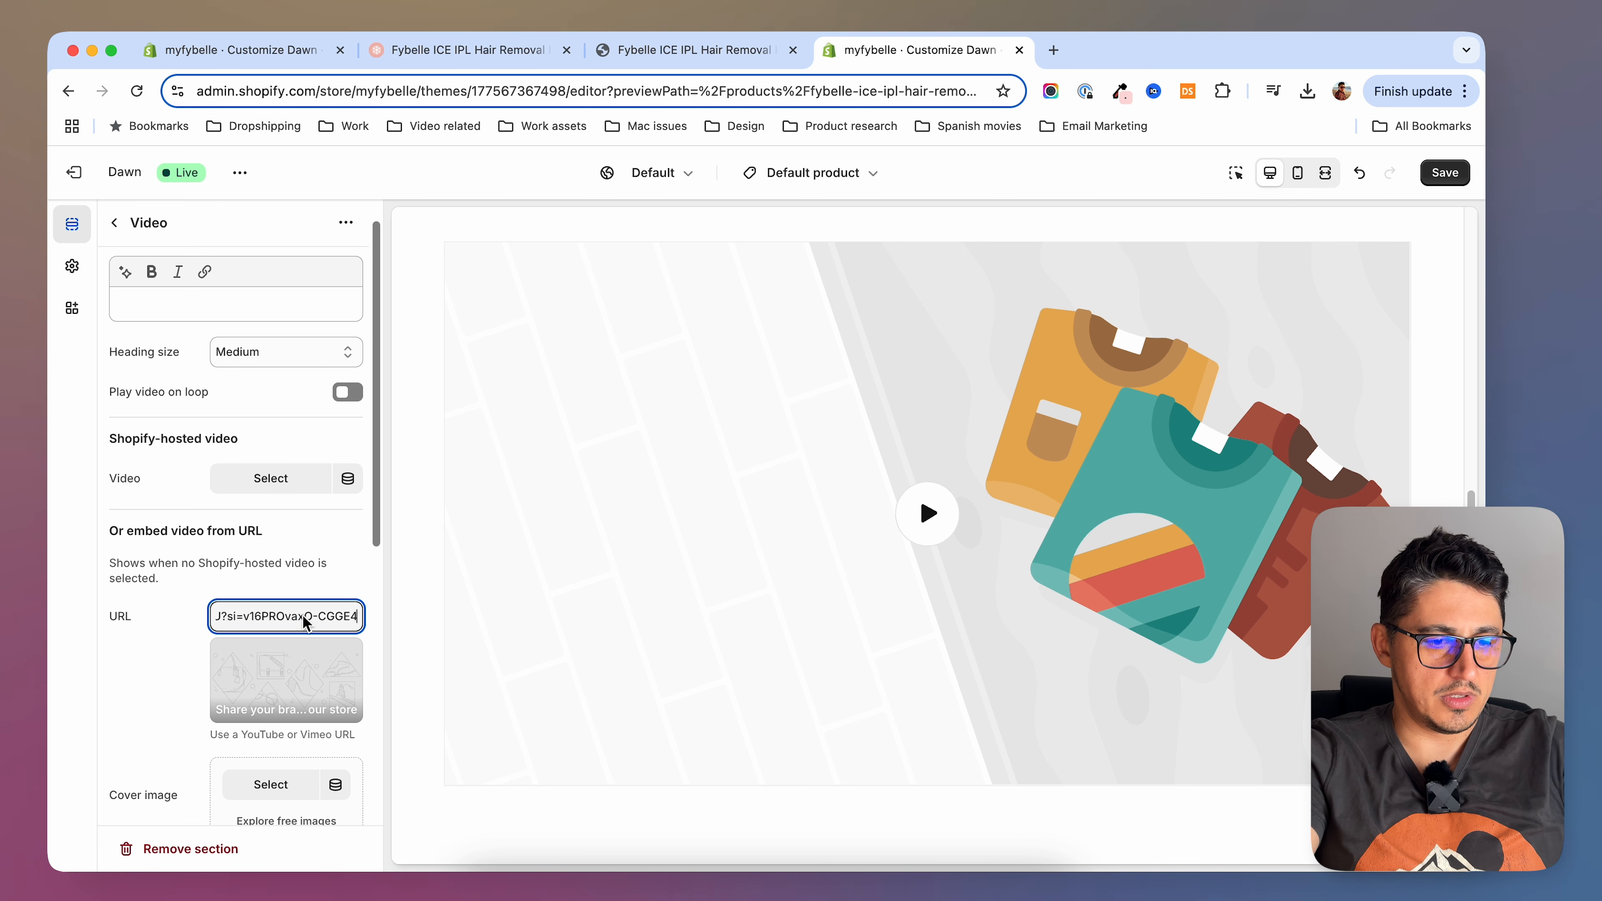
Set Banner2.webp as the Video section's cover image and save the template
left_click(271, 785)
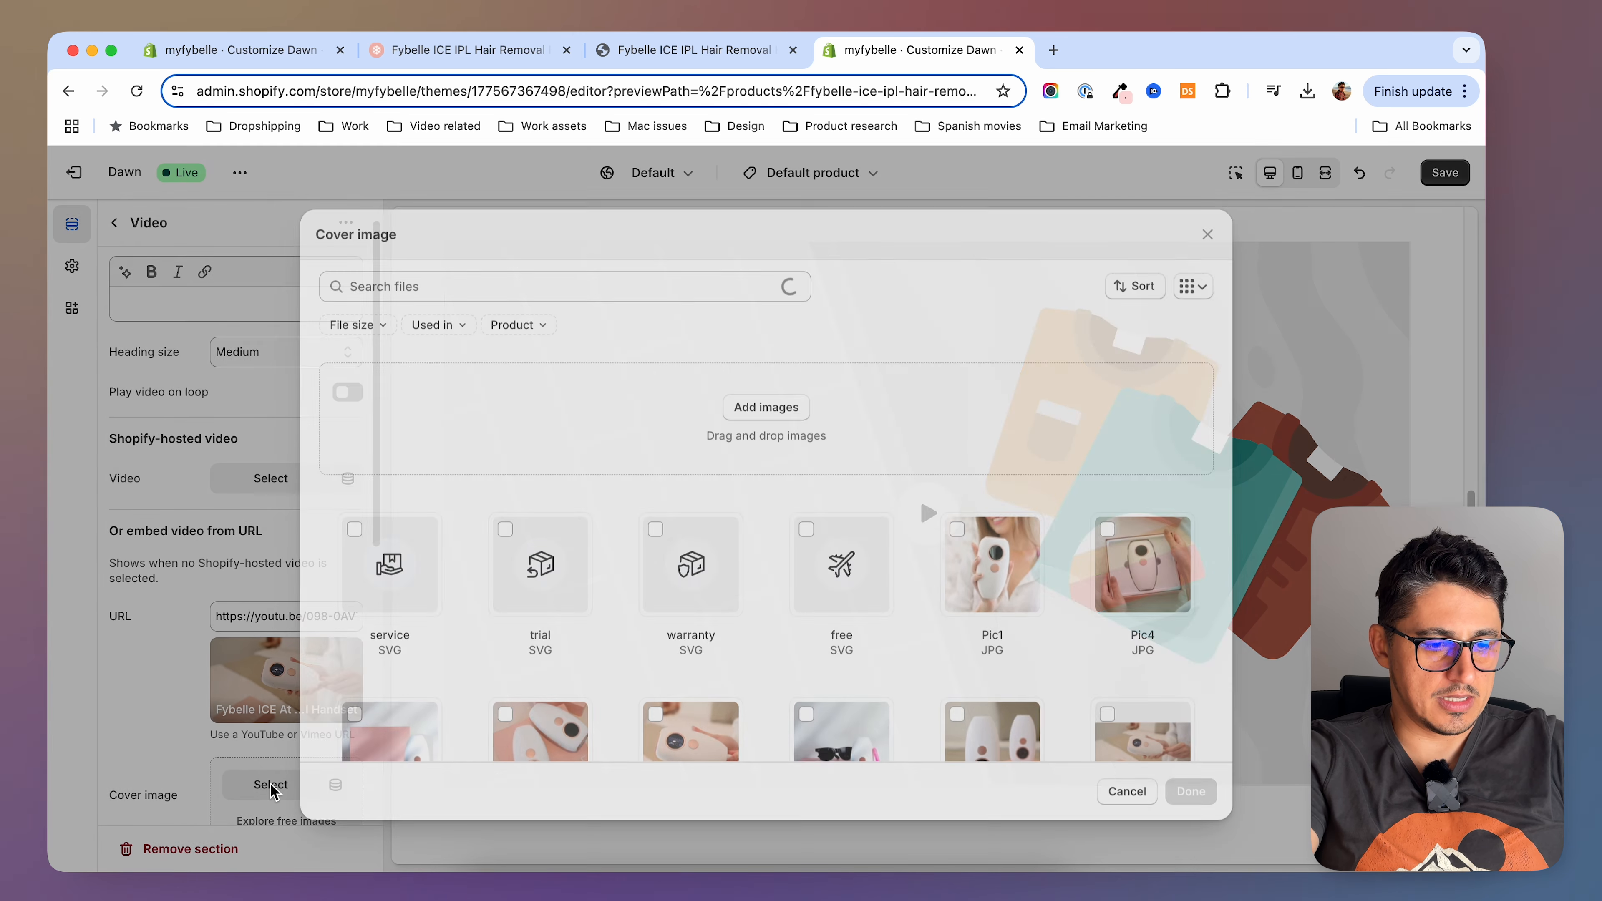
scroll(837, 584, "down", 2)
scroll(836, 584, "down", 3)
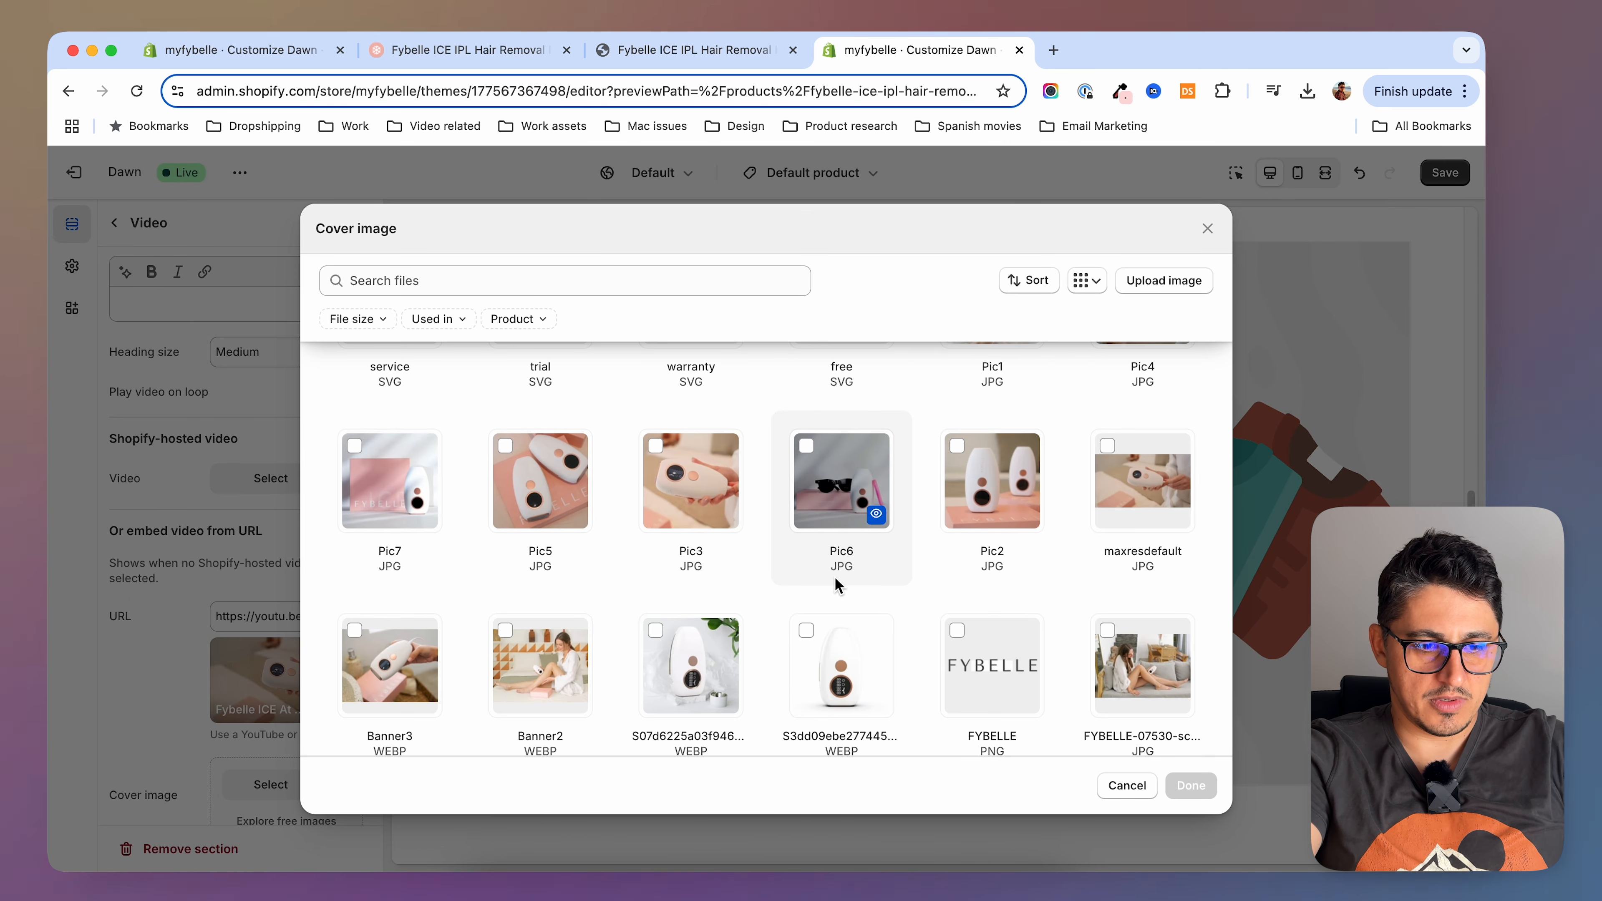
left_click(1145, 621)
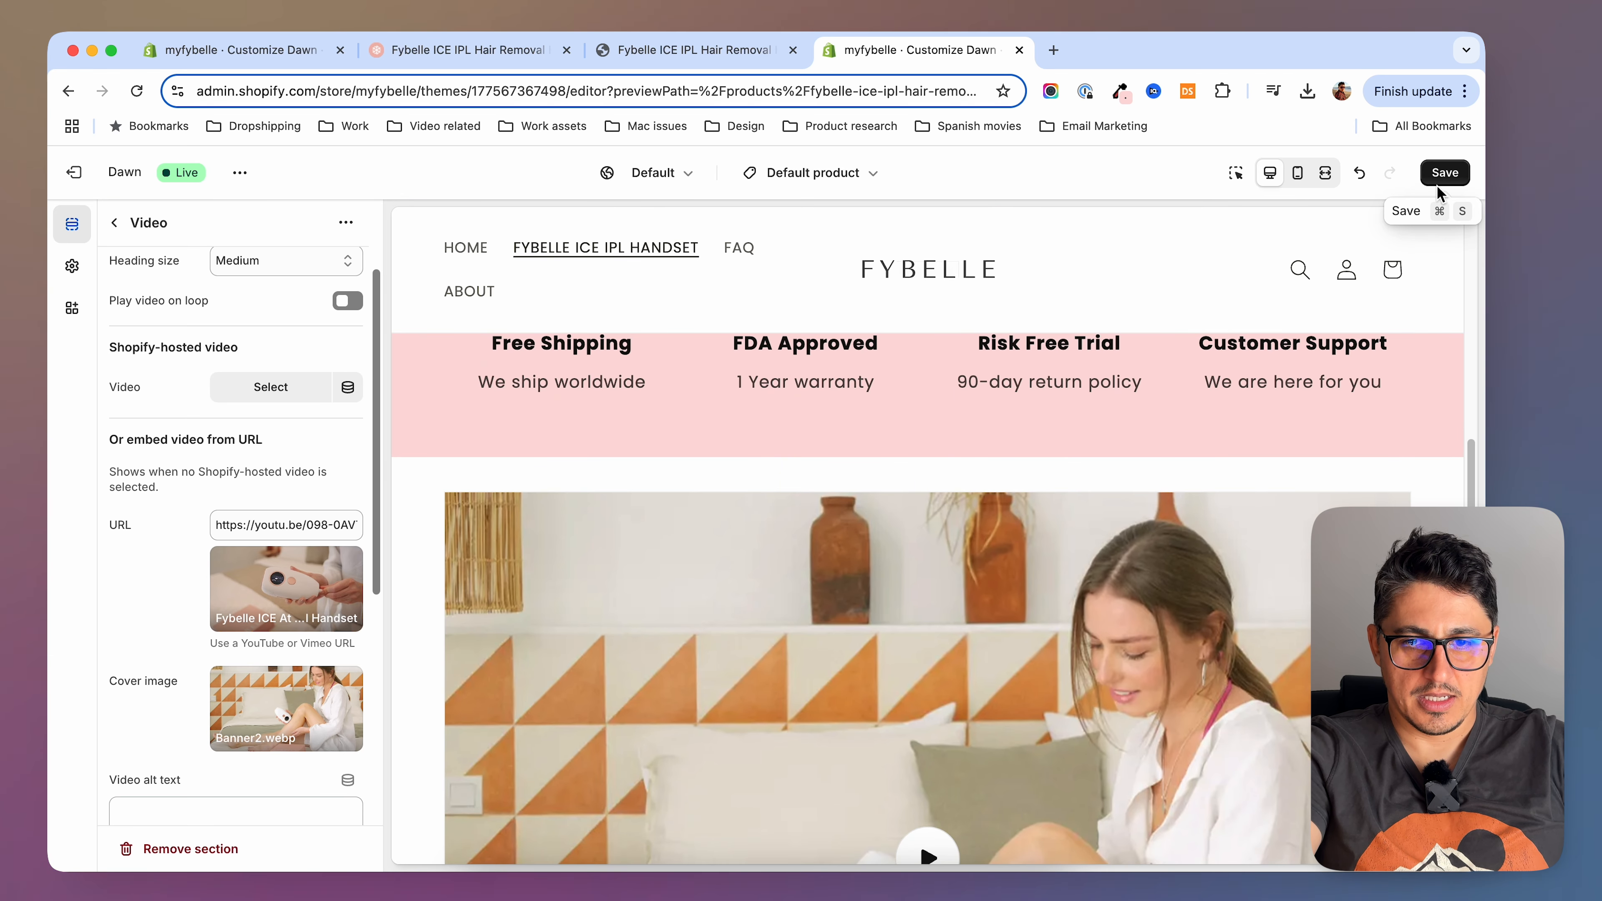
left_click(1444, 171)
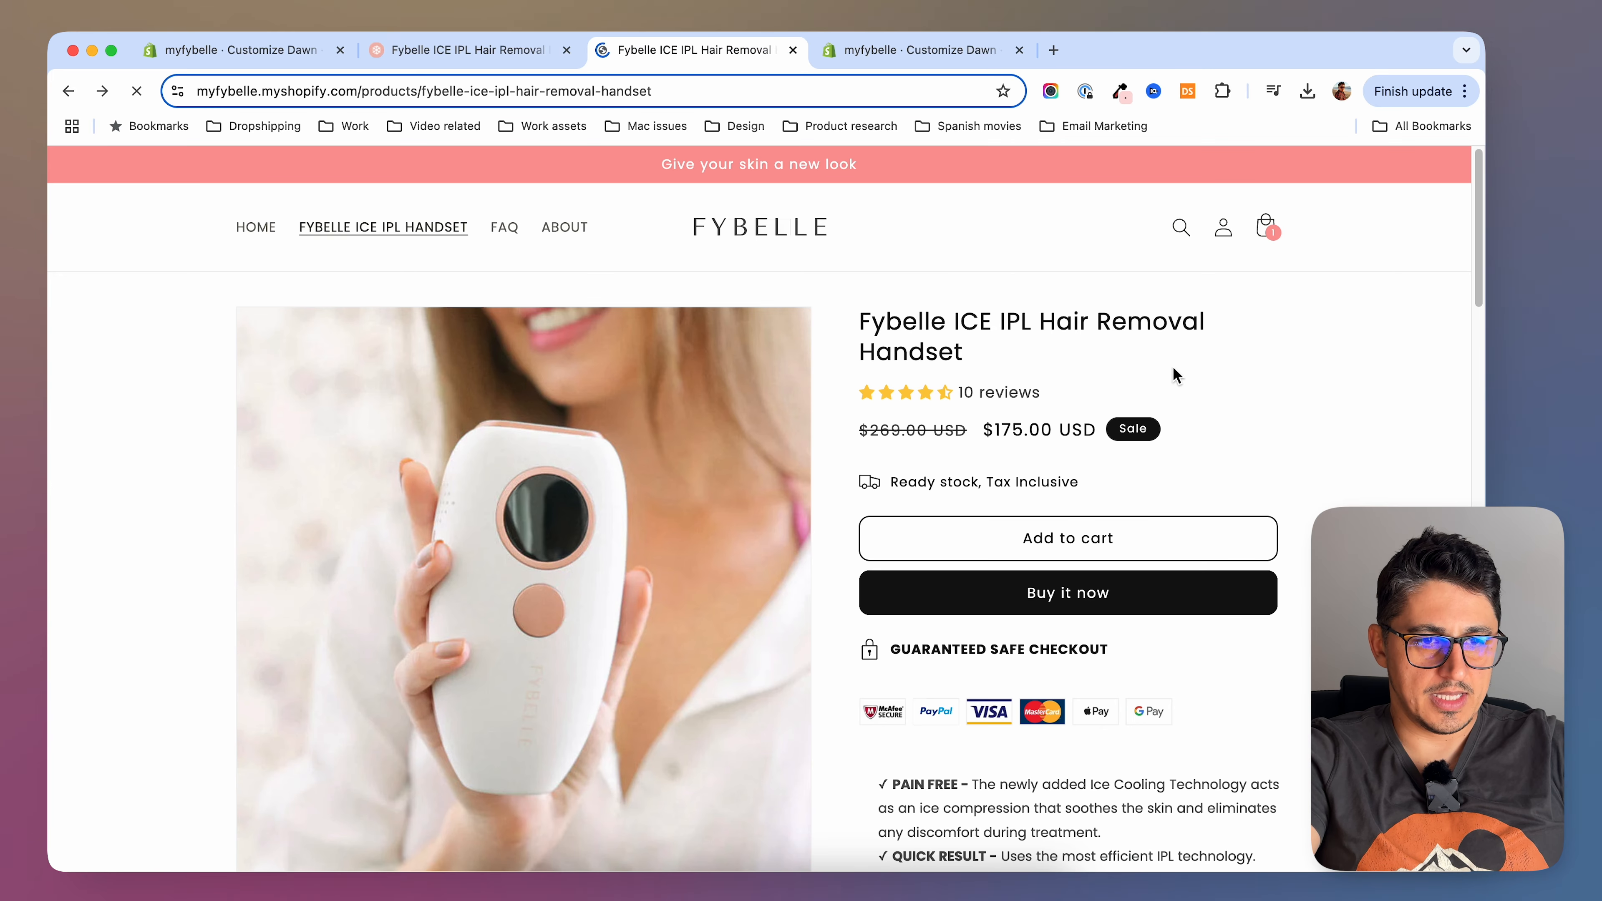
Review the video section on the reloaded live product page and examine what follows the video on the fybelle.com reference page
scroll(1340, 494, "down", 10)
scroll(1349, 495, "down", 12)
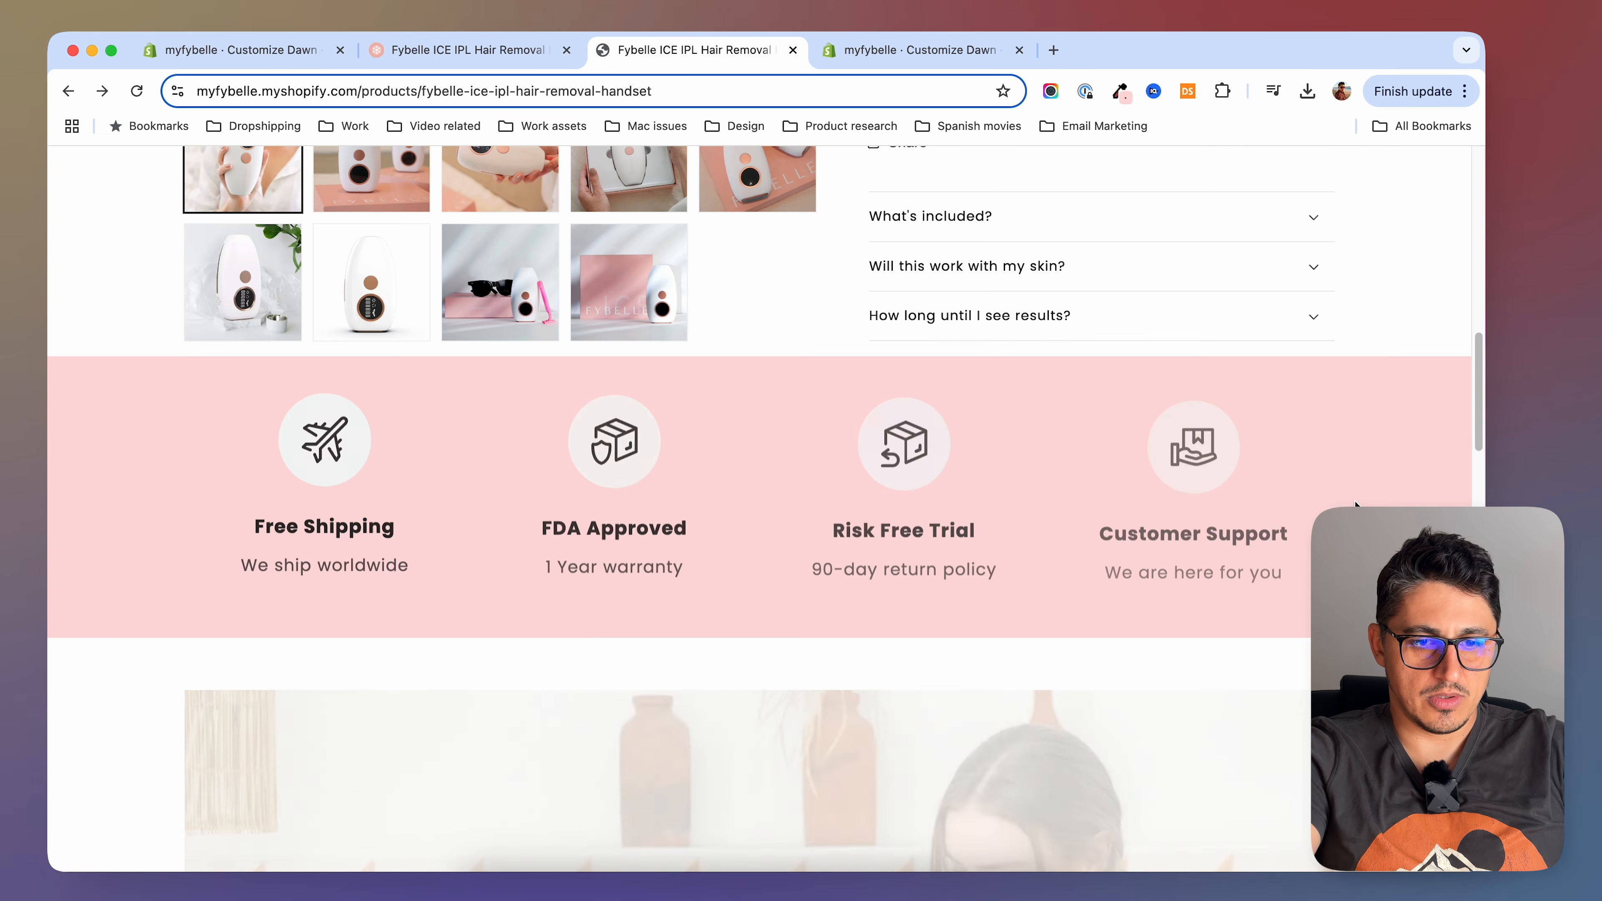
scroll(1276, 536, "down", 10)
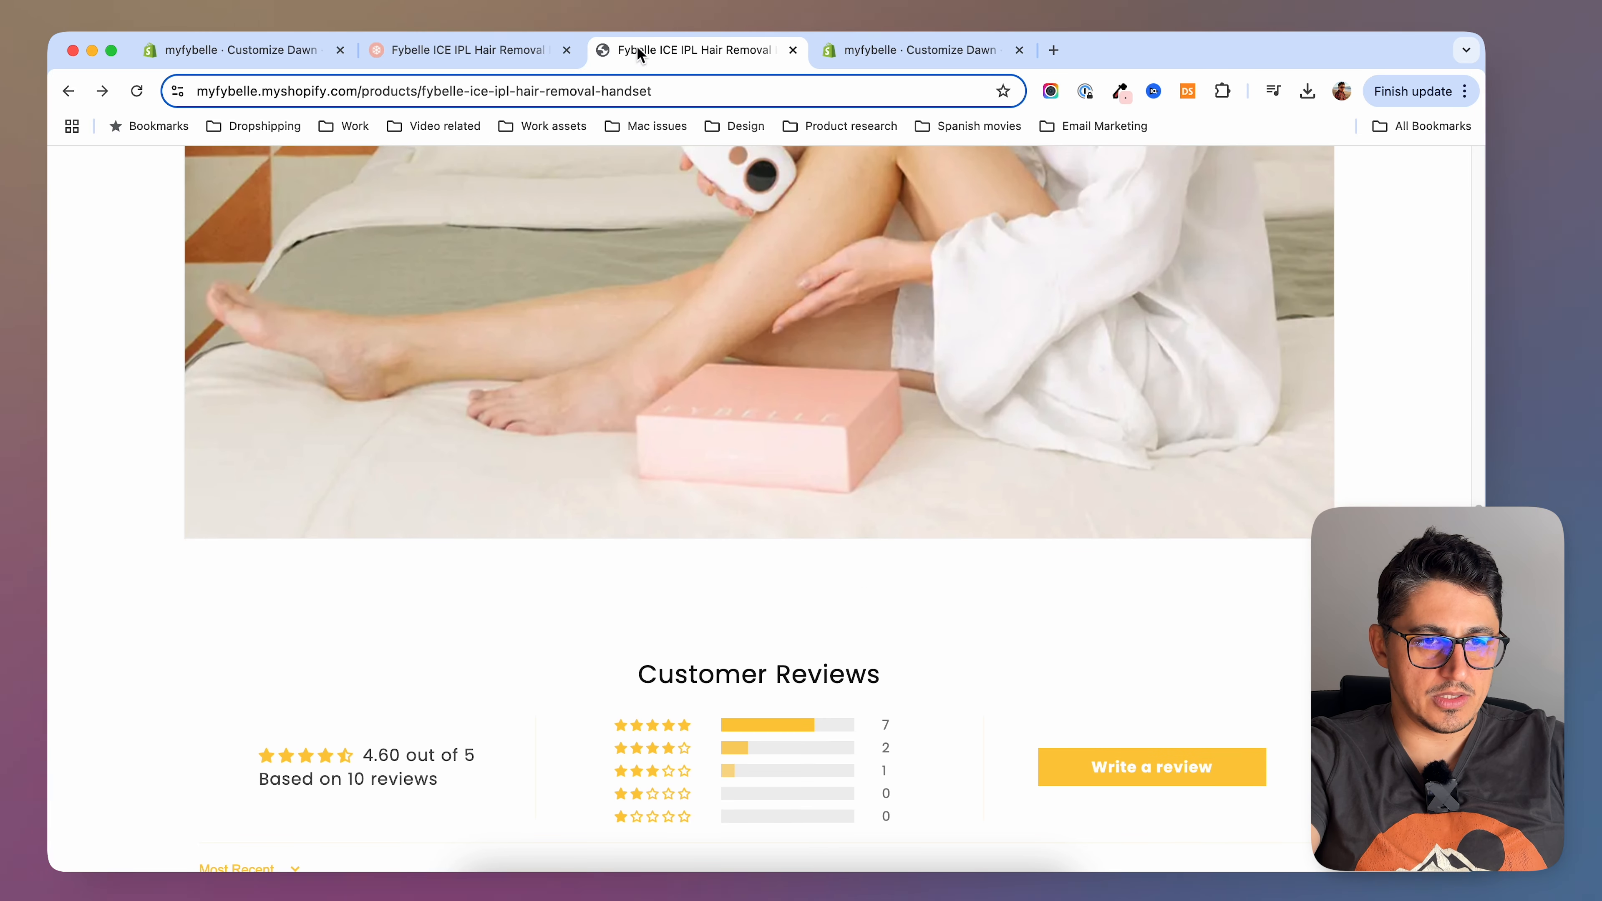
left_click(445, 50)
scroll(908, 419, "down", 10)
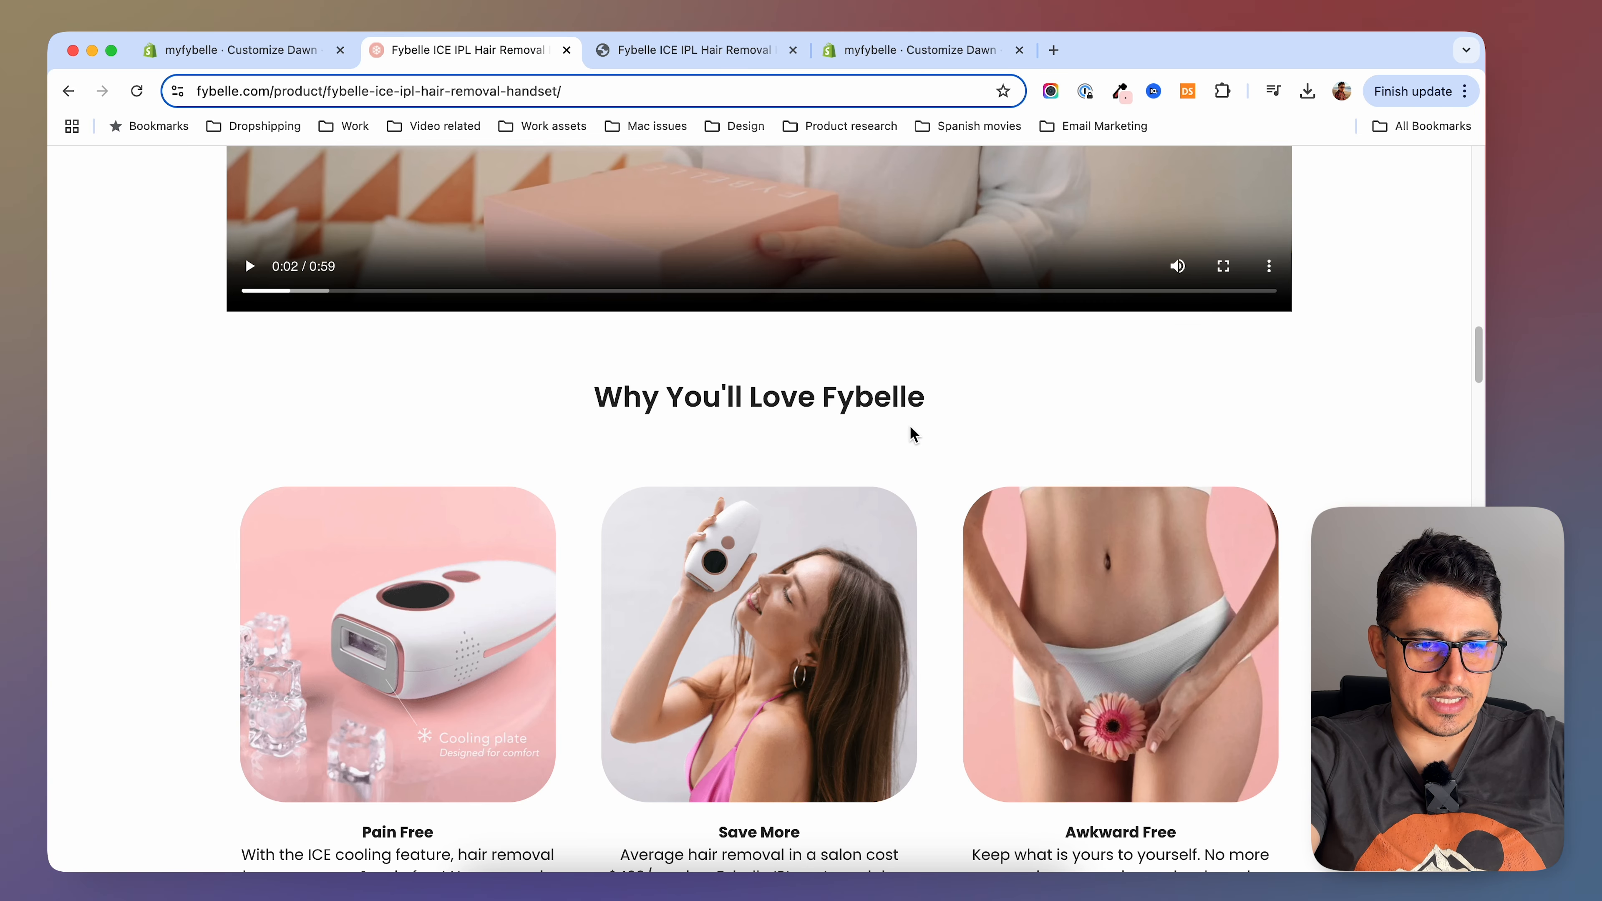
Add a Multicolumn section between Video and Related products in the product template and clear its button label
left_click(915, 50)
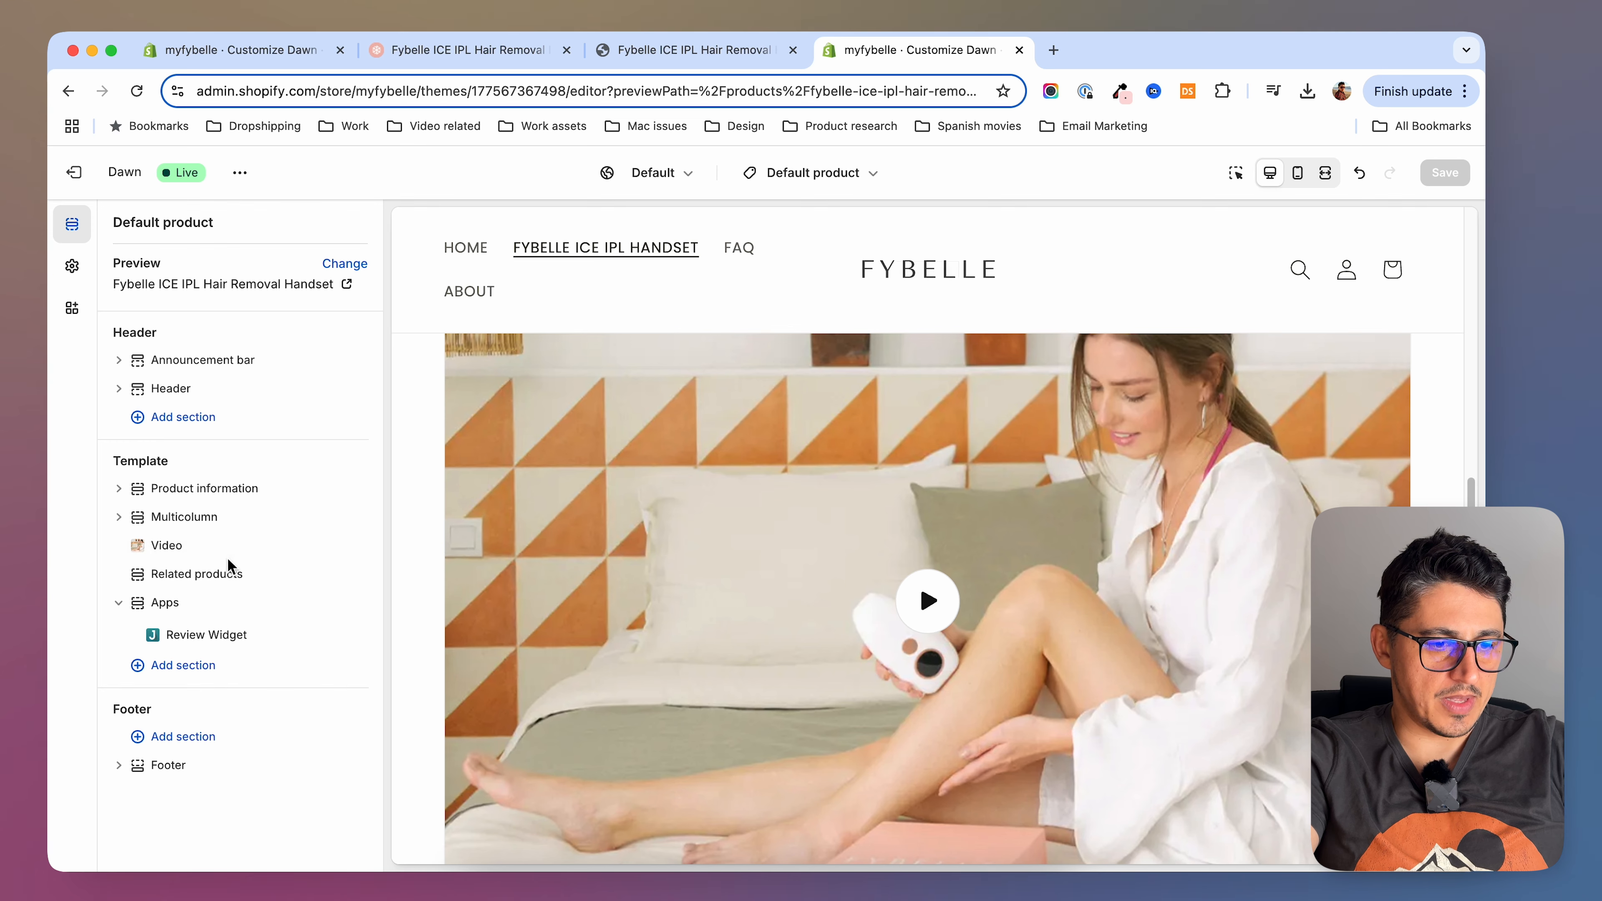
left_click(232, 559)
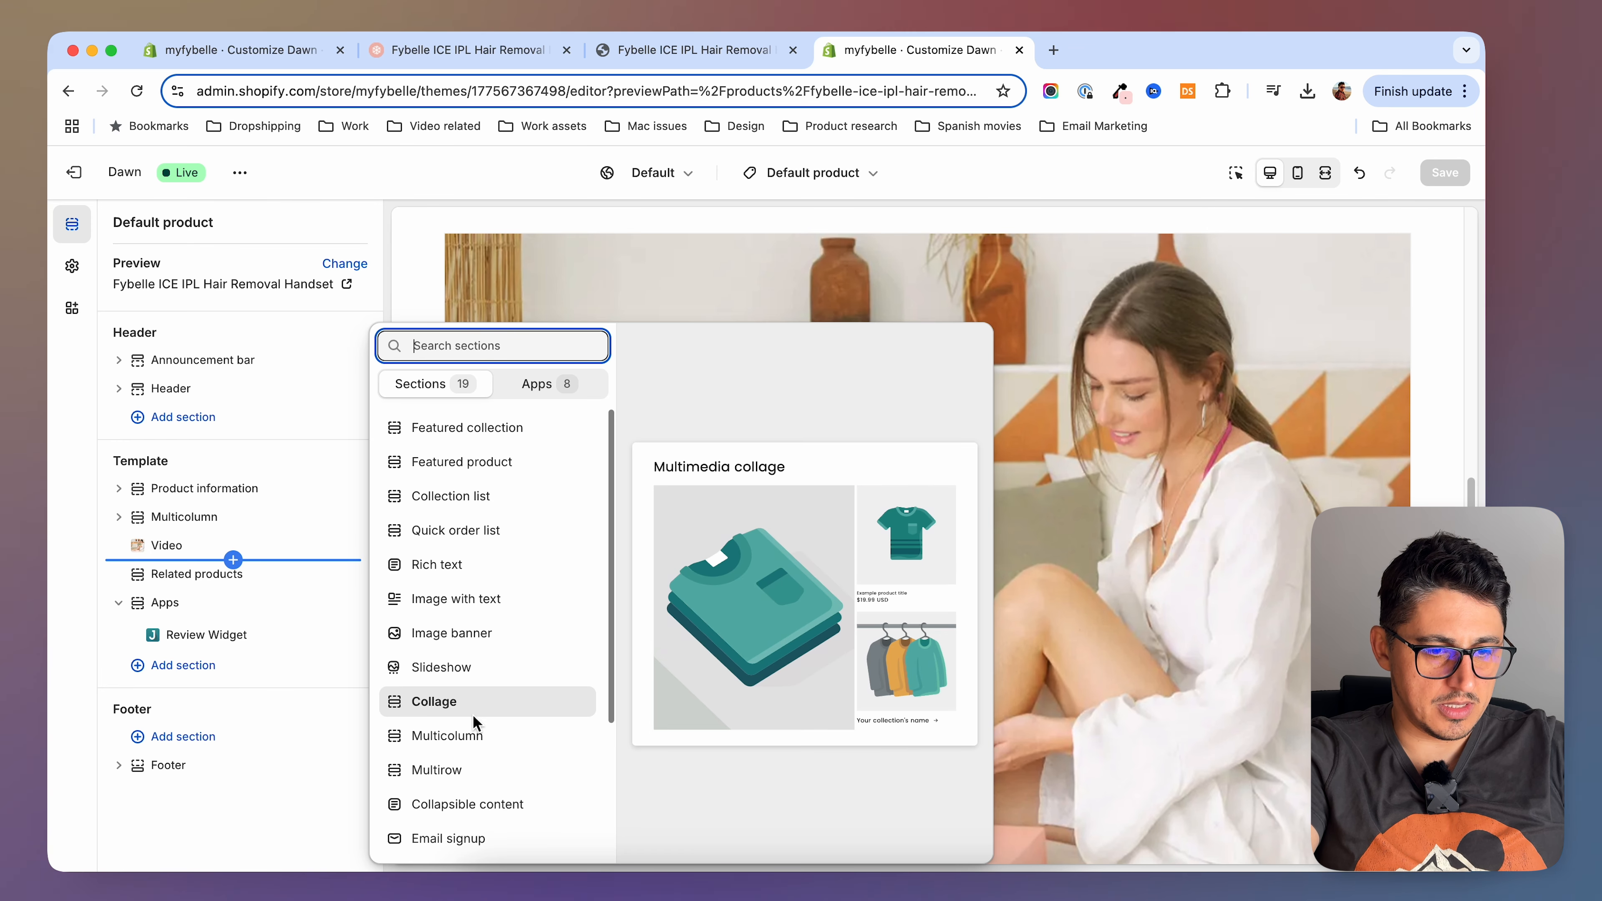
left_click(478, 735)
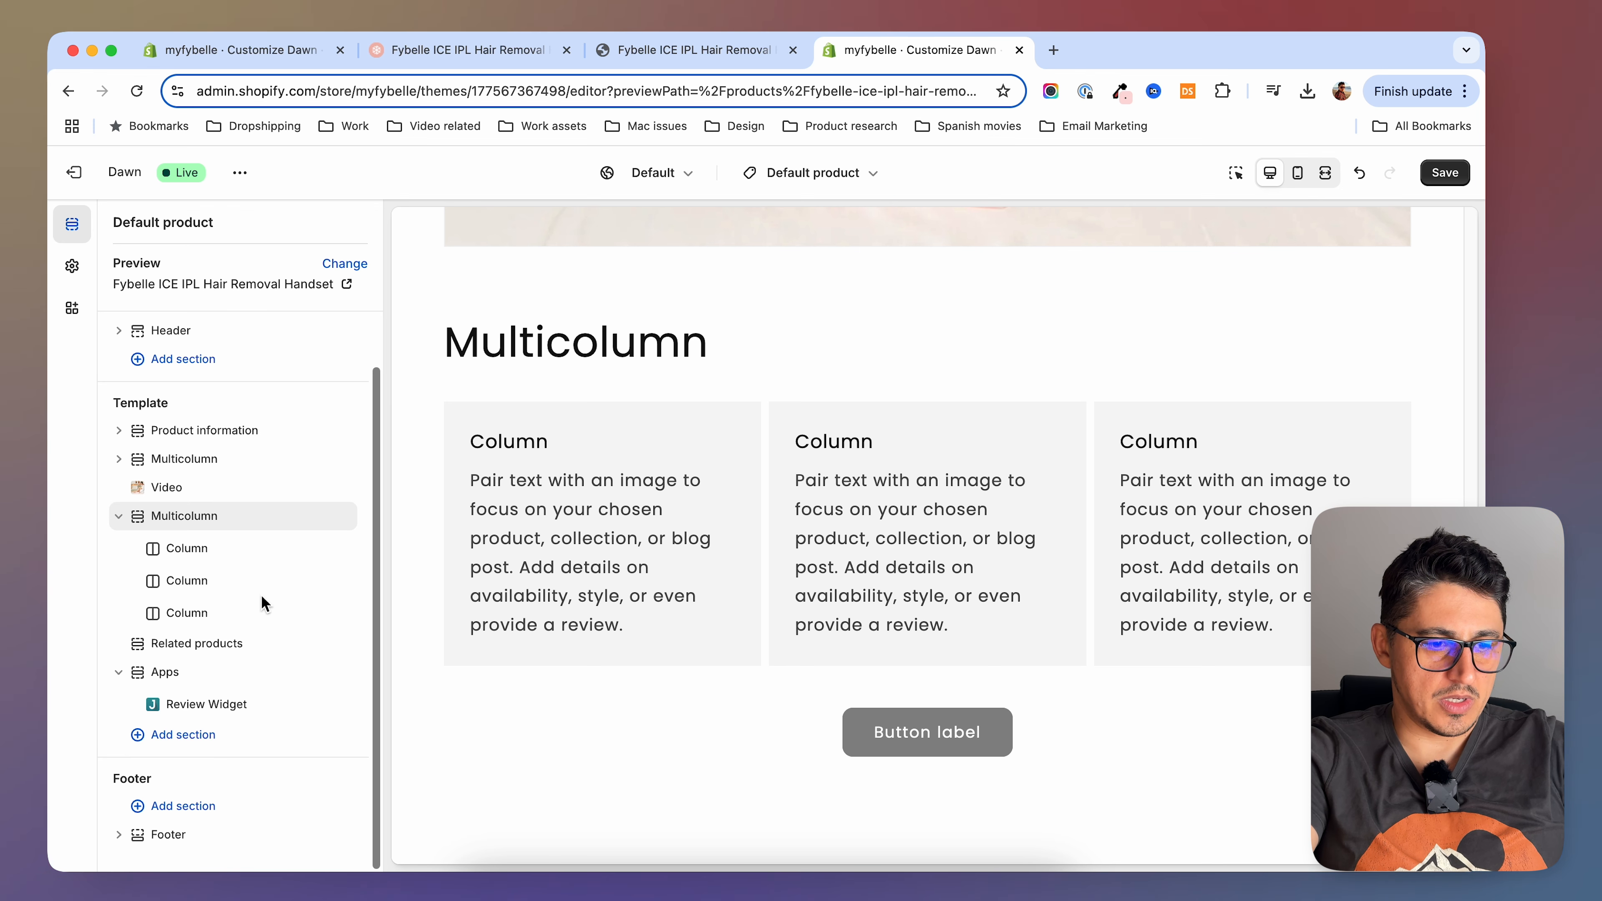
left_click(214, 515)
scroll(185, 687, "down", 5)
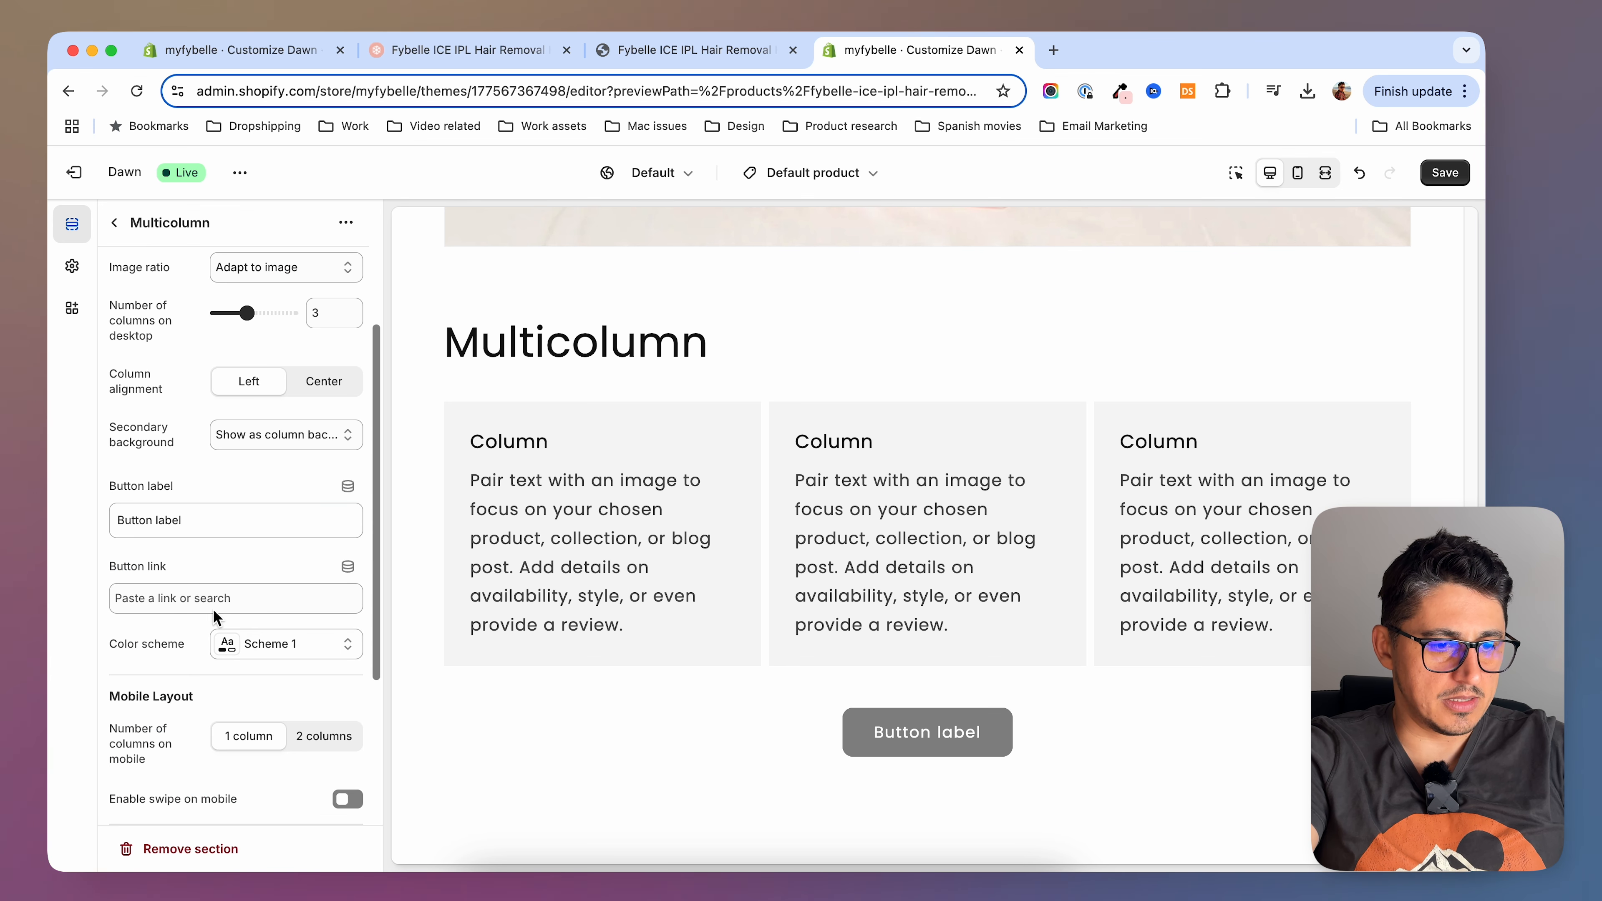
triple_click(216, 517)
key("BackSpace")
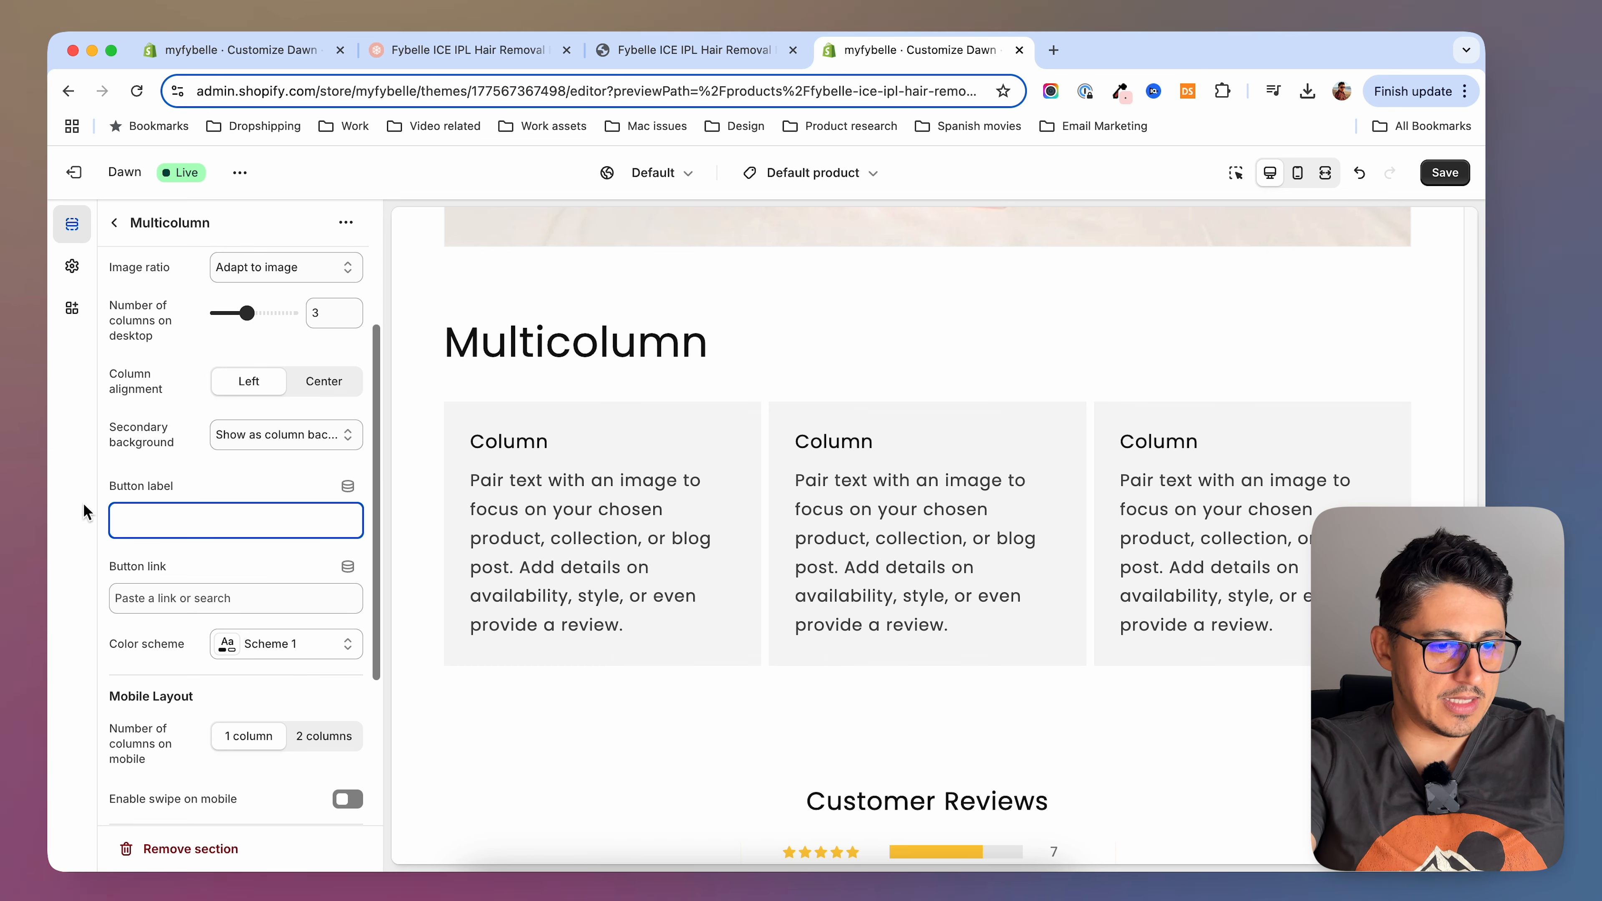
Check the reference page's three-column section and set the first column's heading to bold "Pain Free"
left_click(496, 48)
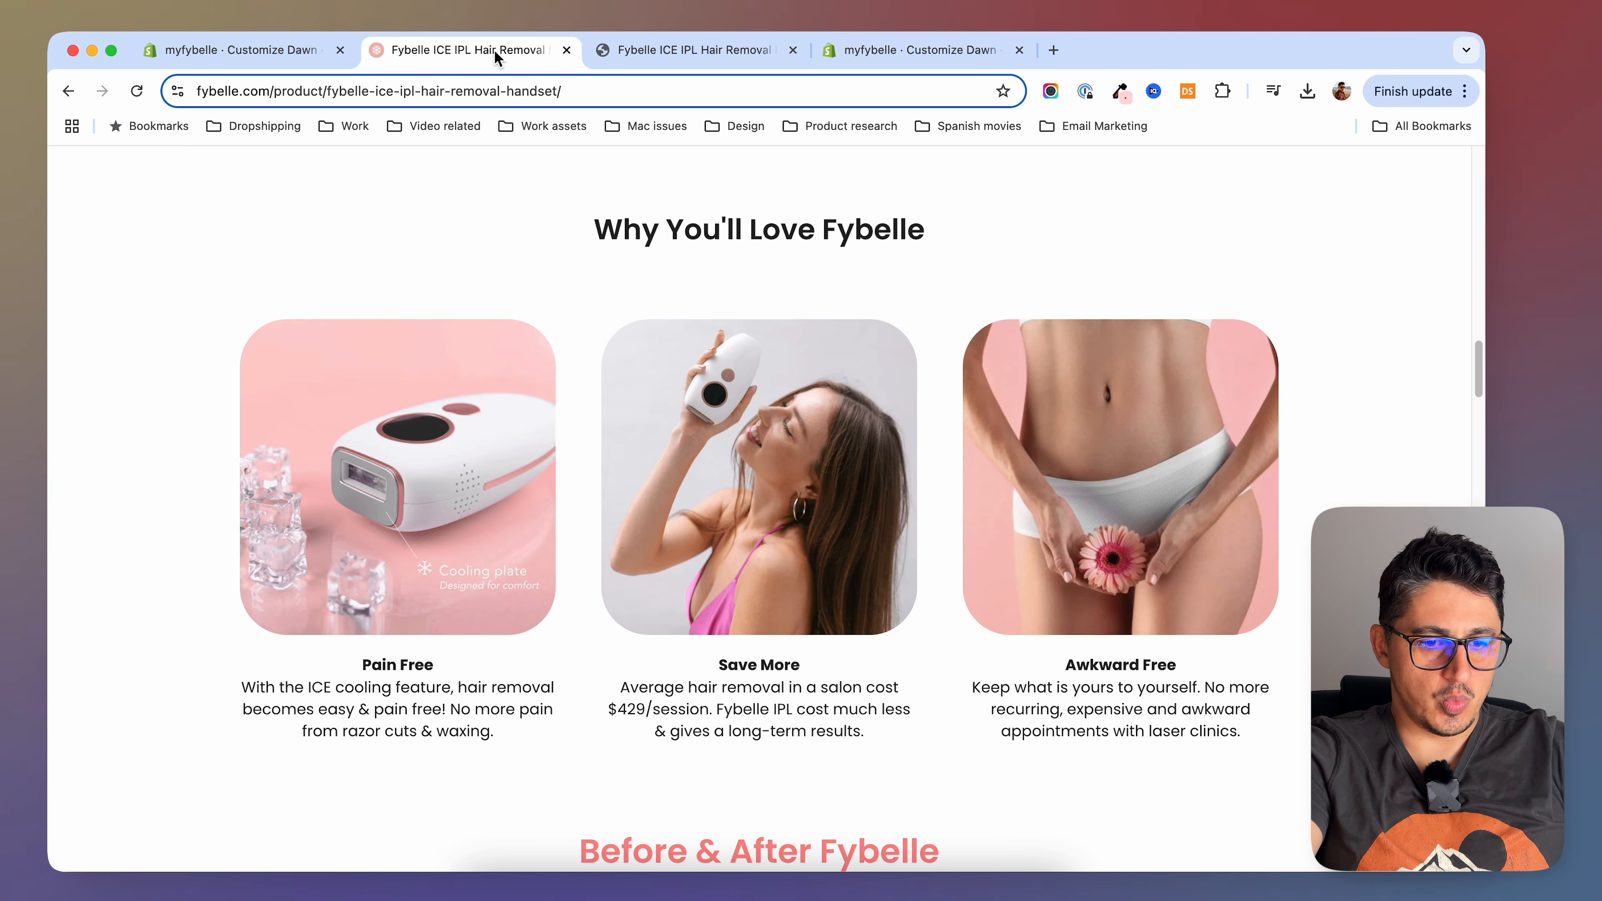
key("super+4")
left_click(120, 222)
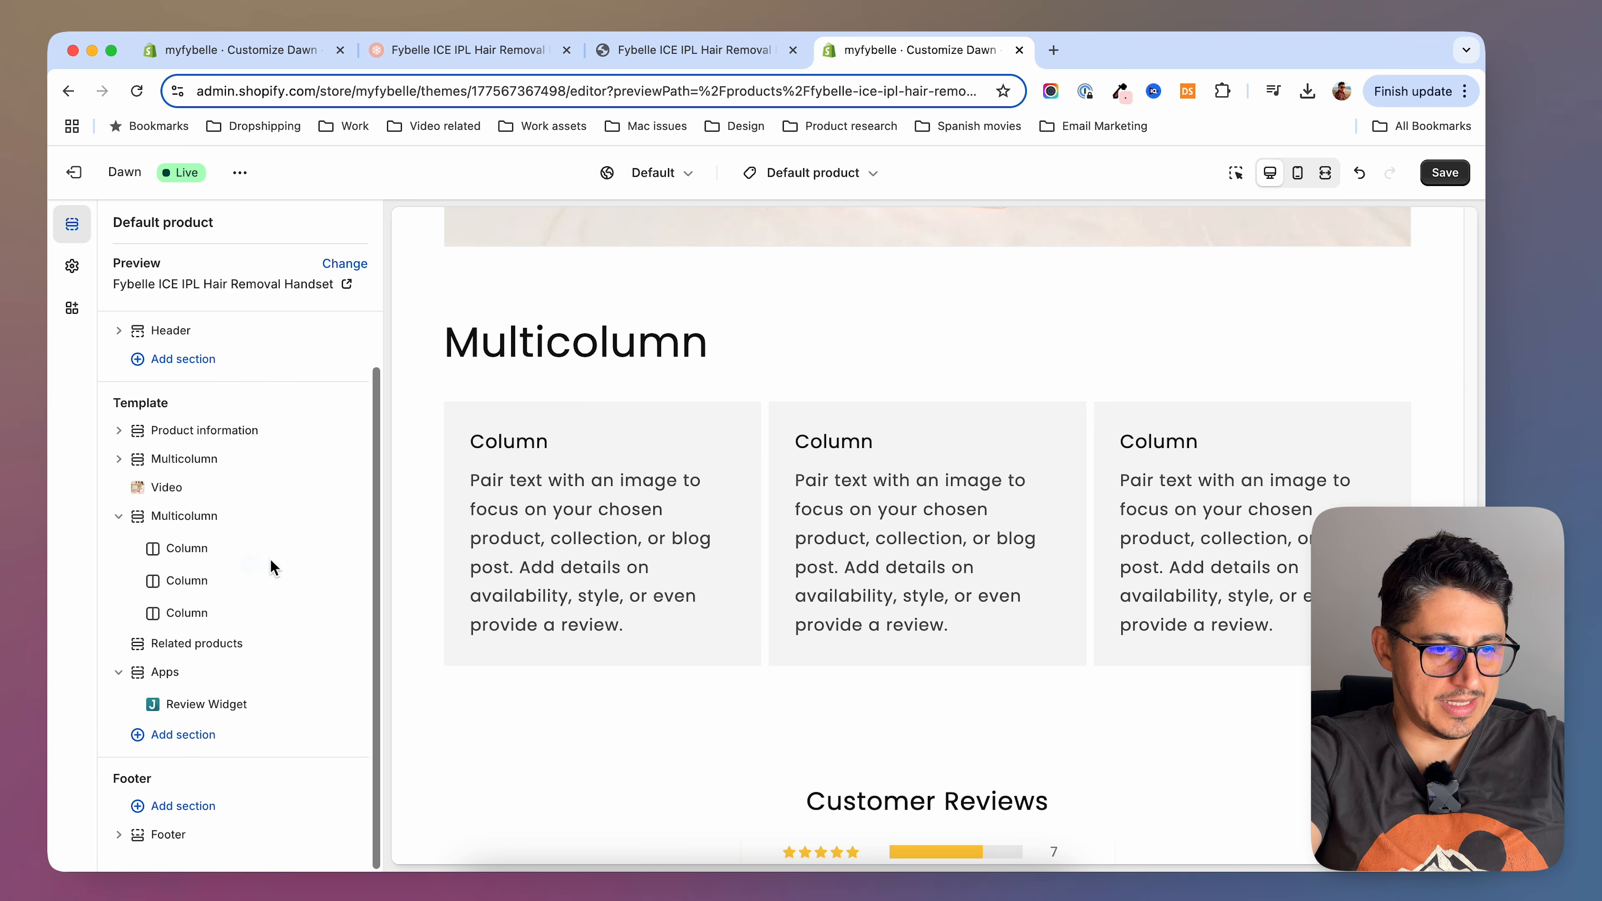
left_click(189, 550)
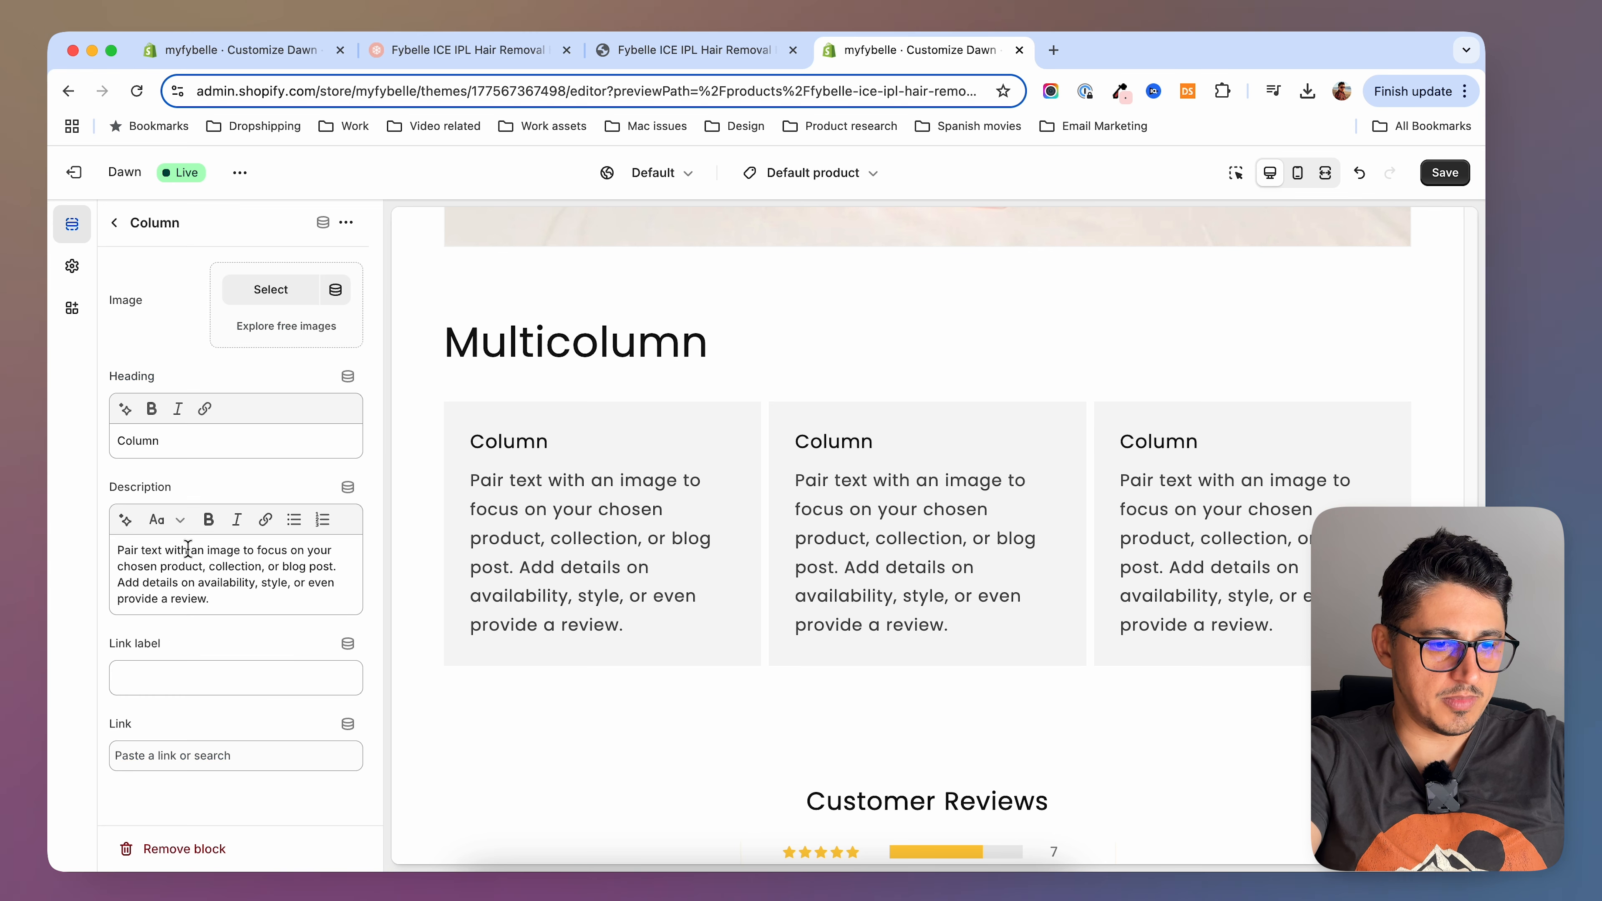
left_click_drag(193, 435, 89, 444)
type("Pain Free")
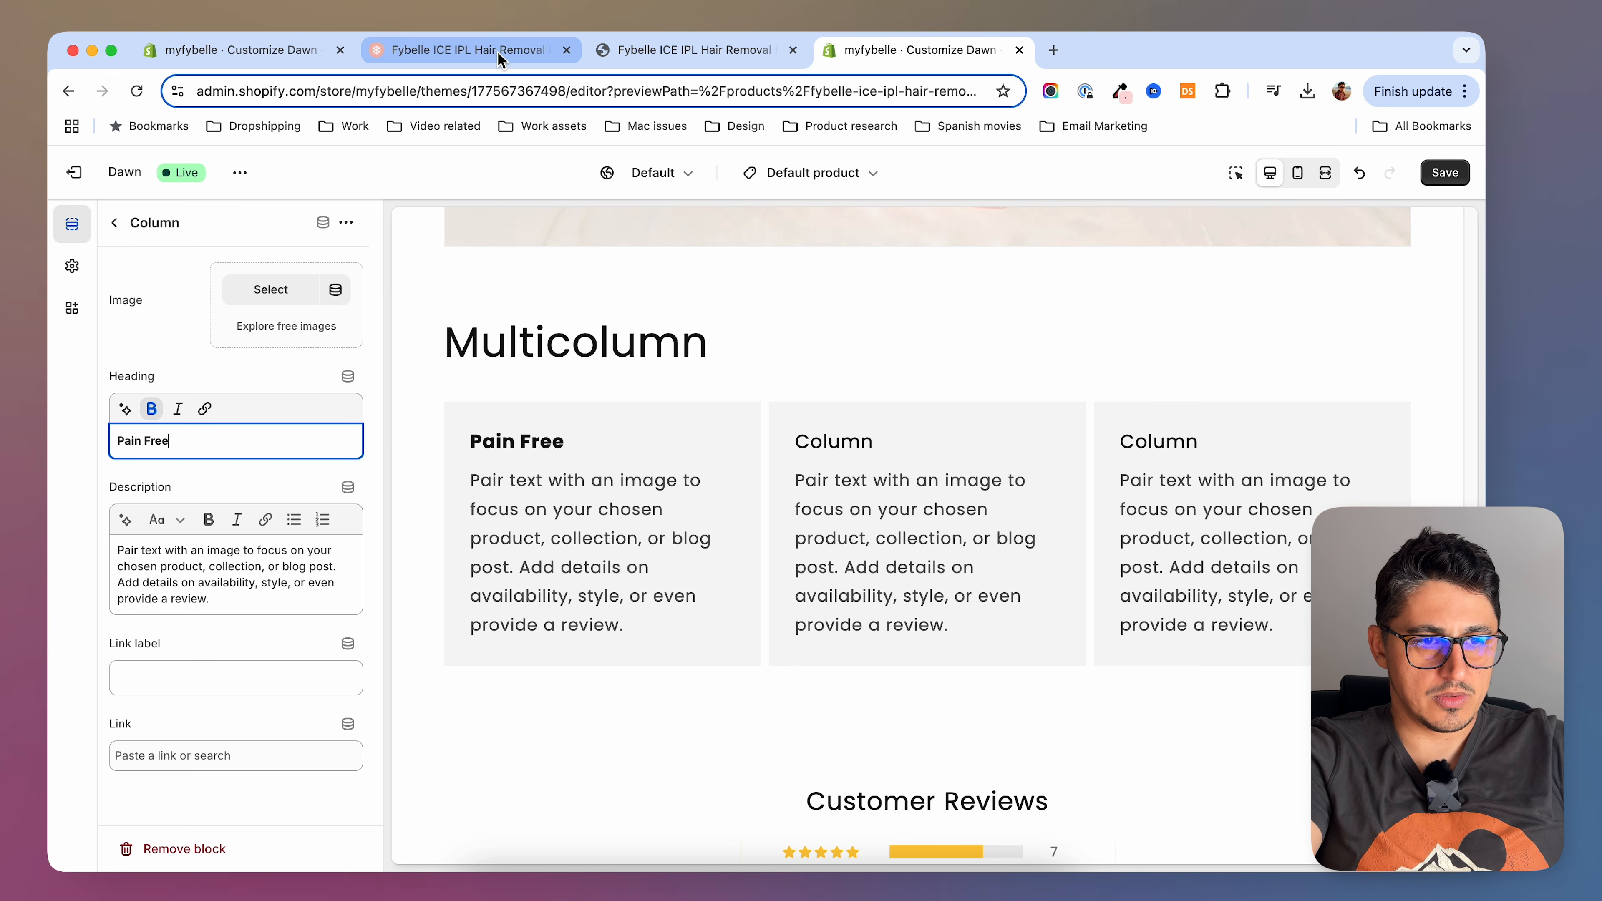
Replace the Pain Free column's description with the reference page's paragraph beginning "With the ICE cooling feature"
left_click(470, 51)
left_click_drag(243, 688, 495, 737)
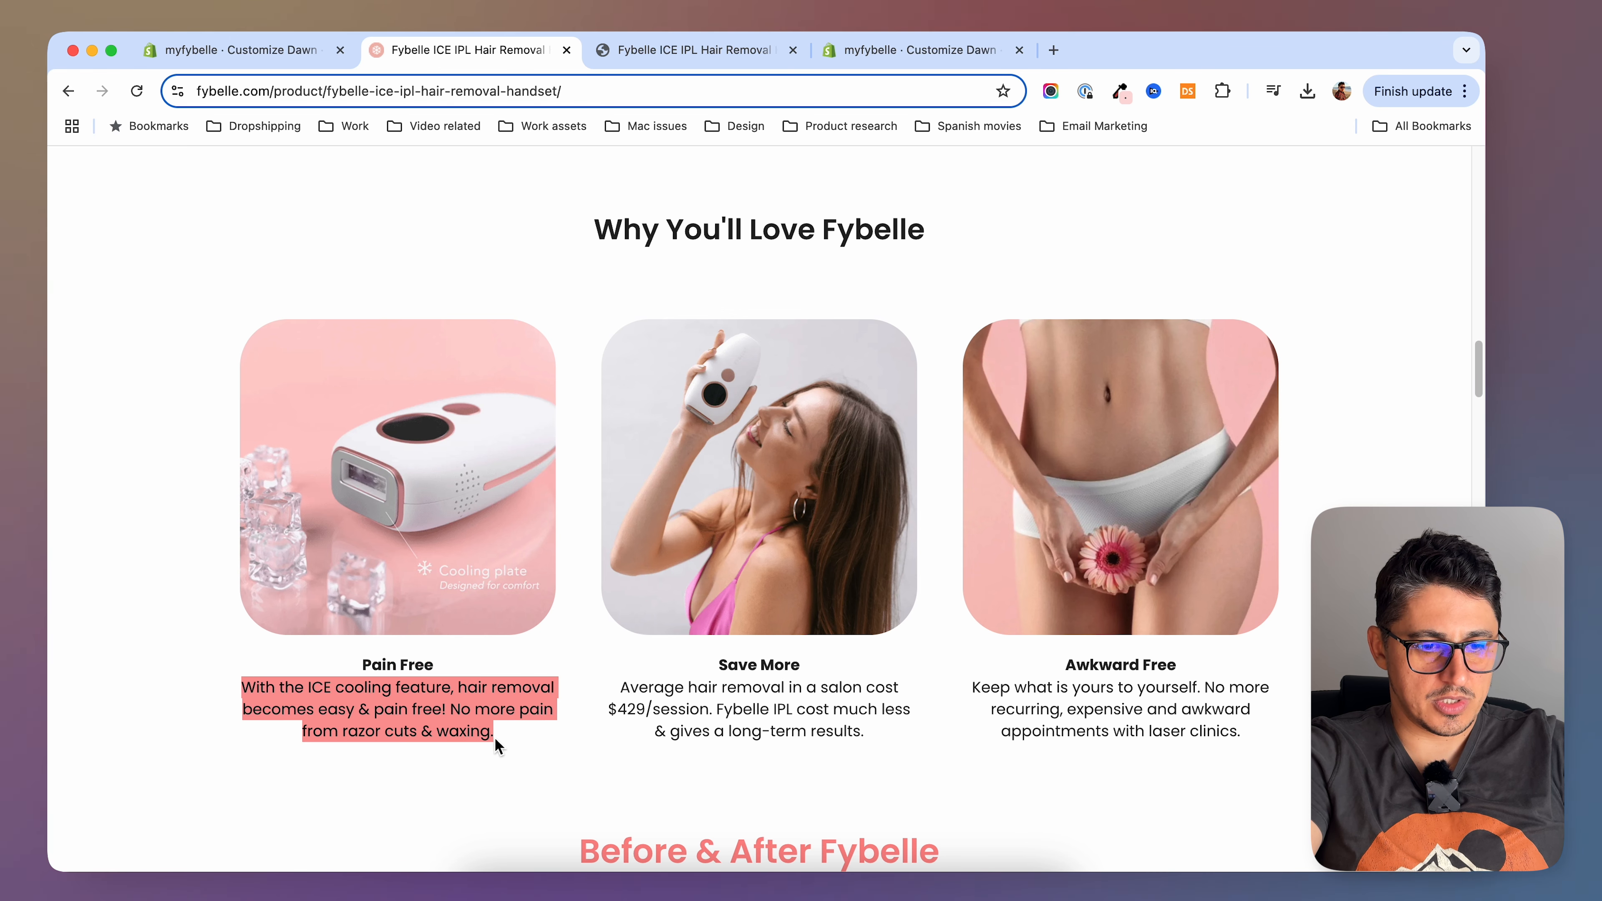
key("super+c")
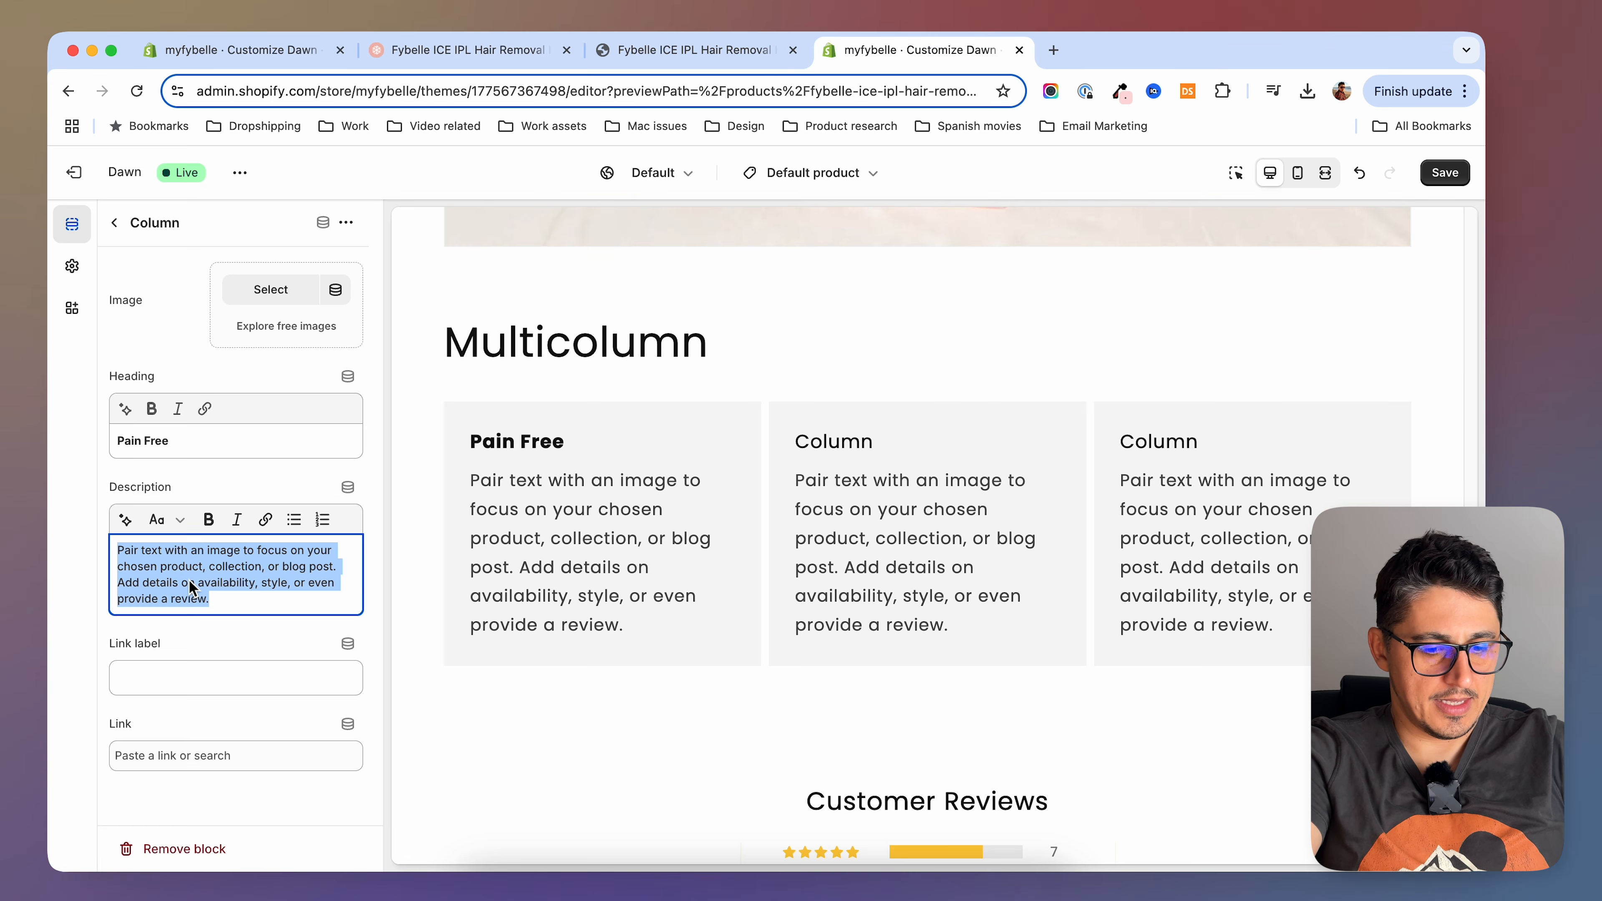
key("super+v")
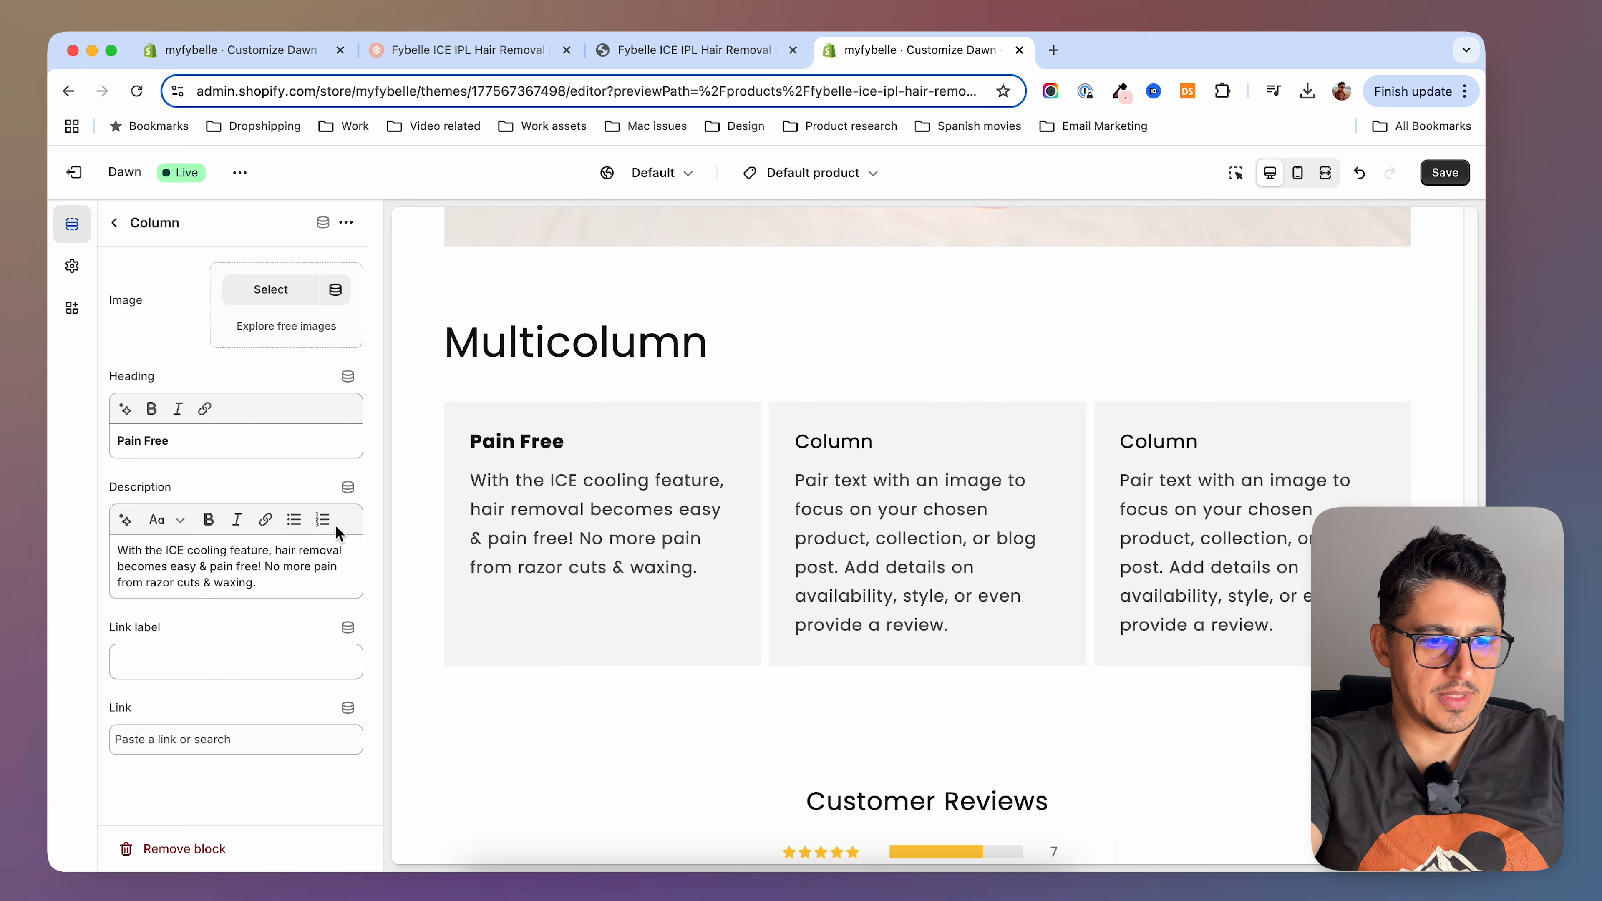
Add Why-1.webp from the computer as the Pain Free column's image
left_click(280, 295)
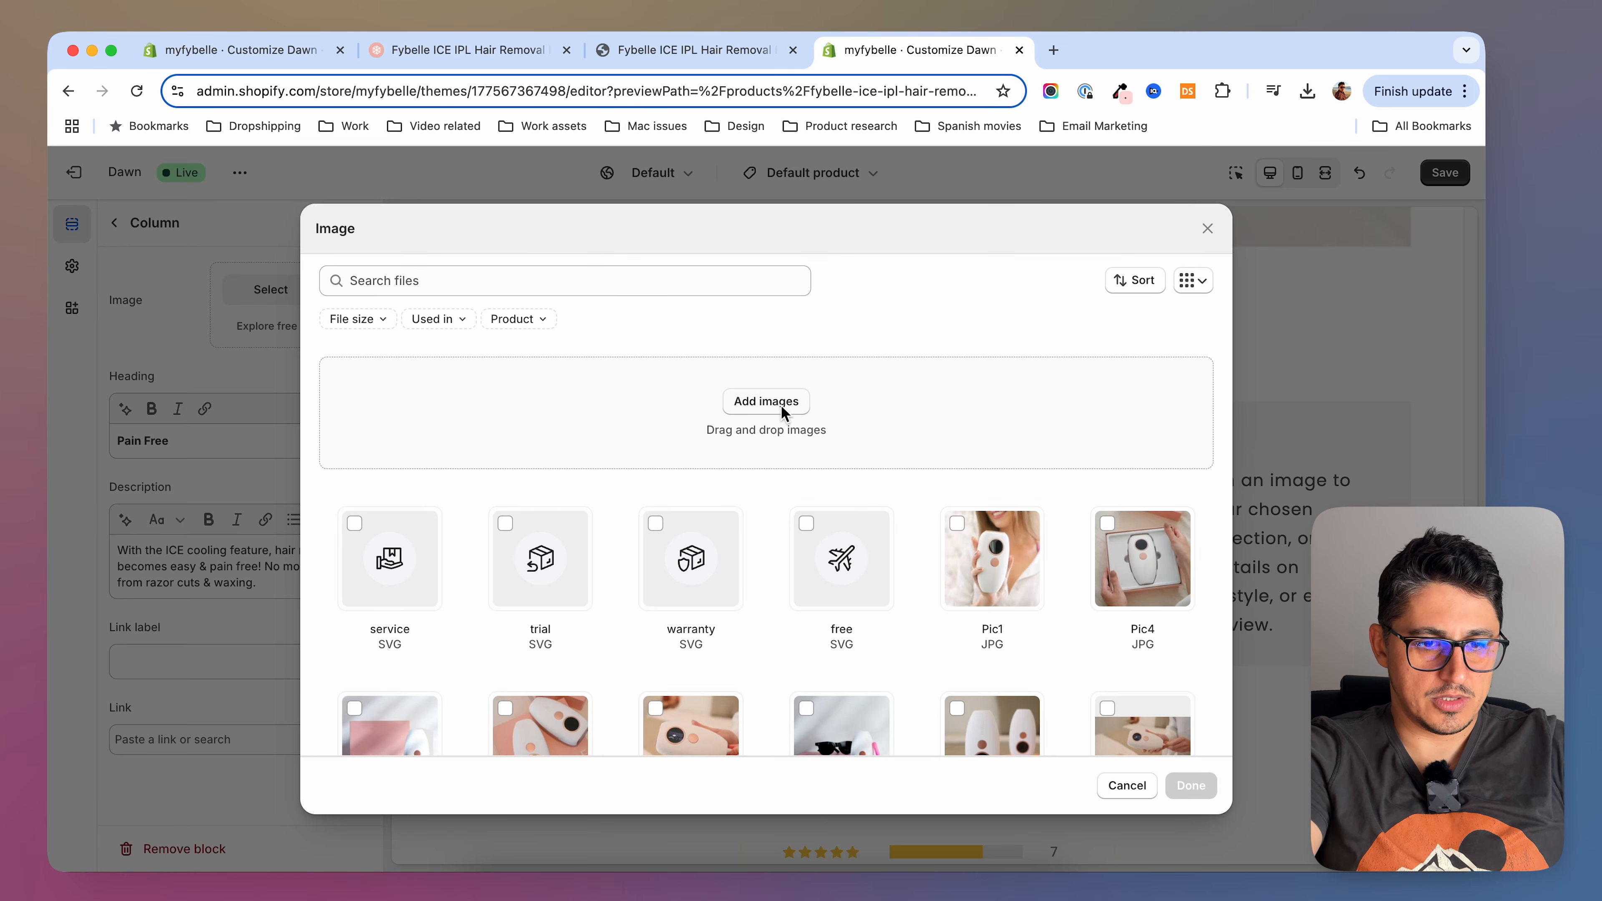
left_click(781, 404)
left_click(773, 140)
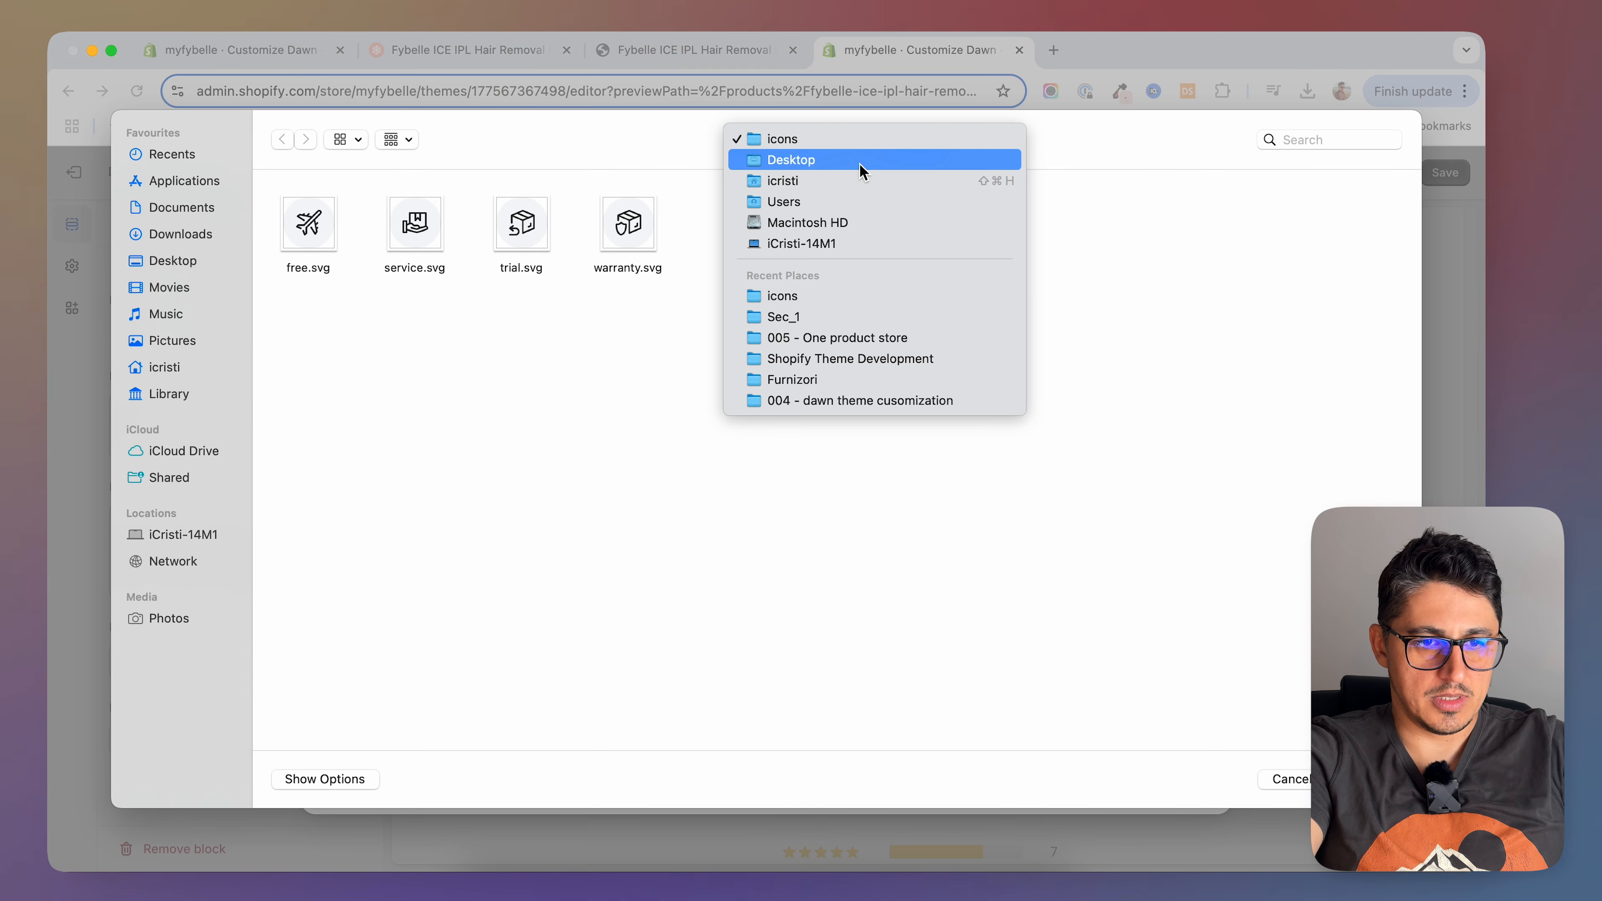
left_click(203, 265)
left_click(204, 264)
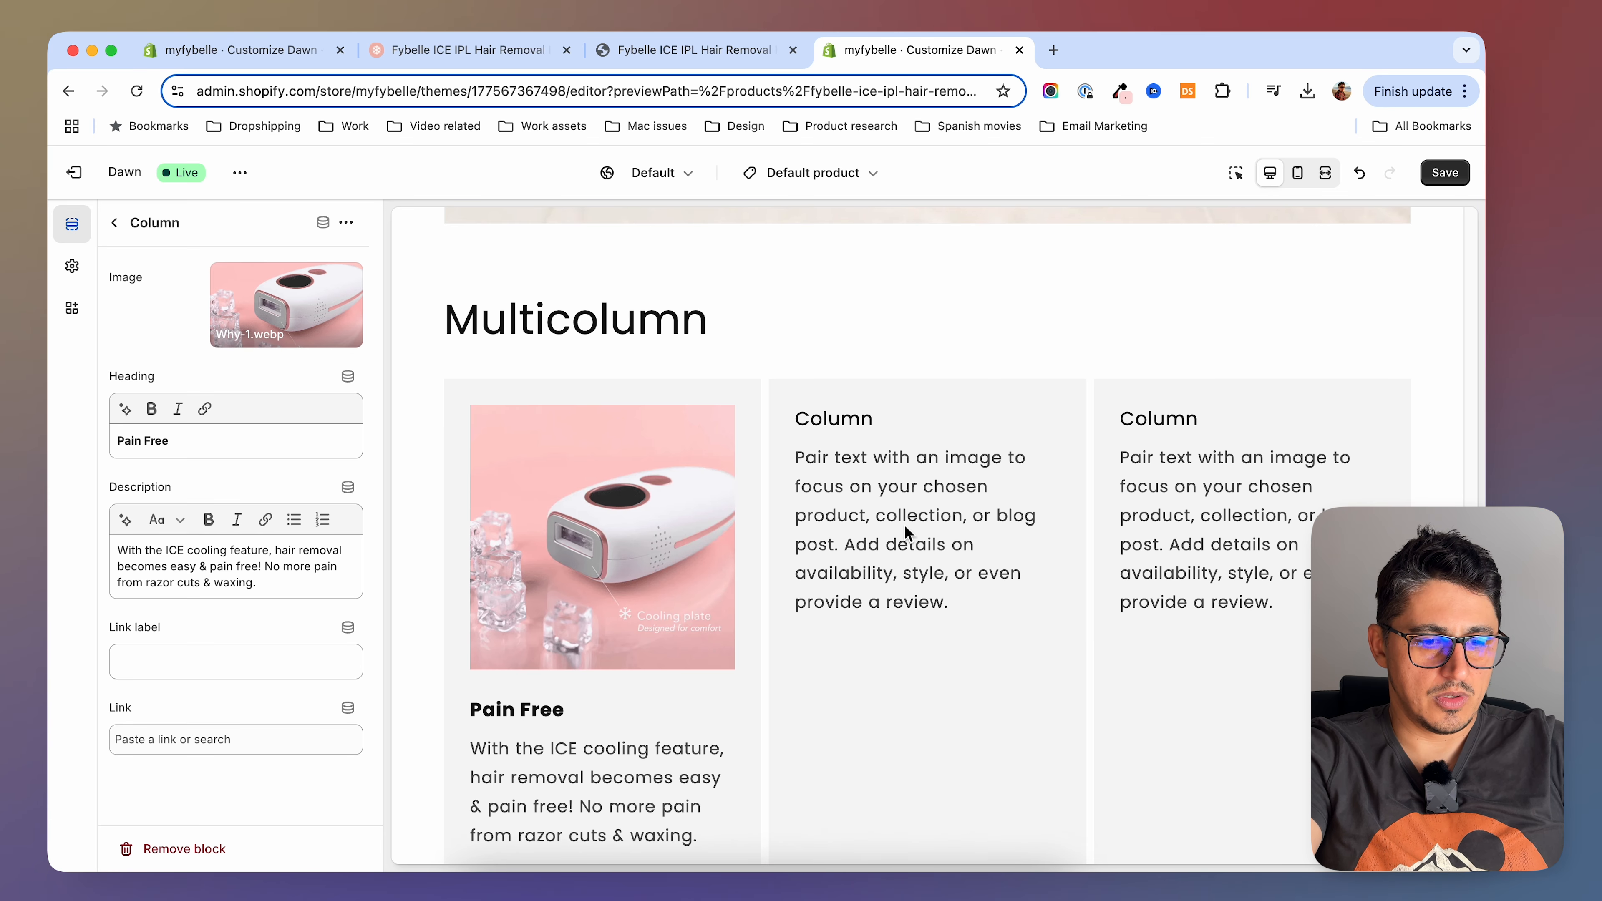
Fill the second and third columns with the reference page's Save More and Awkward Free texts and images, using Why-3.webp for the third, and save
left_click(492, 65)
left_click_drag(712, 659, 804, 671)
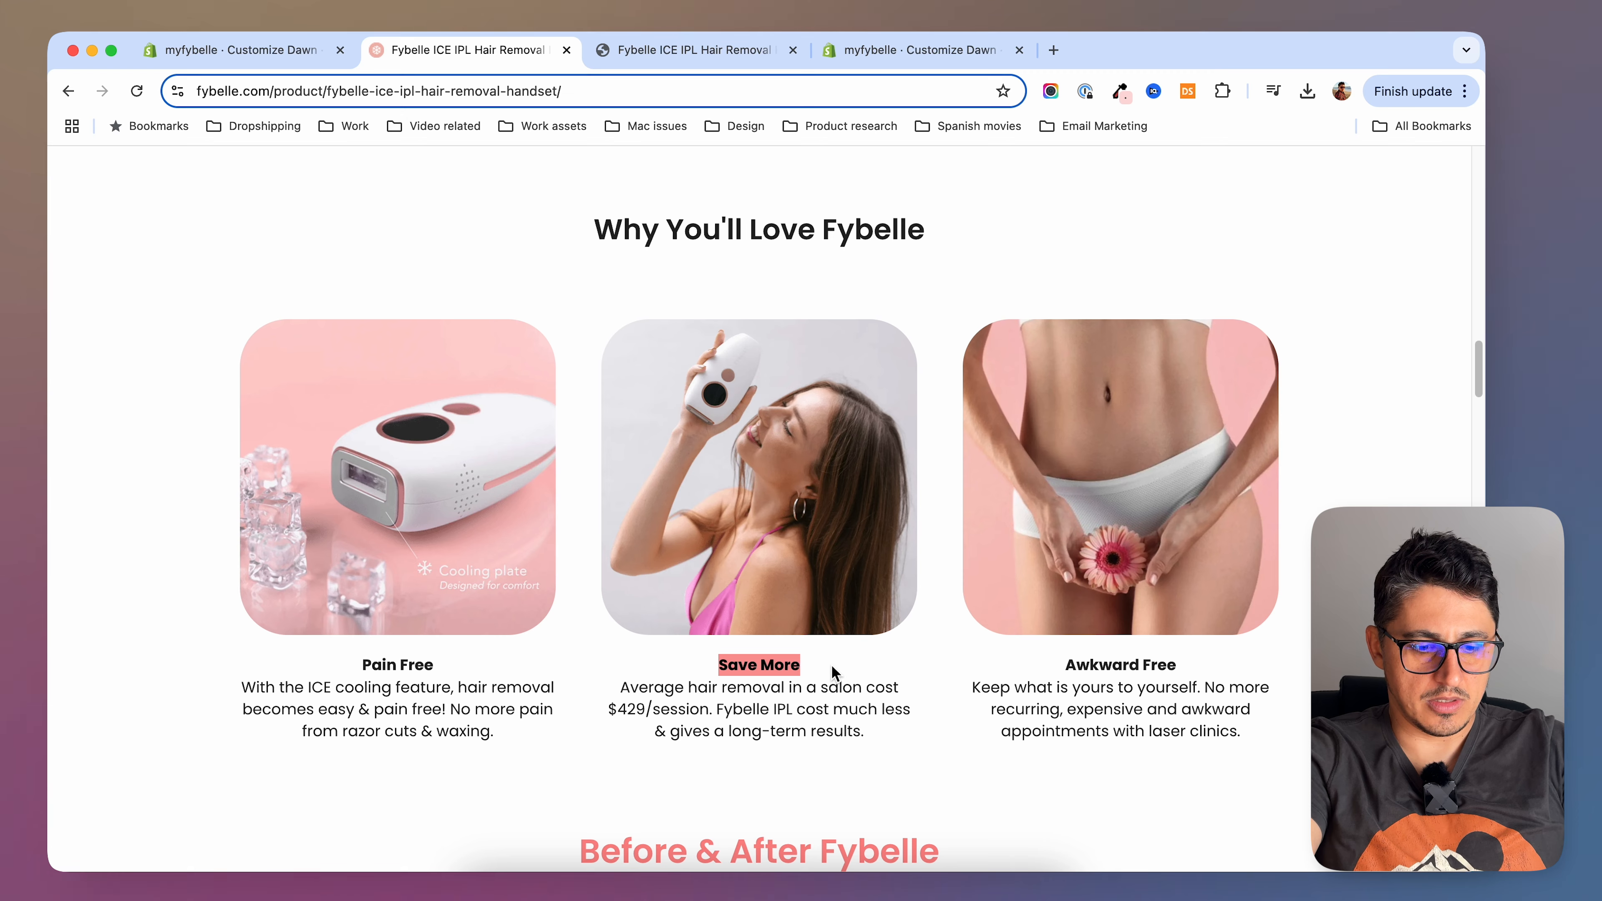
left_click(952, 52)
left_click(201, 585)
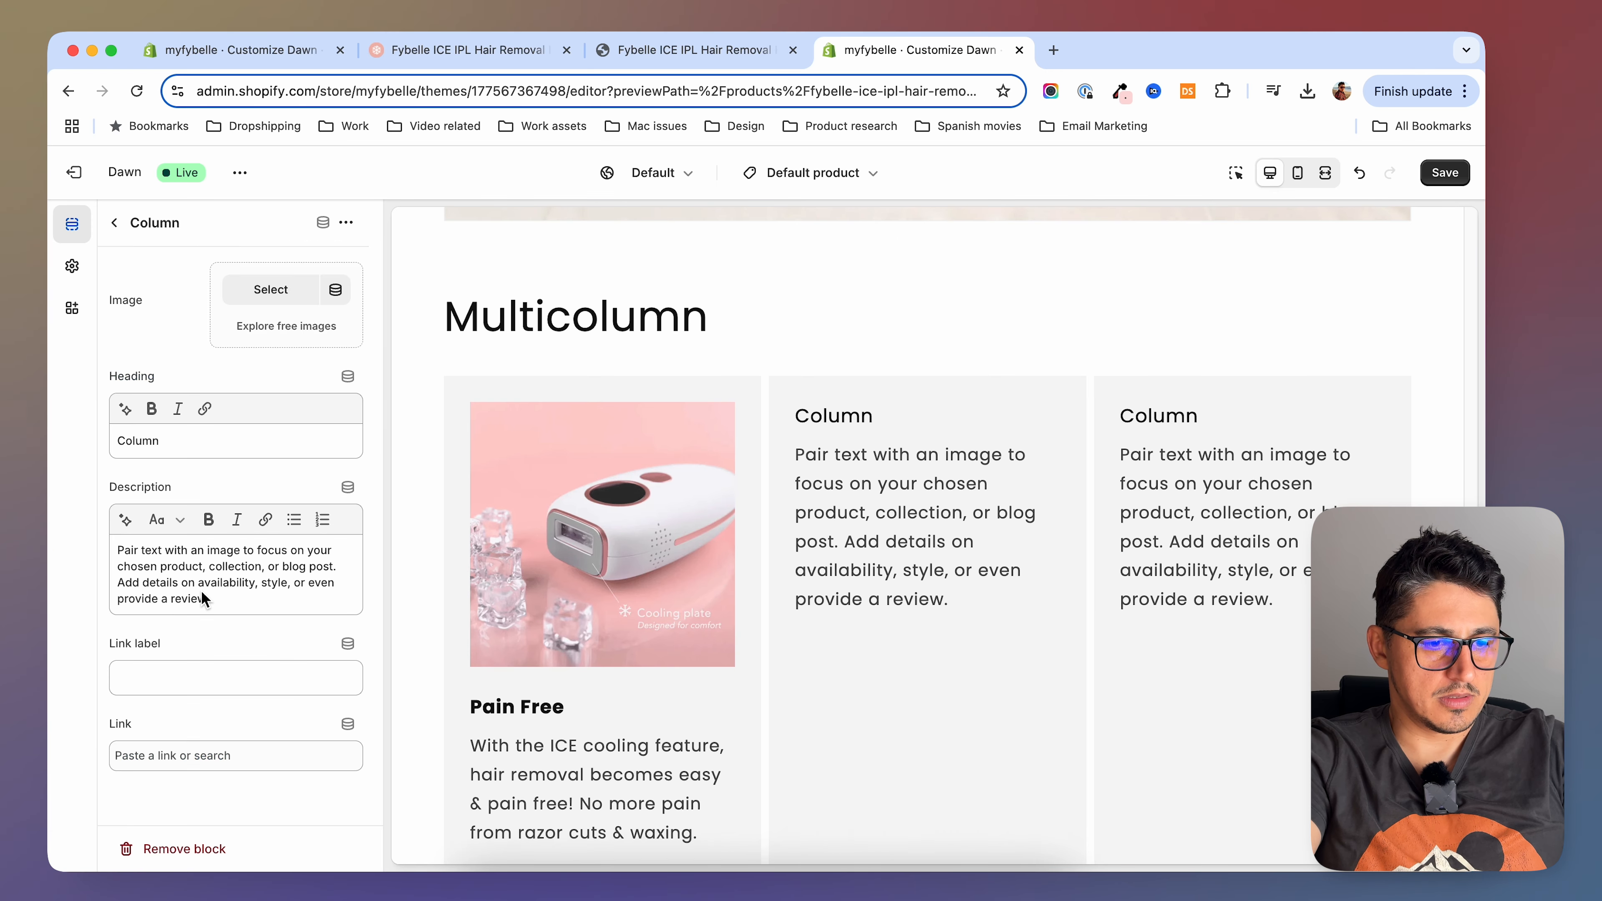
left_click(290, 442)
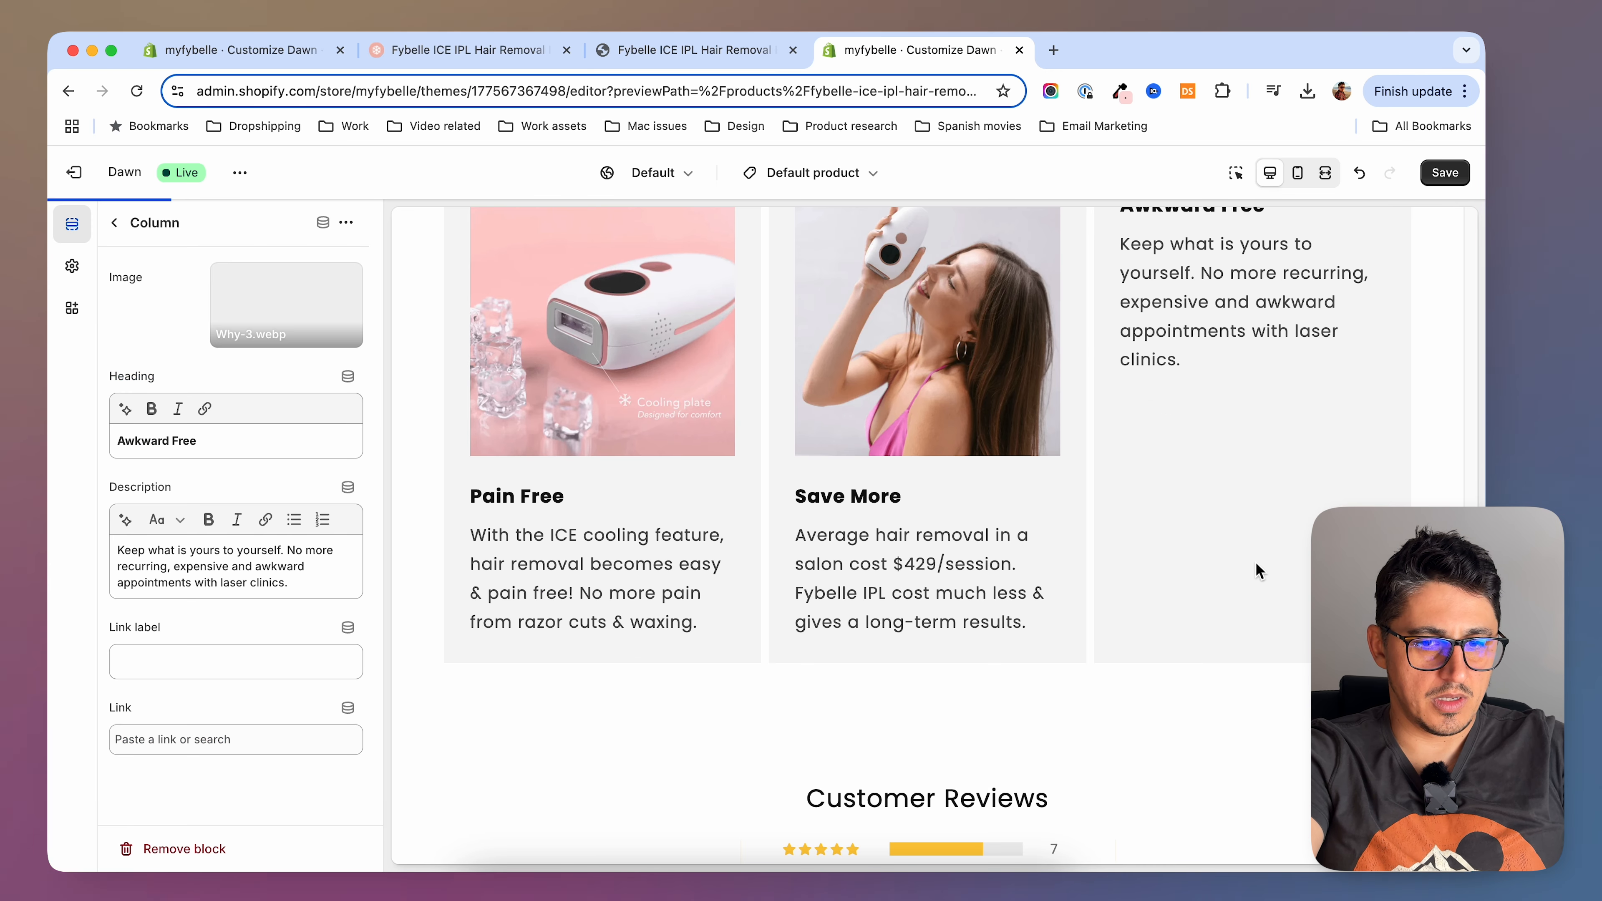
left_click(1442, 173)
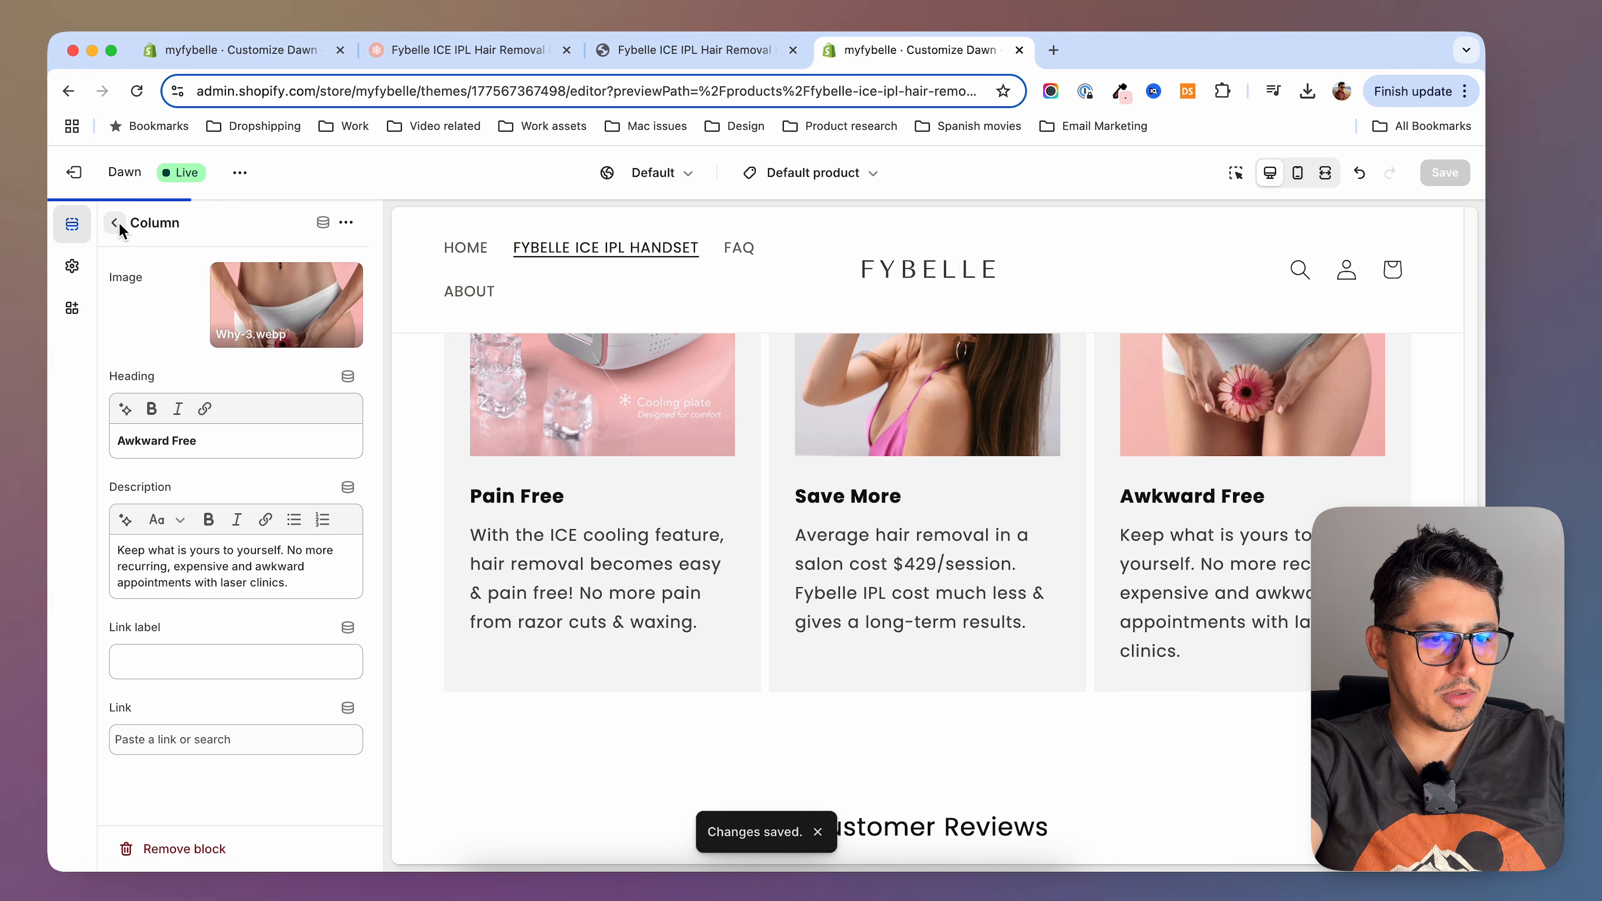
Replace the second Multicolumn section's heading with the reference page's "Why You'll Love Fybelle" and set its heading size to Small
left_click(120, 222)
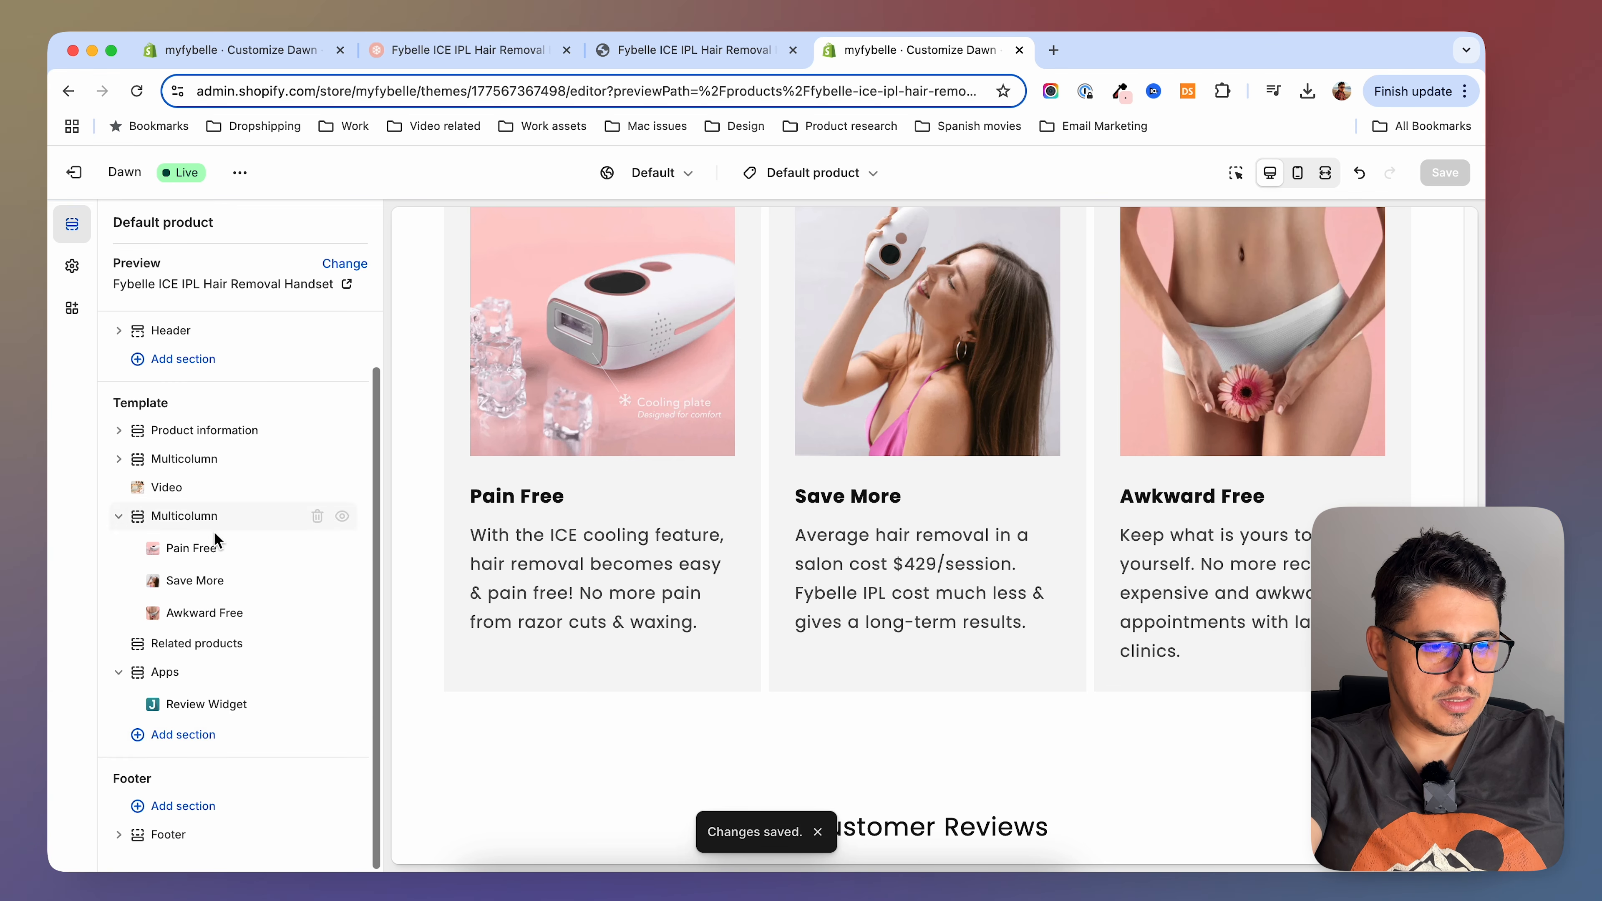
left_click(193, 516)
scroll(186, 483, "down", 10)
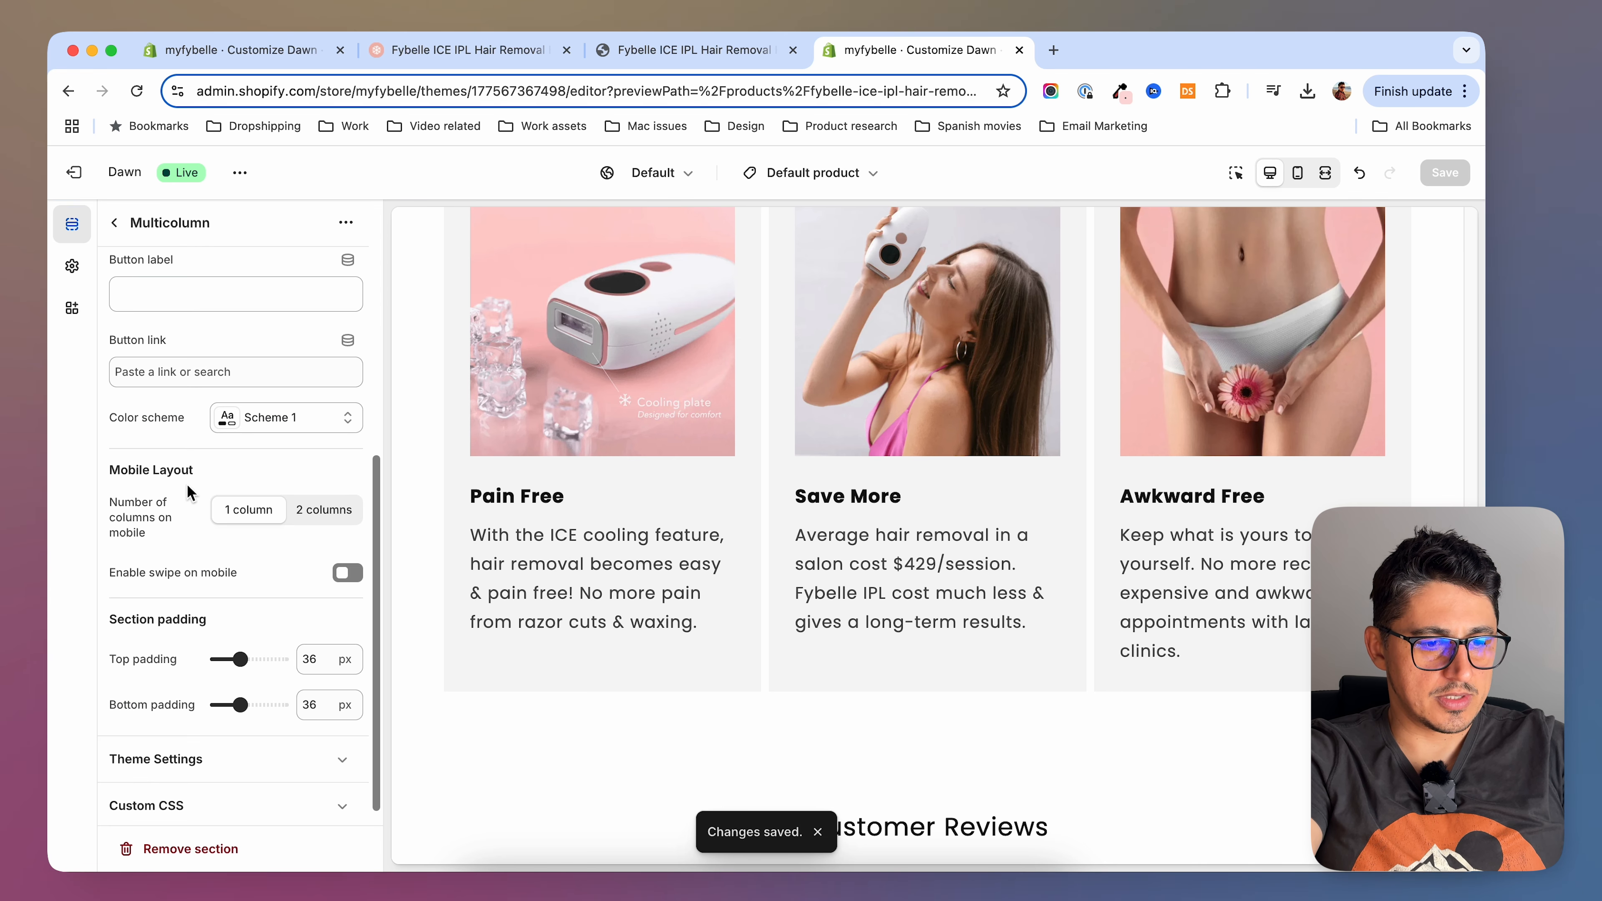
scroll(187, 484, "up", 8)
scroll(188, 487, "up", 2)
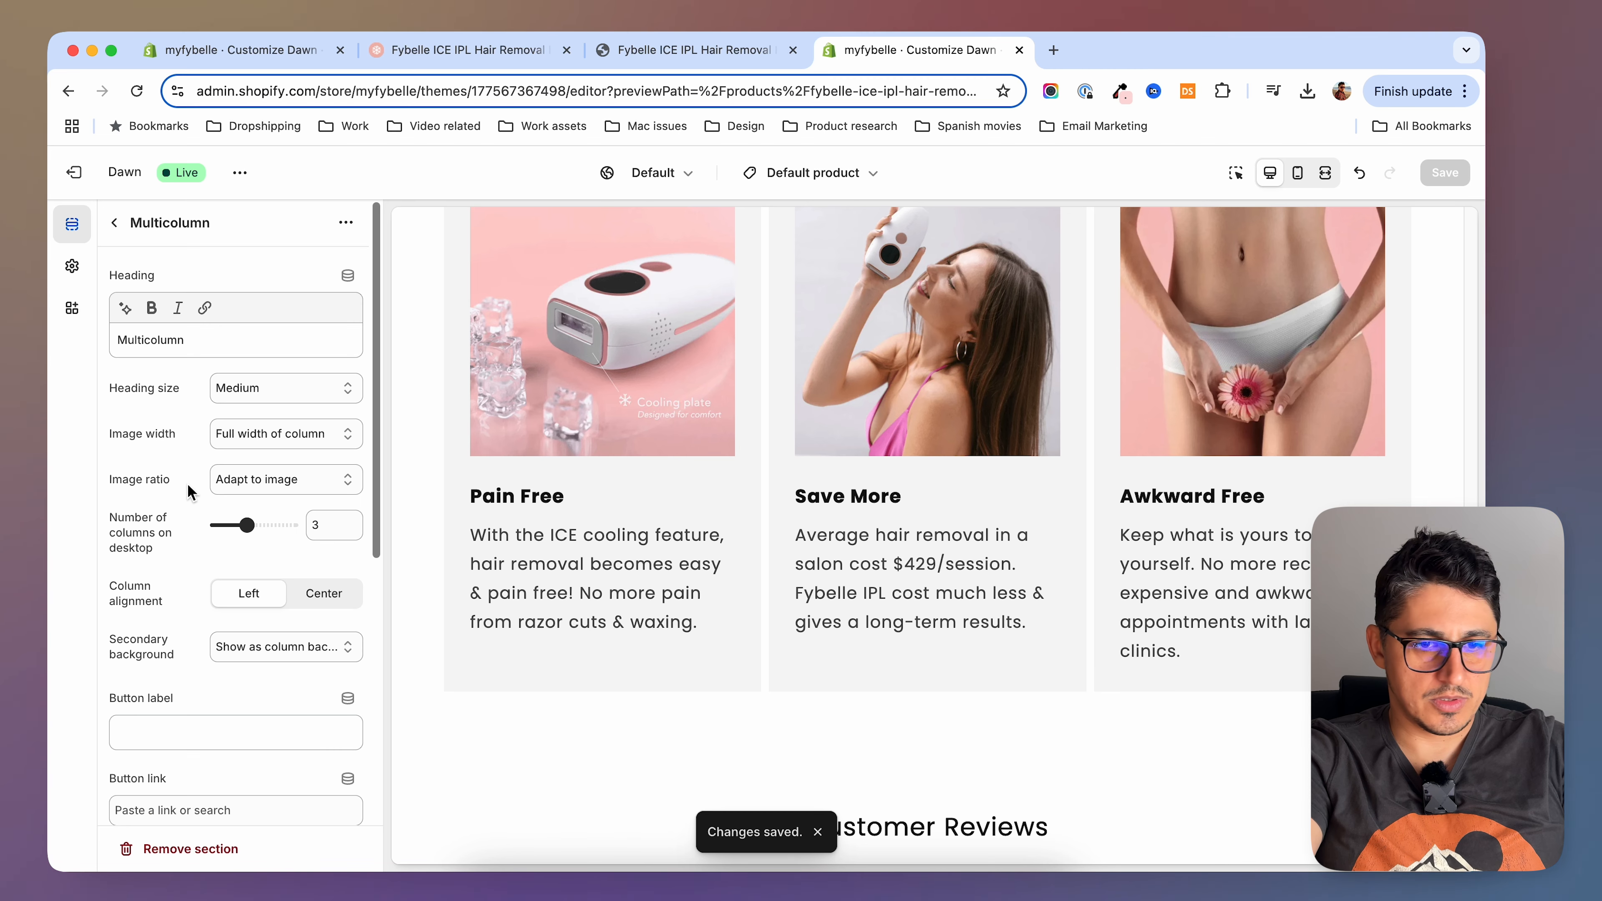
scroll(837, 512, "up", 5)
left_click(499, 49)
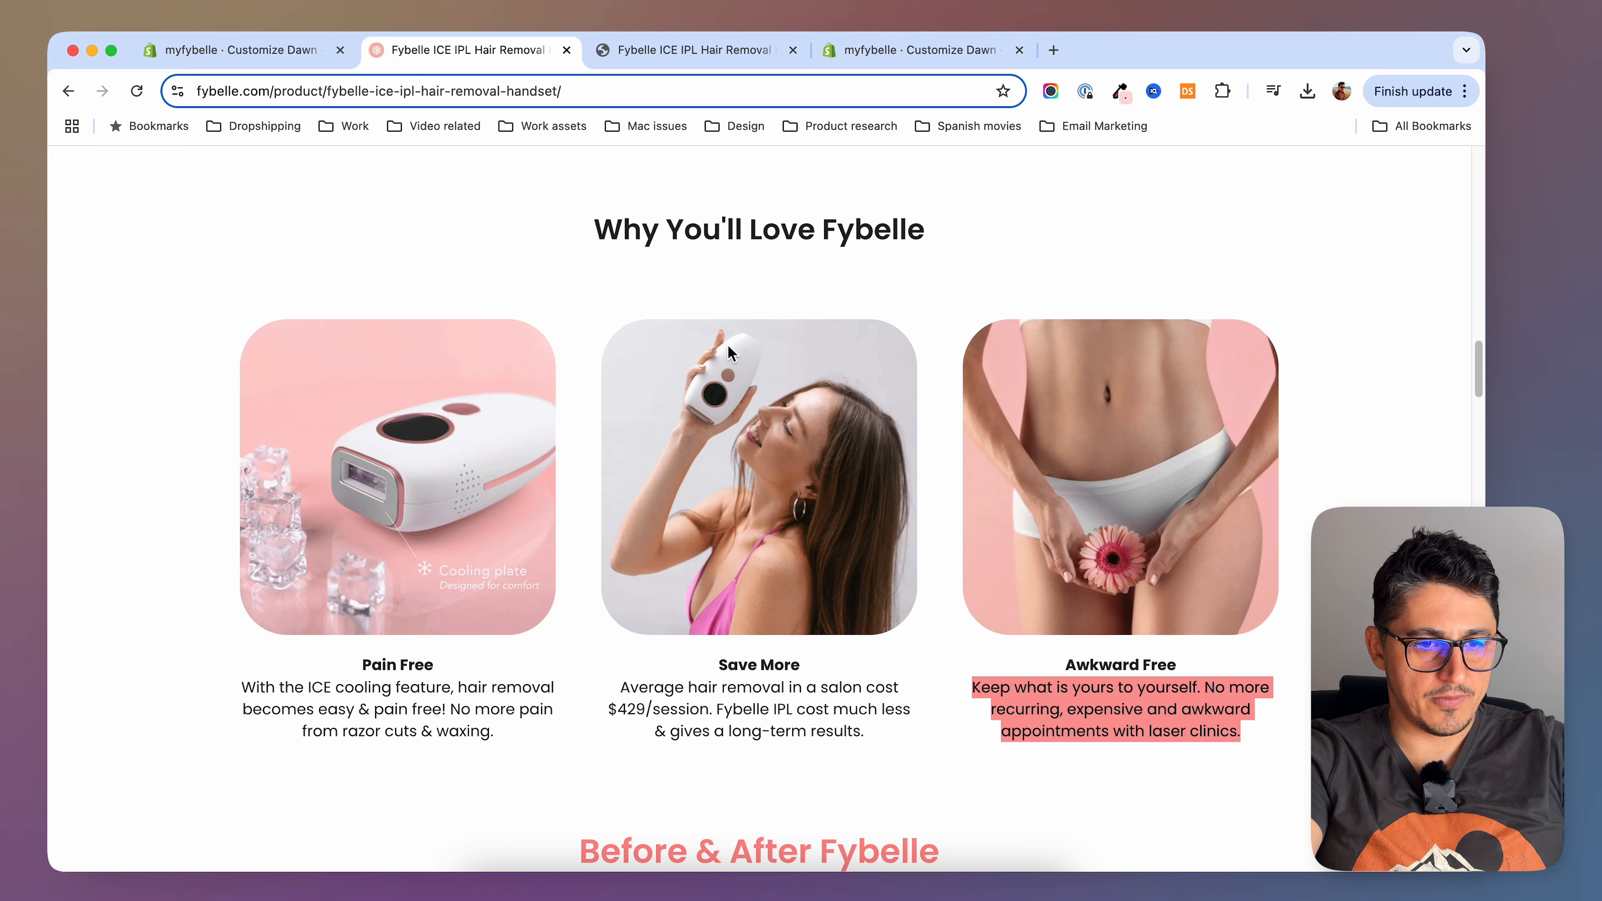
left_click_drag(588, 230, 993, 243)
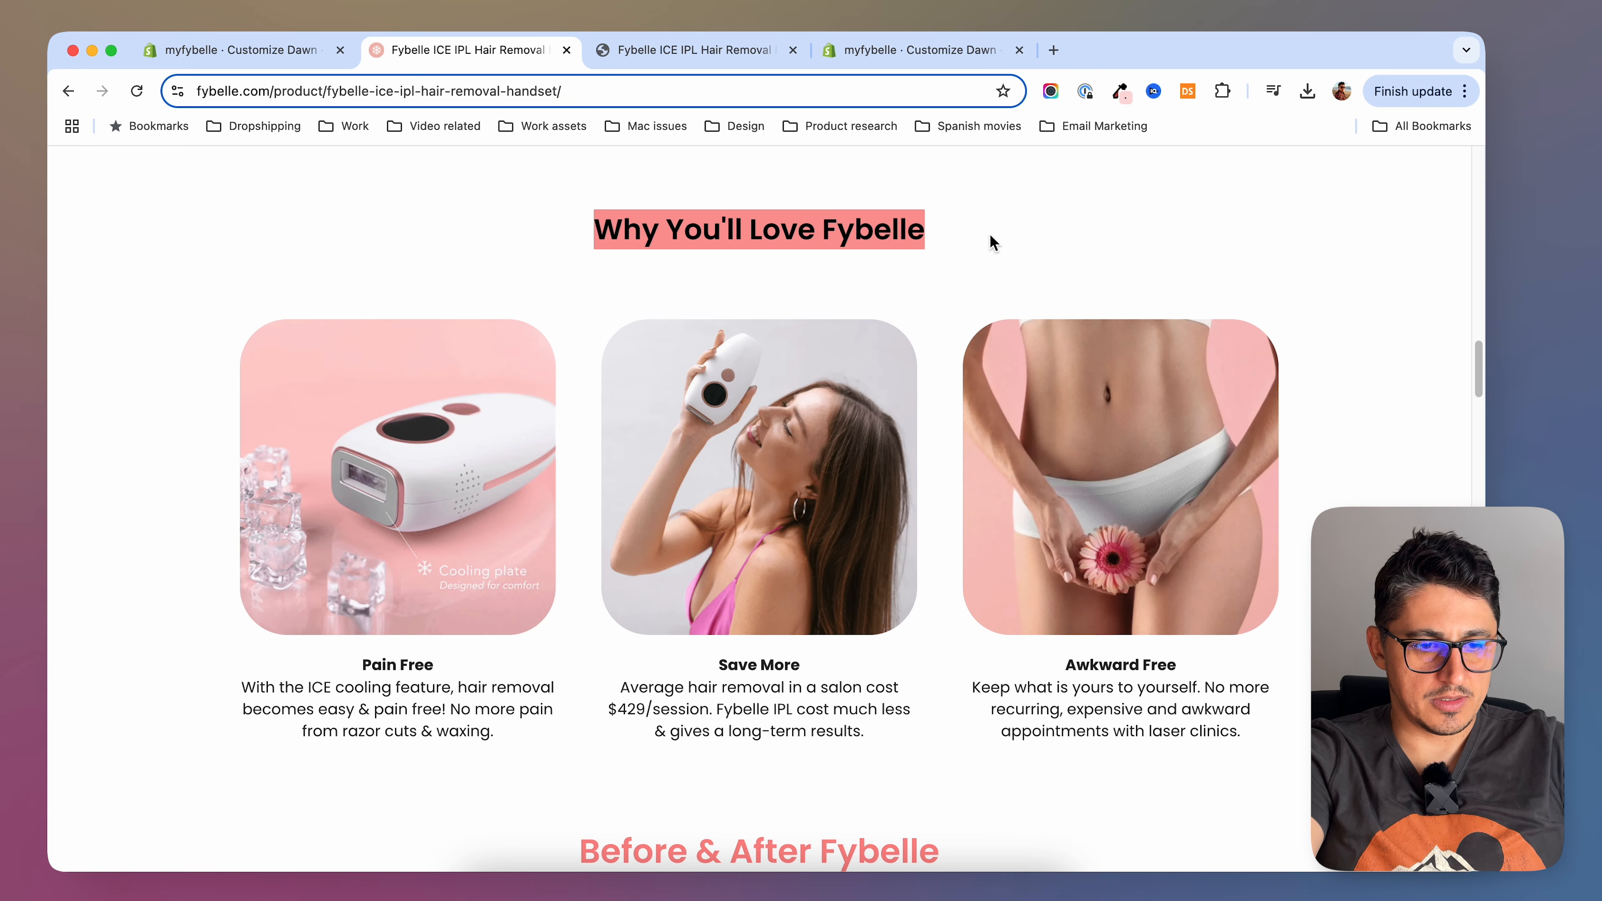
left_click(913, 38)
left_click_drag(229, 339, 85, 341)
key("super+v")
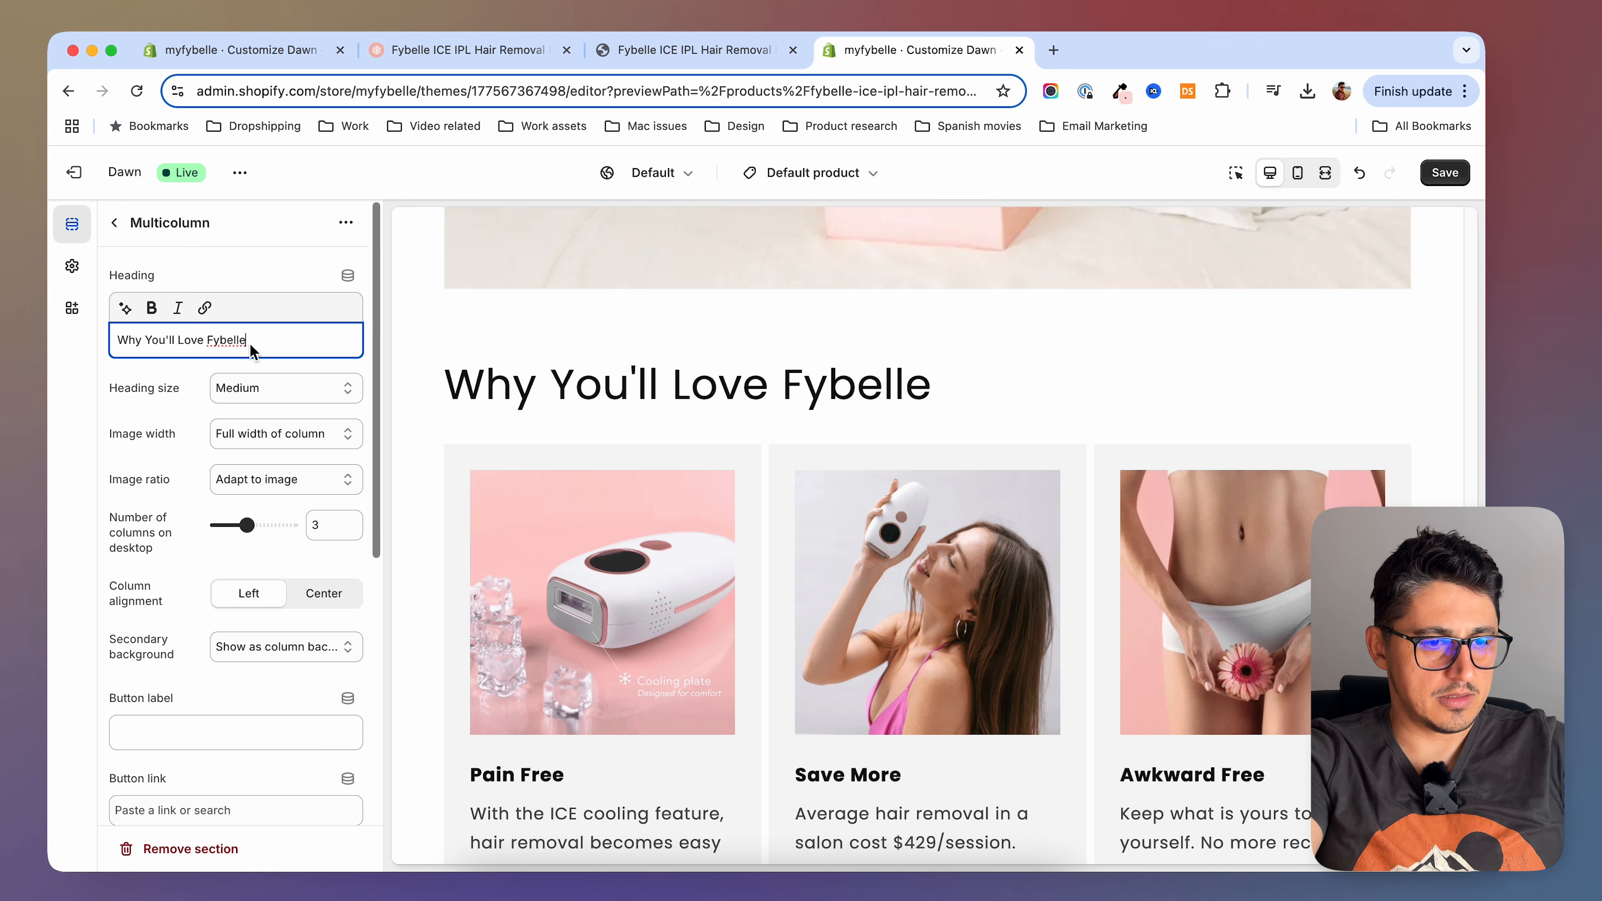
left_click(278, 388)
left_click(240, 365)
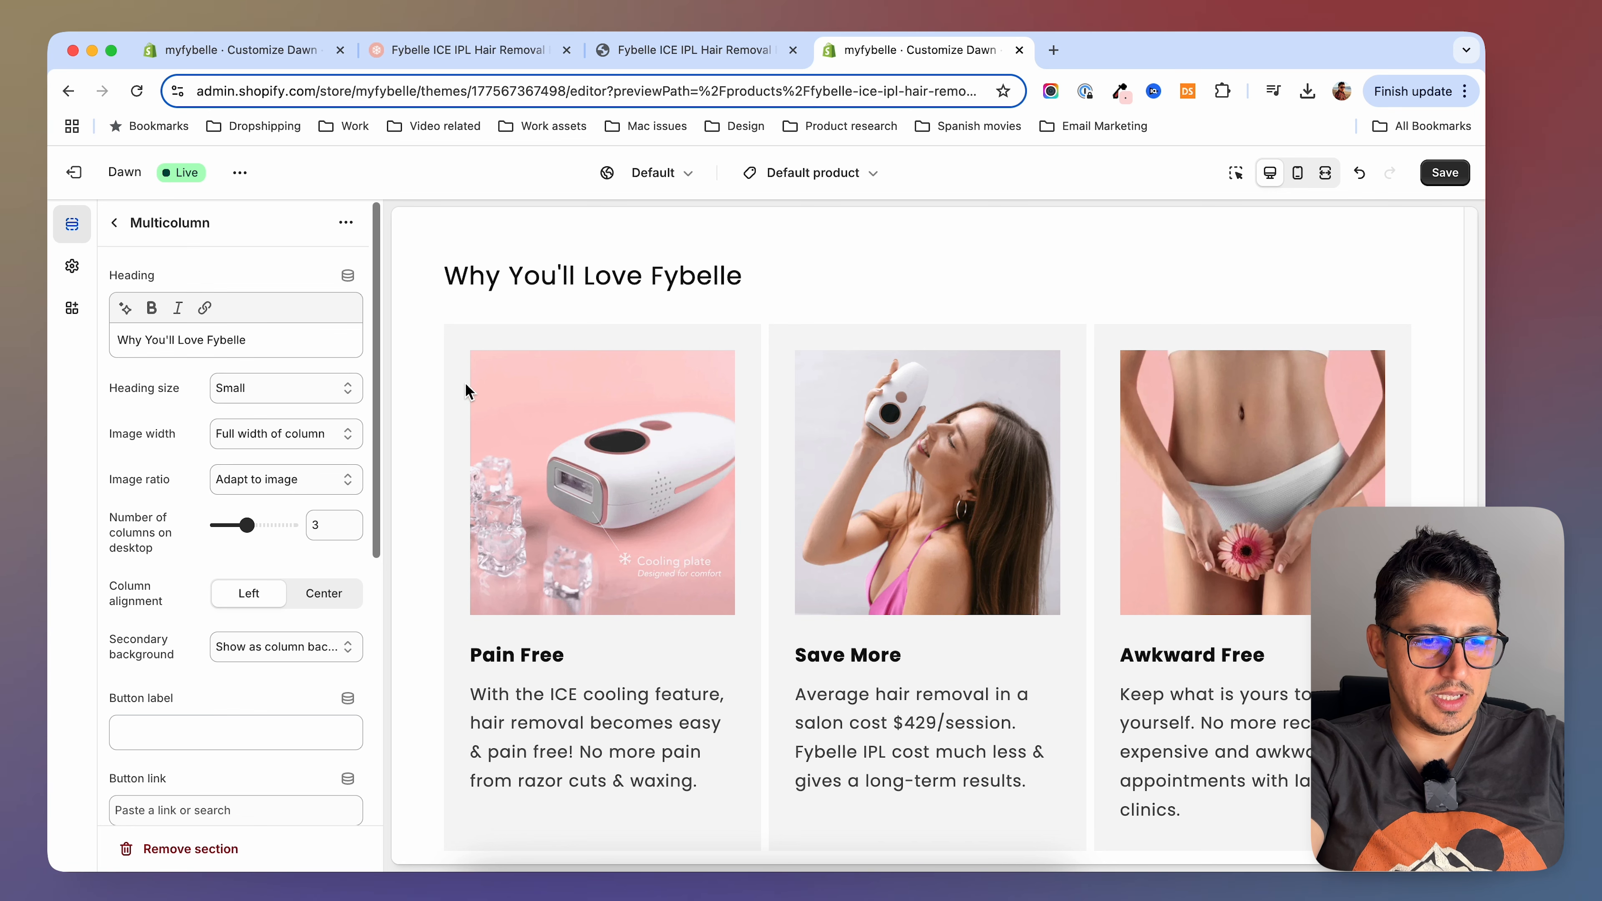
Try the Portrait, Square and Circle image ratios on the "Why You'll Love Fybelle" section's images
left_click(269, 485)
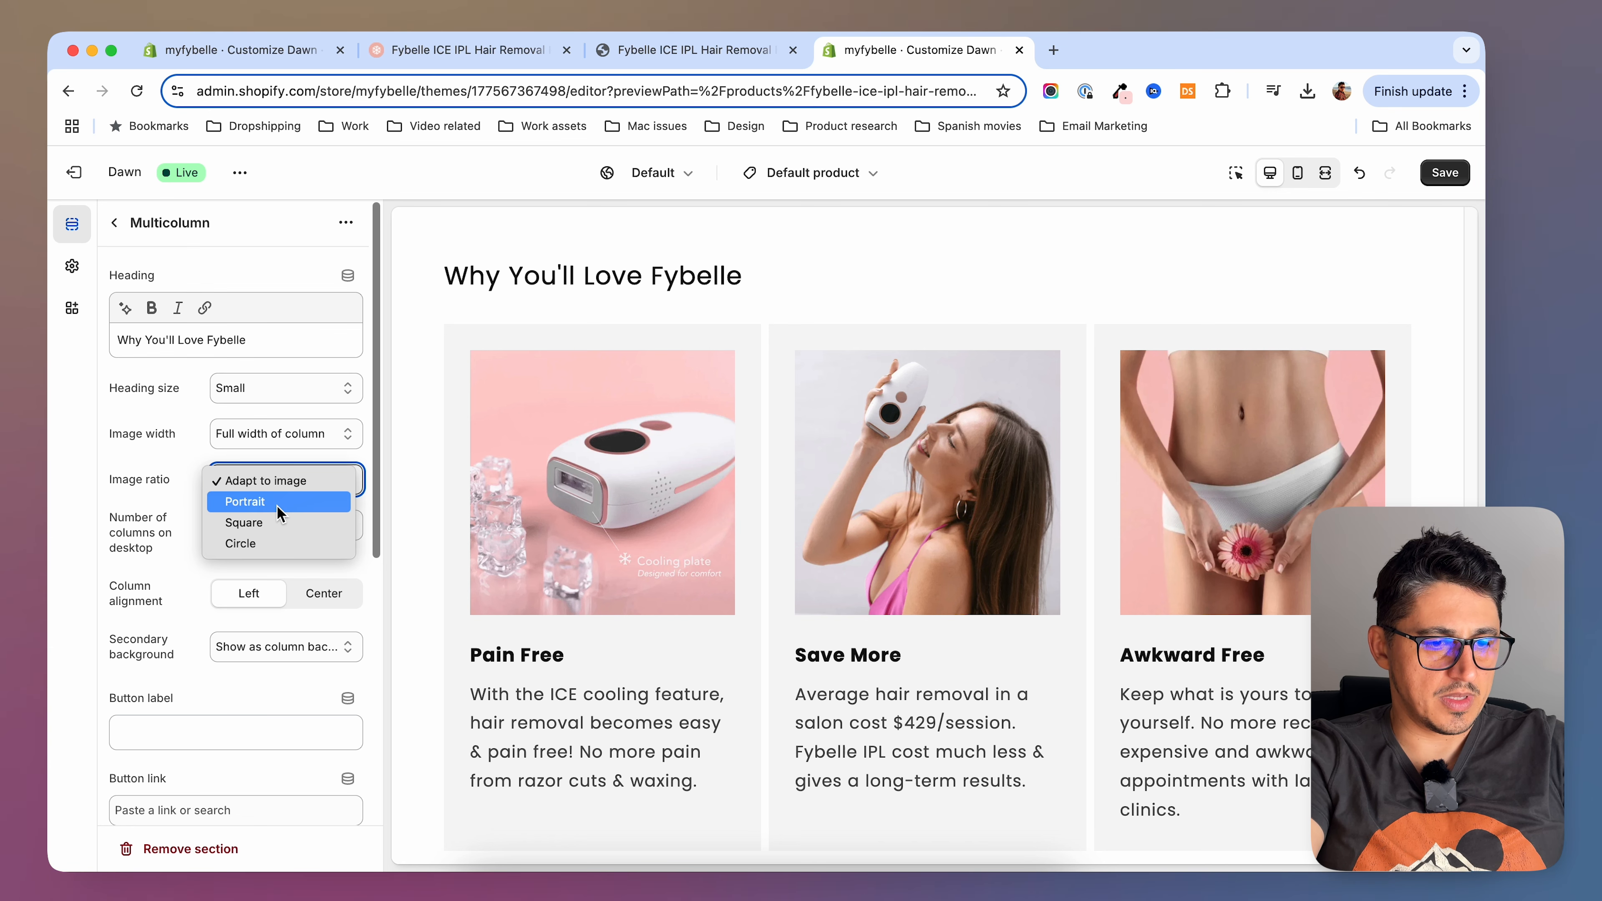
key("Escape")
left_click(271, 501)
scroll(695, 466, "down", 3)
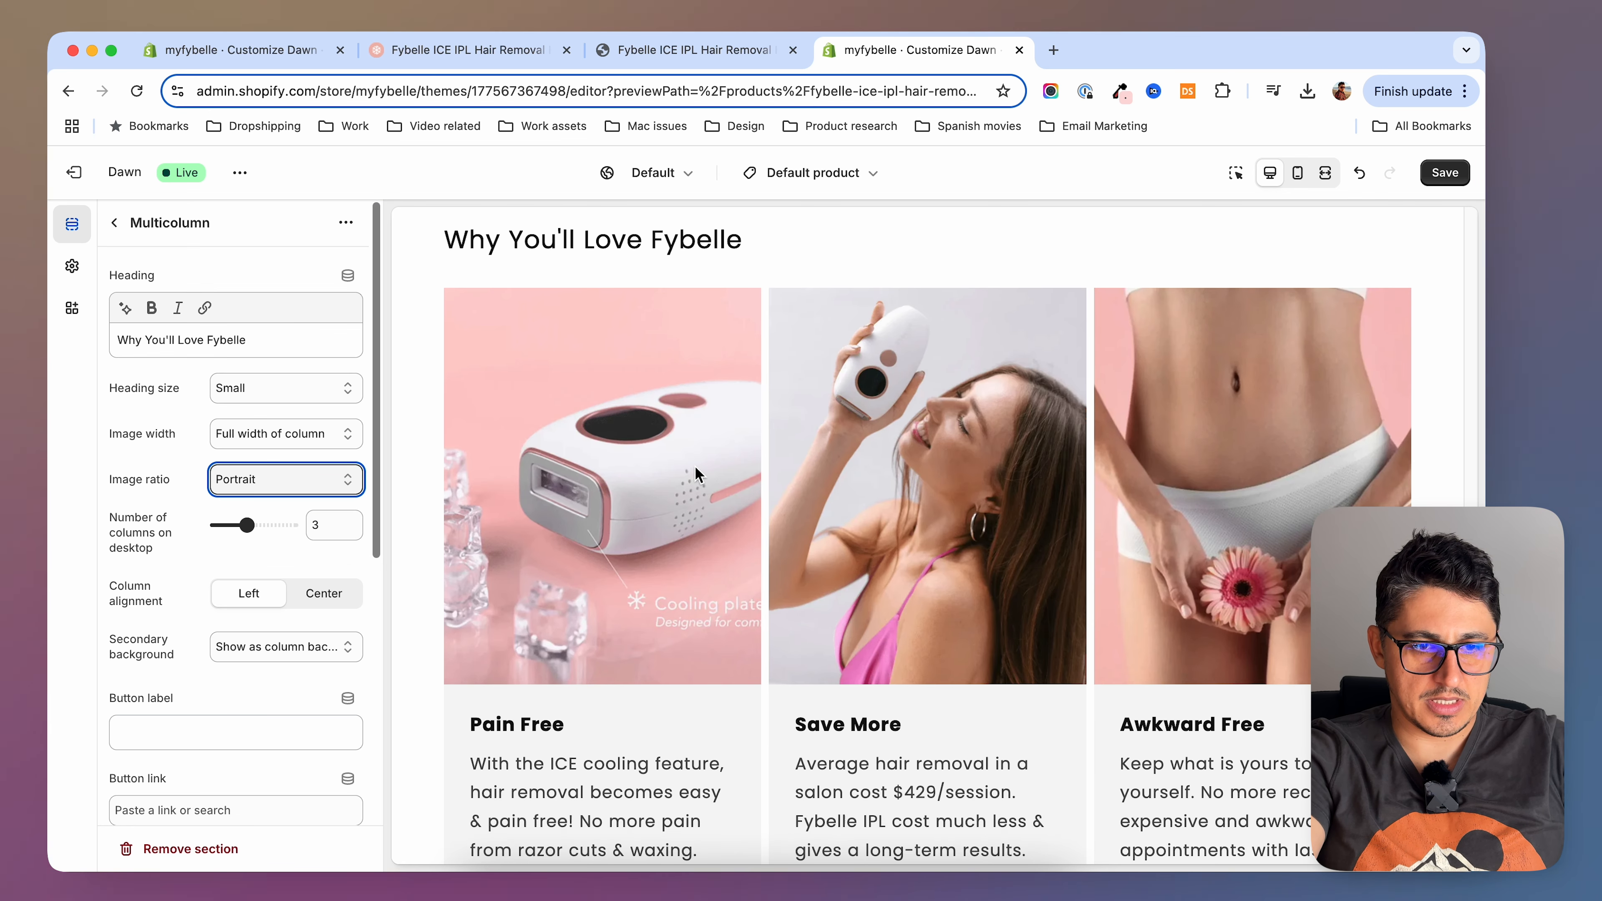
left_click(316, 487)
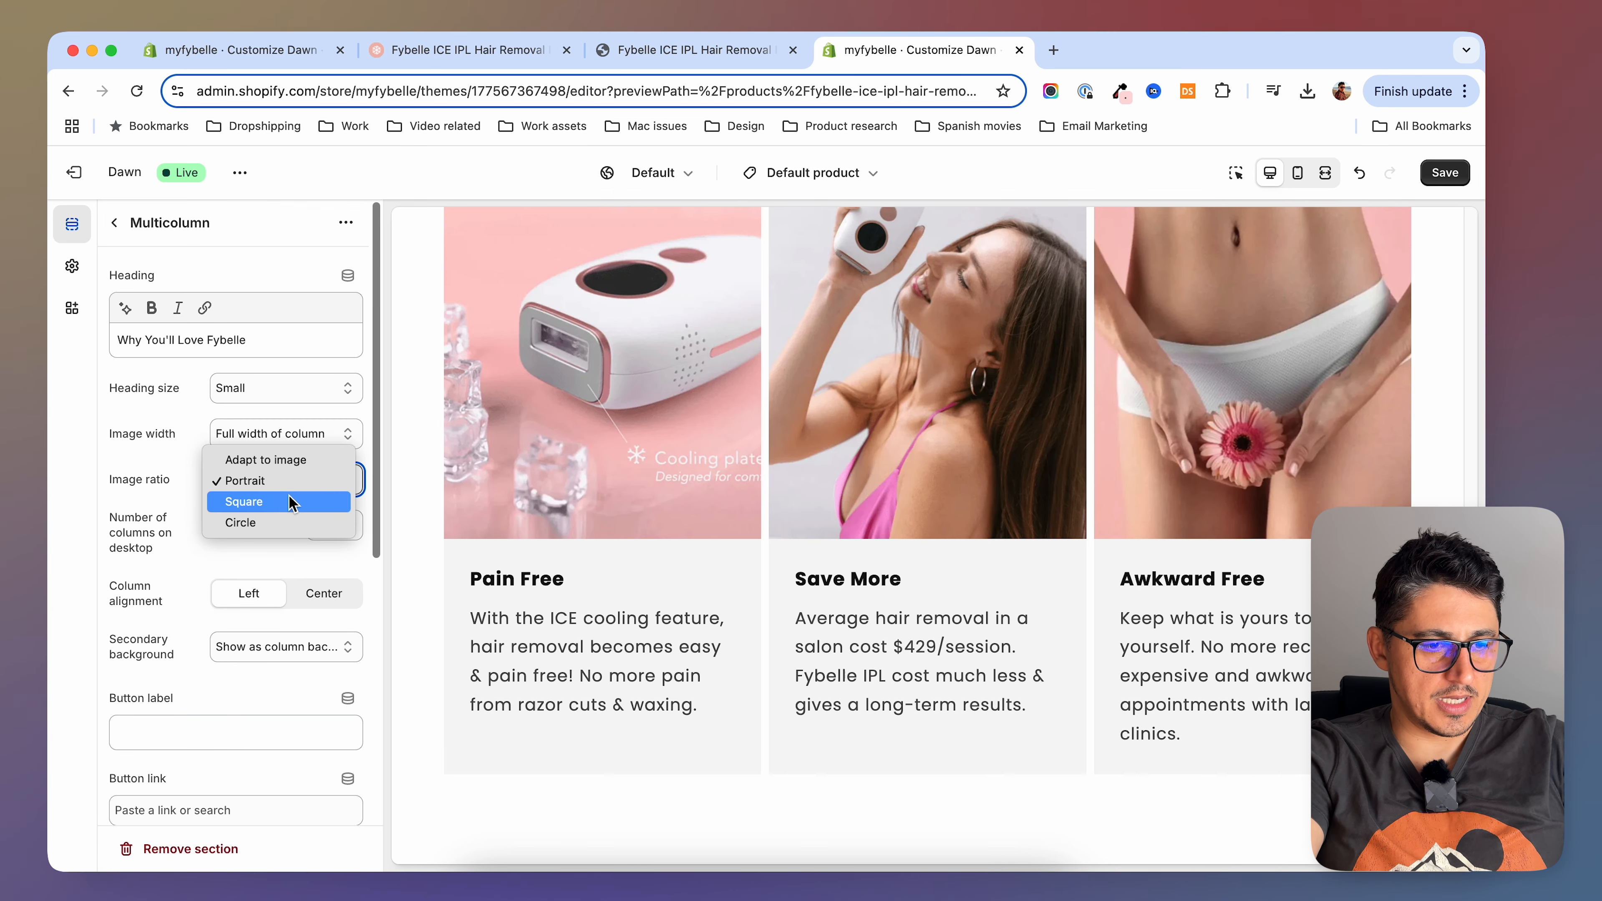
left_click(290, 503)
scroll(743, 489, "up", 3)
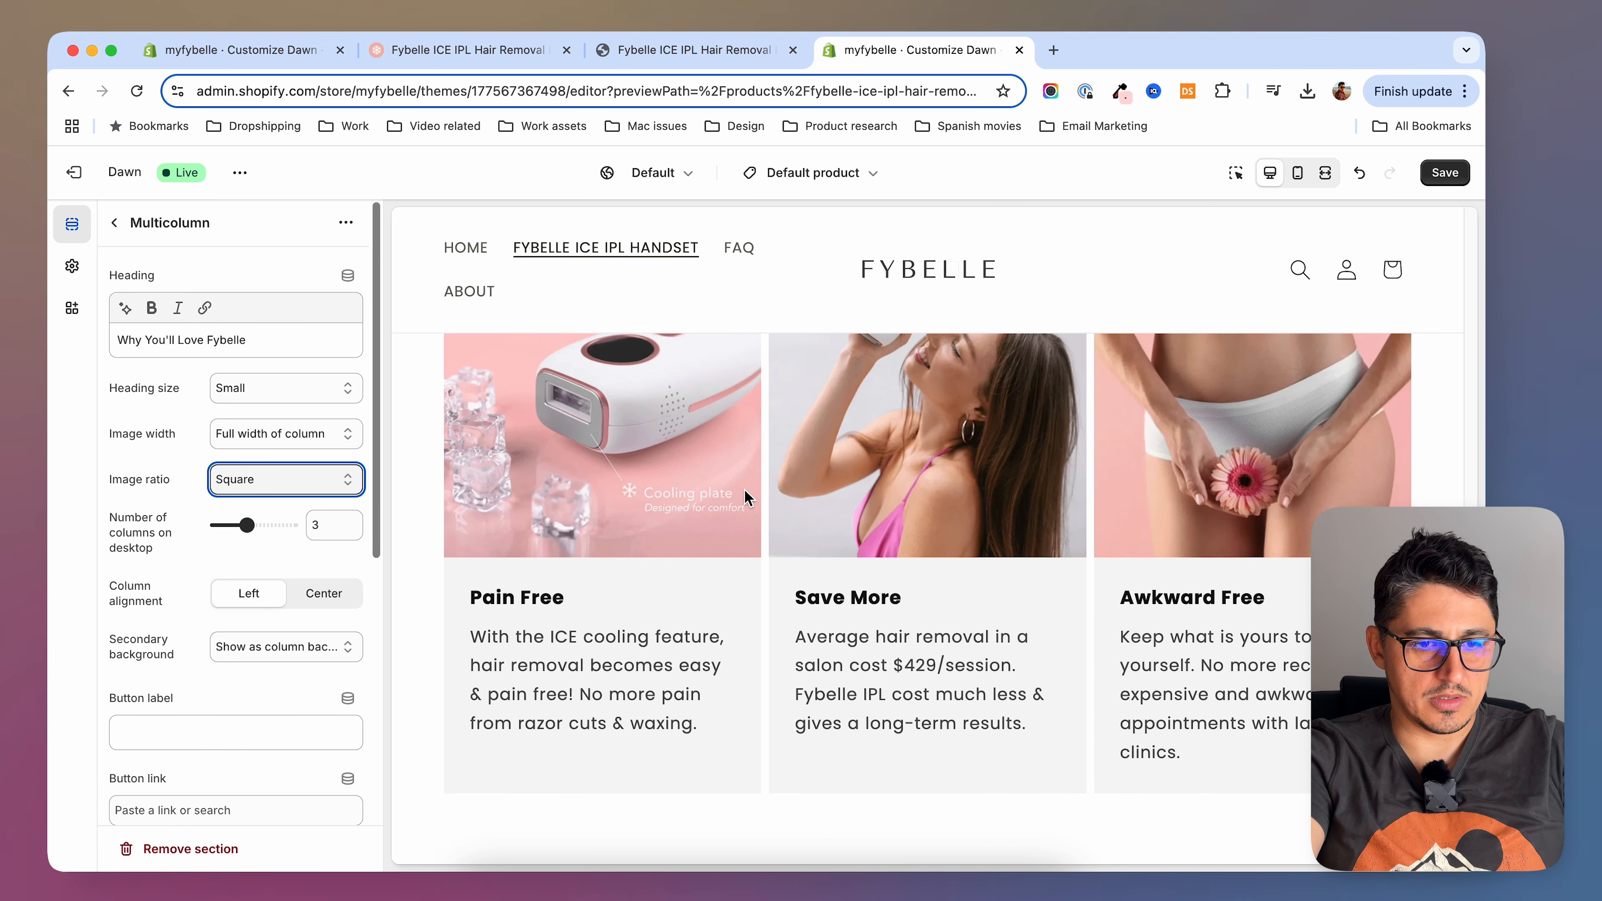
scroll(757, 505, "up", 2)
left_click(287, 483)
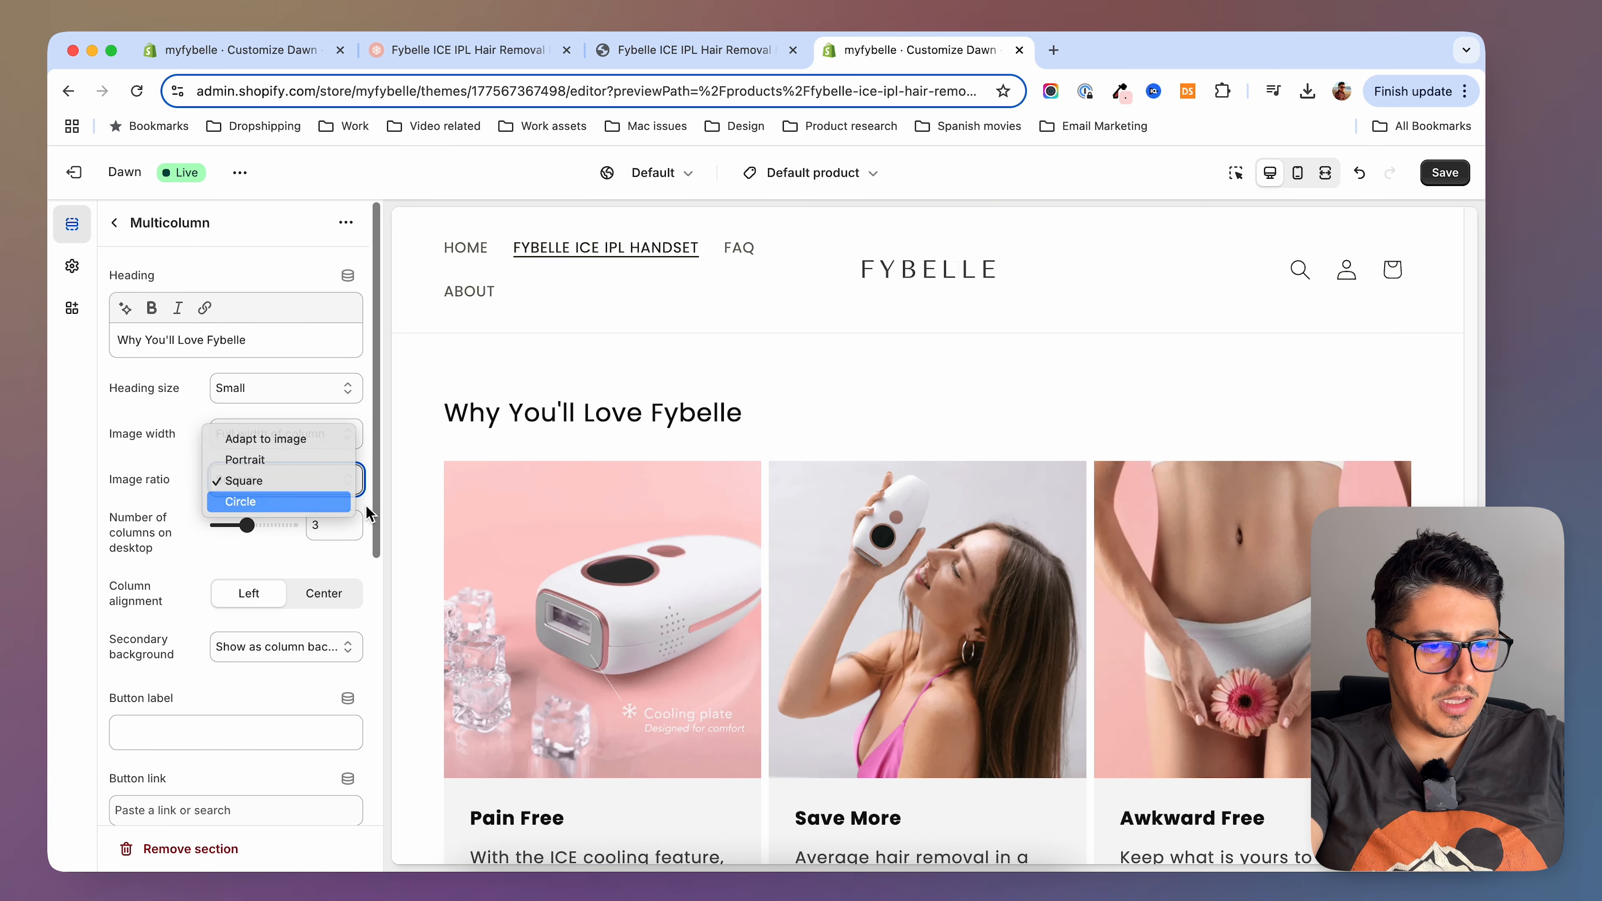
left_click(287, 501)
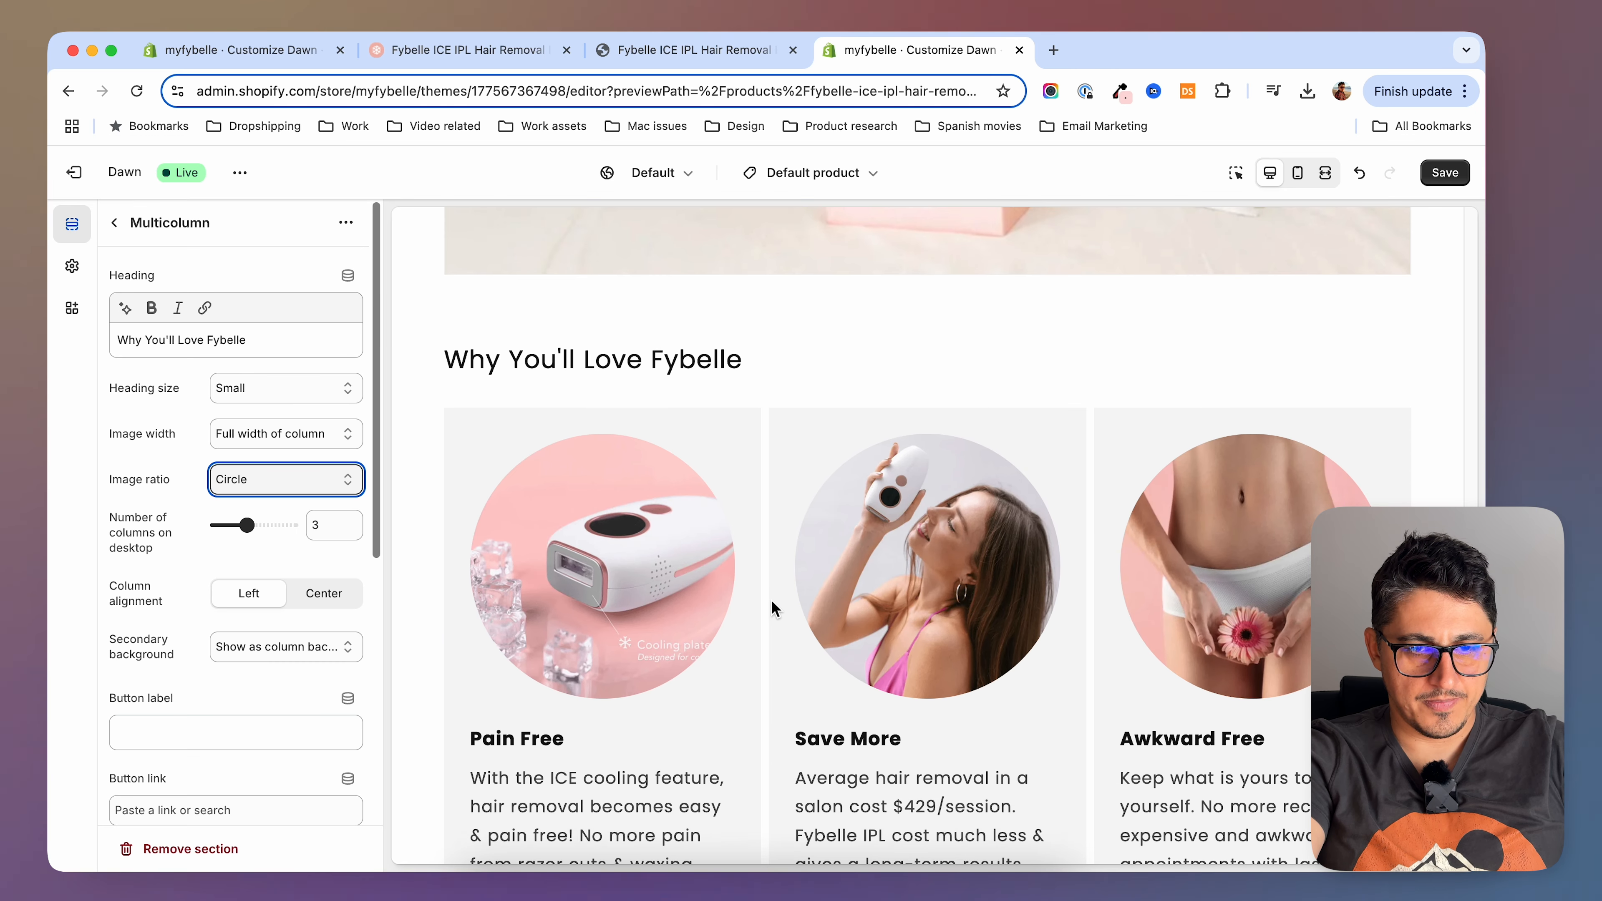
Check the reference page's image shapes and return the section's image ratio to Adapt to image
key("ctrl+shift+Tab")
key("ctrl+shift+Tab")
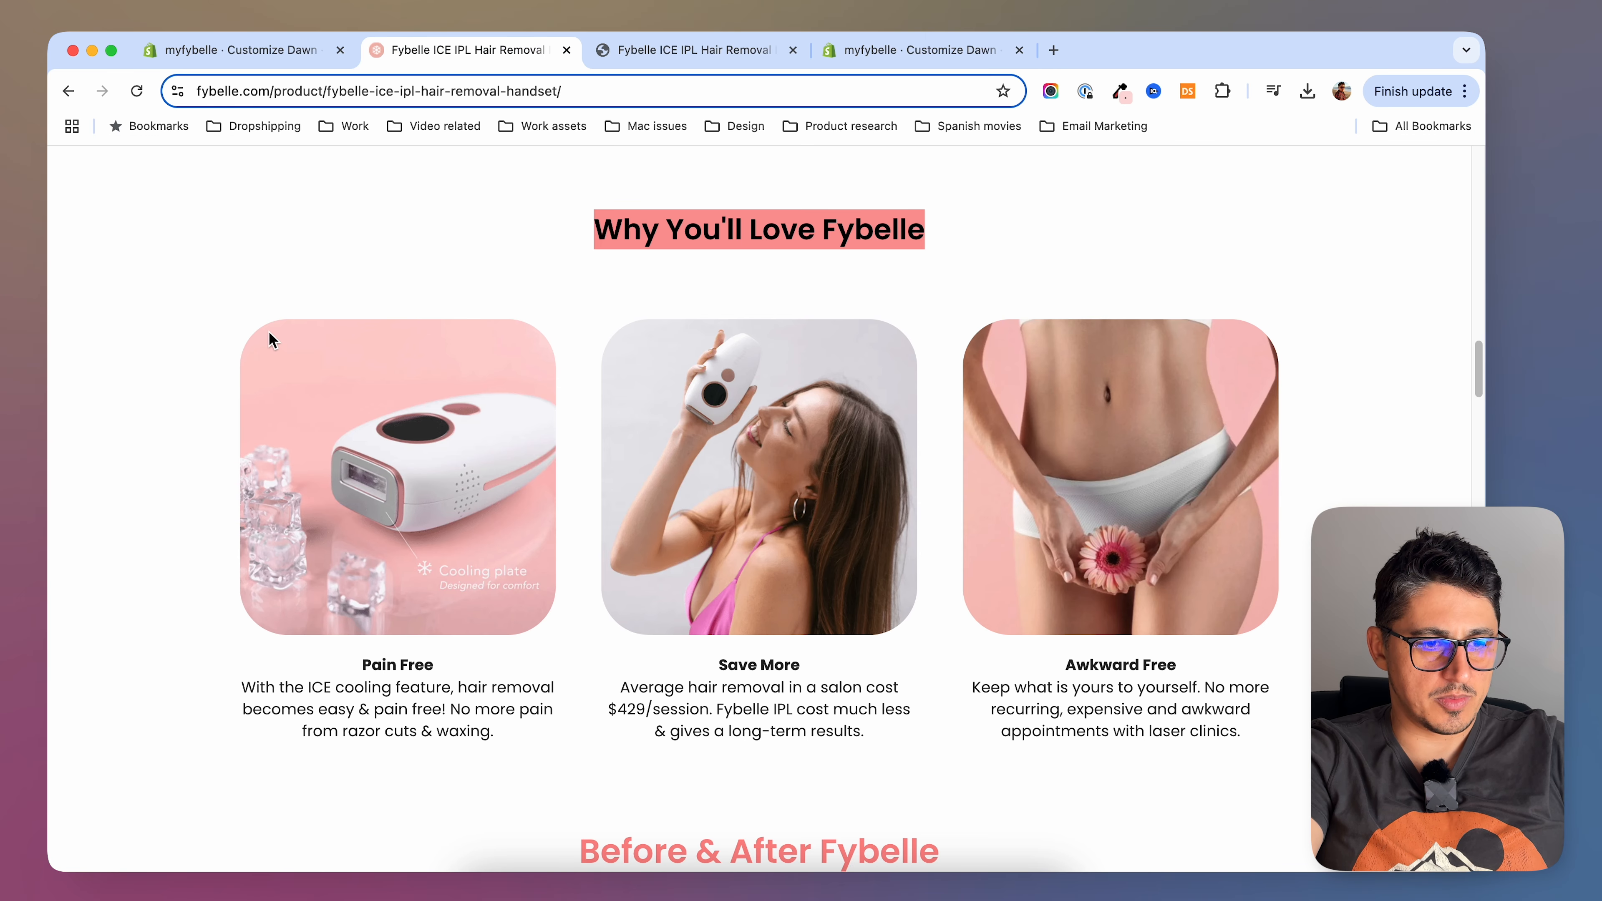
key("ctrl+Tab")
key("ctrl+Tab")
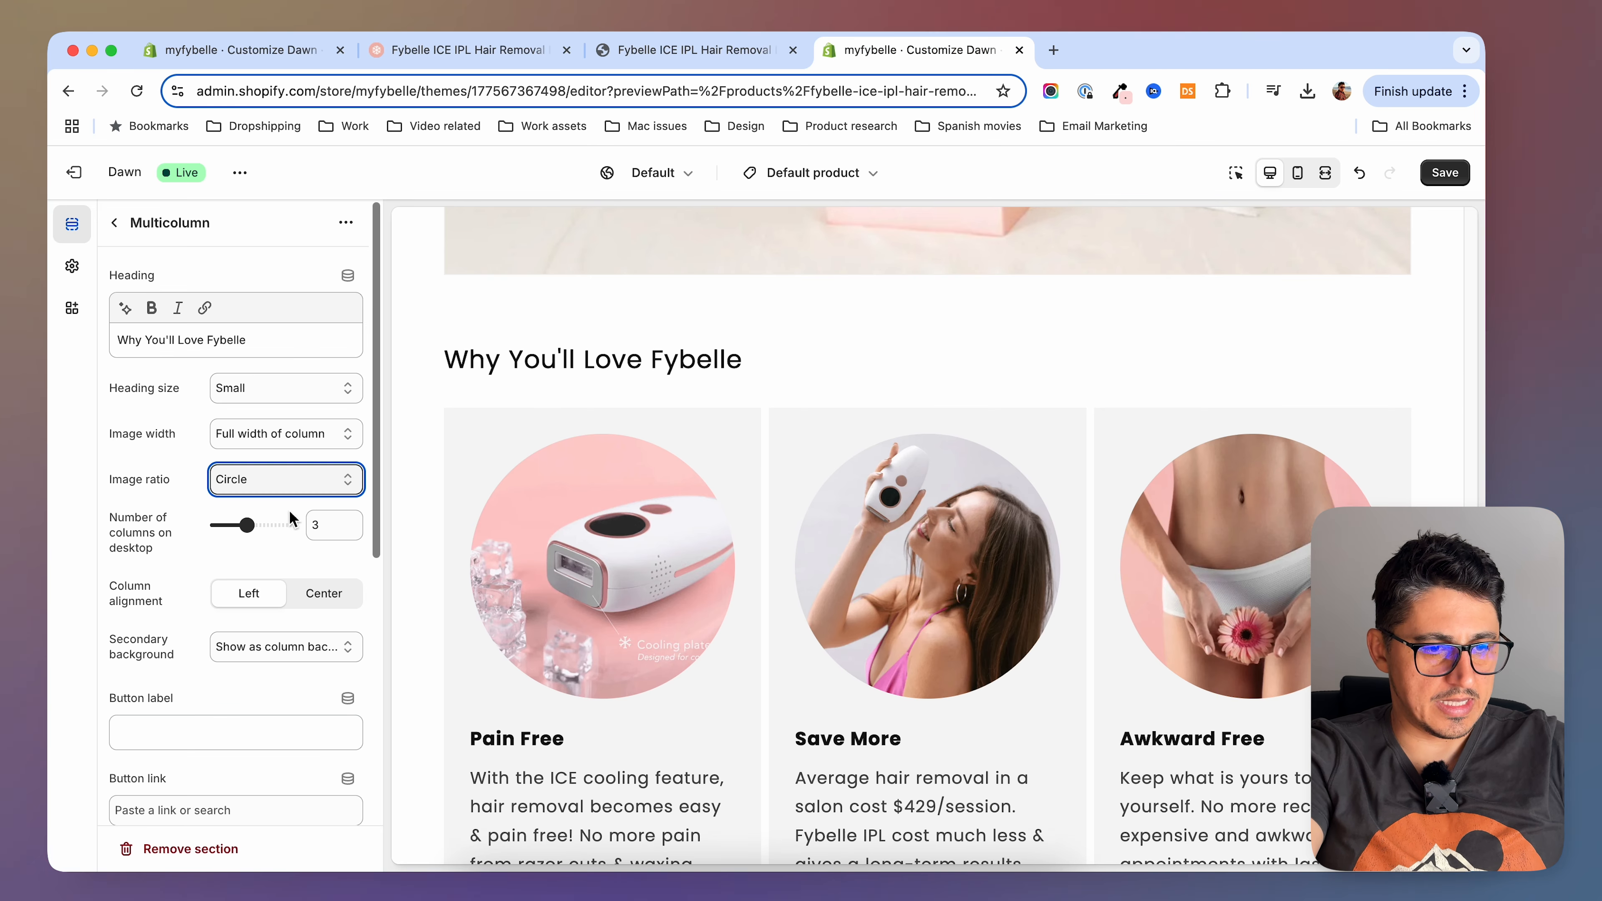
left_click(283, 486)
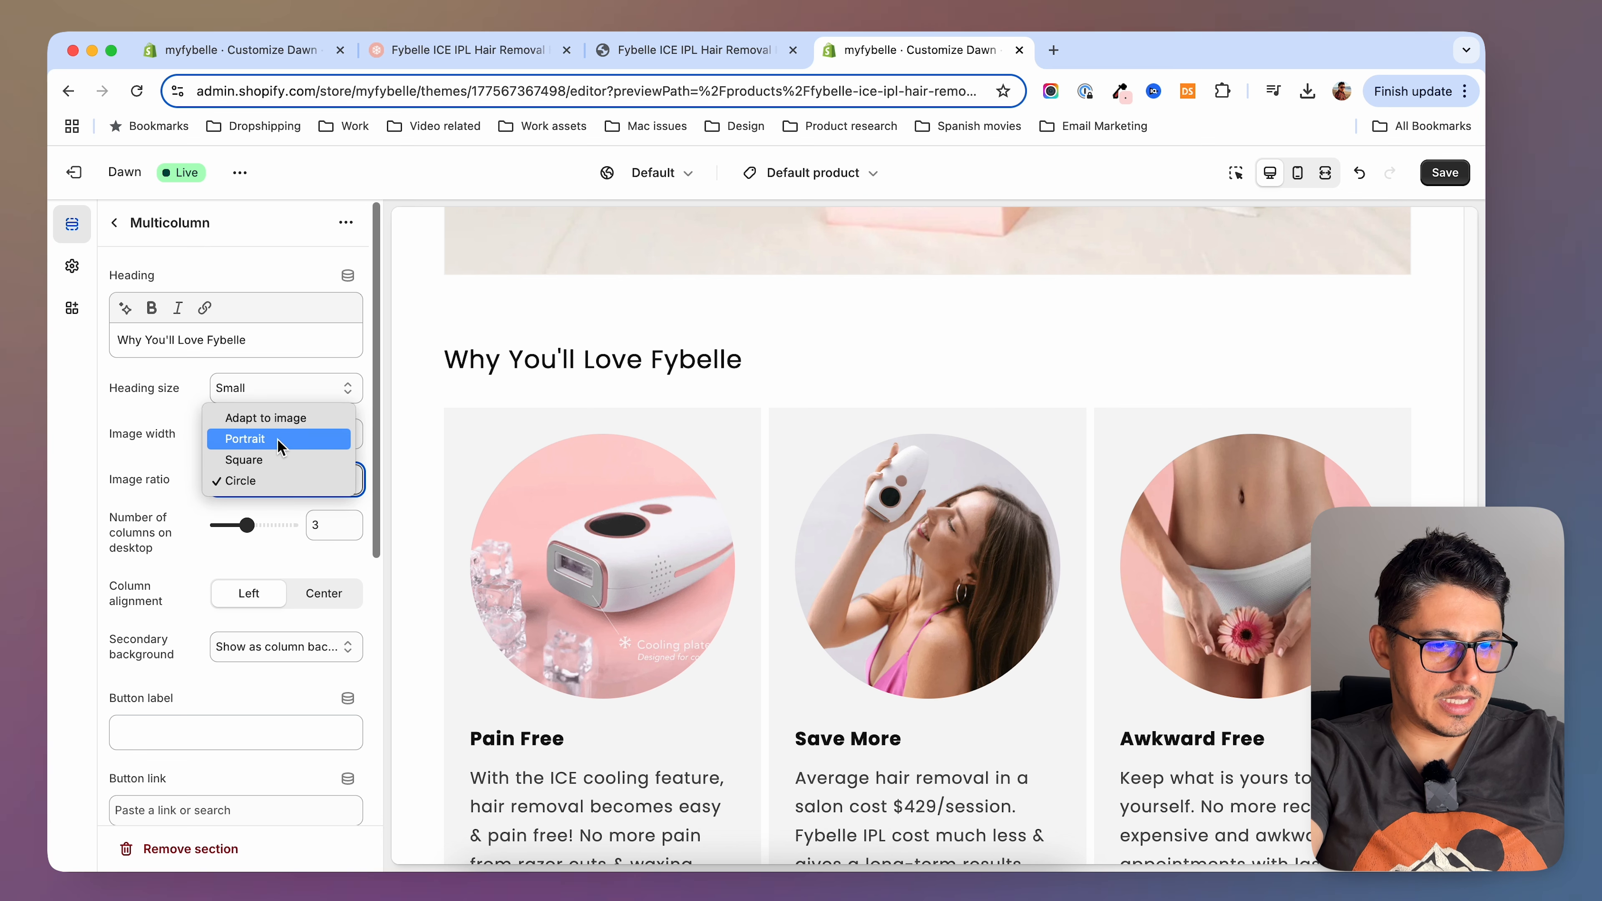
left_click(265, 417)
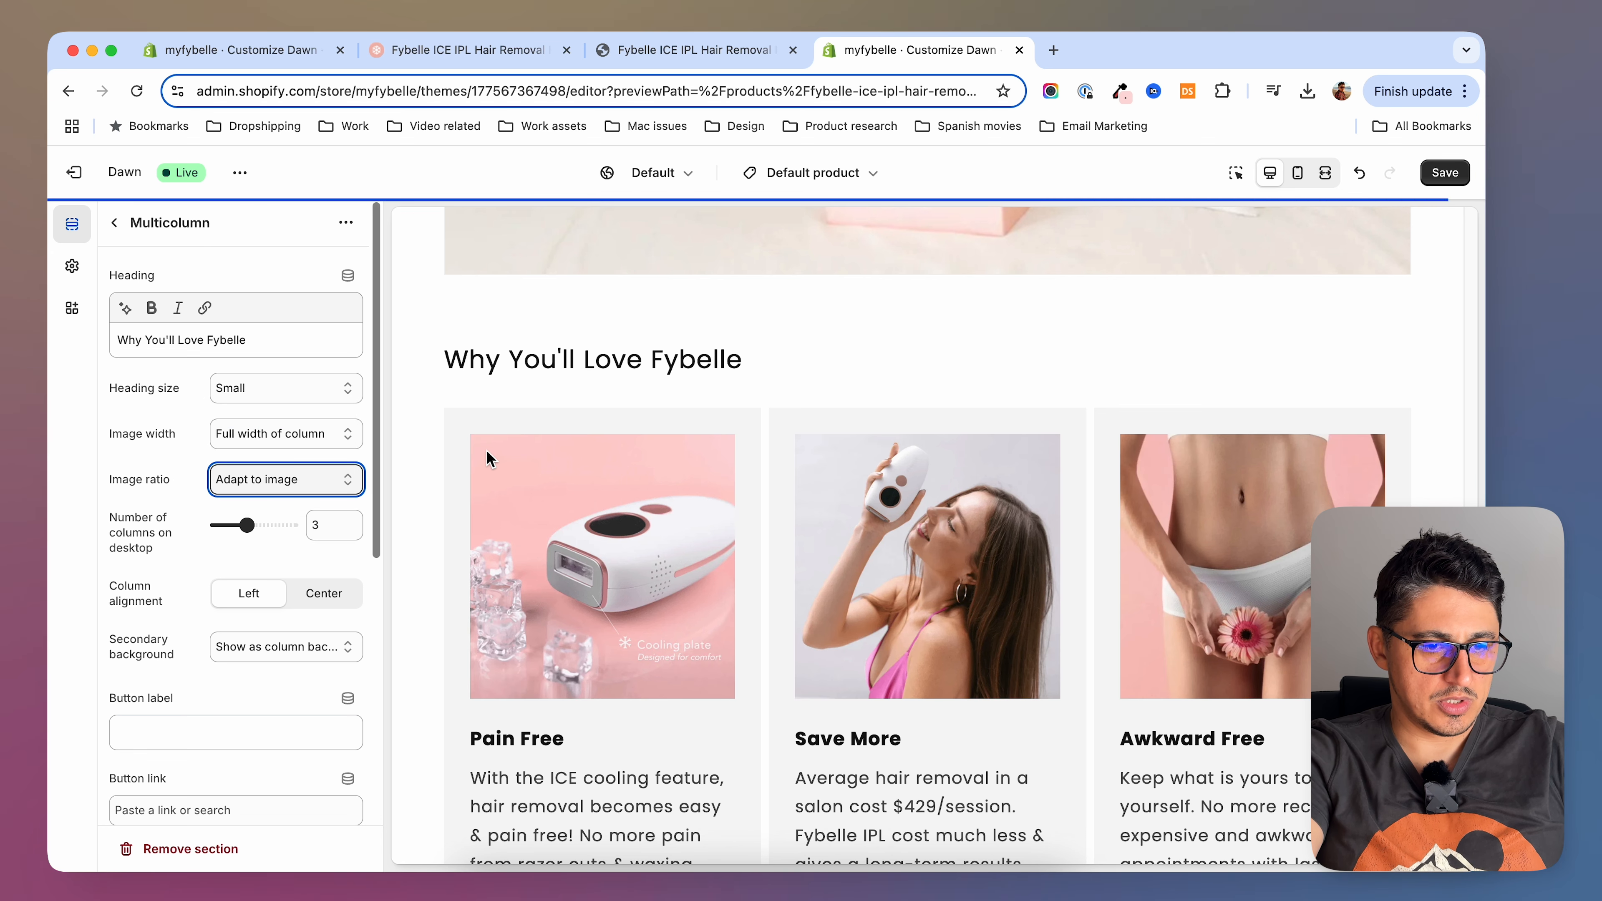
left_click(282, 498)
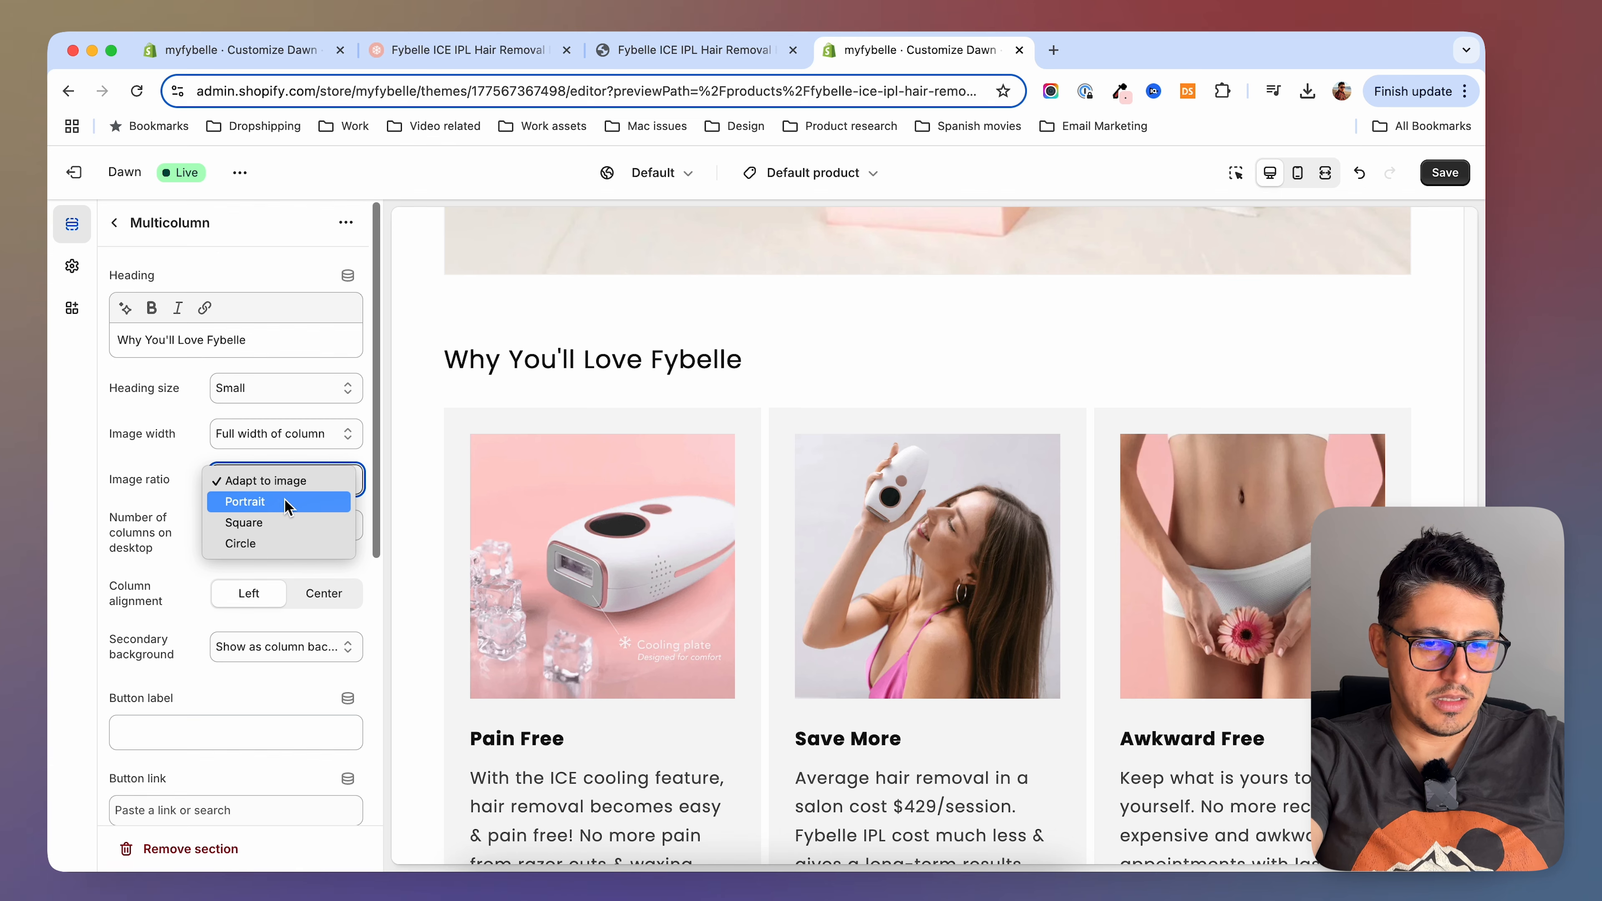
left_click(265, 481)
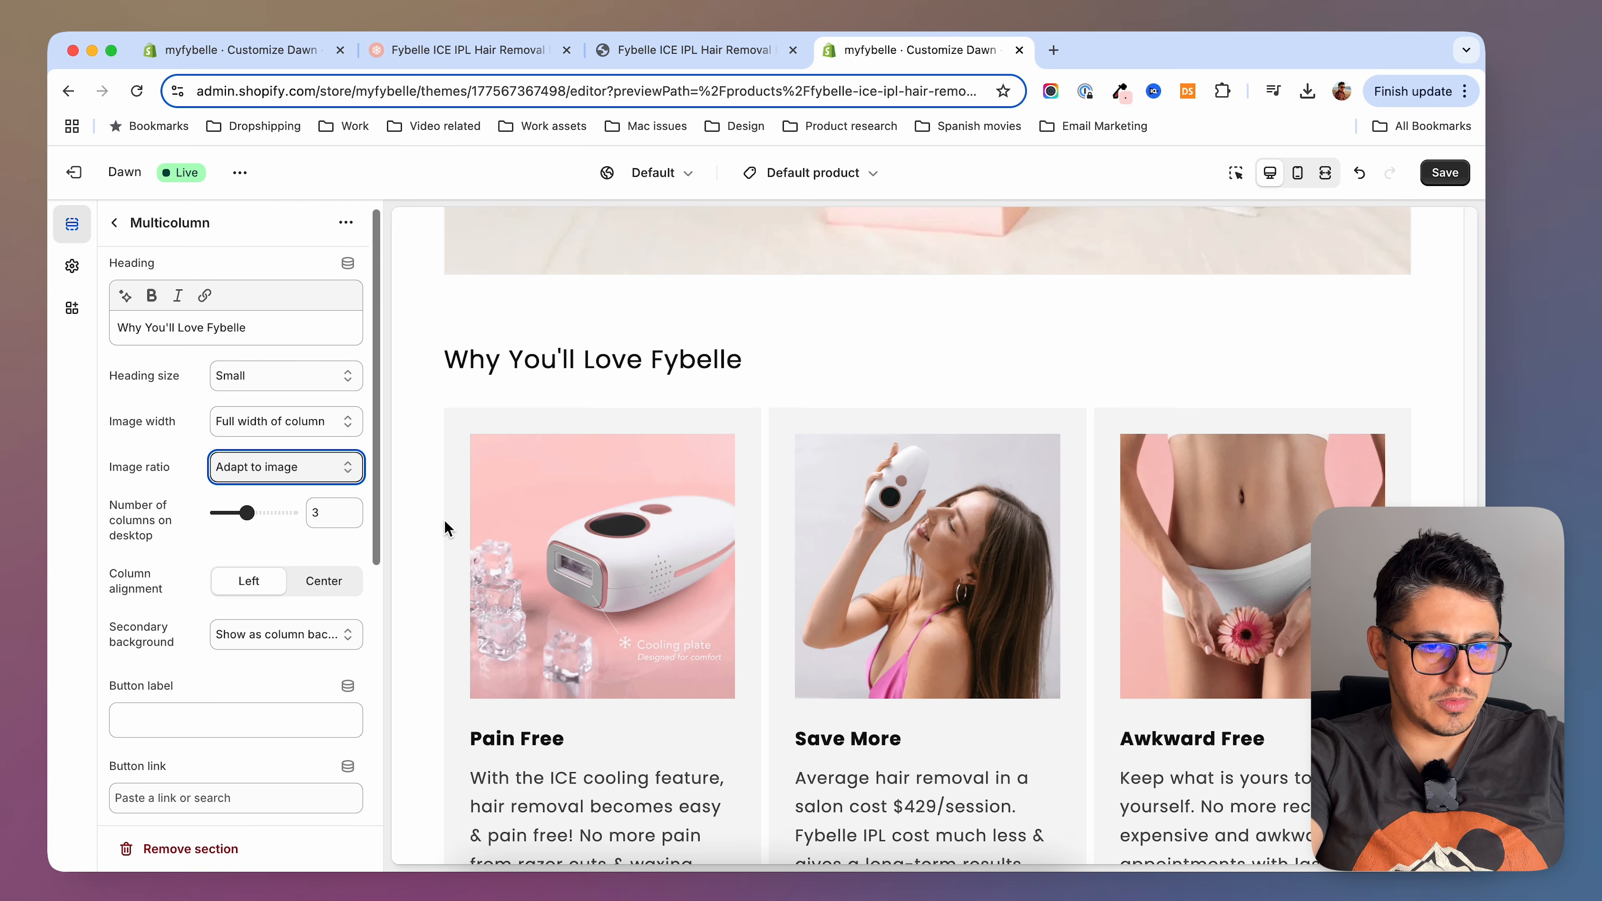
Set the "Why You'll Love Fybelle" section's secondary background to None and save the theme
scroll(190, 625, "down", 3)
left_click(249, 551)
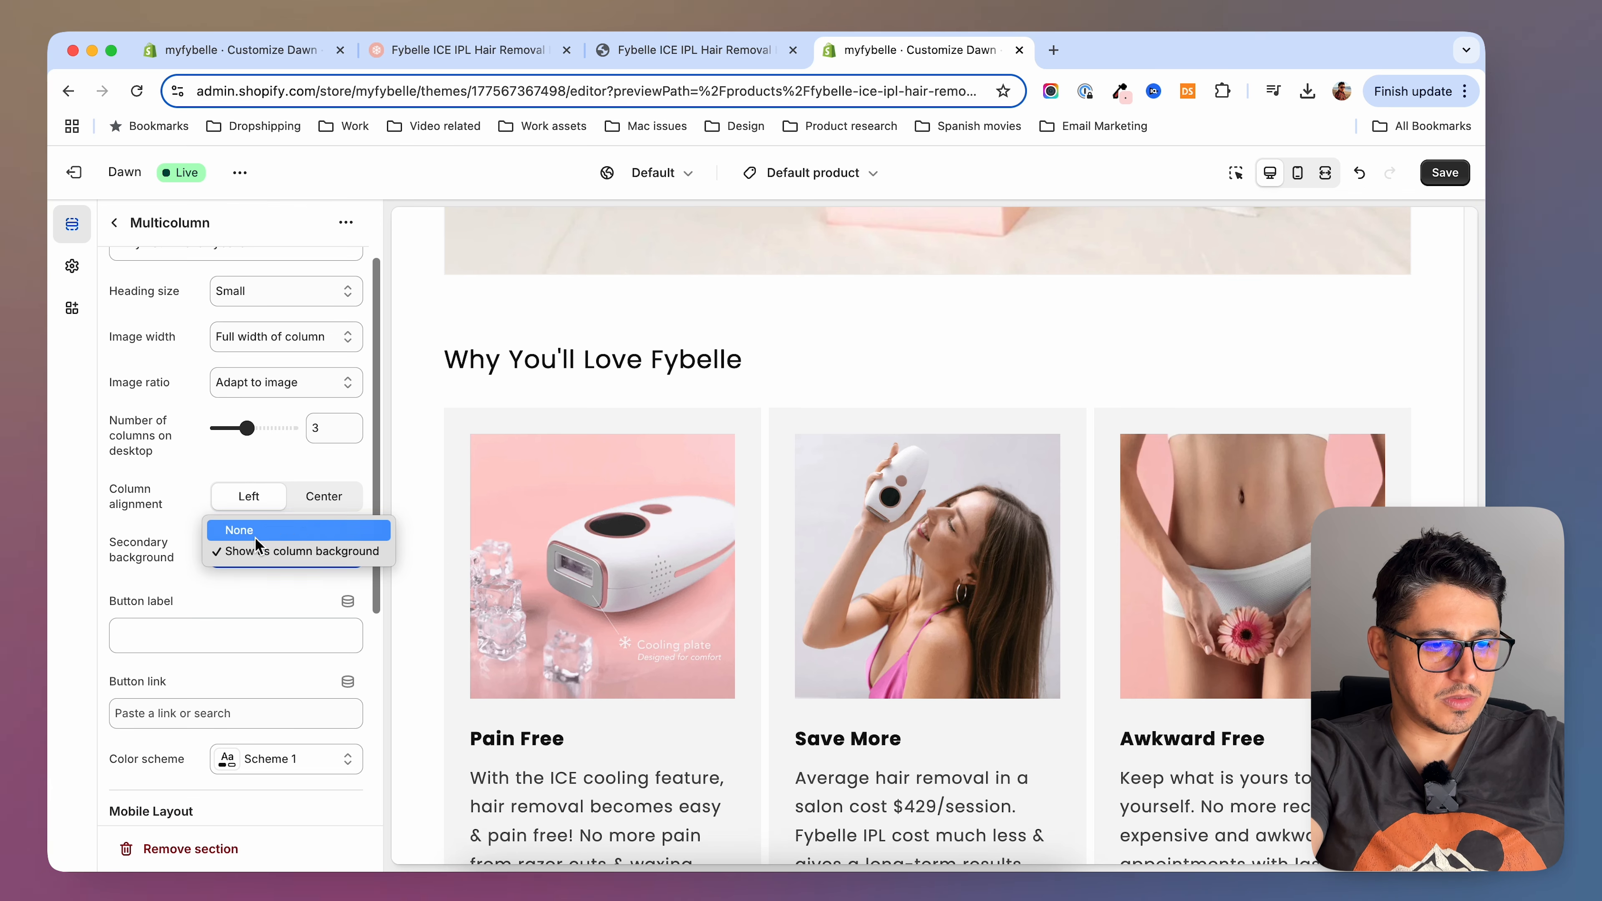
left_click(586, 518)
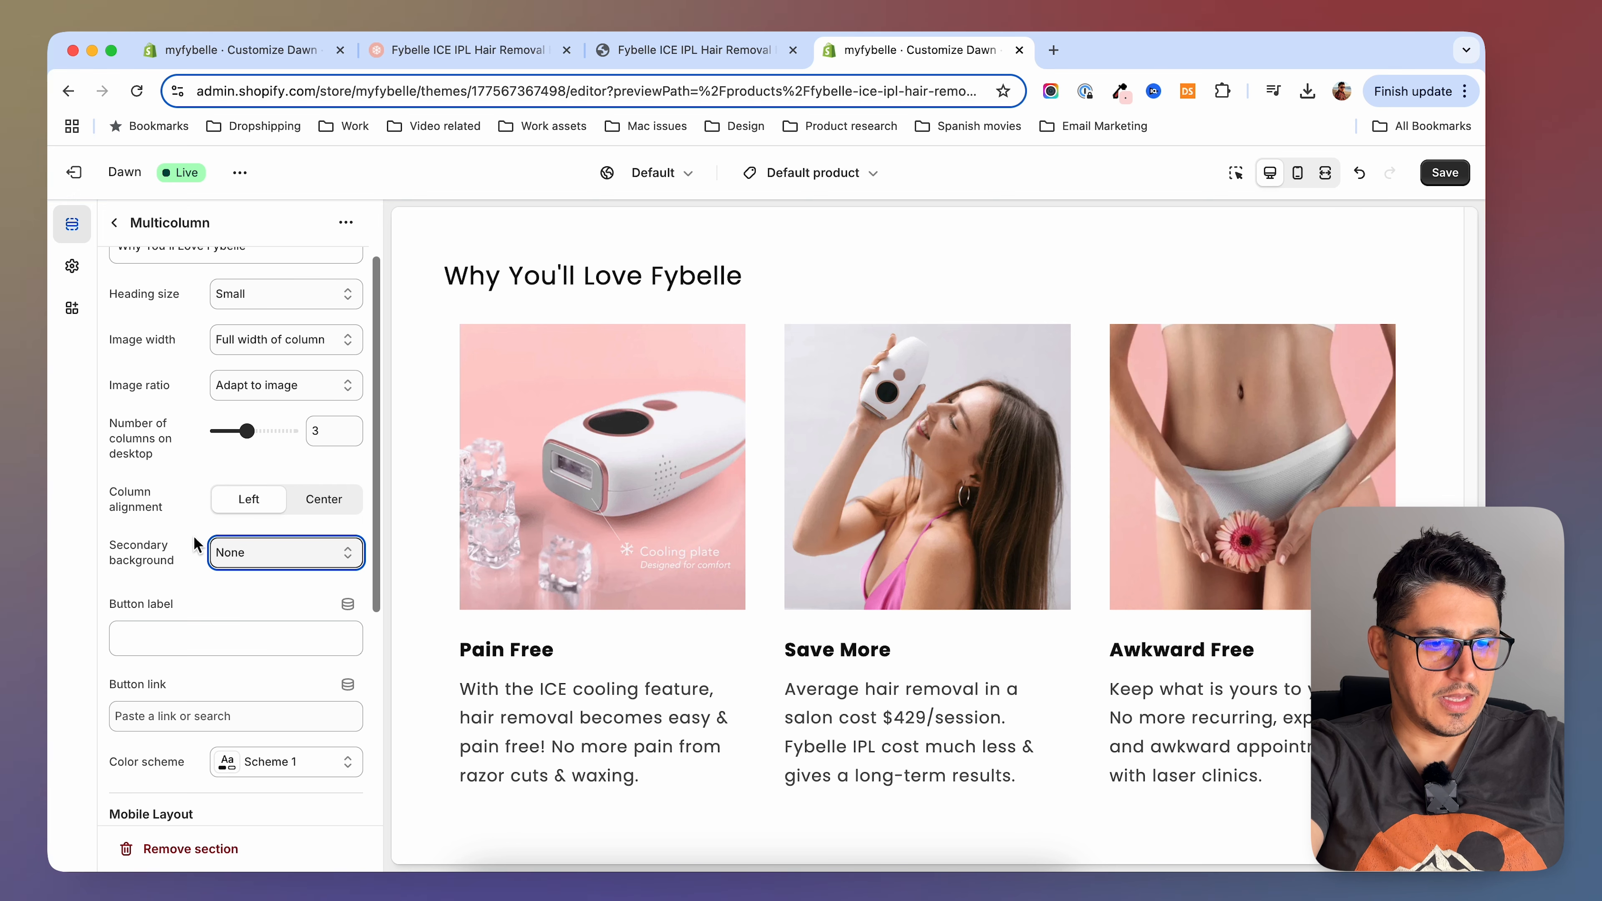
scroll(193, 547, "down", 1)
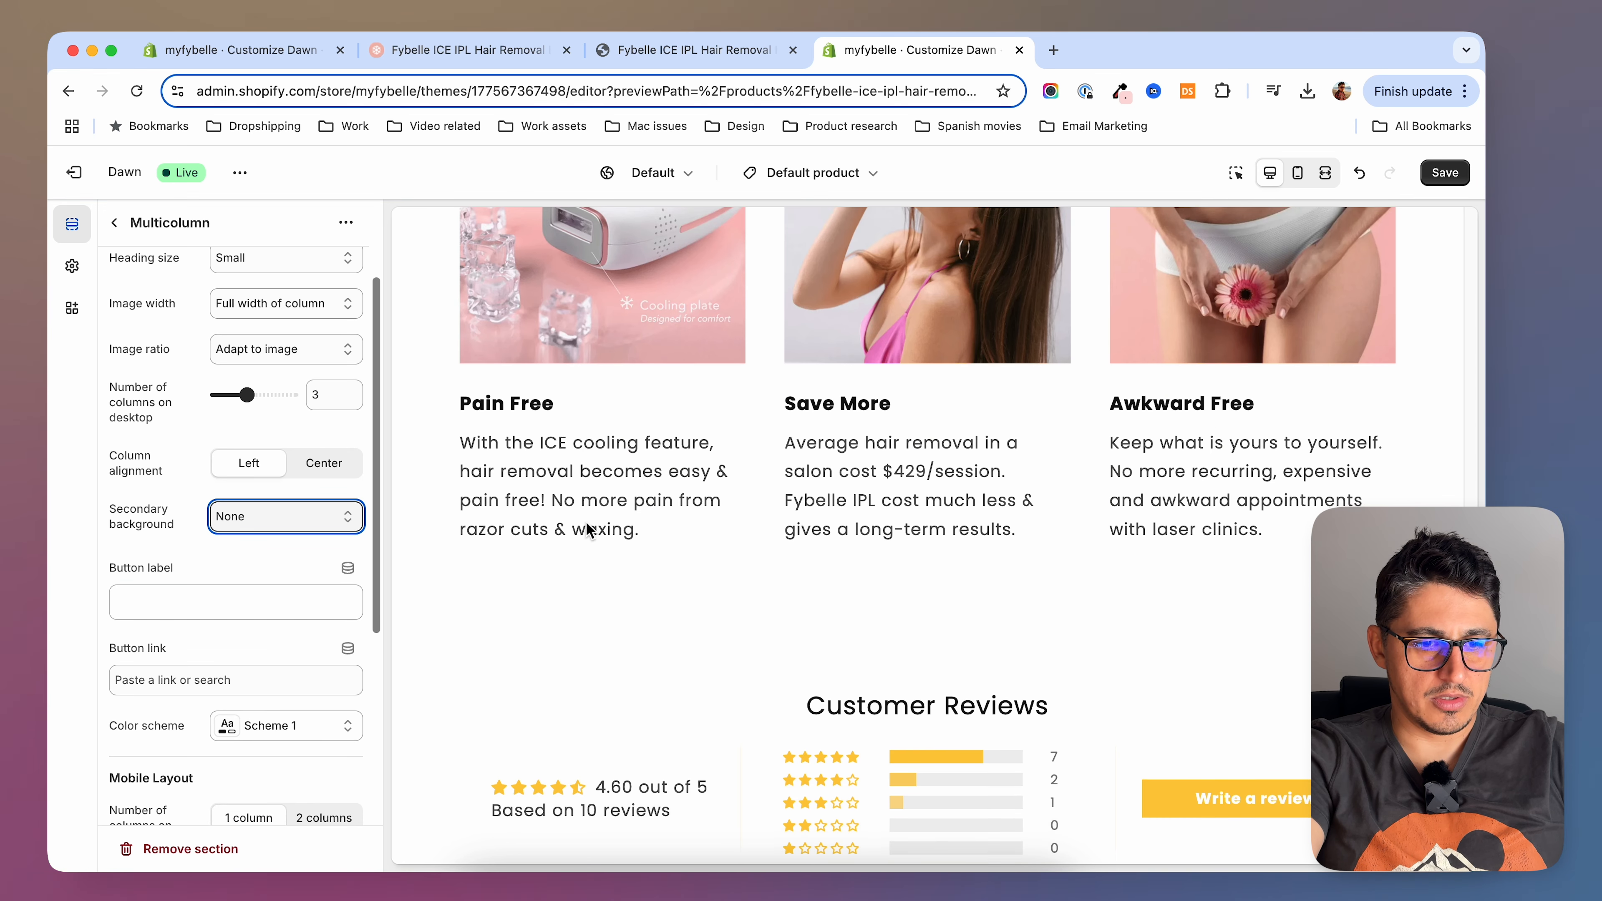
left_click(1441, 178)
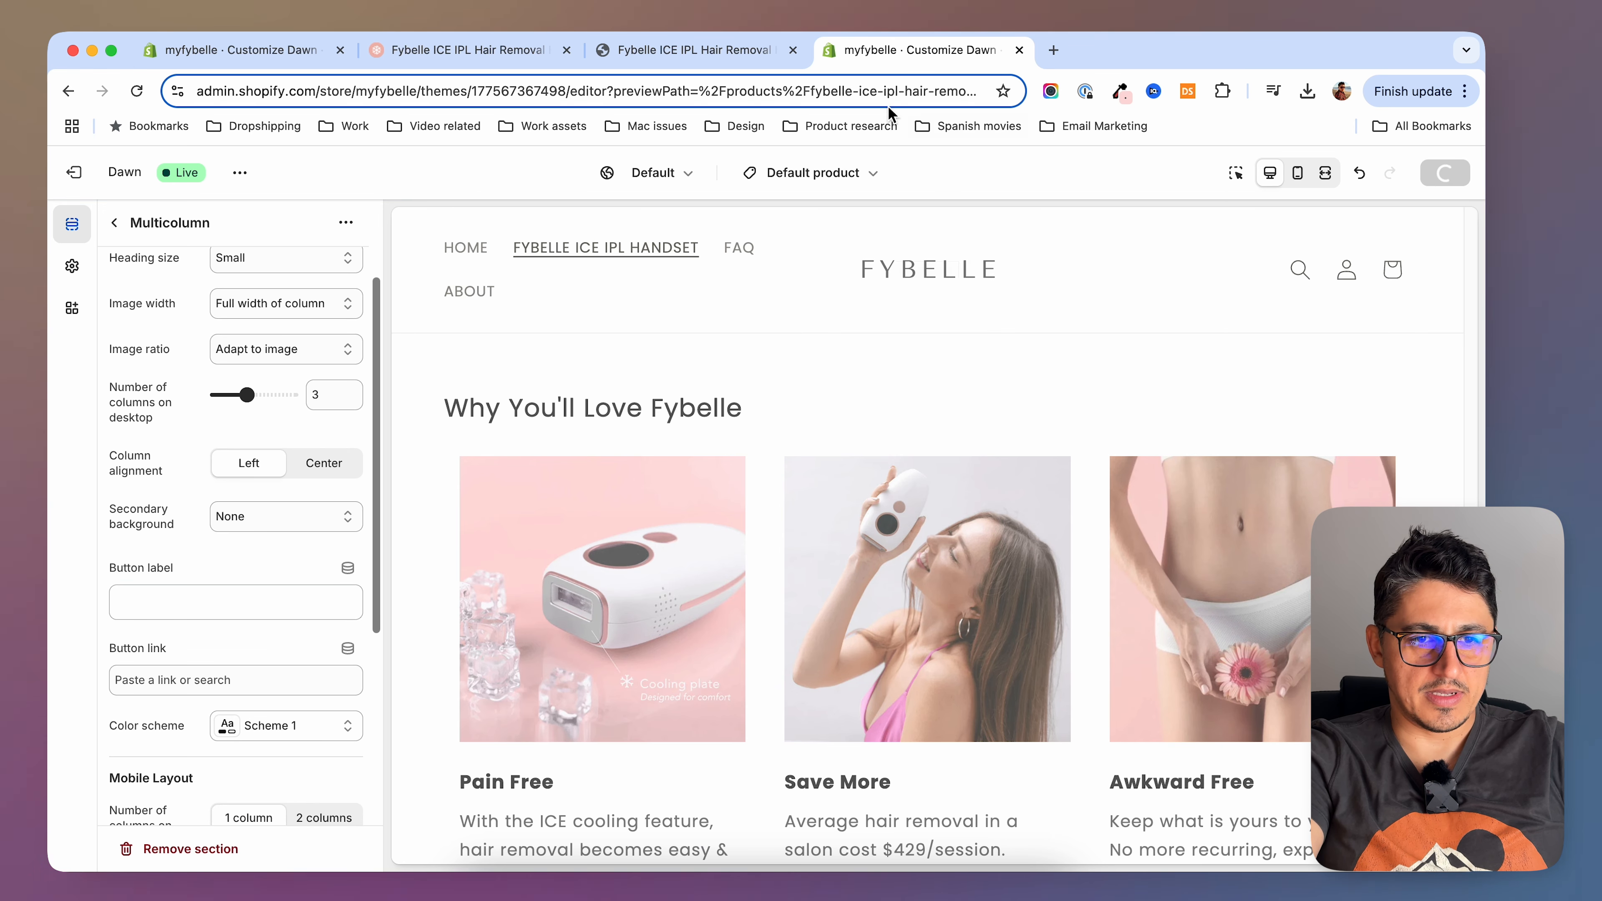
Reload the store's product page and compare its "Why You'll Love Fybelle" section with the reference page's version
left_click(688, 49)
key("super+r")
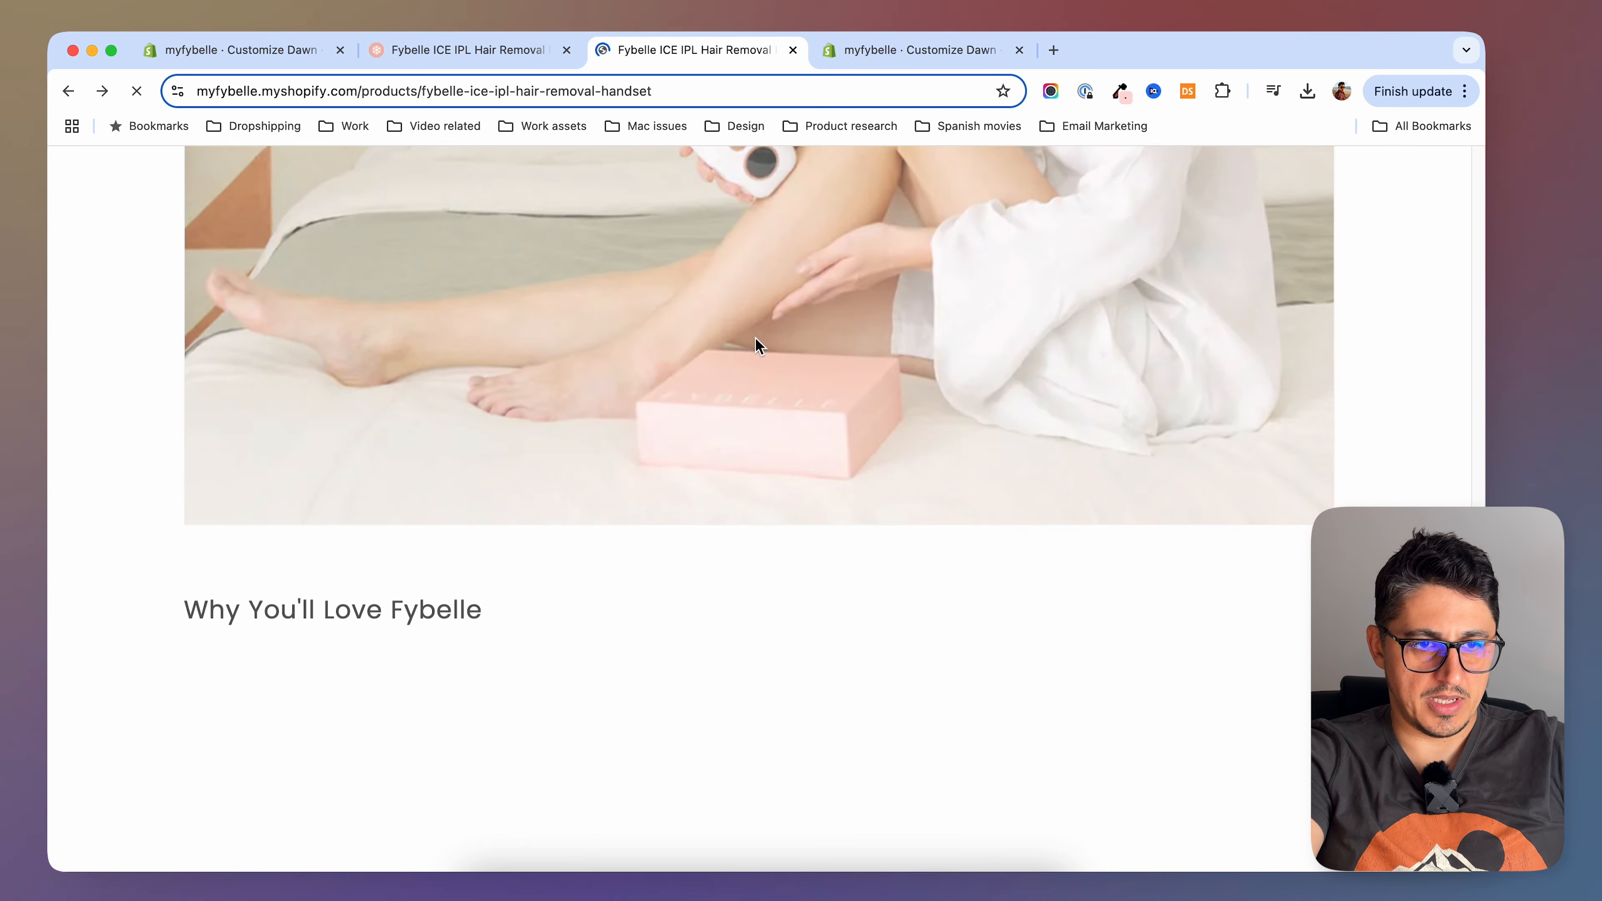
scroll(759, 346, "down", 7)
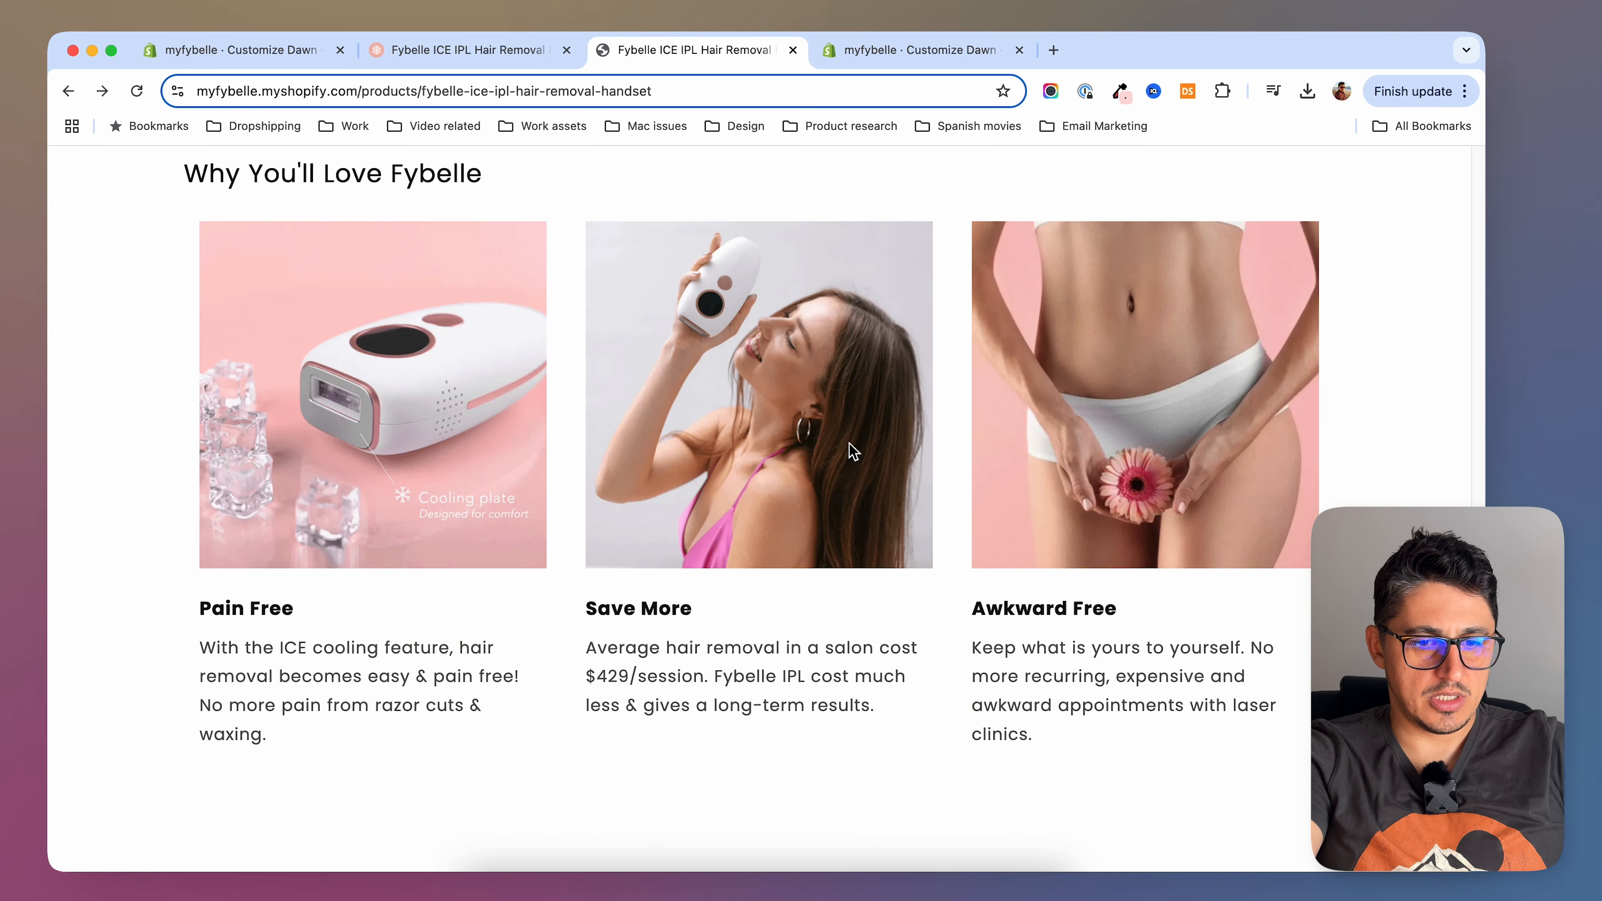
scroll(853, 451, "up", 8)
scroll(572, 350, "down", 5)
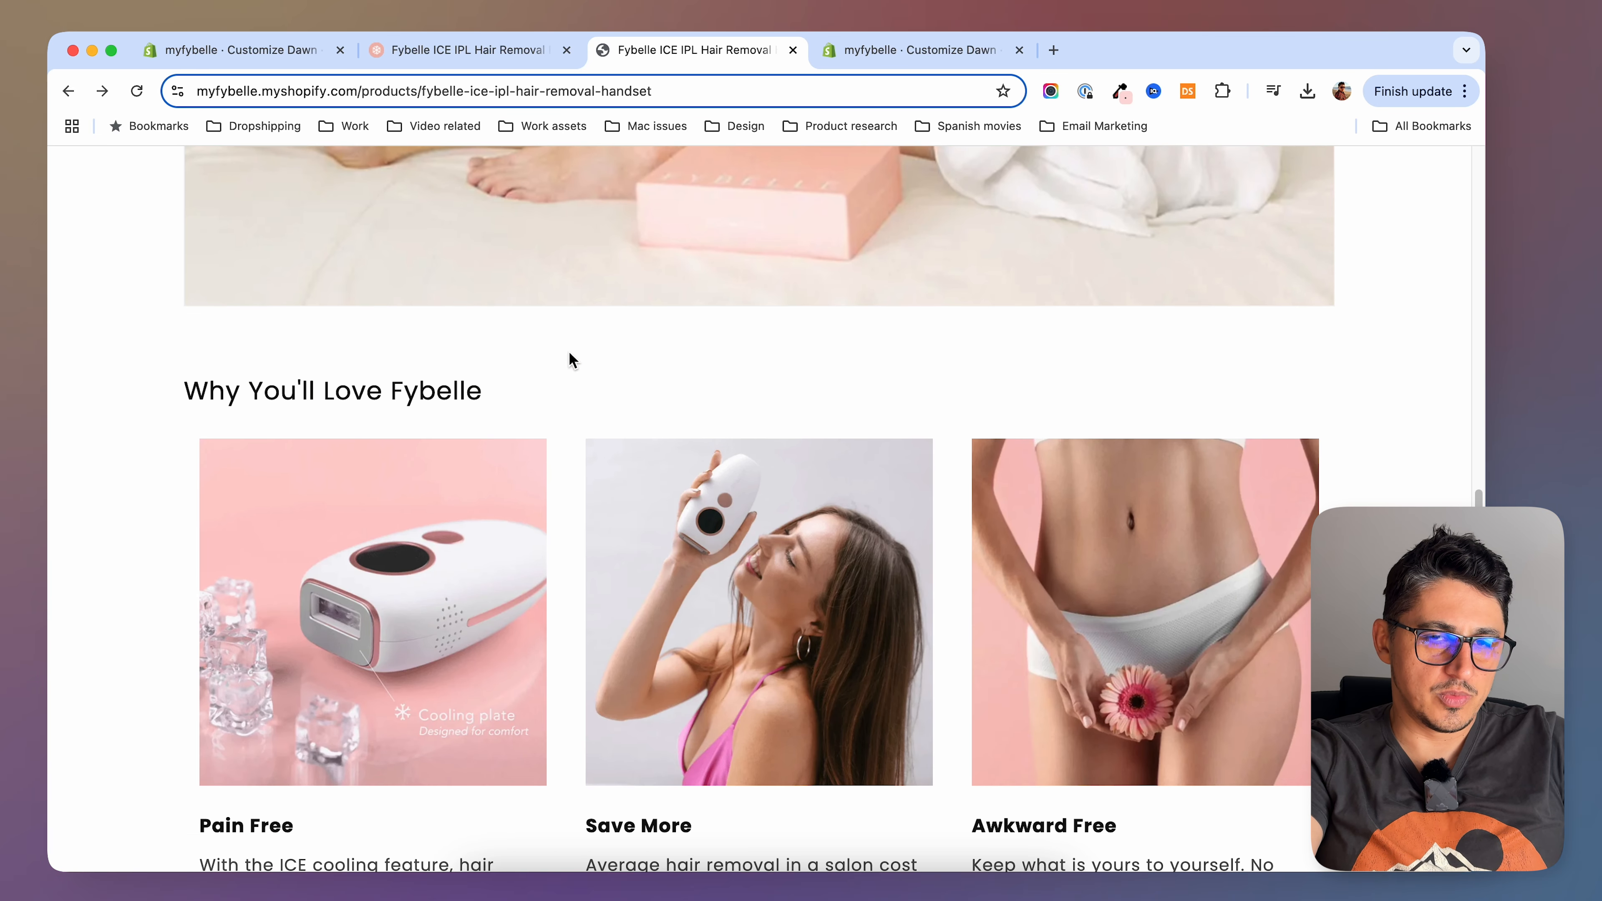
scroll(569, 359, "down", 3)
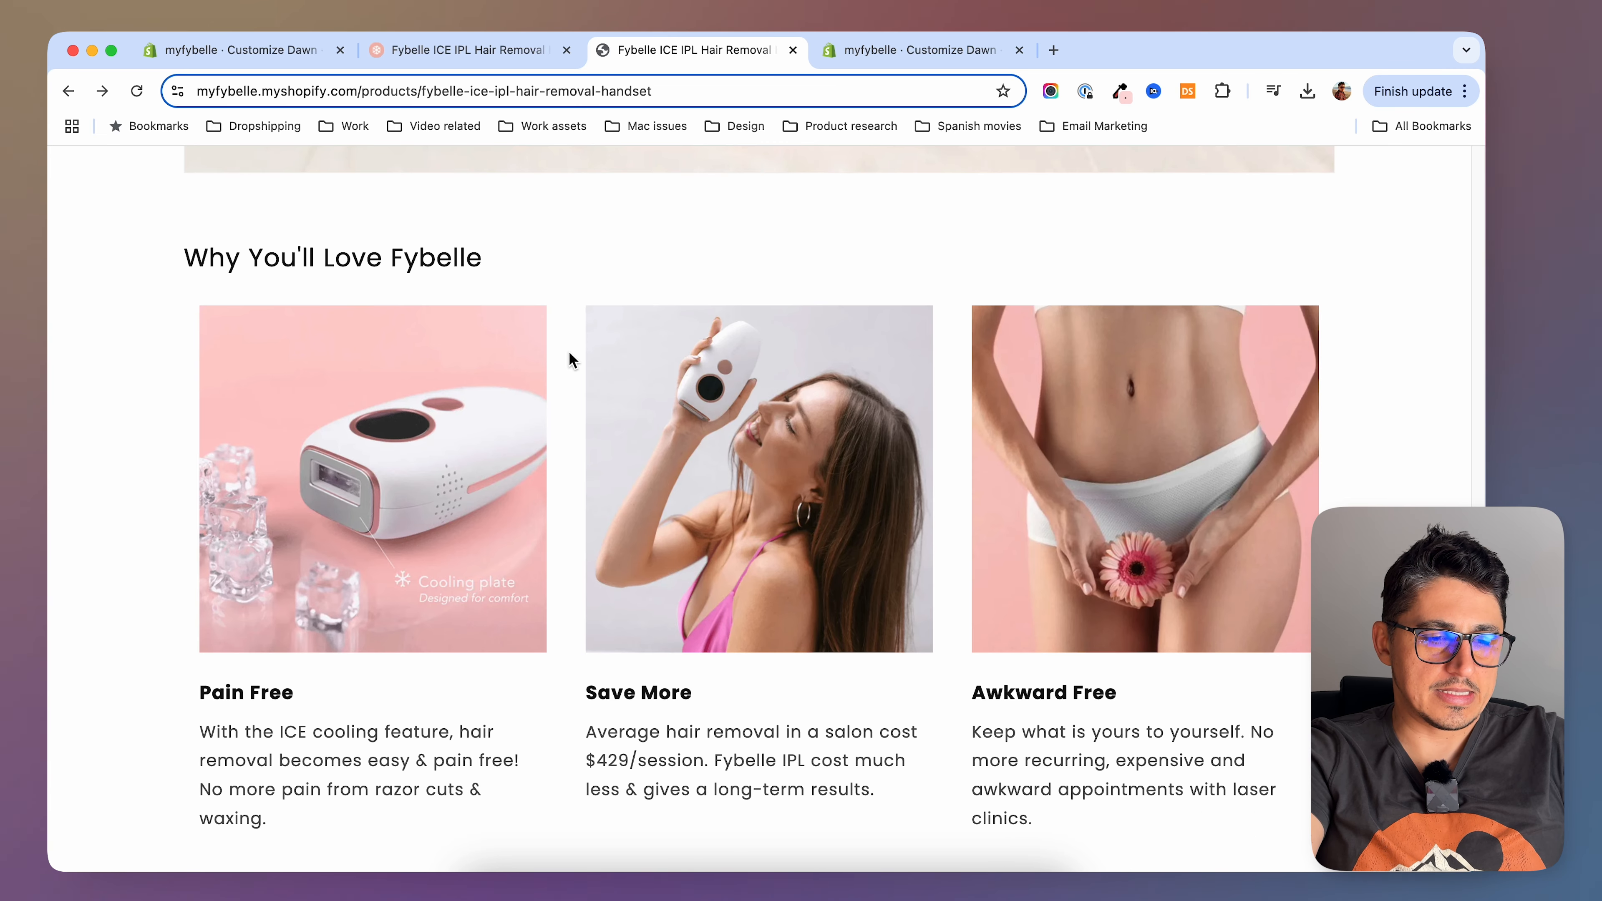
scroll(569, 353, "down", 1)
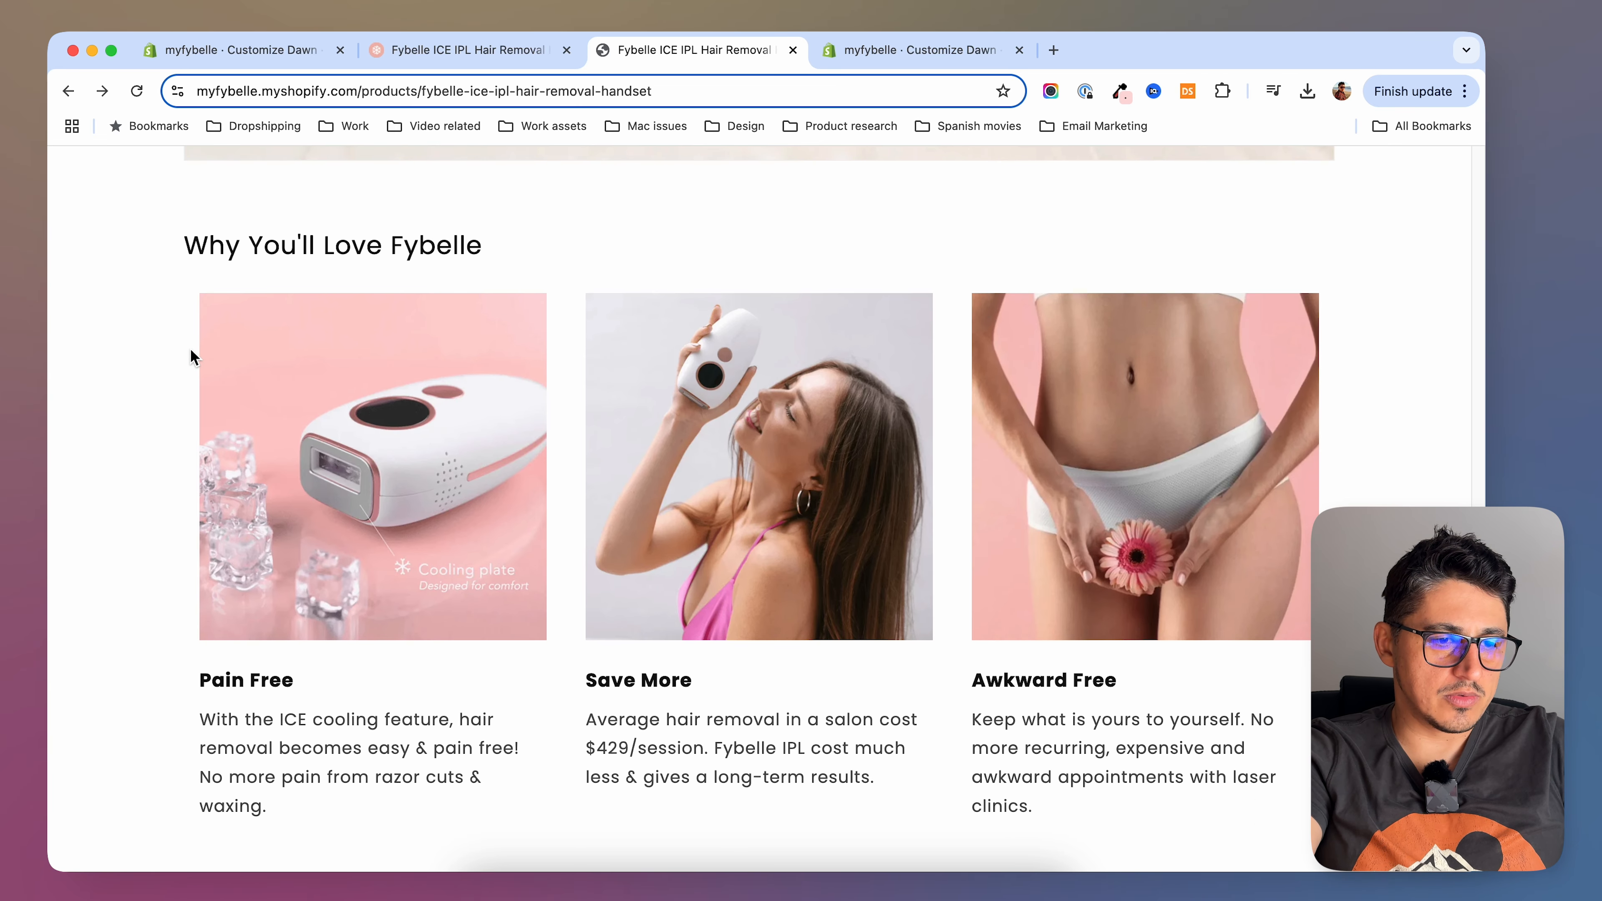
scroll(243, 670, "down", 7)
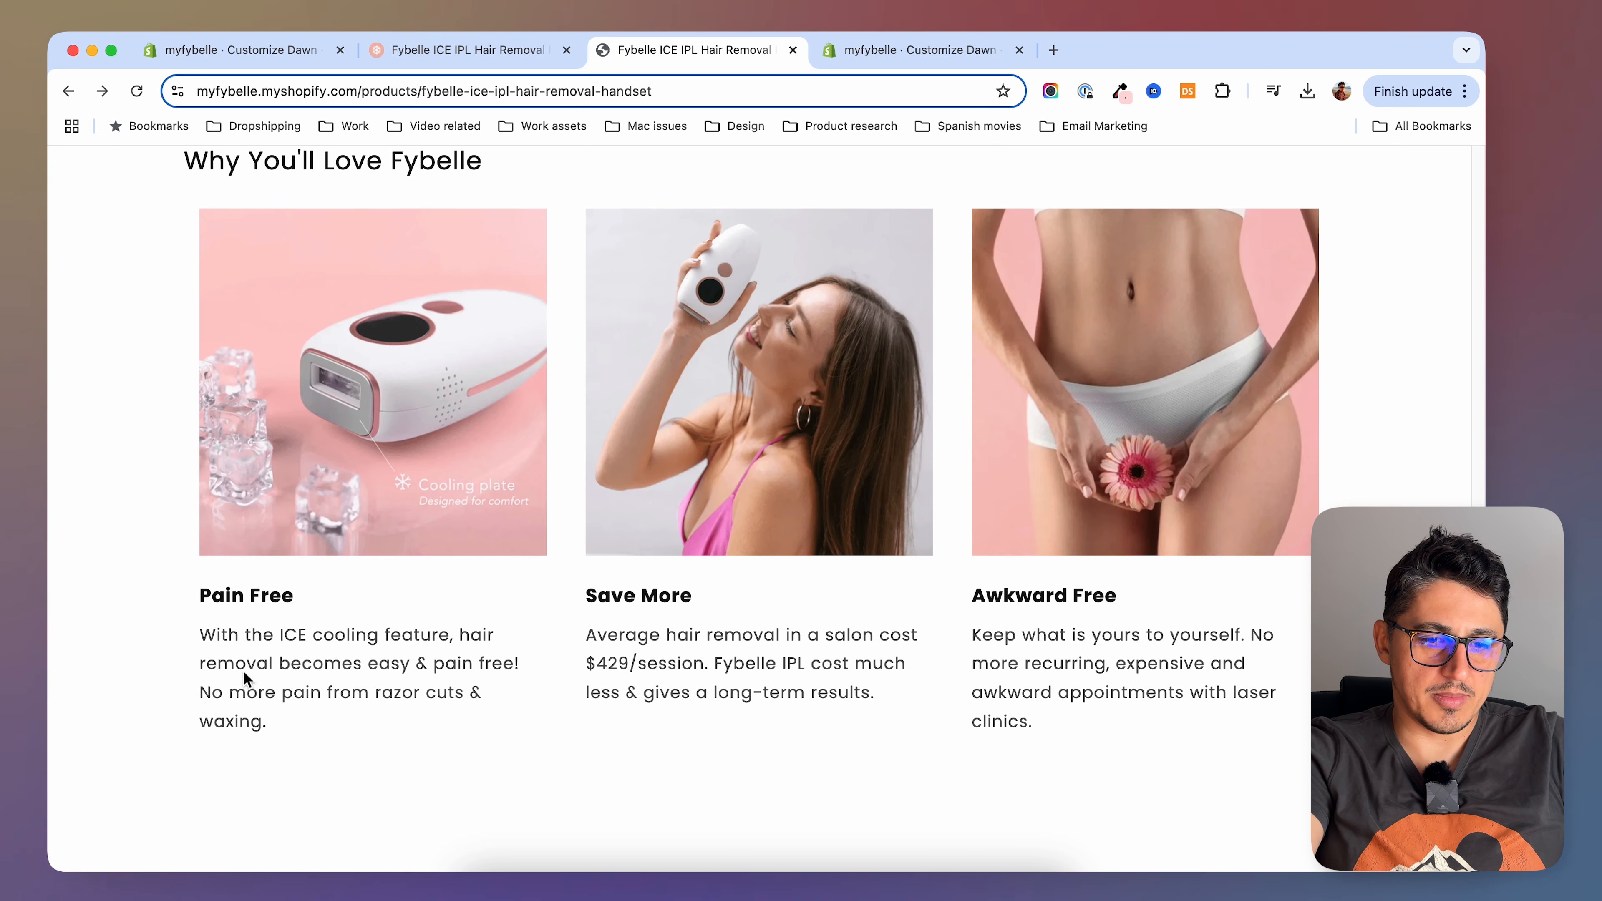
scroll(507, 607, "up", 1)
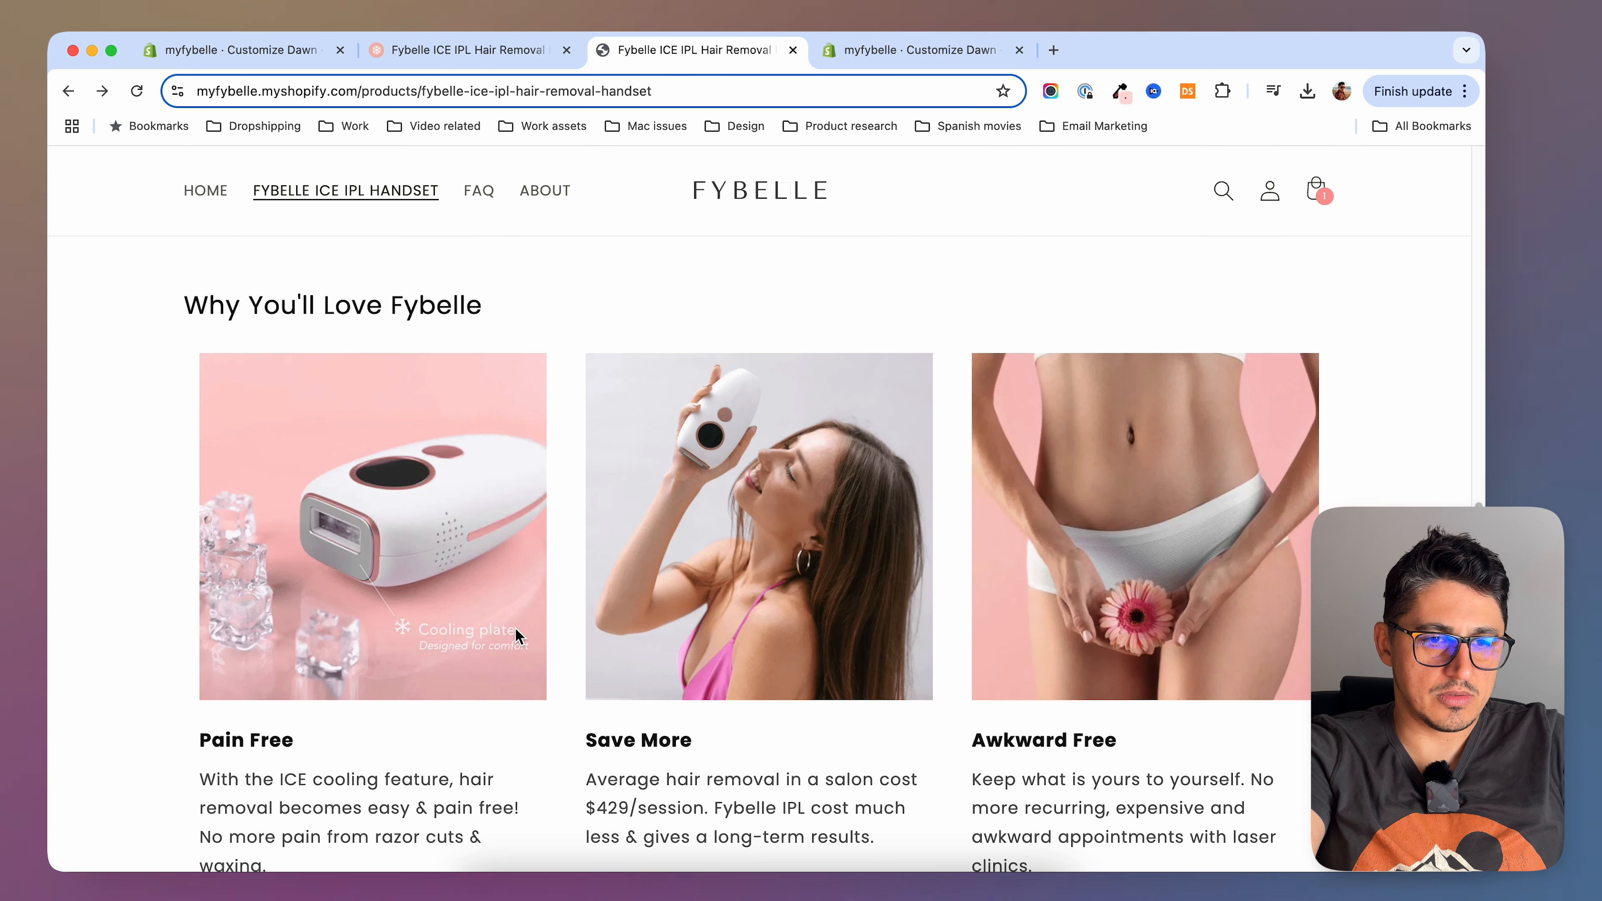
left_click(449, 46)
scroll(598, 416, "down", 1)
scroll(597, 422, "down", 1)
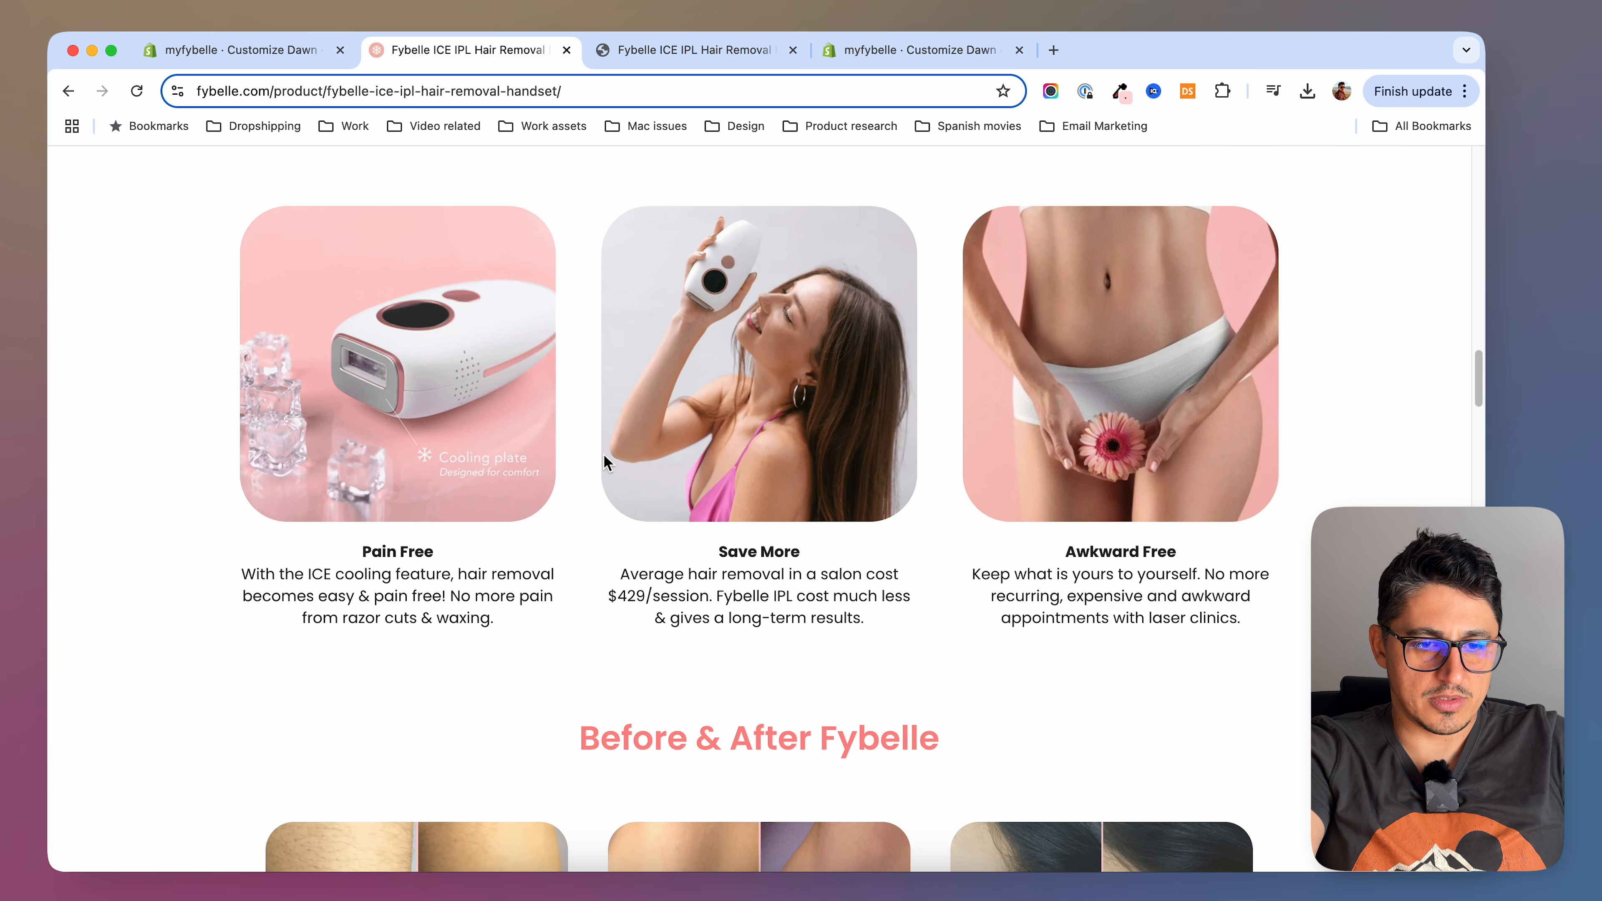
scroll(597, 422, "up", 2)
Inspect the "Why You'll Love Fybelle" heading element on the store's own product page
left_click(603, 50)
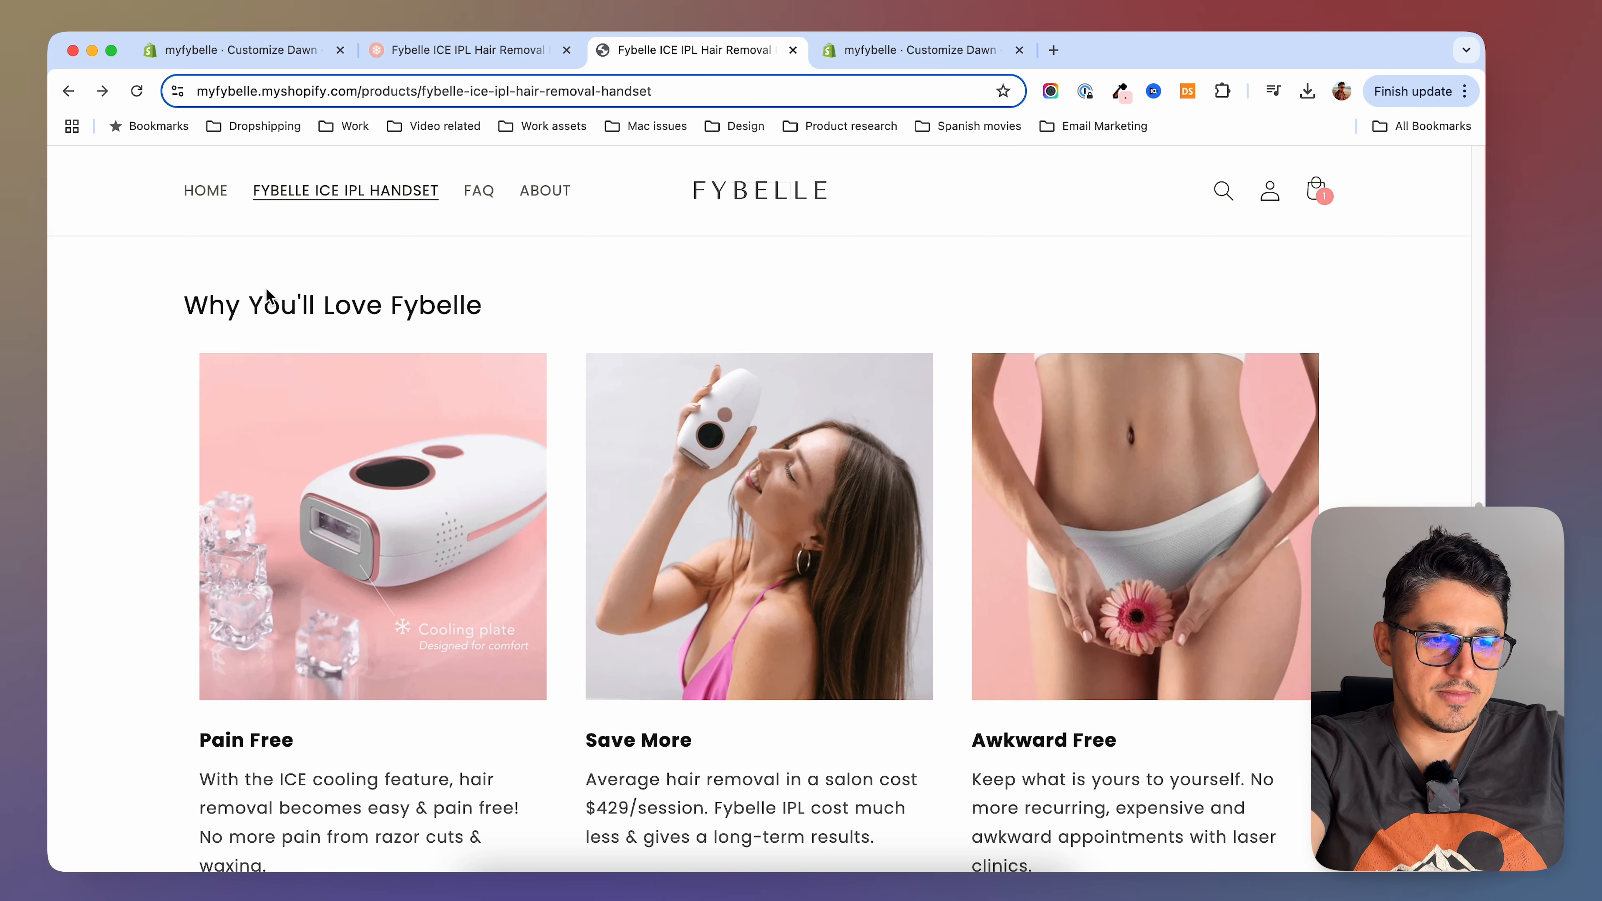
left_click_drag(186, 310, 569, 315)
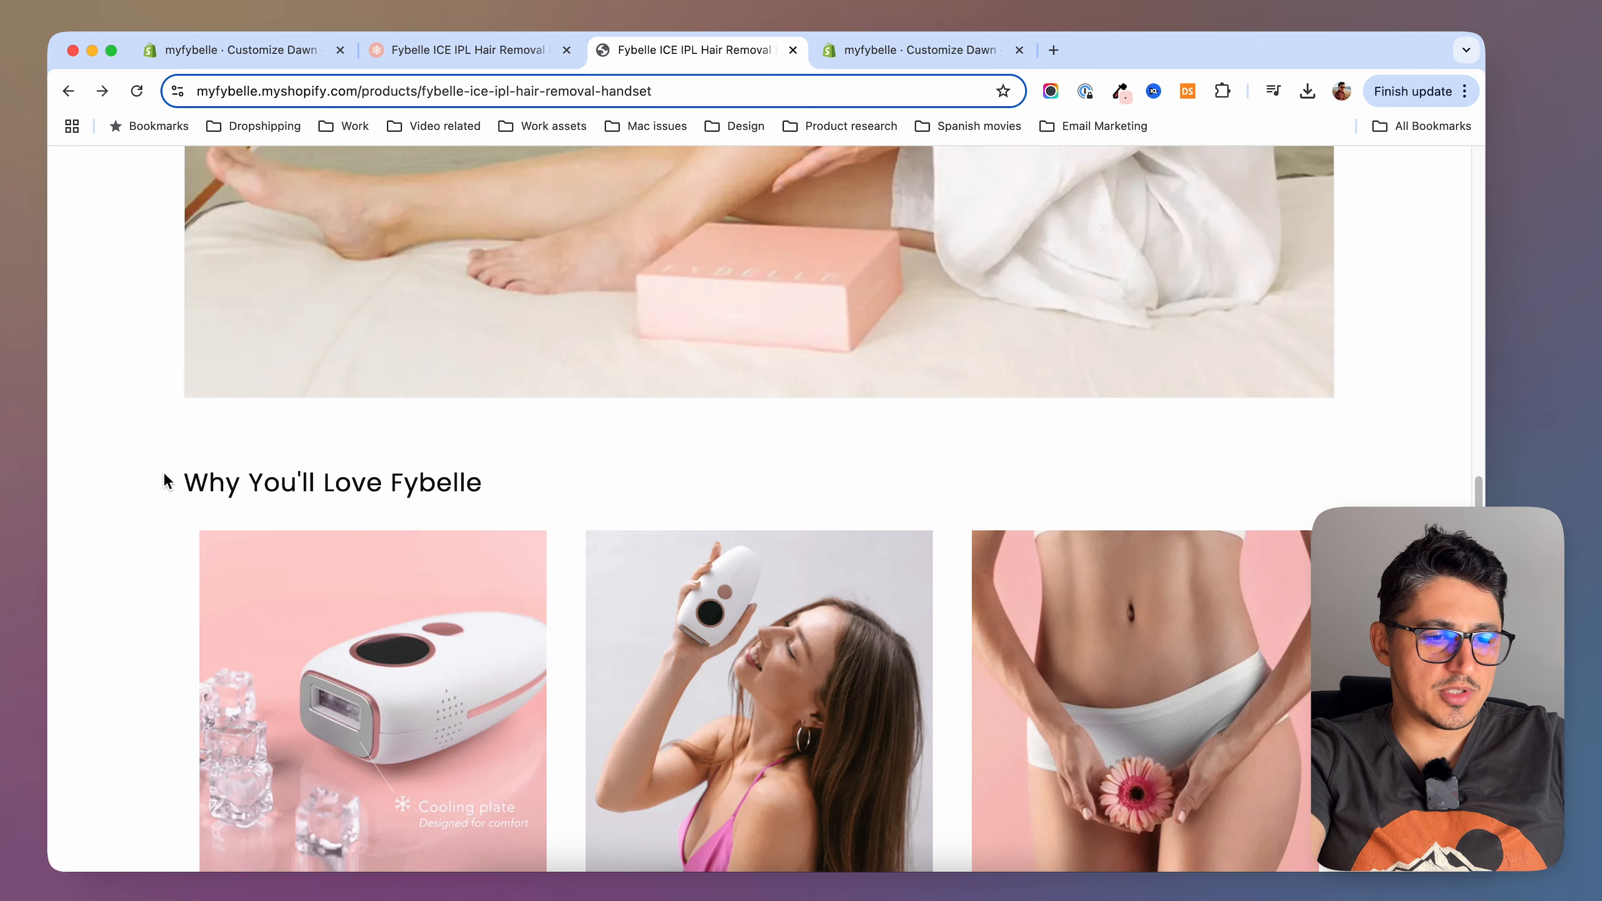
left_click_drag(166, 481, 579, 479)
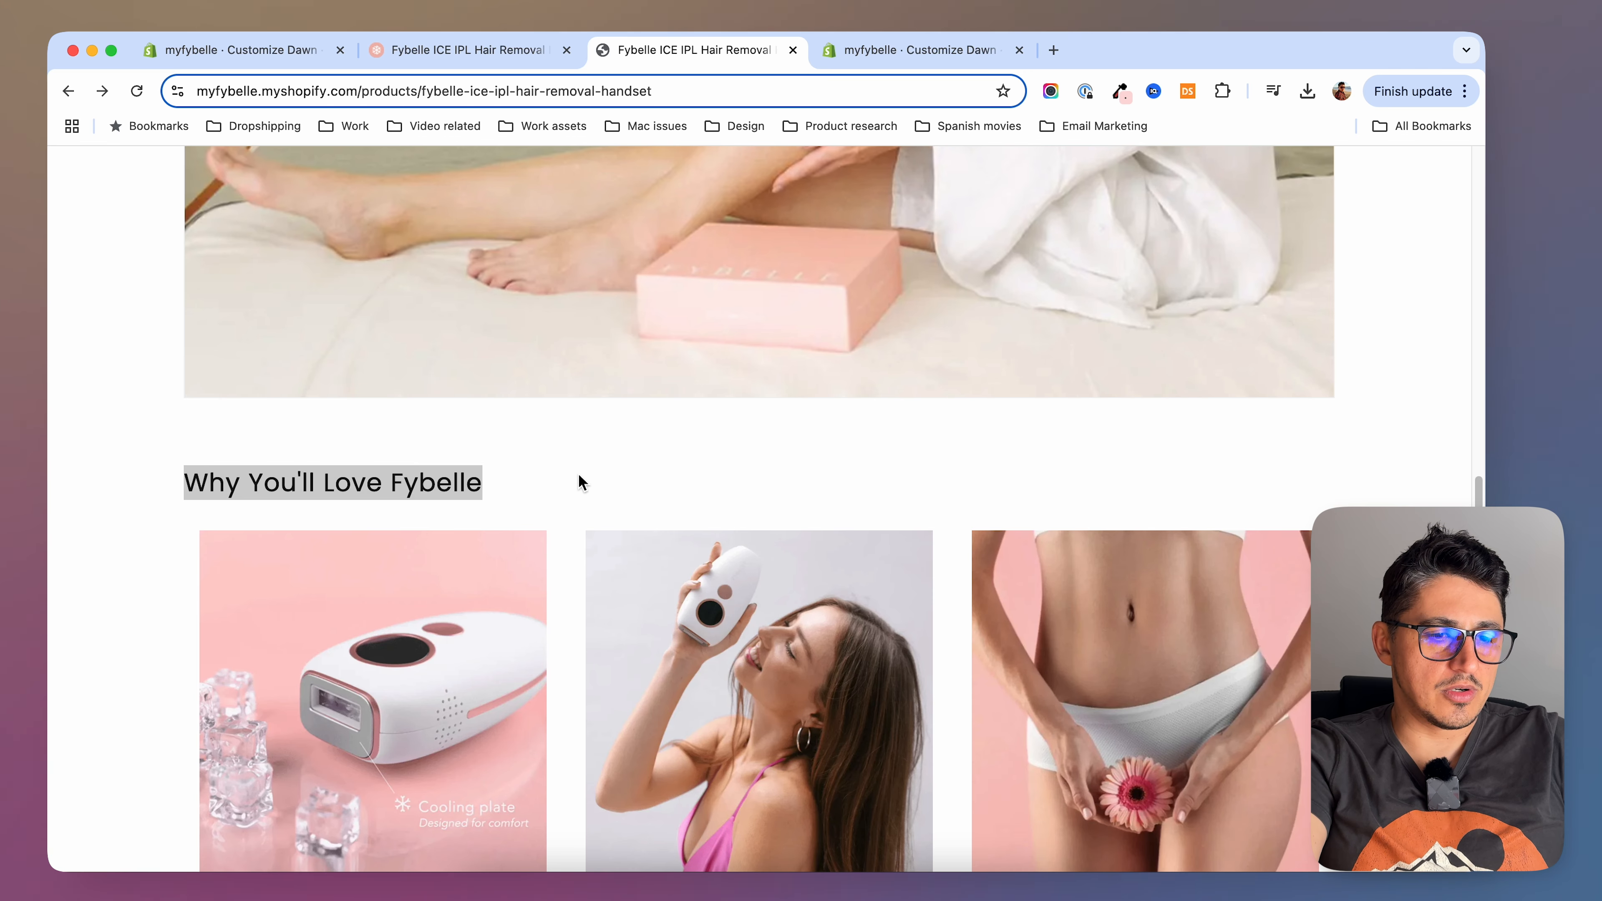
right_click(357, 491)
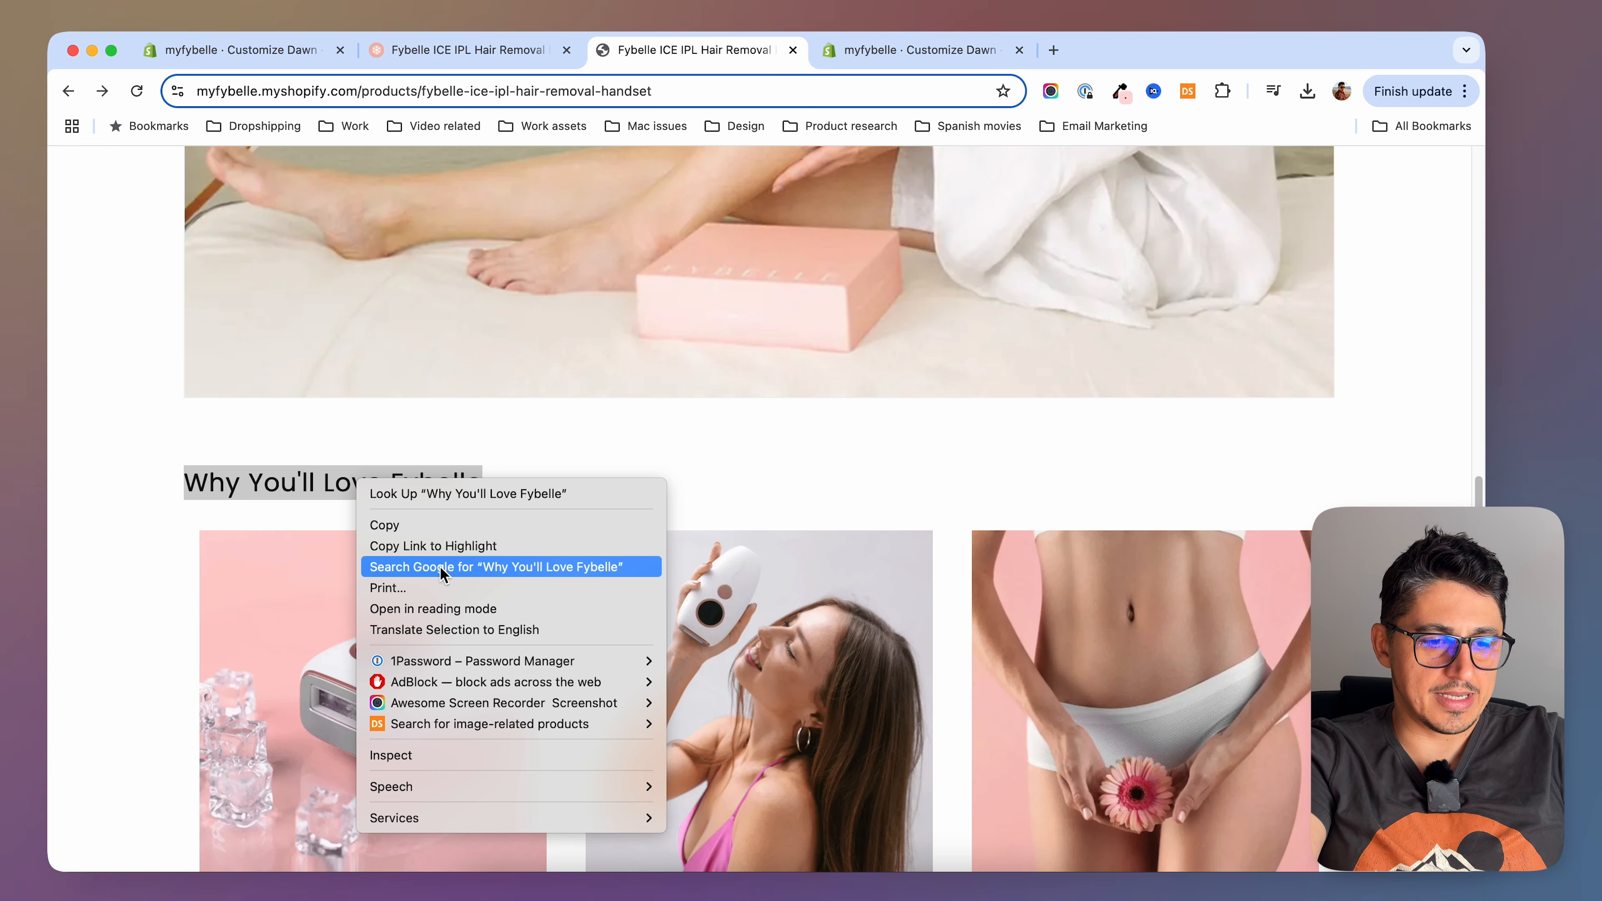
left_click(432, 756)
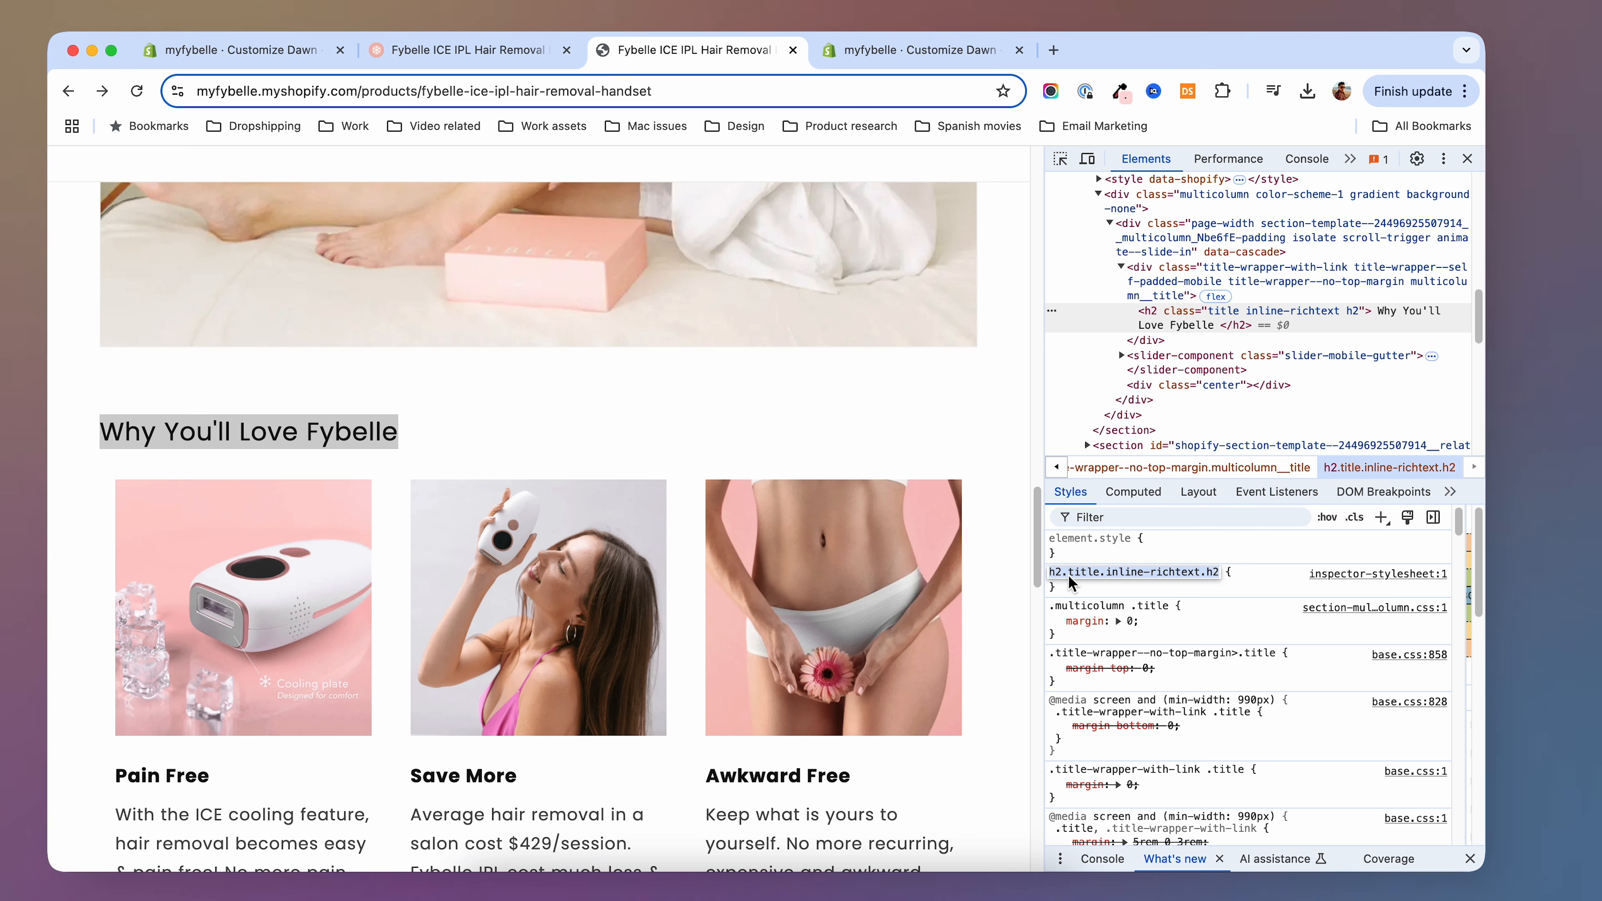
Add width: 100% and text-align: center to the h2.title.inline-richtext.h2 rule and copy the whole rule
left_click(1155, 586)
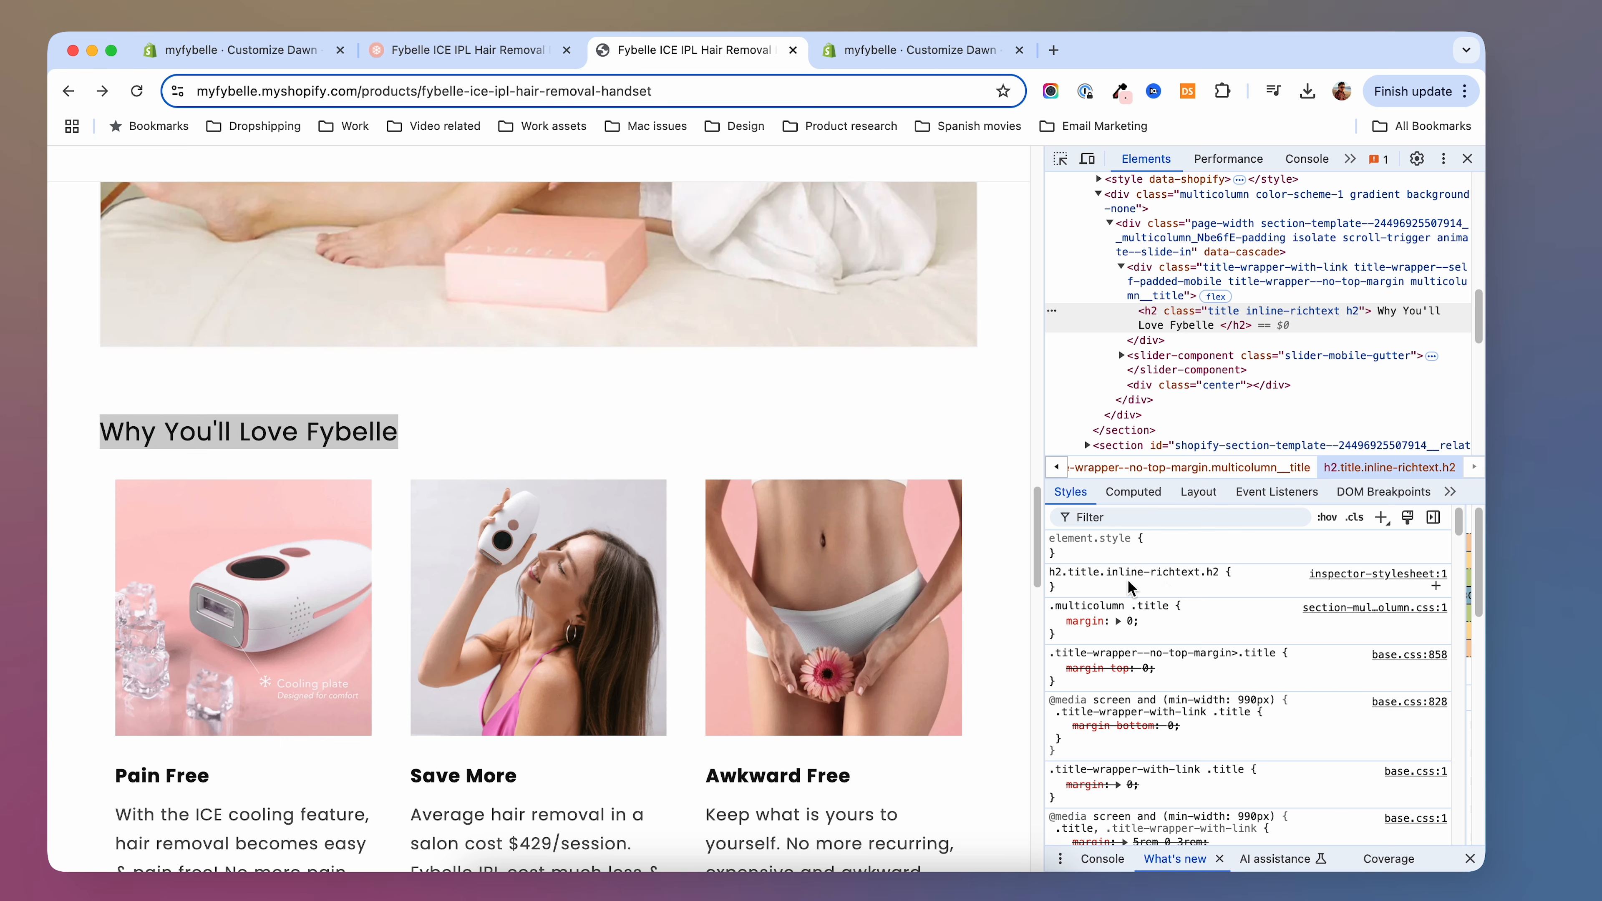
left_click(1096, 580)
type("width: ;")
key("Tab")
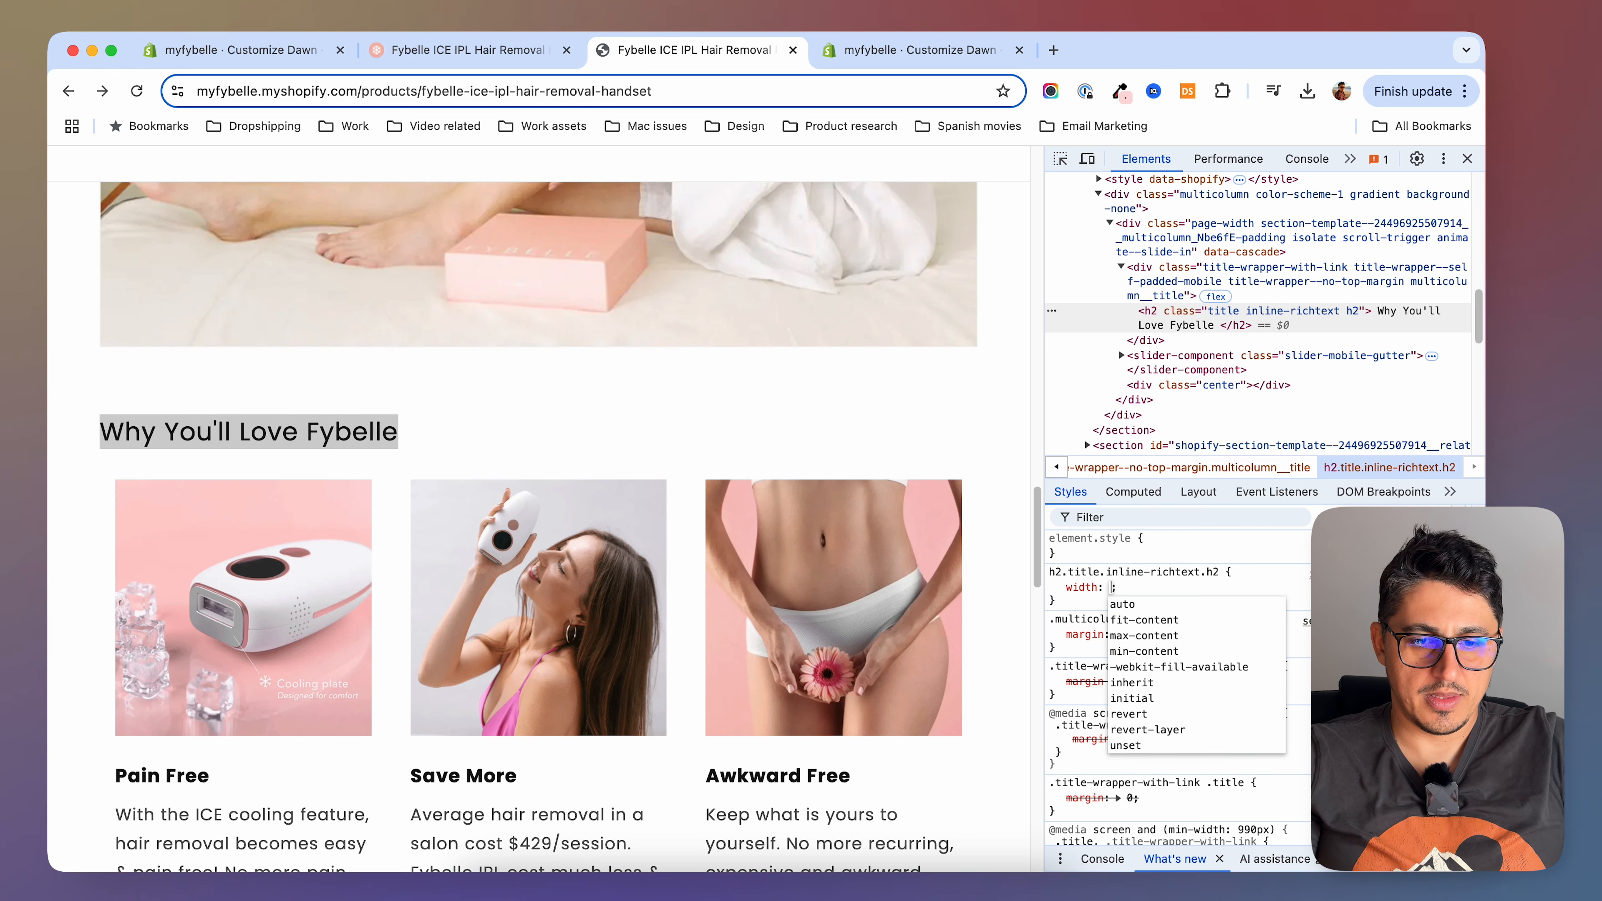
type("100%")
key("Tab")
type("text-align")
key("Tab")
type("center")
left_click_drag(1050, 572, 1056, 614)
key("super+c")
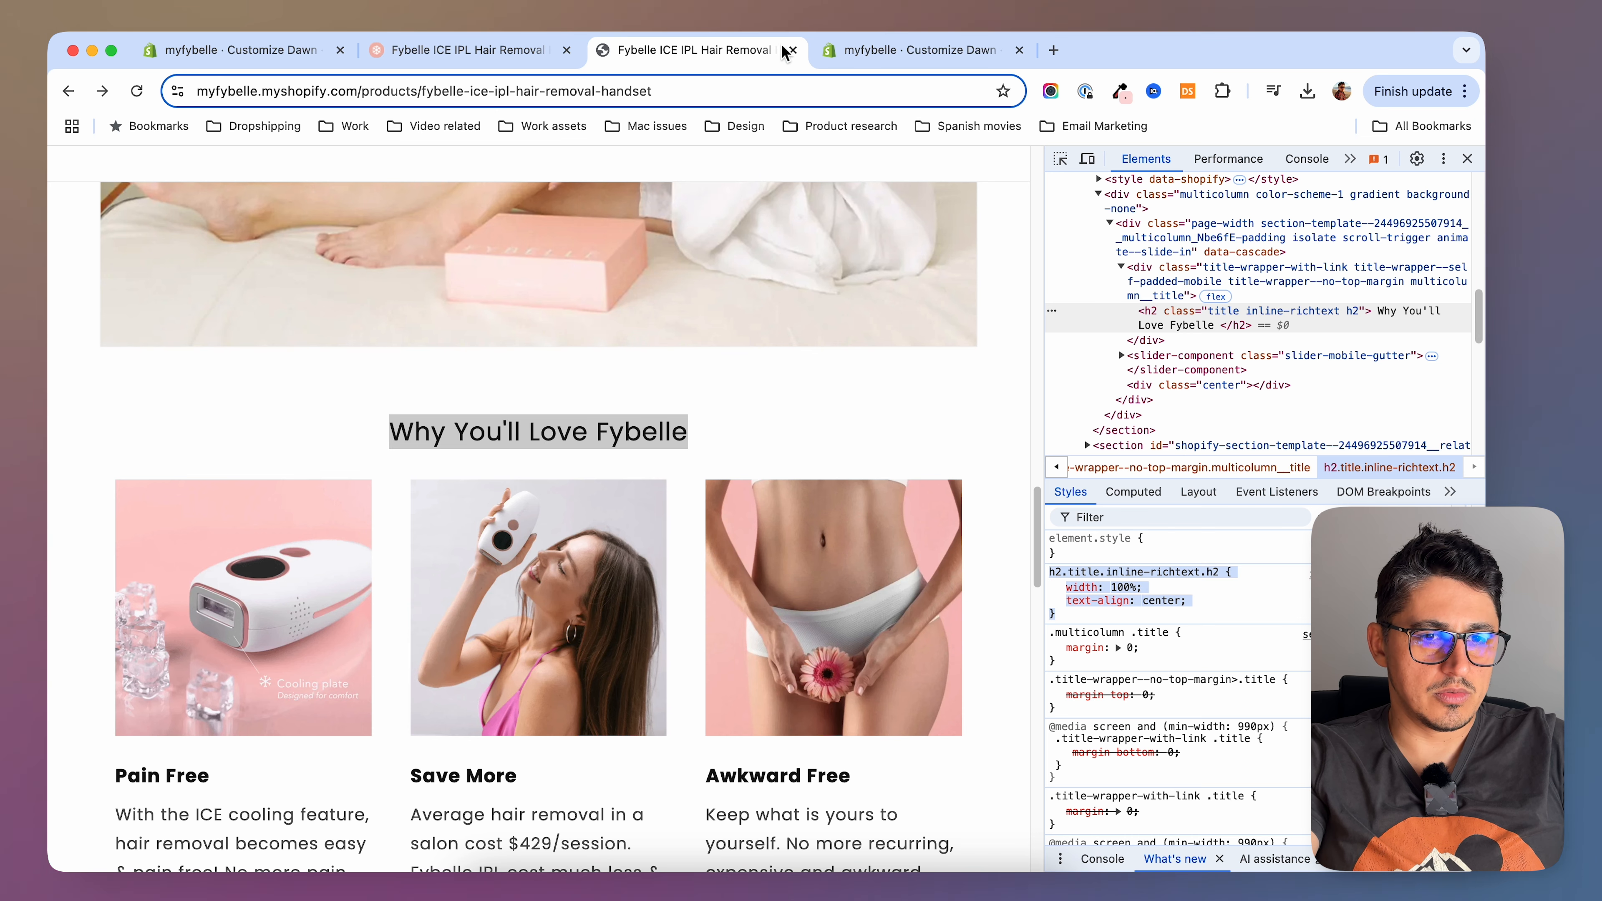
Paste the copied heading rule into the Custom CSS of the "Why You'll Love Fybelle" Multicolumn section in the theme editor
left_click(867, 52)
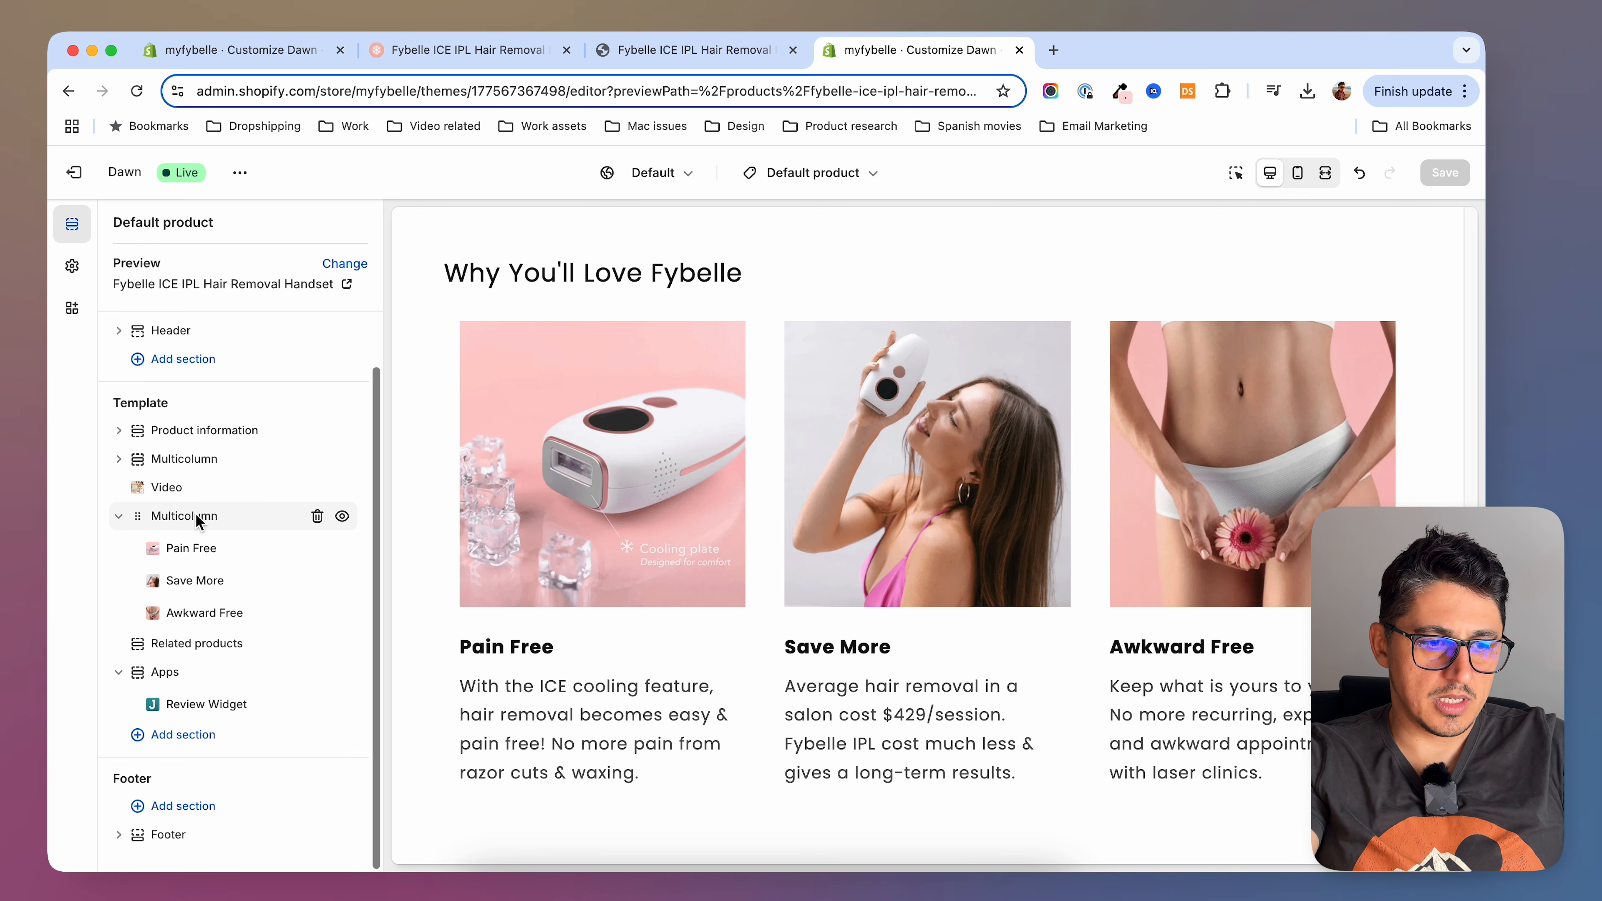
left_click(181, 516)
scroll(189, 603, "down", 10)
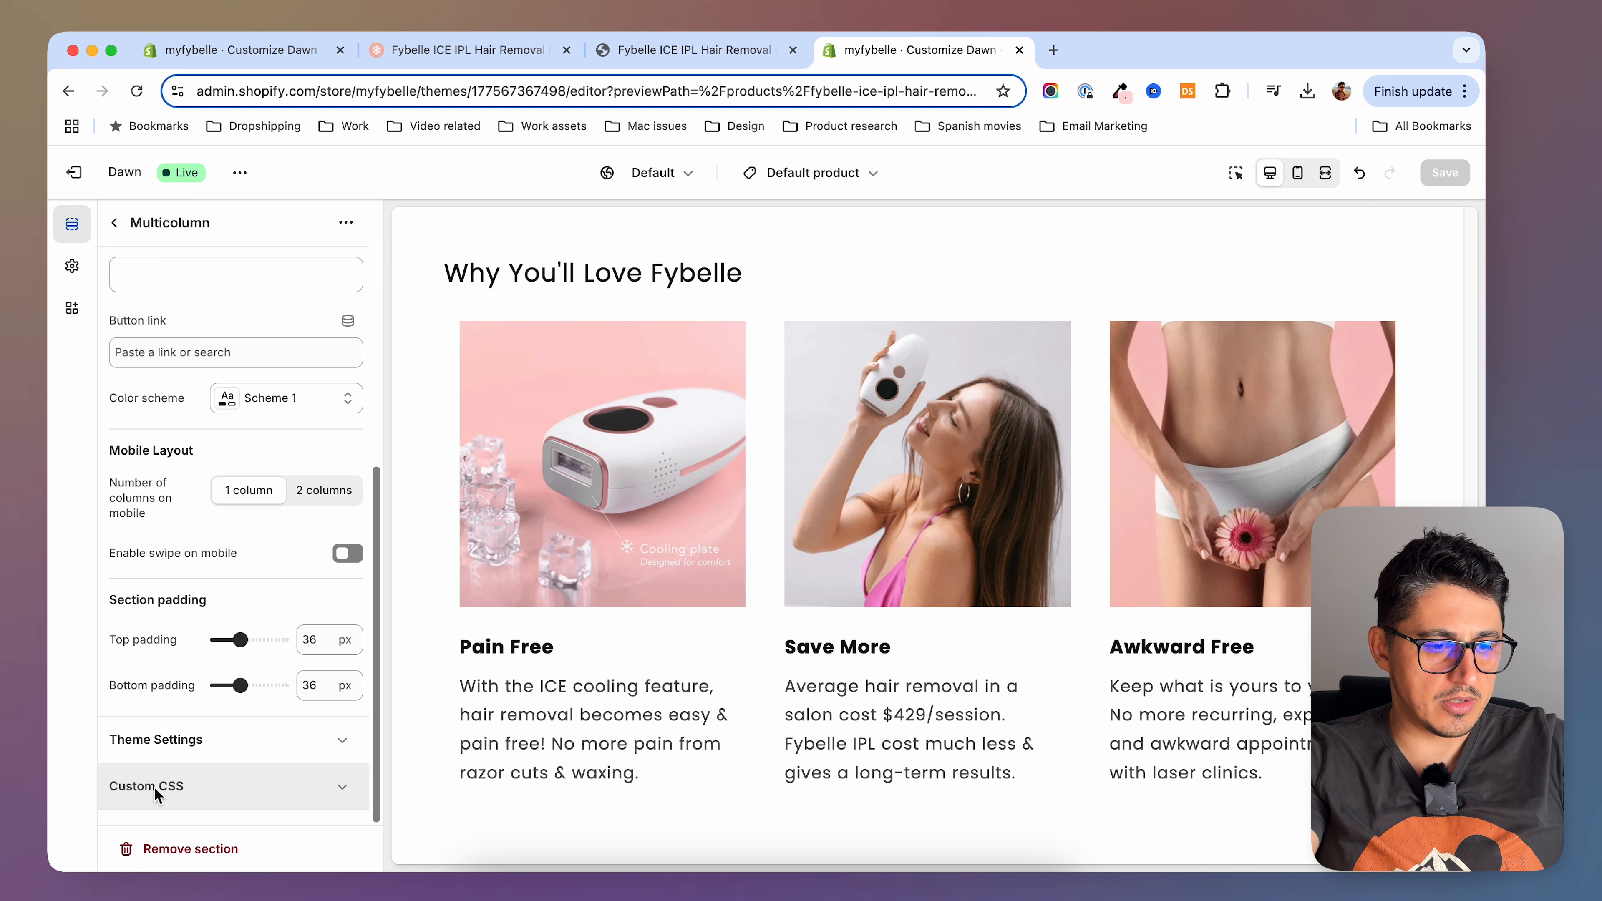
left_click(190, 783)
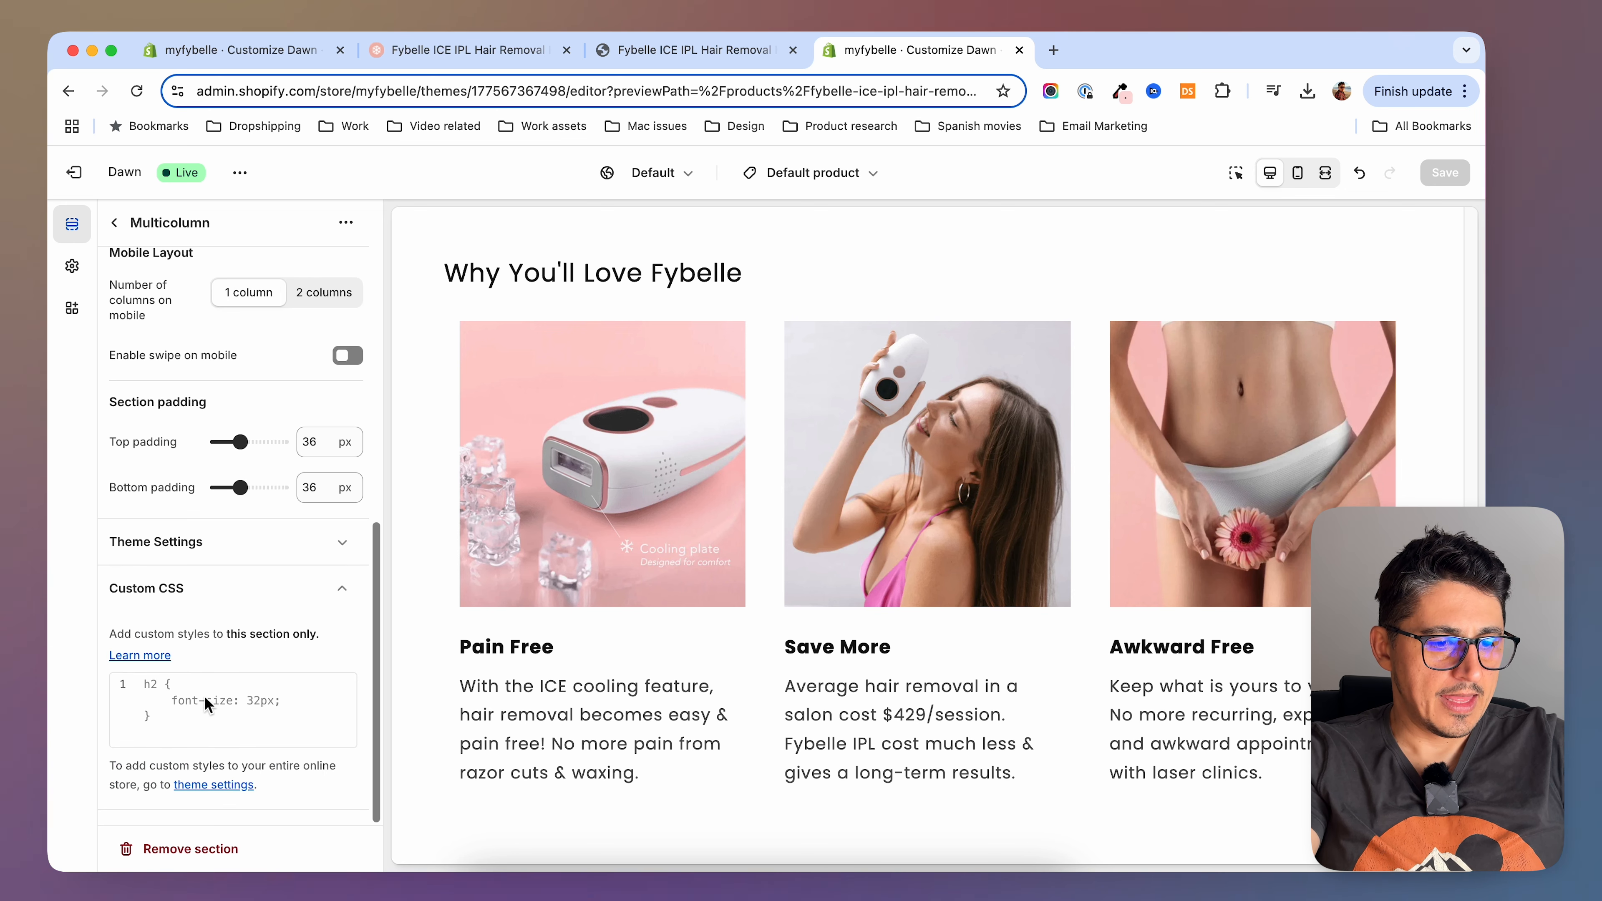
key("super+v")
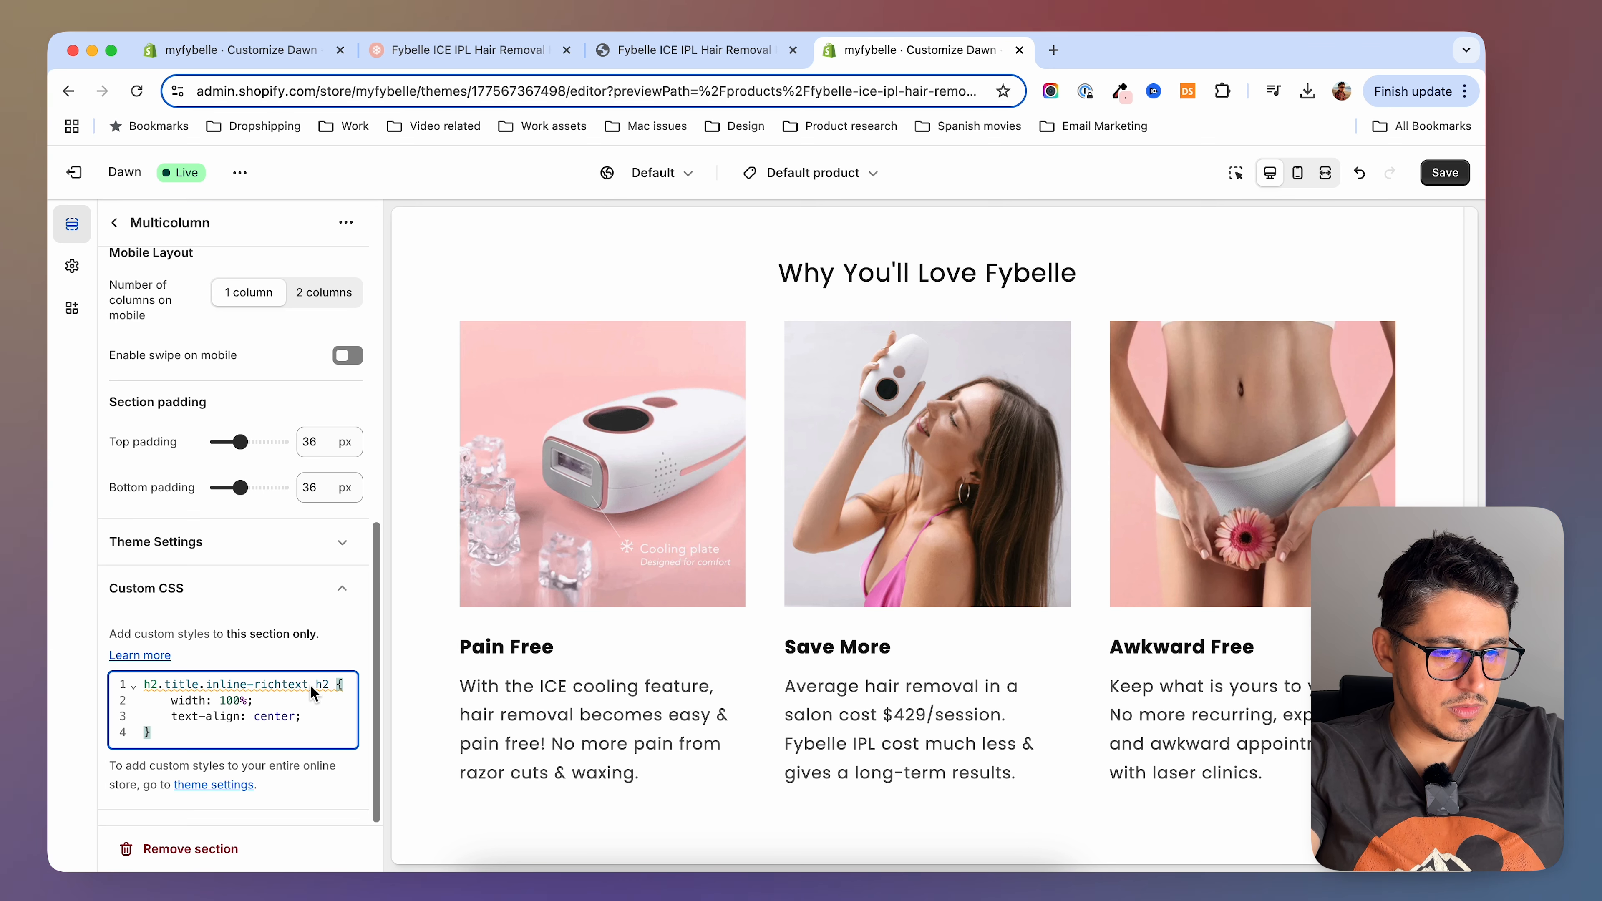
Shorten the custom CSS rule's selector to .title and save the theme
left_click(330, 687)
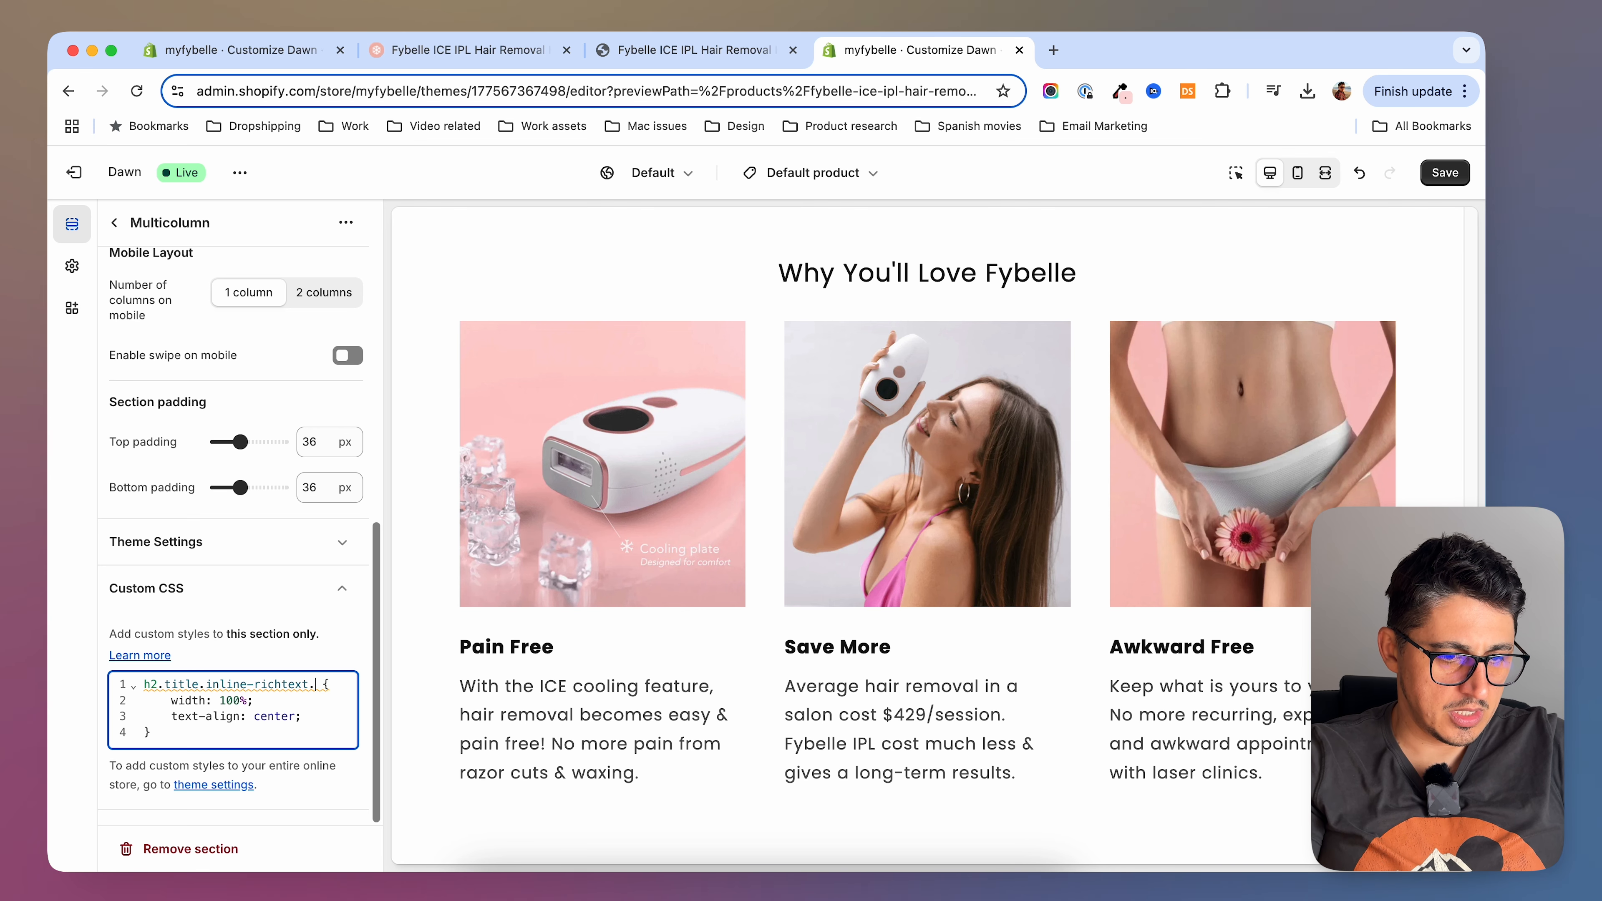
key("BackSpace")
key("BackSpace")
key("BackSpace")
key("BackSpace")
key("BackSpace")
key("BackSpace")
key("BackSpace")
key("BackSpace")
key("BackSpace")
key("BackSpace")
key("BackSpace")
key("BackSpace")
key("BackSpace")
key("BackSpace")
key("BackSpace")
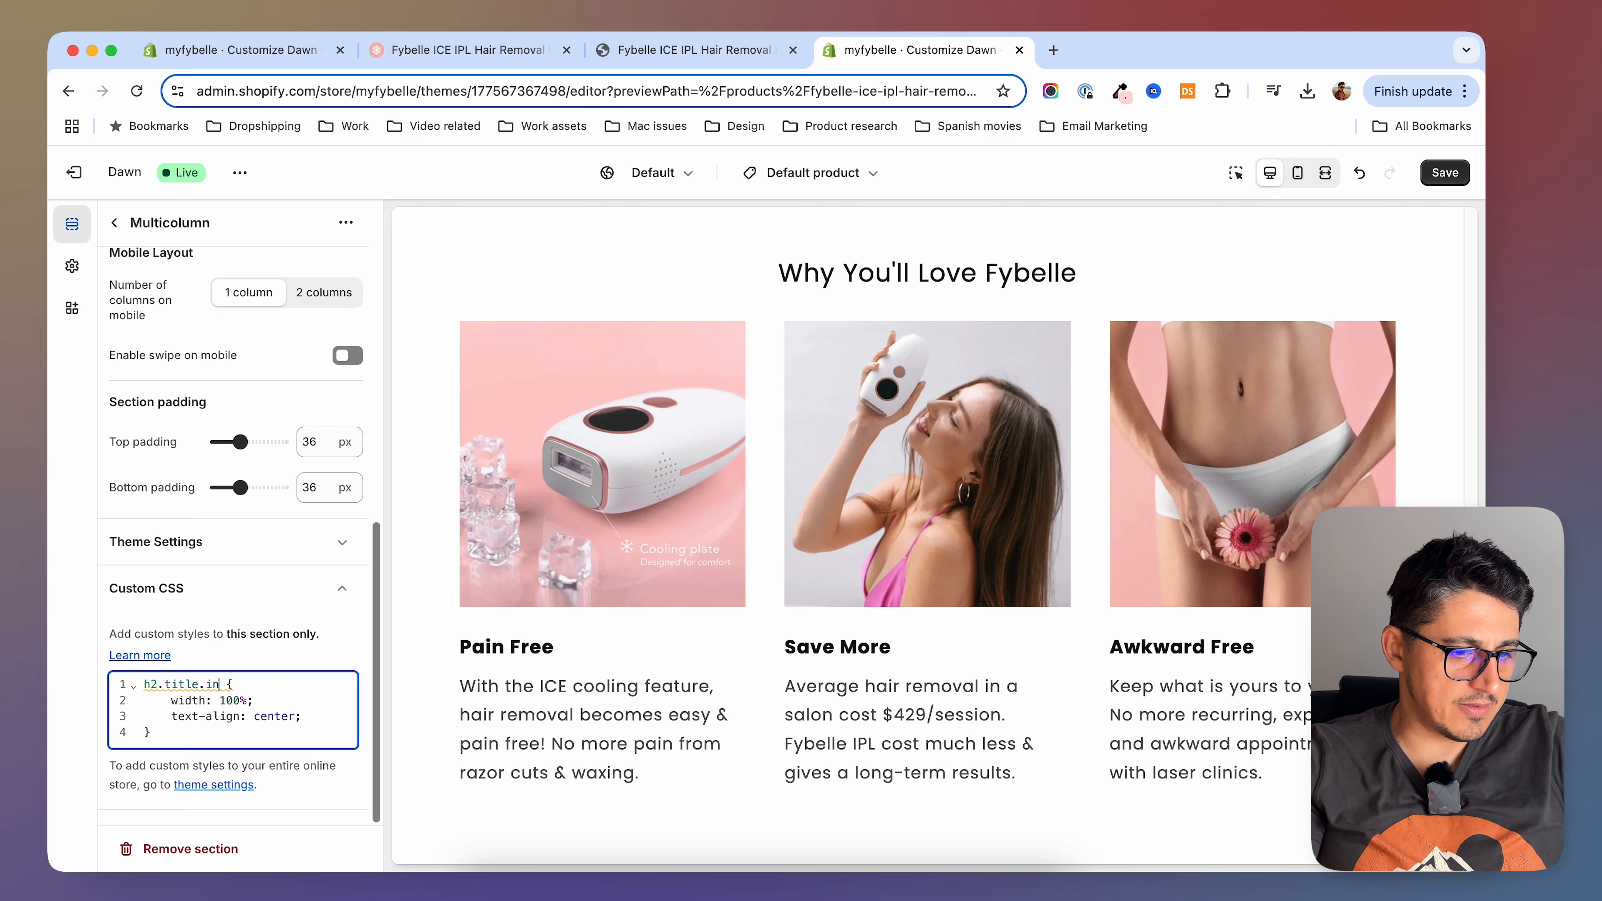
key("Left")
key("Left")
key("Left")
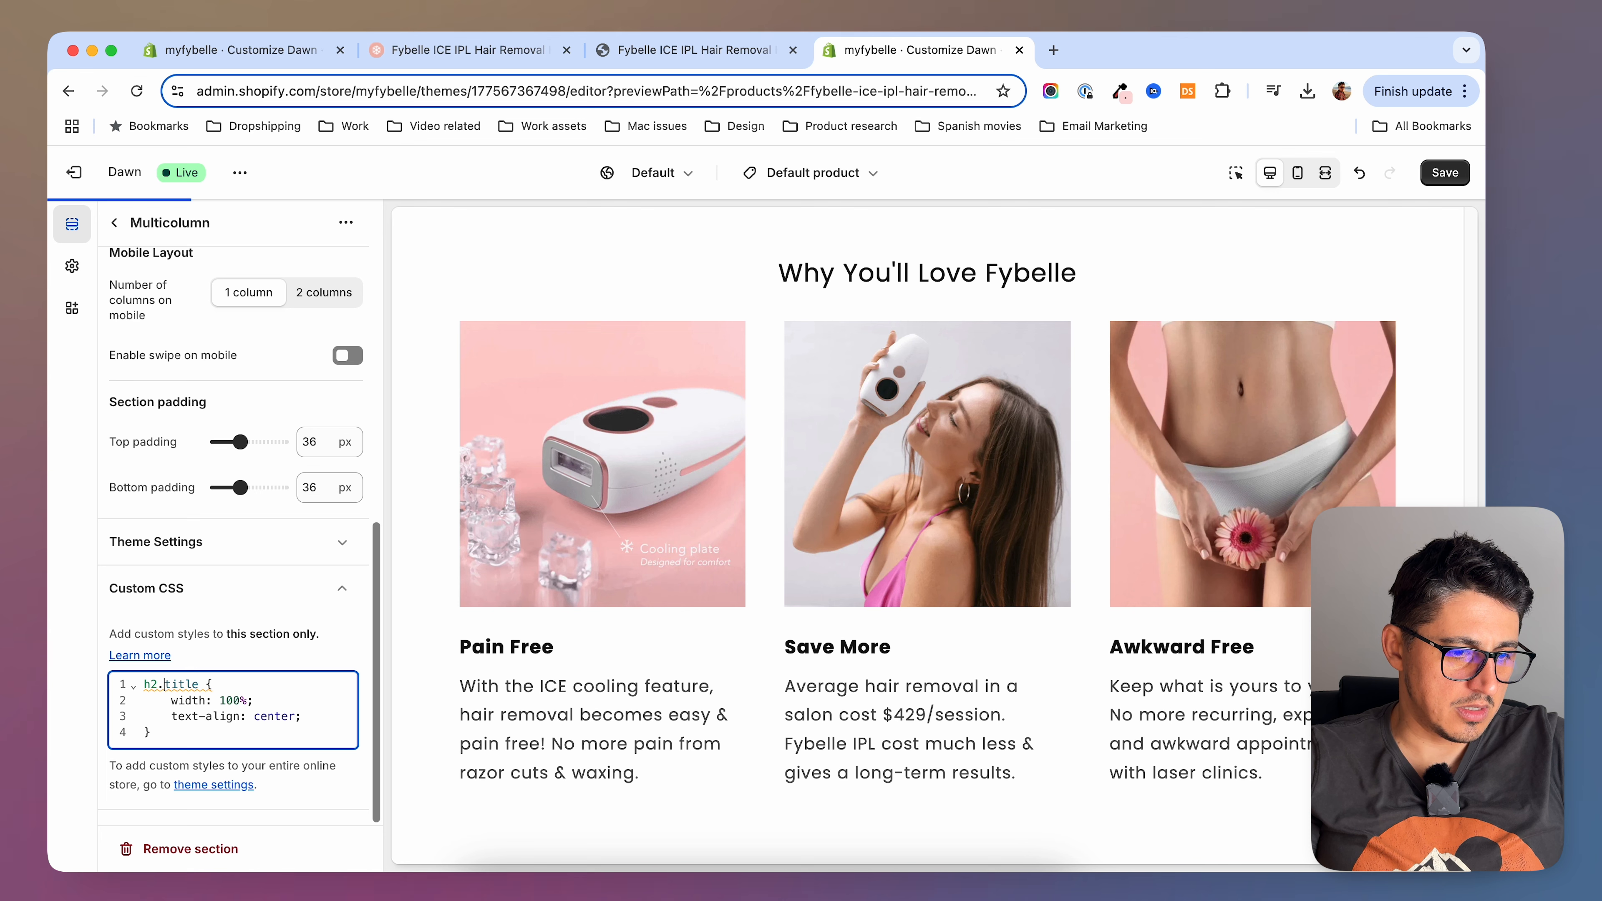
key("BackSpace")
key("BackSpace")
key("BackSpace")
type(".")
key("Right")
key("Right")
key("Right")
key("Right")
key("Right")
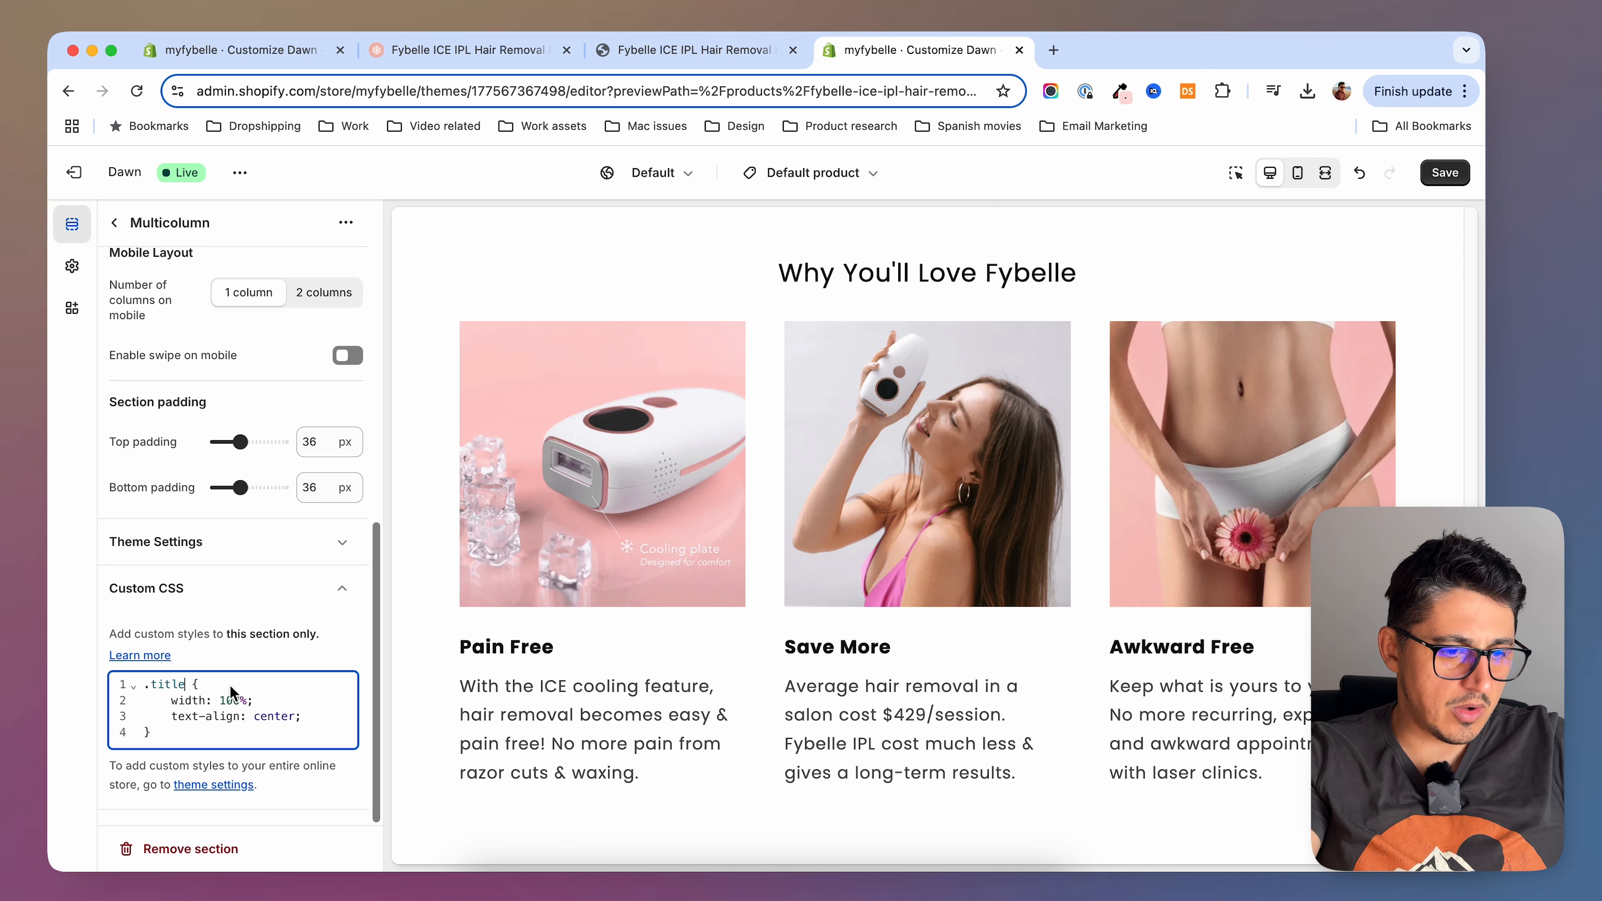
left_click(230, 686)
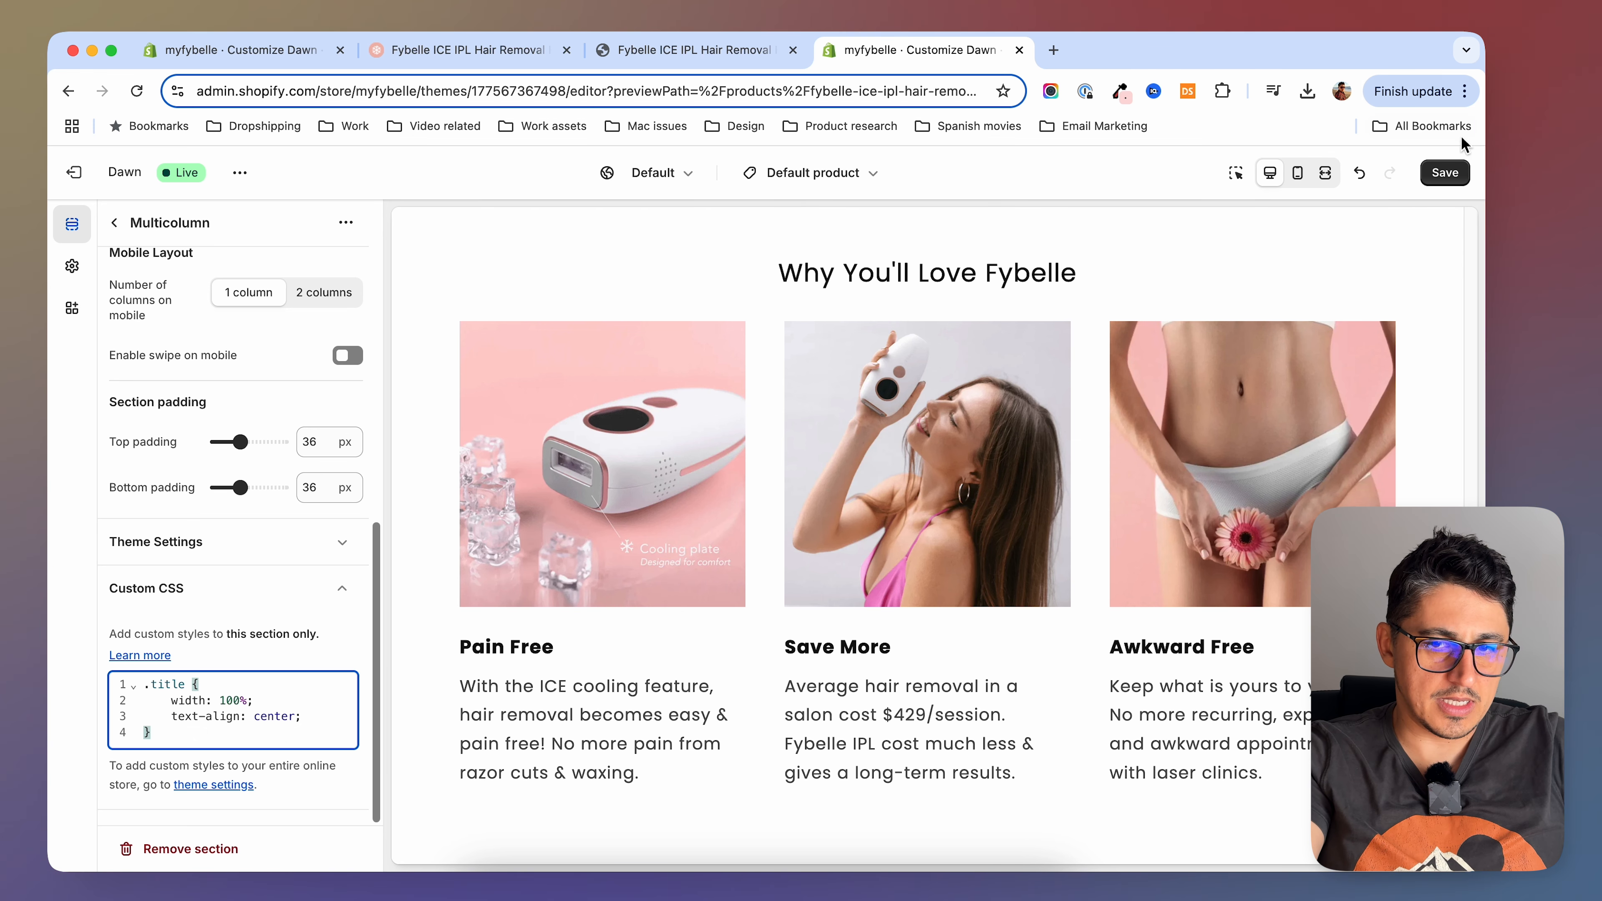
left_click(1444, 173)
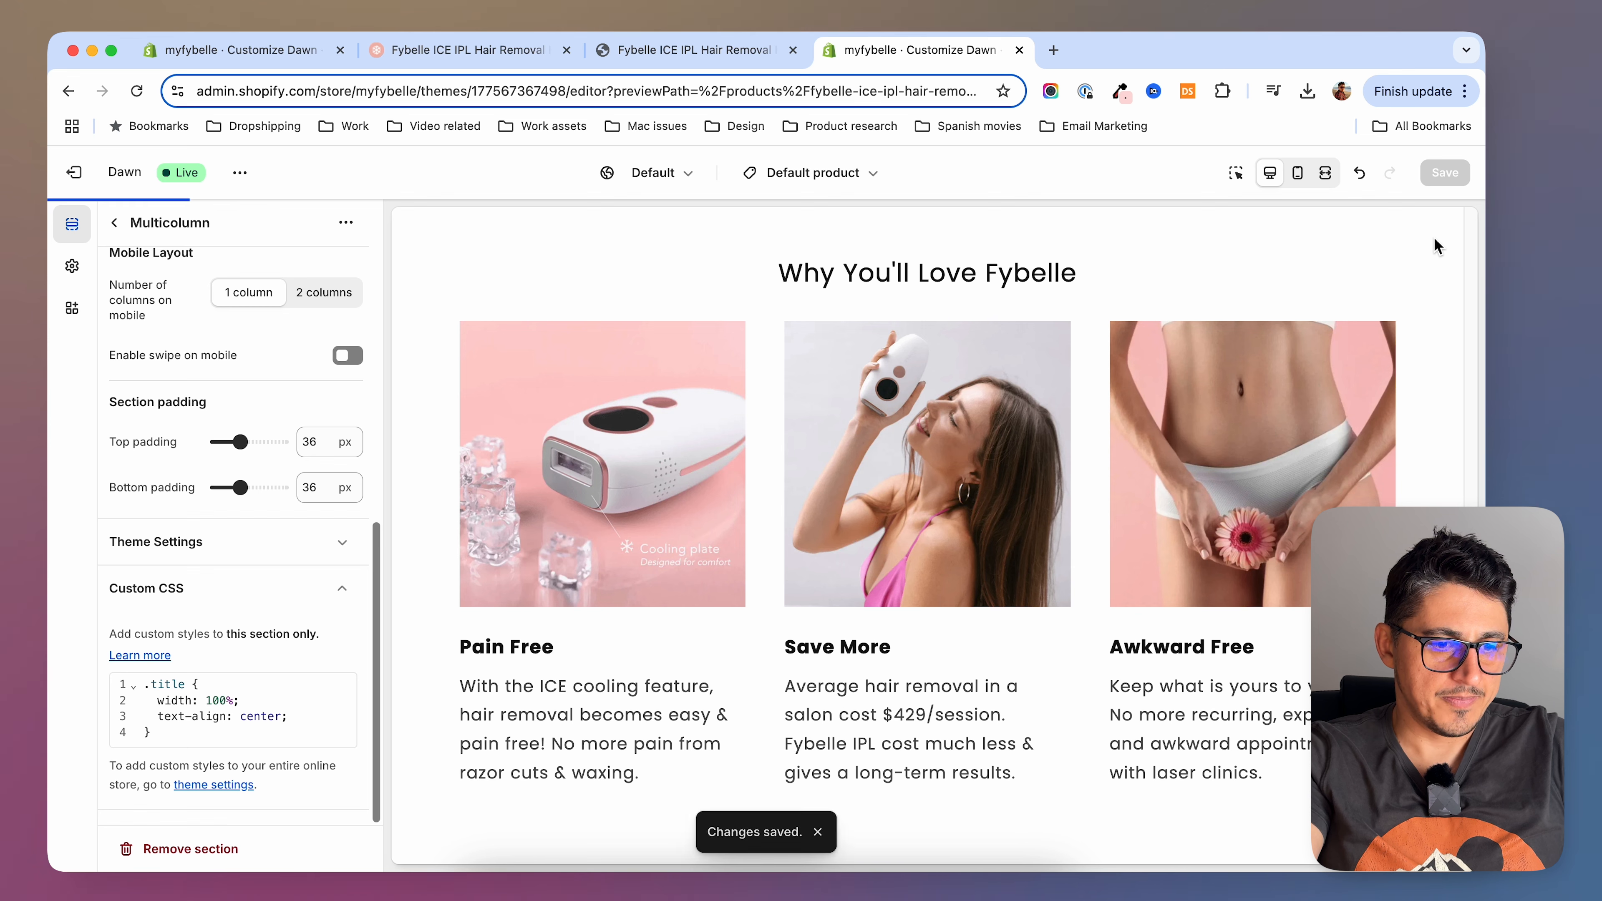
Check the heading on the store's product page and review the reference page's "Why You'll Love Fybelle" and "Before & After Fybelle" sections
key("super+alt+Left")
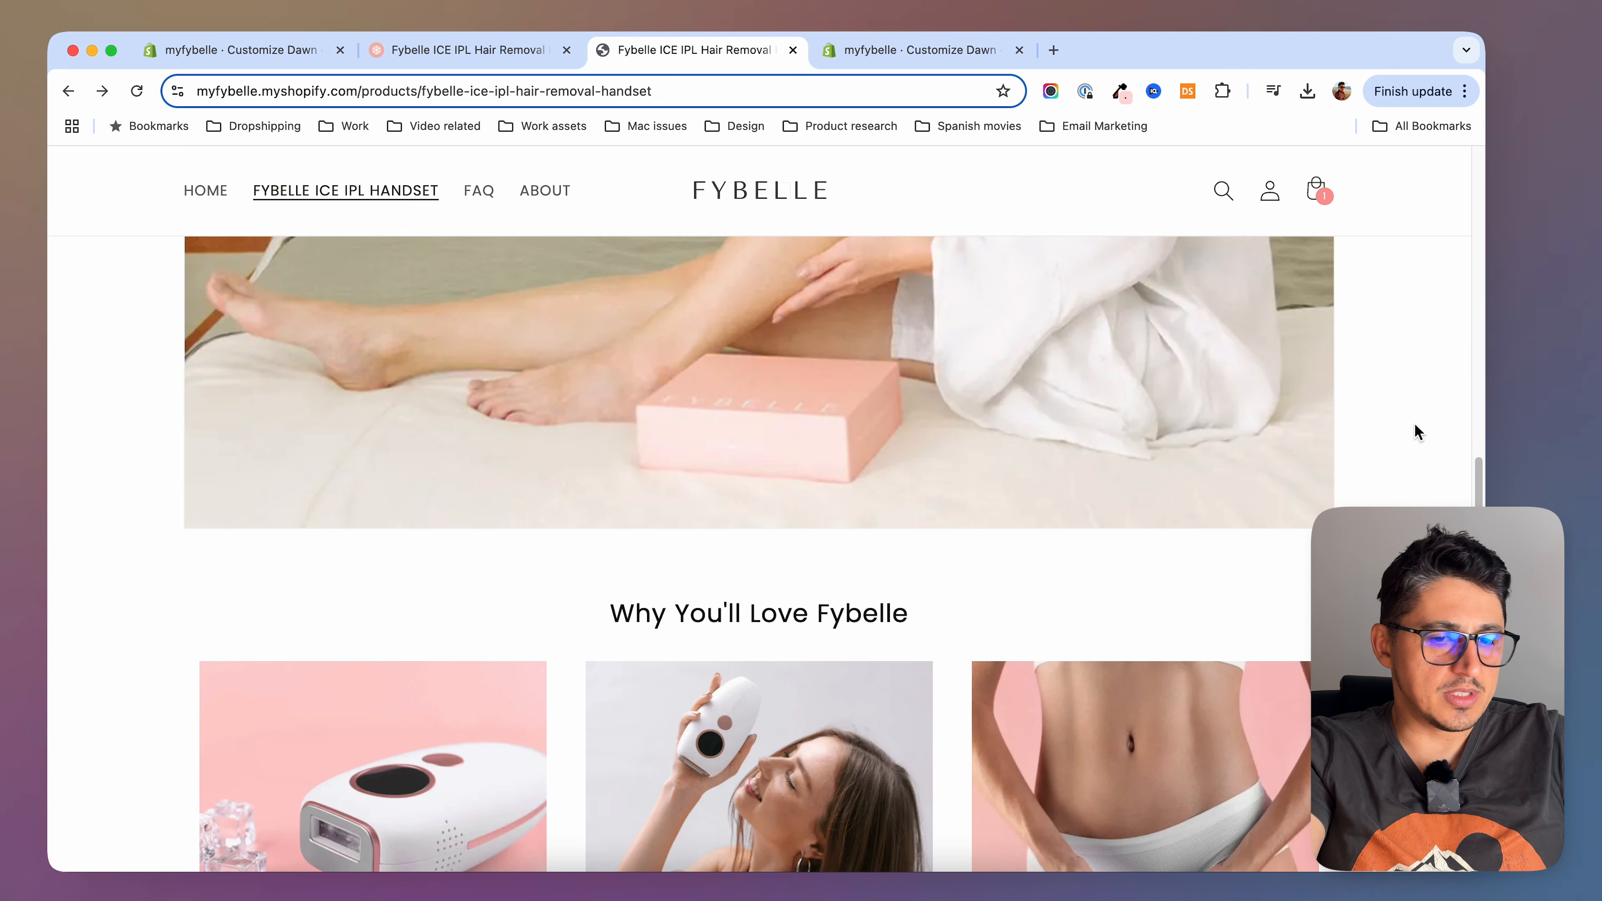
scroll(1416, 424, "down", 5)
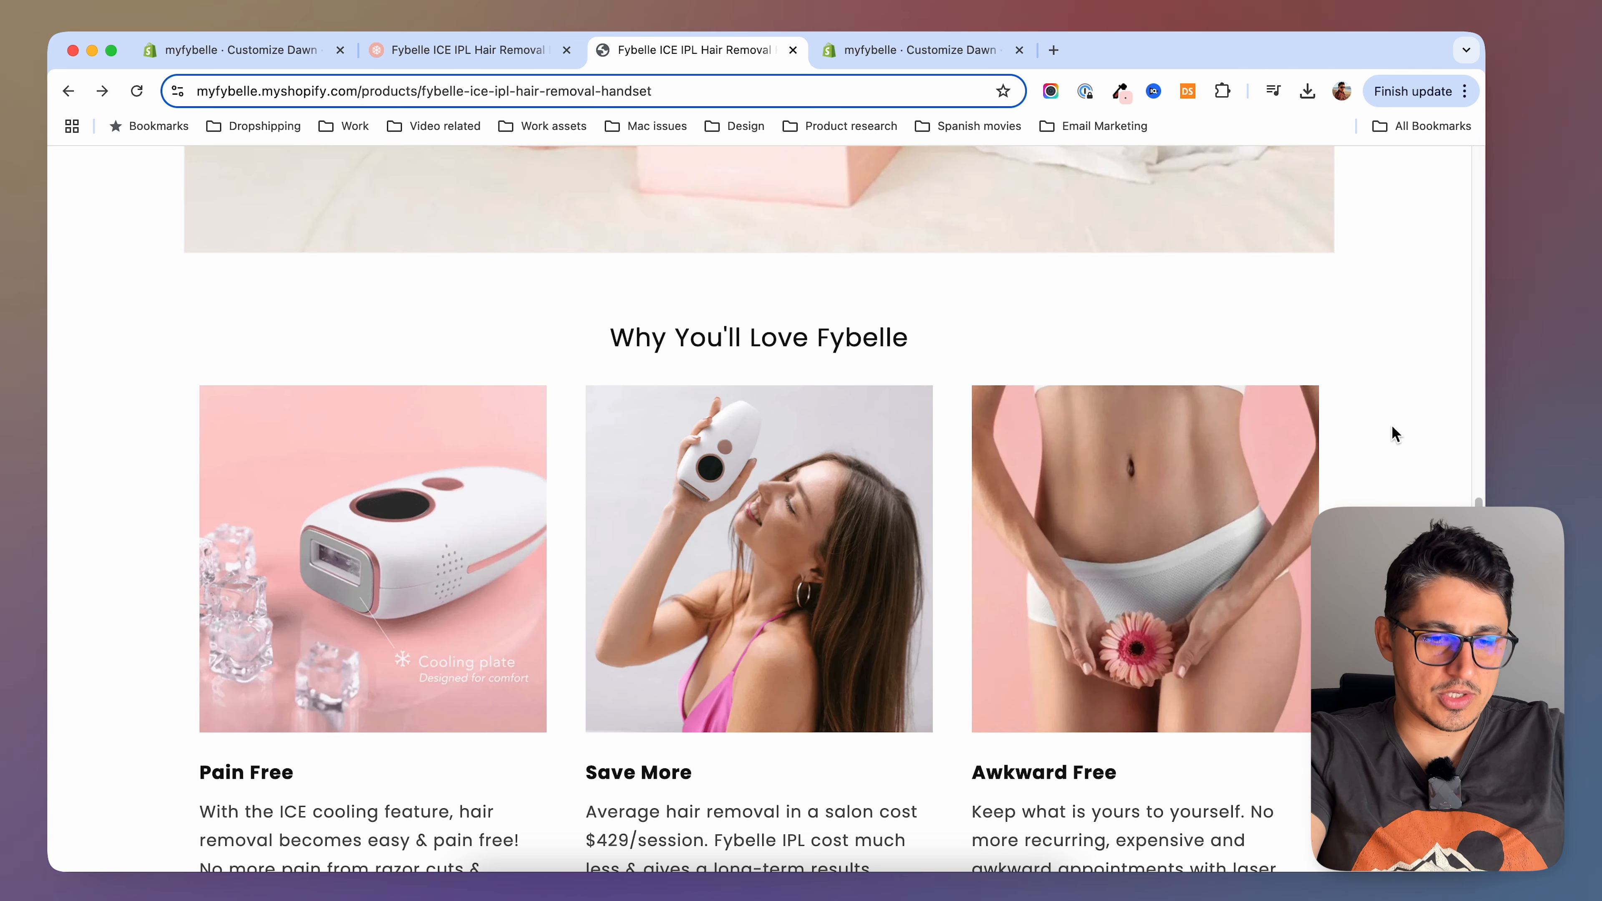
key("super+alt+Left")
scroll(1372, 389, "down", 4)
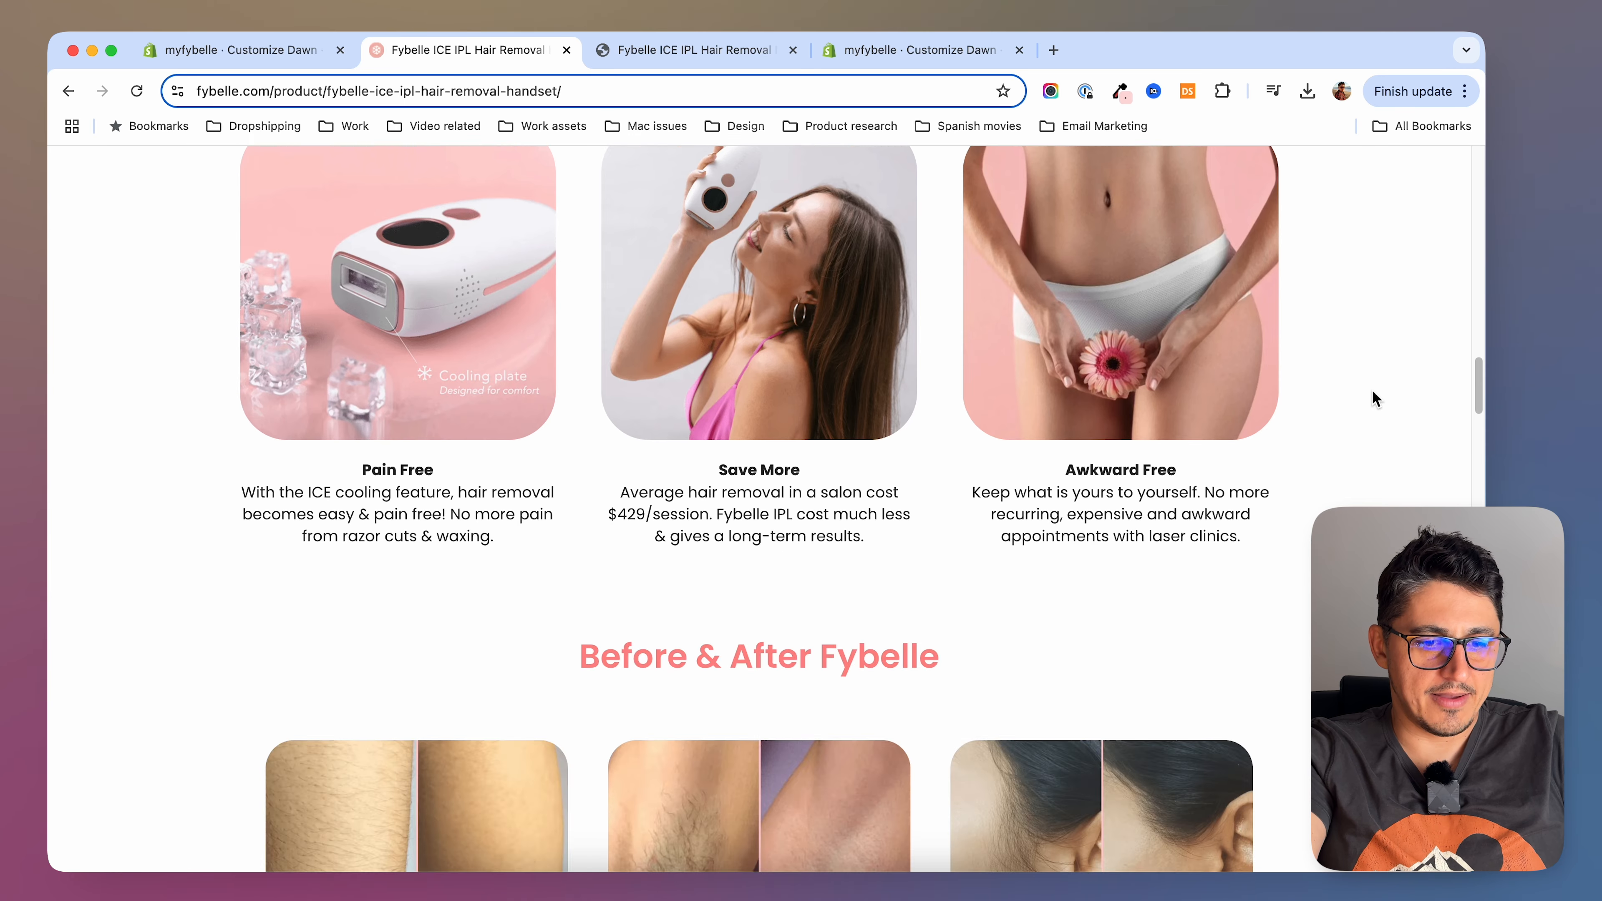
scroll(1373, 392, "down", 6)
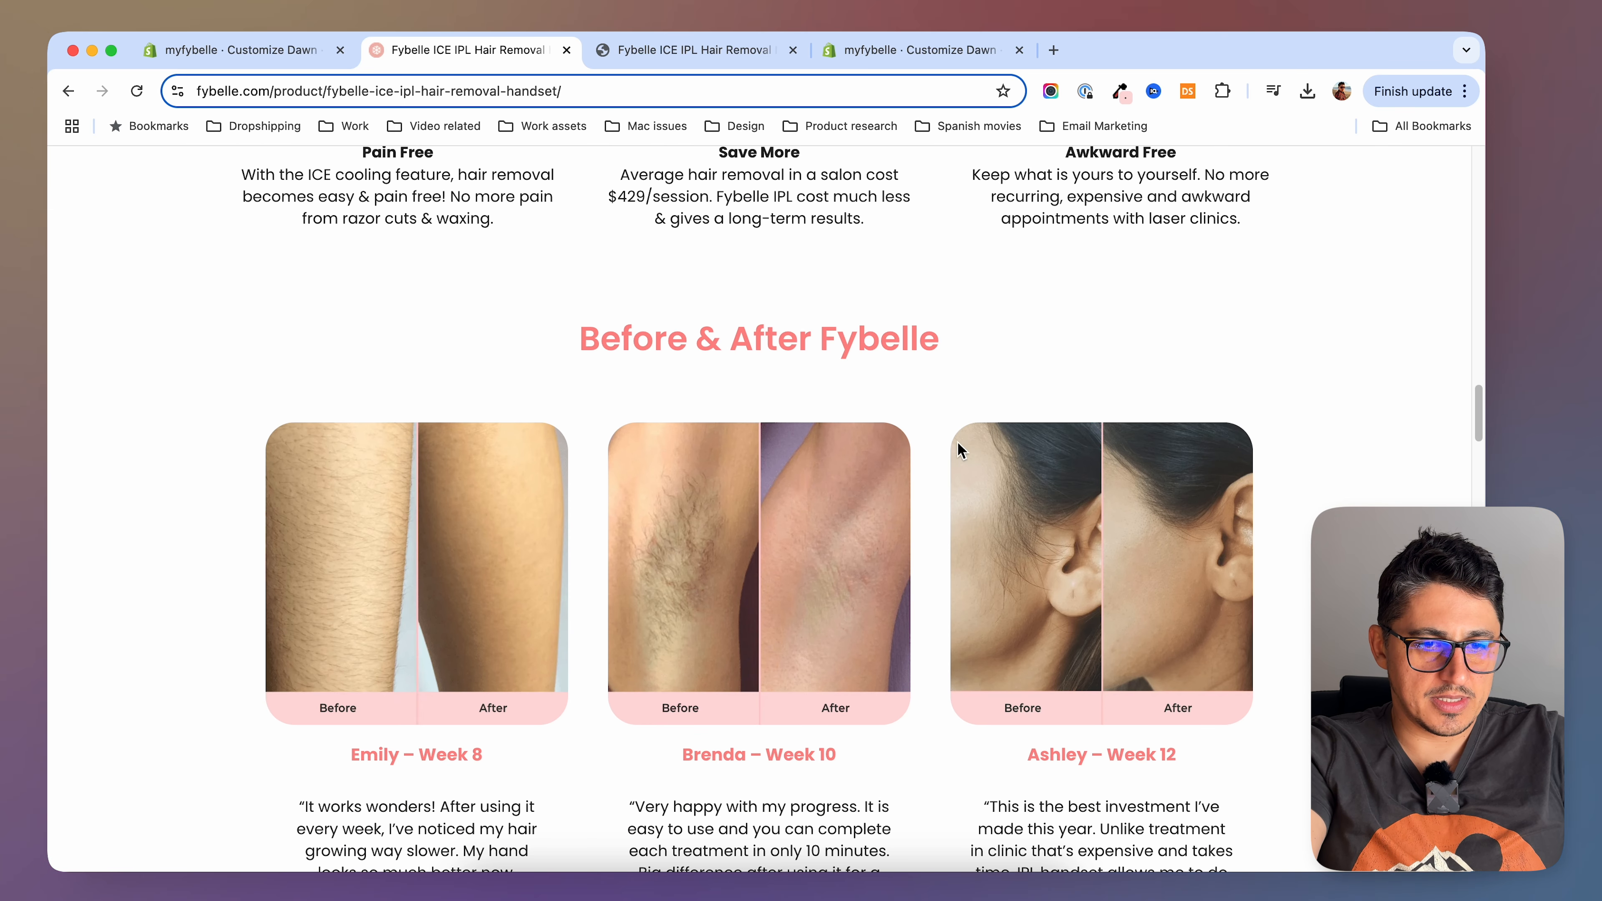
scroll(959, 523, "up", 7)
scroll(1077, 261, "up", 1)
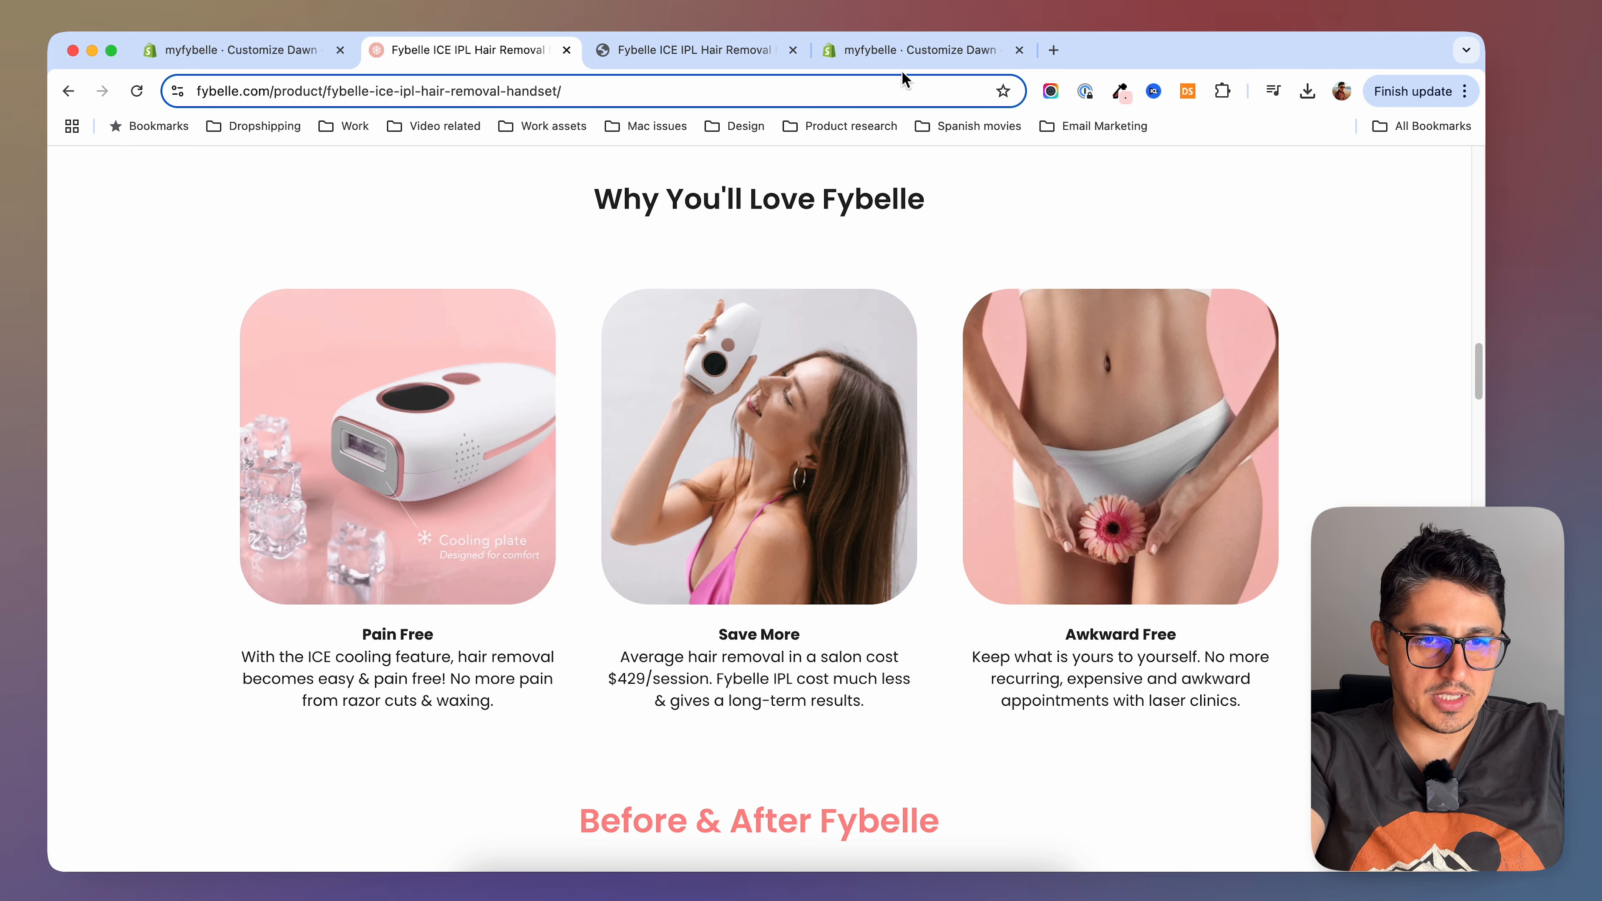
Open the Dawn theme's code editor, filter the files by "product" and open templates/product.json
left_click(909, 51)
left_click(243, 167)
left_click(202, 293)
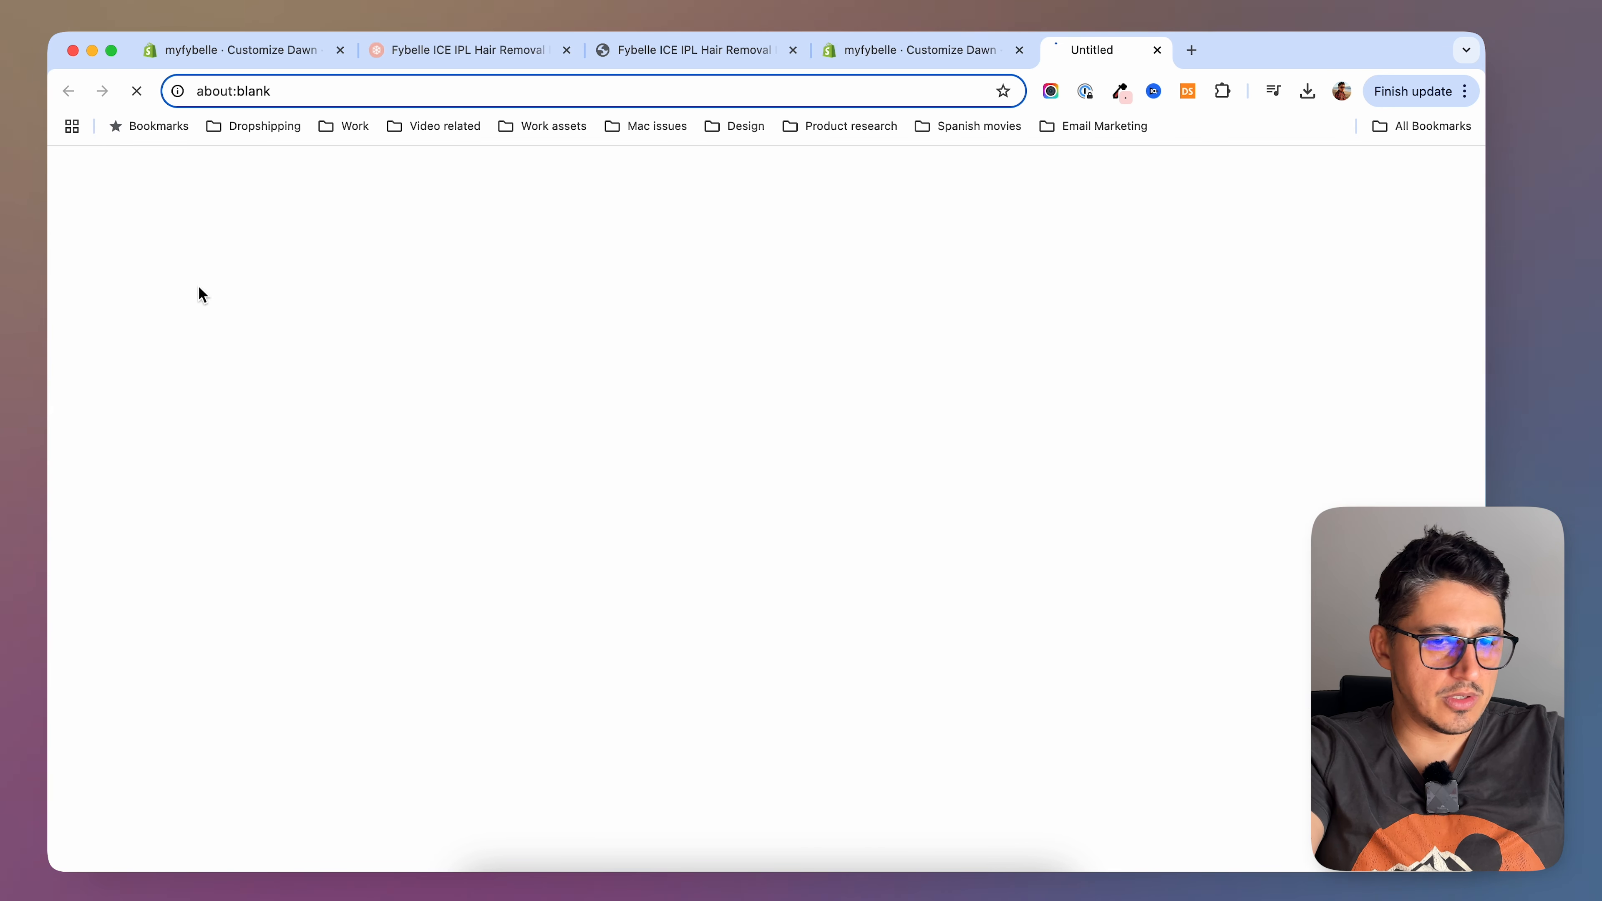
left_click(217, 238)
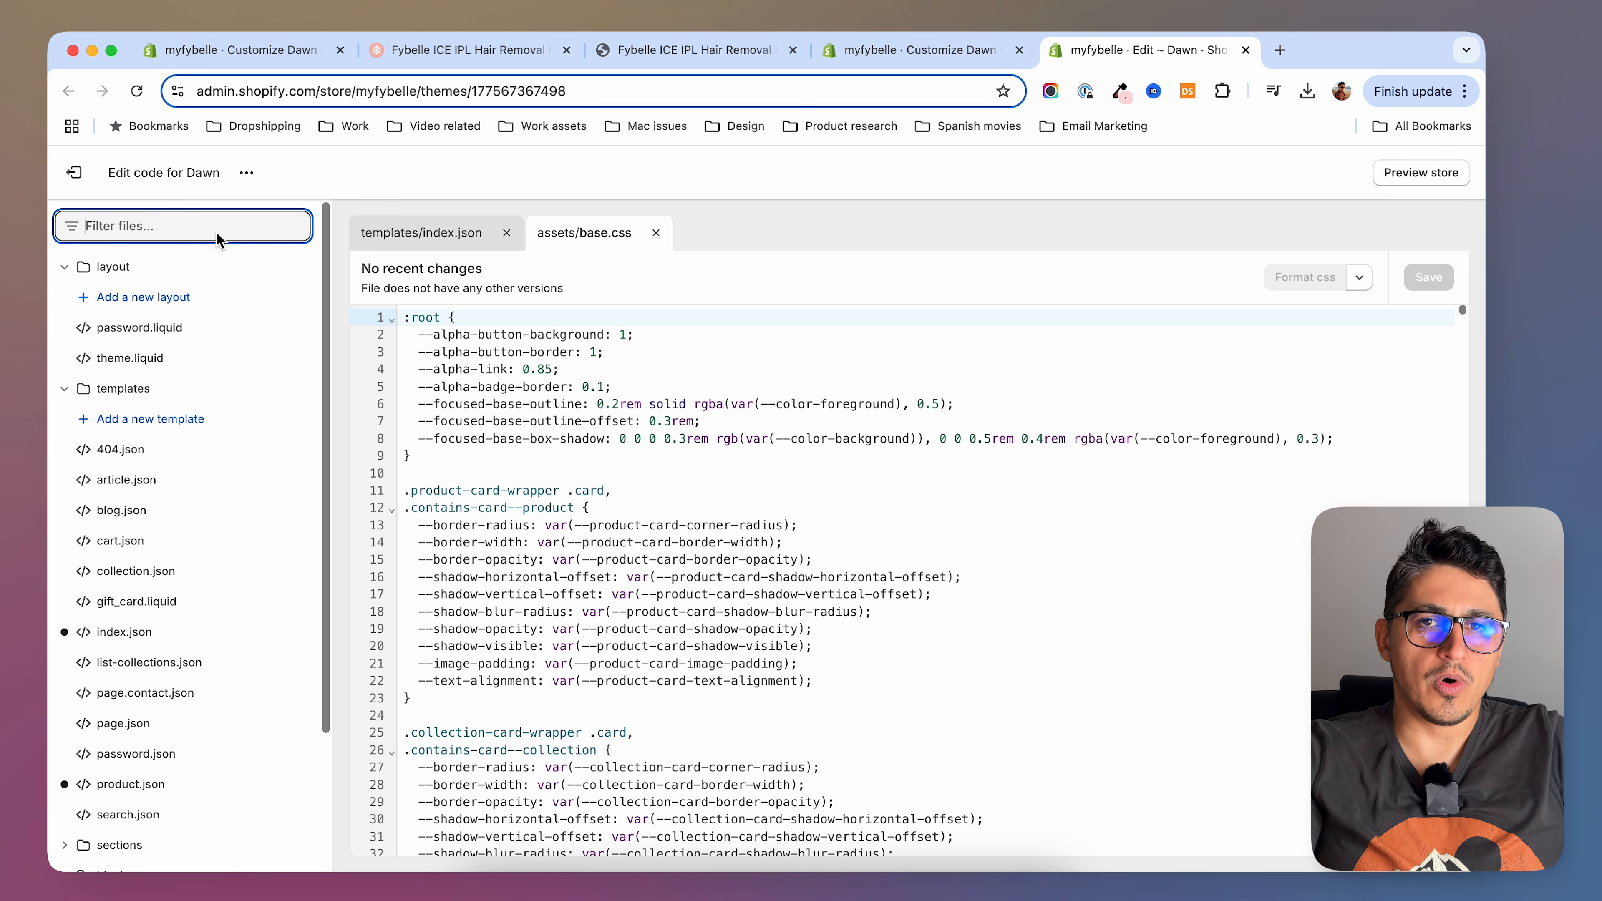
type("product")
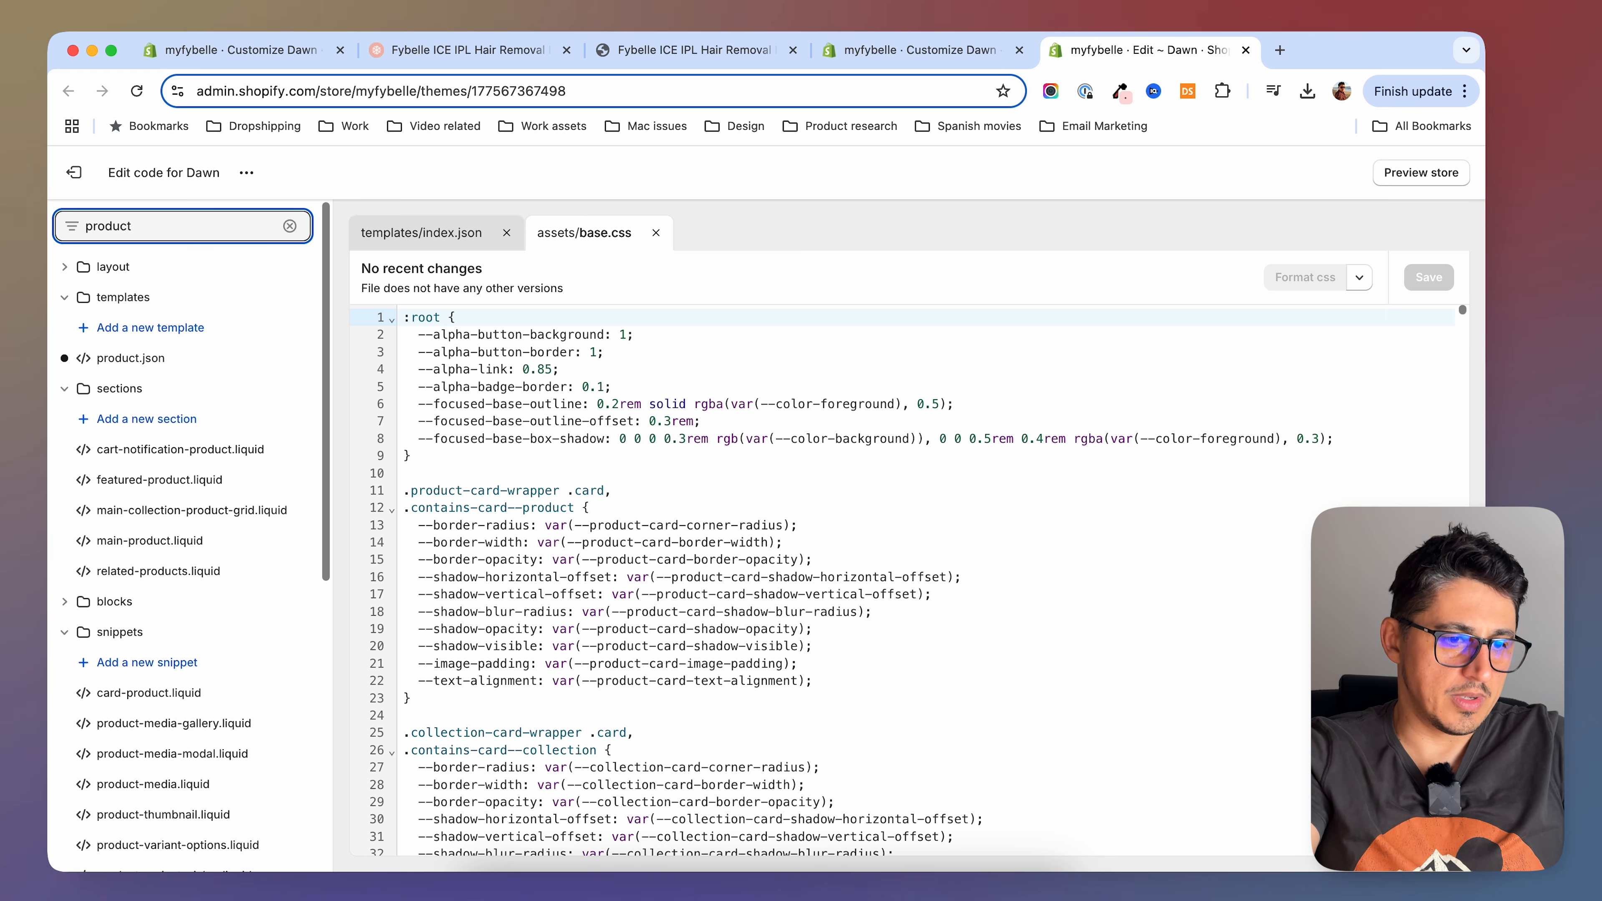
left_click(148, 359)
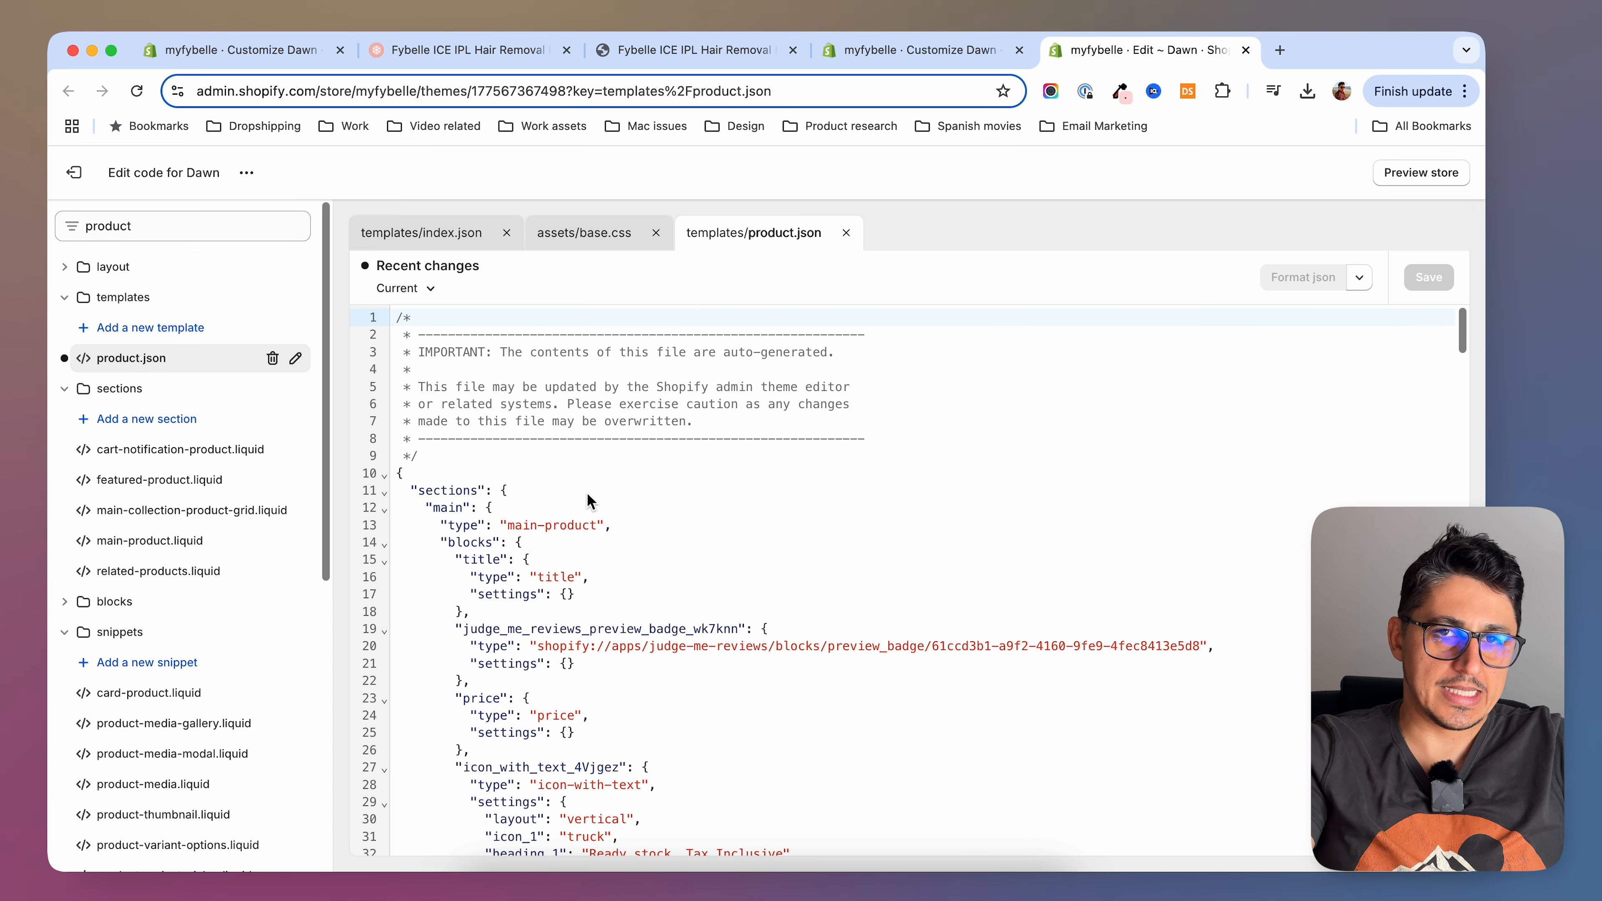
Find the section ID multicolumn_Nbe6fE from the order list and go to its definition in product.json
left_click(605, 494)
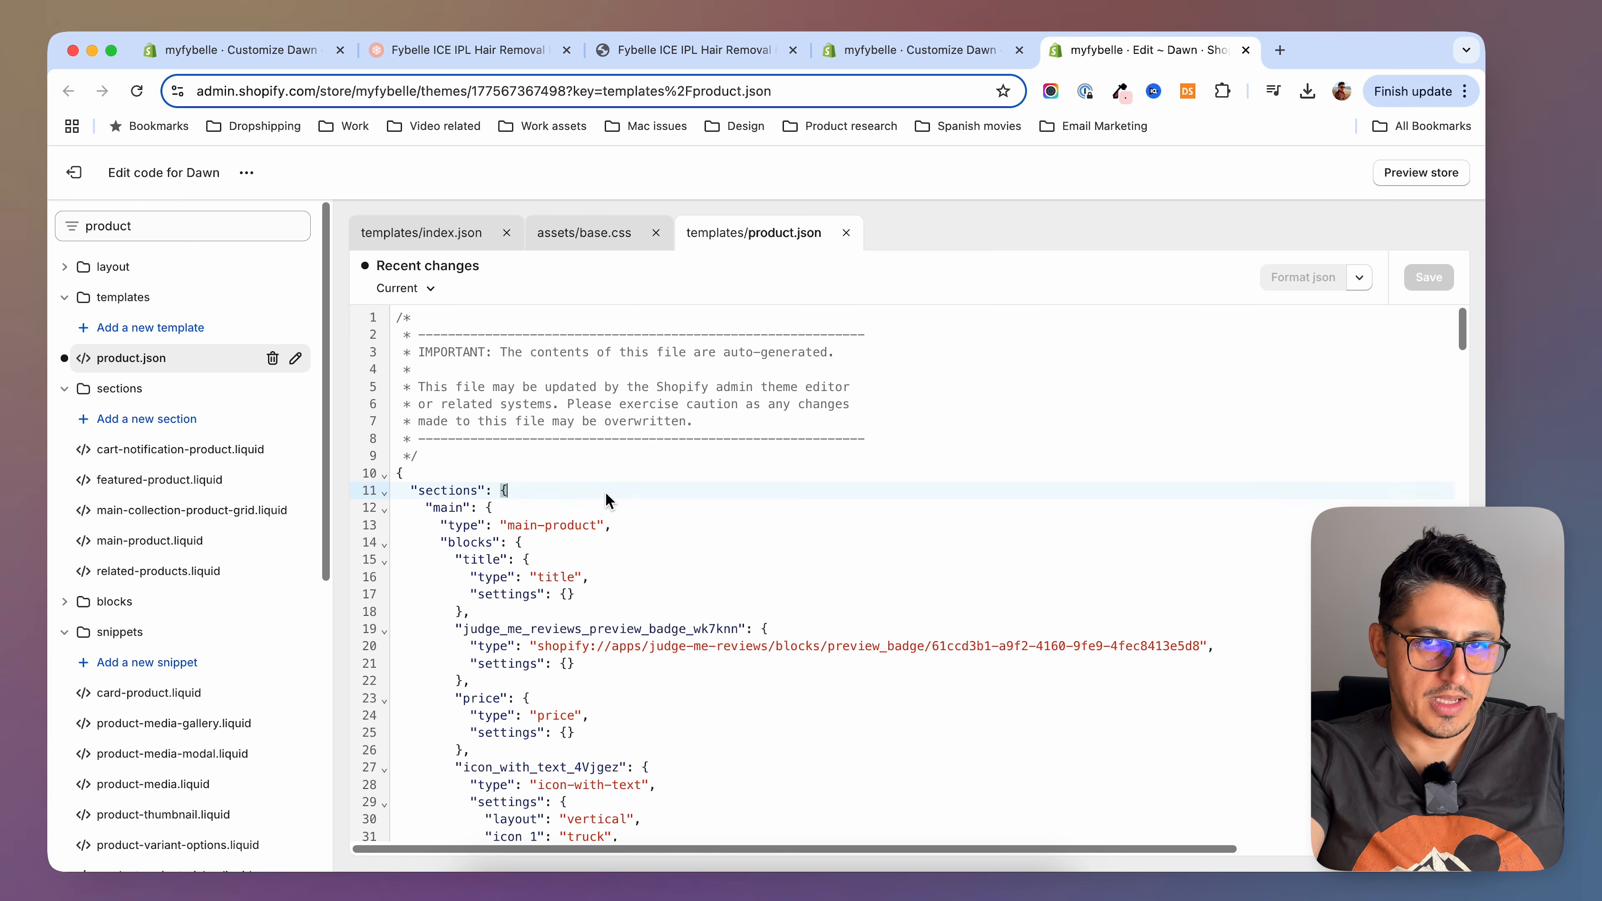
scroll(605, 498, "down", 20)
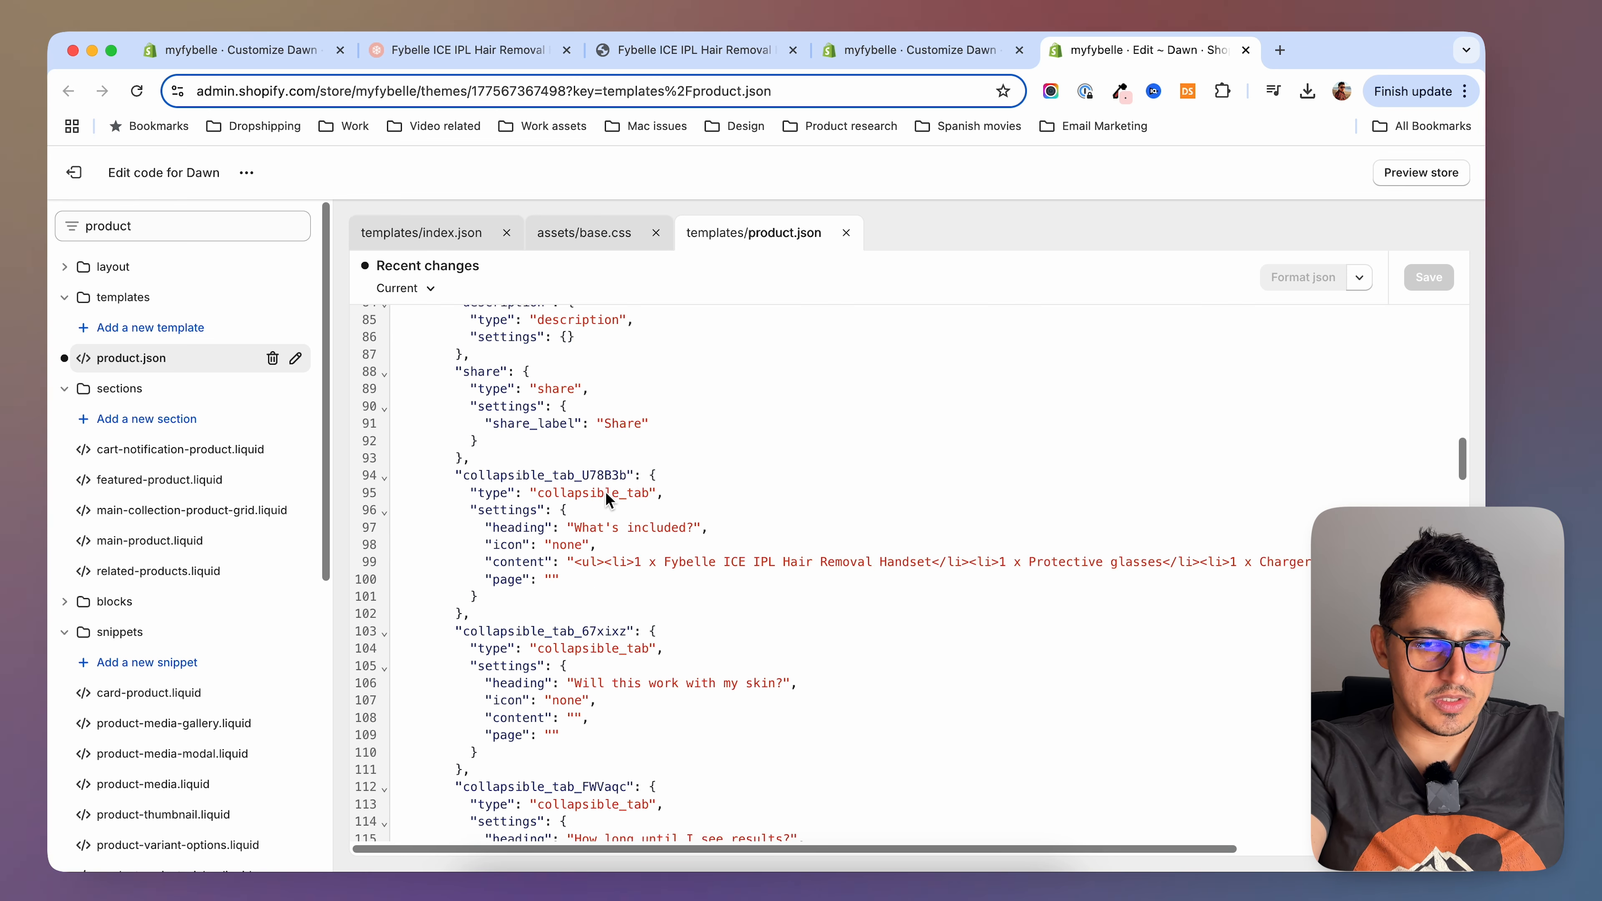
scroll(605, 499, "down", 10)
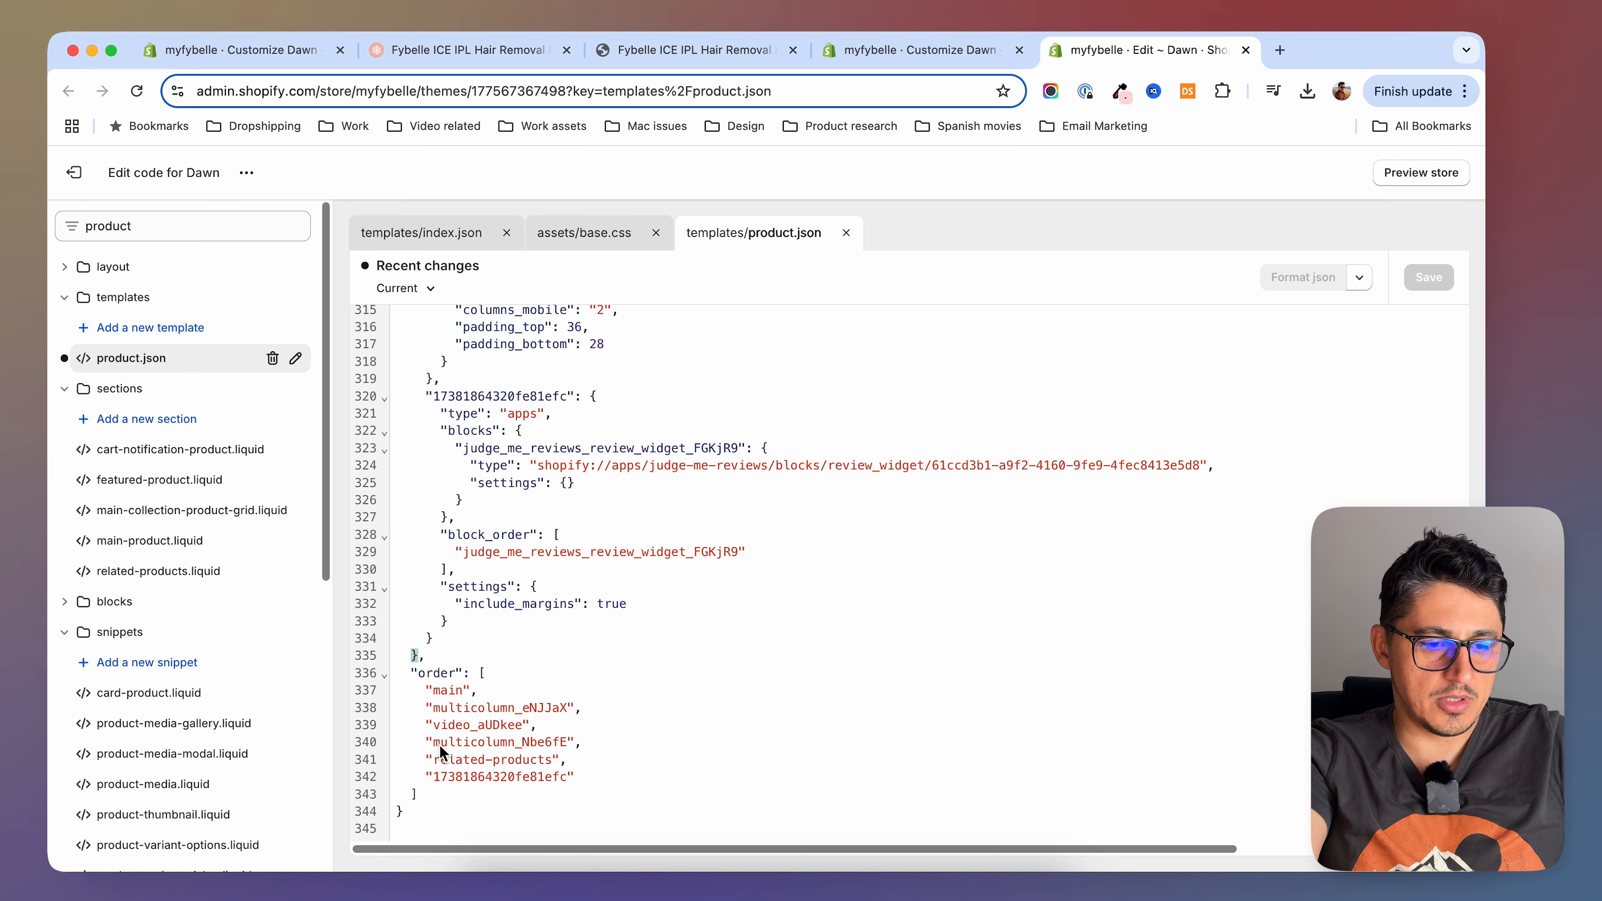
left_click_drag(436, 744, 567, 745)
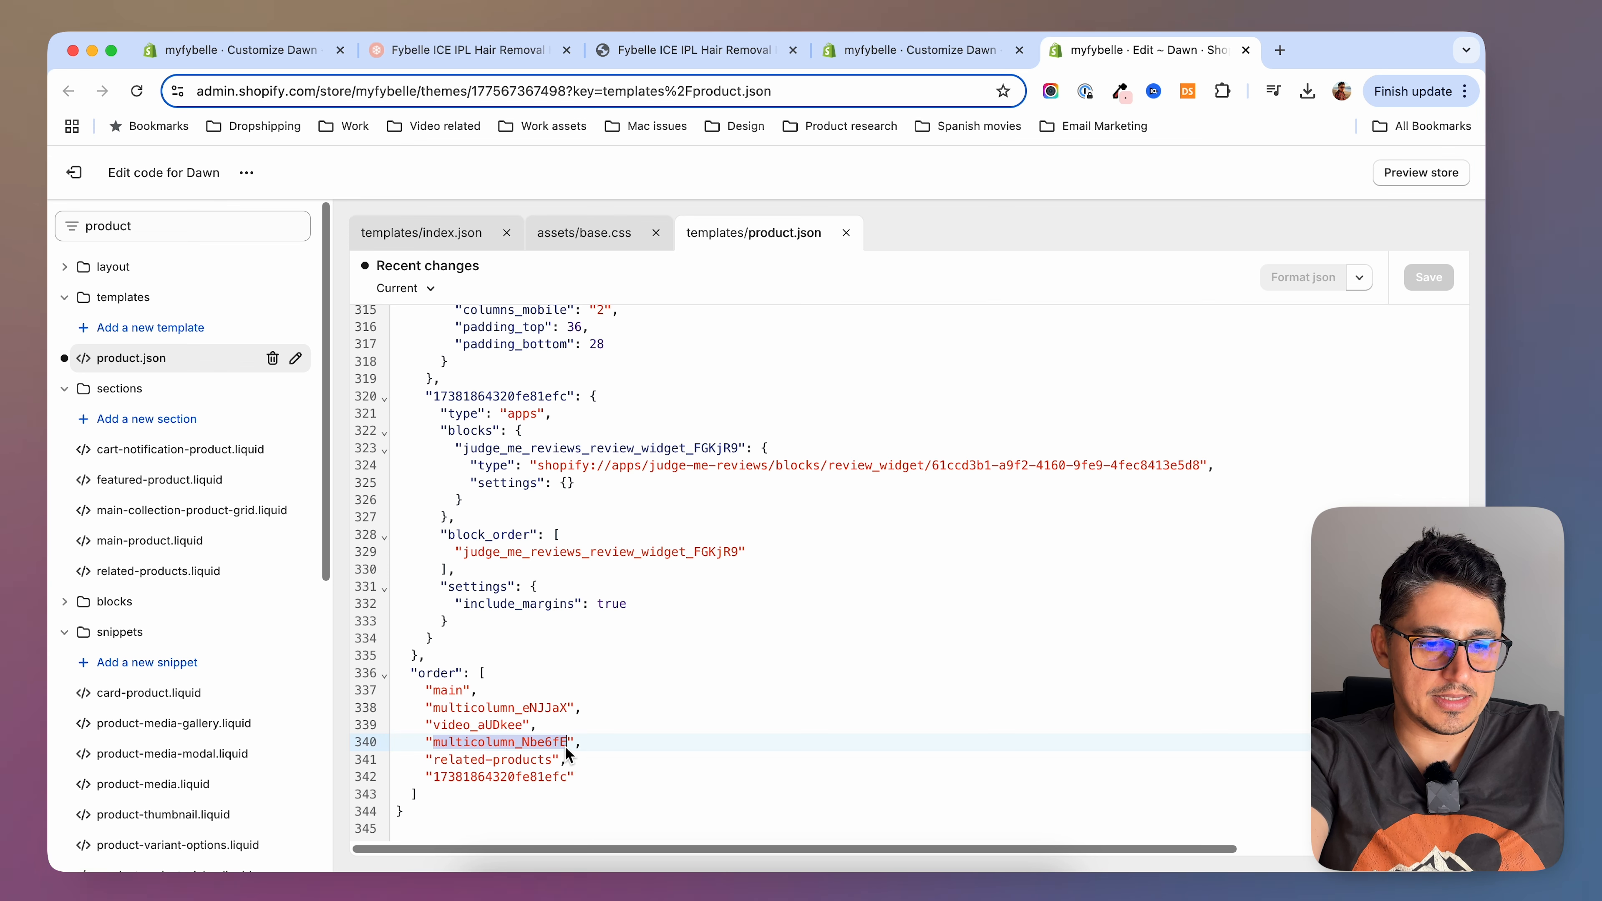
key("super+f")
key("Return")
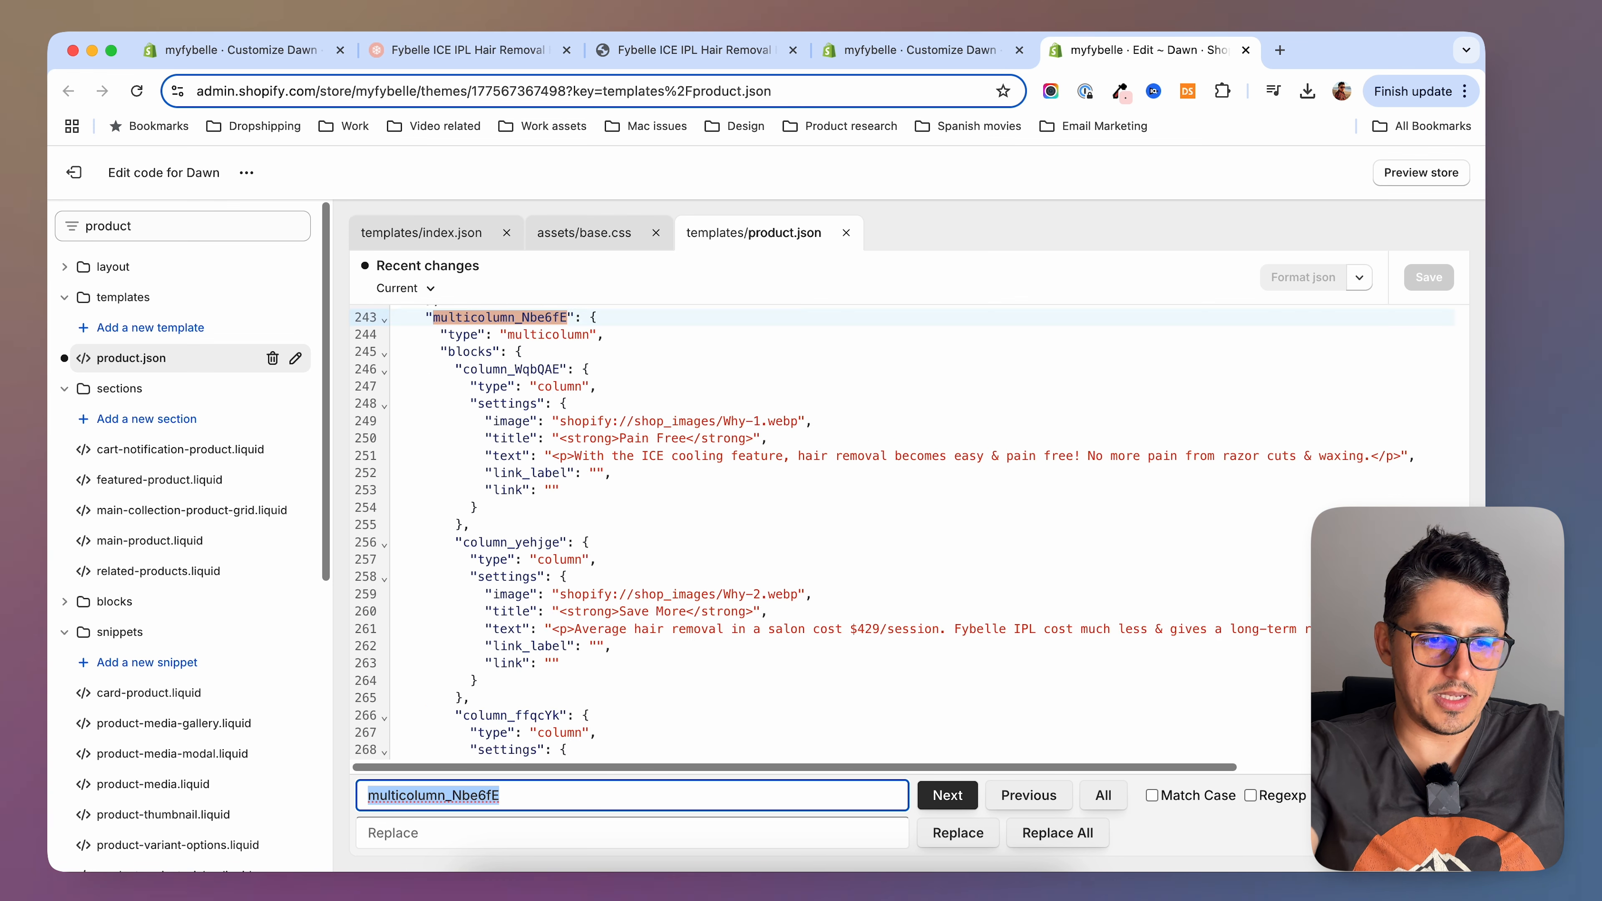
scroll(609, 366, "up", 1)
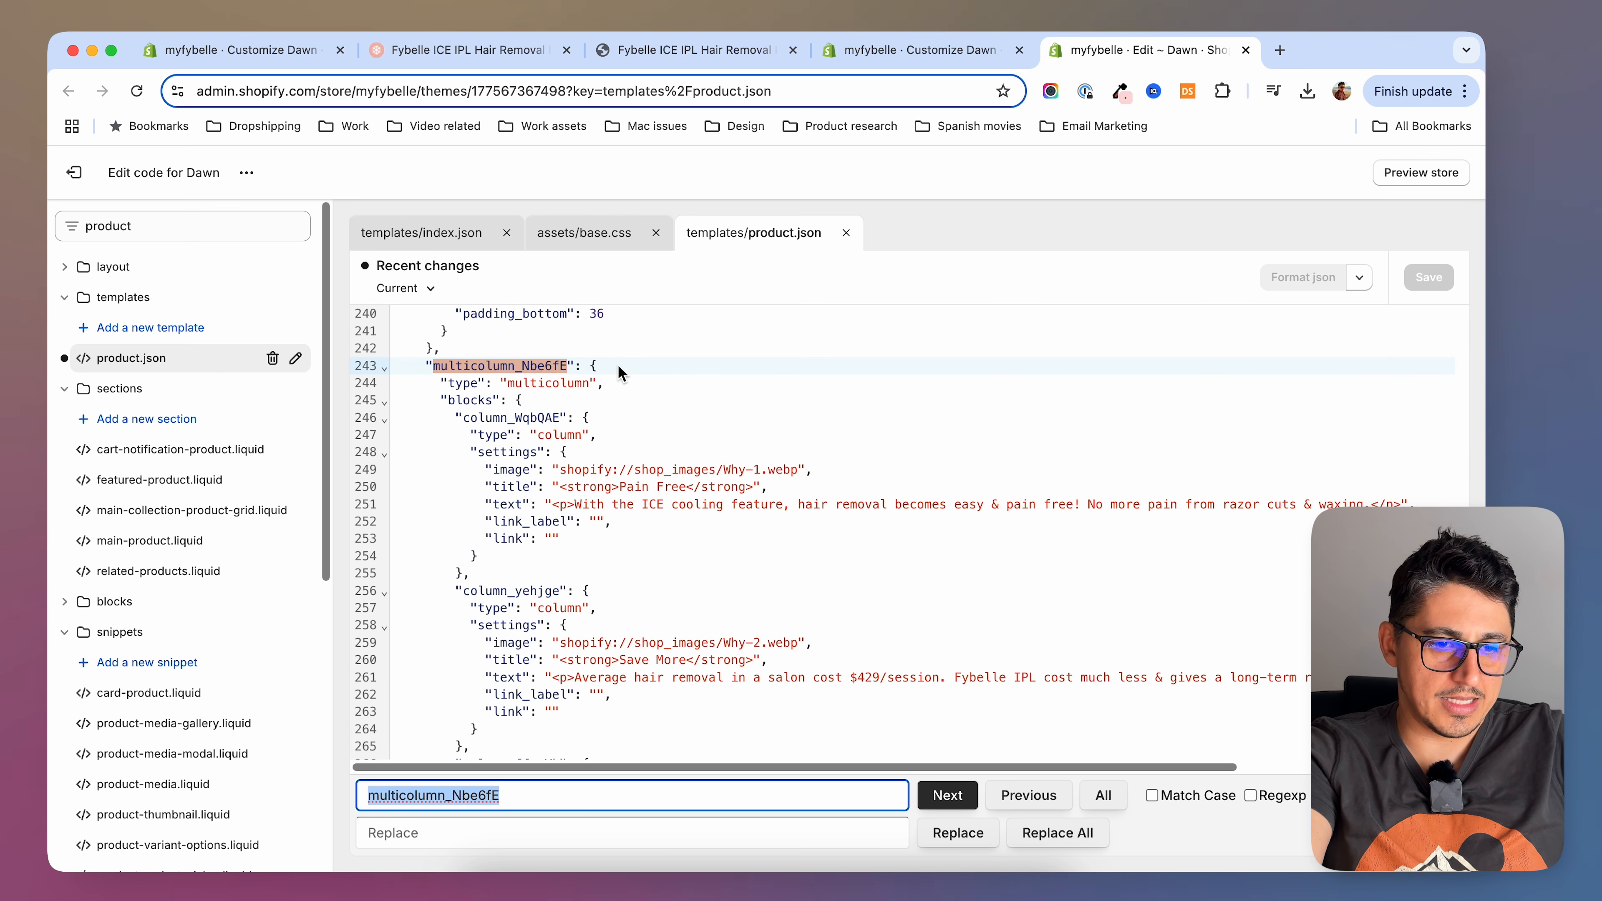
left_click(646, 370)
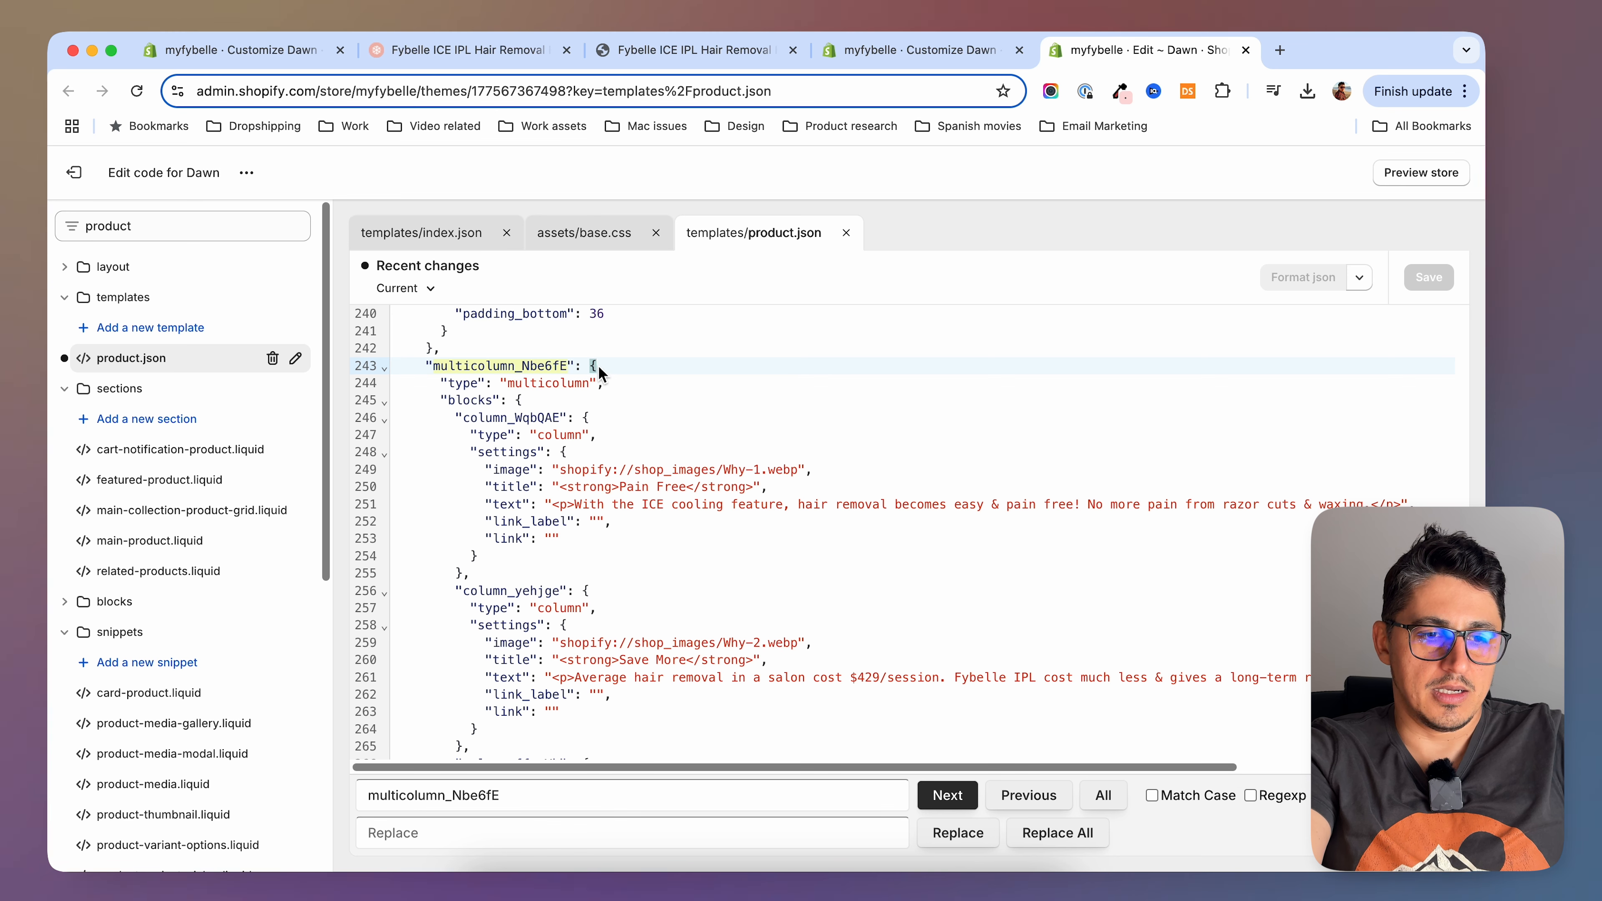
scroll(611, 442, "up", 2)
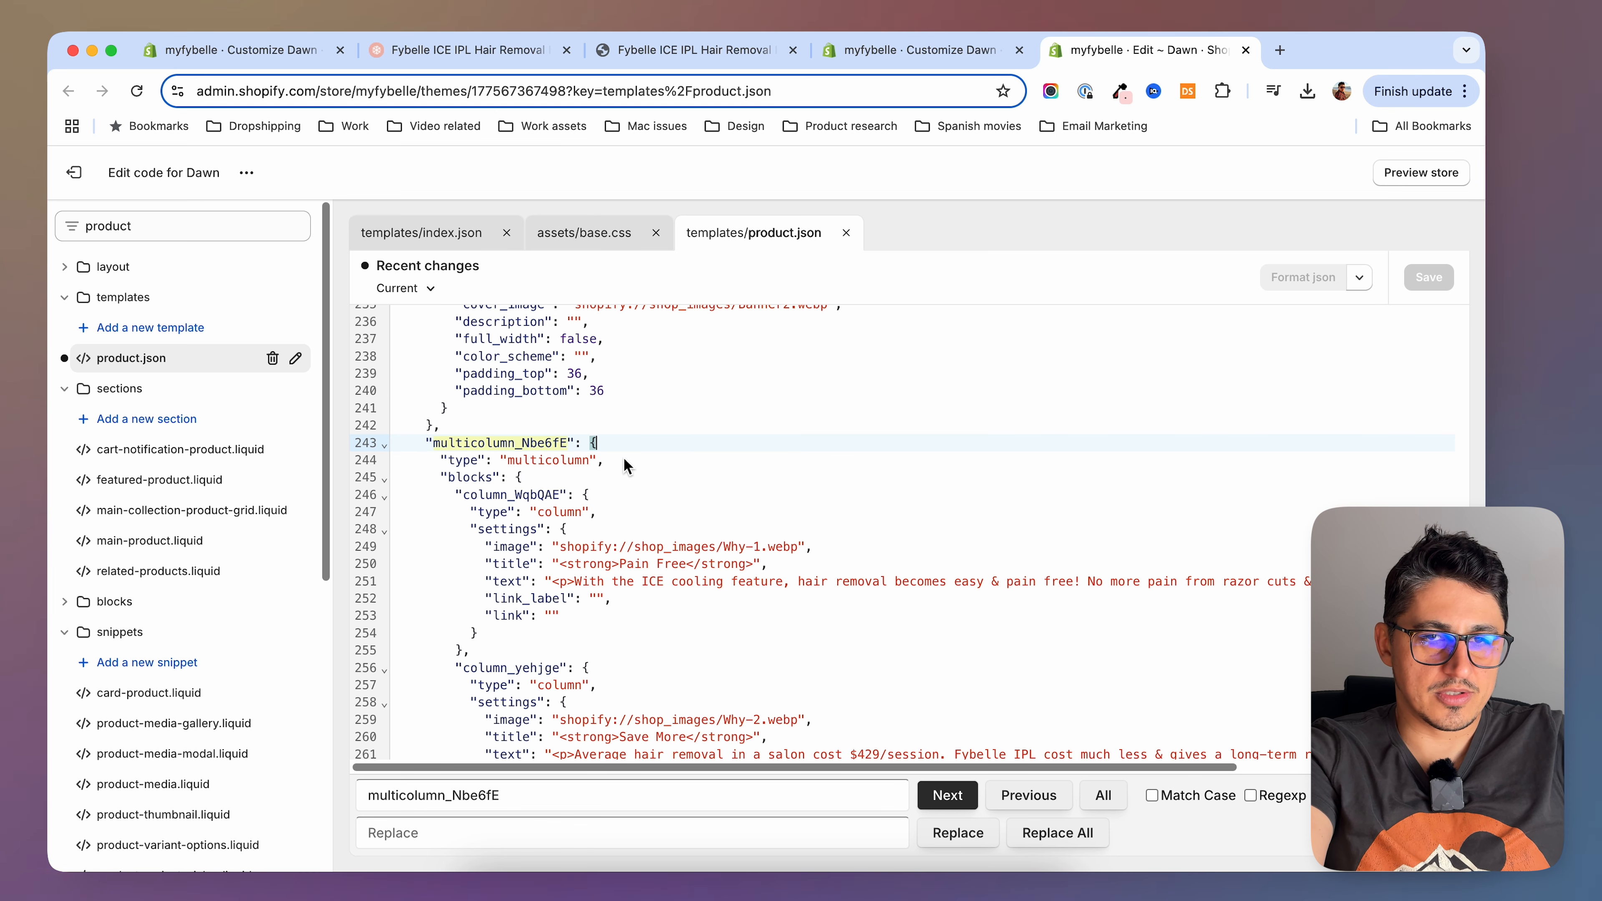
Copy the entire multicolumn_Nbe6fE section block in product.json and paste a duplicate directly below the original
scroll(623, 456, "down", 3)
scroll(623, 457, "down", 5)
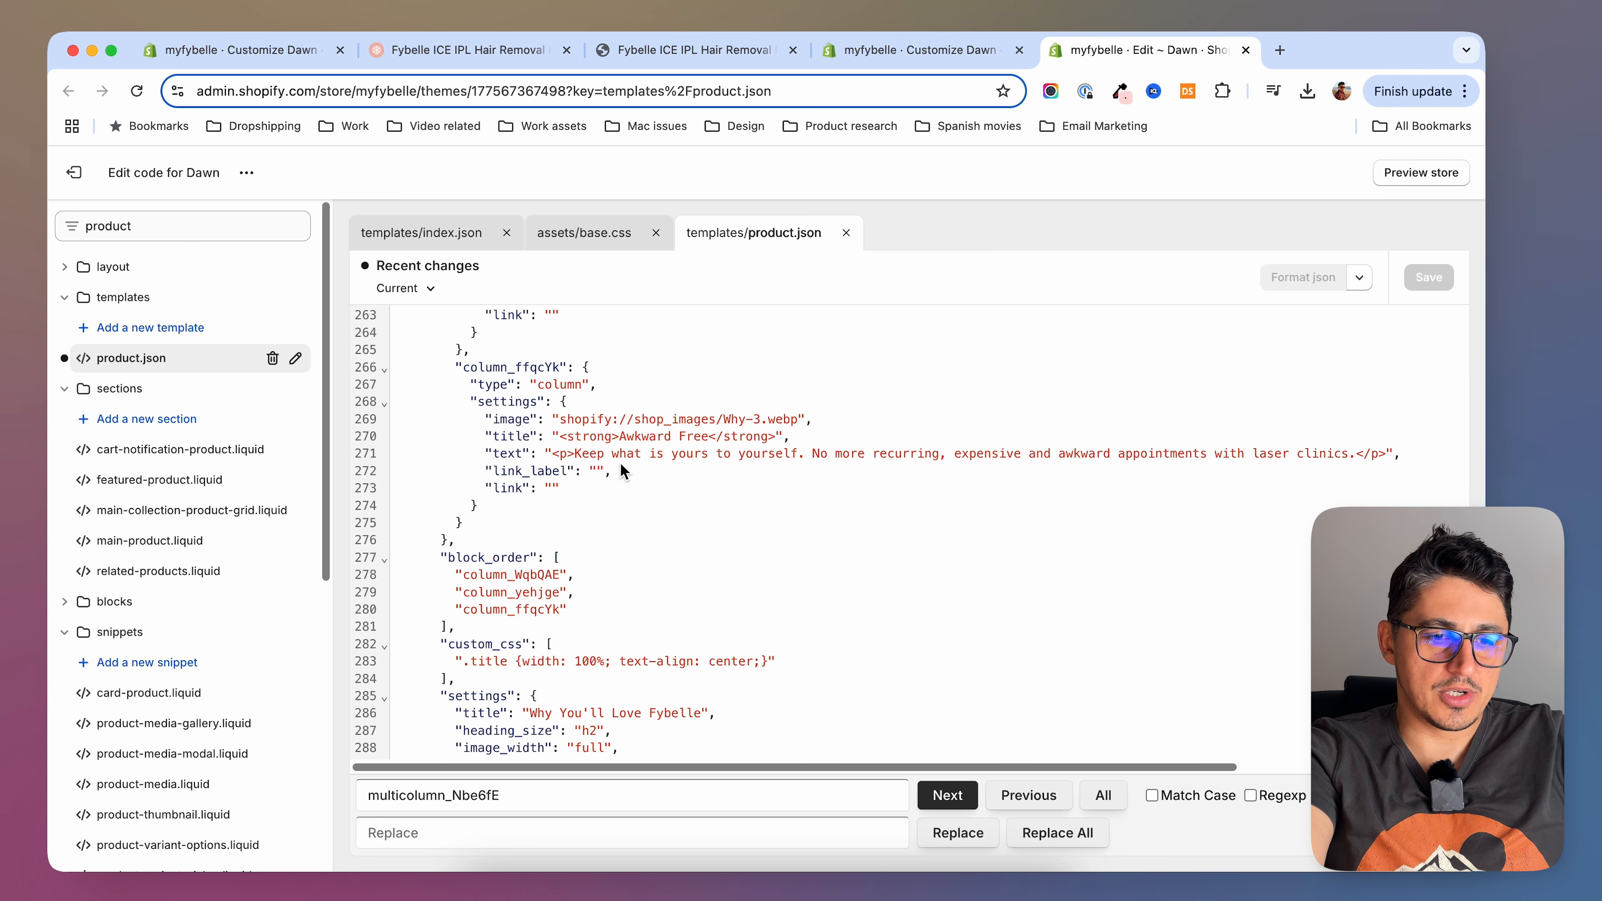
scroll(583, 505, "down", 1)
scroll(575, 505, "down", 3)
left_click_drag(456, 657, 399, 382)
scroll(425, 442, "up", 4)
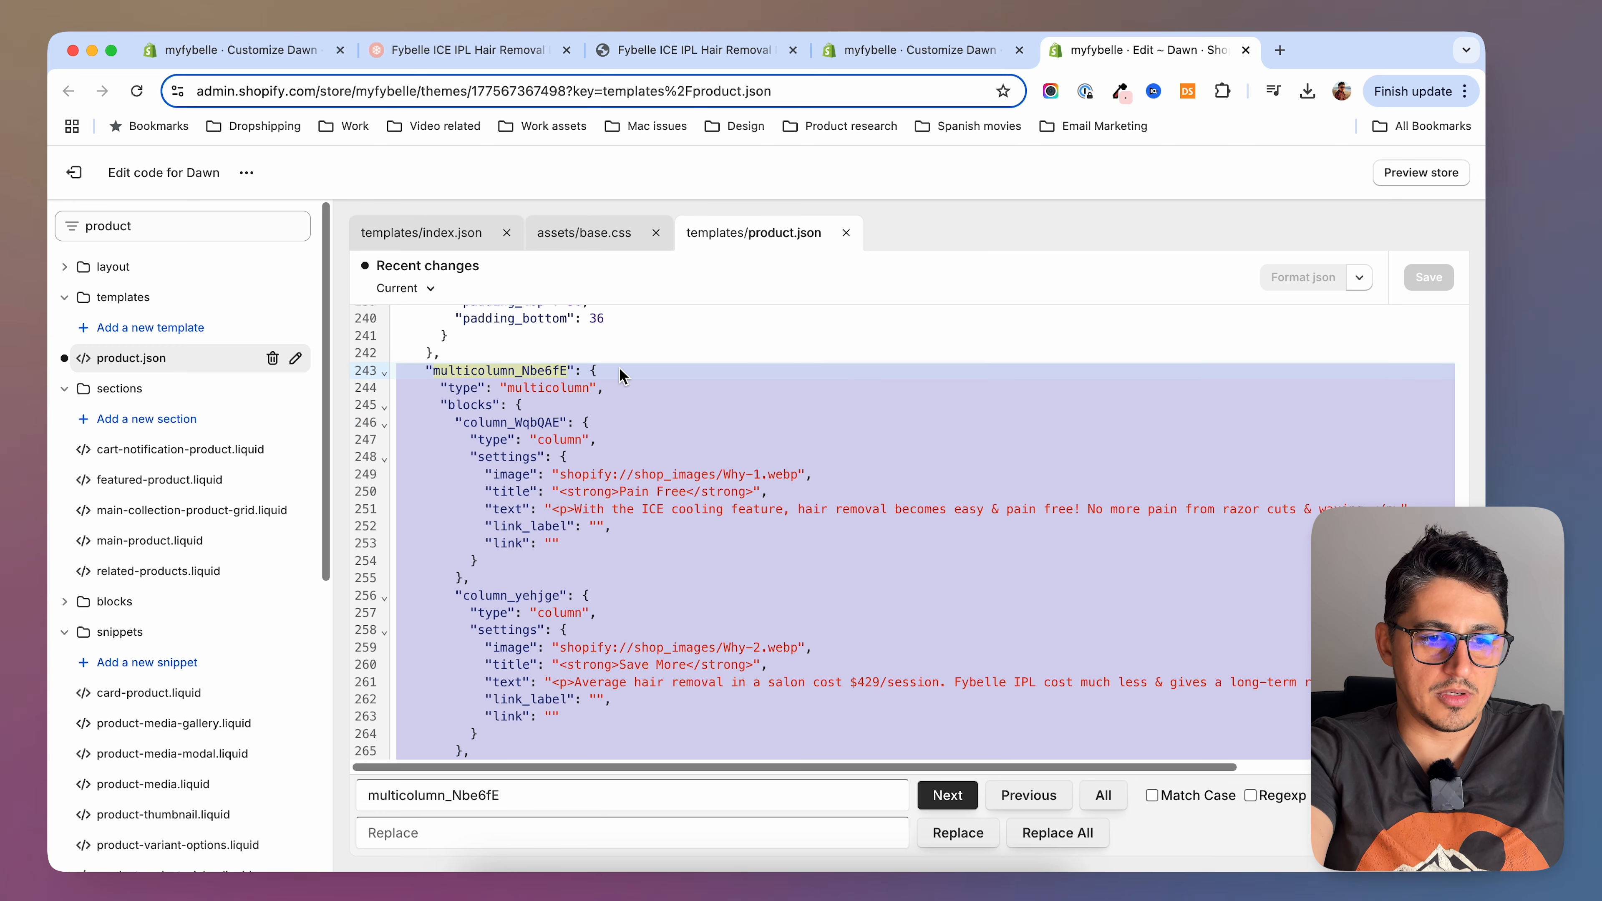
key("super+c")
scroll(620, 376, "down", 10)
left_click(572, 691)
key("Return")
key("super+v")
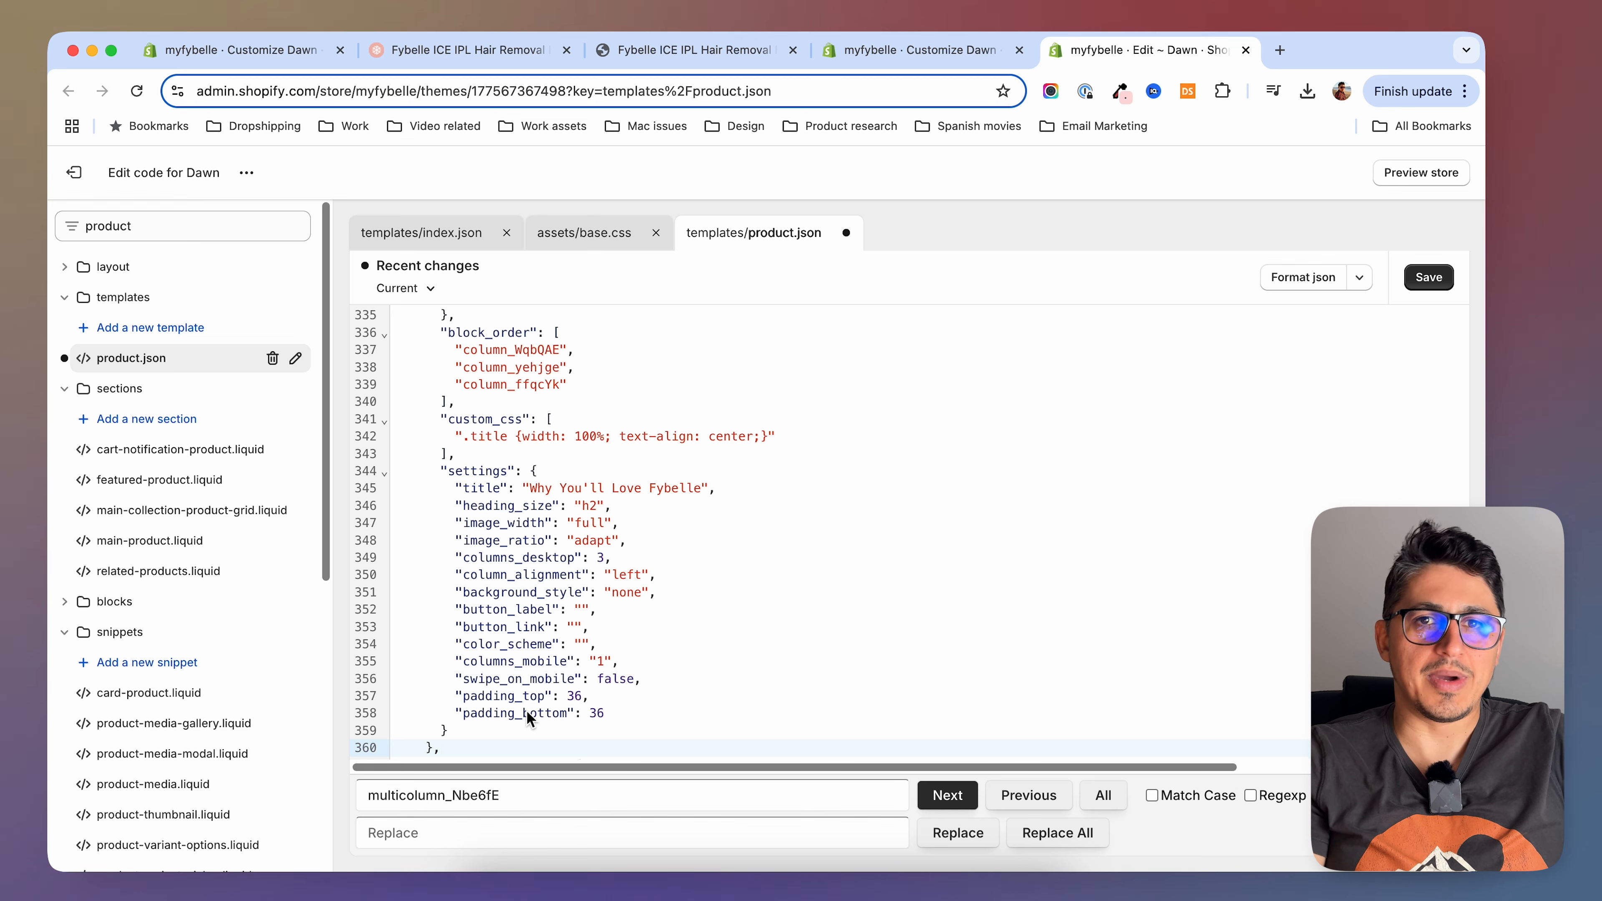
Rename the duplicated section's key to multicolumn_Nbe6fE-1
scroll(529, 719, "down", 1)
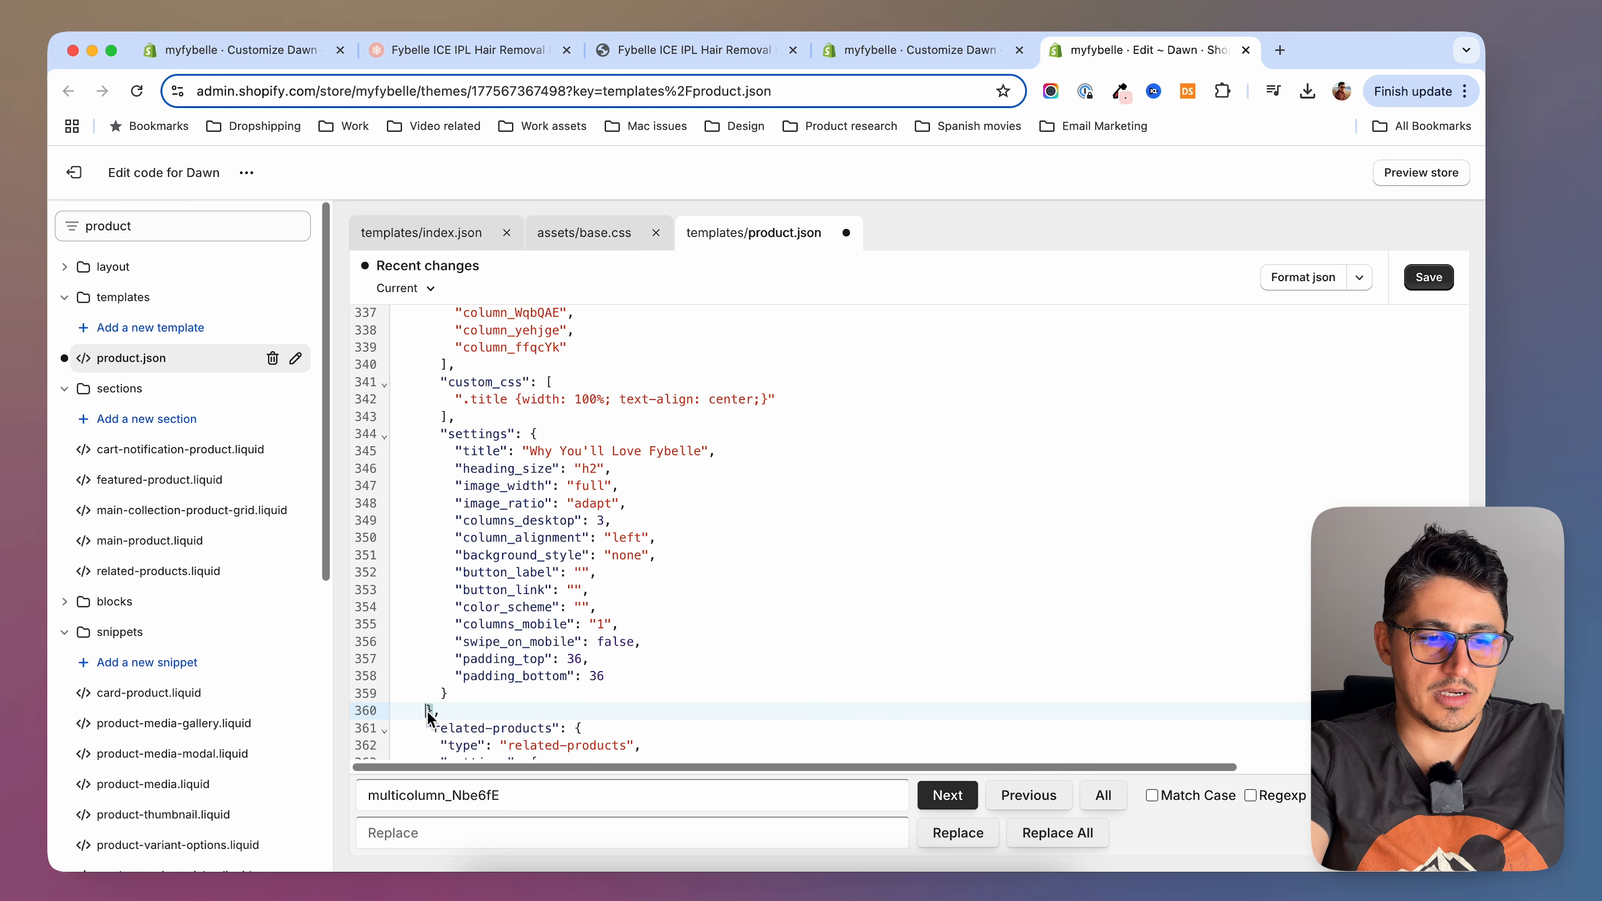
scroll(507, 694, "up", 10)
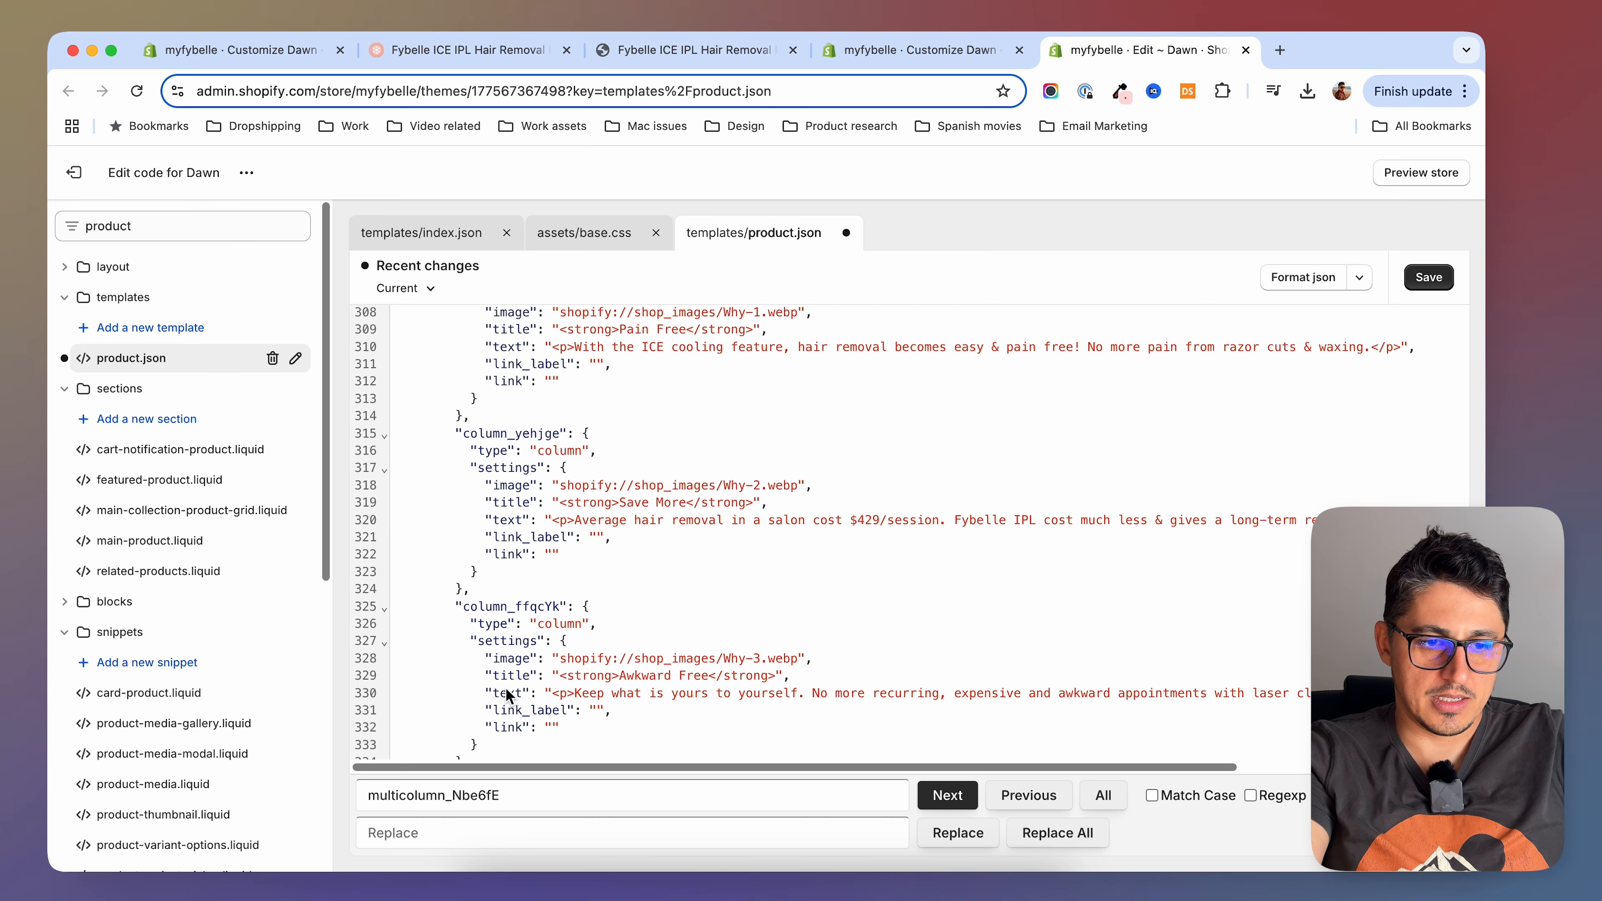
scroll(507, 694, "up", 4)
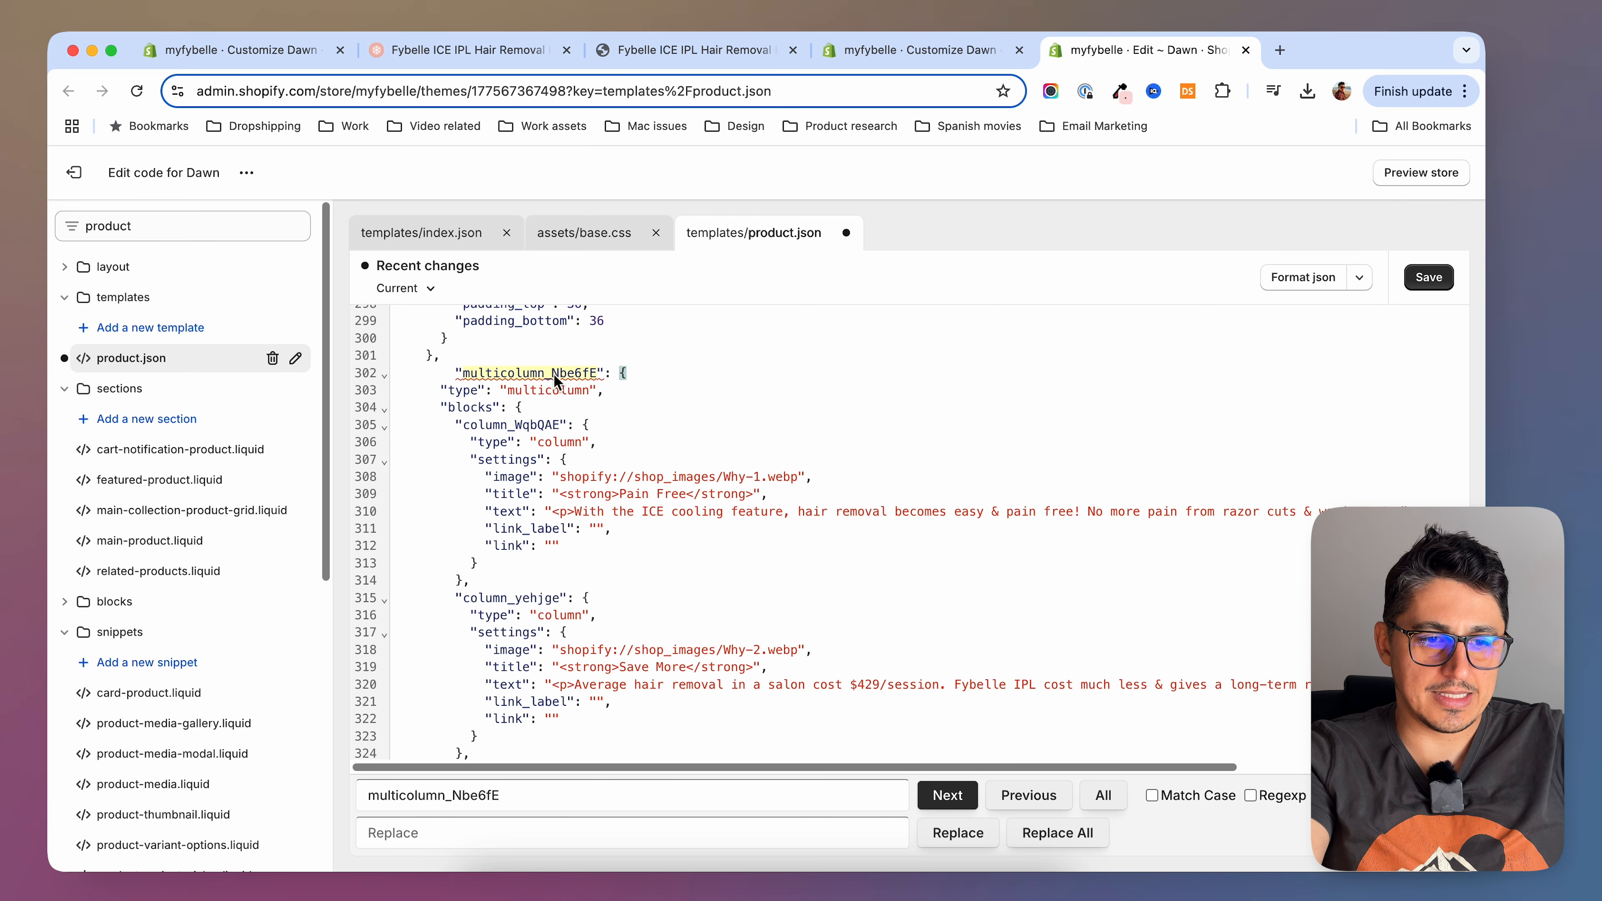
mouse_move(527, 377)
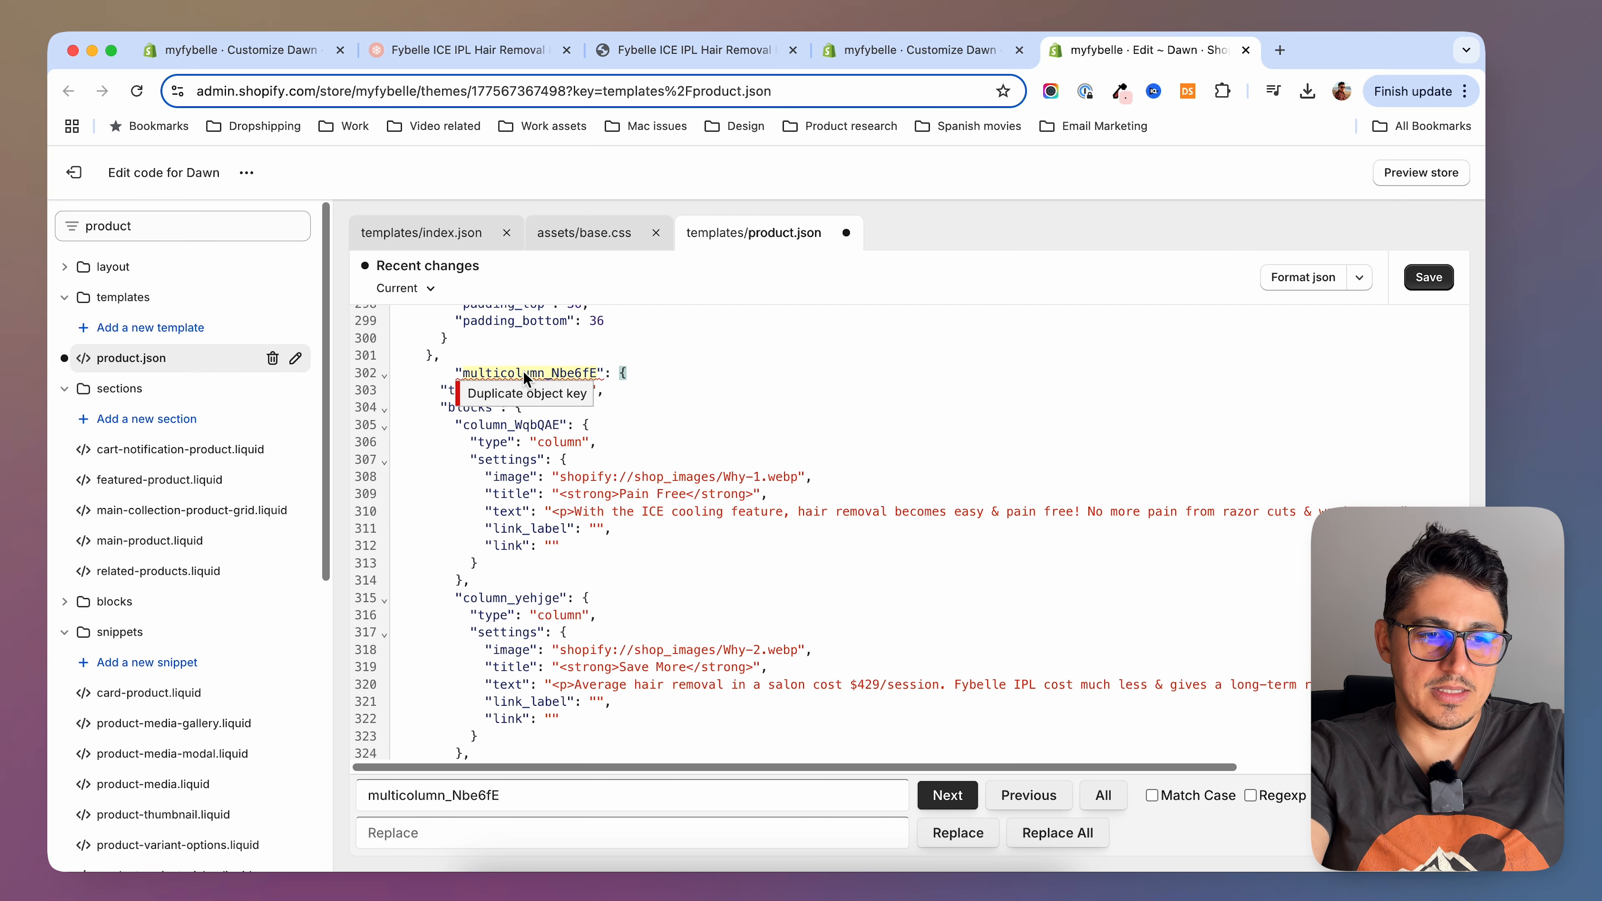
left_click(597, 373)
type("-1")
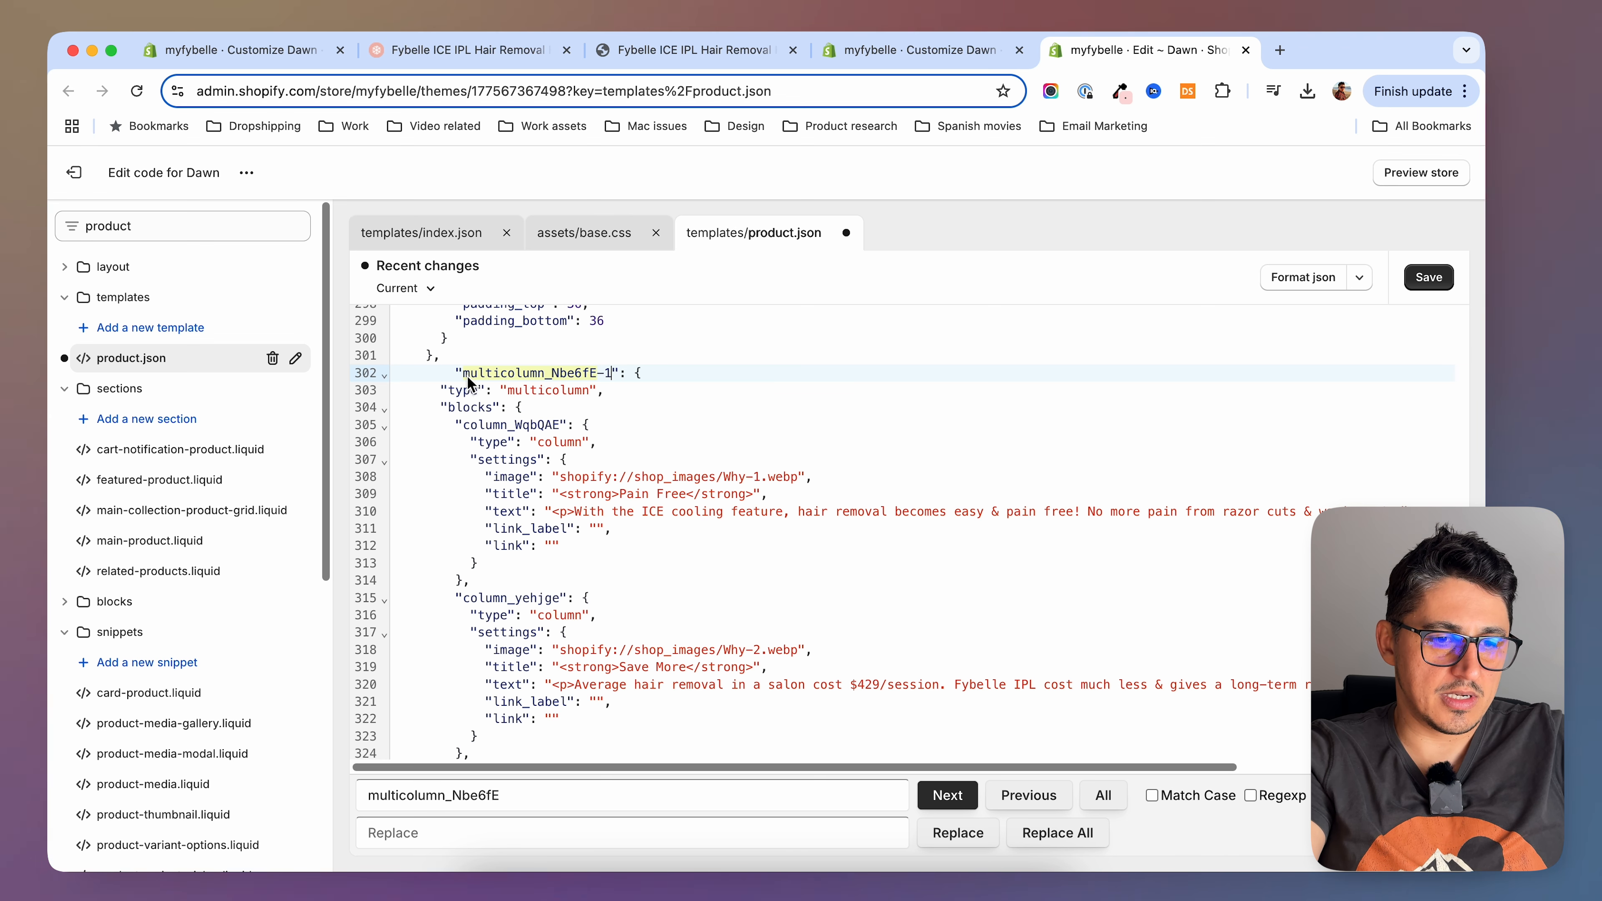
Add "multicolumn_Nbe6fE-1" to the order list directly after "multicolumn_Nbe6fE" and save product.json
left_click_drag(468, 380, 611, 379)
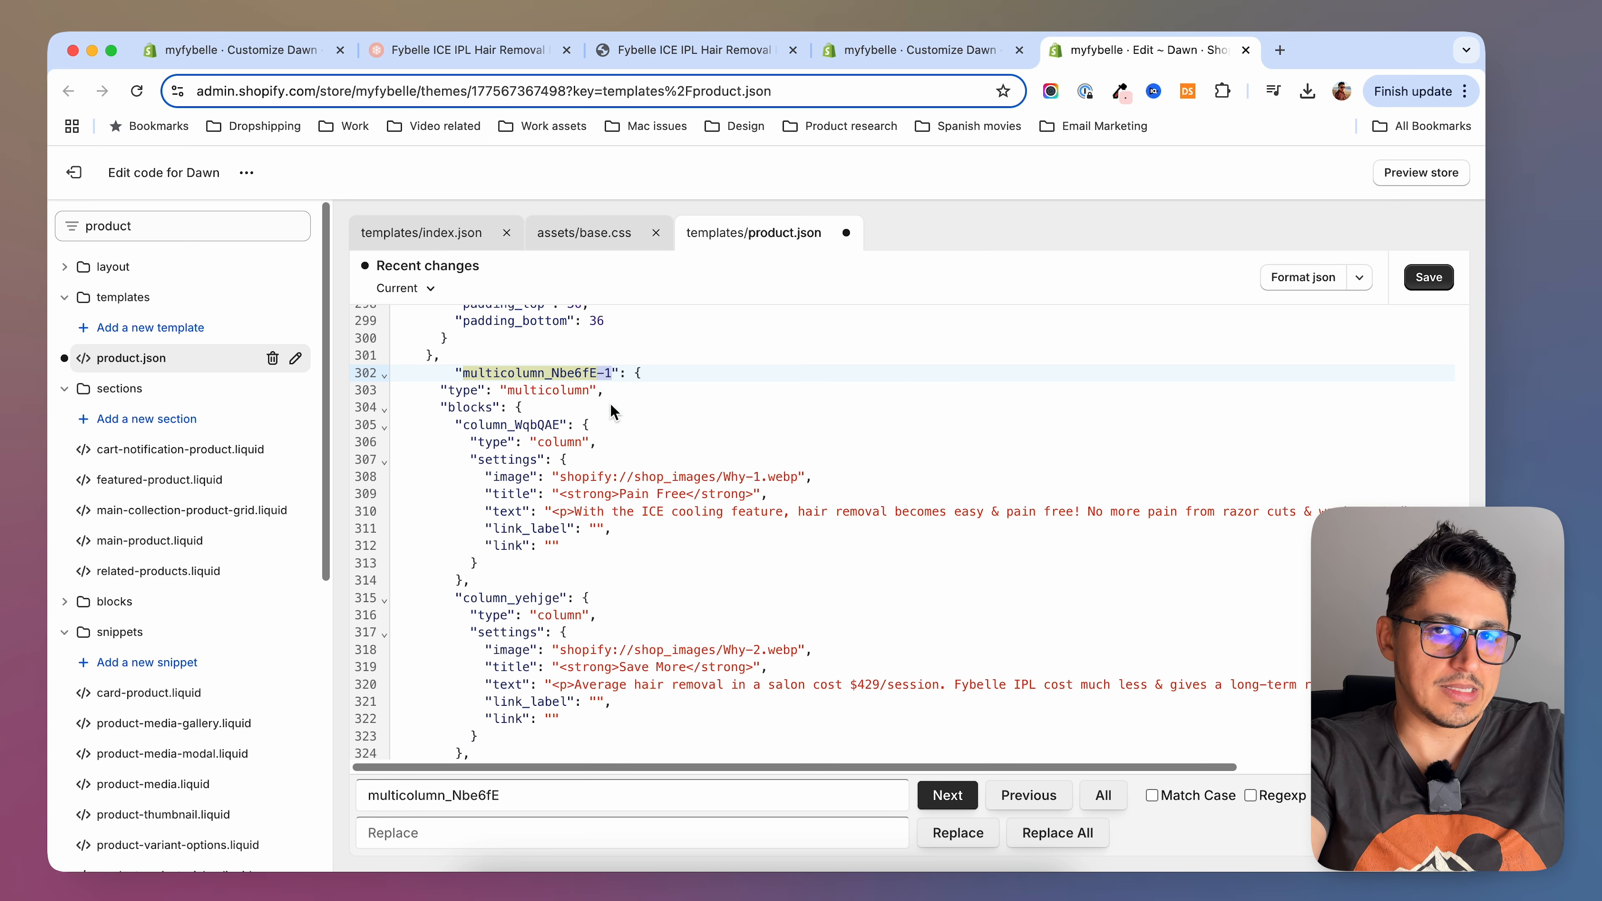
scroll(599, 504, "down", 10)
scroll(592, 545, "down", 8)
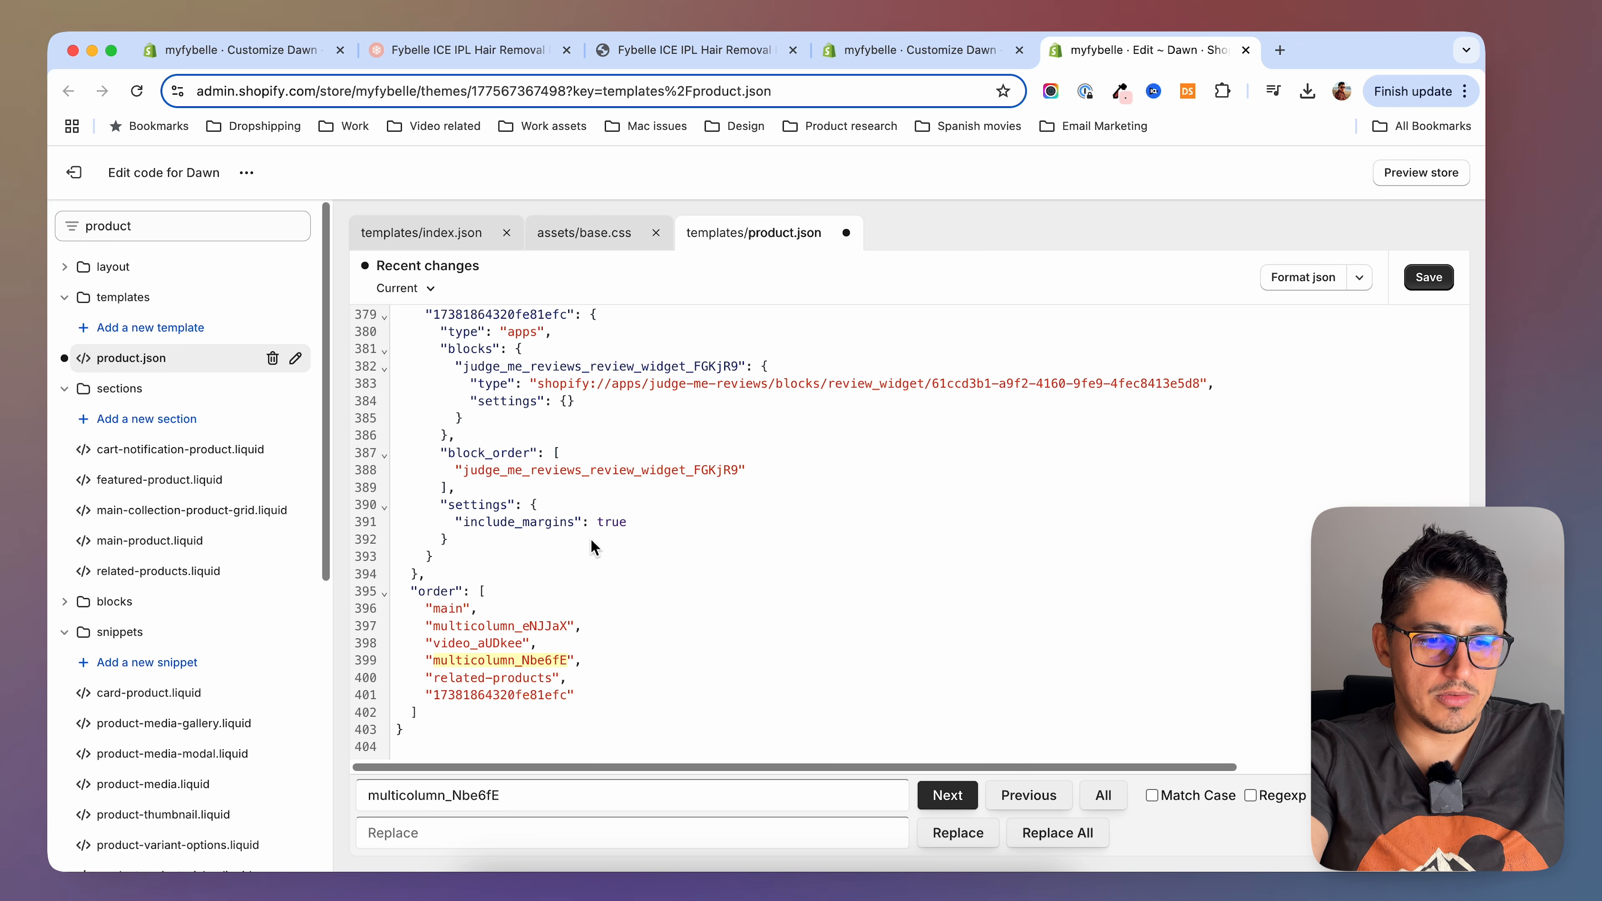
left_click(694, 661)
key("Return")
key("super+v")
left_click(1429, 277)
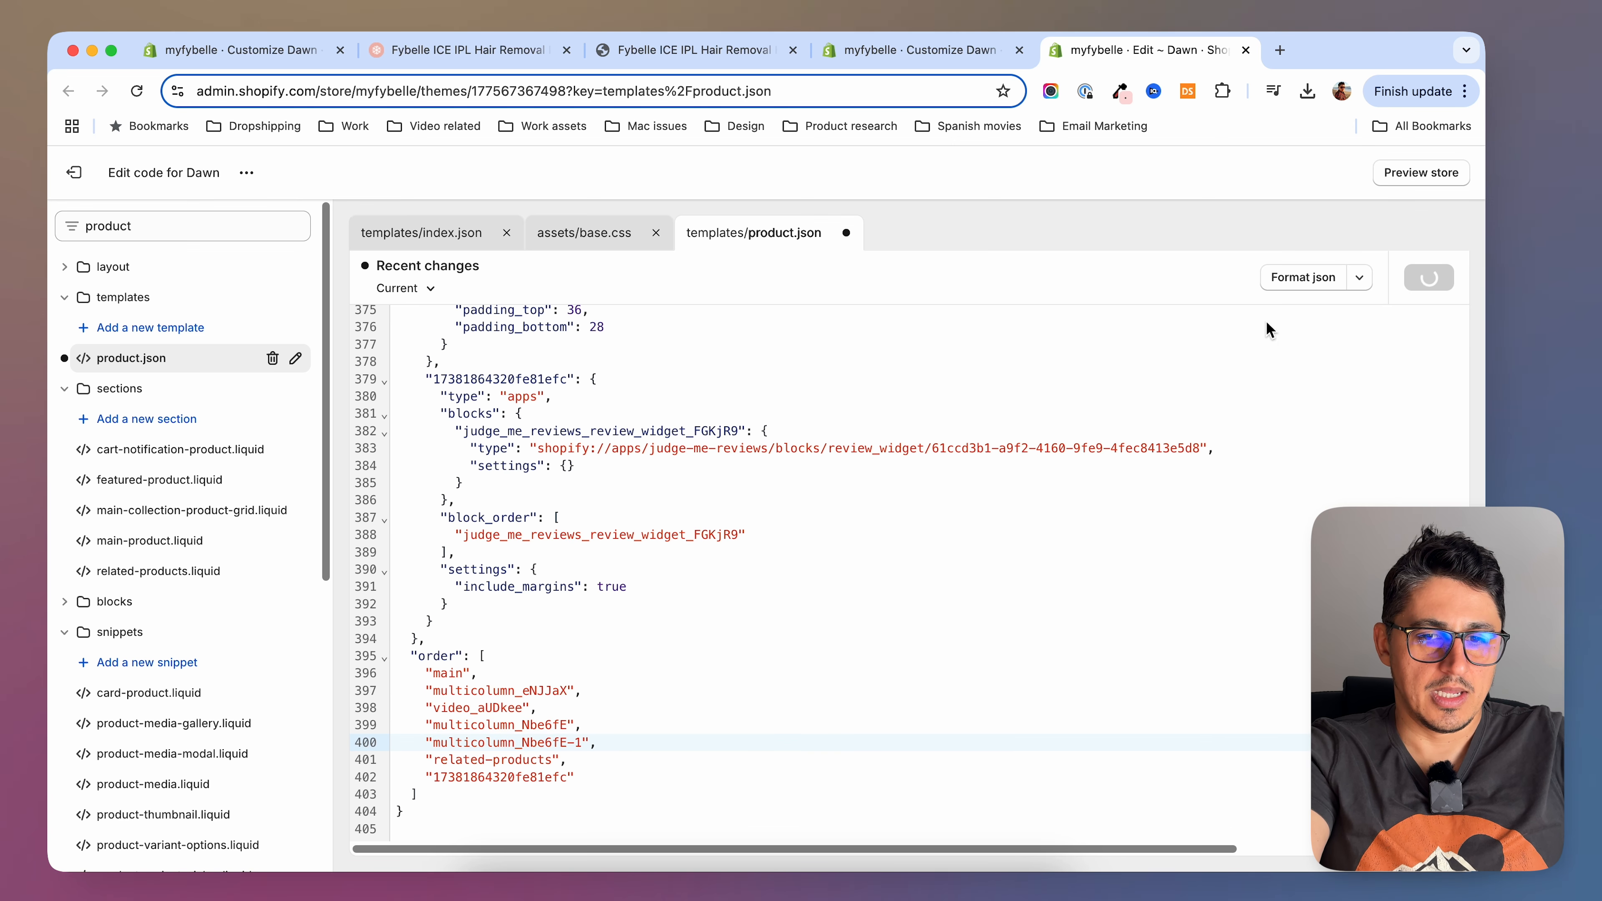
Reload the store's product page and check the duplicated "Why You'll Love Fybelle" section
left_click(691, 49)
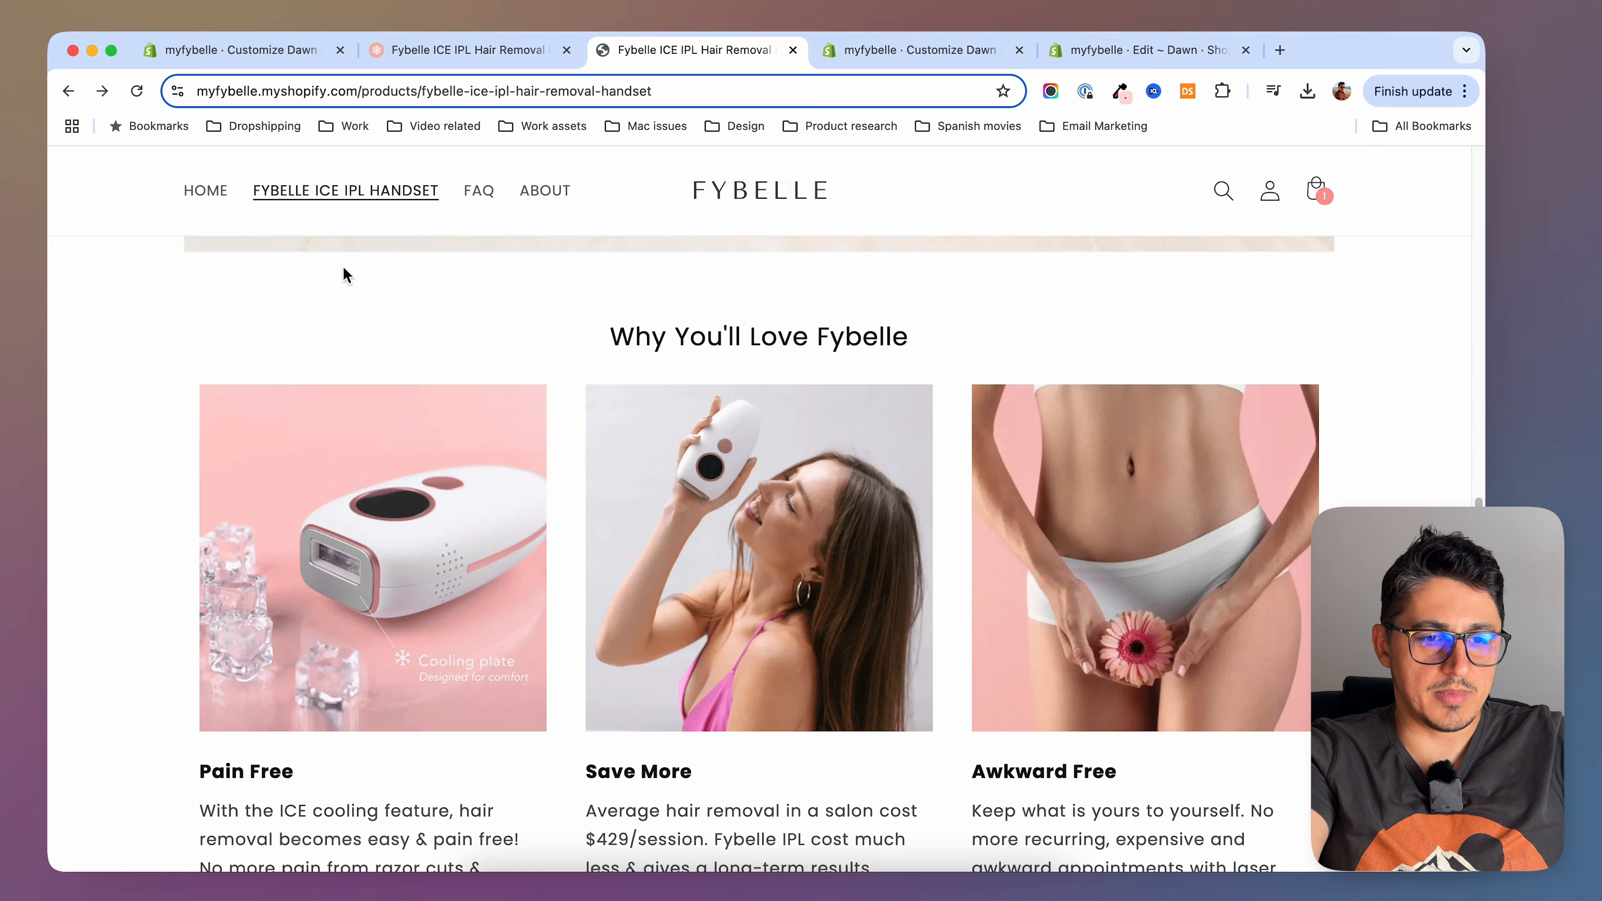
left_click(137, 91)
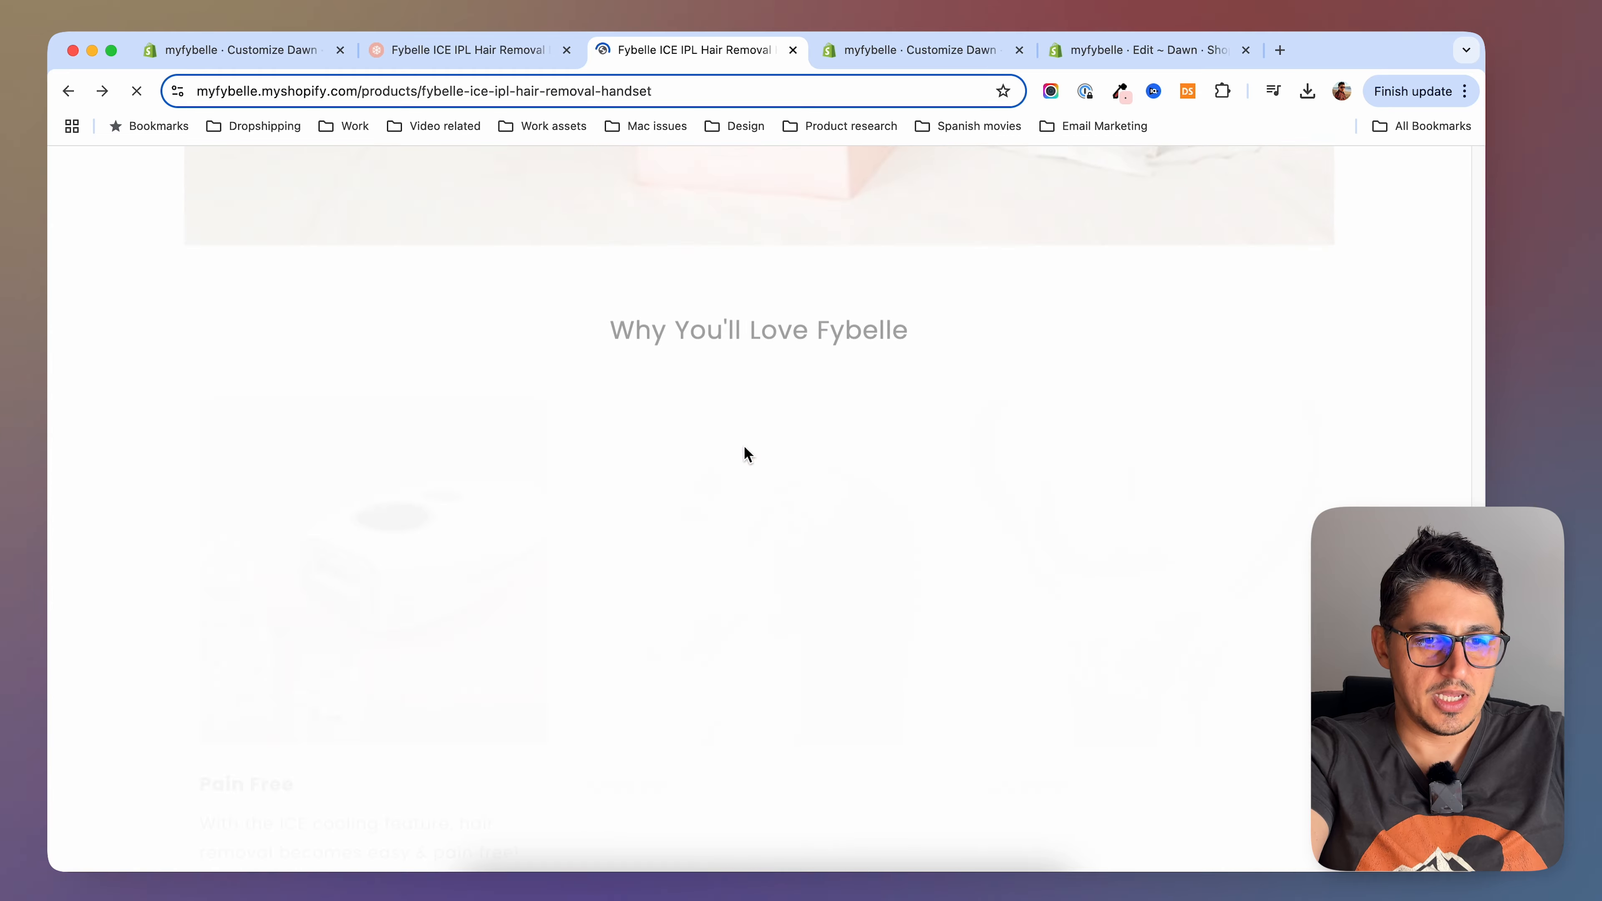
scroll(747, 455, "down", 8)
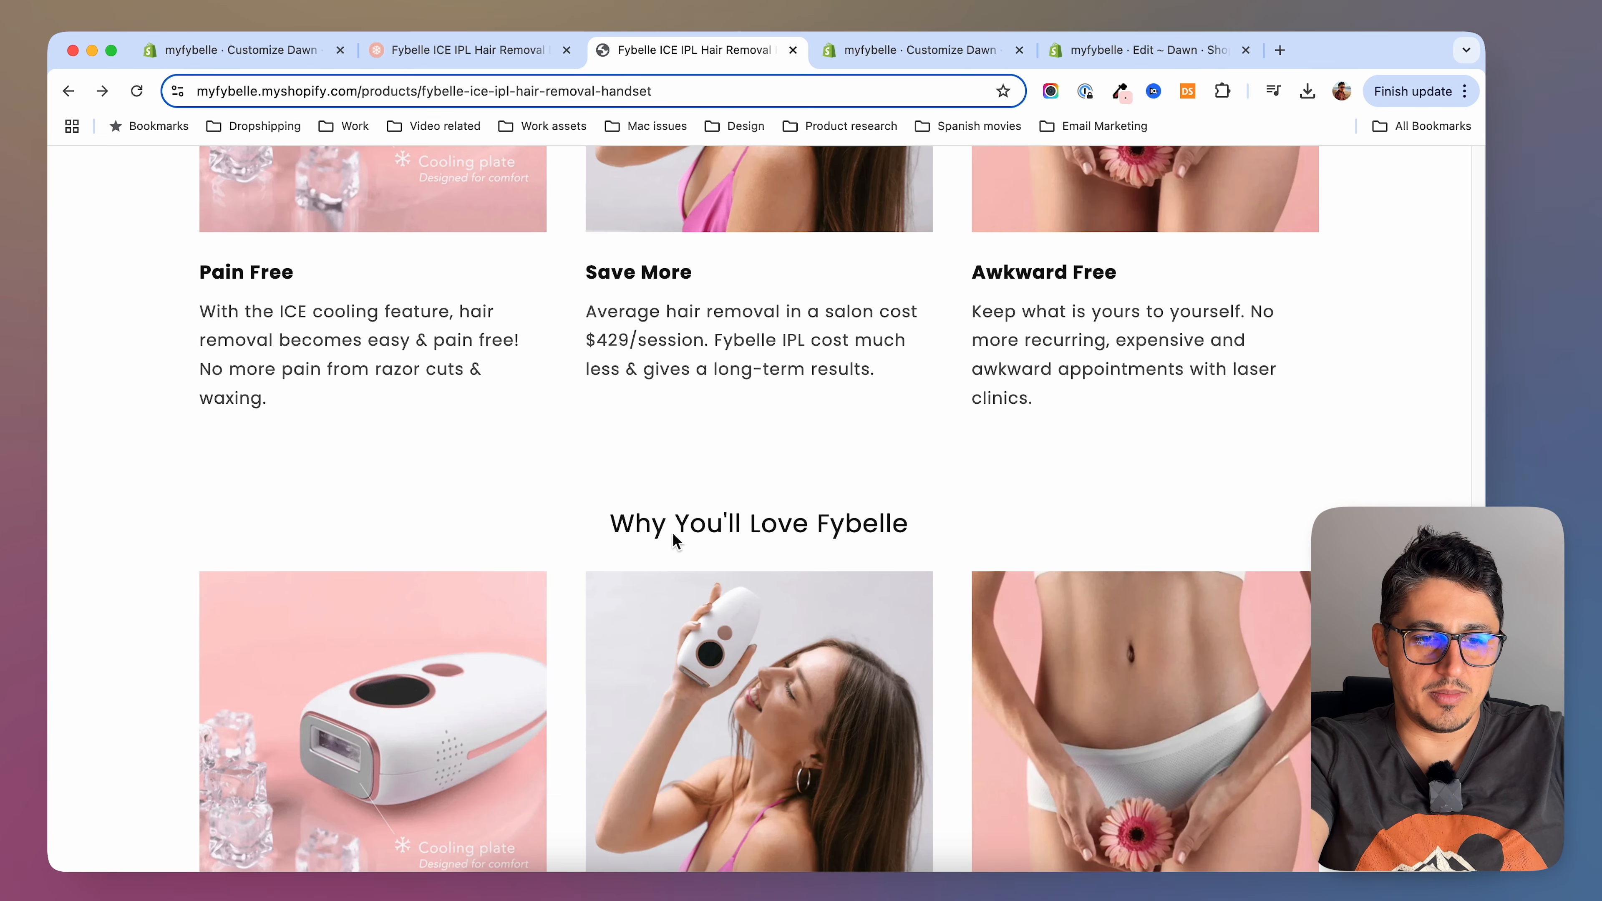
scroll(912, 525, "down", 3)
scroll(915, 529, "up", 6)
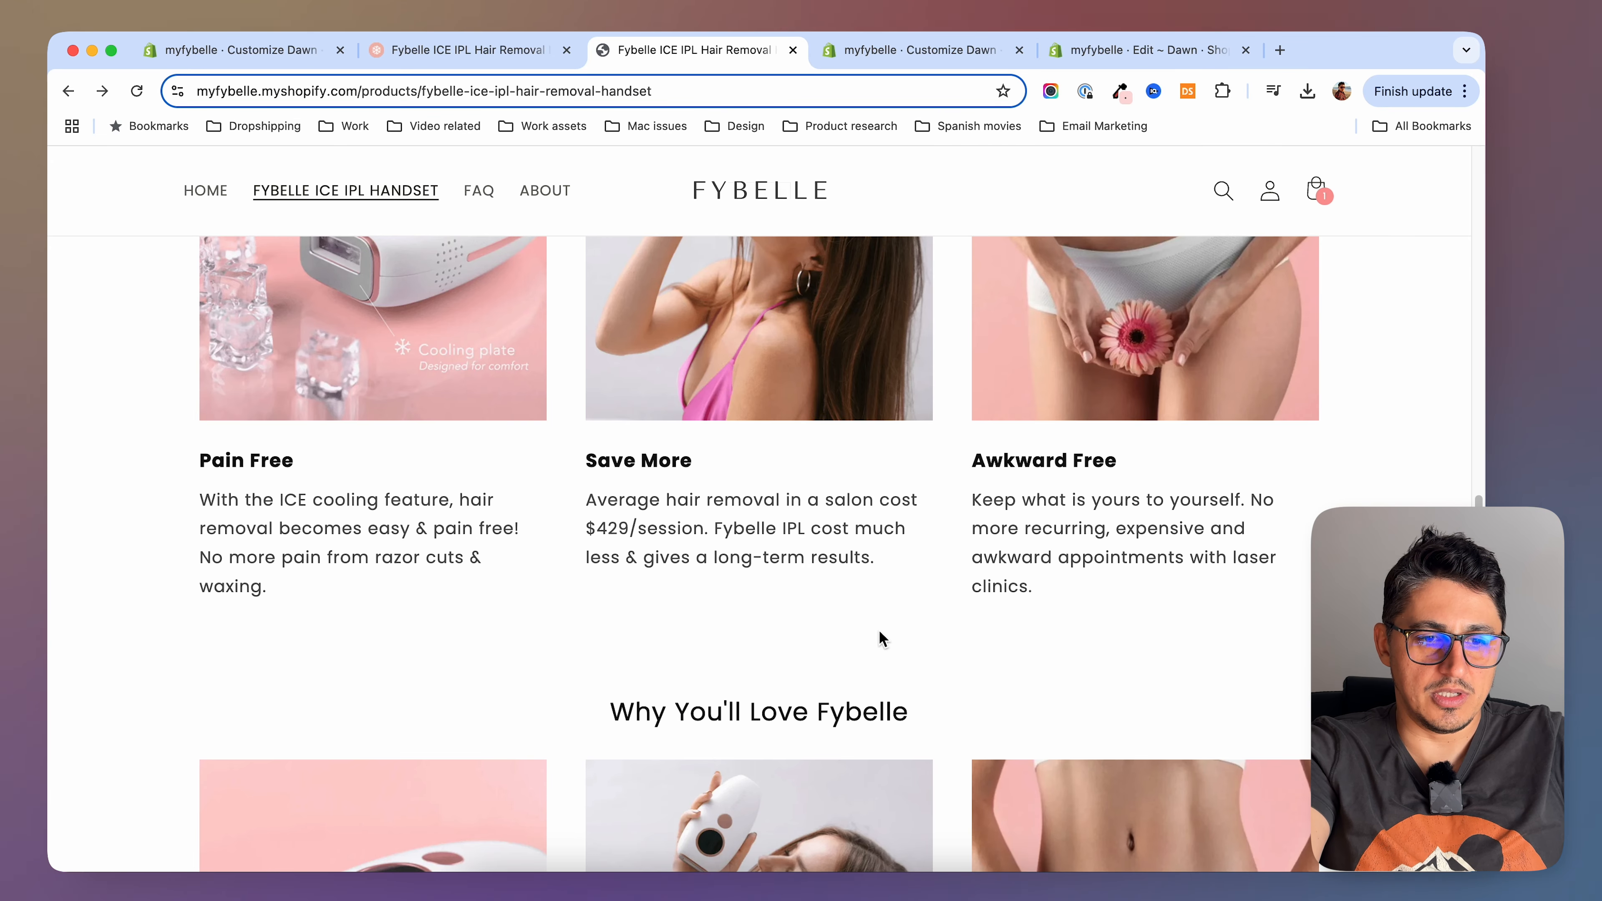
scroll(881, 639, "down", 2)
Copy the heading "Before & After Fybelle" from the reference page, set it as the second Multicolumn section's heading in the theme editor, and save
key("ctrl+shift+Tab")
left_click_drag(563, 611, 972, 622)
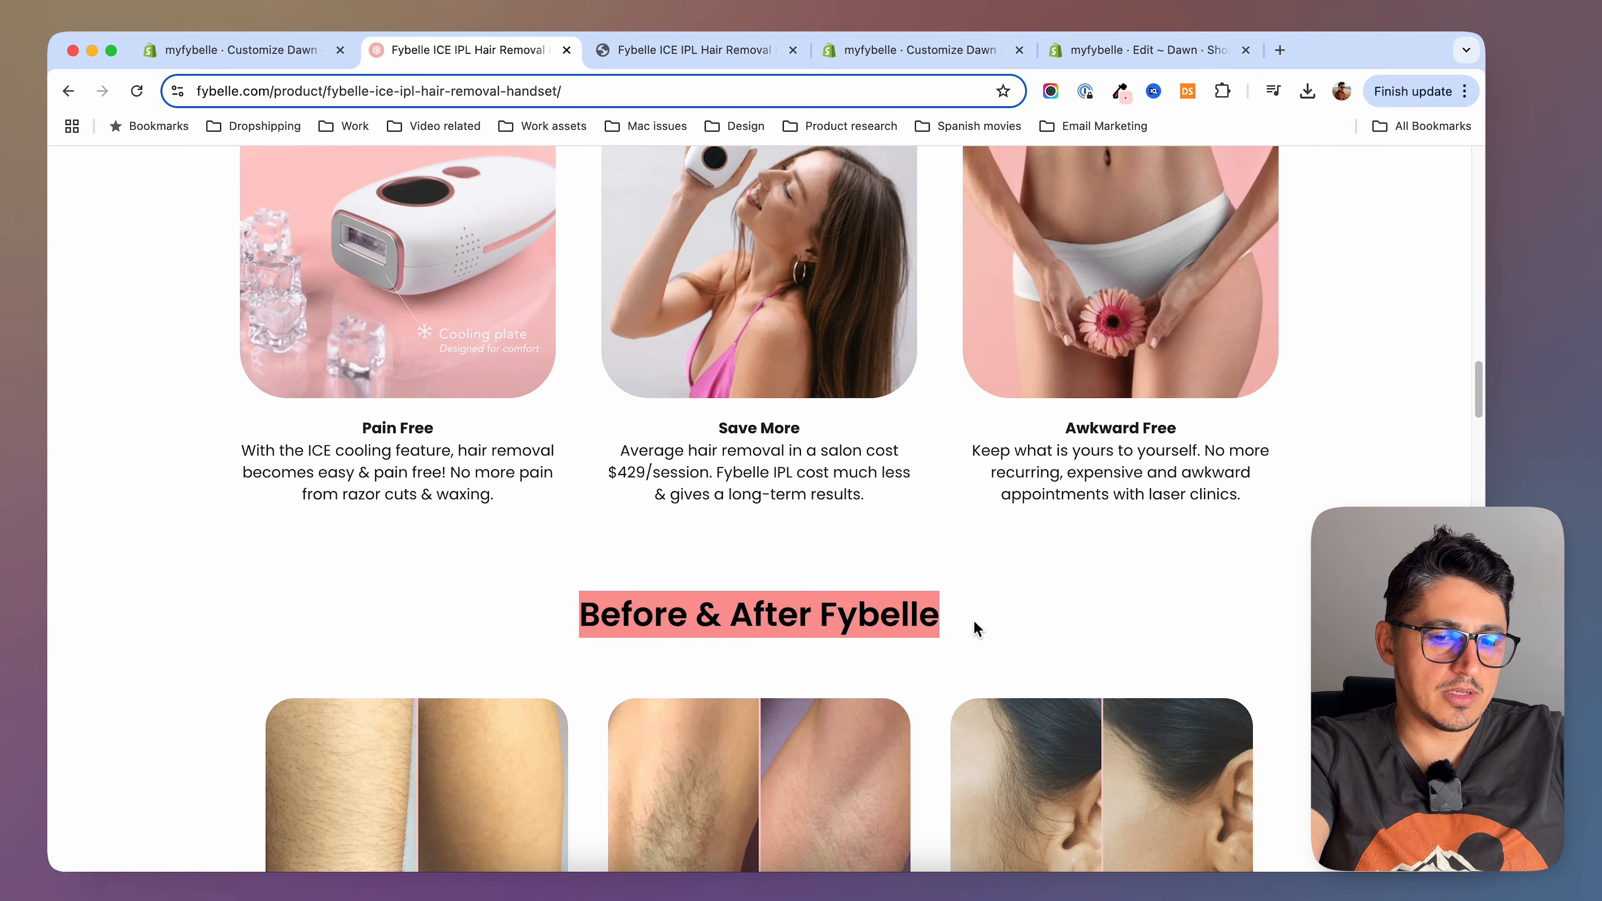
scroll(710, 247, "down", 6)
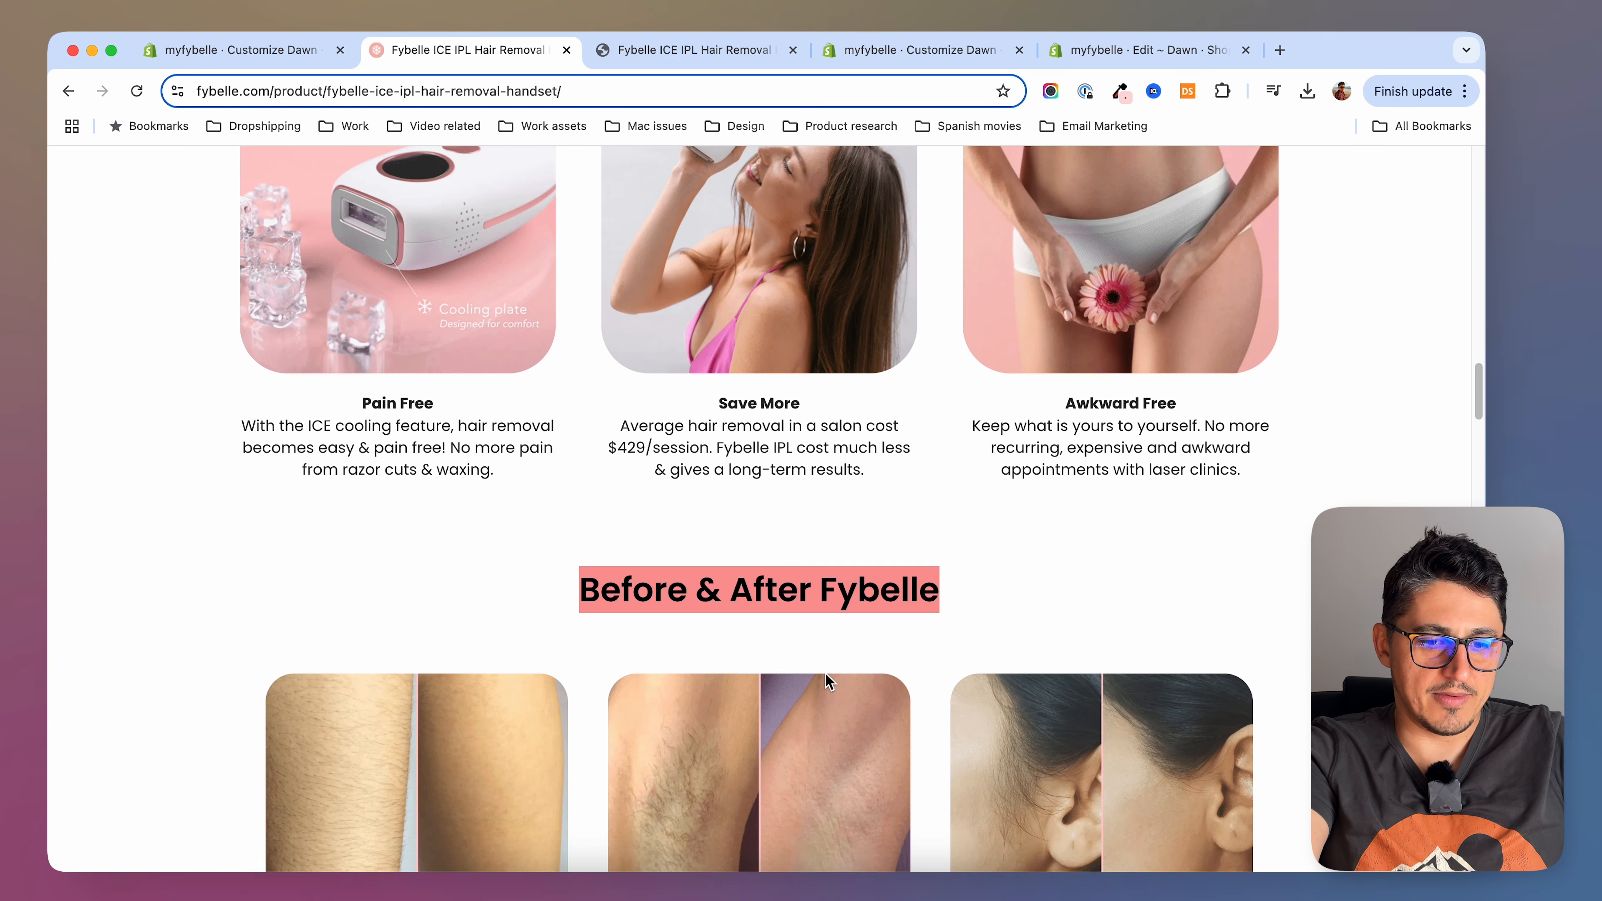
scroll(782, 291, "up", 2)
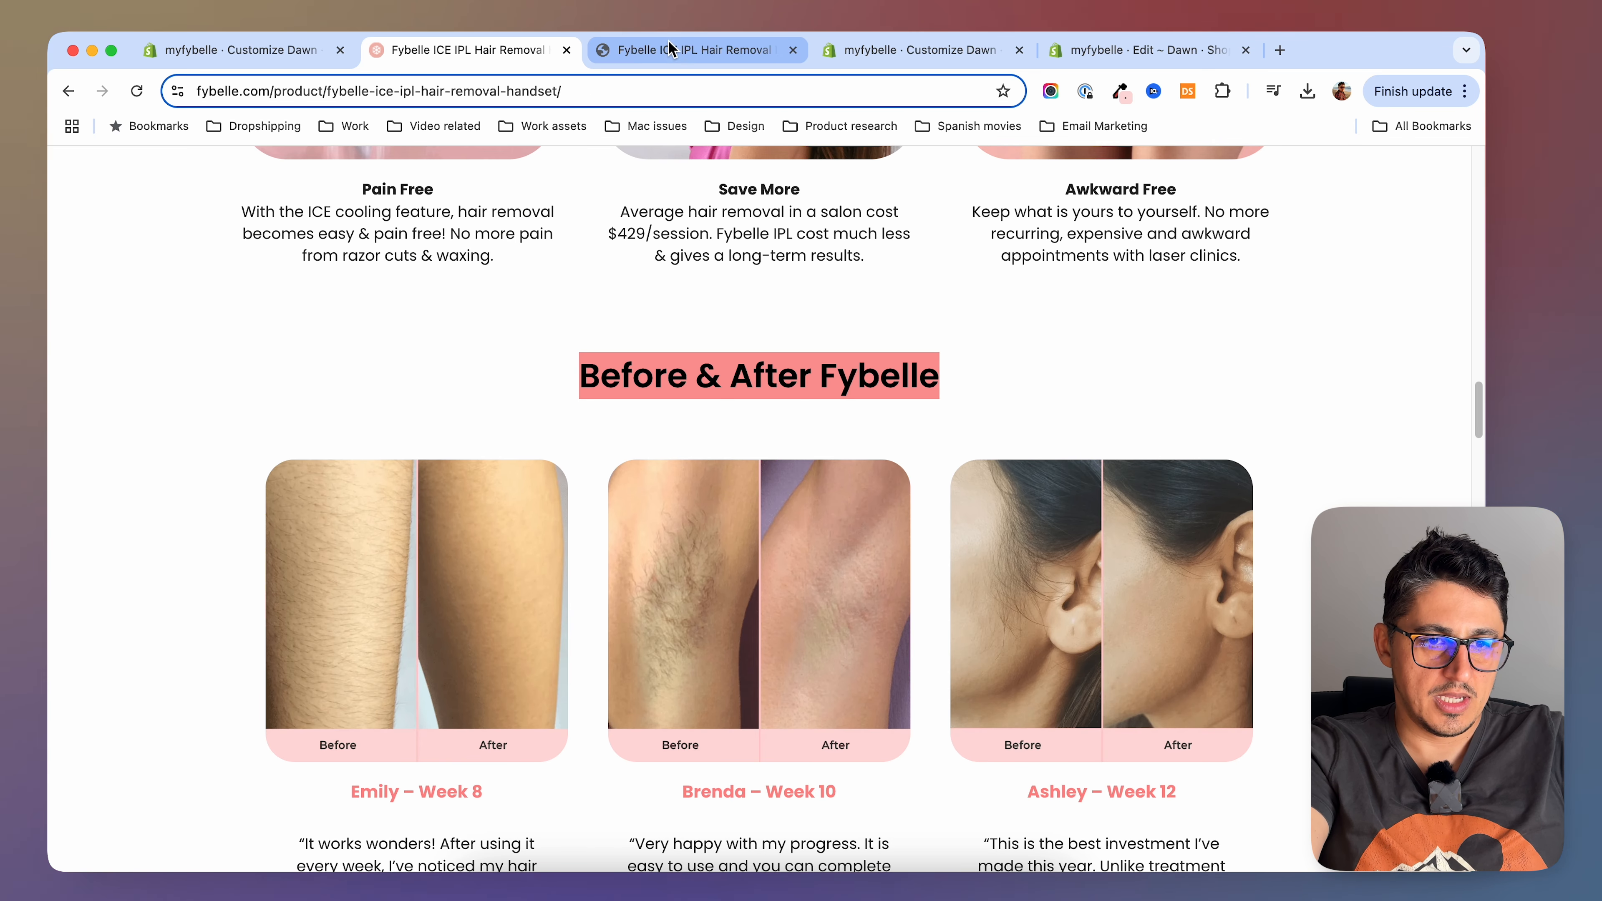
left_click(693, 52)
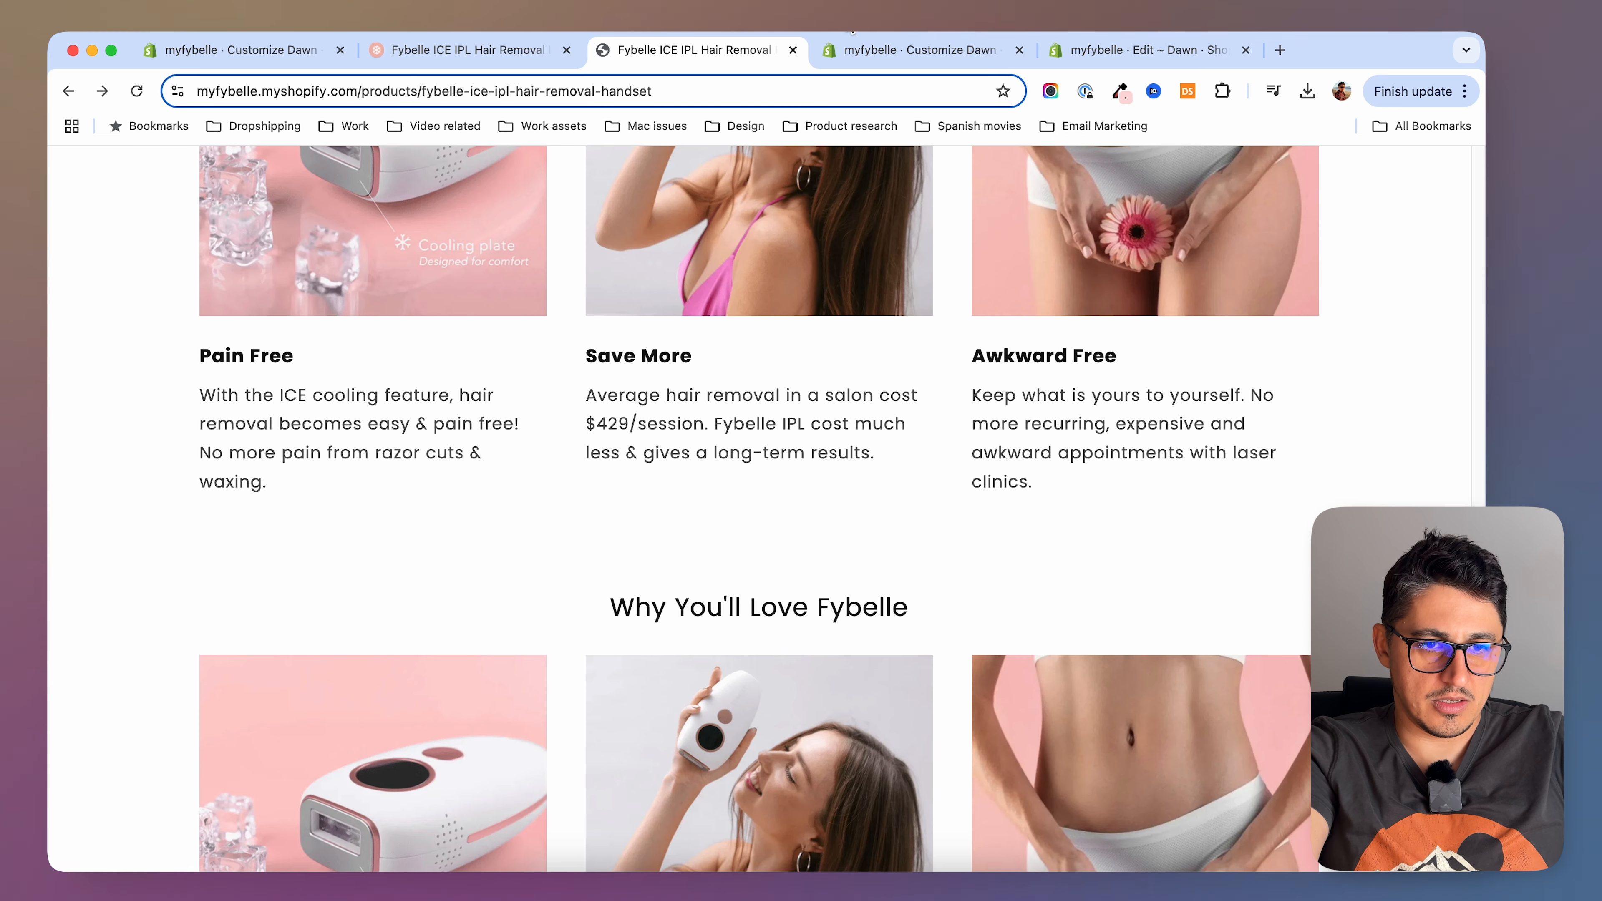
left_click(877, 48)
scroll(195, 694, "down", 10)
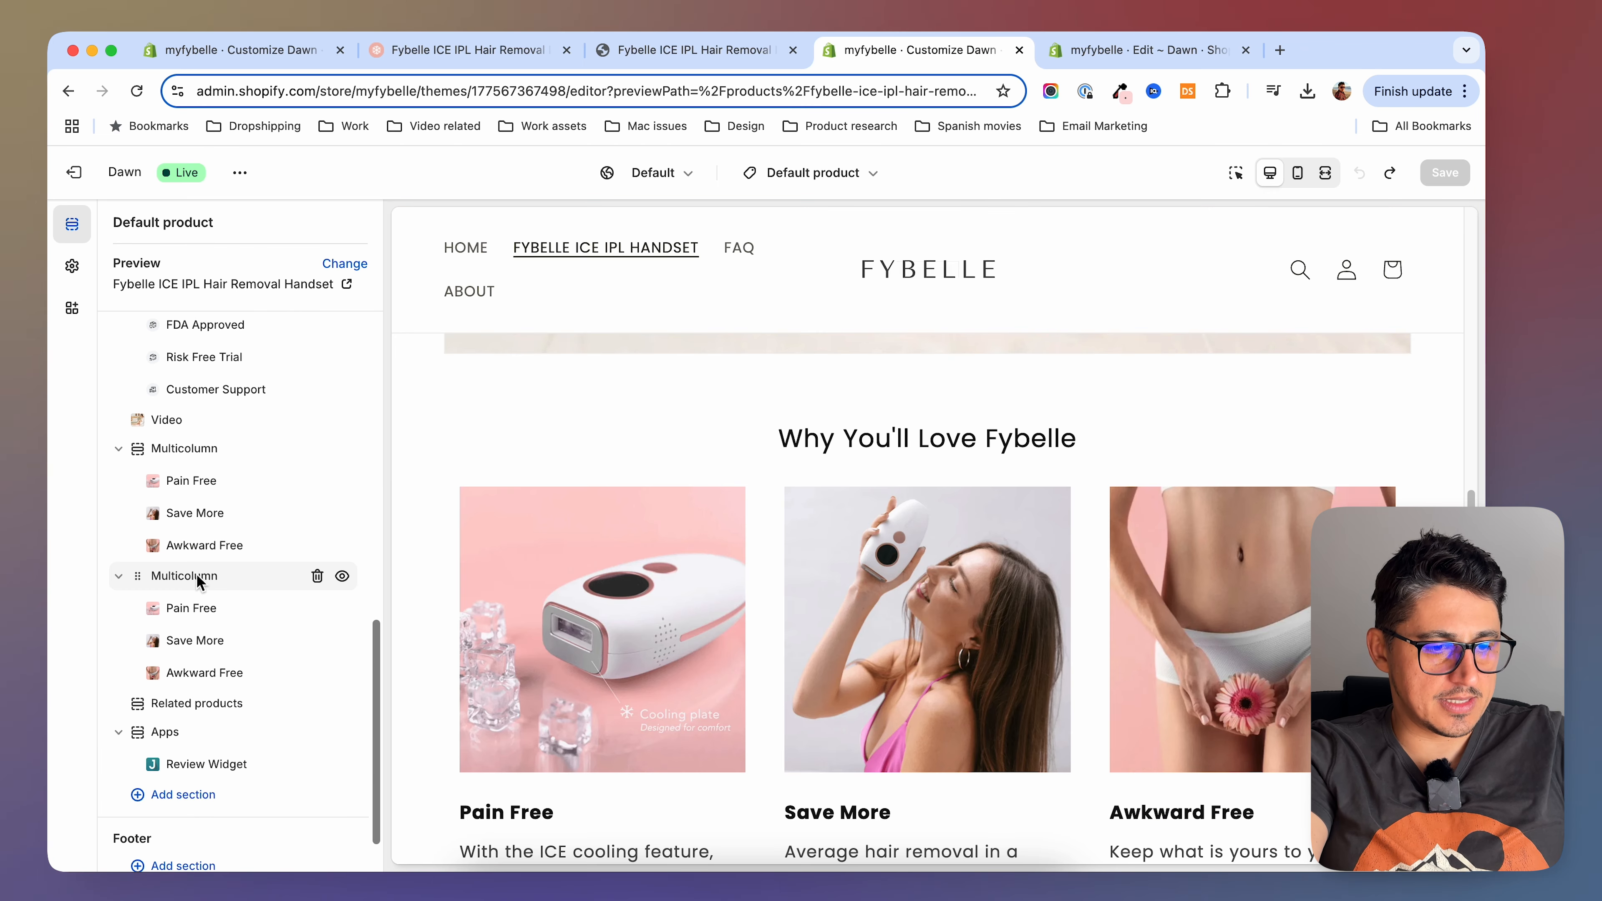
left_click(189, 575)
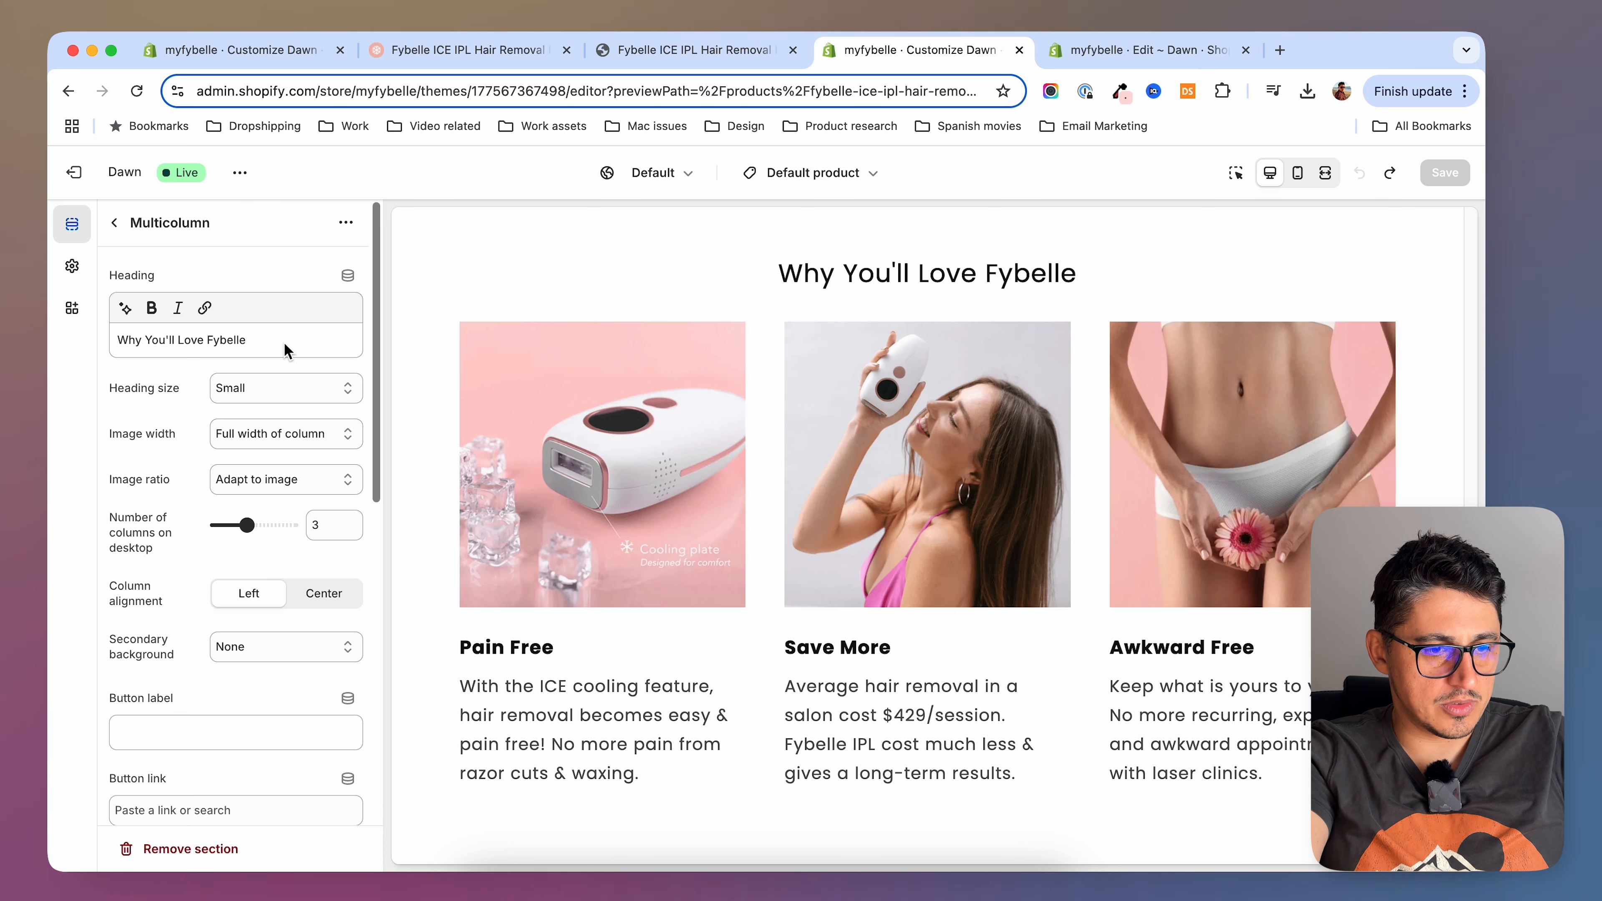
left_click_drag(288, 343, 84, 347)
key("super+v")
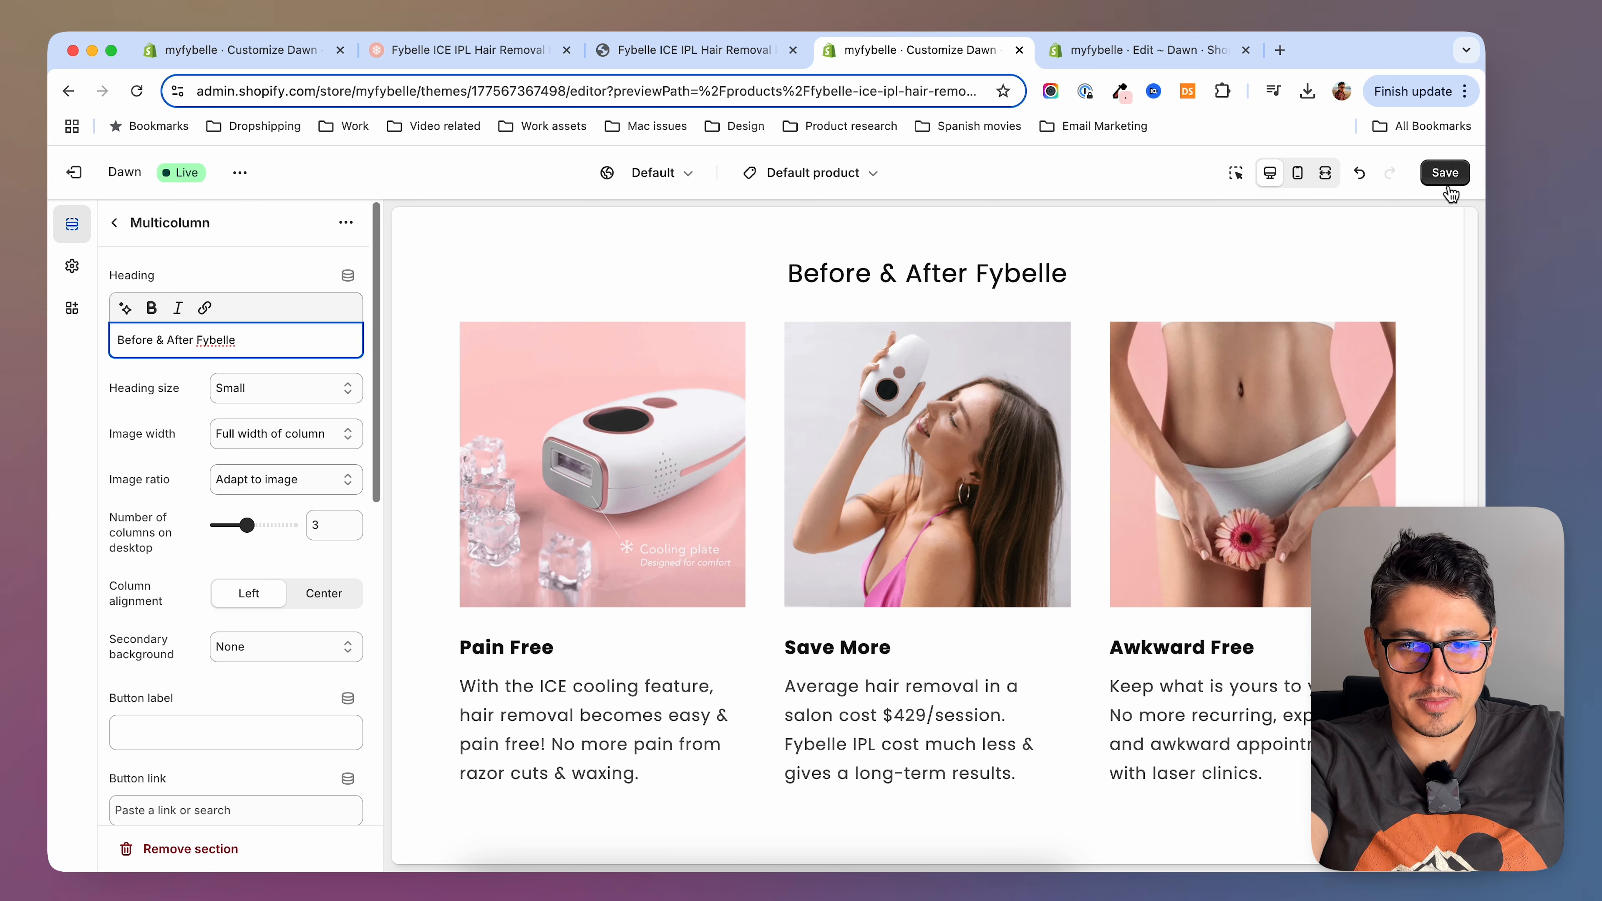
left_click(1444, 173)
Fill the section's first column with the reference page's first testimonial heading and quote and the image Before-After-1.webp, and save the theme
key("super+2")
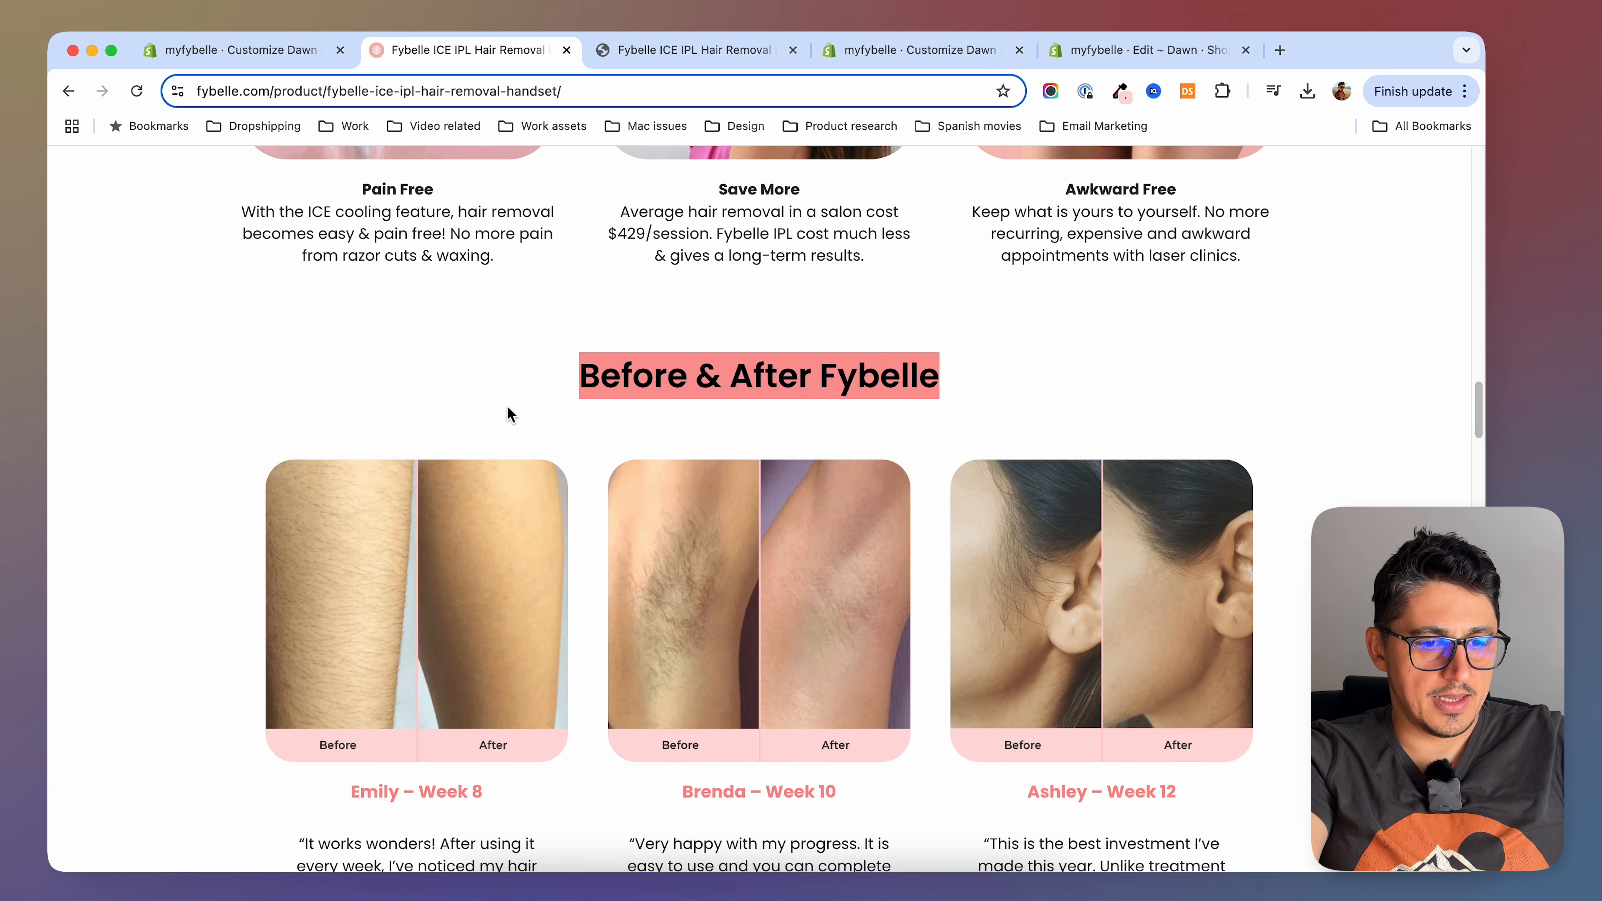
scroll(602, 517, "down", 3)
left_click_drag(350, 621, 533, 610)
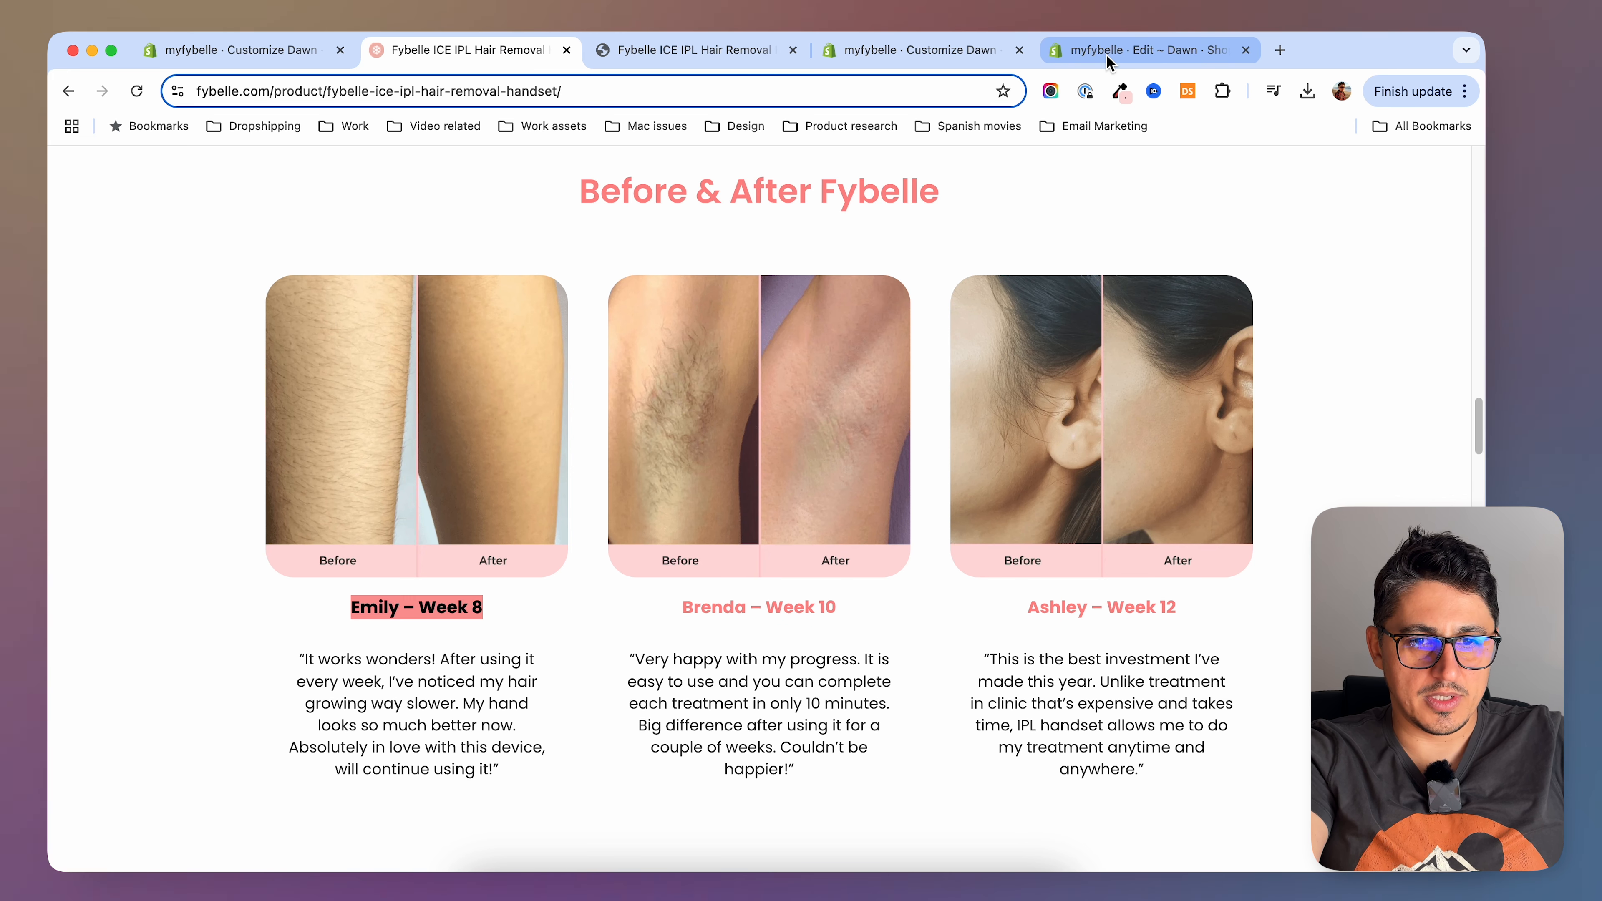
left_click(876, 57)
left_click_drag(231, 444, 82, 442)
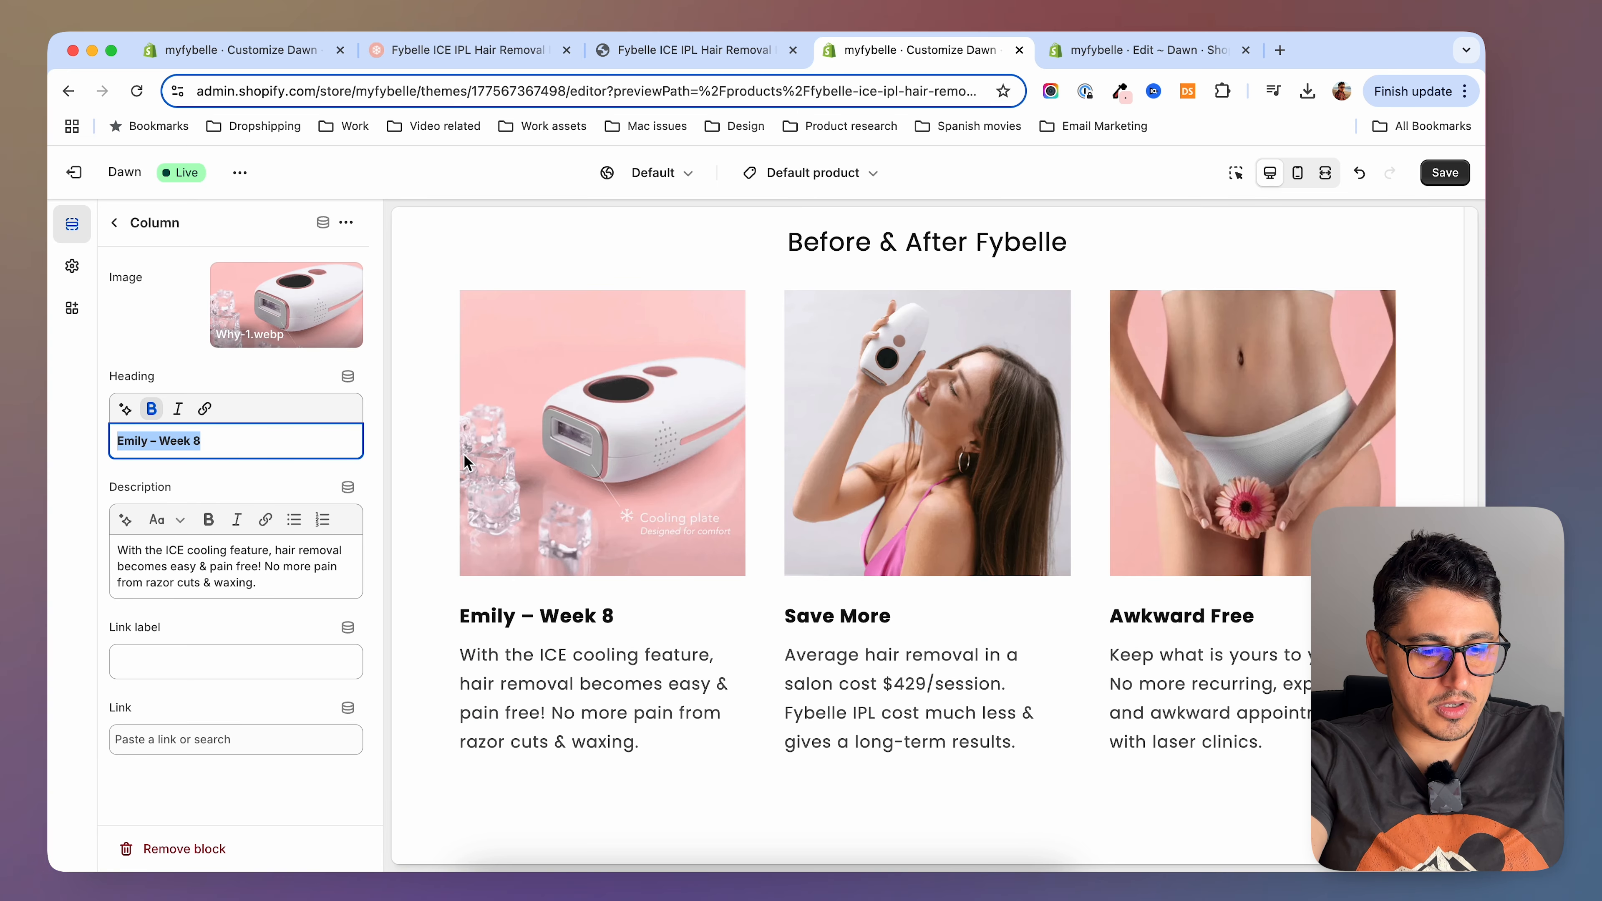
key("super+3")
key("super+4")
left_click(286, 305)
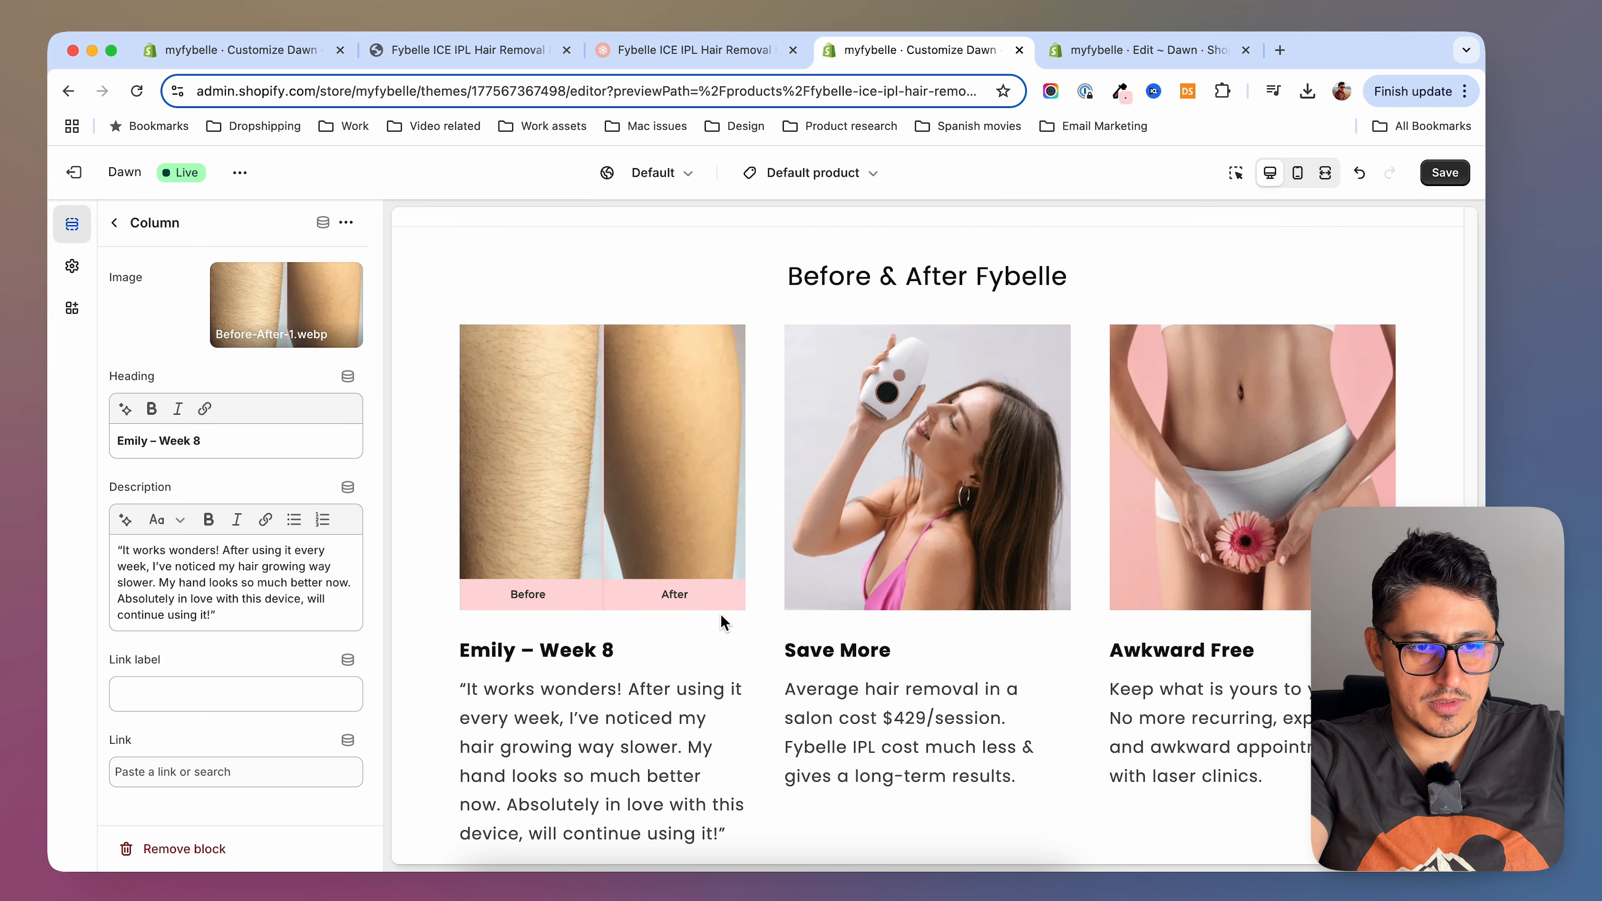
left_click(115, 224)
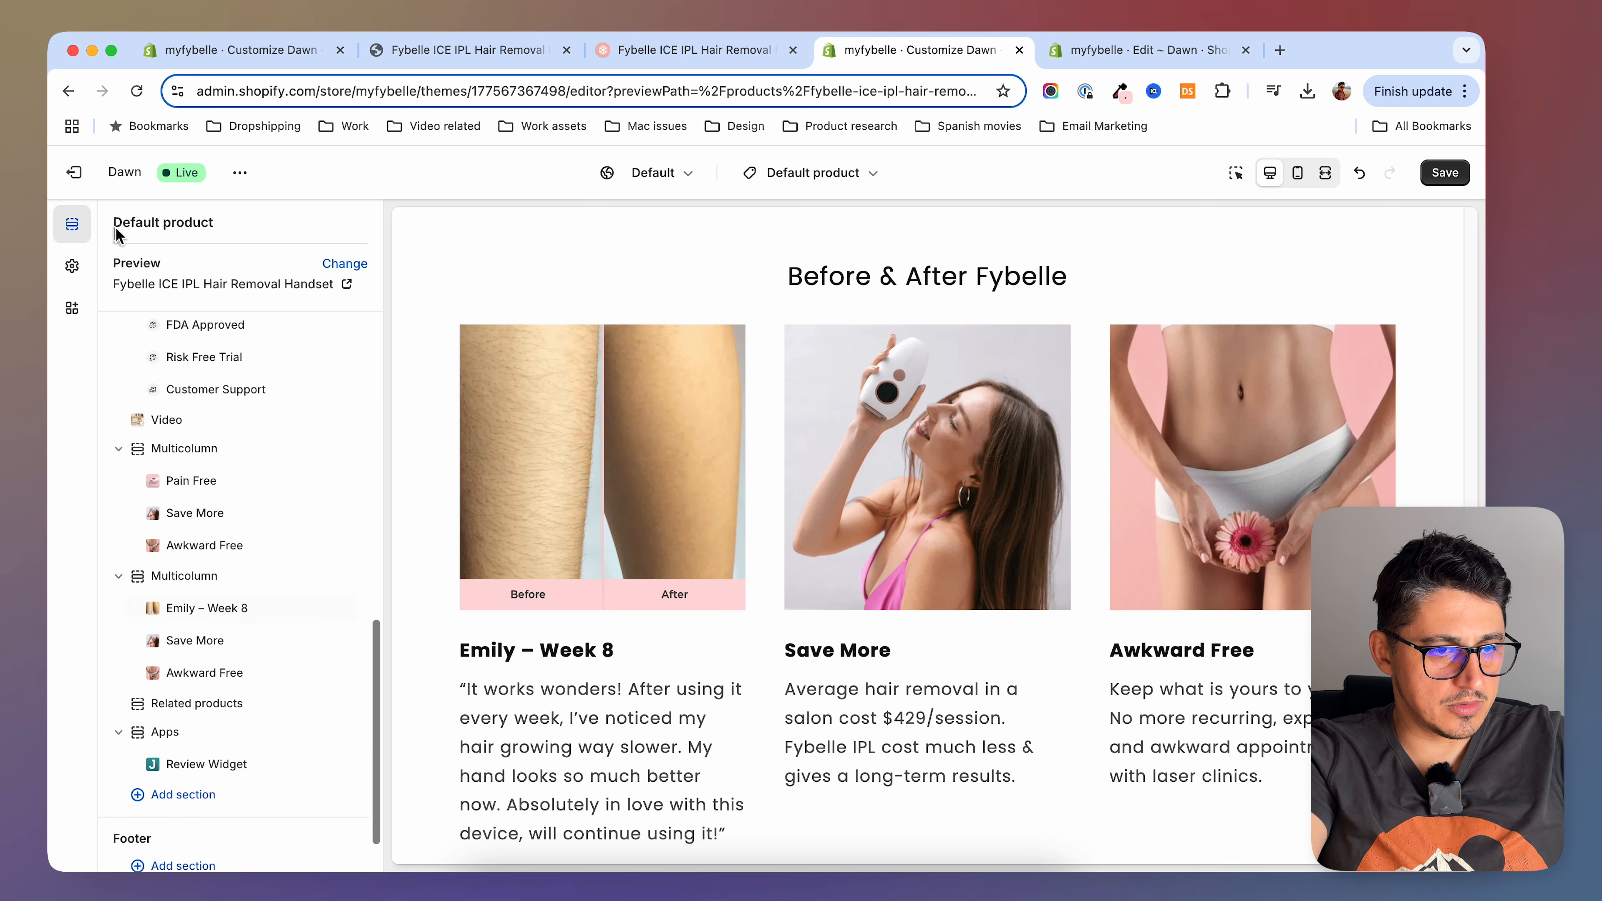
key("super+s")
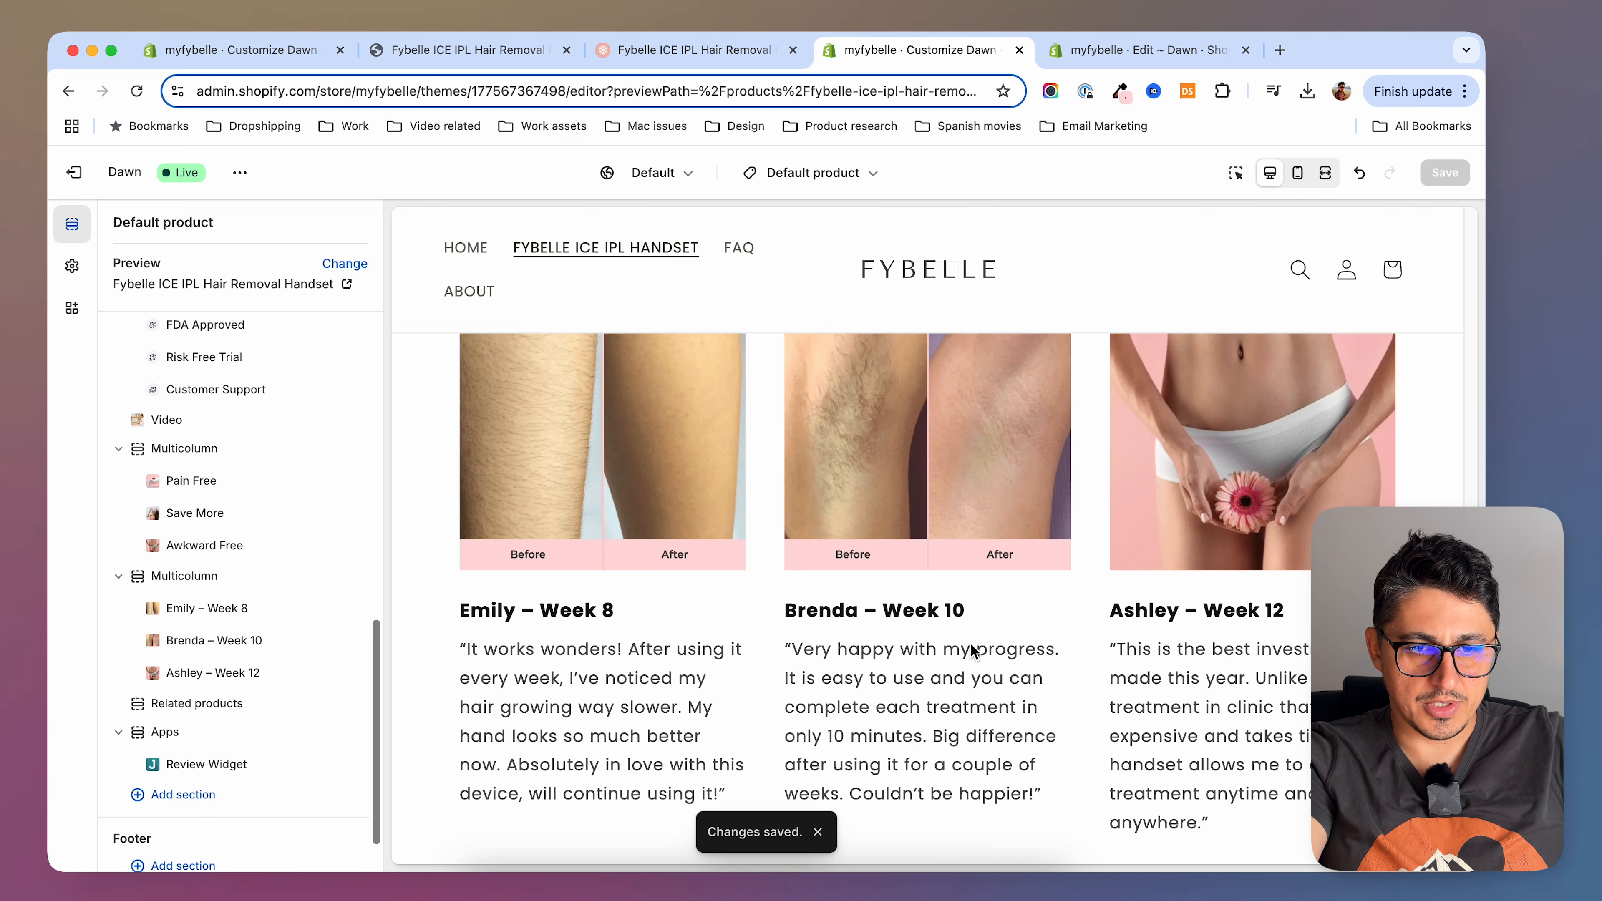
Reload the store's product page and check the before-and-after columns and their testimonials
left_click(687, 50)
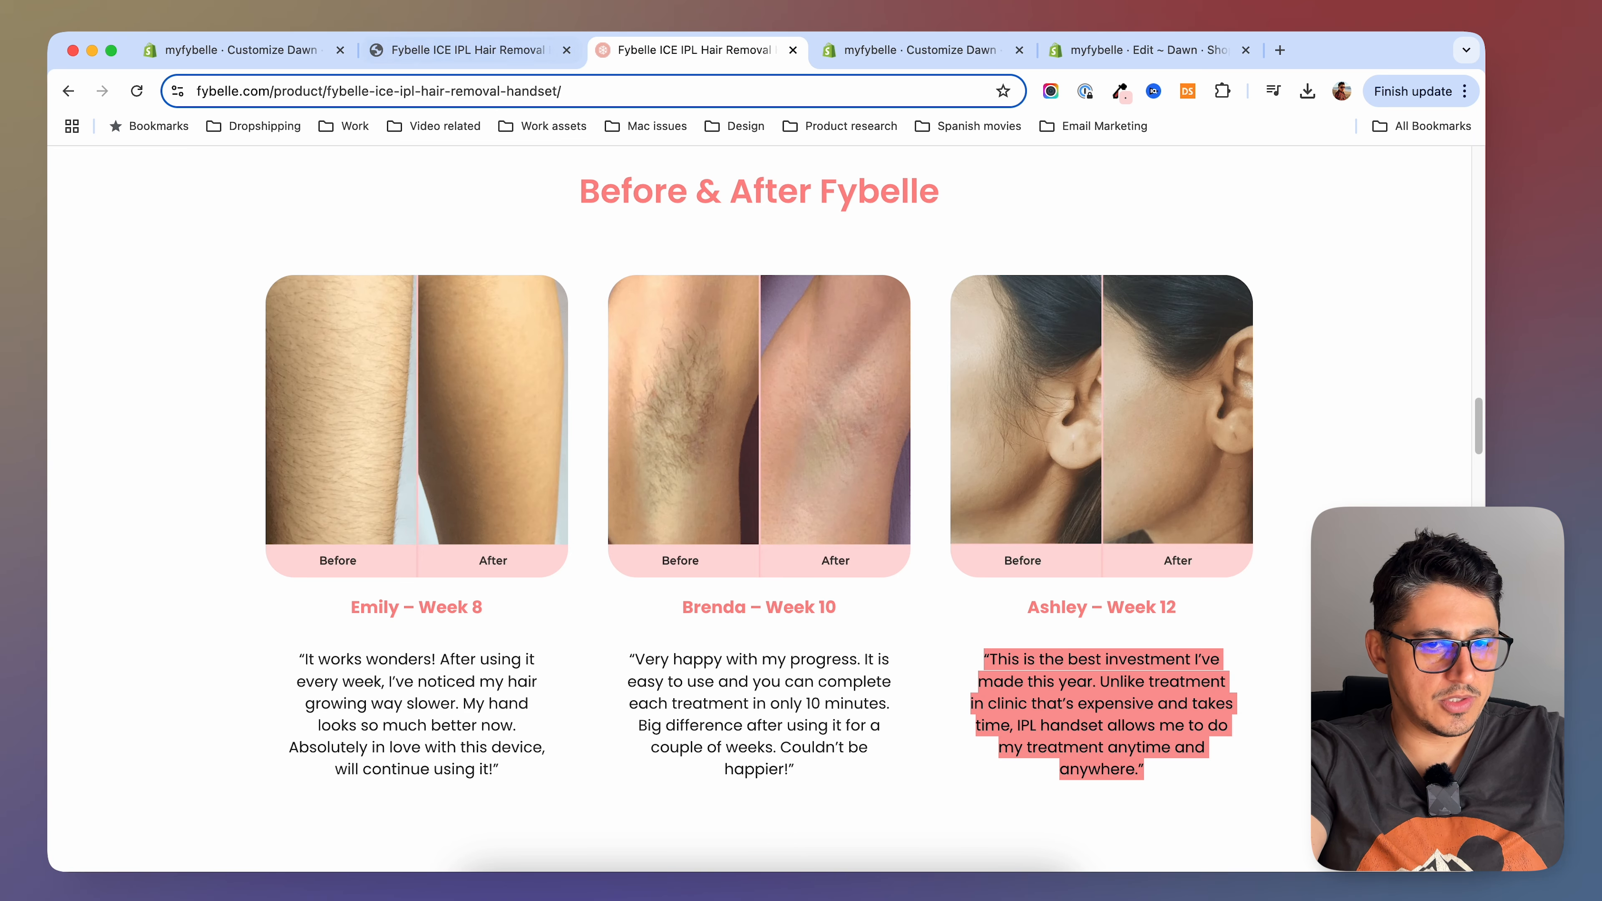
left_click(409, 63)
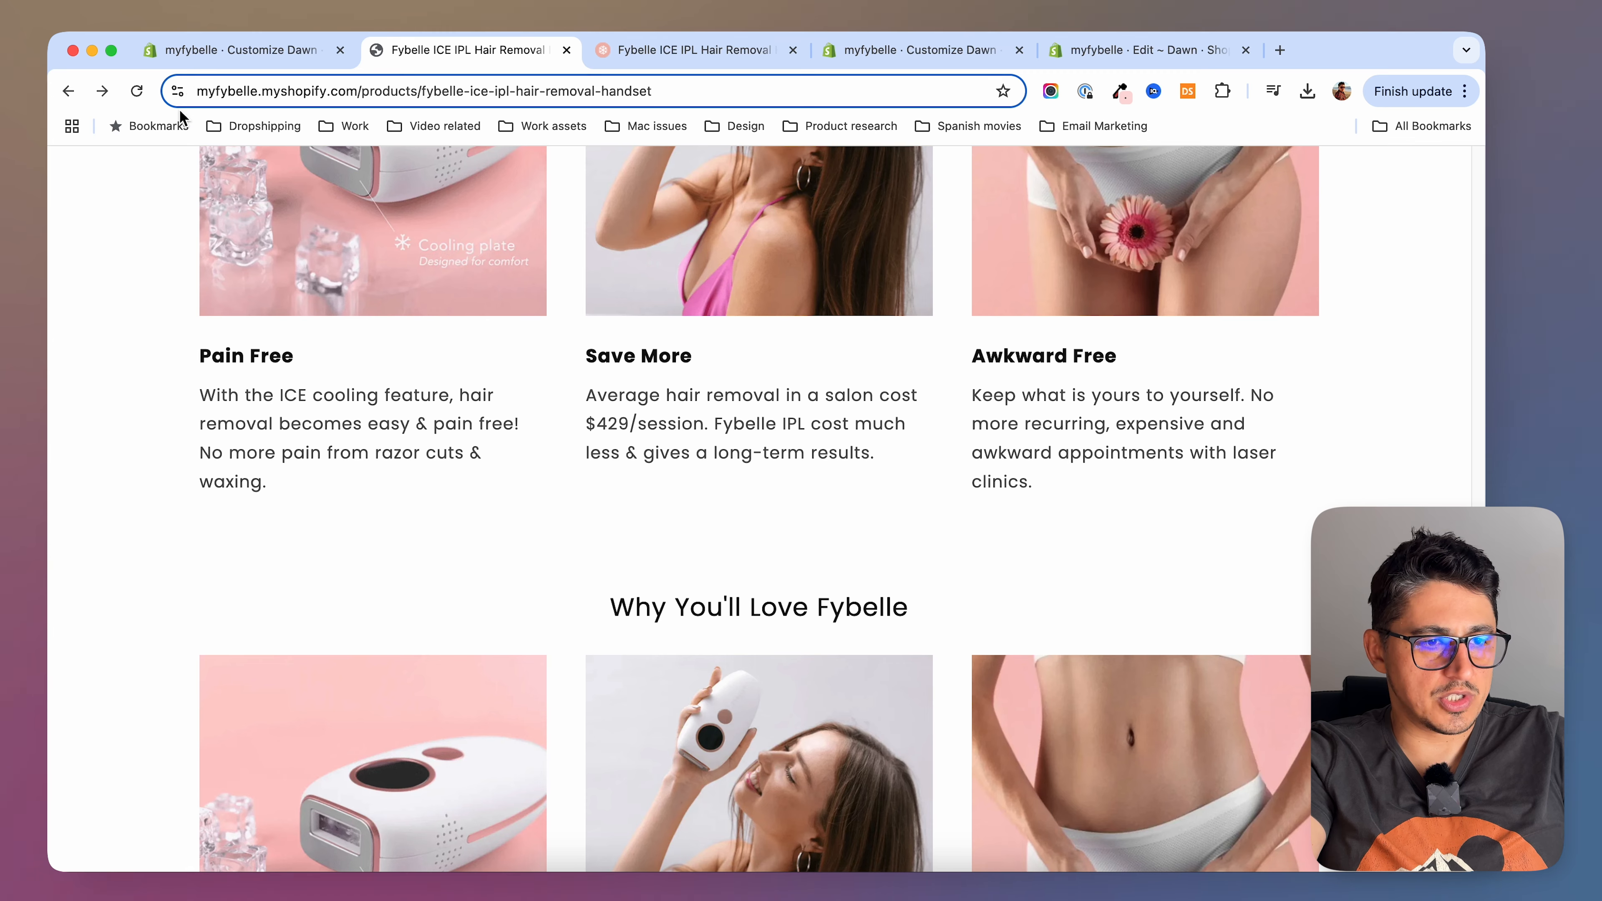
left_click(137, 92)
scroll(701, 417, "down", 8)
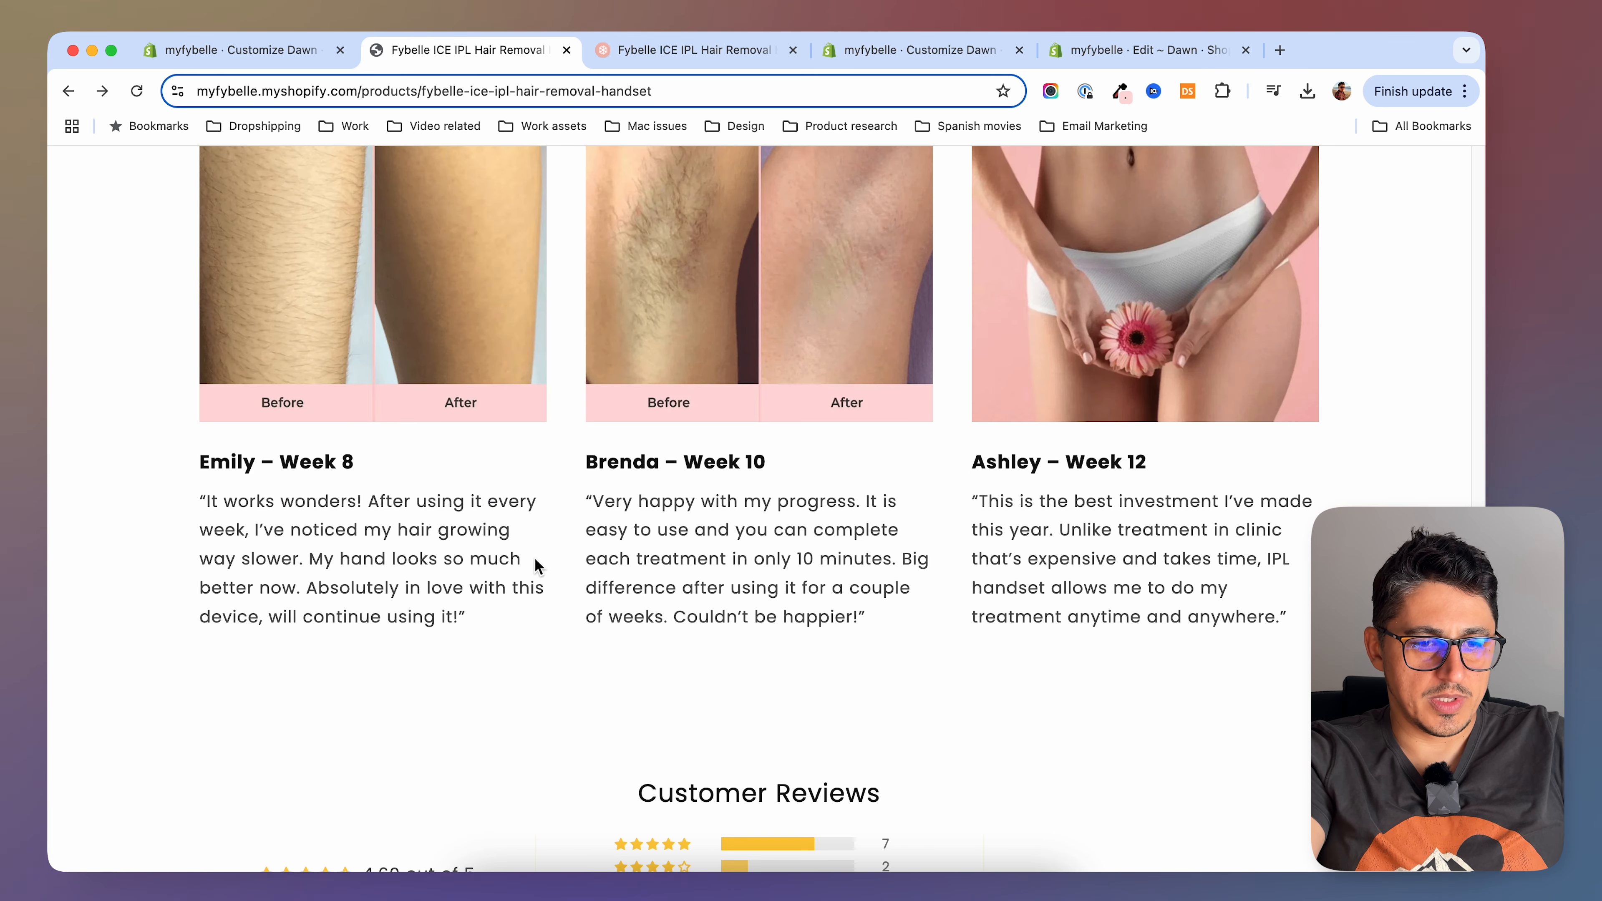
scroll(536, 559, "up", 6)
Review the reference page's "Before & After Fybelle" section and the "How to use Fybelle" section below it
left_click(677, 52)
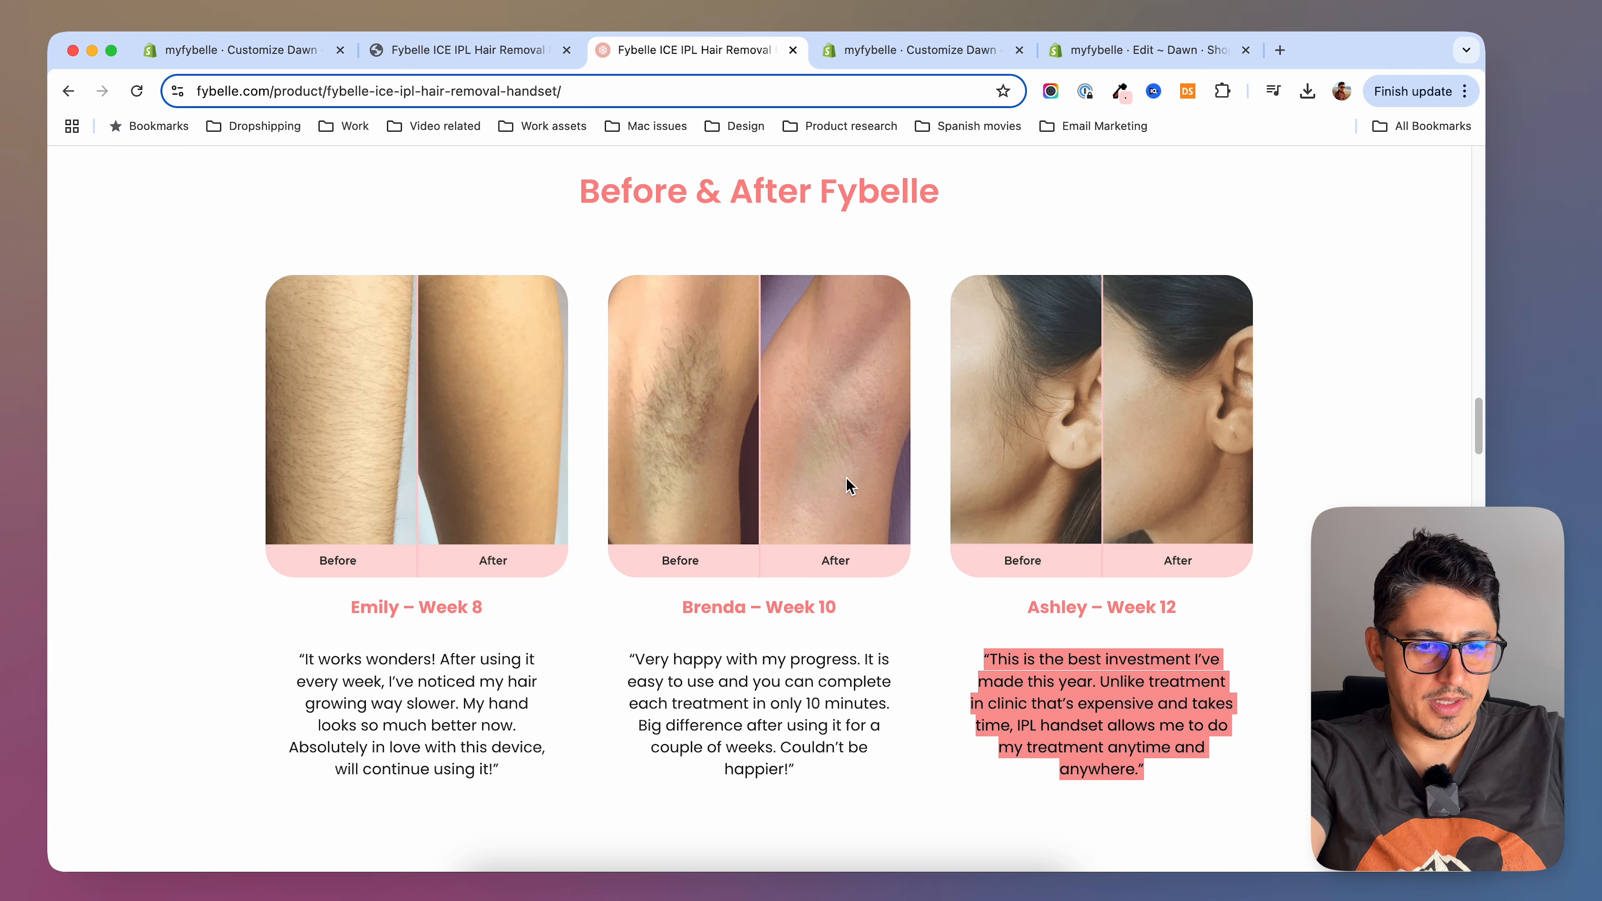
scroll(846, 486, "down", 4)
scroll(846, 488, "up", 7)
scroll(846, 488, "up", 6)
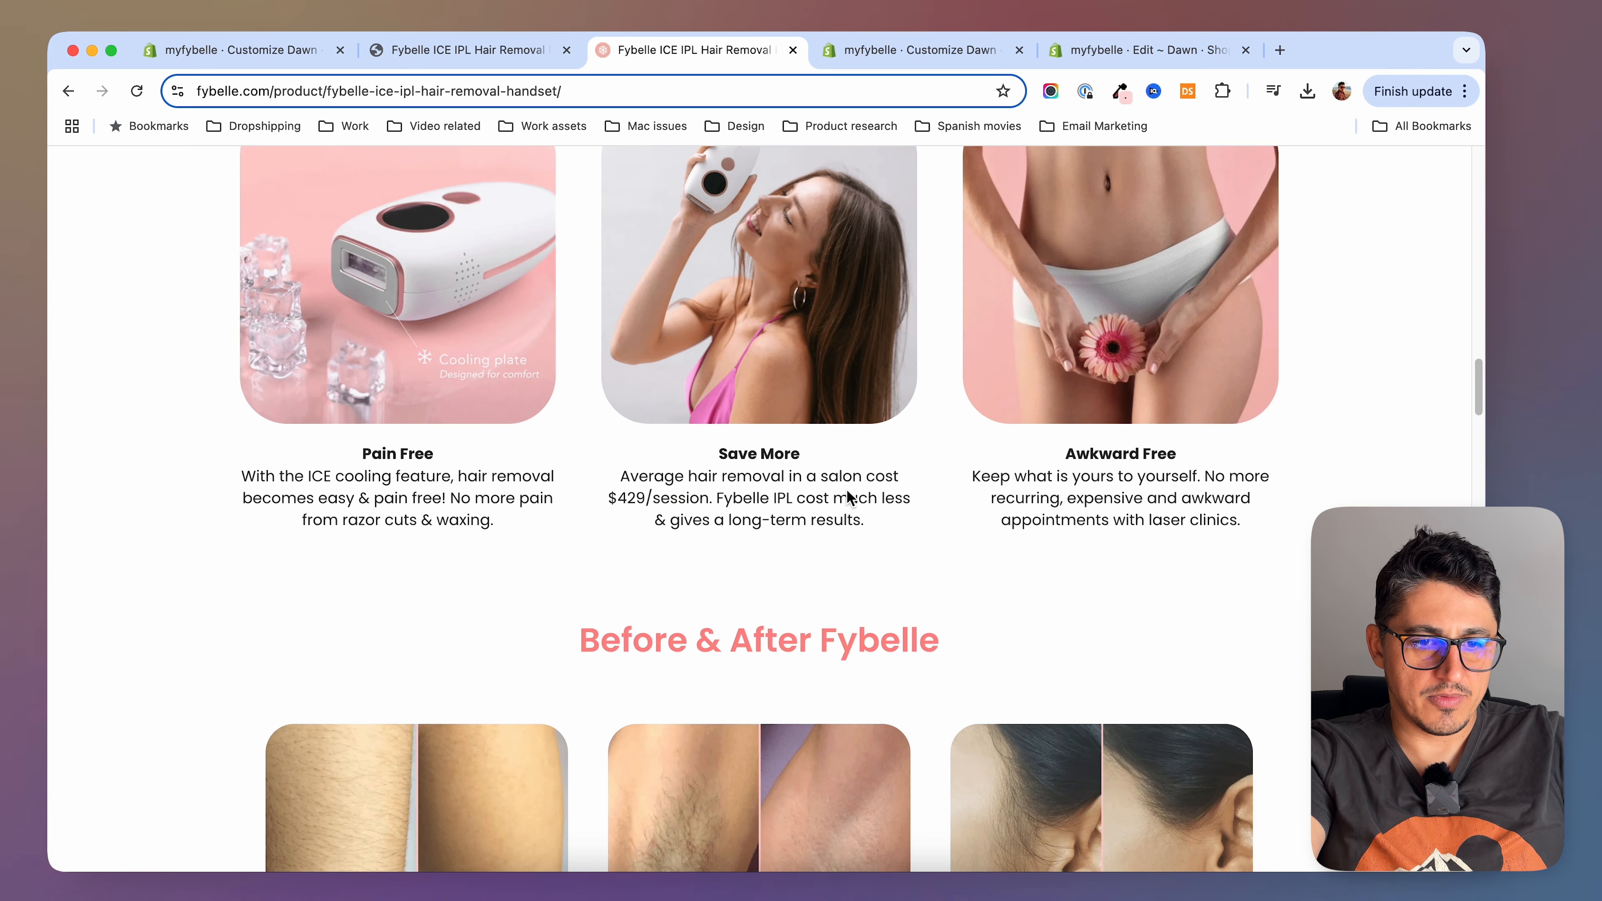
scroll(940, 533, "down", 6)
scroll(940, 533, "down", 15)
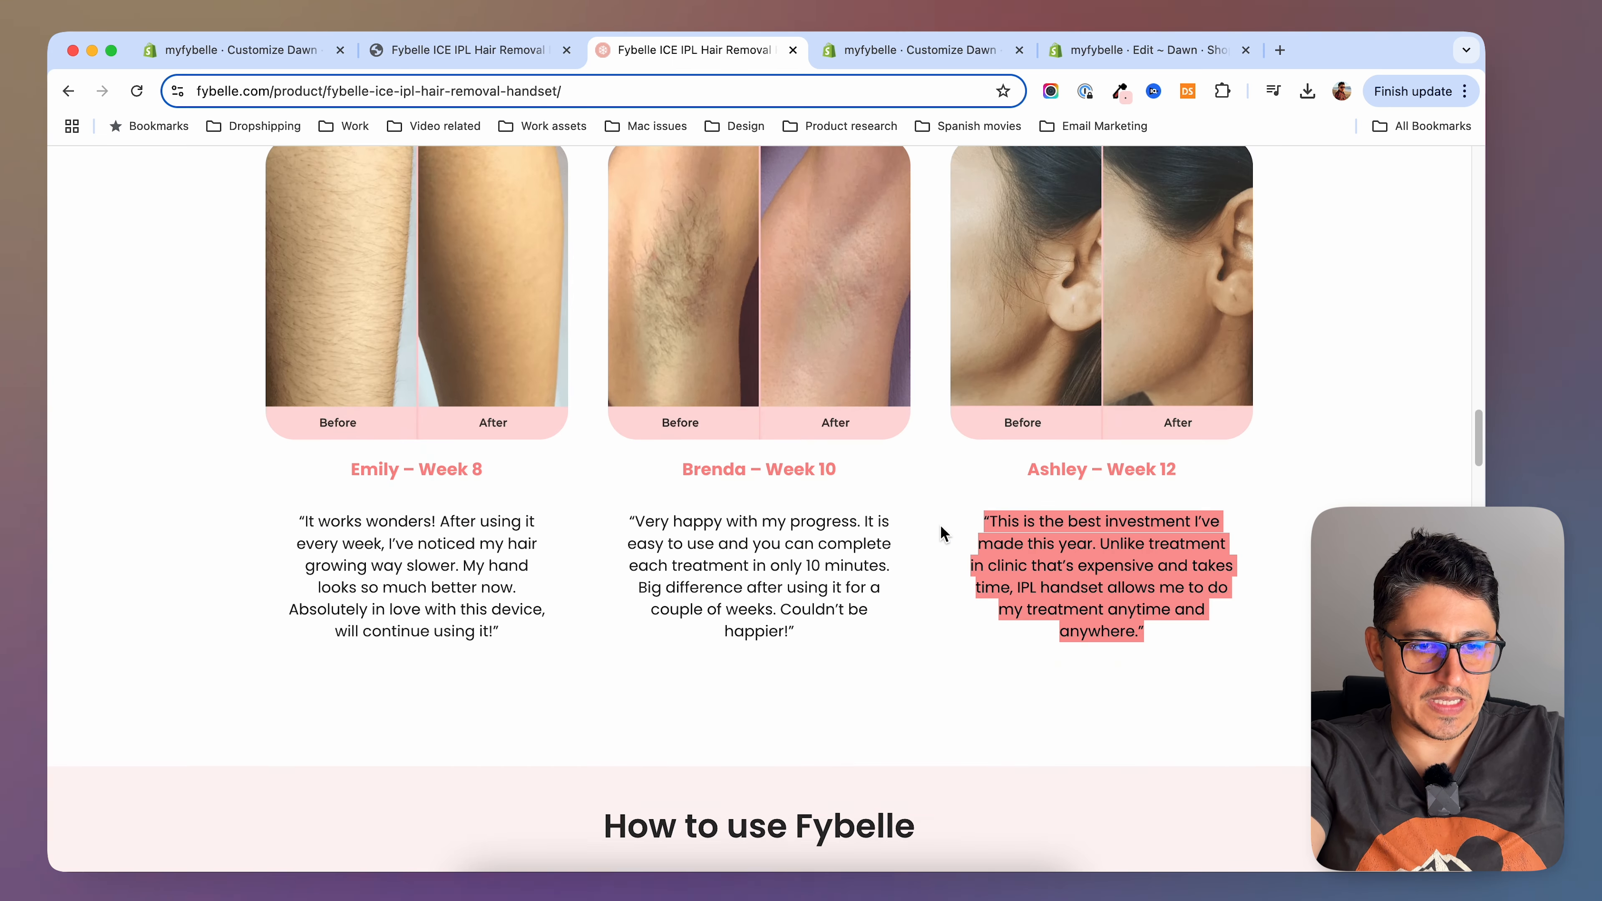
scroll(552, 492, "up", 3)
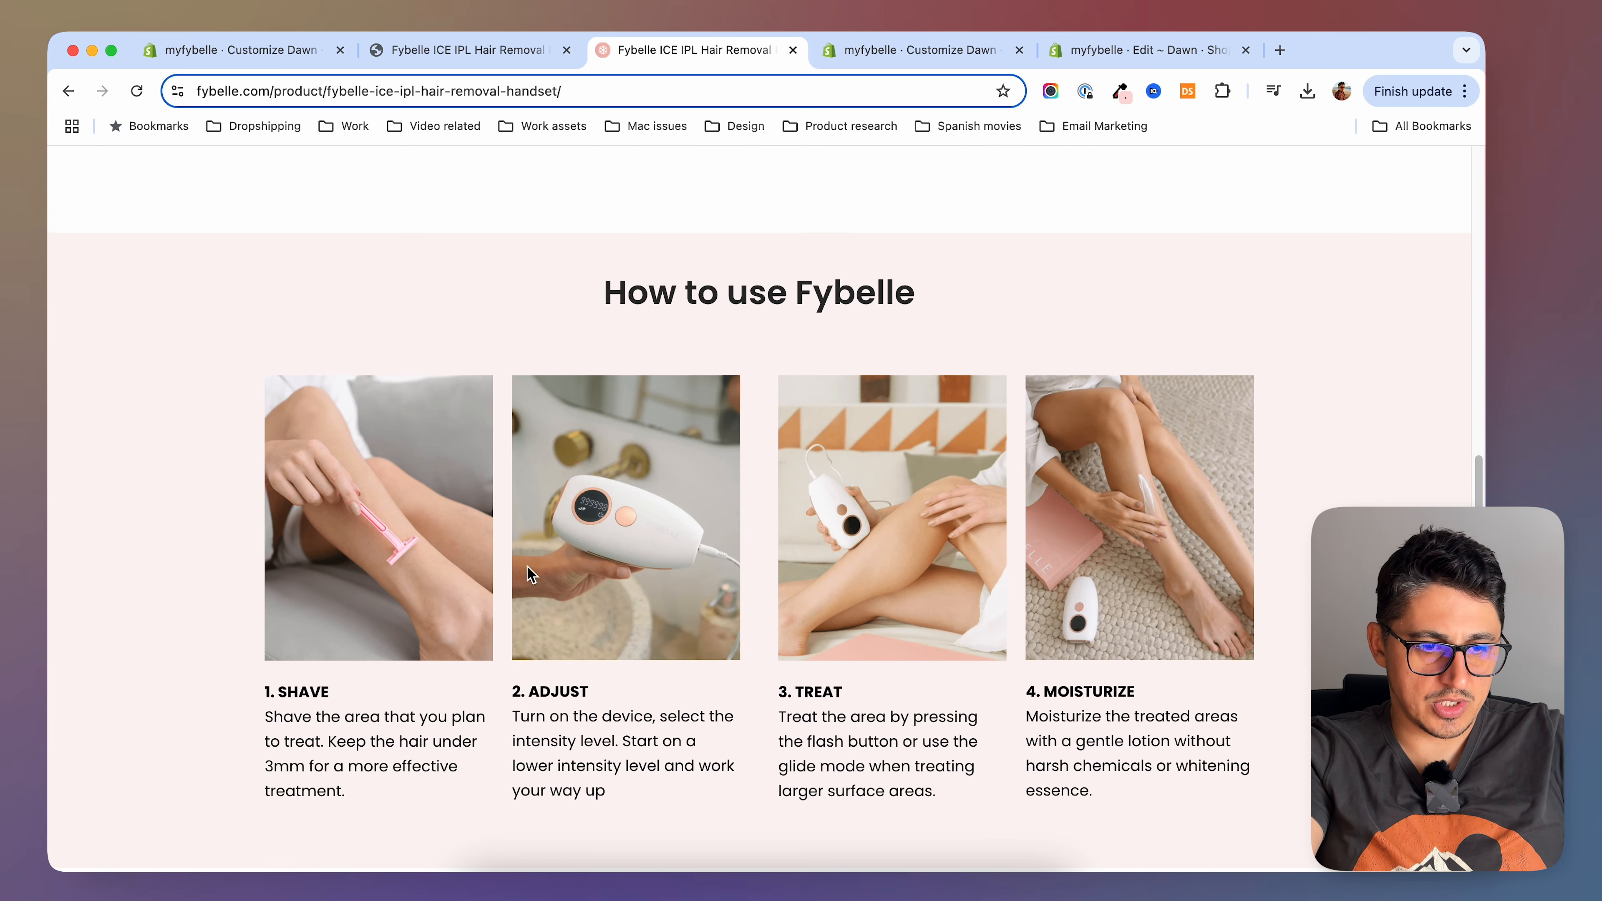
Give the new Multicolumn section the reference page's heading "How to use Fybelle", color Scheme 10 and no secondary background
scroll(533, 574, "down", 1)
scroll(1074, 585, "up", 15)
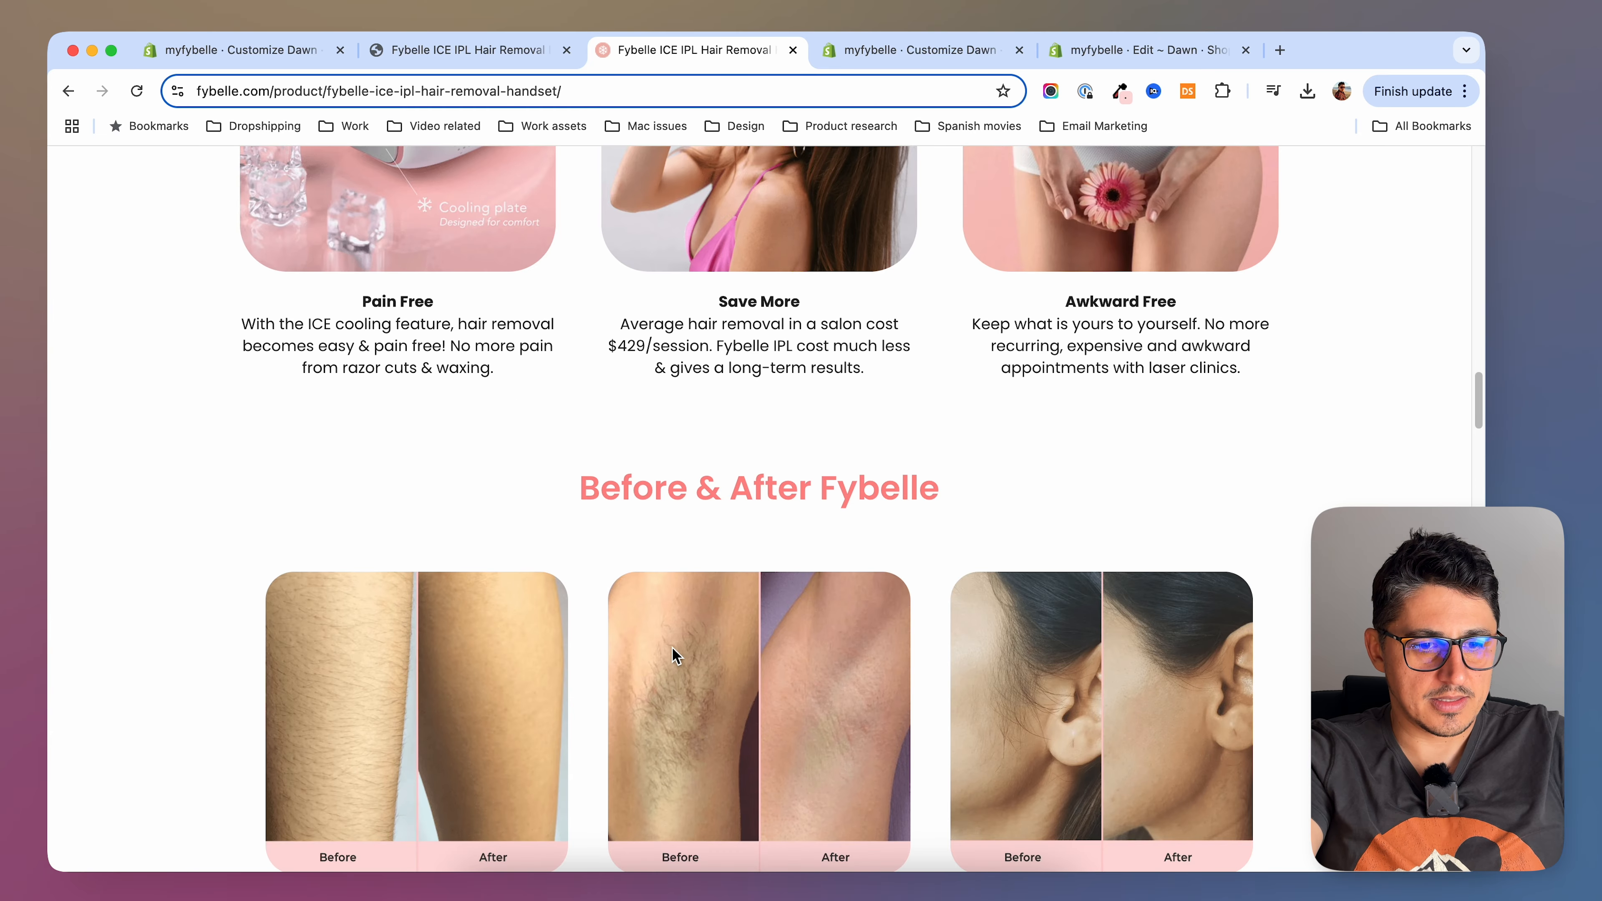
scroll(680, 654, "down", 12)
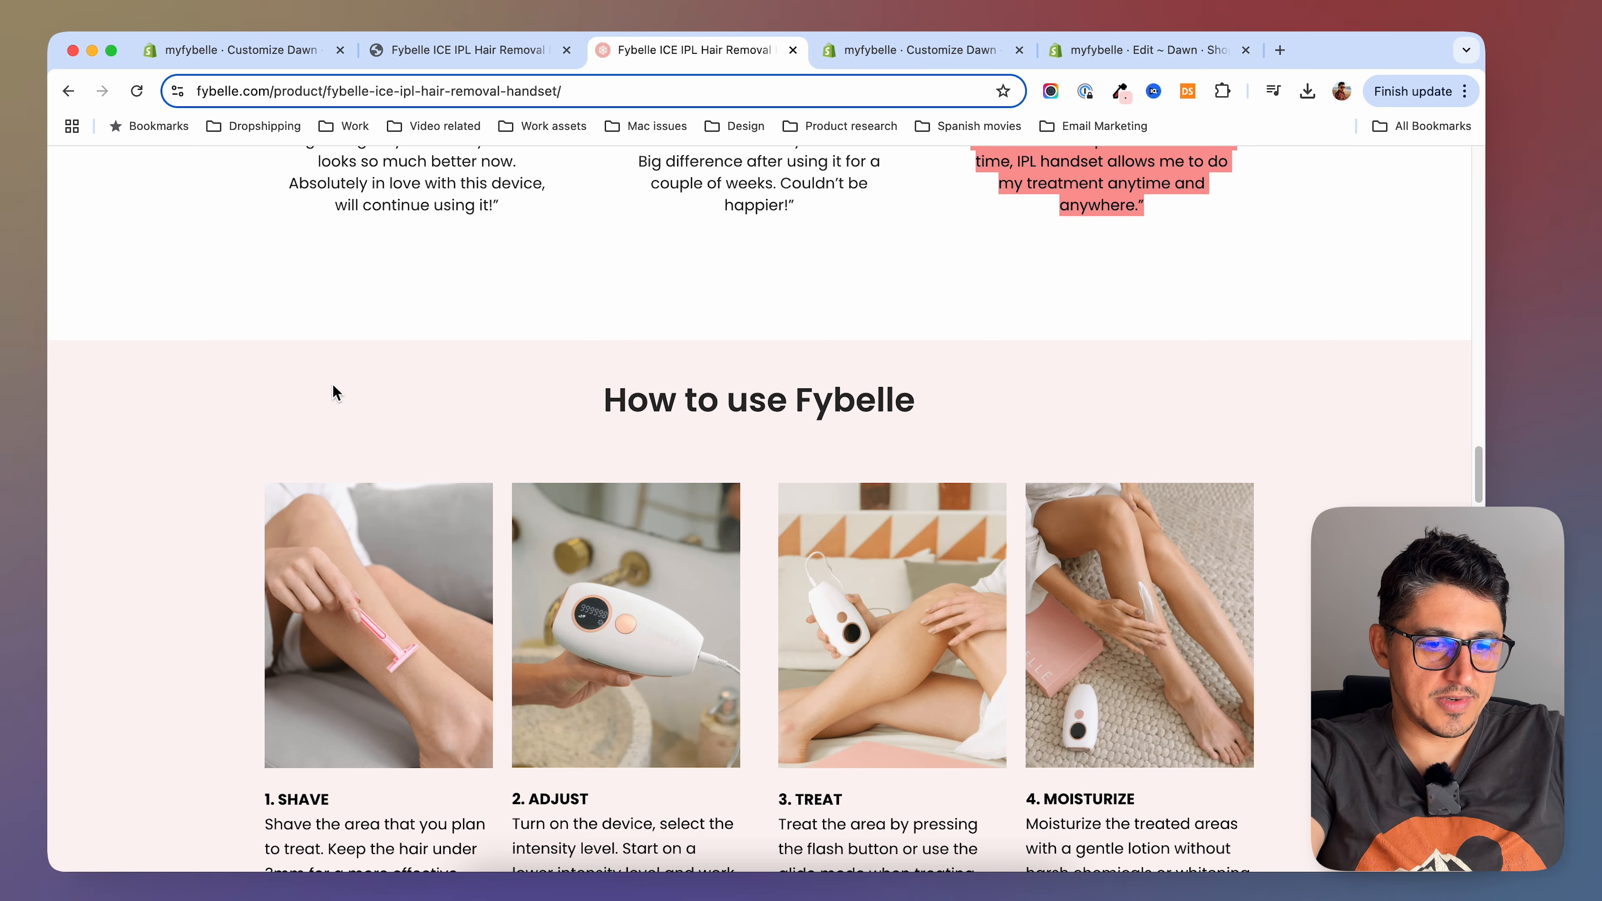
scroll(386, 671, "down", 1)
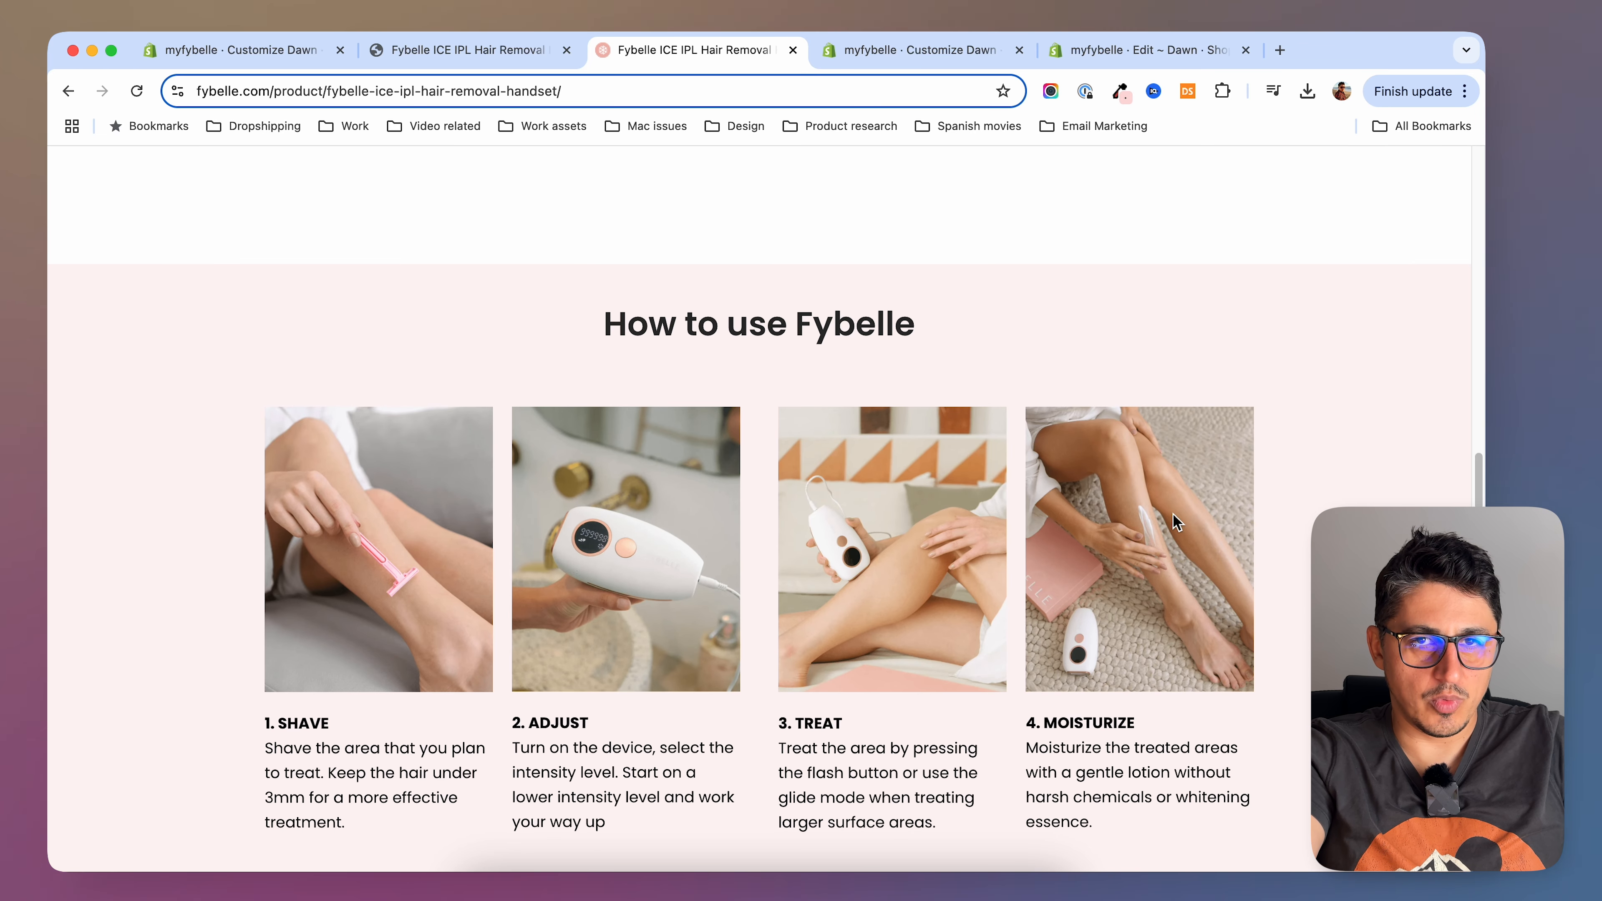
scroll(1161, 525, "down", 1)
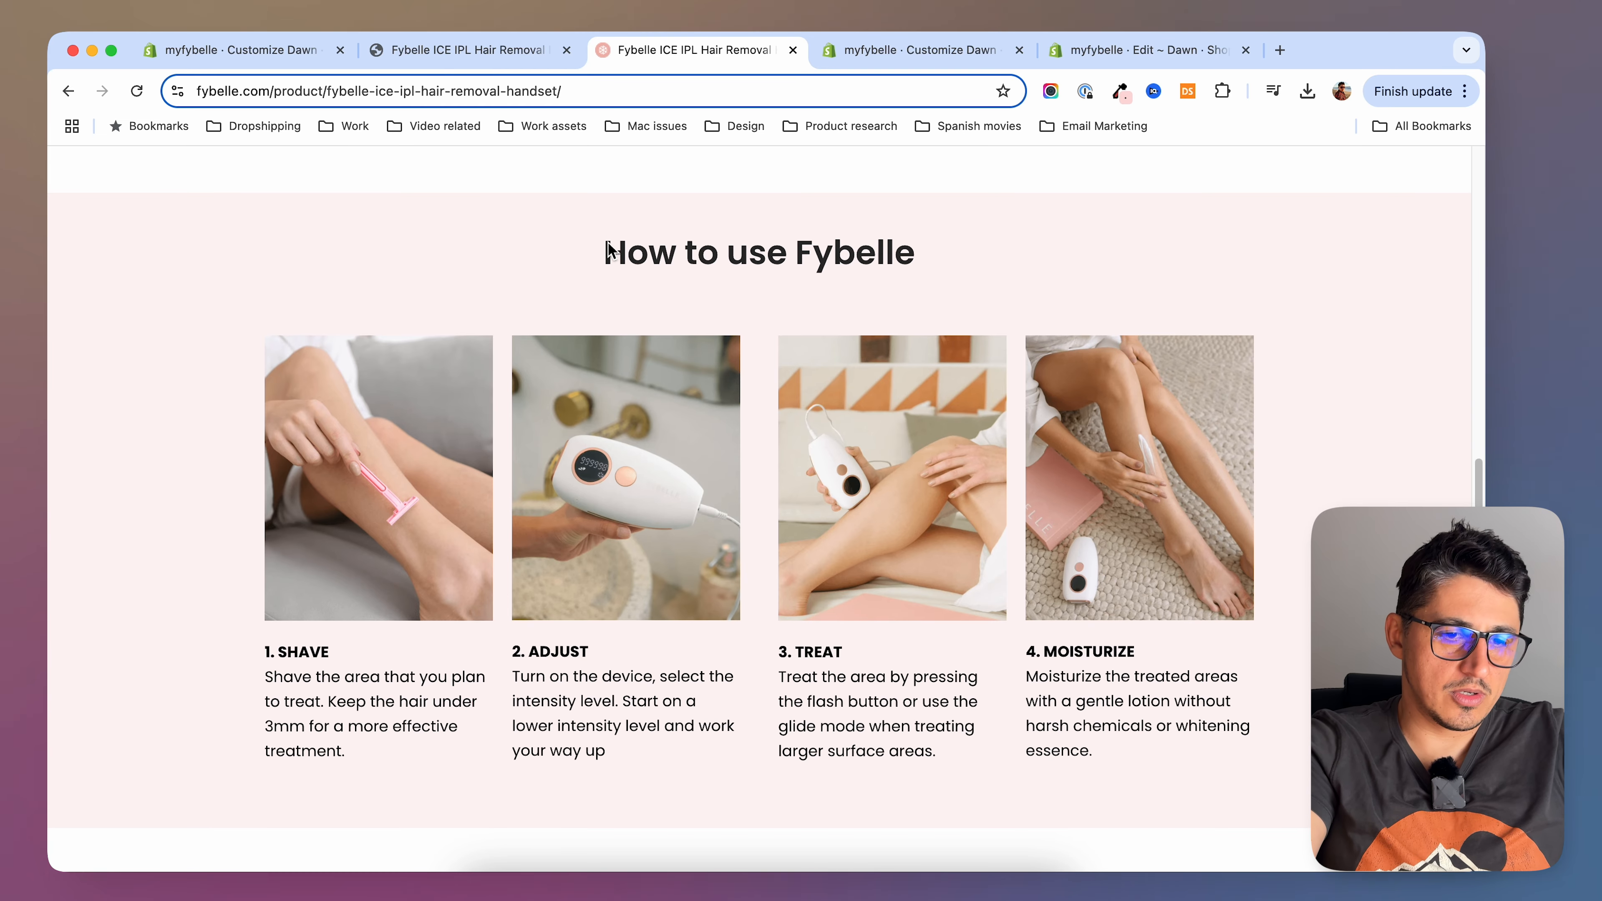
key("ctrl+Tab")
left_click(206, 347)
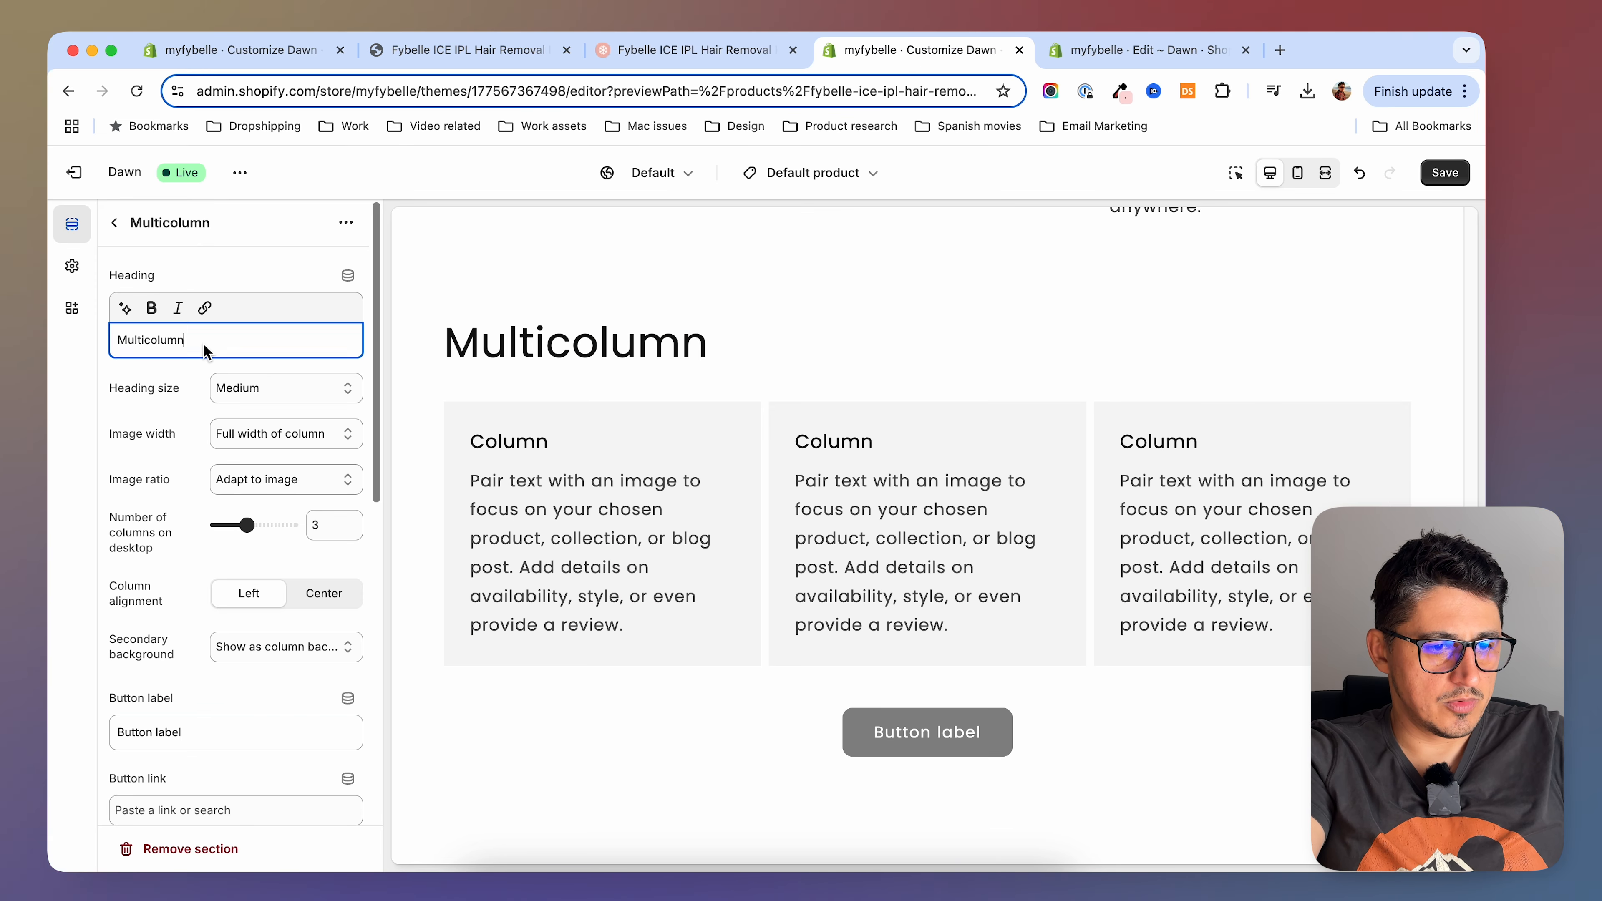
key("super+a")
key("BackSpace")
key("ctrl+shift+Tab")
left_click(862, 54)
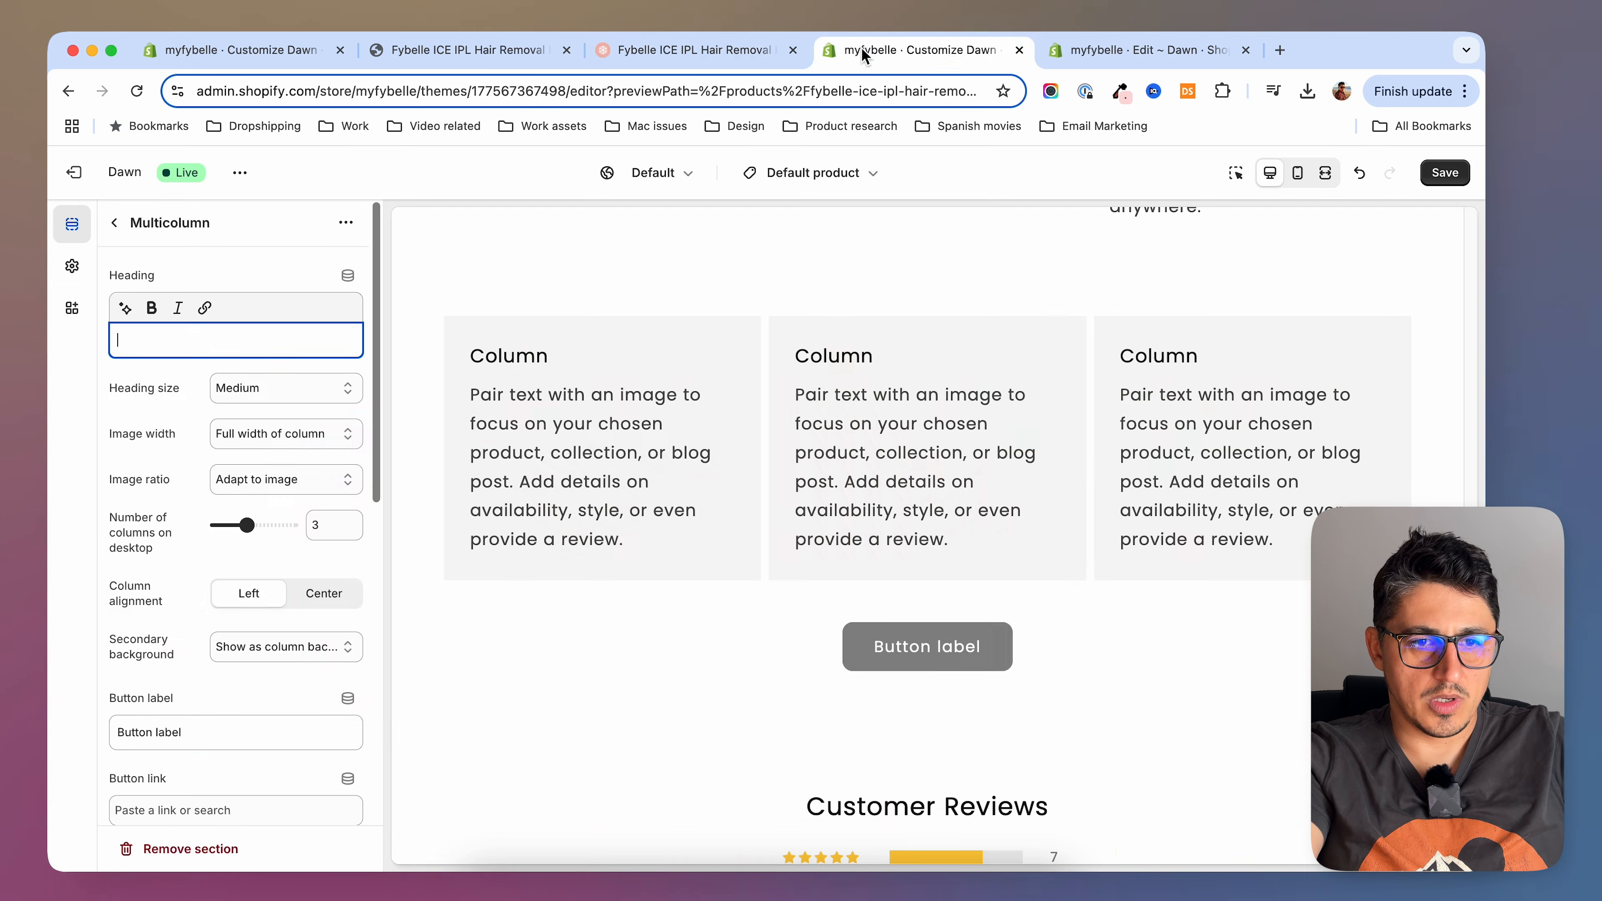
key("ctrl+shift+Tab")
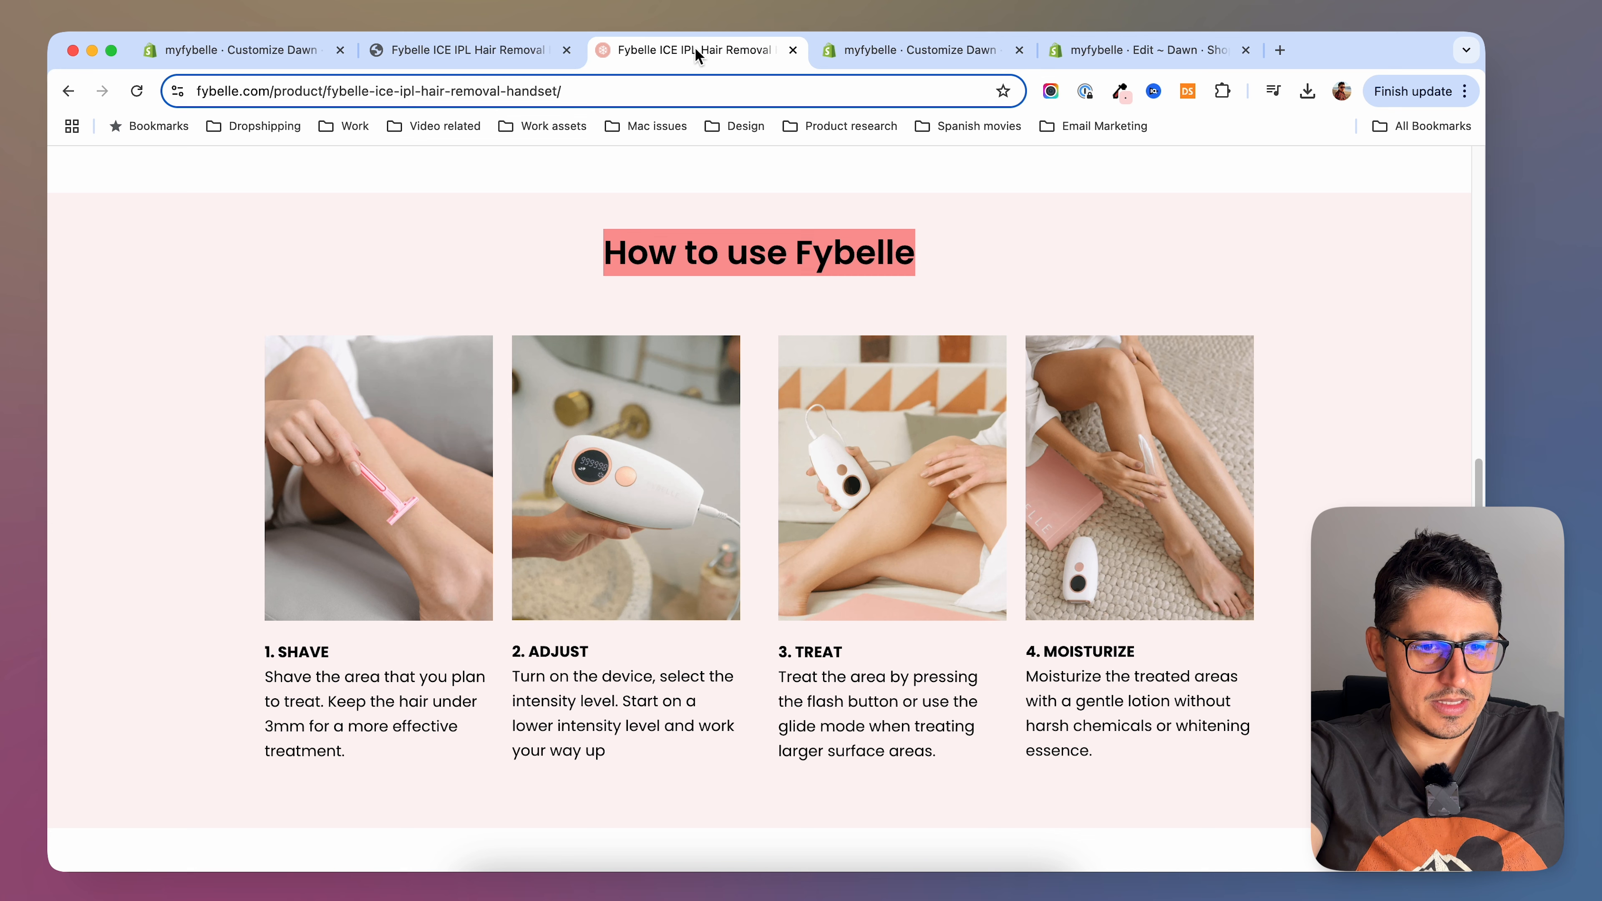
left_click(948, 57)
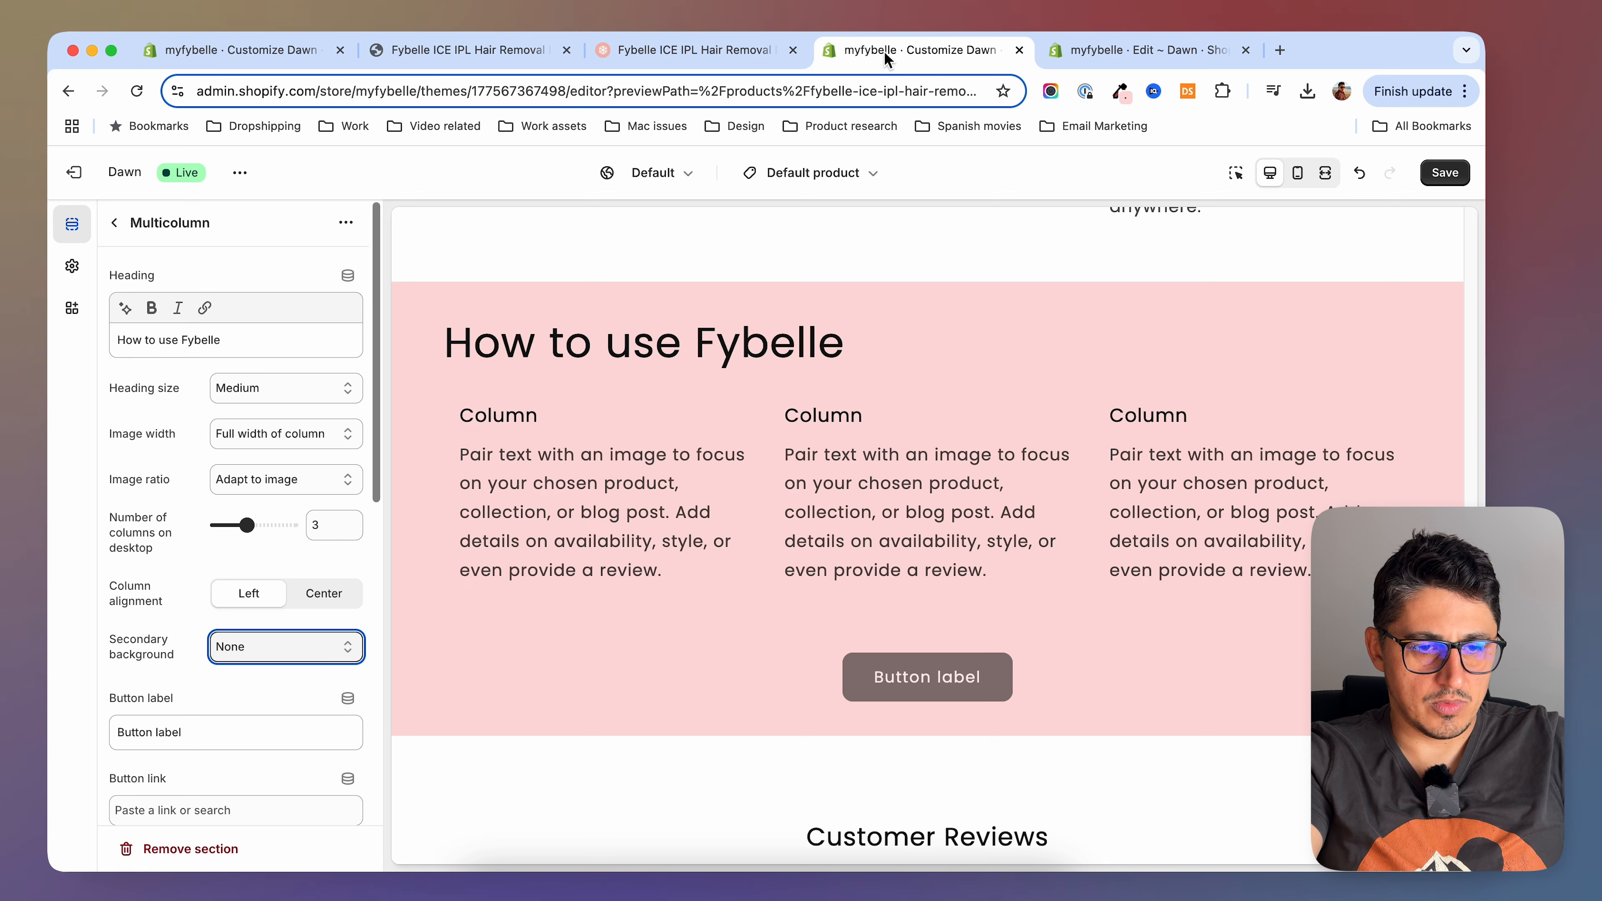
Set the "How to use Fybelle" section to 4 columns on desktop and add a fourth column to it
left_click_drag(247, 525, 261, 529)
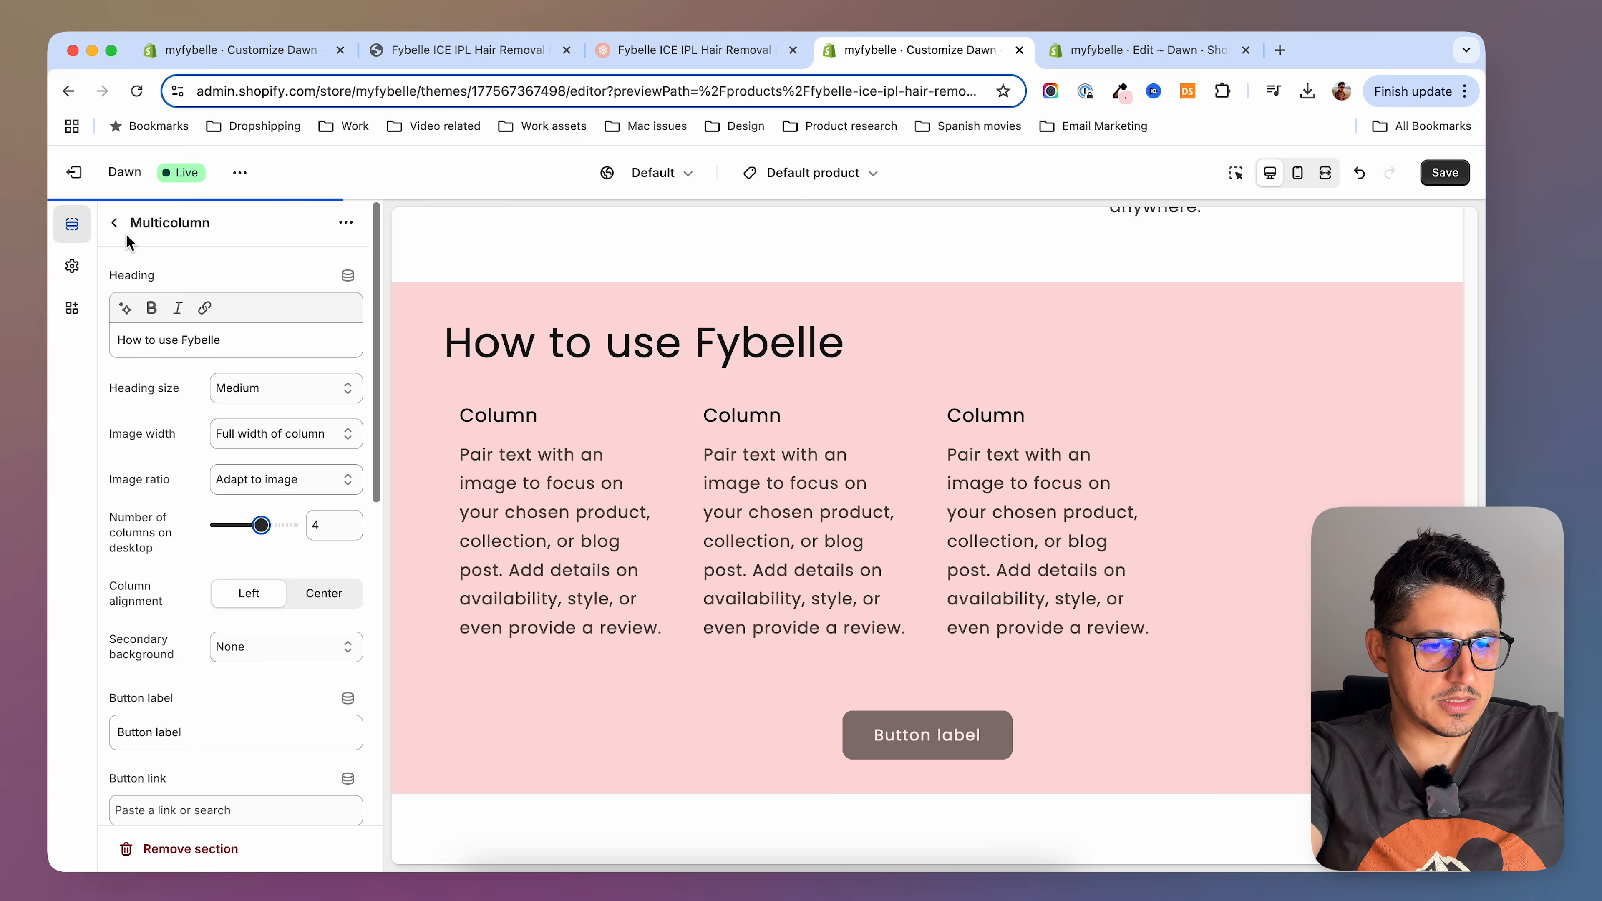
left_click(115, 223)
mouse_move(193, 623)
left_click(246, 630)
left_click(114, 223)
Add custom CSS to the "How to use Fybelle" section giving .title a width of 100% and text-align center
left_click(184, 517)
scroll(183, 694, "down", 5)
left_click(182, 788)
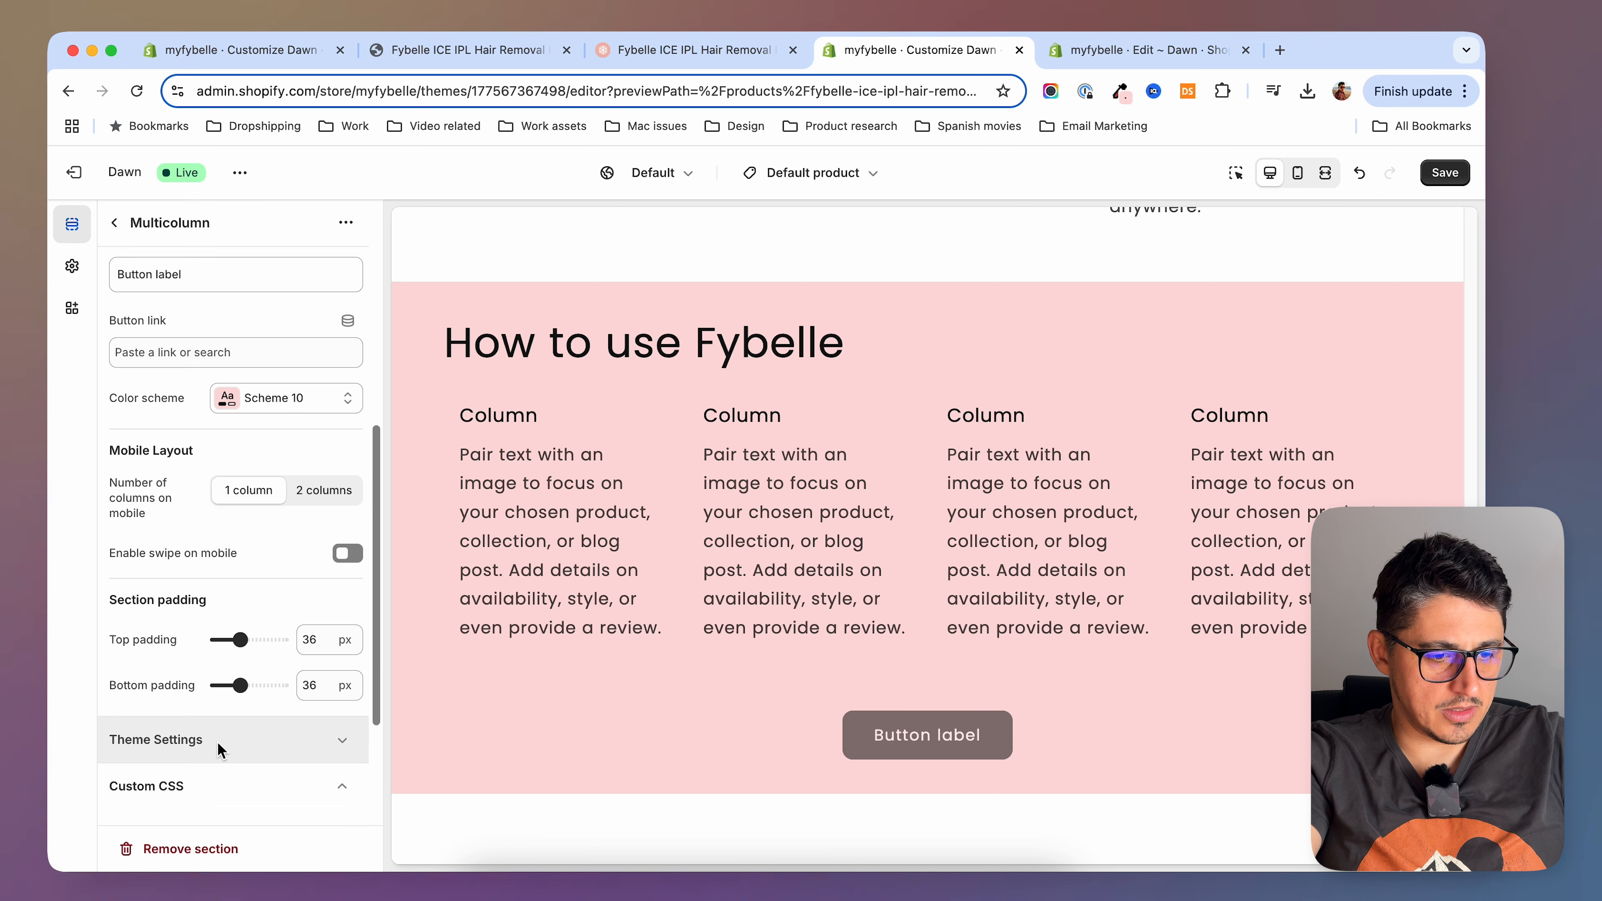
scroll(221, 744, "down", 3)
left_click(210, 711)
type(".title {   width: 100%;   text-align: center; }")
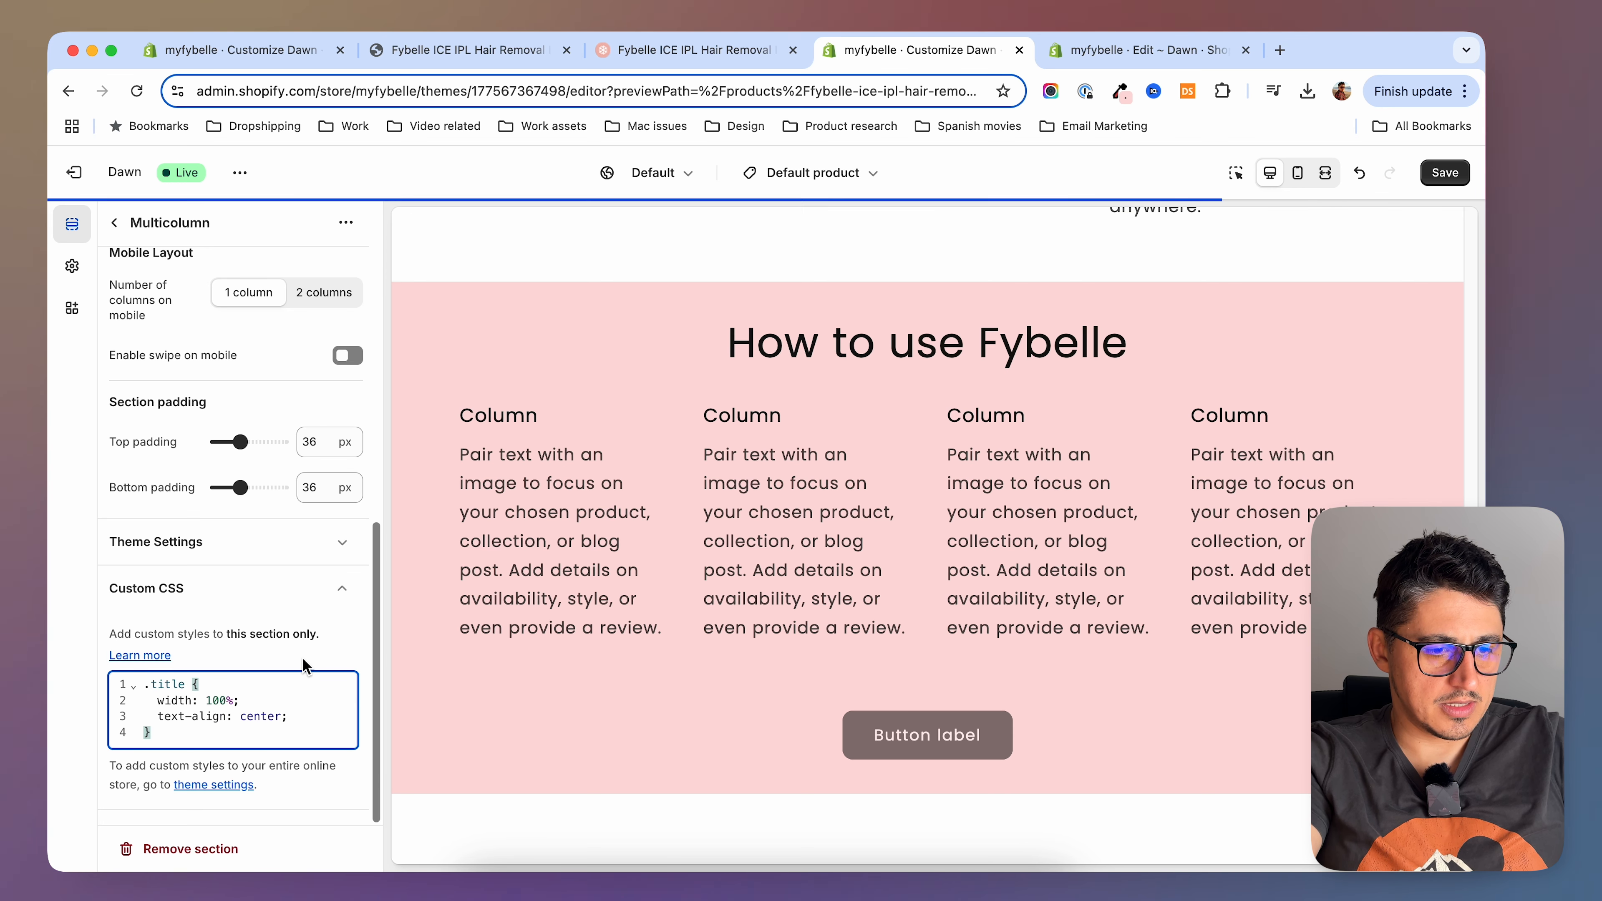
scroll(310, 655, "up", 10)
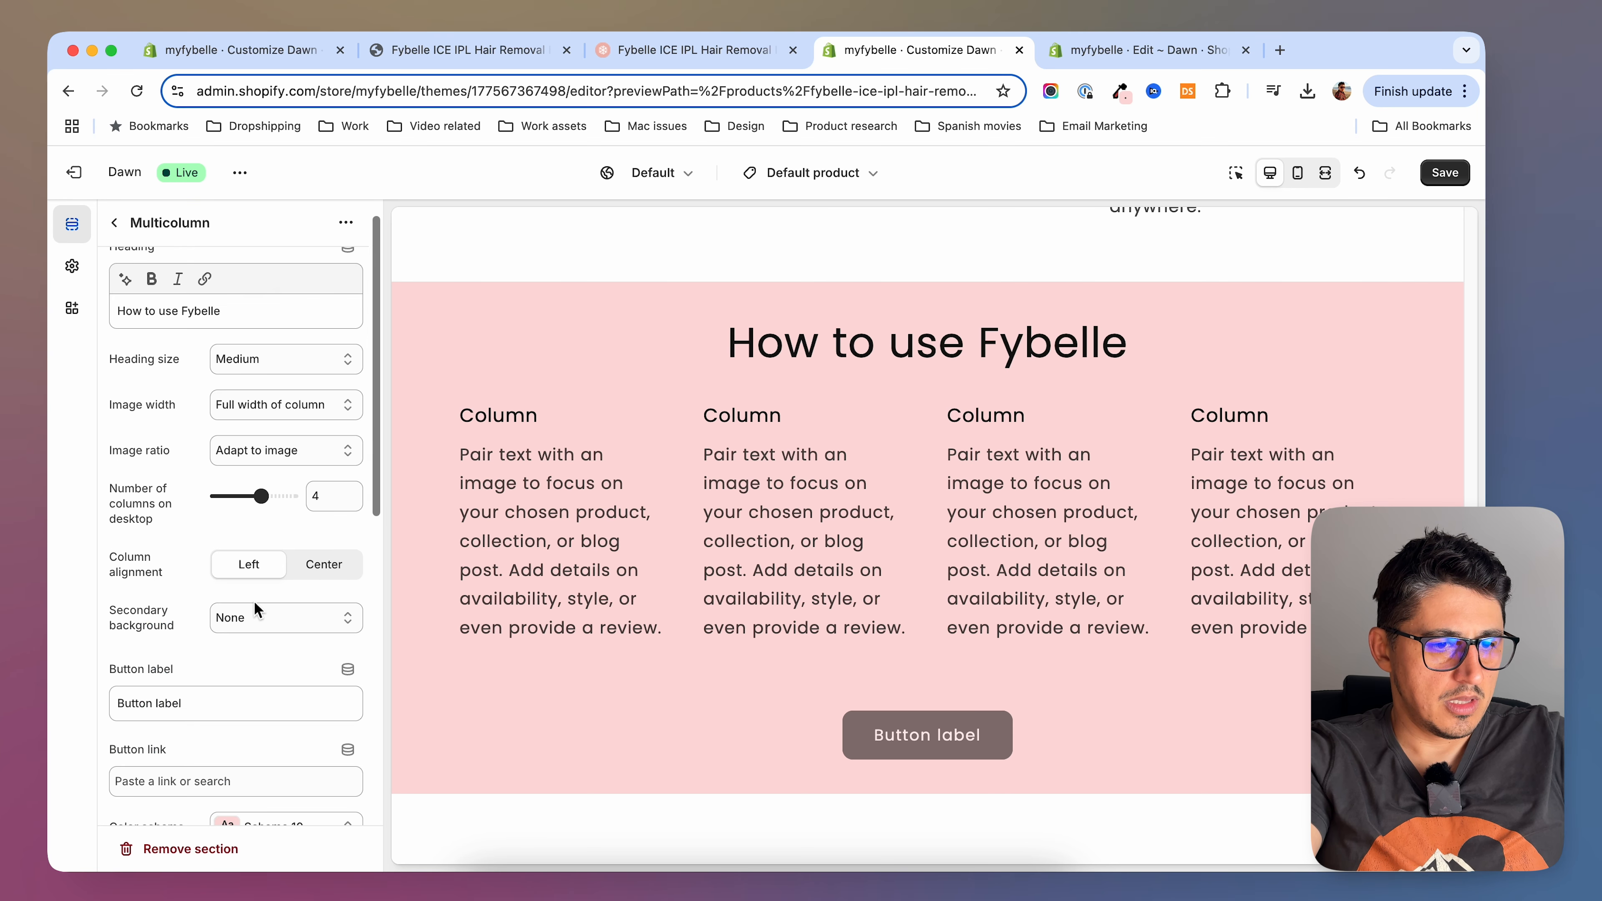
Reload the store's product page and compare its "How to use Fybelle" section with the reference page
left_click(466, 50)
left_click(138, 93)
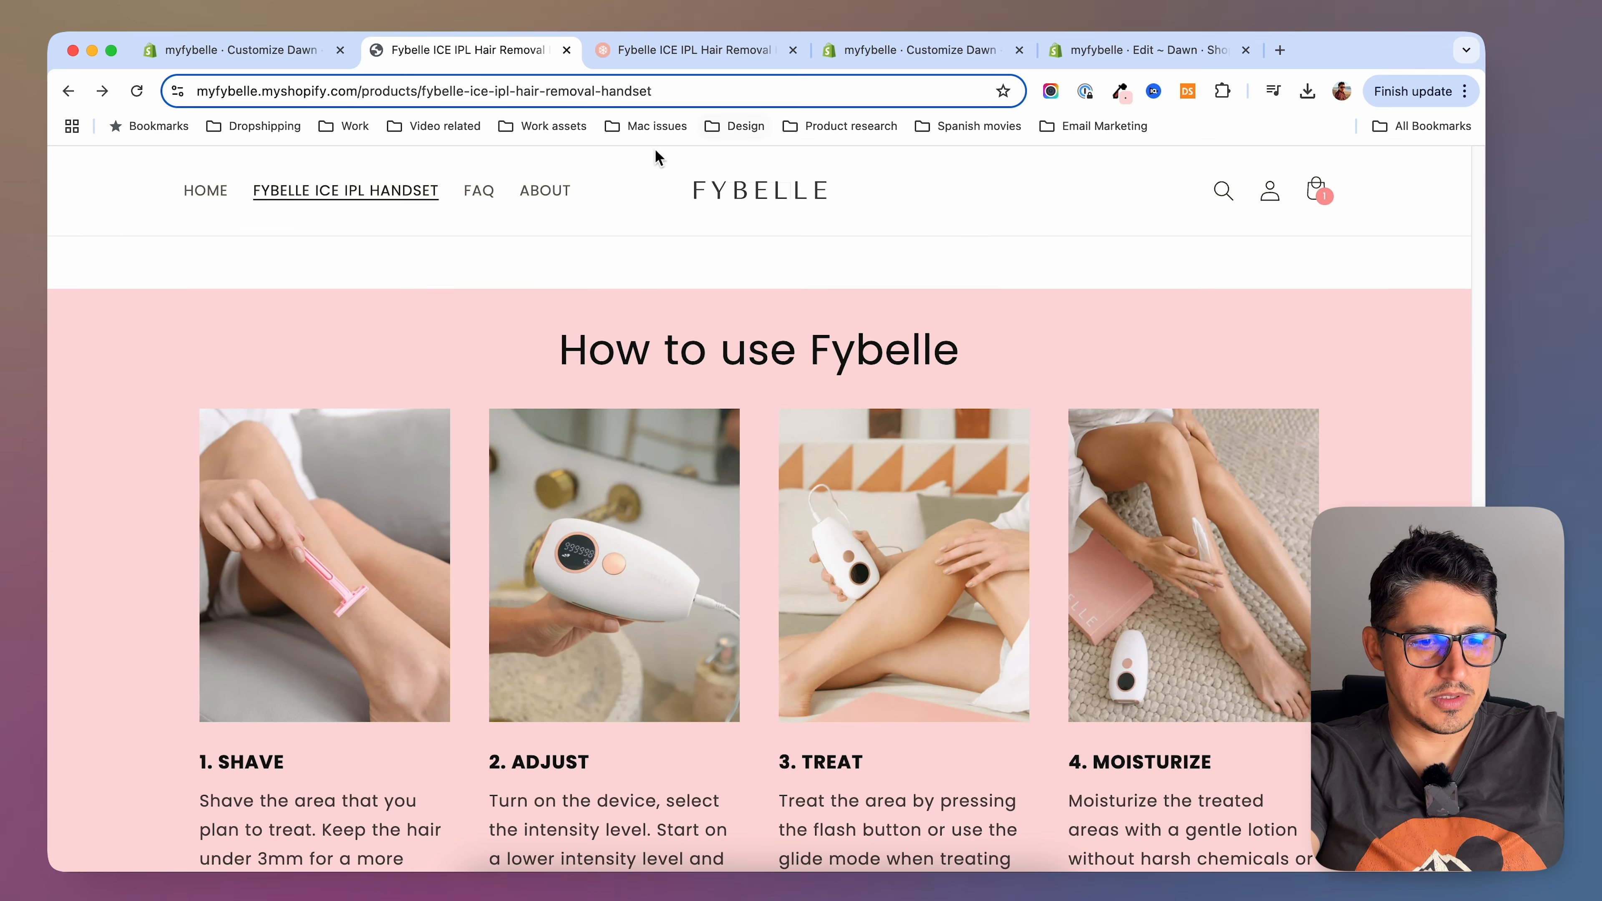
key("ctrl+Tab")
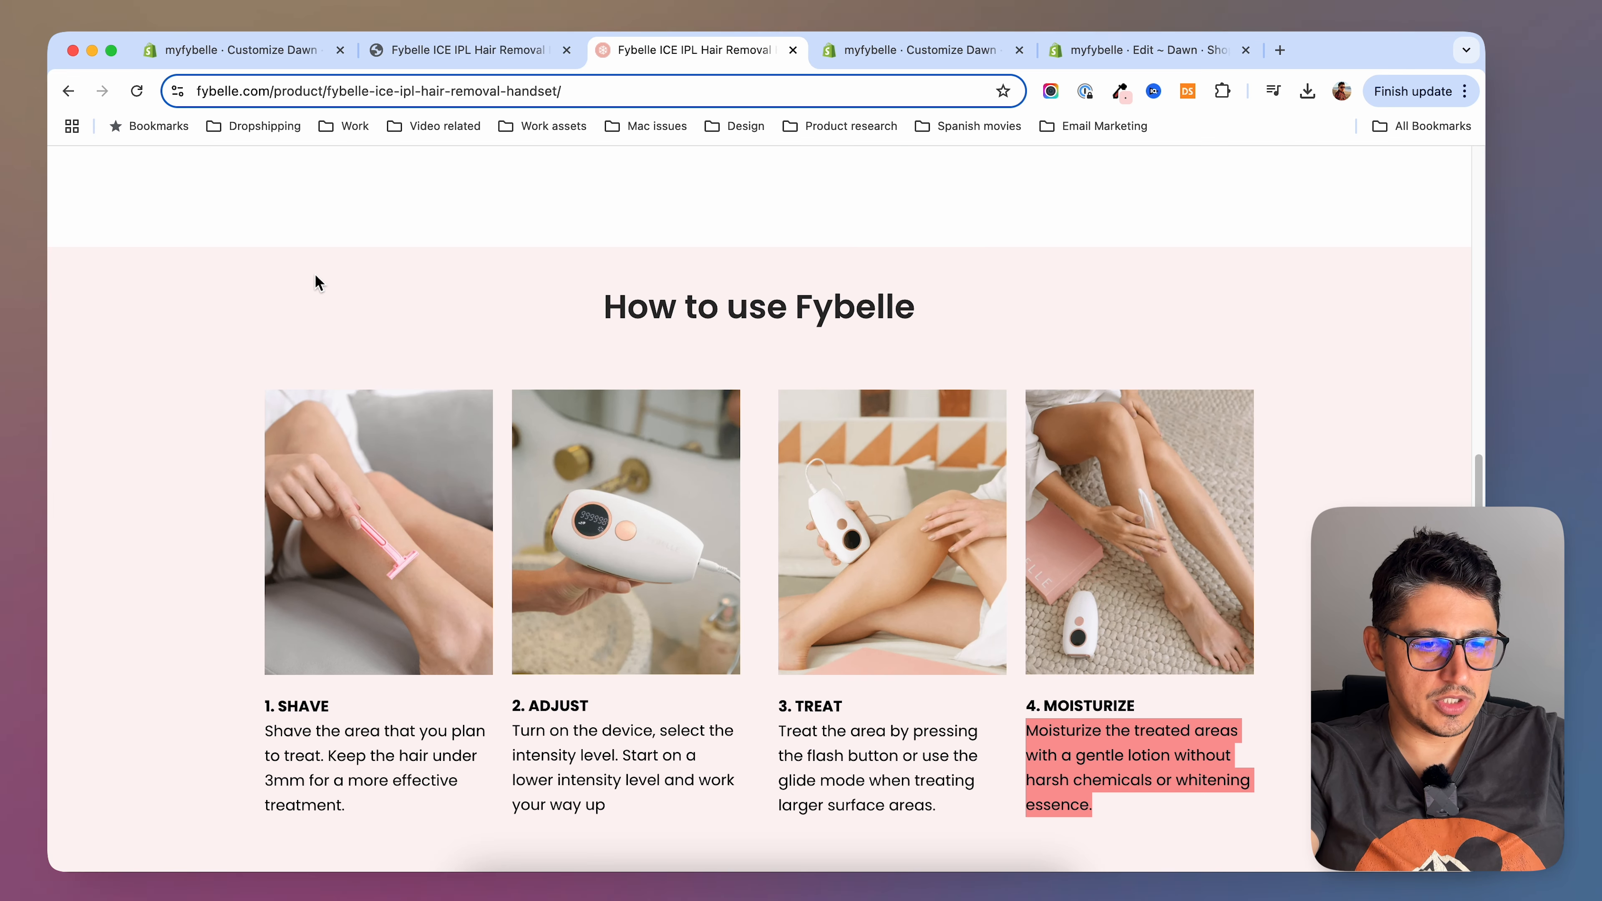
key("ctrl+shift+Tab")
scroll(1177, 440, "down", 10)
scroll(1126, 465, "up", 3)
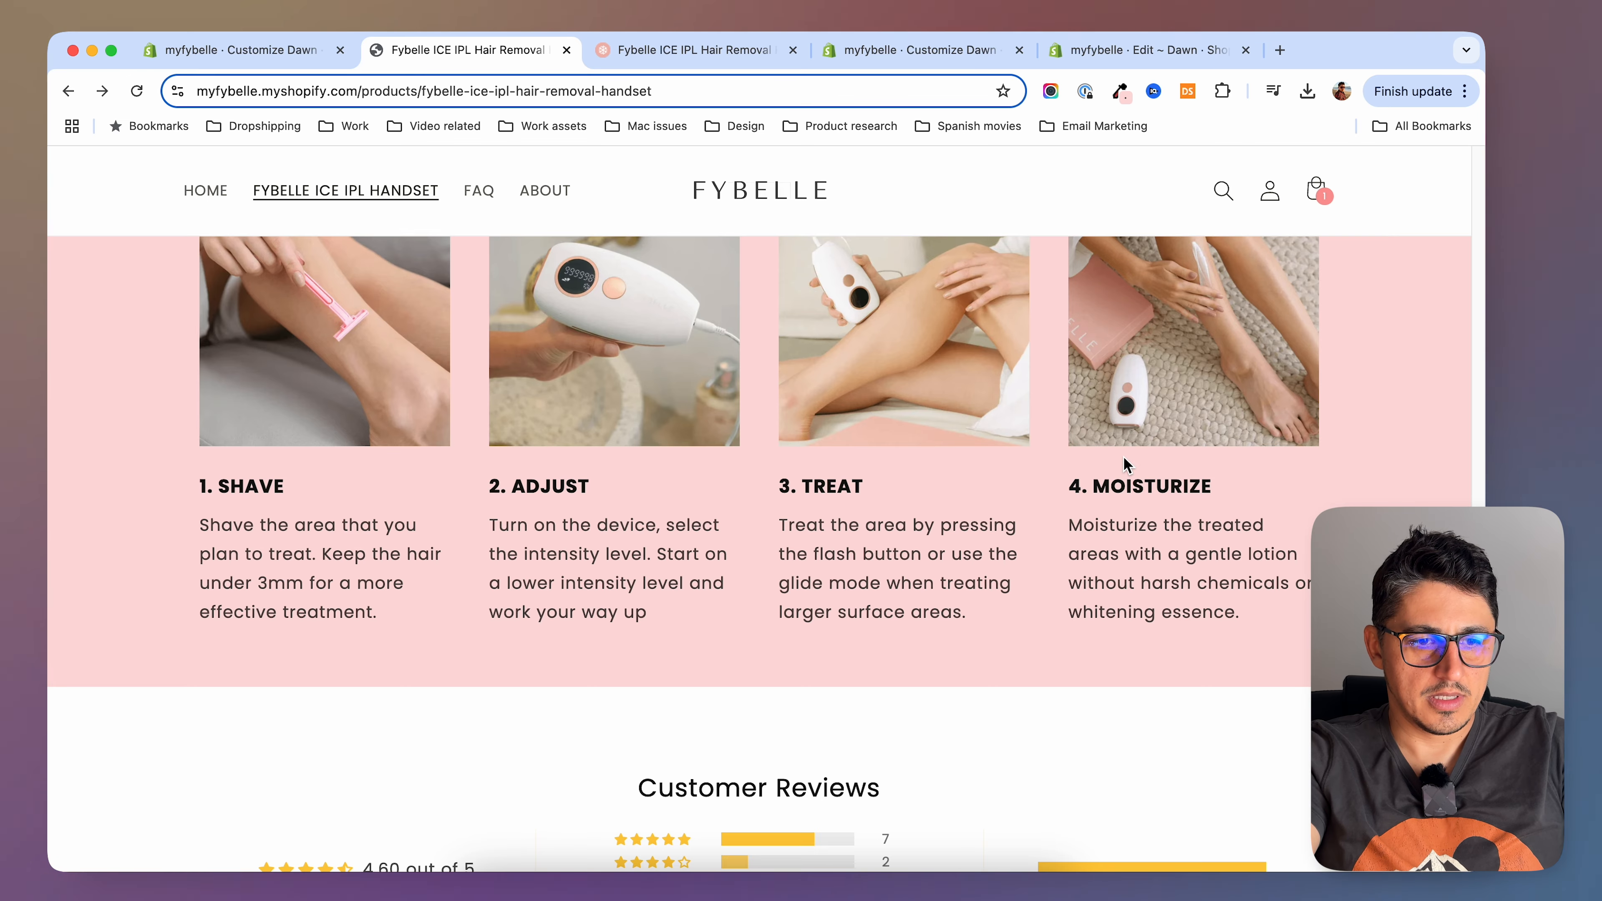
scroll(1125, 461, "up", 10)
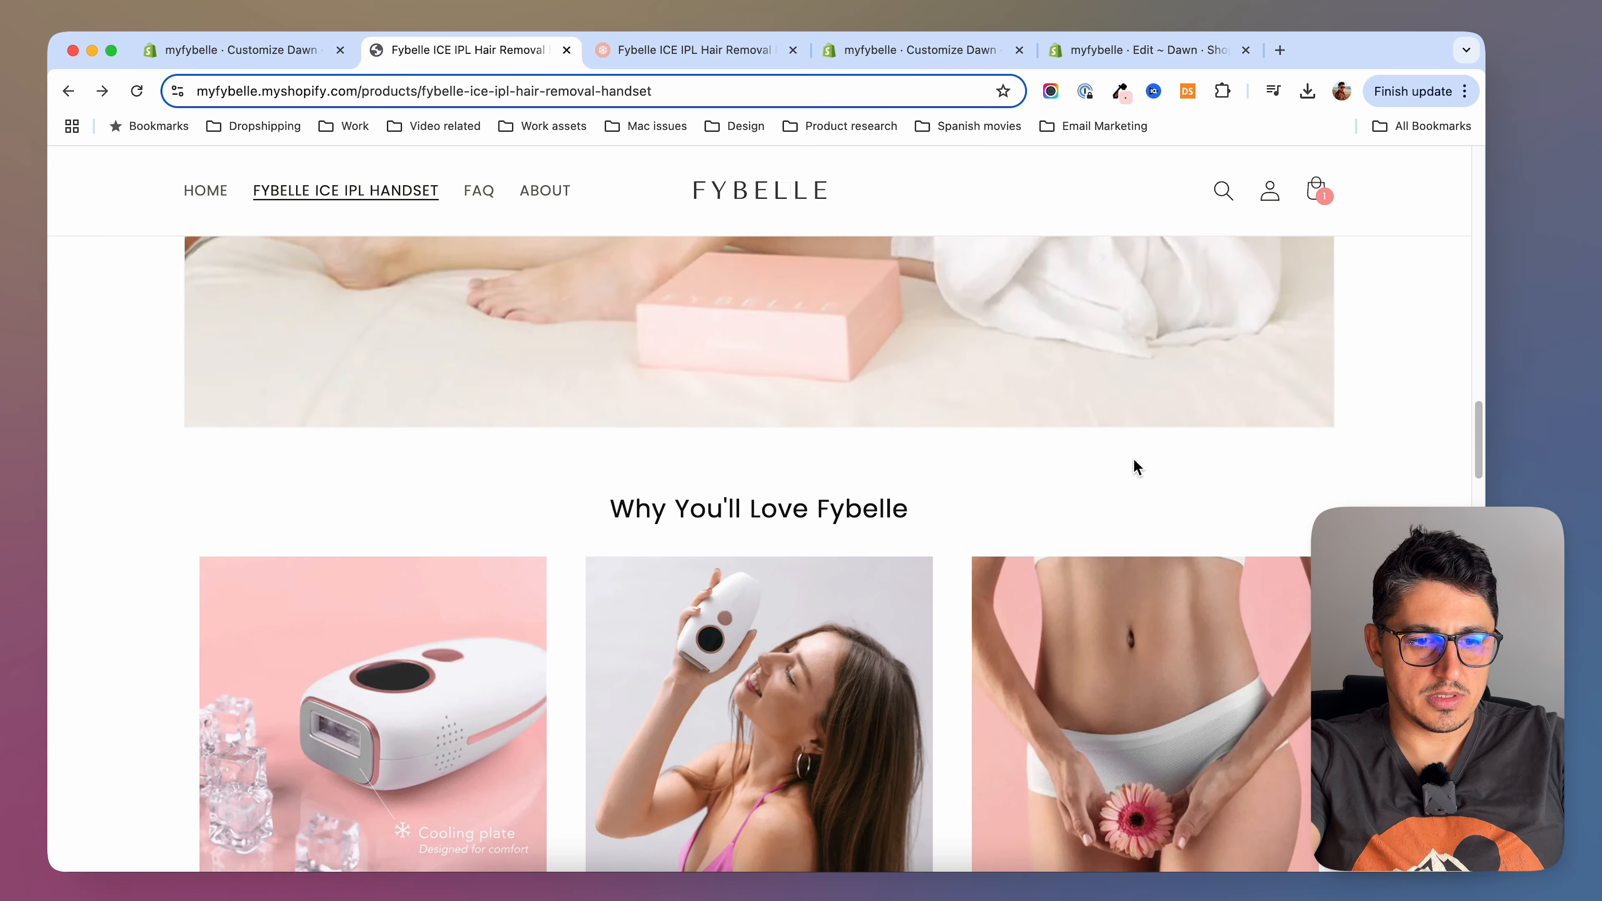
Review the reference page's "Ready for a Change?" section and look on the store's home page for a similar image-with-text section
key("ctrl+Tab")
scroll(826, 334, "up", 4)
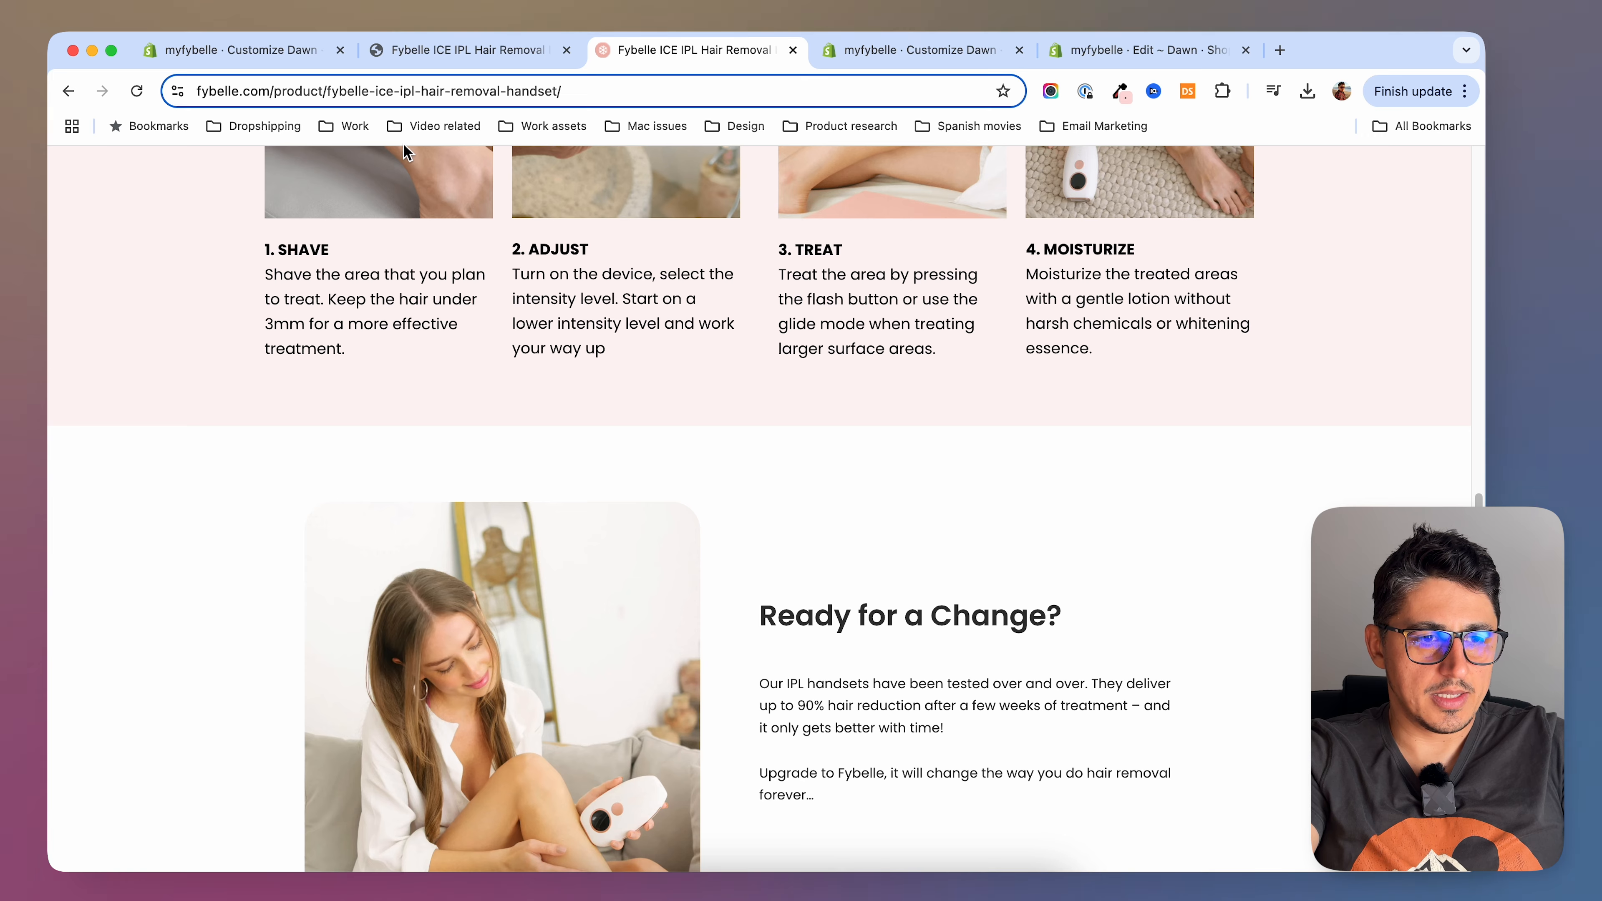
key("ctrl+shift+Tab")
scroll(447, 401, "up", 10)
left_click(797, 192)
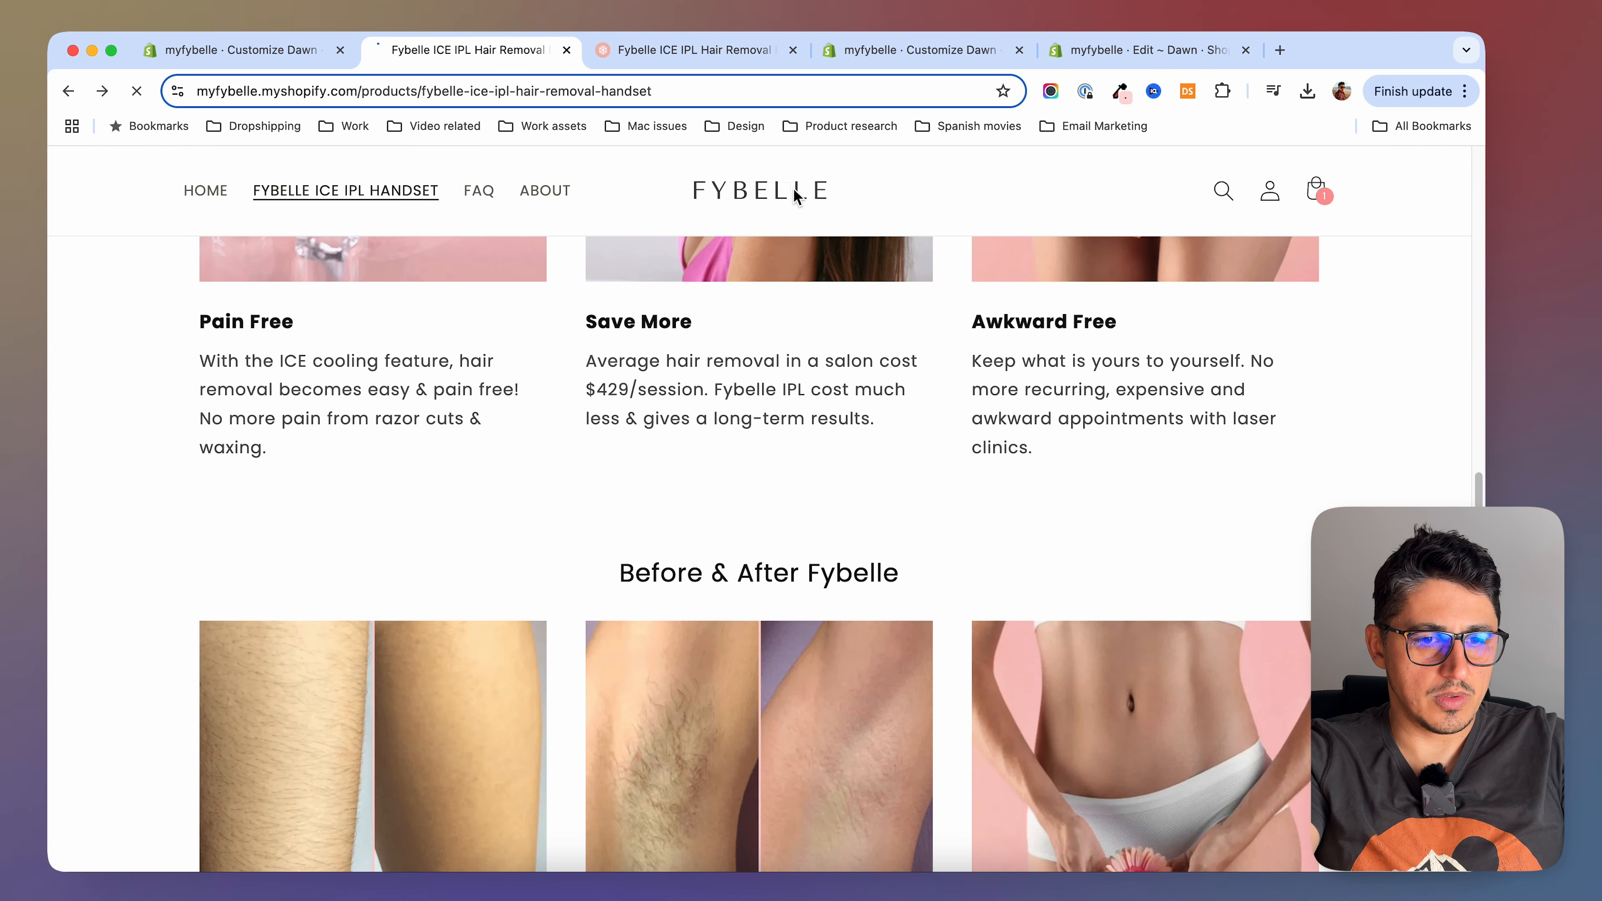
scroll(1387, 474, "down", 7)
scroll(1385, 468, "down", 15)
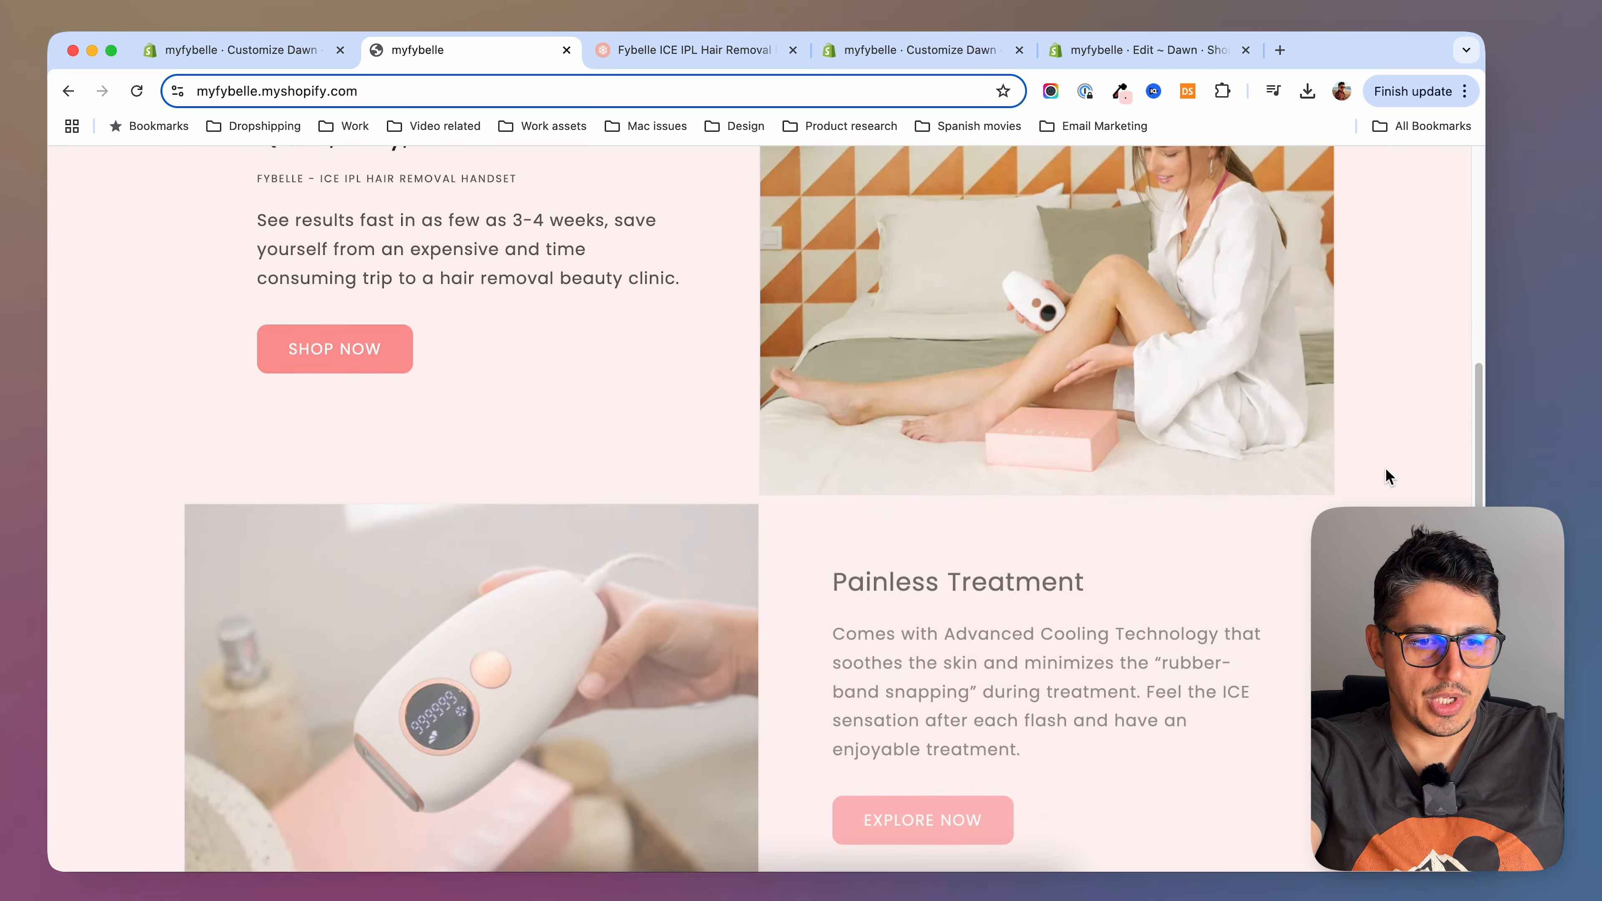
scroll(1388, 469, "up", 4)
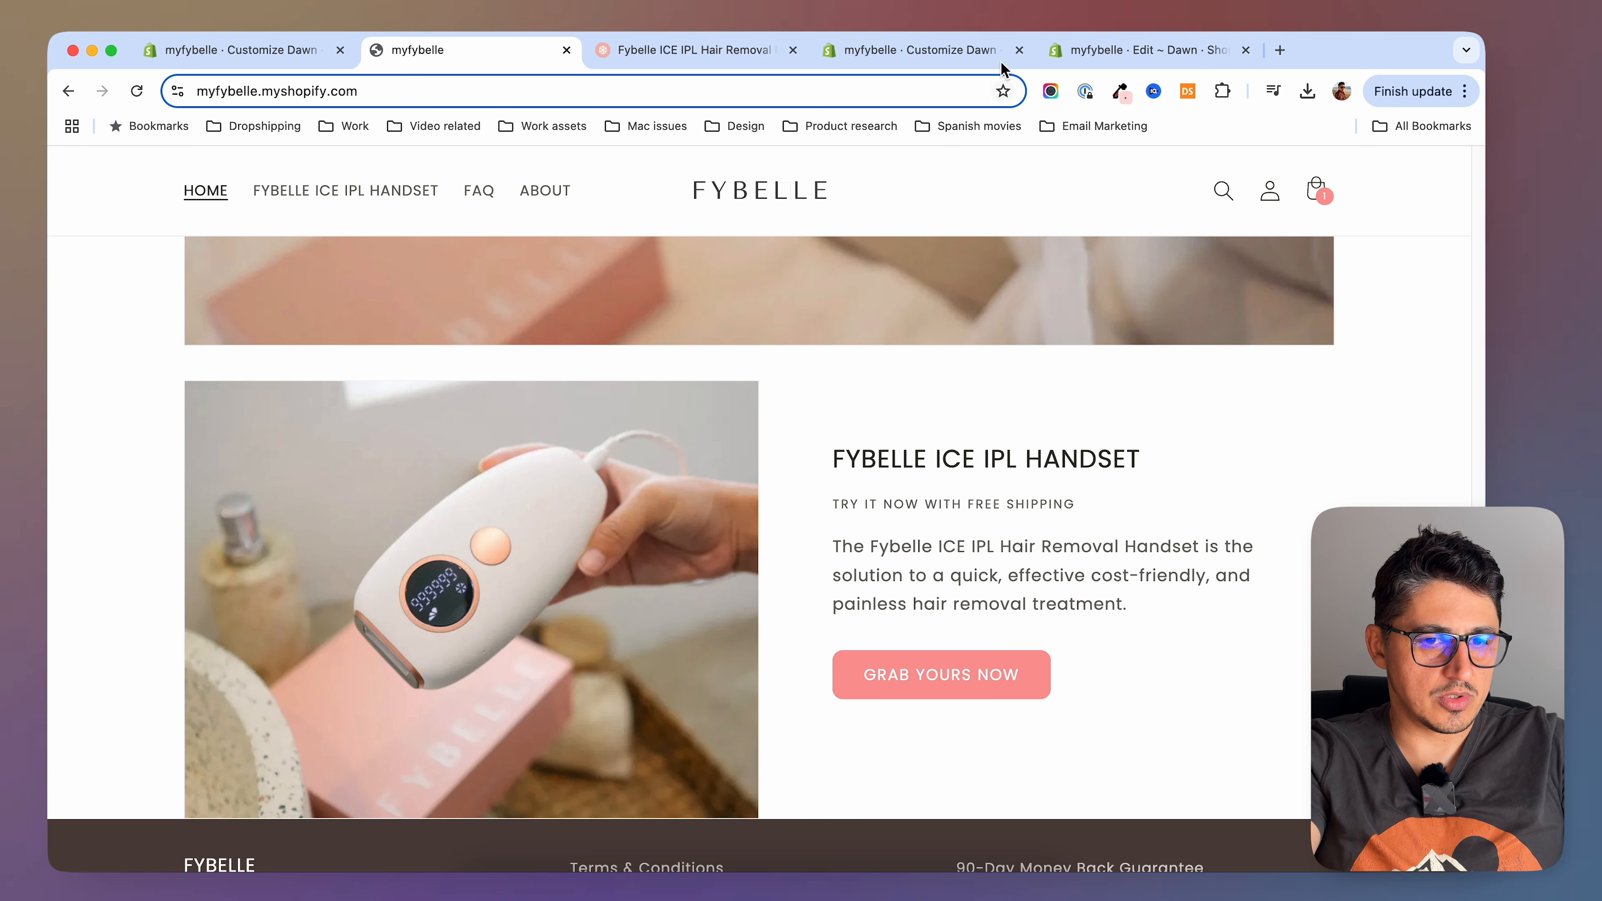
Switch to the Dawn theme's code editor, close assets/base.css and show templates/index.json
left_click(921, 49)
left_click(1099, 50)
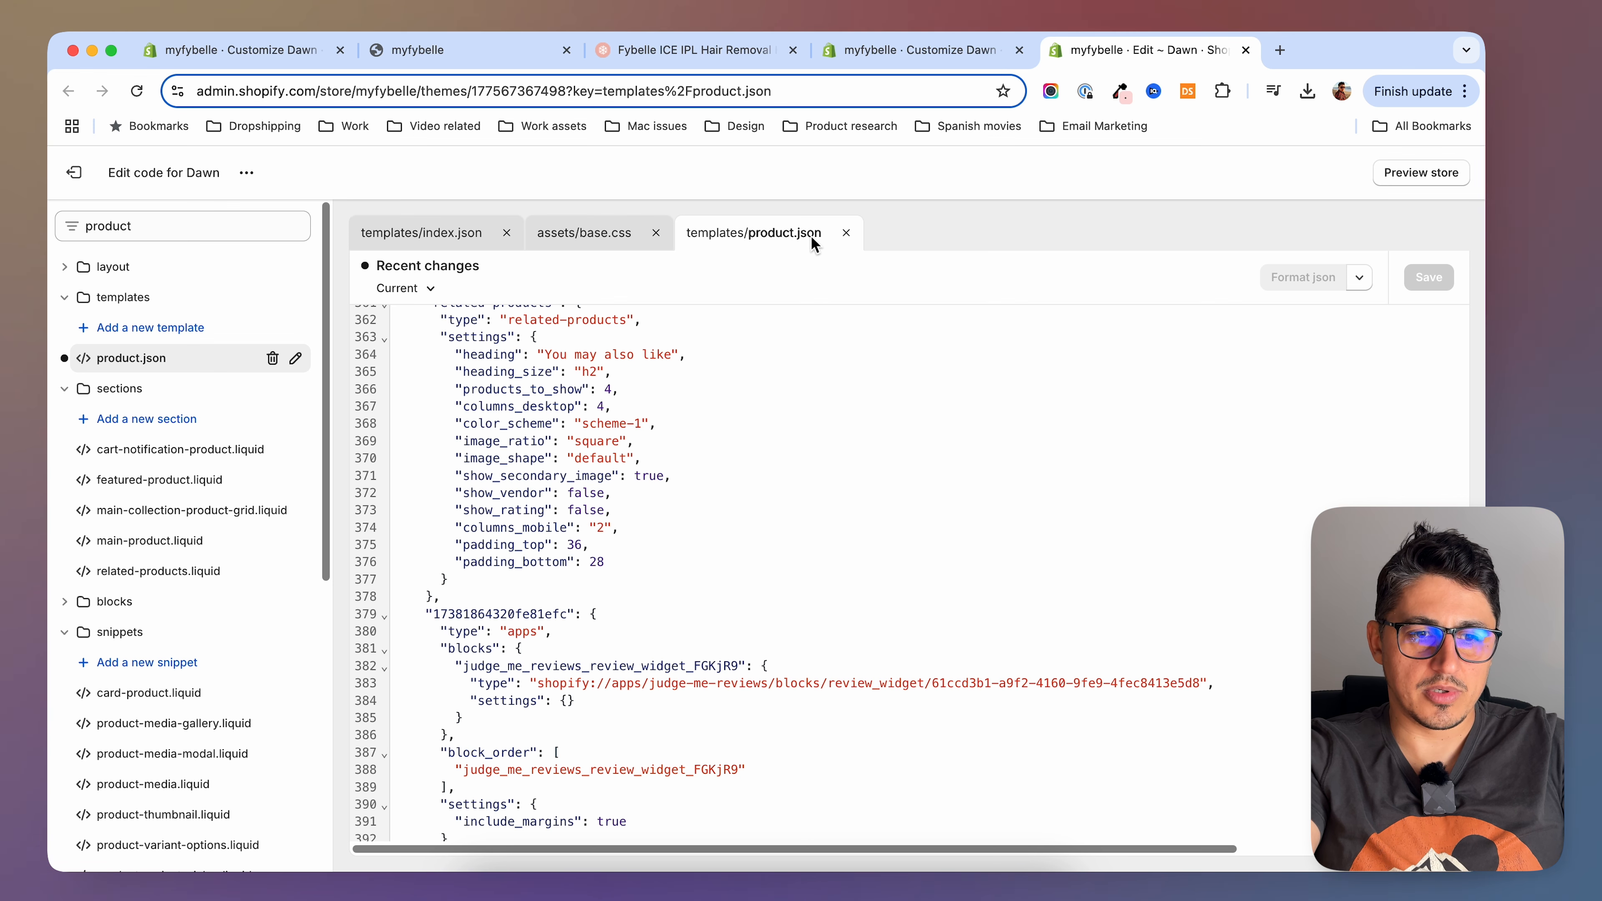
left_click(181, 228)
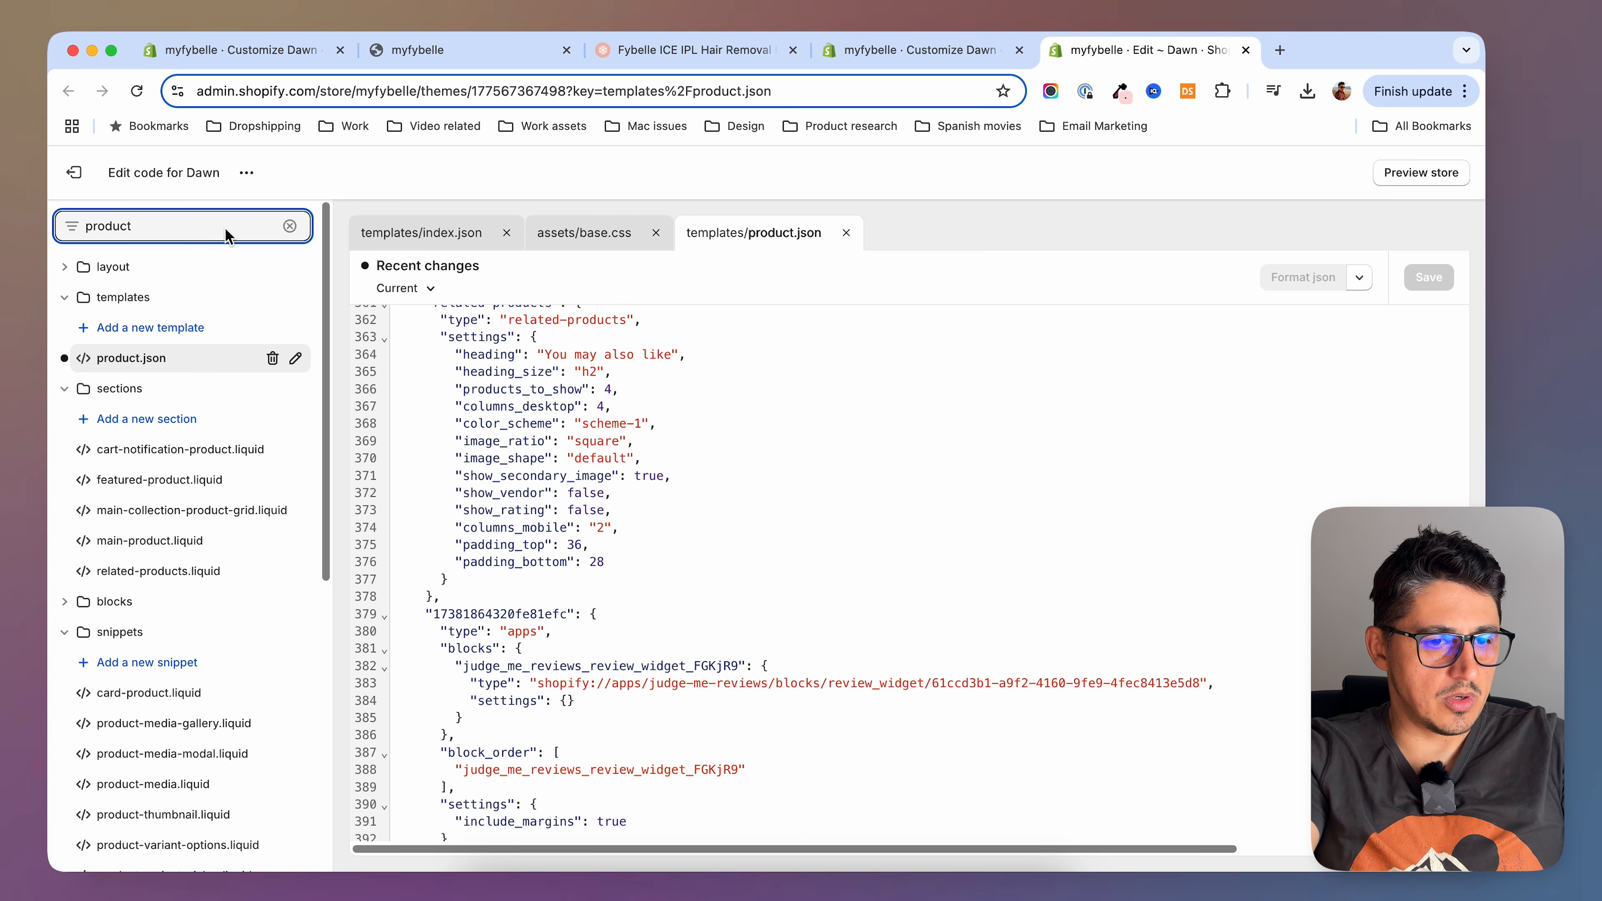
left_click(424, 231)
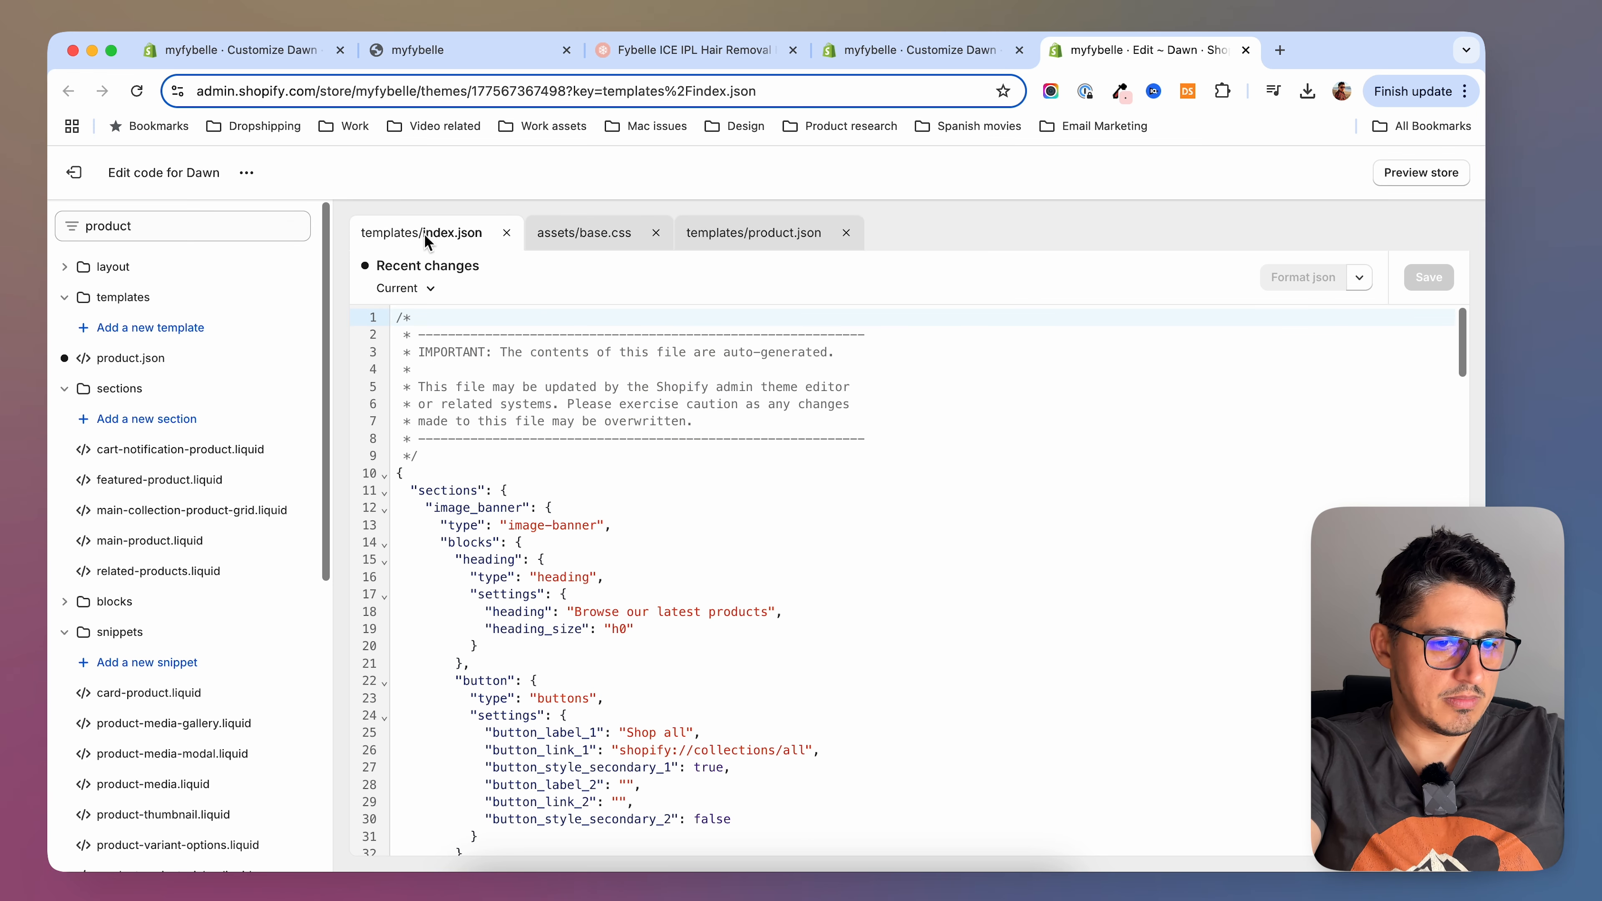
left_click(590, 233)
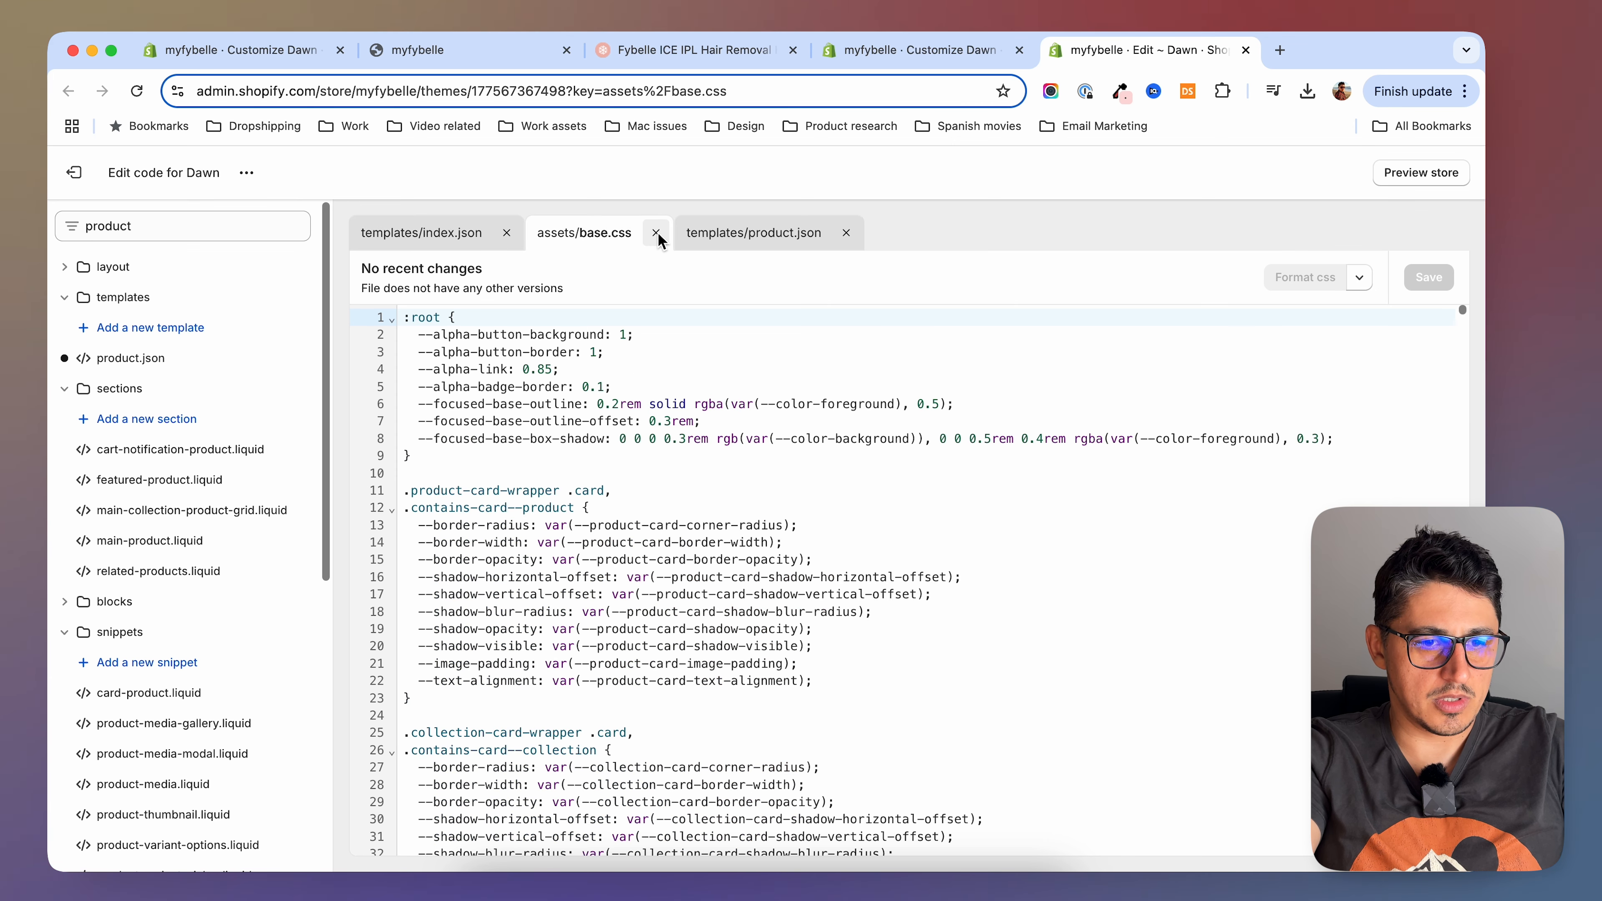
left_click(656, 234)
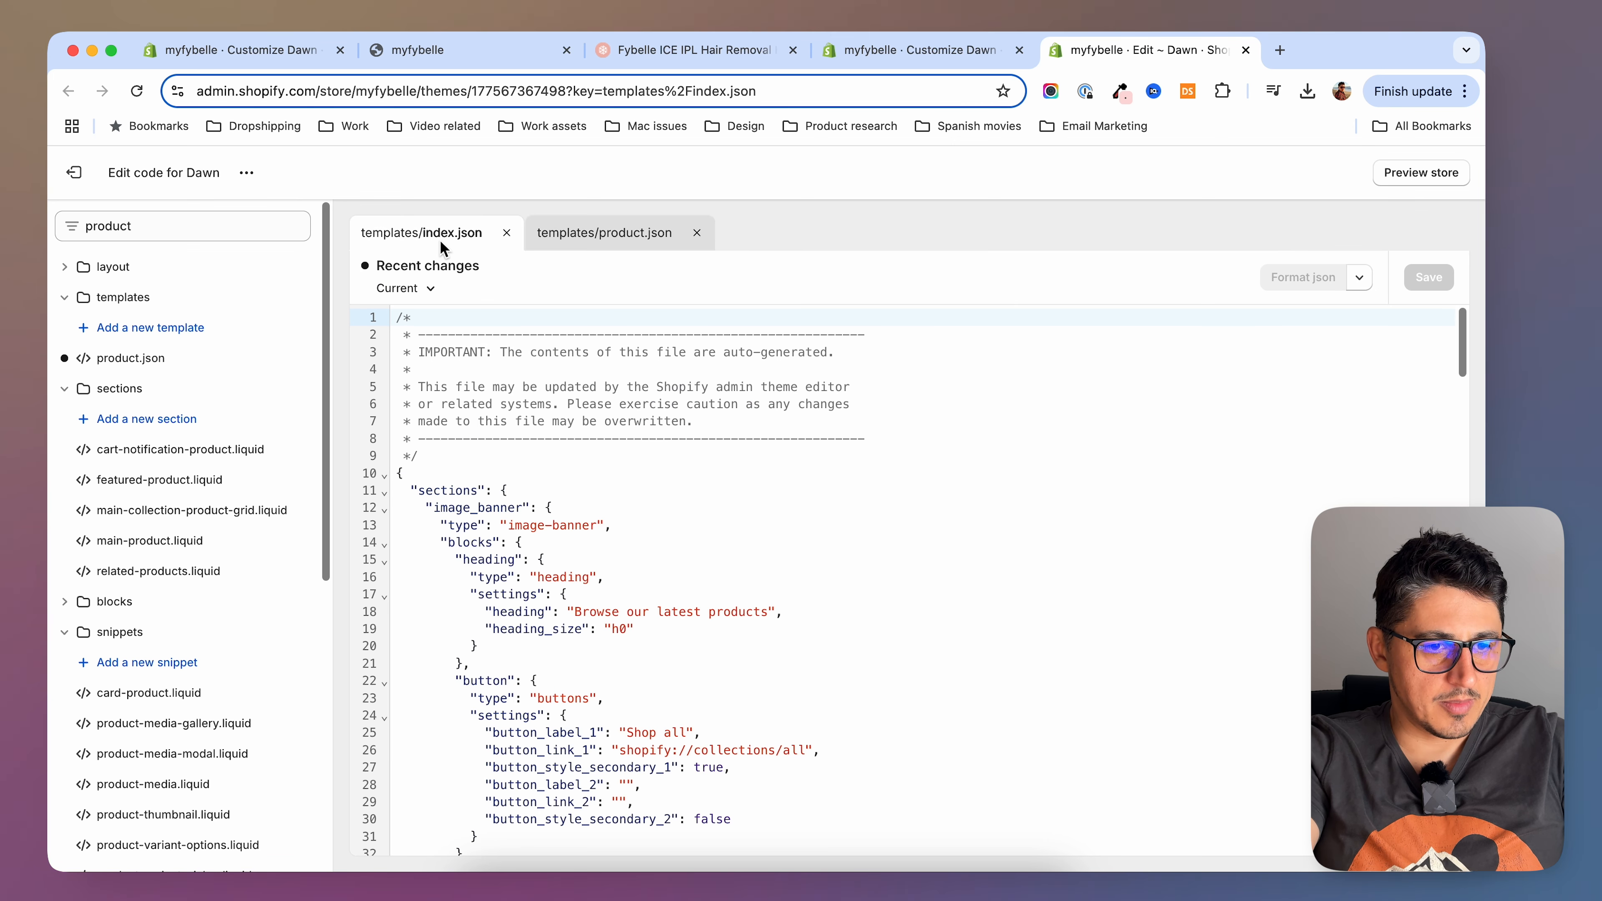
Find the image_with_text_CEUGAP-3 section in templates/index.json by its name from the order list and copy its whole definition
scroll(699, 539, "down", 15)
scroll(698, 536, "down", 20)
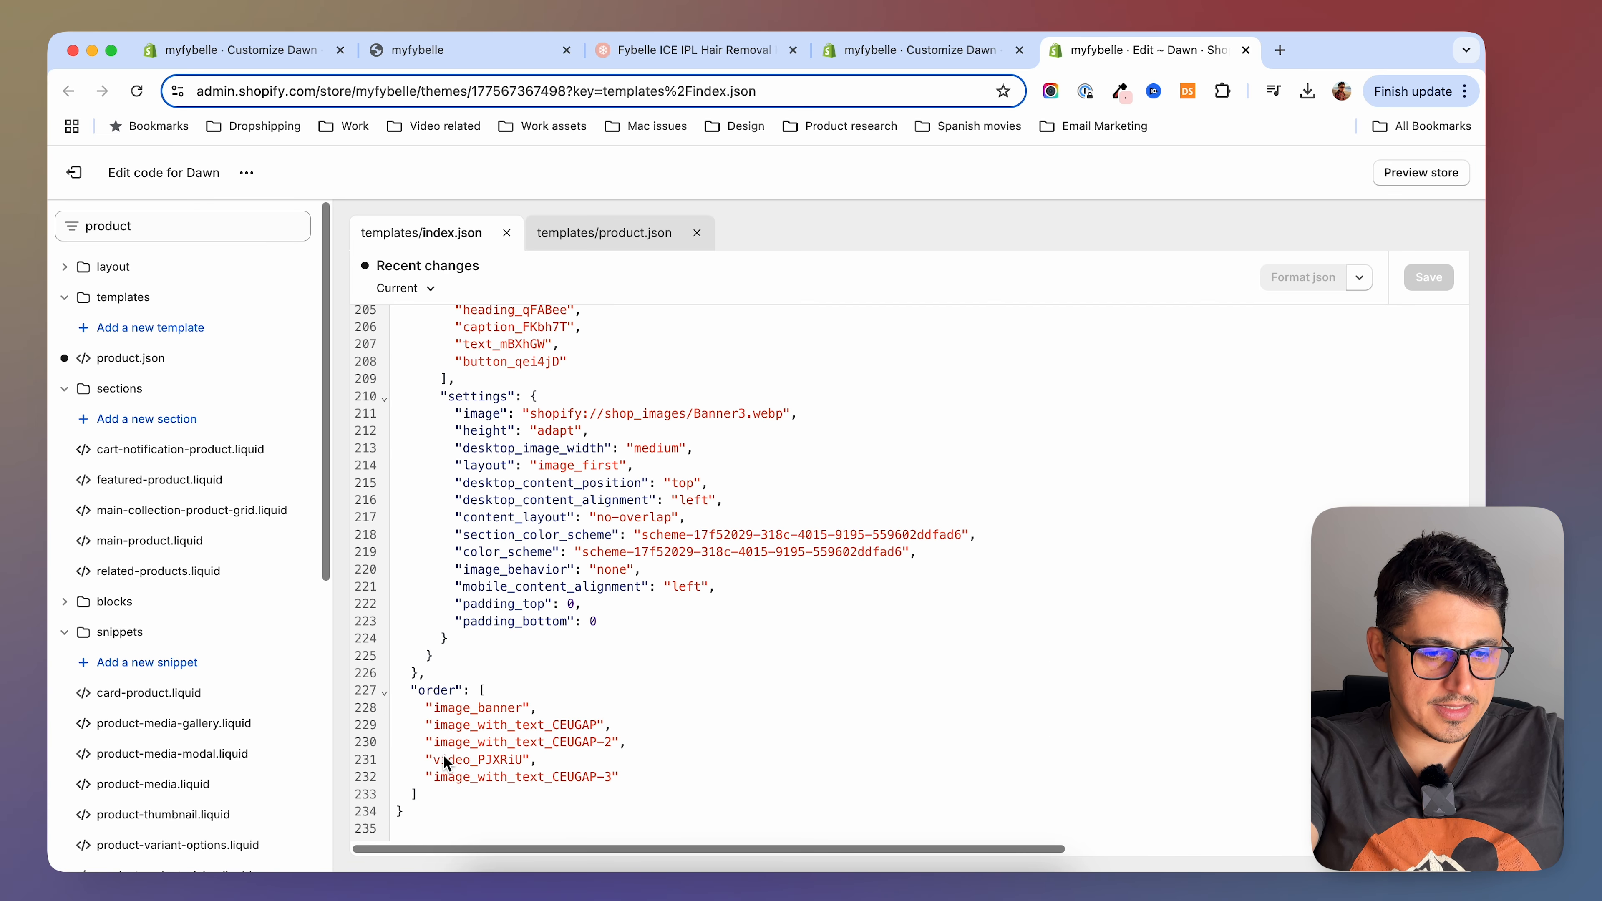
left_click_drag(437, 780, 610, 779)
key("super+c")
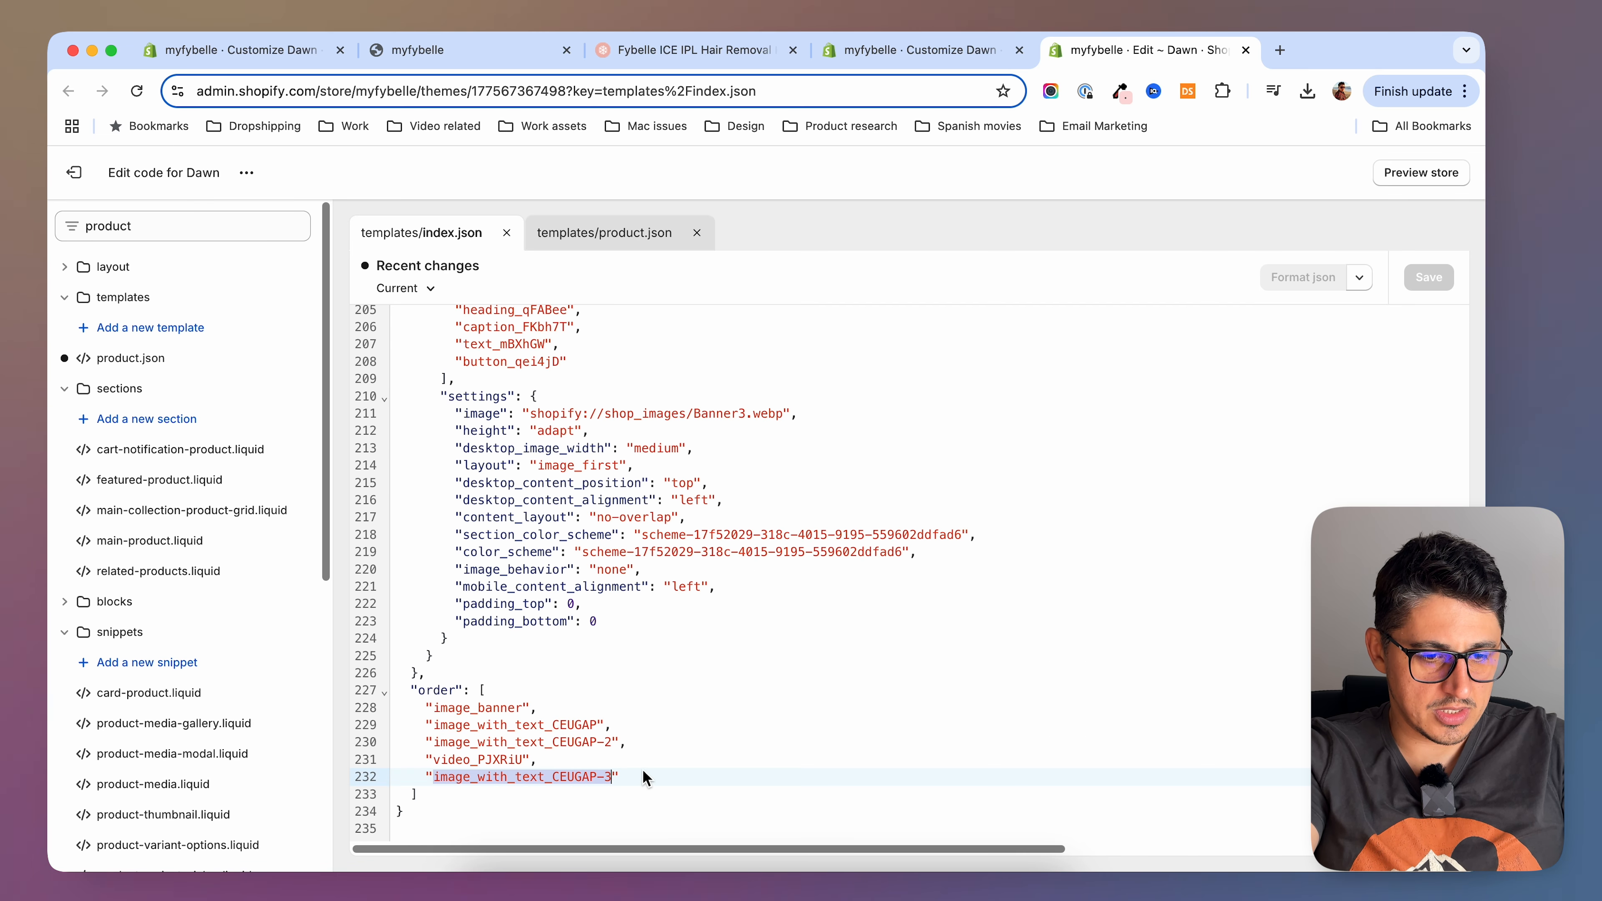
key("super+f")
scroll(467, 537, "down", 3)
left_click_drag(433, 574, 406, 457)
scroll(467, 471, "up", 8)
scroll(467, 471, "up", 6)
scroll(596, 583, "down", 15)
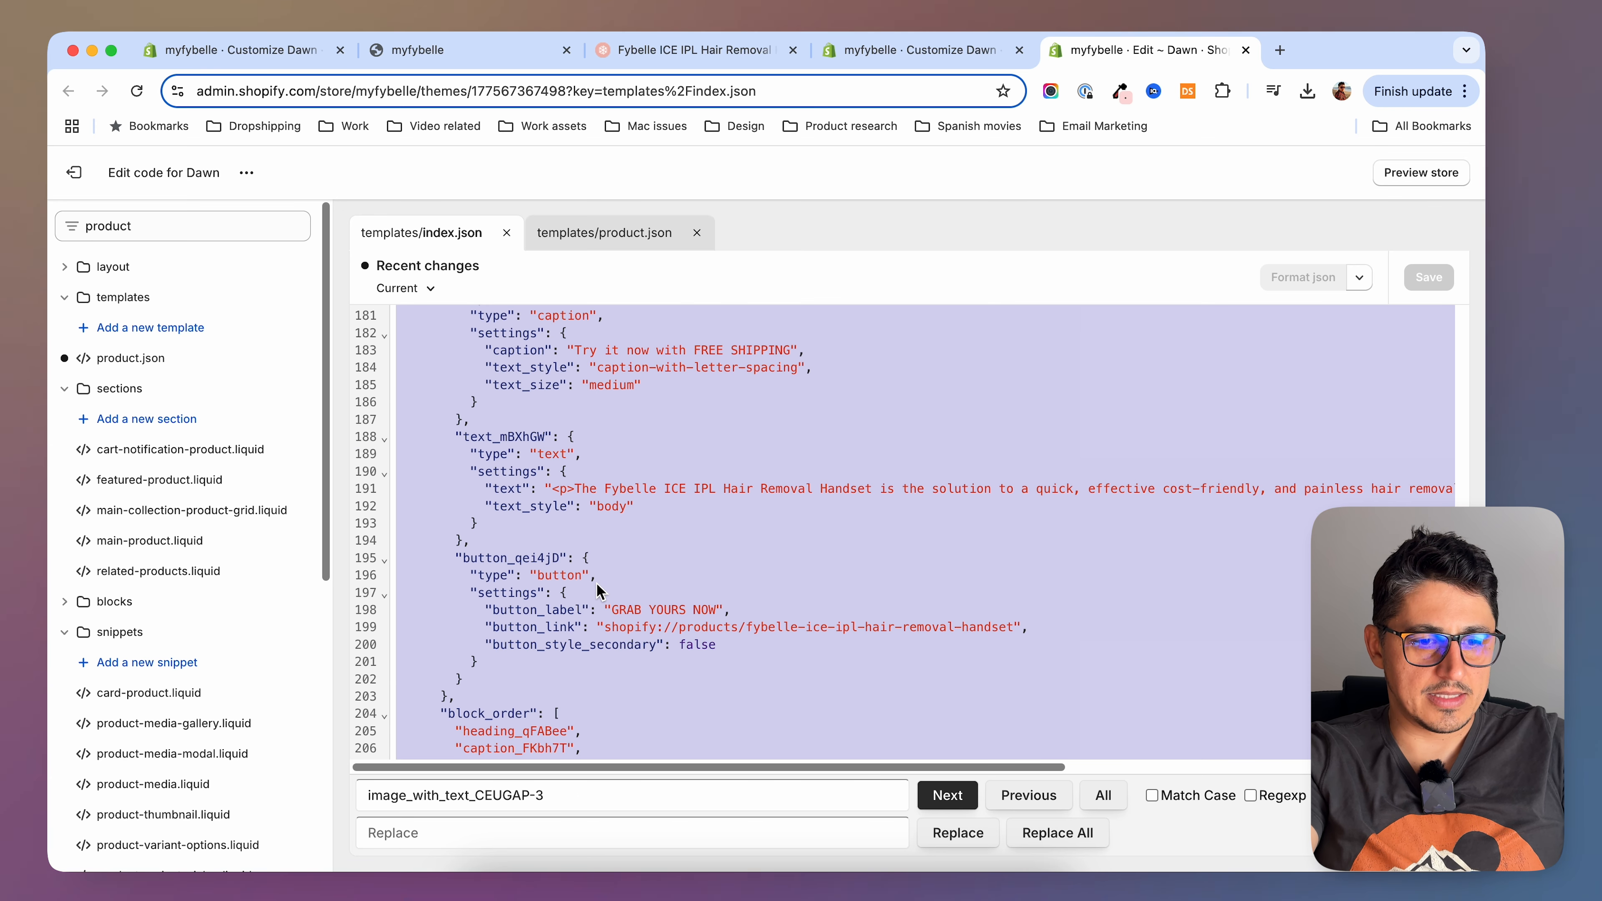
In templates/product.json, add a comma after the last section's definition and paste the copied image-with-text section below it
left_click(623, 232)
scroll(789, 593, "down", 5)
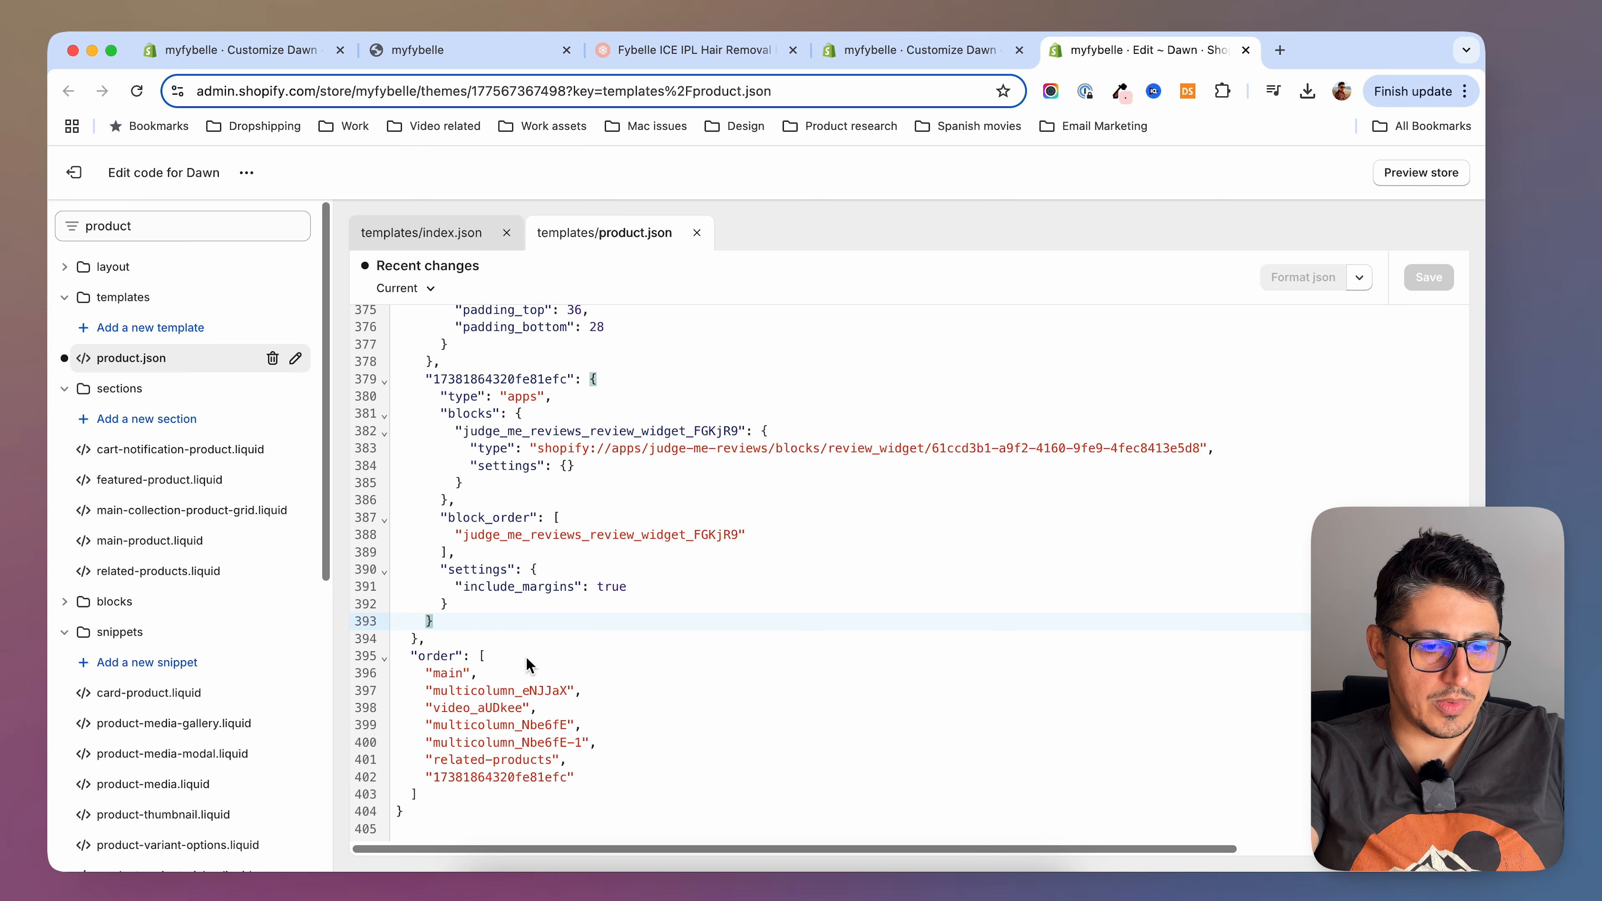
left_click(571, 778)
left_click_drag(564, 779, 440, 779)
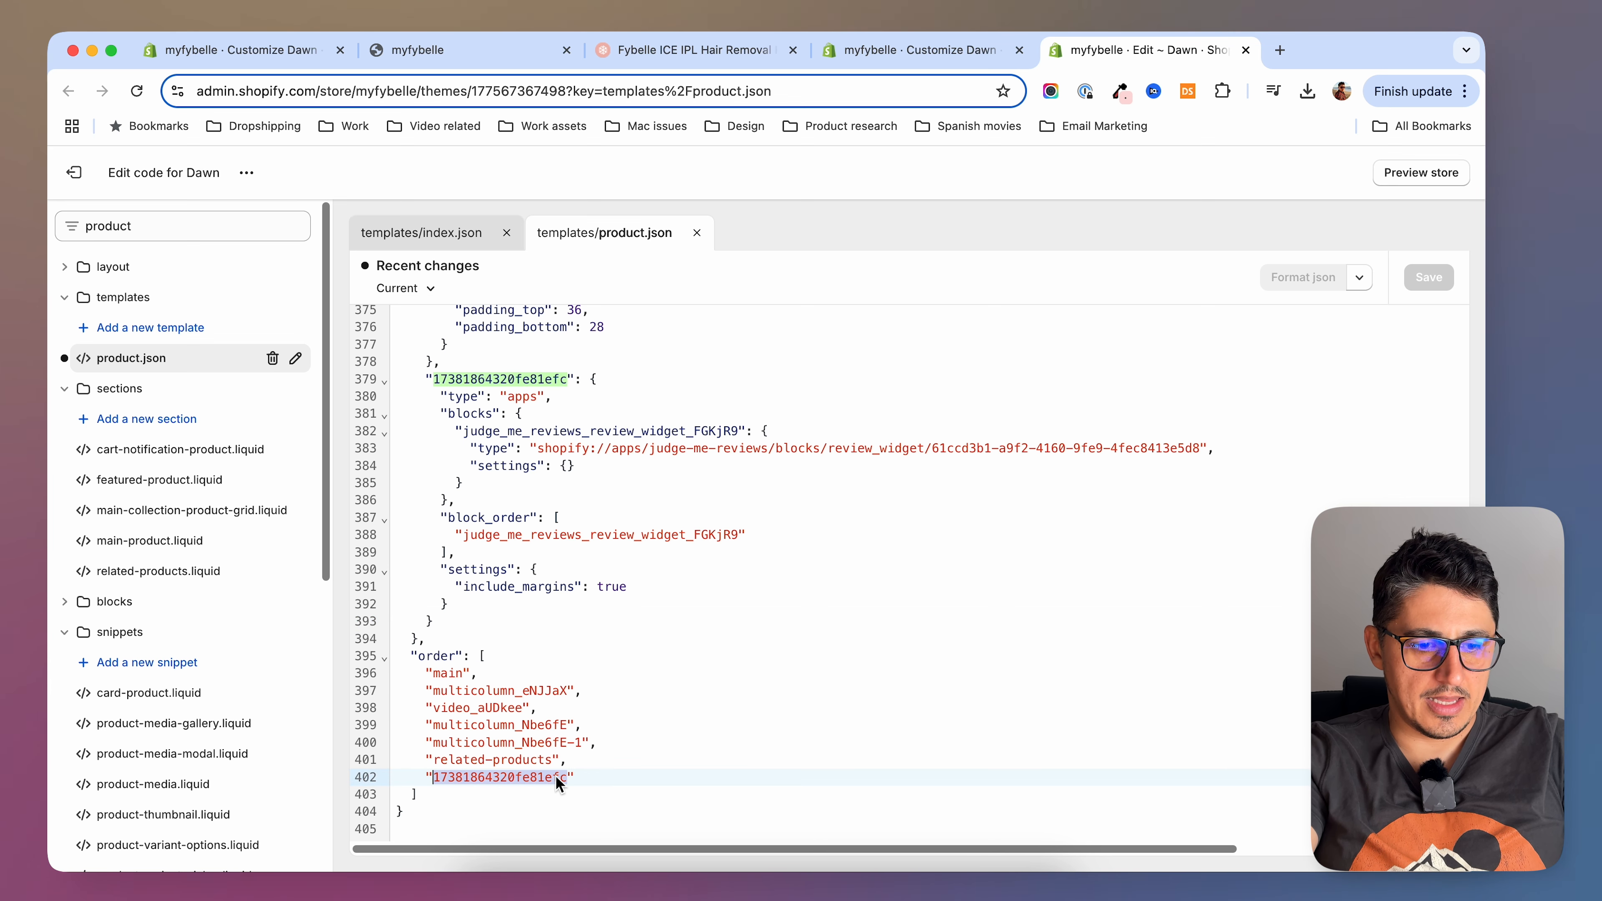
scroll(563, 555, "up", 5)
scroll(566, 559, "down", 5)
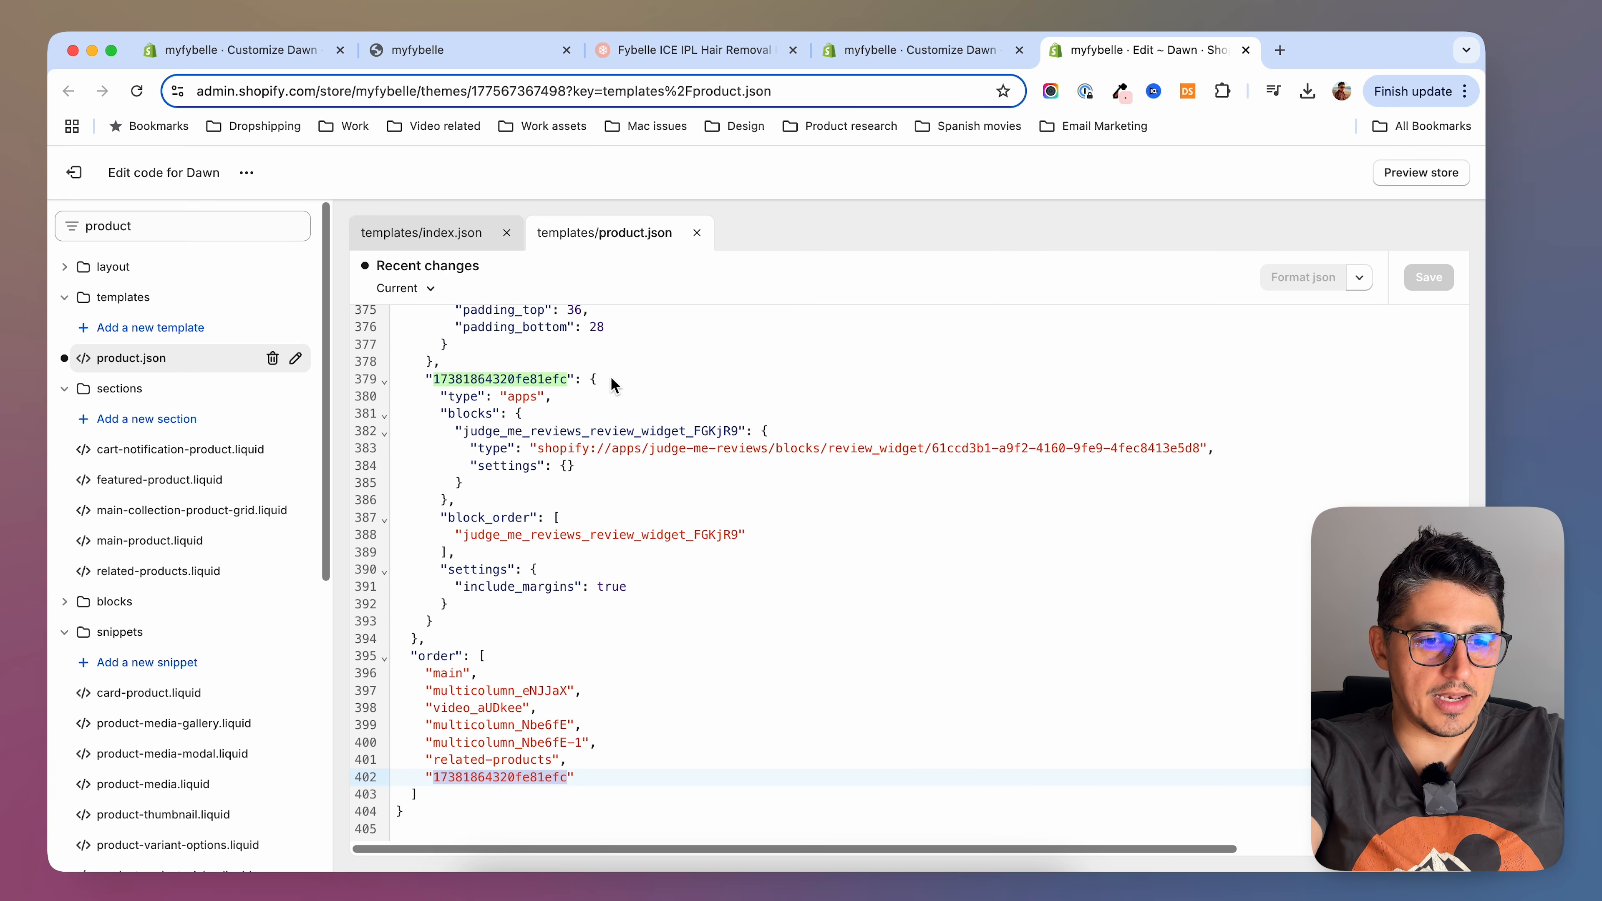
left_click(521, 617)
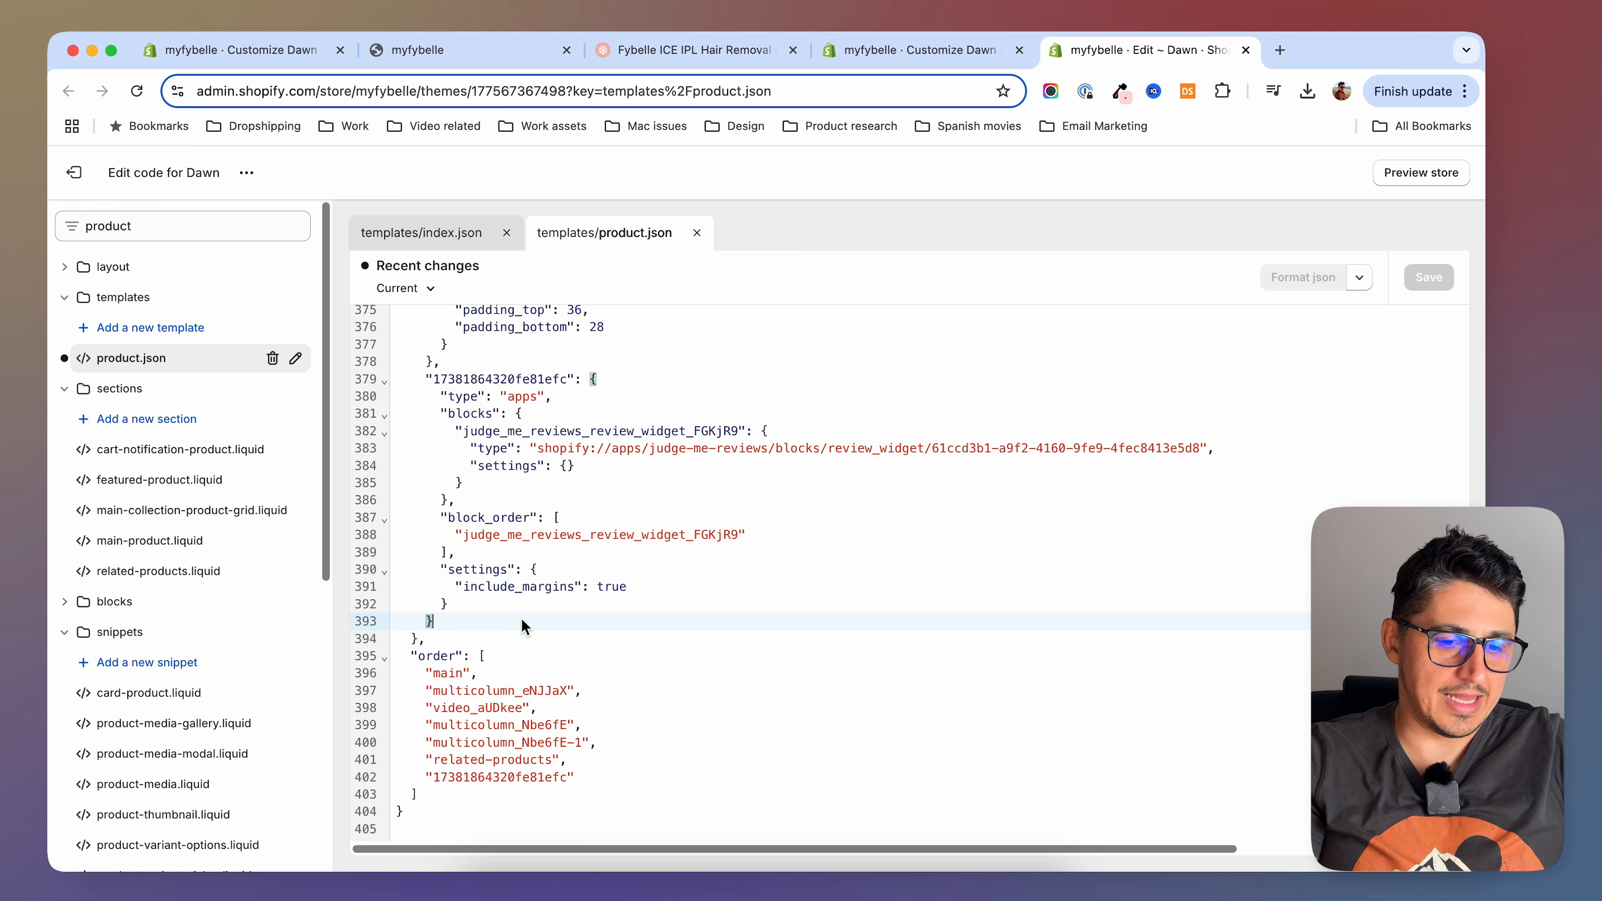
type(",")
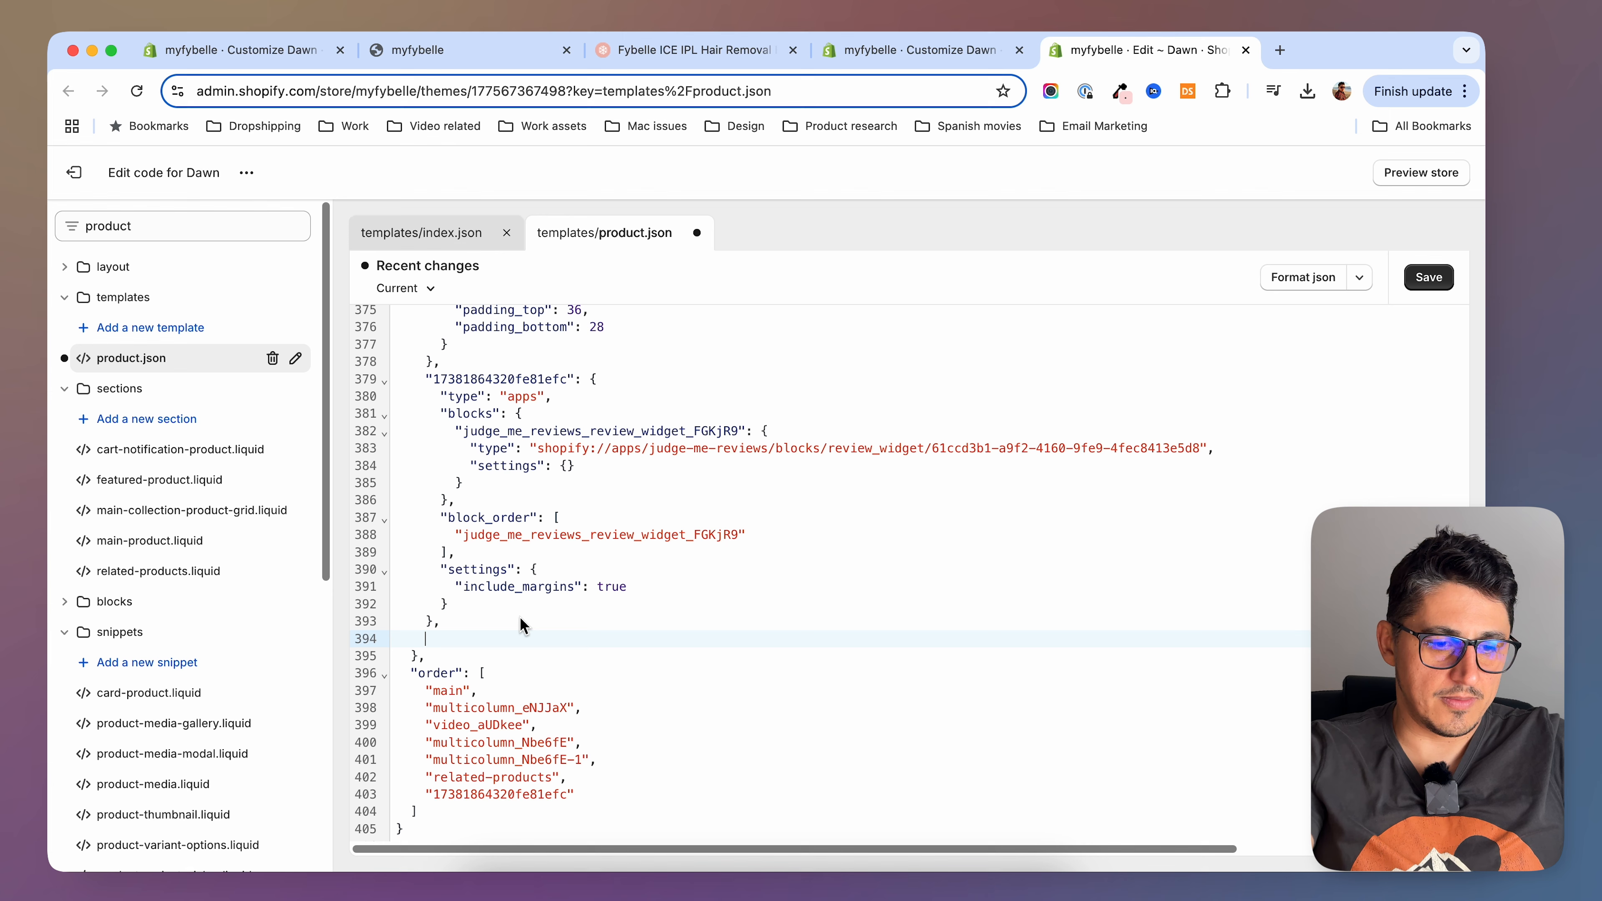
key("cmd+v")
scroll(631, 694, "down", 2)
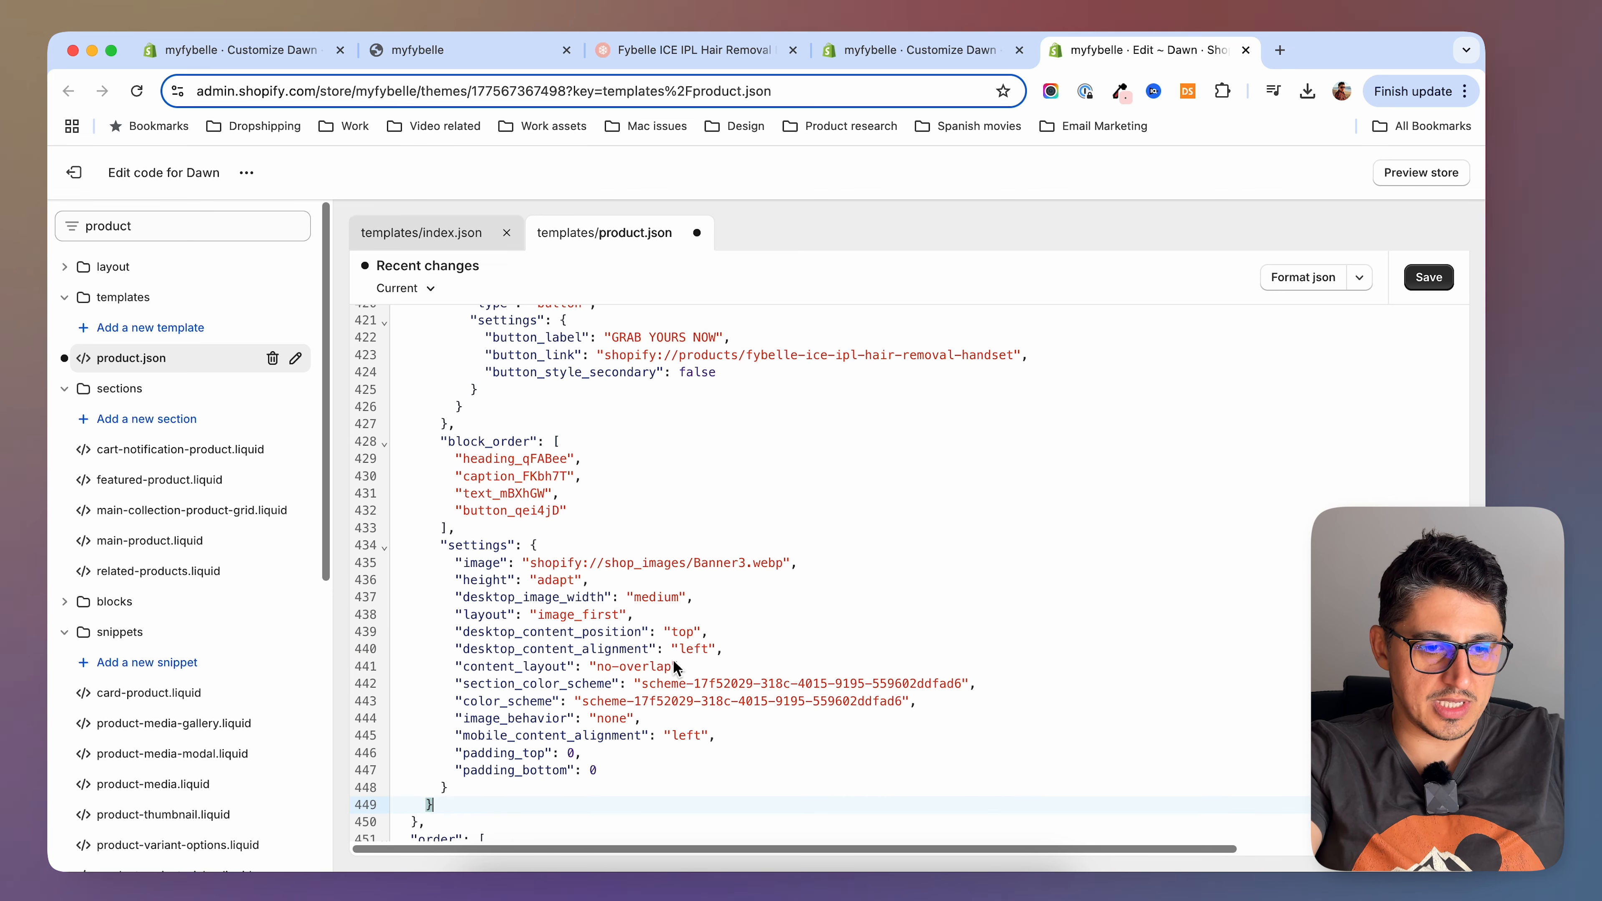
scroll(480, 757, "up", 10)
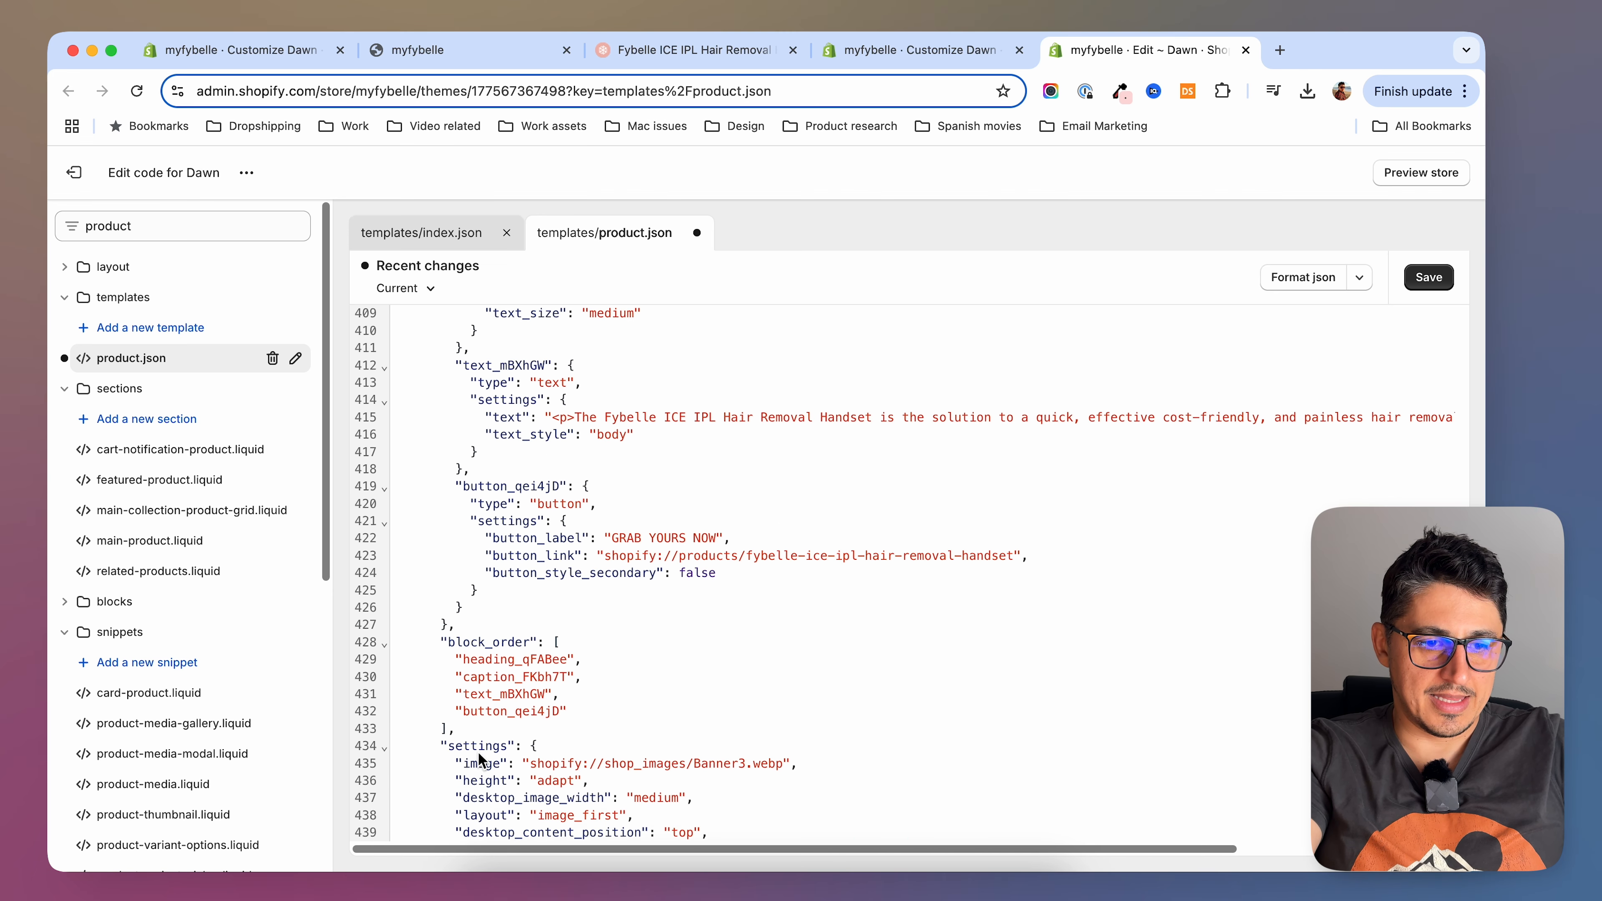
In templates/product.json, add "image_with_text_CEUGAP-3" to the order list after "multicolumn_Nbe6fE-1" and save the file
scroll(479, 757, "up", 2)
scroll(480, 758, "down", 10)
left_click(653, 776)
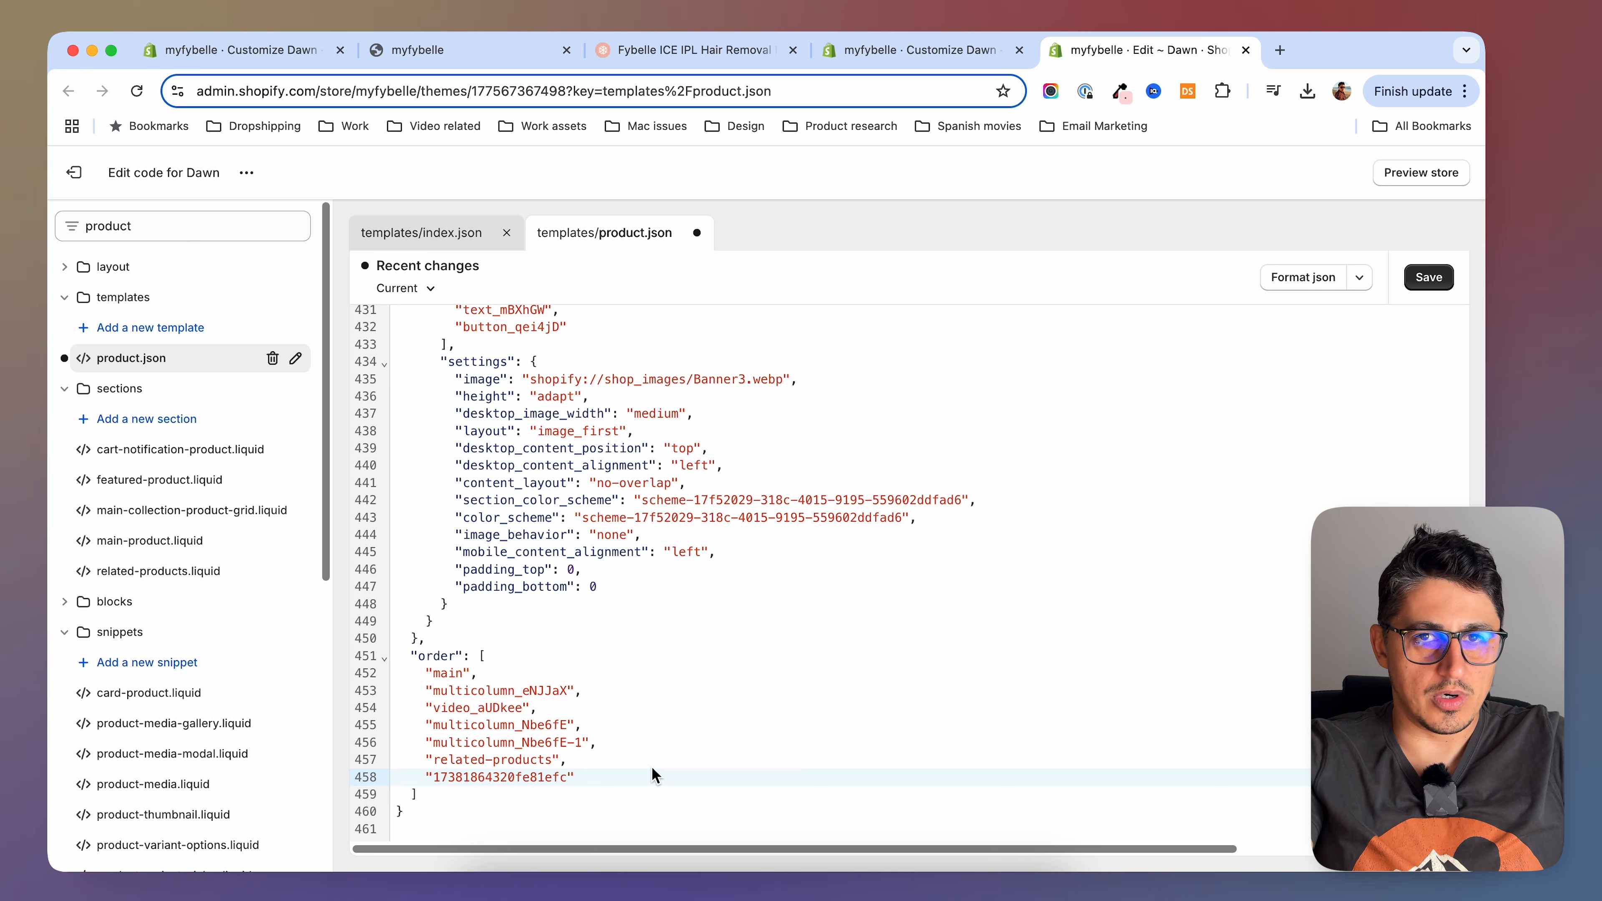
left_click(539, 742)
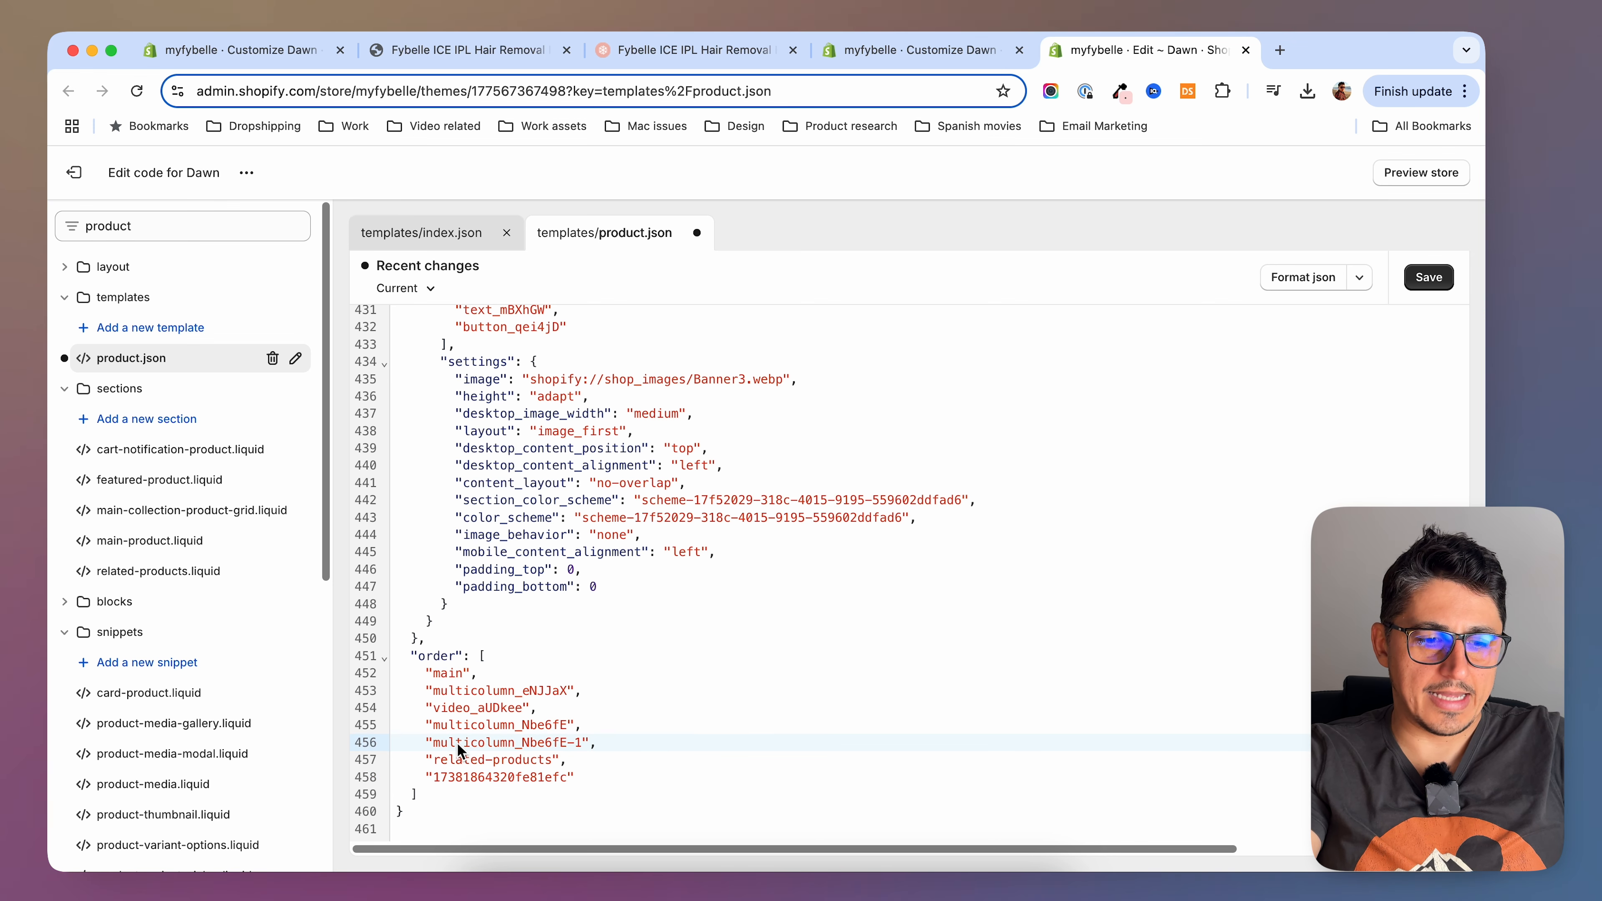
key("Return")
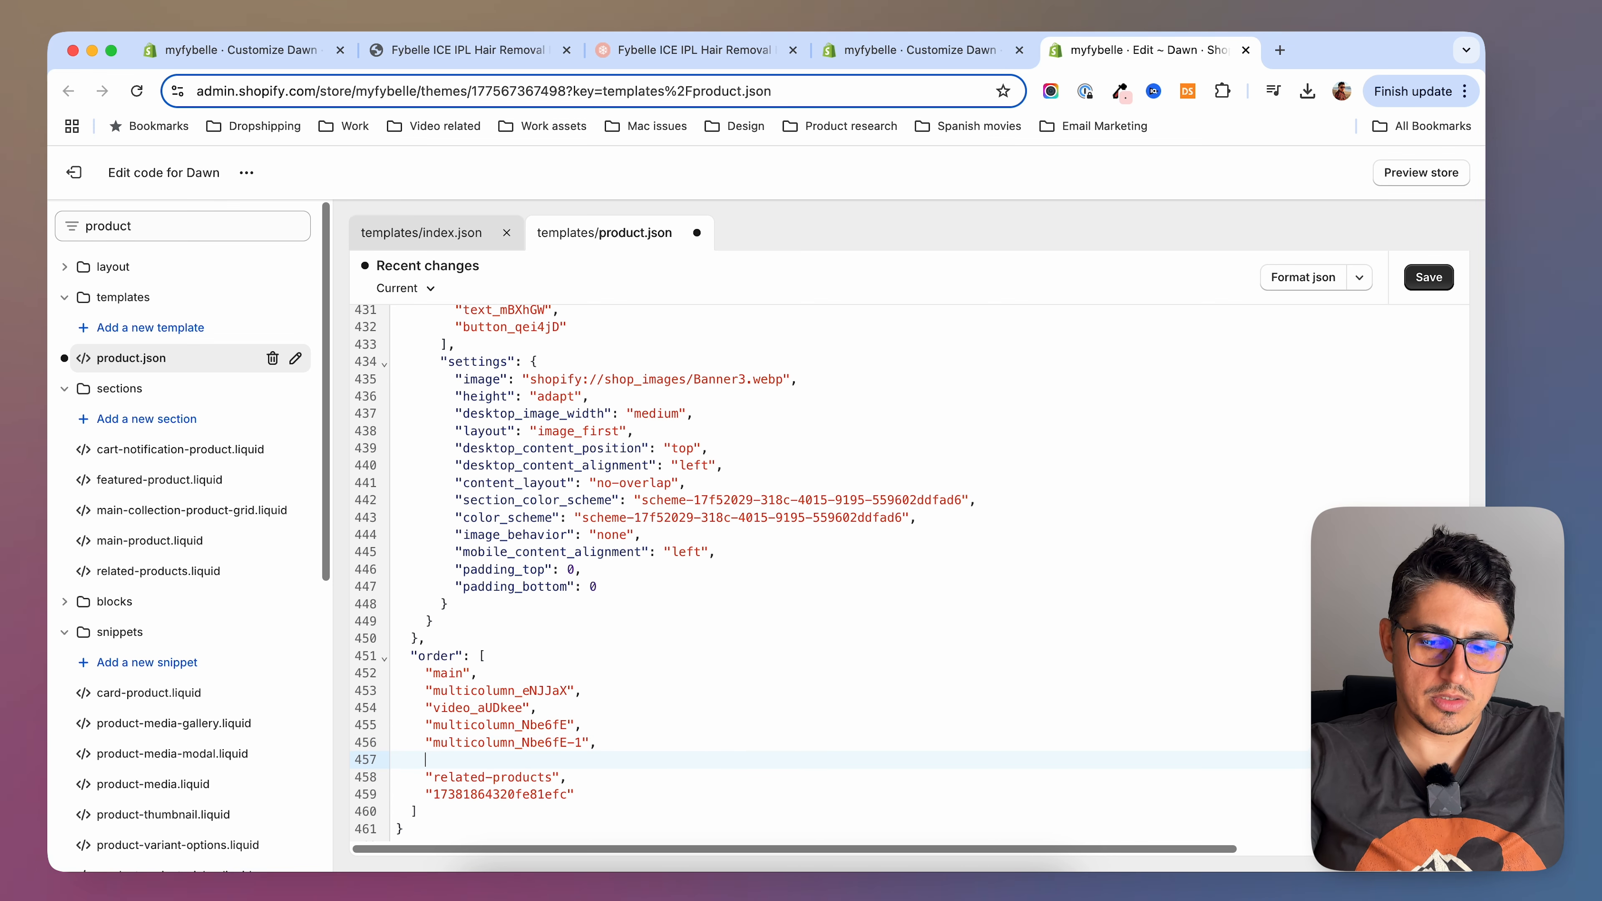
type("\"")
key("super+v")
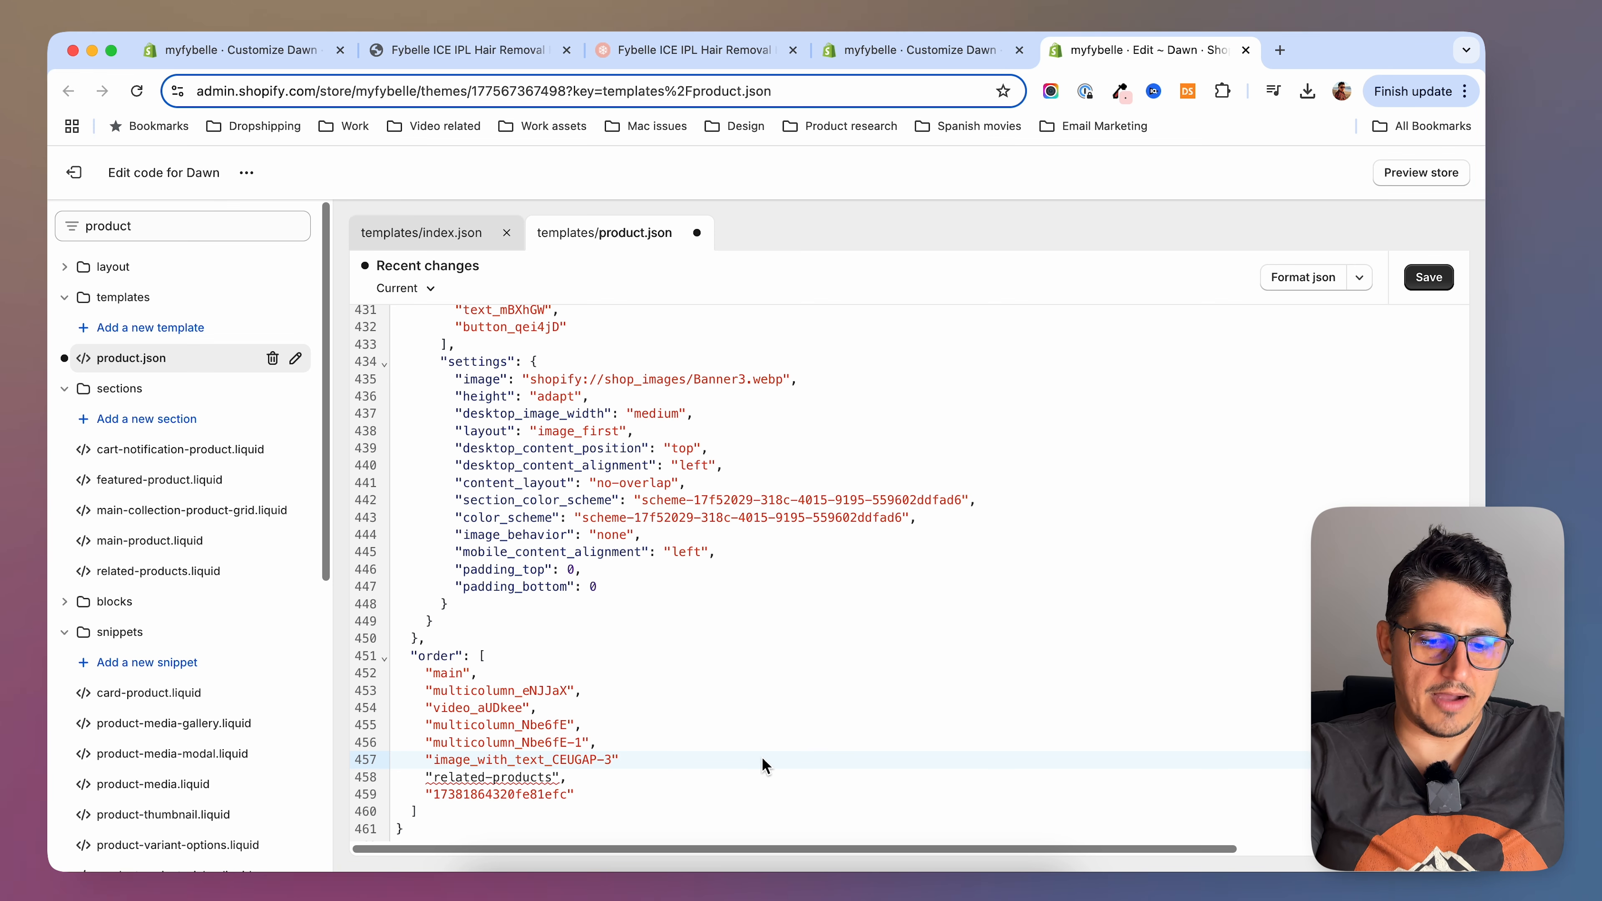
type(",")
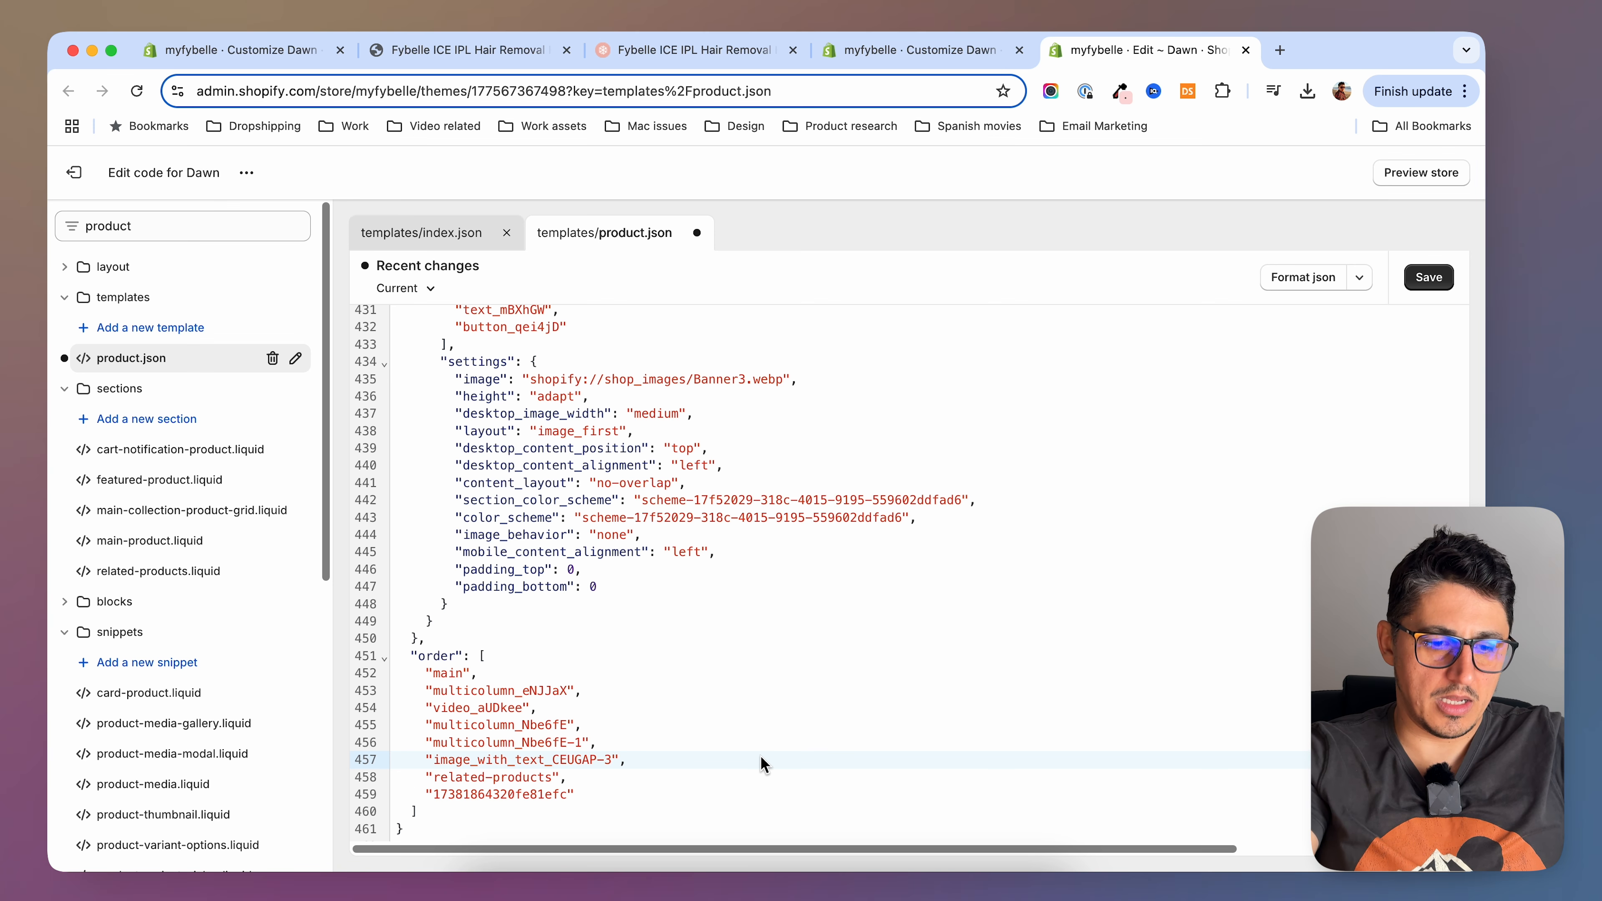
left_click(1428, 277)
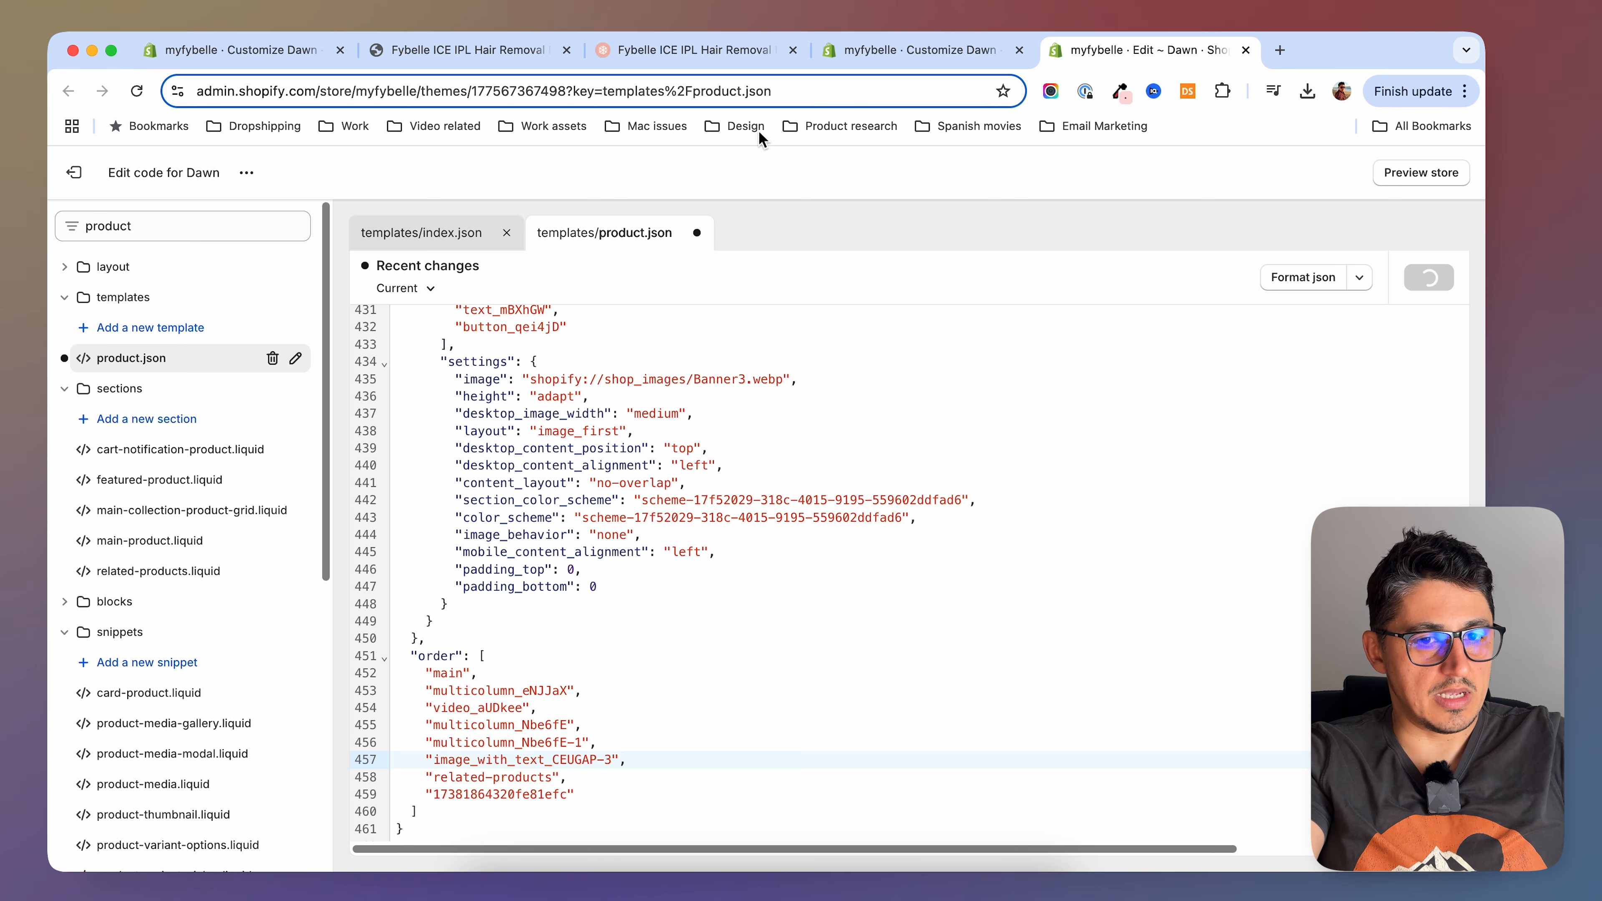
Reload the store's product page and inspect the pasted image-with-text section and the sections around it
left_click(650, 52)
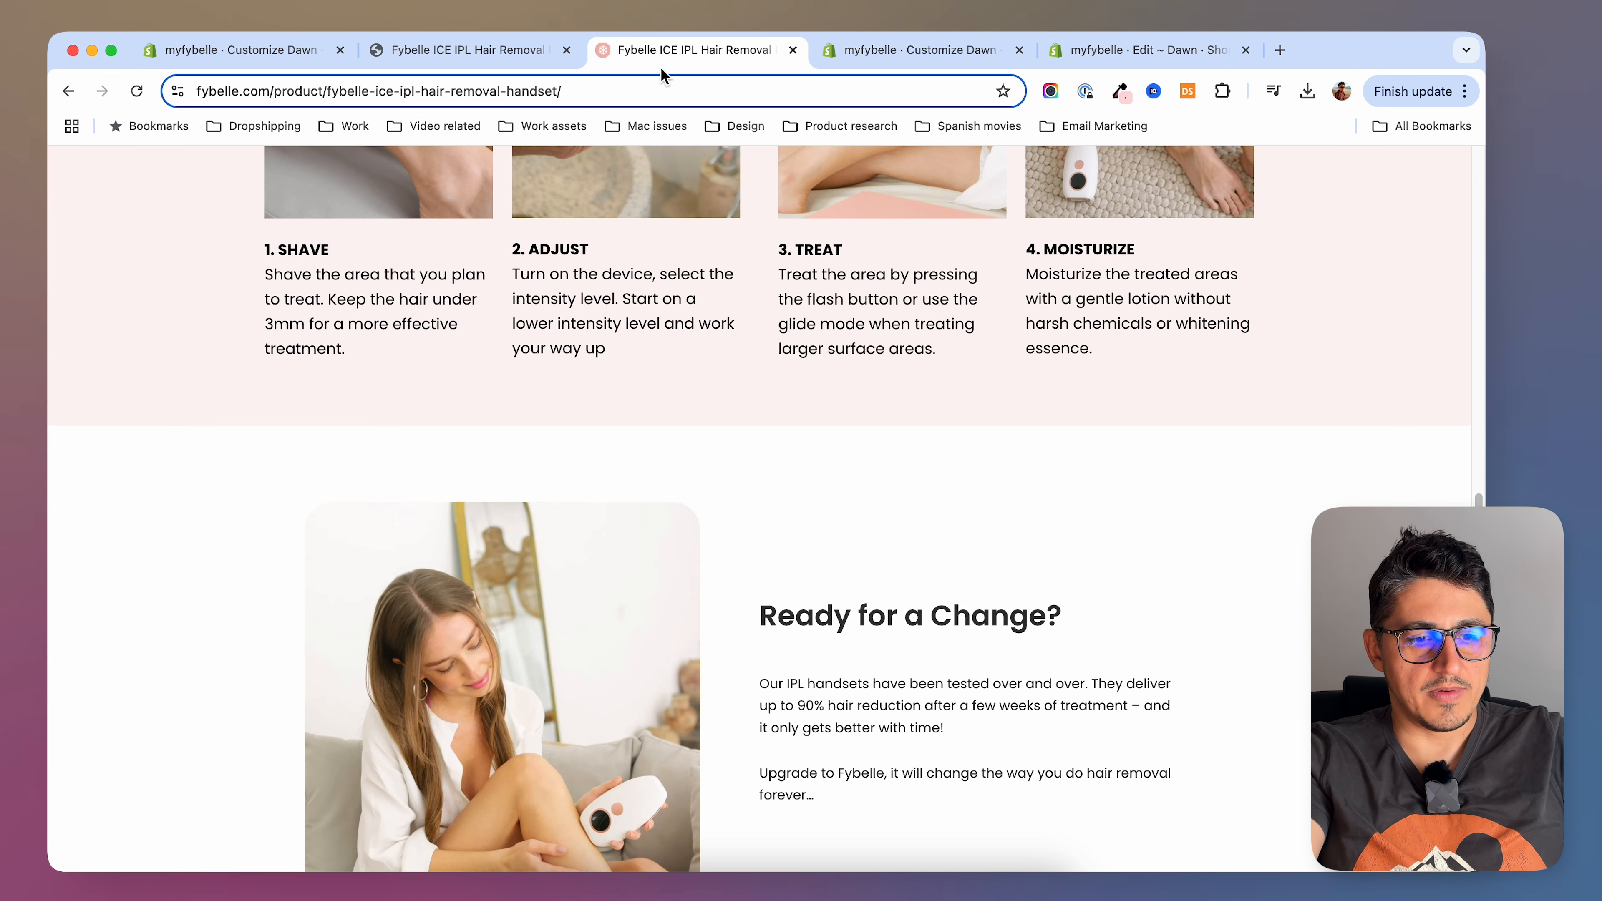
left_click(449, 54)
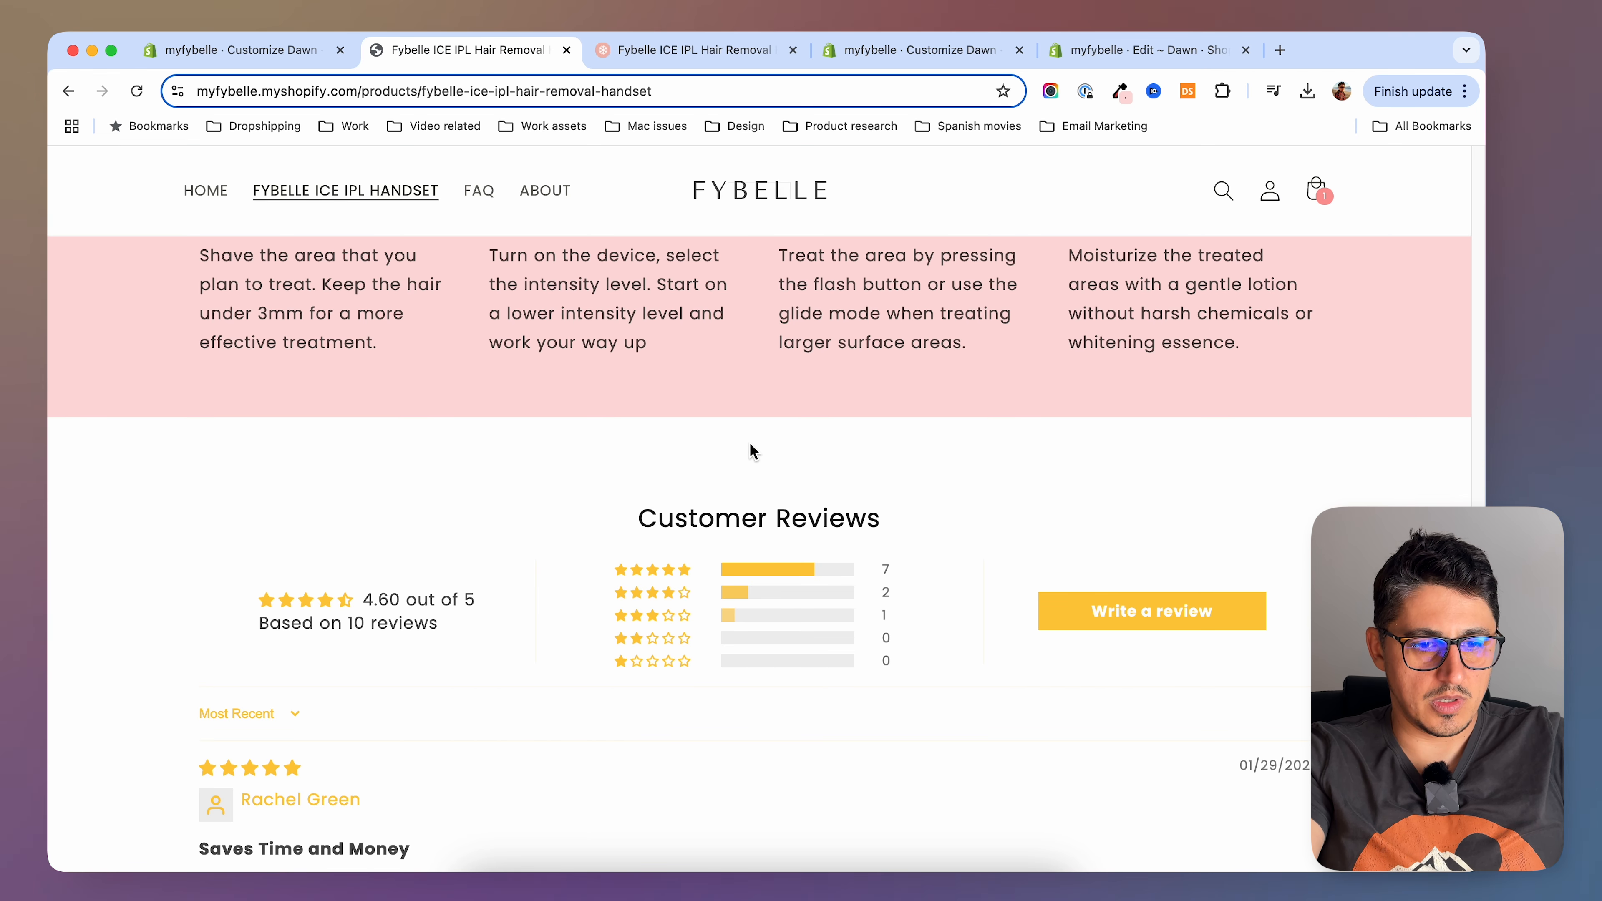
left_click(137, 91)
scroll(874, 418, "up", 10)
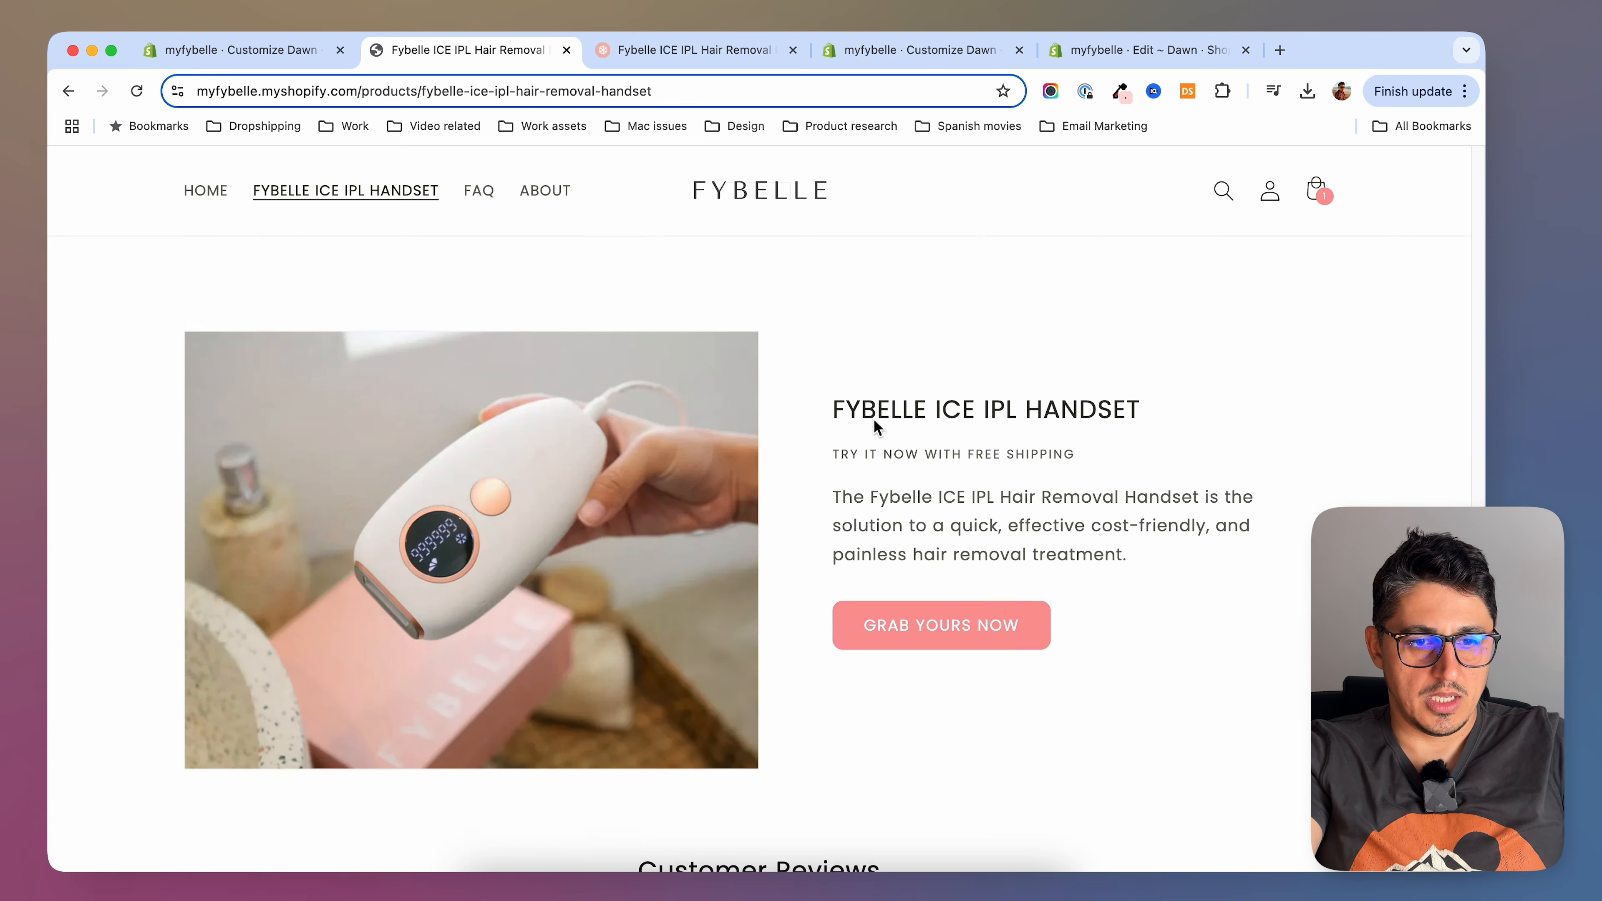
scroll(706, 580, "up", 5)
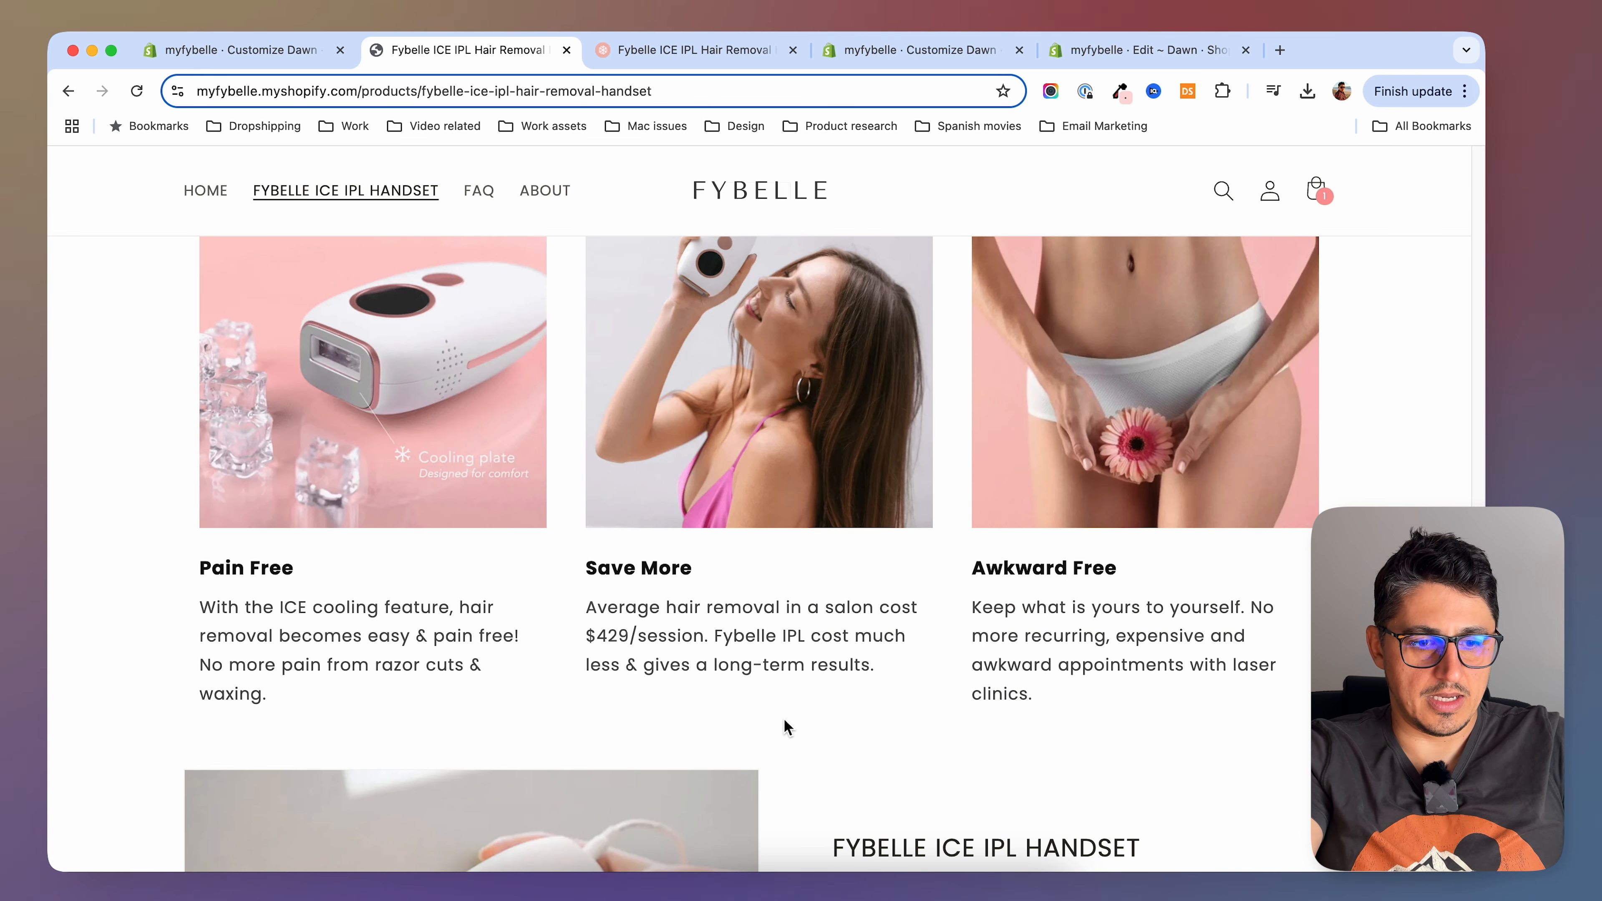
scroll(693, 732, "down", 1)
scroll(692, 731, "down", 8)
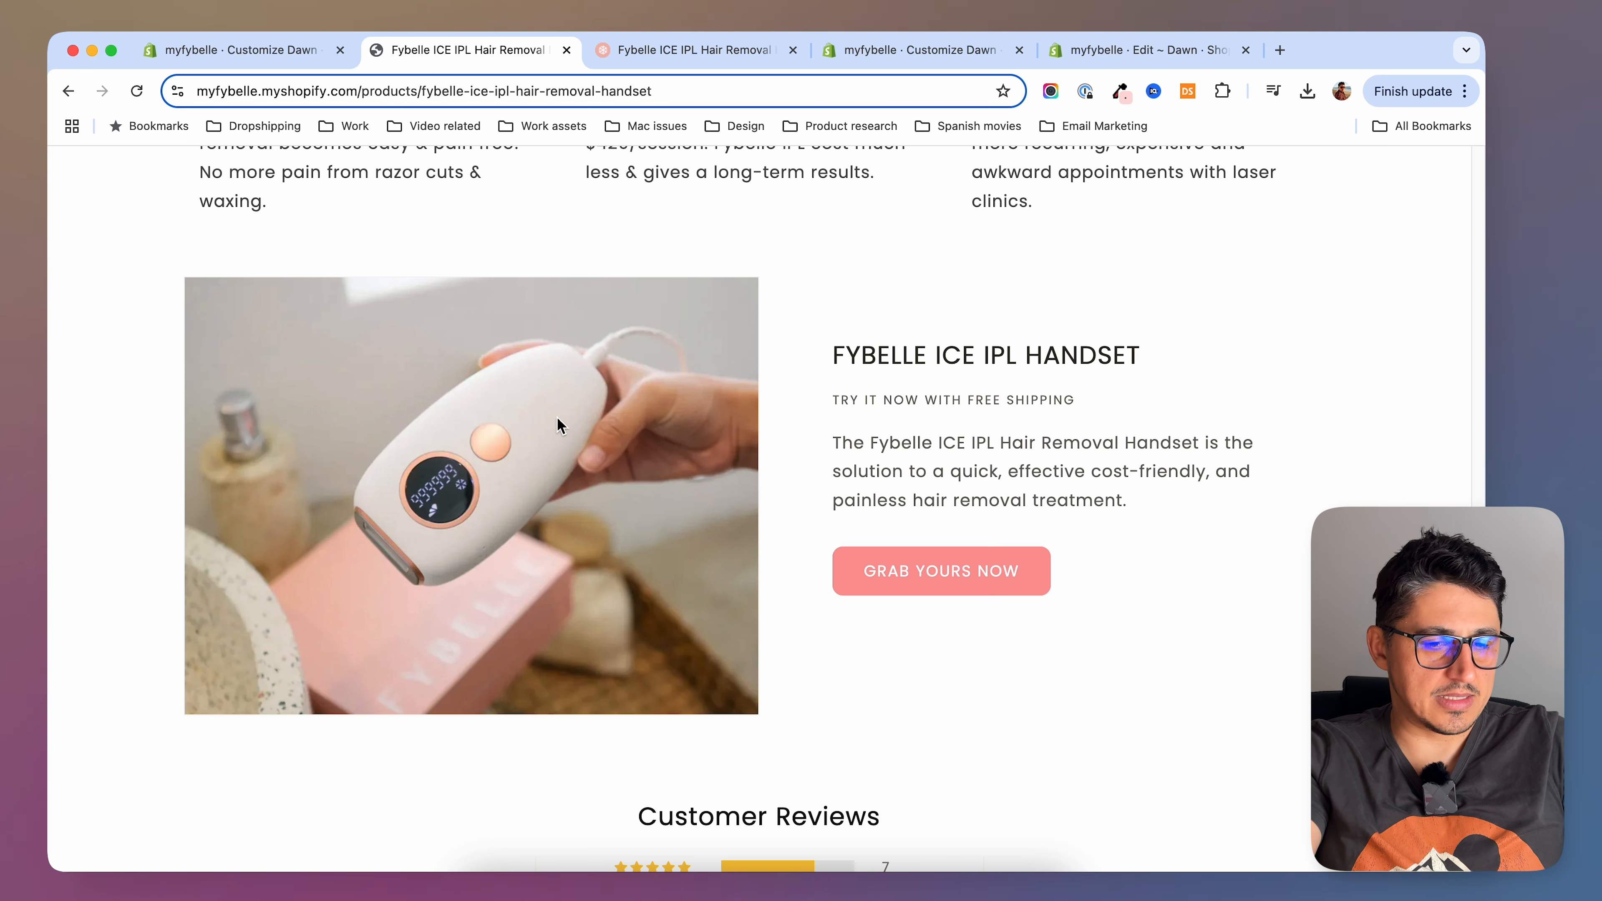
Compare the store's image-with-text section with the reference page and check which section follows it there
key("ctrl+Tab")
left_click(467, 52)
scroll(820, 573, "down", 1)
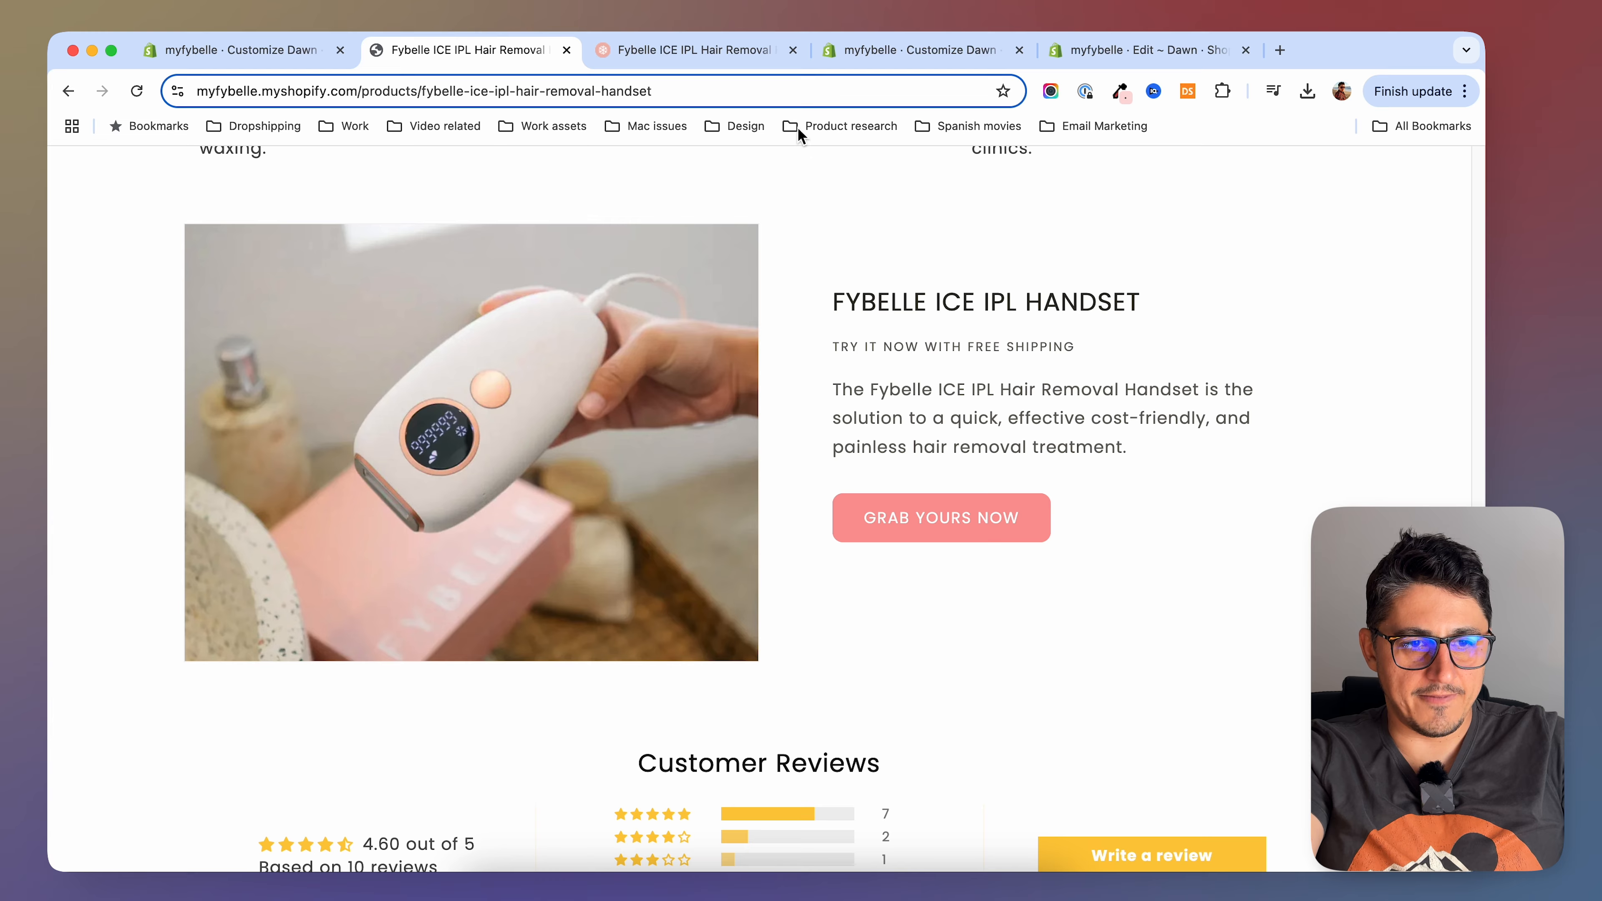
key("ctrl+Tab")
scroll(833, 633, "down", 8)
left_click(459, 52)
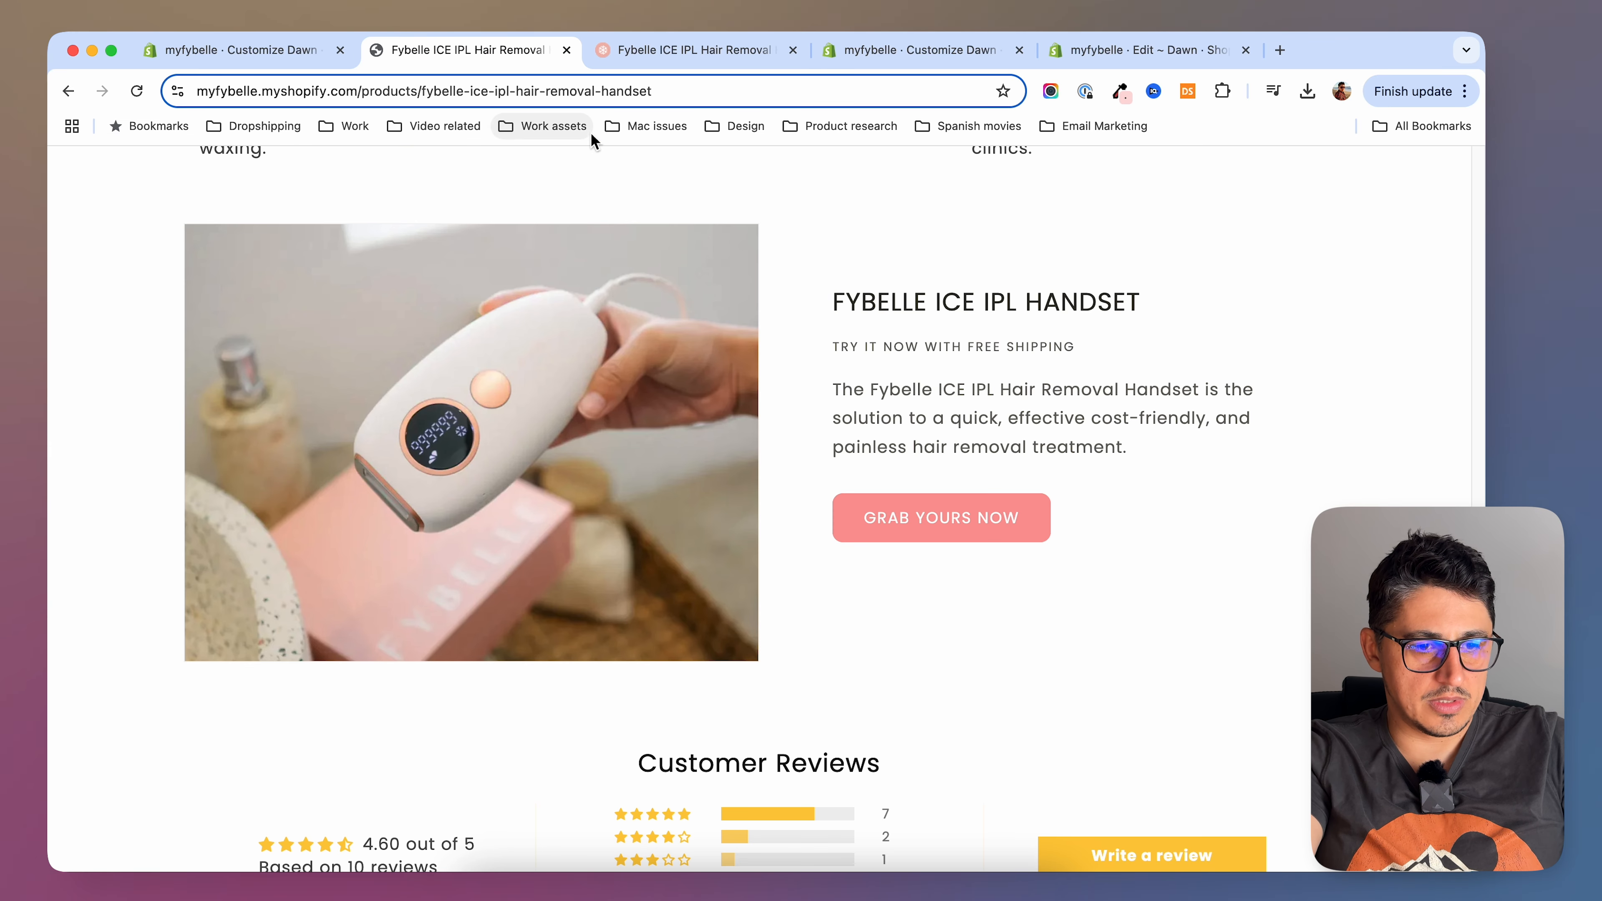
Switch to the theme editor's default product template, reload it and add a Collapsible content section between Image with text and Related products
left_click(268, 51)
left_click(912, 50)
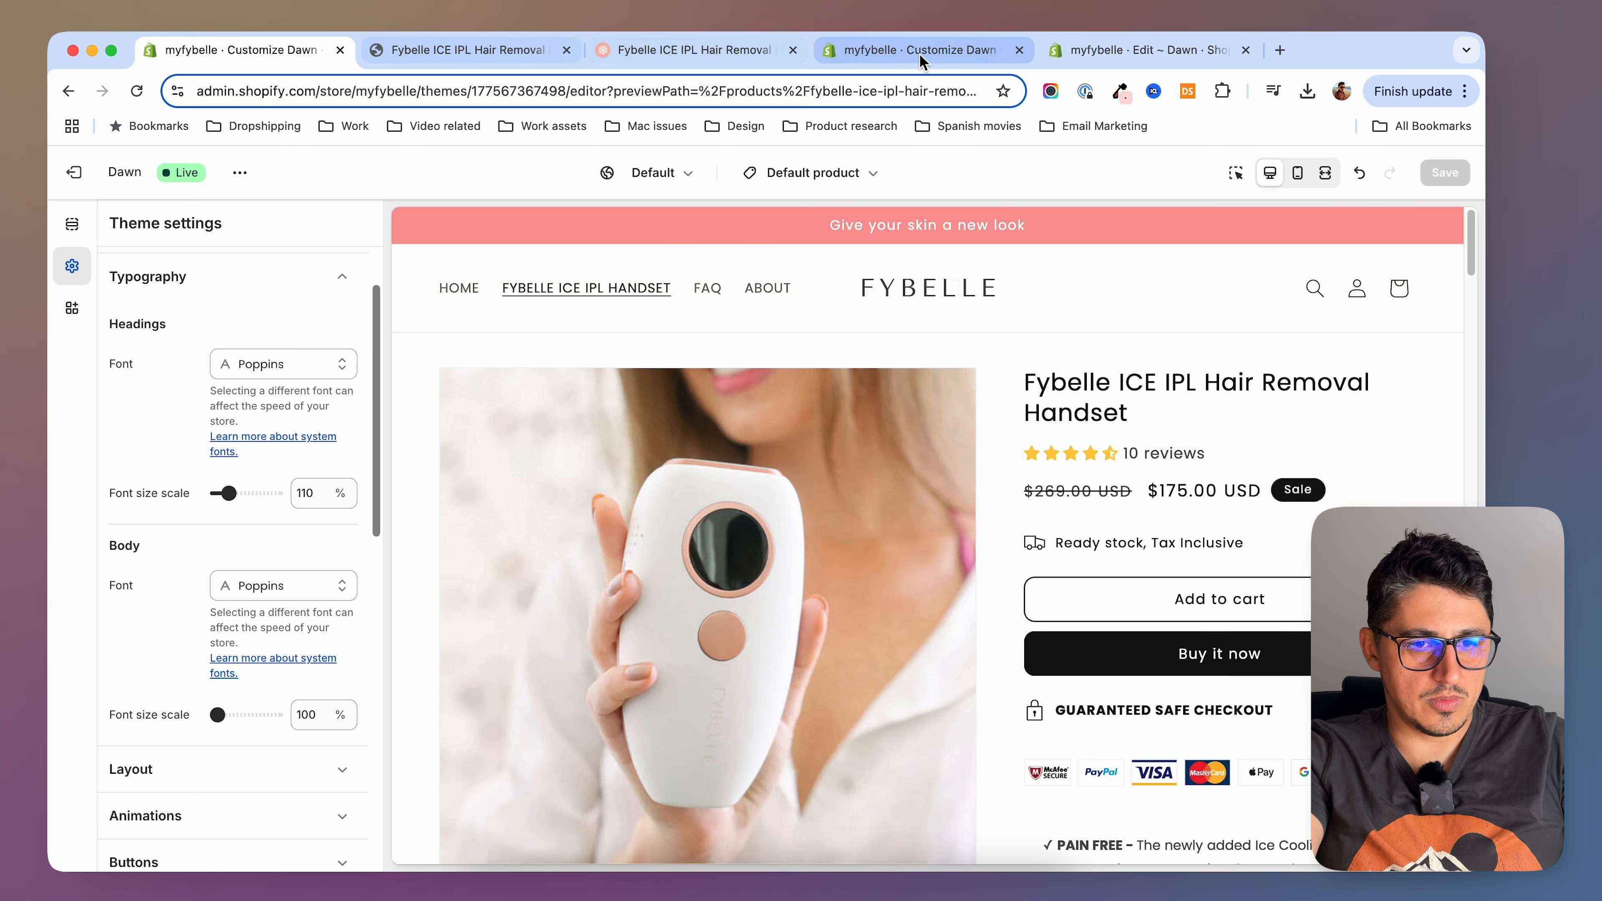
key("super+r")
scroll(218, 482, "down", 10)
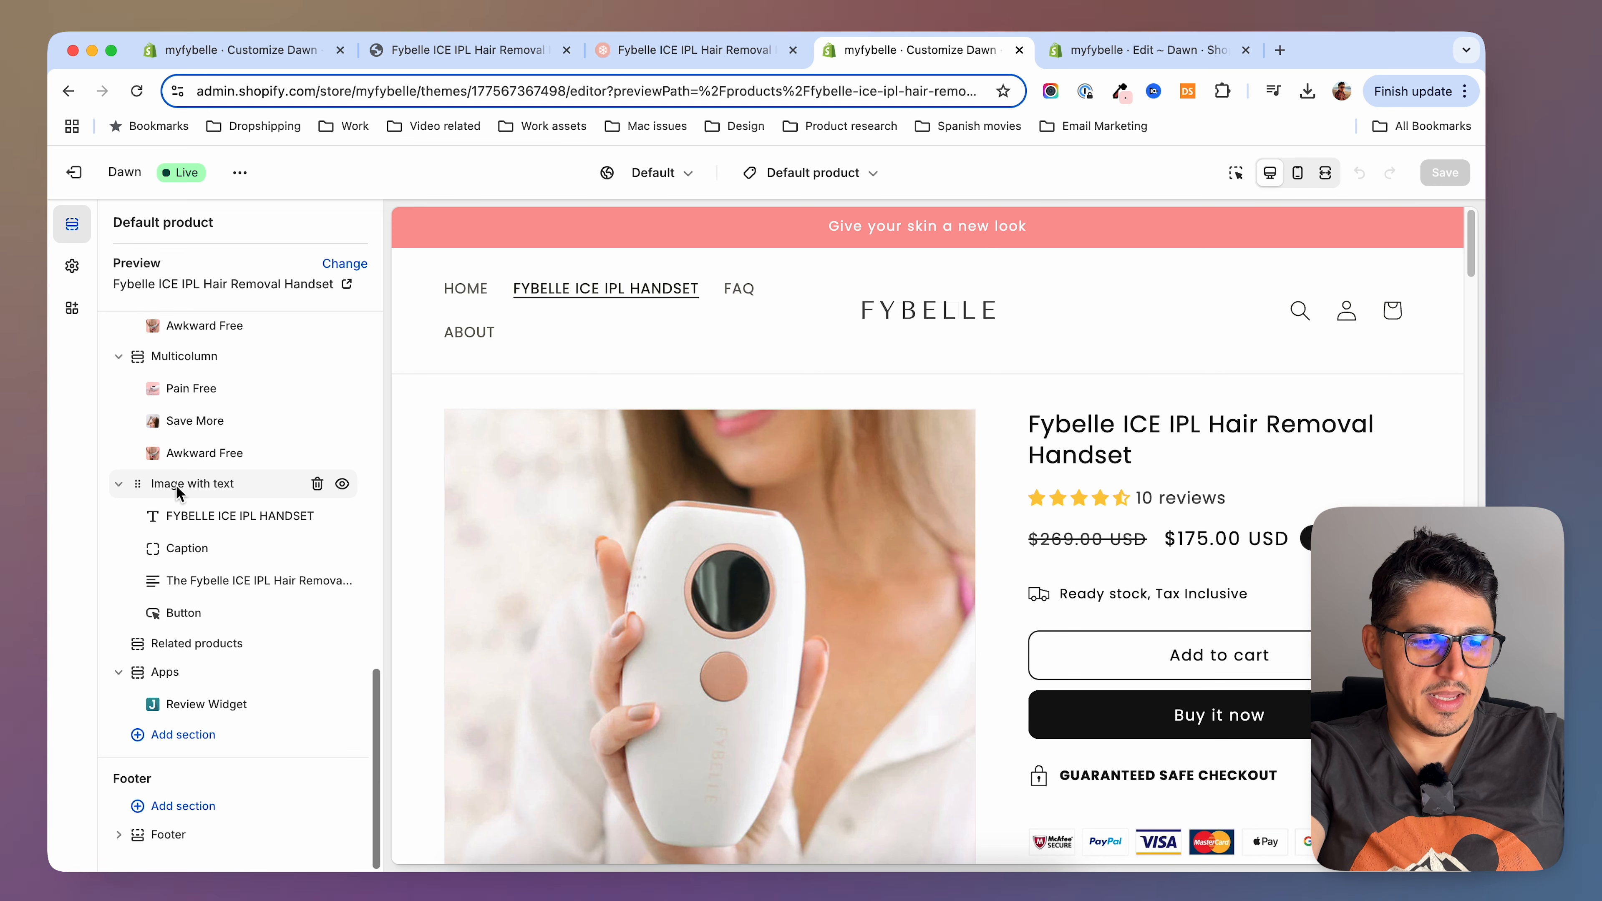
mouse_move(126, 634)
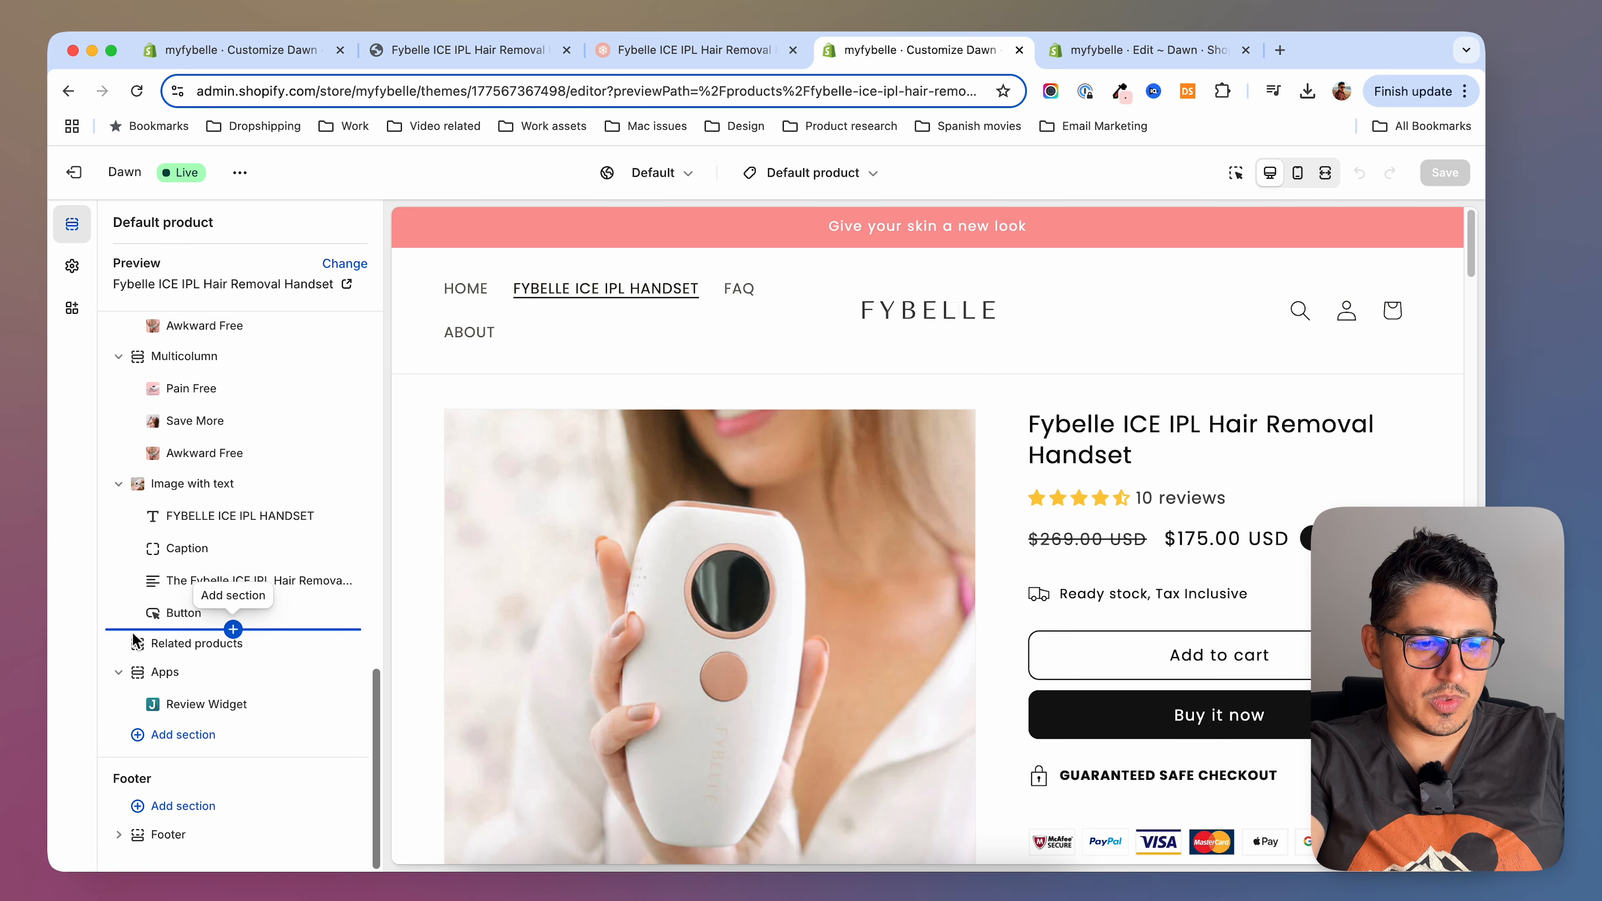
left_click(233, 629)
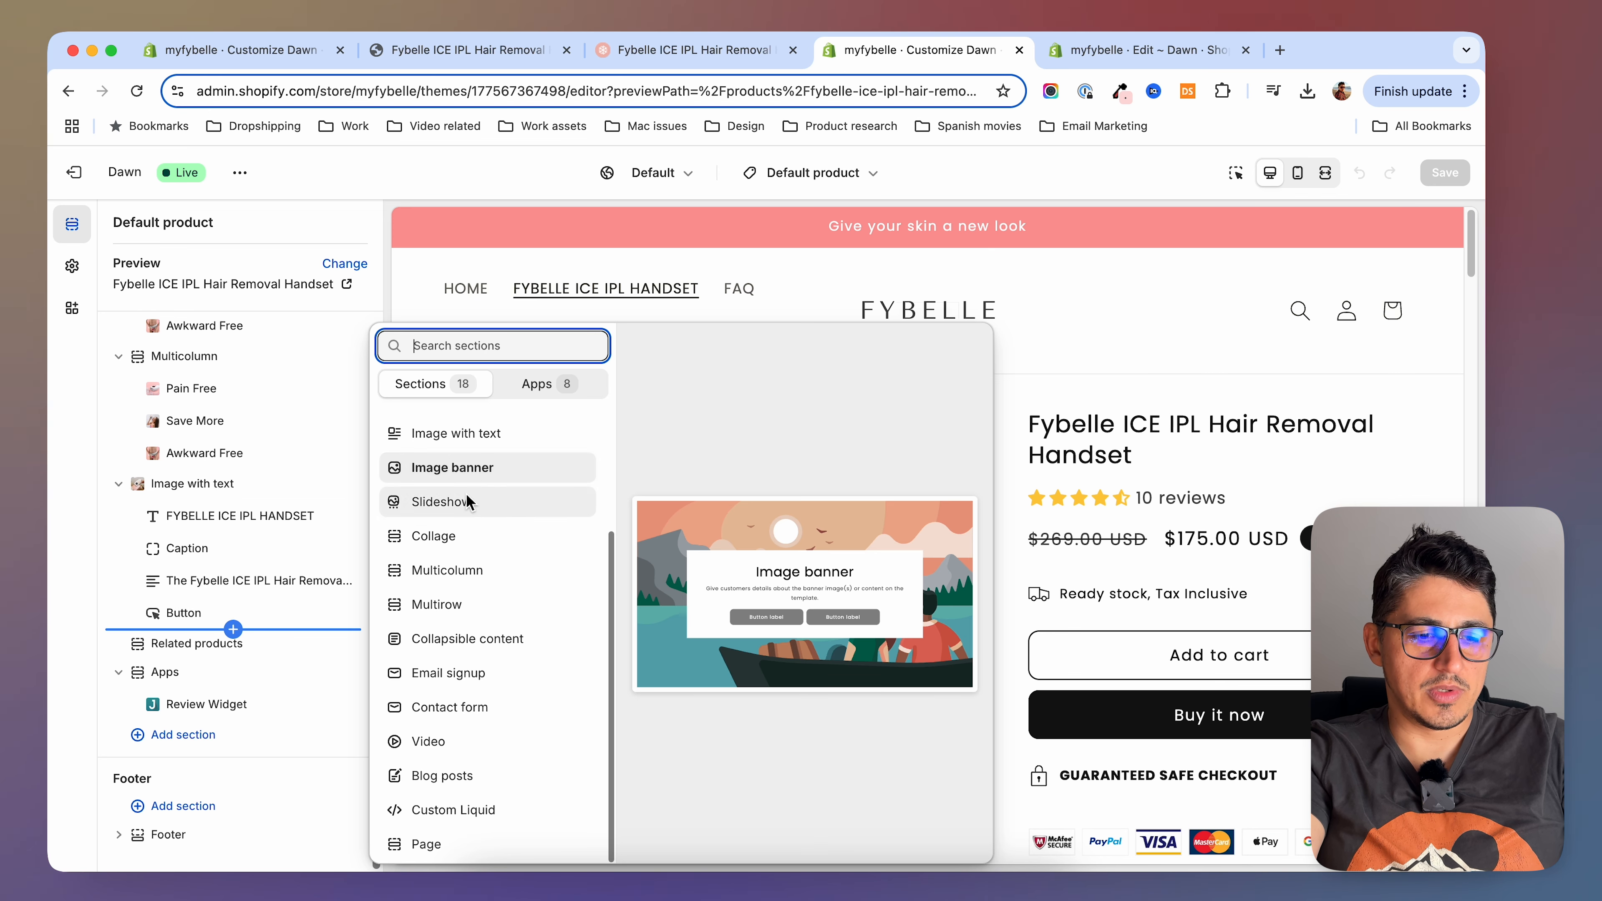
left_click(483, 644)
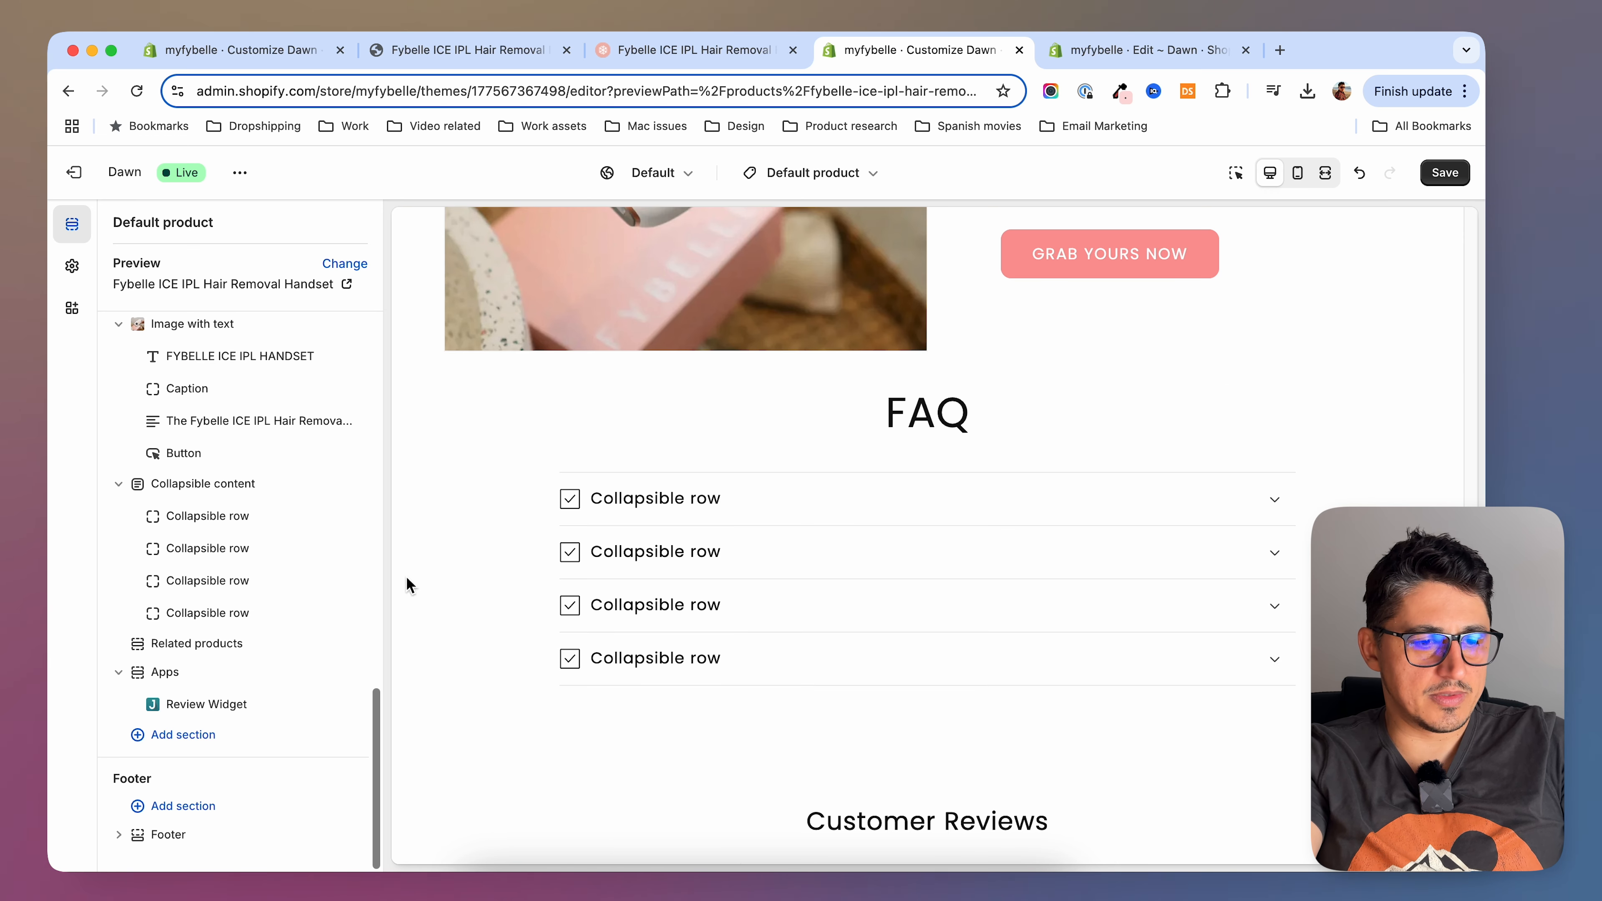
Set the FAQ collapsible rows' icons to None and select the first FAQ question, WHAT IS IPL, on the reference page
left_click(205, 519)
left_click(324, 377)
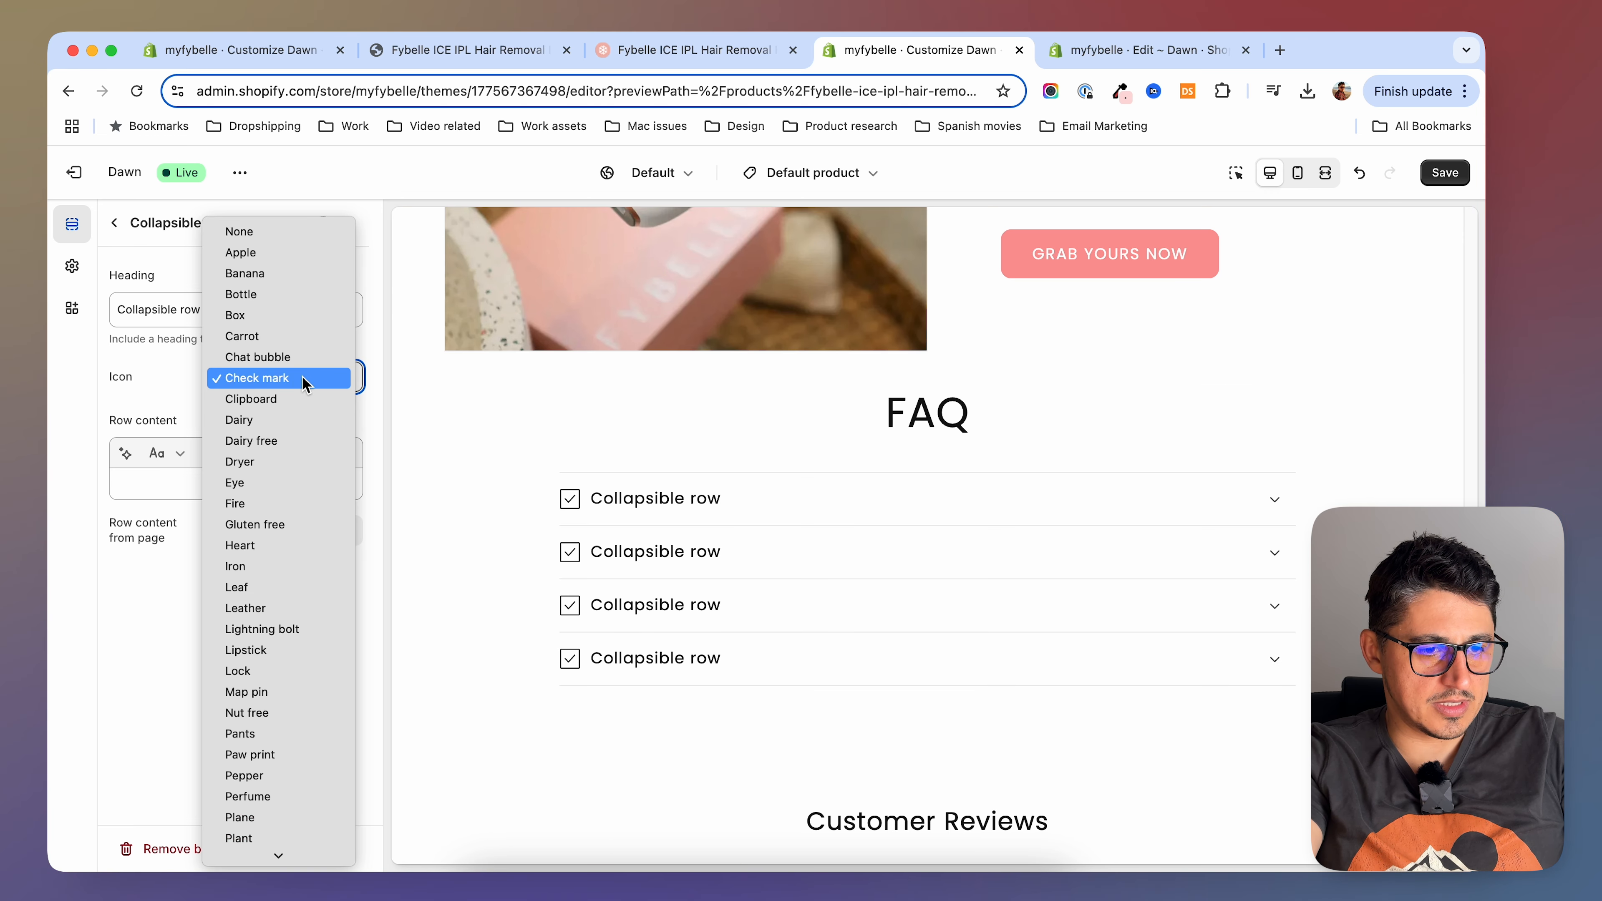
left_click(261, 230)
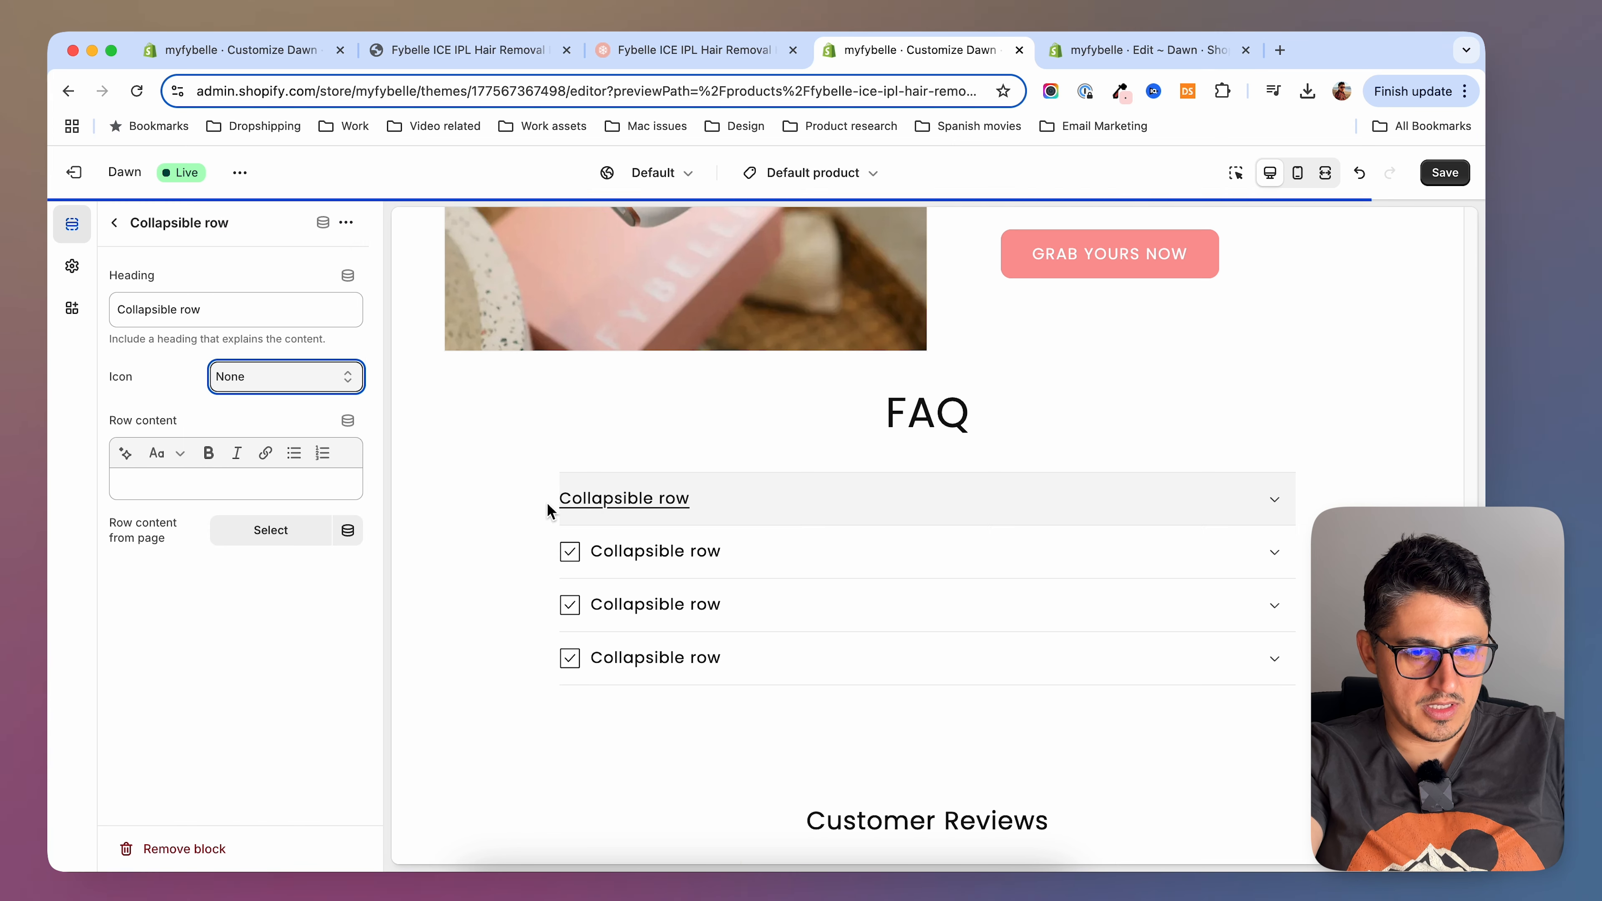
left_click(114, 222)
left_click(248, 509)
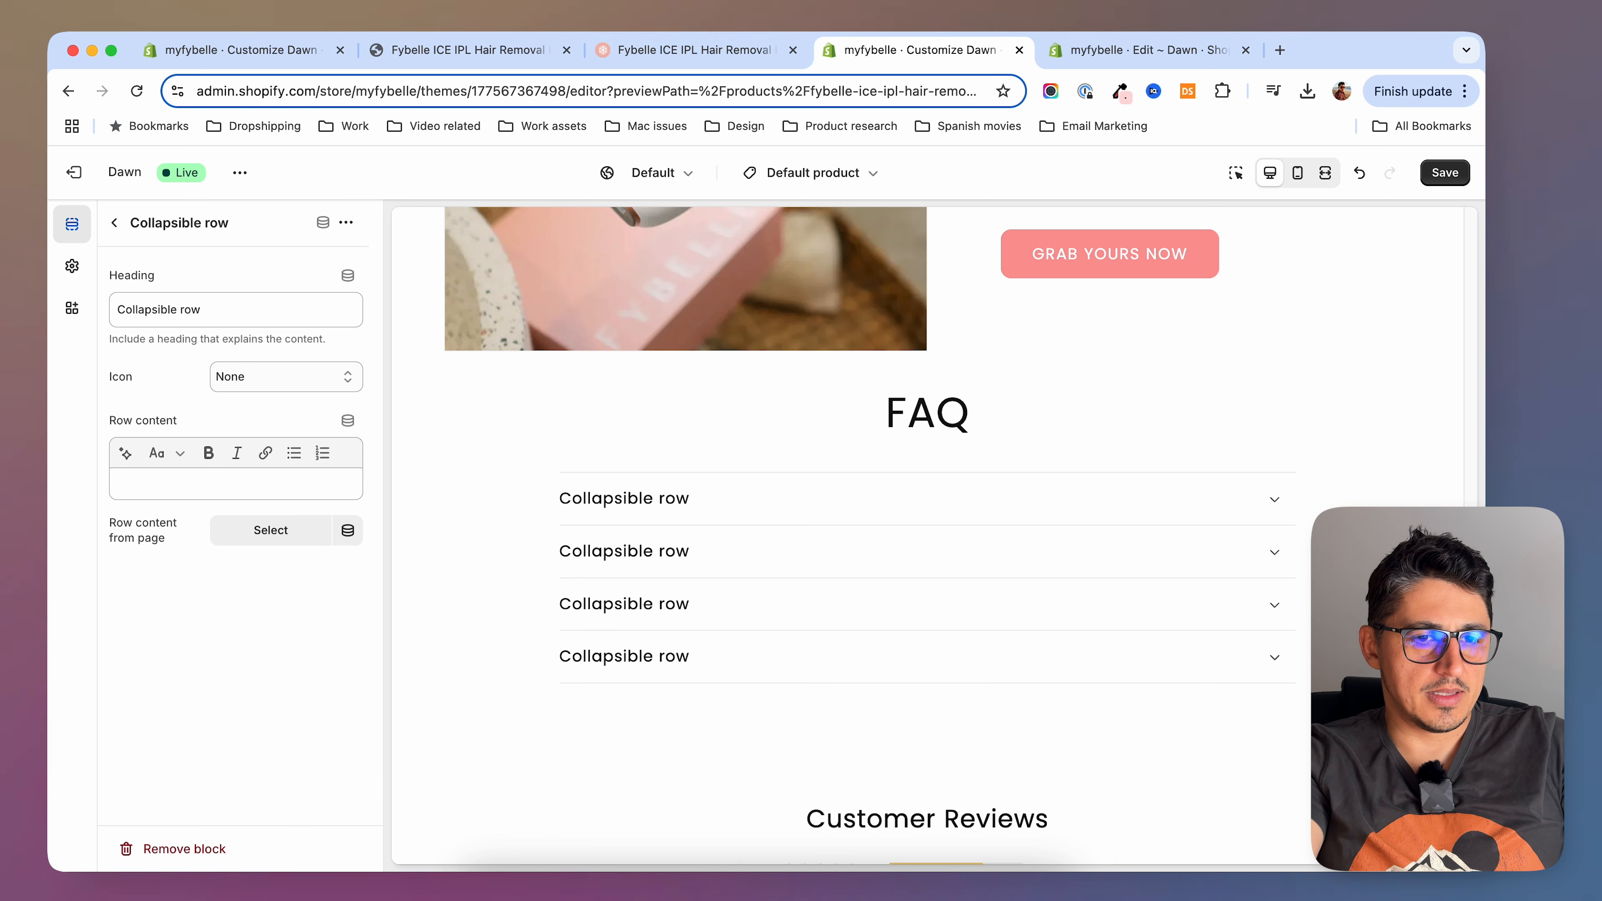
left_click(694, 50)
triple_click(275, 494)
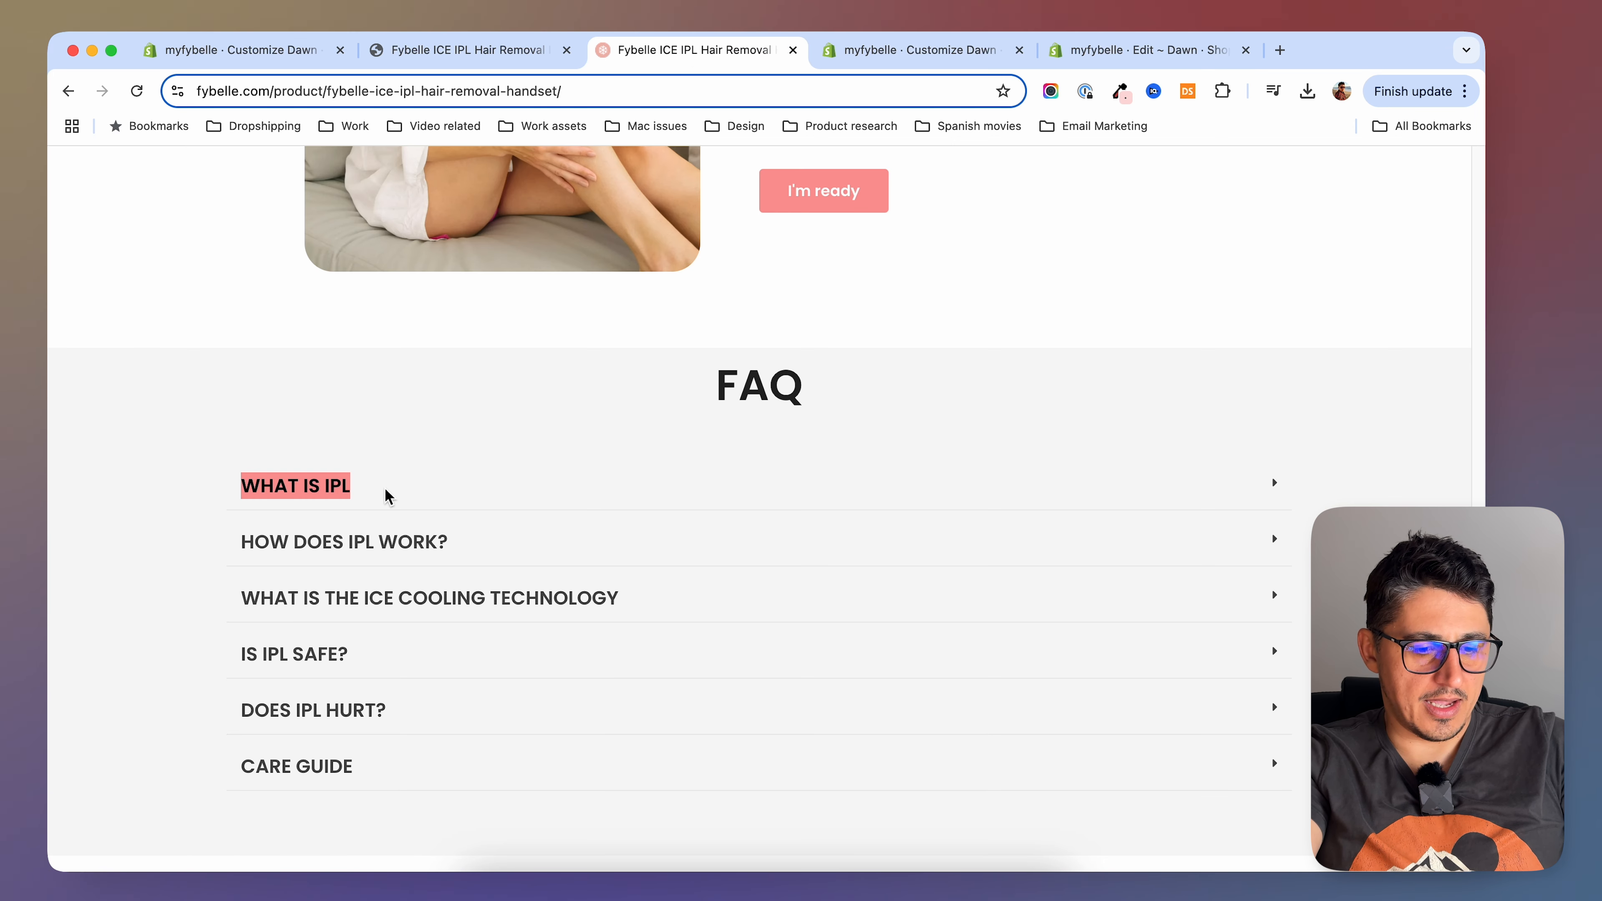
Close the code editor and check the FAQ section on the store's product page, expanding and collapsing What is IPL
left_click(1246, 50)
left_click(467, 49)
left_click(946, 441)
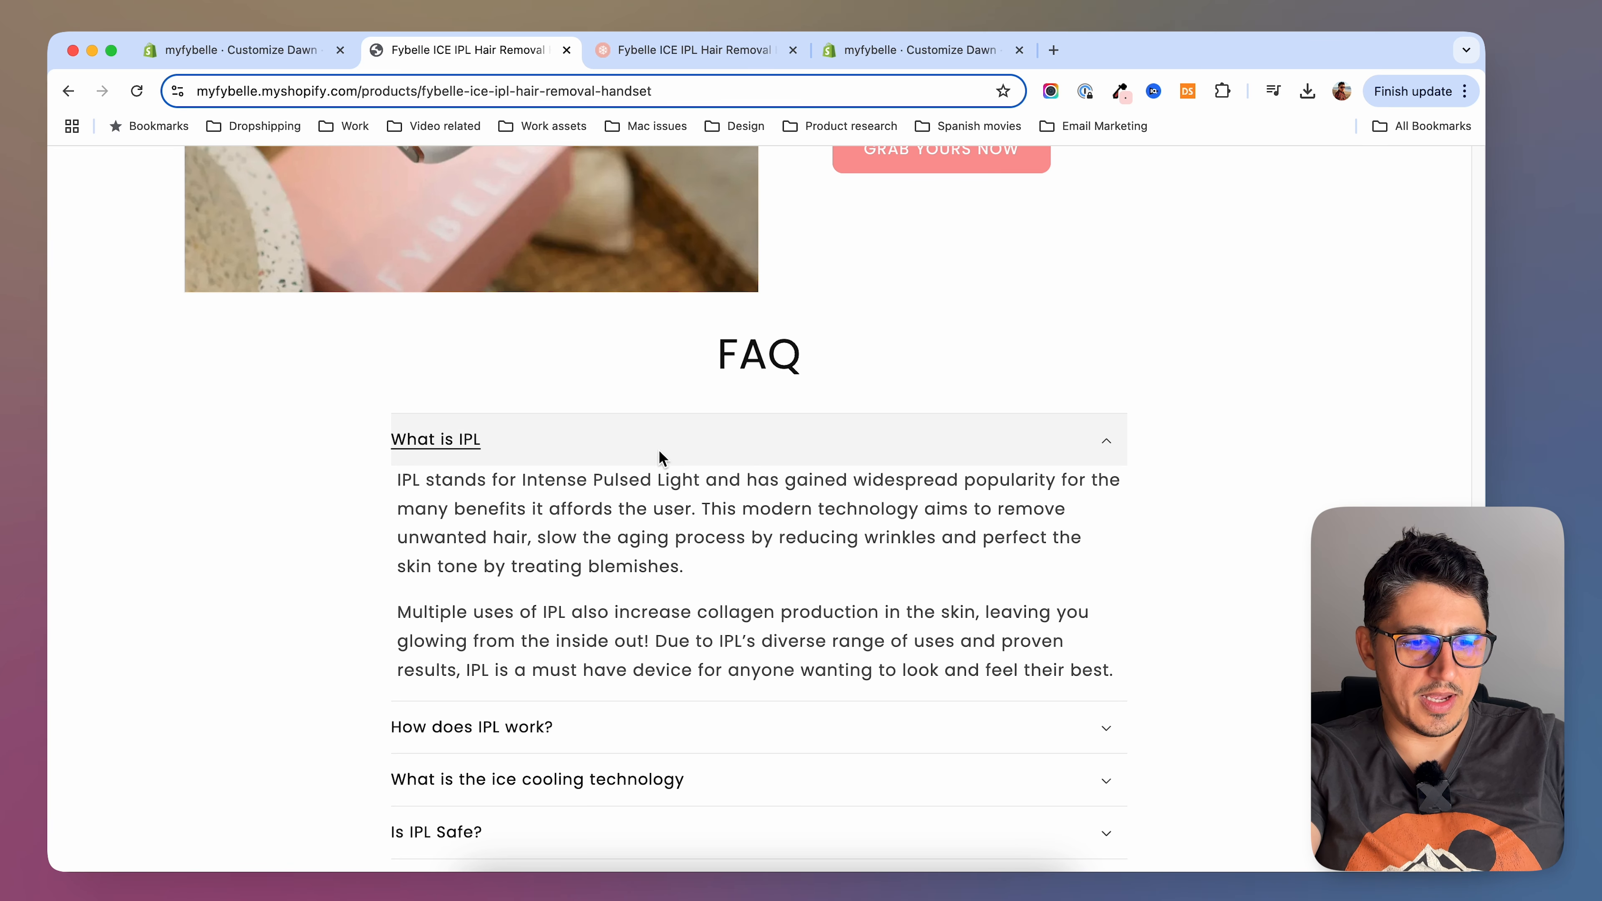
left_click(583, 442)
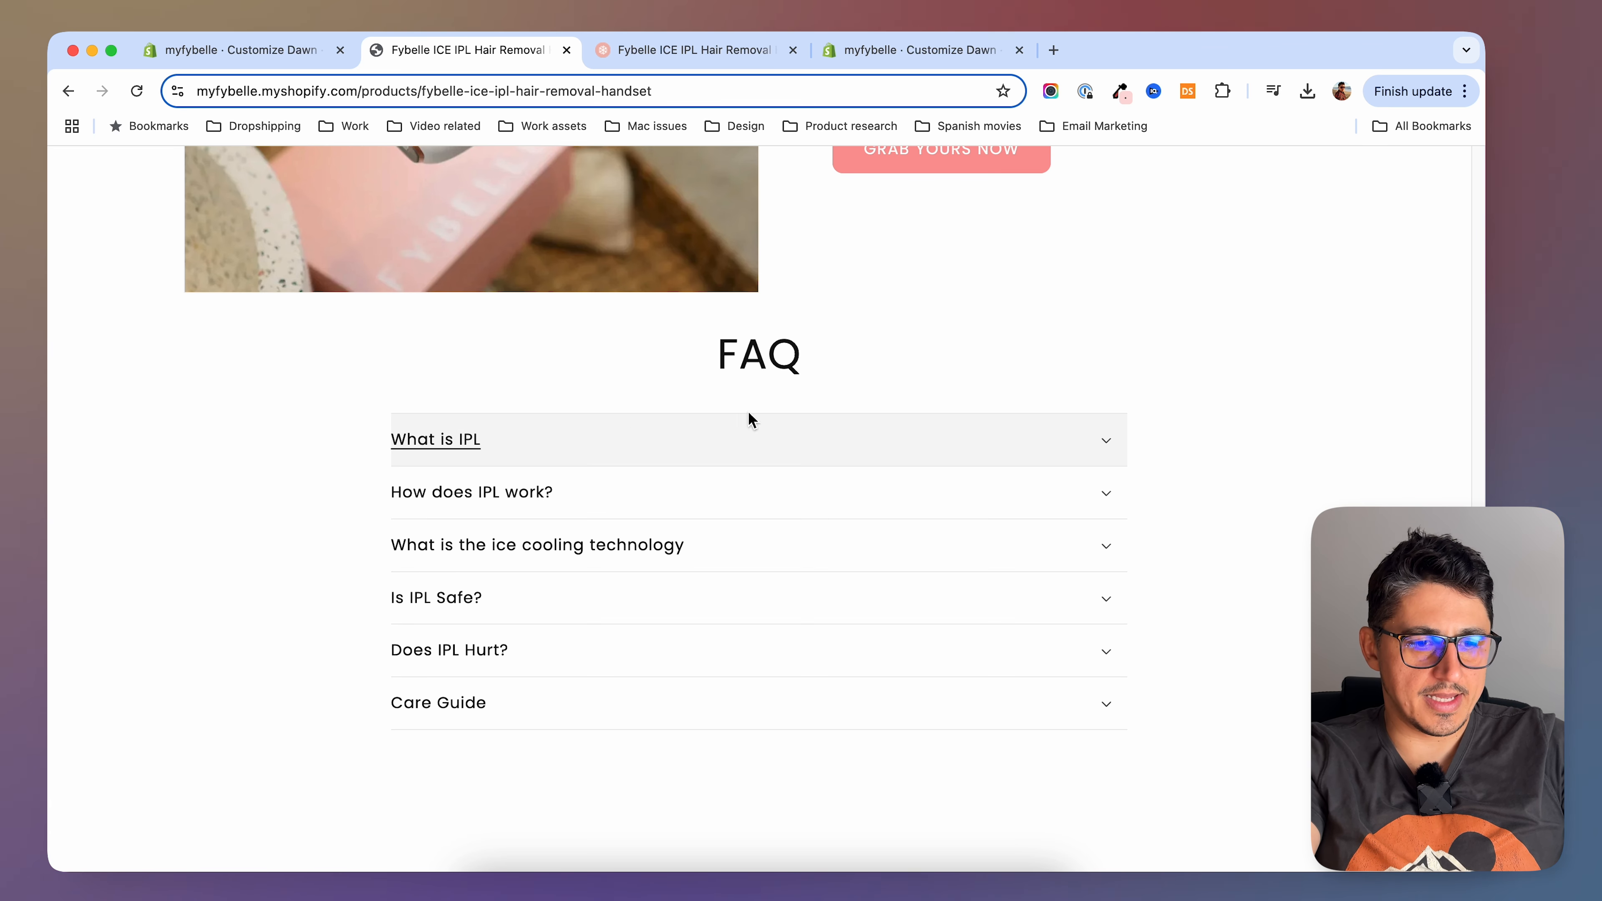
scroll(1275, 462, "down", 3)
scroll(365, 358, "up", 2)
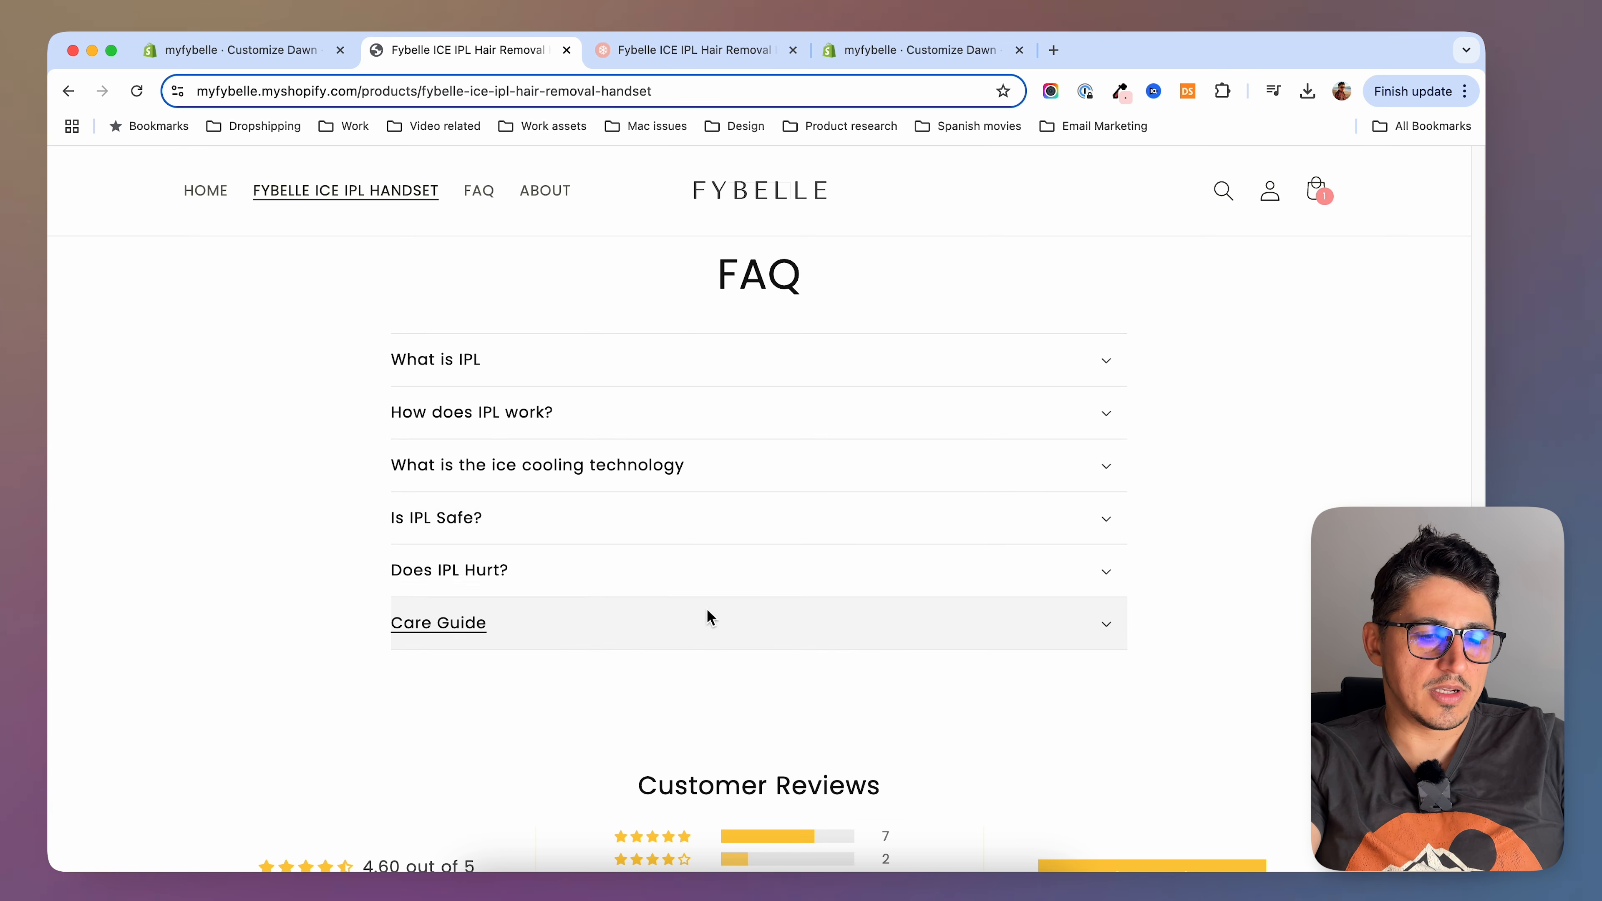
Open the FAQ Collapsible content section's settings in the theme editor and look through its layout and color options
left_click(914, 49)
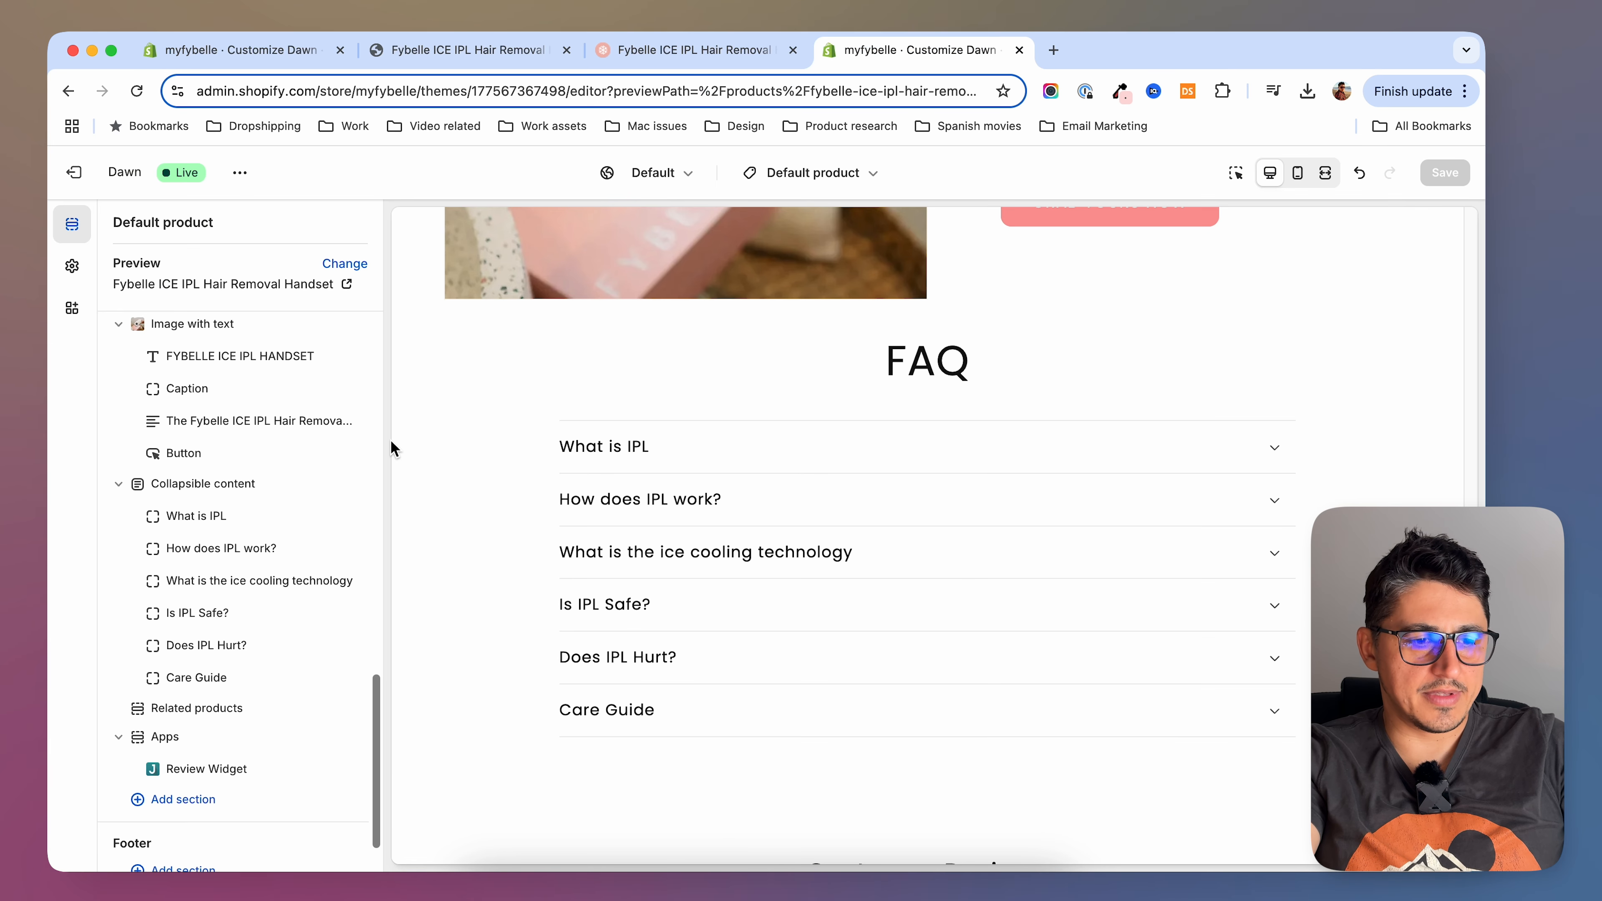
left_click(214, 486)
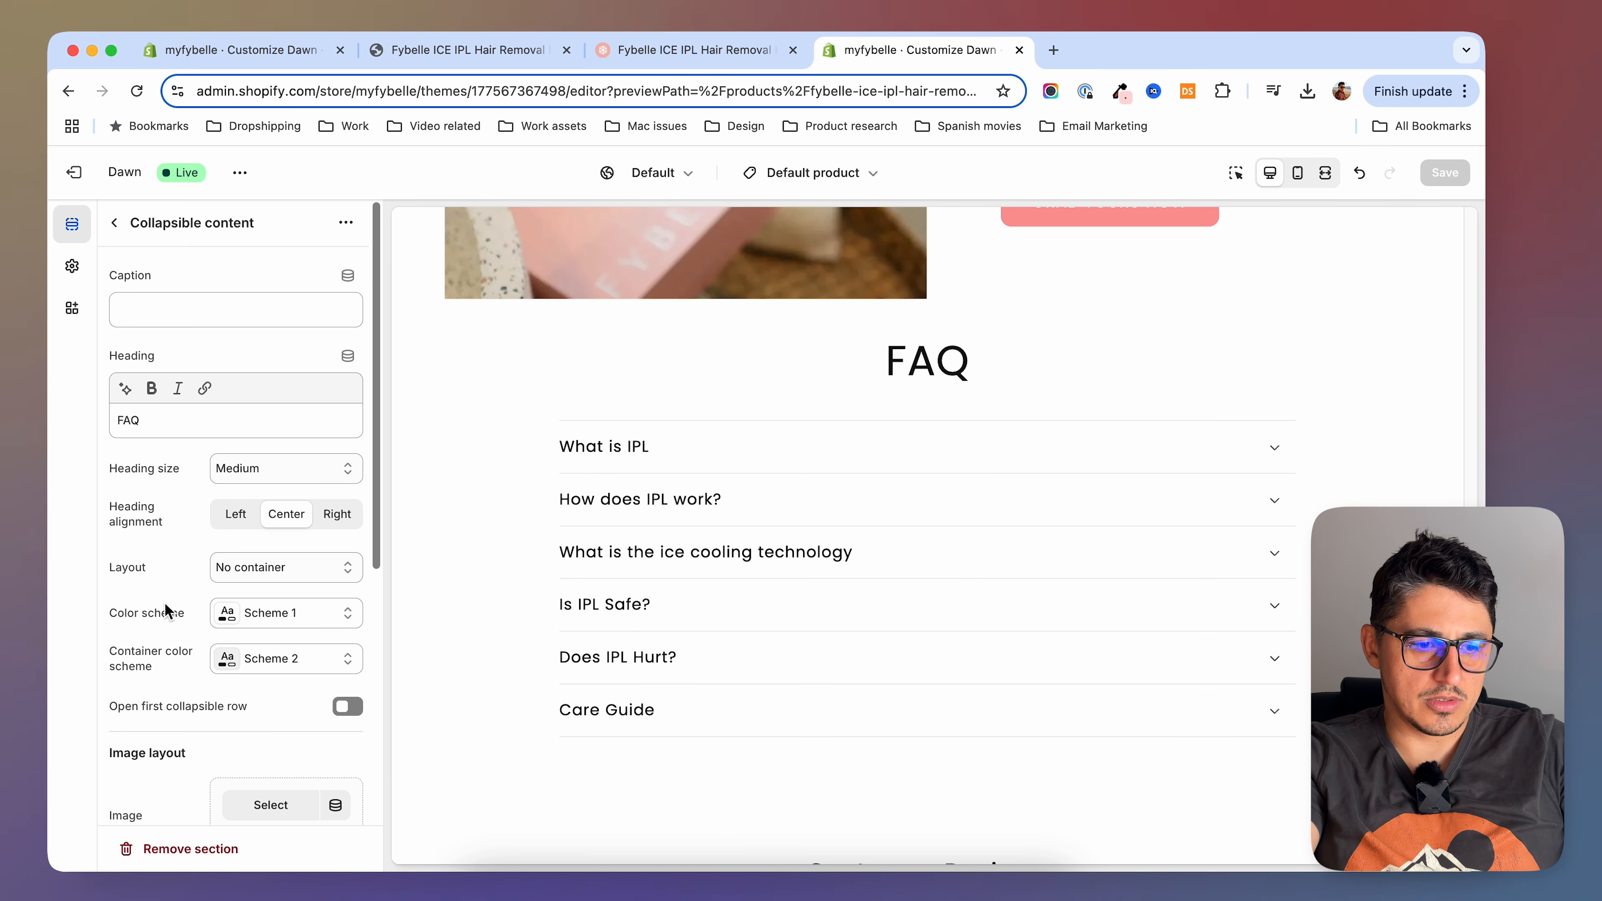
scroll(167, 616, "down", 5)
scroll(168, 617, "up", 5)
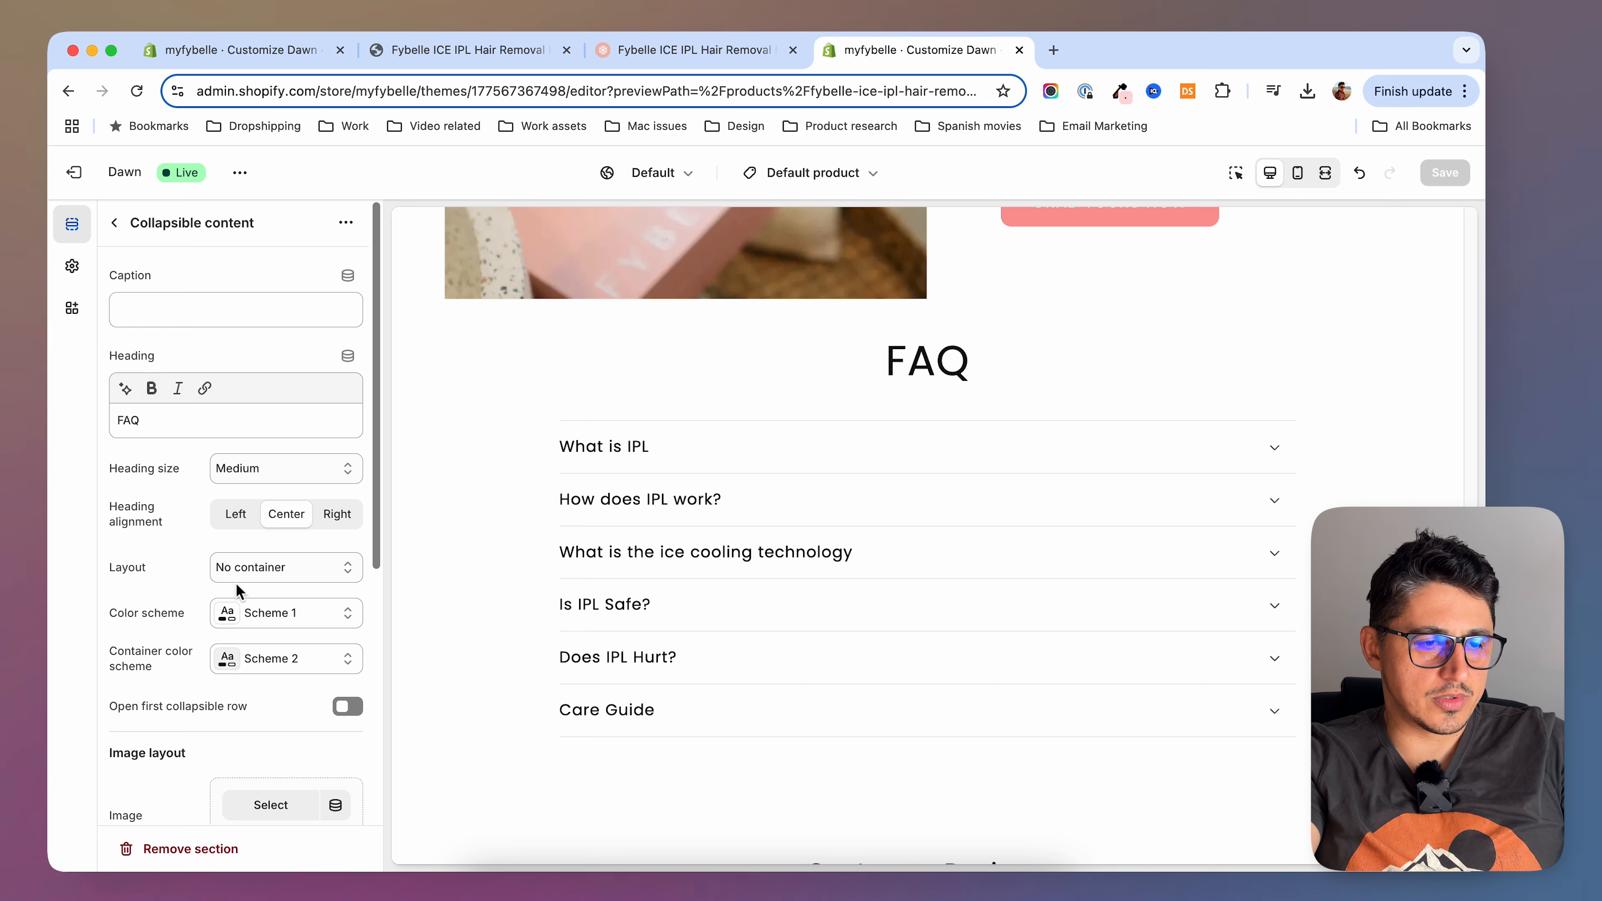
scroll(237, 591, "down", 5)
left_click(245, 783)
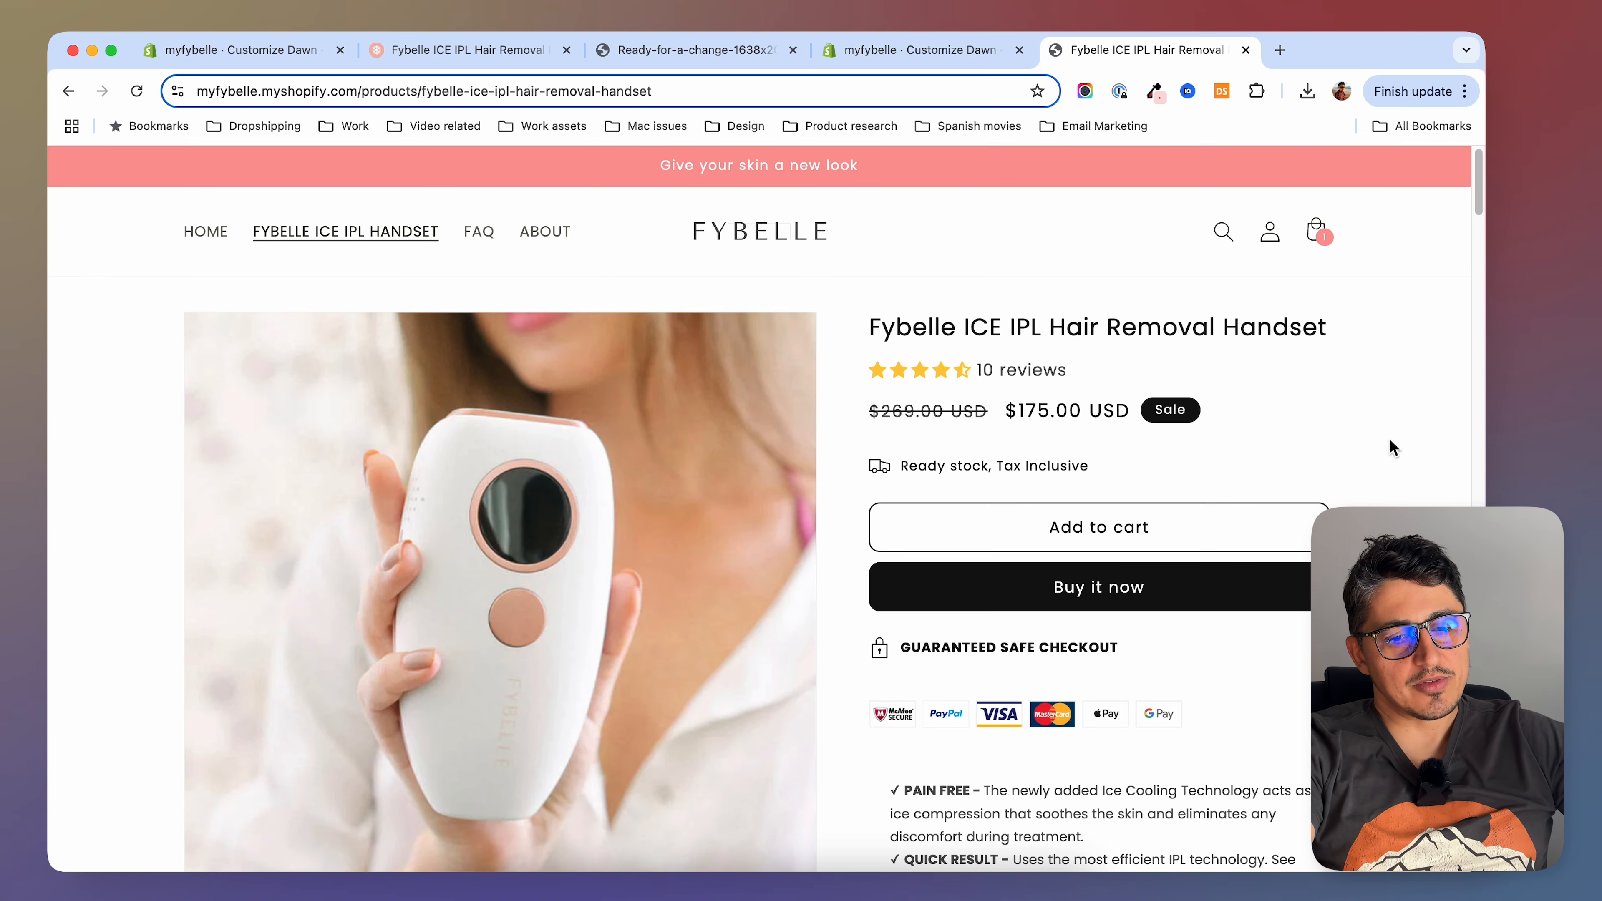
Compare the store's product page with the reference page section by section, including the video, benefits, before-and-after and How to use Fybelle areas
scroll(1392, 446, "down", 15)
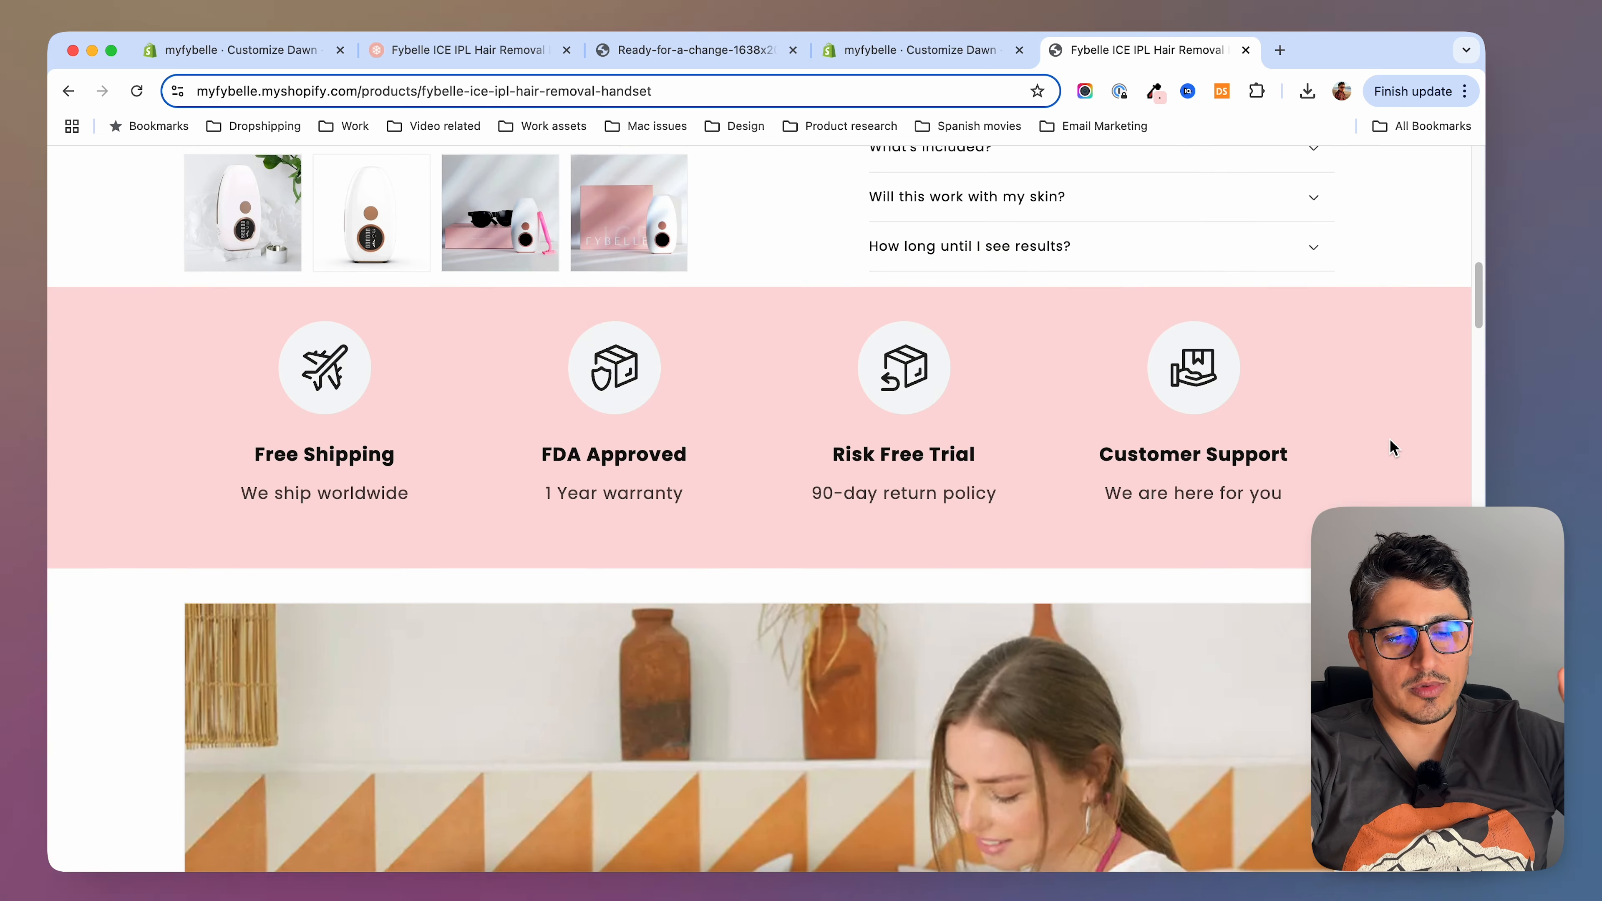
left_click(468, 50)
scroll(1158, 190, "down", 15)
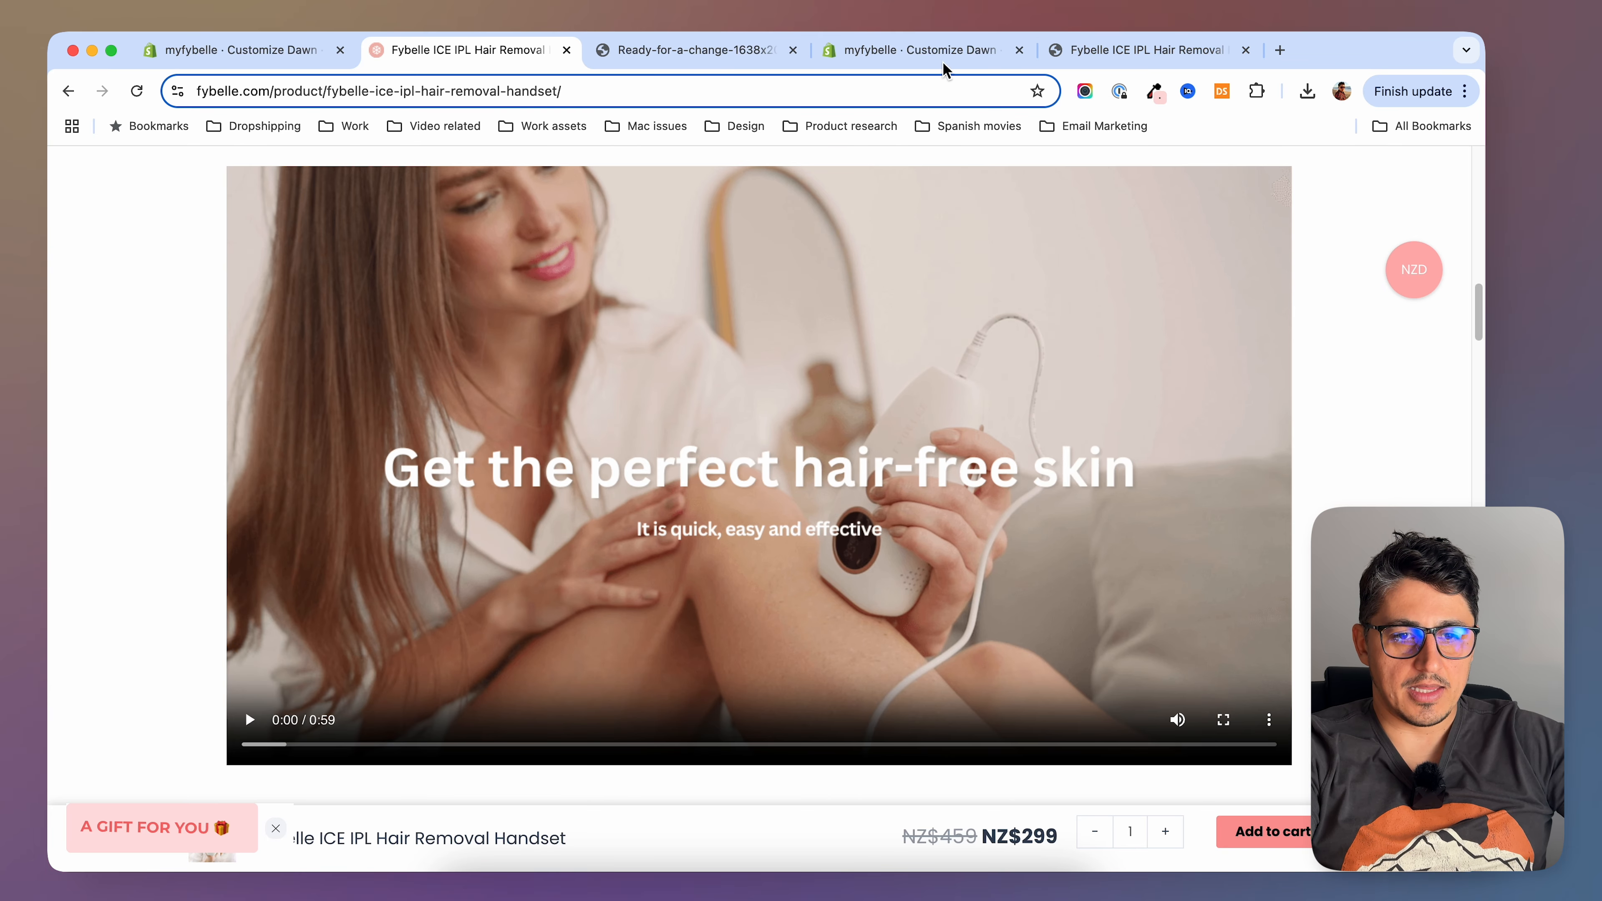
left_click(1129, 52)
scroll(1257, 468, "down", 10)
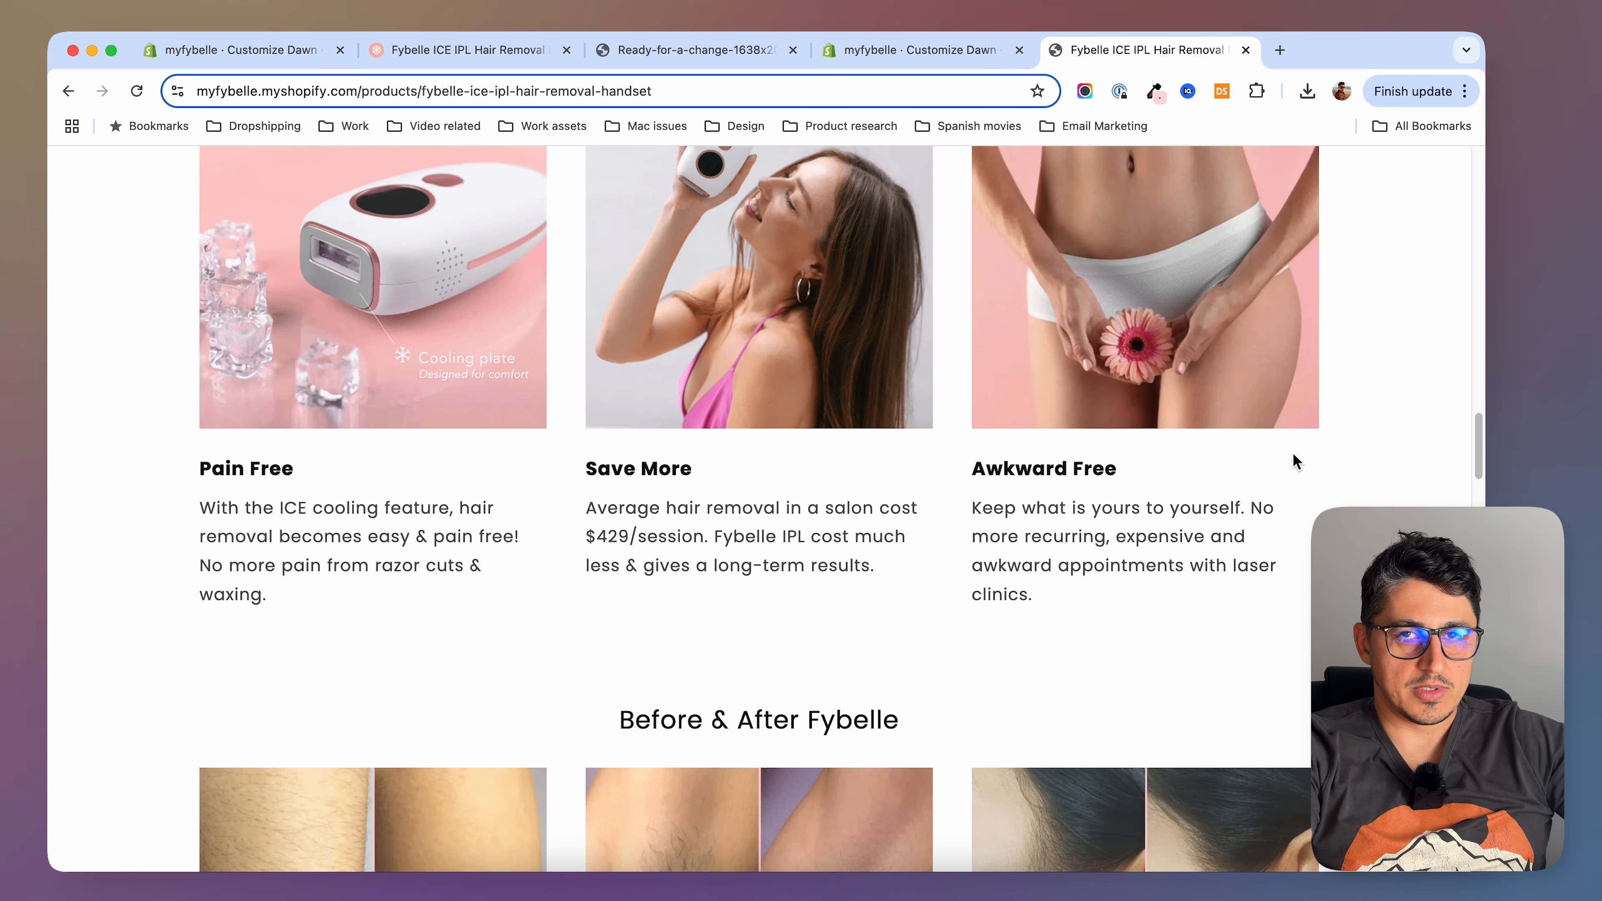
scroll(1356, 478, "down", 15)
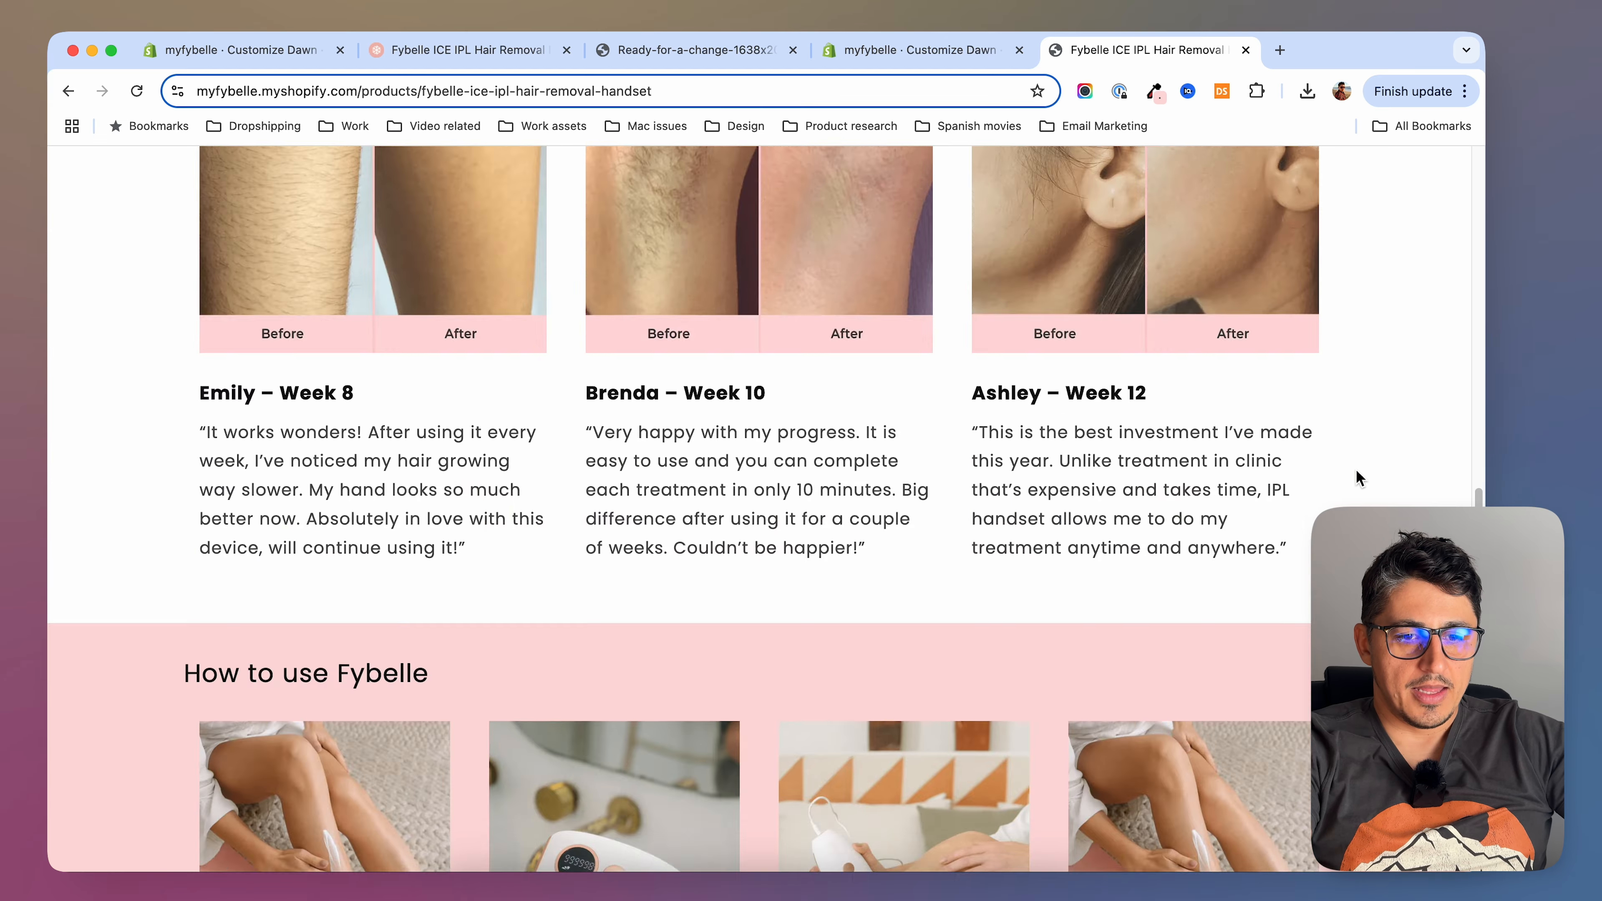
left_click(499, 52)
scroll(820, 404, "up", 15)
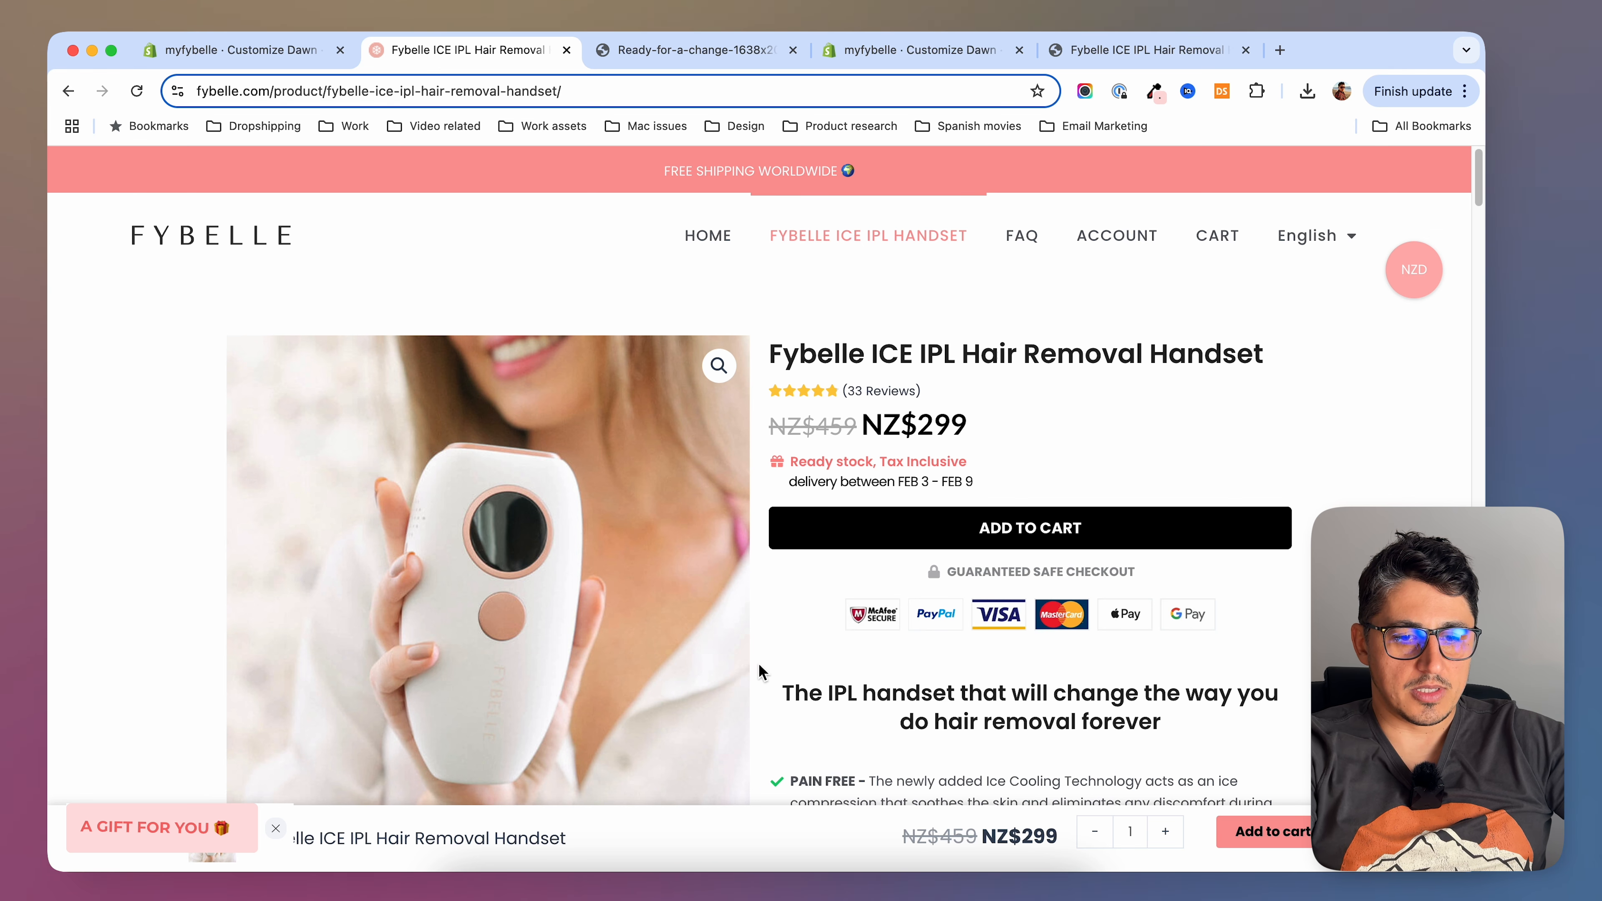
scroll(763, 668, "down", 15)
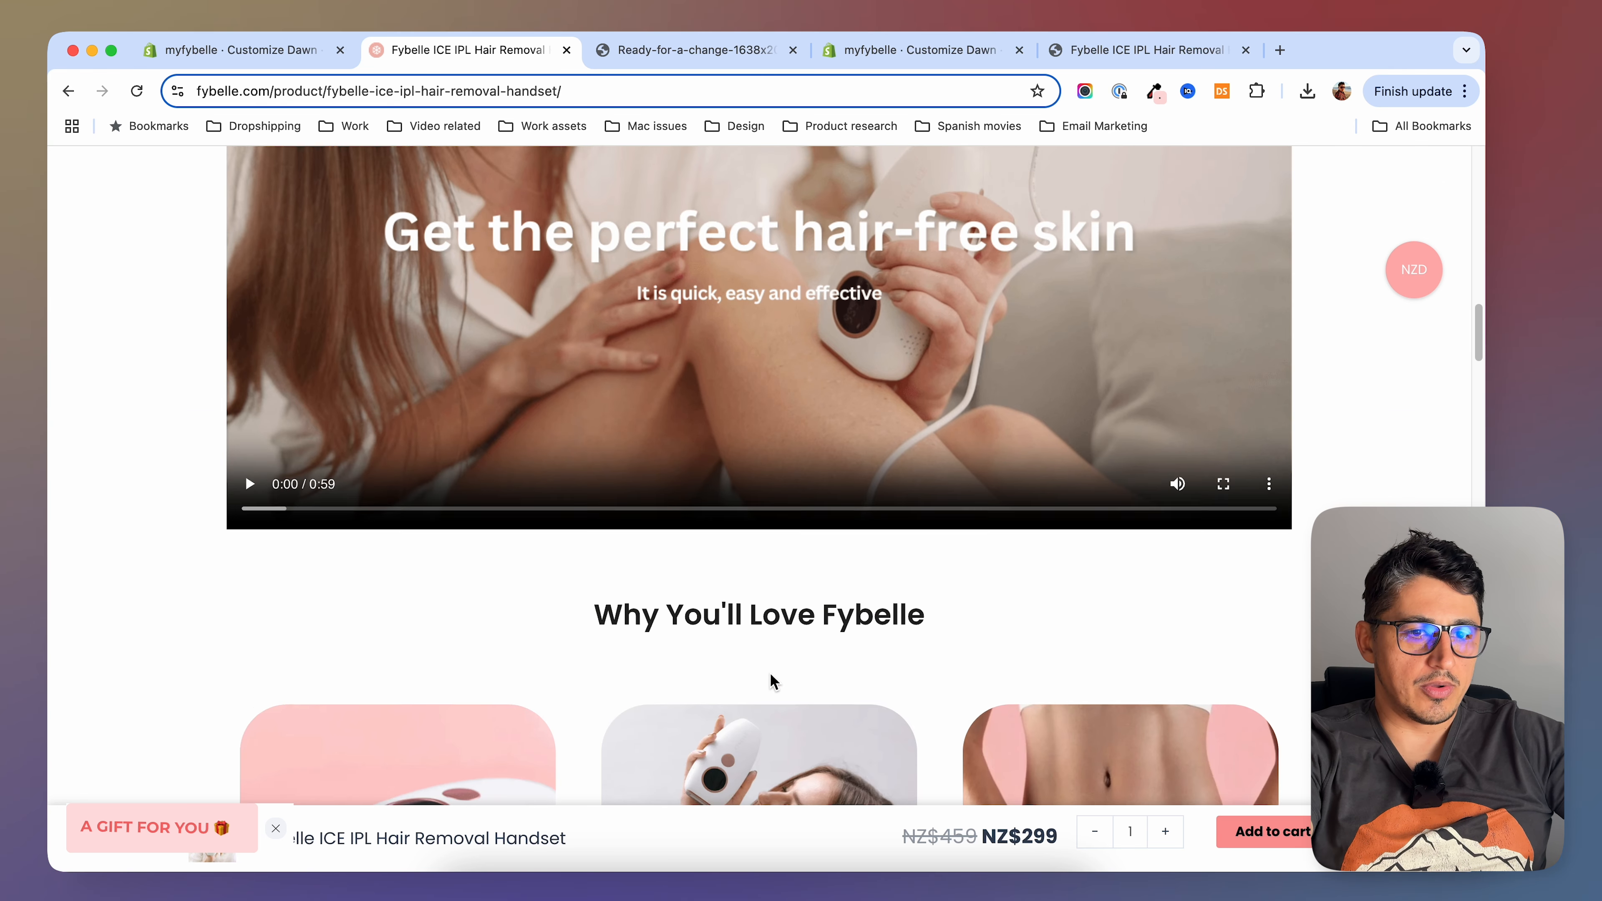
Examine the reference product page from its header to the video, including the sticky add-to-cart bar that stays visible during scrolling
scroll(770, 674, "up", 8)
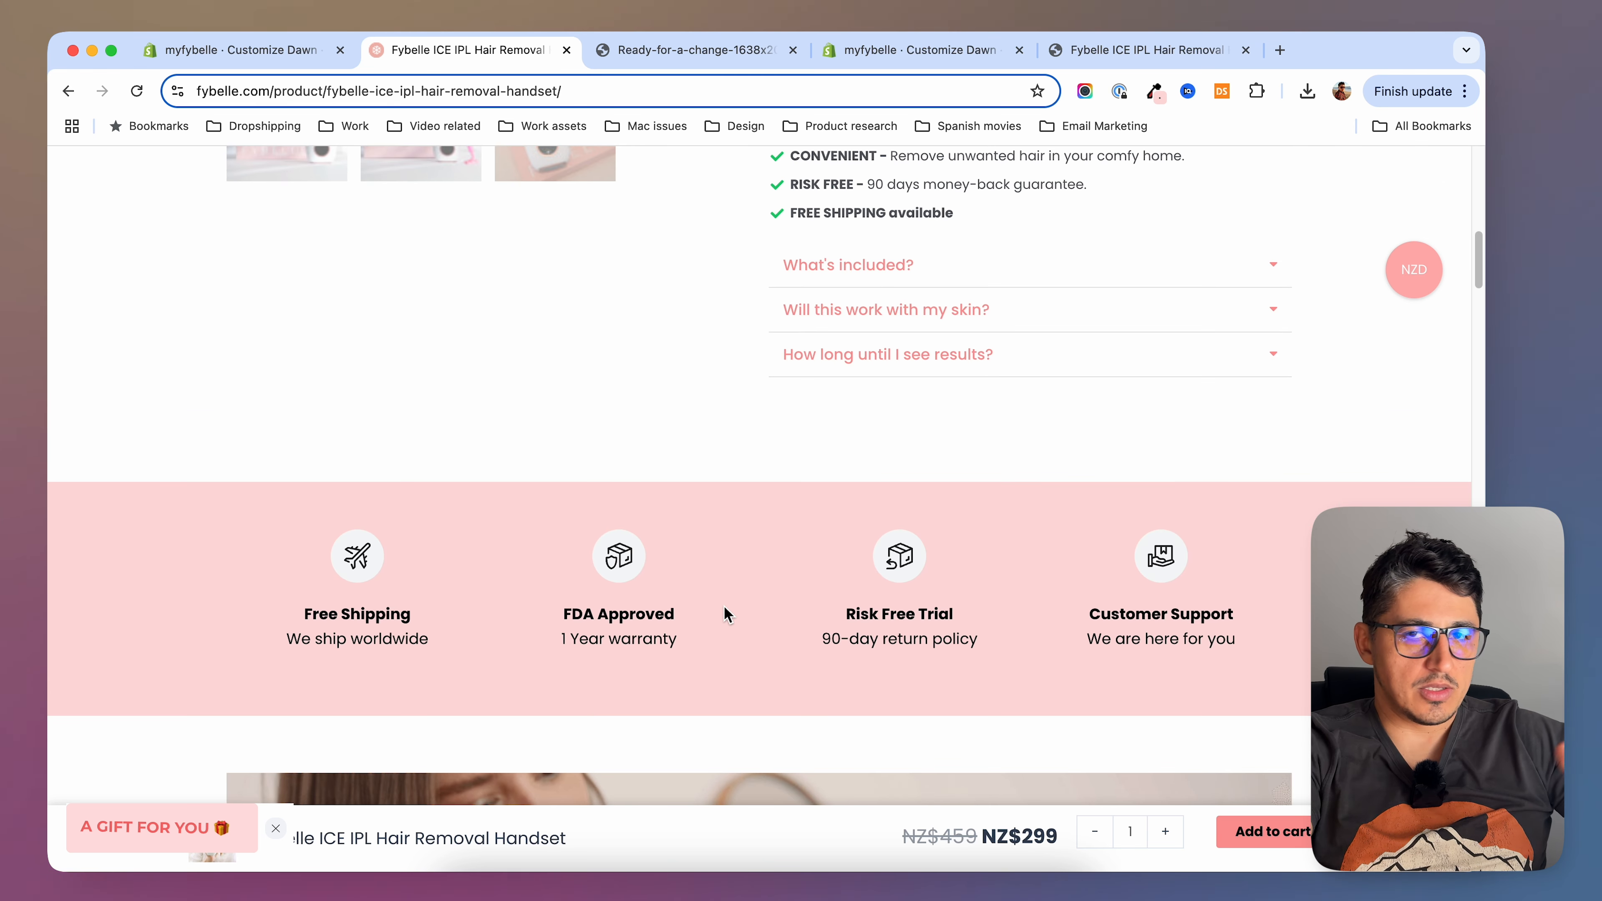
scroll(726, 614, "down", 4)
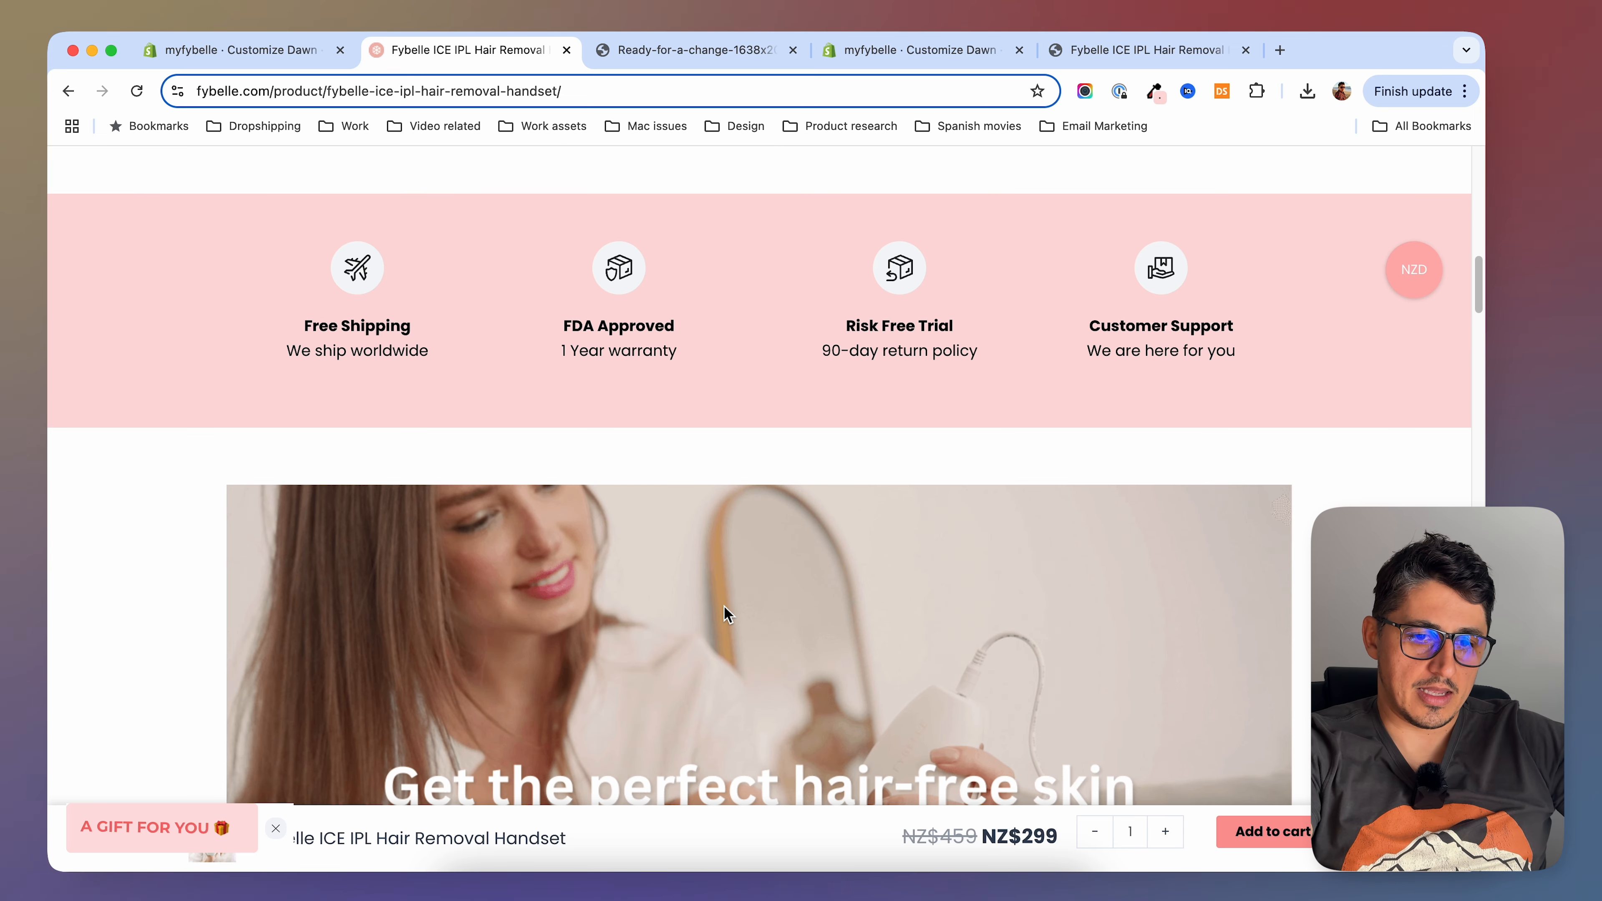
scroll(726, 615, "down", 10)
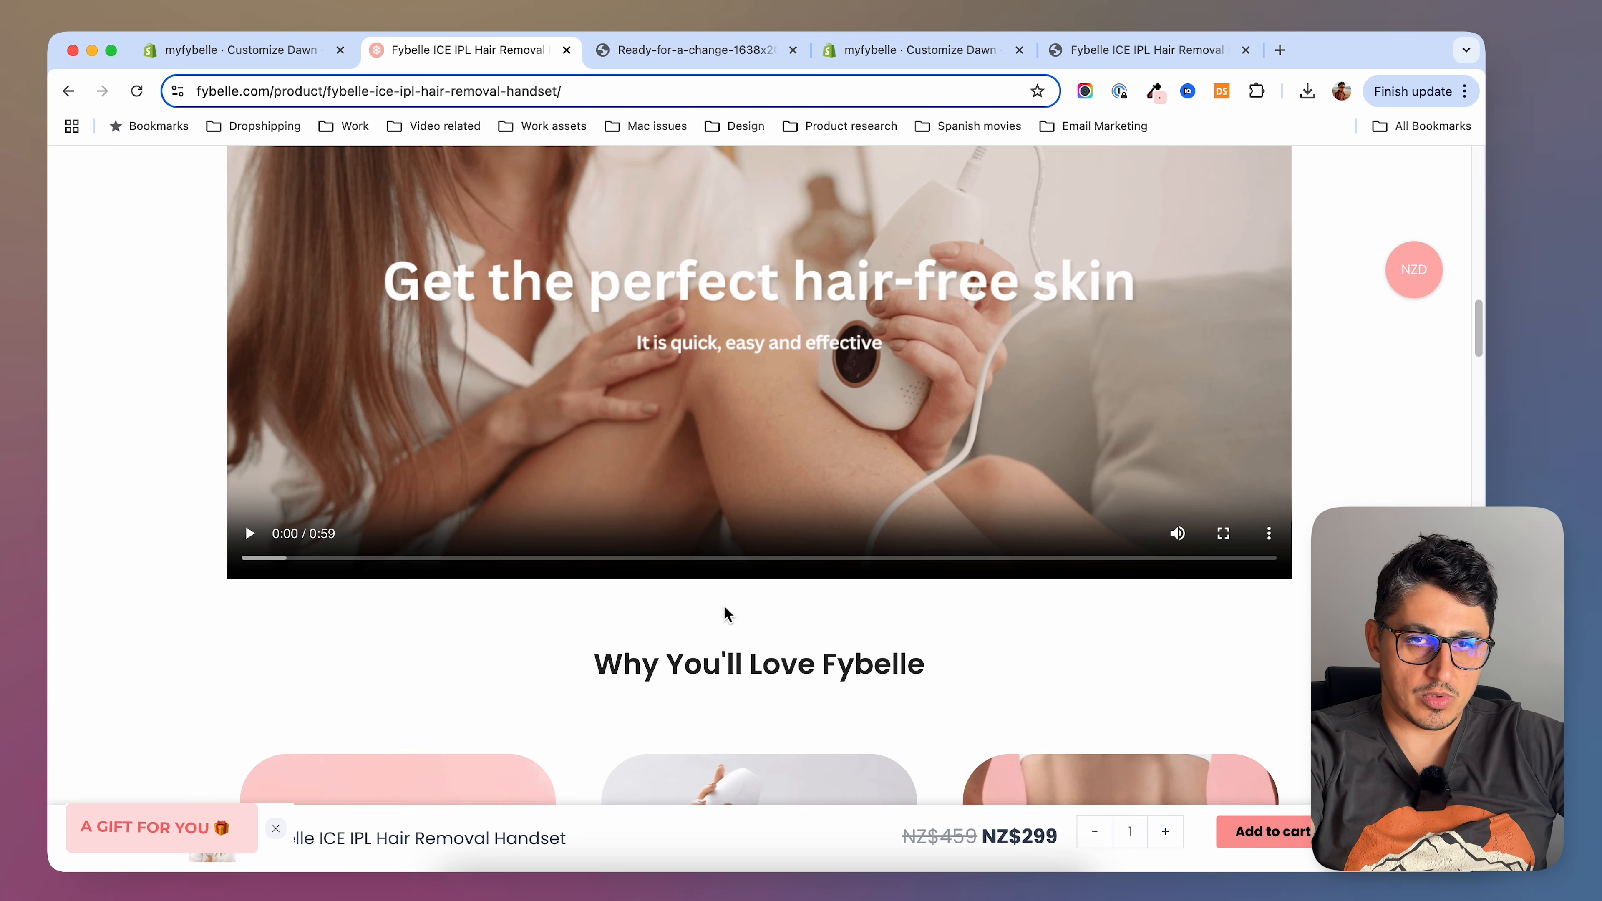
scroll(782, 744, "up", 15)
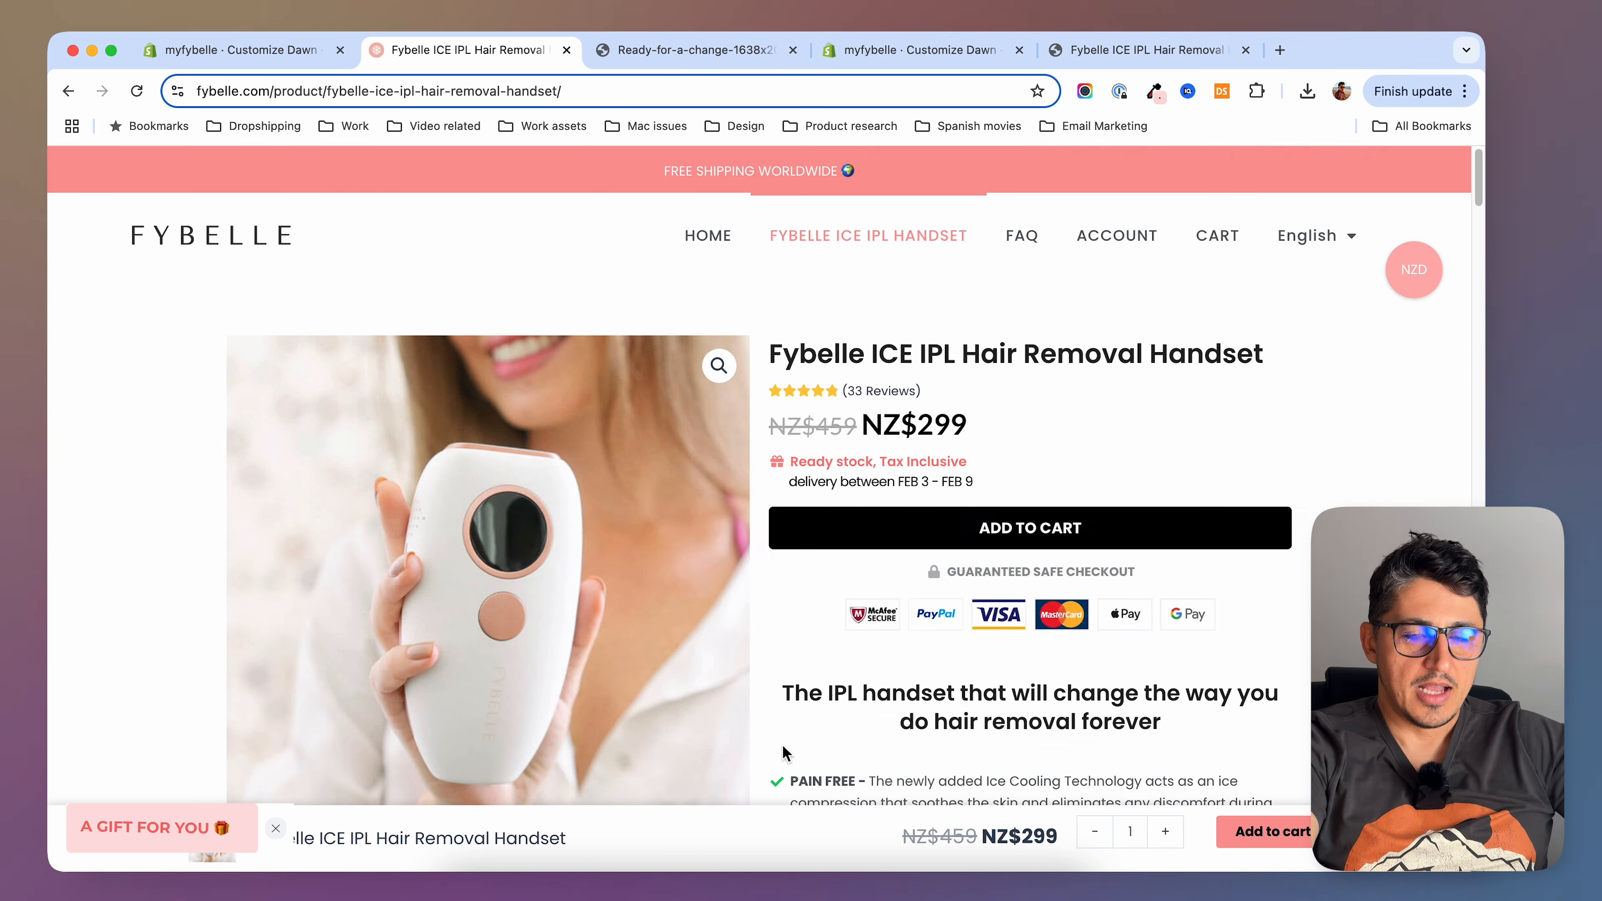
scroll(782, 744, "down", 8)
scroll(782, 752, "down", 3)
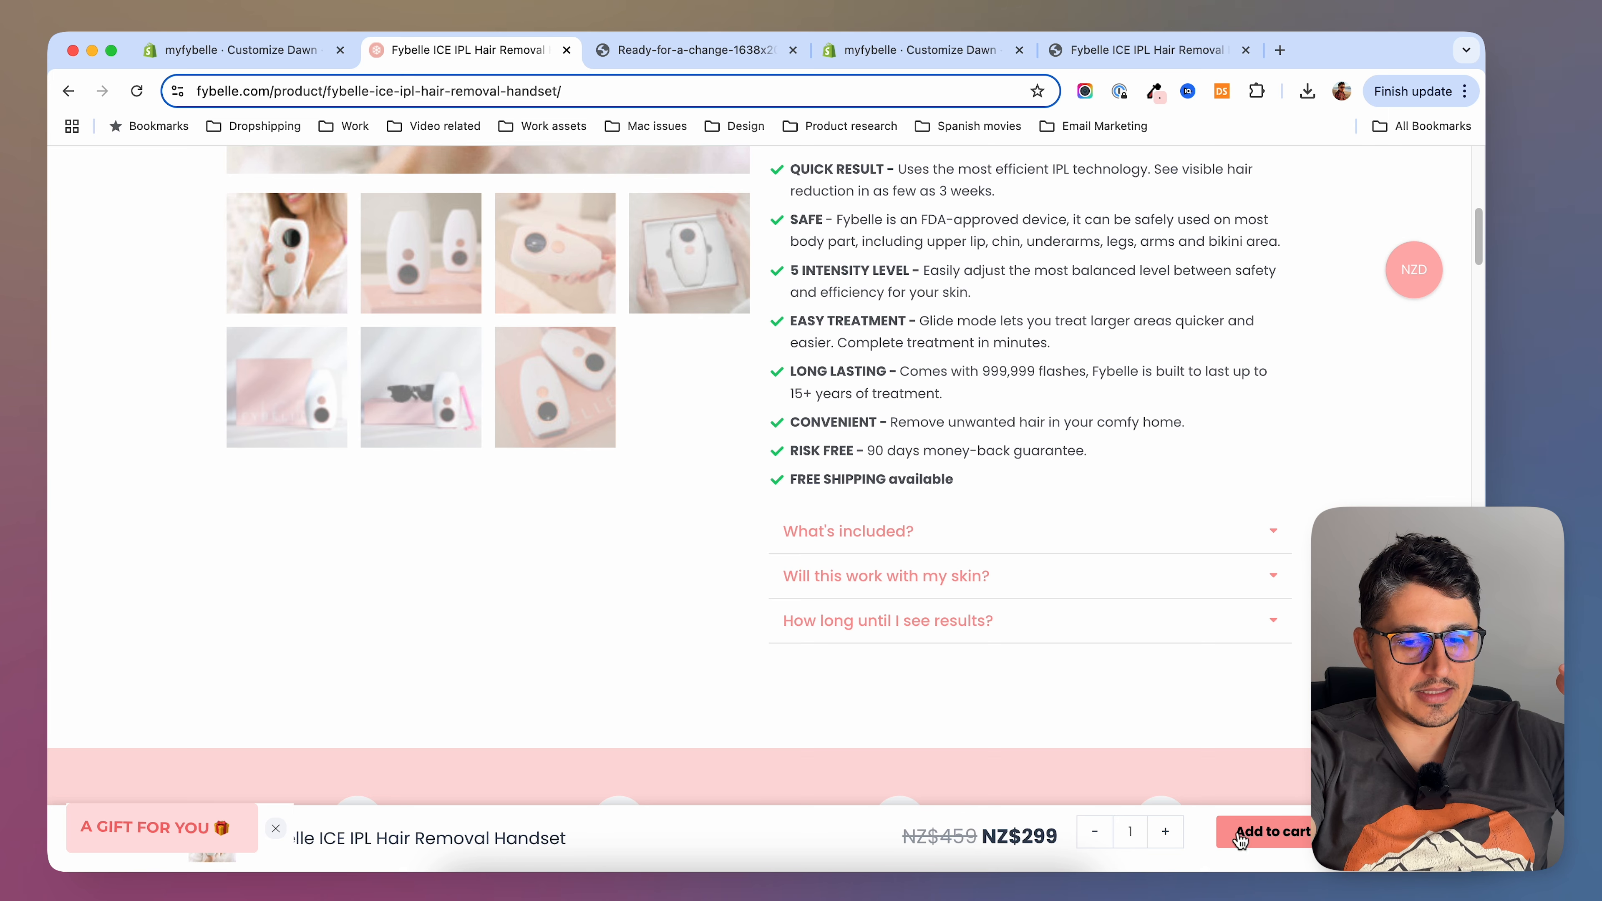
scroll(745, 734, "down", 10)
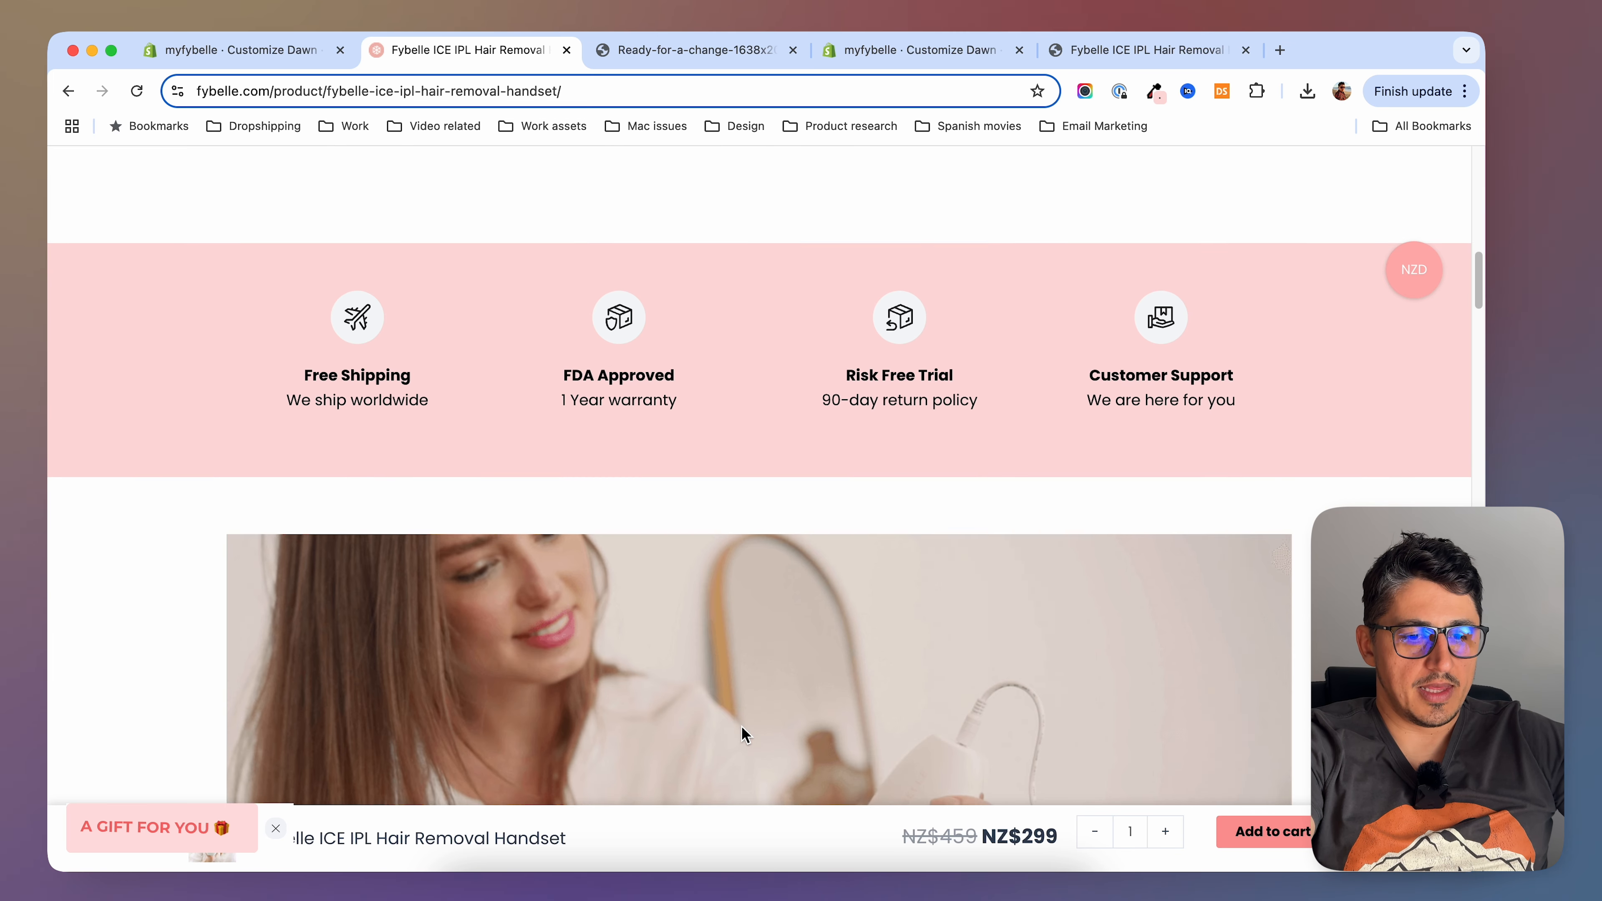
scroll(745, 733, "down", 2)
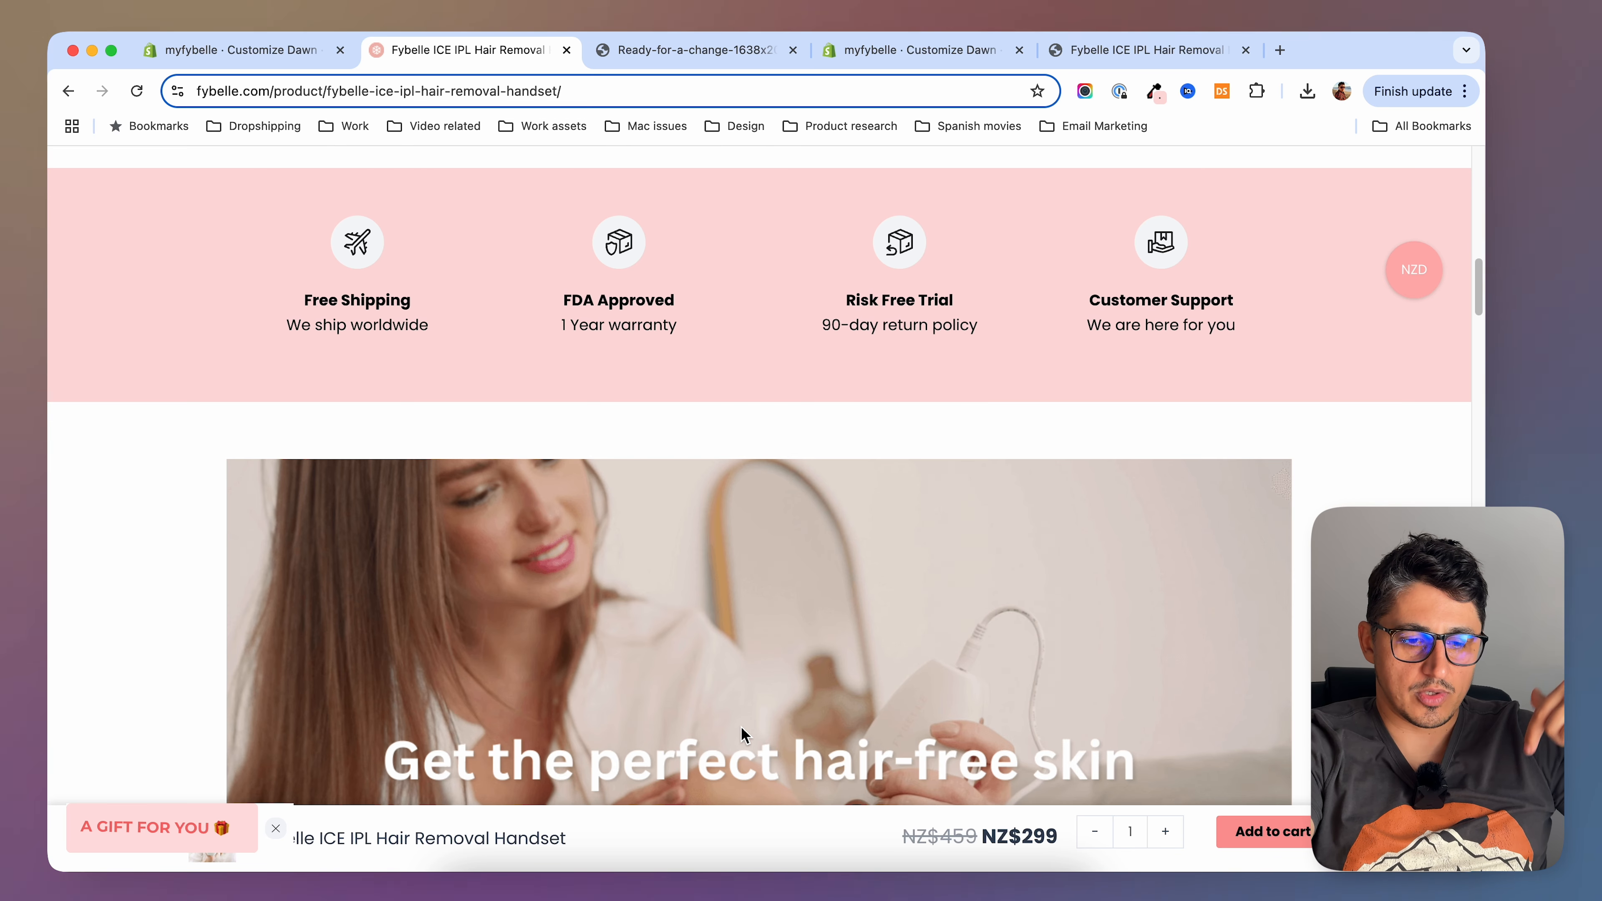
scroll(742, 734, "down", 10)
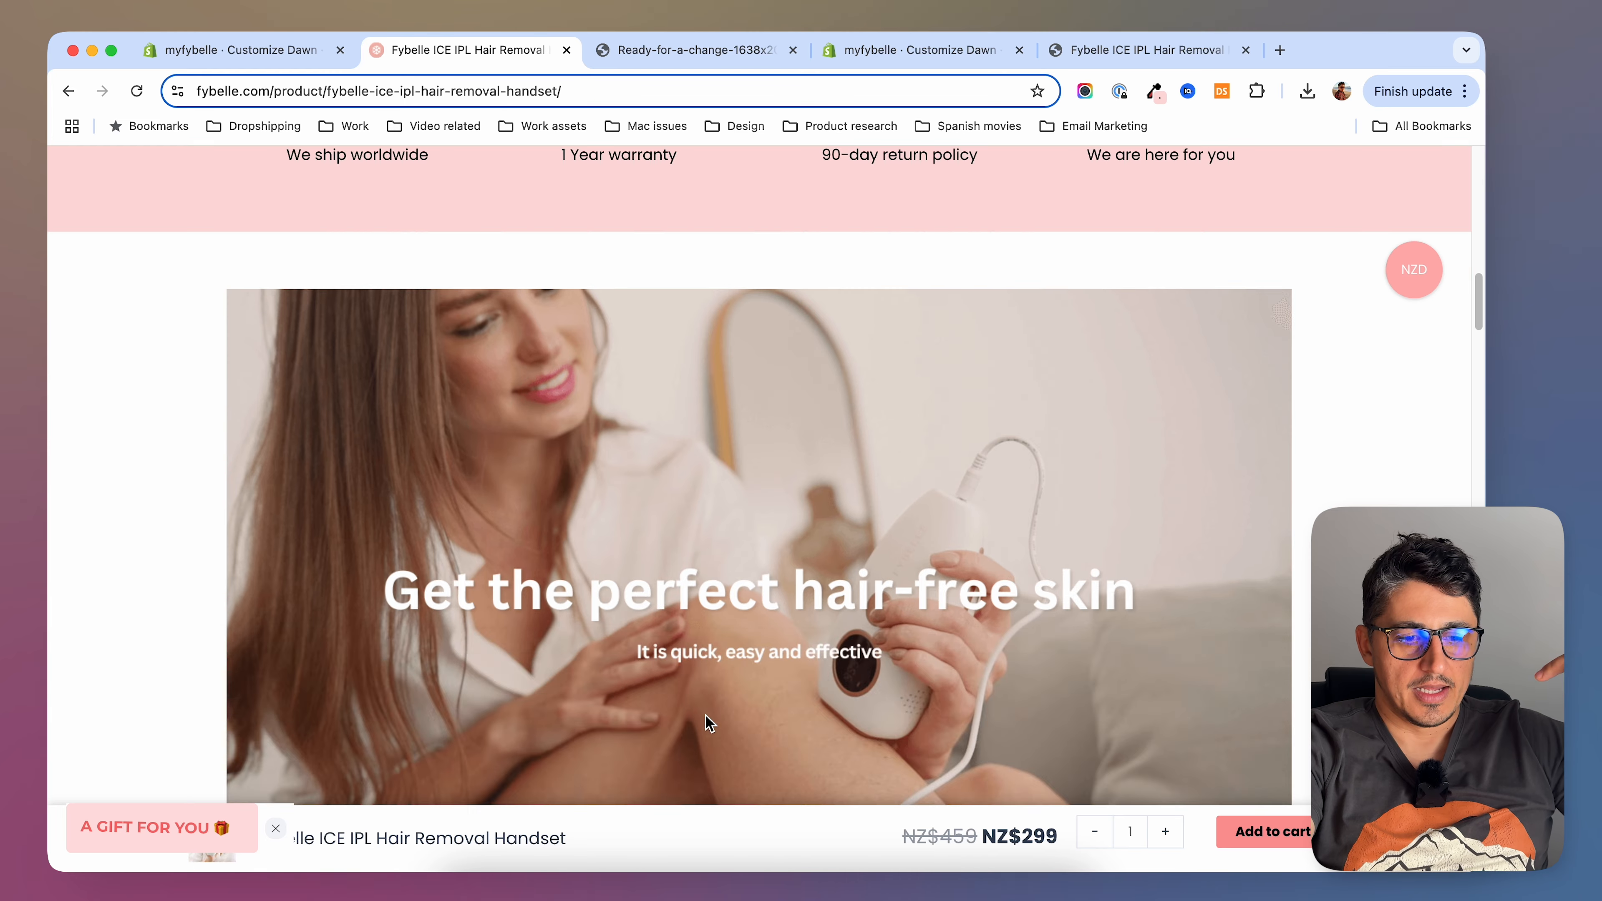
scroll(687, 602, "up", 10)
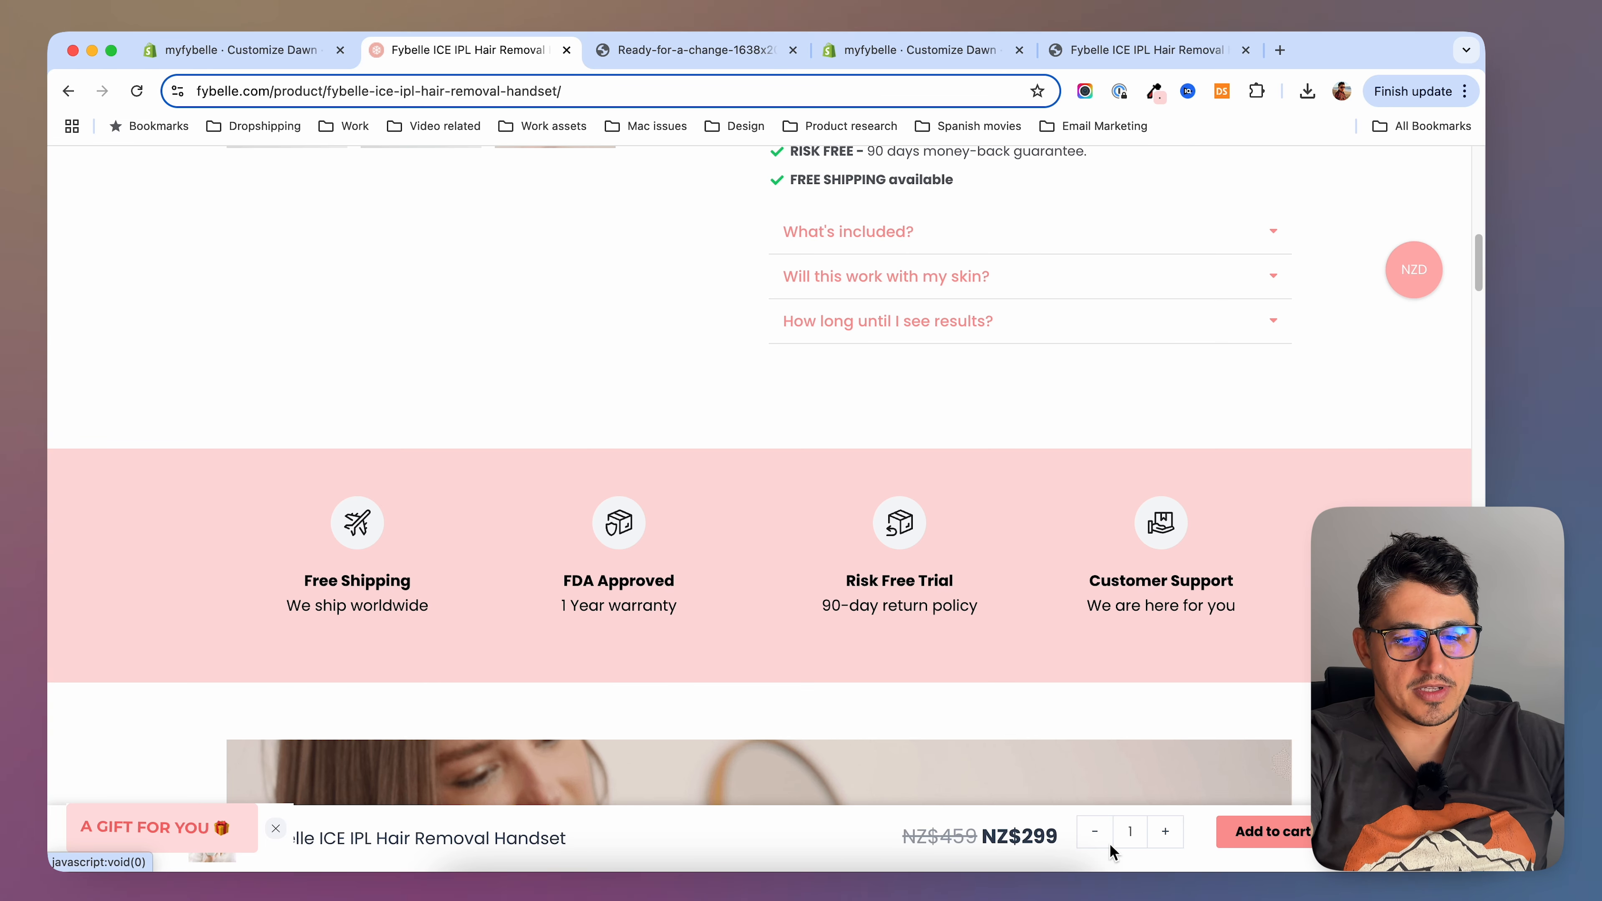
Switch to the Shopify admin's Themes page and open the code editor for the Dawn theme
left_click(919, 51)
left_click(69, 166)
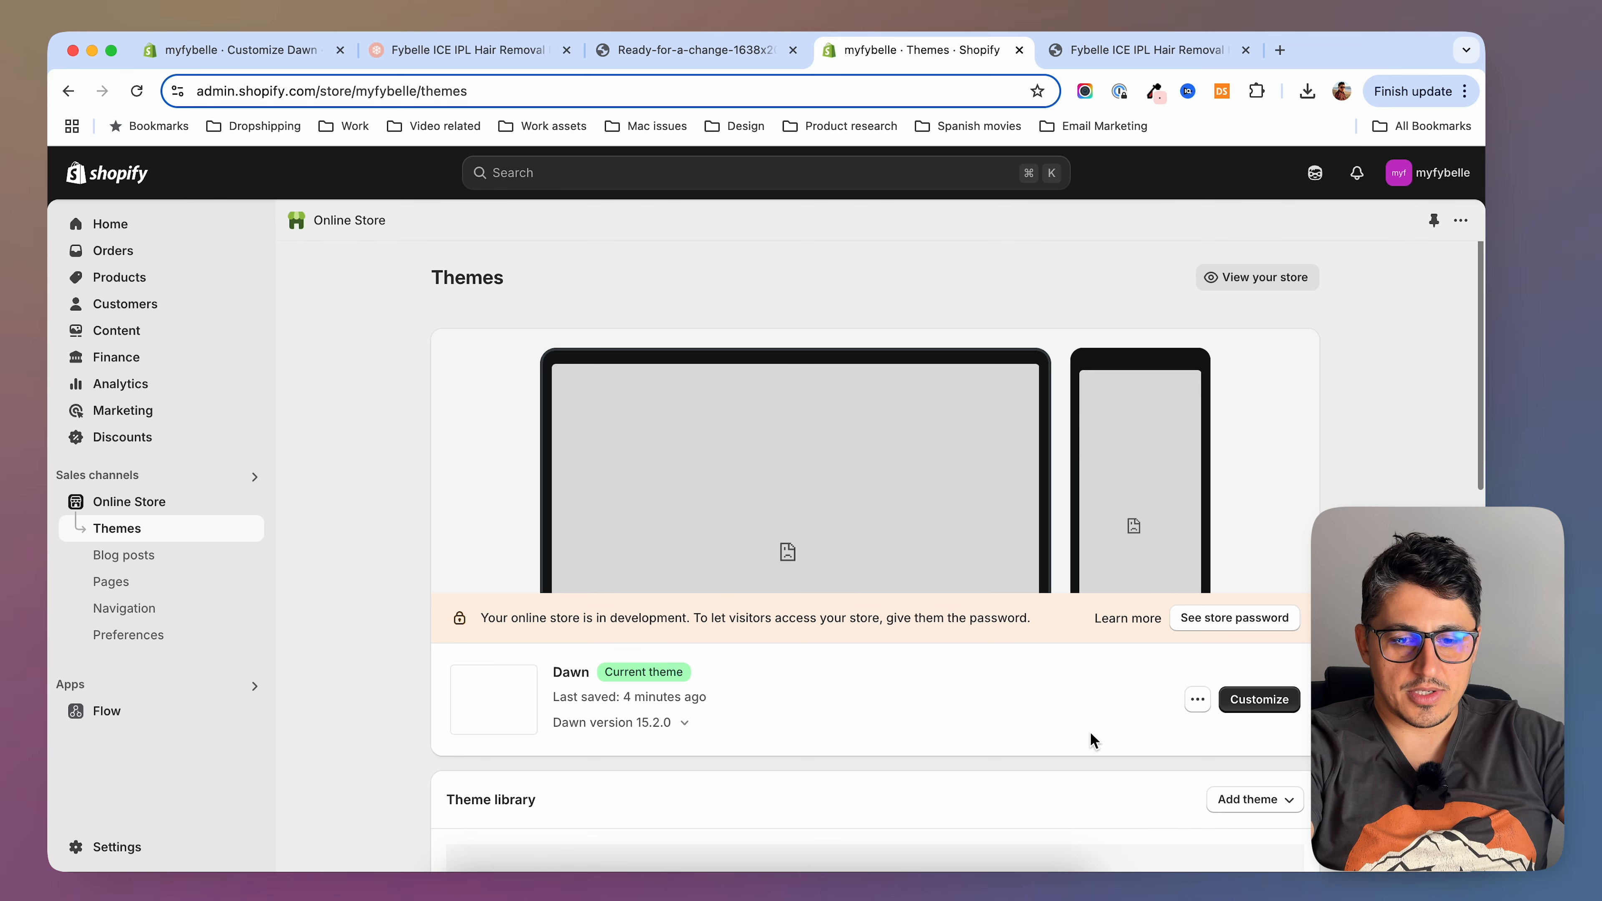
left_click(1197, 699)
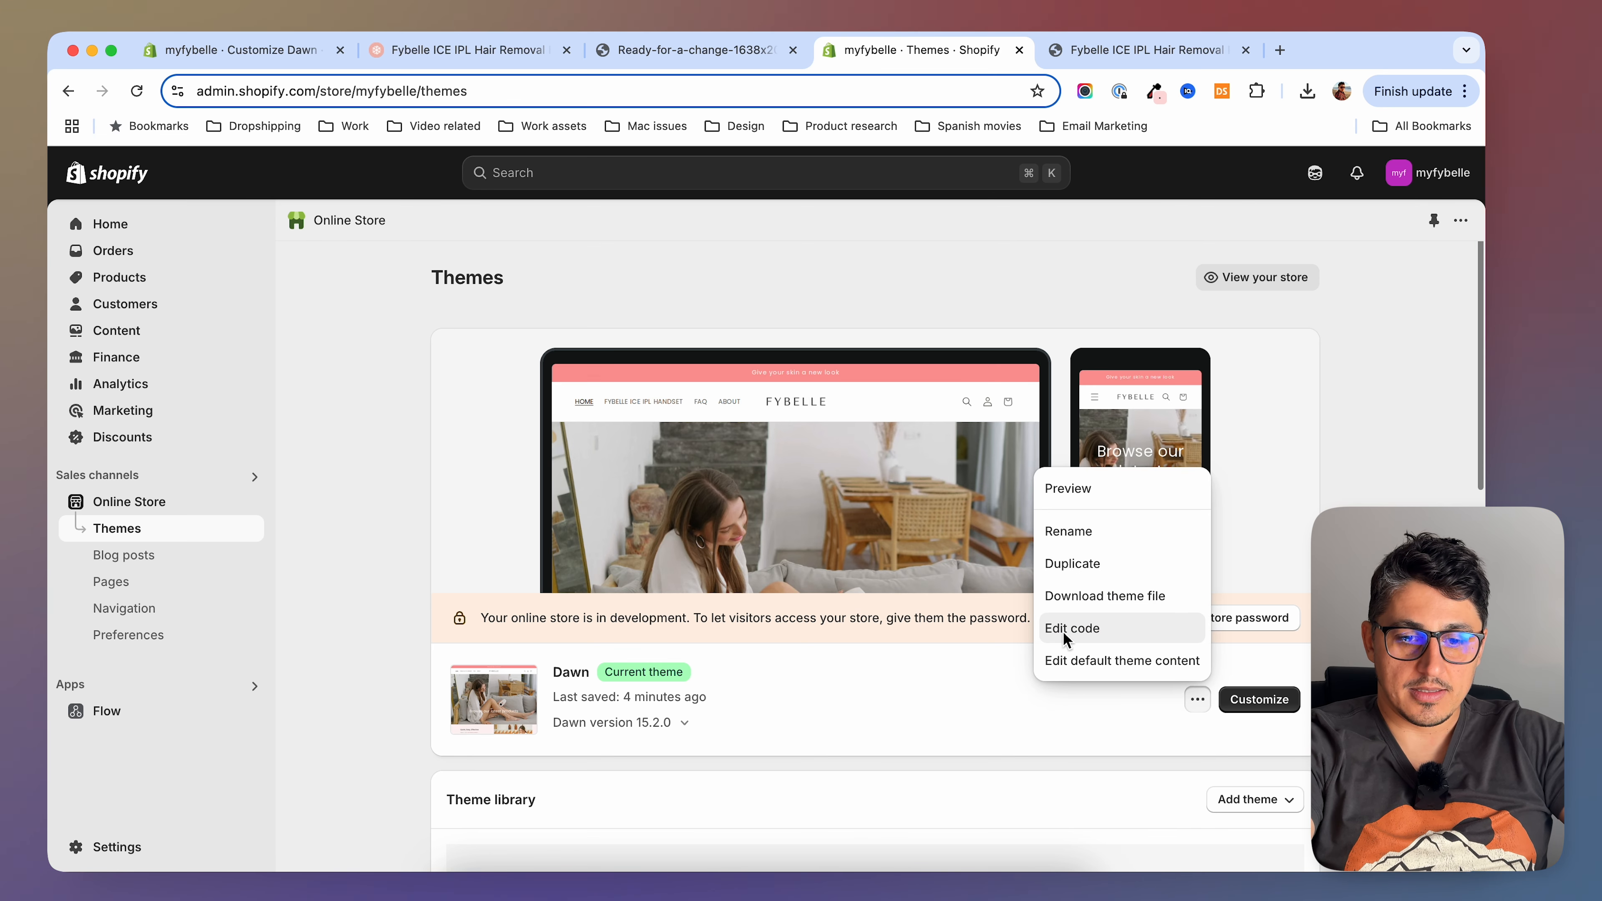
left_click(1073, 627)
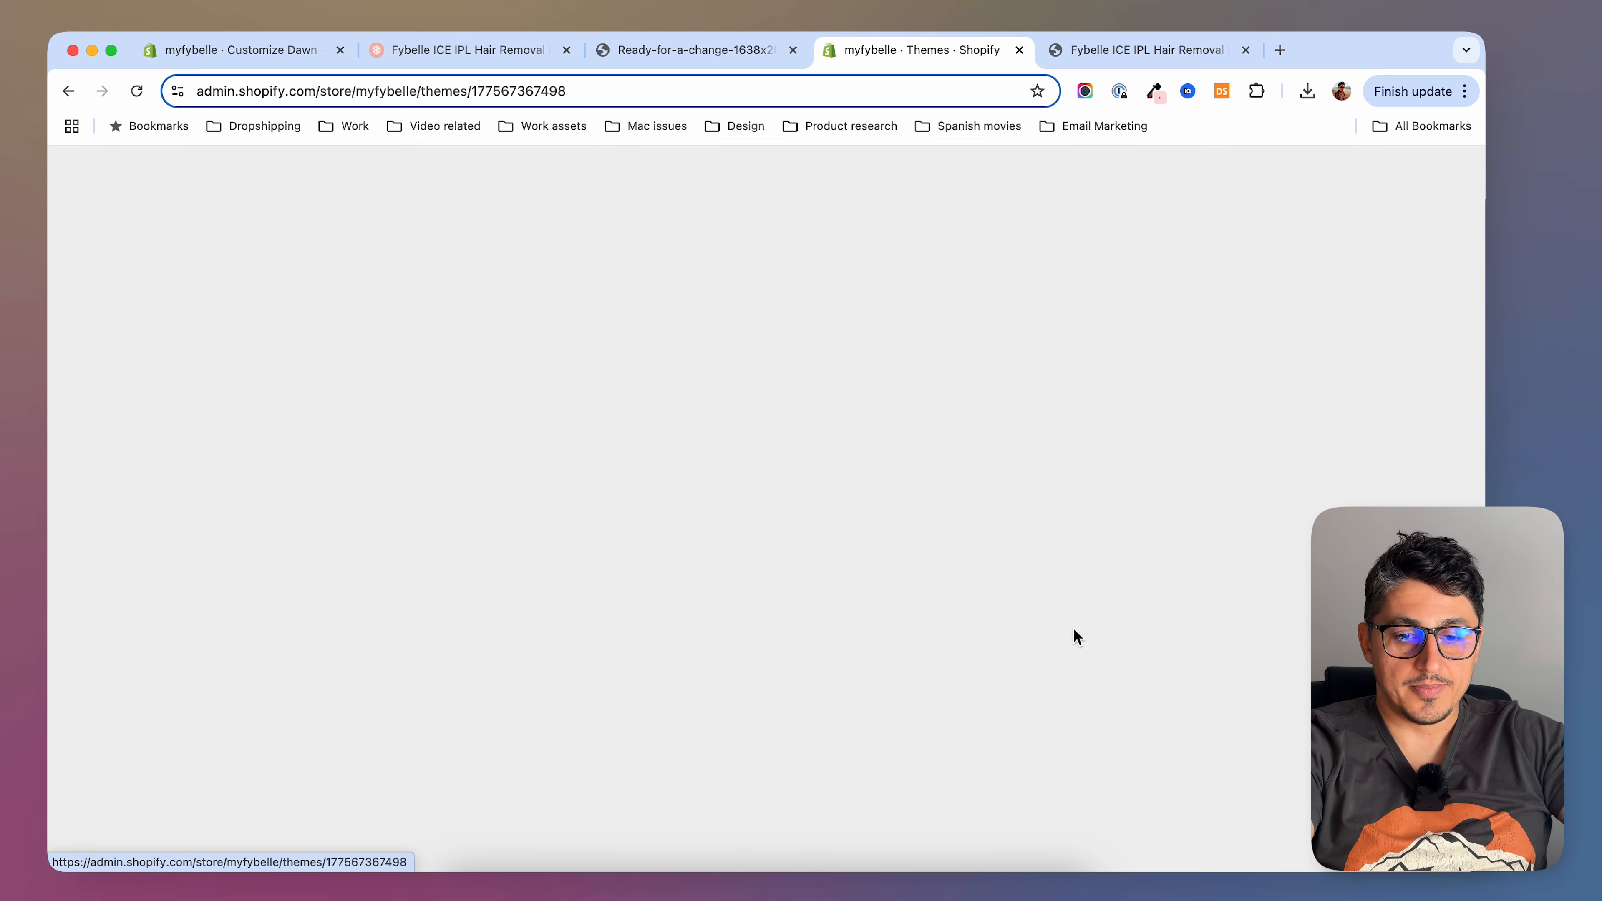
Create a new liquid section file named sticky_atc in the theme's sections folder
left_click(79, 271)
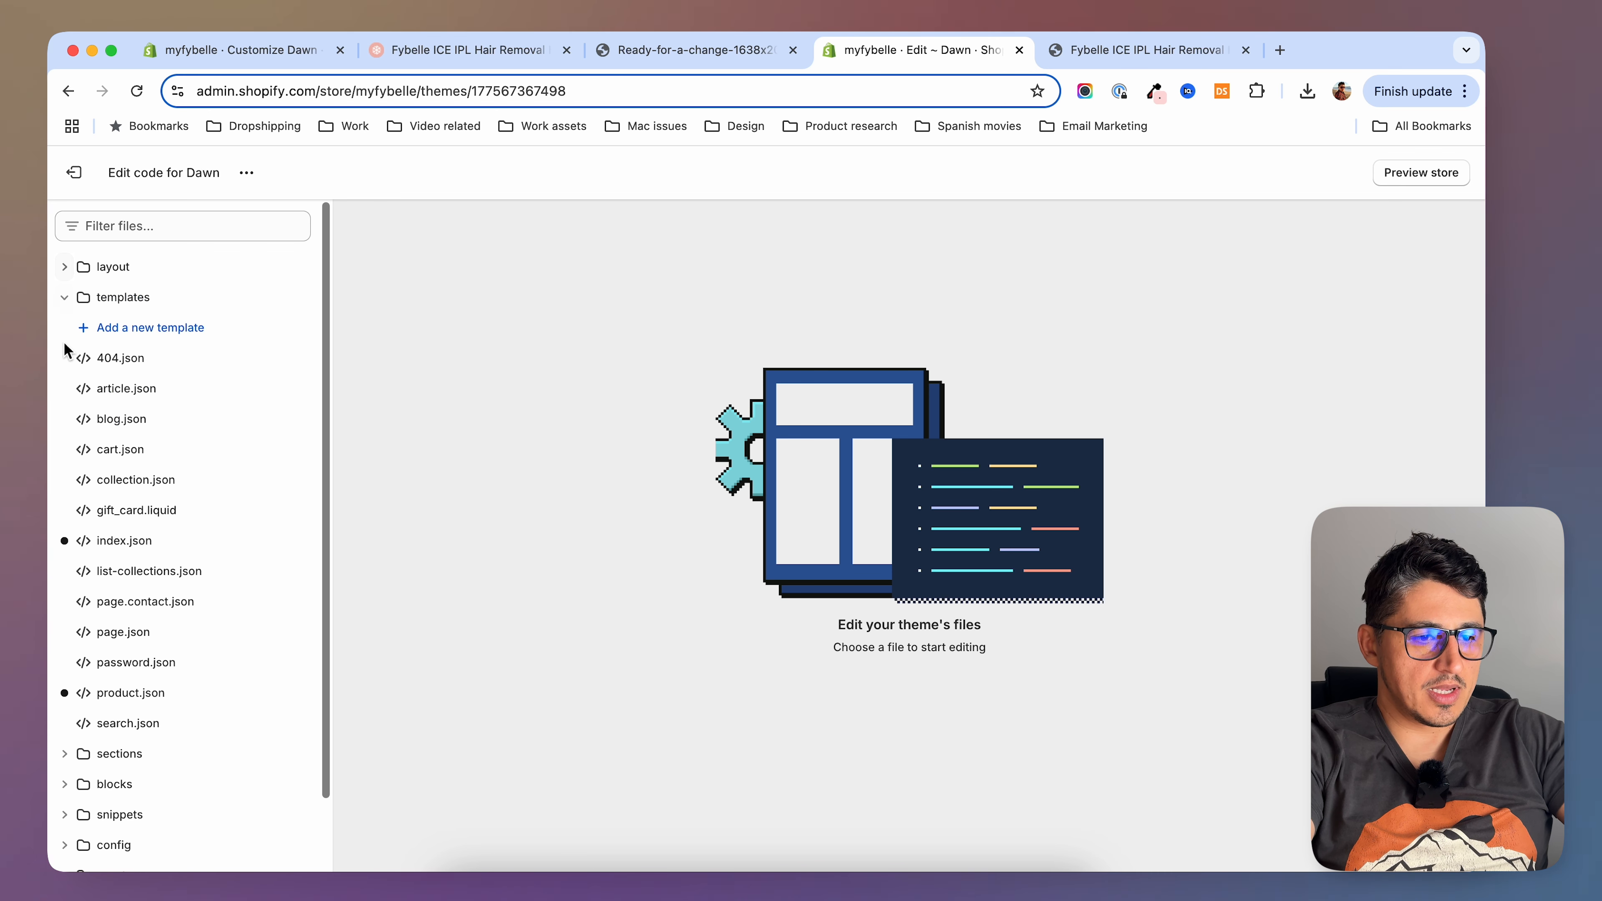
left_click(66, 297)
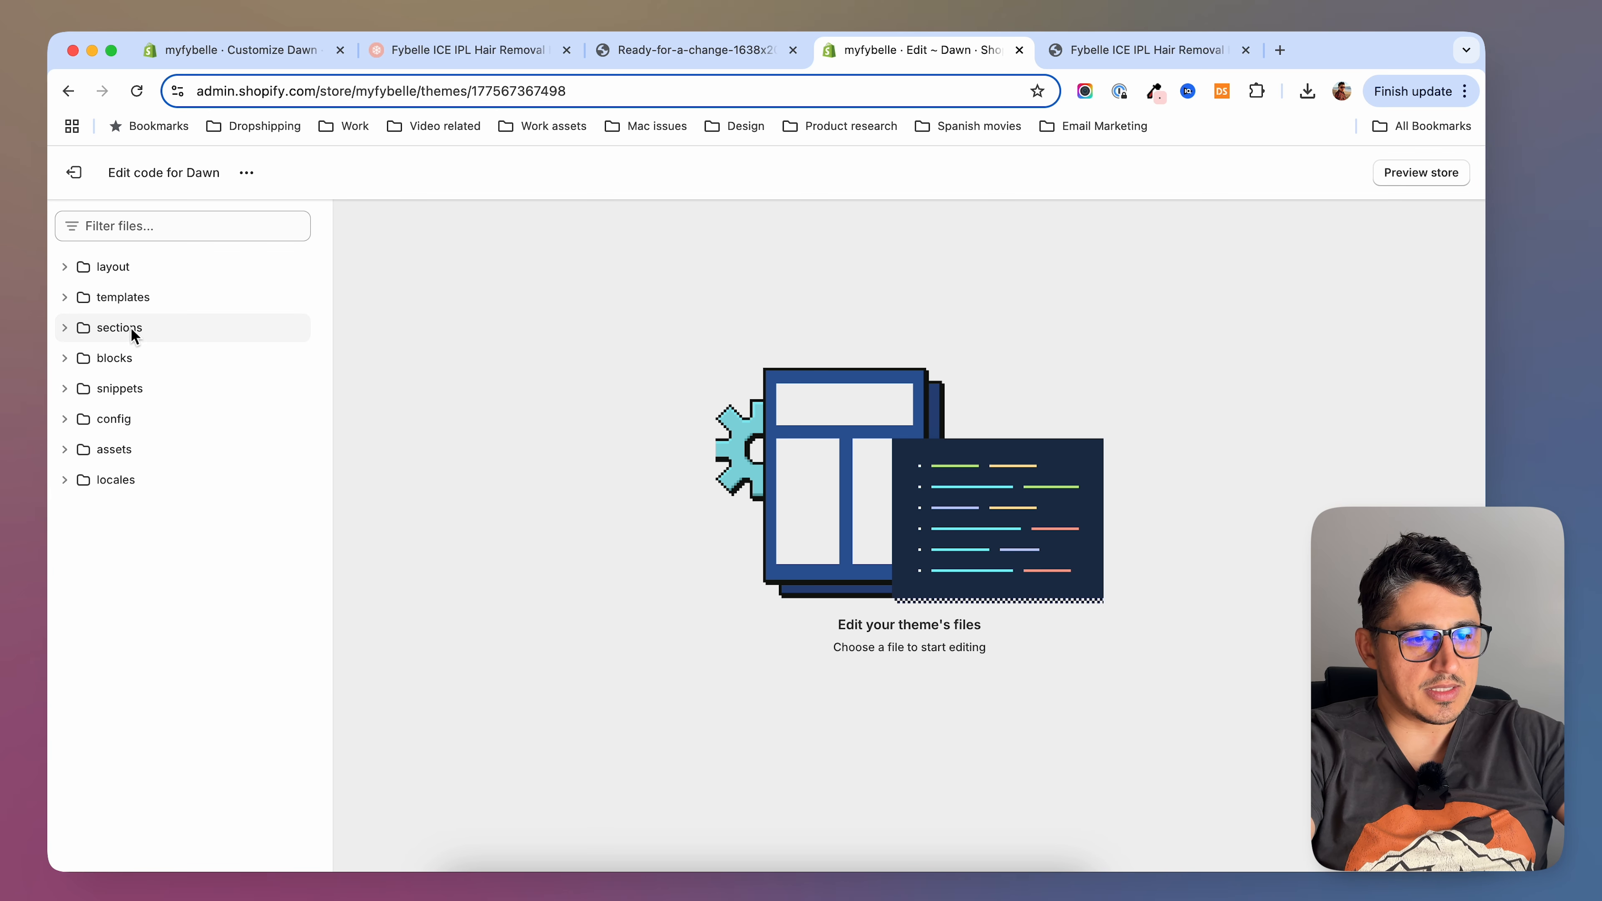
left_click(75, 334)
left_click(141, 358)
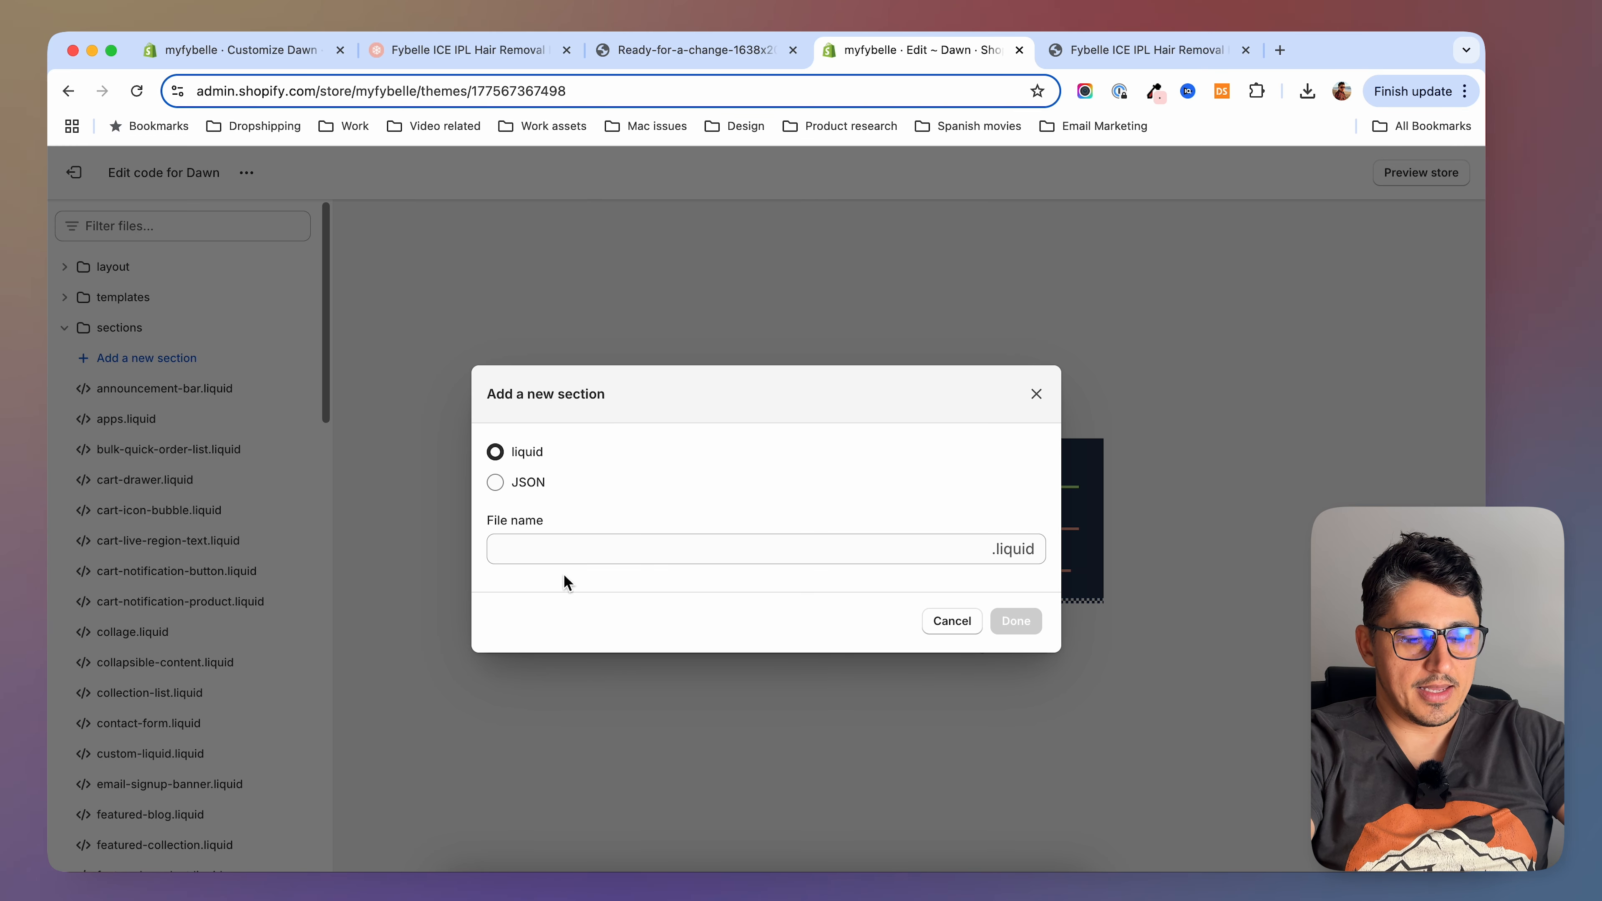
left_click(674, 562)
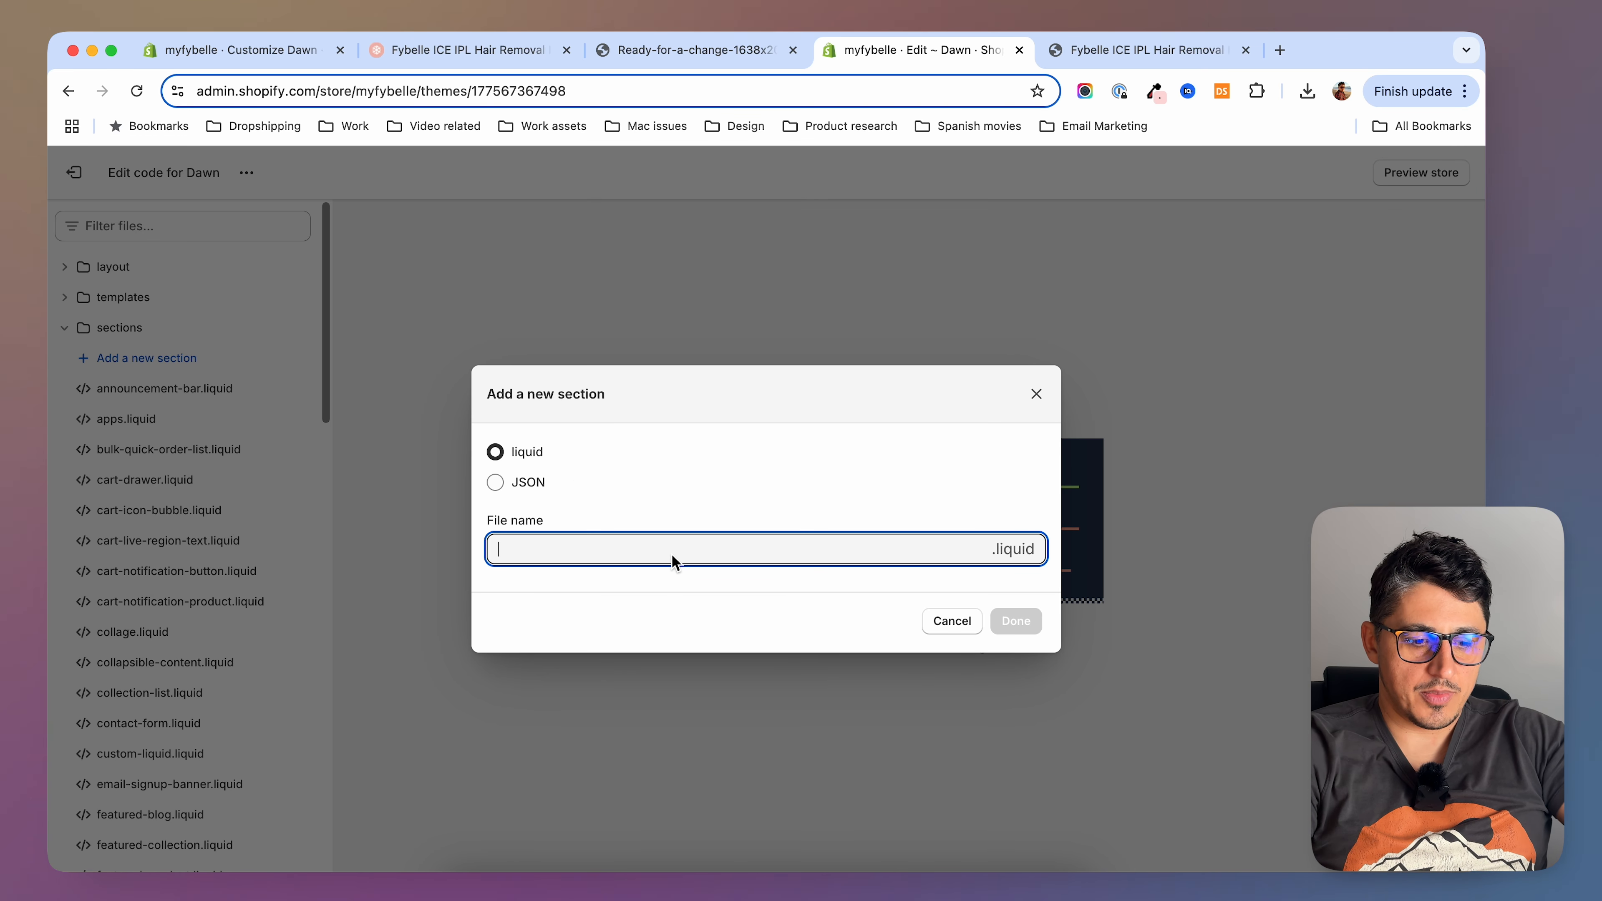
type("sticky_atc")
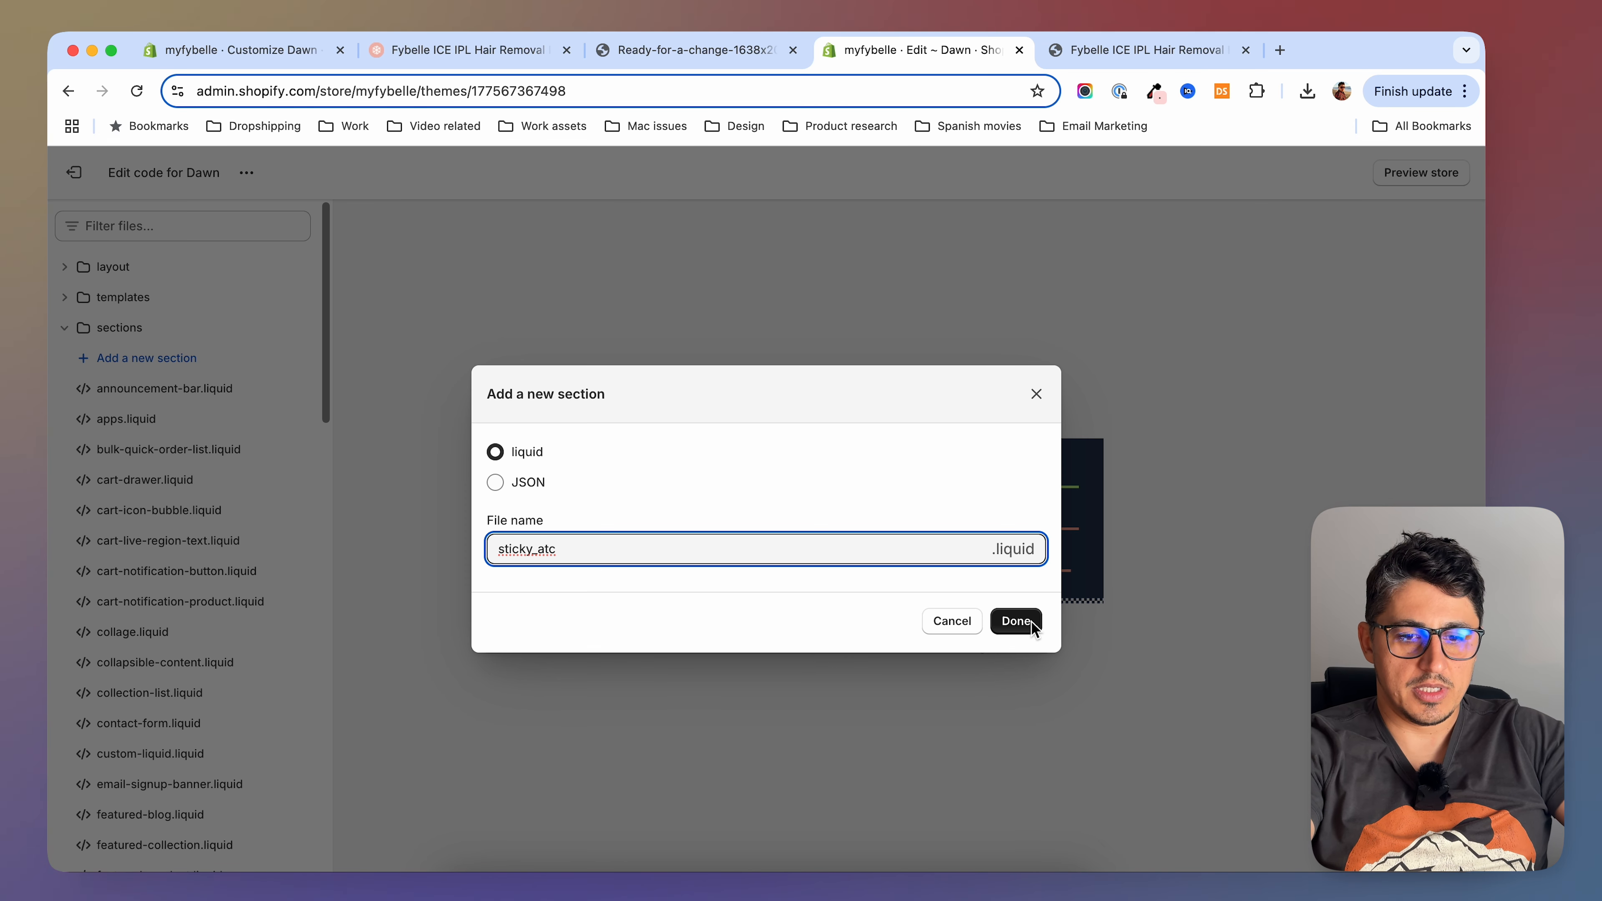
left_click(1031, 621)
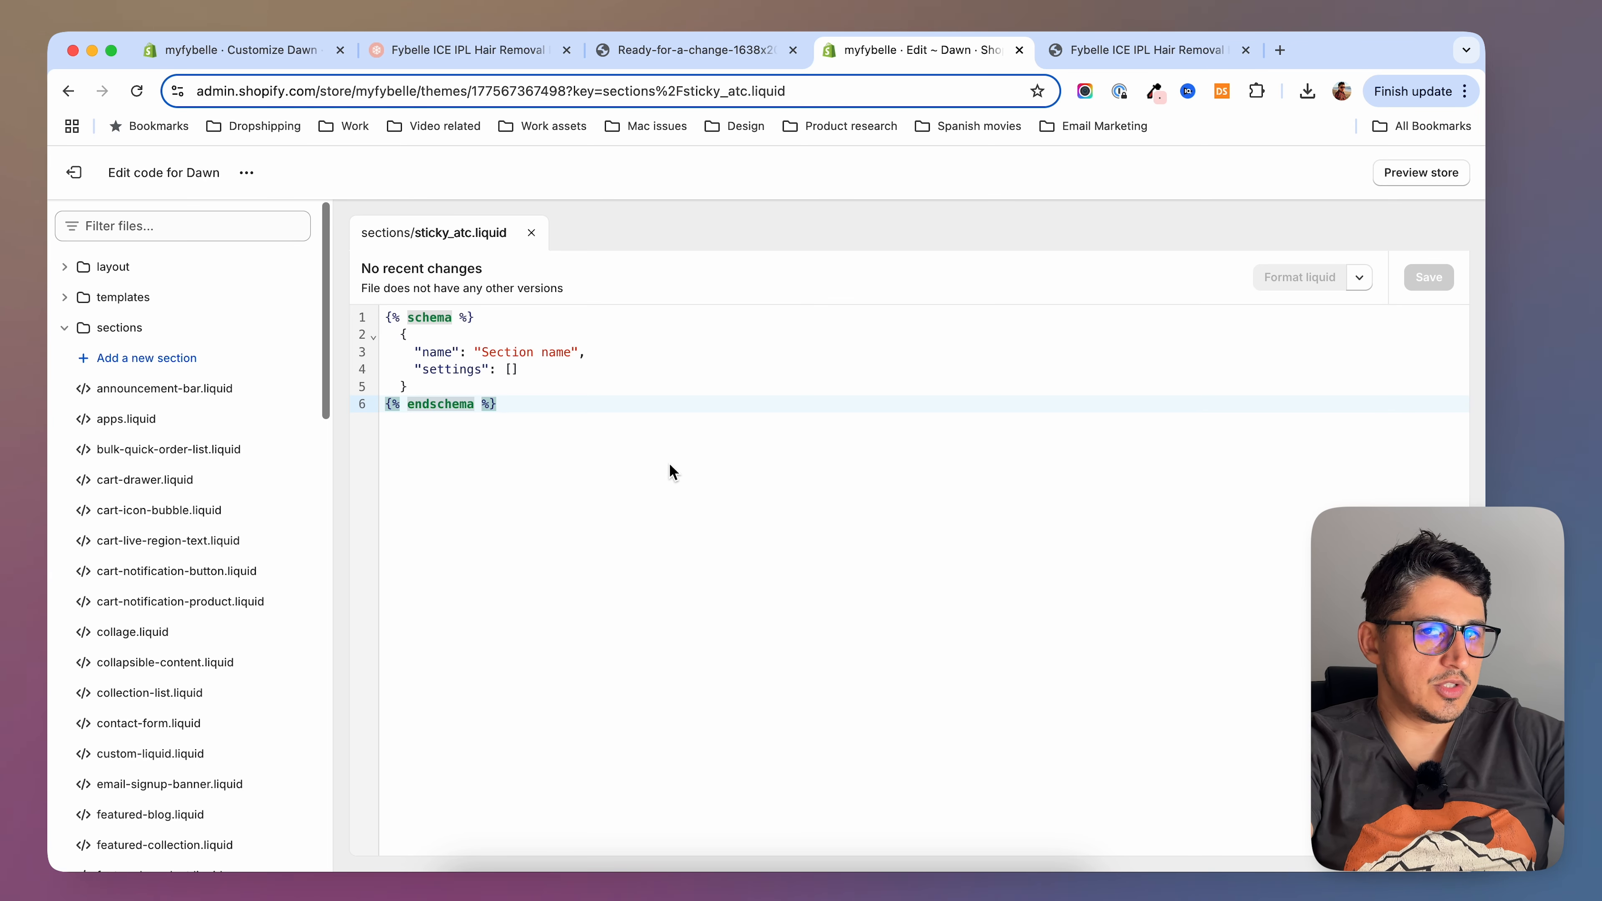
Replace the default schema code in sticky_atc.liquid with the copied sticky add-to-cart section code and save the file
left_click_drag(671, 452, 378, 309)
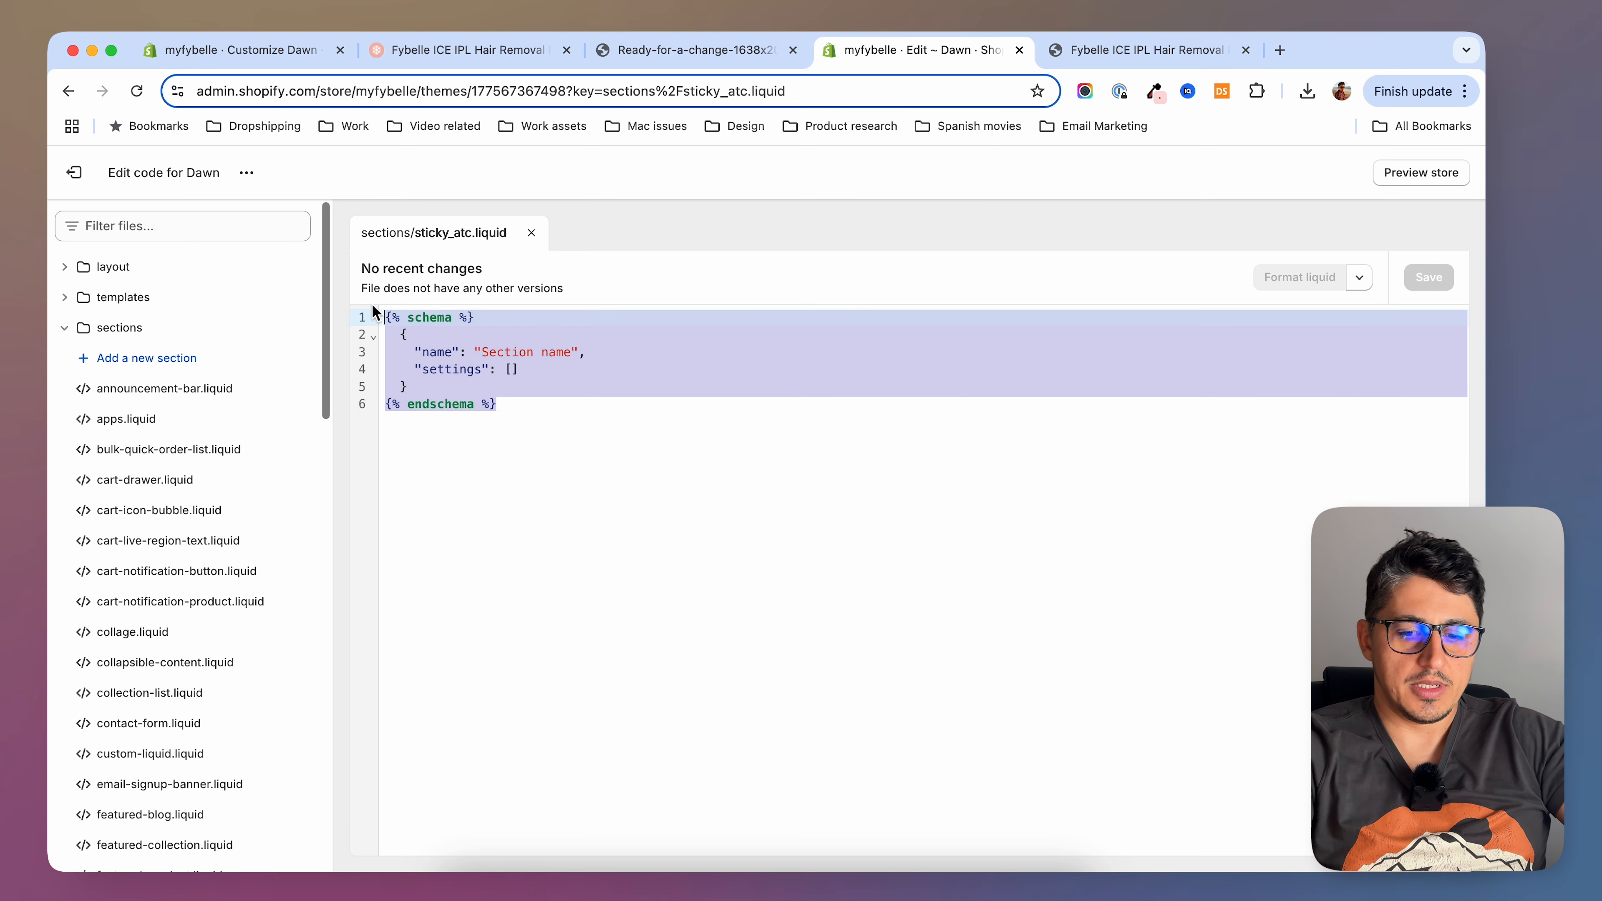
key("BackSpace")
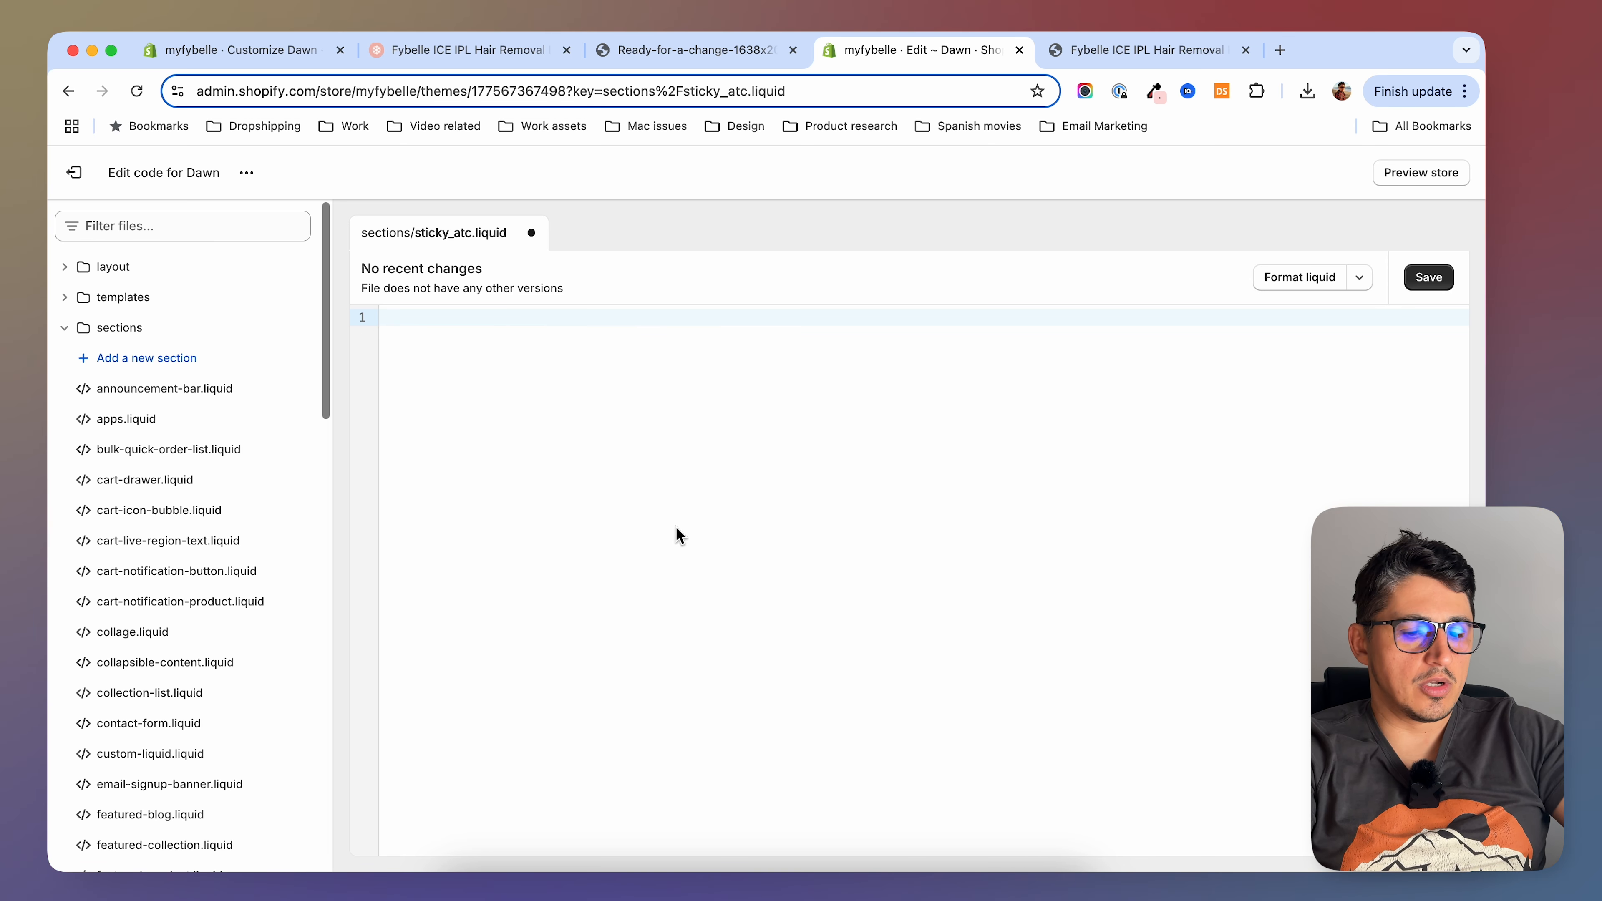
key("super+v")
scroll(653, 536, "up", 10)
scroll(653, 535, "up", 10)
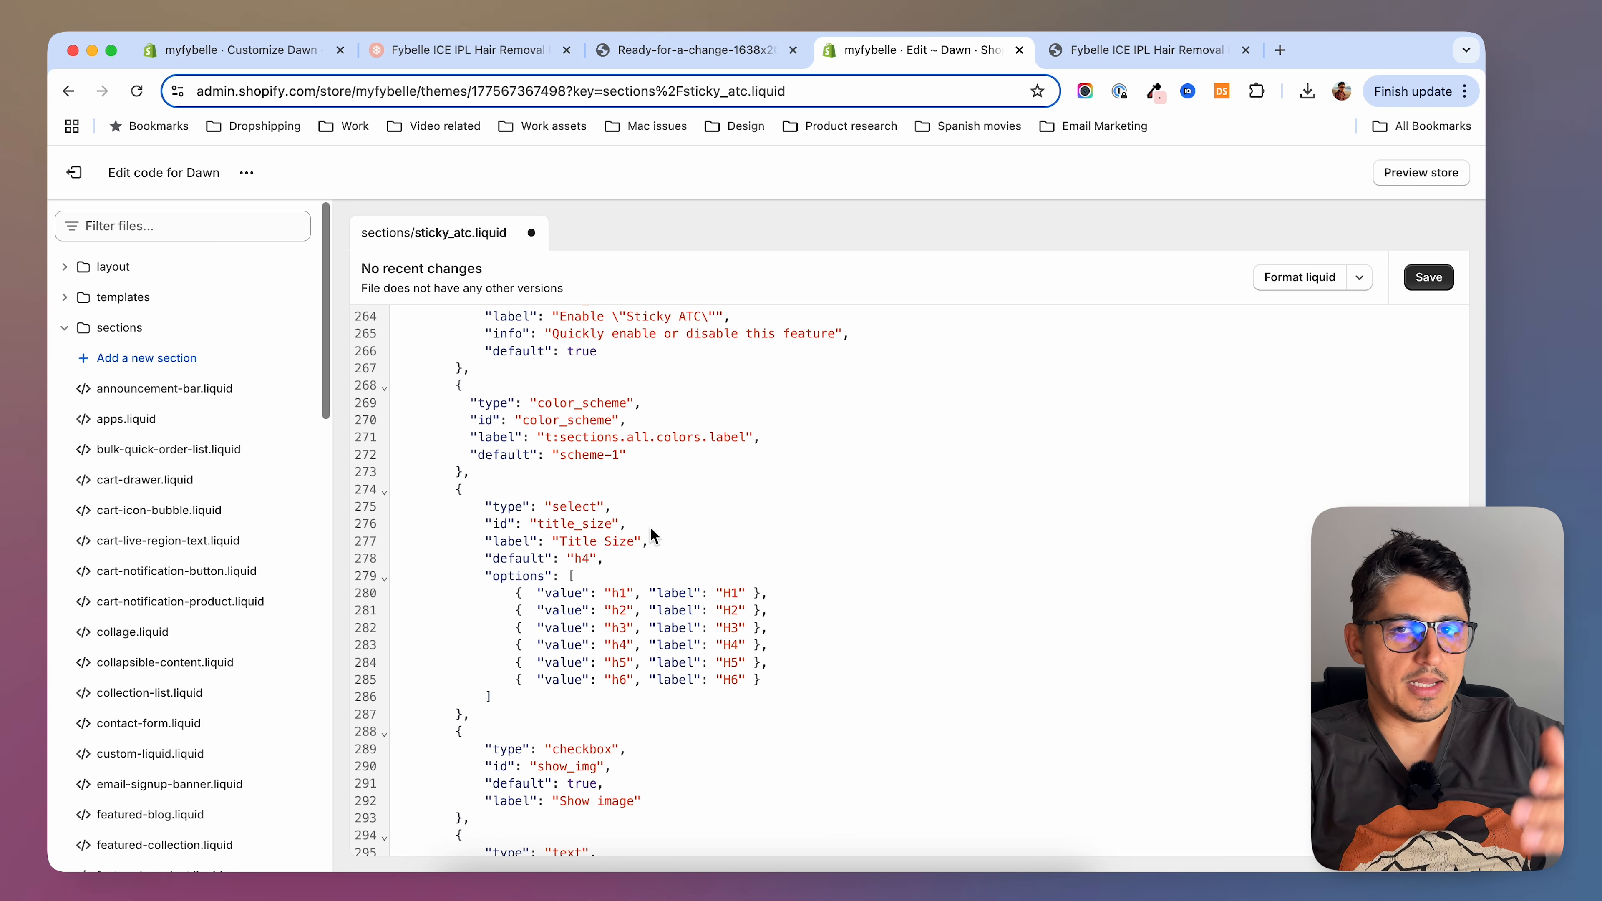
scroll(654, 535, "up", 3)
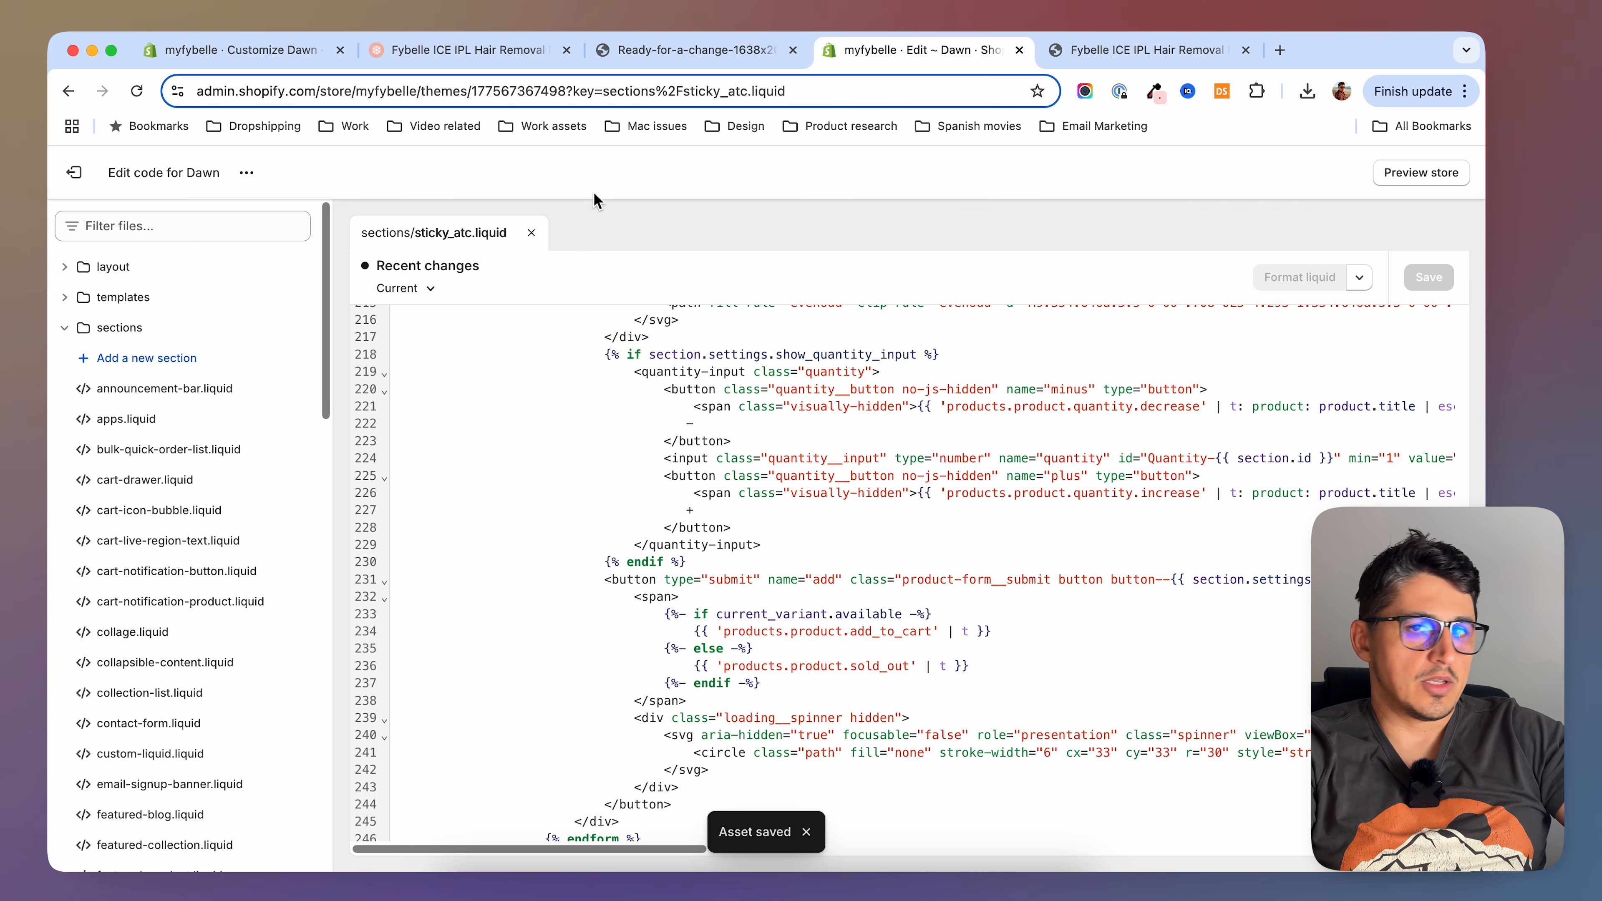
Open the theme editor, add the Sticky ATC section below the Review Widget in the Default product template, and save
left_click(246, 174)
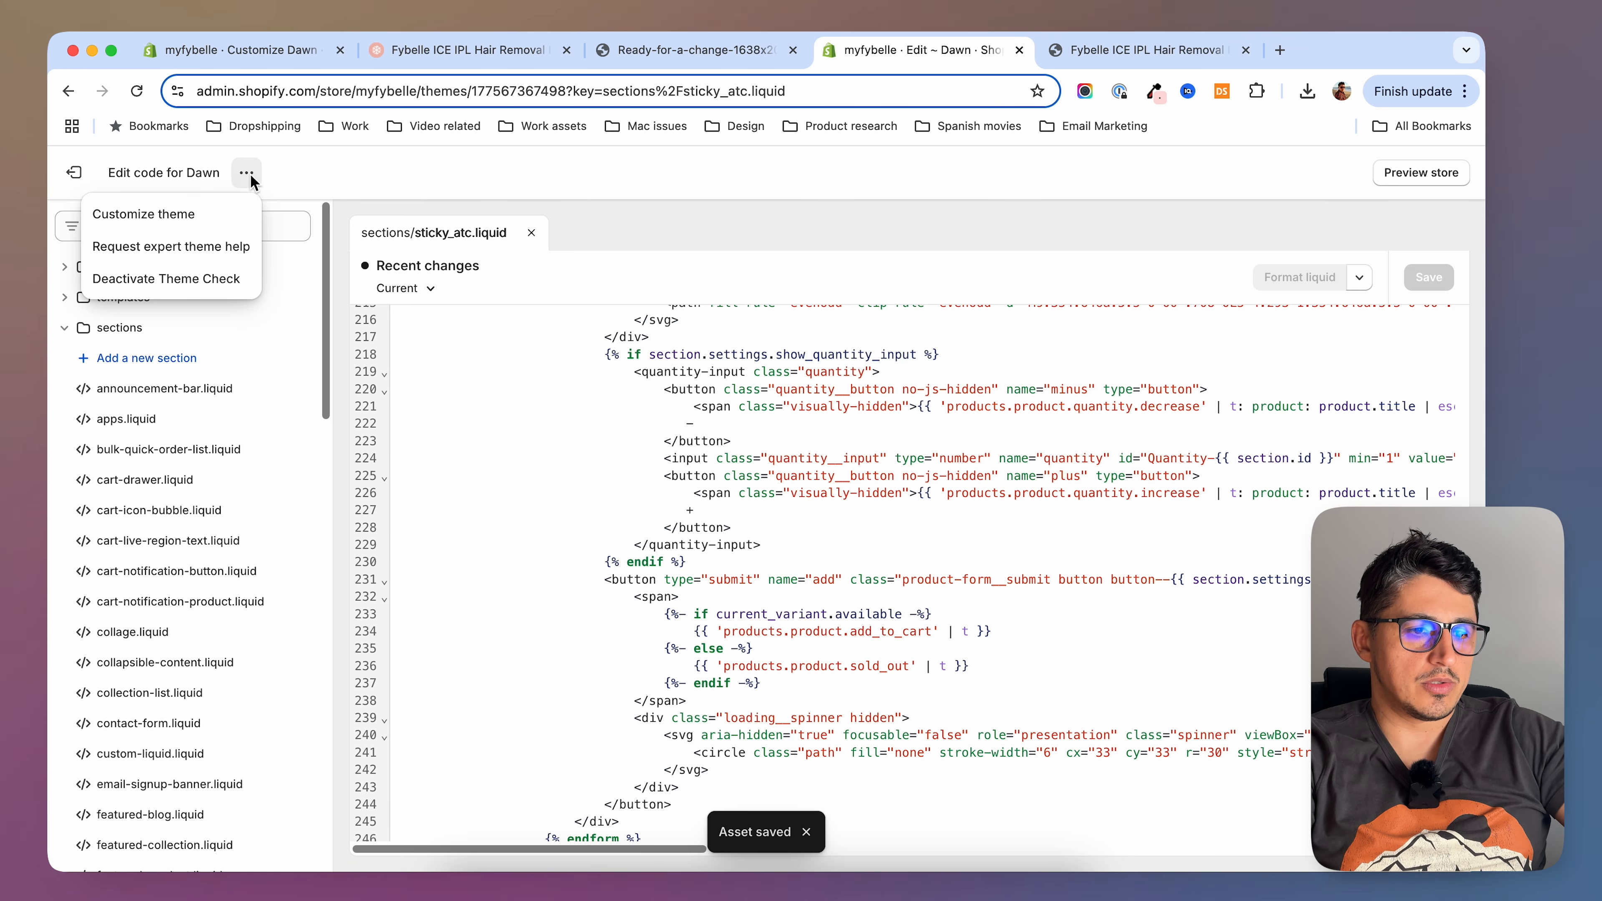
left_click(163, 216)
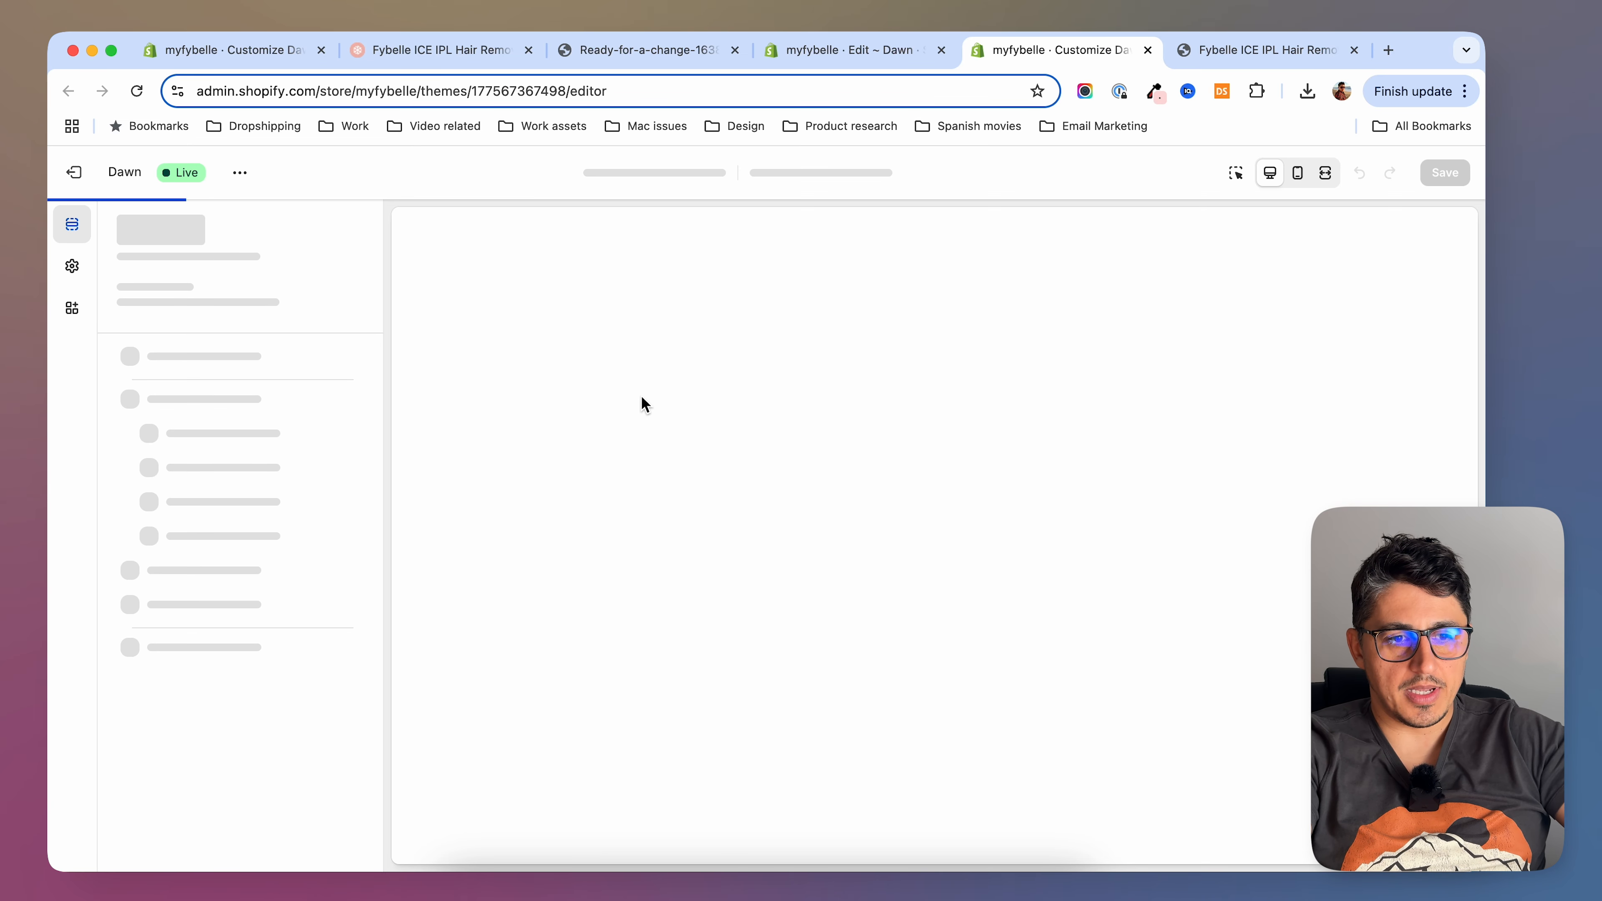
scroll(256, 663, "down", 10)
scroll(256, 662, "down", 15)
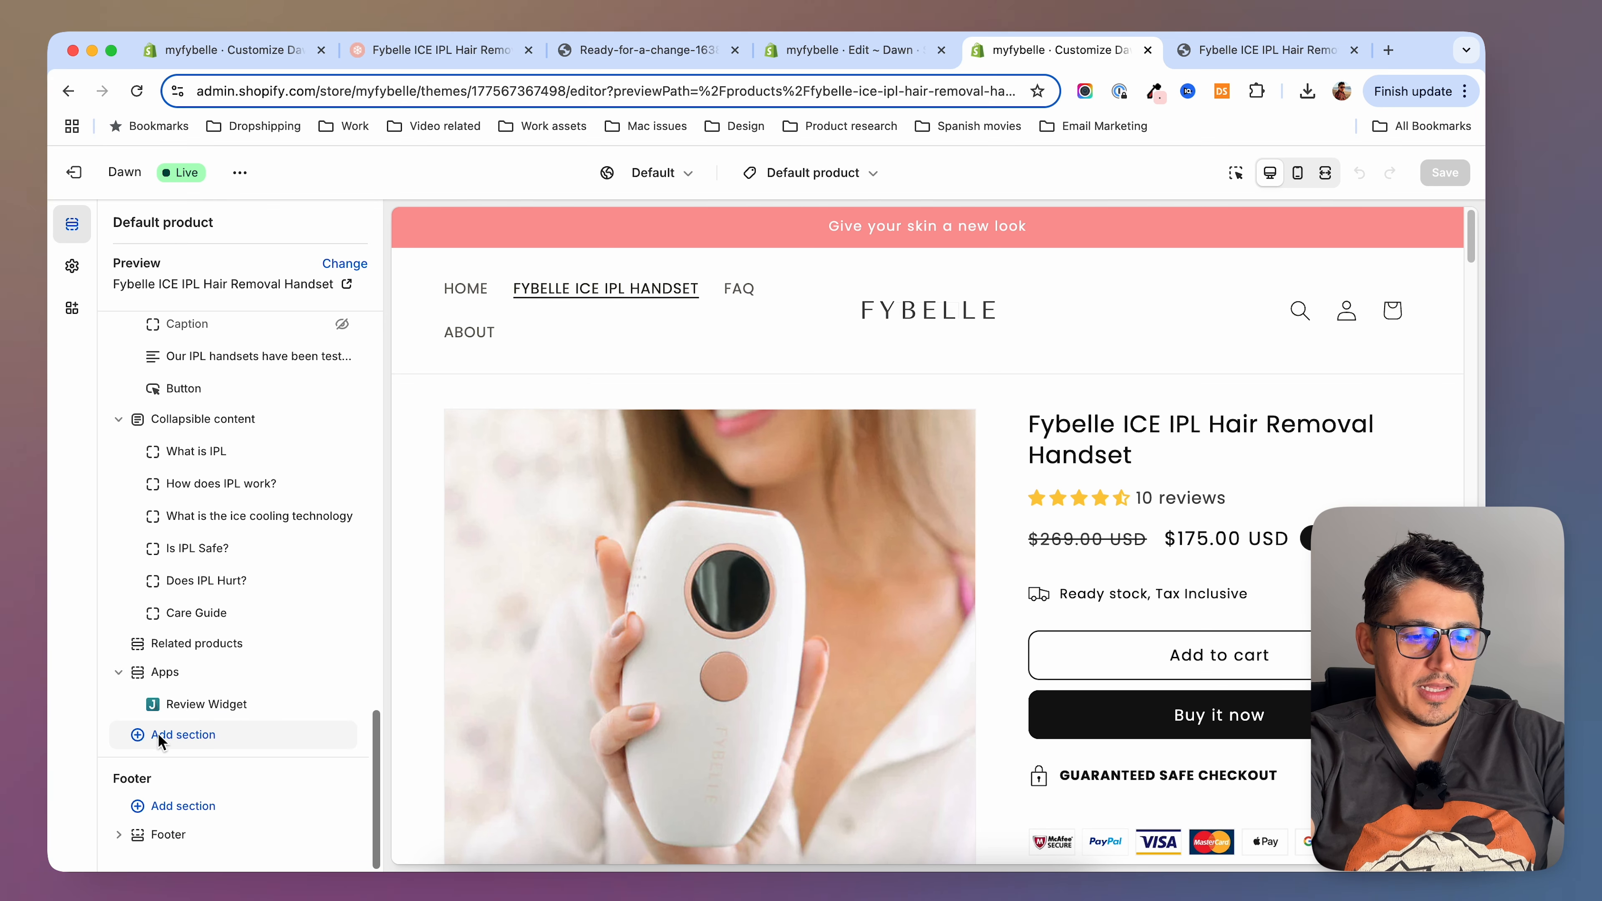
left_click(138, 736)
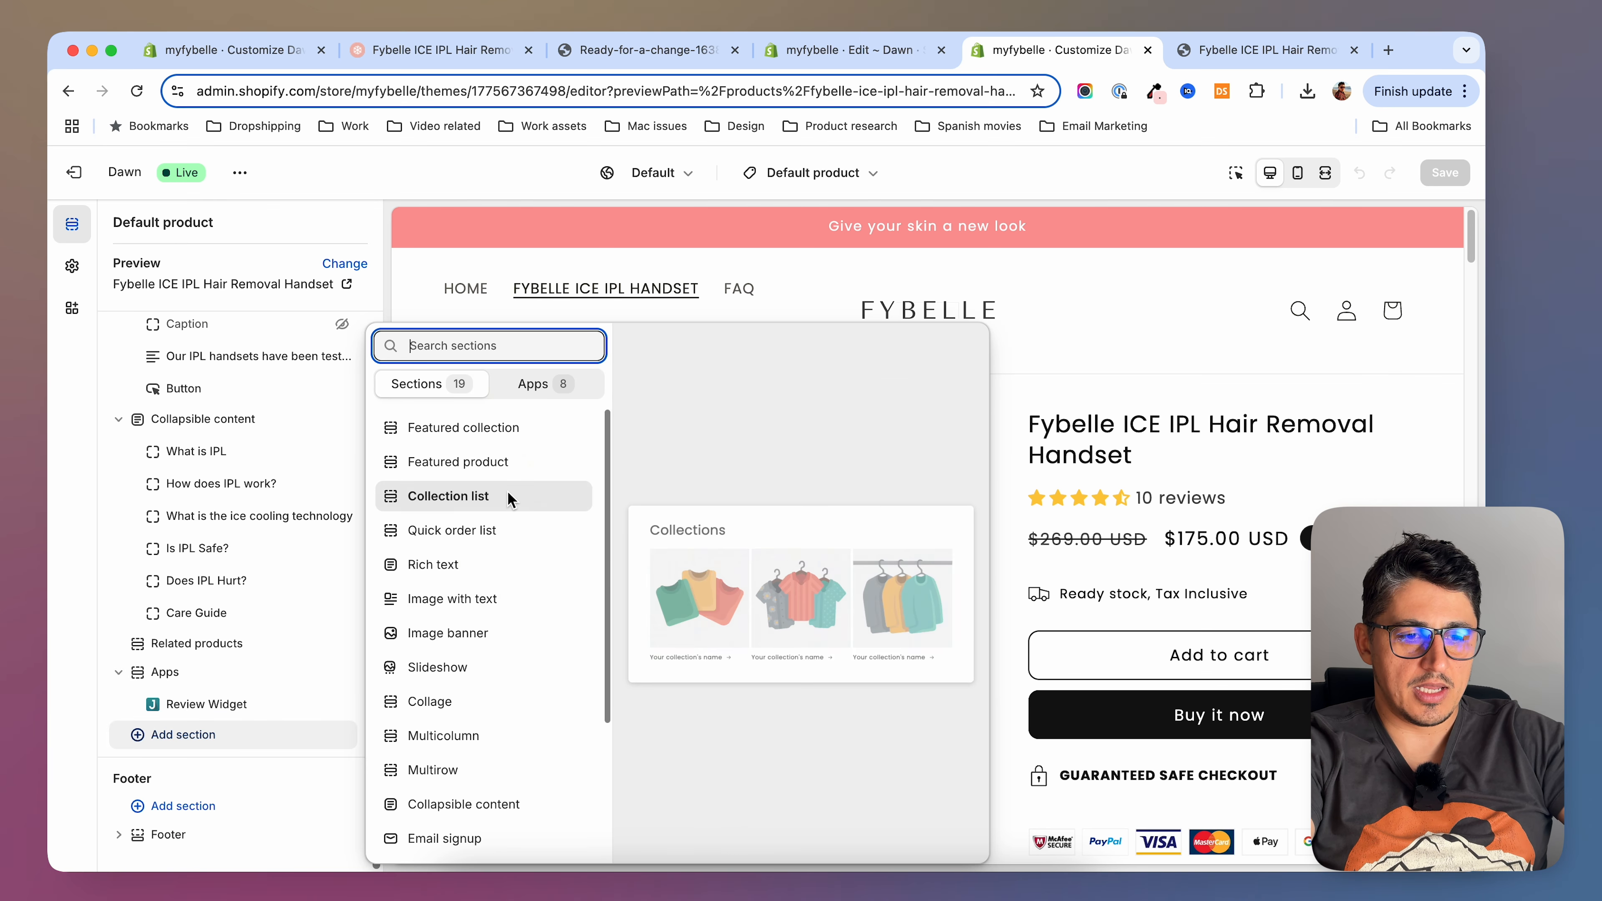
scroll(509, 500, "down", 5)
left_click(455, 838)
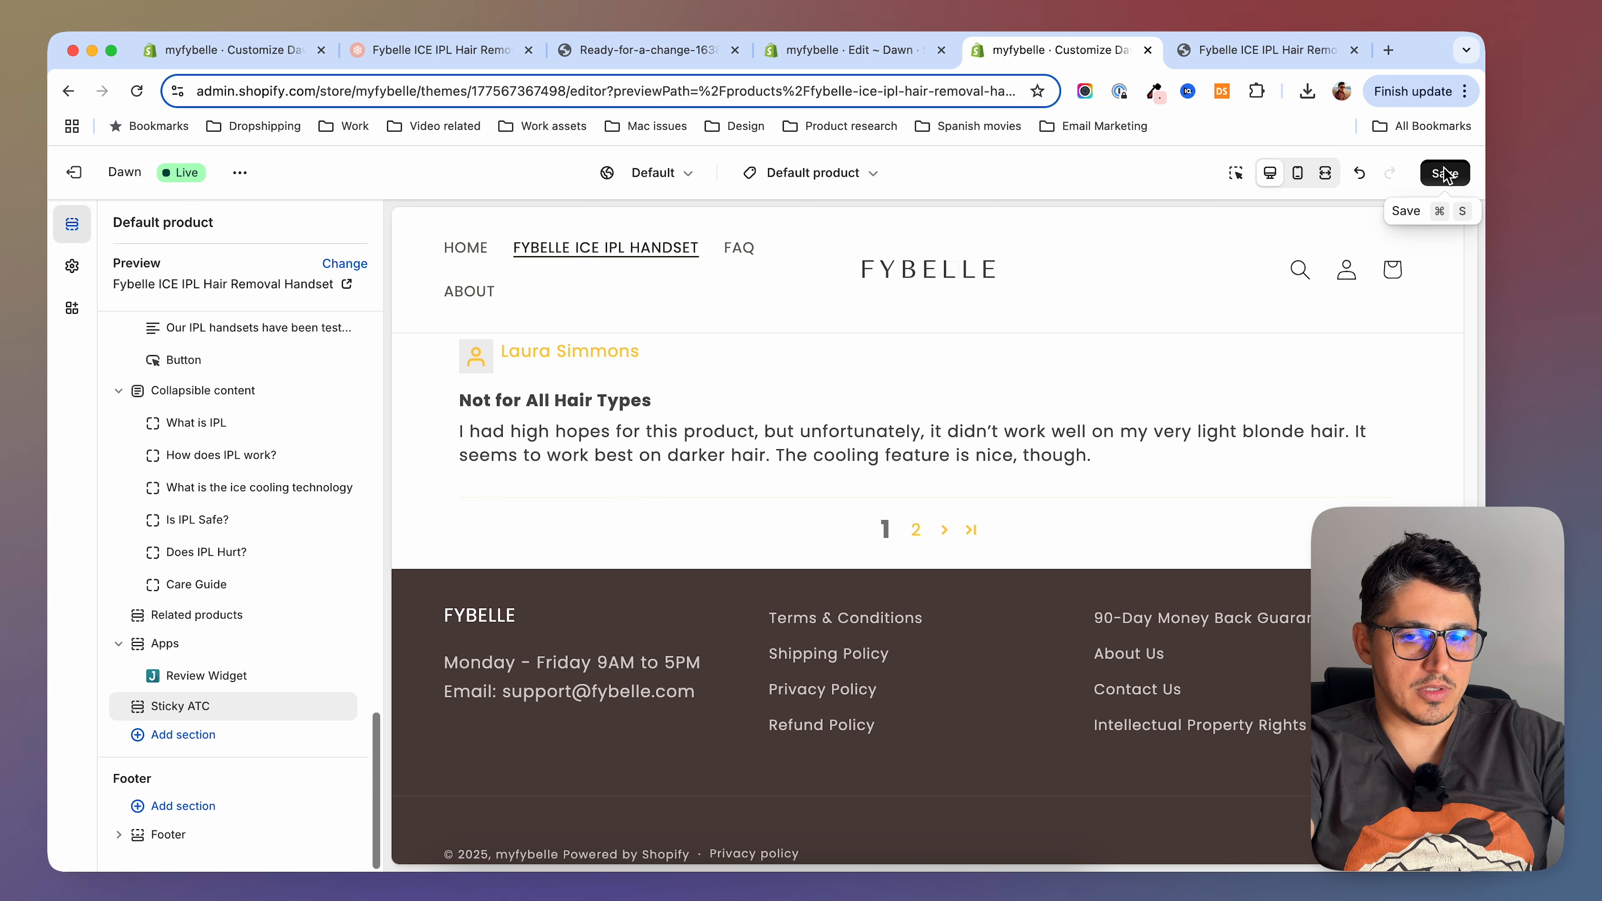
left_click(1445, 173)
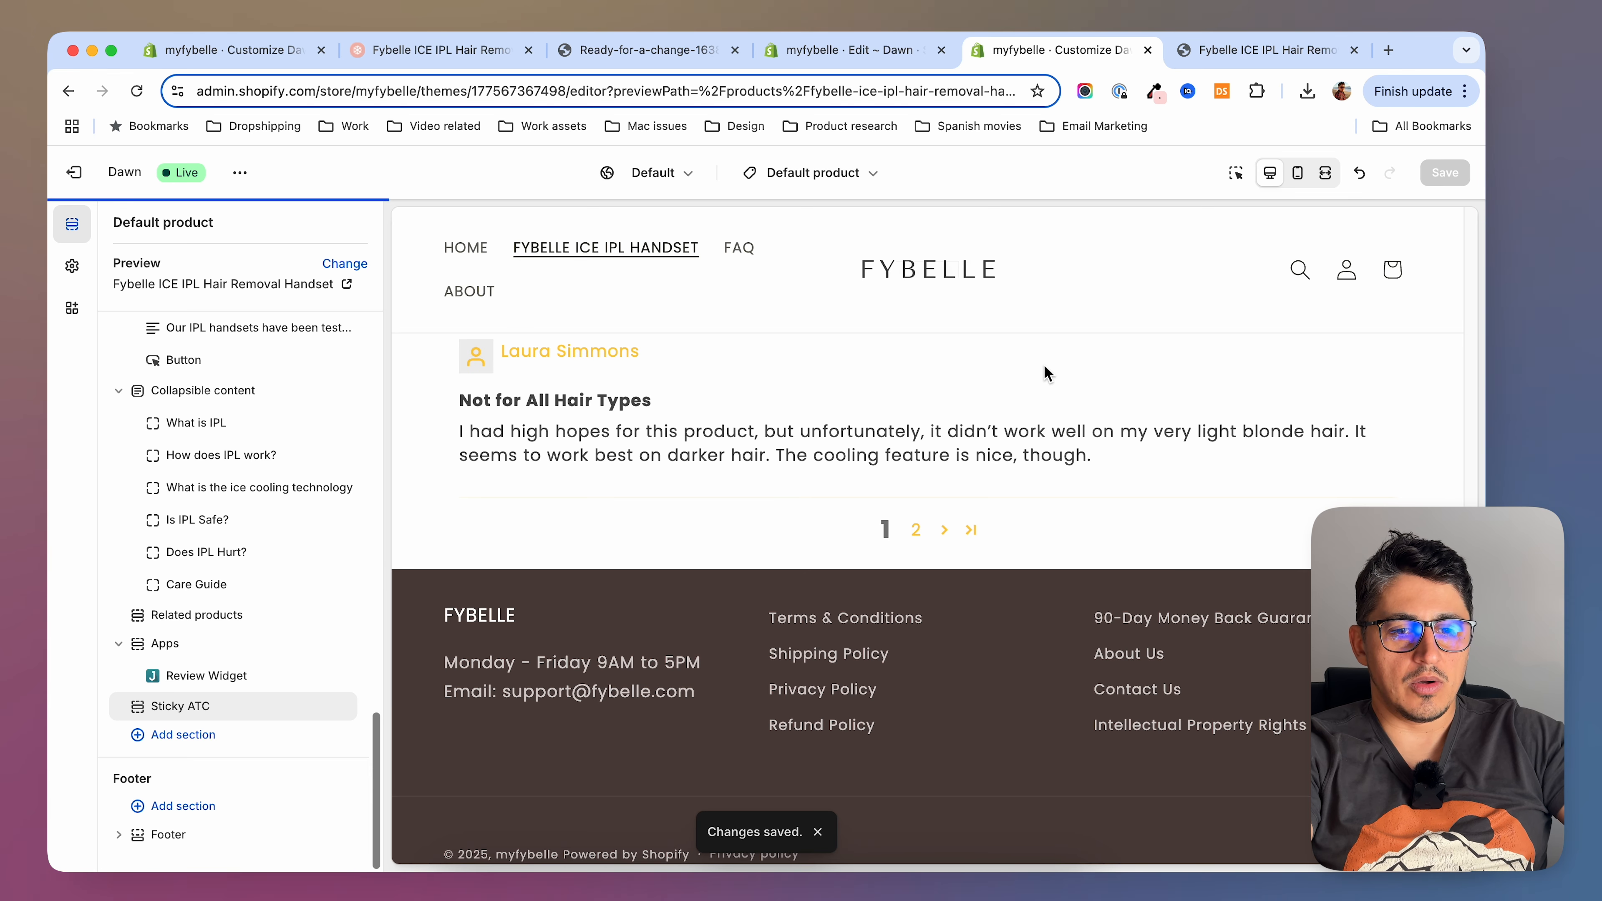
Check the sticky add-to-cart bar in the product preview while moving through the customer reviews
scroll(893, 539, "up", 5)
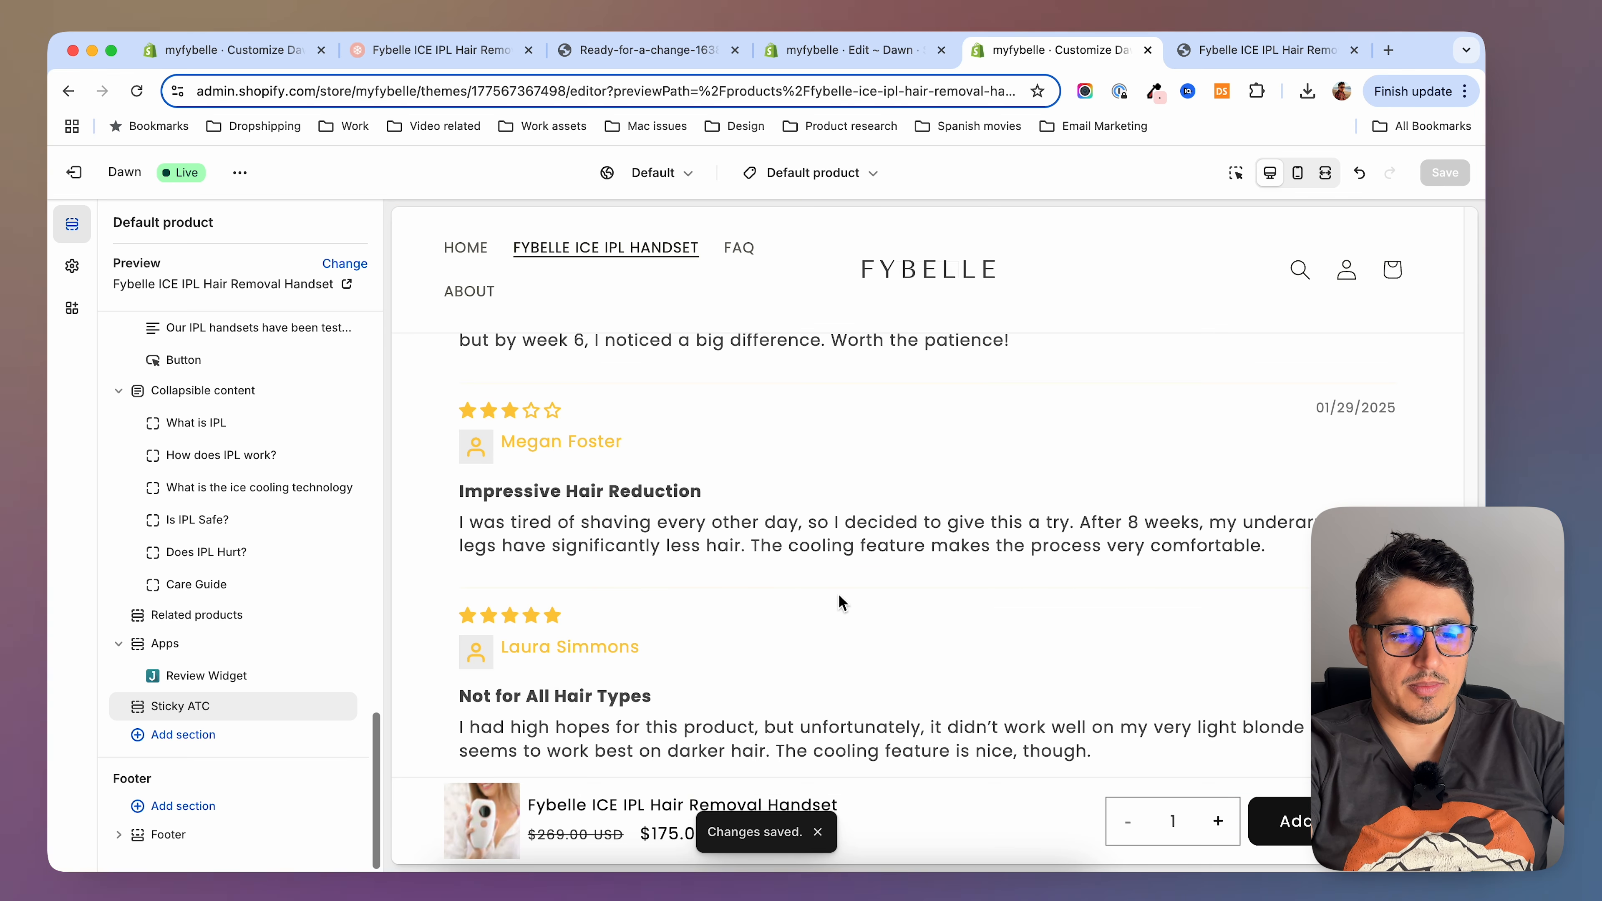
scroll(897, 808, "up", 10)
scroll(896, 808, "down", 3)
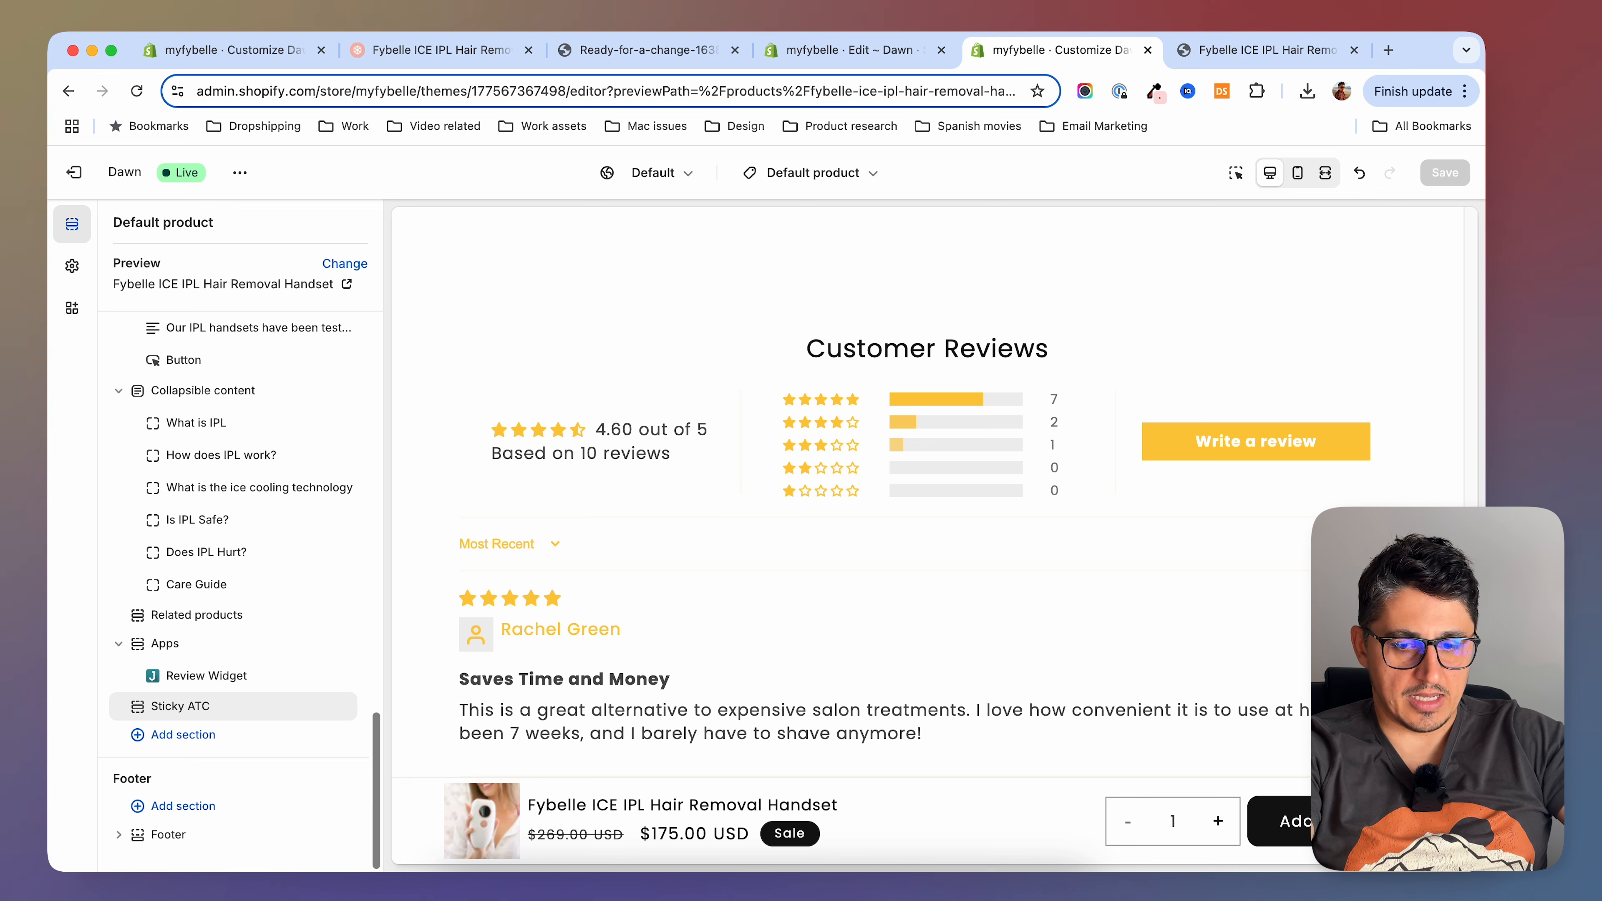
Try Scheme 8 as the Sticky ATC section's color scheme
left_click(173, 707)
left_click(286, 366)
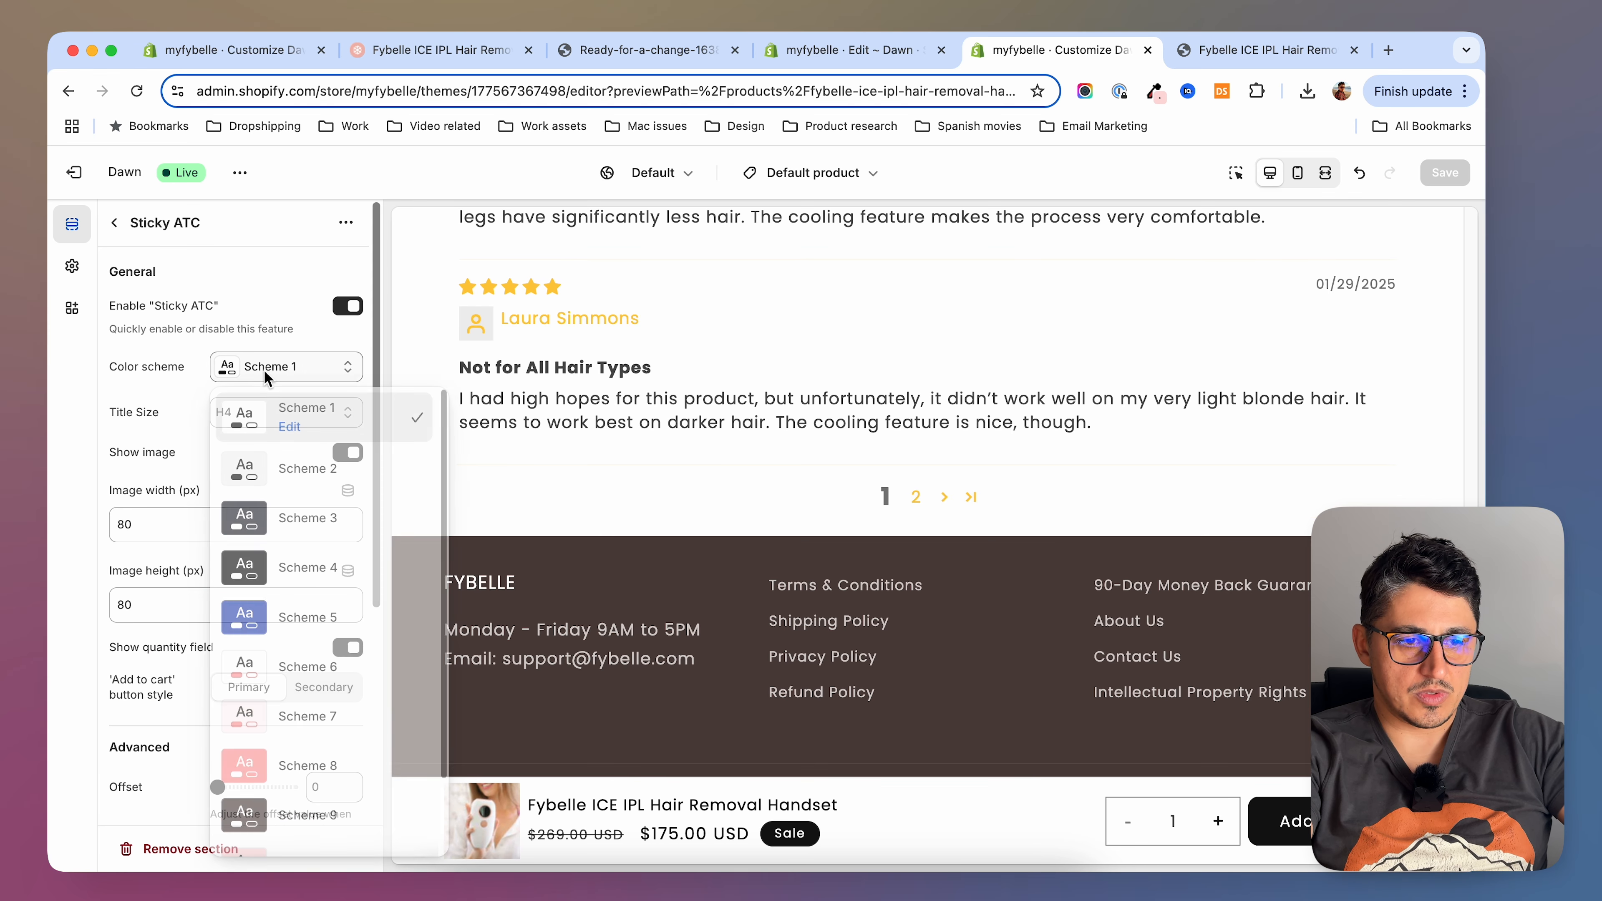
scroll(346, 755, "down", 2)
left_click(308, 675)
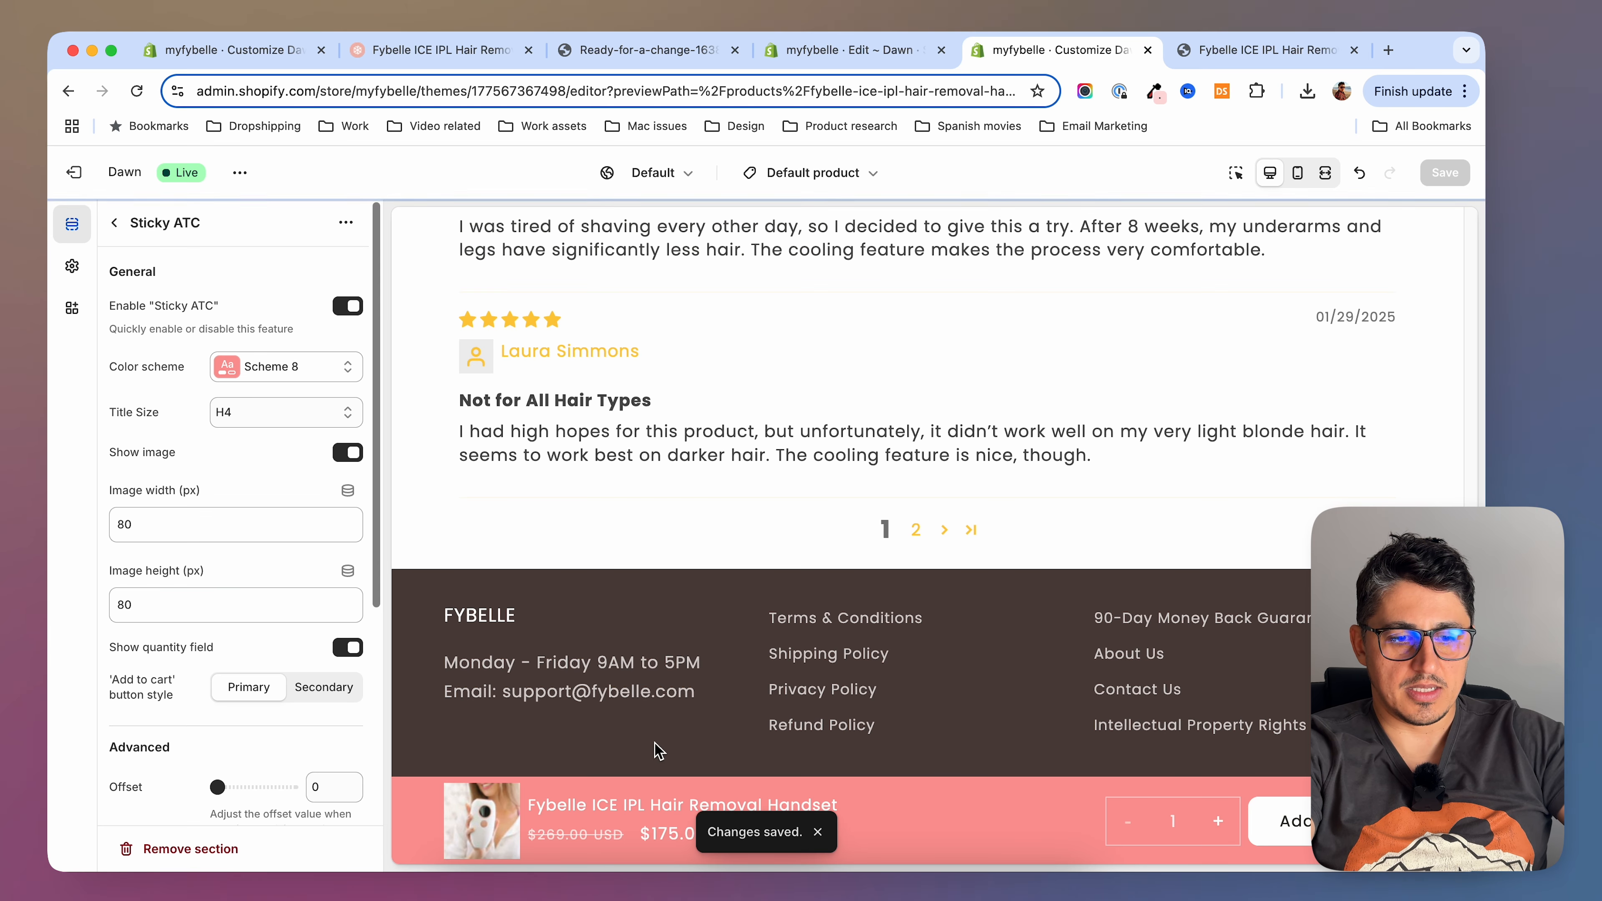
Set the Sticky ATC section's color scheme to Scheme 1 and its image width and height to 60 px, and save
scroll(769, 656, "down", 1)
scroll(954, 789, "up", 3)
scroll(954, 784, "up", 5)
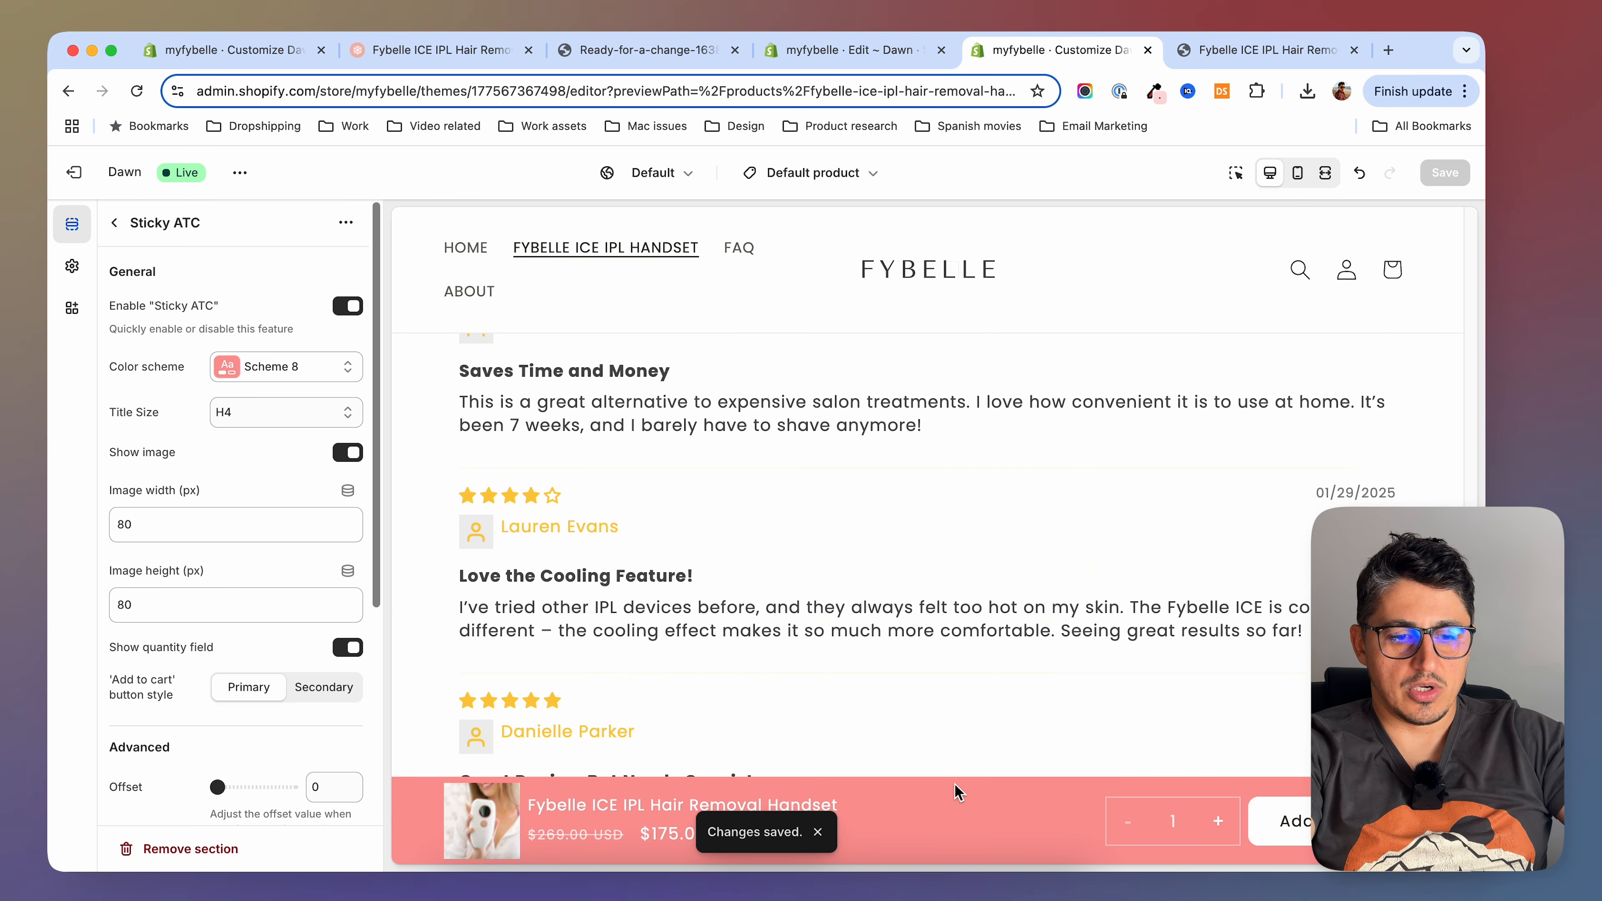
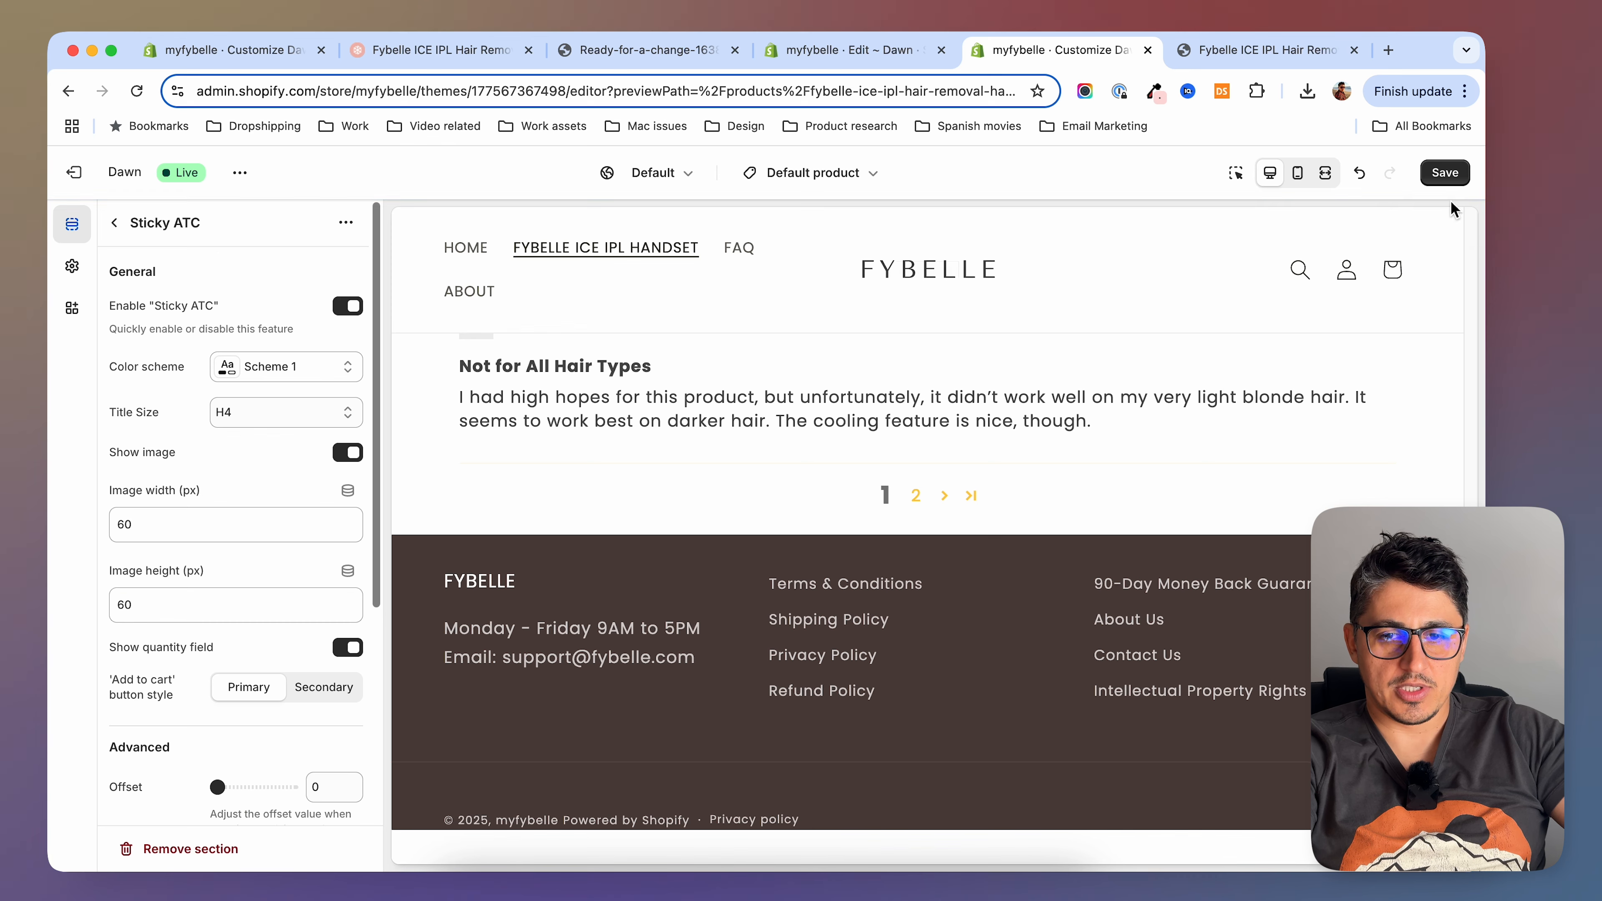
left_click(1445, 174)
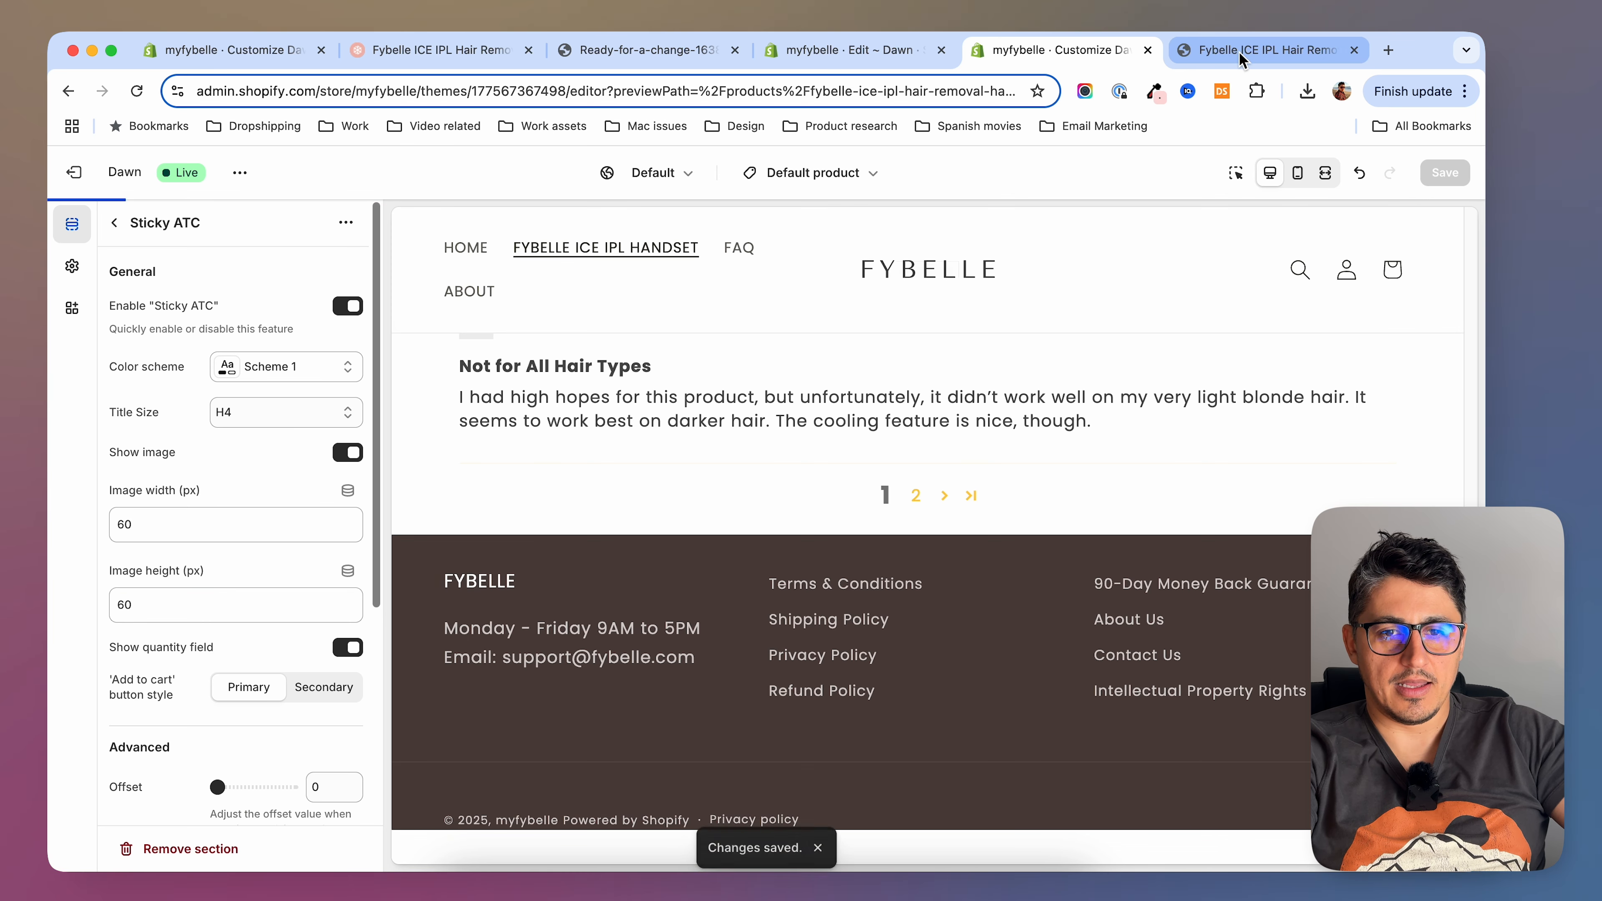
Reload the live product page and check the sticky add-to-cart bar from the product gallery down to the customer reviews
left_click(1226, 39)
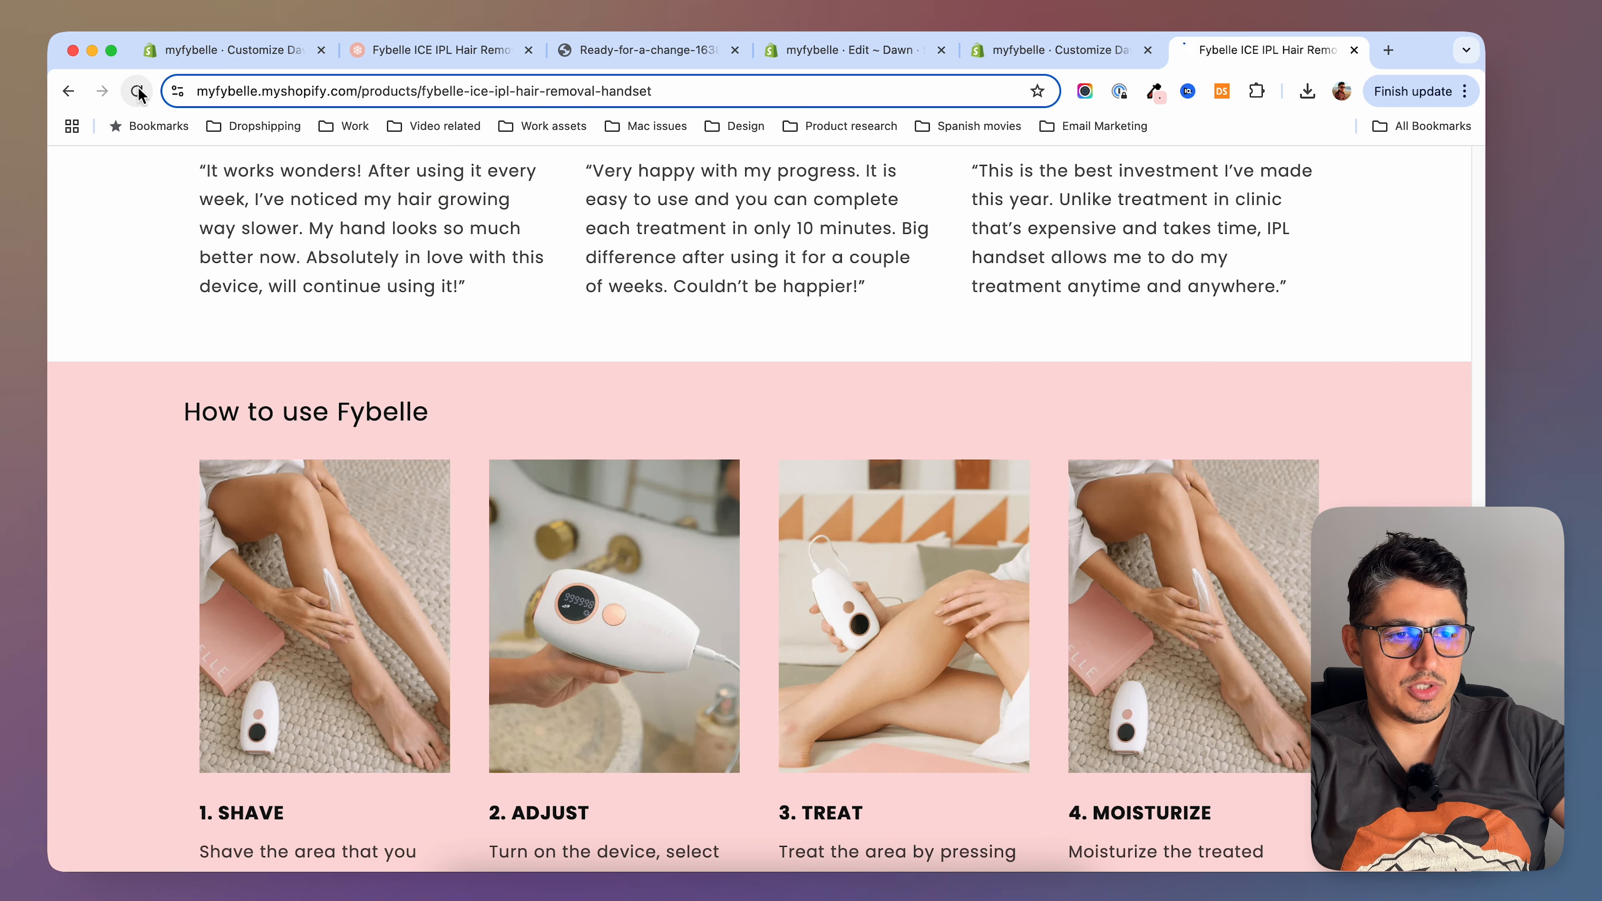
scroll(877, 631, "down", 7)
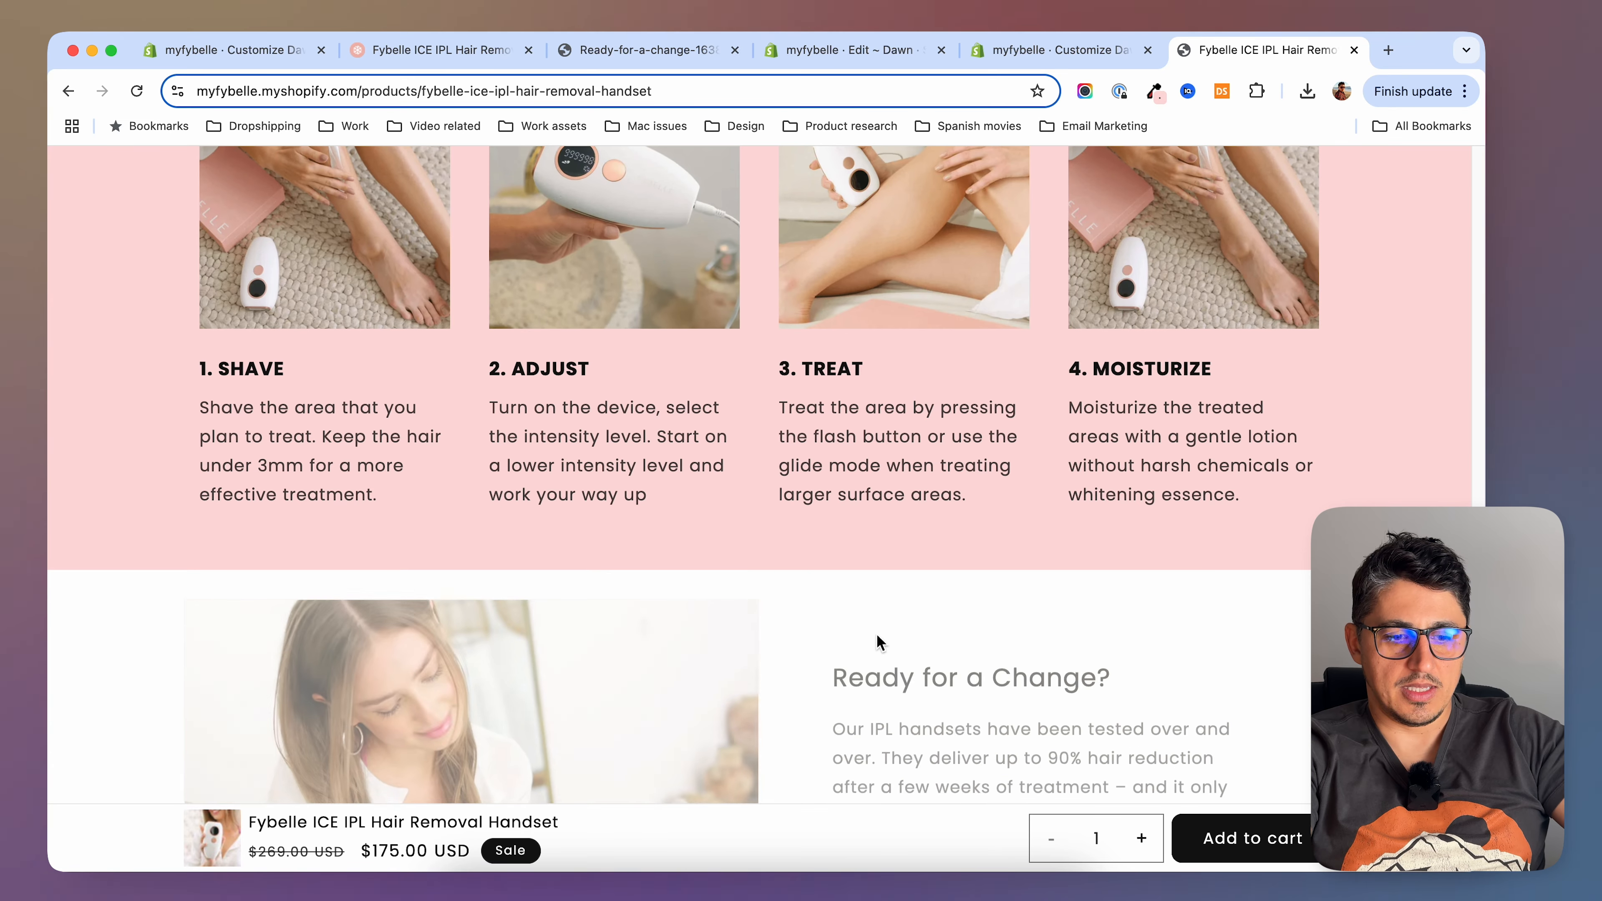
scroll(820, 694, "down", 10)
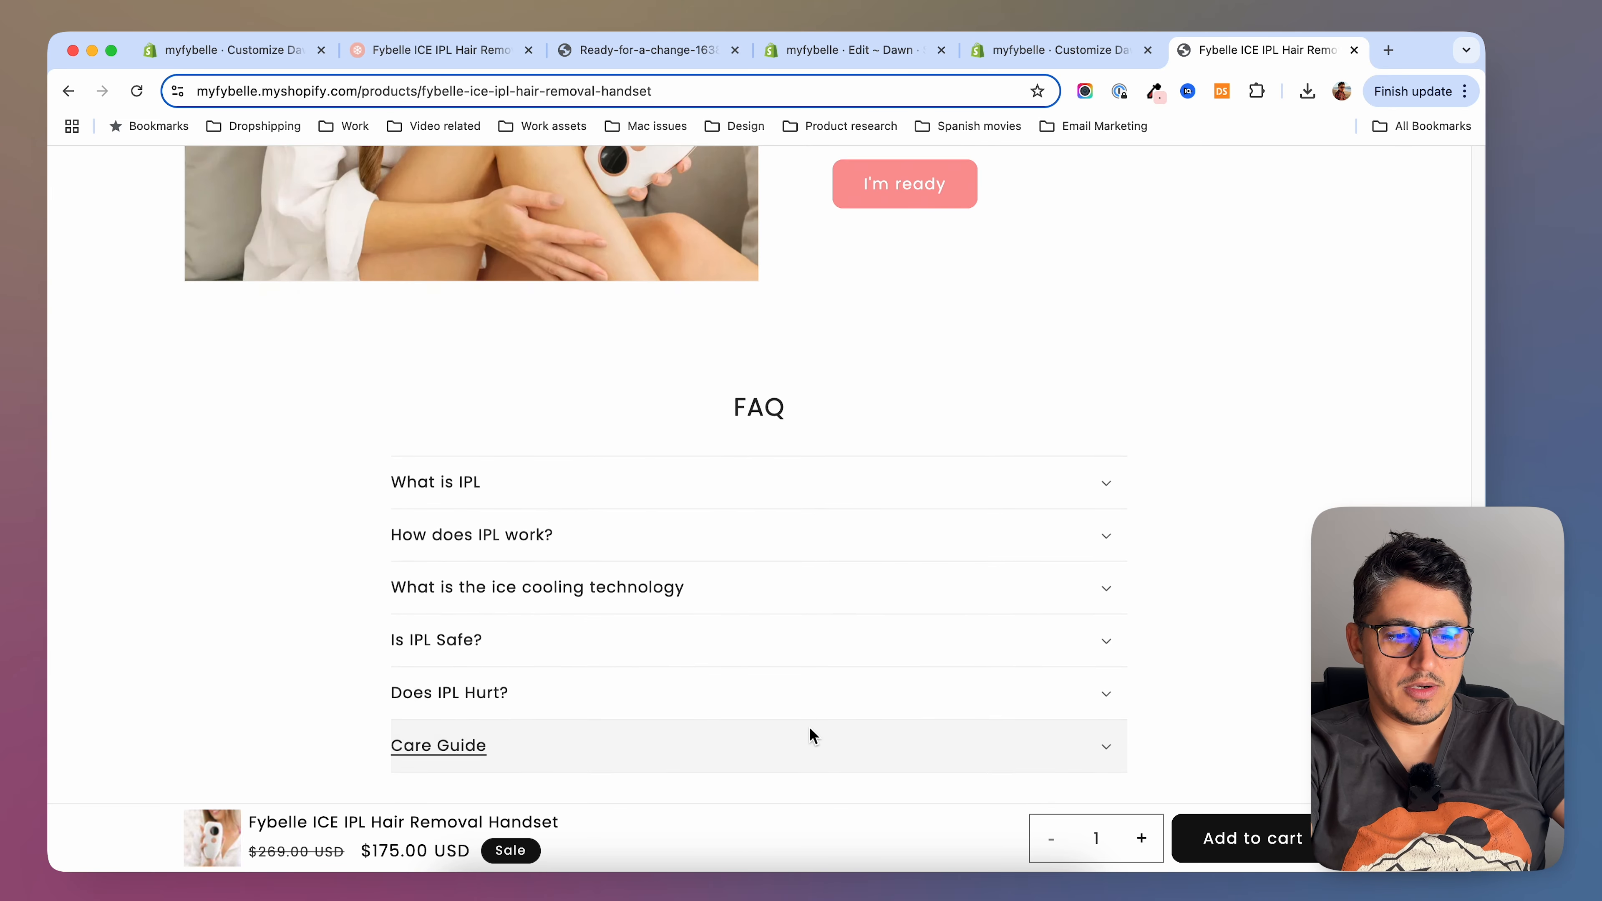
scroll(813, 723, "up", 20)
scroll(819, 505, "down", 10)
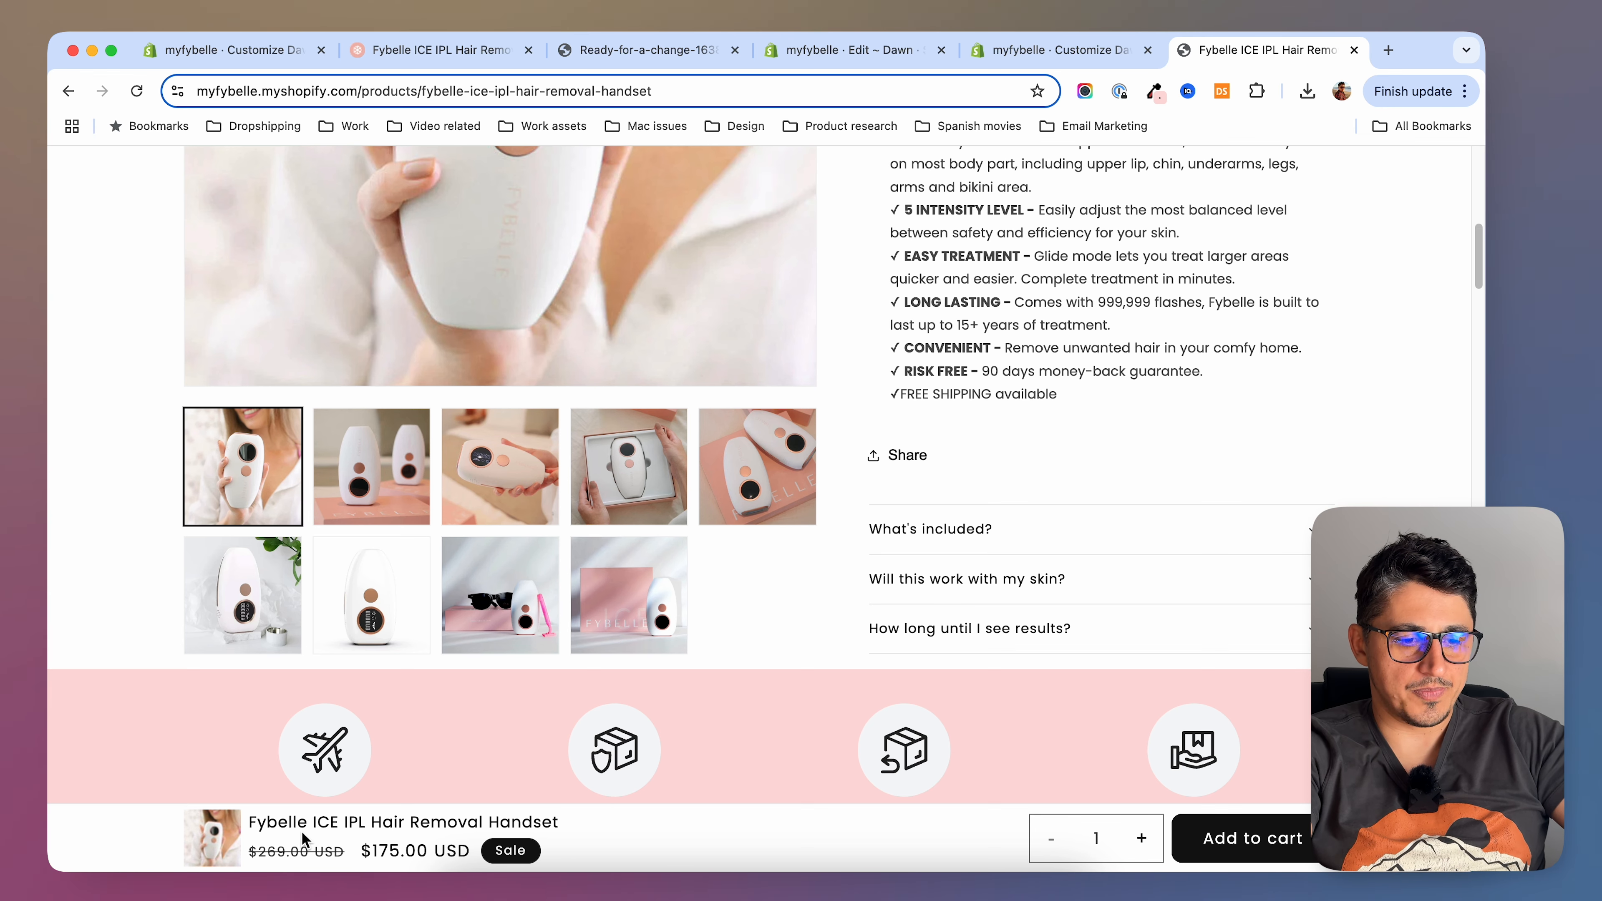
scroll(689, 834, "up", 15)
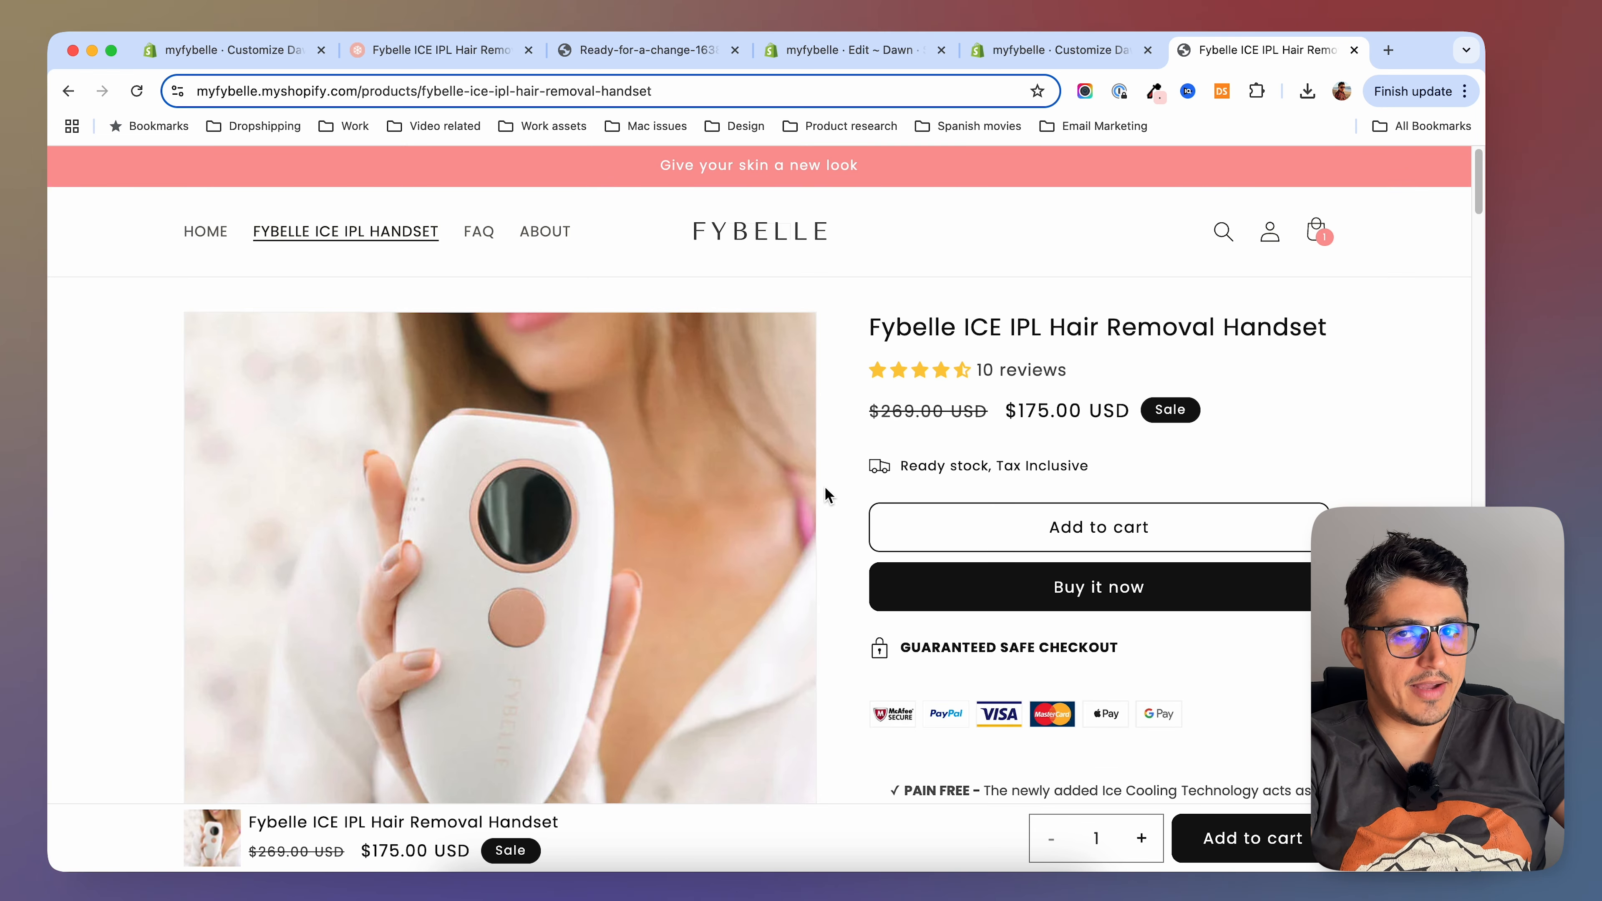
scroll(825, 487, "down", 20)
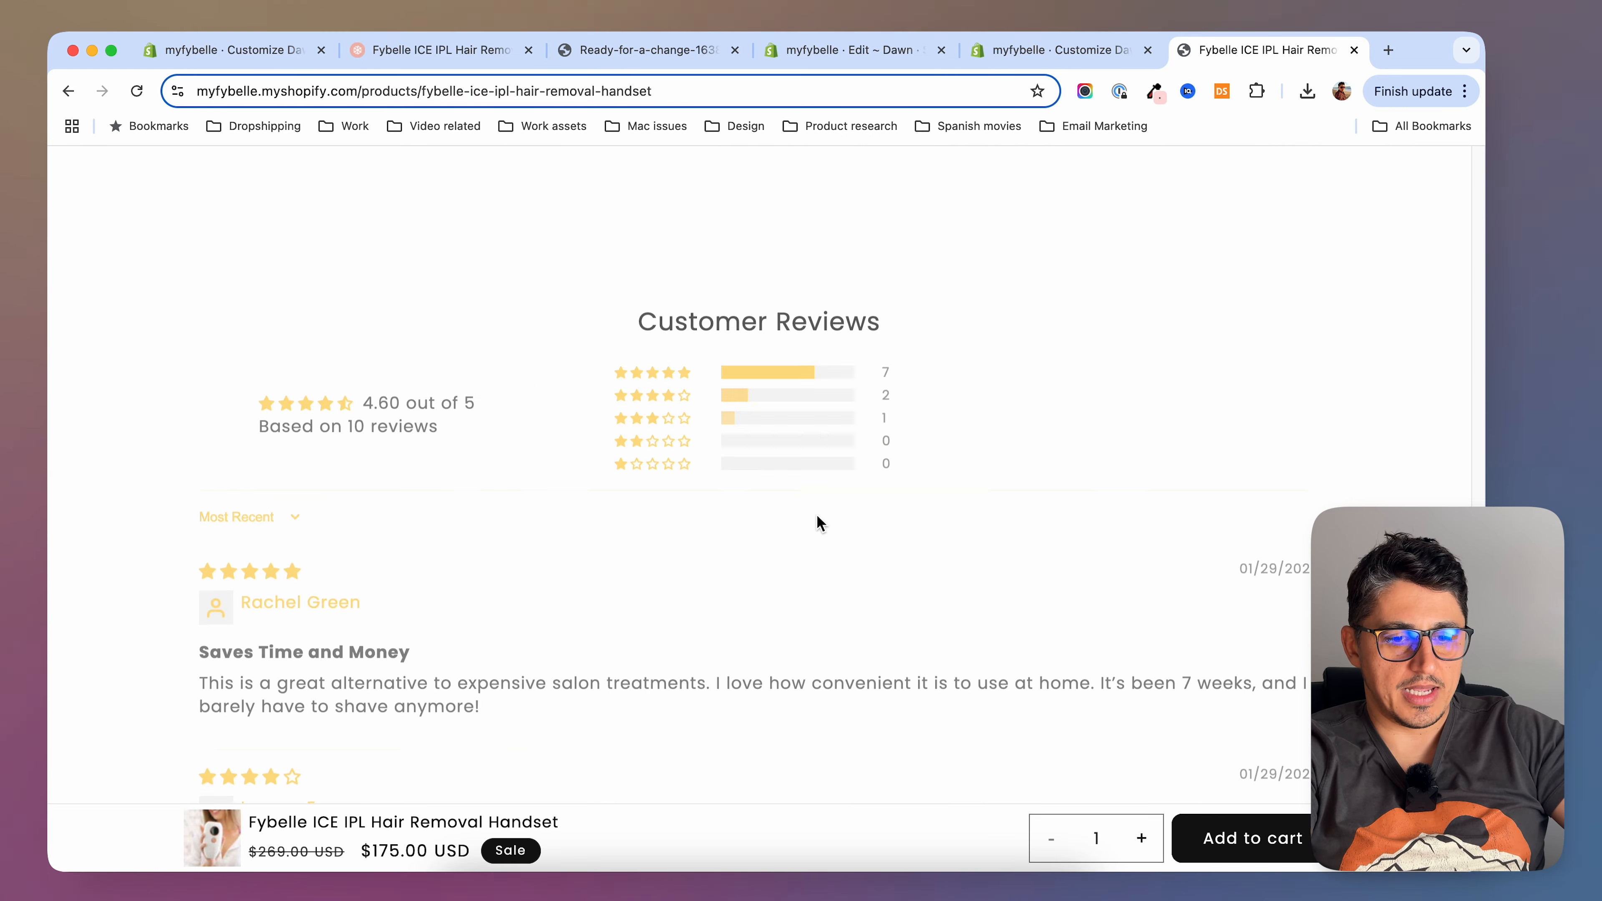
scroll(817, 523, "down", 15)
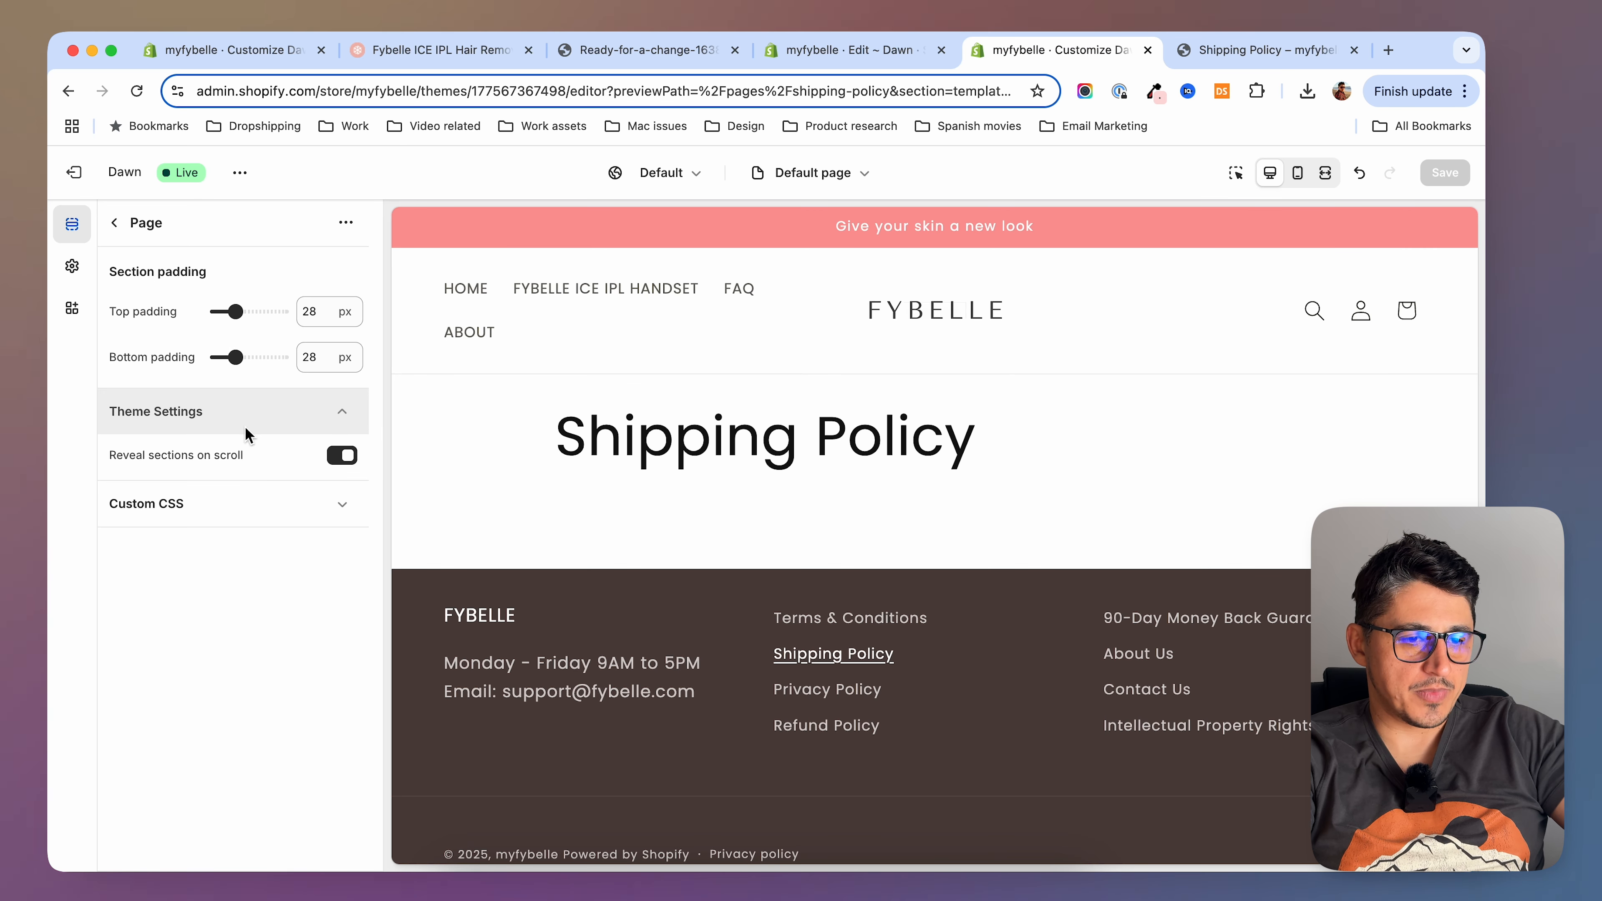
Inspect the Shipping Policy page title on the live store and add a new style rule for its h1 element
left_click_drag(573, 447, 1019, 447)
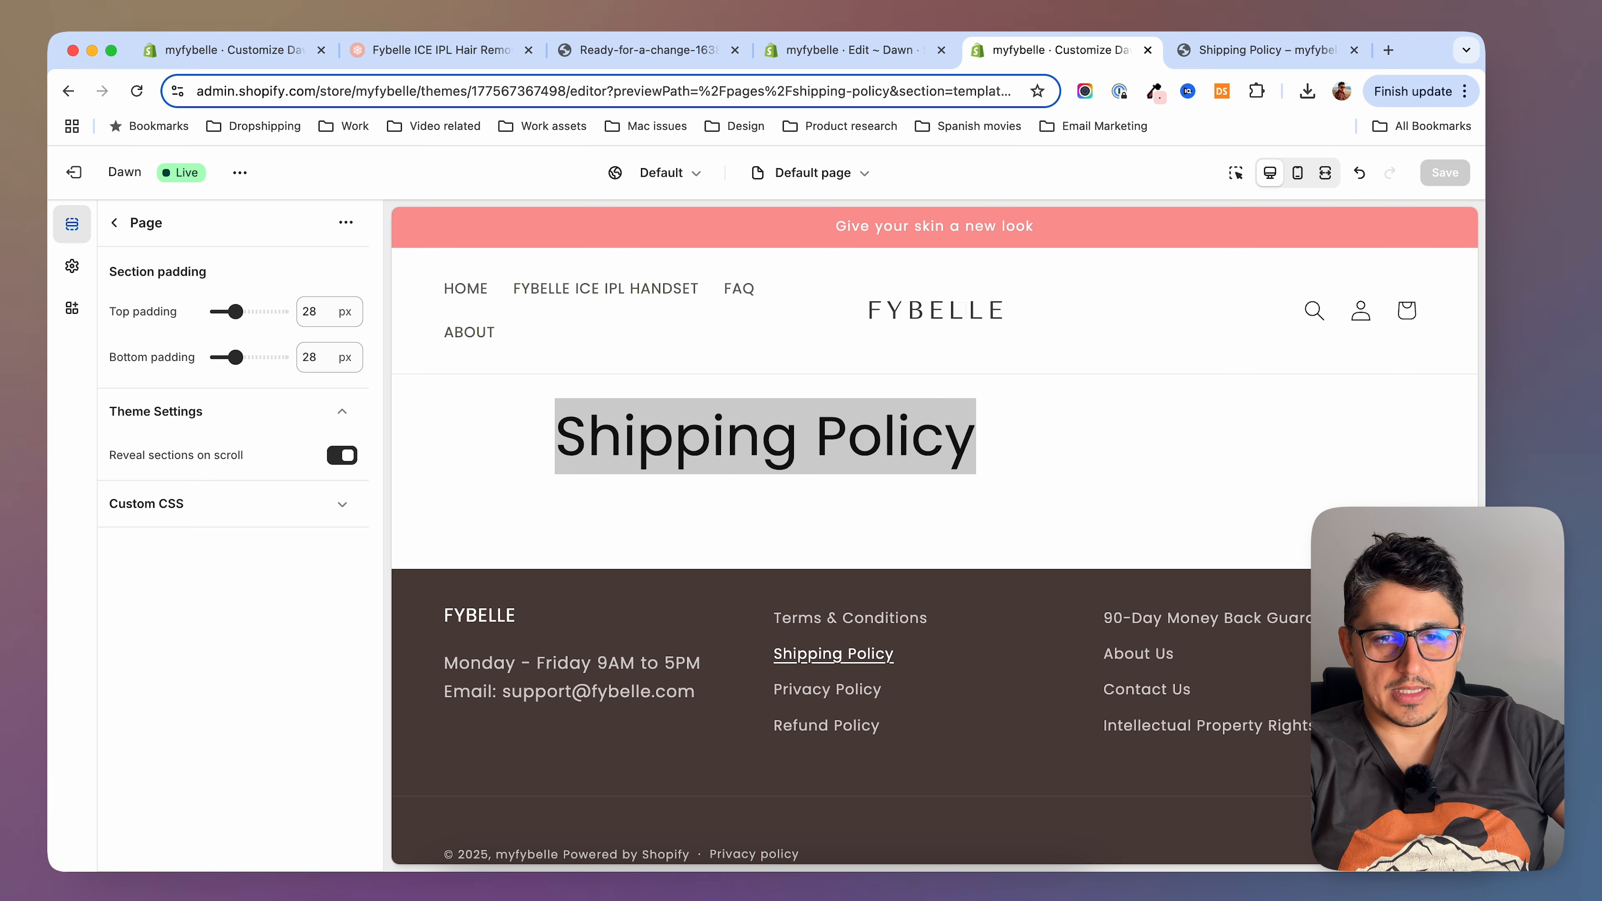
key("ctrl+Tab")
left_click_drag(389, 349, 1058, 366)
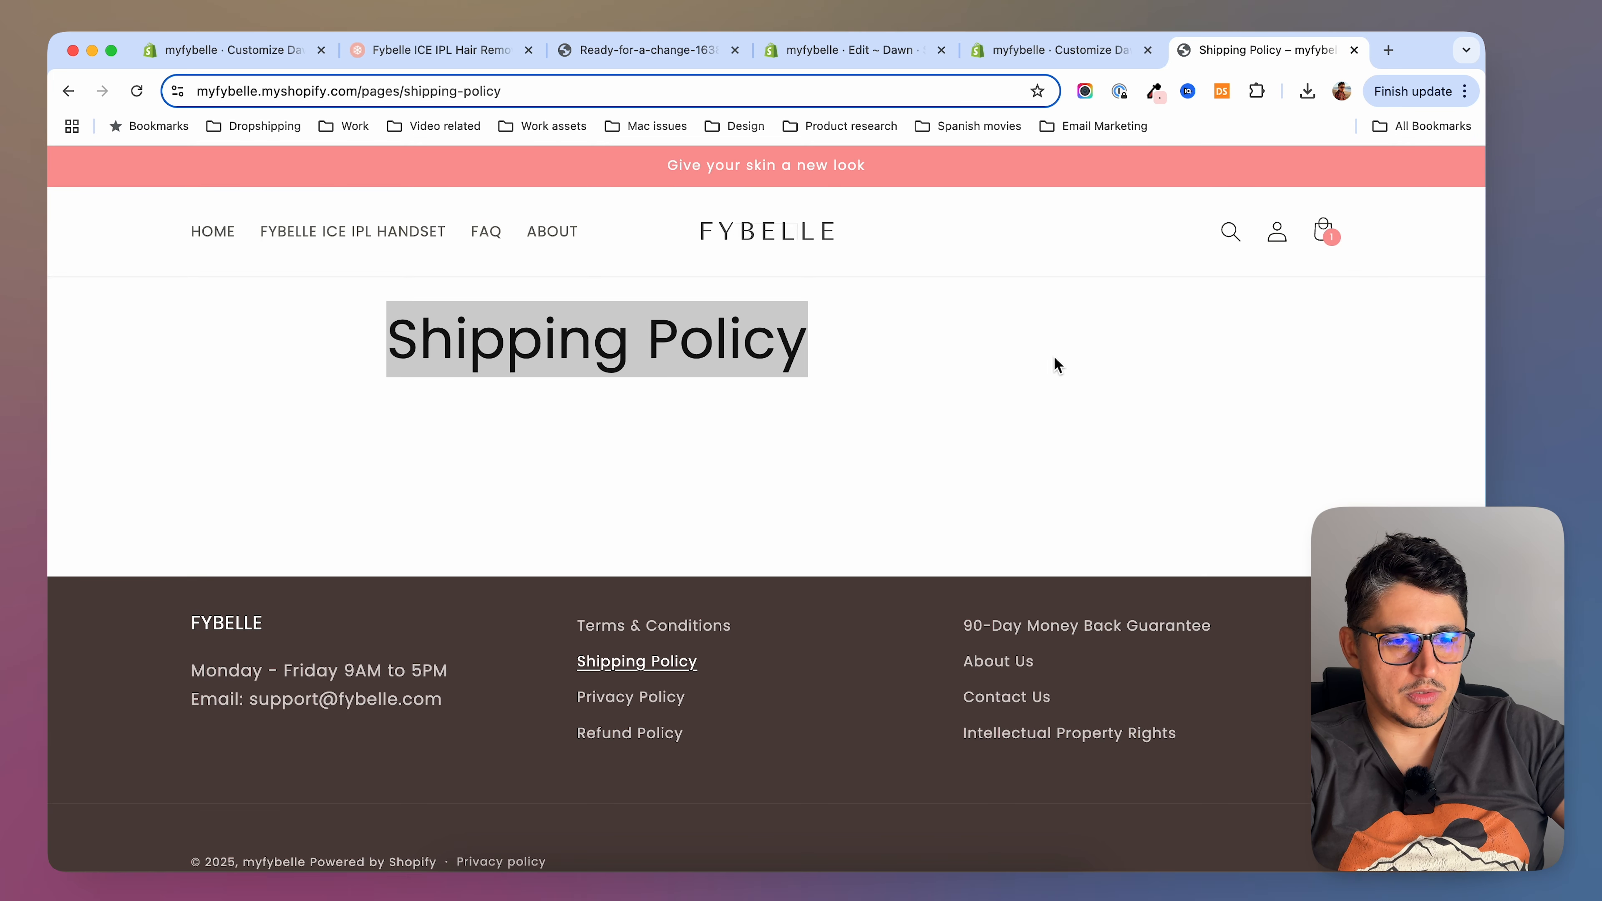
right_click(516, 363)
left_click(549, 623)
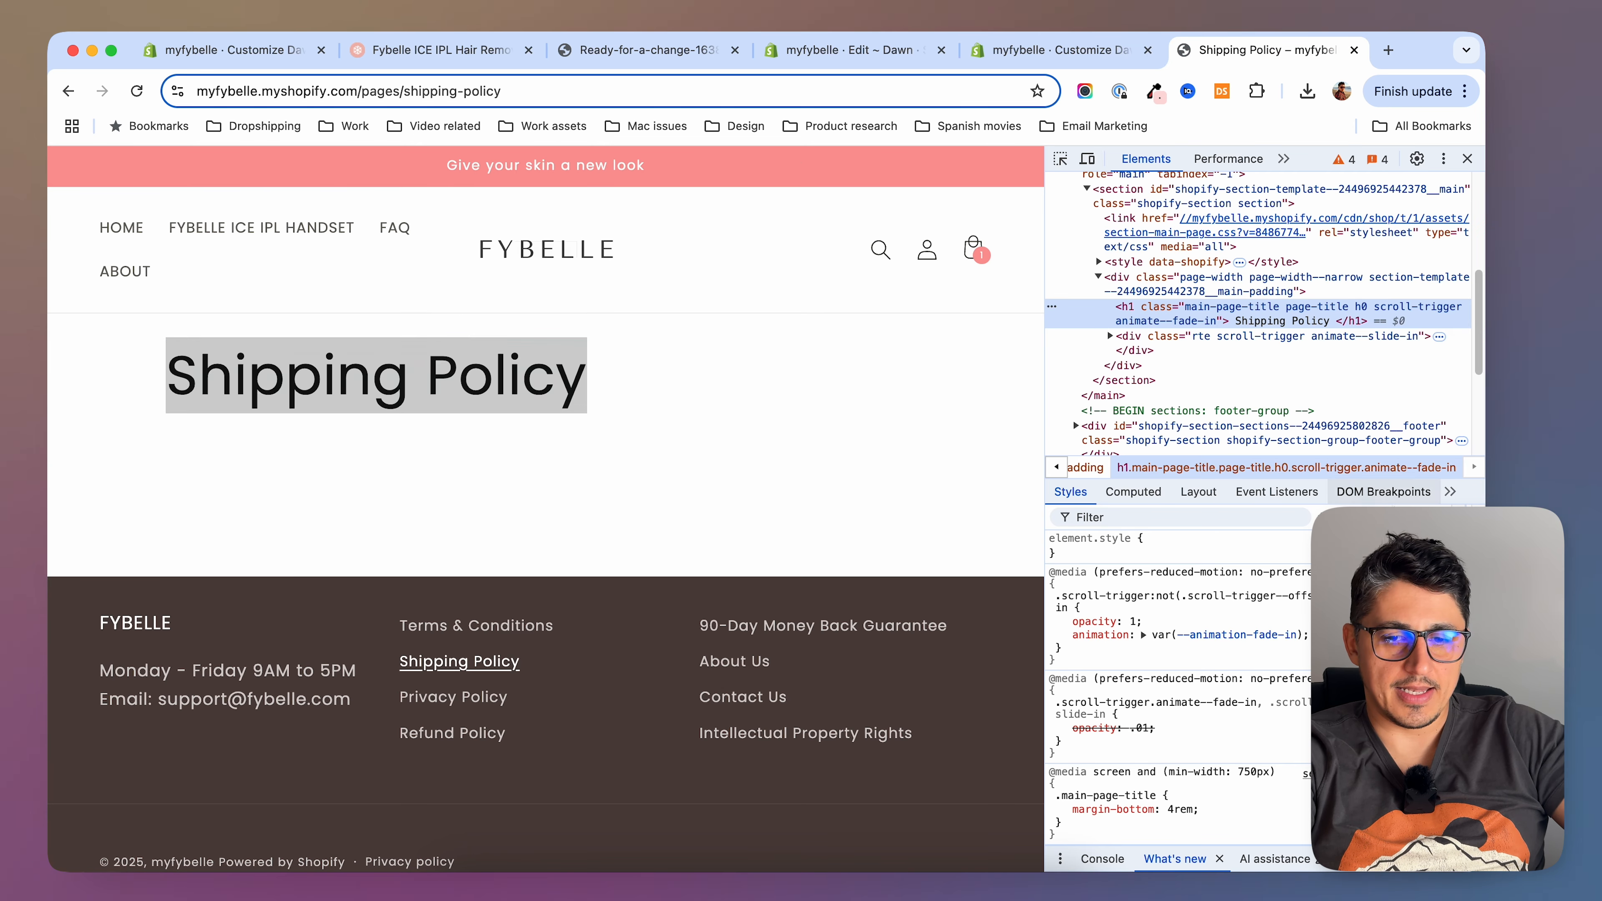
left_click(1419, 517)
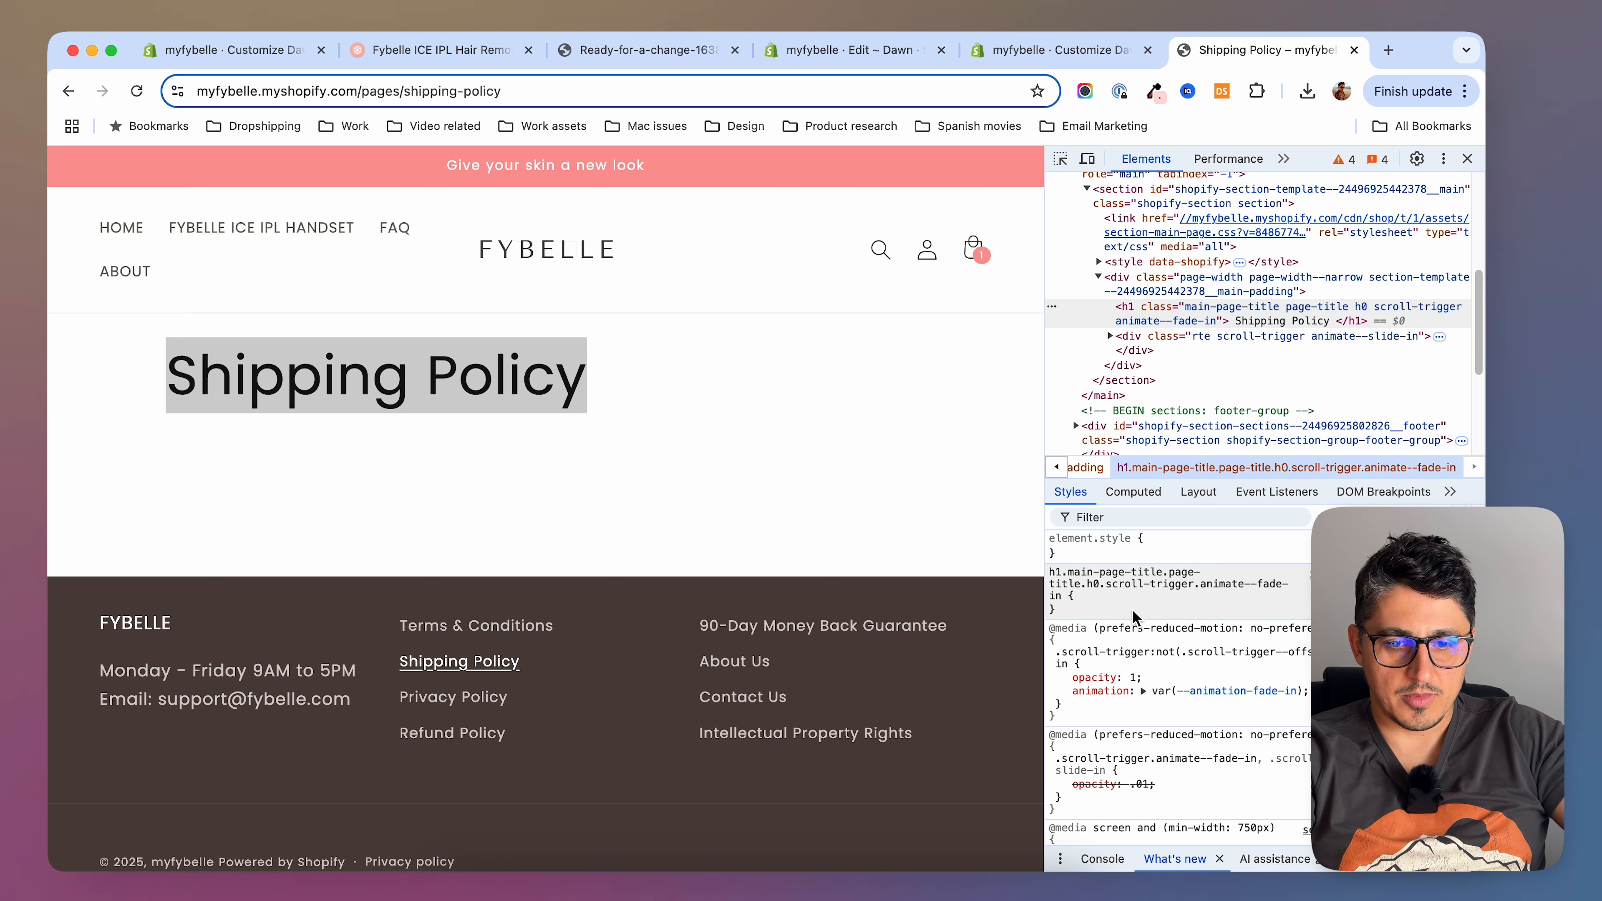
Try a font size of 30px in the title's new style rule, then set it to 35px
left_click(1103, 609)
type("font-size")
key("Tab")
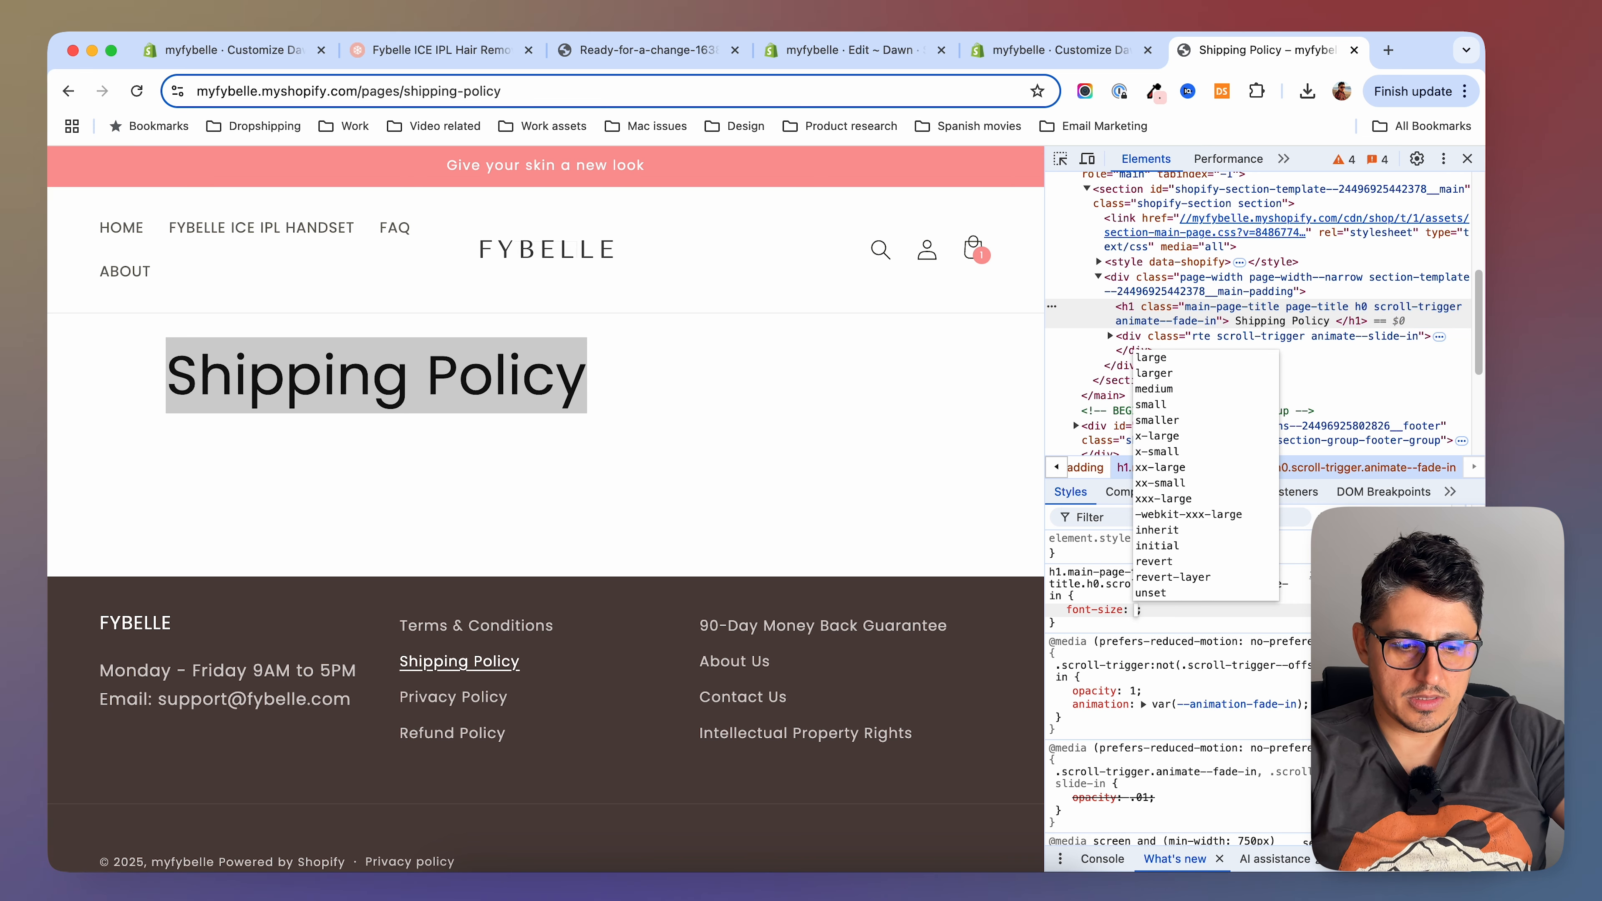
type("30px")
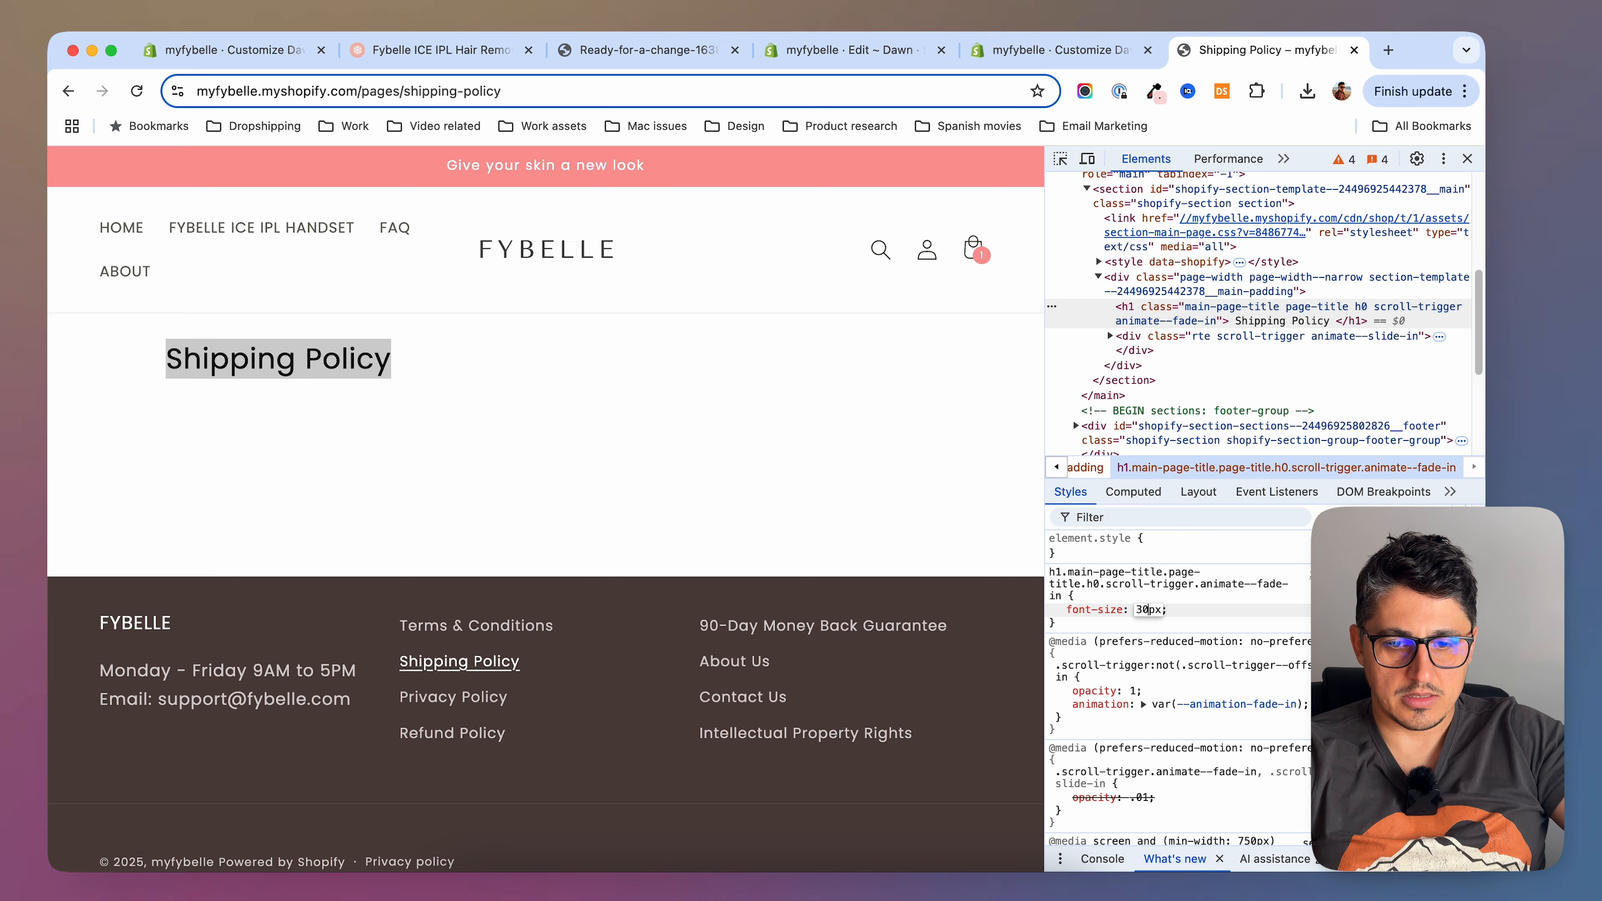
key("Left")
key("Left")
key("BackSpace")
type("5")
key("Return")
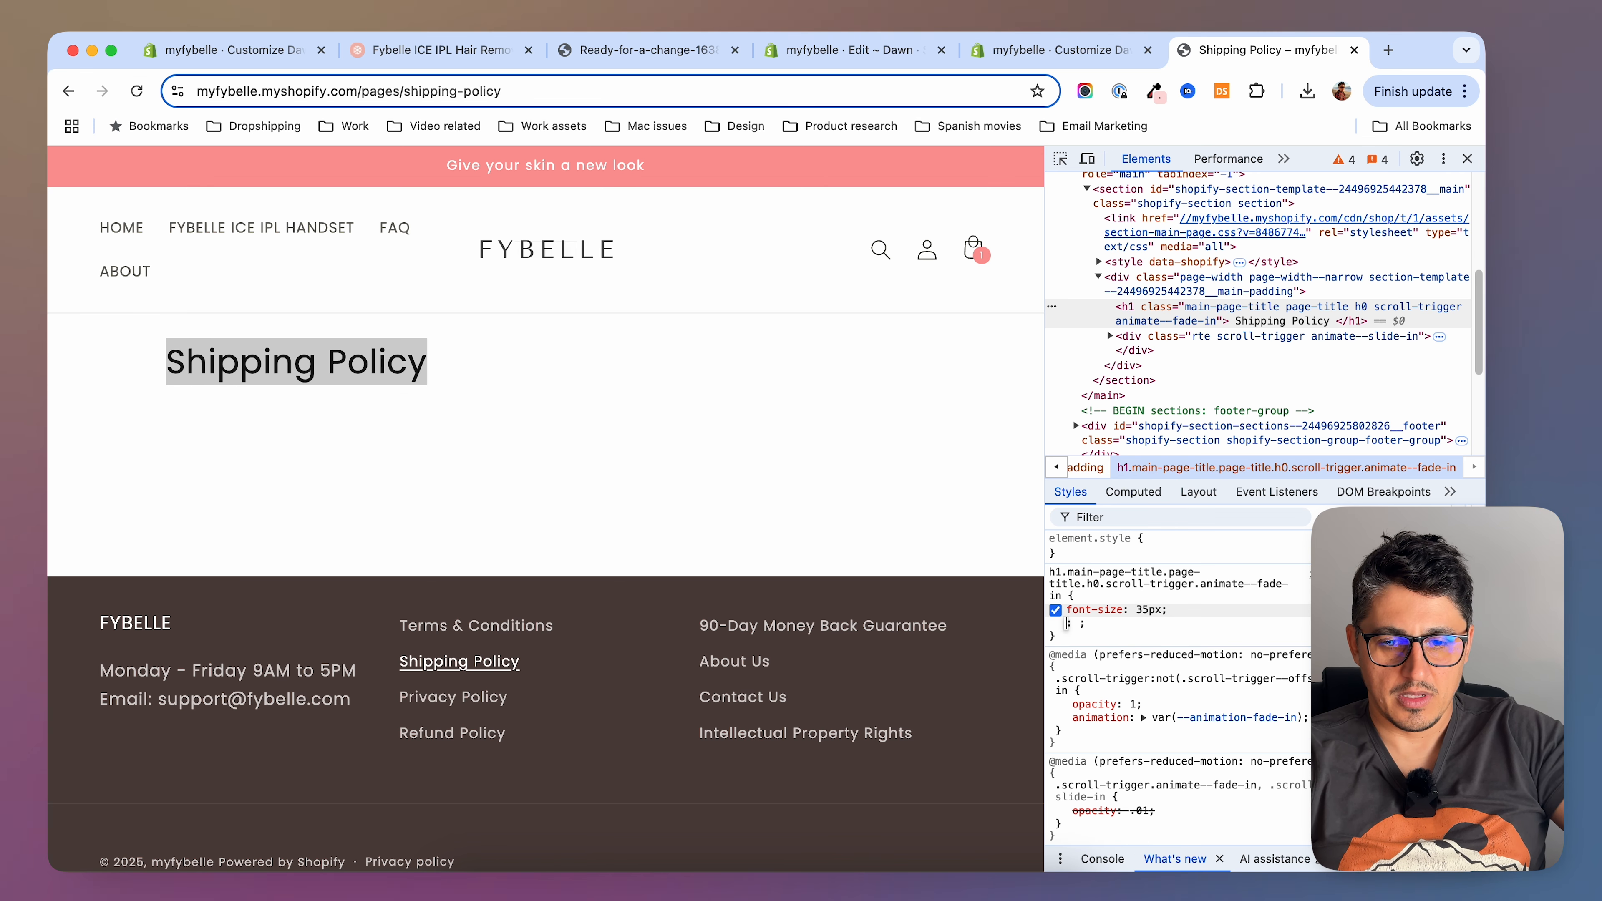
Add a text-align property with the value center to the page title's style rule
type("text-align")
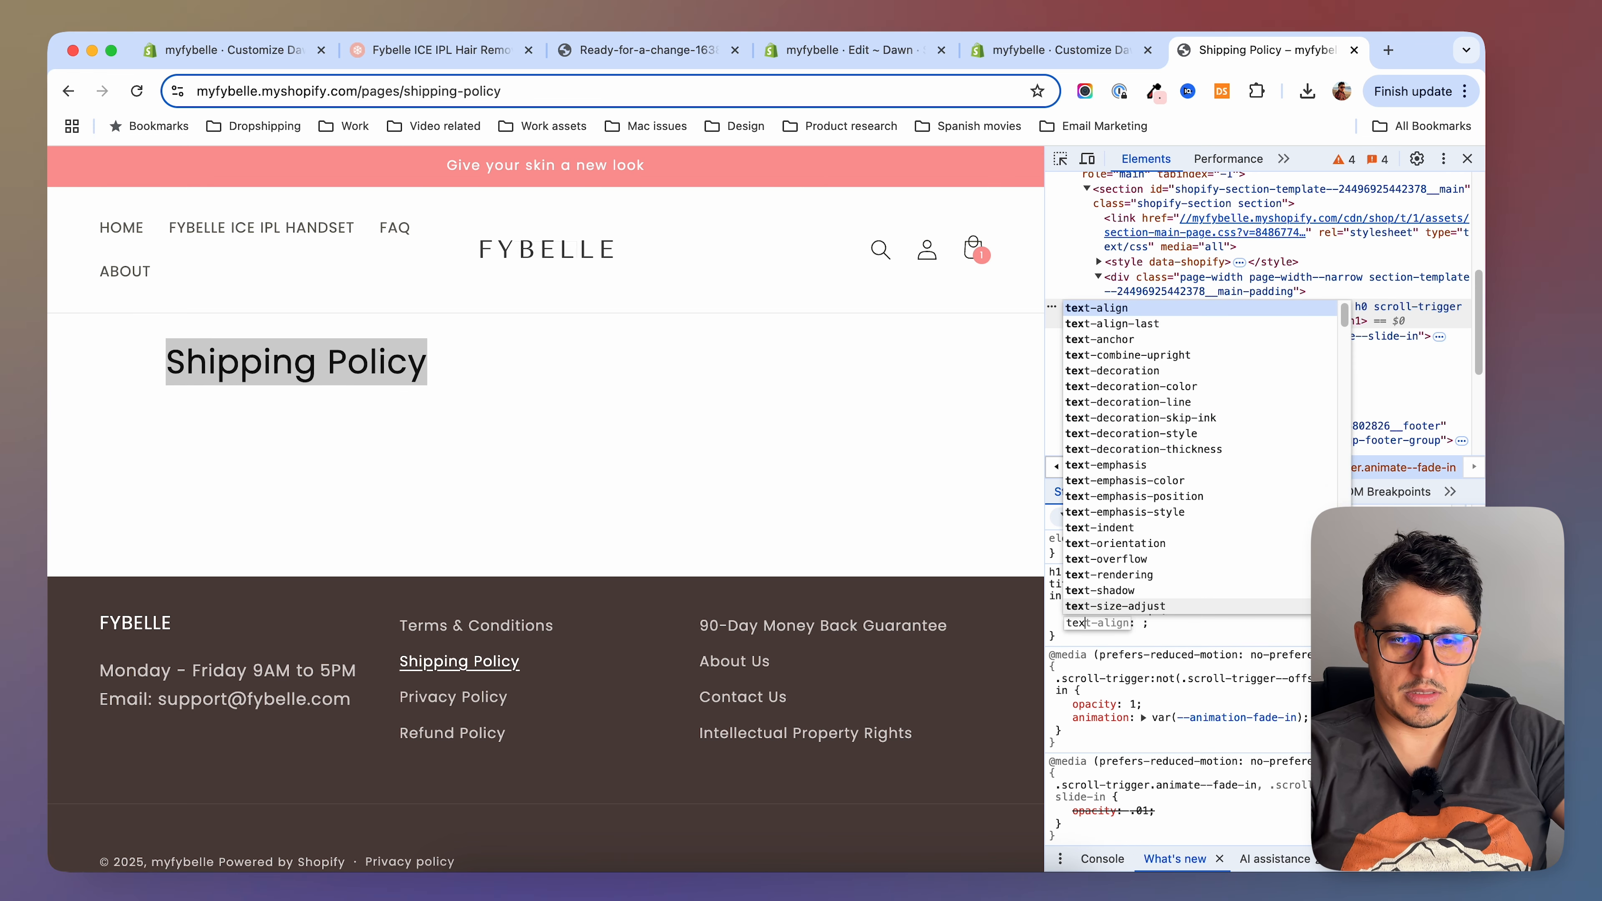
key("Tab")
type("c")
key("Return")
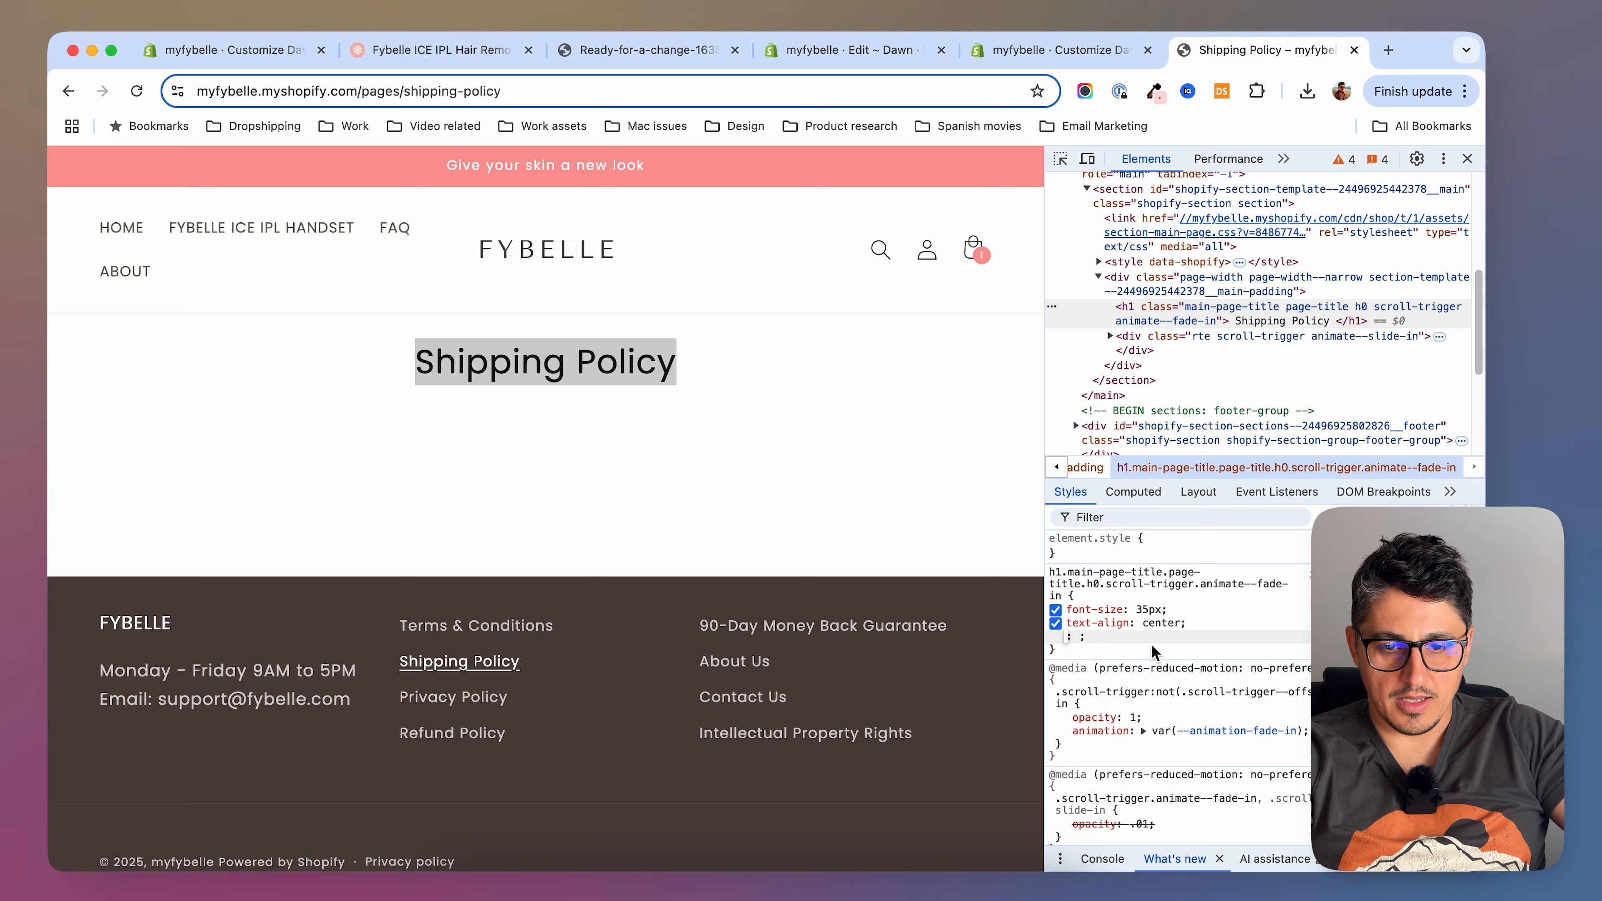
Copy the finished title rule from the inspector into the Page section's Custom CSS in the theme editor
left_click_drag(1055, 575, 1089, 635)
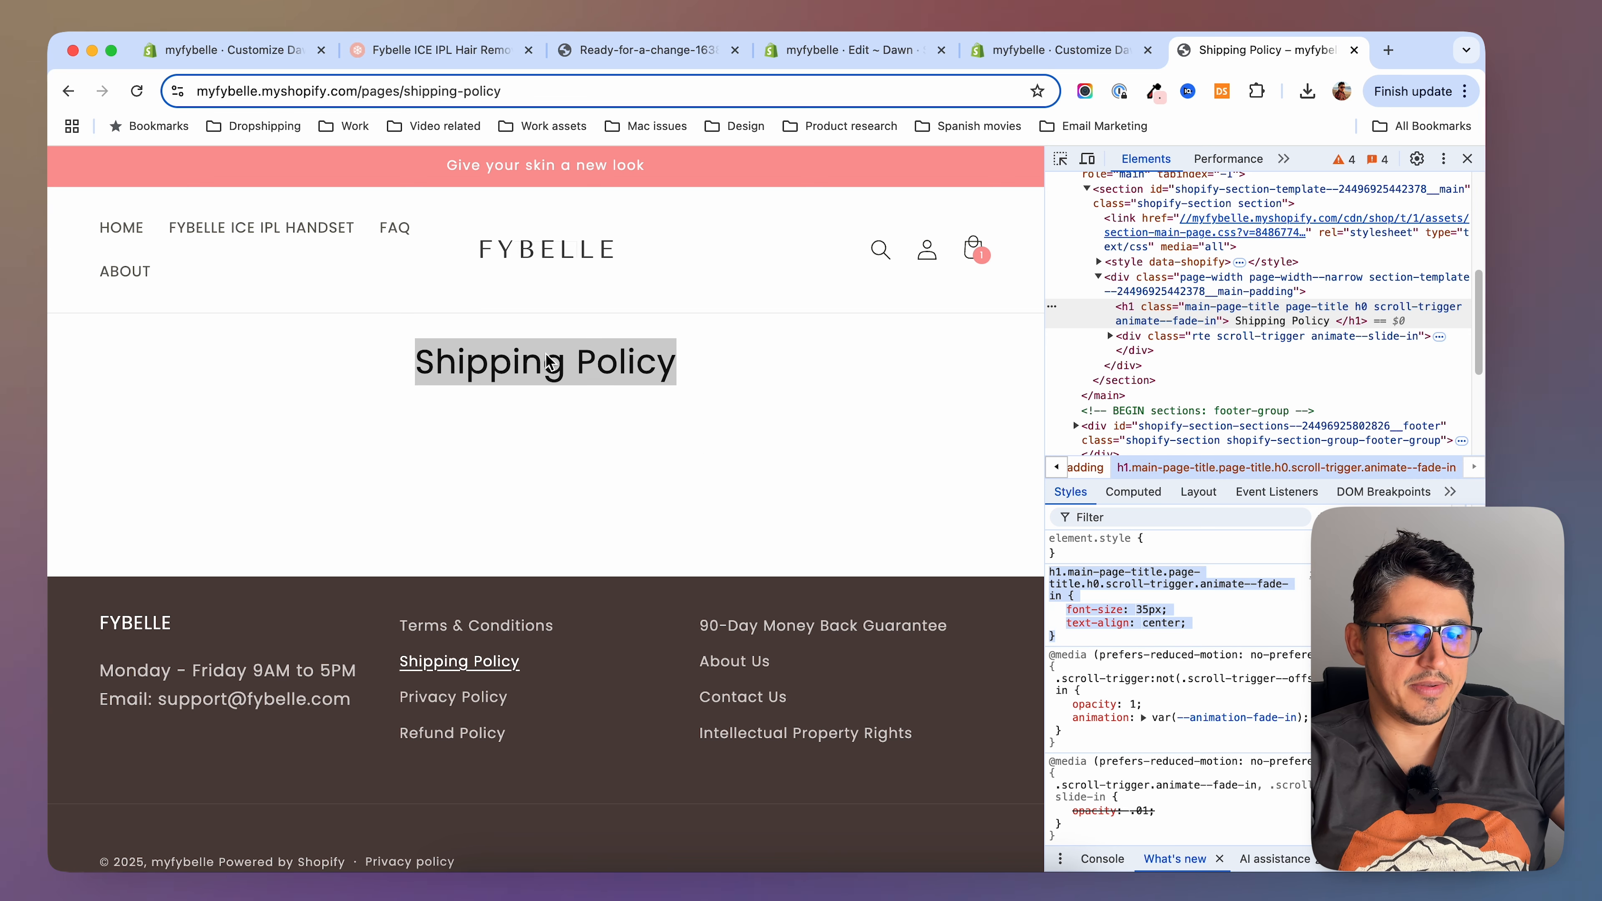
key("super+c")
left_click(1059, 49)
left_click(272, 570)
key("super+v")
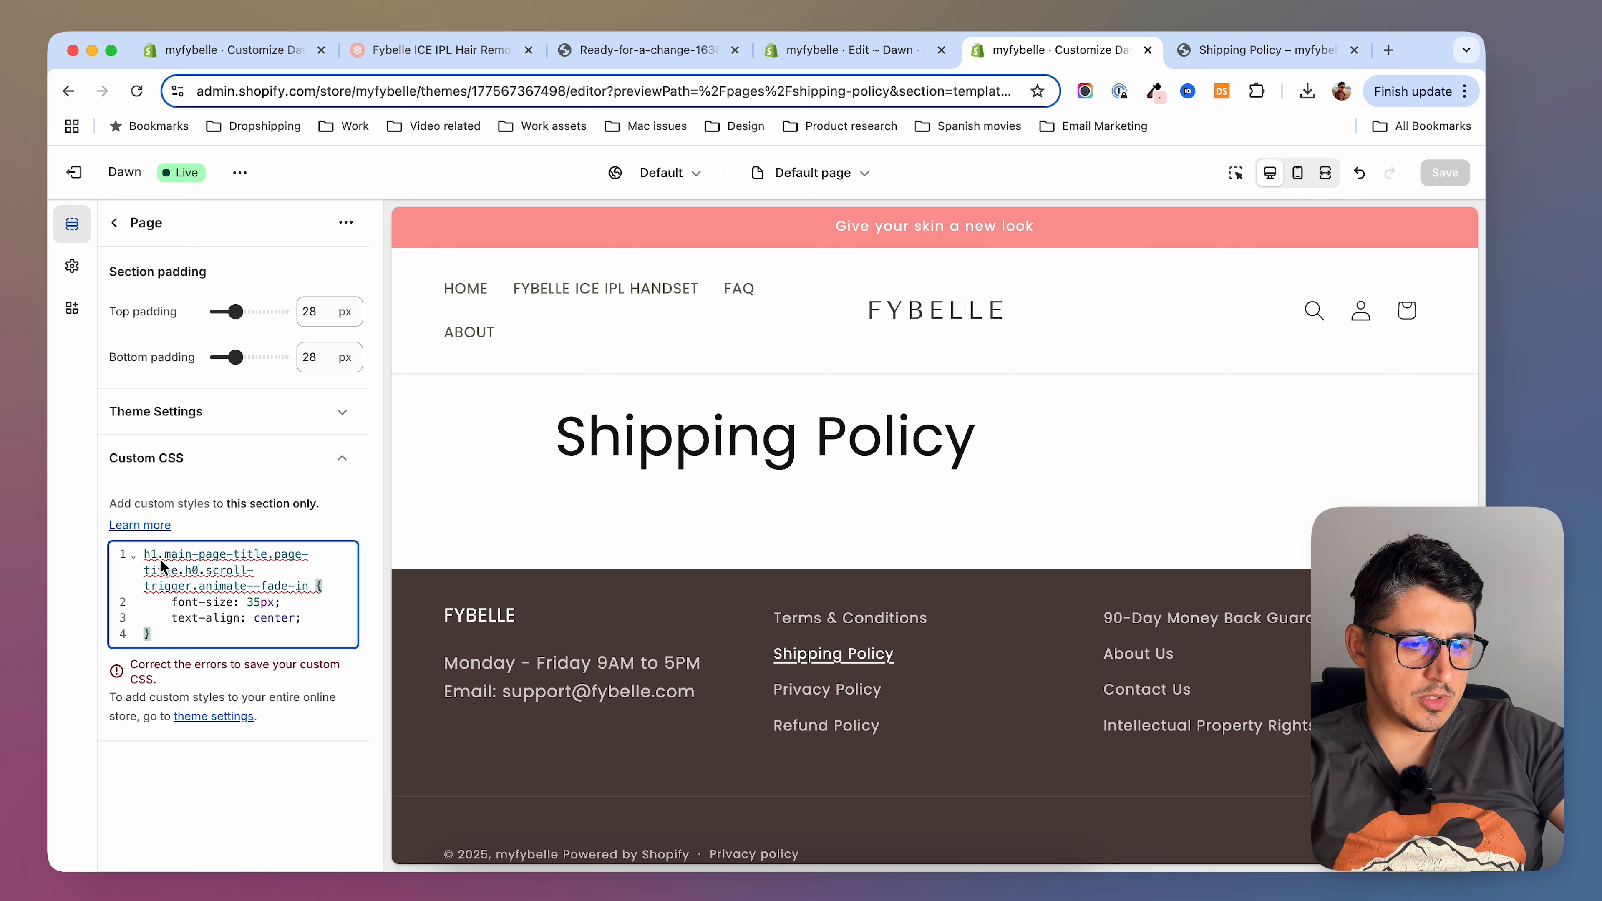
Shorten the selector in the Page section's Custom CSS to h1 and save the theme
left_click(158, 556)
left_click_drag(166, 555, 273, 588)
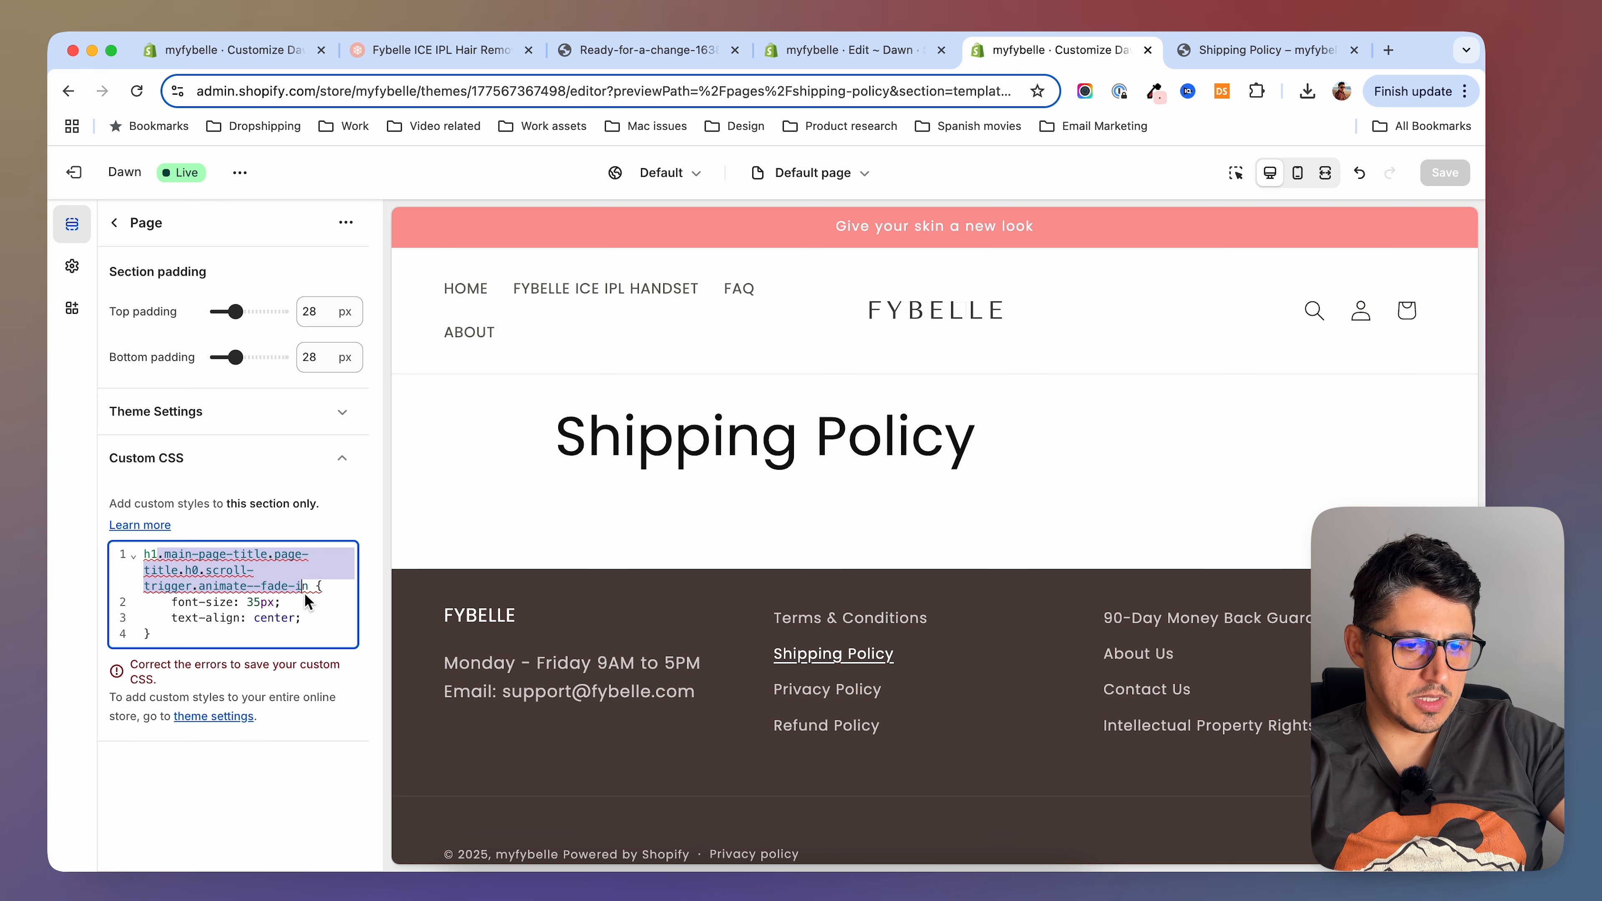
key("BackSpace")
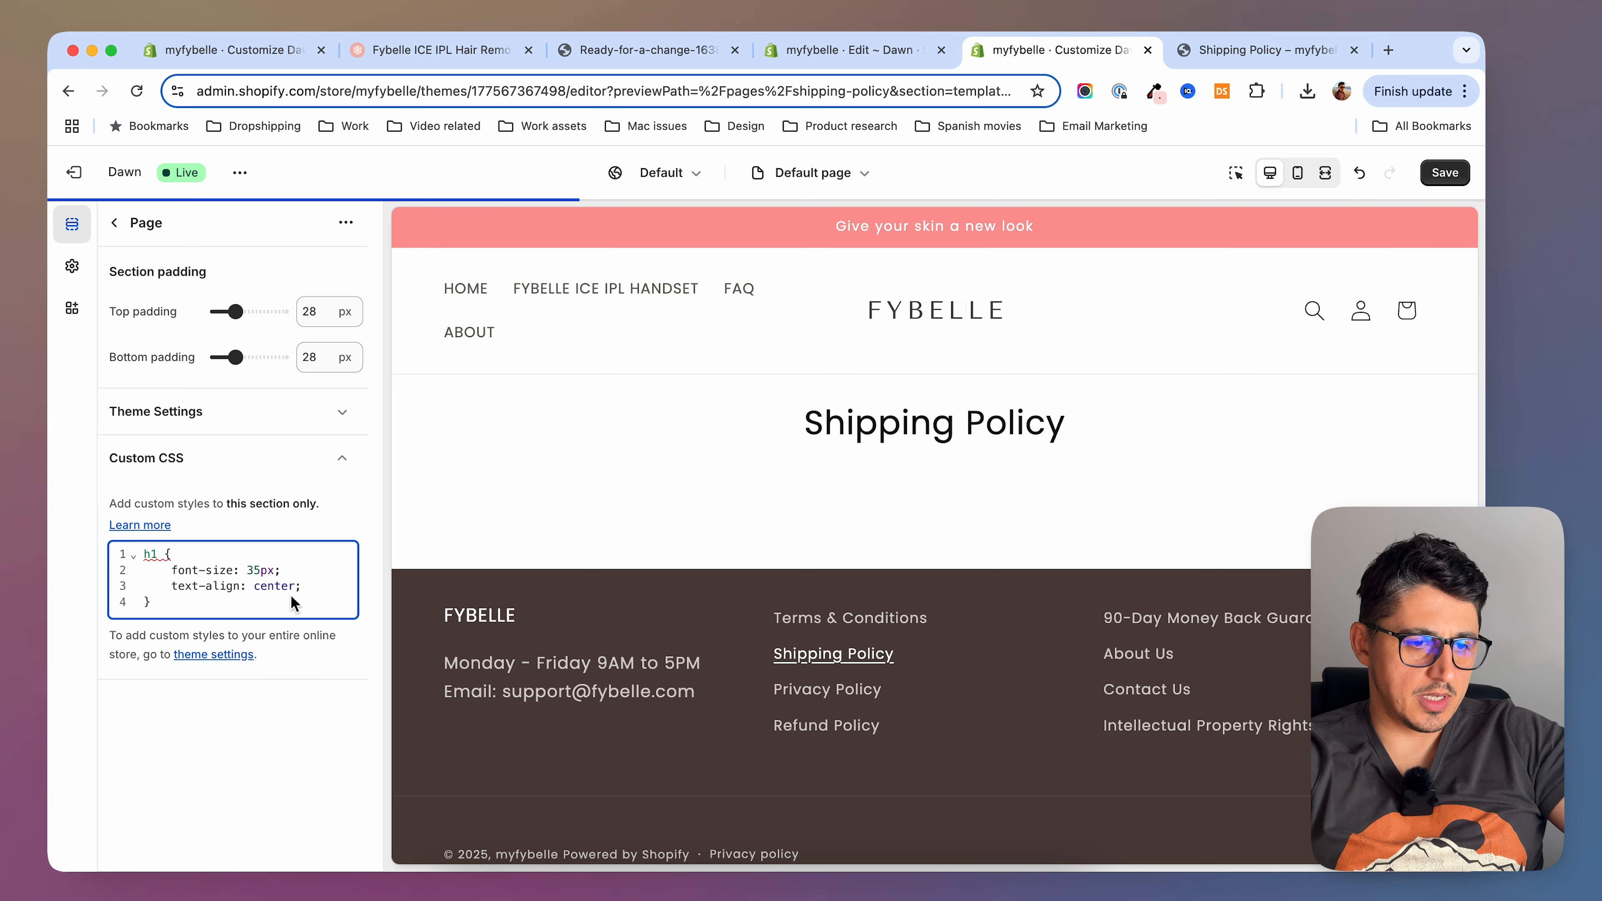
left_click(237, 695)
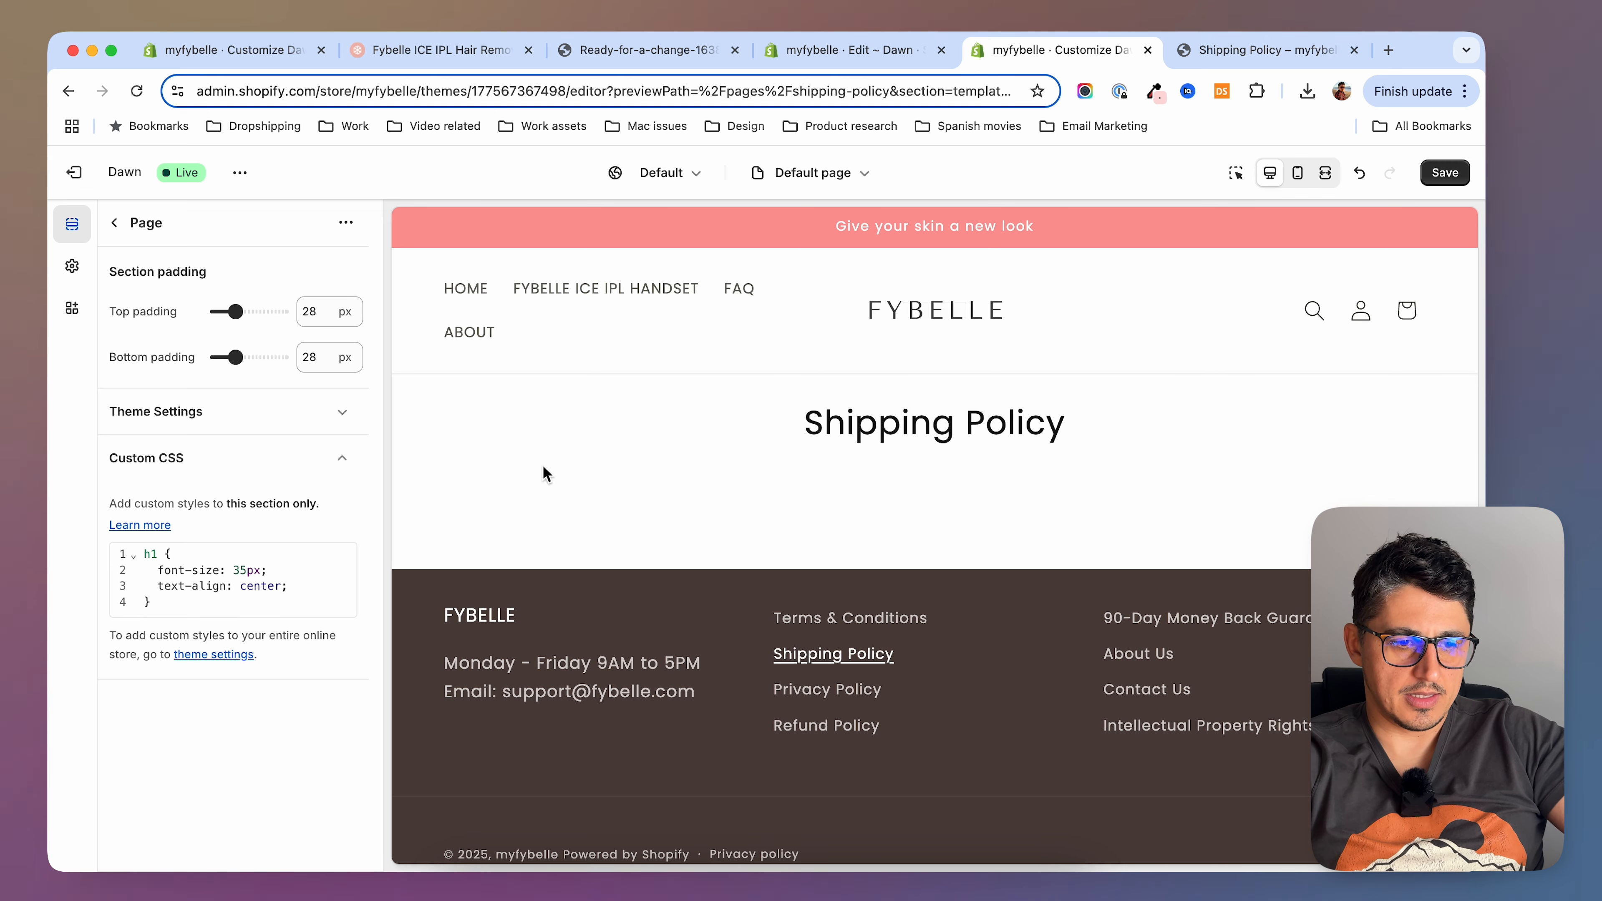
left_click(1445, 174)
Reload the live Shipping Policy page and check the title styling on the Privacy Policy, Refund Policy and Terms & Conditions pages
left_click(1241, 56)
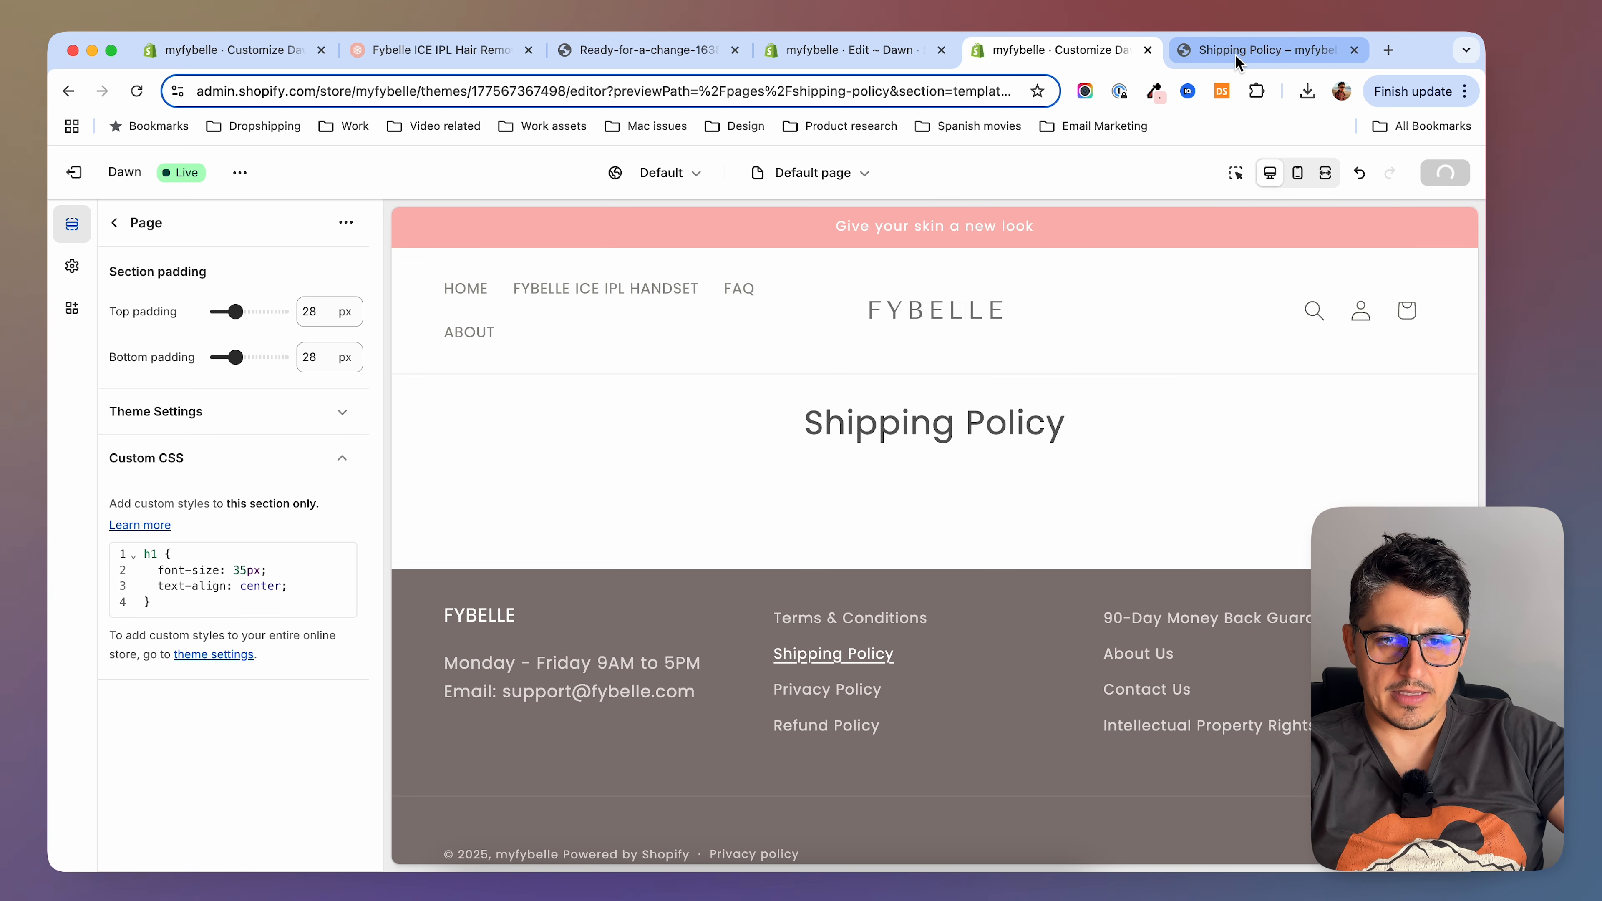
left_click(137, 91)
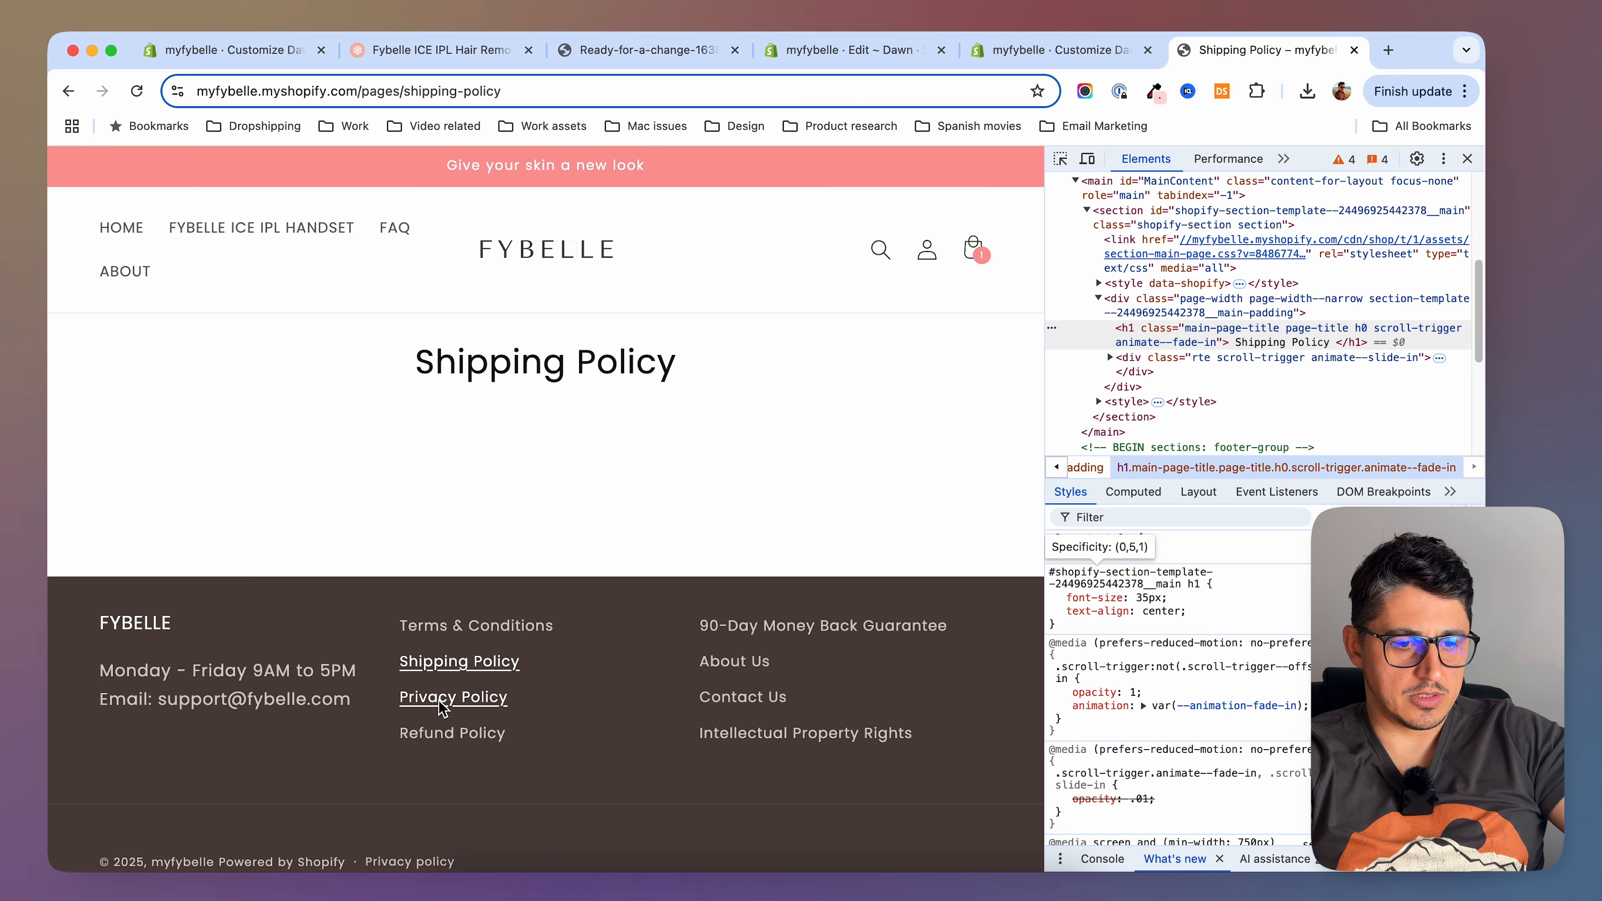
left_click(472, 700)
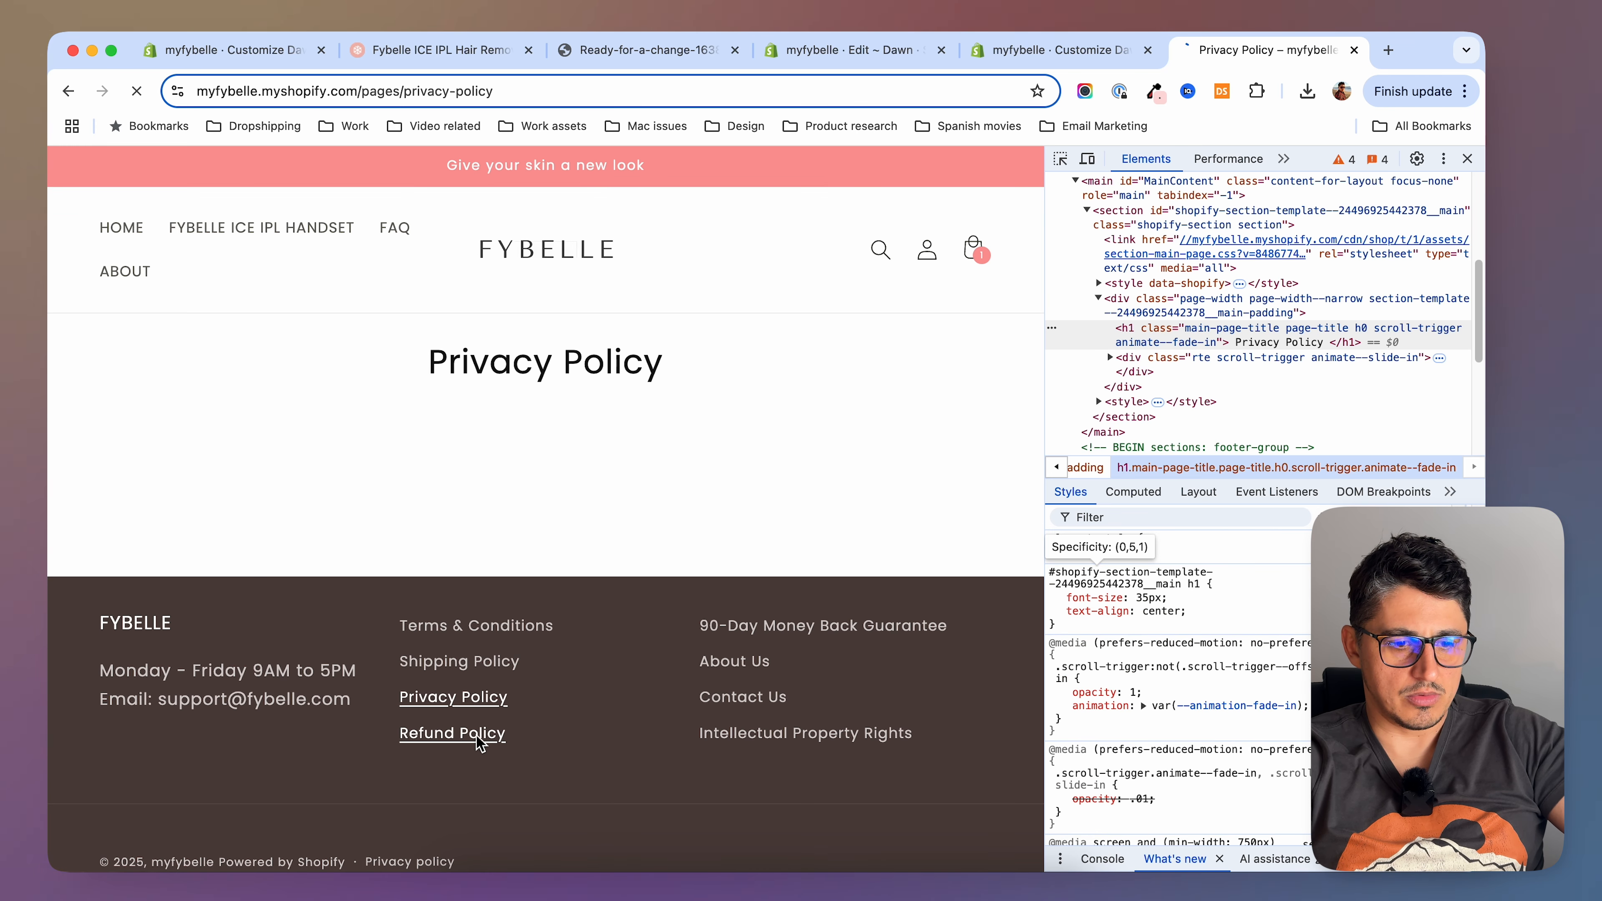
left_click(475, 736)
left_click(1467, 158)
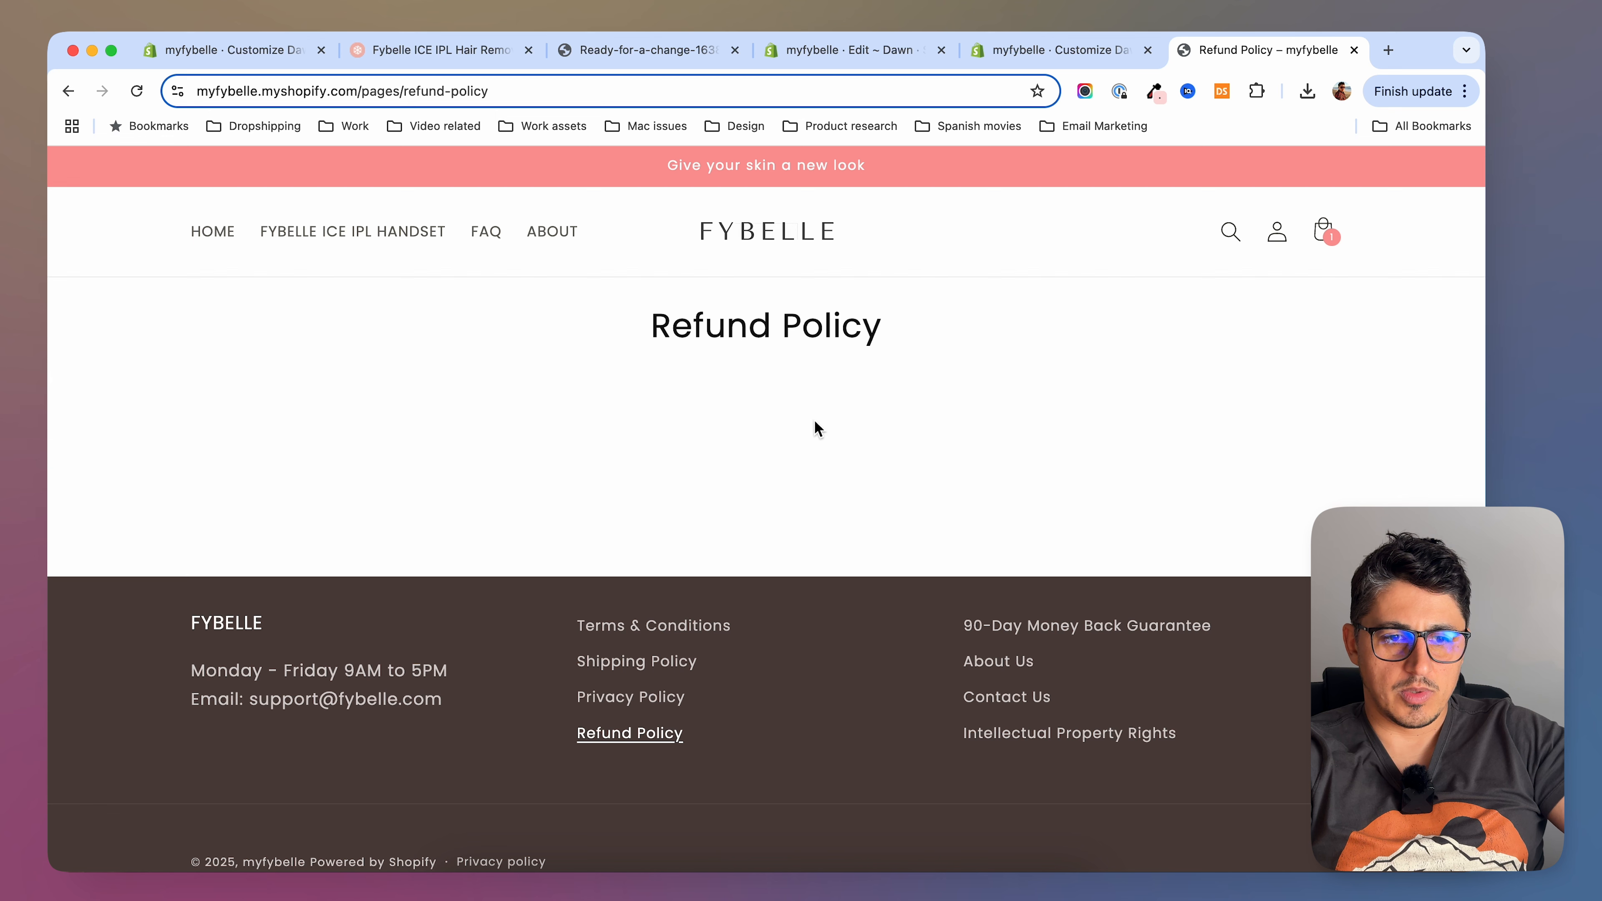
right_click(475, 360)
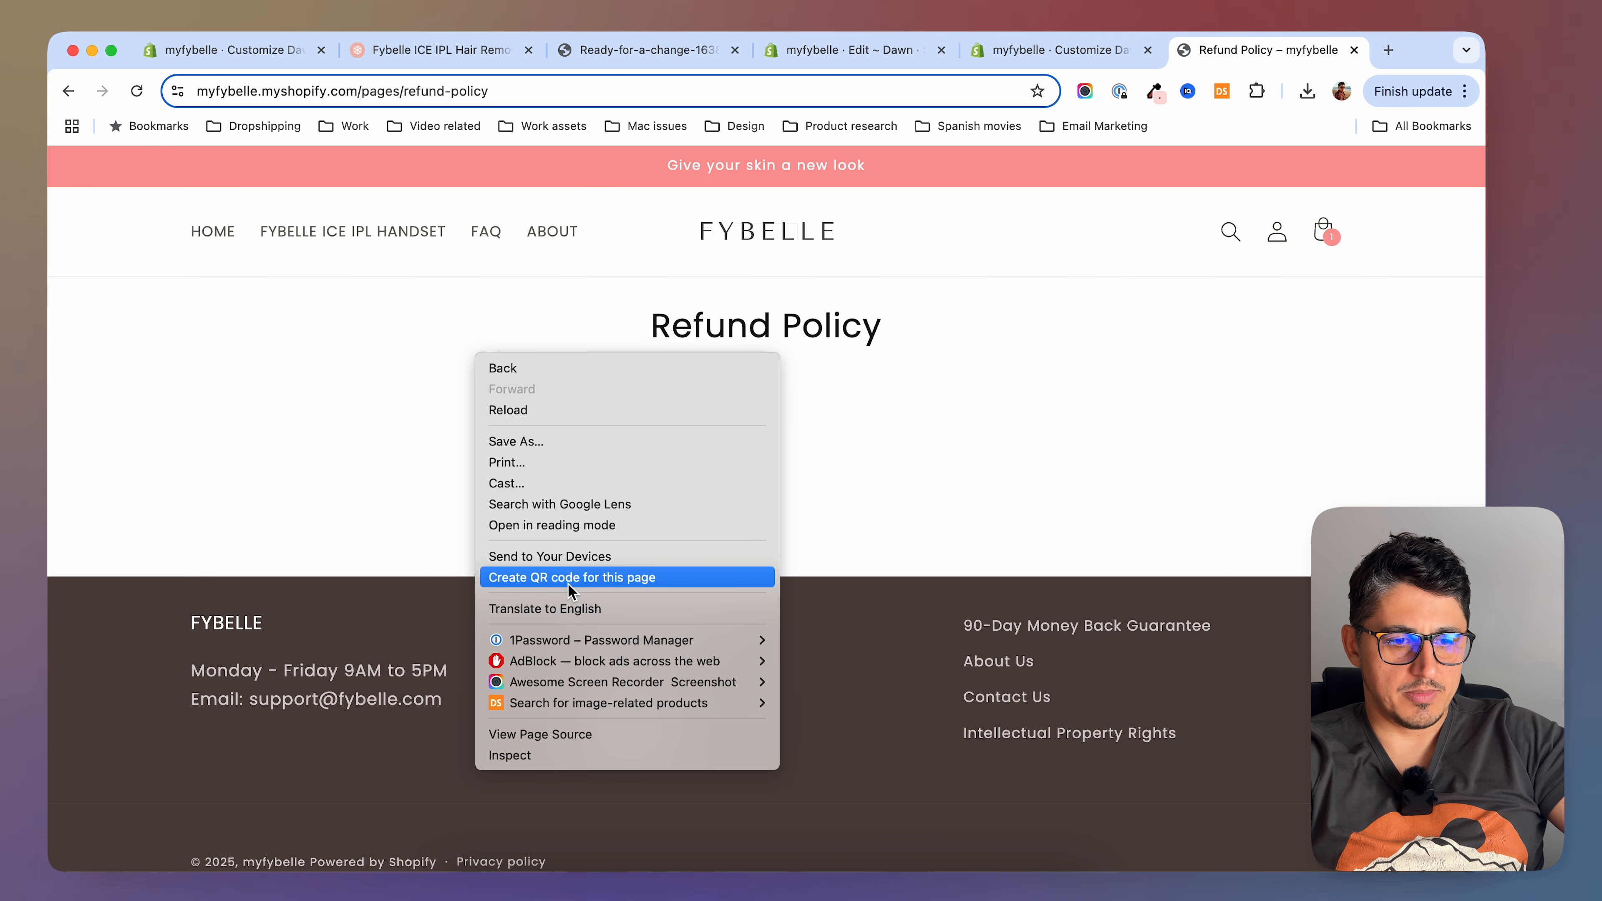
left_click(441, 482)
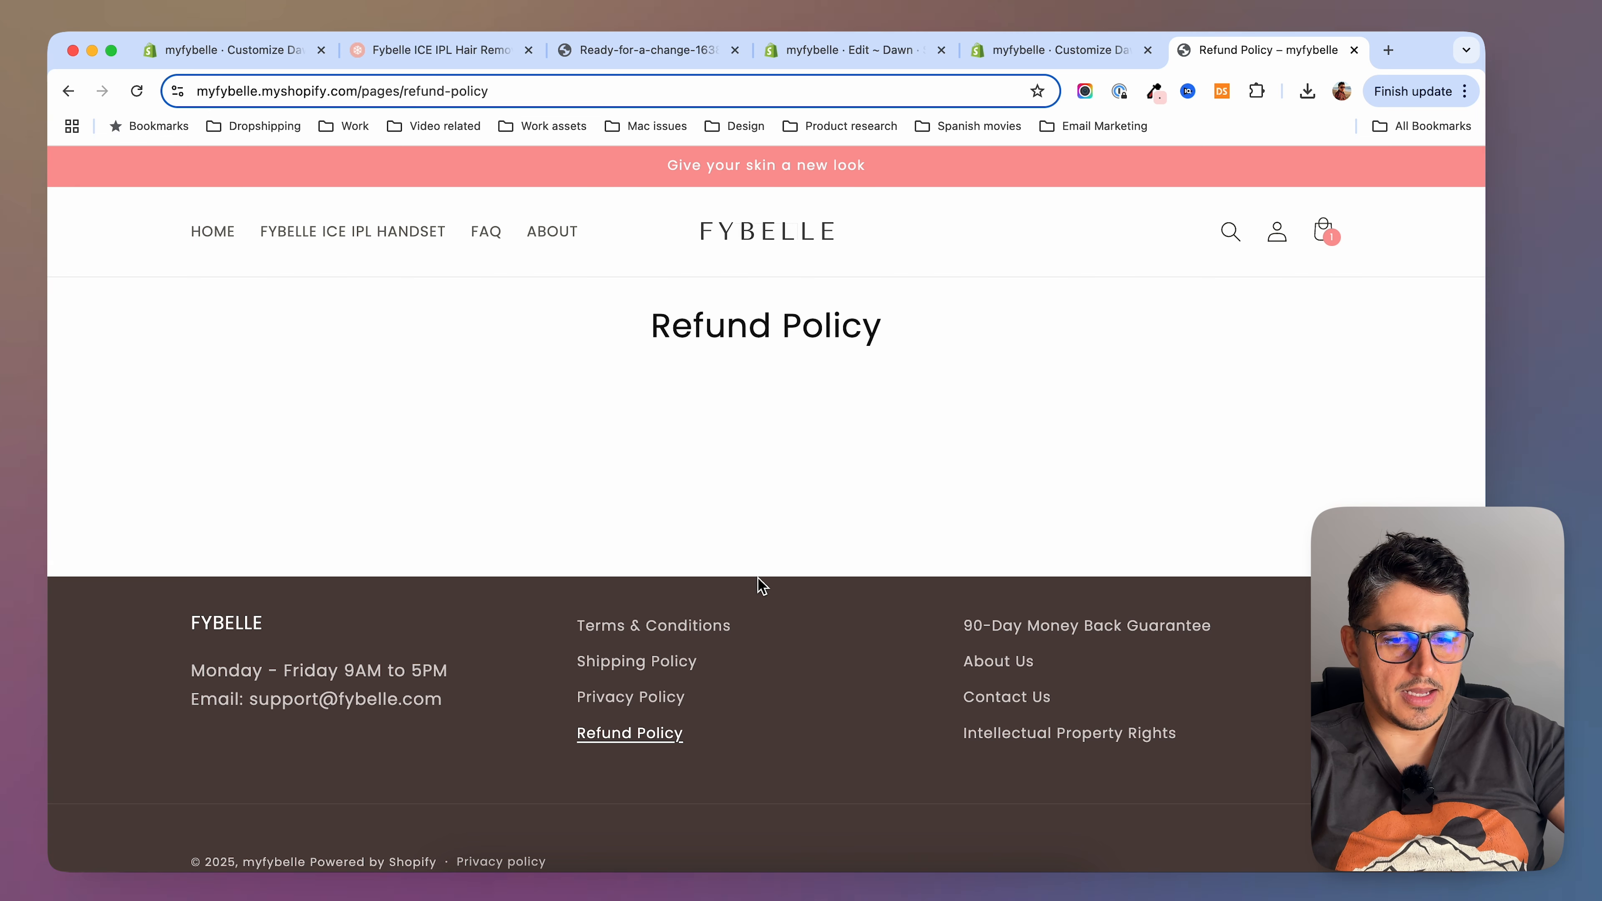
left_click(662, 628)
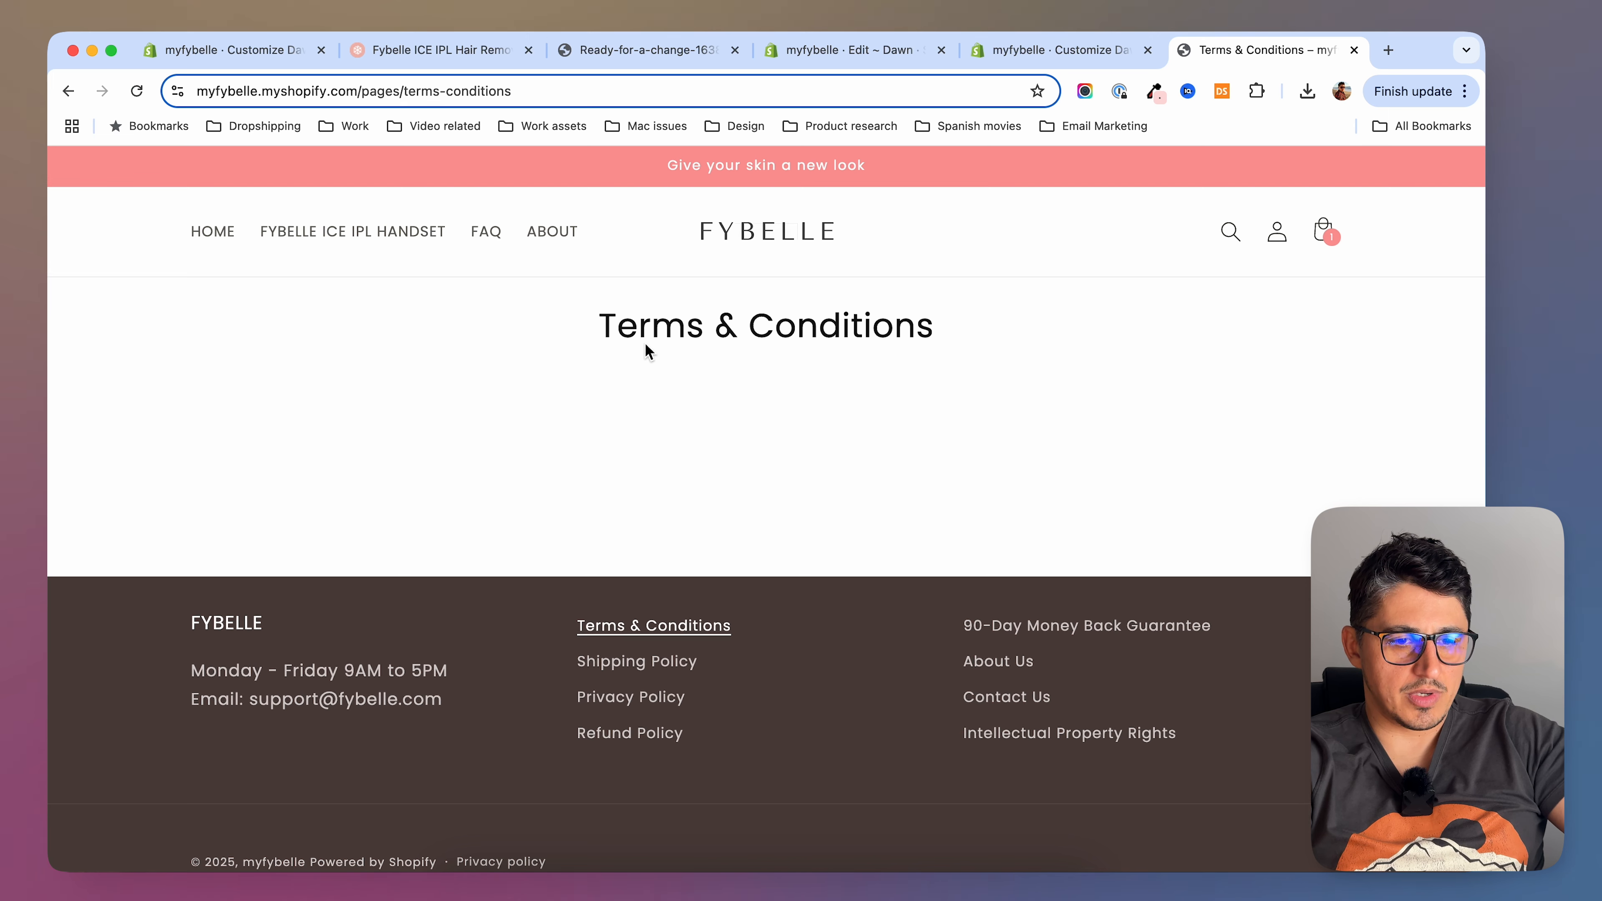
left_click_drag(590, 337, 1041, 341)
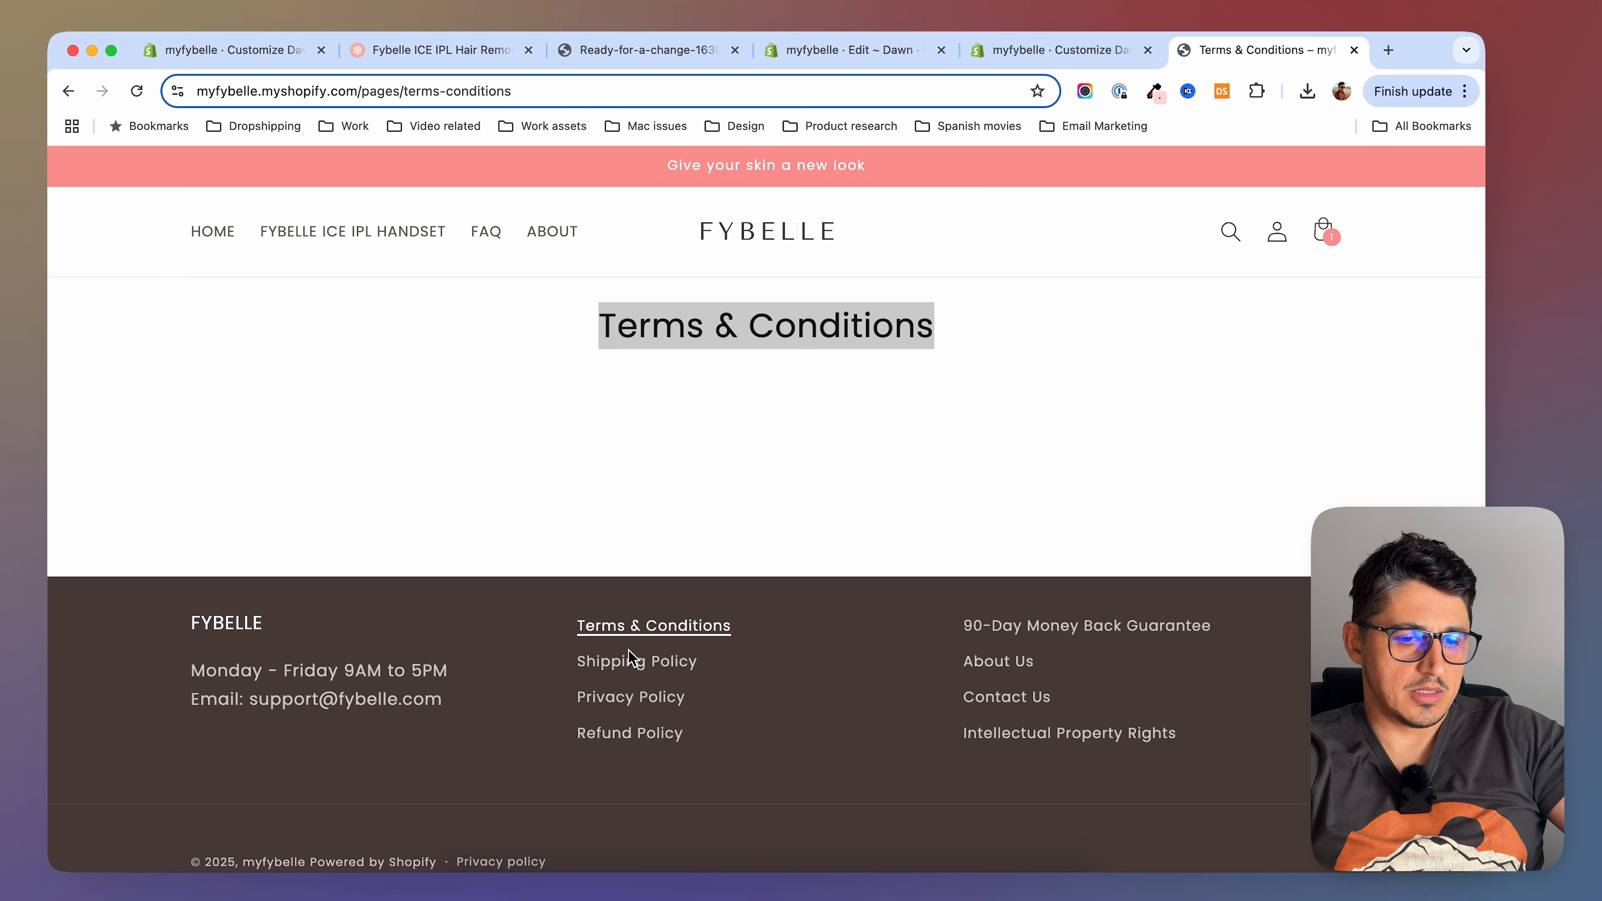
Open the store's Policies settings in the Shopify admin
key("ctrl+shift+Tab")
left_click(126, 846)
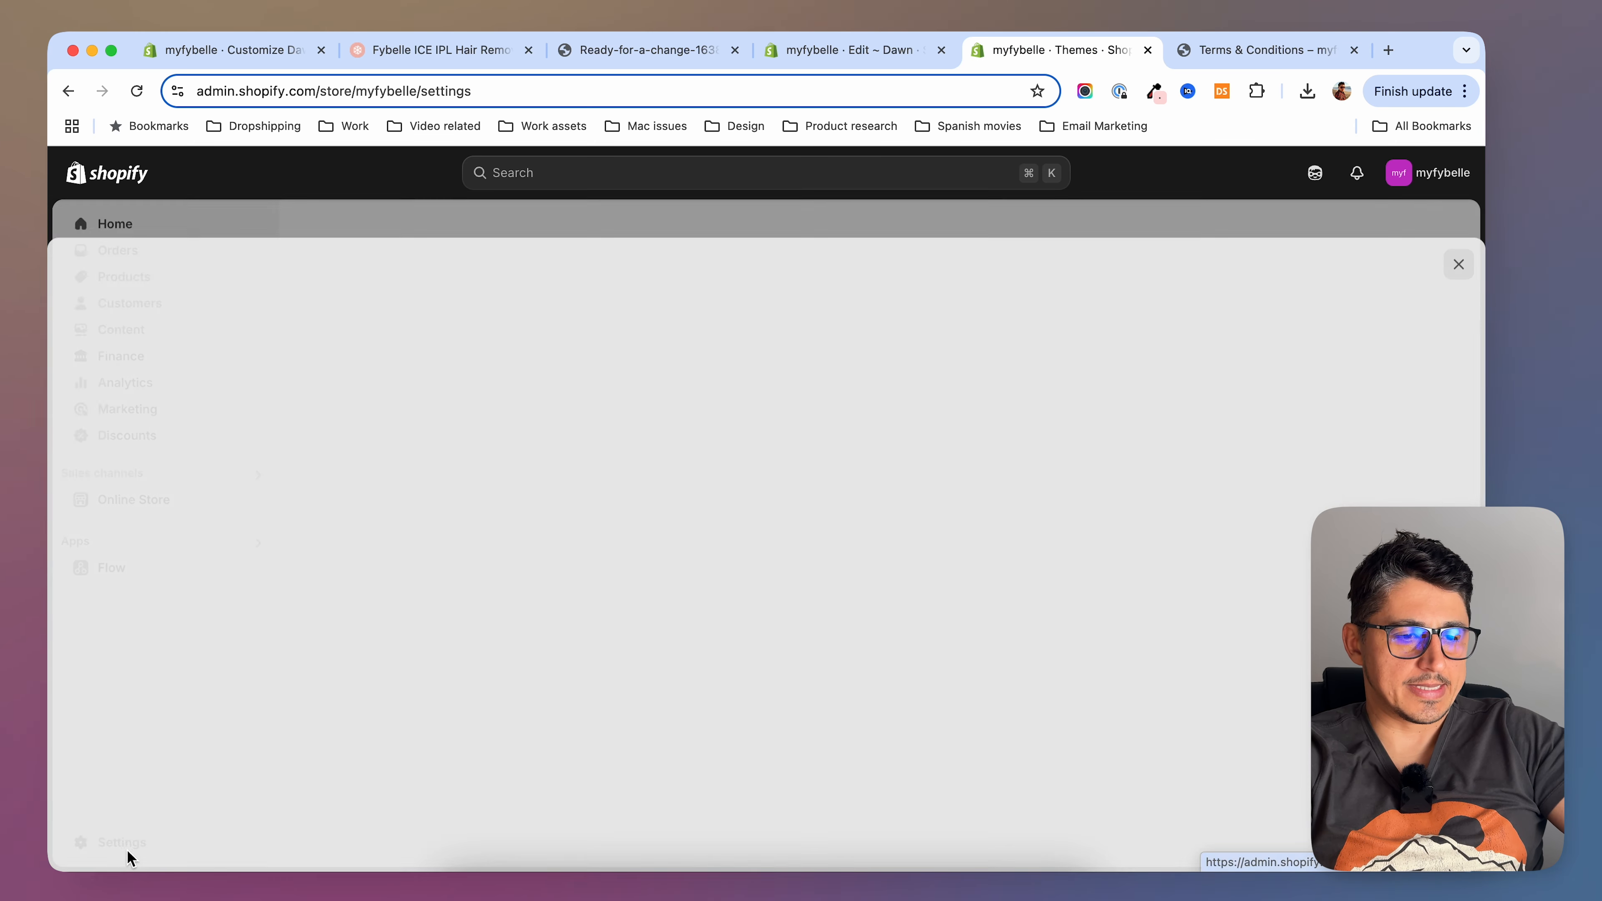
scroll(491, 686, "down", 3)
left_click(480, 719)
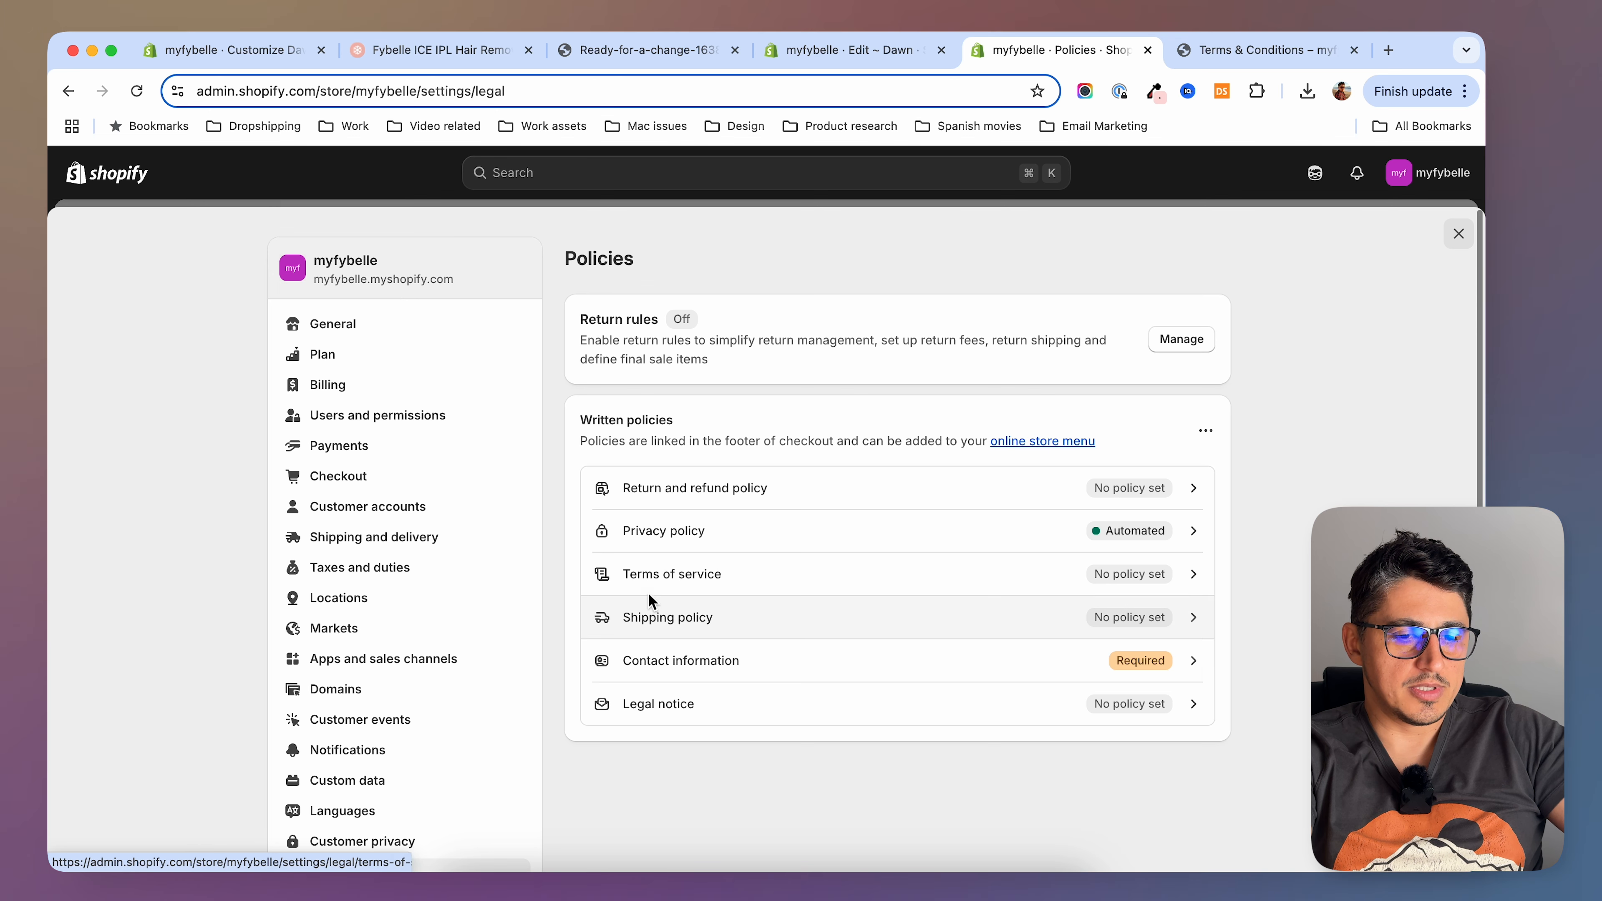
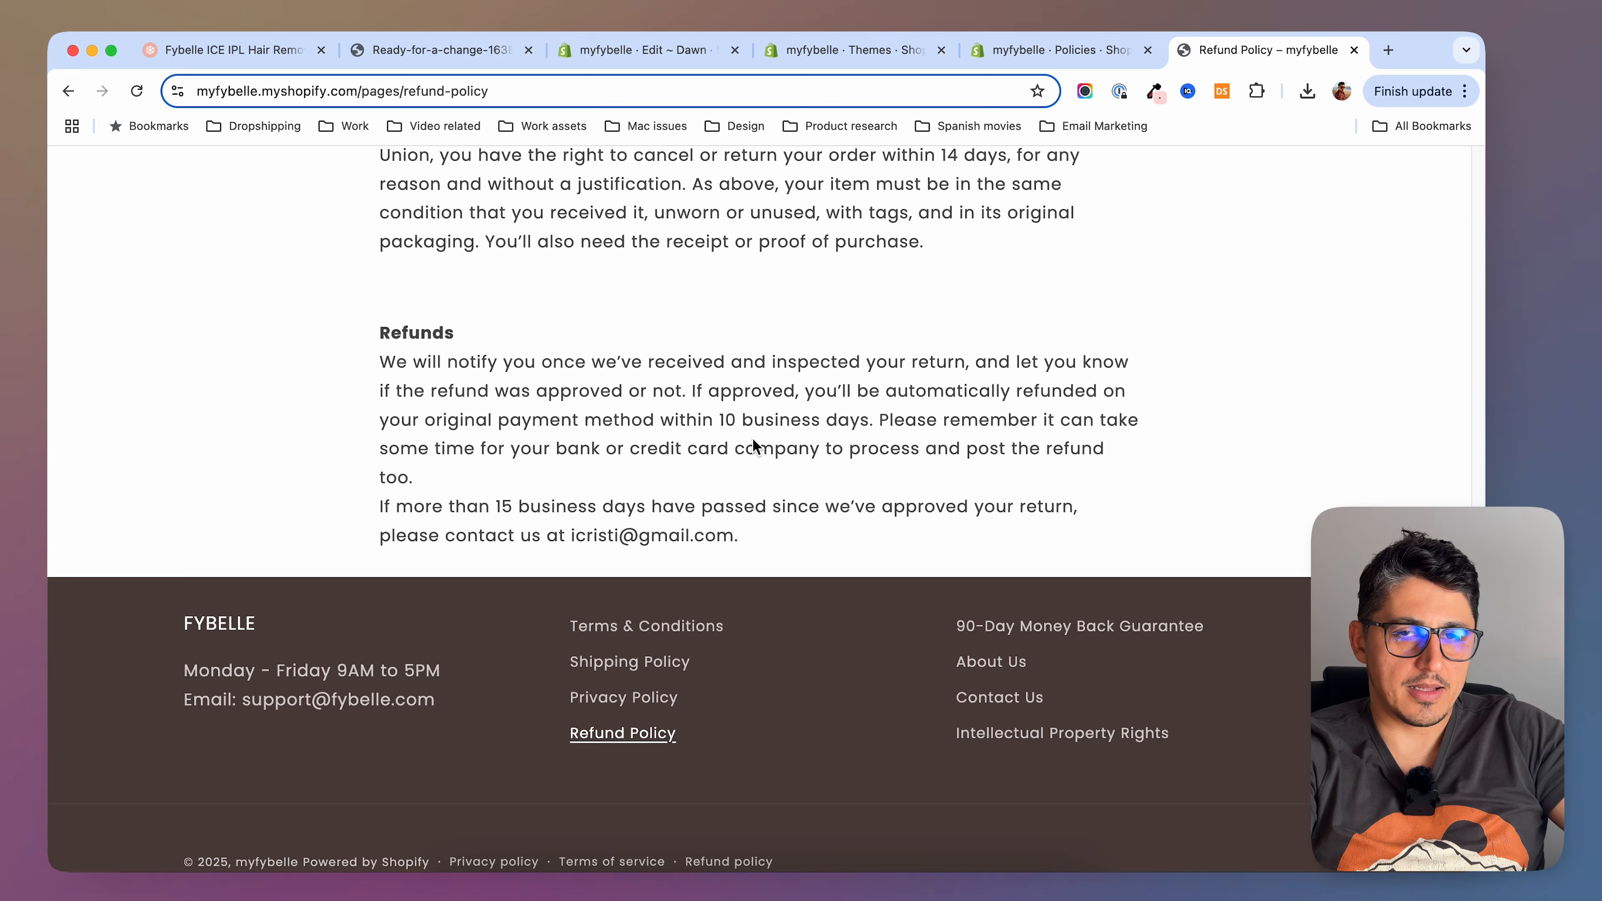
Review the live Refund Policy and Terms & Conditions pages, then look through the store's homepage
scroll(753, 440, "up", 15)
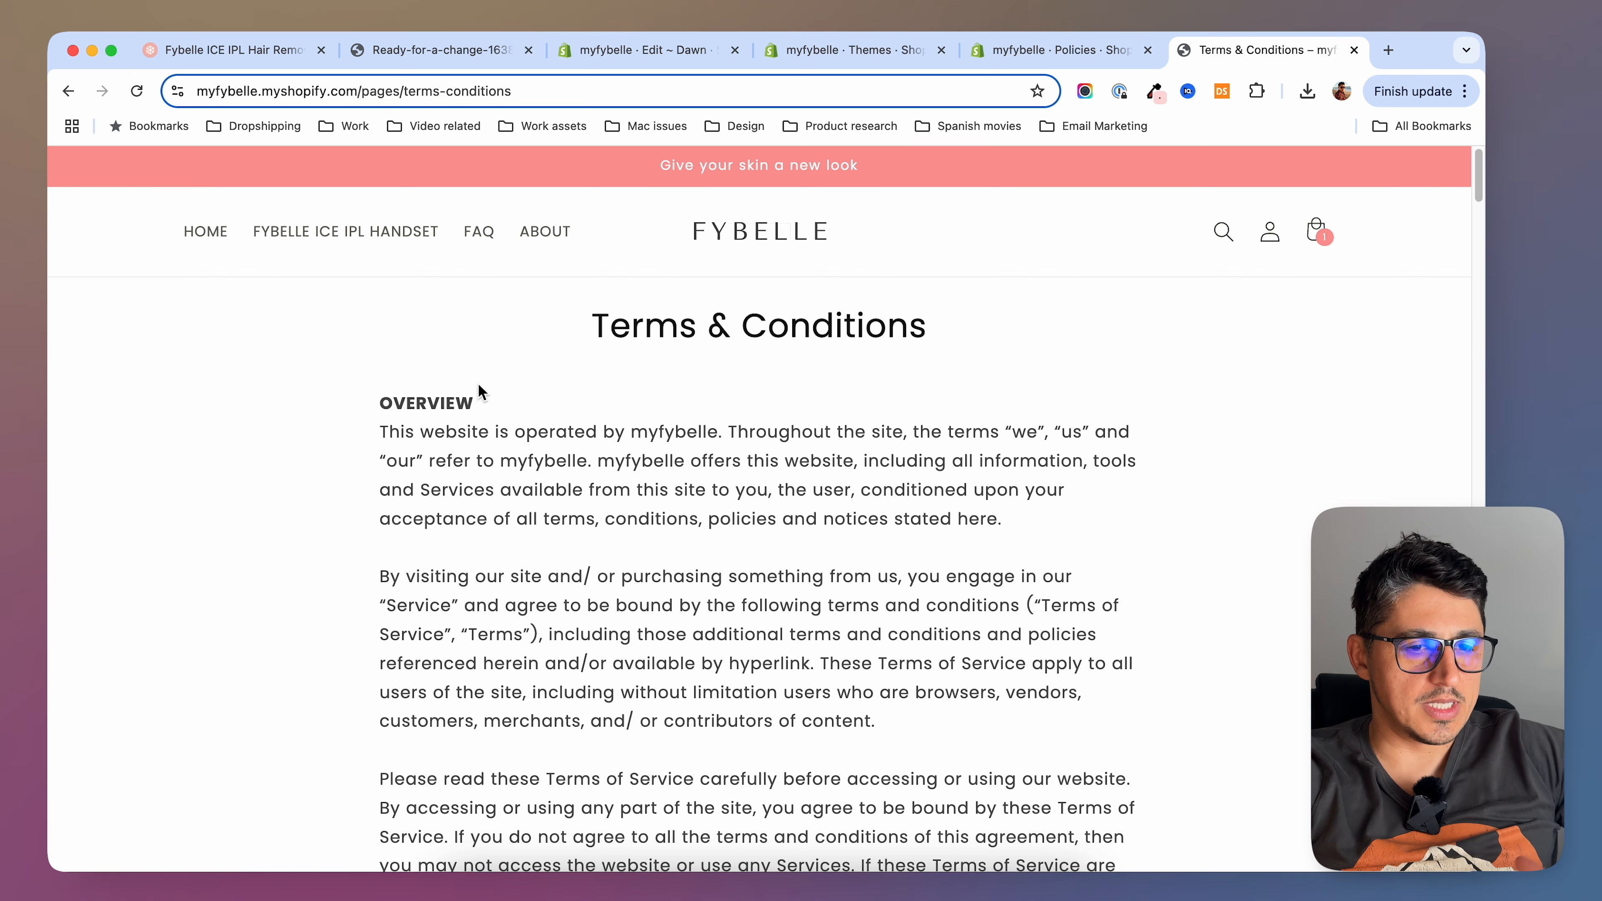
left_click(820, 259)
scroll(1206, 575, "down", 1)
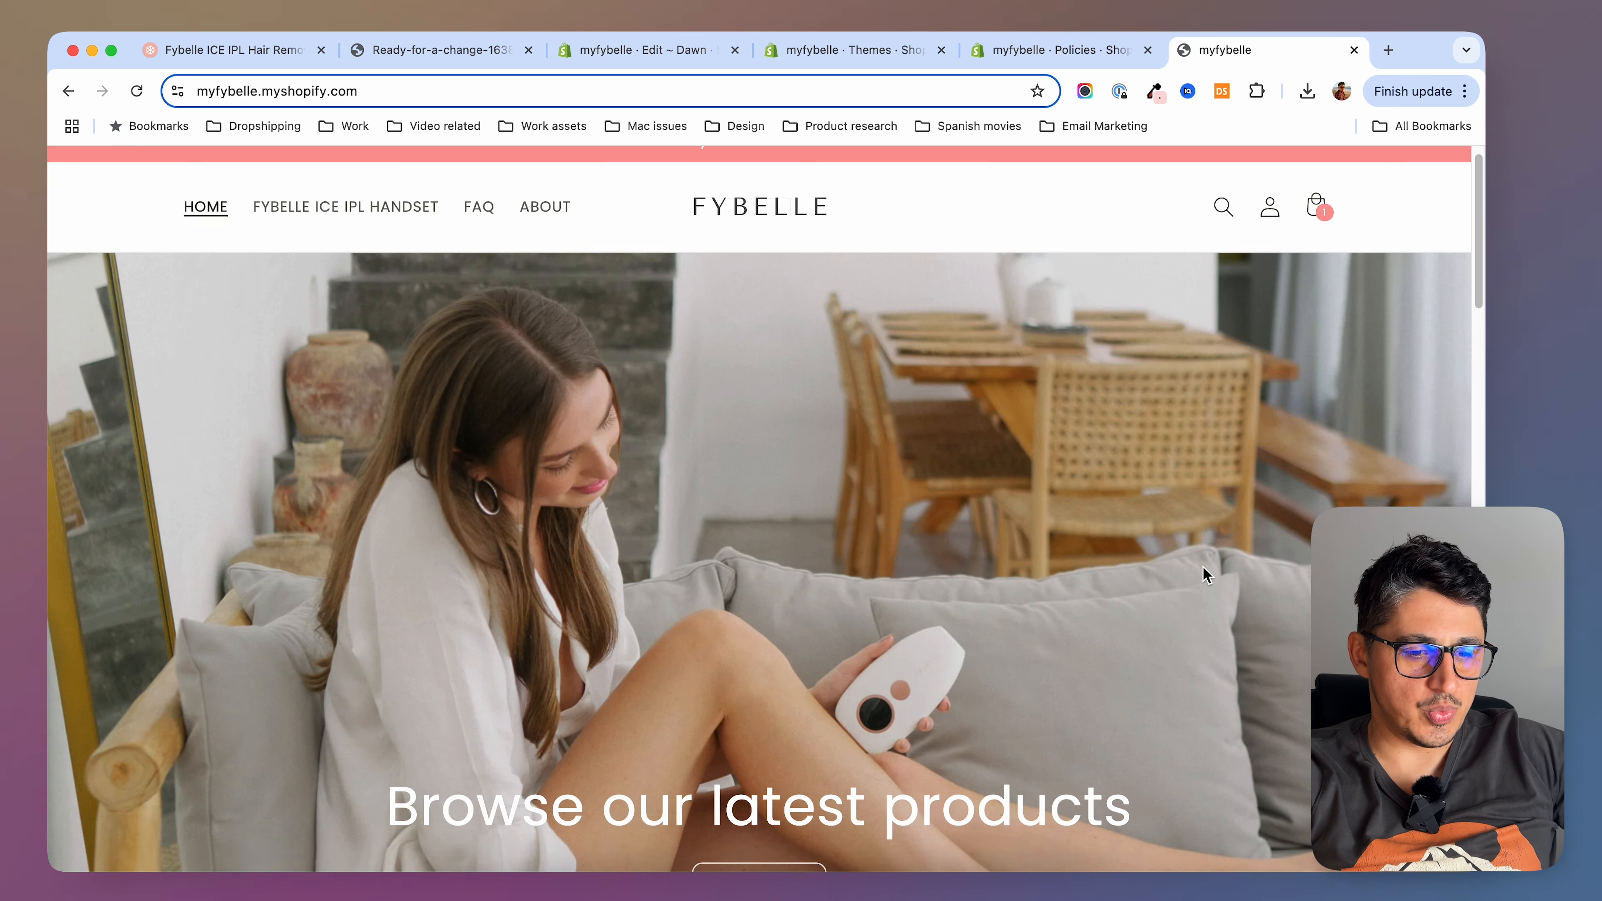
scroll(1207, 571, "down", 20)
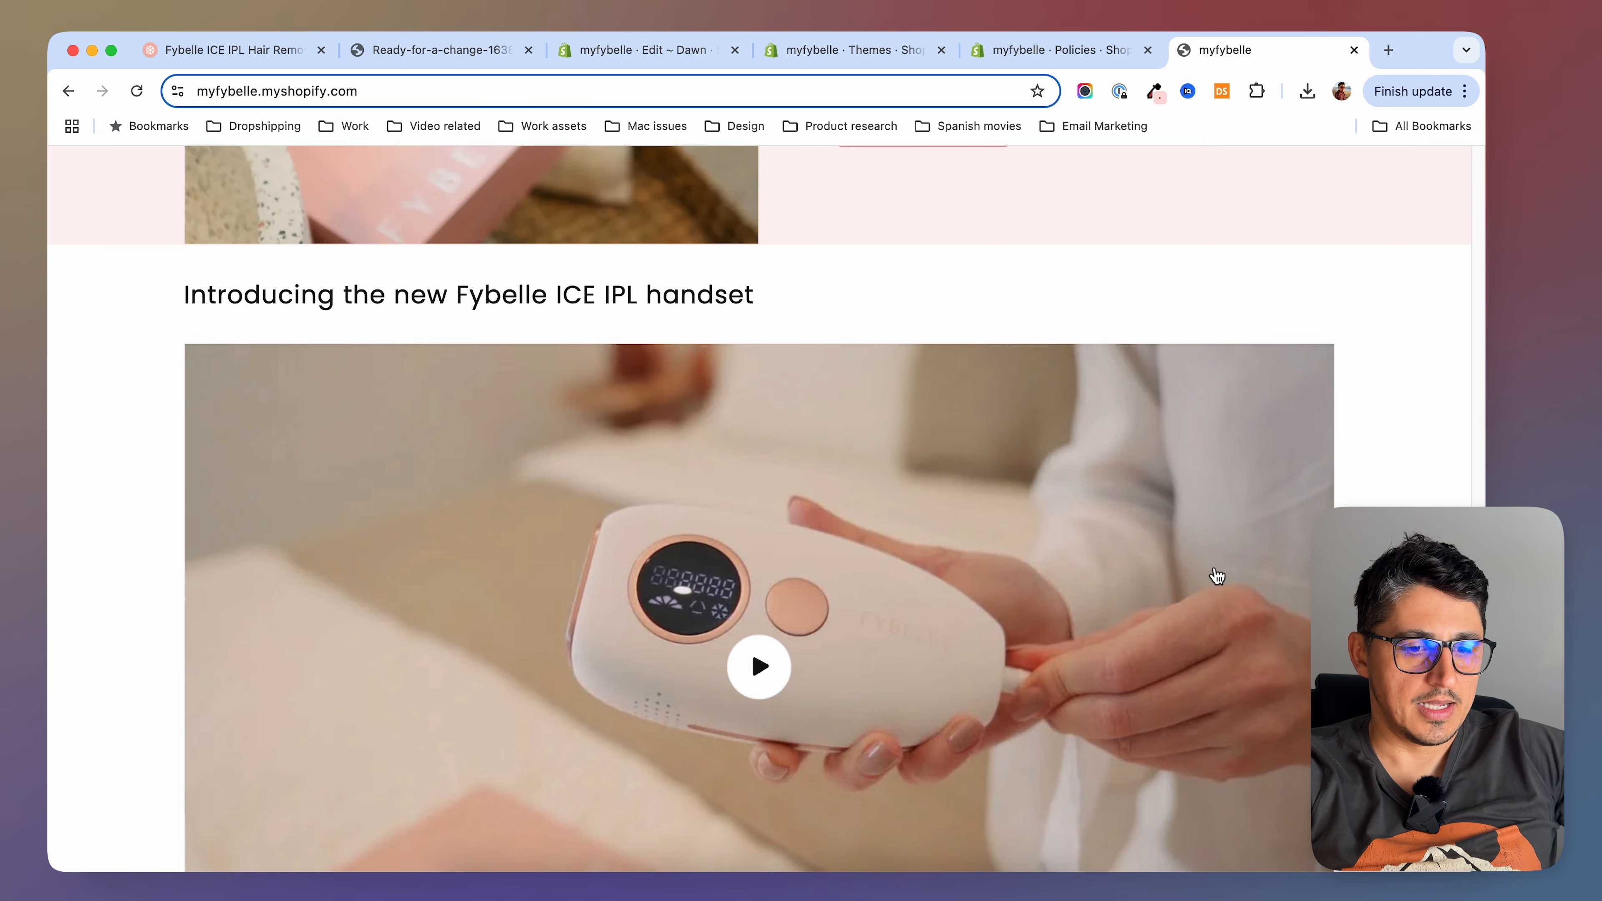
Open the handset's product page from the live homepage and test how its sticky add-to-cart bar adds the item to the cart
scroll(1216, 576, "down", 15)
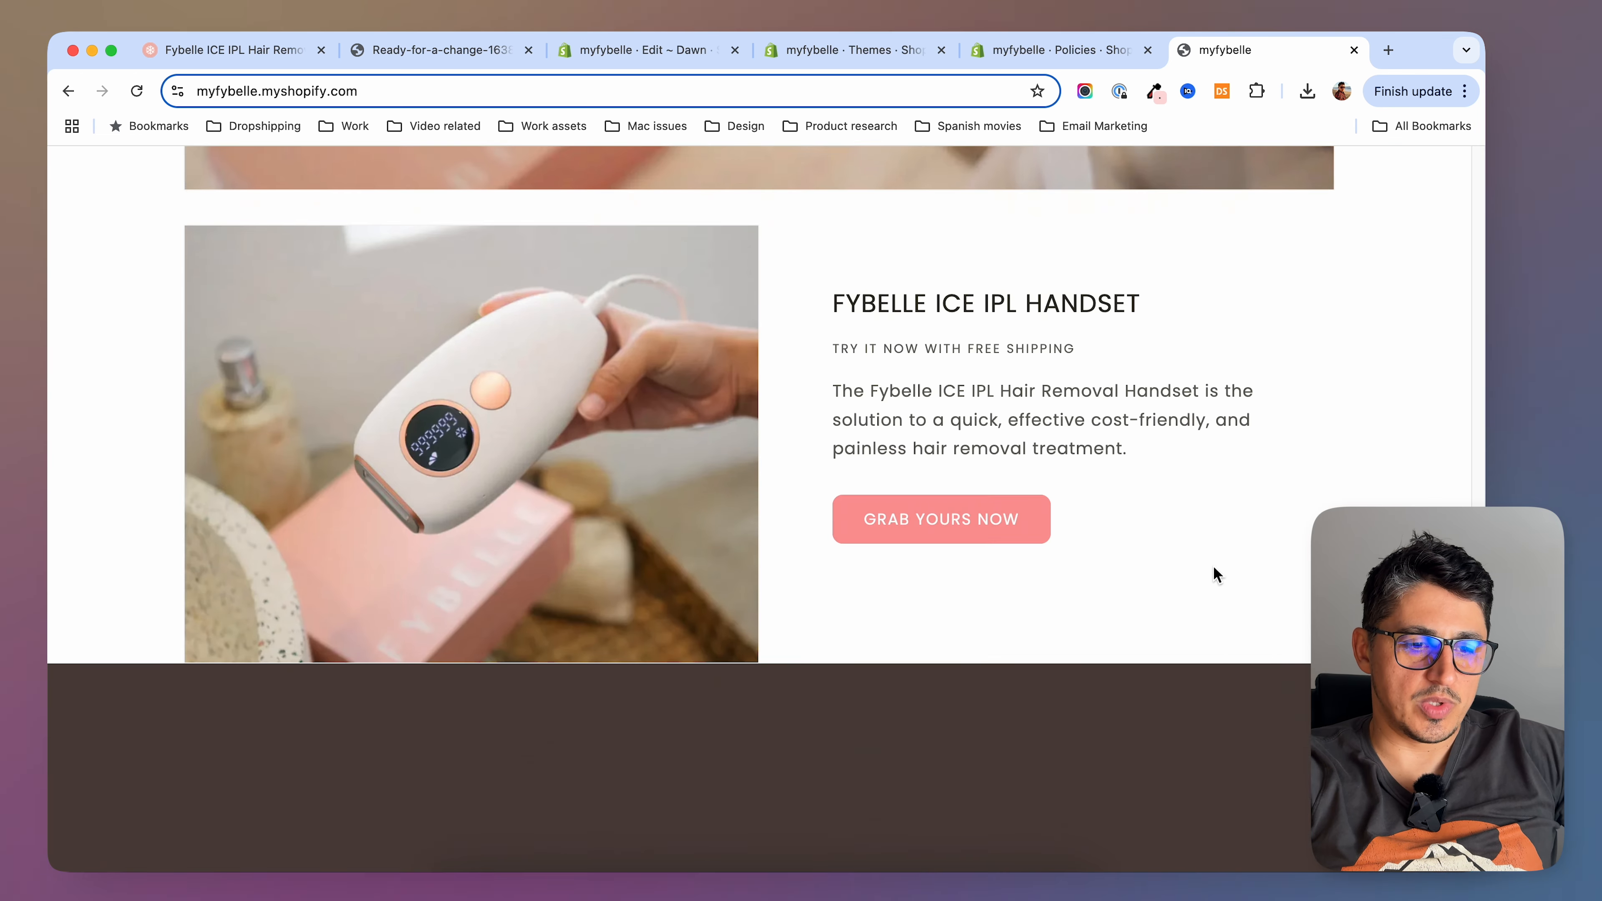
left_click(941, 519)
scroll(1198, 632, "down", 15)
left_click(1249, 842)
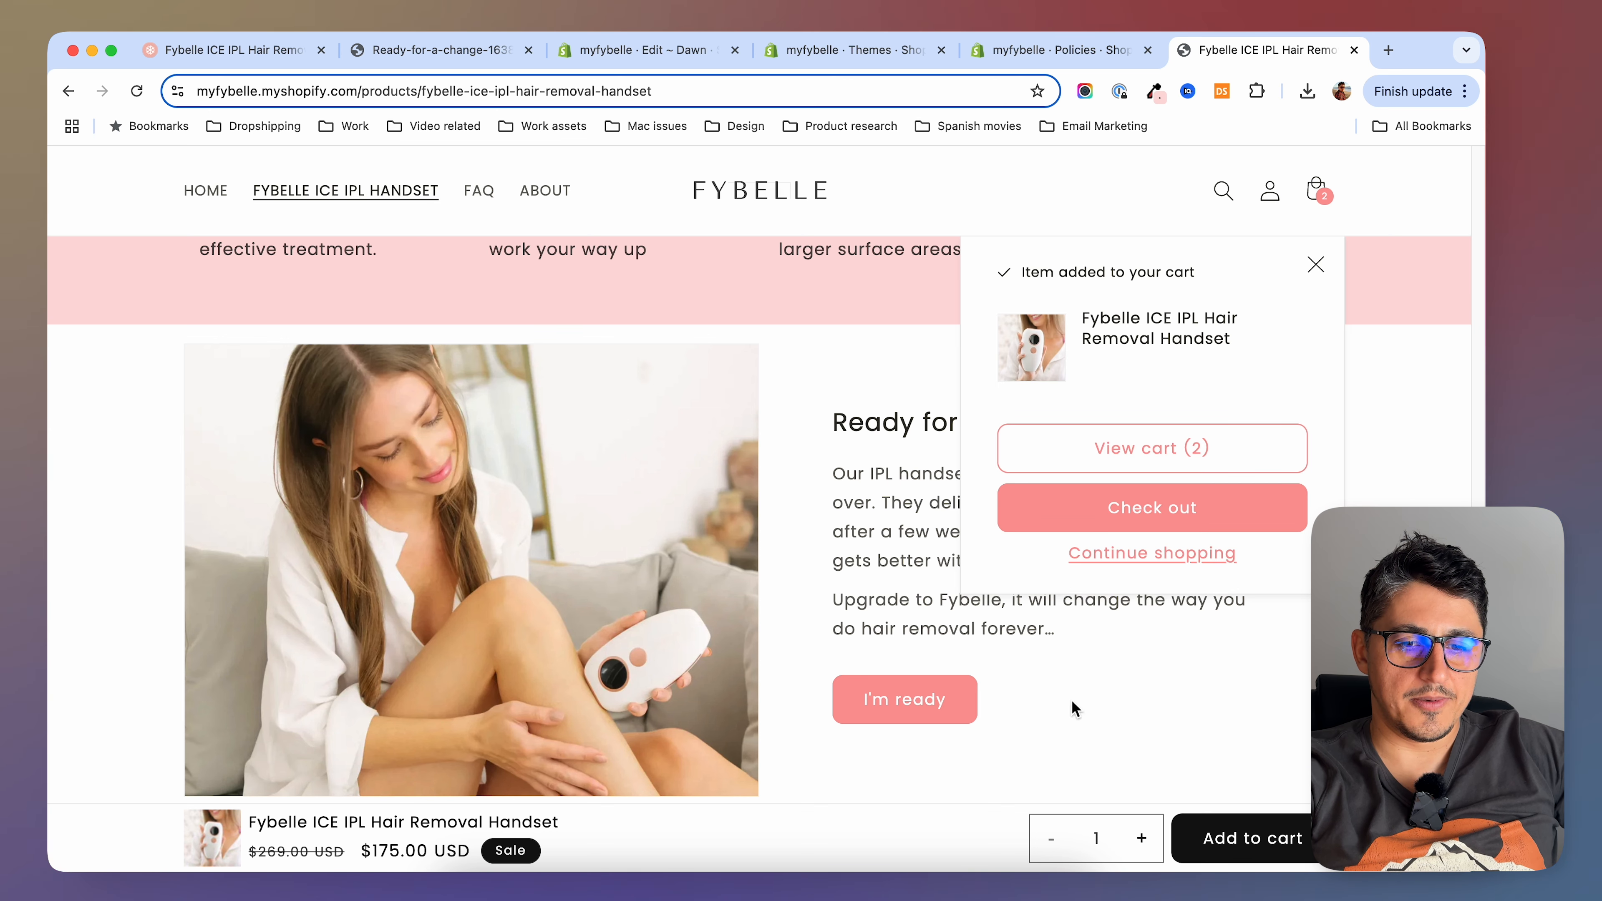
left_click(1138, 464)
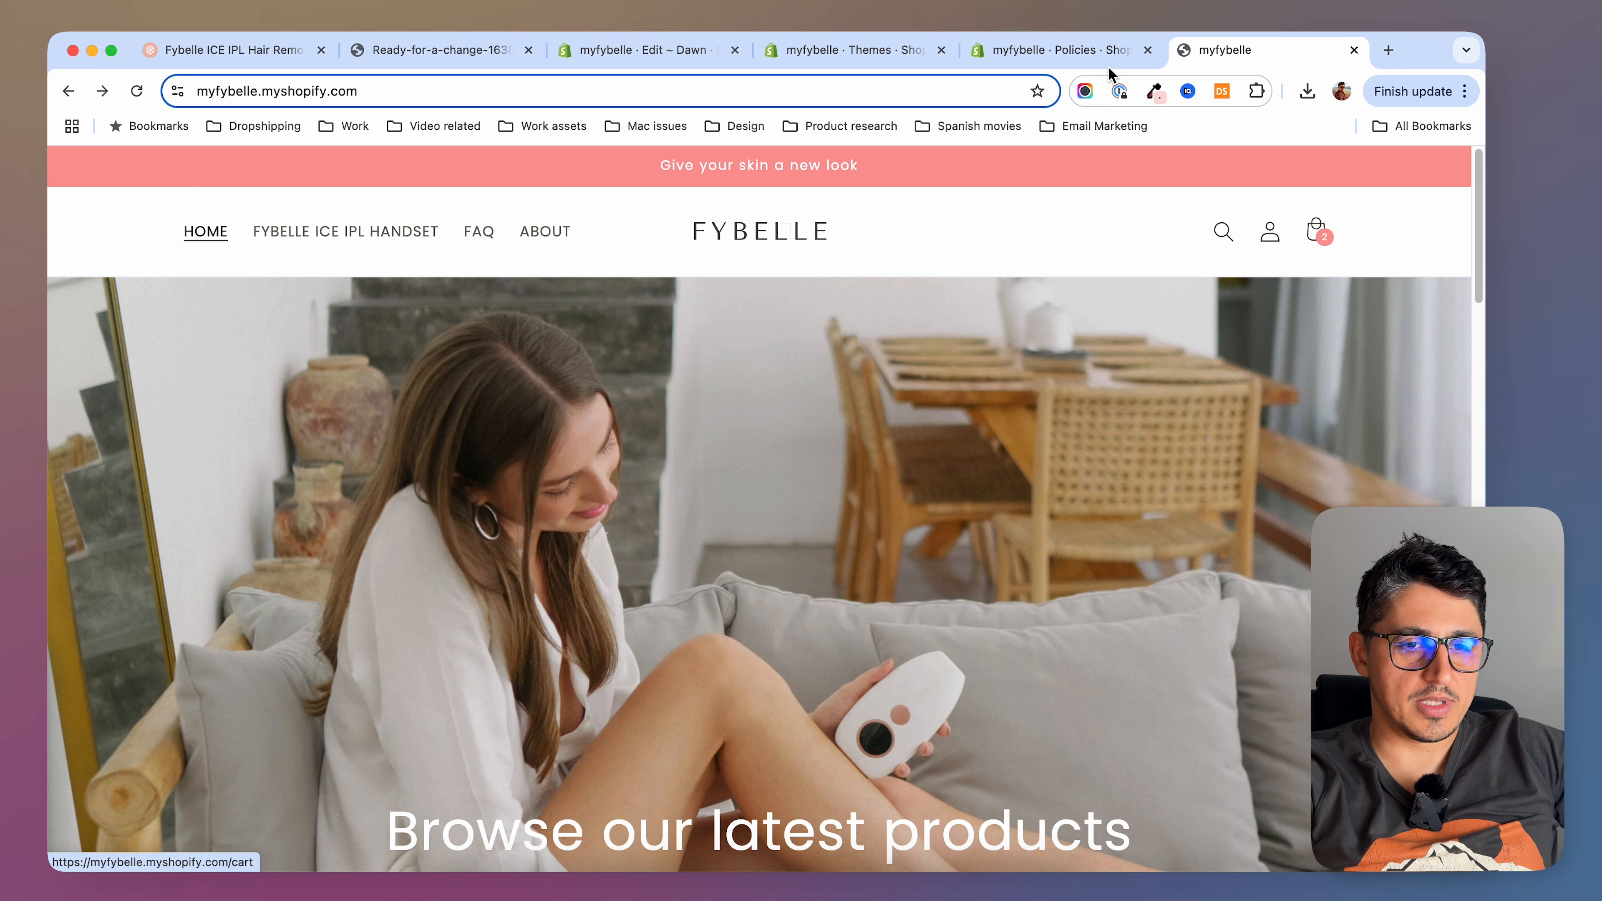
In the Dawn theme's global settings, set the cart type to Drawer and save the theme
left_click(1035, 49)
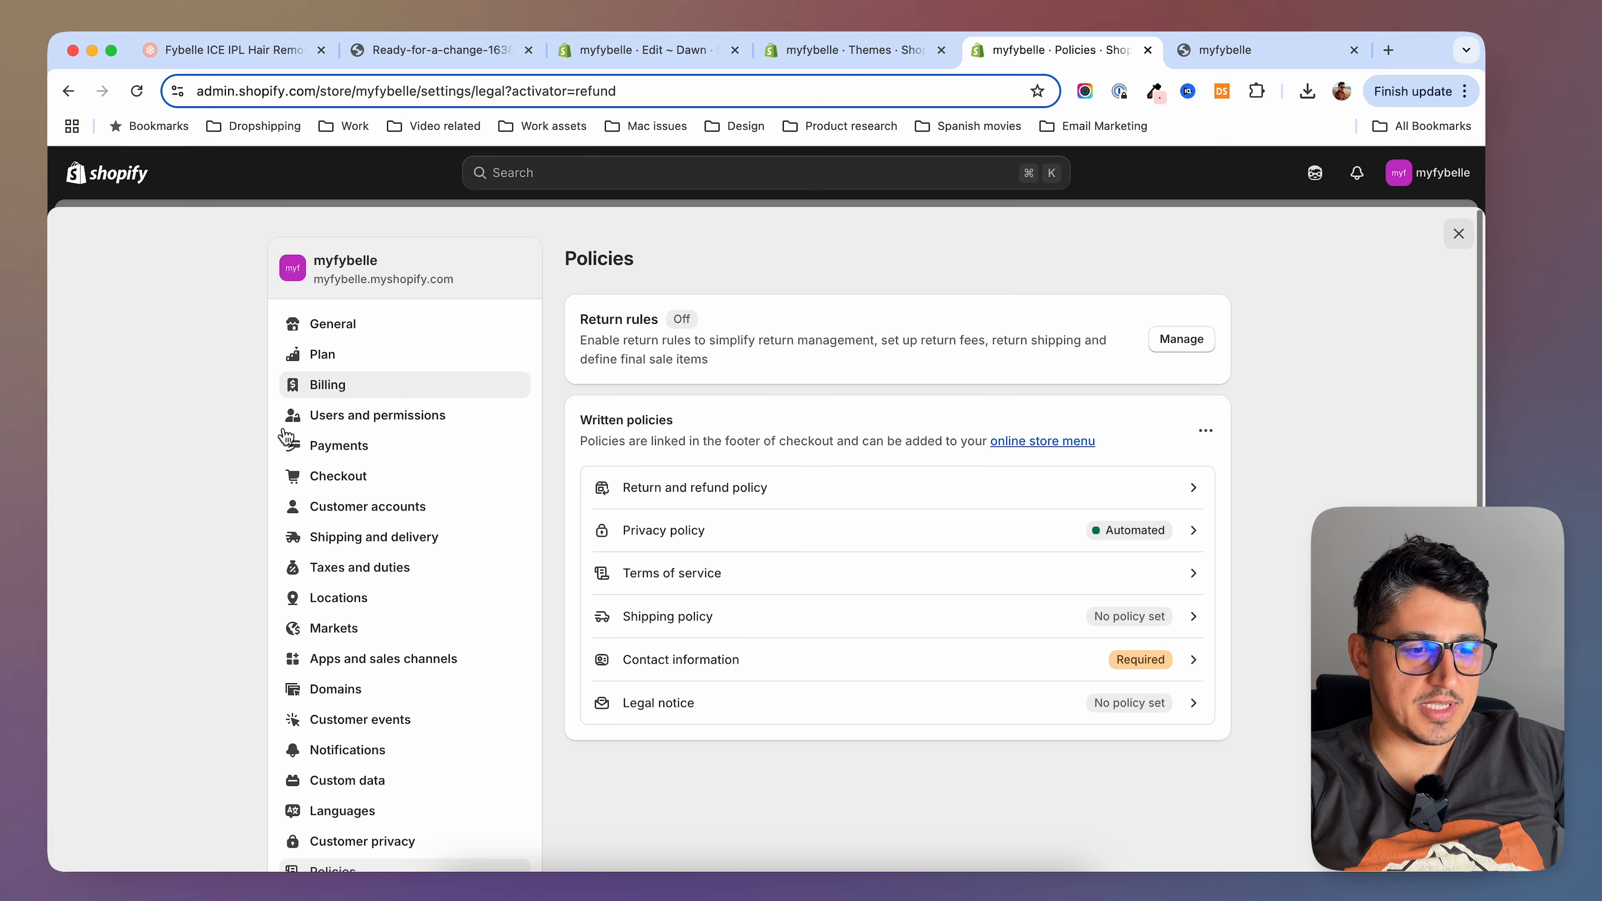
left_click(1458, 234)
left_click(158, 504)
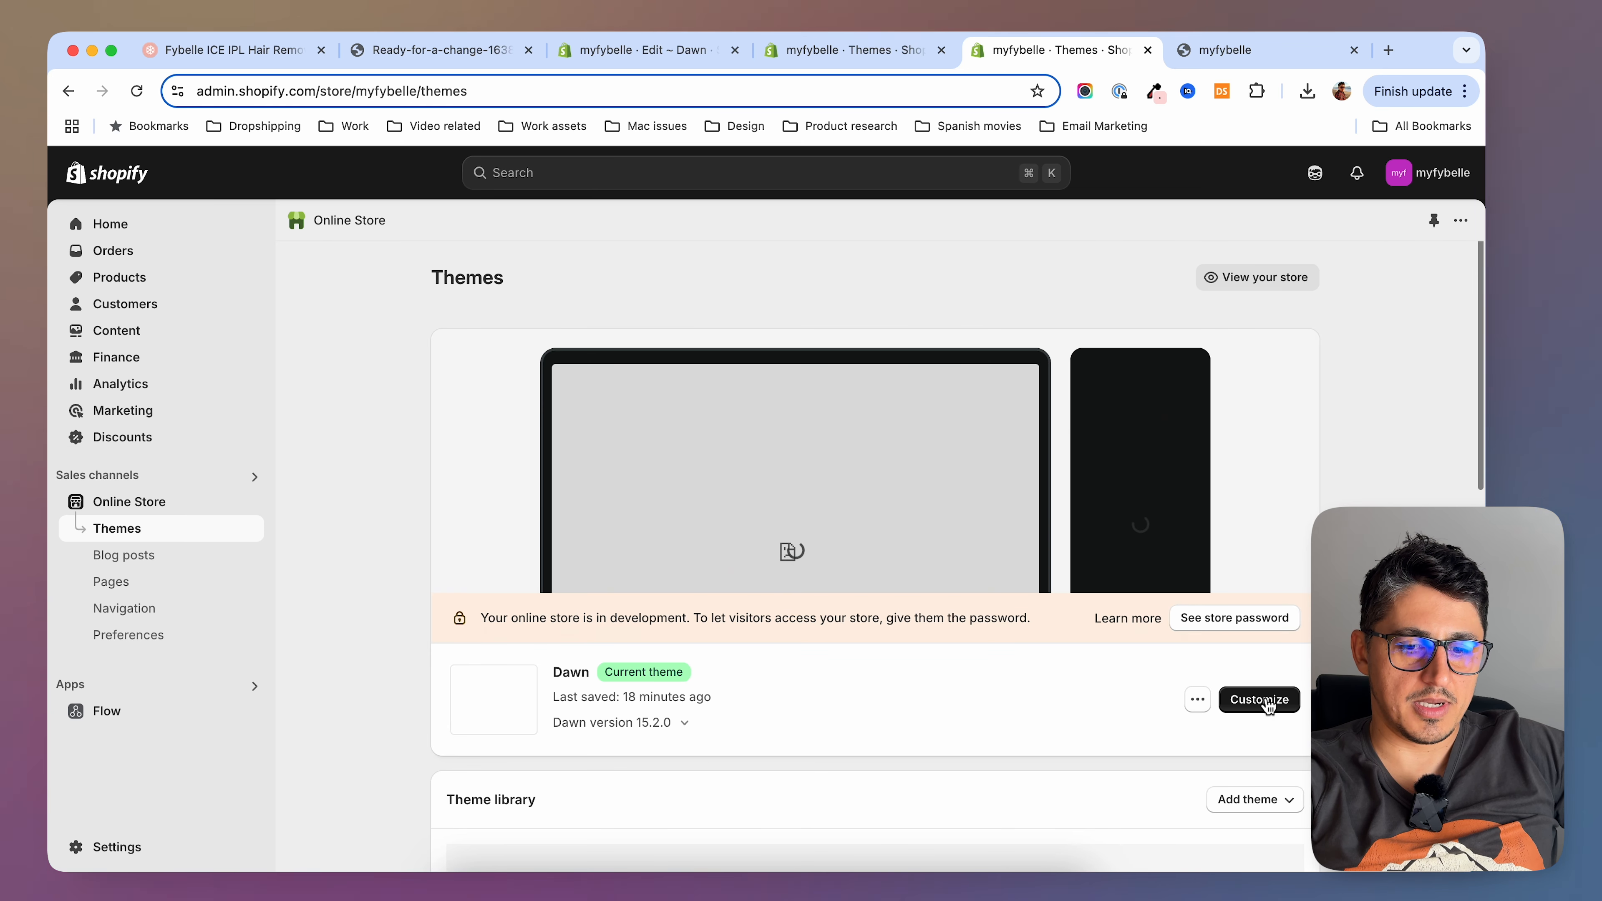
left_click(1261, 699)
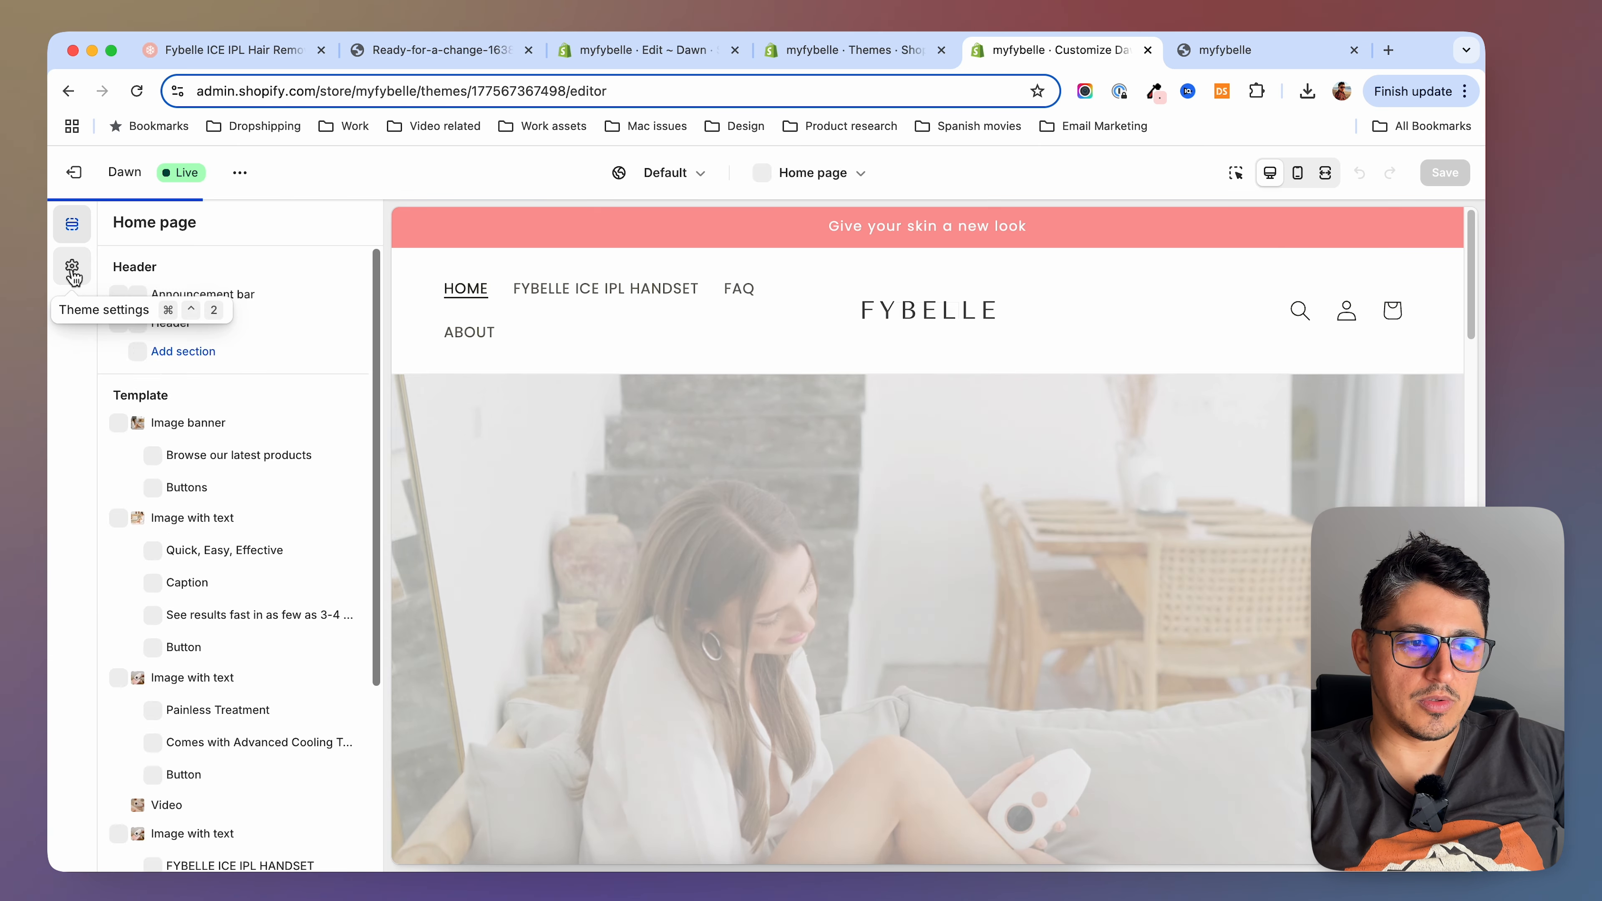
left_click(72, 266)
scroll(208, 621, "down", 3)
scroll(209, 624, "down", 5)
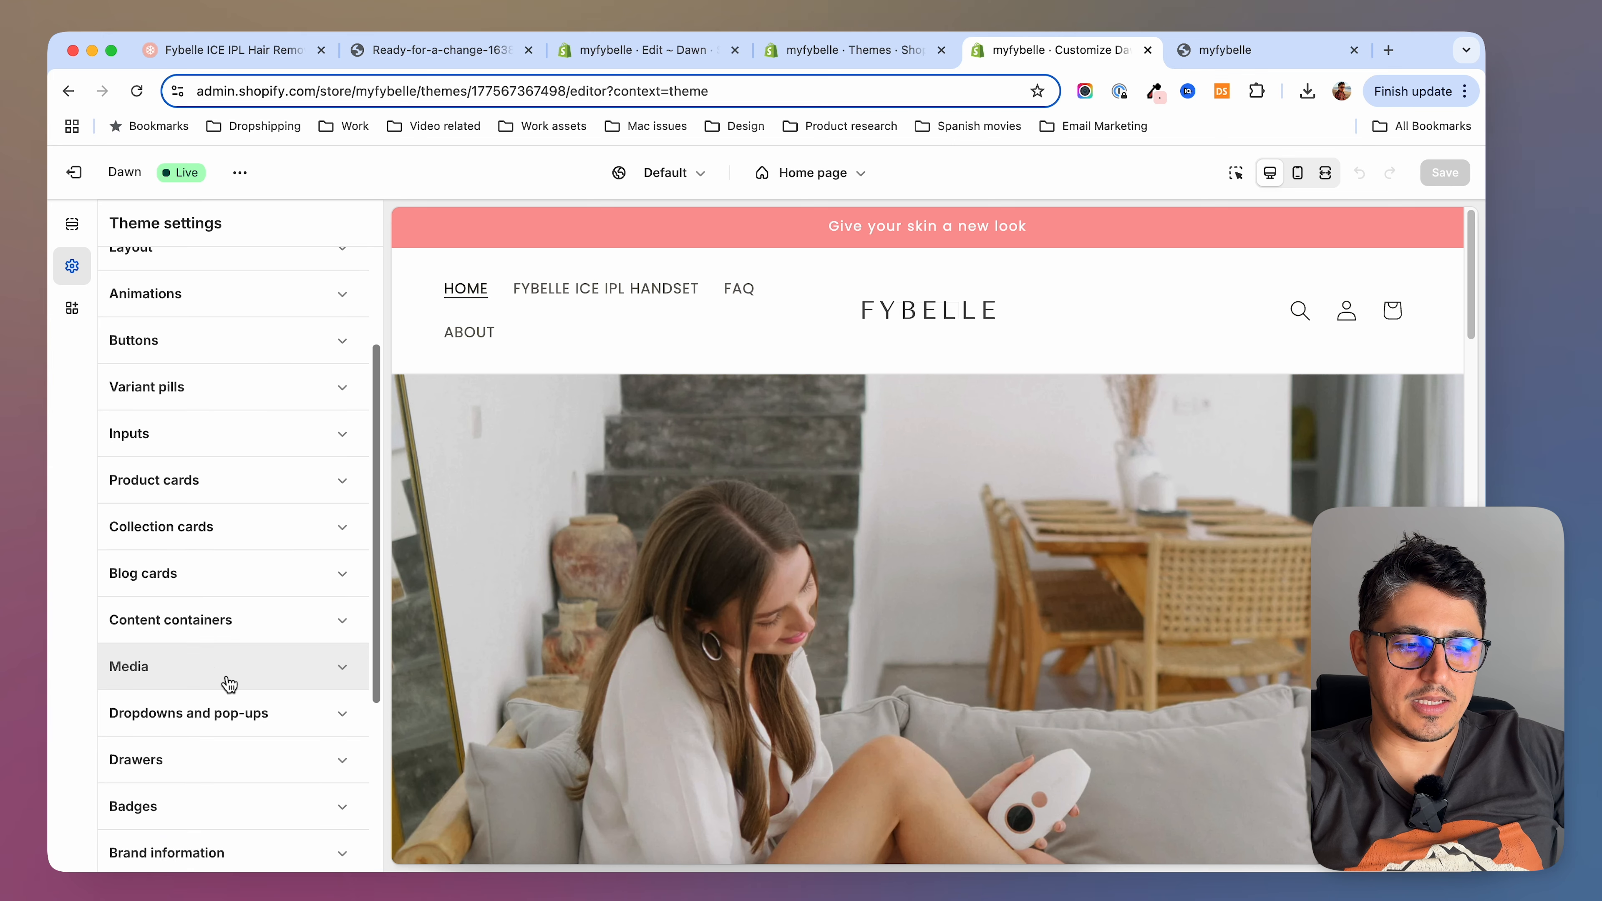
left_click(203, 836)
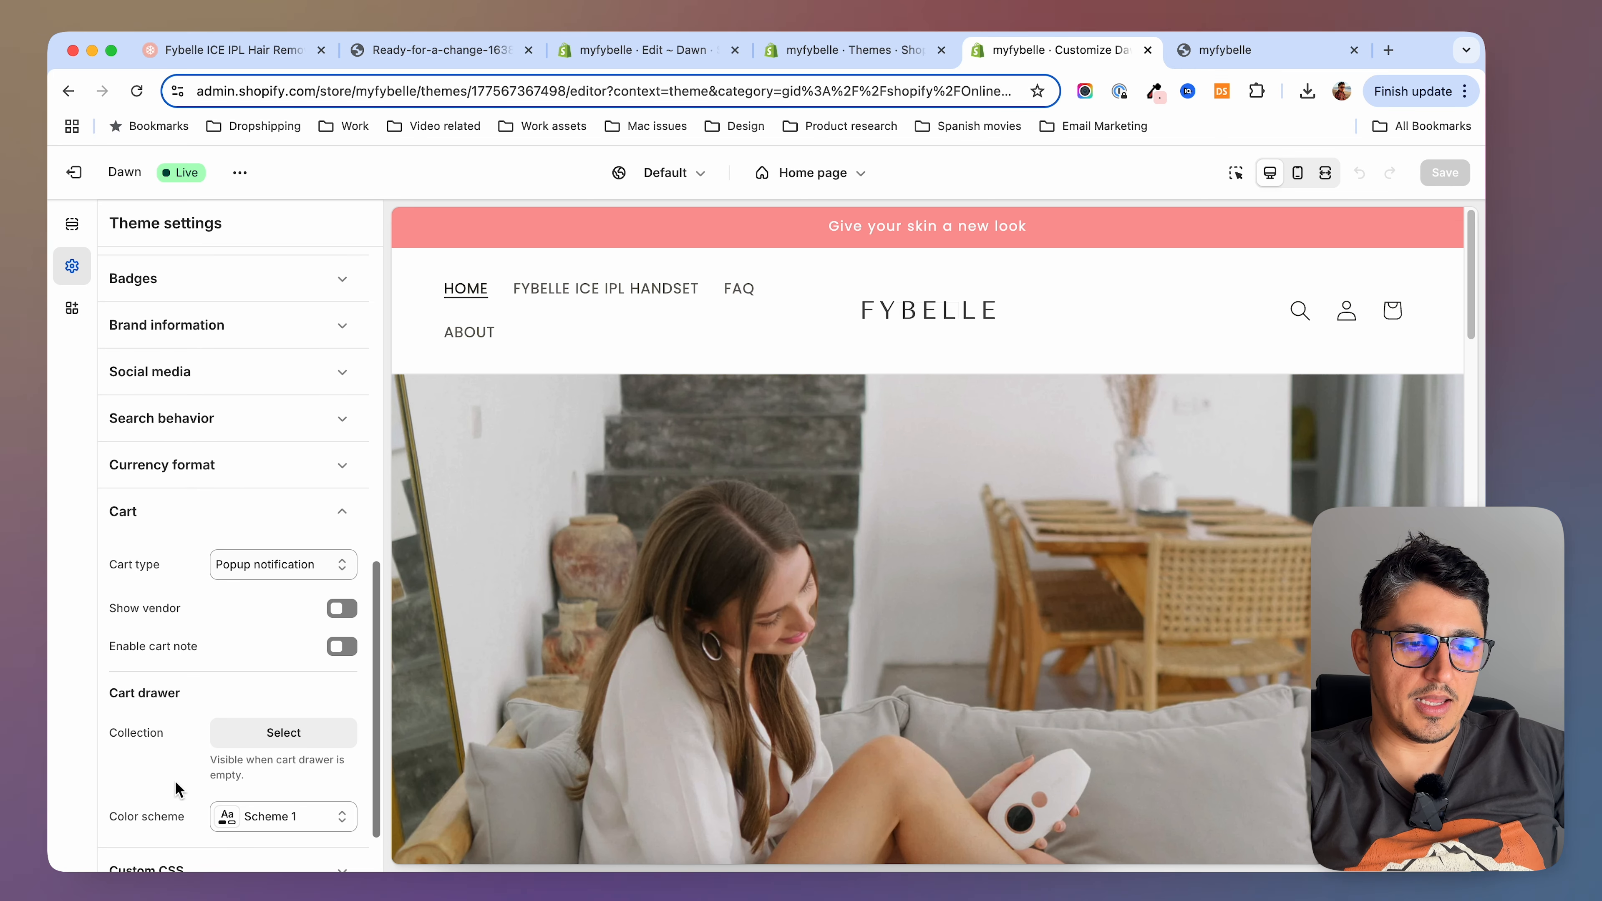
left_click(244, 571)
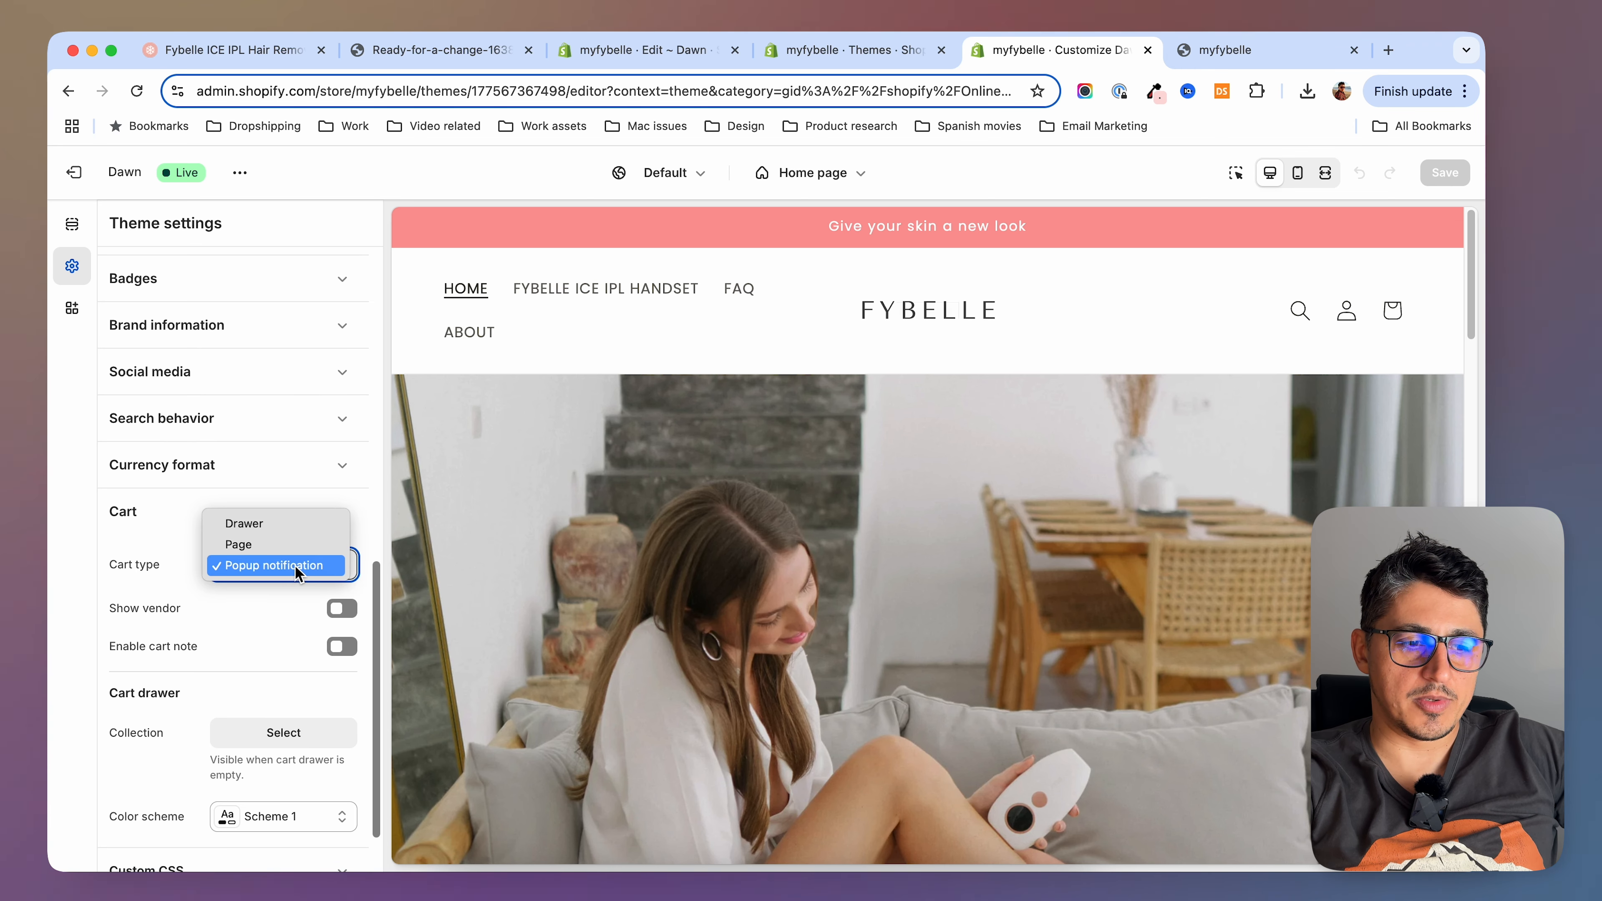
left_click(331, 523)
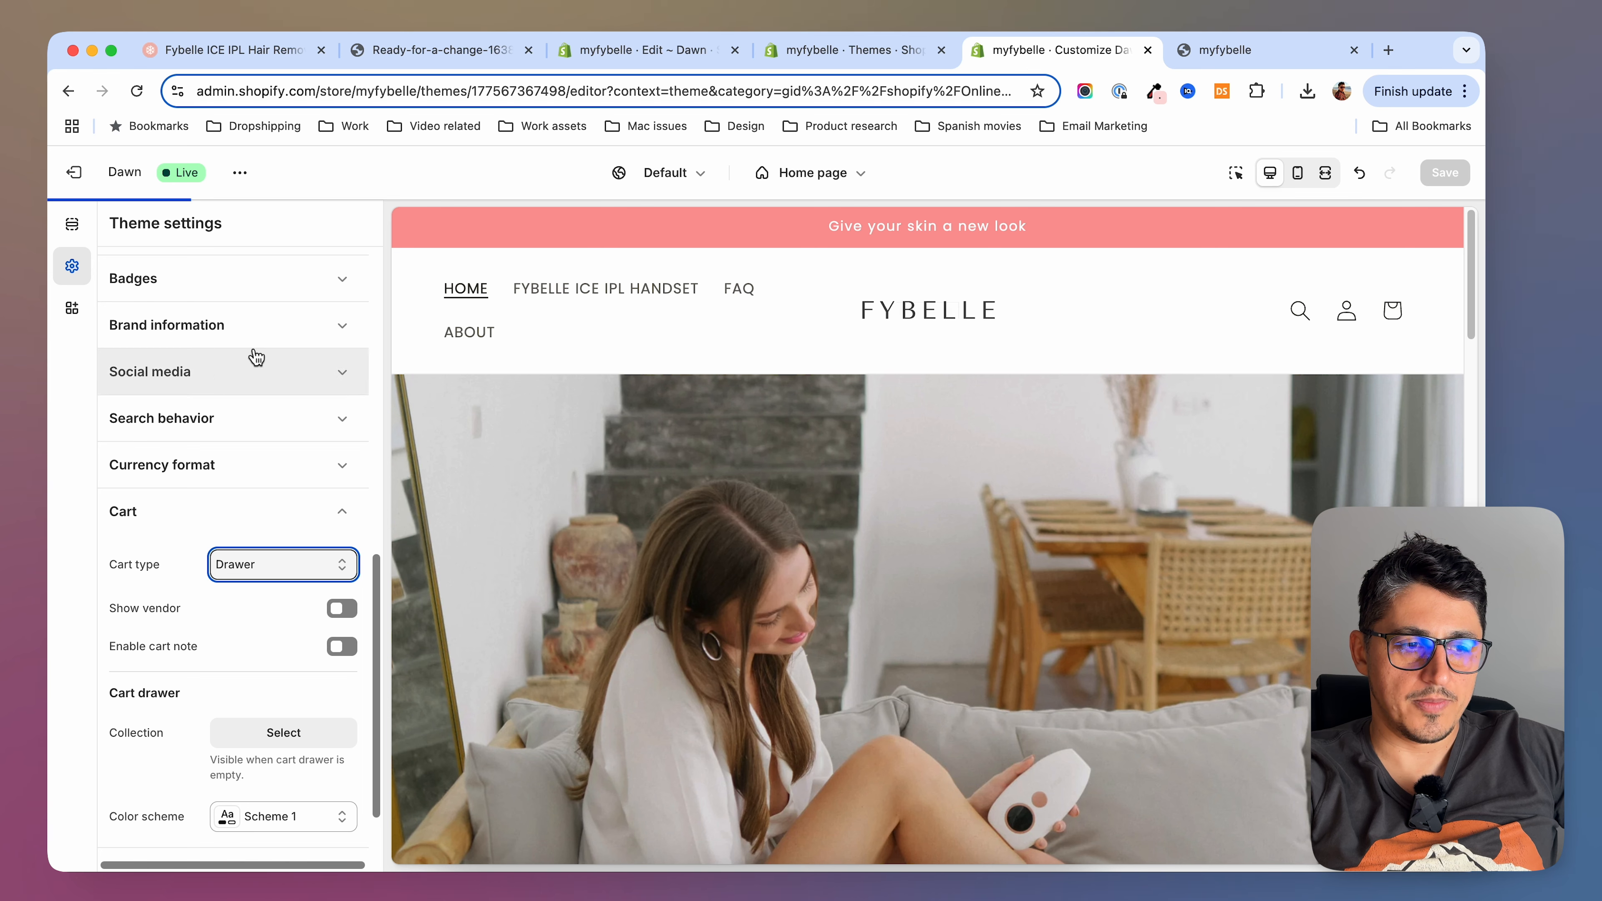
left_click(1447, 178)
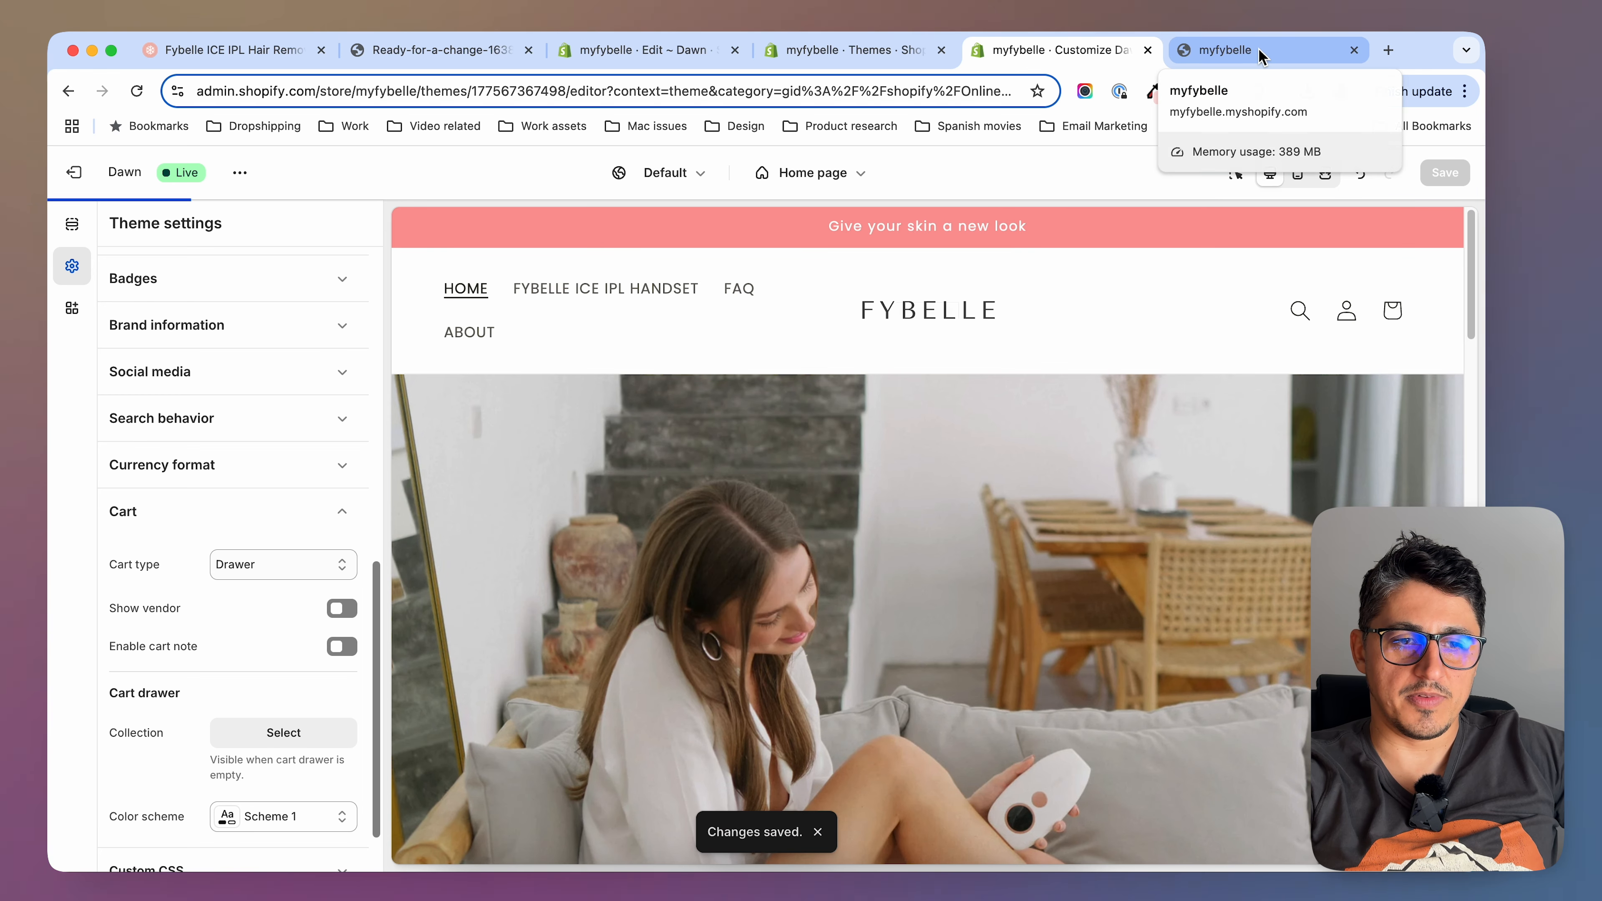
Check the cart drawer on the live homepage and reduce the handset's quantity by one
left_click(1258, 53)
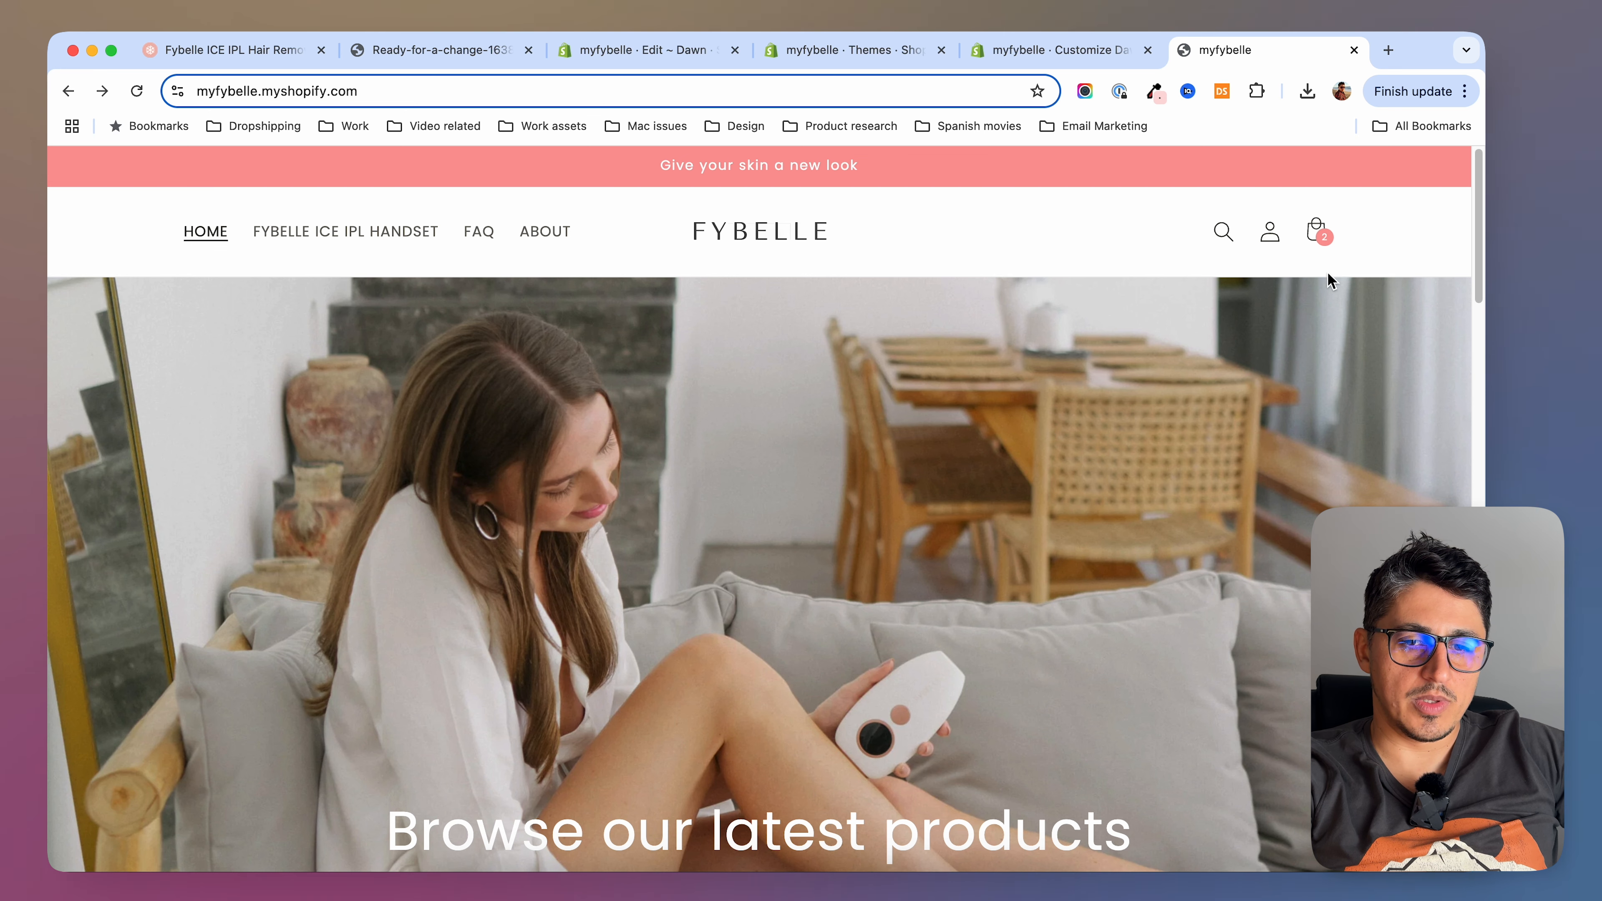
left_click(1316, 231)
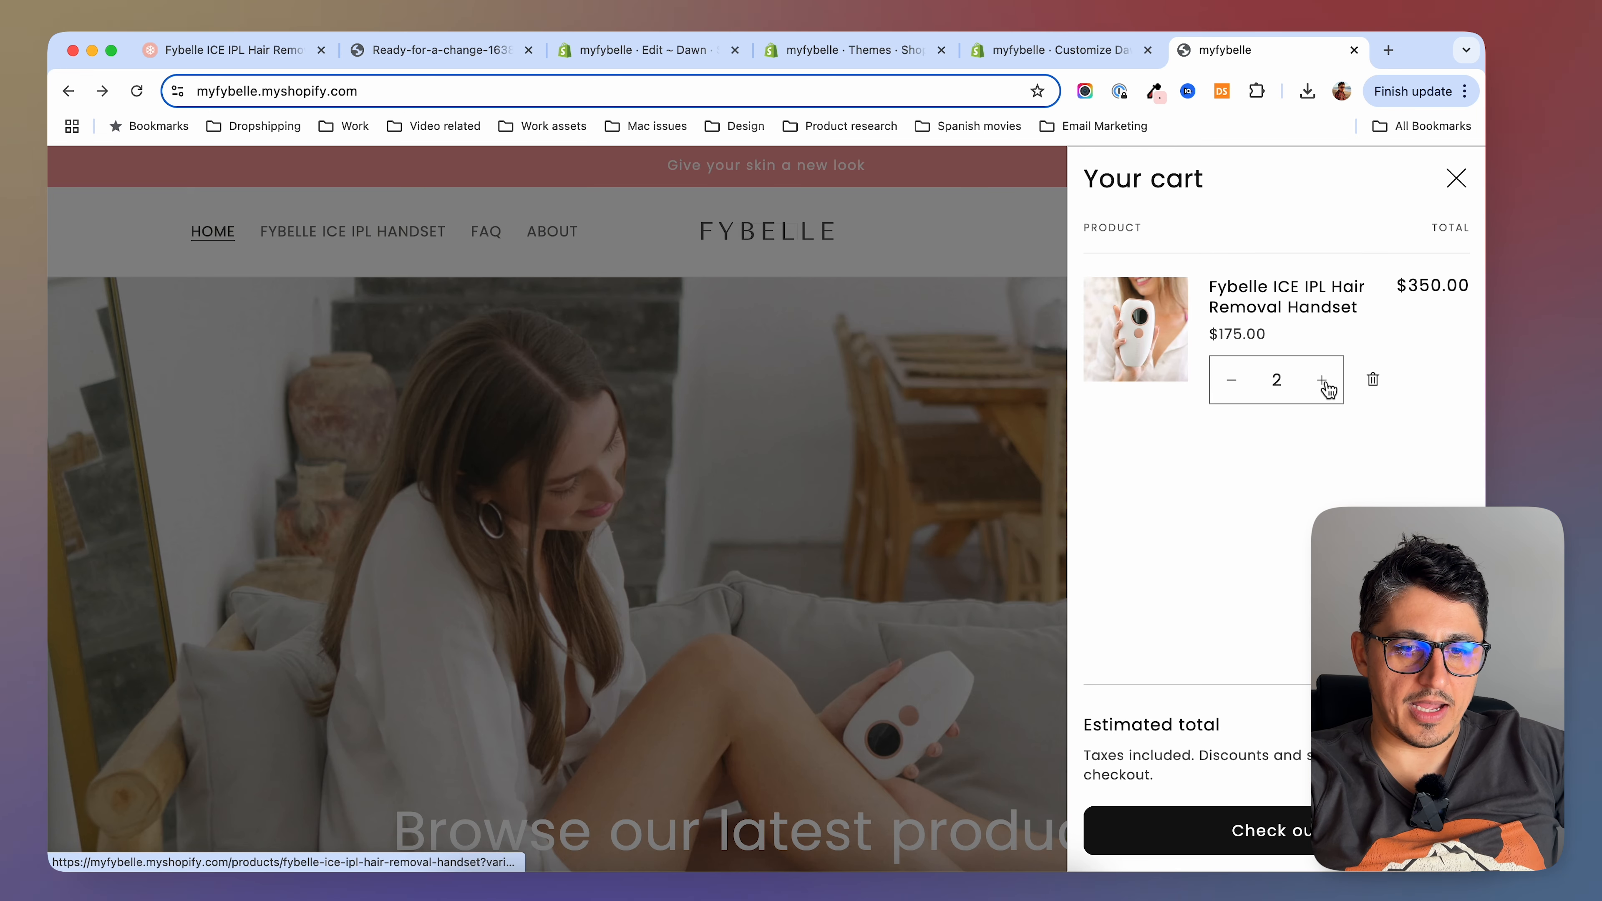
left_click(1234, 386)
Test the sticky add-to-cart bar on the handset's product page with the cart drawer and check the page's footer
scroll(528, 614, "down", 5)
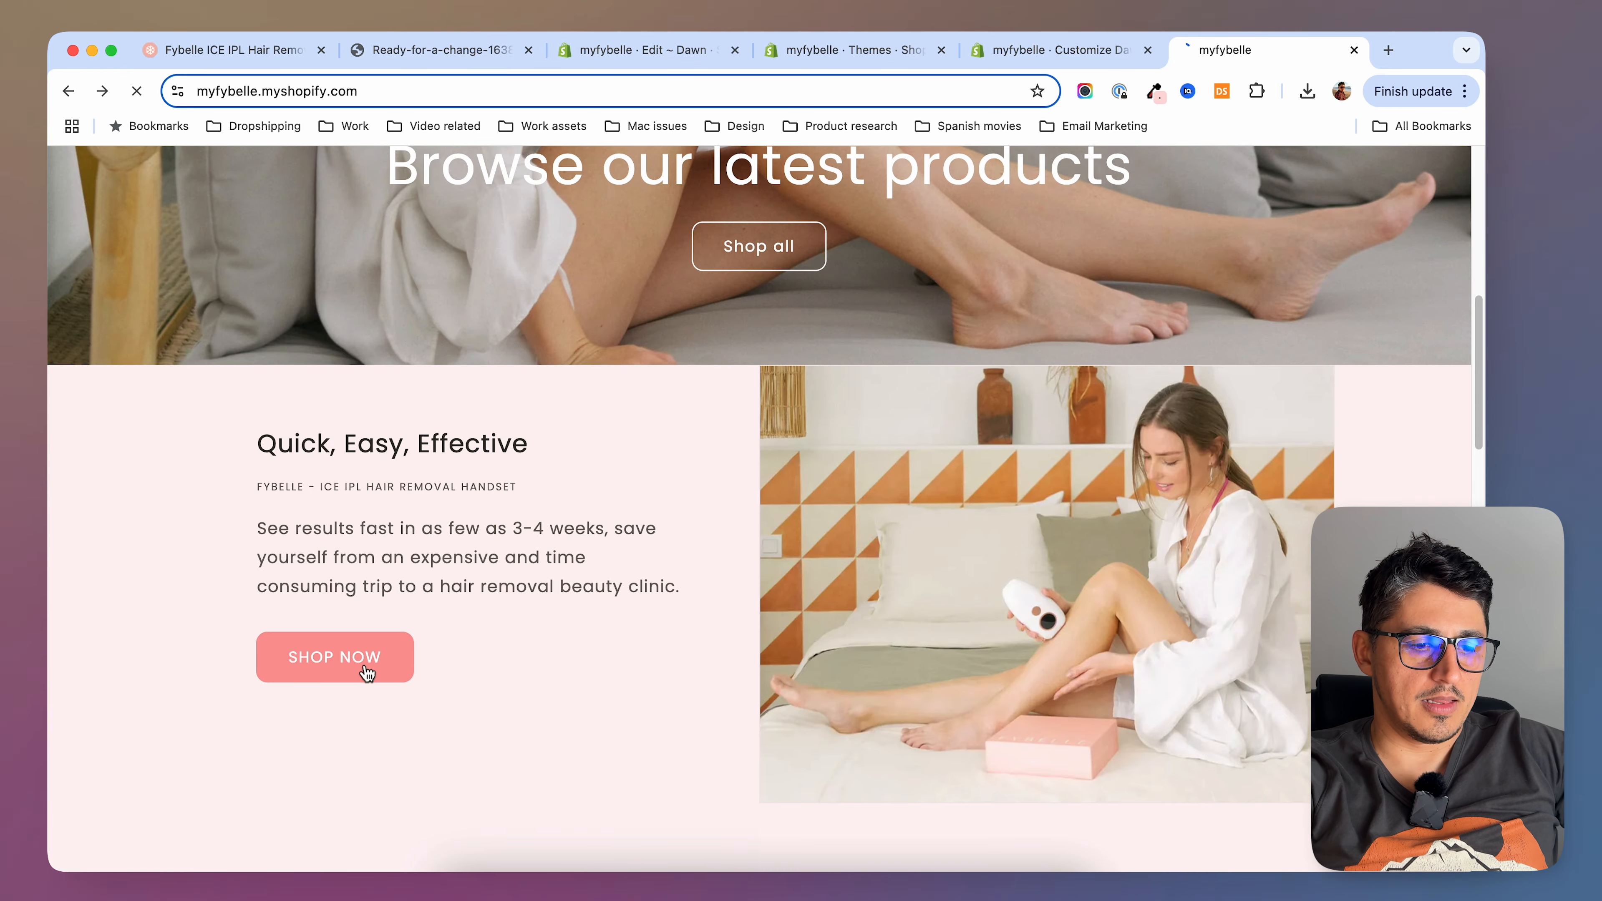
left_click(343, 665)
scroll(965, 486, "down", 10)
scroll(977, 486, "down", 10)
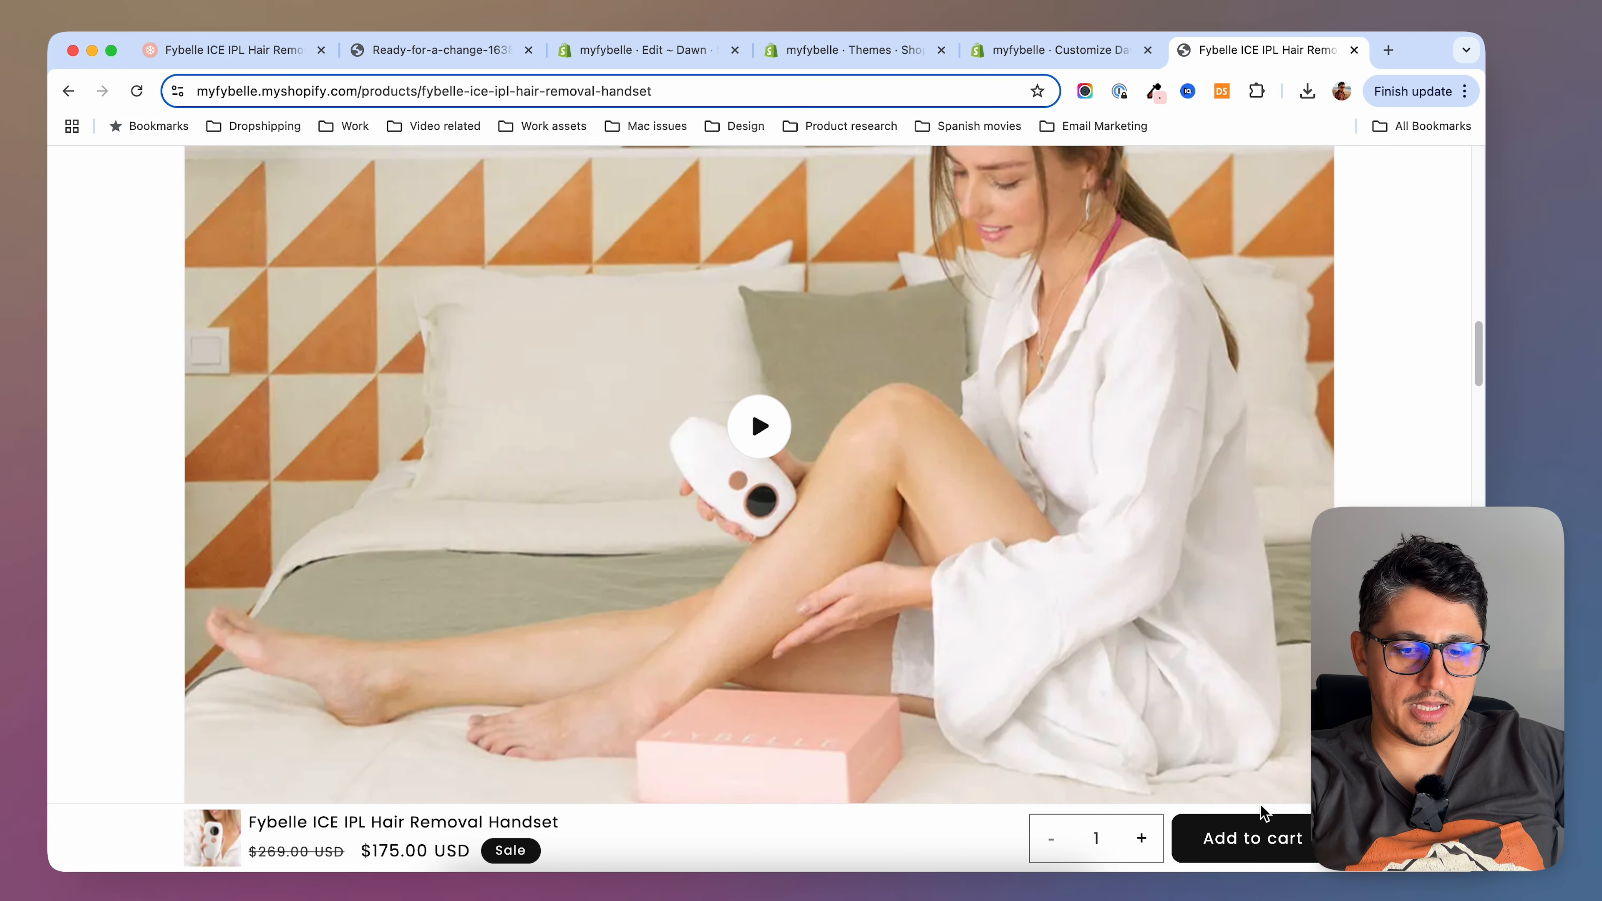
left_click(1261, 811)
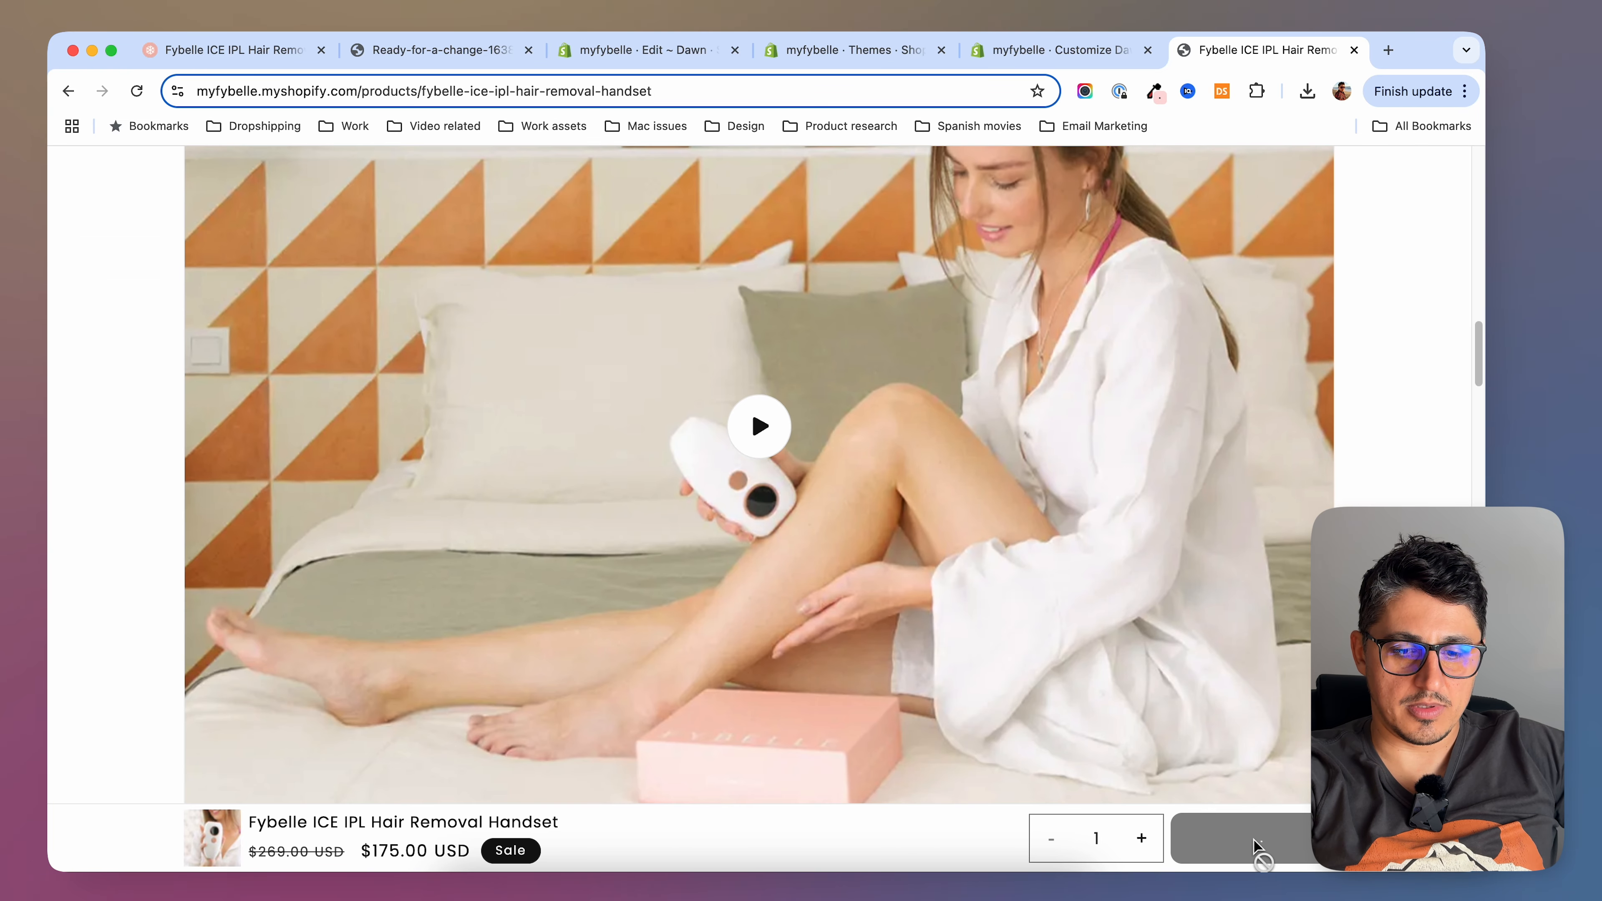
left_click(933, 505)
scroll(883, 504, "down", 20)
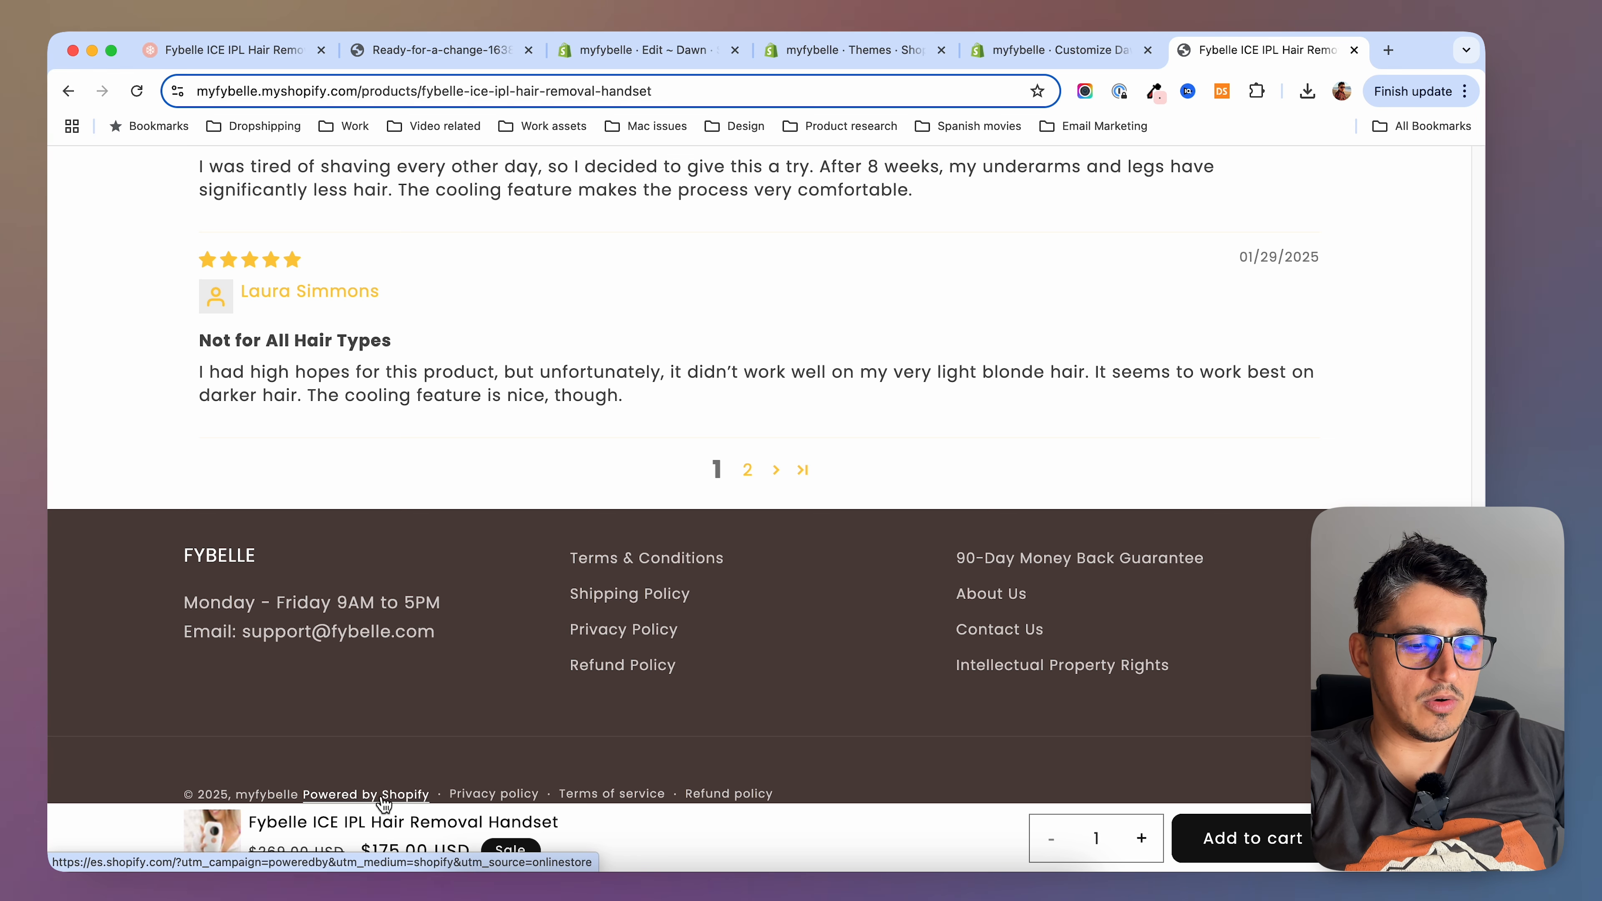
Filter the theme content for "power", clear the "Powered by Shopify" link text, save, and check the live footer
left_click(1045, 48)
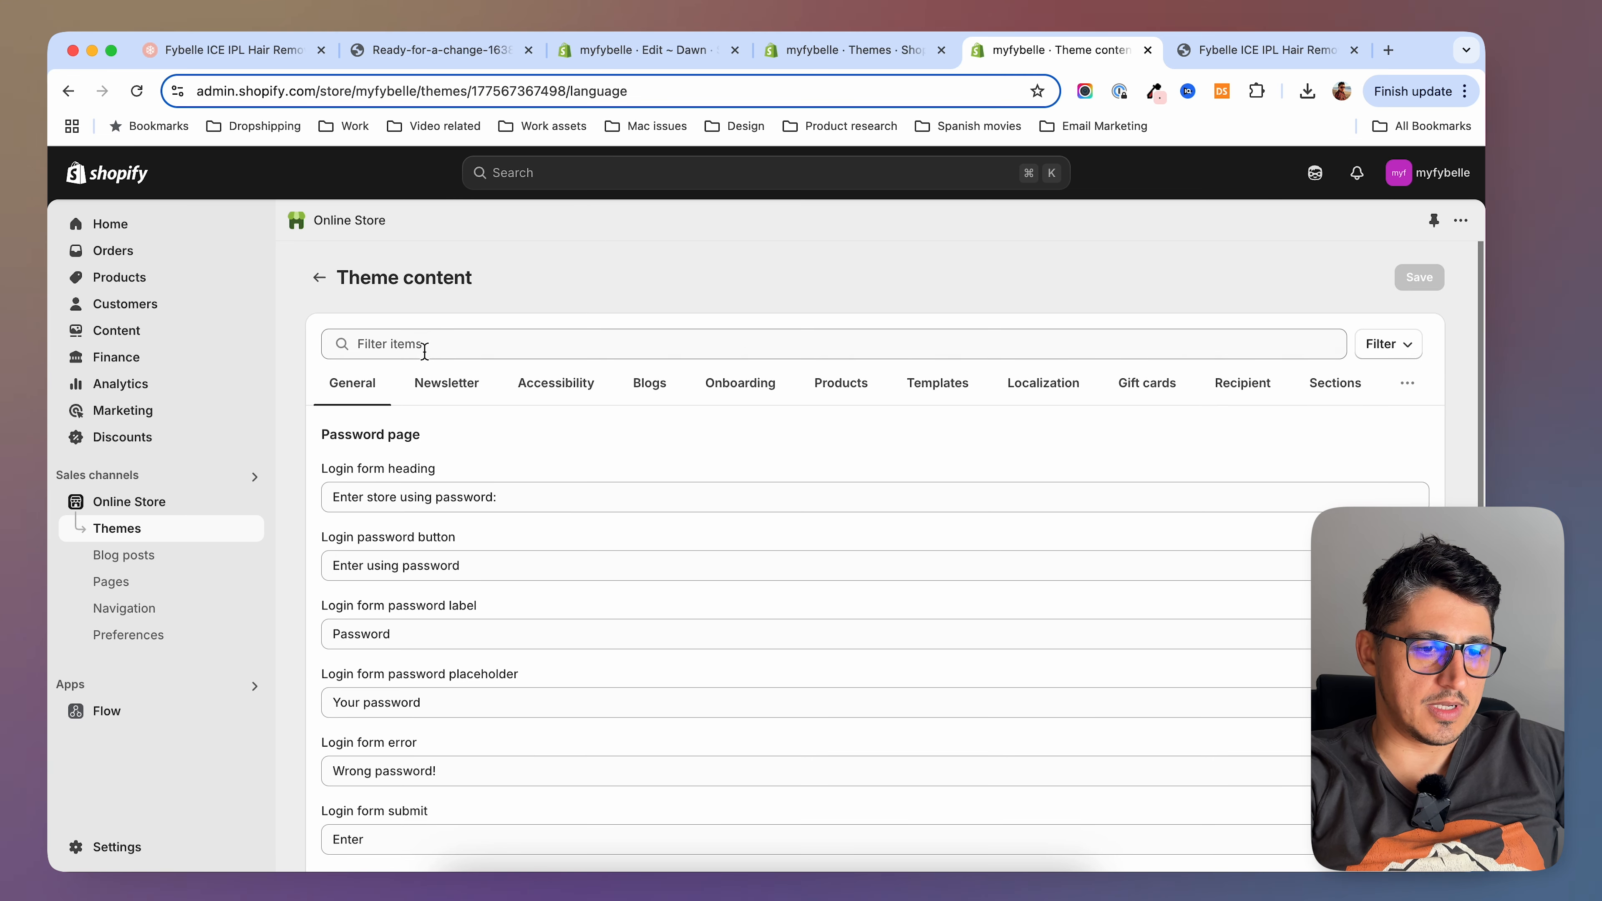
left_click(418, 344)
type("power")
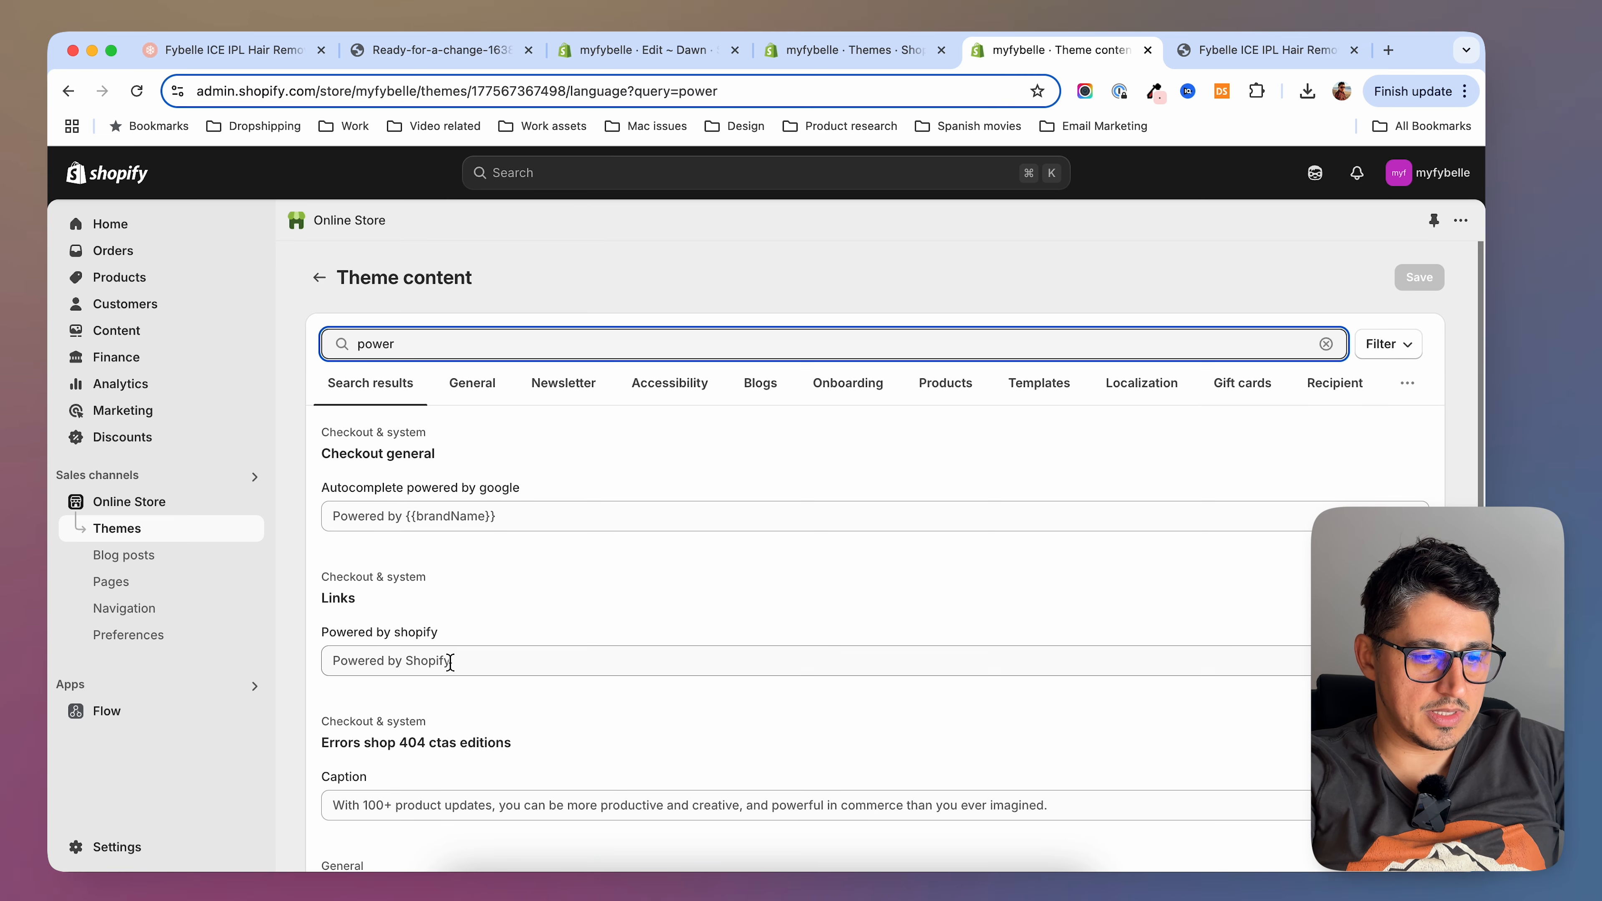
left_click(480, 661)
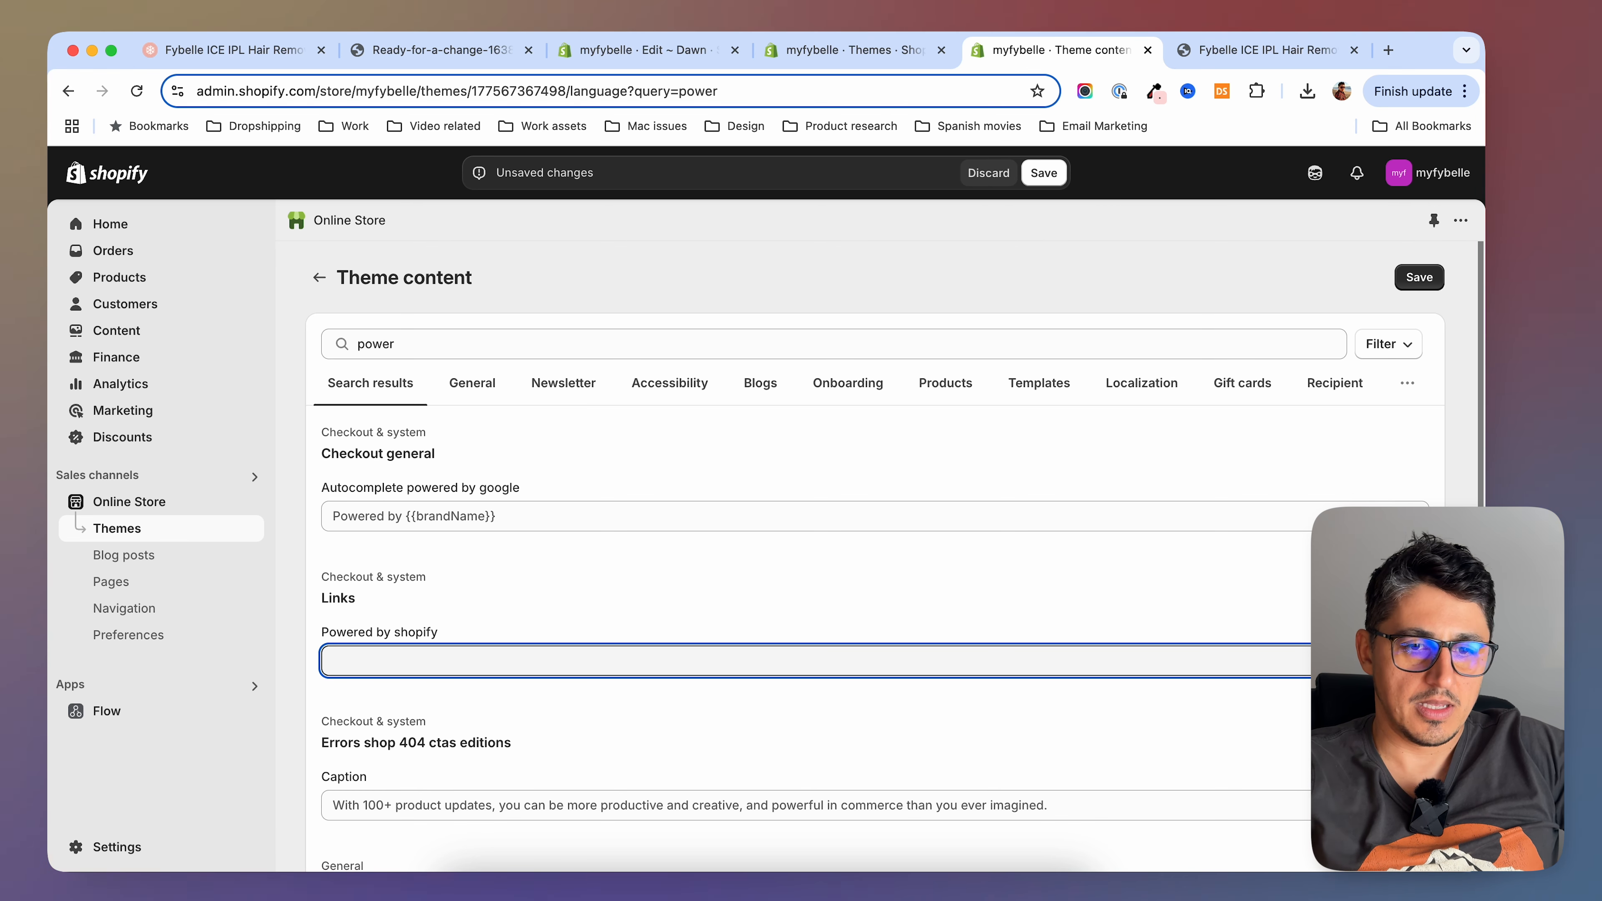
left_click(1043, 174)
key("ctrl+Tab")
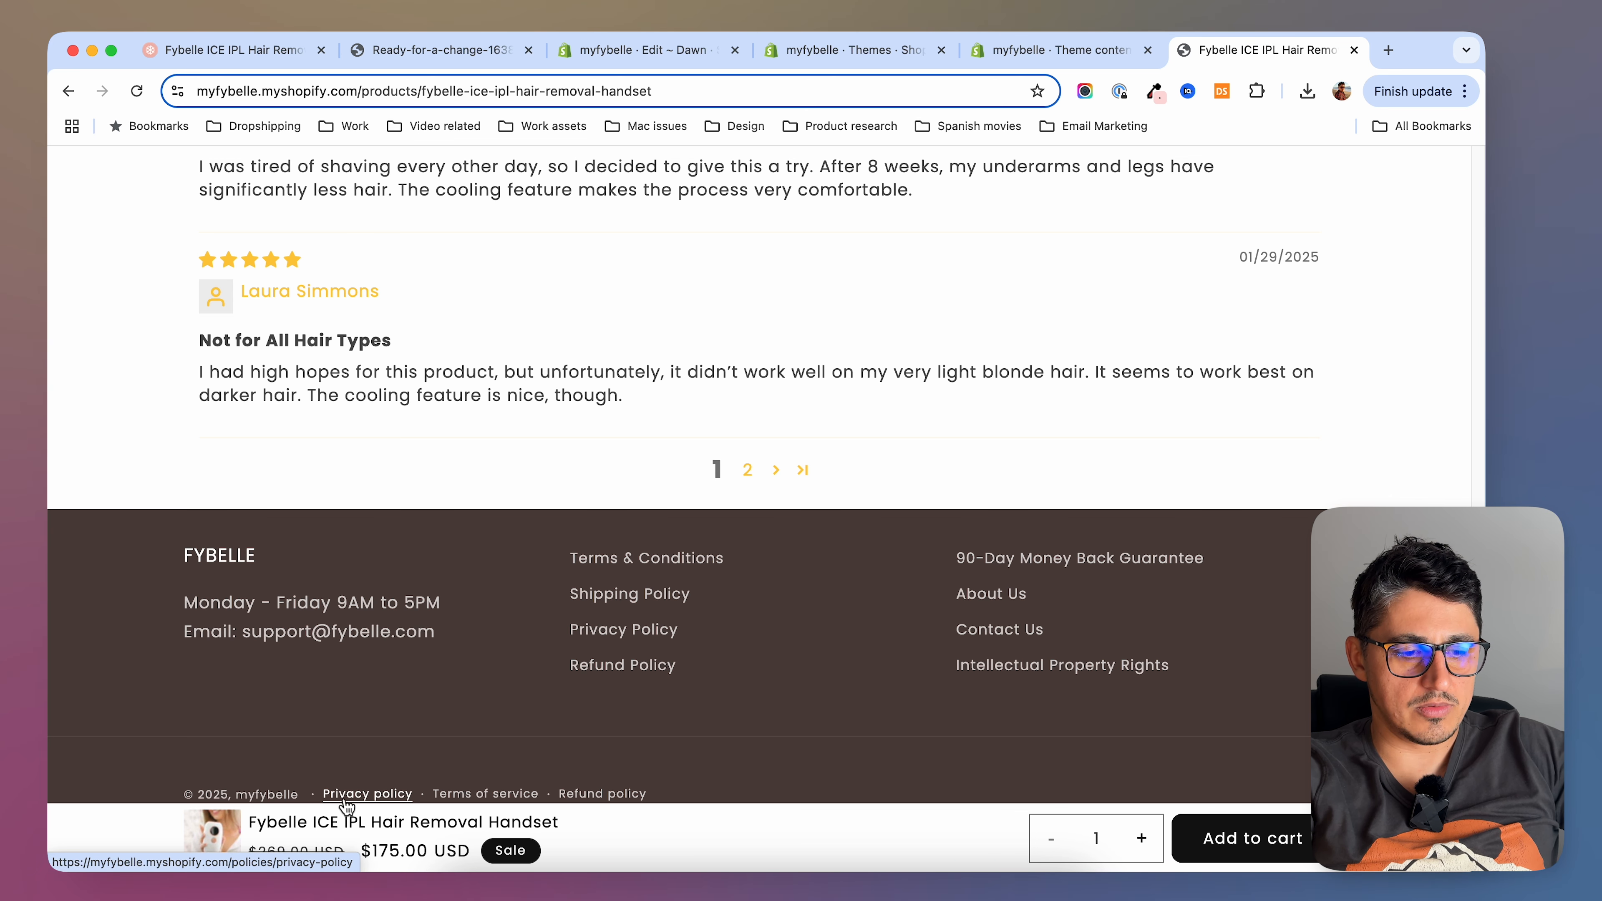
Turn off the policy links in the theme's Footer section and save the theme
left_click(987, 50)
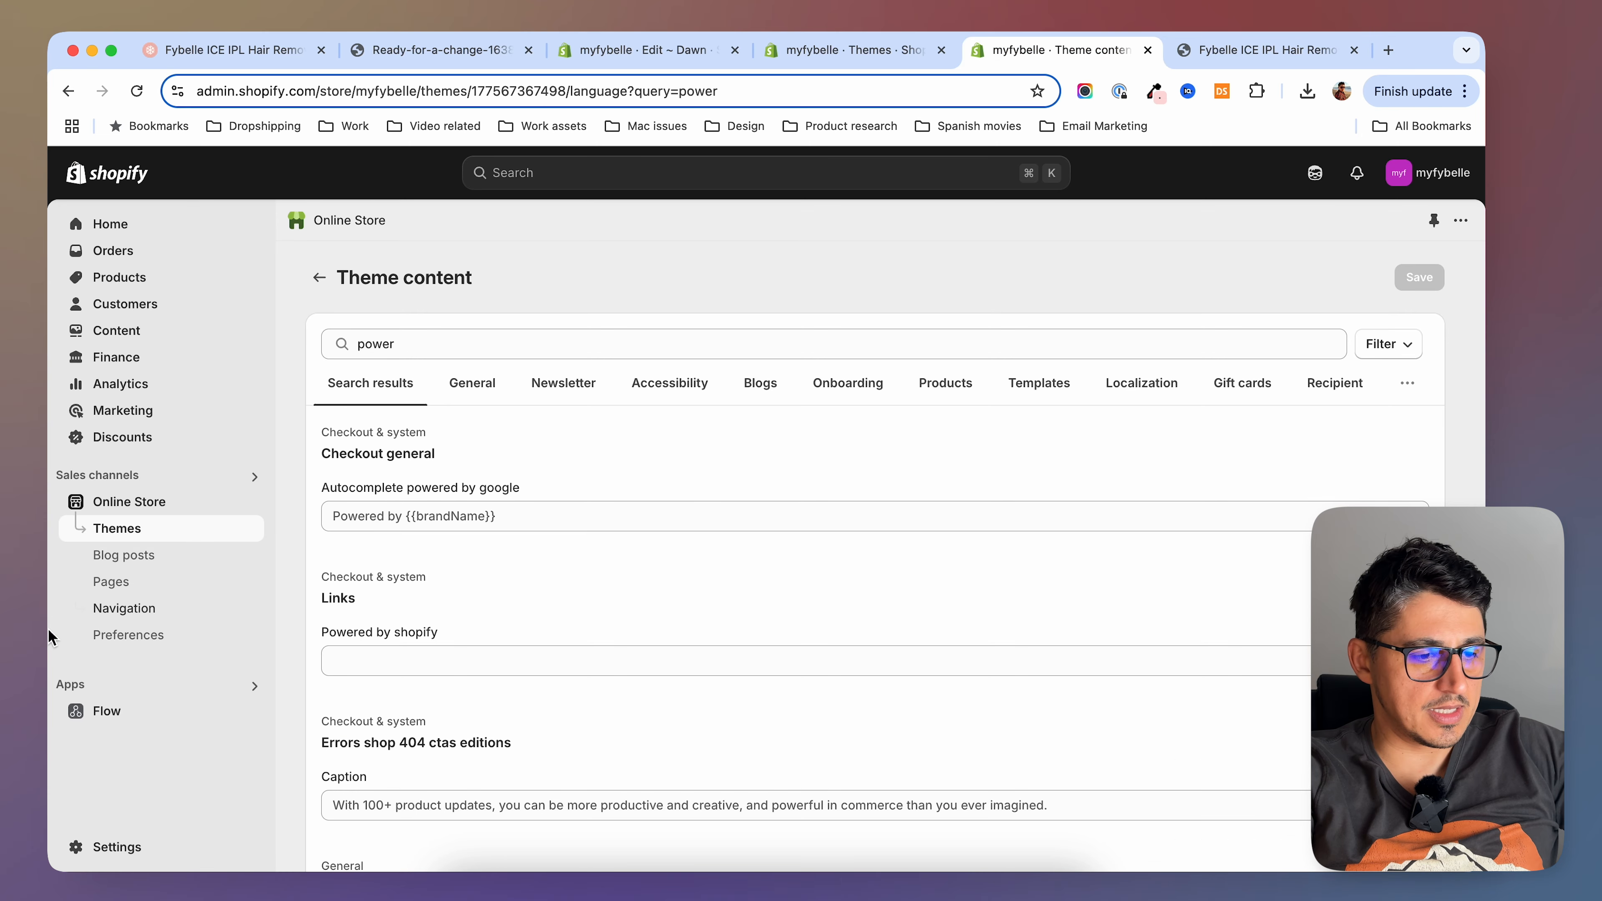
left_click(122, 522)
left_click(1253, 698)
scroll(268, 706, "down", 7)
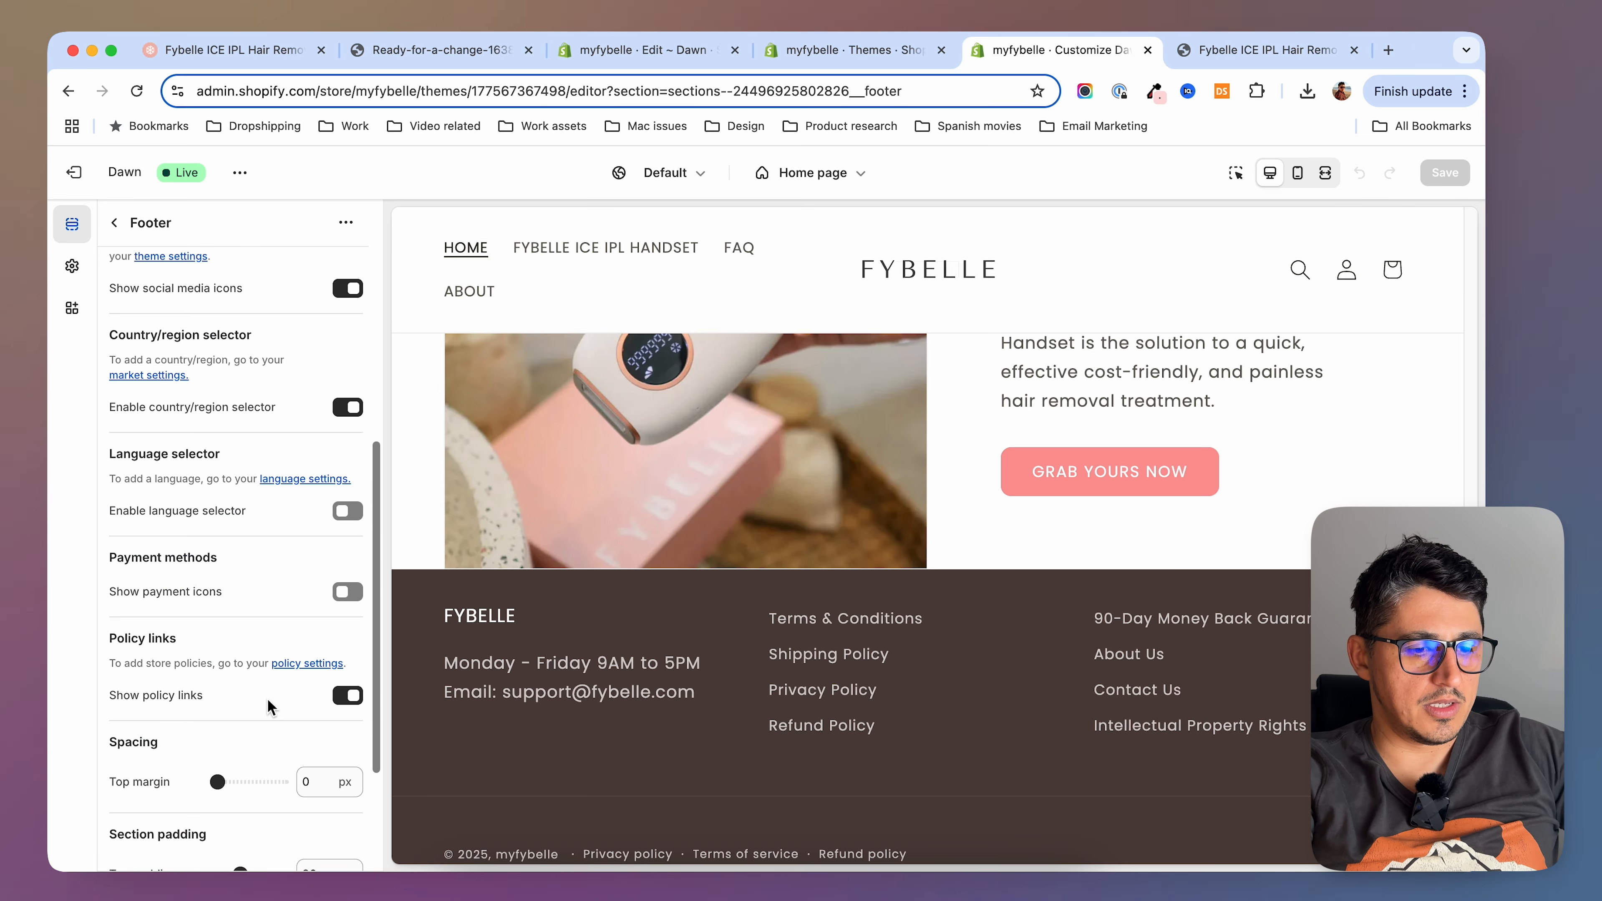
left_click(354, 700)
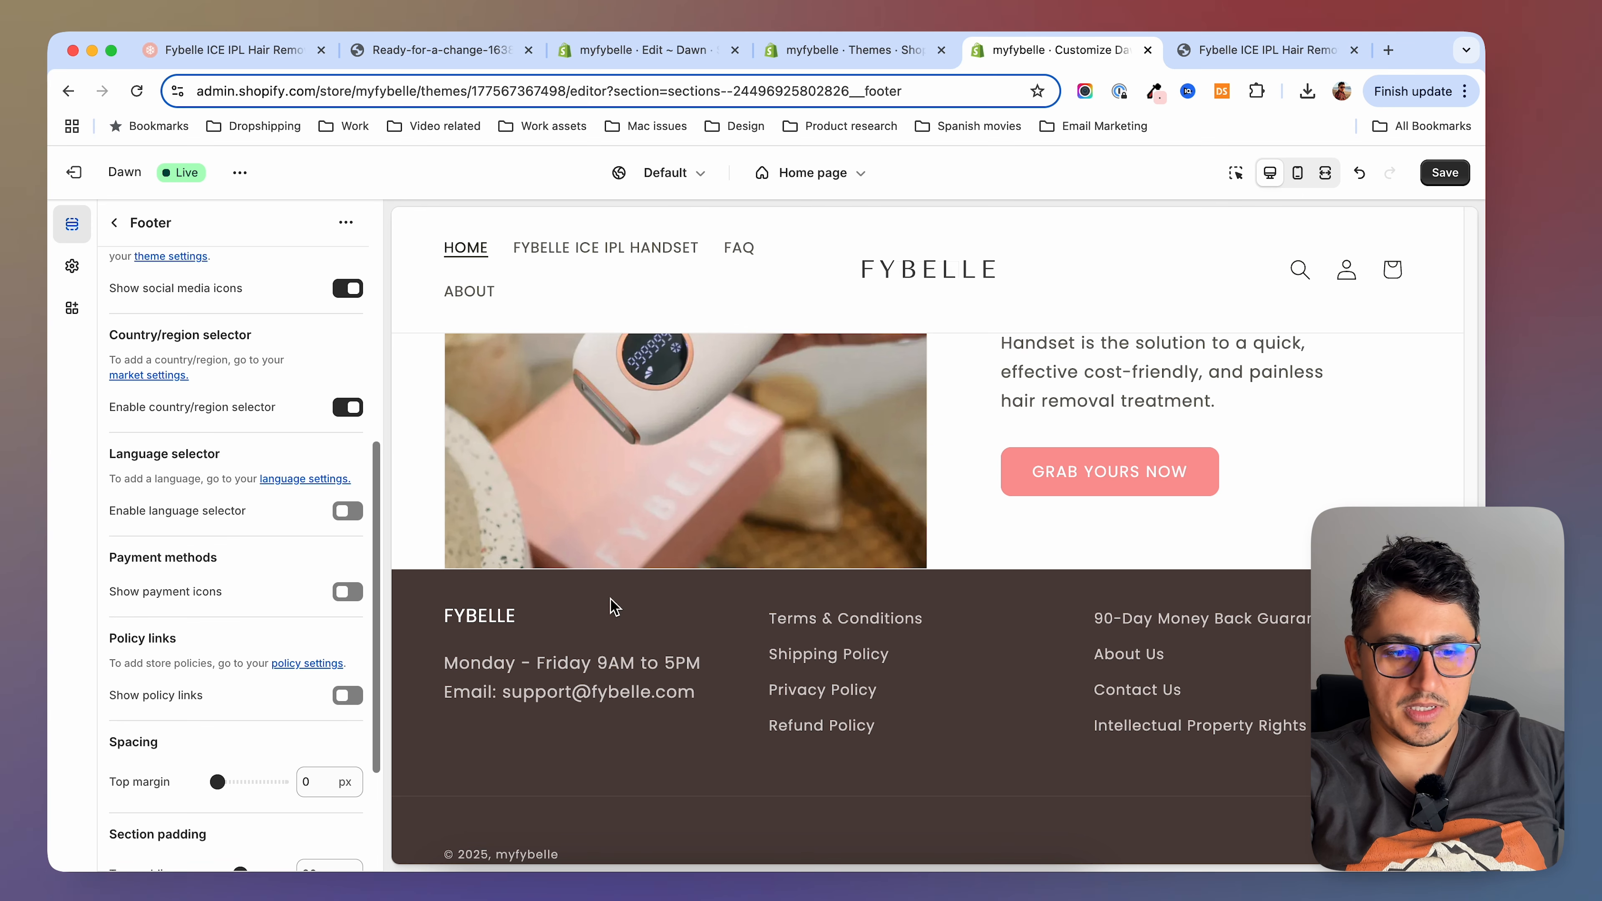
left_click(1465, 180)
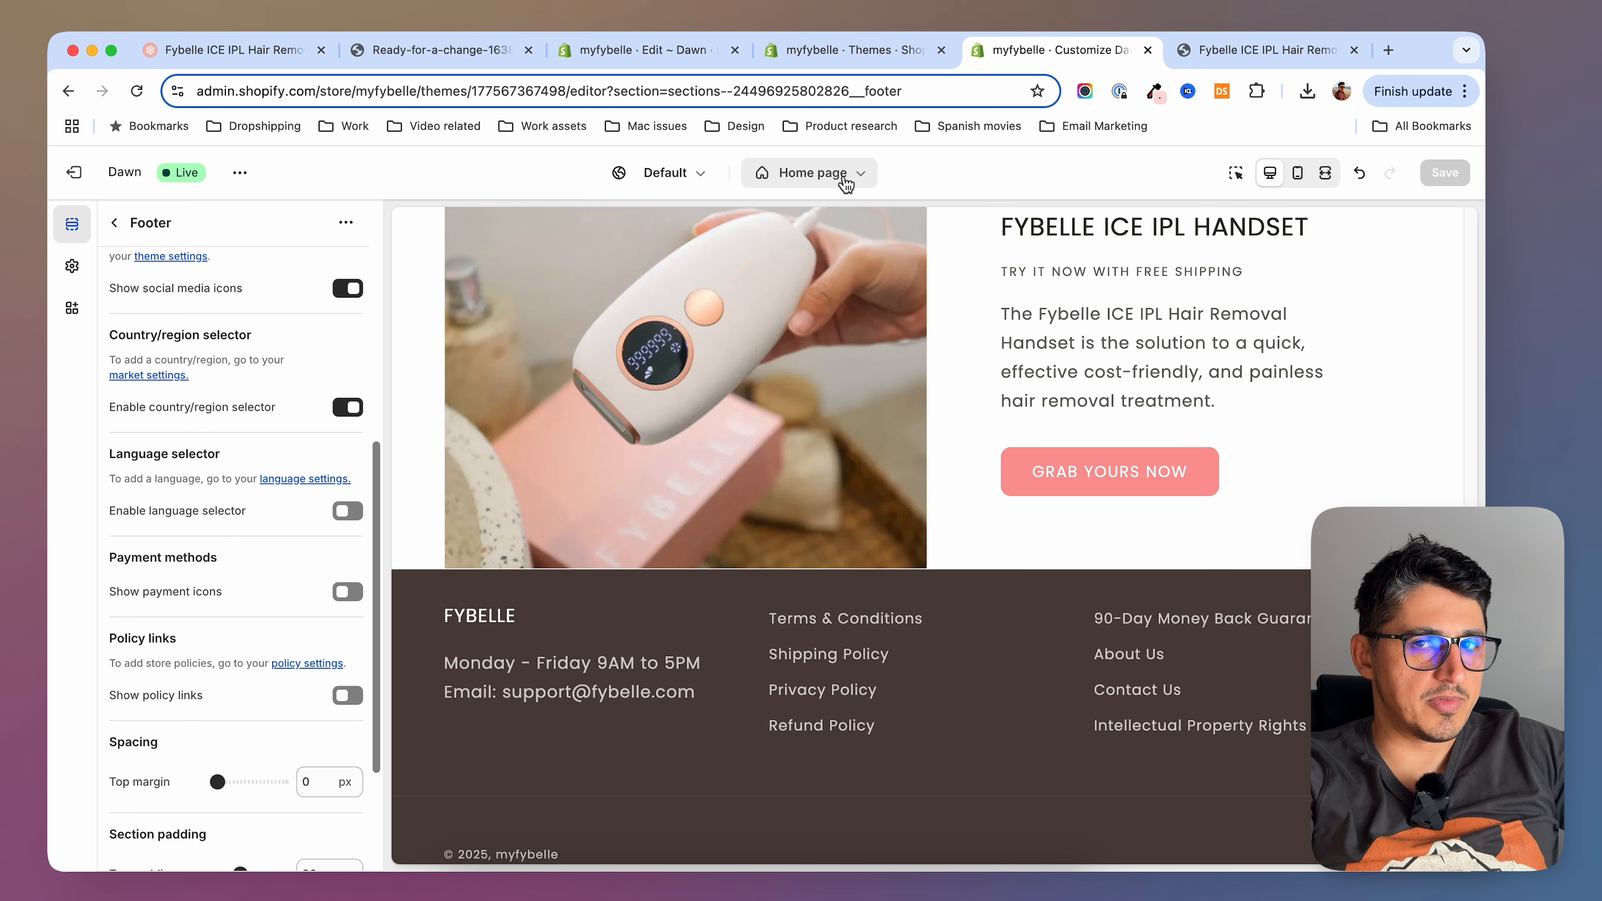
Examine the live store's checkout page, reached from the cart drawer on the handset's product page
left_click(846, 184)
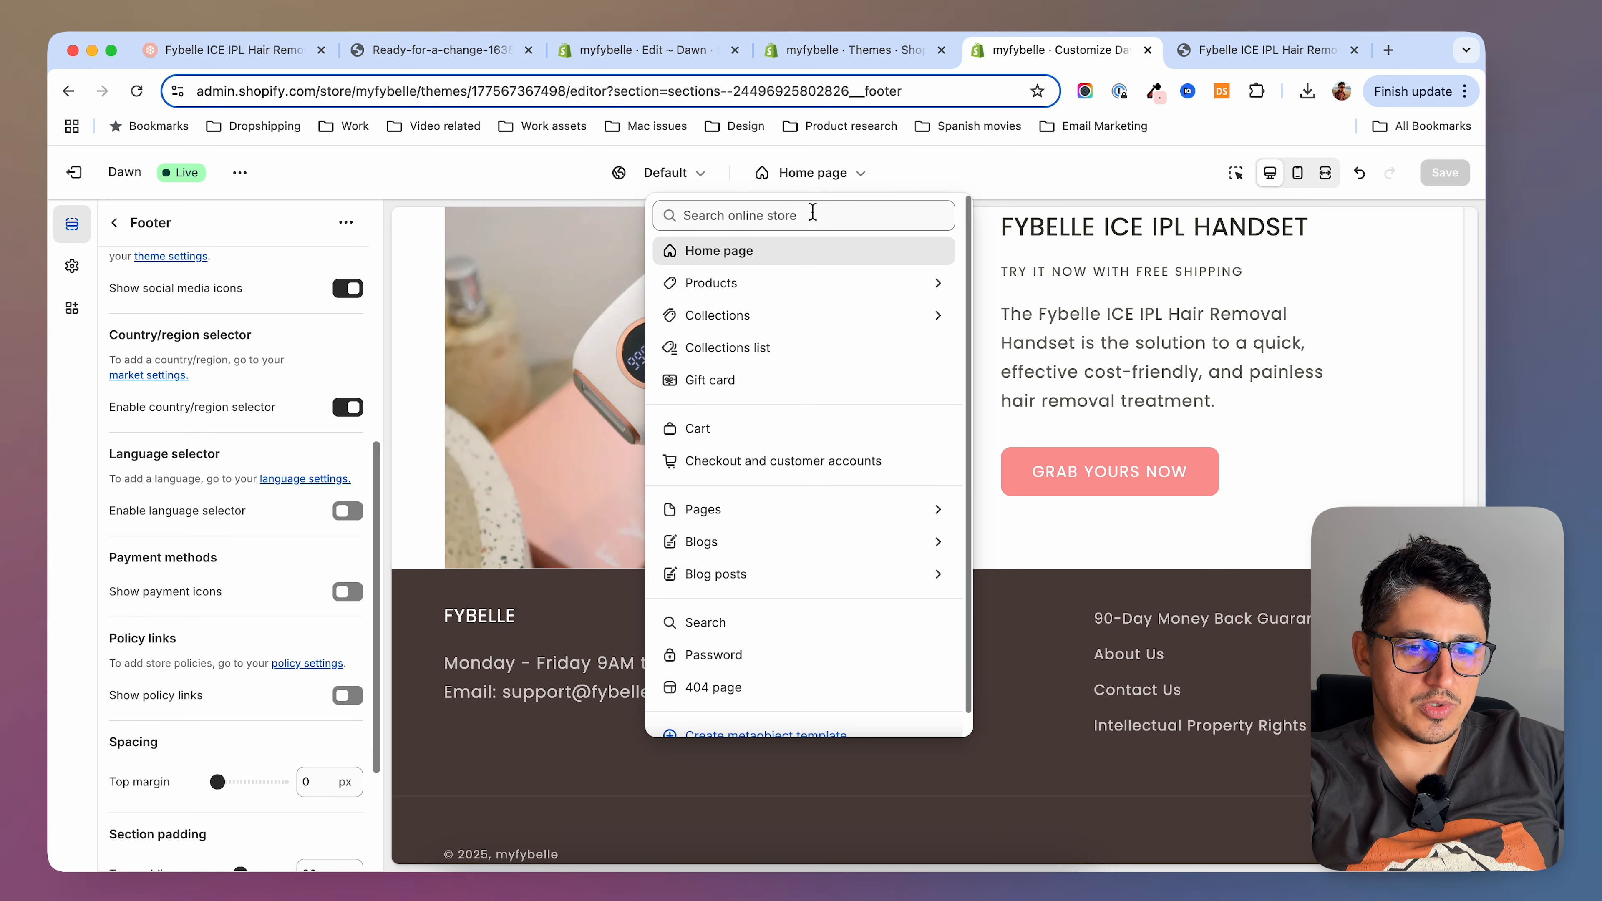
left_click(1186, 50)
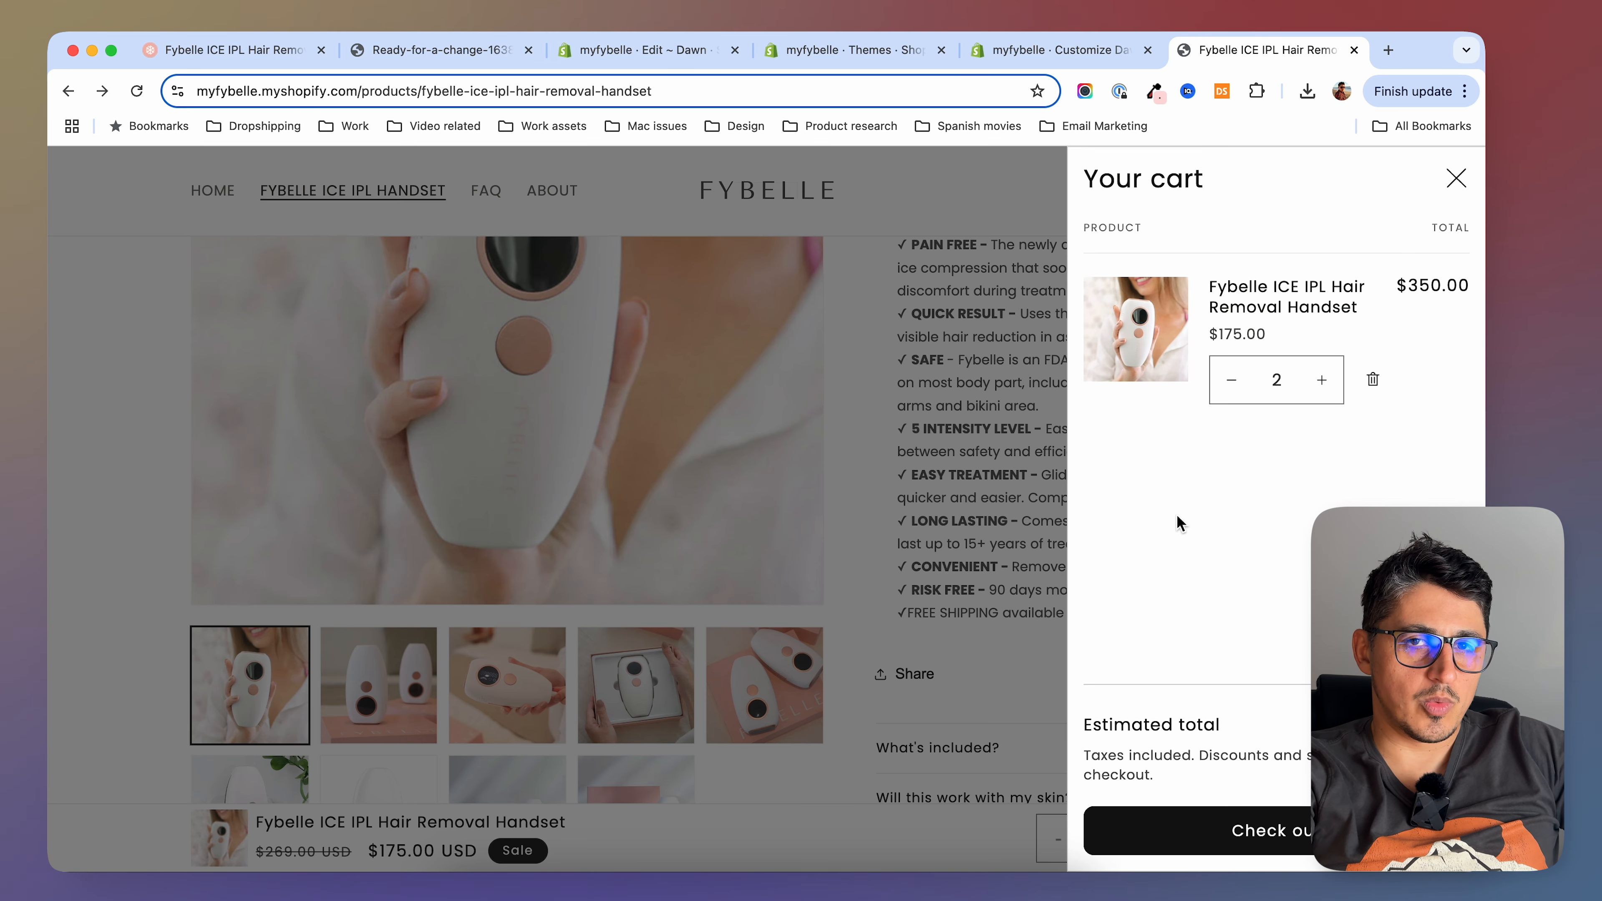
left_click(1274, 833)
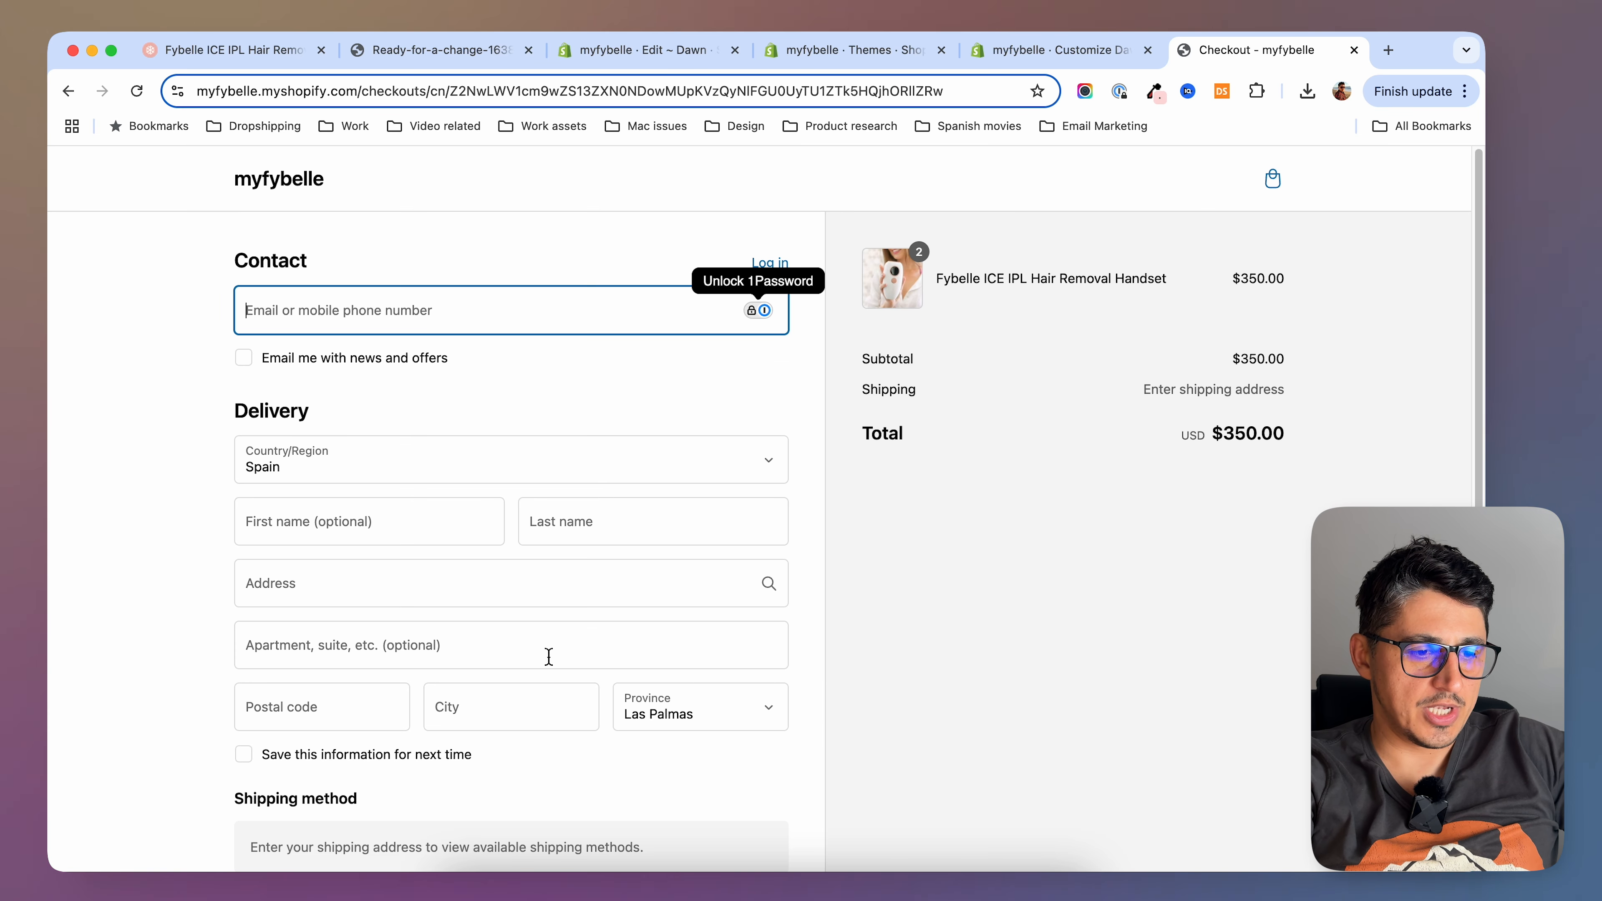
left_click(68, 91)
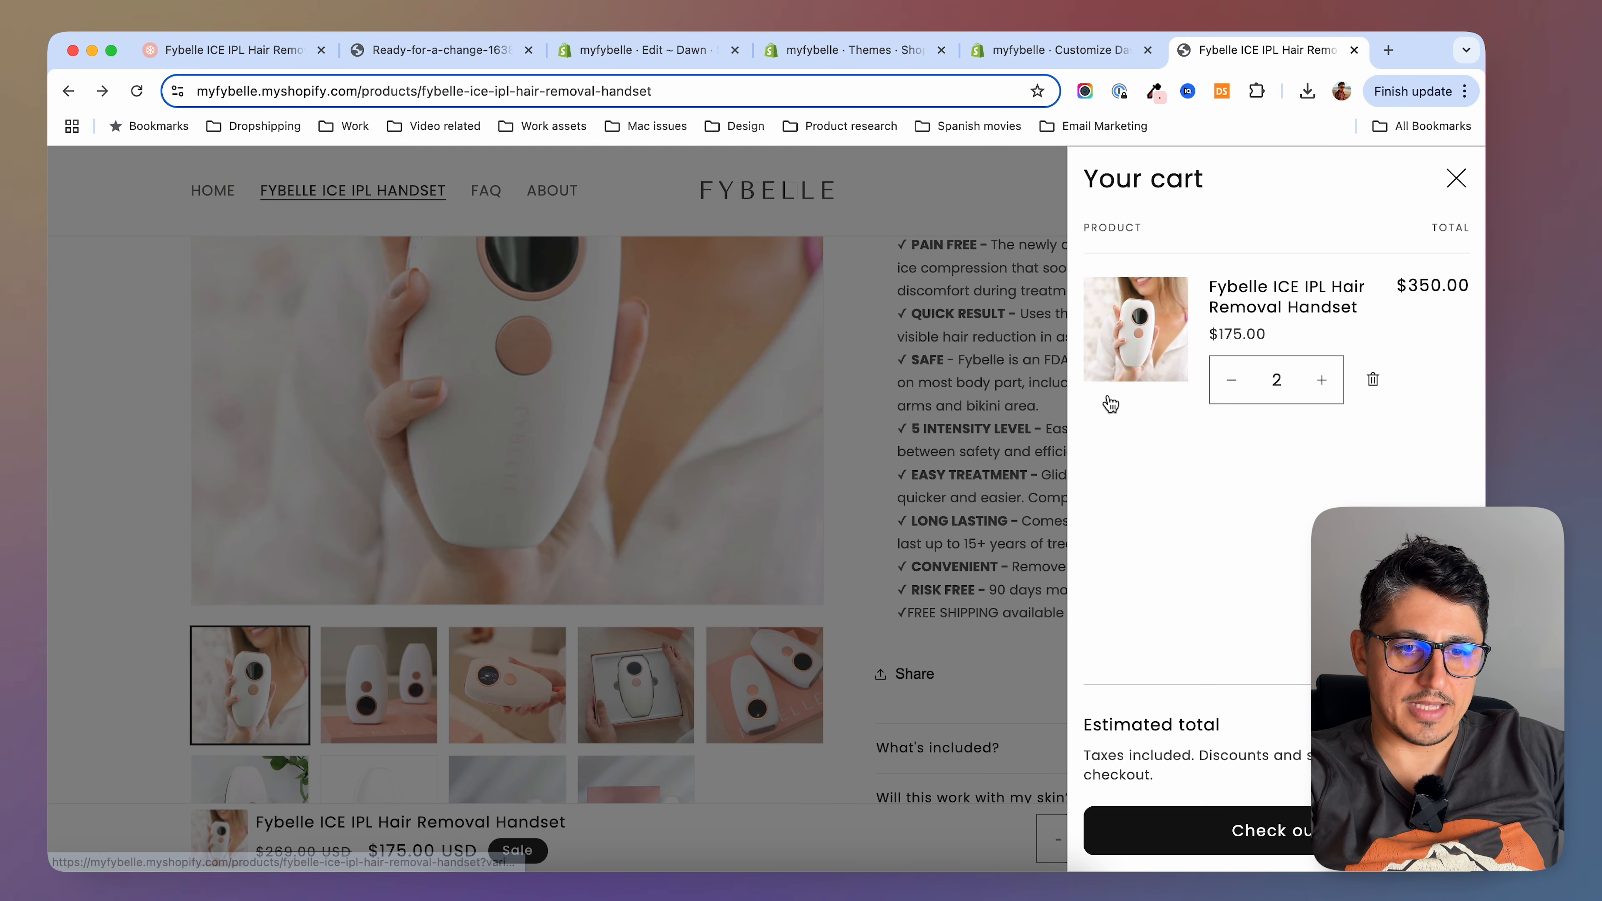
left_click(957, 661)
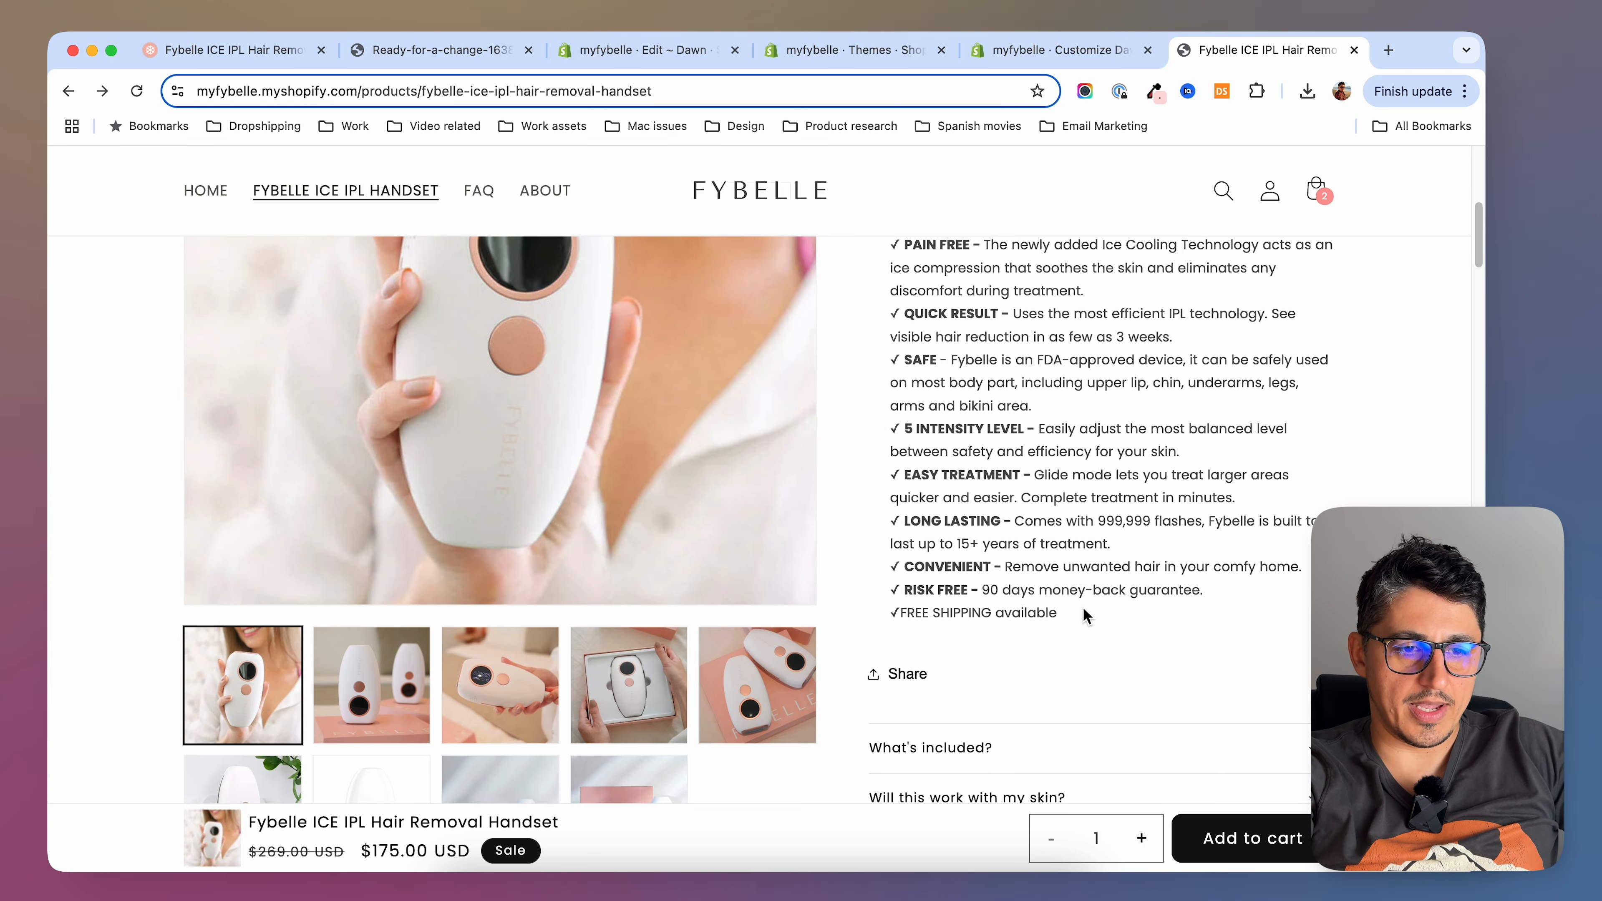
left_click(1270, 814)
Open the checkout customization from the theme editor and set the FYBELLE PNG as the checkout logo
left_click(1066, 50)
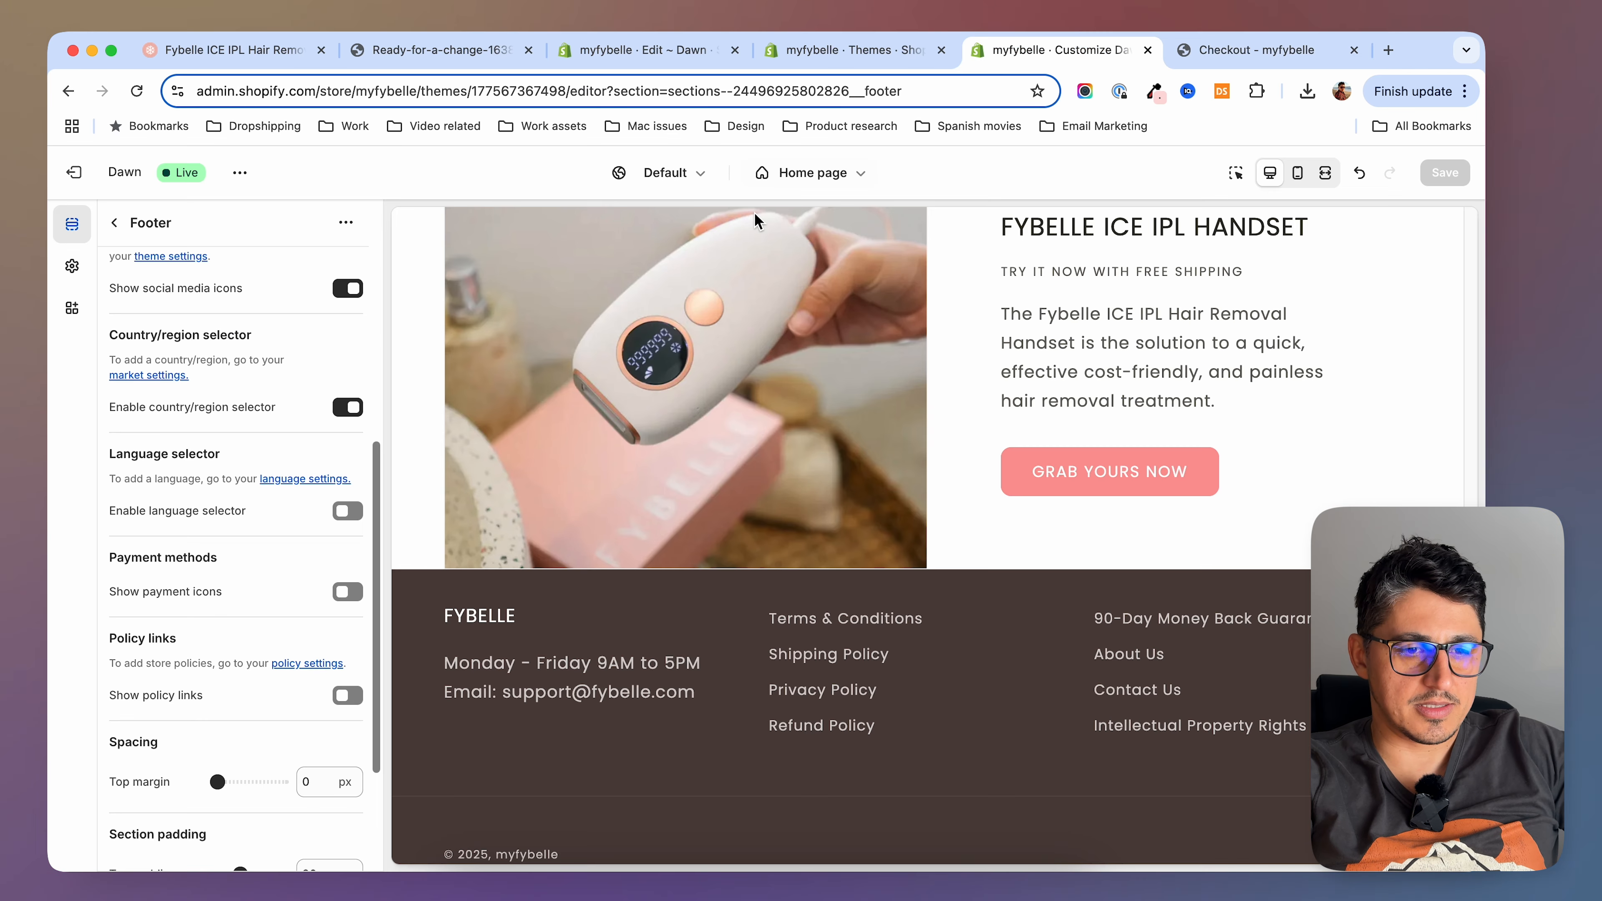
left_click(837, 174)
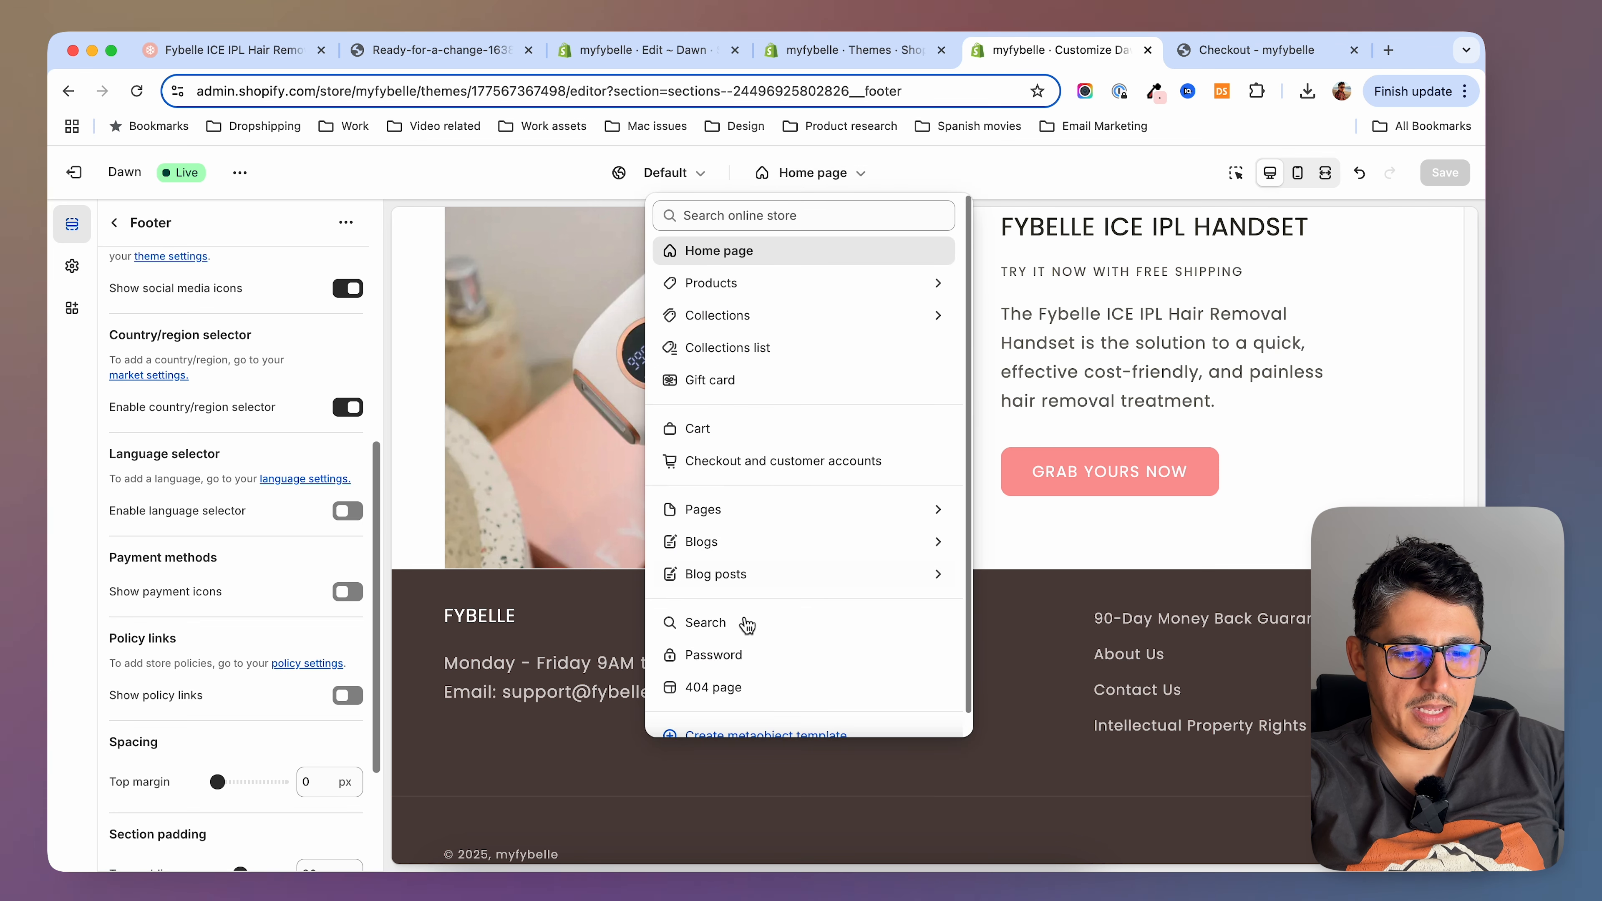
scroll(746, 669, "down", 1)
scroll(747, 555, "up", 1)
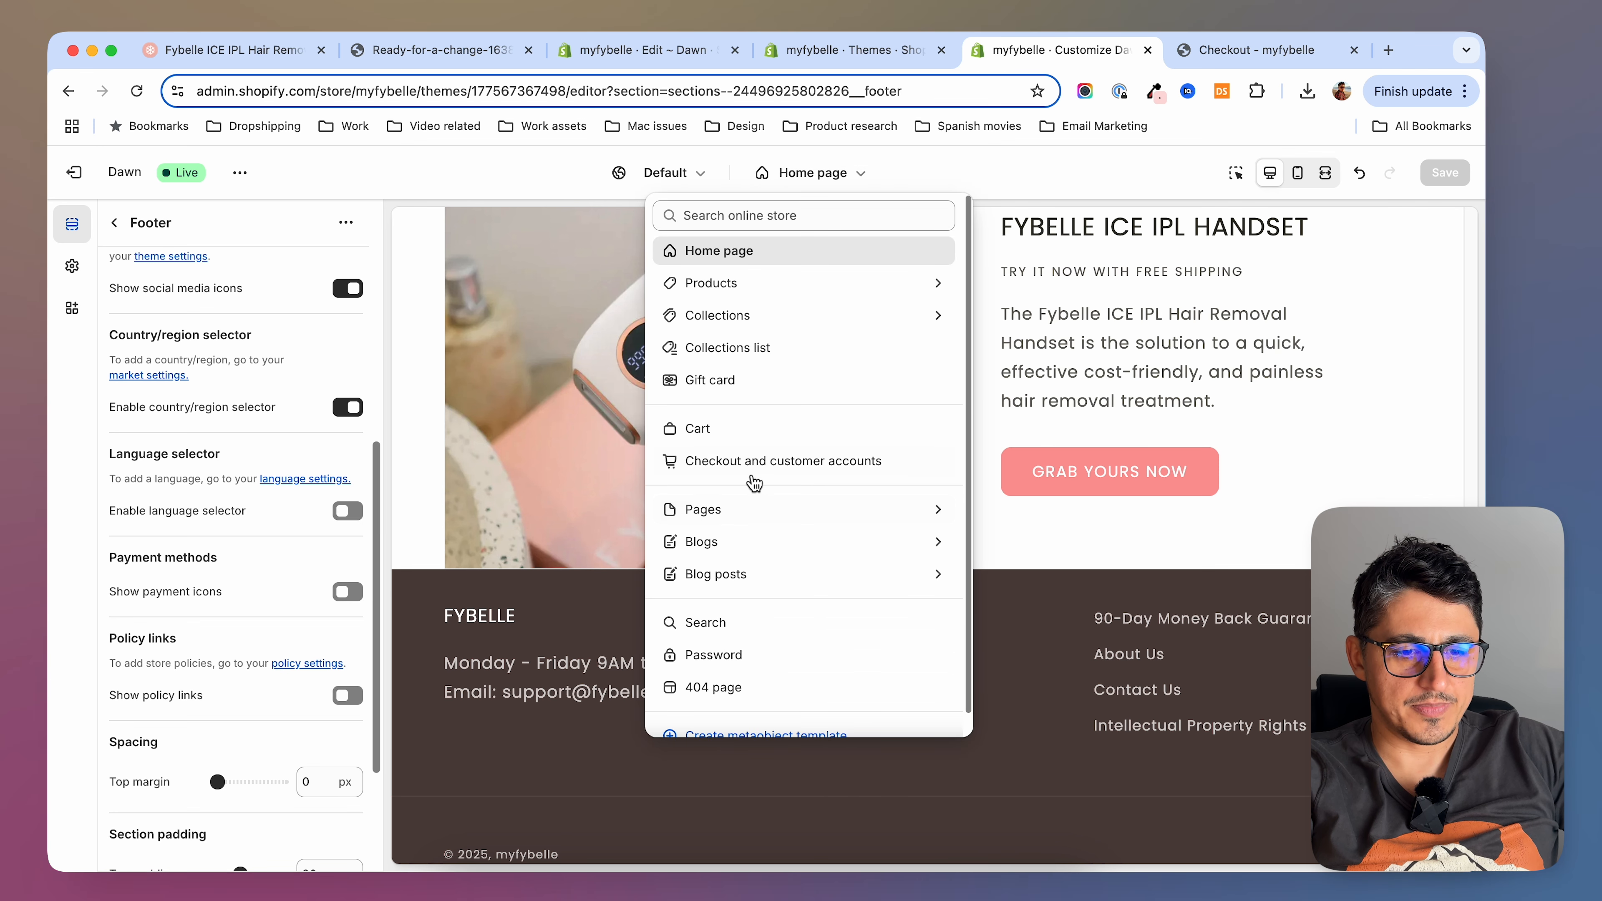
left_click(727, 473)
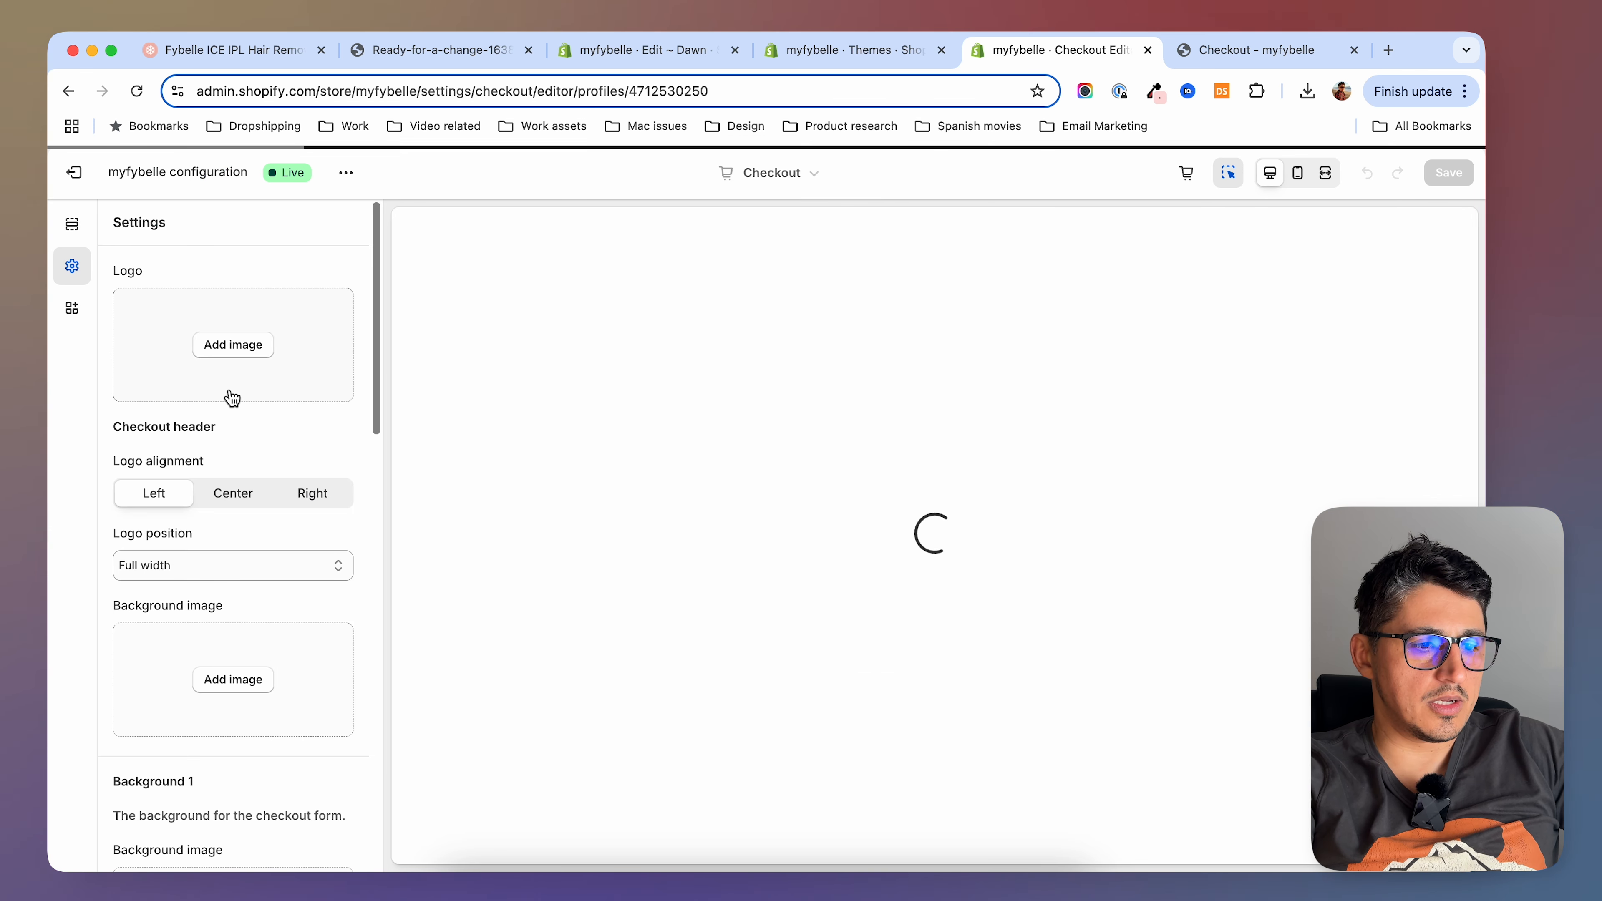
left_click(233, 344)
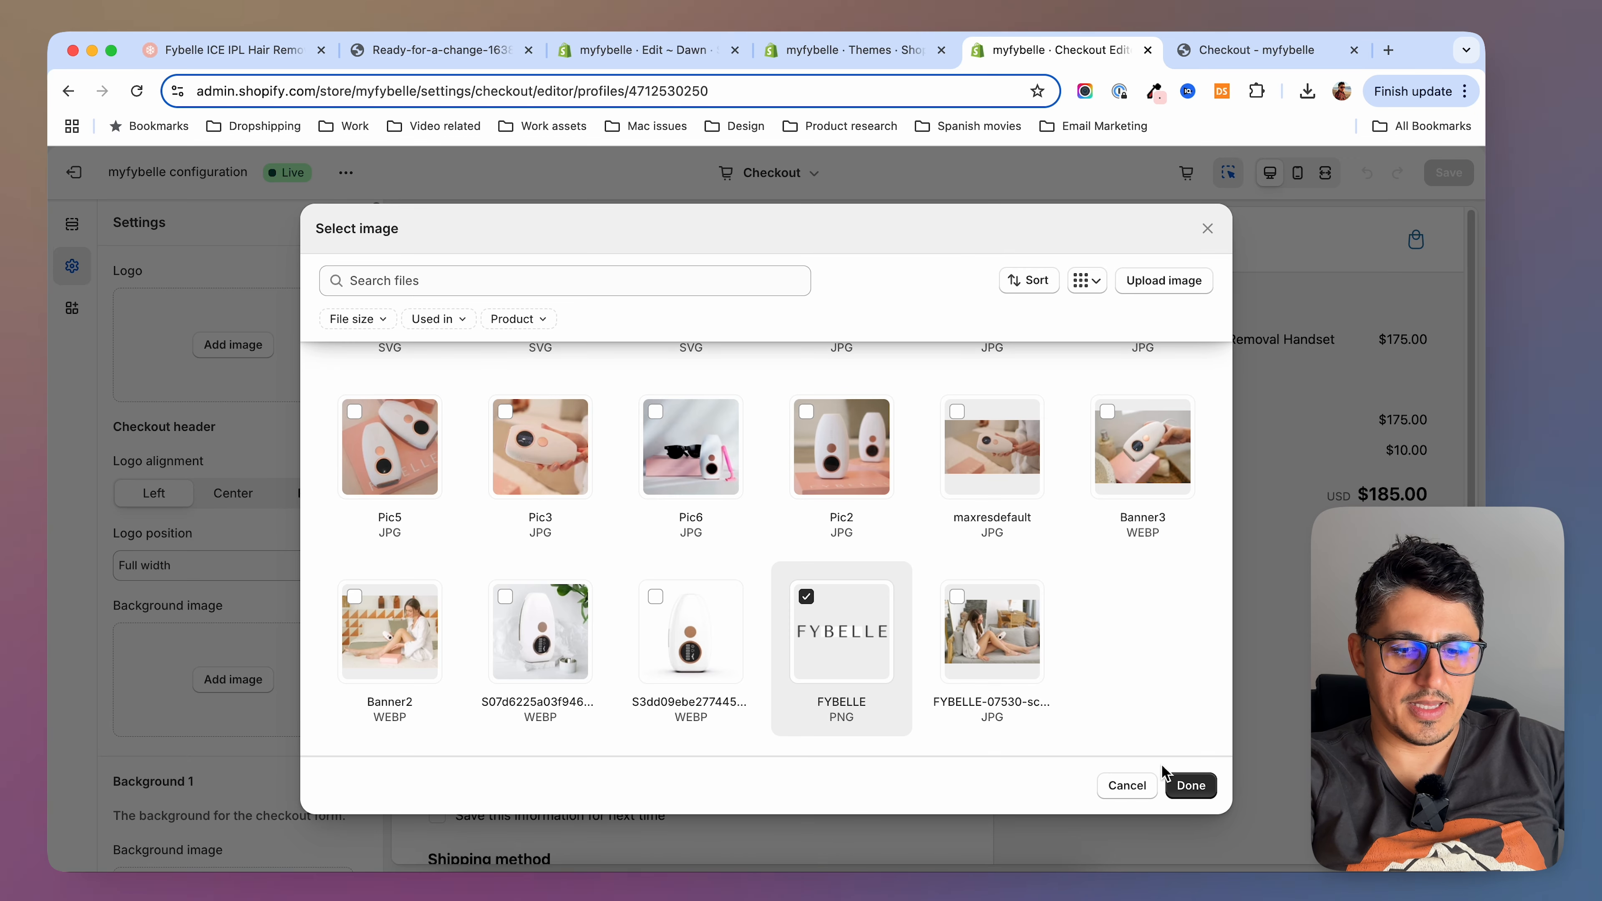
left_click(1187, 784)
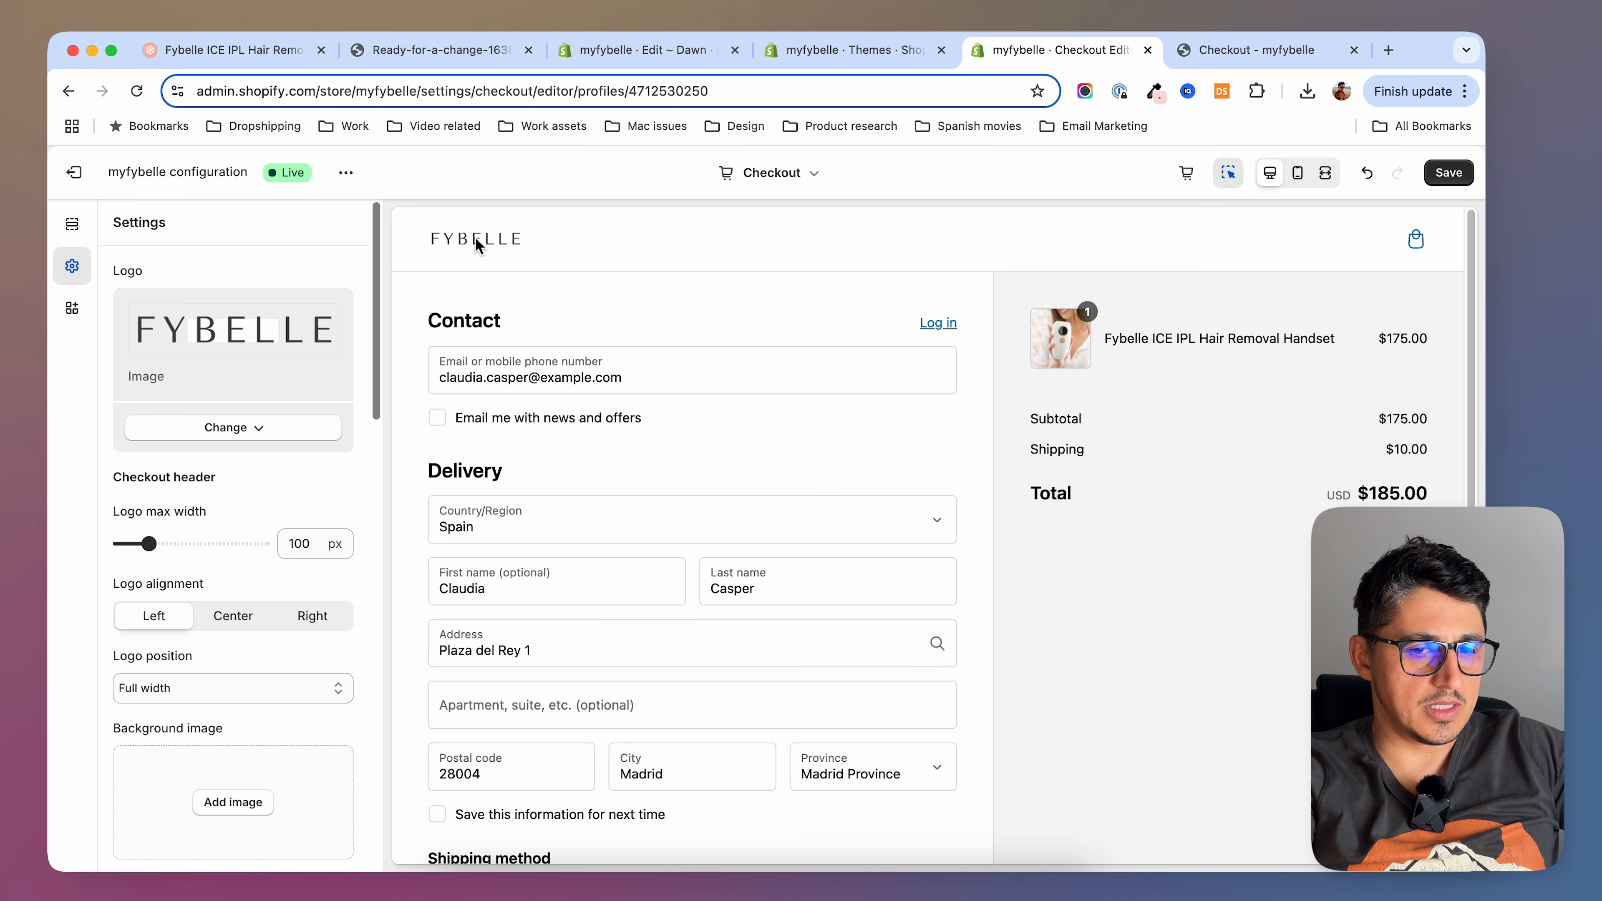
Look up the hex code of the light pink section background on the reference Fybelle product page with the colour picker extension
scroll(333, 492, "down", 10)
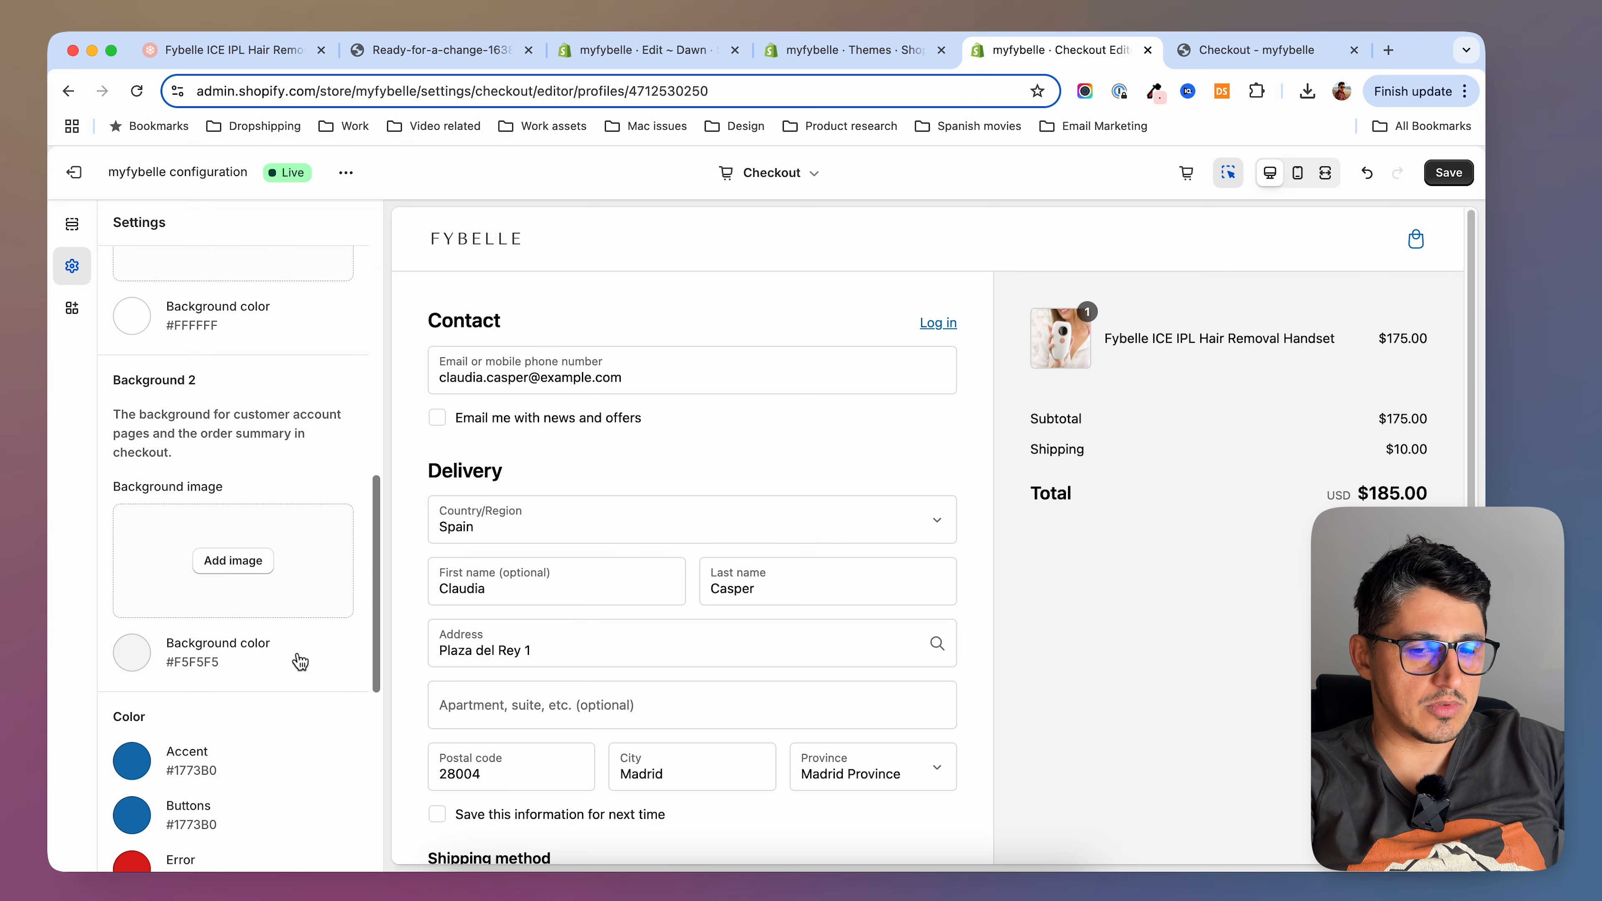
left_click(1237, 52)
left_click(227, 52)
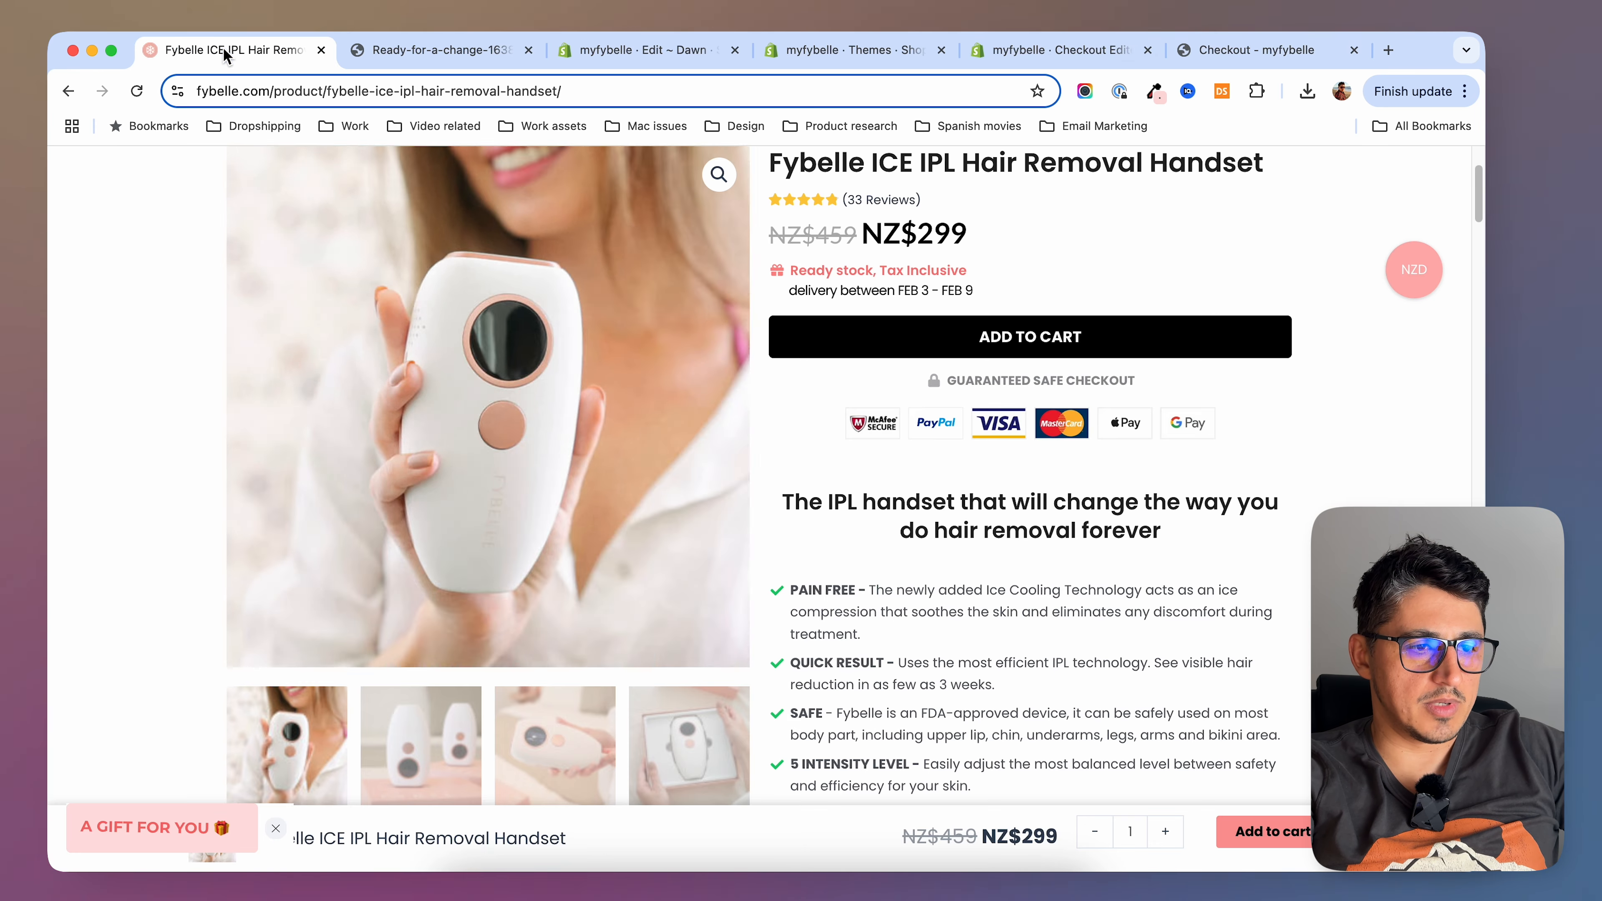
scroll(679, 609, "down", 15)
scroll(827, 612, "down", 15)
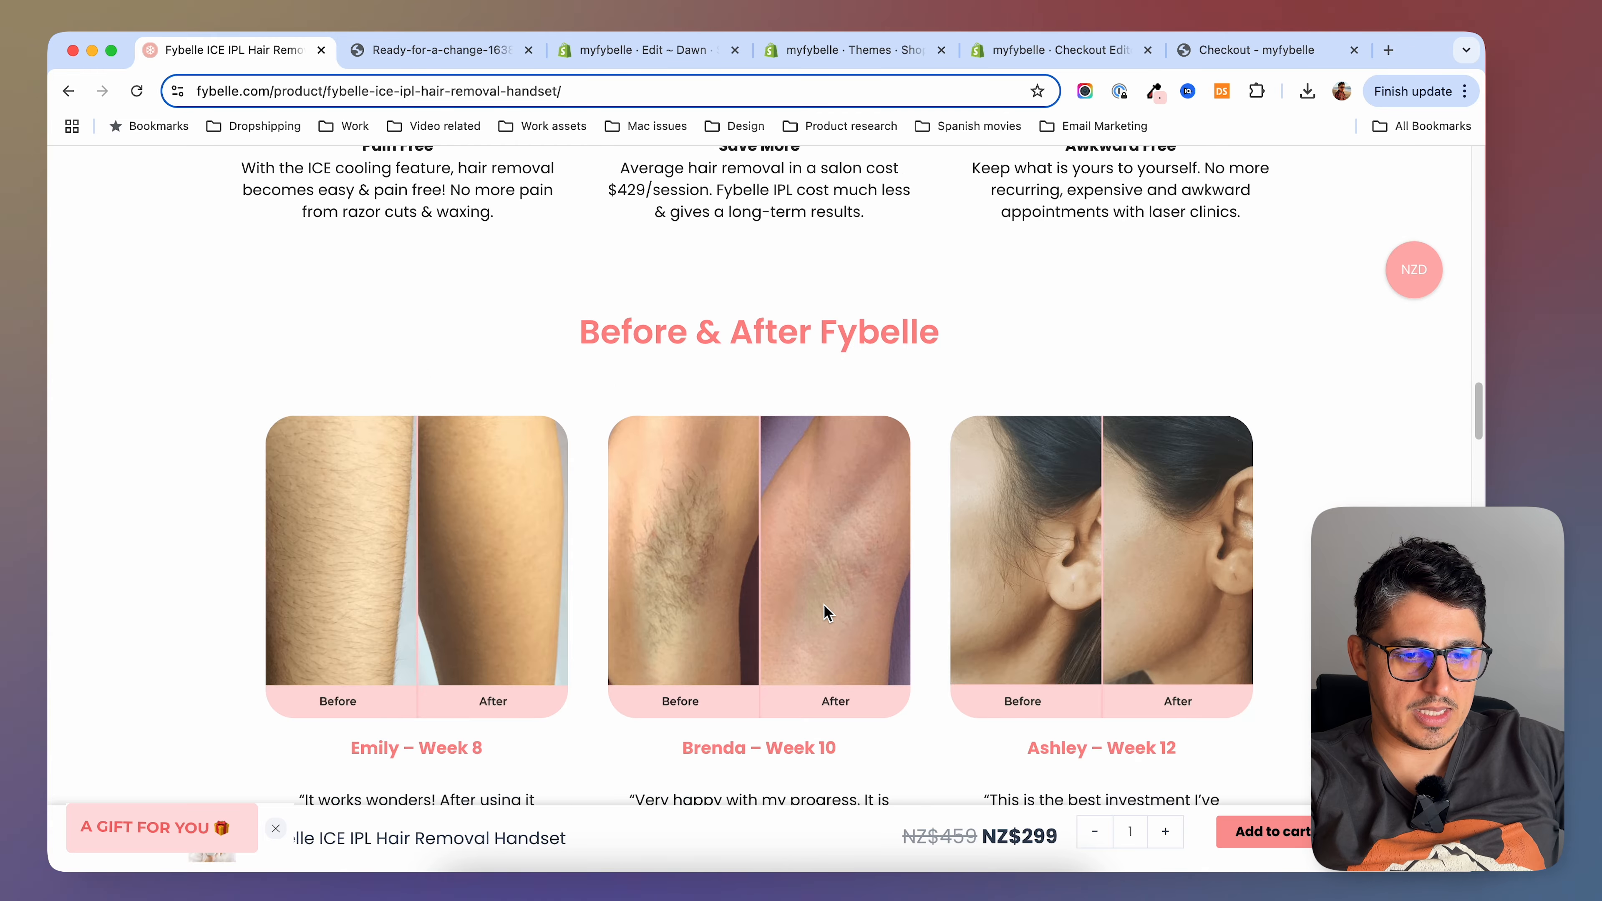
left_click(1154, 91)
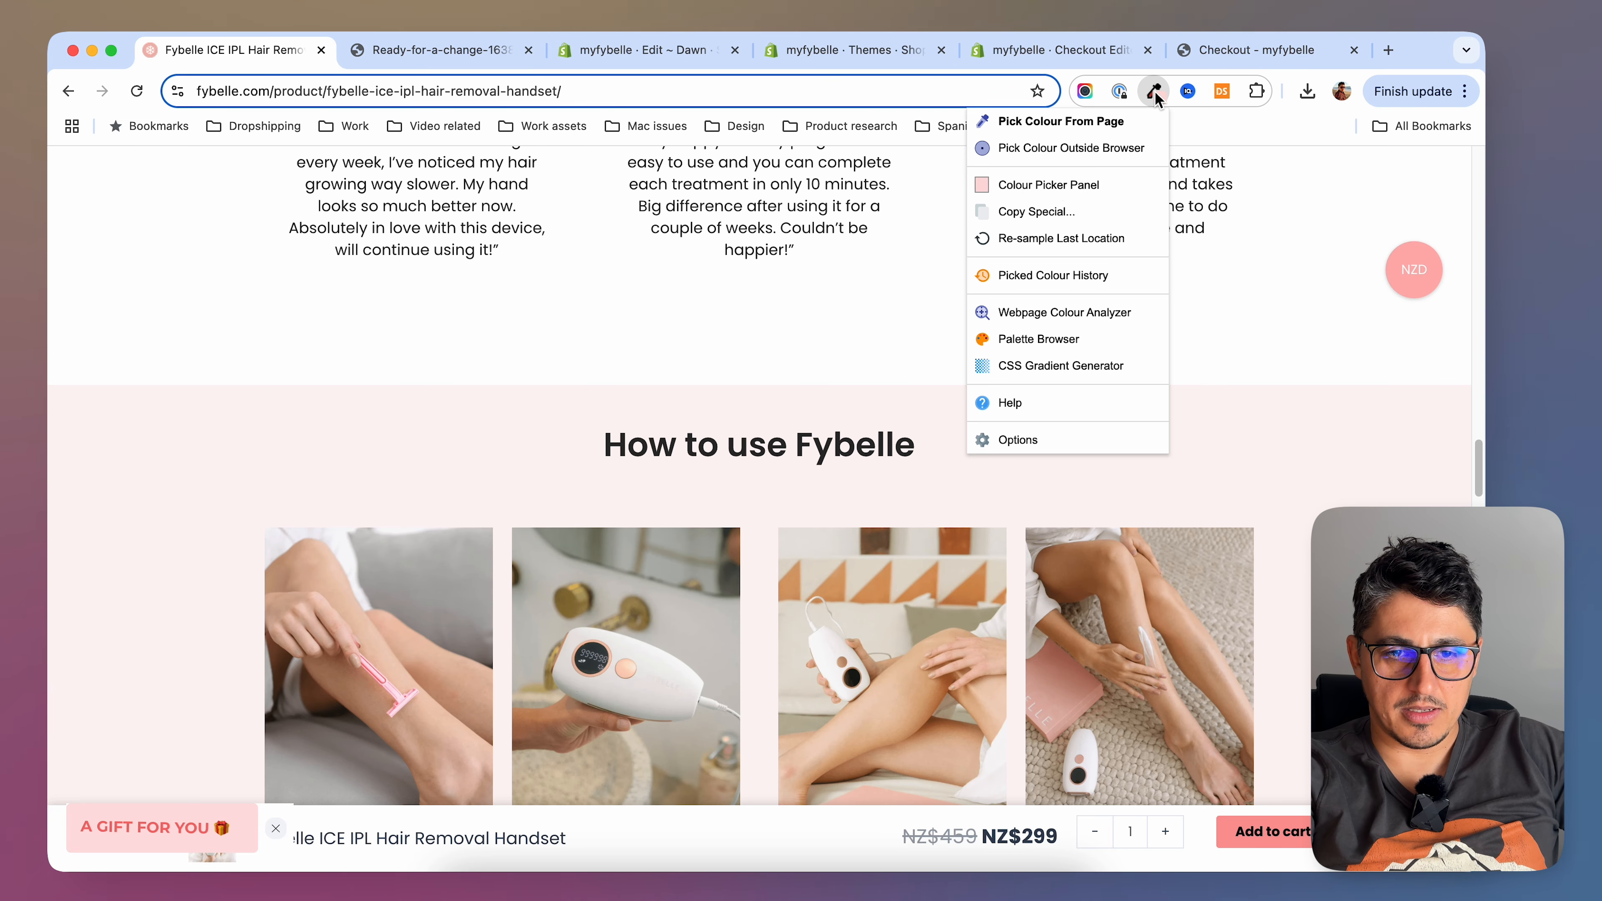
left_click(1111, 185)
double_click(1004, 385)
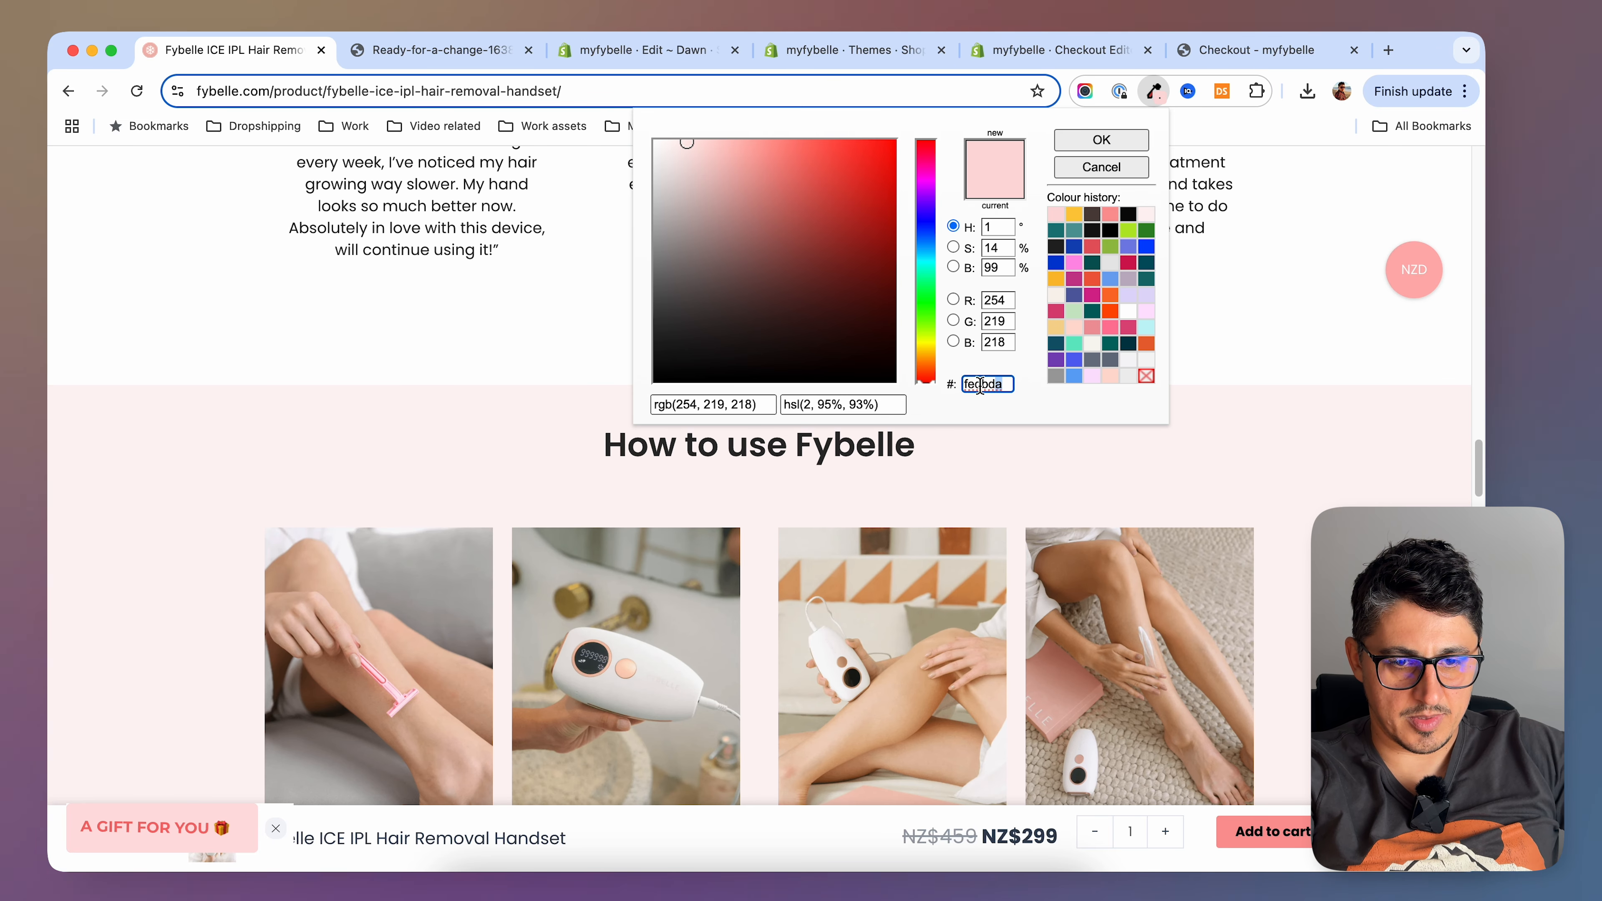
Set the checkout's Background 2 color to #FFF2F1, save, and check the live checkout page
left_click(1061, 50)
left_click(1449, 173)
scroll(957, 730, "up", 10)
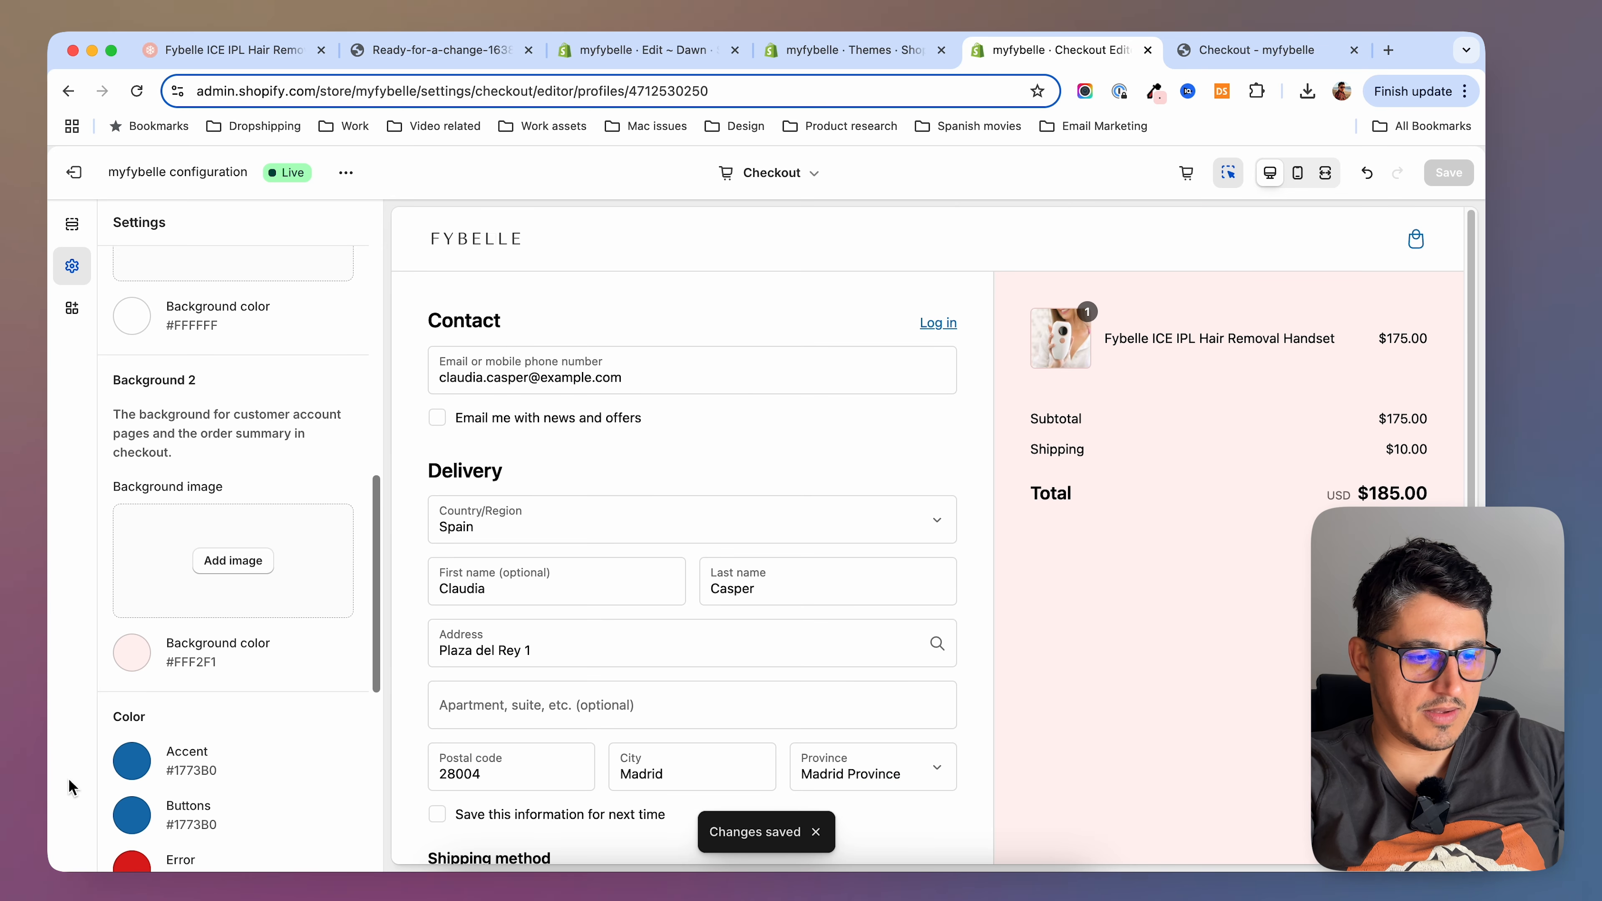
scroll(147, 760, "down", 2)
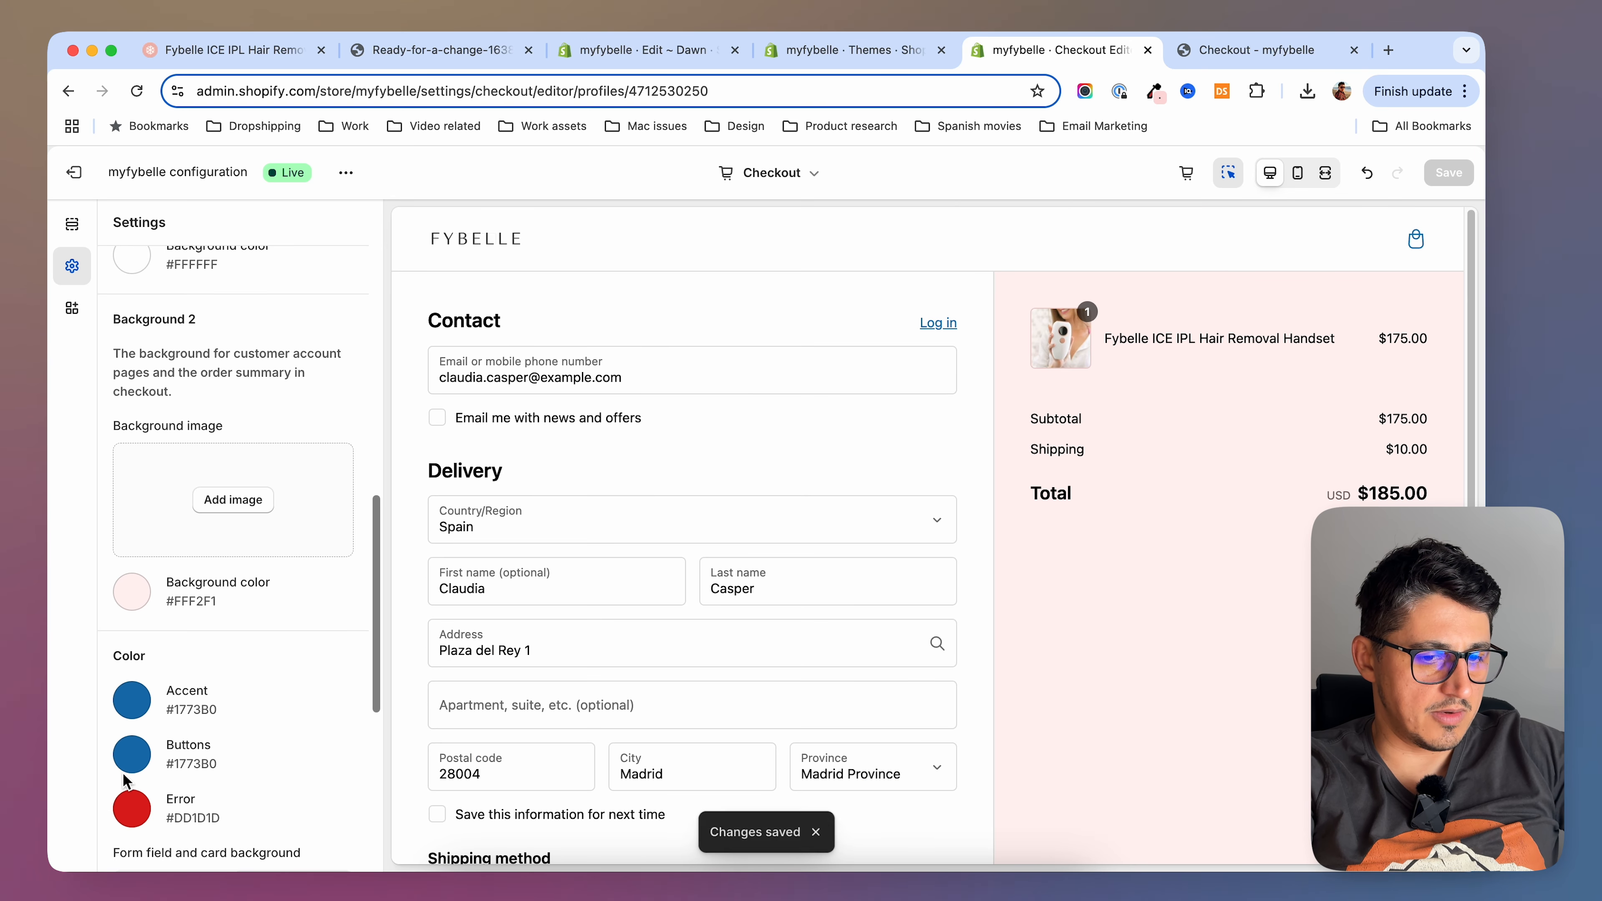
key("ctrl+Tab")
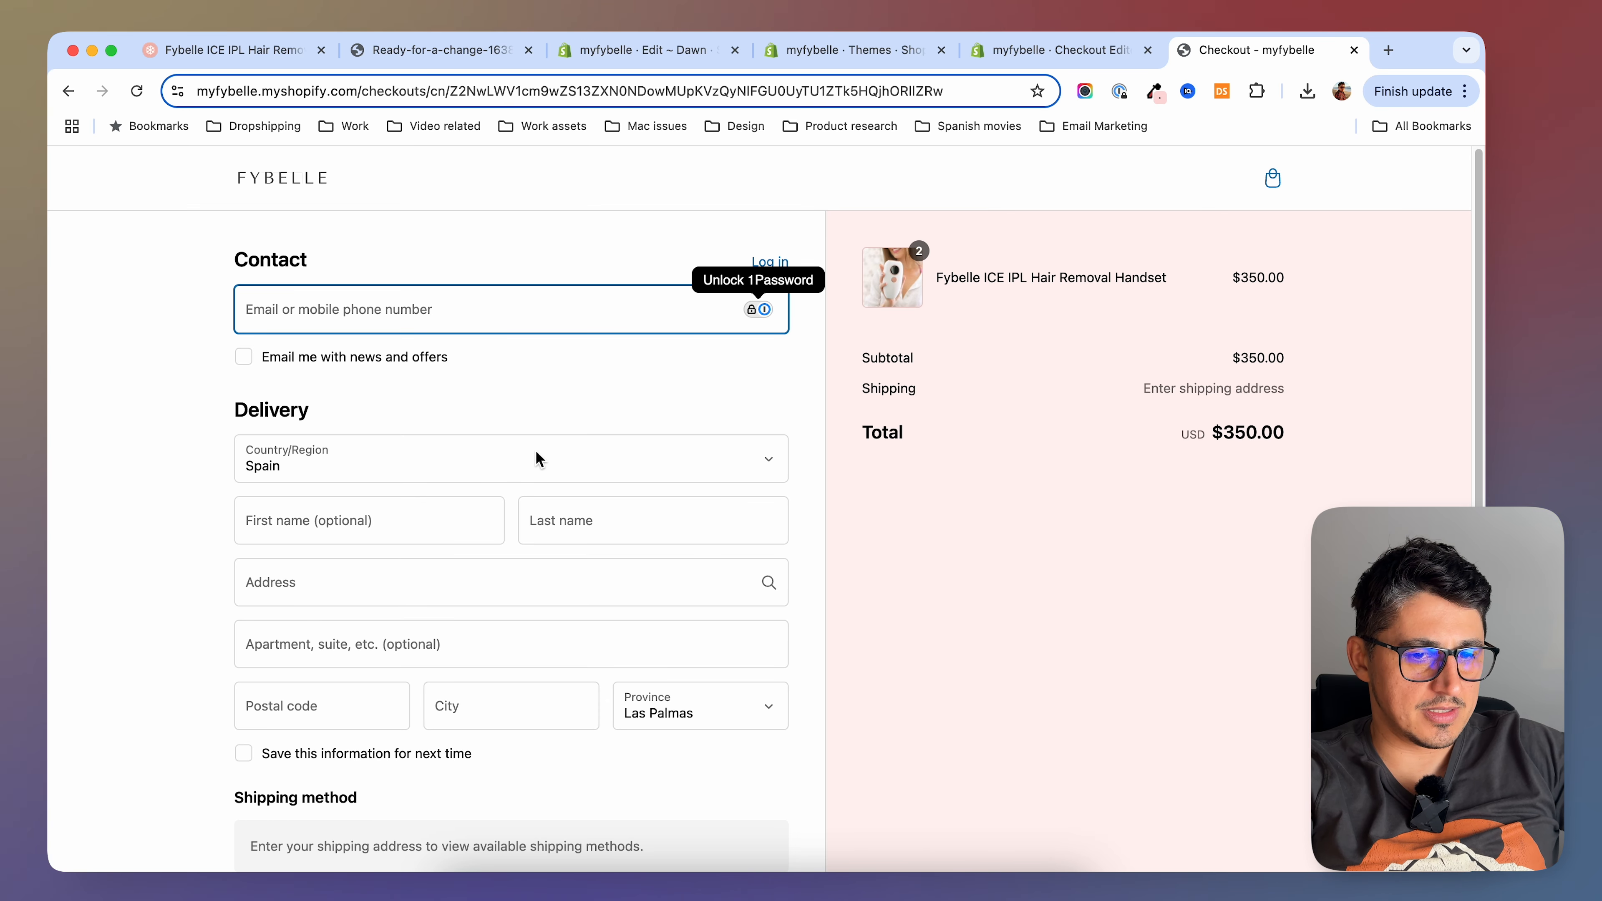
Set the checkout logo's max width to 150 px, save, and reload the live checkout to check it
left_click(1012, 52)
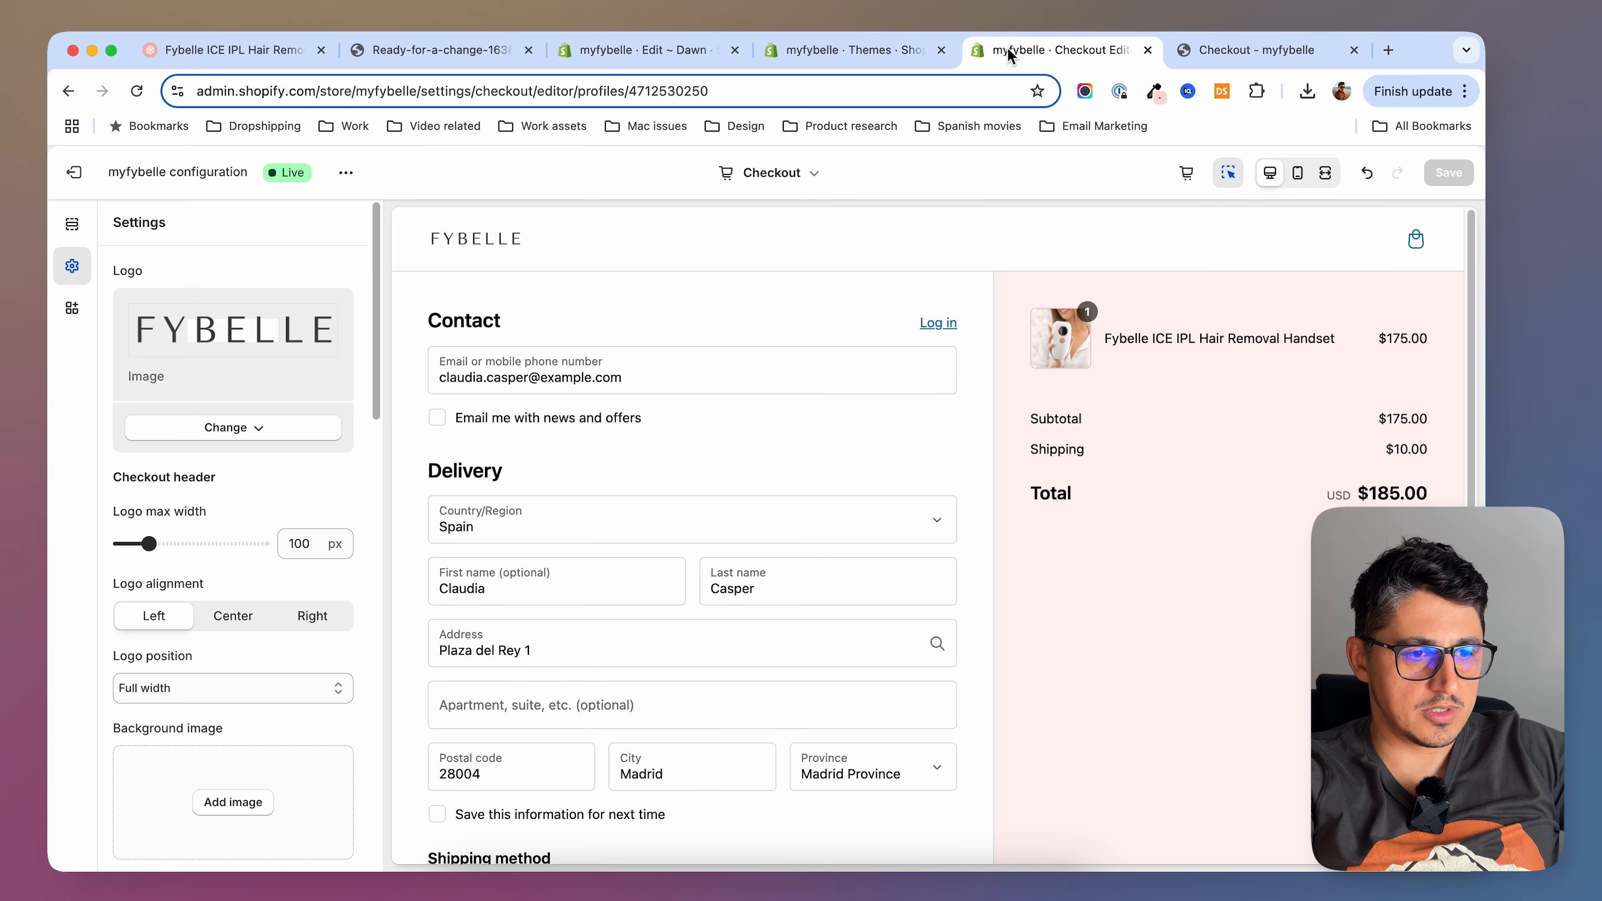
left_click_drag(161, 548, 179, 547)
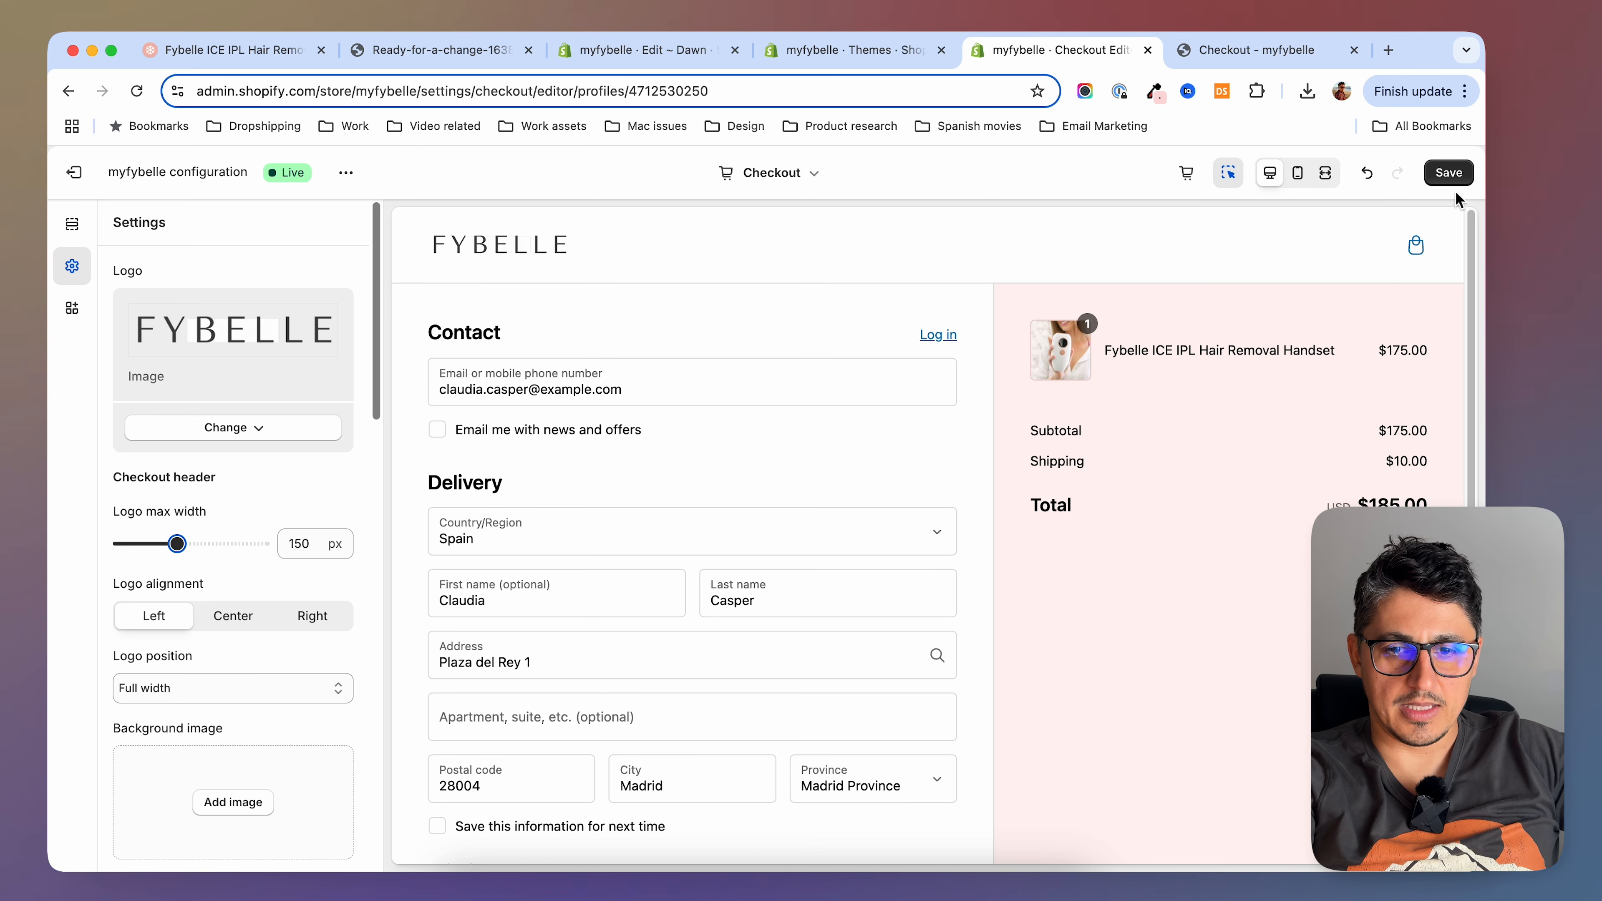
key("ctrl+Tab")
left_click(137, 91)
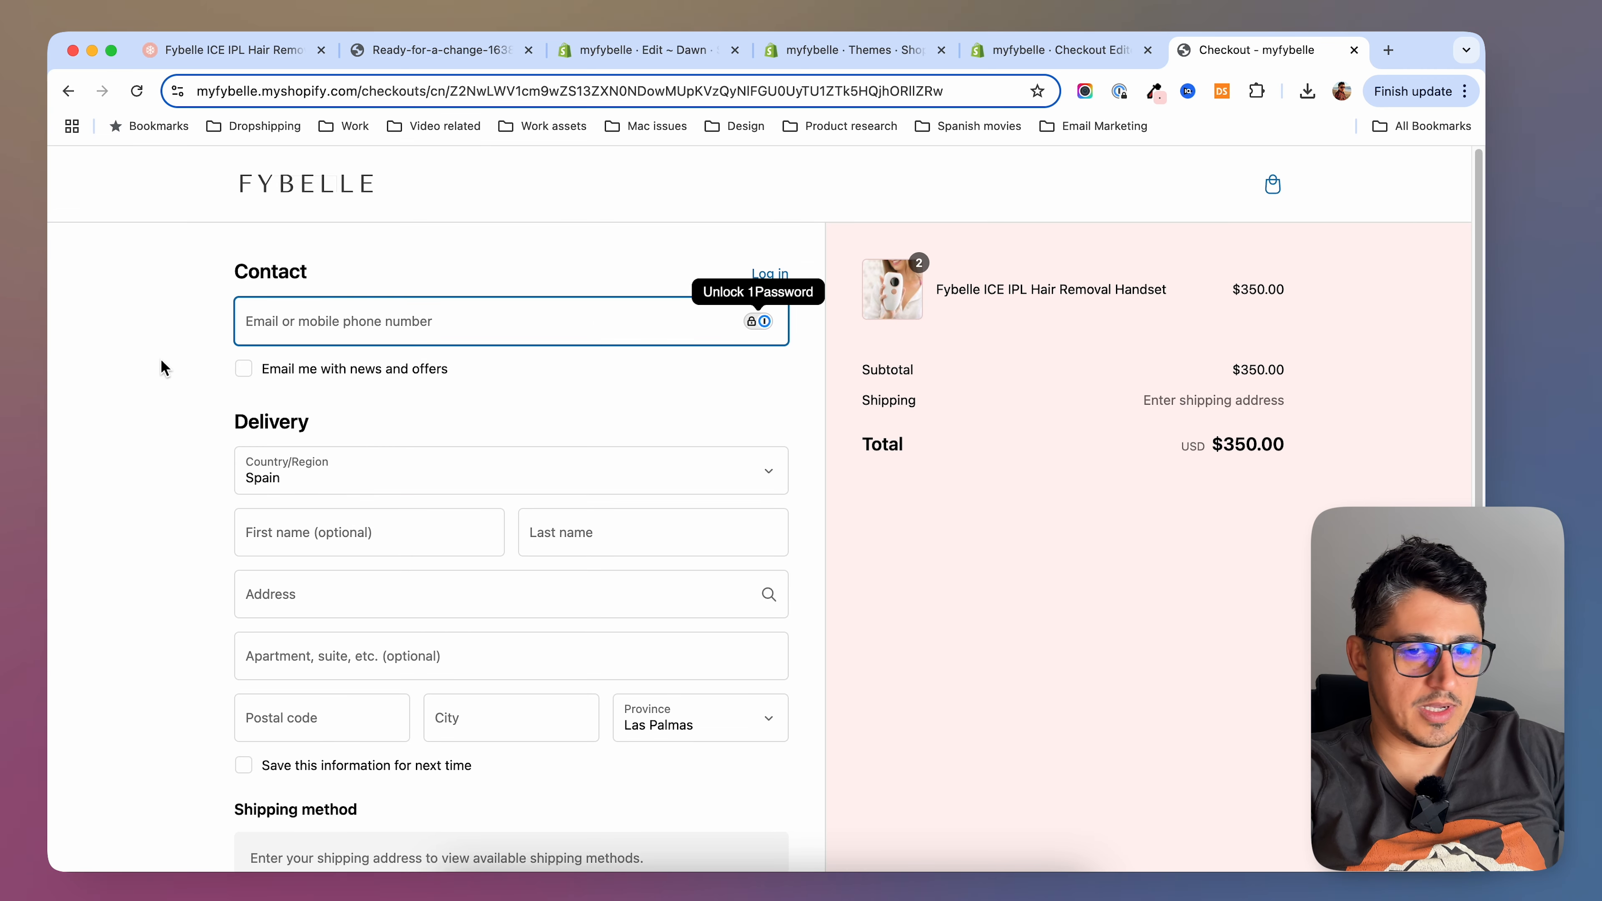
Set the checkout's Accent and Buttons colors to #FB9796, save, and check the reloaded live checkout page
key("ctrl+shift+Tab")
scroll(361, 609, "down", 10)
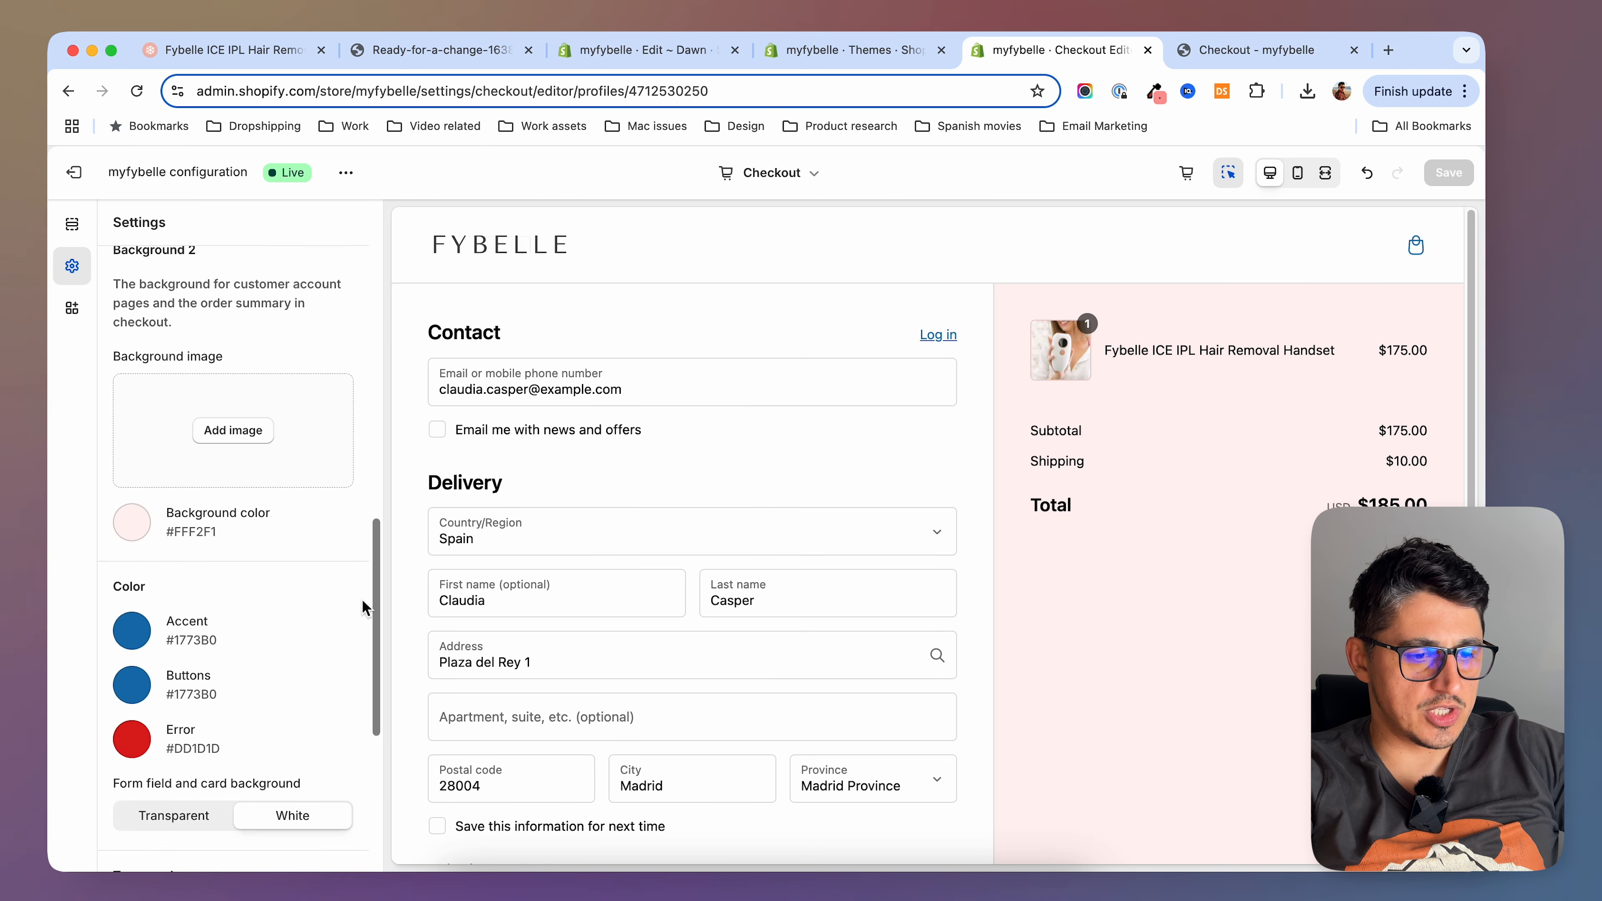
scroll(286, 497, "up", 3)
left_click(131, 471)
type("fb9796")
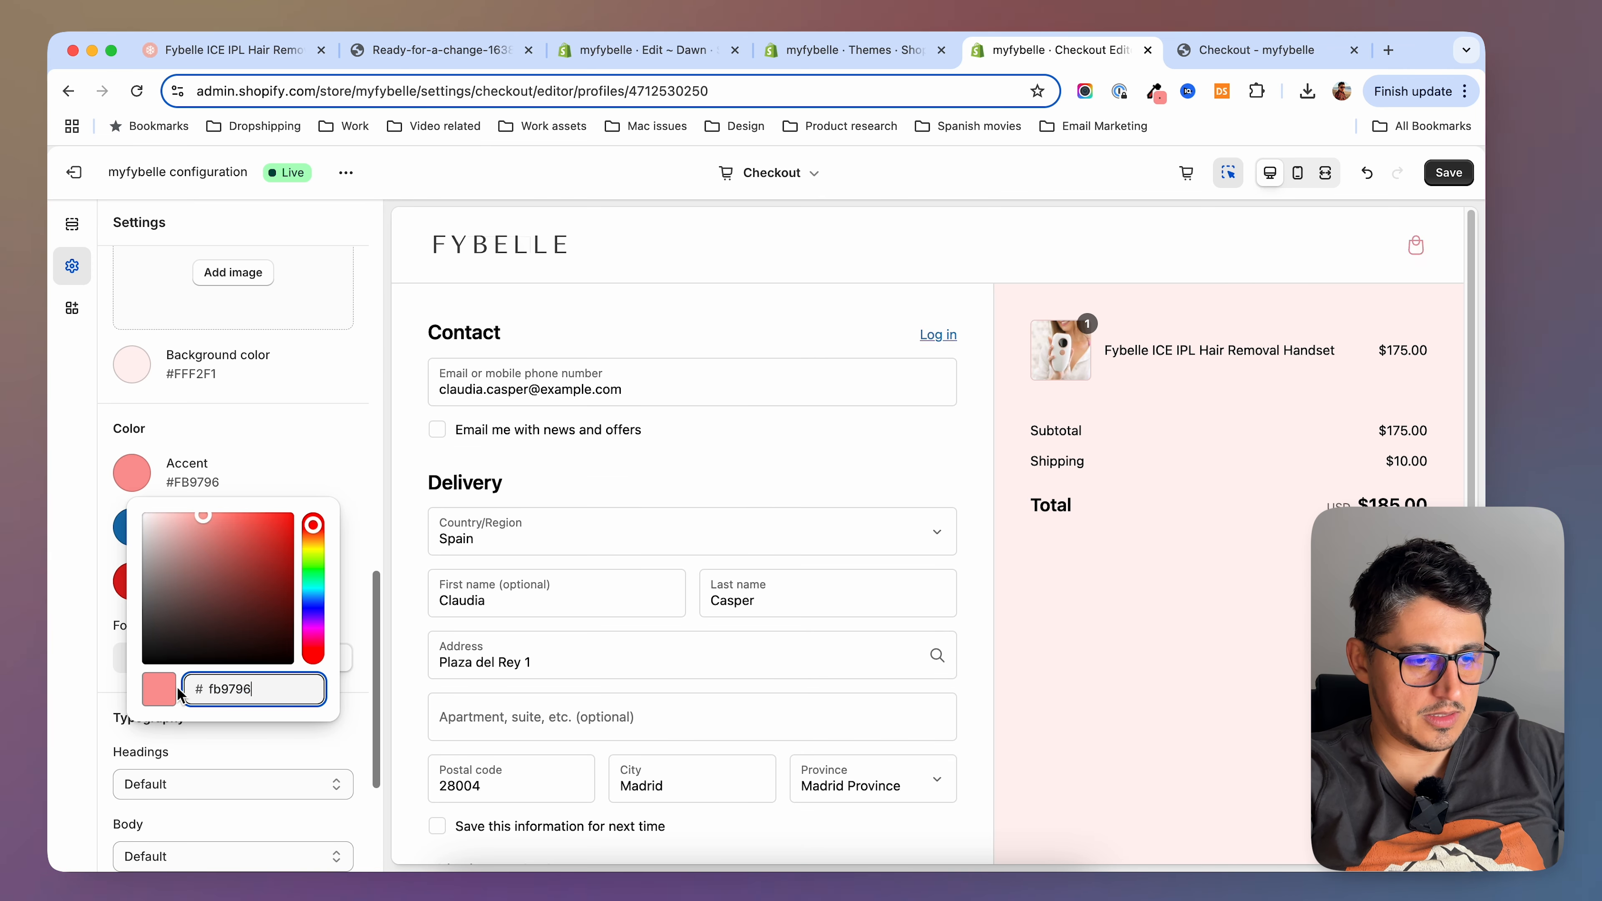
left_click(347, 478)
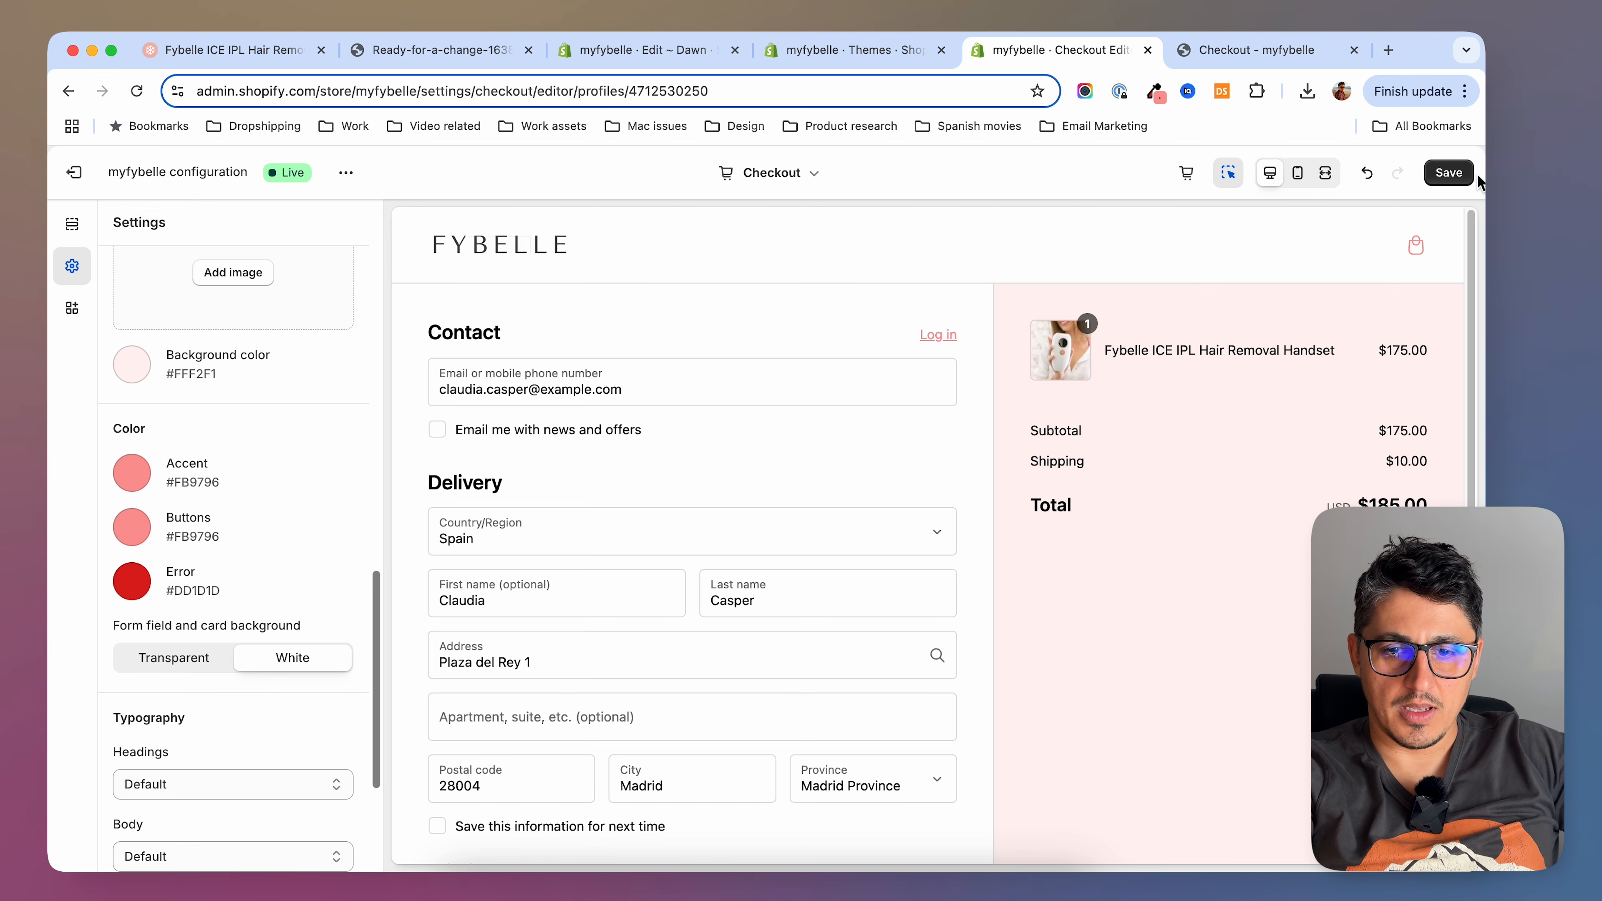
left_click(1452, 174)
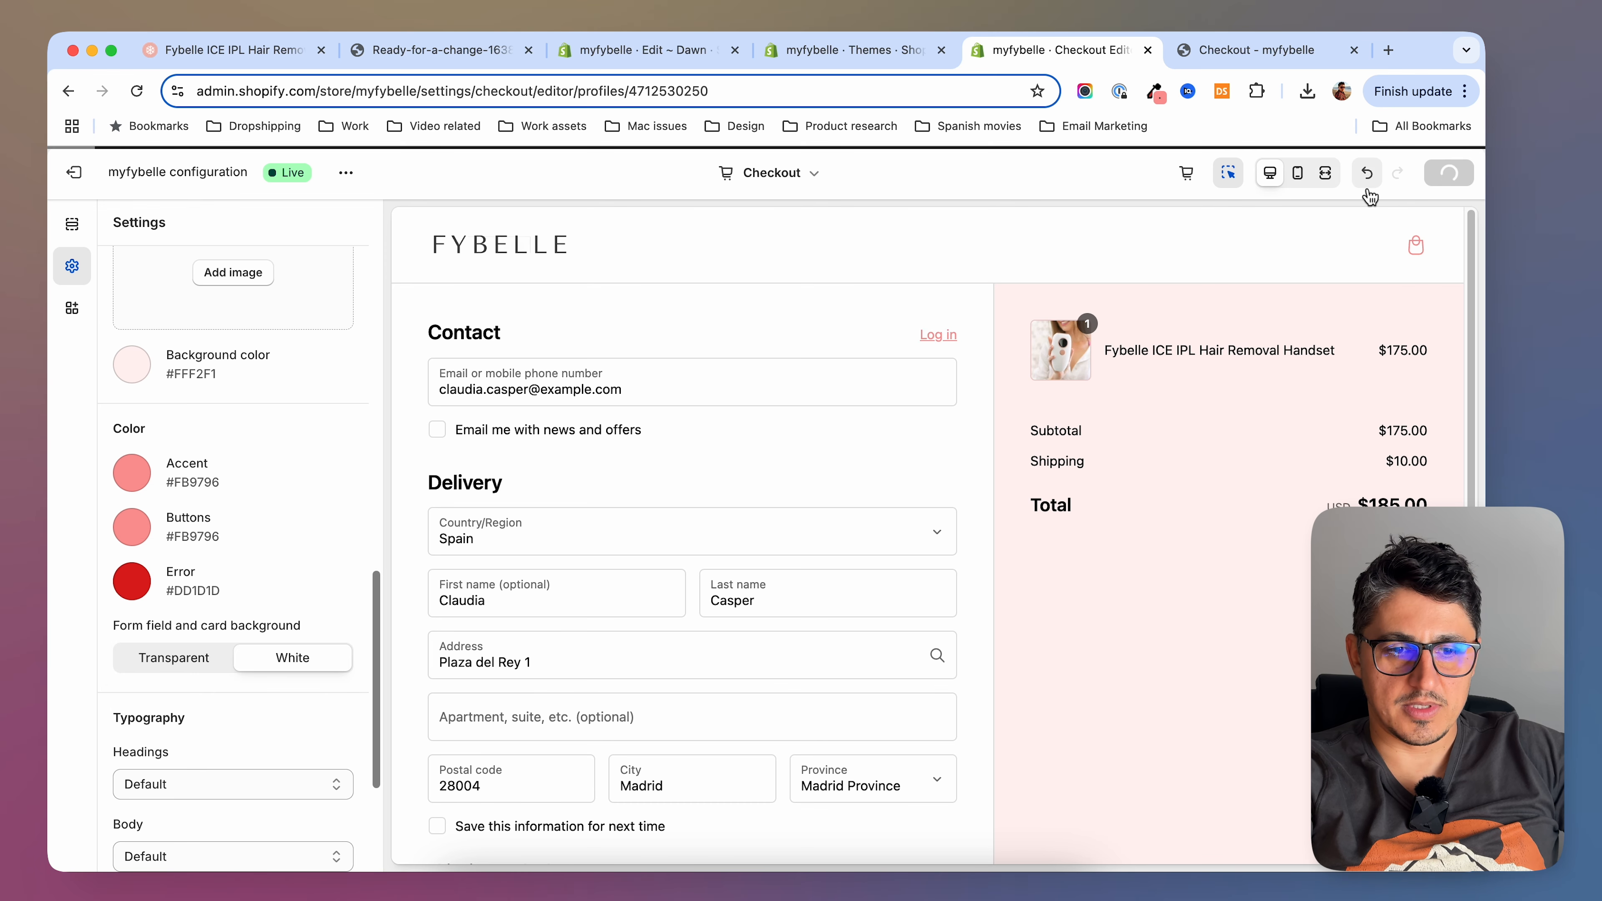
key("ctrl+Tab")
key("super+r")
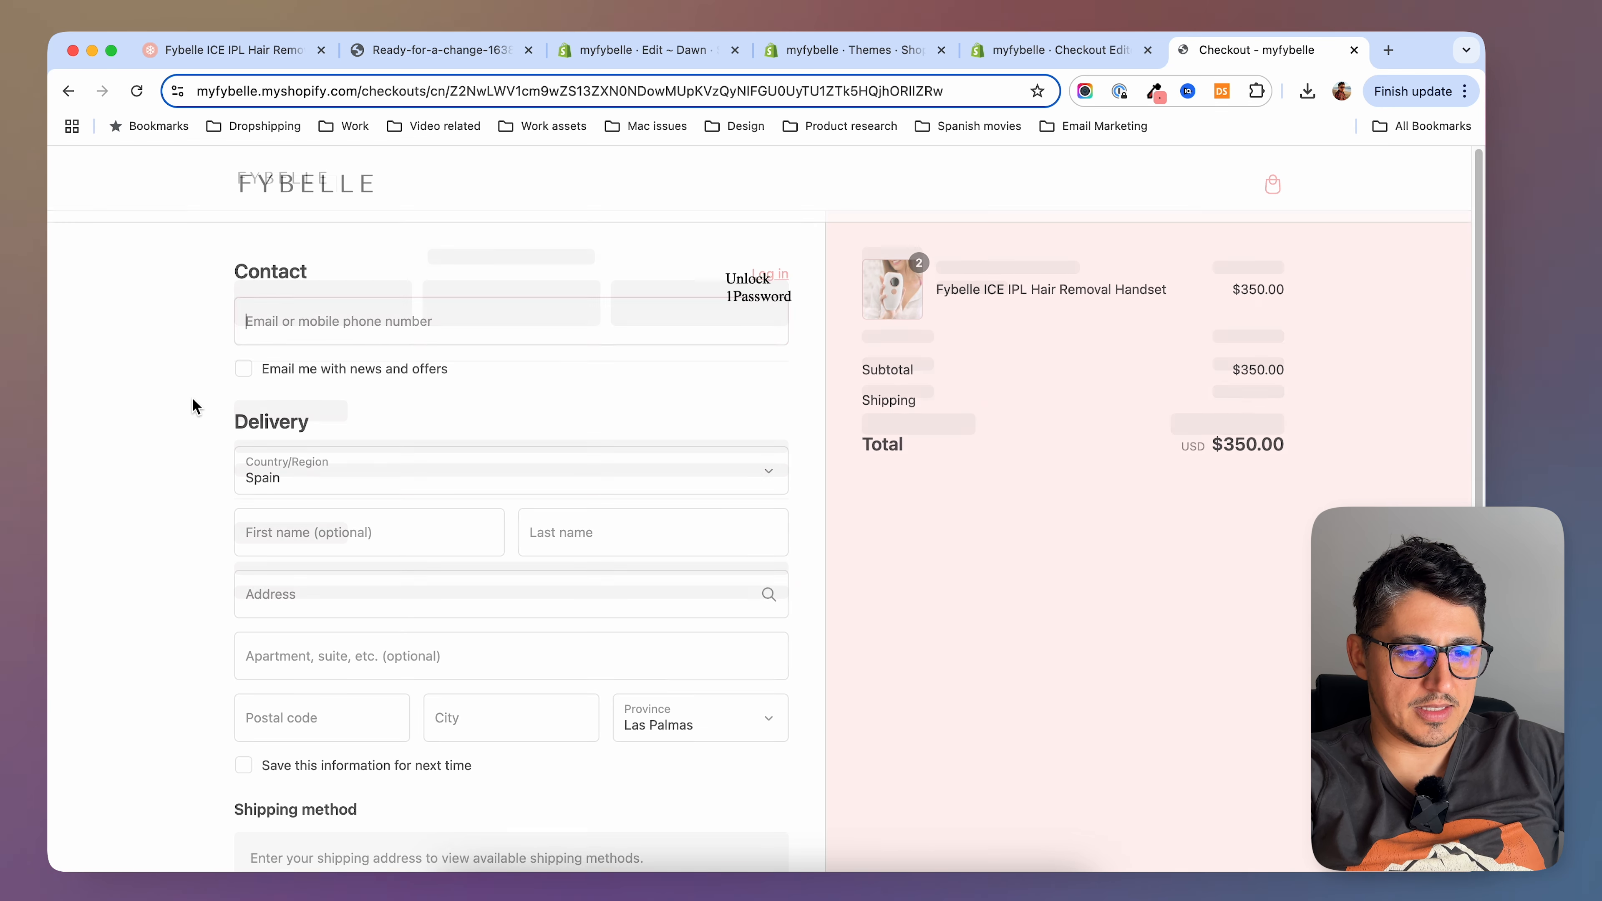
scroll(192, 397, "down", 5)
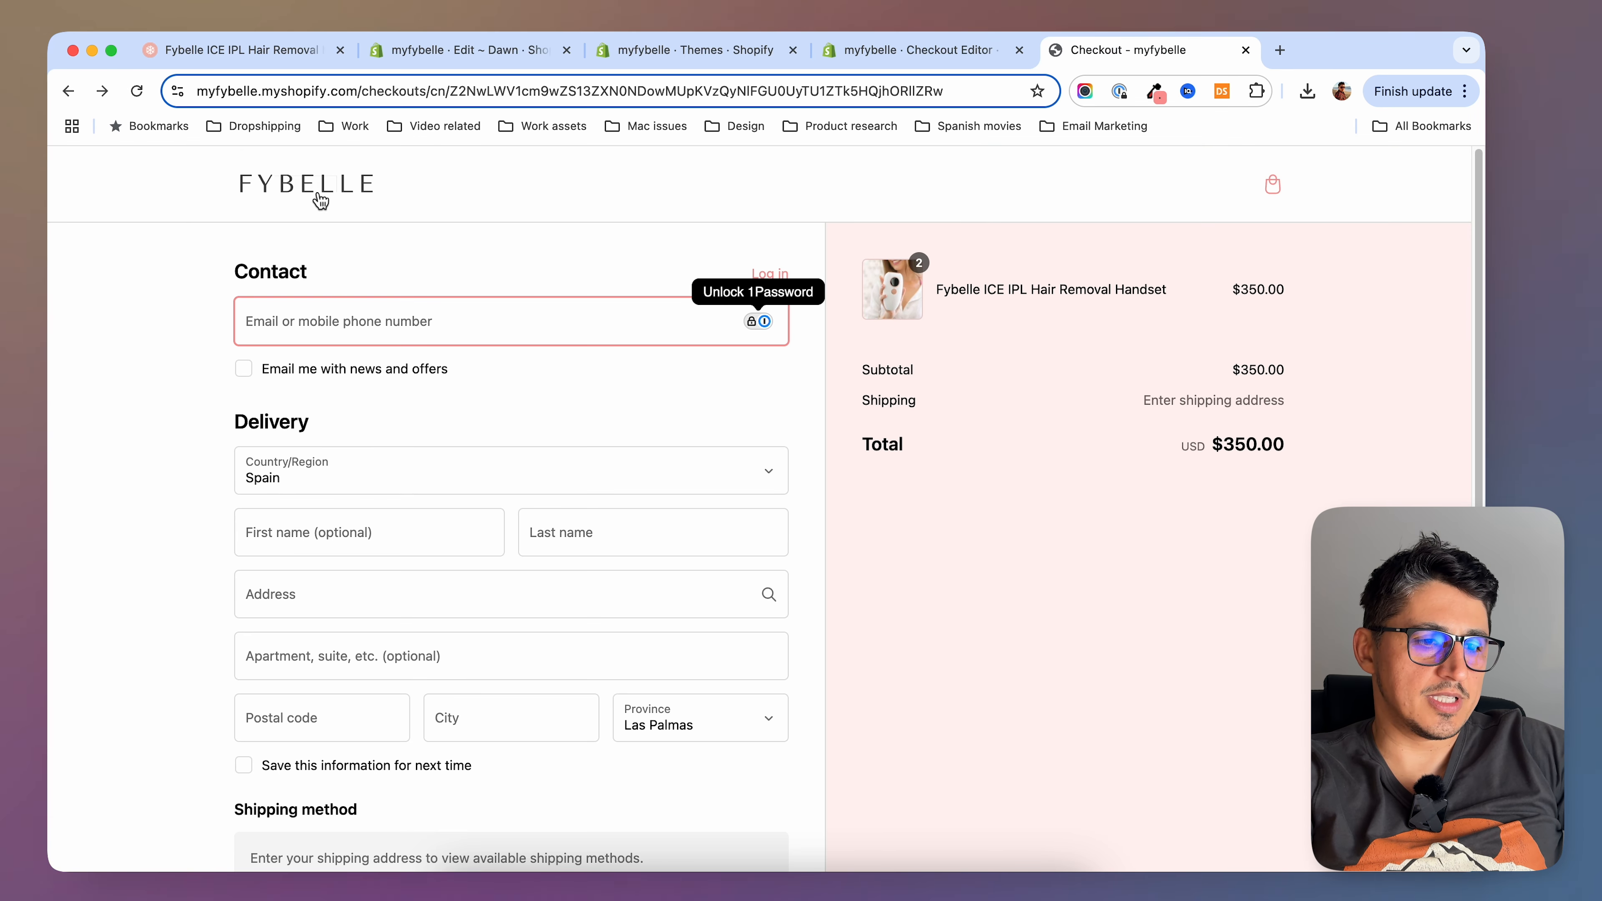
Go from the live checkout's logo to the store's home page and review its banner and image-with-text sections
left_click(318, 196)
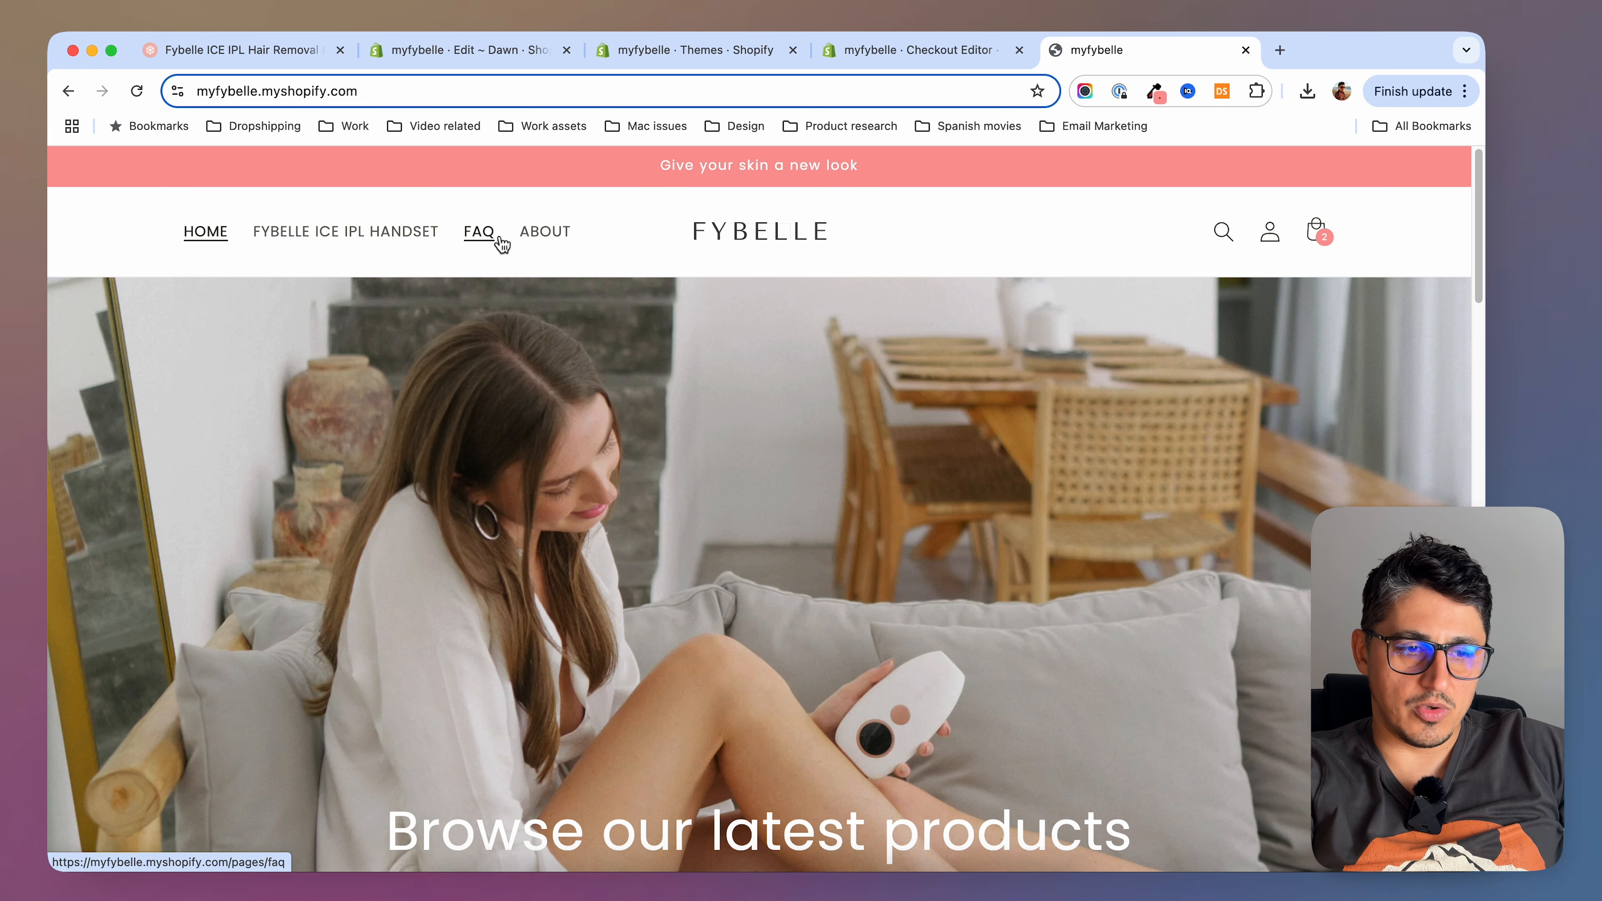
scroll(1216, 602, "down", 10)
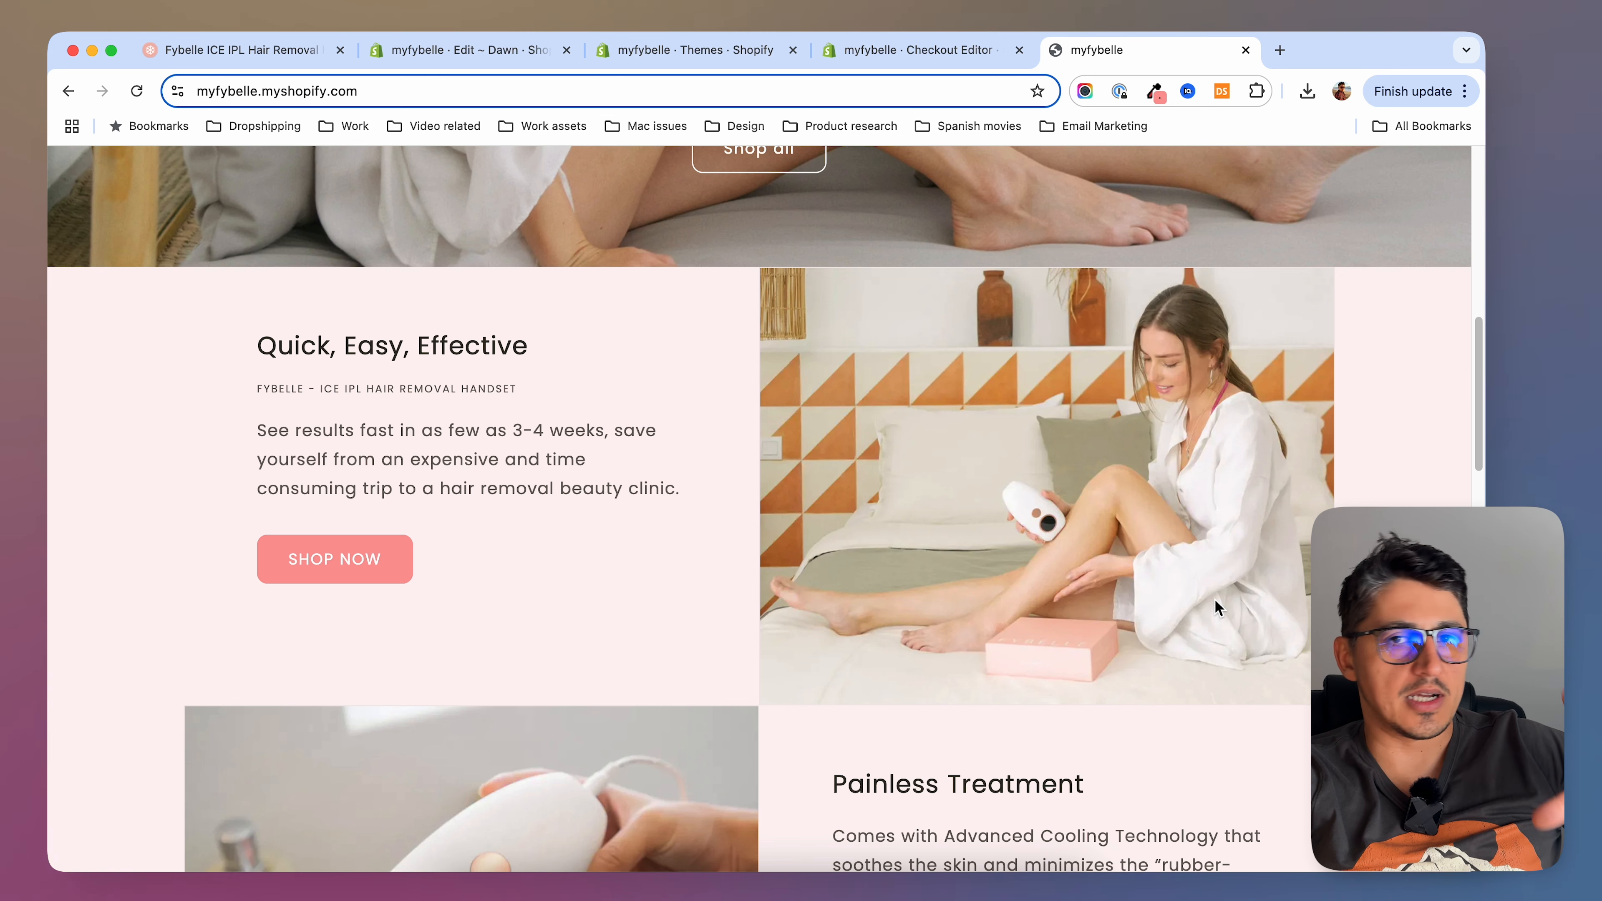
scroll(1216, 601, "down", 1)
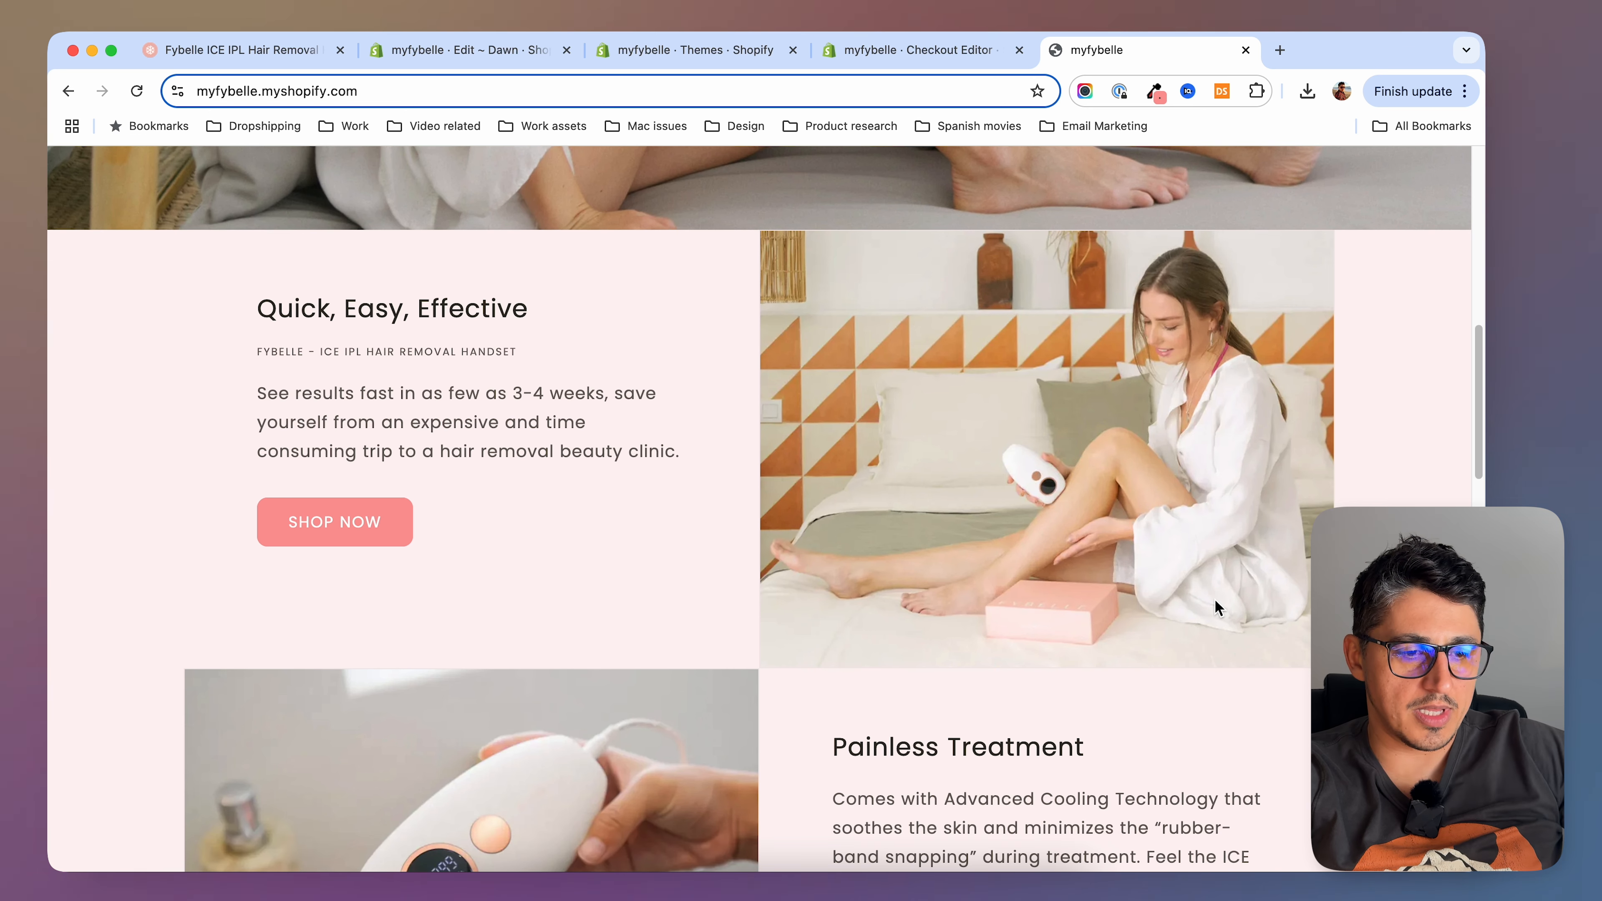
scroll(1216, 601, "down", 2)
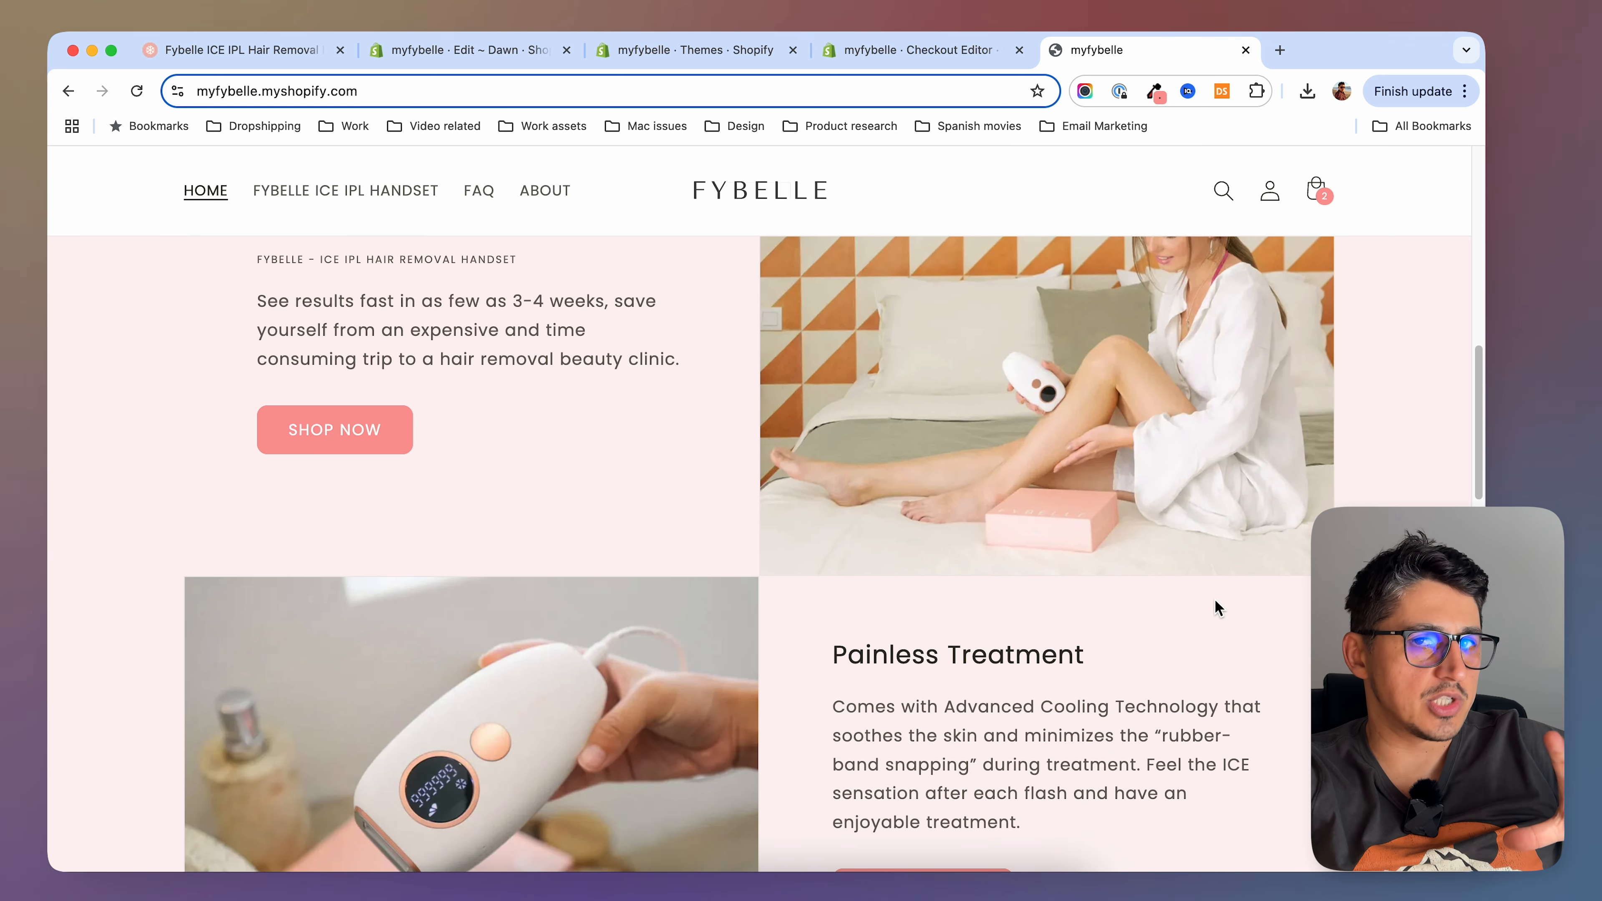